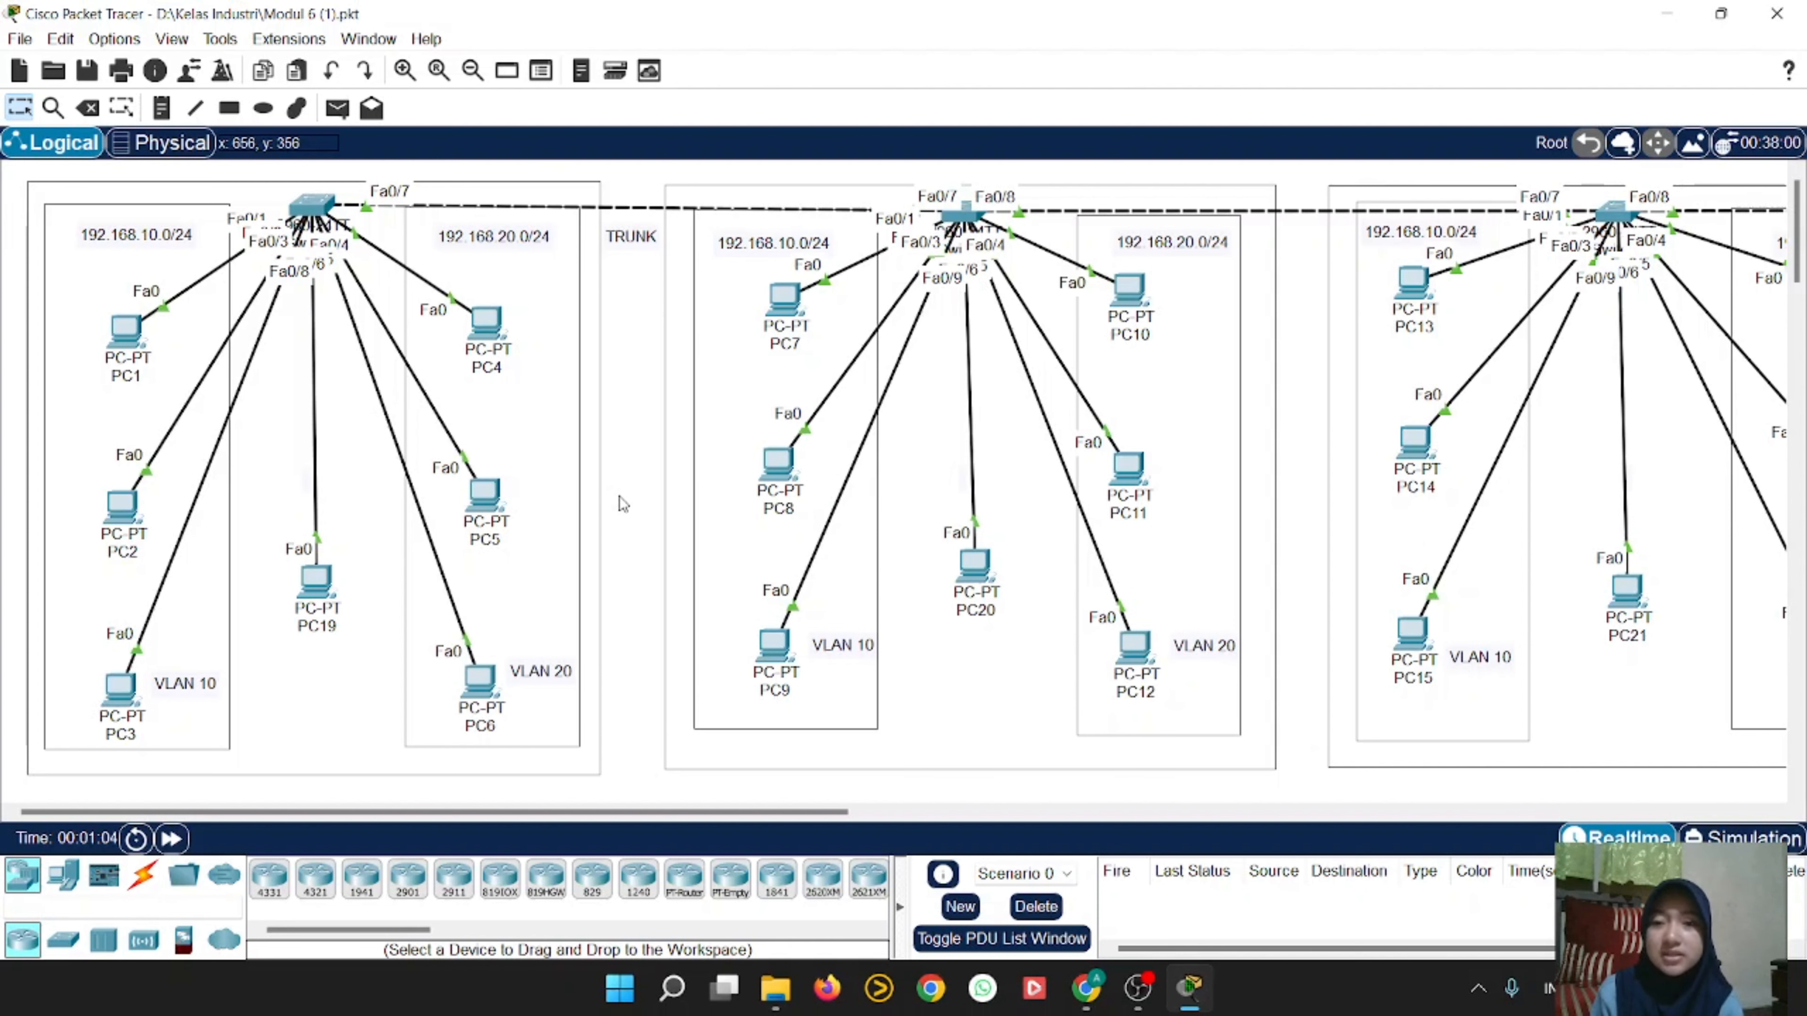
# Step: Place a 2811 router in the empty area below the first switch's PC group
pyautogui.scroll(-3, 620, 496)
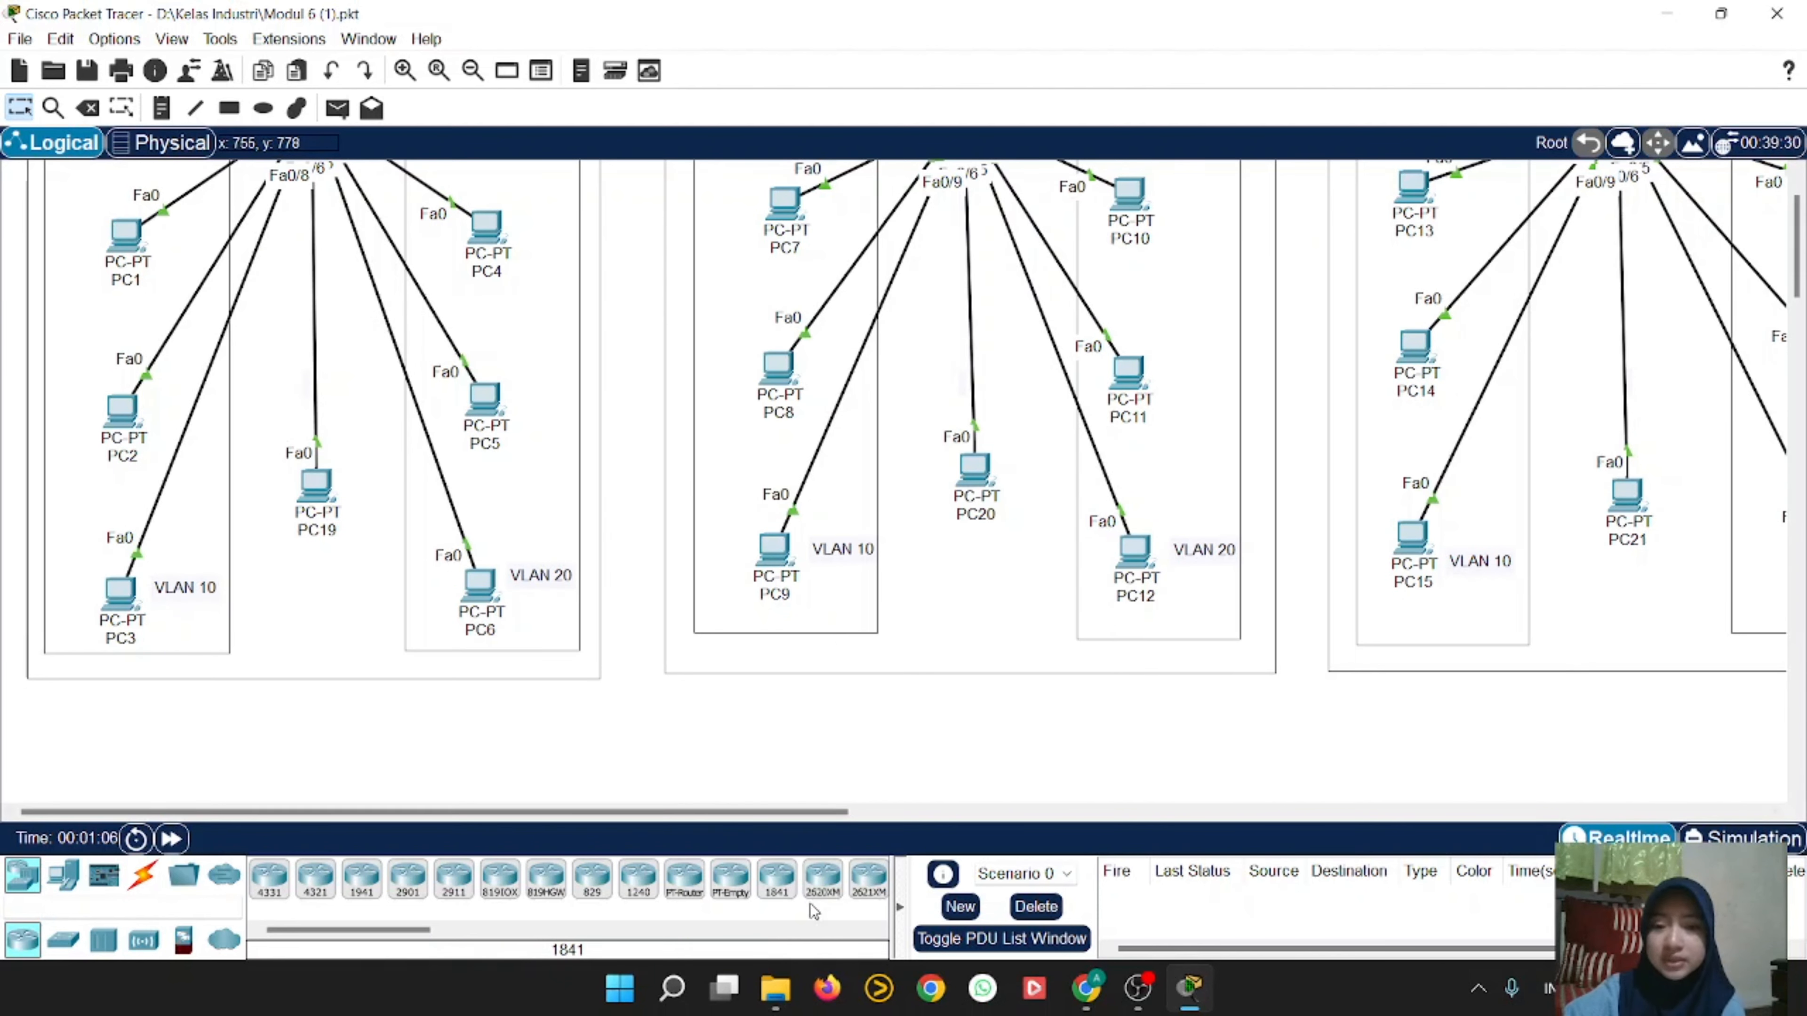
pyautogui.hscroll(3, 817, 879)
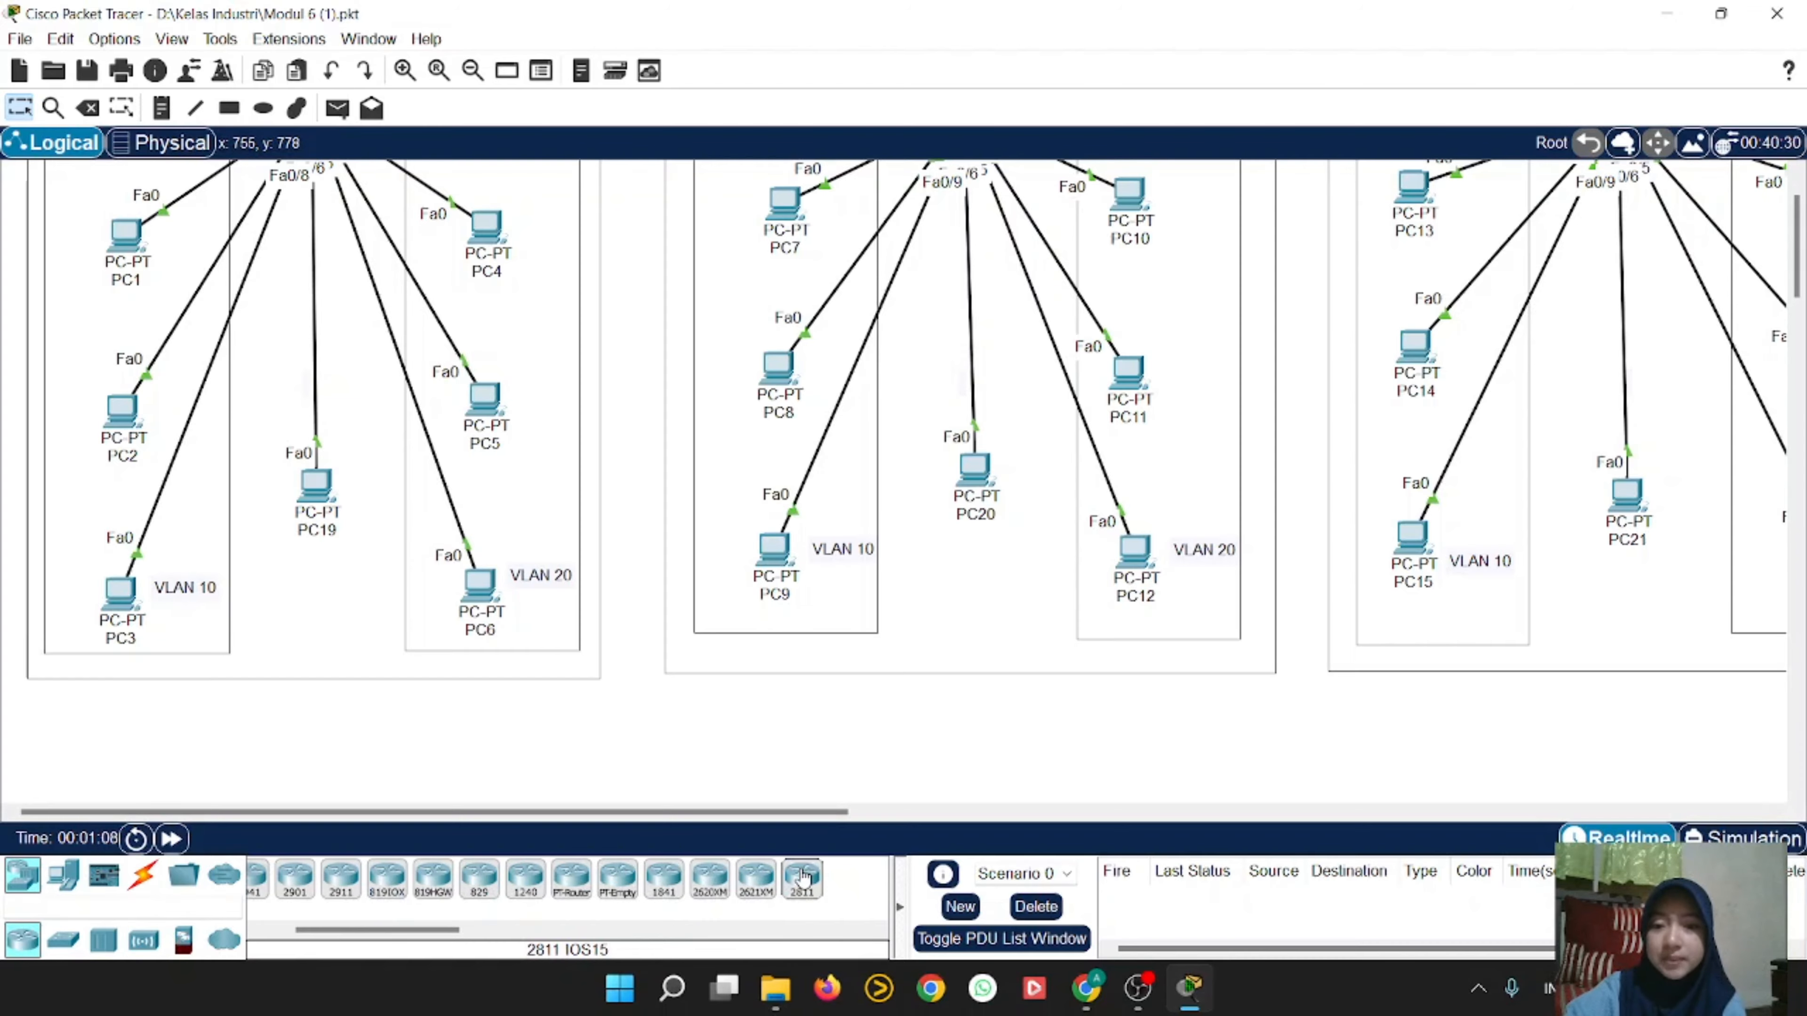
pyautogui.click(807, 878)
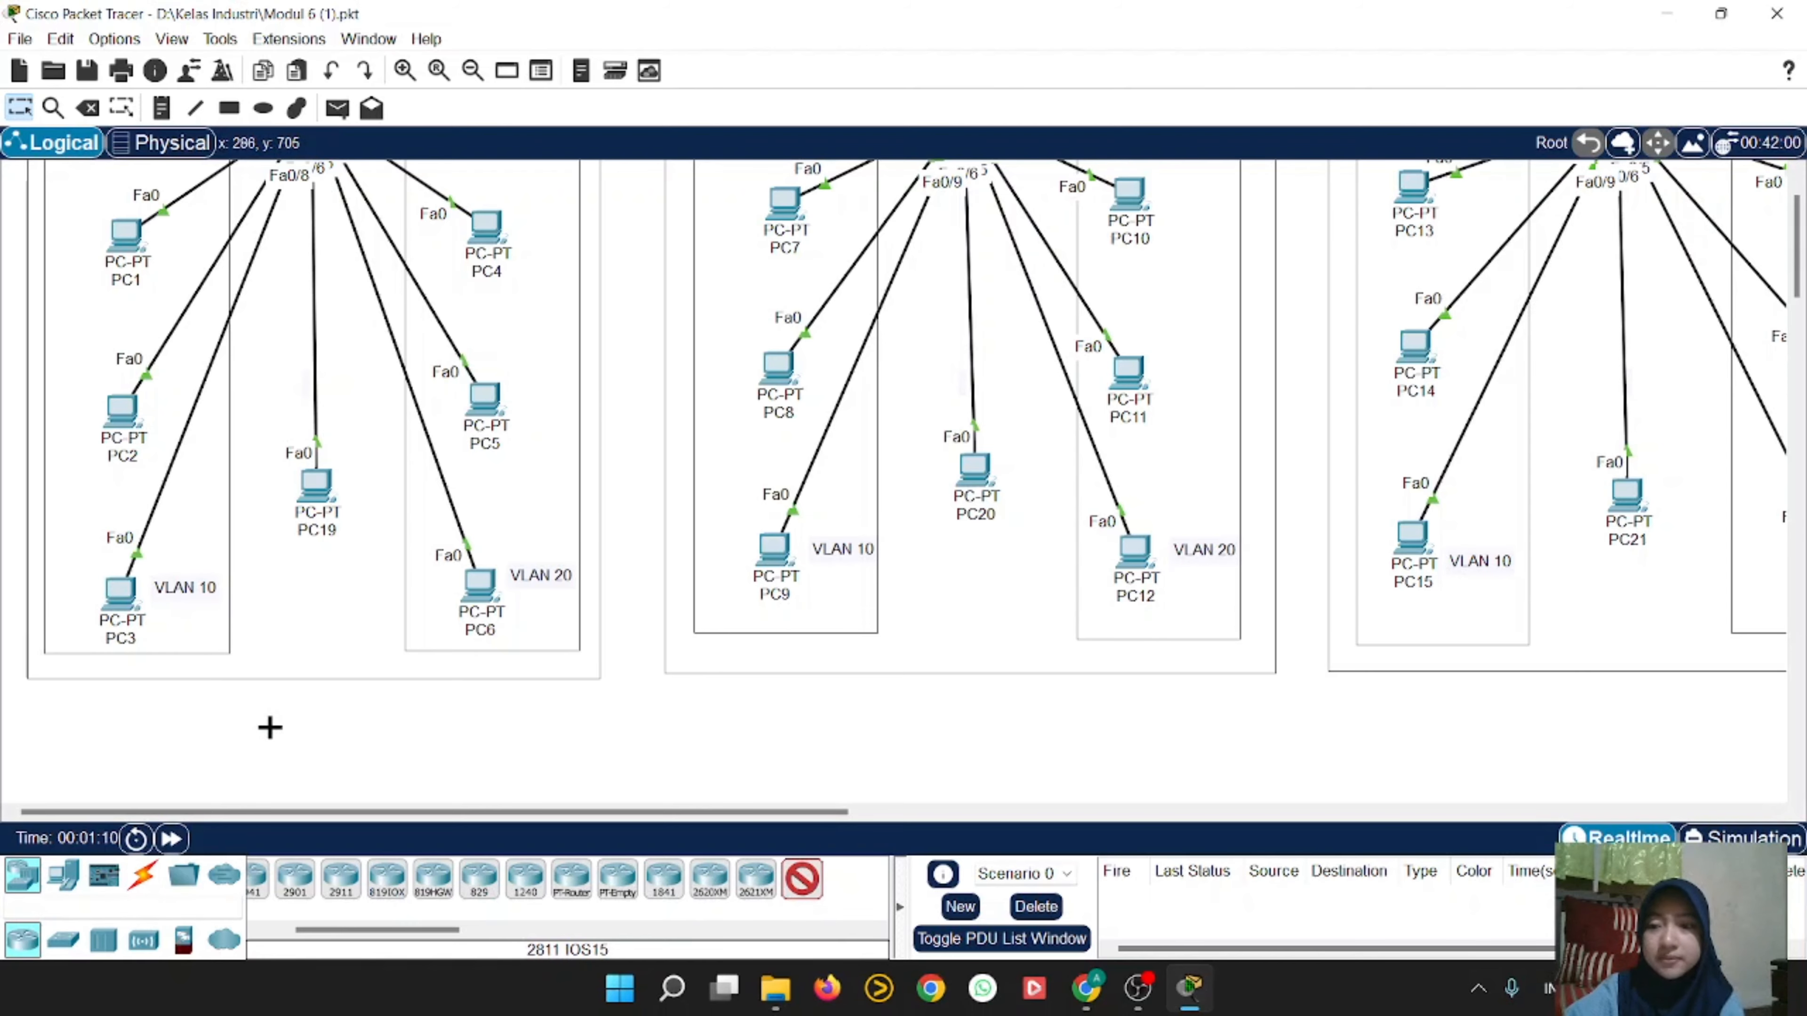
pyautogui.click(272, 727)
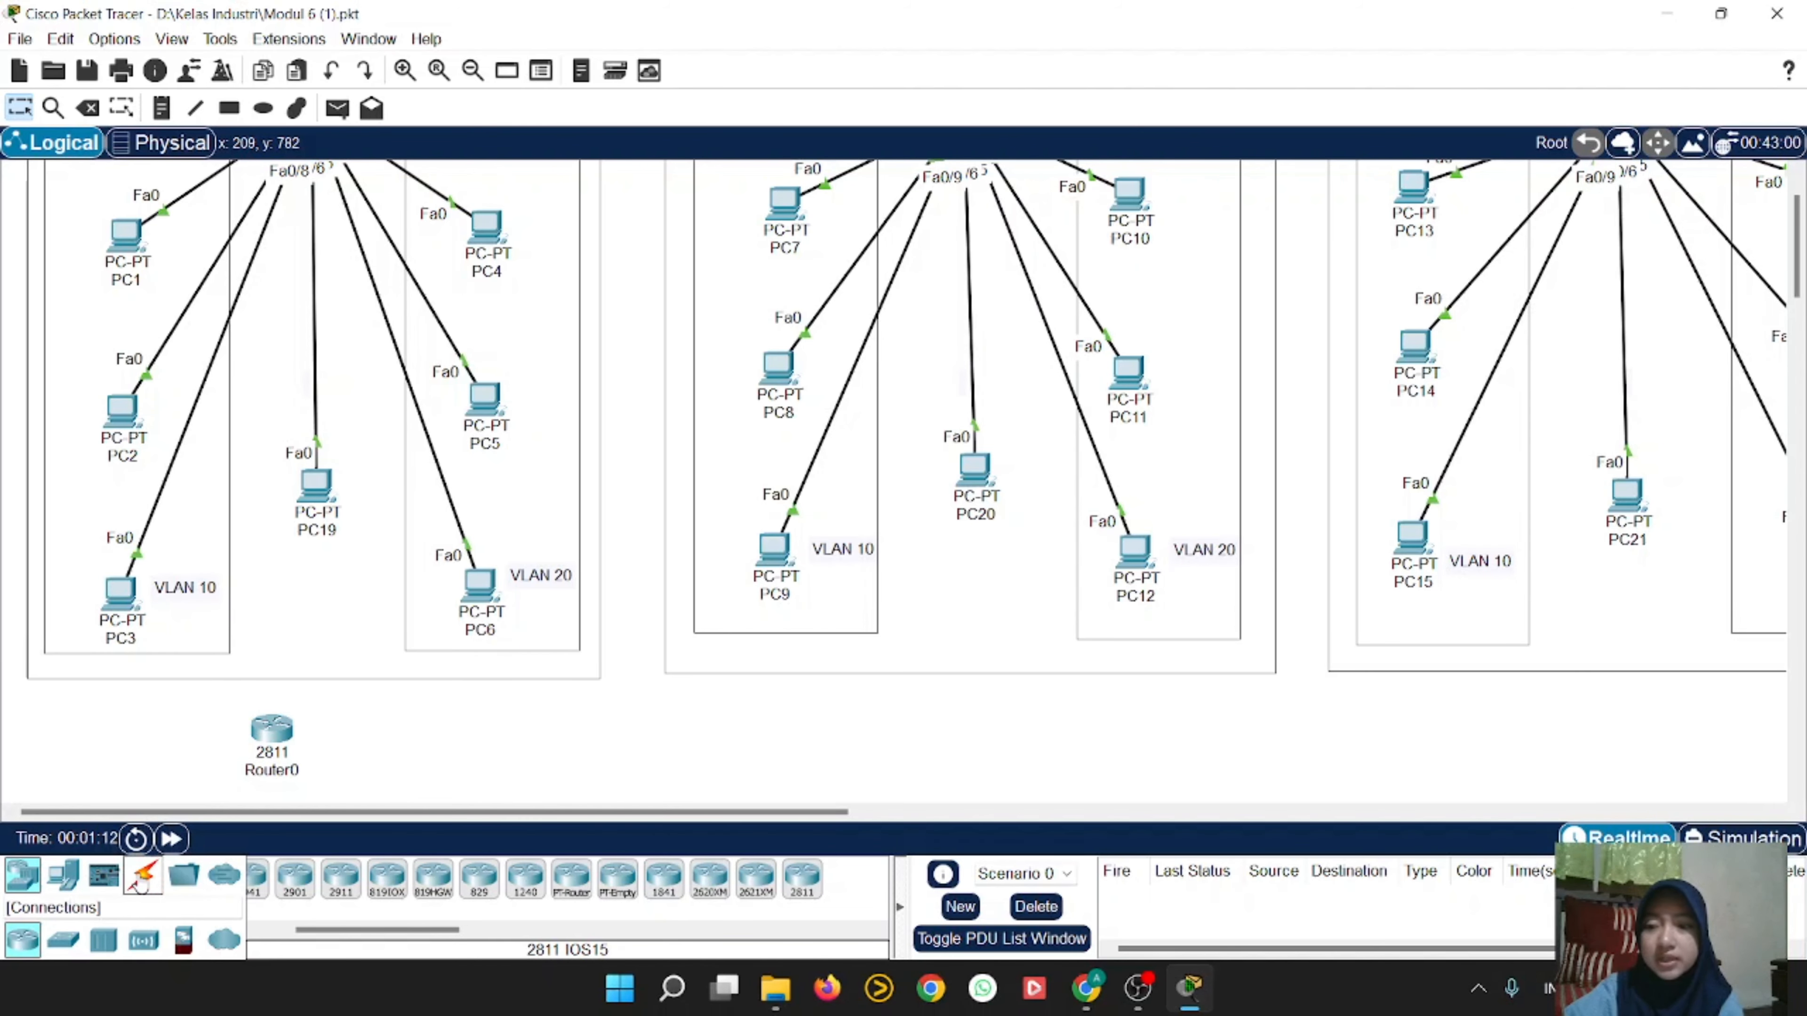
# Step: Connect the new 2811 router to the first group's switch with an automatically chosen cable type
pyautogui.click(142, 876)
pyautogui.click(269, 879)
pyautogui.click(273, 732)
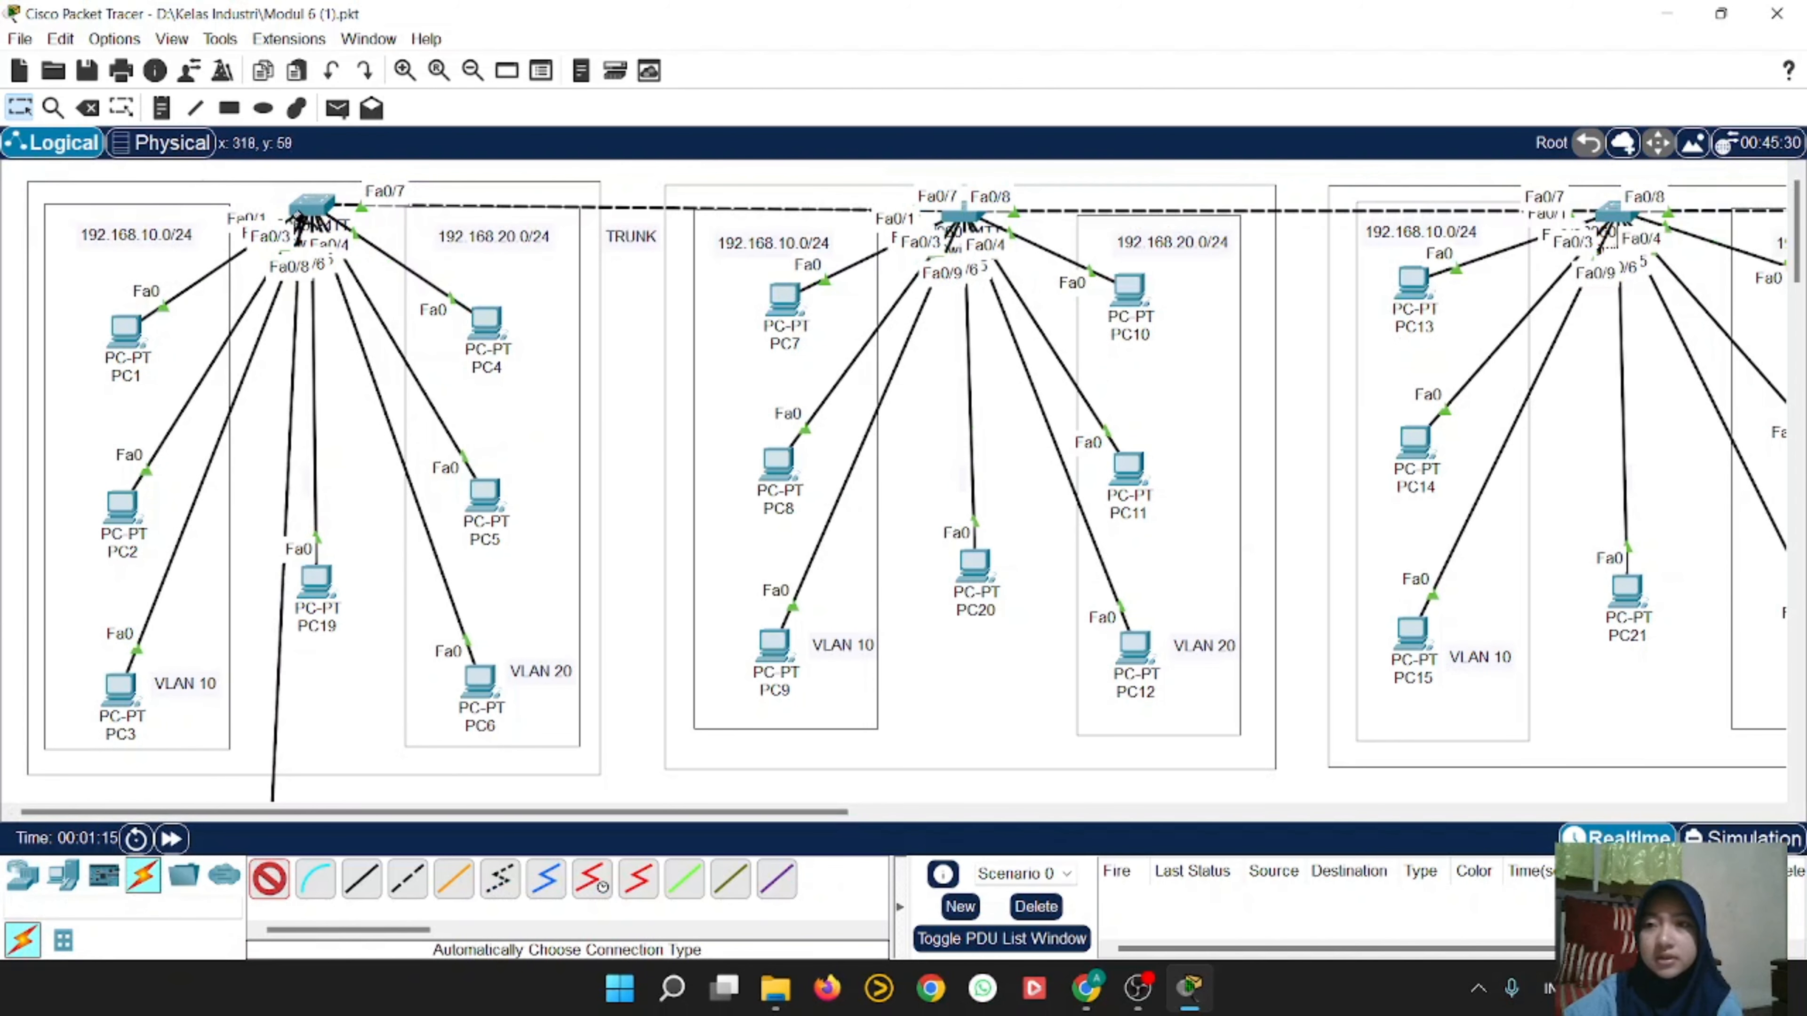
pyautogui.click(311, 206)
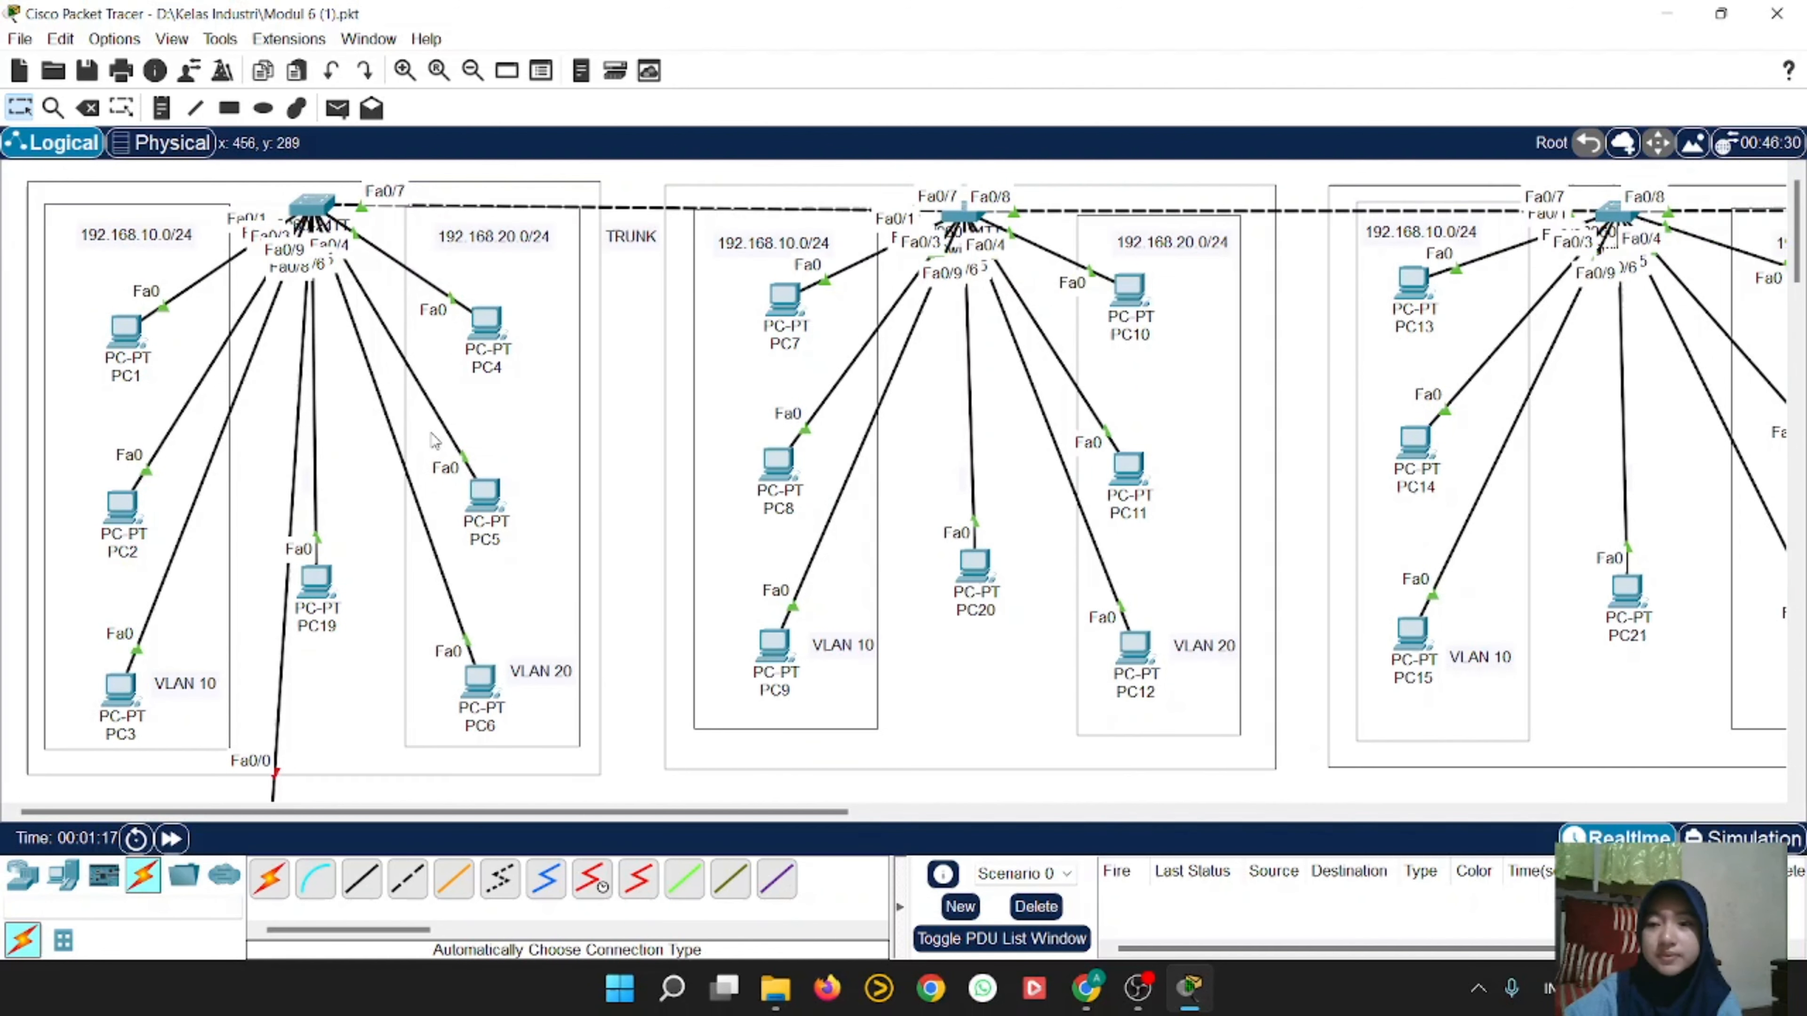
pyautogui.scroll(-1, 435, 443)
pyautogui.scroll(1, 435, 443)
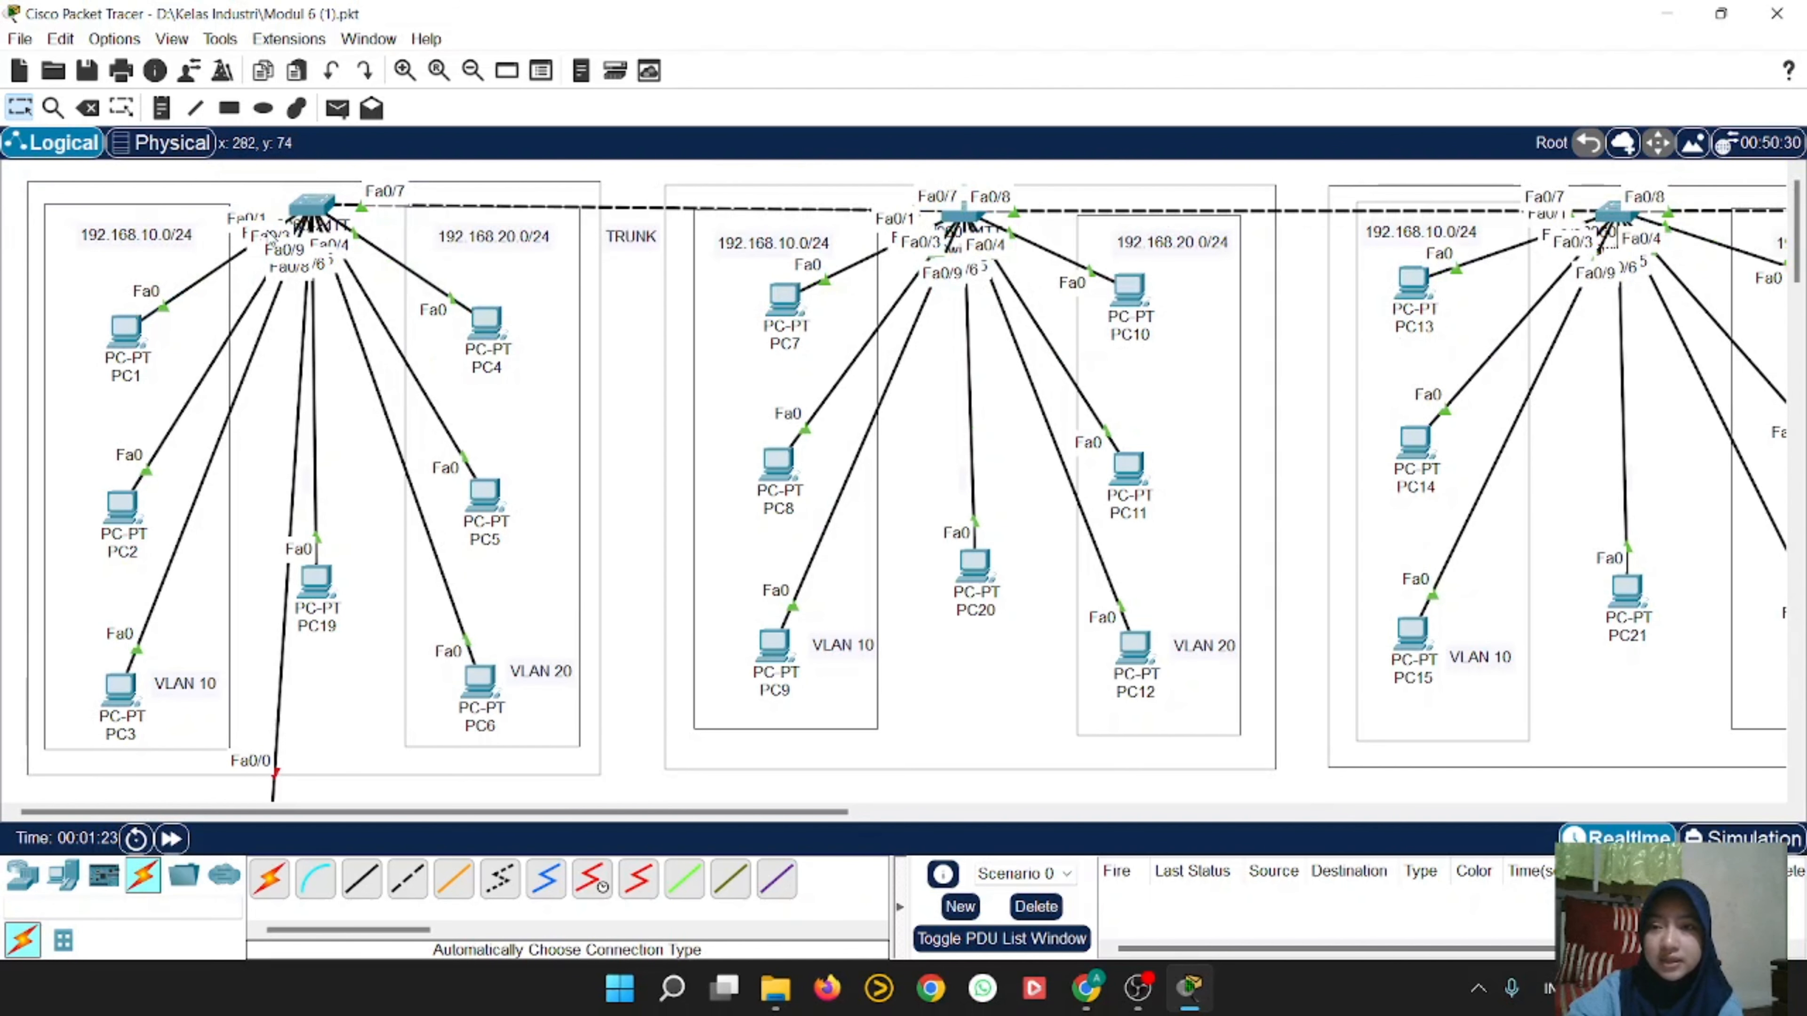
# Step: Start a text note beside the router with the entry "VLAN1= 192.168.1.0/24"
pyautogui.click(161, 107)
pyautogui.scroll(-3, 384, 498)
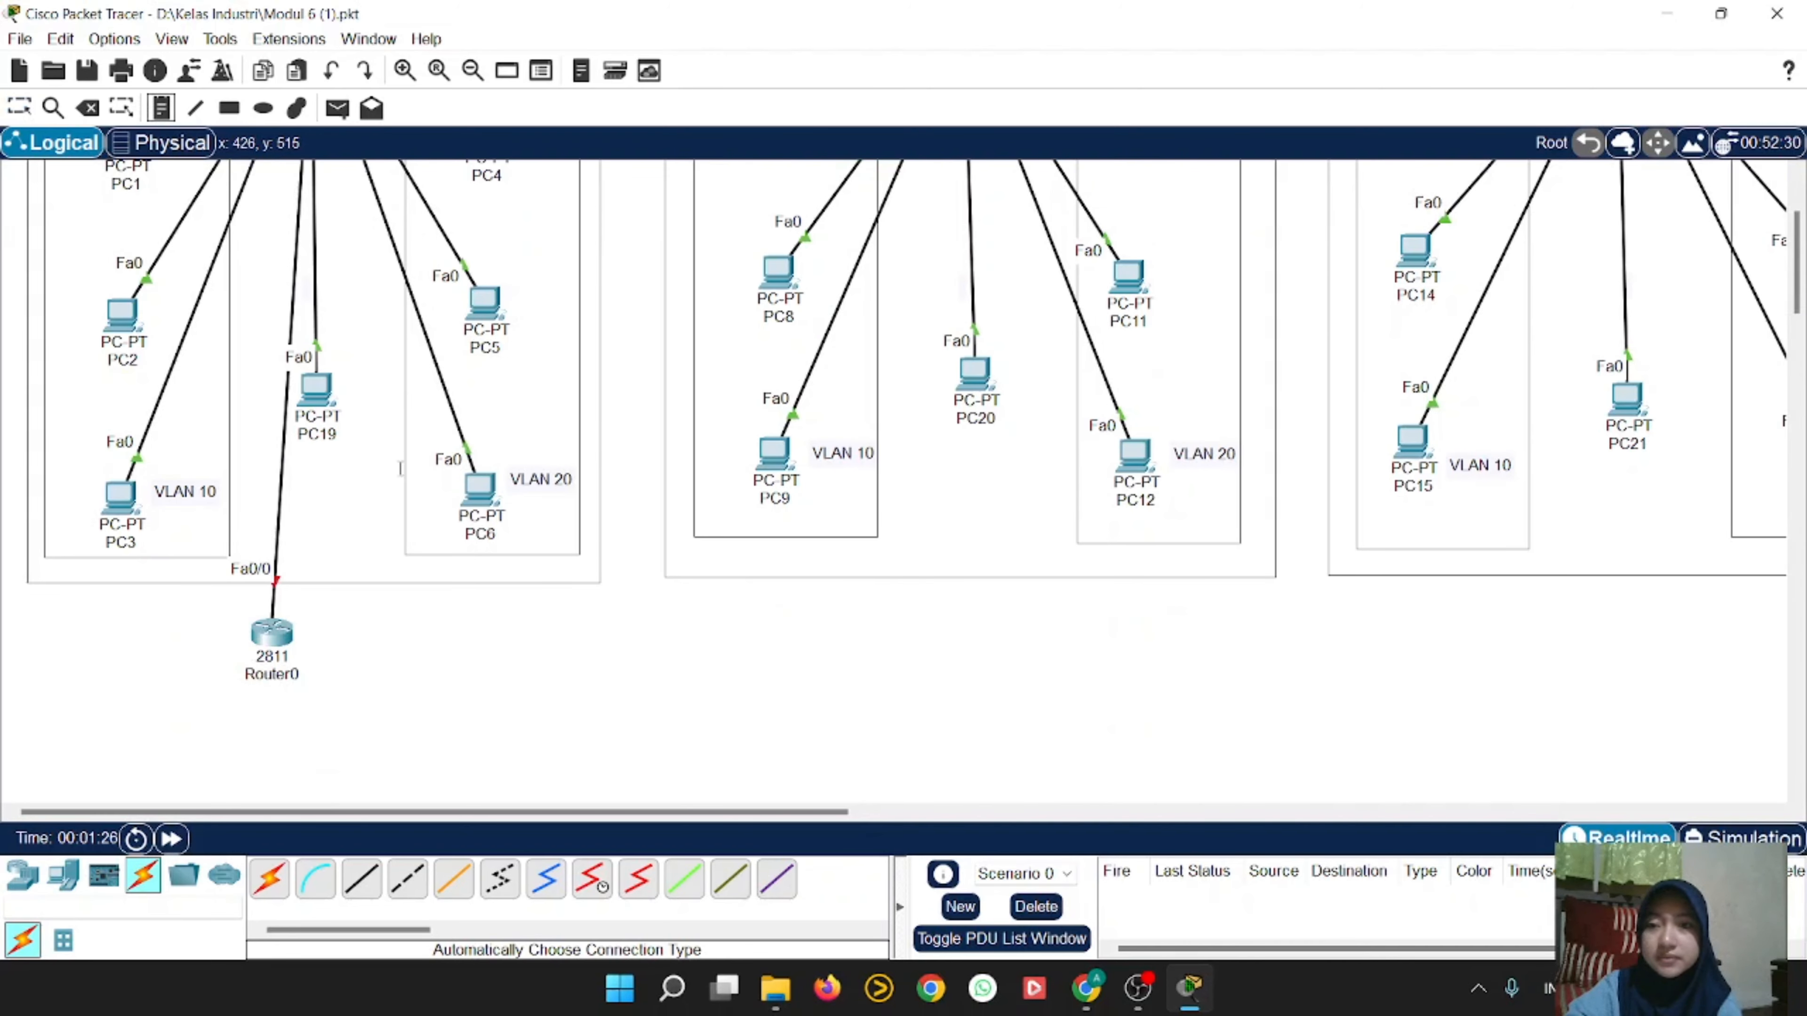
pyautogui.click(384, 618)
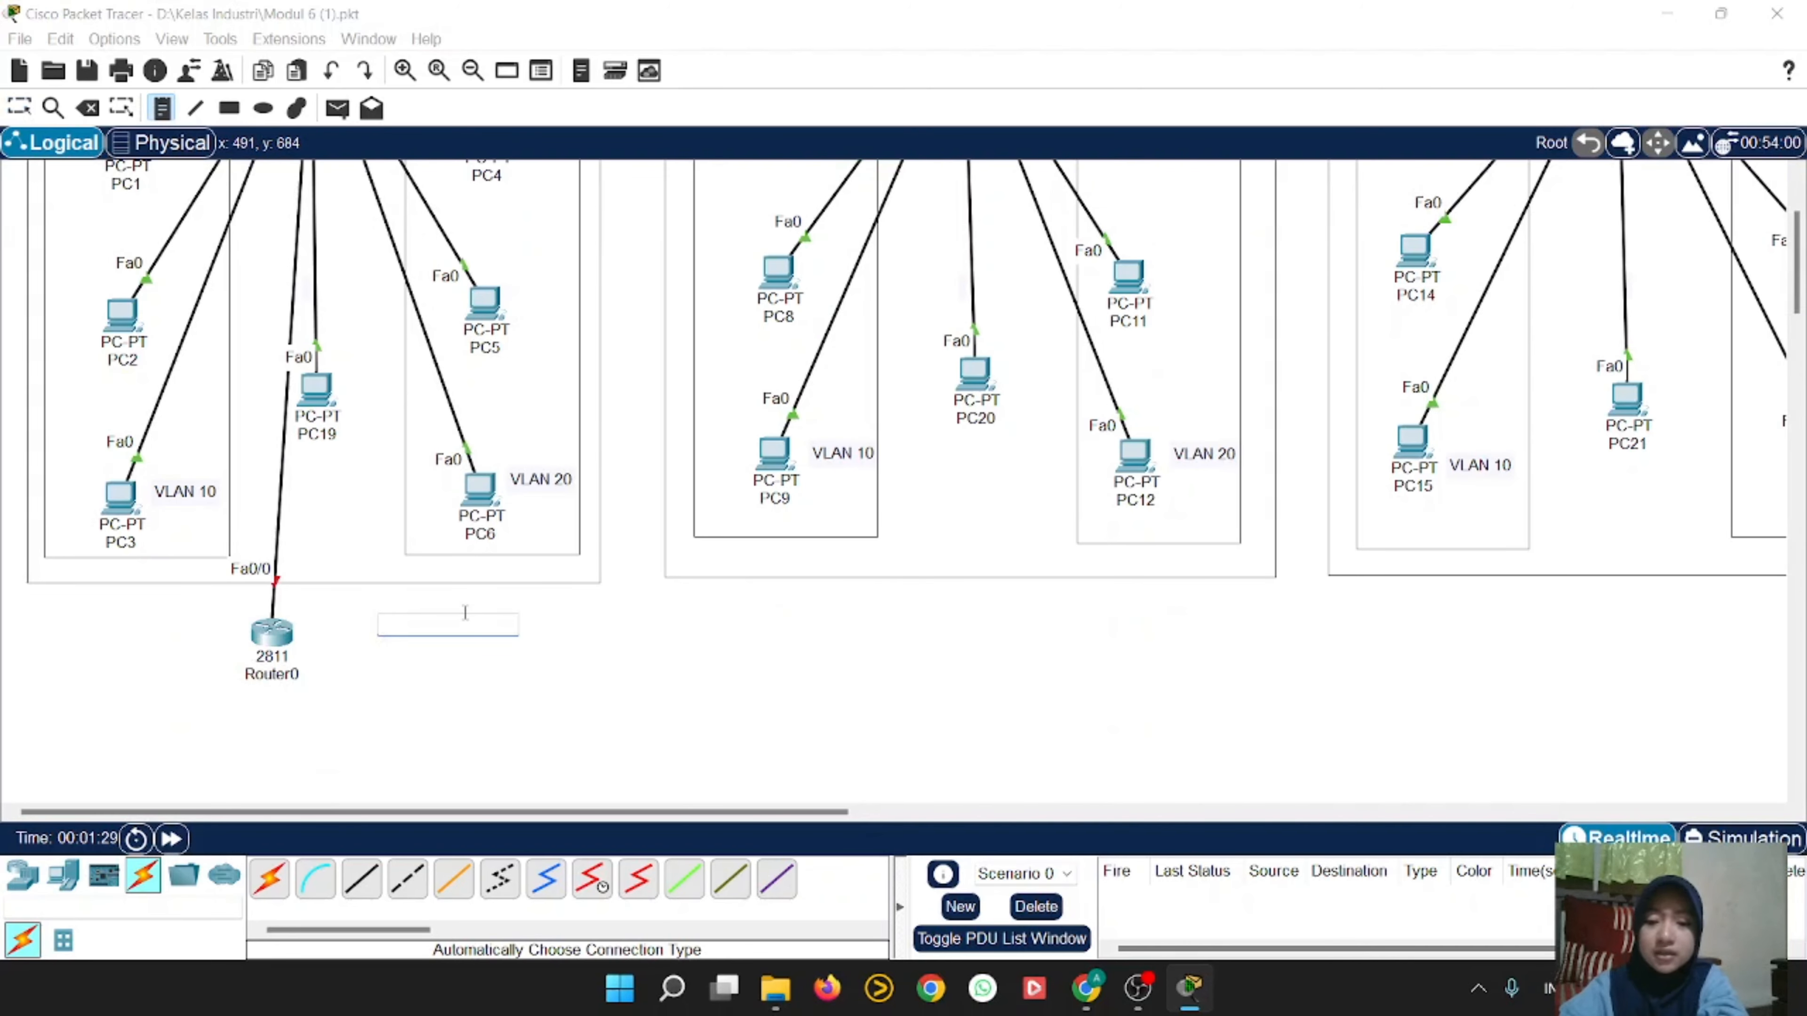
pyautogui.write('VLAN')
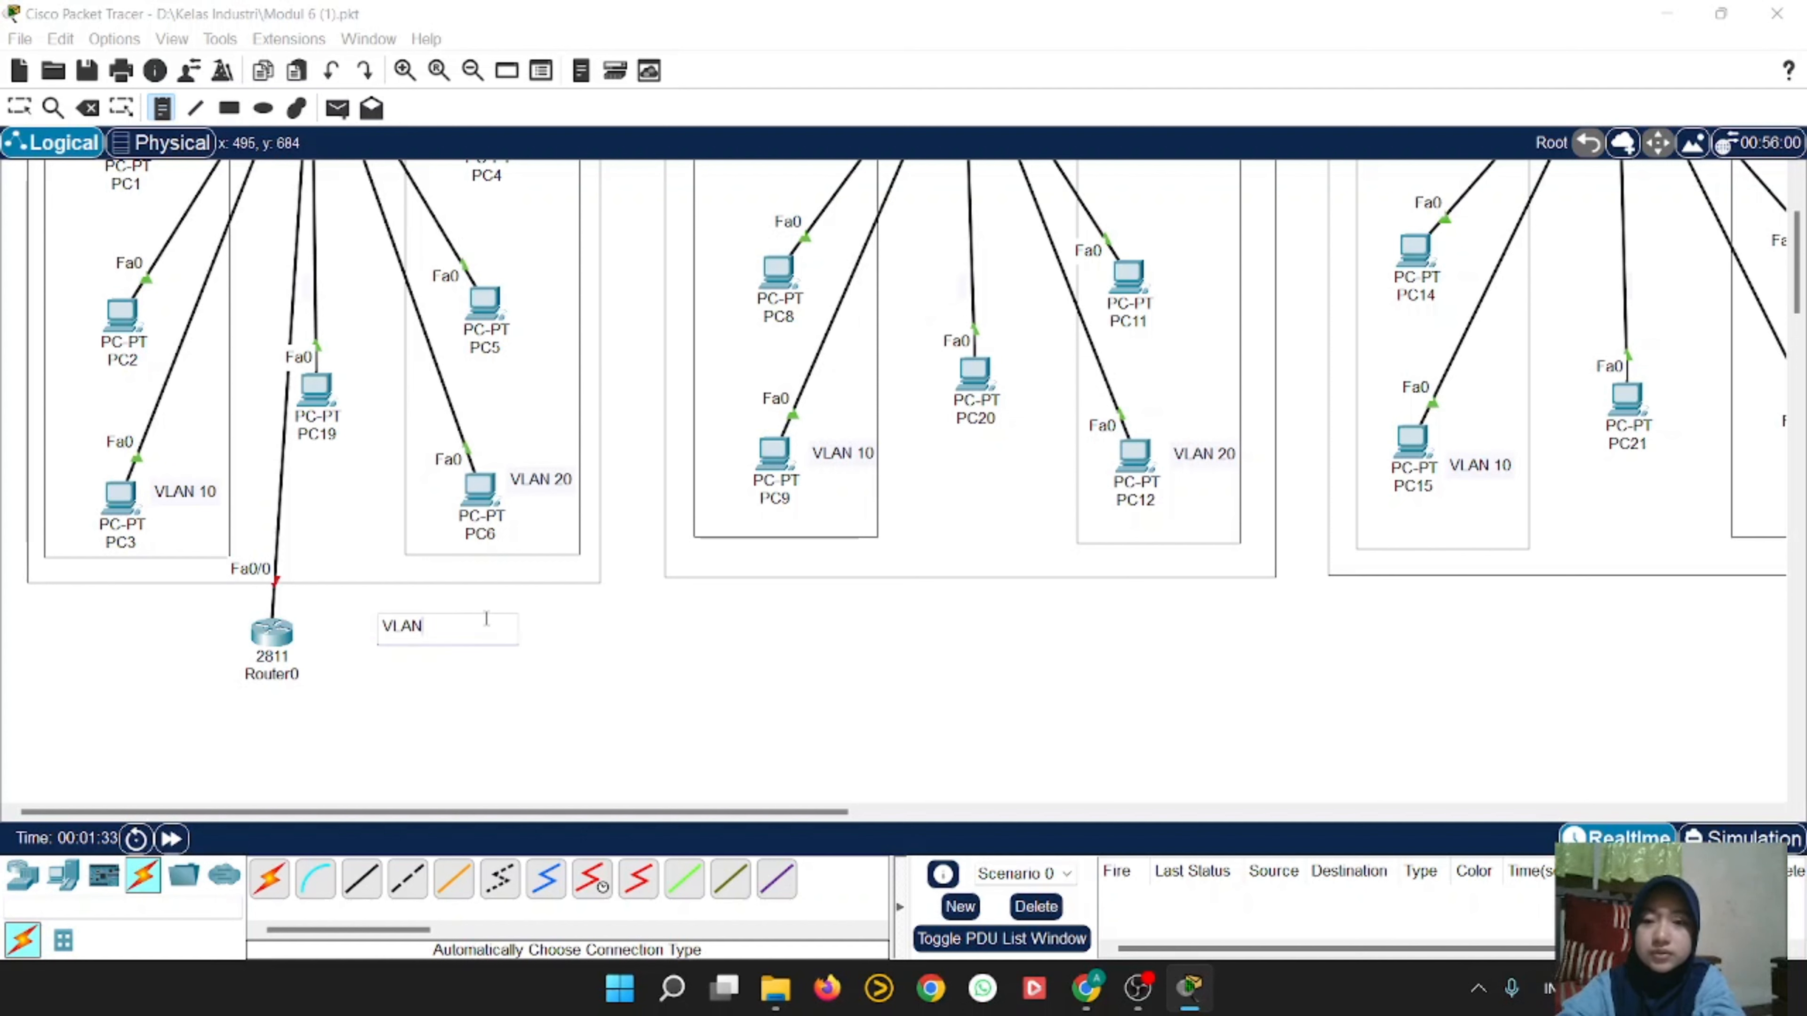
pyautogui.write('1= 192')
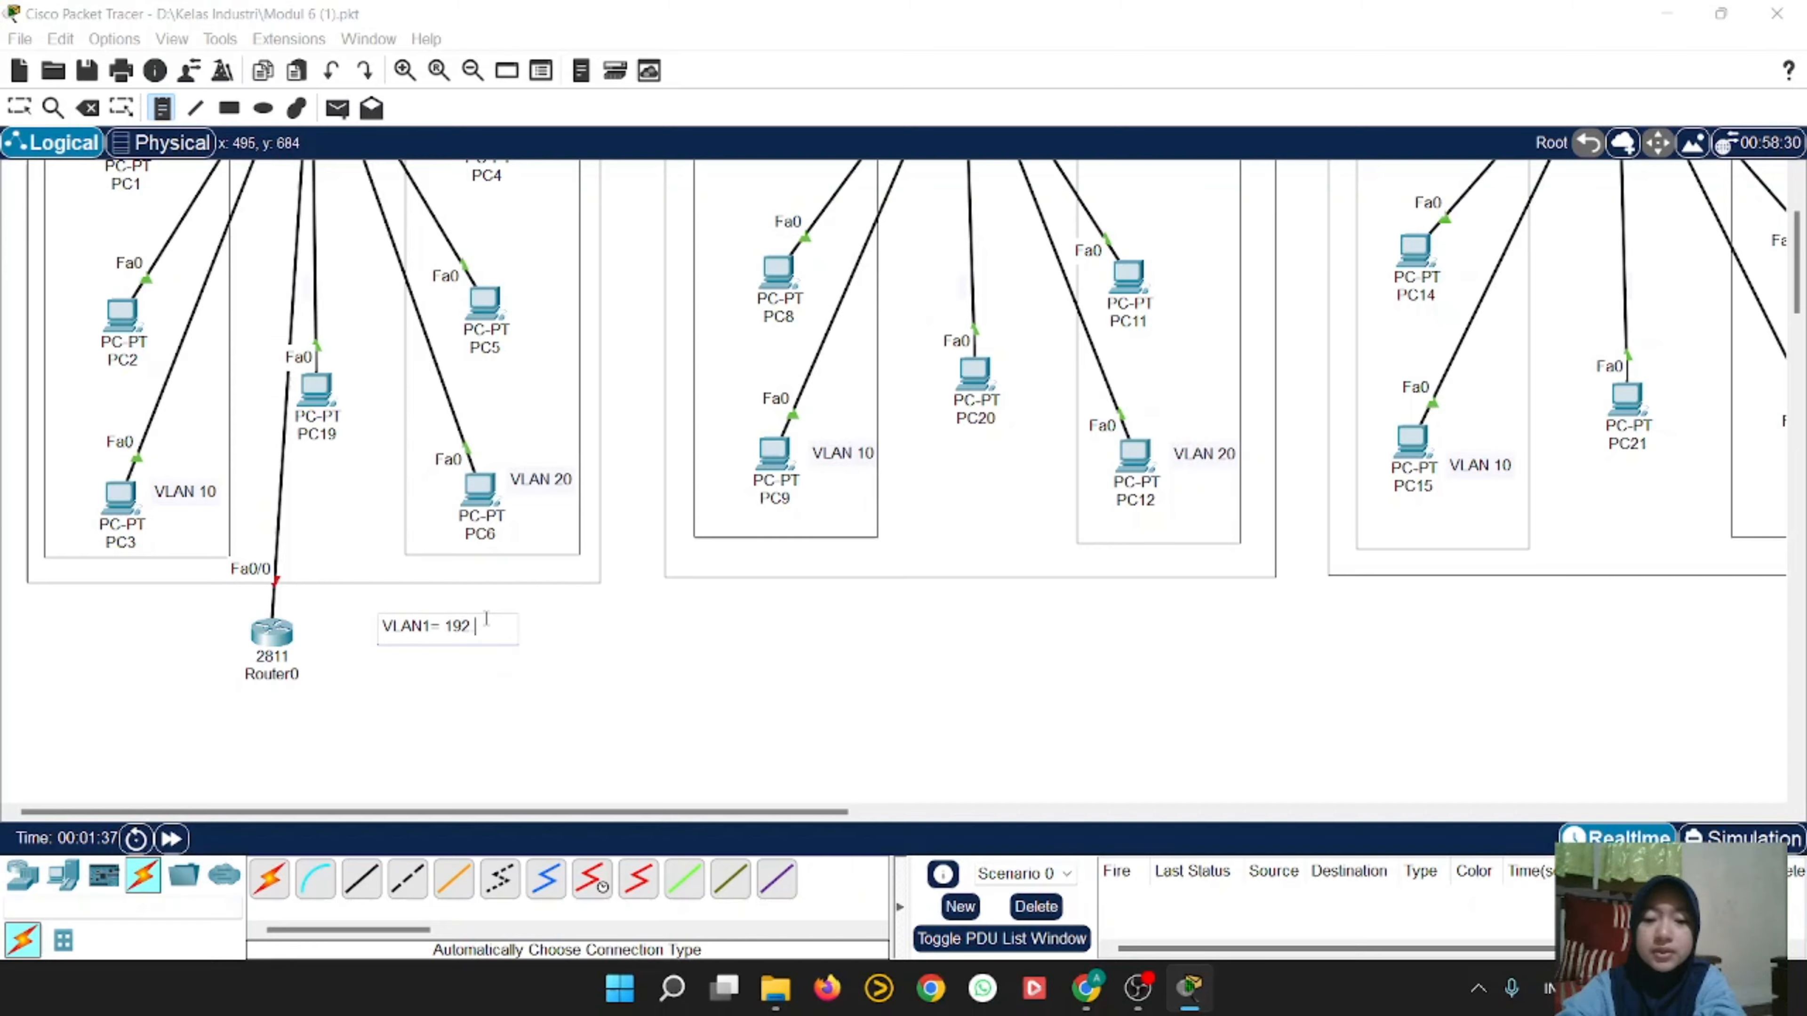
pyautogui.write('.168.1.0')
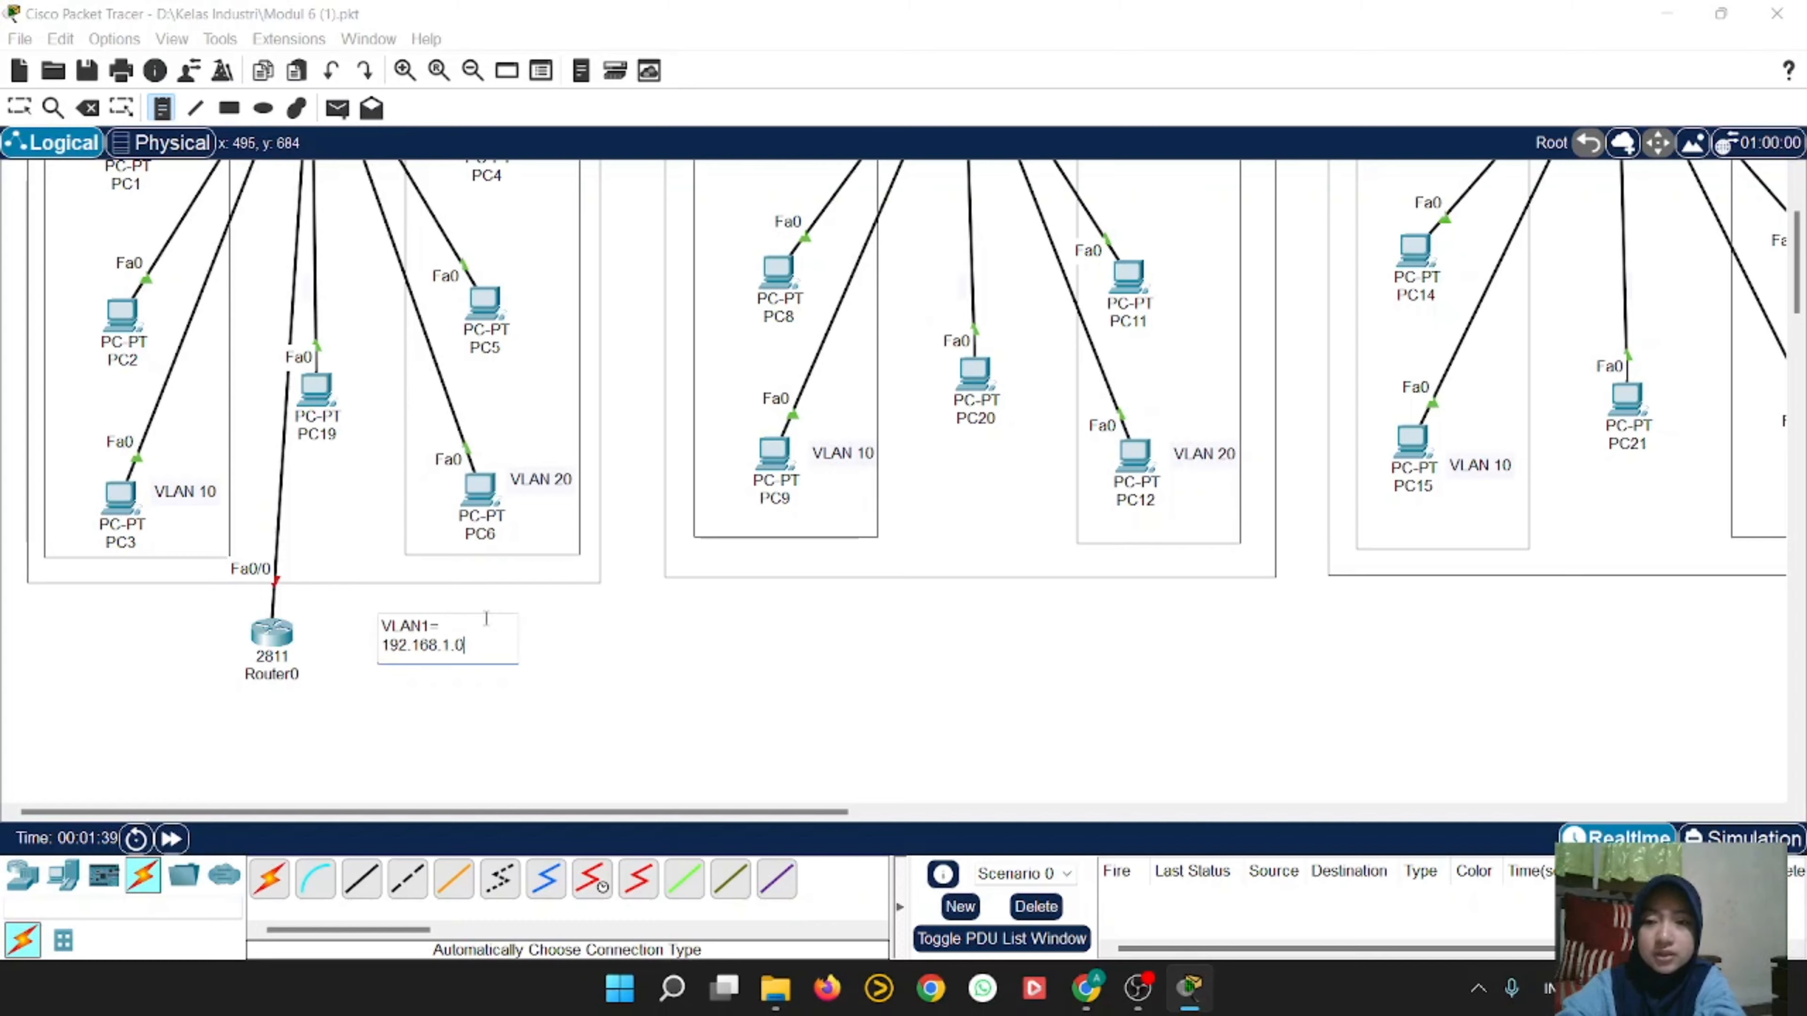
pyautogui.write('/24')
pyautogui.press('Return')
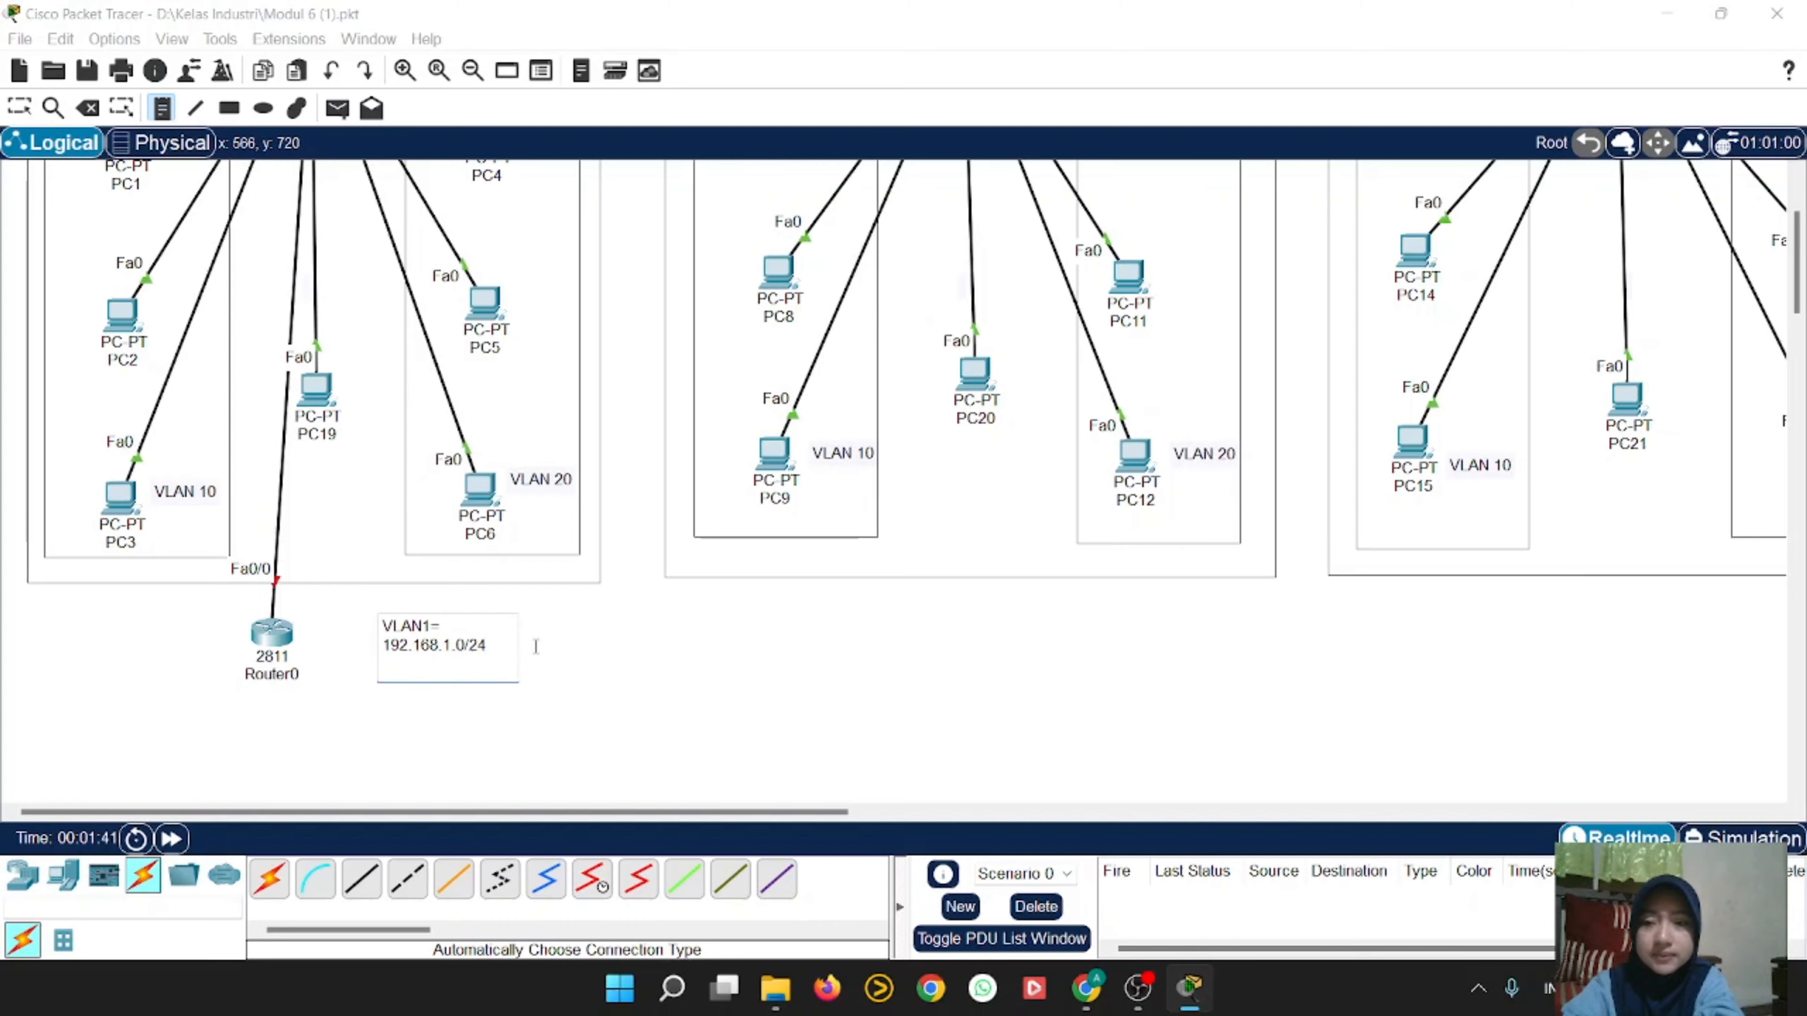
# Step: Add a second entry to the note reading "VLAN10= 192.168.10.0/24"
pyautogui.write('VLAN10=')
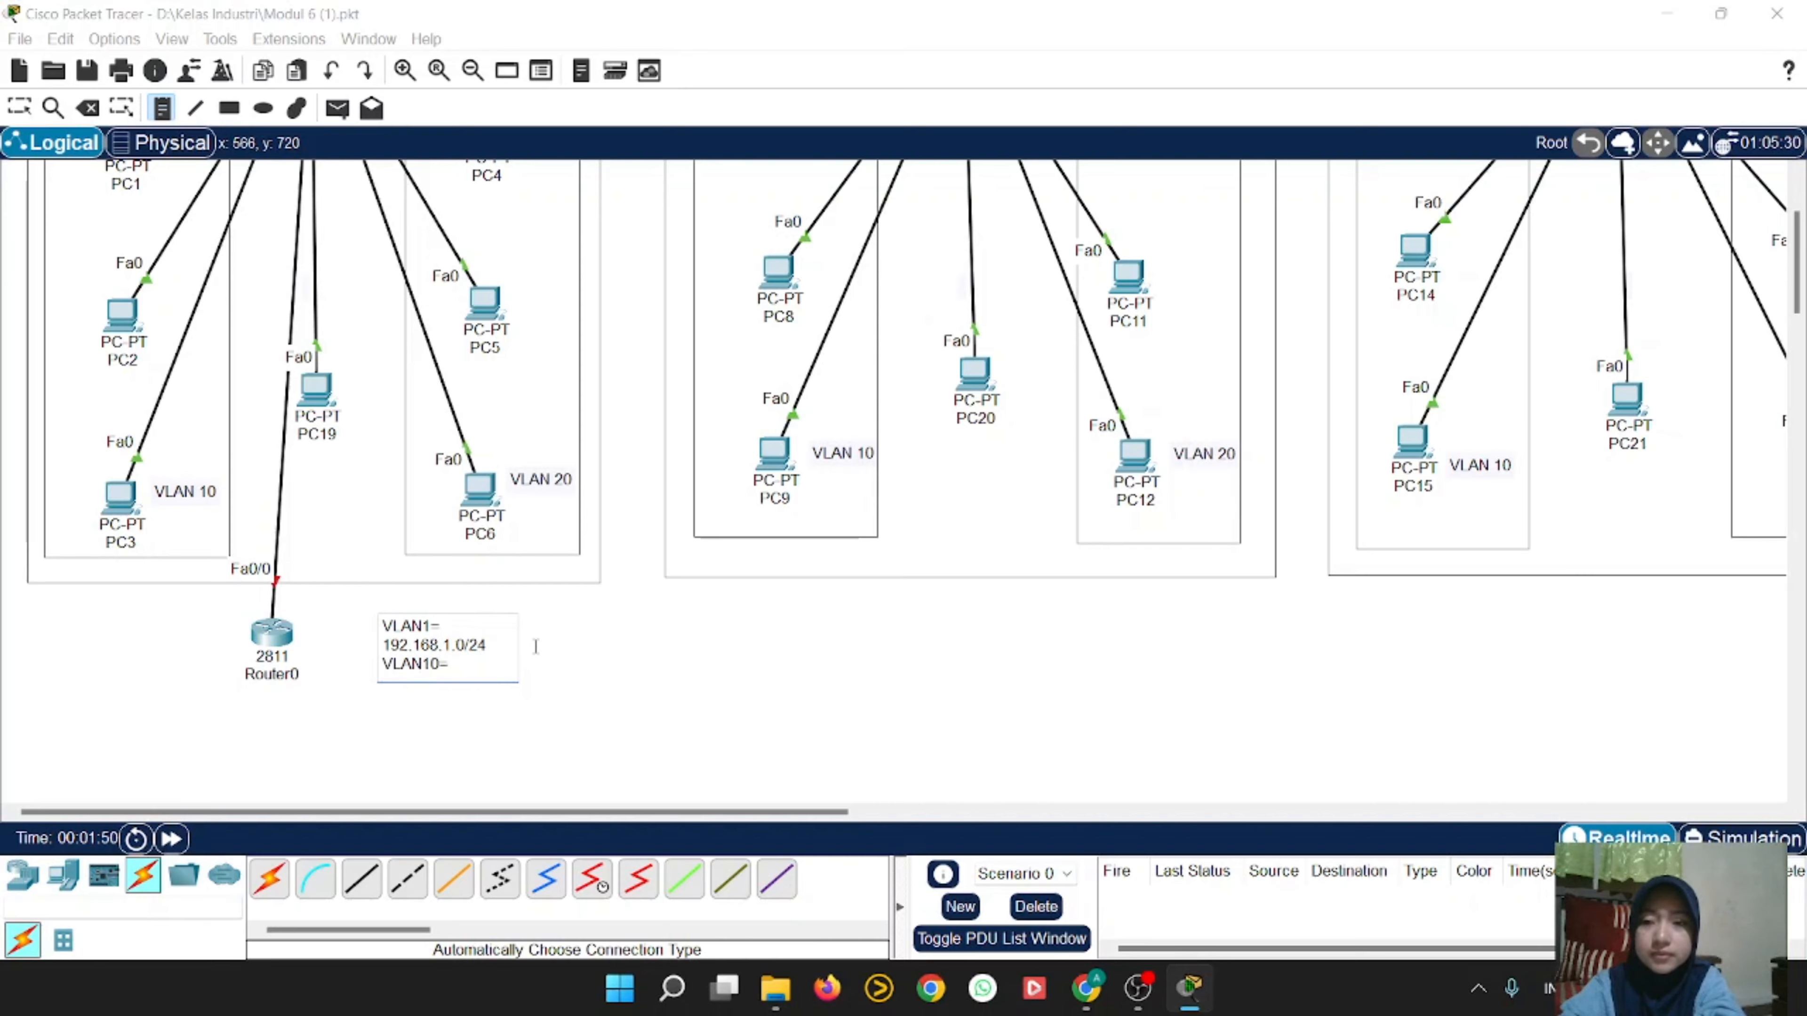
pyautogui.write(' 19')
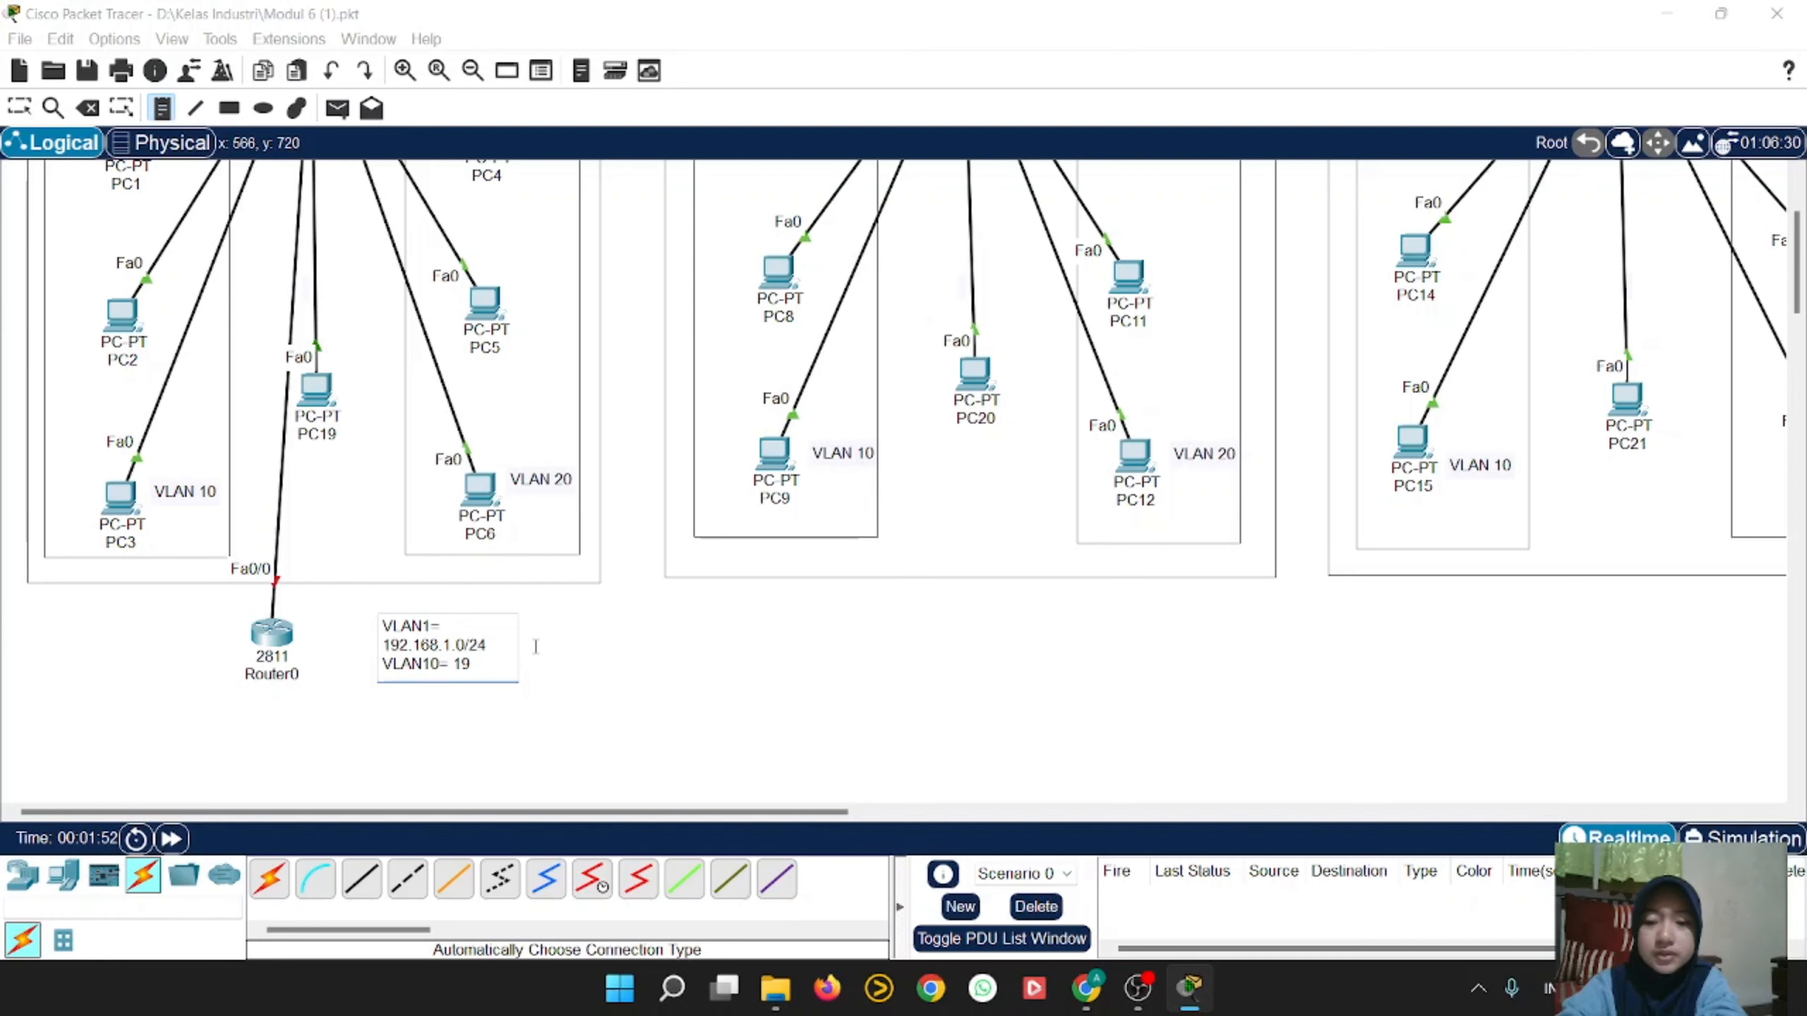
pyautogui.write('2.16')
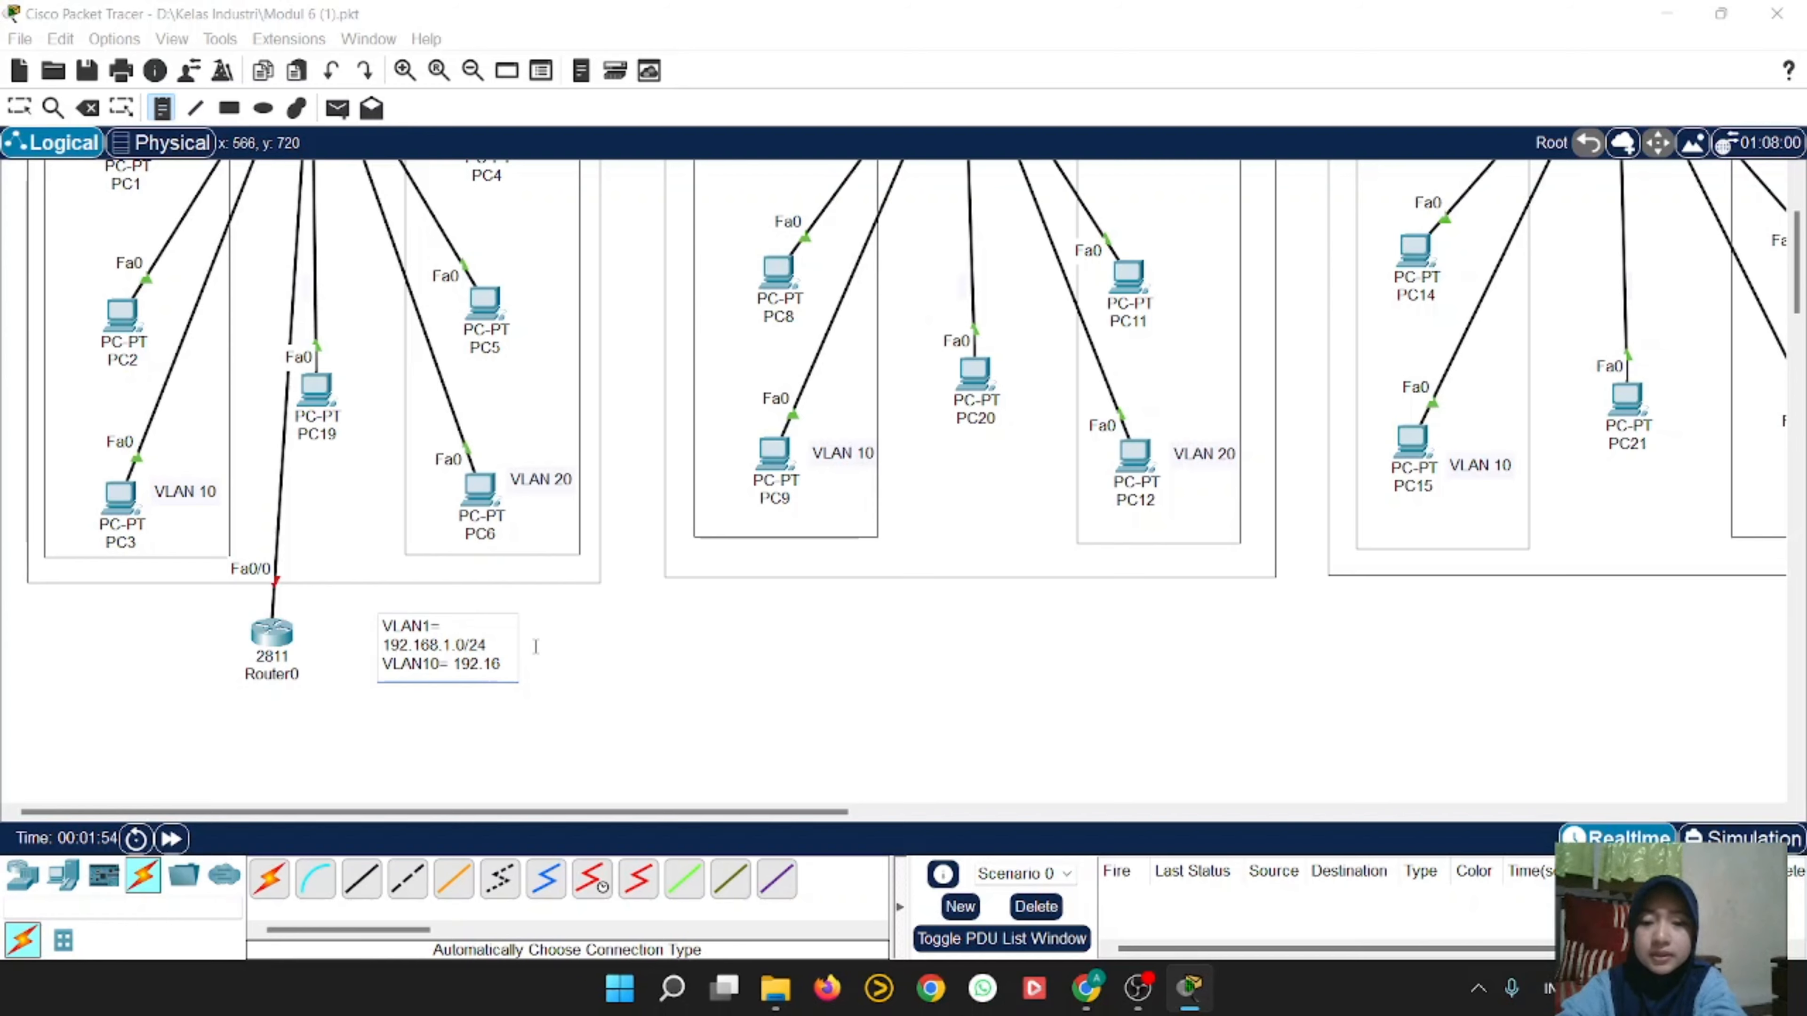
pyautogui.write('8.10.0')
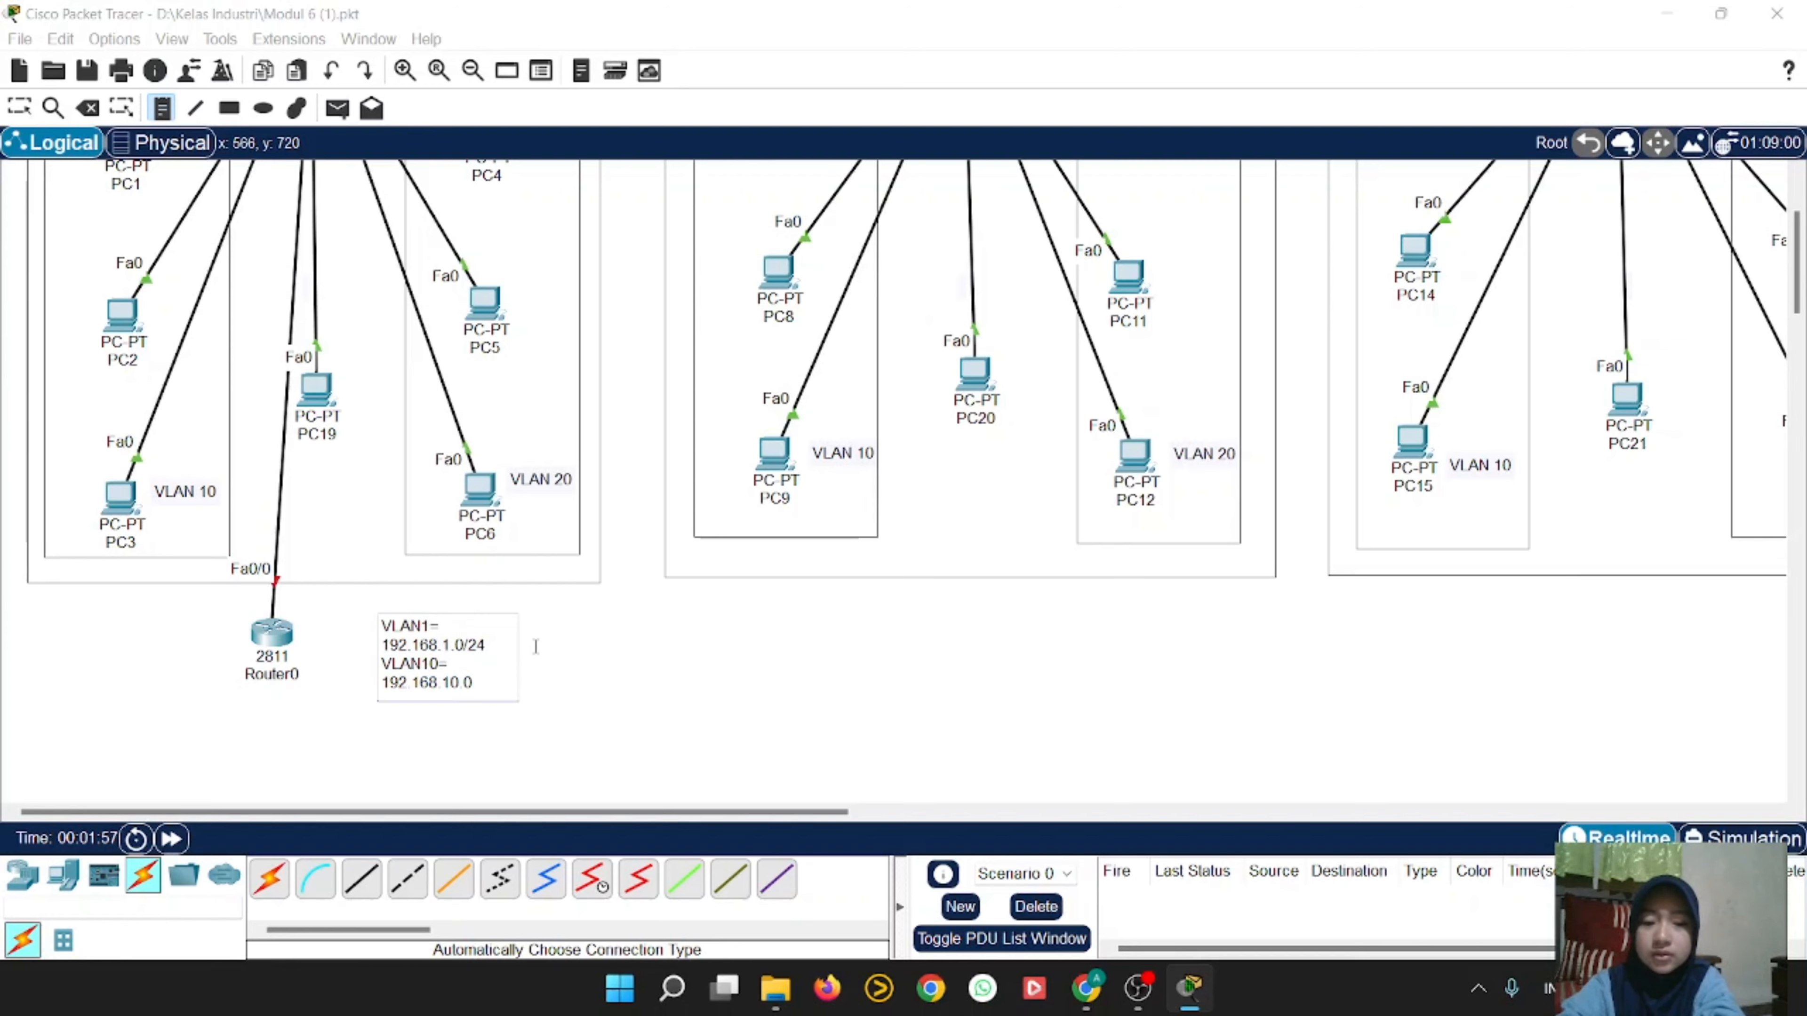
pyautogui.write('/24')
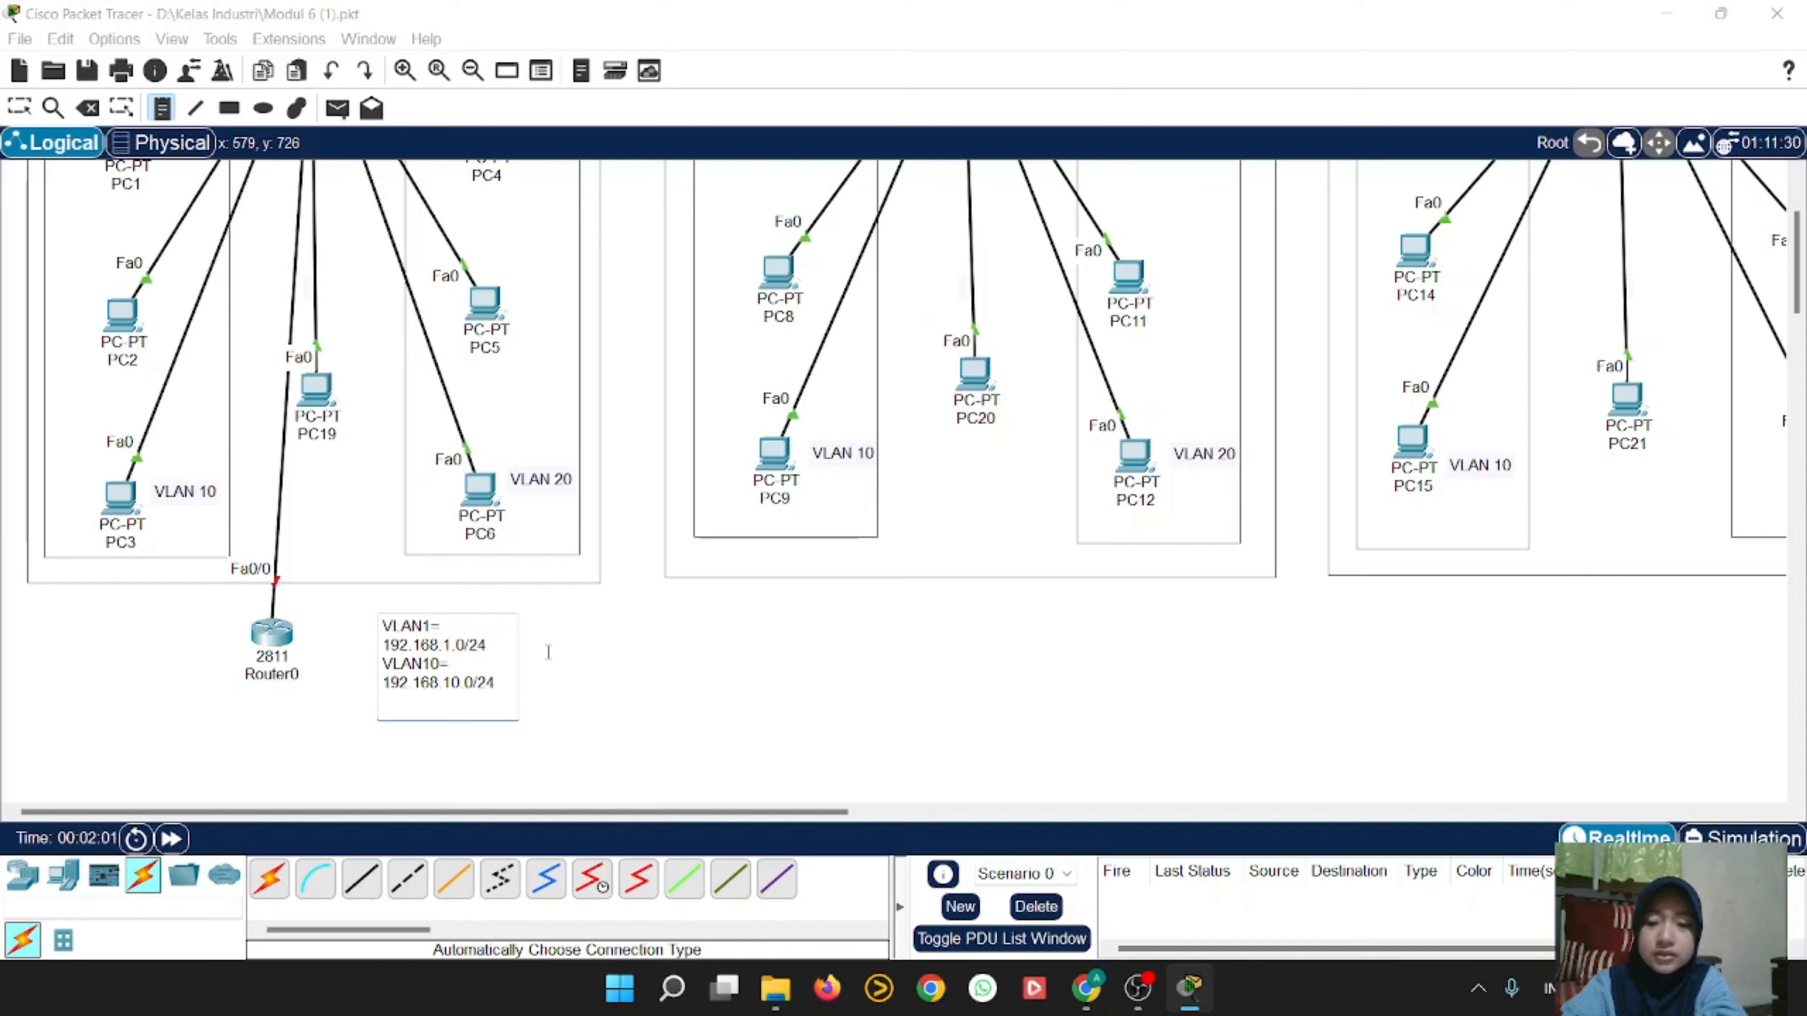
# Step: Add a third entry to the note reading "VLAN20= 192.168.20.0/24" and finish the note
pyautogui.write('VLAN 2')
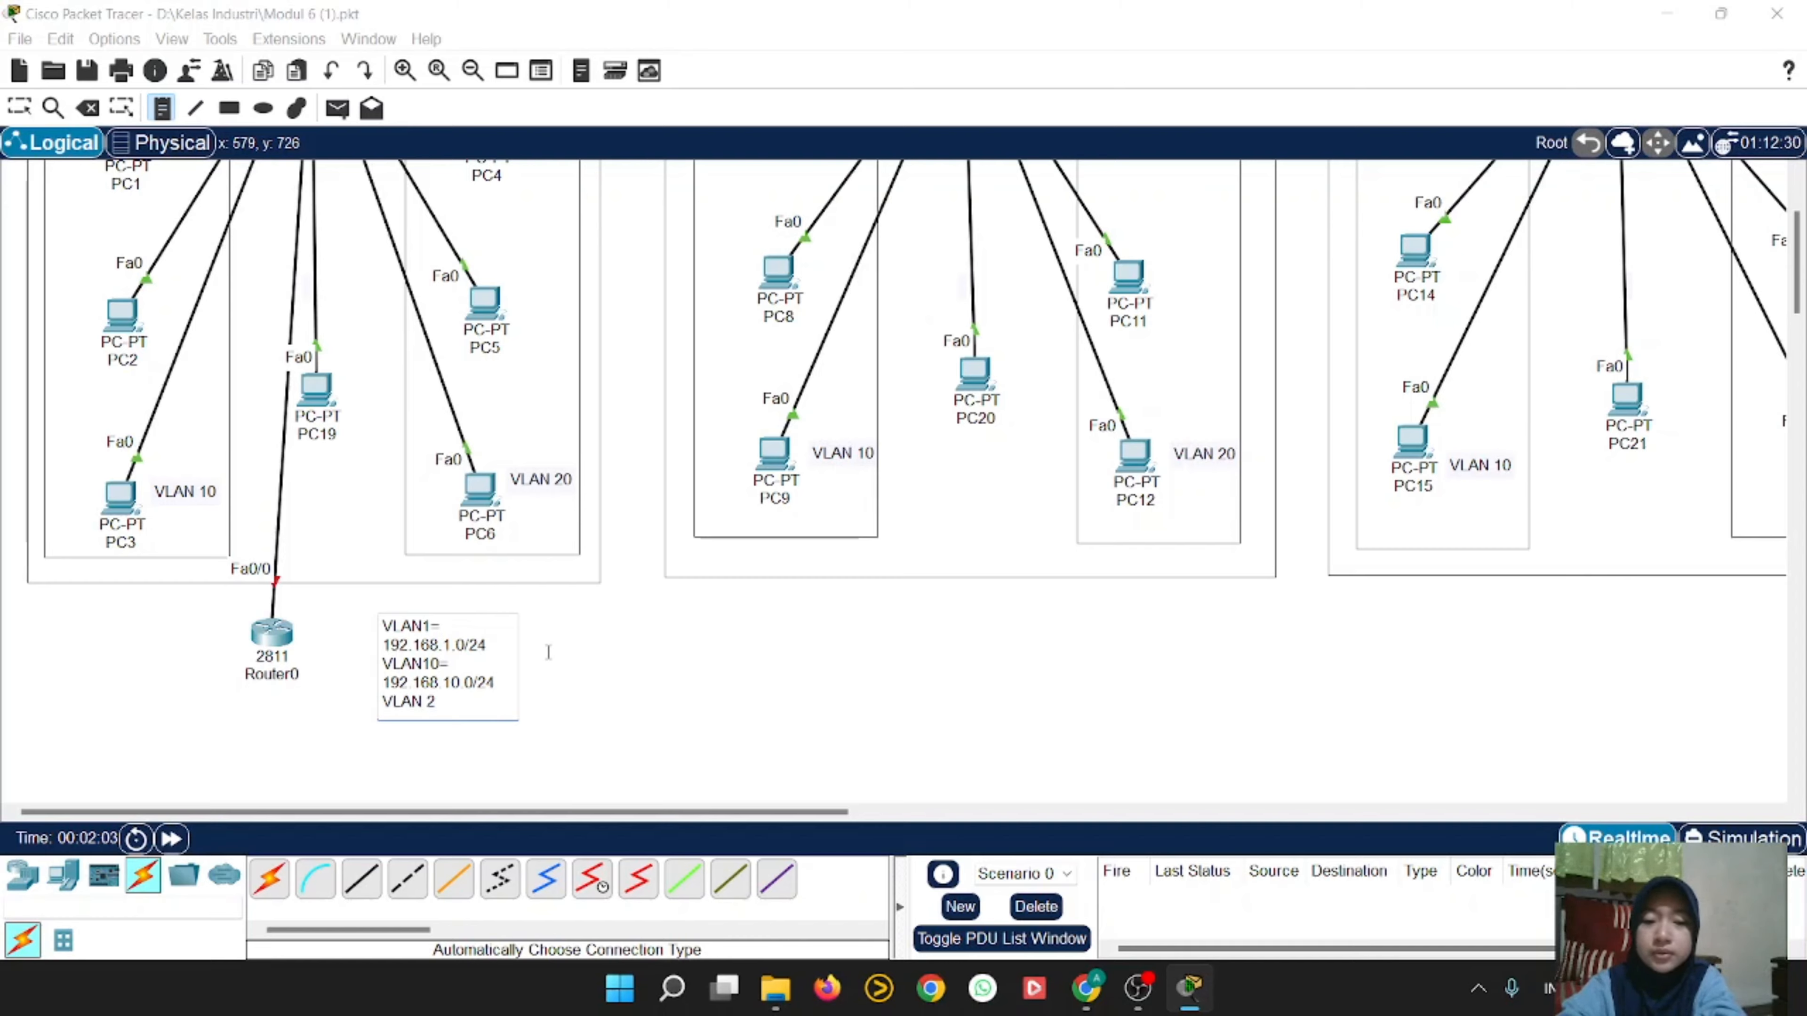
pyautogui.write('0')
pyautogui.press('BackSpace')
pyautogui.press('BackSpace')
pyautogui.press('BackSpace')
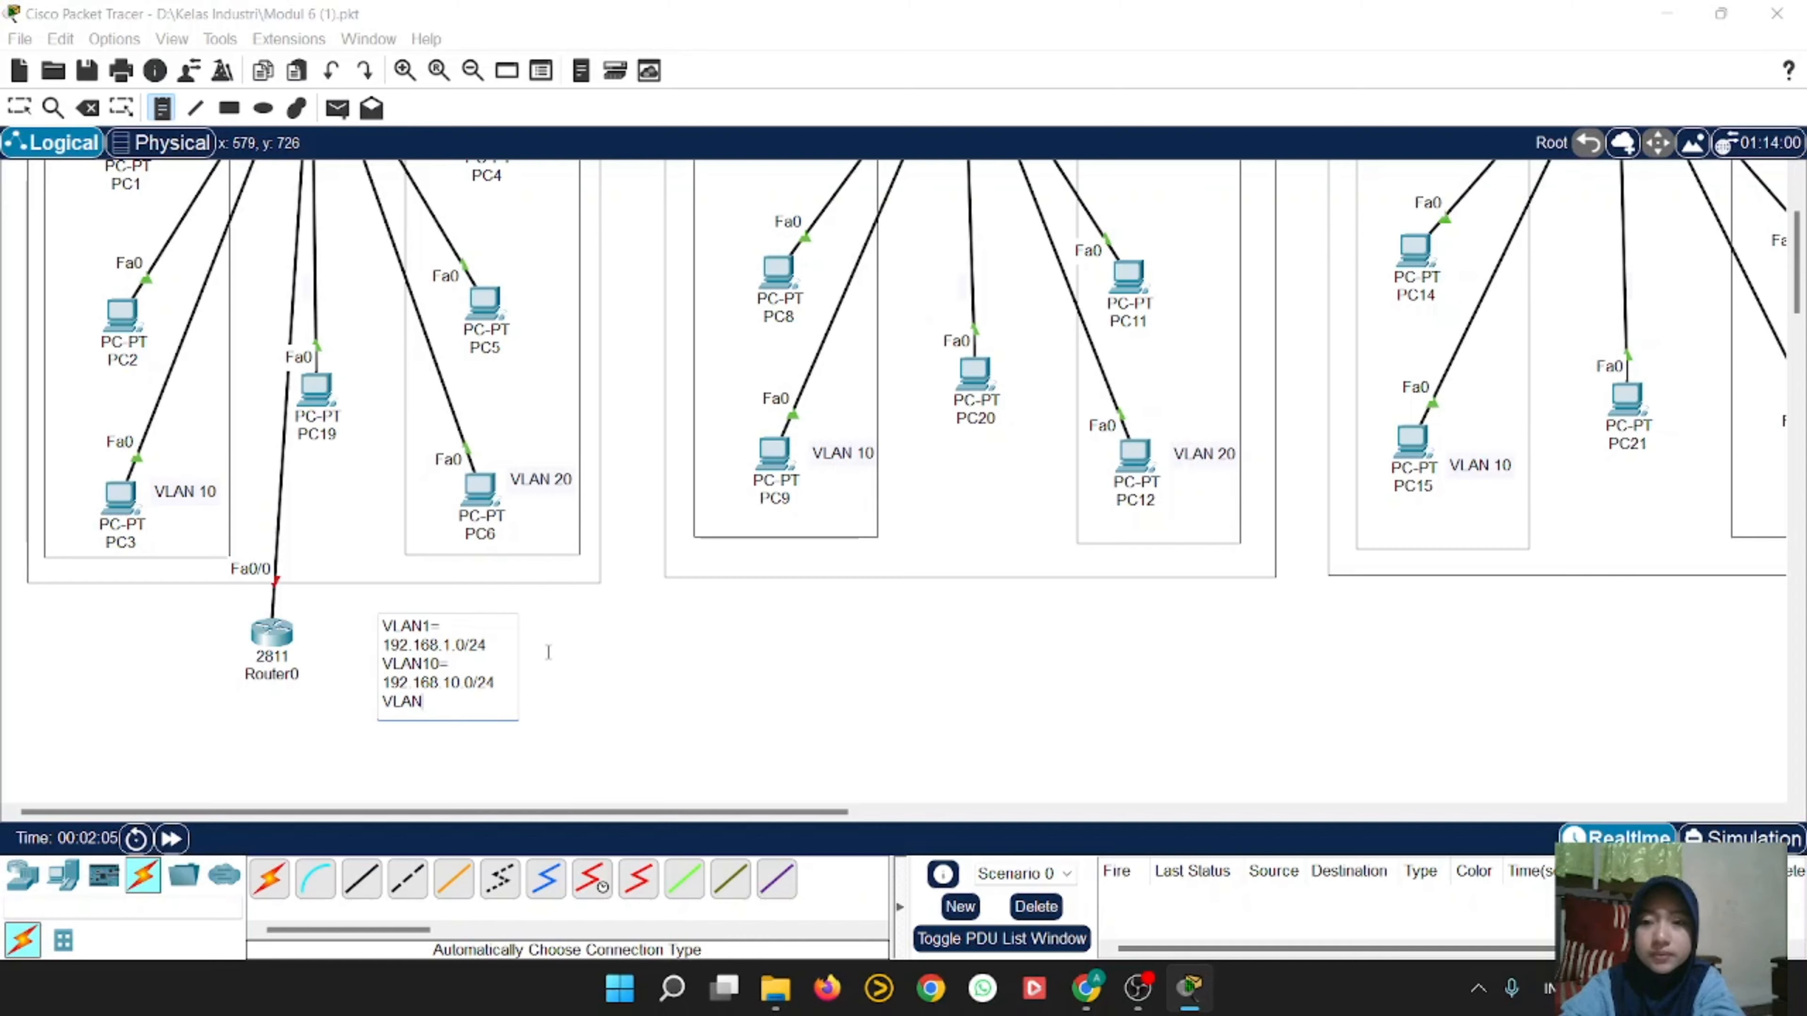
pyautogui.write('20')
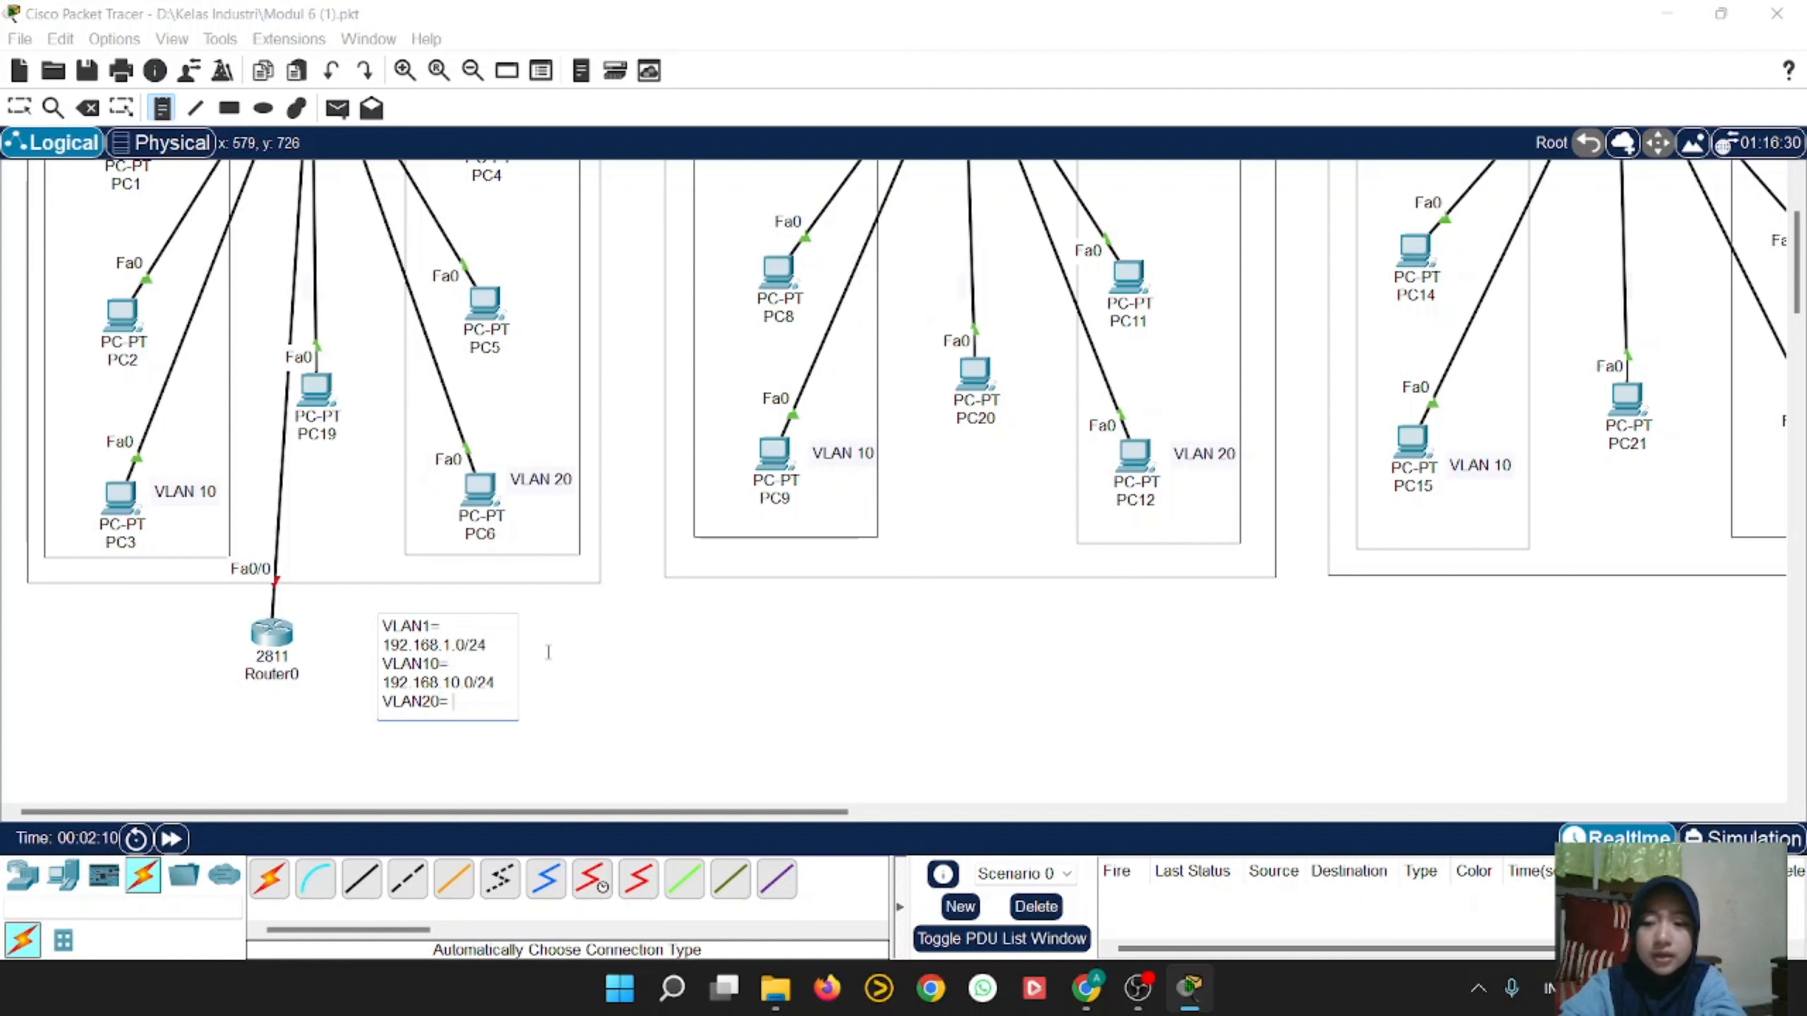
pyautogui.write('= 192.168.20.')
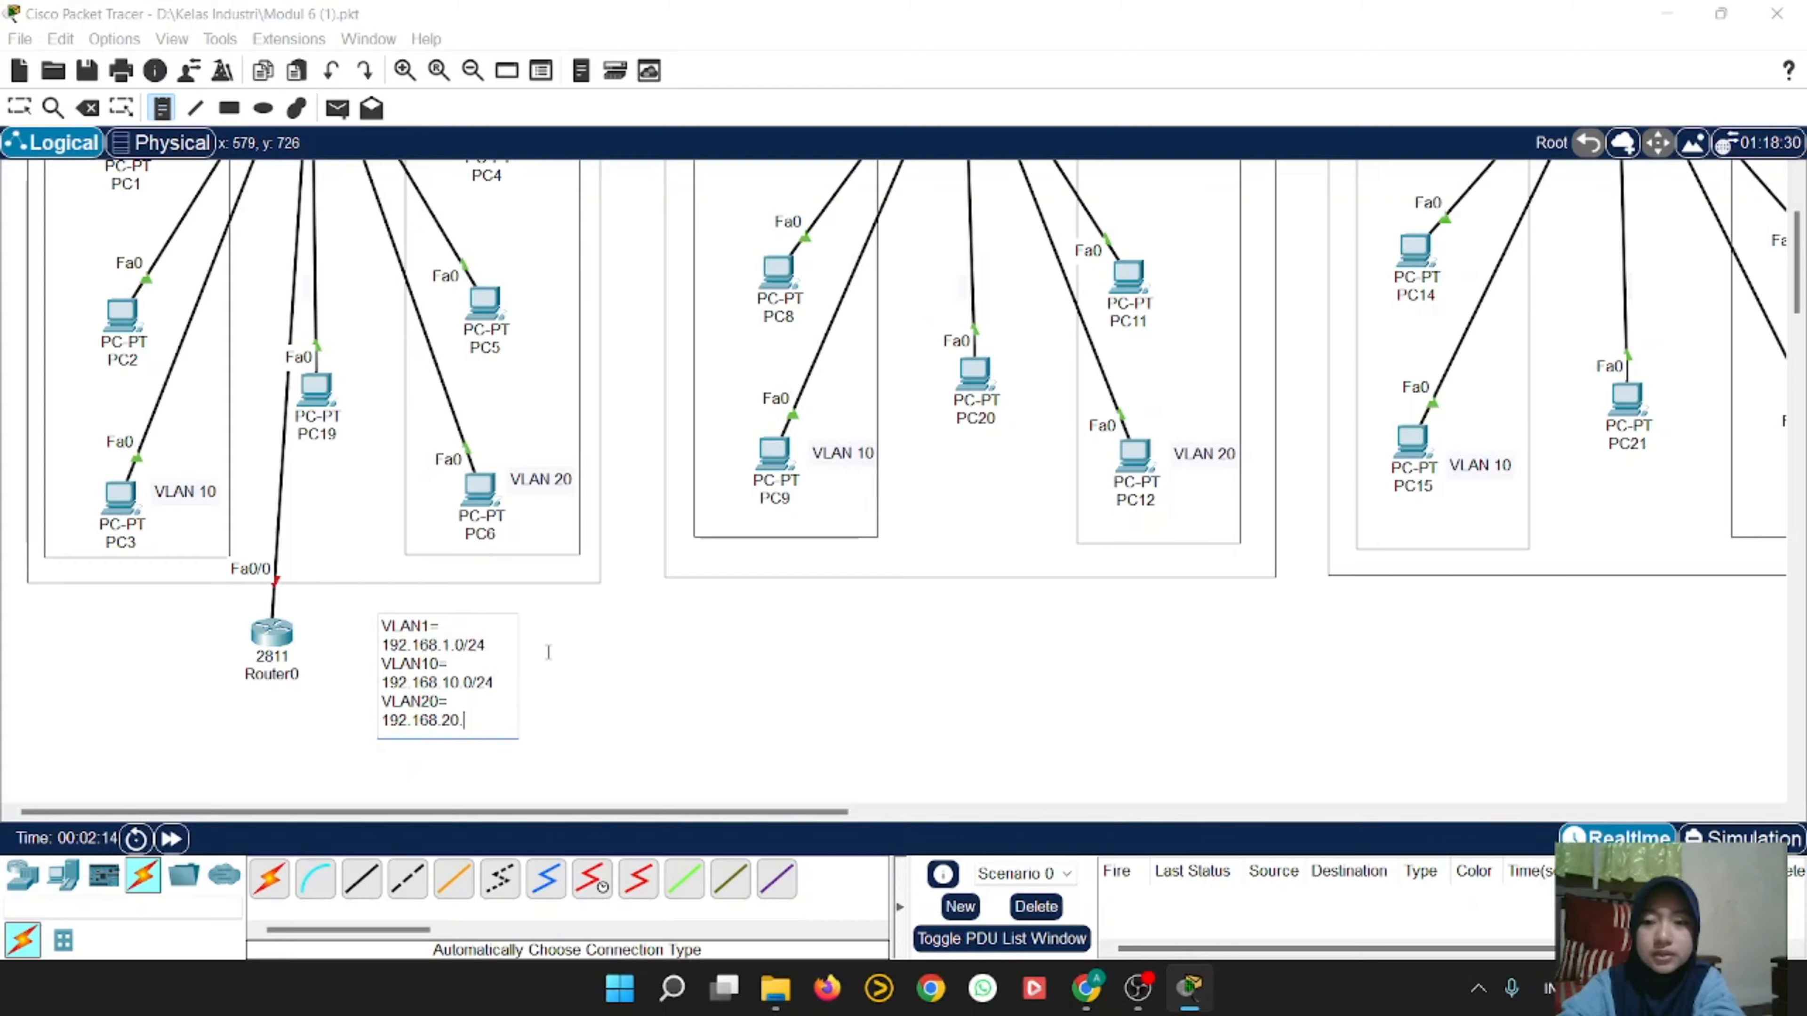
pyautogui.write('0/24')
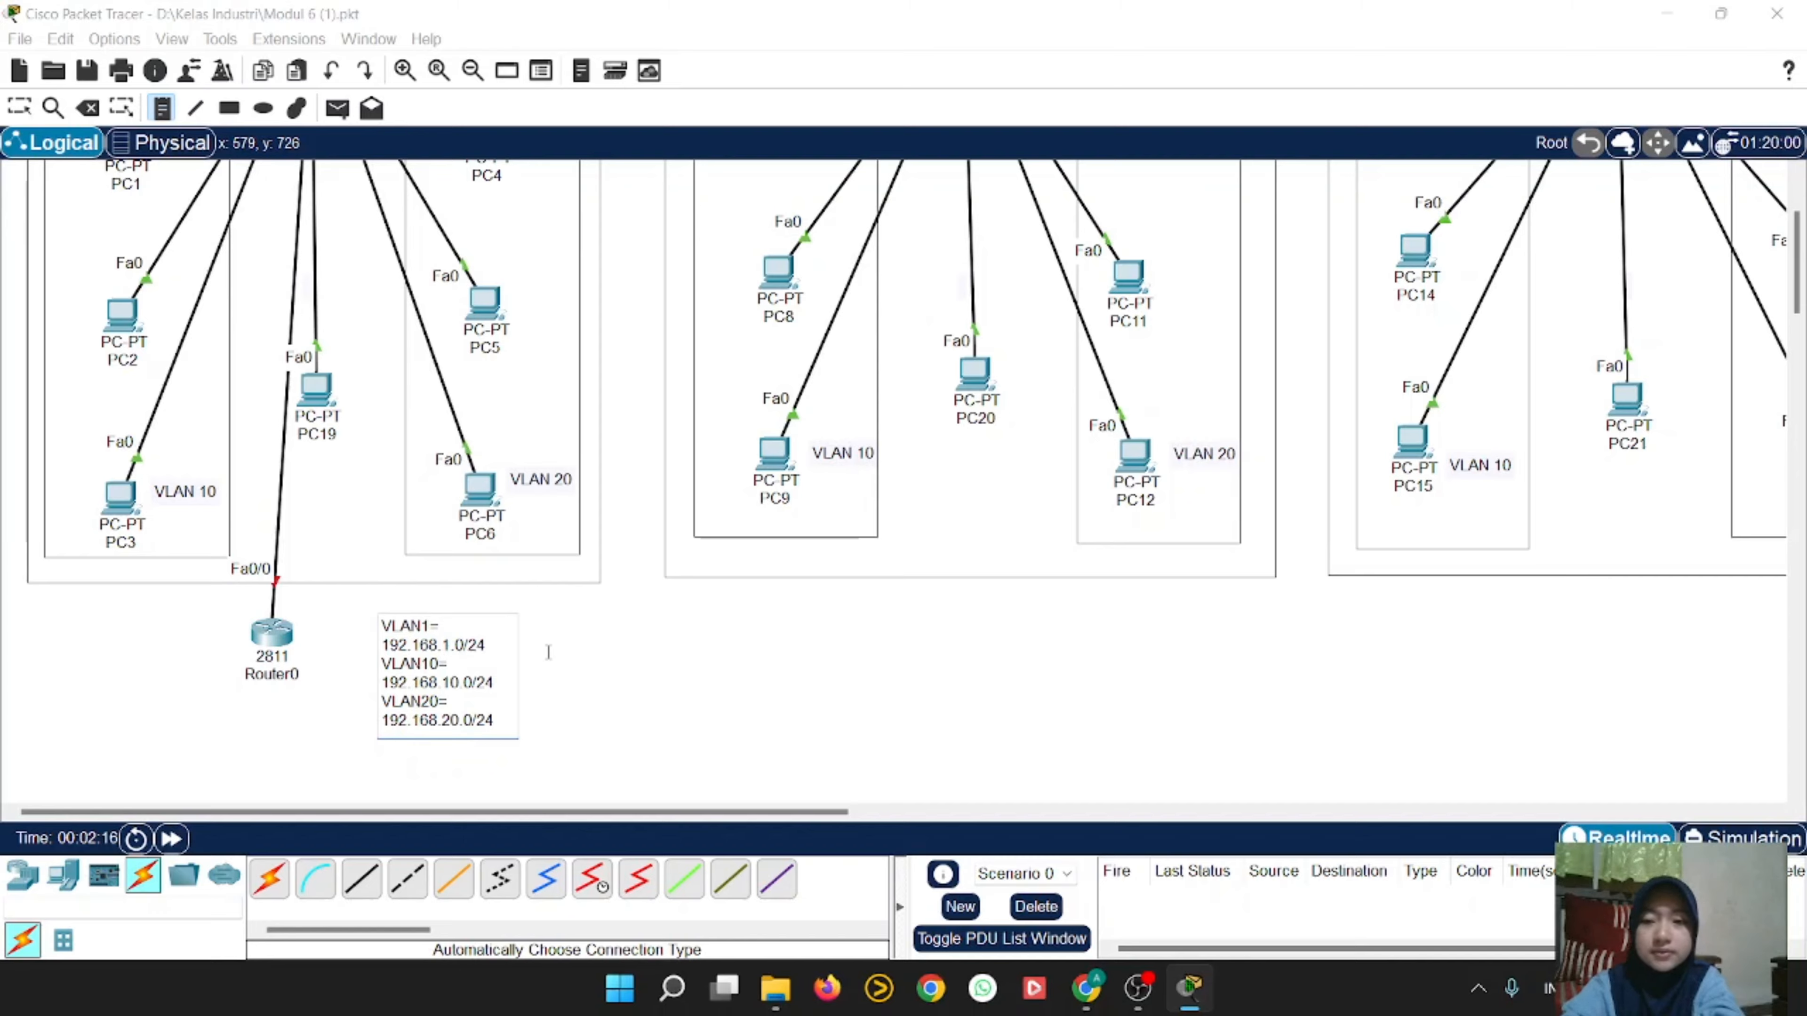
pyautogui.click(681, 678)
pyautogui.click(19, 107)
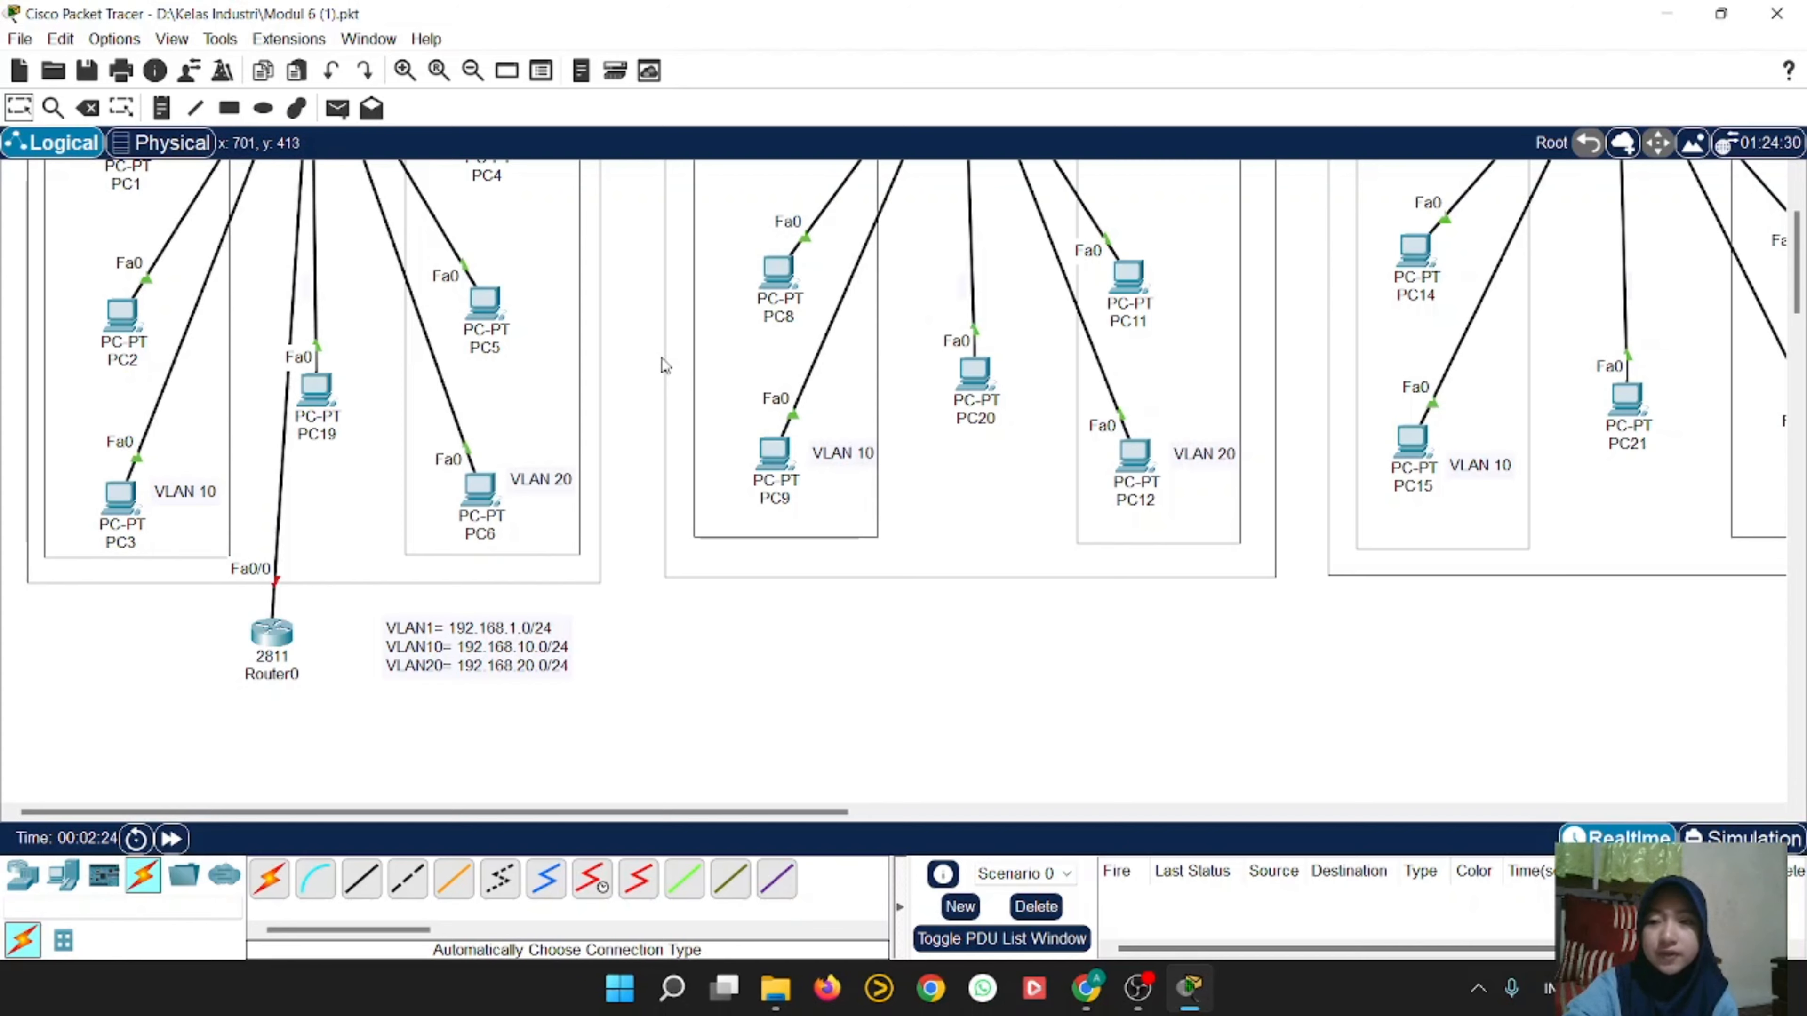
# Step: Open Router0's command line and decline the initial configuration dialog with NO to reach the router prompt
pyautogui.click(282, 629)
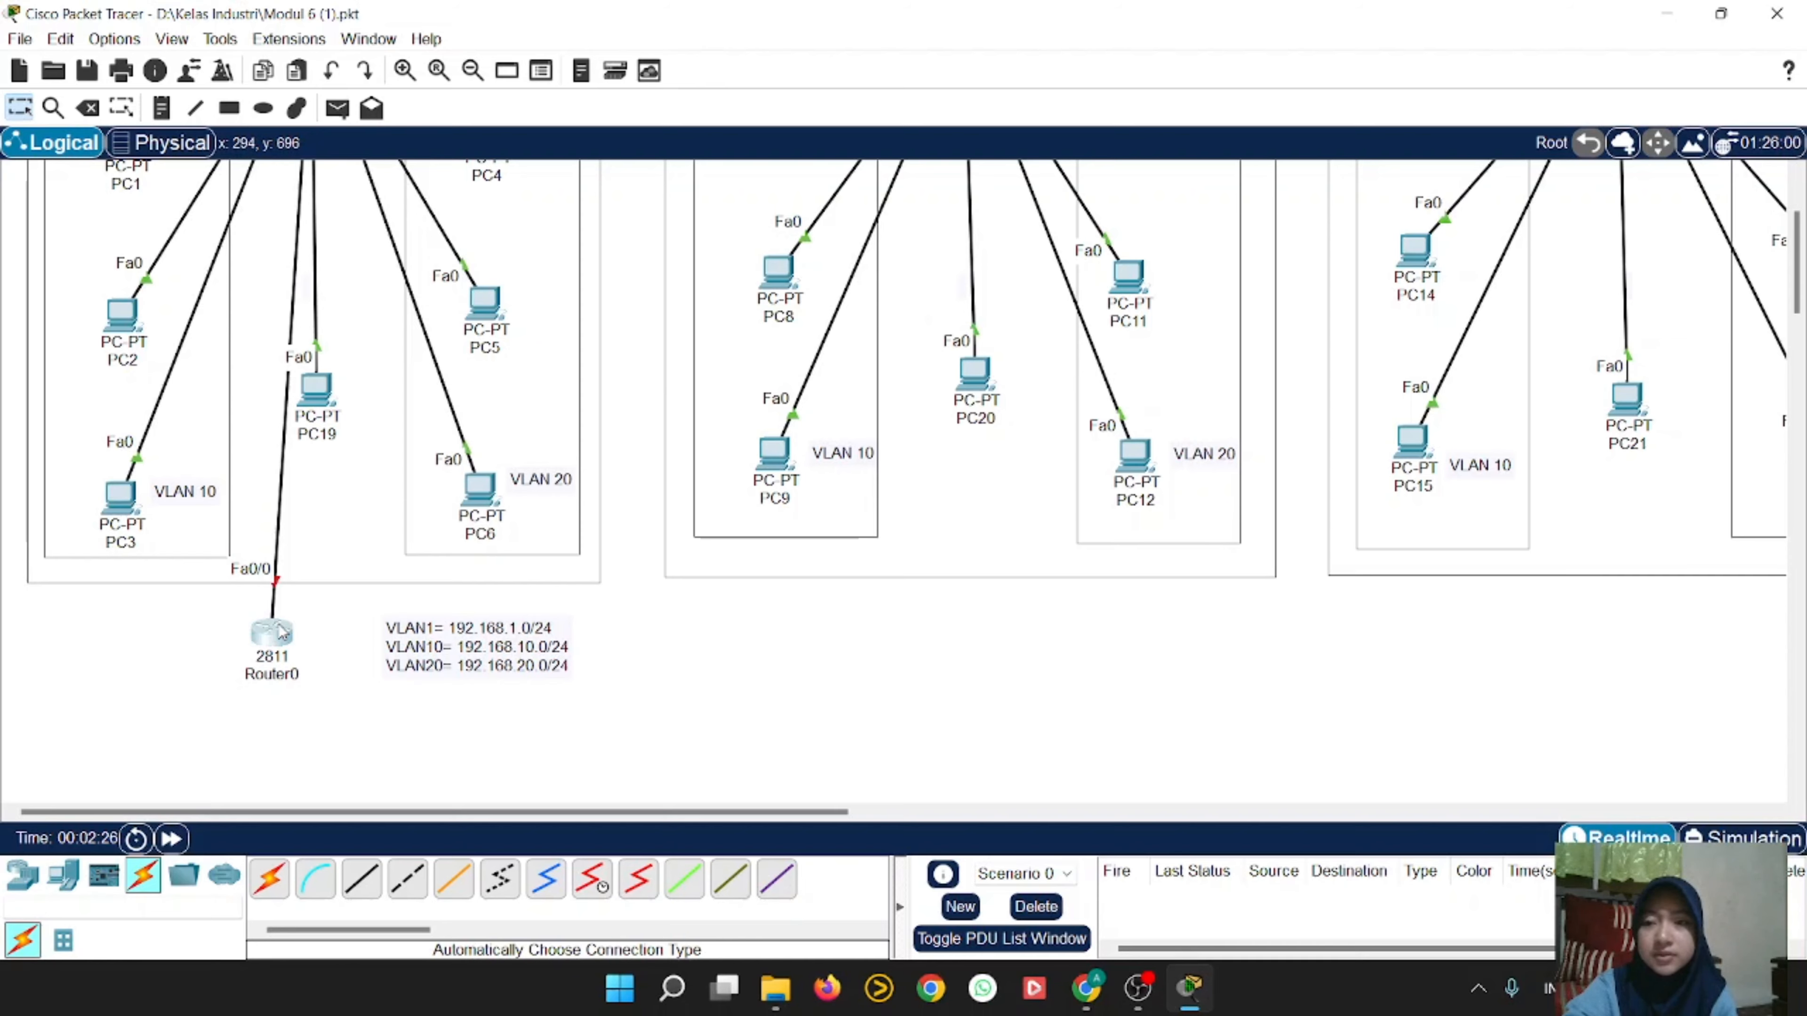
pyautogui.click(757, 200)
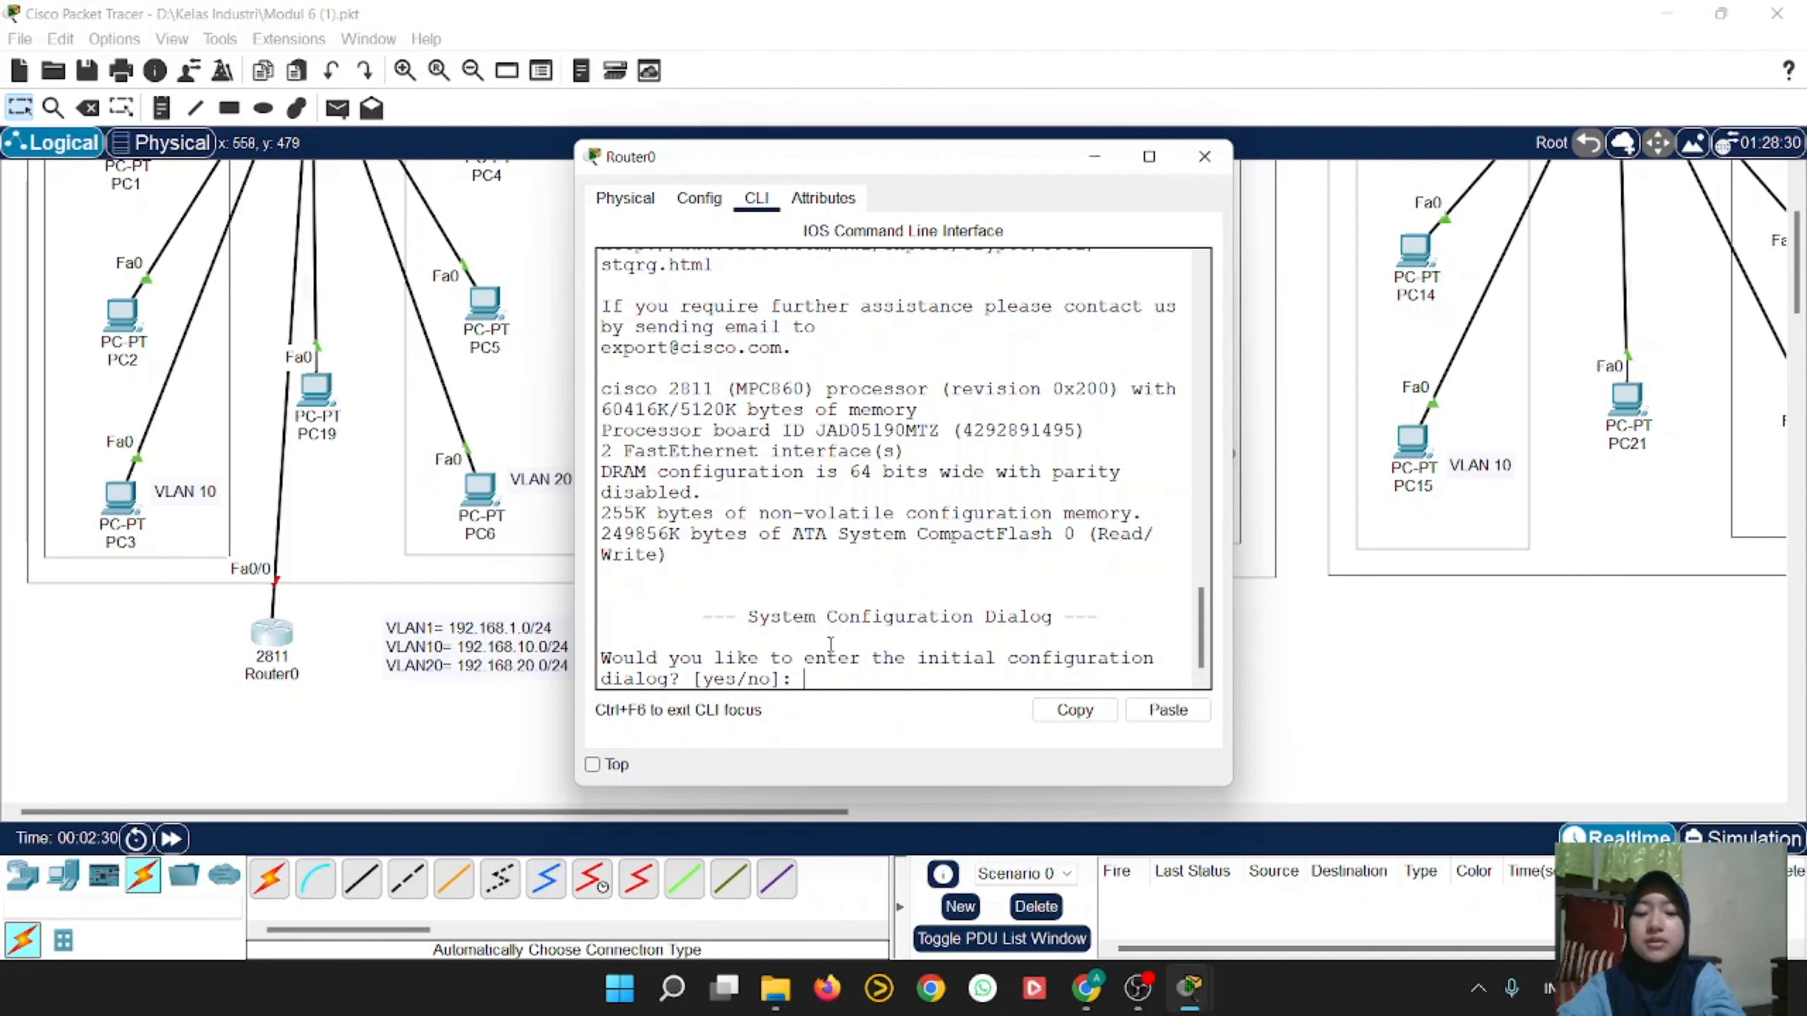
pyautogui.write('NO')
pyautogui.press('Return')
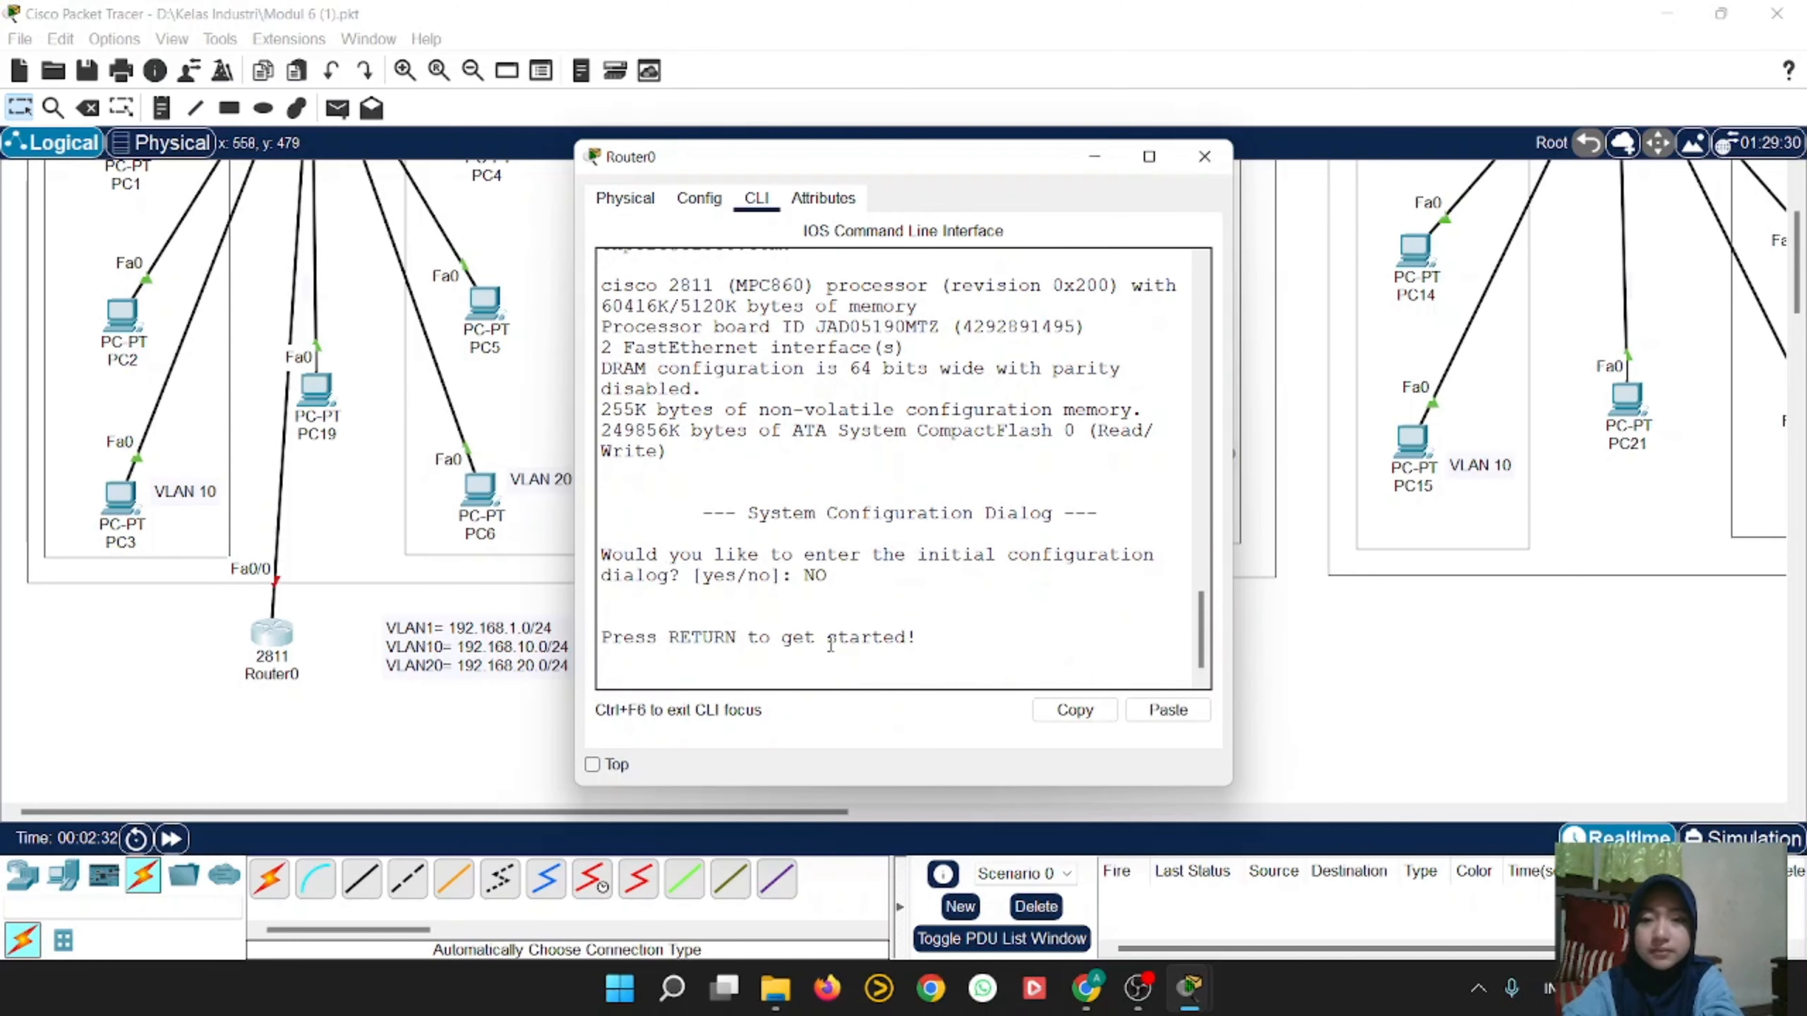
pyautogui.press('Return')
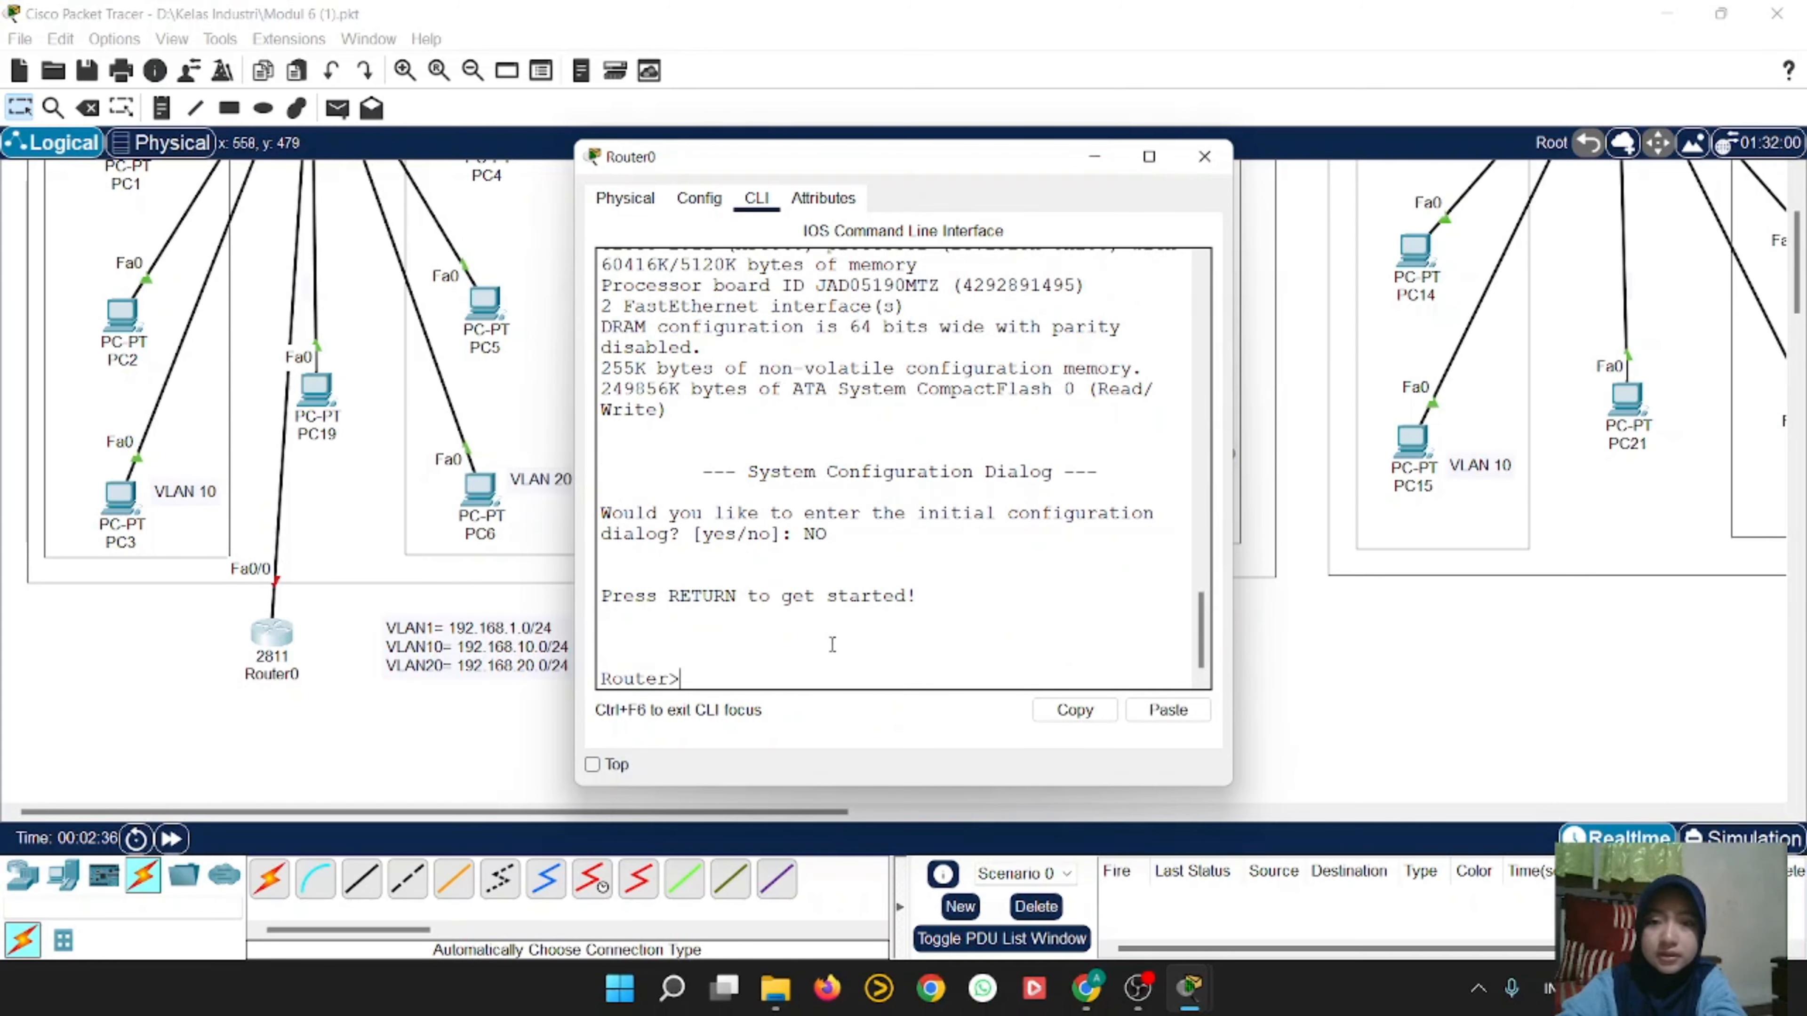
# Step: Enter privileged mode with "en" and global configuration mode with "conf t" on Router0
pyautogui.write('en')
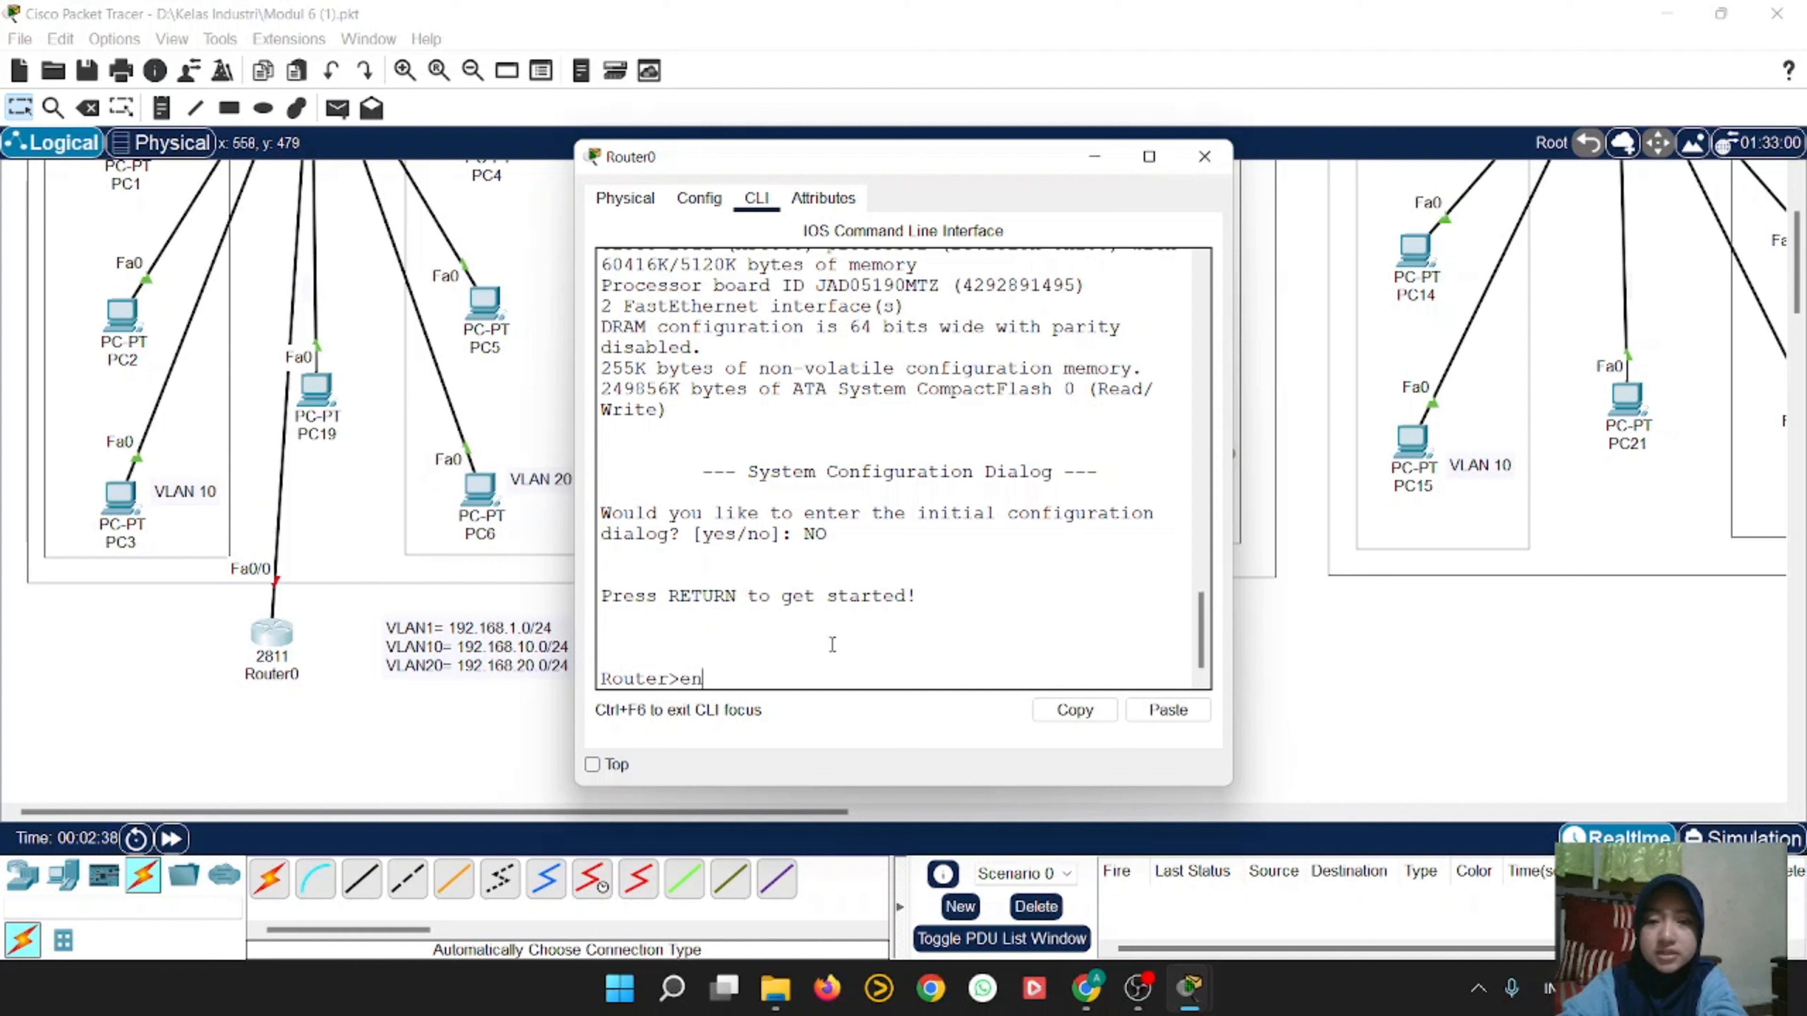
pyautogui.press('Return')
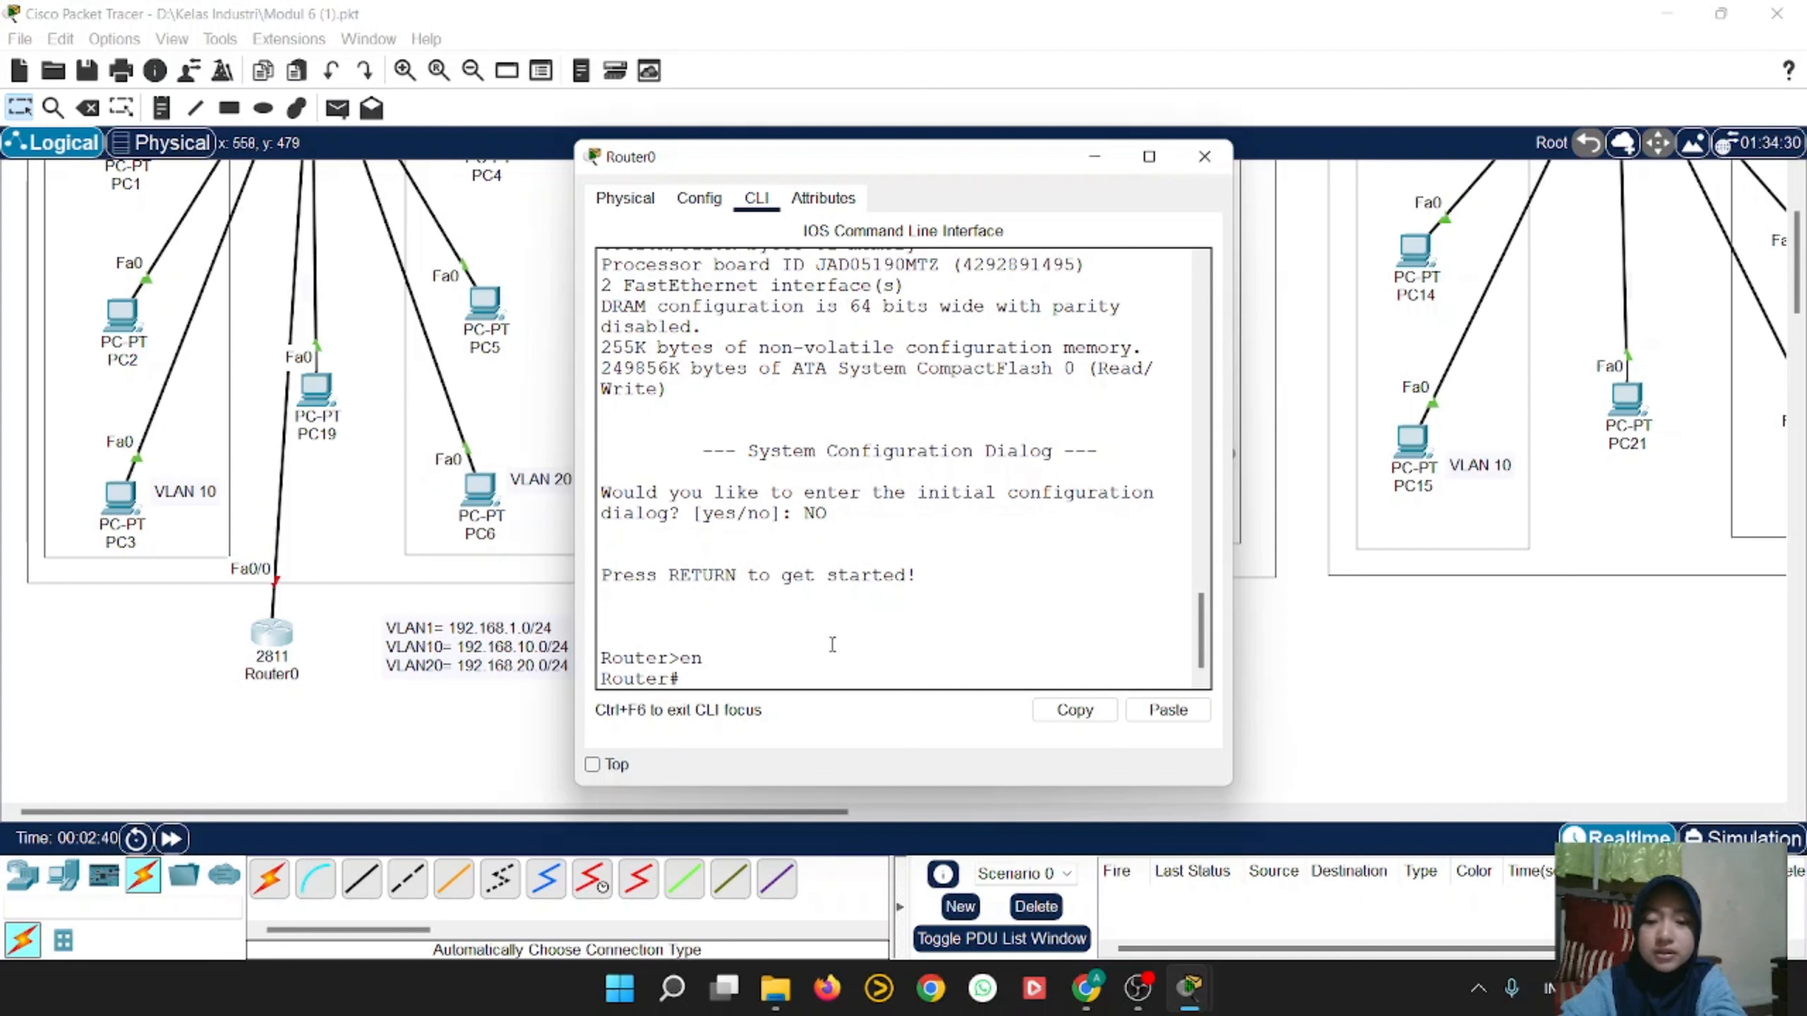
pyautogui.write('conf')
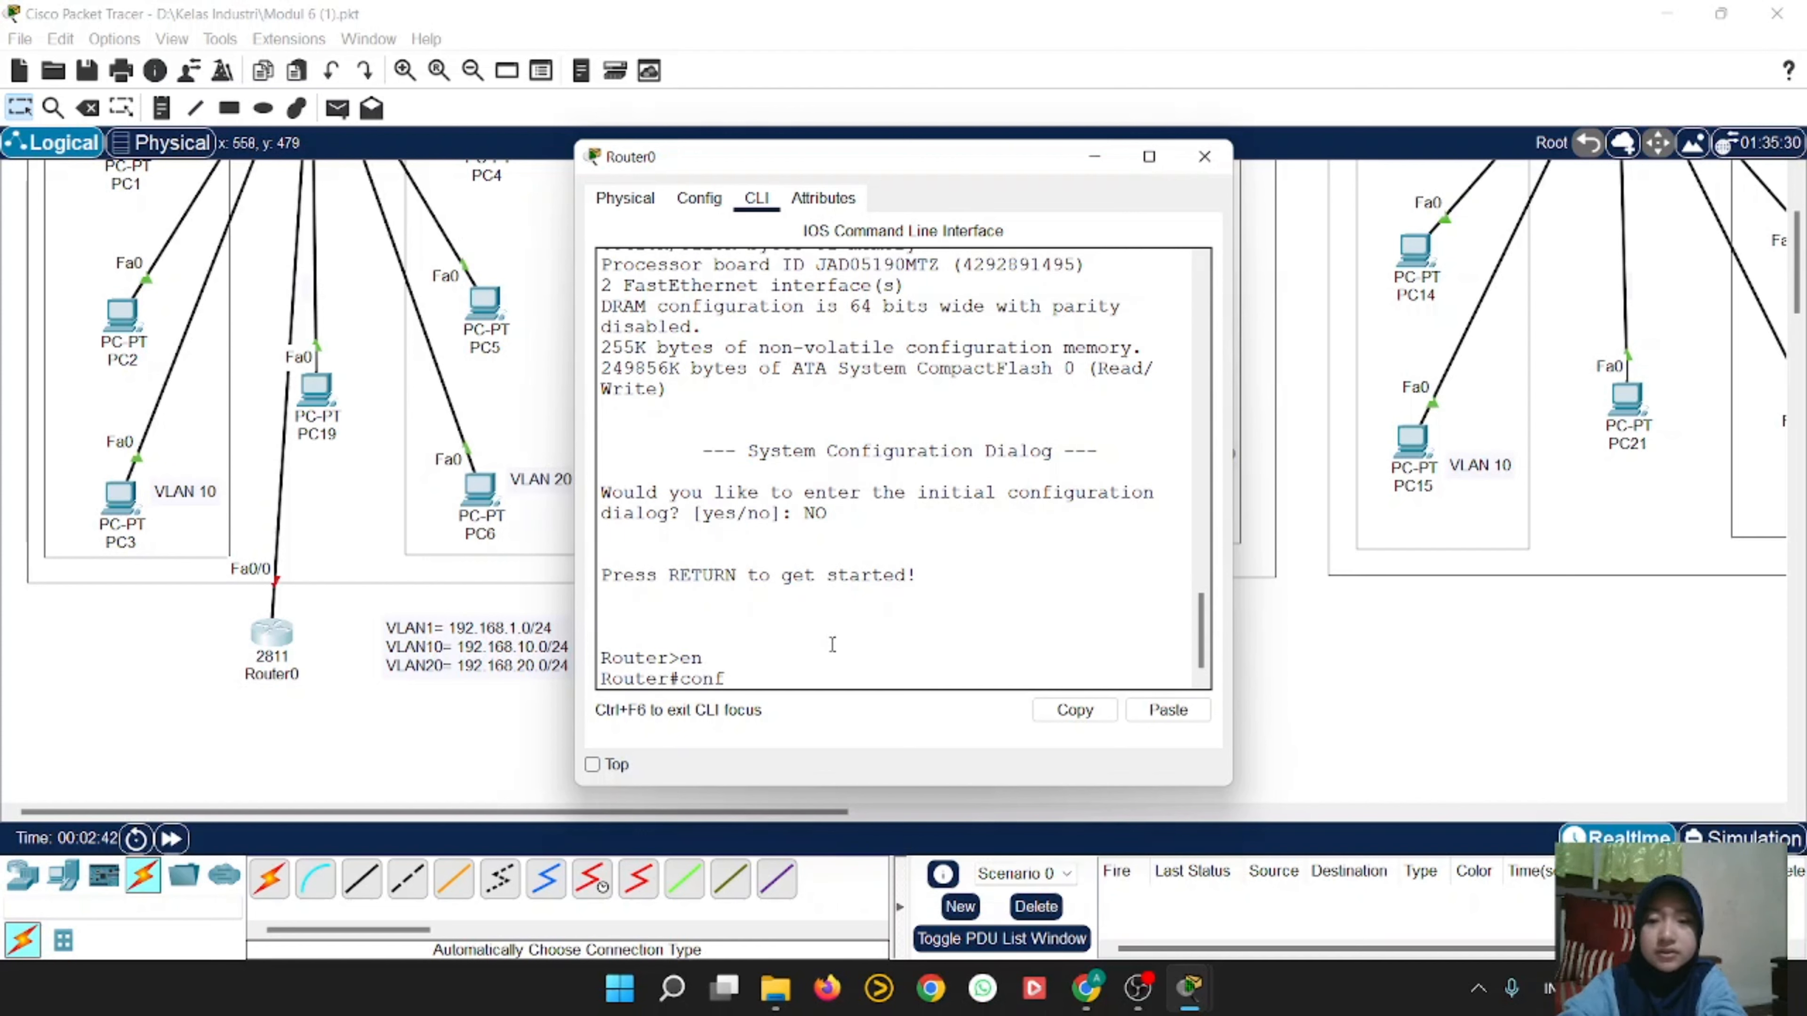
pyautogui.write(' t')
pyautogui.press('Return')
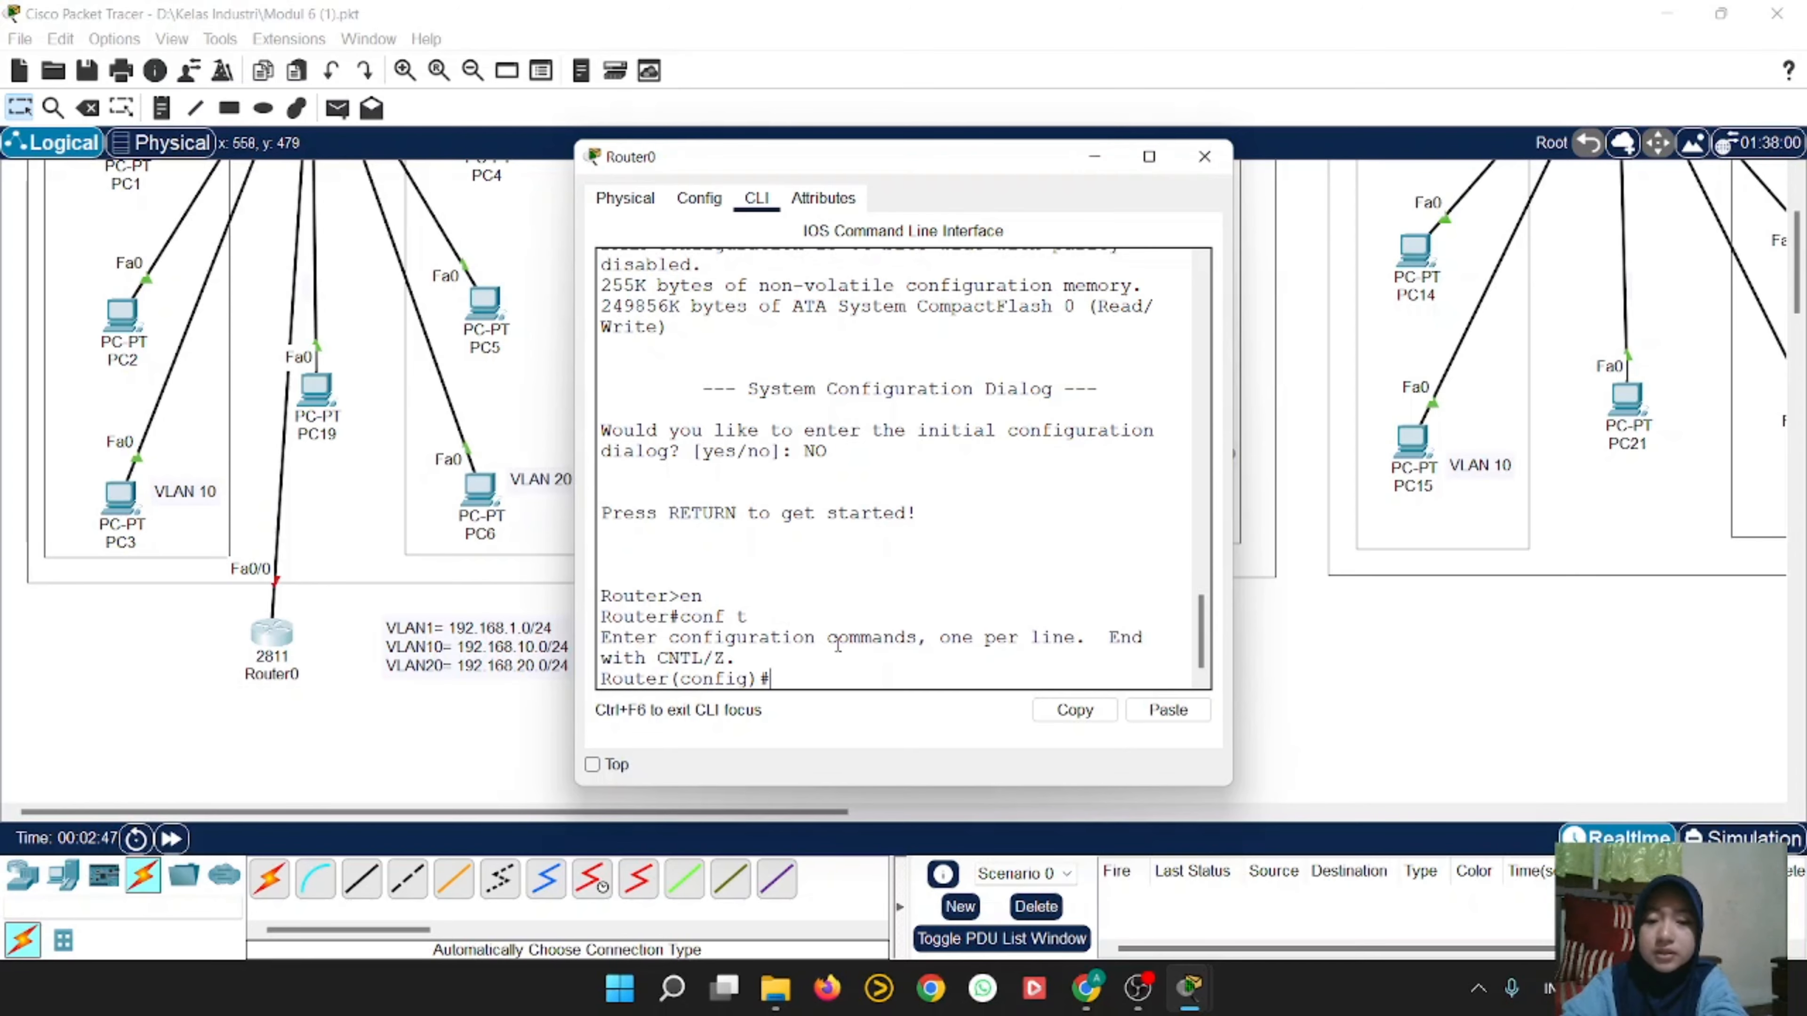
# Step: Enter interface configuration mode for Router0's port to the switch with "interface fa0/0"
pyautogui.write('interface')
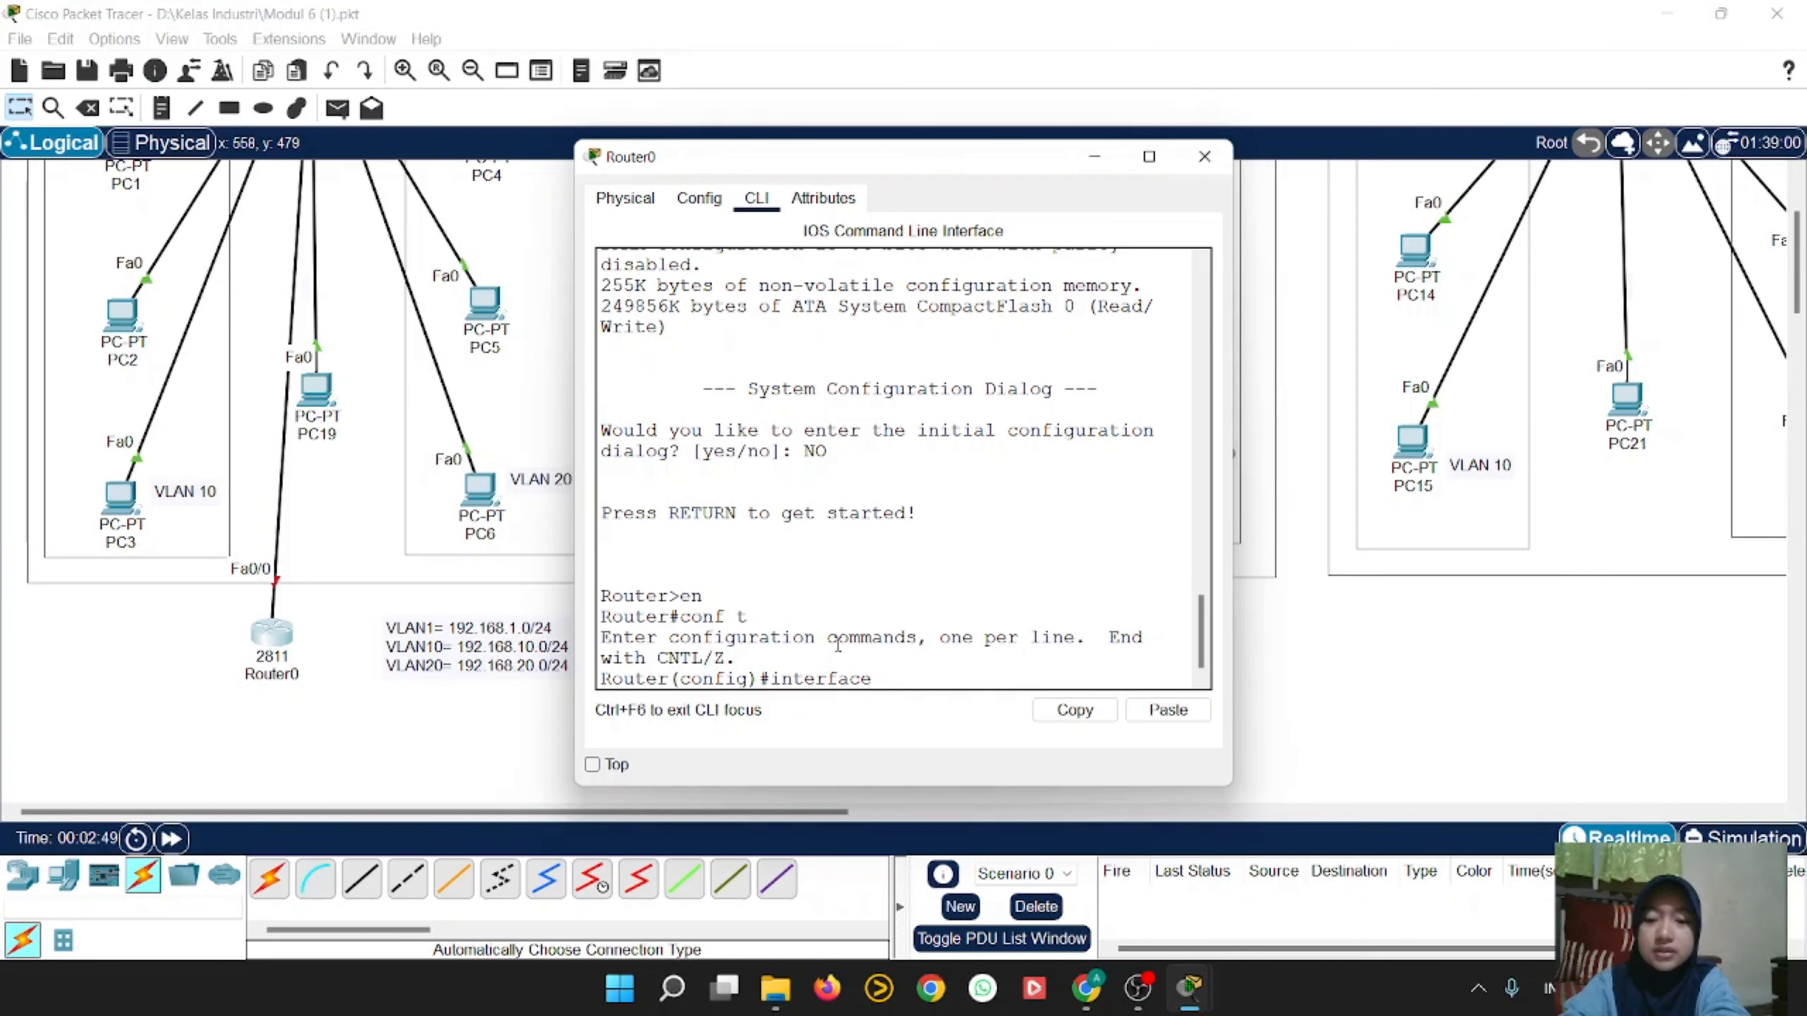
pyautogui.write(' fa0/0')
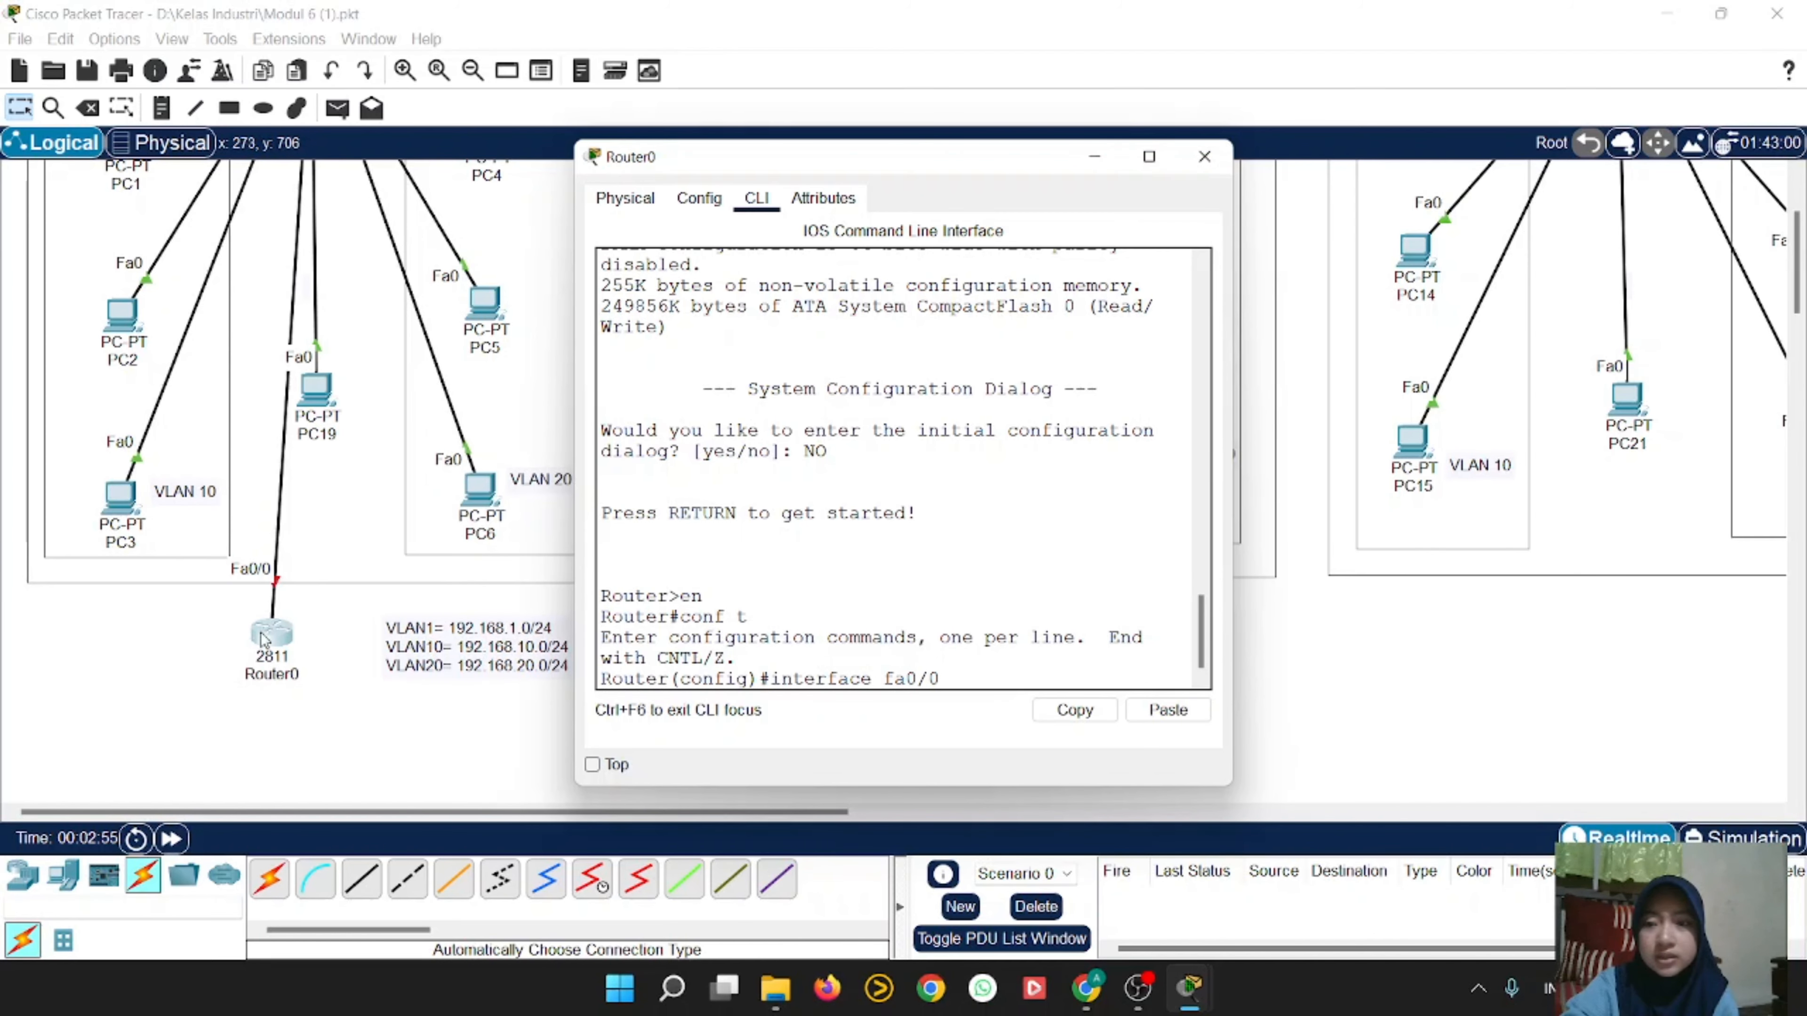
pyautogui.scroll(2, 285, 404)
pyautogui.scroll(-3, 284, 450)
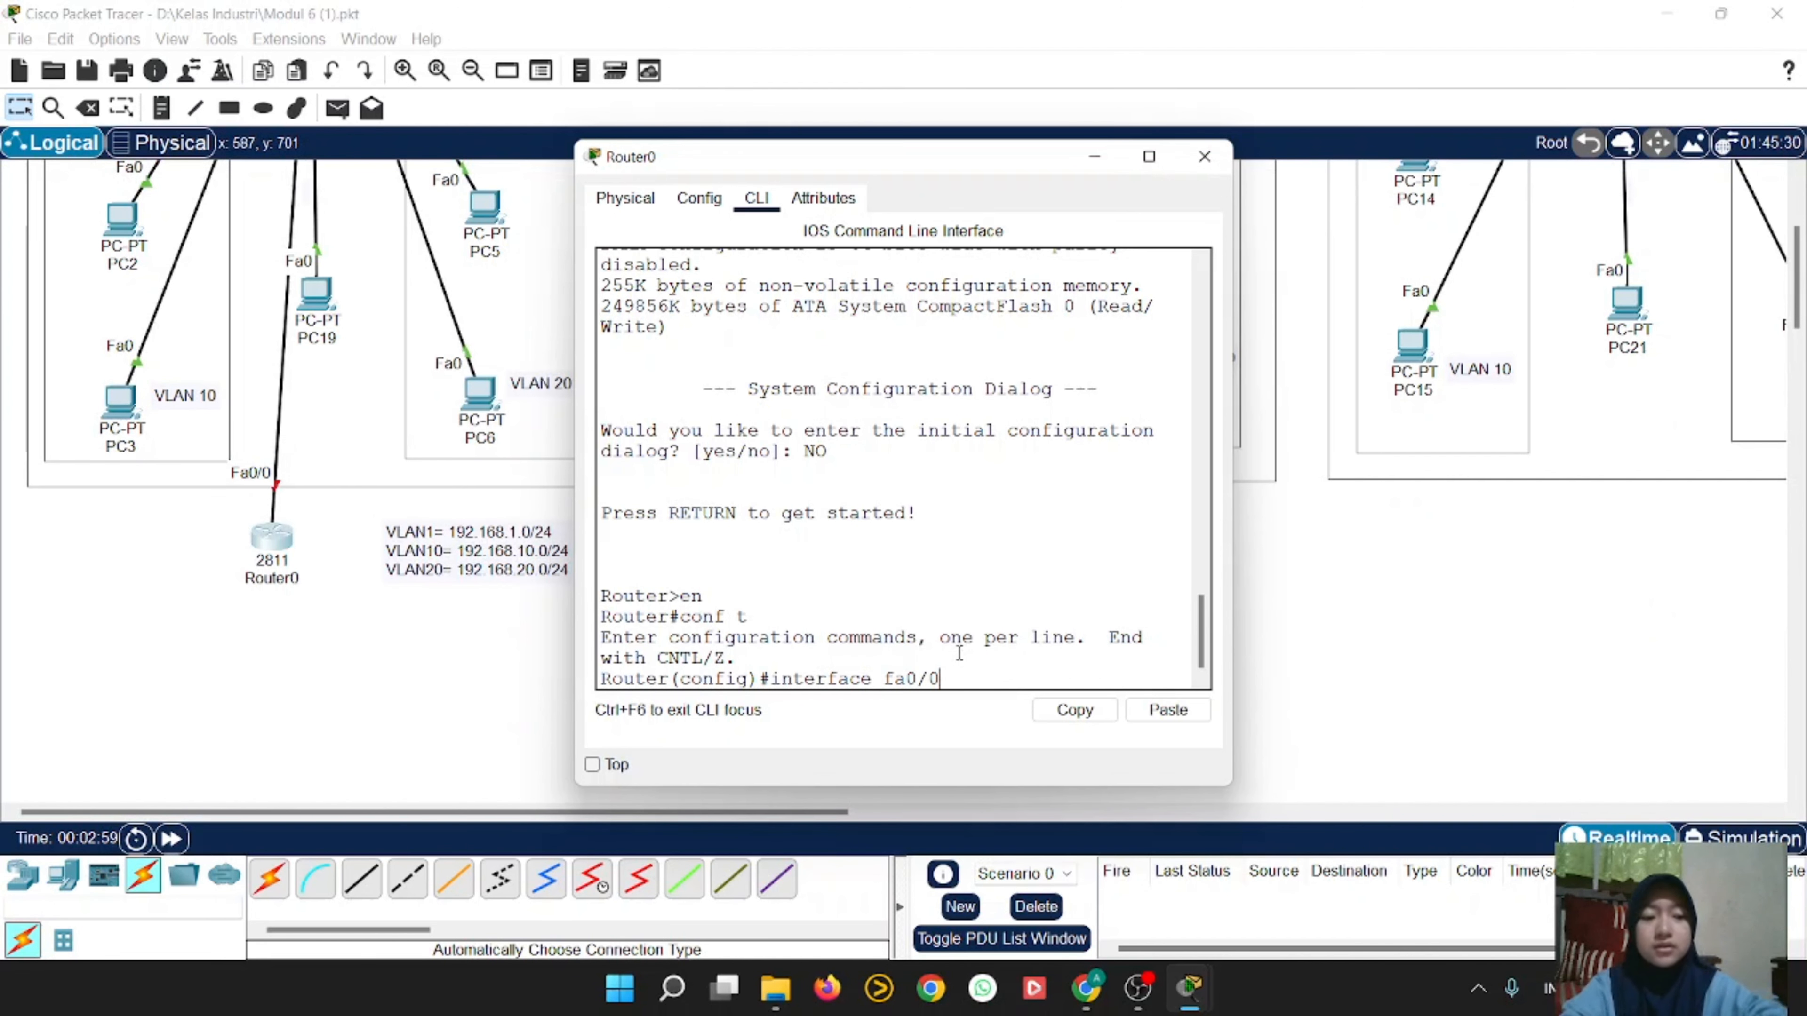
pyautogui.press('Return')
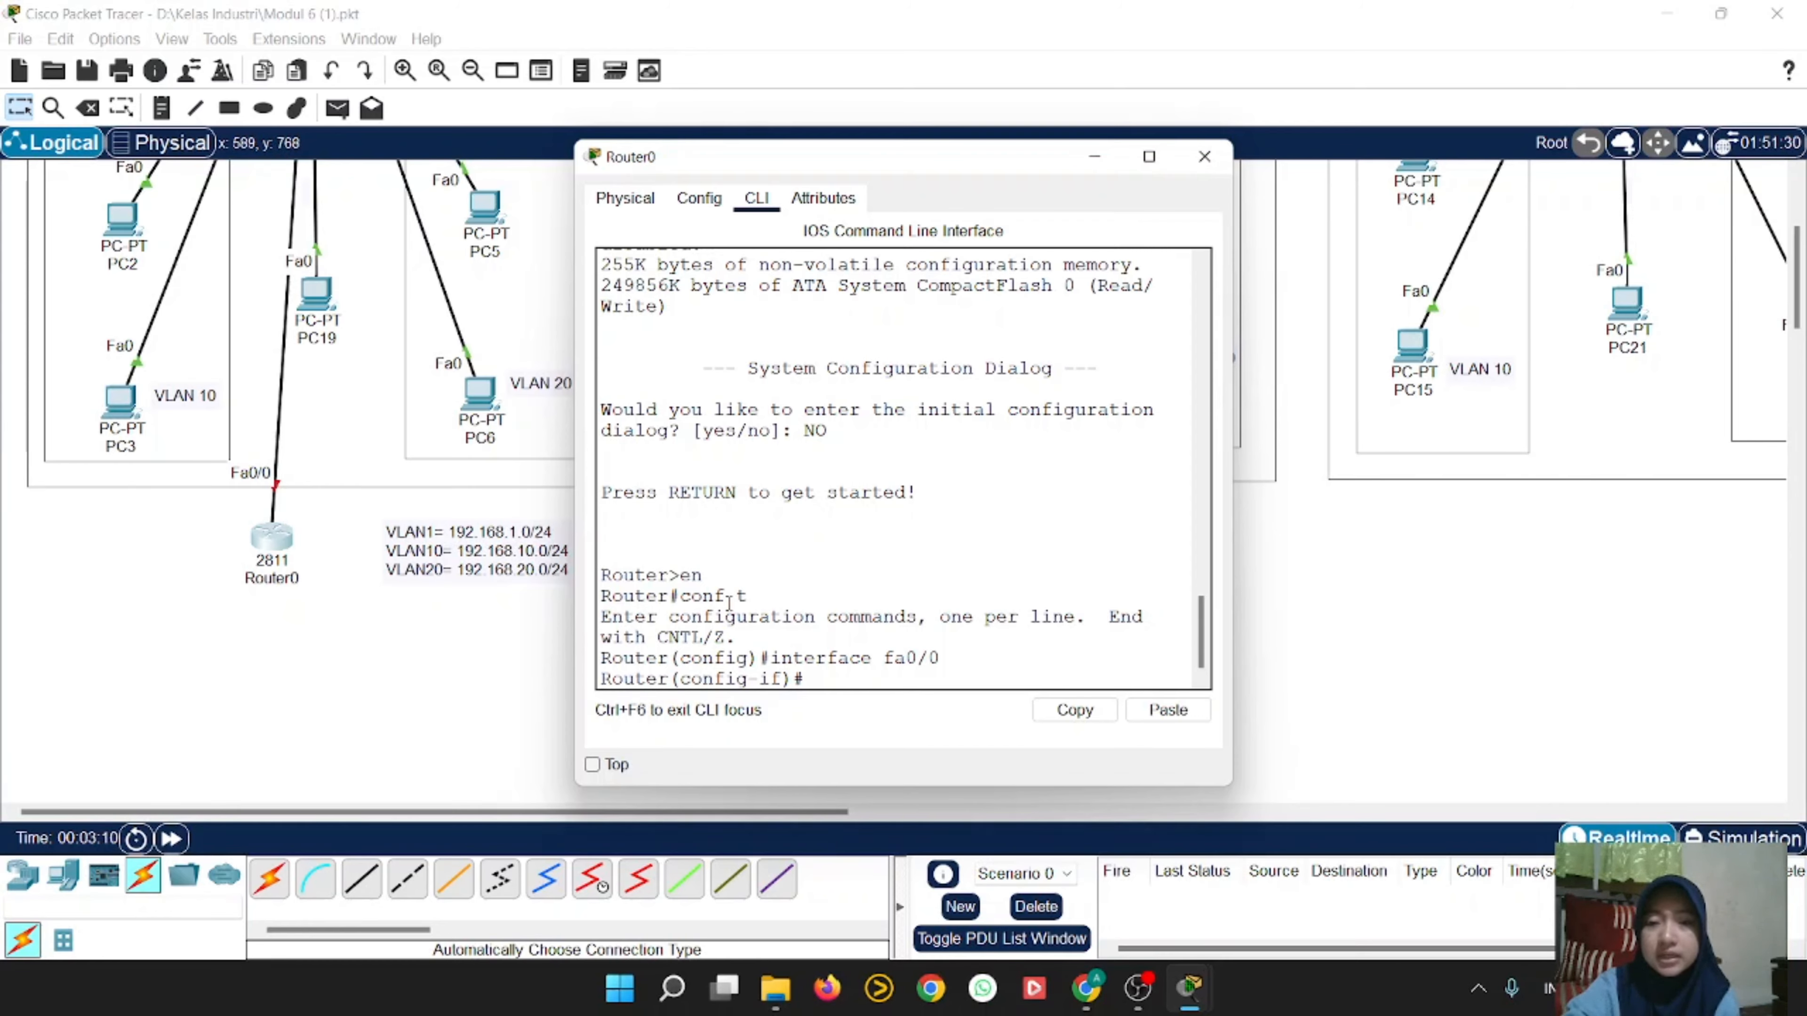
# Step: Enable the fa0/0 interface with "no shutdown" and return to a clean interface configuration prompt
pyautogui.write('no')
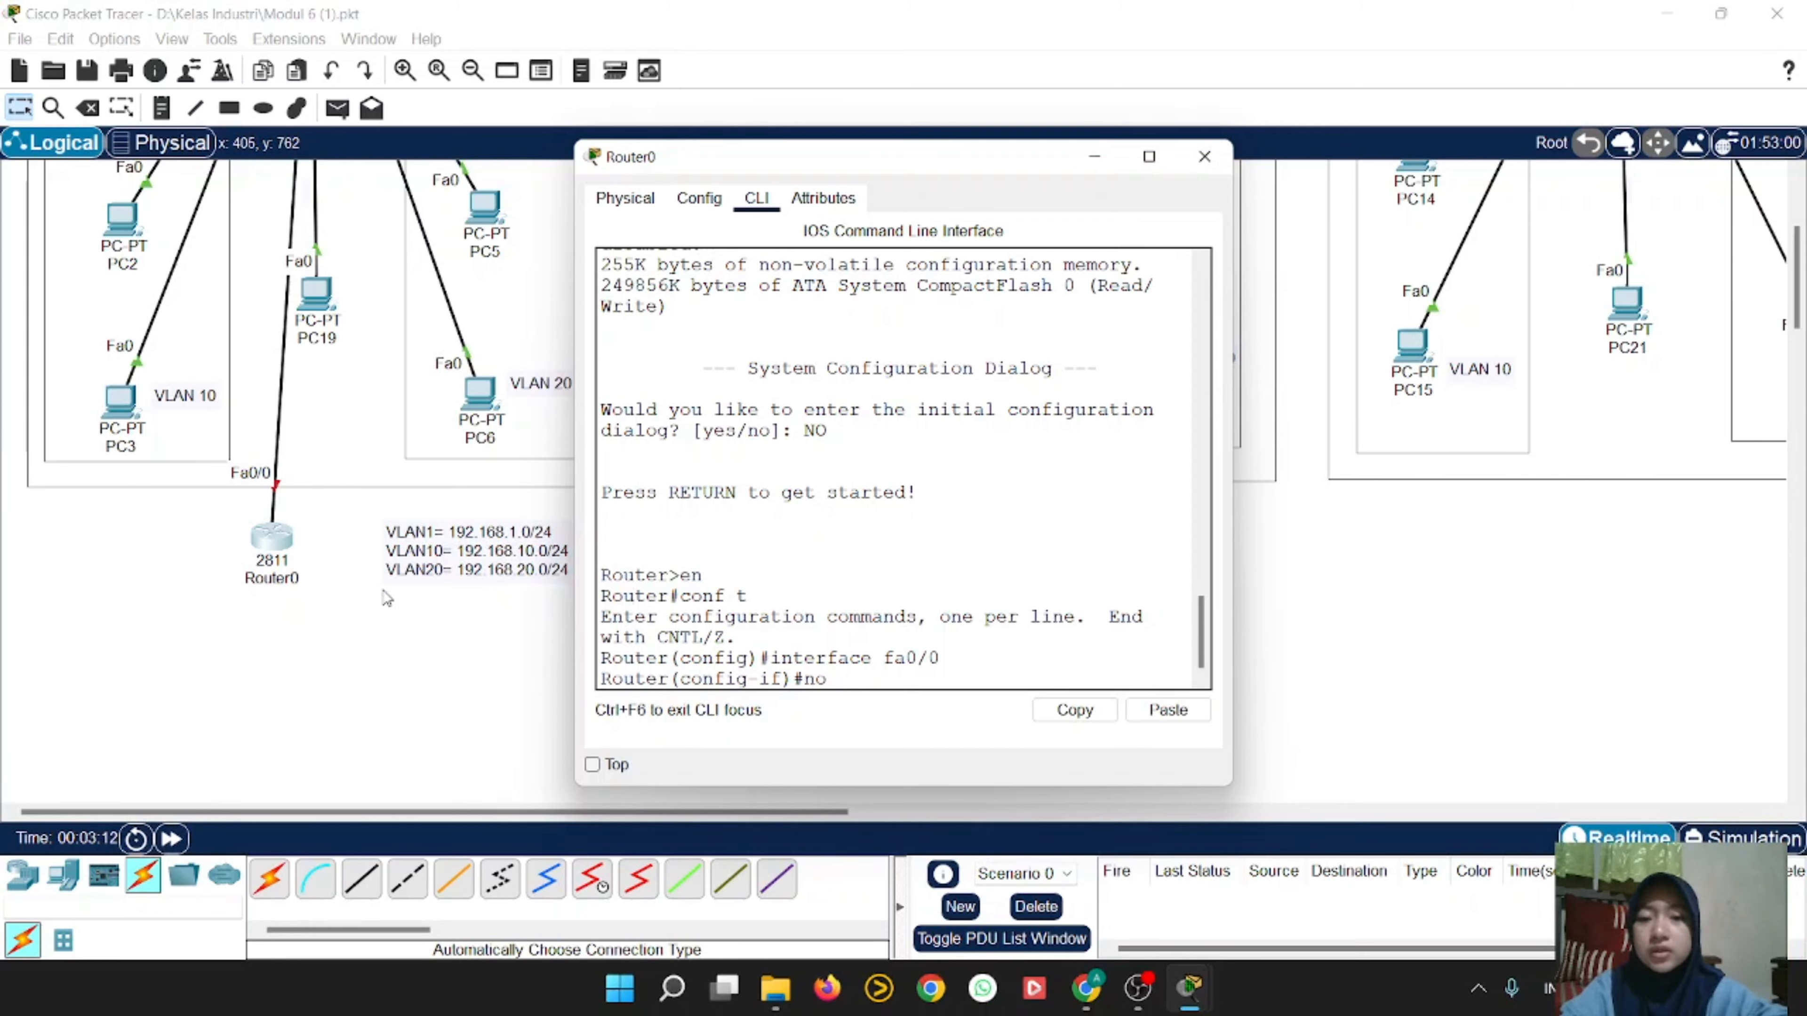
pyautogui.write(' shot')
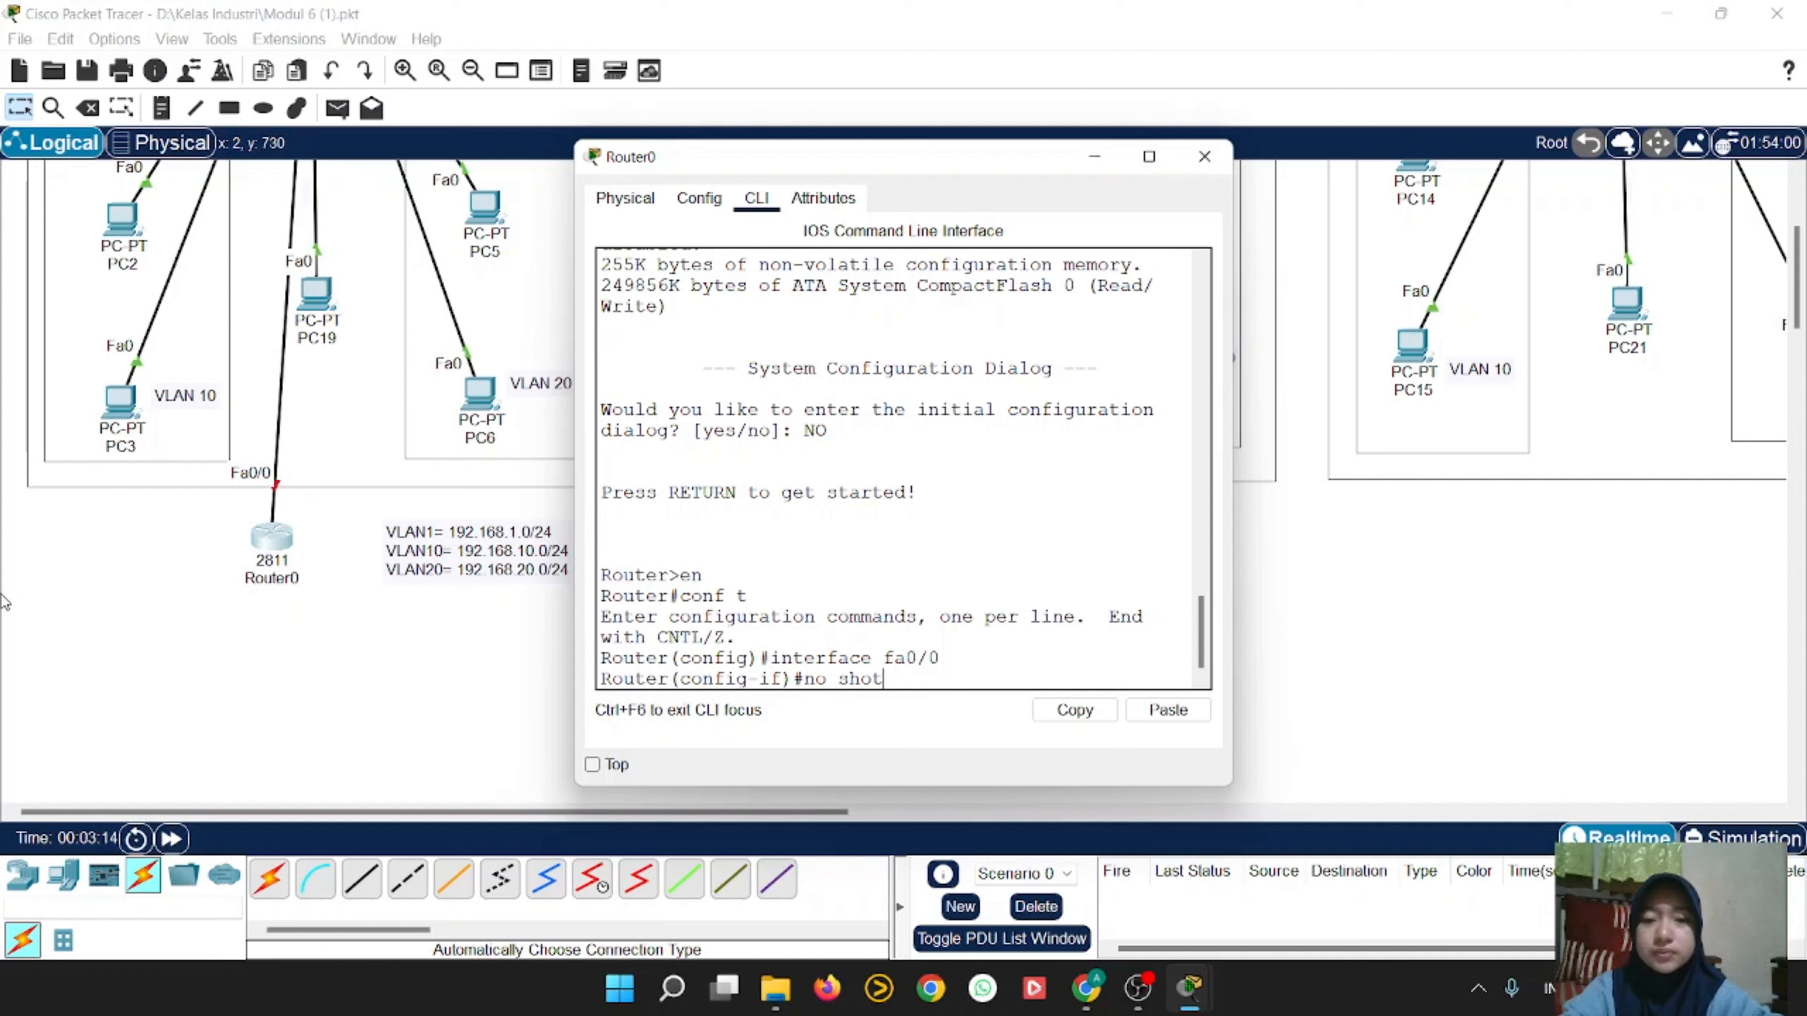
pyautogui.press('BackSpace')
pyautogui.press('BackSpace')
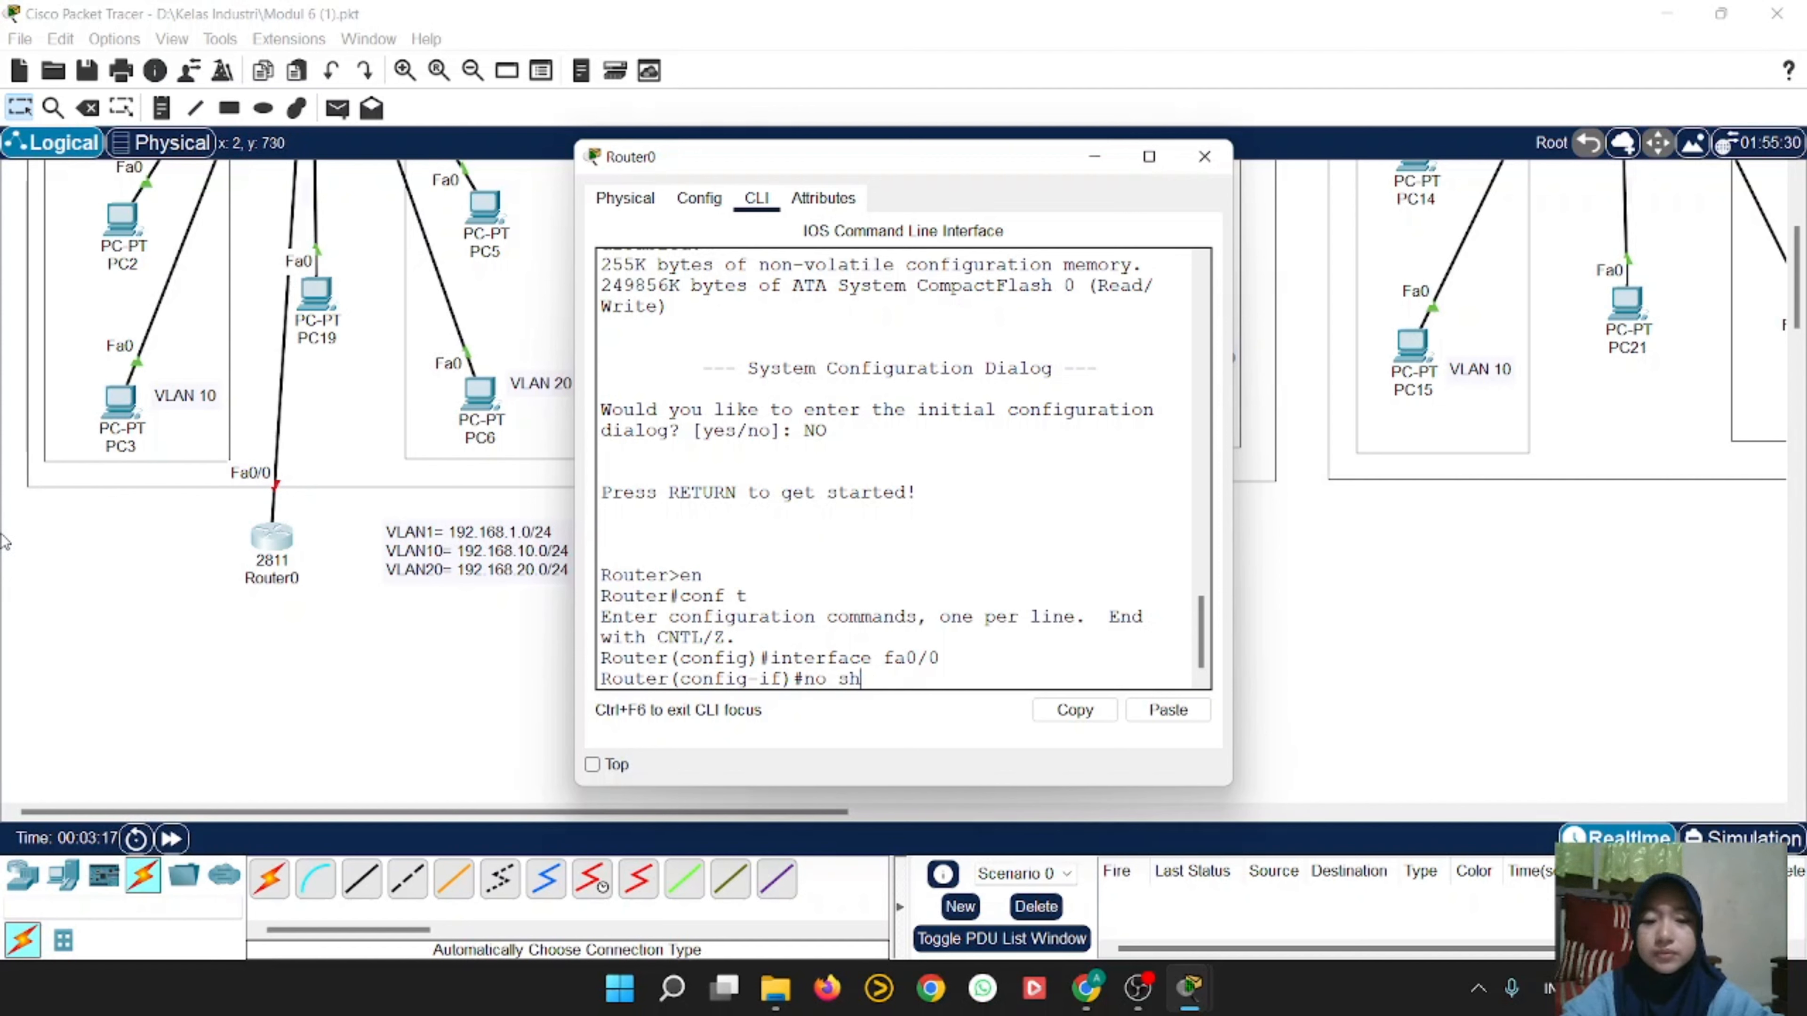
pyautogui.write('utdo')
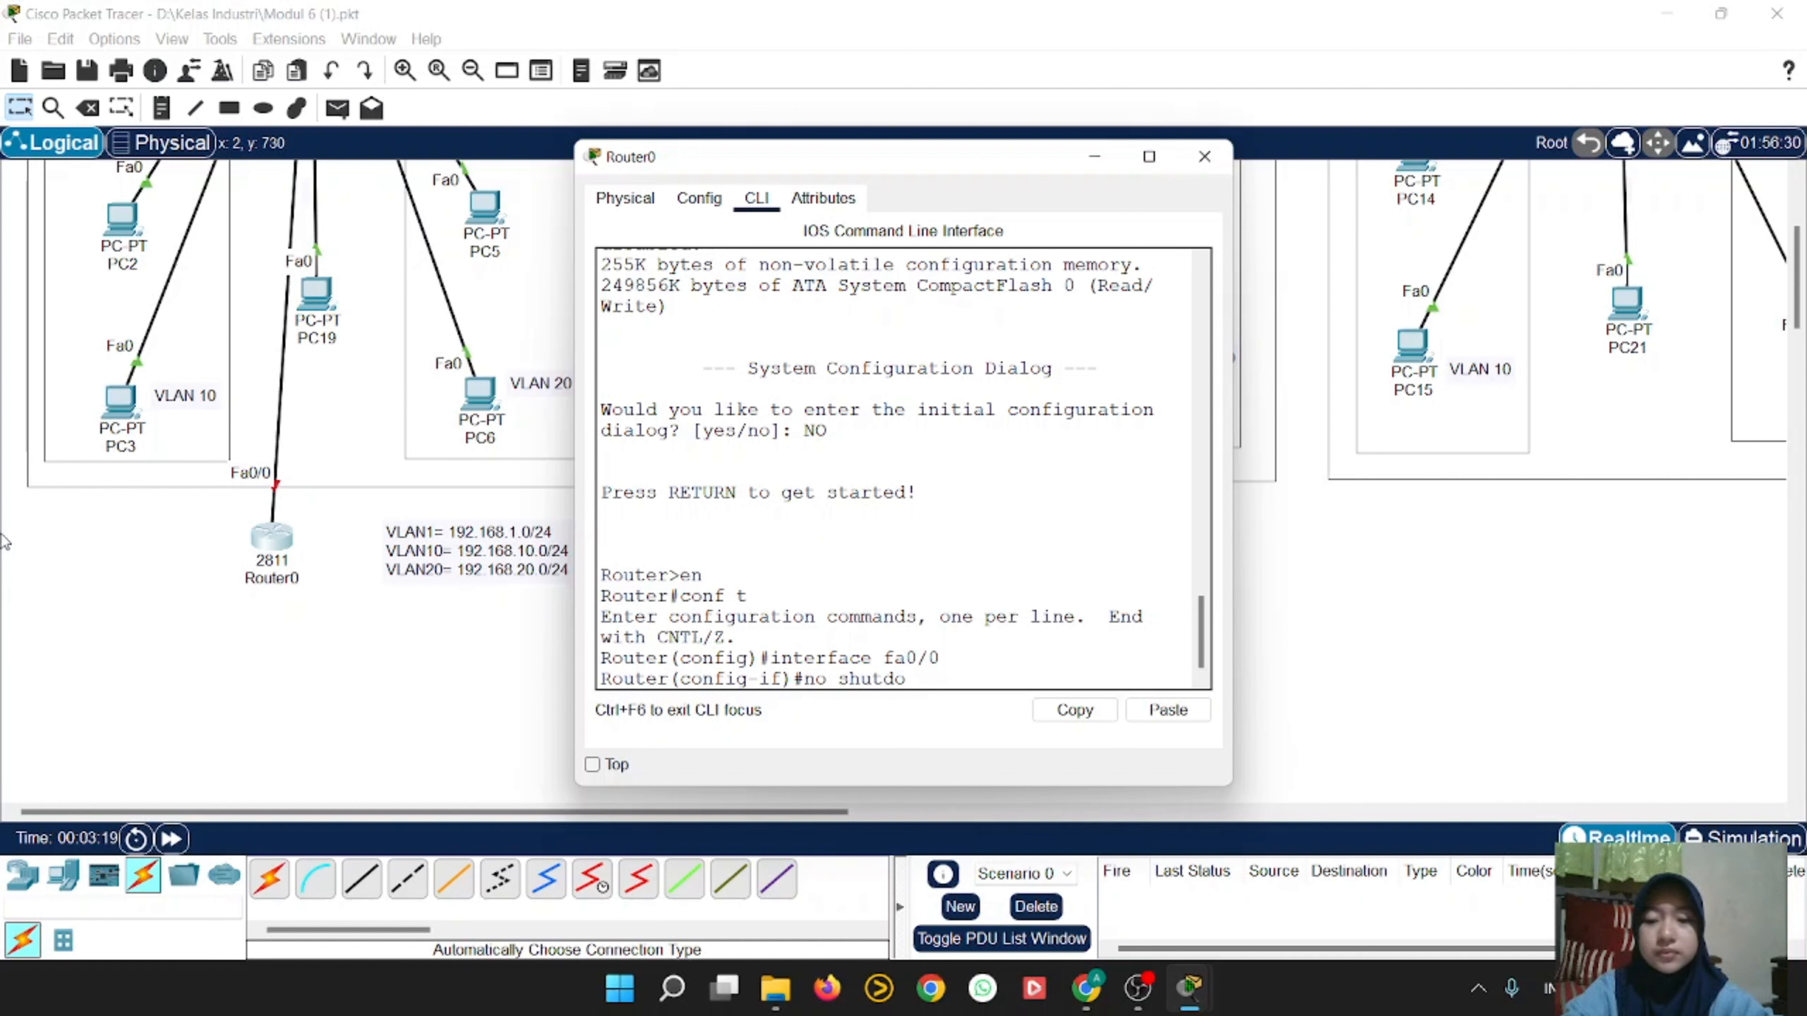
pyautogui.write('wn')
pyautogui.press('Return')
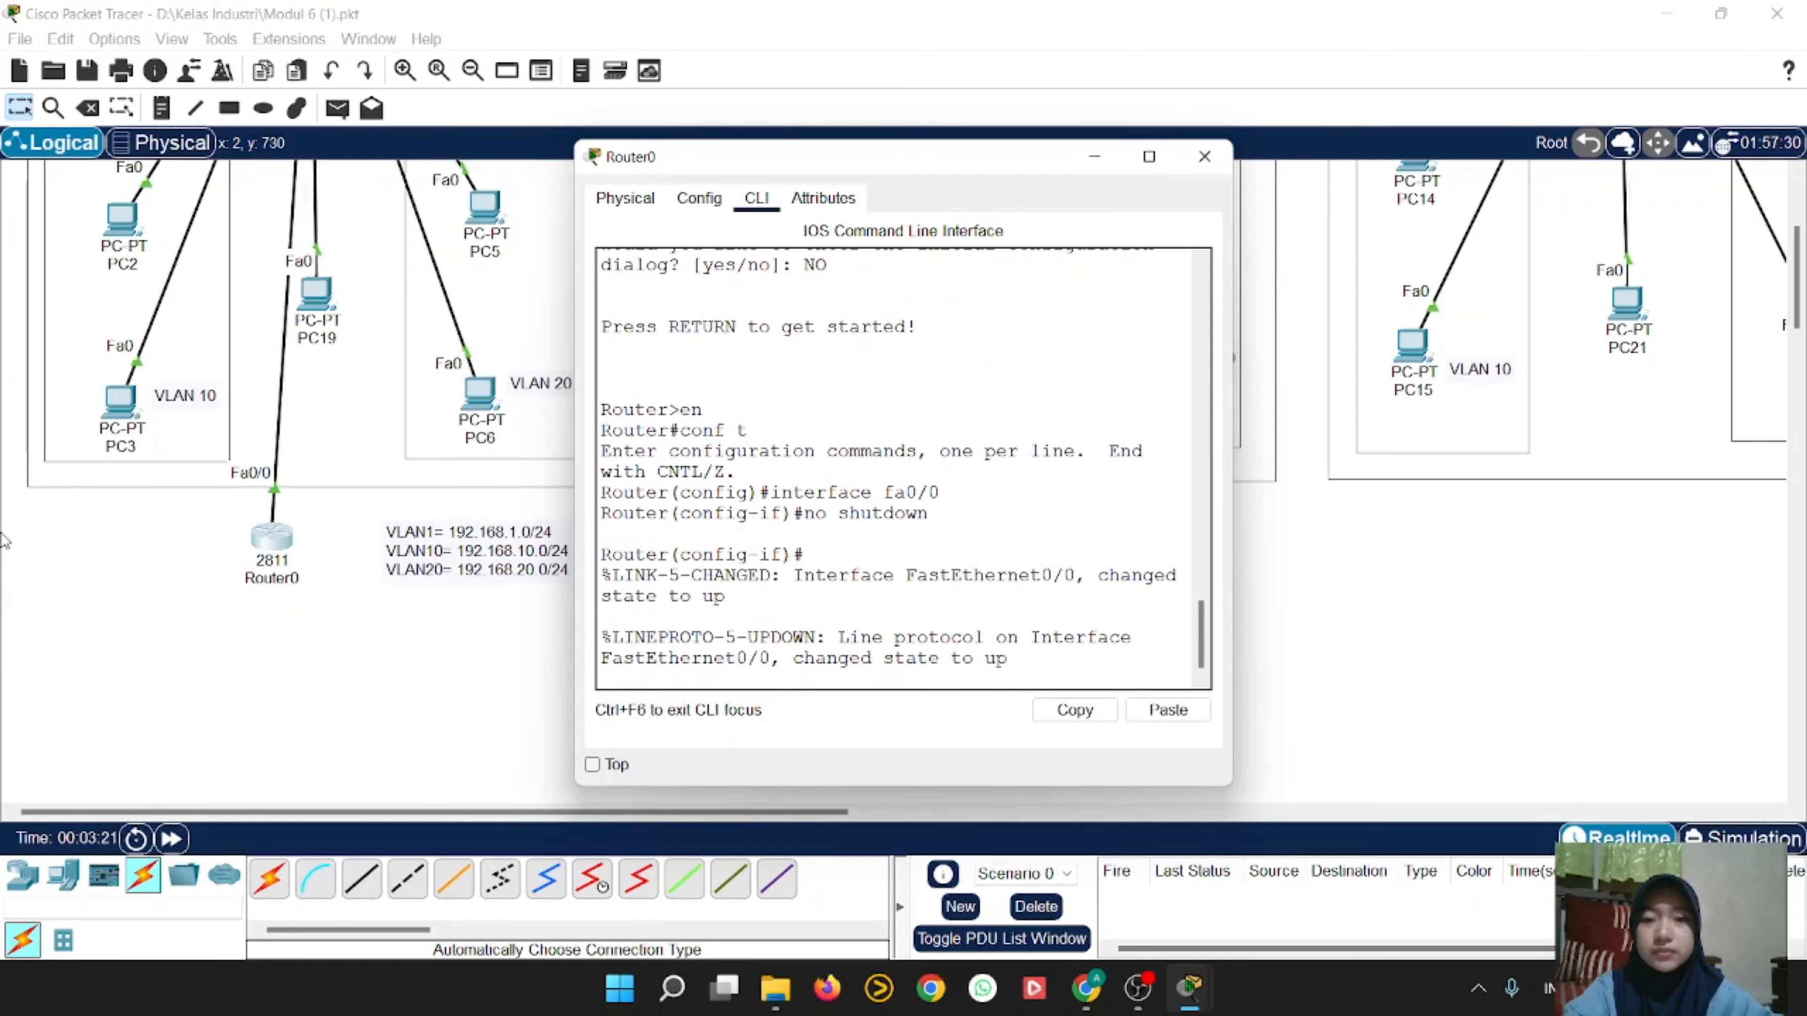
pyautogui.press('Return')
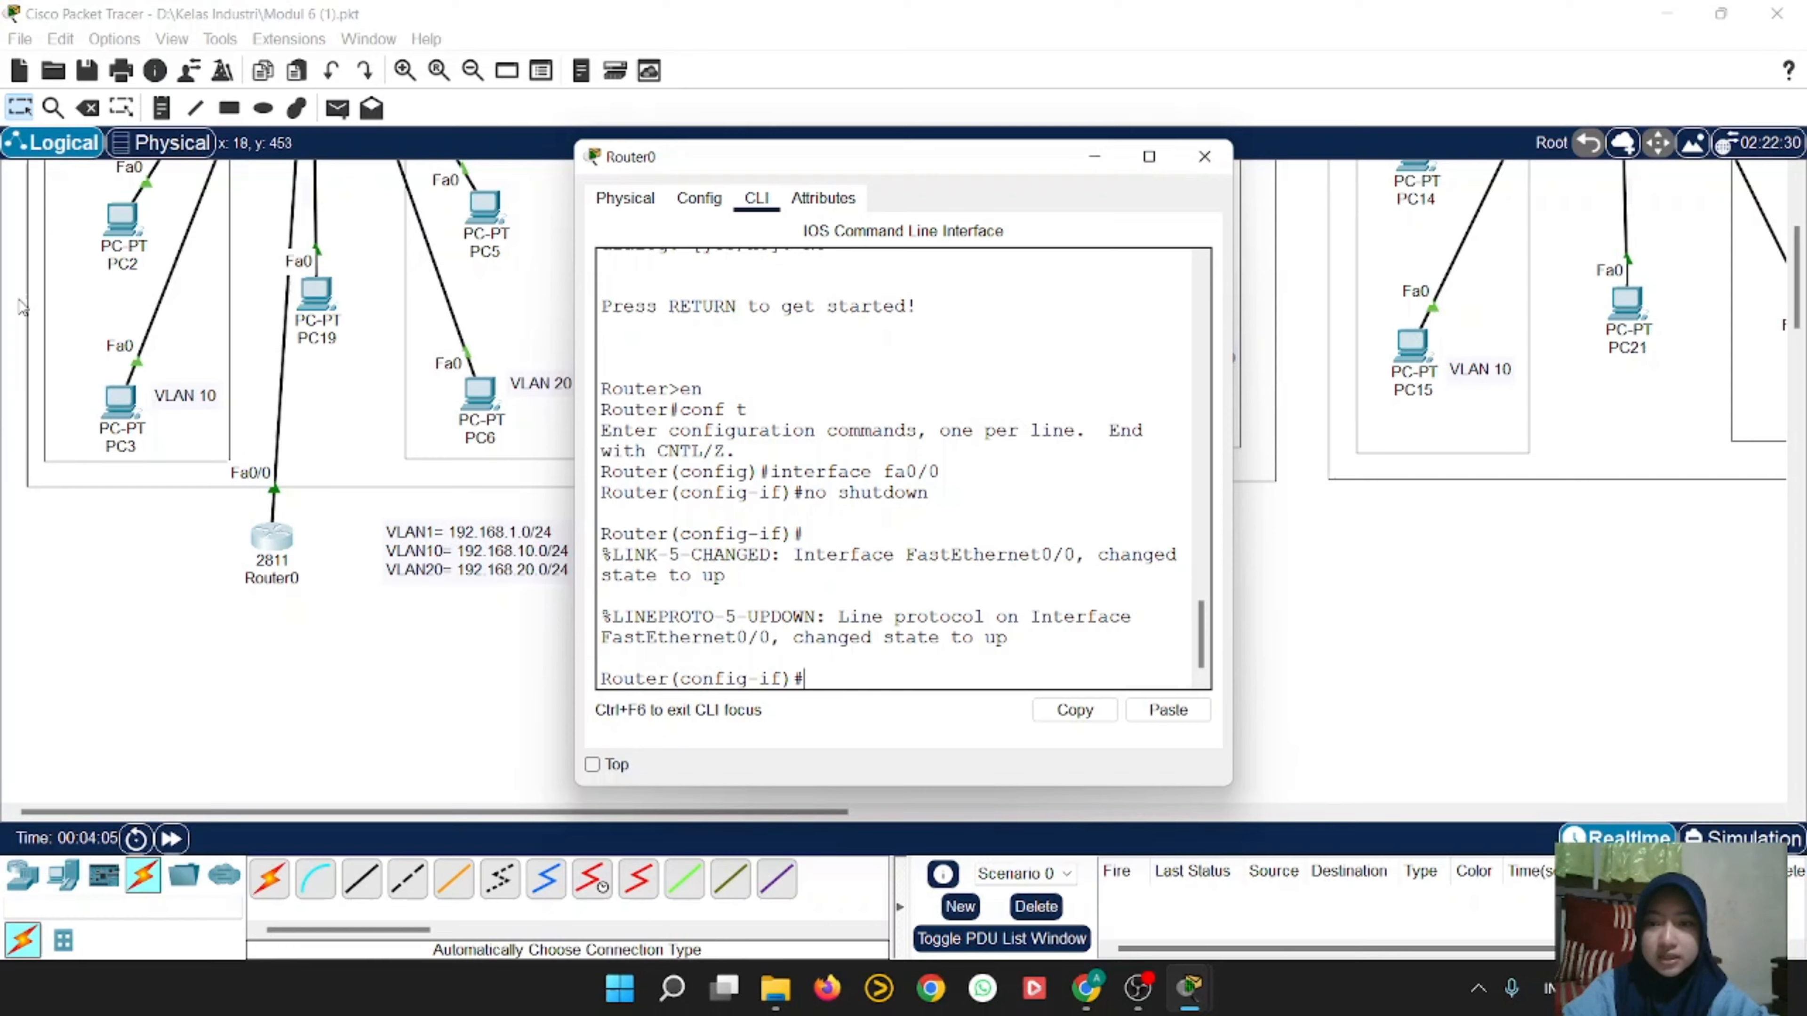
# Step: Assign fa0/0 the VLAN 1 gateway address with "ip address 192.168.1.1 255.255.255.0"
pyautogui.write('ip')
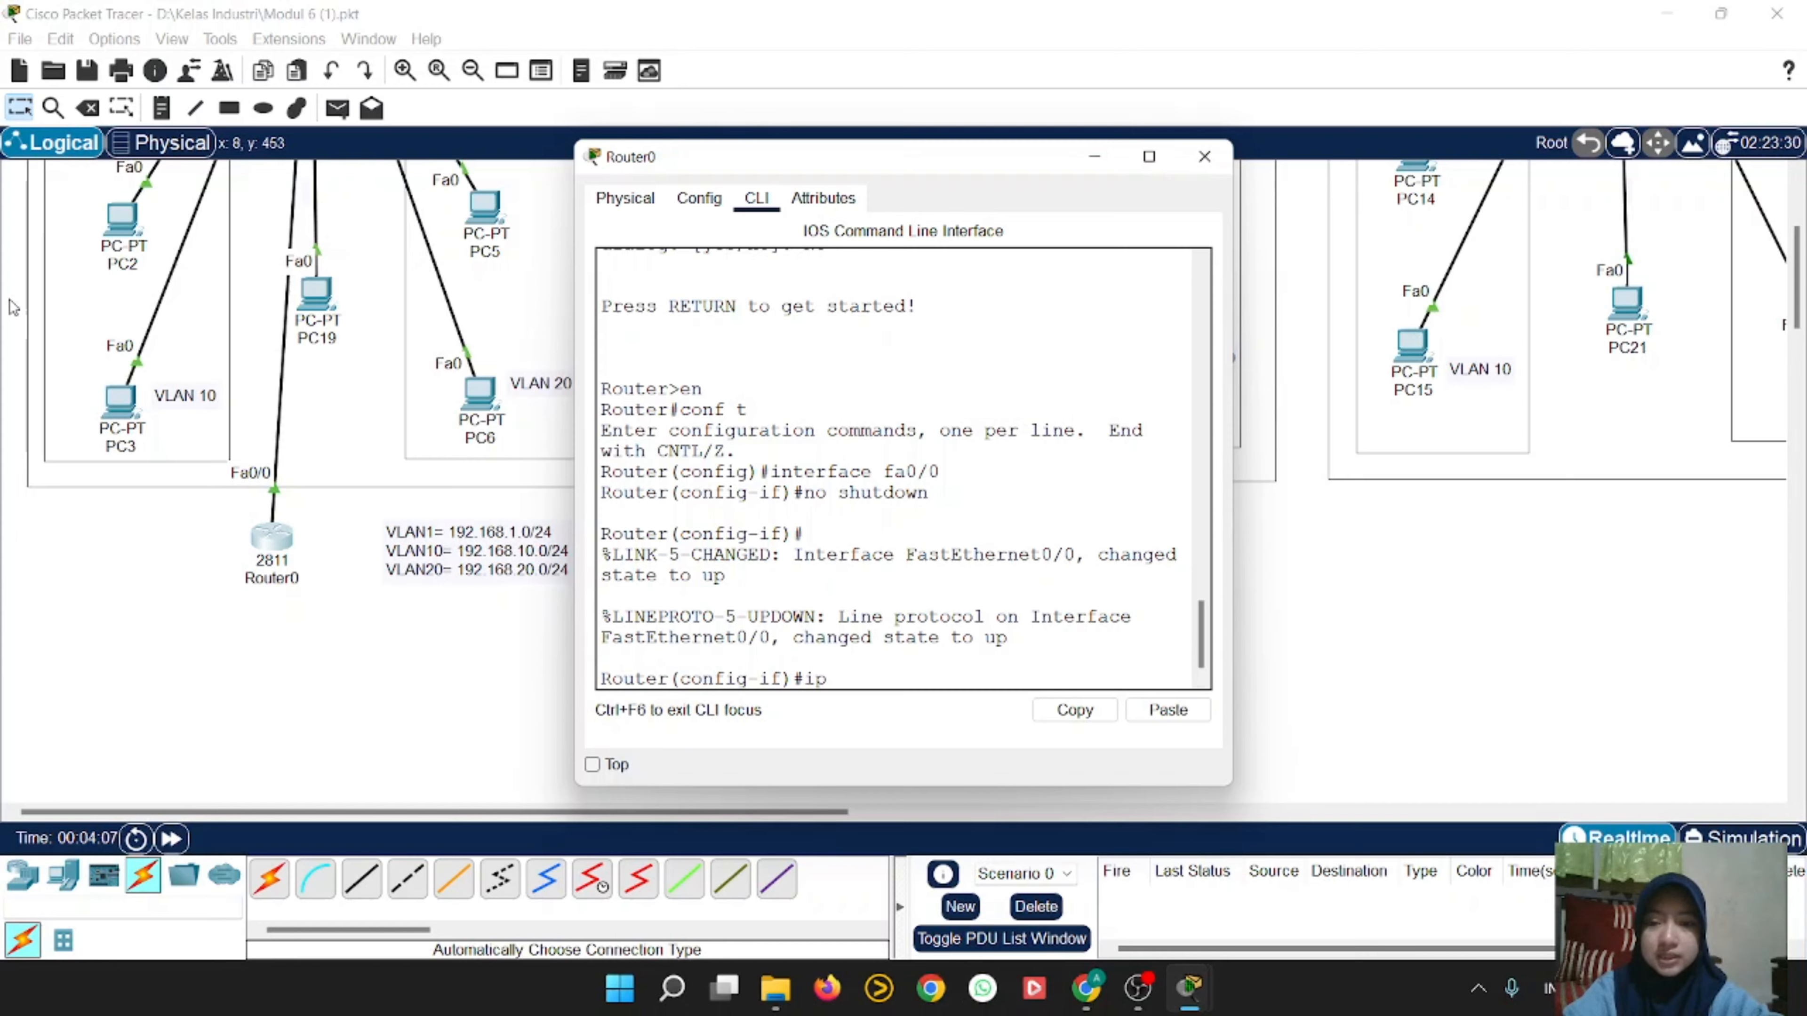
pyautogui.write(' address')
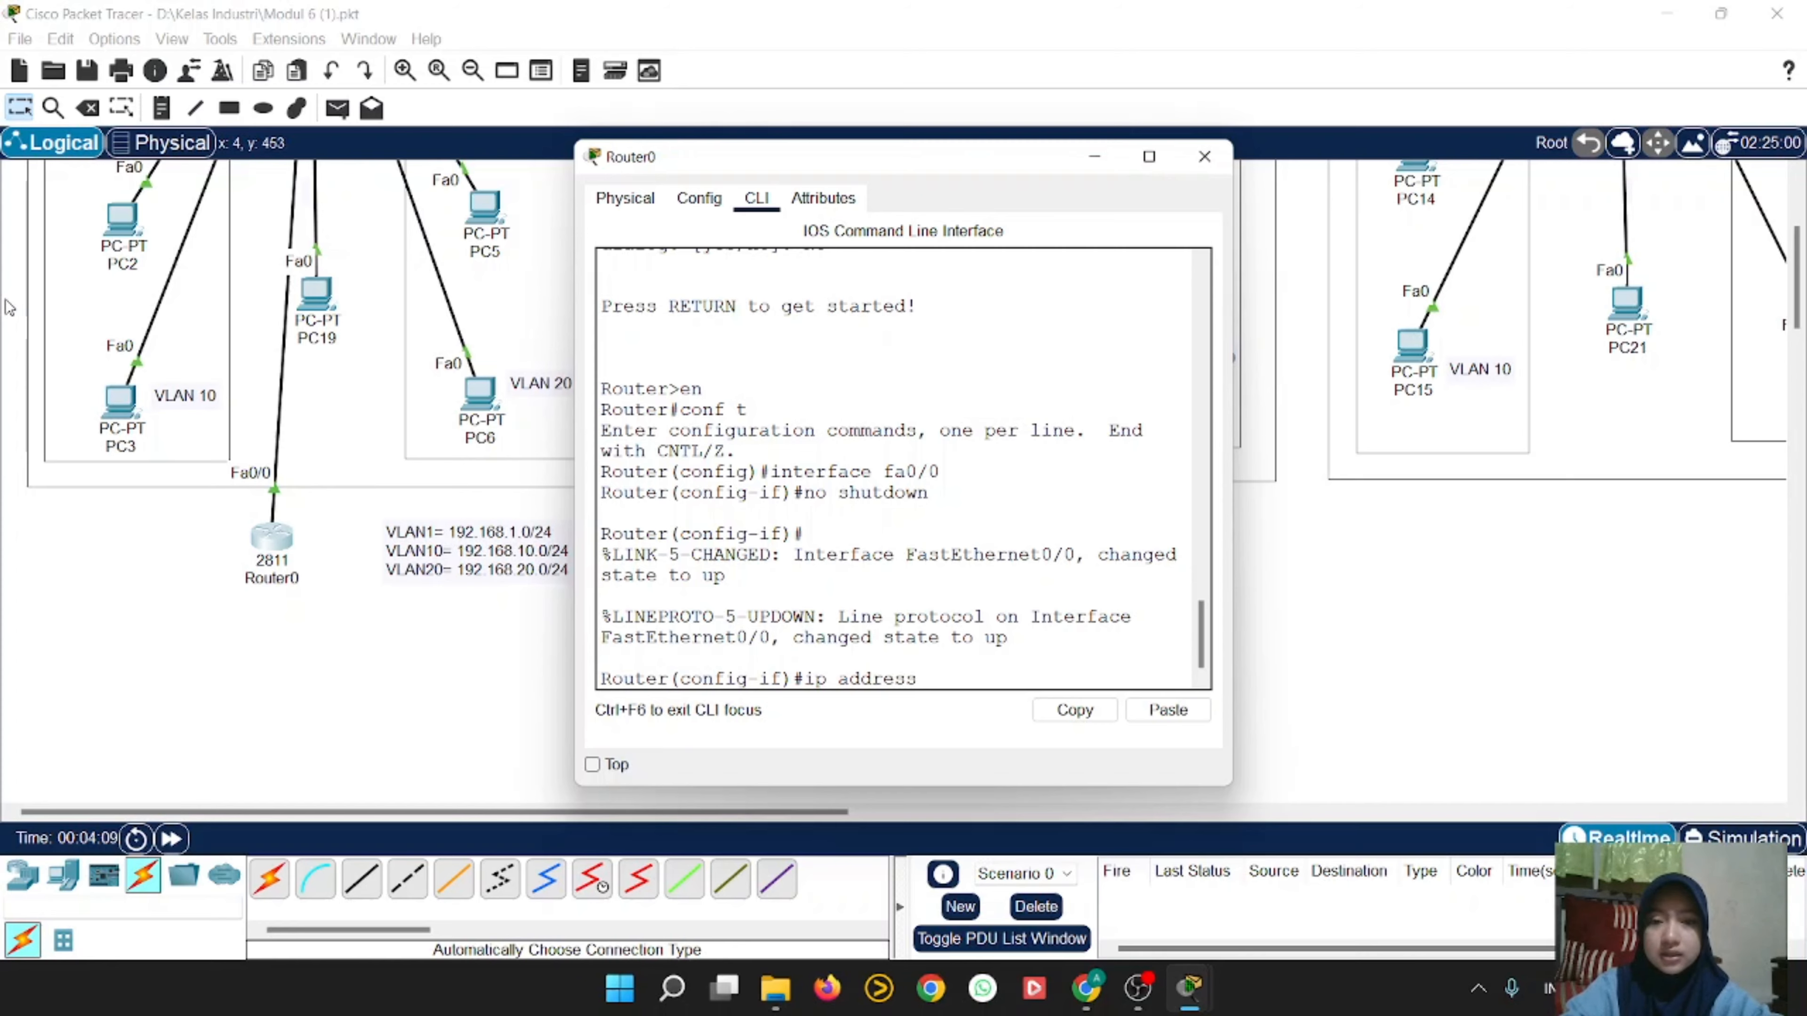
pyautogui.write(' 192.1')
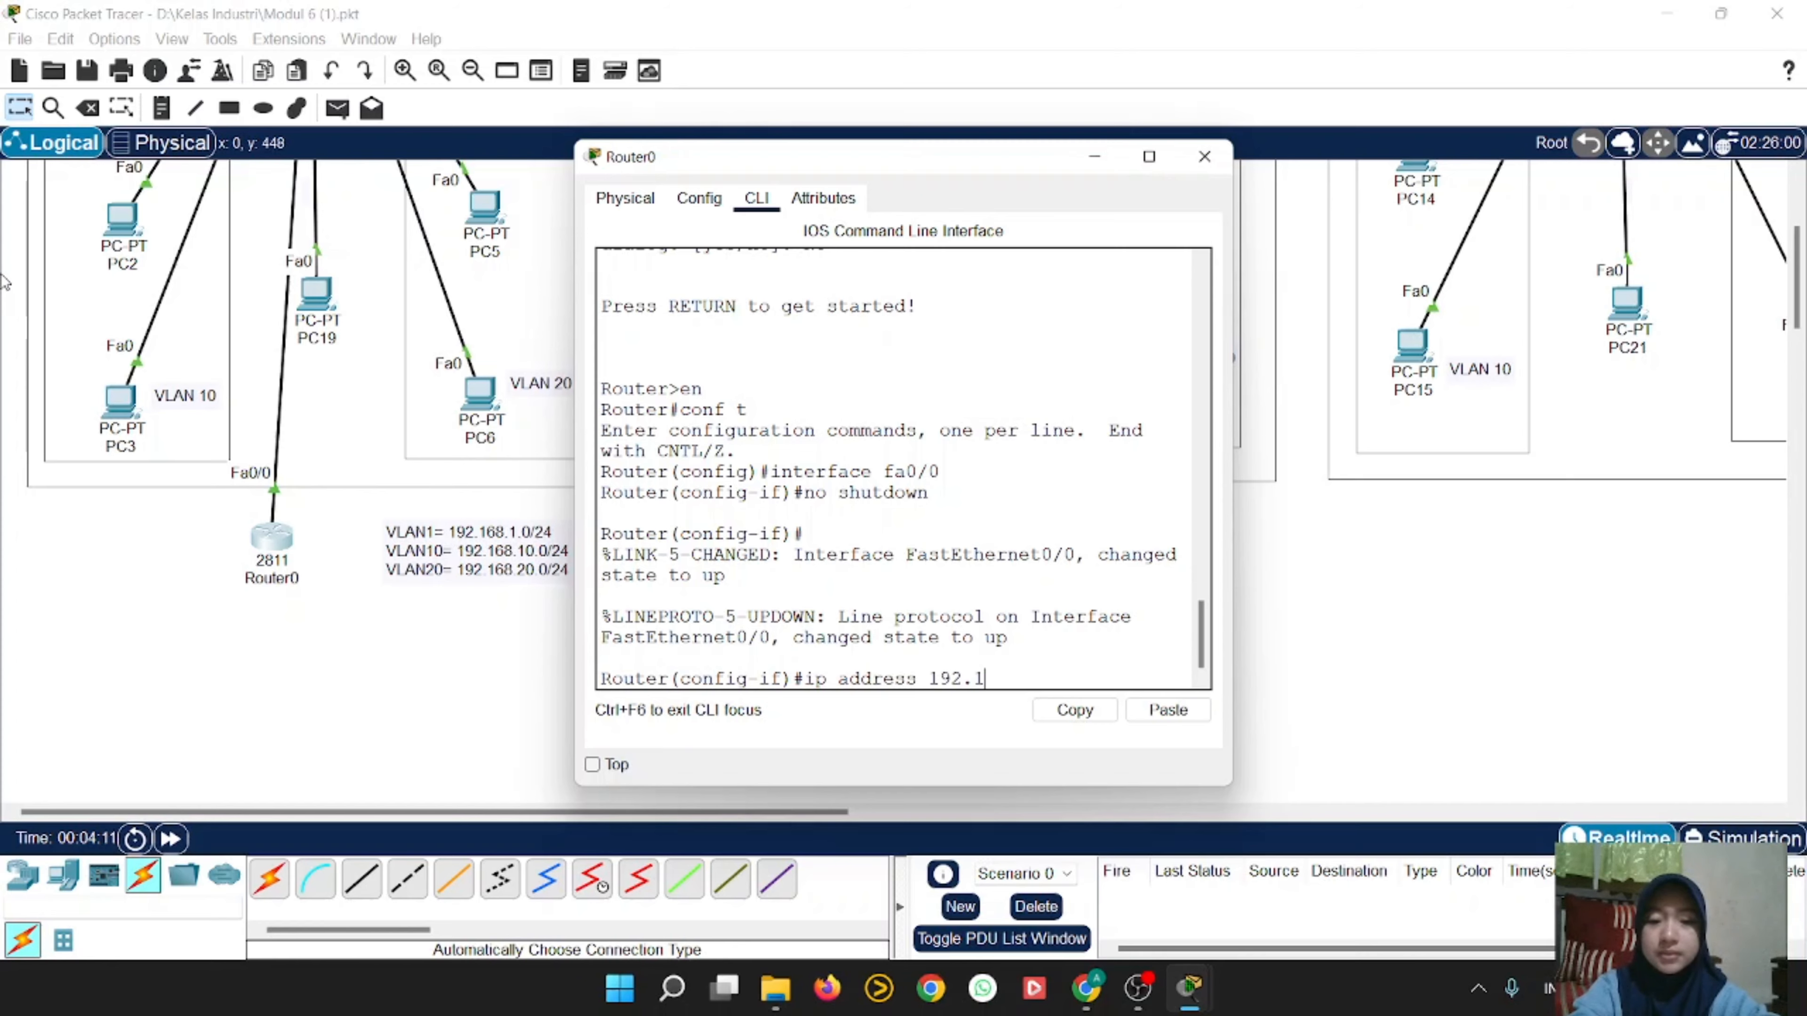
pyautogui.write('68.1.')
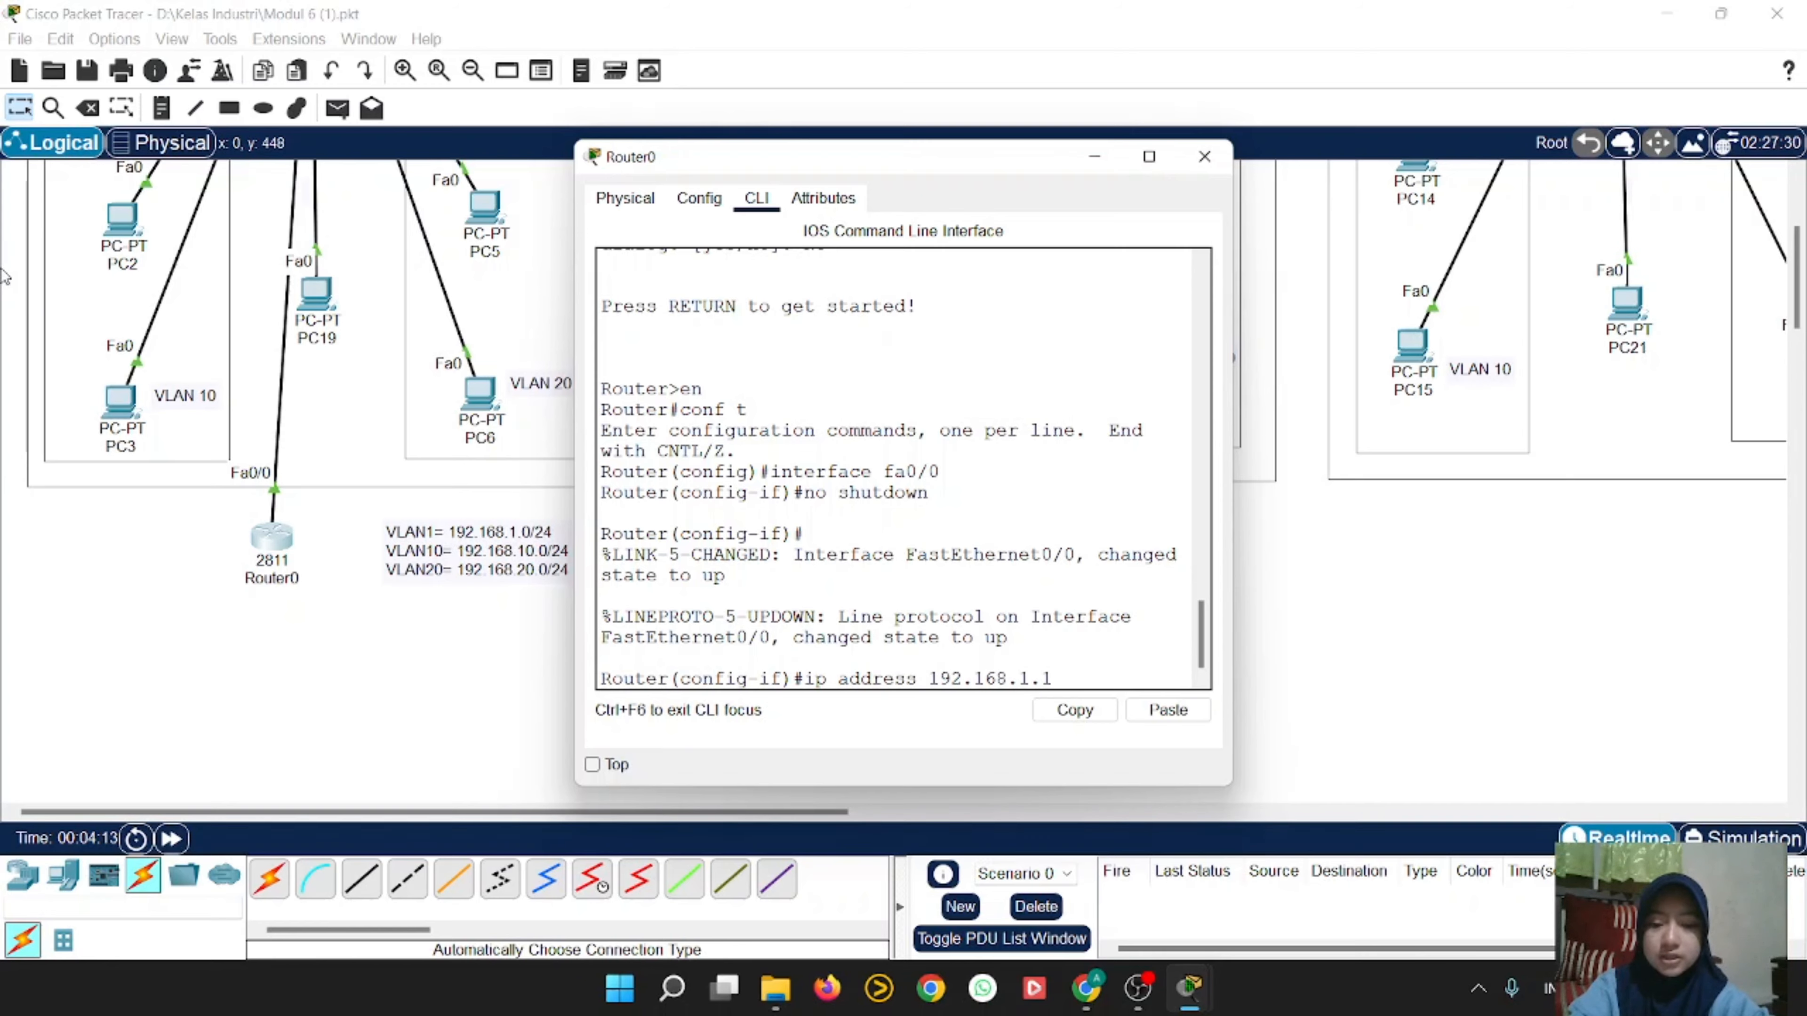
pyautogui.write('1 2')
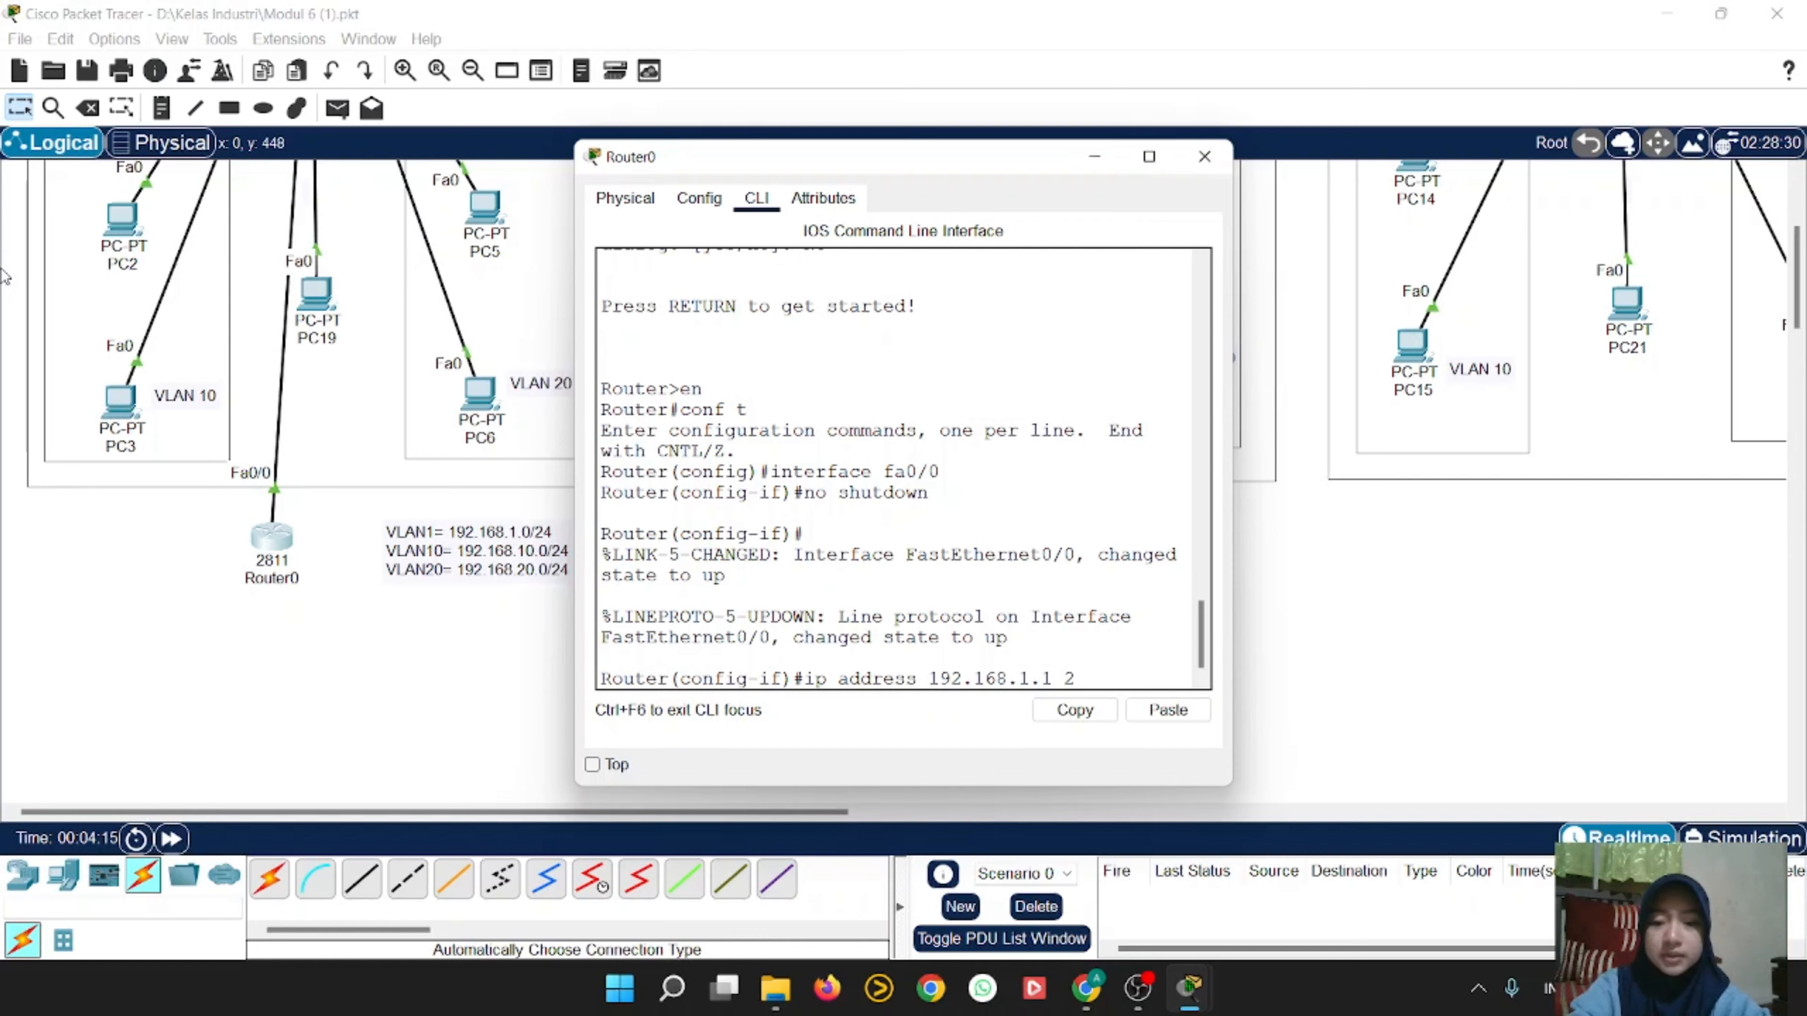
pyautogui.write('55.255.')
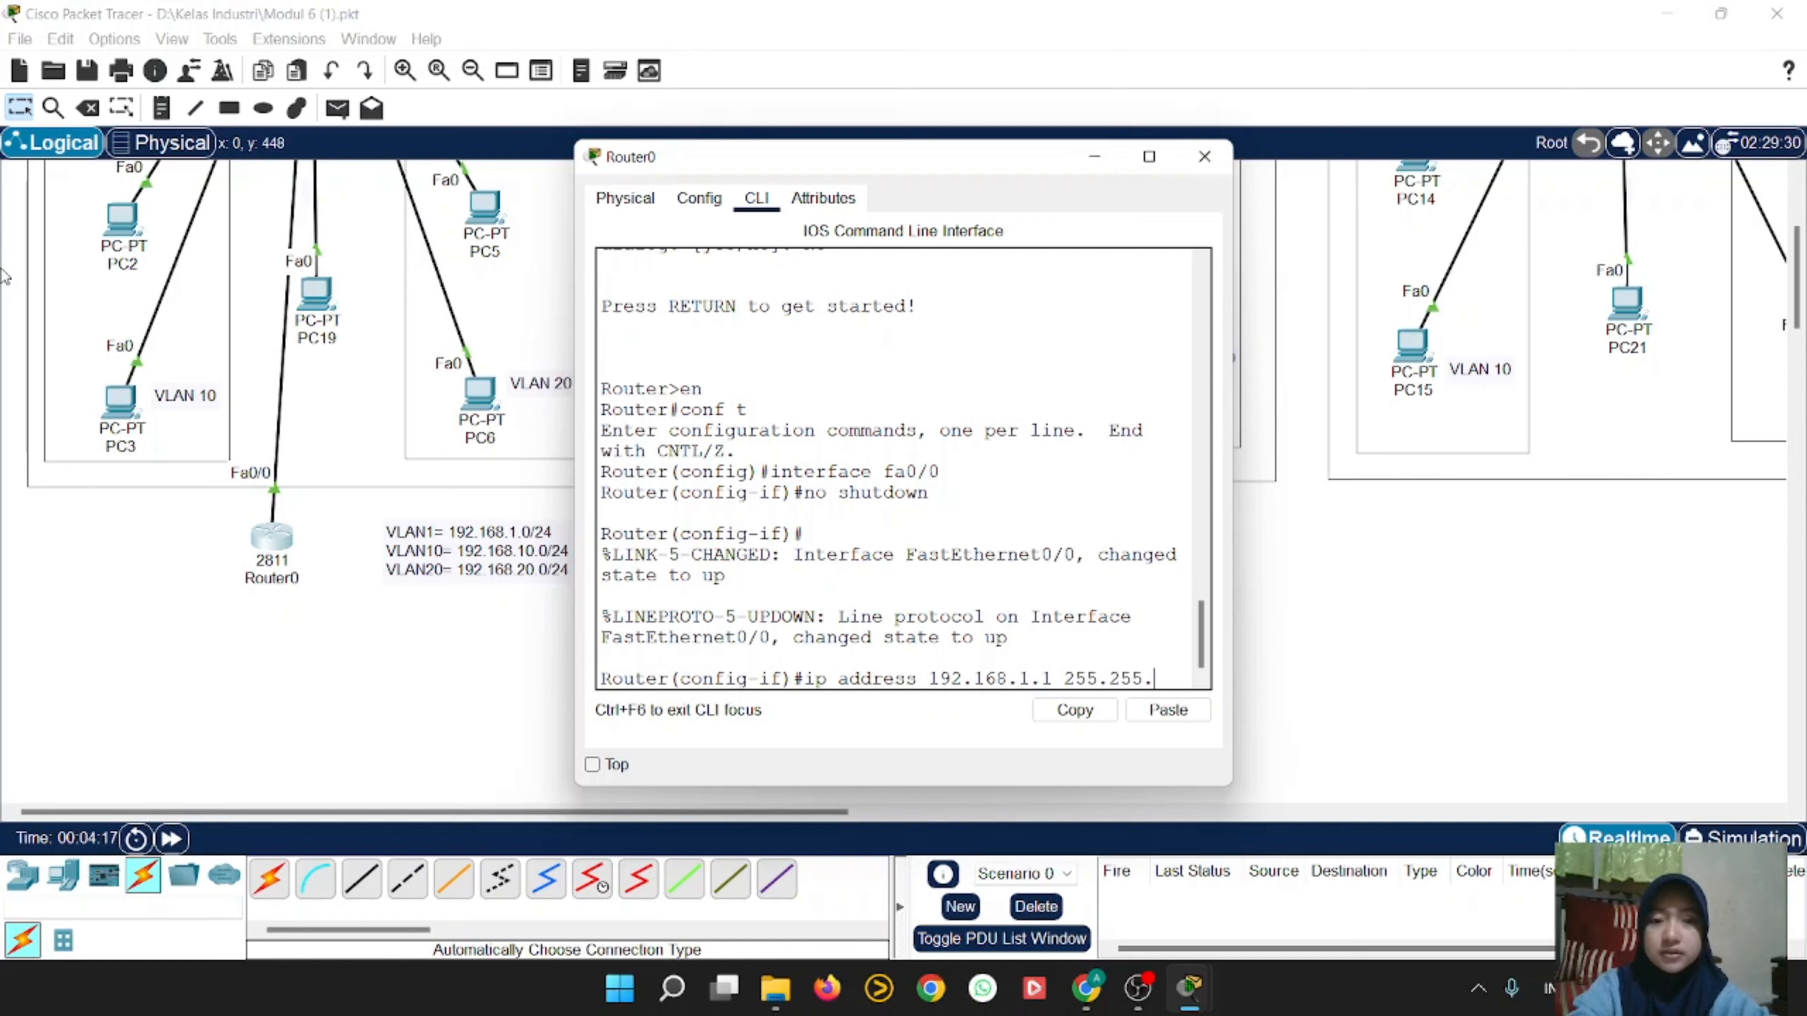
pyautogui.write('255.0')
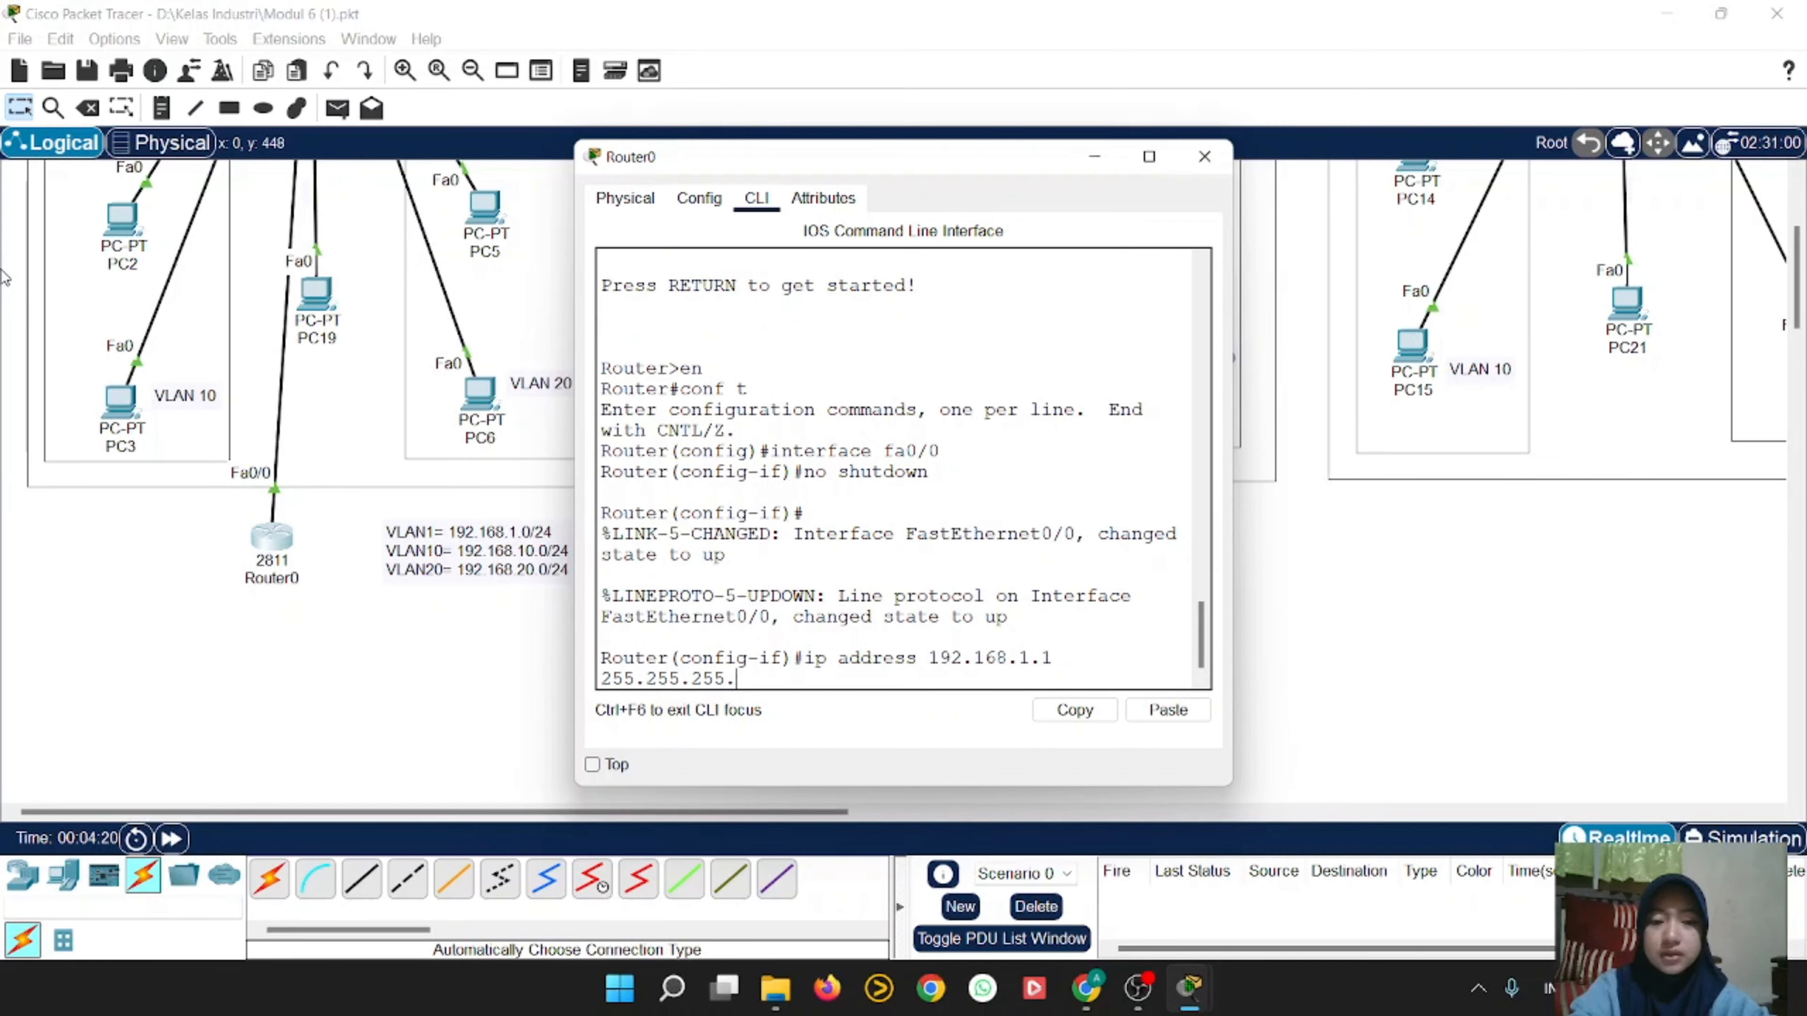
pyautogui.press('Return')
# Step: List the router's interface addresses and status with "do show ip int brief" and widen the Router0 window to read the table
pyautogui.write('do')
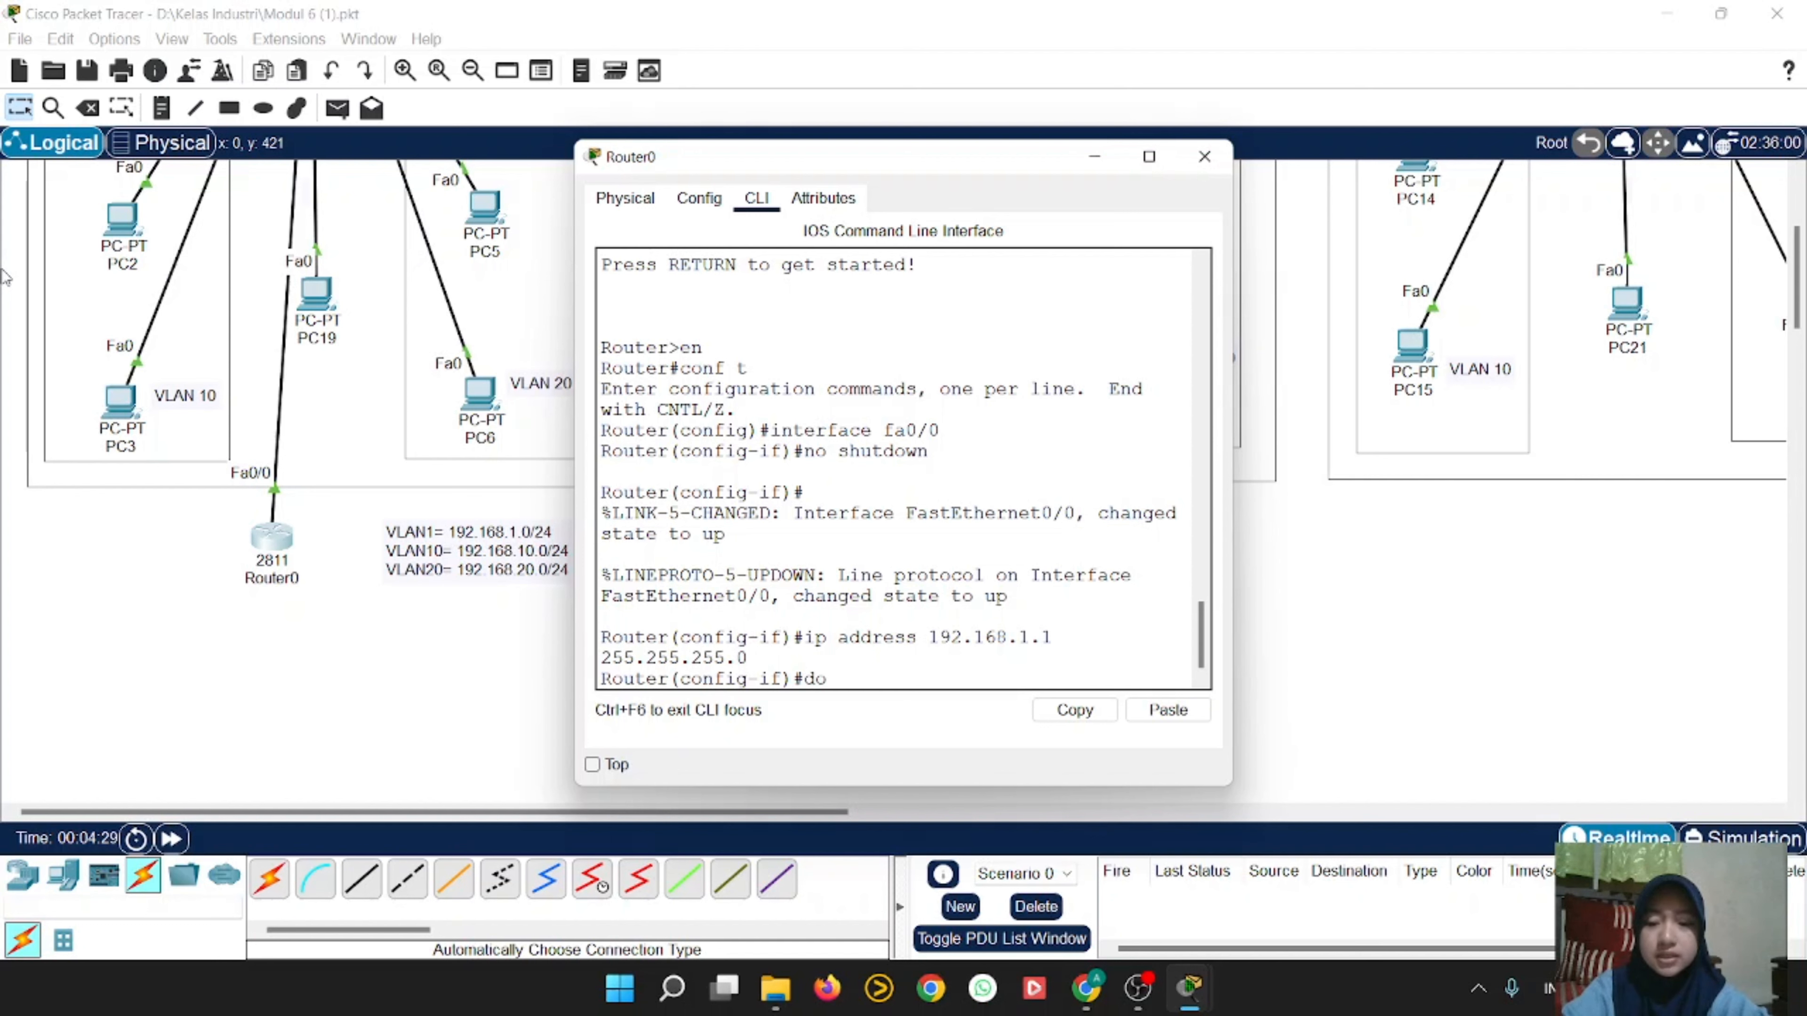
pyautogui.write(' show ip int')
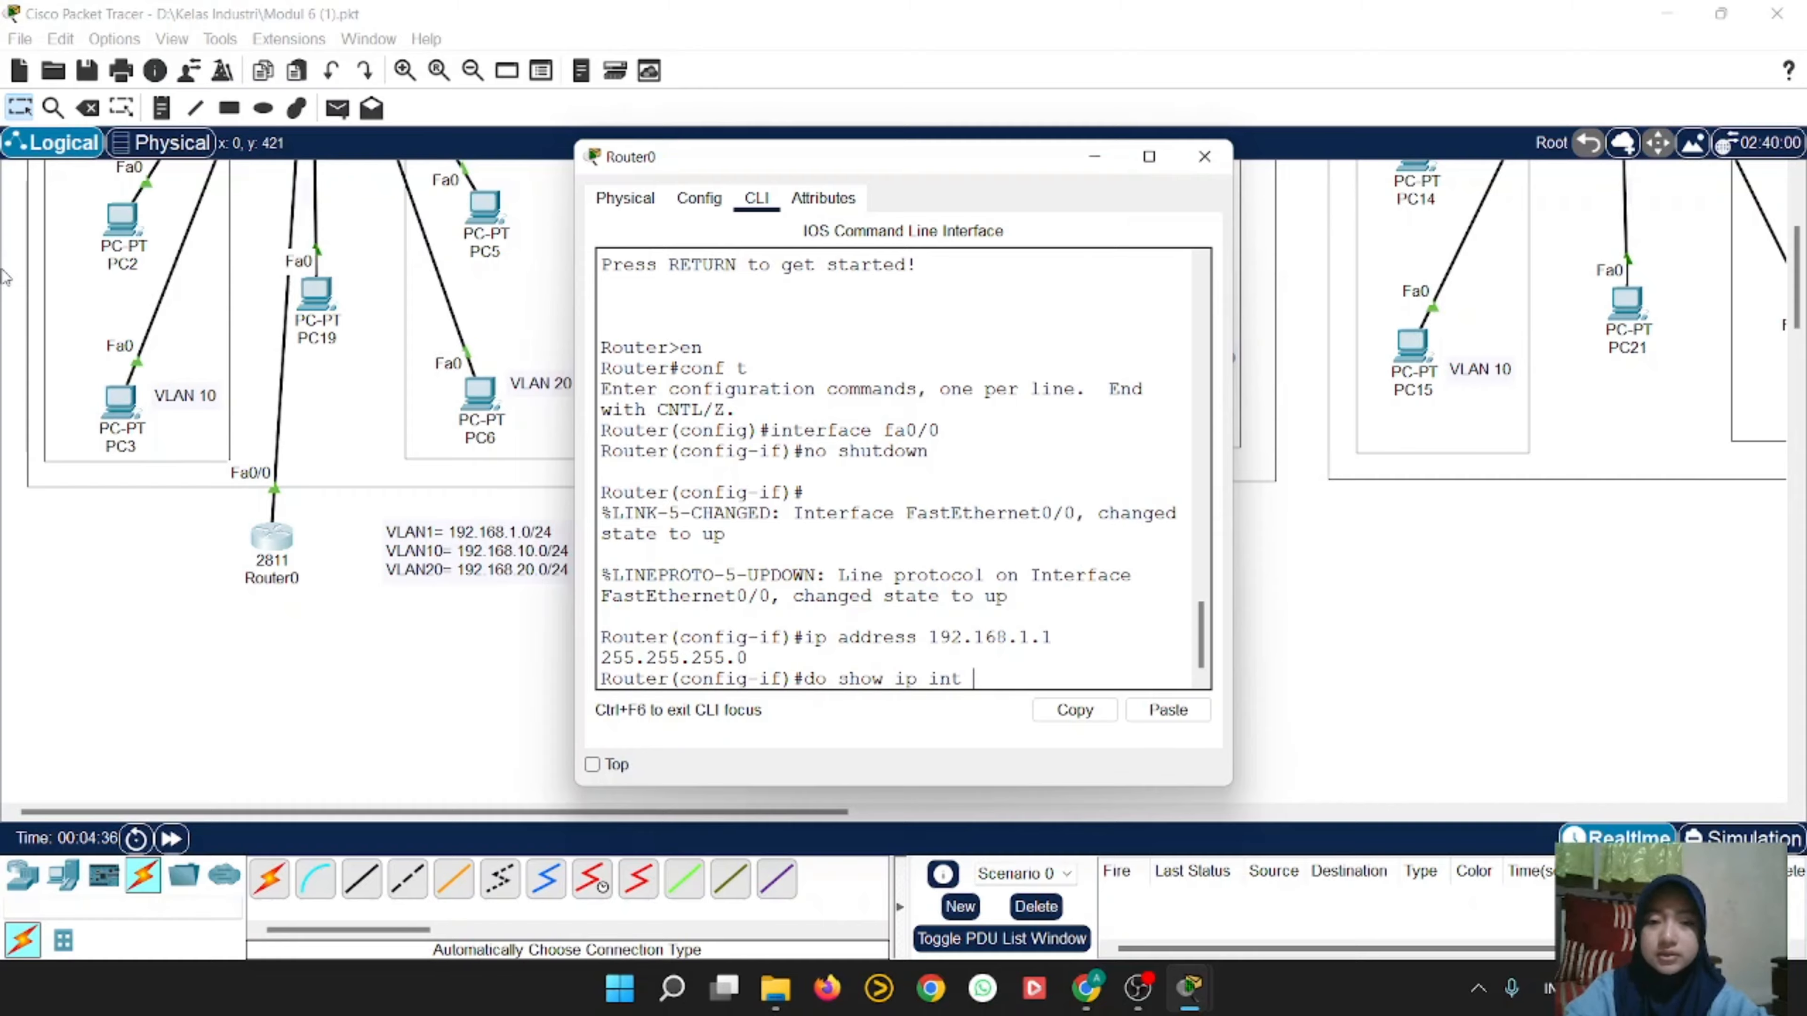
pyautogui.write(' v')
pyautogui.press('BackSpace')
pyautogui.write('b')
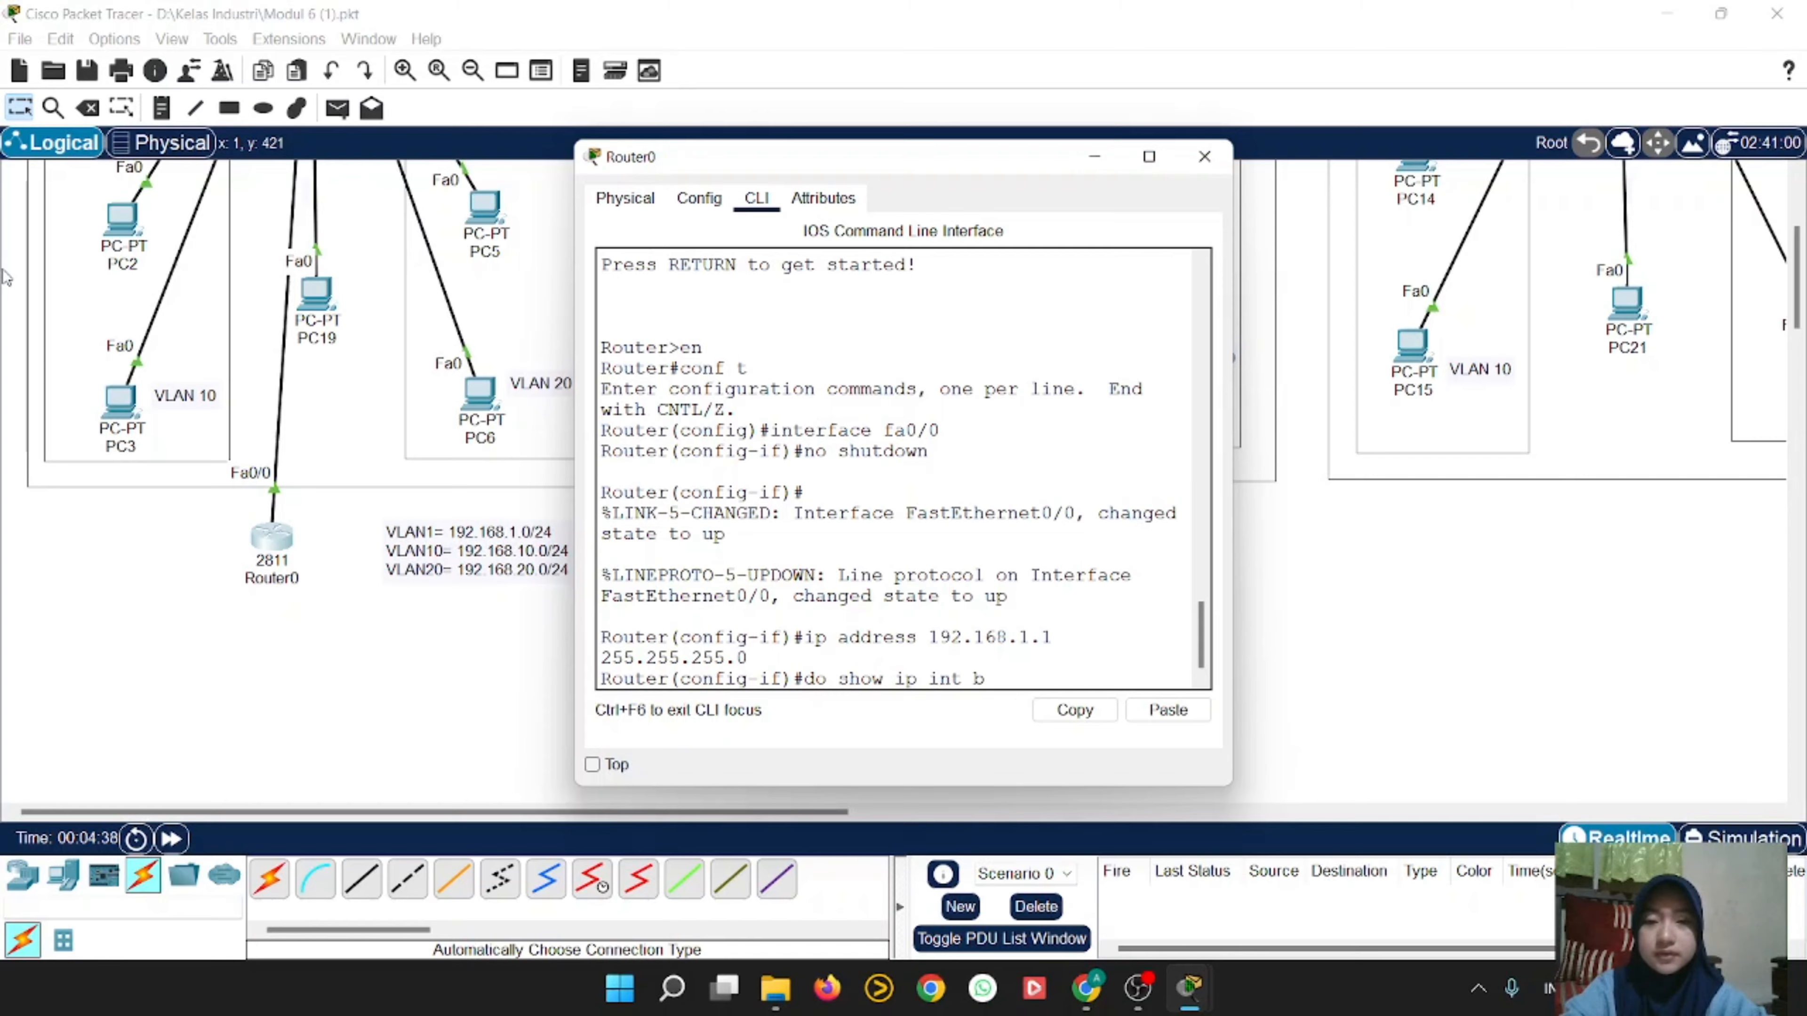
pyautogui.write('rief')
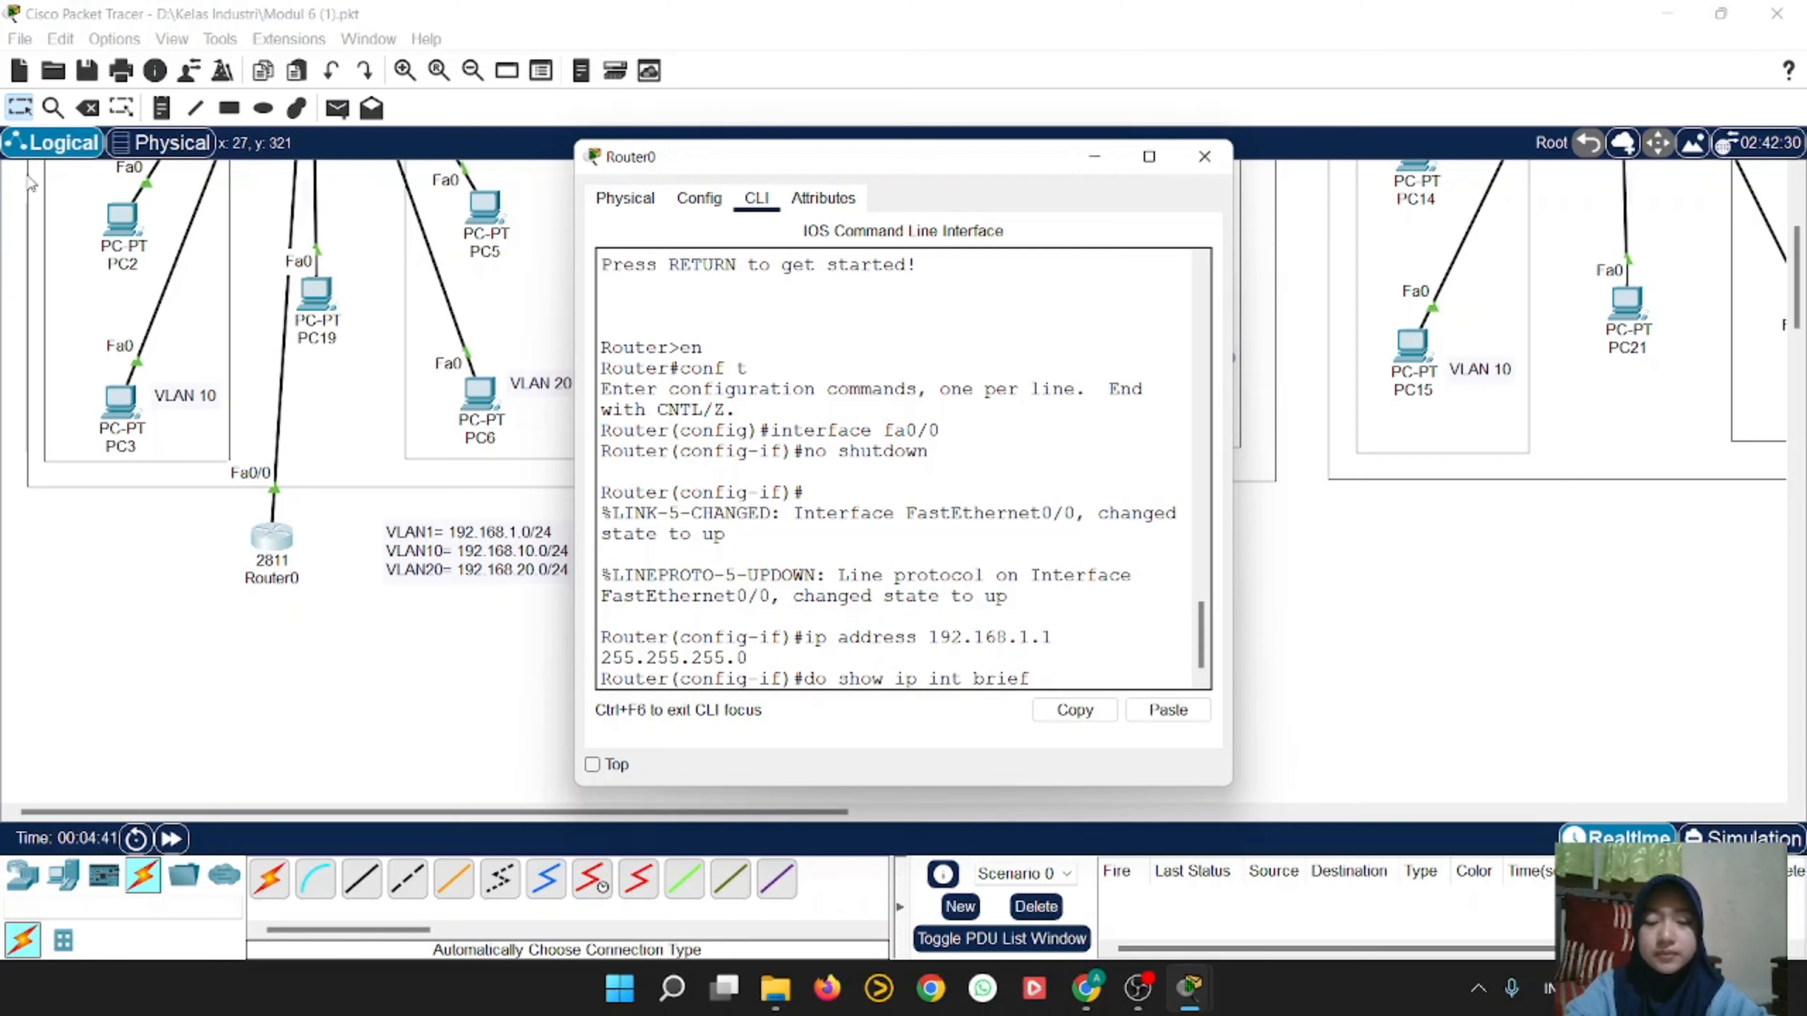
pyautogui.press('Return')
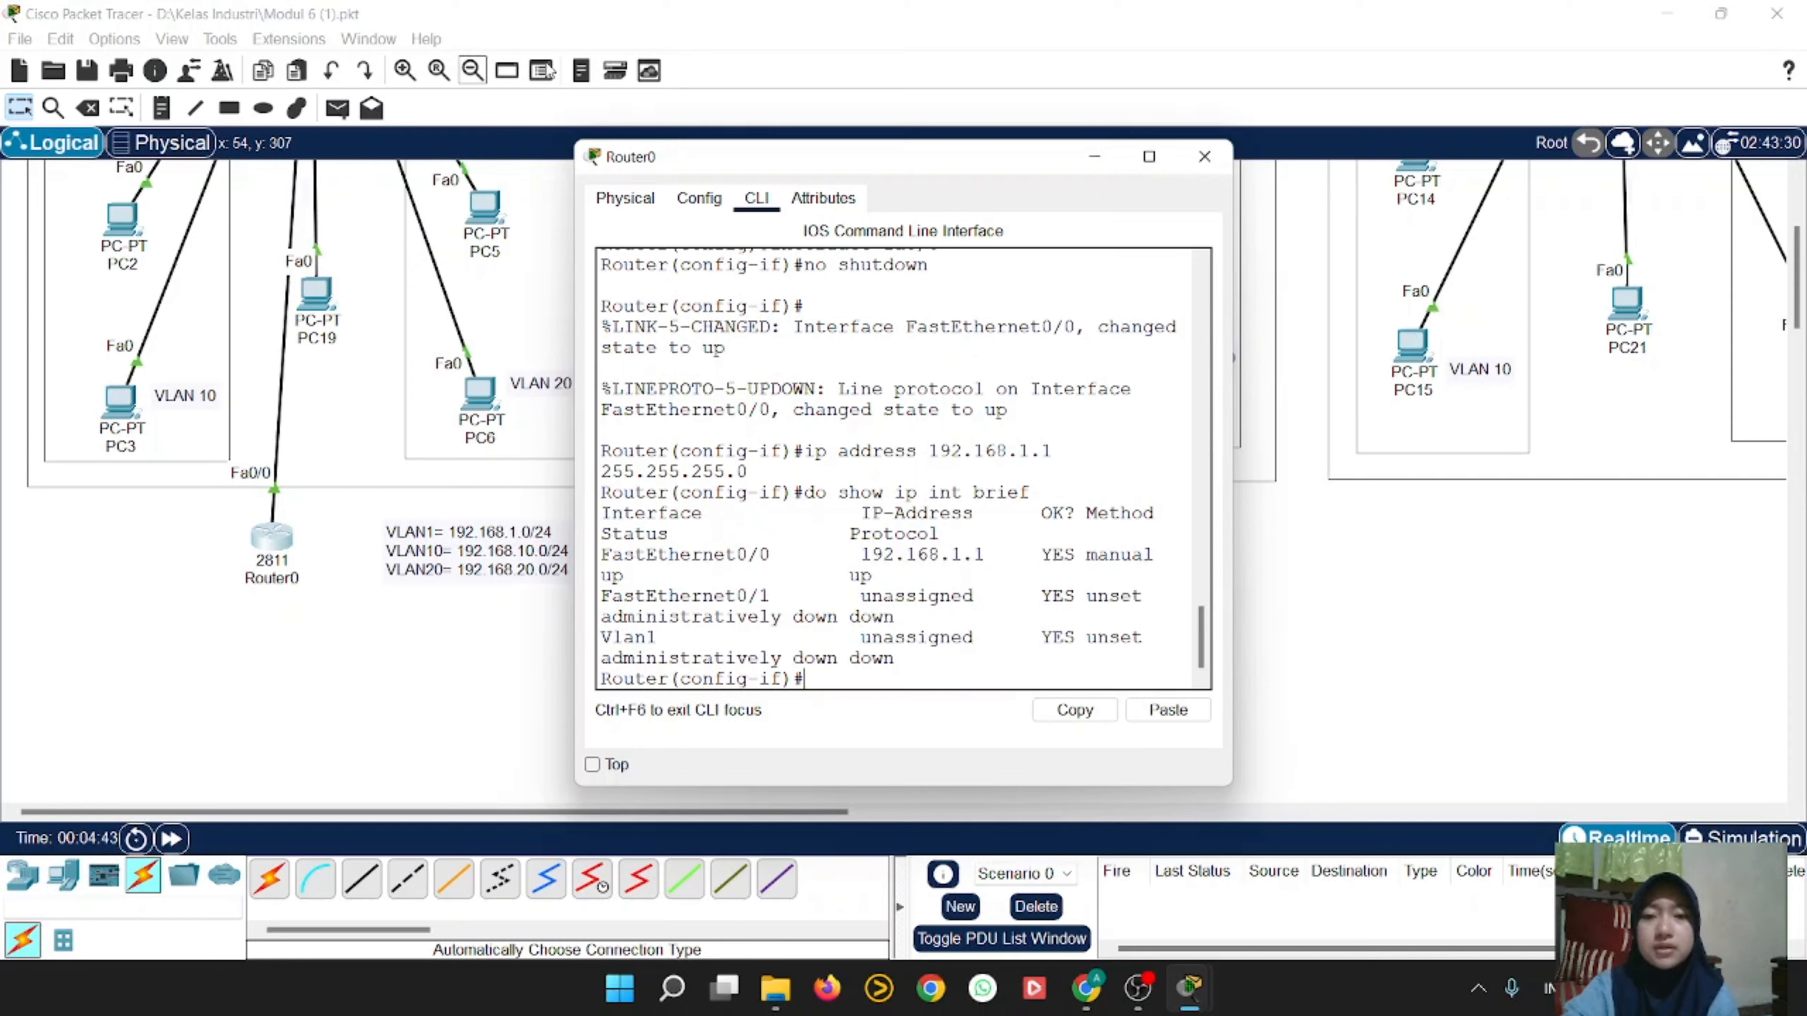
pyautogui.moveTo(1232, 416); pyautogui.dragTo(1621, 450)
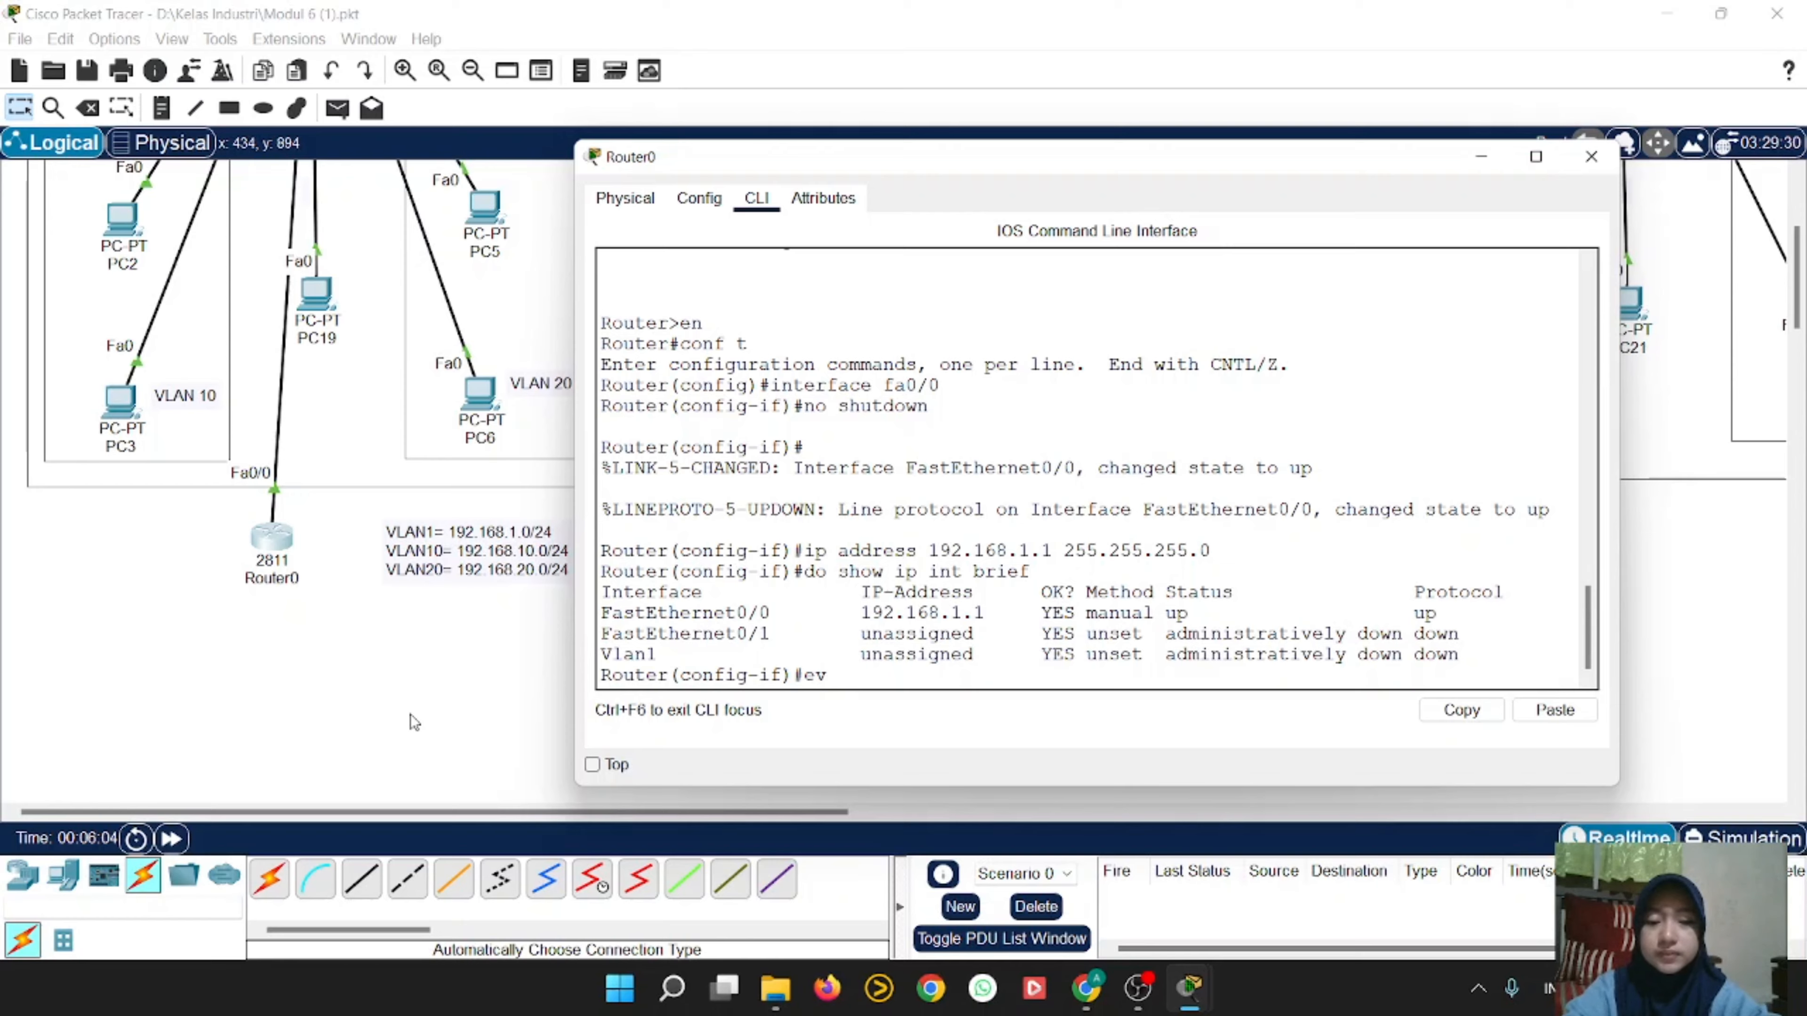
# Step: Leave fa0/0 configuration with "exit" and create the VLAN 10 subinterface with "interface fa0/0.10"
pyautogui.write('xit')
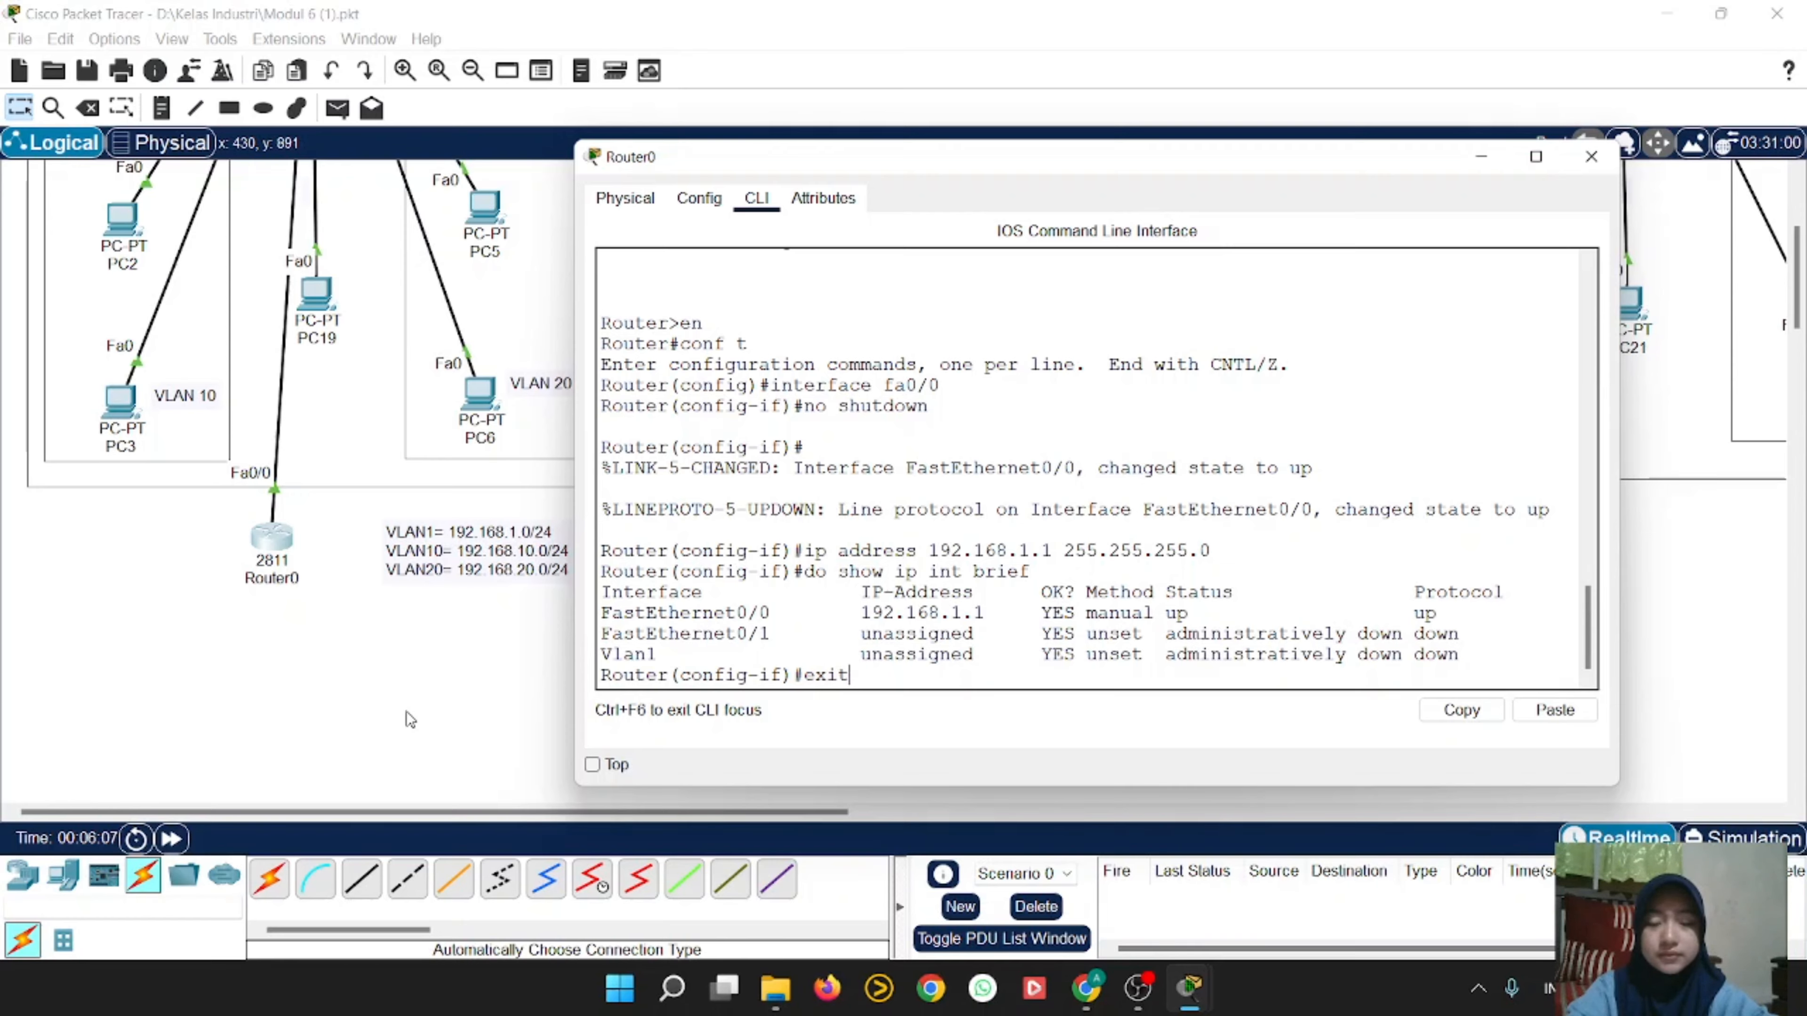
pyautogui.press('Return')
pyautogui.write('ig)#i')
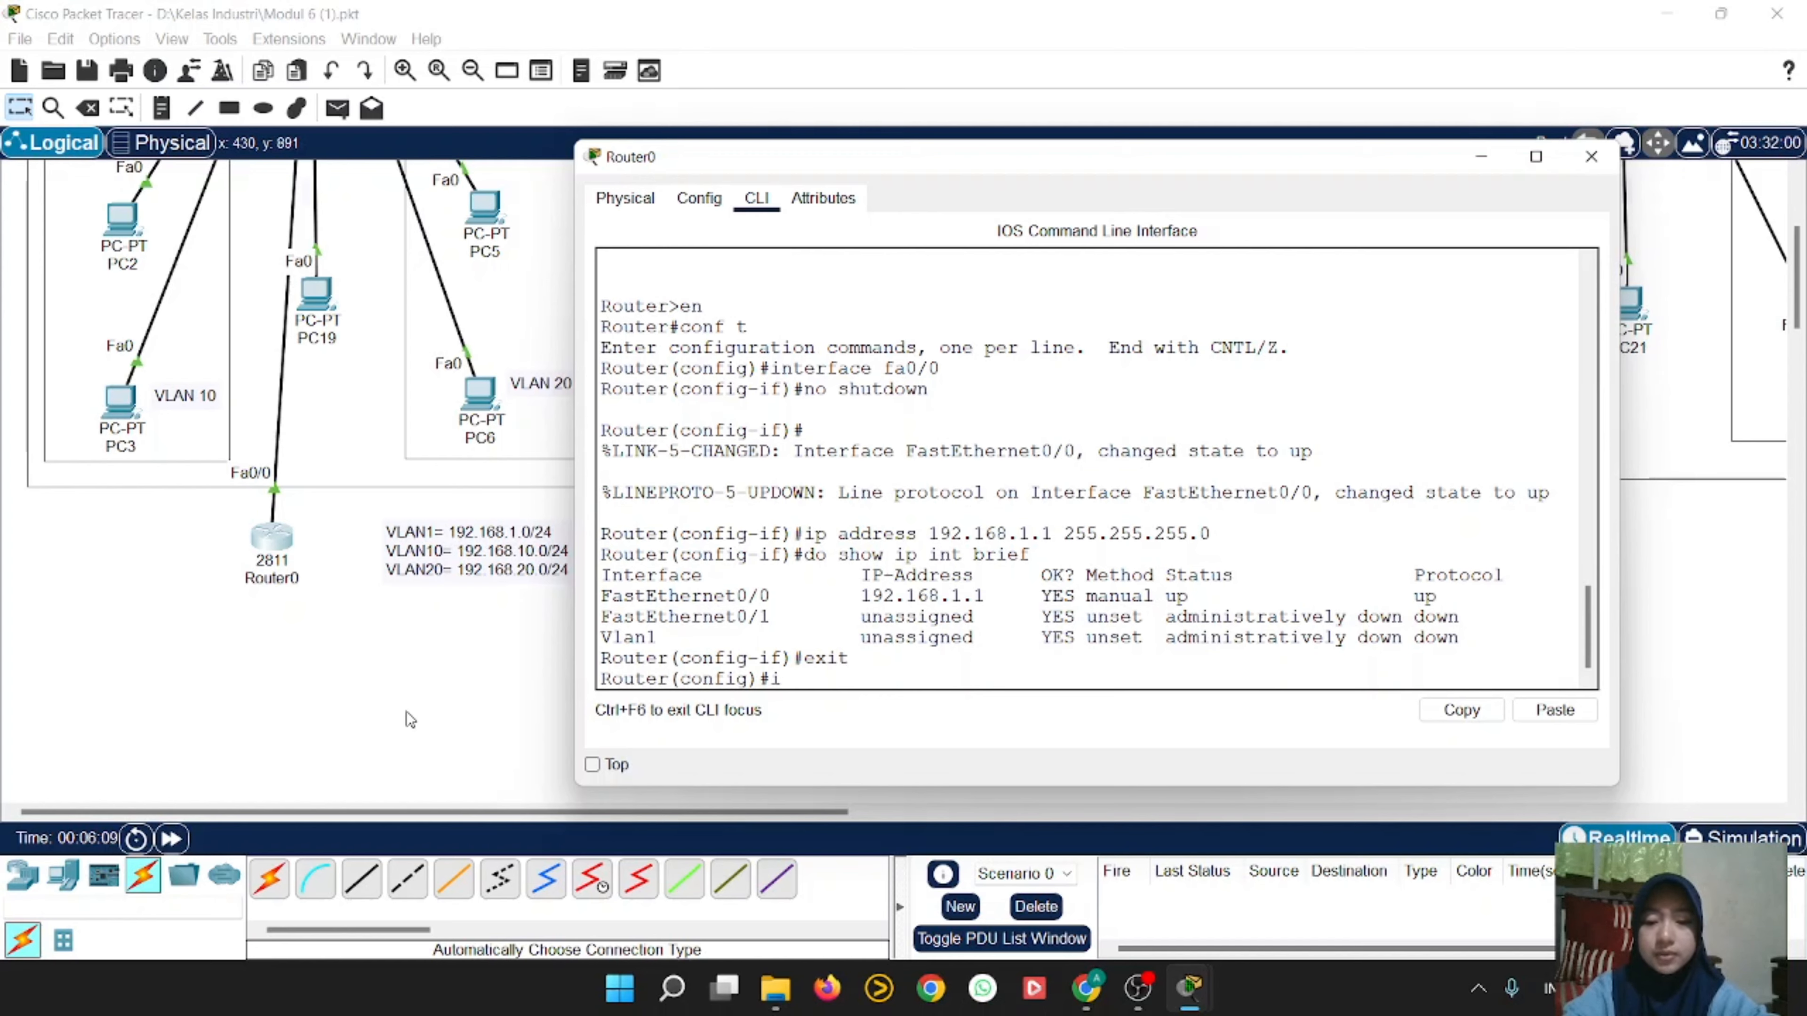
pyautogui.write('nterface')
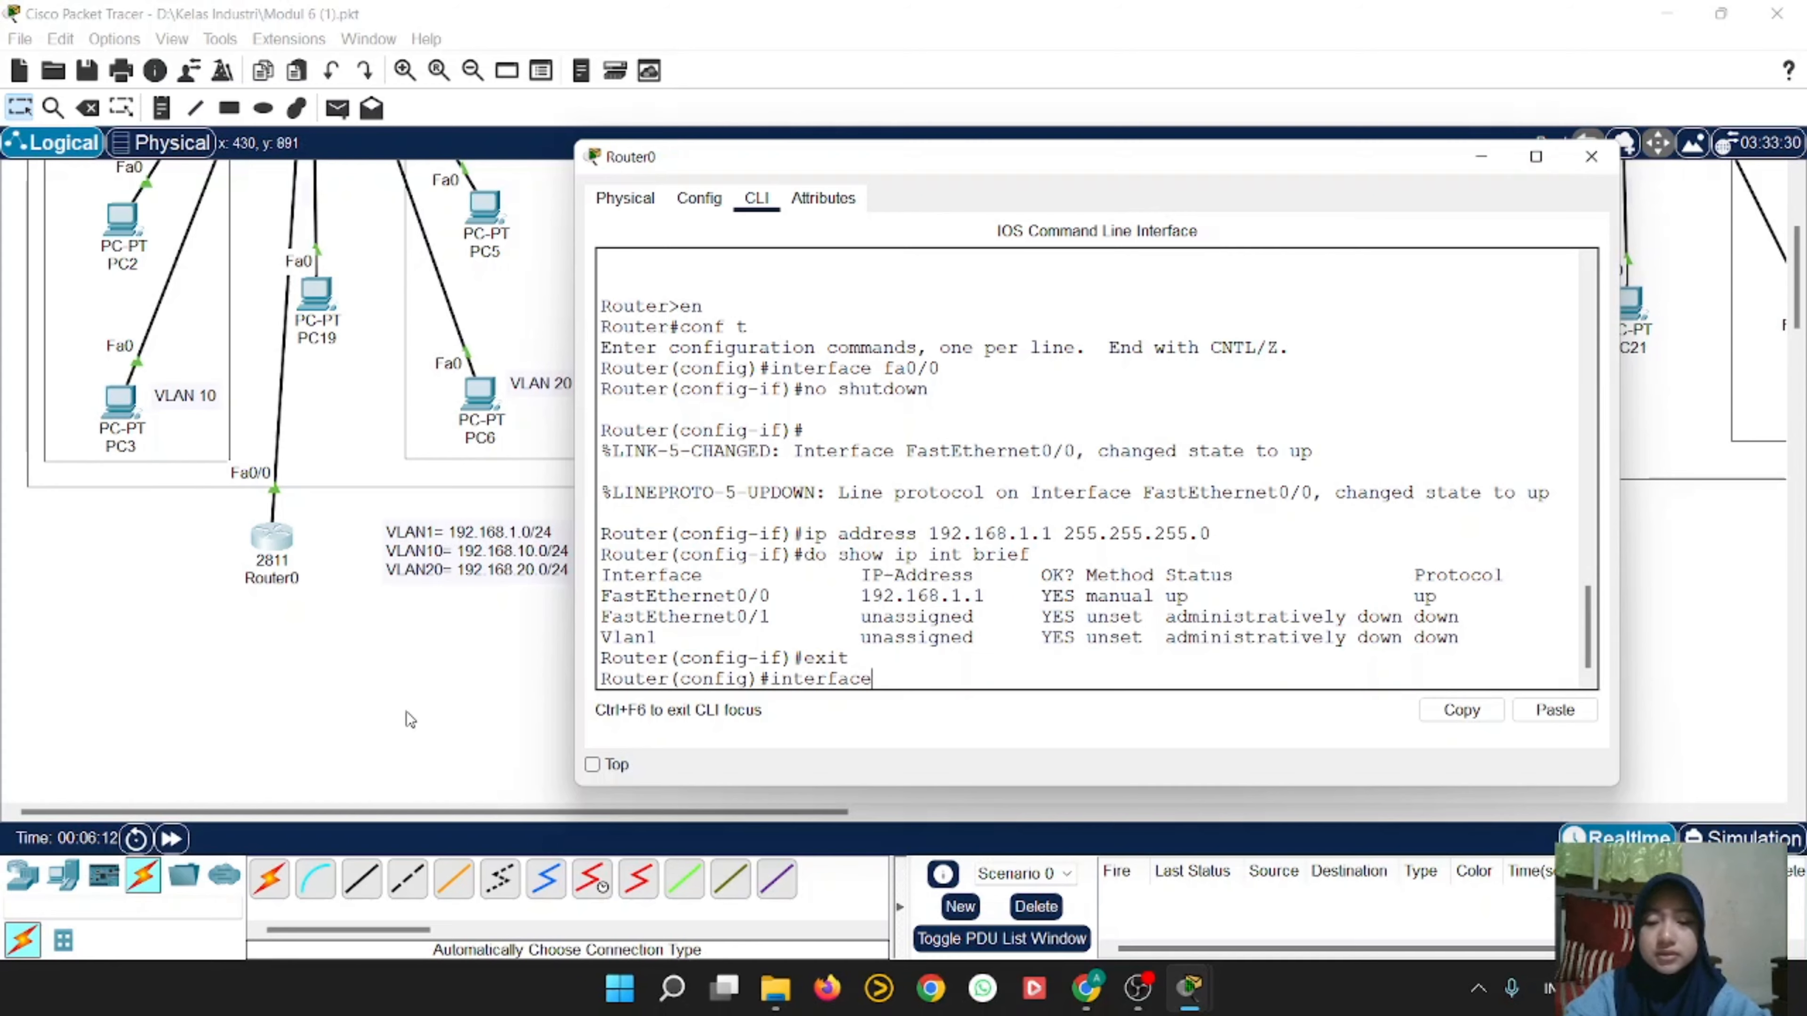
pyautogui.write(' fa0/0.10')
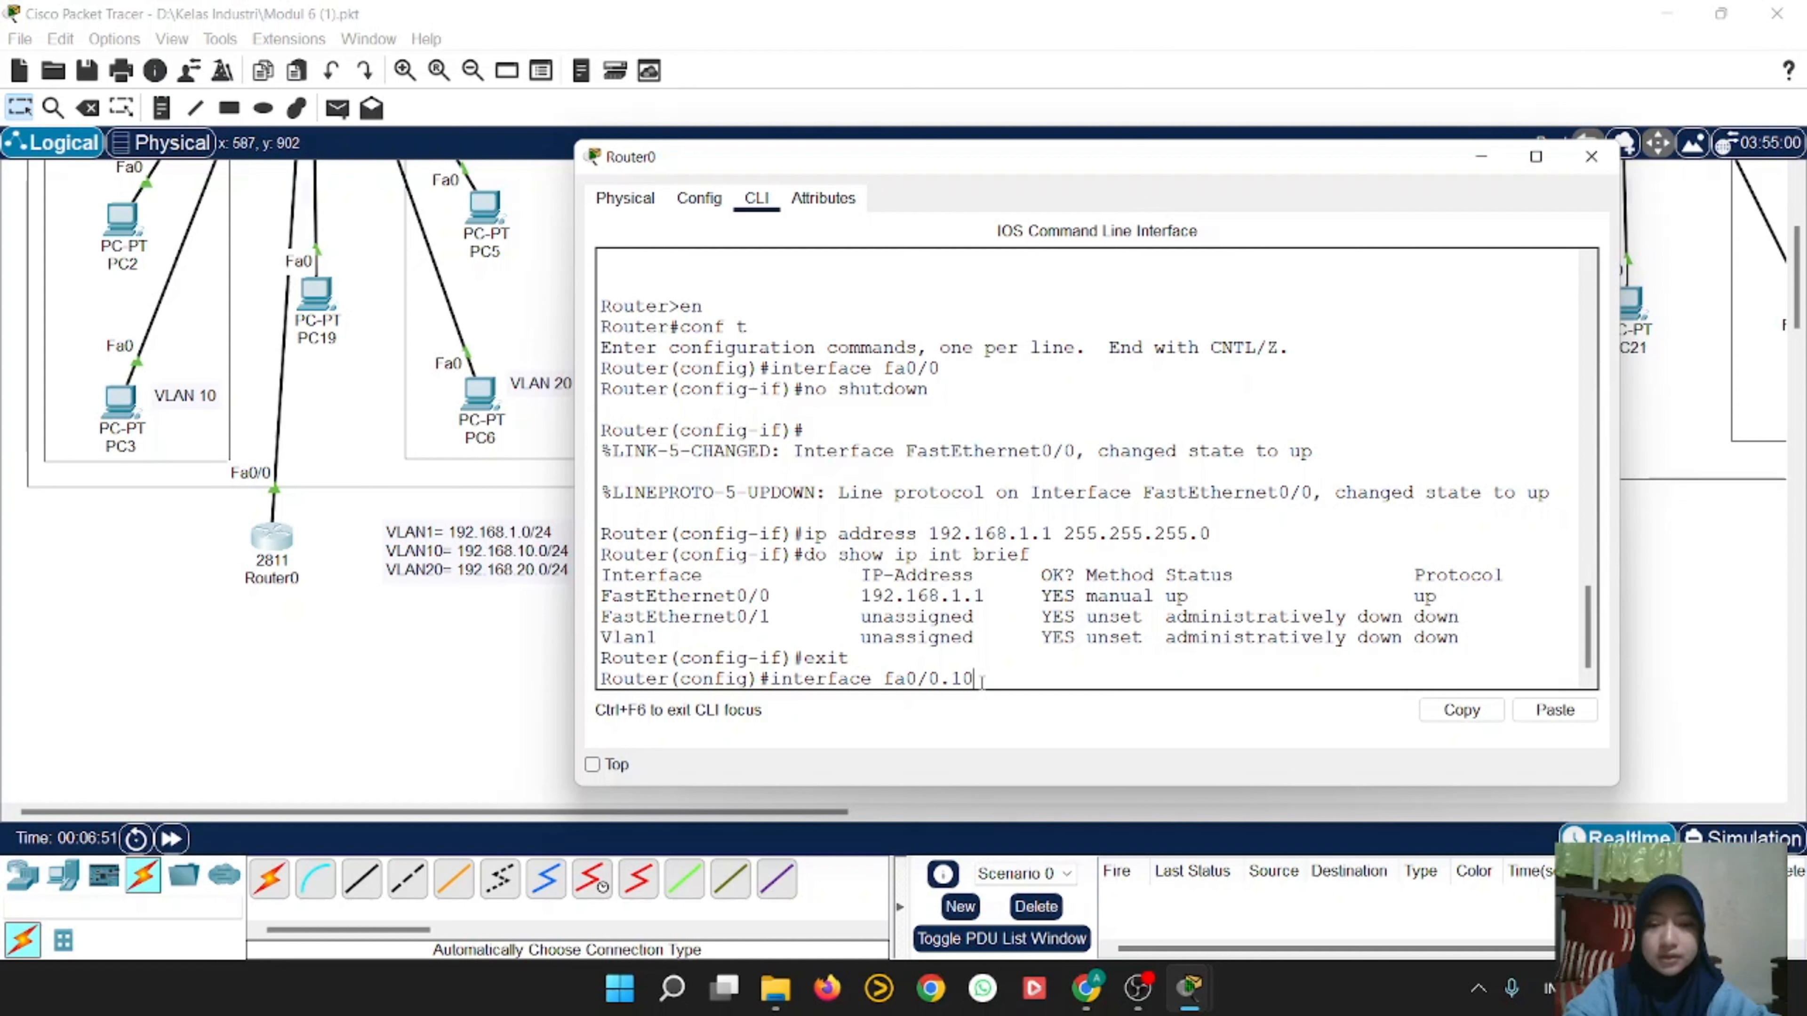
pyautogui.press('Return')
pyautogui.press('Return')
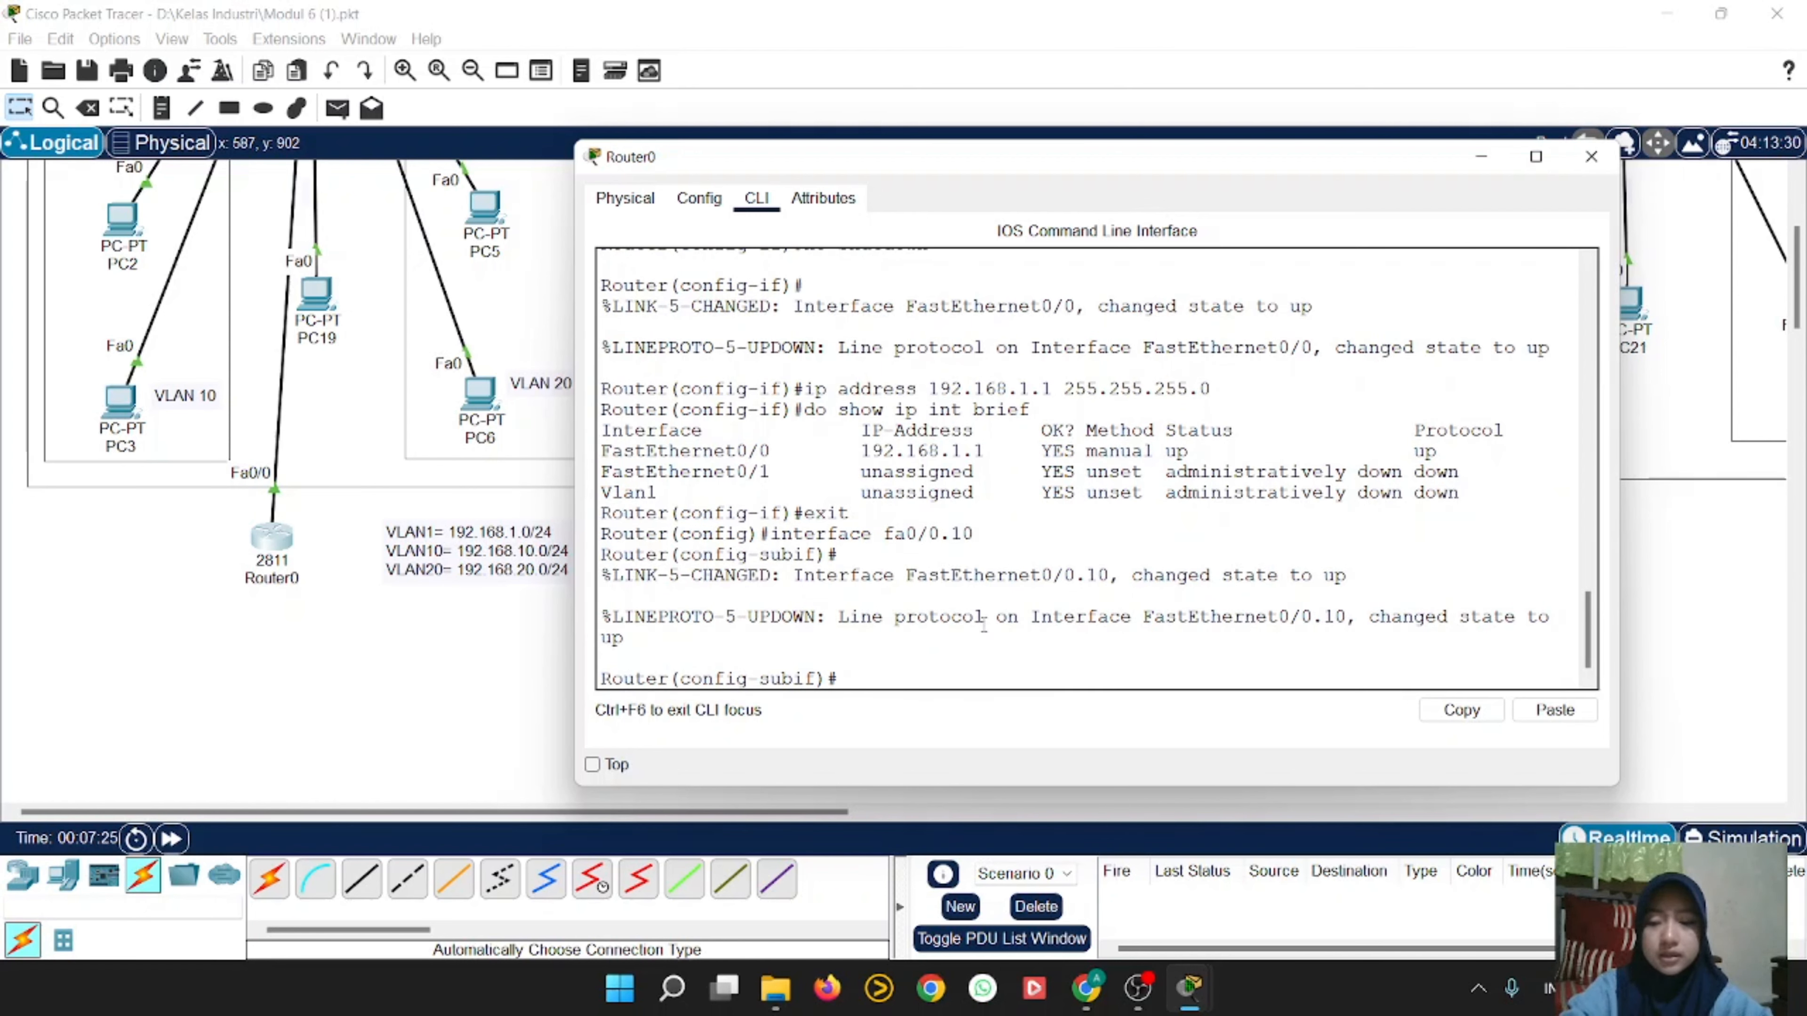
# Step: Set 802.1Q tagging for VLAN 10 on subinterface fa0/0.10 with "encapsulation dot1q 10"
pyautogui.write('encap')
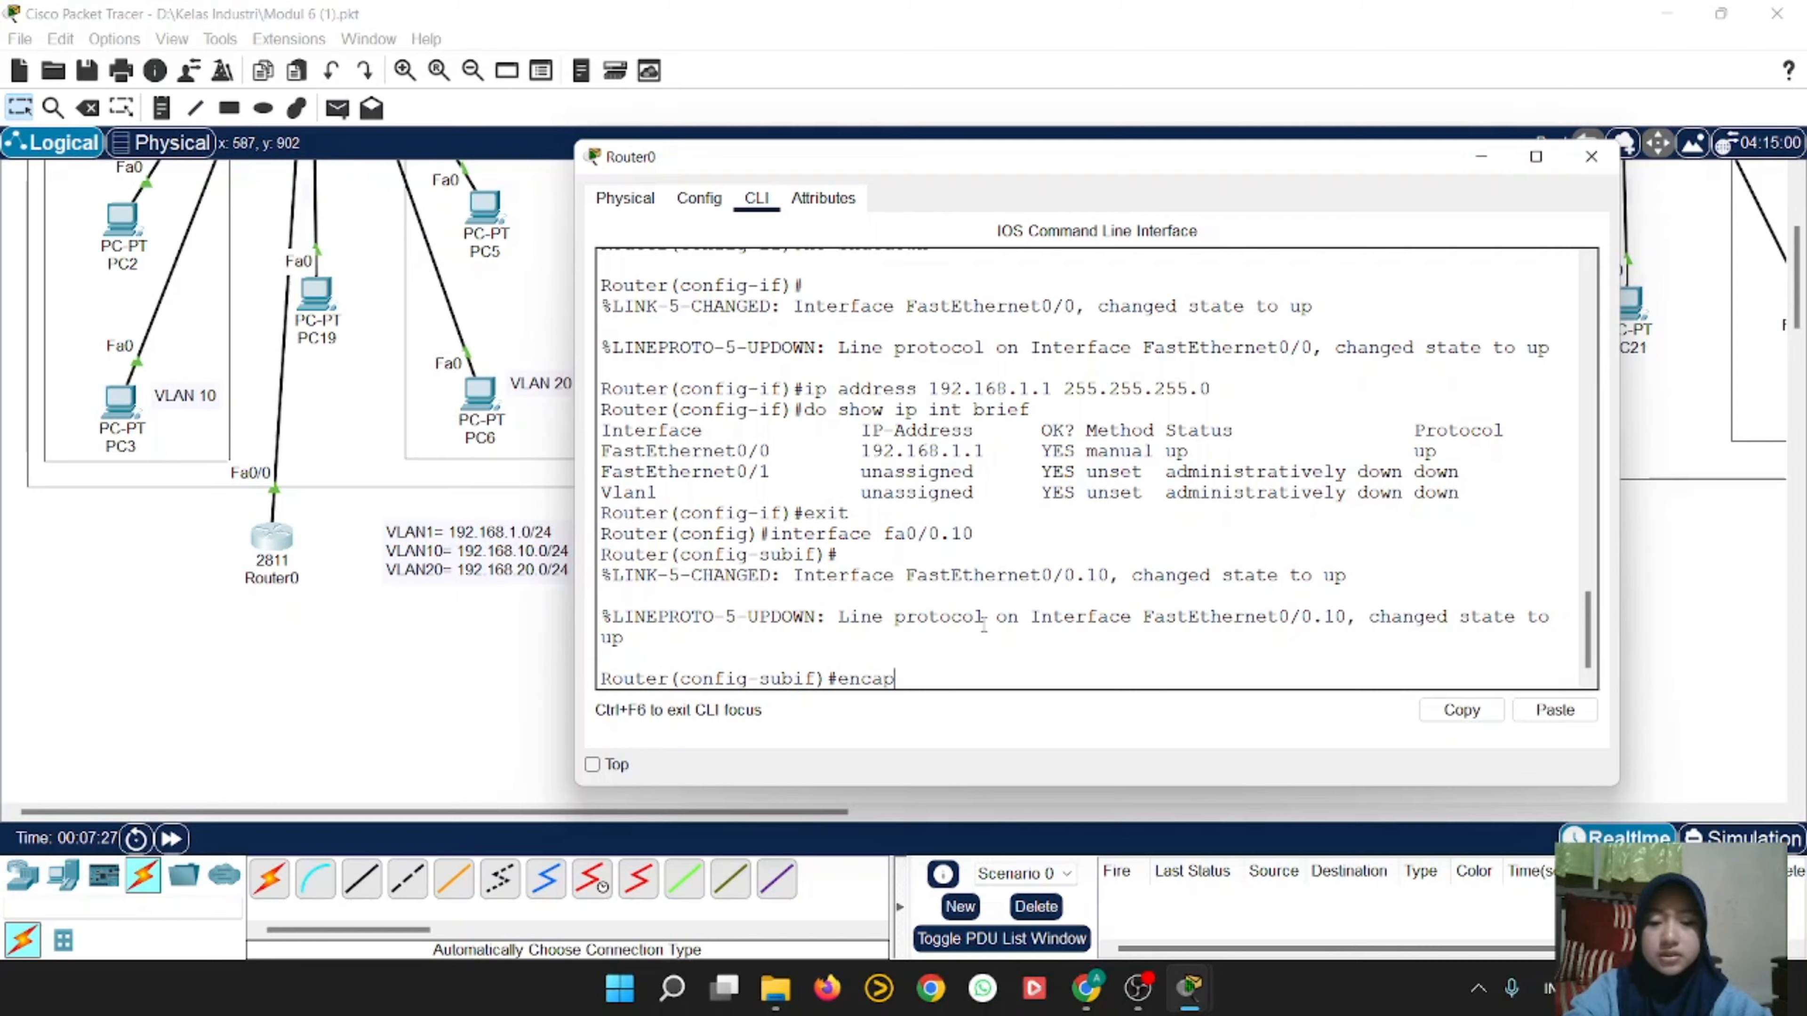
pyautogui.write('sula')
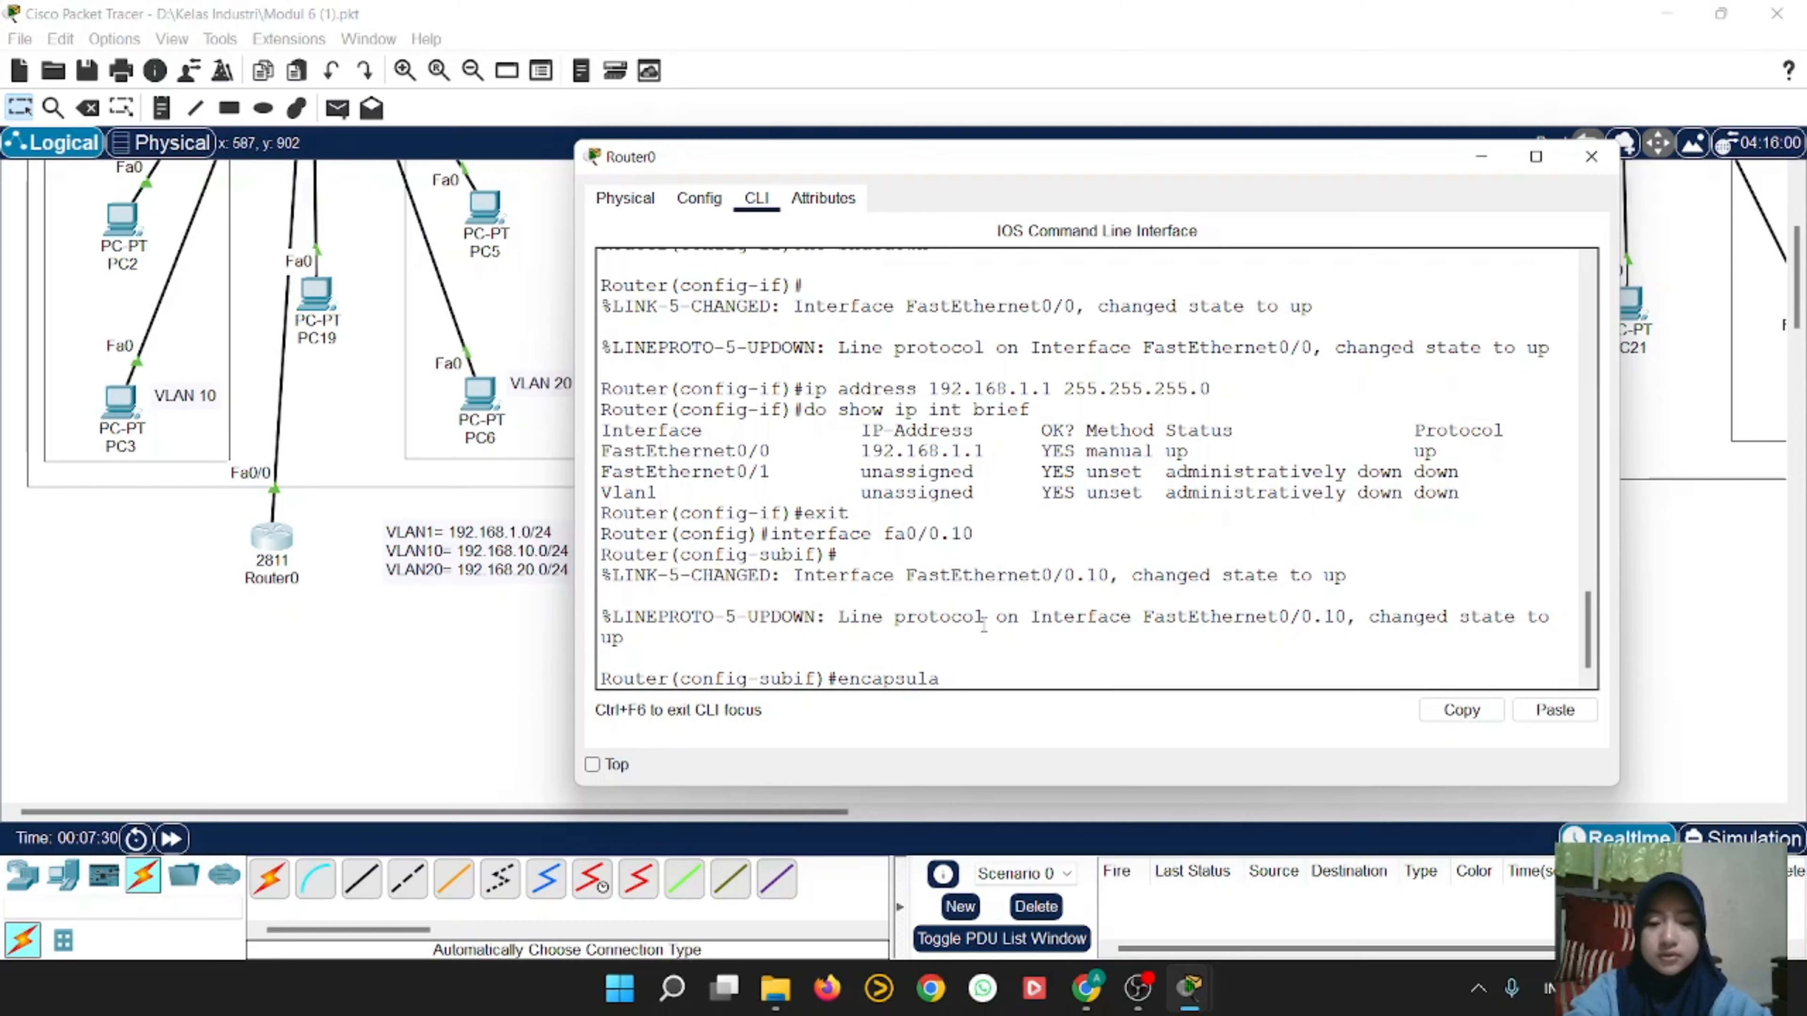
pyautogui.write('tion dot')
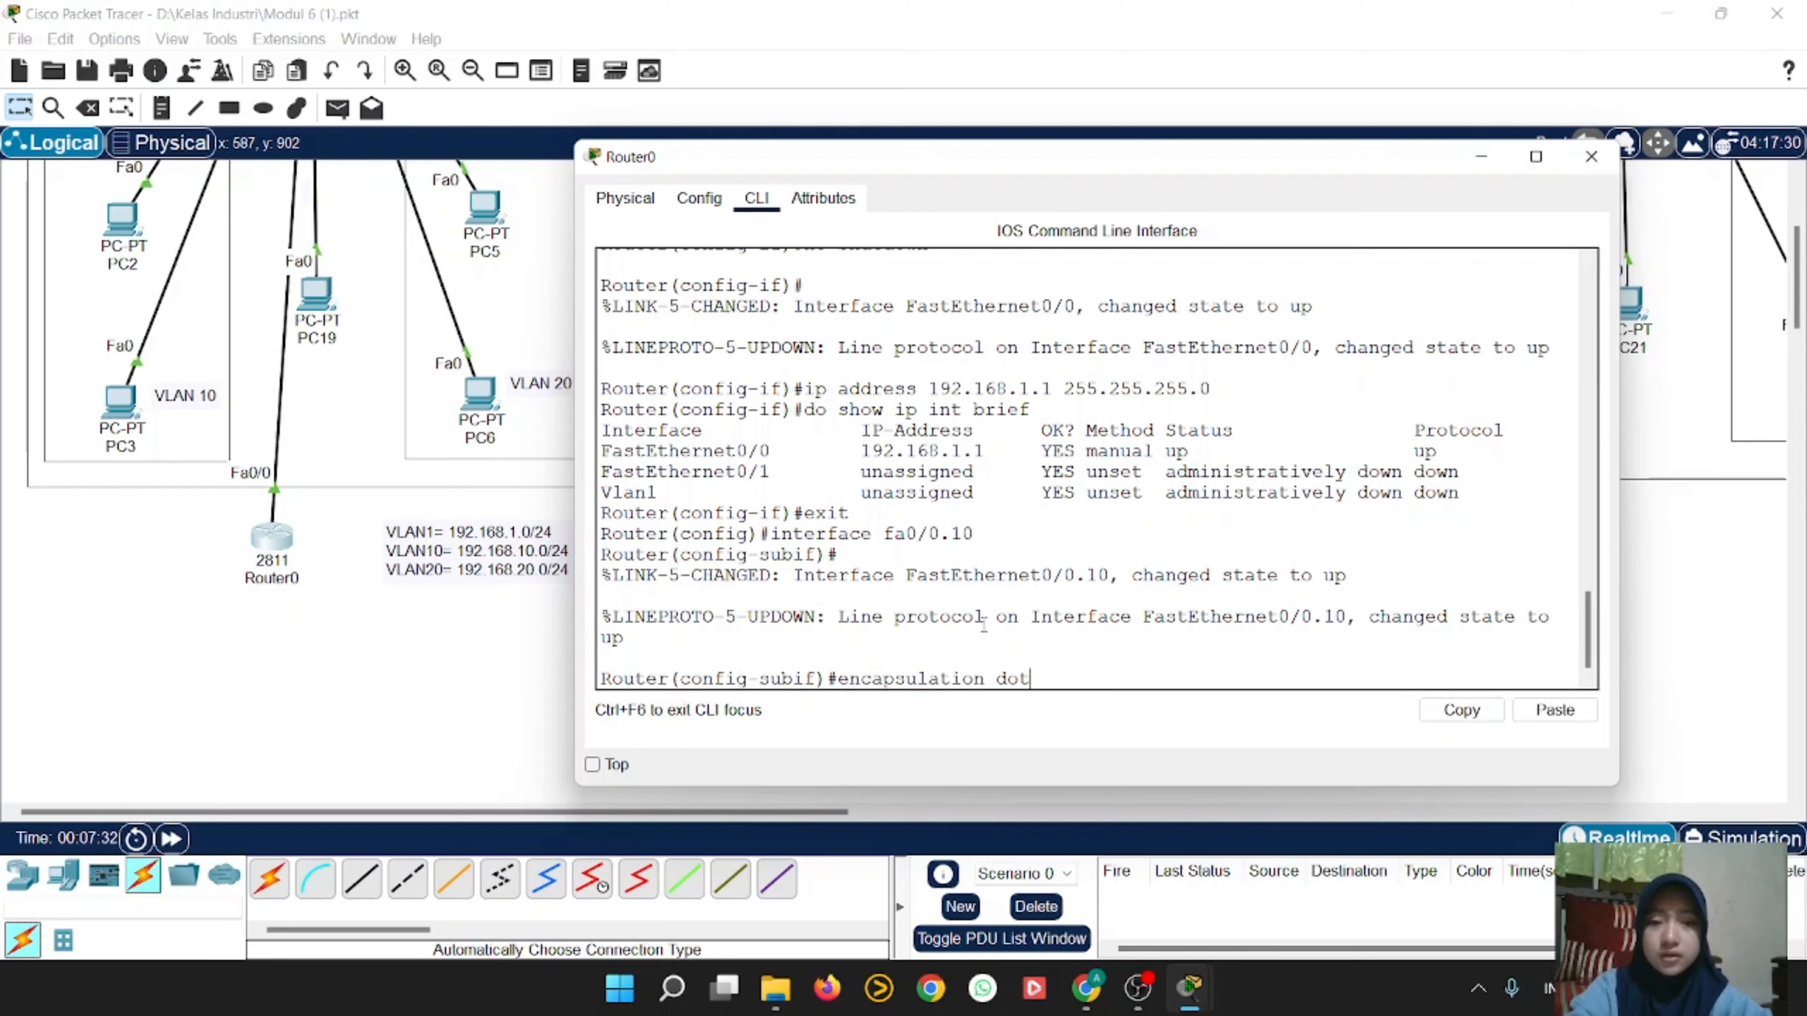
pyautogui.write('1q')
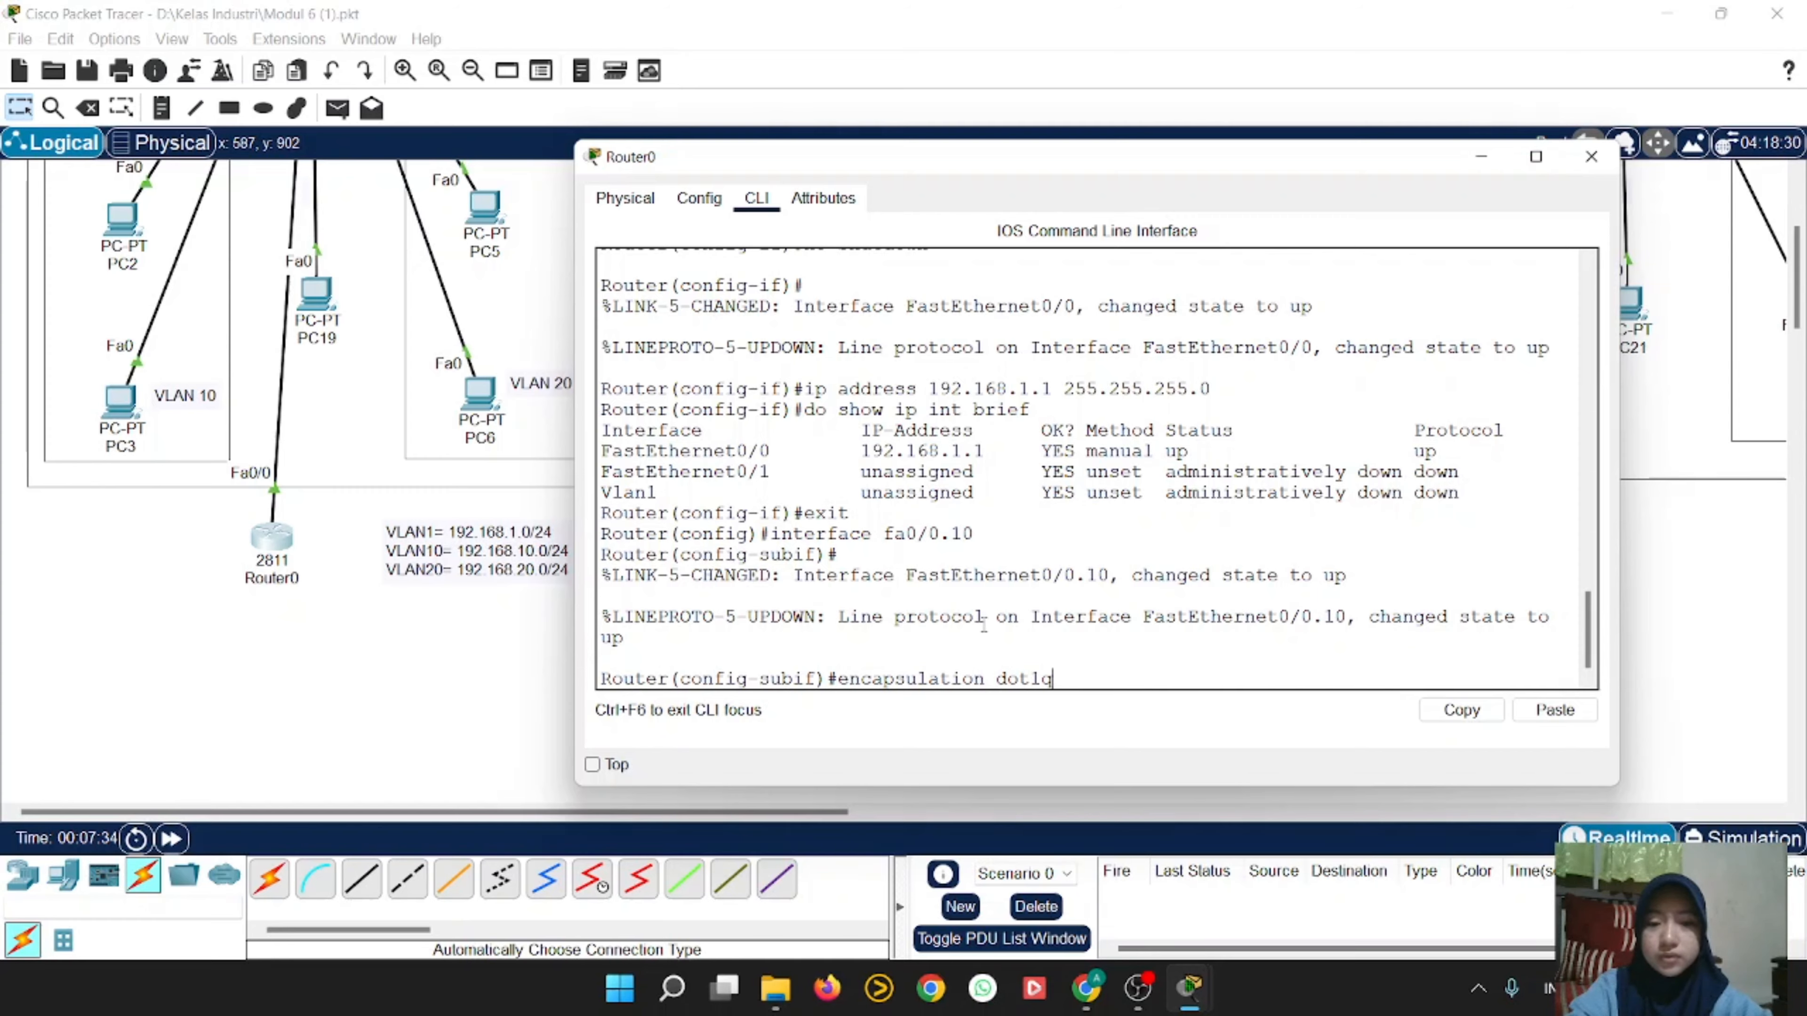
pyautogui.write(' 10')
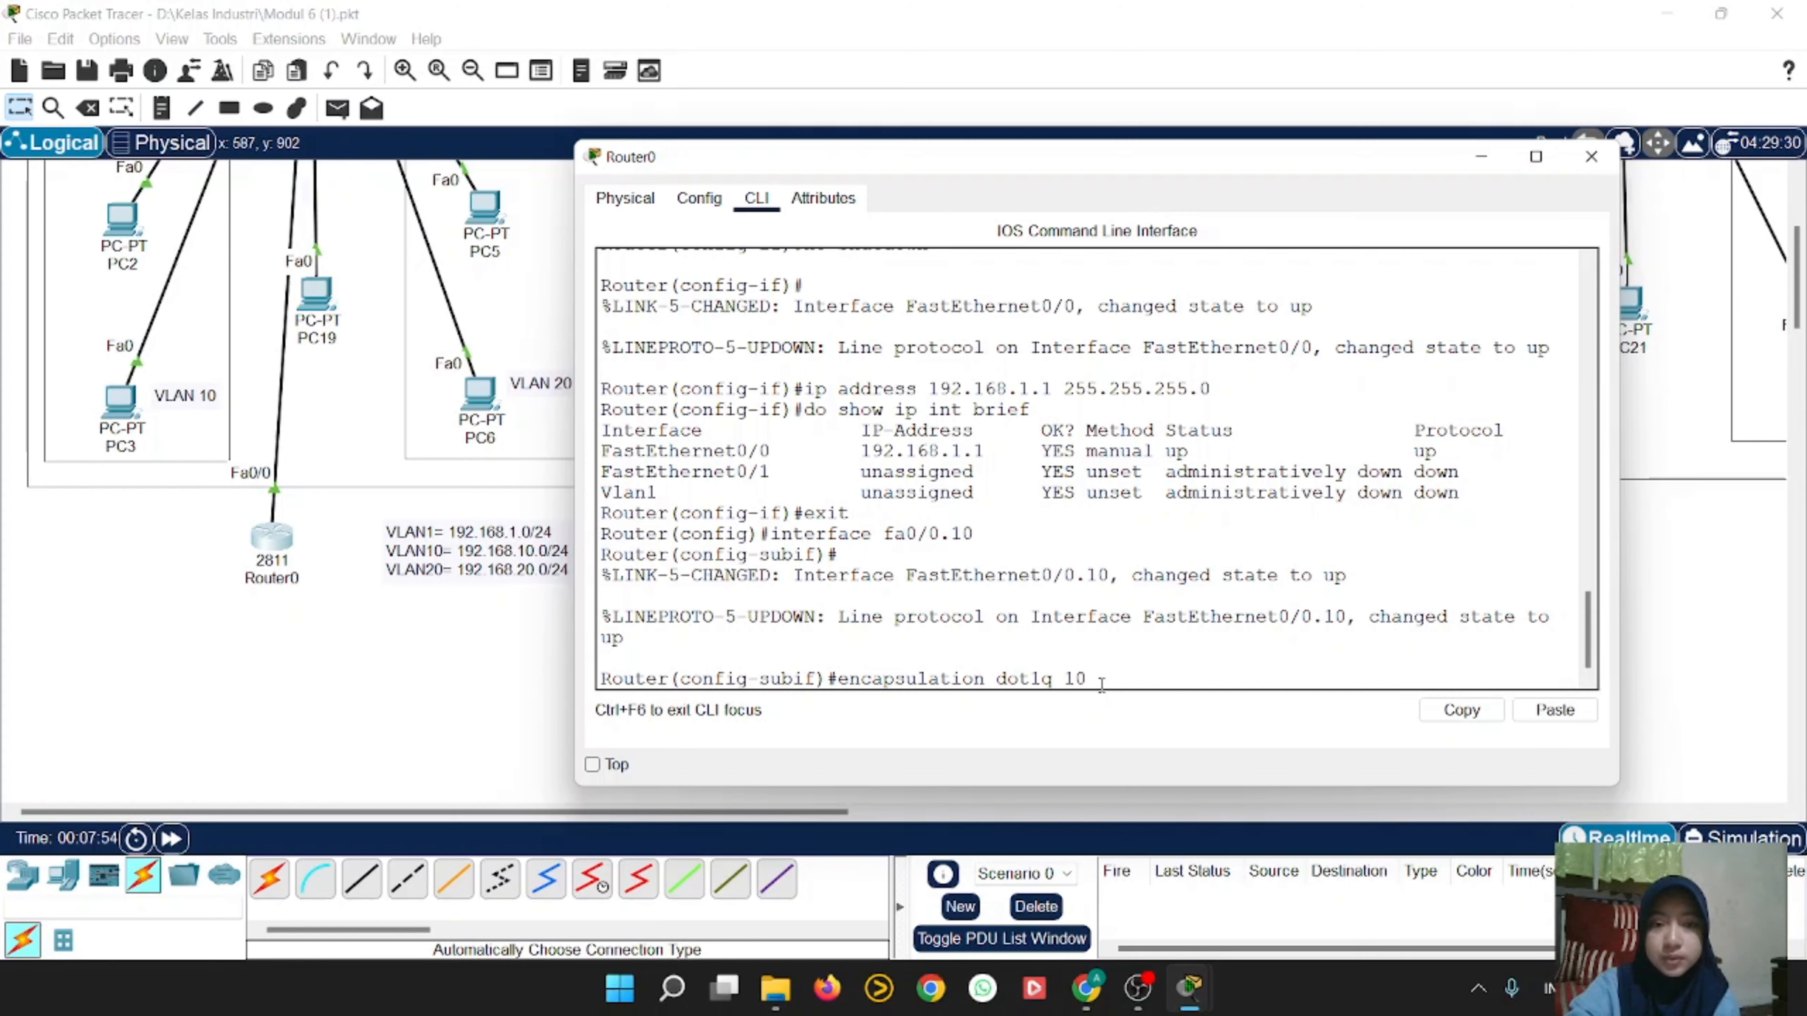
pyautogui.press('Return')
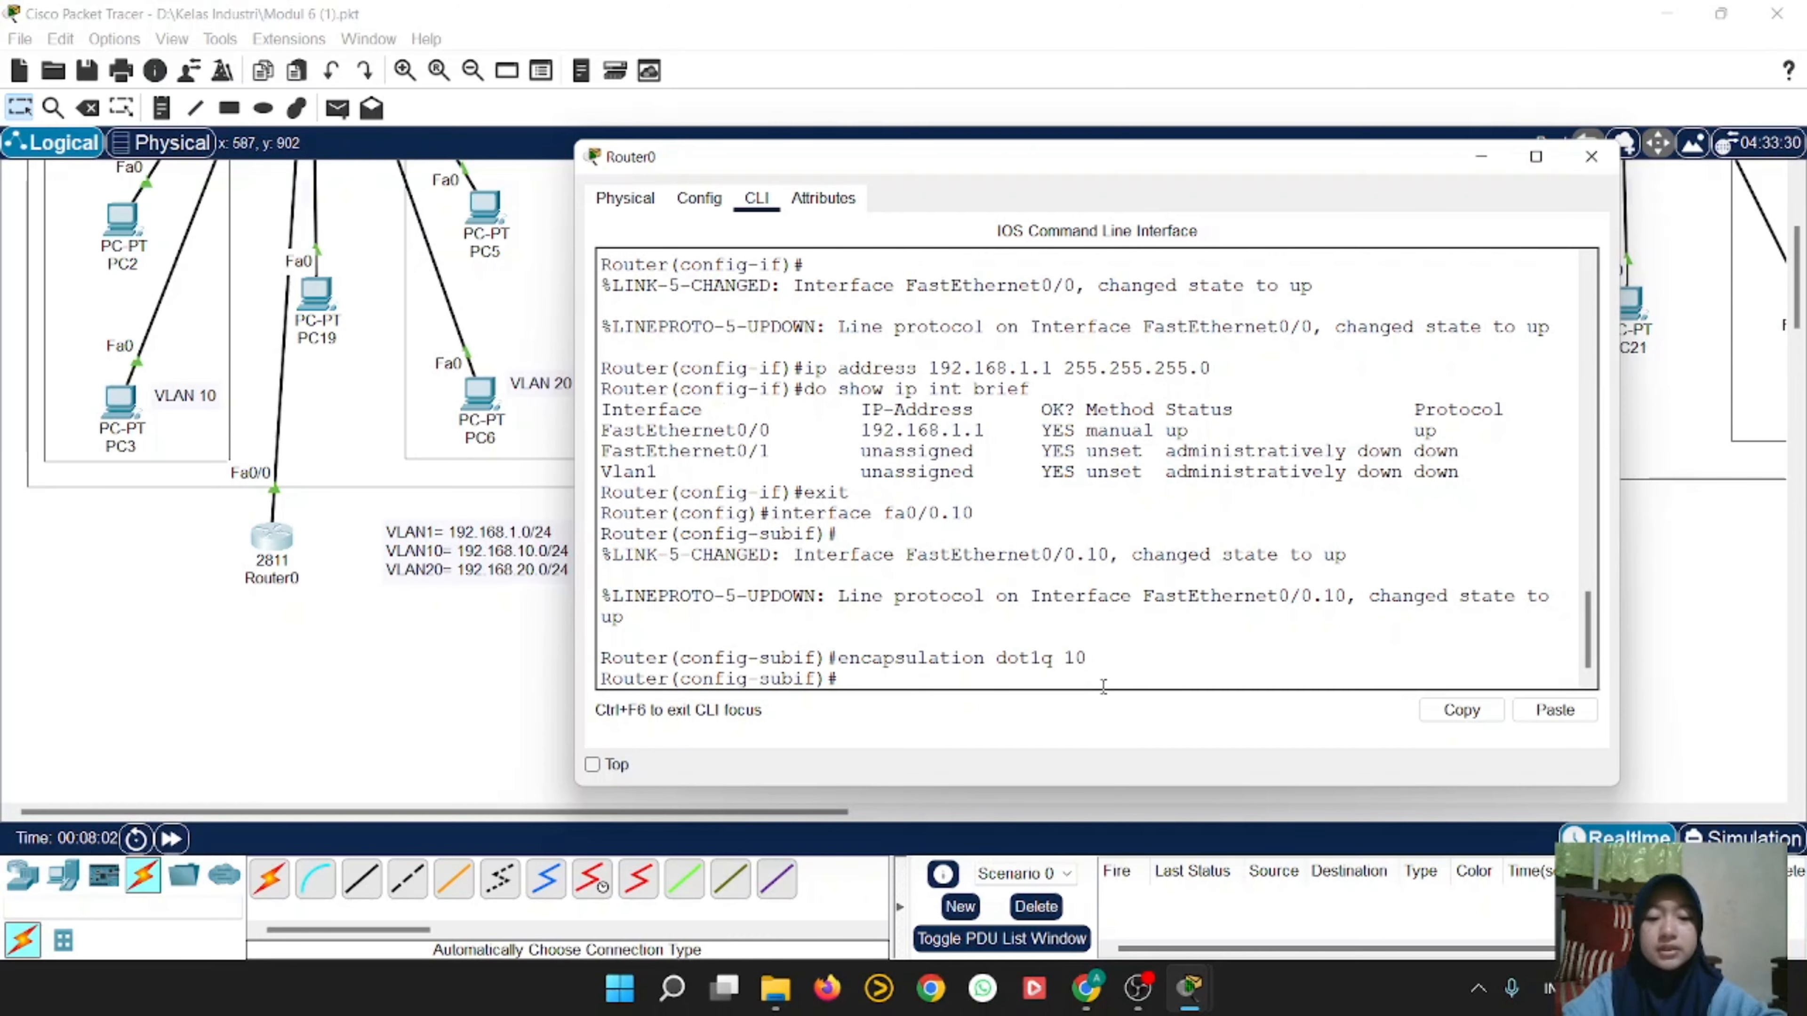
# Step: Assign subinterface fa0/0.10 the VLAN 10 gateway address with "ip address 192.168.10.1 255.255.255.0"
pyautogui.write('ip')
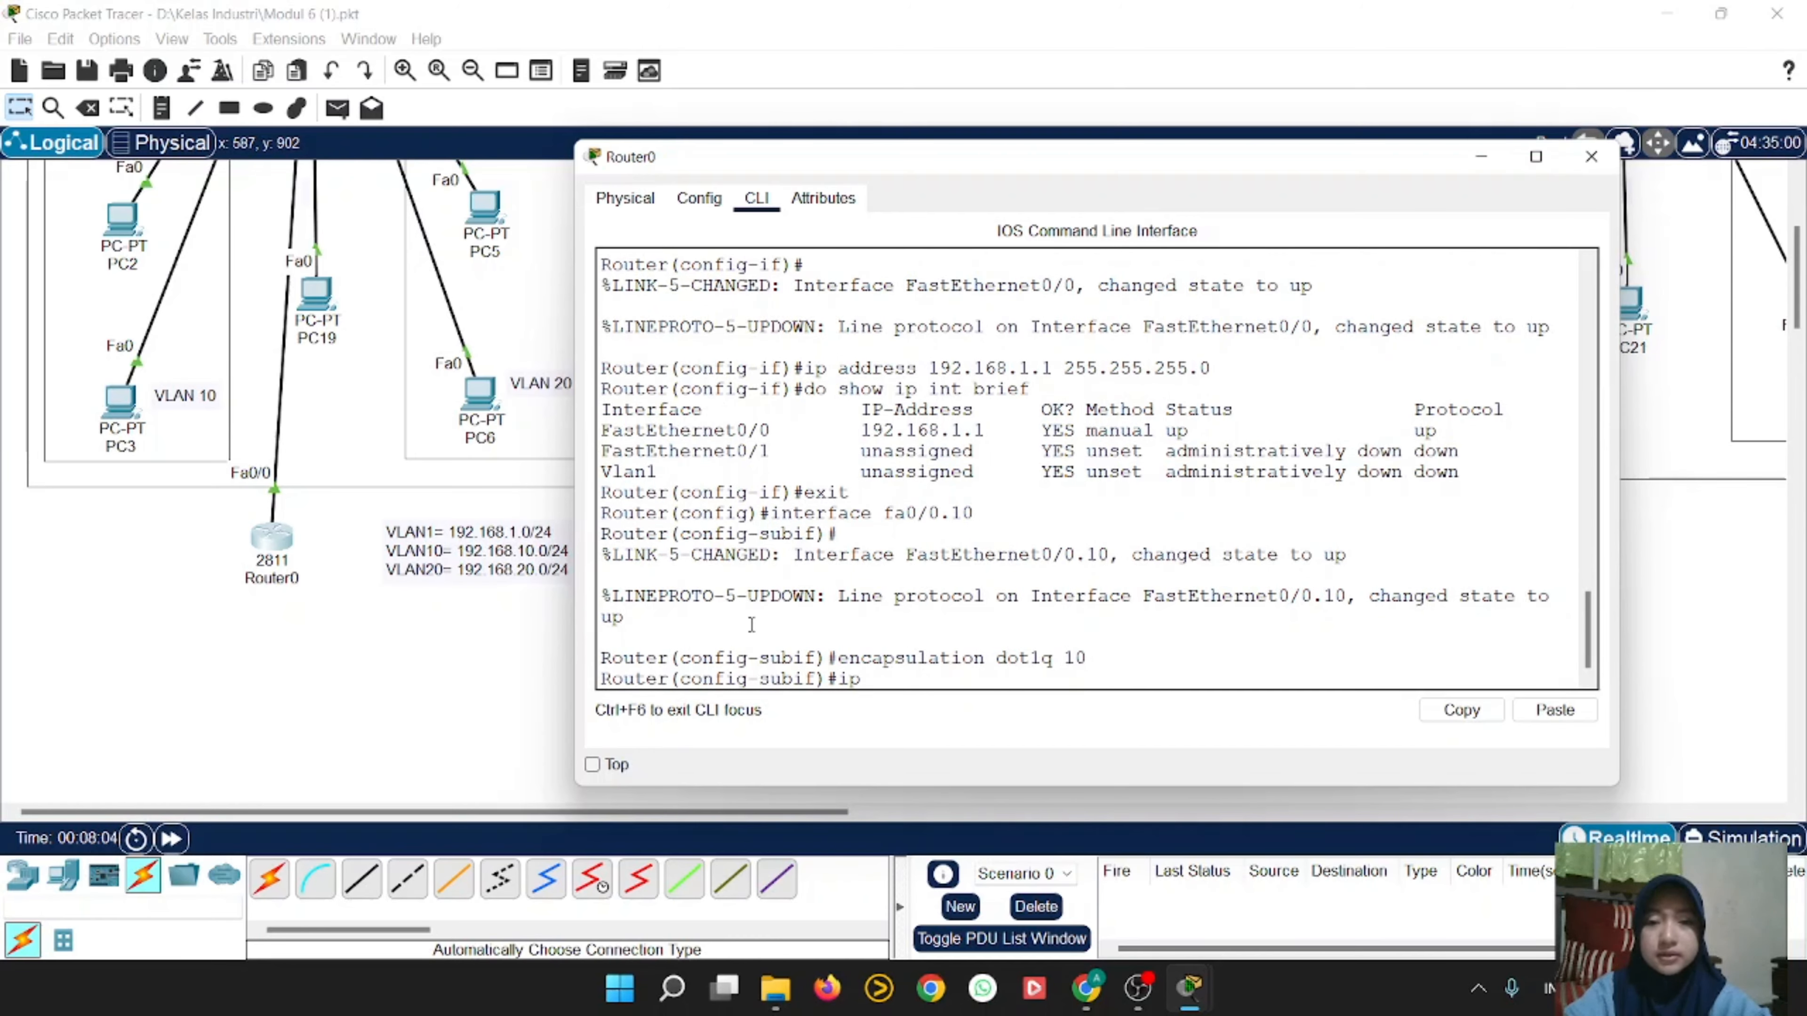
pyautogui.write(' addres')
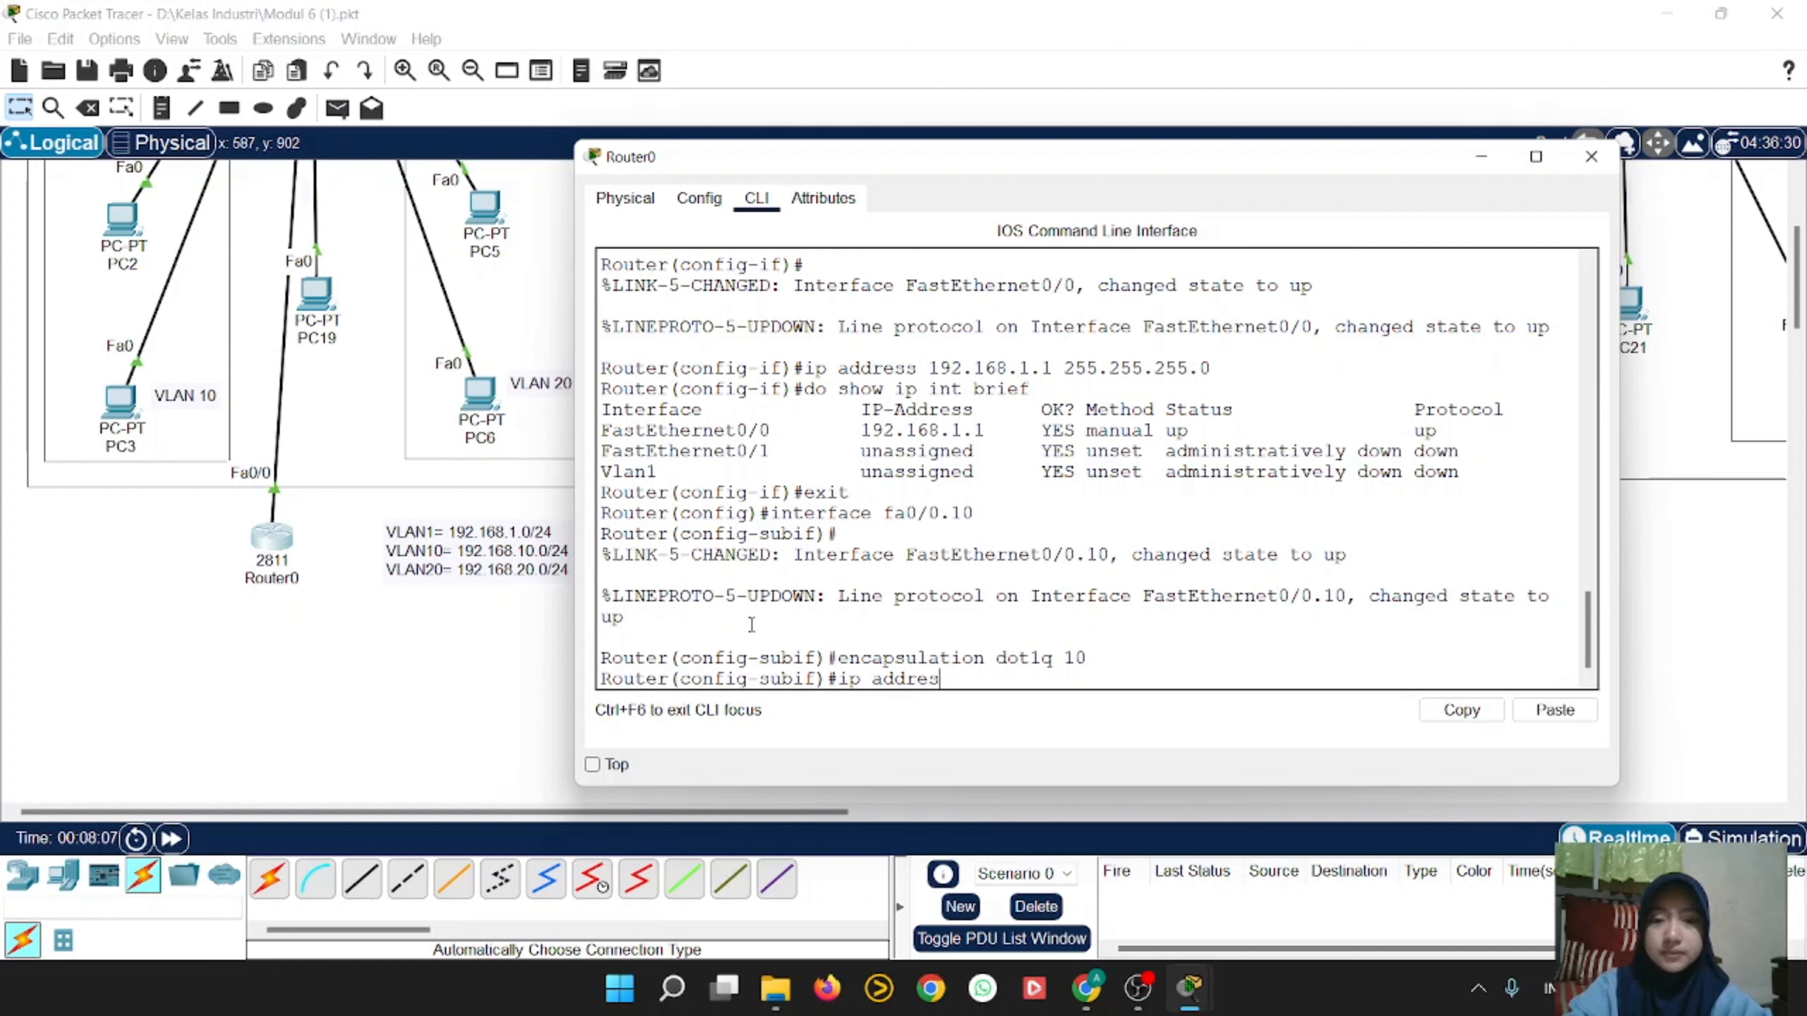
pyautogui.write('s 192.6')
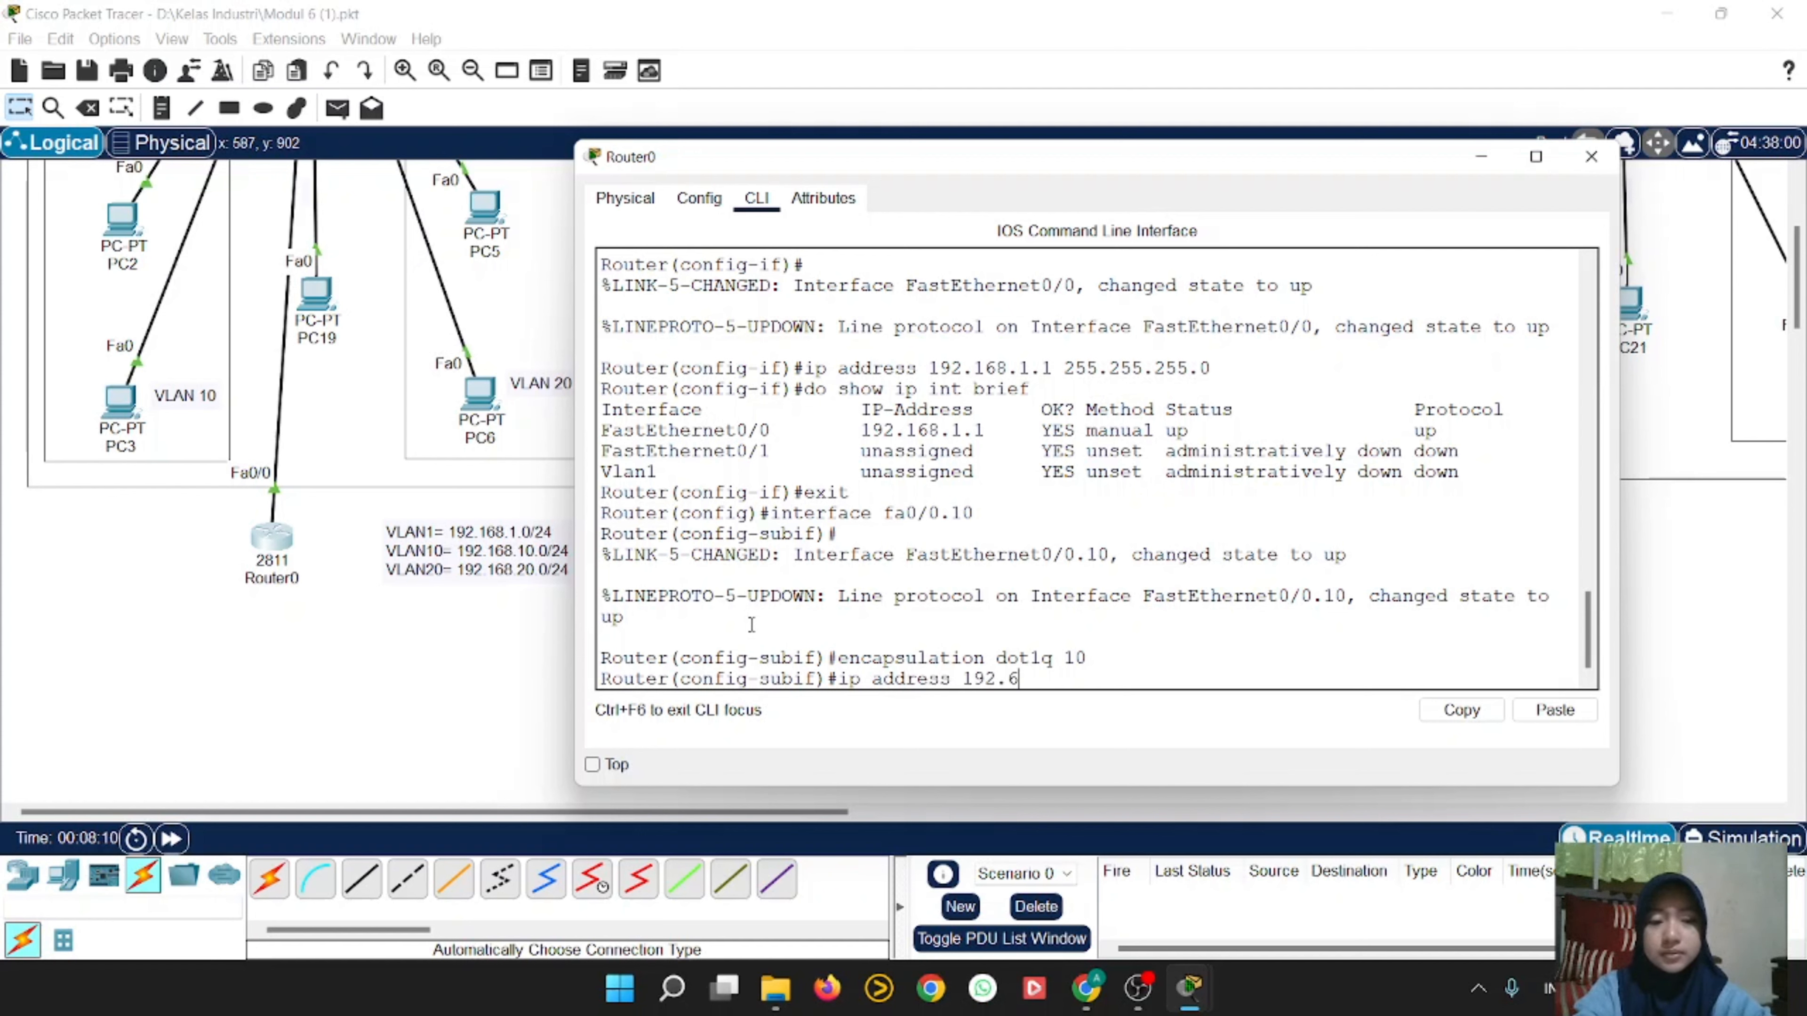
pyautogui.press('BackSpace')
pyautogui.write('16')
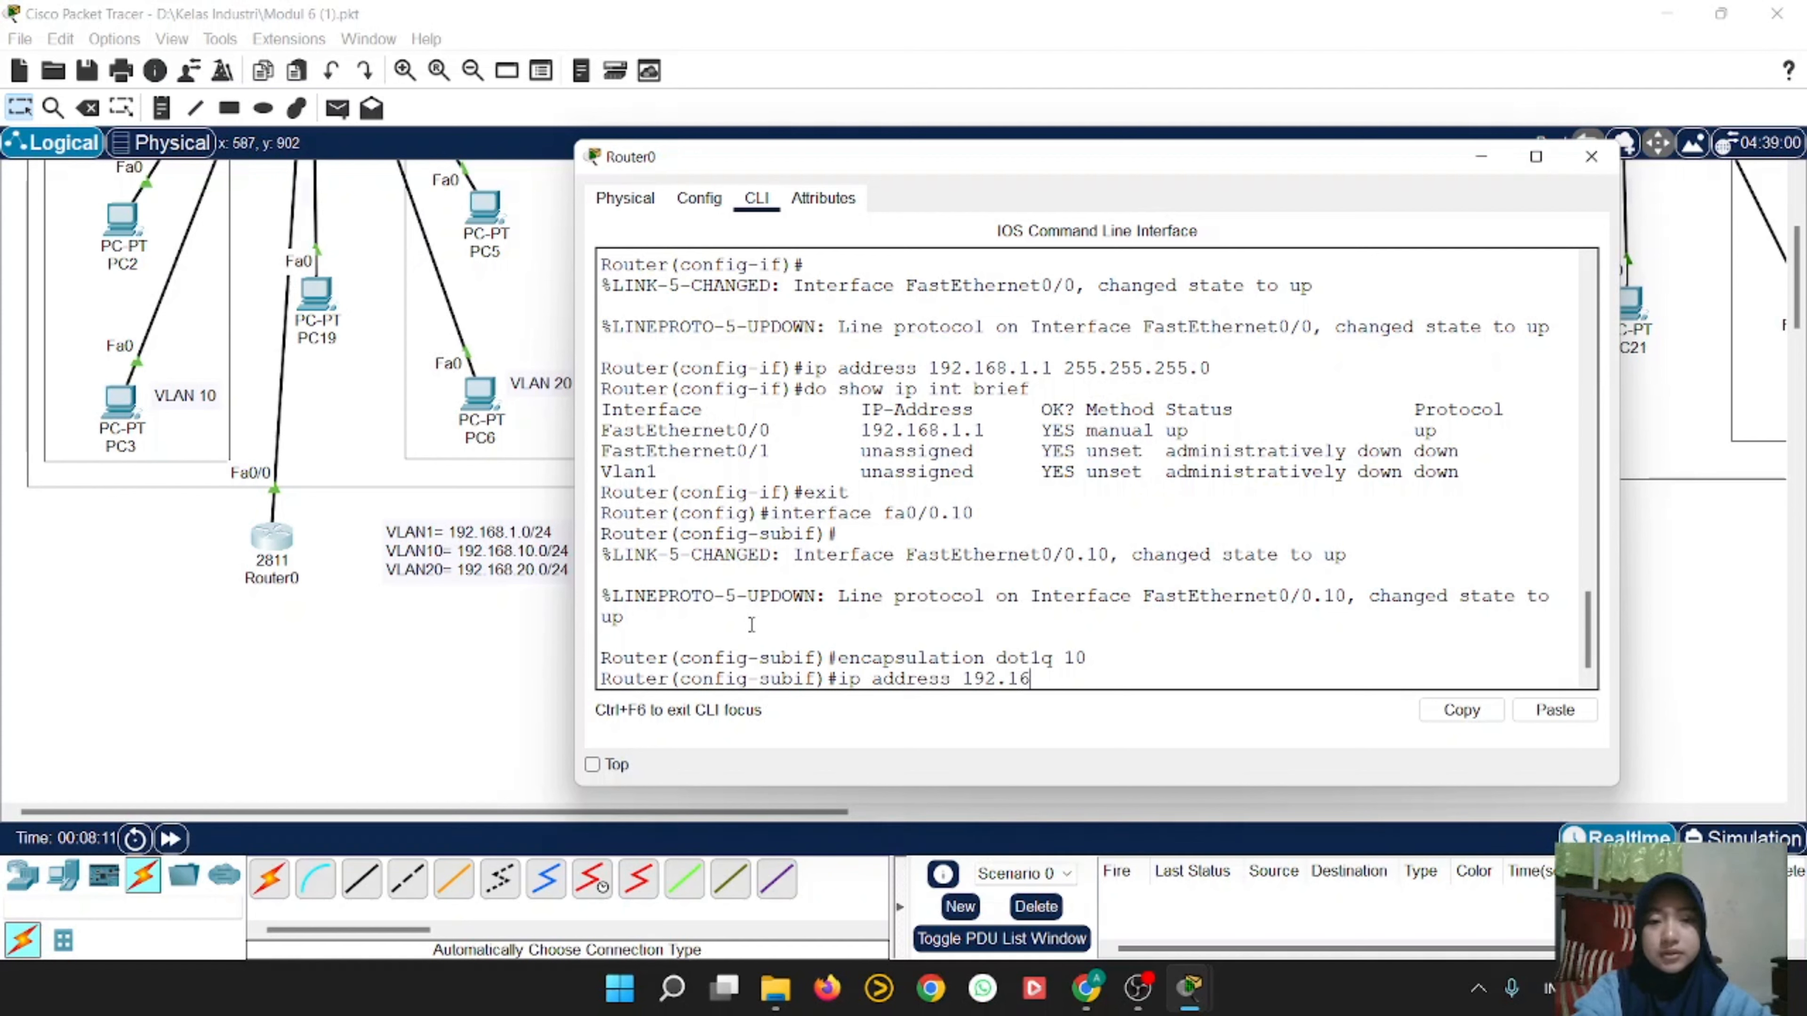
pyautogui.write('8.10')
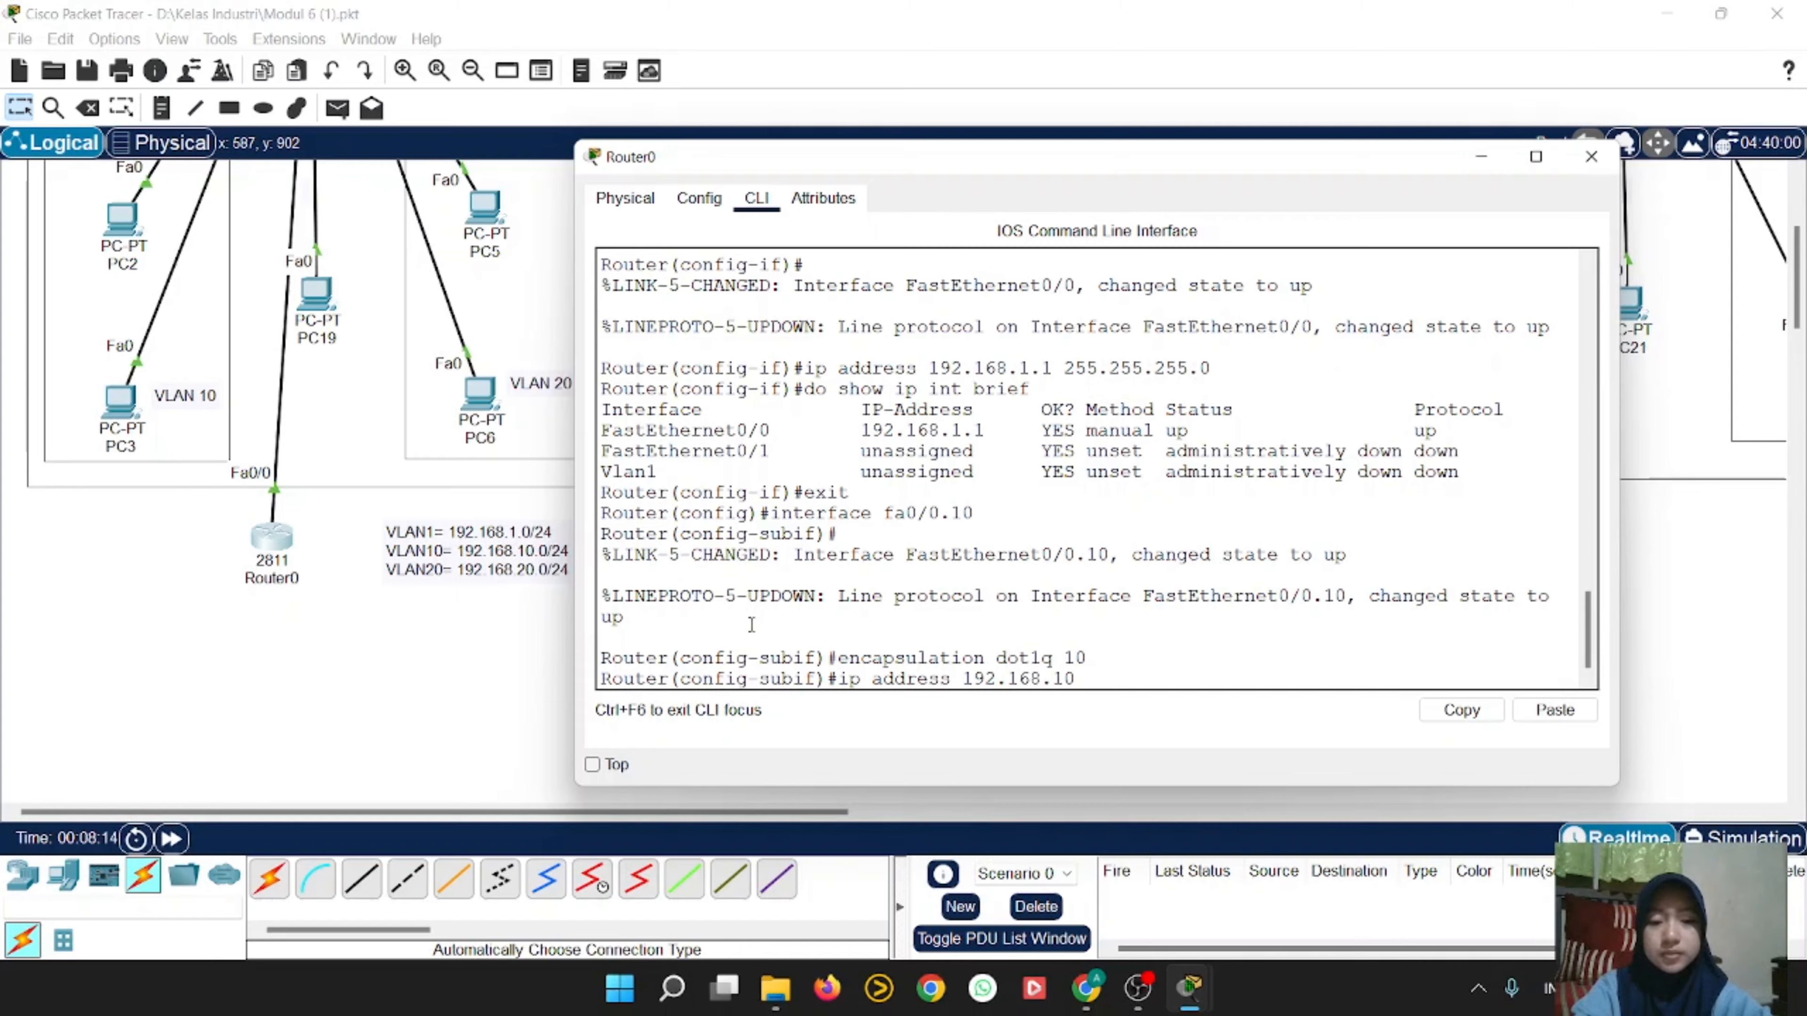
pyautogui.write('.1 25')
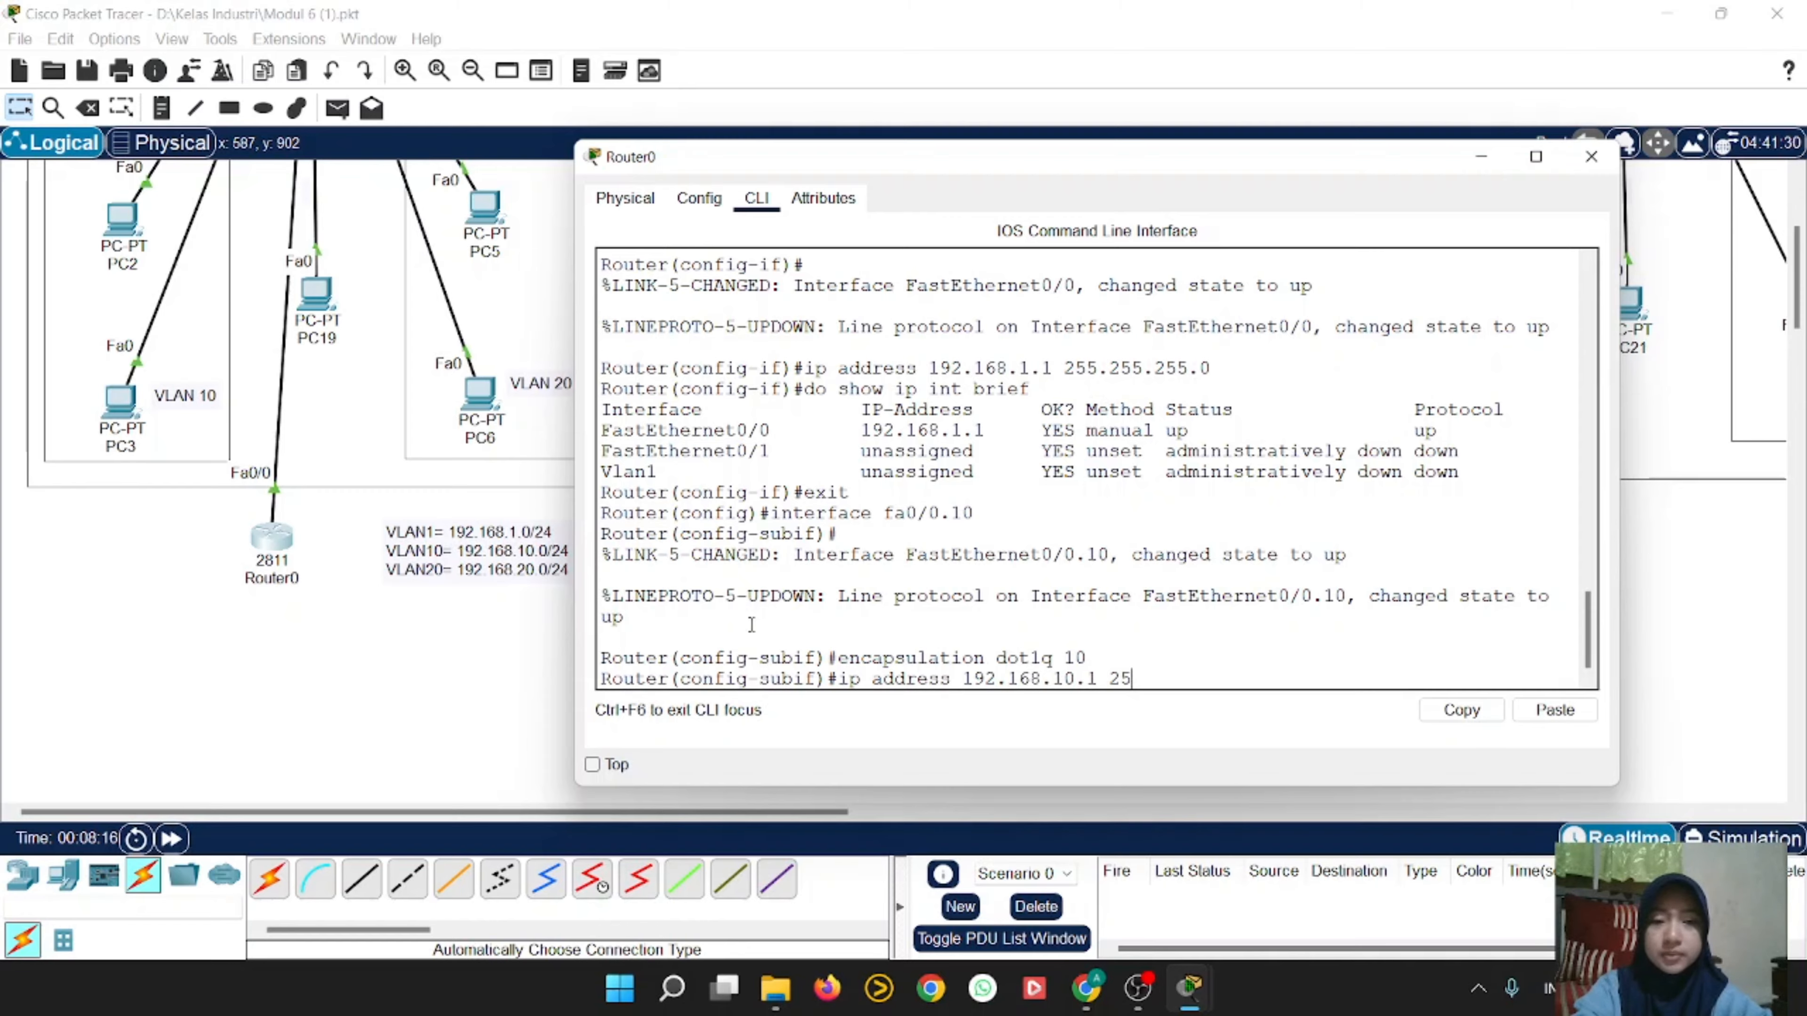
pyautogui.write('5.2')
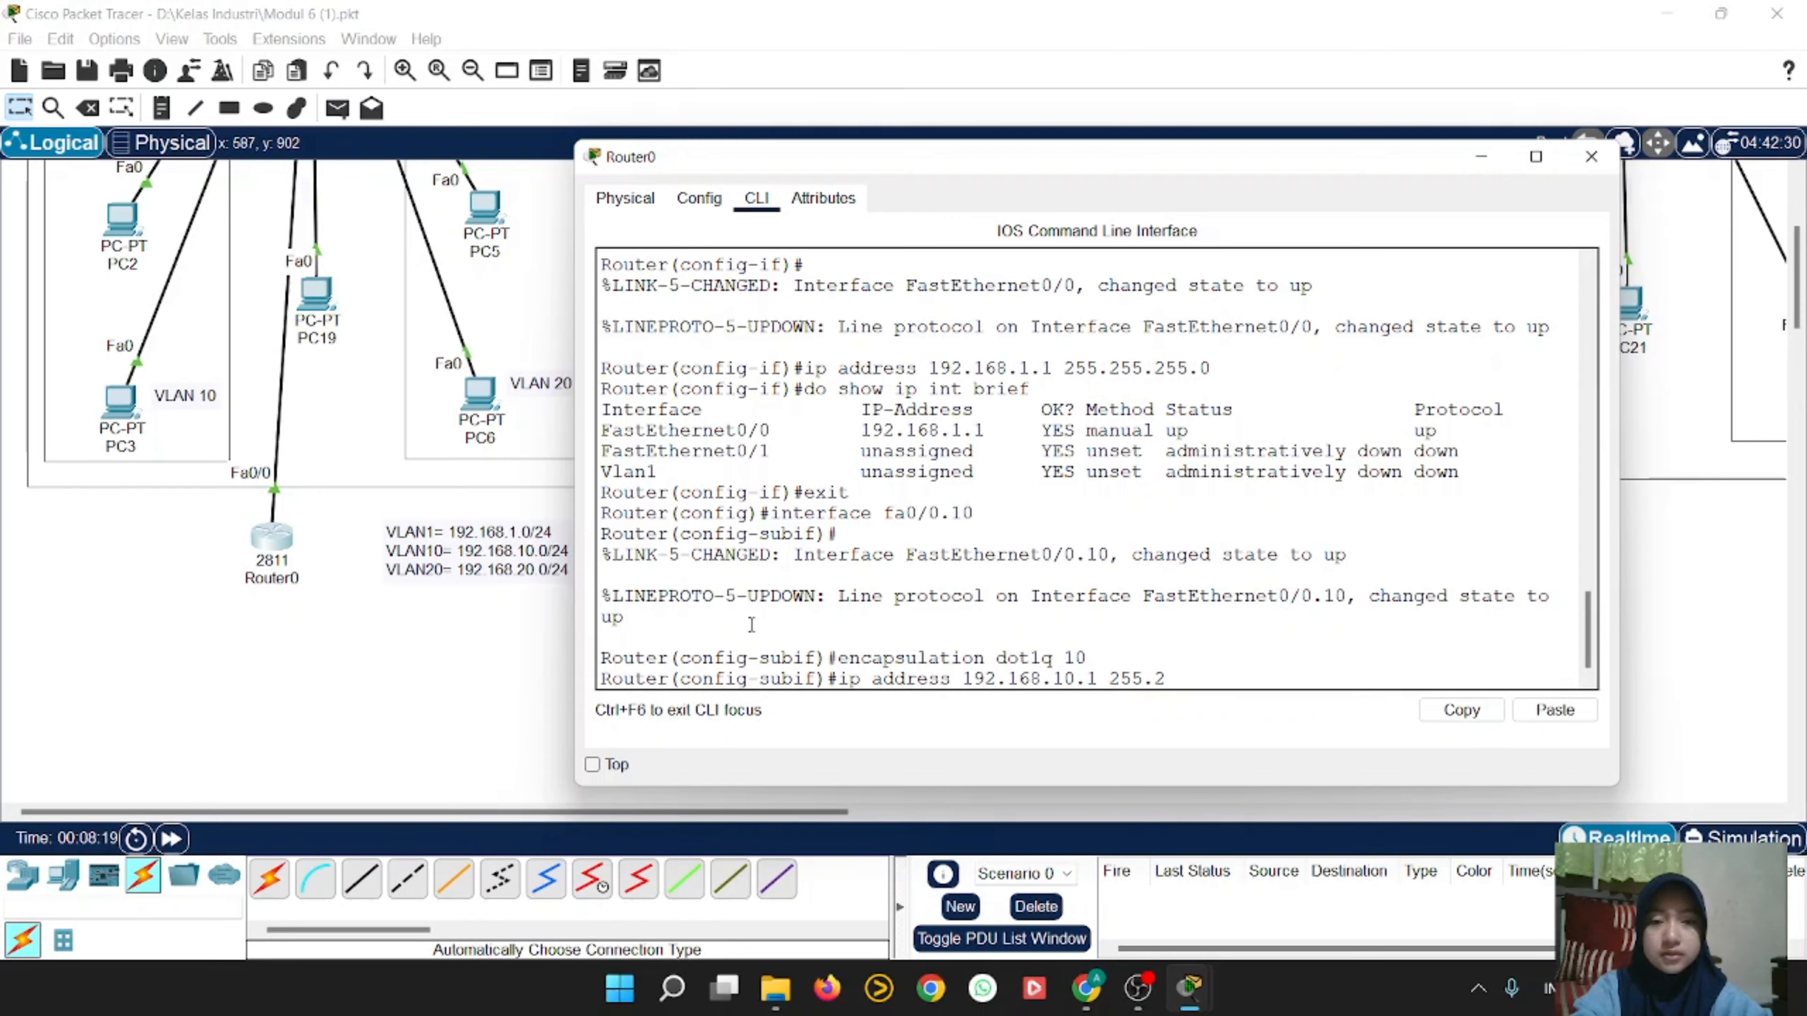
pyautogui.write('55.255.0')
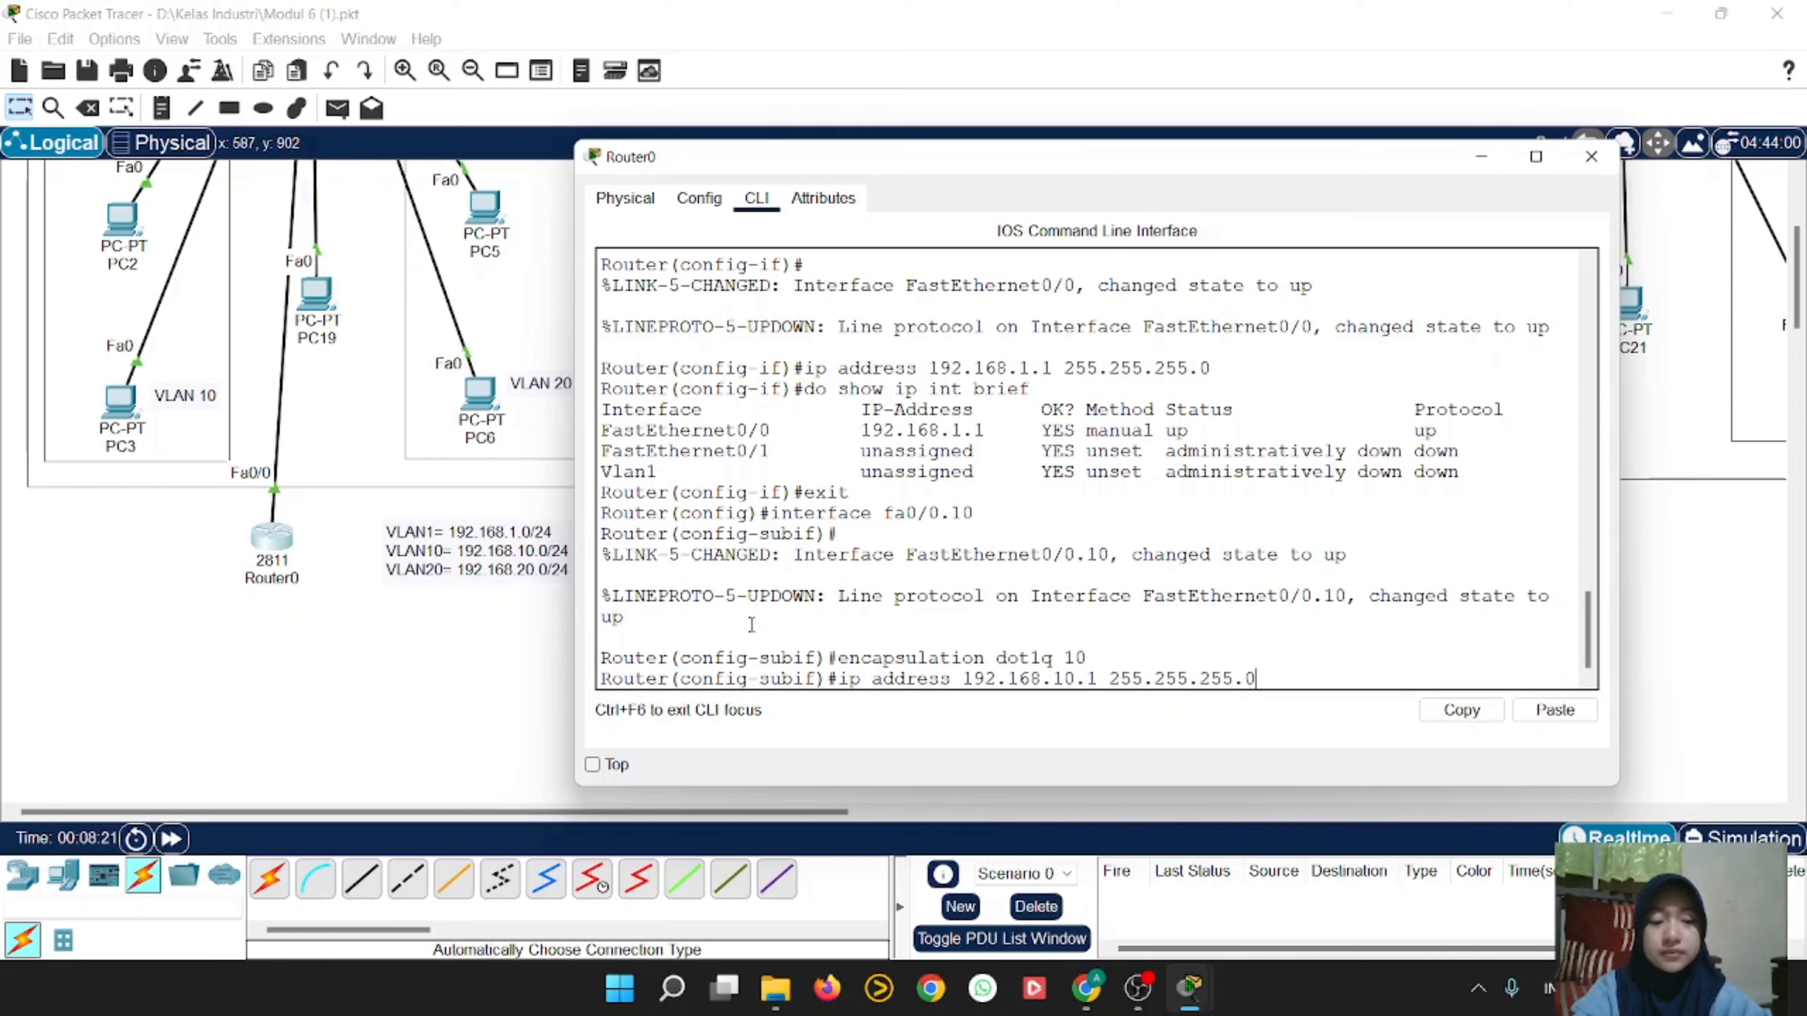
pyautogui.press('Return')
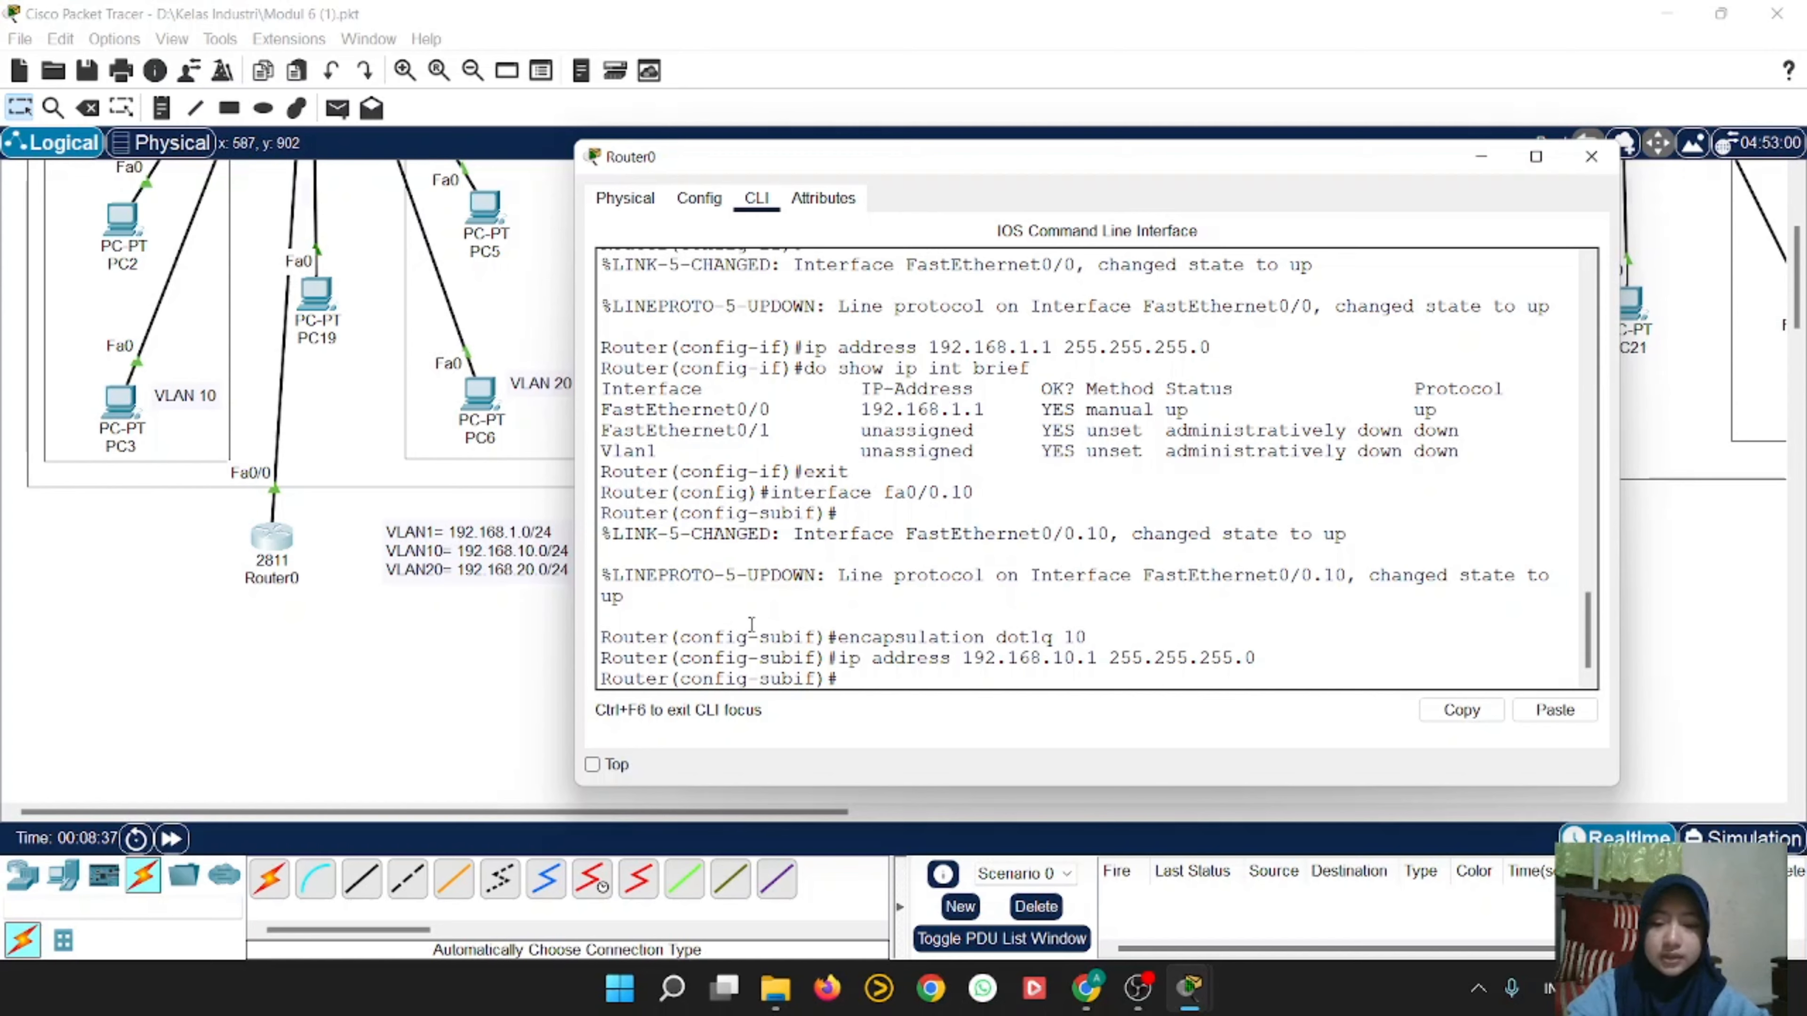
# Step: Leave the fa0/0.10 configuration with "exit" and create the VLAN 20 subinterface with "interface fa0/0.20"
pyautogui.write('exit')
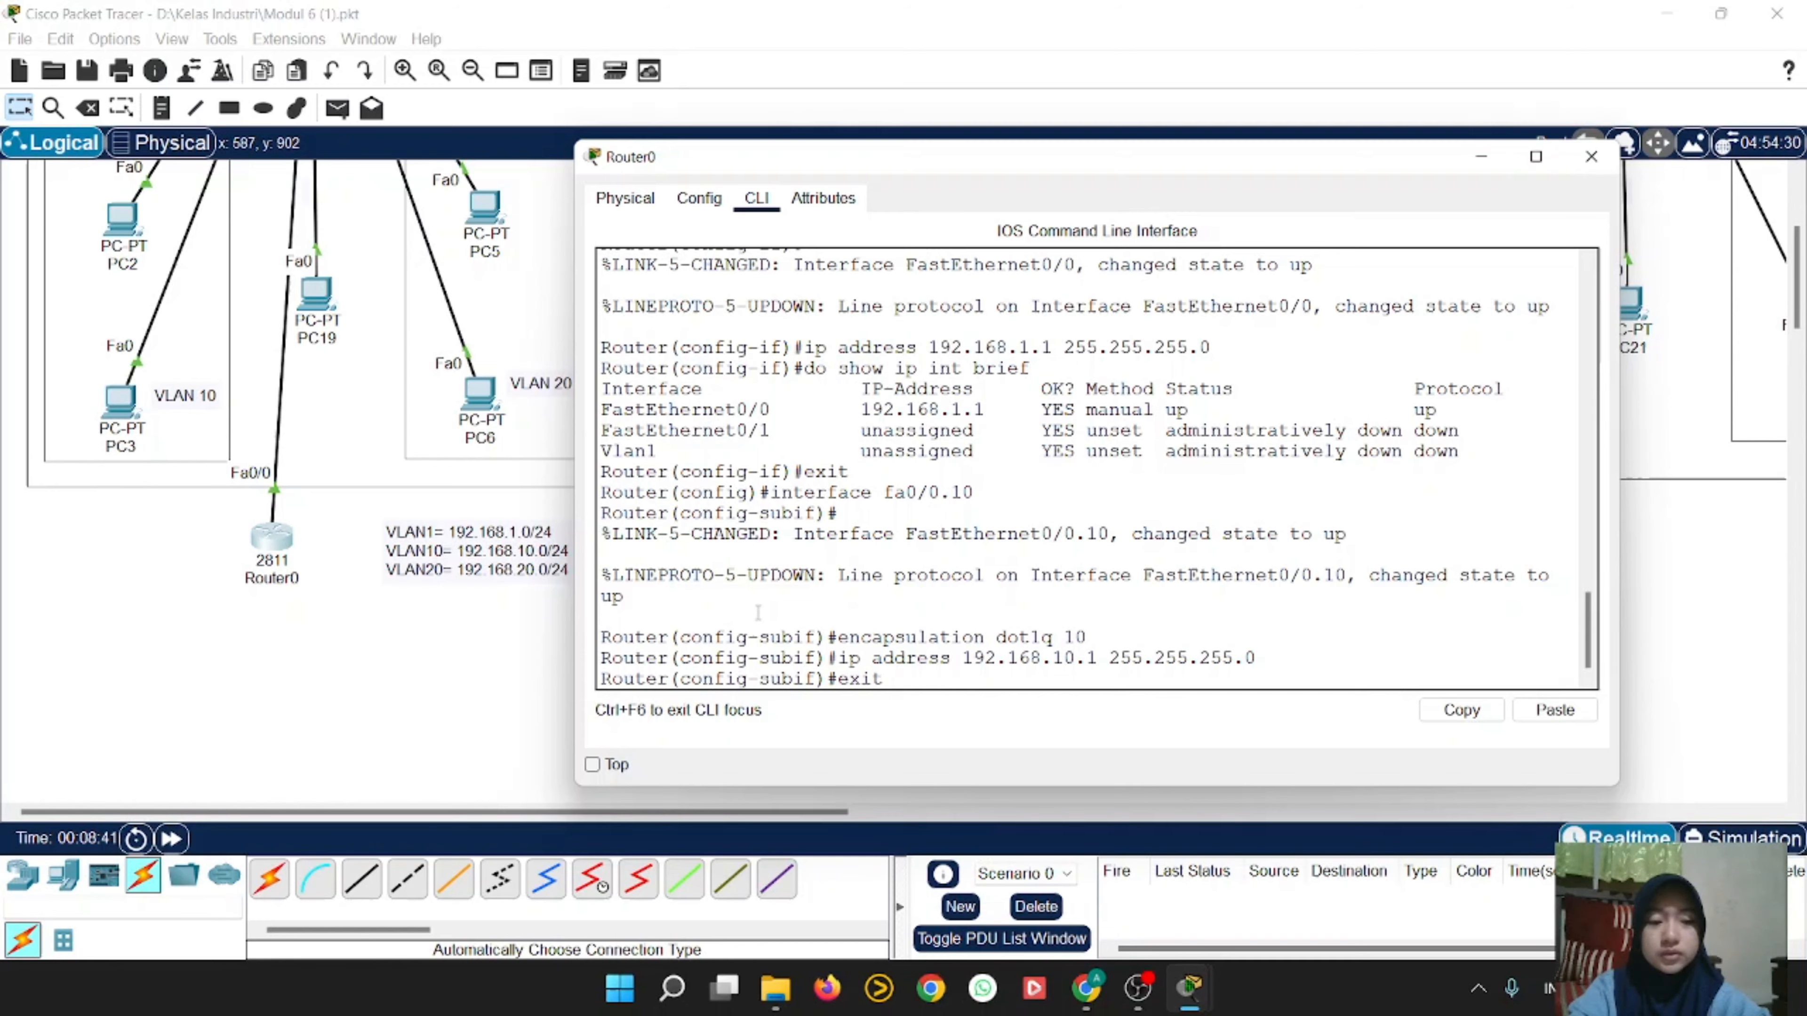
pyautogui.press('Return')
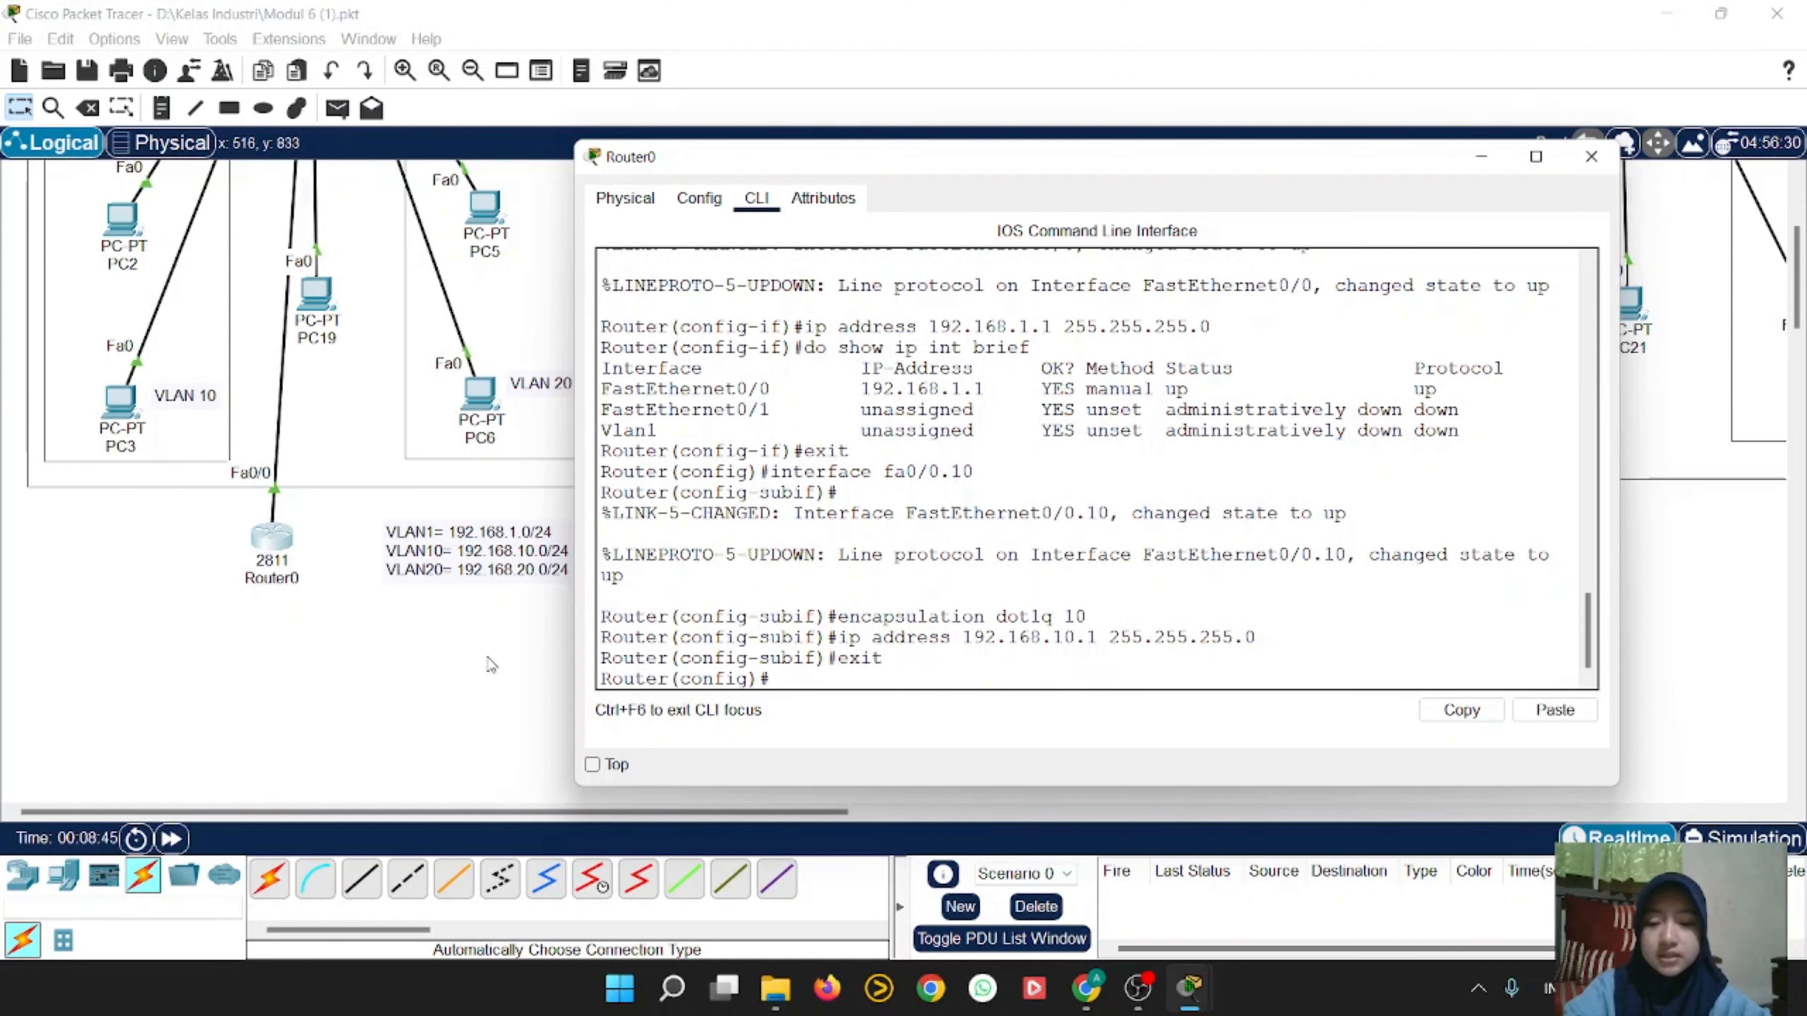
pyautogui.write('inter')
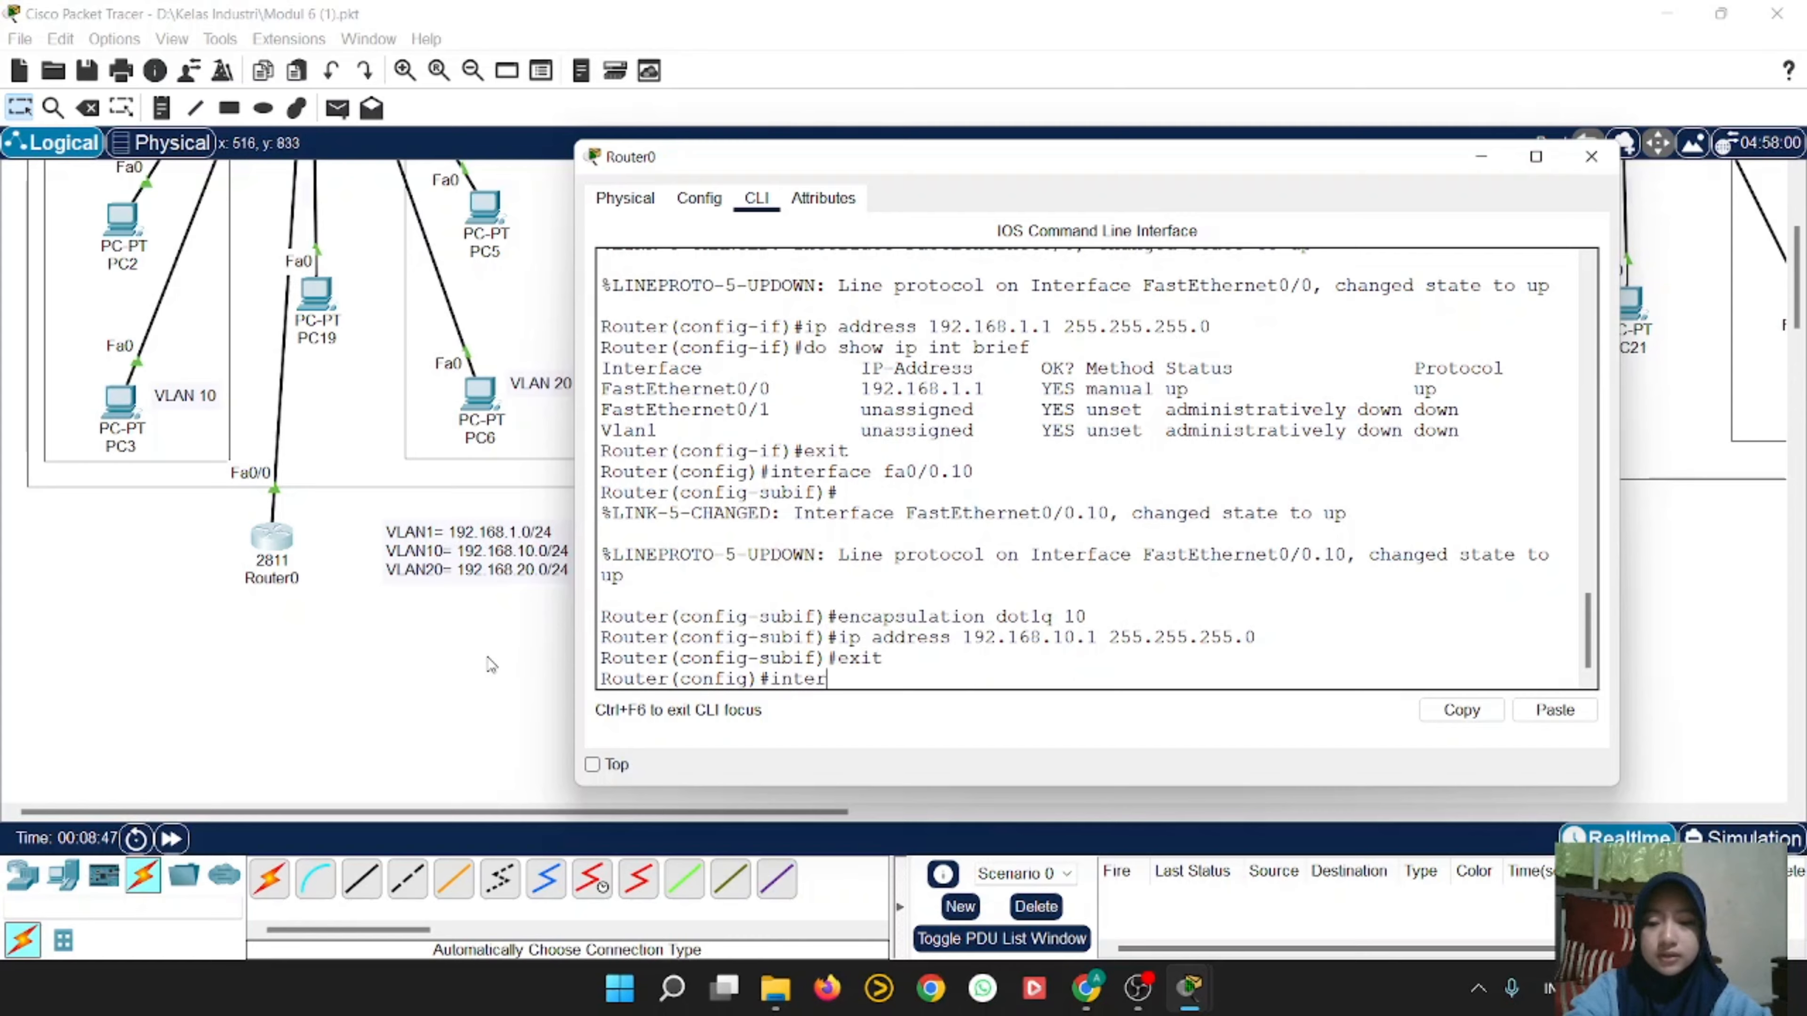
pyautogui.write('face')
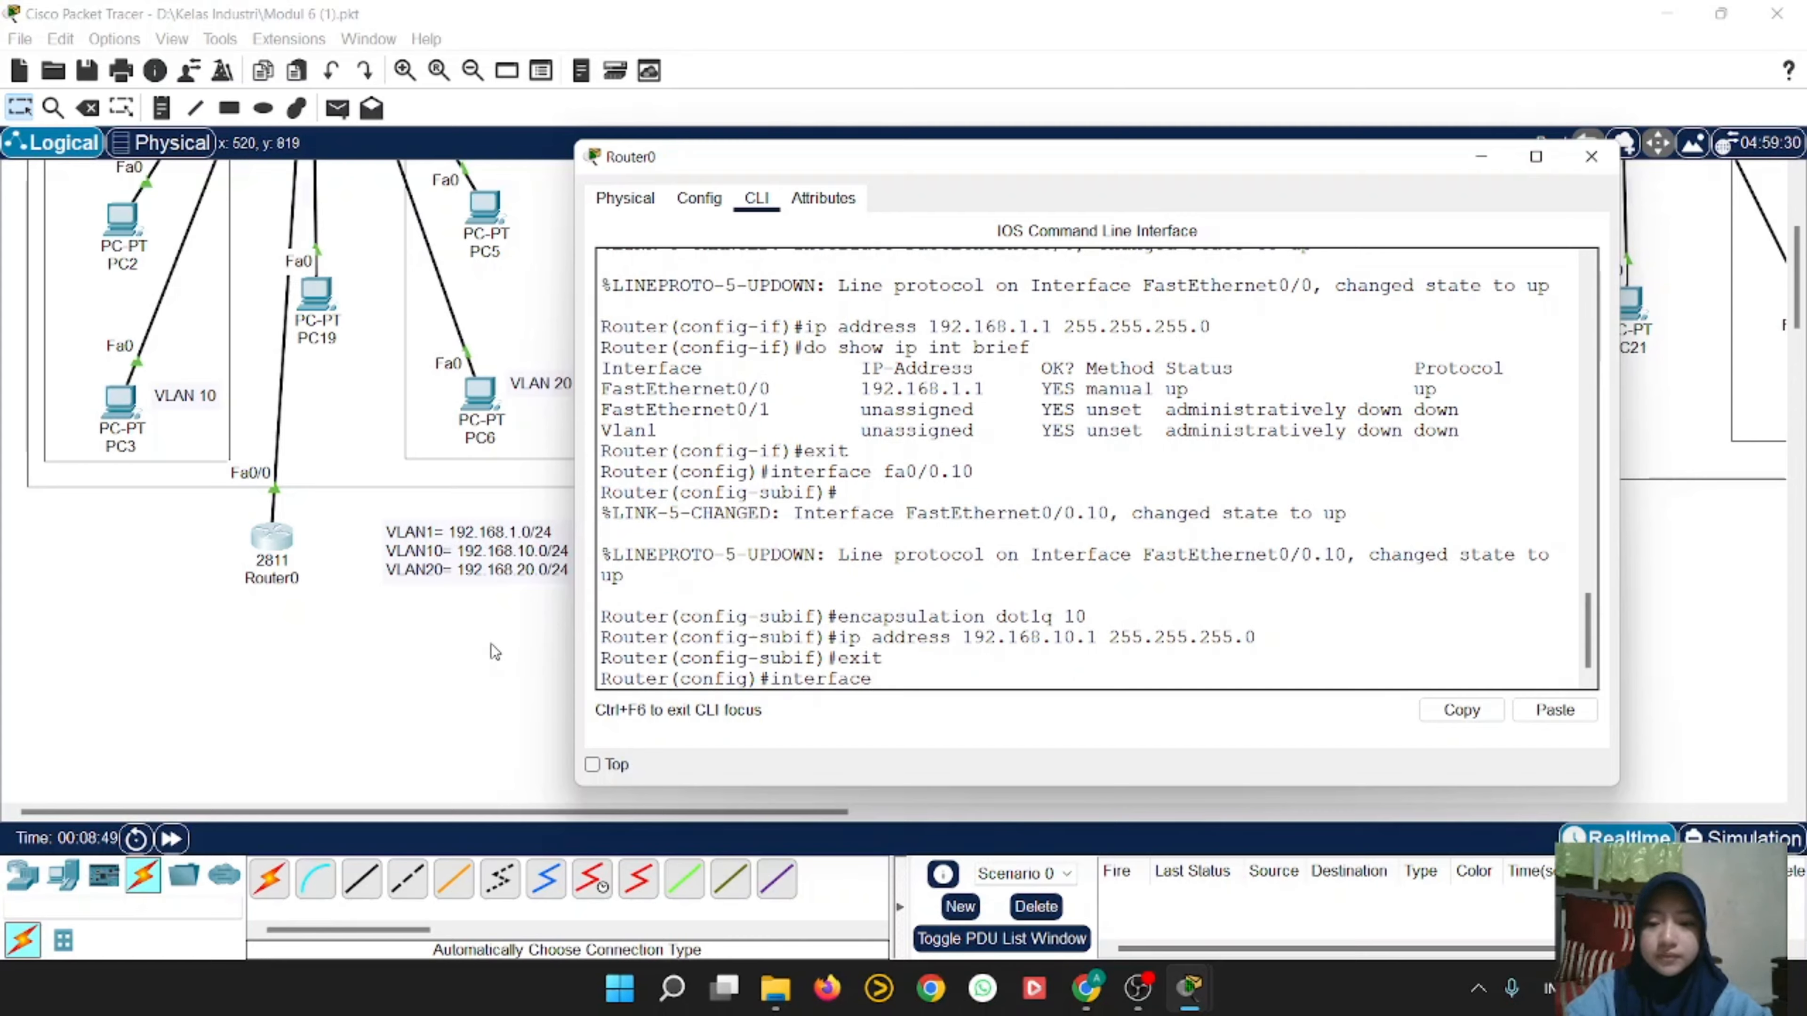
pyautogui.write(' fa0/0')
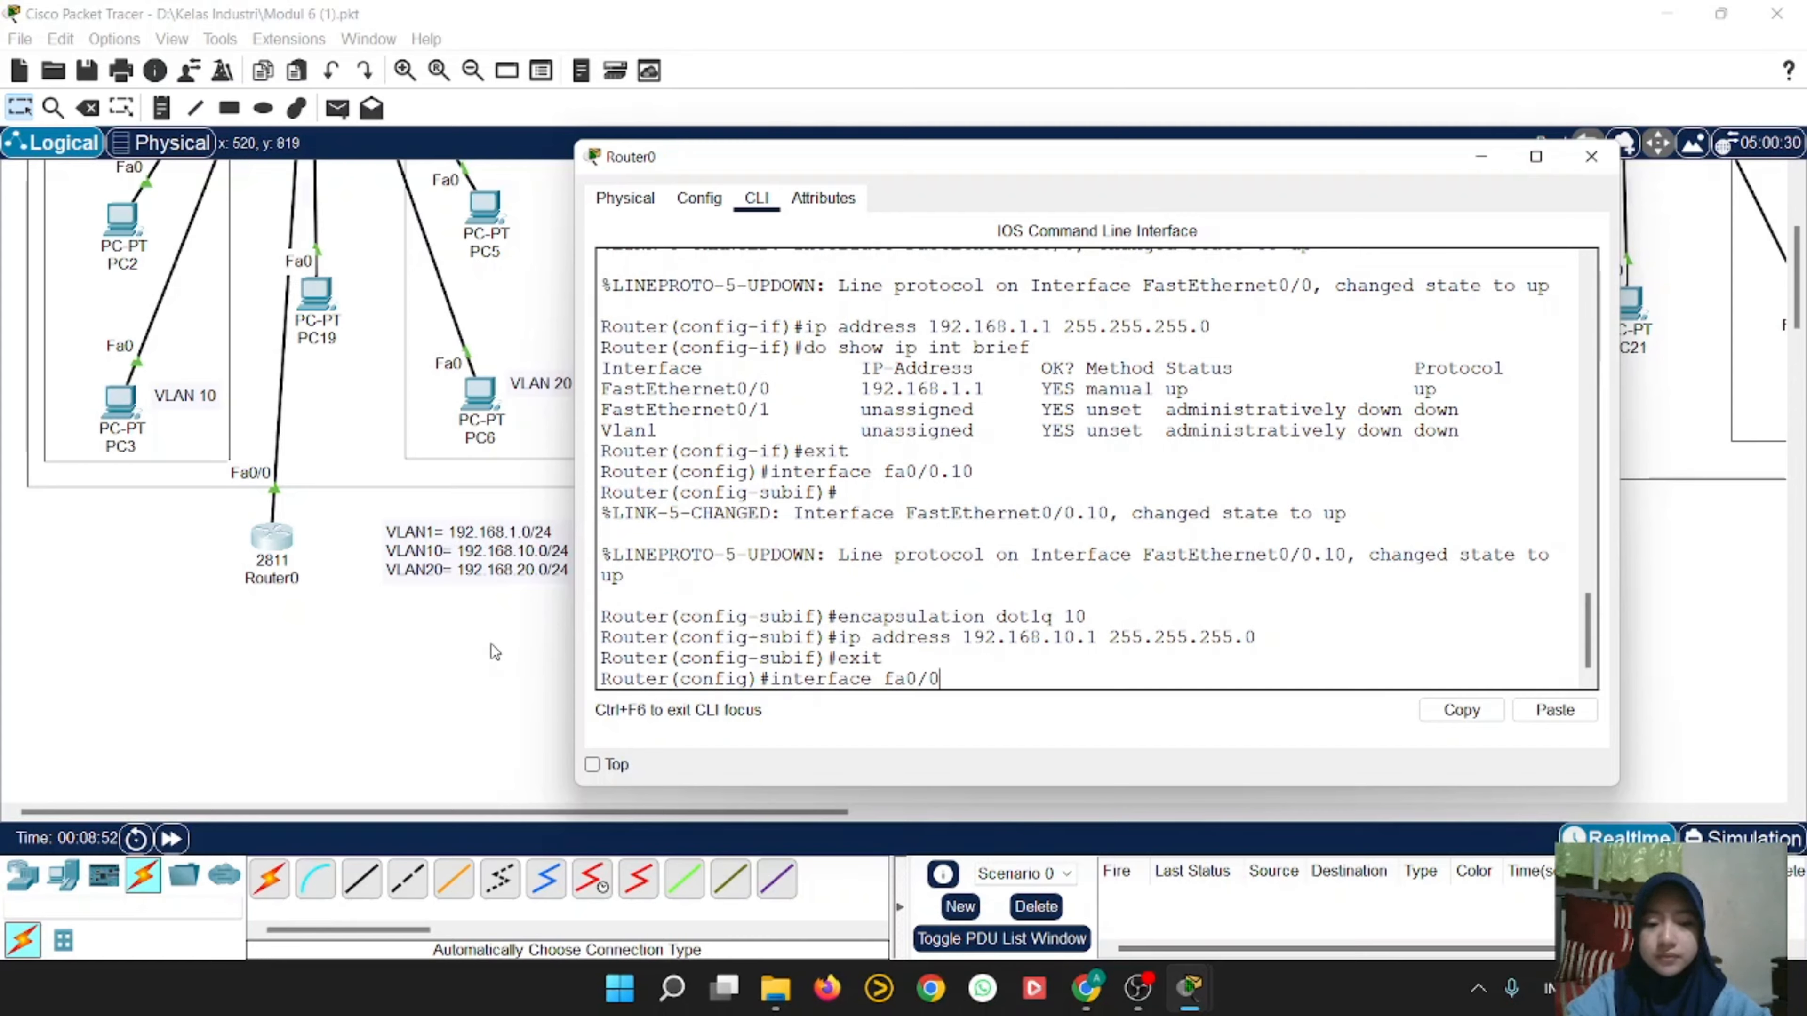
pyautogui.write('.20')
pyautogui.press('Return')
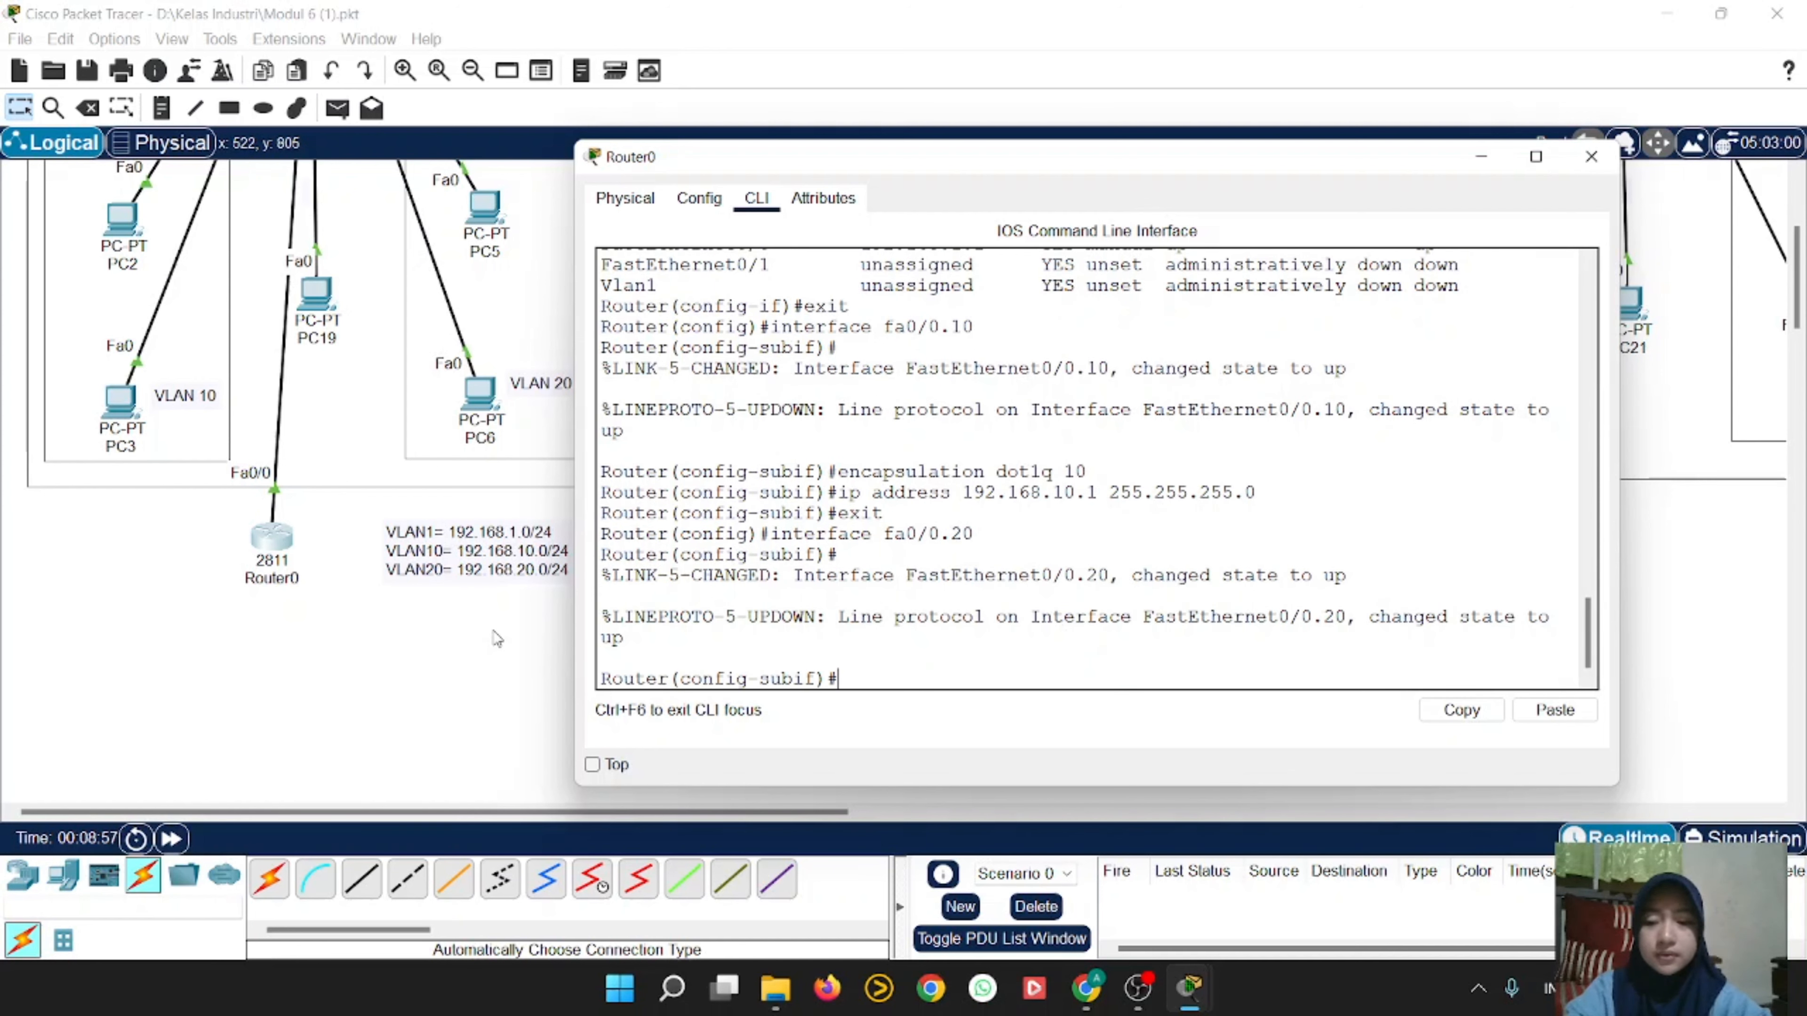
# Step: Set 802.1Q tagging for VLAN 20 on subinterface fa0/0.20 with "encapsulation dot1q 20"
pyautogui.press('Up')
pyautogui.press('Up')
pyautogui.press('Up')
pyautogui.press('Up')
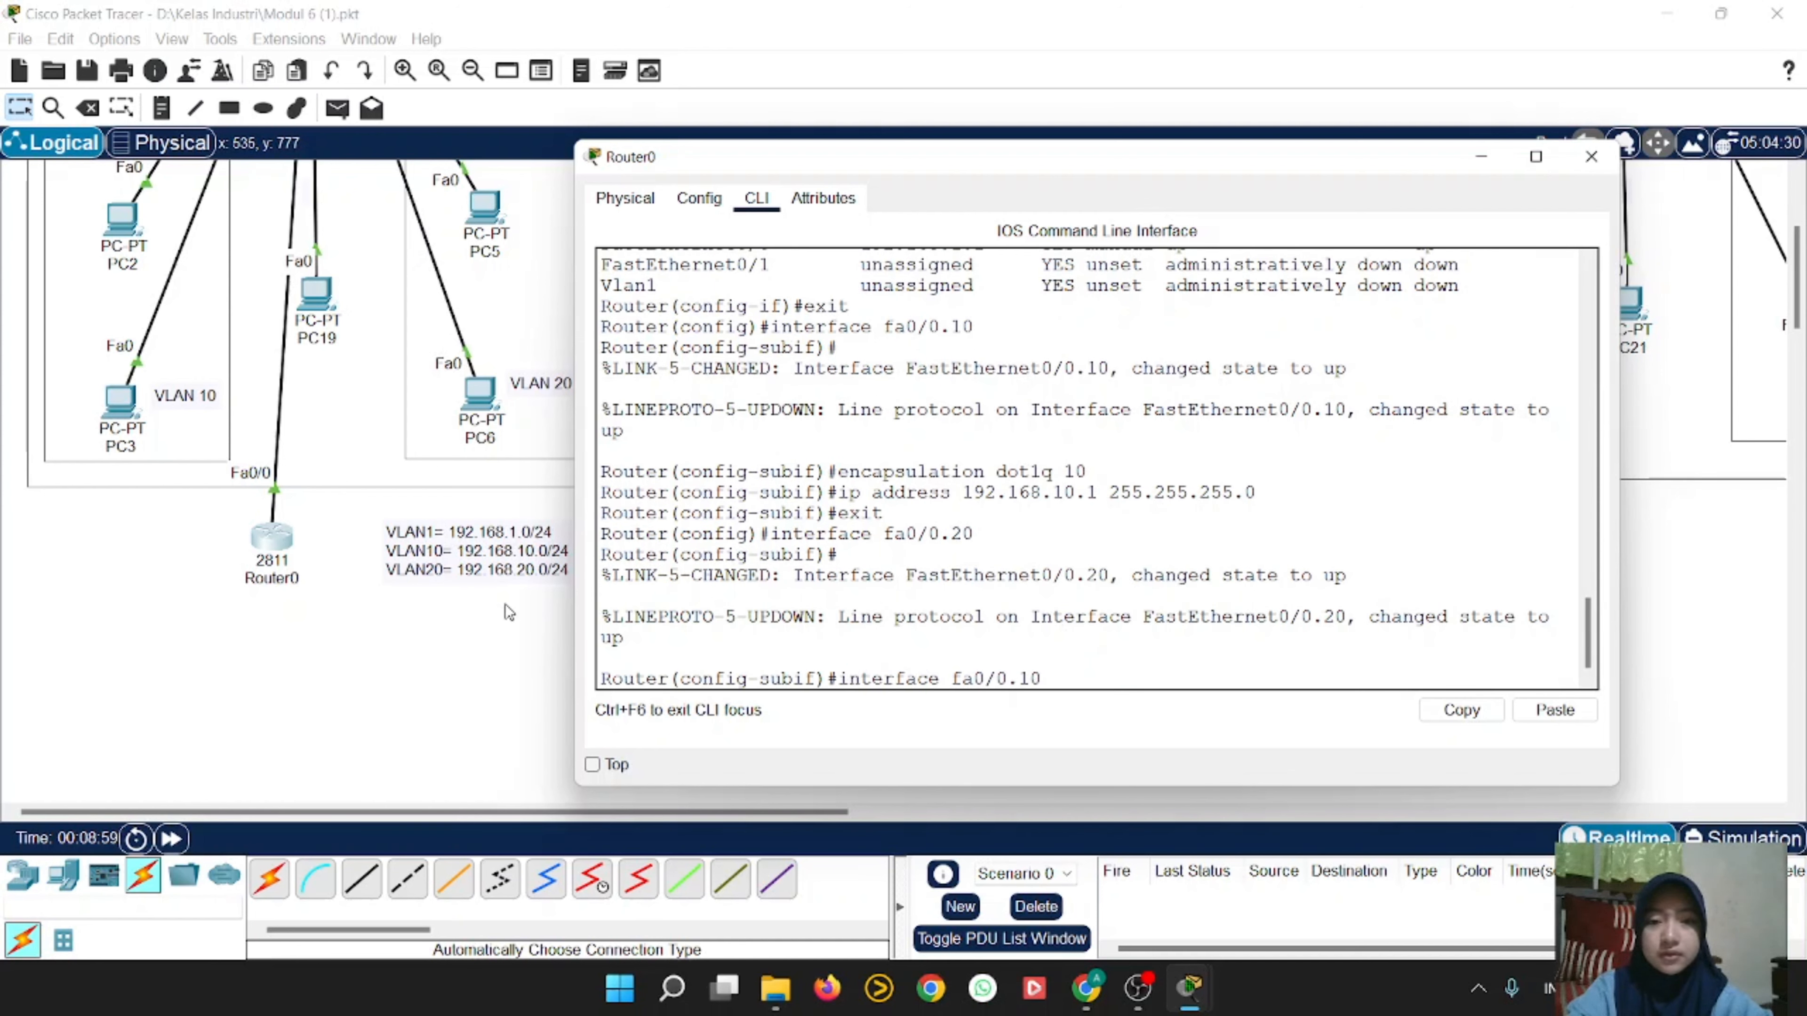
pyautogui.press('BackSpace')
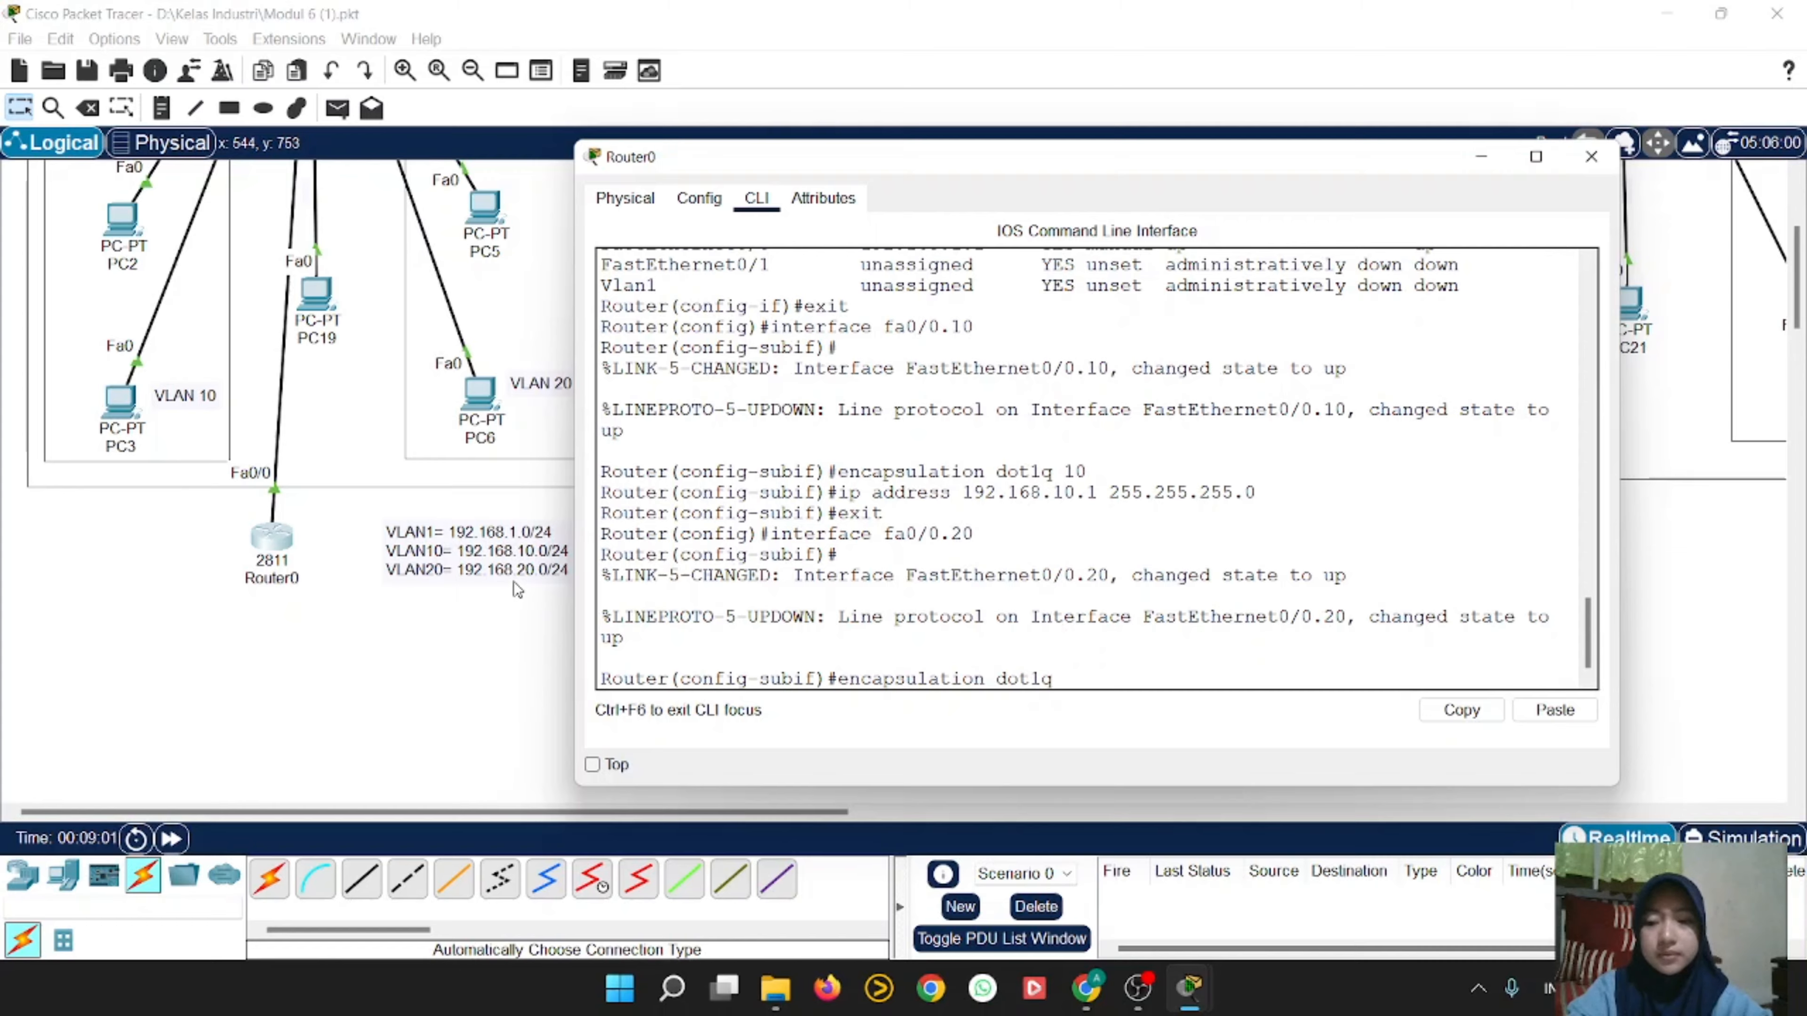
pyautogui.write('20')
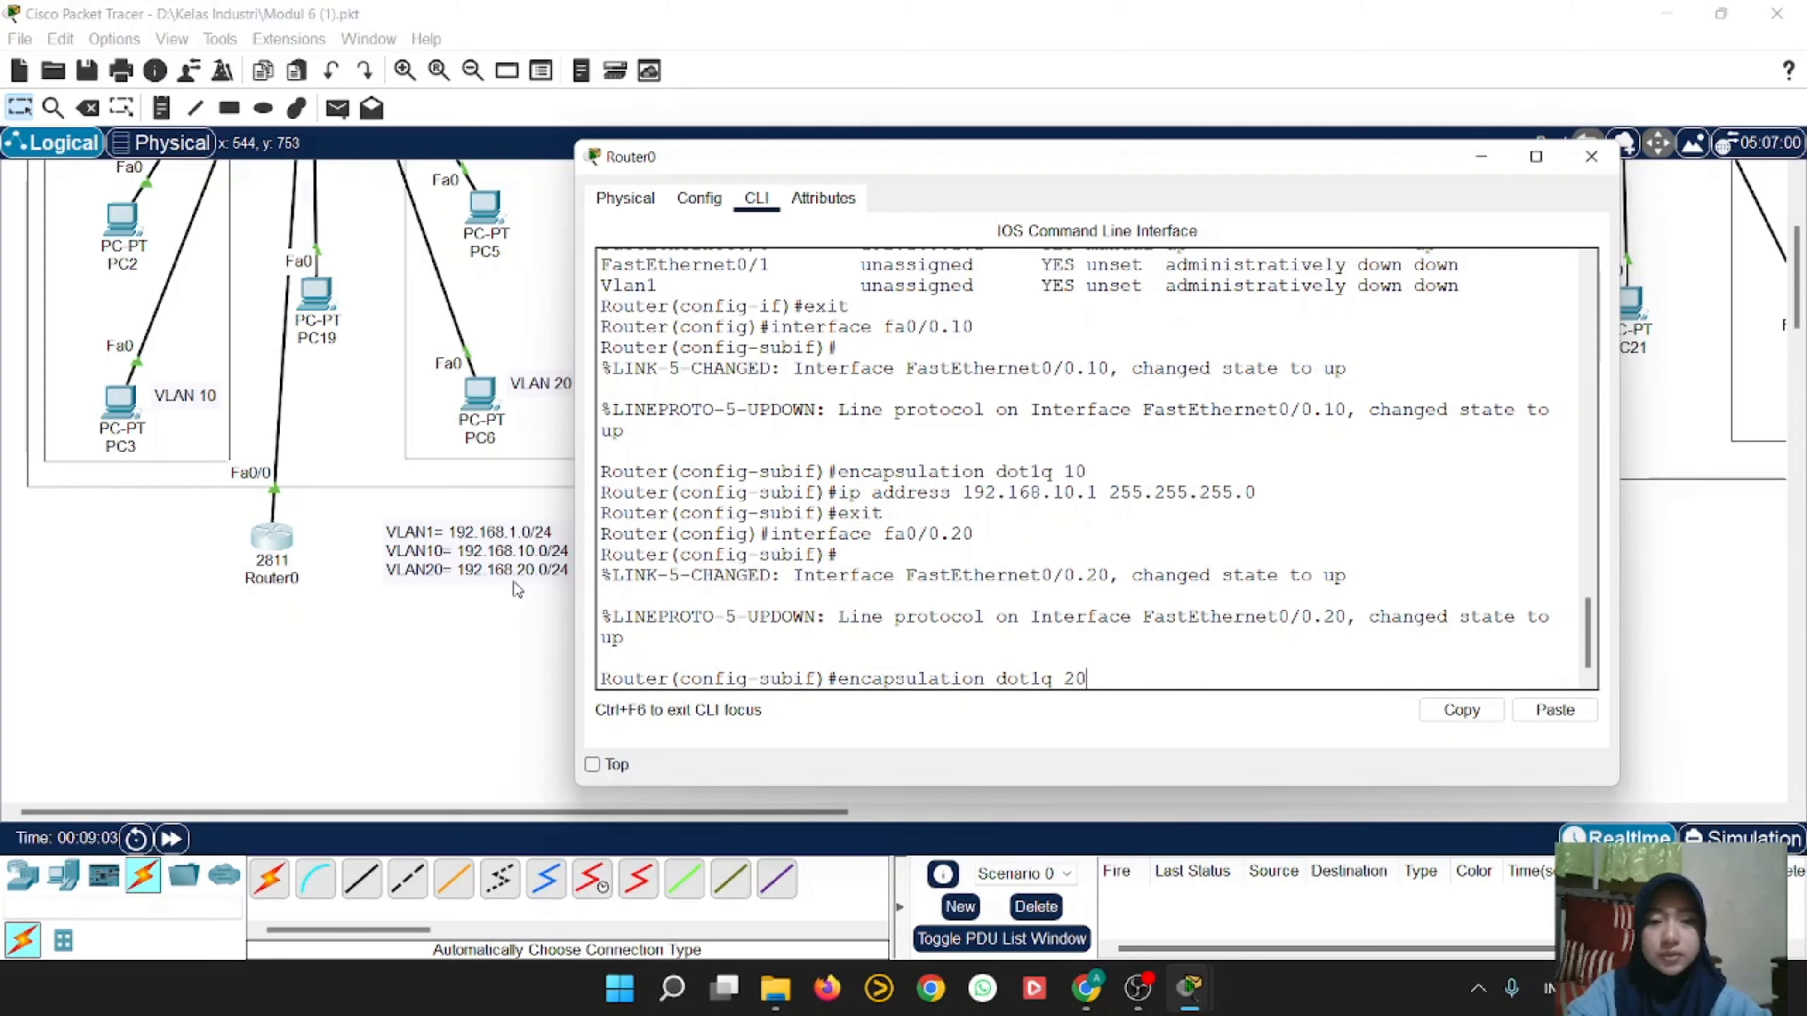
pyautogui.press('Return')
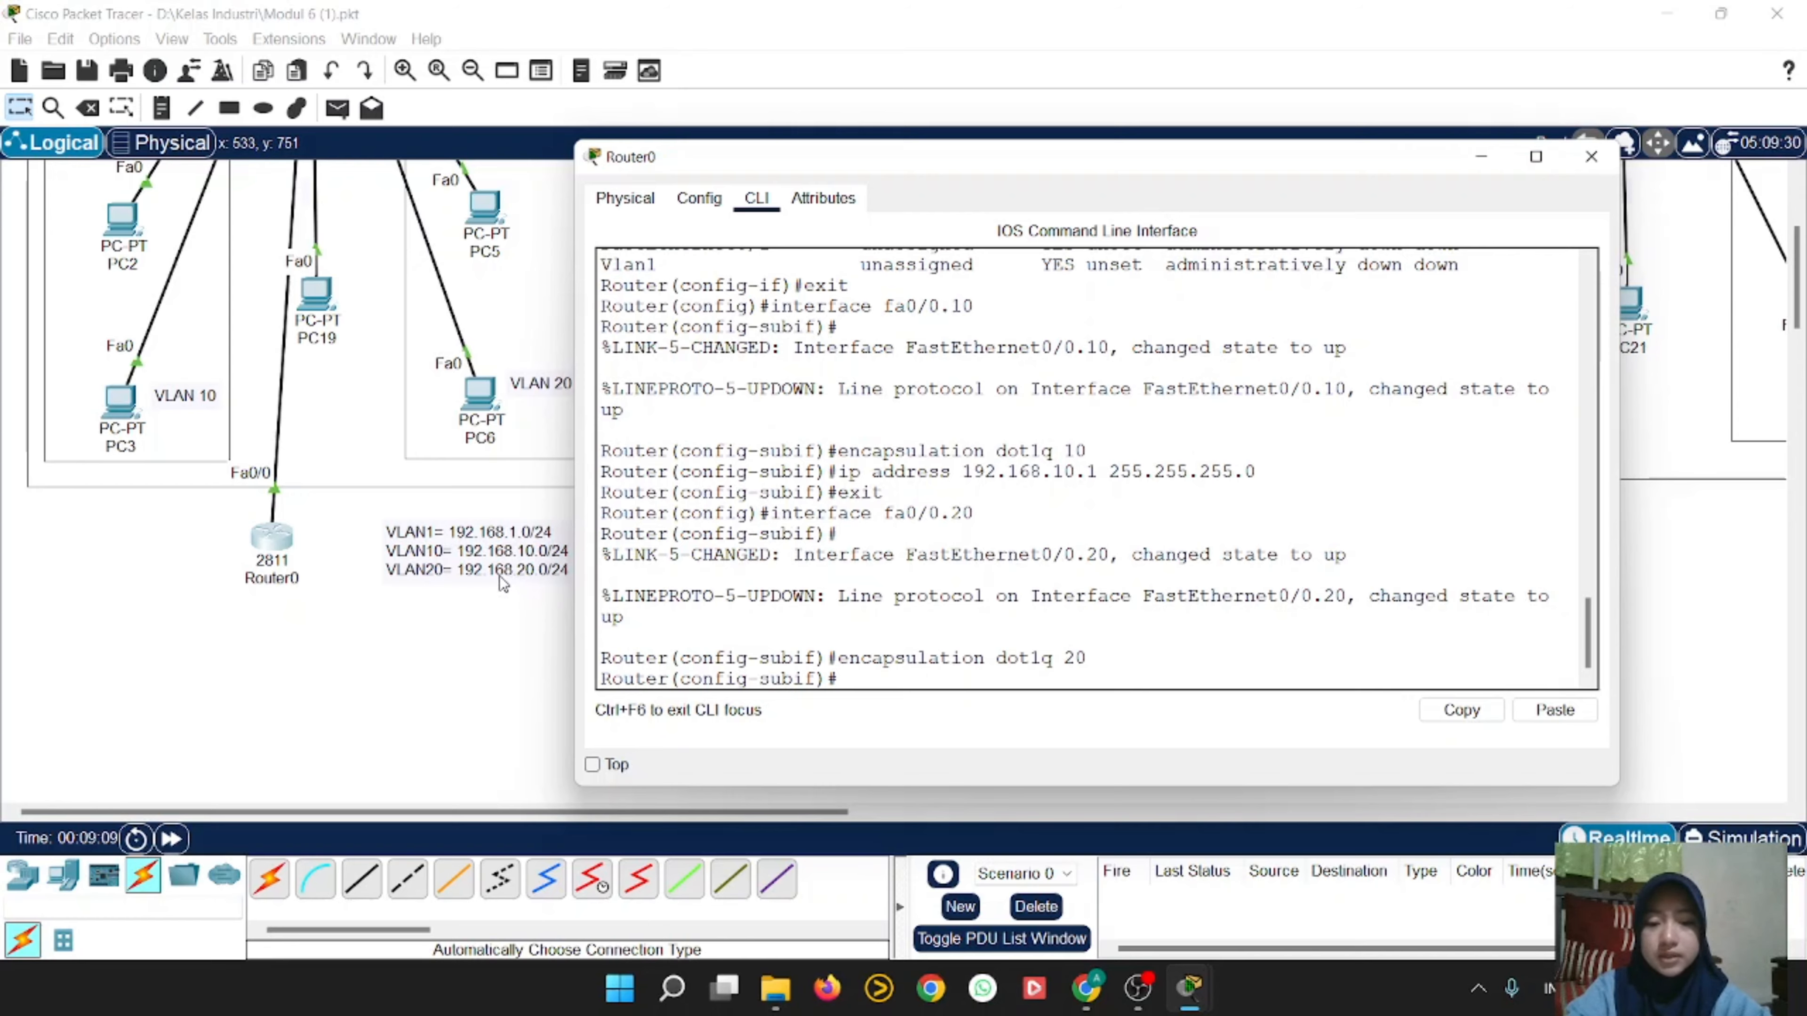
# Step: Assign subinterface fa0/0.20 the VLAN 20 gateway address with "ip address 192.168.20.1 255.255.255.0" and leave its configuration with "exit"
pyautogui.write('ip add')
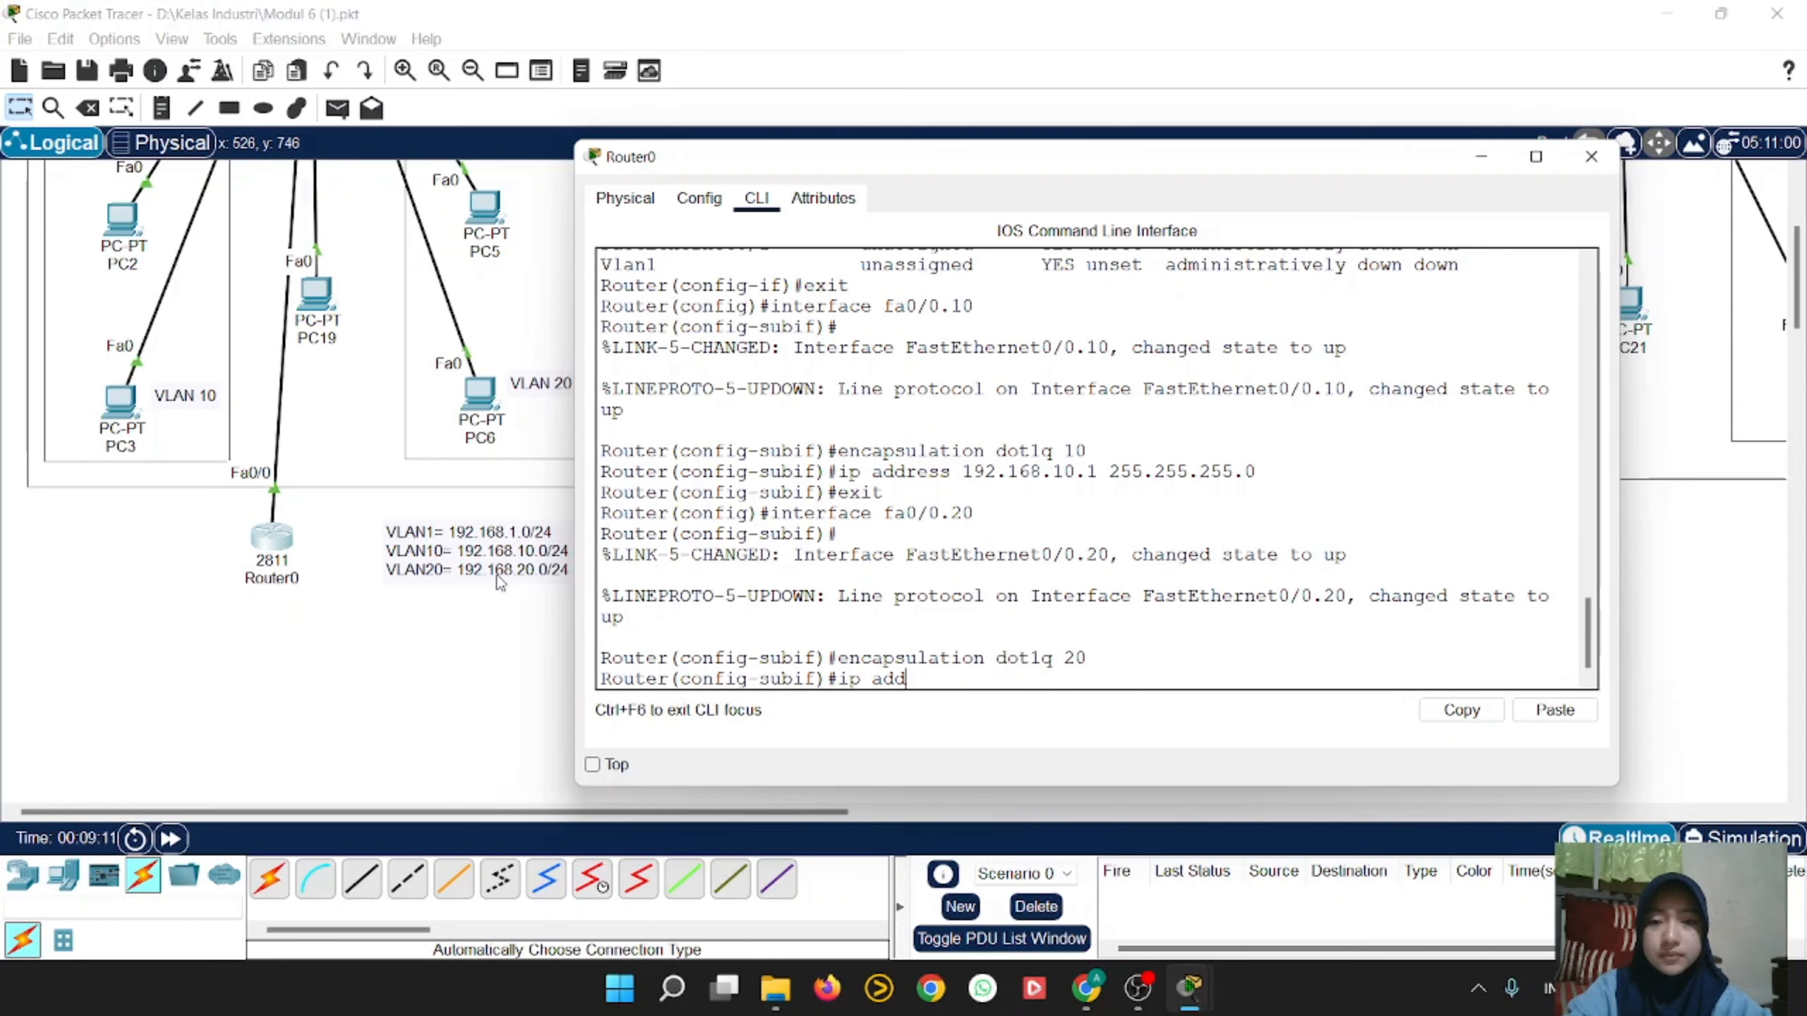
pyautogui.write('ress 10')
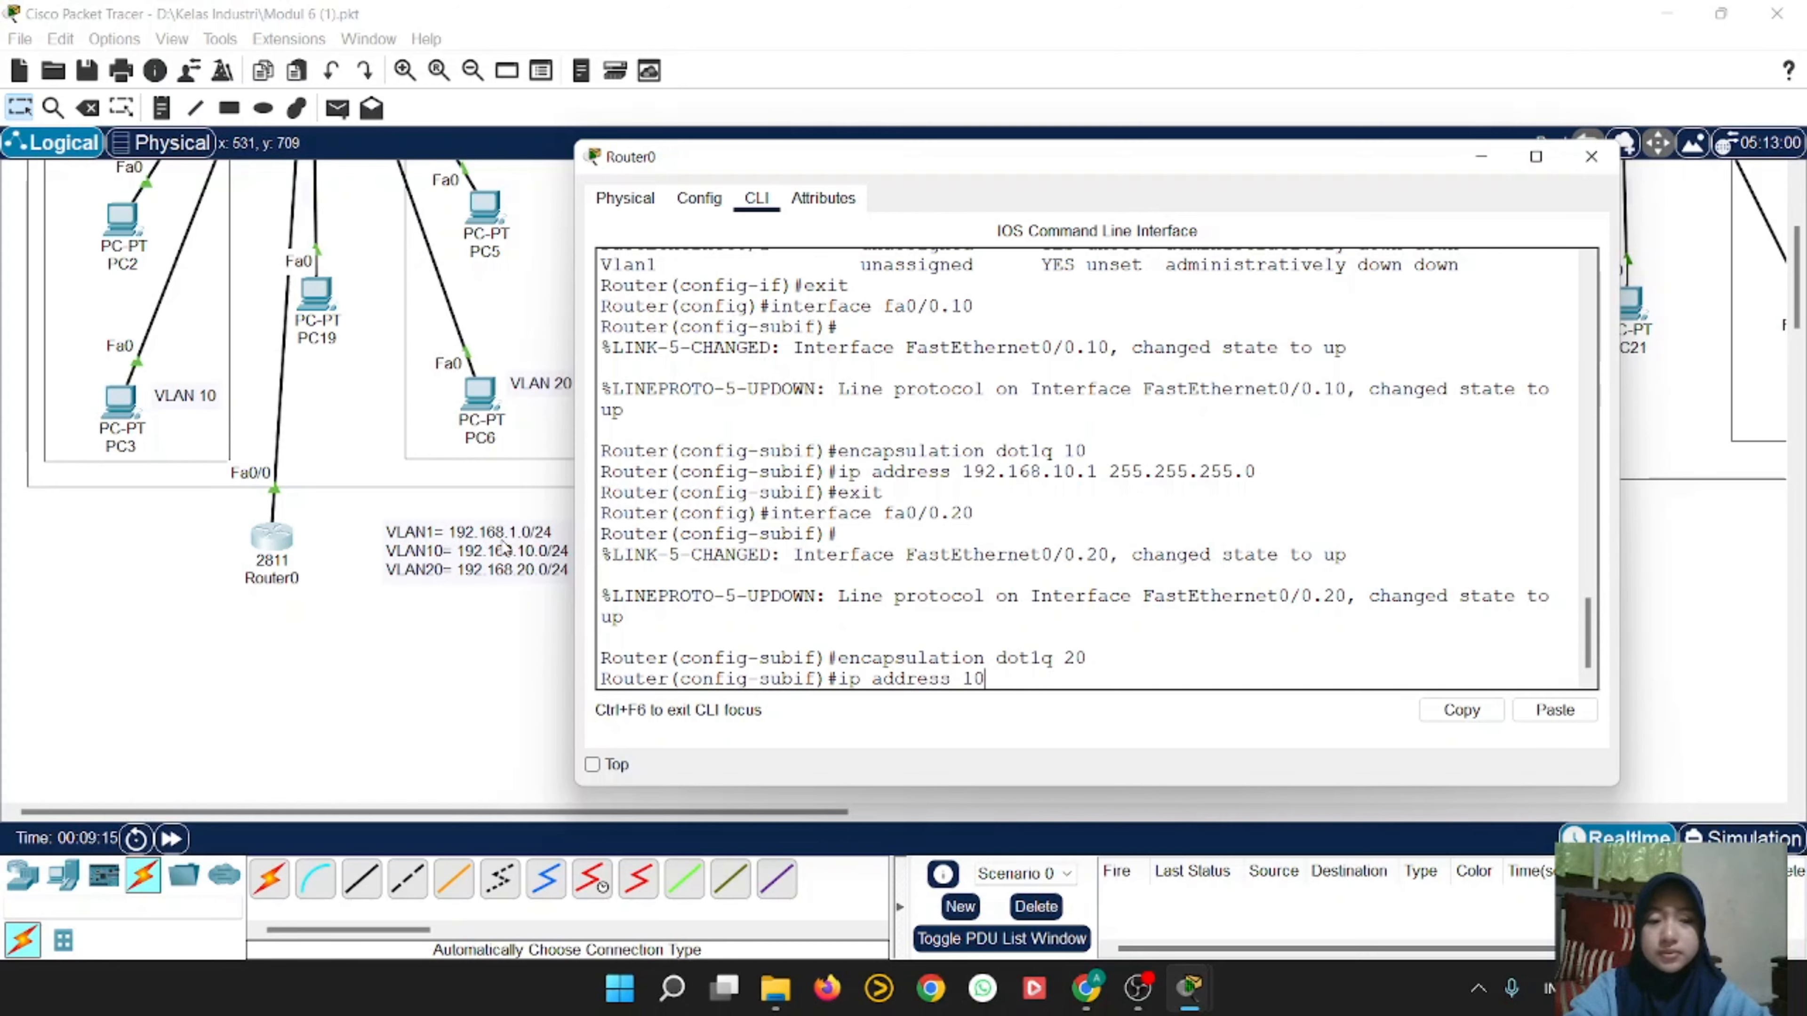
pyautogui.press('BackSpace')
pyautogui.write('92')
pyautogui.press('BackSpace')
pyautogui.write('2.16')
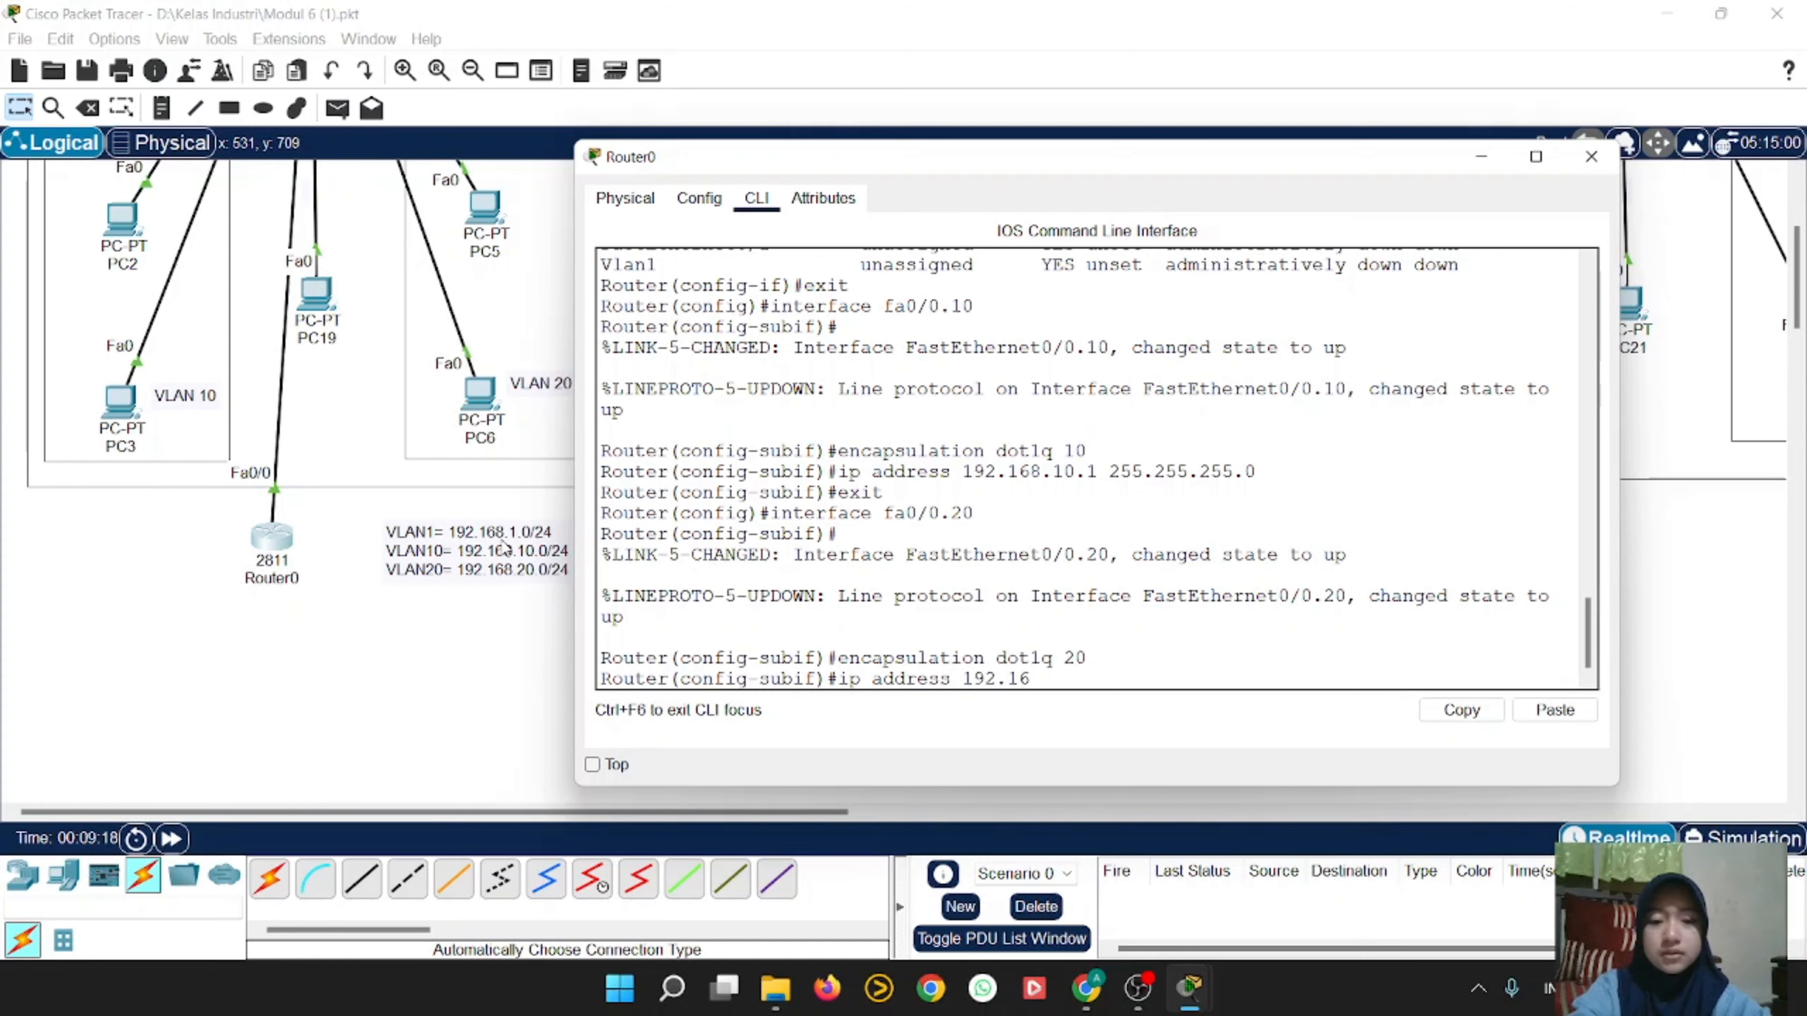
pyautogui.write('8.')
pyautogui.write('20.')
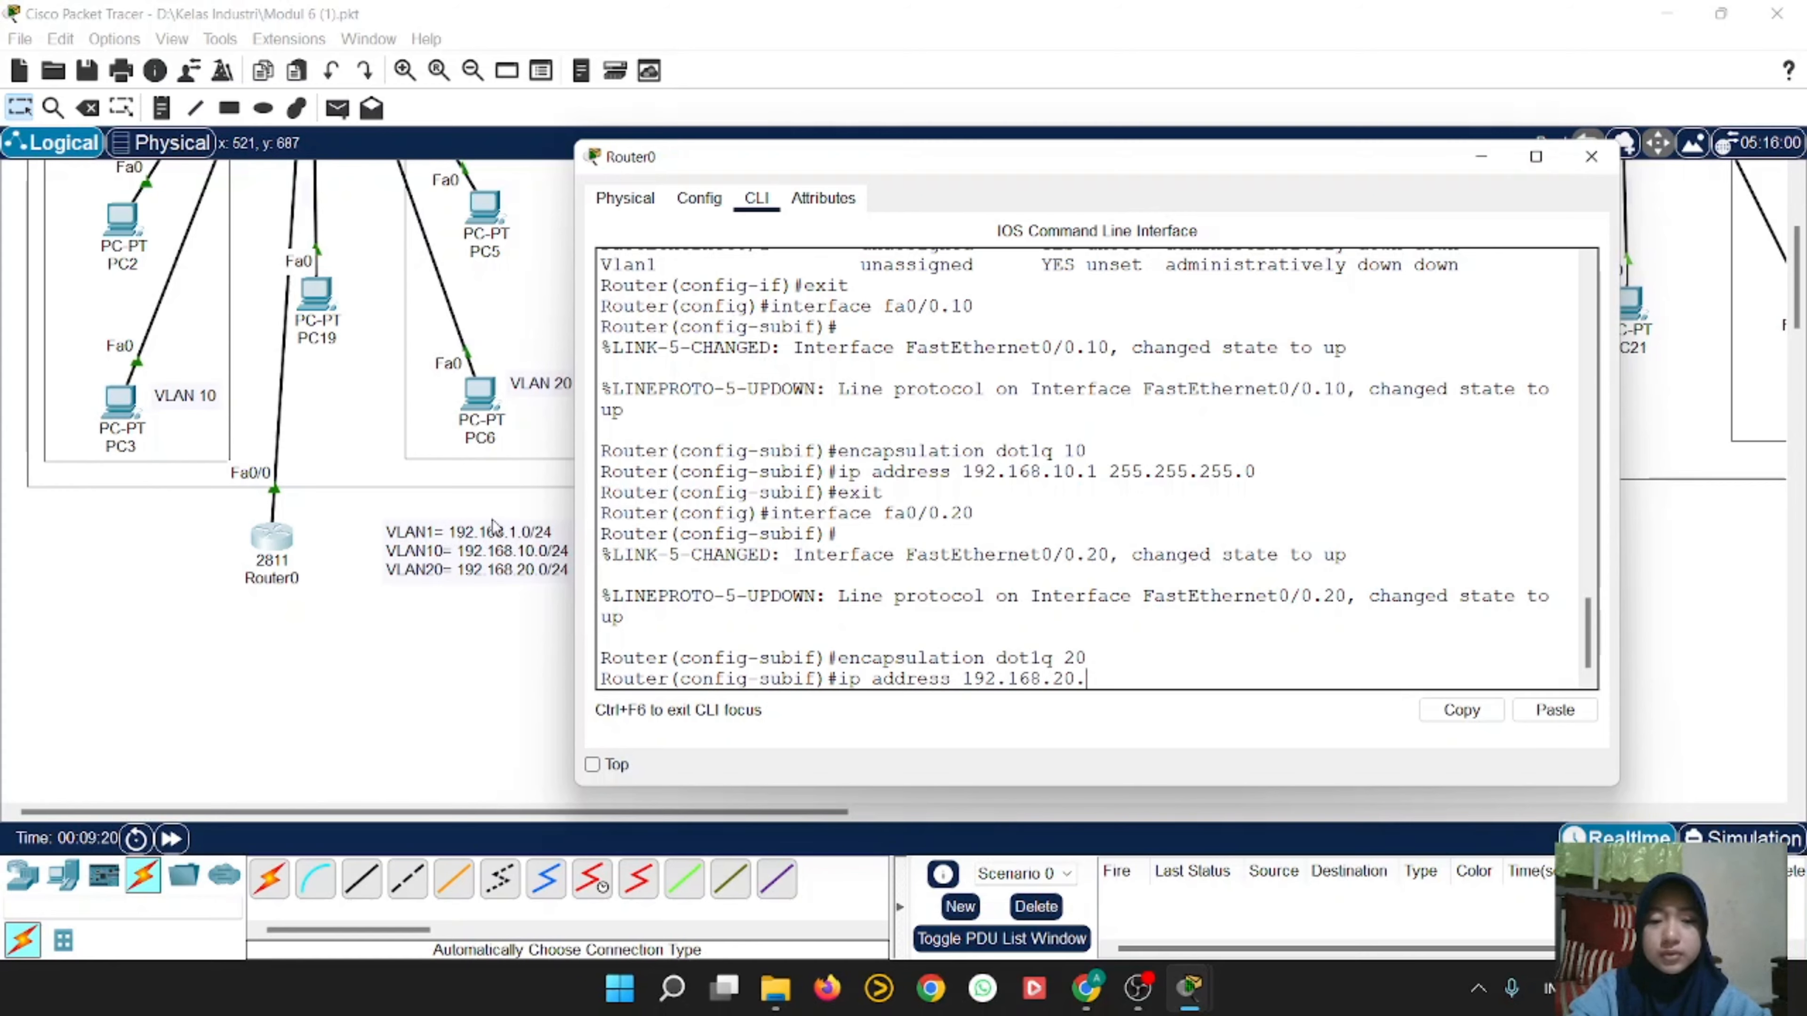
pyautogui.write('1 25')
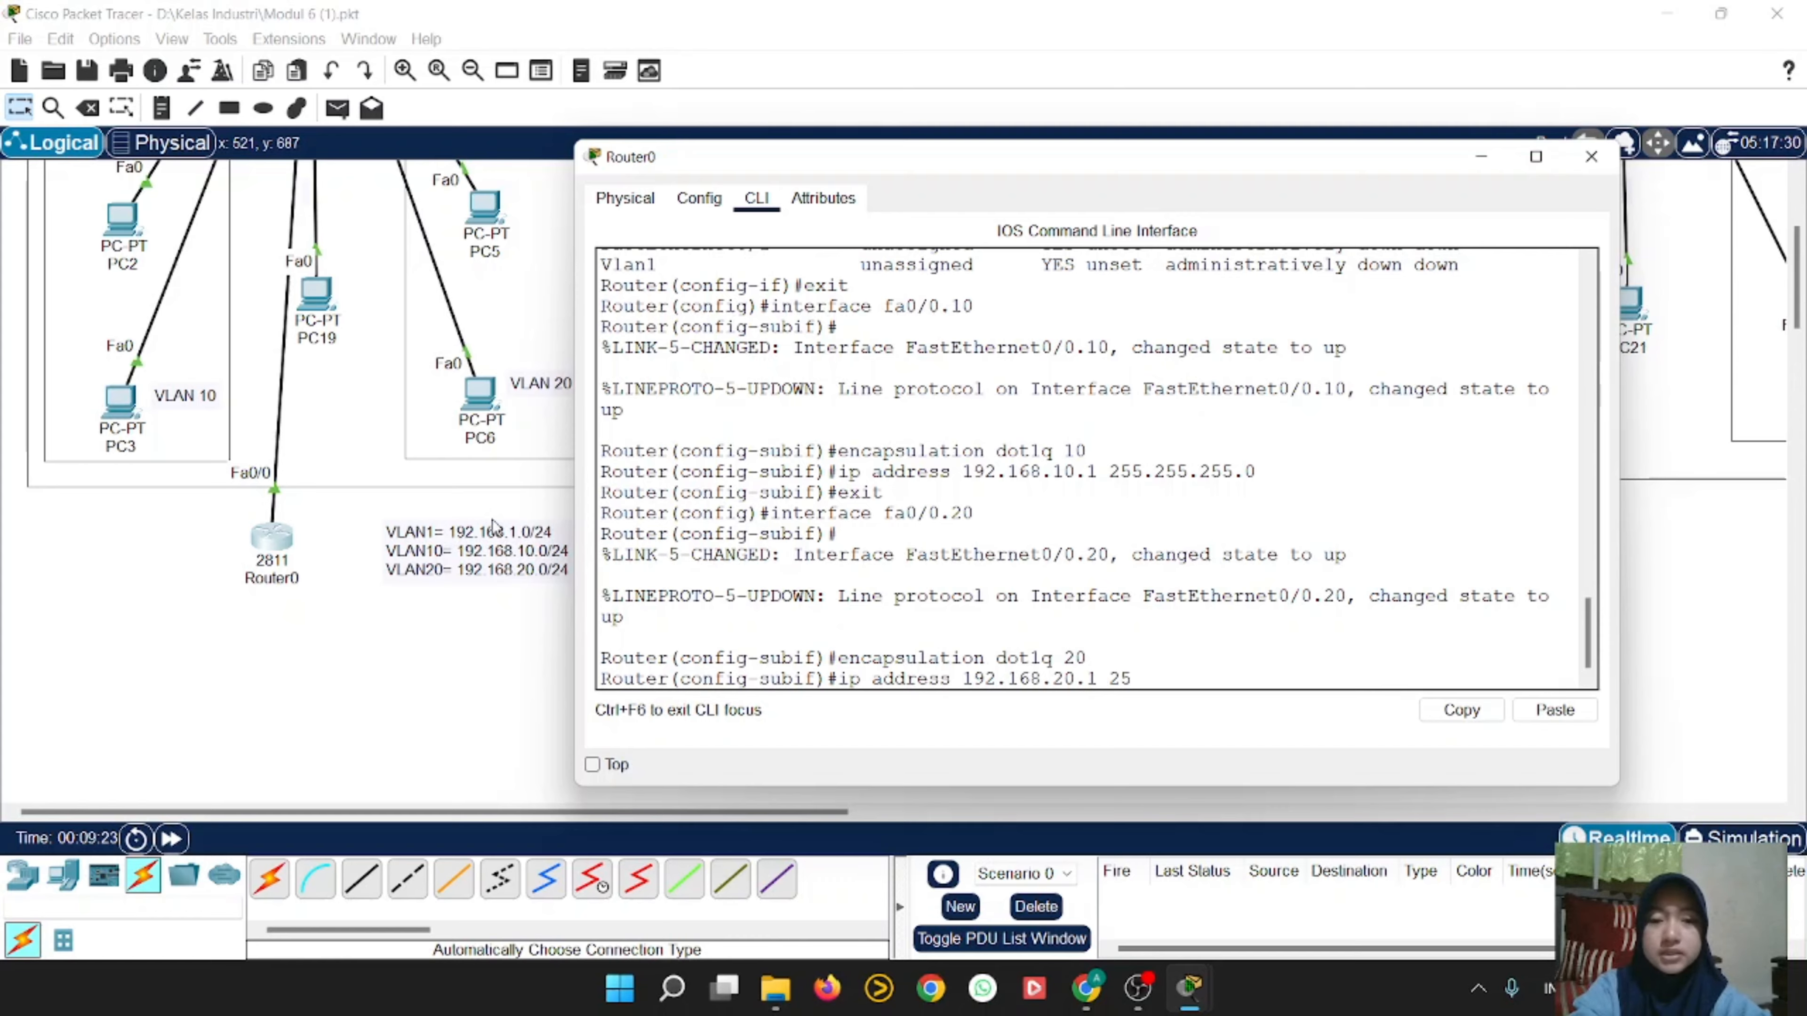
pyautogui.write('5.255.255.0')
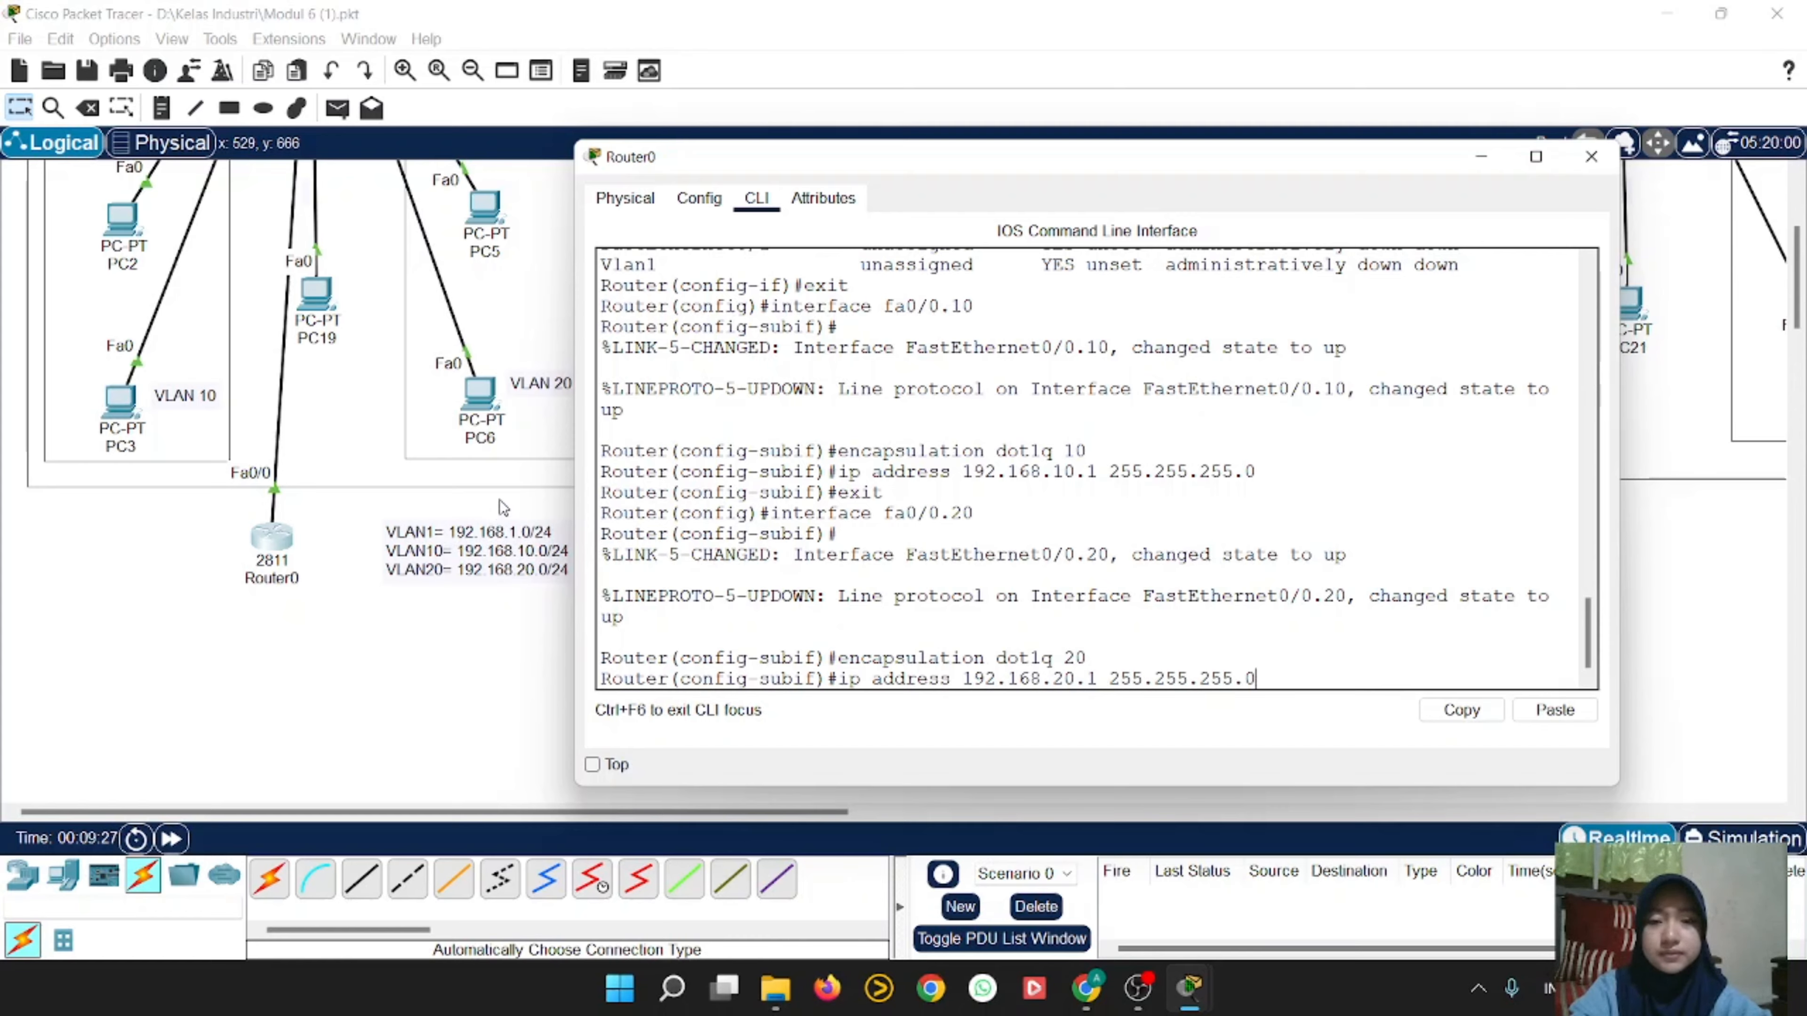
pyautogui.press('Return')
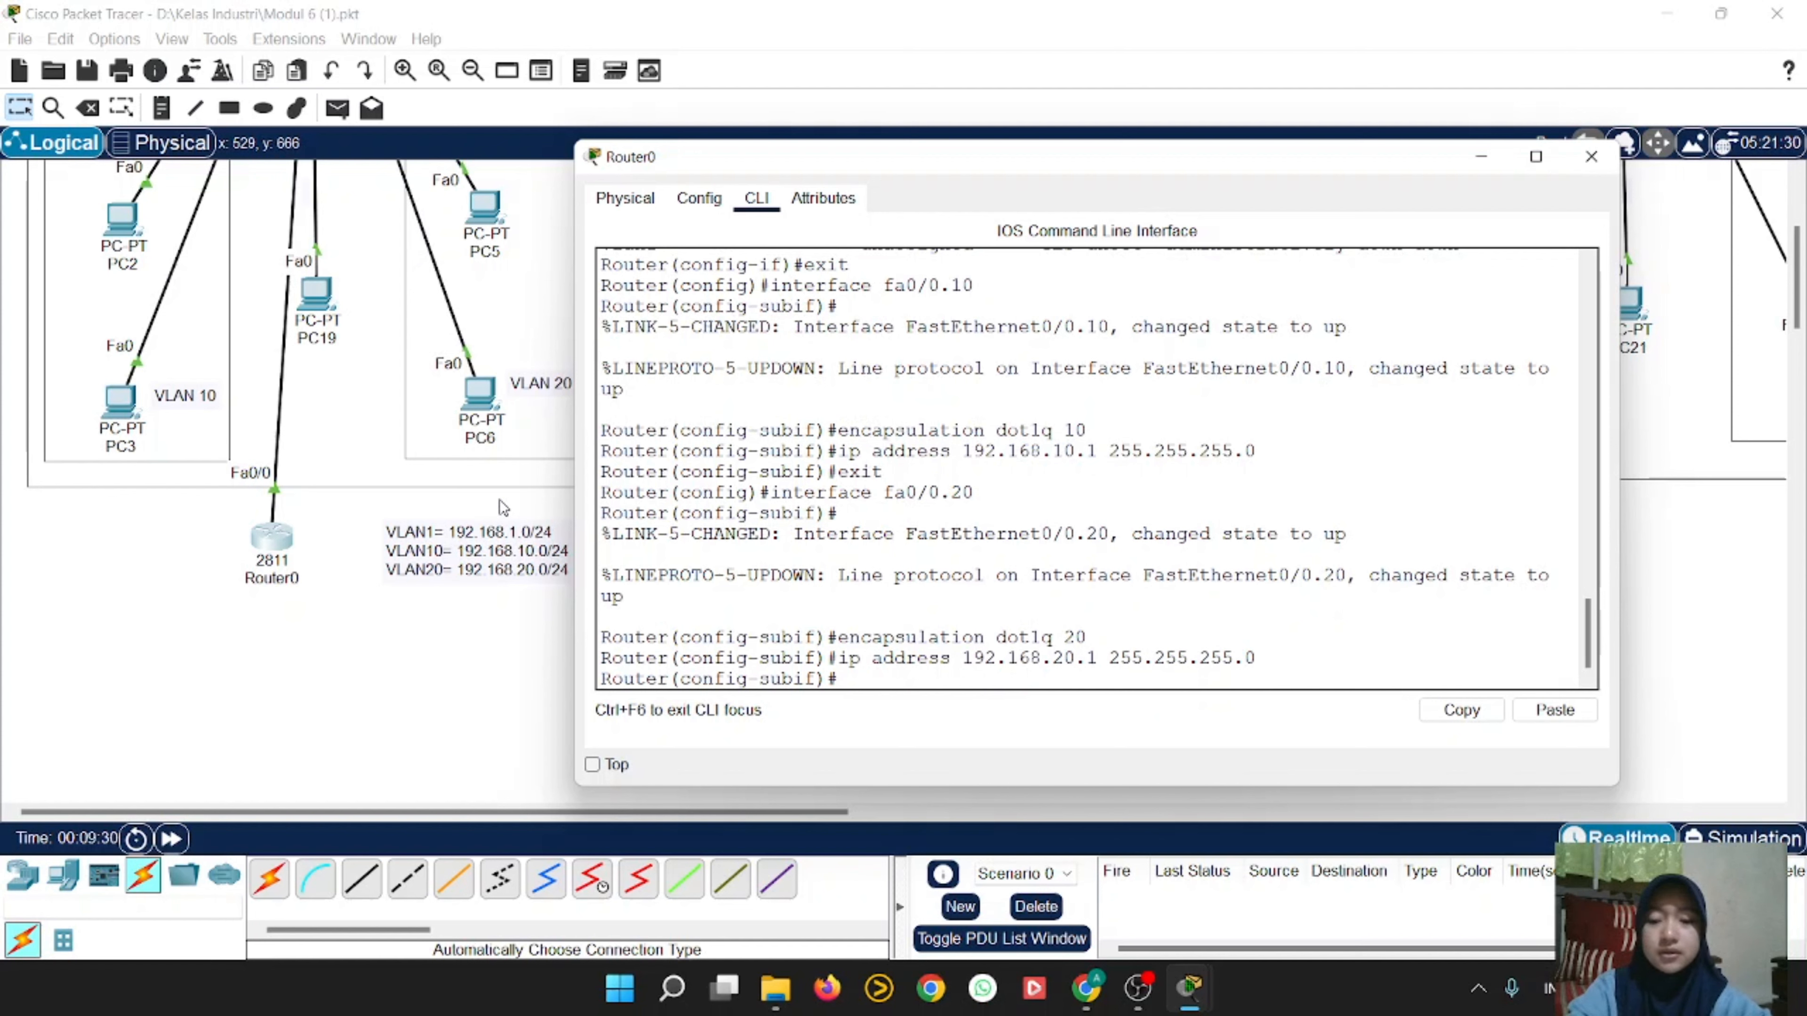
pyautogui.write('exit')
pyautogui.press('Return')
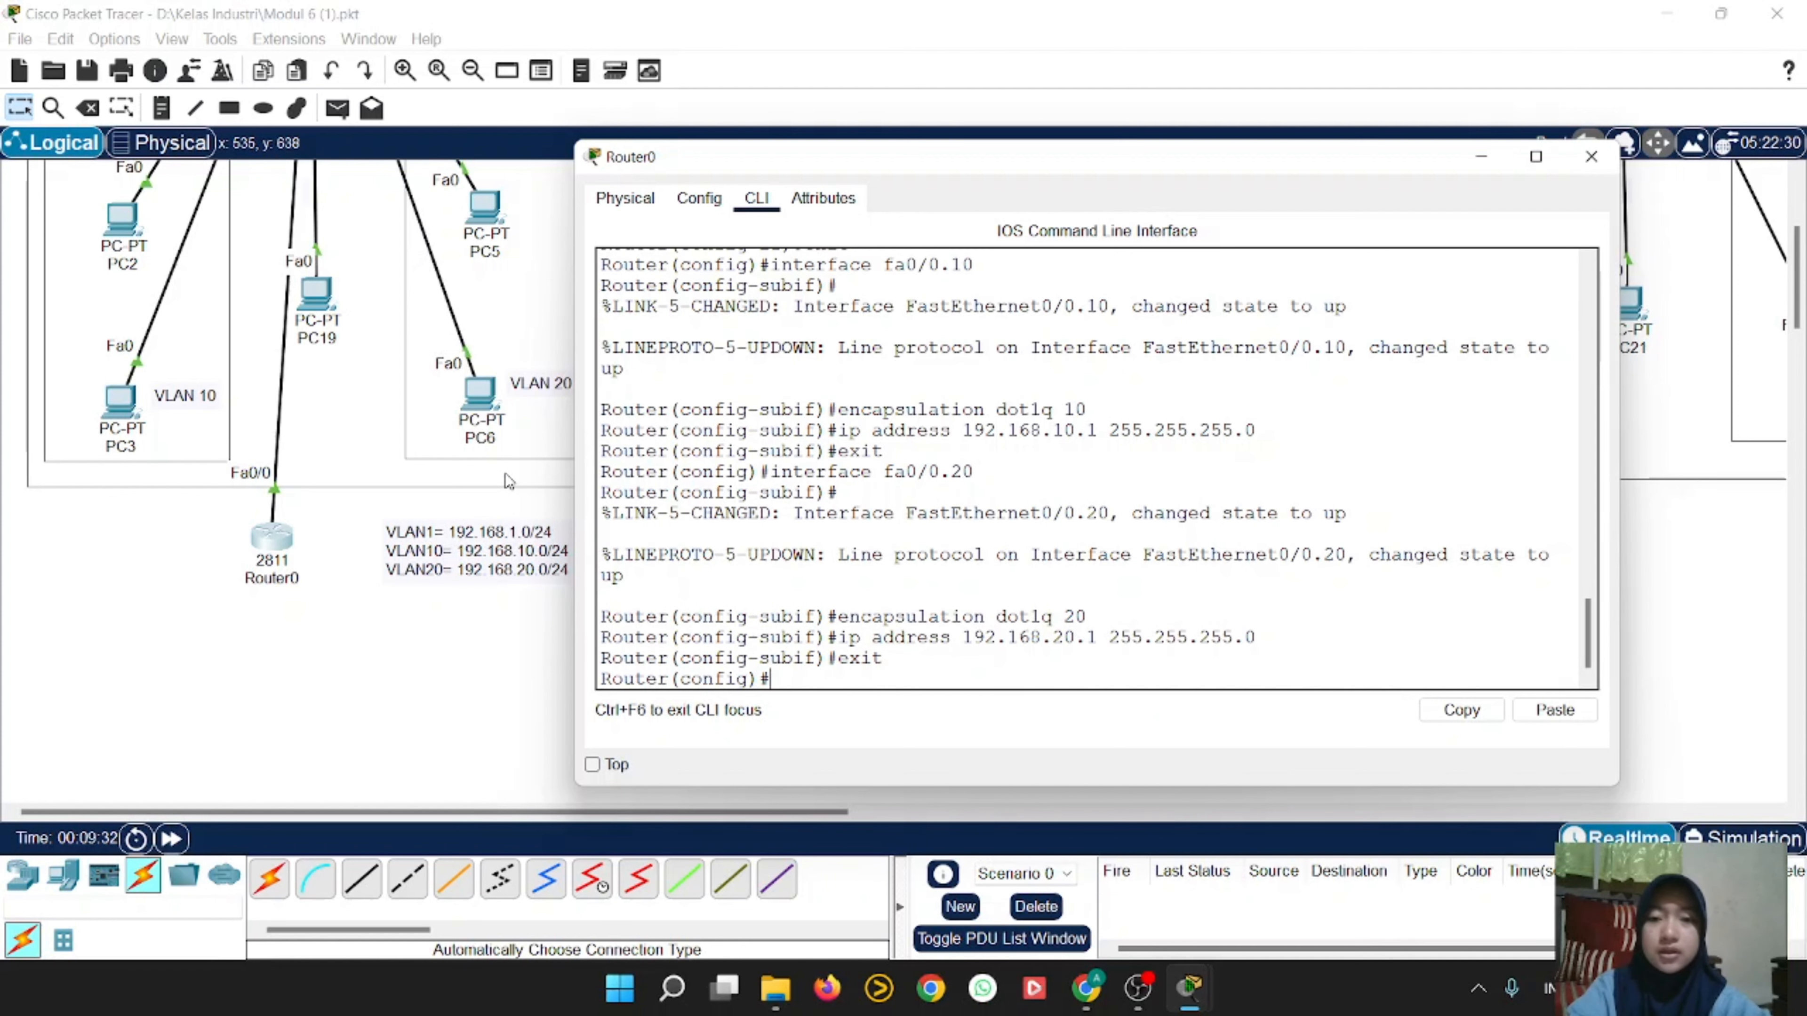
# Step: List the router's interface addresses and status with "do show ip interface brief", and close the router window
pyautogui.write('d')
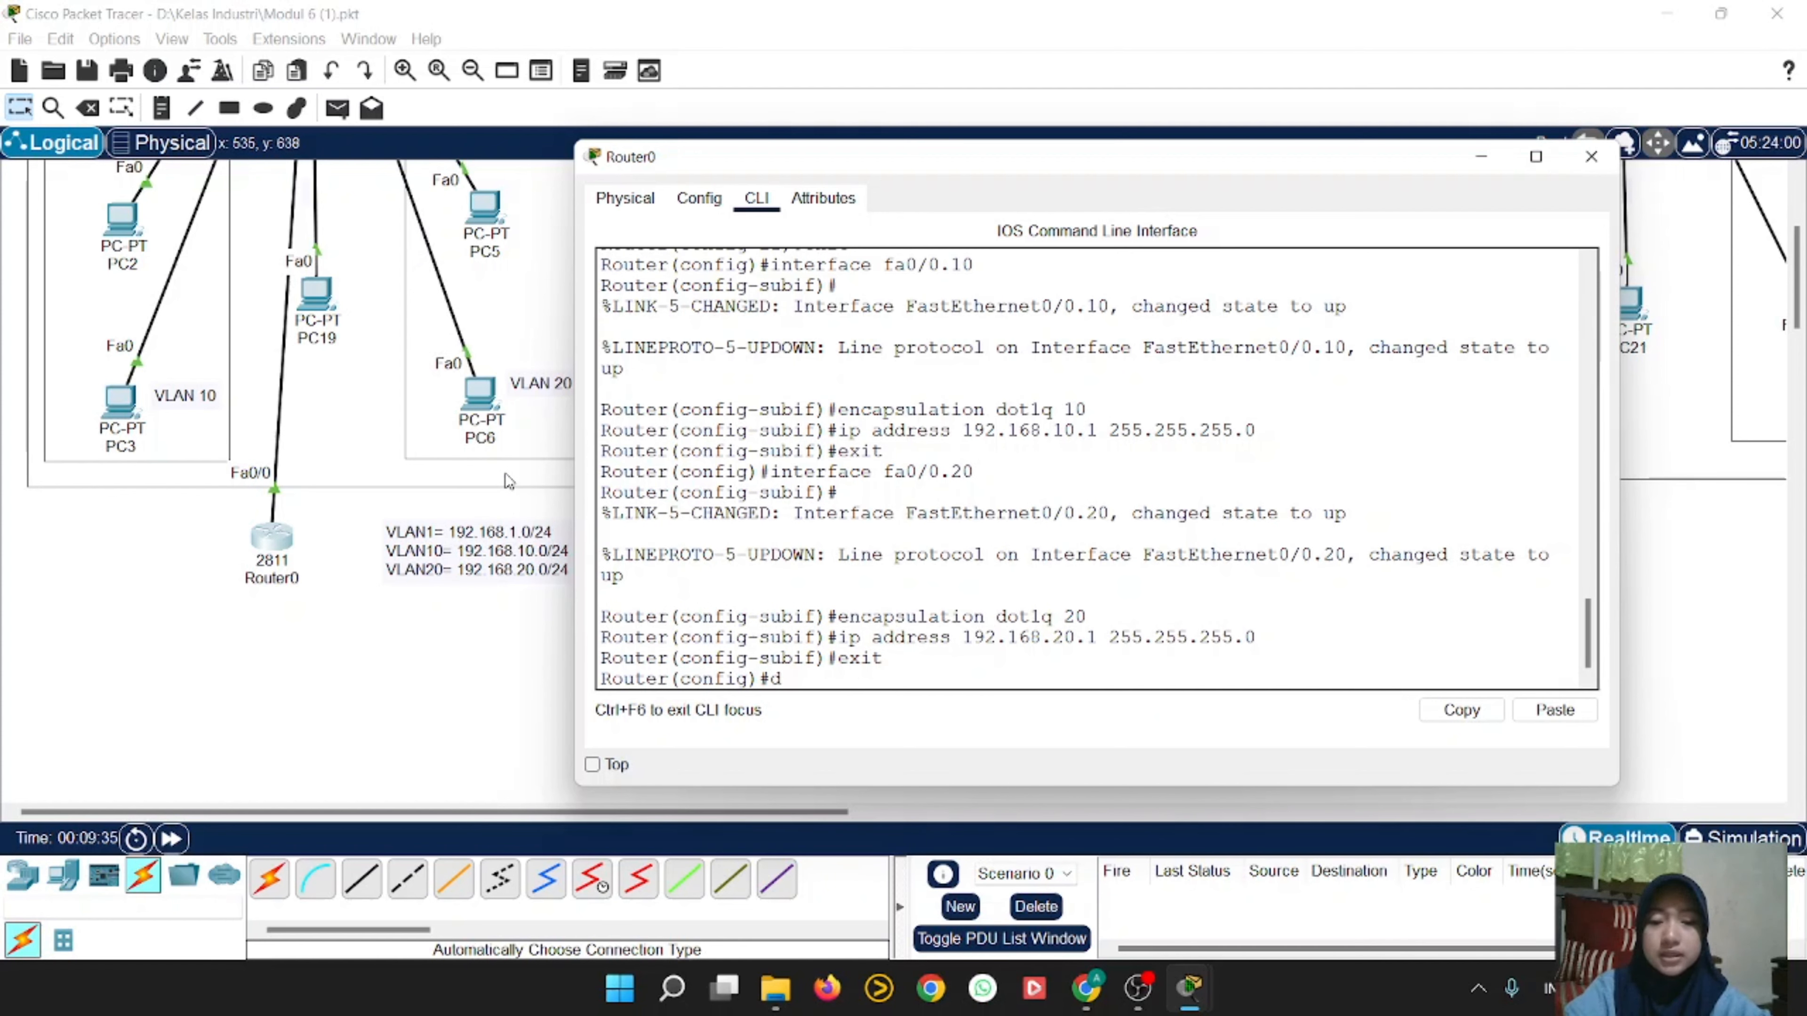
pyautogui.write('o show ')
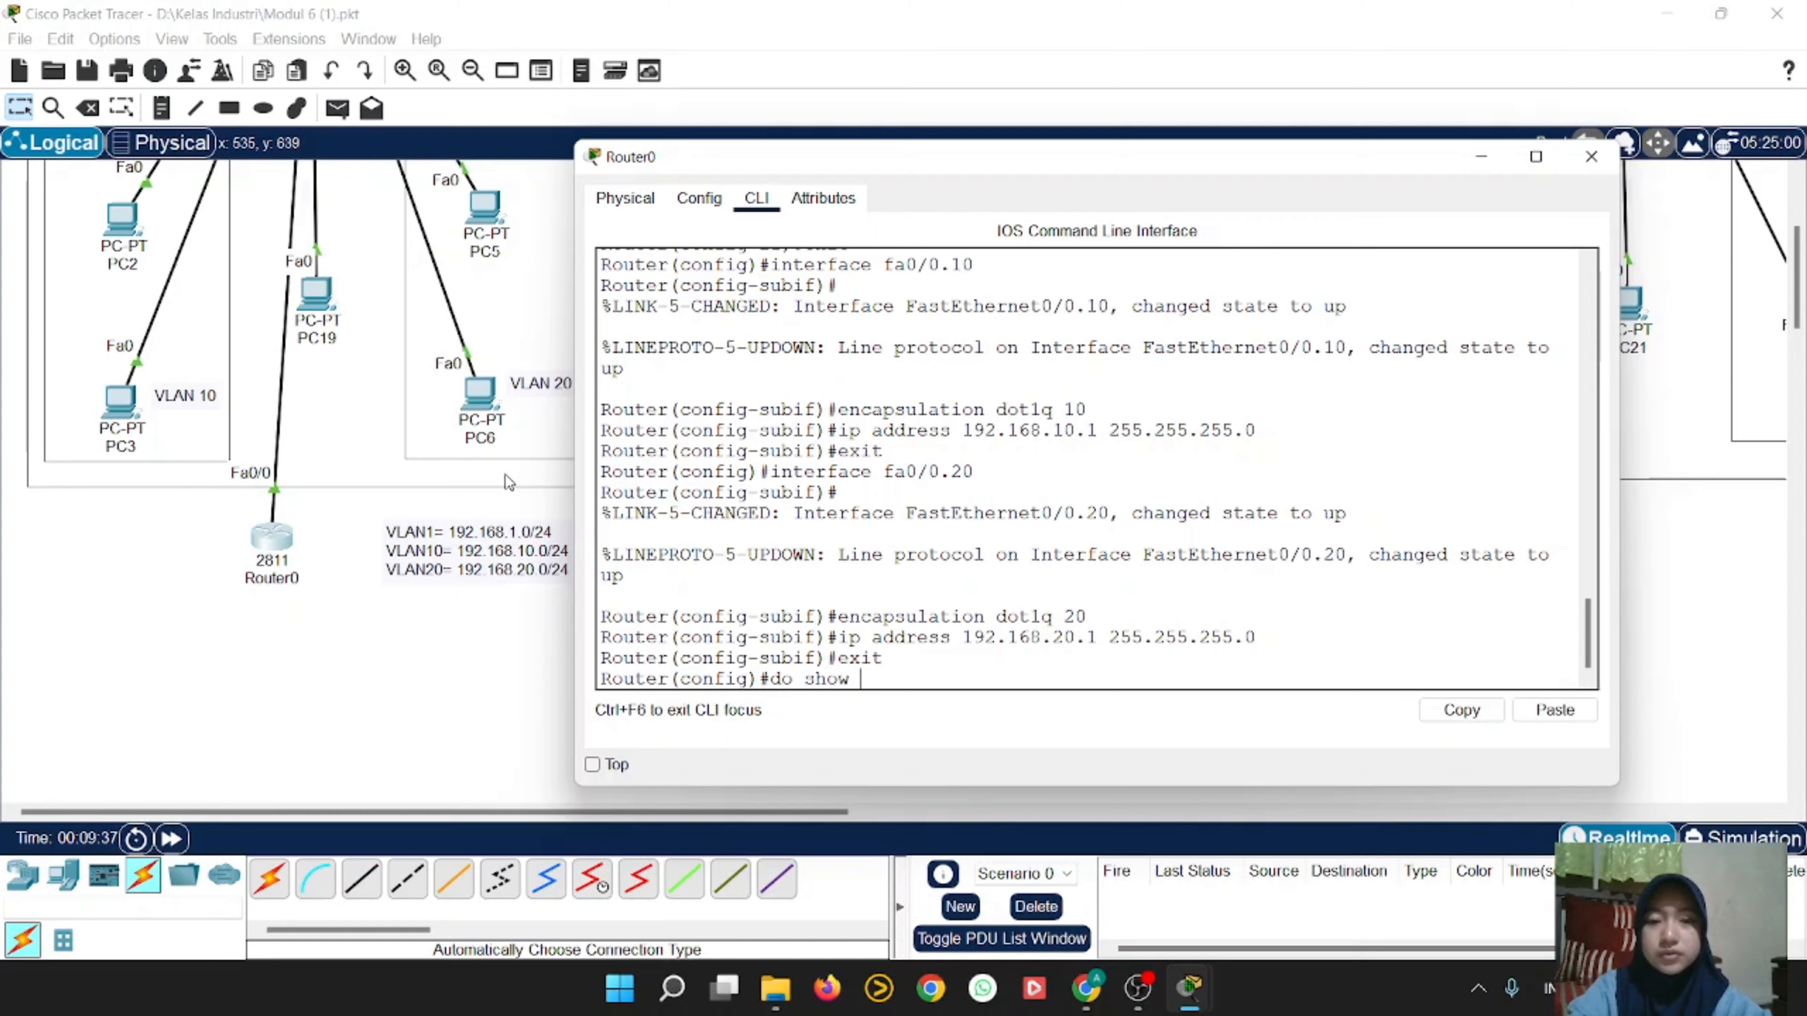
pyautogui.write('interdace')
pyautogui.press('BackSpace')
pyautogui.press('BackSpace')
pyautogui.press('BackSpace')
pyautogui.press('BackSpace')
pyautogui.press('BackSpace')
pyautogui.press('BackSpace')
pyautogui.press('BackSpace')
pyautogui.press('BackSpace')
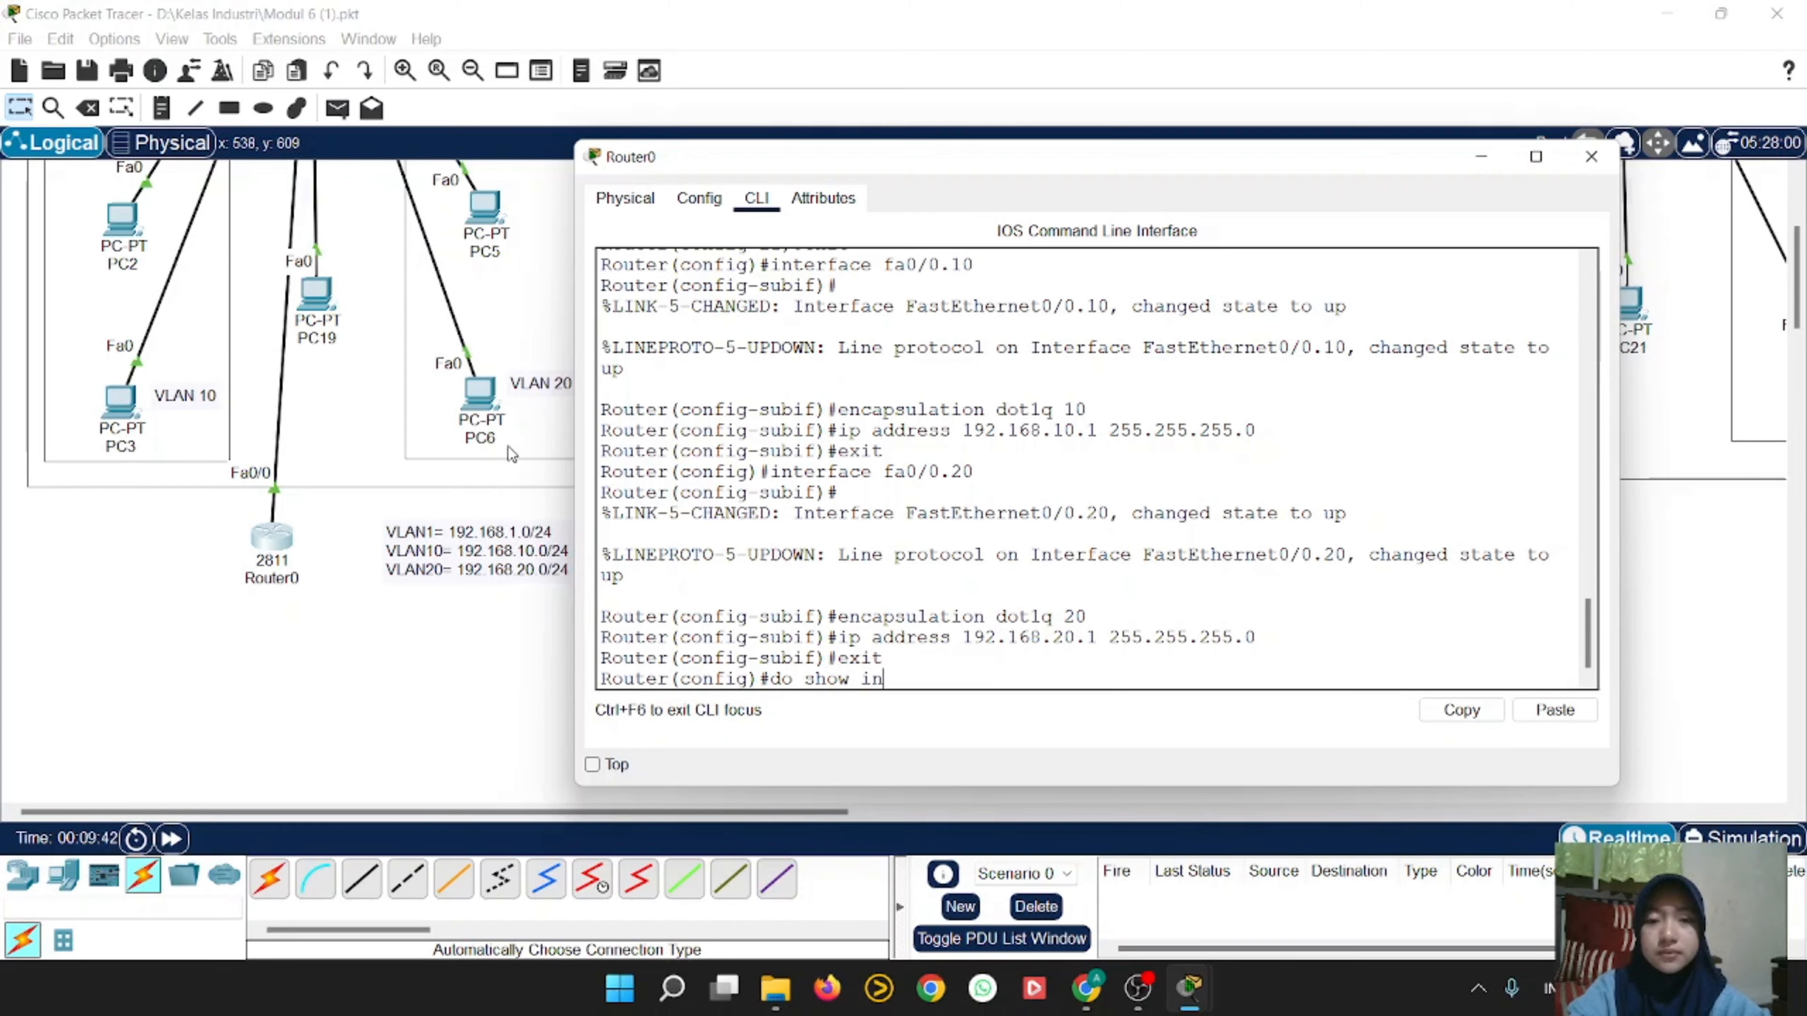
pyautogui.write('terfa')
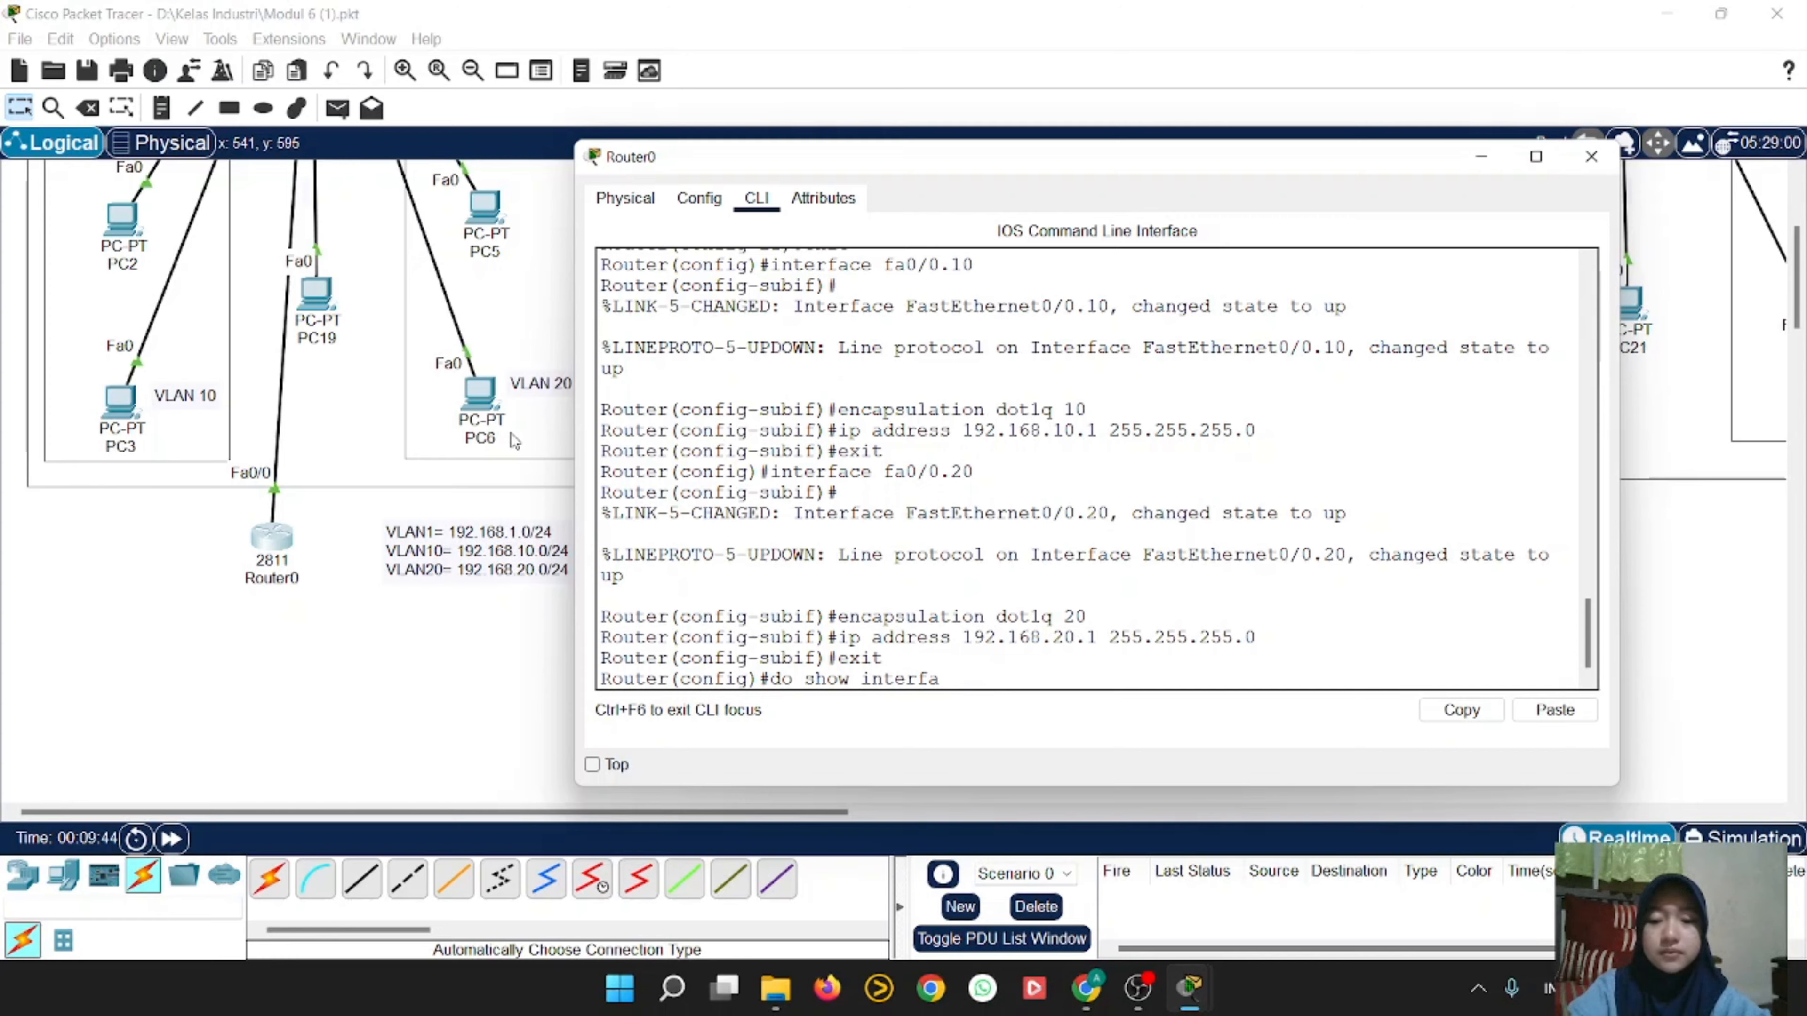
pyautogui.write('ce')
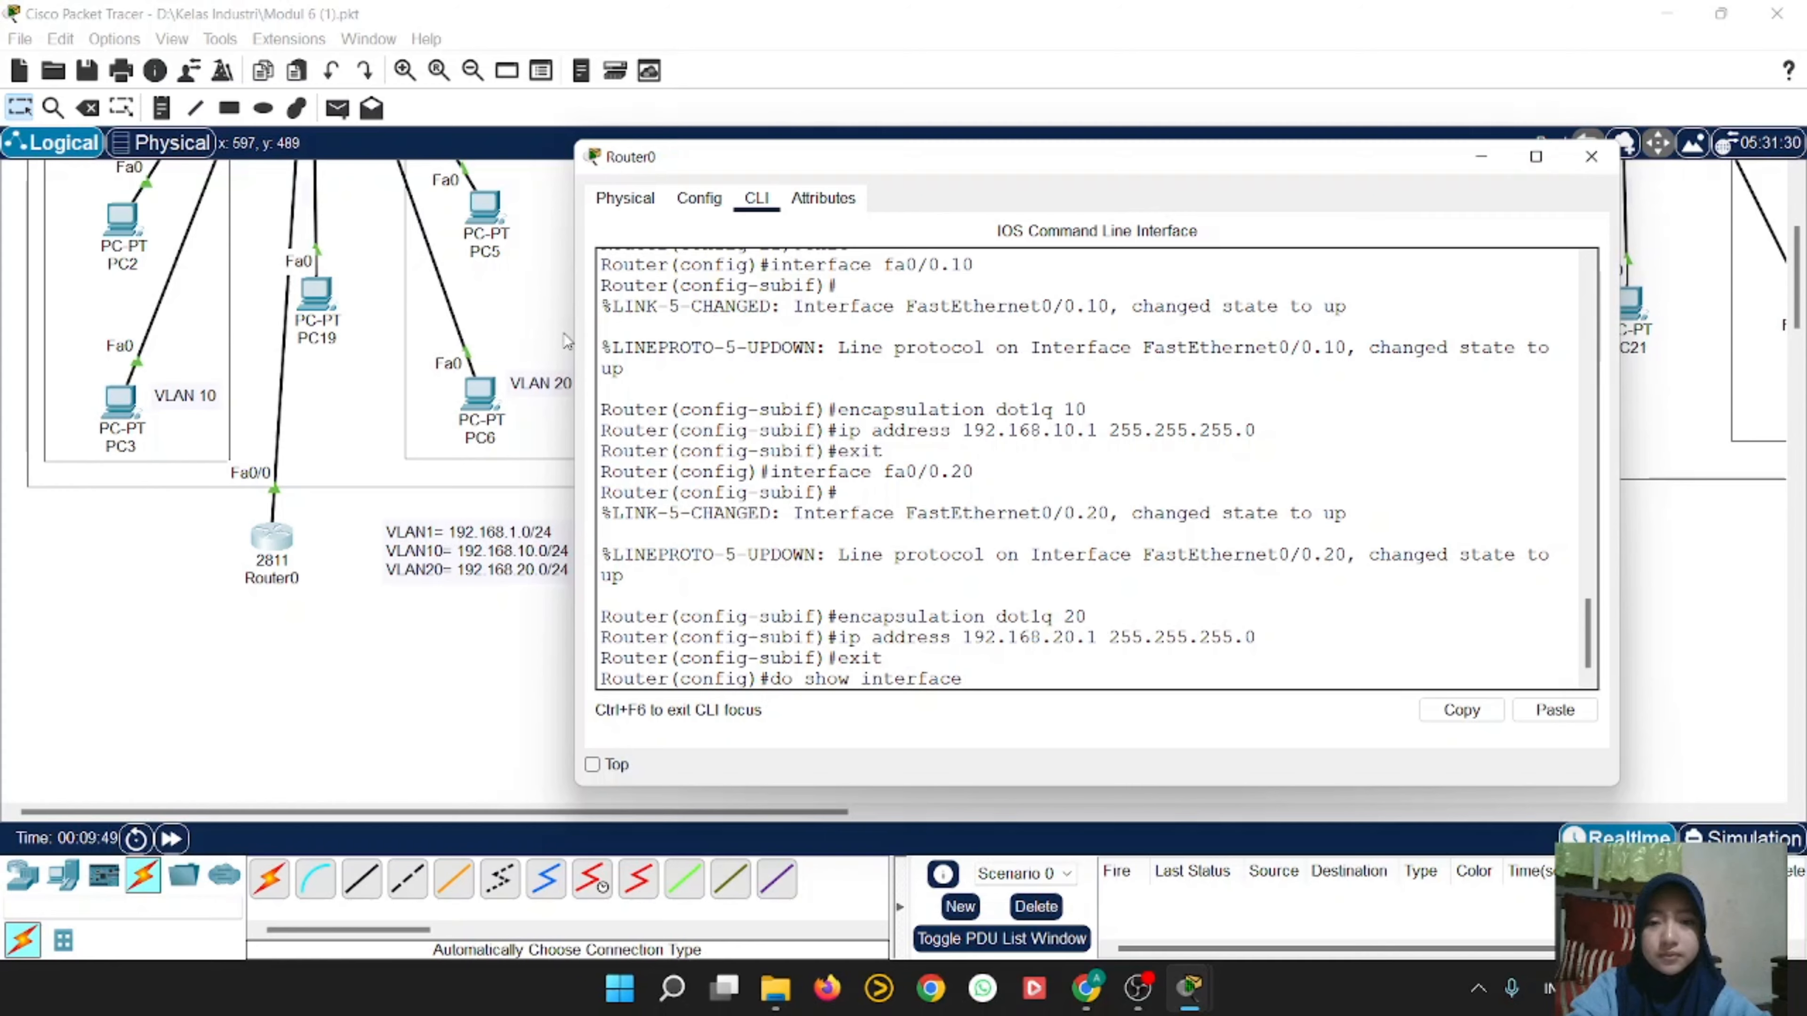
pyautogui.press('Left')
pyautogui.press('Left')
pyautogui.press('Left')
pyautogui.press('Left')
pyautogui.press('Left')
pyautogui.press('Left')
pyautogui.press('Left')
pyautogui.press('Left')
pyautogui.press('Left')
pyautogui.press('Left')
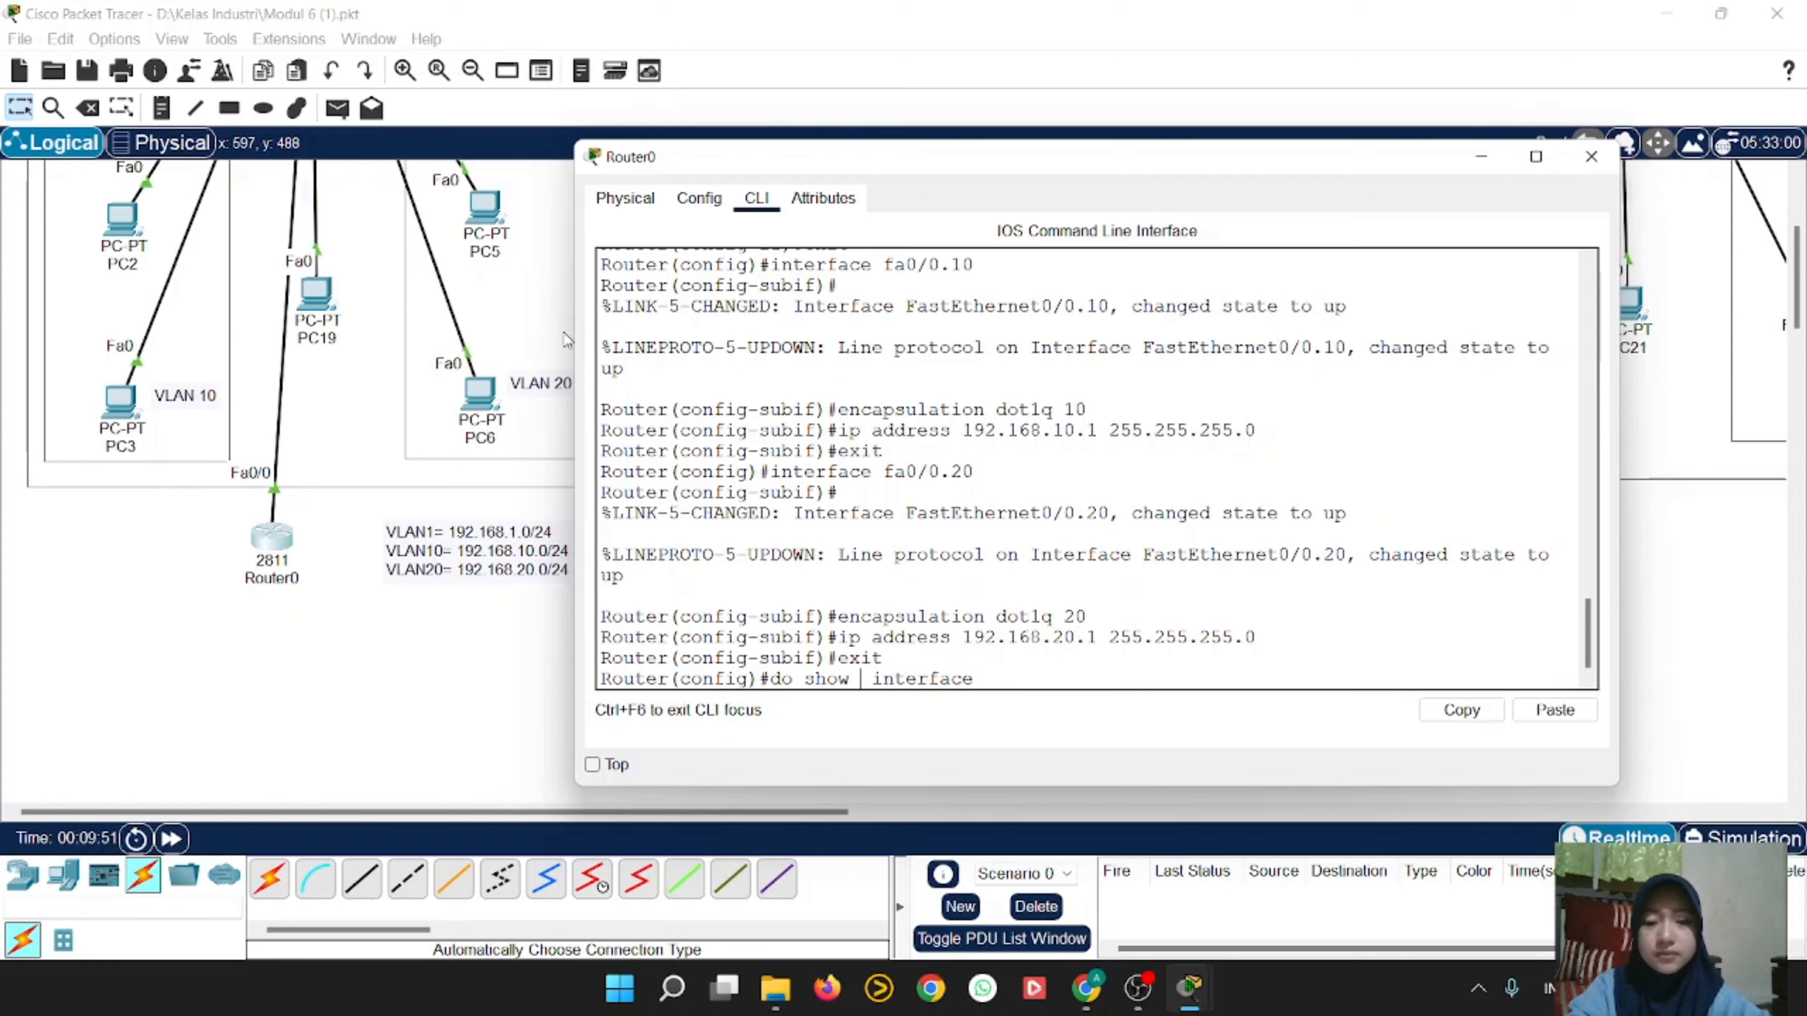
pyautogui.write('ip')
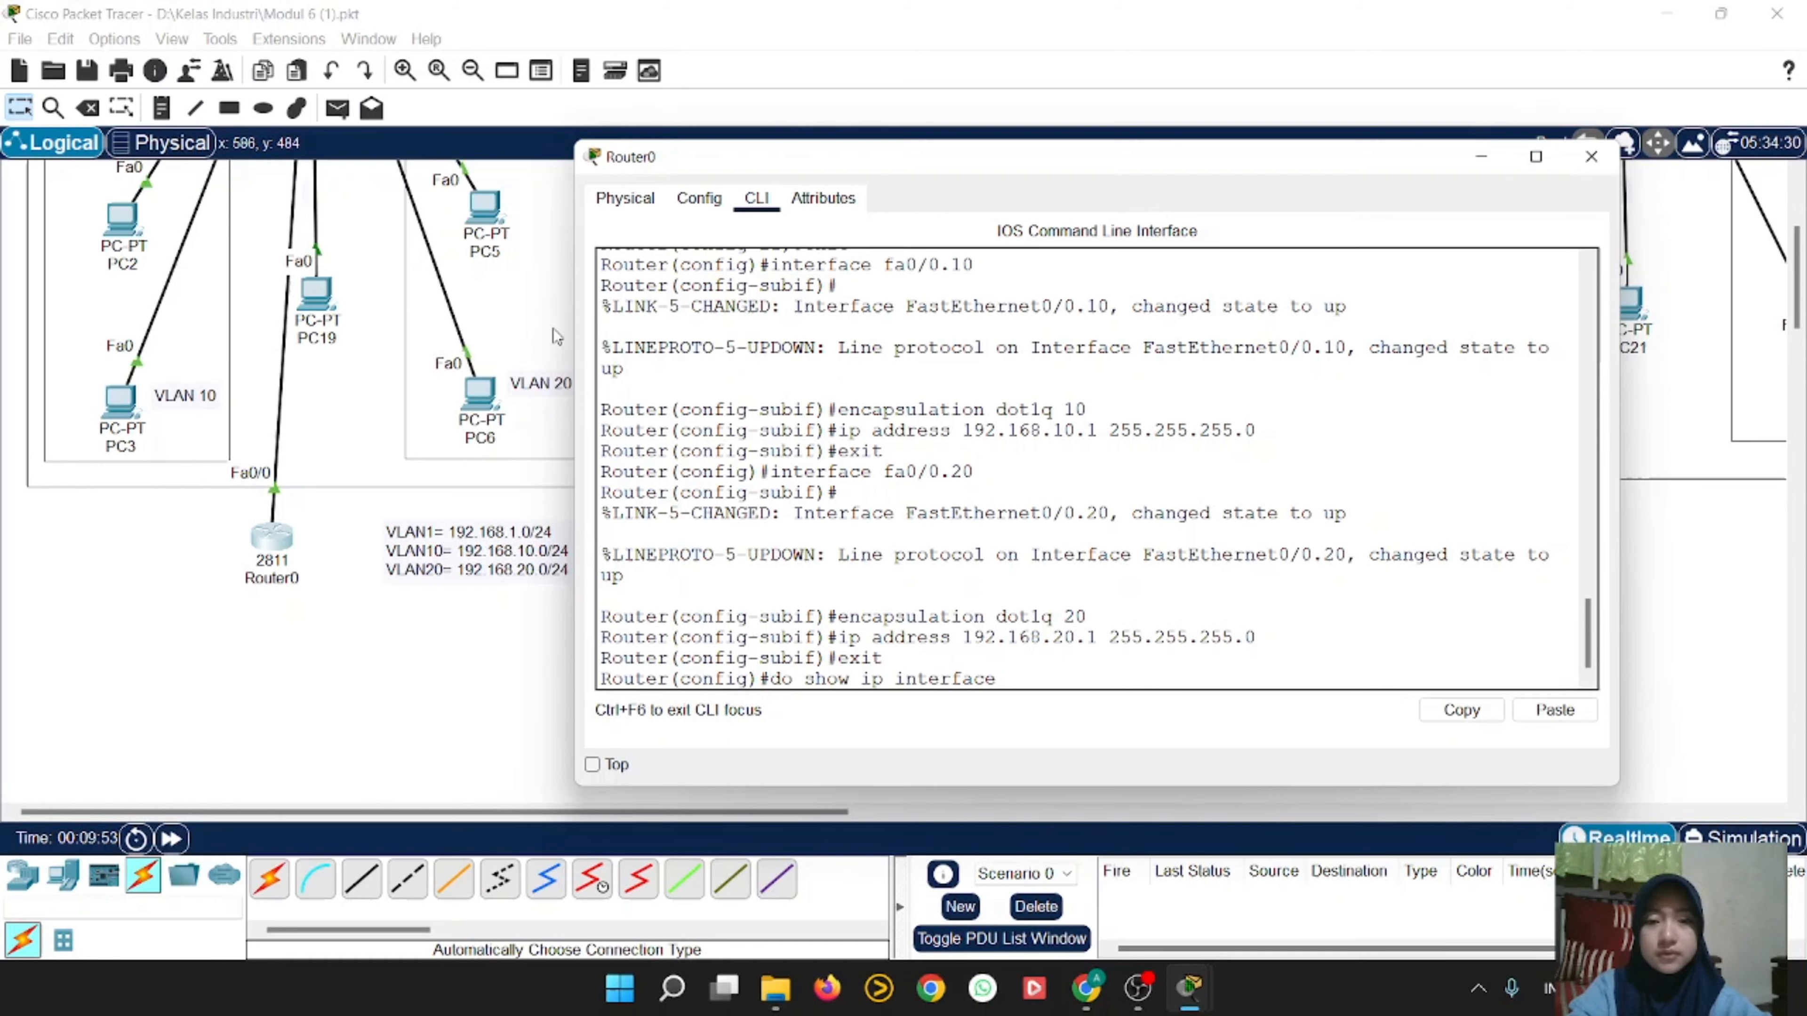
pyautogui.press('Right')
pyautogui.press('Right')
pyautogui.press('Right')
pyautogui.press('Right')
pyautogui.press('Right')
pyautogui.press('Right')
pyautogui.press('Right')
pyautogui.press('Right')
pyautogui.press('Right')
pyautogui.press('Right')
pyautogui.press('Right')
pyautogui.write('b')
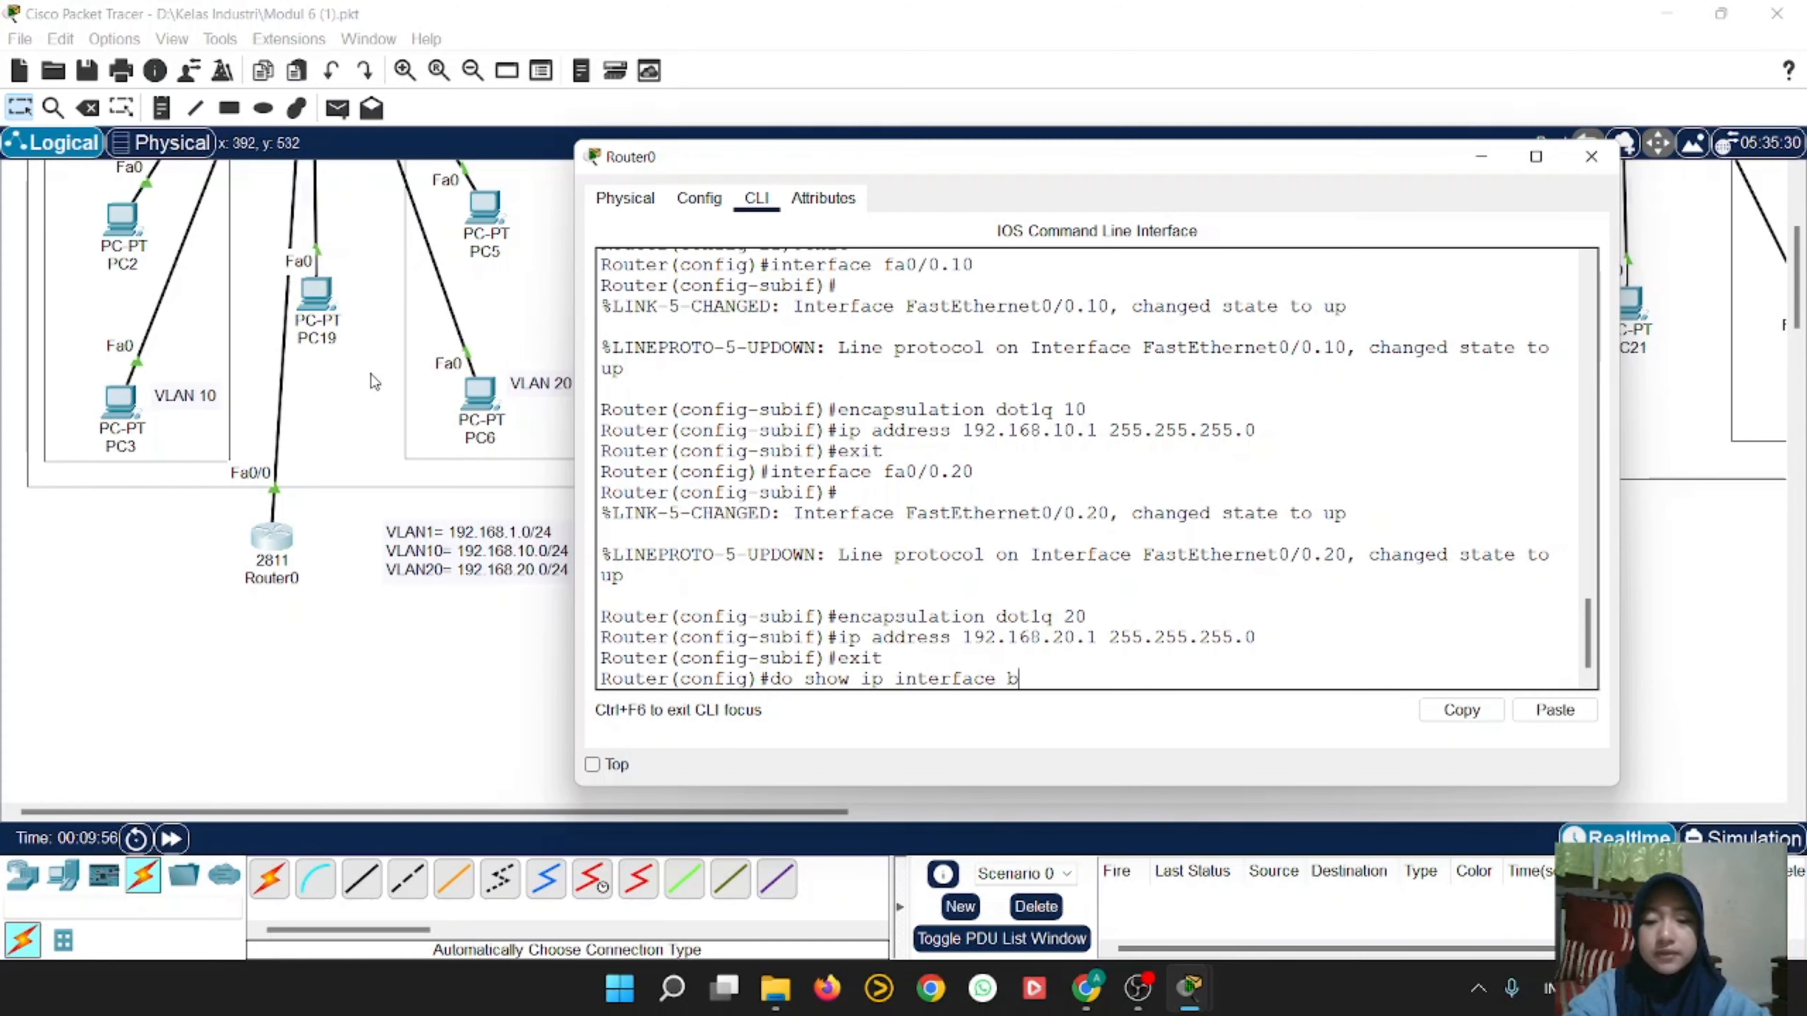
pyautogui.write('rief')
pyautogui.press('Return')
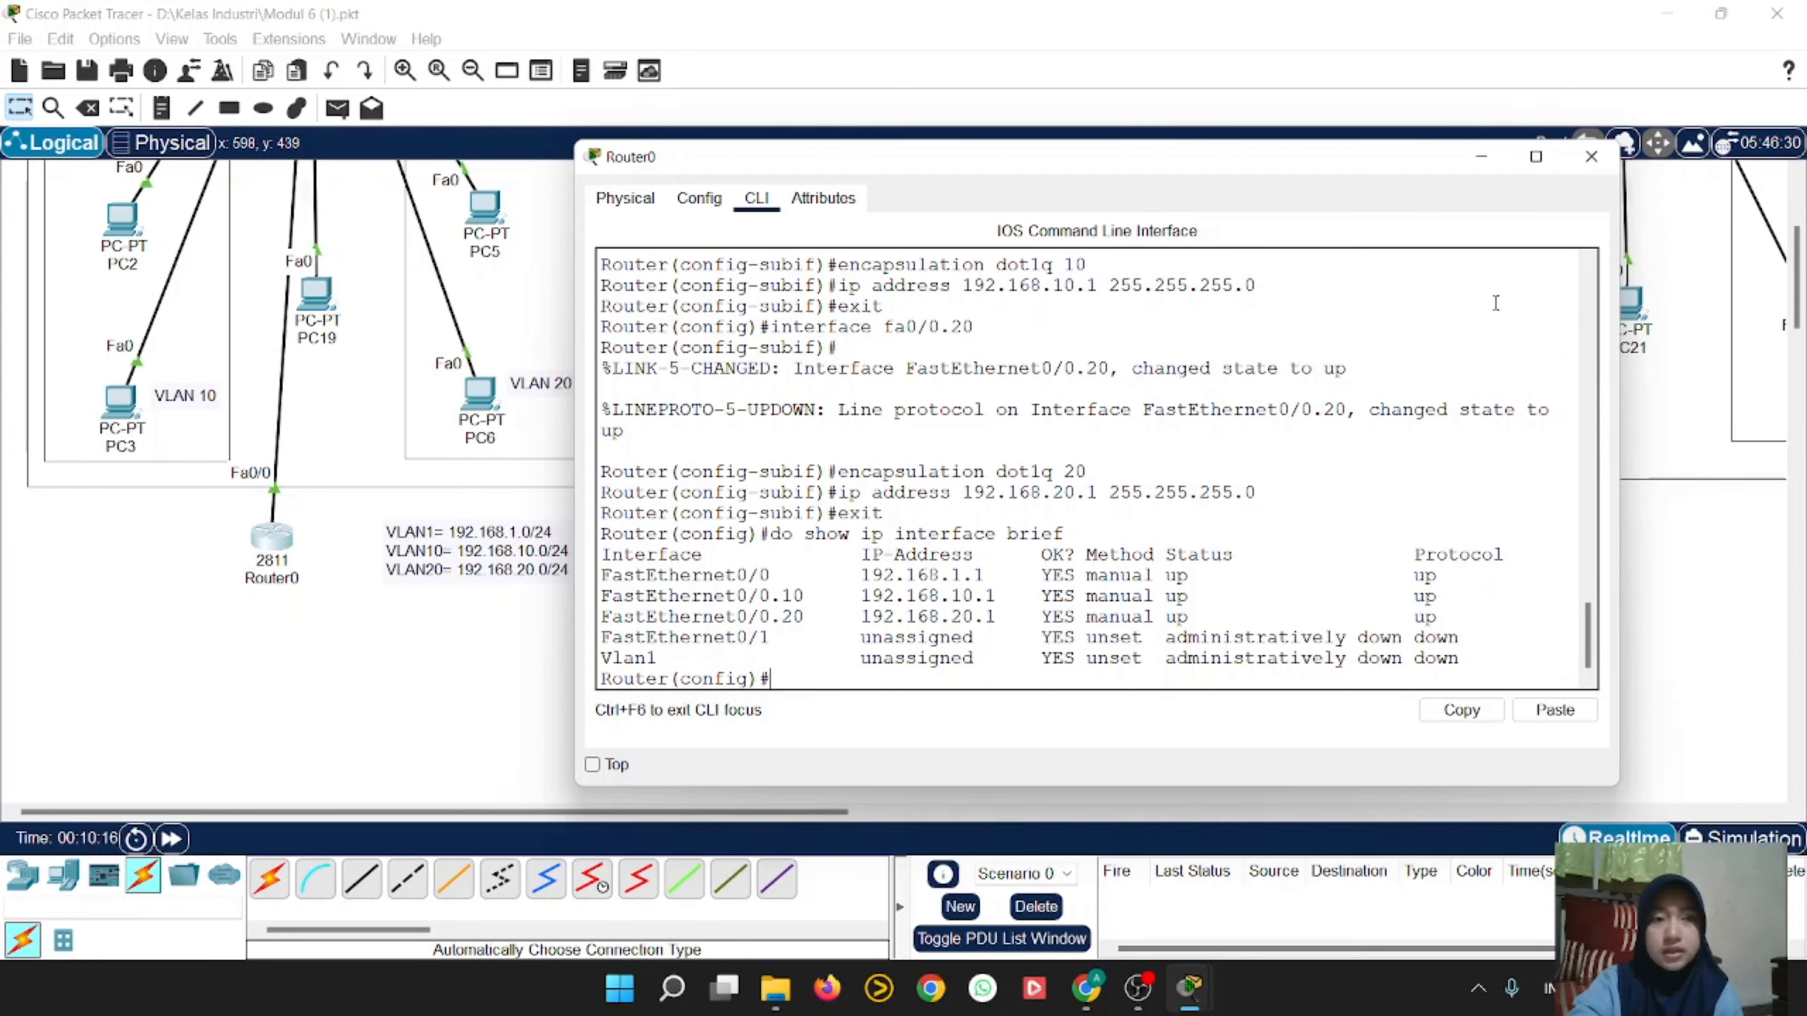
pyautogui.click(1590, 156)
# Step: Set PC1's default gateway to 192.168.10.1 in its IP configuration
pyautogui.scroll(3, 996, 444)
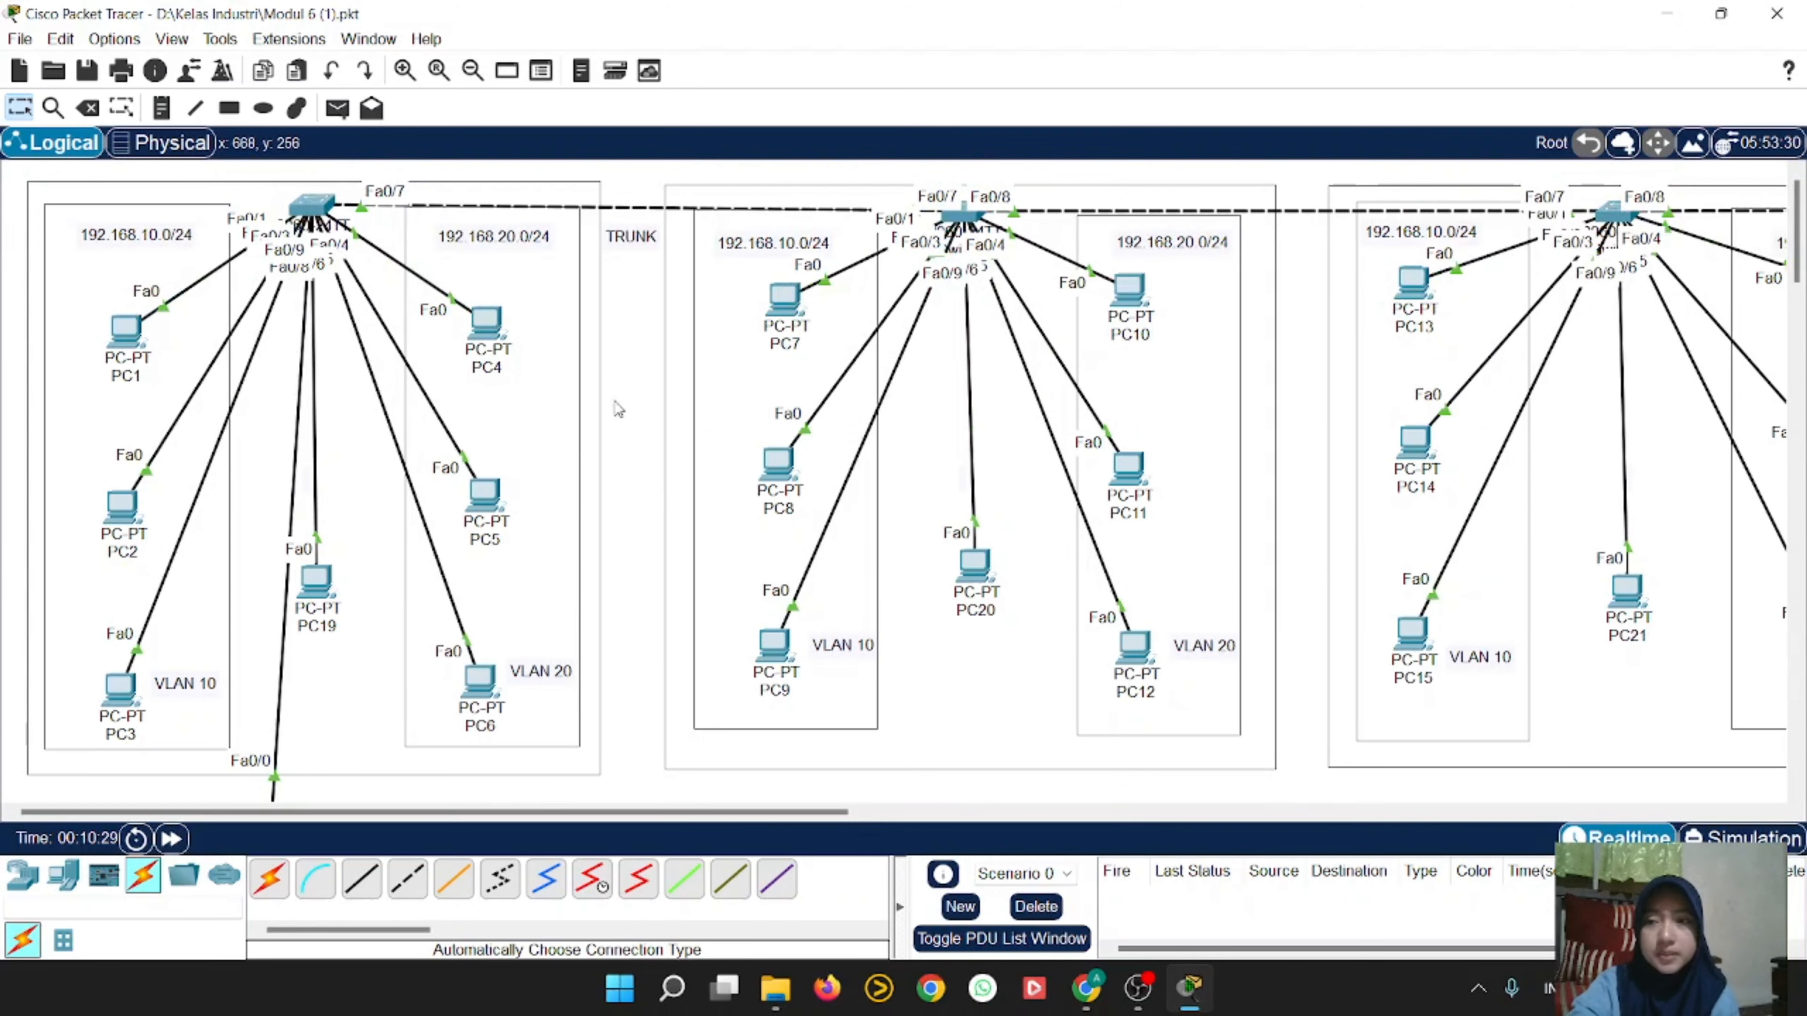
pyautogui.click(126, 329)
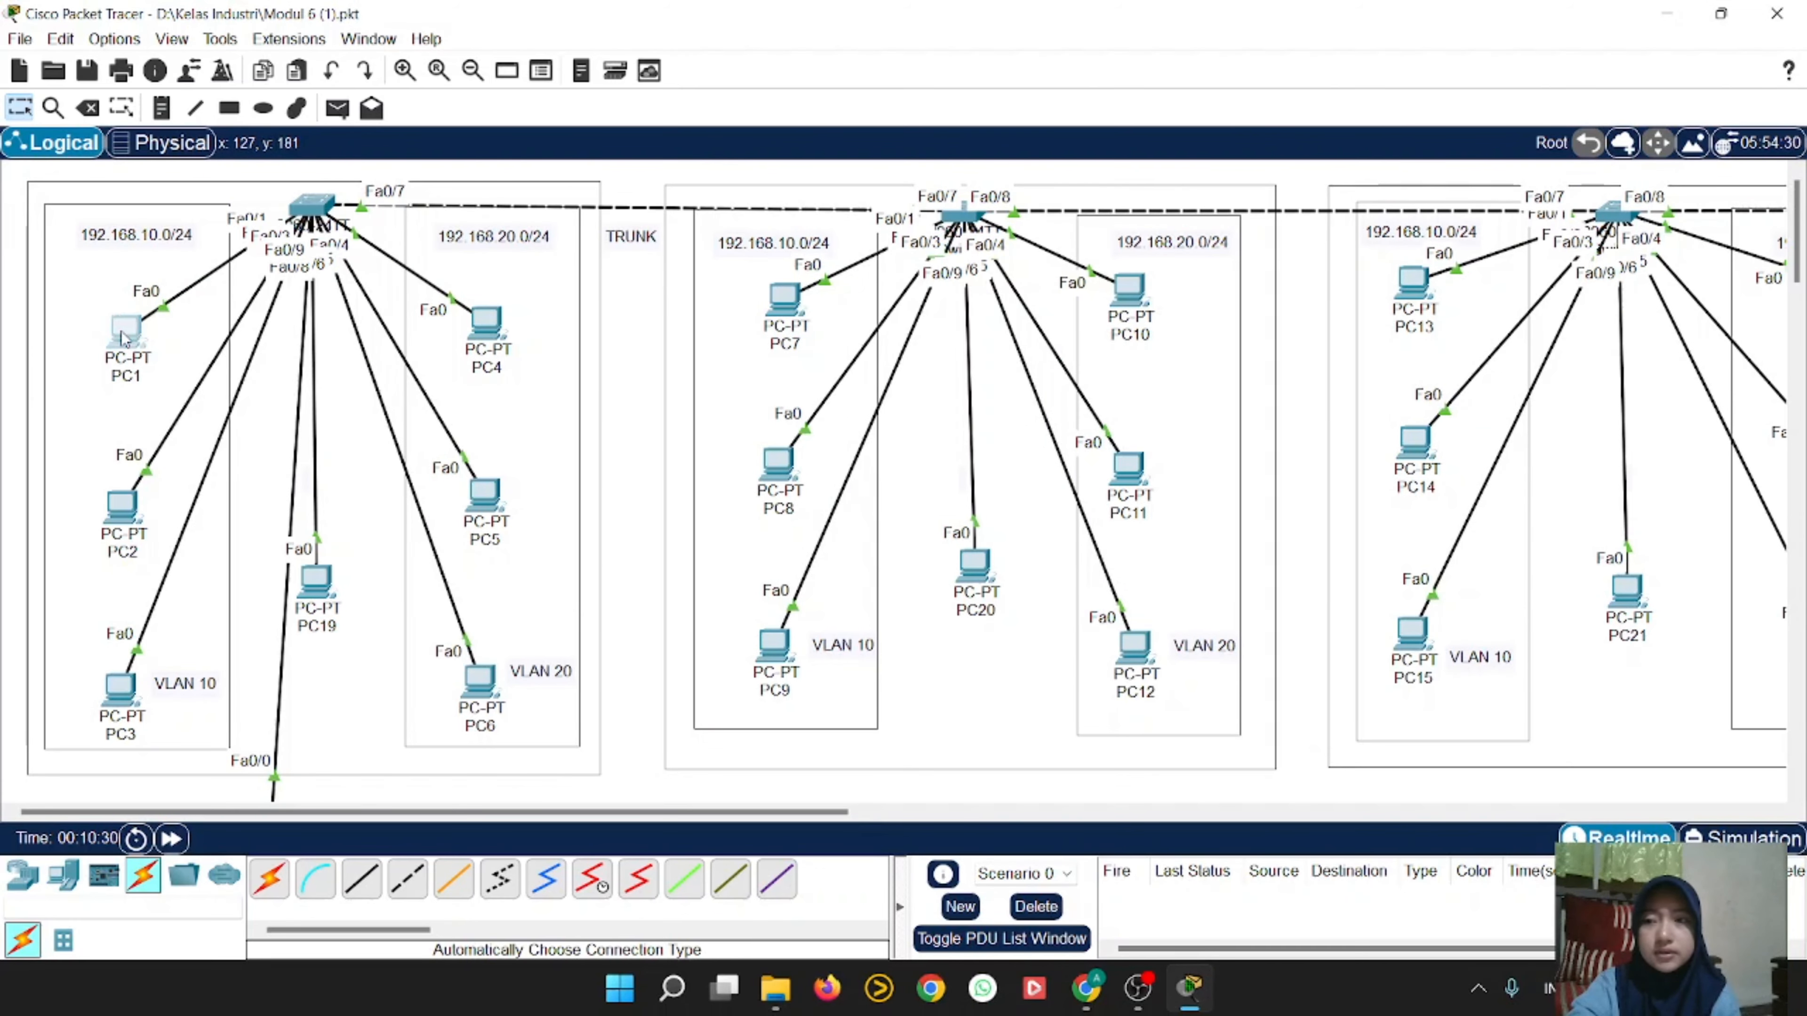
pyautogui.click(768, 198)
pyautogui.click(653, 274)
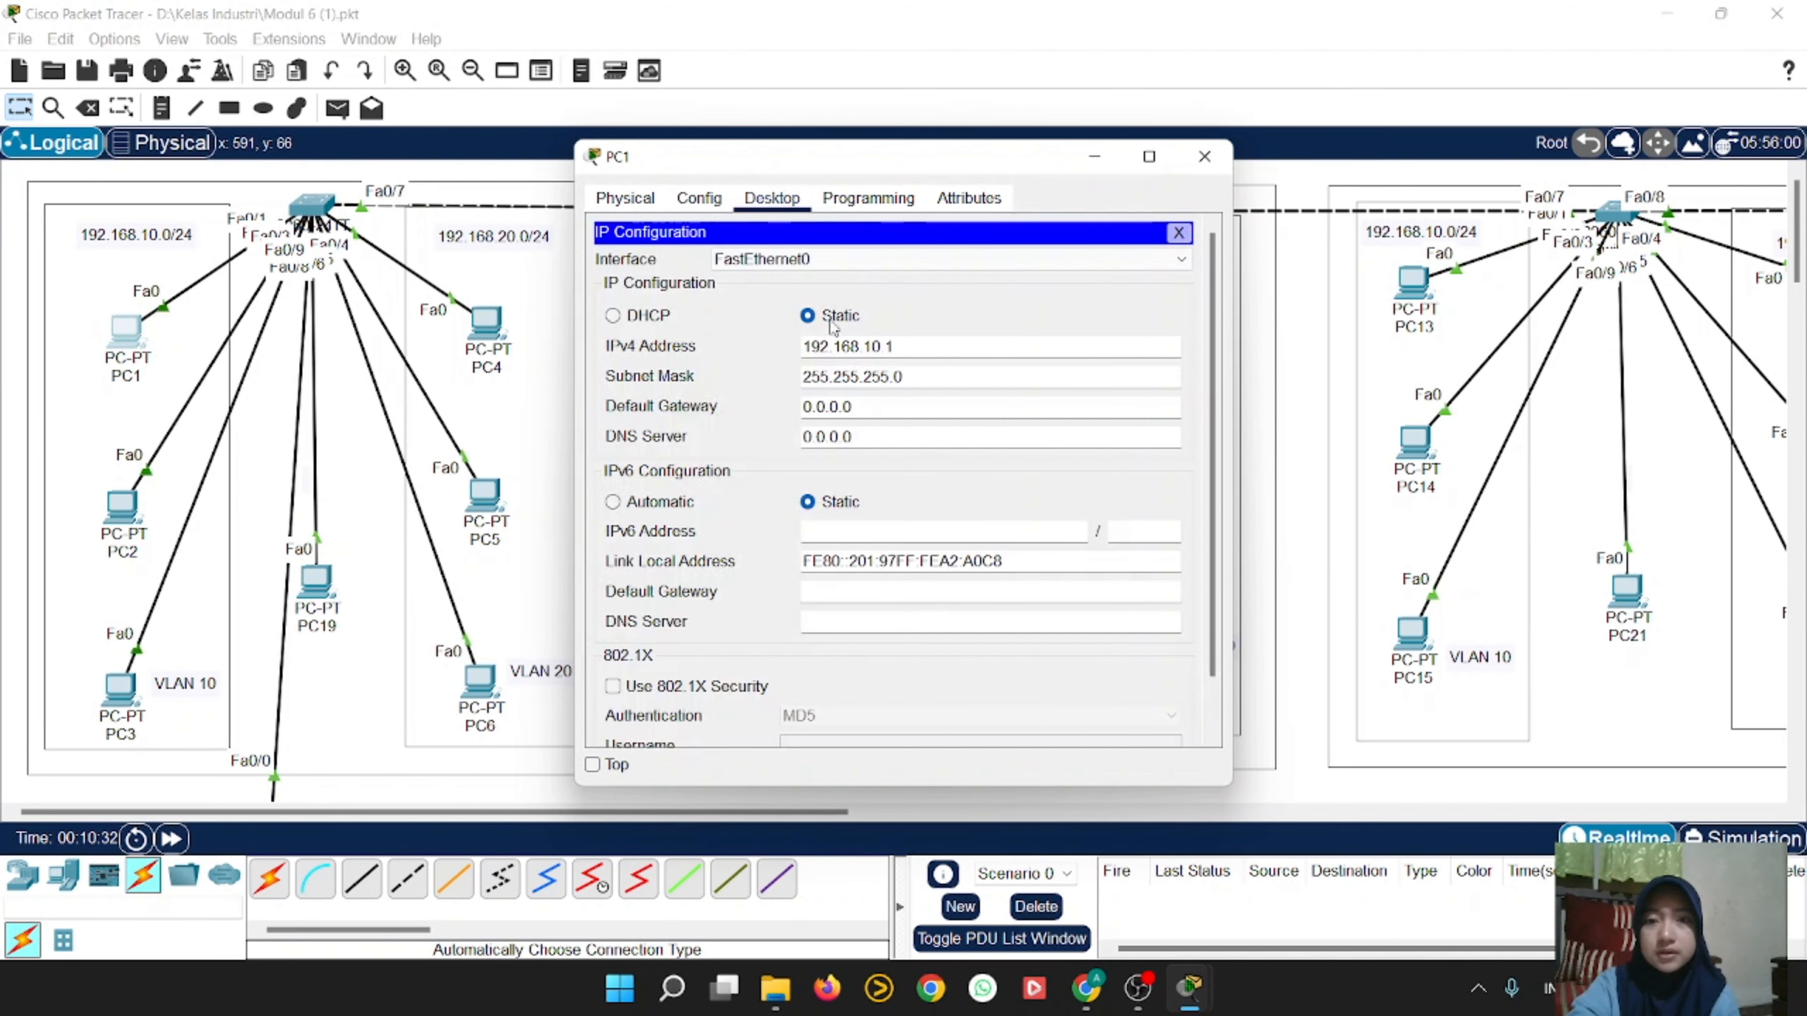
pyautogui.click(873, 407)
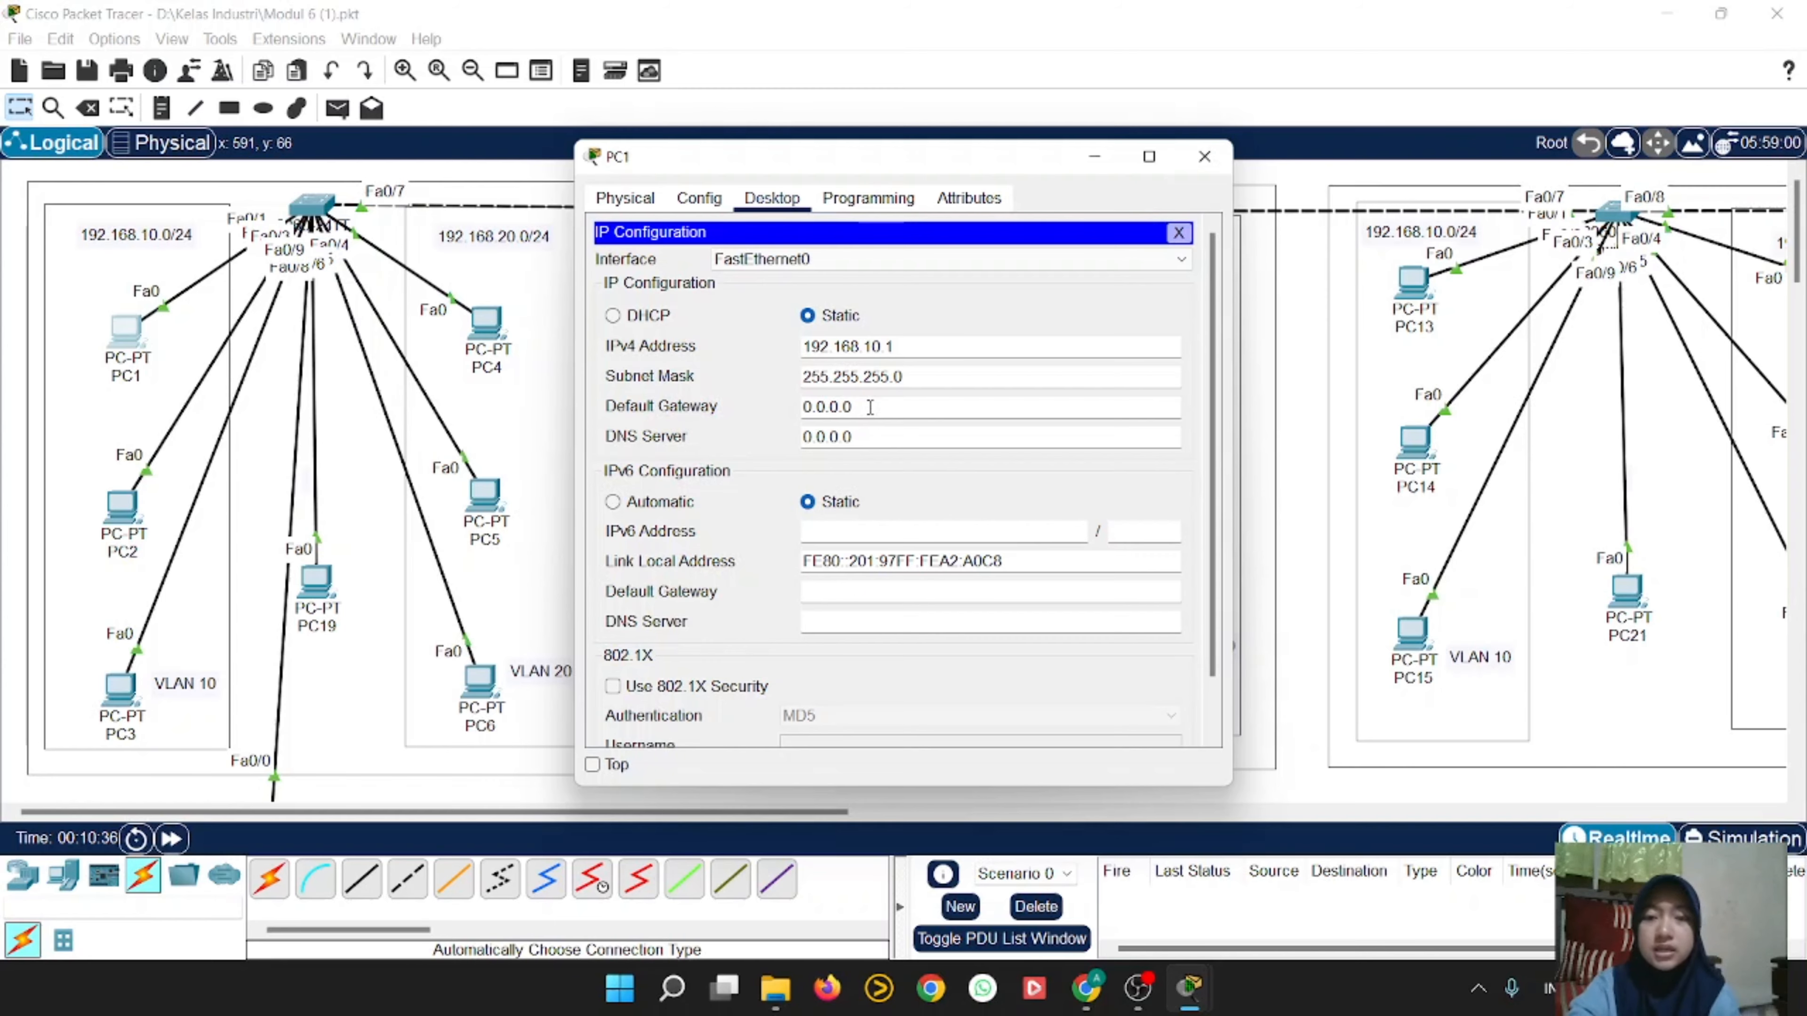
pyautogui.press('BackSpace')
pyautogui.press('BackSpace')
pyautogui.press('BackSpace')
pyautogui.press('BackSpace')
pyautogui.press('BackSpace')
pyautogui.press('BackSpace')
pyautogui.press('BackSpace')
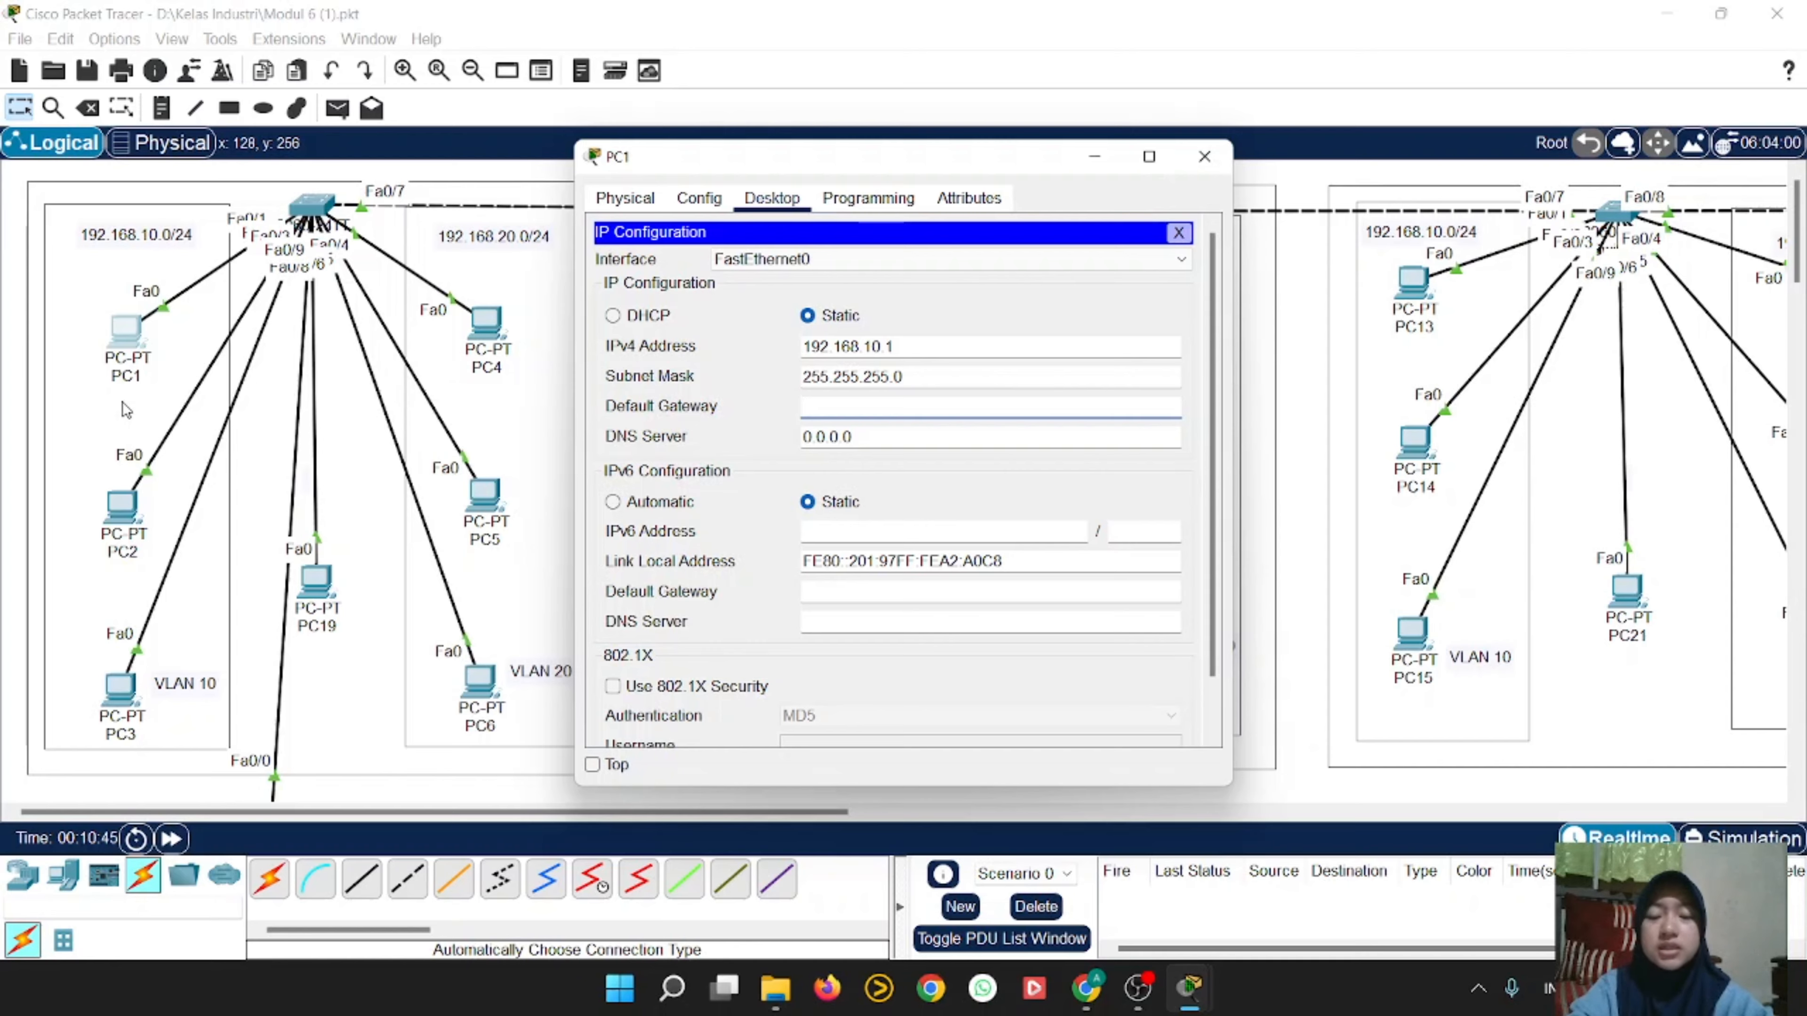
pyautogui.write('192.')
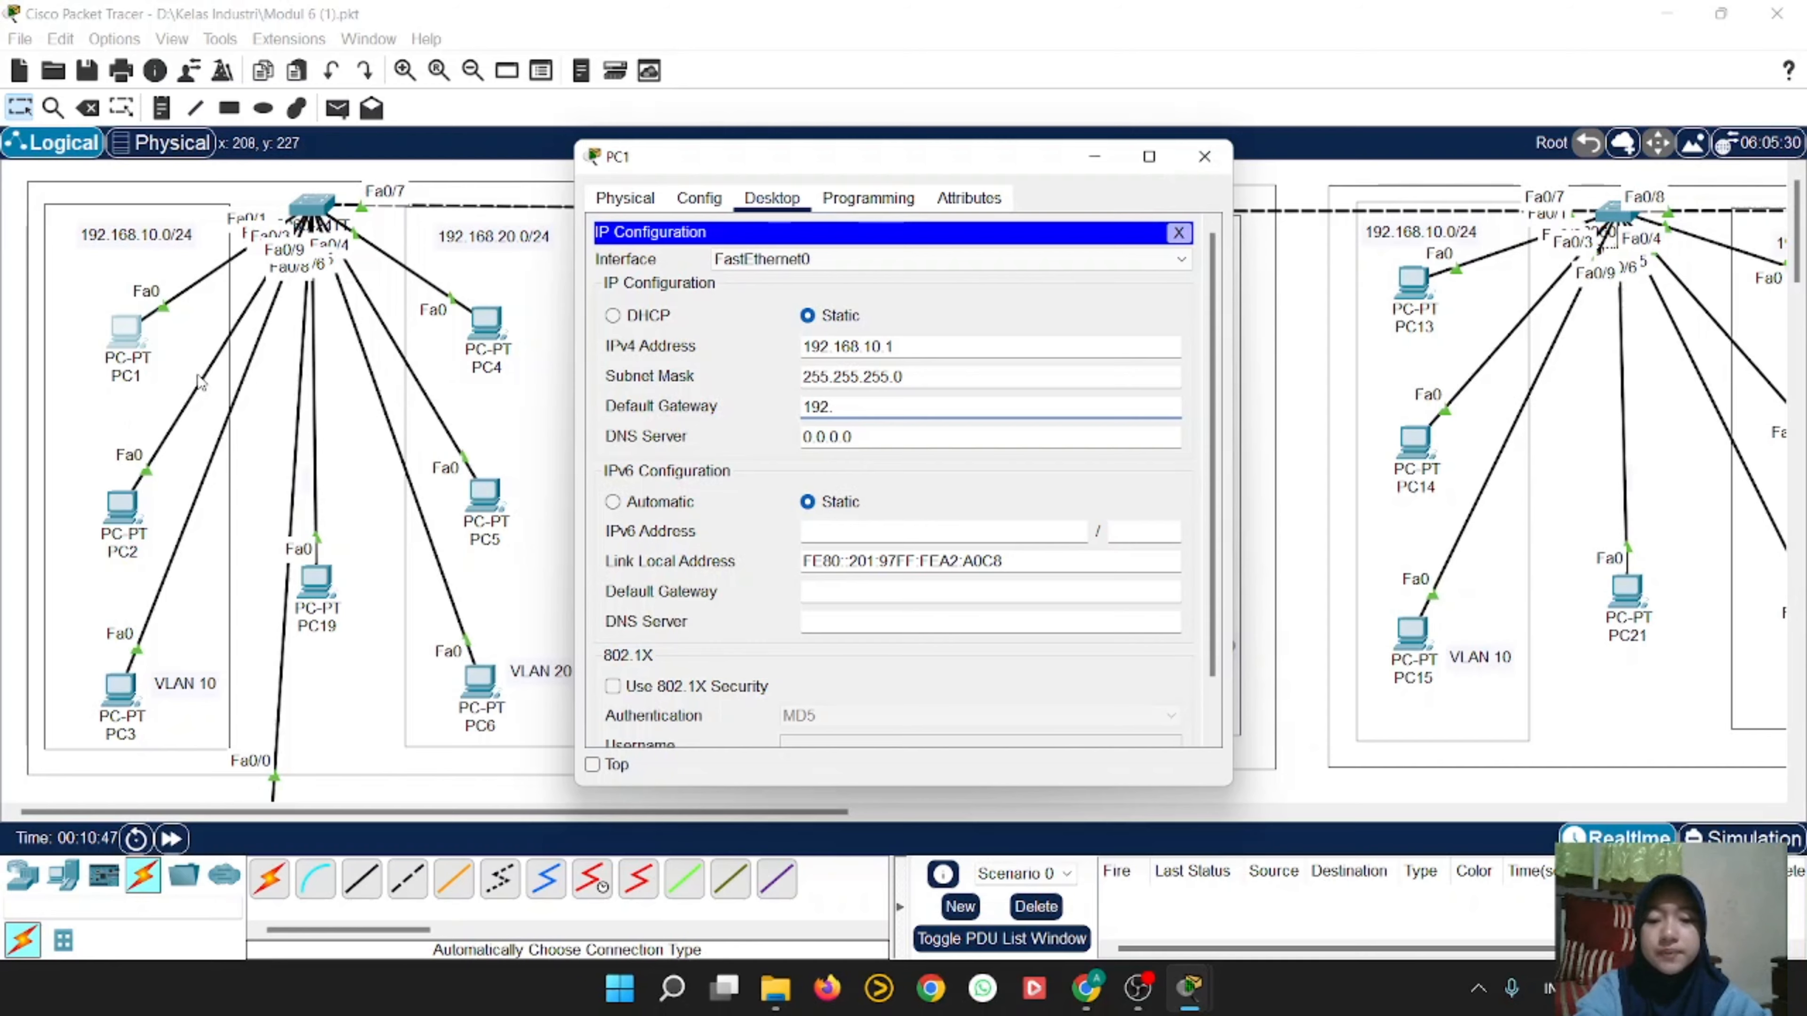
pyautogui.write('68')
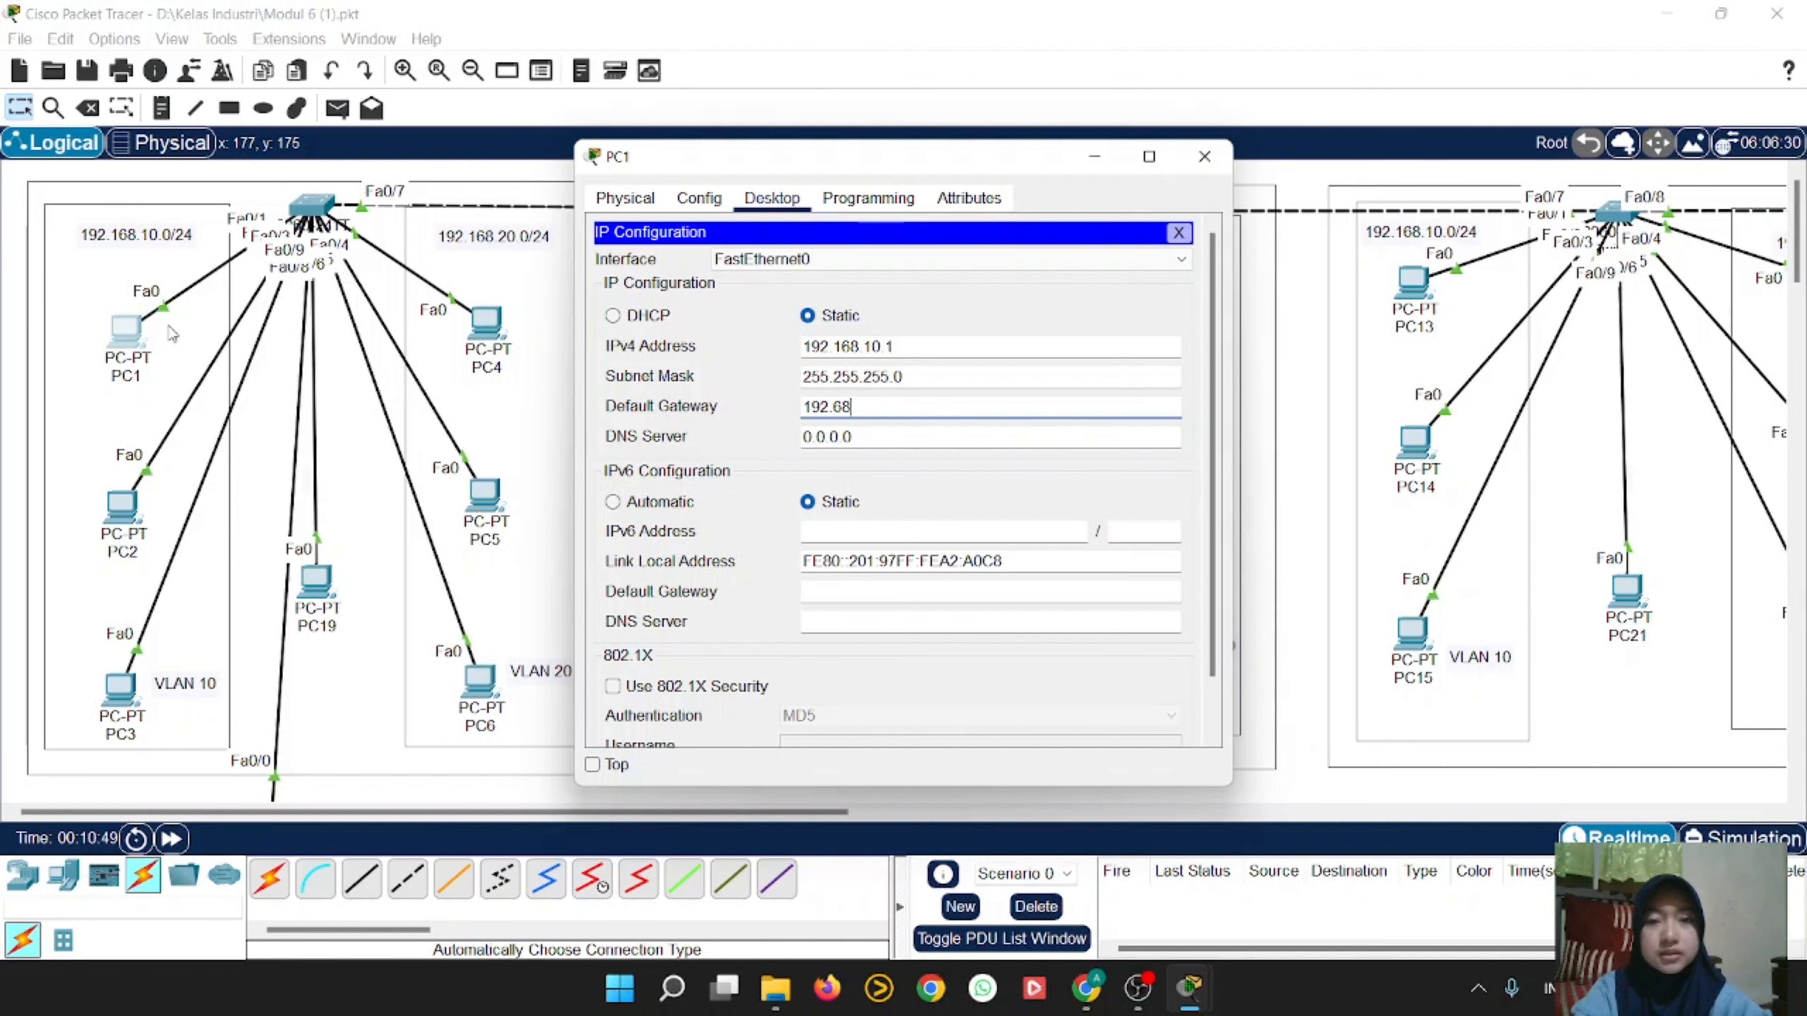
pyautogui.write('1')
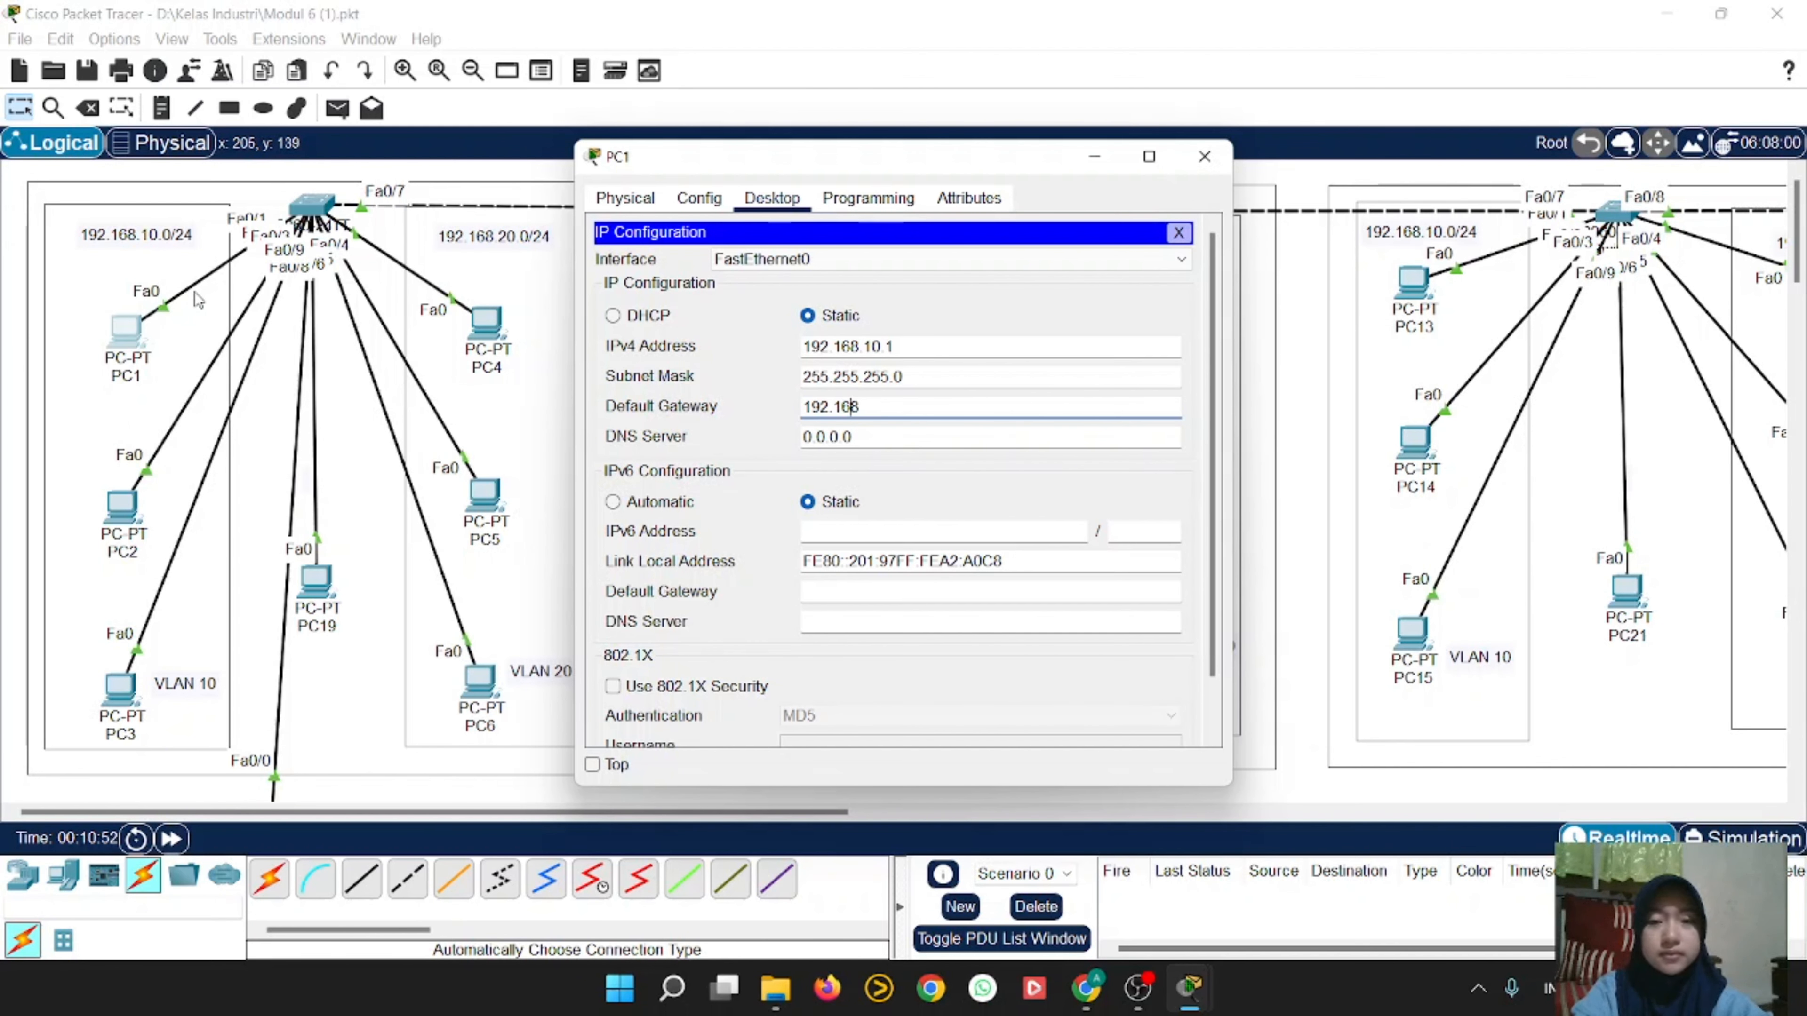
pyautogui.write('.10.1')
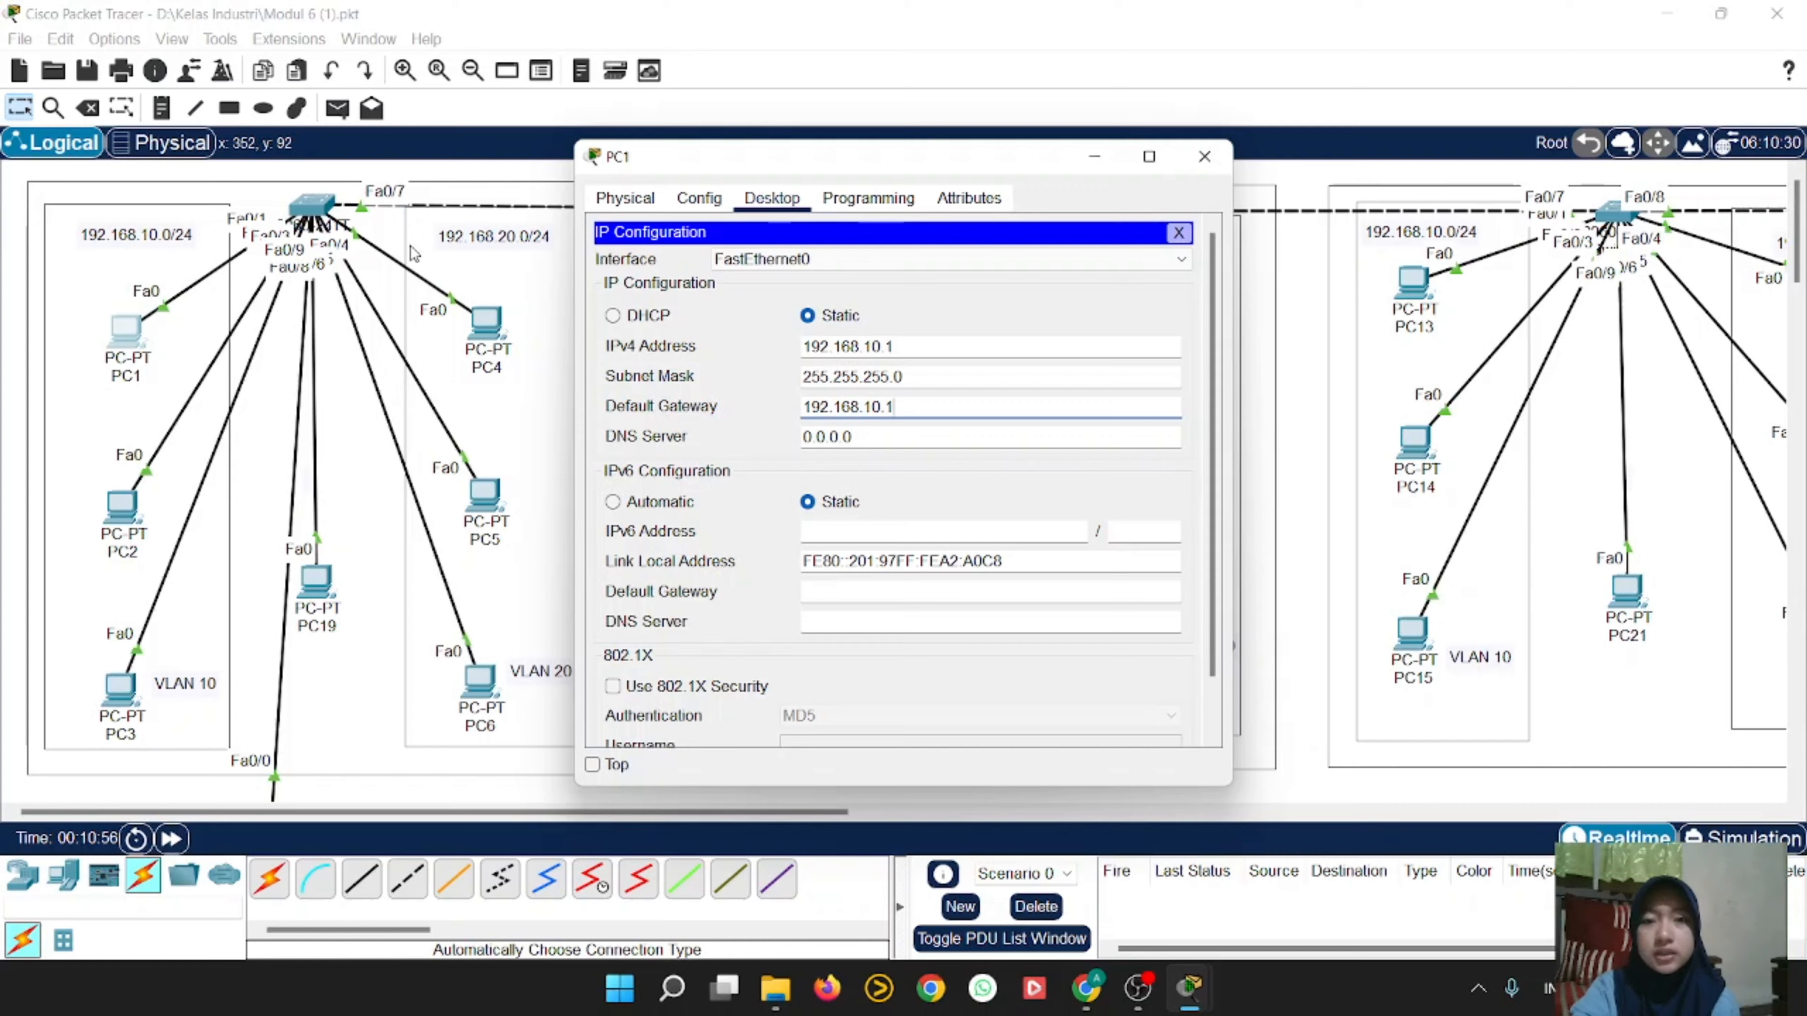
# Step: Change PC1's IPv4 address to 192.168.10.55 and close its window
pyautogui.click(900, 348)
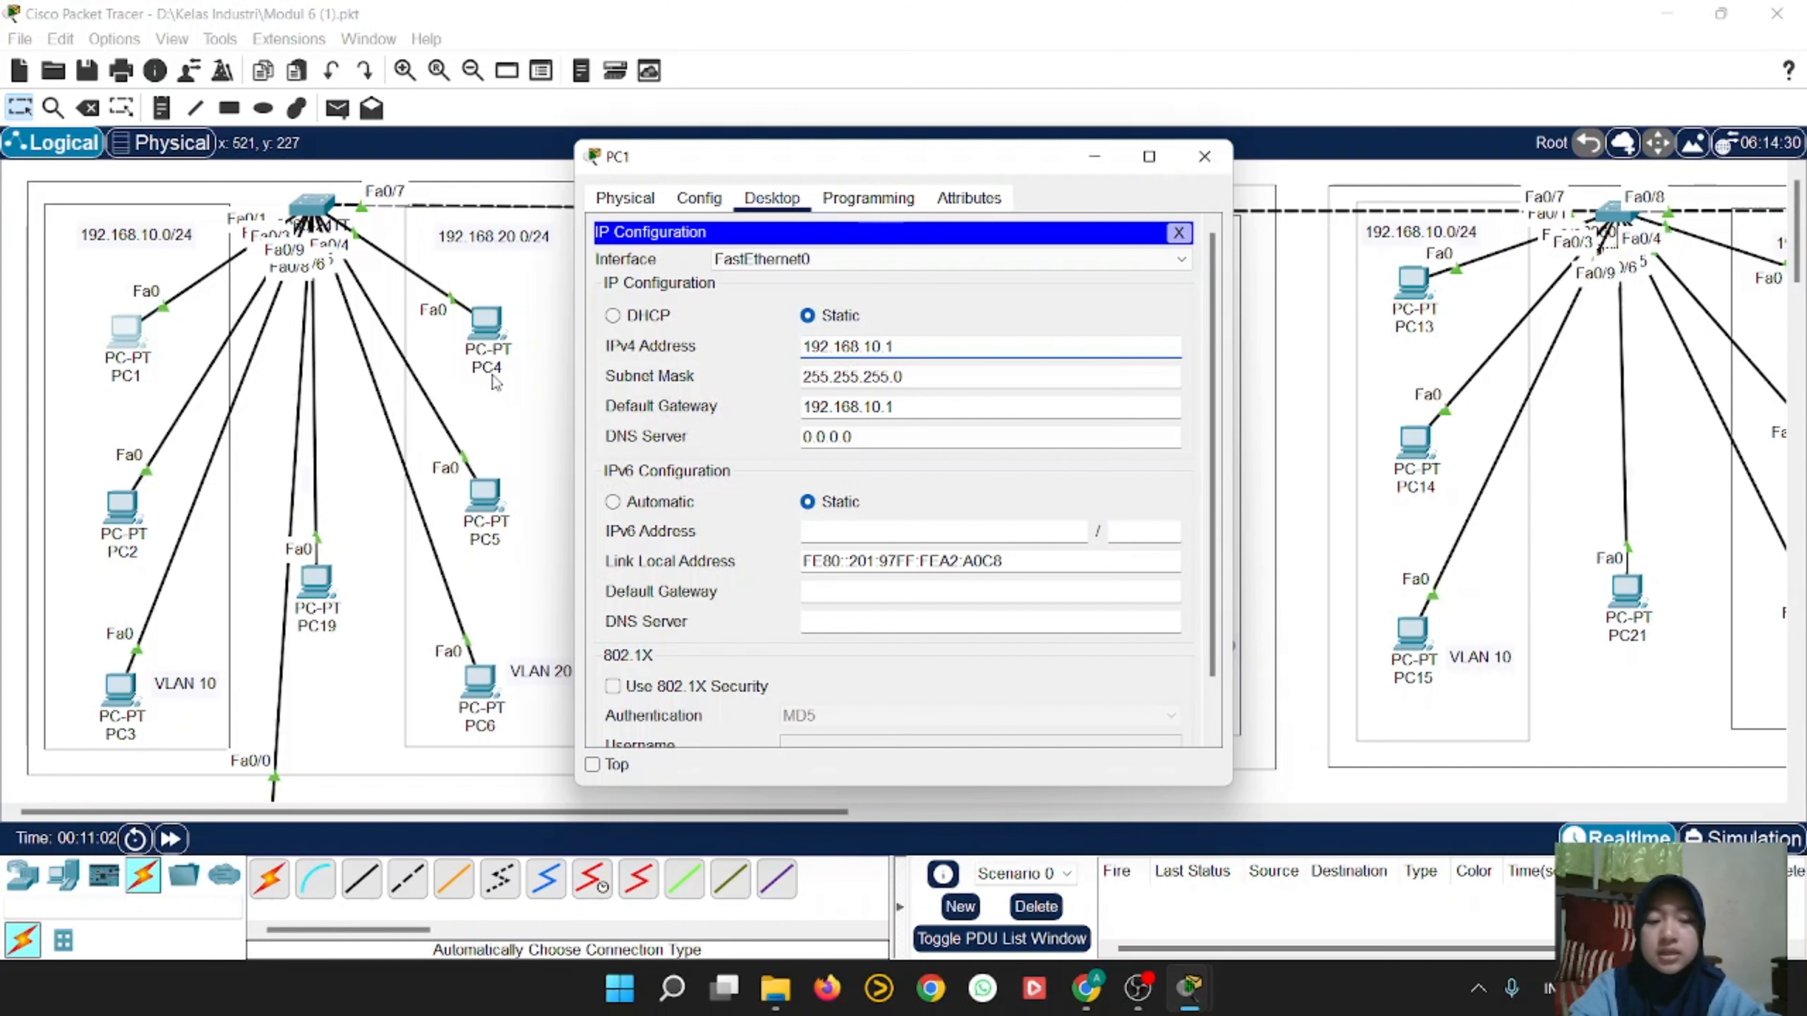
pyautogui.write('.55')
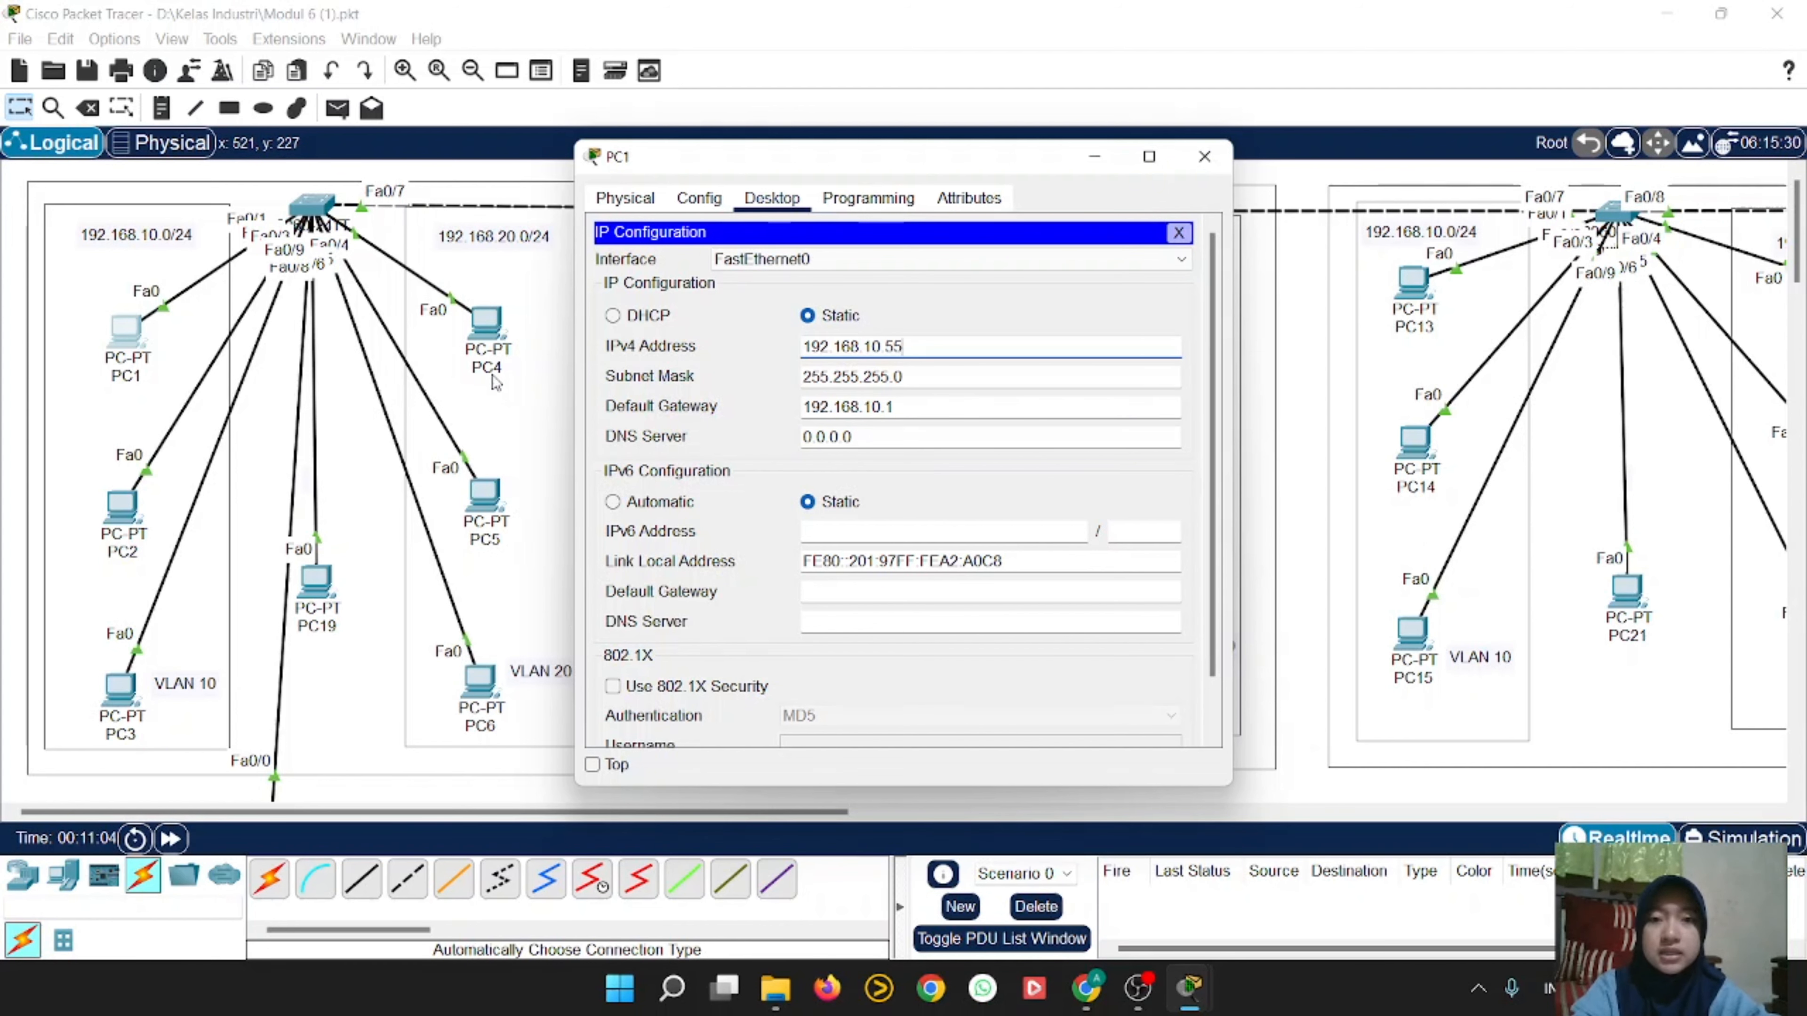
pyautogui.click(1207, 157)
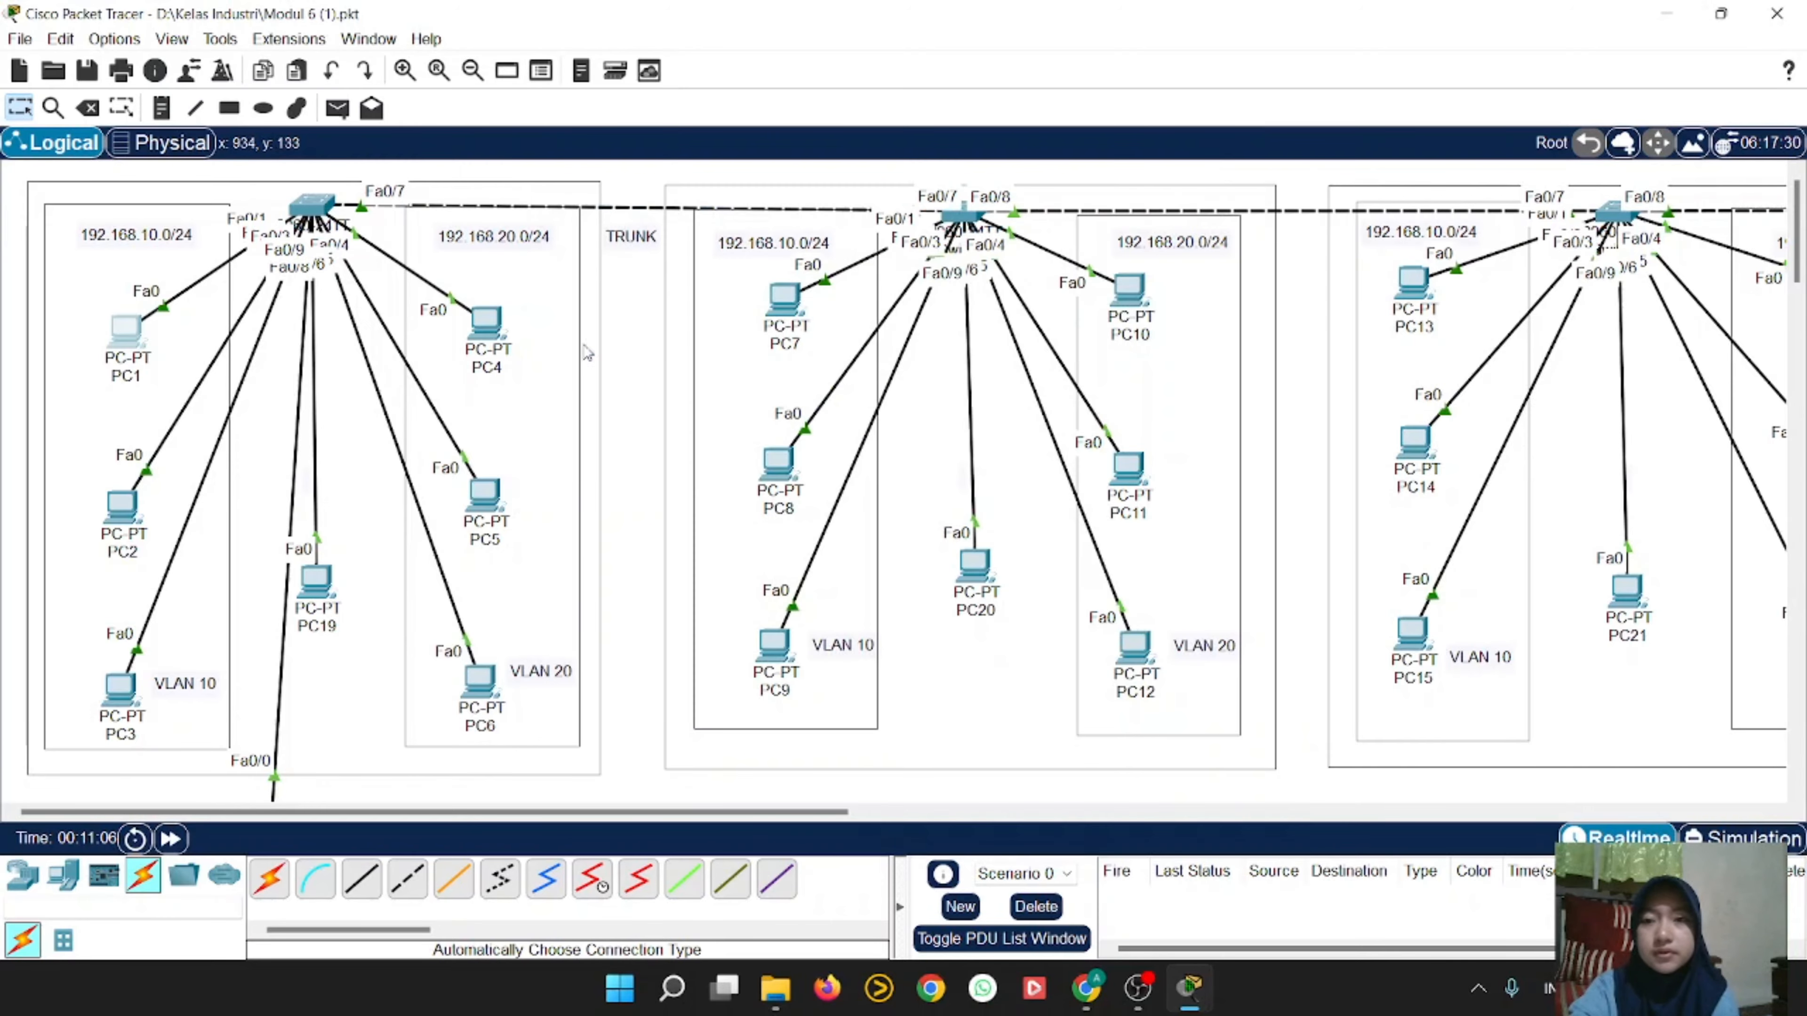
# Step: Set PC2's default gateway to 192.168.10.1 in its IP configuration
pyautogui.click(128, 508)
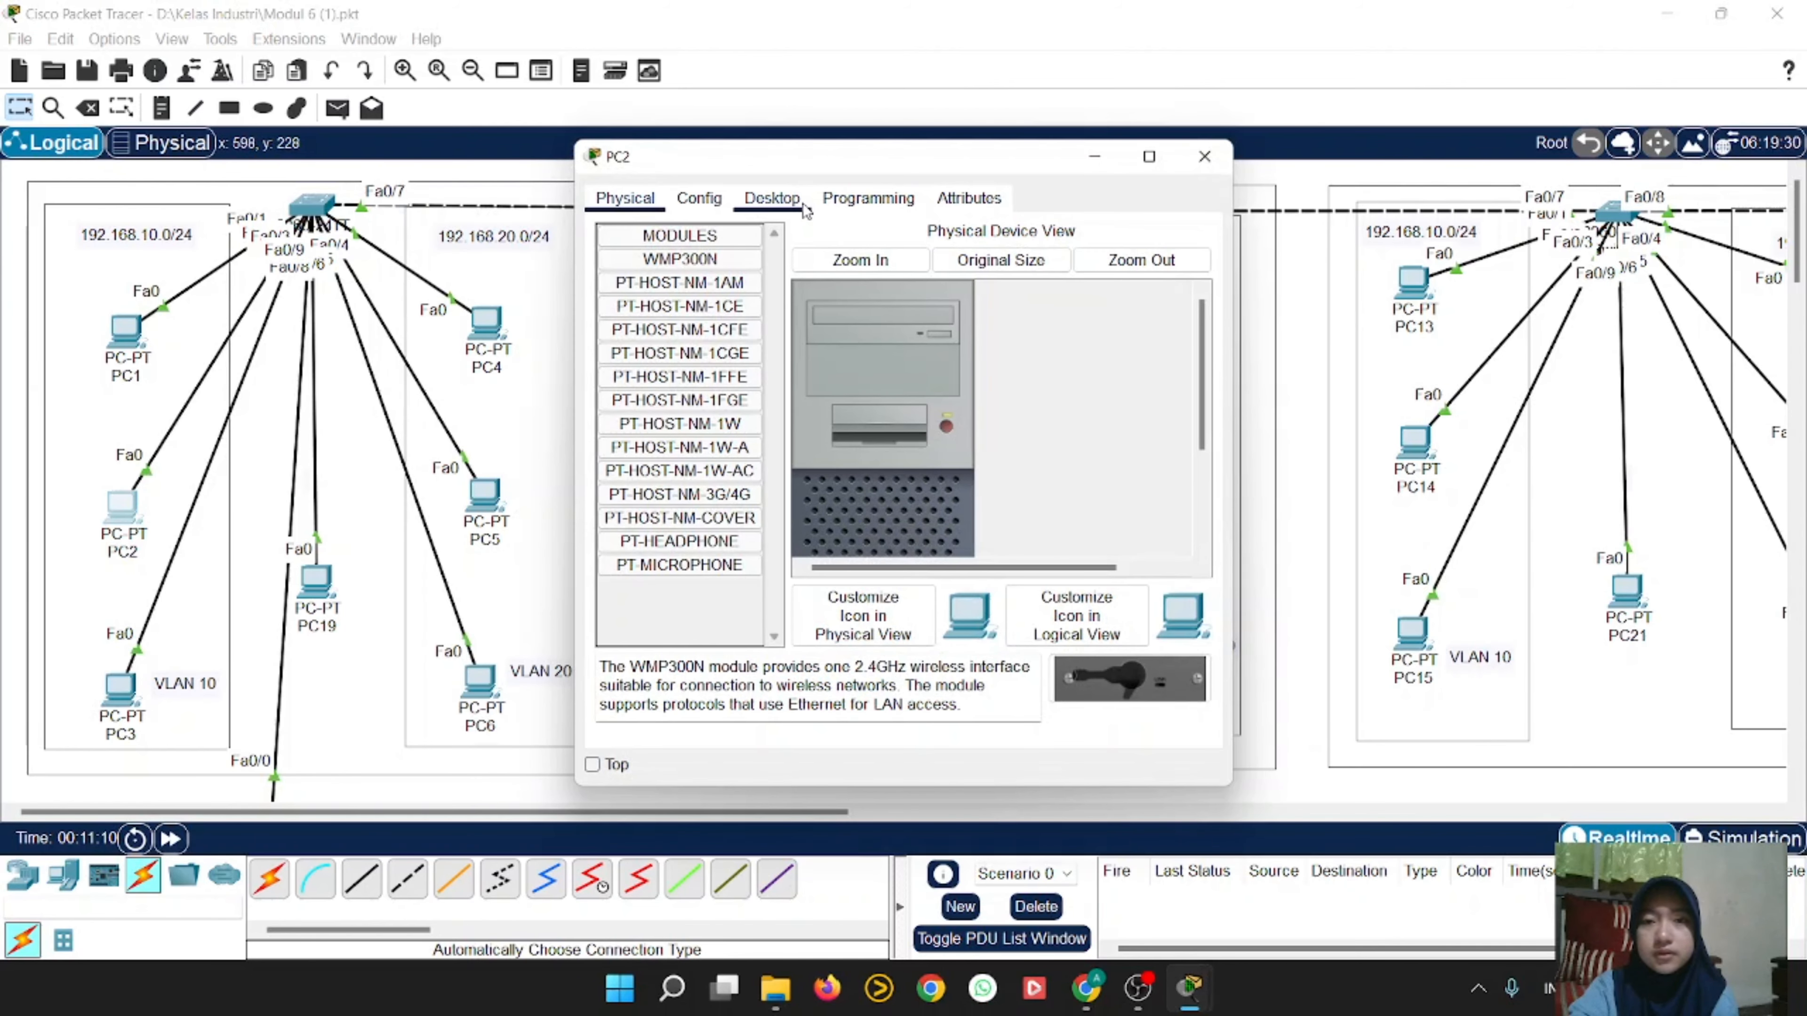
pyautogui.click(774, 200)
pyautogui.click(653, 290)
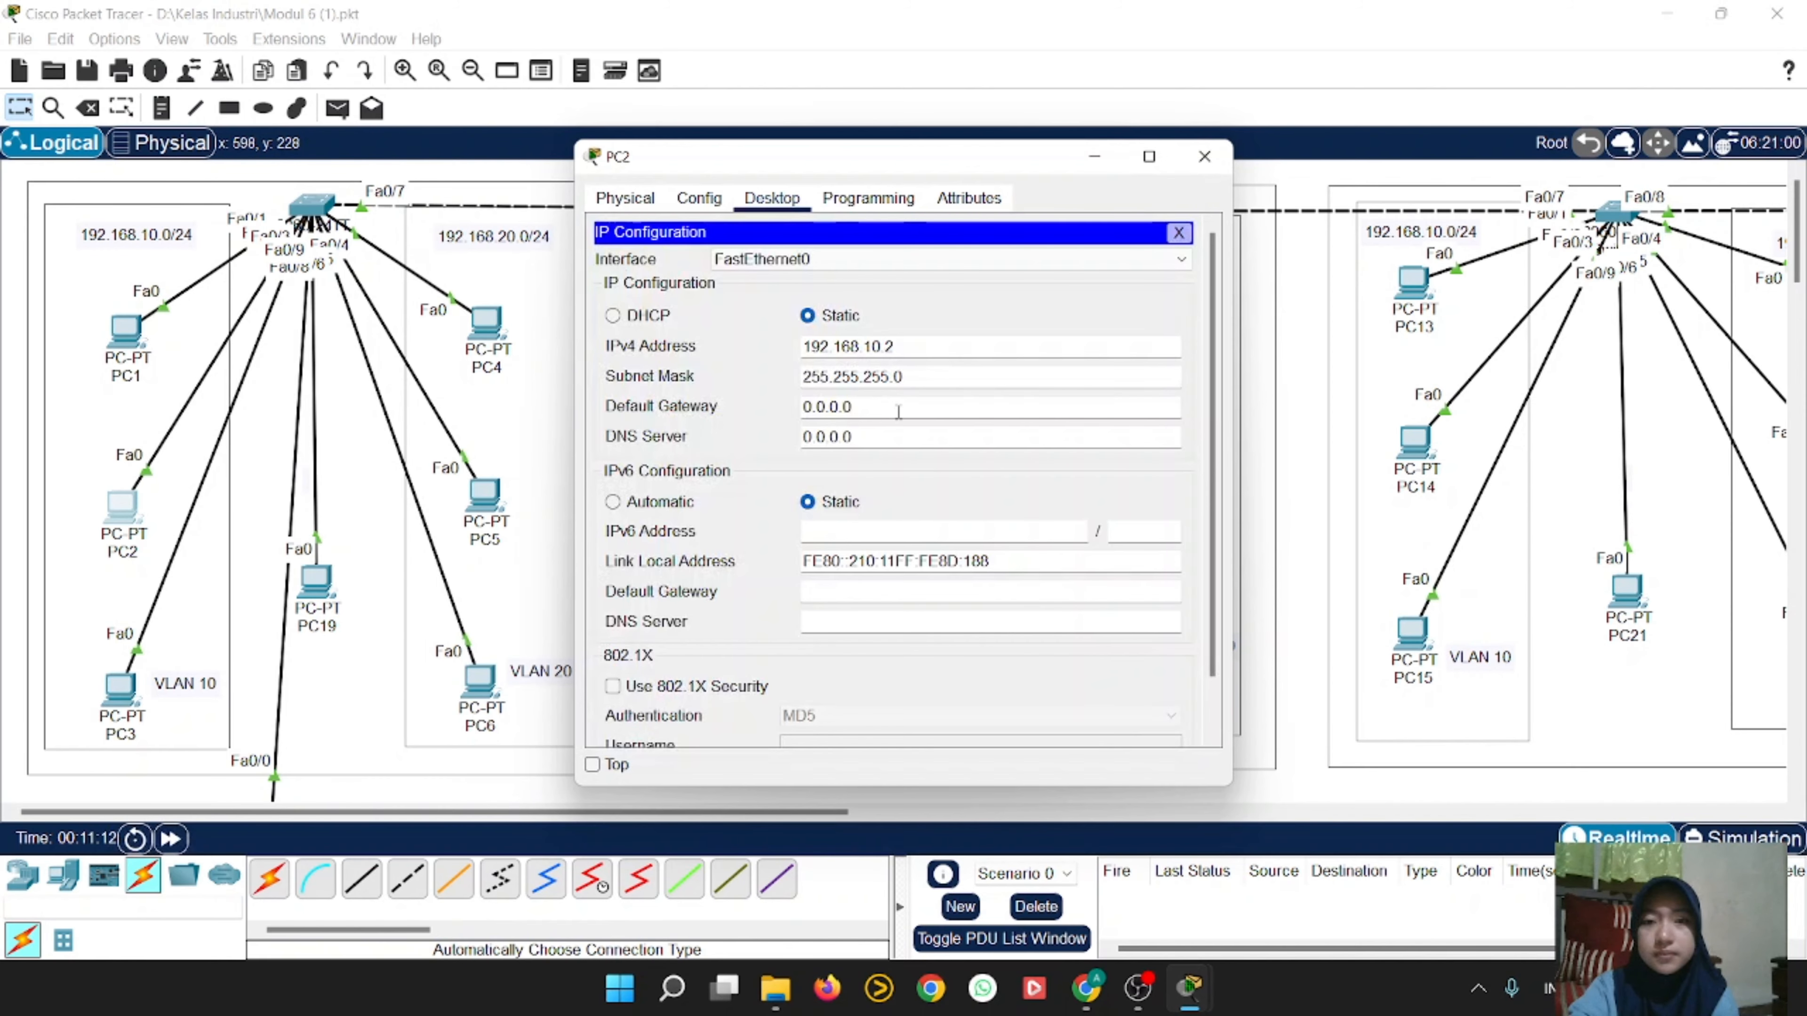
pyautogui.click(862, 394)
pyautogui.press('BackSpace')
pyautogui.press('BackSpace')
pyautogui.press('BackSpace')
pyautogui.press('BackSpace')
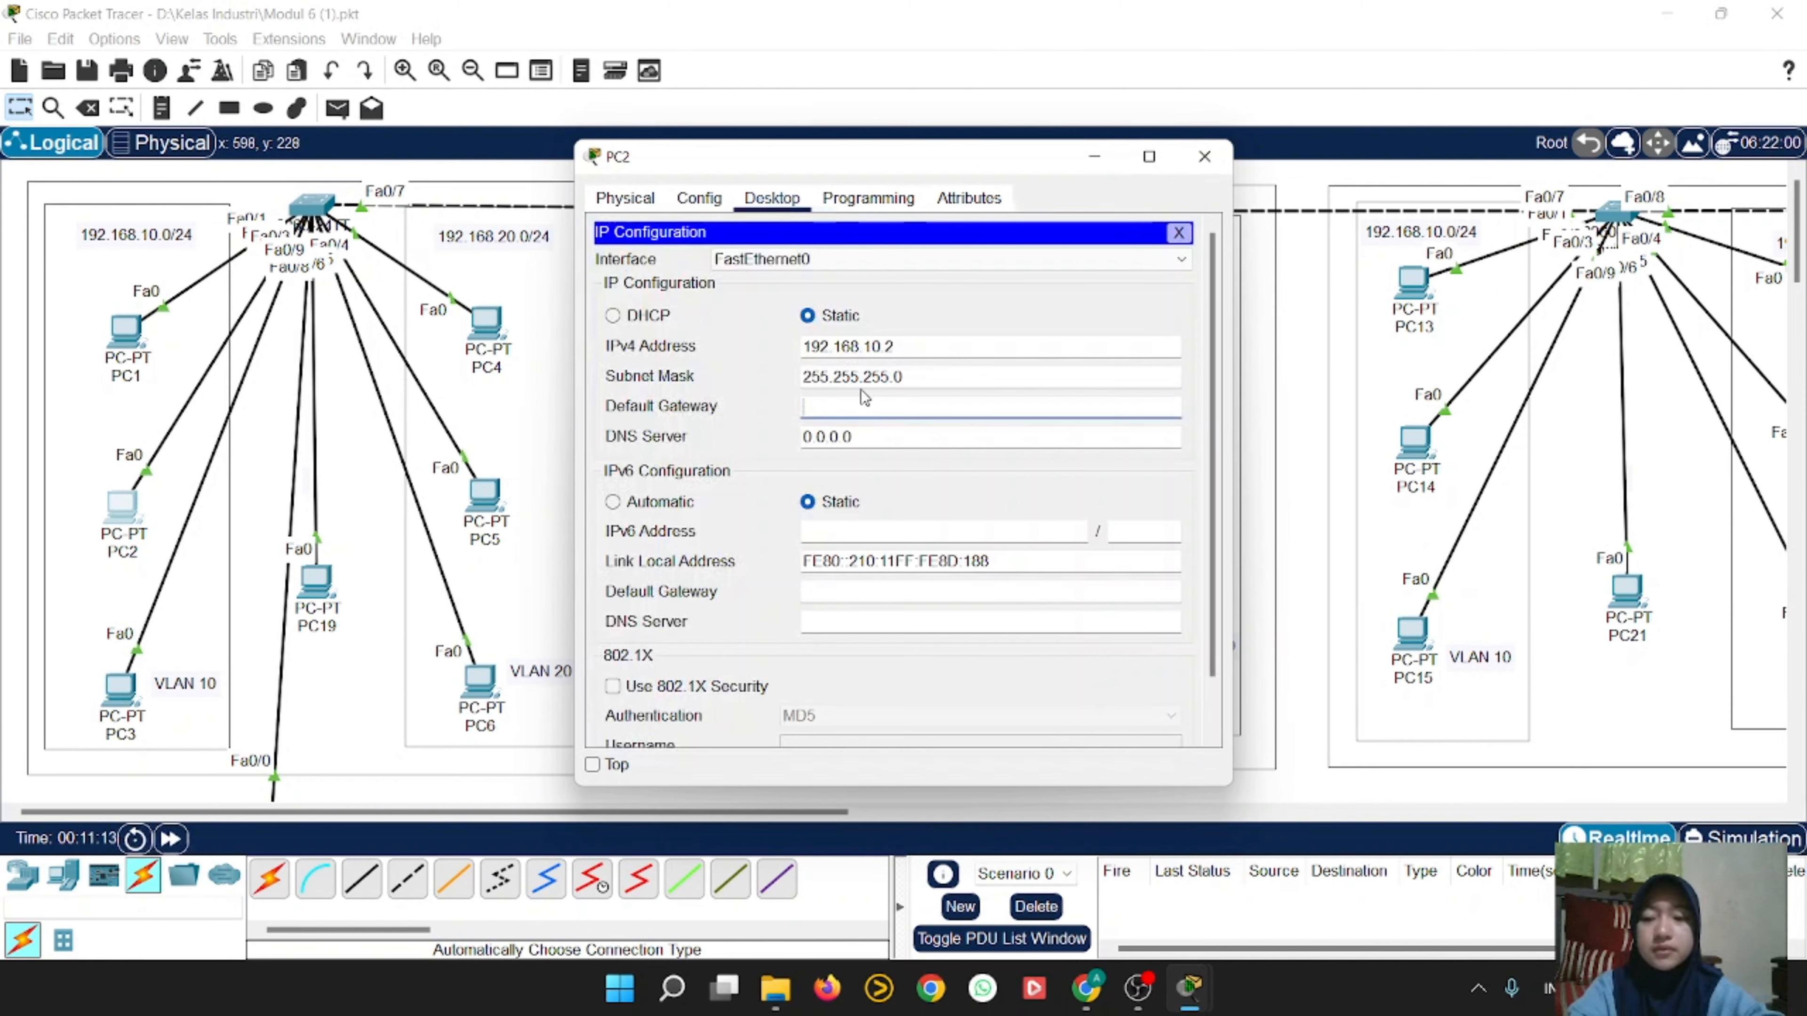
pyautogui.write('192.')
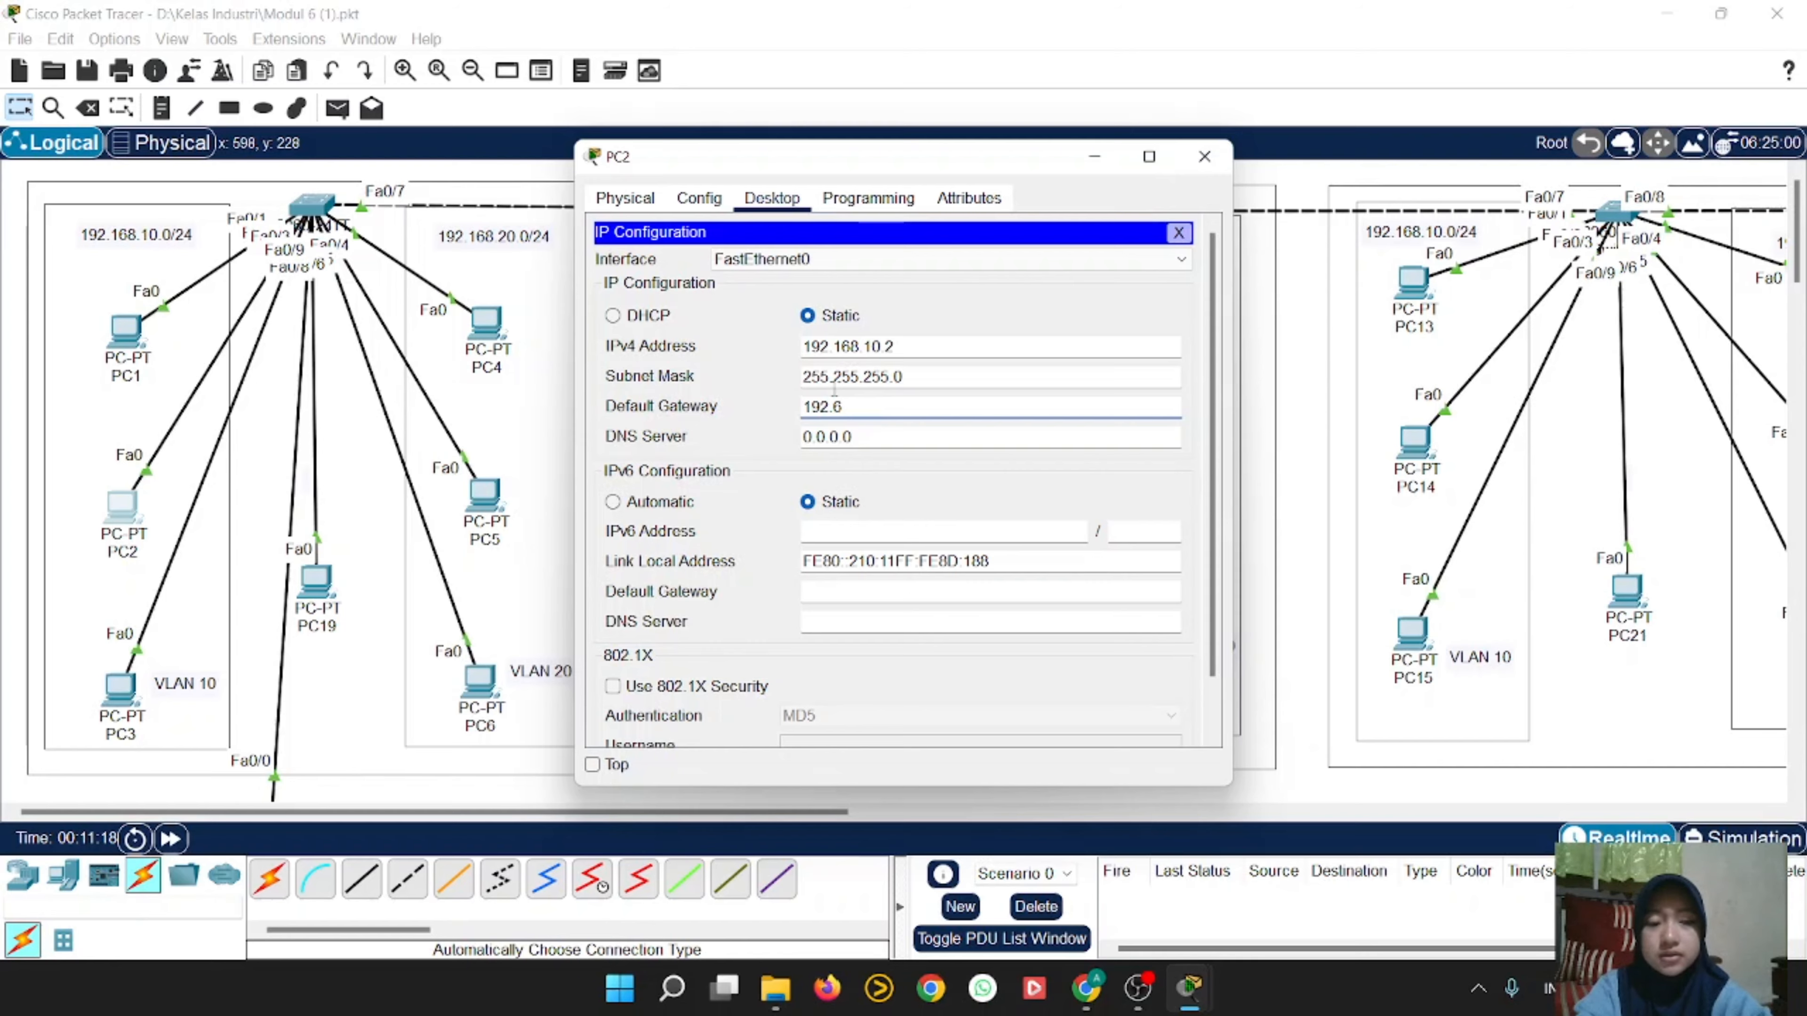
pyautogui.write('168.')
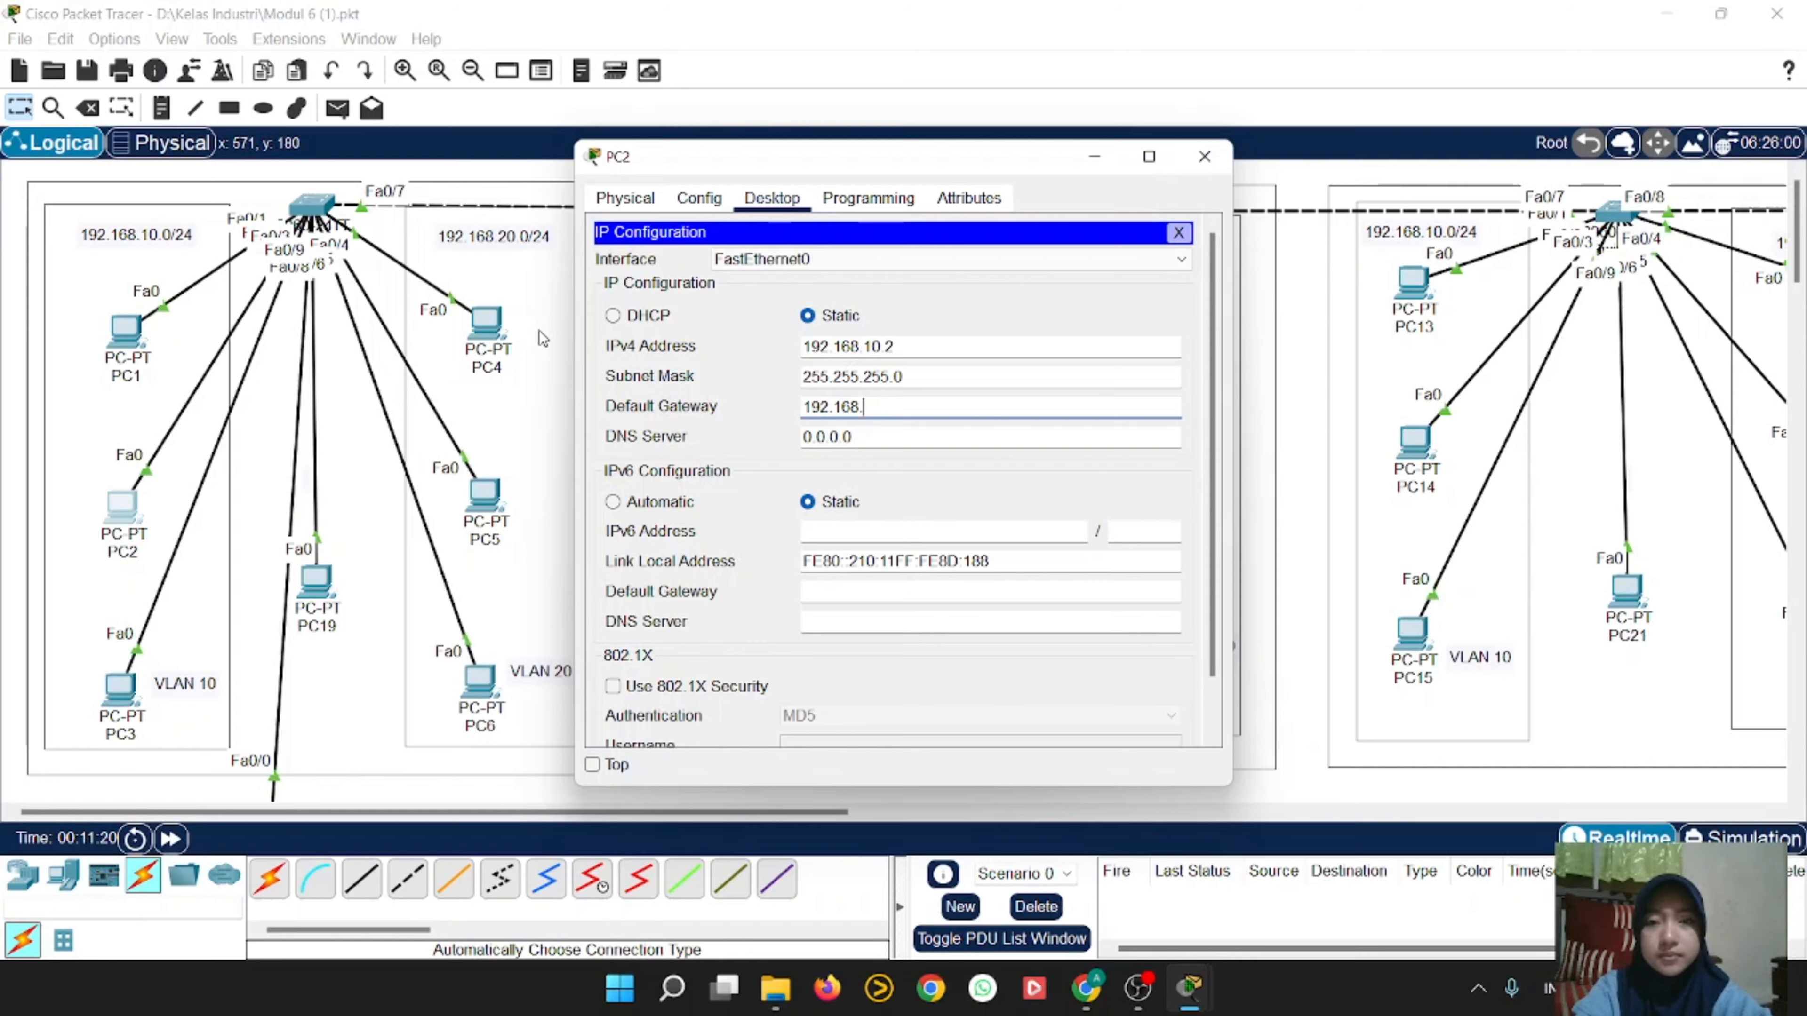
pyautogui.write('10.1')
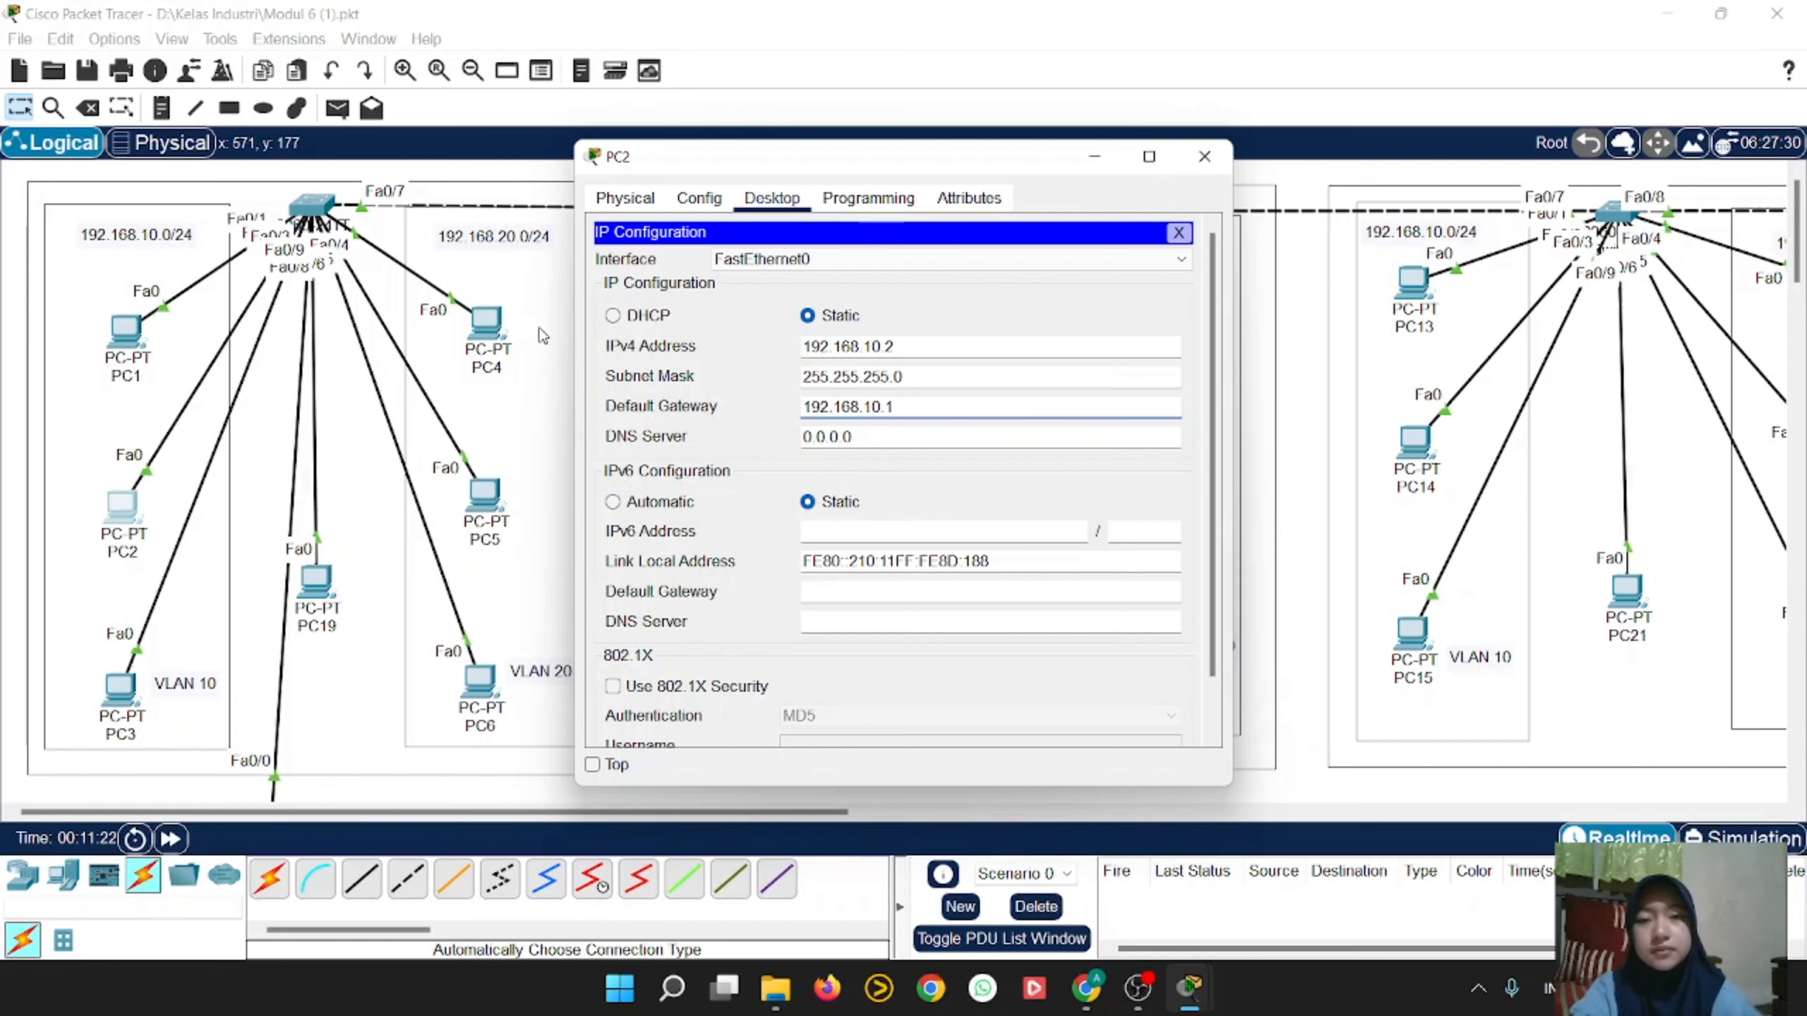
pyautogui.click(1046, 308)
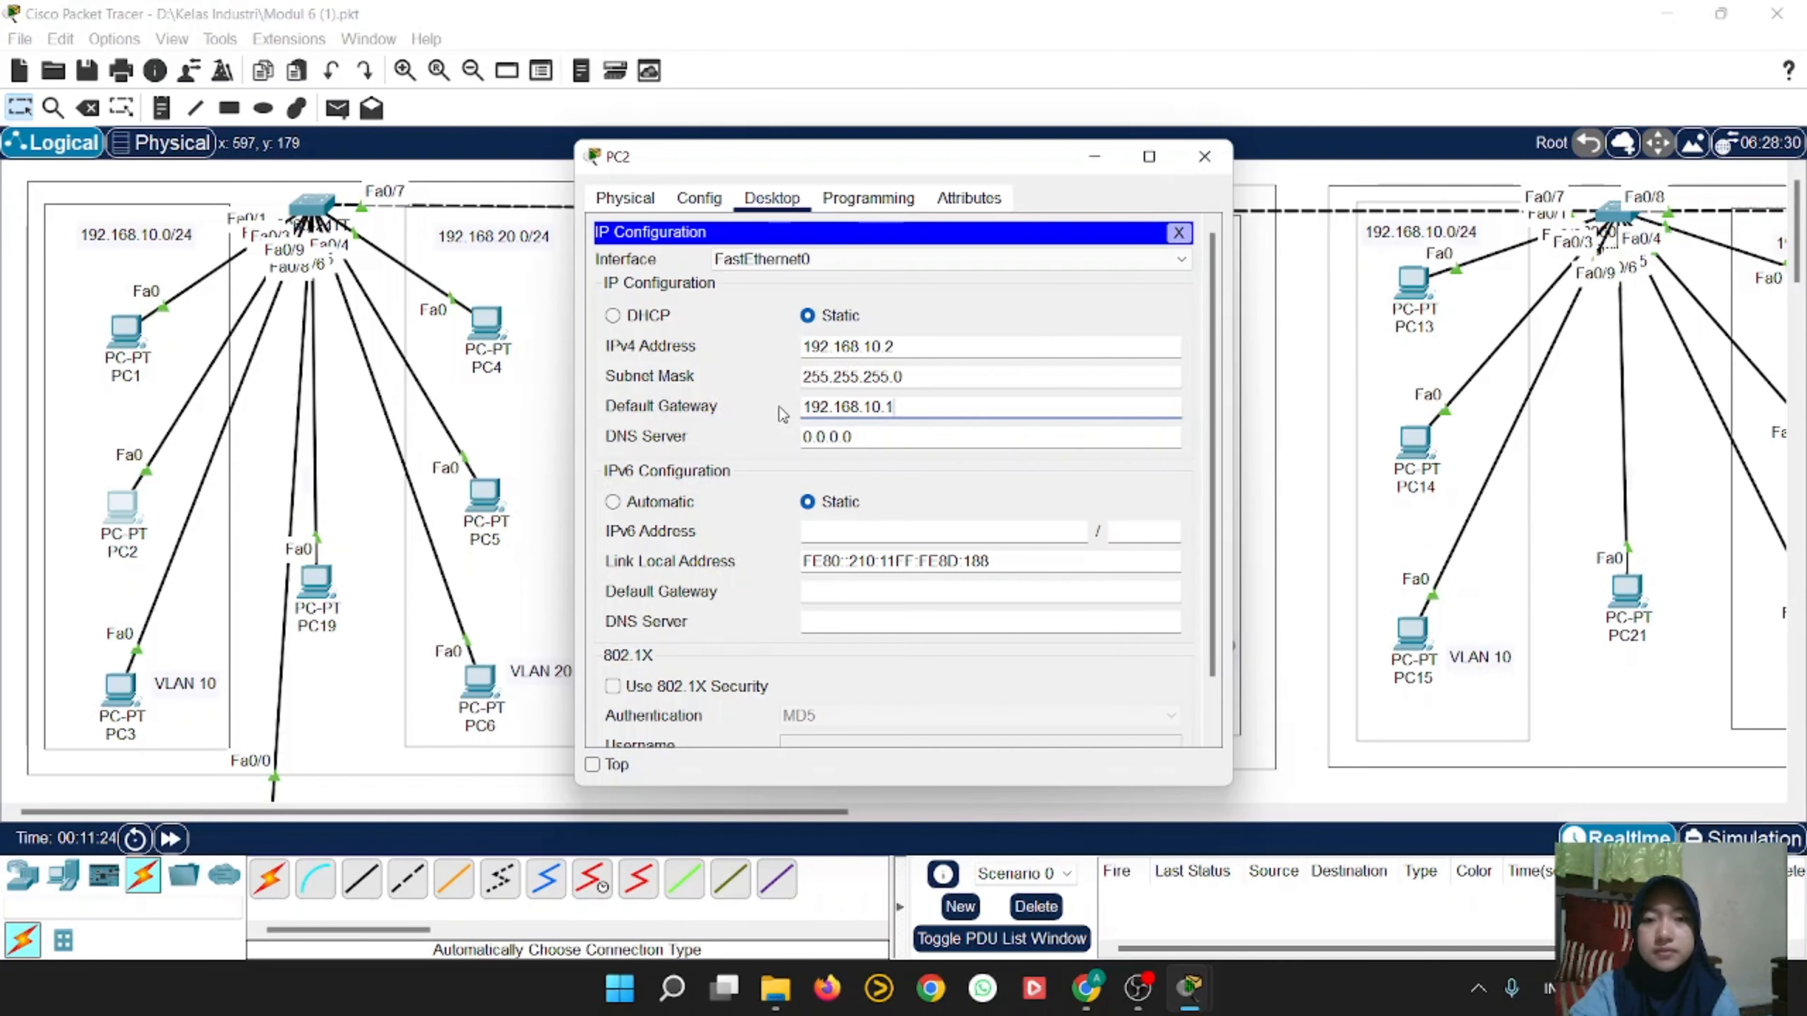
# Step: Copy the default gateway address 192.168.10.1 from PC2 and close its window
pyautogui.moveTo(805, 405); pyautogui.dragTo(897, 407)
pyautogui.hotkey('ctrl', 'c')
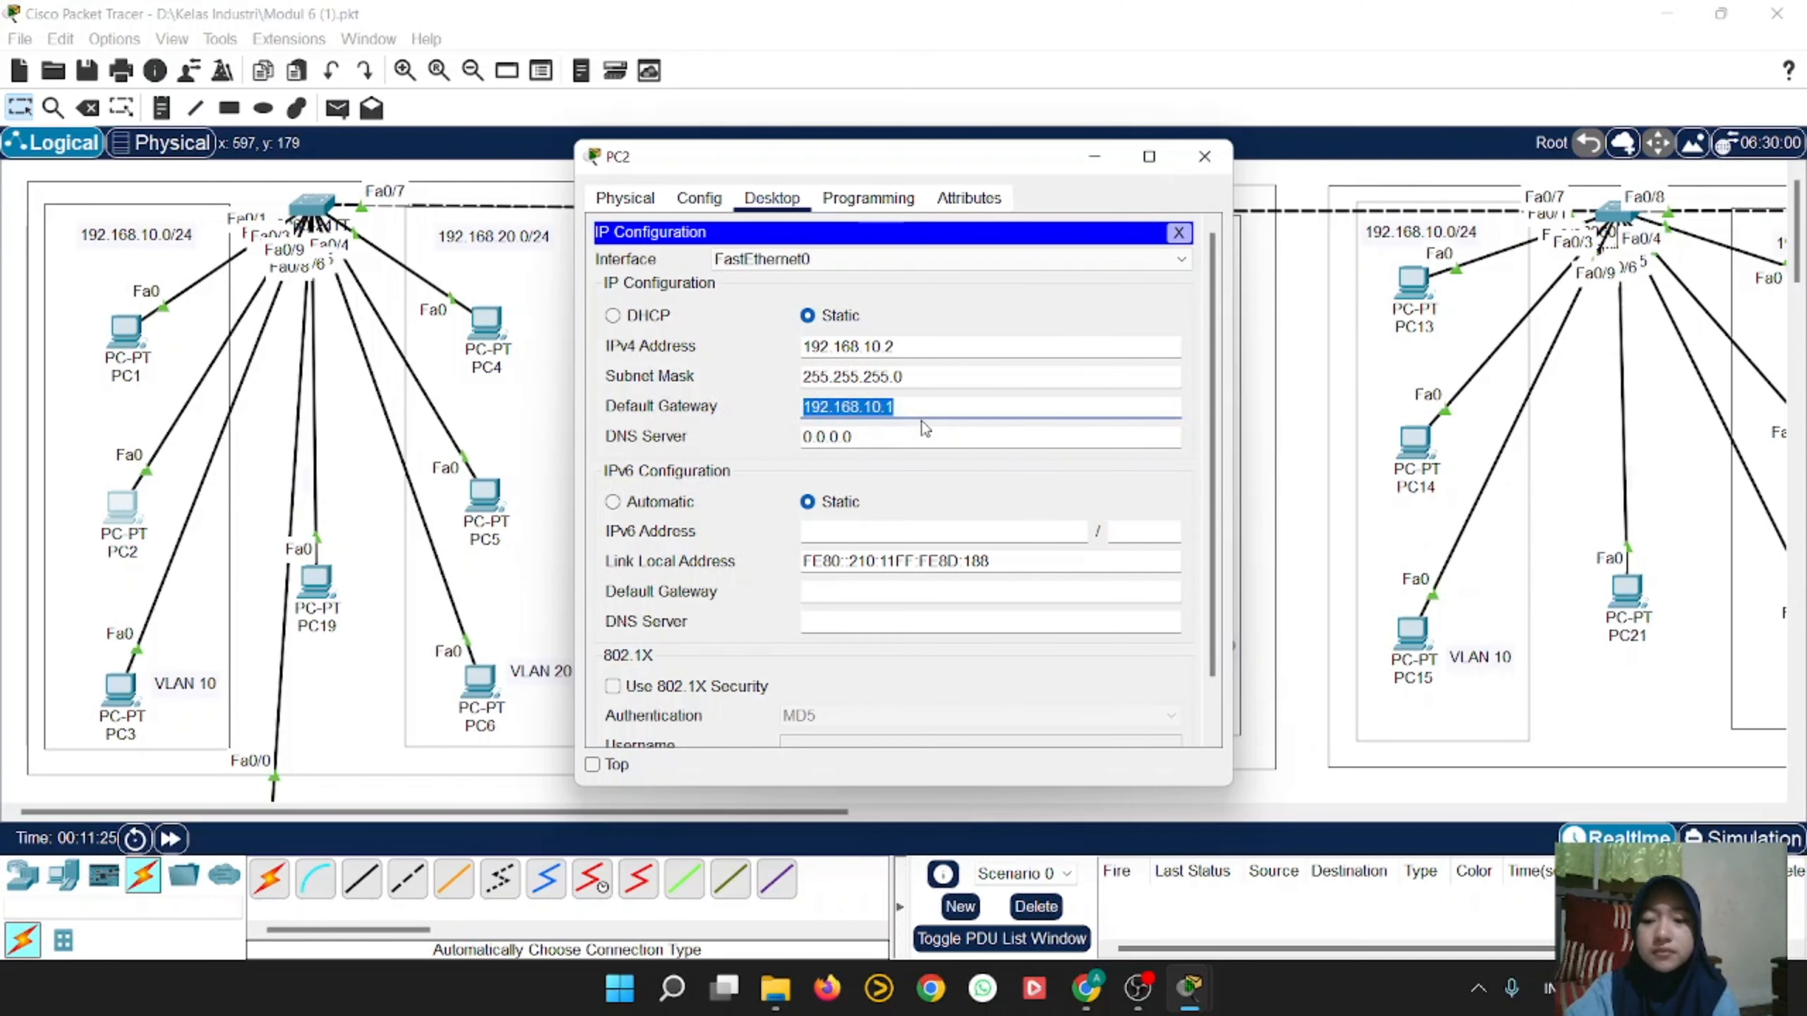
pyautogui.click(1204, 156)
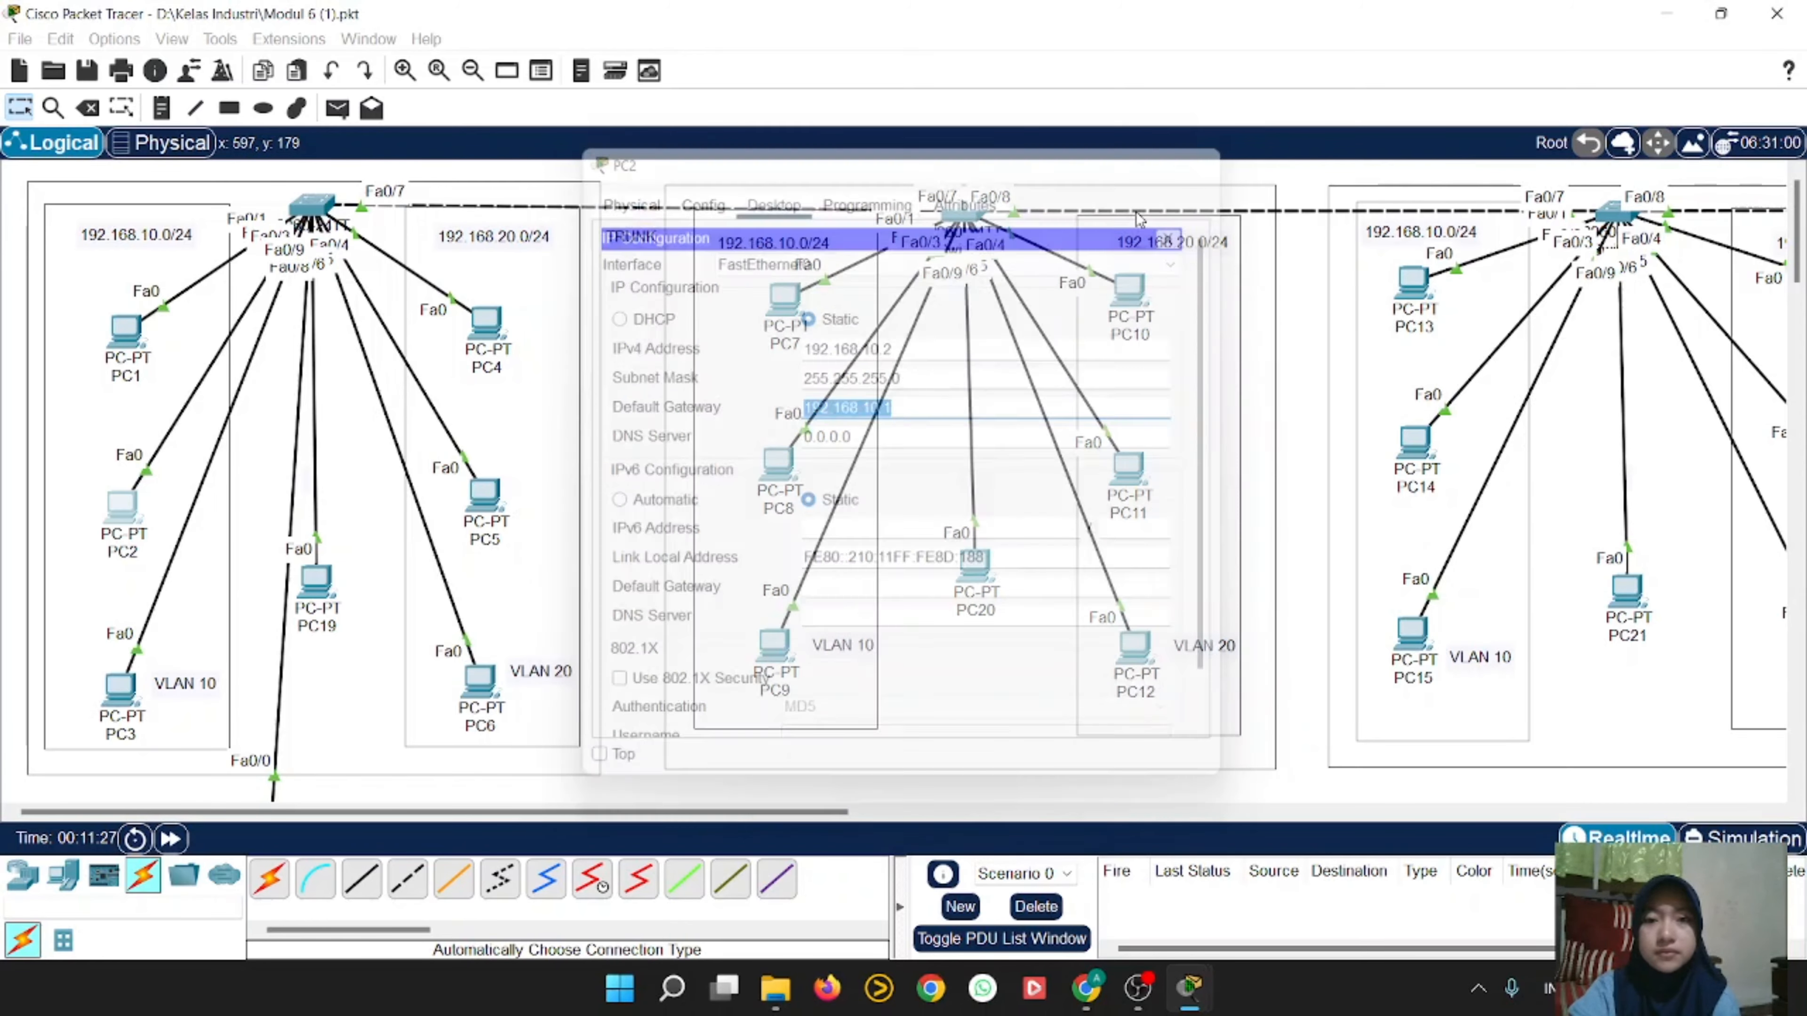
# Step: Paste the copied address 192.168.10.1 as PC3's default gateway and close its window
pyautogui.click(121, 689)
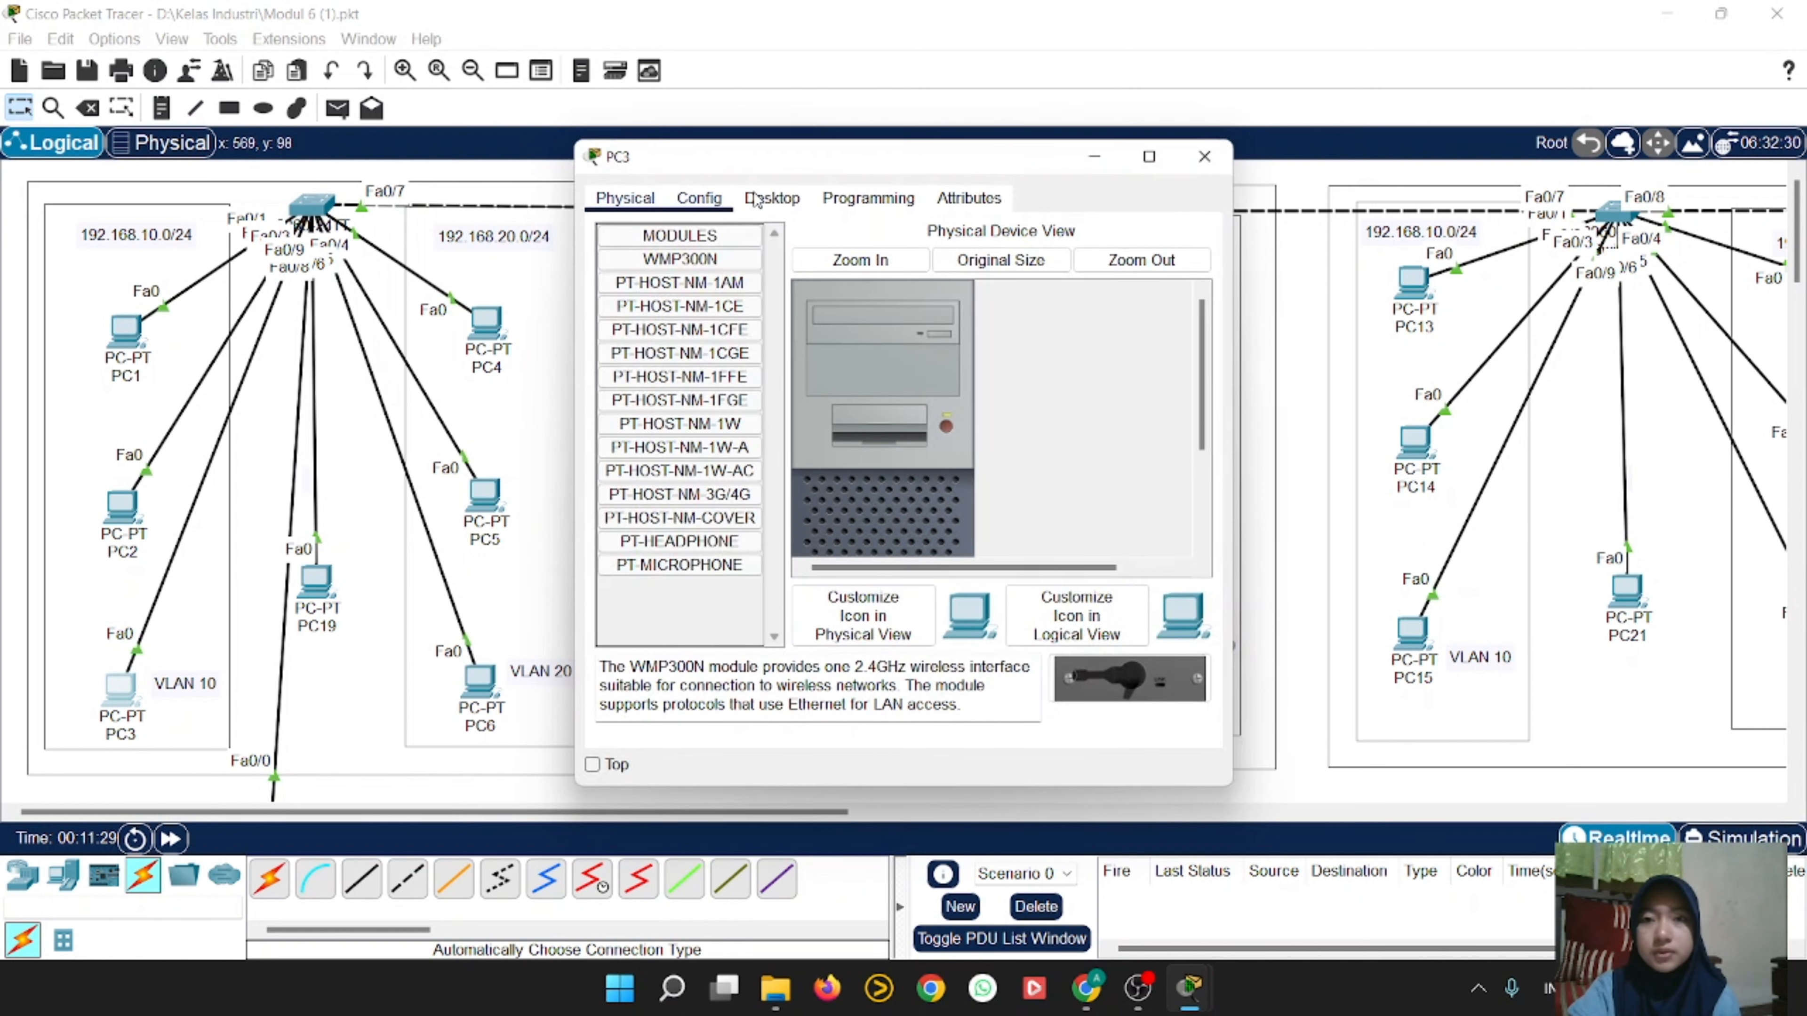
pyautogui.click(771, 198)
pyautogui.click(654, 281)
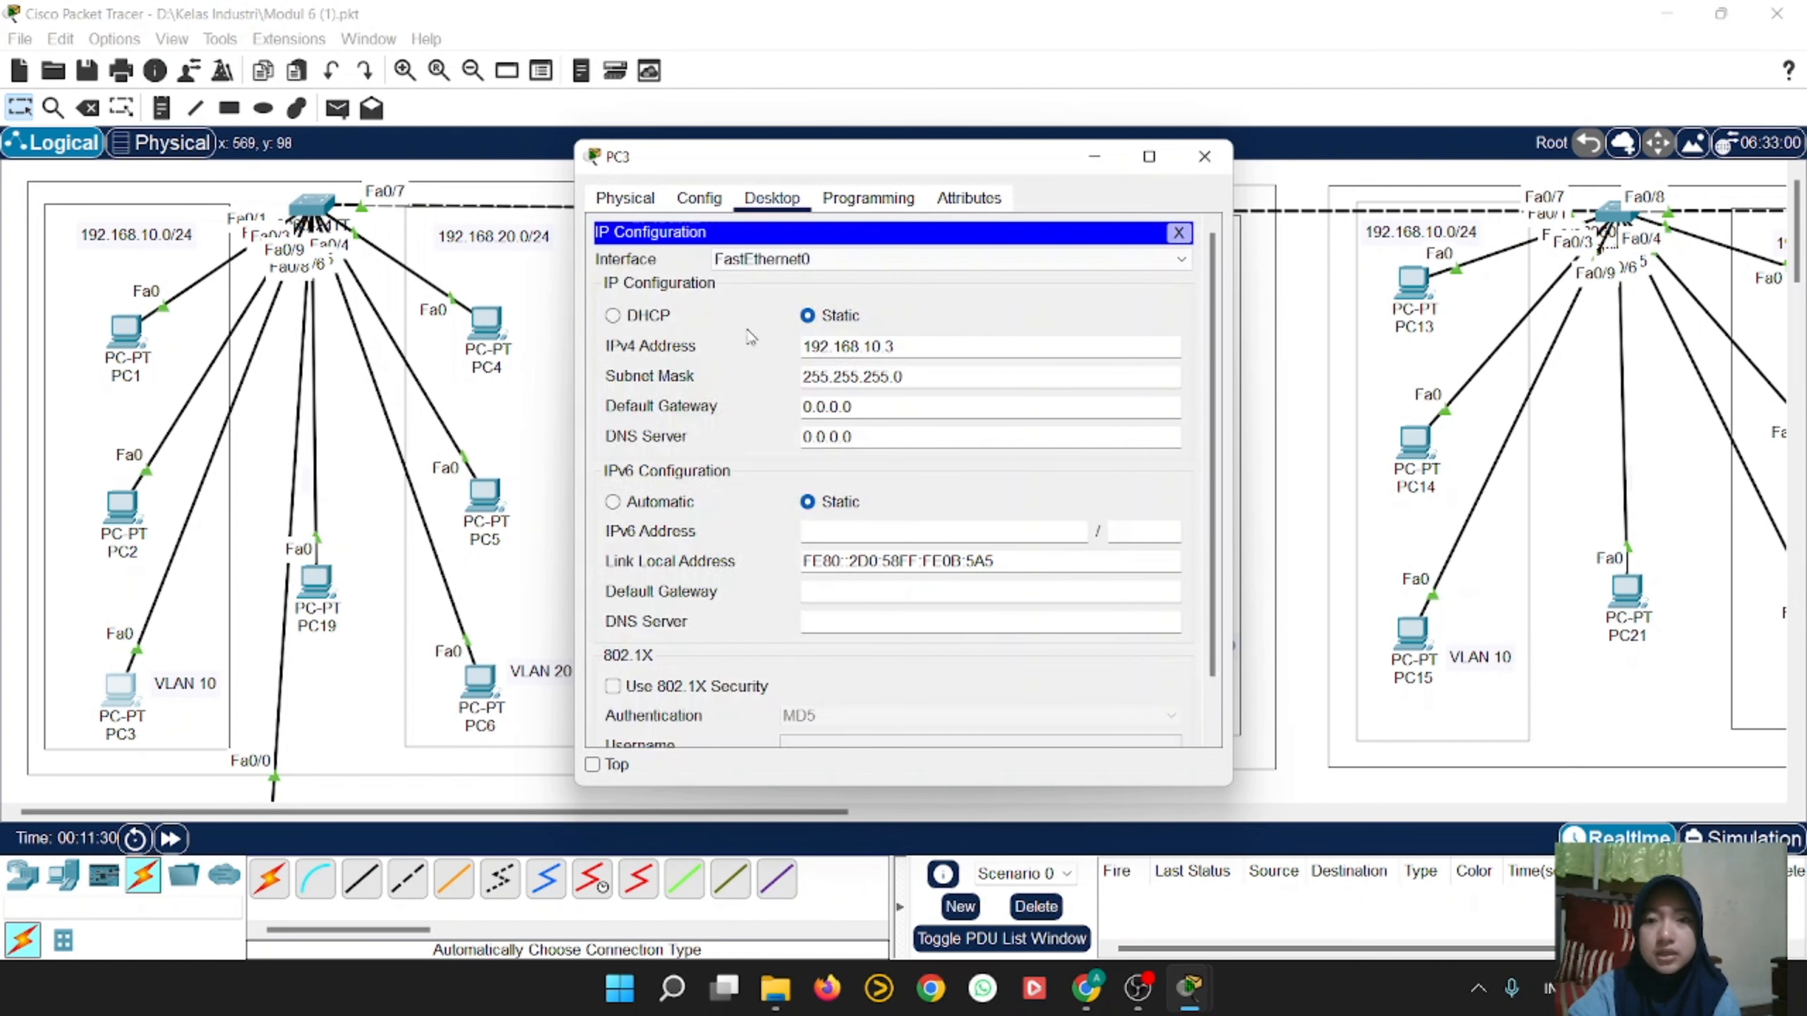
pyautogui.click(874, 401)
pyautogui.press('BackSpace')
pyautogui.press('BackSpace')
pyautogui.press('BackSpace')
pyautogui.press('BackSpace')
pyautogui.press('BackSpace')
pyautogui.press('BackSpace')
pyautogui.press('BackSpace')
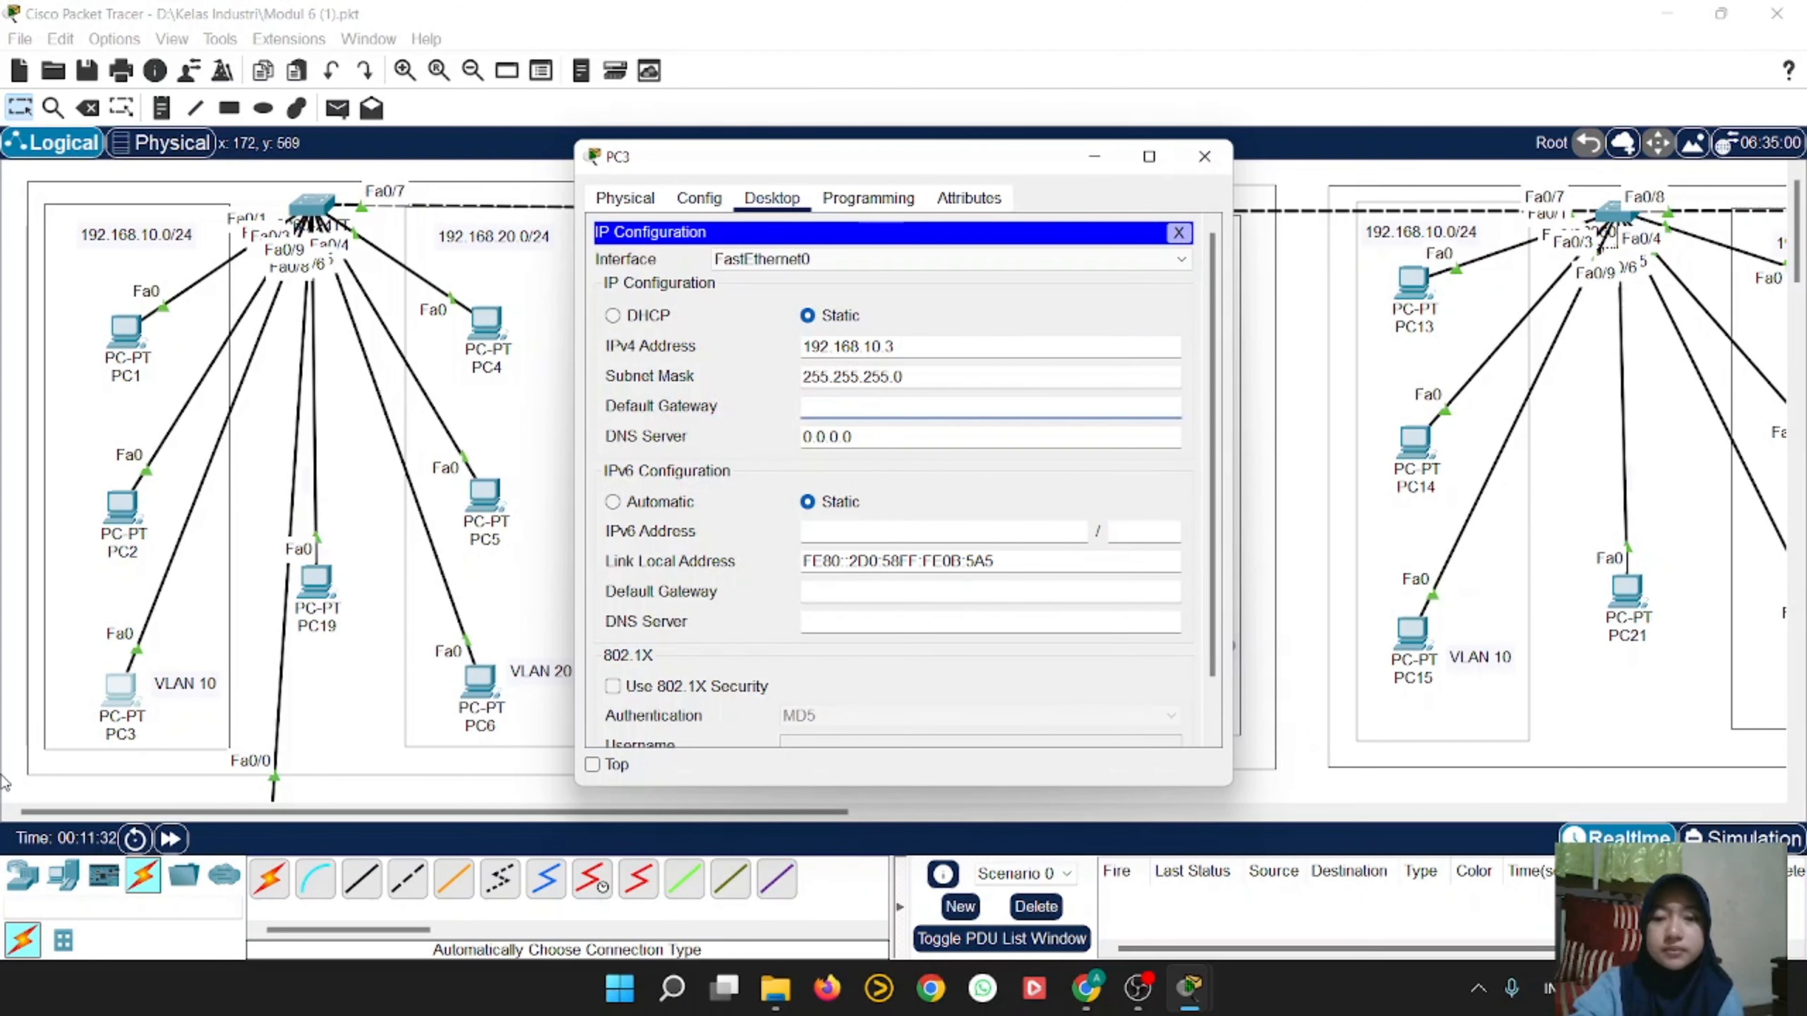
pyautogui.hotkey('ctrl', 'v')
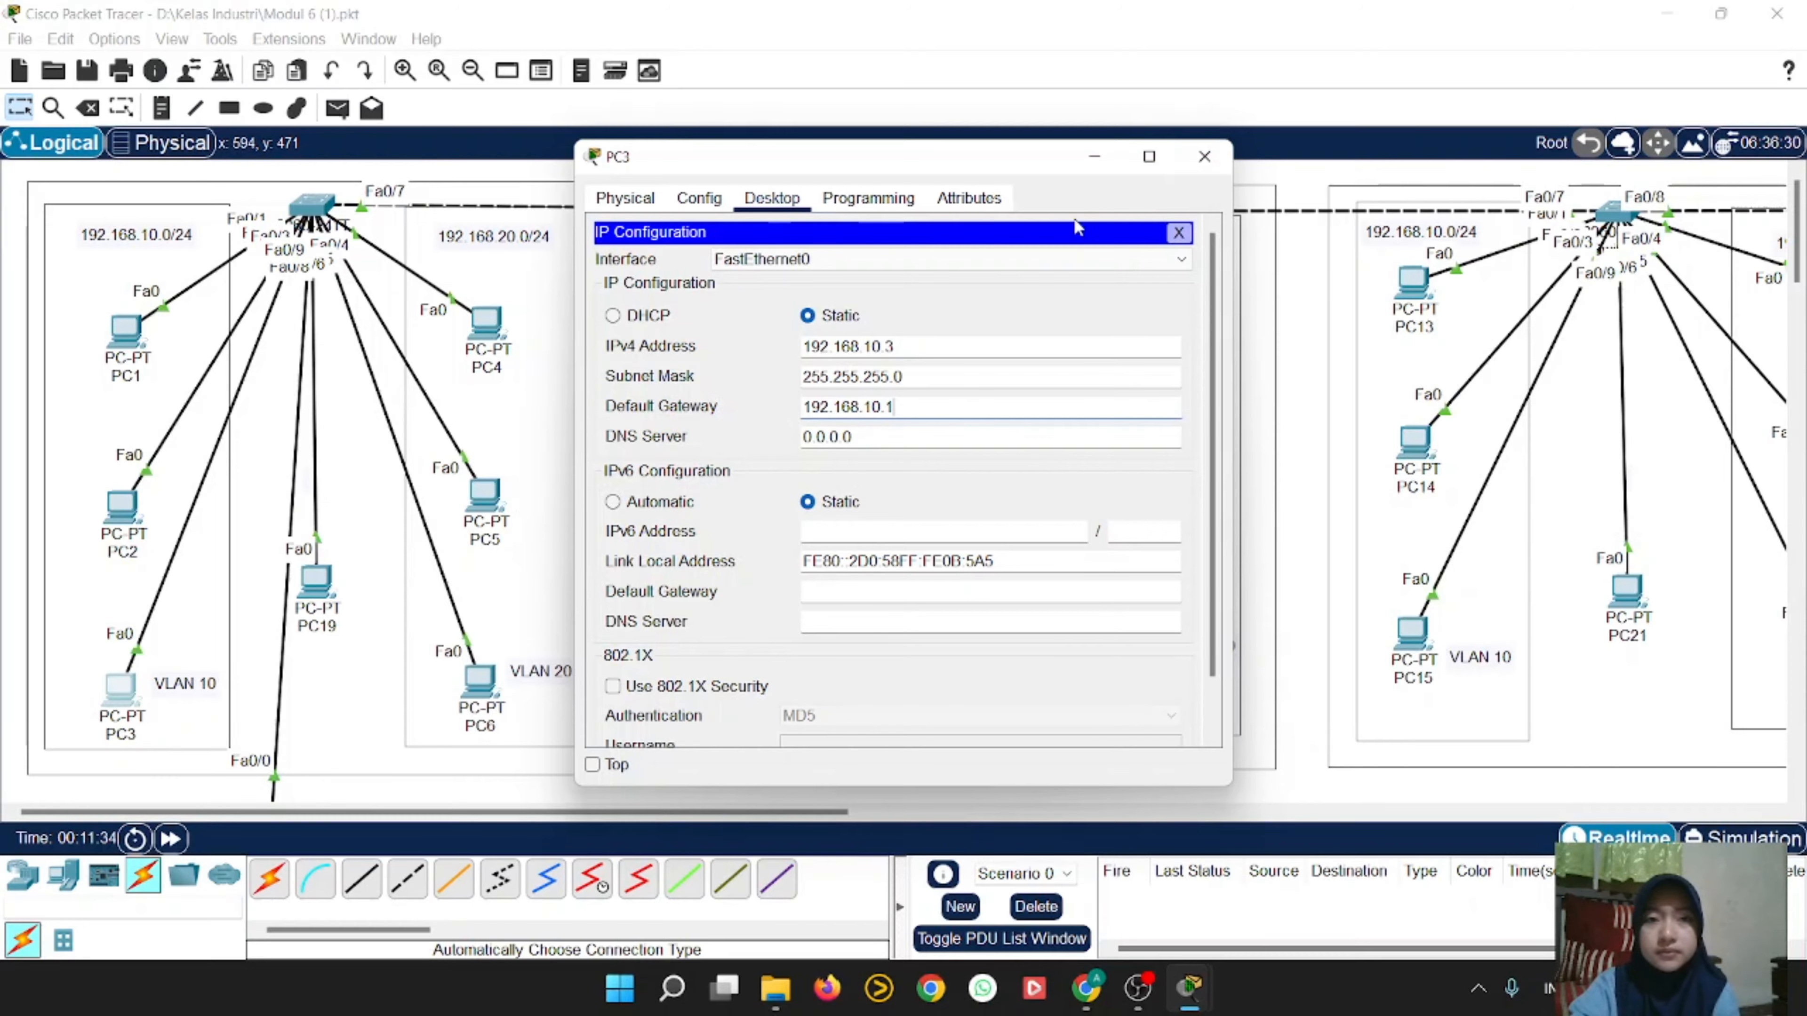
pyautogui.click(1202, 157)
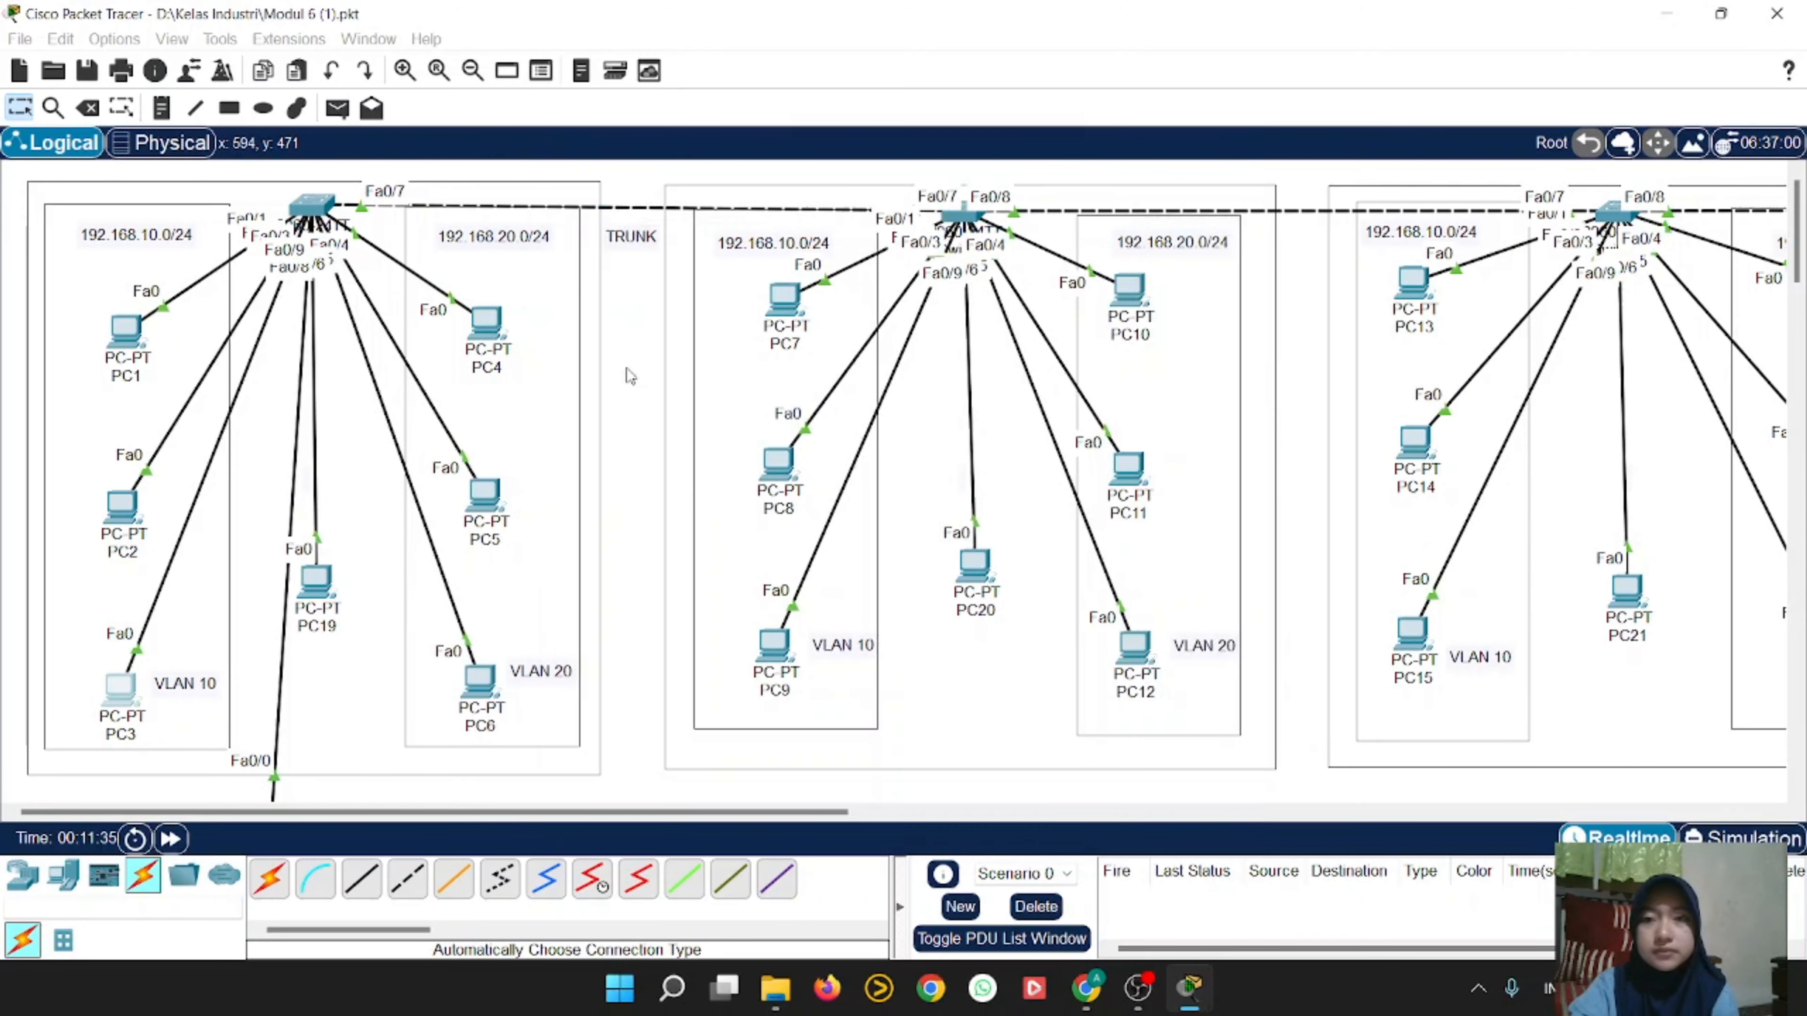
# Step: Set PC4's default gateway to 192.168.20.1 in its IP configuration, copy that address and close its window
pyautogui.click(485, 333)
pyautogui.click(770, 200)
pyautogui.click(683, 274)
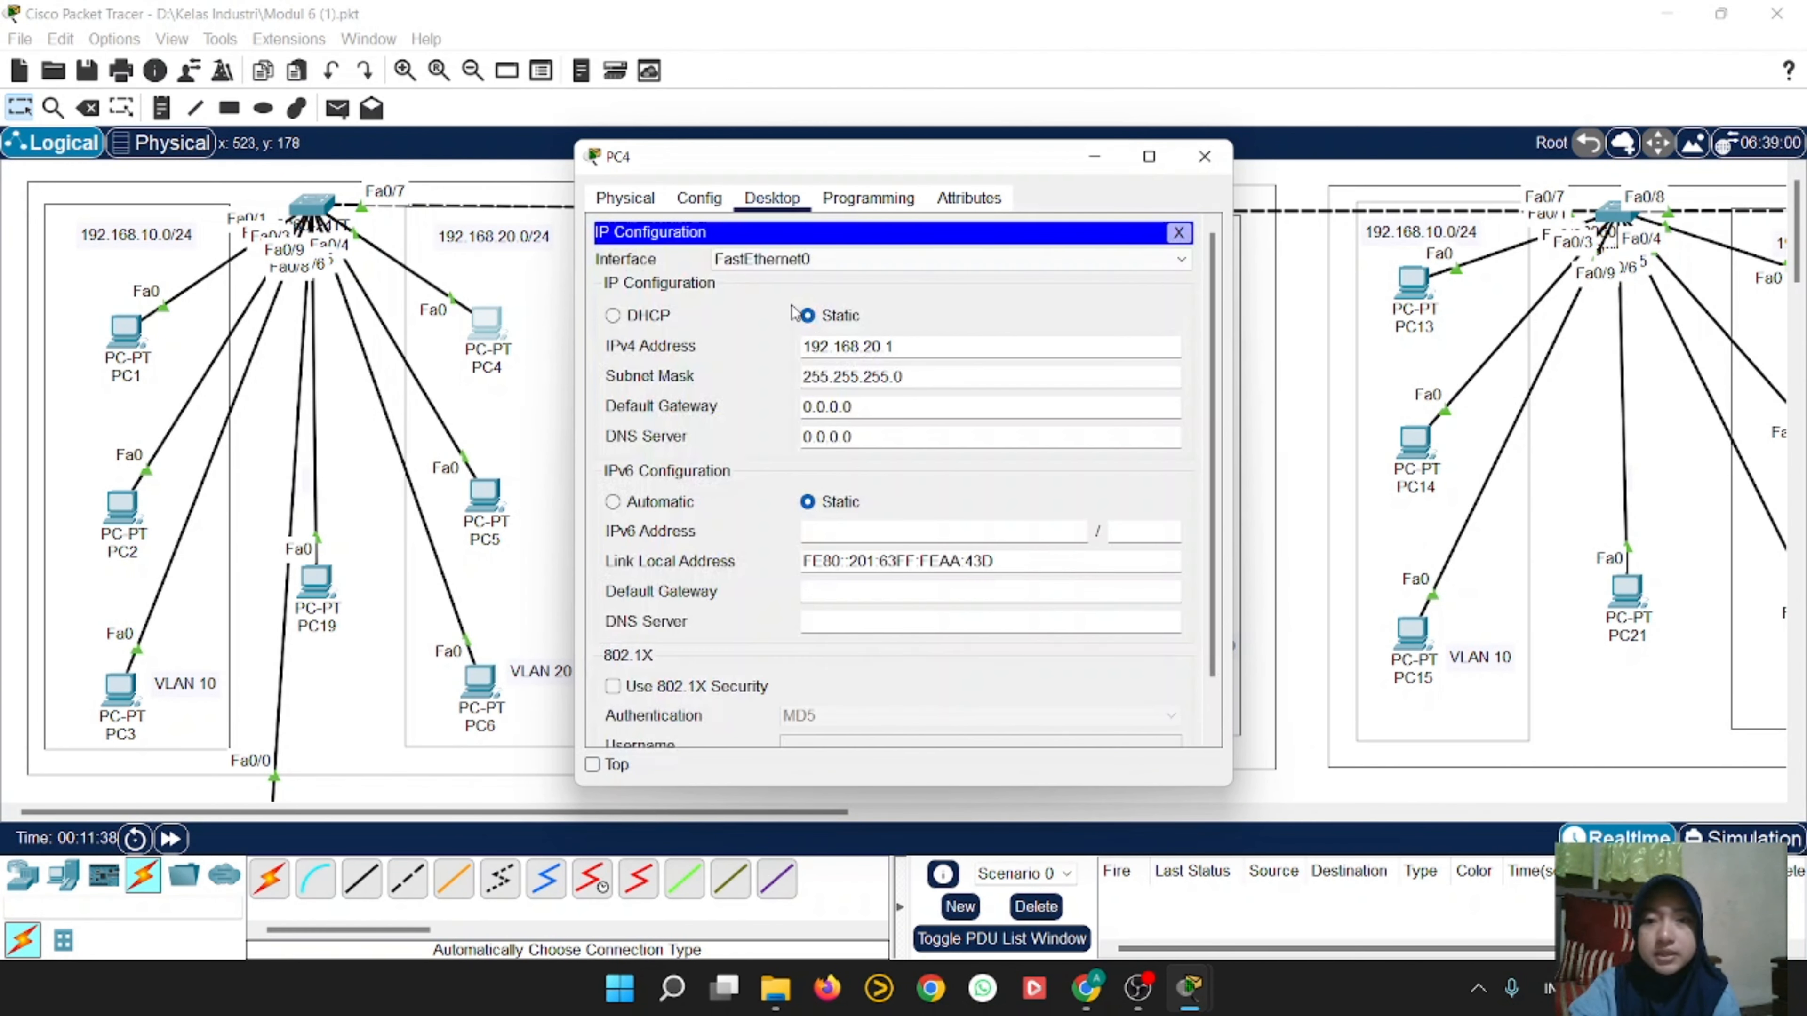
pyautogui.click(893, 409)
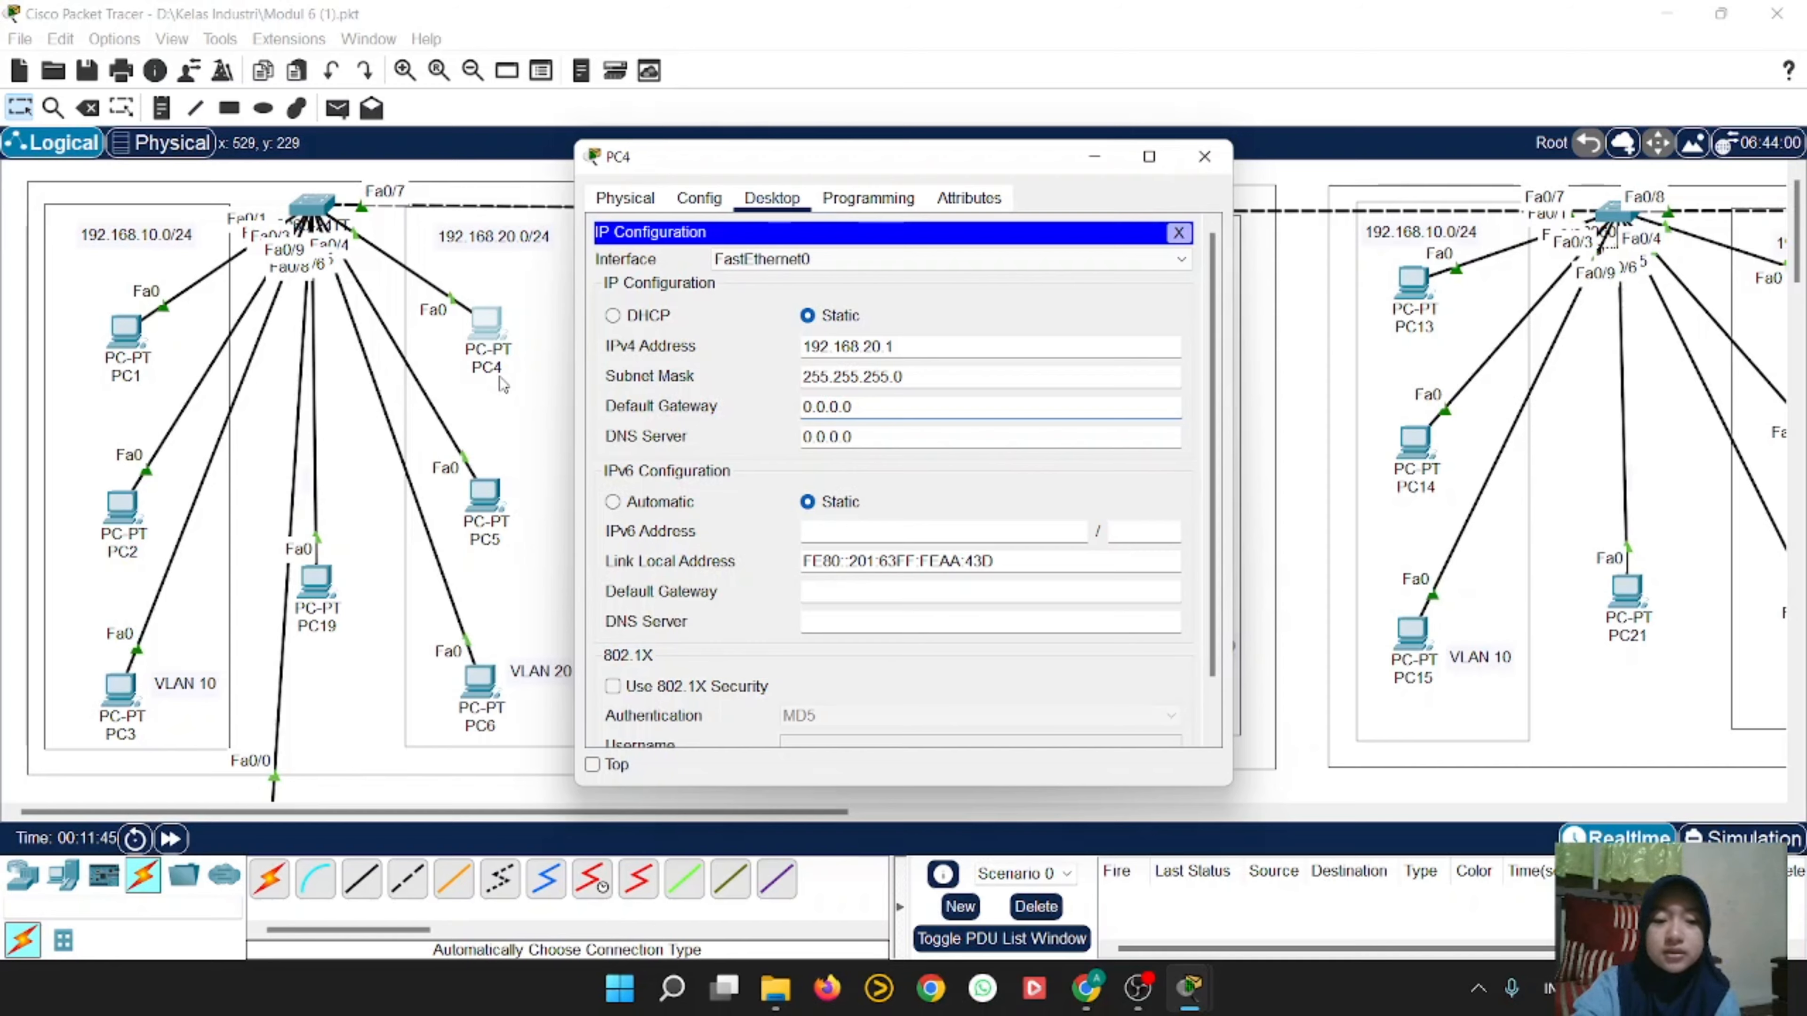
pyautogui.hotkey('ctrl', 'a')
pyautogui.press('BackSpace')
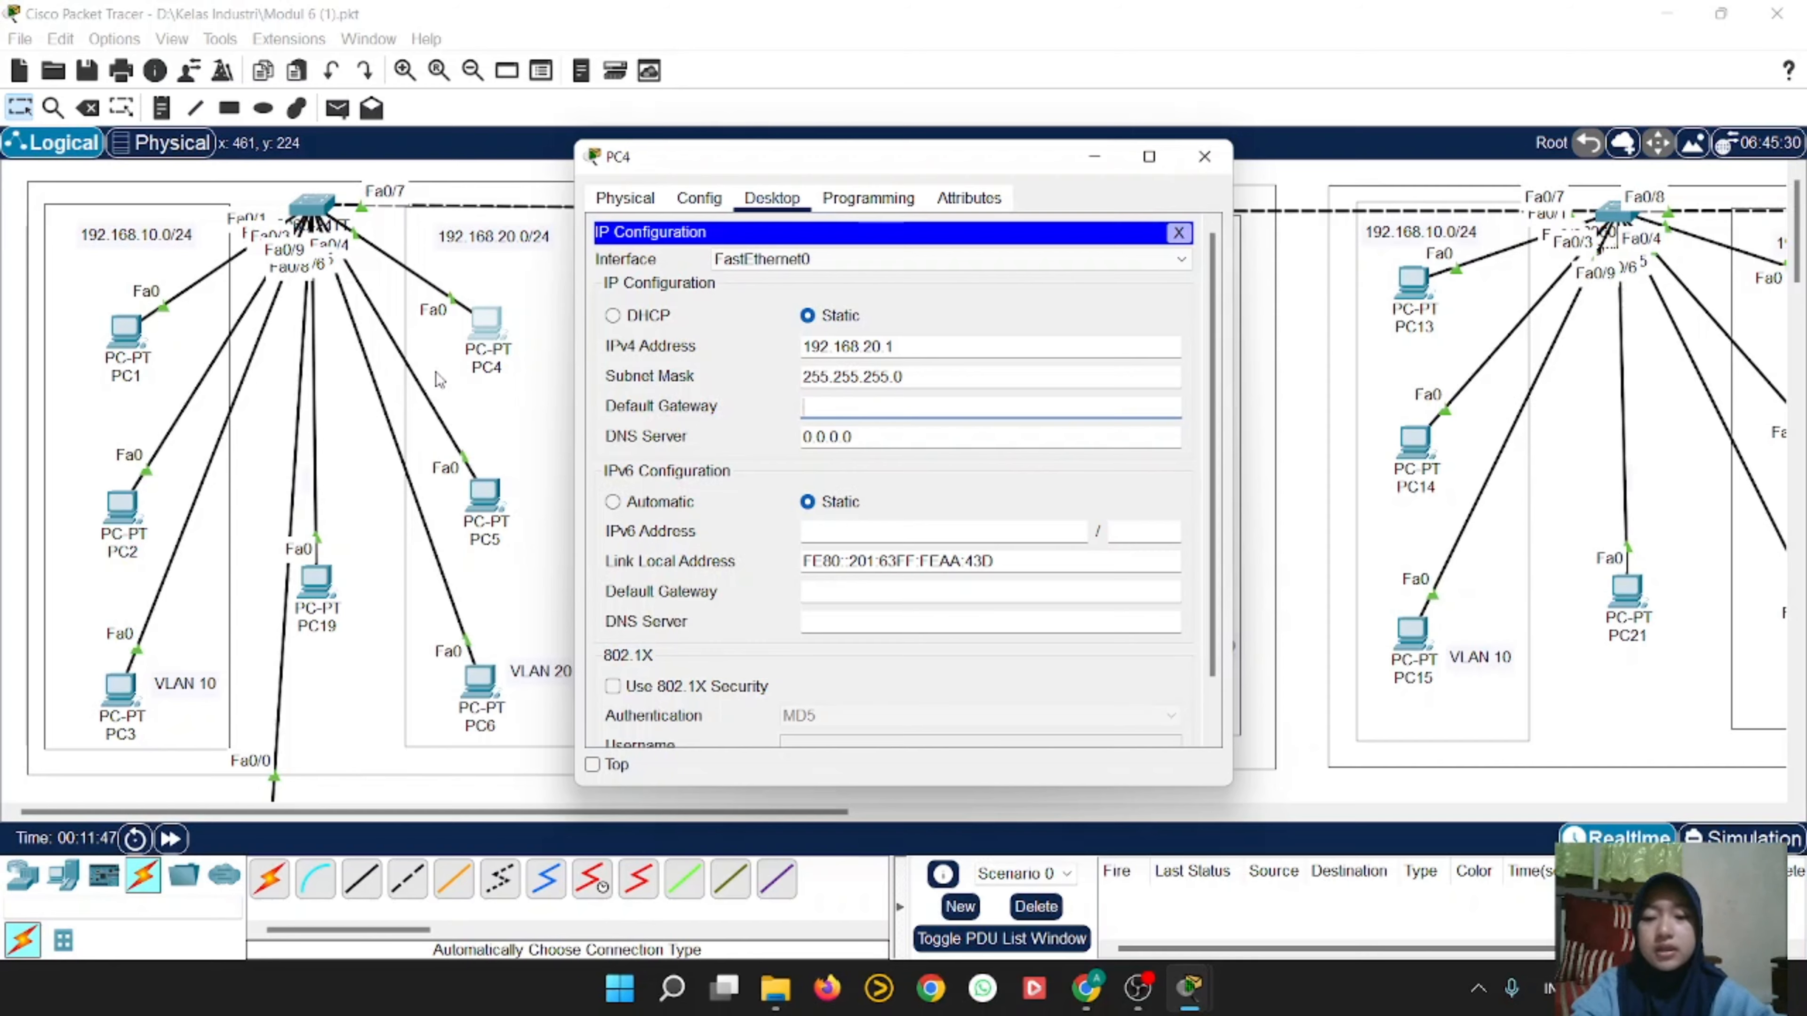
pyautogui.write('192.16')
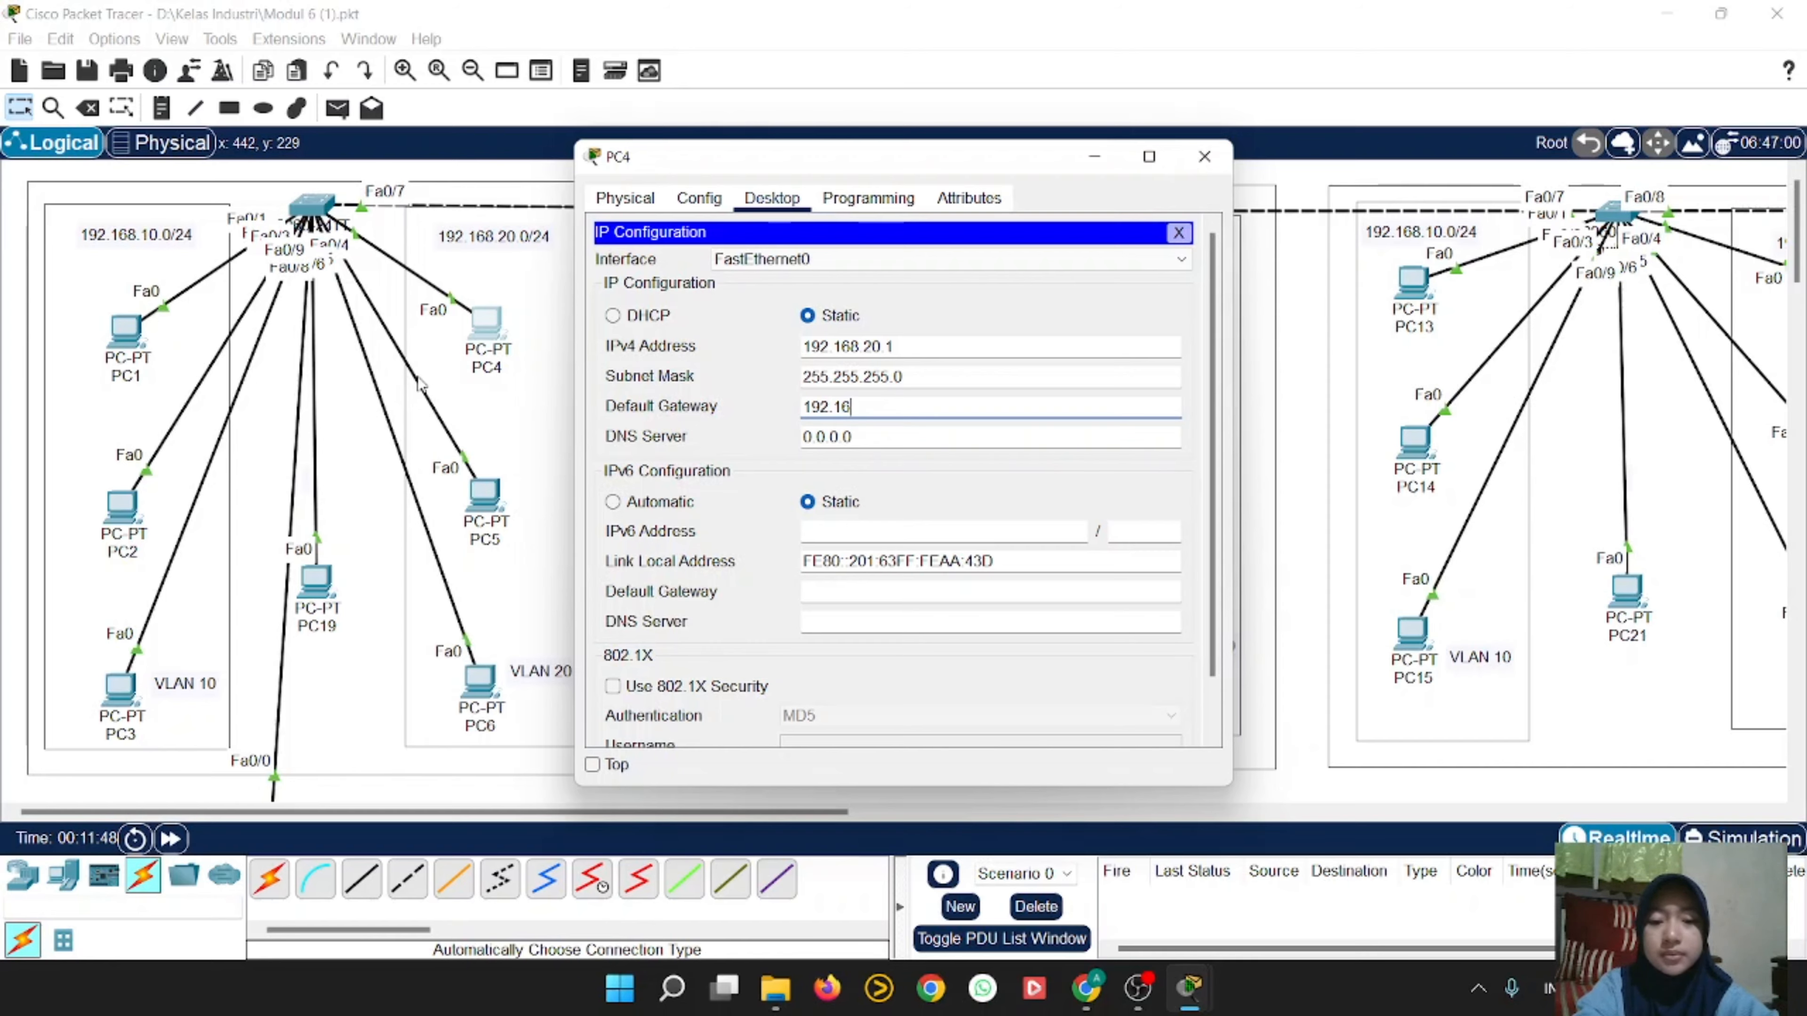
pyautogui.write('8.20.1')
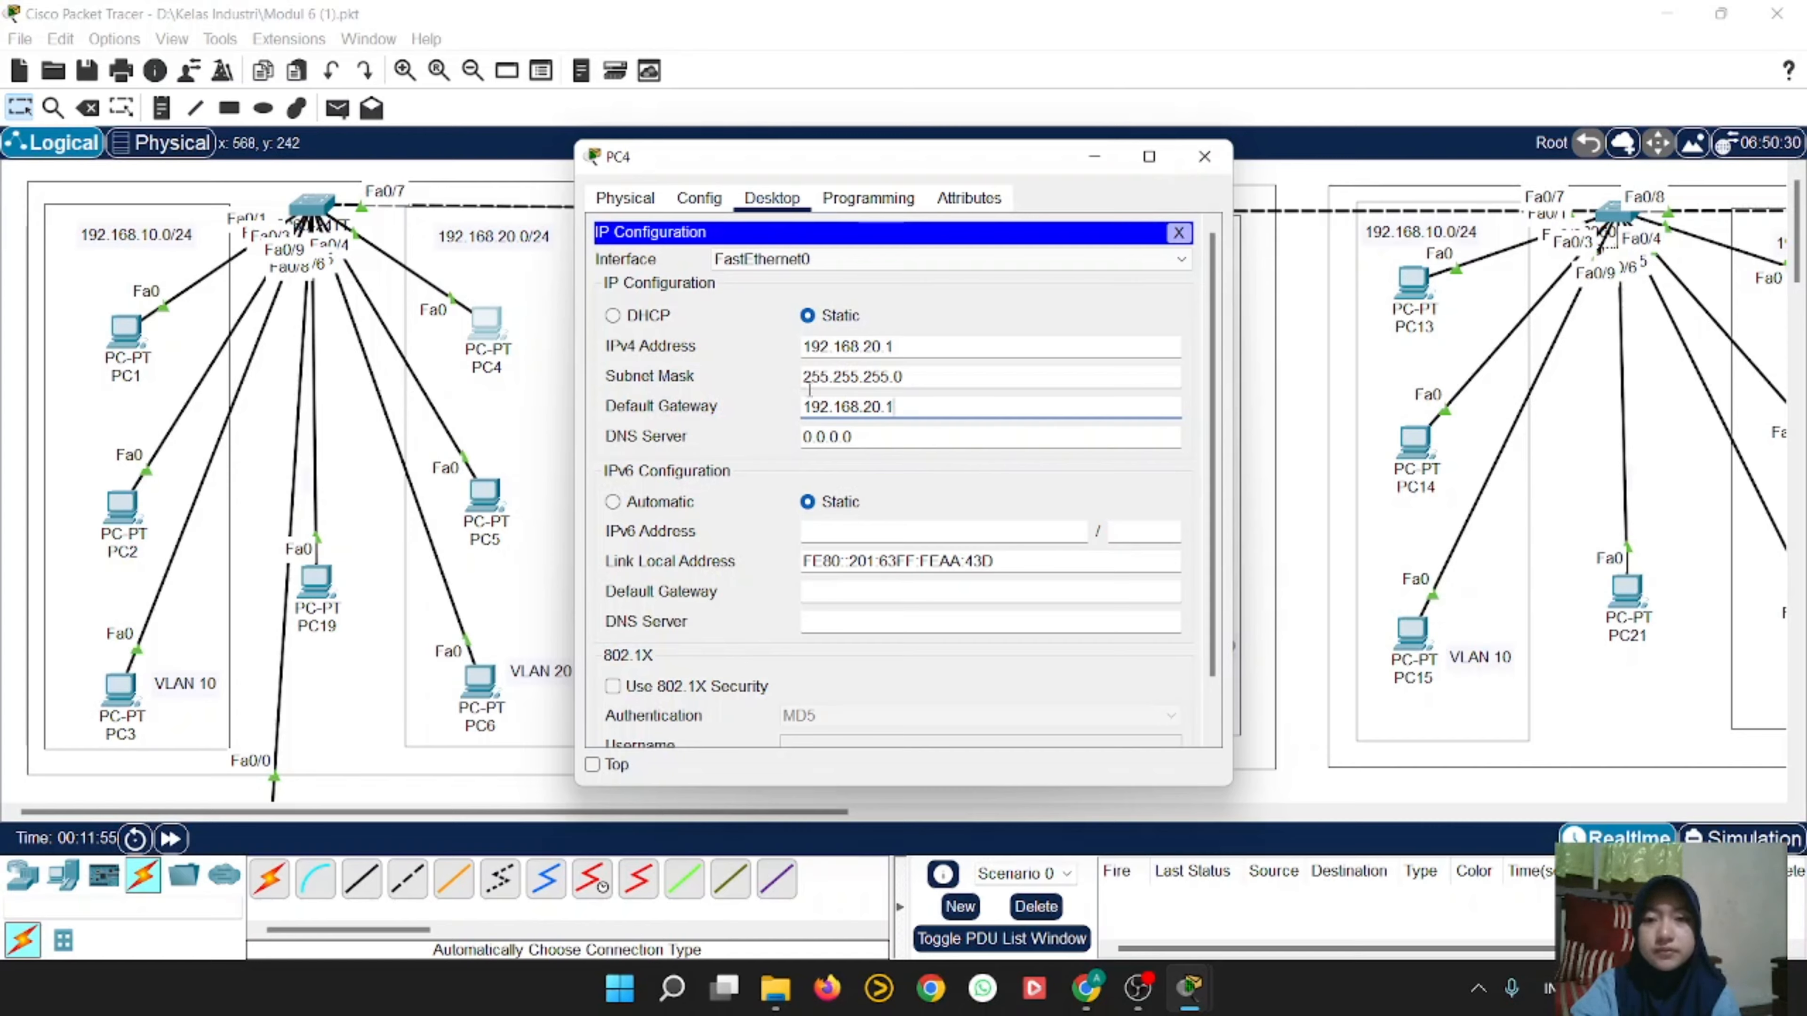
pyautogui.moveTo(804, 406); pyautogui.dragTo(897, 418)
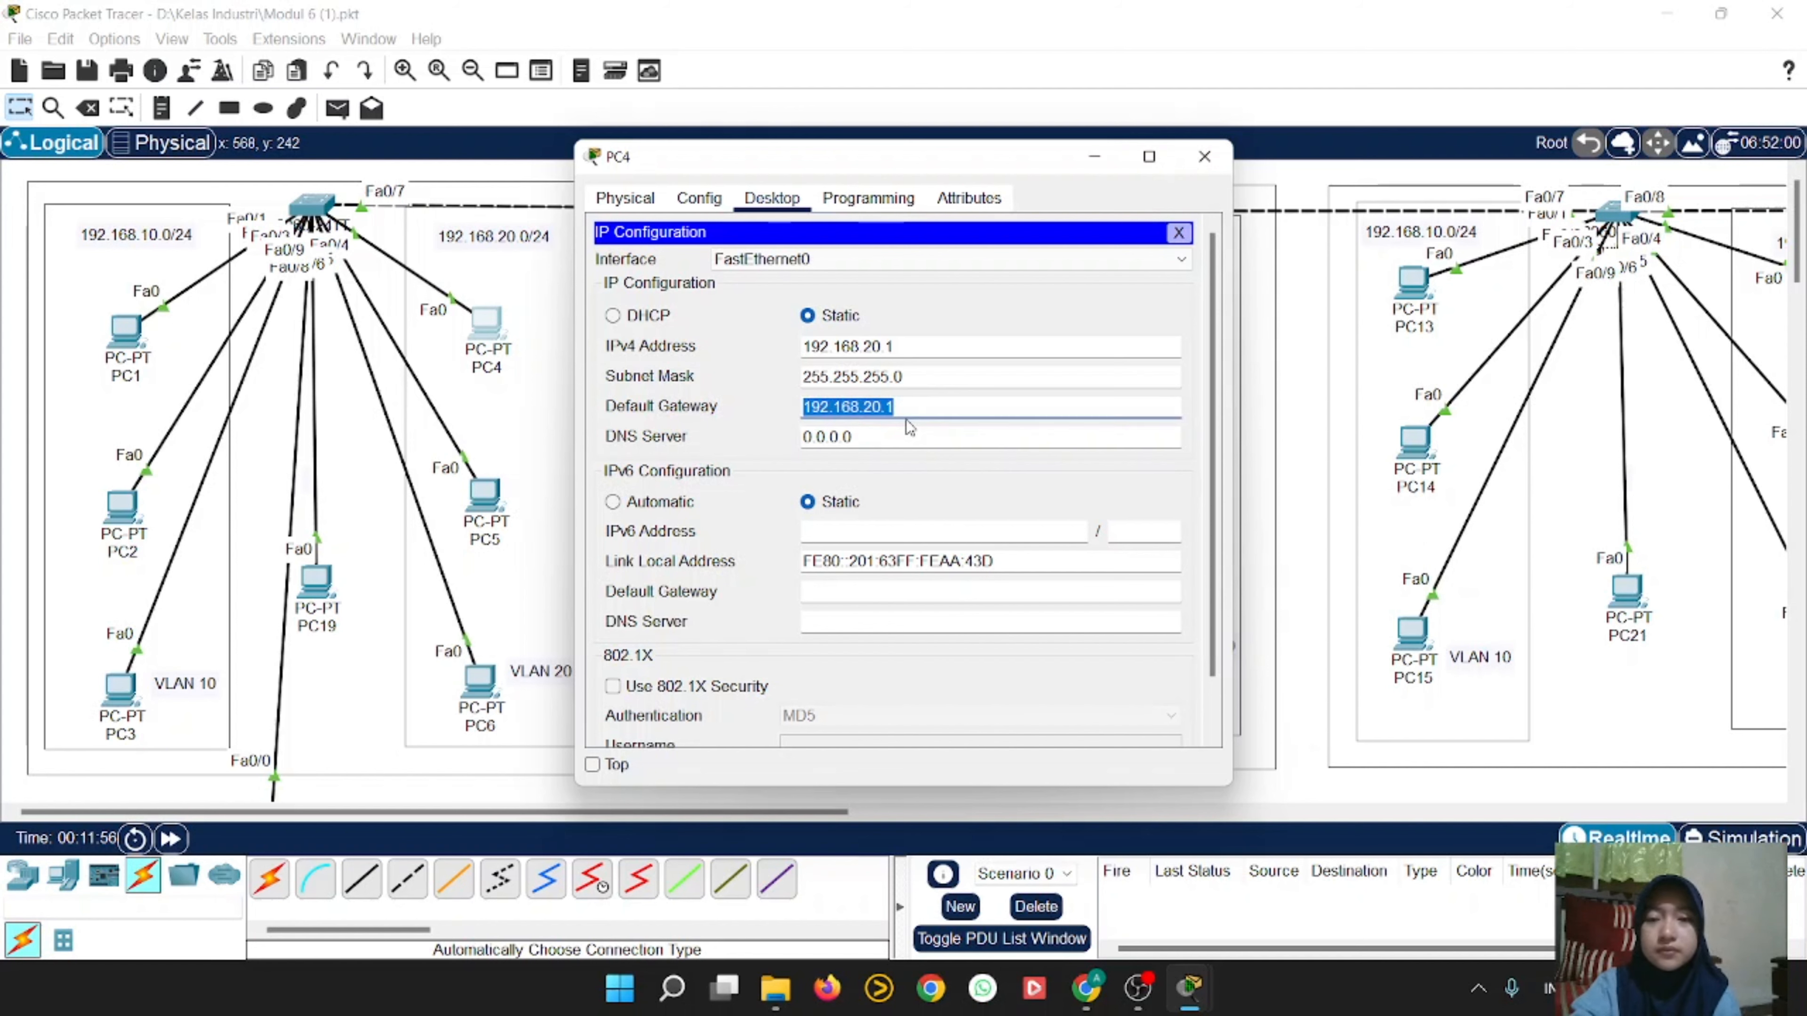
pyautogui.click(1204, 156)
# Step: Enter 192.168.20.1 as PC5's default gateway in its IP configuration and close its window
pyautogui.click(484, 493)
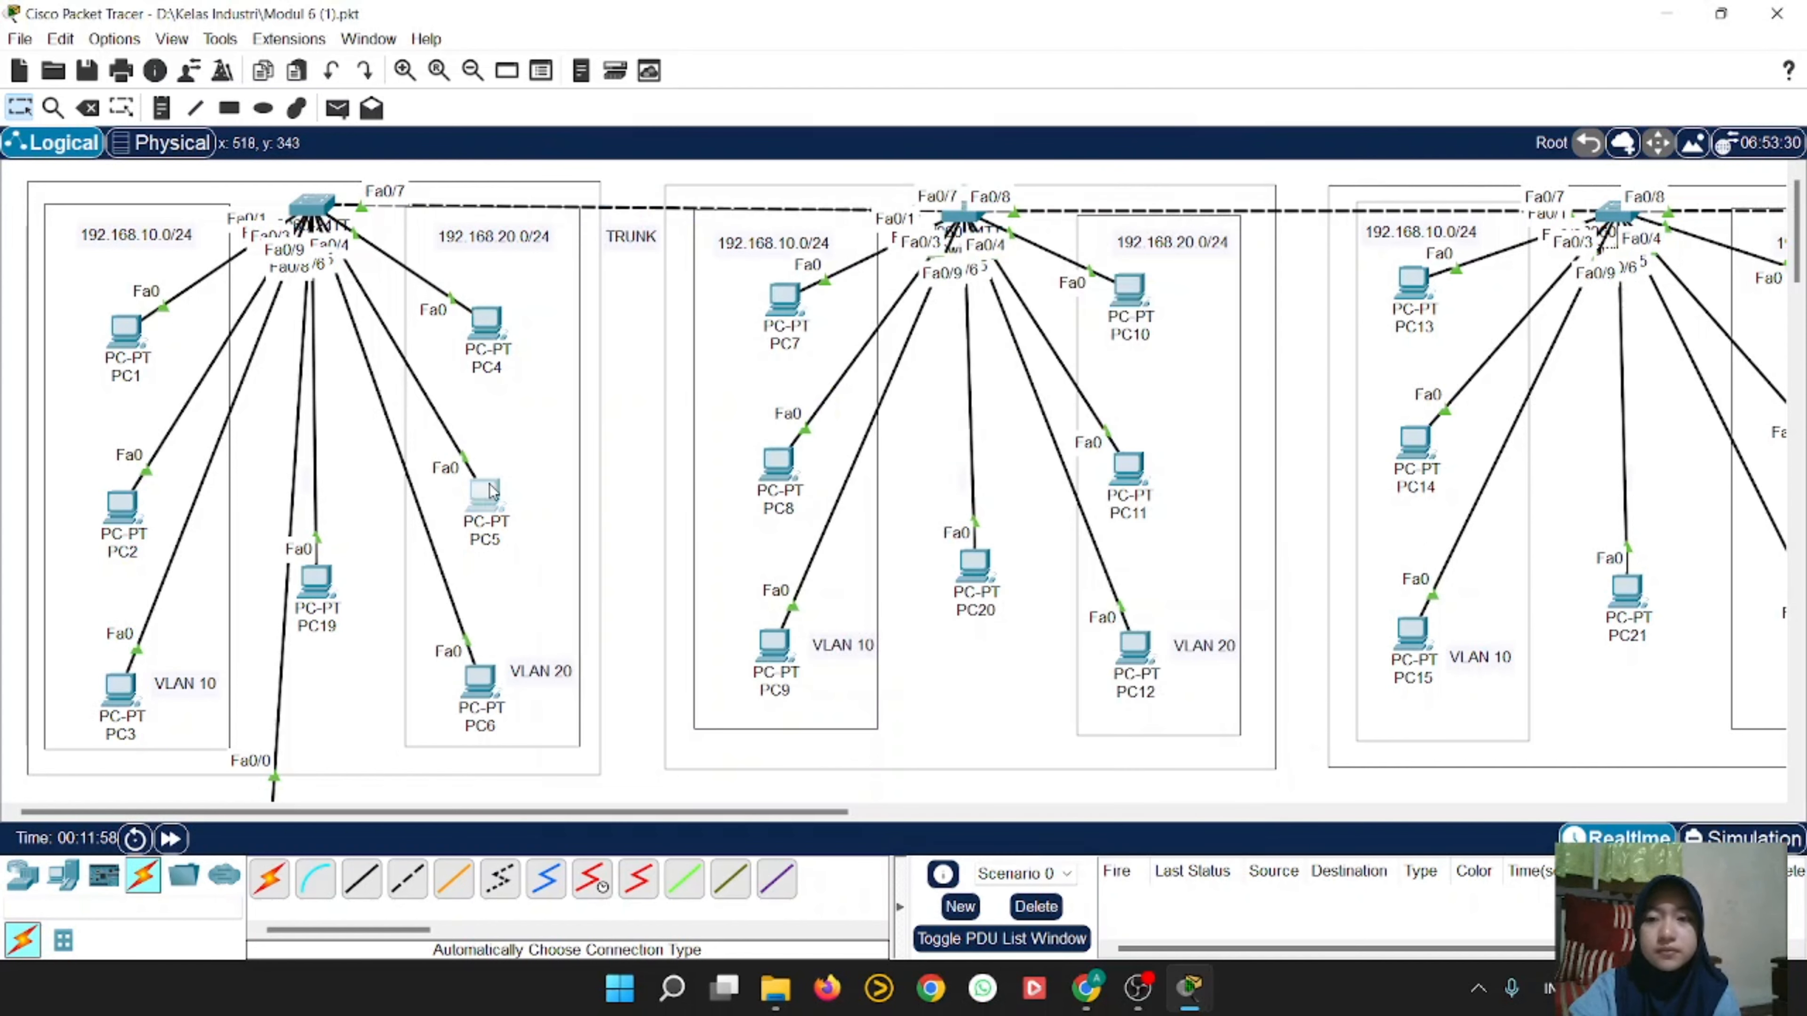
pyautogui.click(771, 199)
pyautogui.click(684, 300)
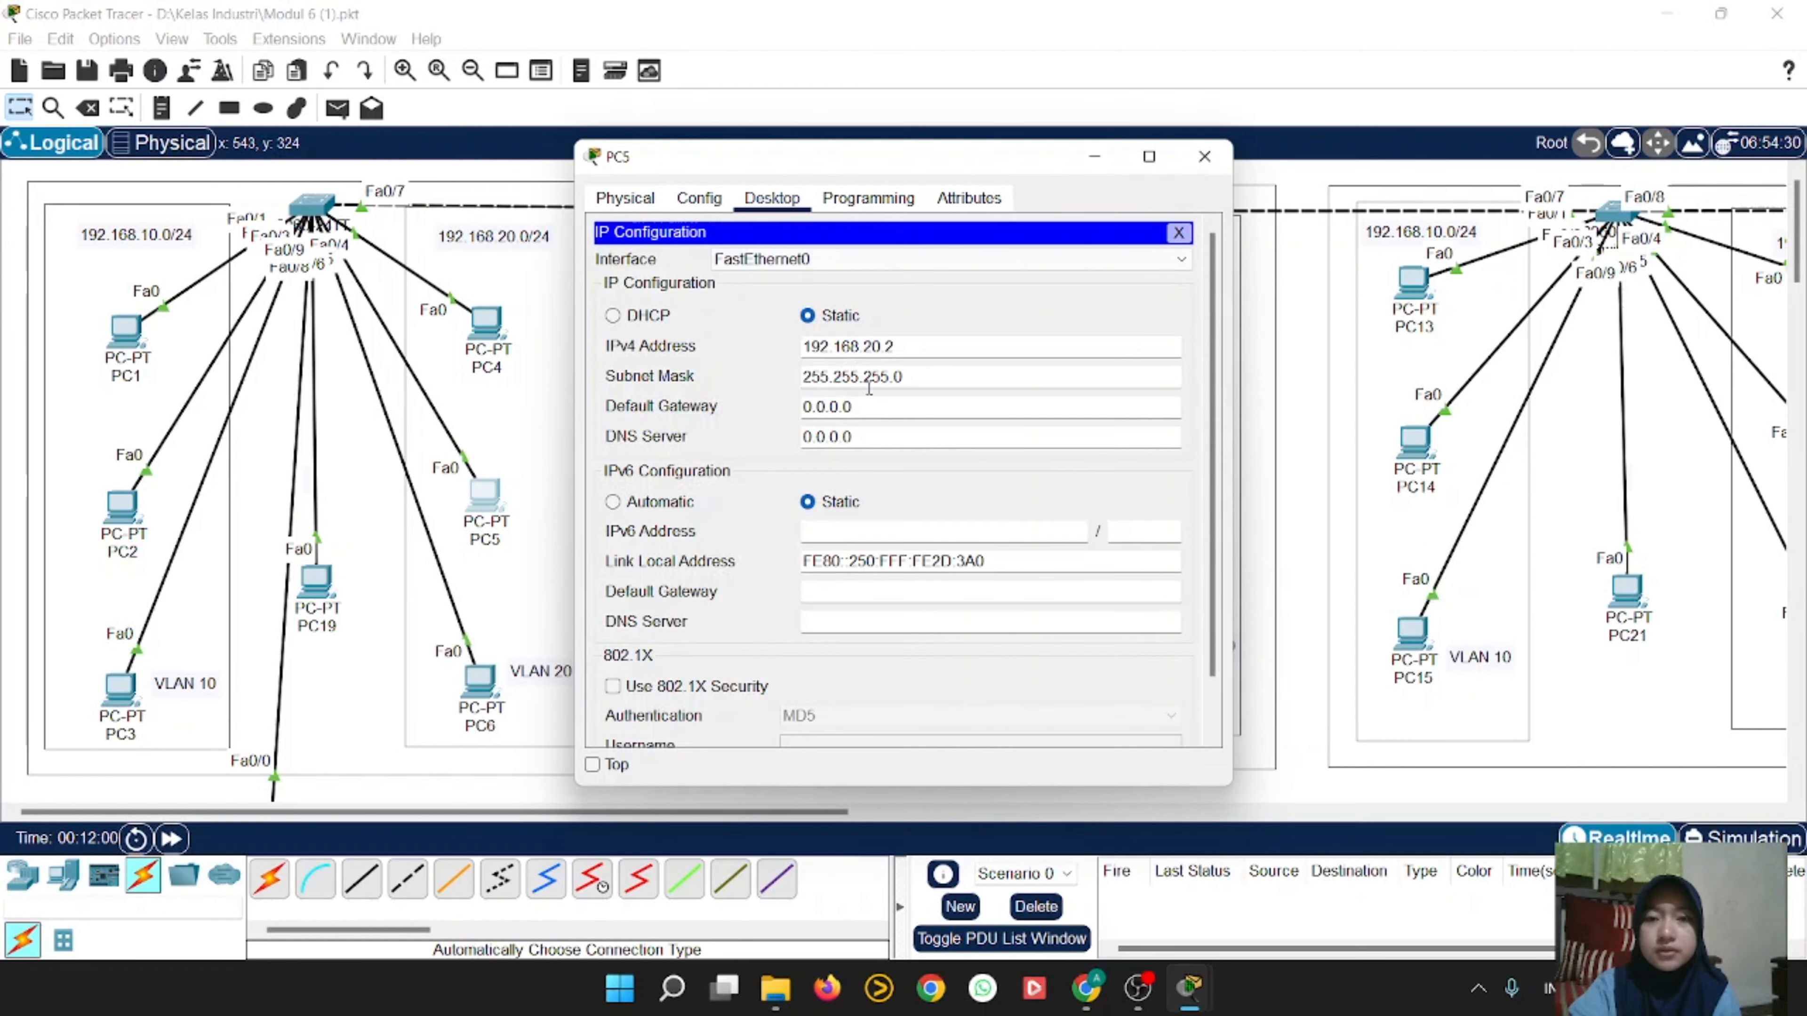
pyautogui.click(877, 408)
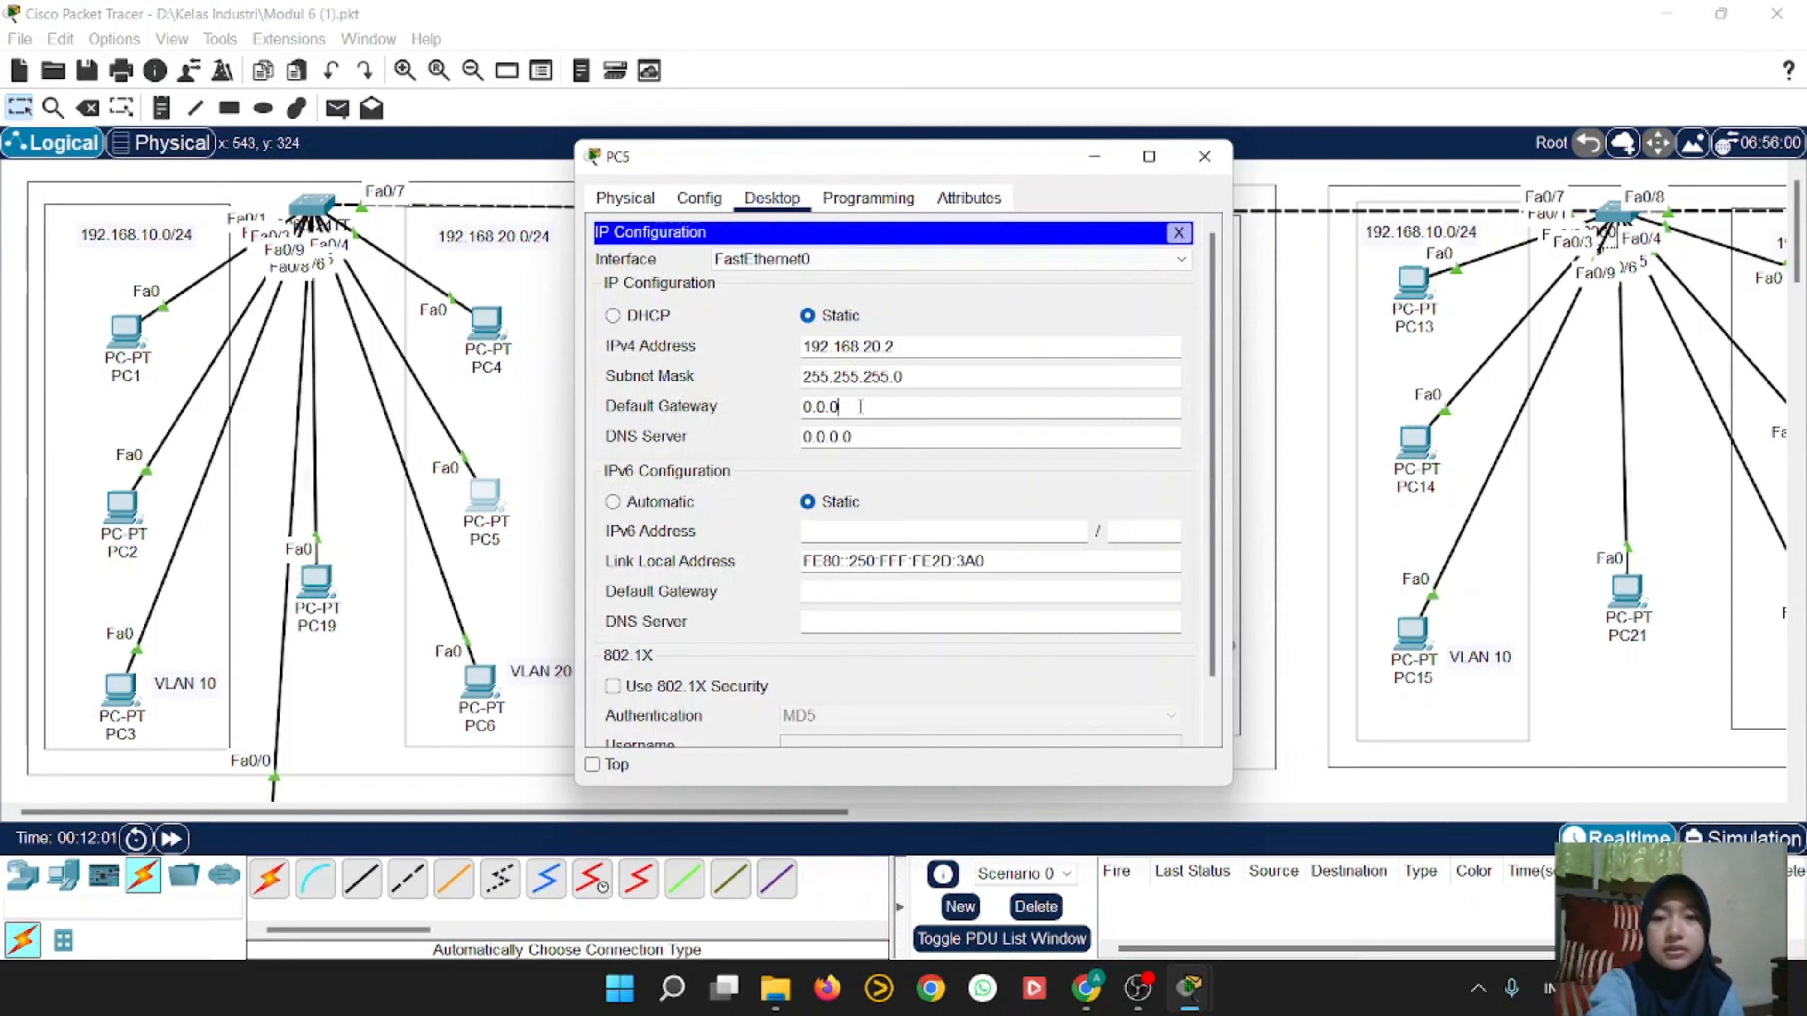
pyautogui.write('192.168.20.1')
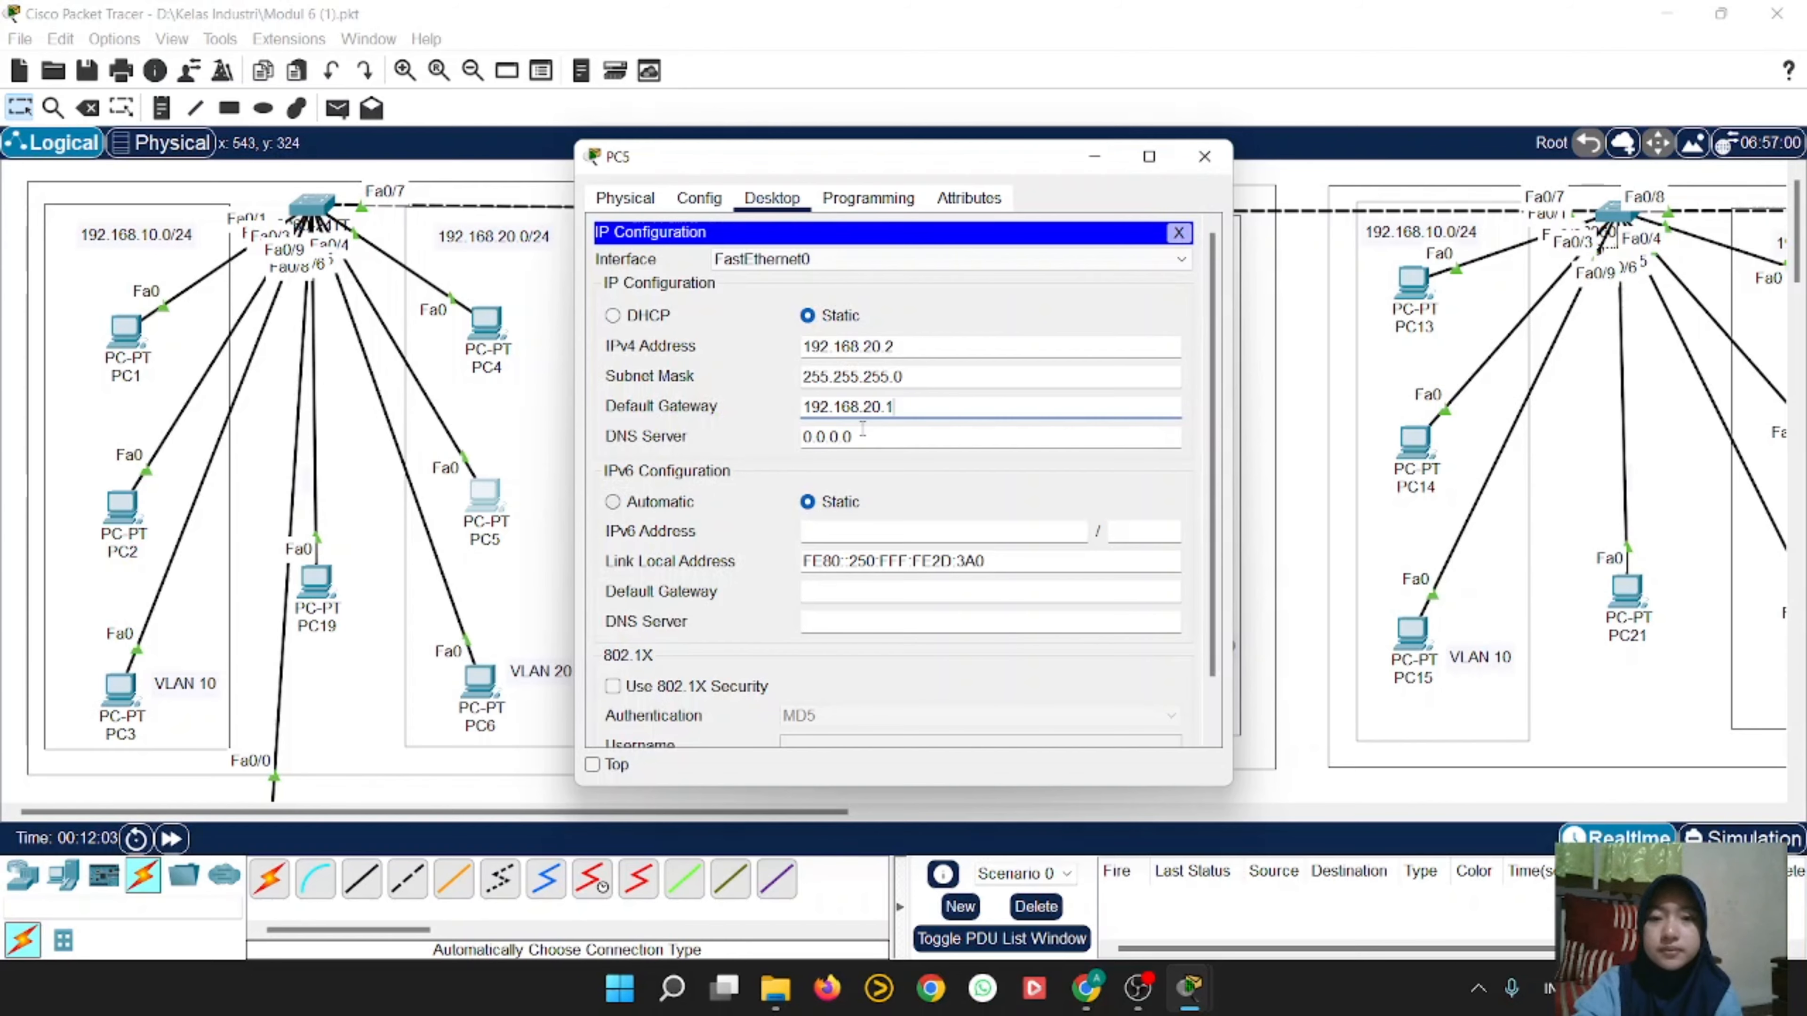
pyautogui.click(1204, 157)
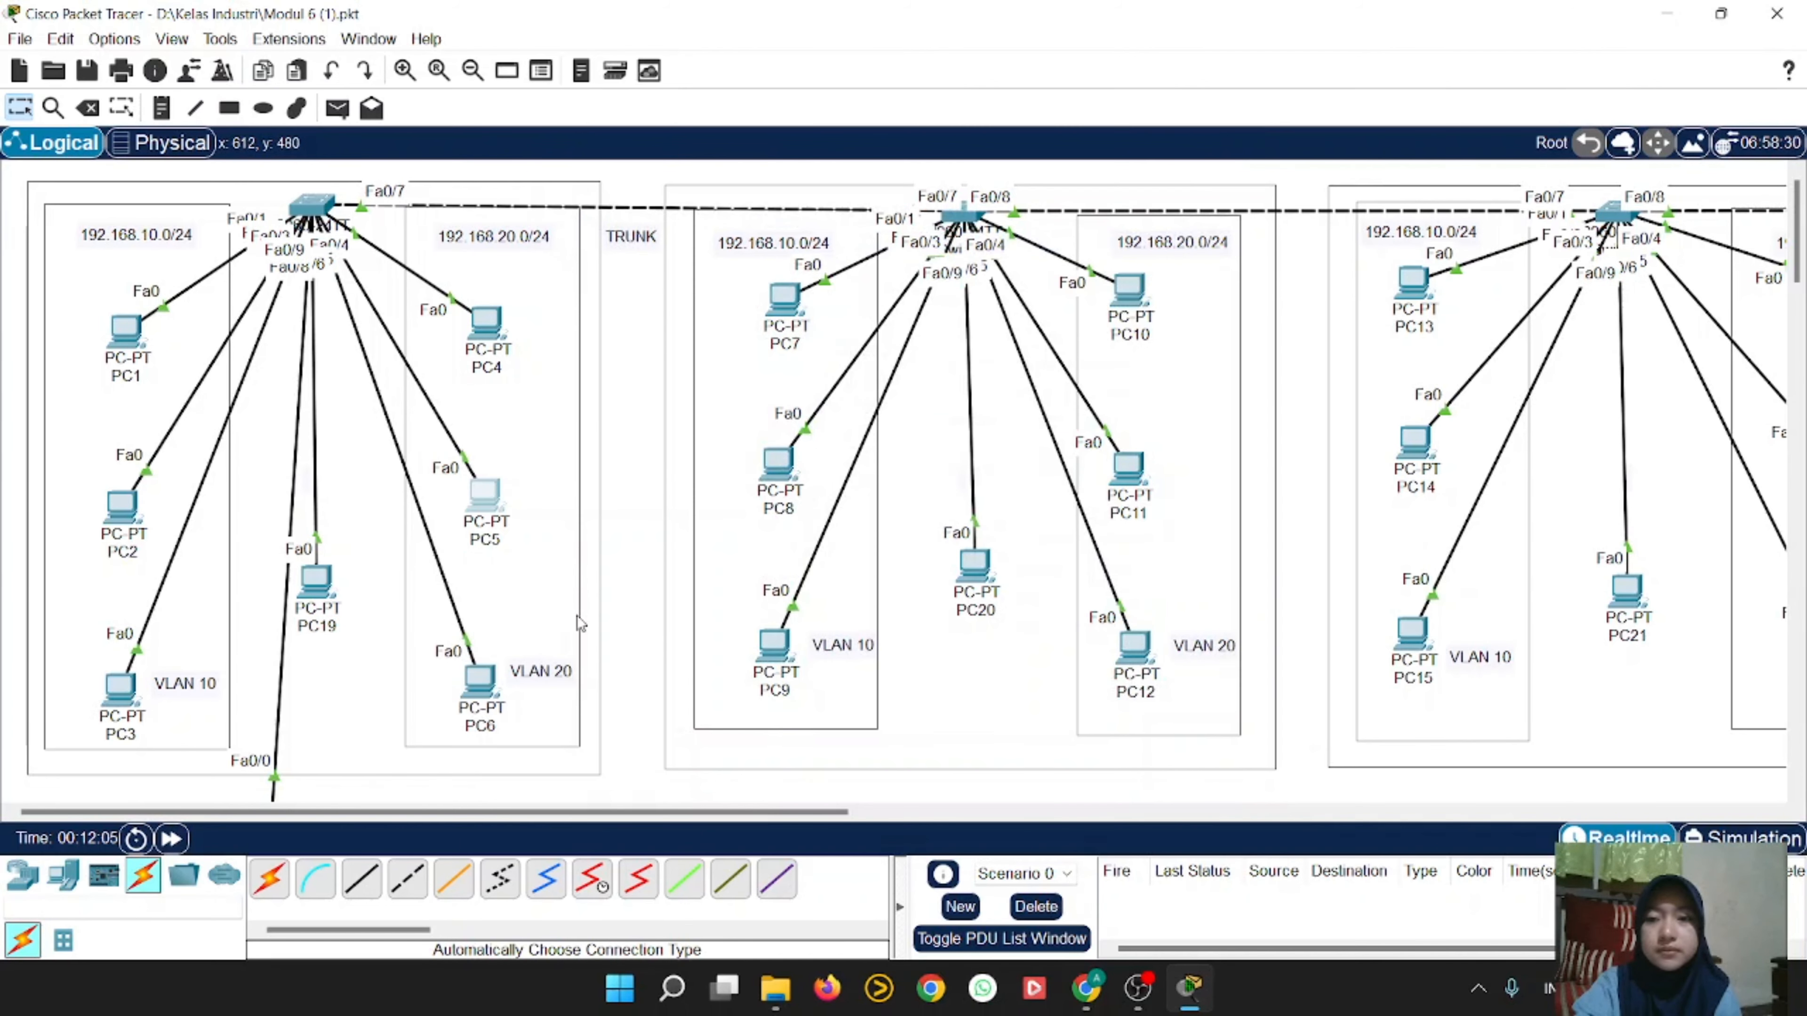
# Step: Set PC6's default gateway to 192.168.20.1 in its IP configuration and close its window
pyautogui.click(480, 682)
pyautogui.click(771, 198)
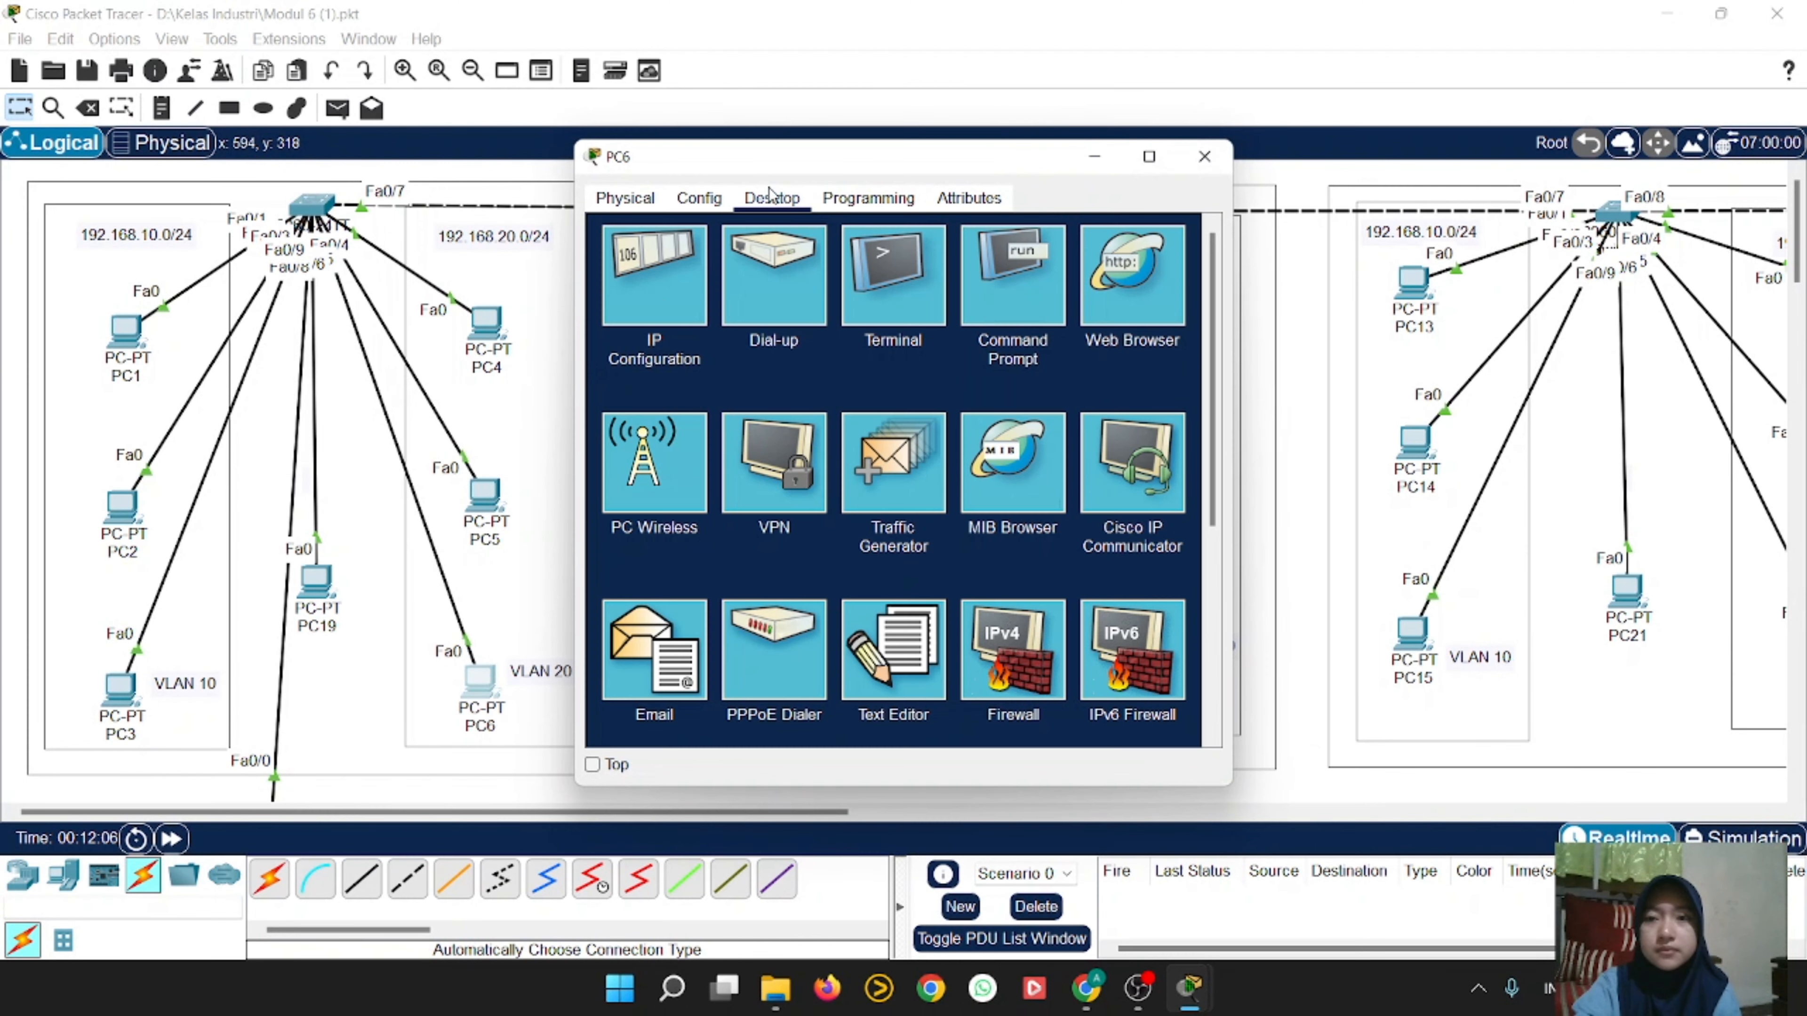
pyautogui.click(662, 301)
pyautogui.click(878, 404)
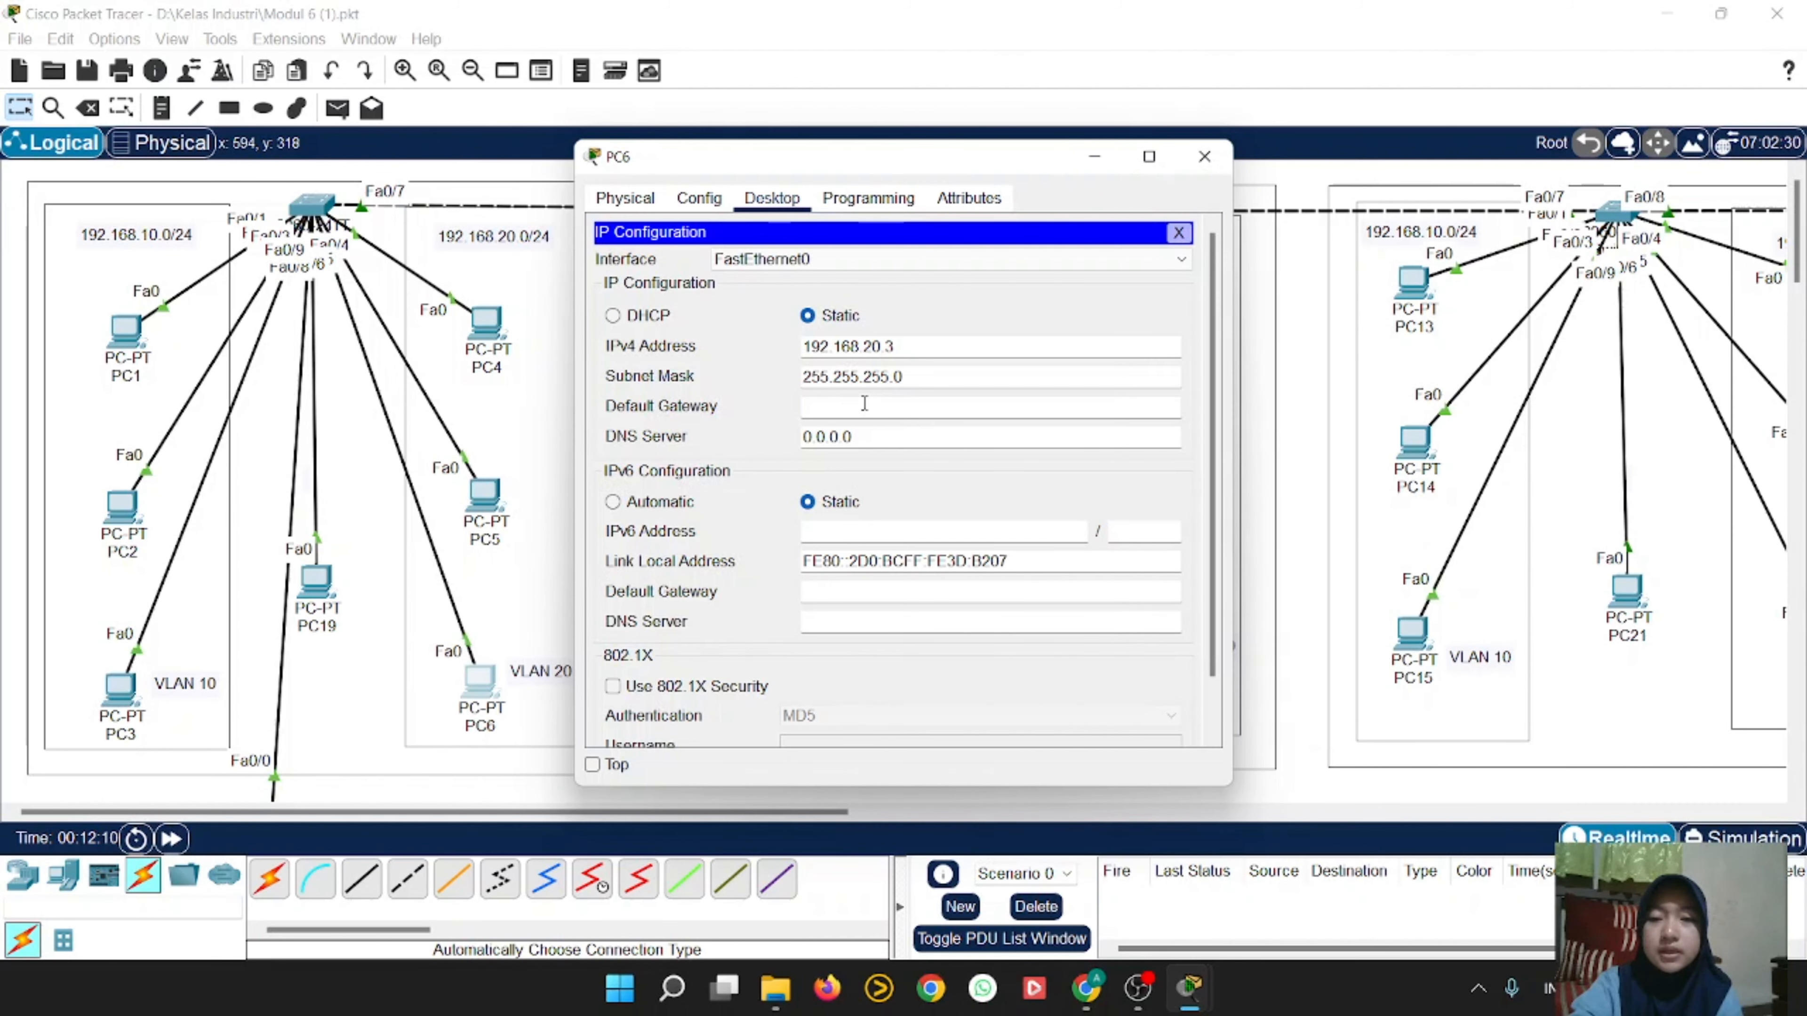
pyautogui.write('192.168.20.1')
pyautogui.click(1202, 156)
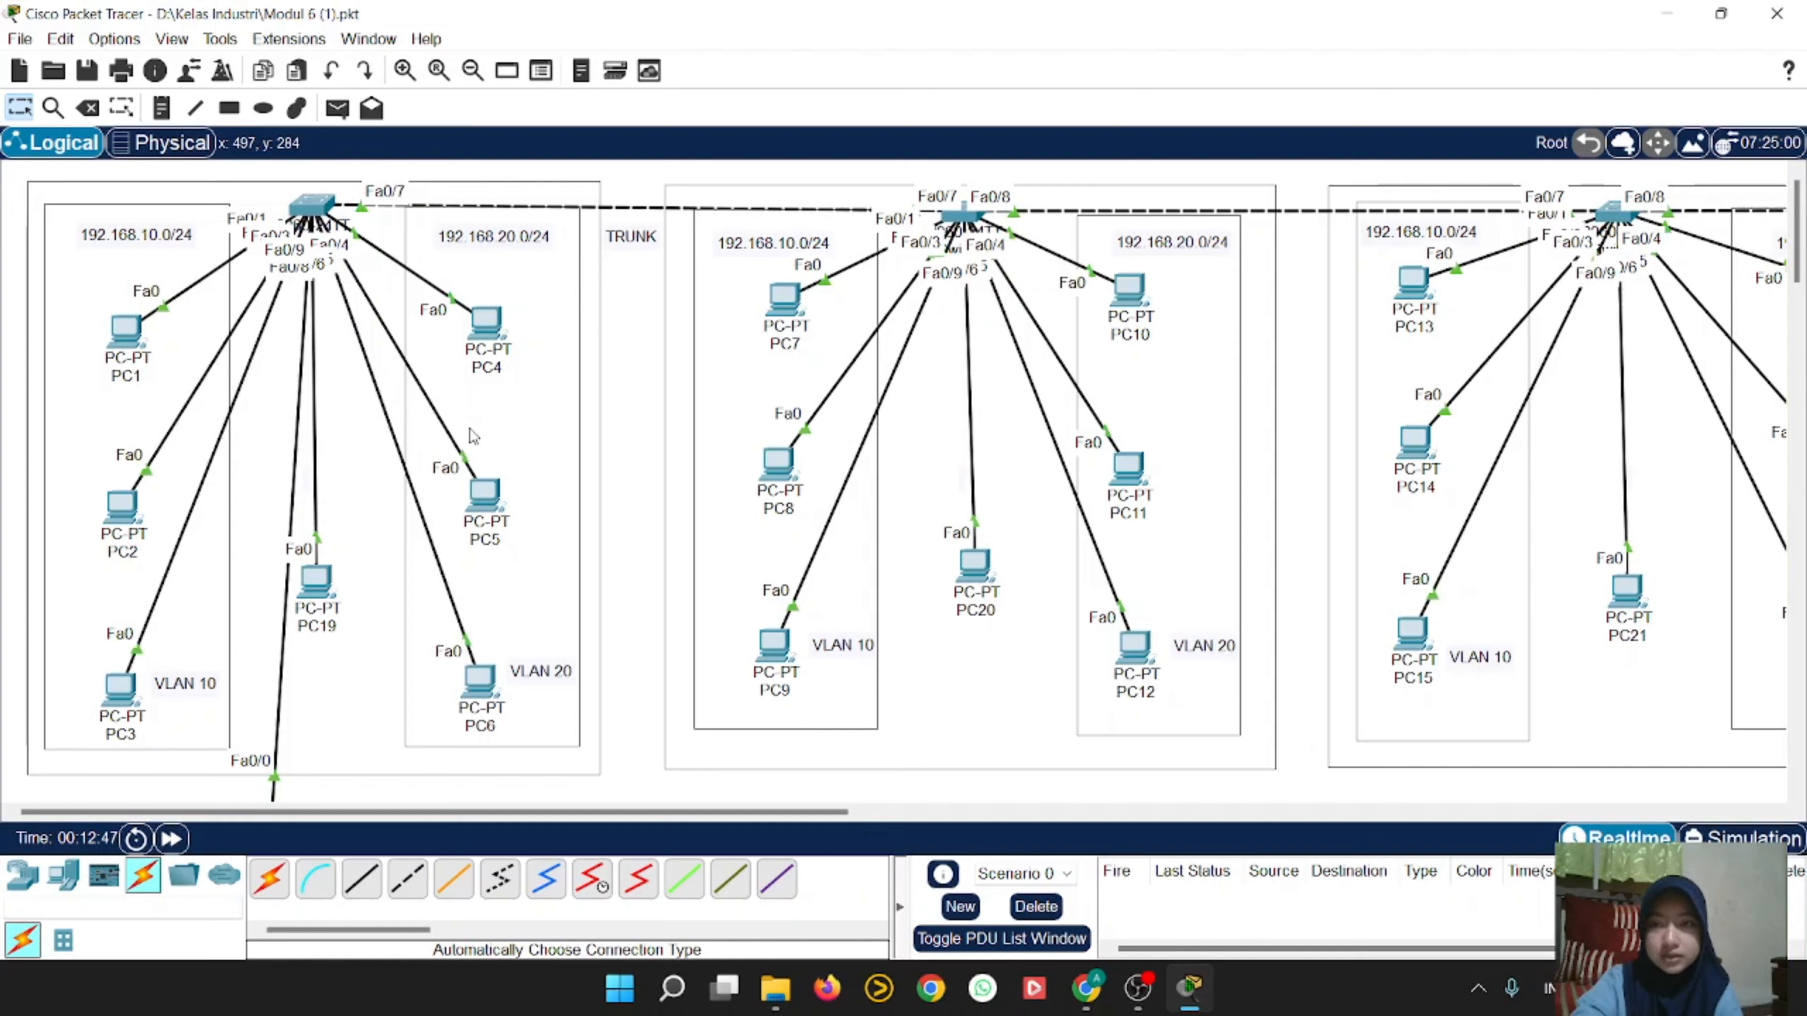
# Step: Open Switch0's command line and enter global configuration mode with en and conf t
pyautogui.click(305, 208)
pyautogui.click(756, 198)
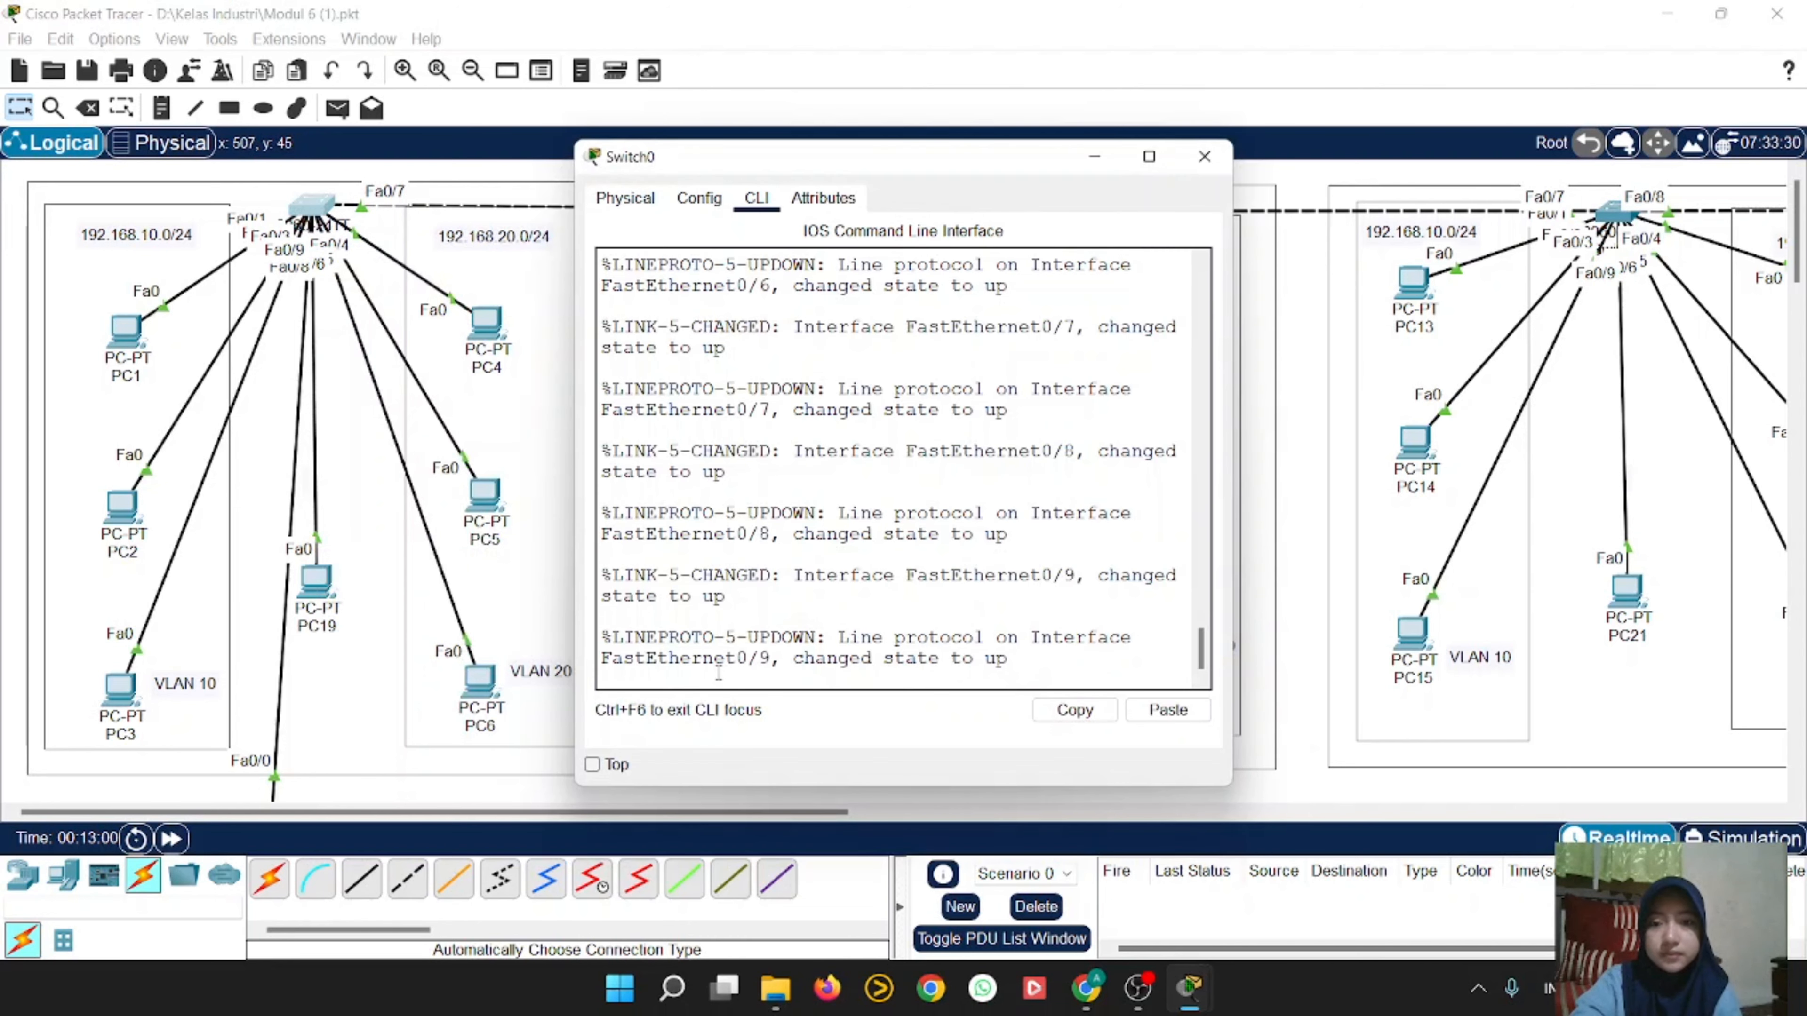
pyautogui.press('Return')
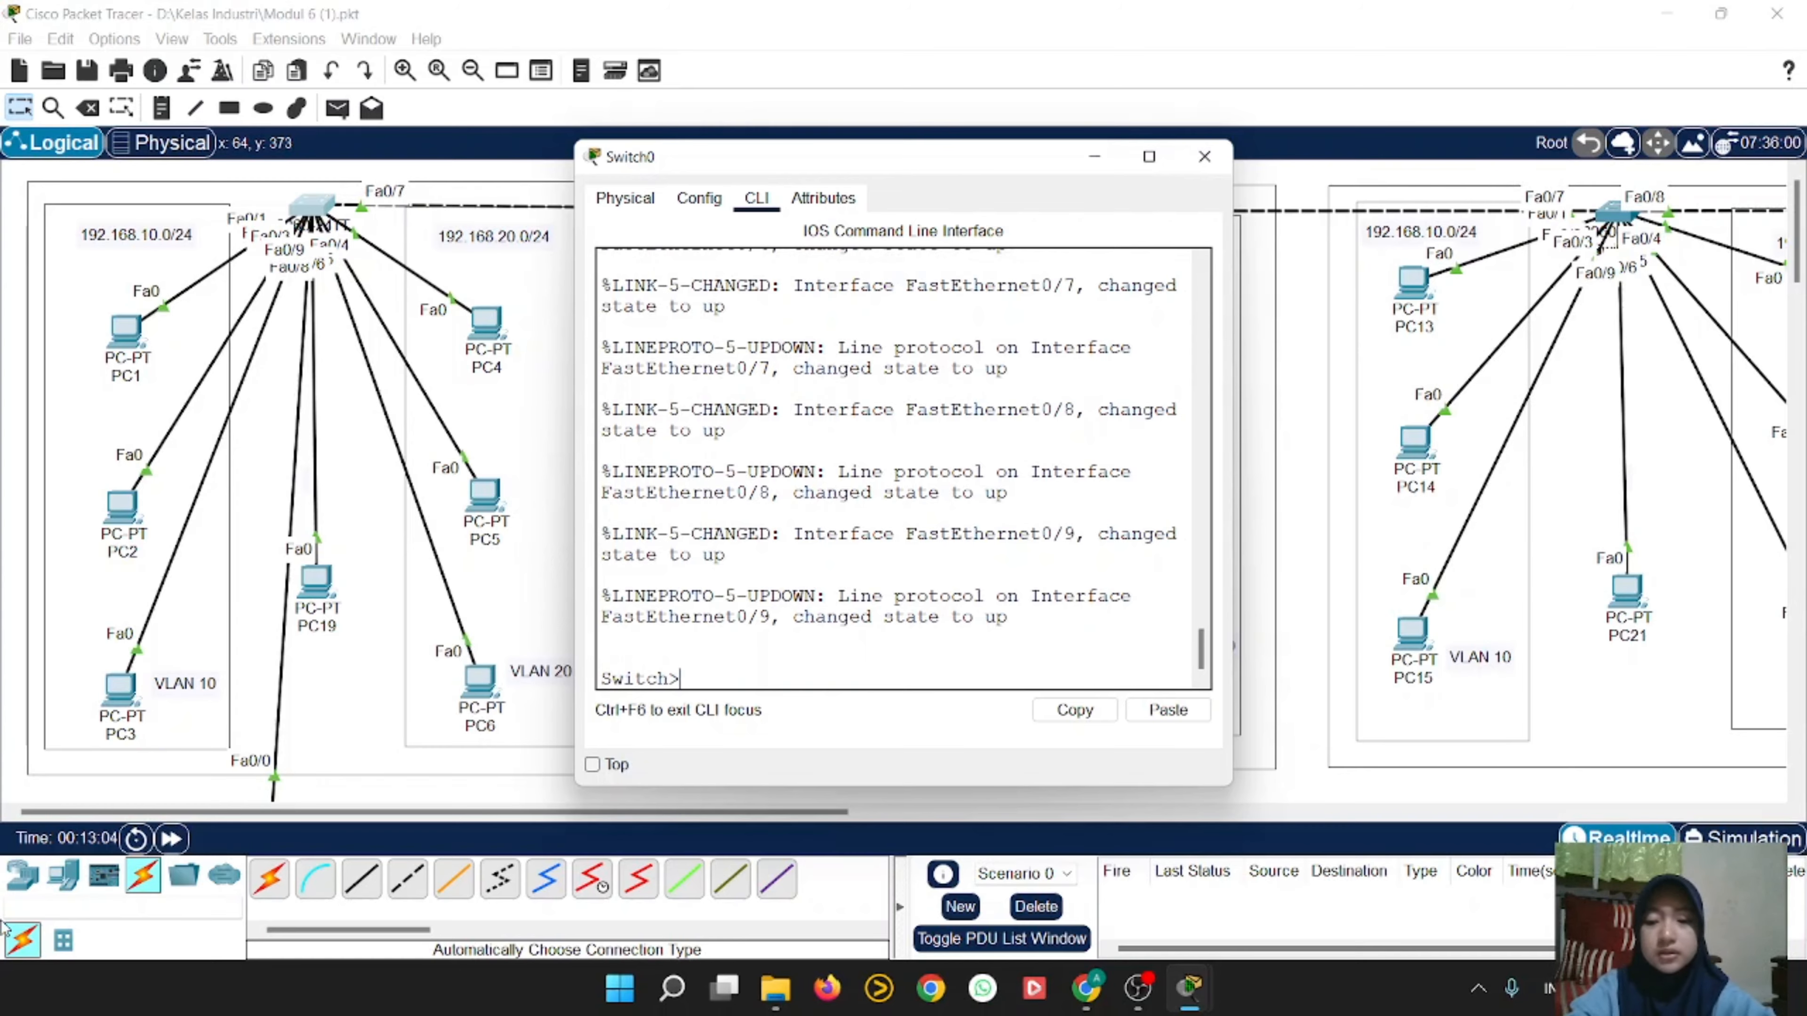
pyautogui.write('e')
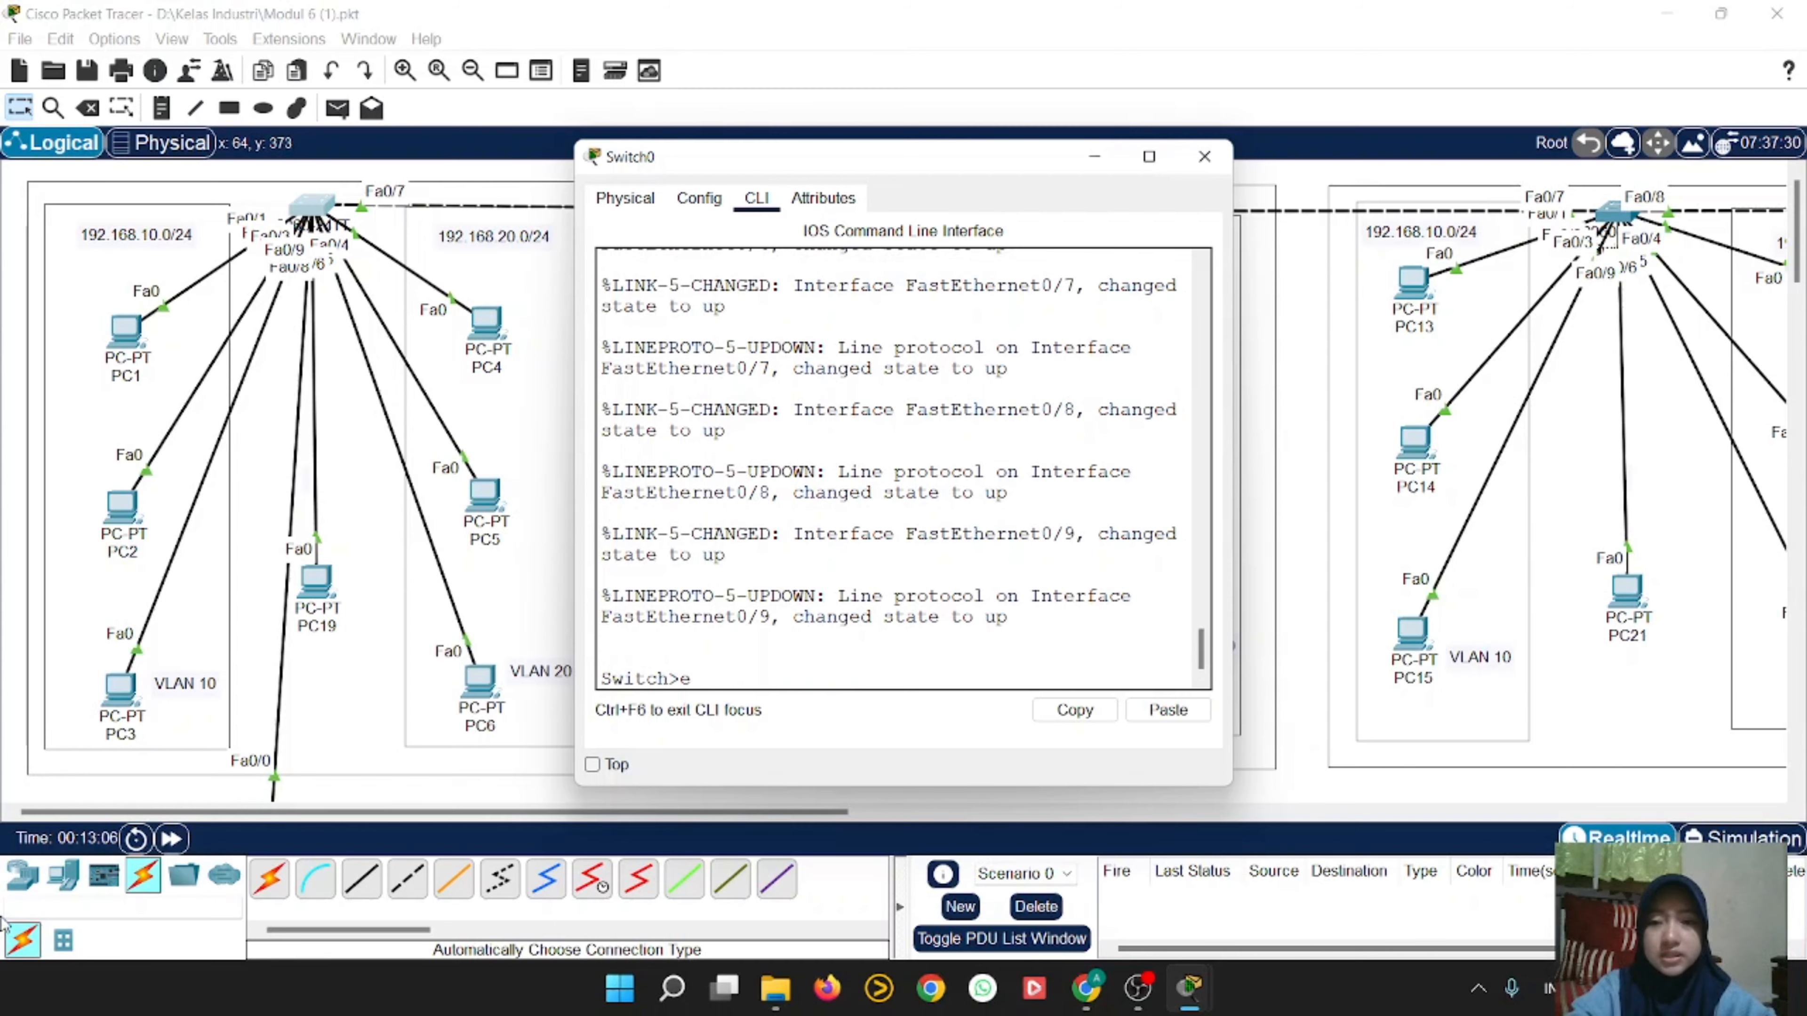
pyautogui.write('n')
pyautogui.press('Return')
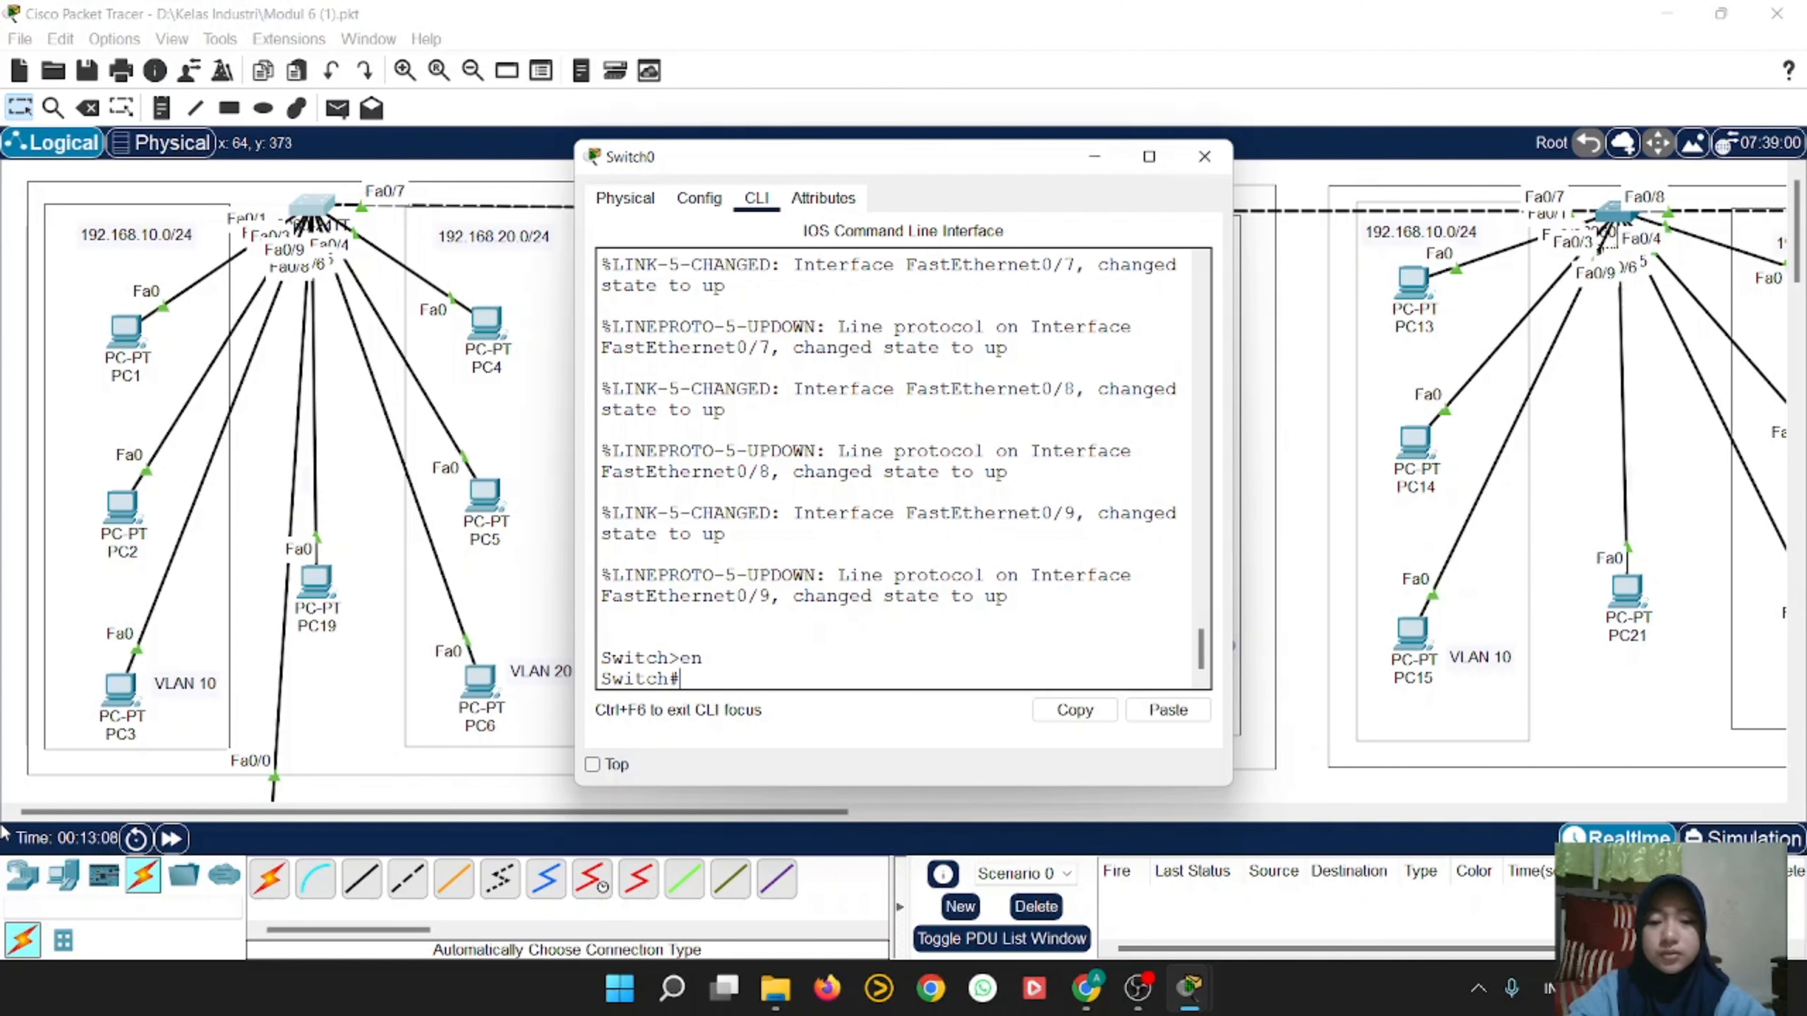
pyautogui.write('con')
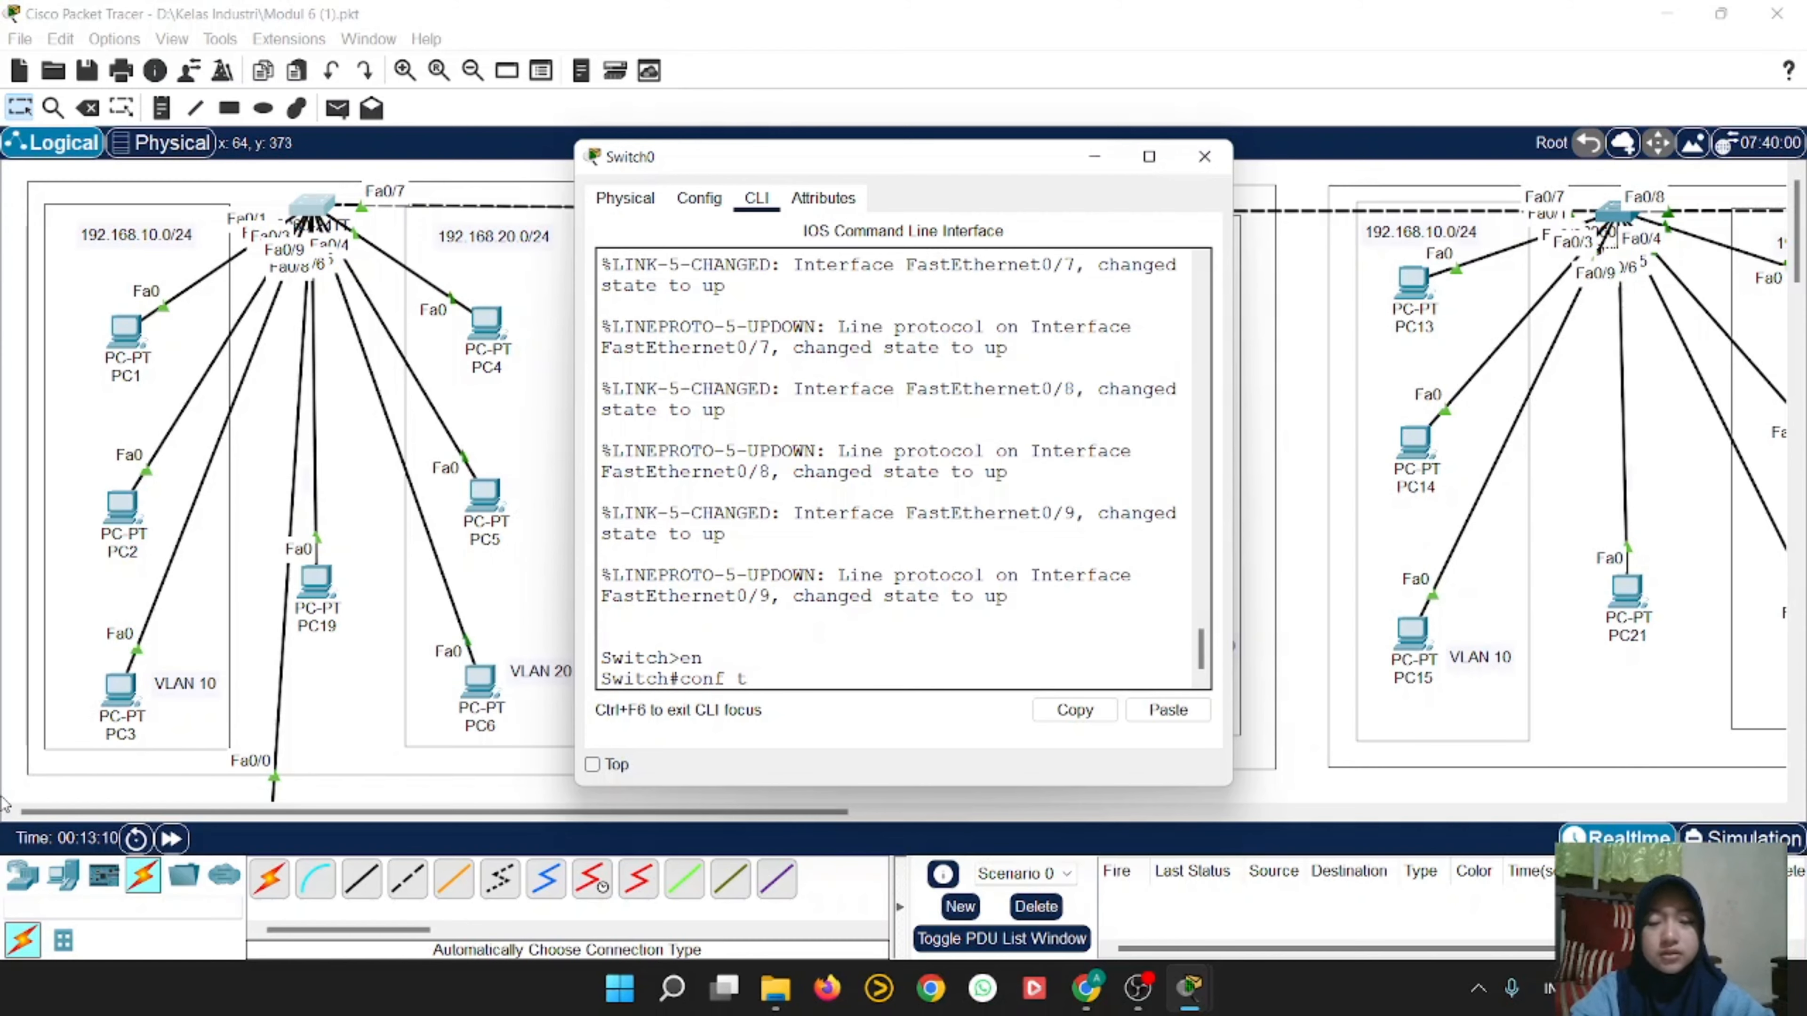
pyautogui.write('f t')
pyautogui.press('Return')
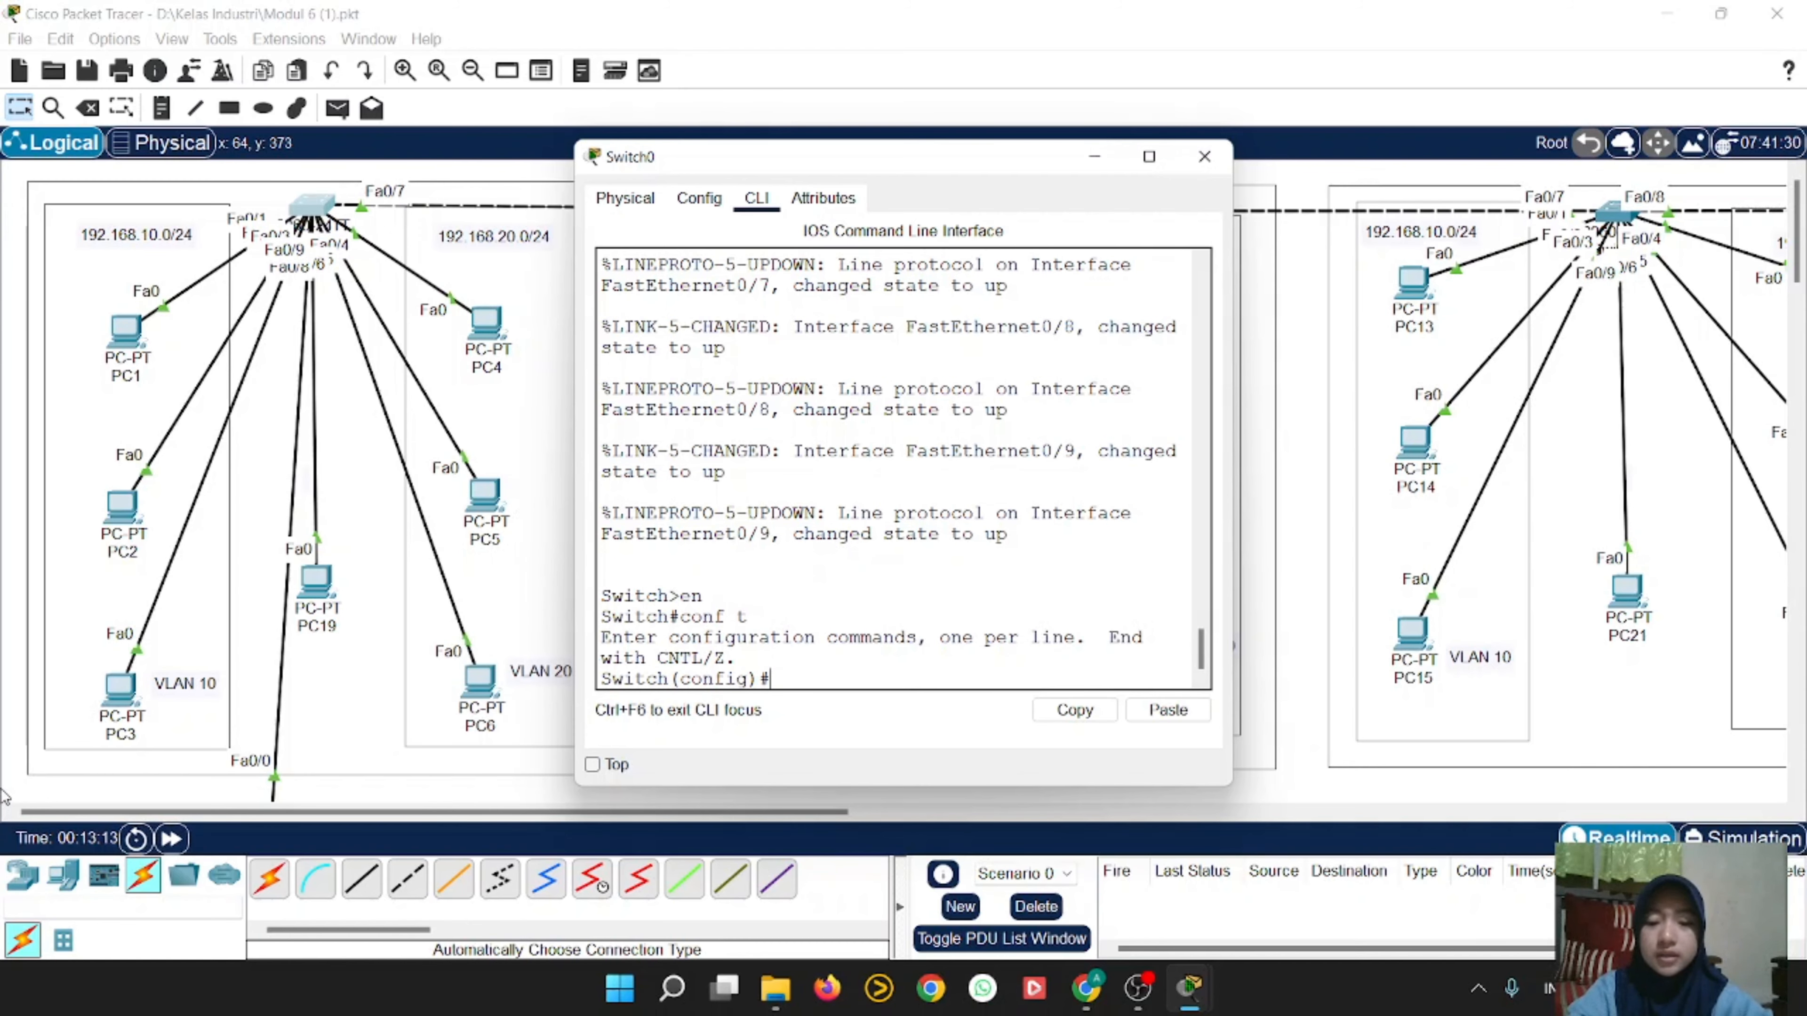
# Step: Set Switch0's interface fa0/9 to trunk with switchport mode trunk and close the switch window
pyautogui.write('interface')
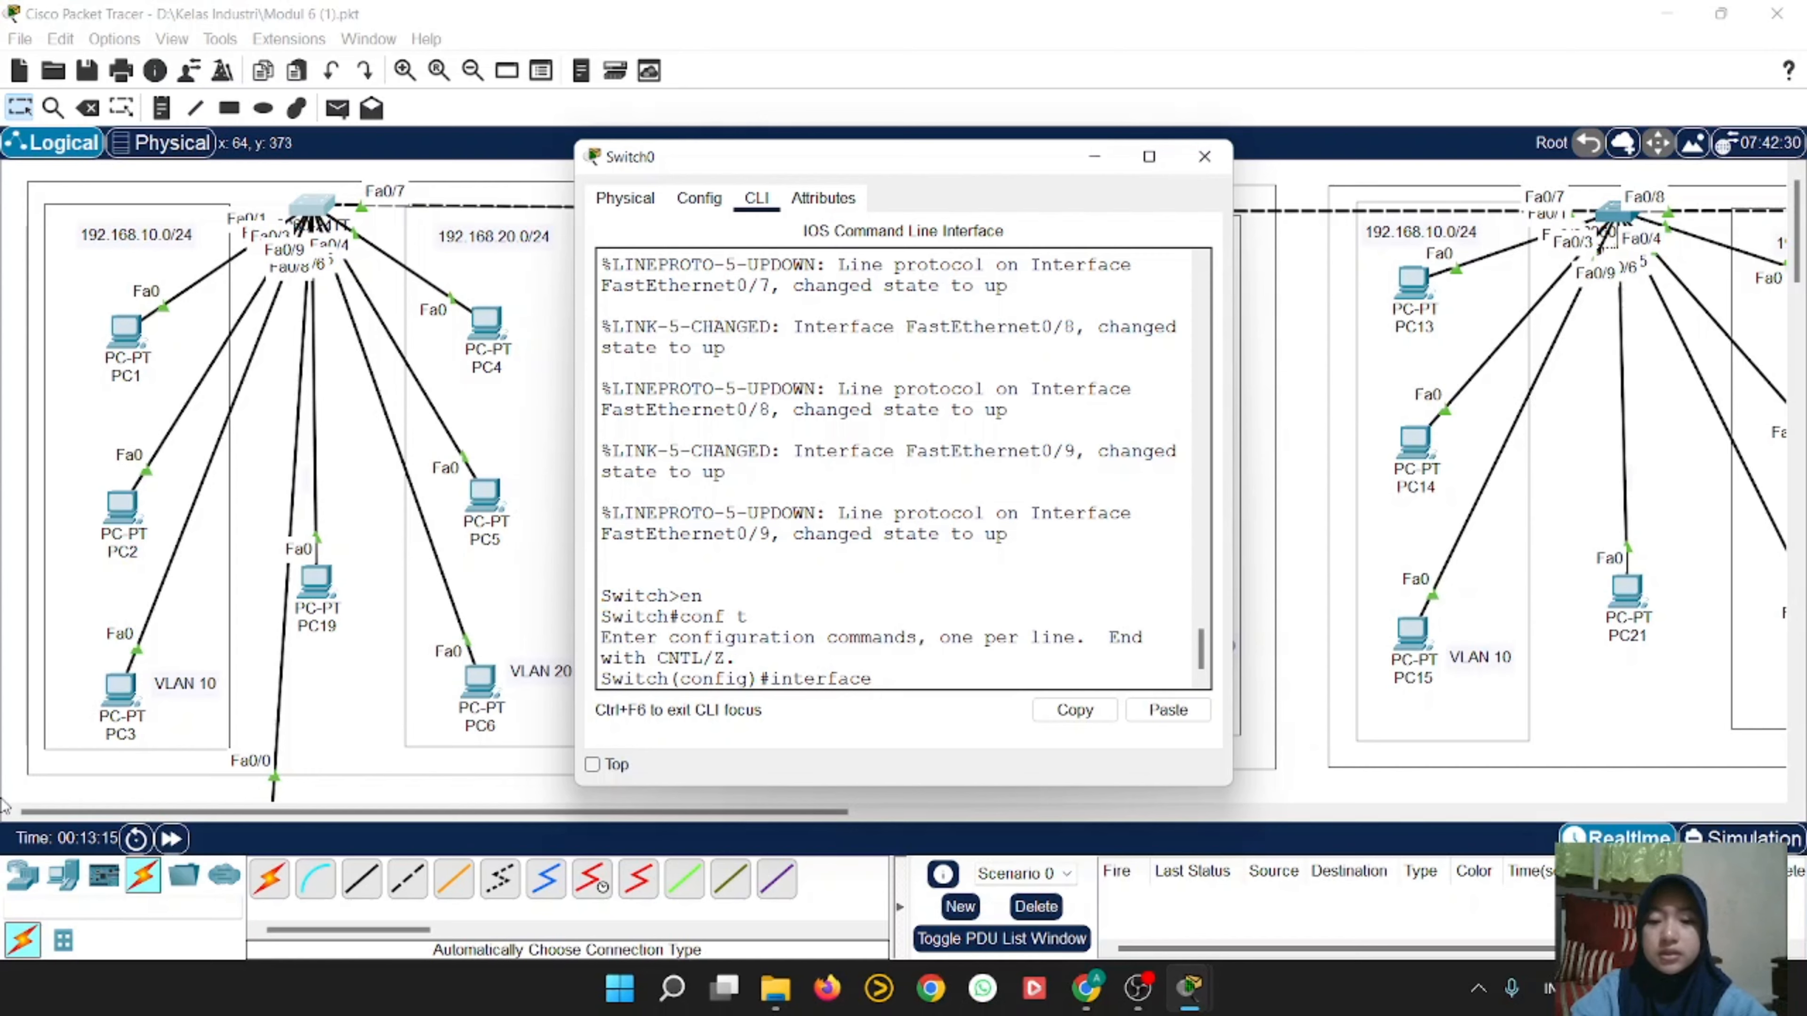
pyautogui.write(' fa0/9')
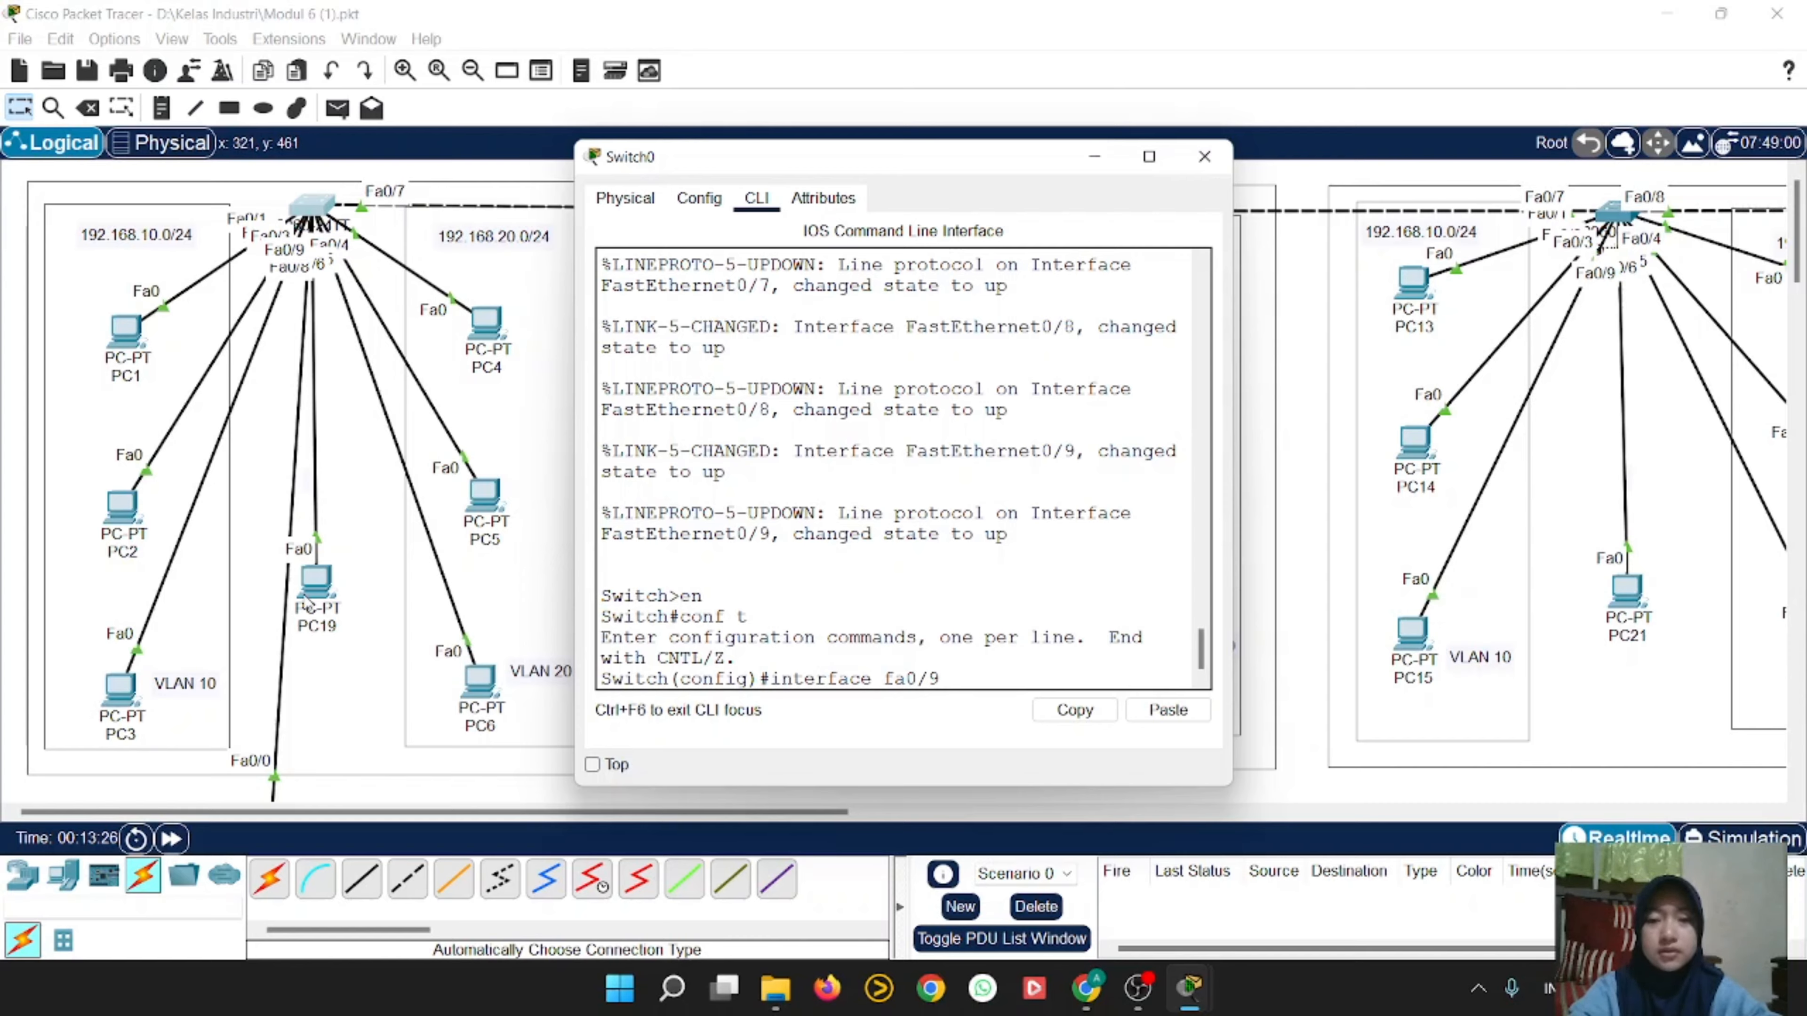
pyautogui.press('Return')
pyautogui.write('swit')
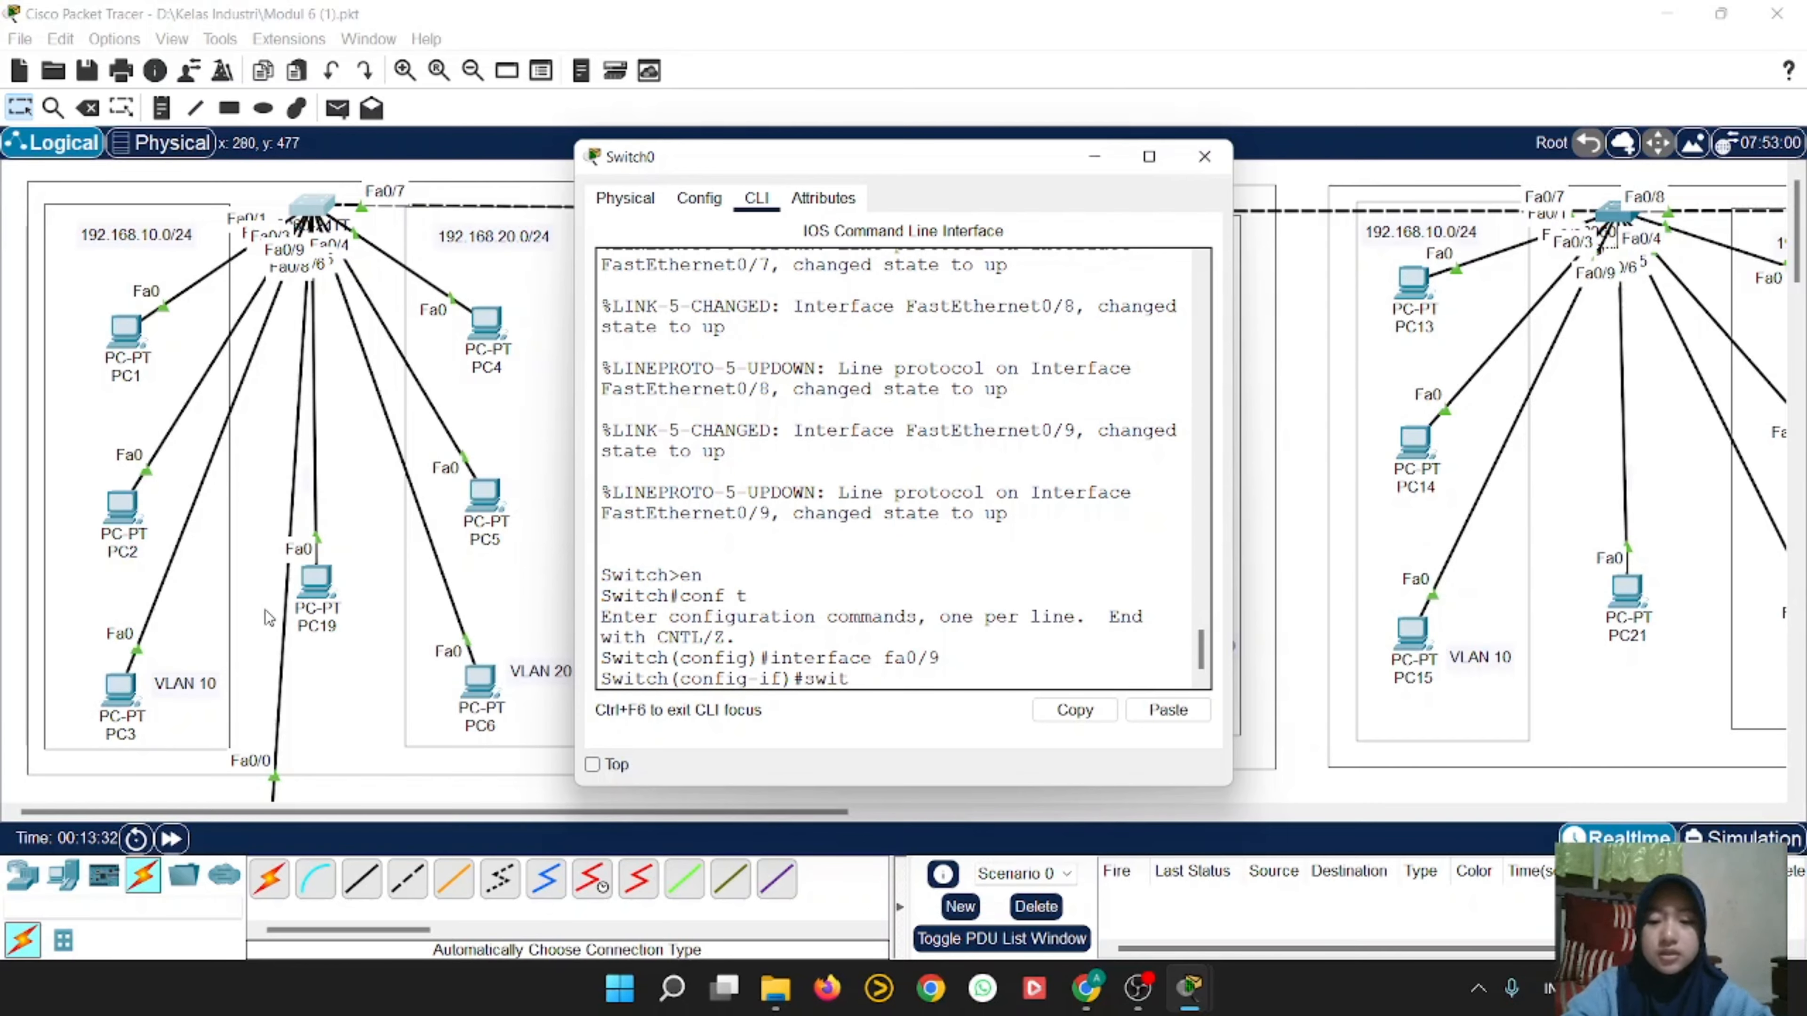
pyautogui.write('chport mode t')
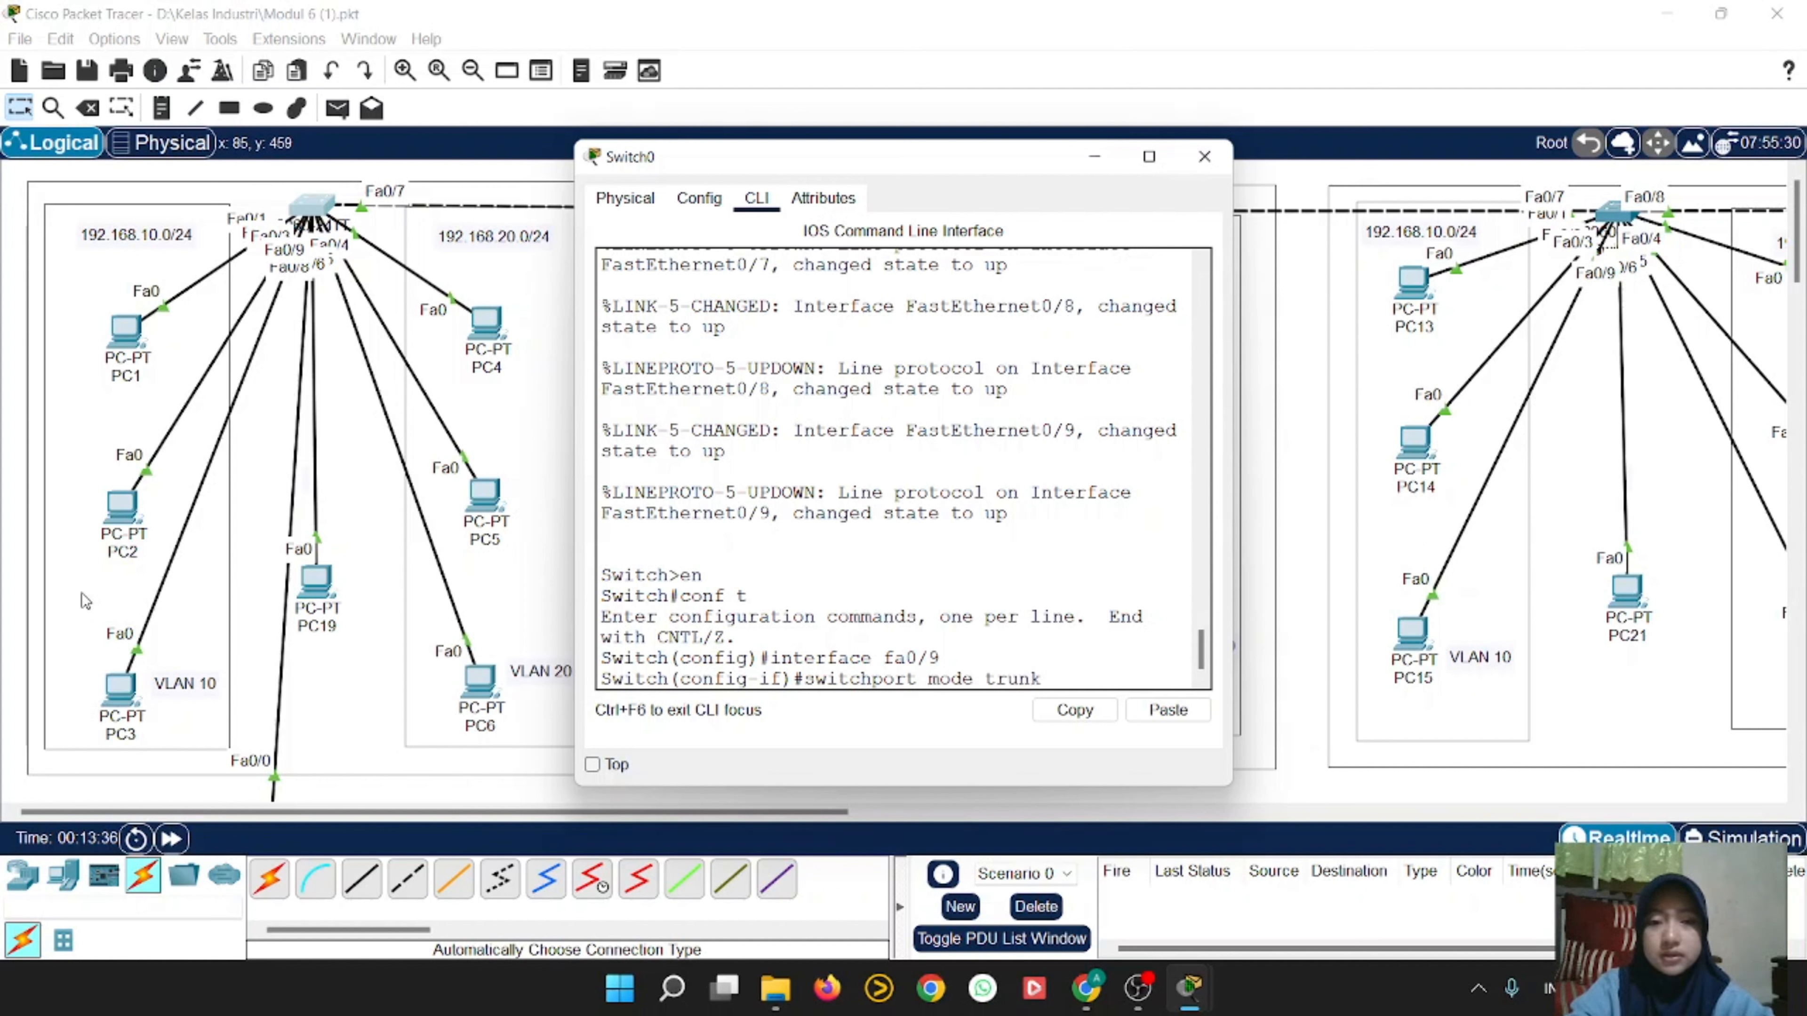
pyautogui.write('runk')
pyautogui.press('Return')
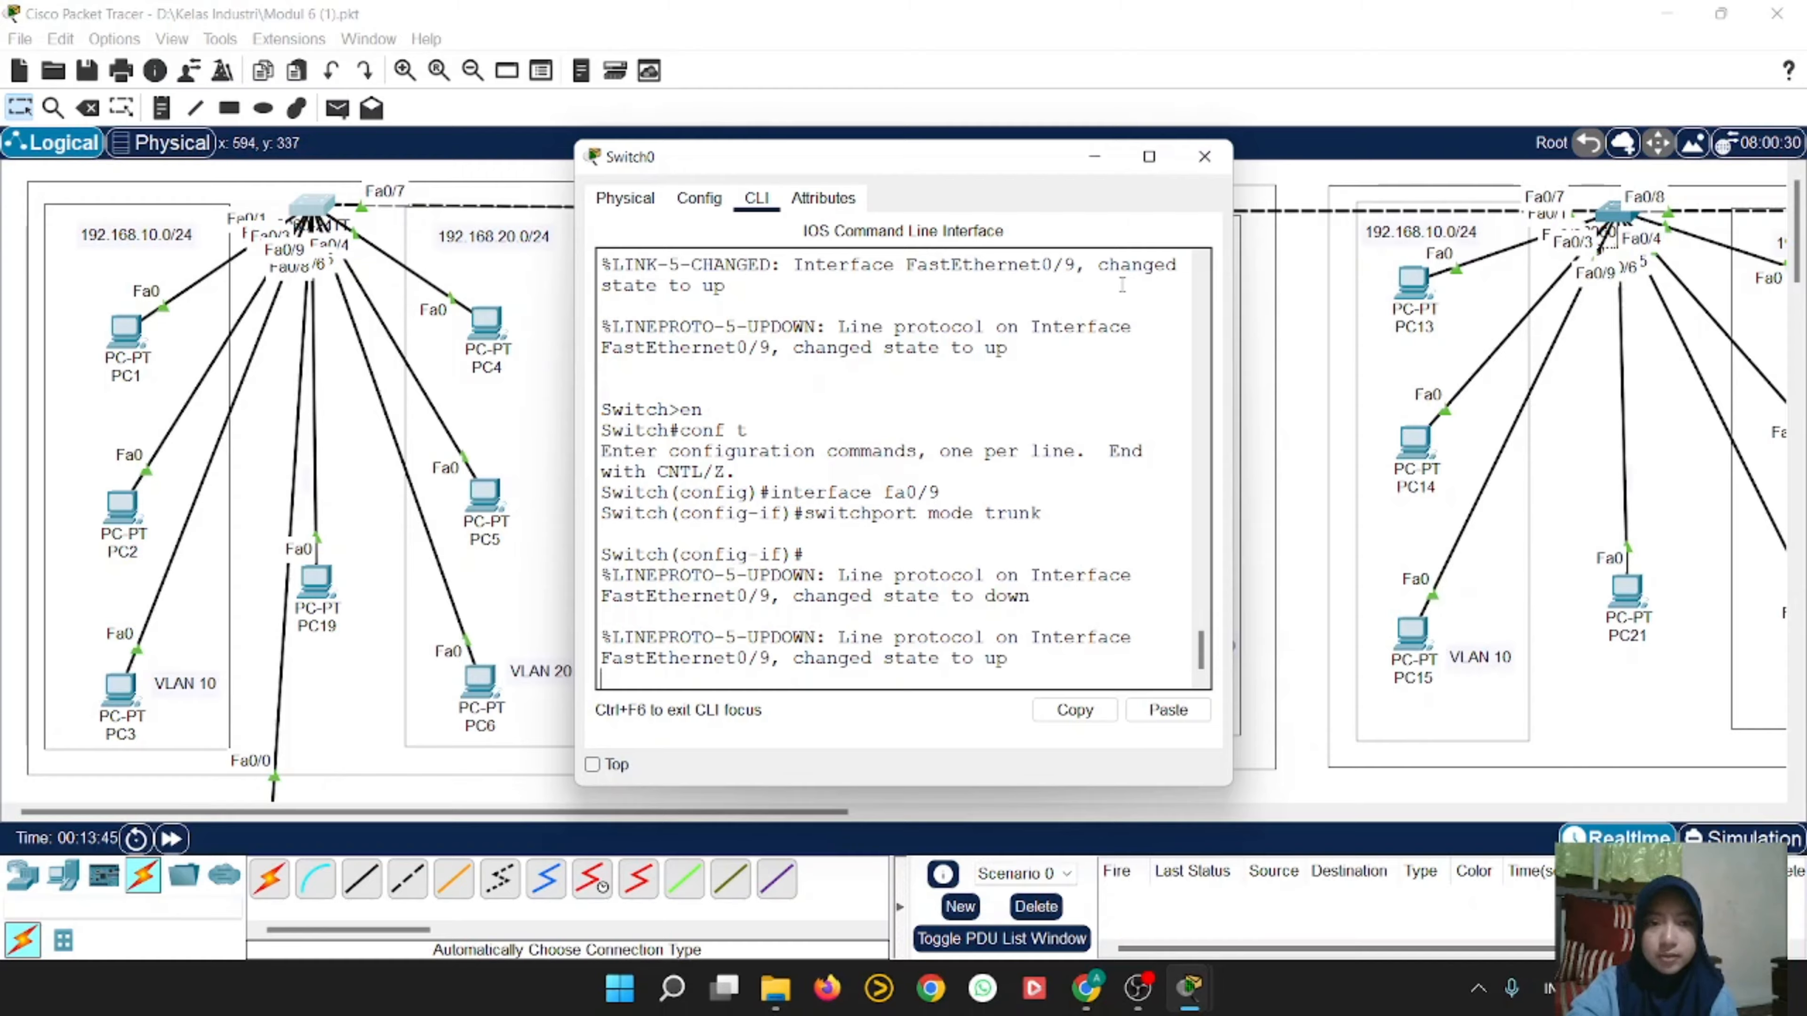
pyautogui.click(1203, 156)
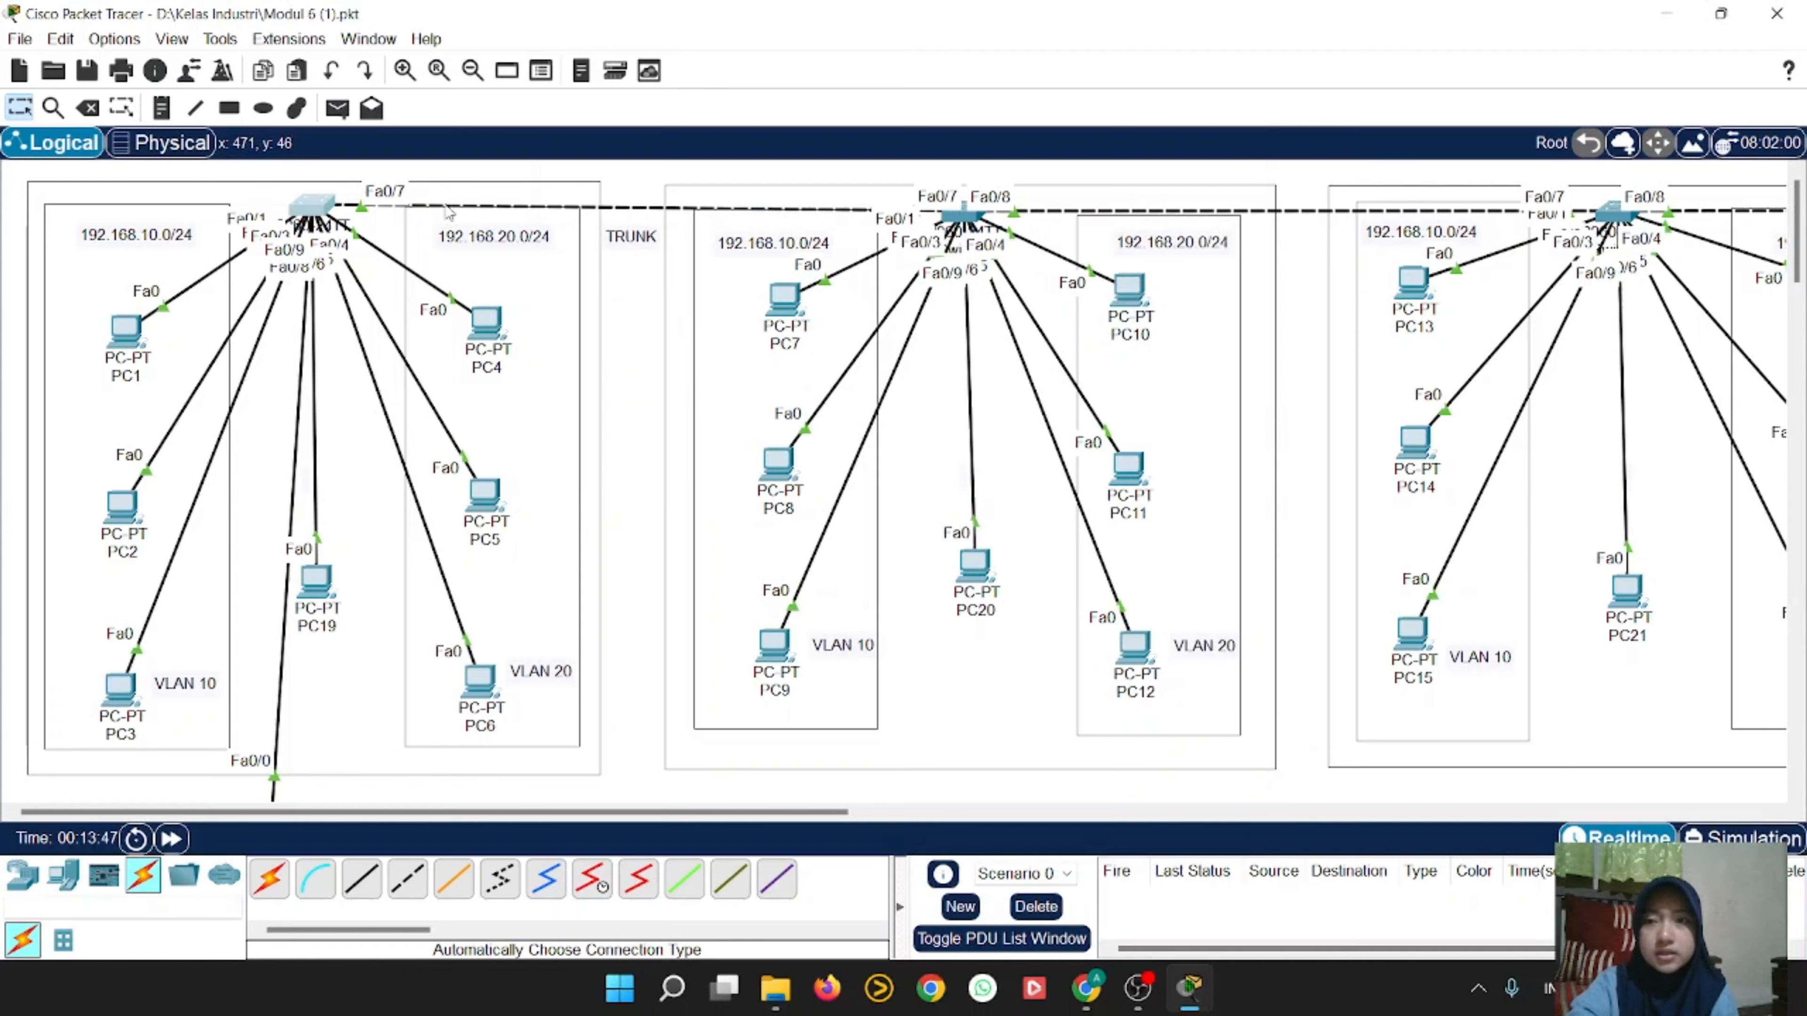
# Step: Send two simple PDUs from PC1 to PC4 to test connectivity between VLAN 10 and VLAN 20
pyautogui.click(337, 107)
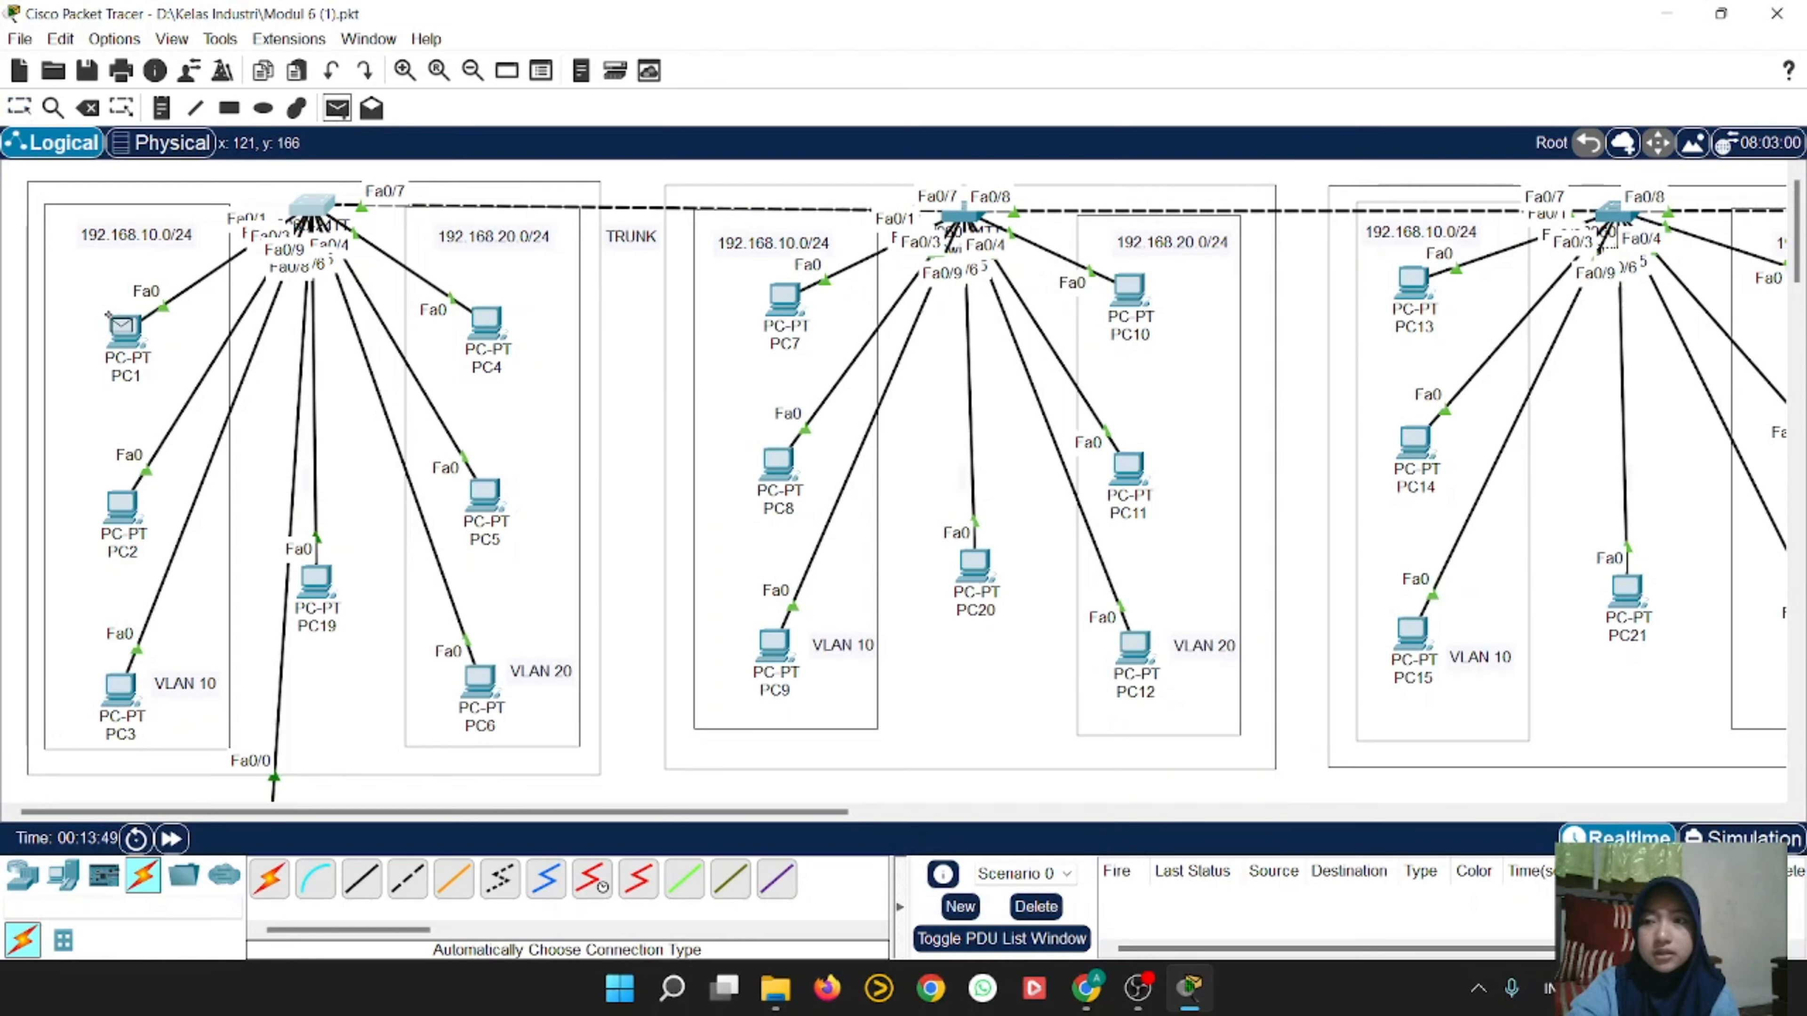
pyautogui.click(122, 326)
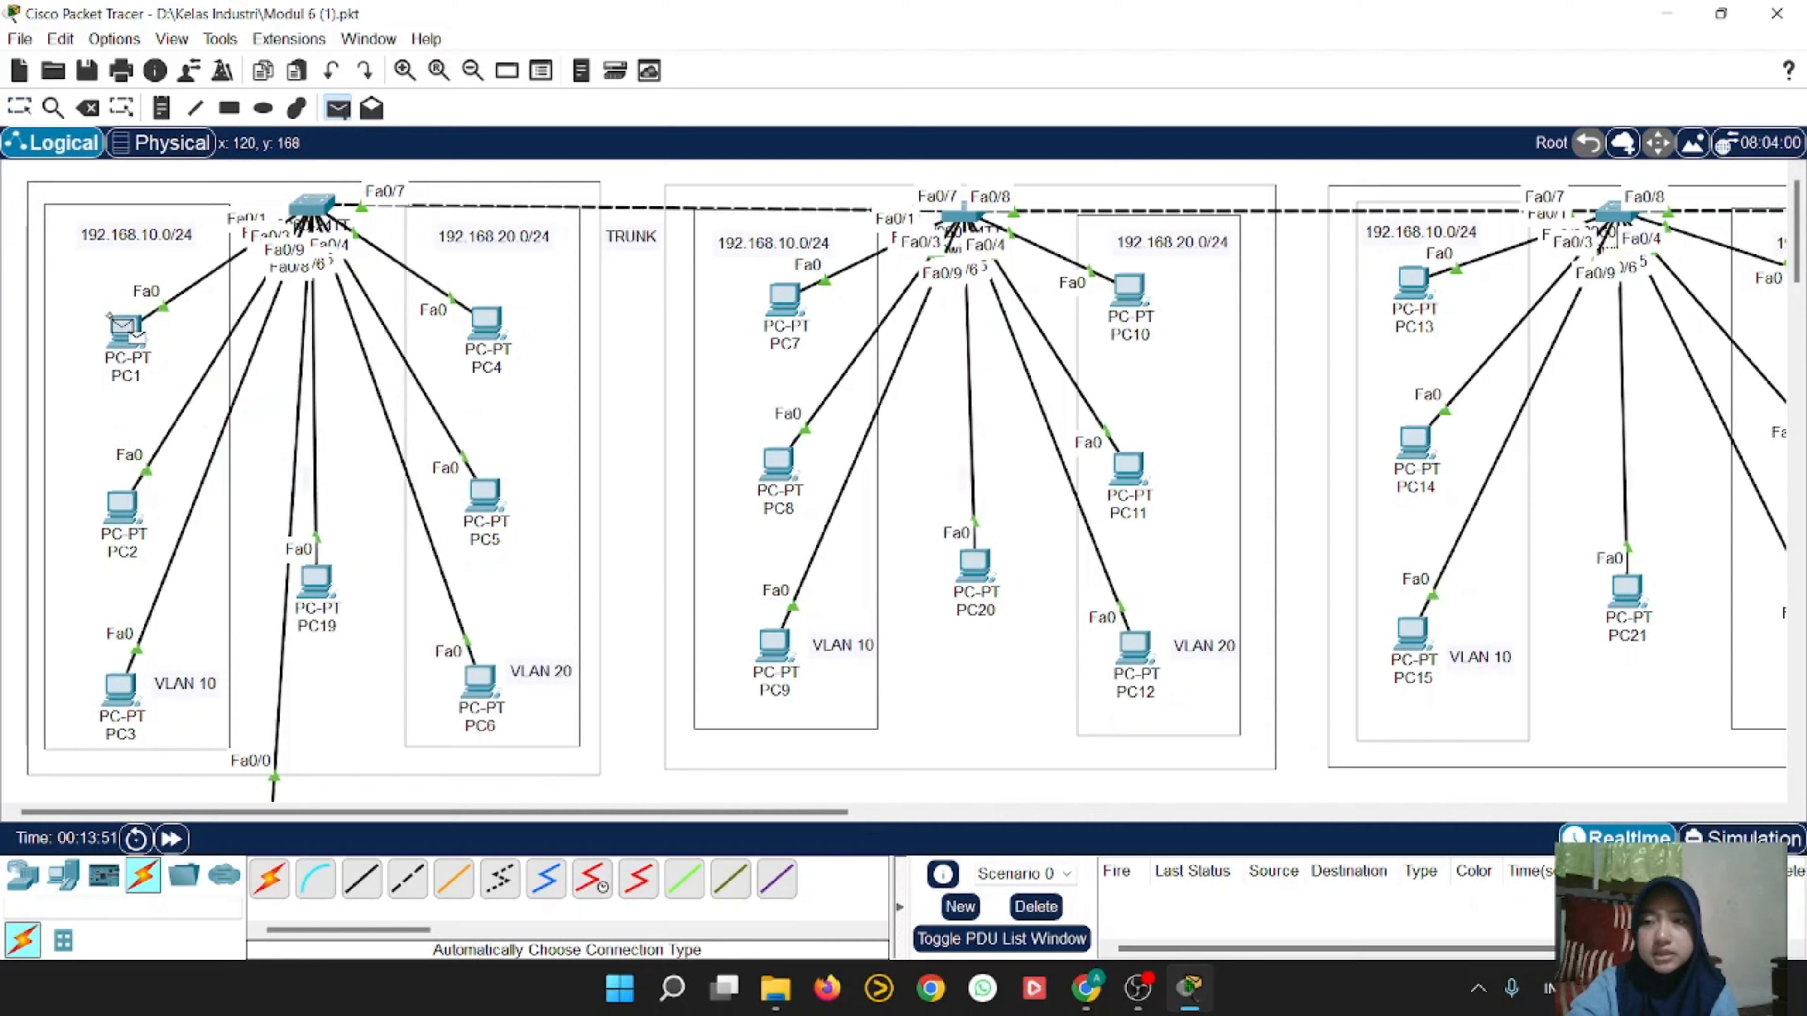
pyautogui.click(487, 316)
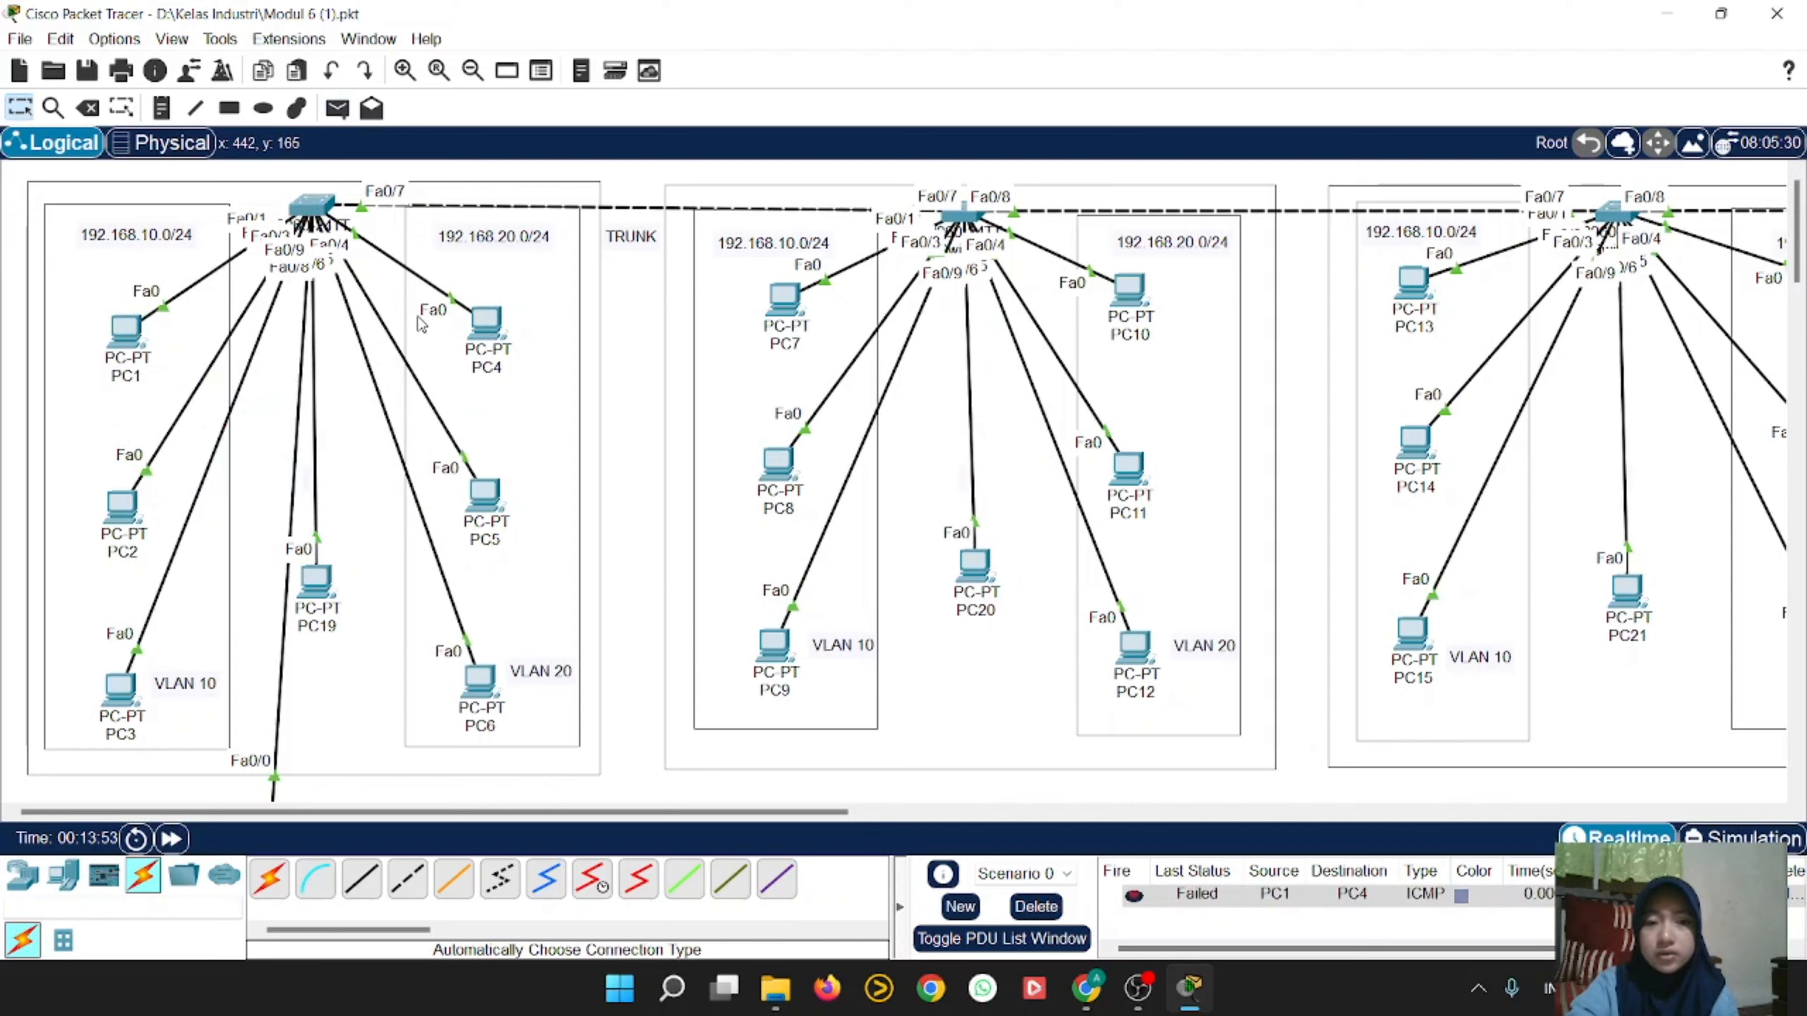
pyautogui.click(337, 107)
pyautogui.click(125, 329)
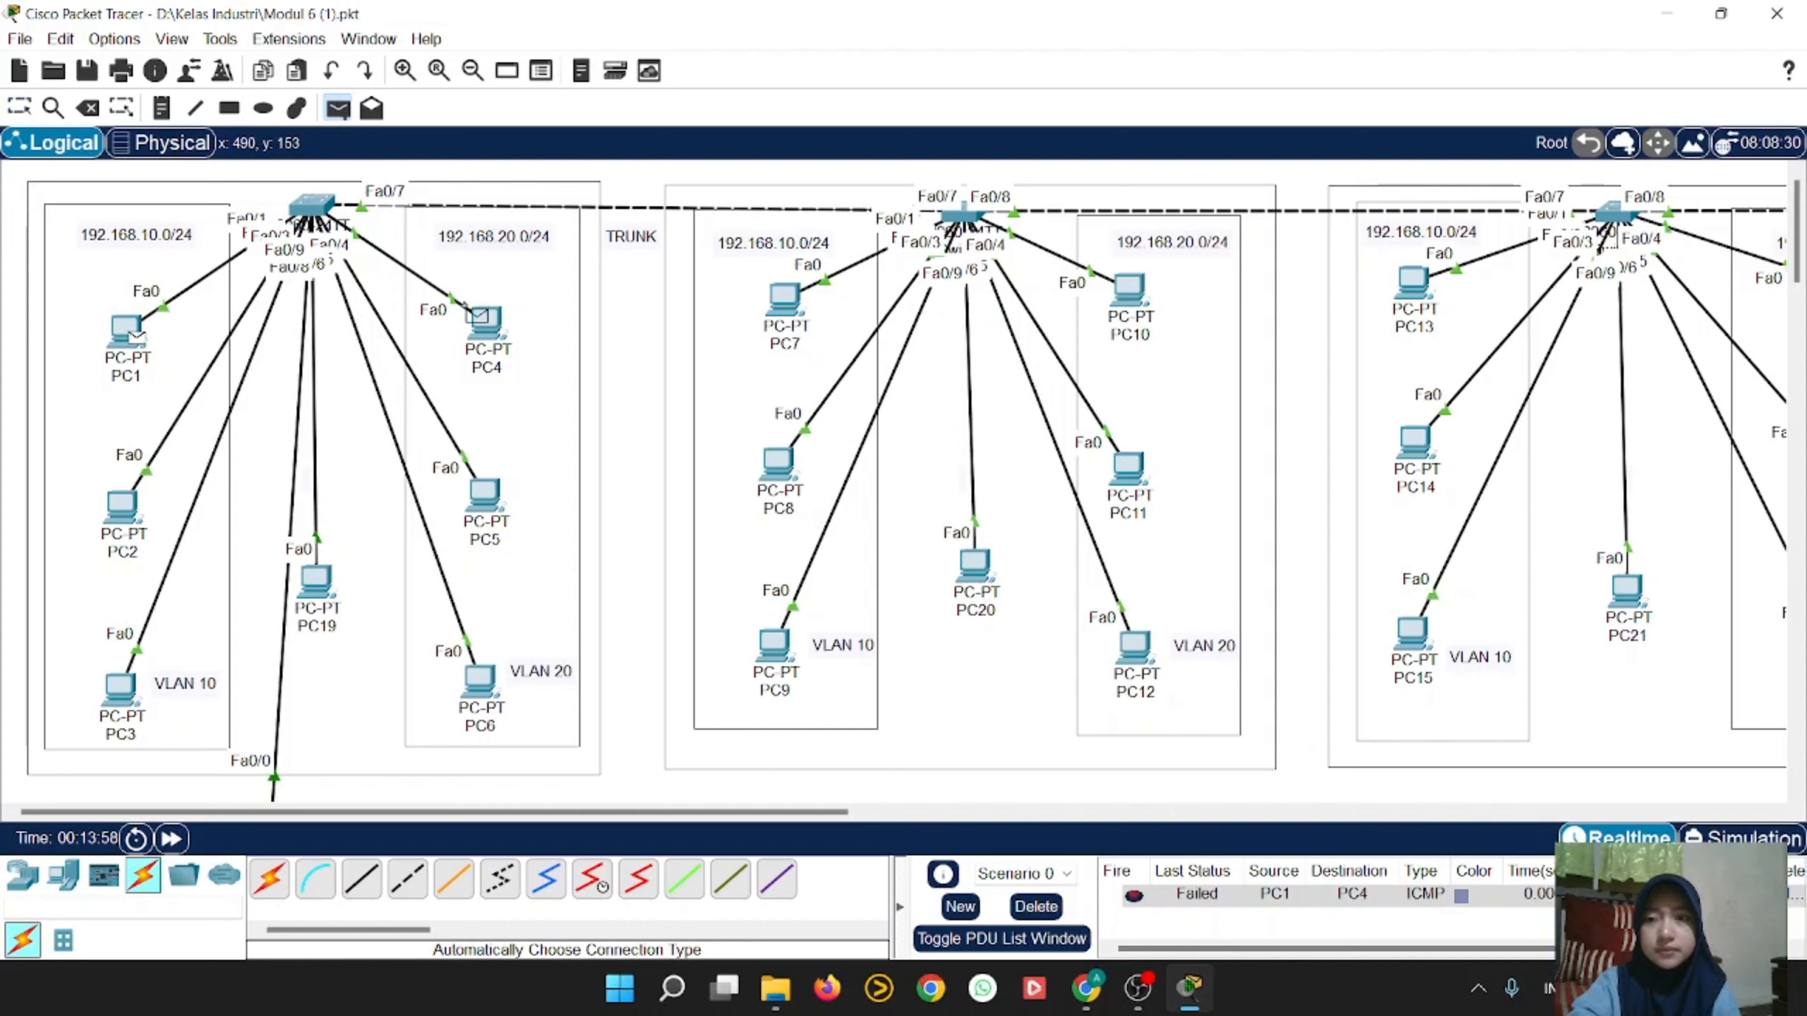
pyautogui.click(484, 319)
pyautogui.moveTo(482, 321)
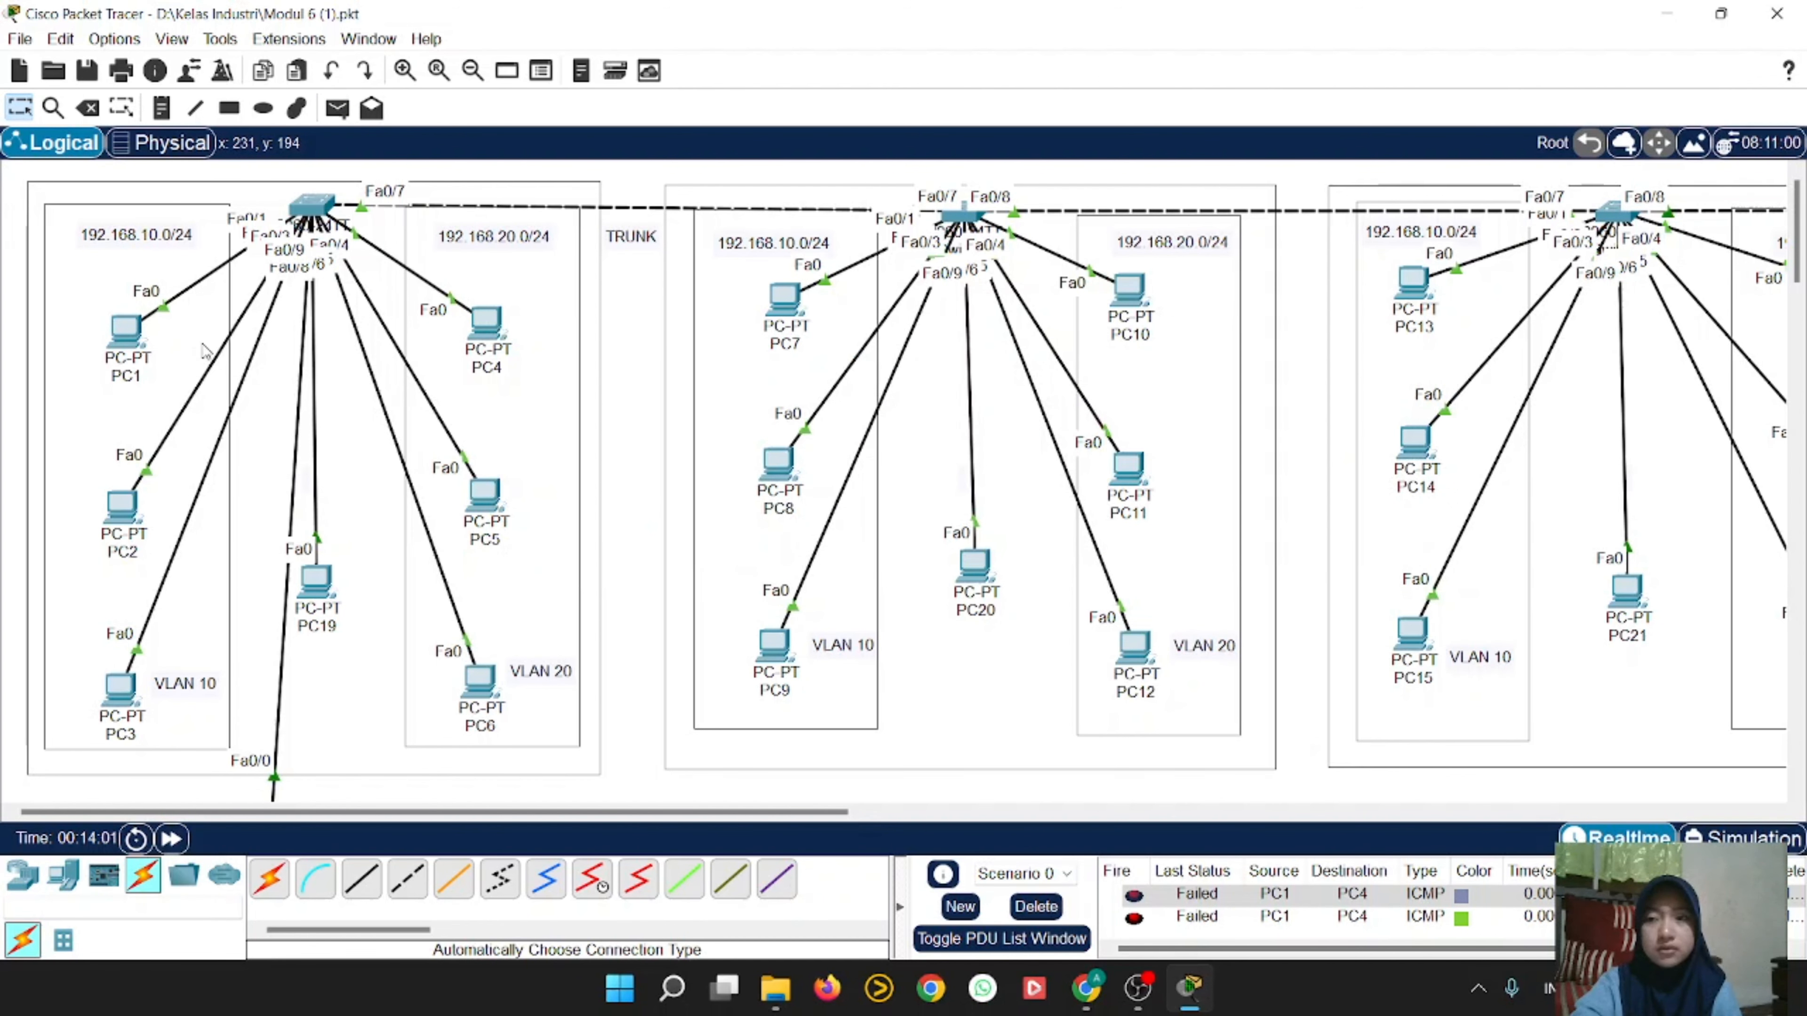
# Step: Check PC1's address details and change PC4's IPv4 address to 192.168.20.55 in its IP configuration
pyautogui.moveTo(128, 337)
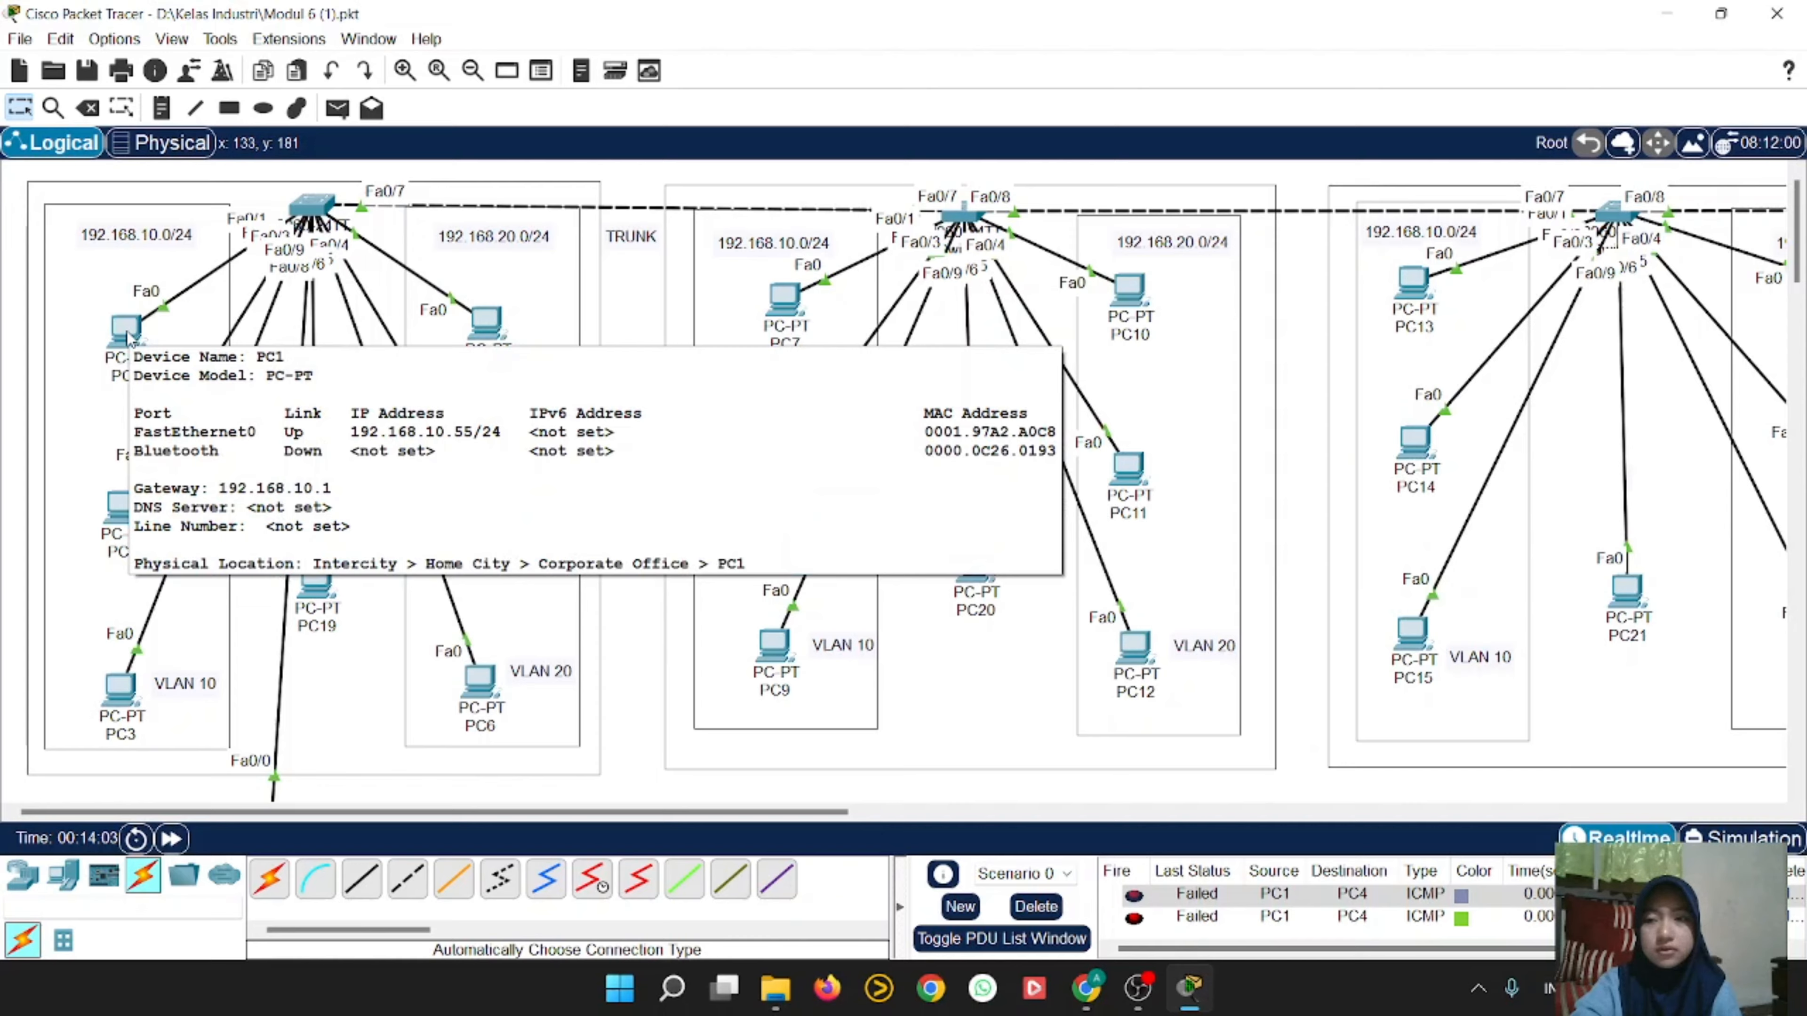
pyautogui.click(482, 326)
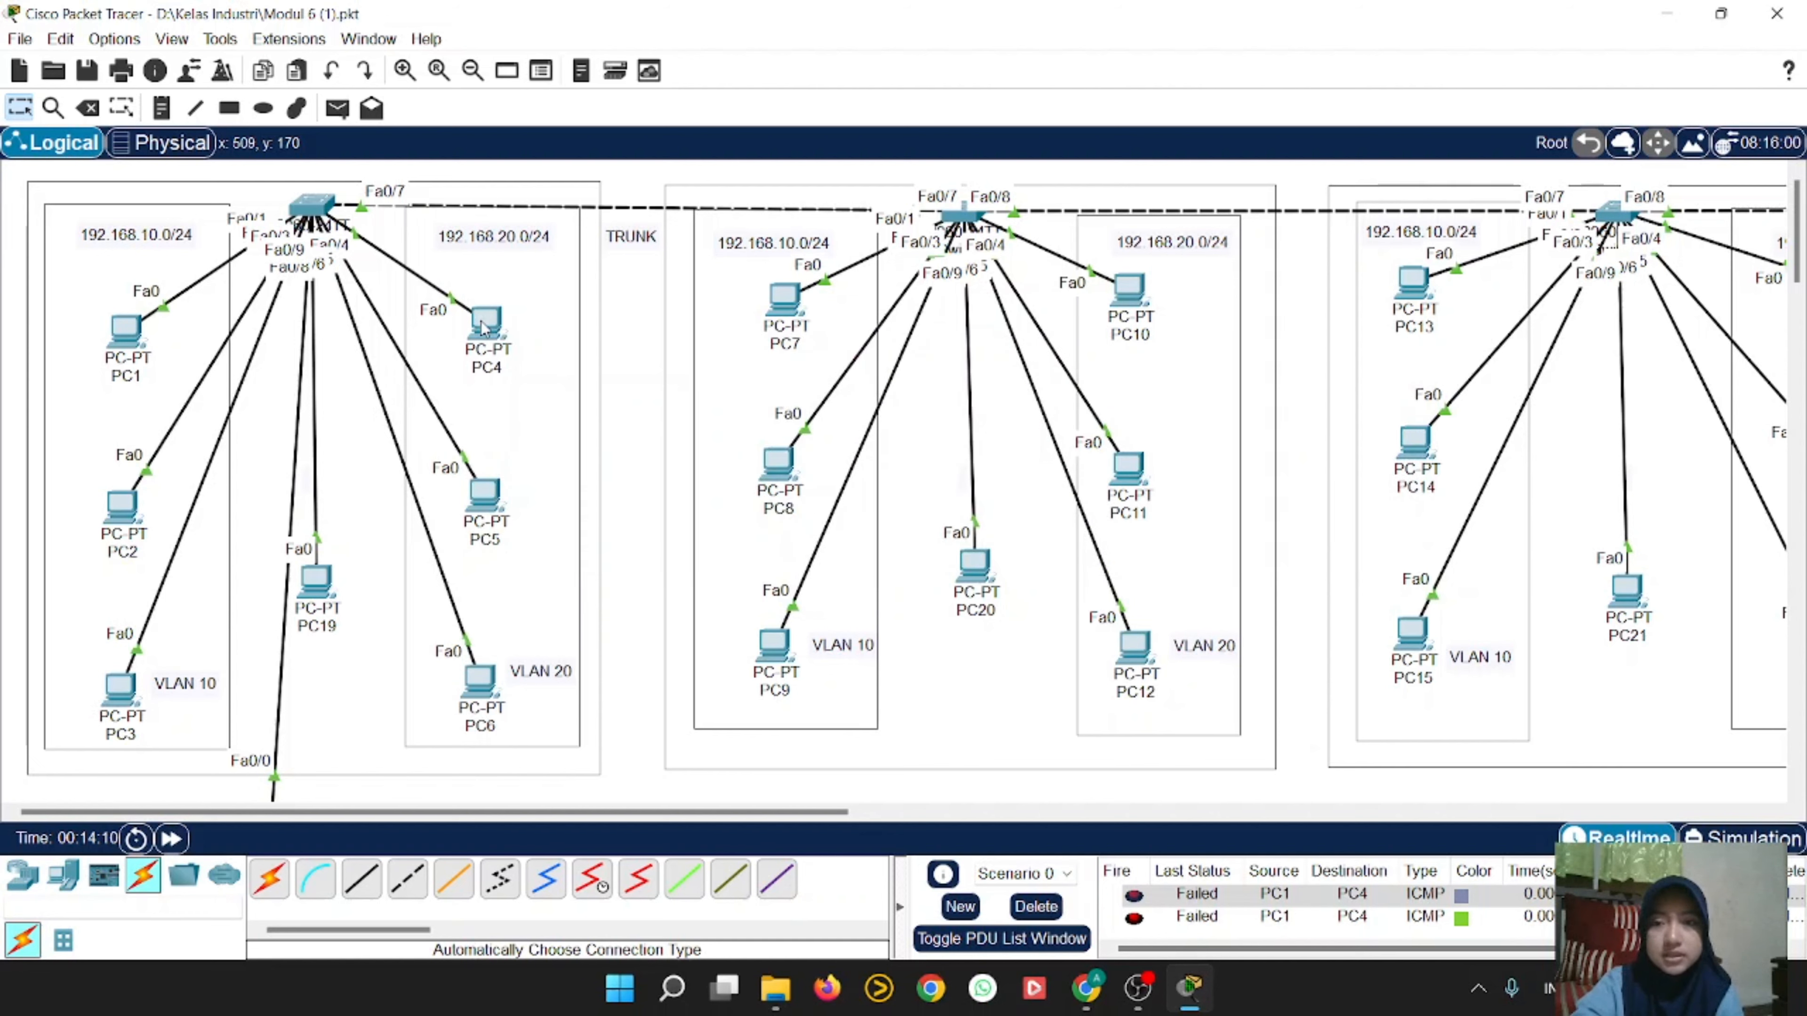
pyautogui.click(645, 278)
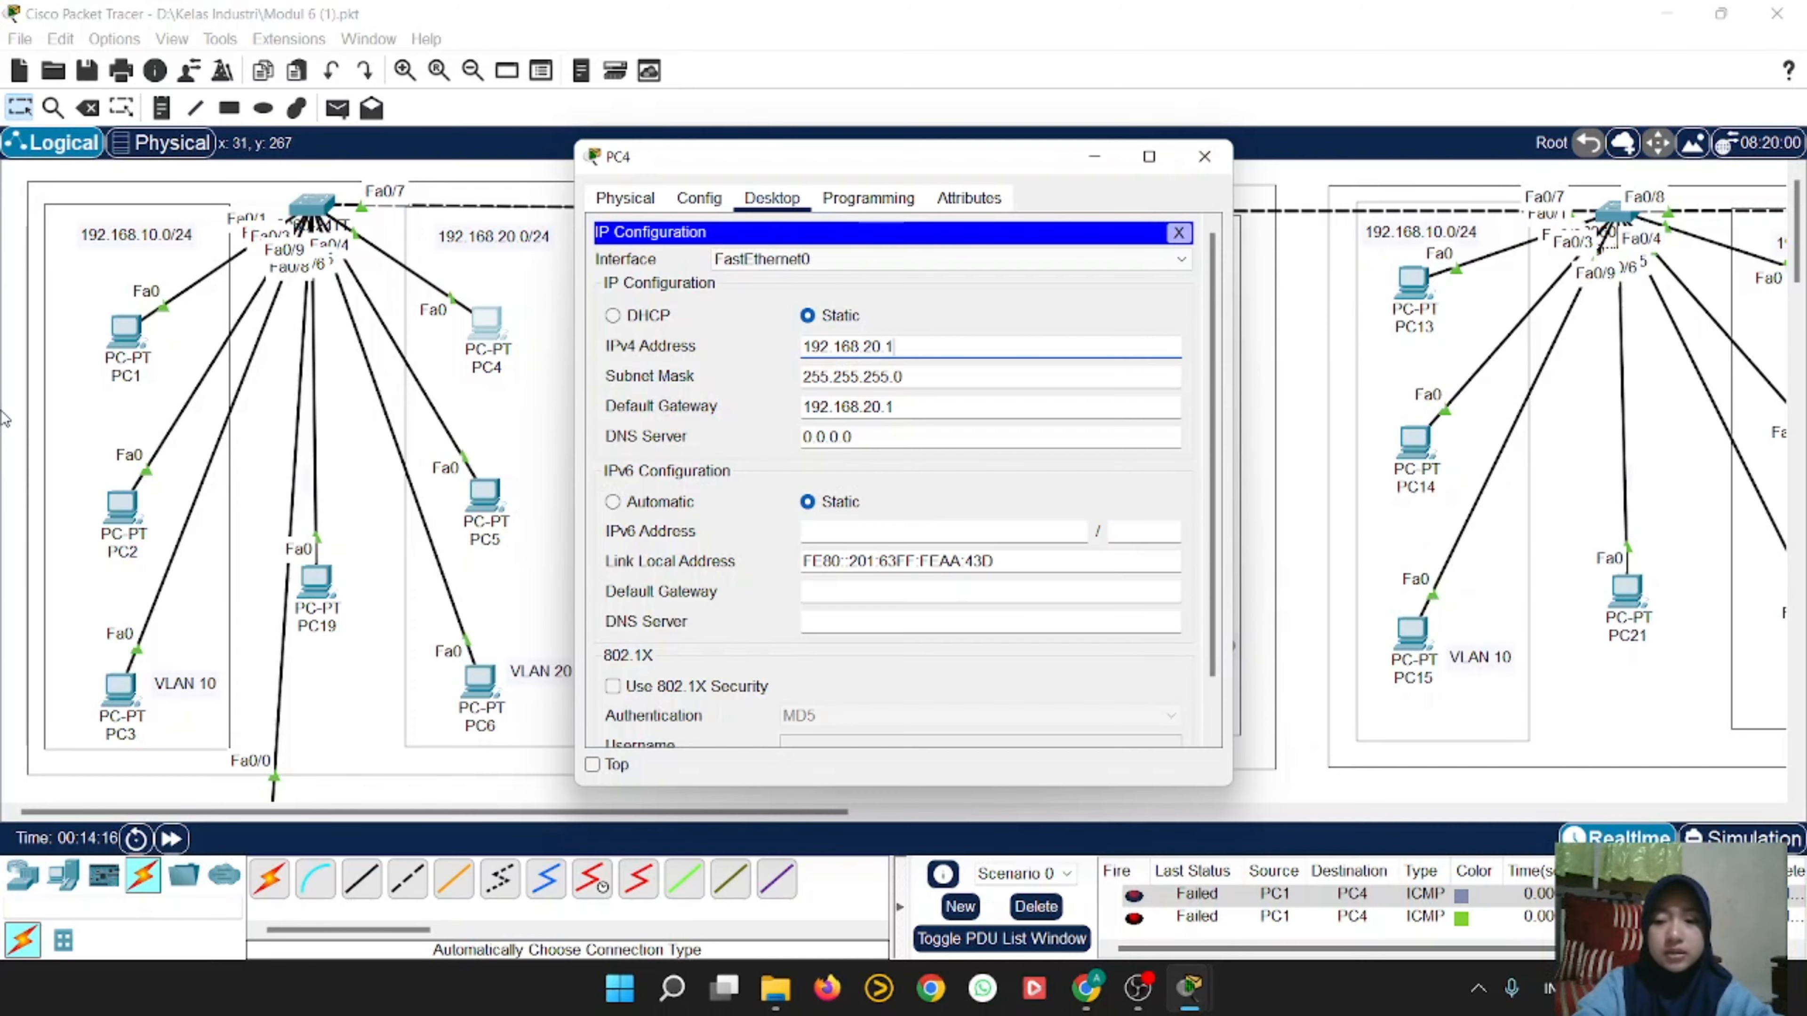
pyautogui.press('BackSpace')
pyautogui.write('55')
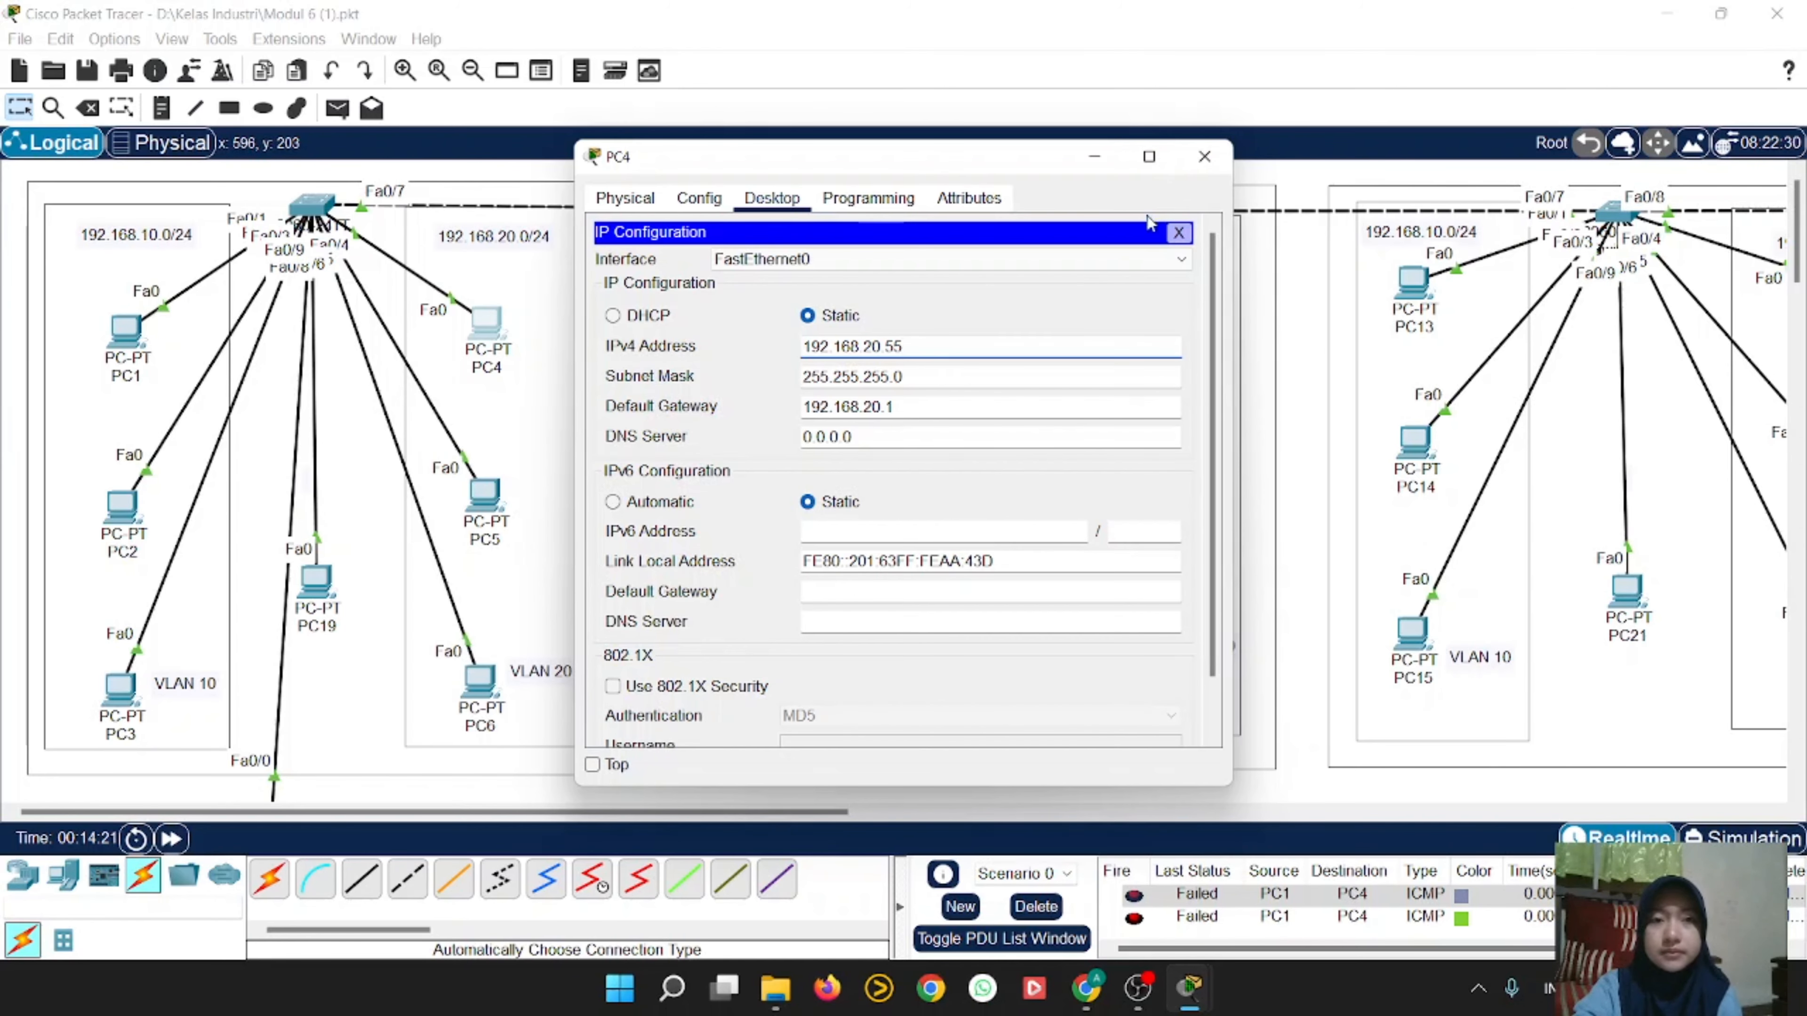
# Step: Clear the earlier PDU tests and send two new simple PDUs from PC1 to PC4
pyautogui.click(1199, 157)
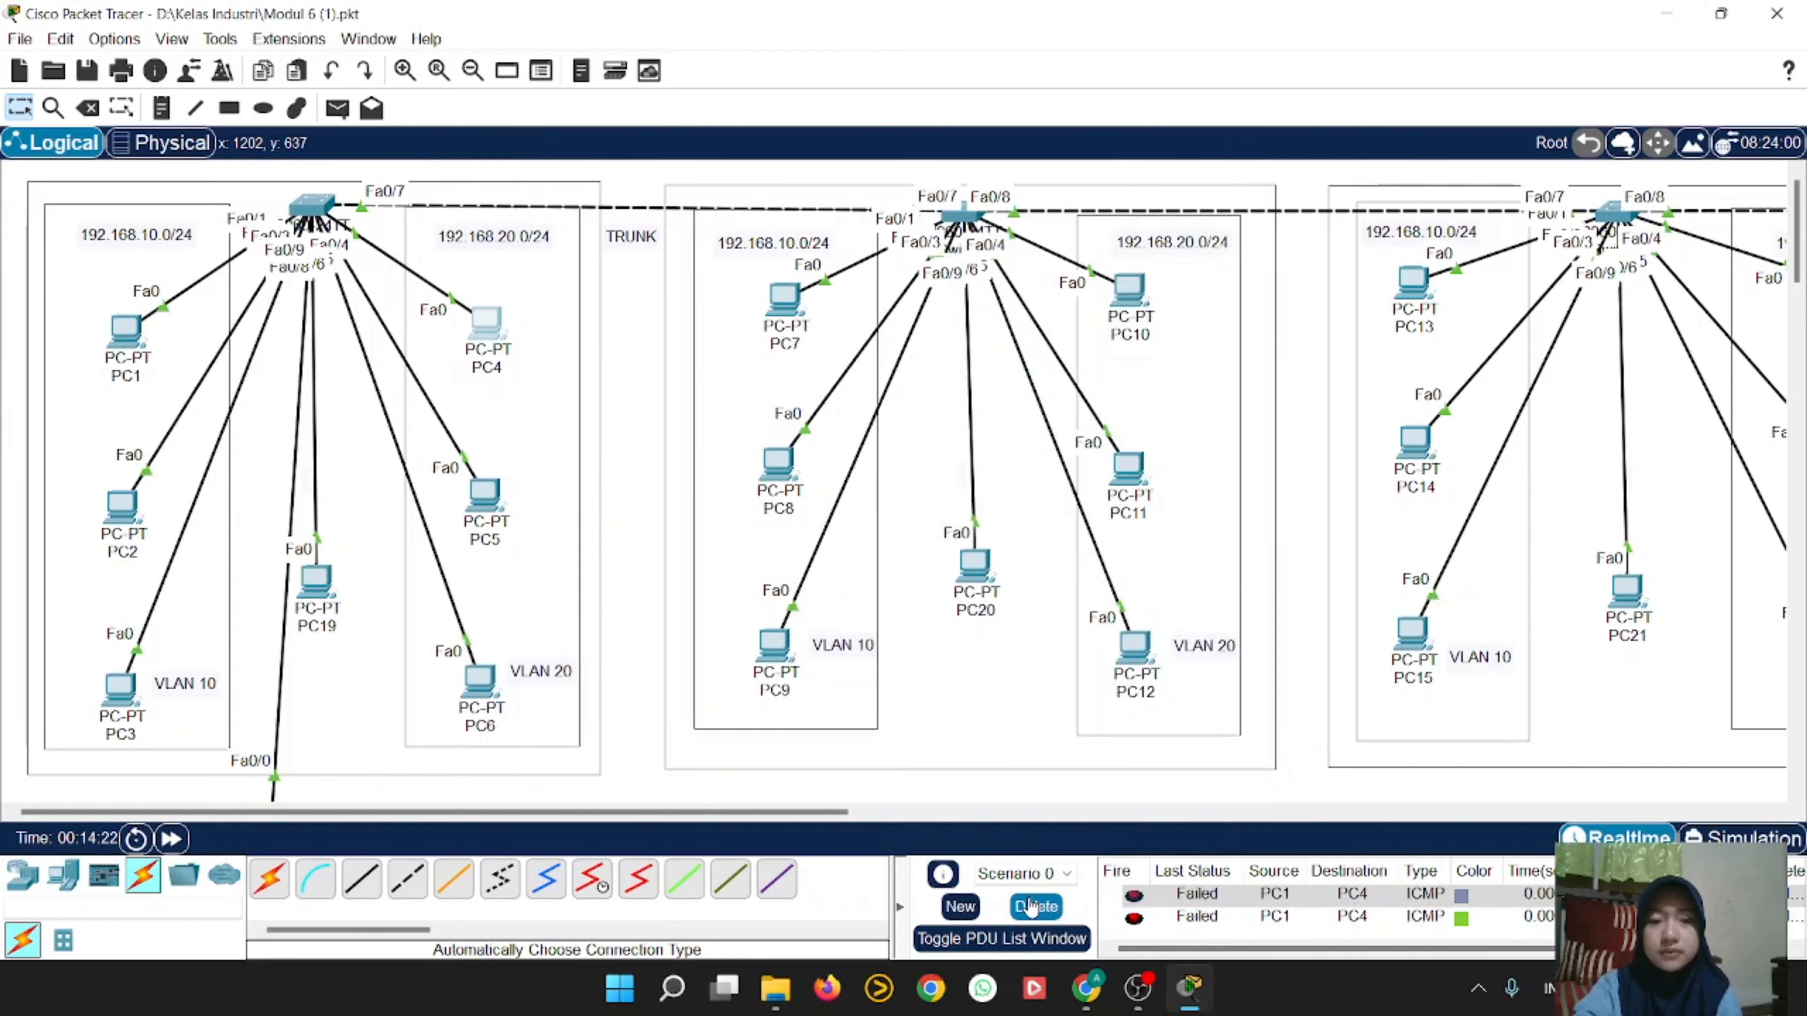
pyautogui.click(336, 108)
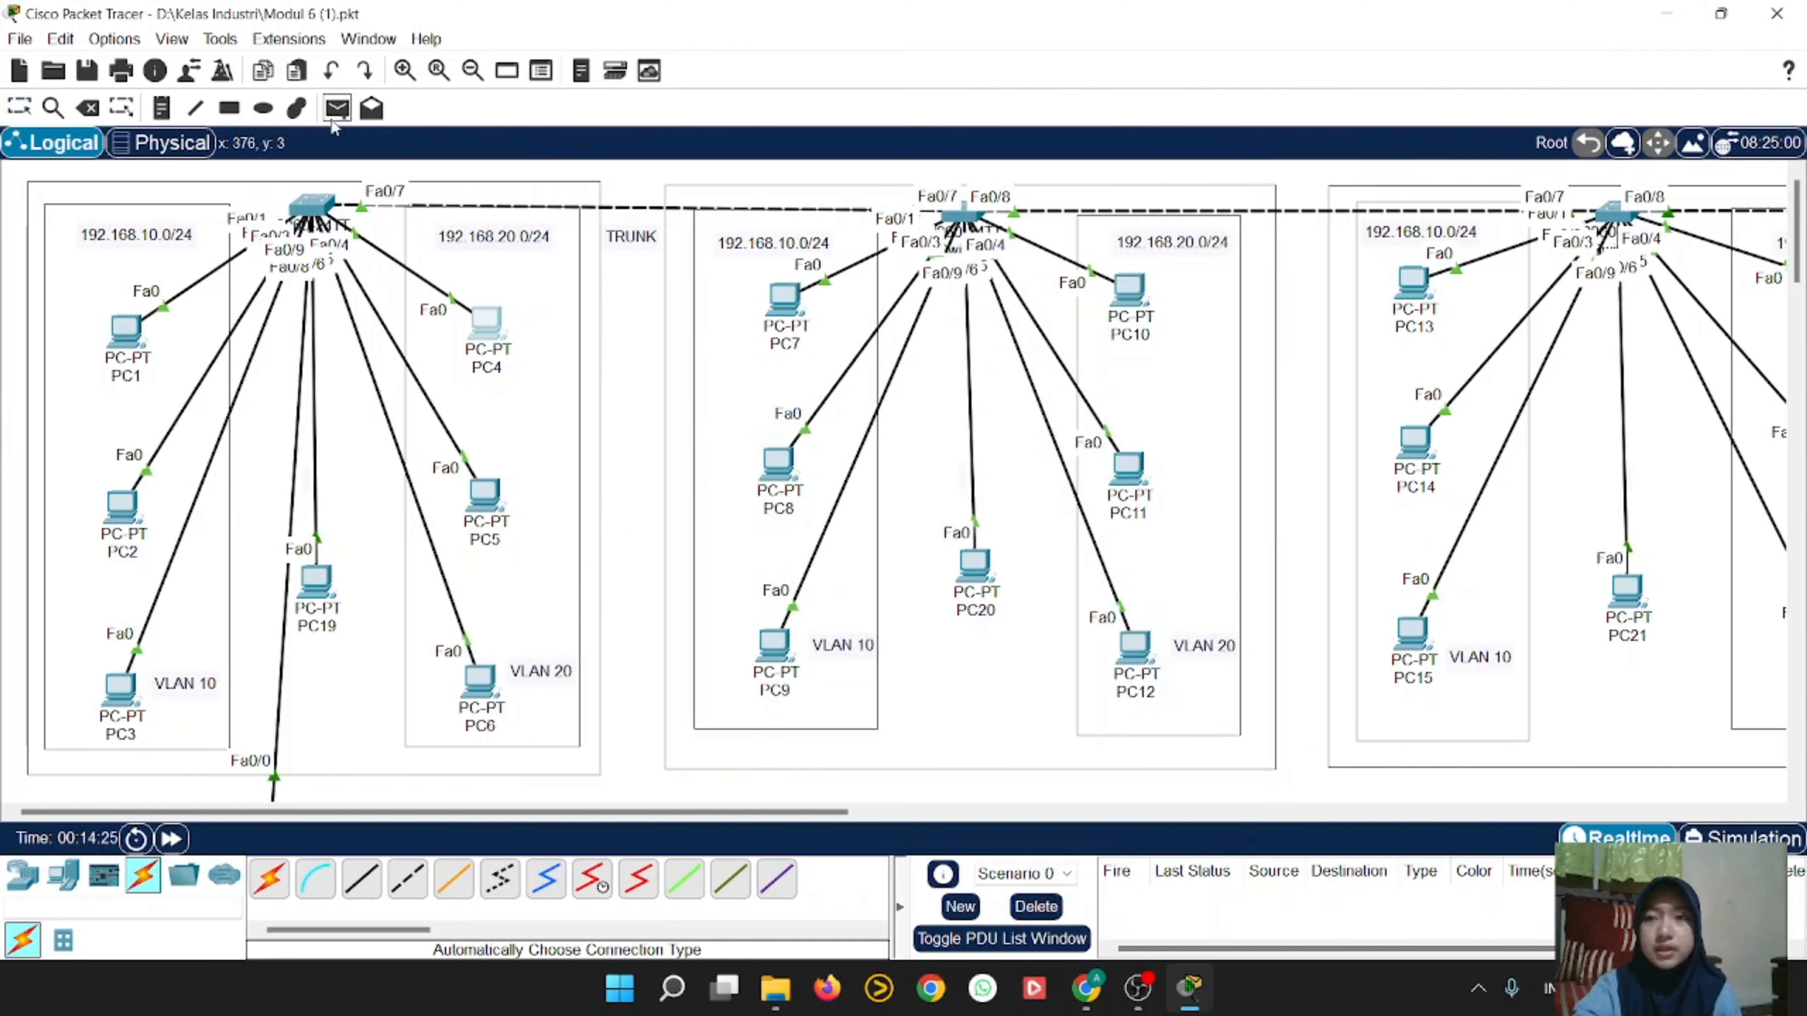
pyautogui.click(125, 322)
pyautogui.click(478, 318)
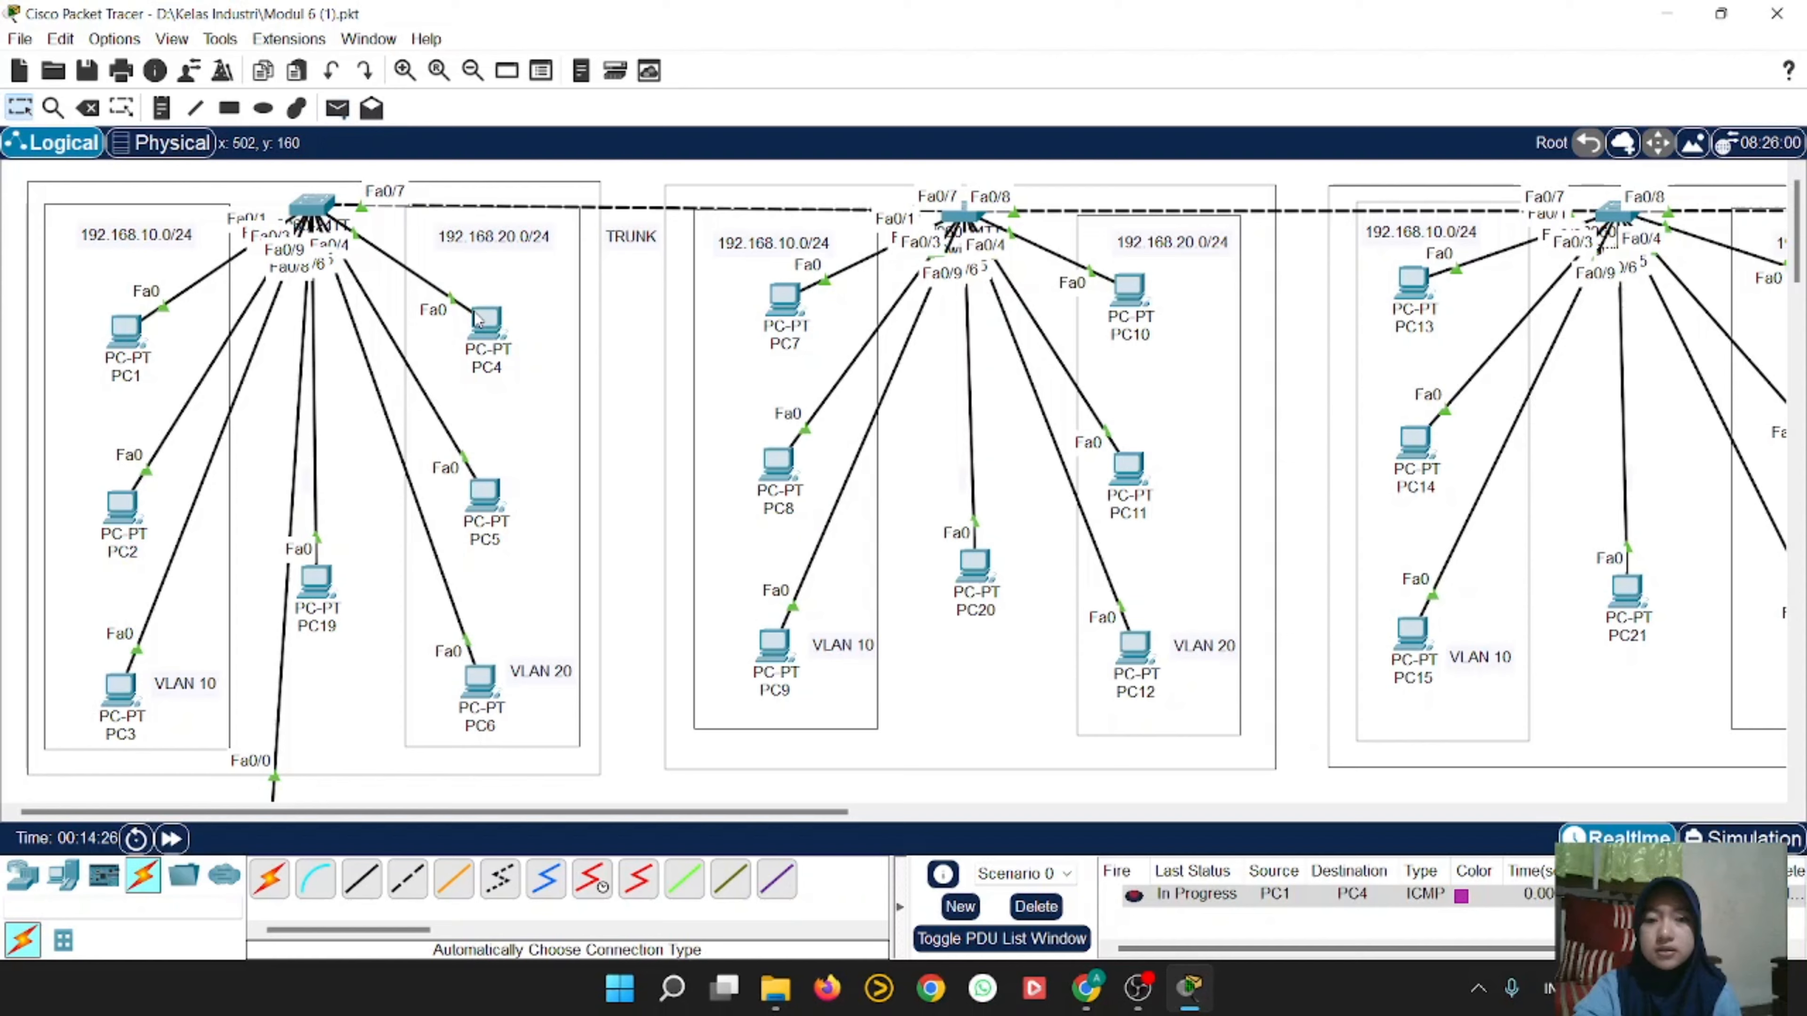
pyautogui.click(336, 108)
pyautogui.click(125, 329)
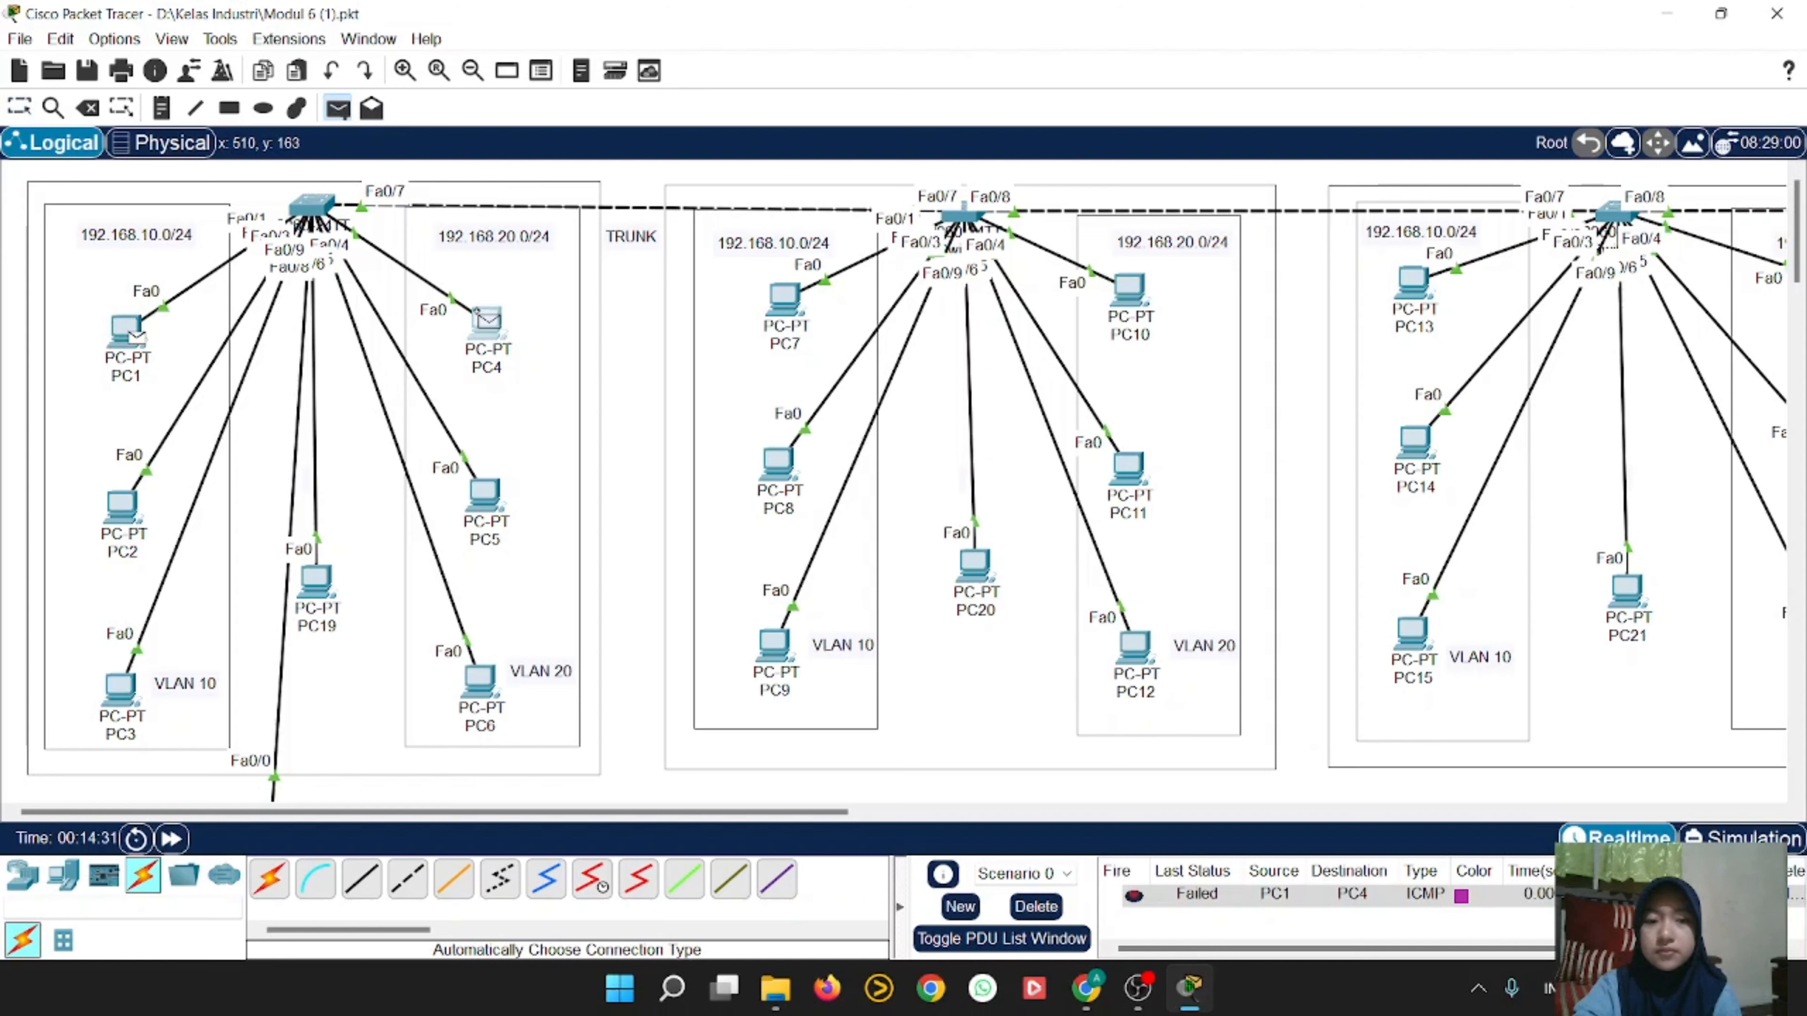
pyautogui.click(482, 319)
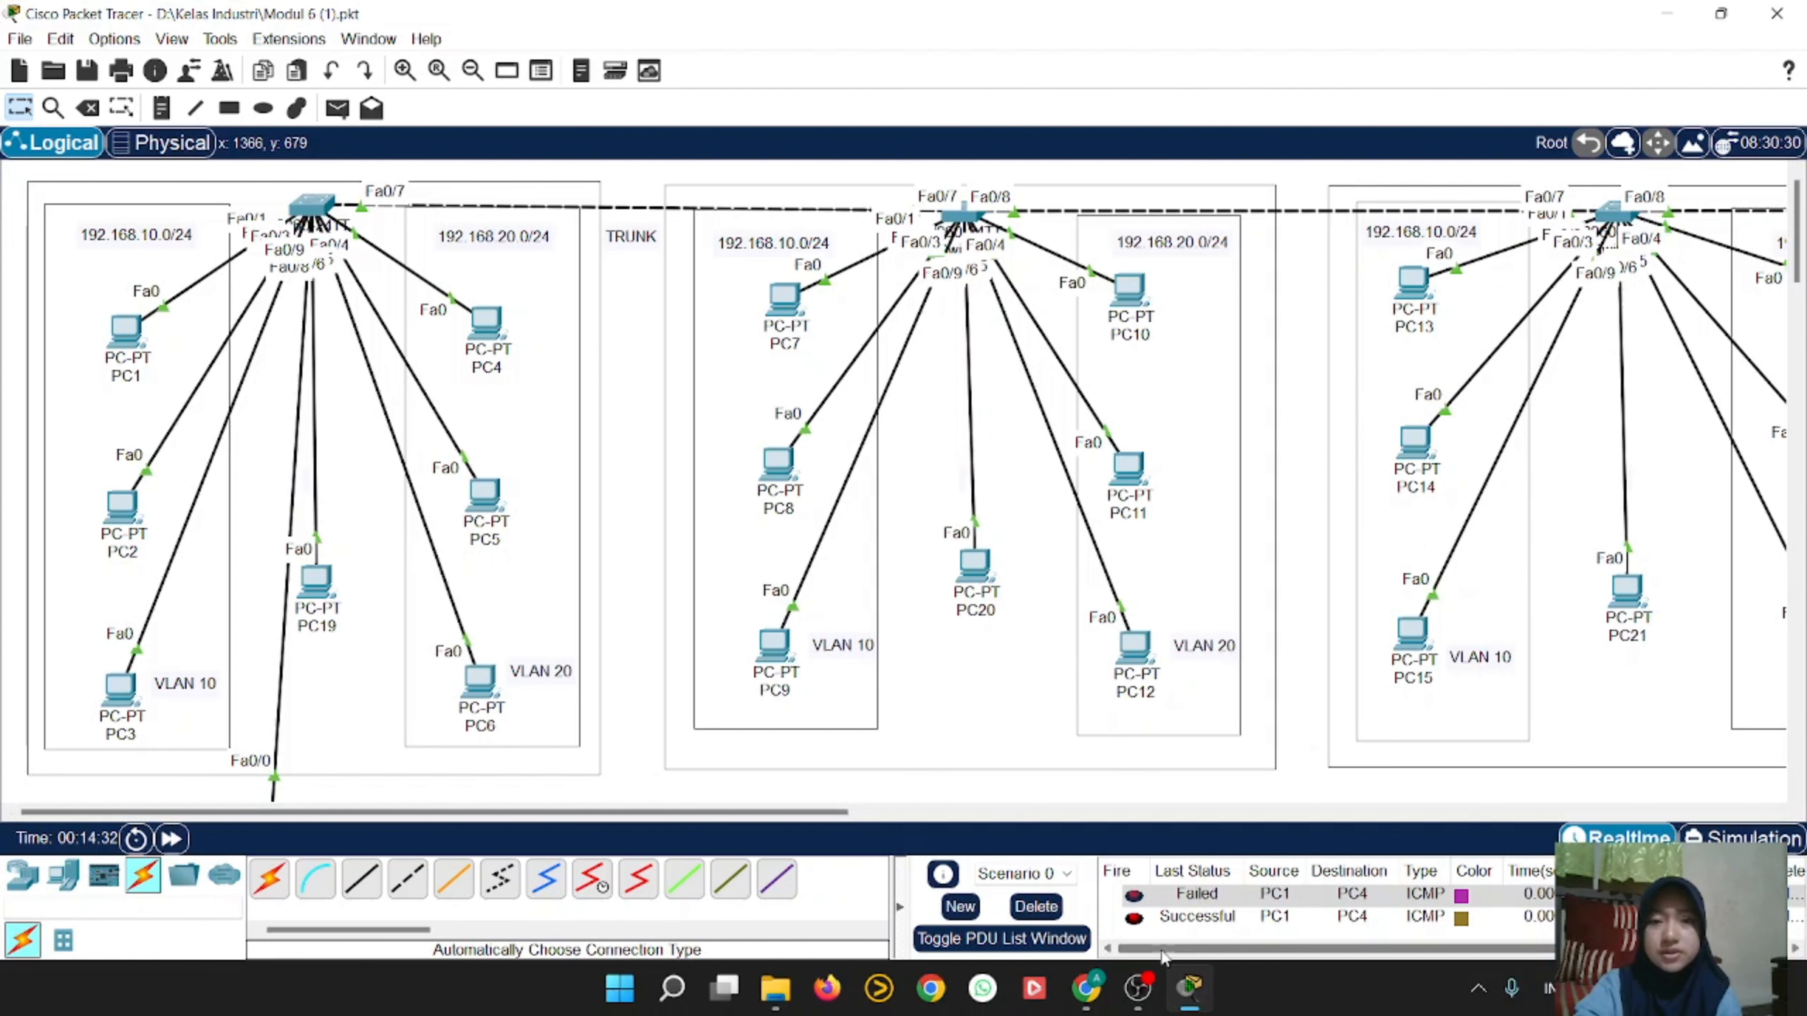
# Step: Send a simple PDU from PC2 to PC5, then clear the PDU list and send the same PDU again
pyautogui.click(336, 109)
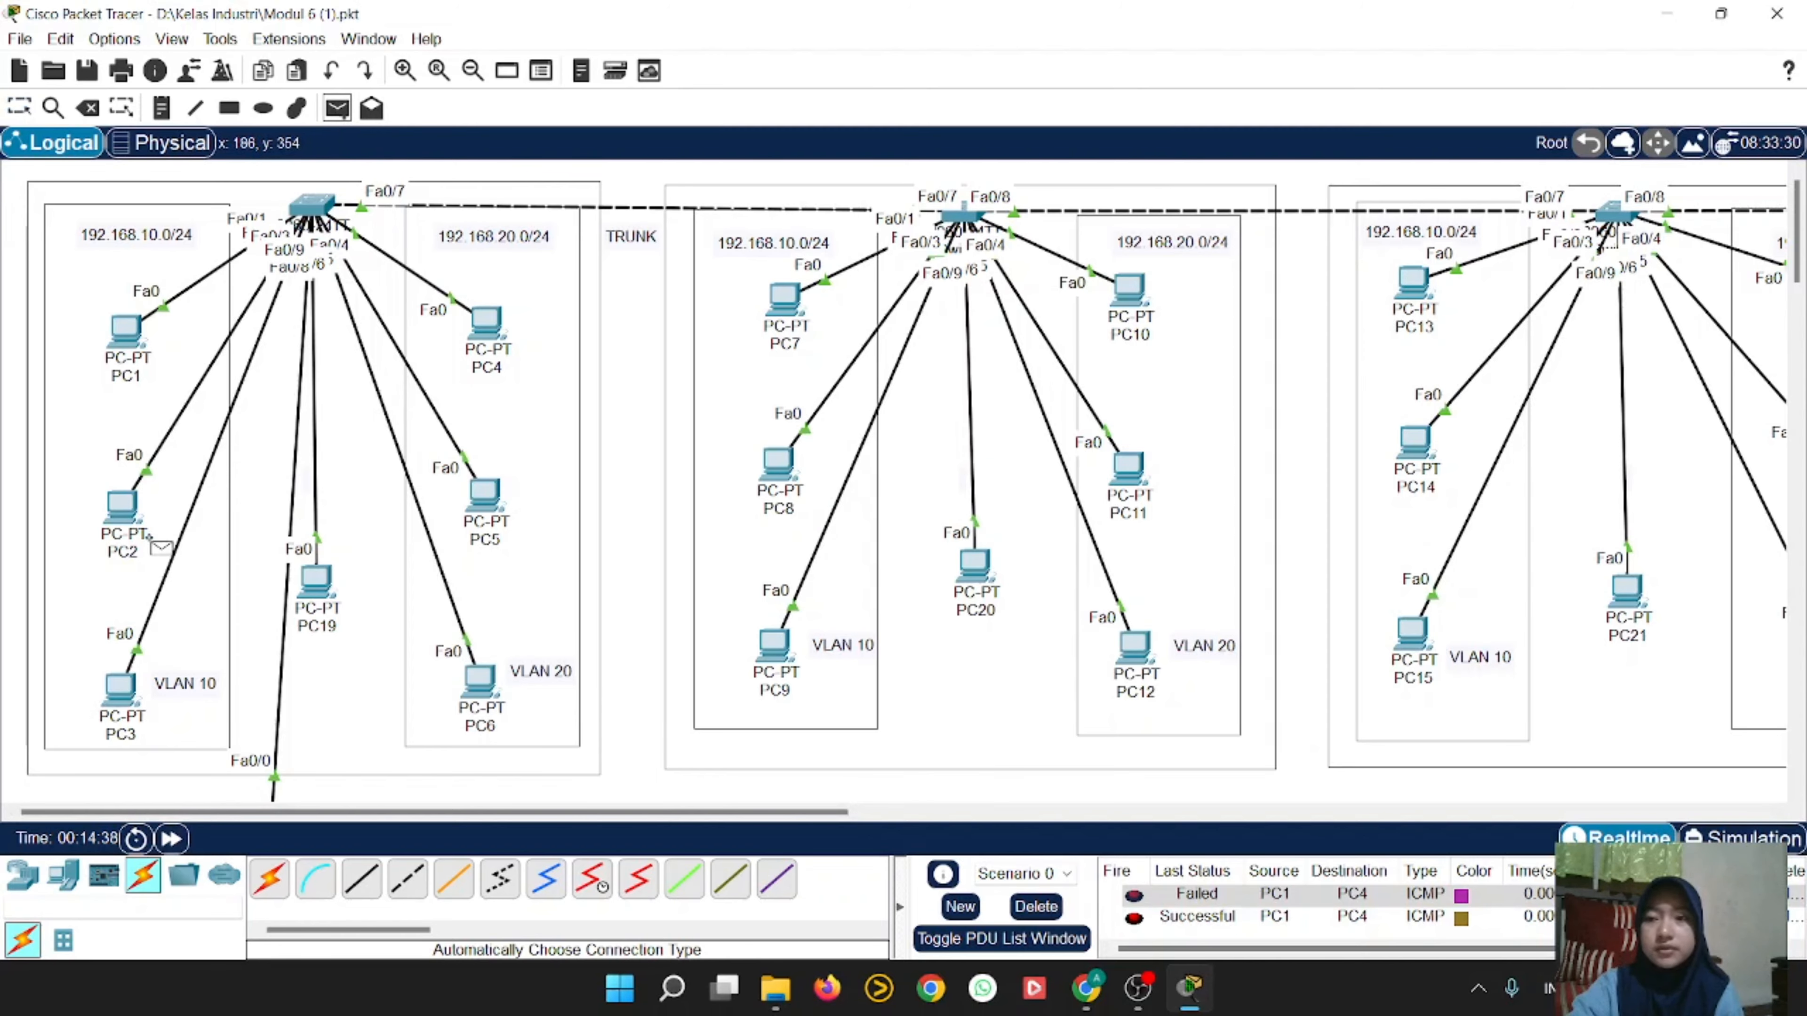
pyautogui.click(119, 502)
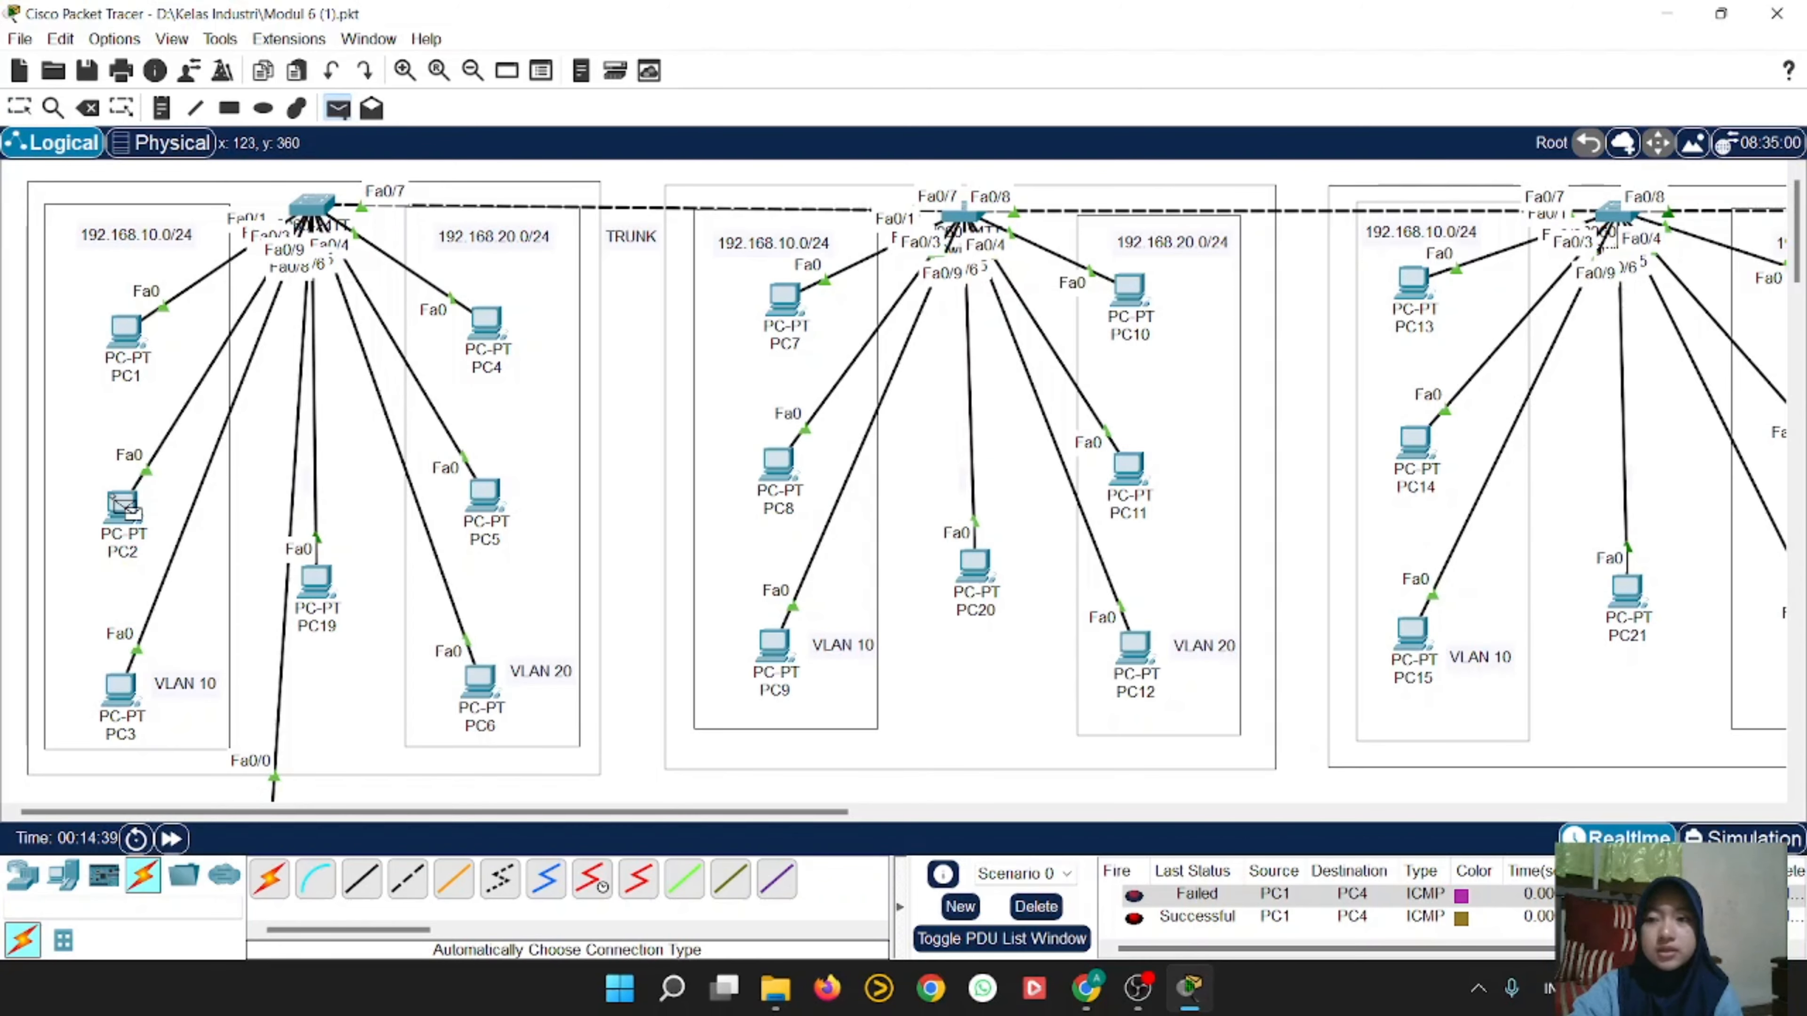
pyautogui.click(491, 480)
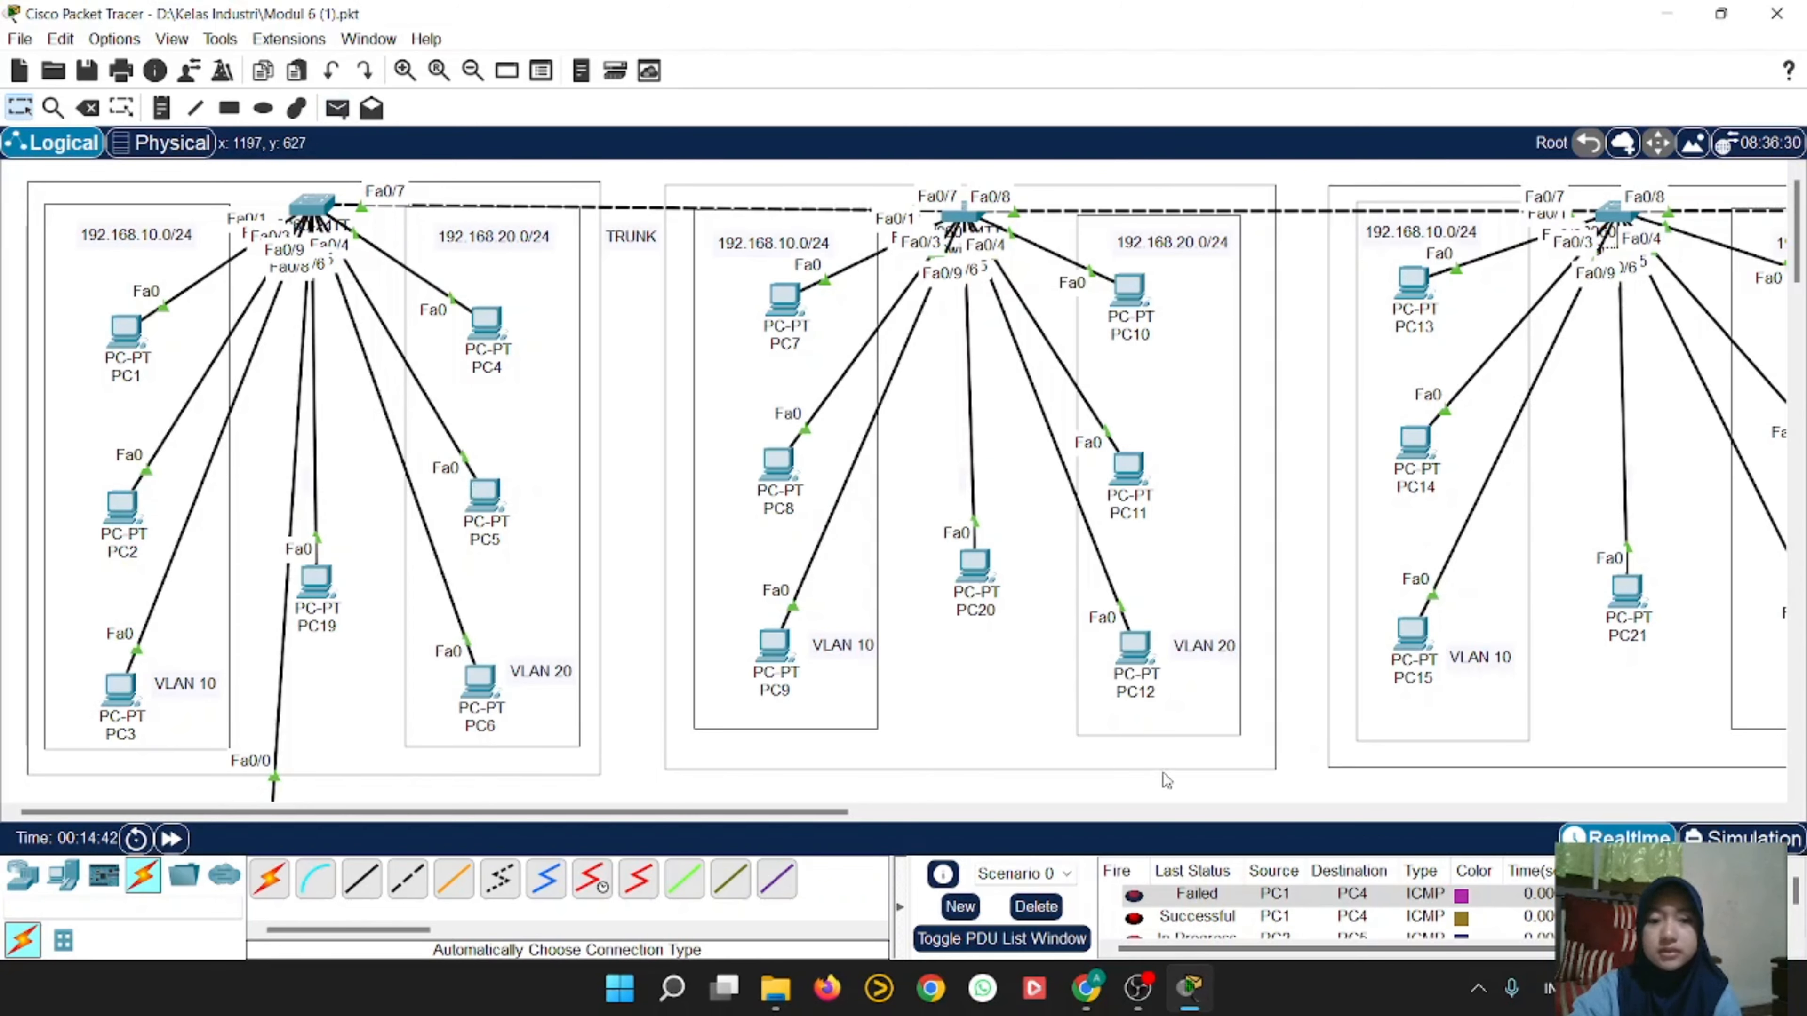
pyautogui.click(1035, 907)
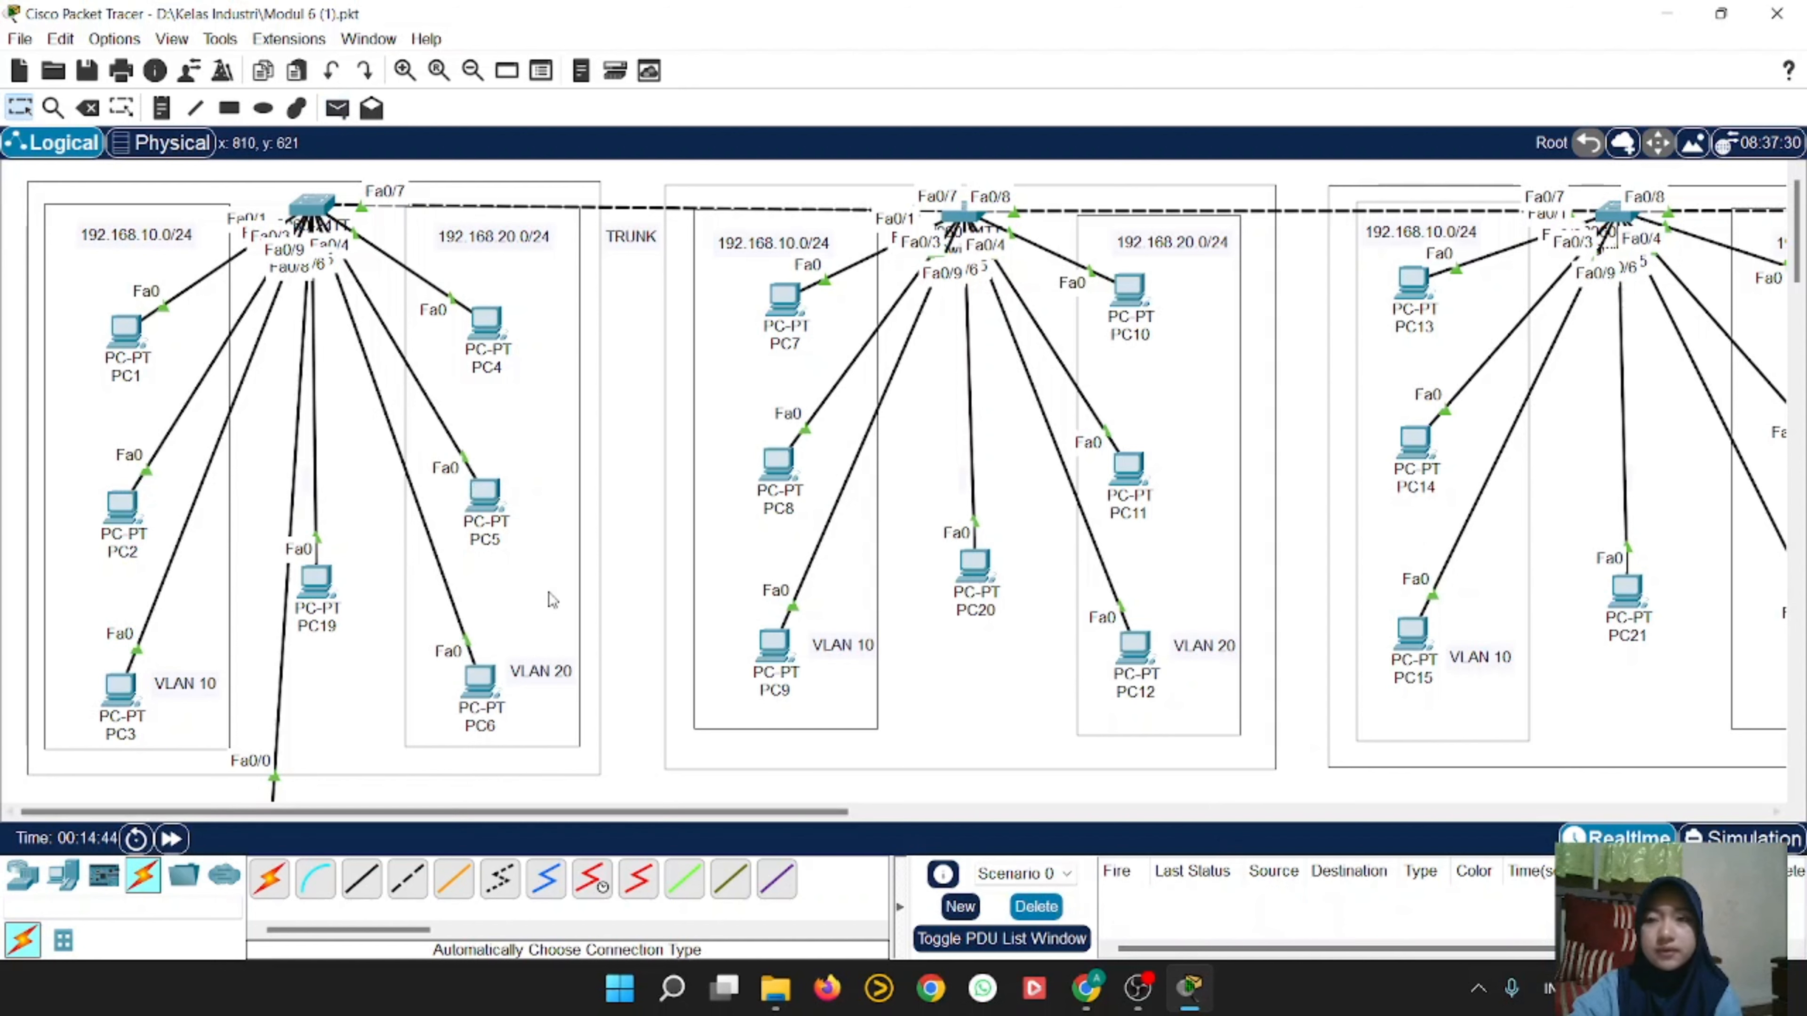
pyautogui.click(337, 109)
pyautogui.click(121, 505)
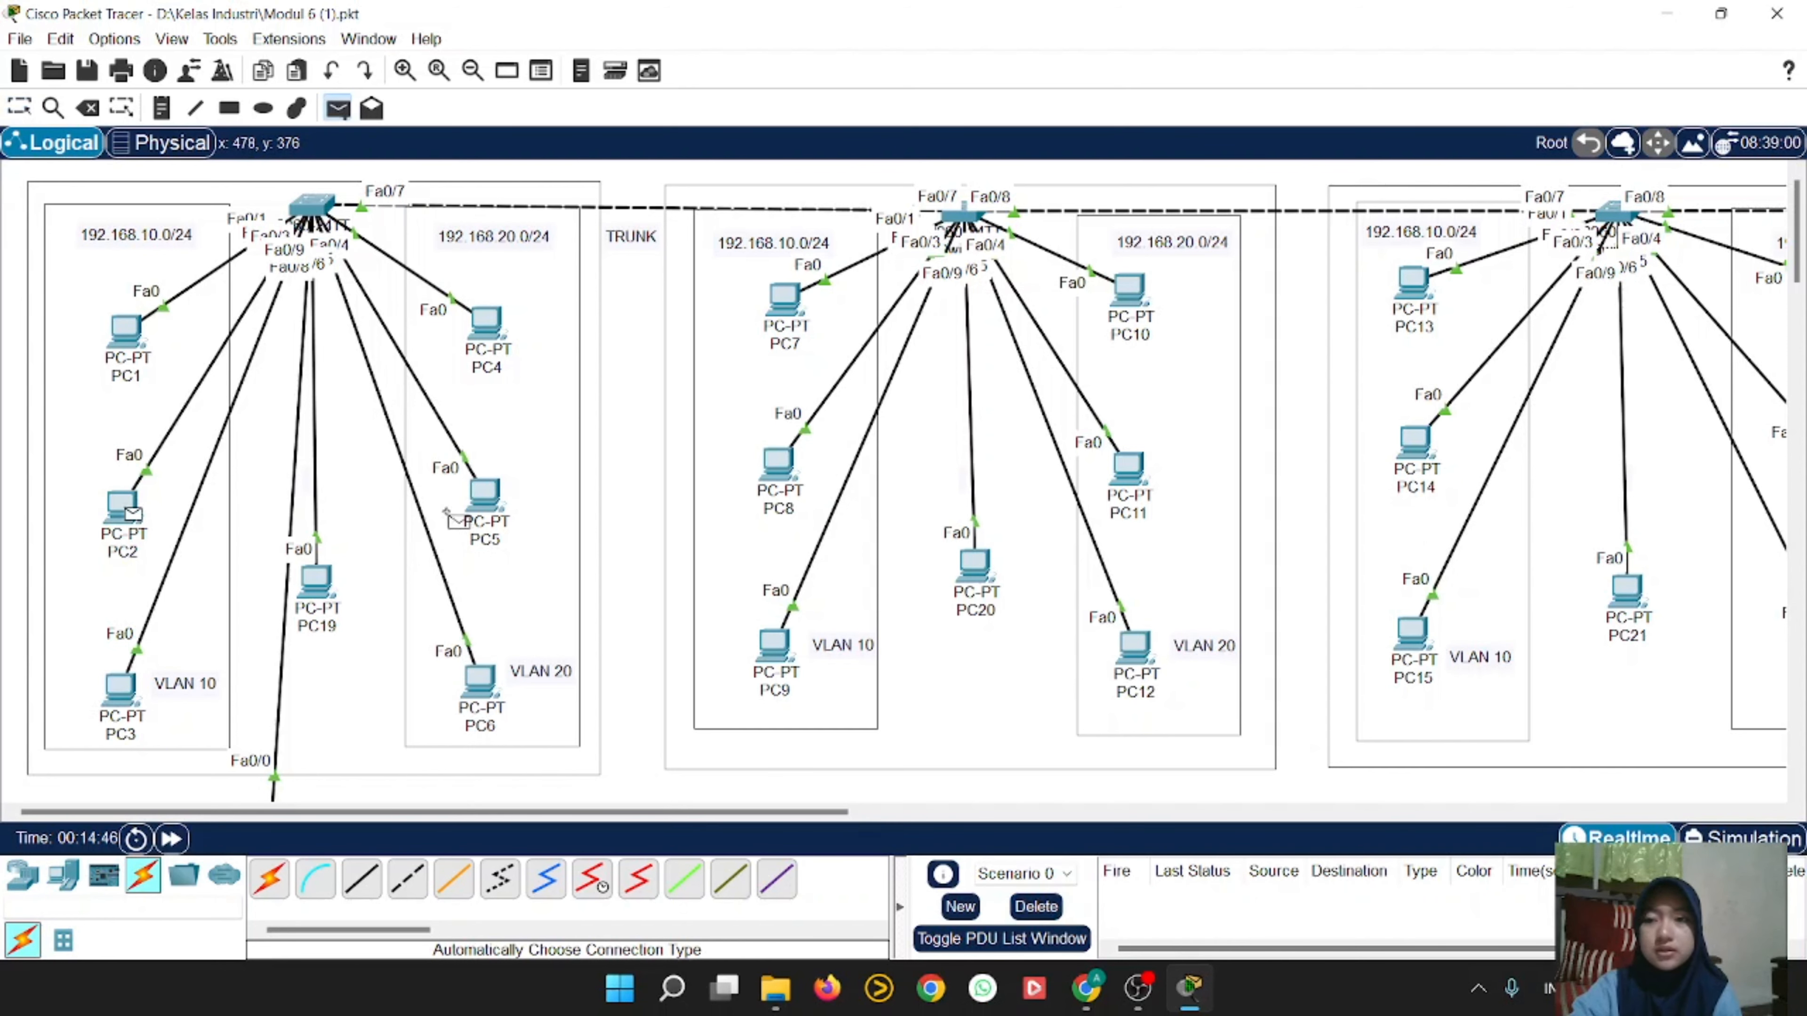
pyautogui.click(480, 491)
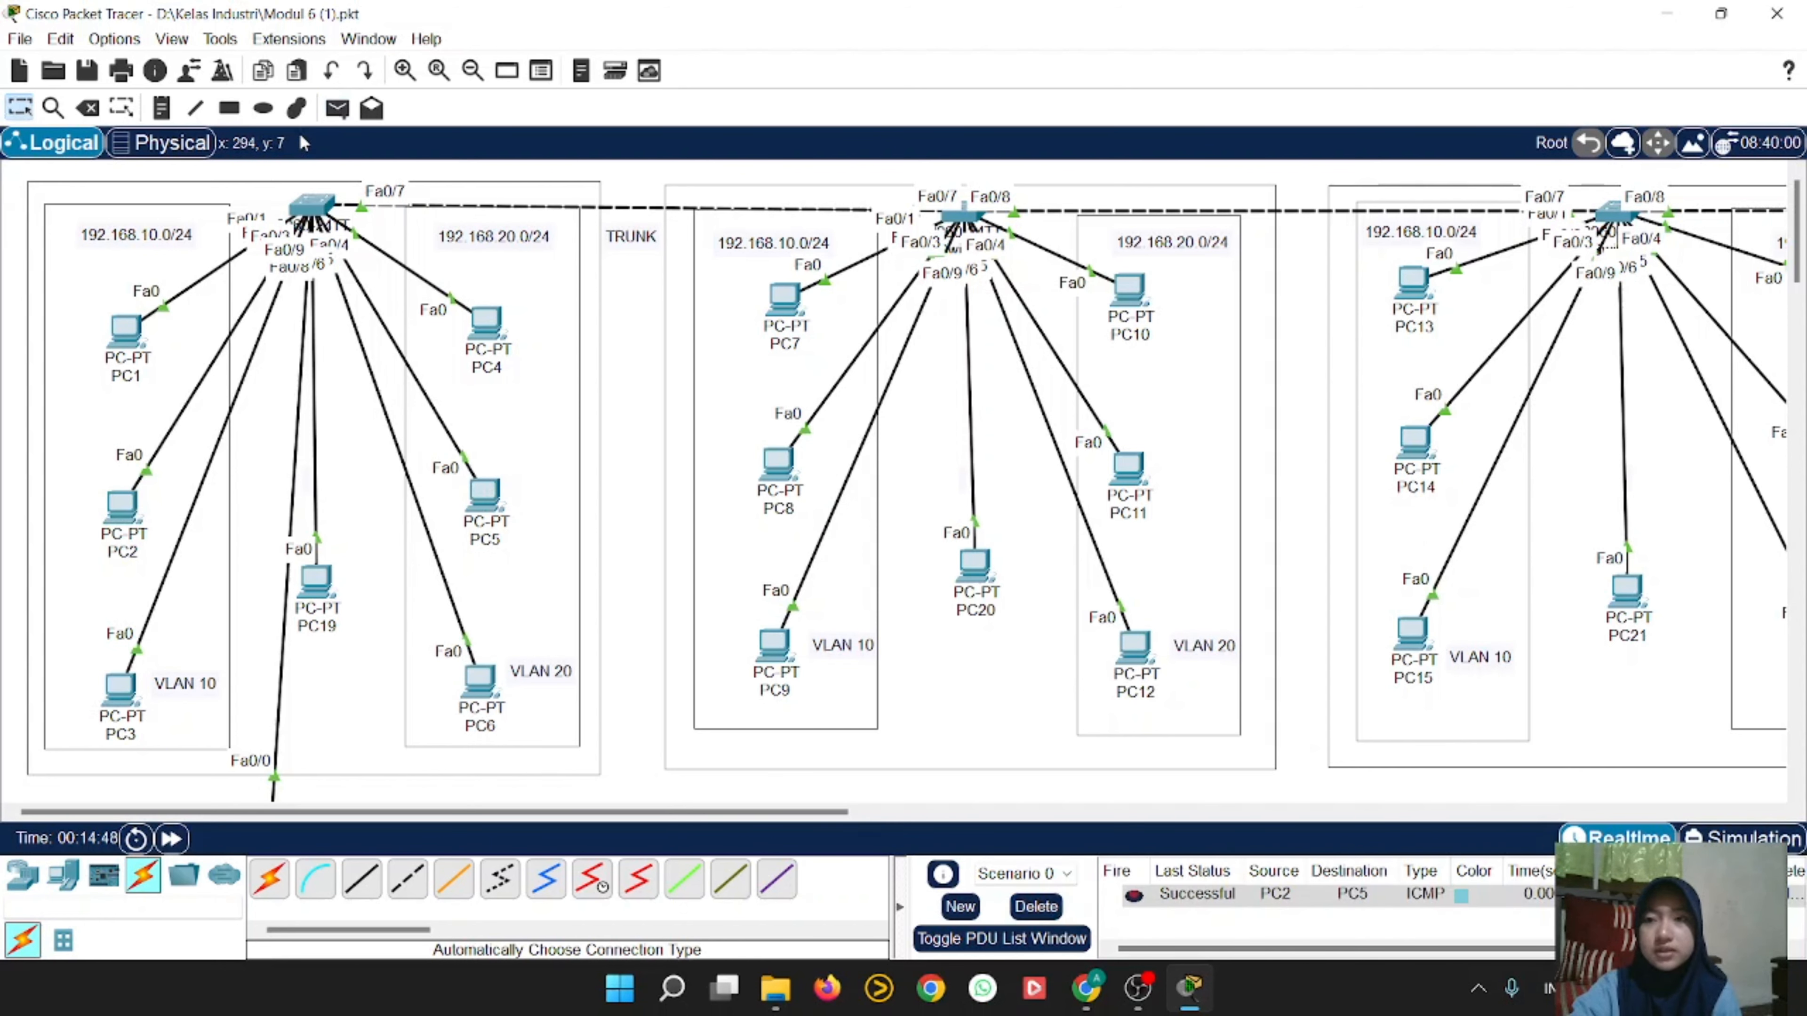
# Step: Send two simple PDUs from PC3 to PC6 to test connectivity between VLAN 10 and VLAN 20
pyautogui.click(338, 108)
pyautogui.click(119, 687)
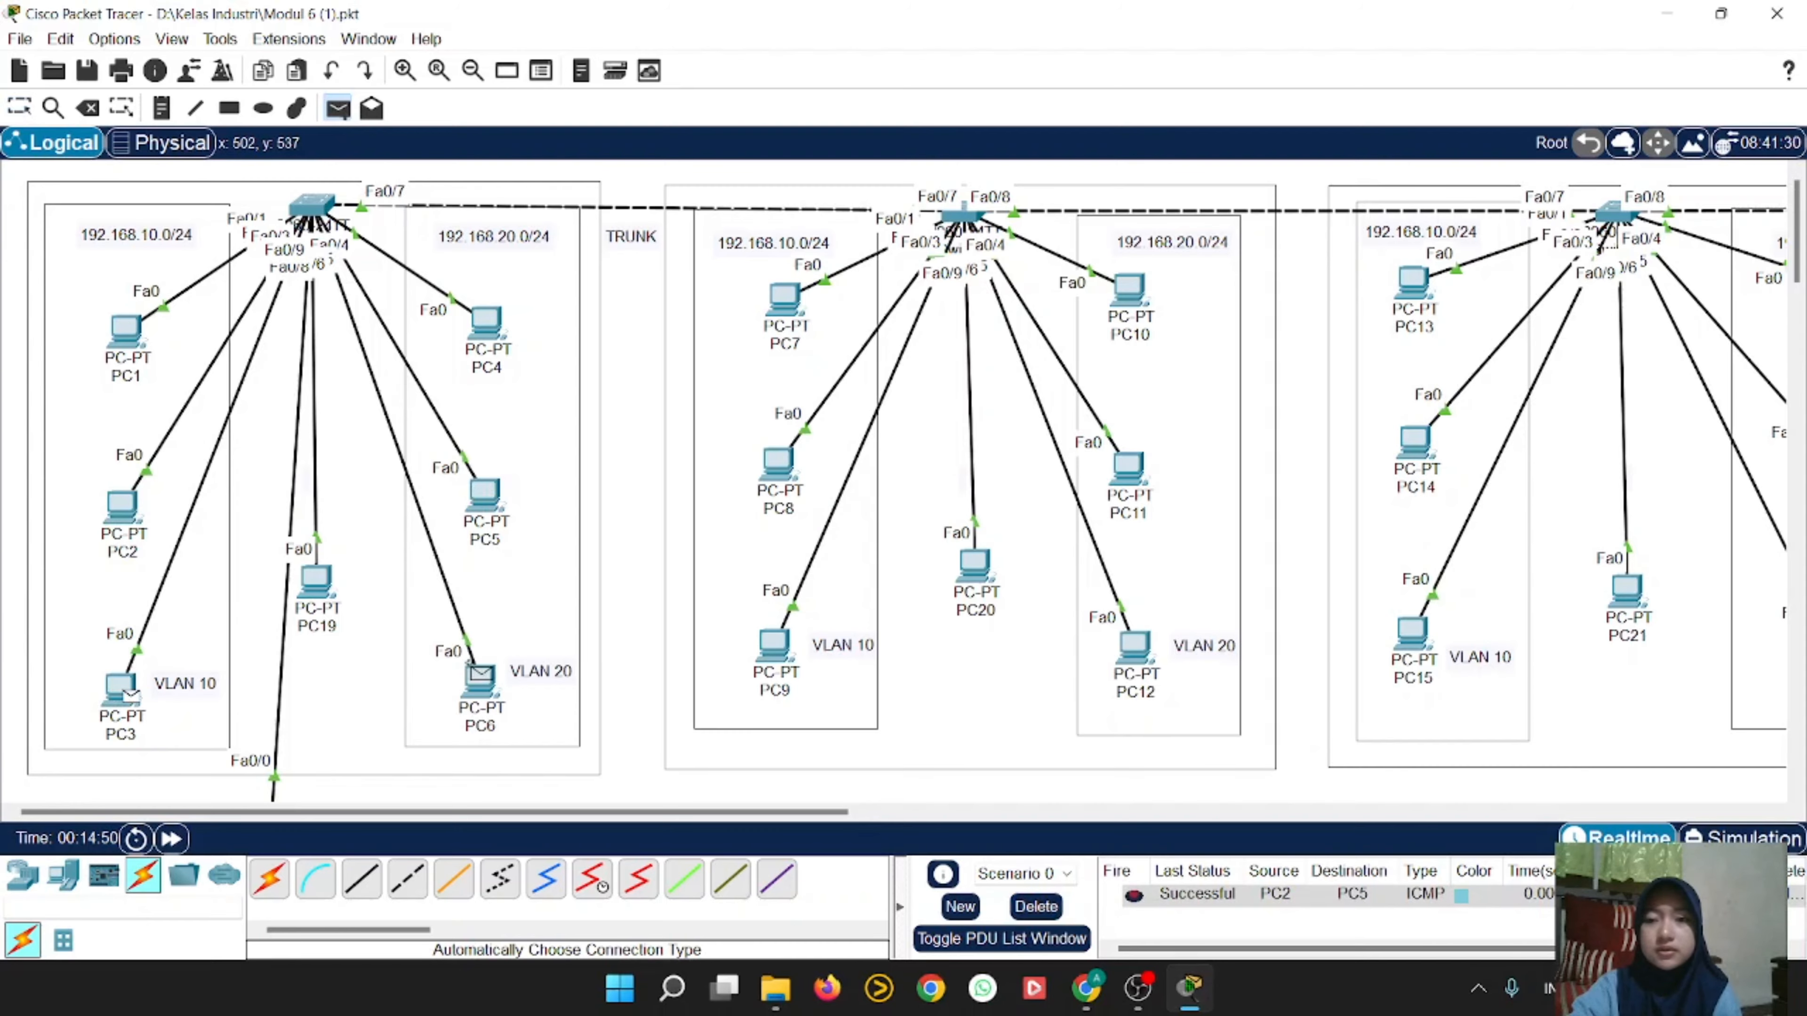
pyautogui.click(478, 680)
pyautogui.click(338, 108)
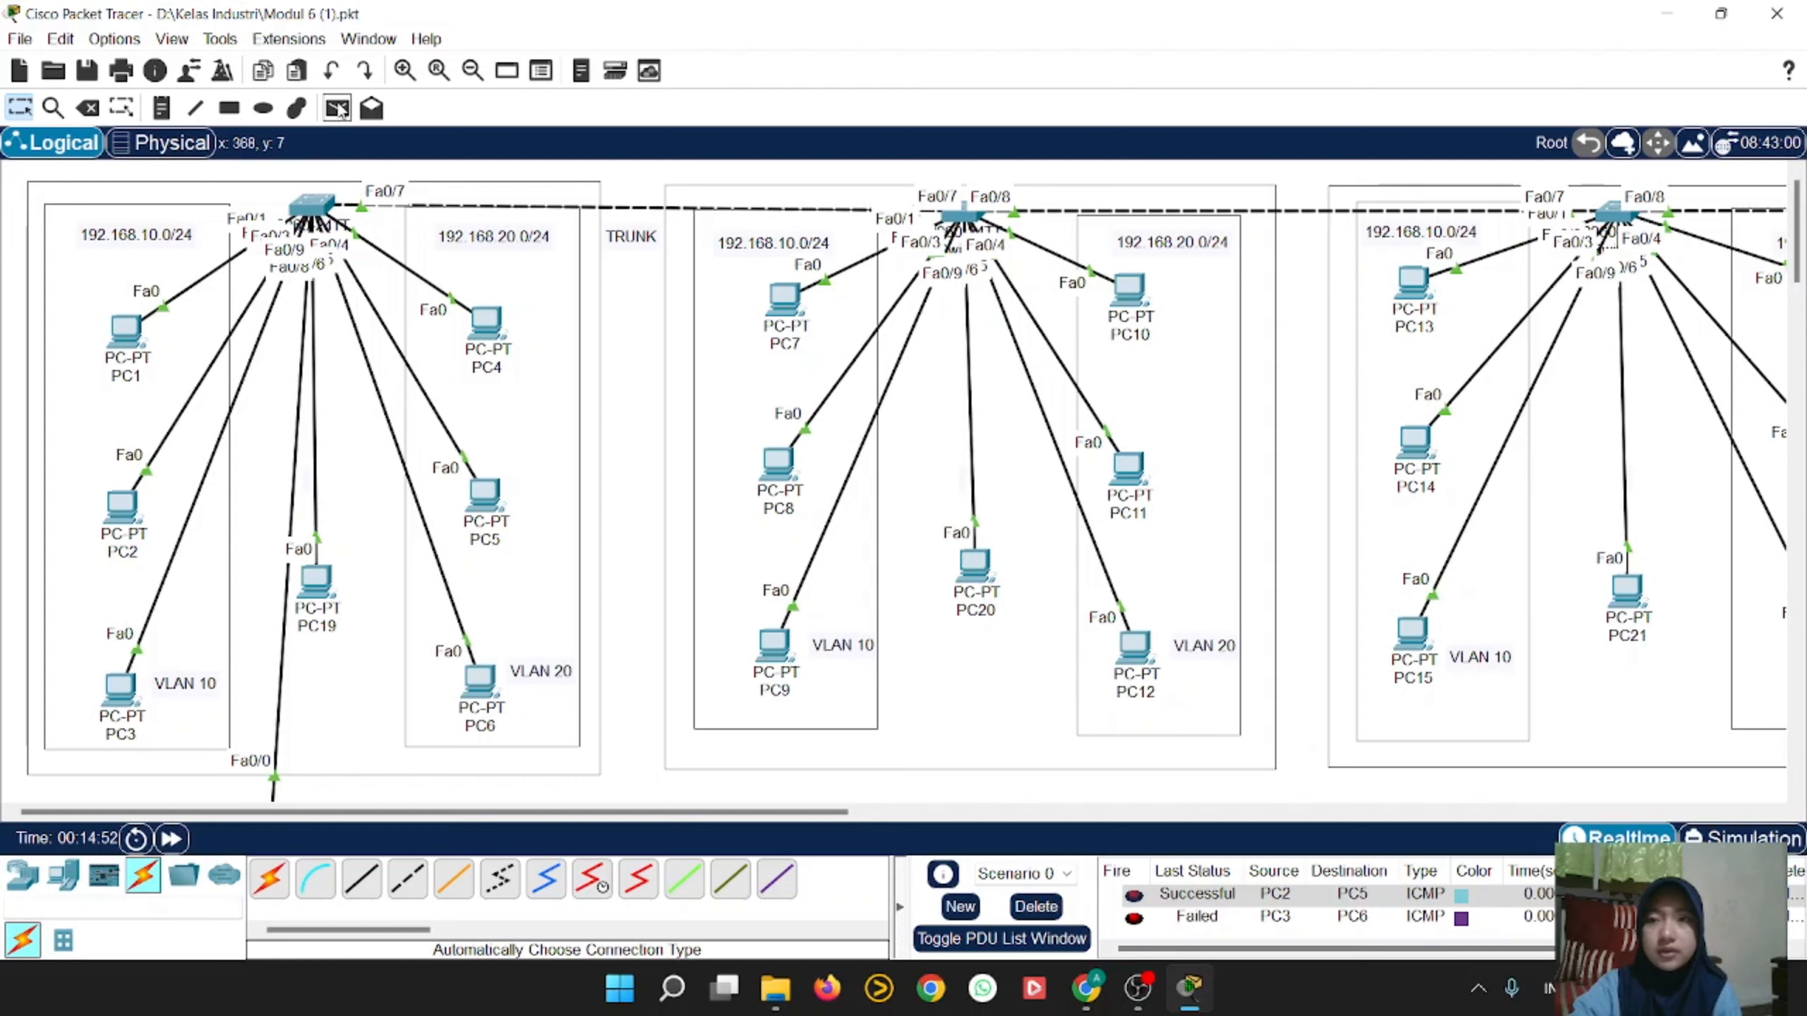
pyautogui.click(120, 687)
pyautogui.click(473, 683)
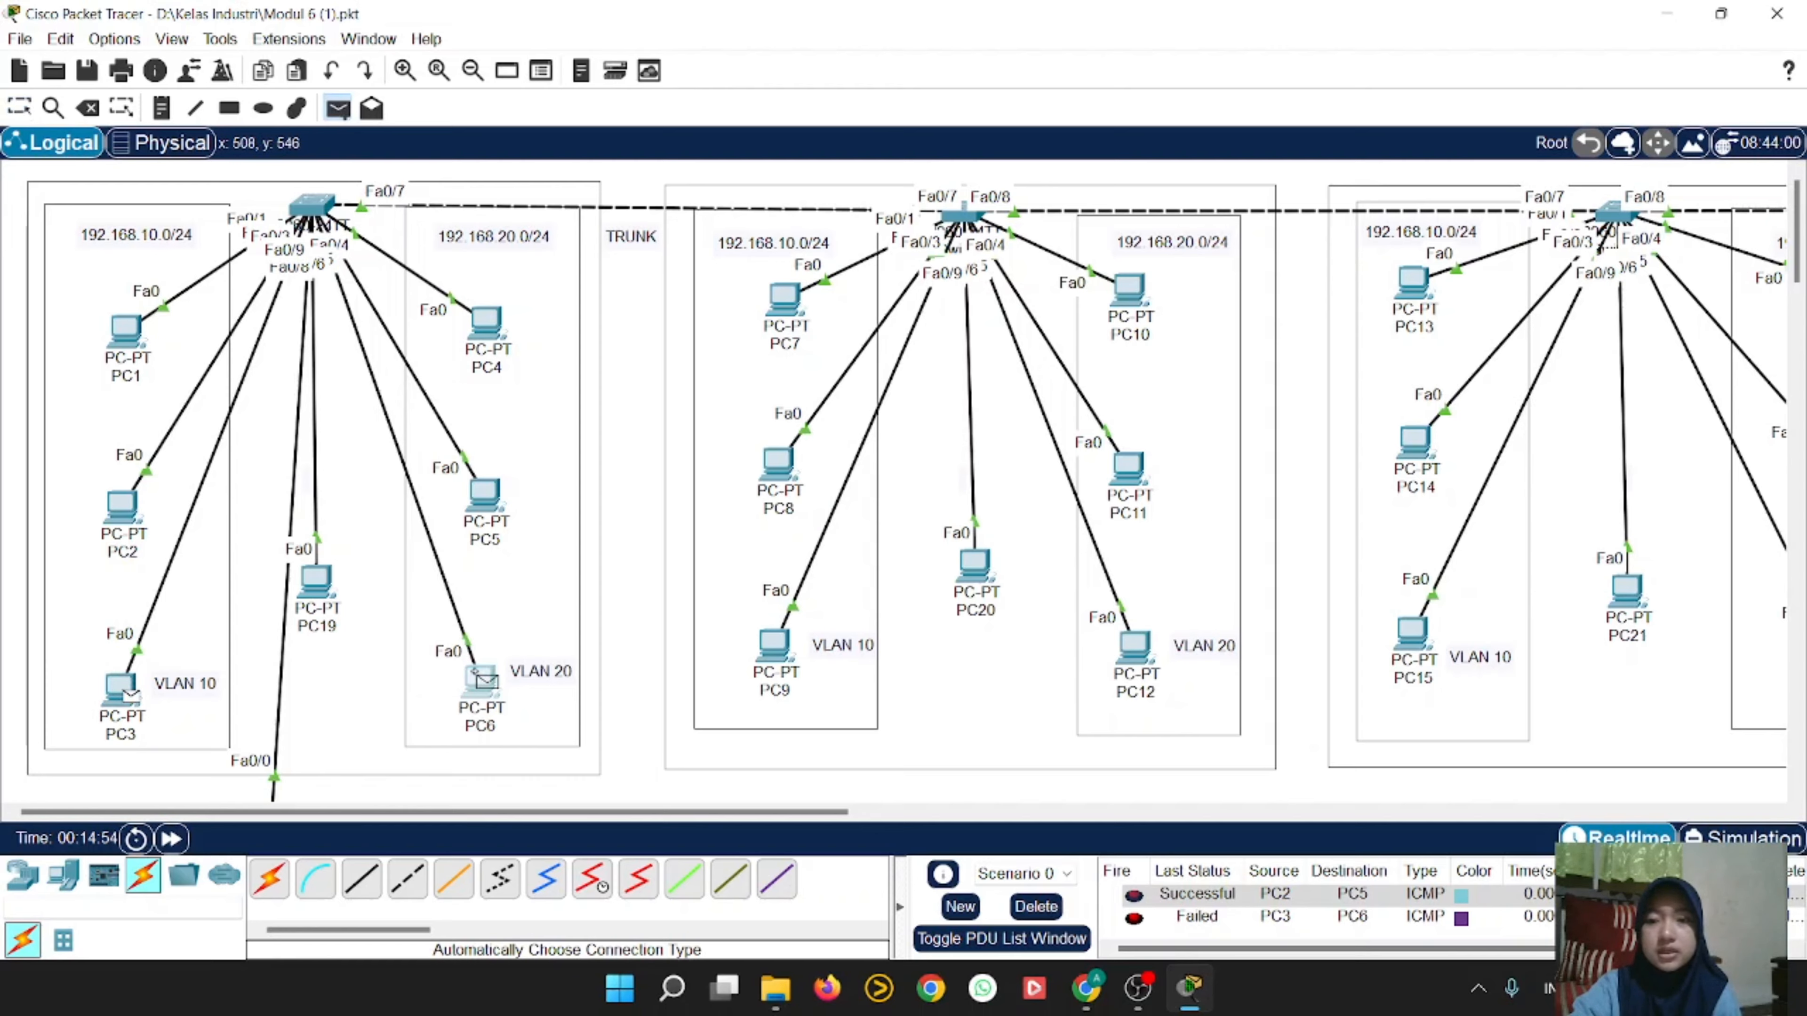
# Step: Open Router0's command line, leave configuration mode with end and re-enter global configuration mode with conf t
pyautogui.scroll(-1, 1177, 911)
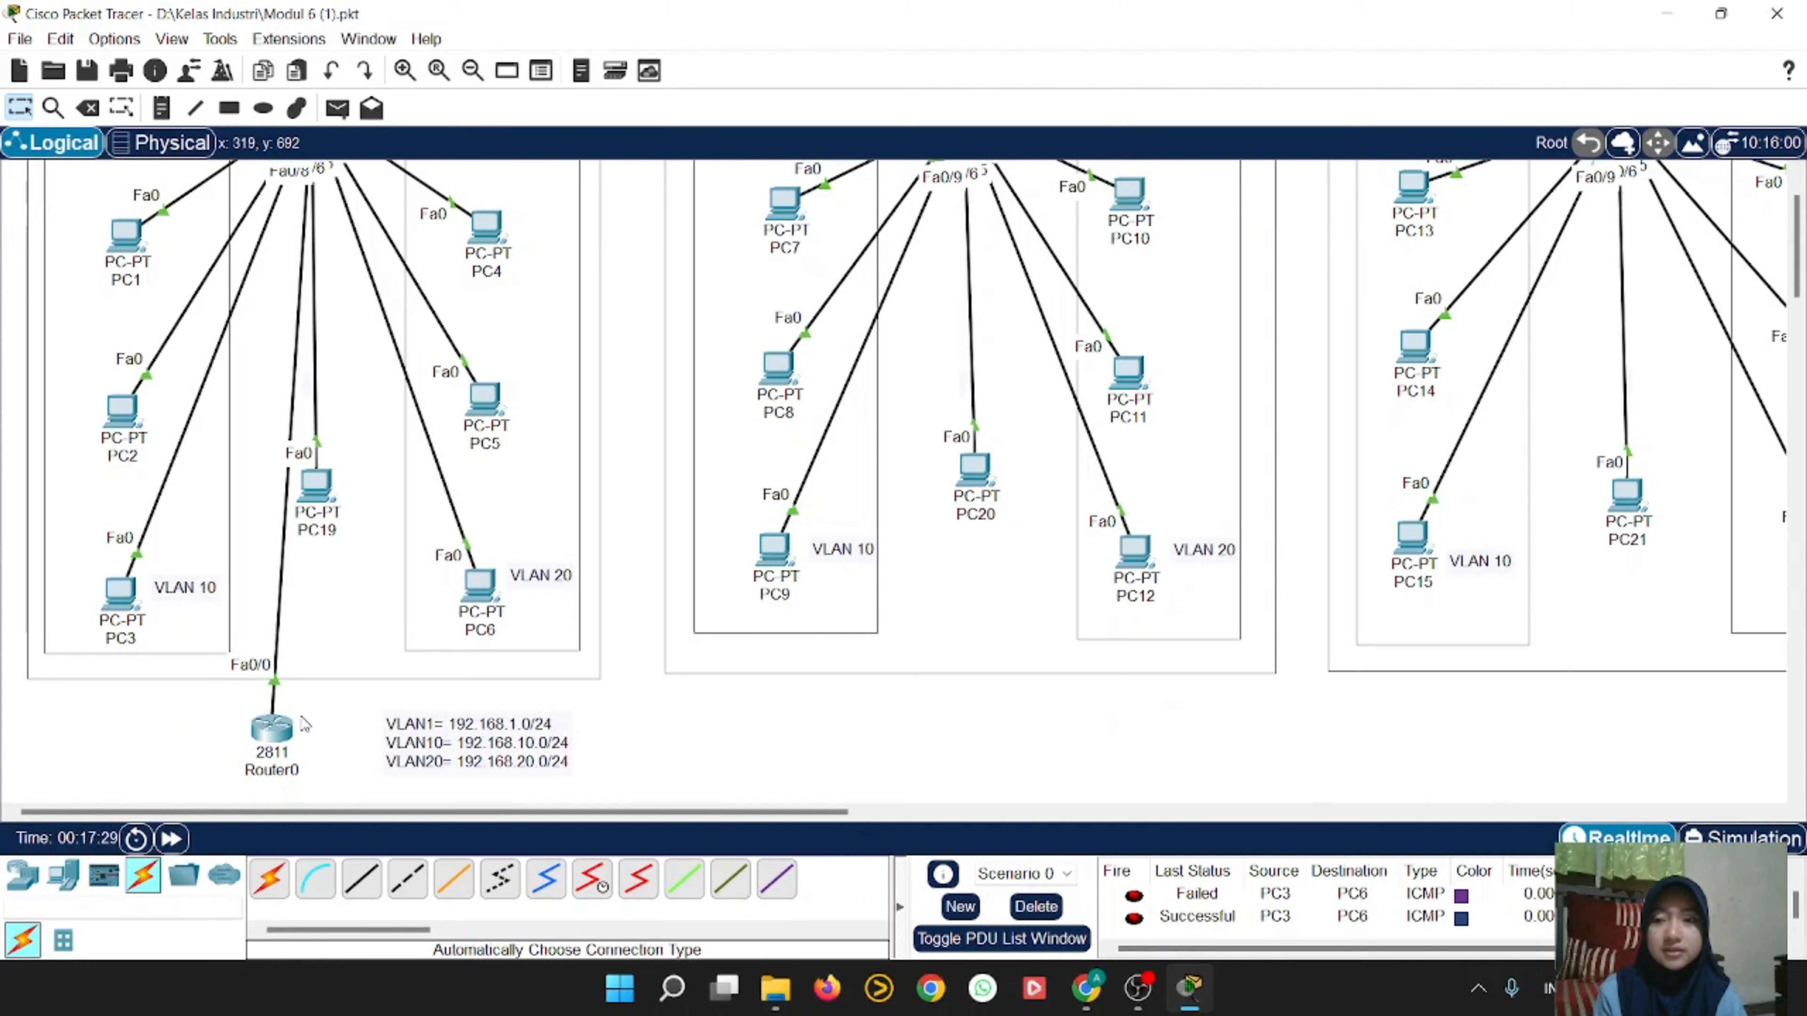
pyautogui.click(272, 727)
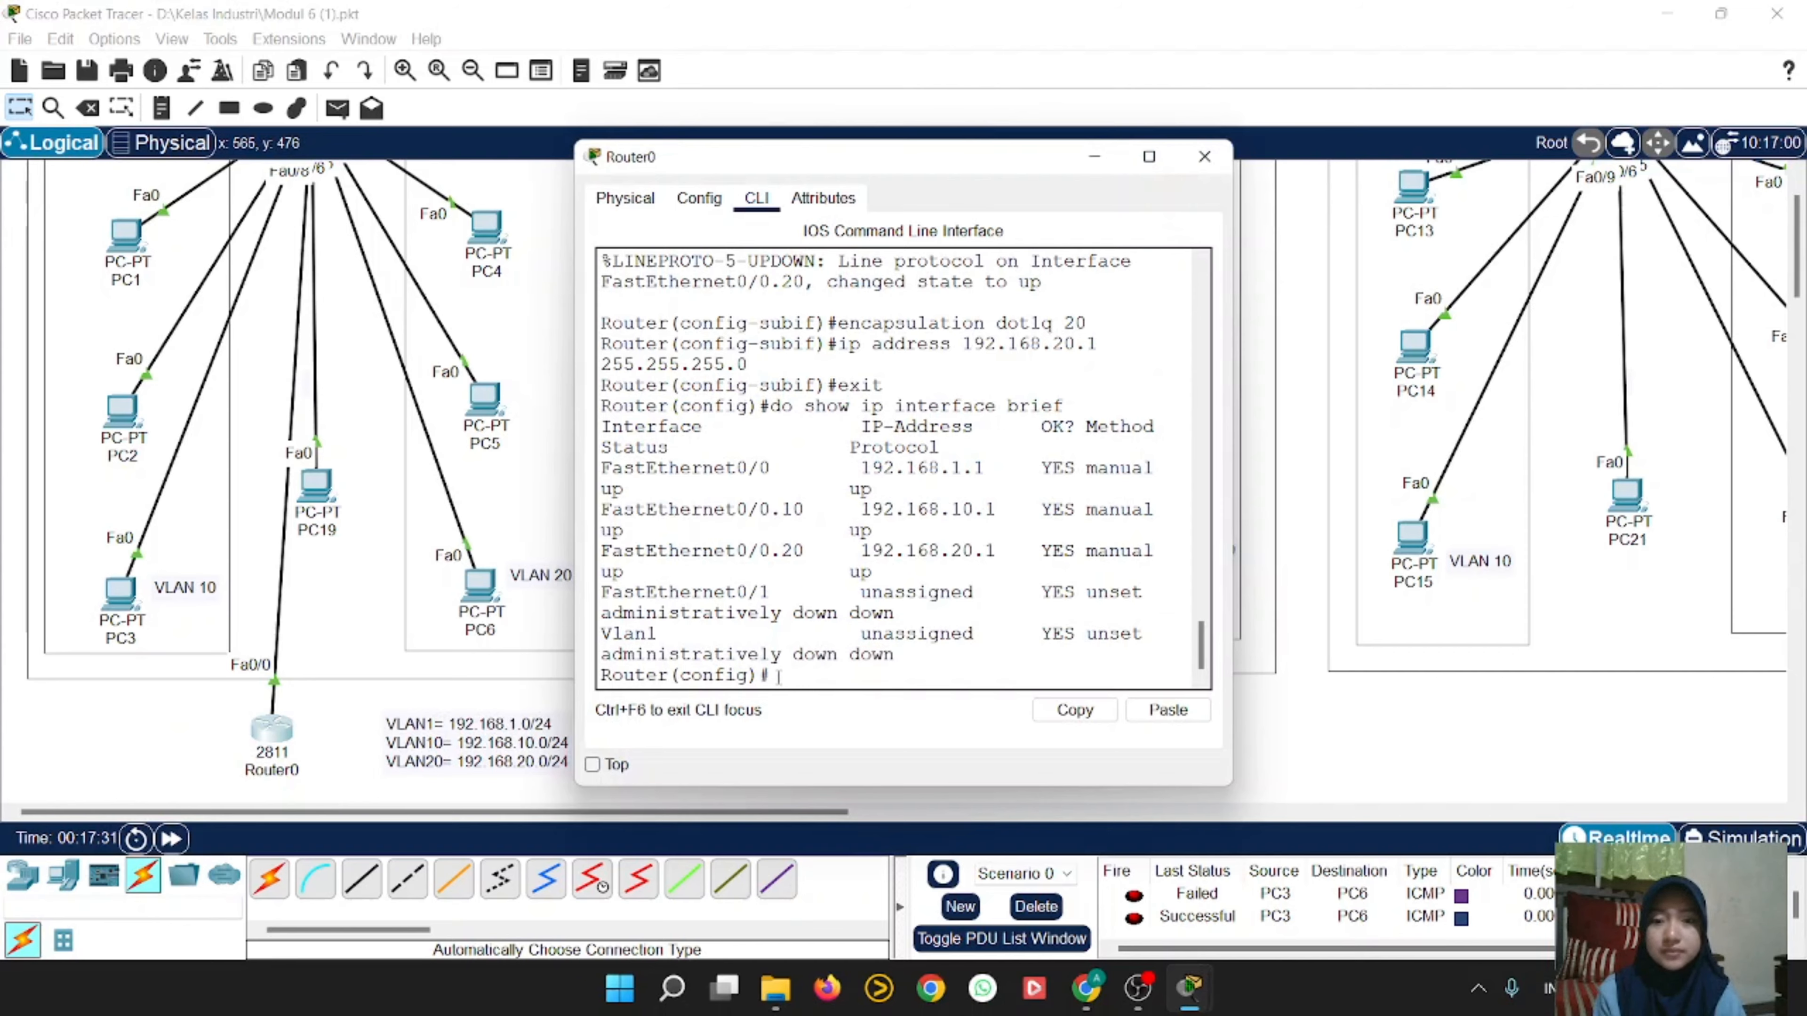
pyautogui.press('Return')
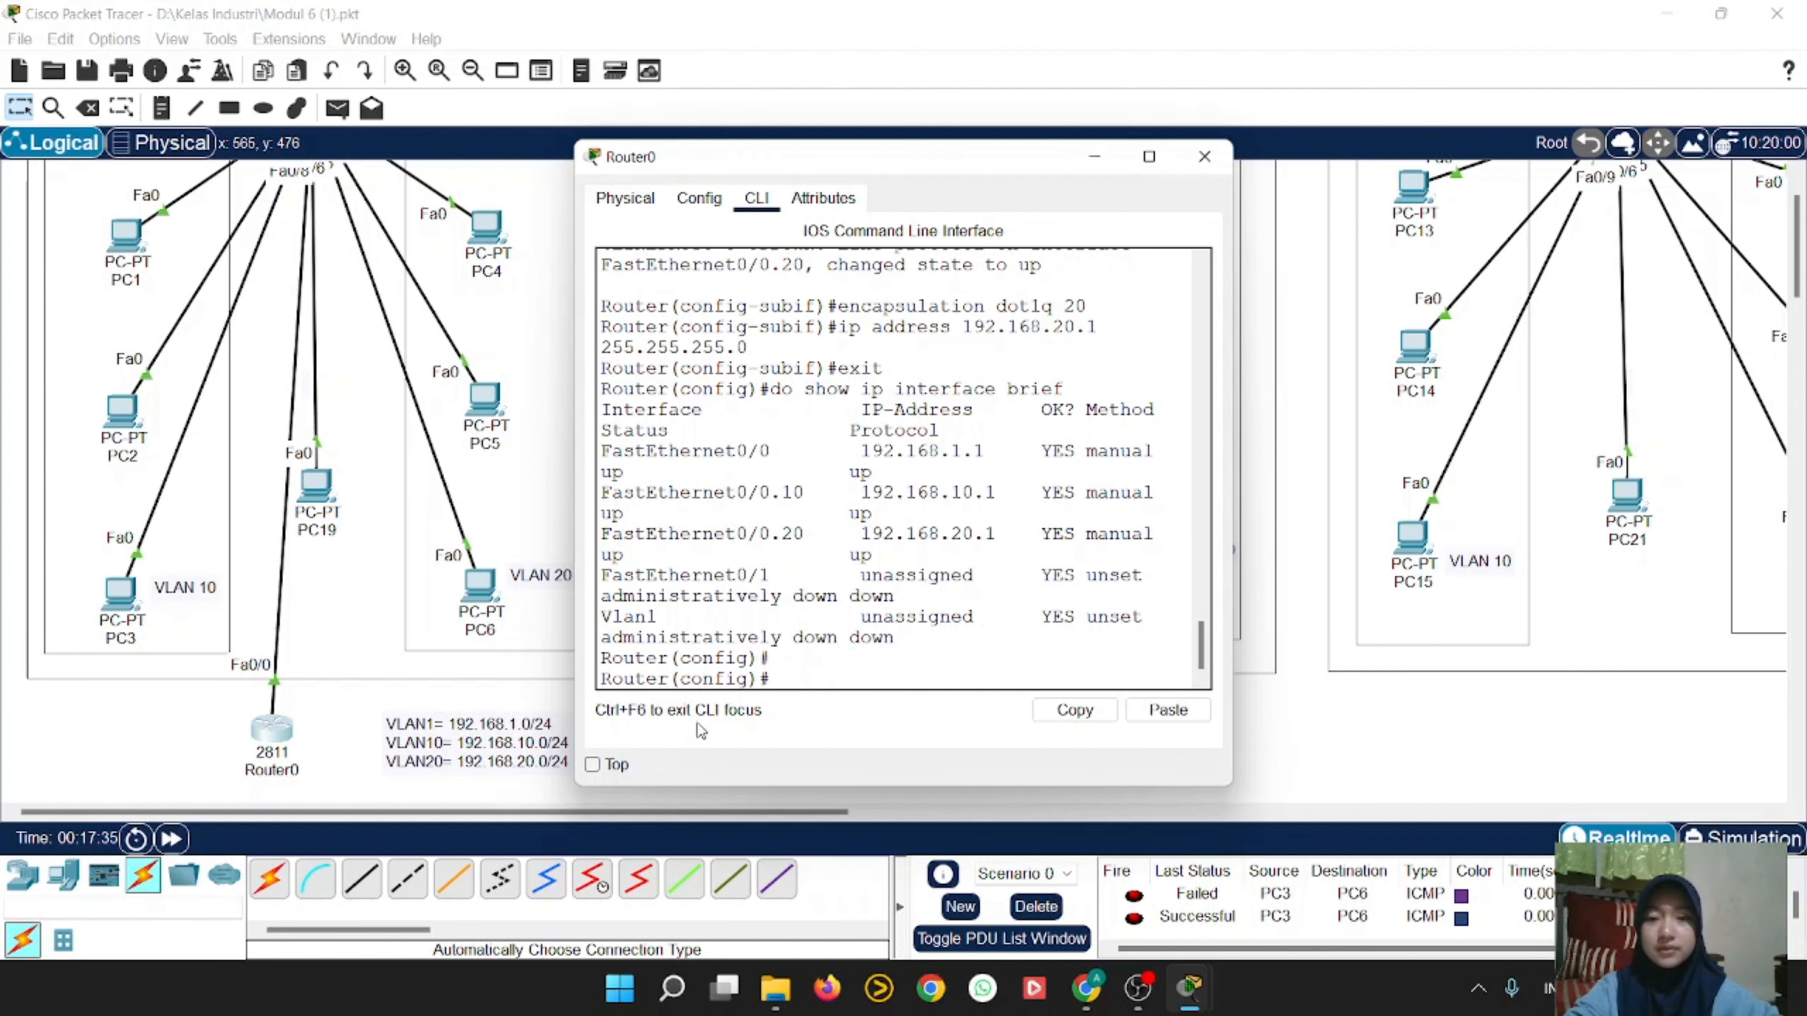
pyautogui.write('end')
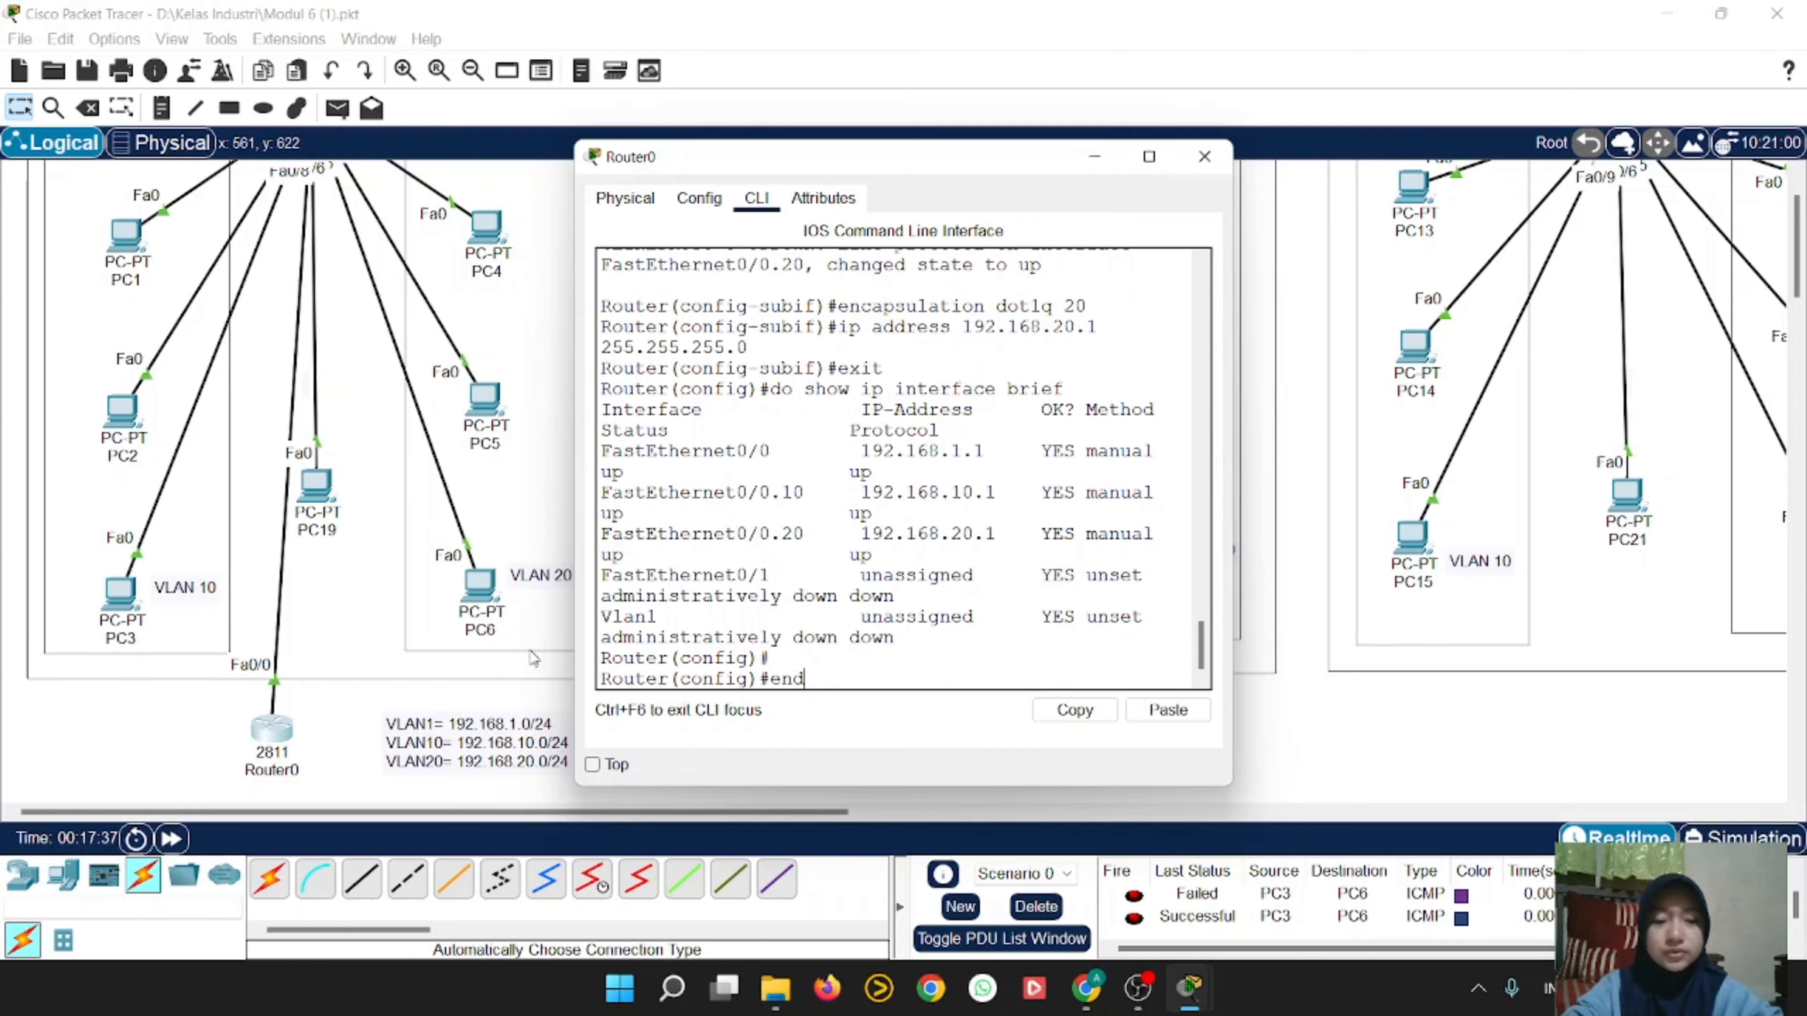
pyautogui.press('Return')
pyautogui.press('Return')
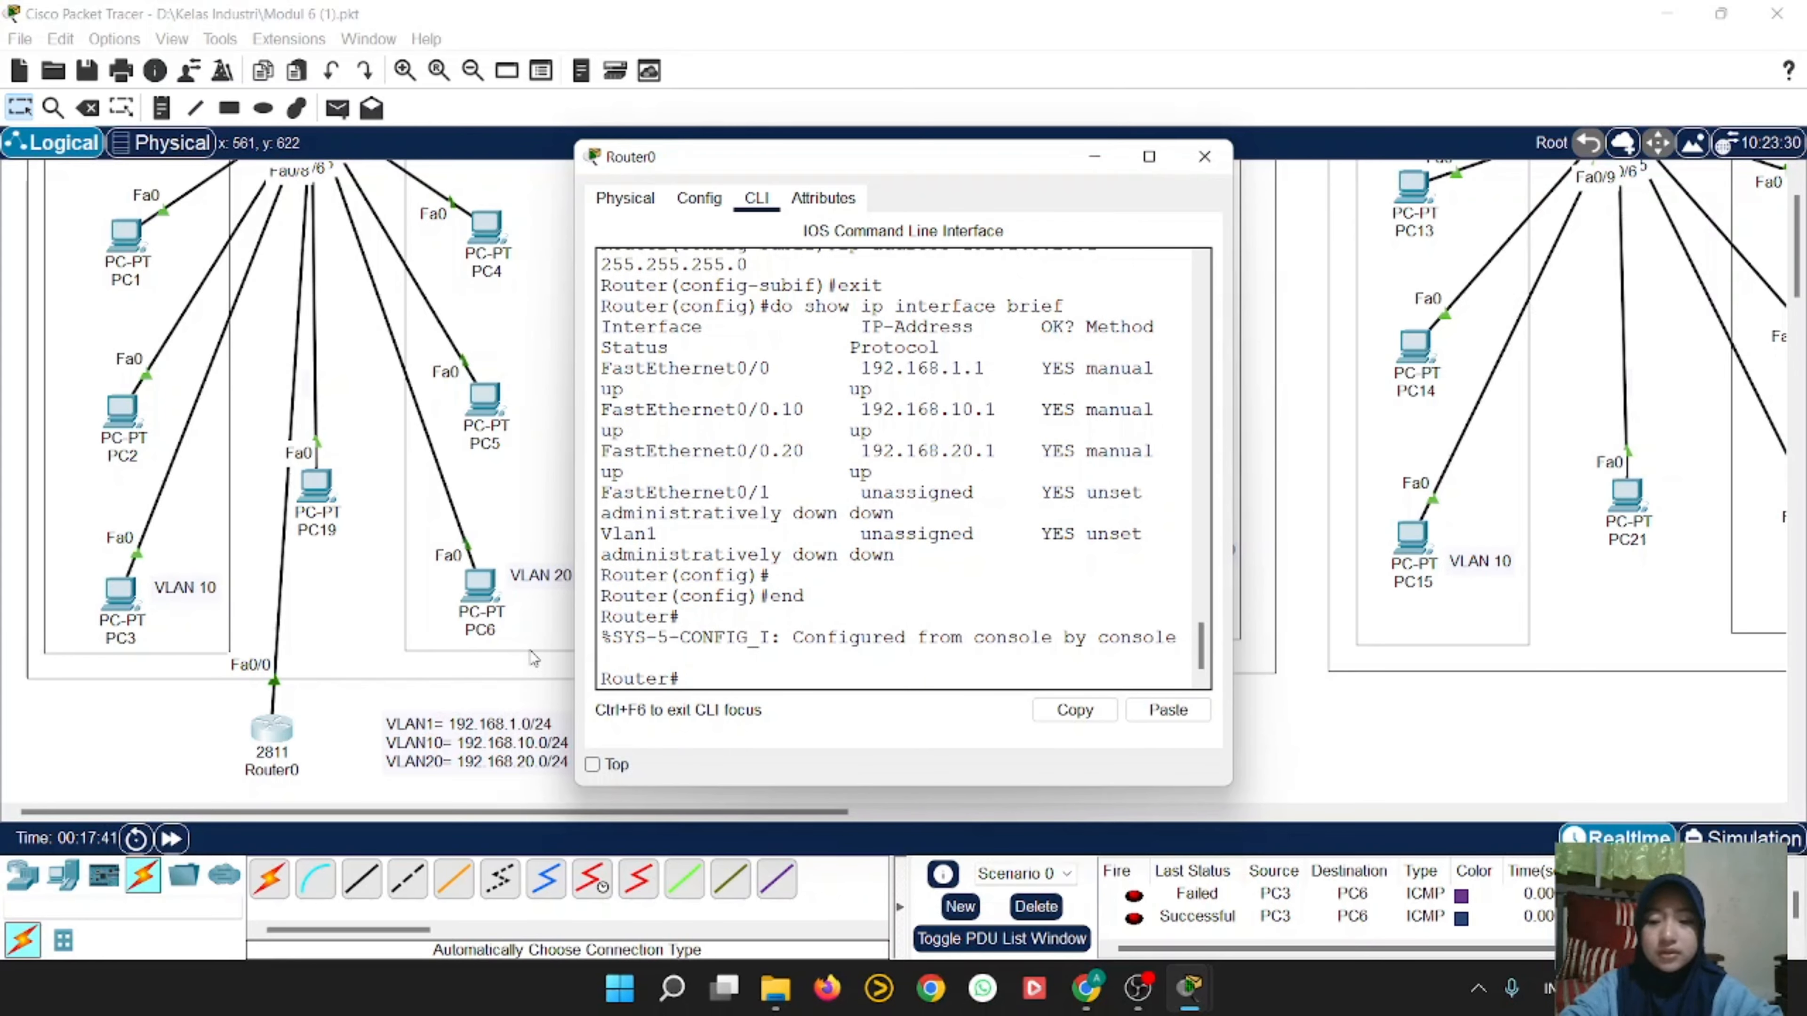
pyautogui.write('co')
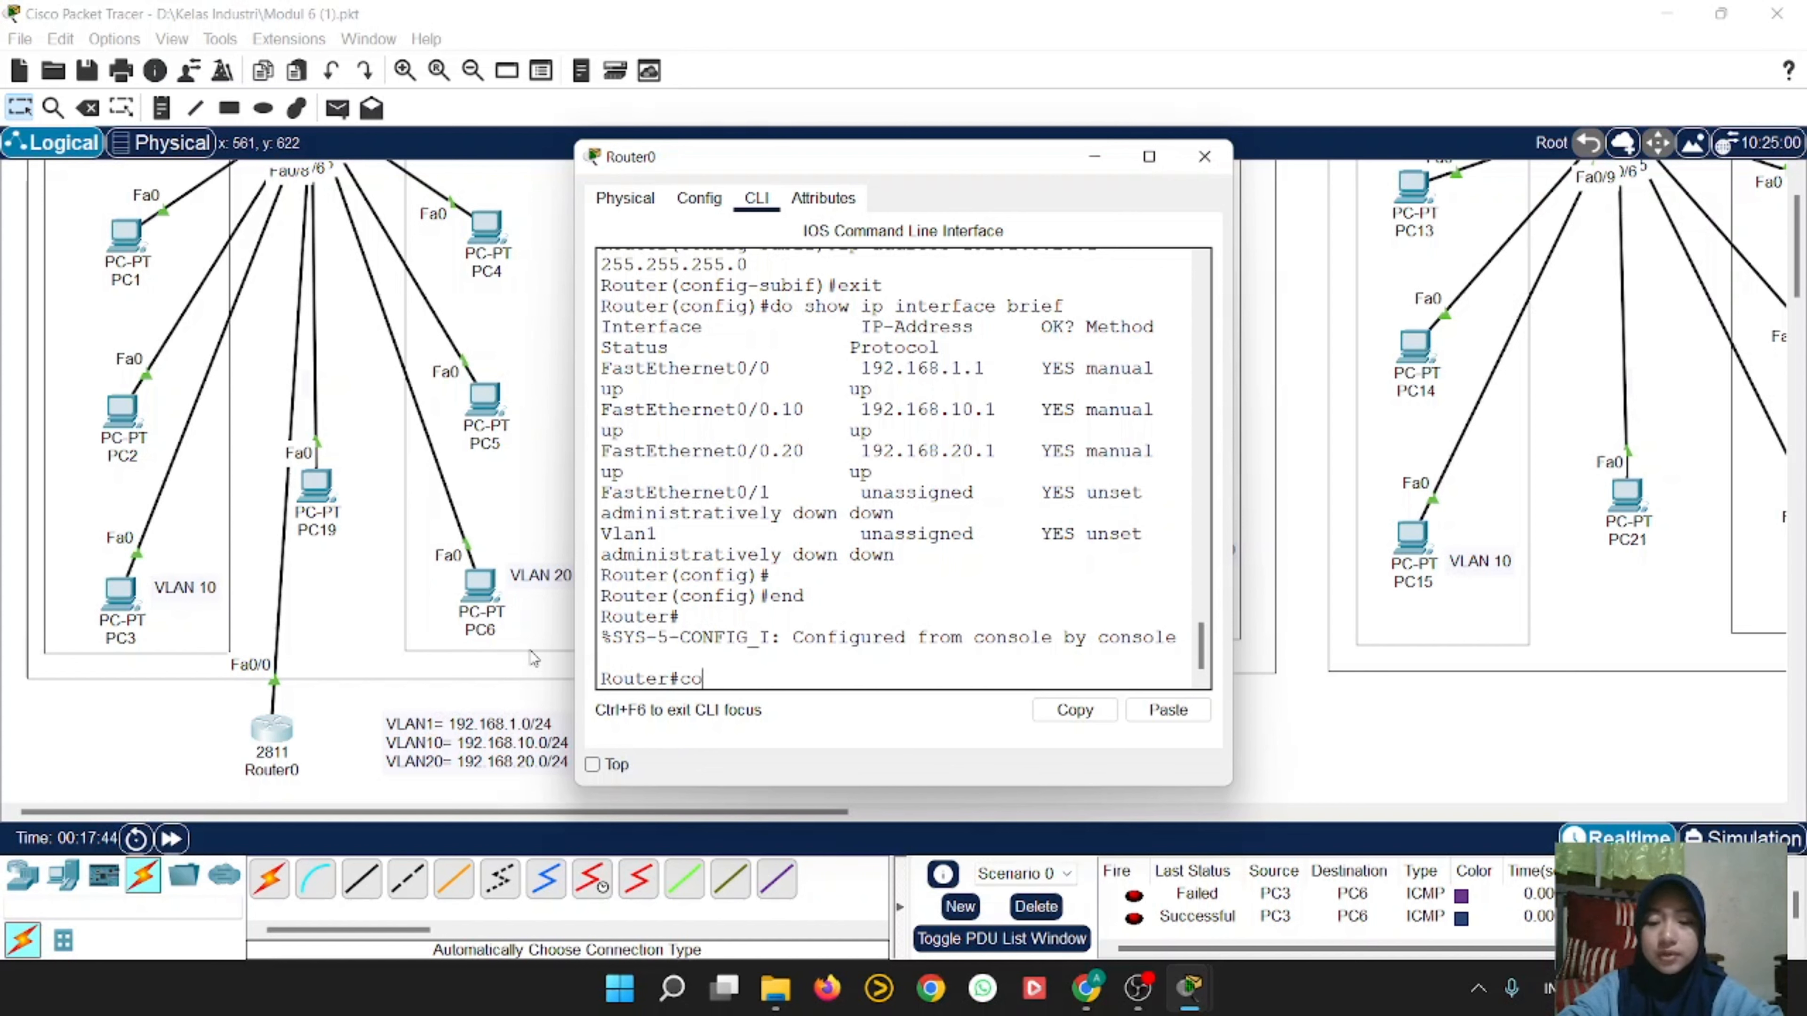
pyautogui.write('nf t')
pyautogui.press('Return')
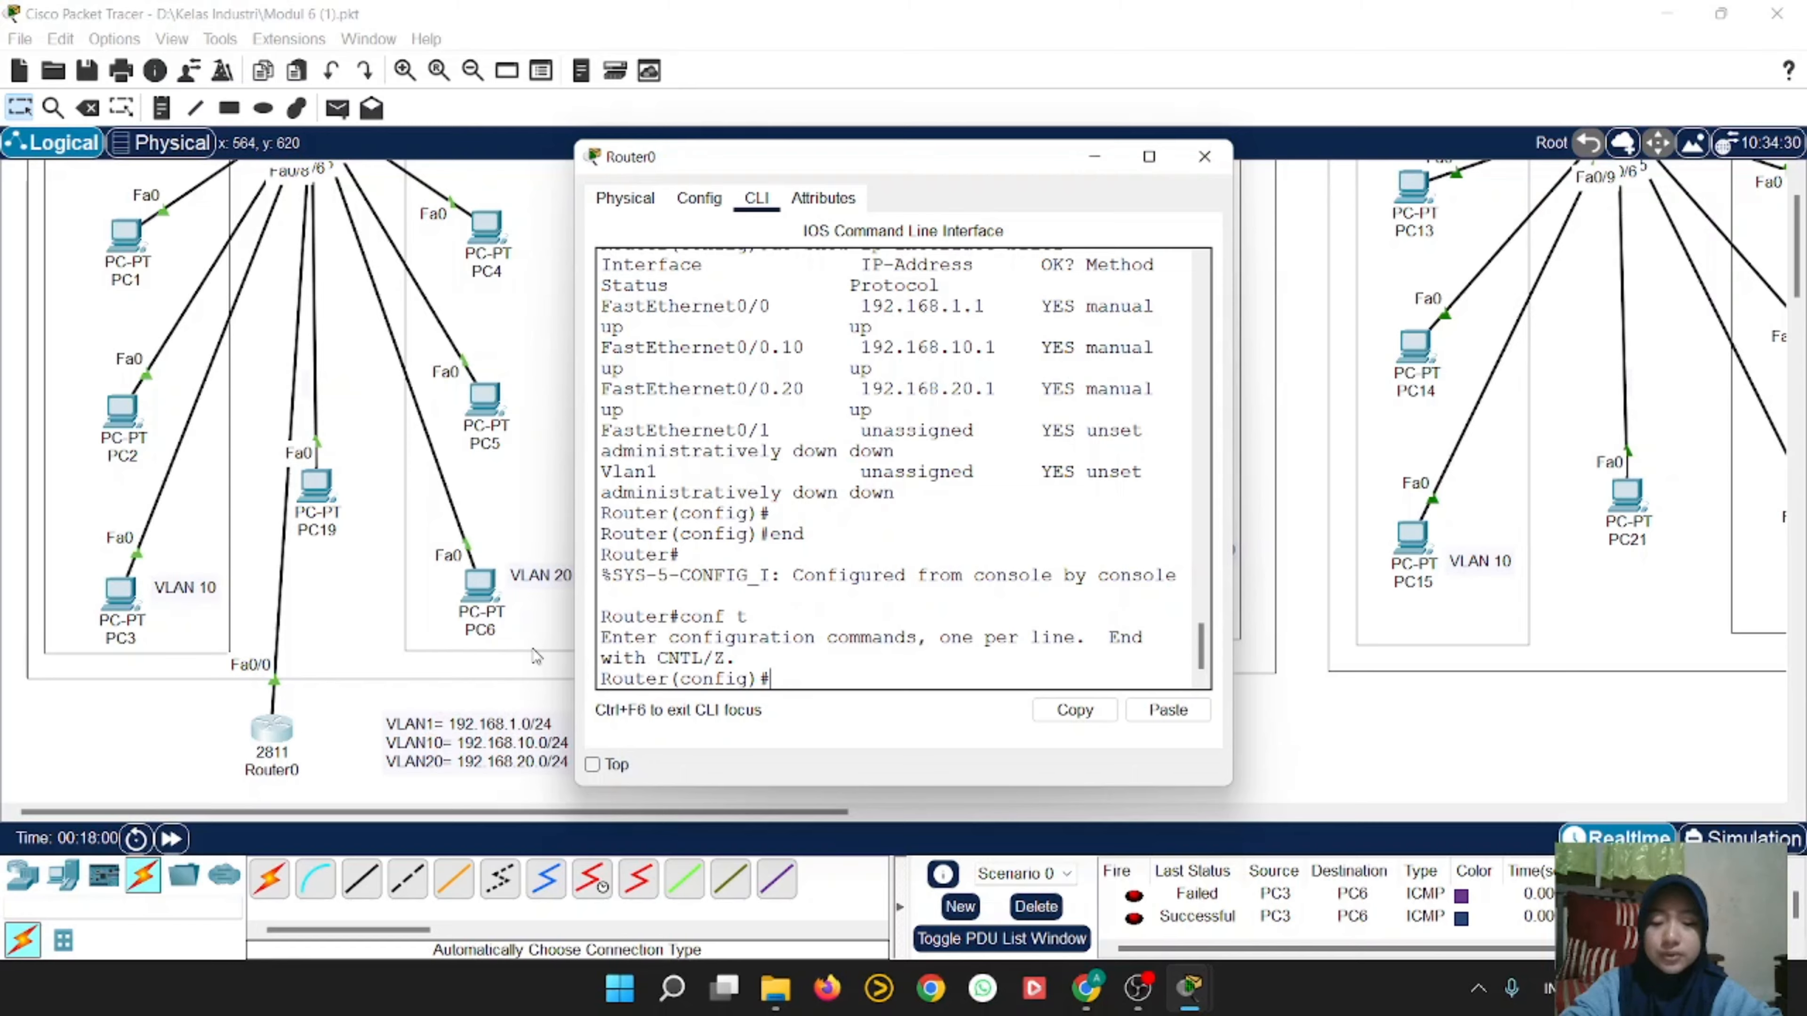
# Step: Create a DHCP pool for VLAN 10 on Router0 with ip dhcp pool VLAN10
pyautogui.write('ip dh')
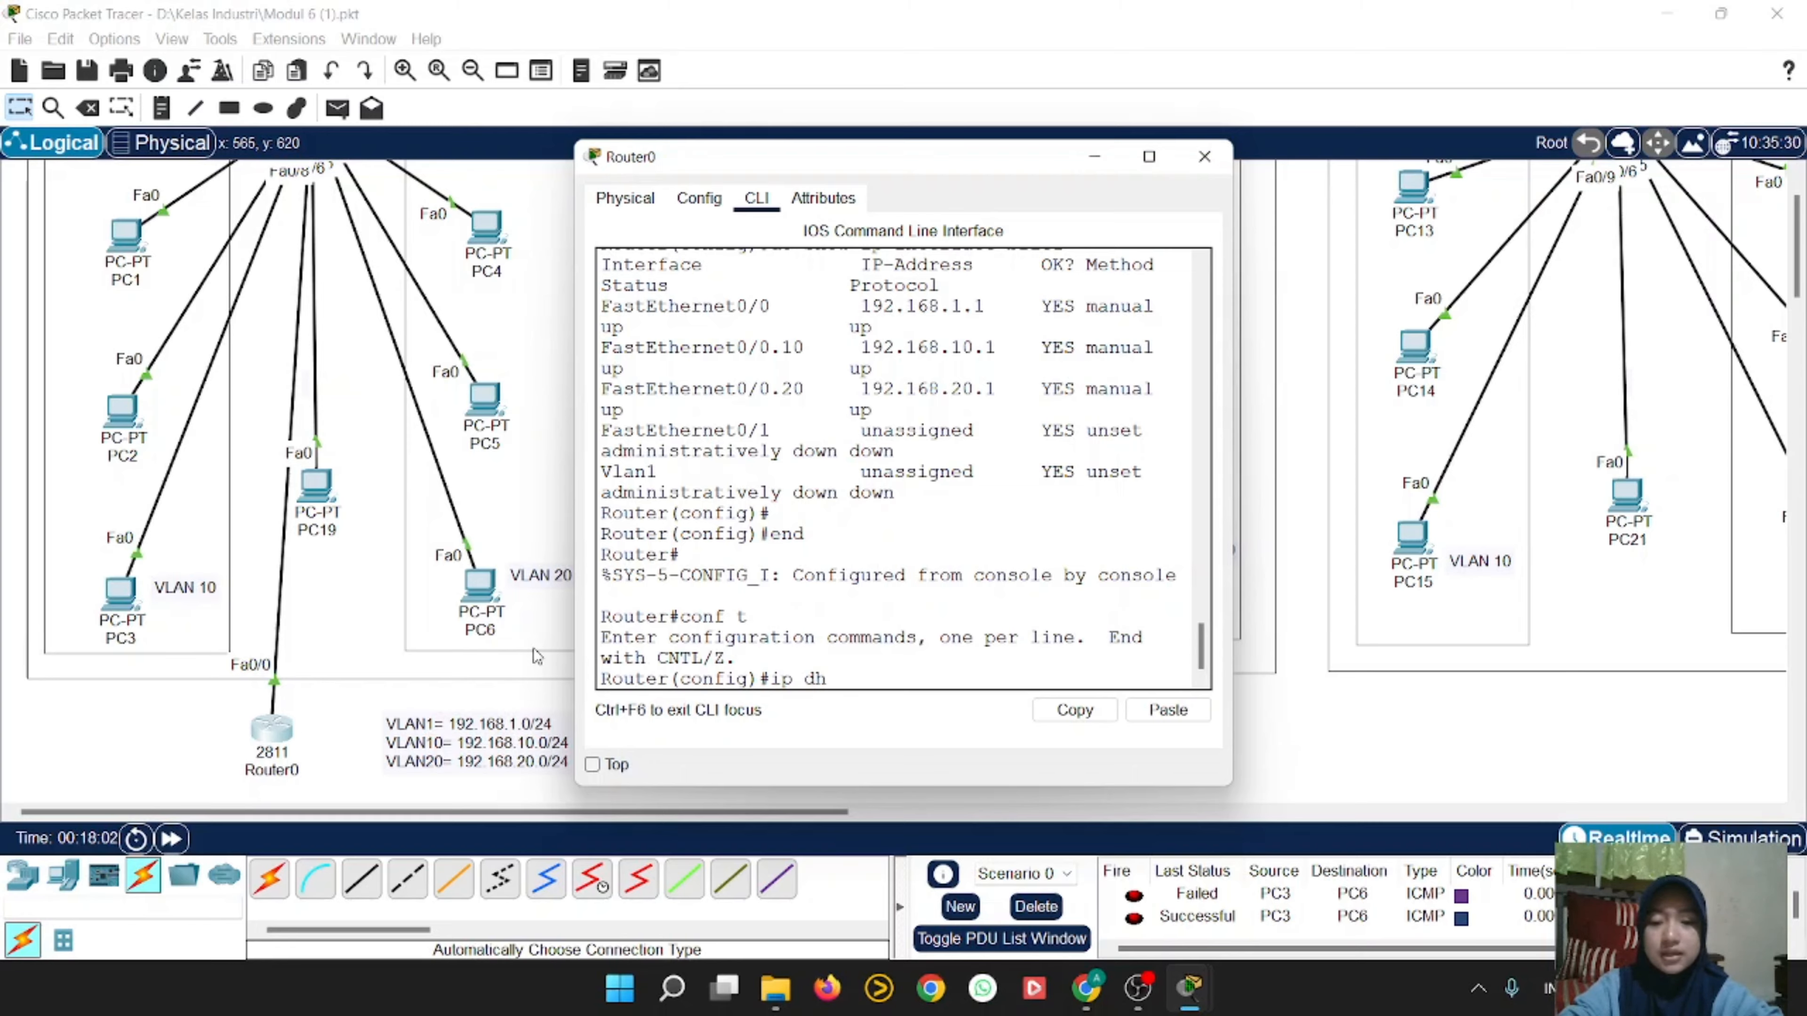
pyautogui.write('cp poo')
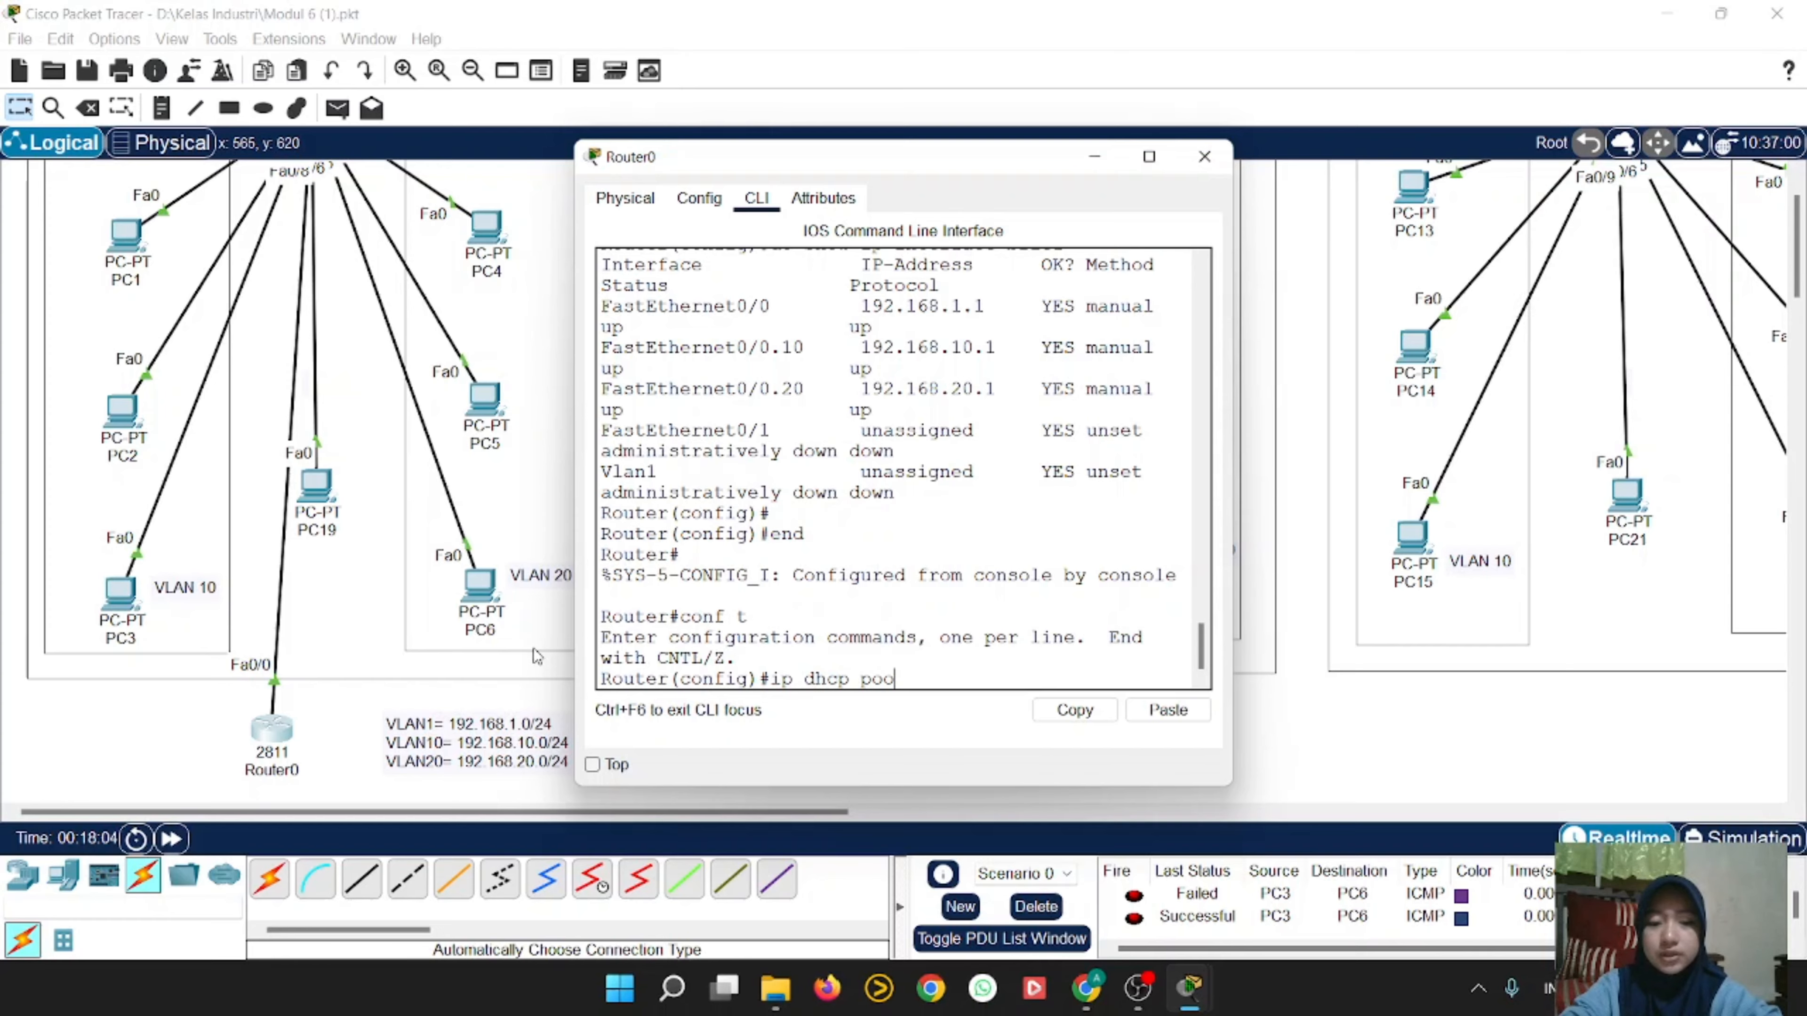
pyautogui.write('l vl')
pyautogui.press('BackSpace')
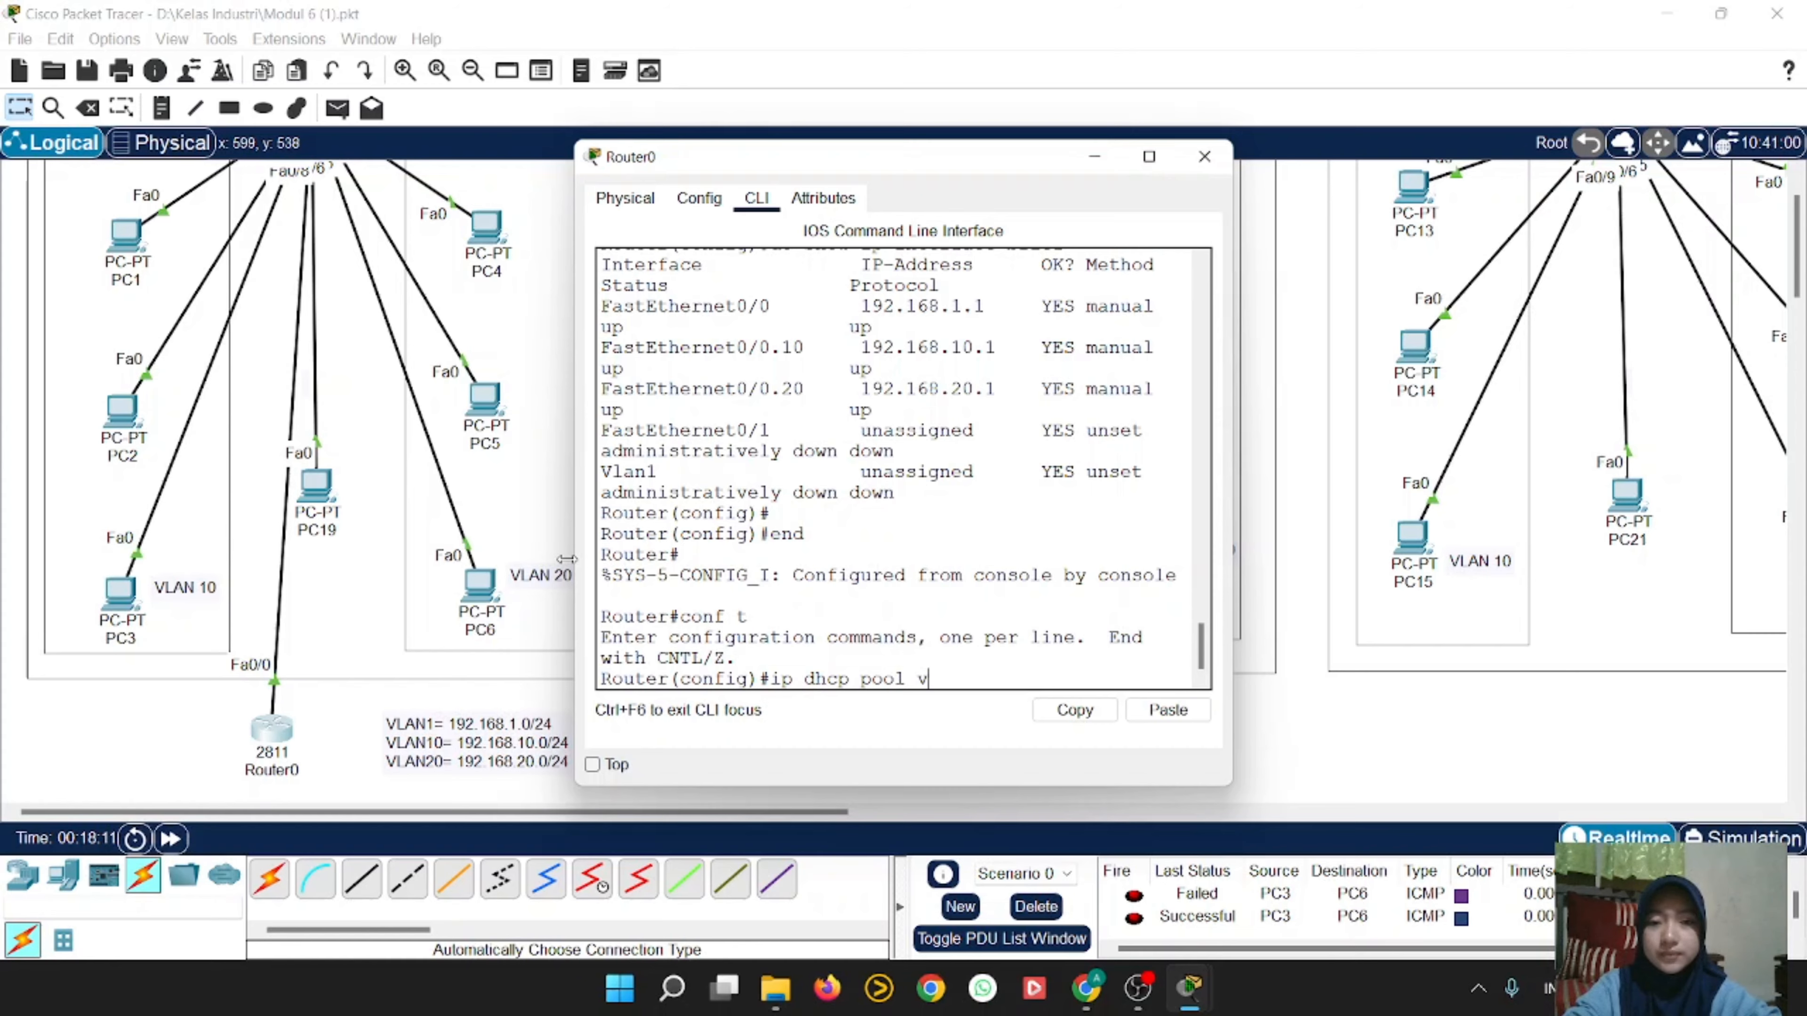
pyautogui.write('VLAN')
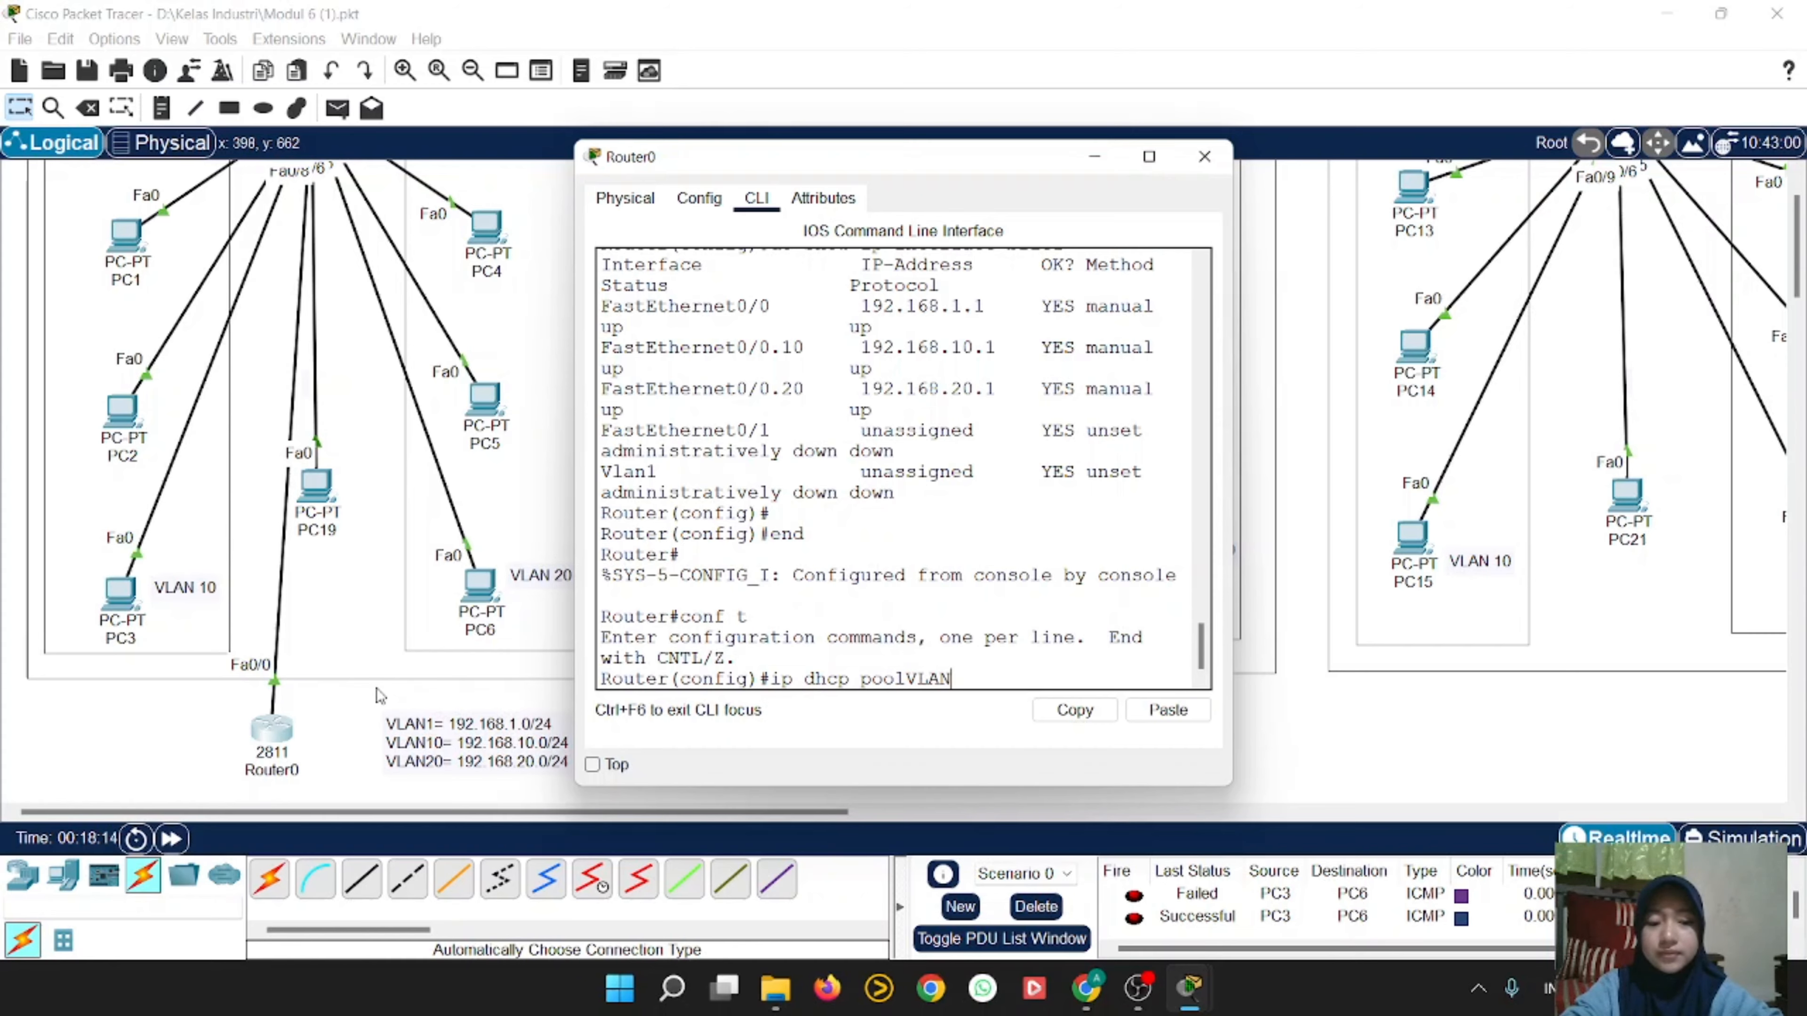
pyautogui.press('Left')
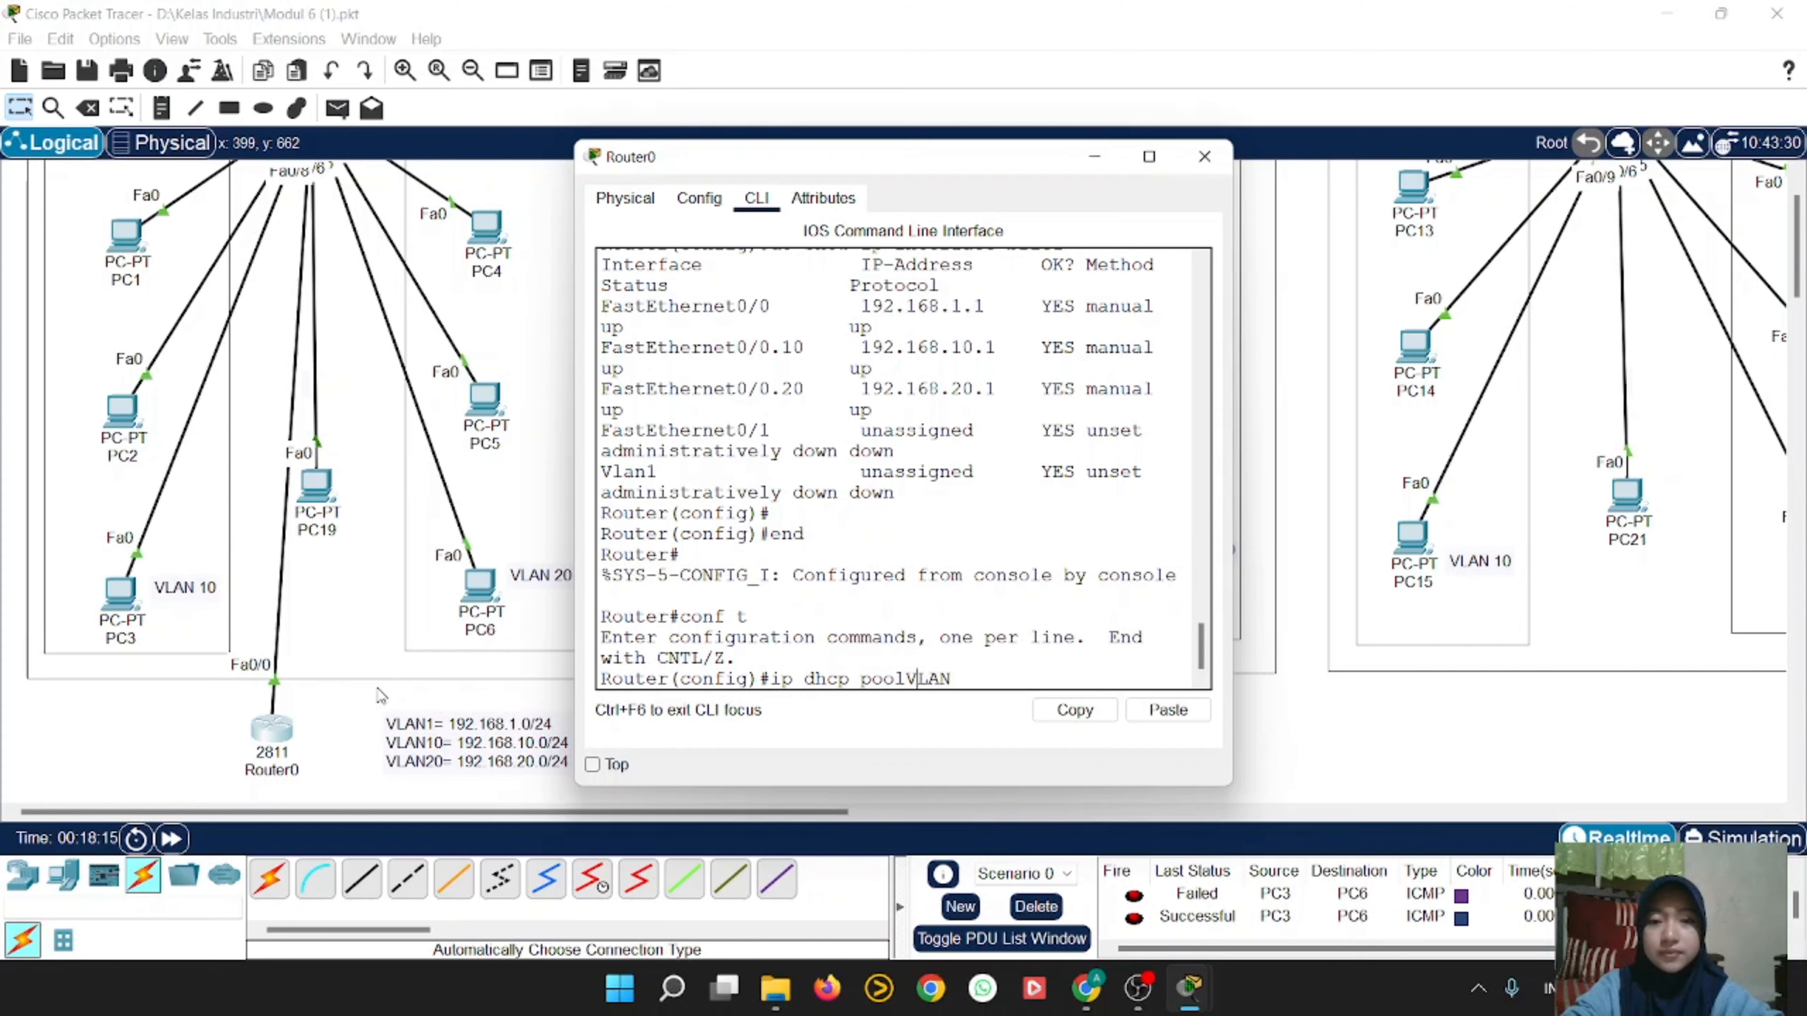
pyautogui.press('Left')
pyautogui.press('End')
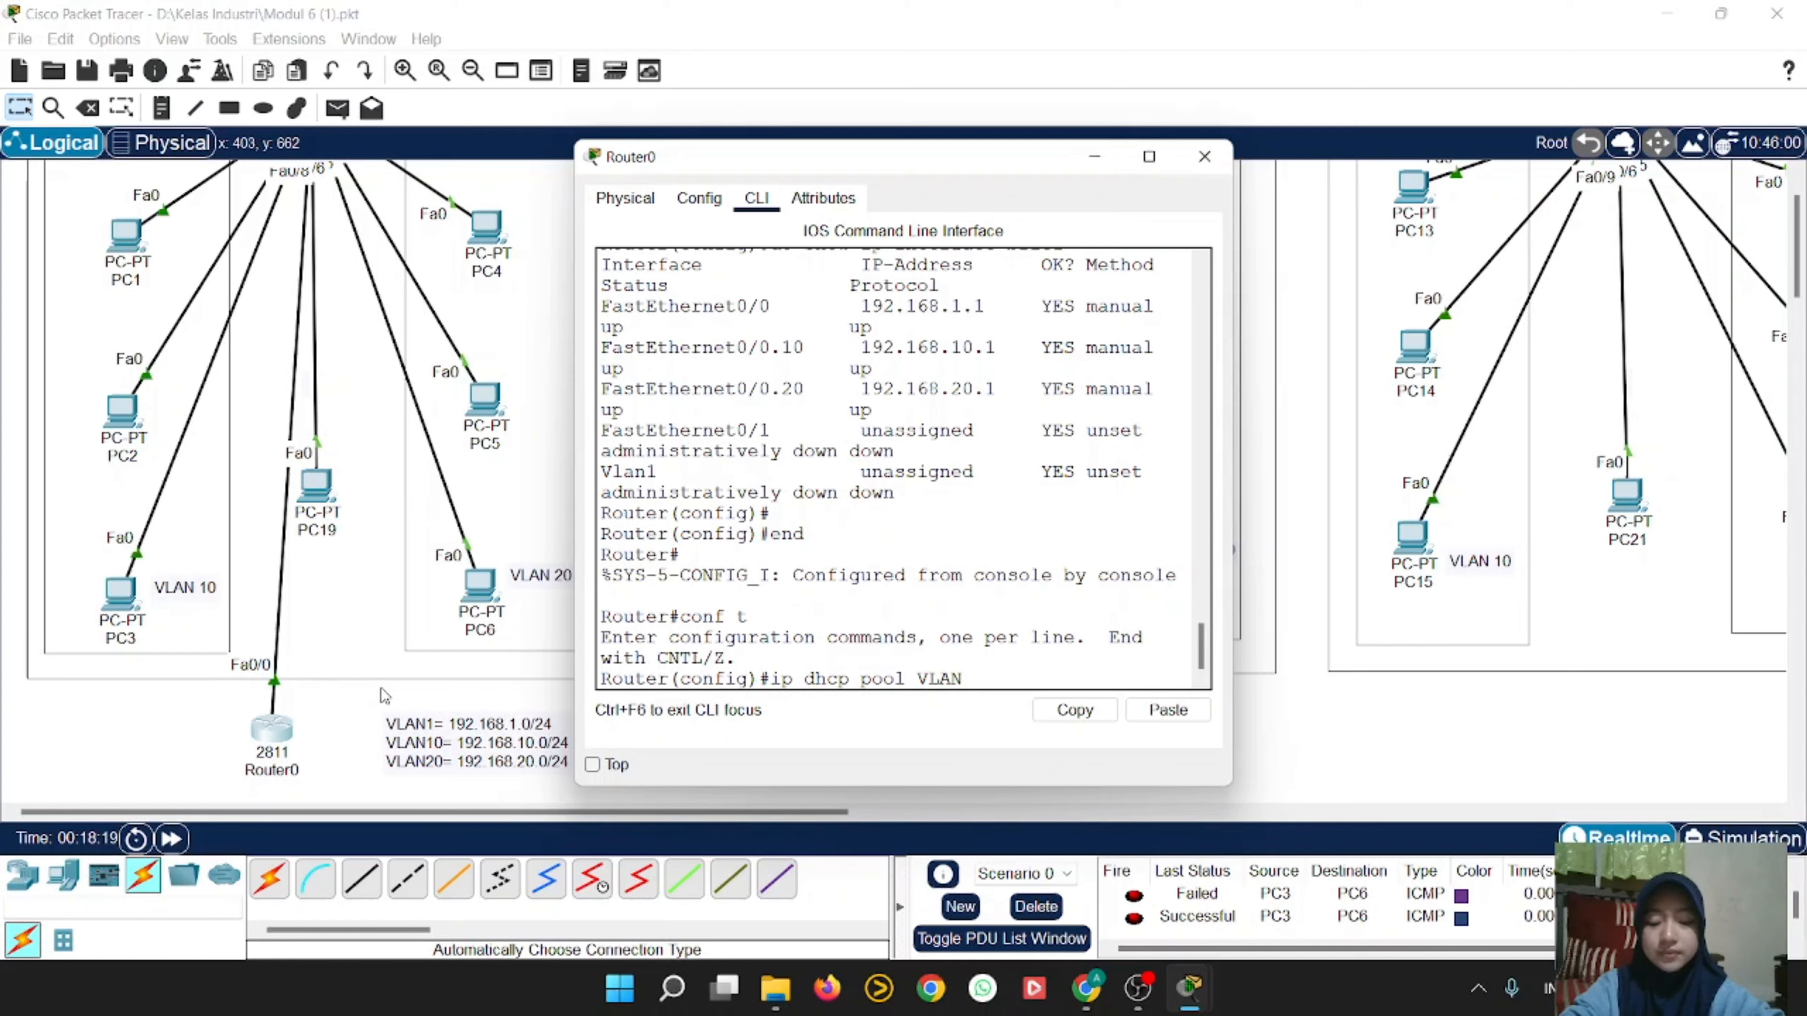
pyautogui.write('1')
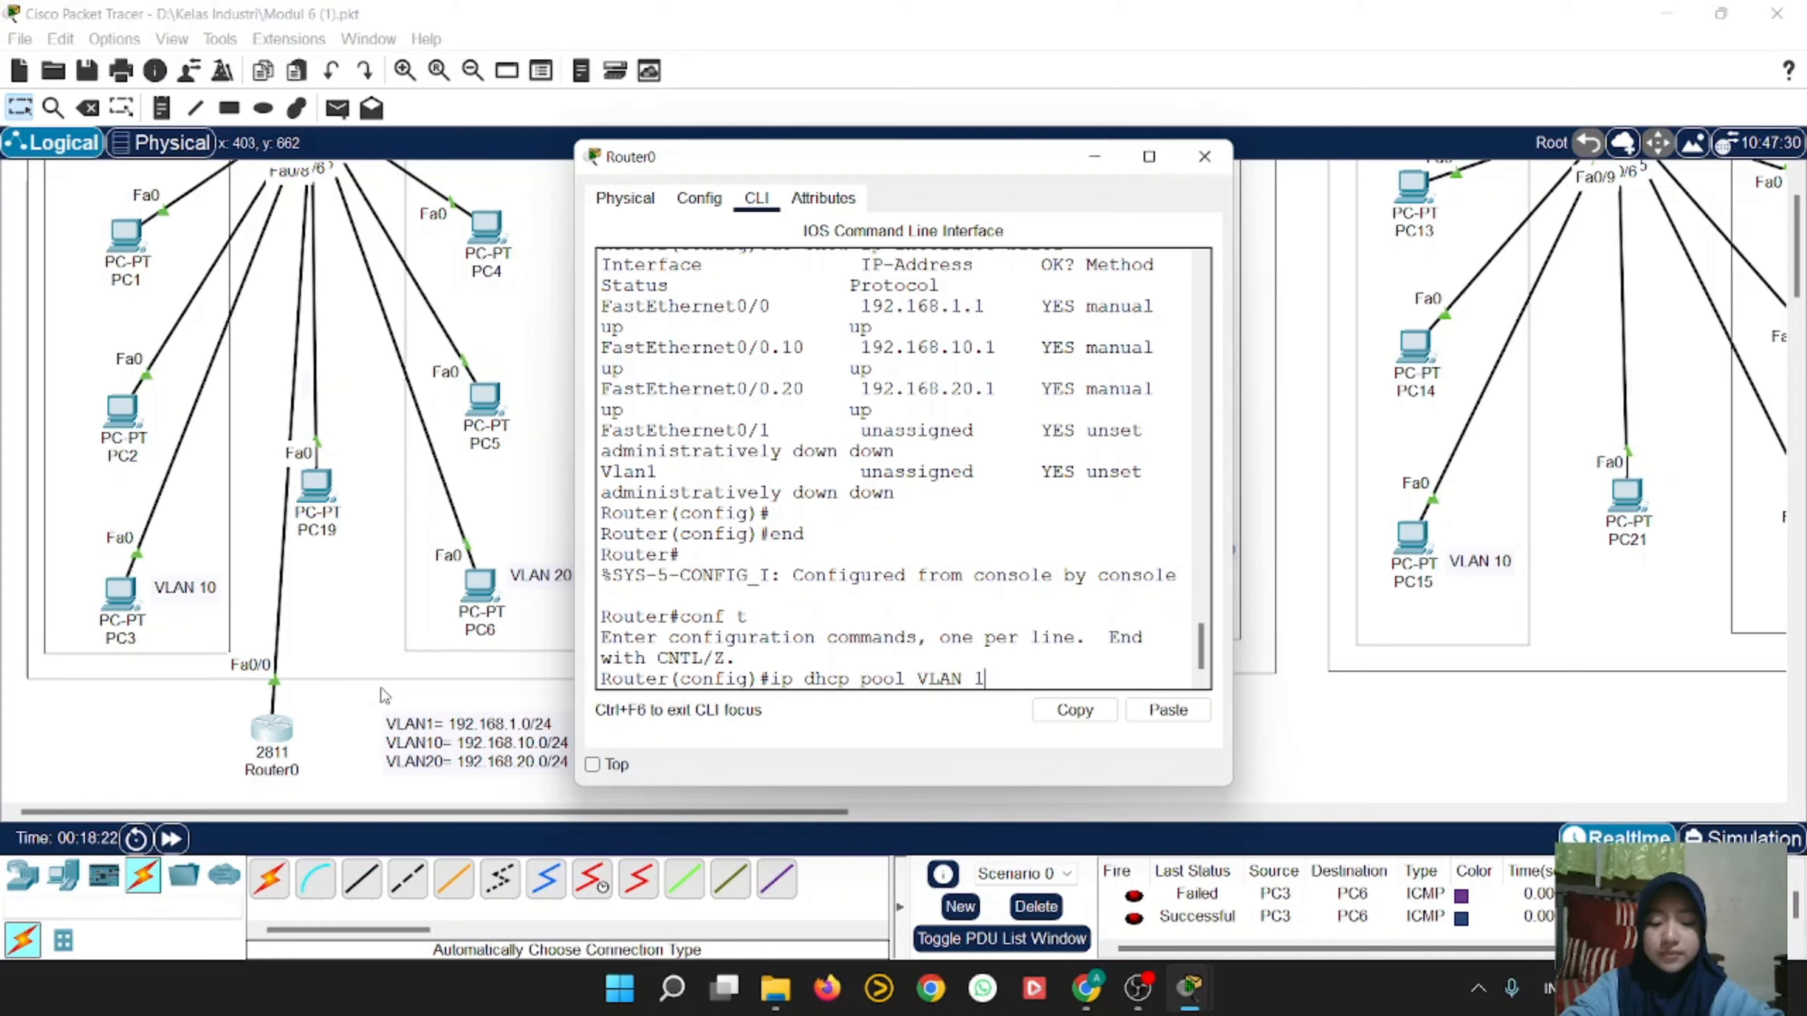
pyautogui.write('0')
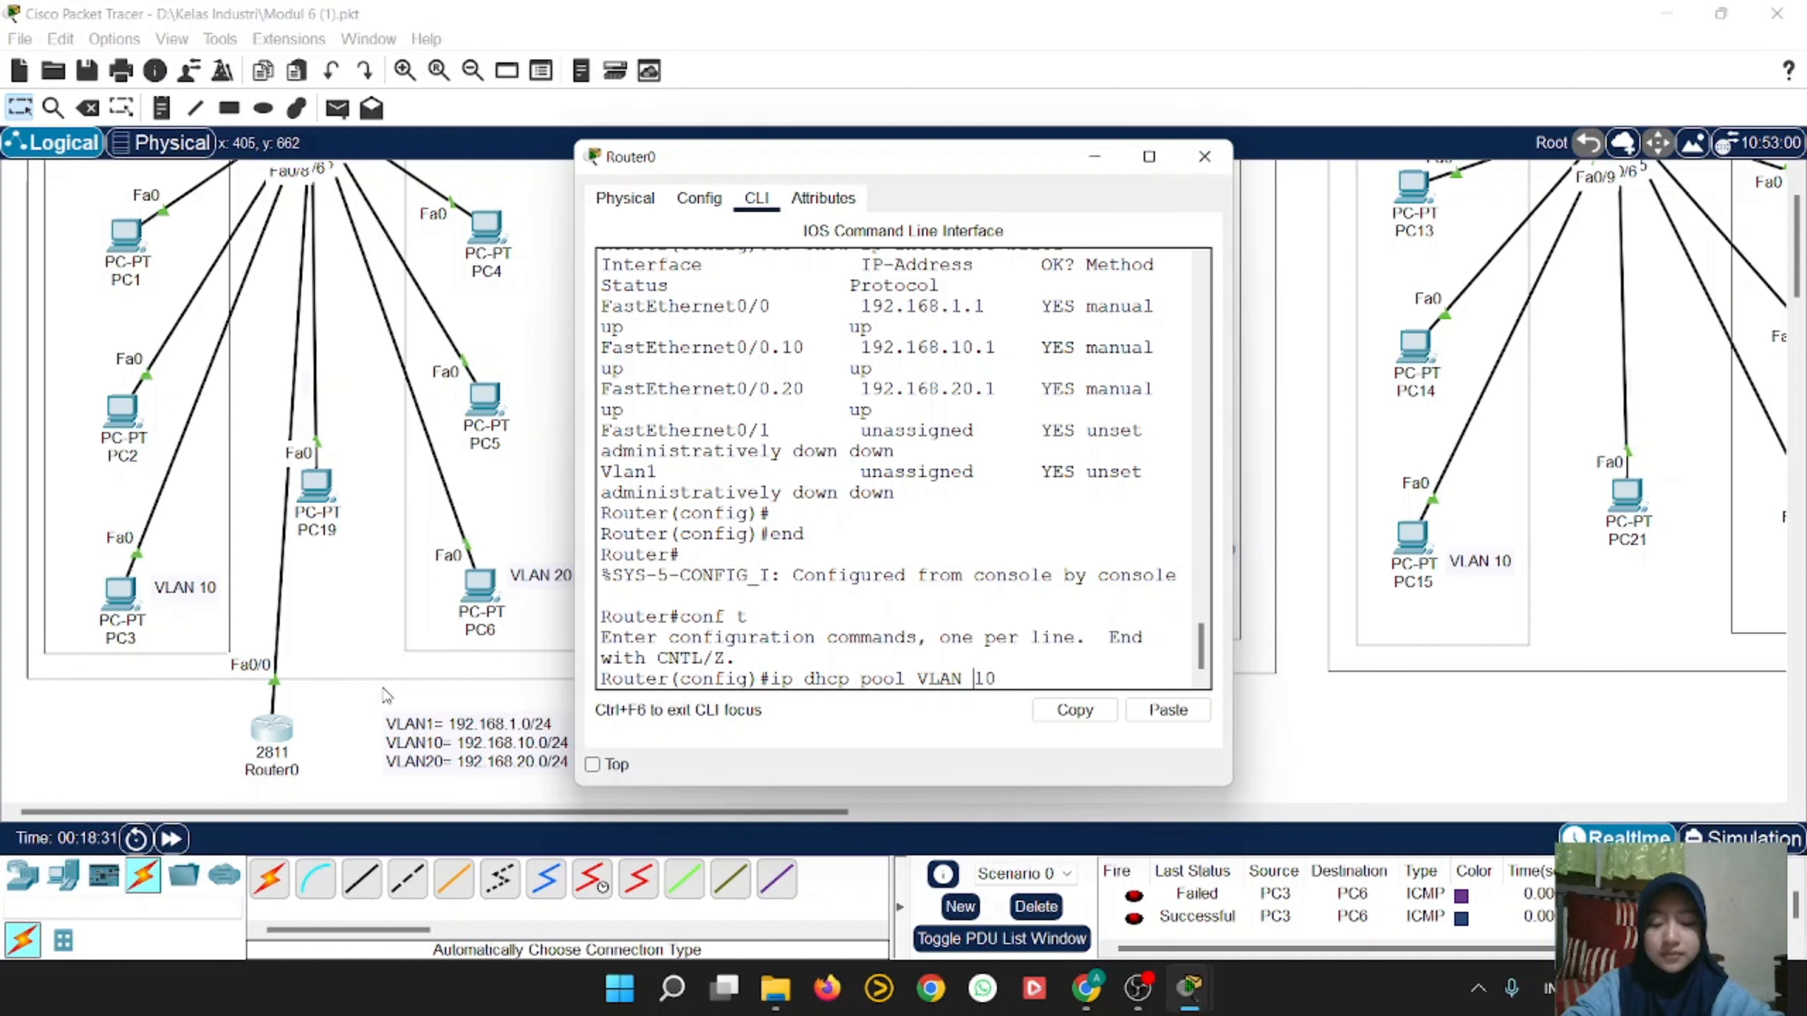
pyautogui.press('Left')
pyautogui.press('Left')
pyautogui.press('BackSpace')
pyautogui.press('Right')
pyautogui.press('Right')
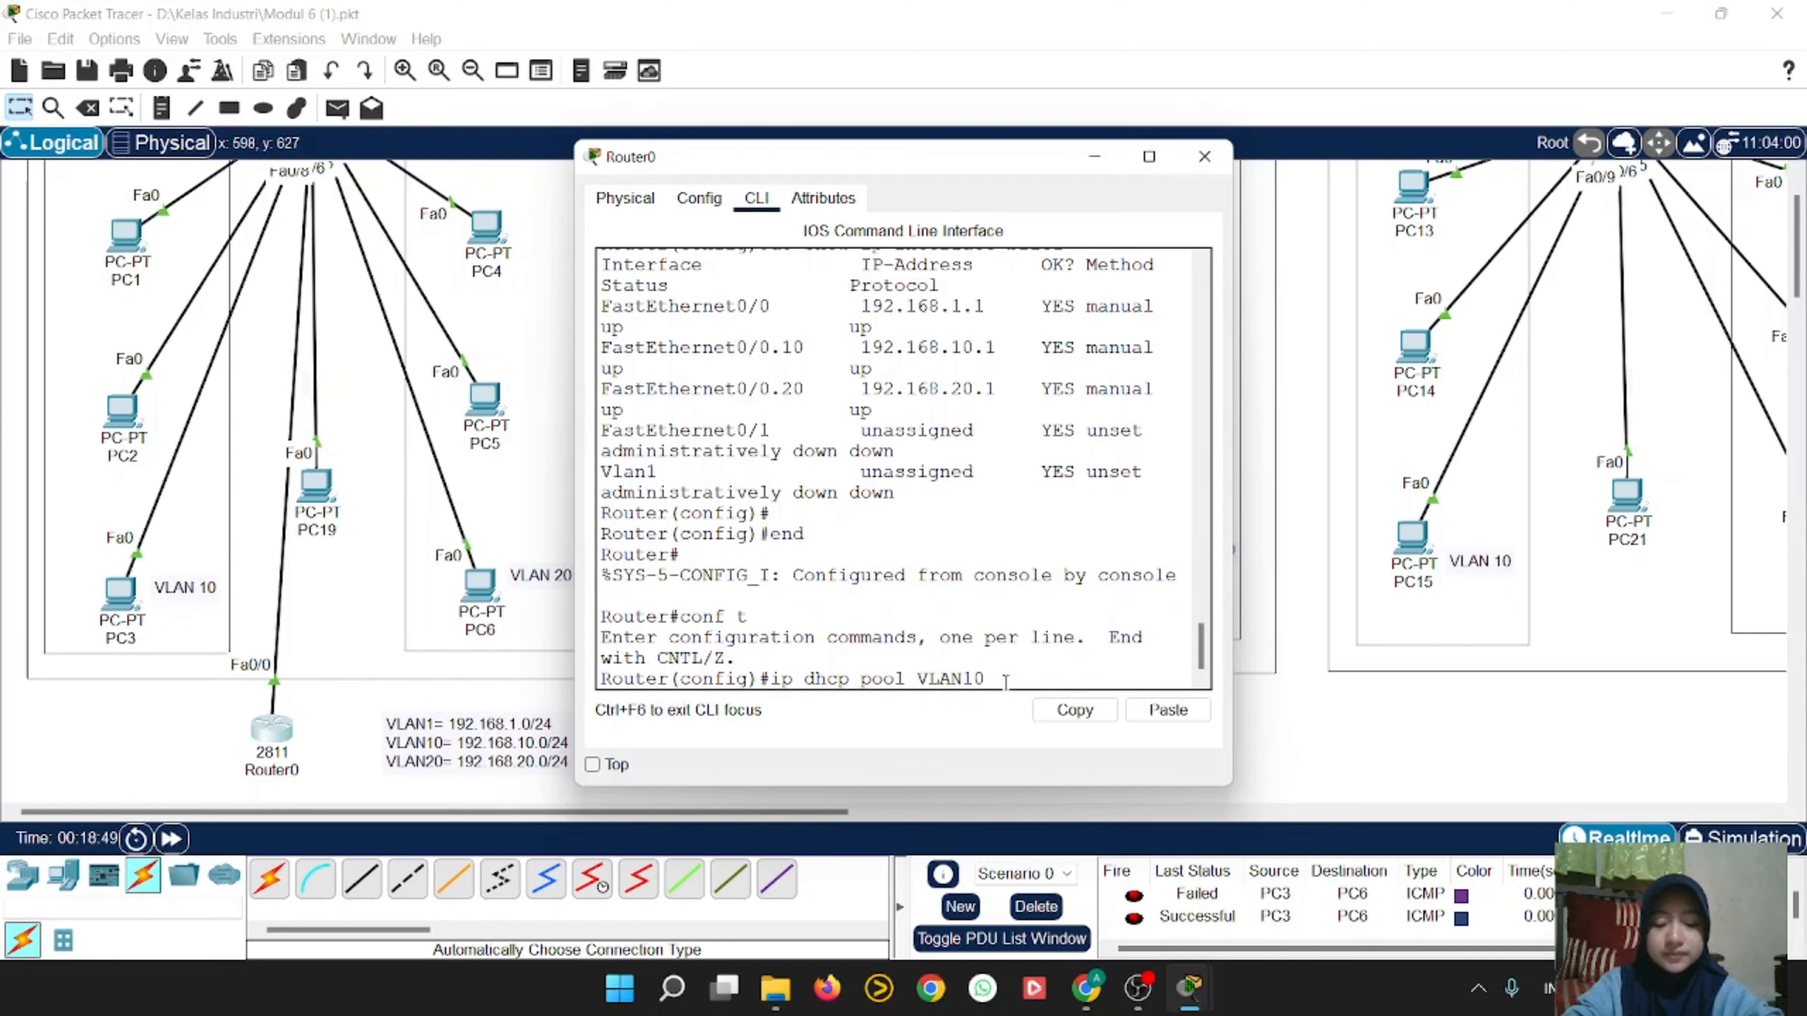
pyautogui.press('Return')
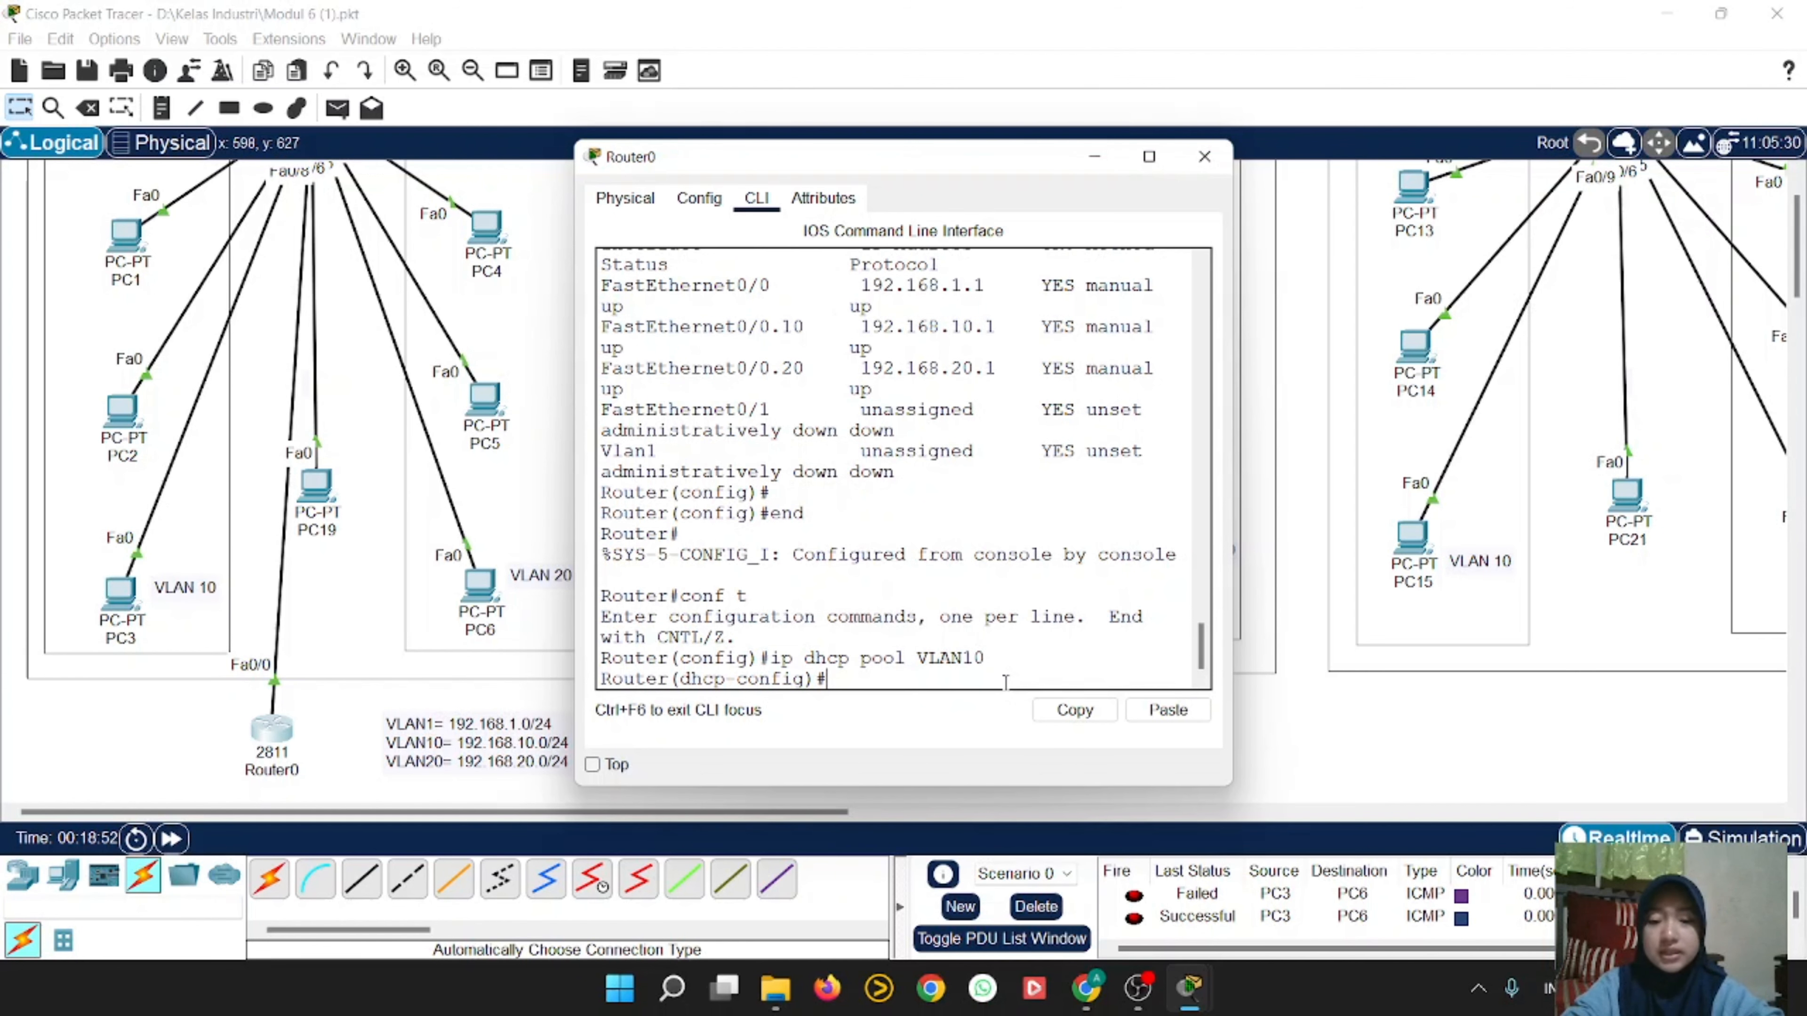
# Step: Assign the network 192.168.10.0 255.255.255.0 to the VLAN10 DHCP pool with the network command
pyautogui.write('N')
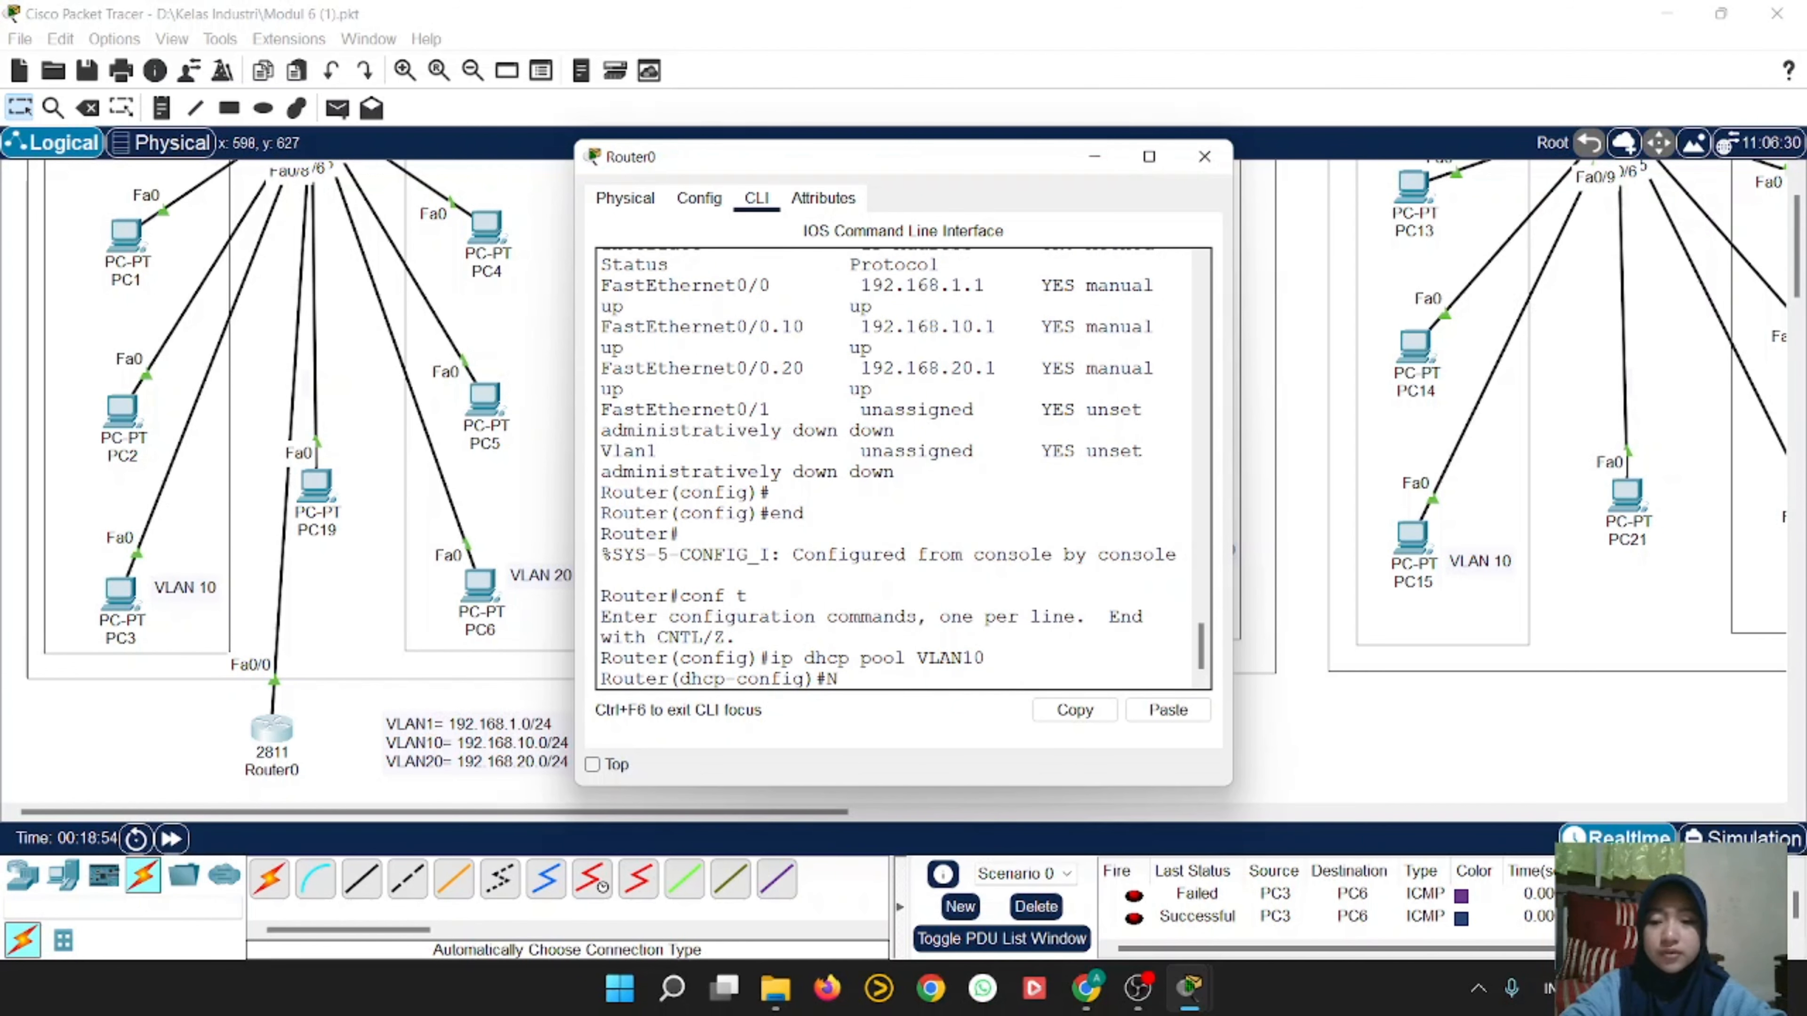
pyautogui.write('ET')
pyautogui.press('BackSpace')
pyautogui.press('BackSpace')
pyautogui.press('BackSpace')
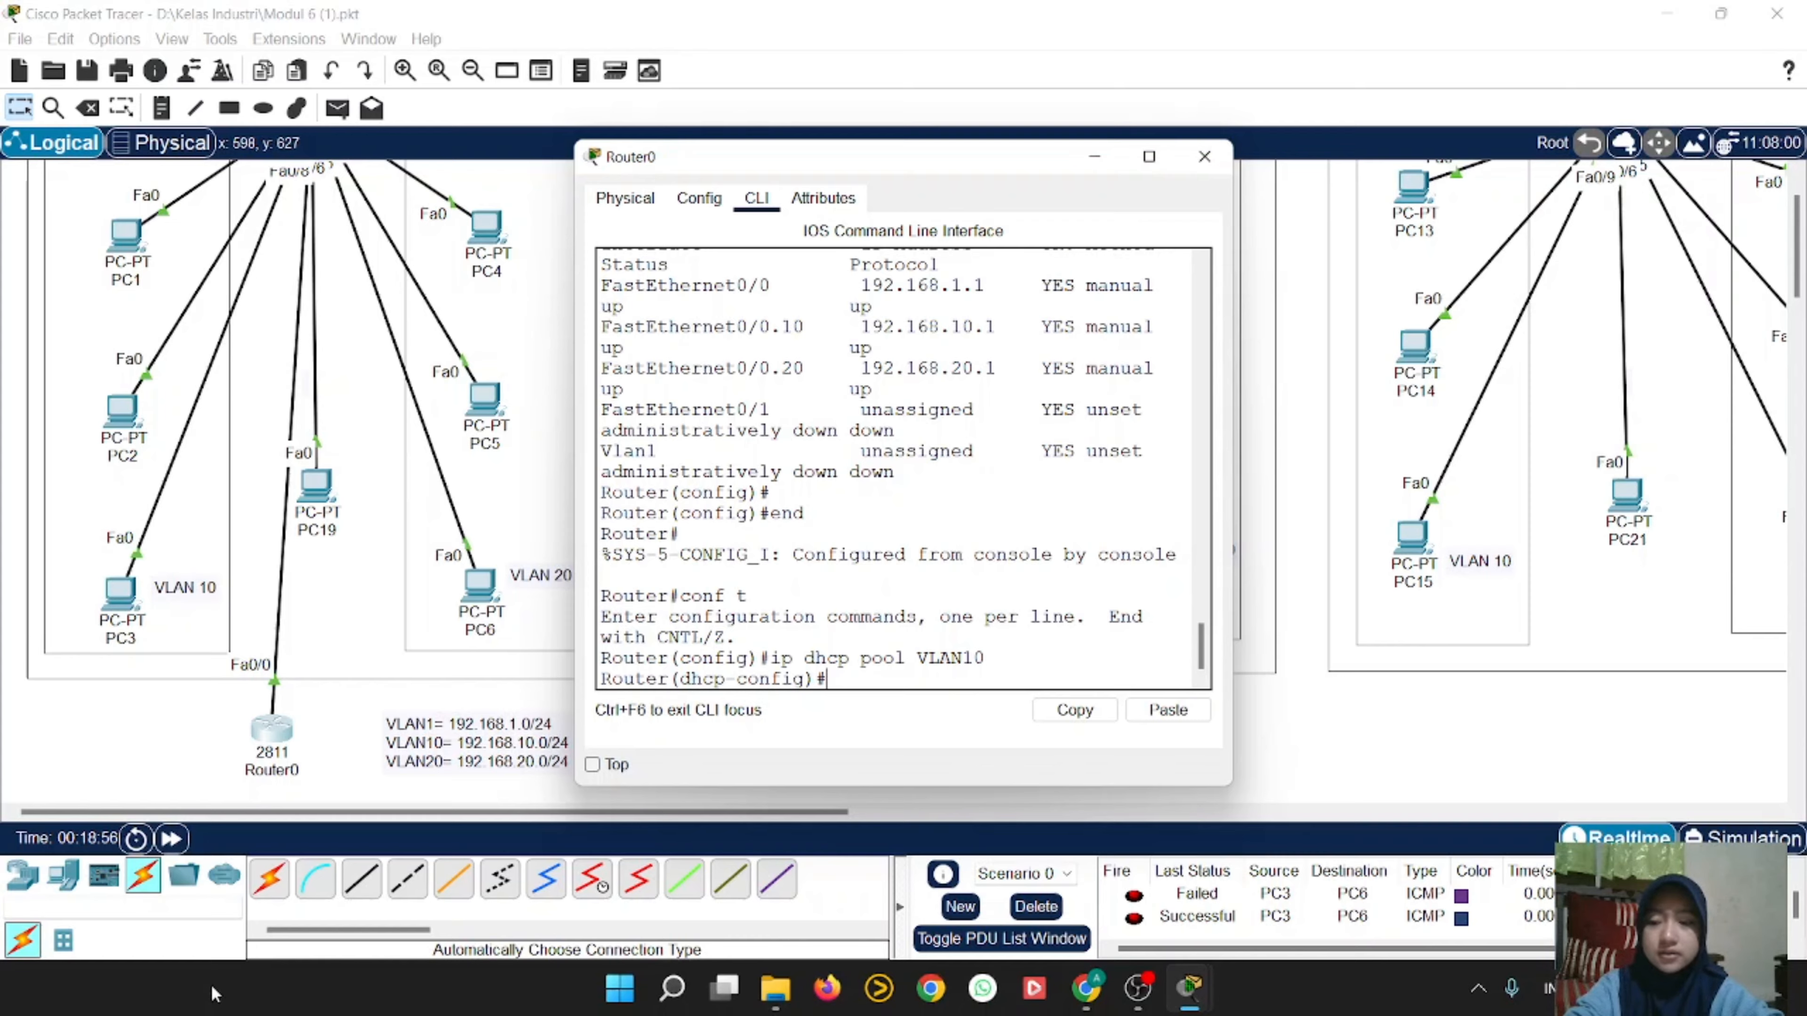
pyautogui.write('netwo')
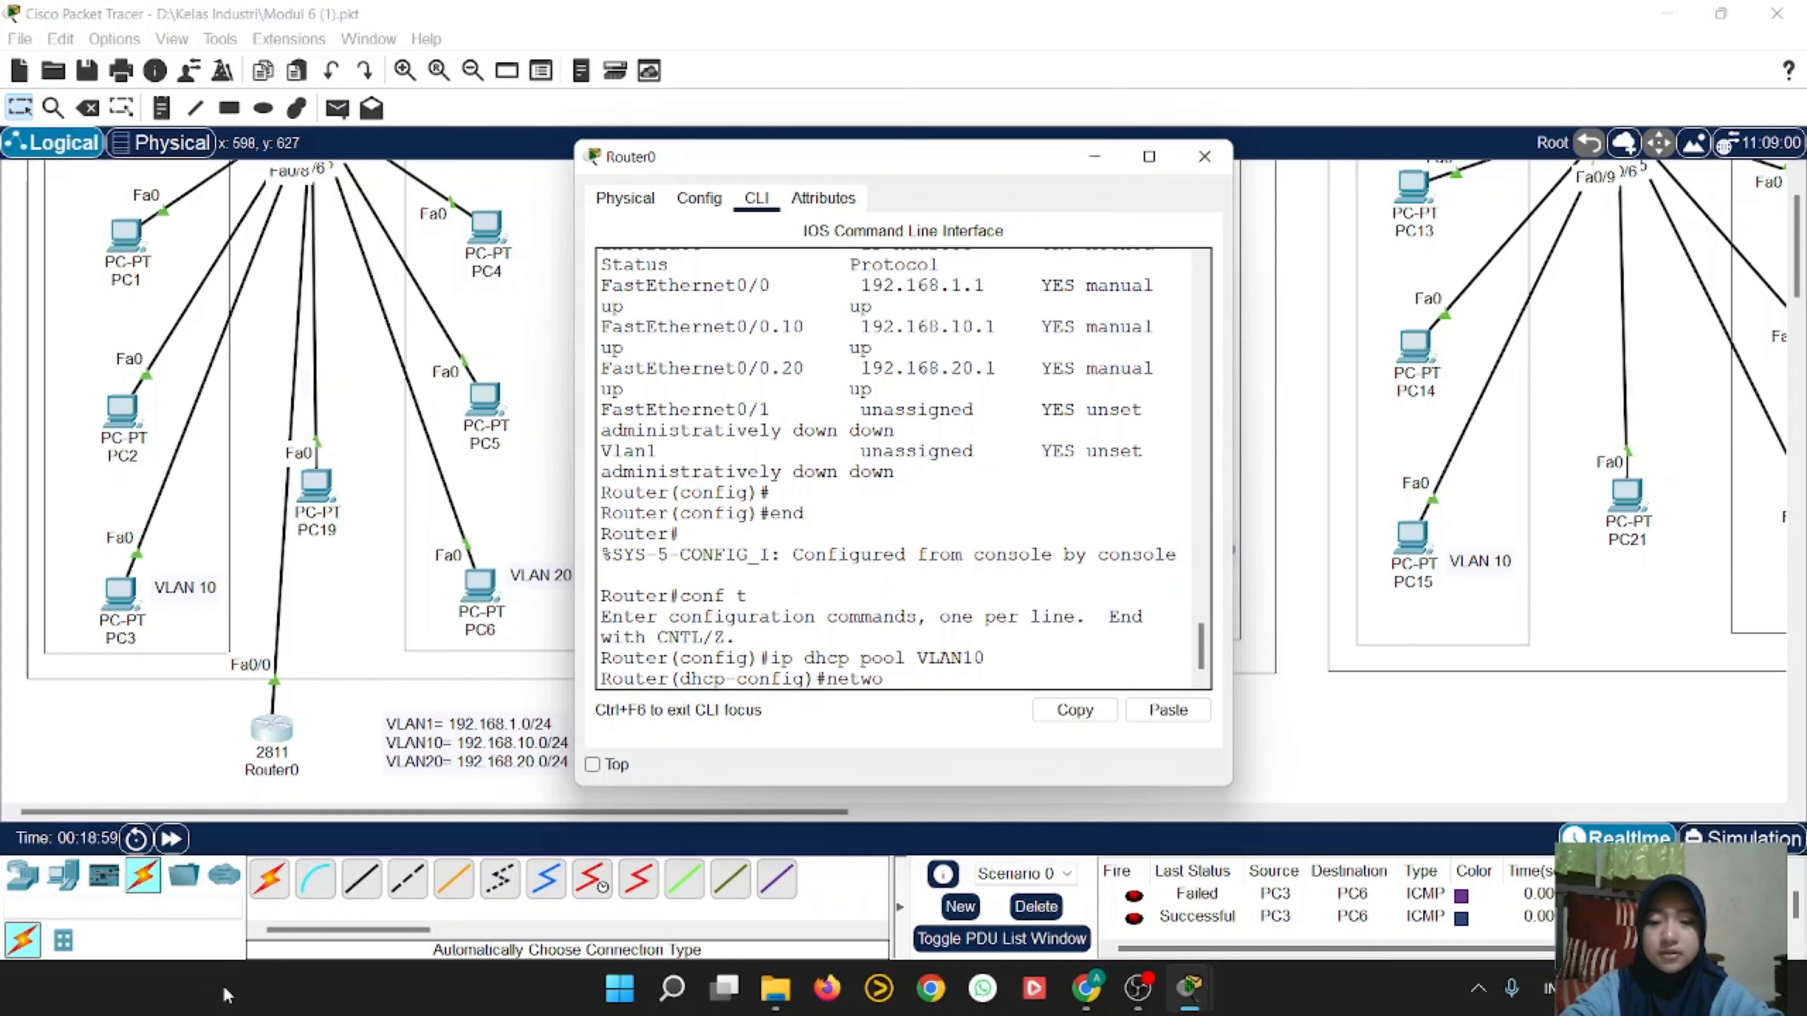
pyautogui.write('rk 192.168')
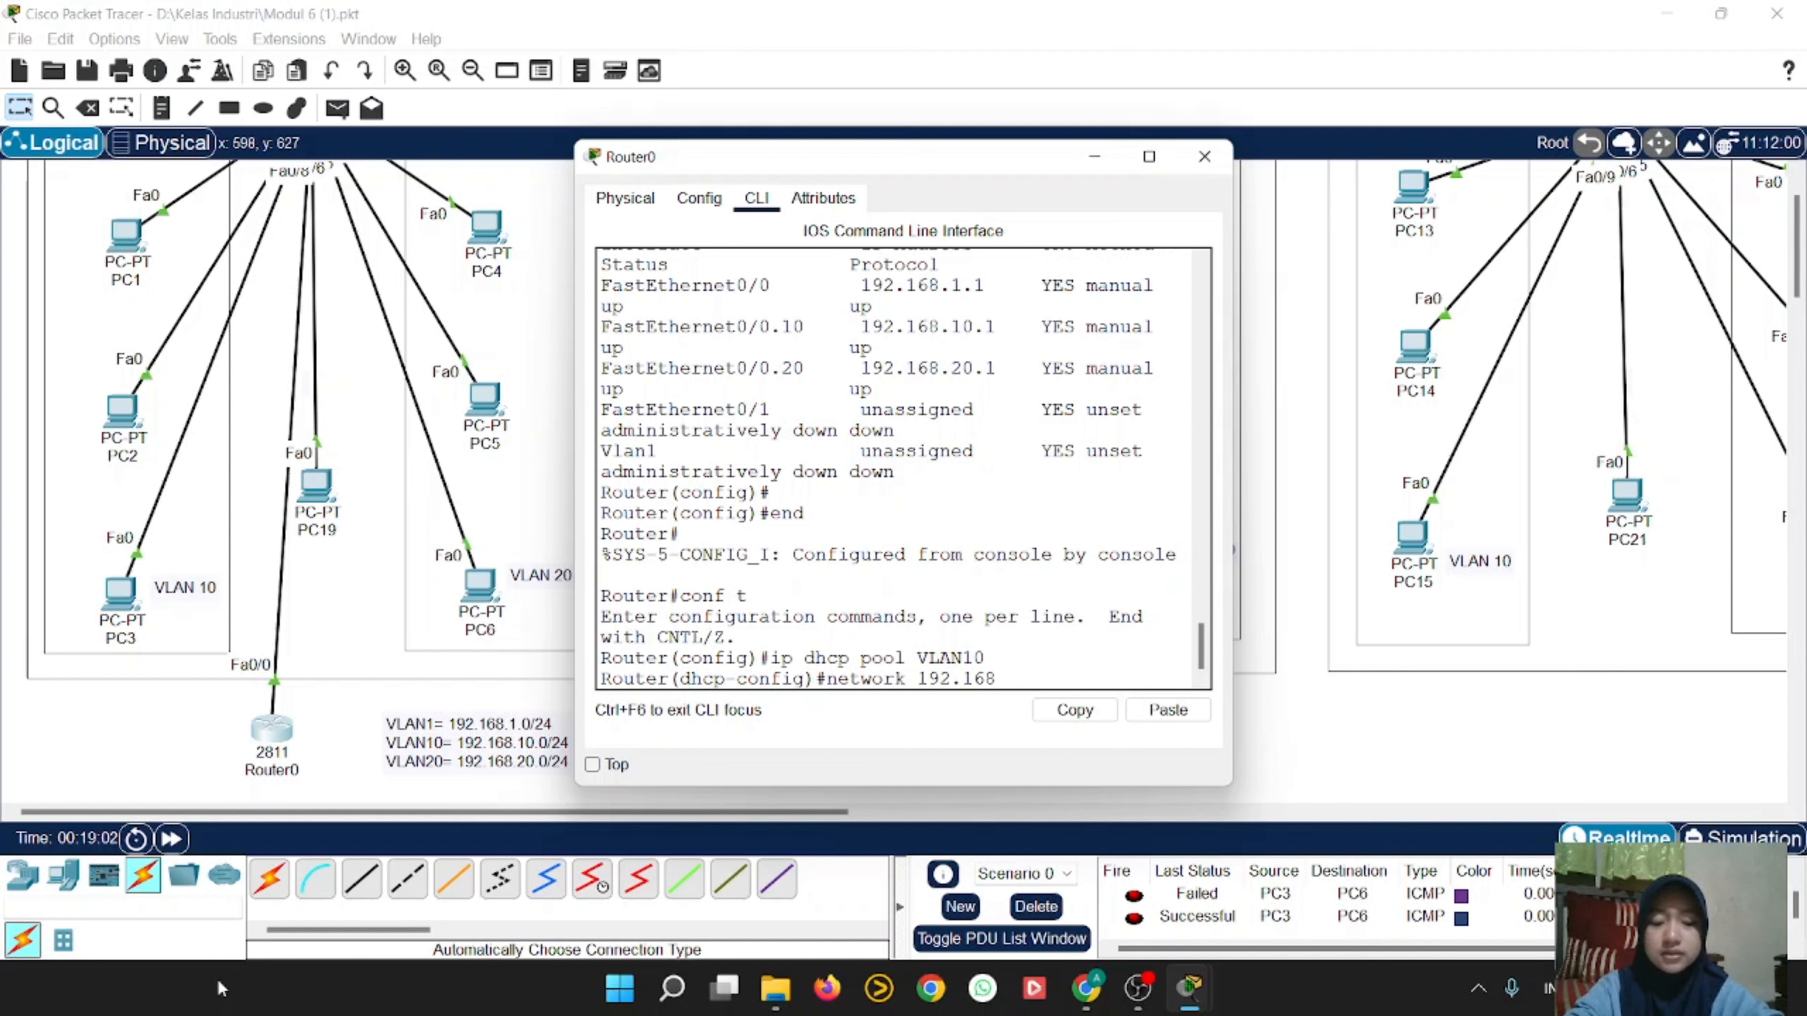
pyautogui.write('.10.0')
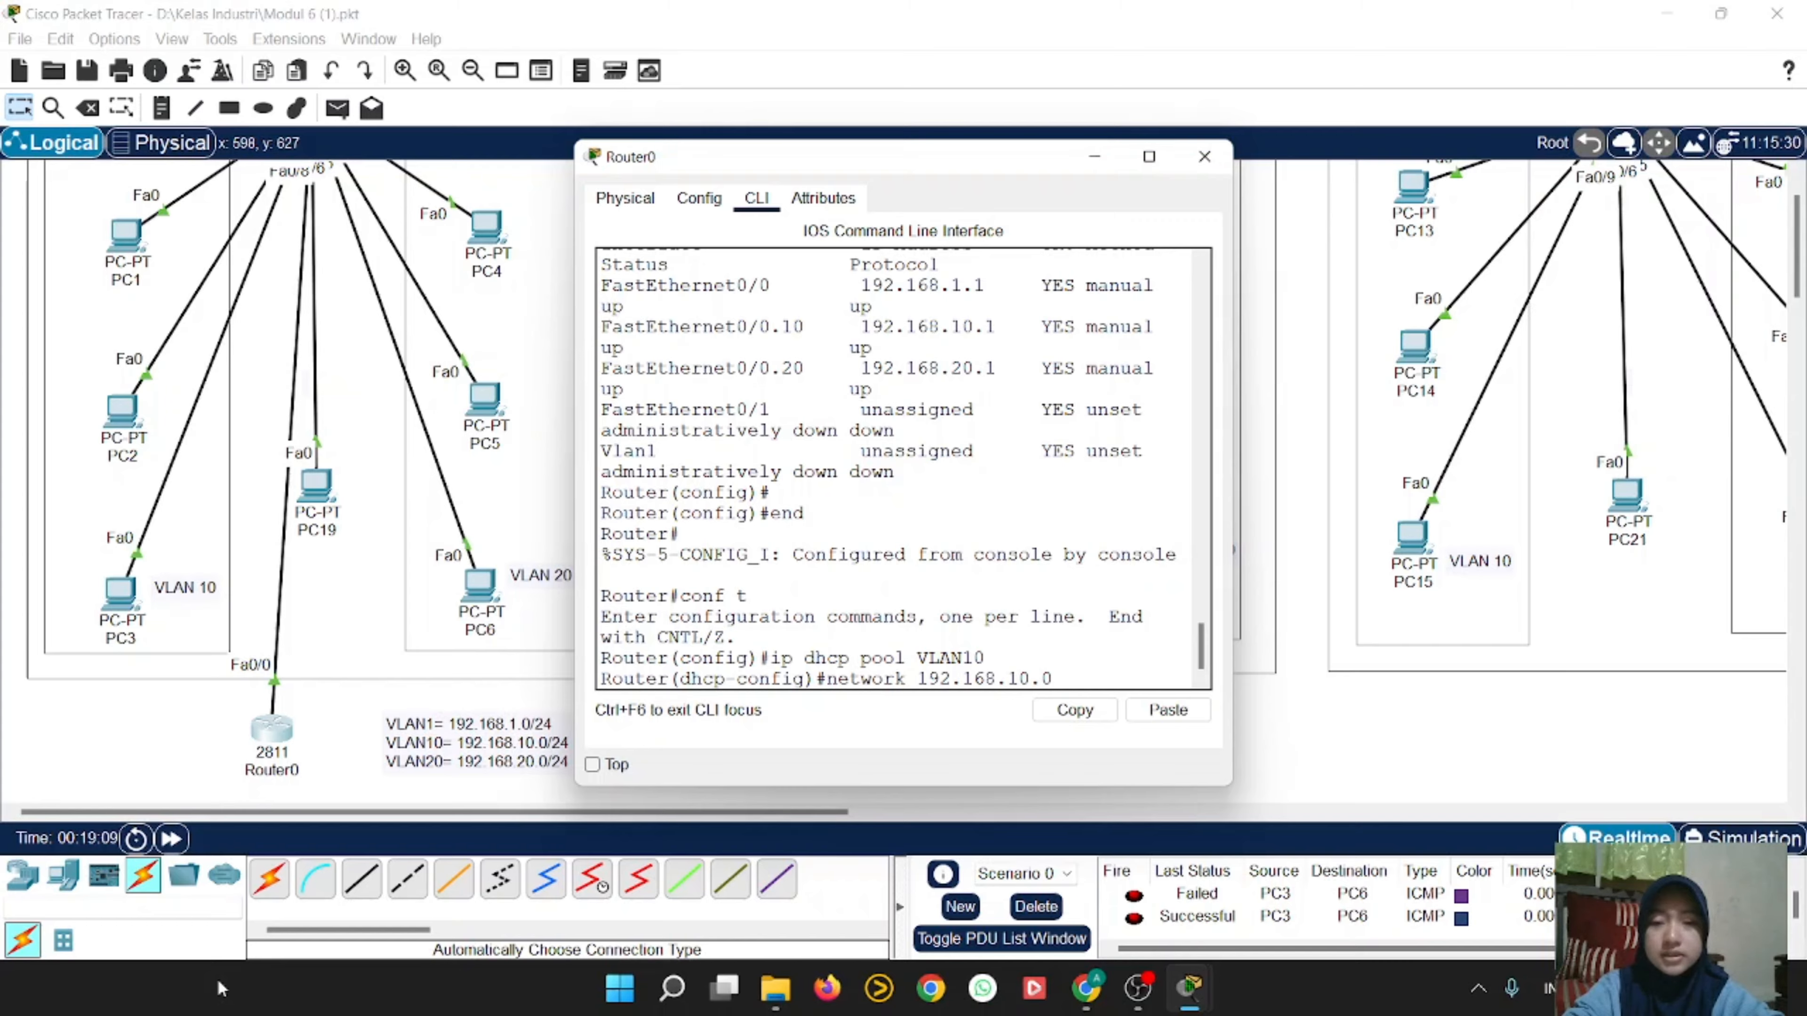
pyautogui.write('2')
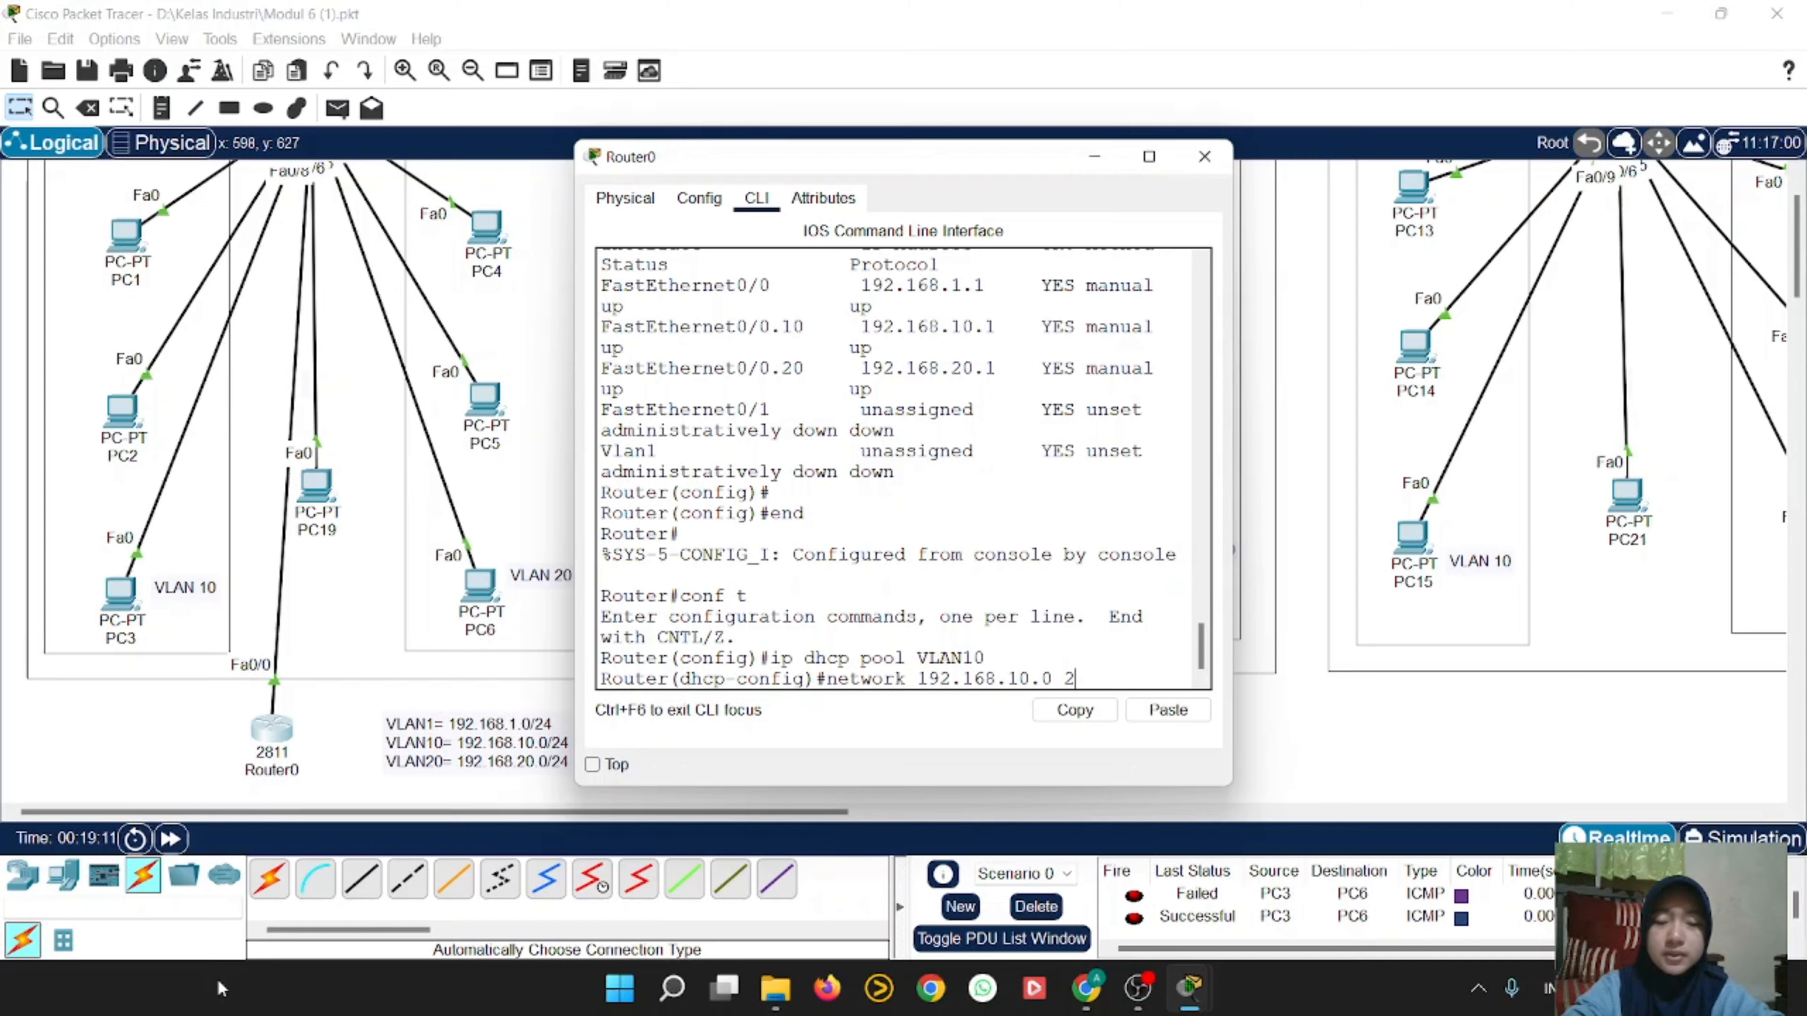
pyautogui.write('55.255.2')
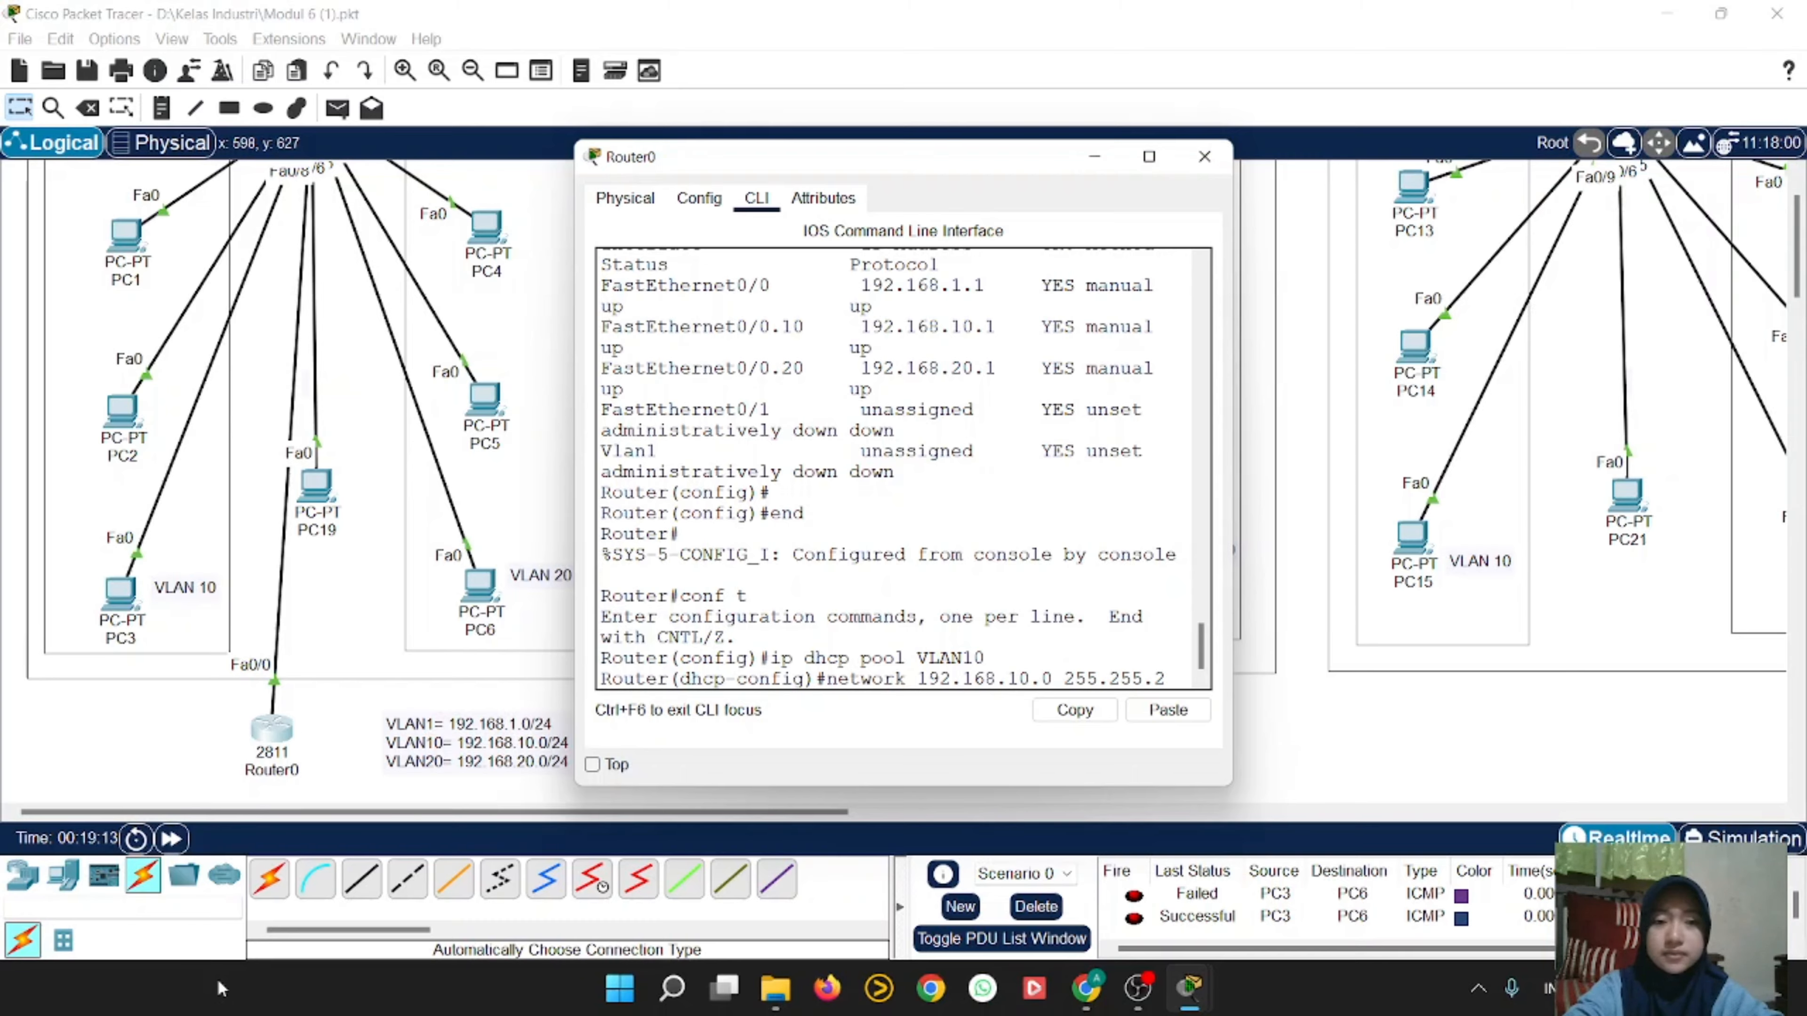
pyautogui.write('55.0')
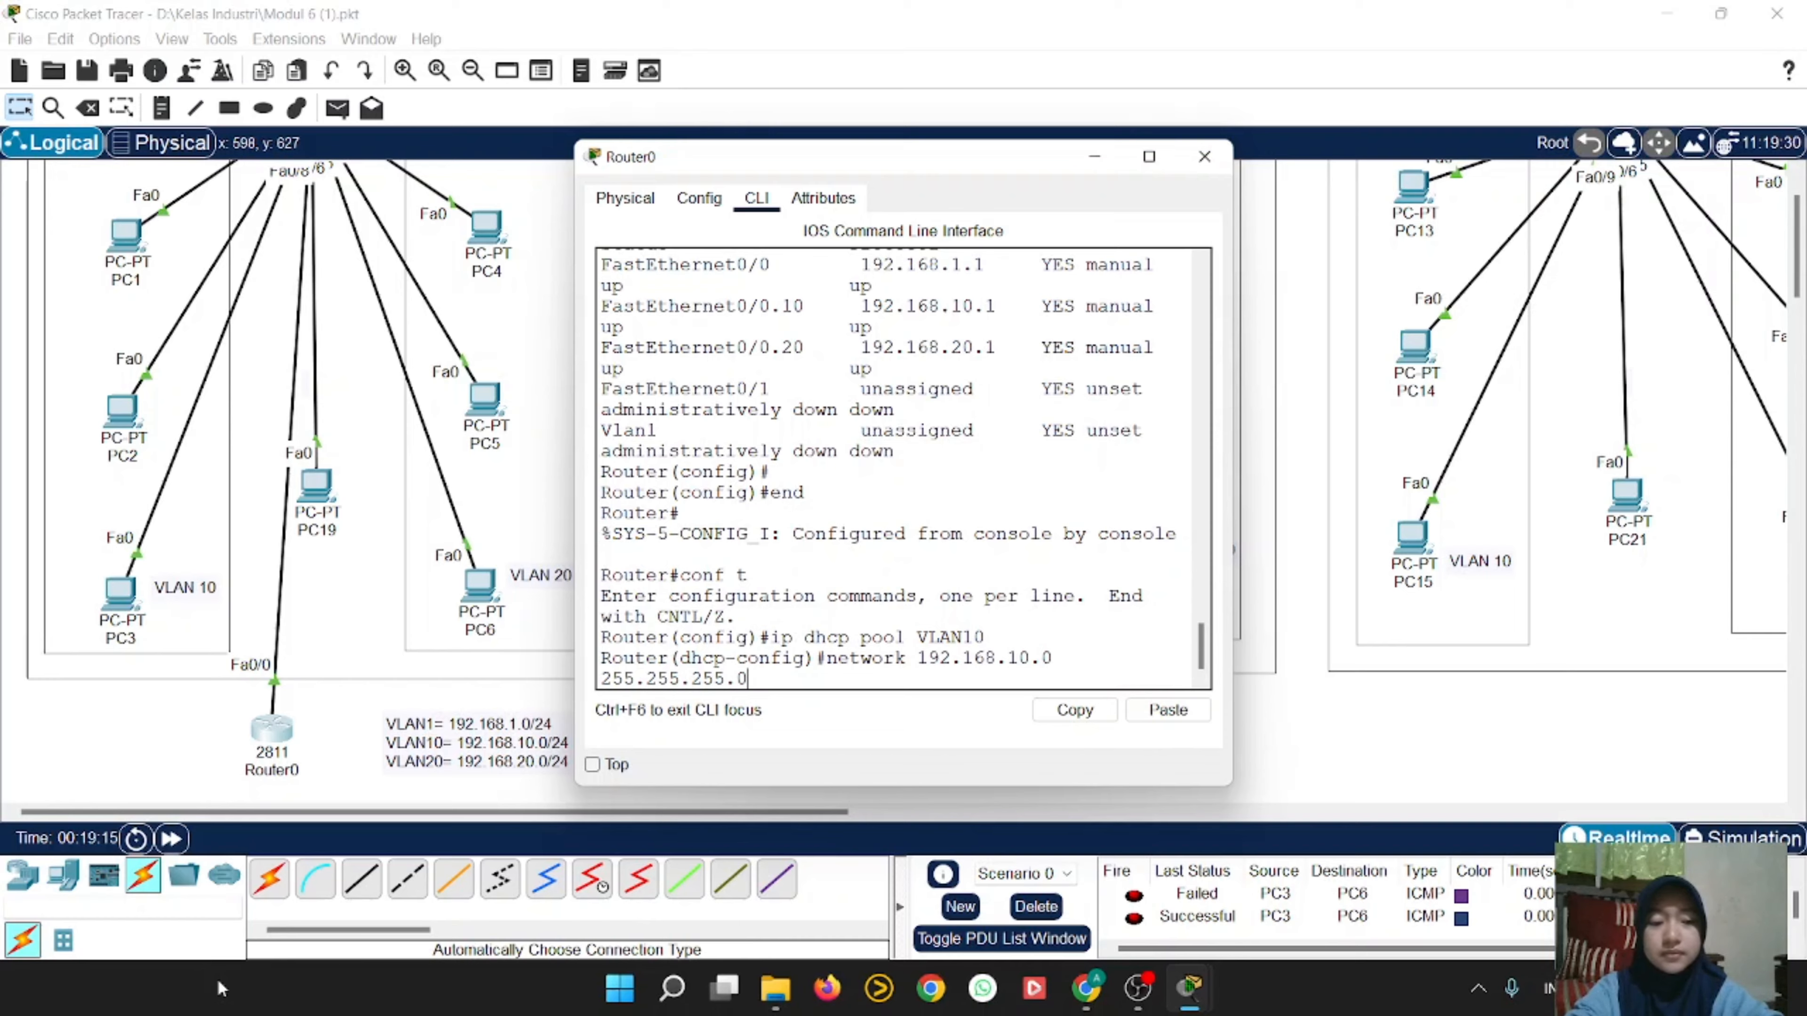
pyautogui.press('Return')
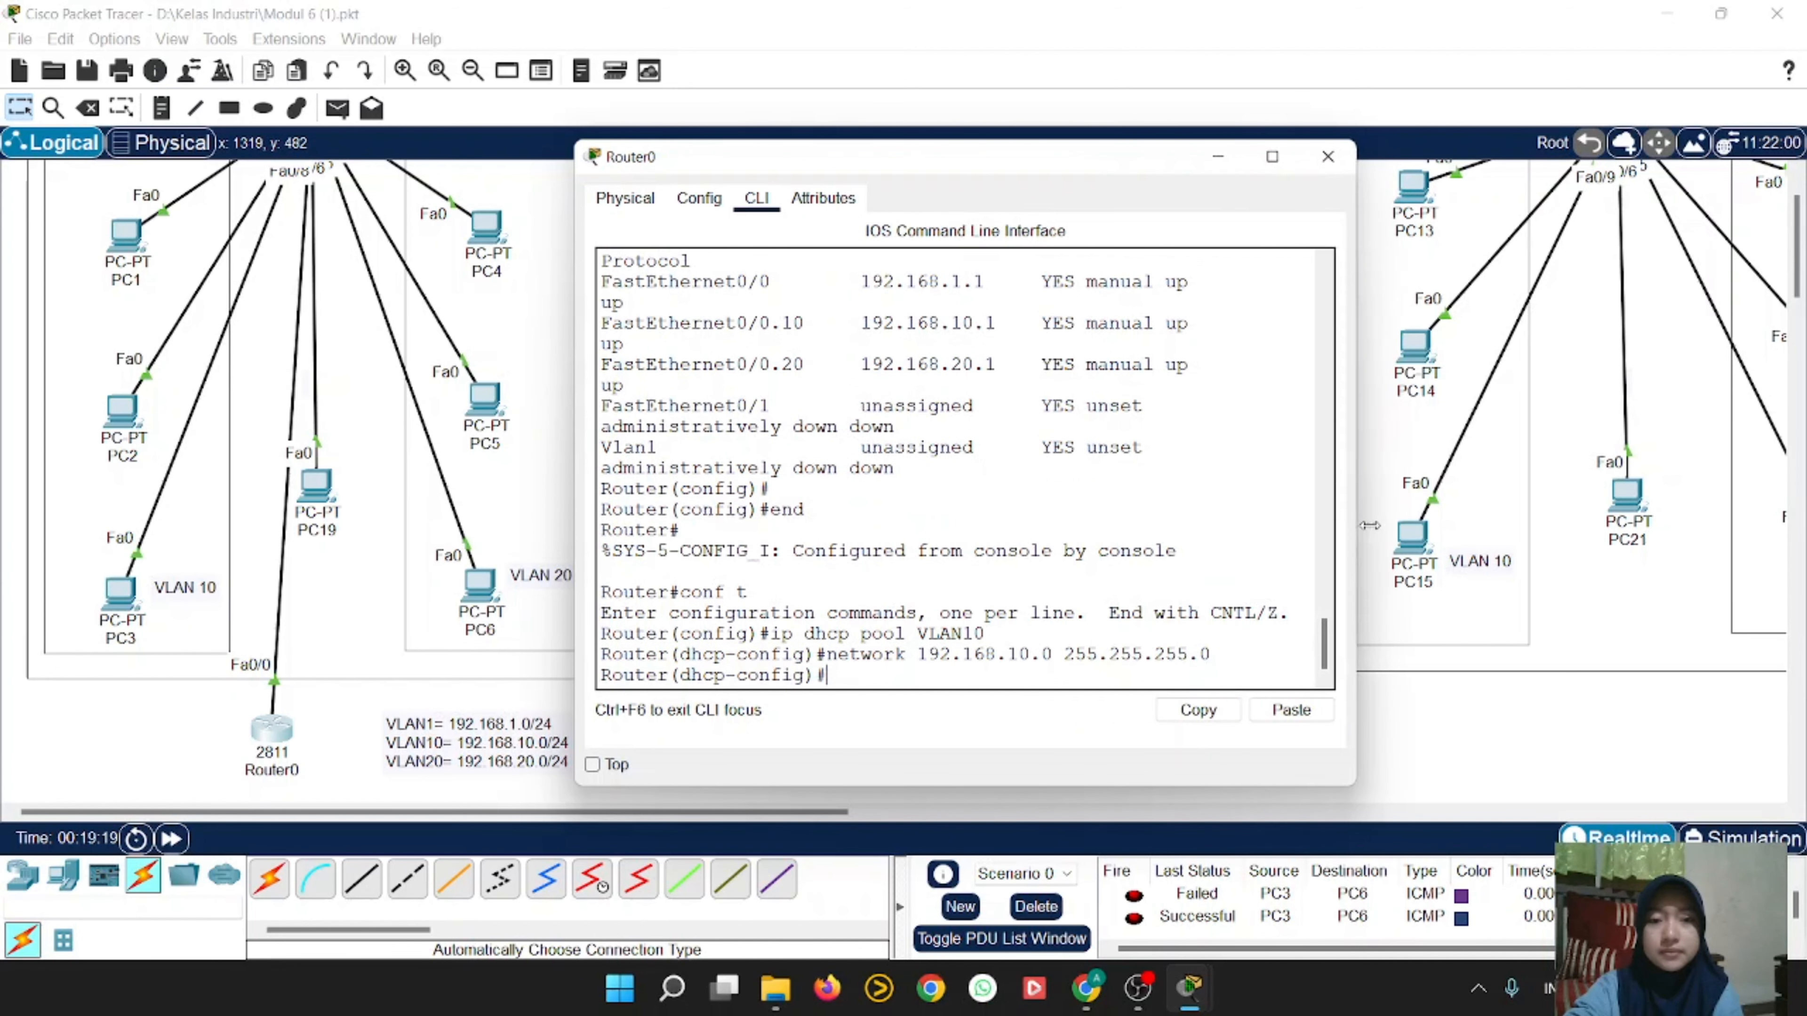
# Step: Widen the Router0 window and set the VLAN10 pool's gateway with default-router 192.168.10.1
pyautogui.moveTo(1235, 528); pyautogui.dragTo(1373, 526)
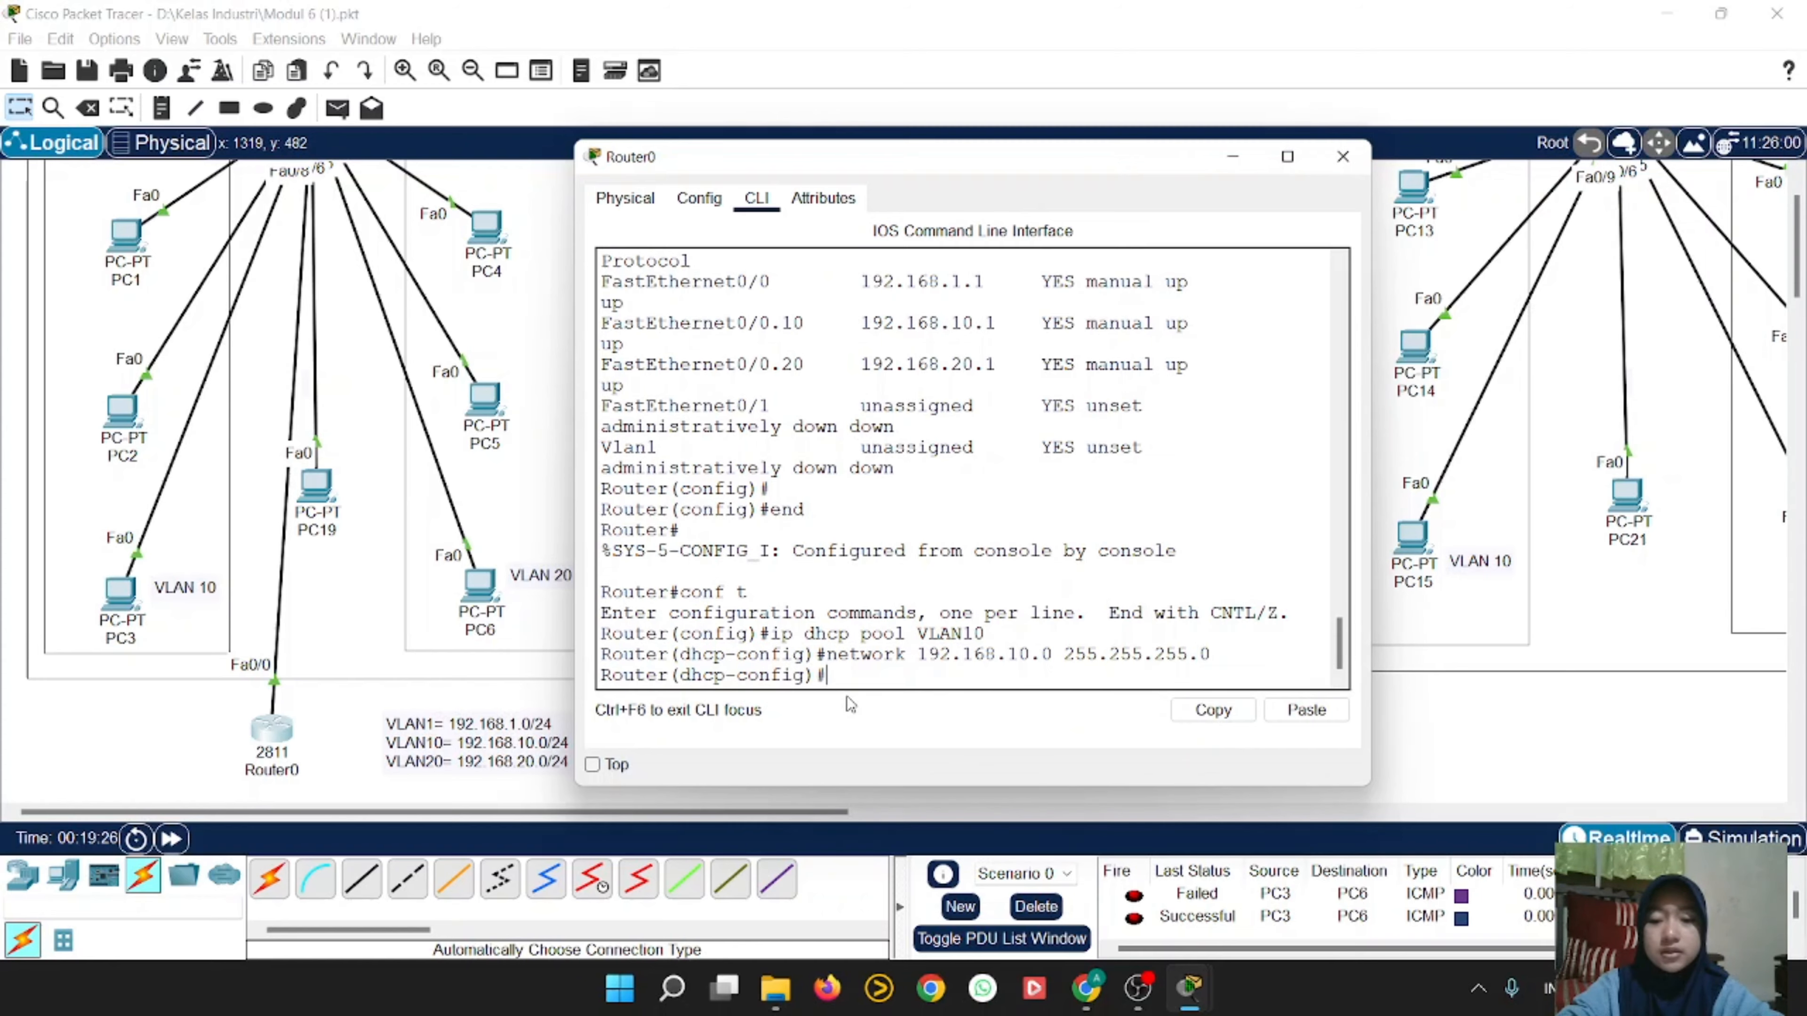
pyautogui.write('defau')
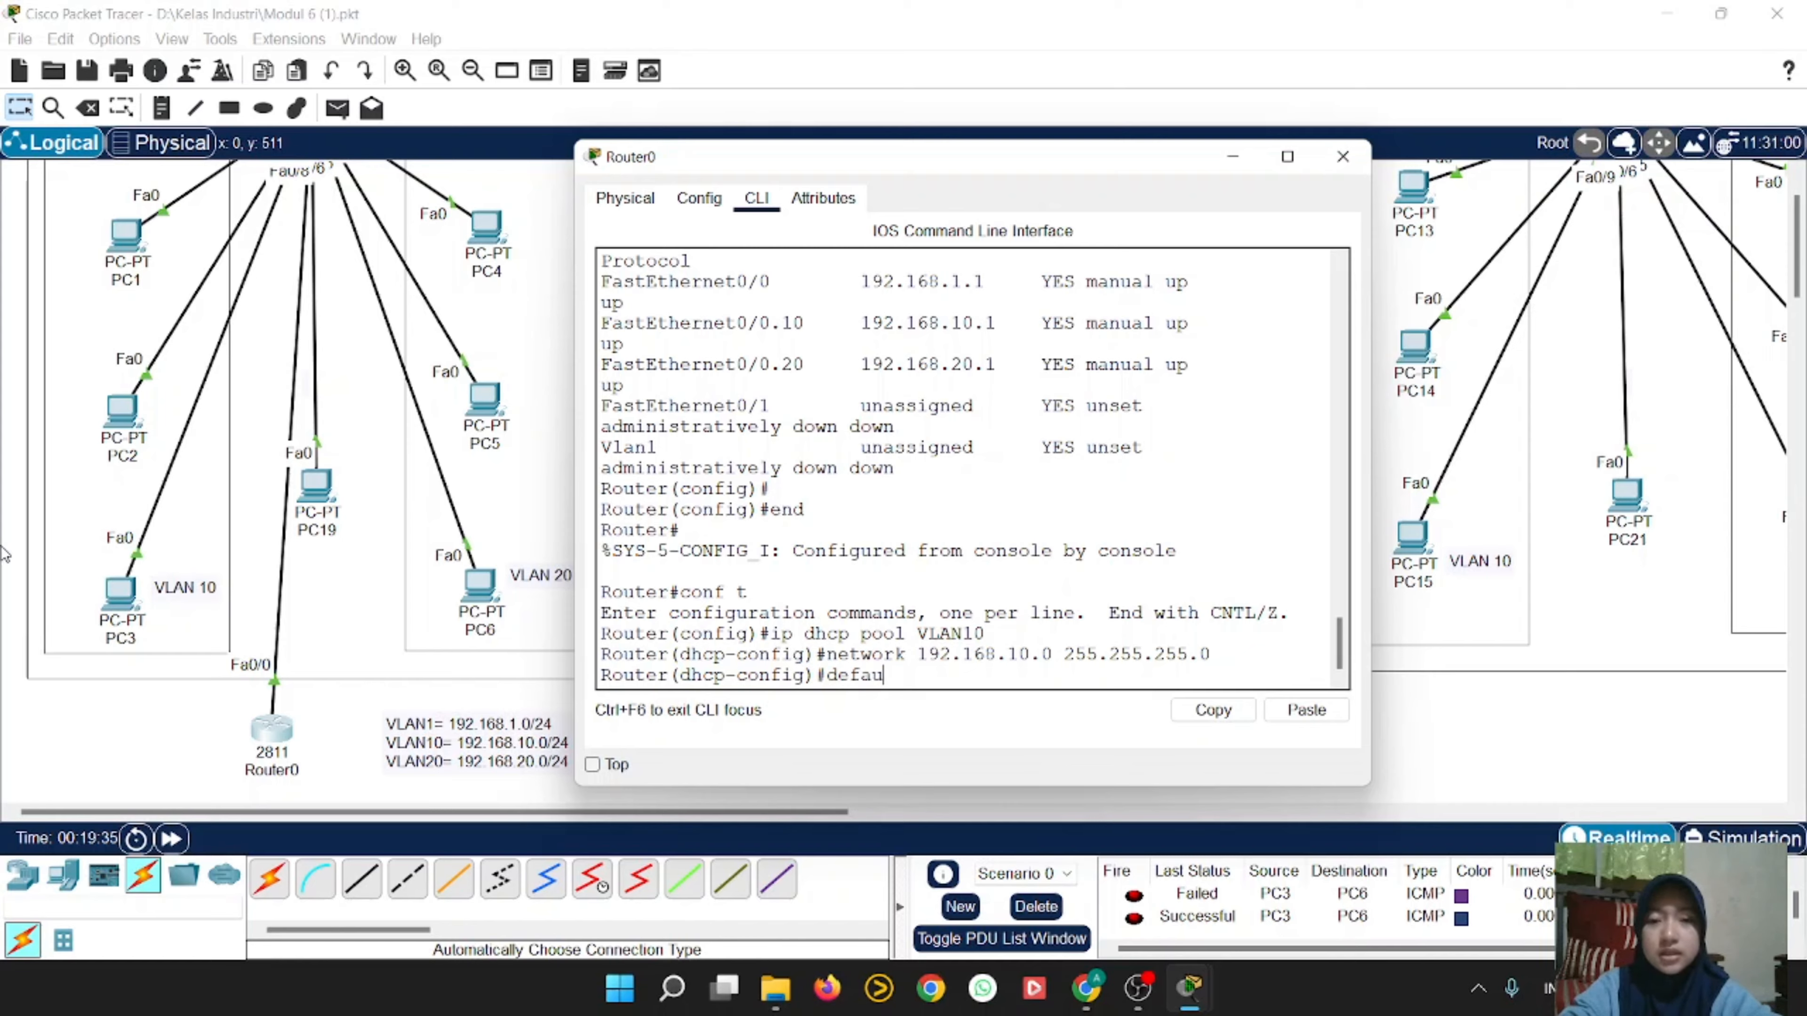
pyautogui.write('lt-')
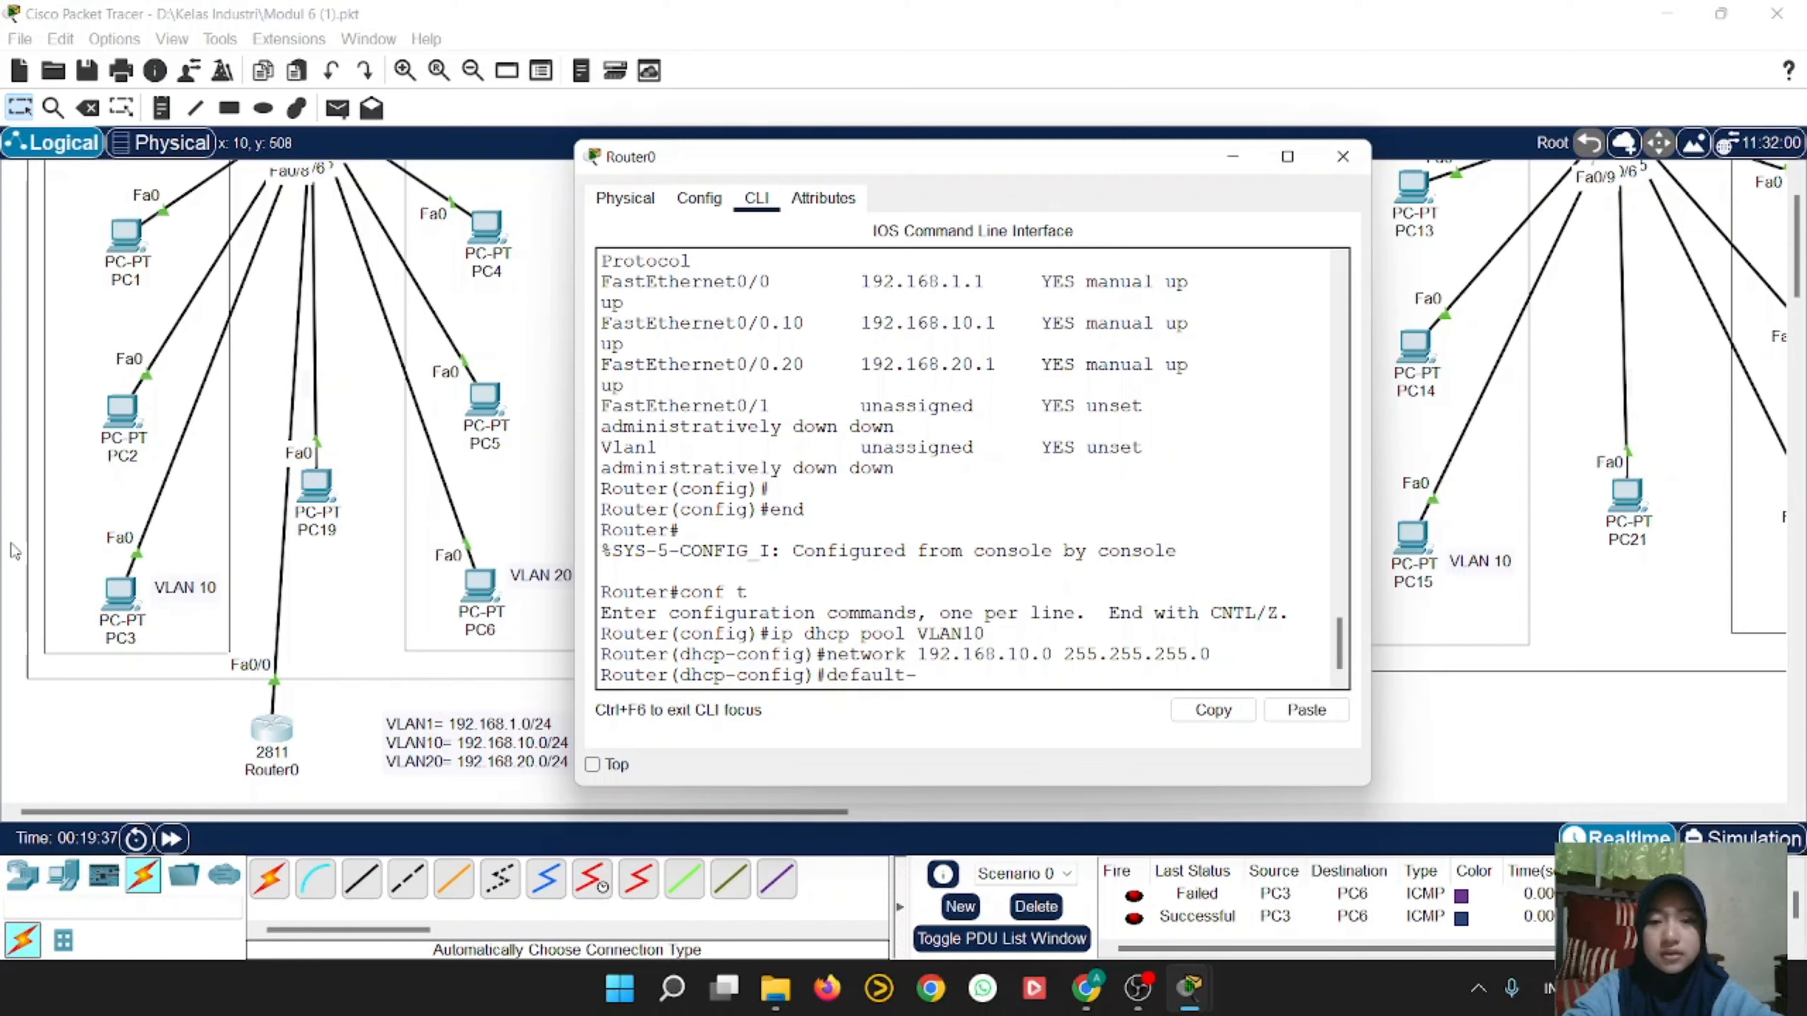
pyautogui.write('router ')
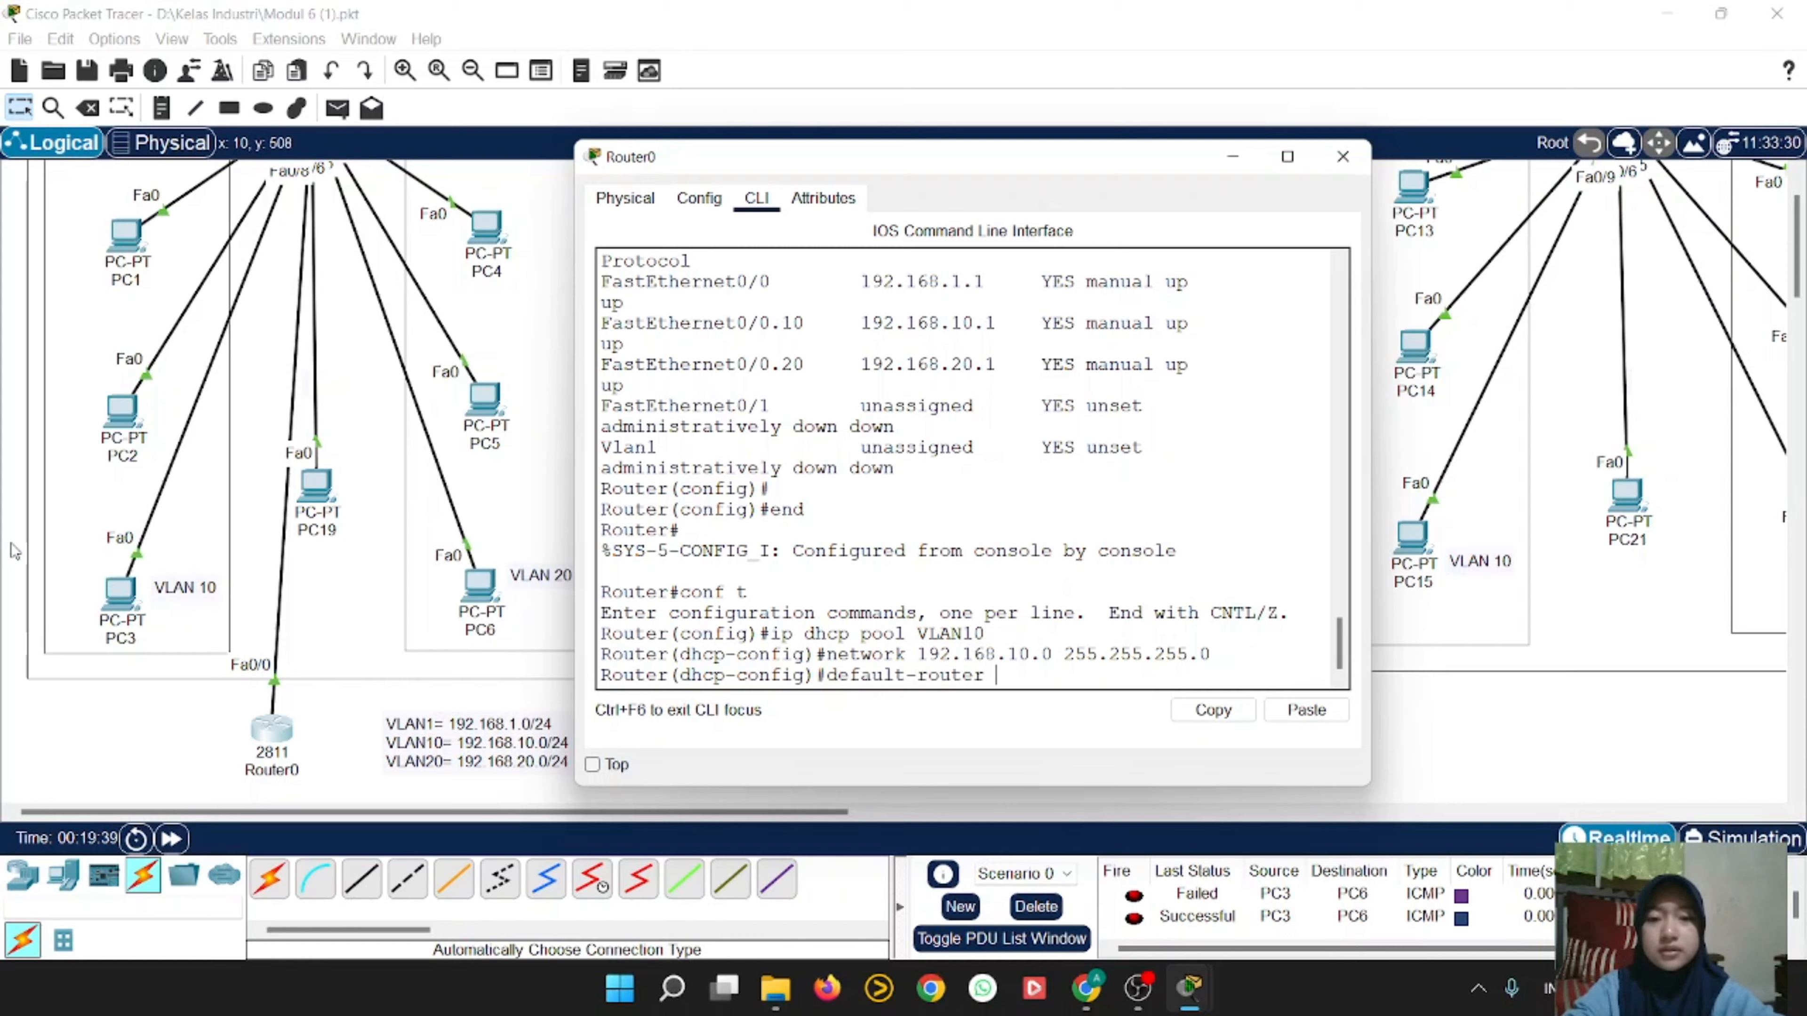
pyautogui.write('192.16')
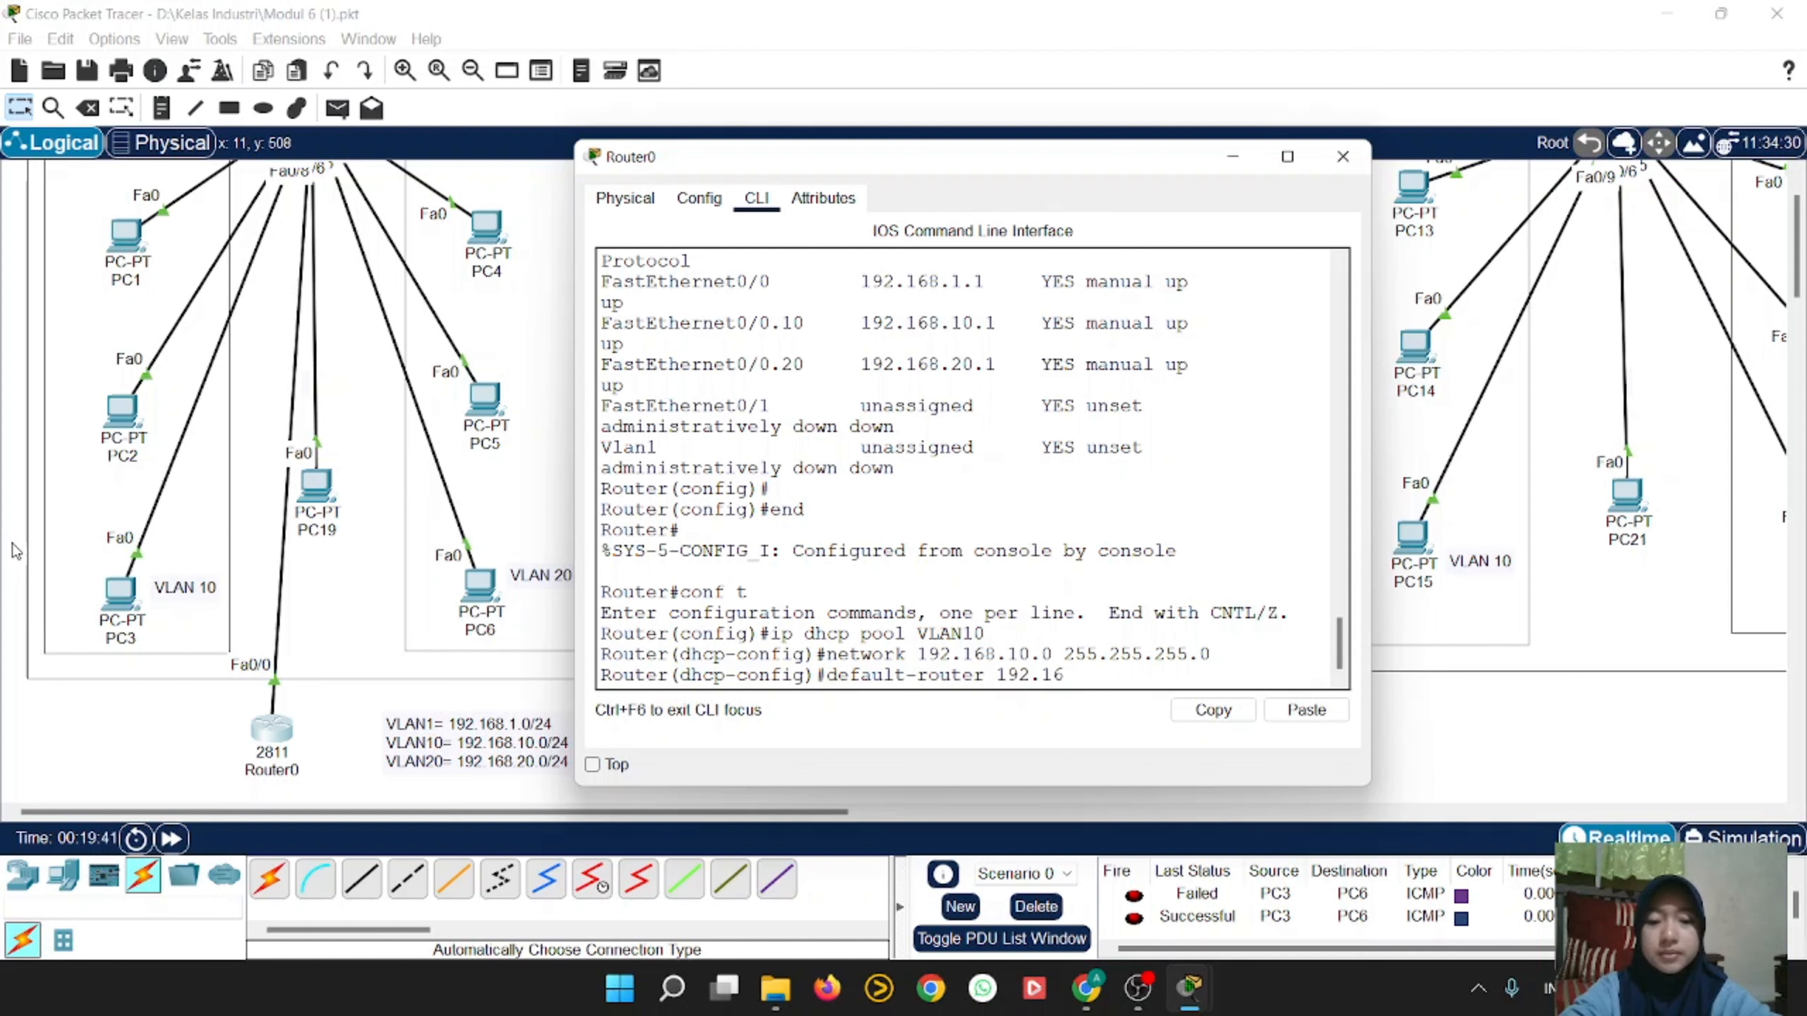
pyautogui.write('8.10.1')
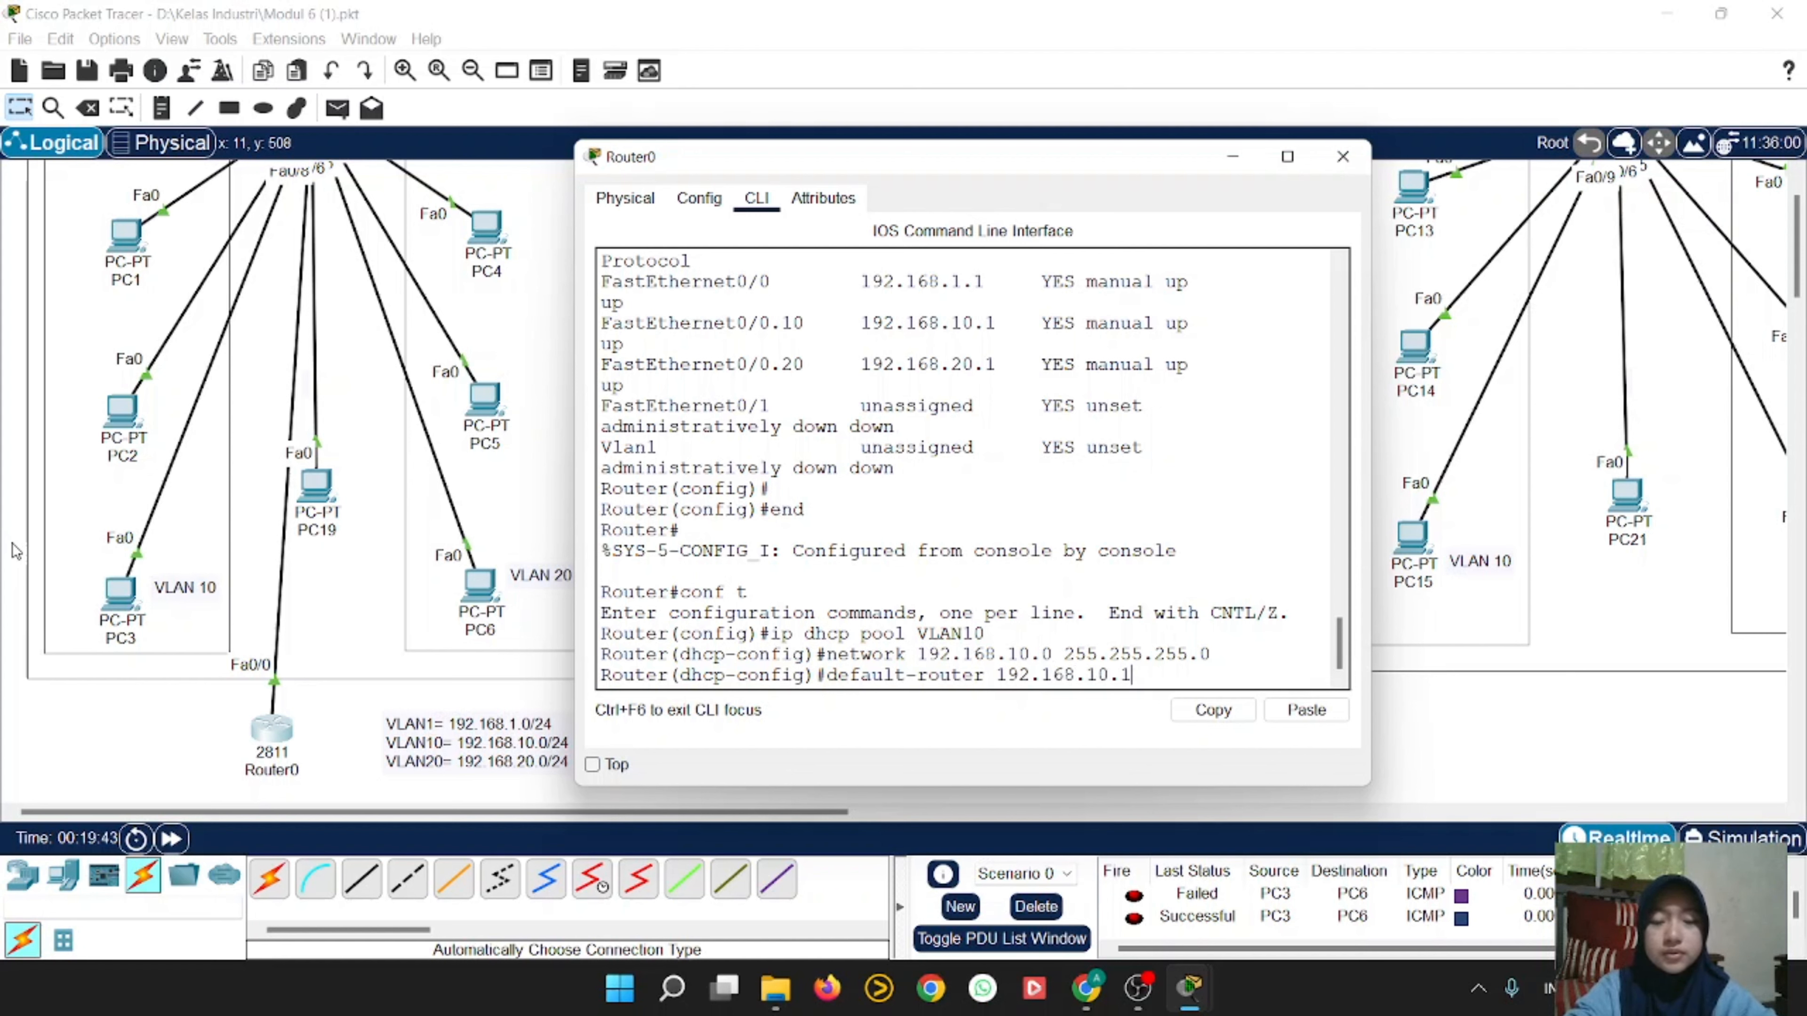
pyautogui.press('Return')
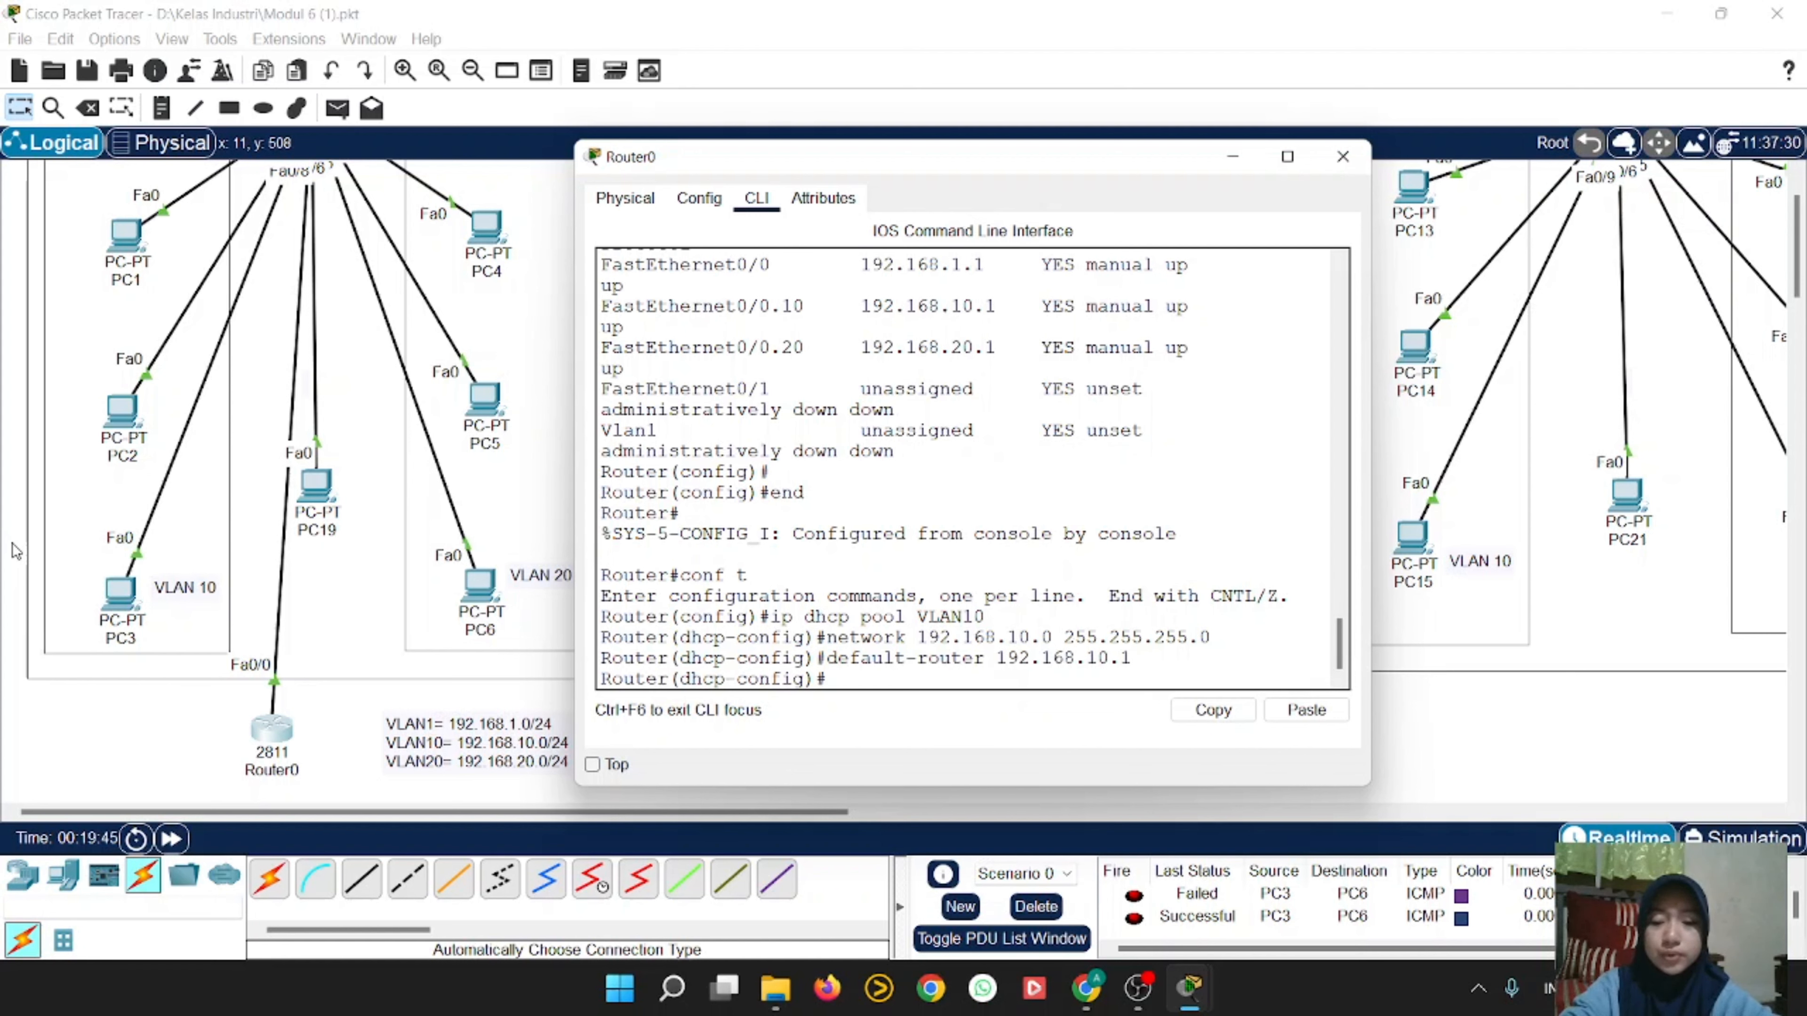
# Step: Set the VLAN10 pool's DNS server with dns-server 8.8.8.8 and leave pool configuration with exit
pyautogui.write('dns')
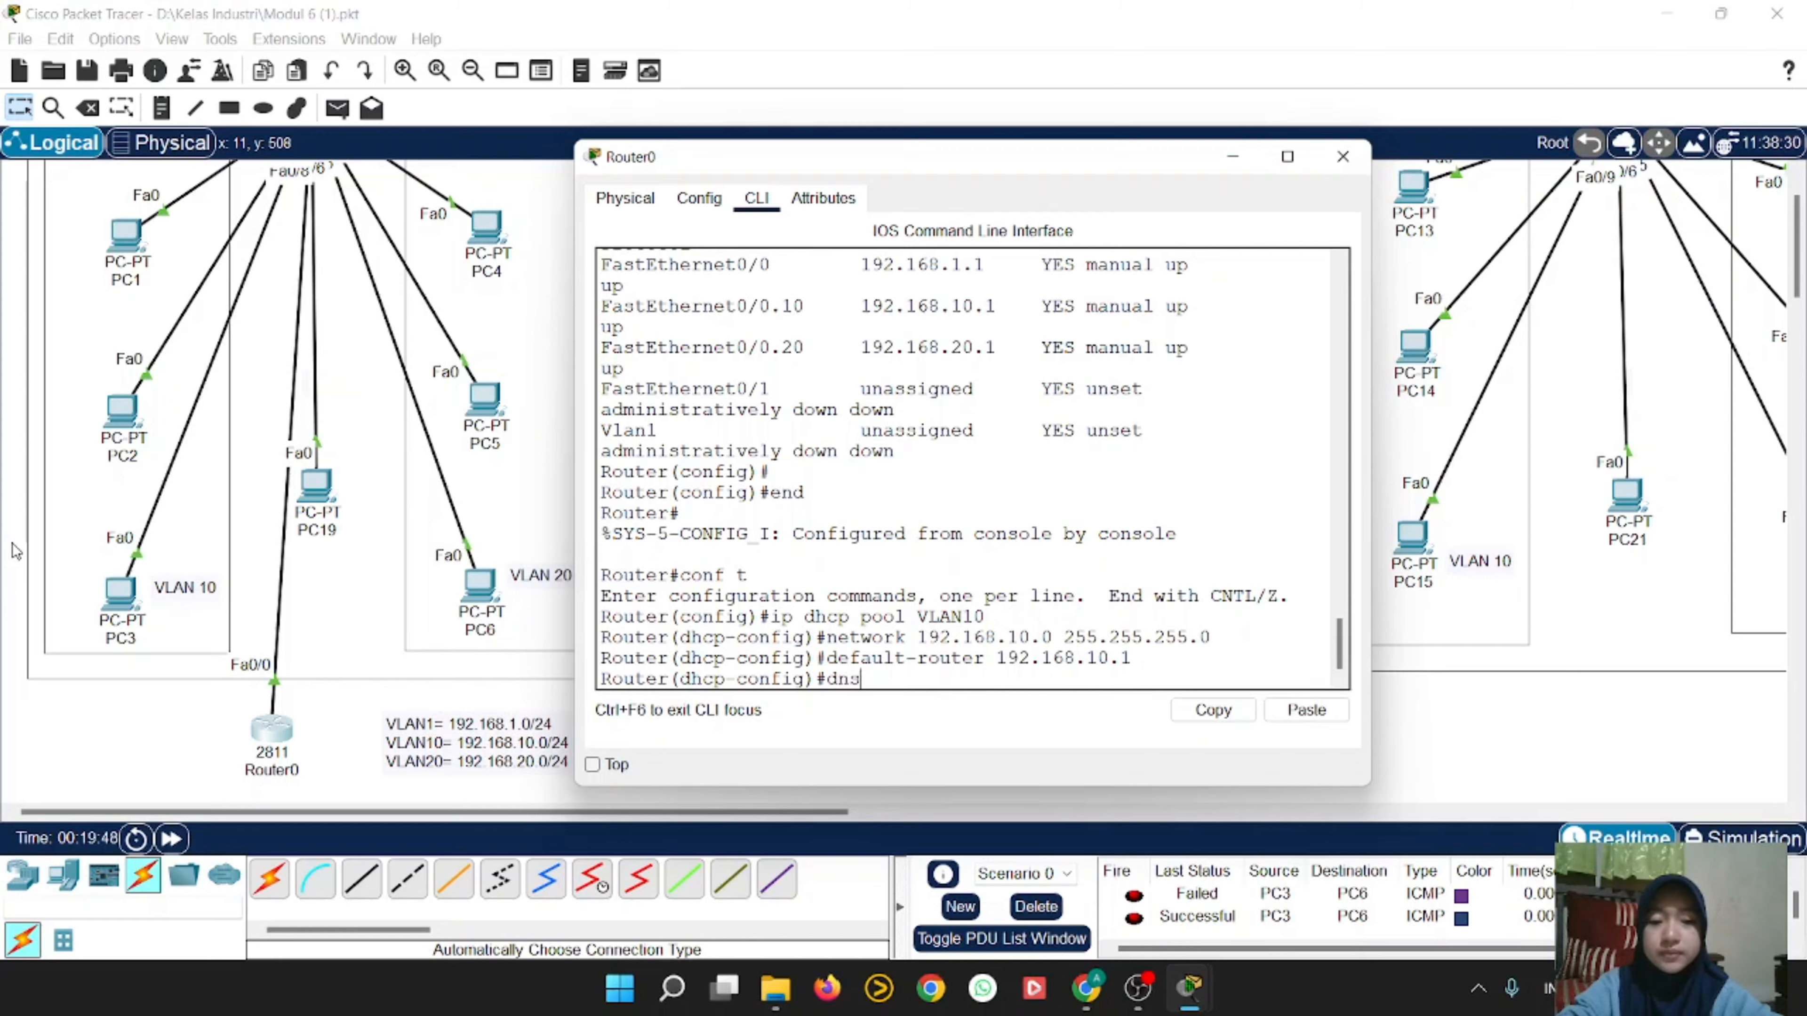
pyautogui.write('-server')
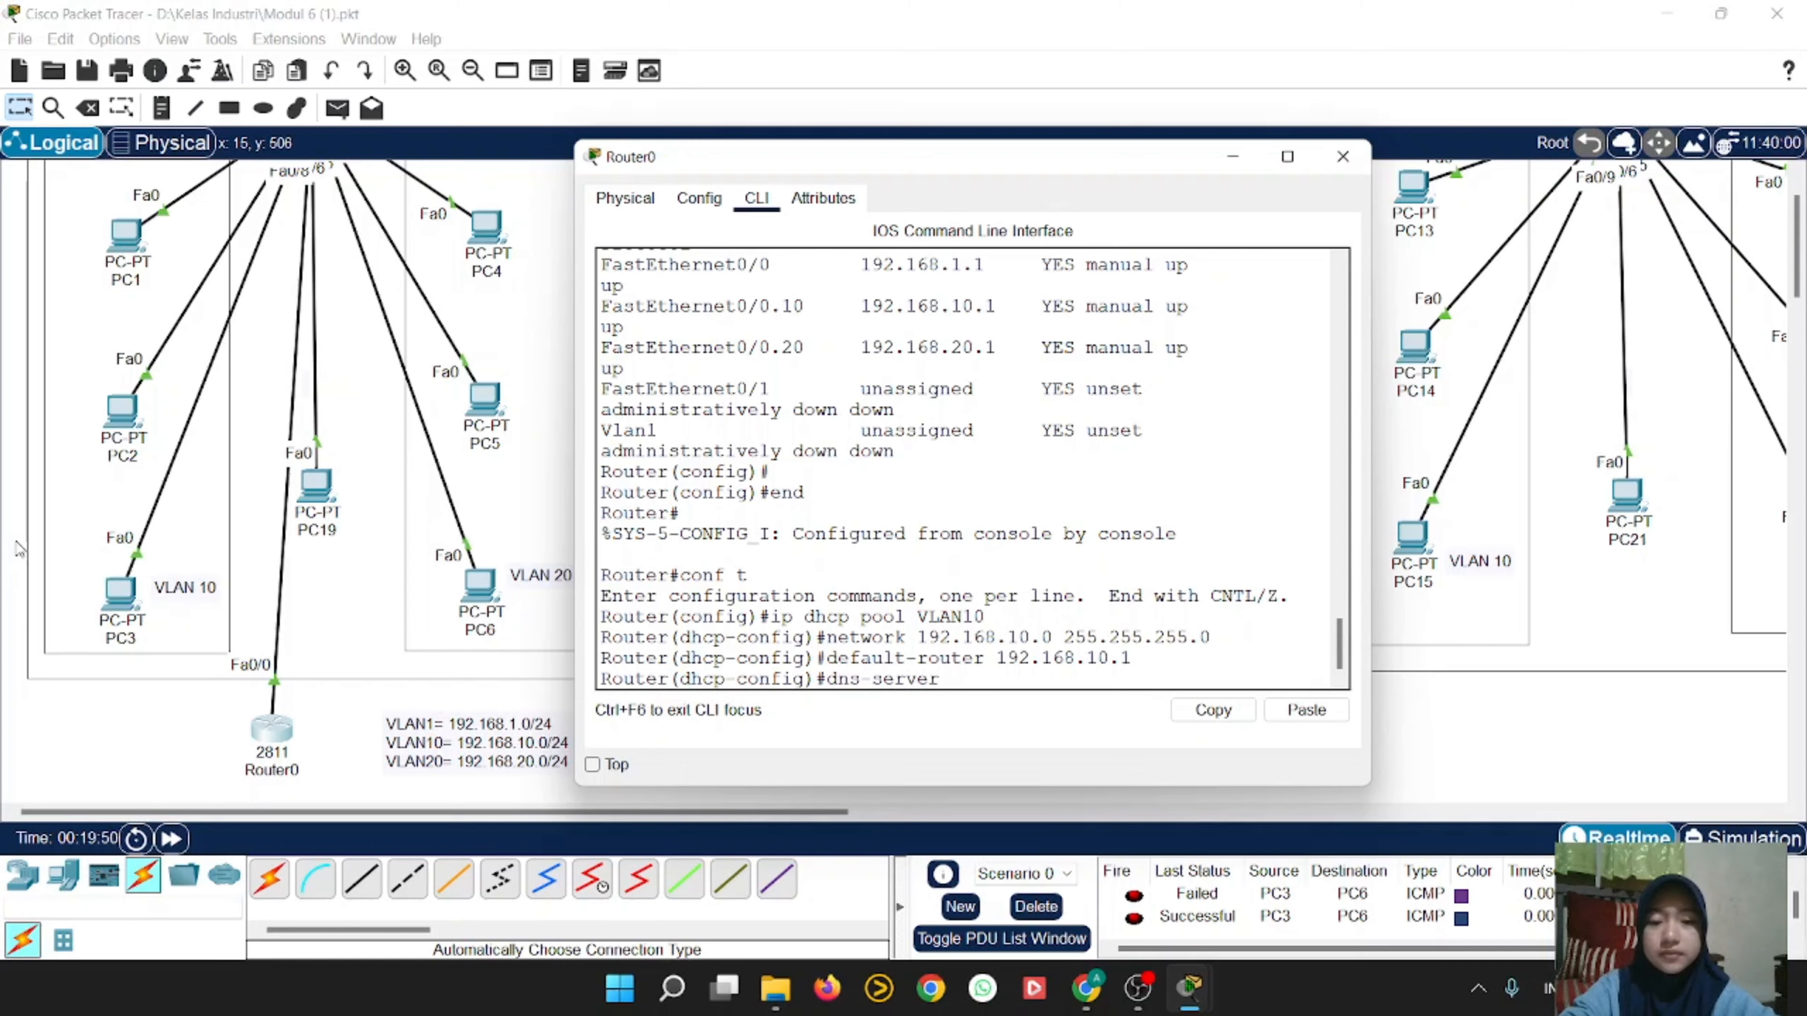
pyautogui.write(' 8.8.8')
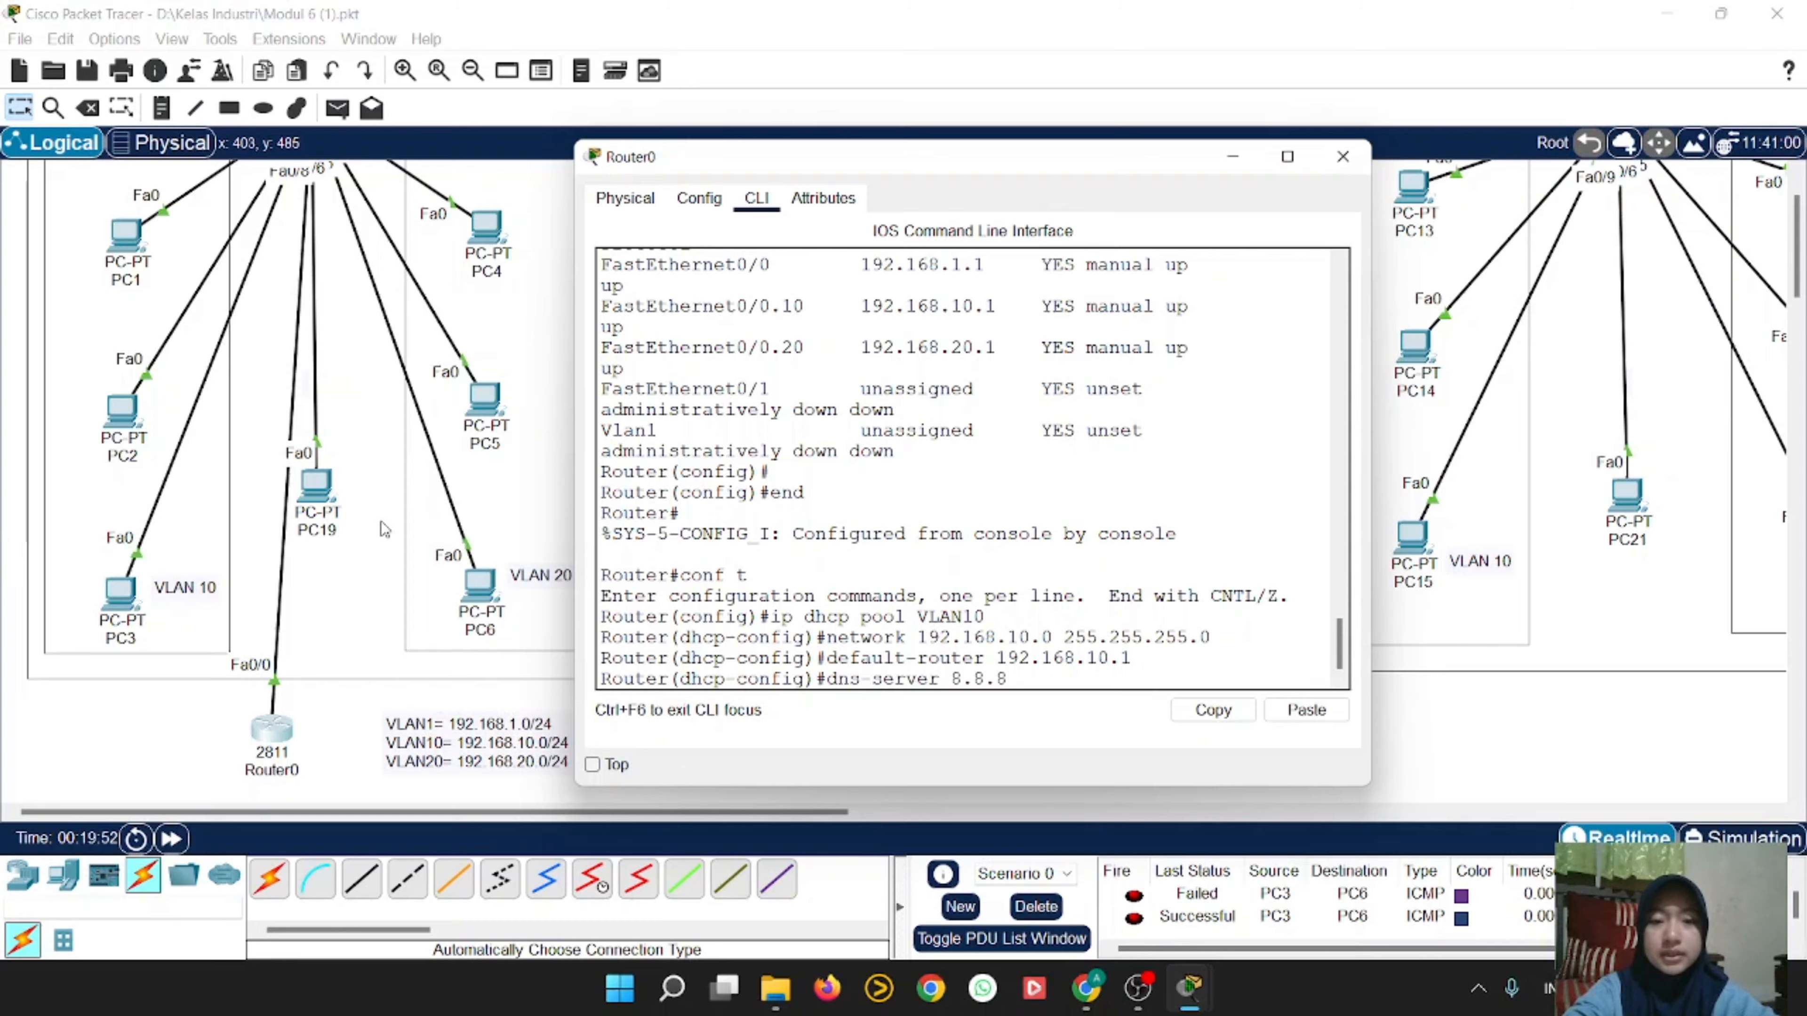
pyautogui.write('.8')
pyautogui.press('Return')
pyautogui.write('e')
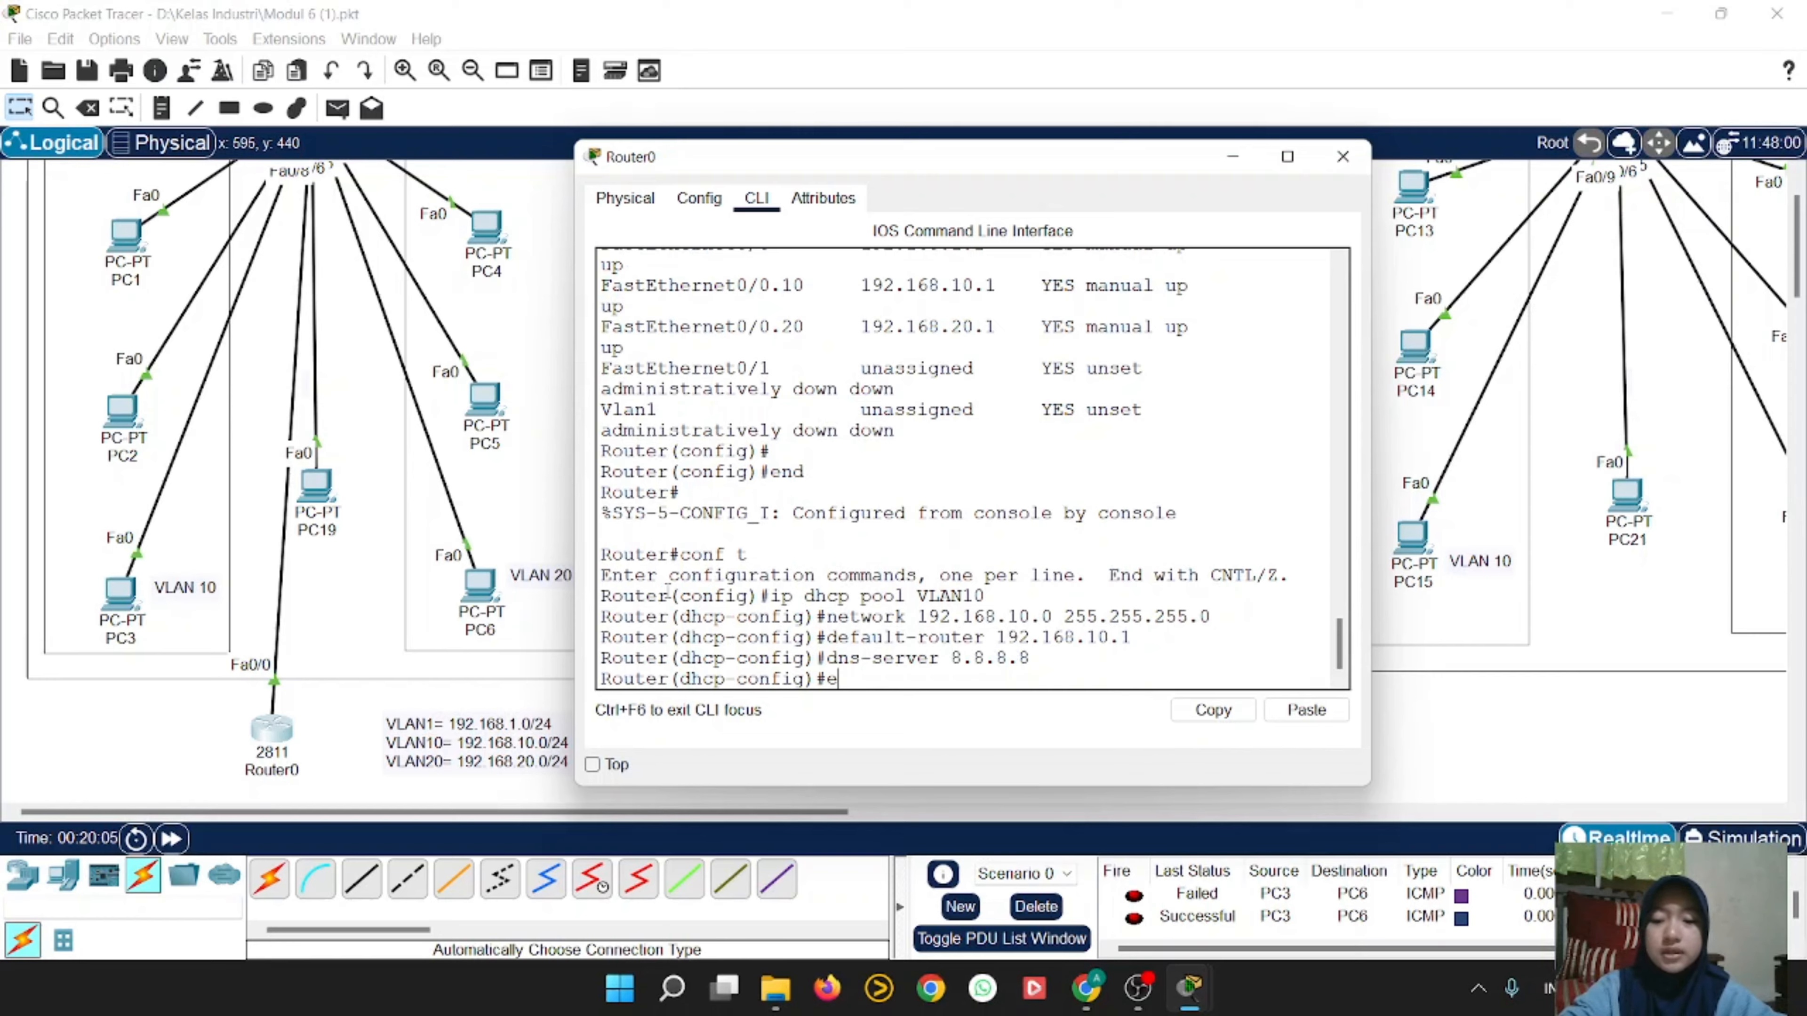
pyautogui.write('xit')
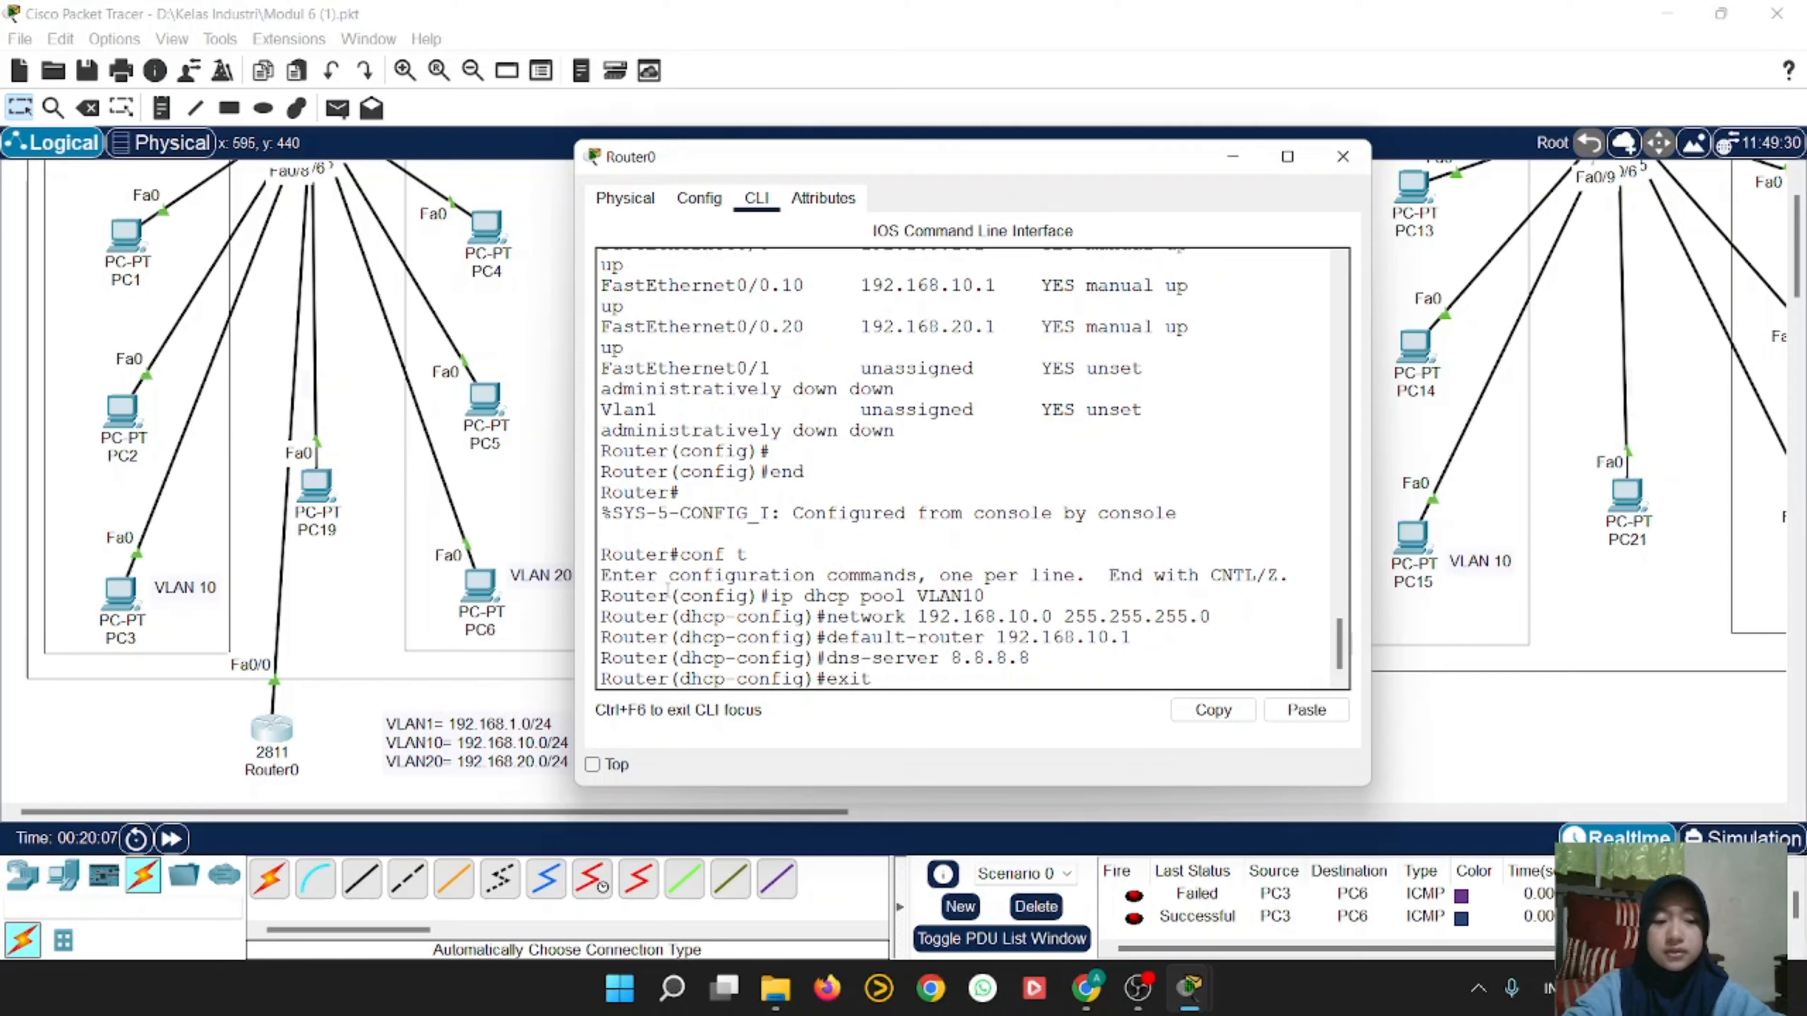
pyautogui.press('Return')
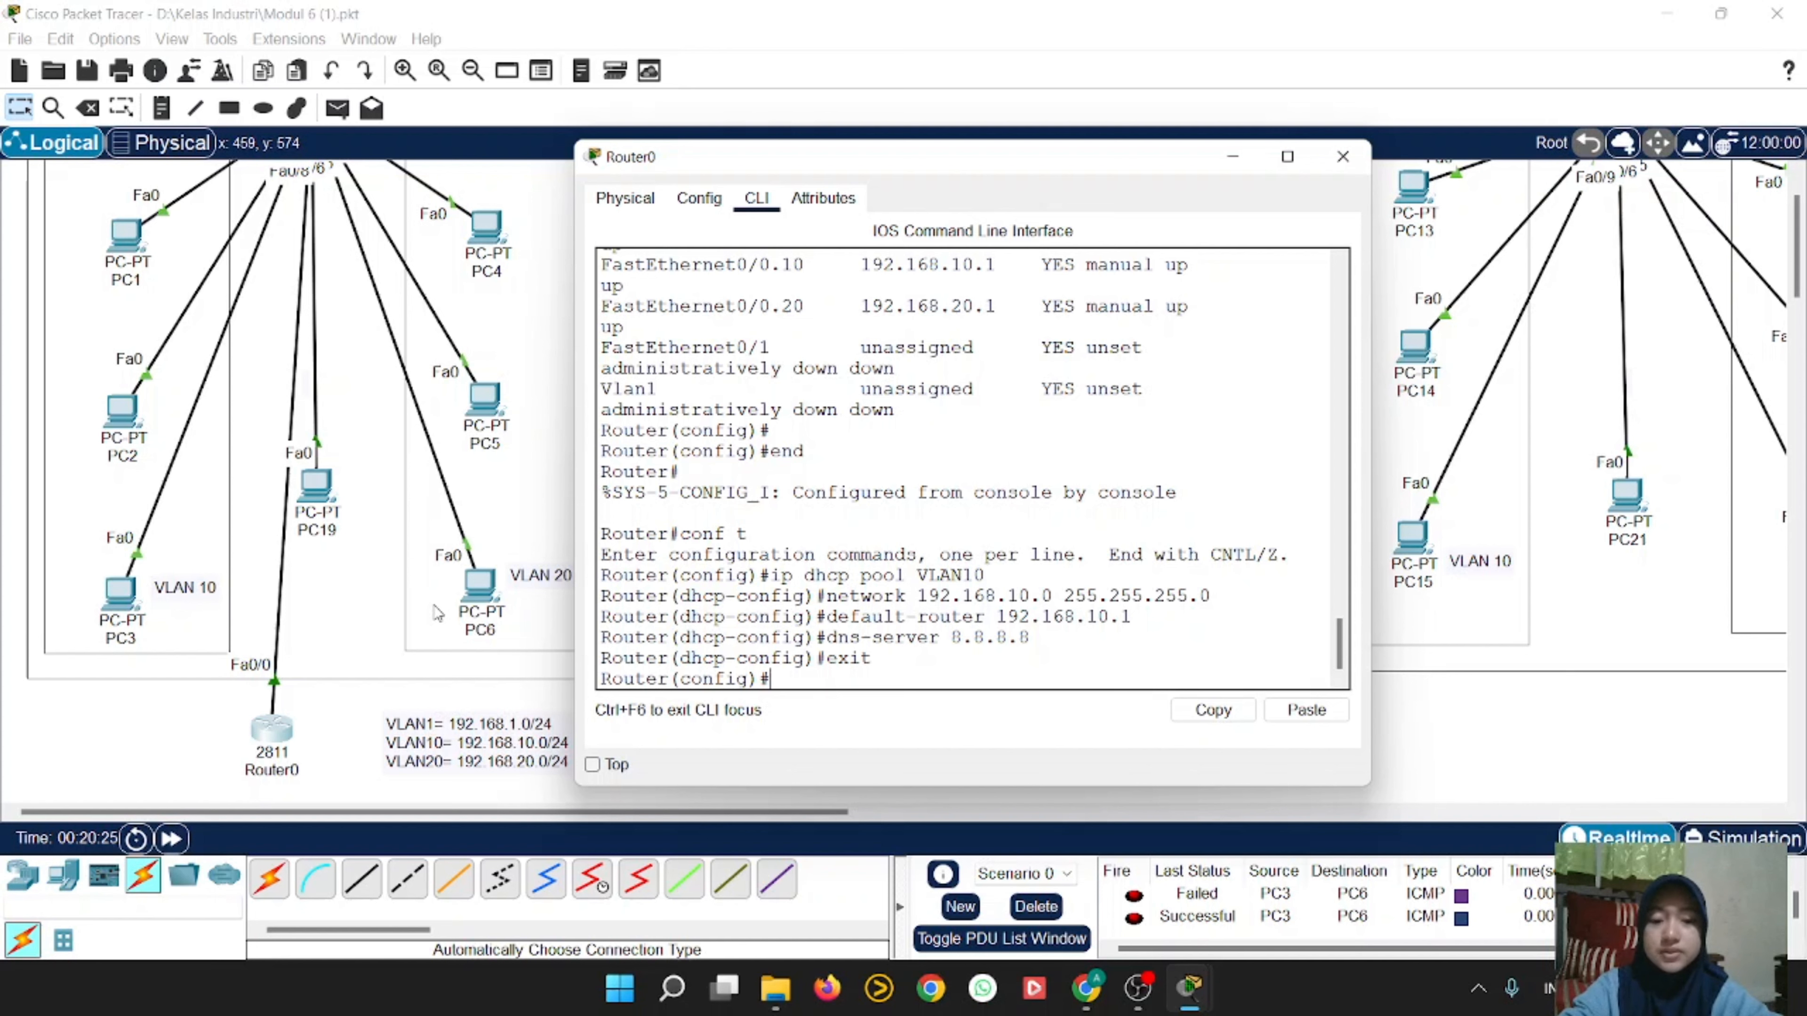
# Step: Create a DHCP pool for VLAN 20 on Router0 with ip dhcp pool VLAN20
pyautogui.write('dh')
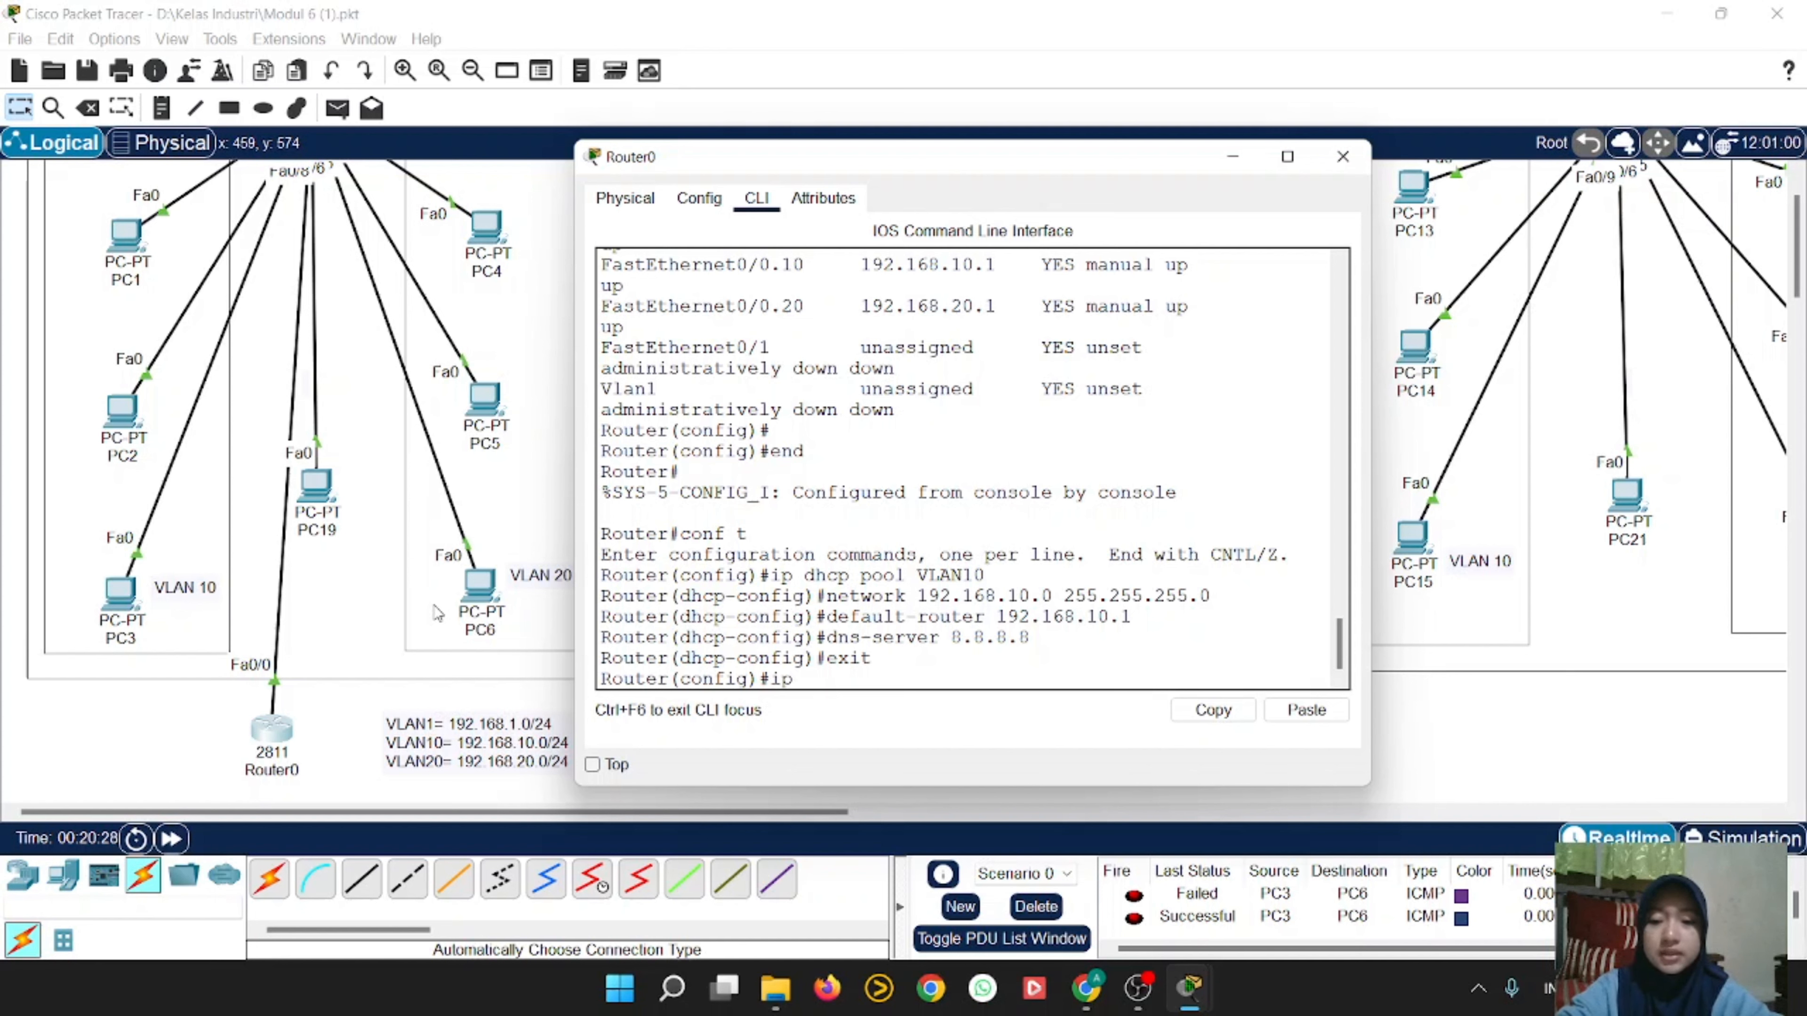
pyautogui.write('cp p')
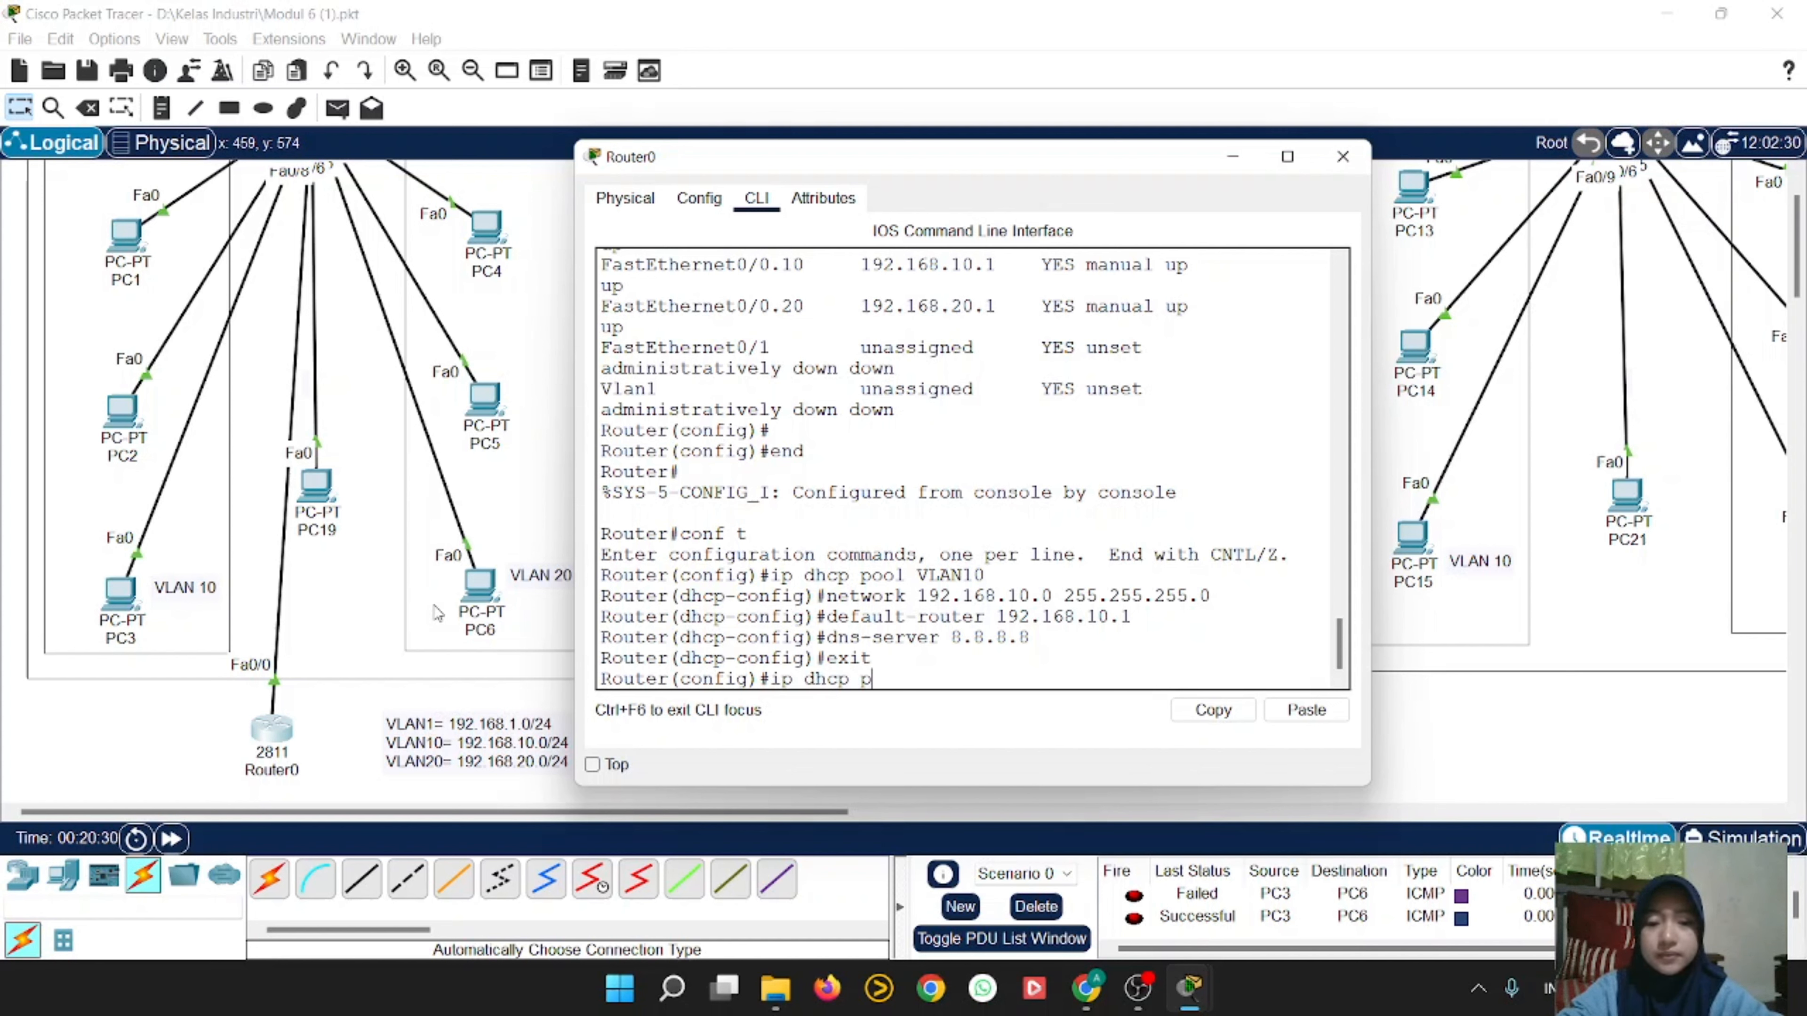
pyautogui.write('ool ')
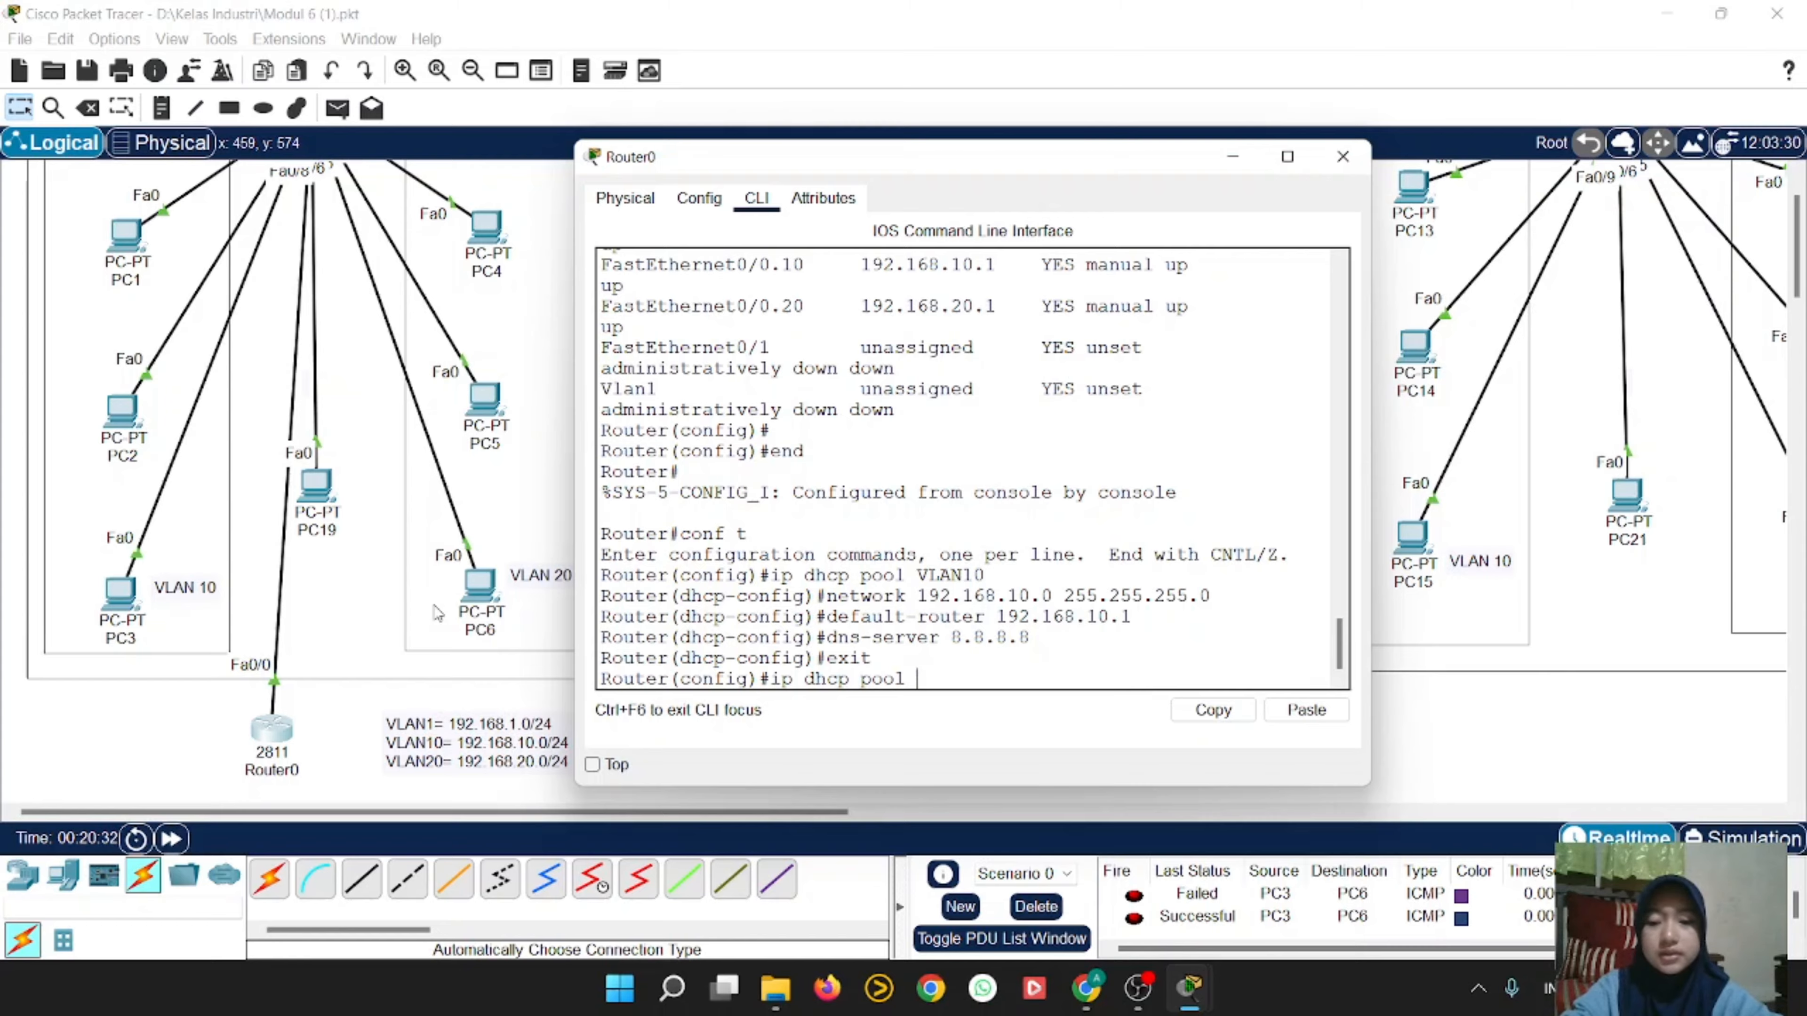
pyautogui.write('VLAN20')
pyautogui.press('Return')
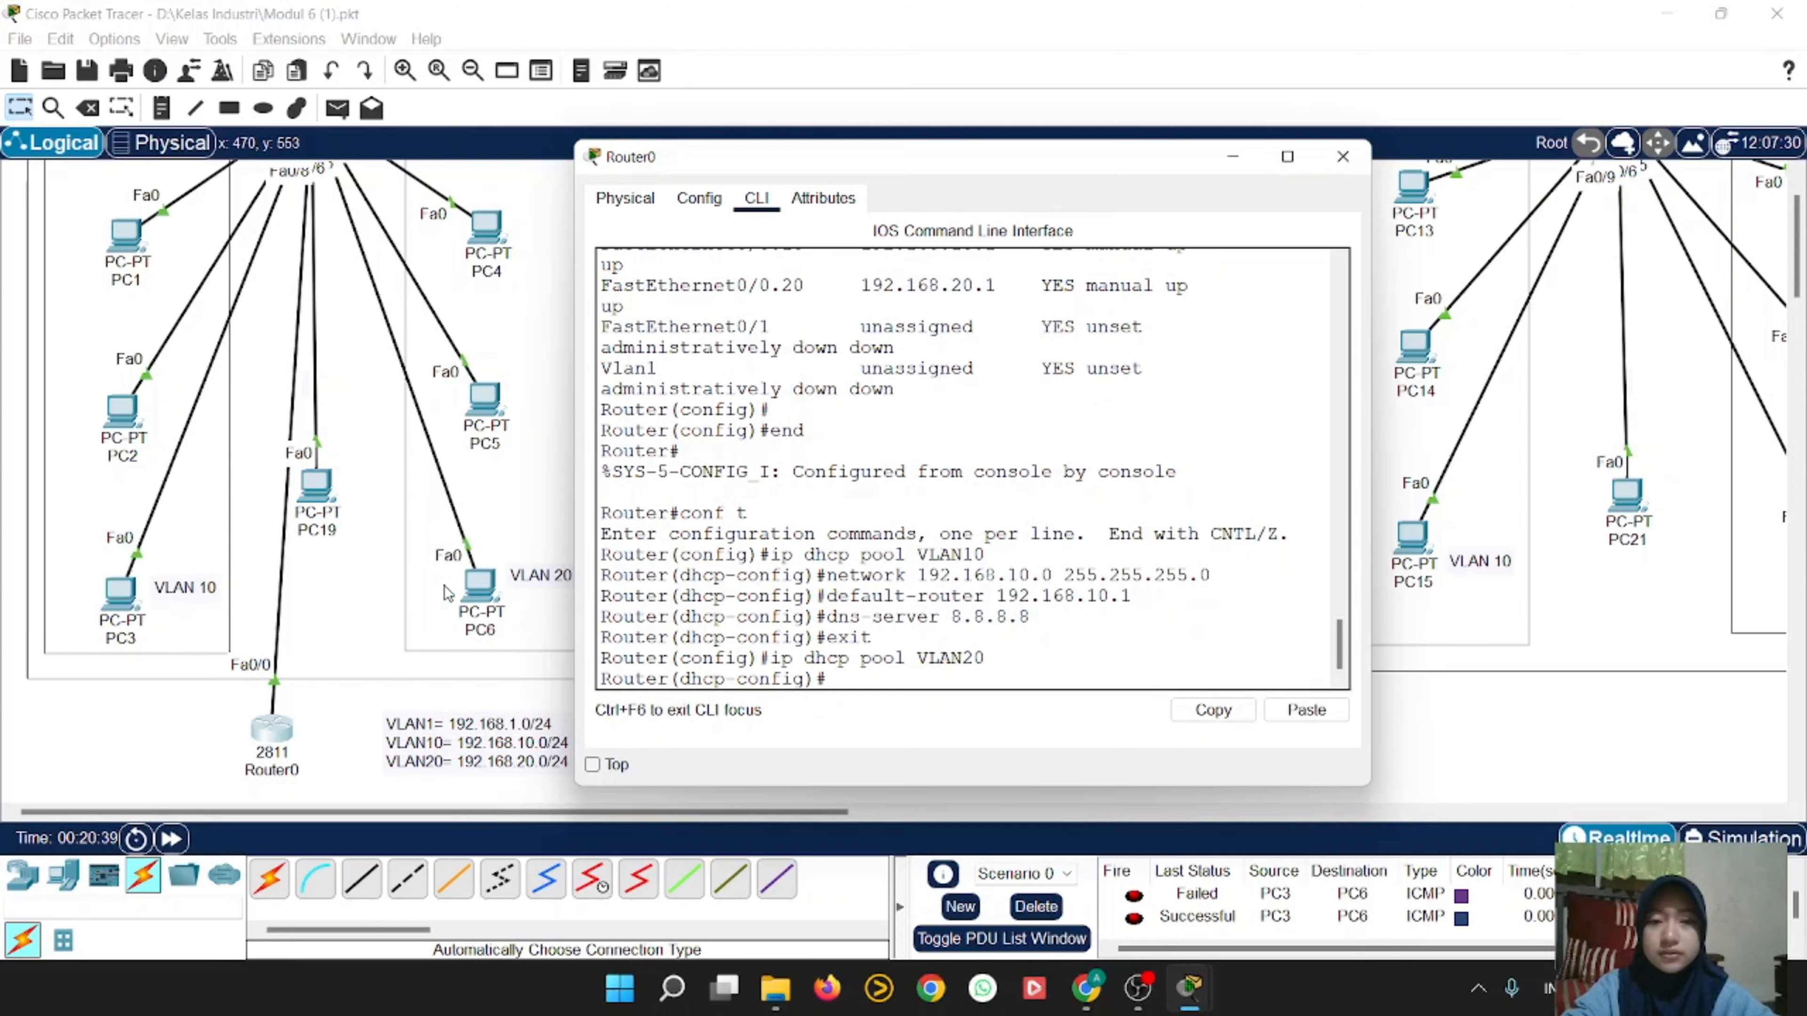
# Step: Reuse the earlier network command, edited to network 192.168.20.0 255.255.255.0, for the VLAN20 DHCP pool
pyautogui.press('Up')
pyautogui.press('Up')
pyautogui.press('Up')
pyautogui.press('Up')
pyautogui.press('Up')
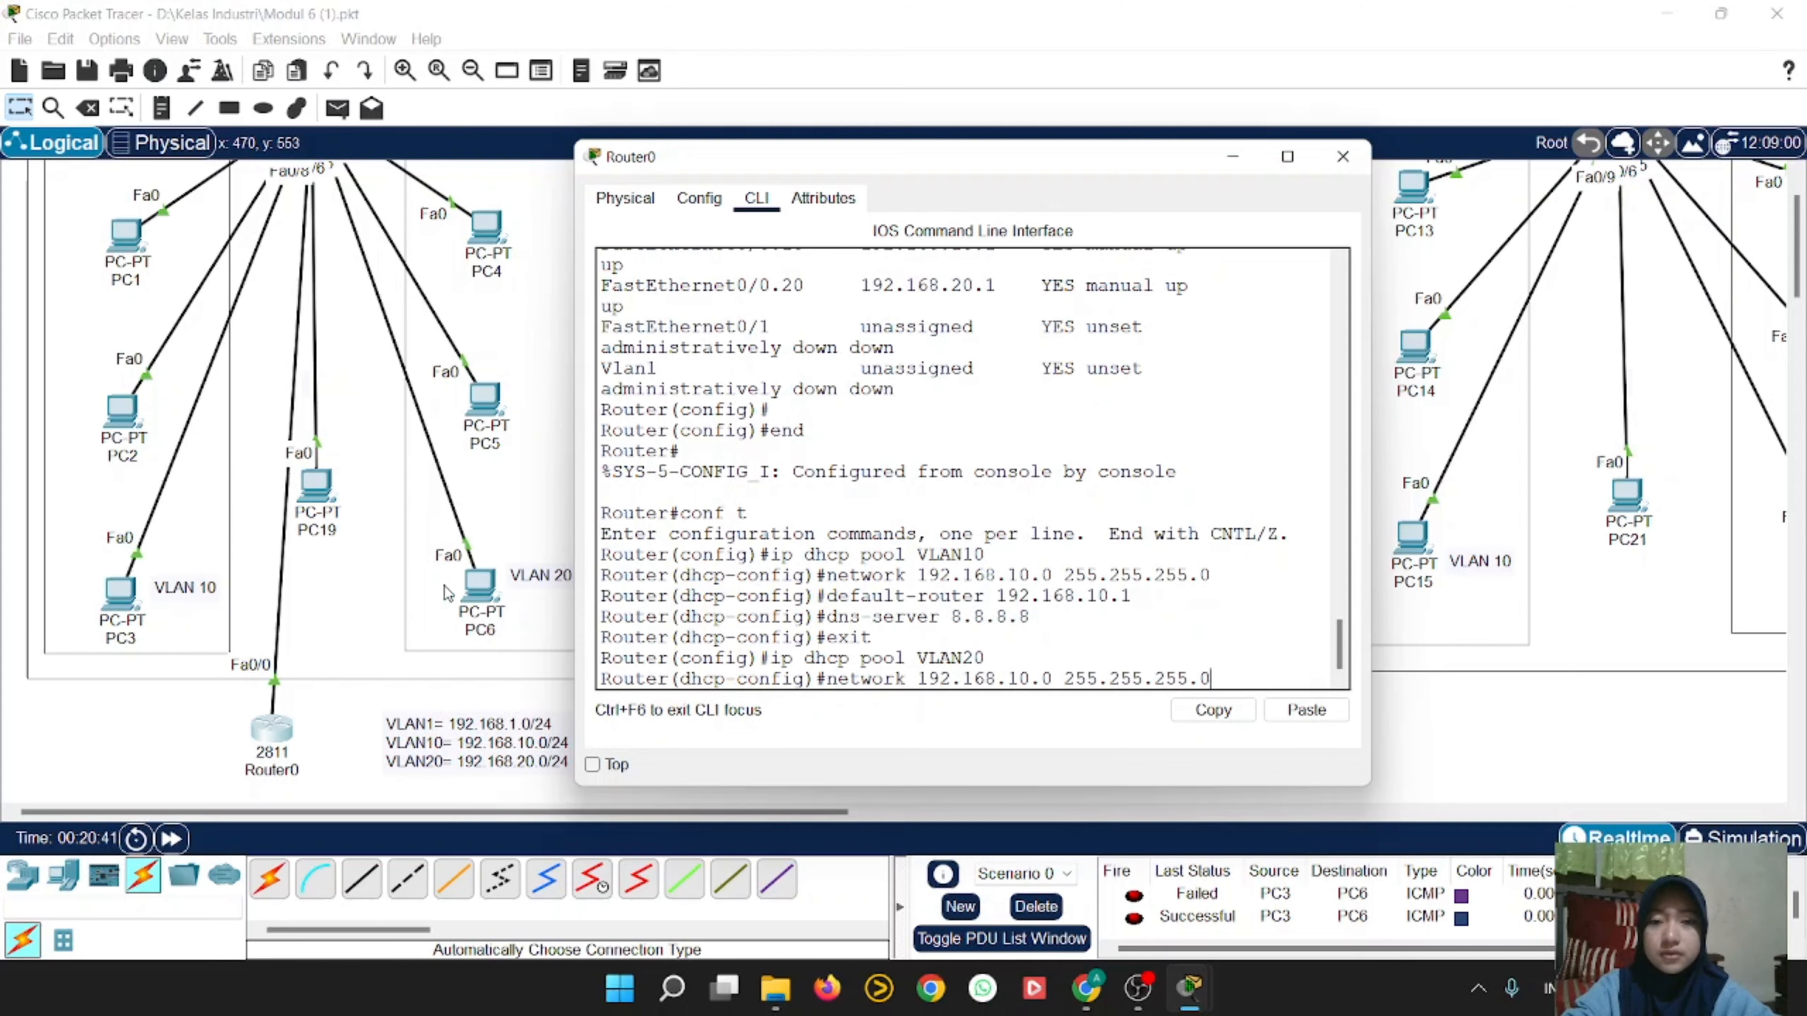
pyautogui.press('Left')
pyautogui.press('Left')
pyautogui.press('Left')
pyautogui.press('Left')
pyautogui.press('Left')
pyautogui.press('Left')
pyautogui.press('Left')
pyautogui.press('Left')
pyautogui.press('Left')
pyautogui.press('Left')
pyautogui.press('Left')
pyautogui.press('Left')
pyautogui.press('Left')
pyautogui.press('Left')
pyautogui.press('Left')
pyautogui.press('Left')
pyautogui.press('Left')
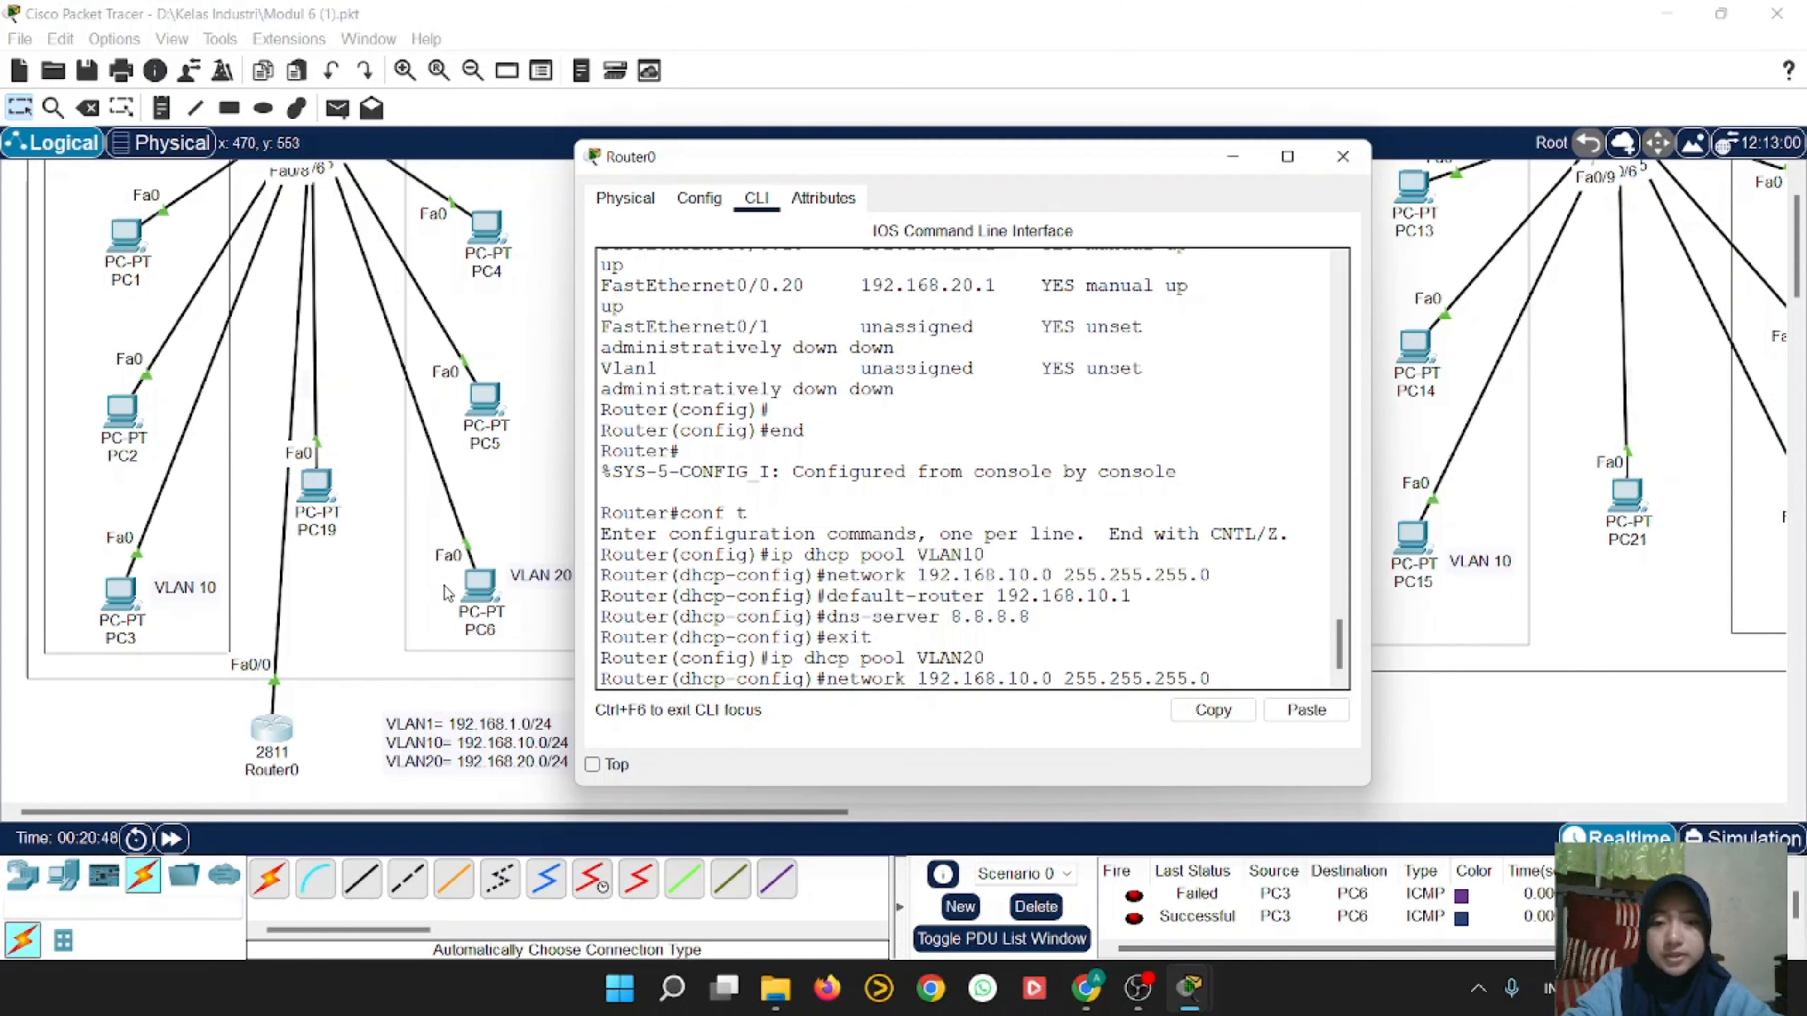
pyautogui.press('BackSpace')
pyautogui.write('20')
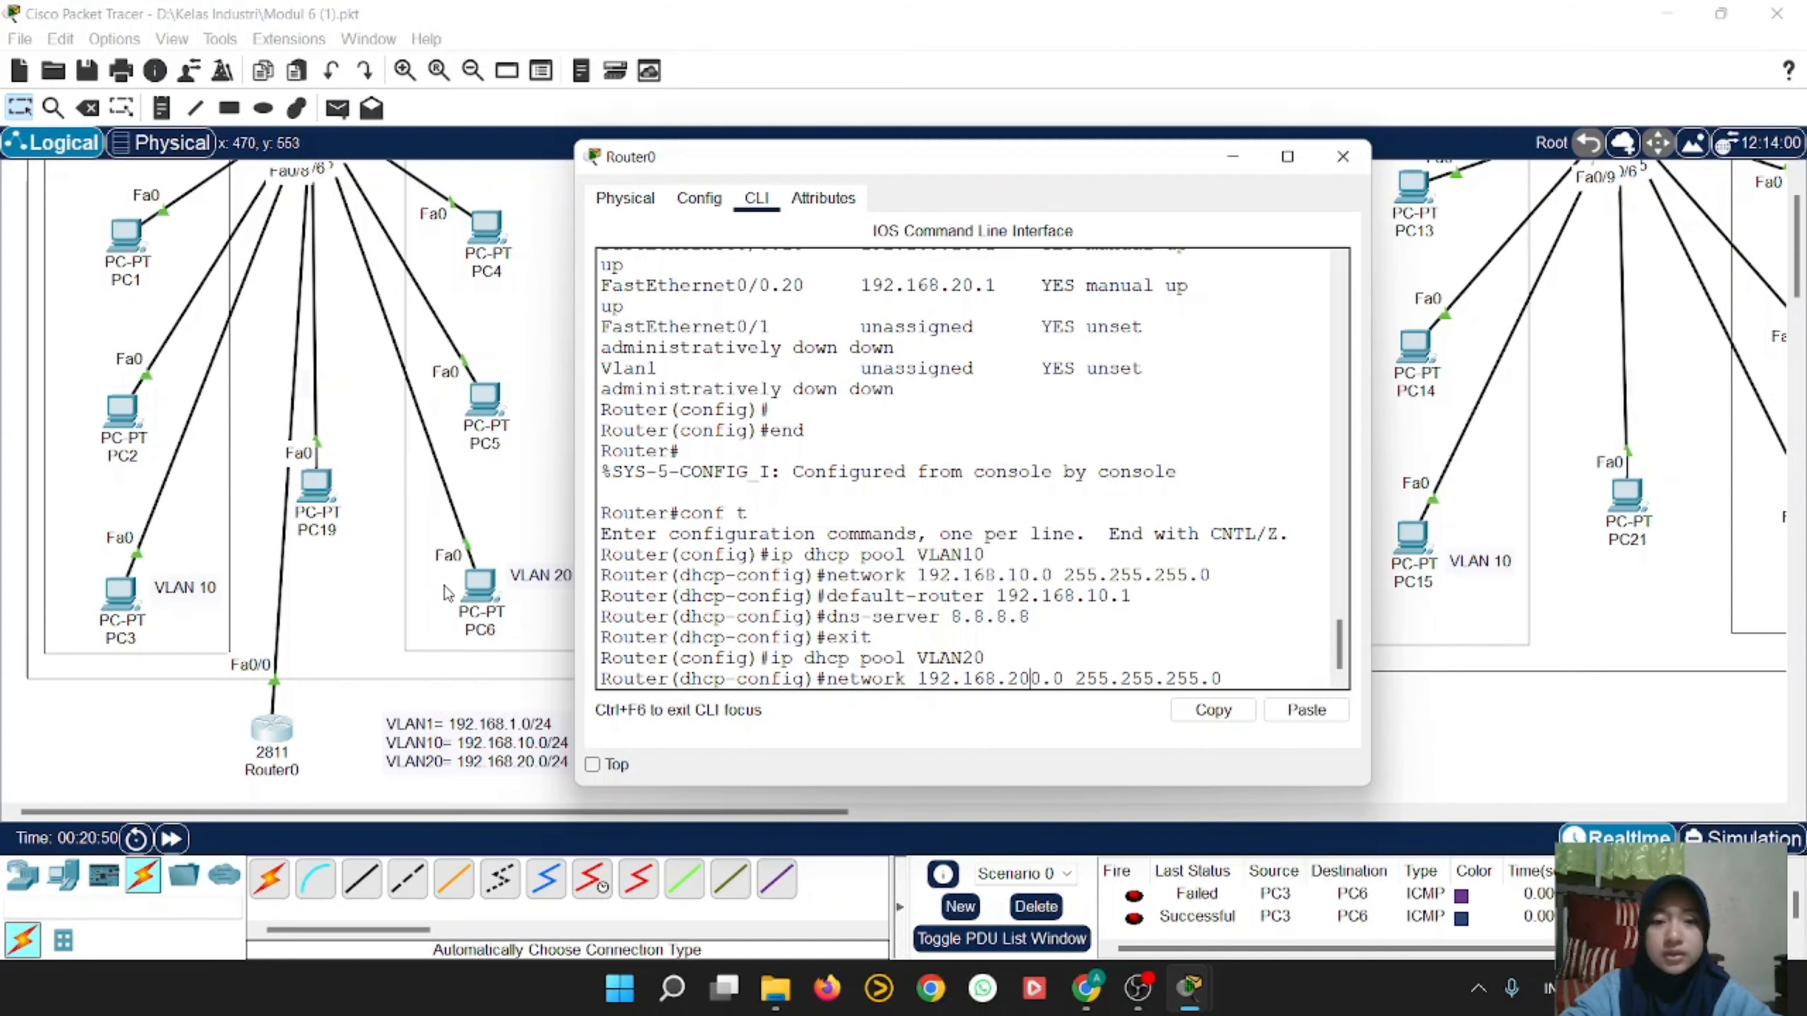
pyautogui.press('Right')
pyautogui.press('Right')
pyautogui.press('Right')
pyautogui.press('Right')
pyautogui.press('Right')
pyautogui.press('Right')
pyautogui.press('Right')
pyautogui.press('Right')
pyautogui.press('Right')
pyautogui.press('Right')
pyautogui.press('Right')
pyautogui.press('Right')
pyautogui.press('Right')
pyautogui.press('Right')
pyautogui.press('Right')
pyautogui.press('Right')
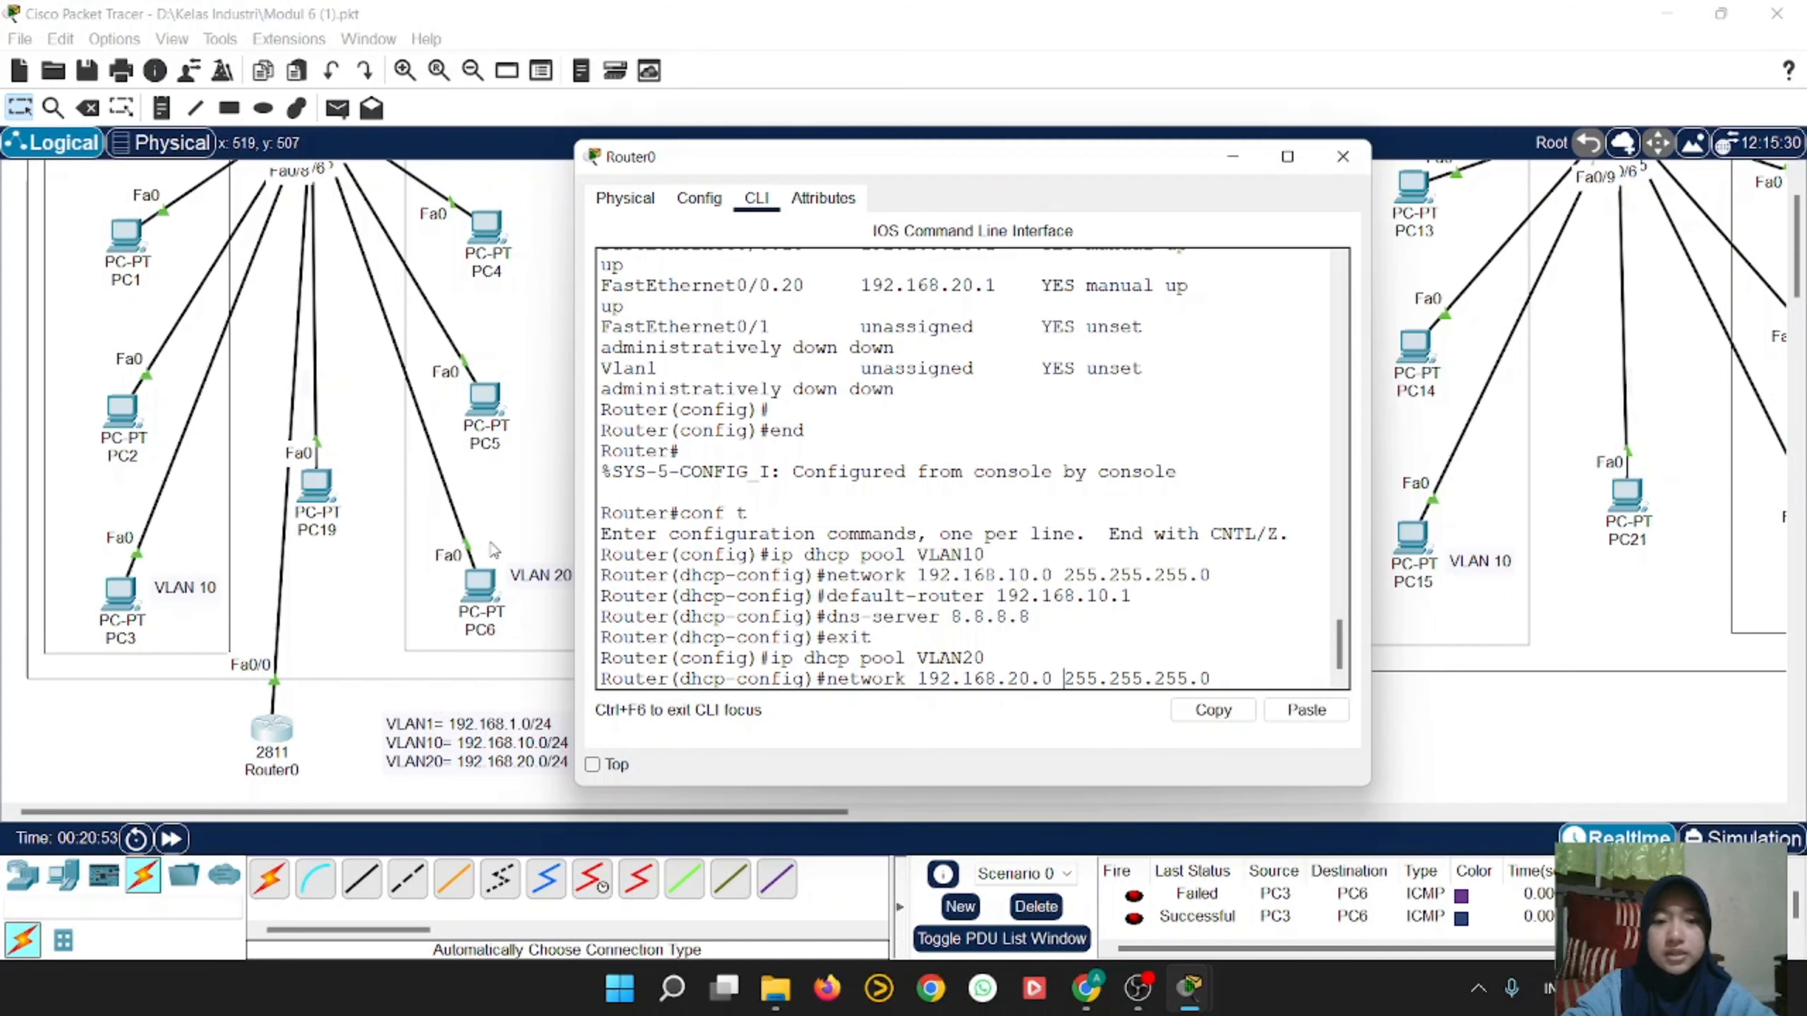
pyautogui.press('Return')
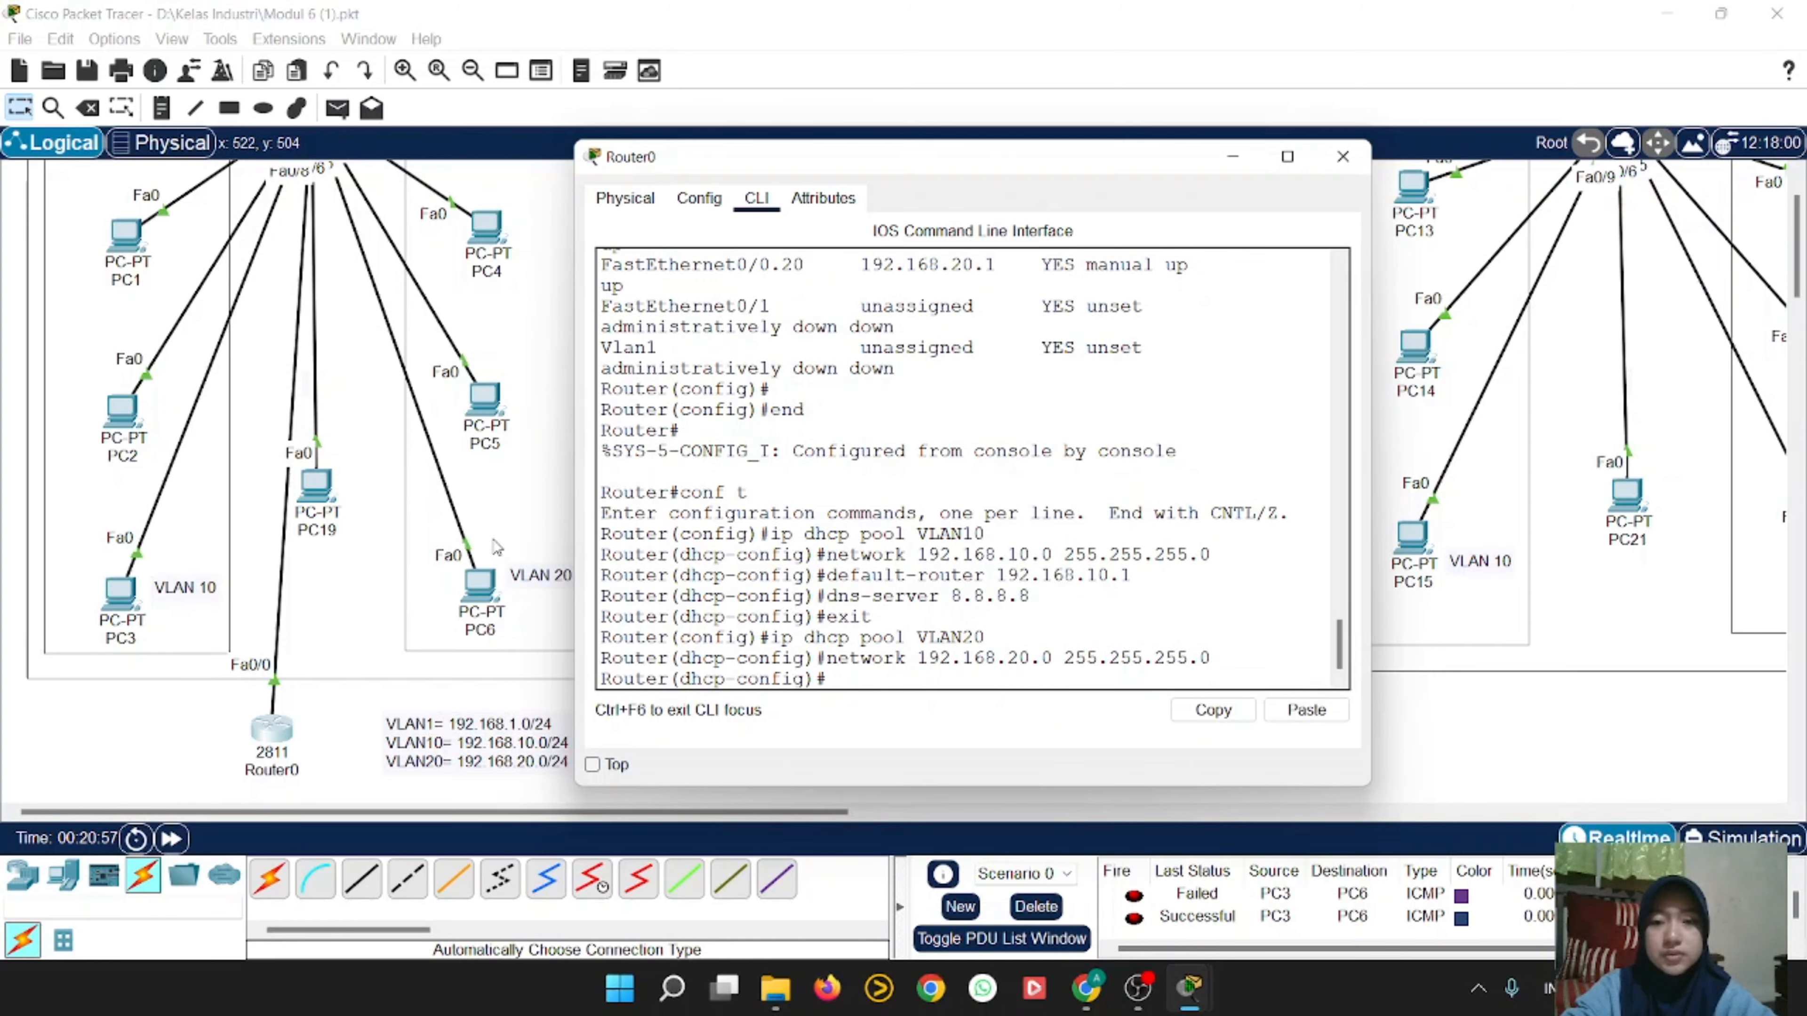
# Step: Reuse the earlier default-router command, edited to 192.168.20.1, as the VLAN20 pool's gateway
pyautogui.press('Up')
pyautogui.press('Up')
pyautogui.press('Up')
pyautogui.press('Up')
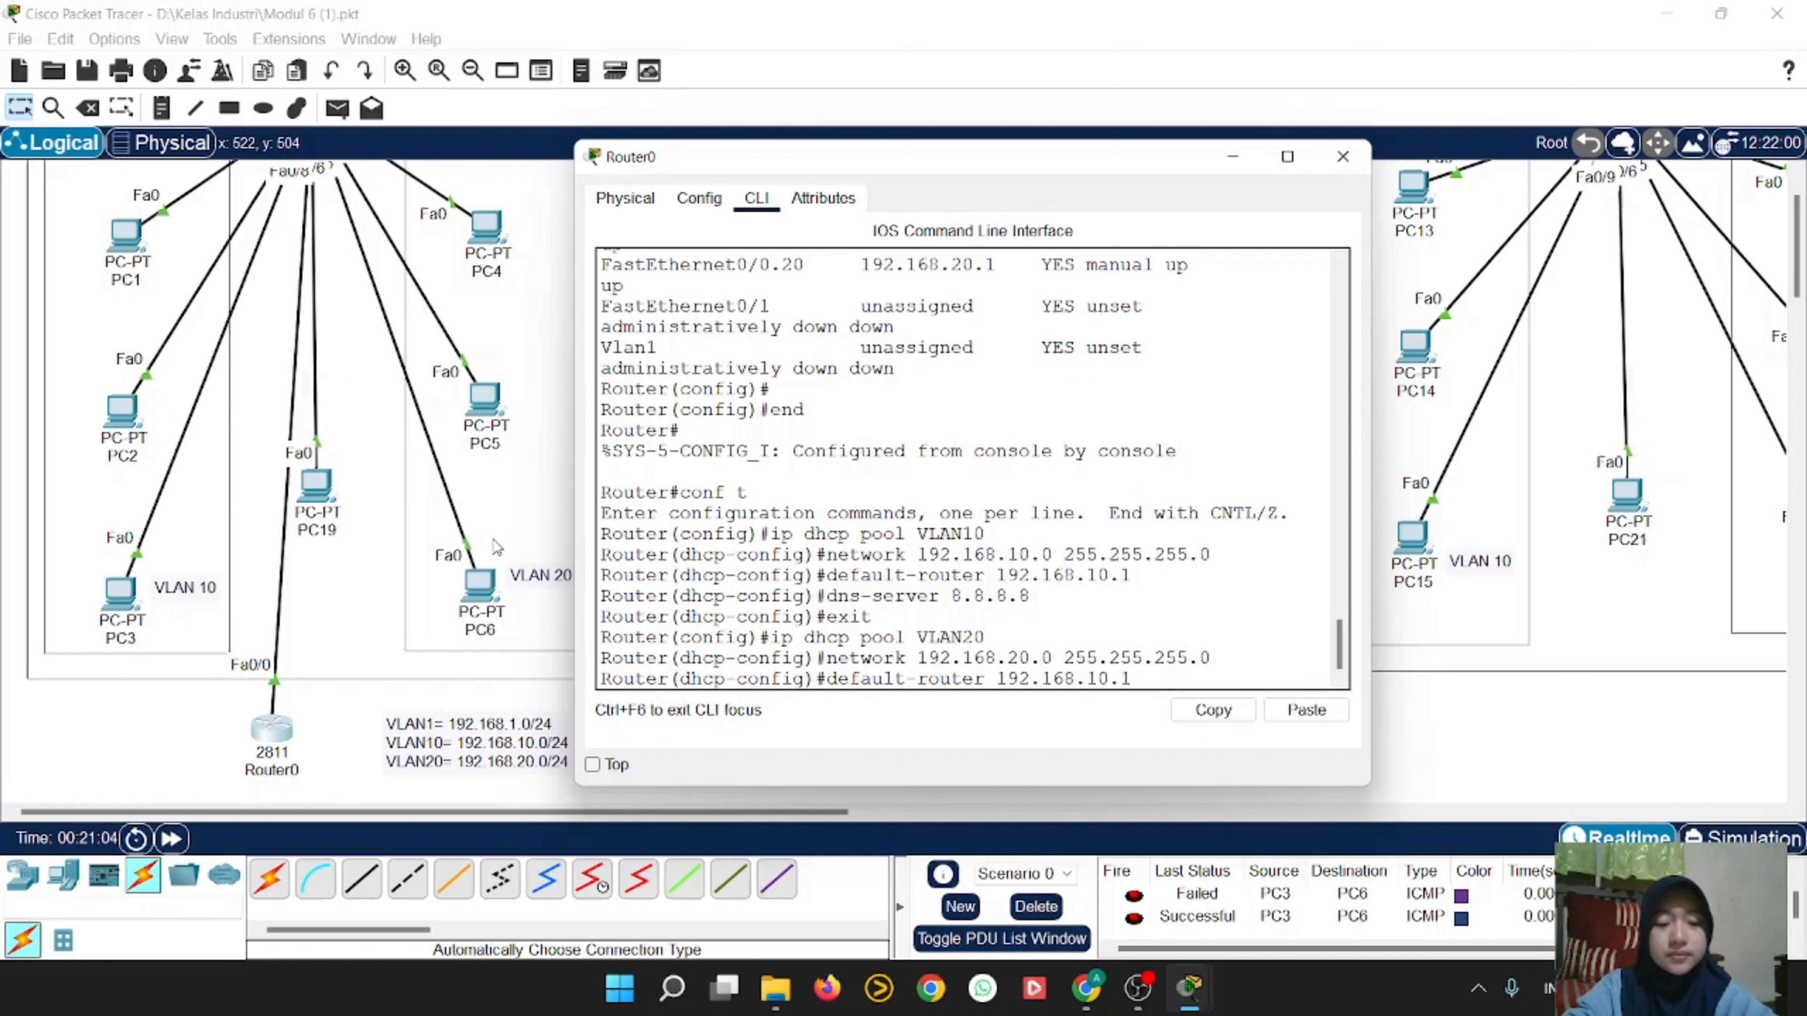
pyautogui.press('Left')
pyautogui.press('Left')
pyautogui.press('BackSpace')
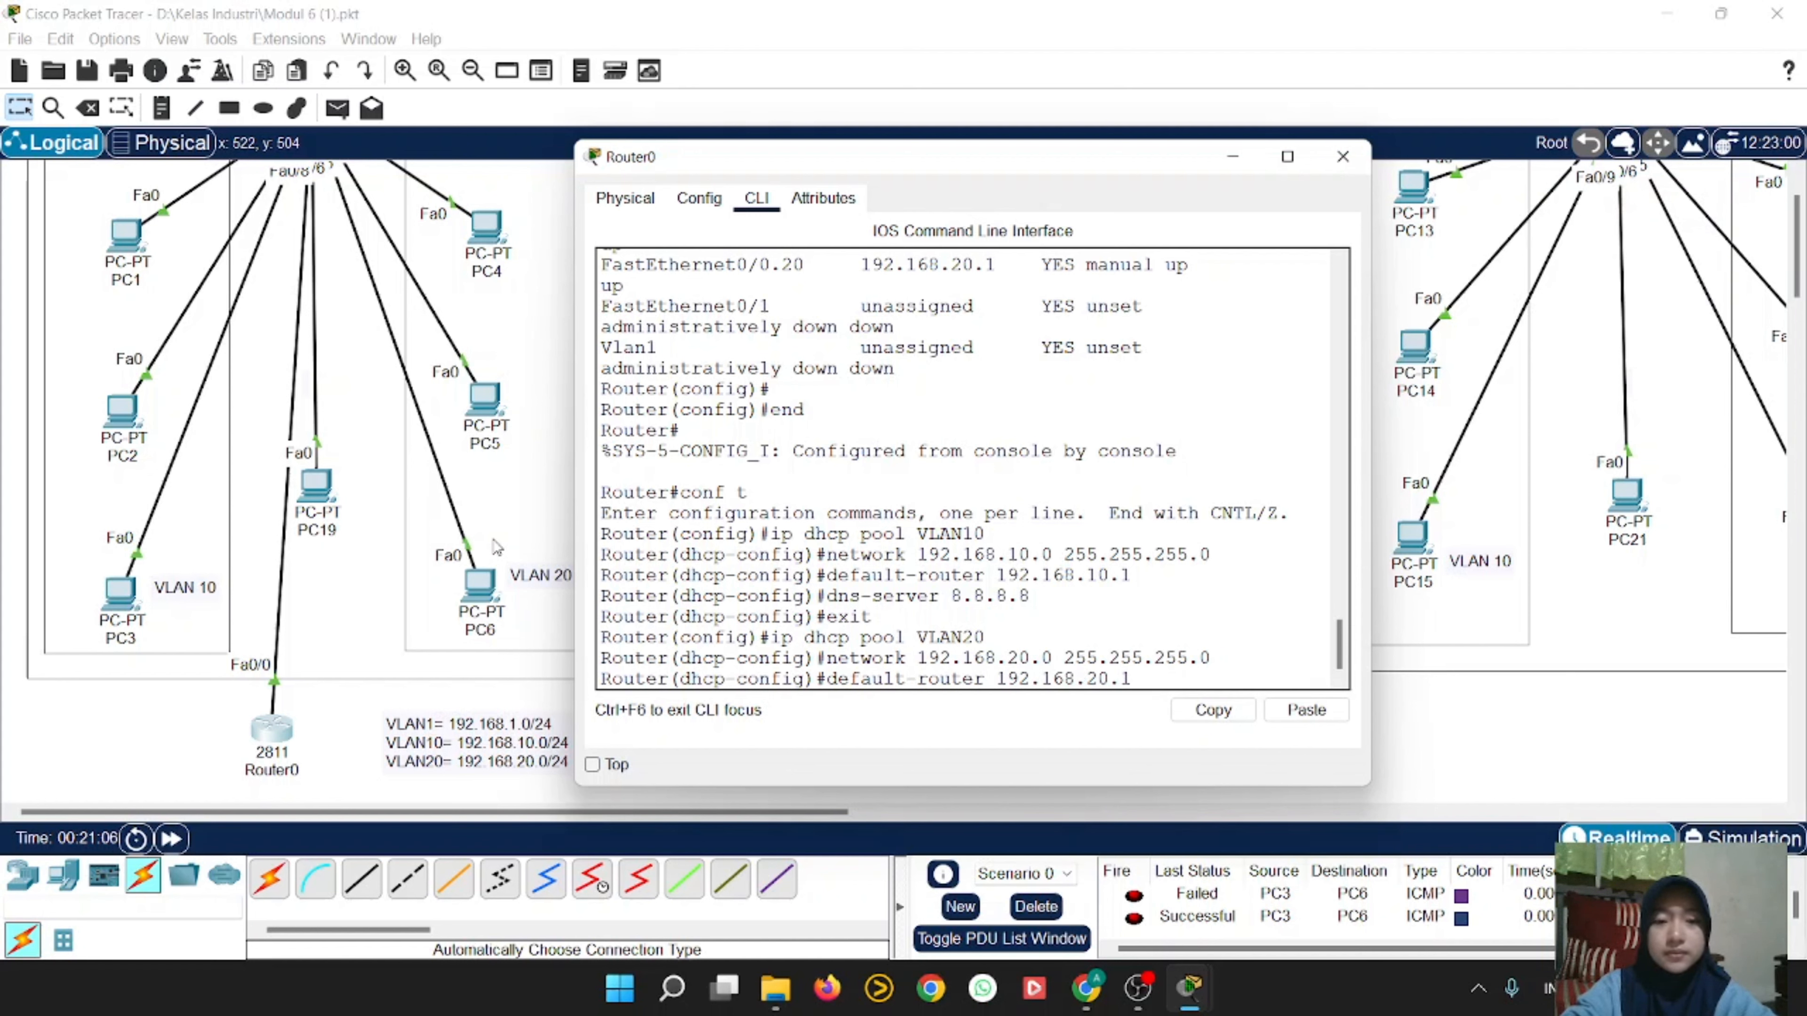
pyautogui.write('2')
pyautogui.press('Return')
# Step: Set the VLAN20 pool's DNS server by reusing dns-server 8.8.8.8, and leave pool configuration with exit
pyautogui.press('Up')
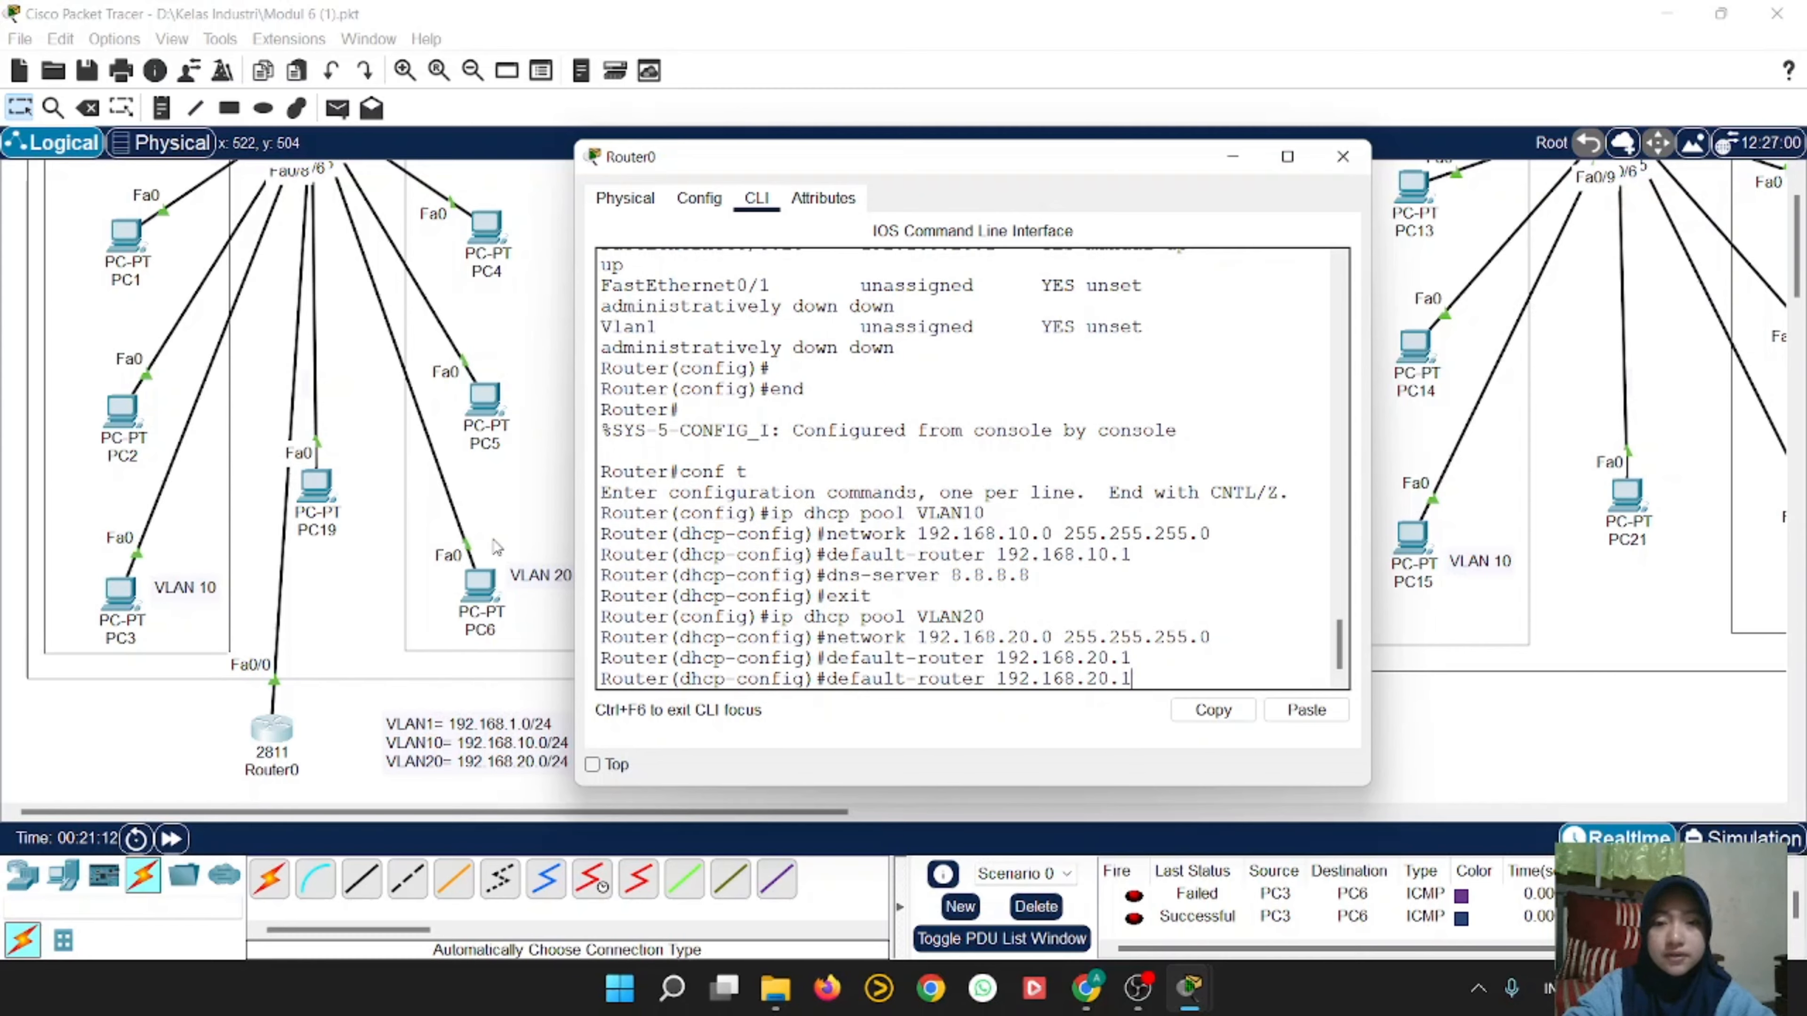
pyautogui.press('Up')
pyautogui.press('Up')
pyautogui.press('Up')
pyautogui.press('Up')
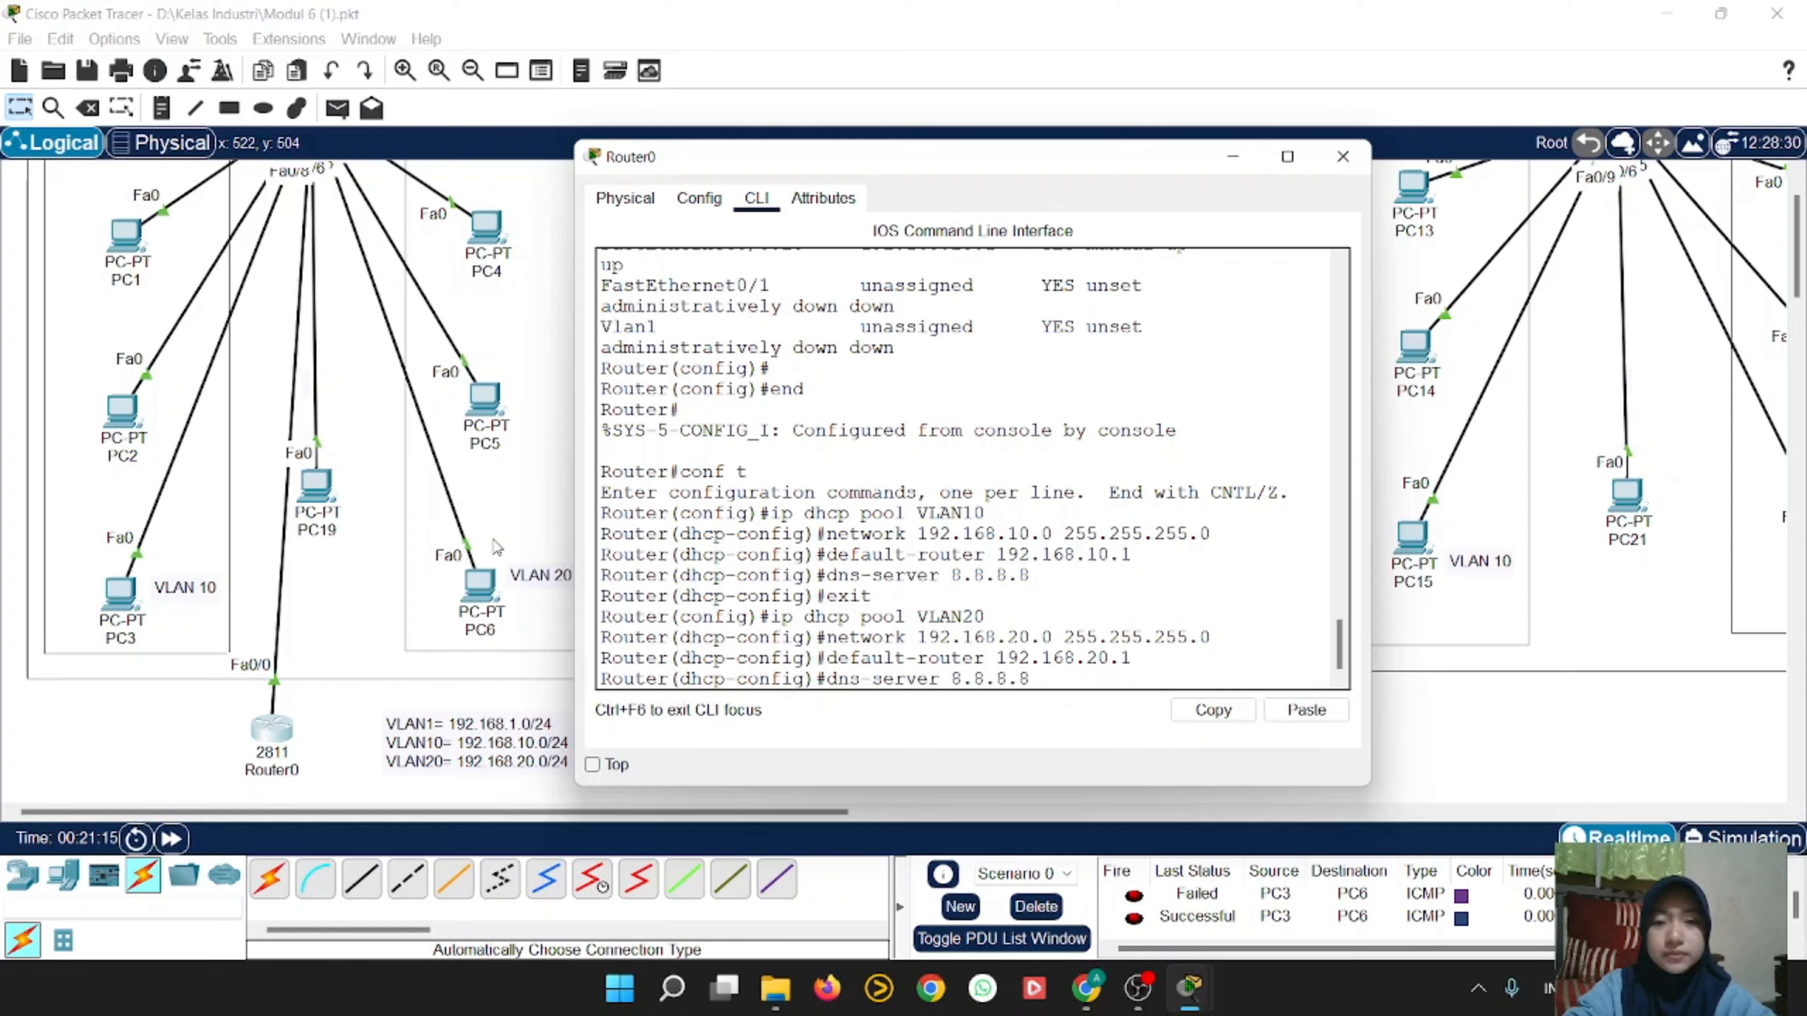
pyautogui.press('Return')
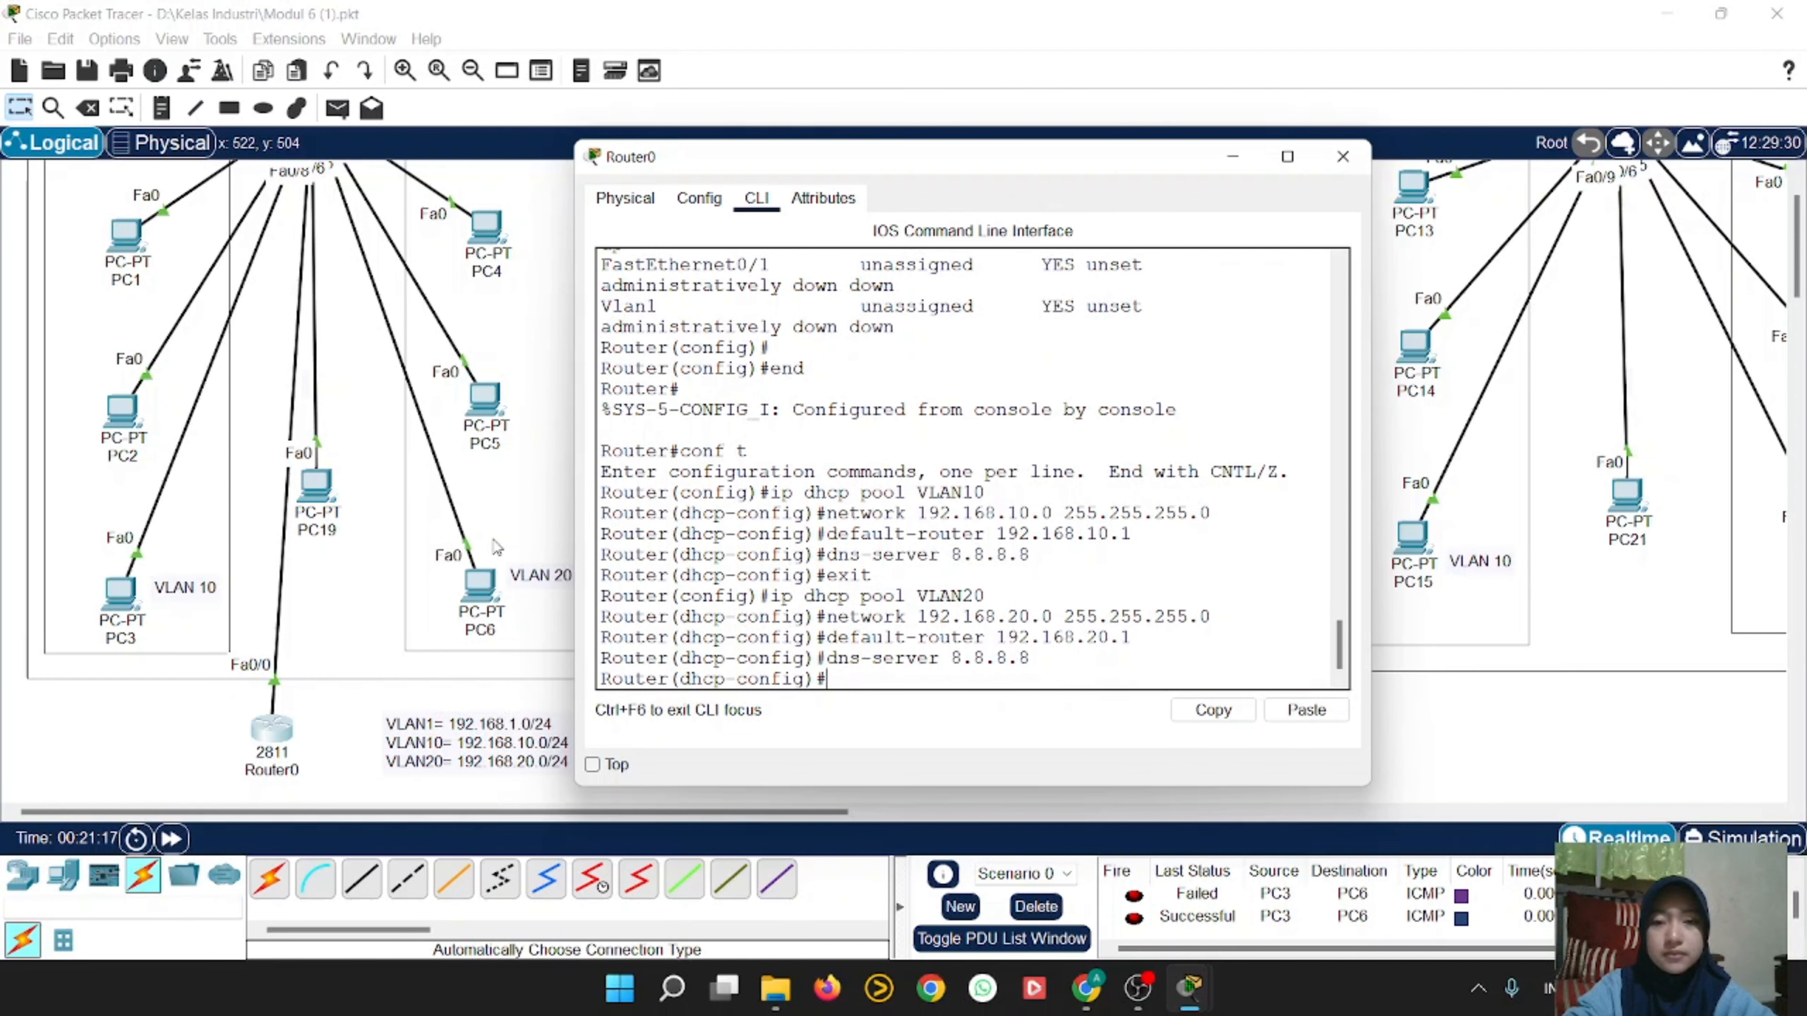
pyautogui.write('exit')
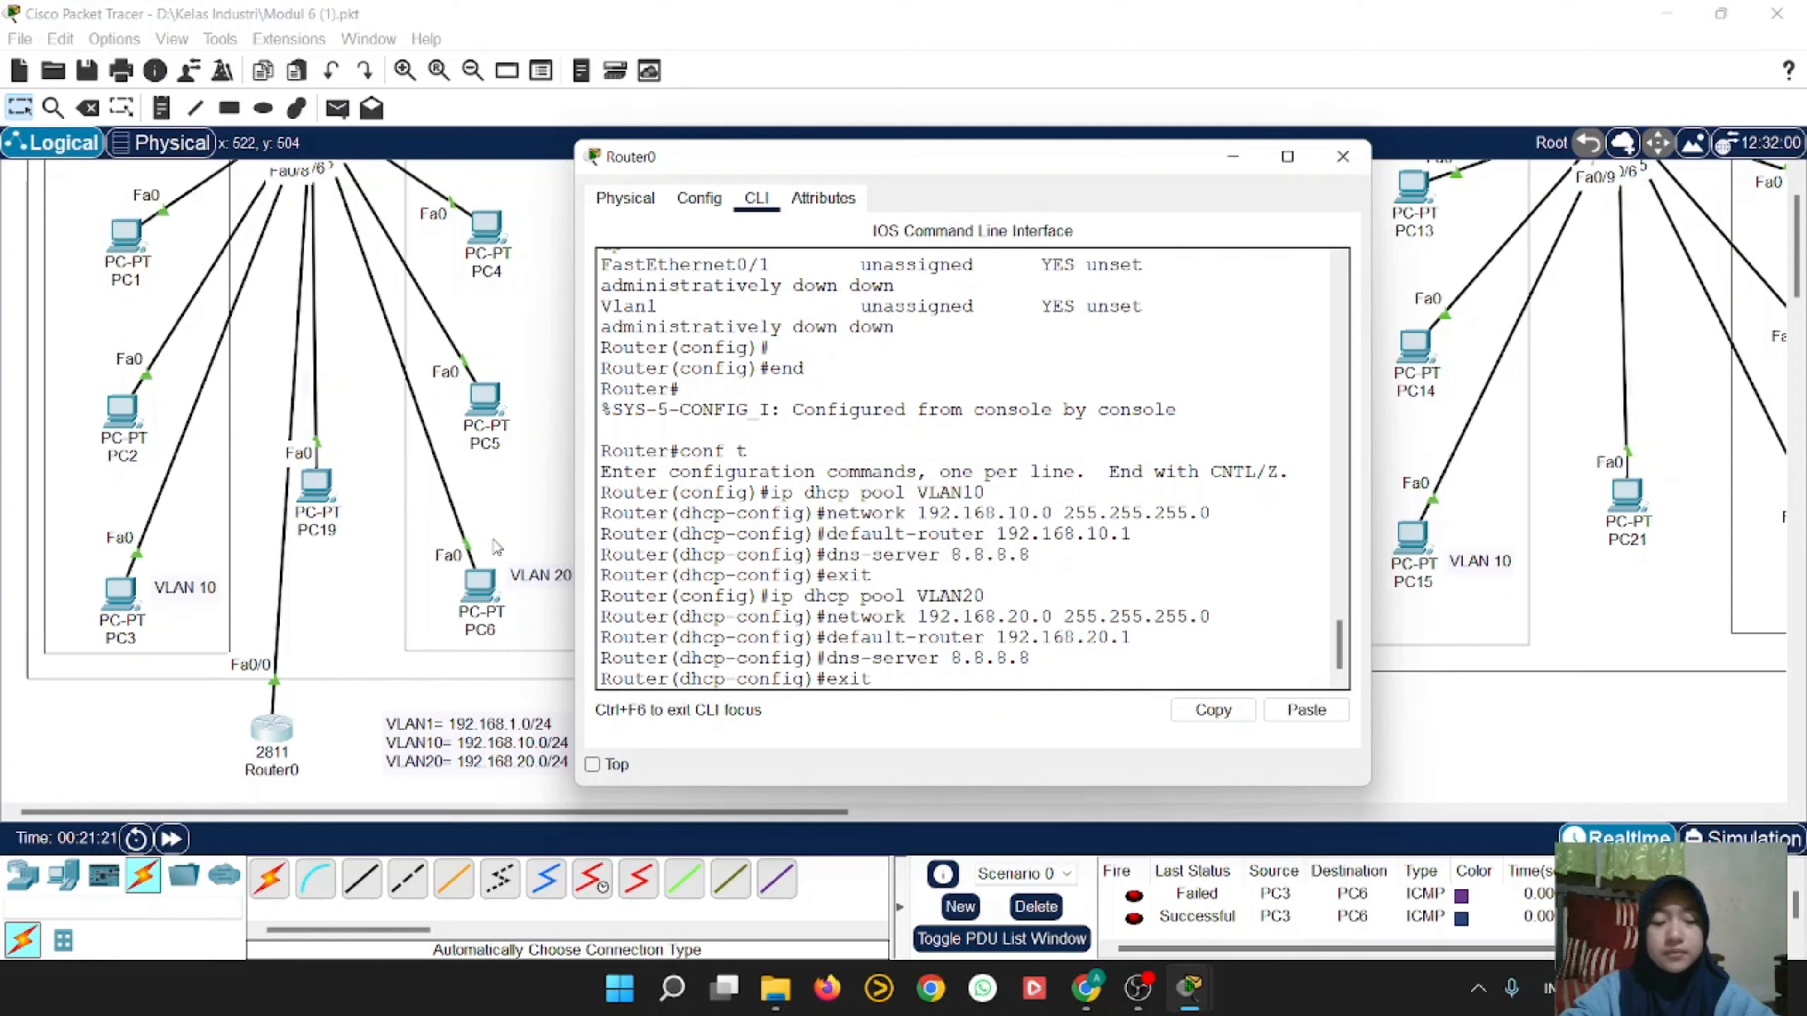
pyautogui.press('Return')
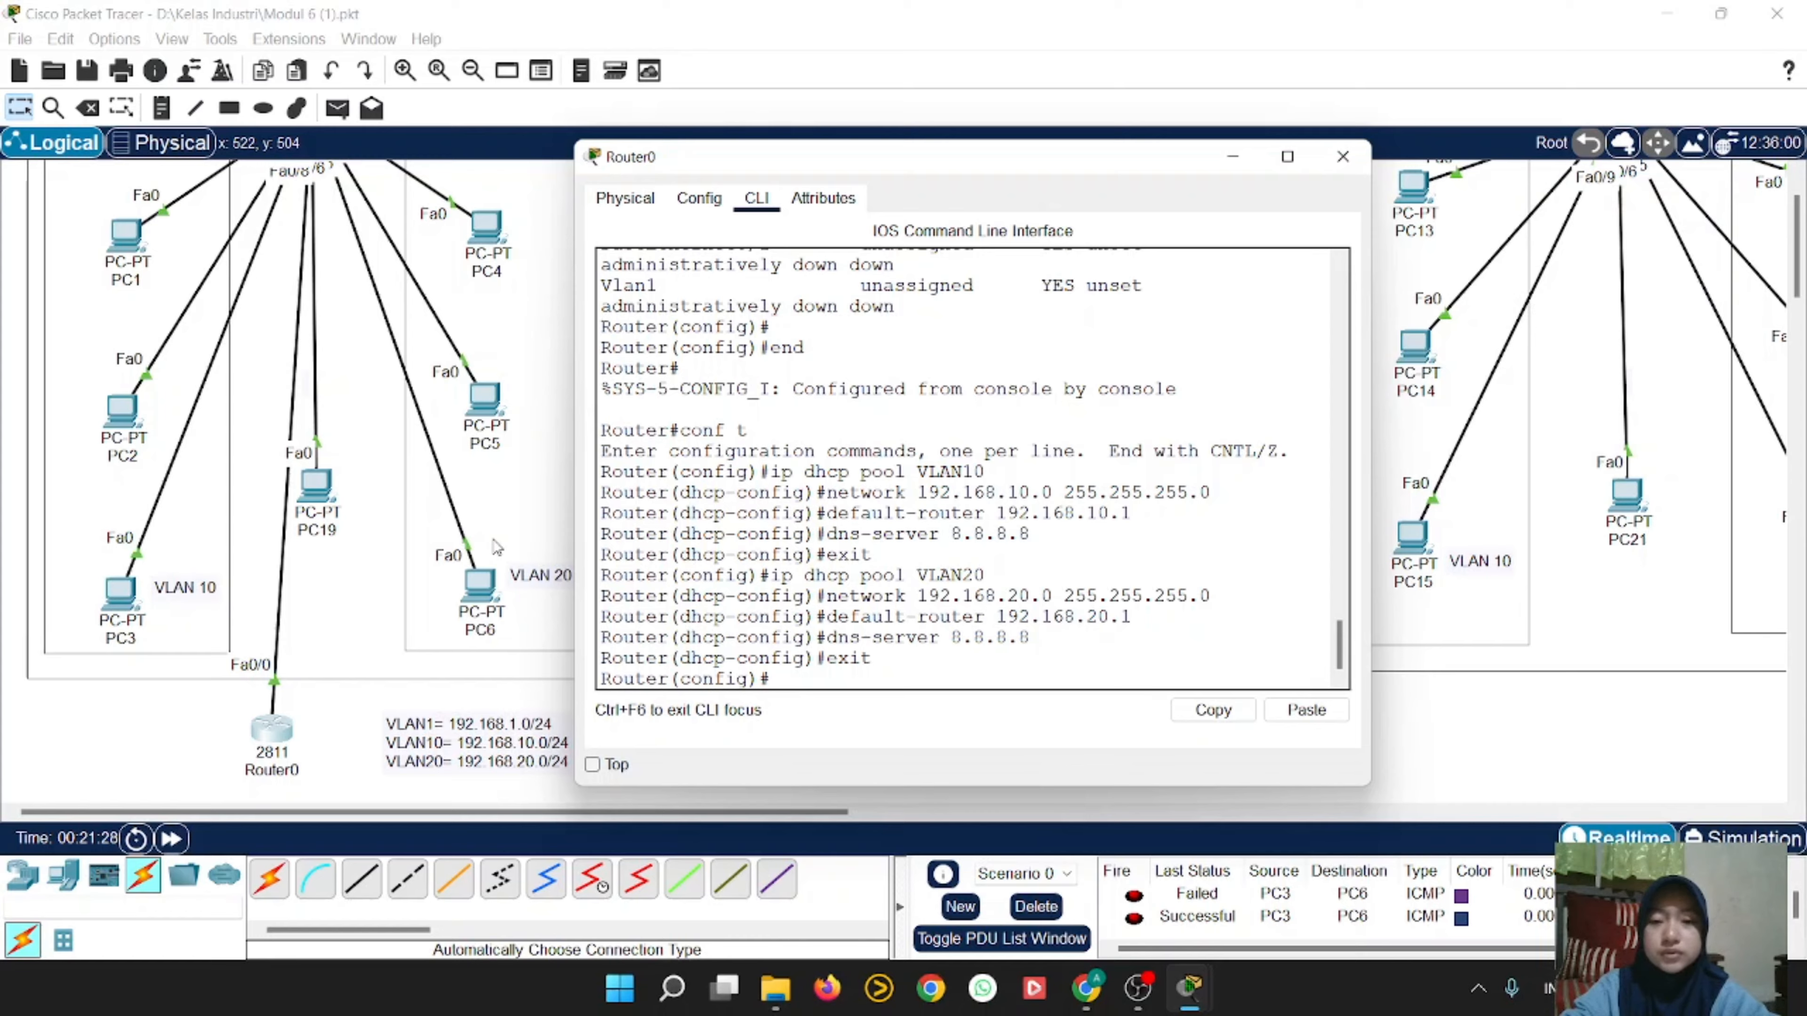
# Step: Create a DHCP pool for VLAN 1 on Router0 by editing the earlier pool command to ip dhcp pool VLAN1
pyautogui.press('Up')
pyautogui.press('Up')
pyautogui.press('Up')
pyautogui.press('Up')
pyautogui.press('Up')
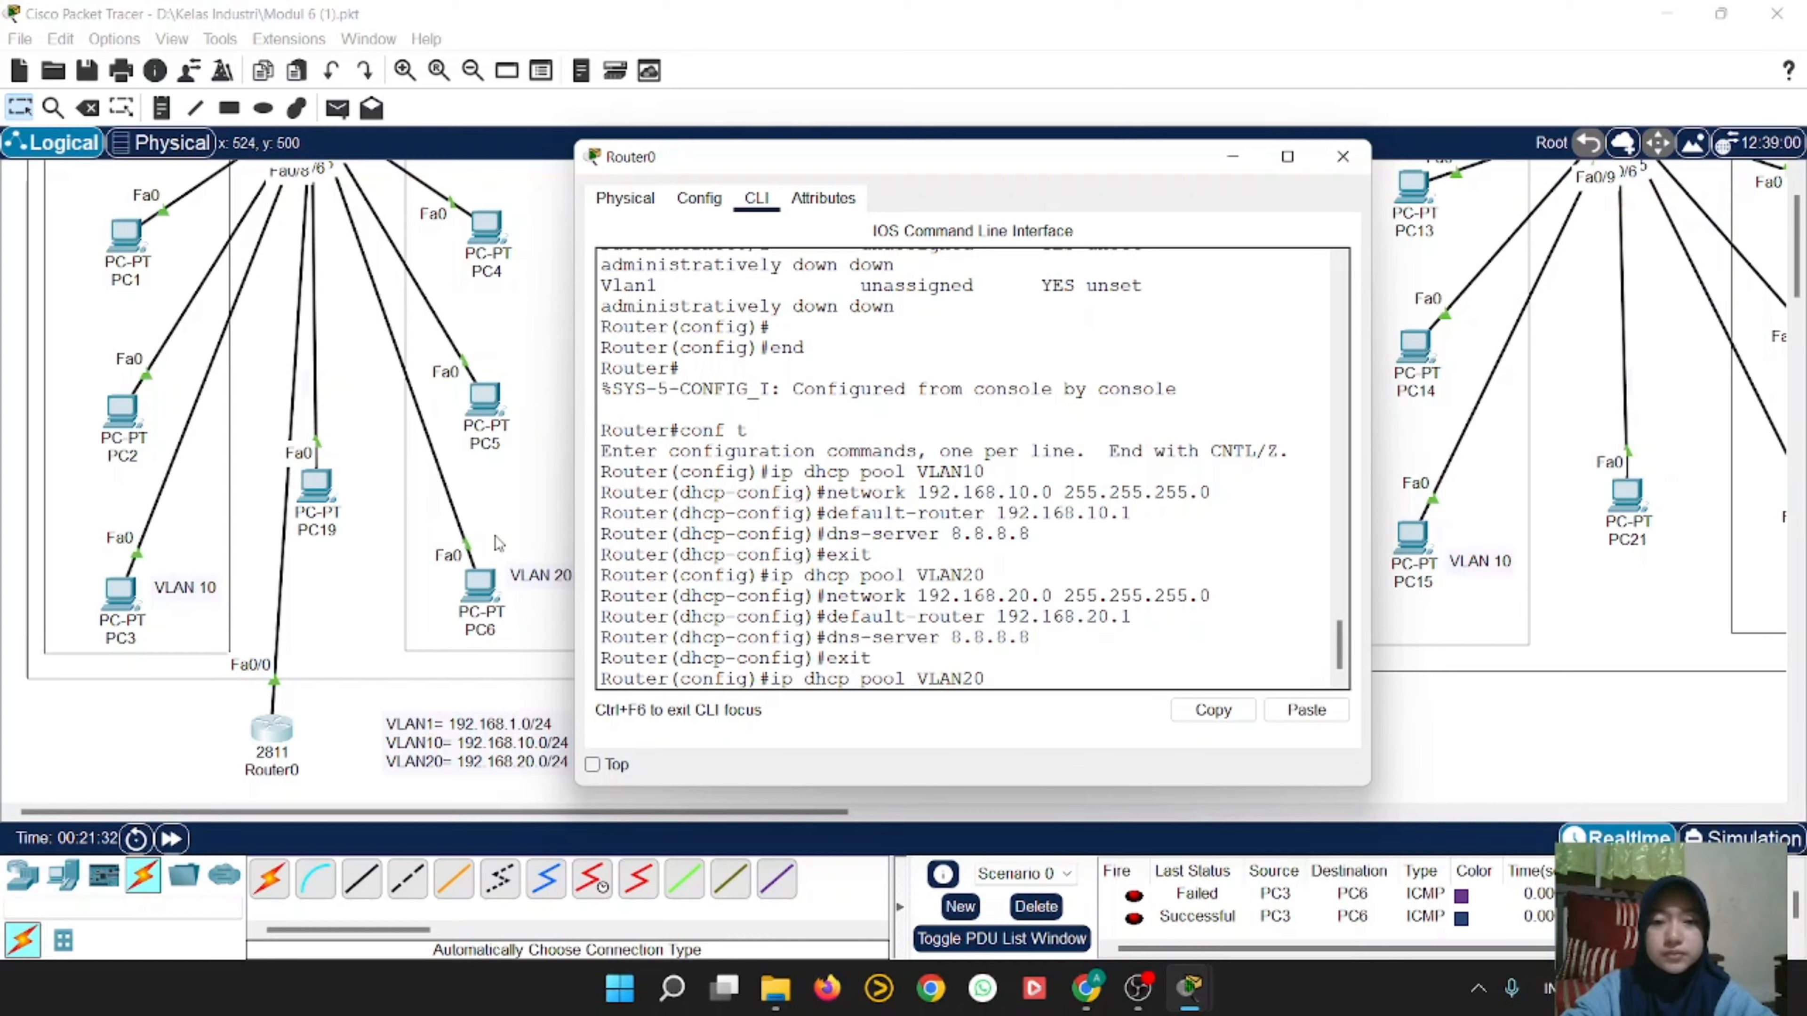
pyautogui.press('BackSpace')
pyautogui.press('BackSpace')
pyautogui.write('1')
pyautogui.press('Return')
# Step: Reuse the earlier network command, edited to network 192.168.1.0 255.255.255.0, for the VLAN1 DHCP pool
pyautogui.press('Up')
pyautogui.press('Up')
pyautogui.press('Up')
pyautogui.press('Up')
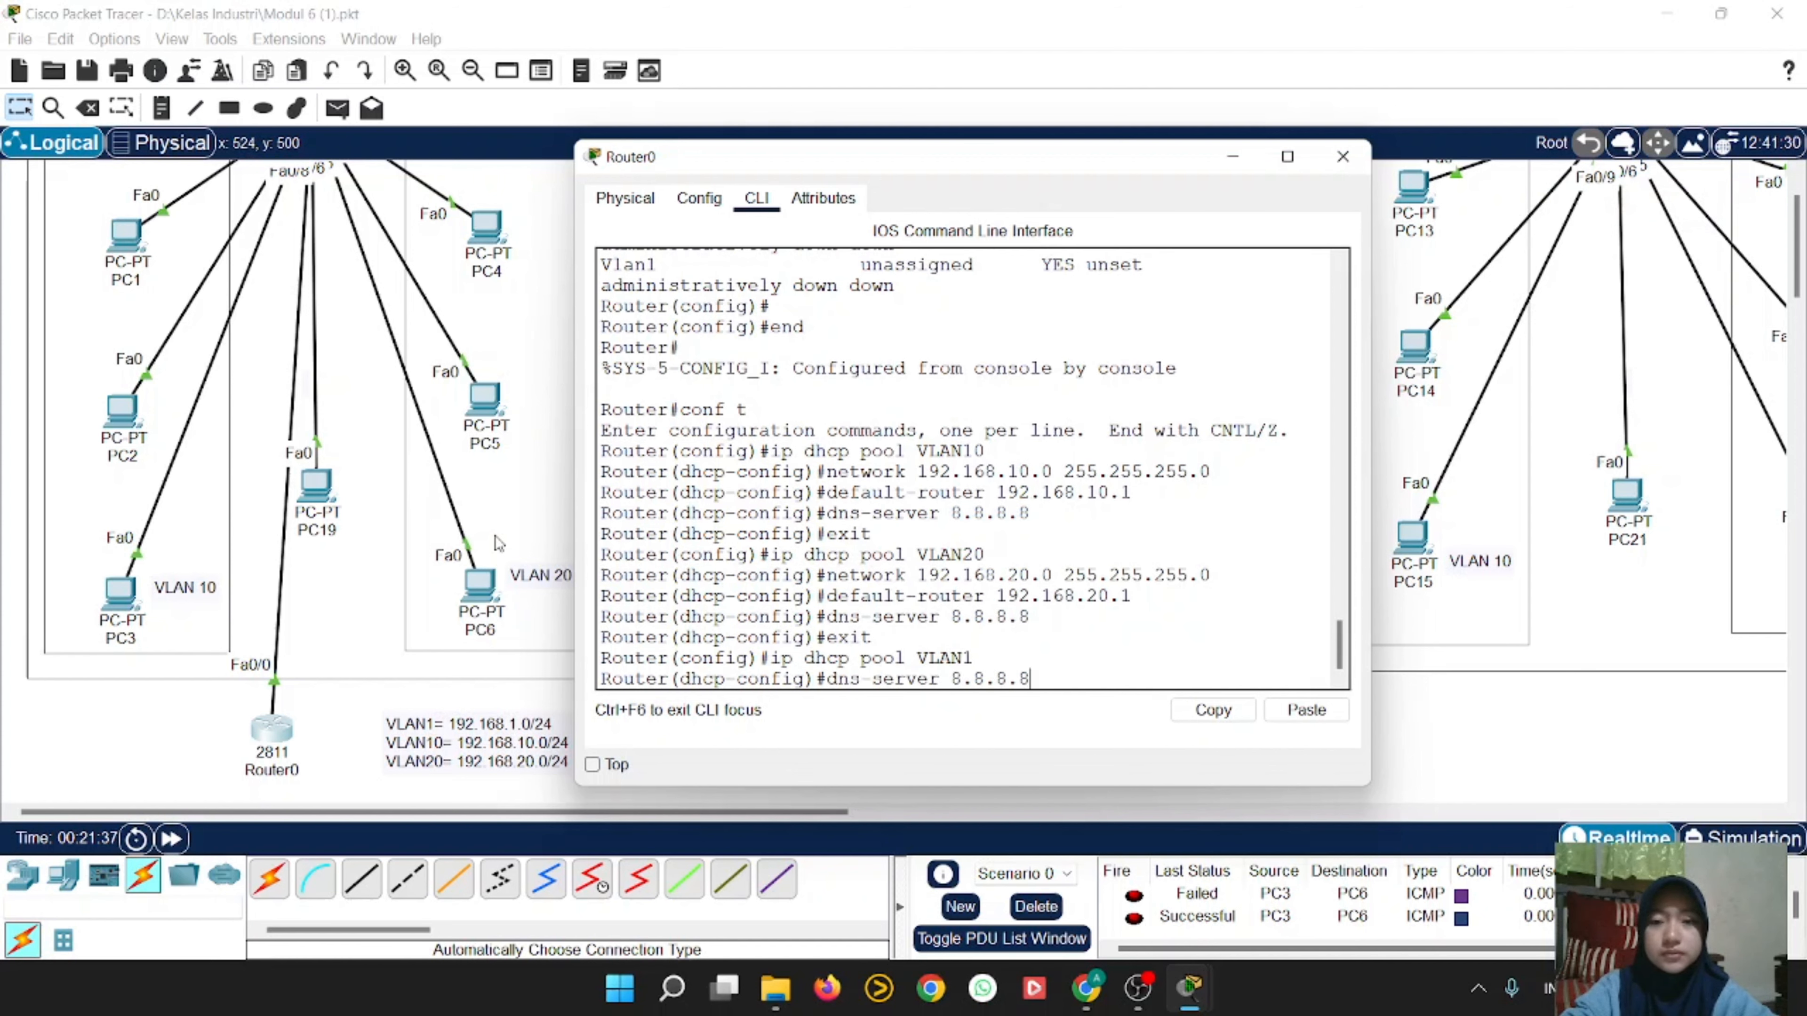
pyautogui.press('Up')
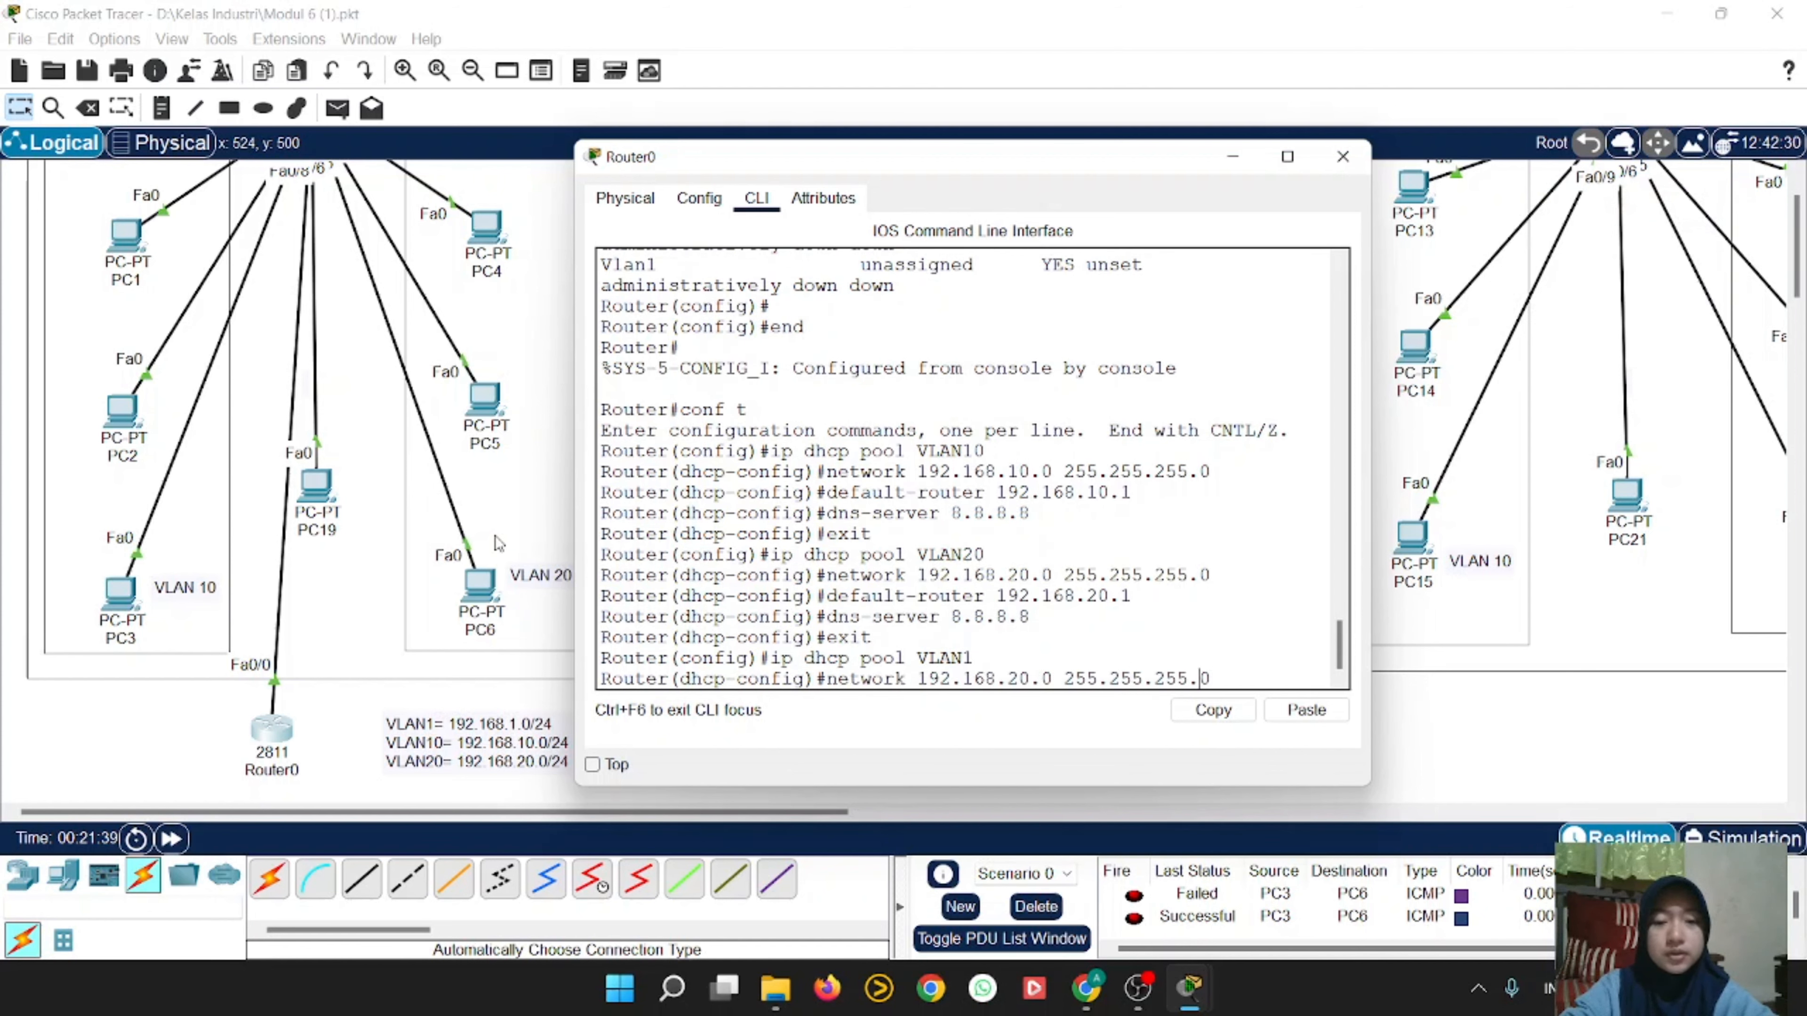
pyautogui.press('Left')
pyautogui.press('Left')
pyautogui.press('Left')
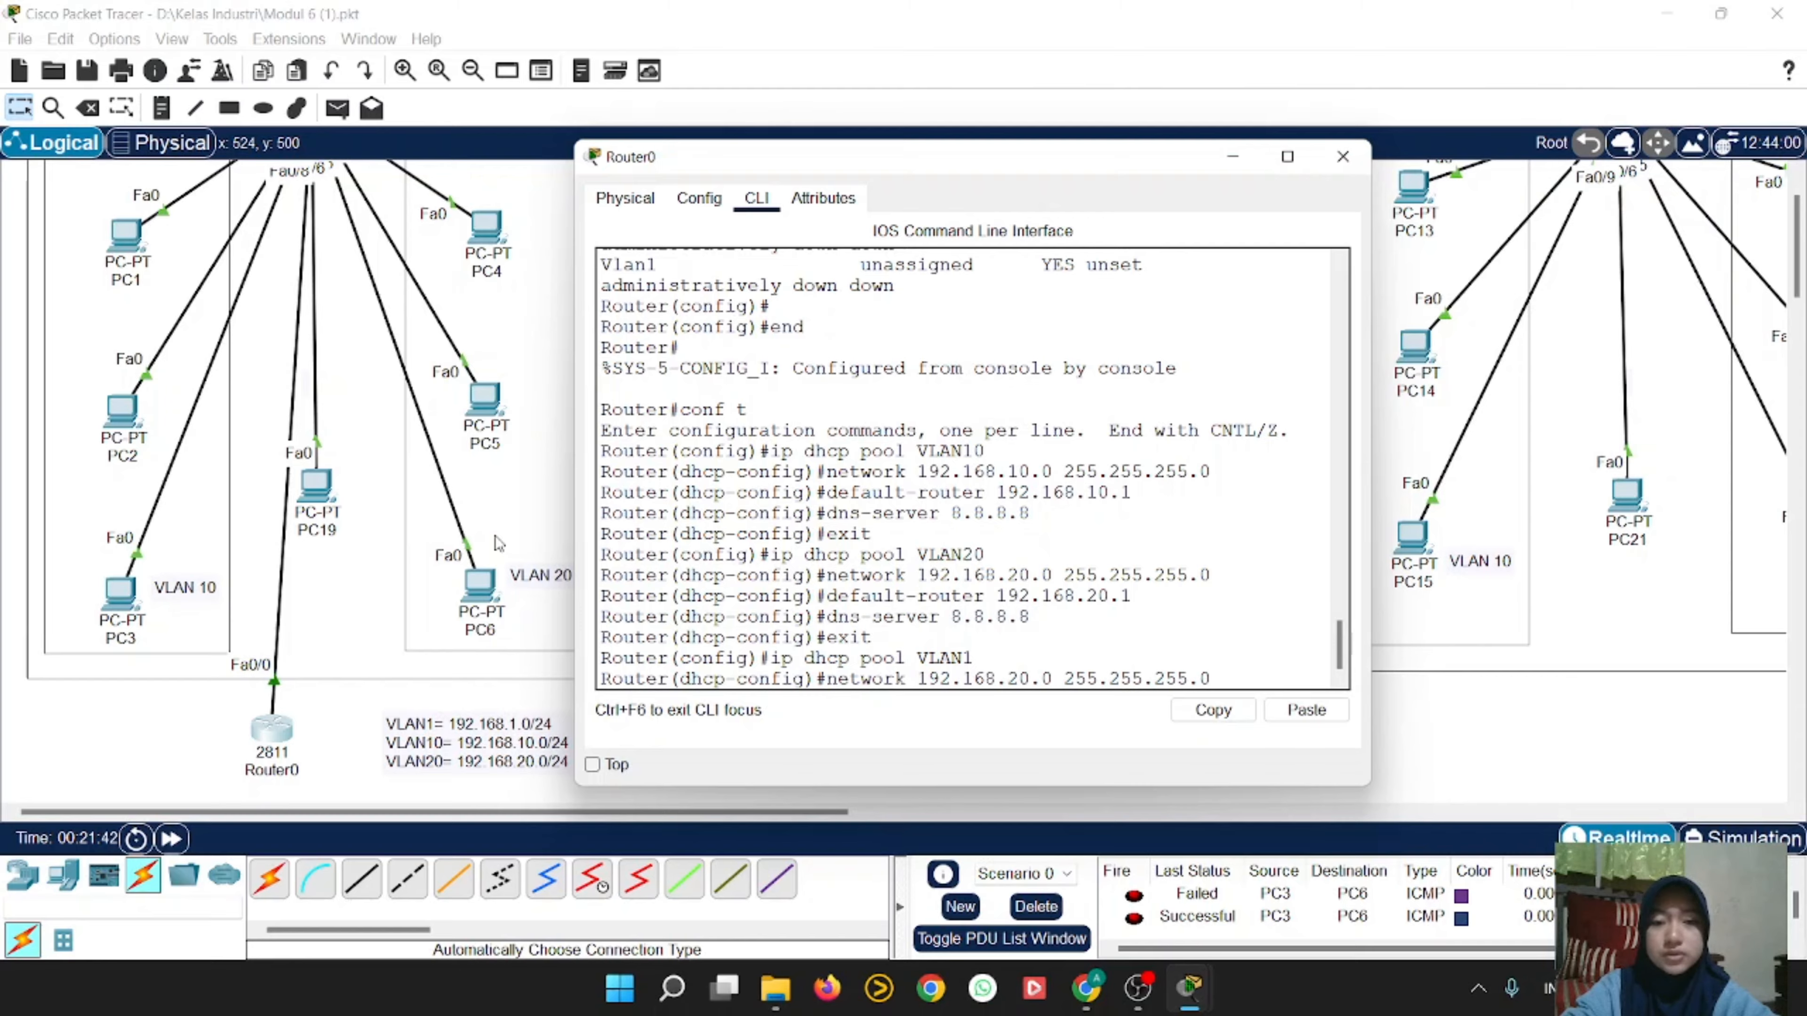
pyautogui.press('BackSpace')
pyautogui.press('BackSpace')
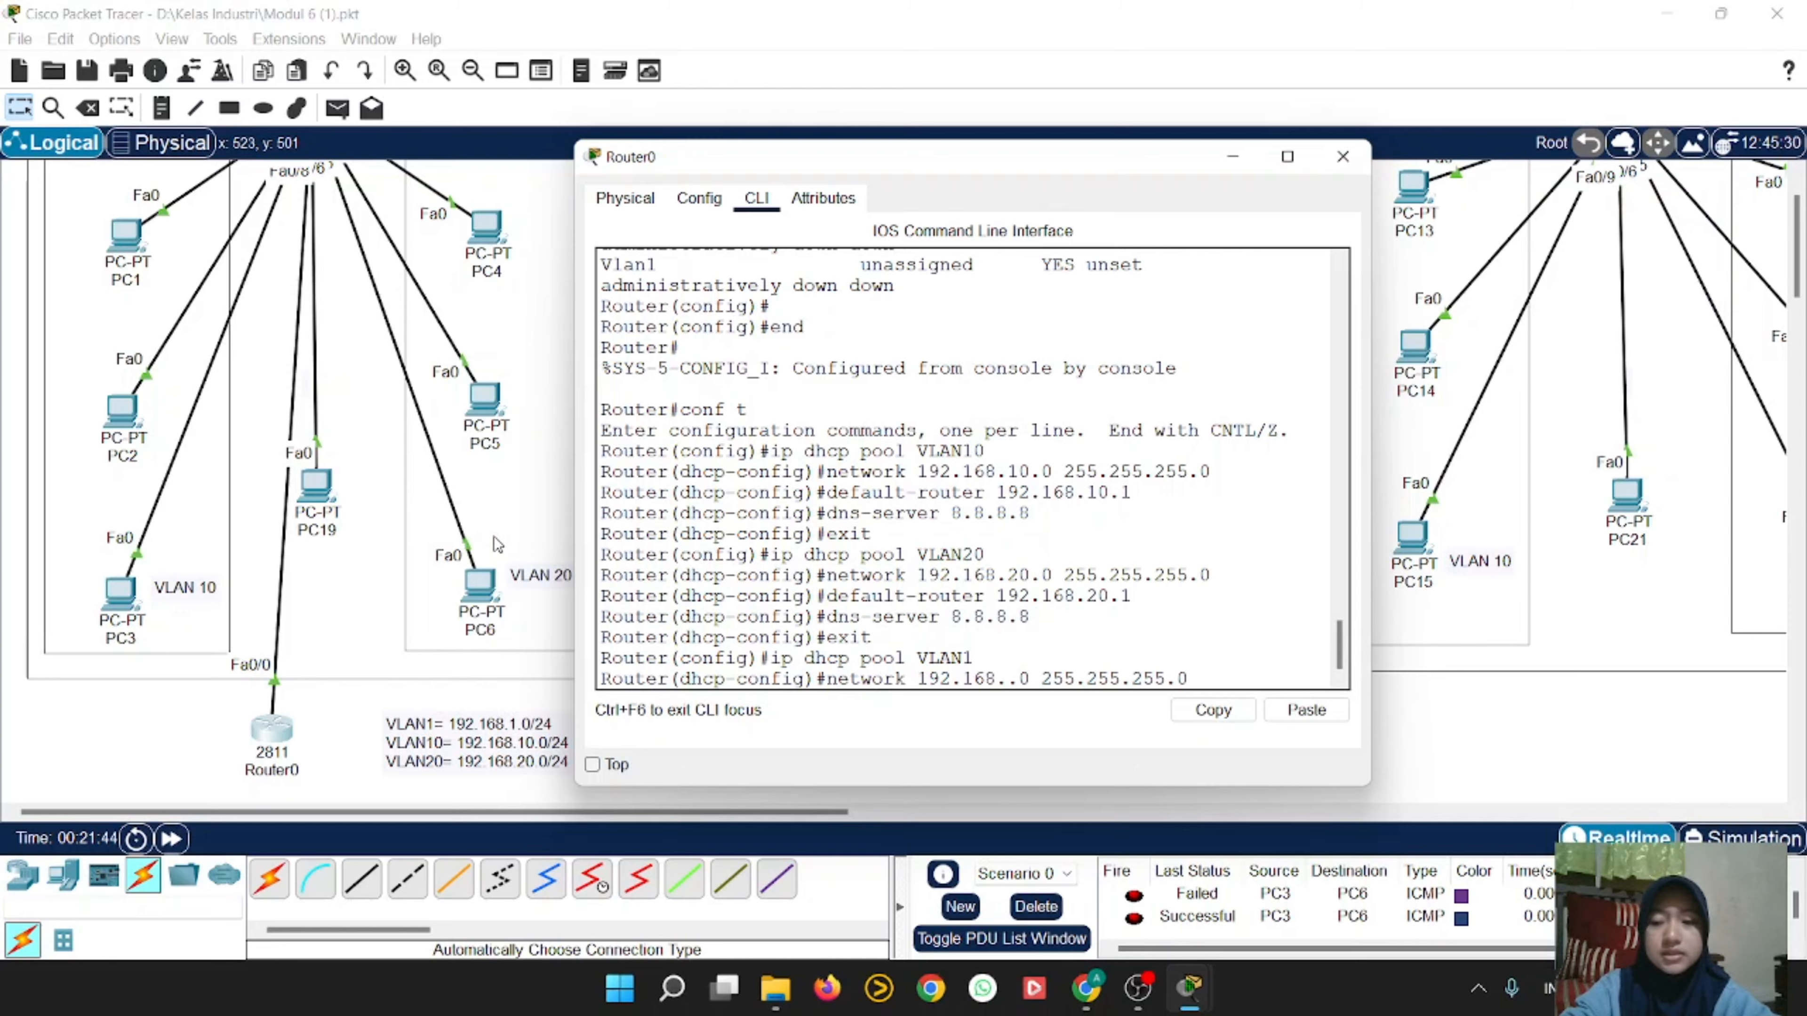
pyautogui.write('1')
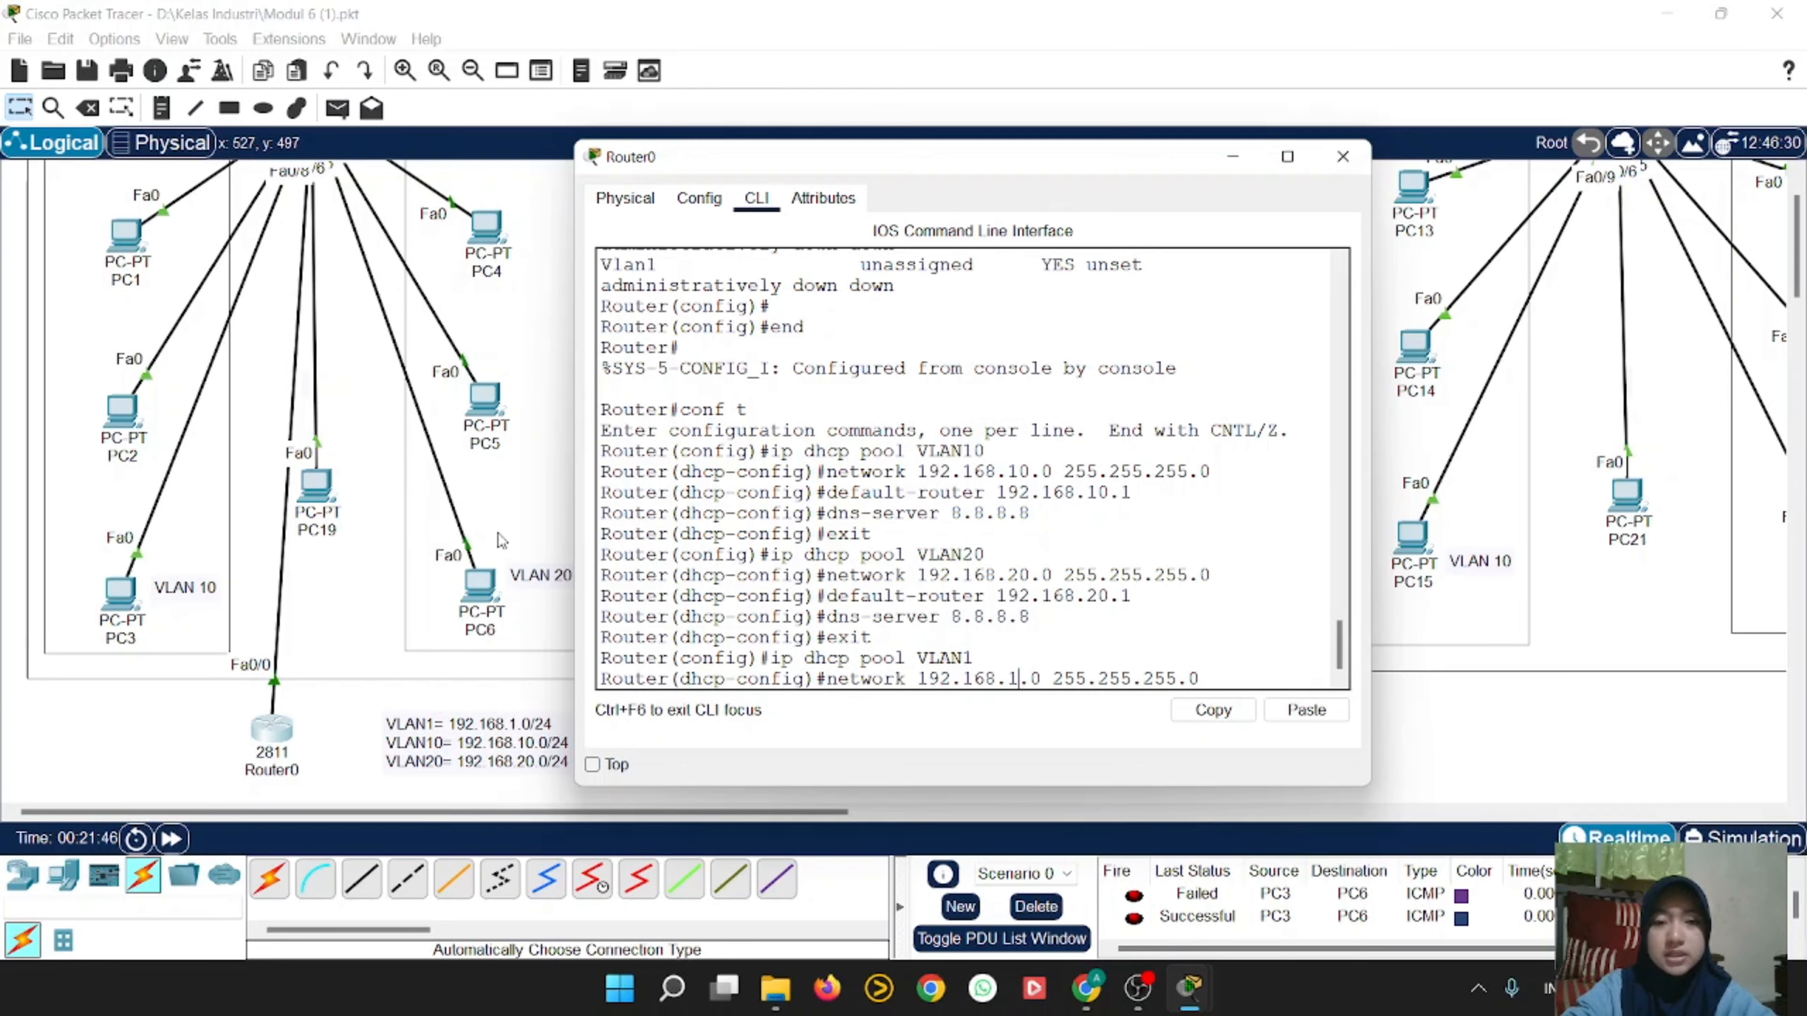
pyautogui.press('End')
pyautogui.press('Return')
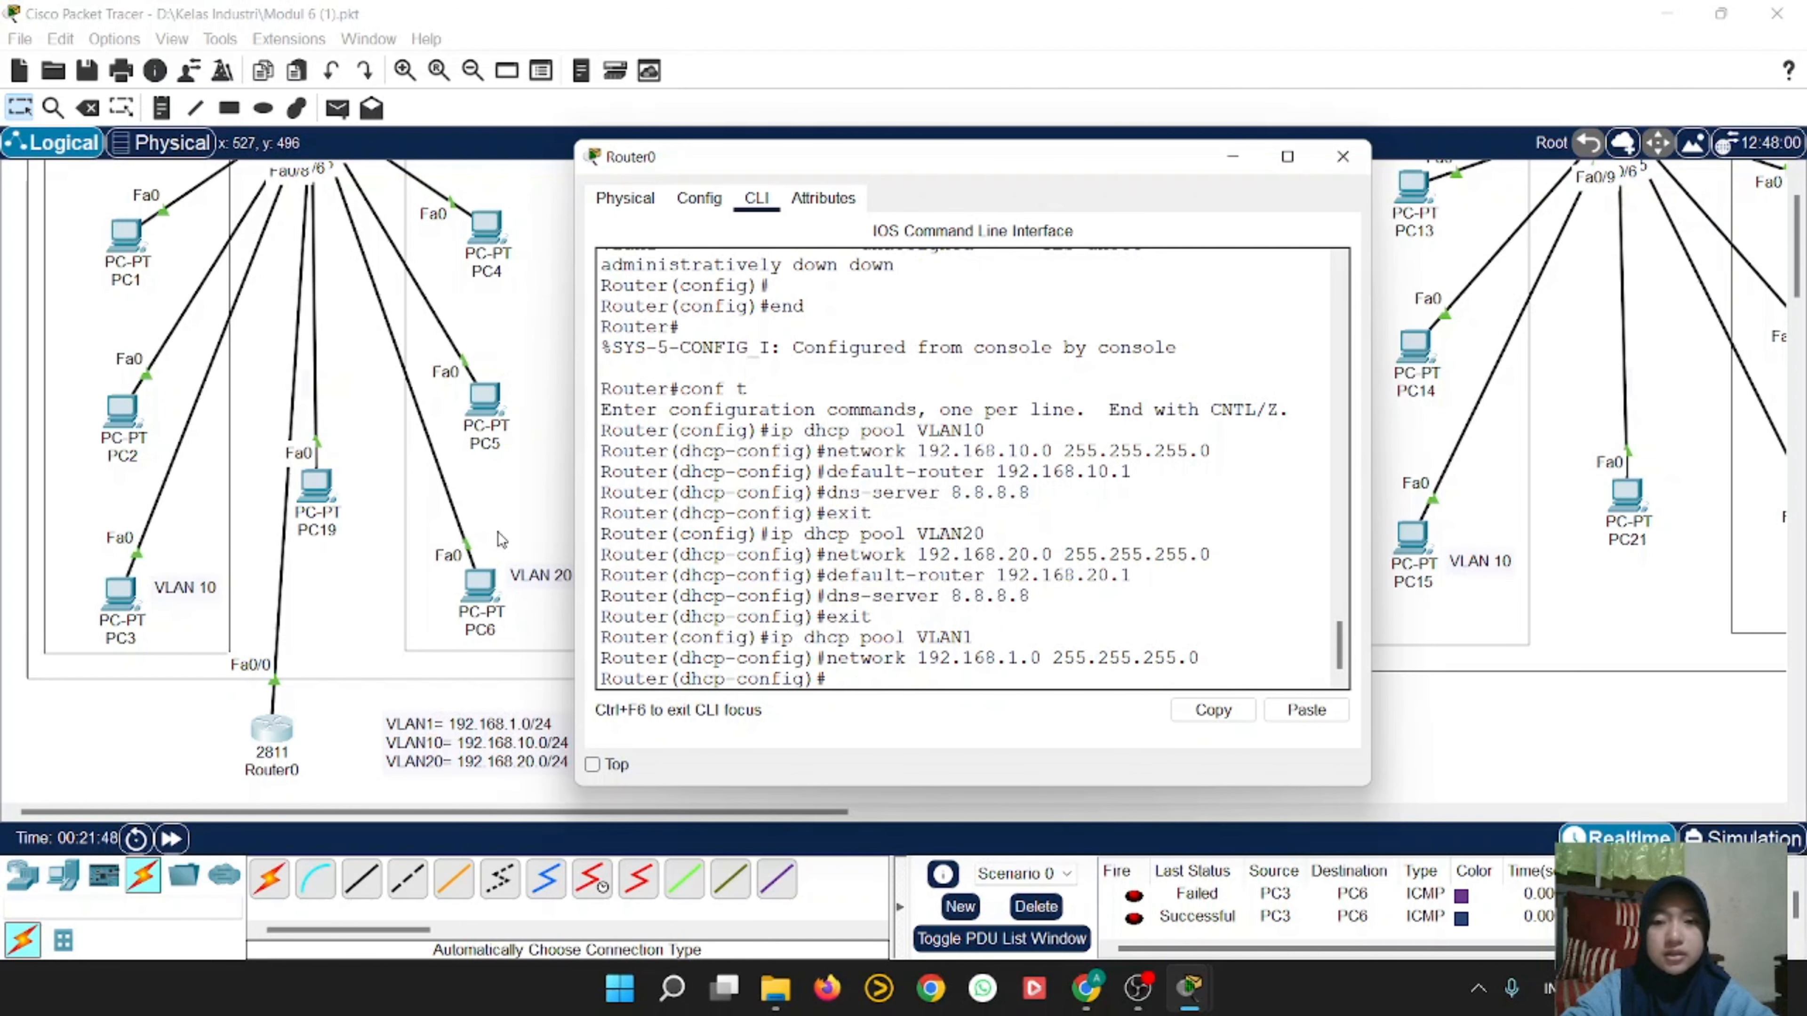
# Step: Reuse the earlier default-router command, edited to default-router 192.168.1.1, as the VLAN1 pool's gateway
pyautogui.press('Up')
pyautogui.press('Up')
pyautogui.press('Up')
pyautogui.press('Up')
pyautogui.press('Up')
pyautogui.press('Down')
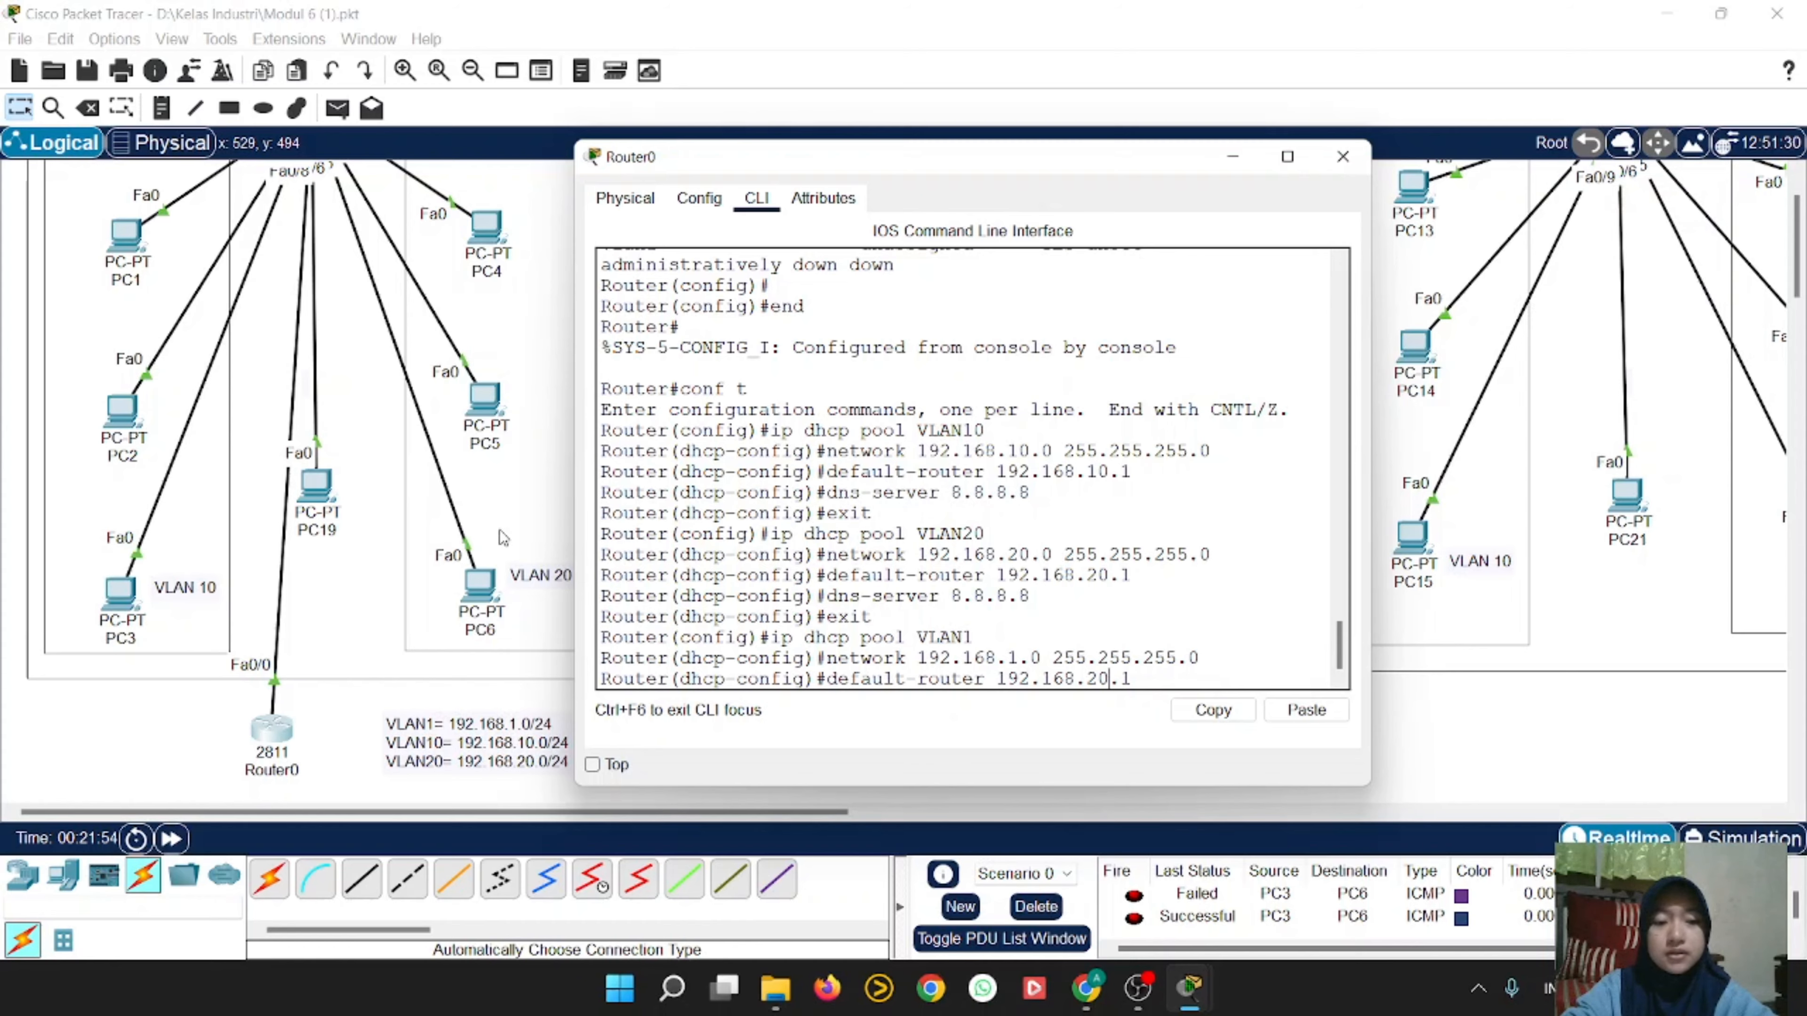
pyautogui.press('BackSpace')
pyautogui.write('1')
pyautogui.press('Return')
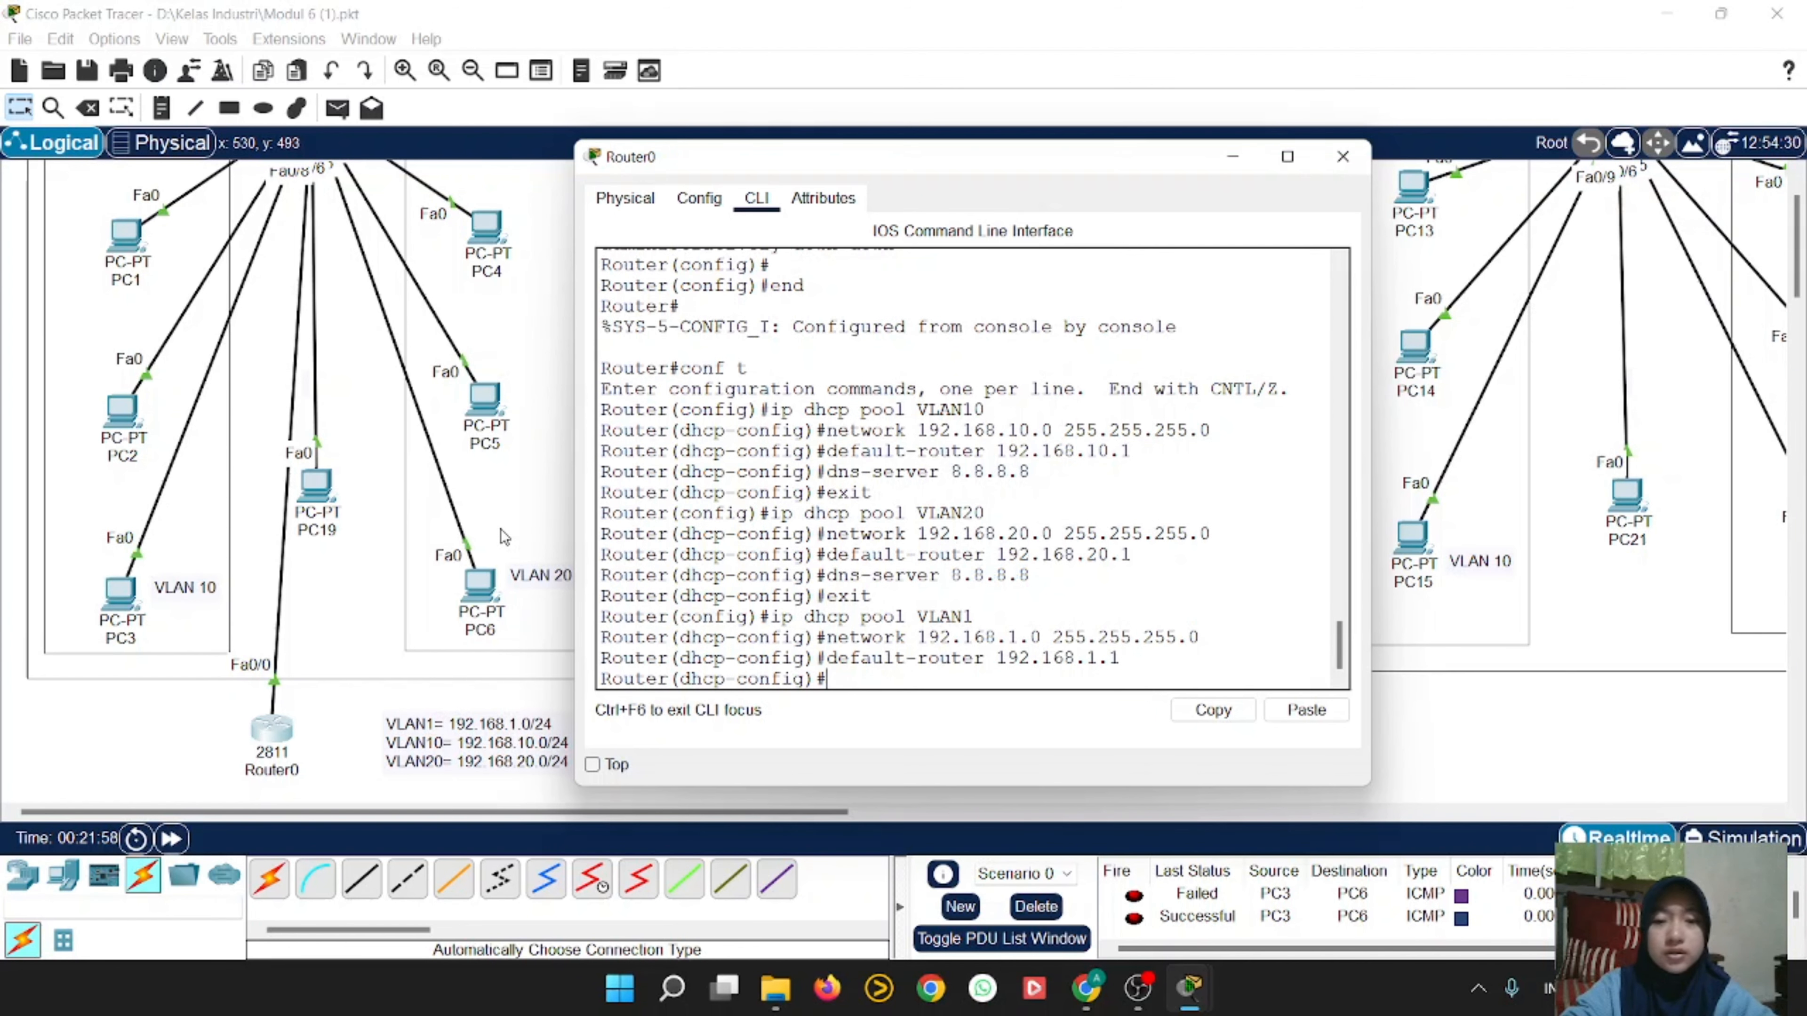
# Step: Set the VLAN1 pool's DNS server with dns-server 8.8.8.8, leave pool configuration with exit, and close Router0's window
pyautogui.write('dns-server 8.8.8.8')
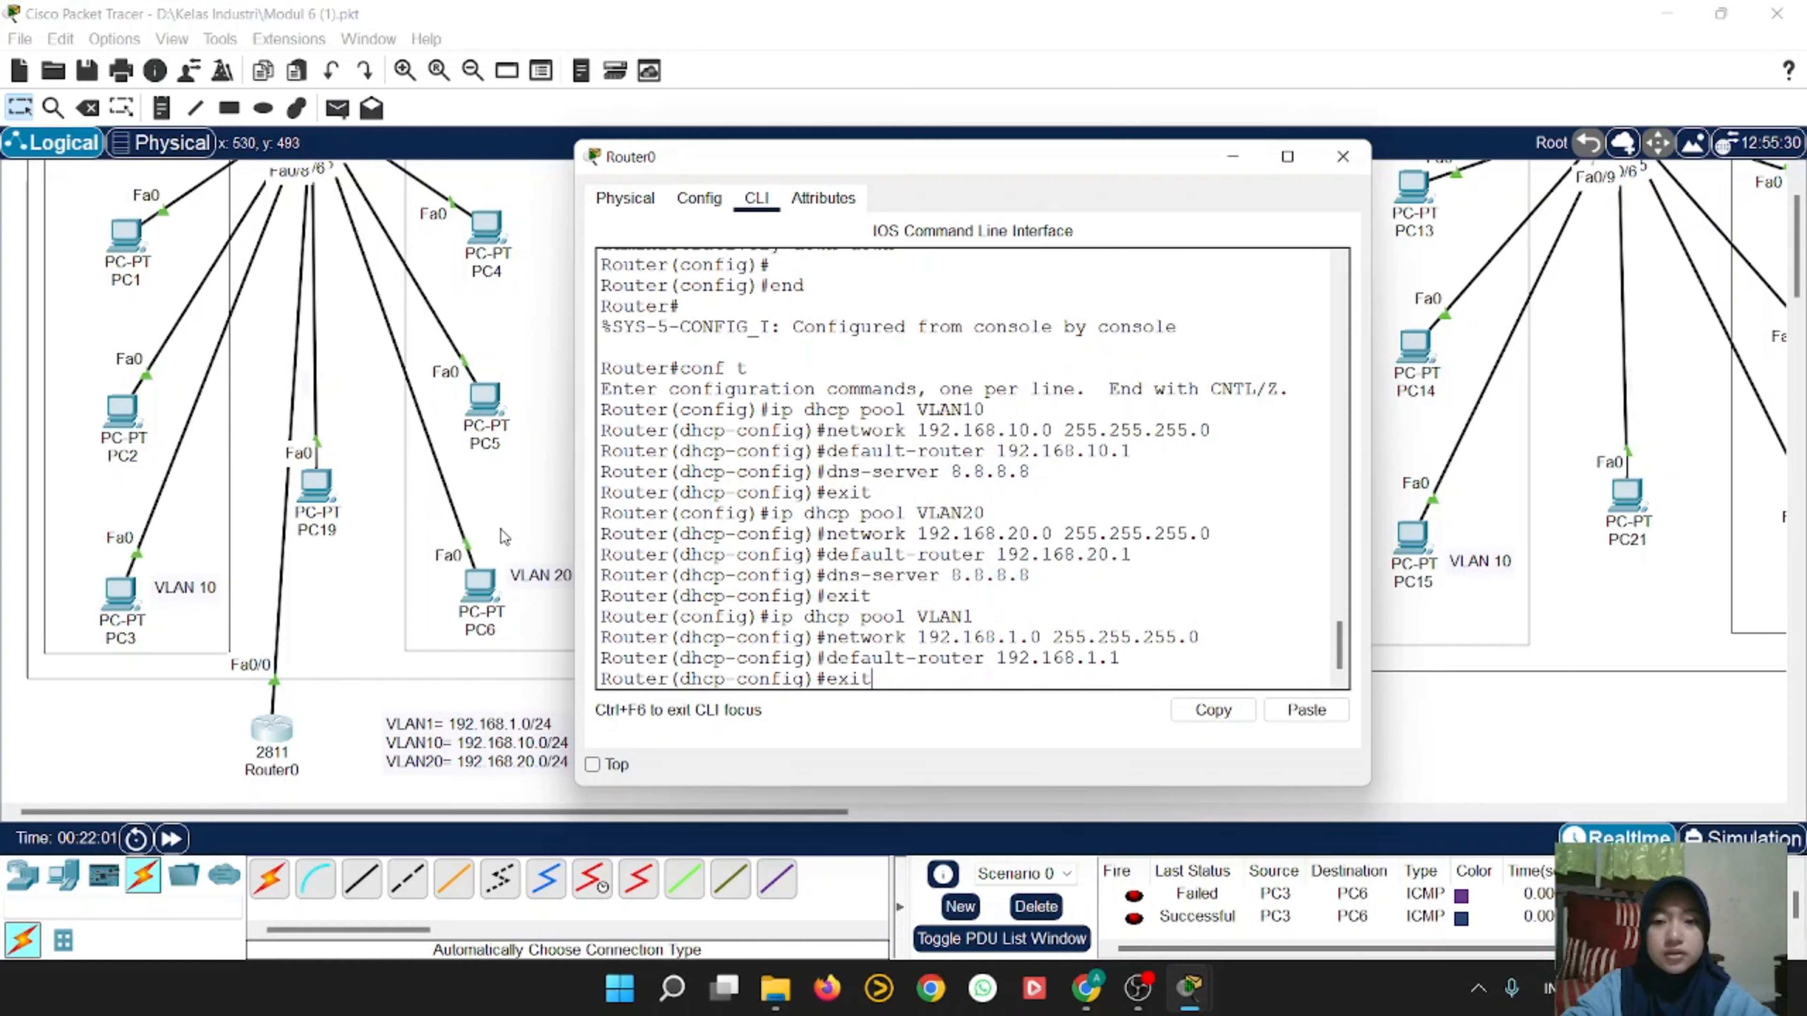
pyautogui.press('Return')
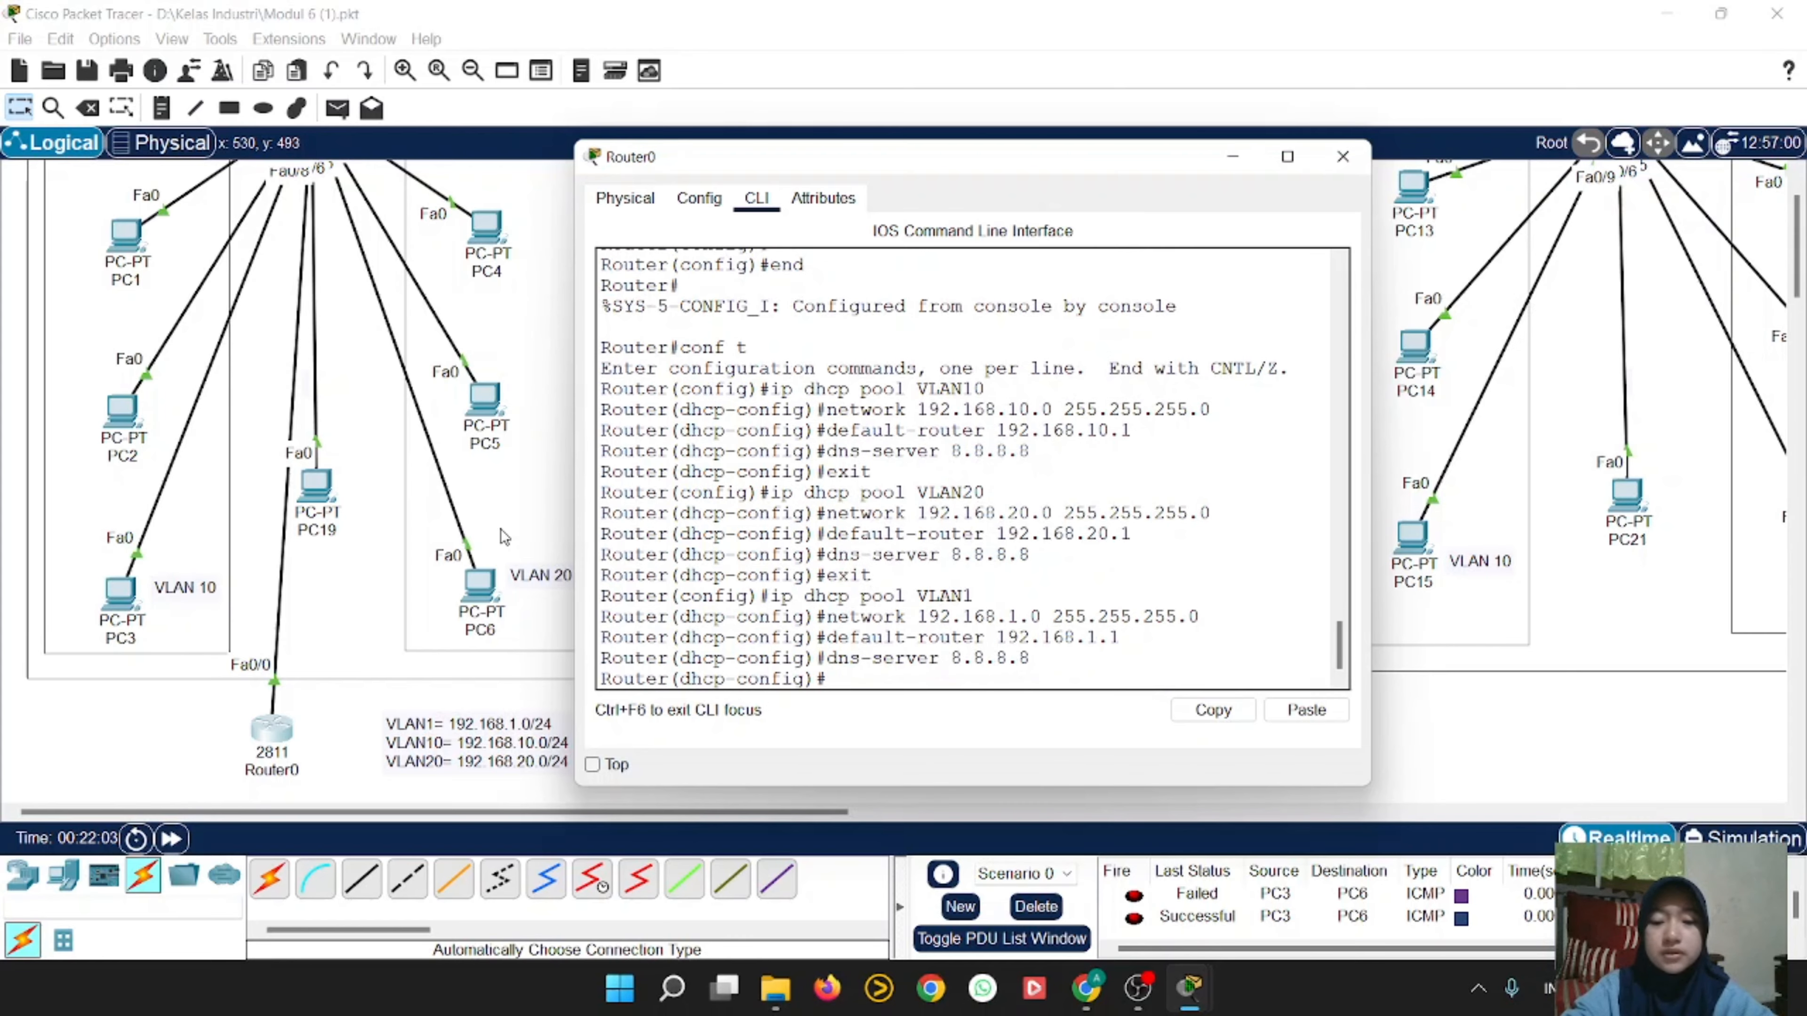
pyautogui.write('exi')
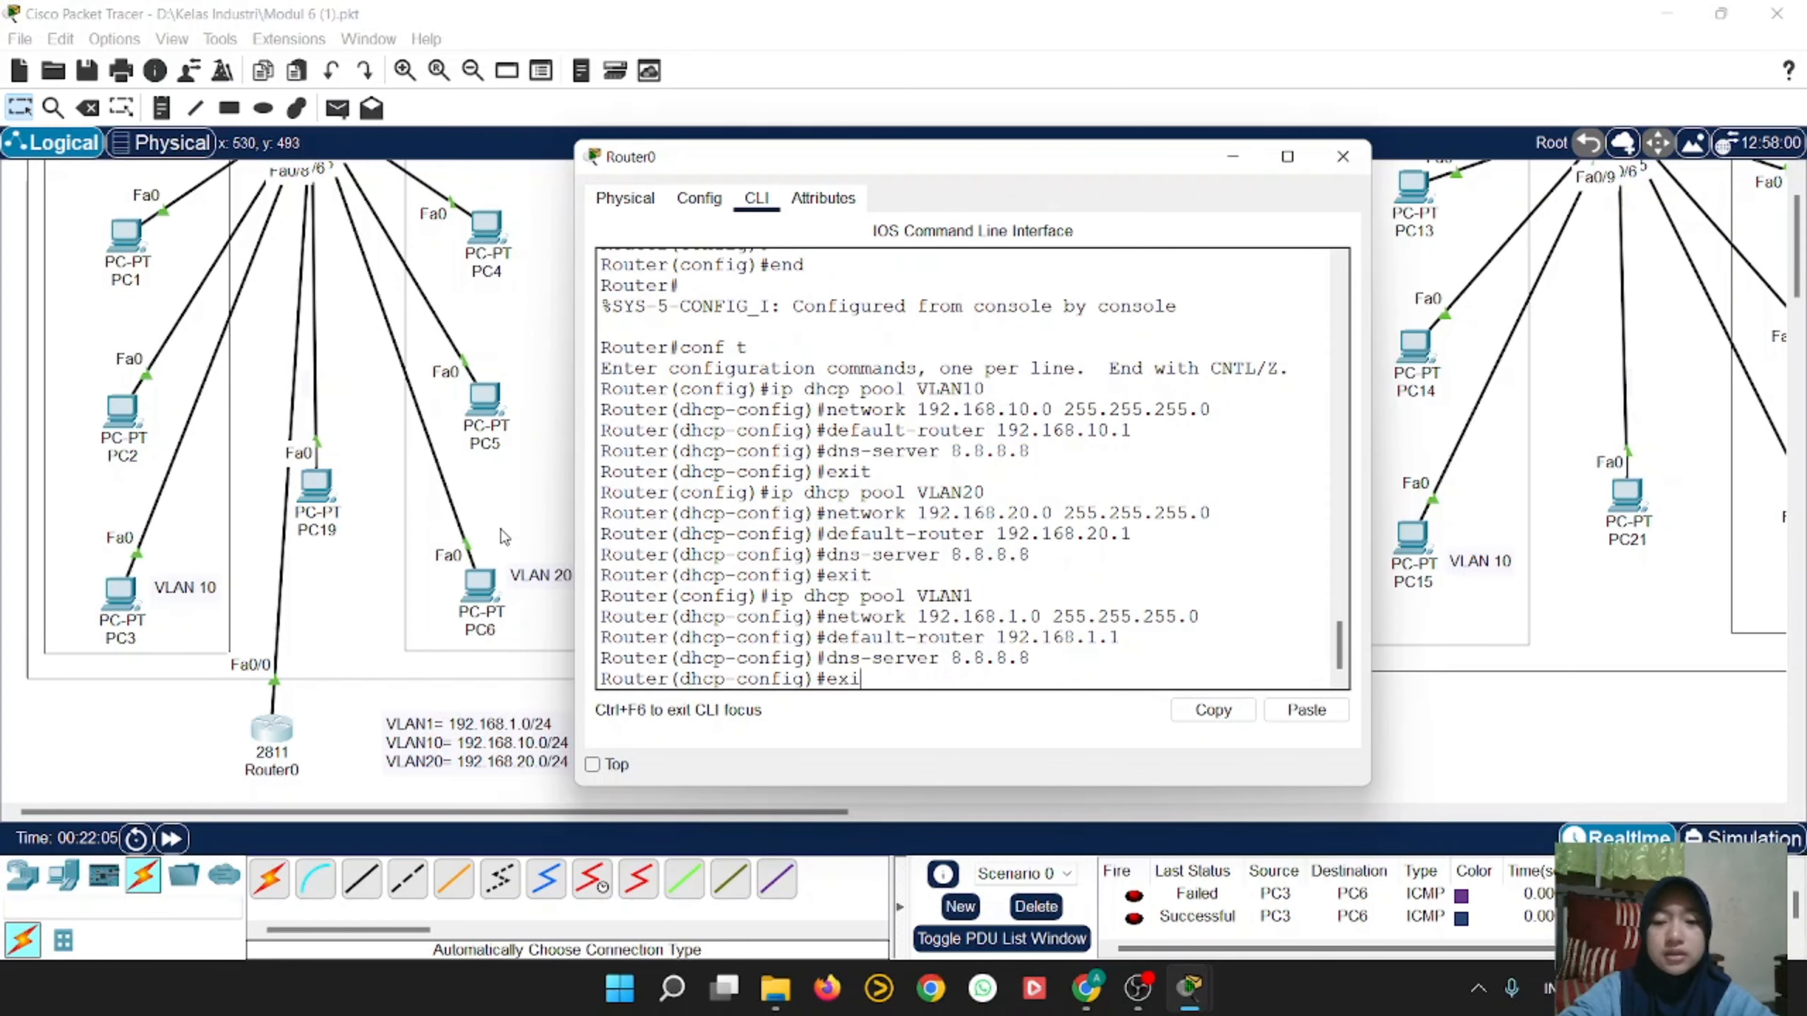
pyautogui.write('t')
pyautogui.press('Return')
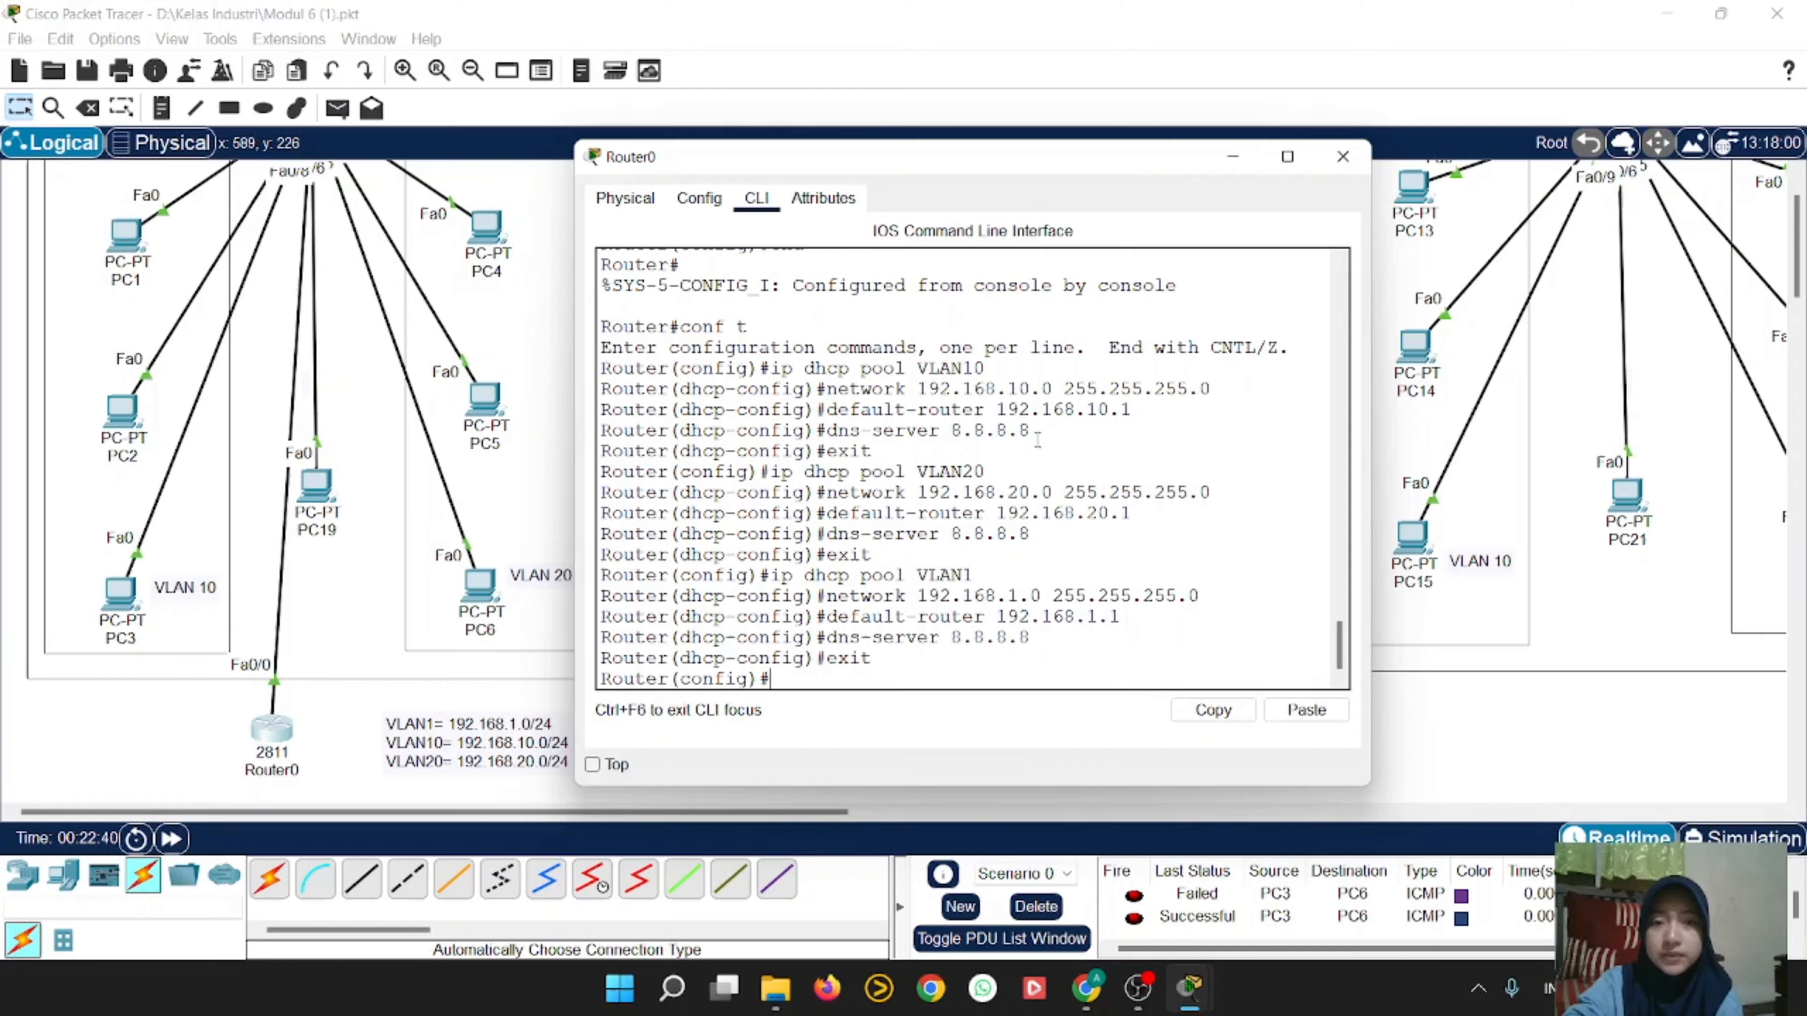
pyautogui.click(1343, 156)
# Step: Switch PC7's IPv4 configuration from static to DHCP and close its window
pyautogui.scroll(3, 875, 307)
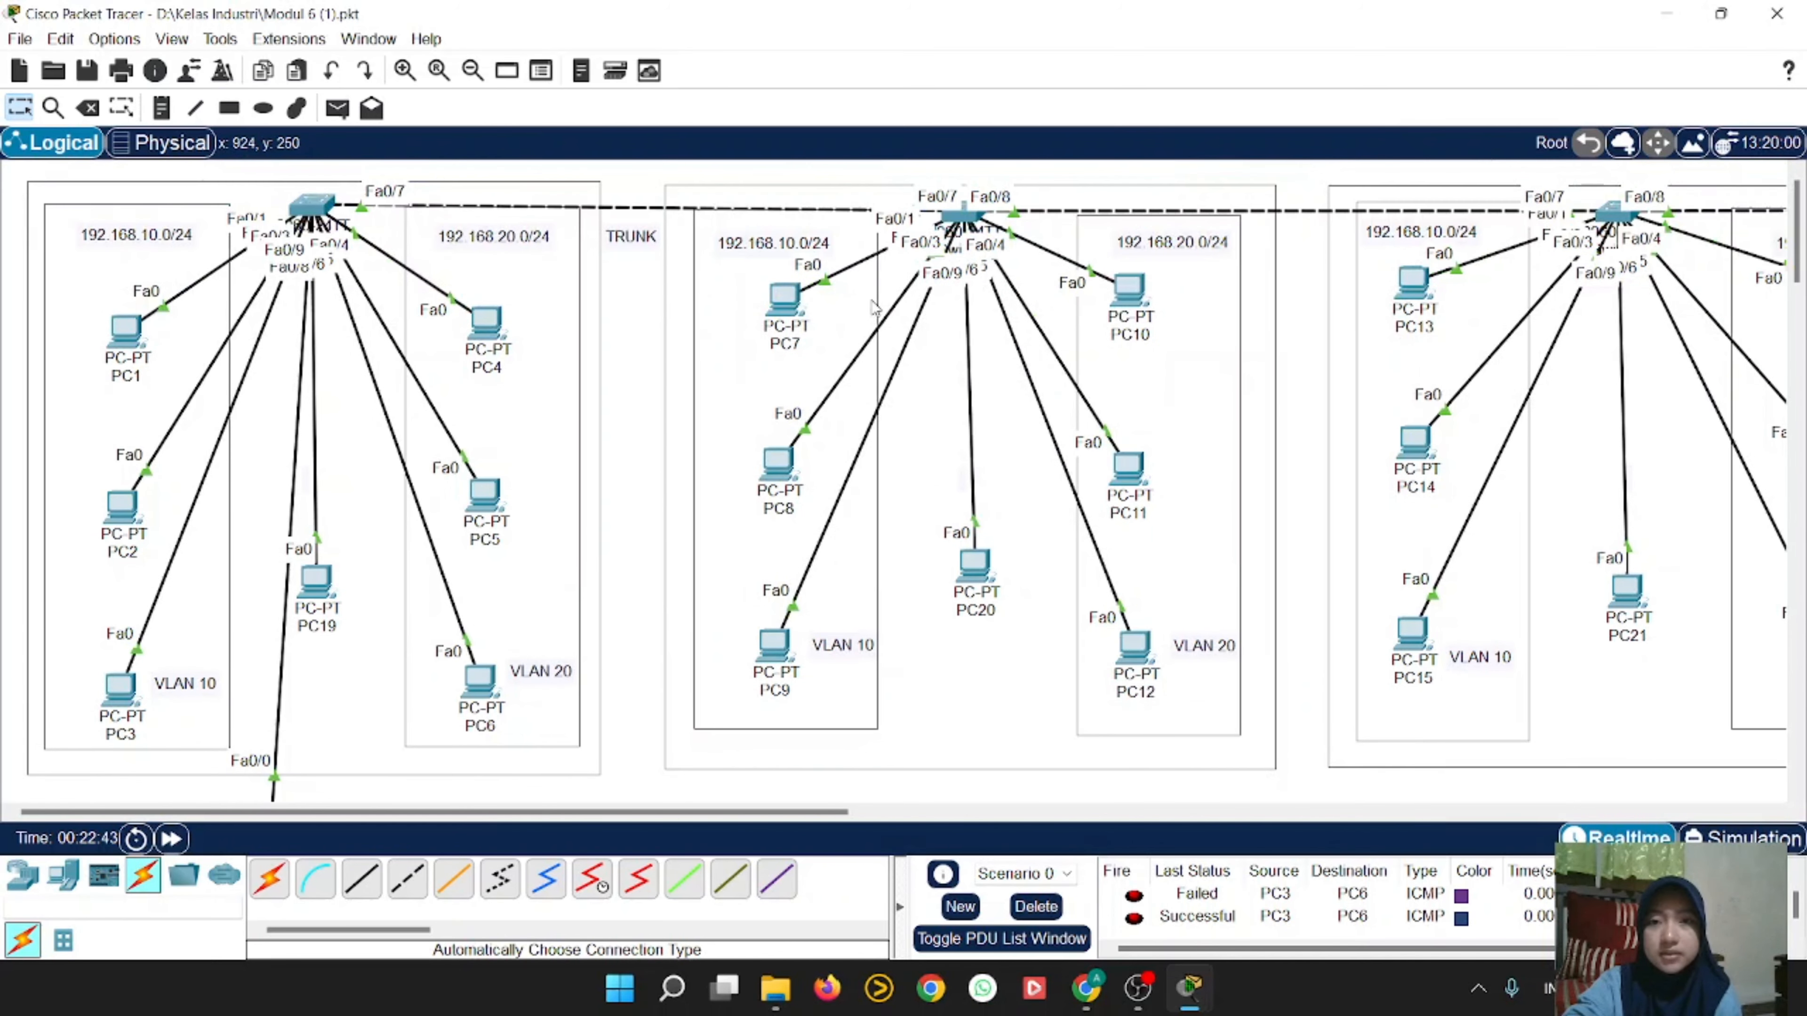
pyautogui.click(784, 298)
pyautogui.click(785, 205)
pyautogui.click(629, 313)
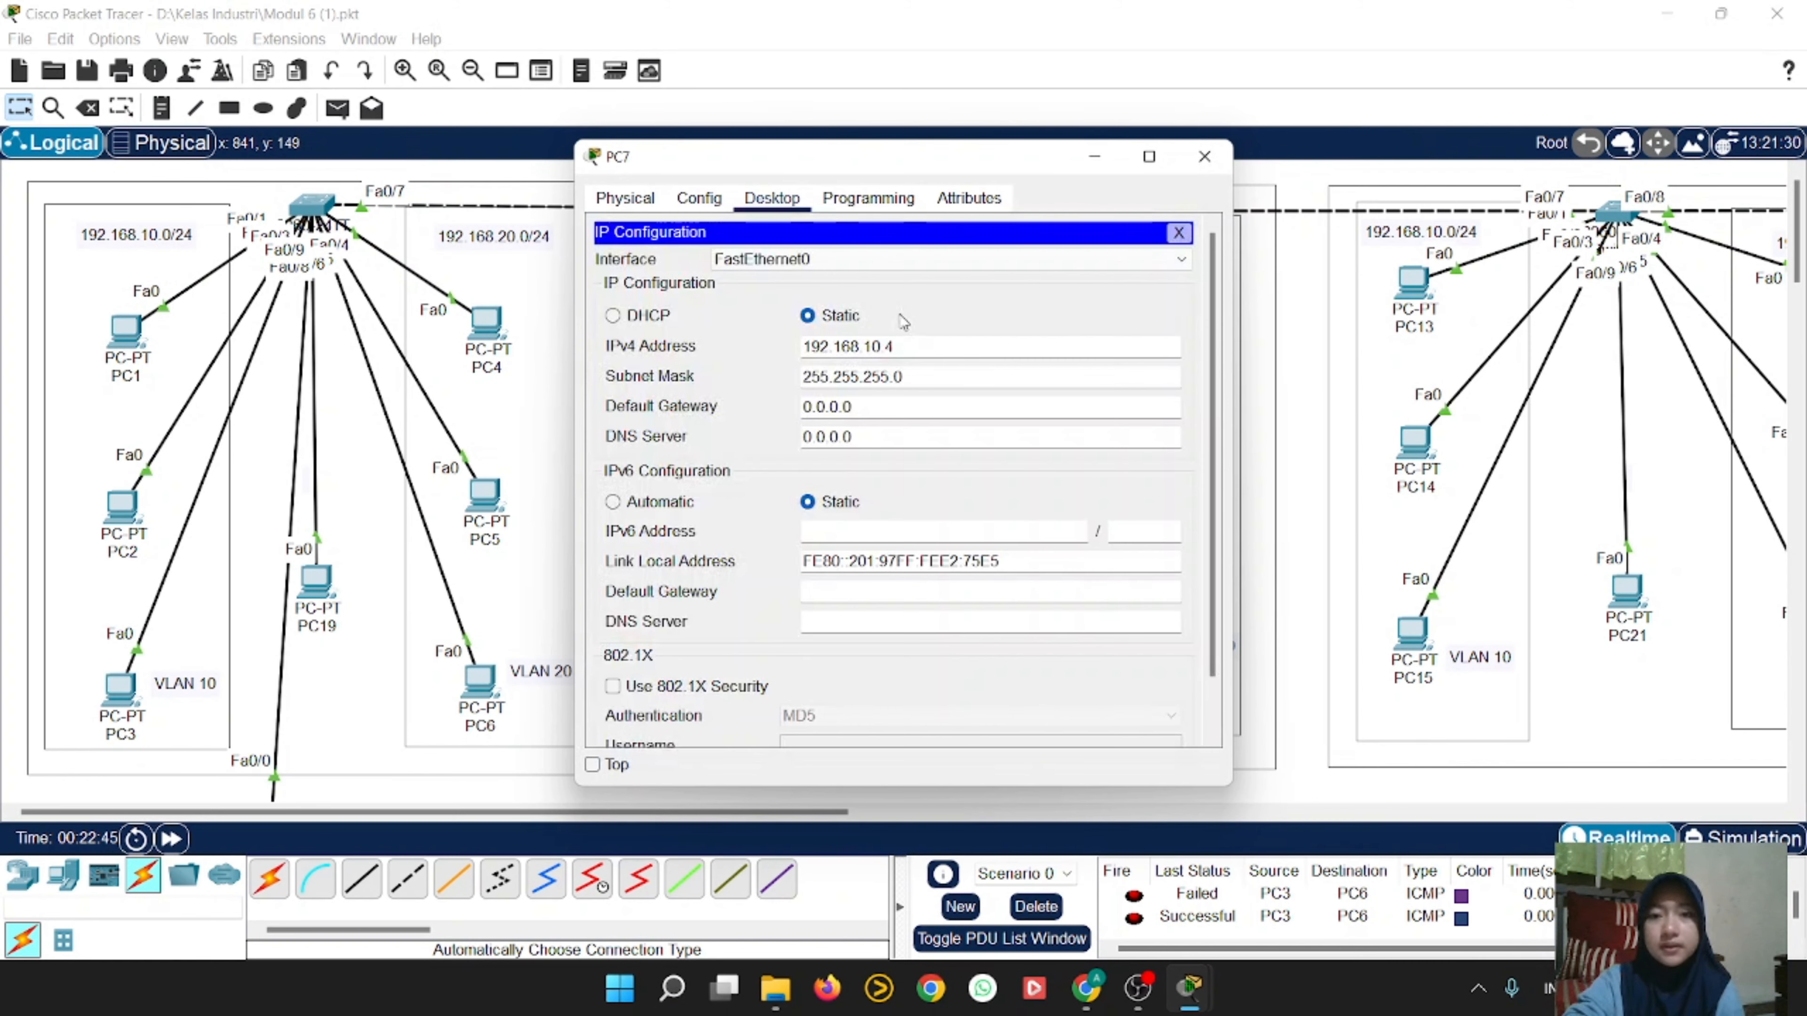
pyautogui.click(613, 316)
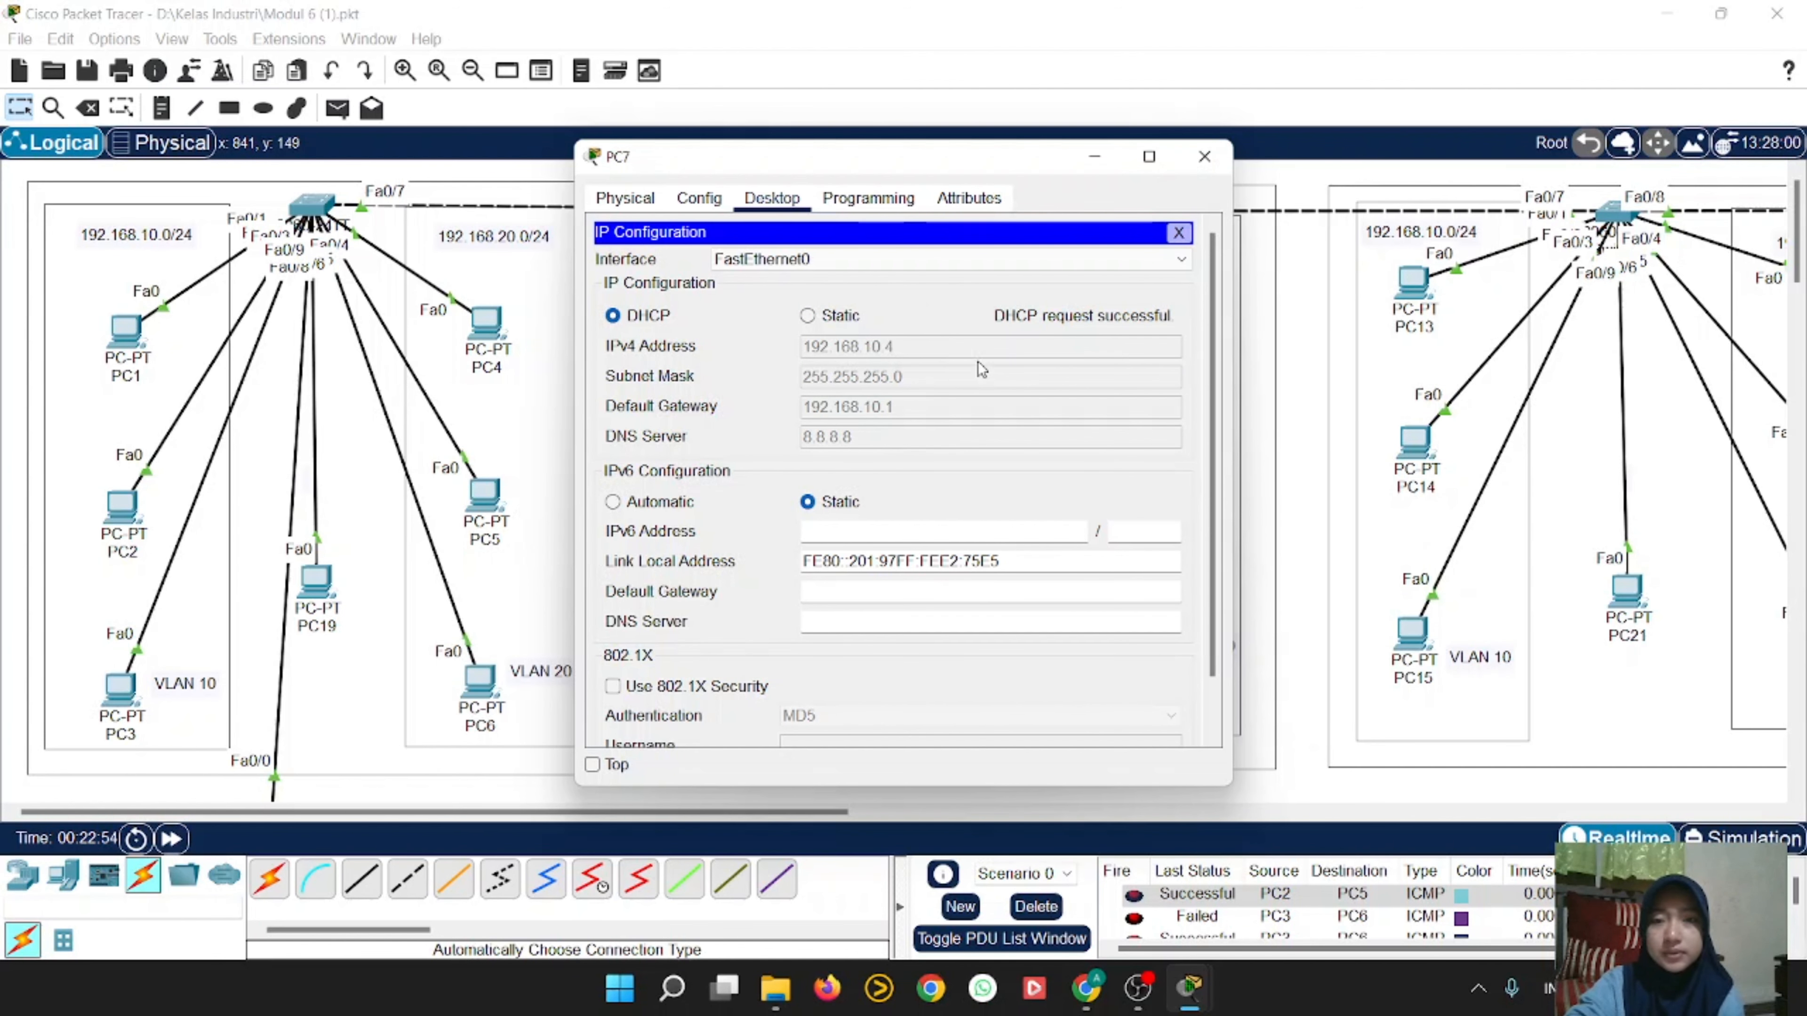
pyautogui.click(1204, 156)
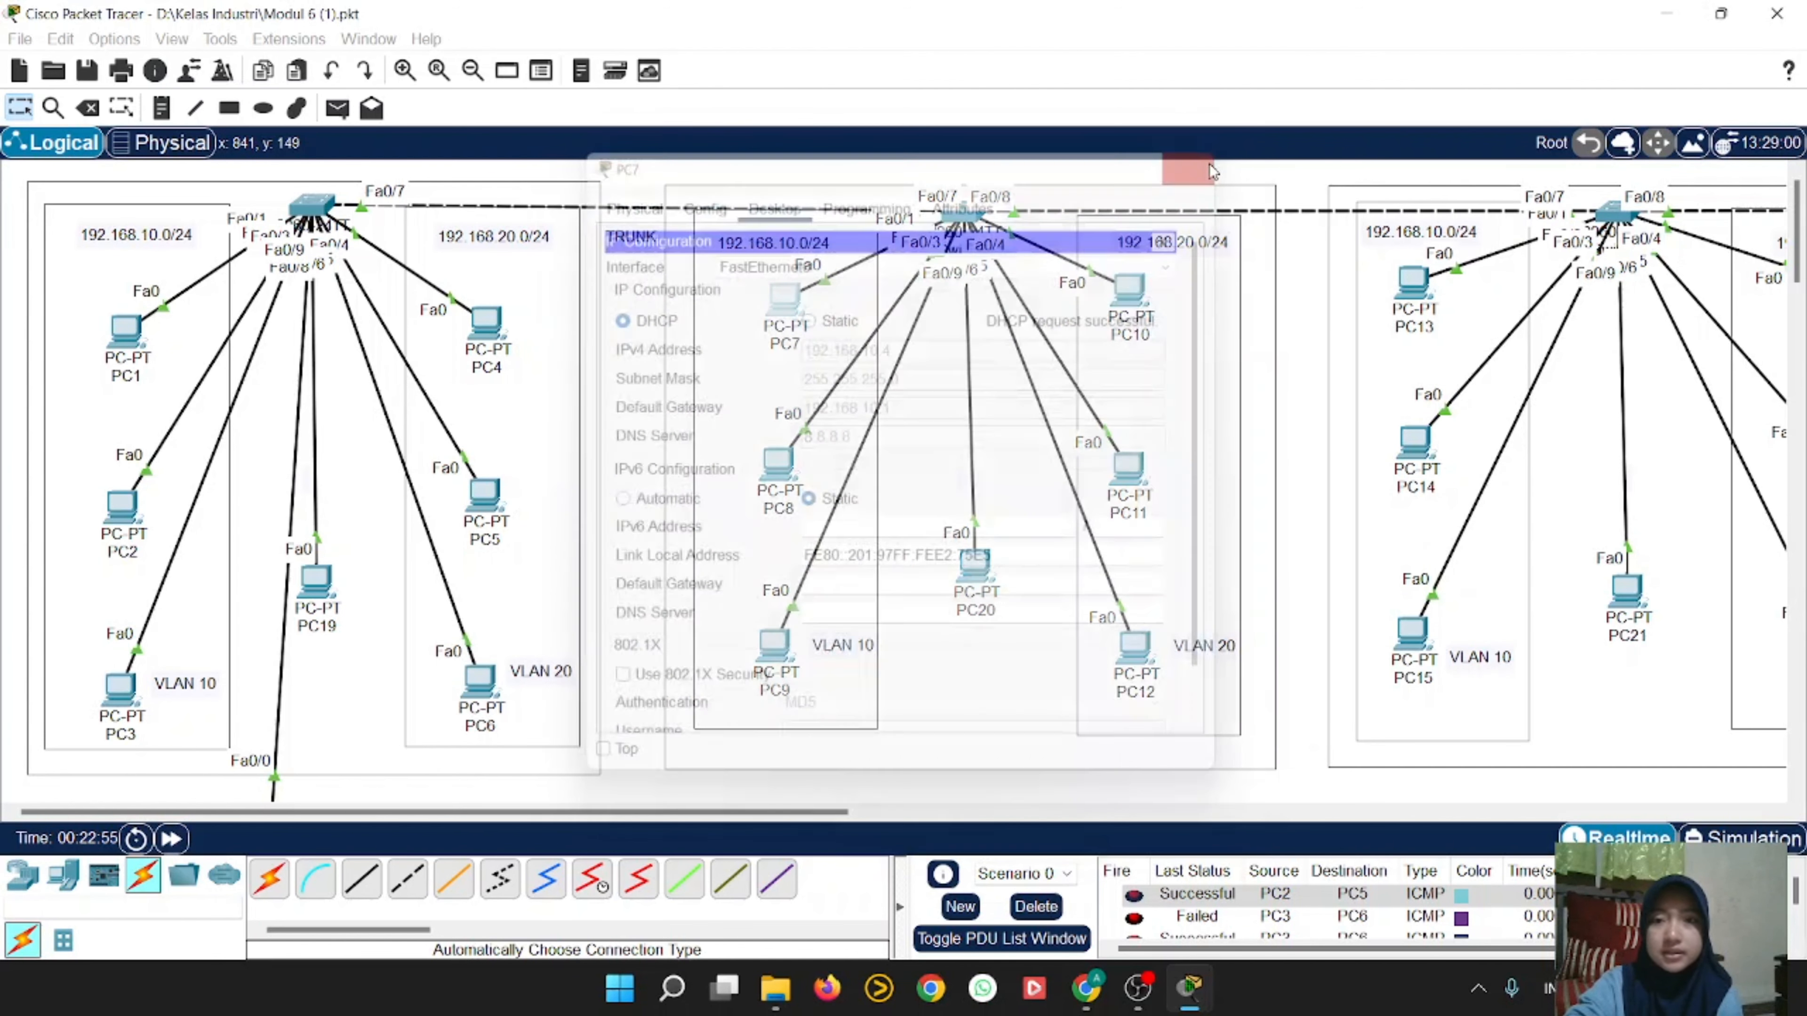
# Step: Switch PC8's IPv4 configuration from static to DHCP and close its window
pyautogui.click(776, 474)
pyautogui.click(772, 198)
pyautogui.click(700, 297)
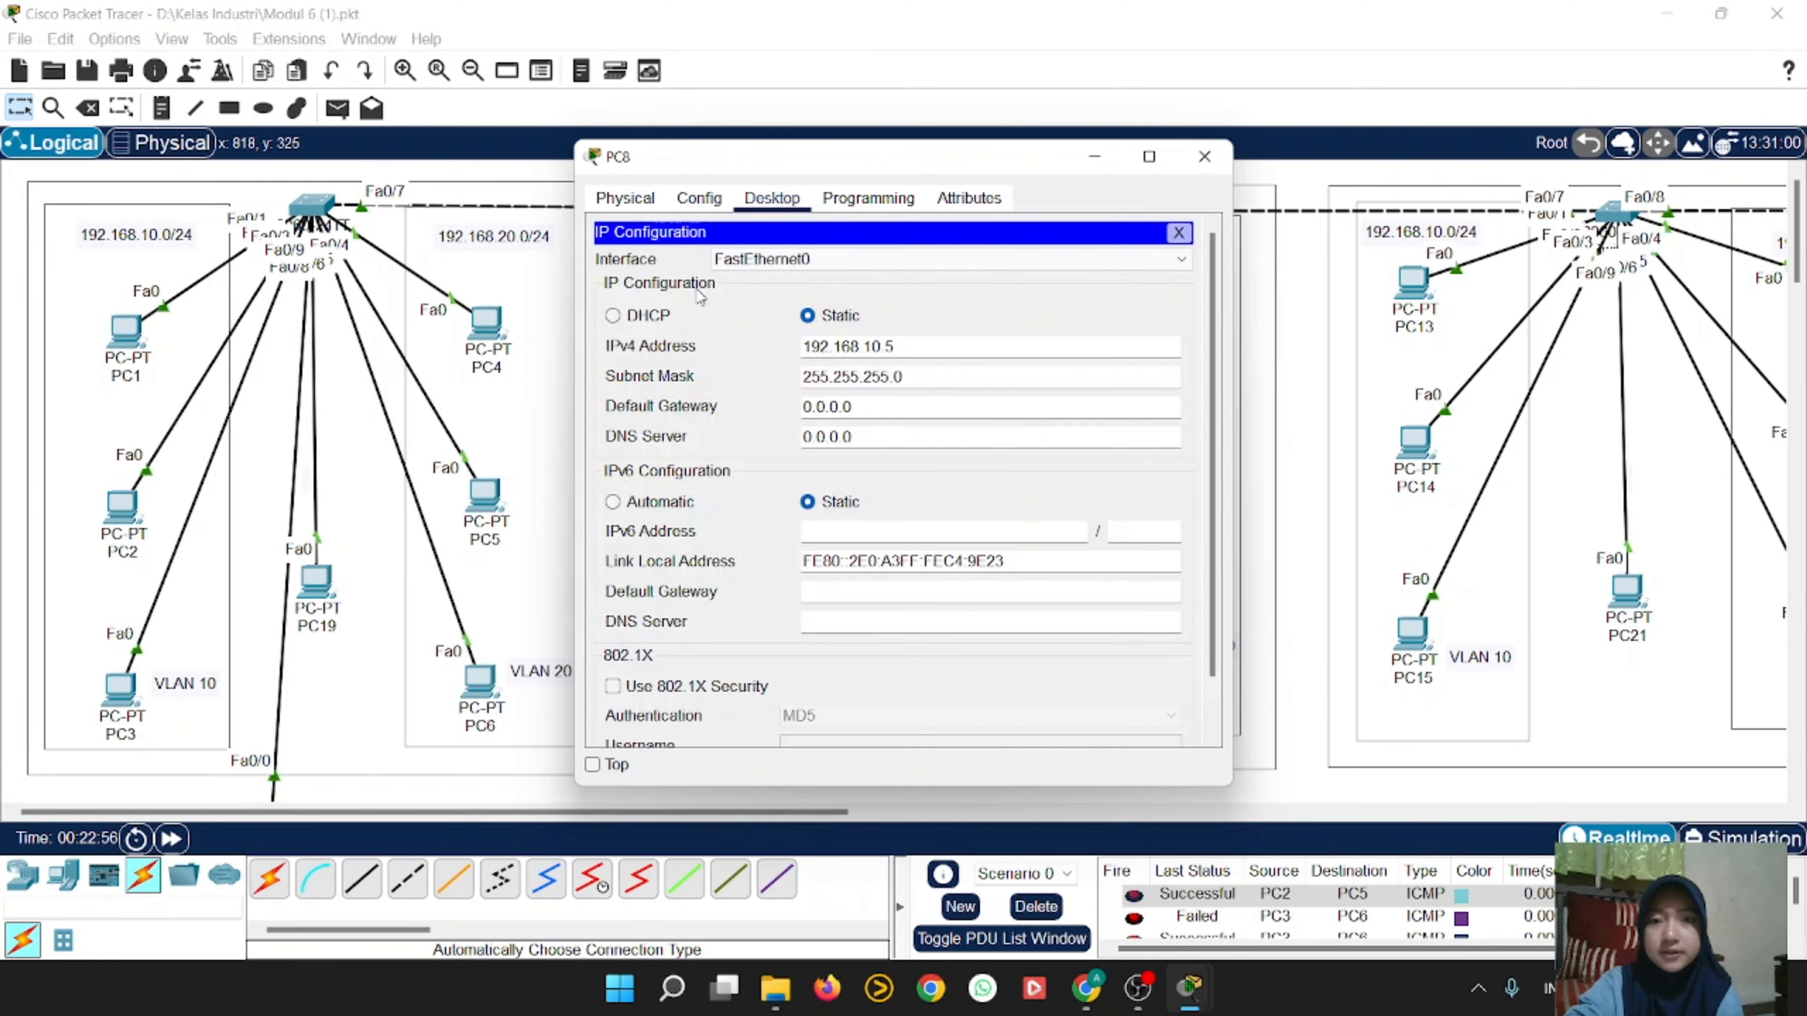
pyautogui.click(612, 318)
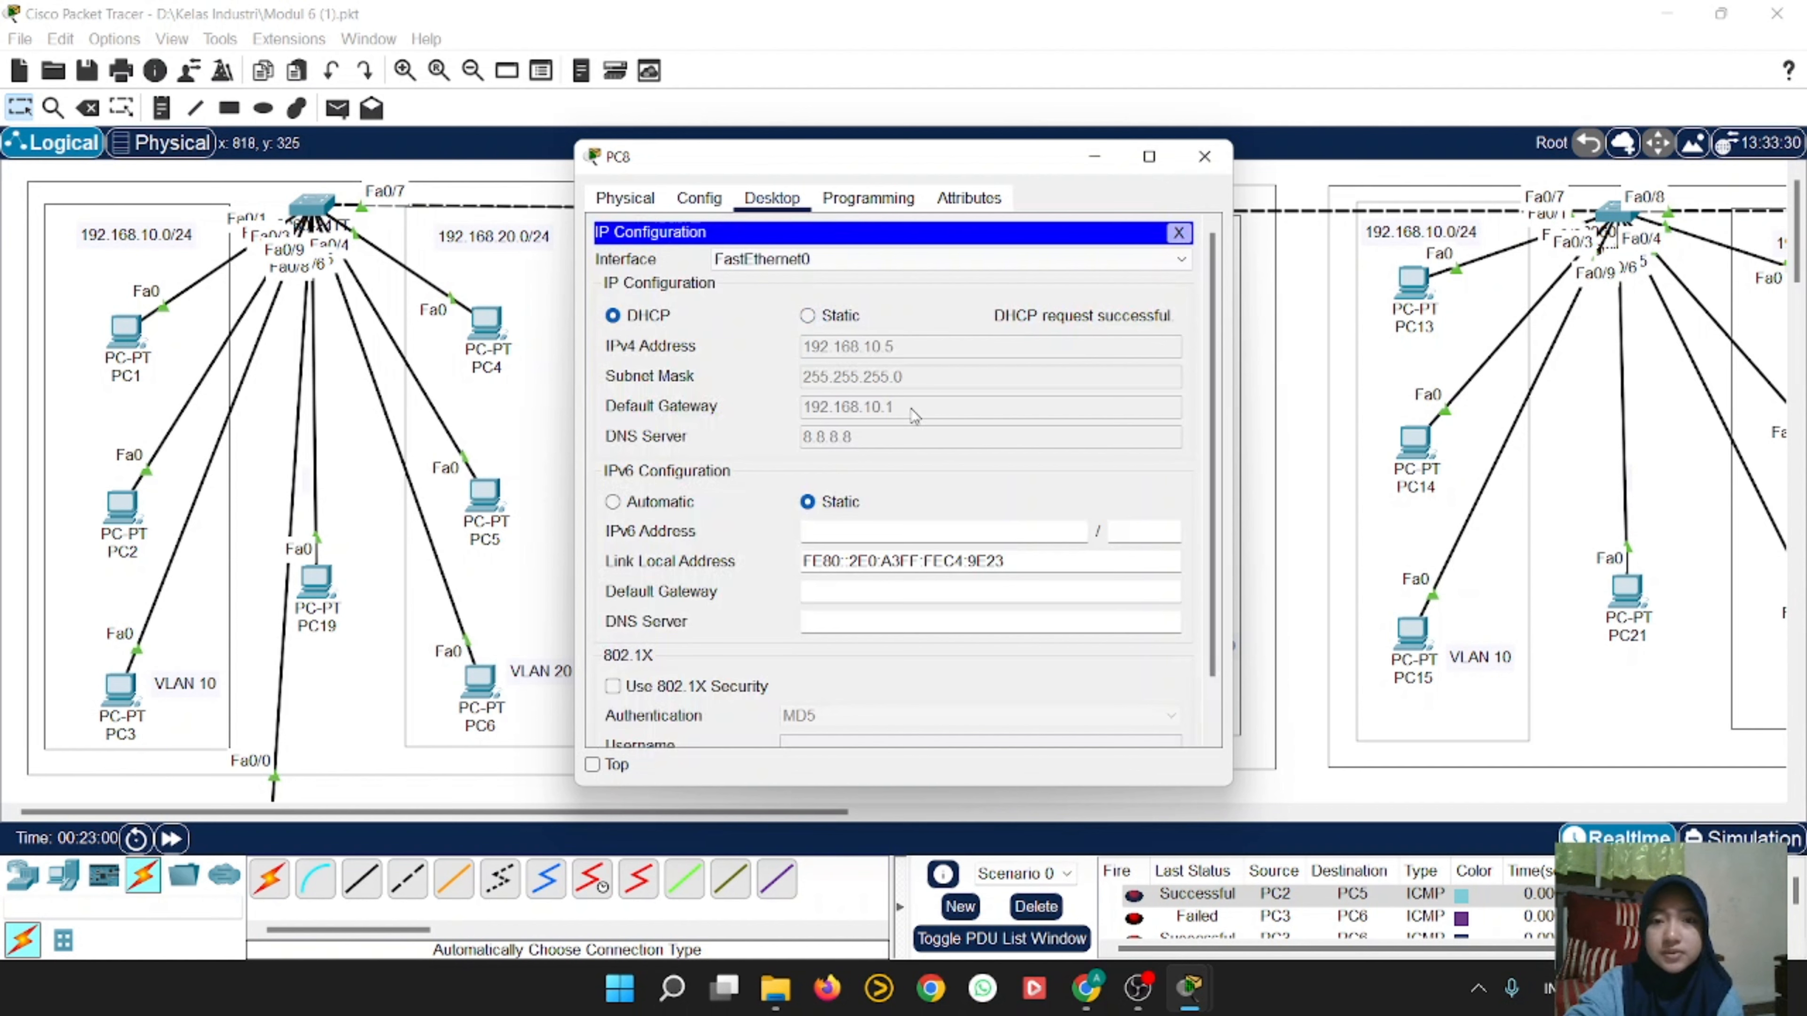
pyautogui.click(1204, 156)
# Step: Switch PC9's IPv4 configuration from static to DHCP and close its window
pyautogui.click(774, 644)
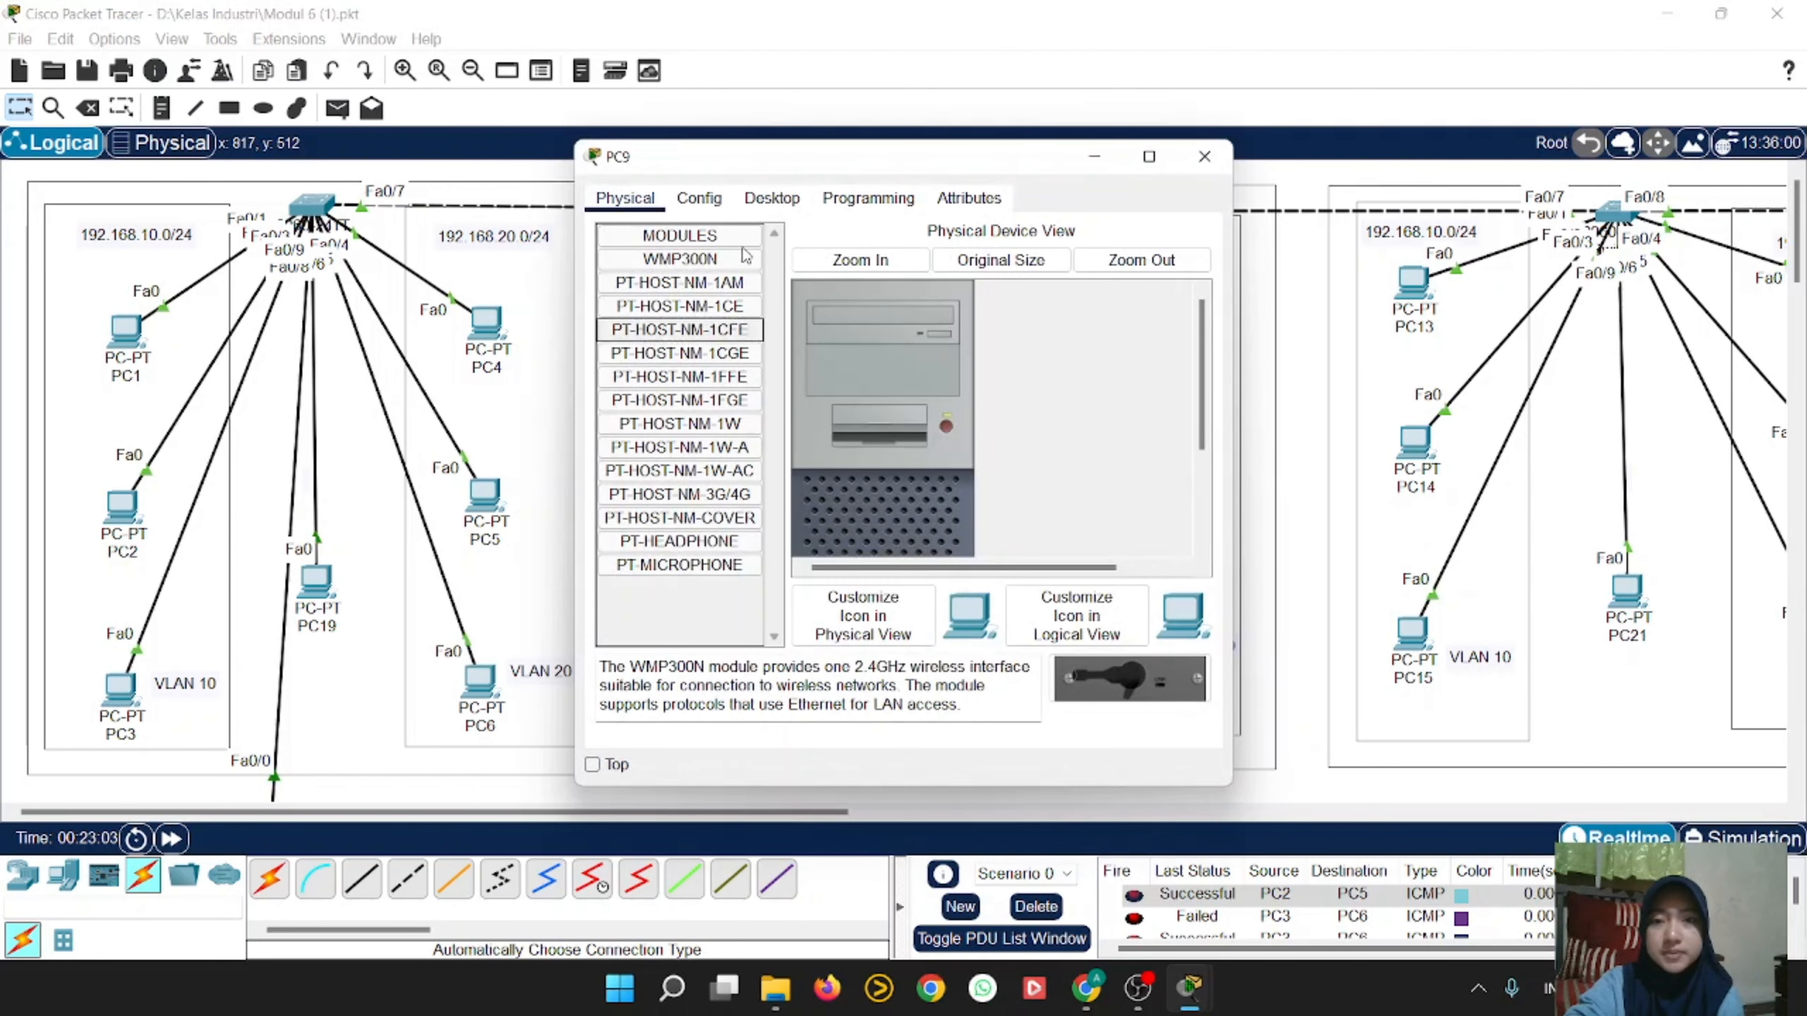
pyautogui.click(771, 198)
pyautogui.click(653, 281)
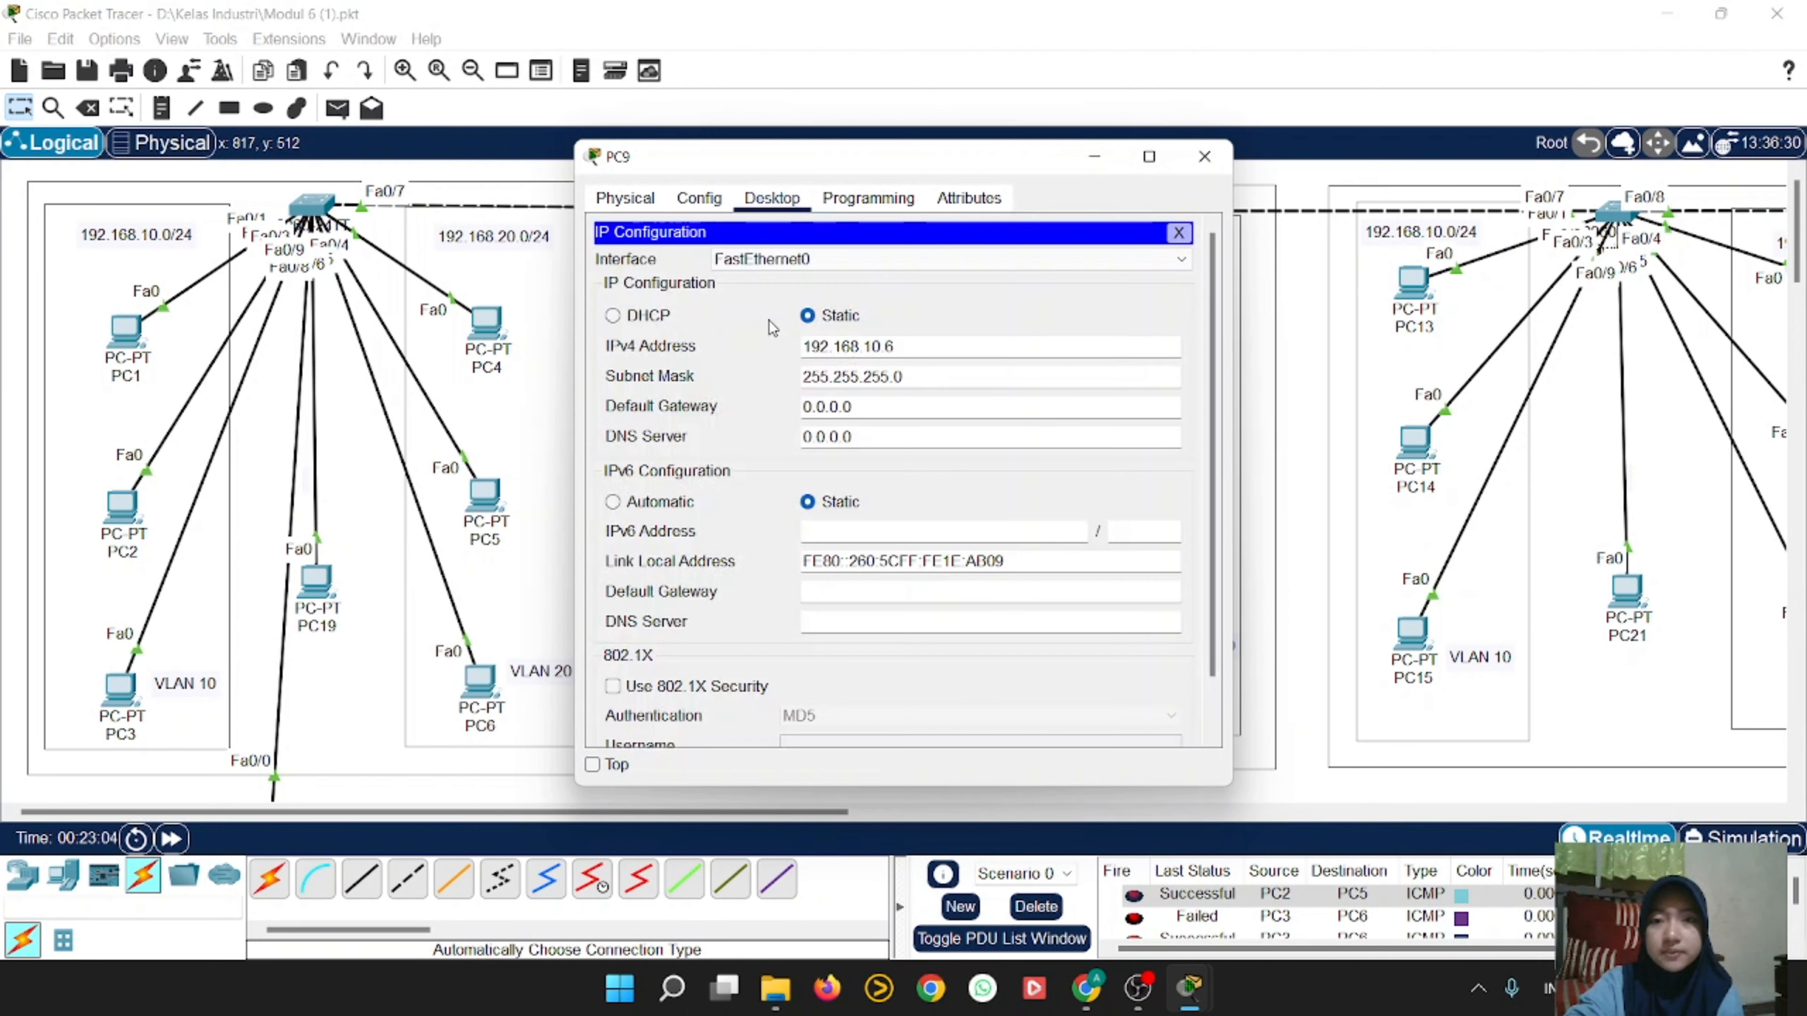
pyautogui.click(613, 315)
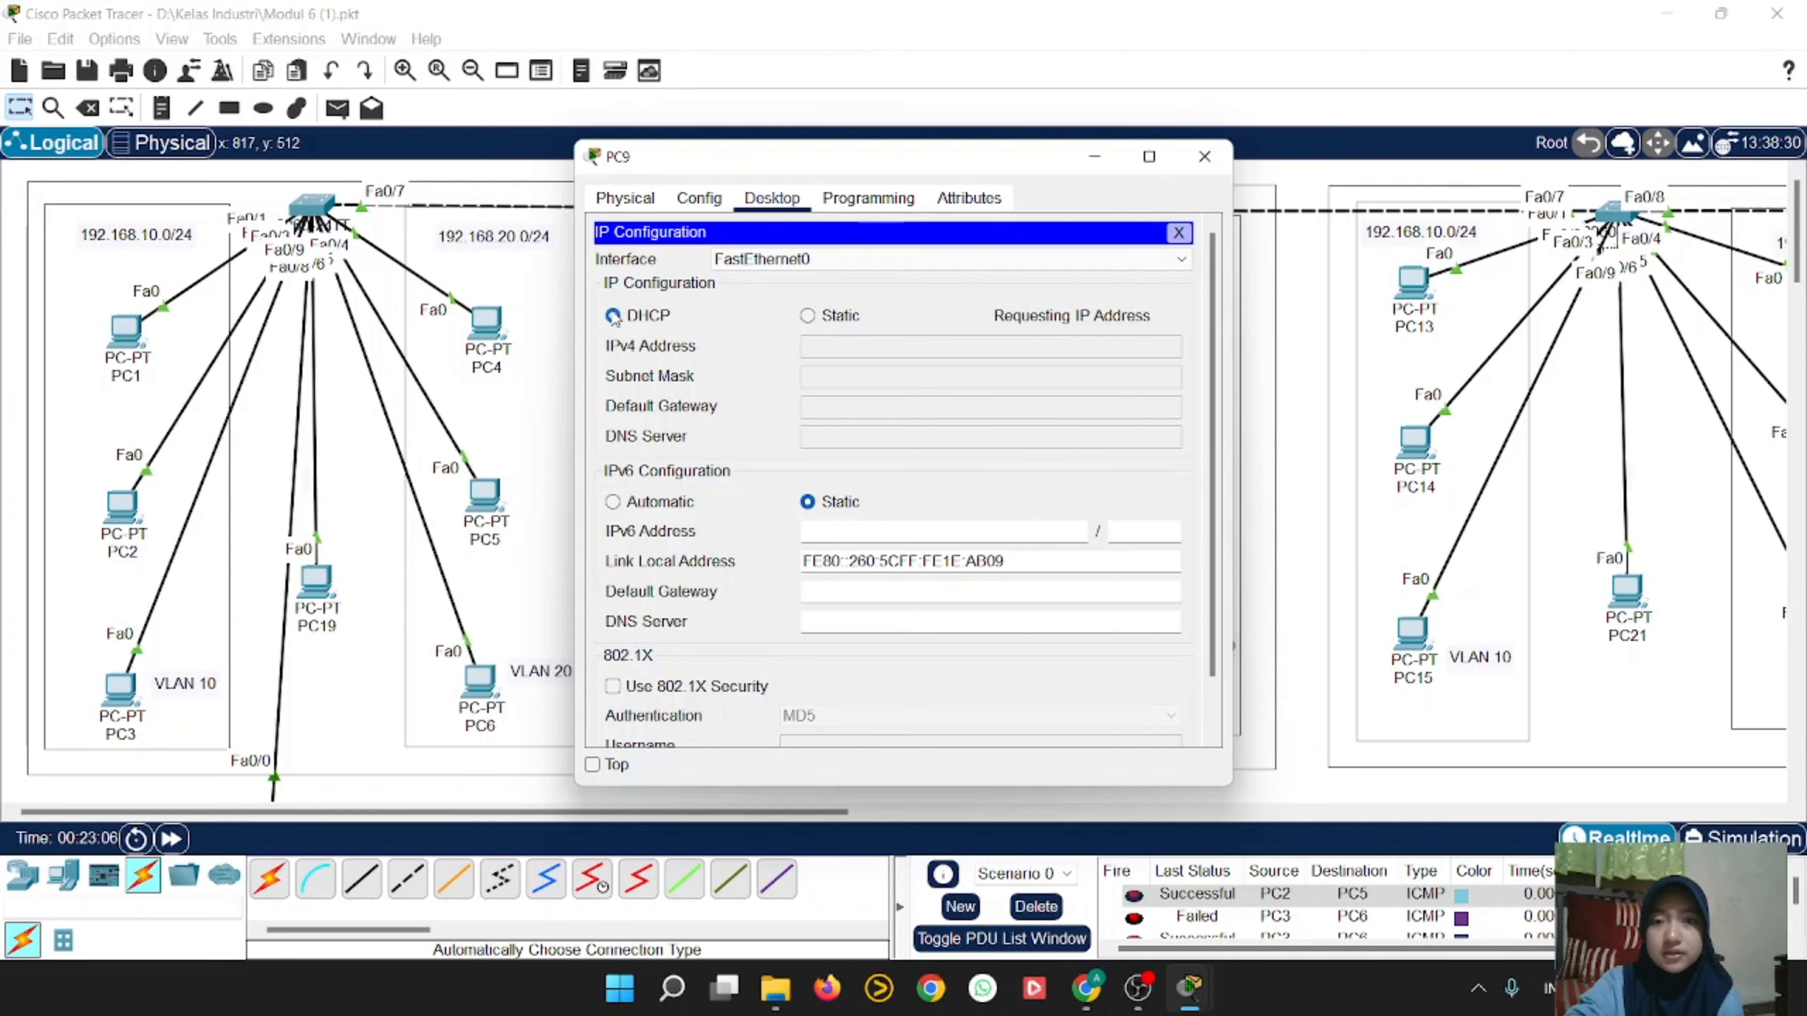
pyautogui.click(1206, 158)
# Step: Set PC10 in VLAN 20 to obtain its IPv4 configuration through DHCP and close its window
pyautogui.click(1131, 285)
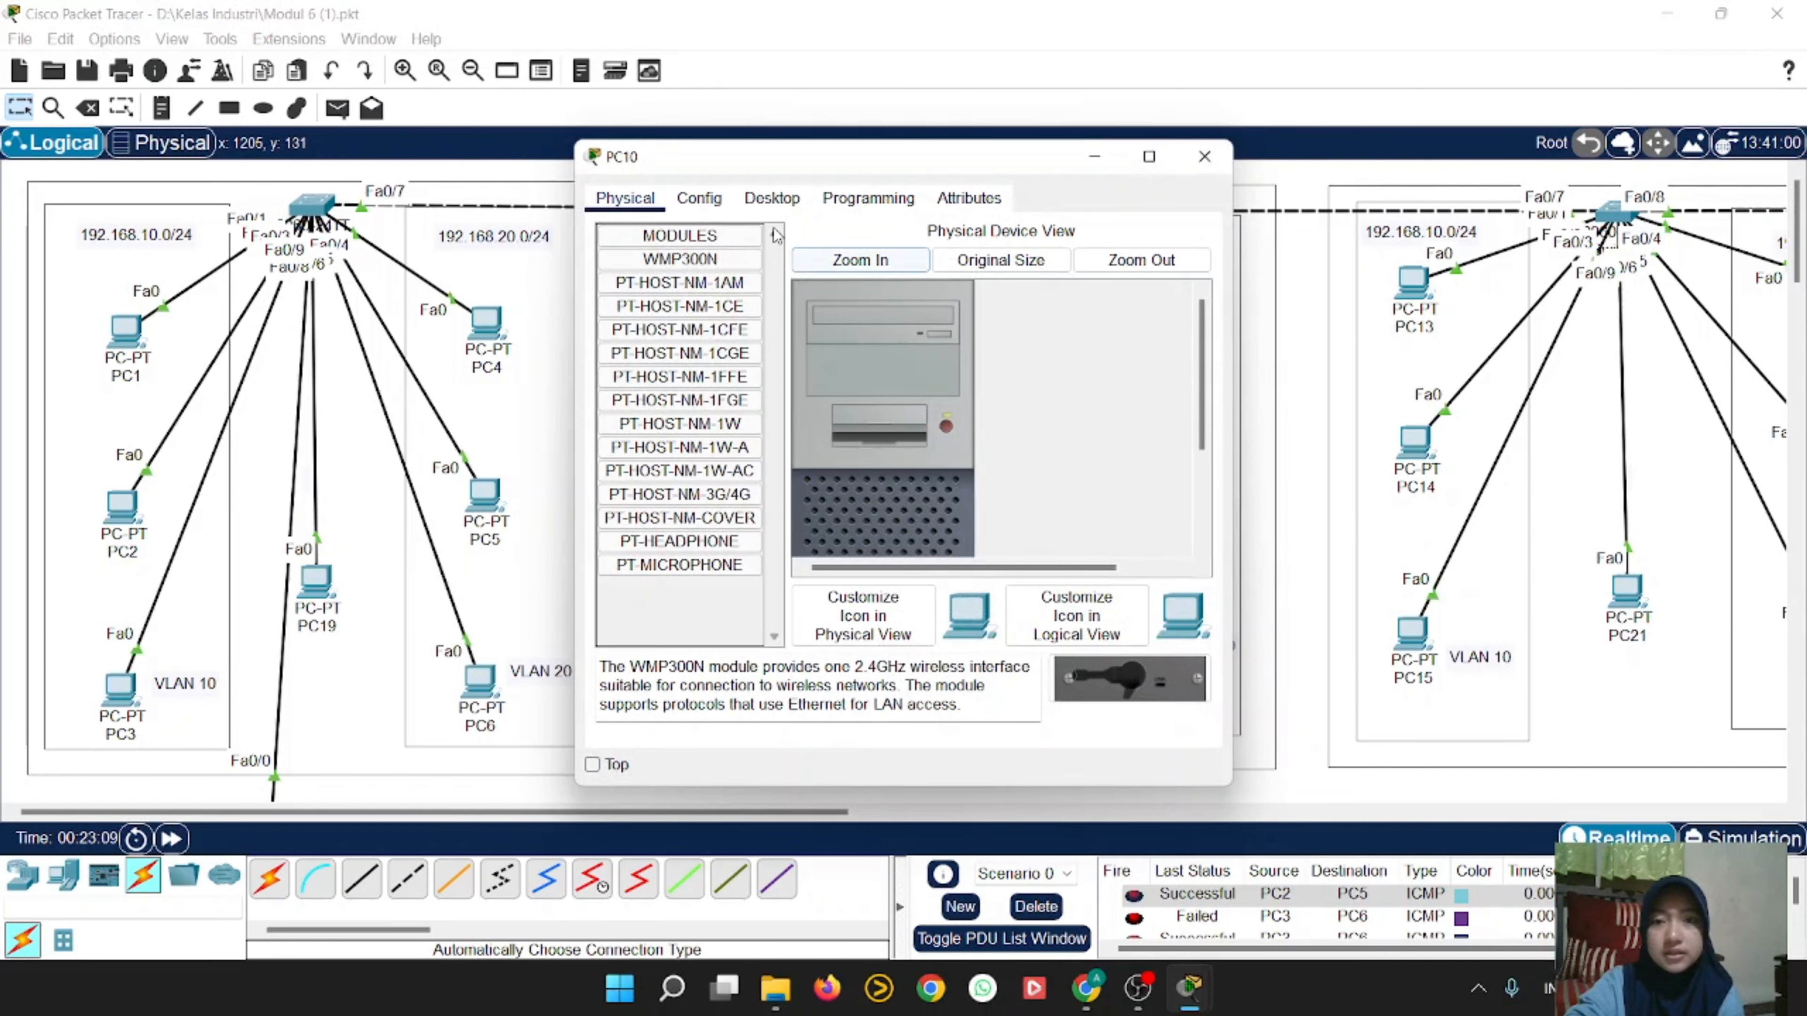
pyautogui.click(771, 198)
pyautogui.click(656, 310)
pyautogui.click(612, 315)
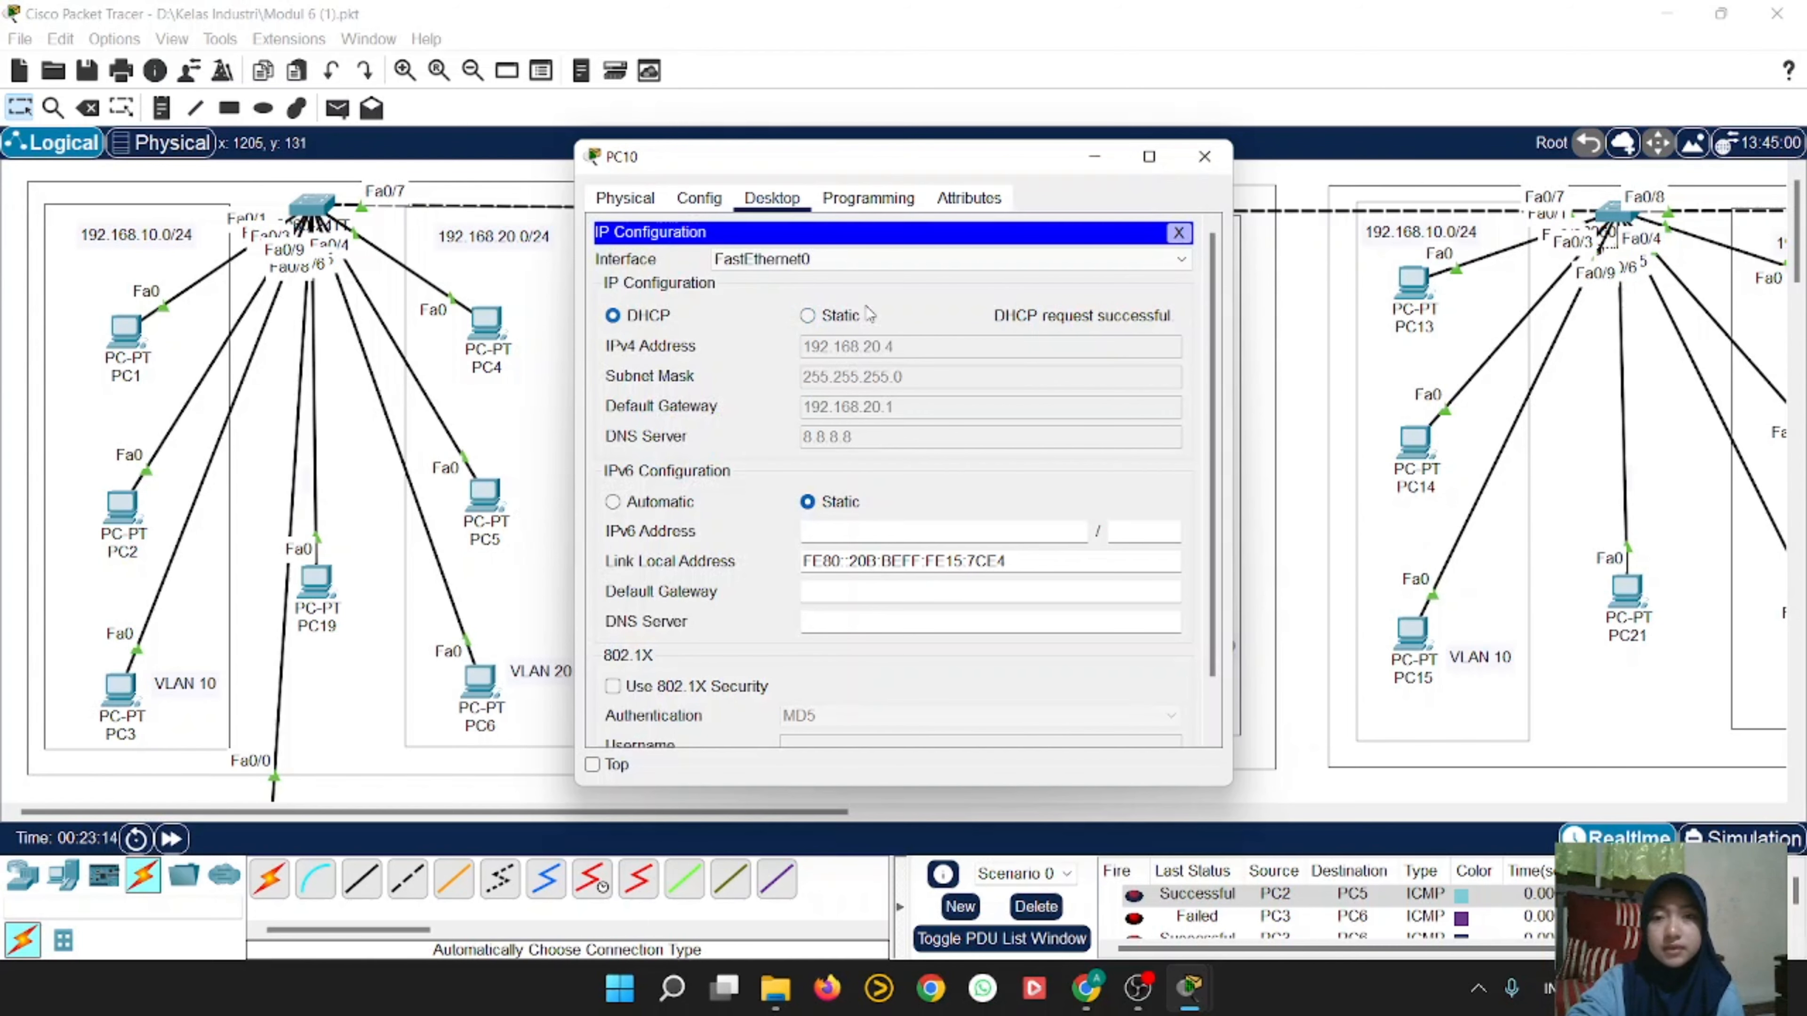
pyautogui.click(1204, 168)
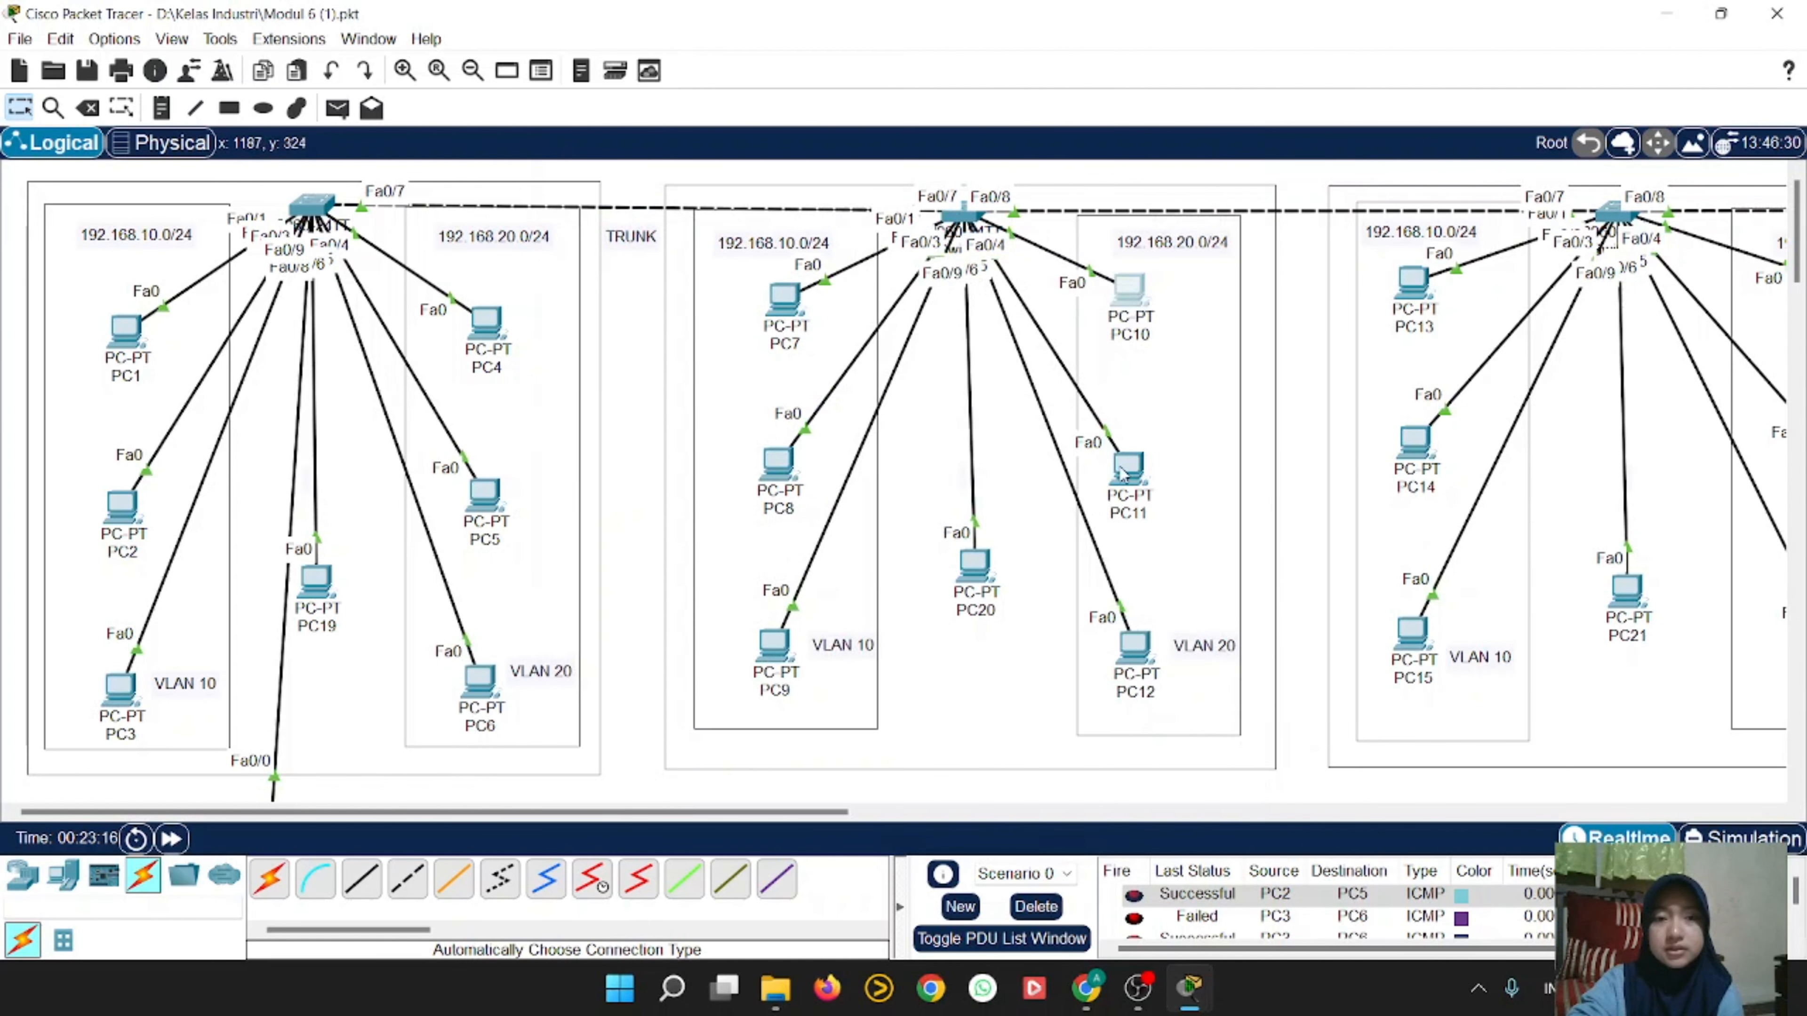
# Step: Set PC11 in VLAN 20 to obtain its IPv4 configuration through DHCP and close its window
pyautogui.click(1127, 464)
pyautogui.click(772, 198)
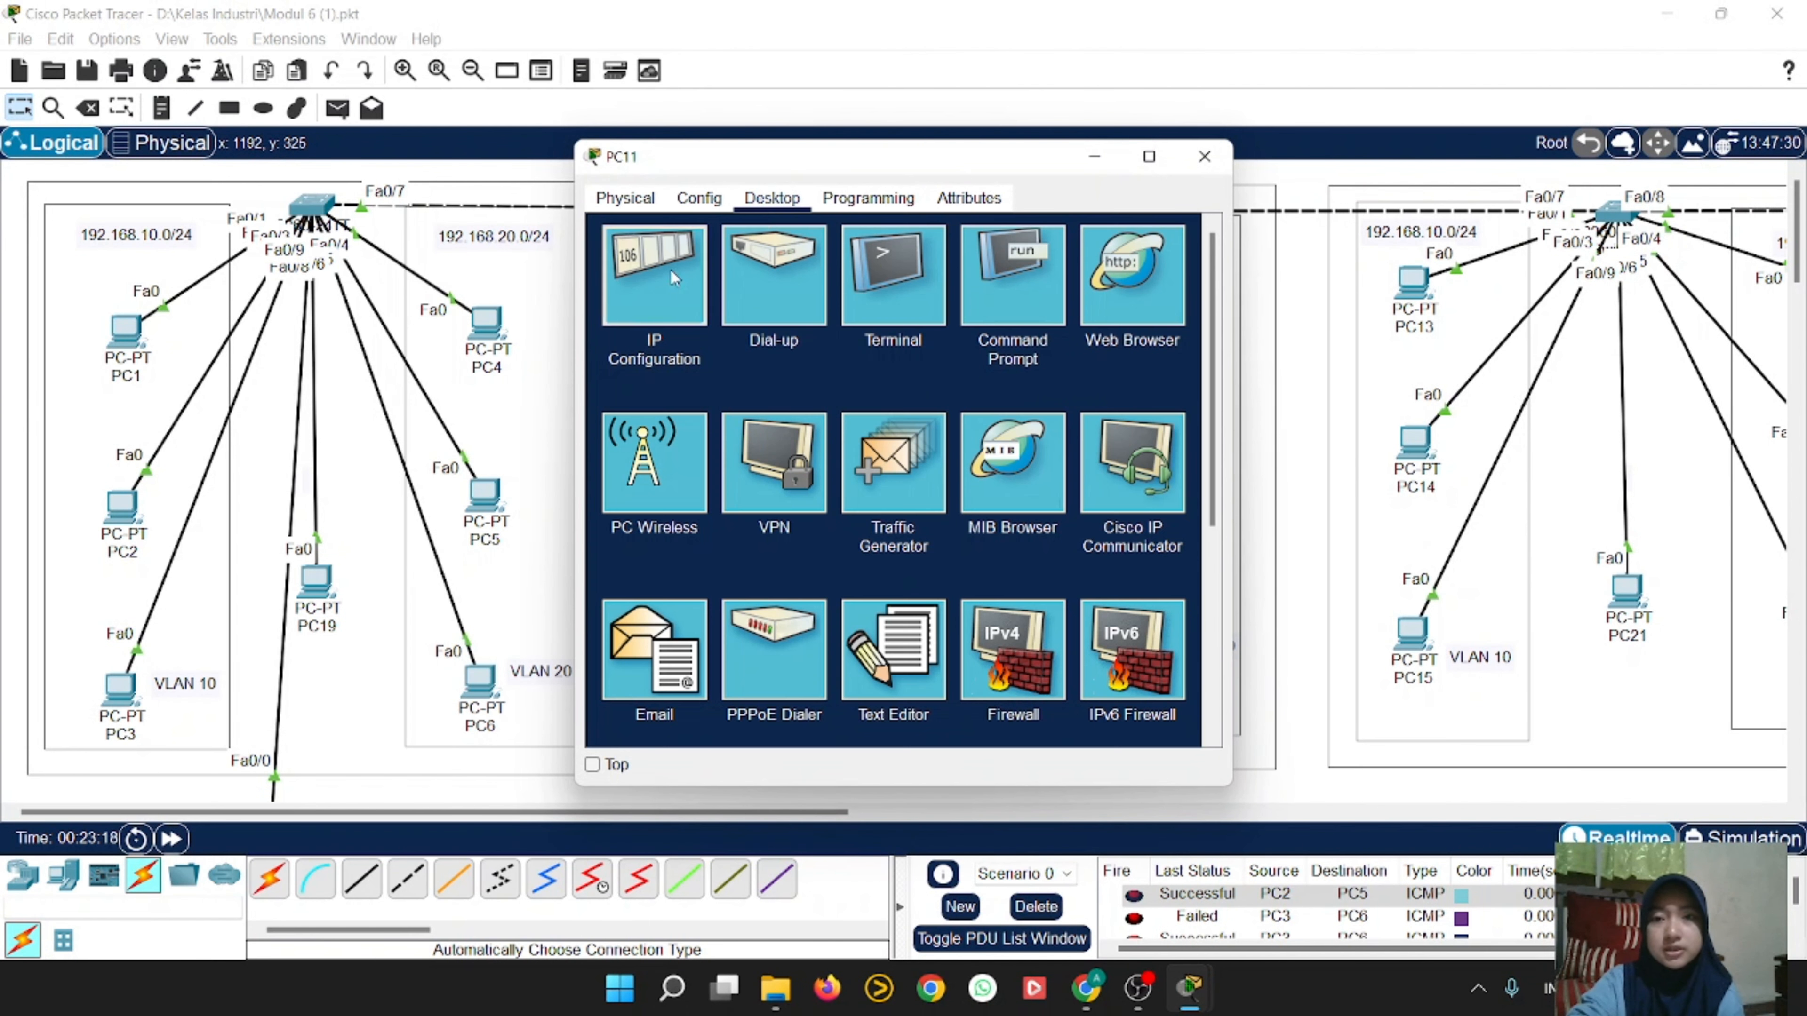
pyautogui.click(652, 276)
pyautogui.click(613, 316)
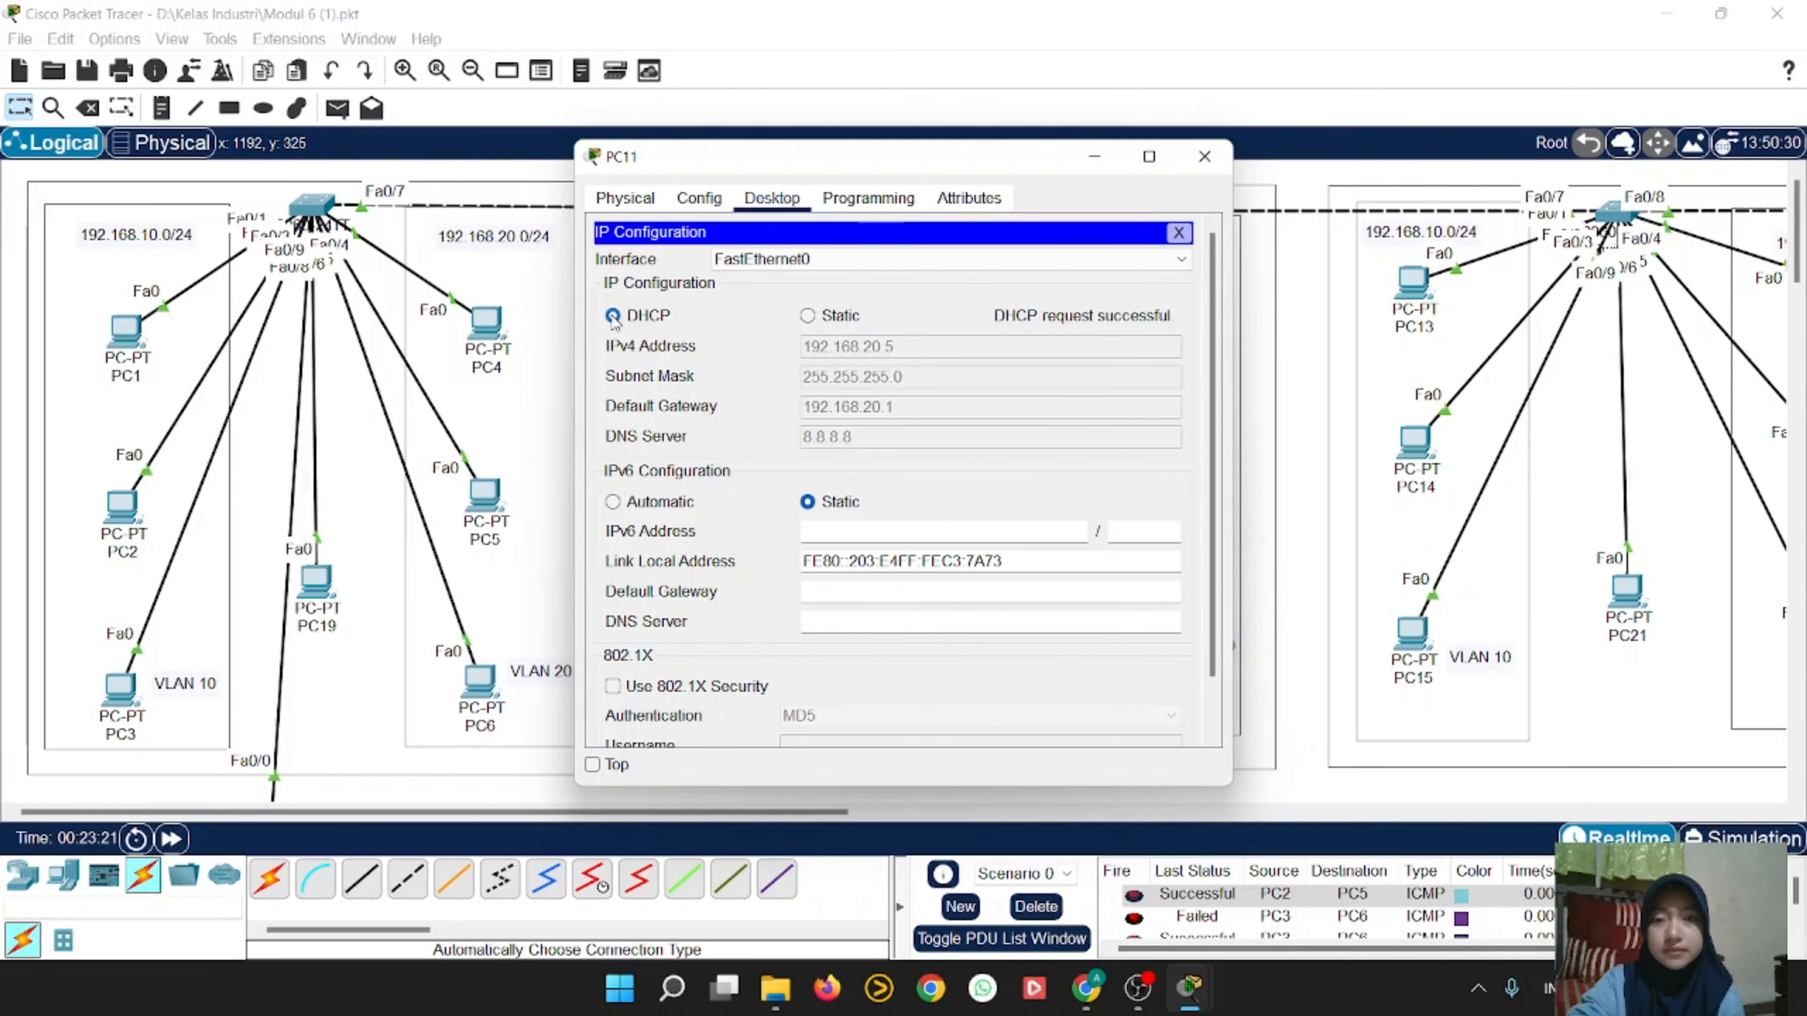
pyautogui.click(1204, 156)
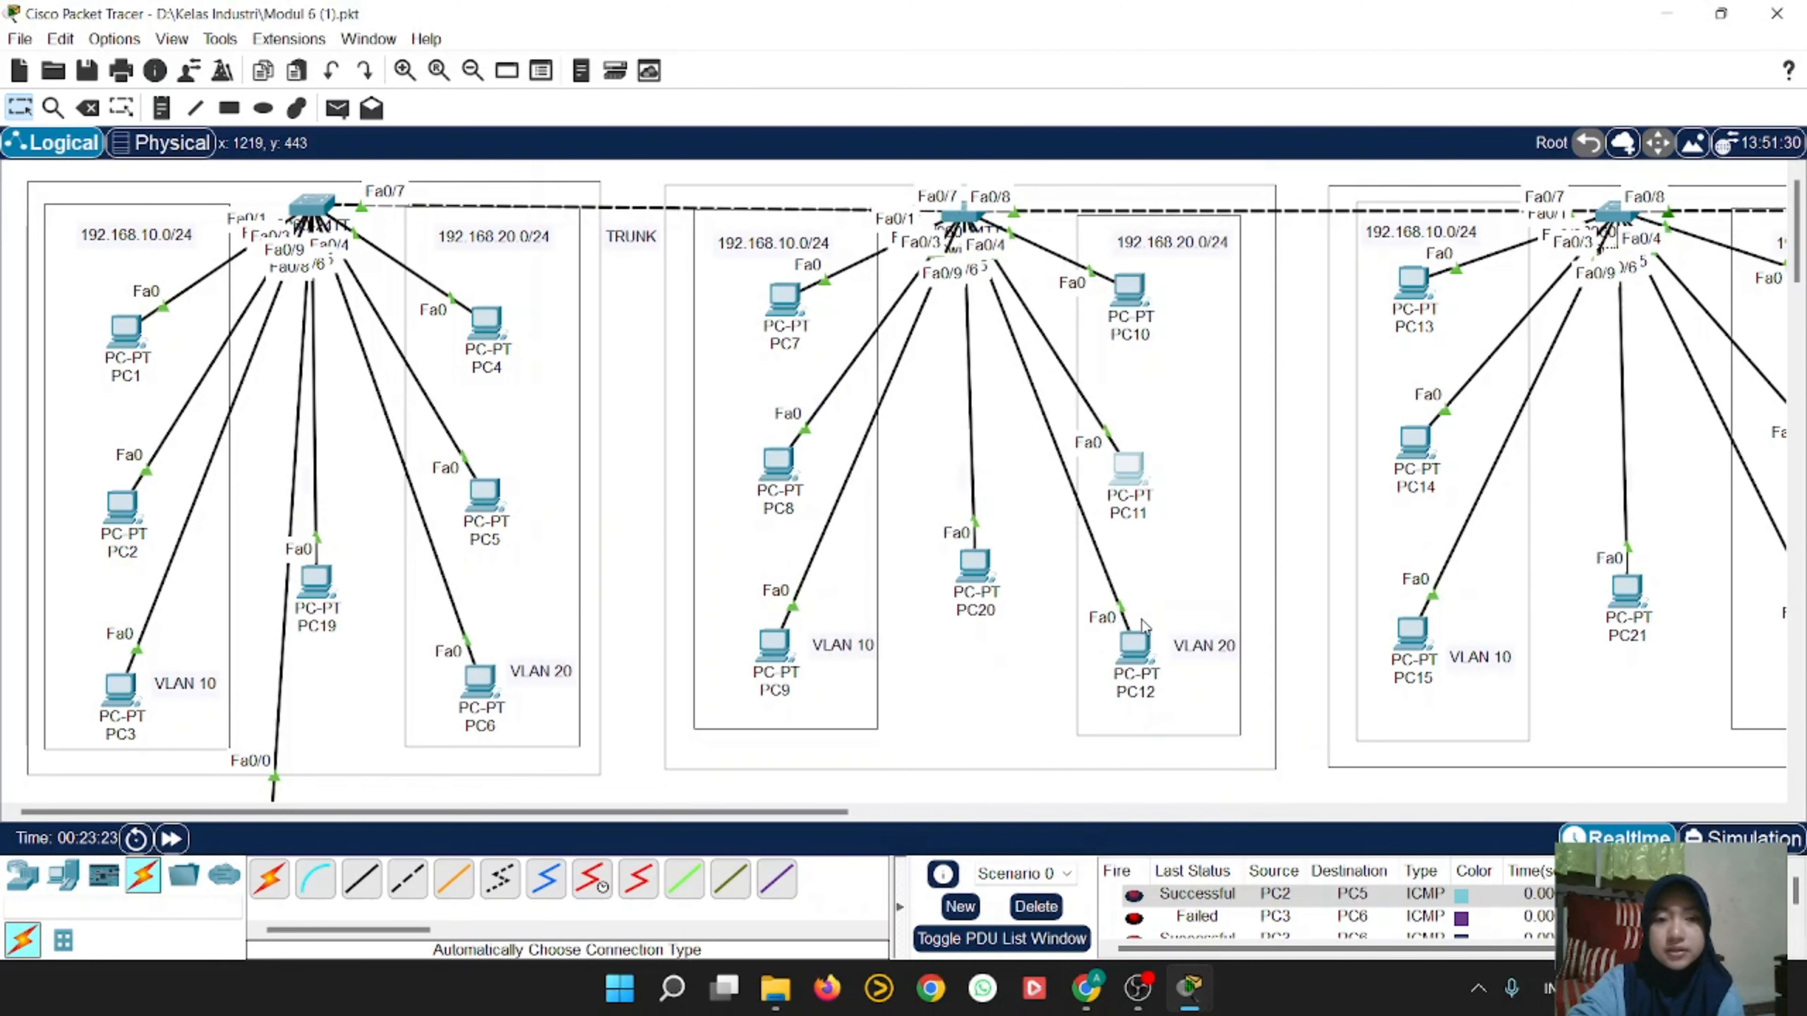
# Step: Set PC12 in VLAN 20 to obtain its IPv4 configuration through DHCP
pyautogui.click(1136, 648)
pyautogui.click(771, 198)
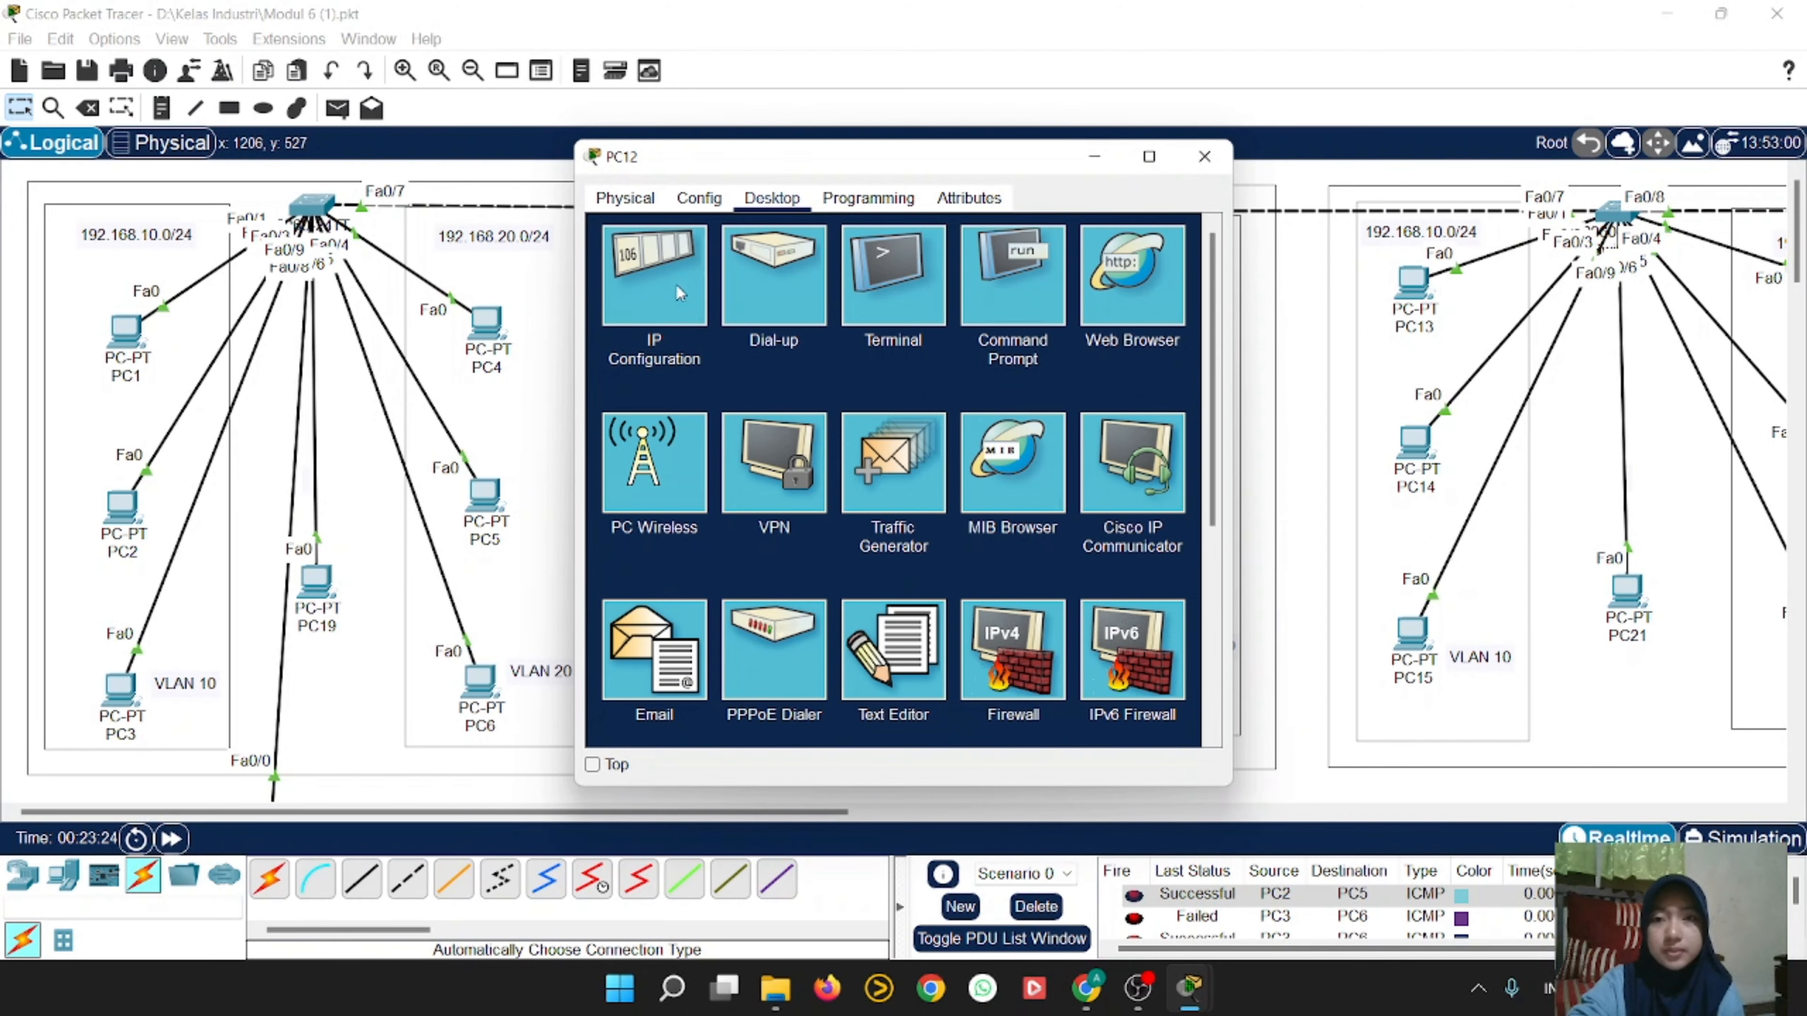
pyautogui.click(645, 272)
pyautogui.click(611, 316)
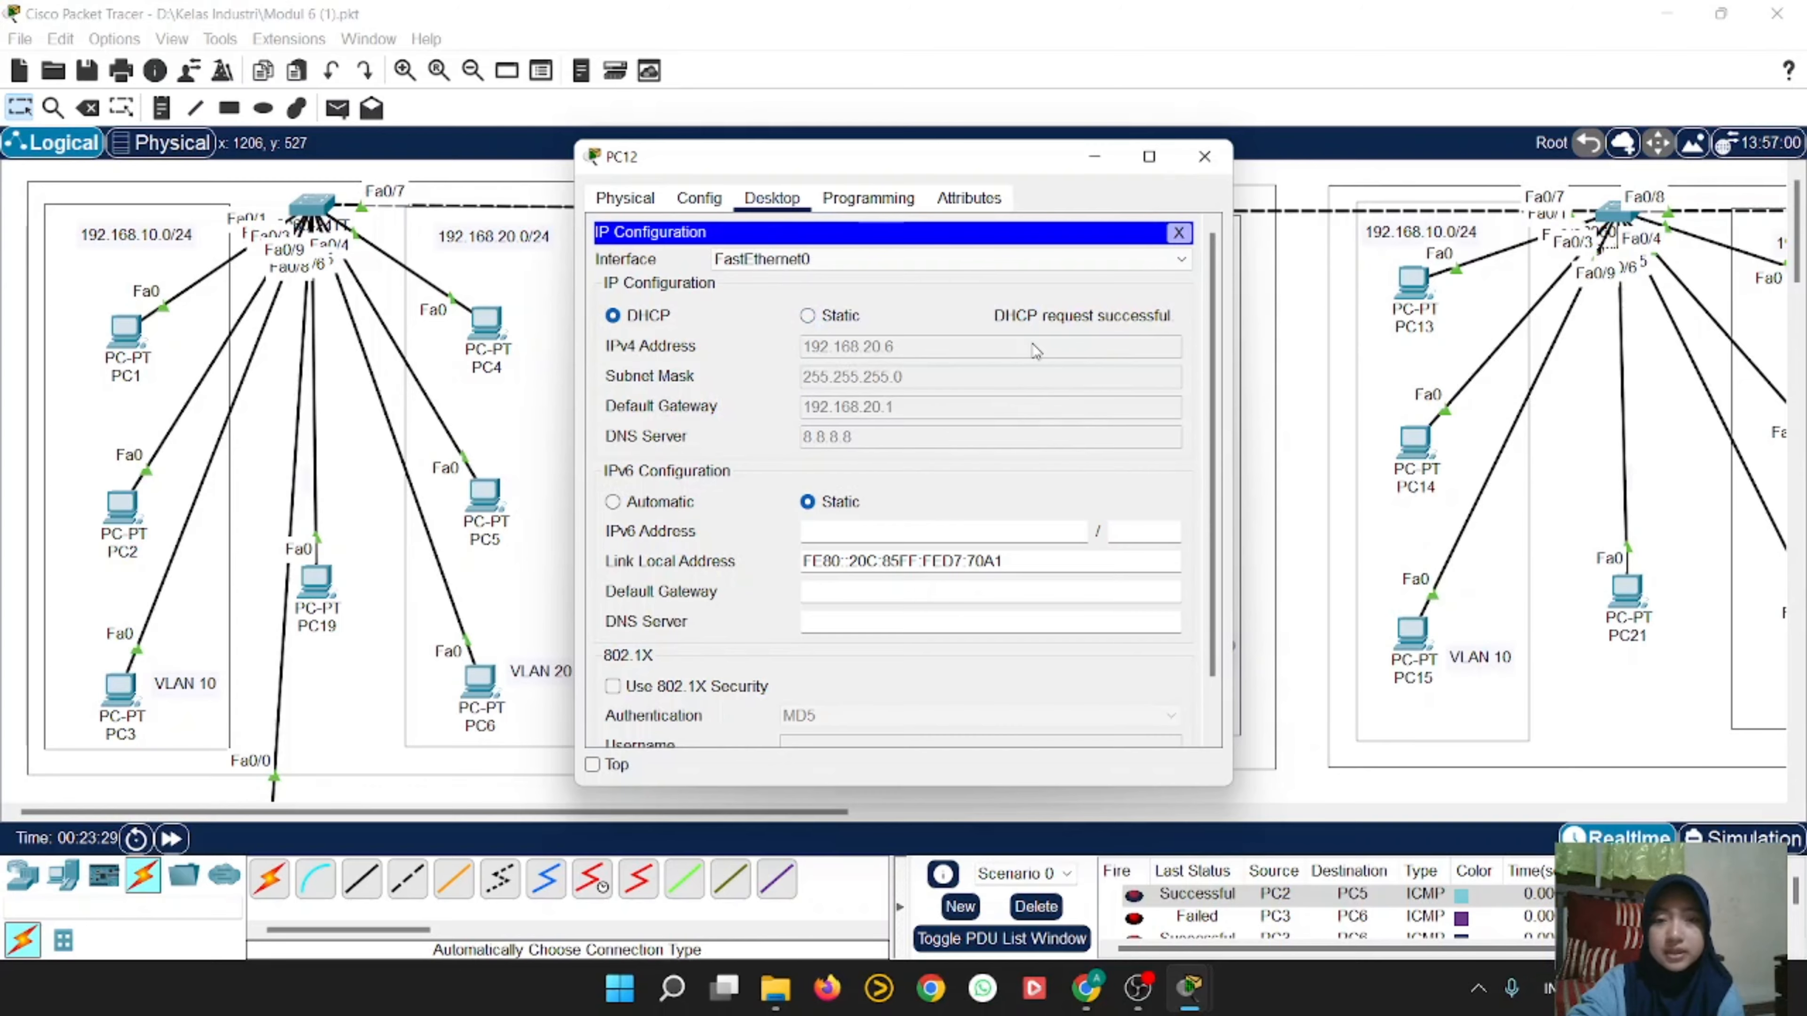
# Step: Close PC12's window and add text labels: 2960 beside the switch serving PC13–PC18, and 3560 just below Multilayer Switch0
pyautogui.click(1225, 165)
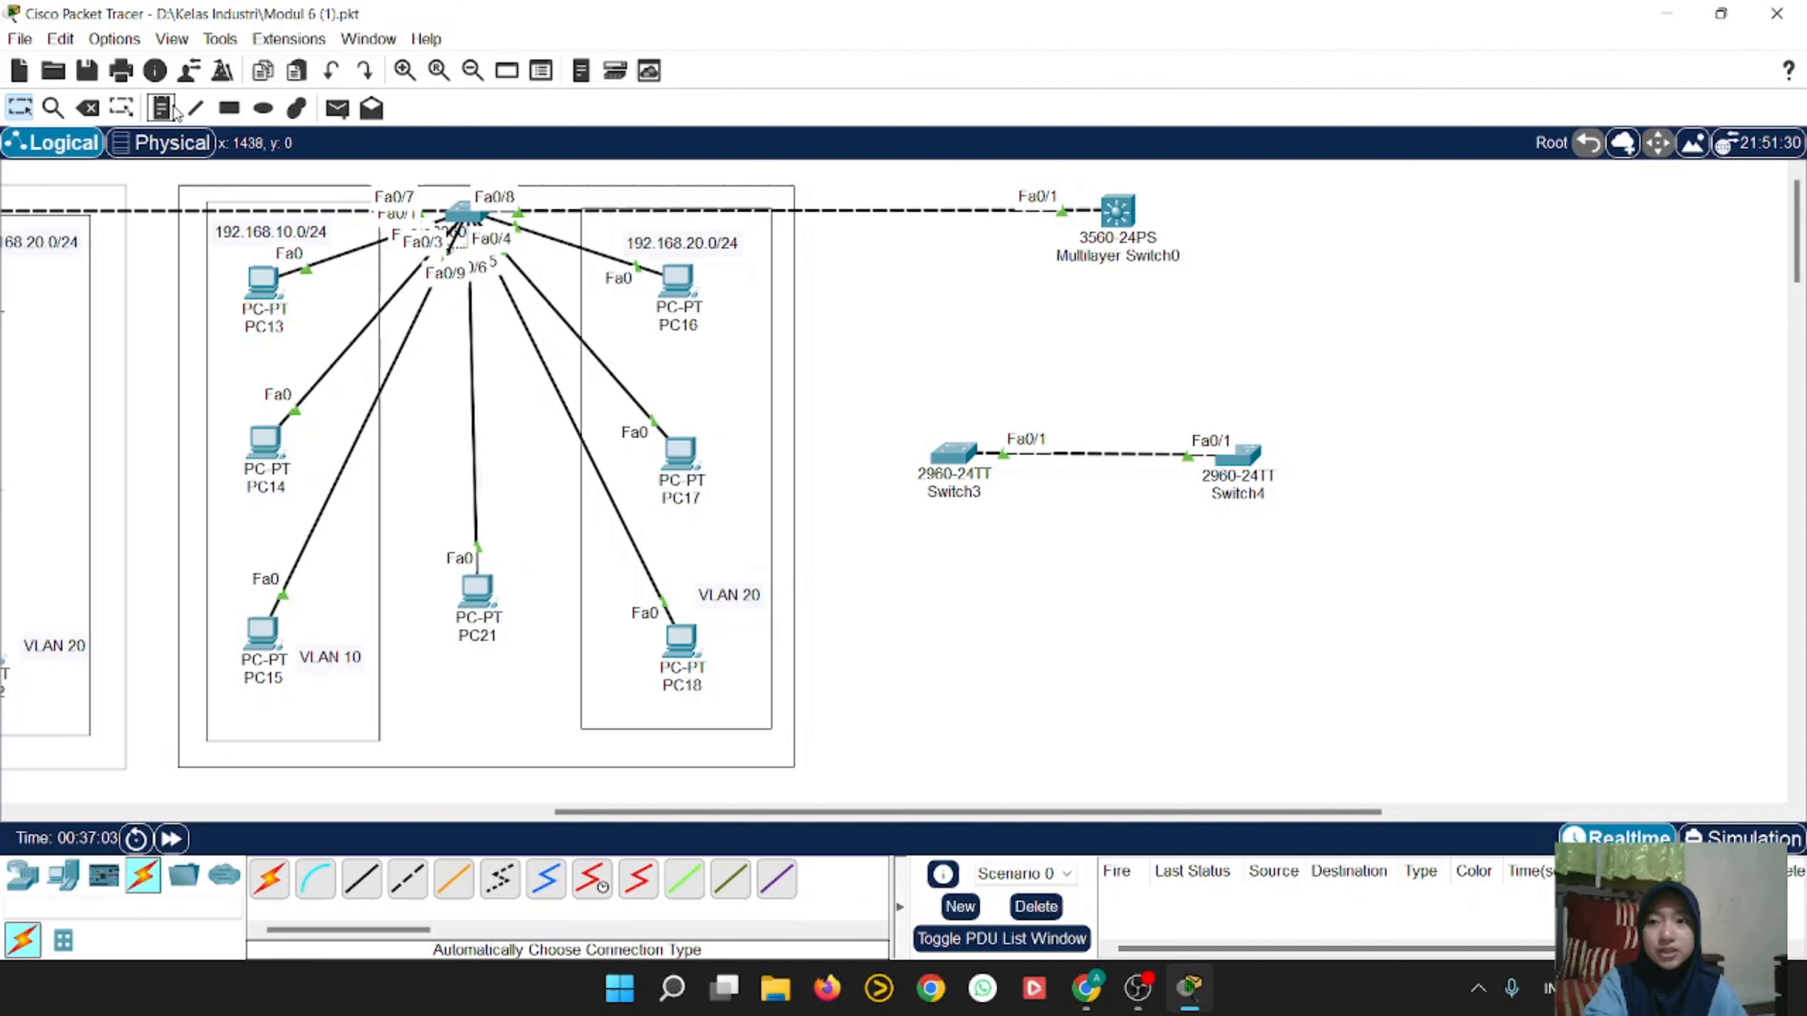
pyautogui.click(553, 186)
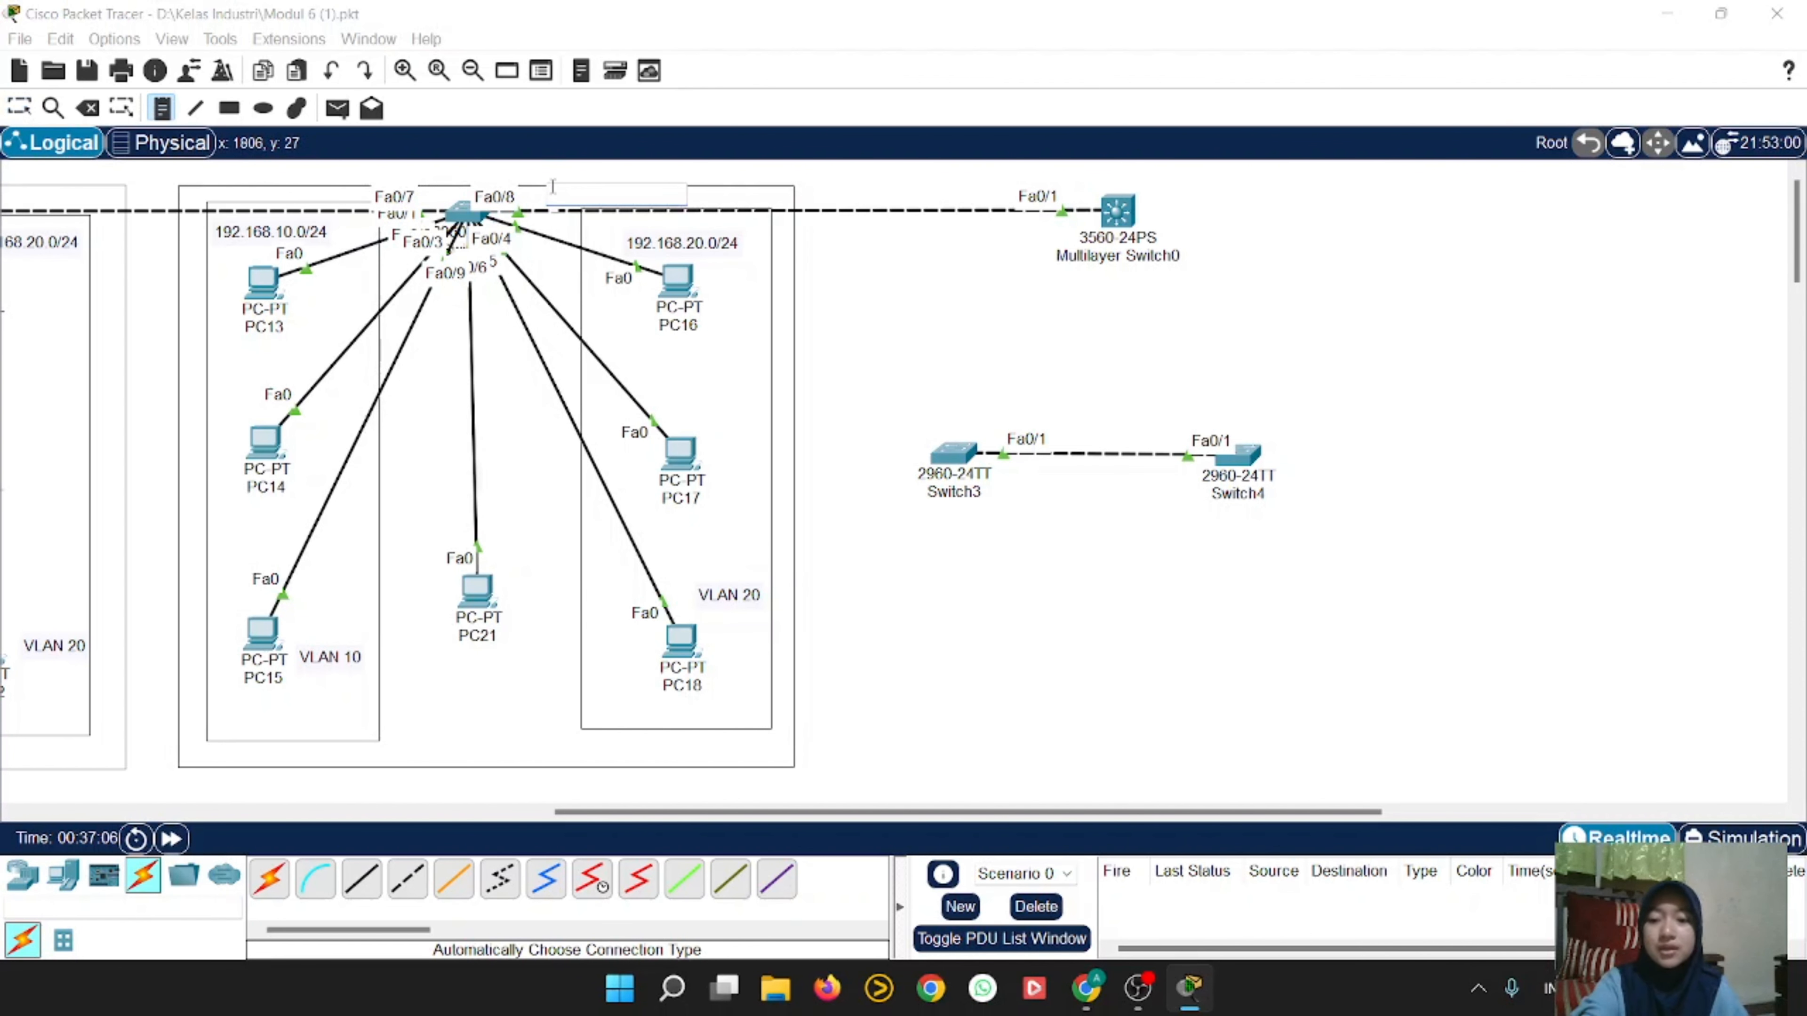
pyautogui.write('2960')
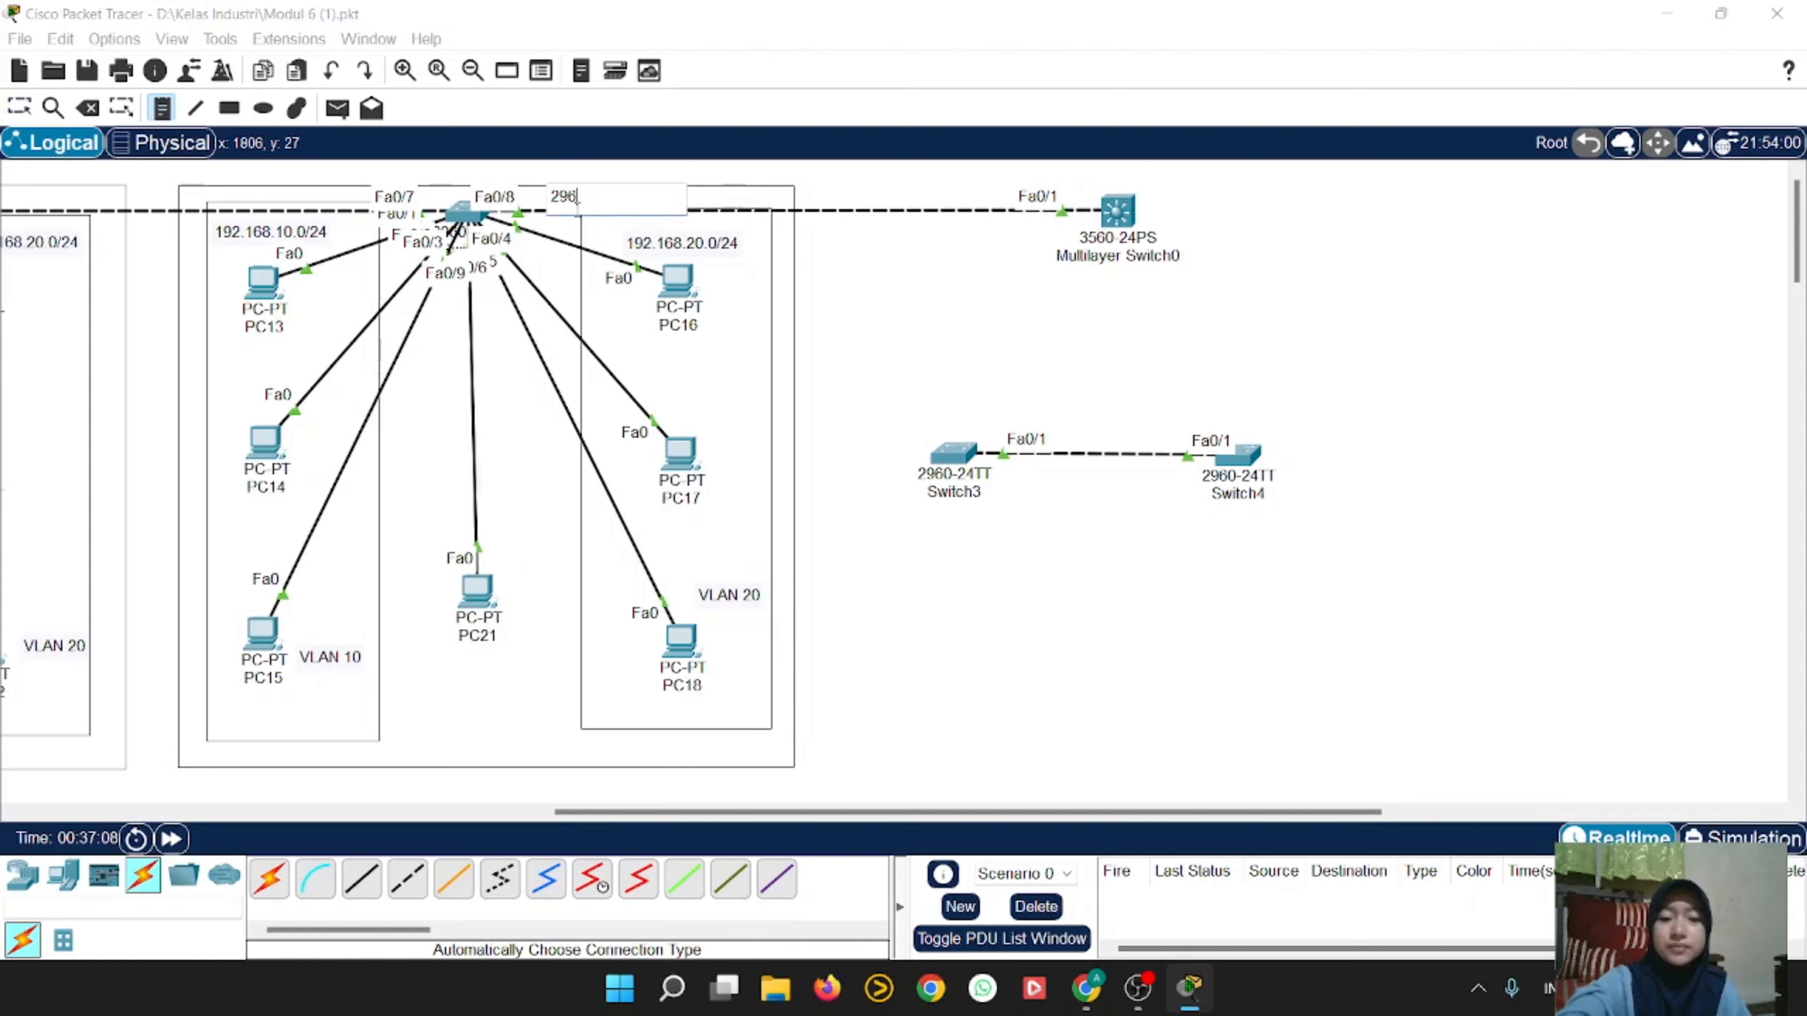
pyautogui.click(1099, 289)
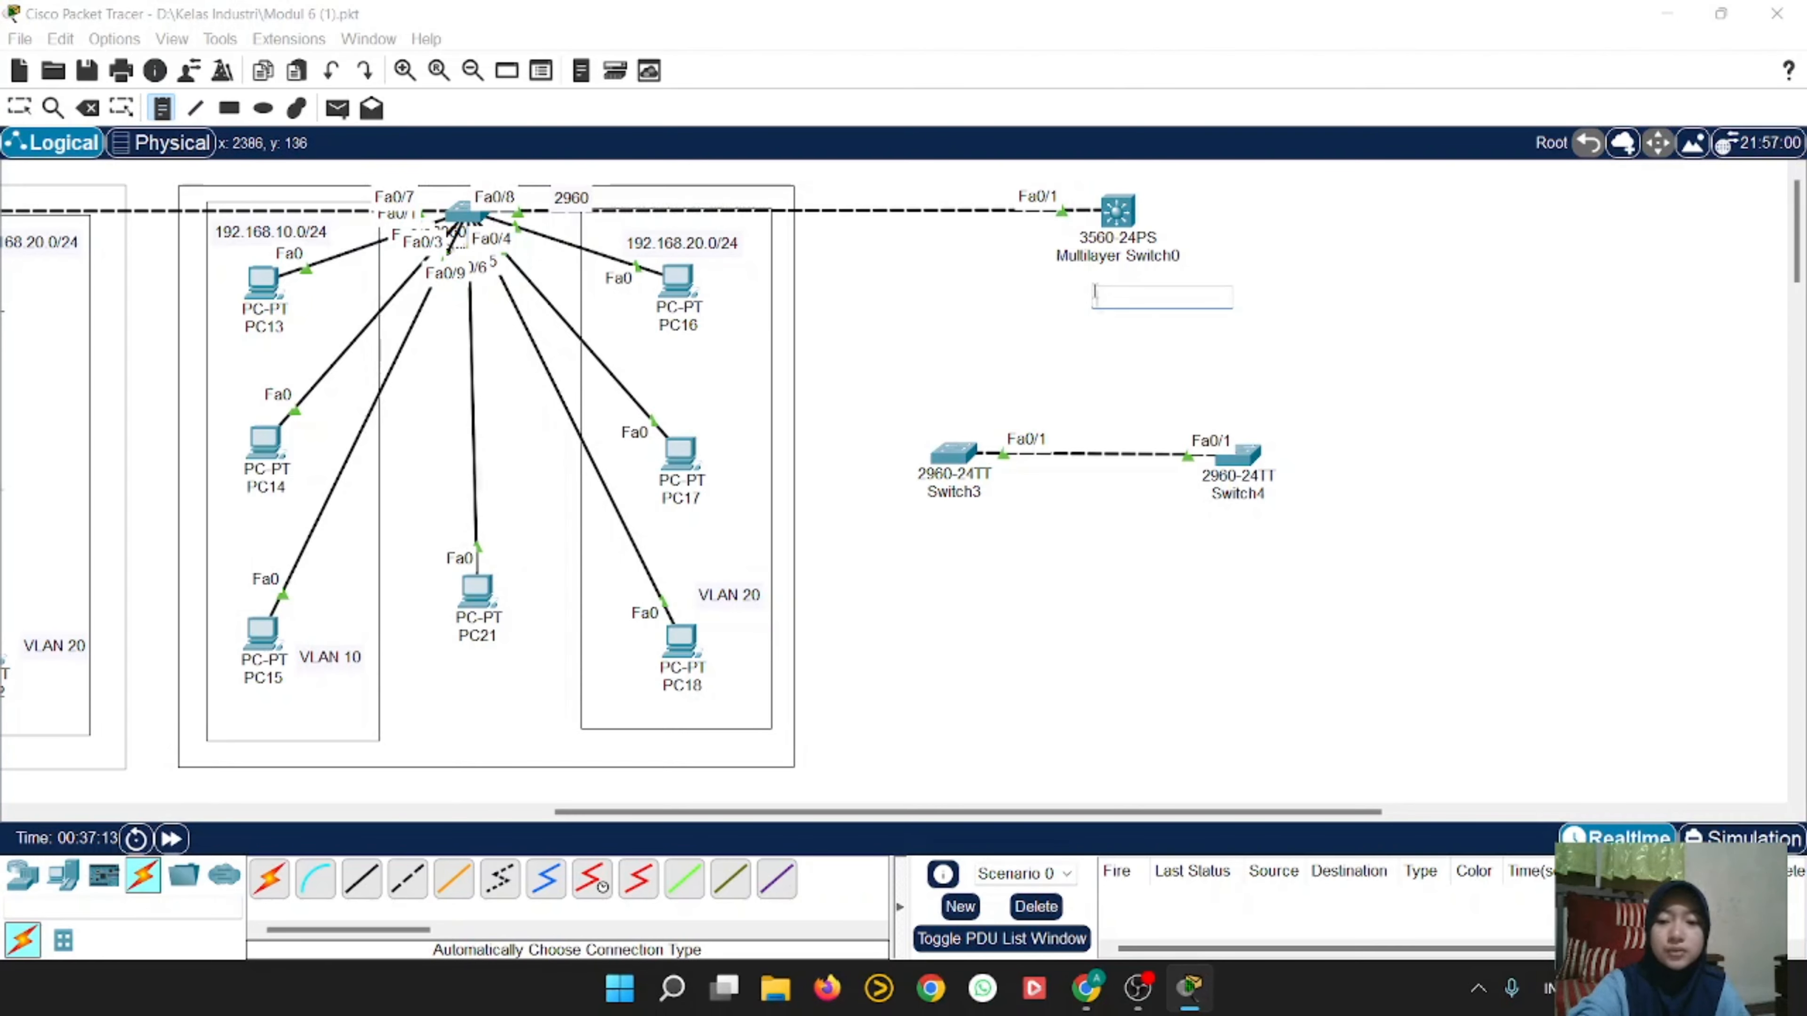
pyautogui.write('3560')
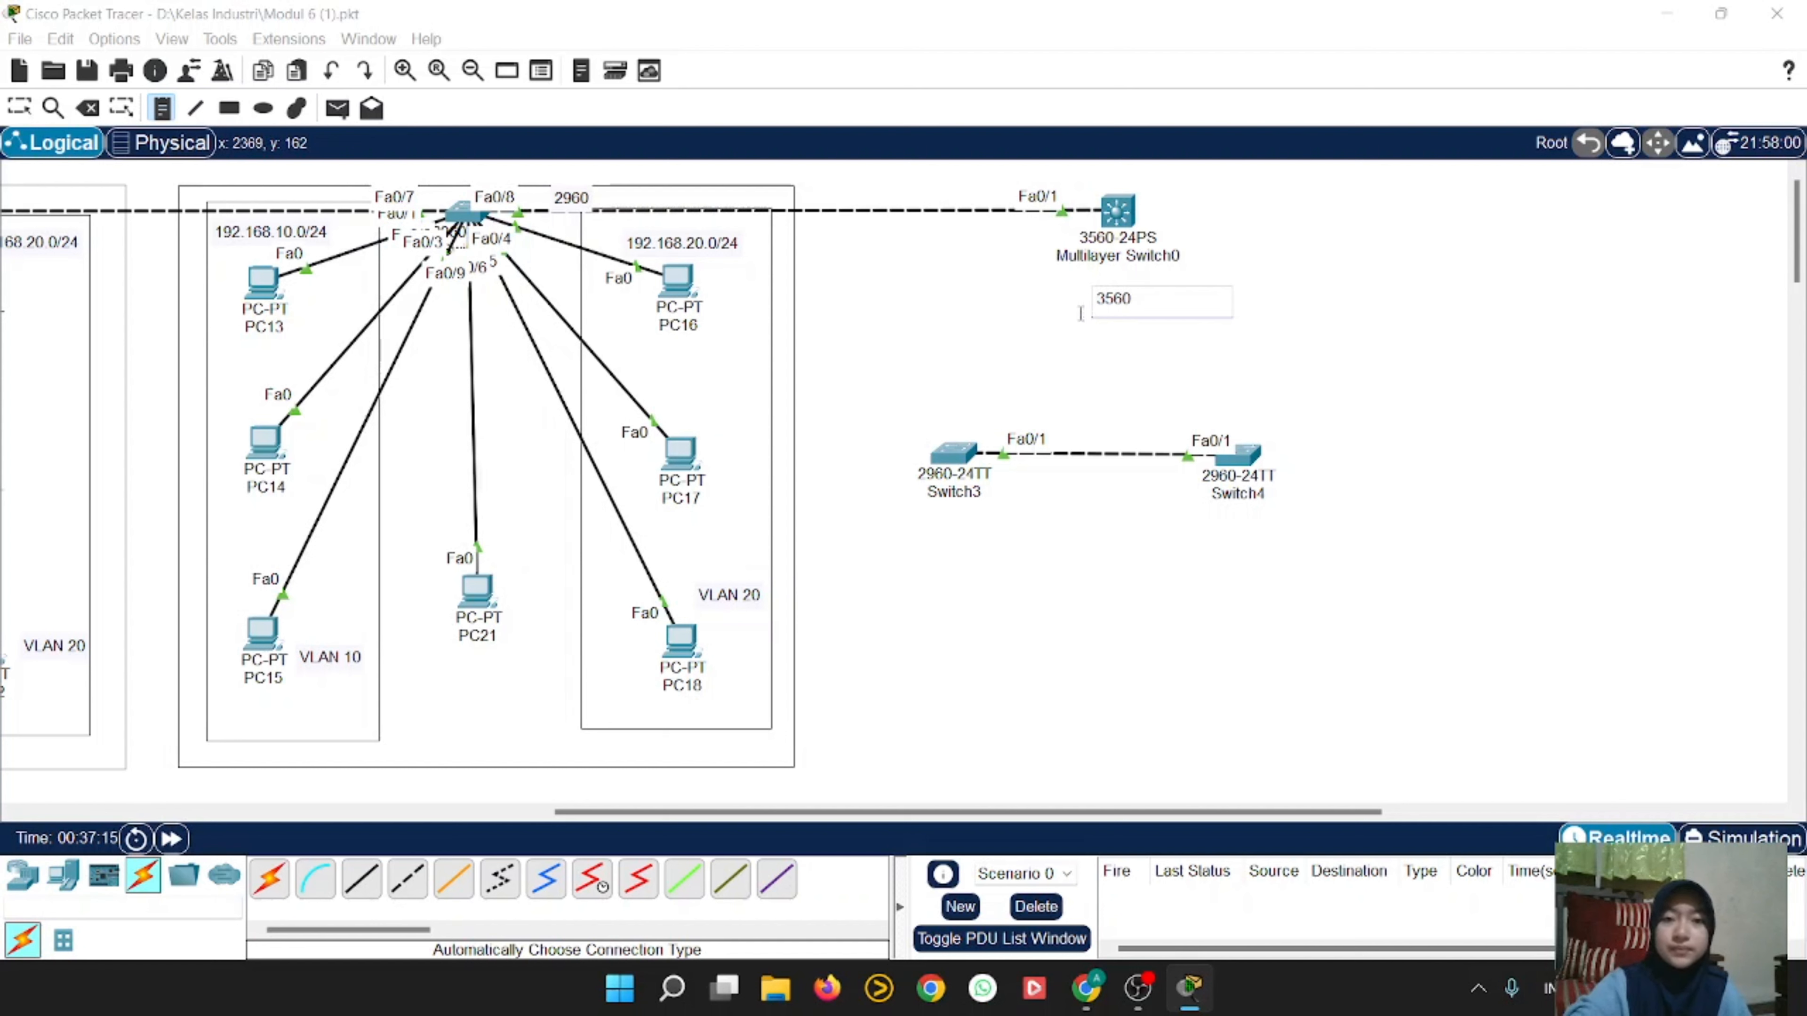
pyautogui.click(18, 108)
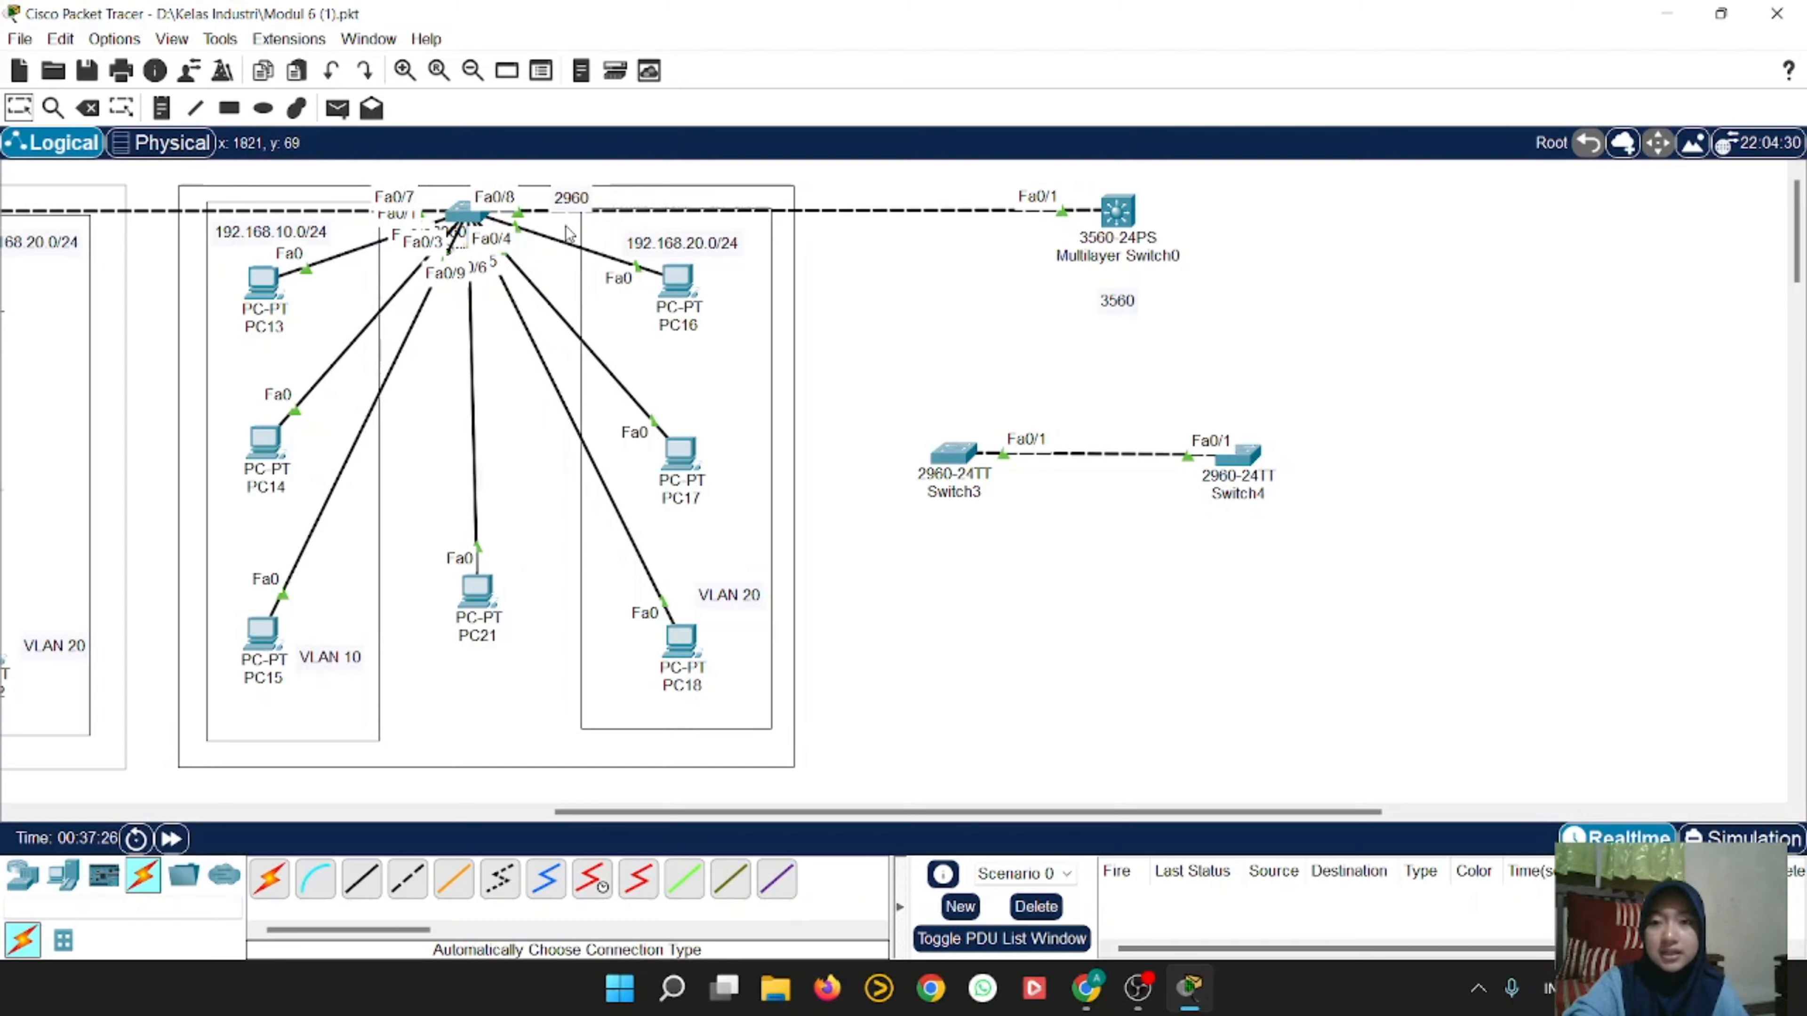
pyautogui.moveTo(1111, 298); pyautogui.dragTo(1112, 285)
pyautogui.click(1060, 300)
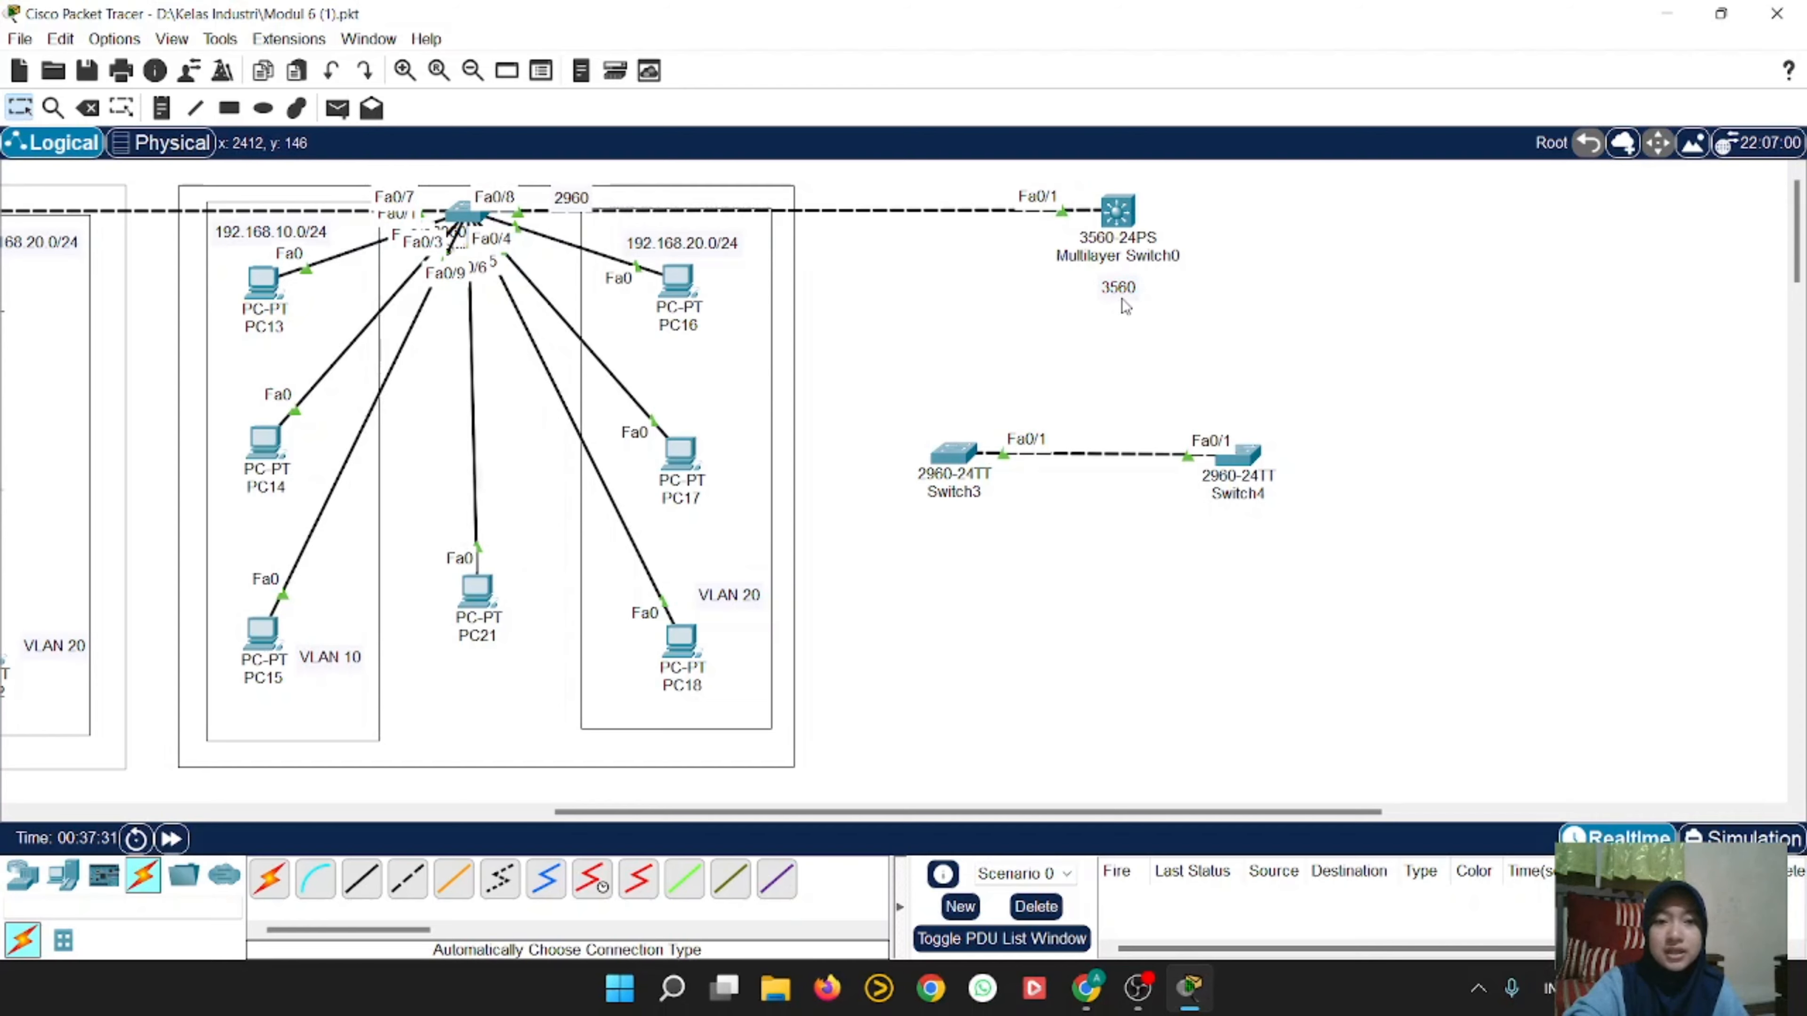
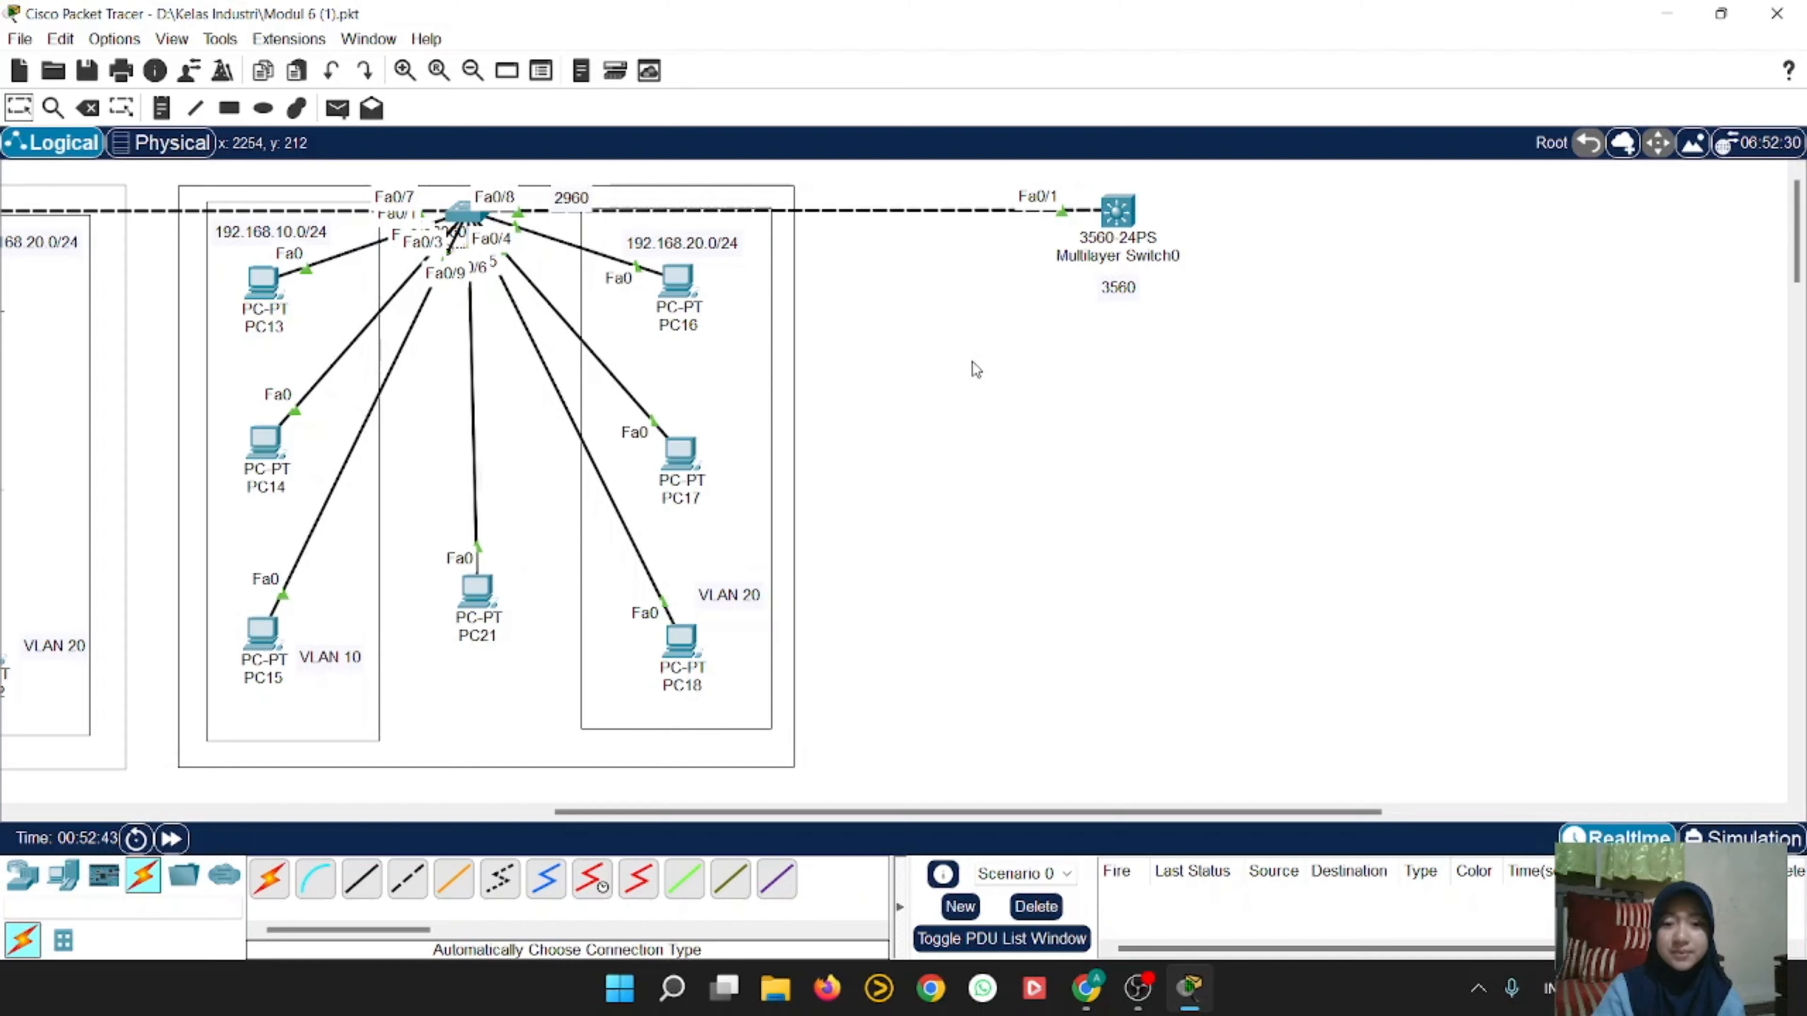
# Step: Place two PCs, PC25 and PC26, side by side at the same height below Multilayer Switch0
pyautogui.click(65, 877)
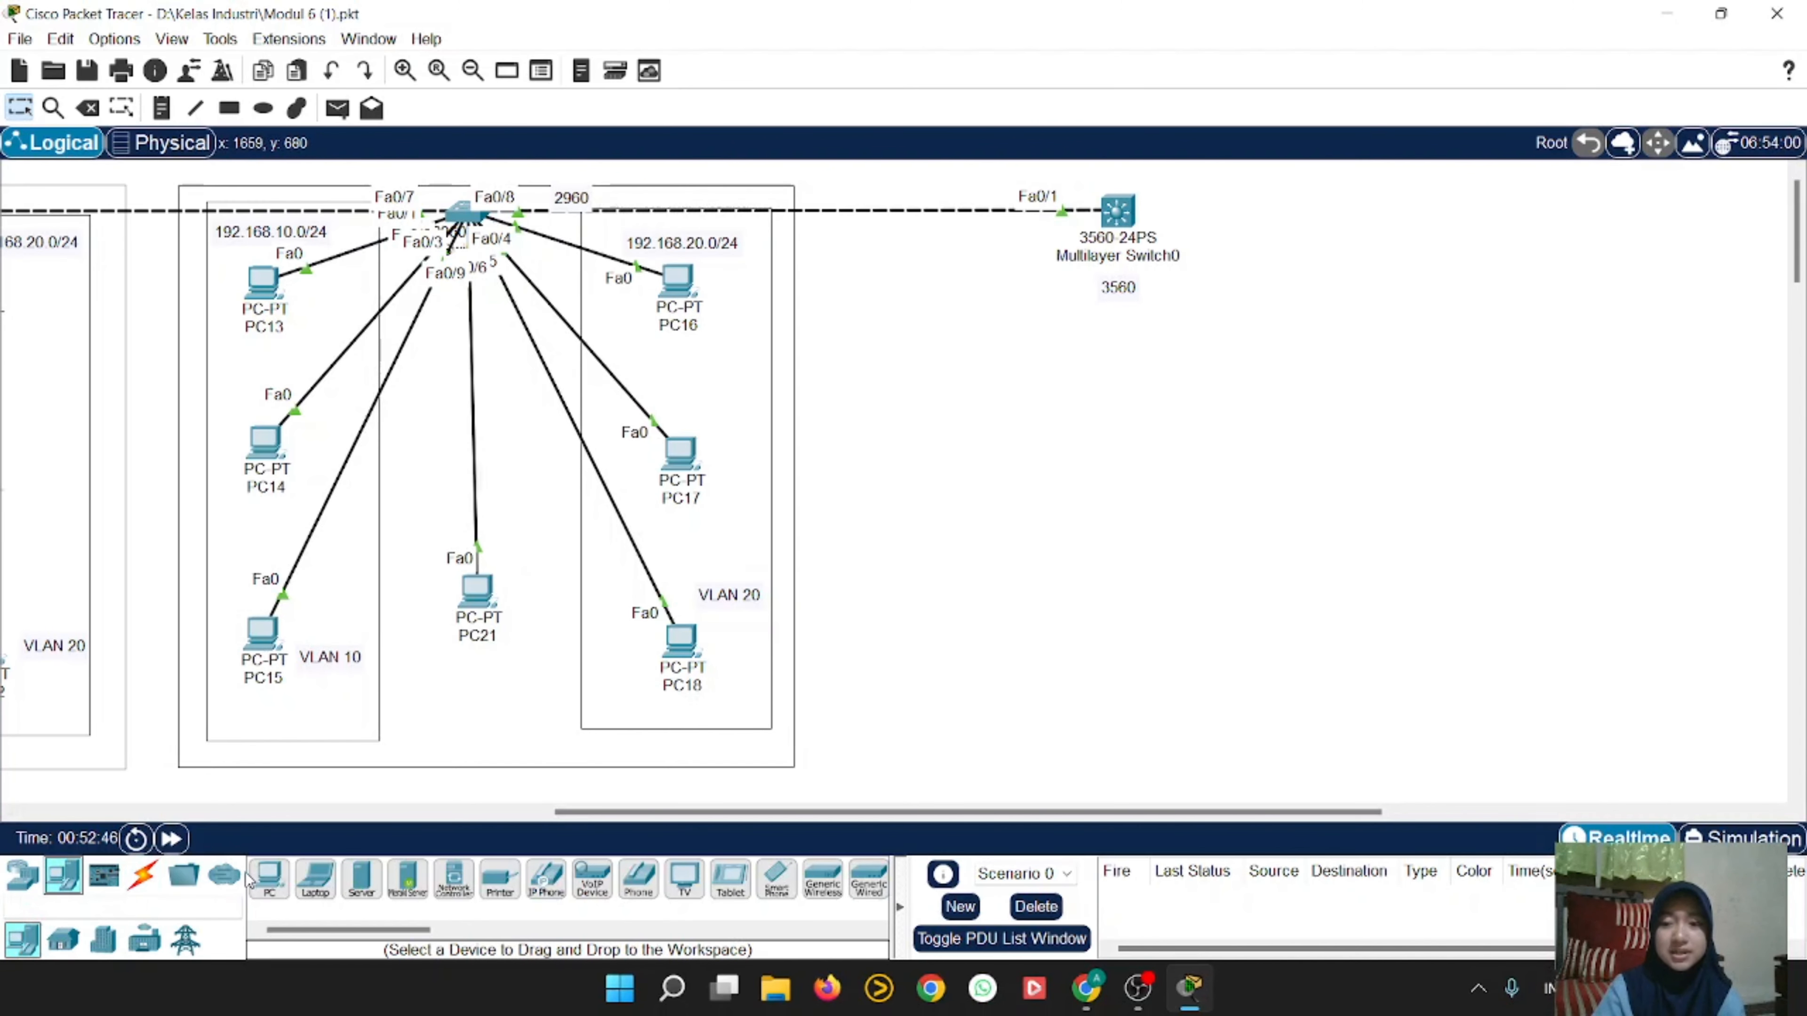
pyautogui.click(269, 879)
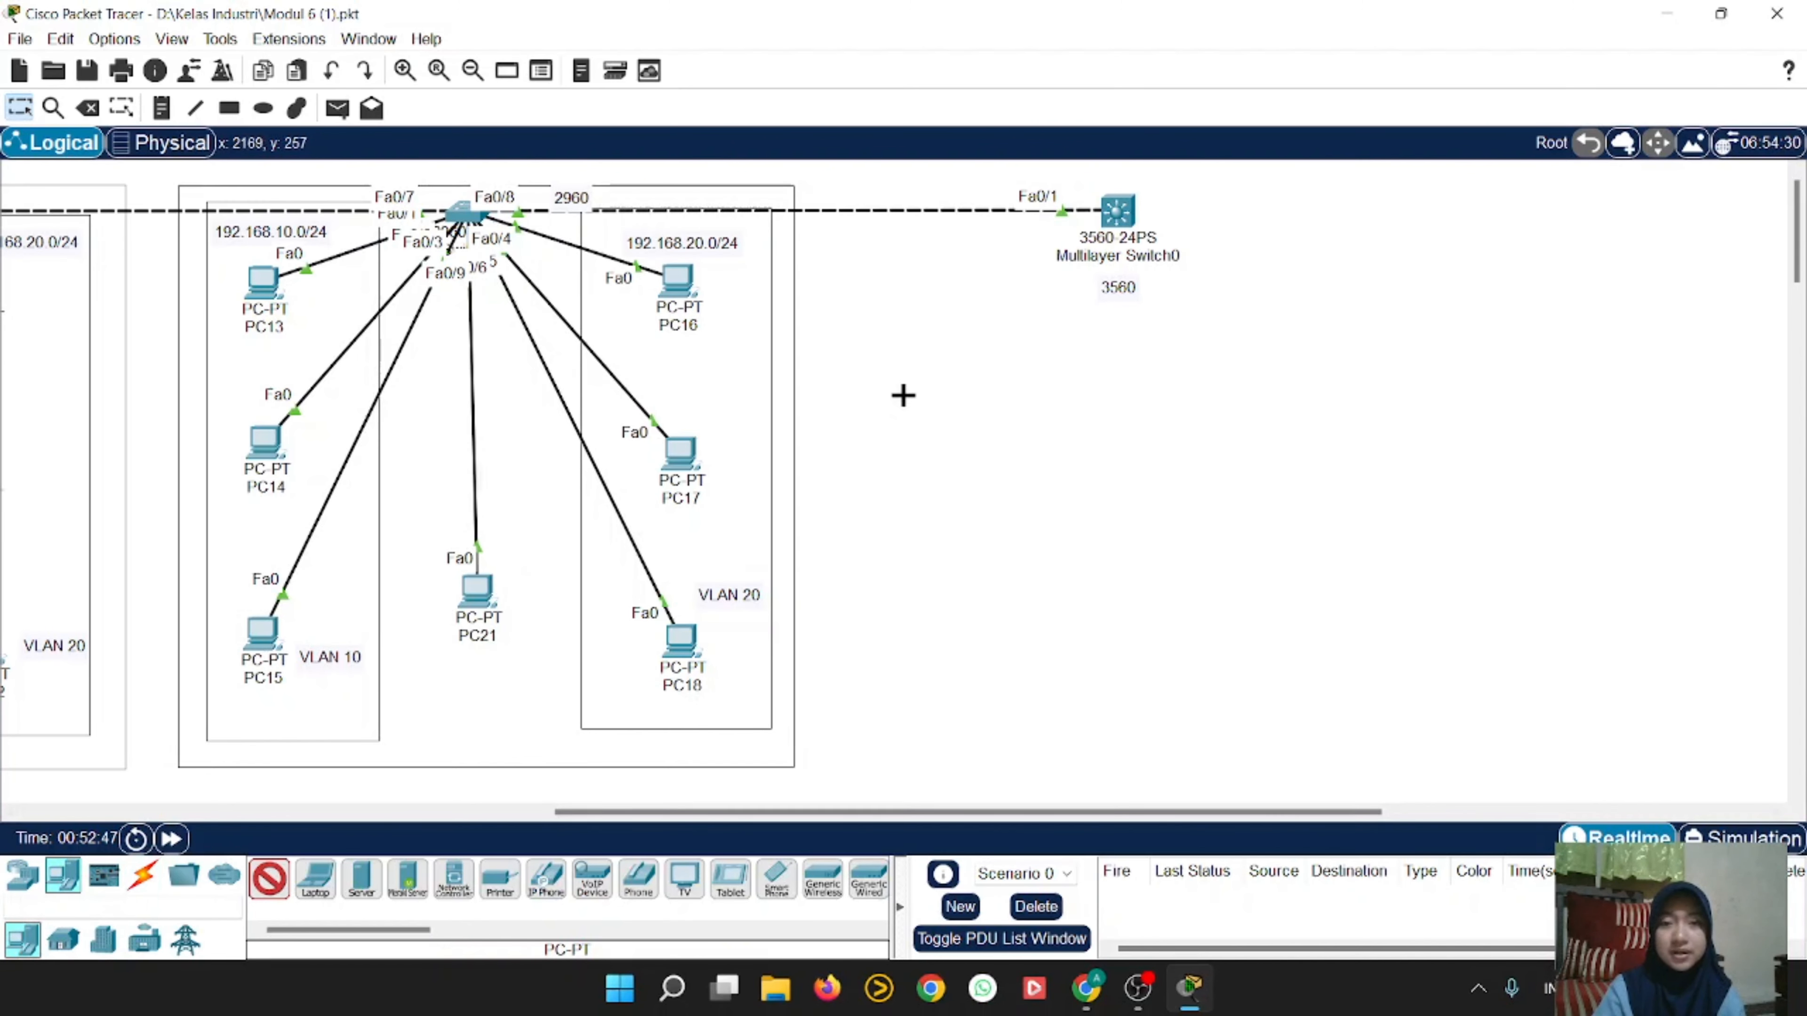
pyautogui.click(969, 390)
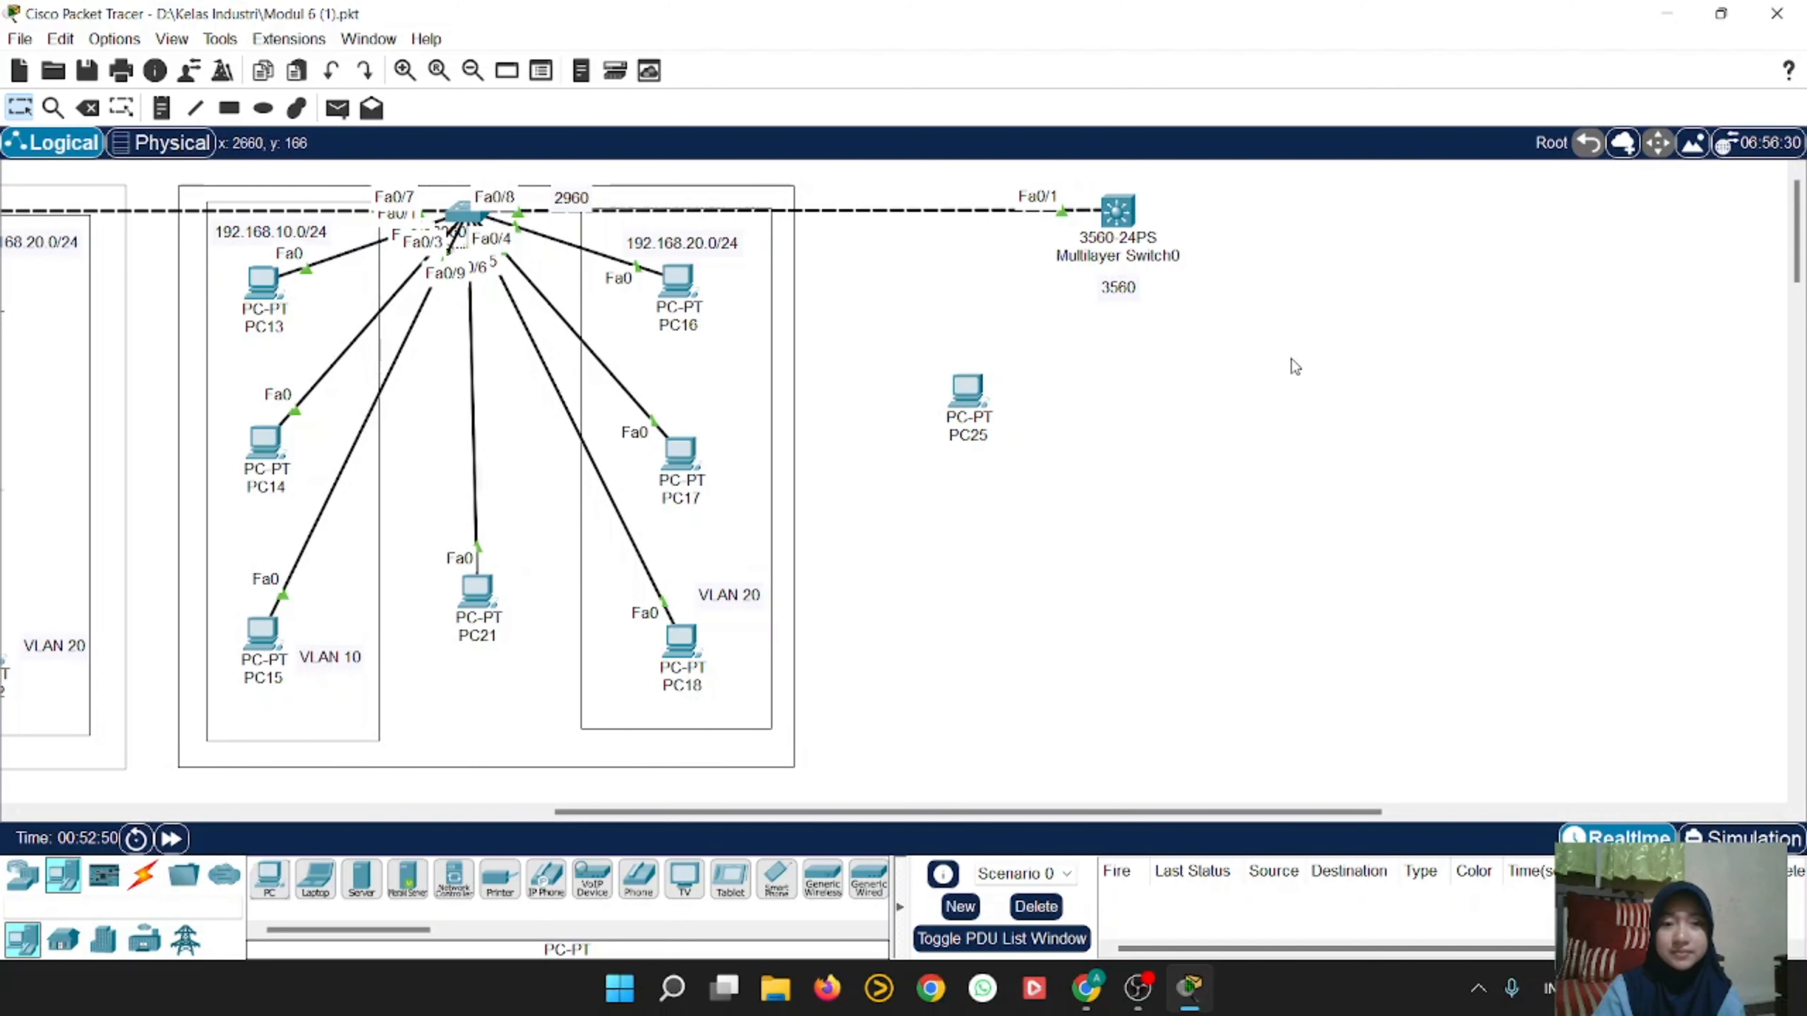
pyautogui.click(270, 879)
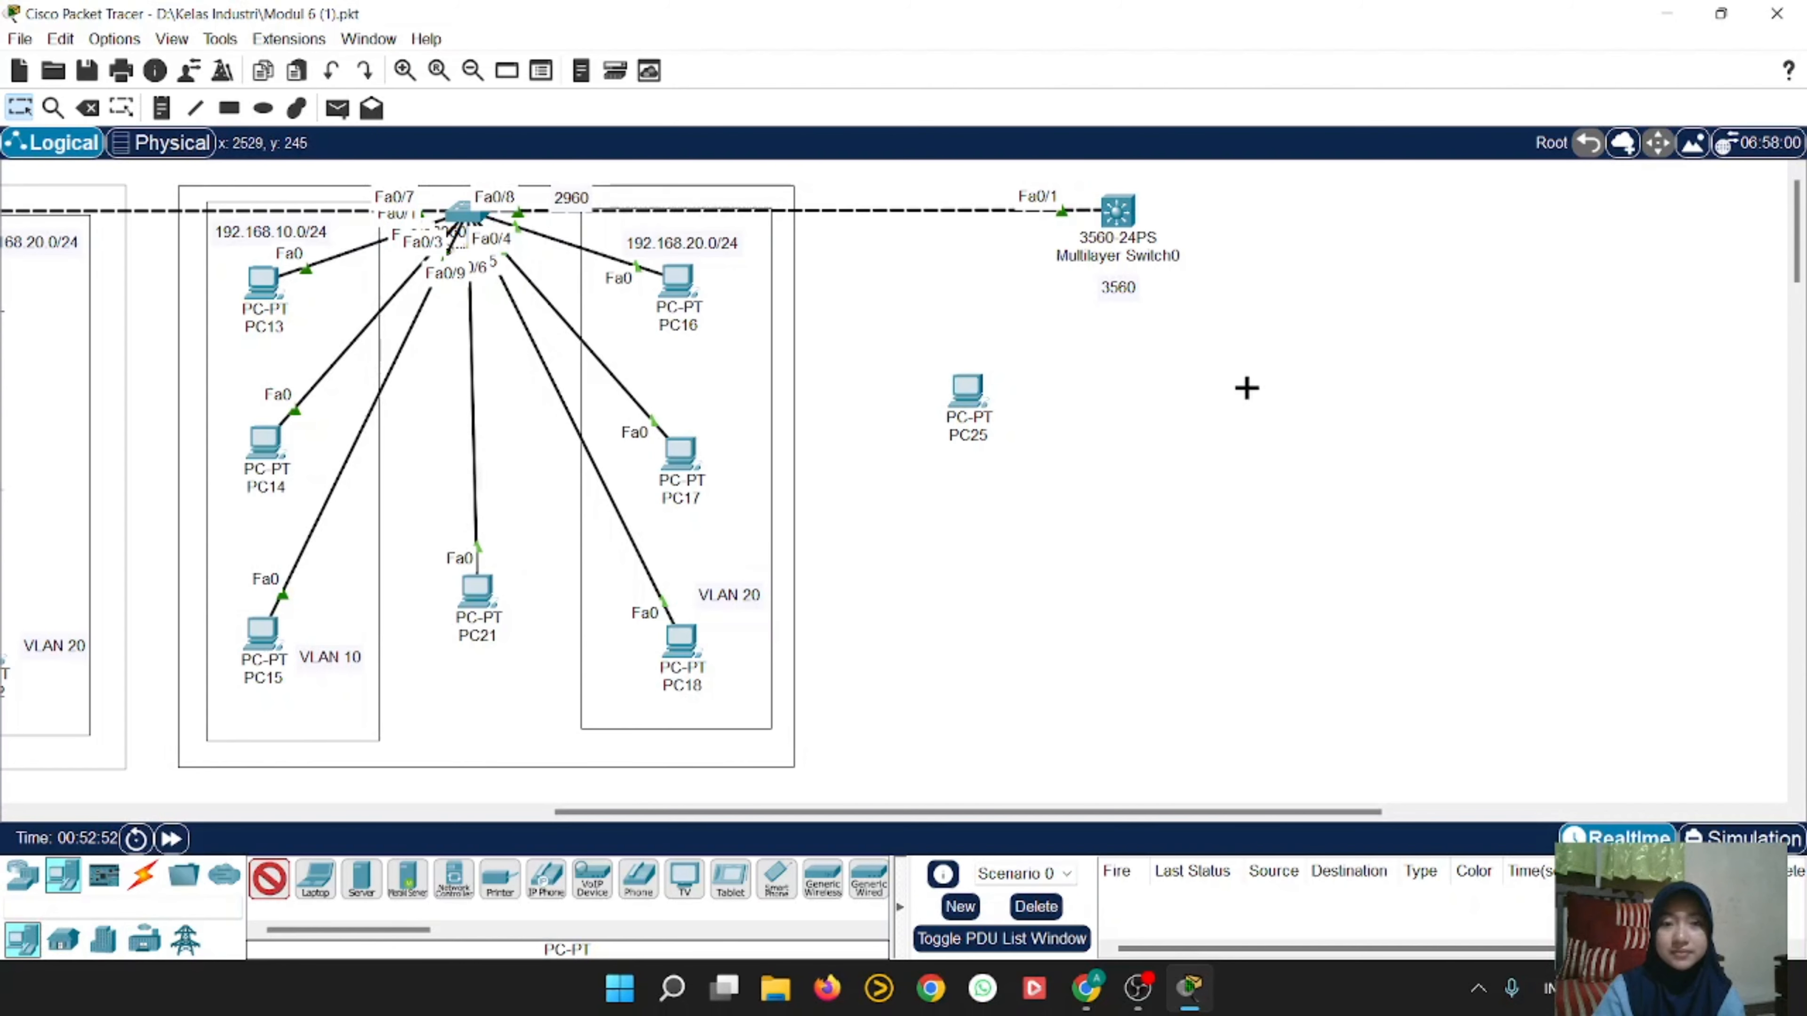
pyautogui.click(1266, 404)
pyautogui.moveTo(1268, 411); pyautogui.dragTo(1269, 395)
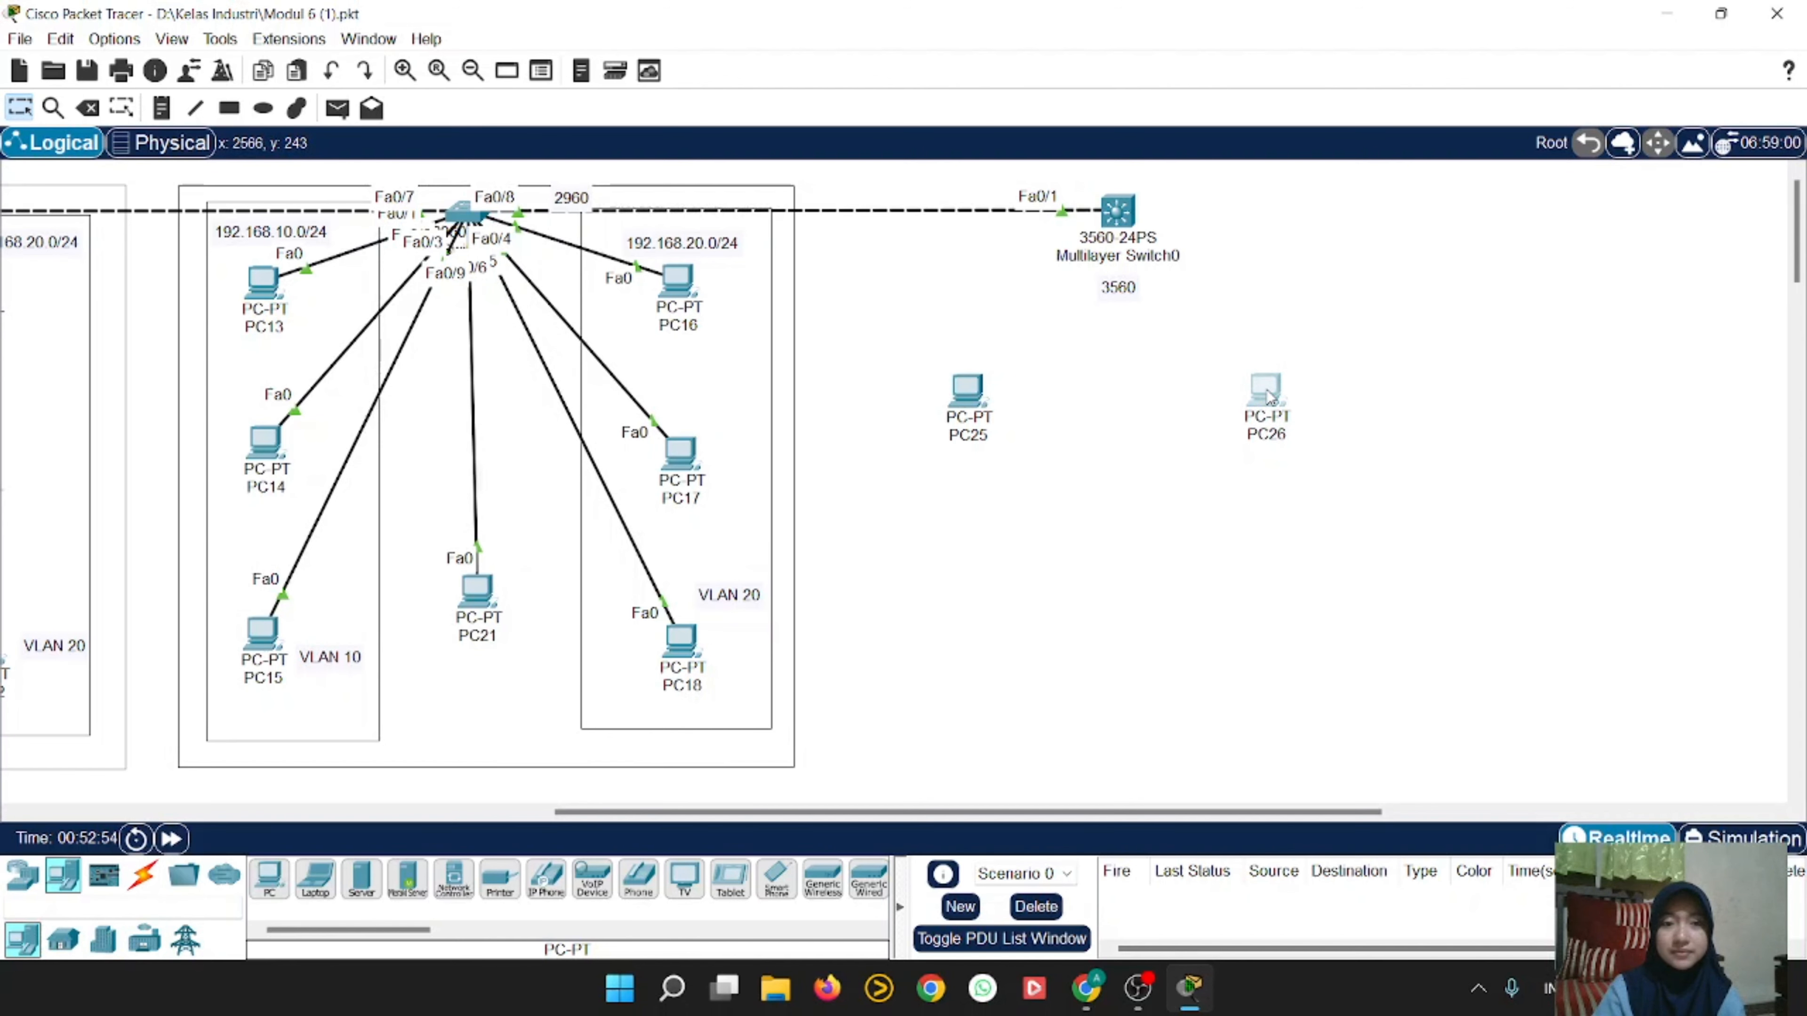
# Step: Connect PC25 and PC26 to Multilayer Switch0 using the automatically chosen connection type
pyautogui.click(143, 875)
pyautogui.click(269, 880)
pyautogui.click(973, 401)
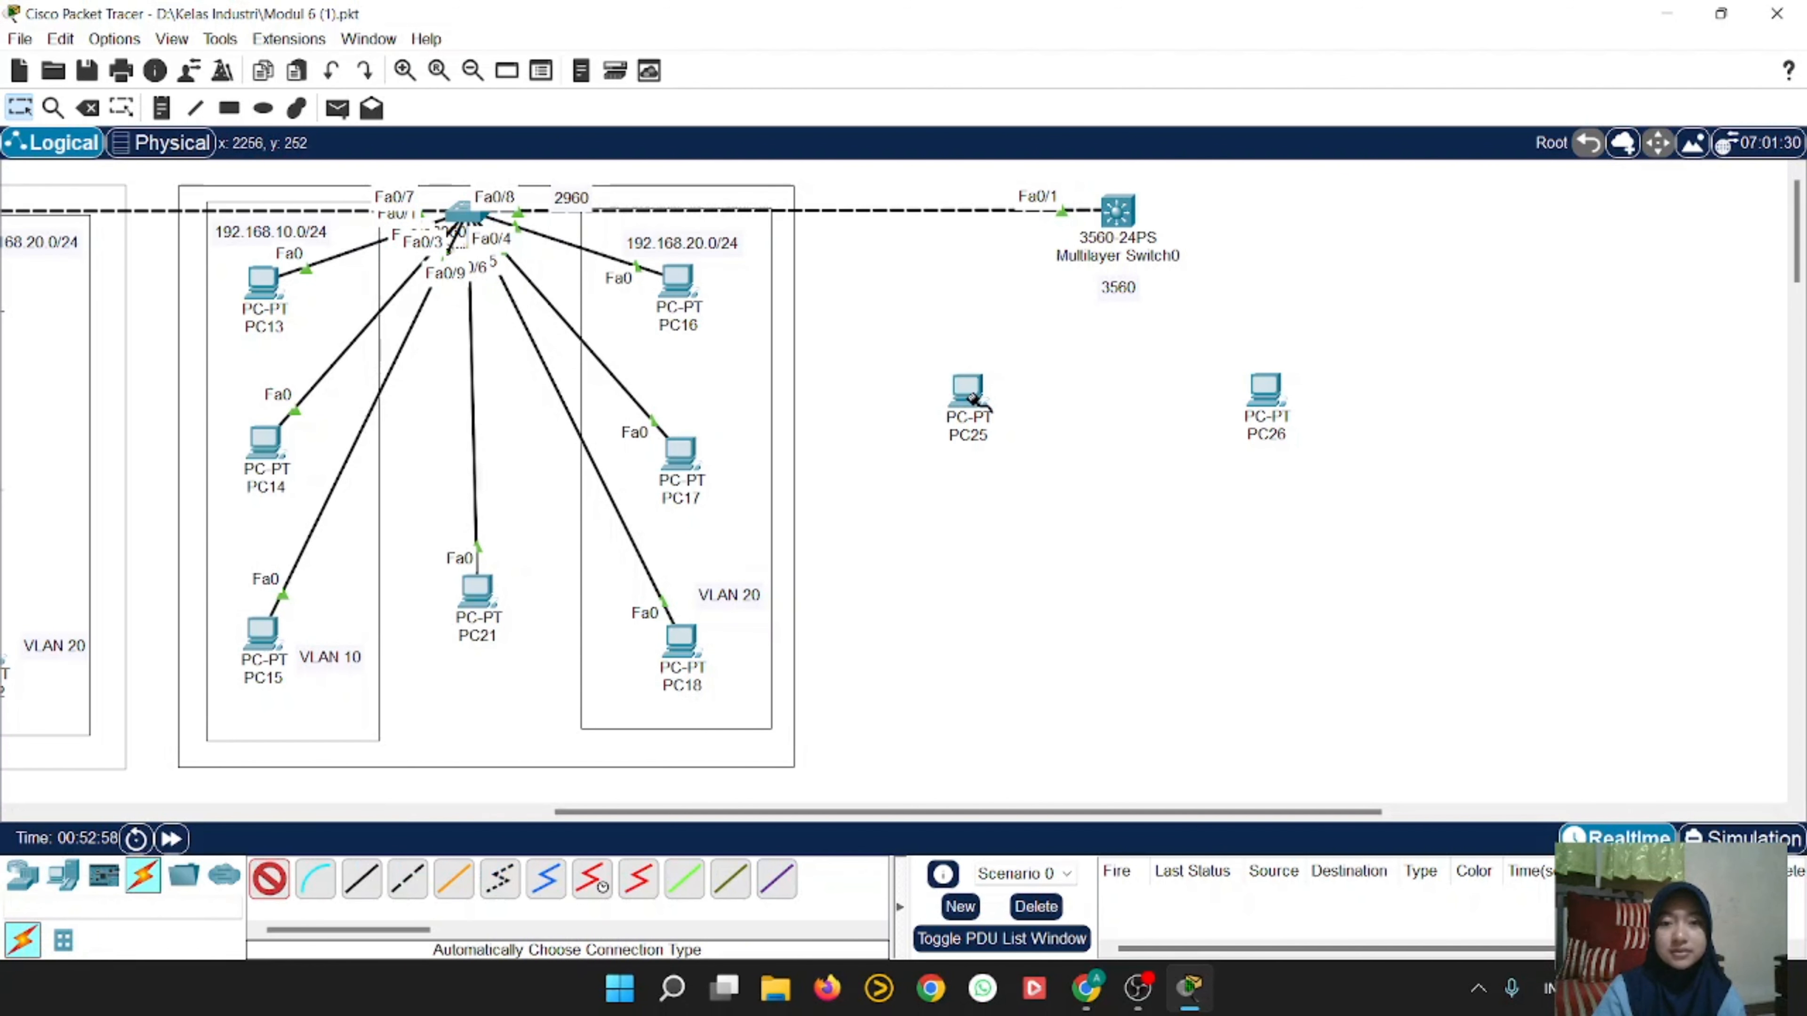
pyautogui.click(1118, 211)
pyautogui.click(269, 880)
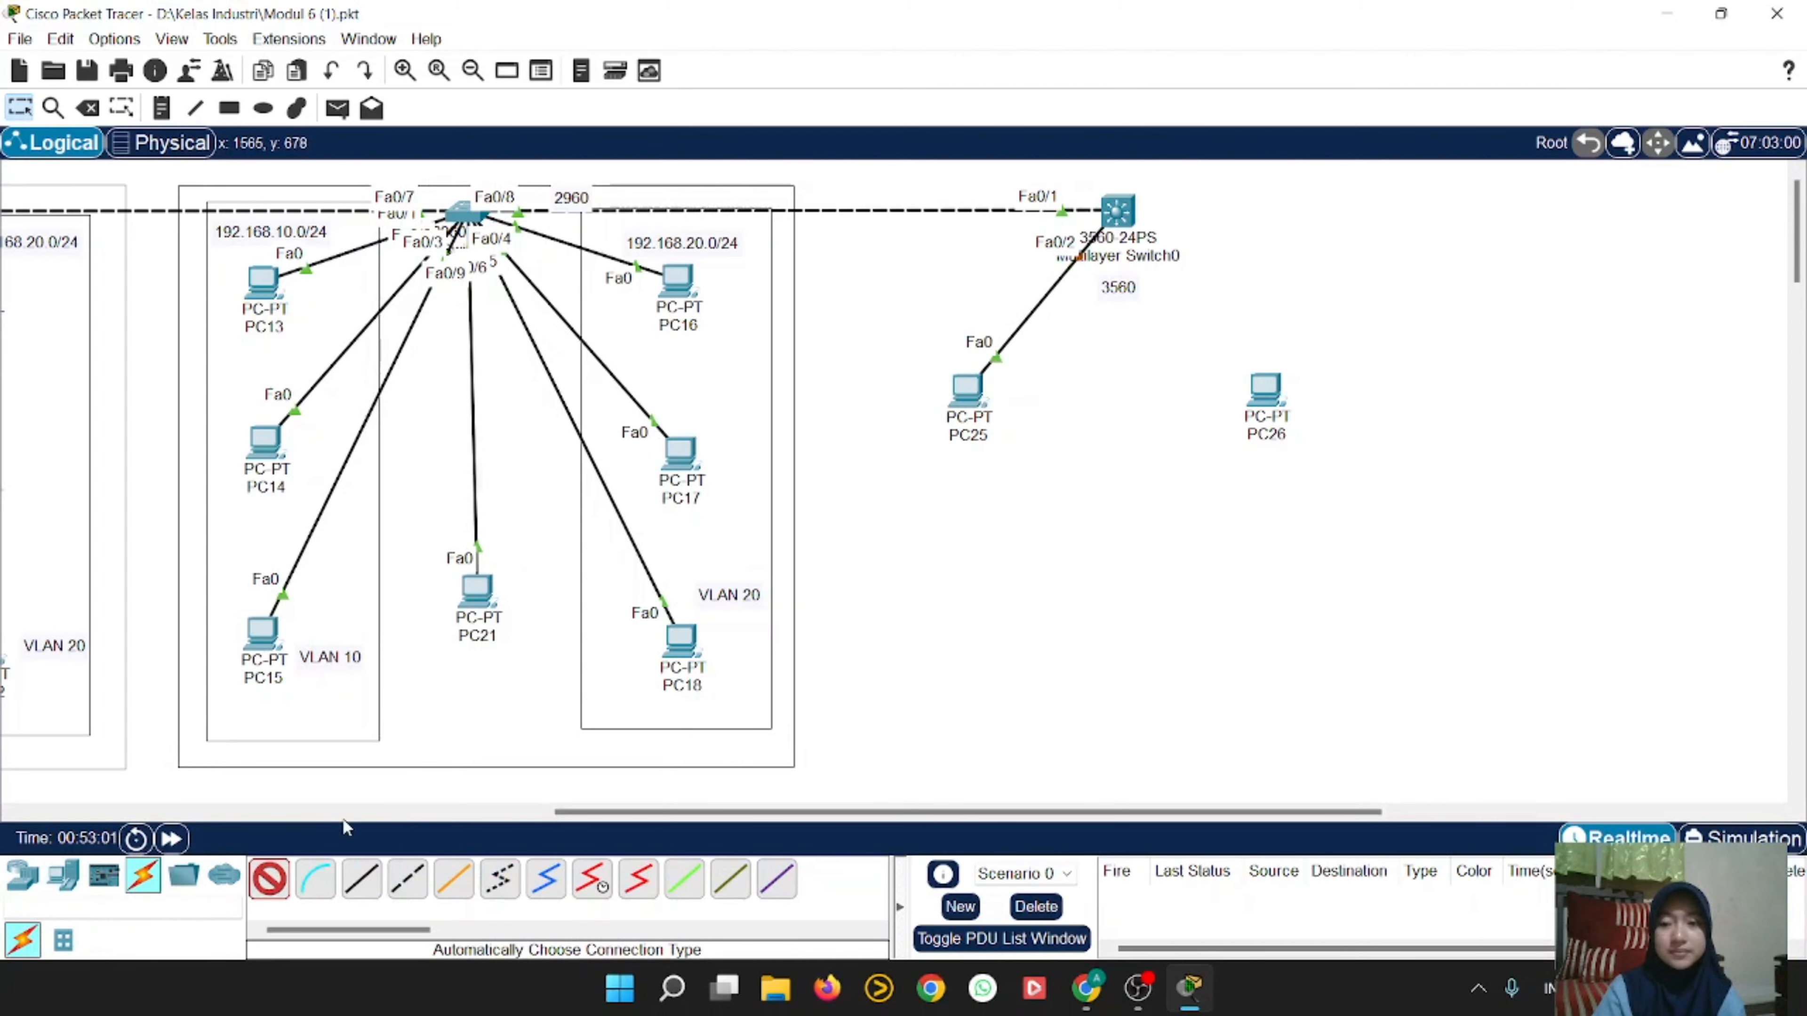
pyautogui.click(1264, 390)
pyautogui.click(1123, 214)
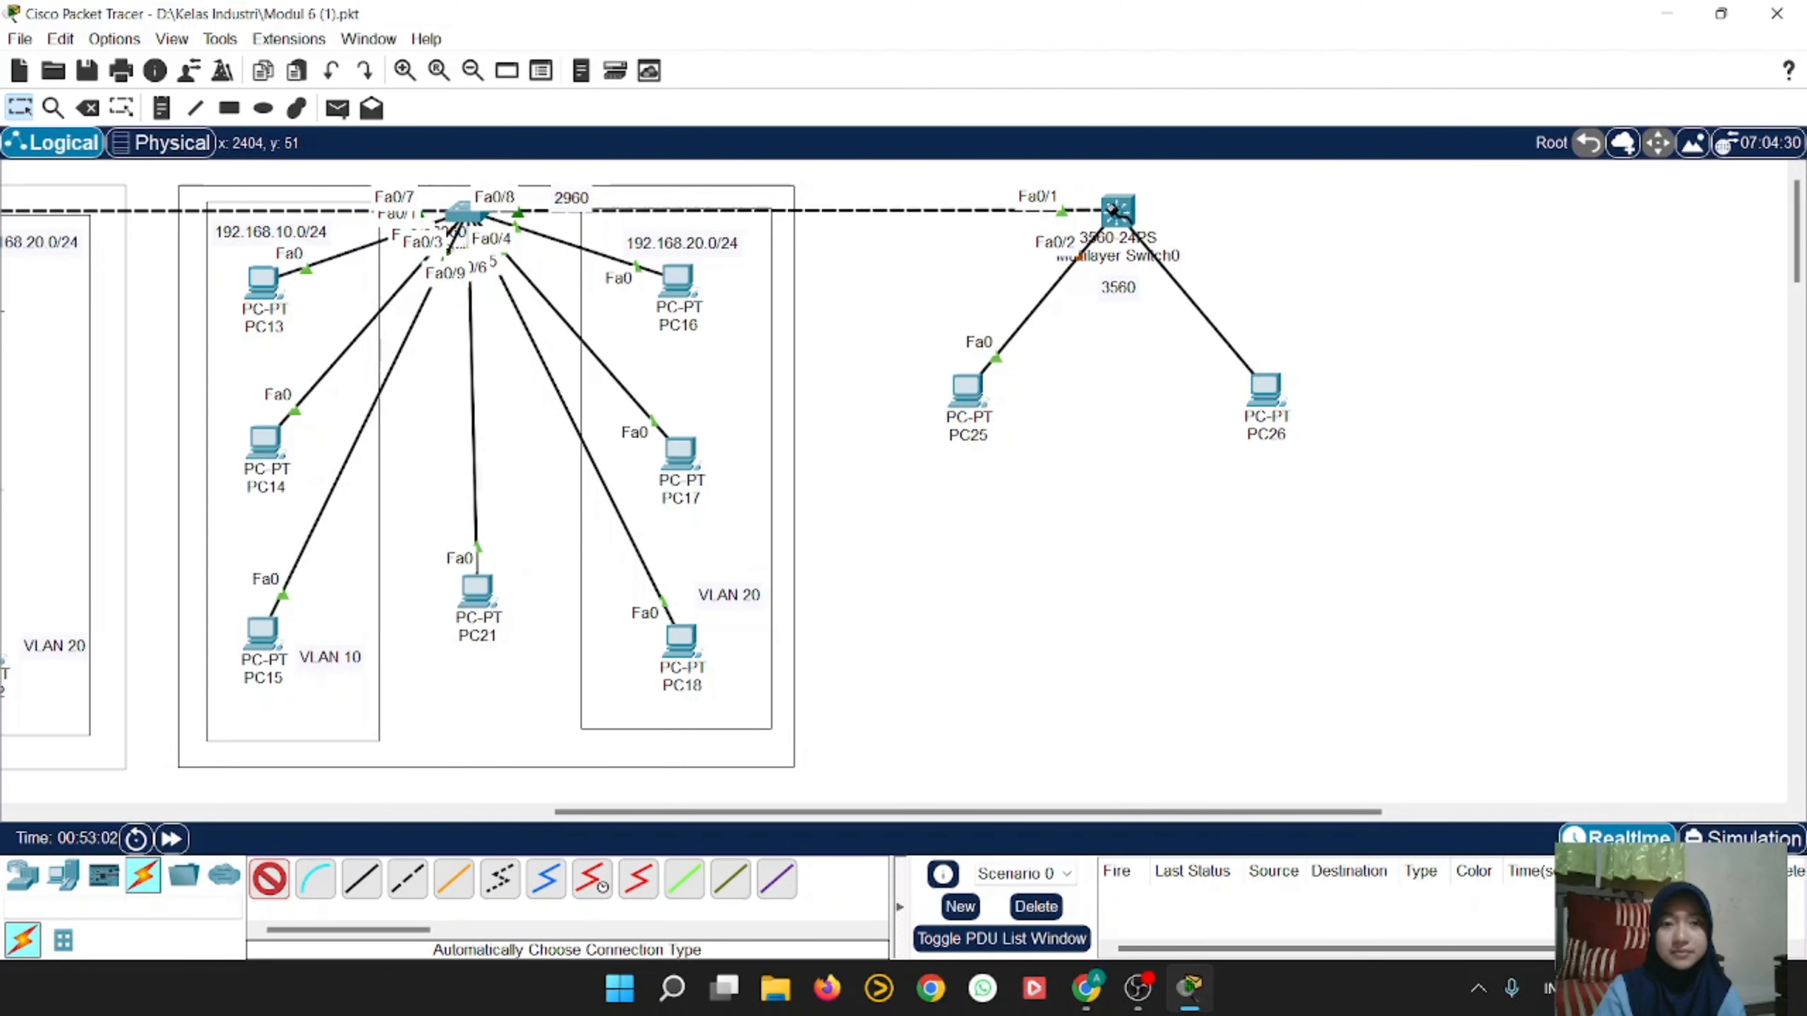
# Step: Assign PC25 the static IPv4 address 192.168.10.60 and close its window
pyautogui.click(971, 407)
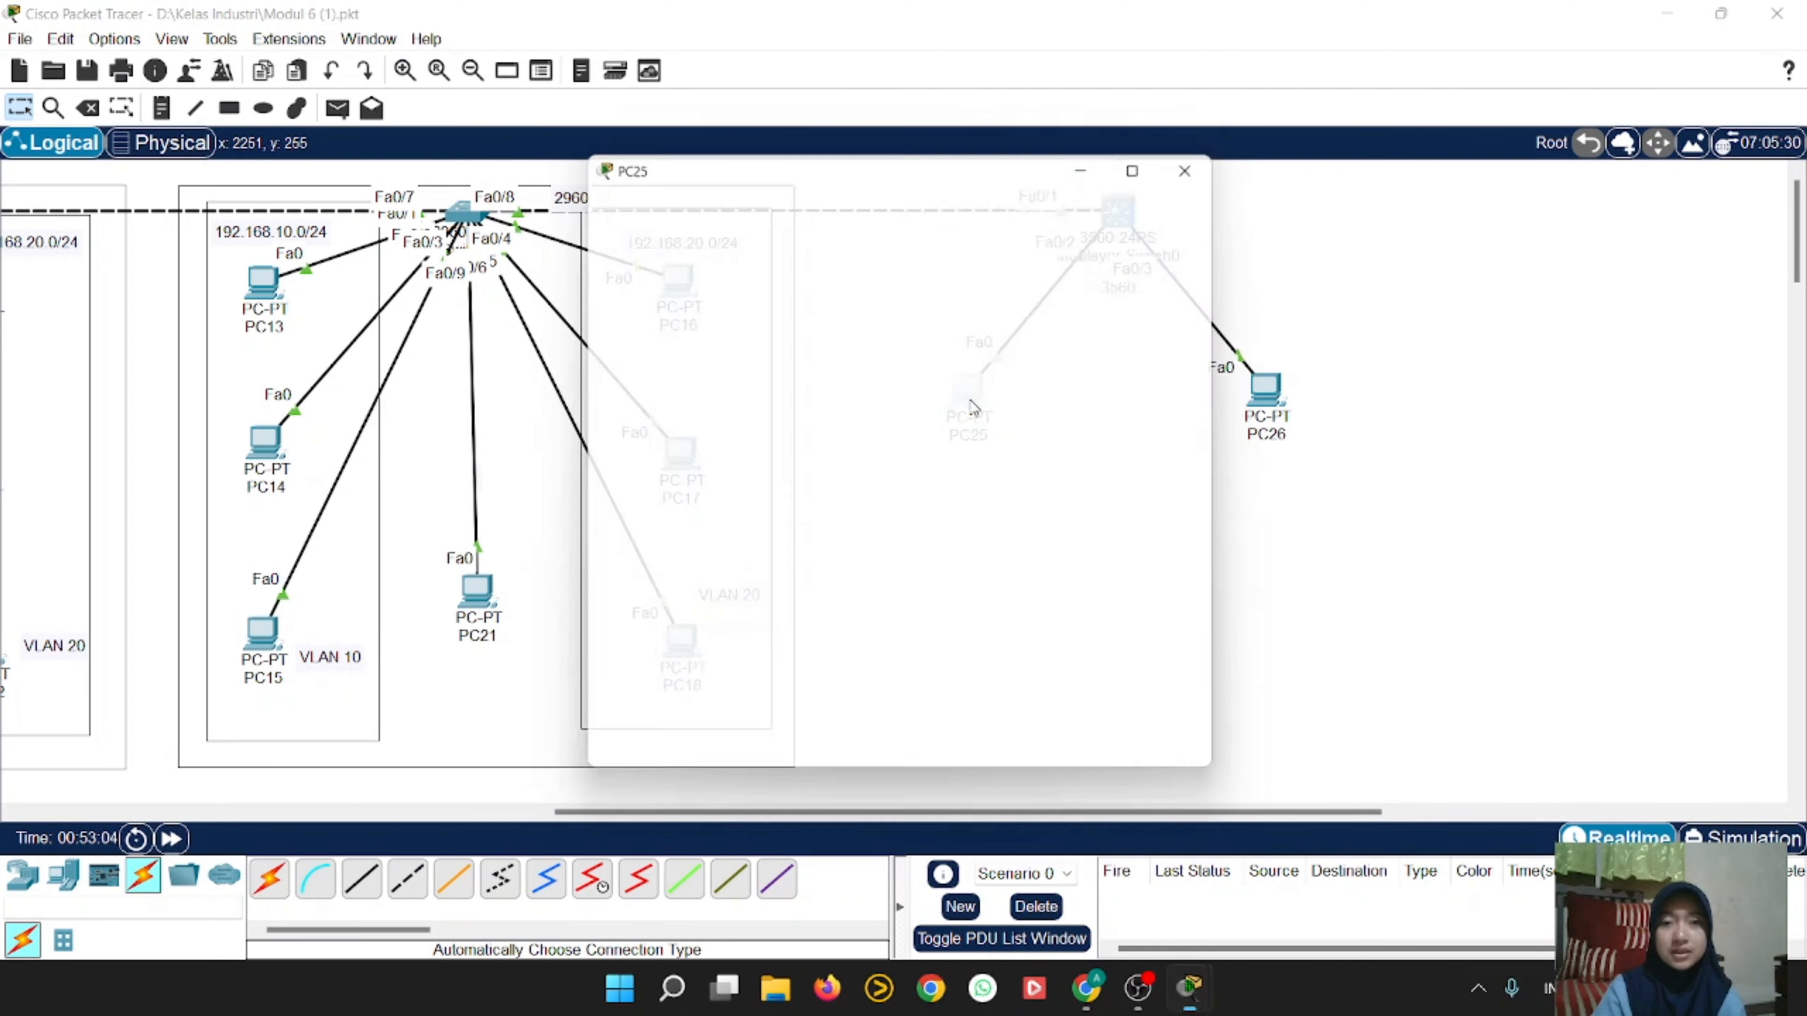
pyautogui.click(771, 198)
pyautogui.click(654, 278)
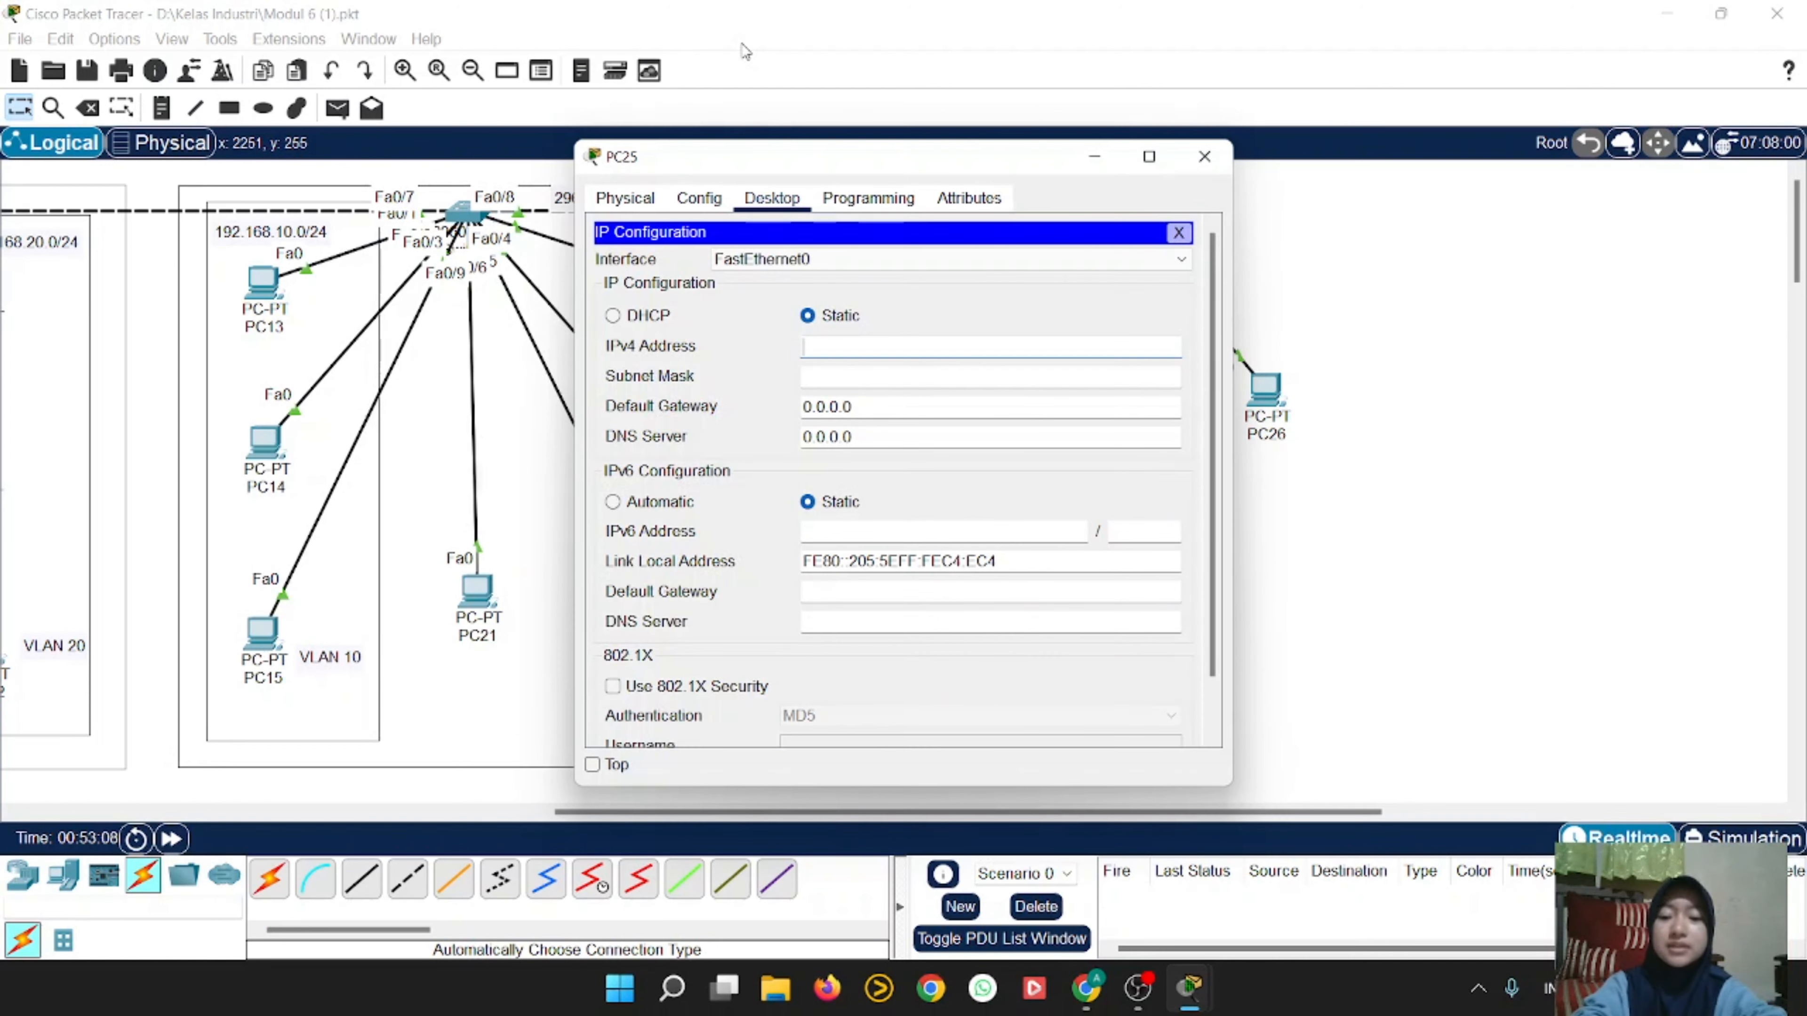
pyautogui.write('192.68')
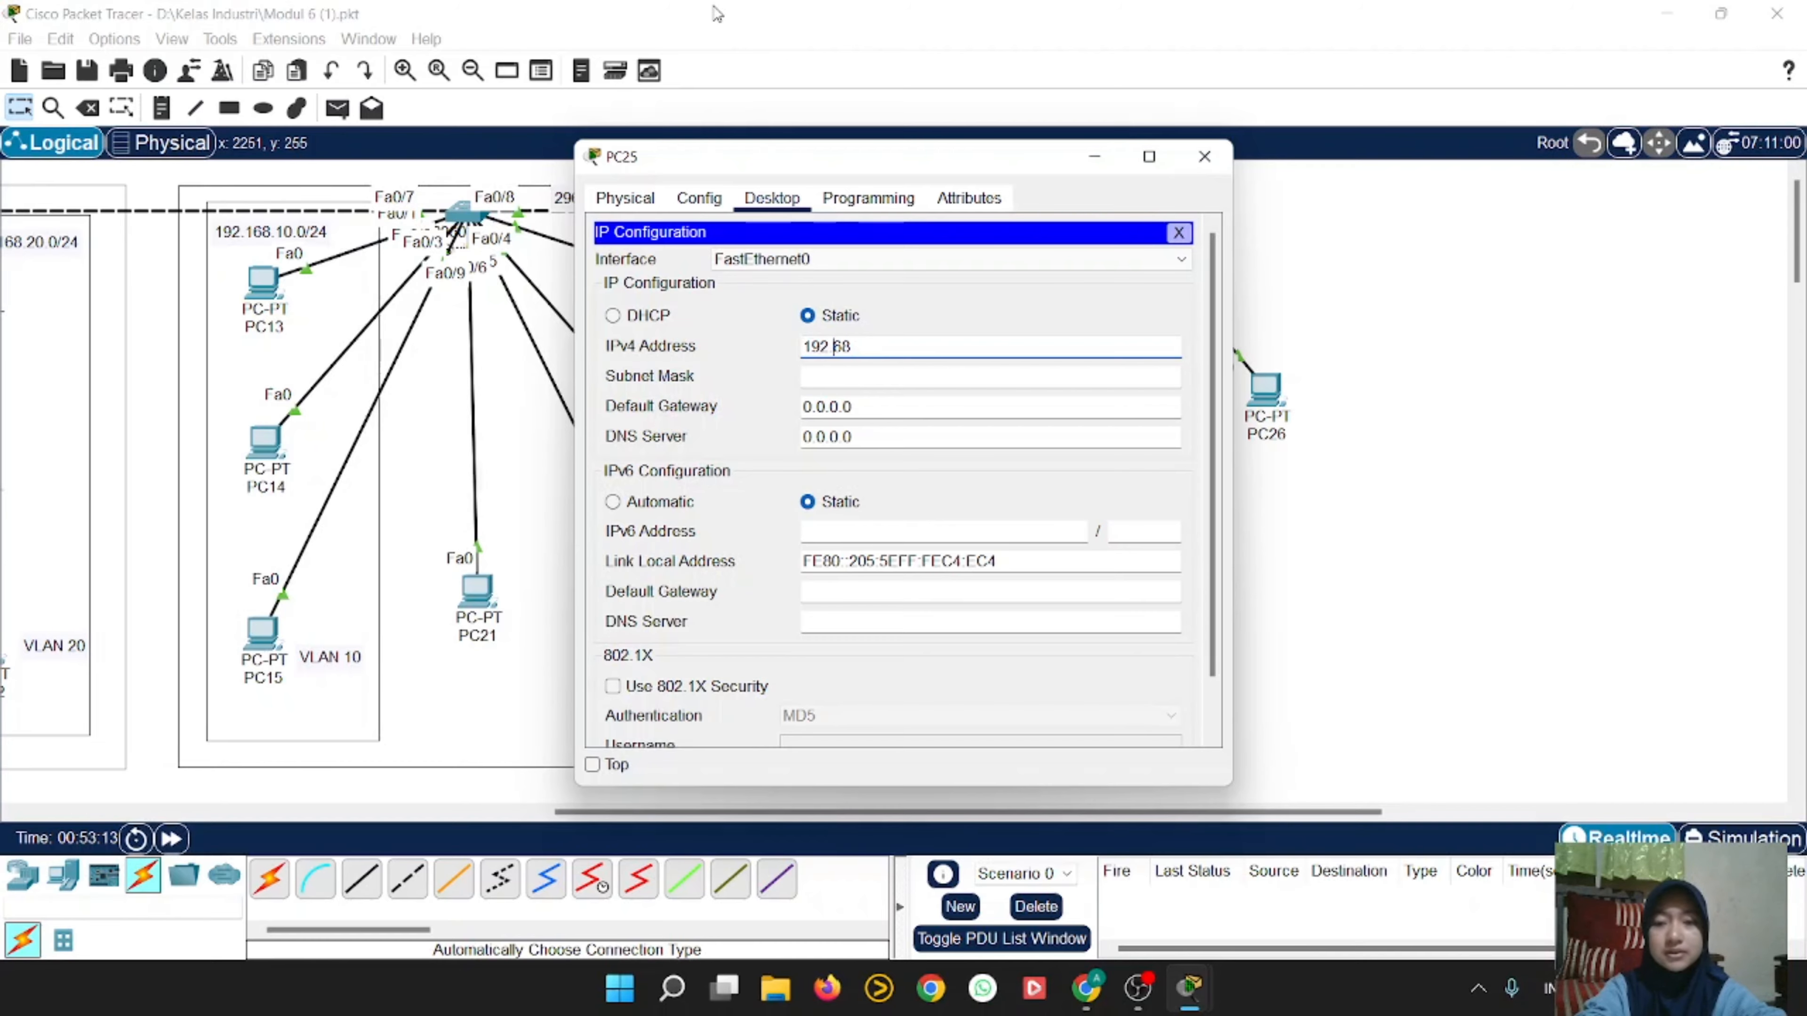
pyautogui.press('BackSpace')
pyautogui.press('BackSpace')
pyautogui.write('168')
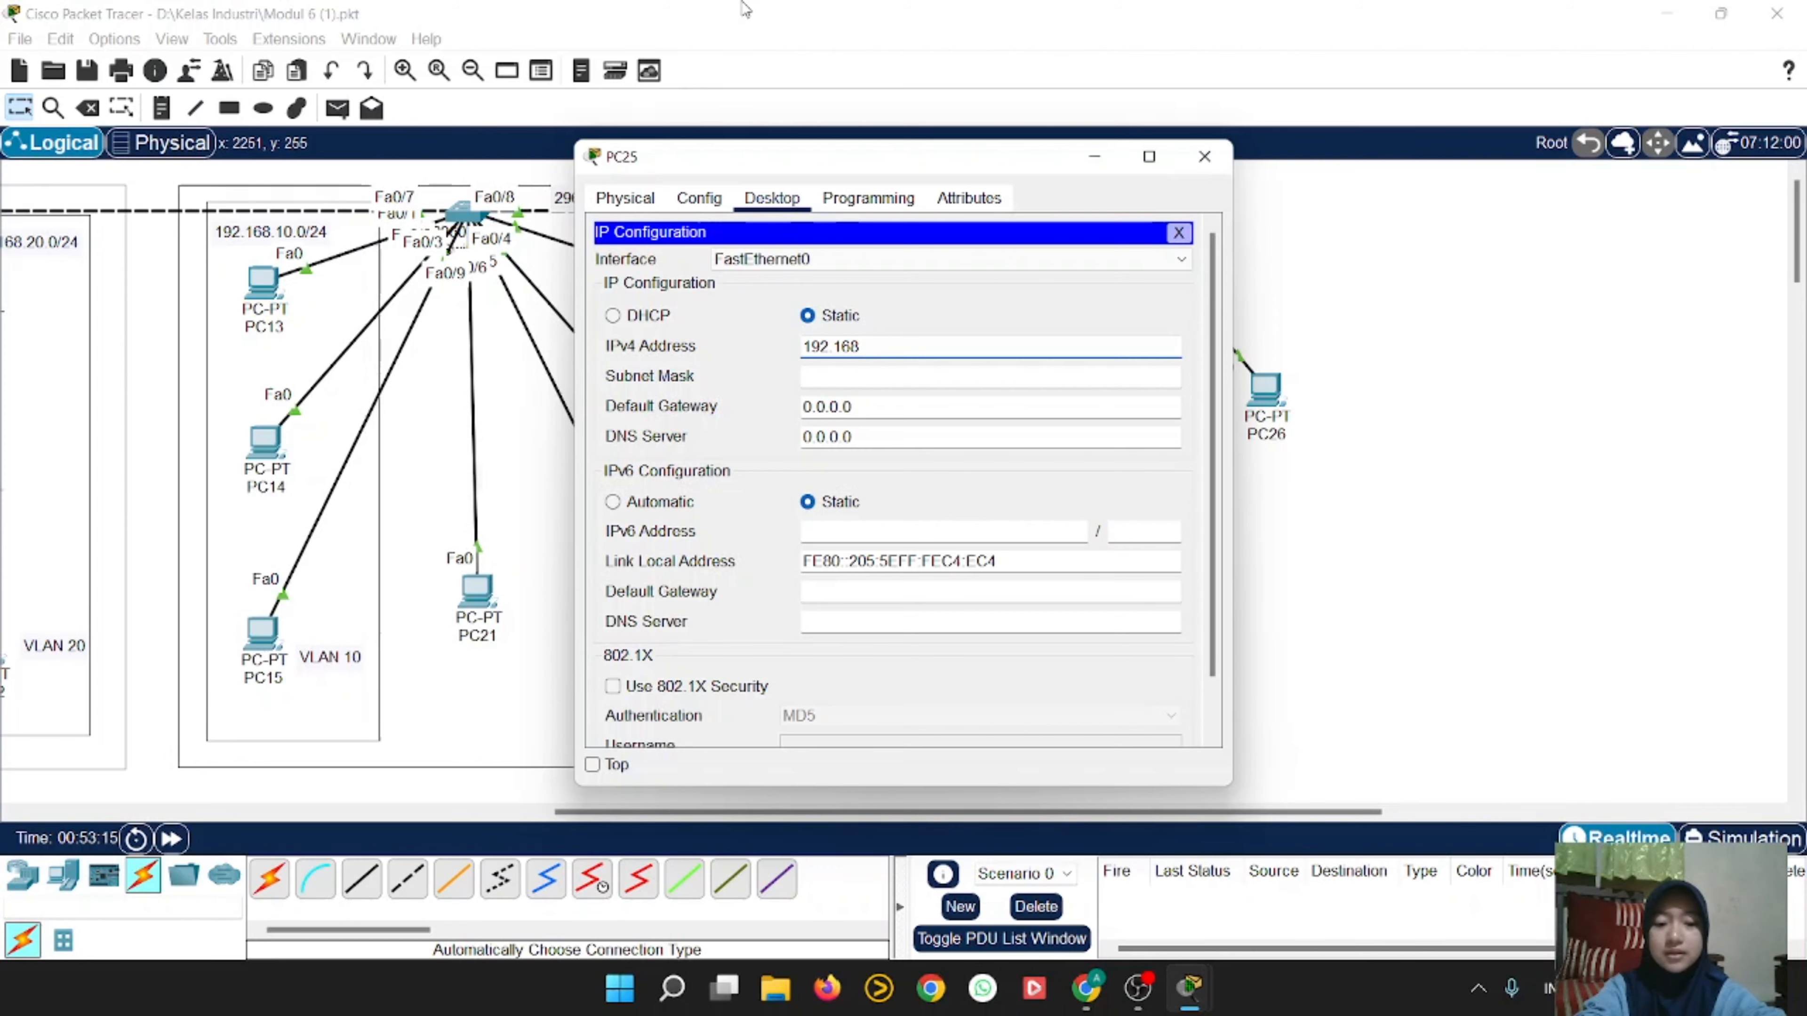
pyautogui.write('.10.60')
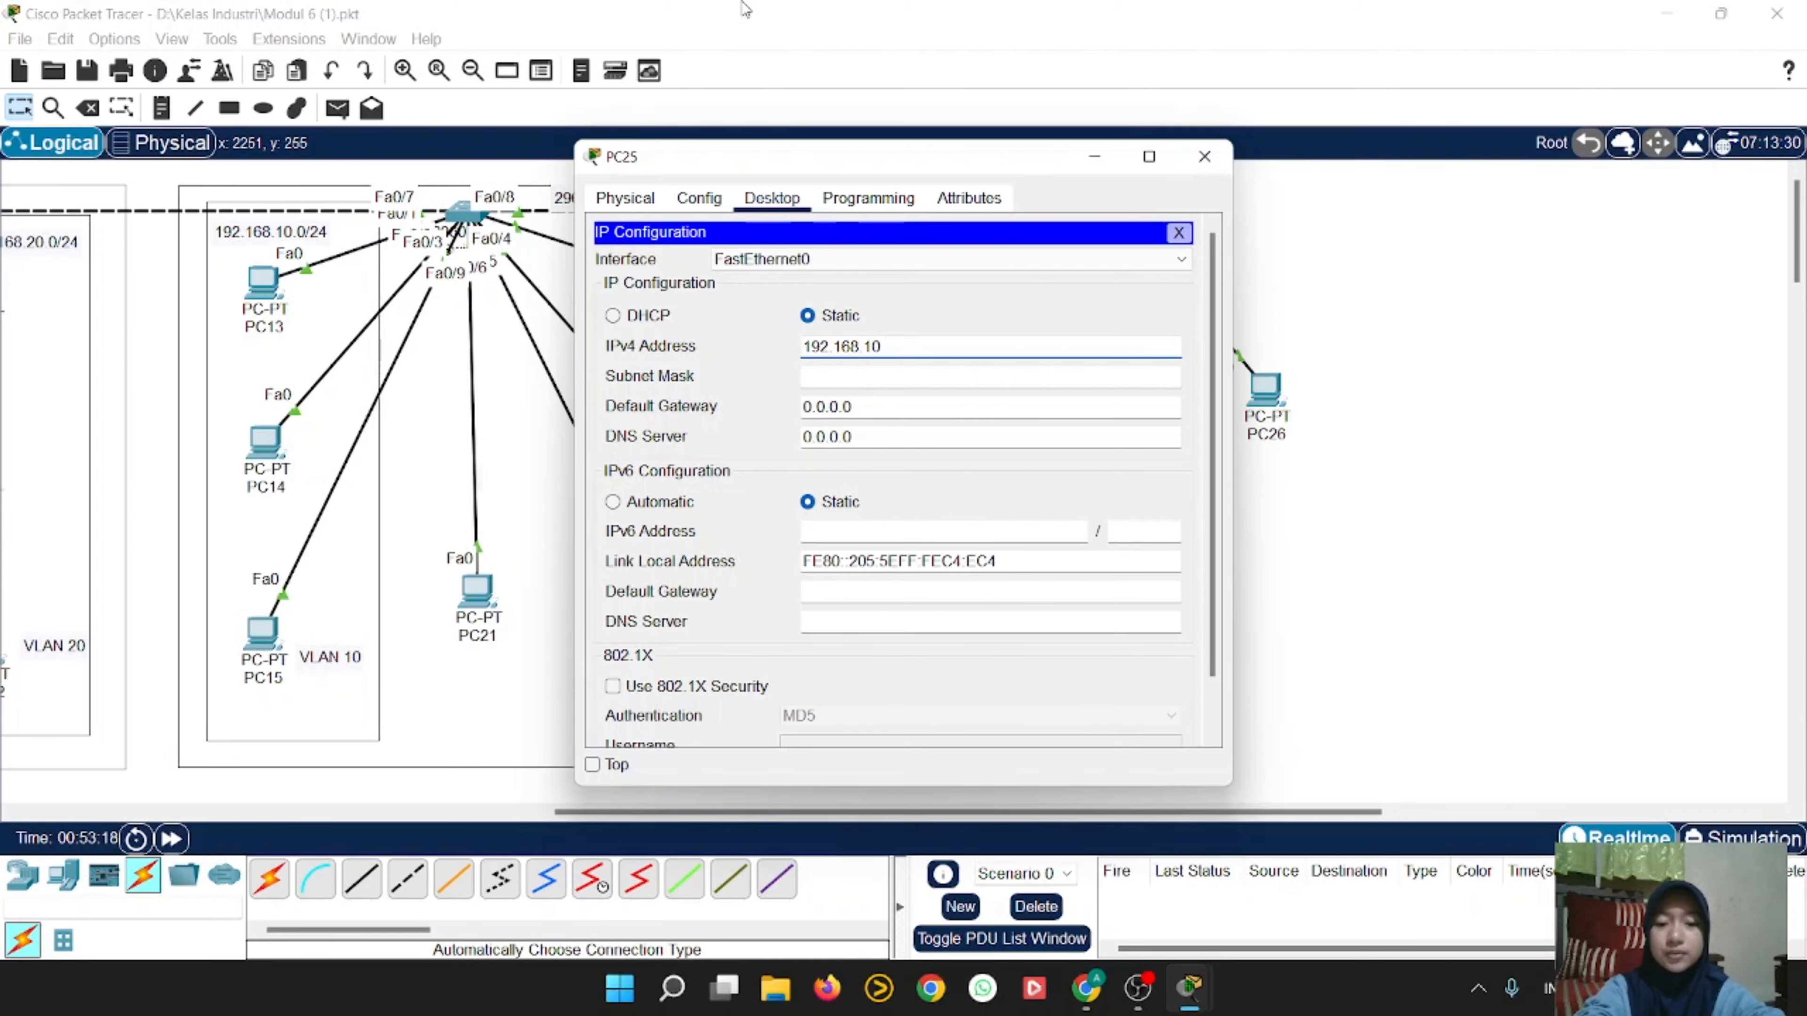
pyautogui.click(1202, 157)
# Step: Assign PC26 the static IPv4 address 192.168.20.60, fill in its default subnet mask, and close its window
pyautogui.click(1266, 388)
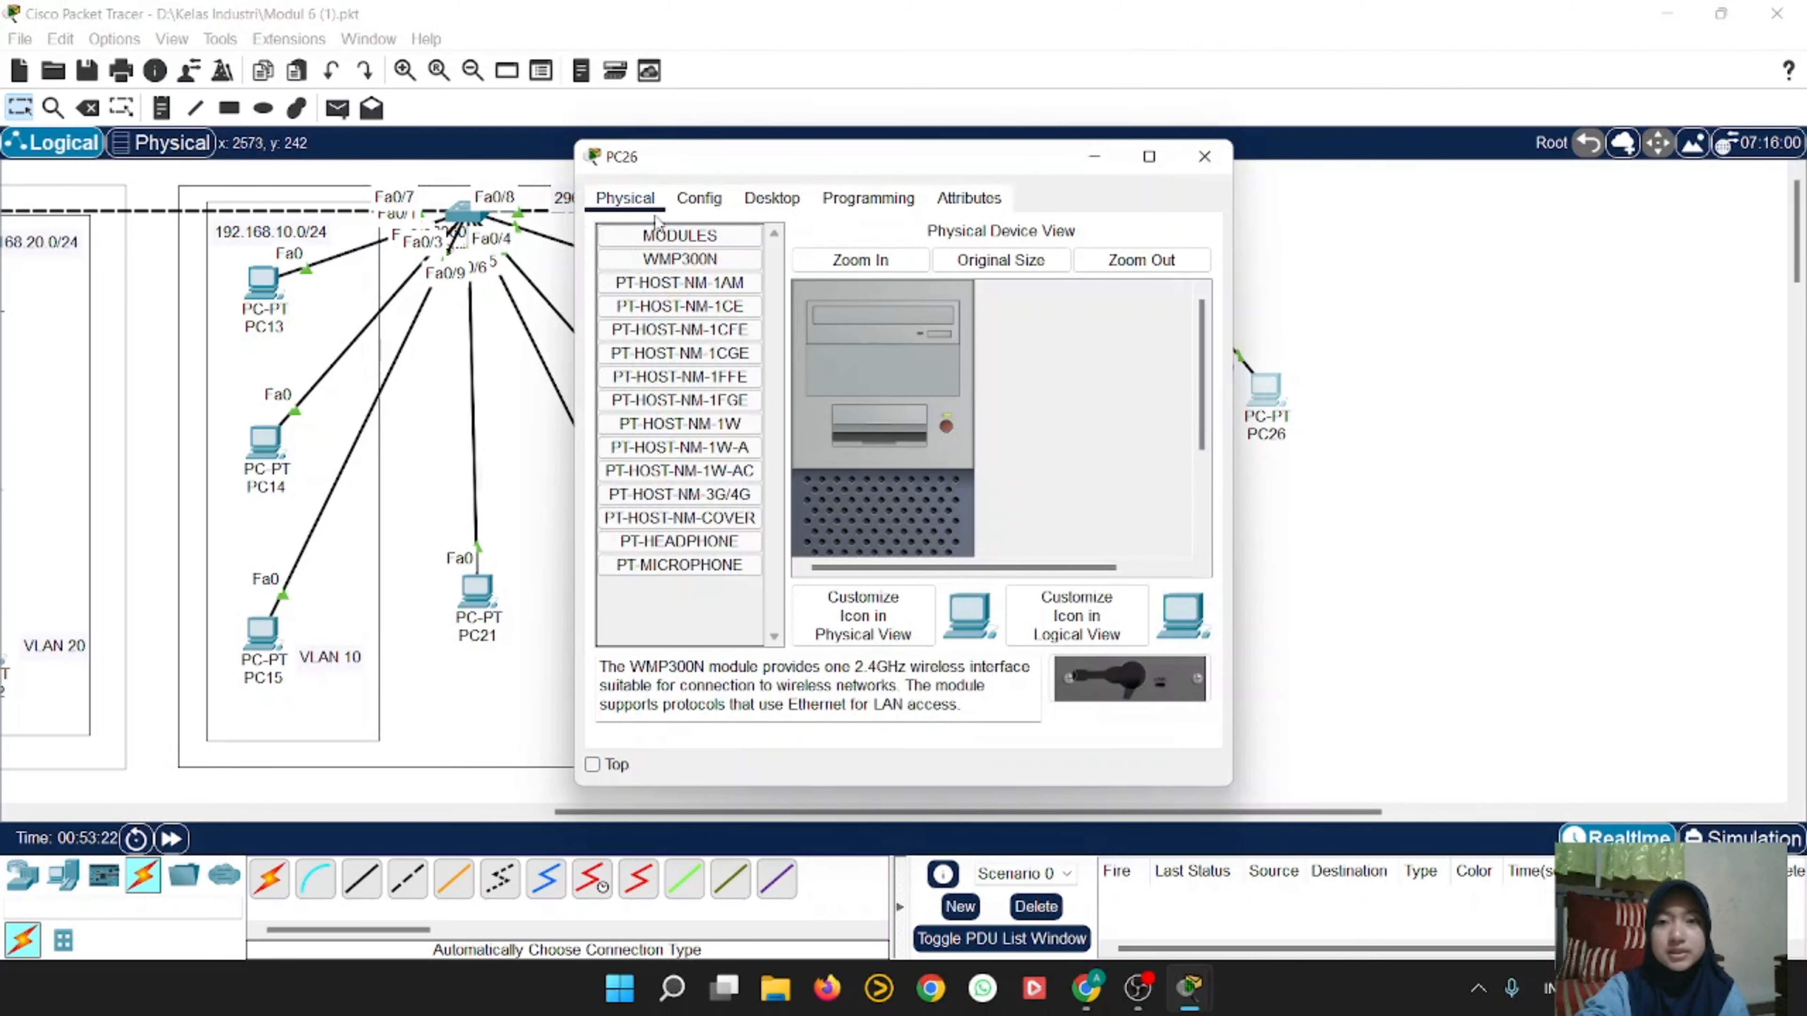
pyautogui.click(771, 198)
pyautogui.click(703, 275)
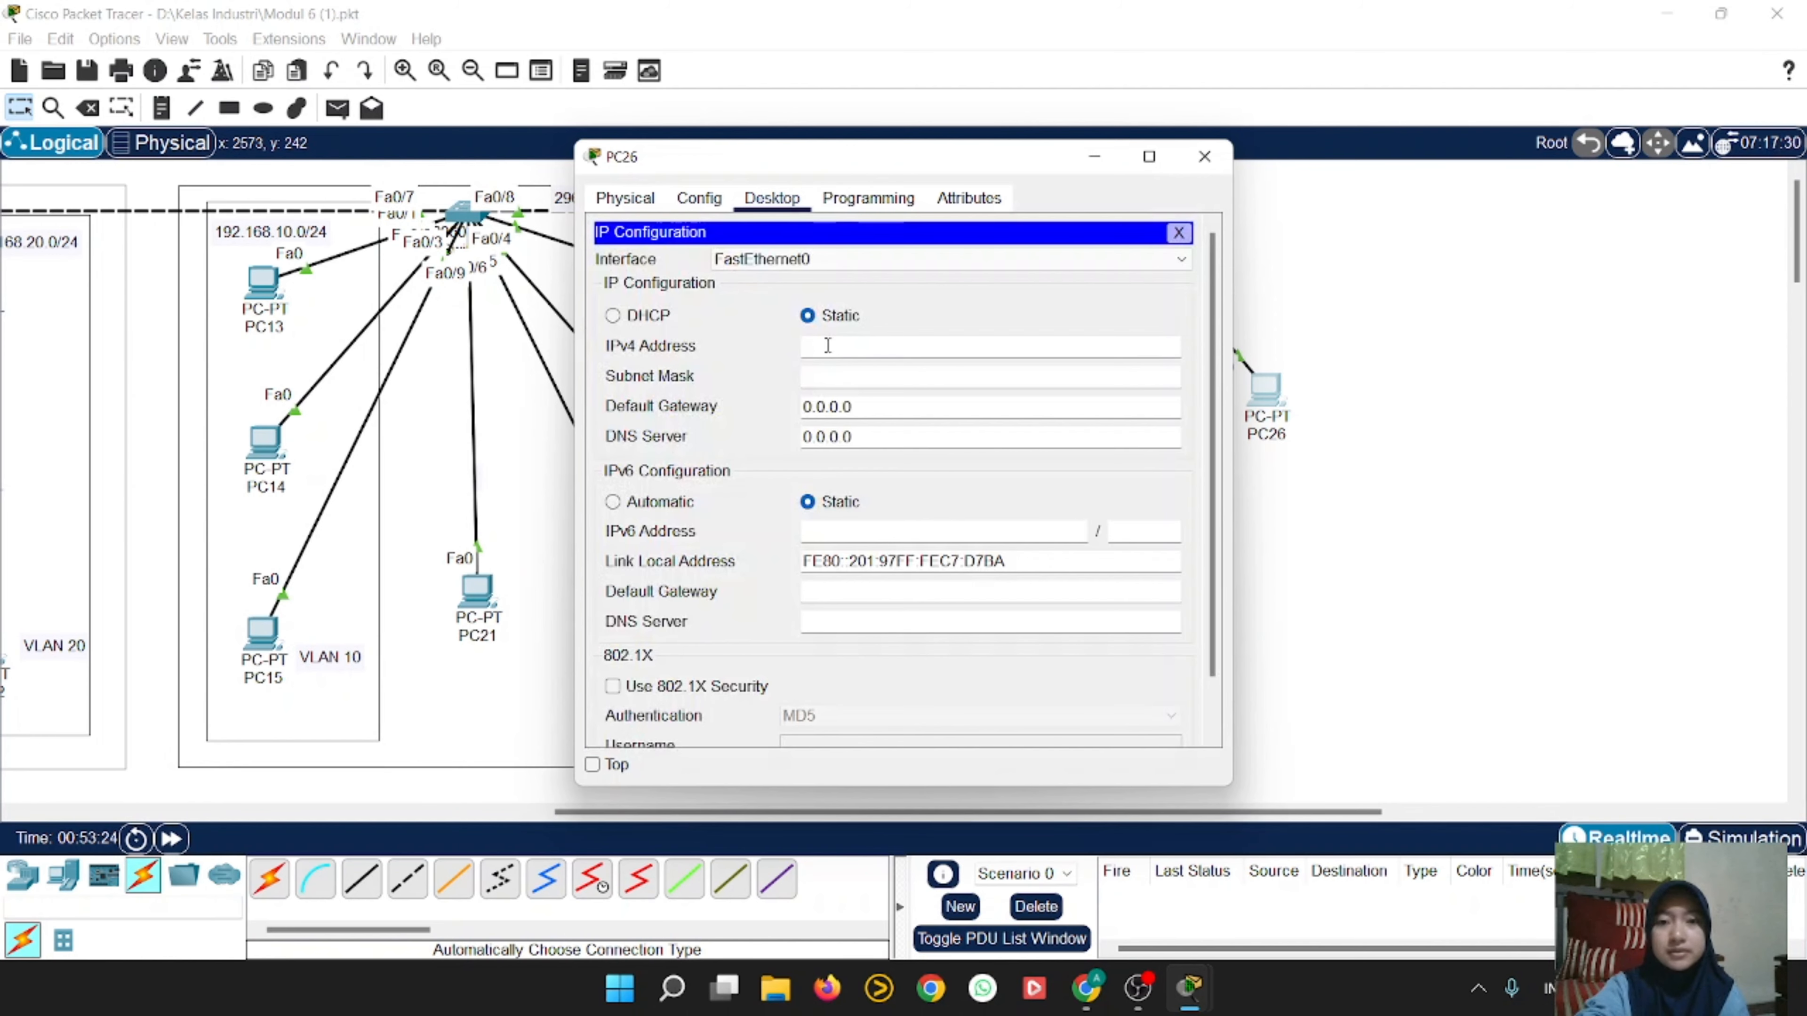
pyautogui.click(827, 345)
pyautogui.write('192')
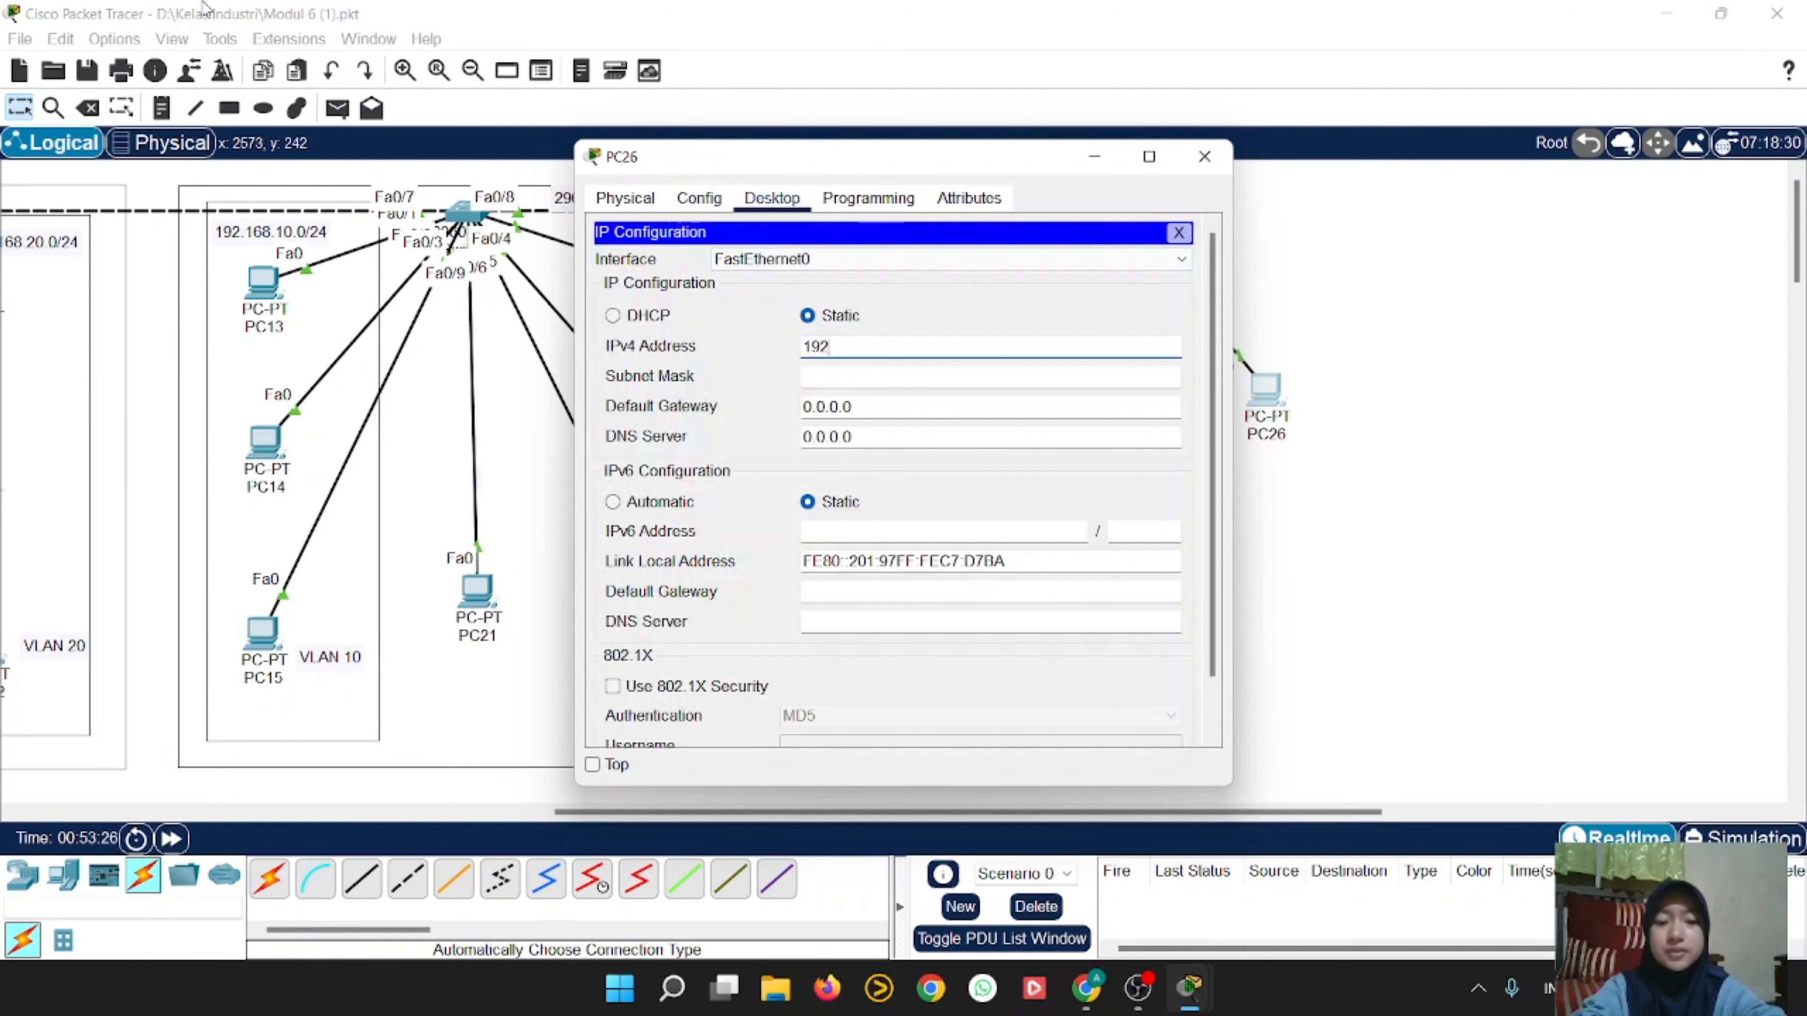
pyautogui.write('.169')
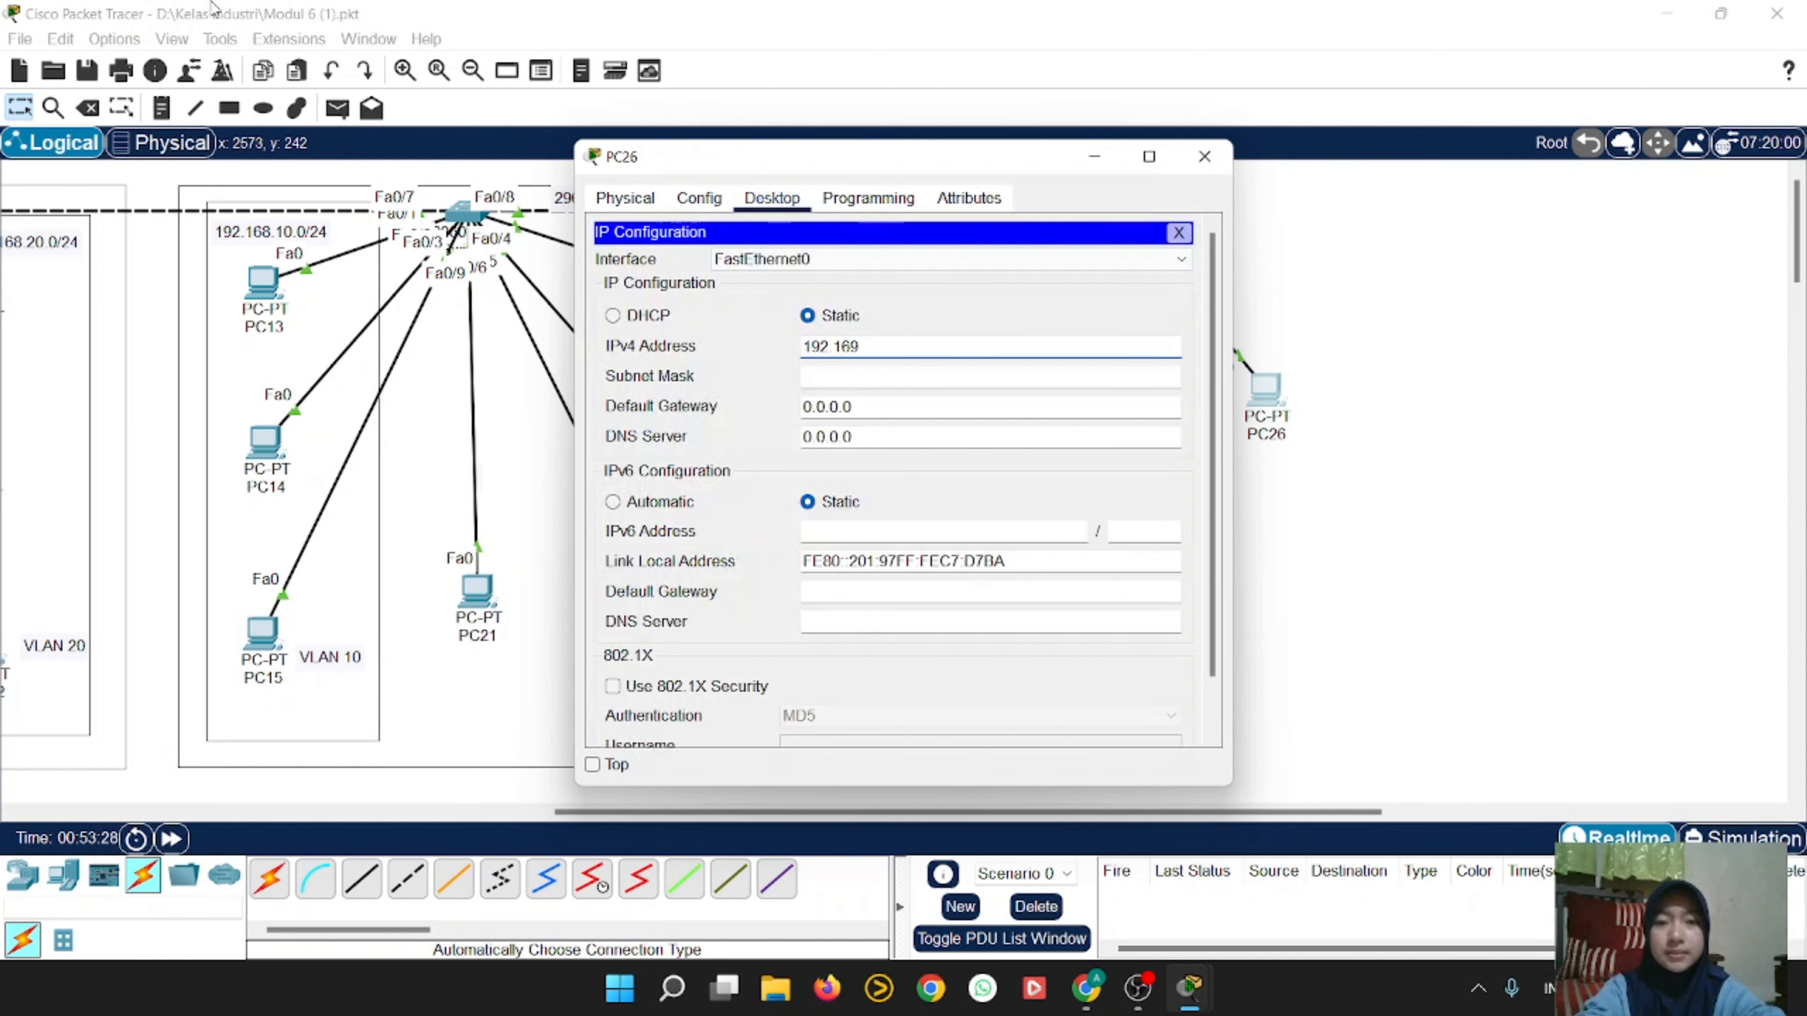
pyautogui.press('BackSpace')
pyautogui.write('8')
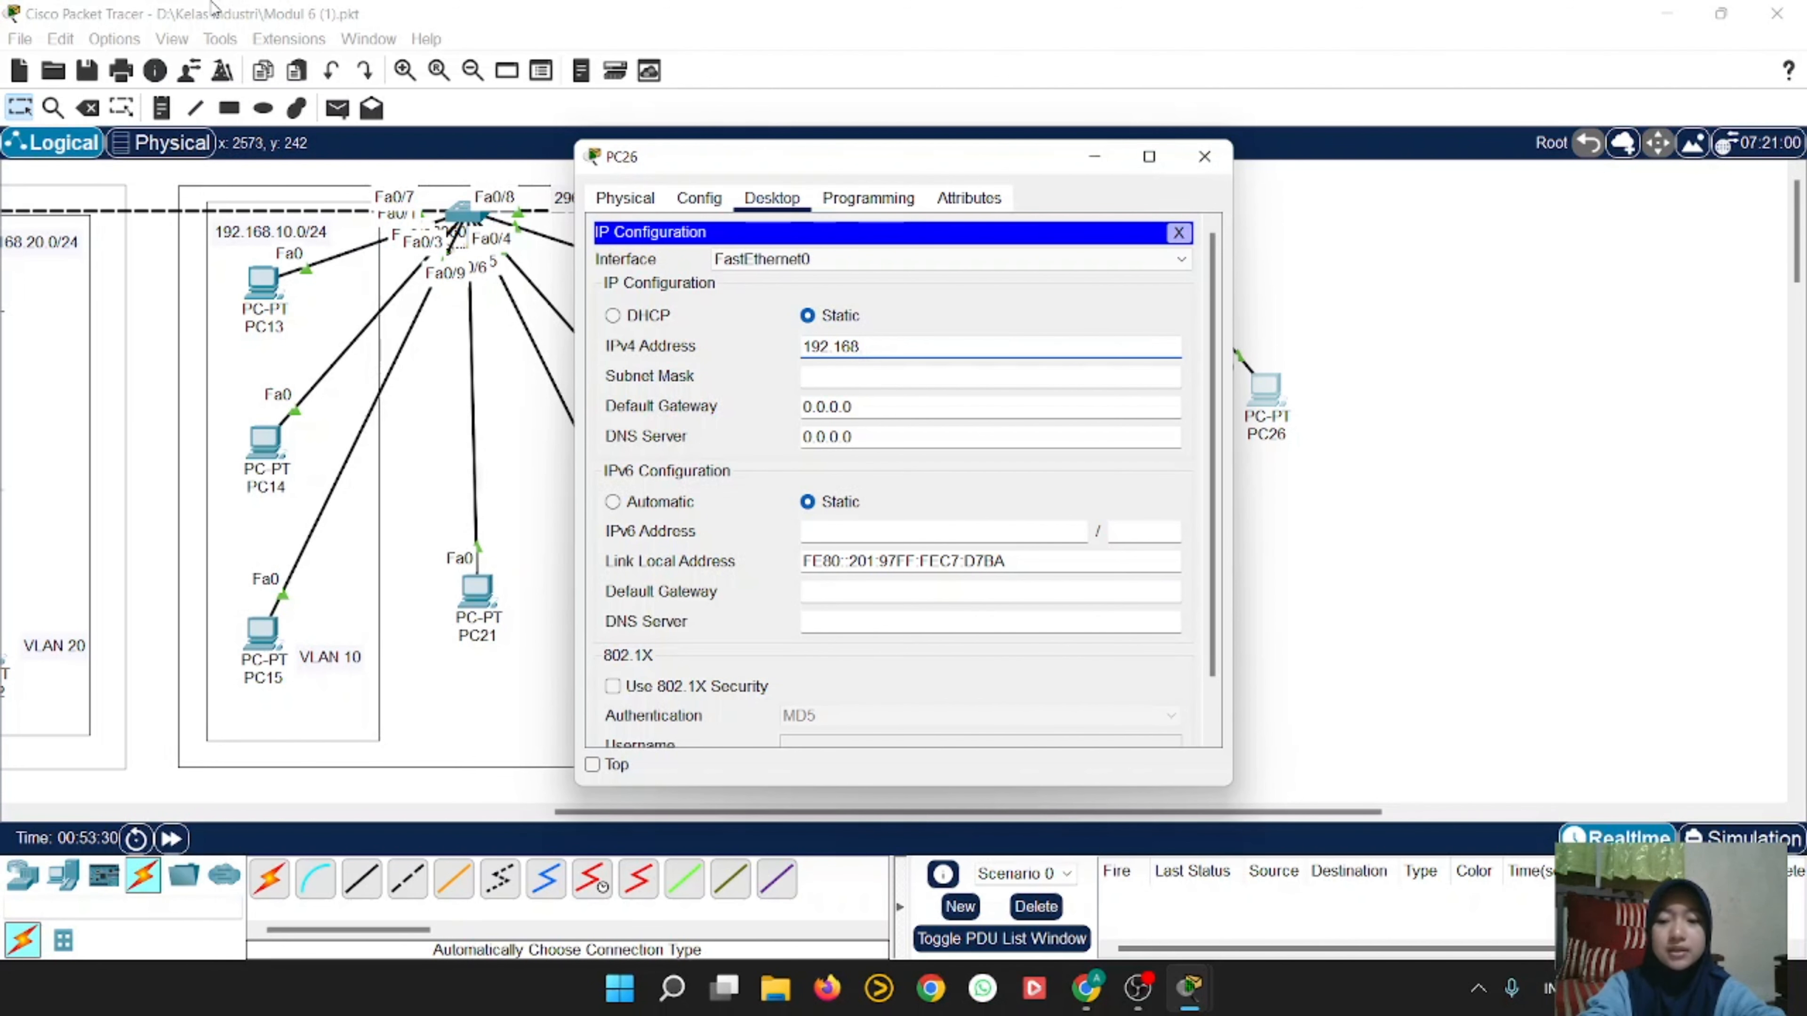
pyautogui.write('.20.60')
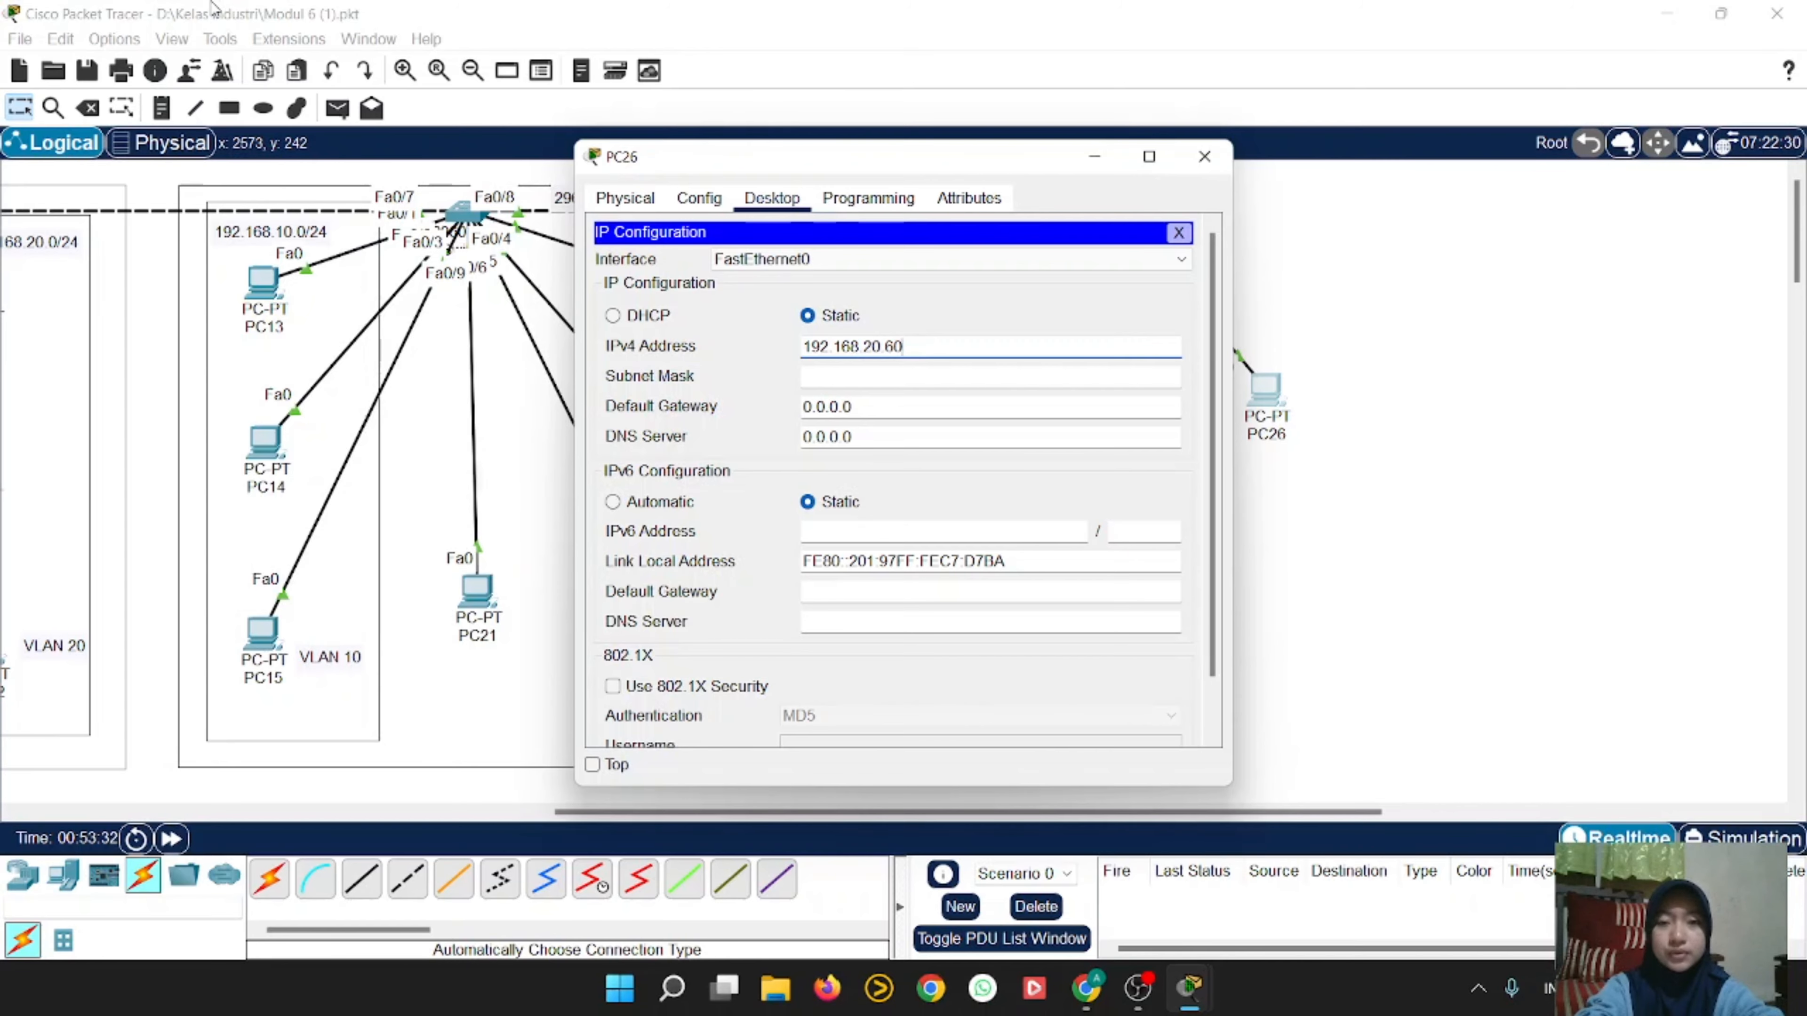
pyautogui.click(950, 380)
pyautogui.click(1204, 156)
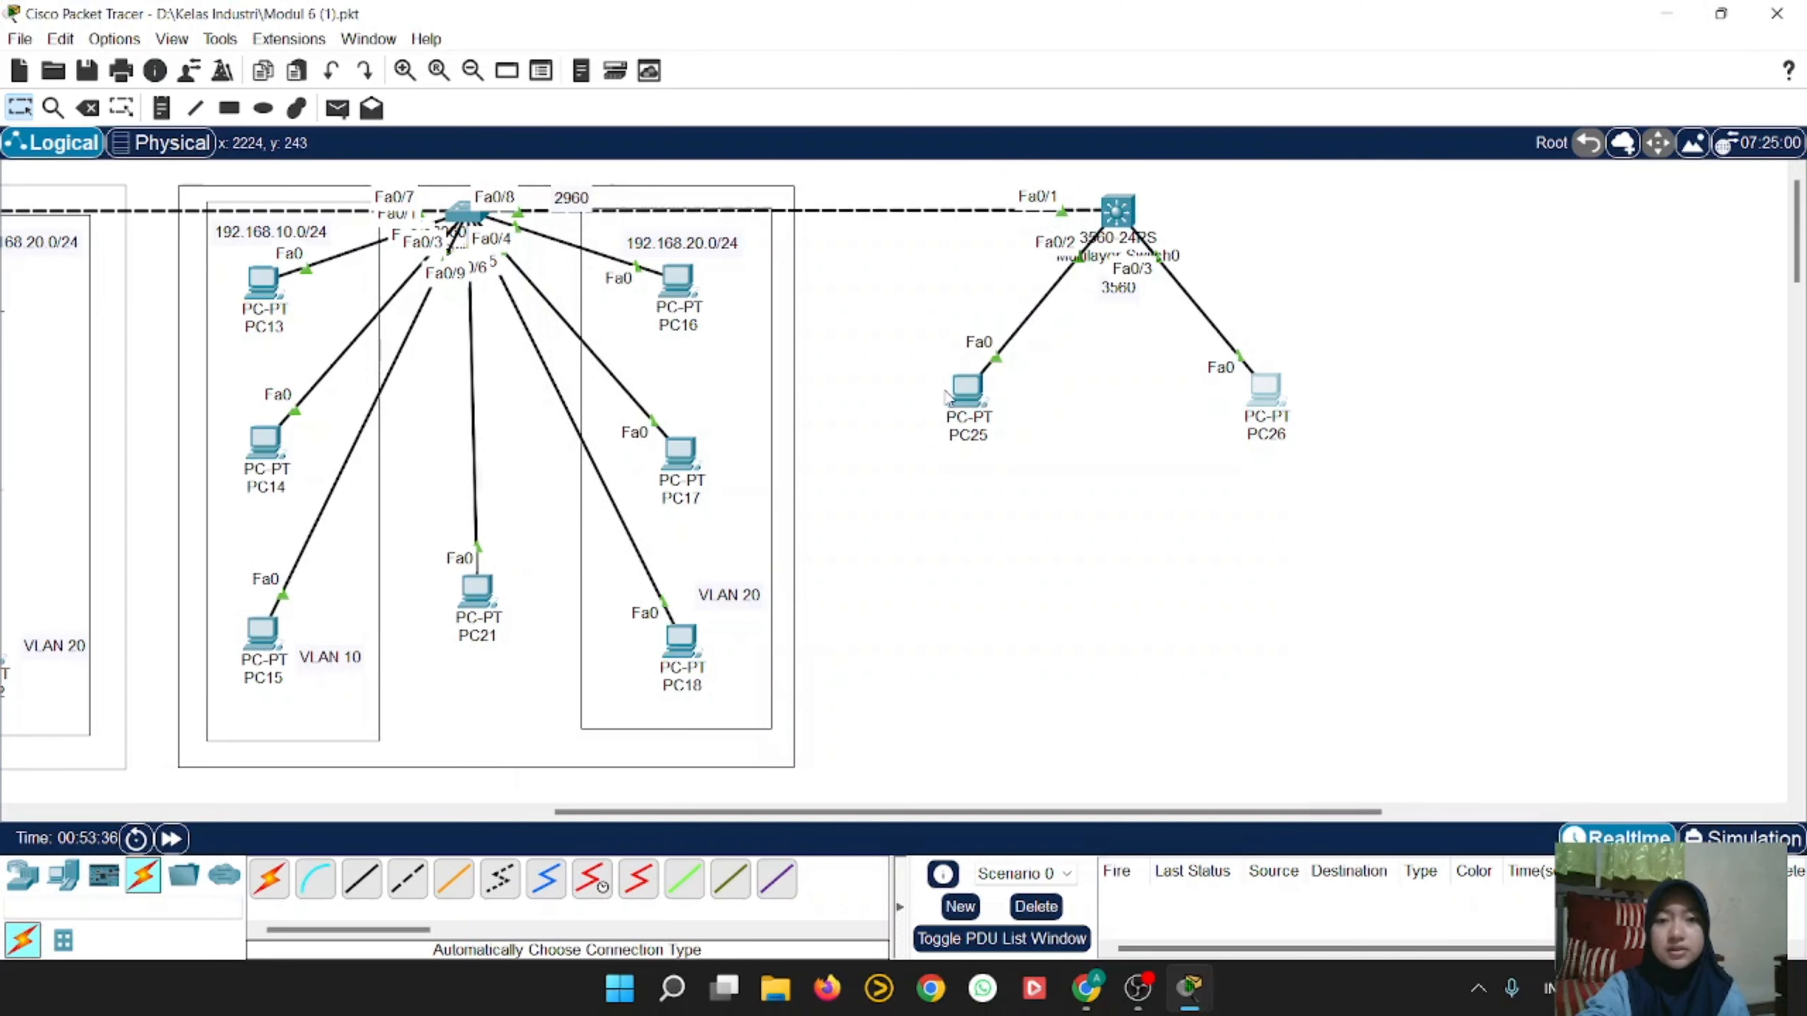
# Step: Check PC25's IPv4 address and subnet mask in its IP configuration, and close its window
pyautogui.click(989, 393)
pyautogui.click(625, 299)
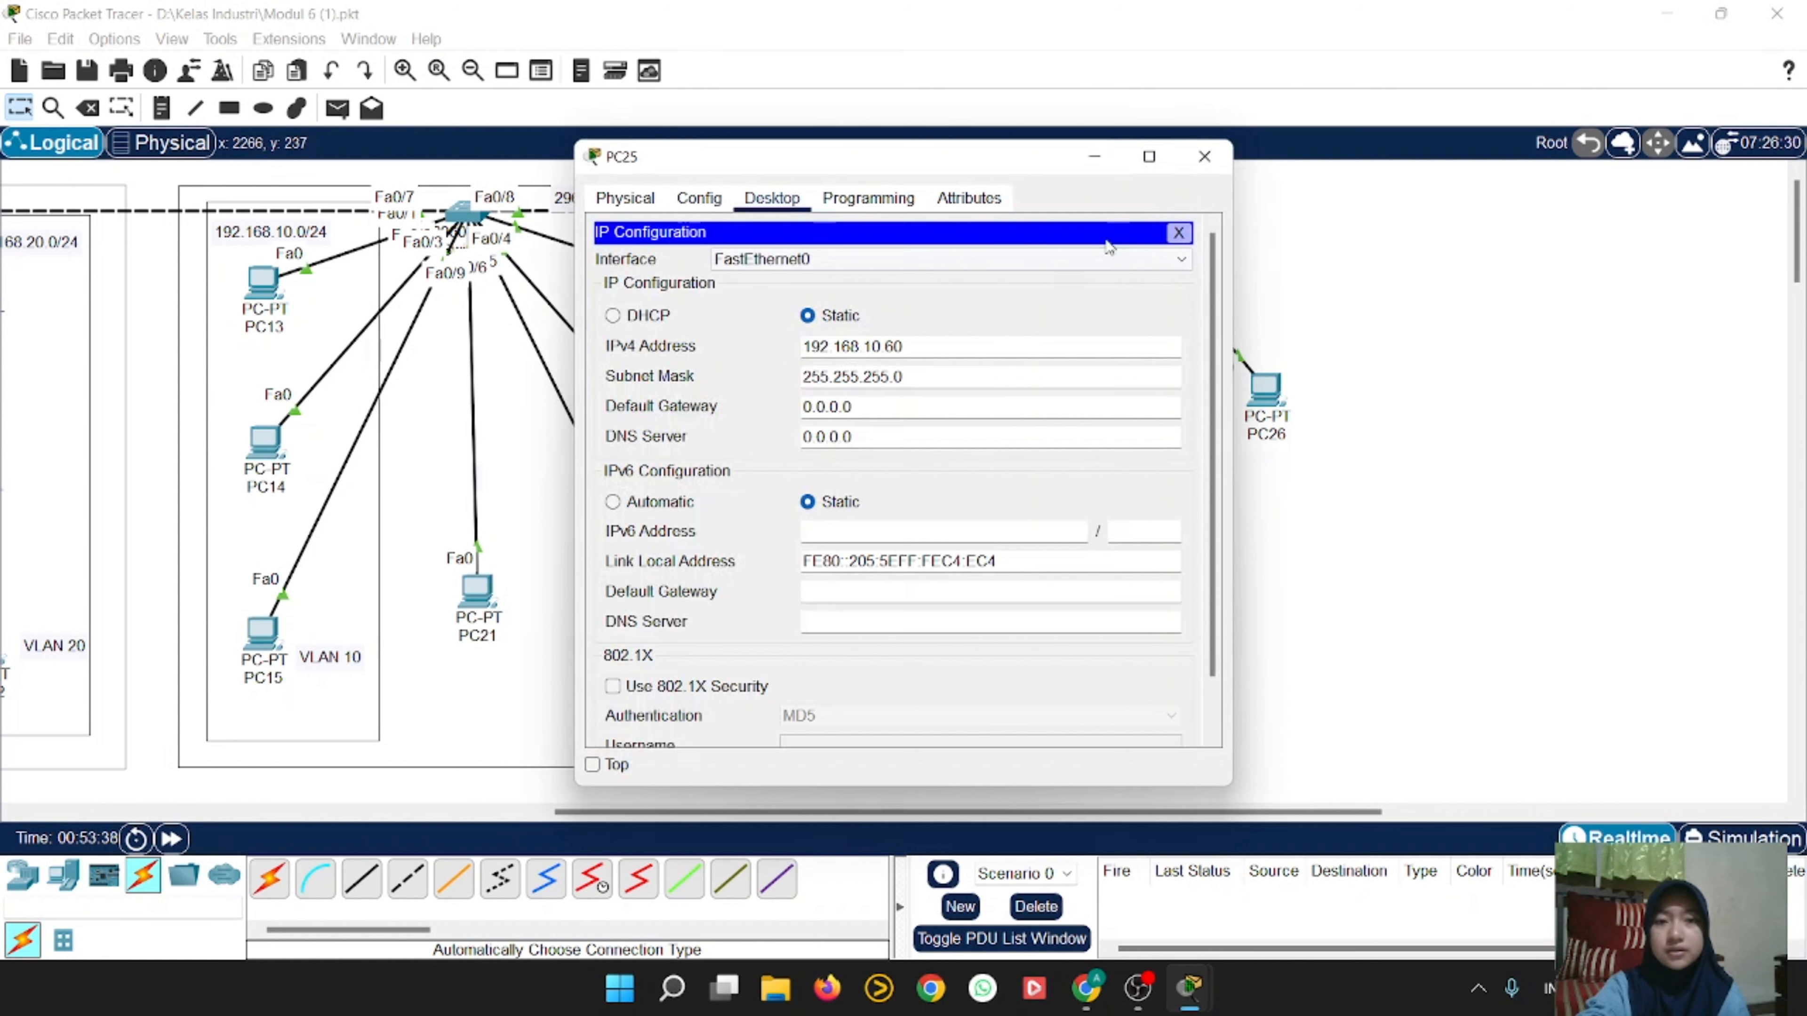
pyautogui.click(1204, 155)
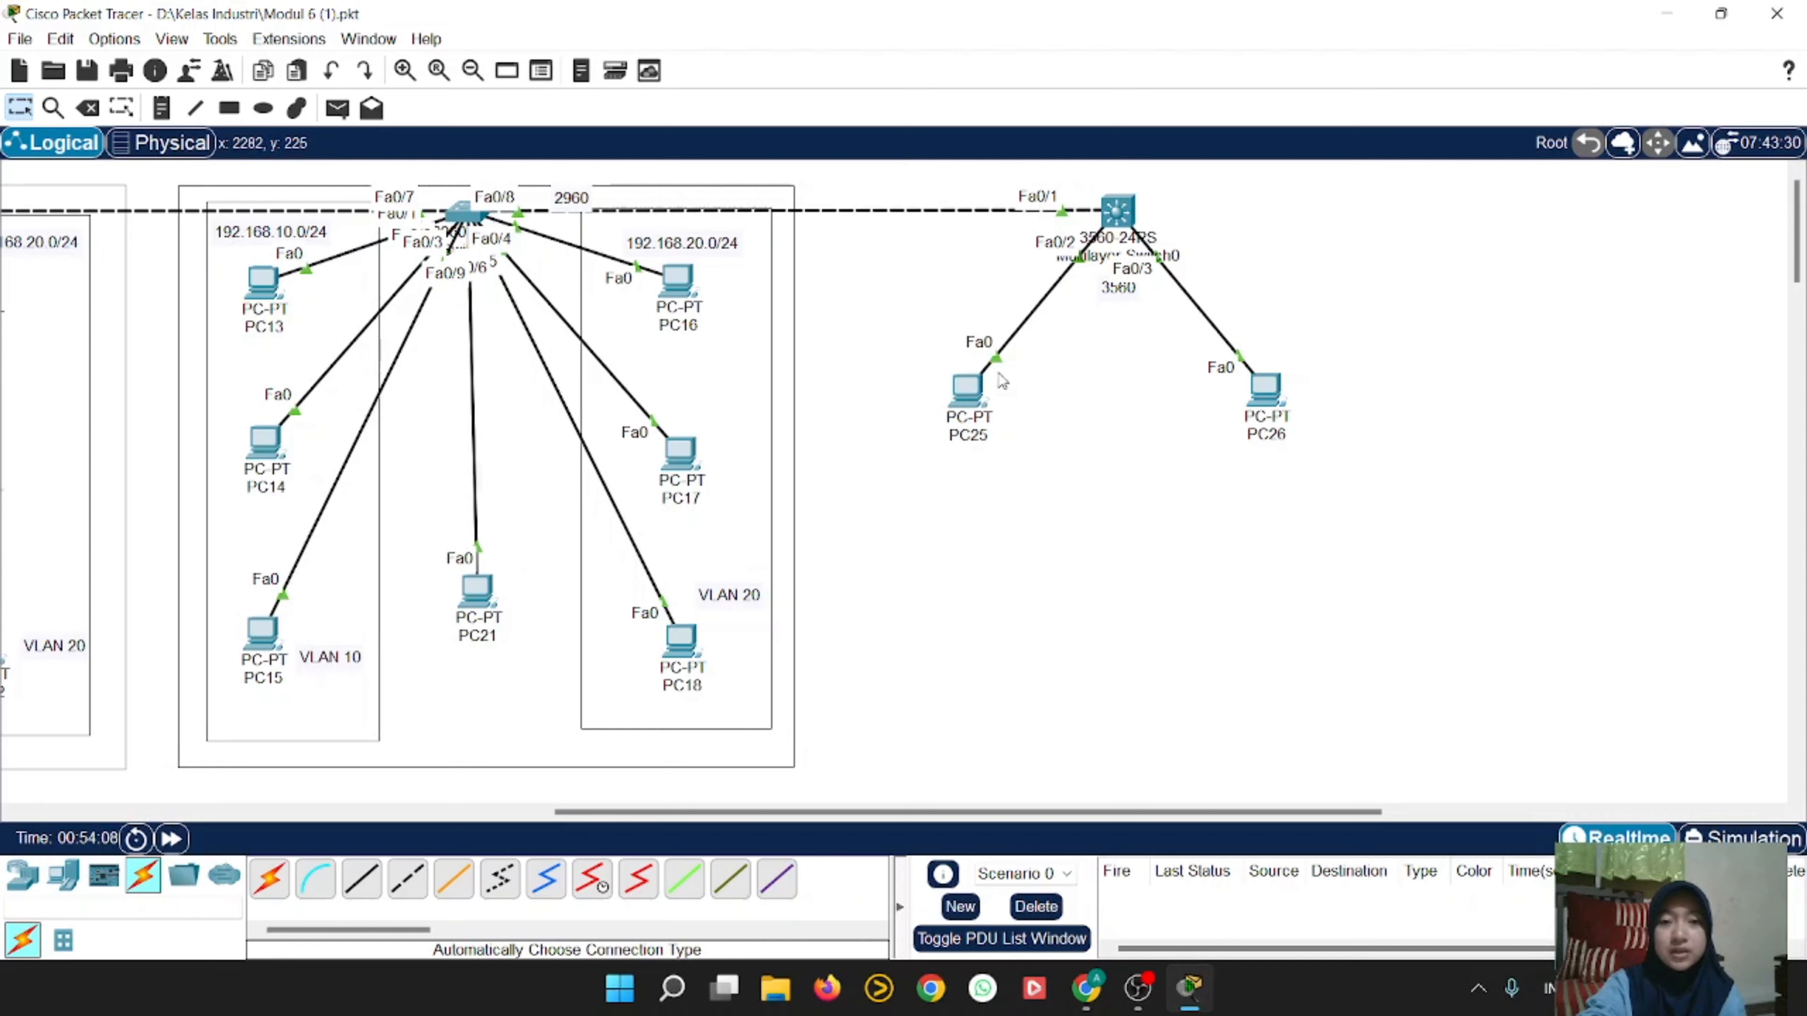
# Step: Open Multilayer Switch0's command line, return to privileged mode with end, and enter global configuration mode with conf t
pyautogui.click(1119, 211)
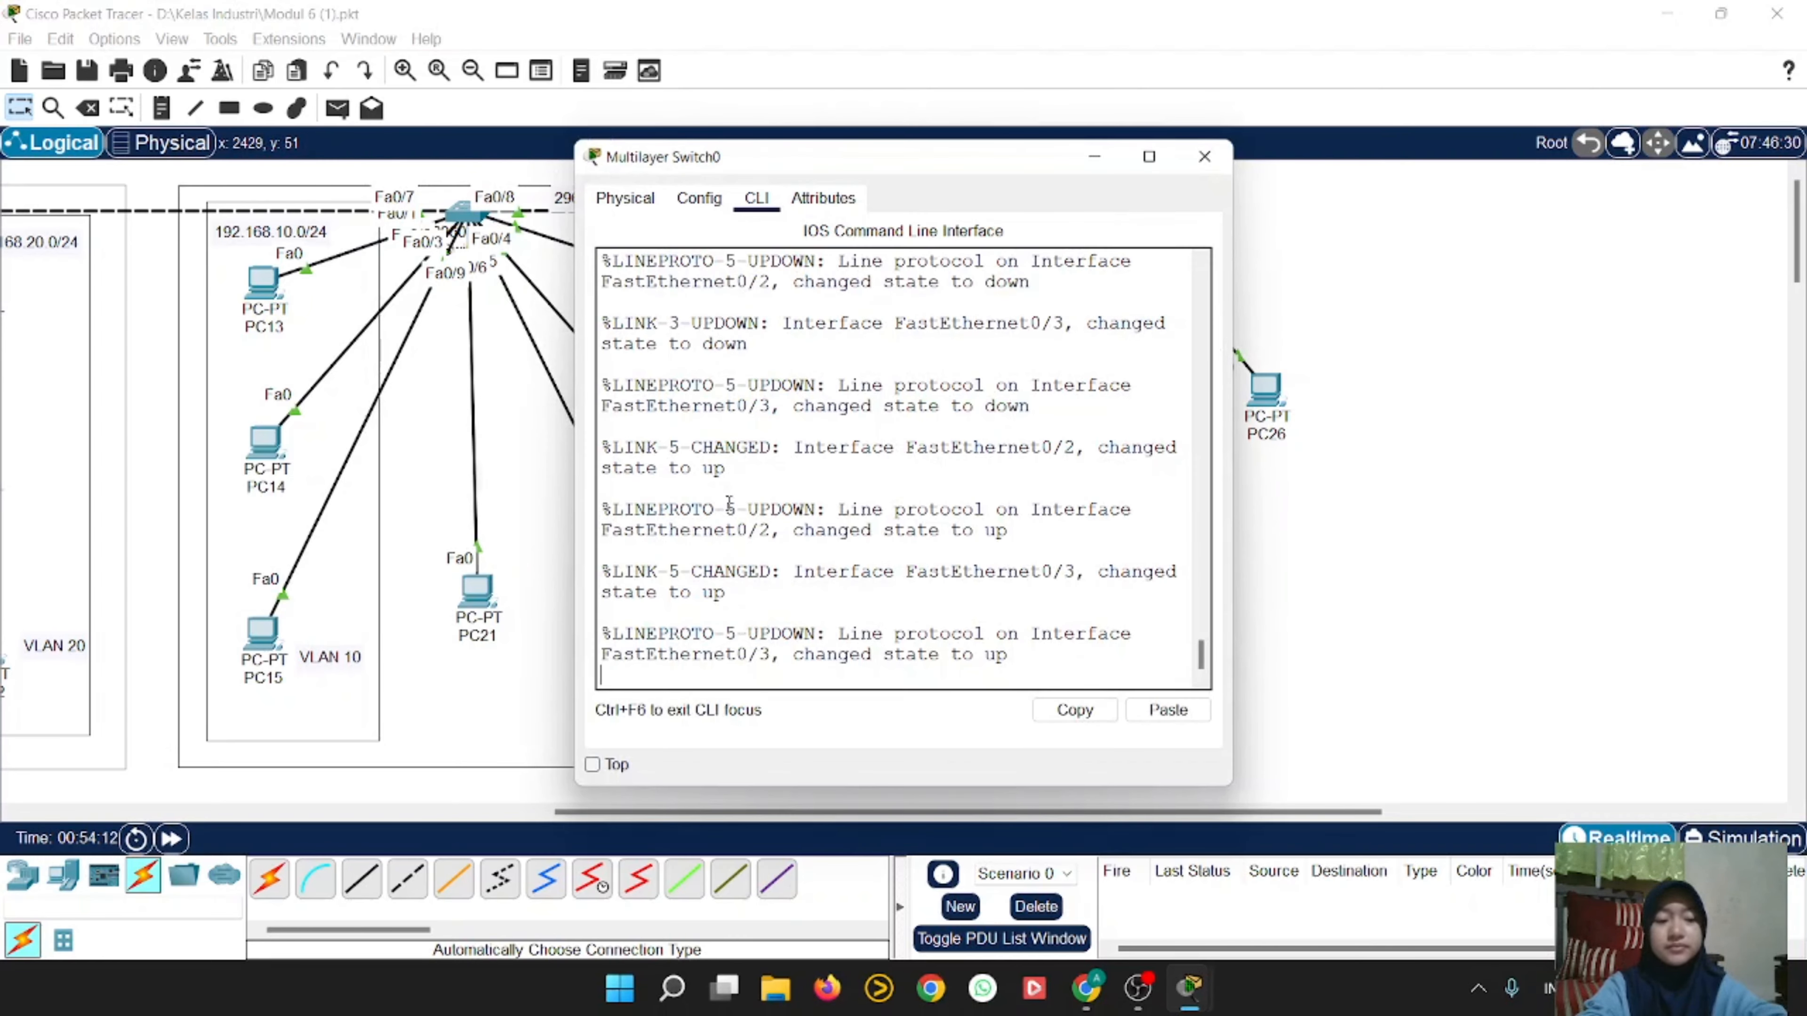
pyautogui.press('Return')
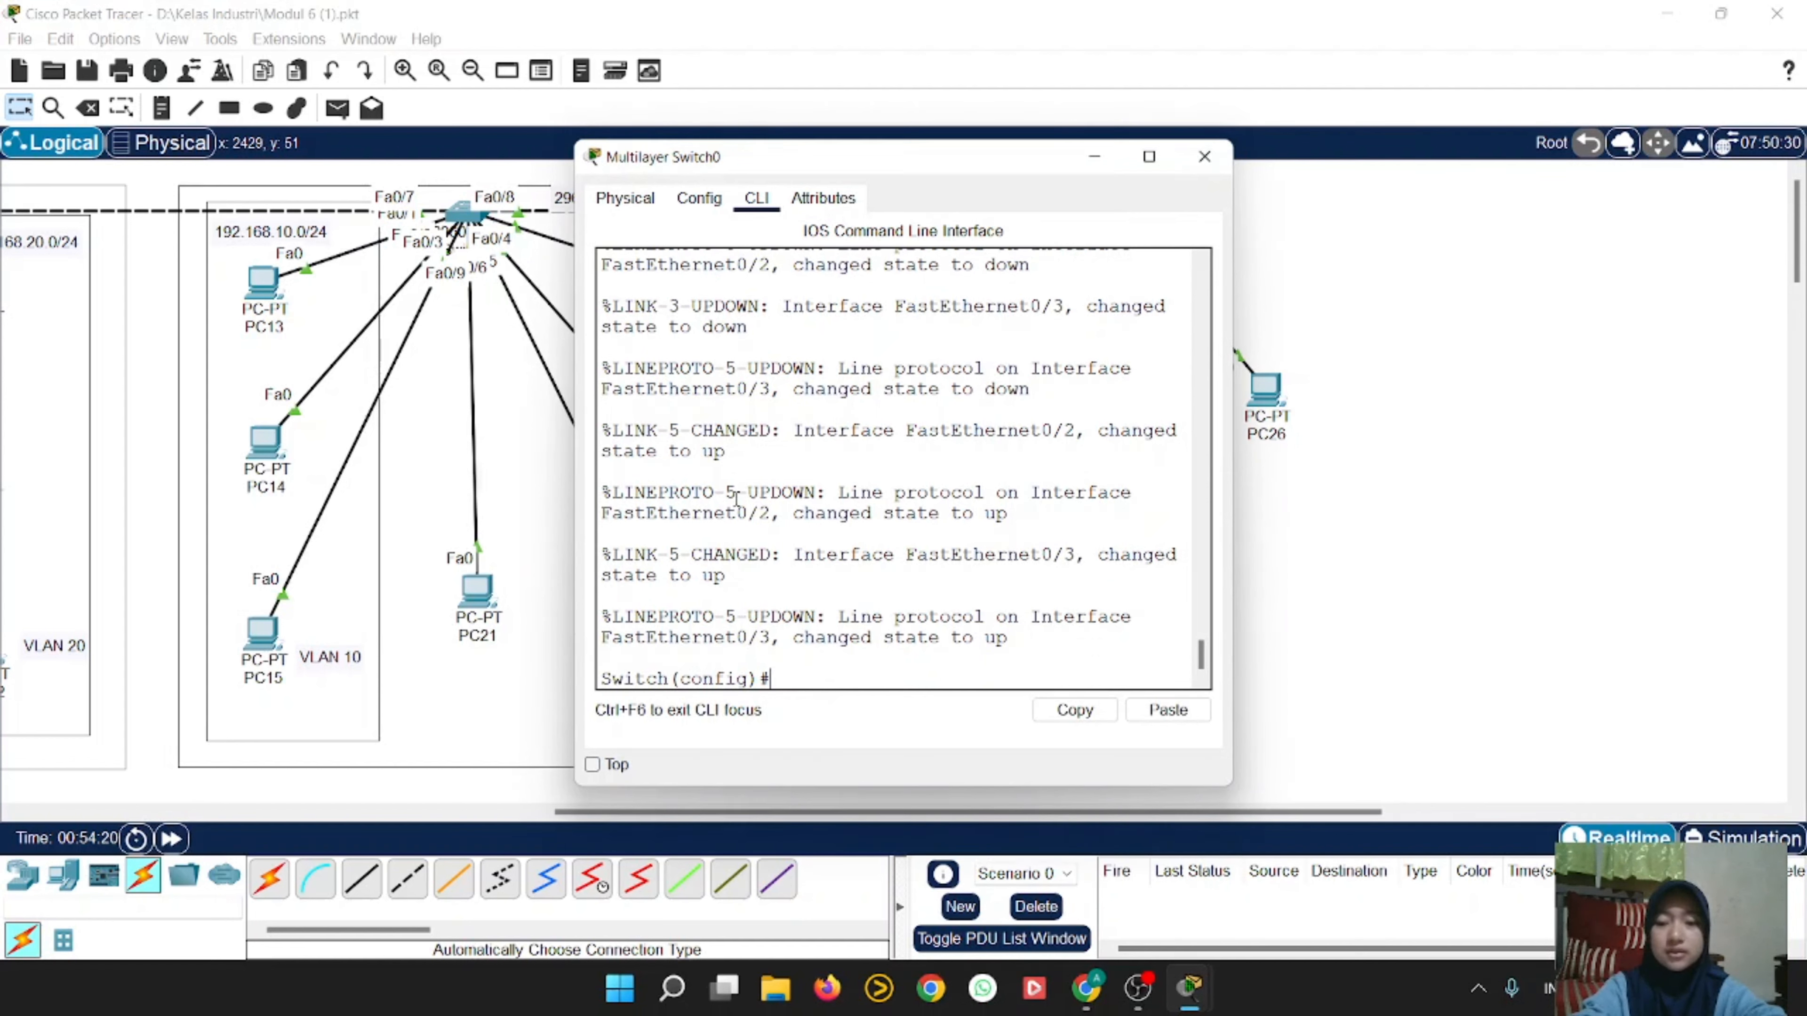
pyautogui.write('end')
pyautogui.press('Return')
pyautogui.press('Return')
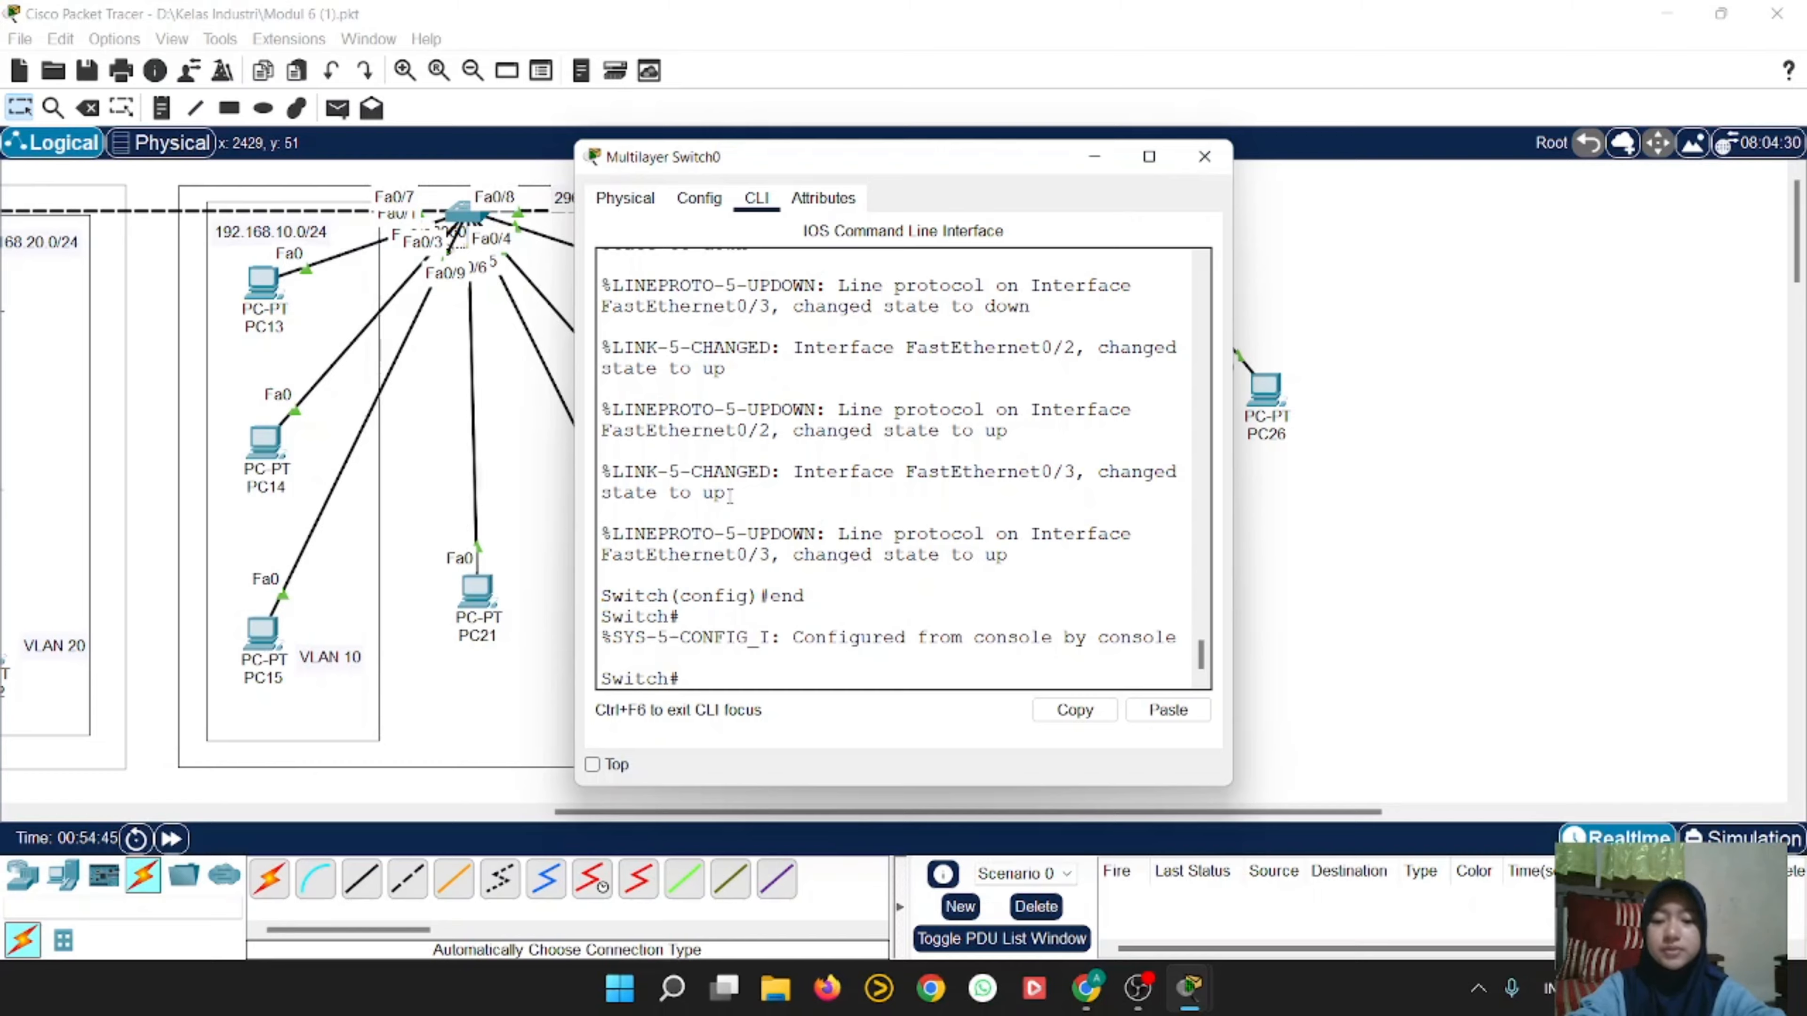
pyautogui.write('conf')
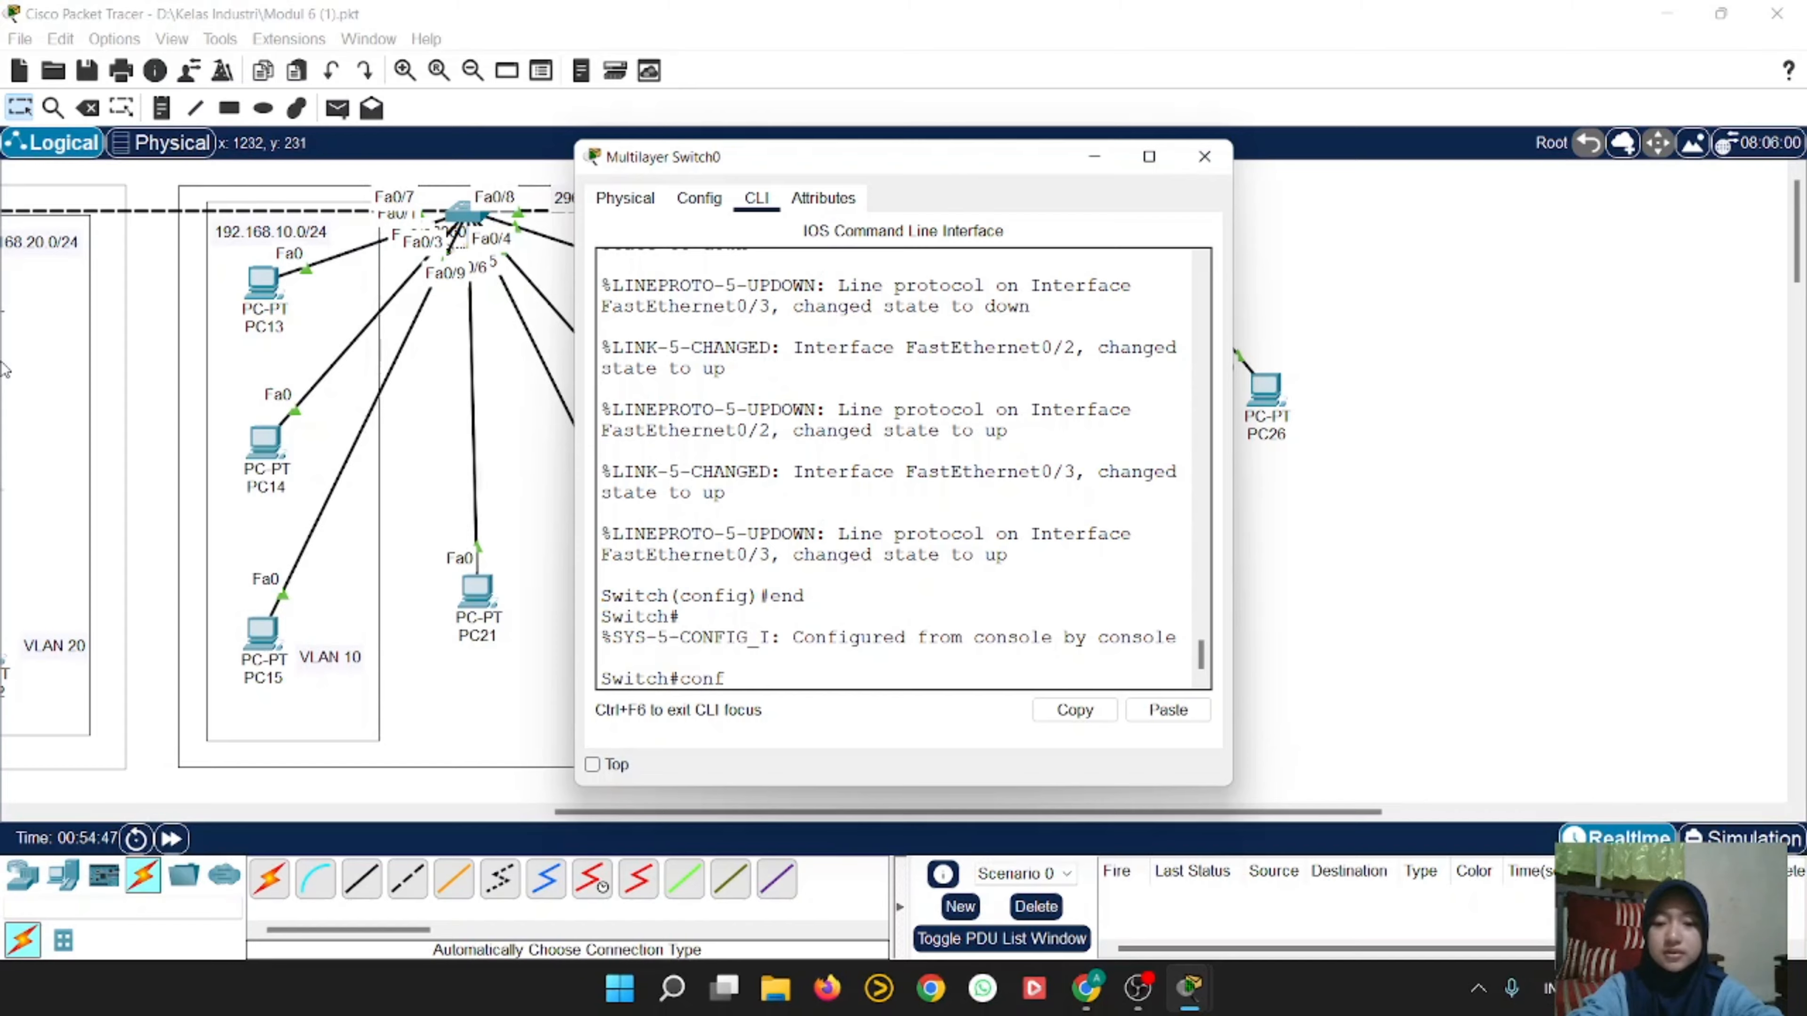
pyautogui.write(' t')
pyautogui.press('Return')
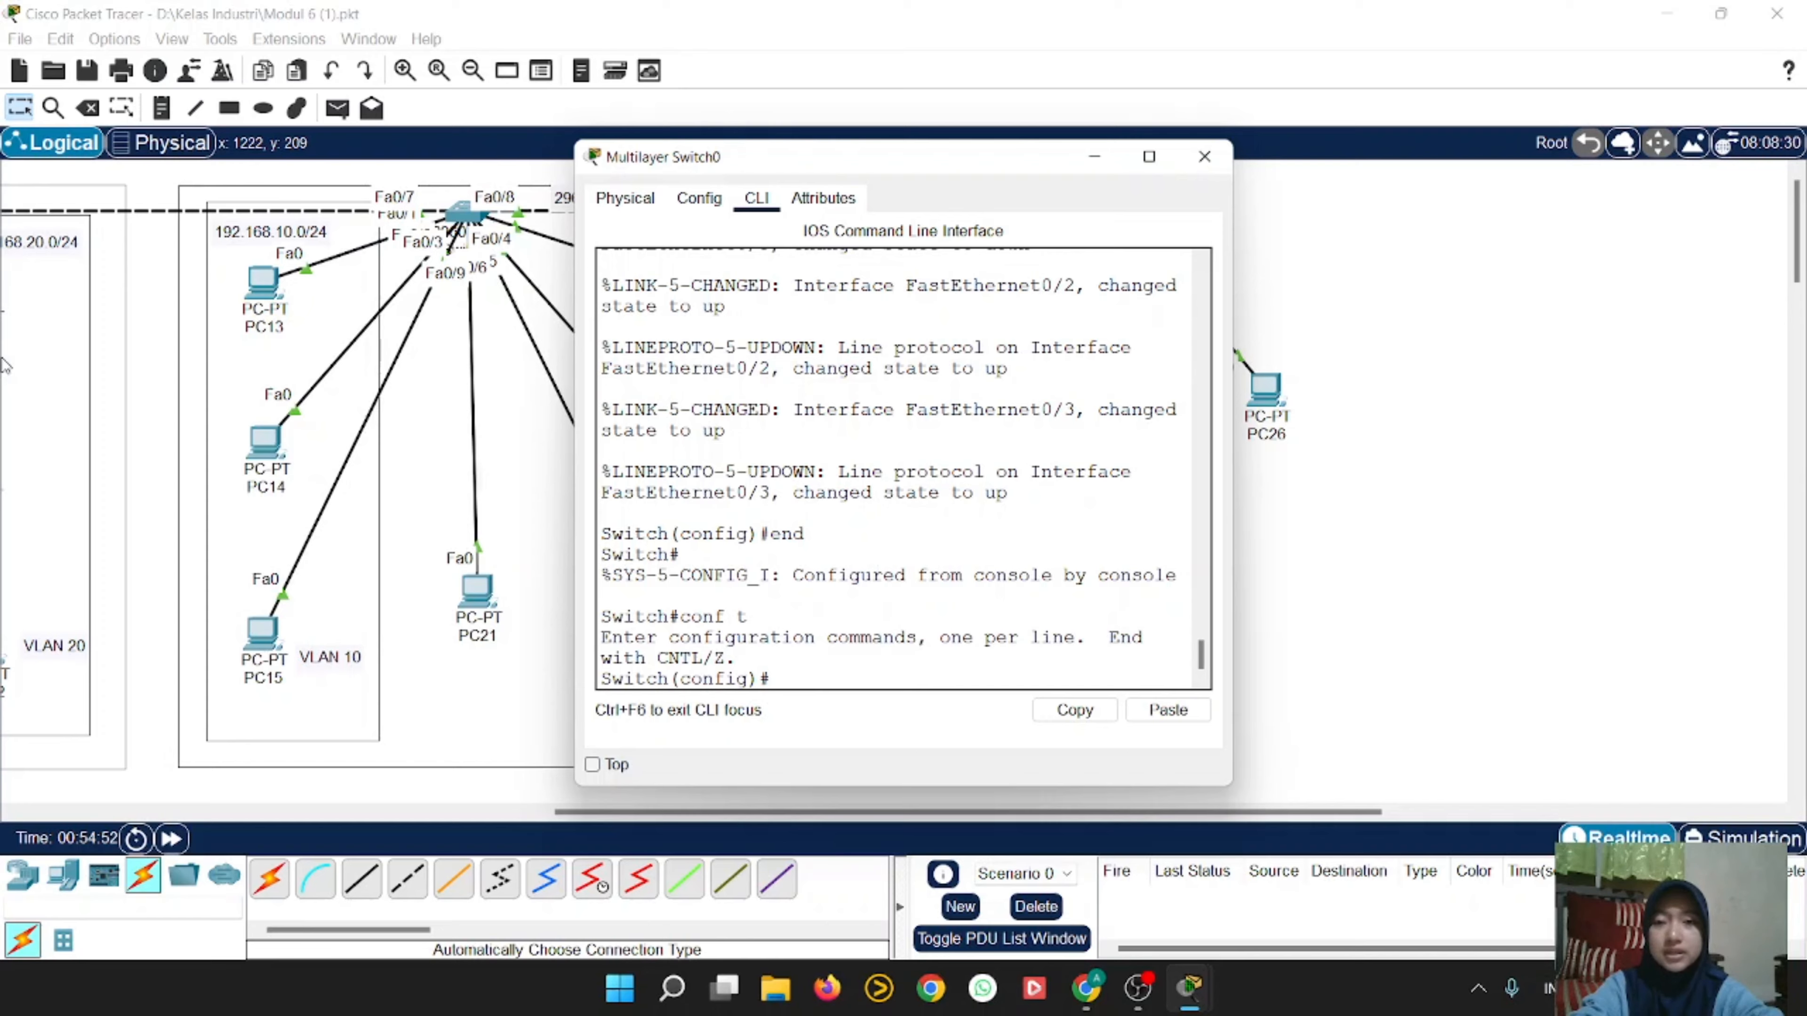
# Step: Create VLAN 10 with the name progaming and exit VLAN configuration mode
pyautogui.write('vlan 10')
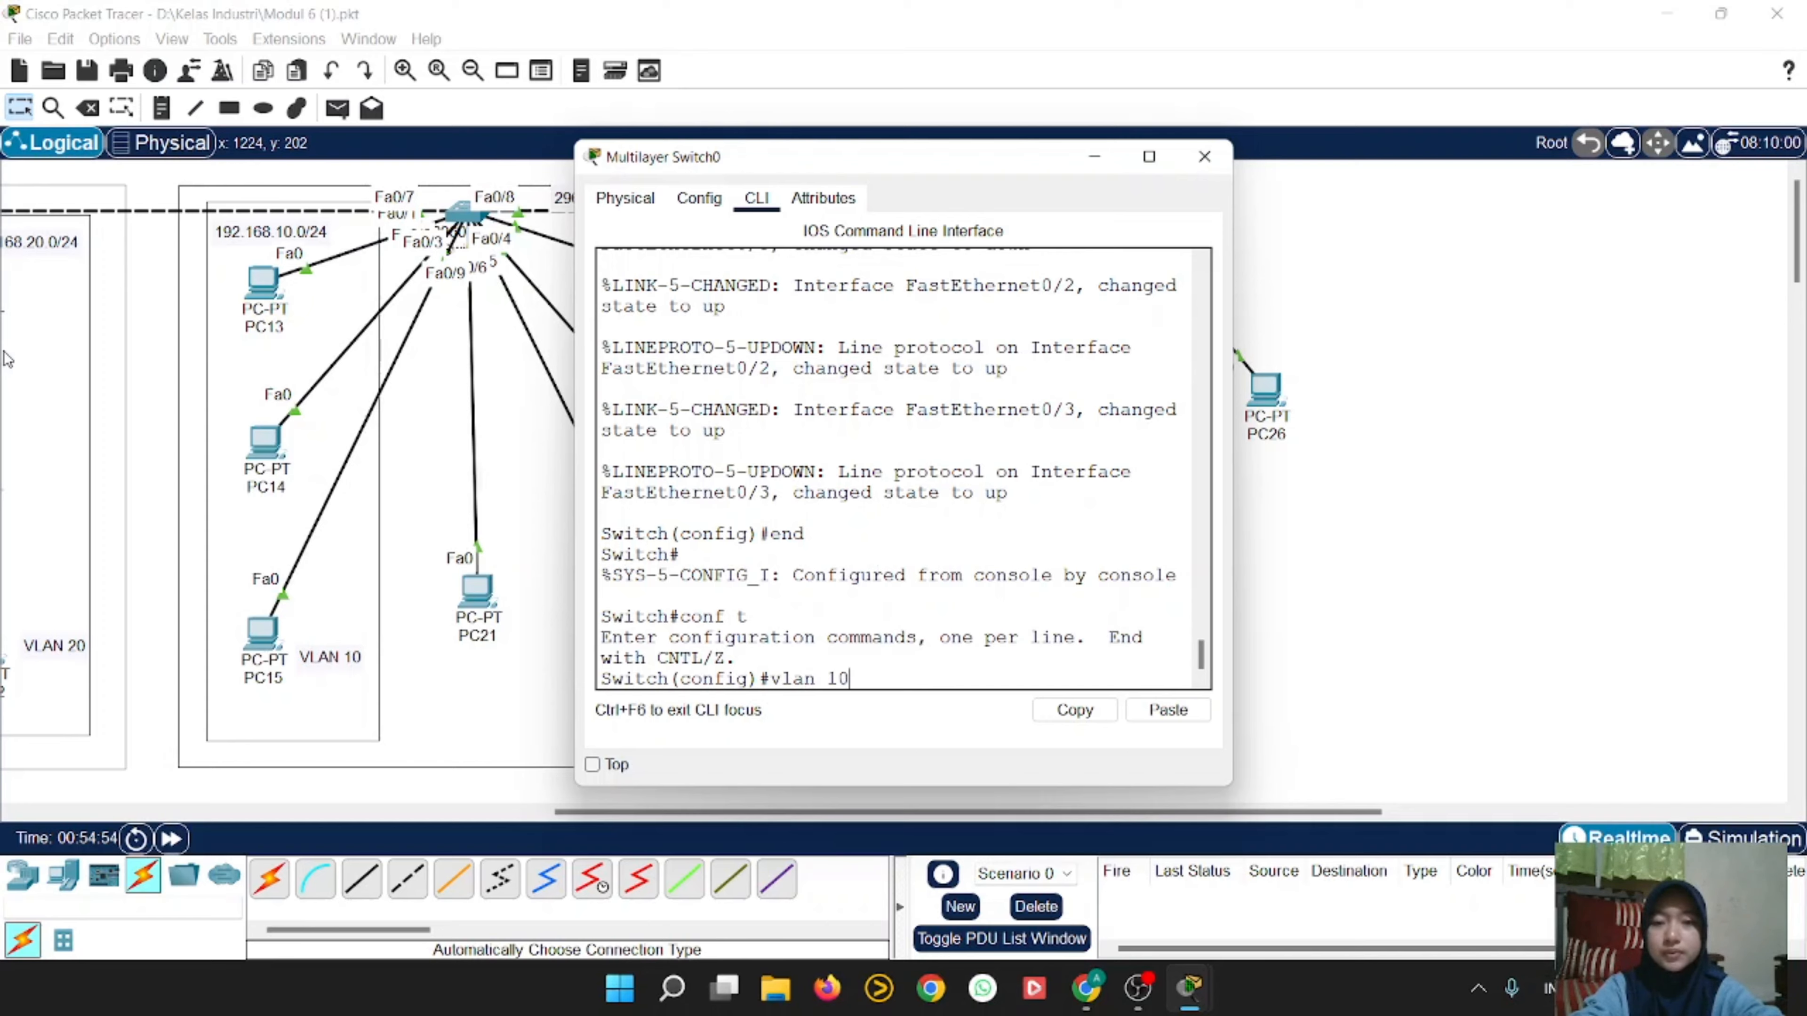
pyautogui.press('Return')
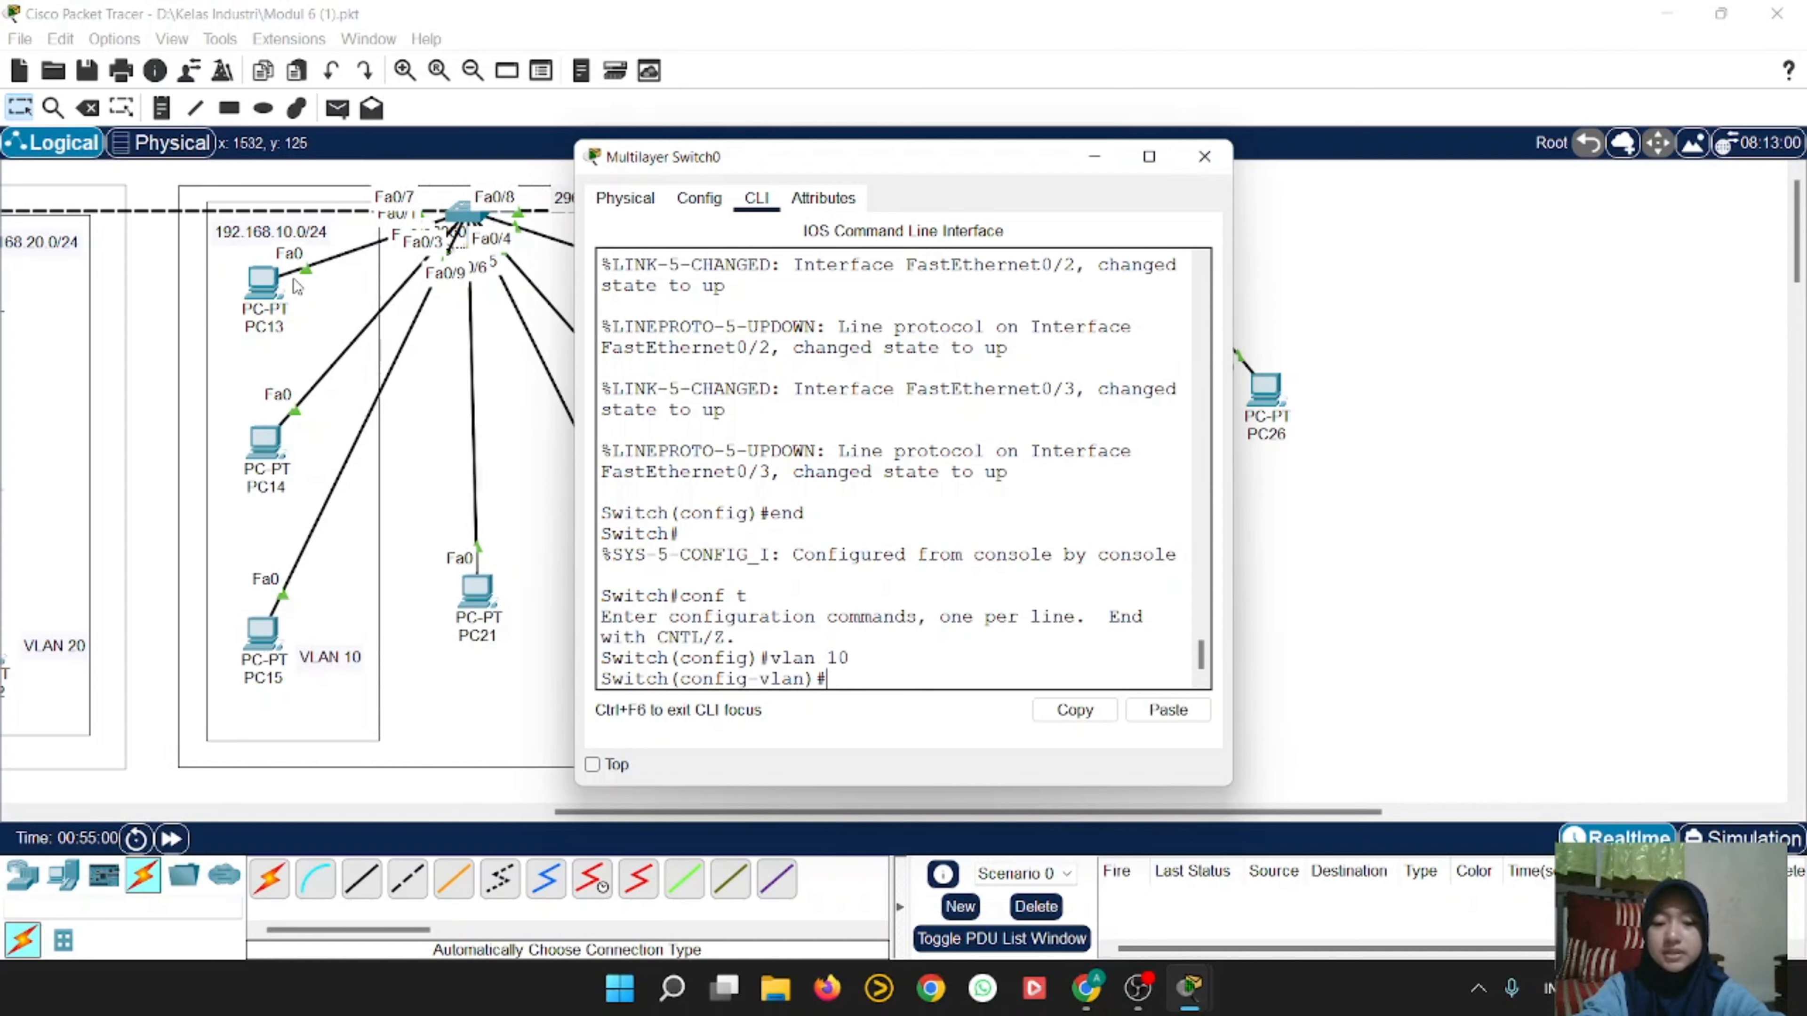
pyautogui.write('name progaming')
pyautogui.press('Return')
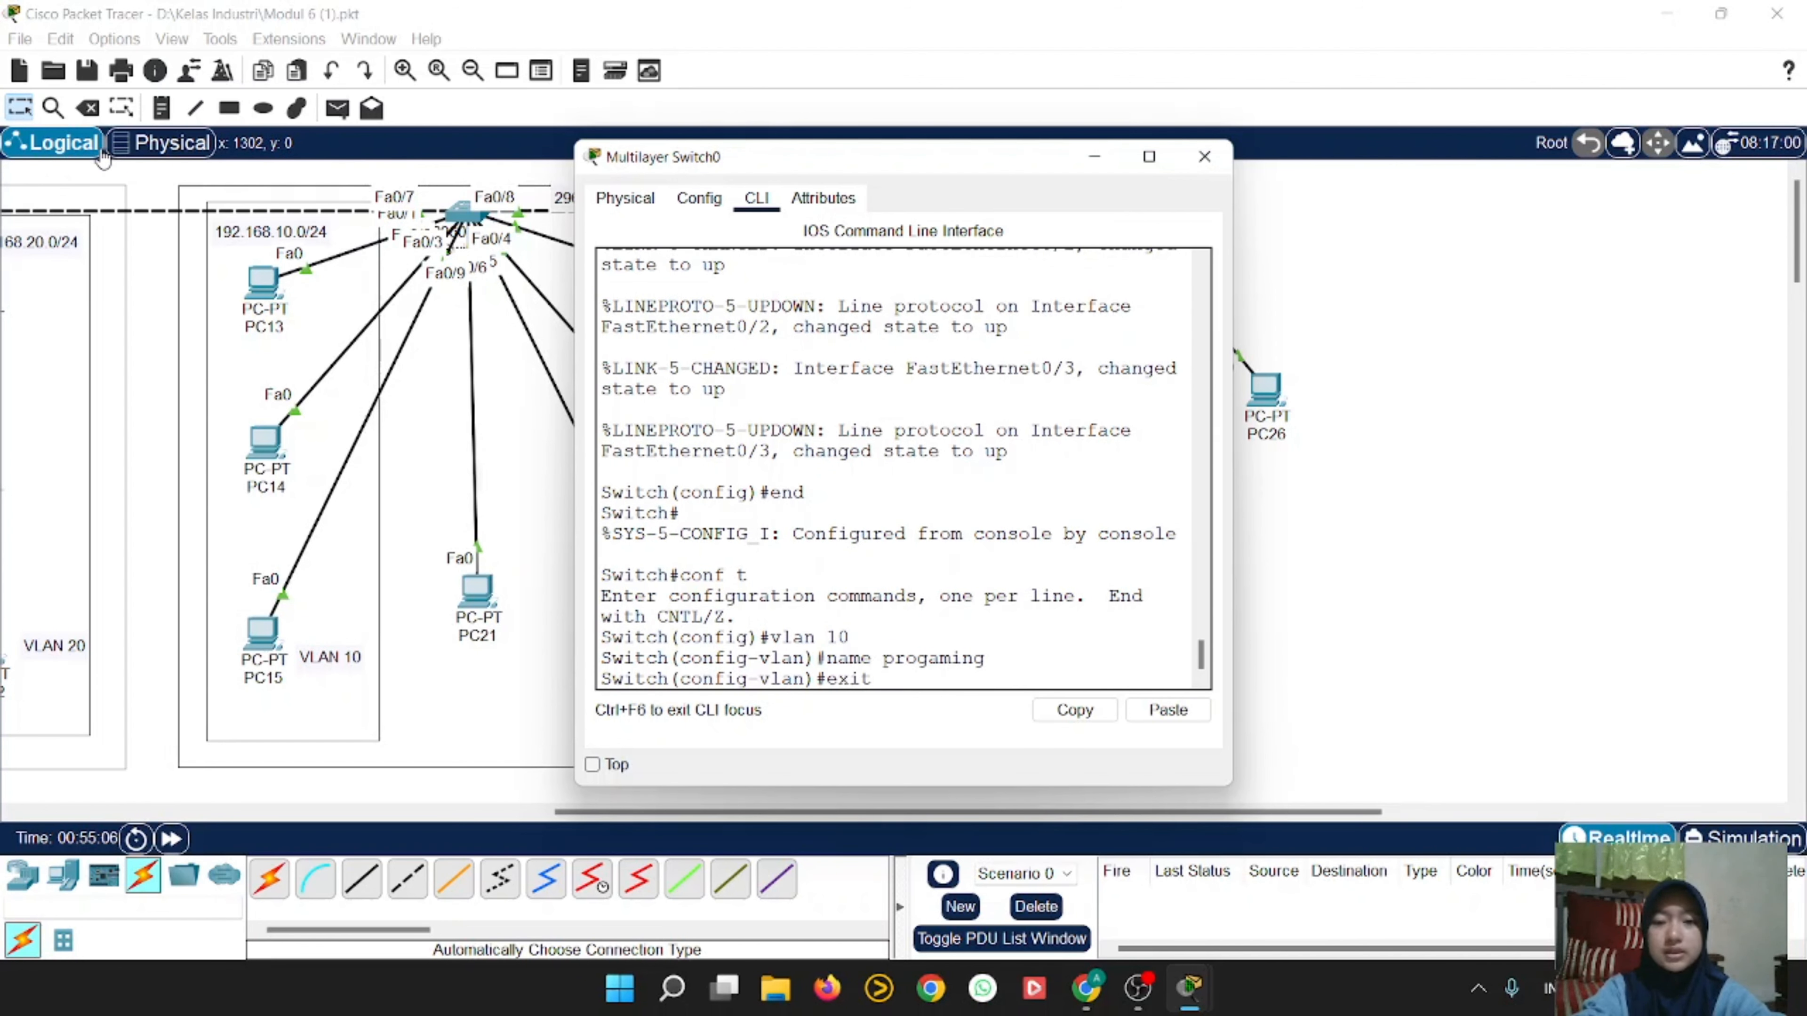
pyautogui.write('exit')
pyautogui.press('Return')
# Step: Create VLAN 20 with the name marketing and exit VLAN configuration mode
pyautogui.write('vla')
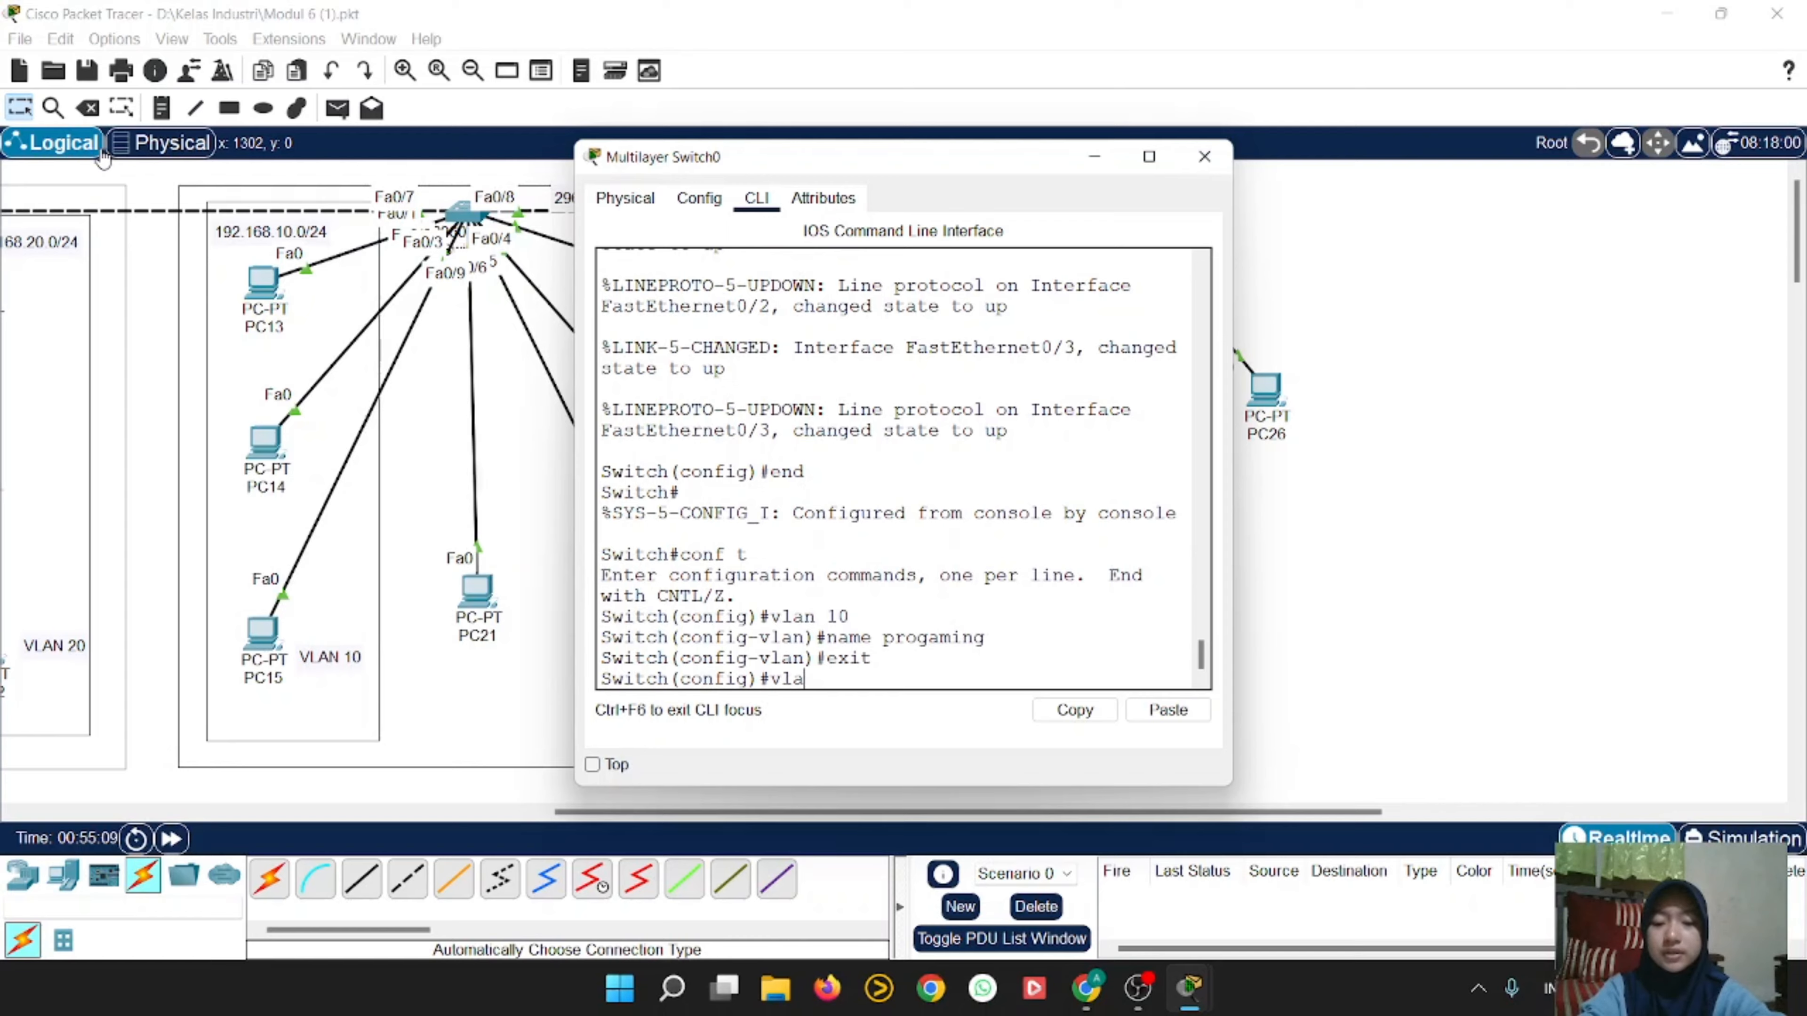
pyautogui.write('n 20')
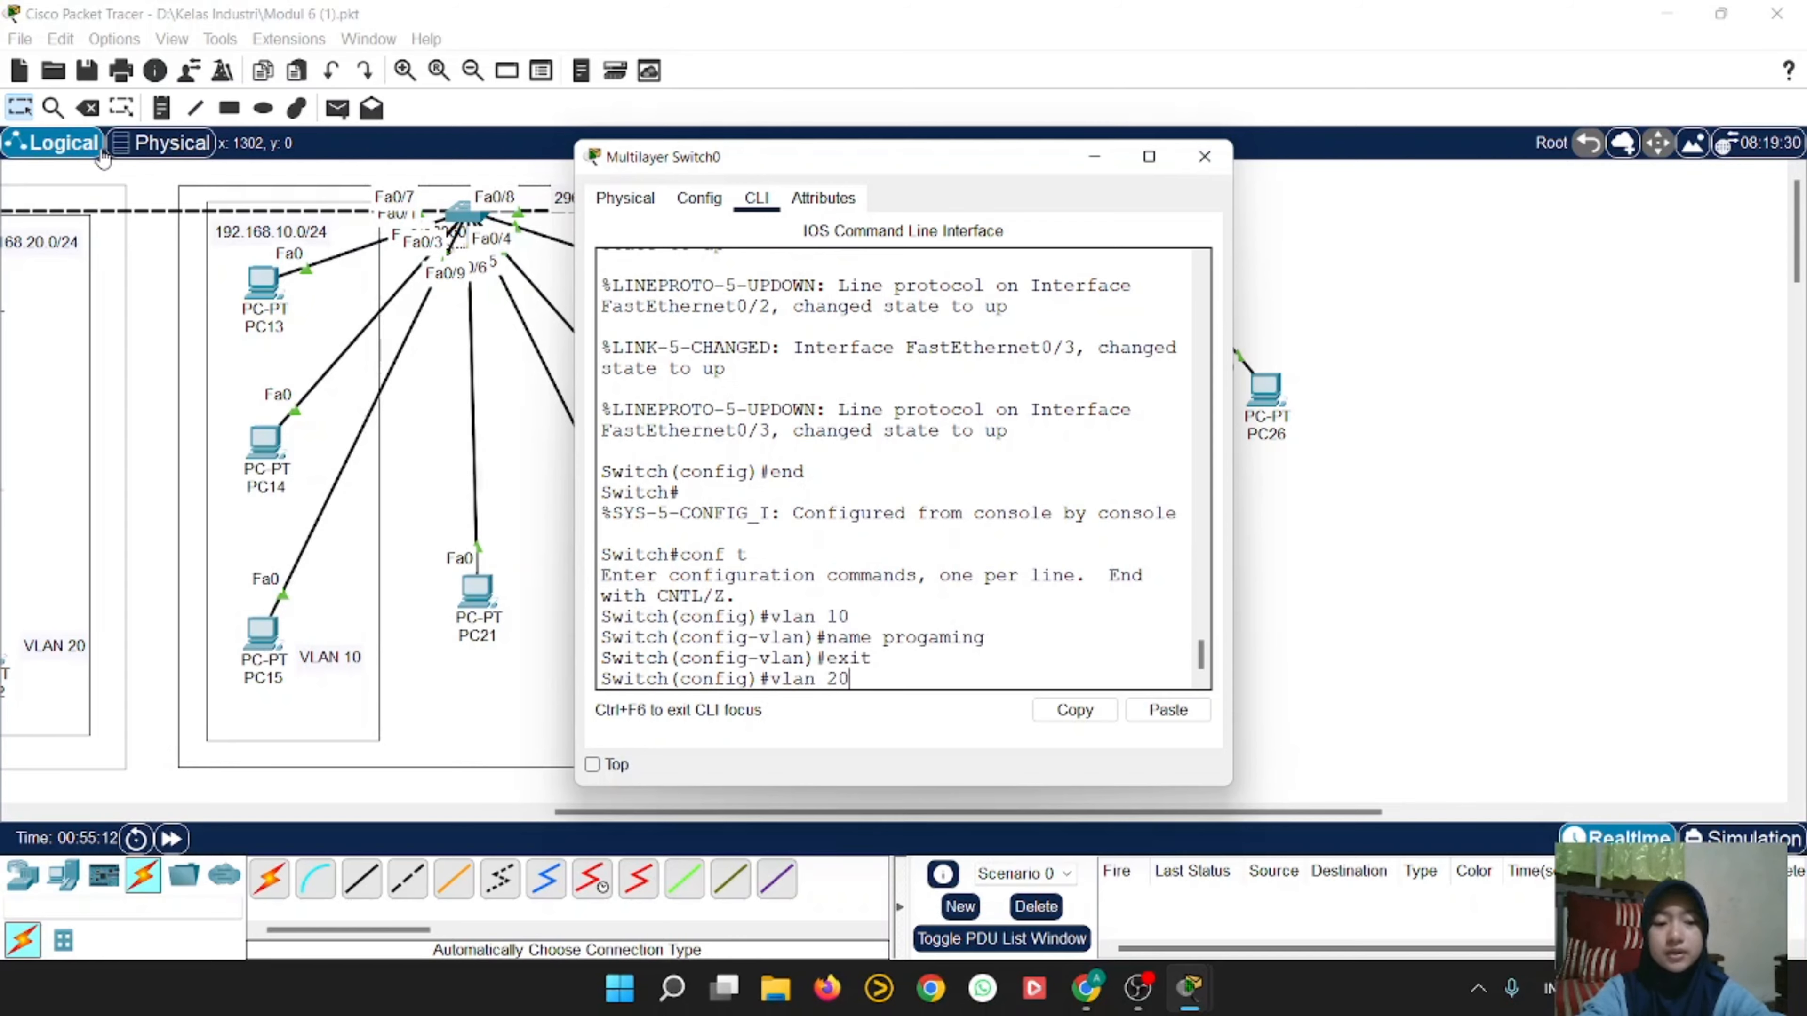
pyautogui.press('Return')
pyautogui.write('nam')
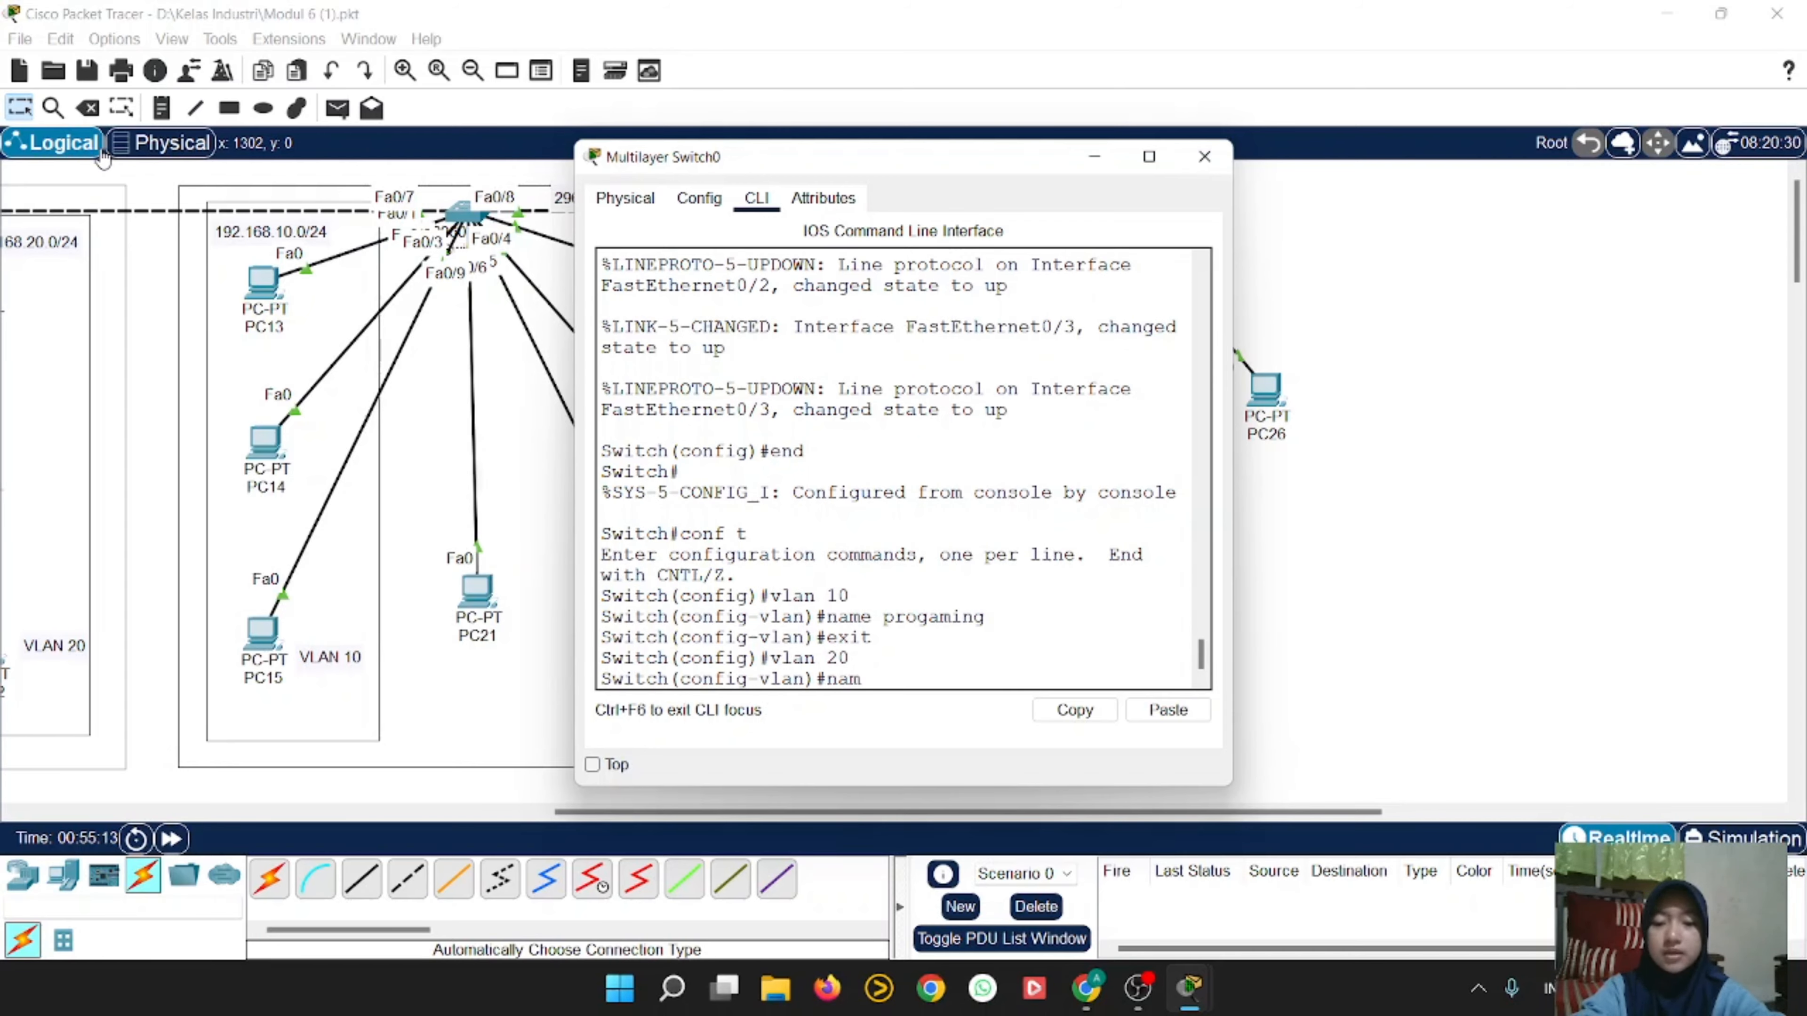
pyautogui.write('e marketing')
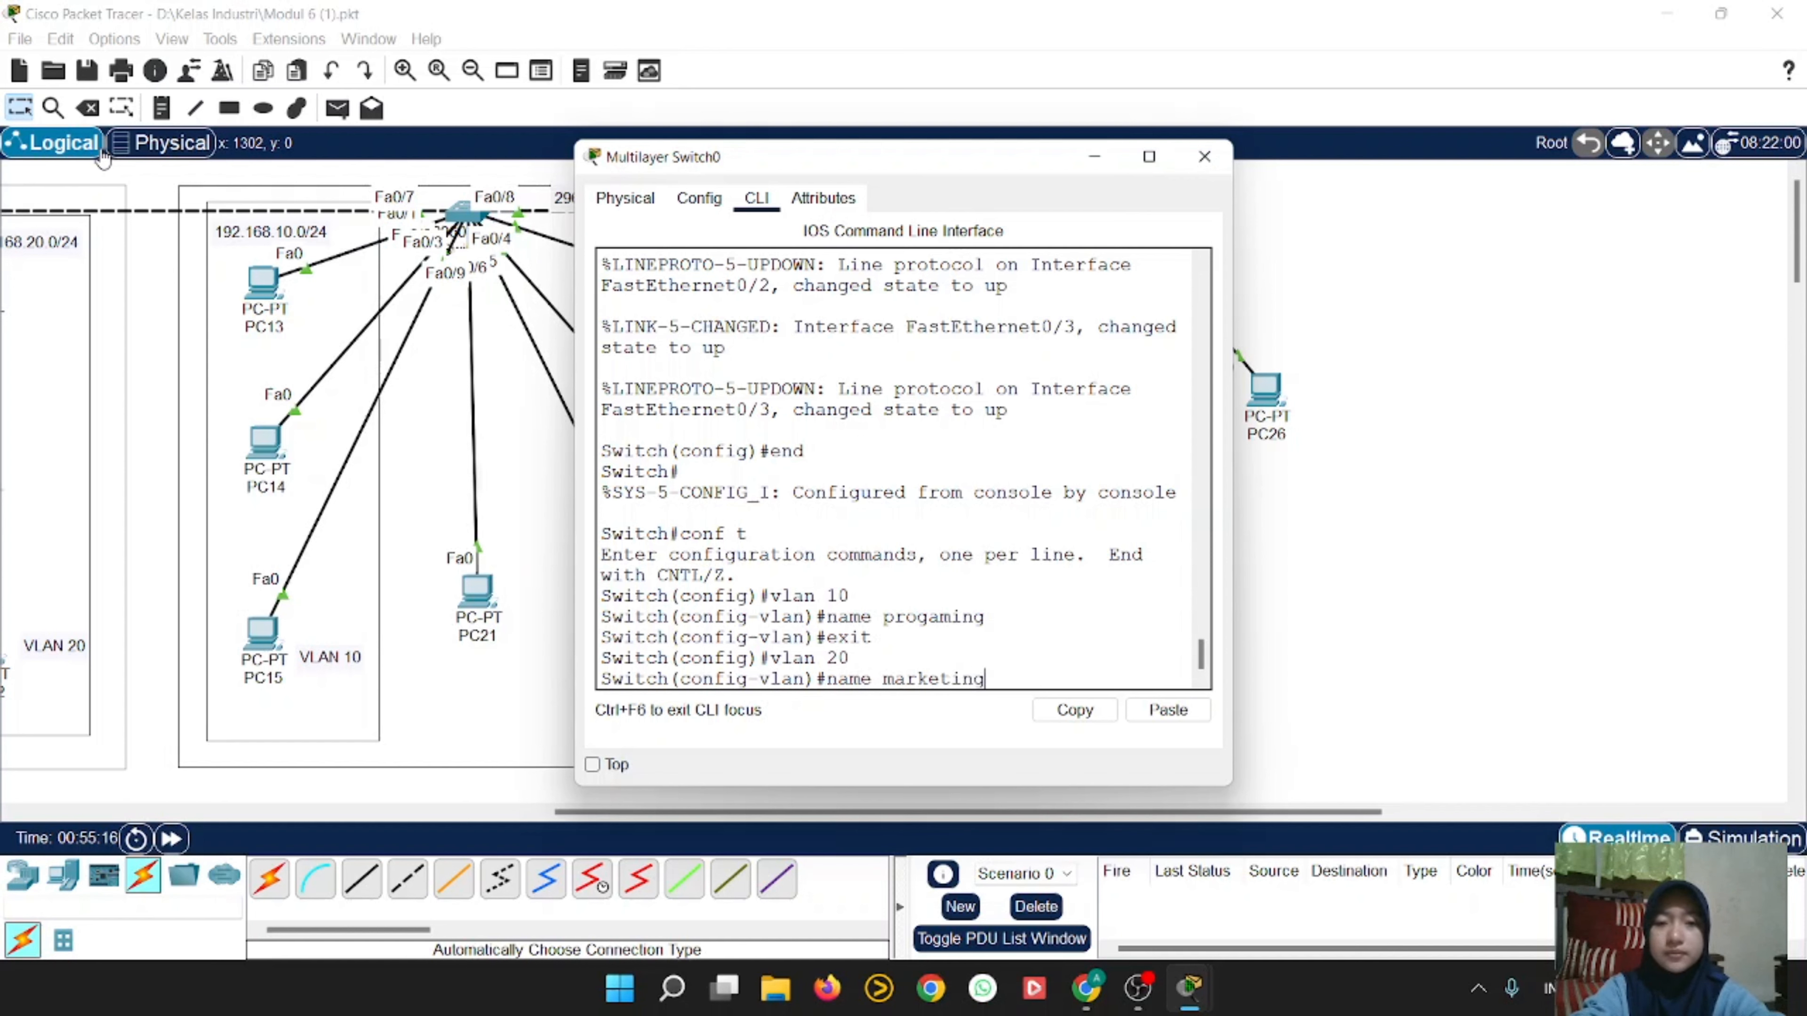
pyautogui.press('Return')
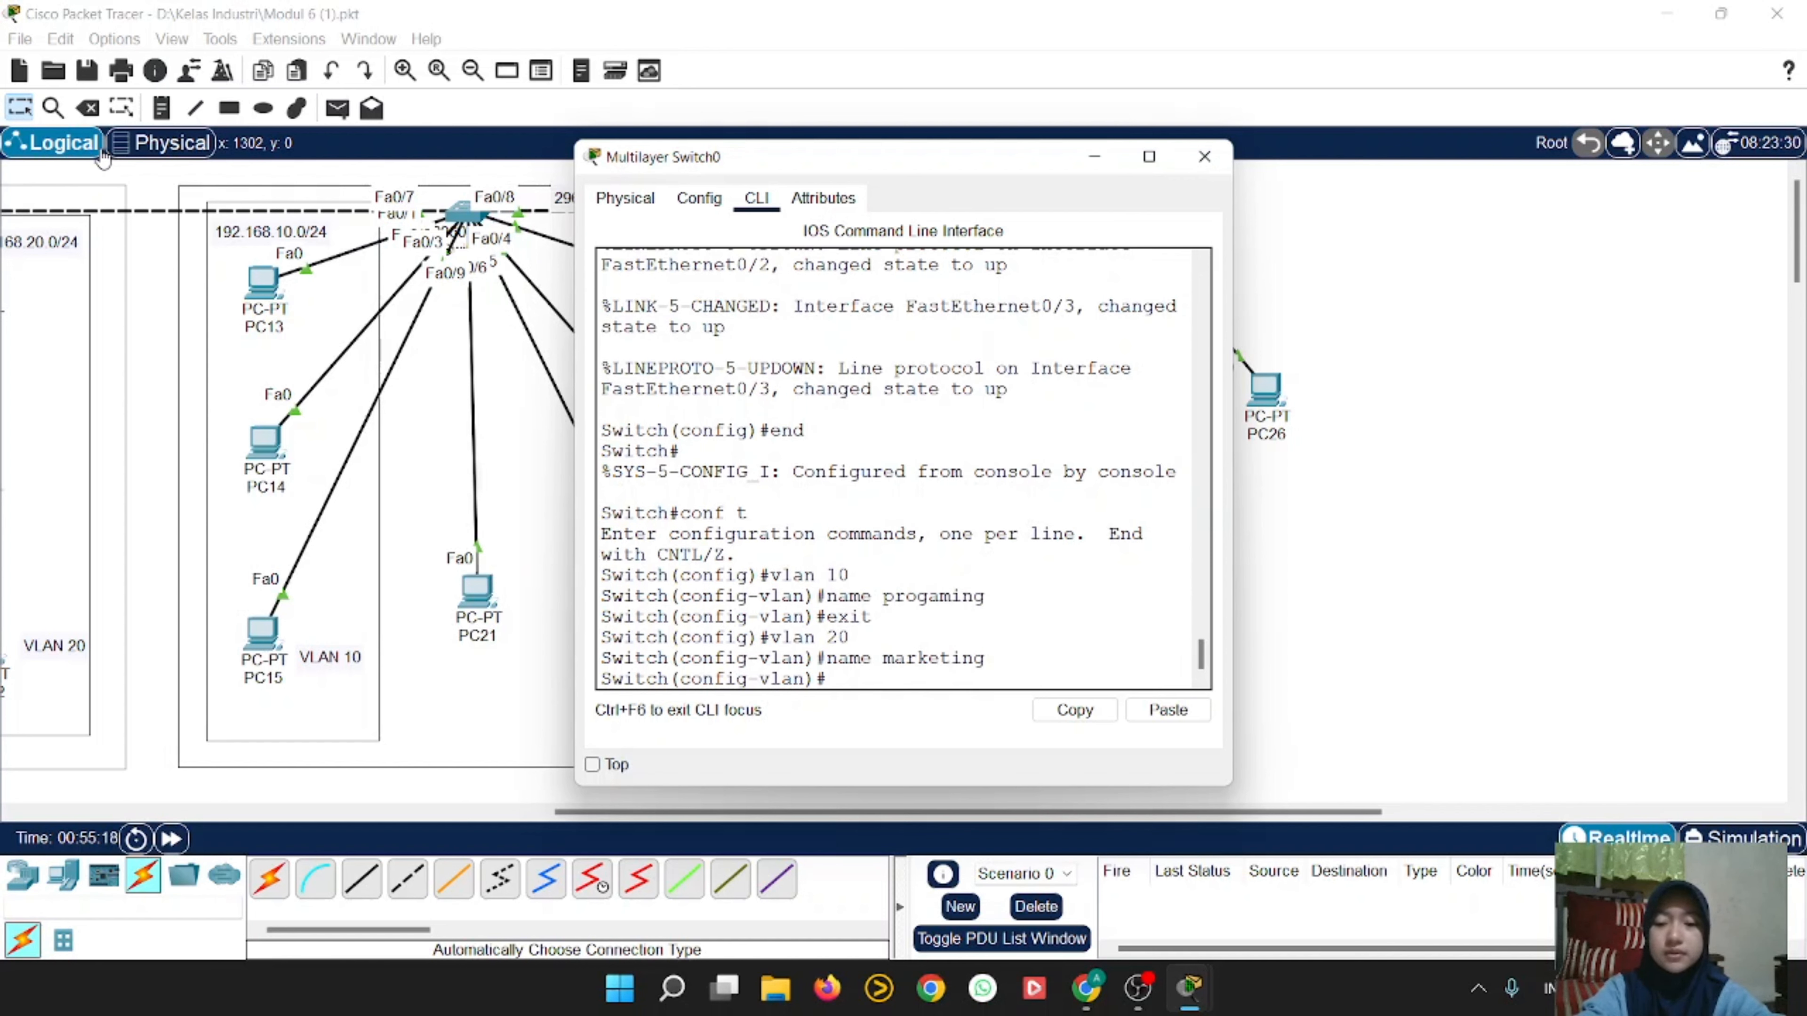
pyautogui.write('exit')
pyautogui.press('Return')
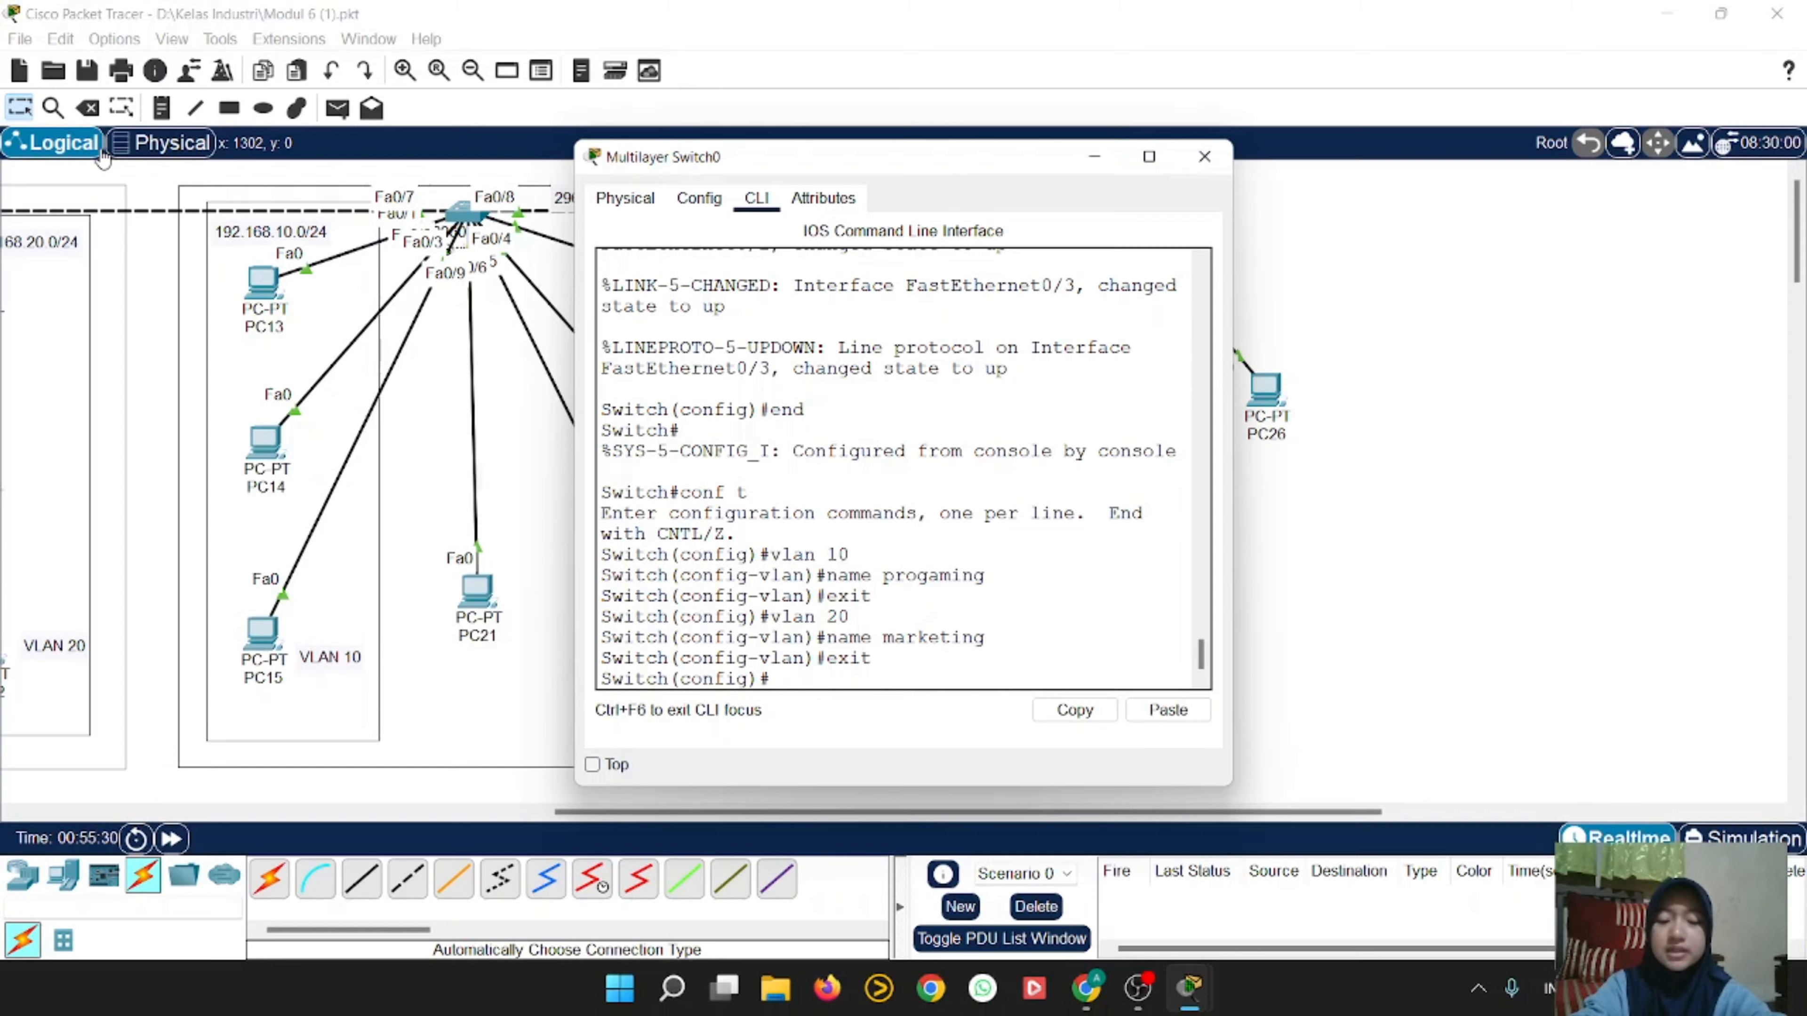
# Step: Enter interface configuration for fa0/2 and set the port to access mode with switchport mode access
pyautogui.write('interefa')
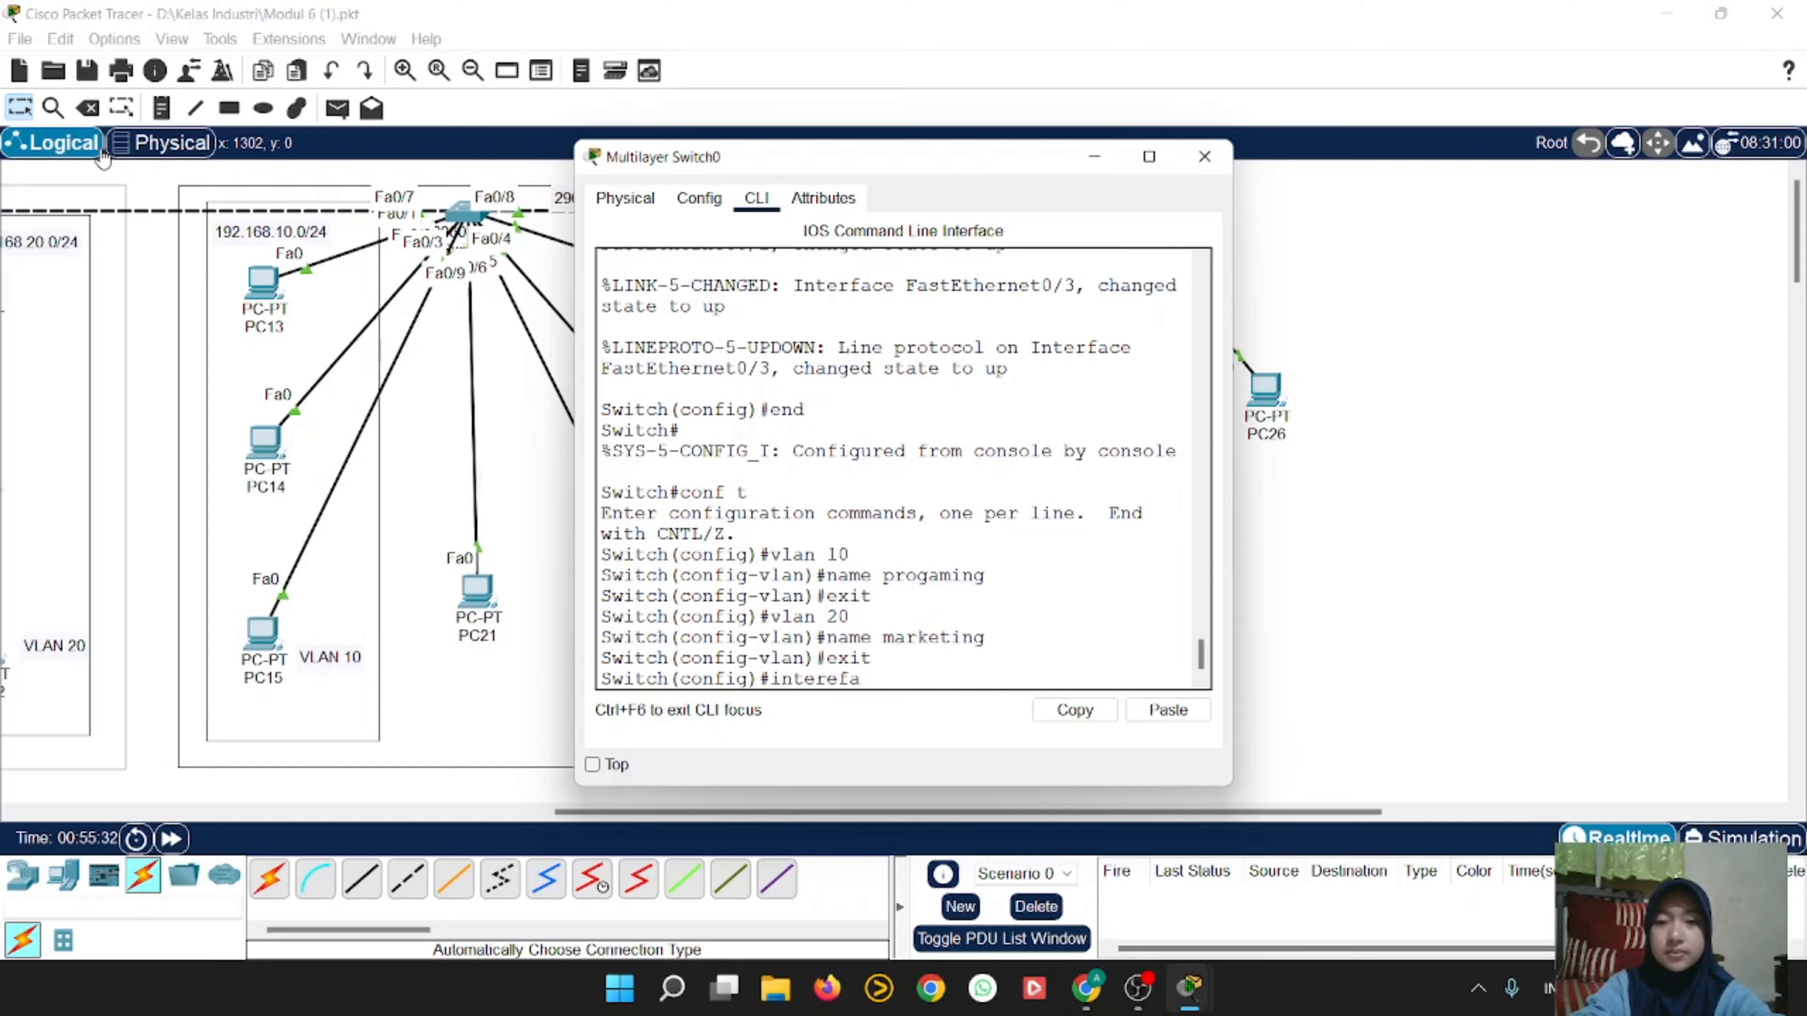
pyautogui.write('ce fa0/2')
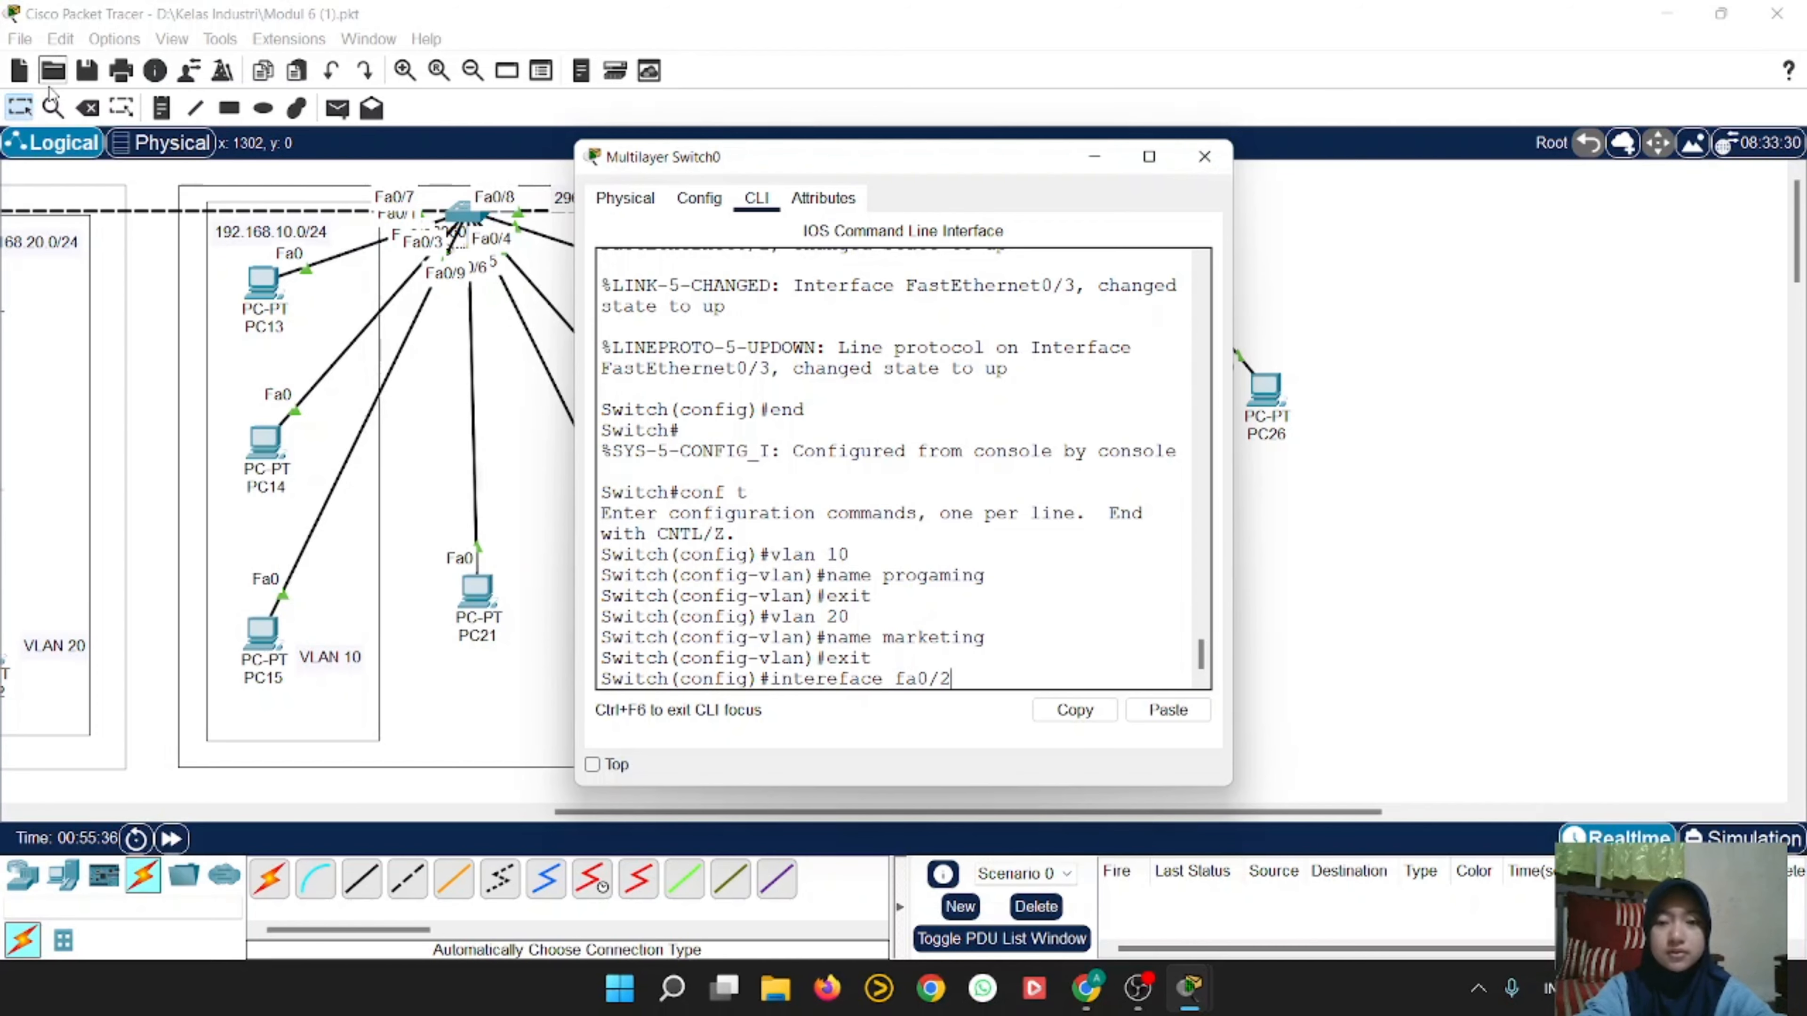
pyautogui.press('Return')
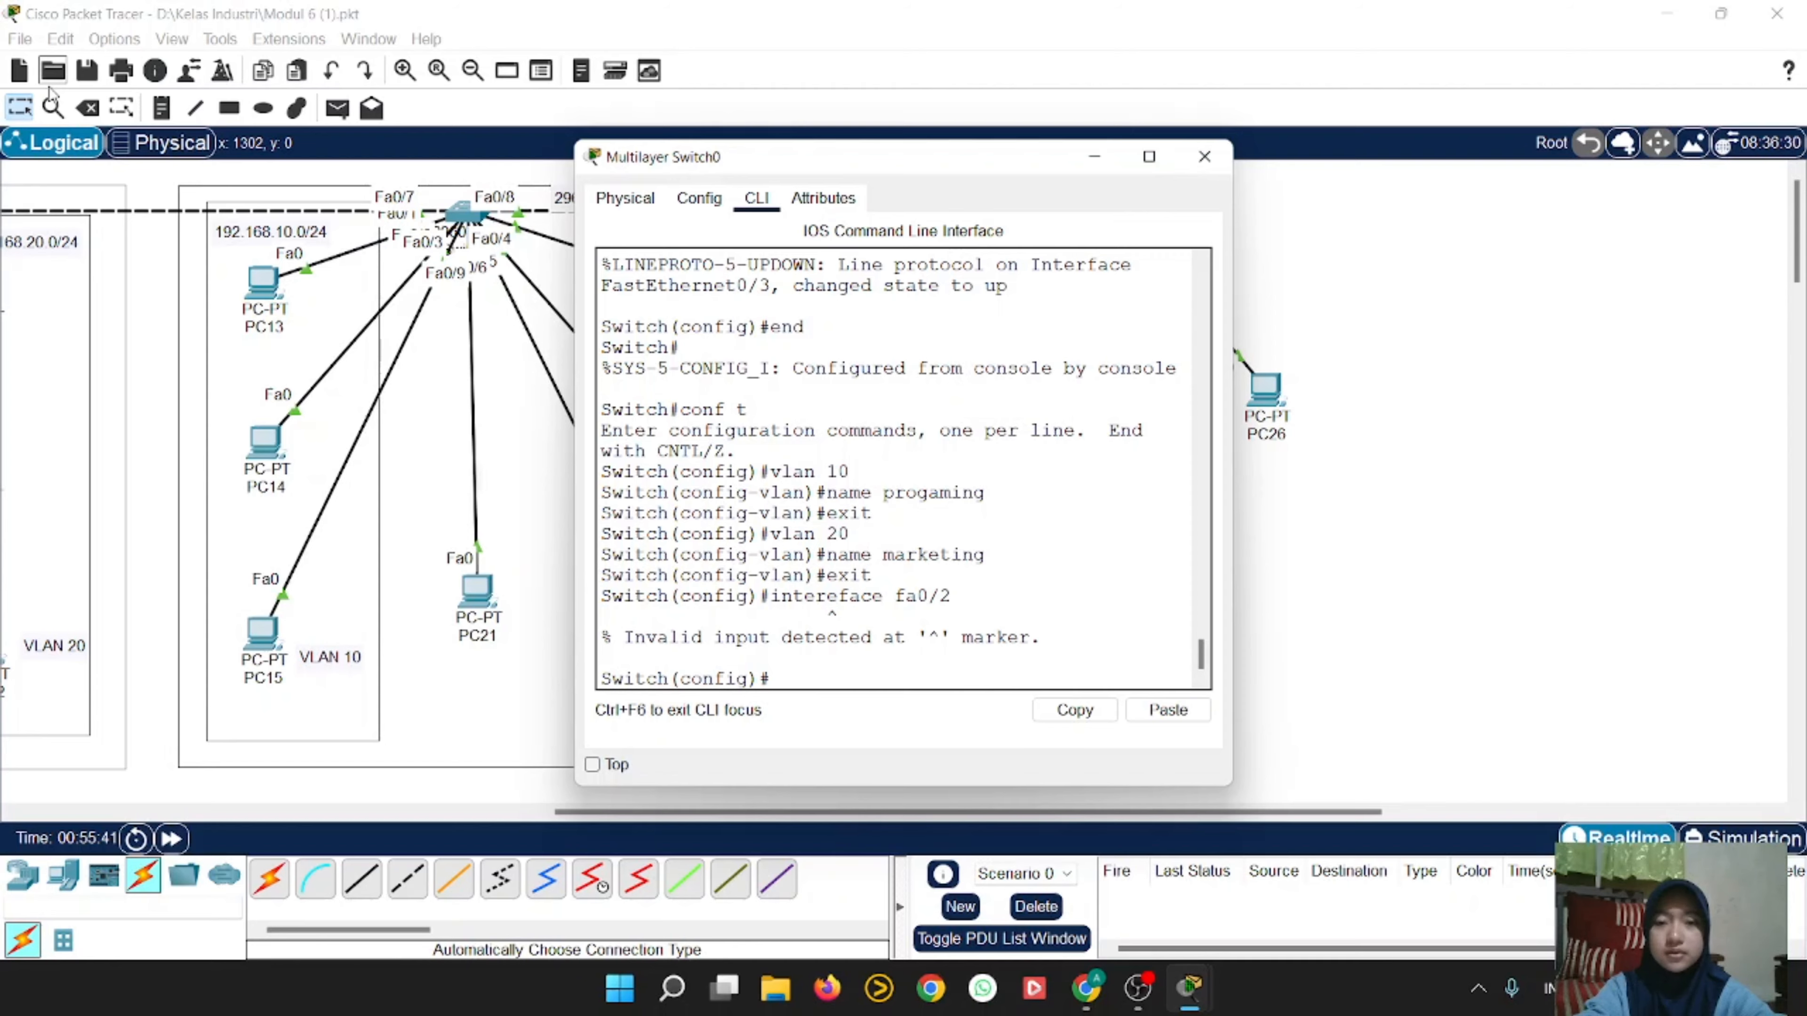
pyautogui.press('Up')
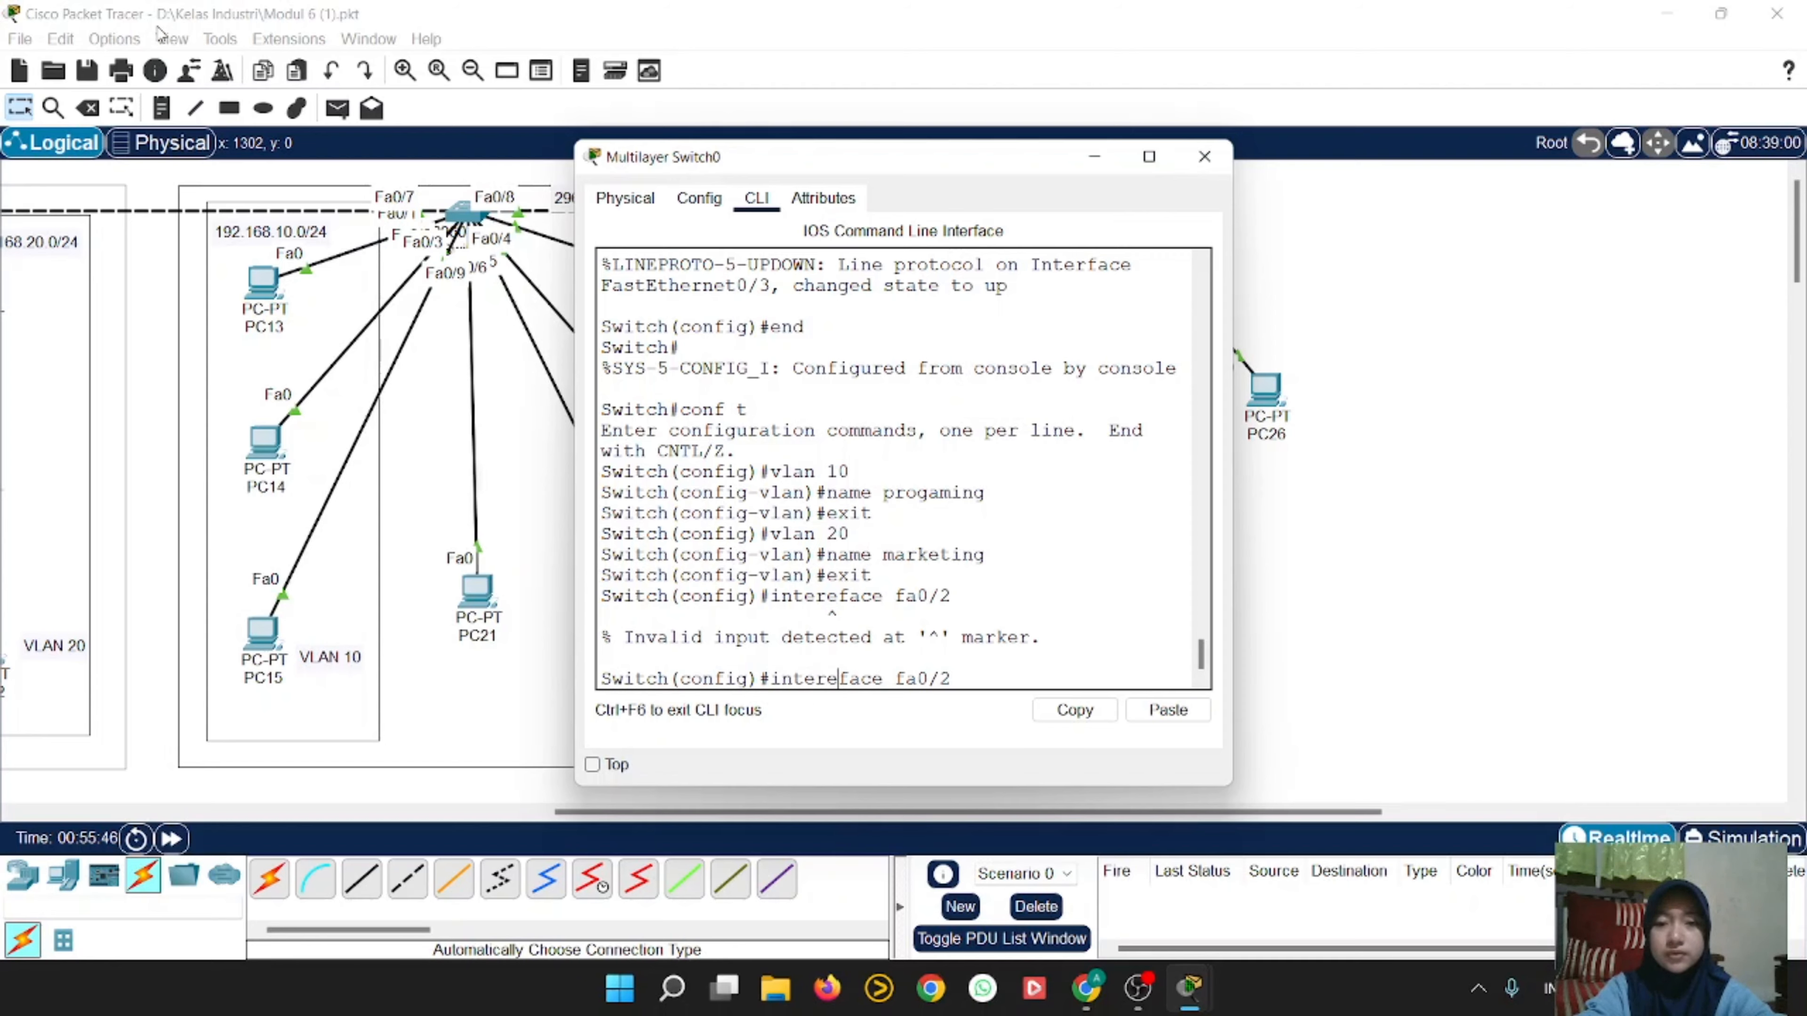
pyautogui.press('BackSpace')
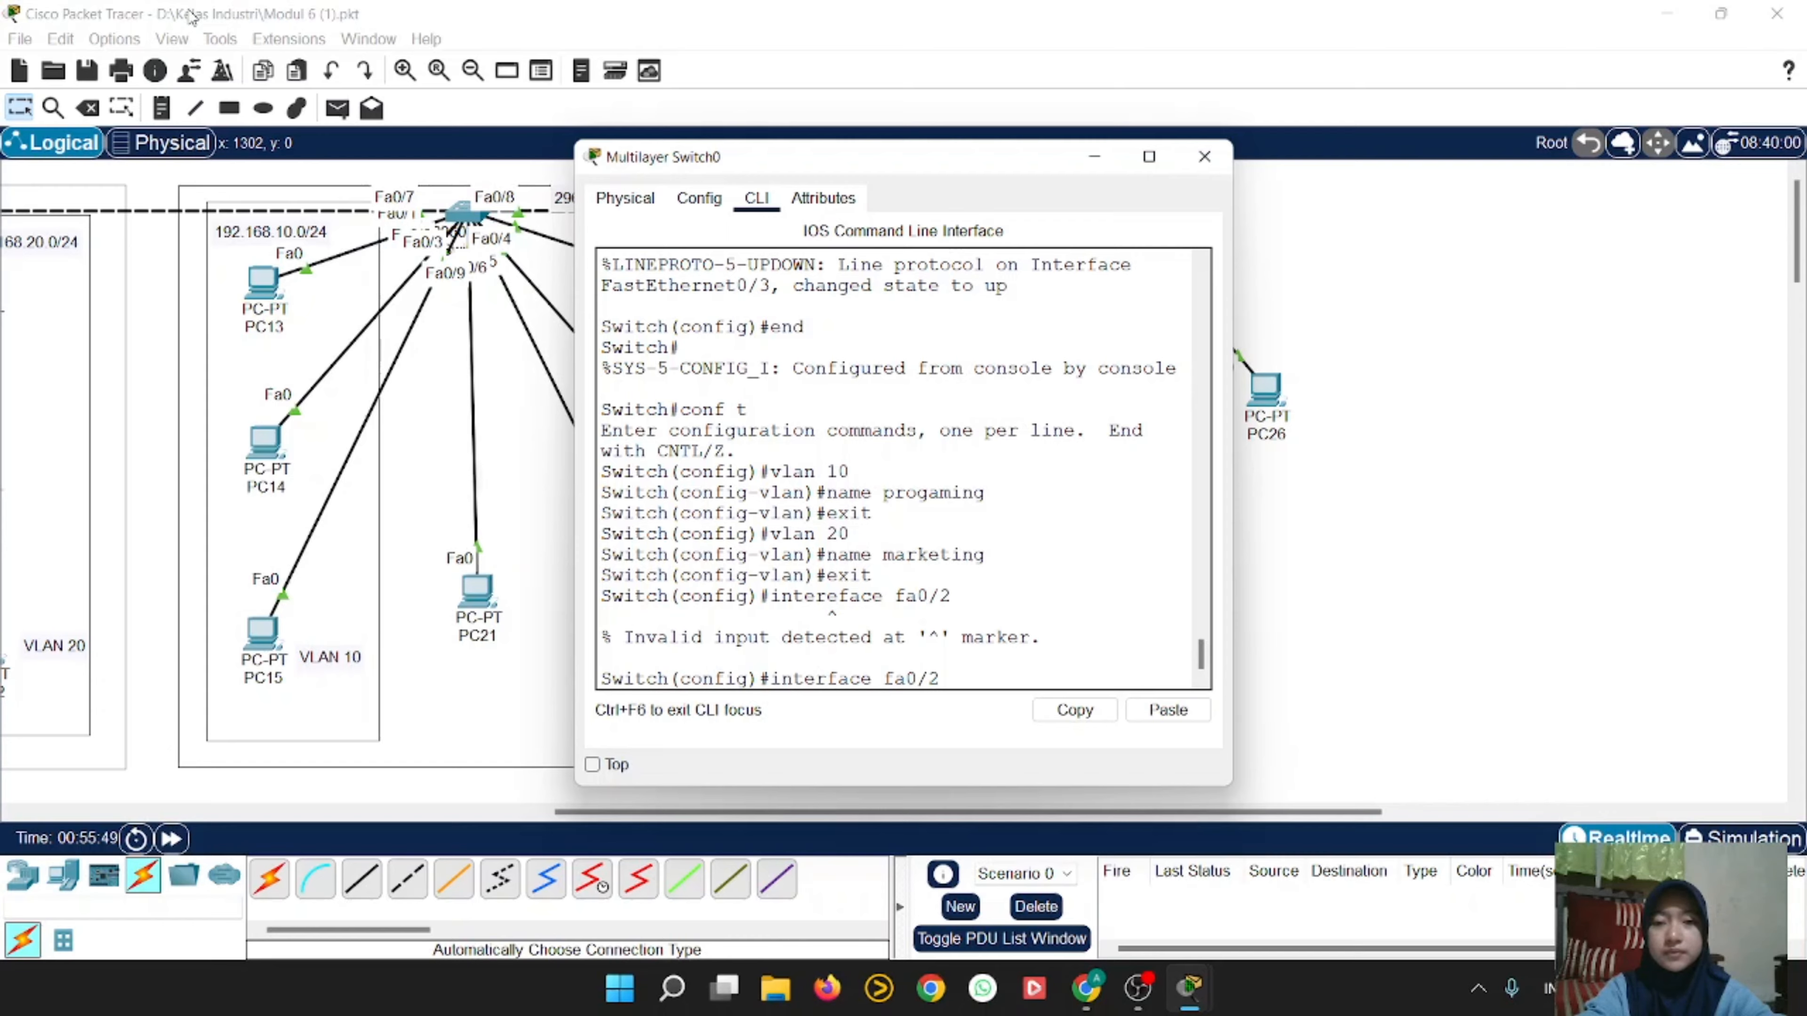
pyautogui.press('Return')
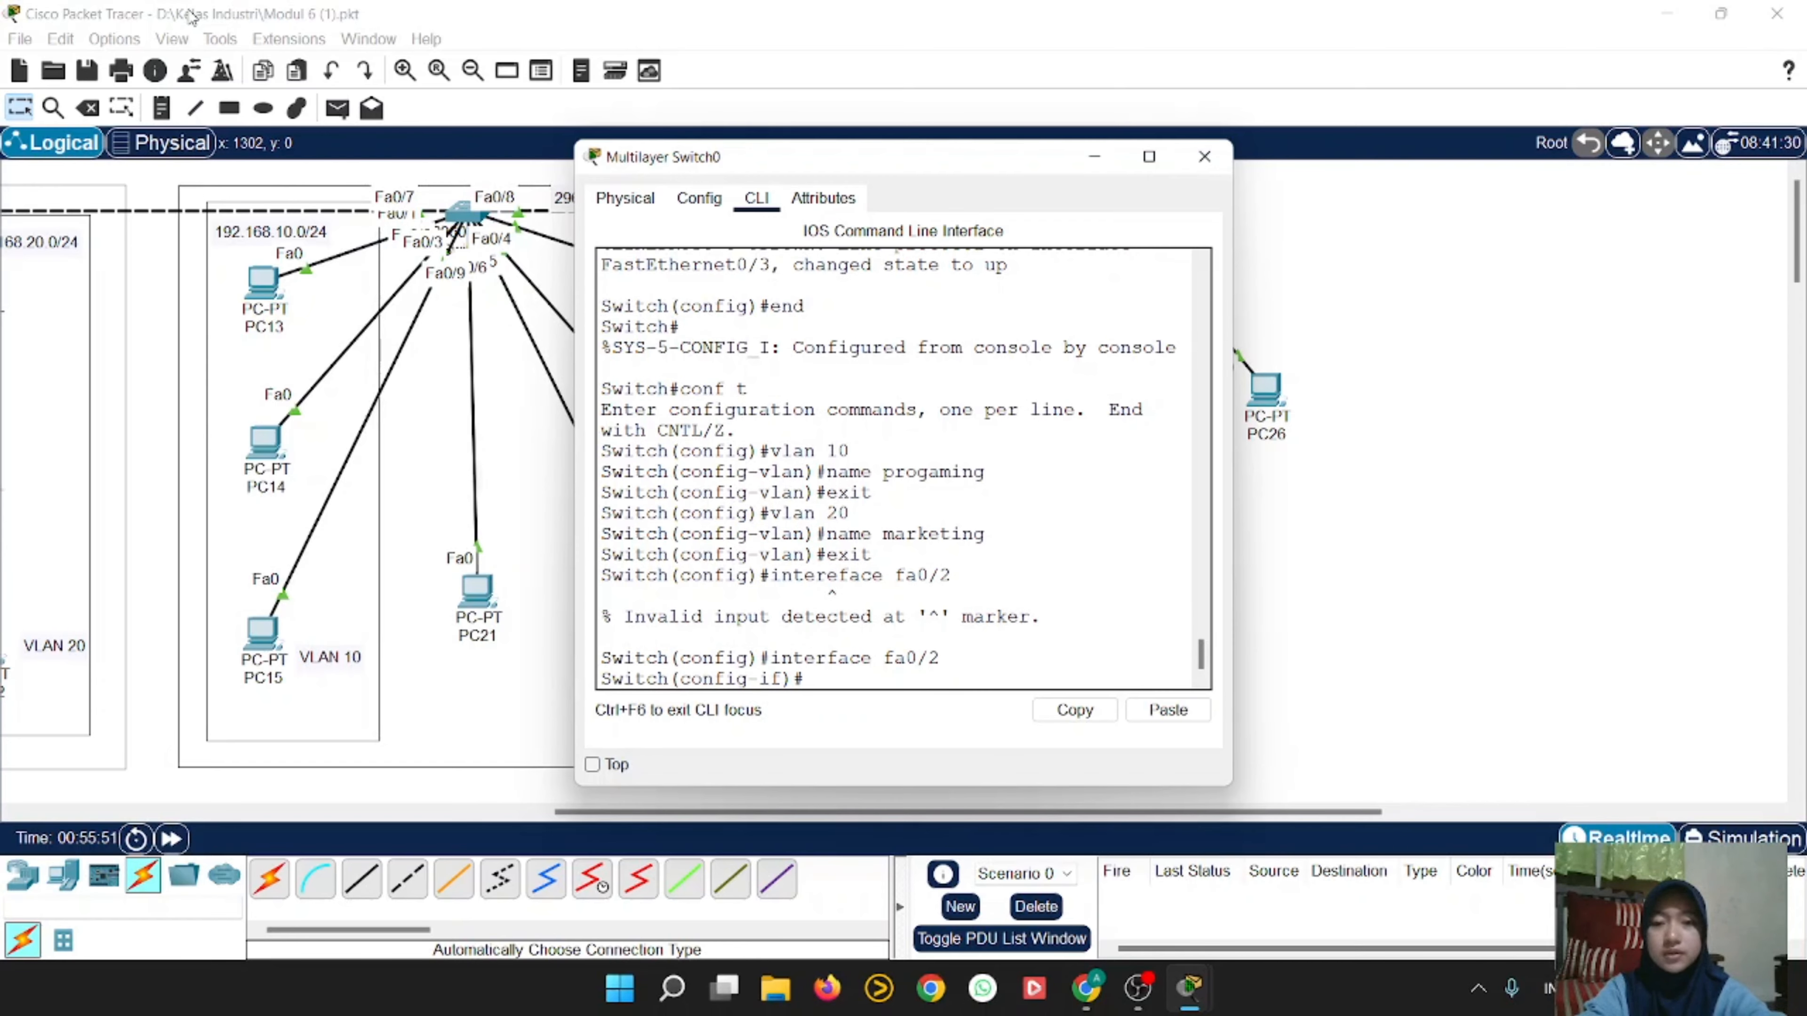
pyautogui.write('switc')
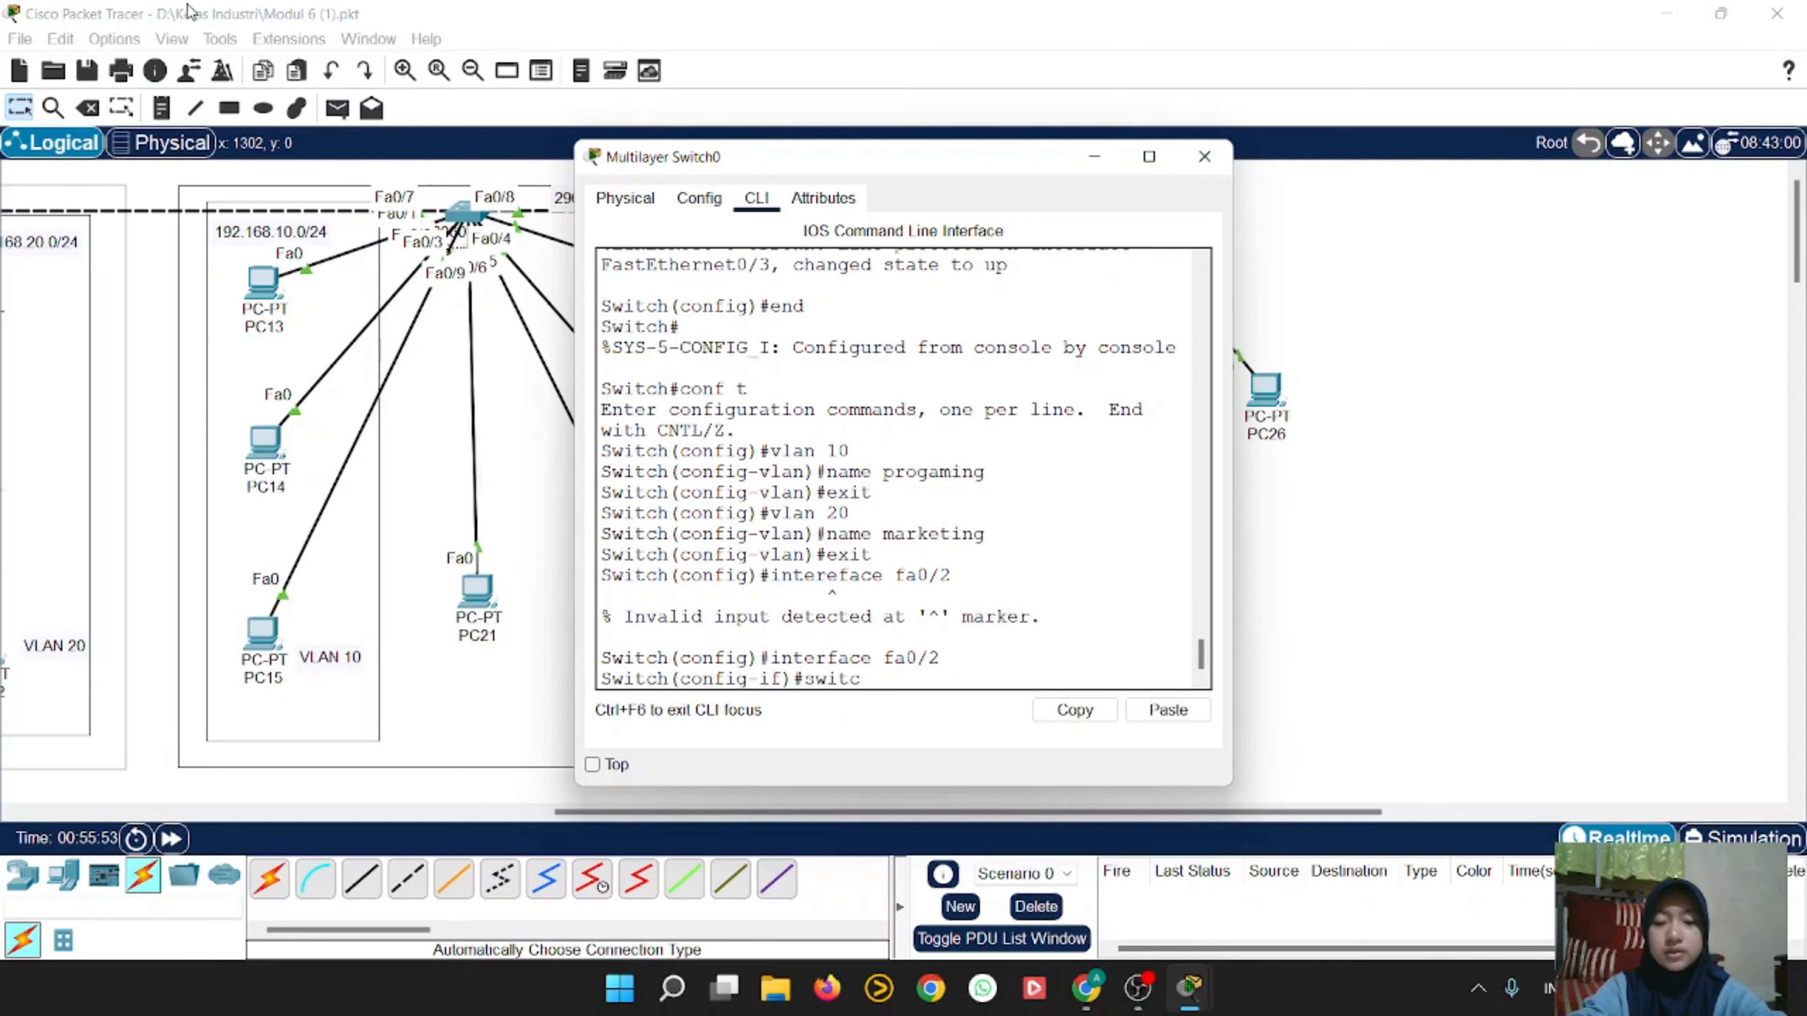
pyautogui.write('hport m')
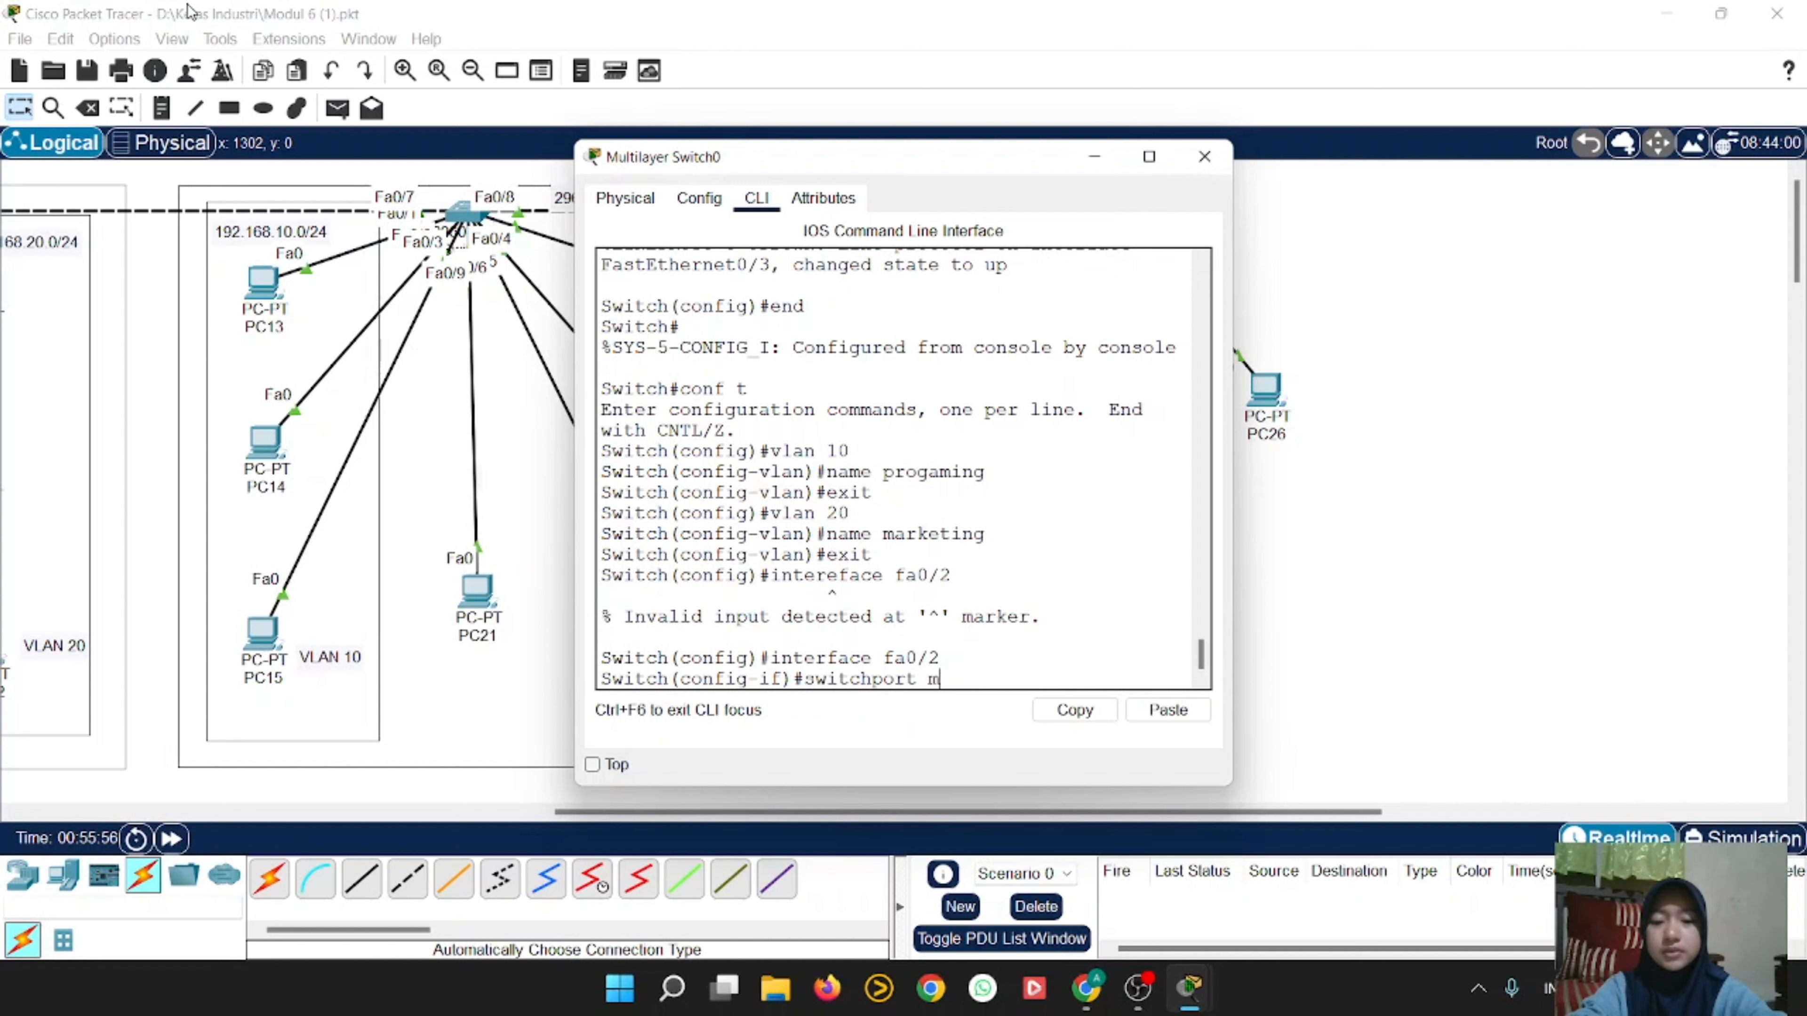
pyautogui.write('ode access')
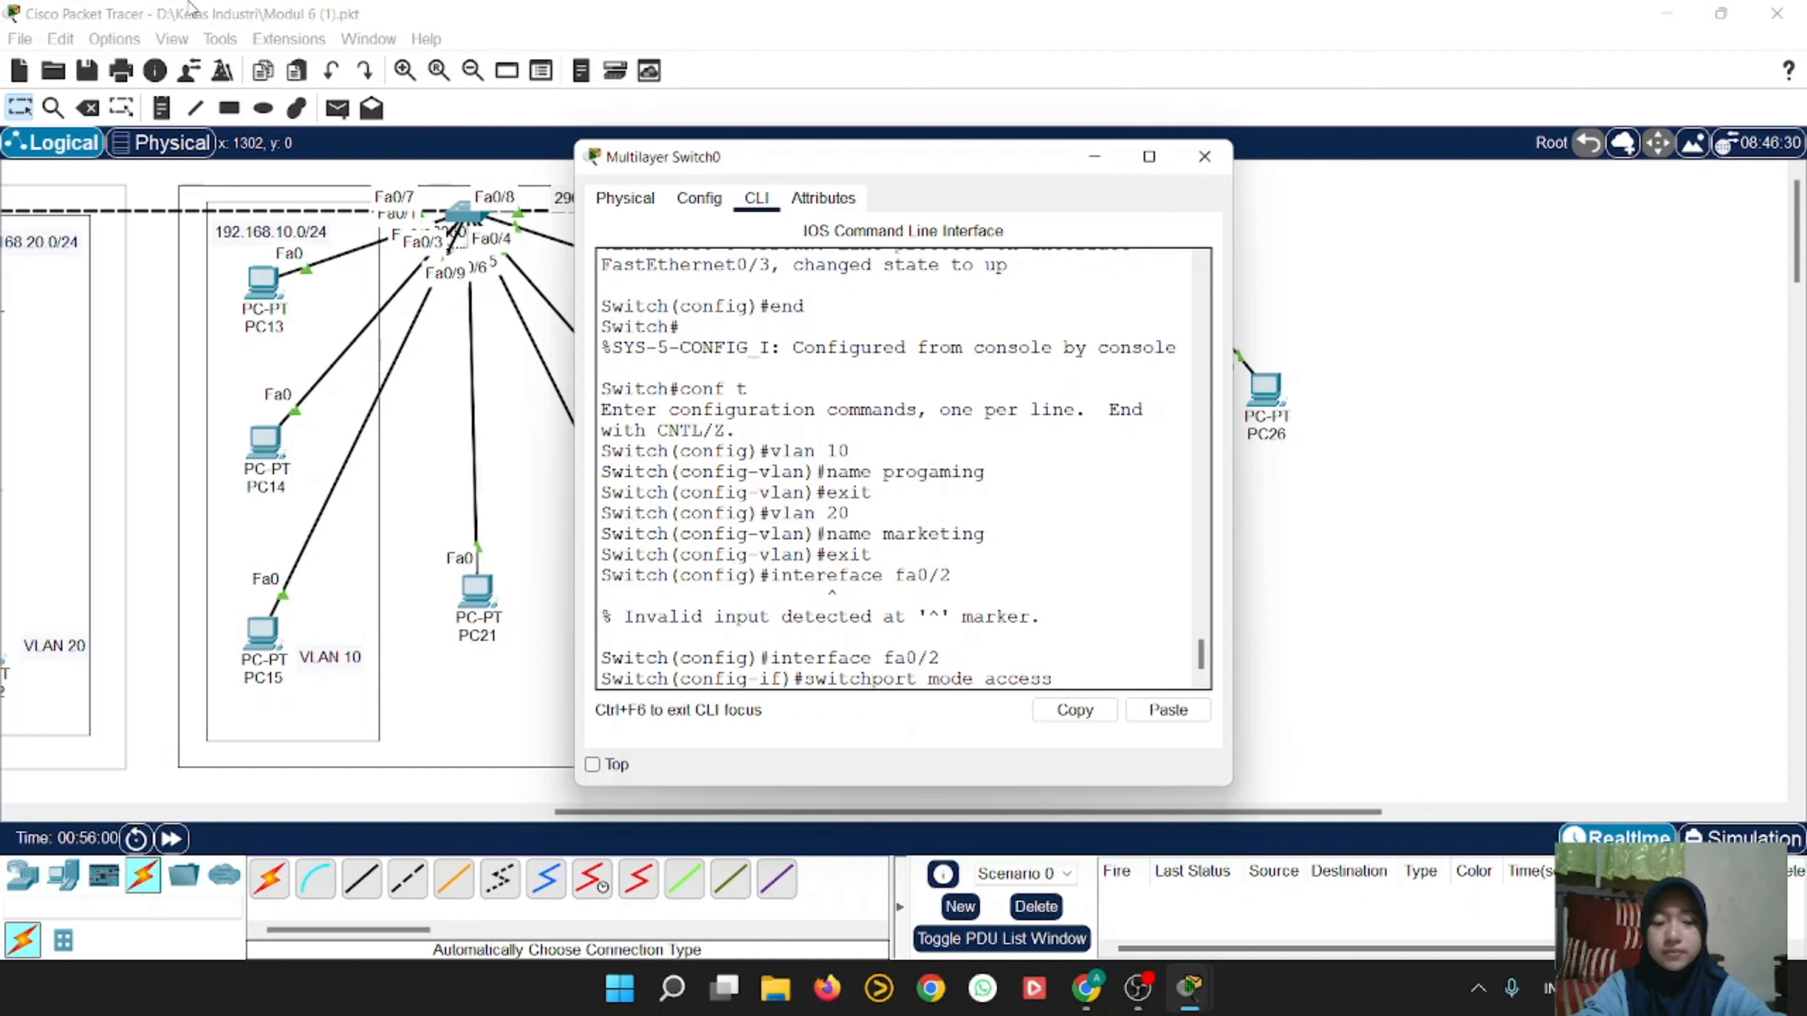
pyautogui.press('Return')
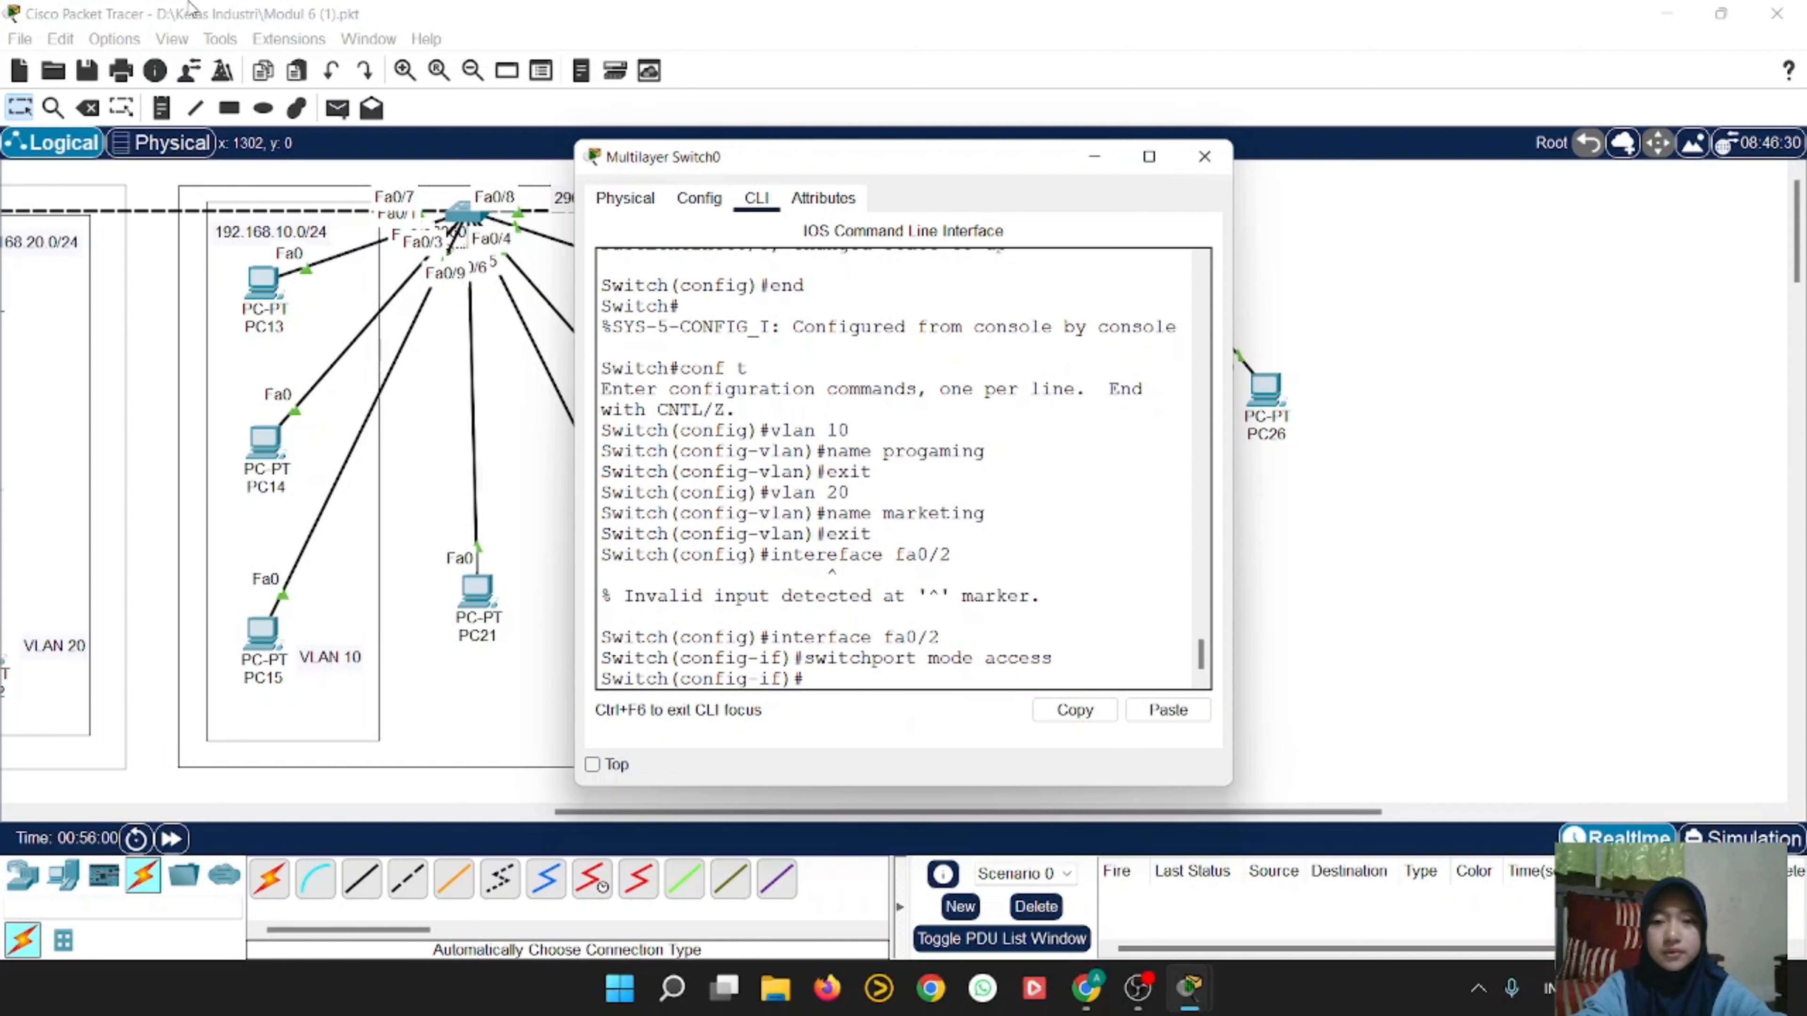
# Step: Assign interface fa0/2 to VLAN 10 with switchport access vlan 10 and exit interface configuration
pyautogui.write('s')
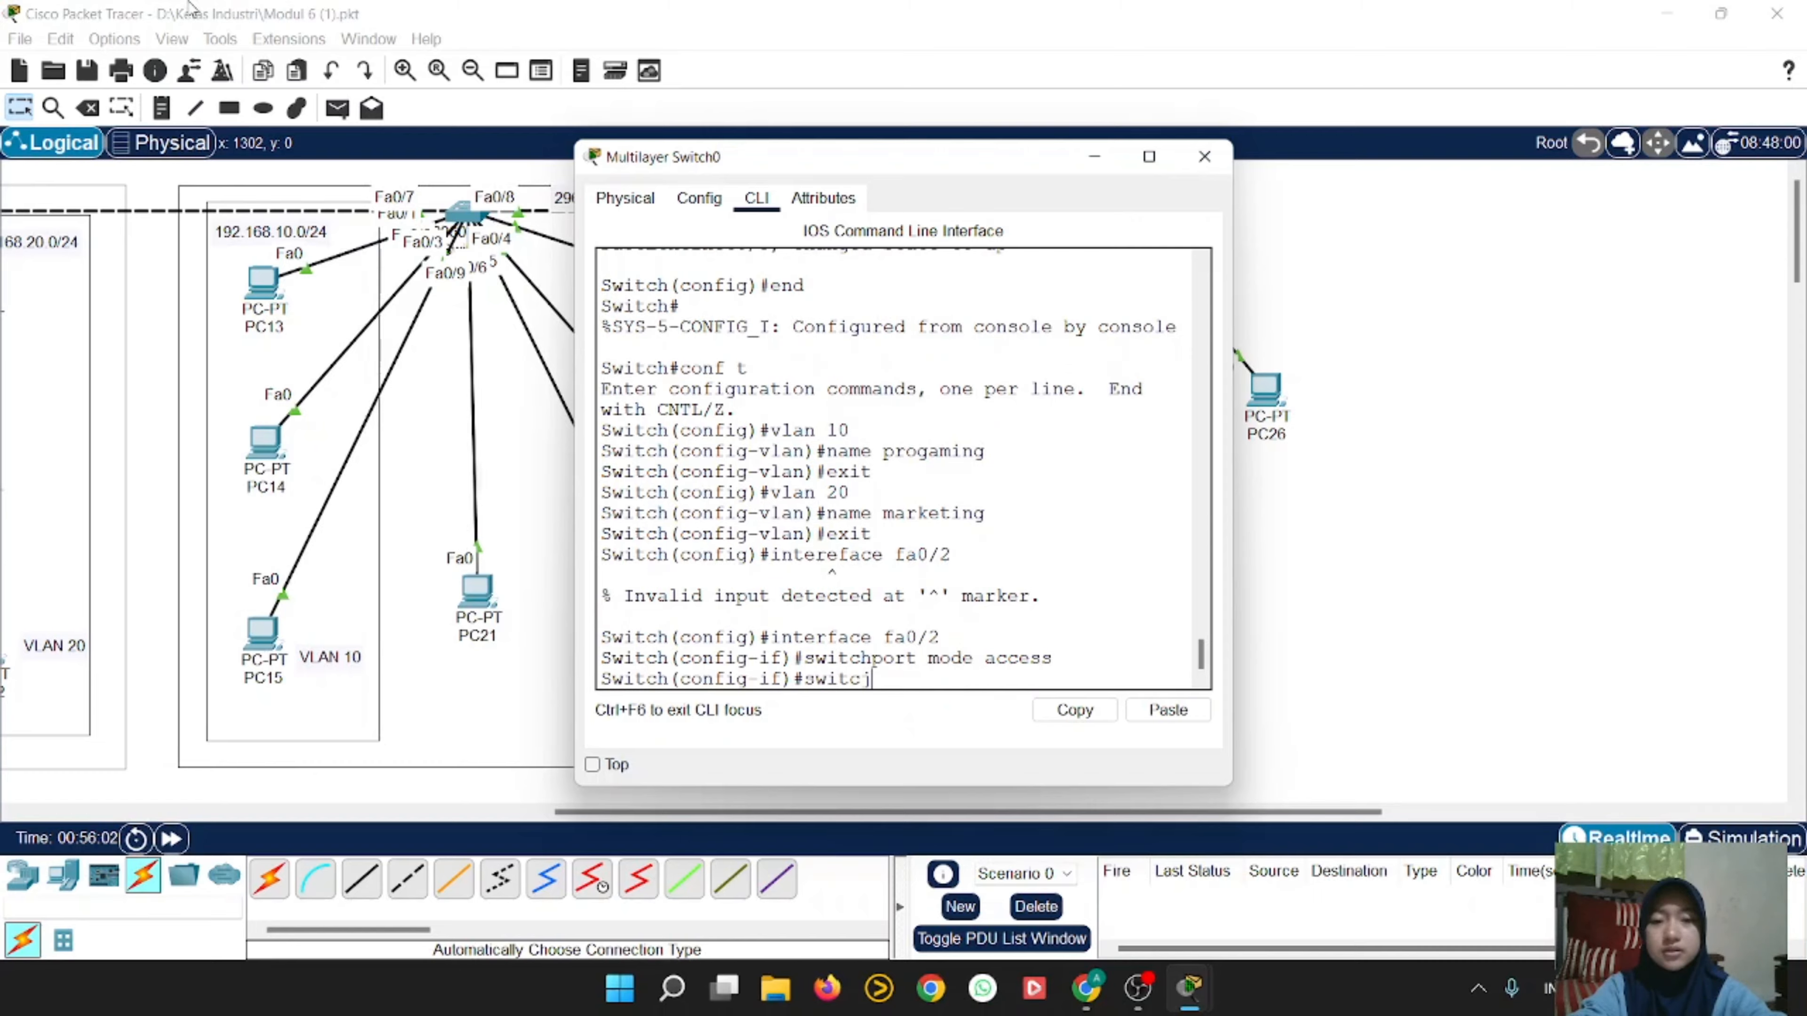
pyautogui.write('witchport')
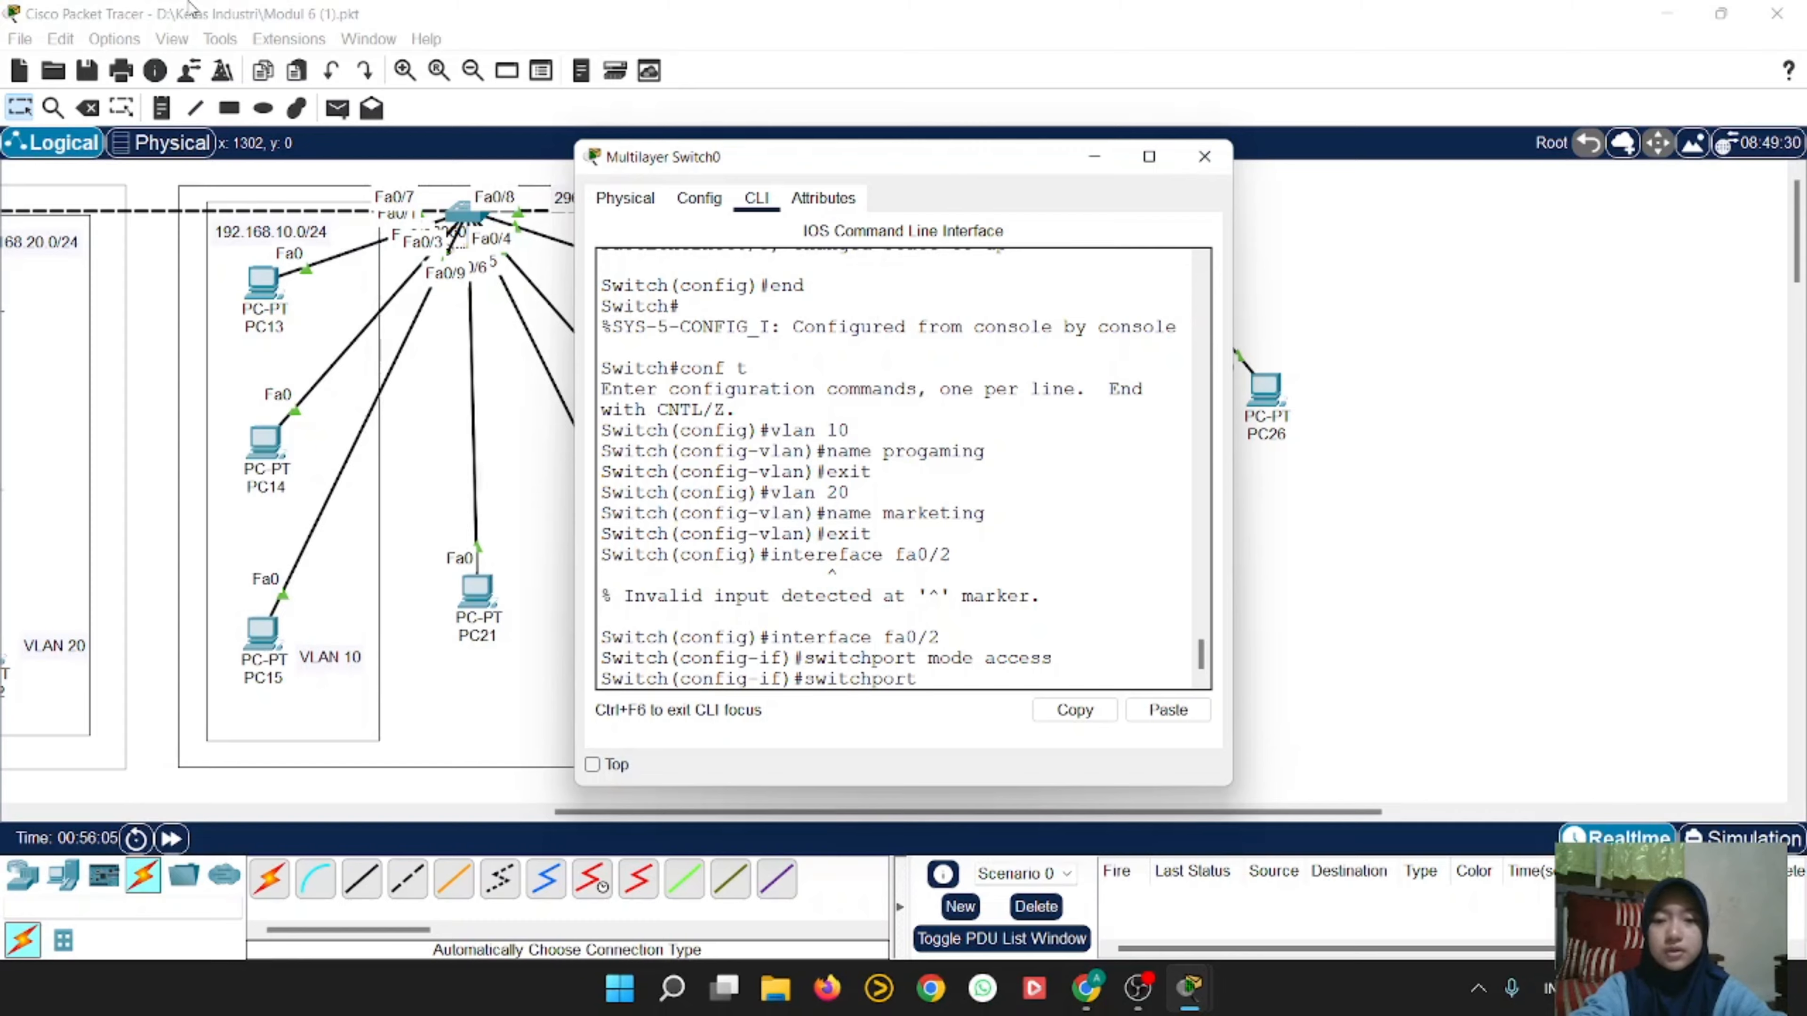
pyautogui.write(' access')
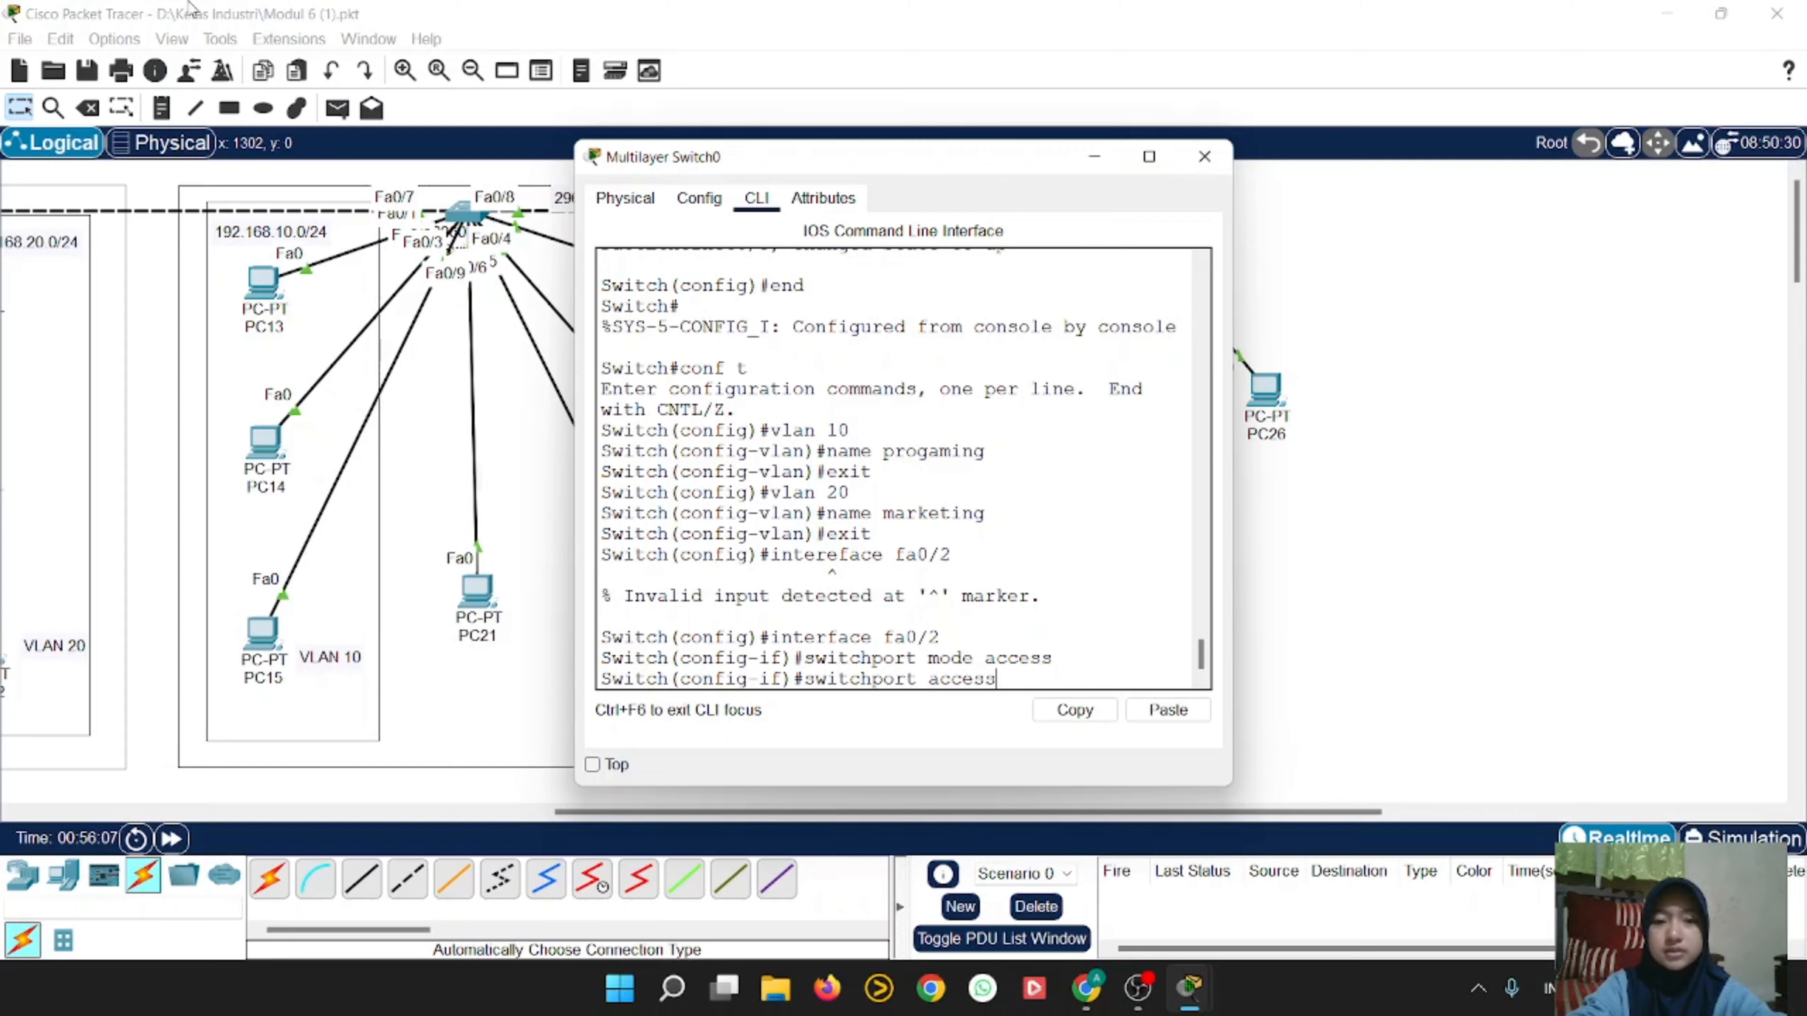
pyautogui.write(' vlan 10')
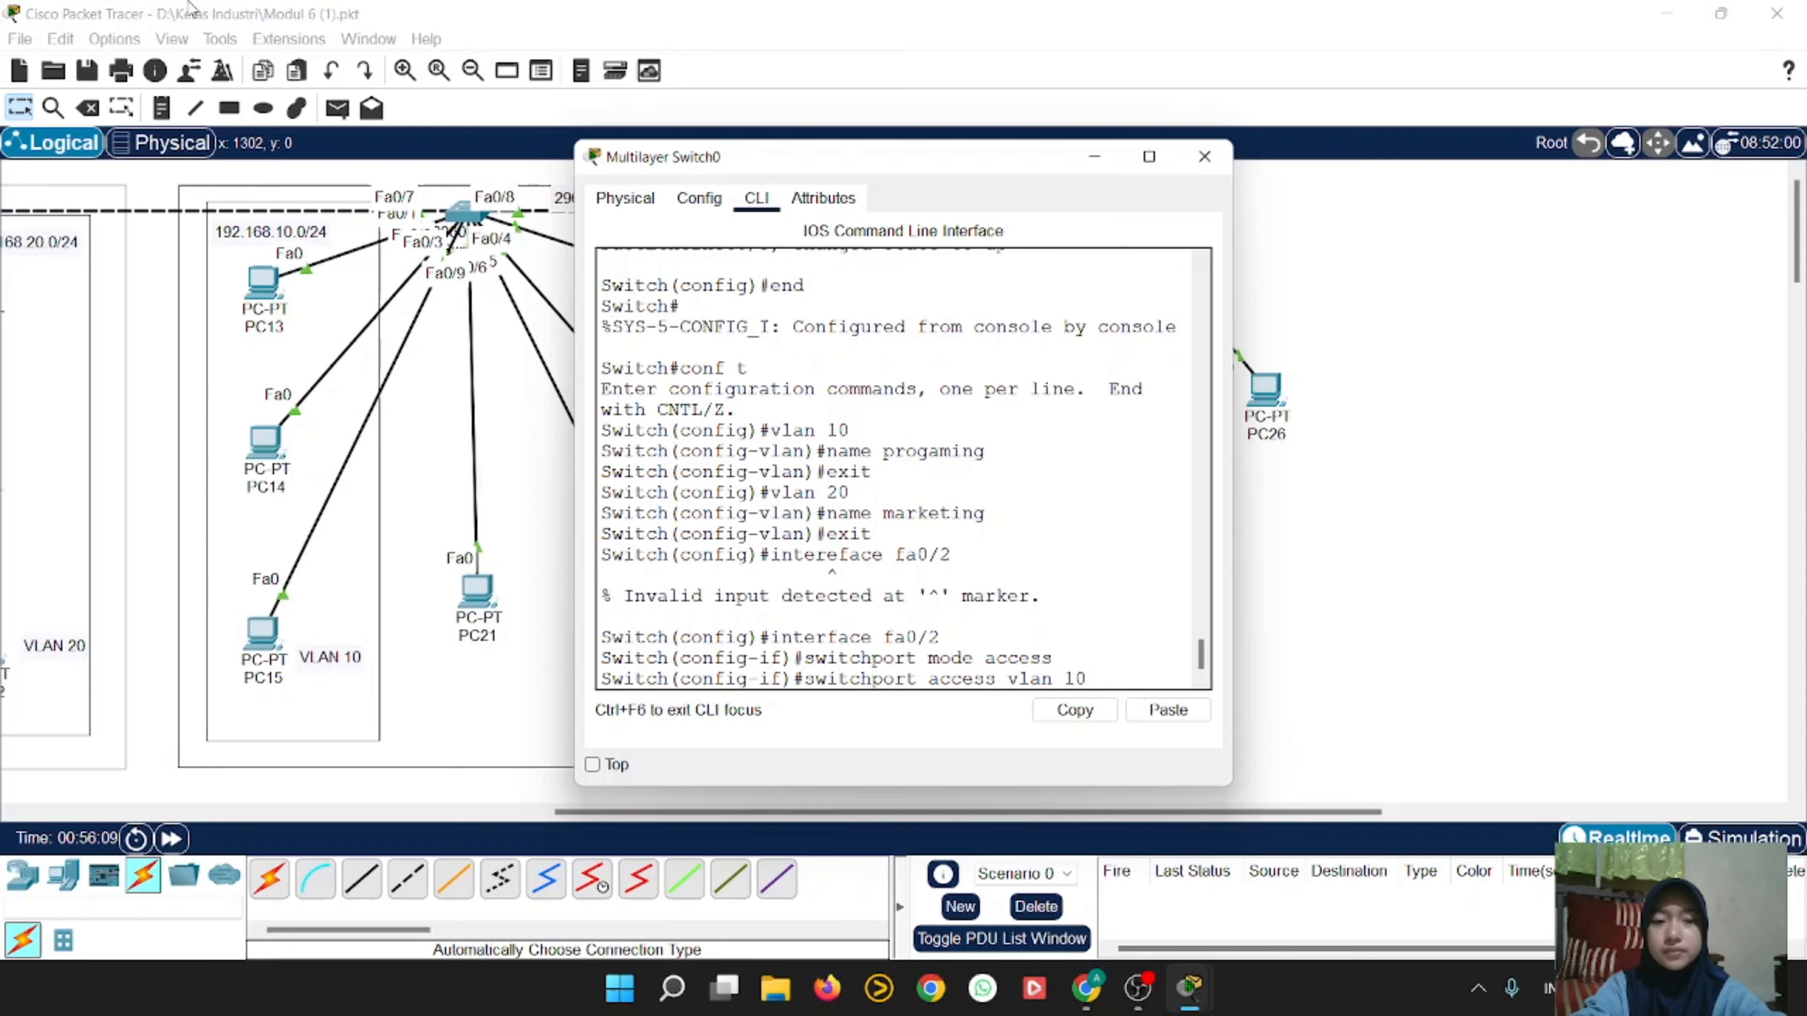
pyautogui.press('Return')
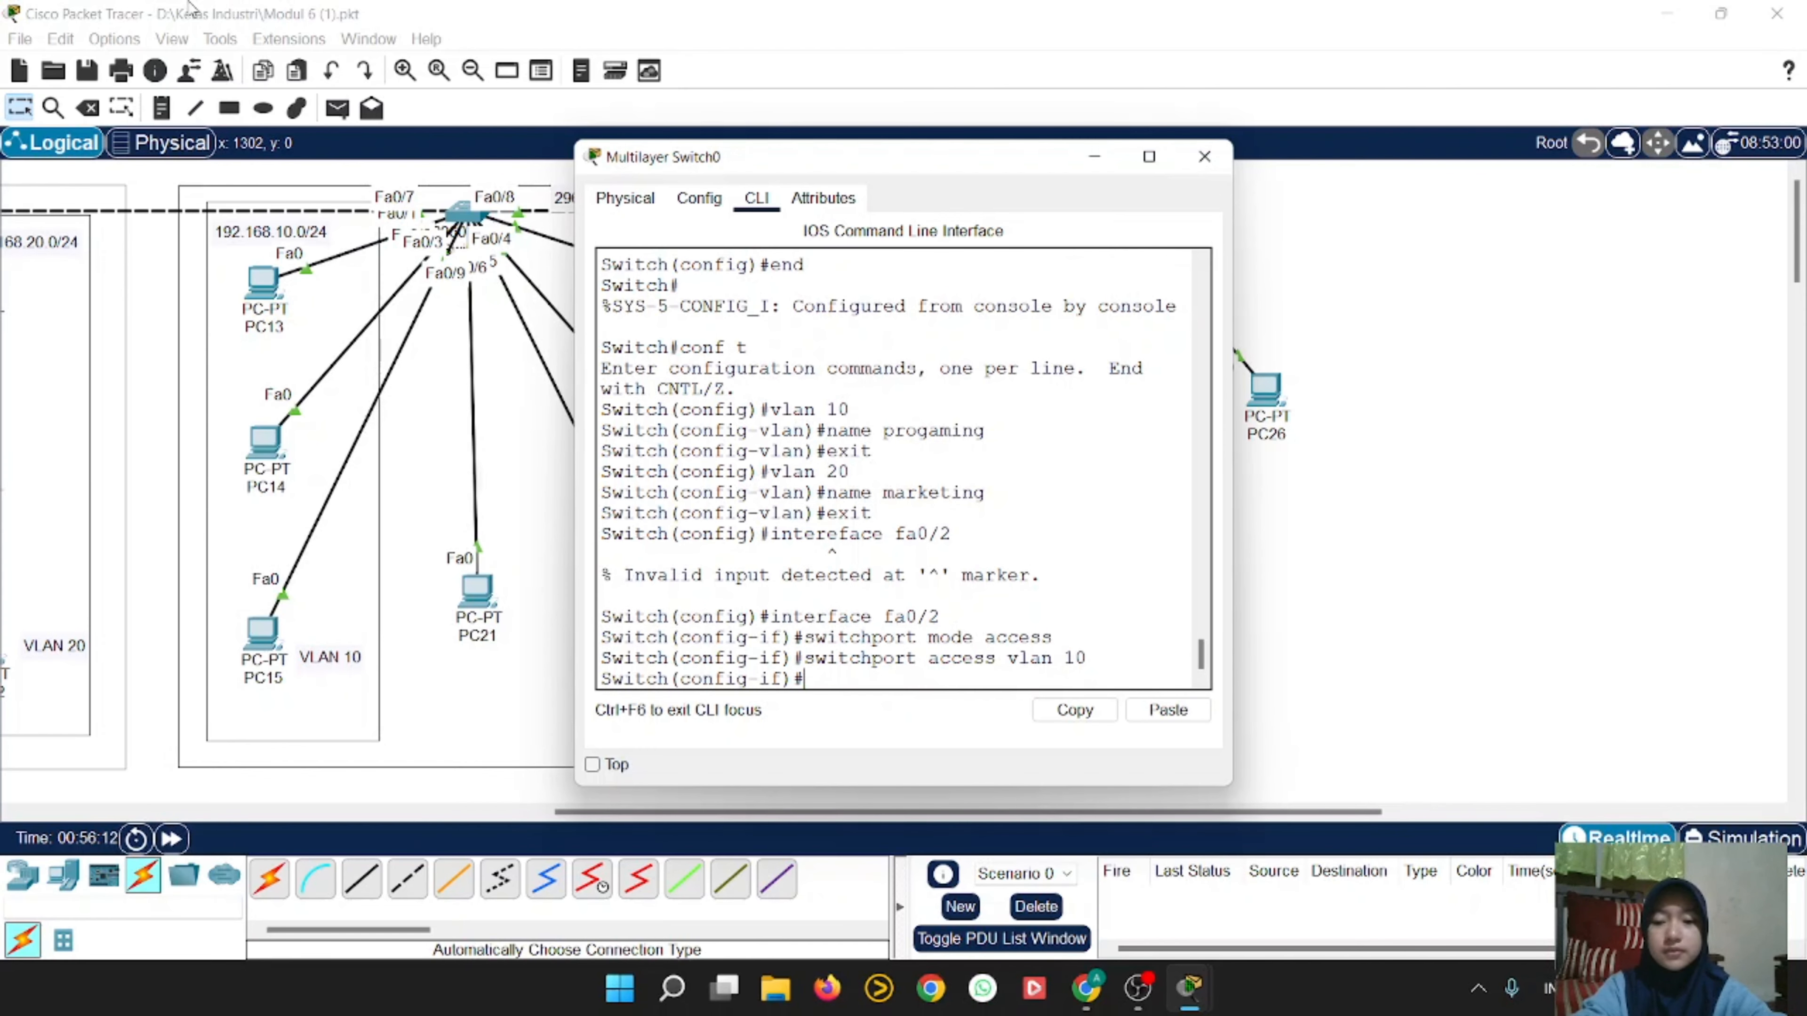
pyautogui.write('exit')
pyautogui.press('Return')
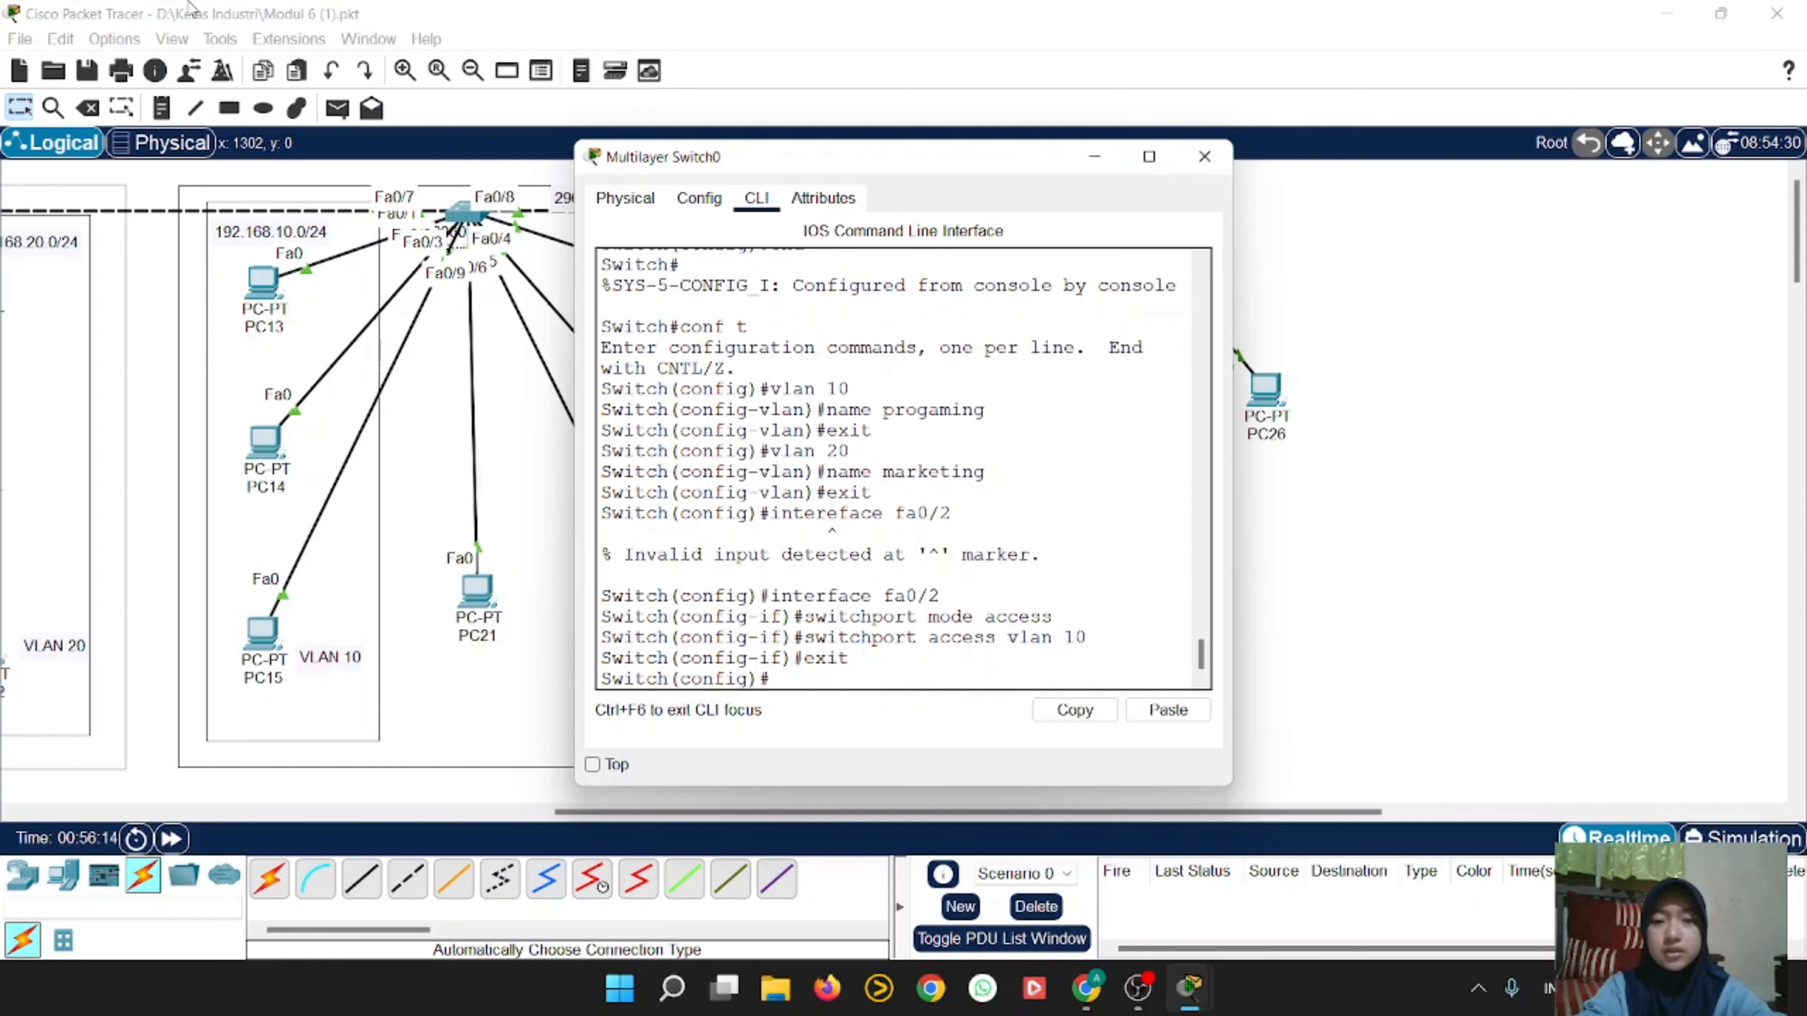
# Step: Enter interface configuration for fa0/3 and set the port to access mode with switchport mode access
pyautogui.write('inte')
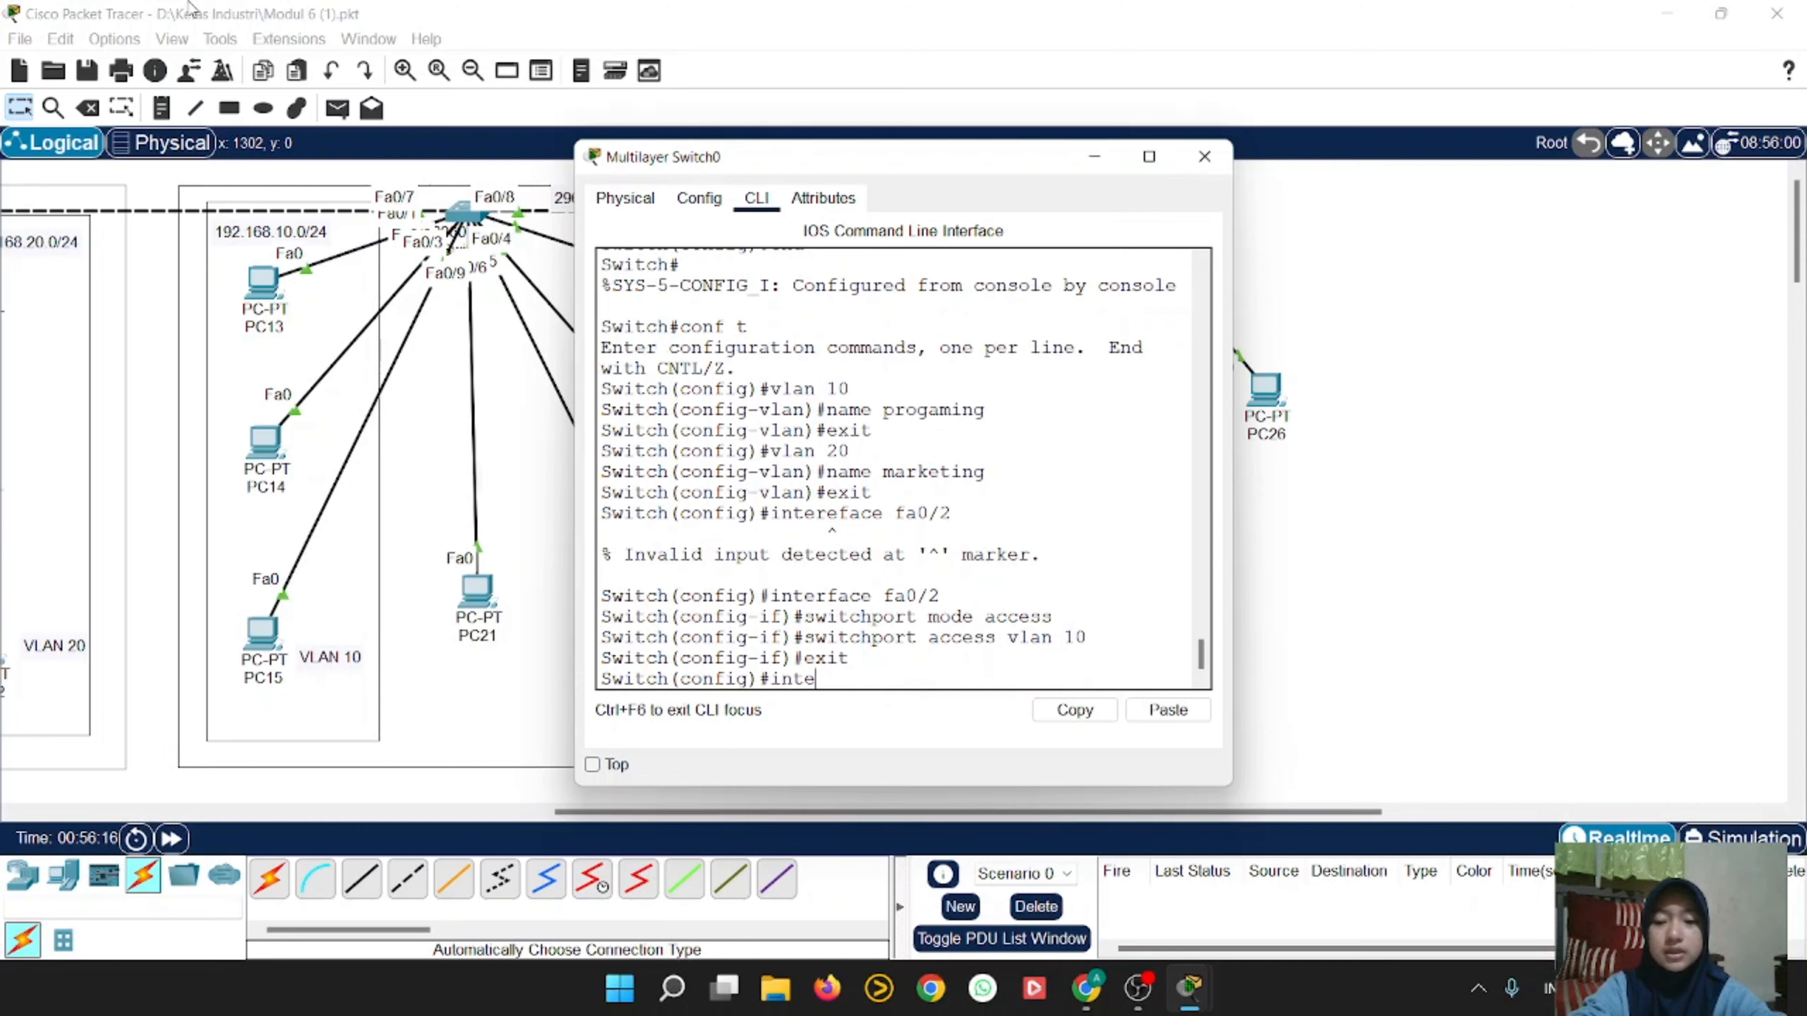
pyautogui.write('rface')
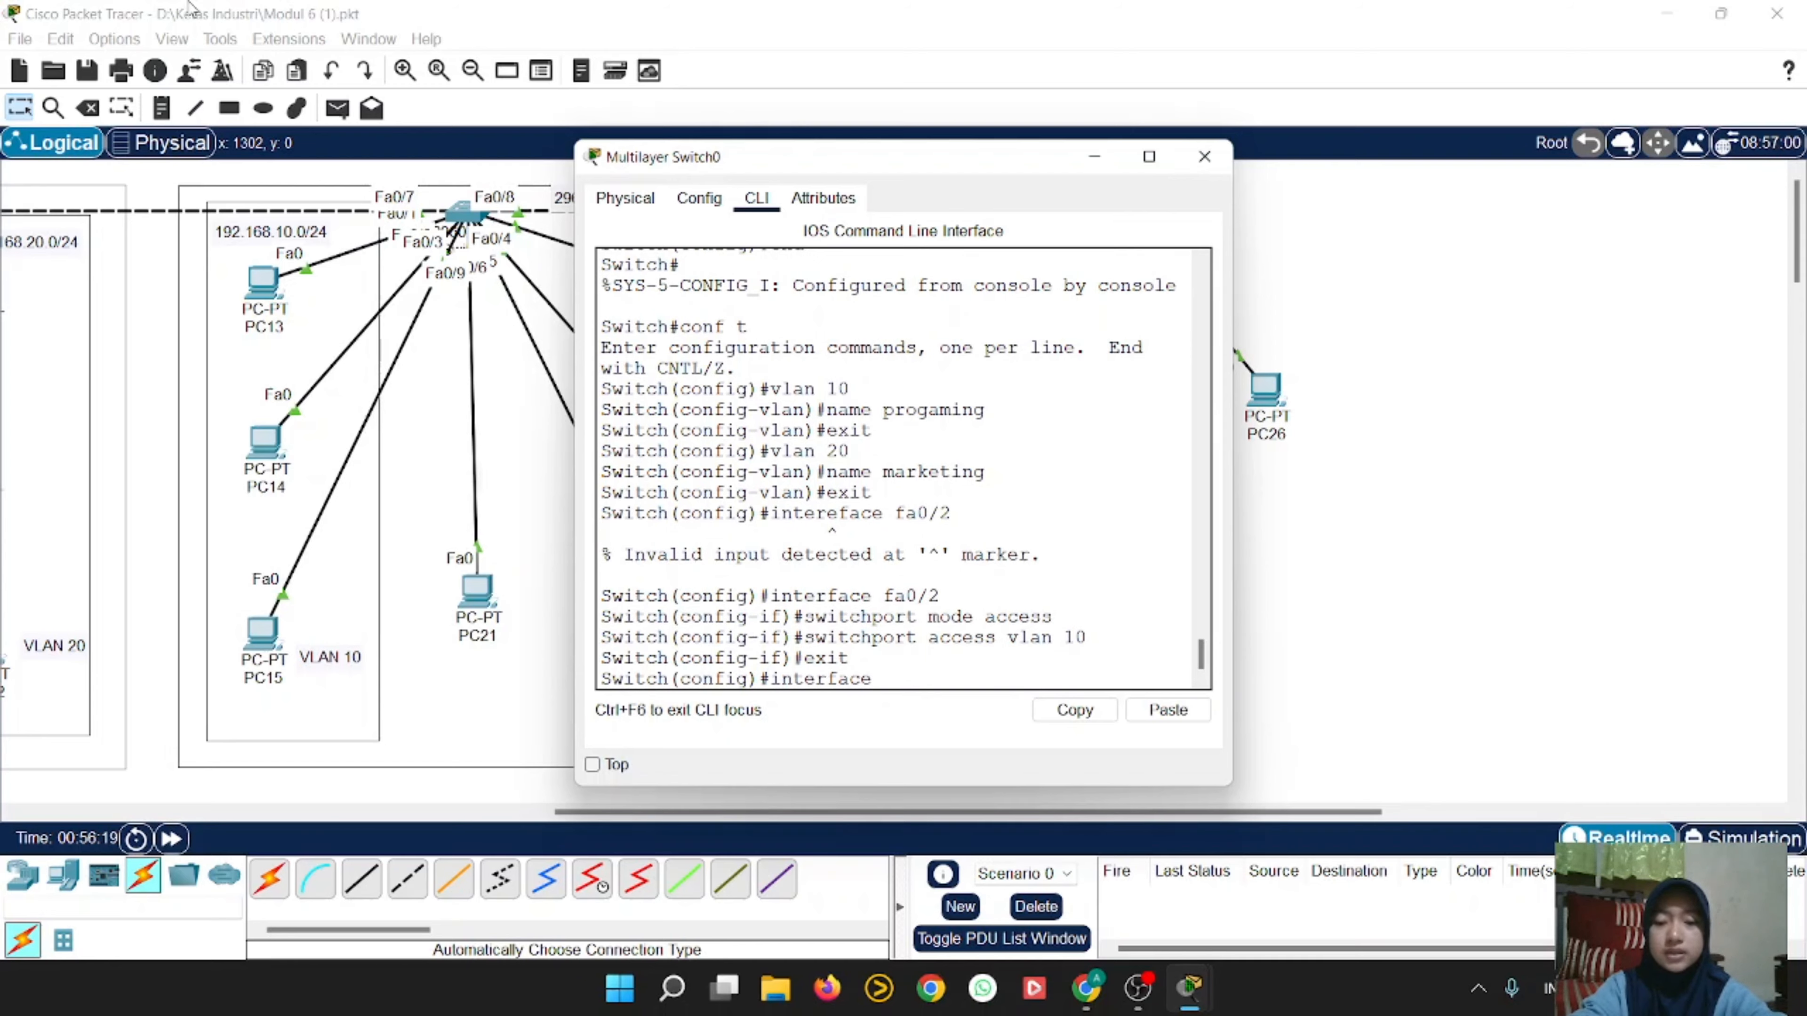
pyautogui.write(' fa0/3')
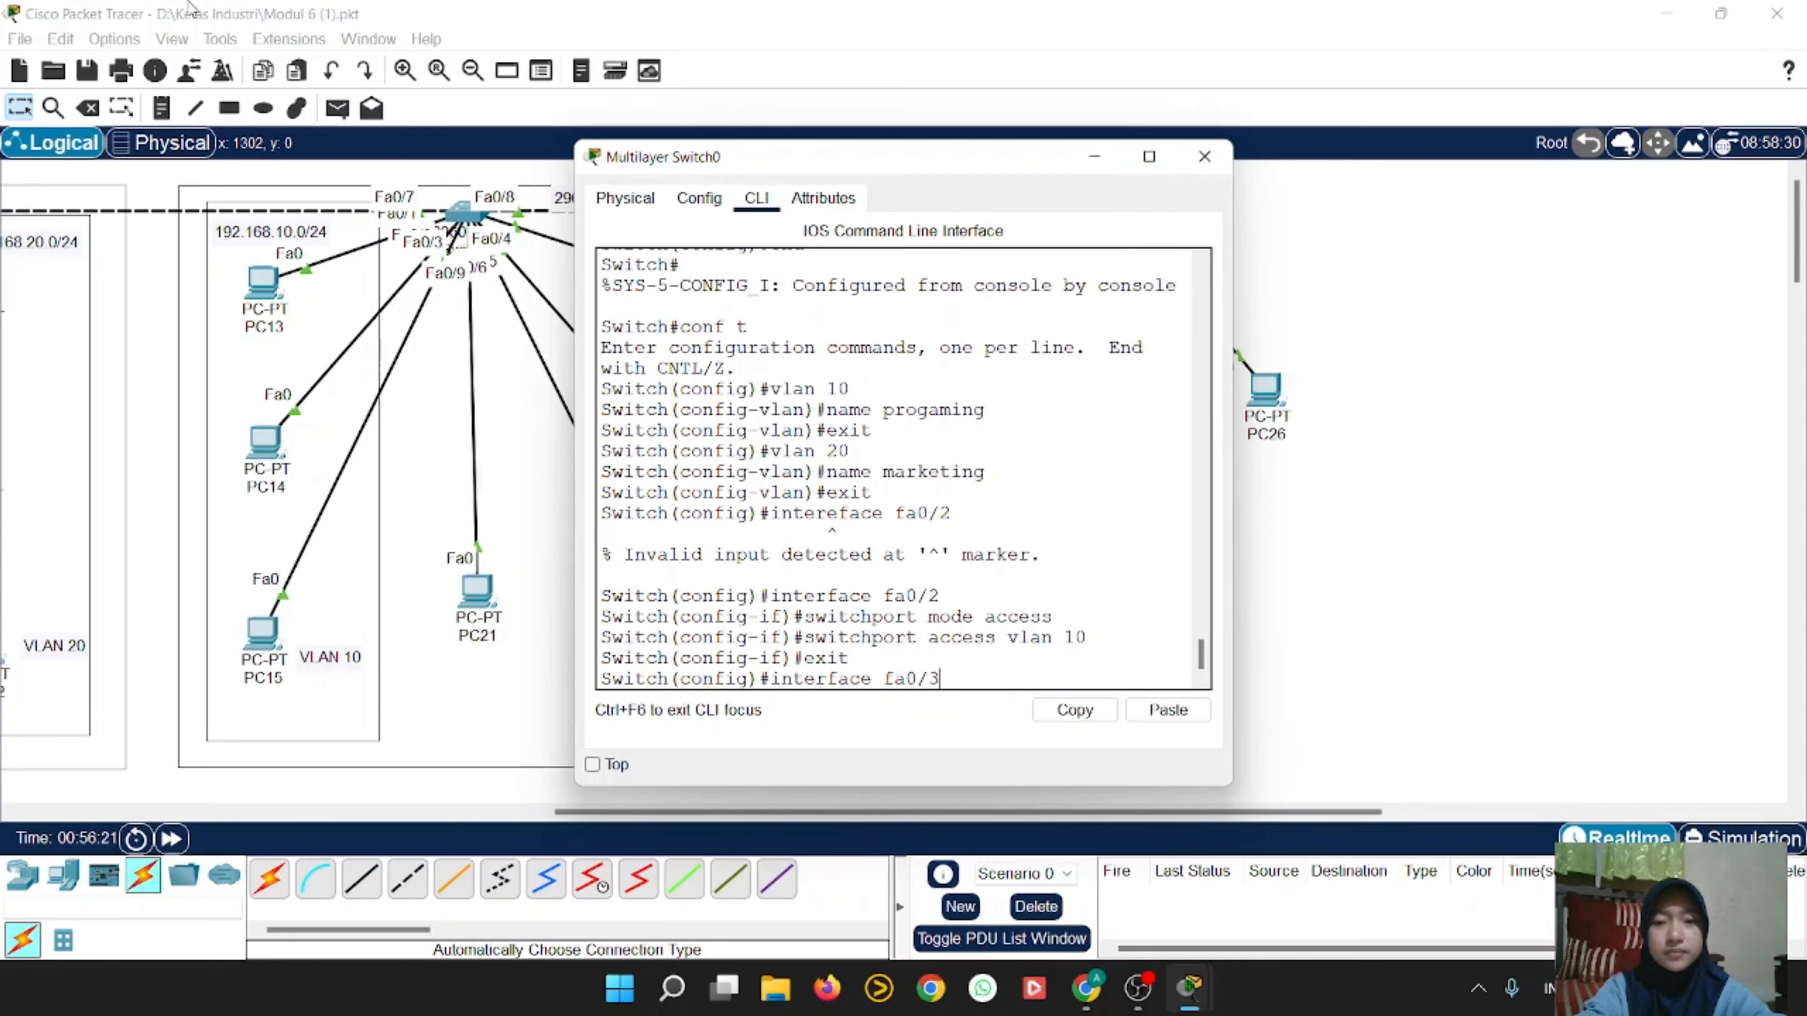
pyautogui.press('Return')
pyautogui.write('swi')
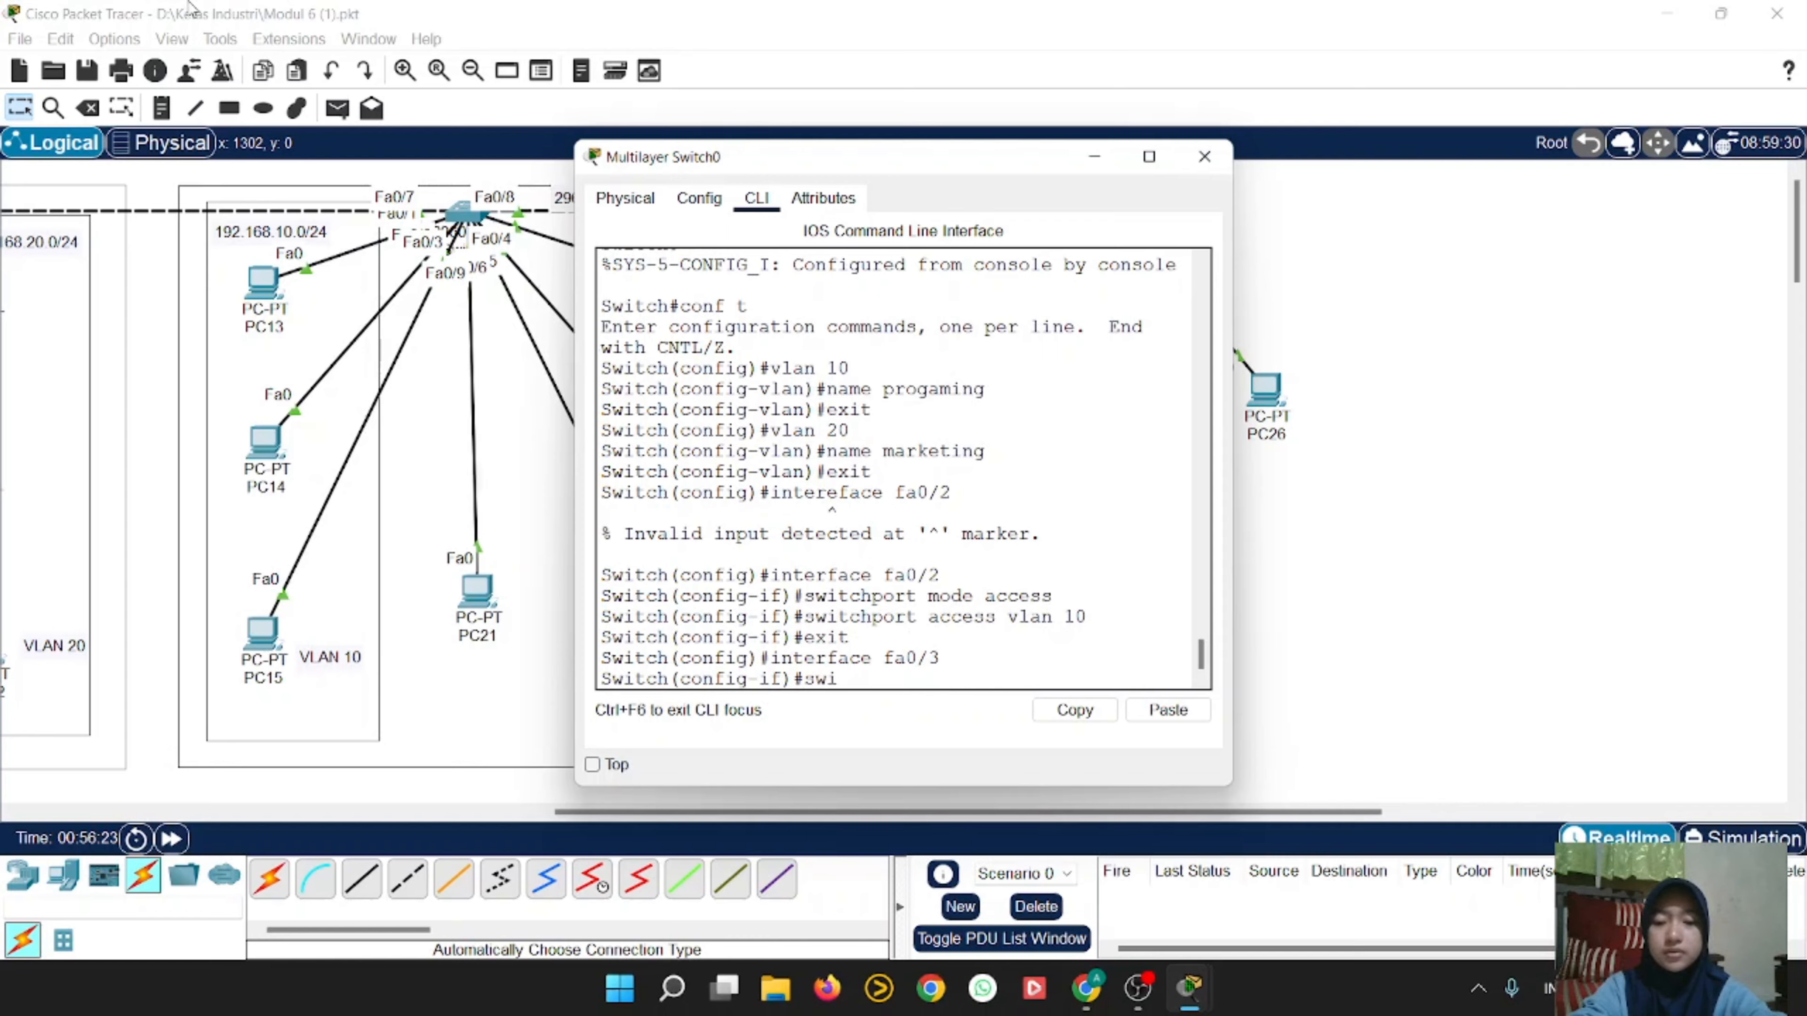
pyautogui.write('tport')
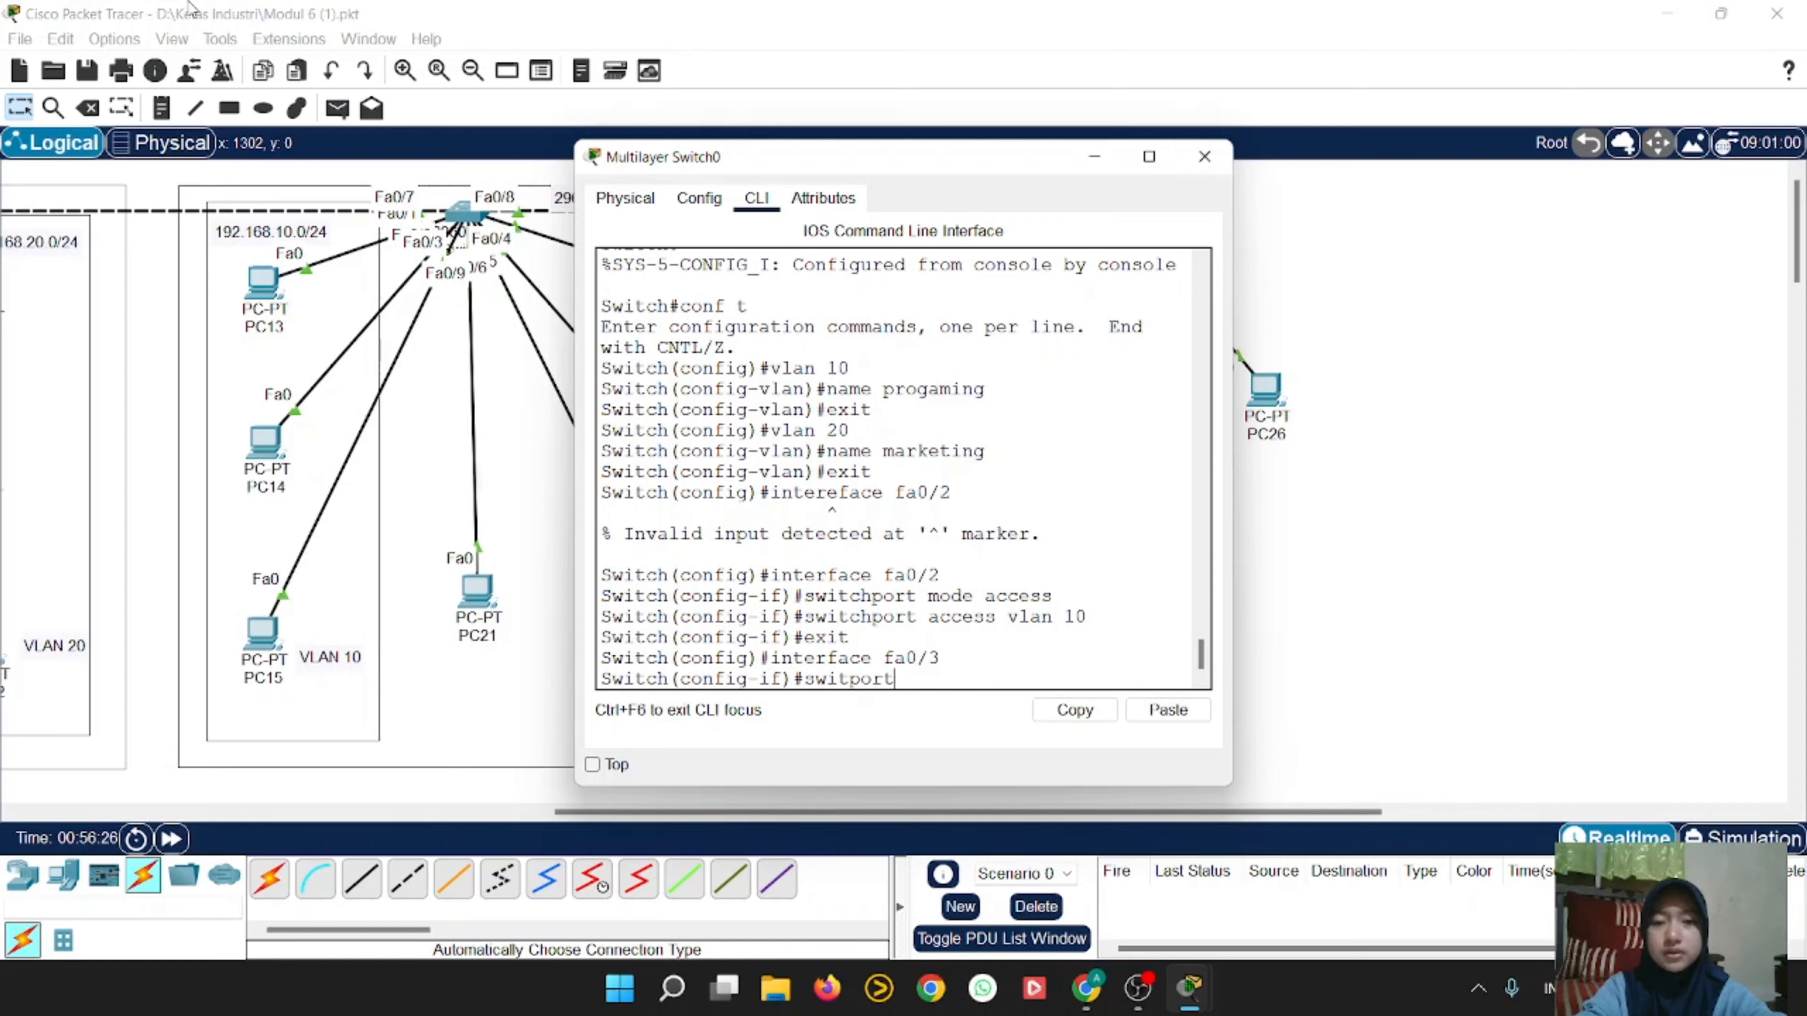
pyautogui.write(' mode access')
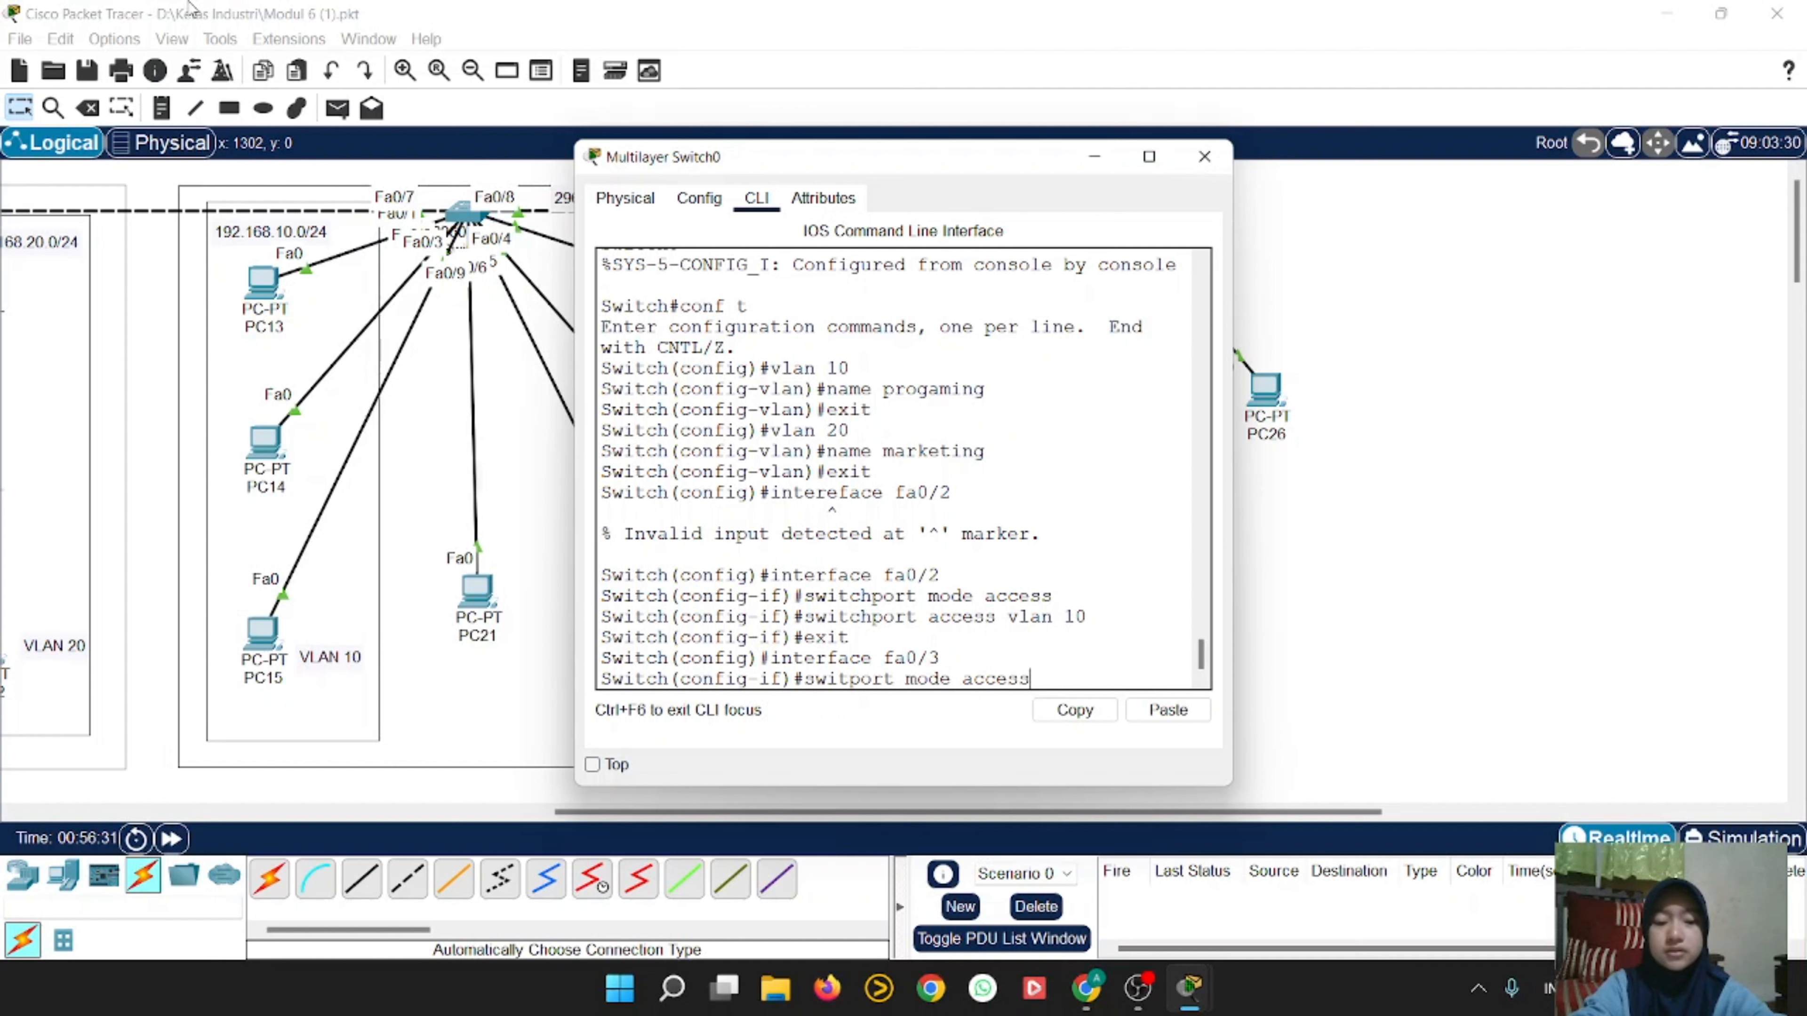
pyautogui.press('Left')
pyautogui.press('Left')
pyautogui.press('Left')
pyautogui.press('Left')
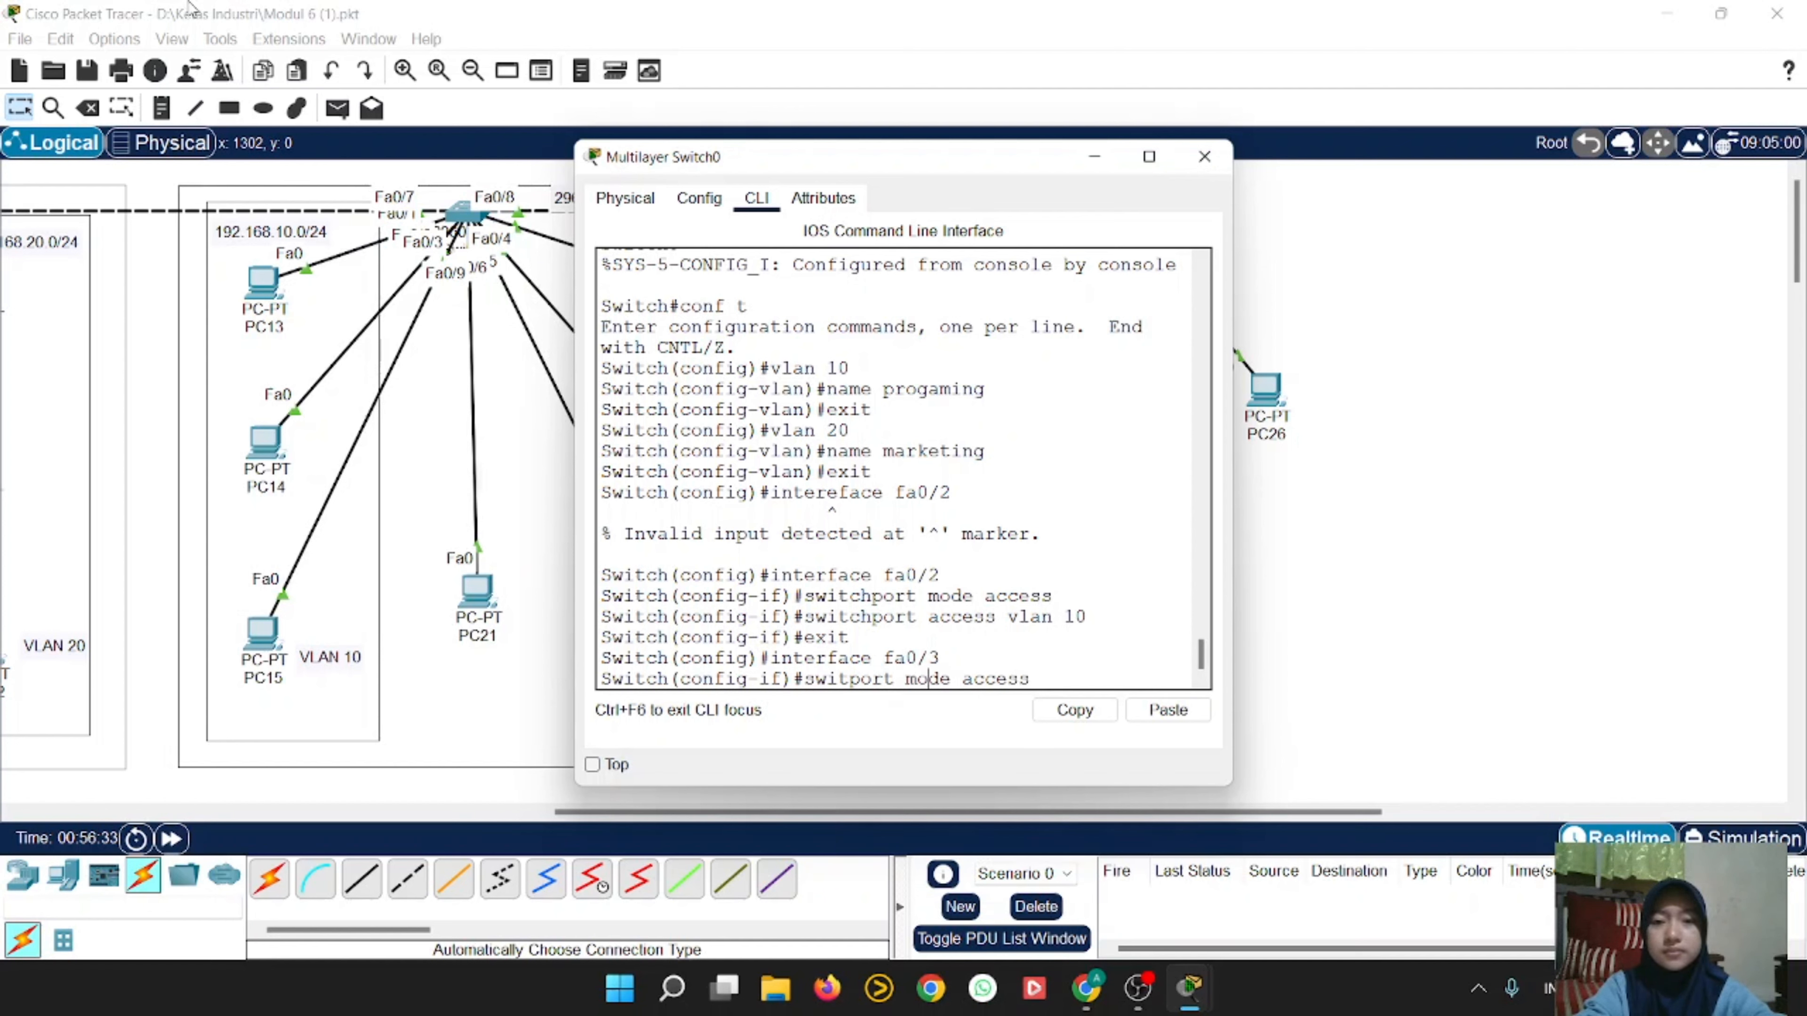
pyautogui.press('Left')
pyautogui.press('Left')
pyautogui.press('Left')
pyautogui.write('ch')
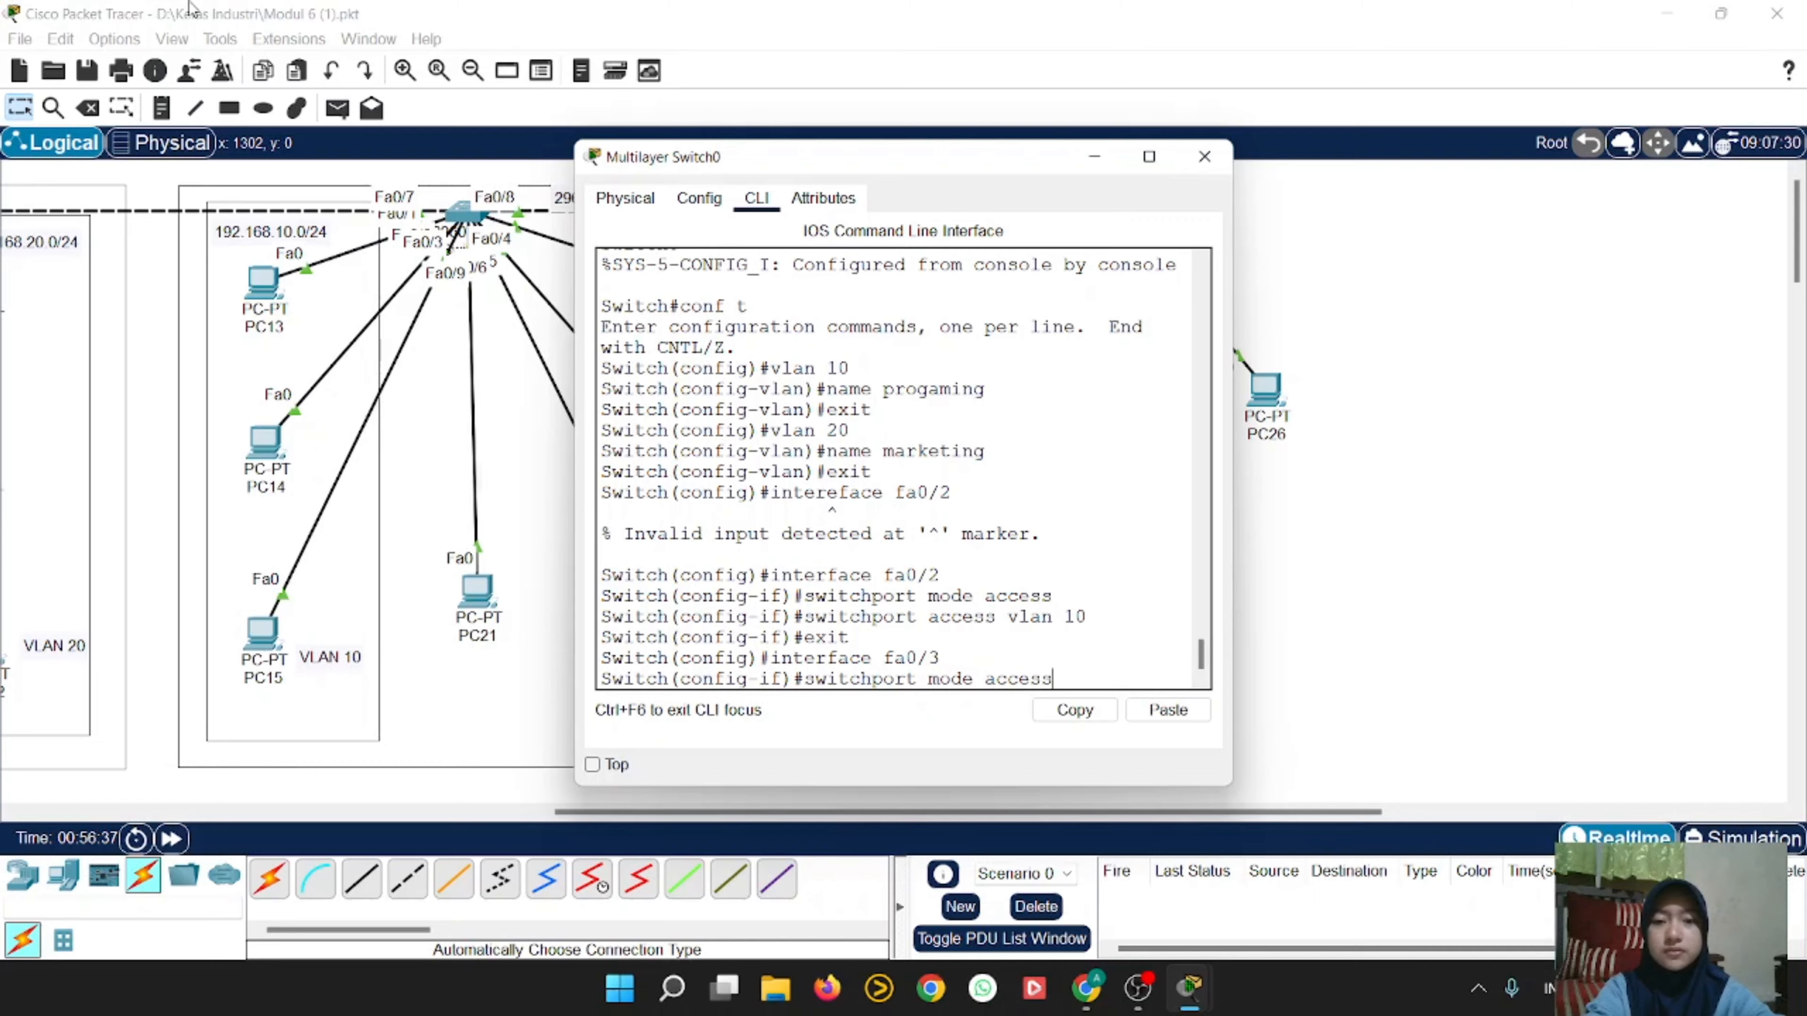
pyautogui.press('Return')
# Step: Assign interface fa0/3 to VLAN 20 with switchport access vlan 20 and exit interface configuration
pyautogui.write('swit')
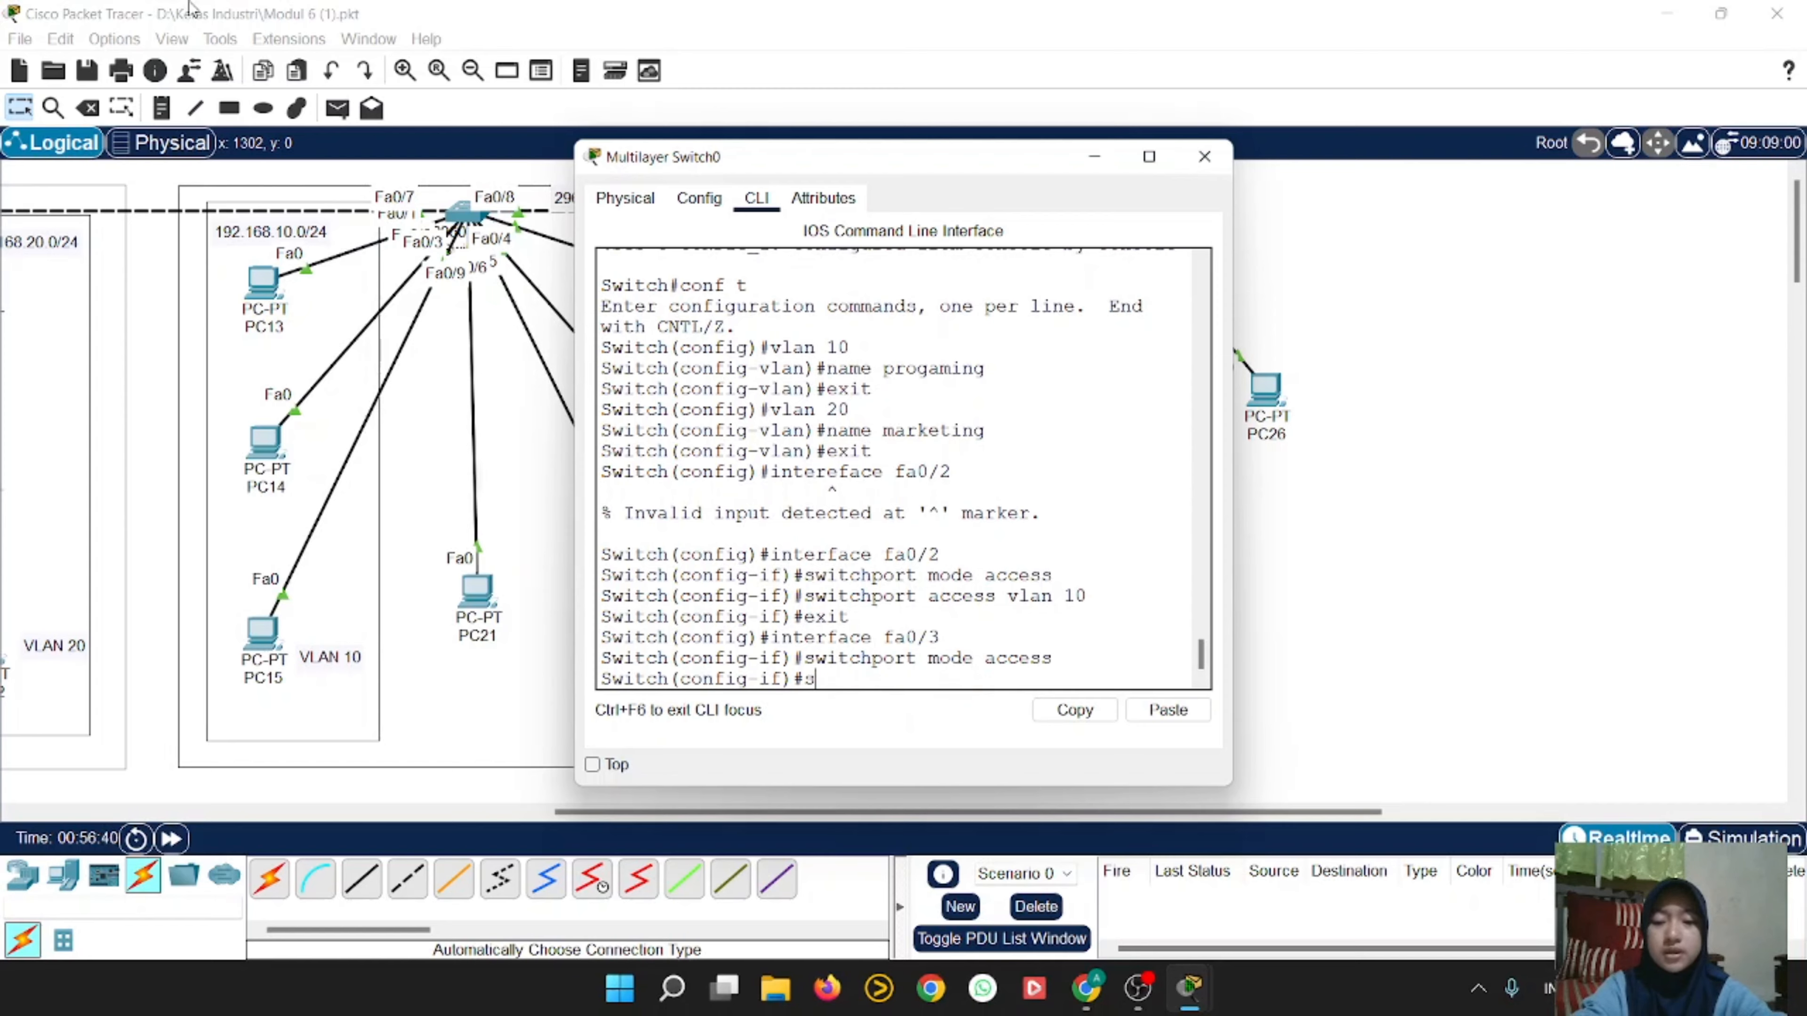
pyautogui.write('chpoe')
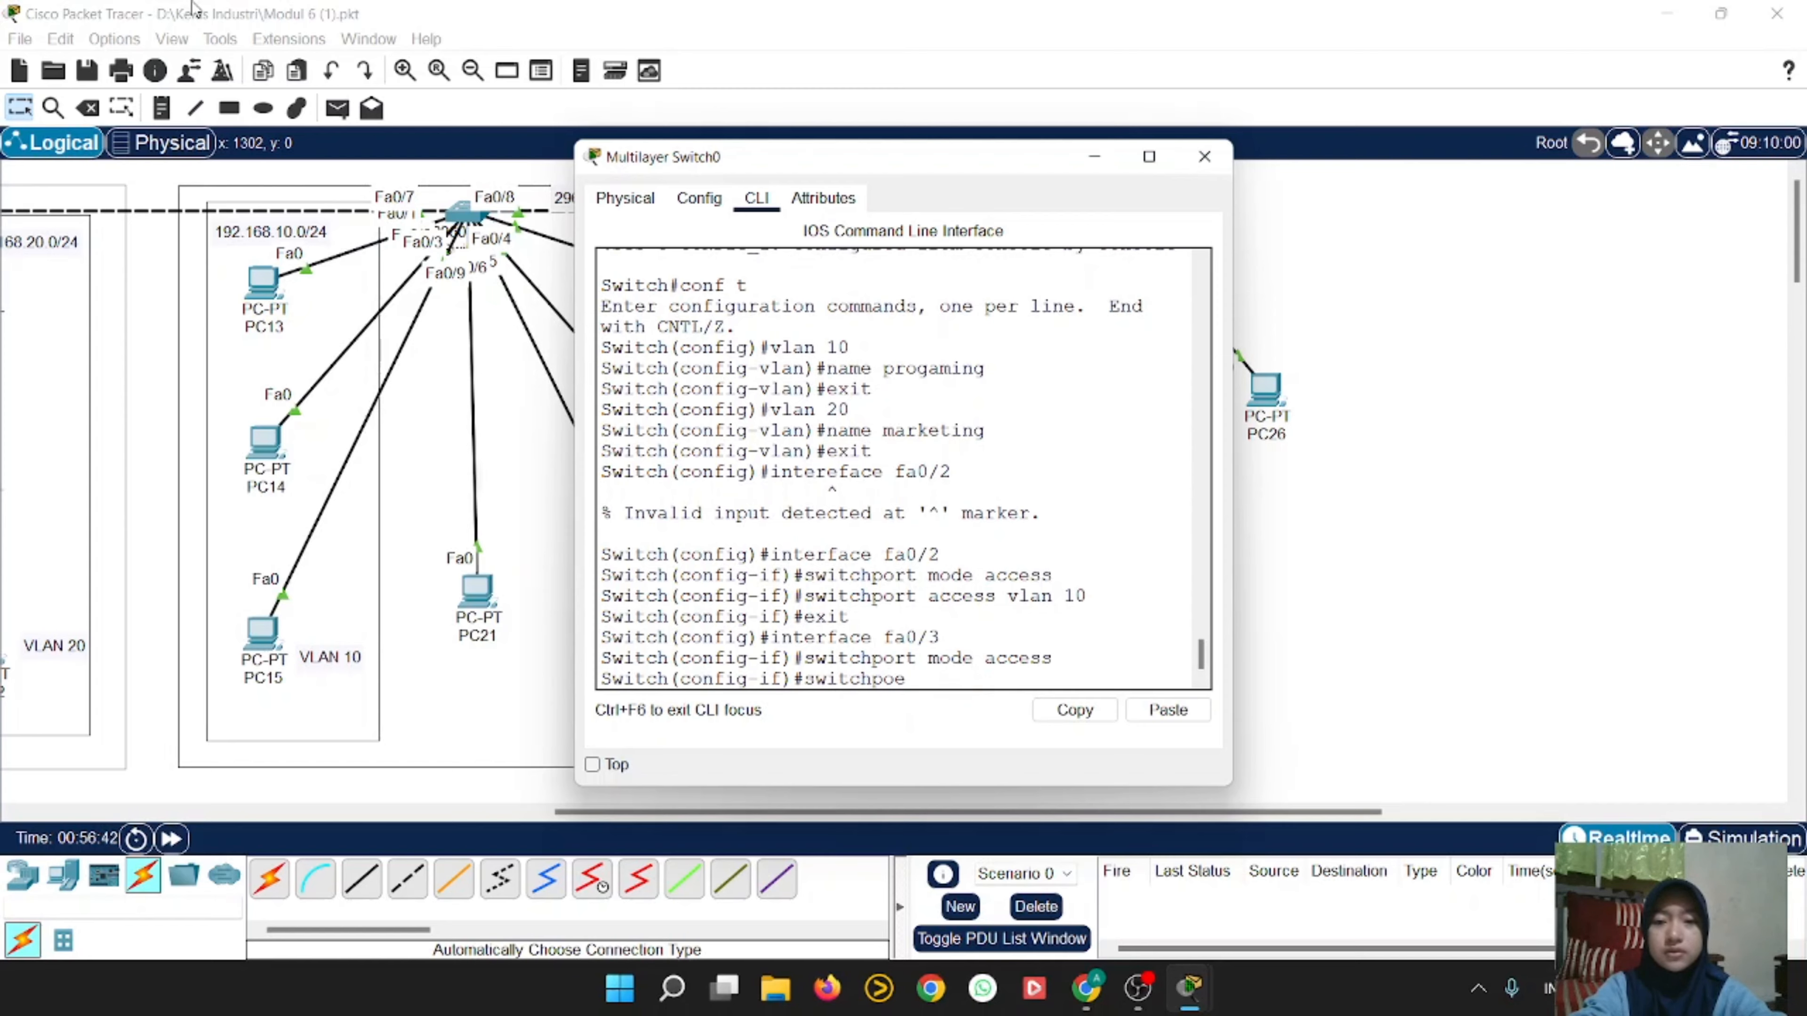
pyautogui.press('BackSpace')
pyautogui.write('rt m')
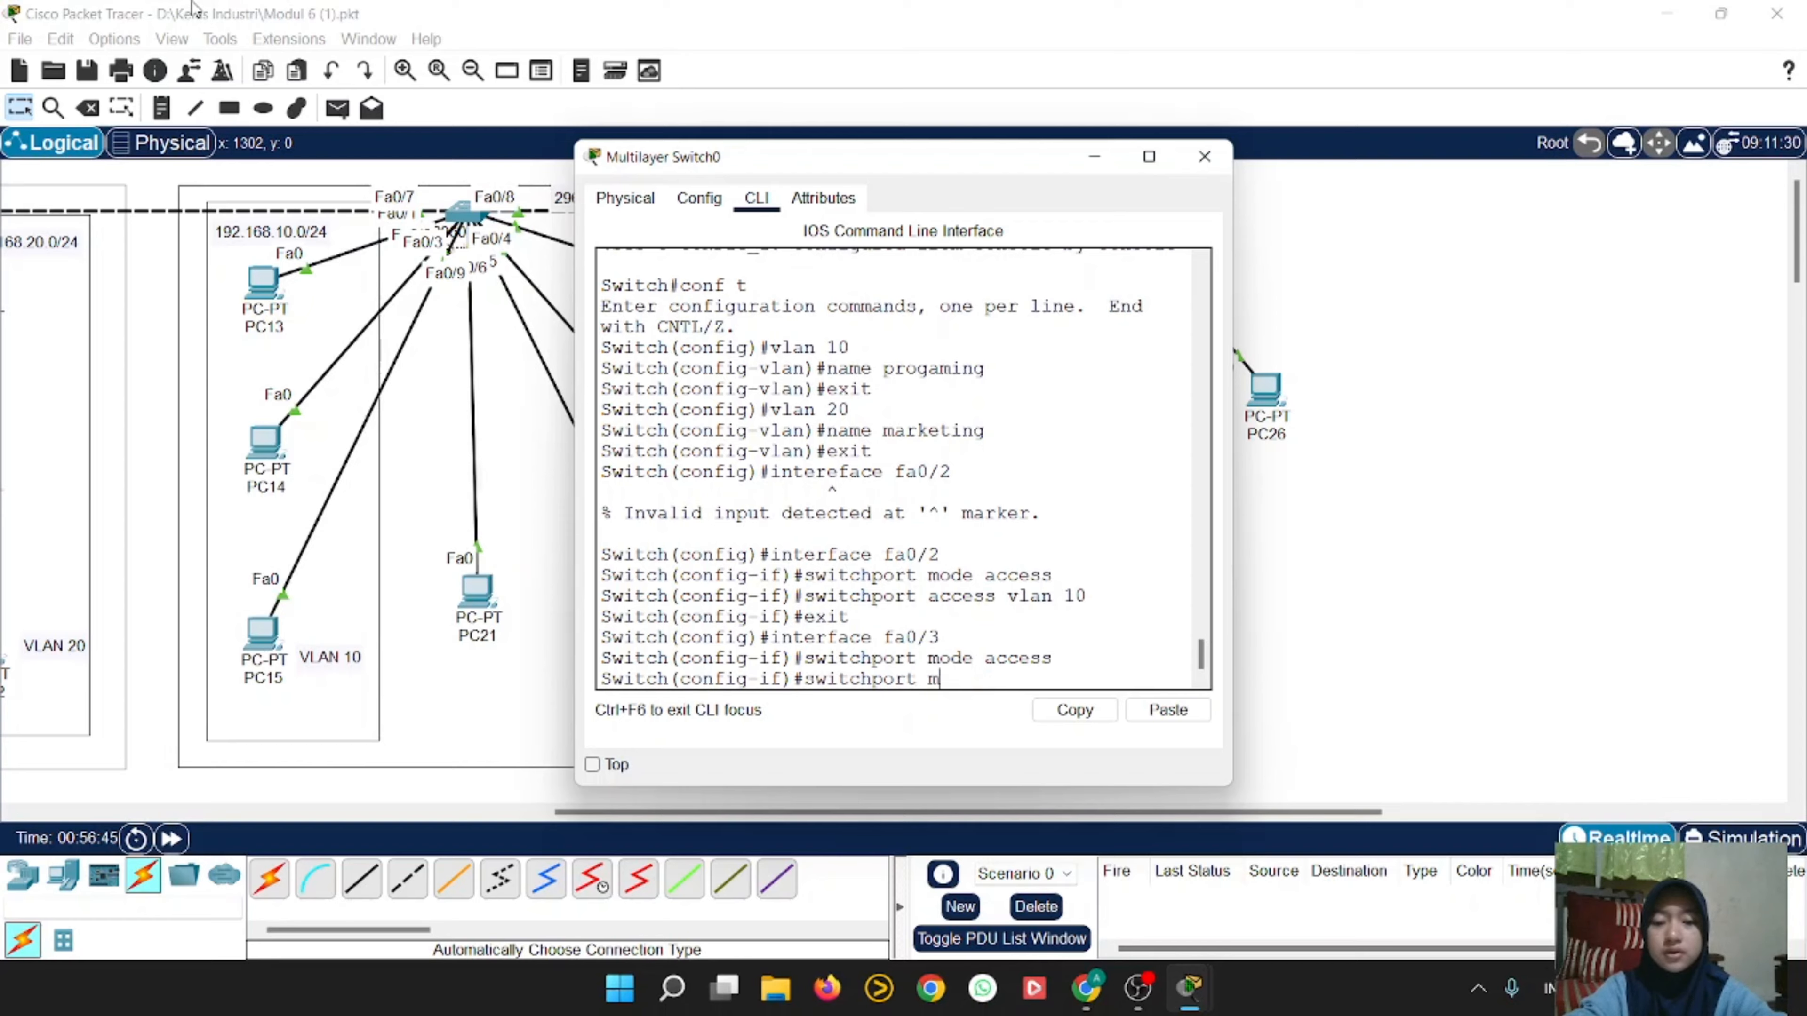
pyautogui.press('BackSpace')
pyautogui.write('acce')
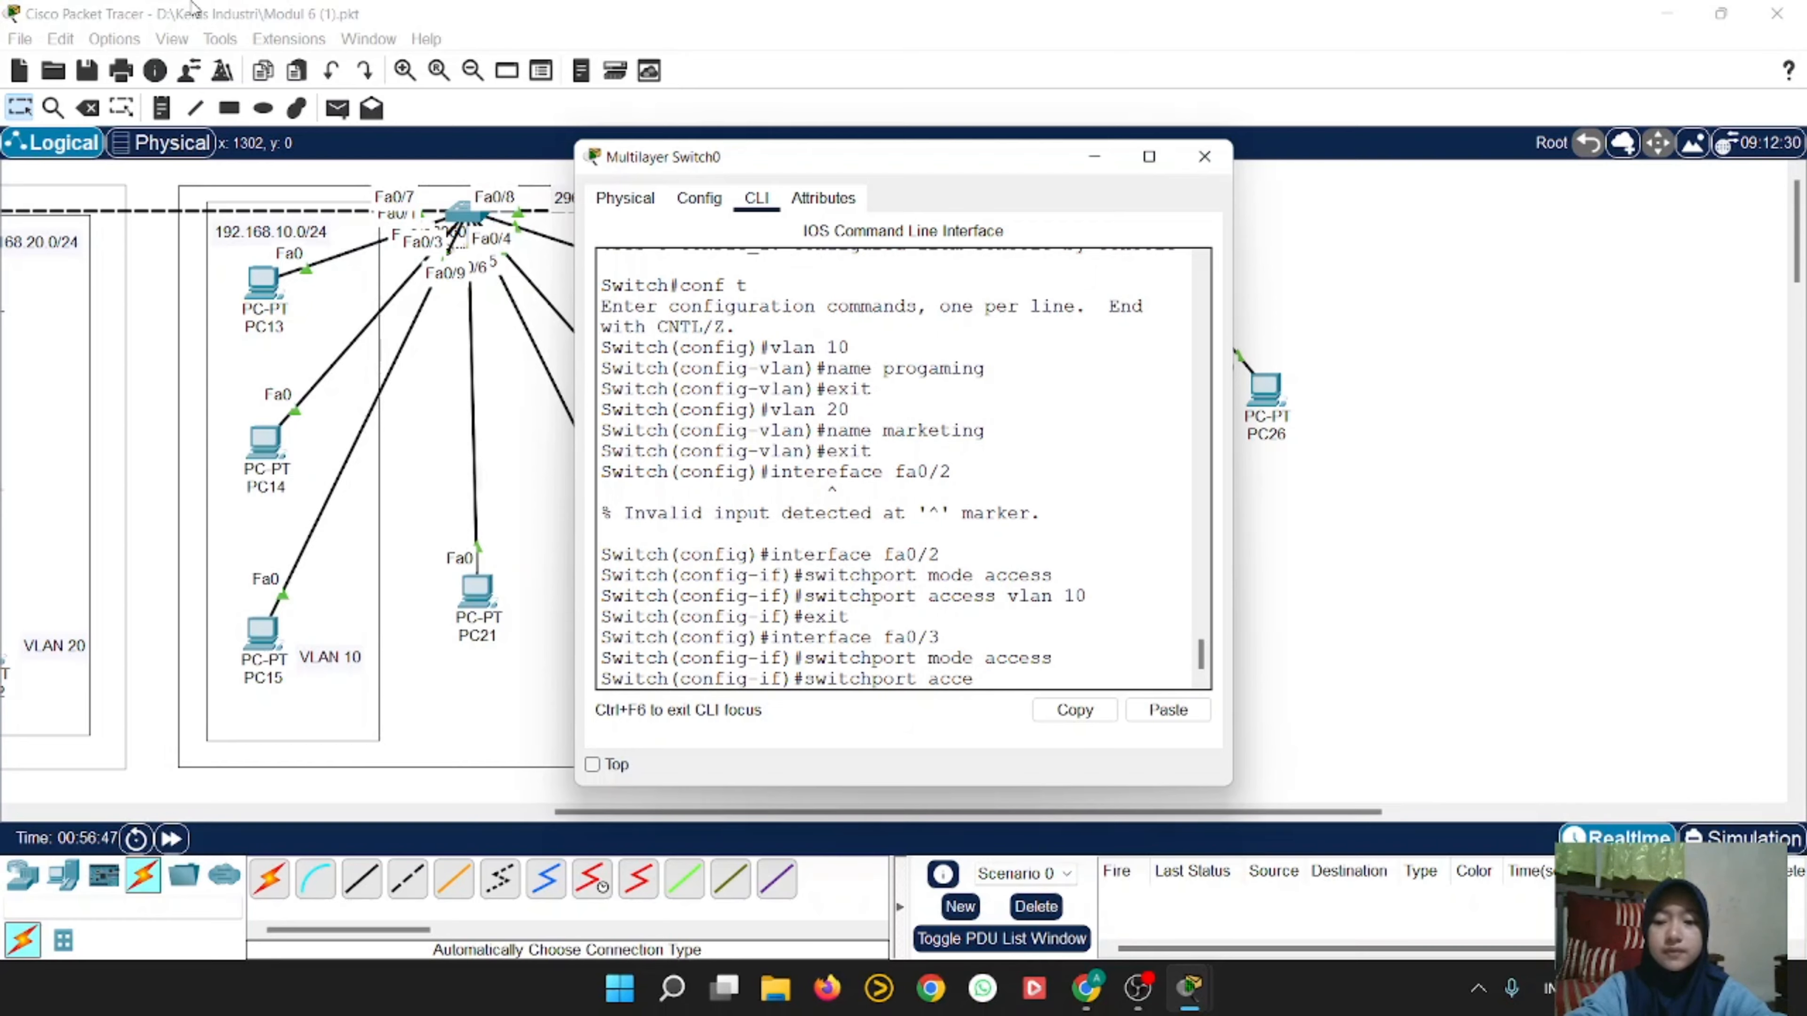
pyautogui.write('ss vlan 1')
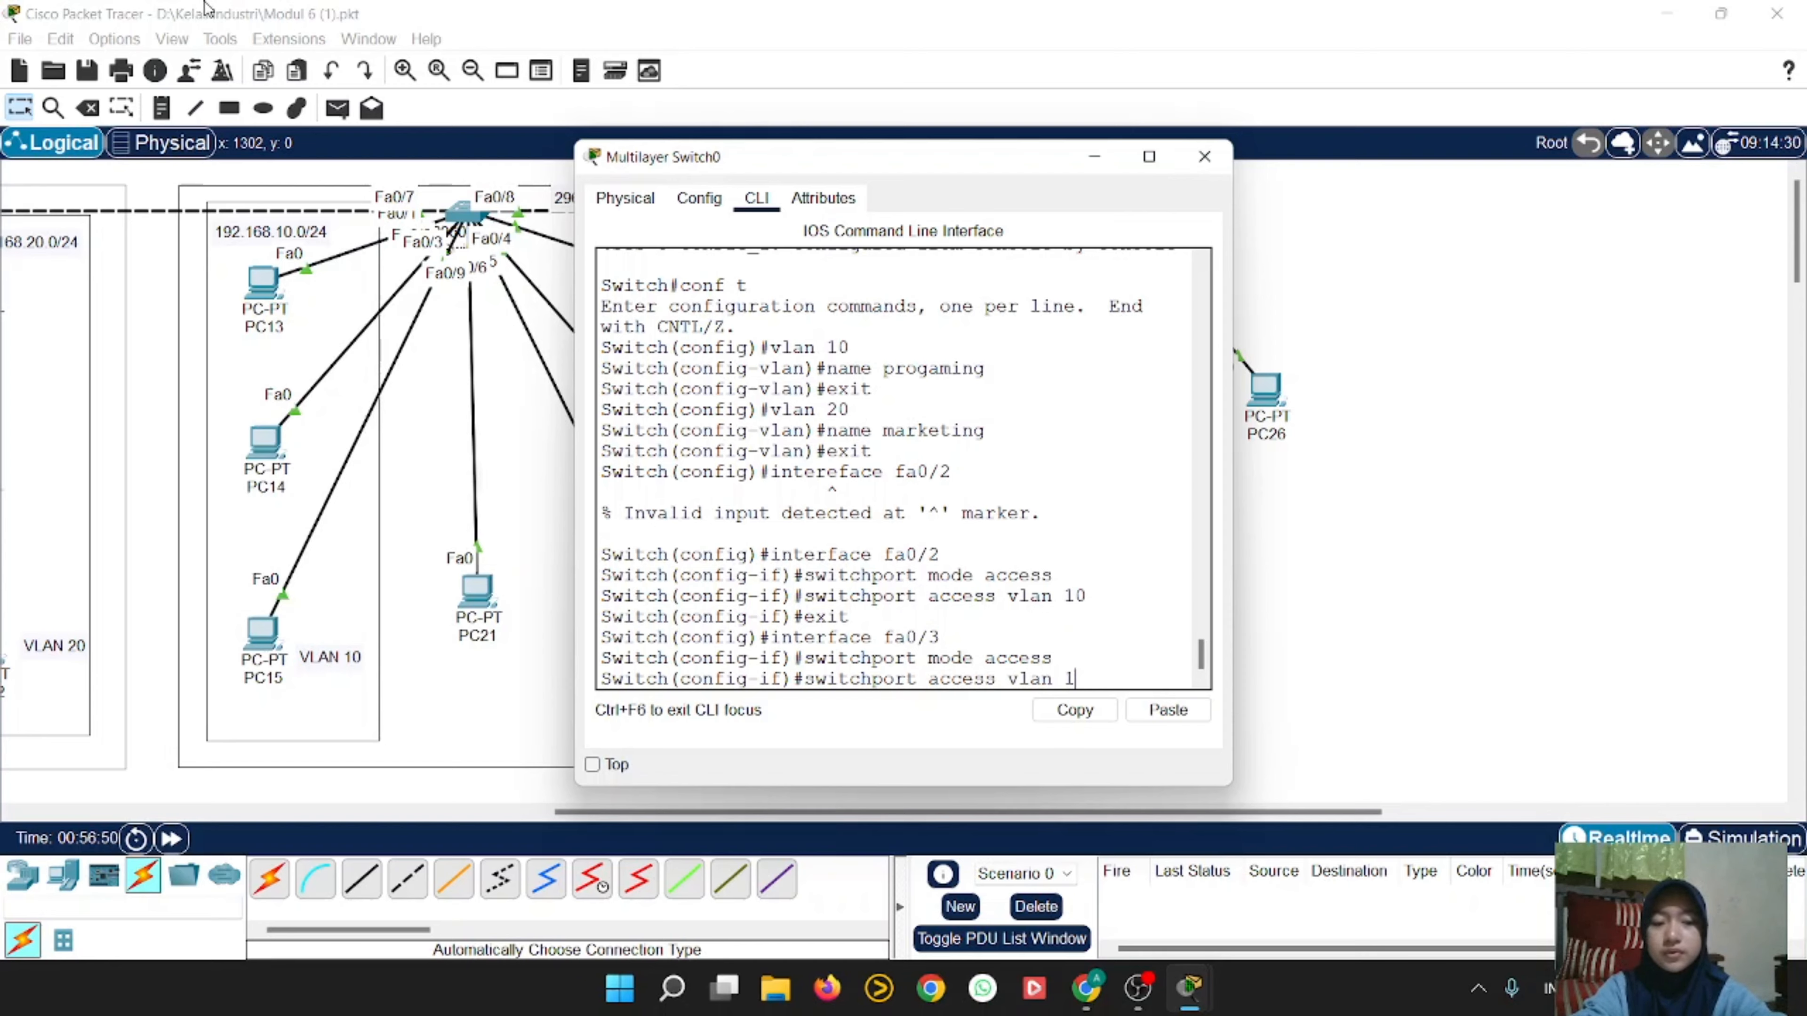
pyautogui.press('BackSpace')
pyautogui.write('29')
pyautogui.write('0')
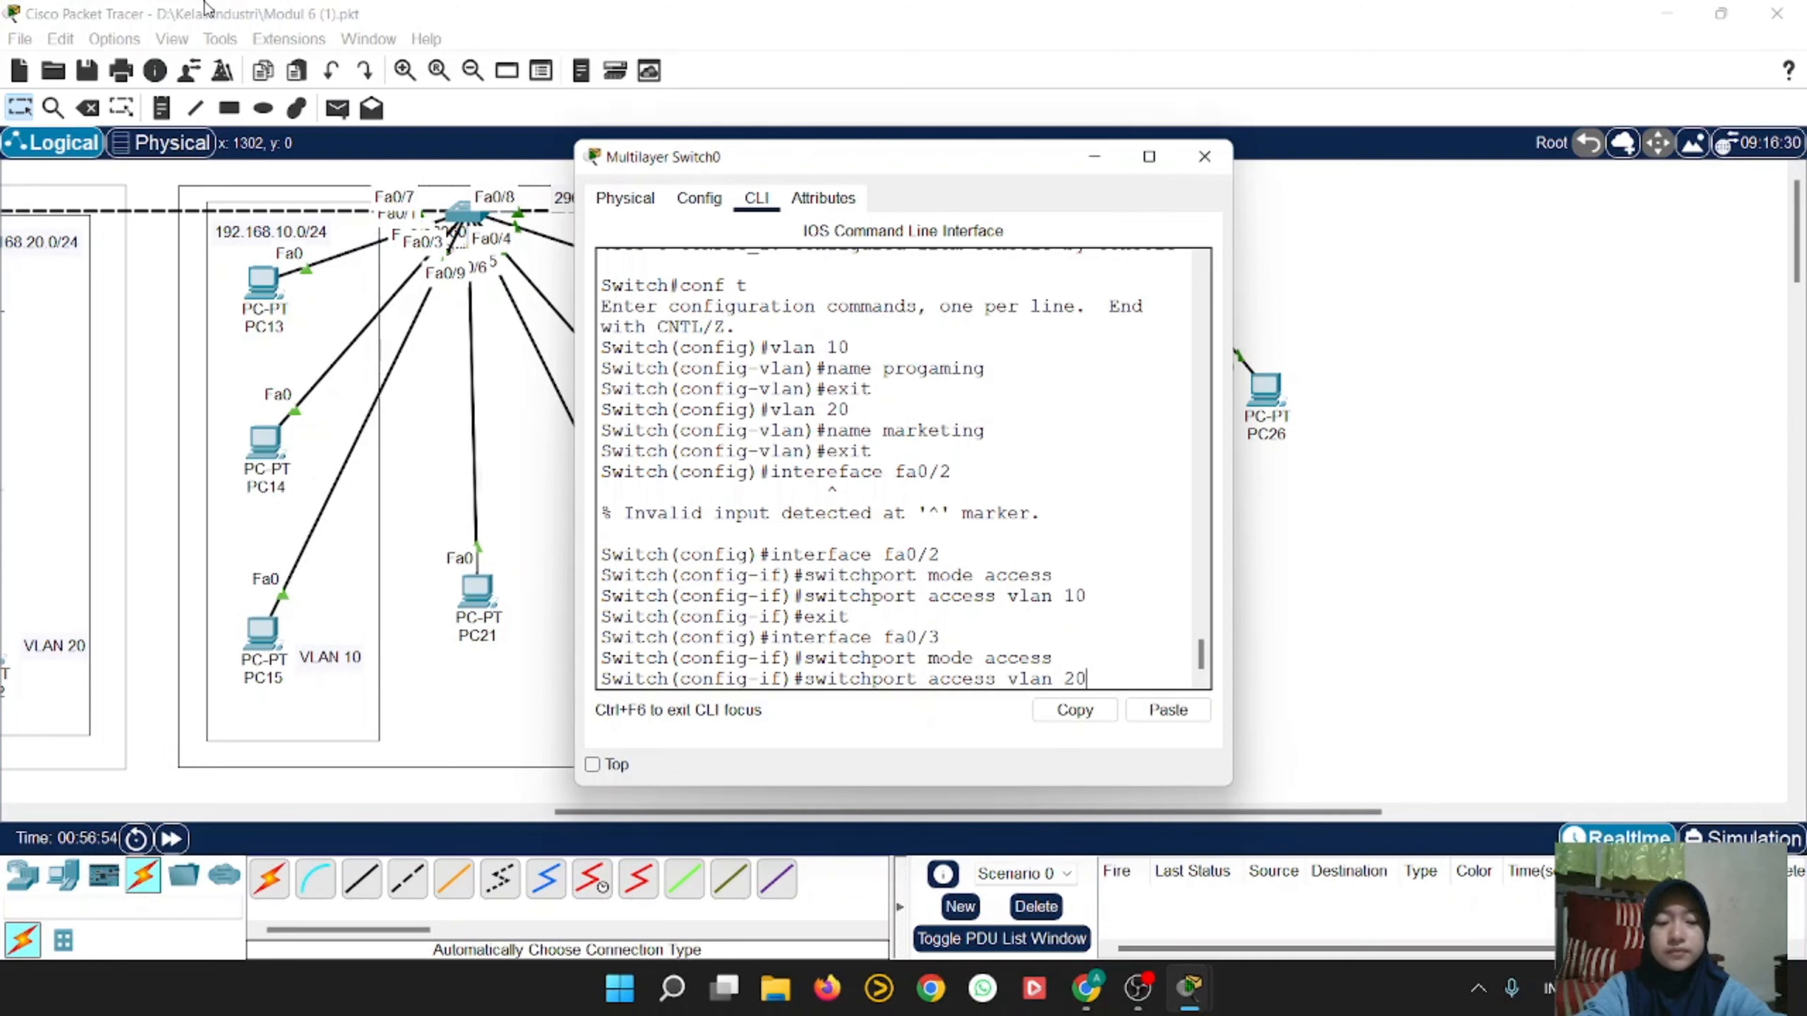
pyautogui.press('Return')
pyautogui.write('ex')
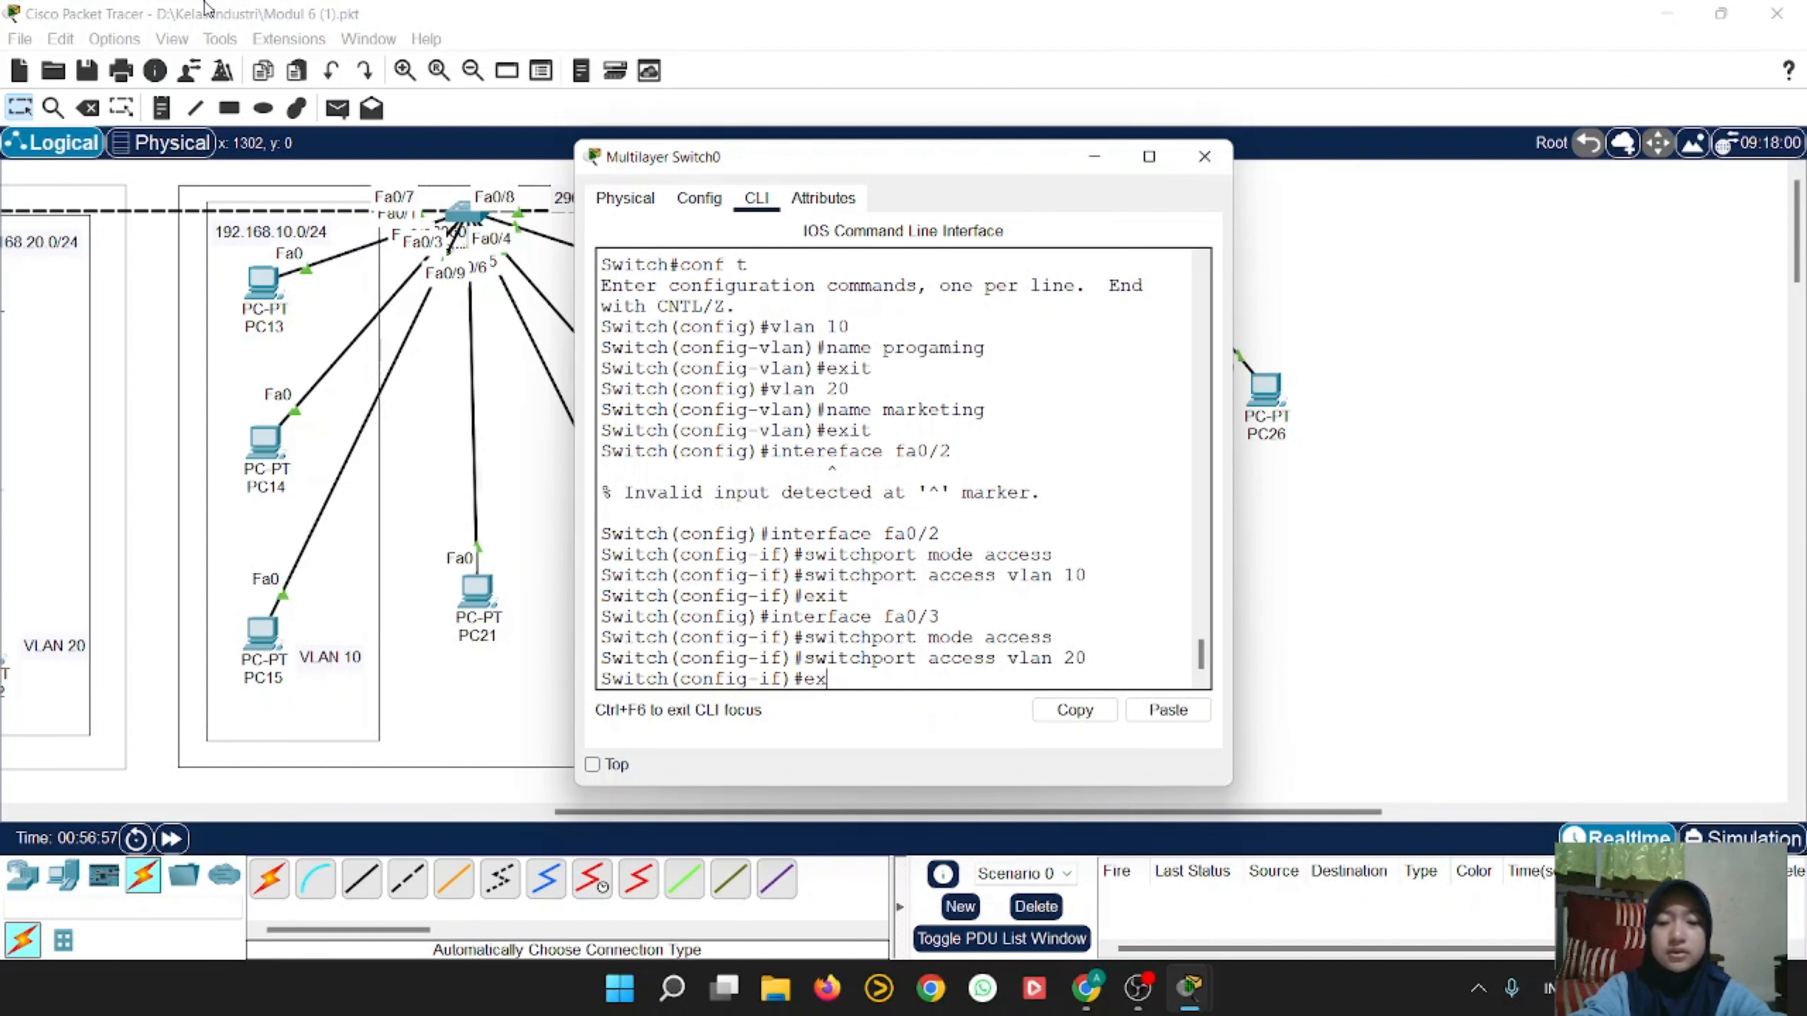
pyautogui.write('it')
pyautogui.press('Return')
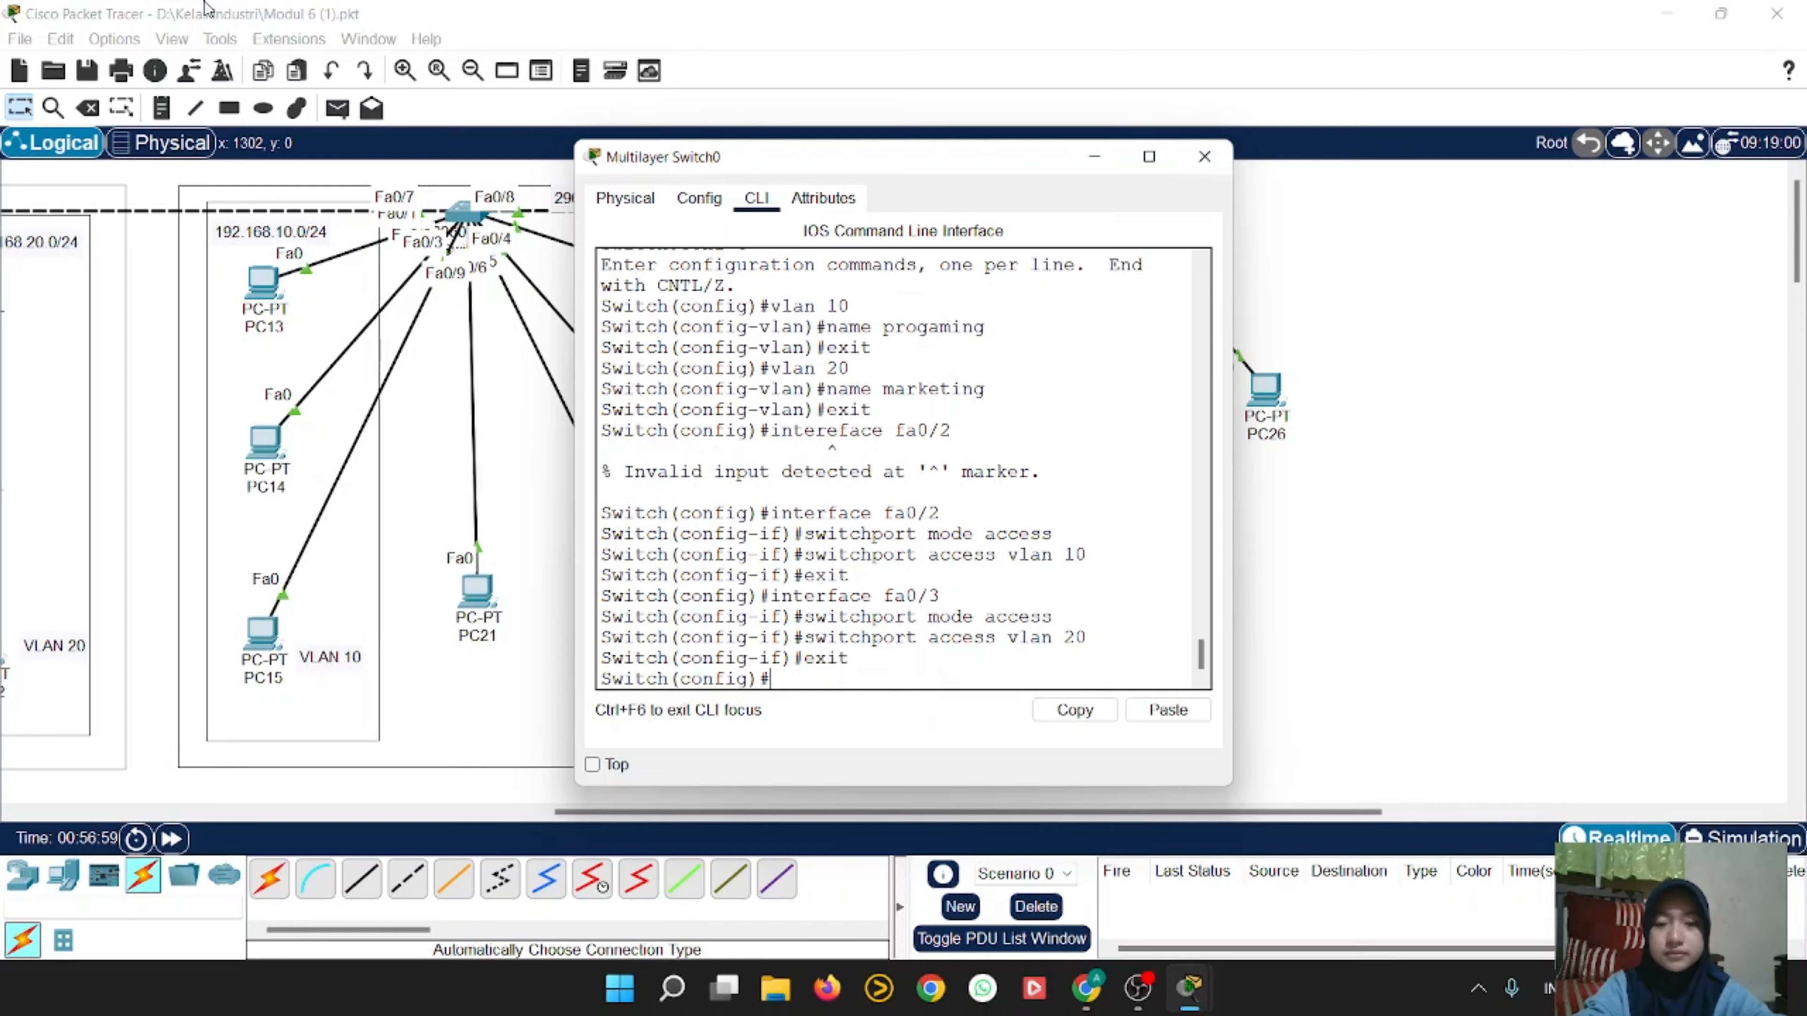
# Step: Display the VLAN table with do show vlan brief and widen the Multilayer Switch0 window to read its port assignments
pyautogui.write('do')
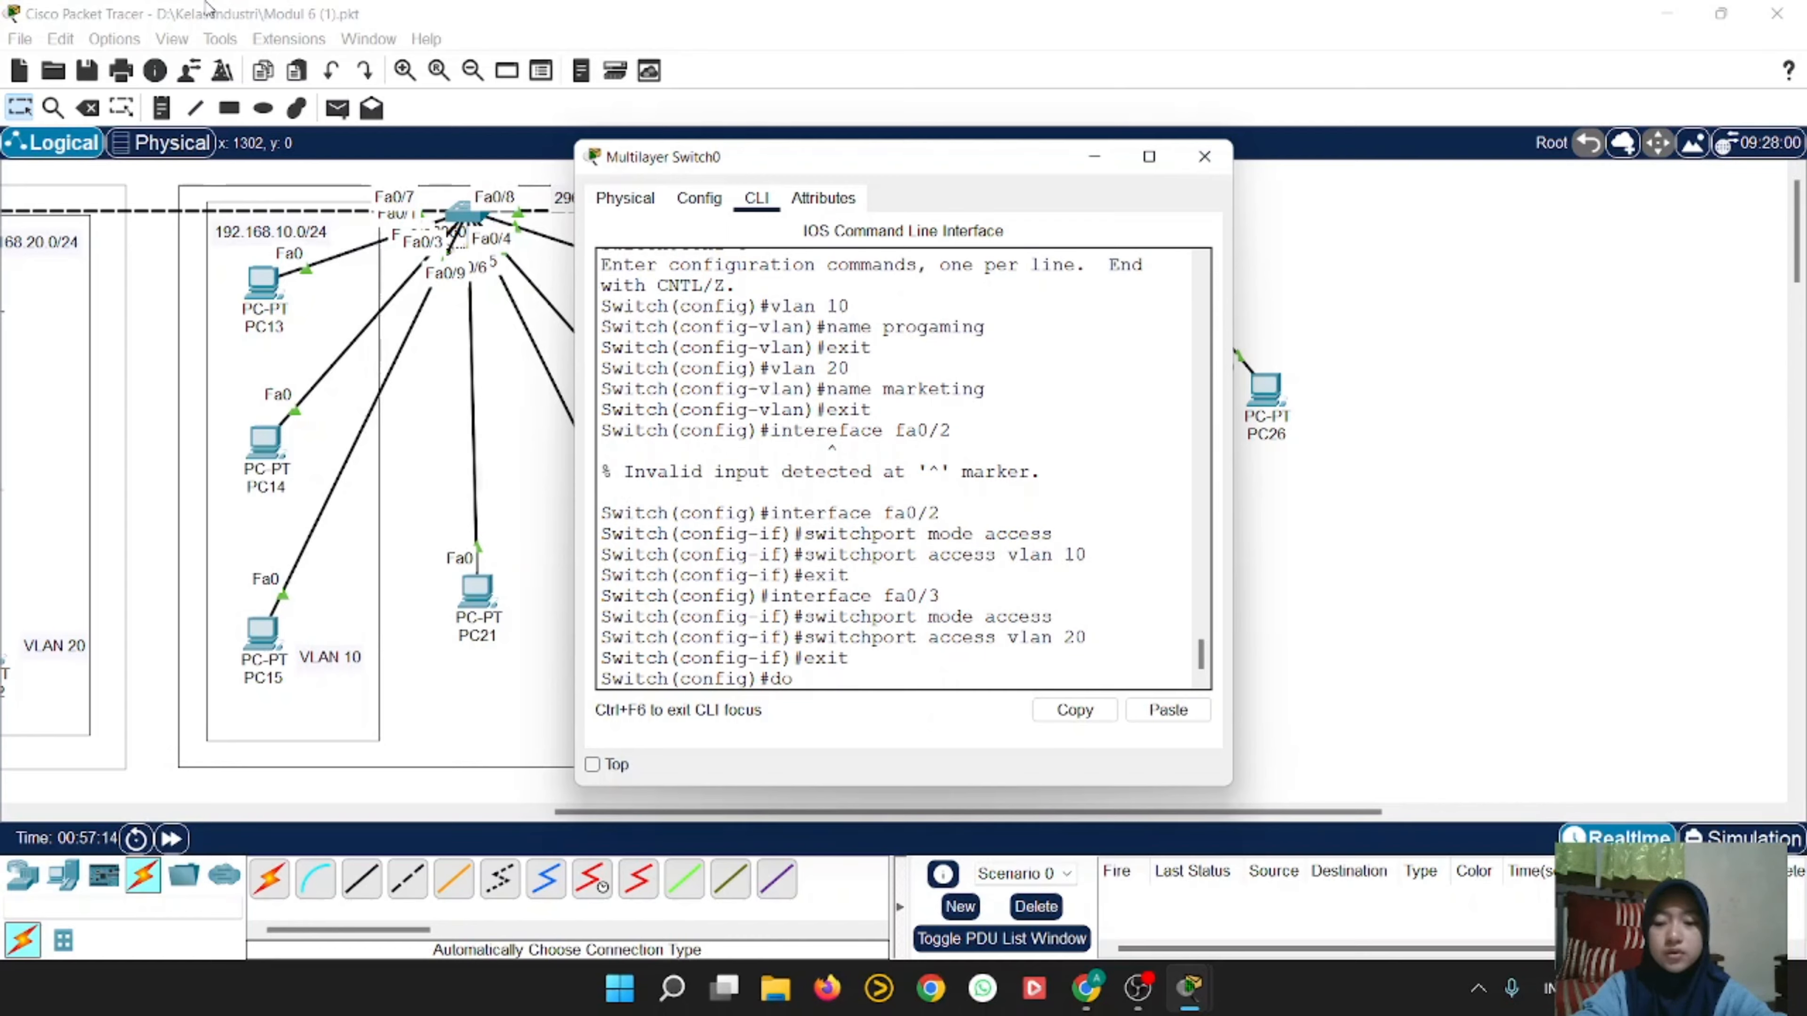
pyautogui.write(' show vla')
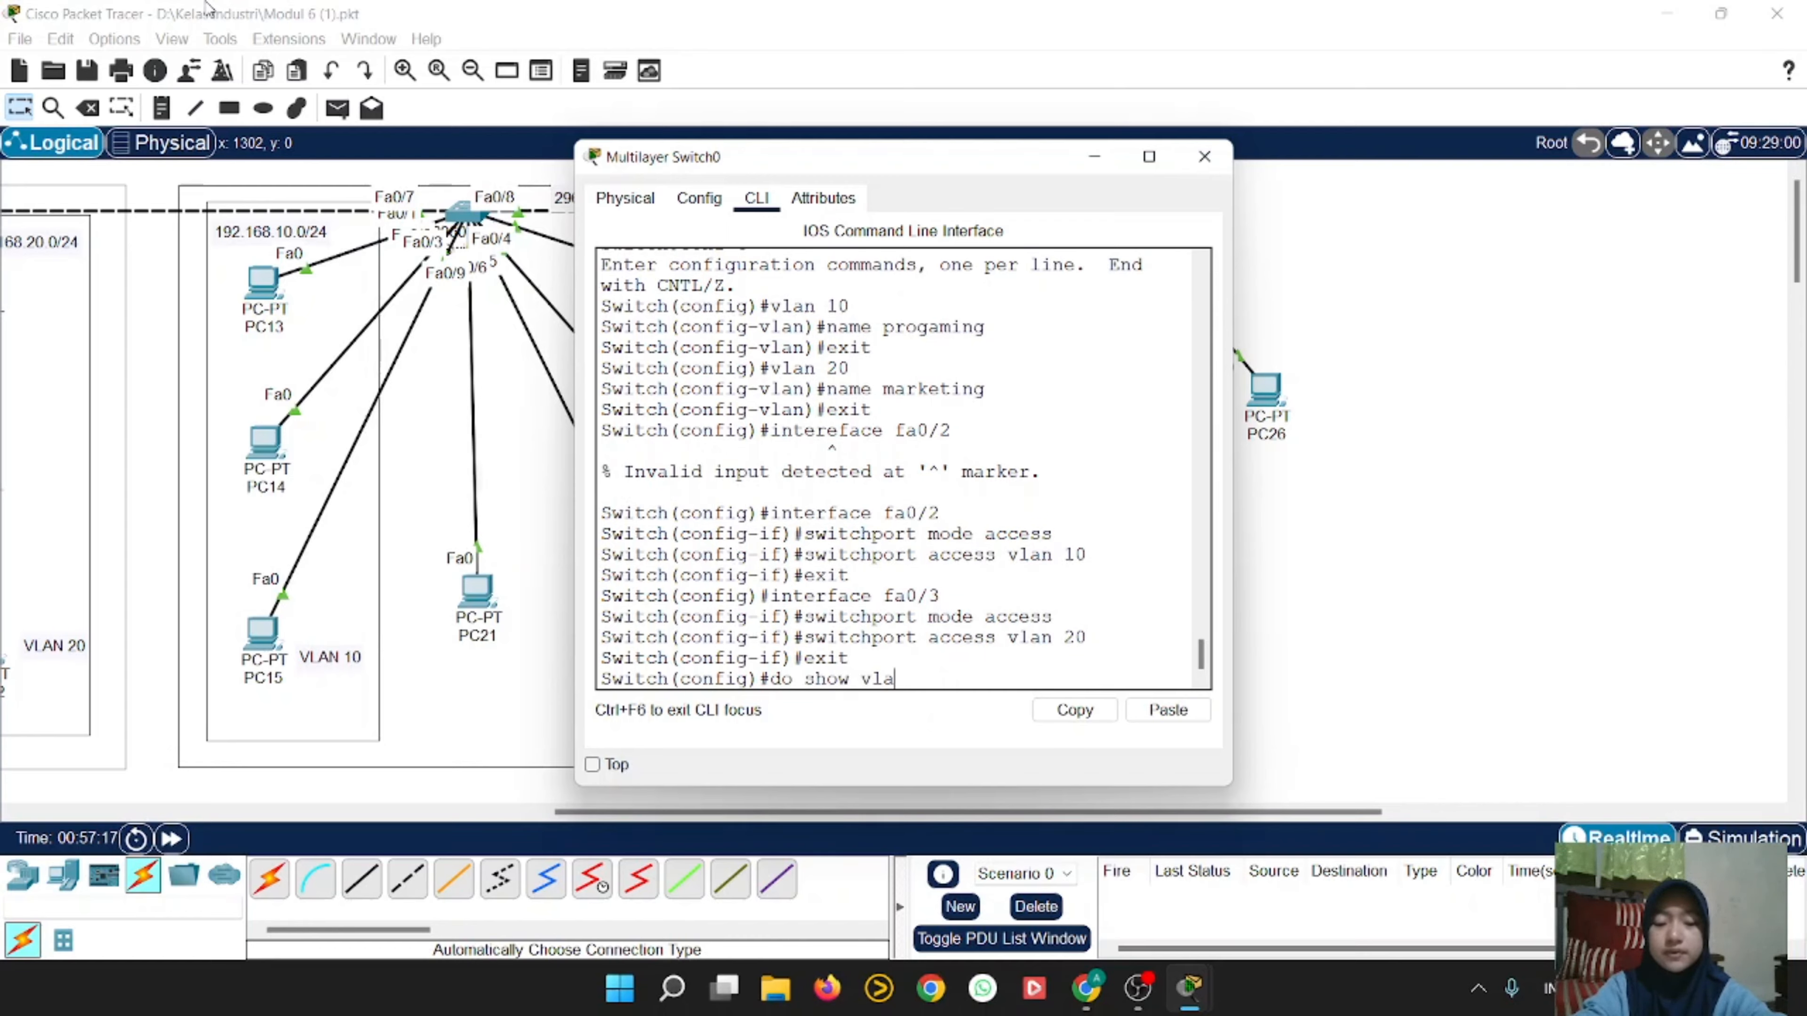
pyautogui.write('n brief')
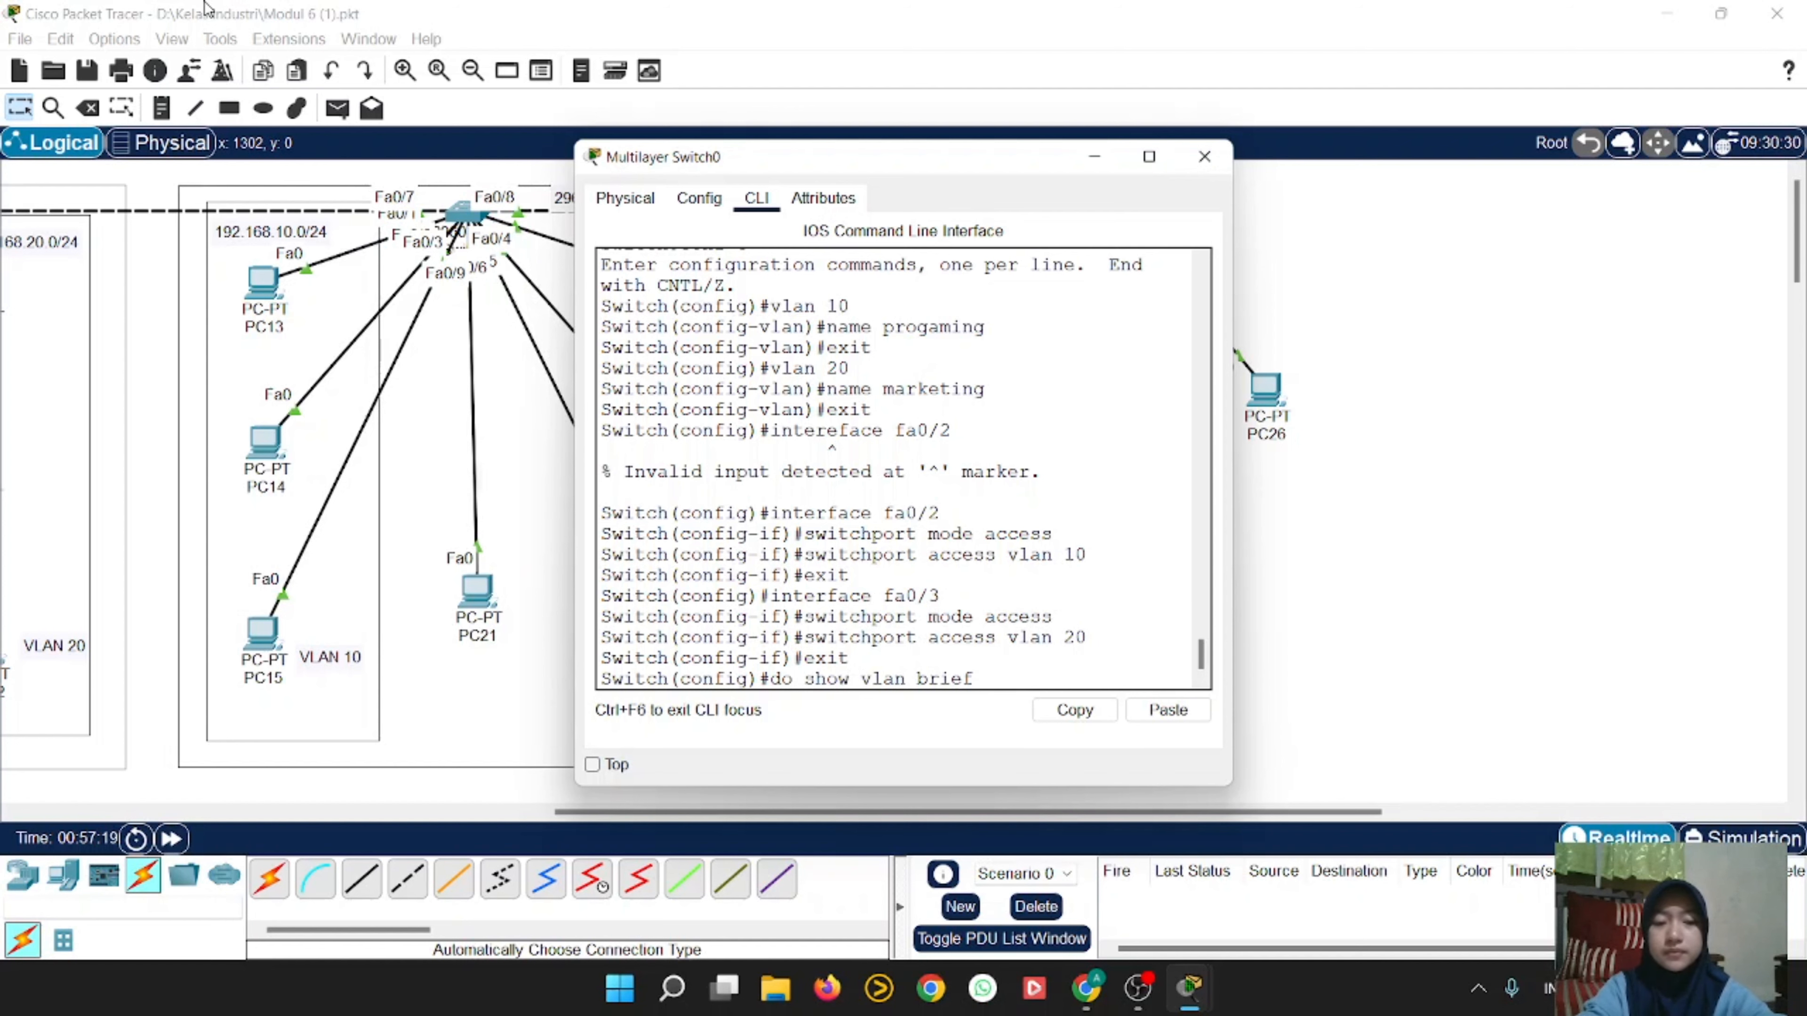
pyautogui.press('Return')
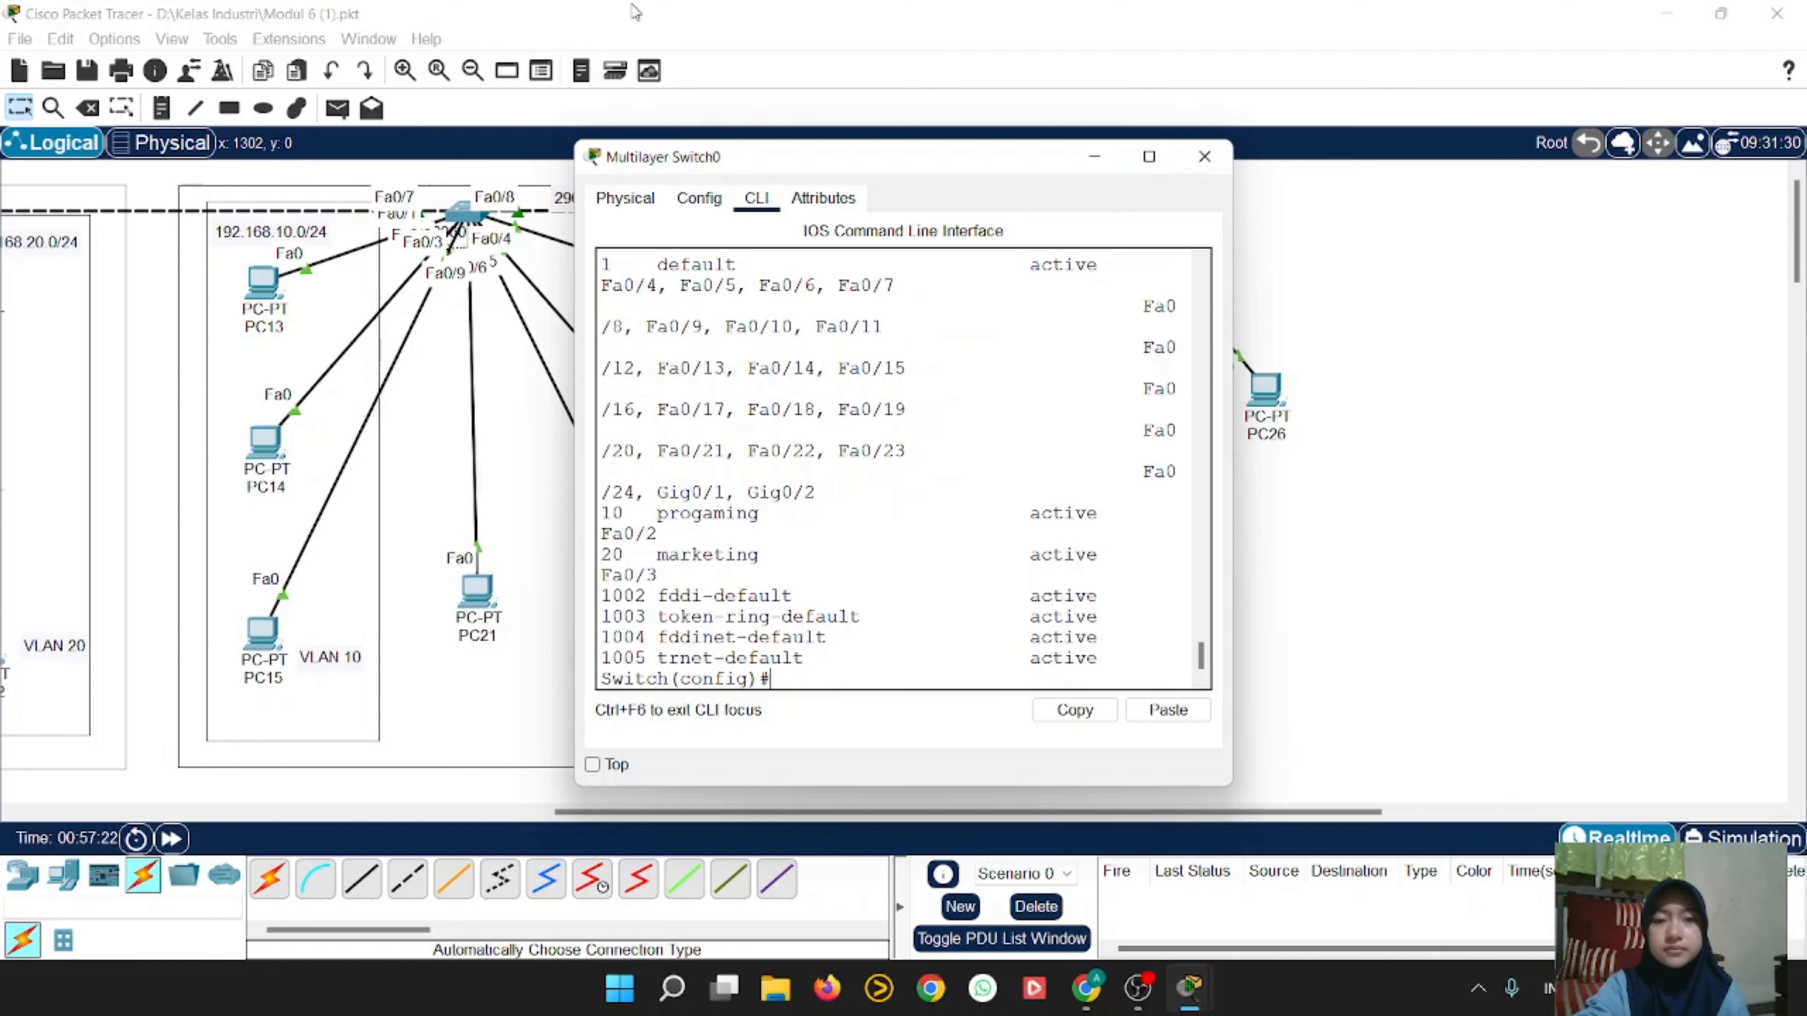
pyautogui.moveTo(1238, 340); pyautogui.dragTo(1686, 342)
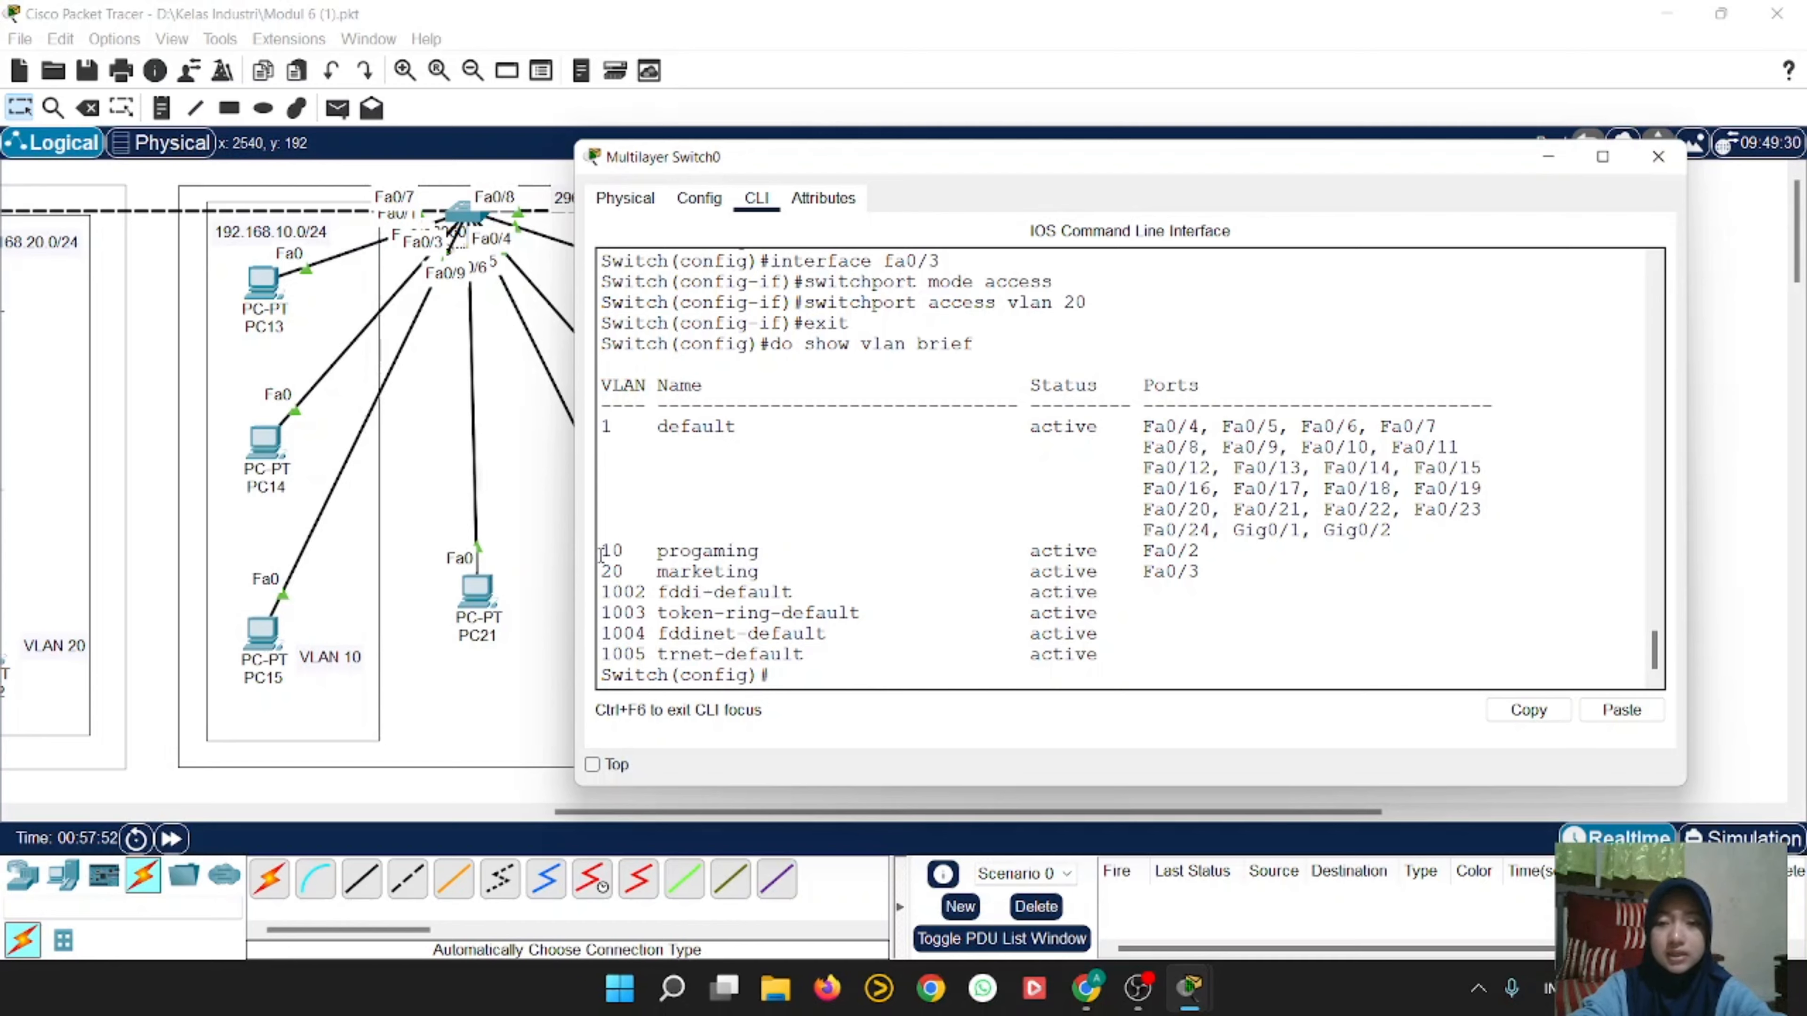
# Step: Assign the VLAN 10 interface the IP address 192.168.10.1 with subnet mask 255.255.255.0, and return to global configuration mode
pyautogui.write('interface vlan 10')
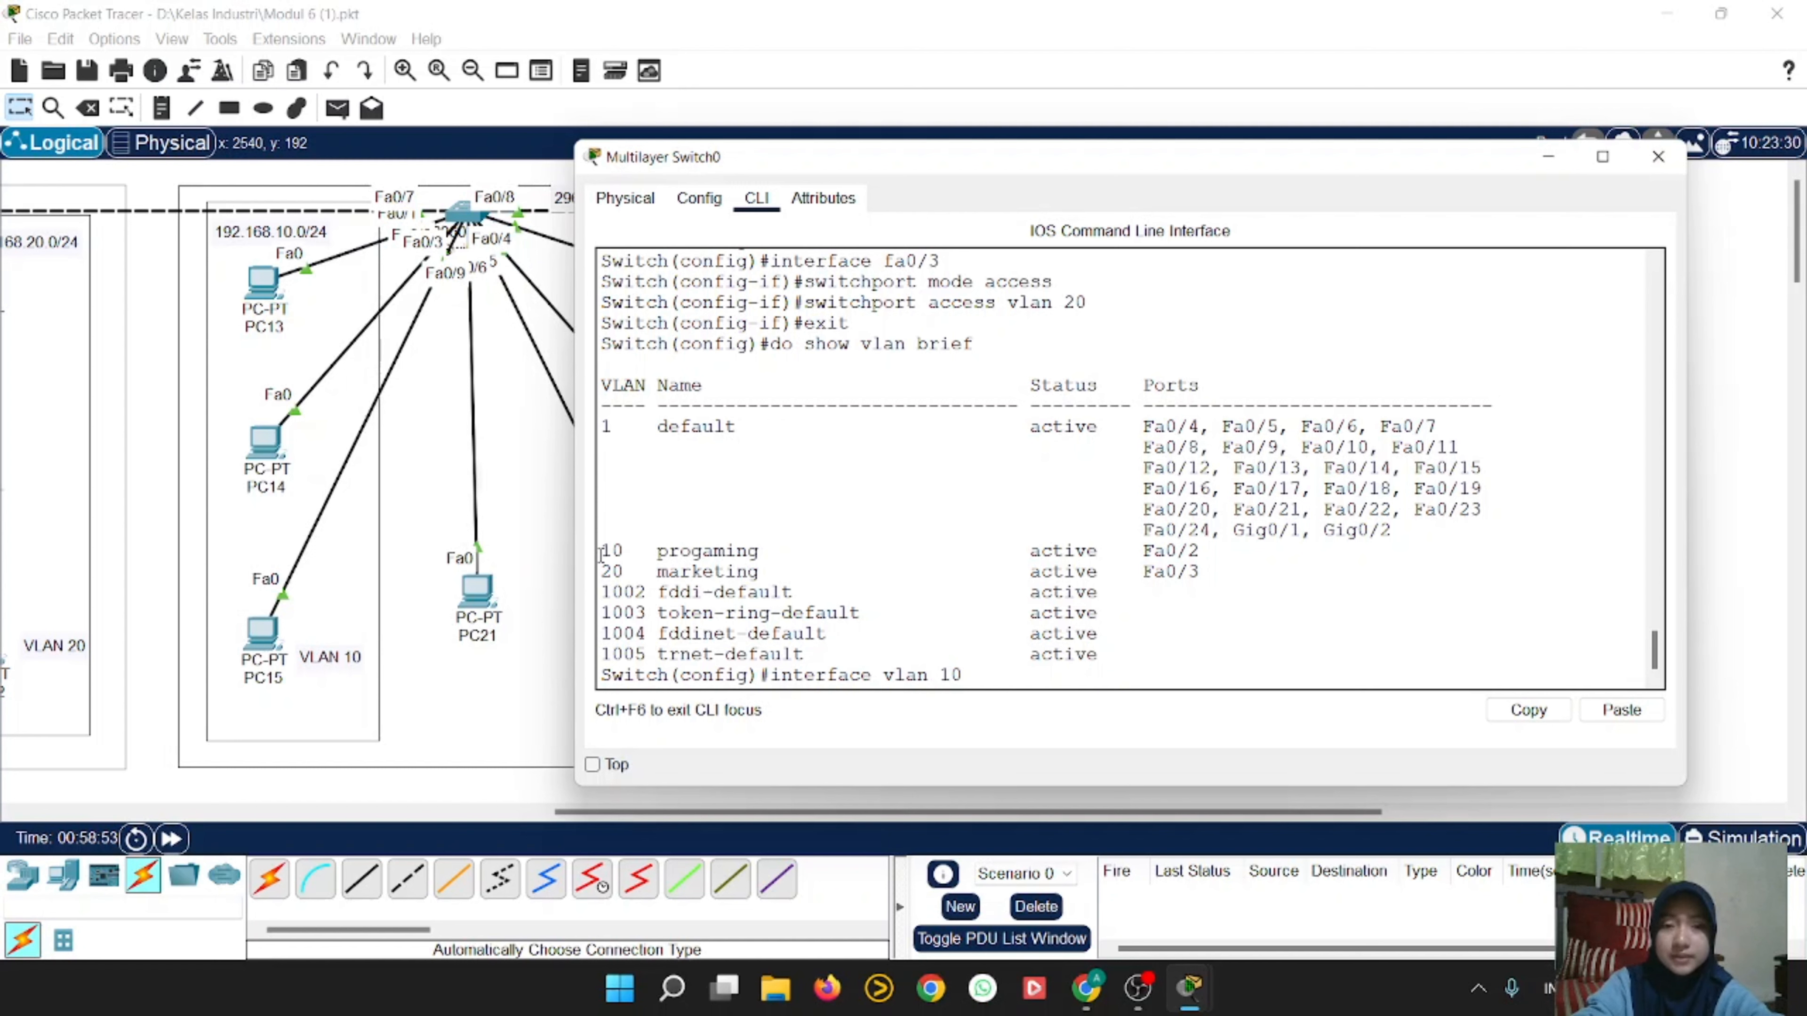
pyautogui.press('Return')
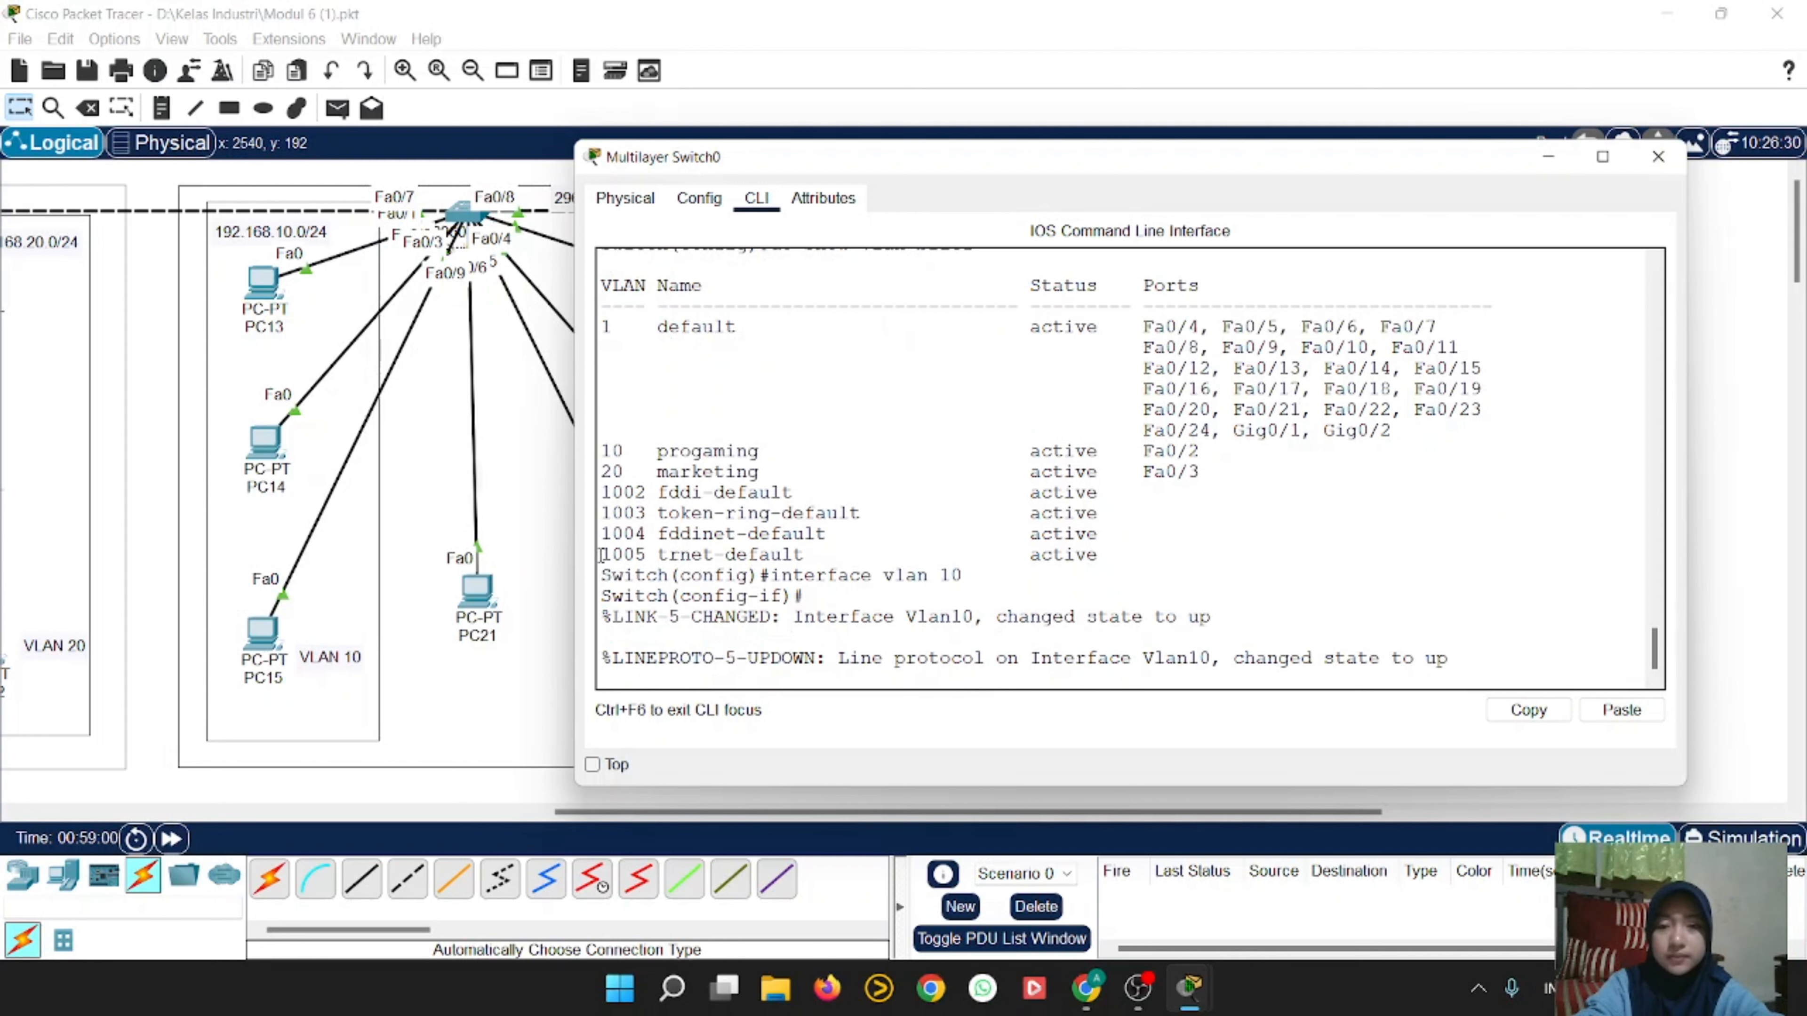
pyautogui.press('Return')
pyautogui.write('ip')
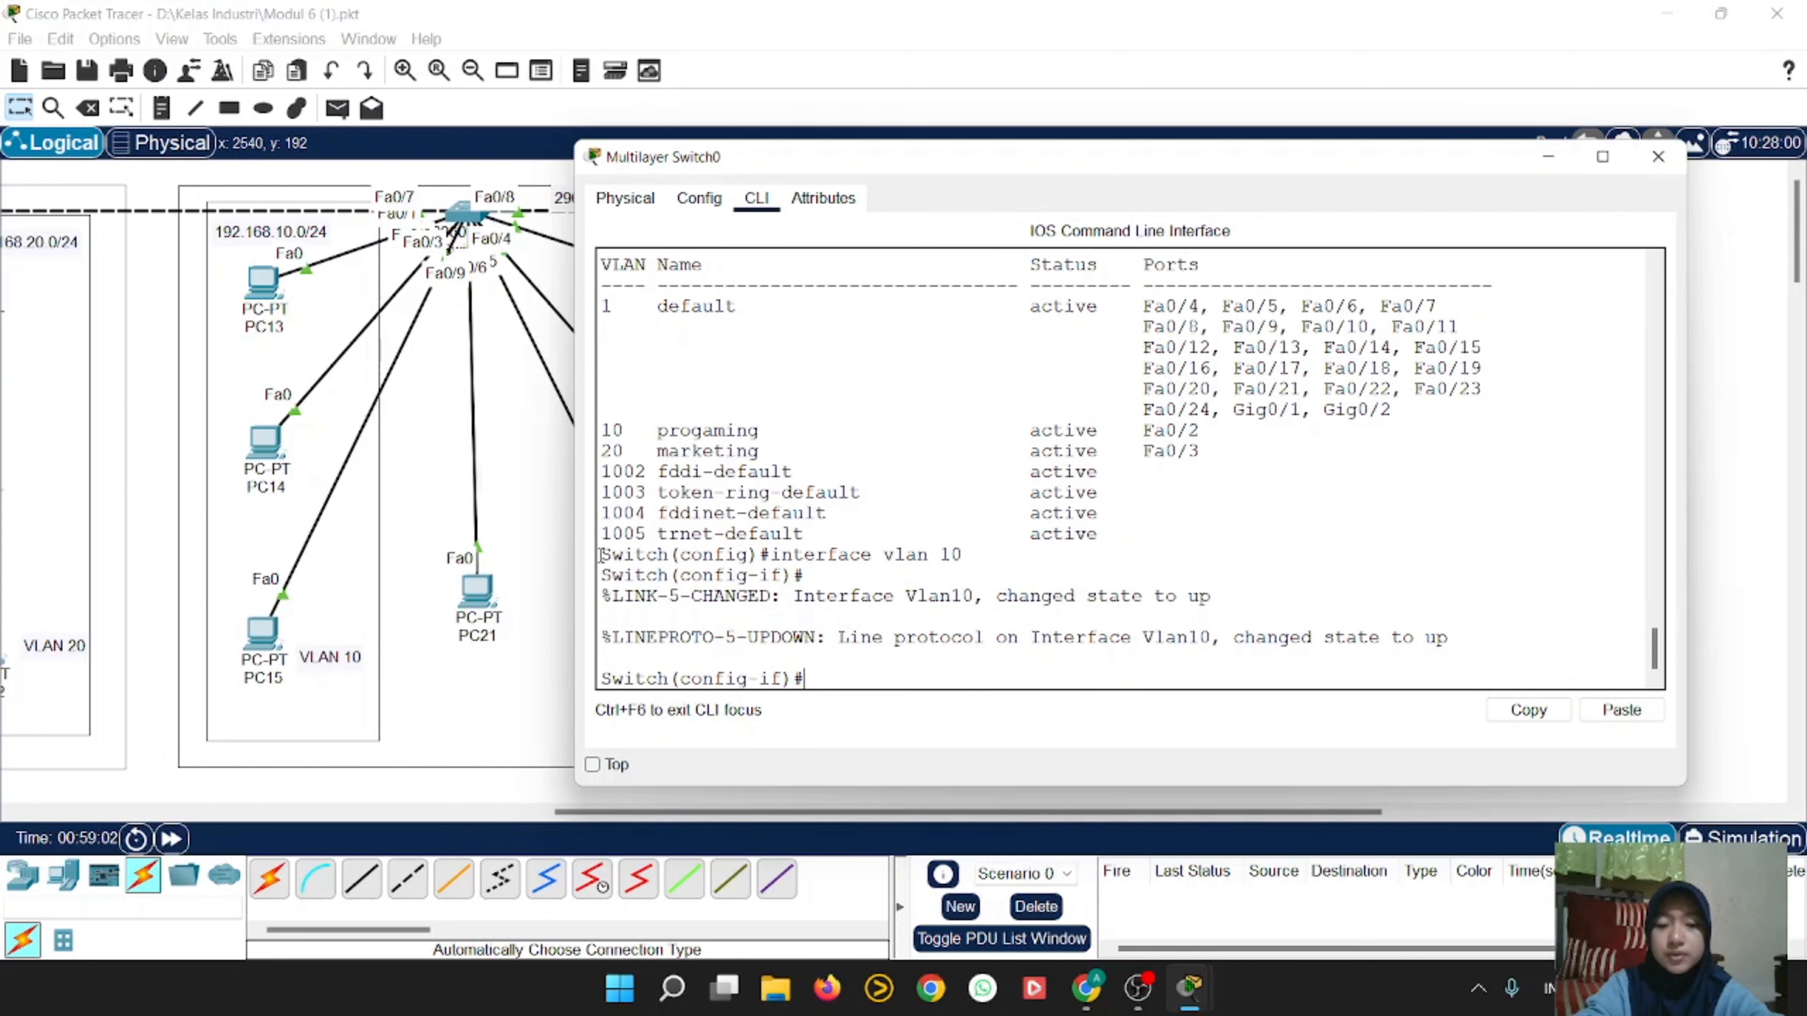
pyautogui.write(' addre')
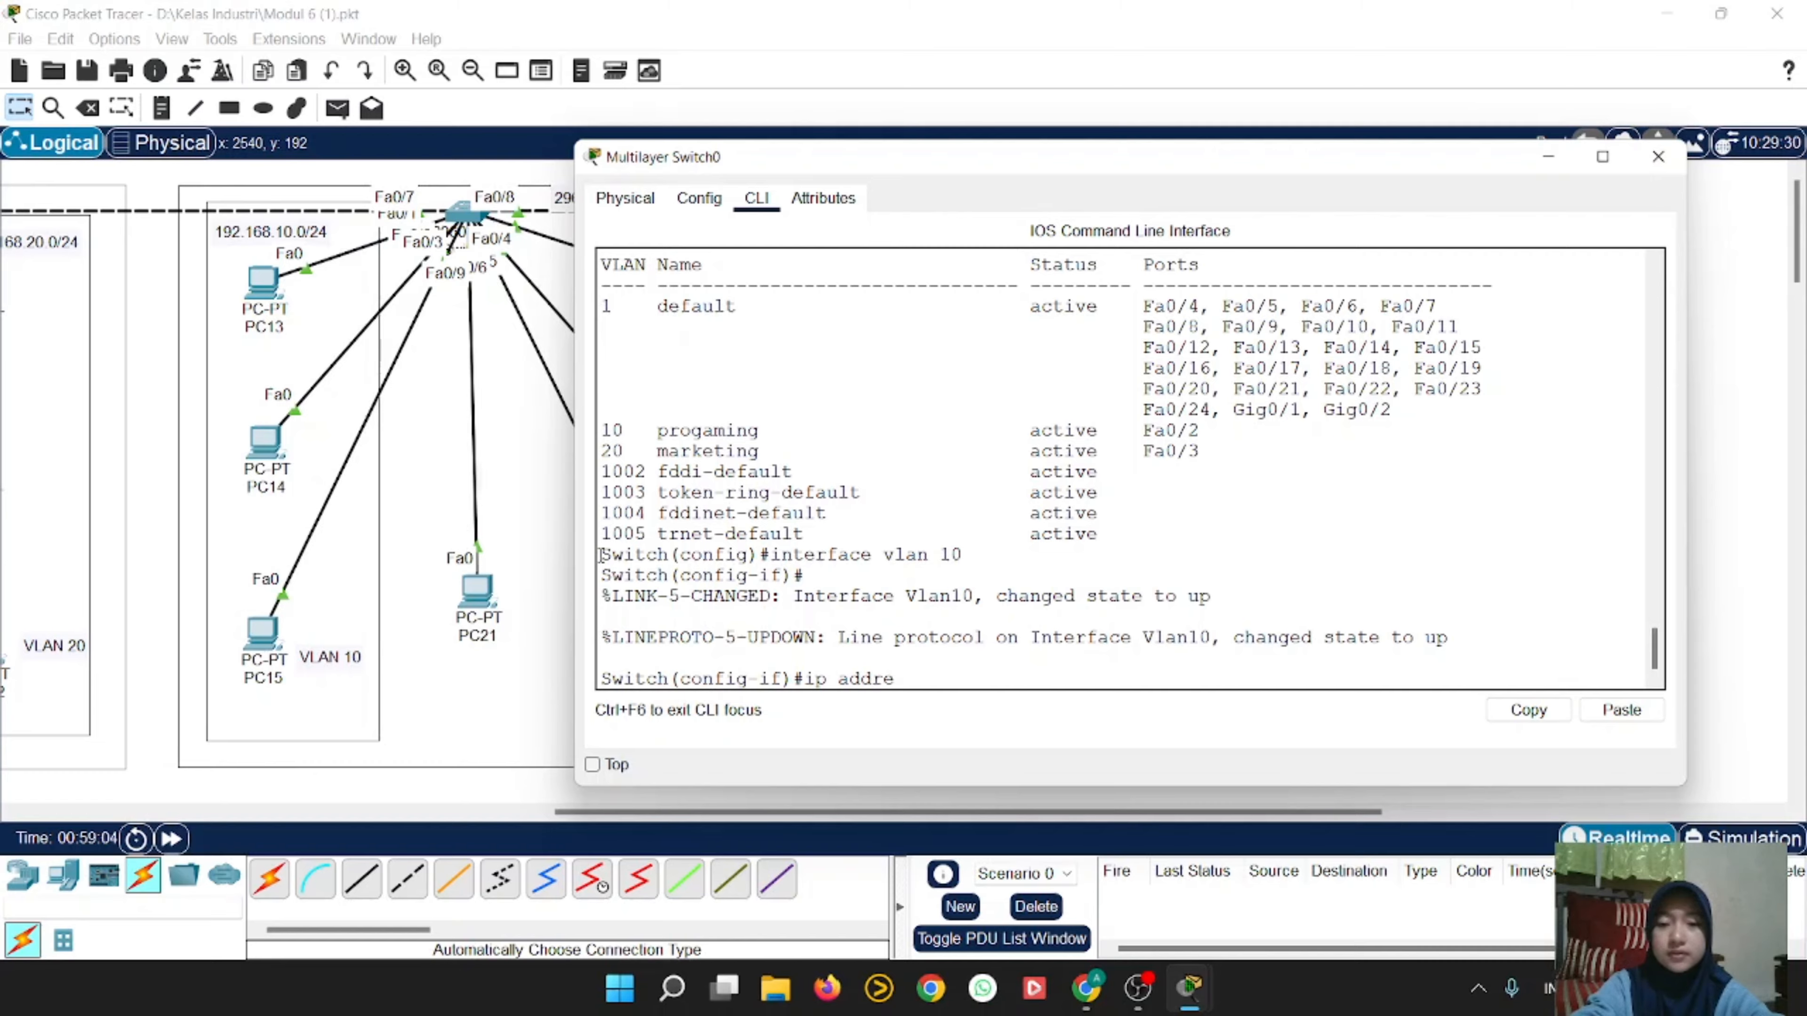
pyautogui.write('ss 192.168.')
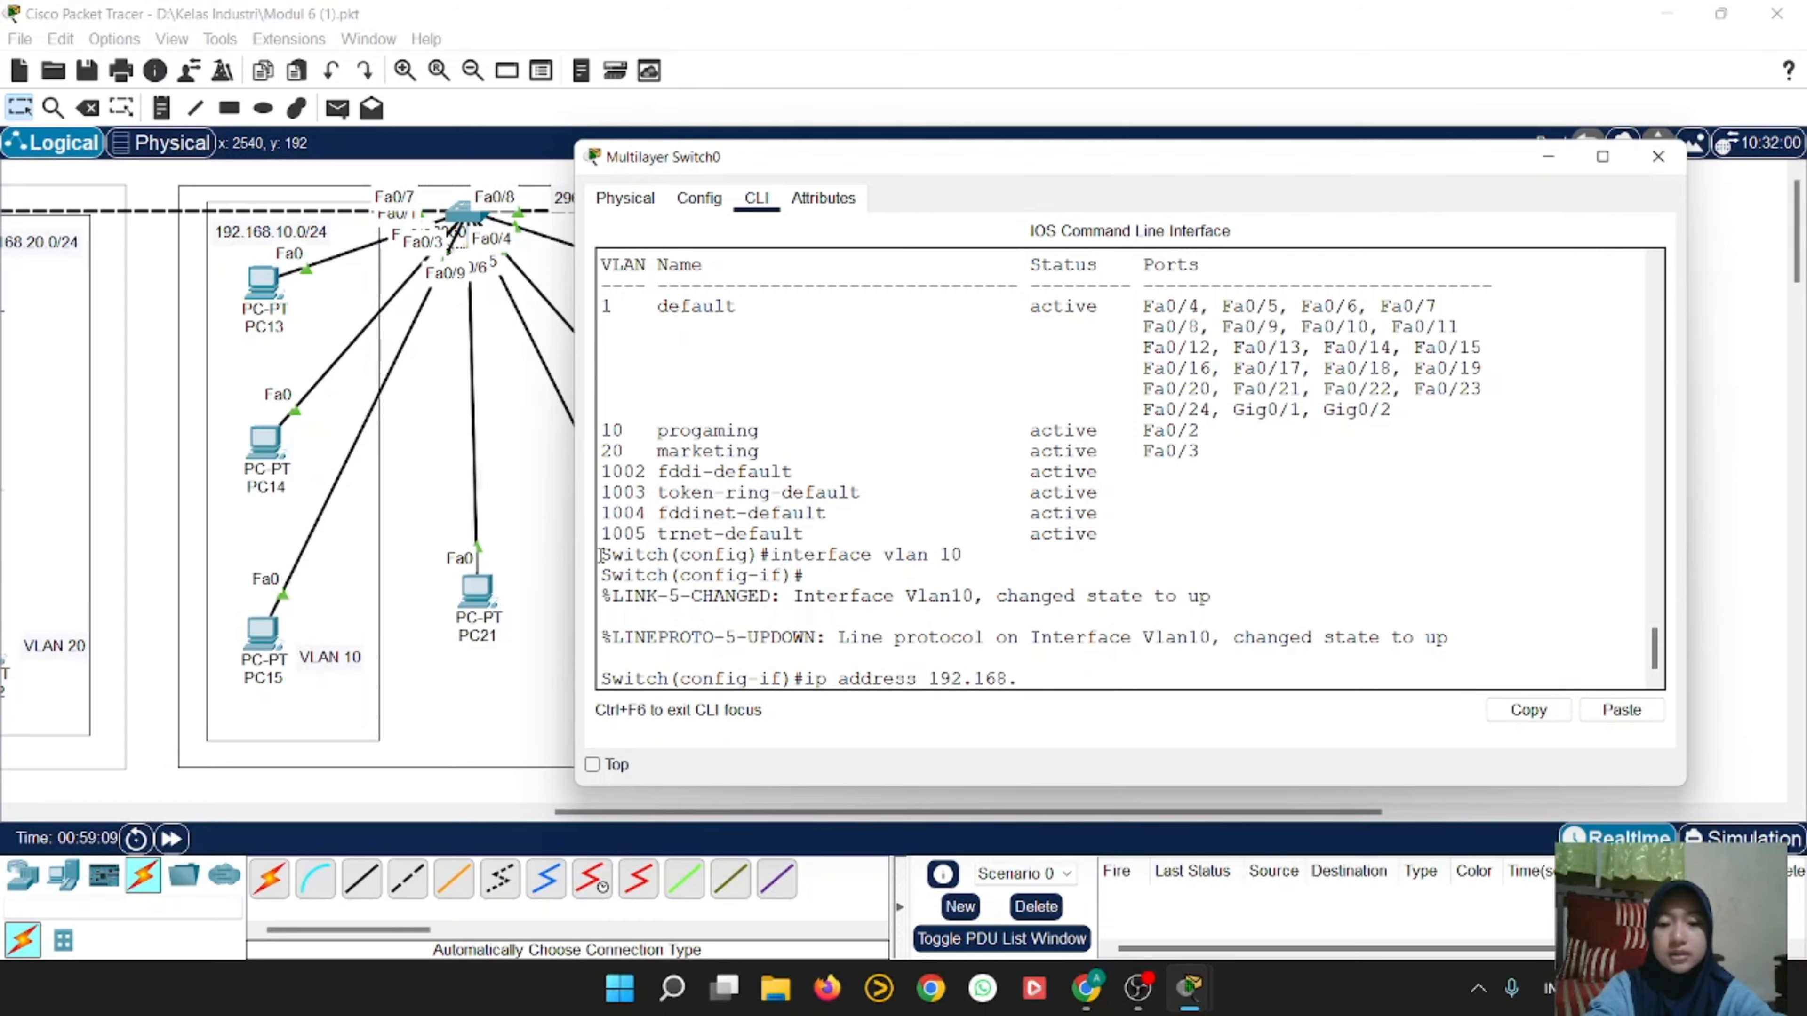
pyautogui.write('10.1')
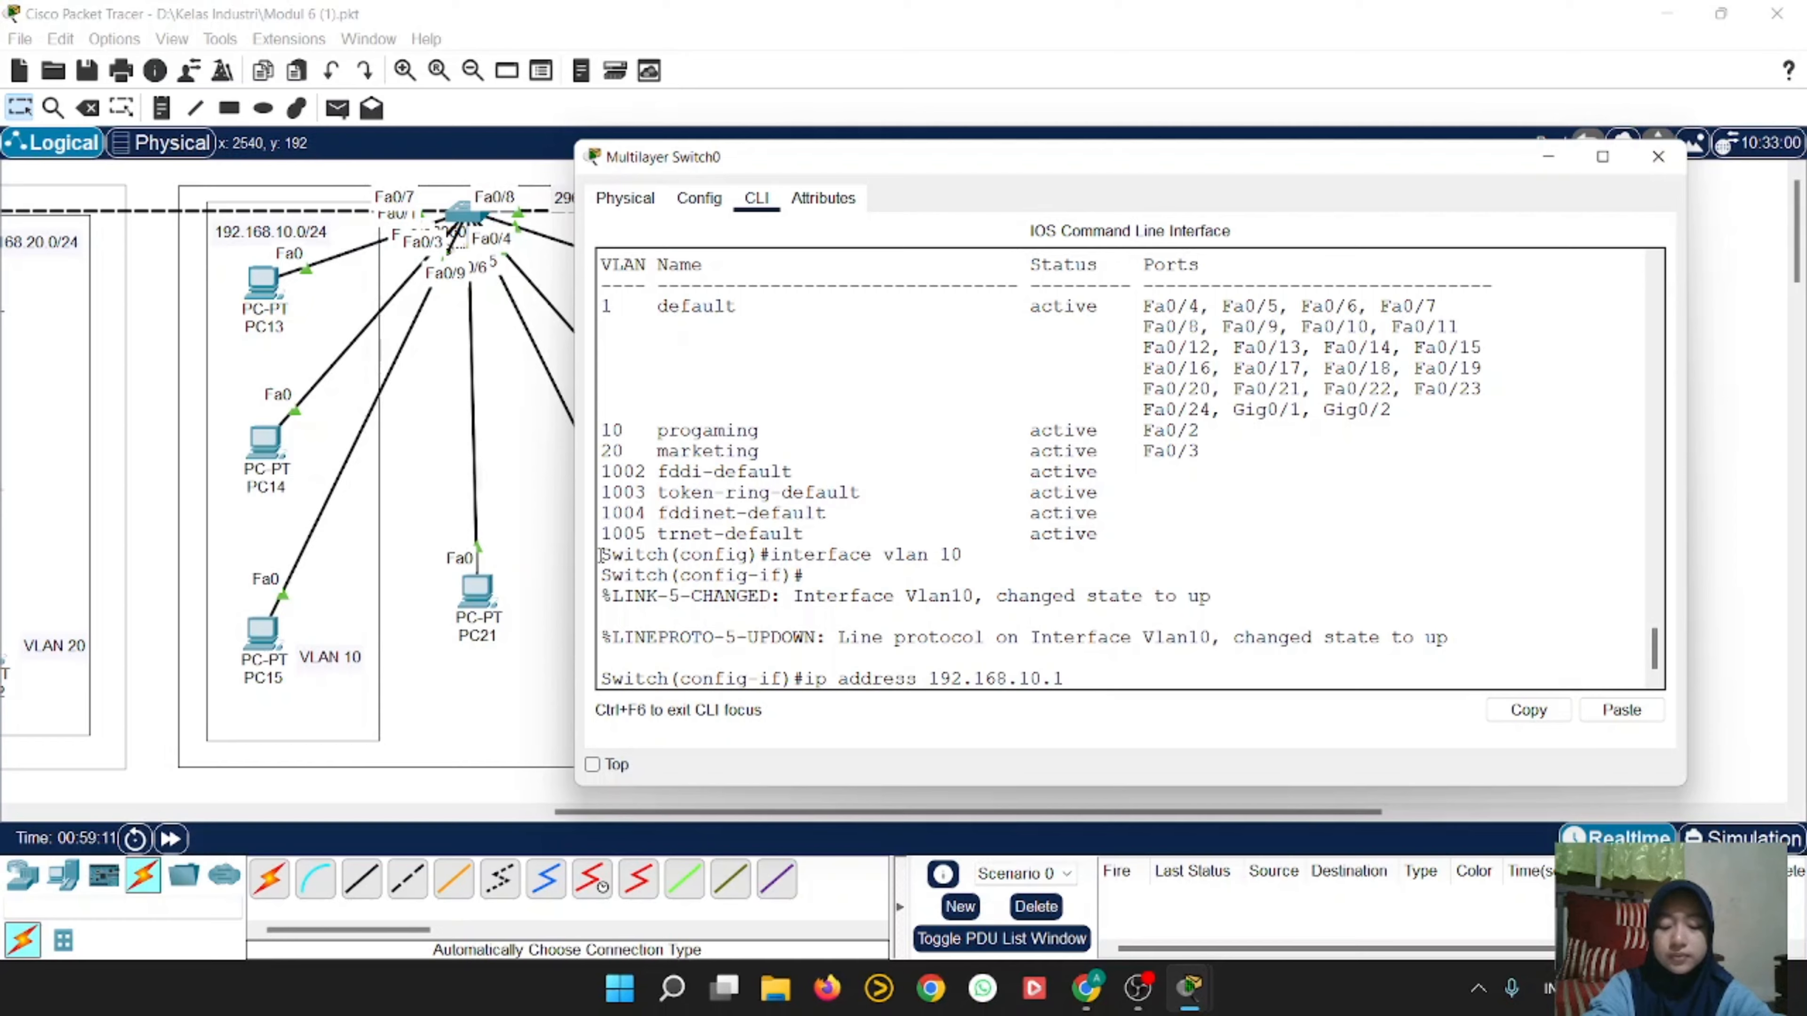
pyautogui.write(' 255.2')
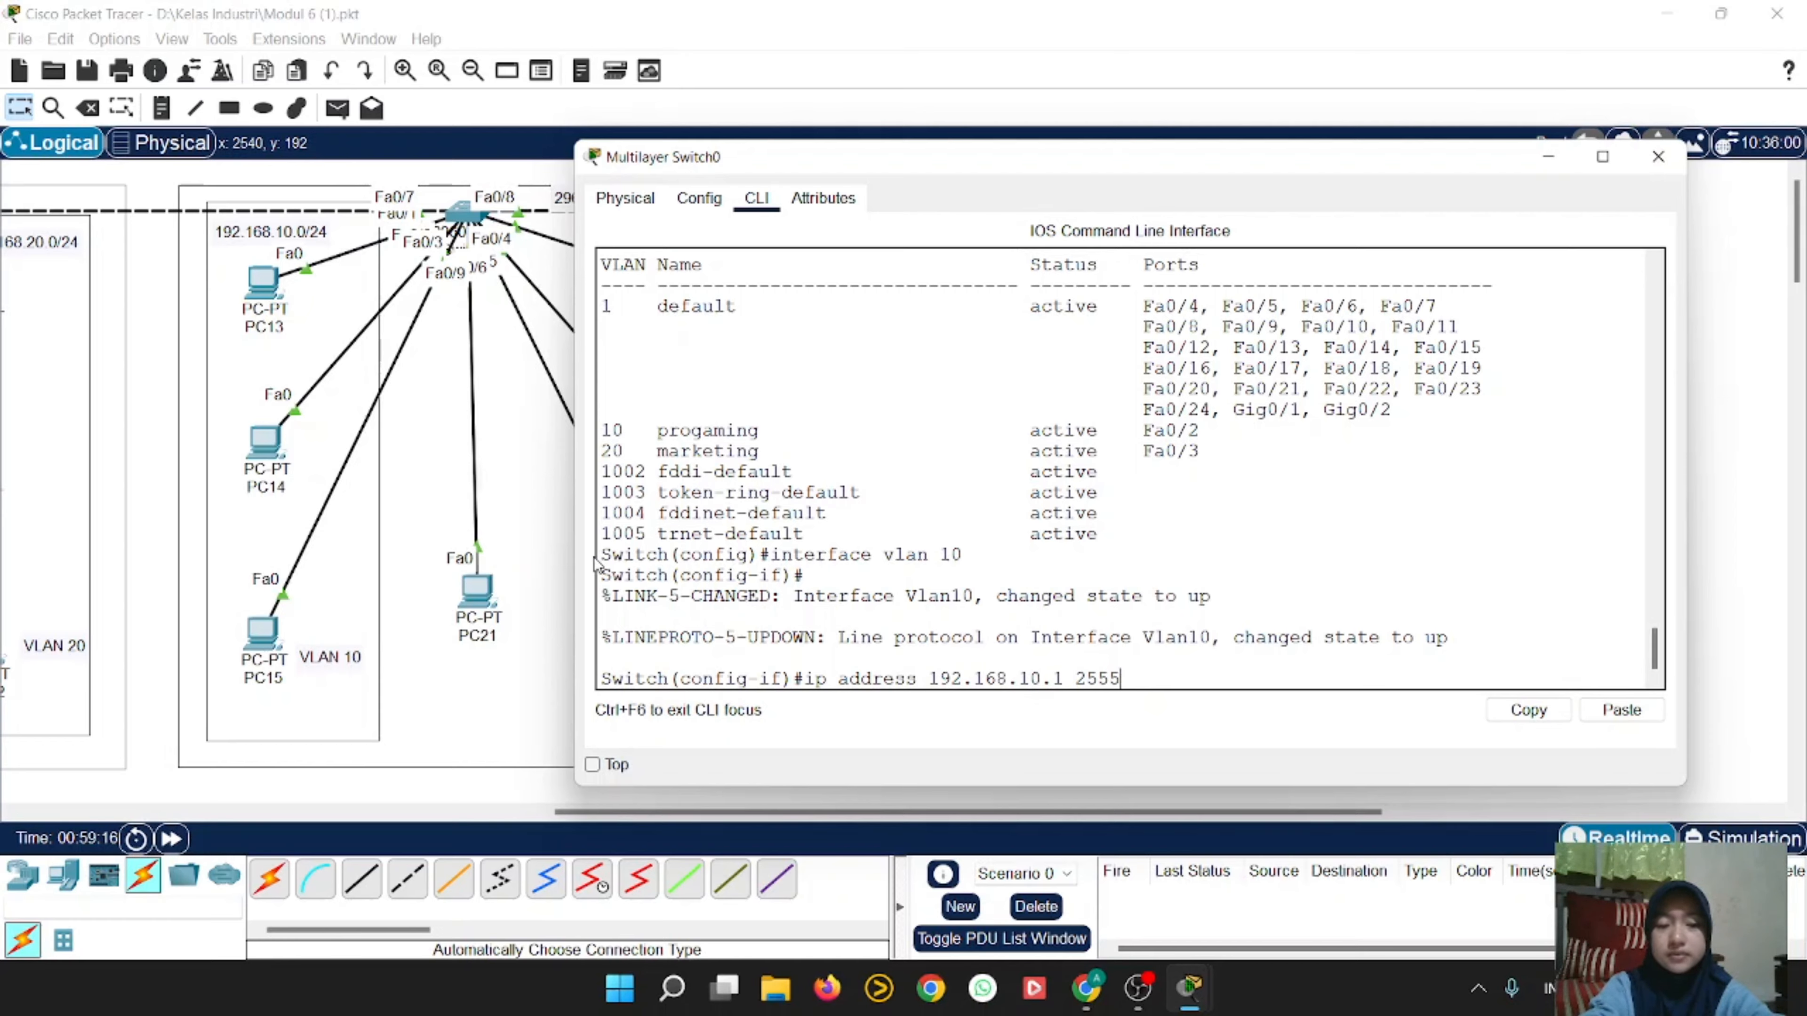
pyautogui.write('55.25')
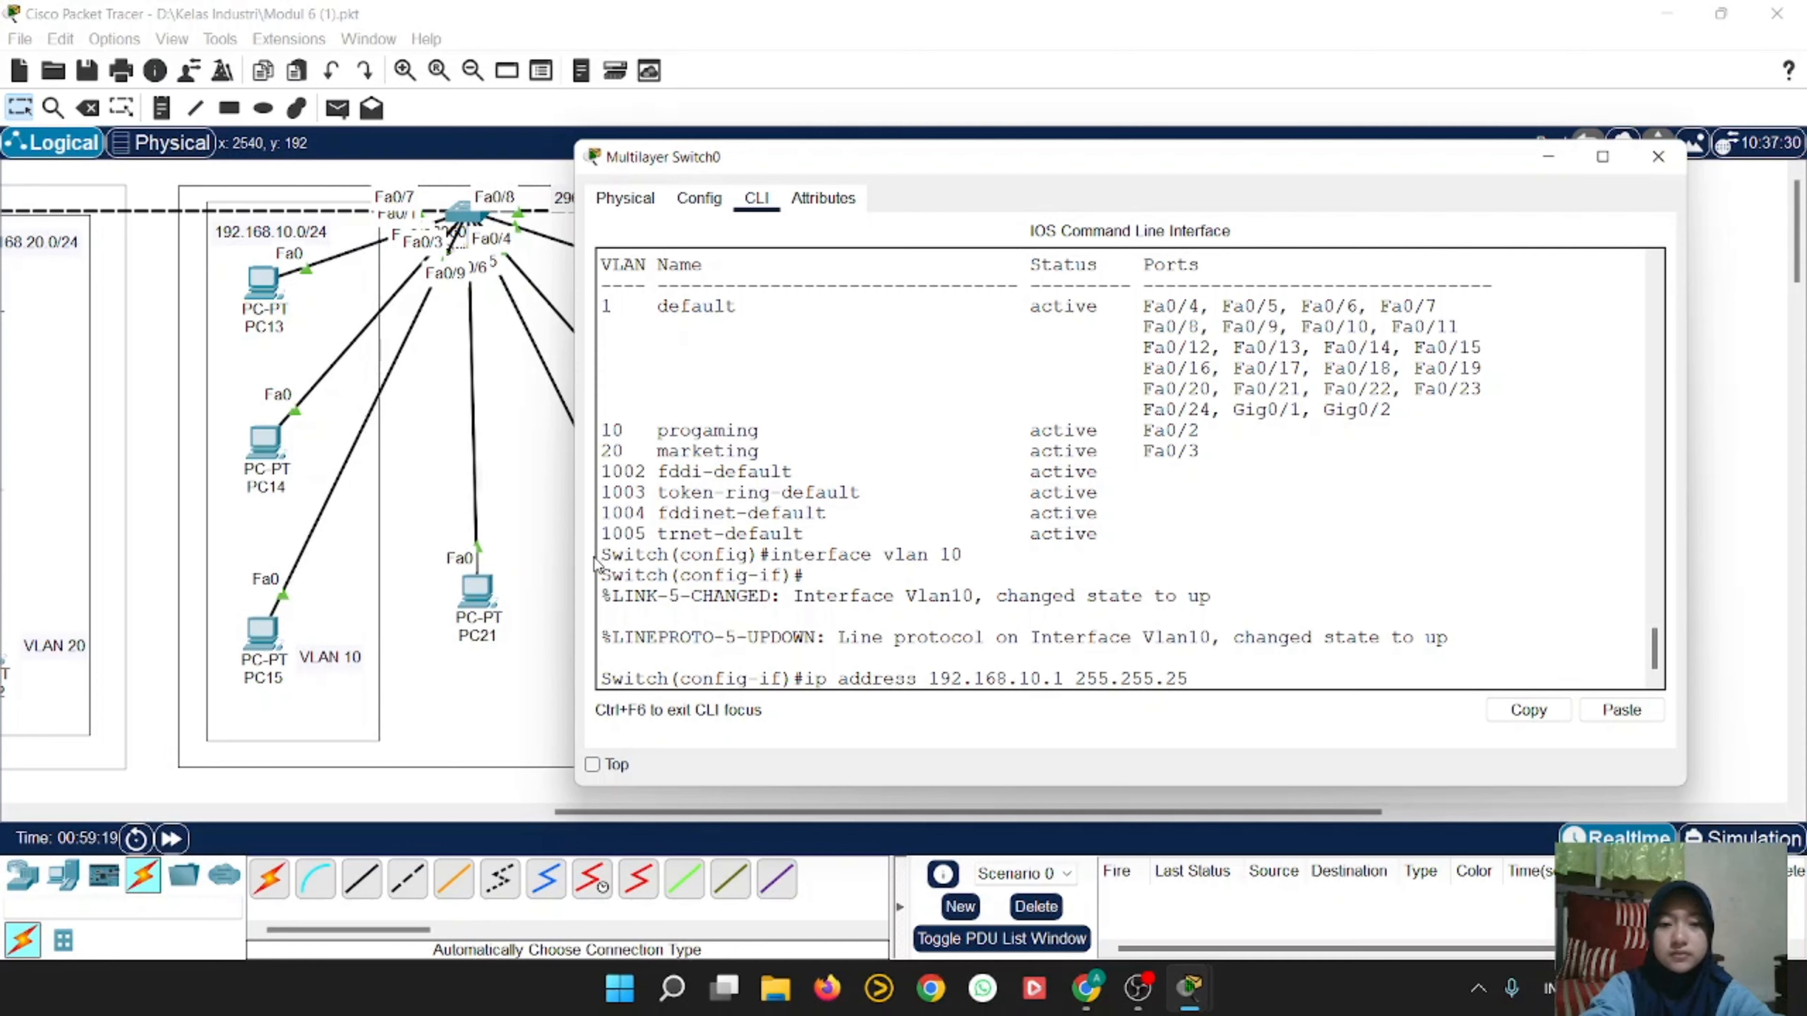
pyautogui.write('5.0')
pyautogui.press('Return')
pyautogui.write('exit')
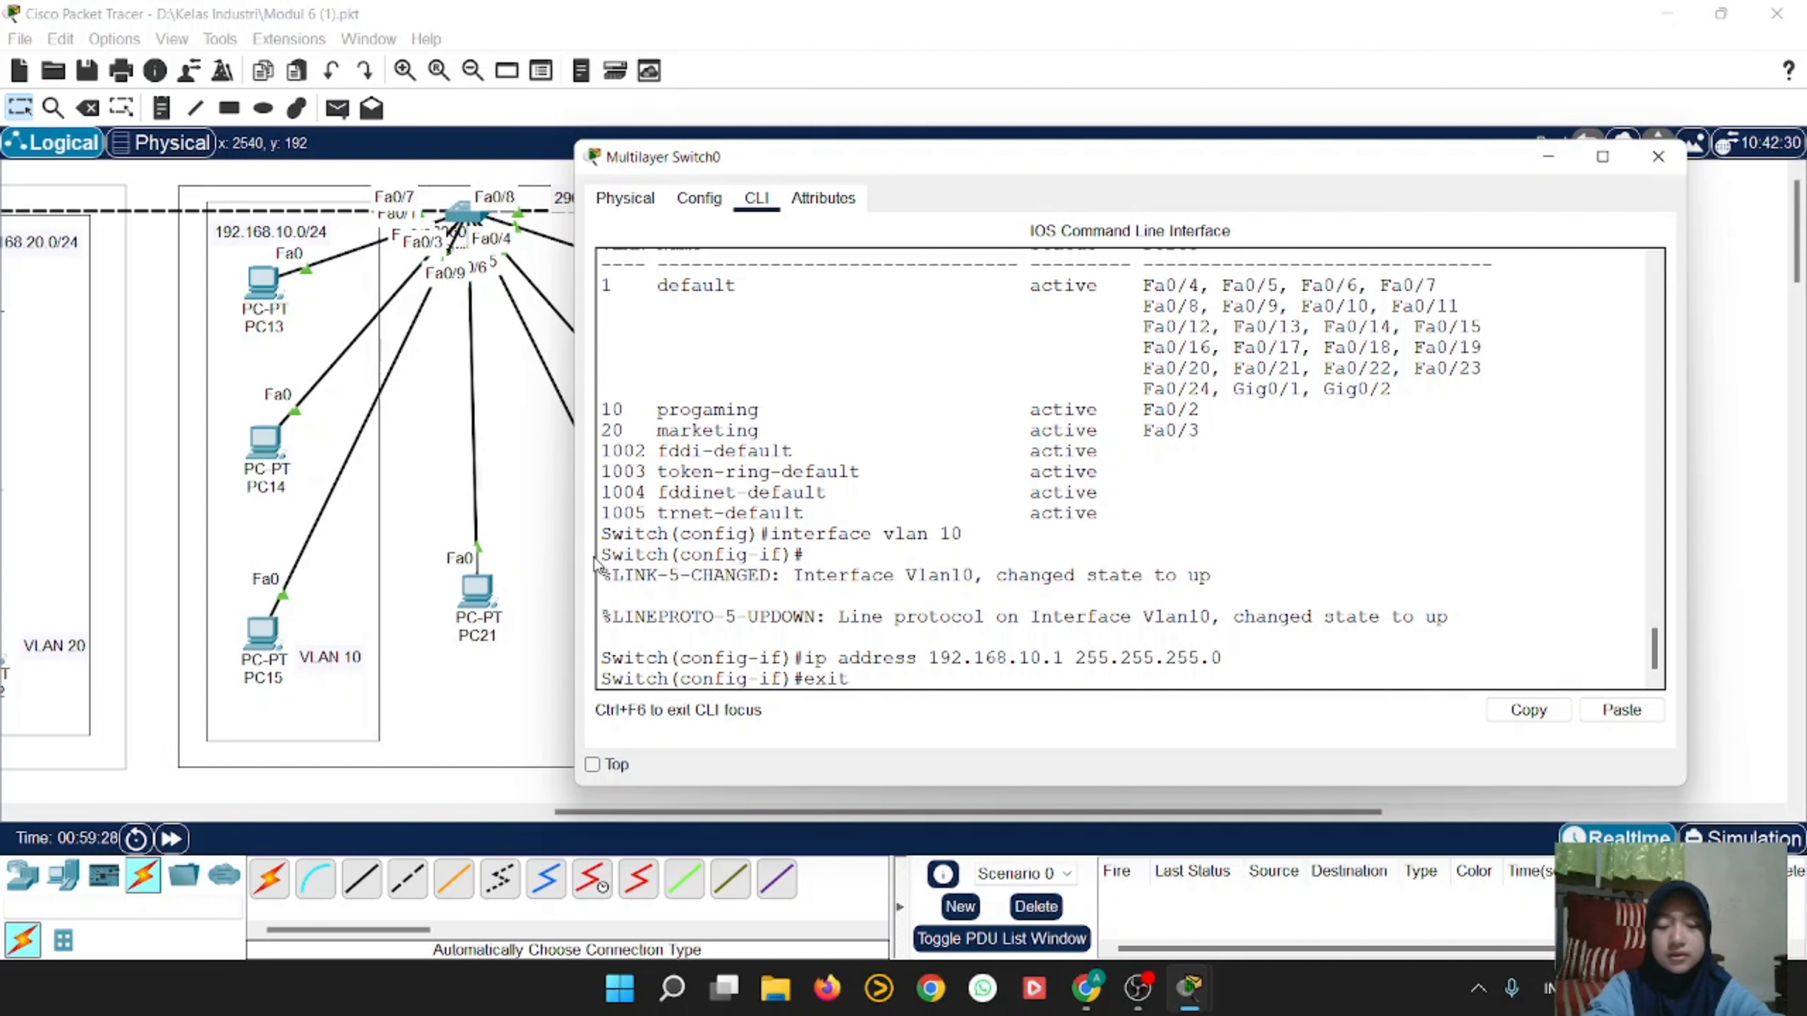
pyautogui.press('Return')
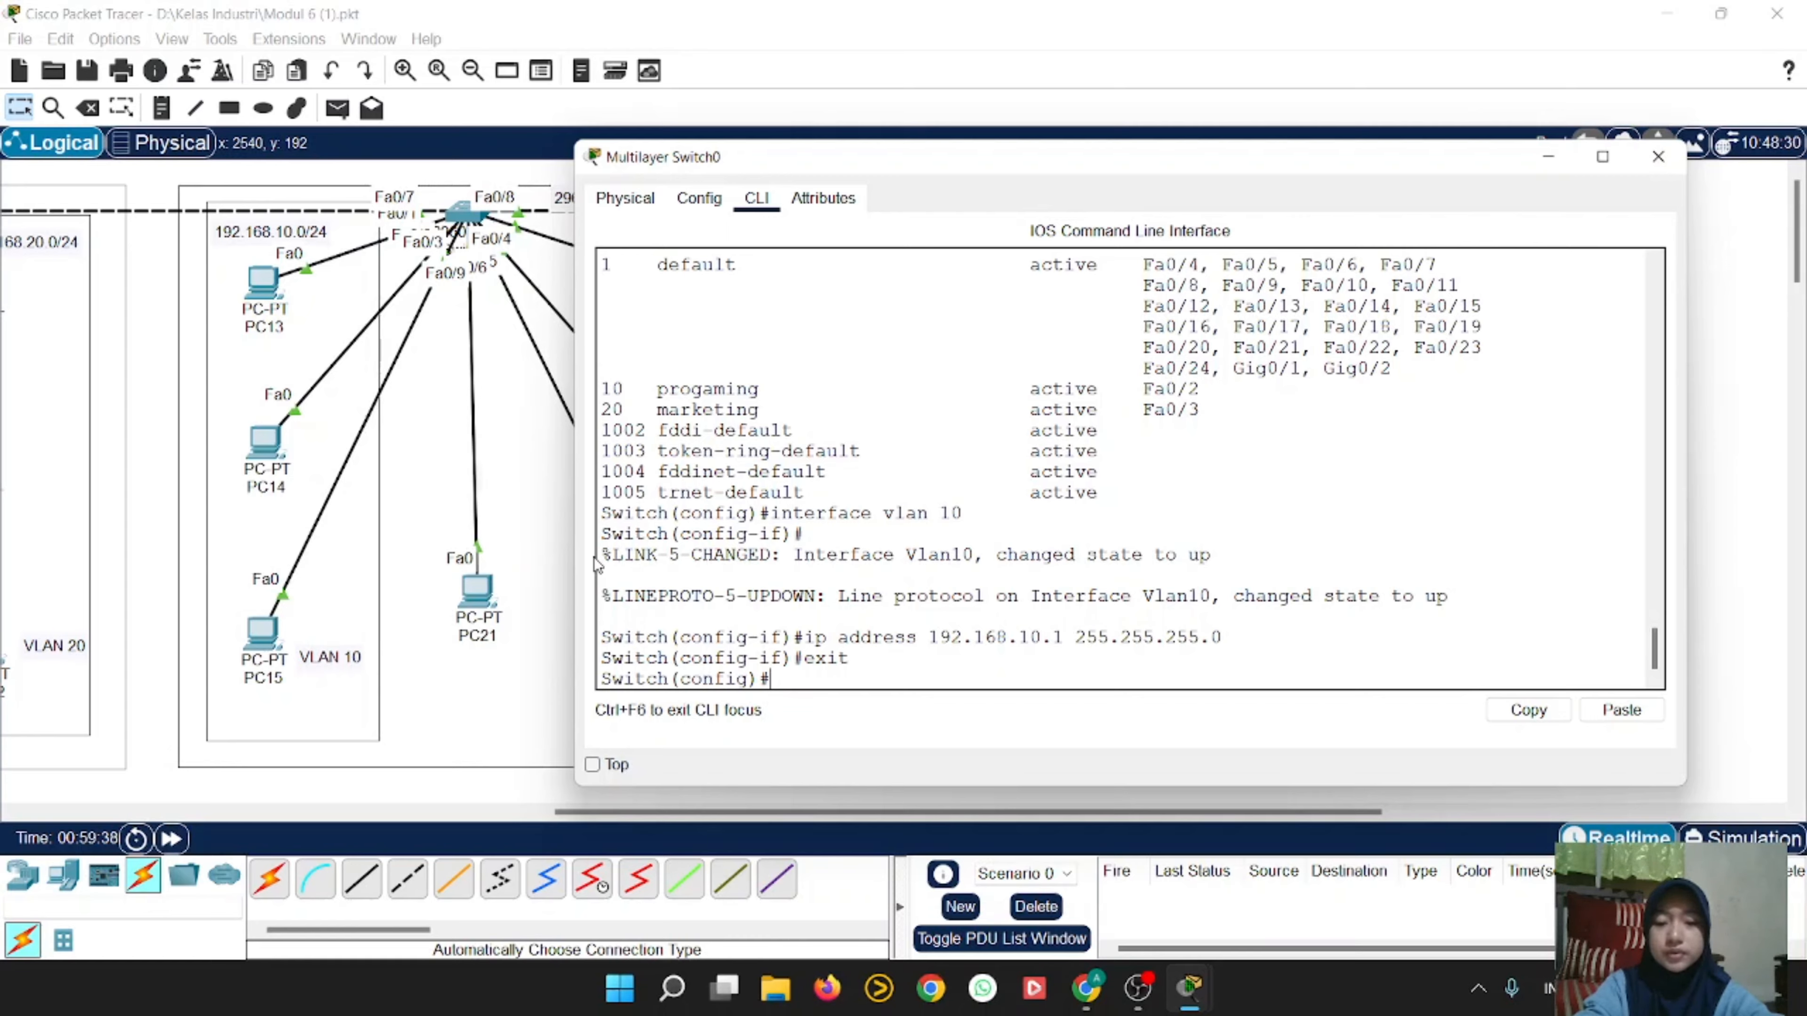
# Step: Enter interface configuration mode for VLAN 20 on the multilayer switch
pyautogui.write('intr')
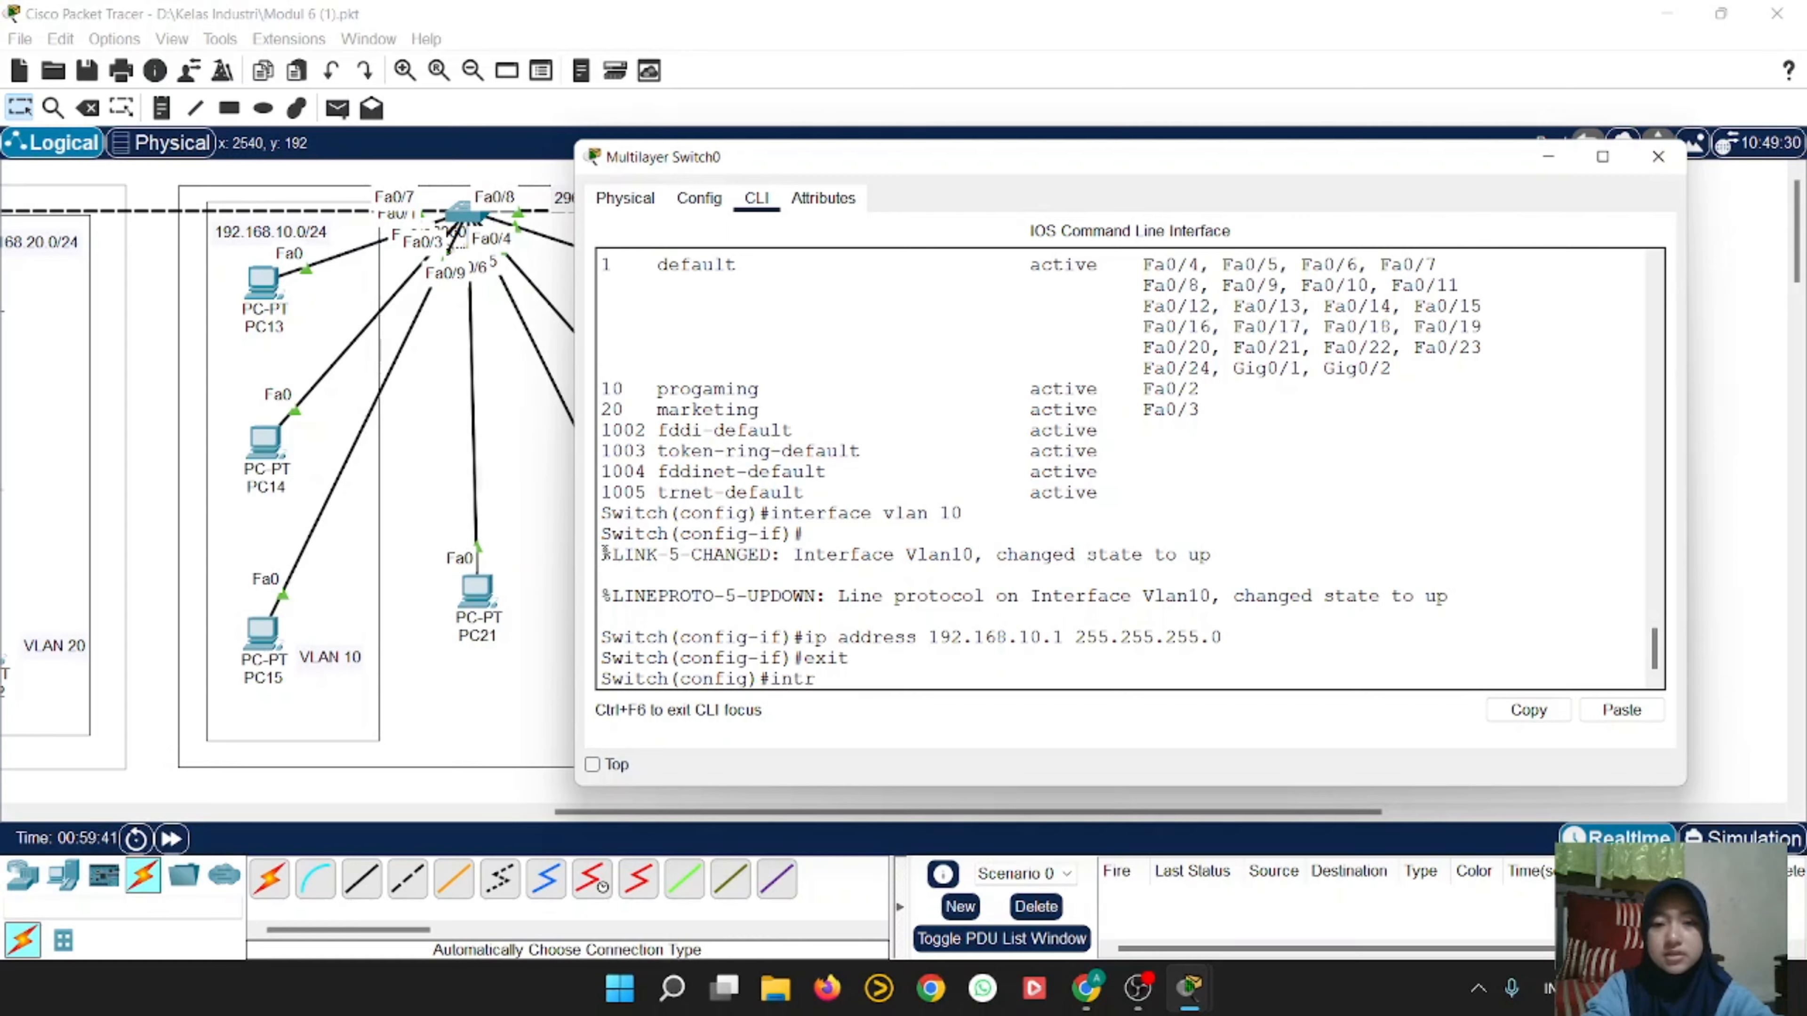
pyautogui.press('BackSpace')
pyautogui.write('erf')
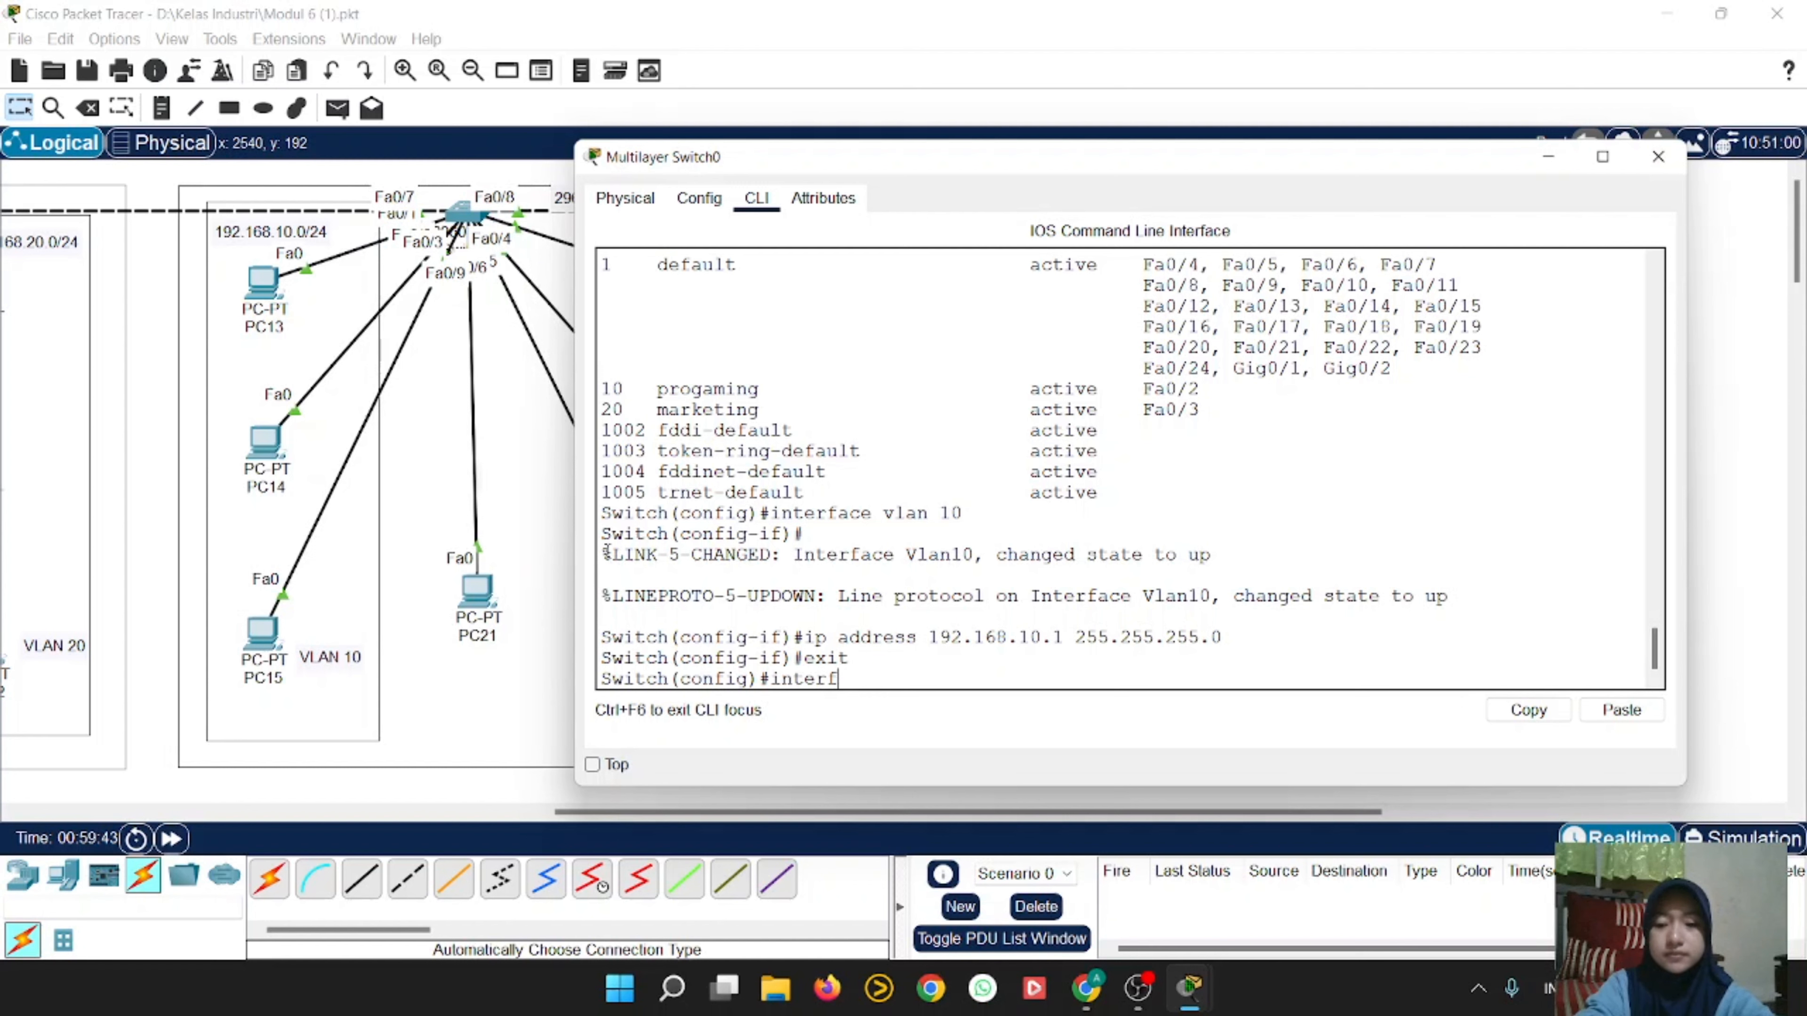
pyautogui.write('ace fa')
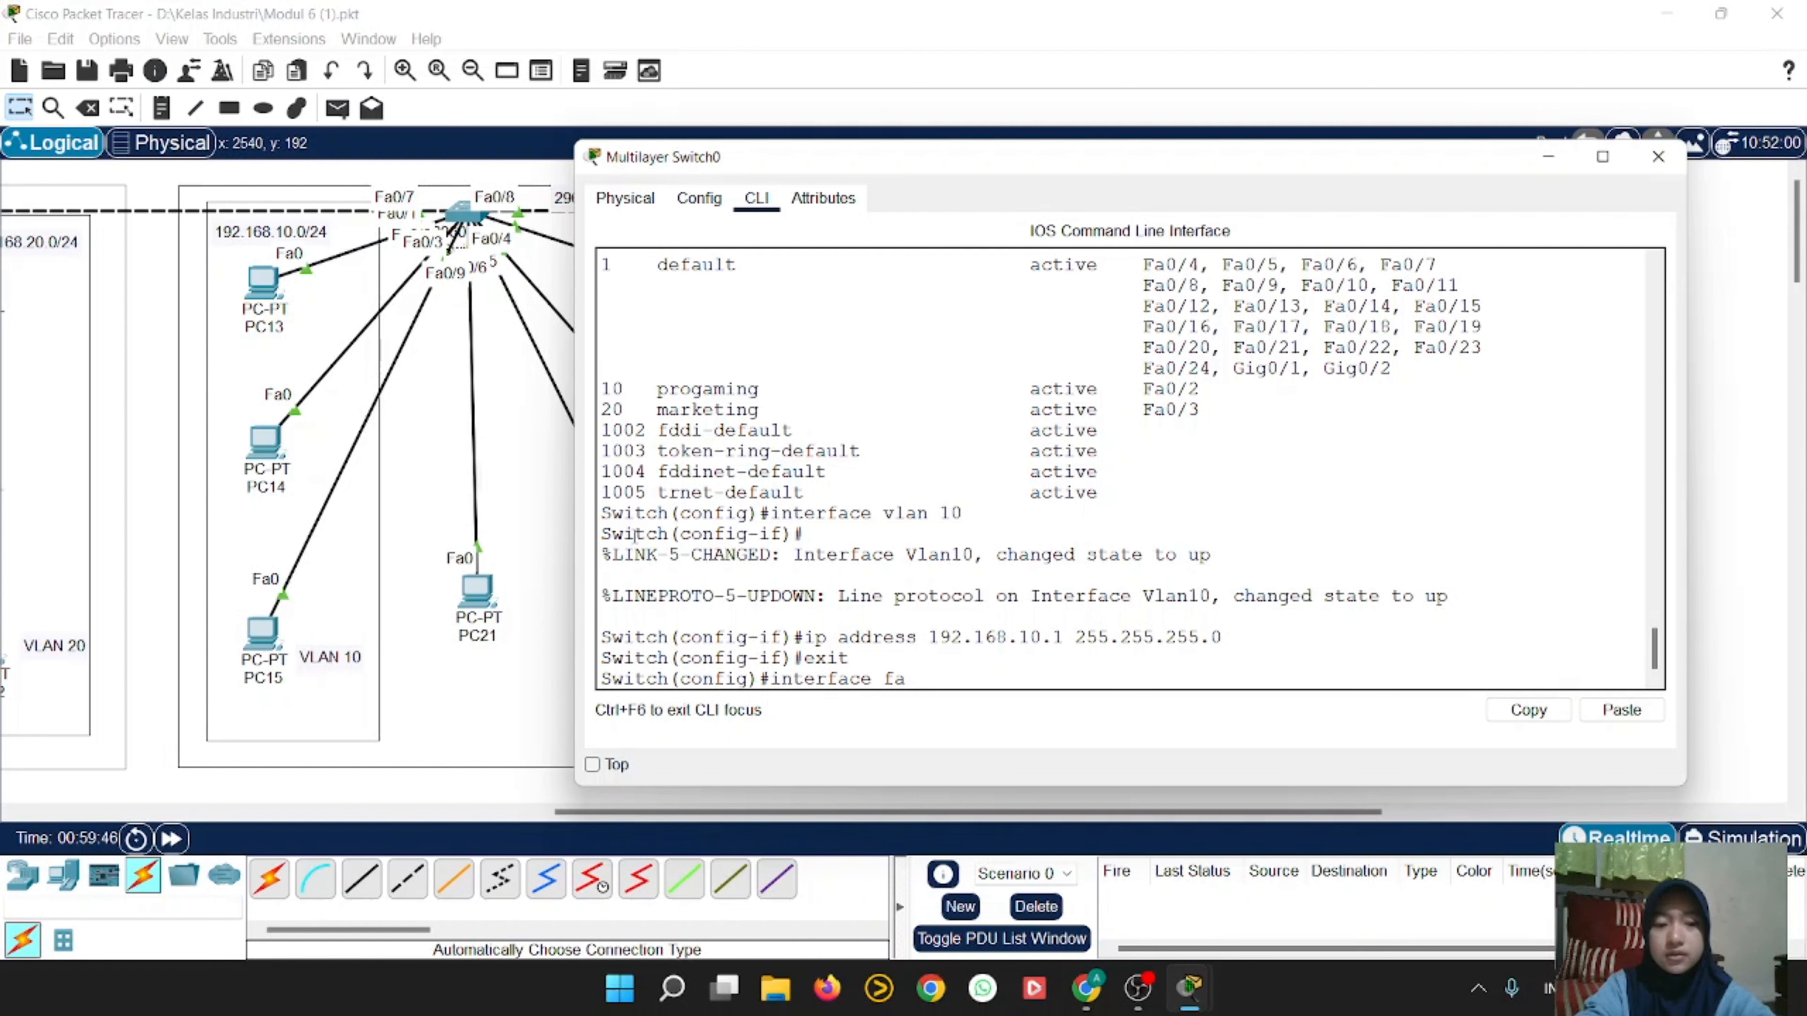
pyautogui.press('BackSpace')
pyautogui.press('BackSpace')
pyautogui.write('b')
pyautogui.press('BackSpace')
pyautogui.write('vlan 20')
pyautogui.press('Return')
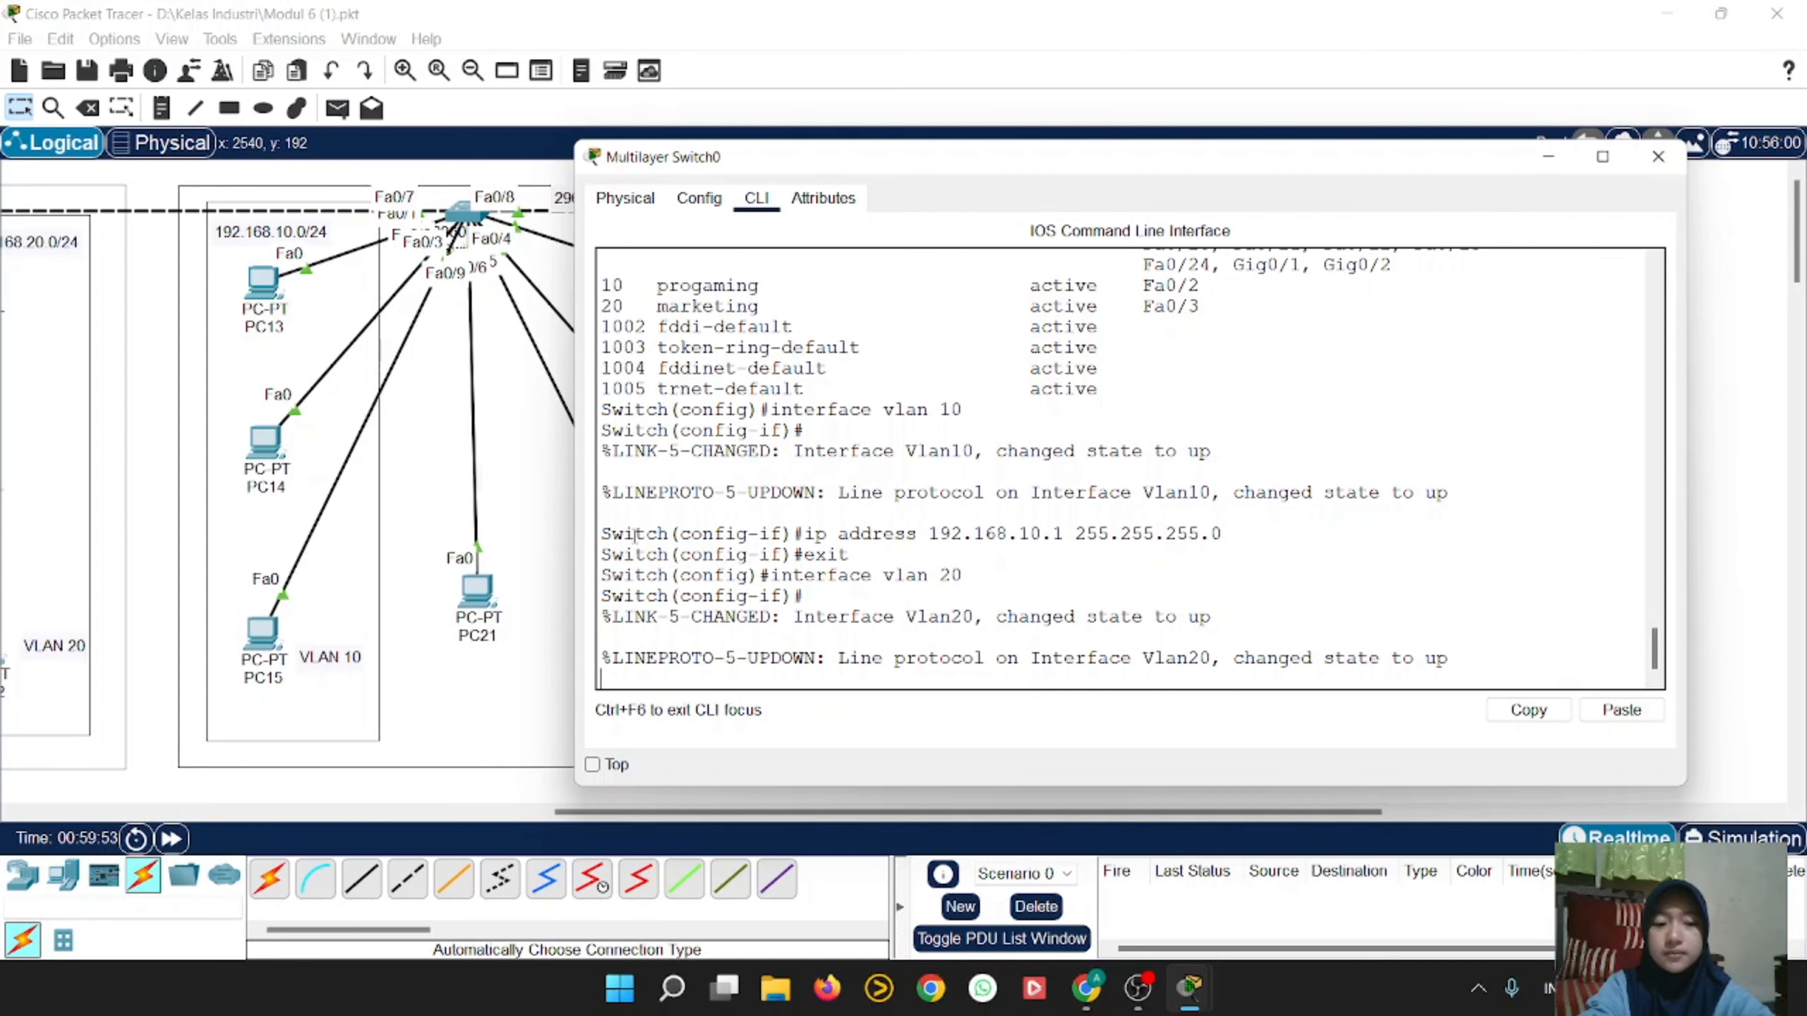
# Step: Assign the VLAN 20 interface the IP address 192.168.20.1 with mask 255.255.255.0, and return to global configuration mode
pyautogui.write('itch(config-if)#i')
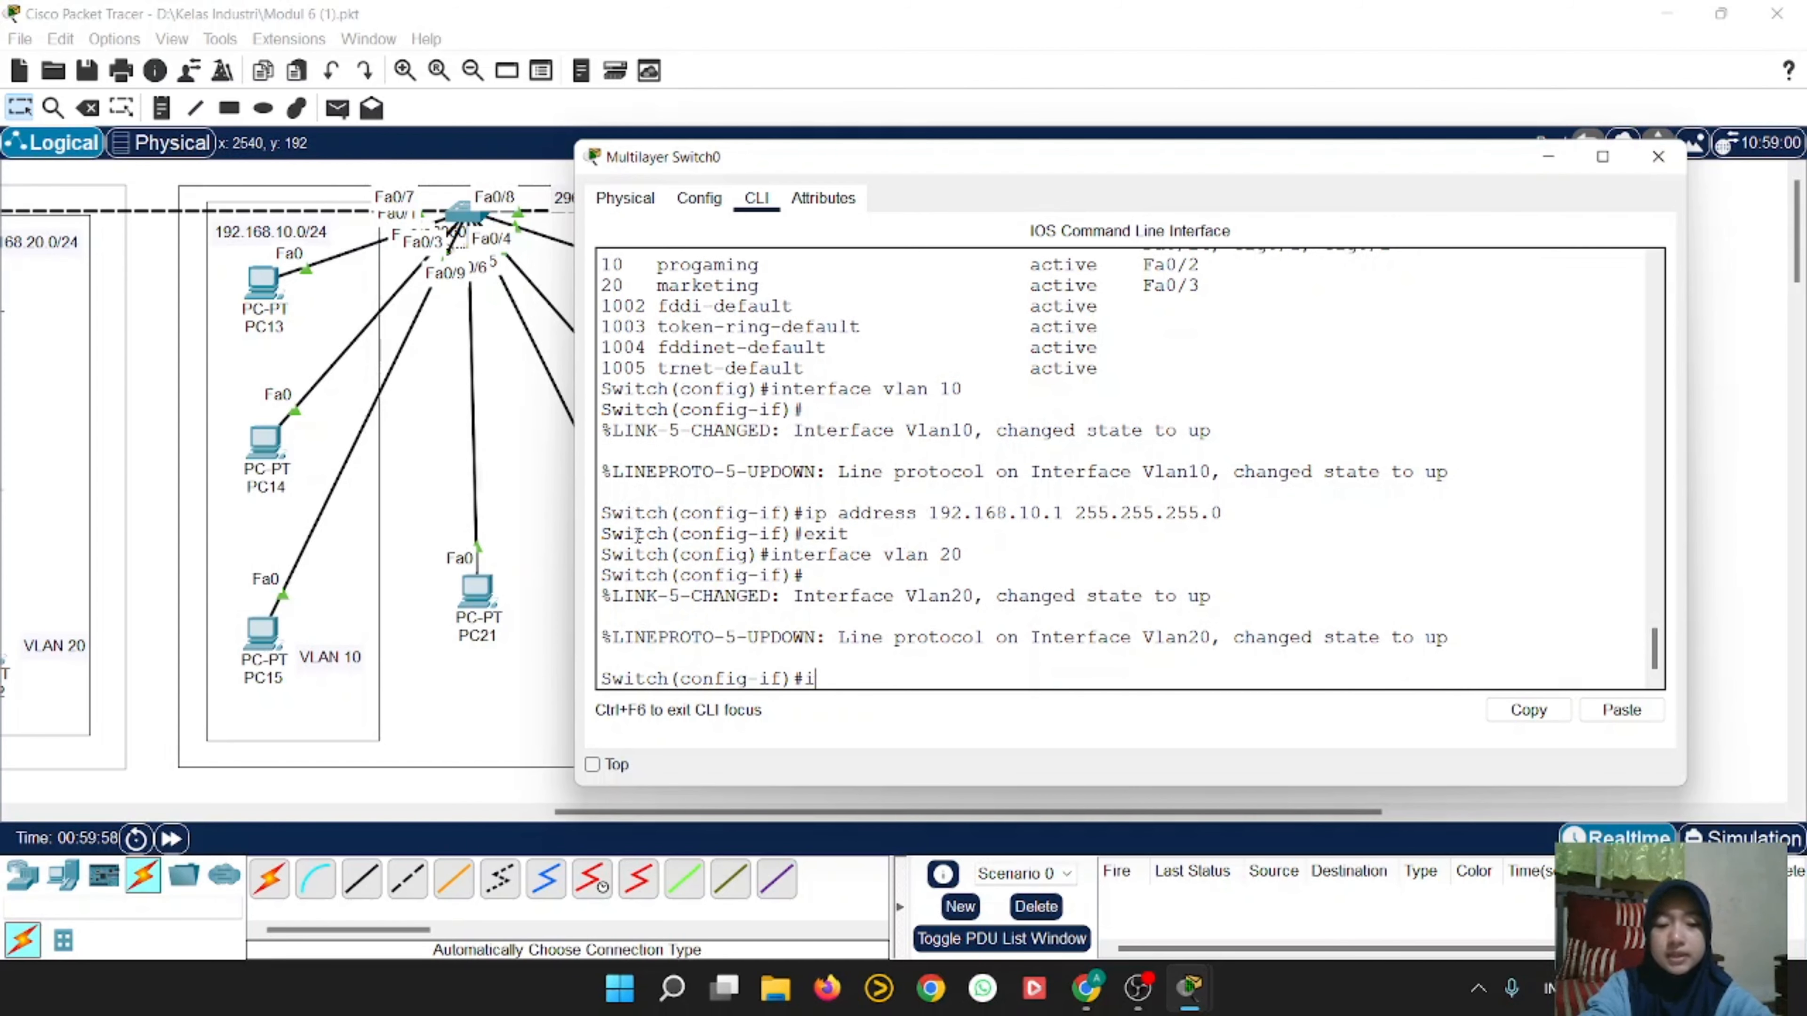
pyautogui.write('p addess')
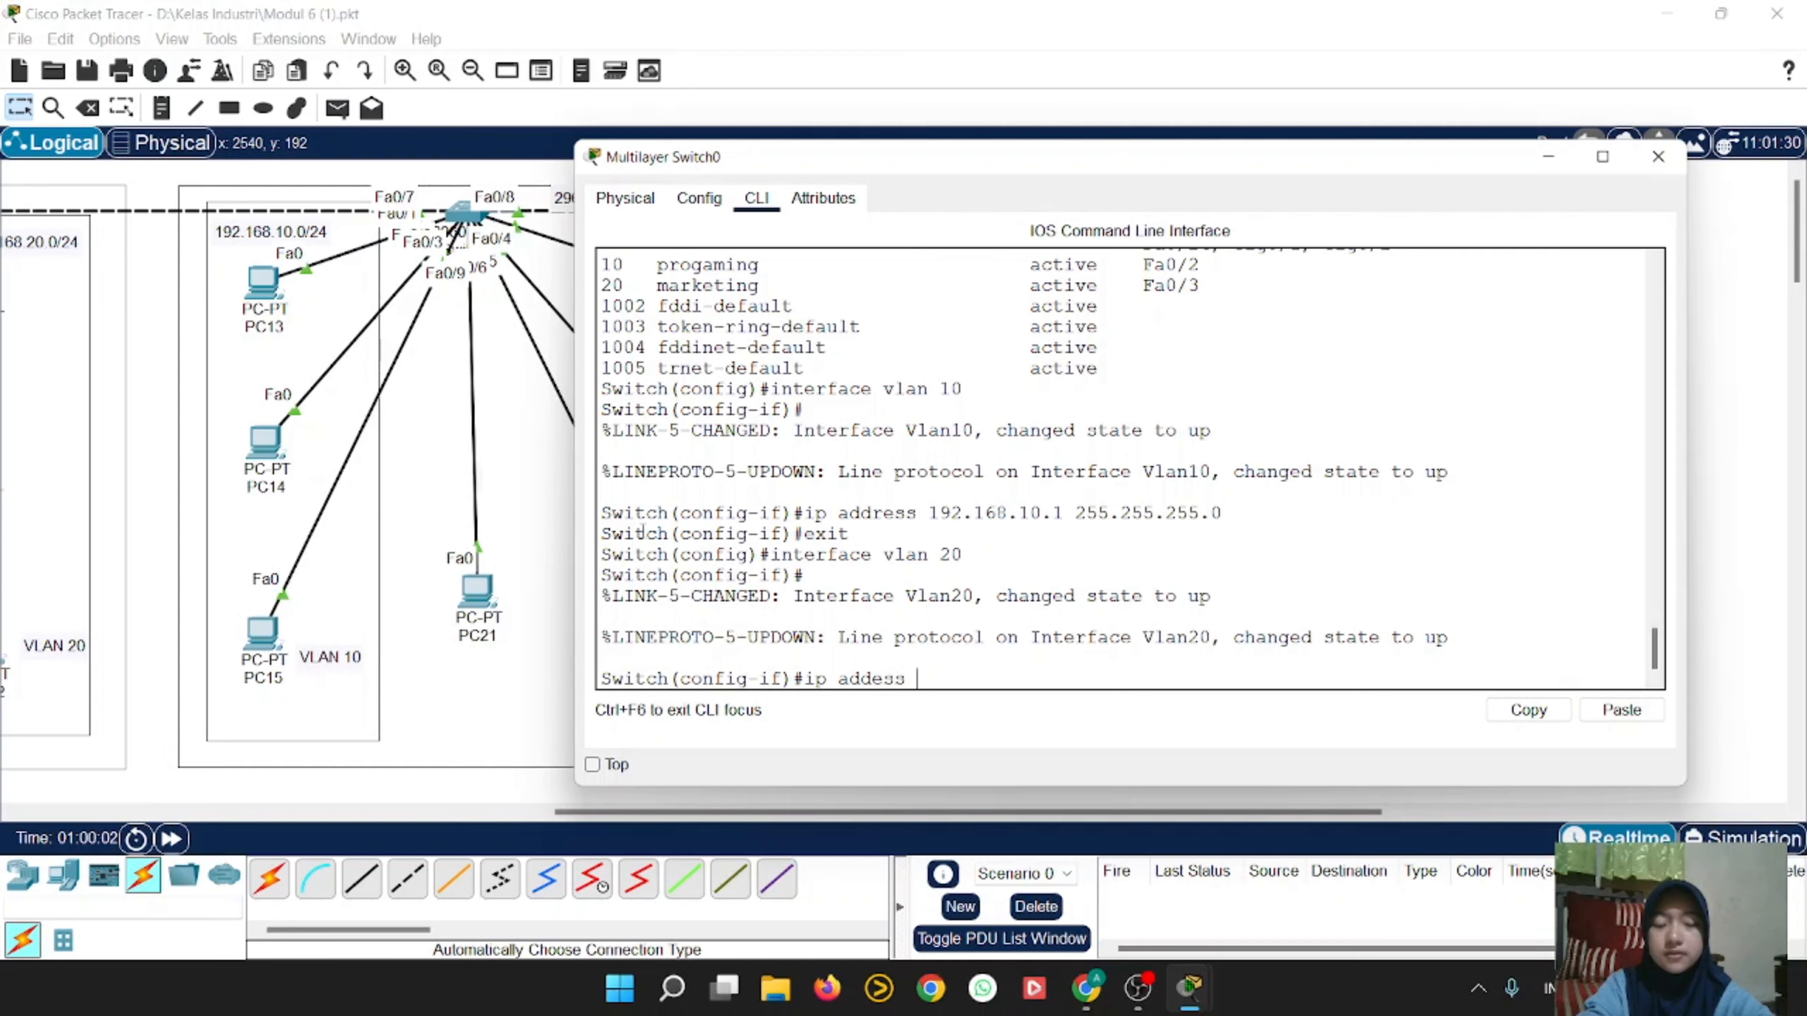
pyautogui.press('BackSpace')
pyautogui.press('BackSpace')
pyautogui.press('BackSpace')
pyautogui.write('ress ')
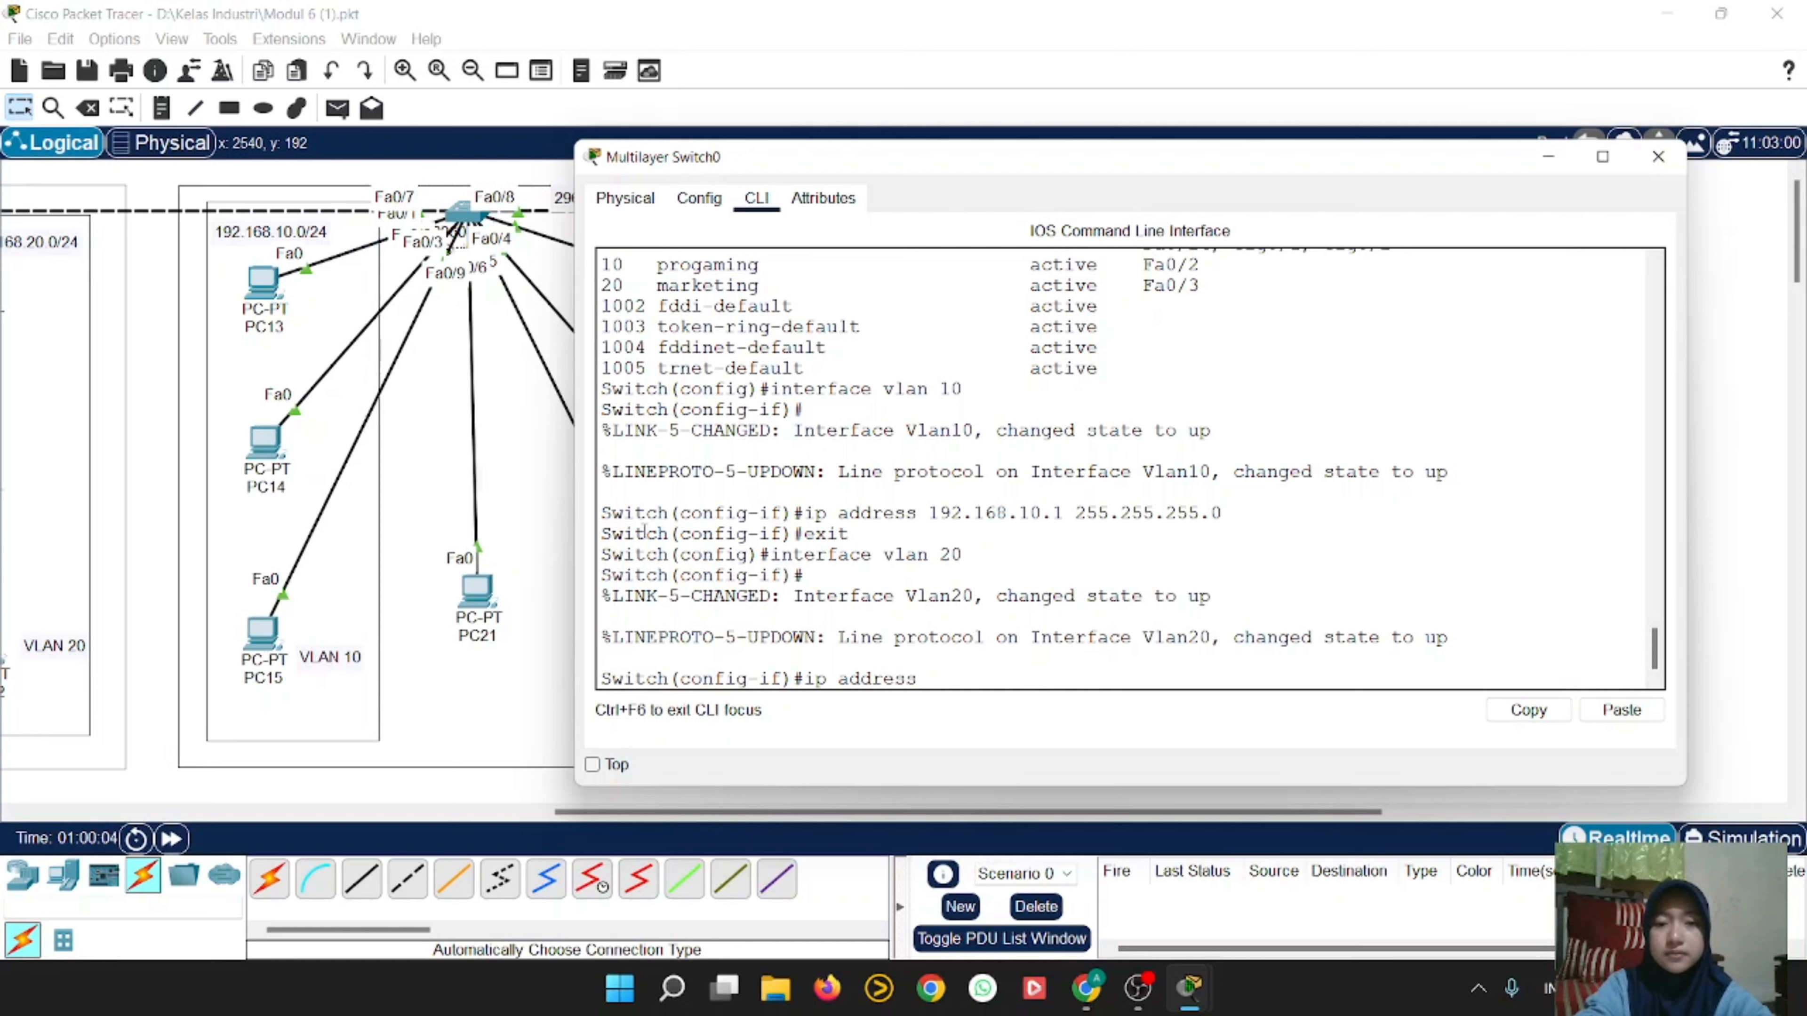
pyautogui.write('192.1')
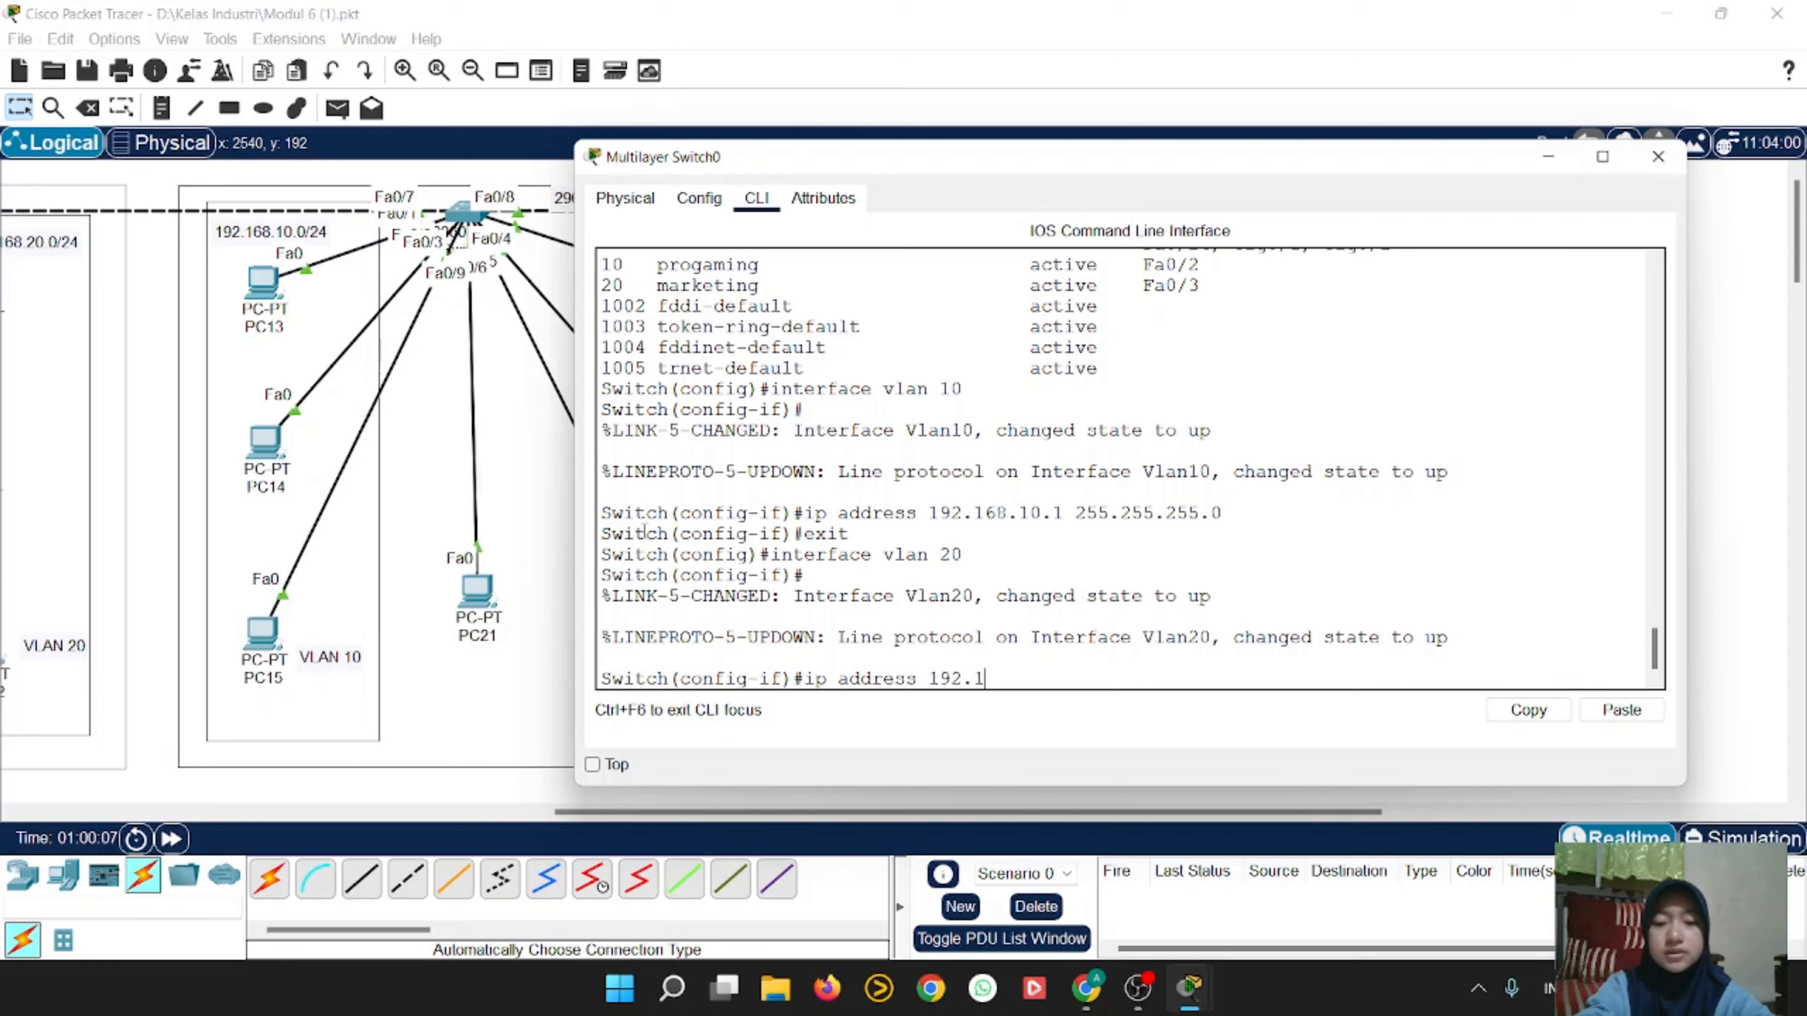
pyautogui.write('68.20.')
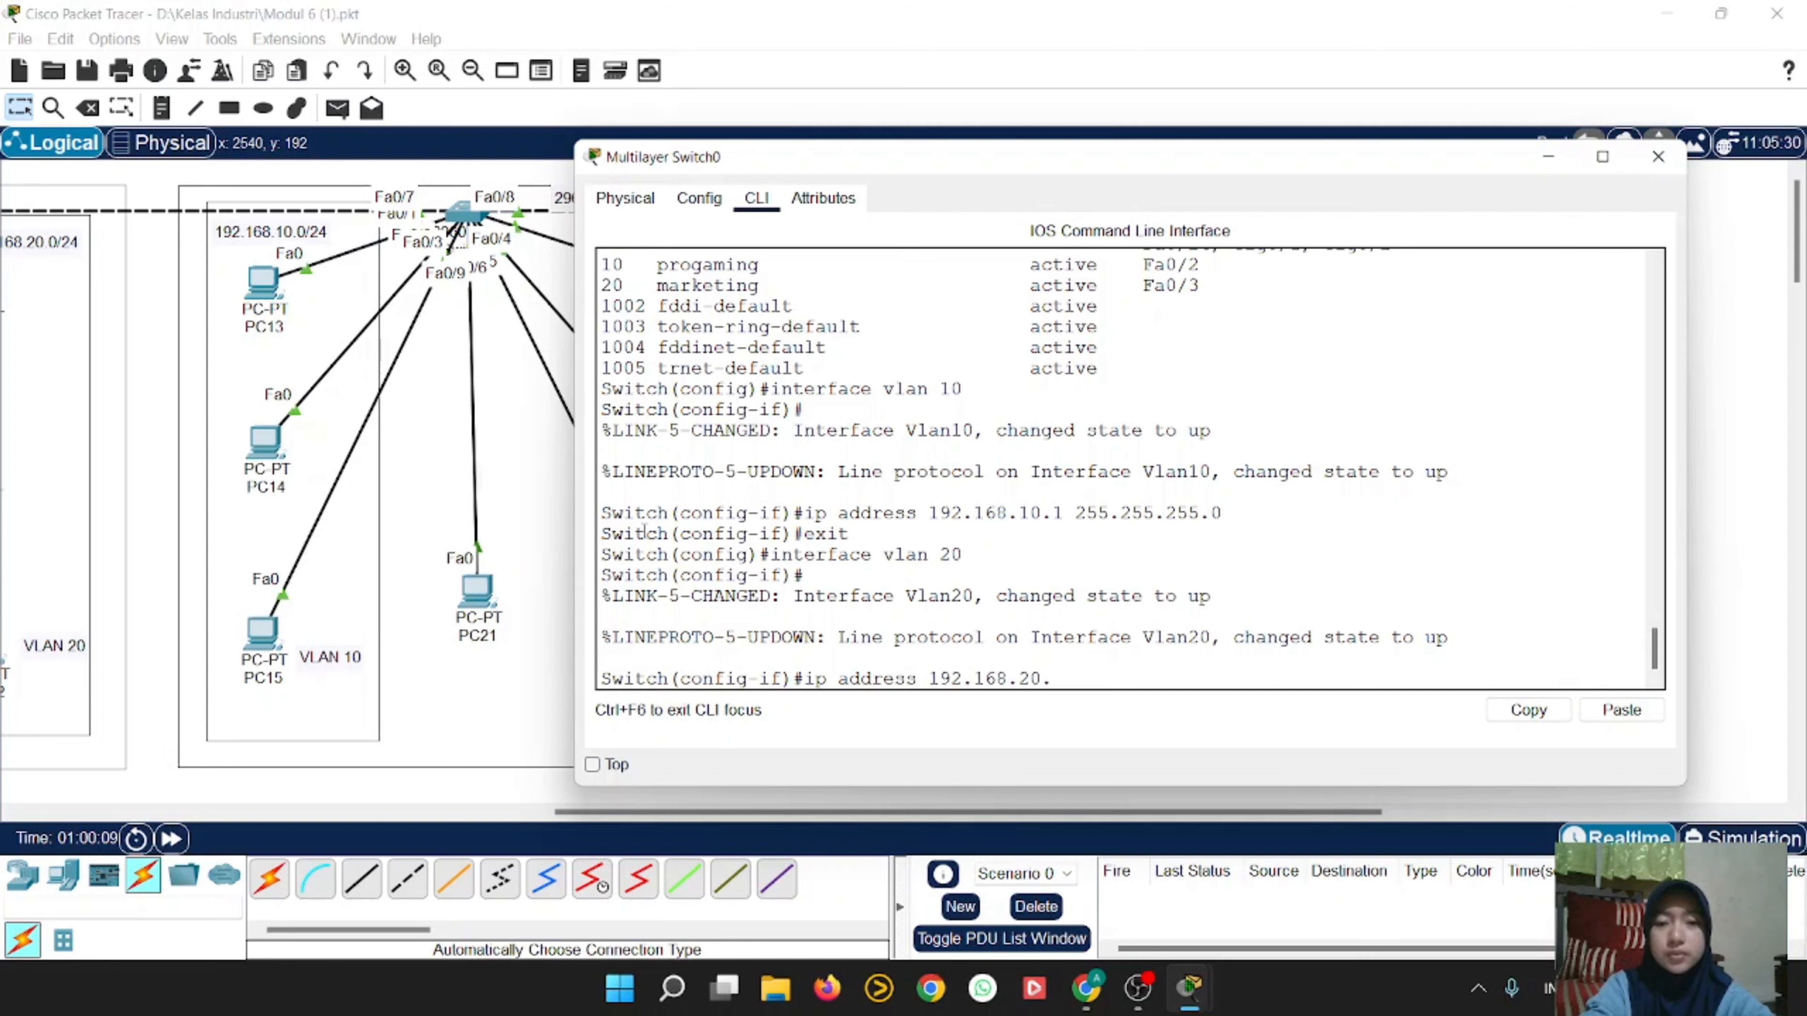
pyautogui.write('1 2555')
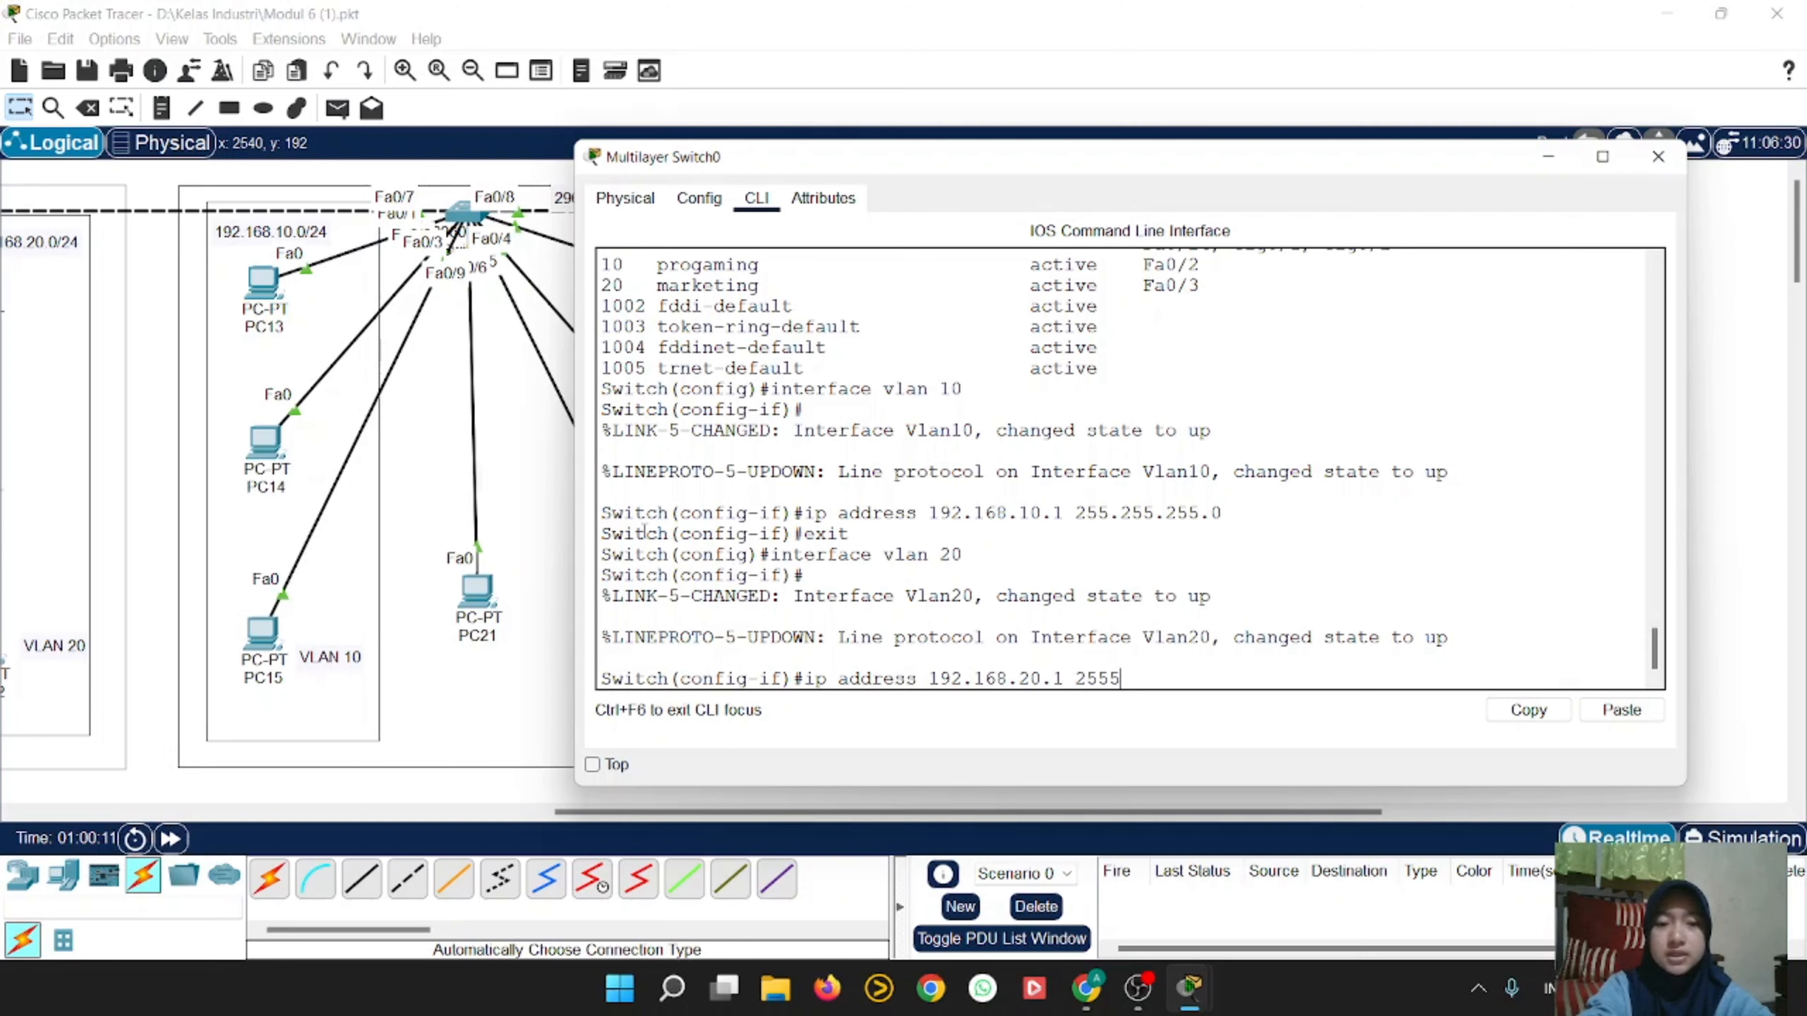
pyautogui.write('.255.255.0')
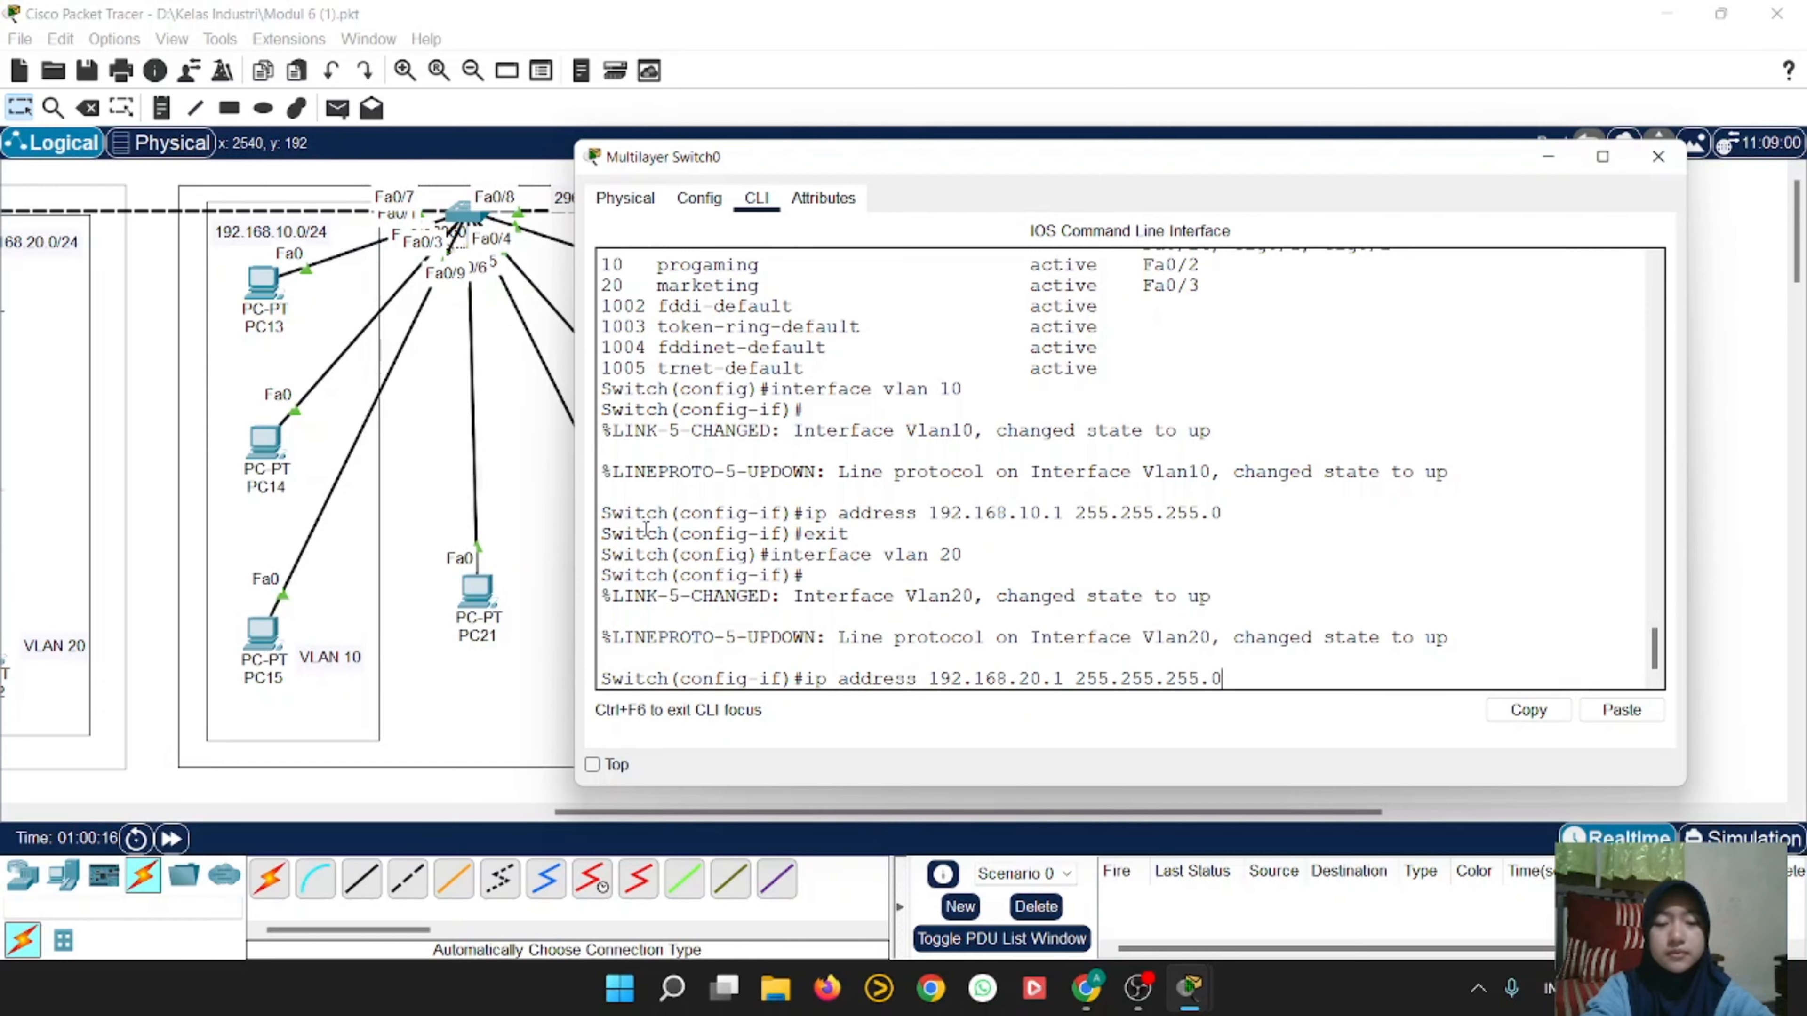
pyautogui.press('Return')
pyautogui.write('exit')
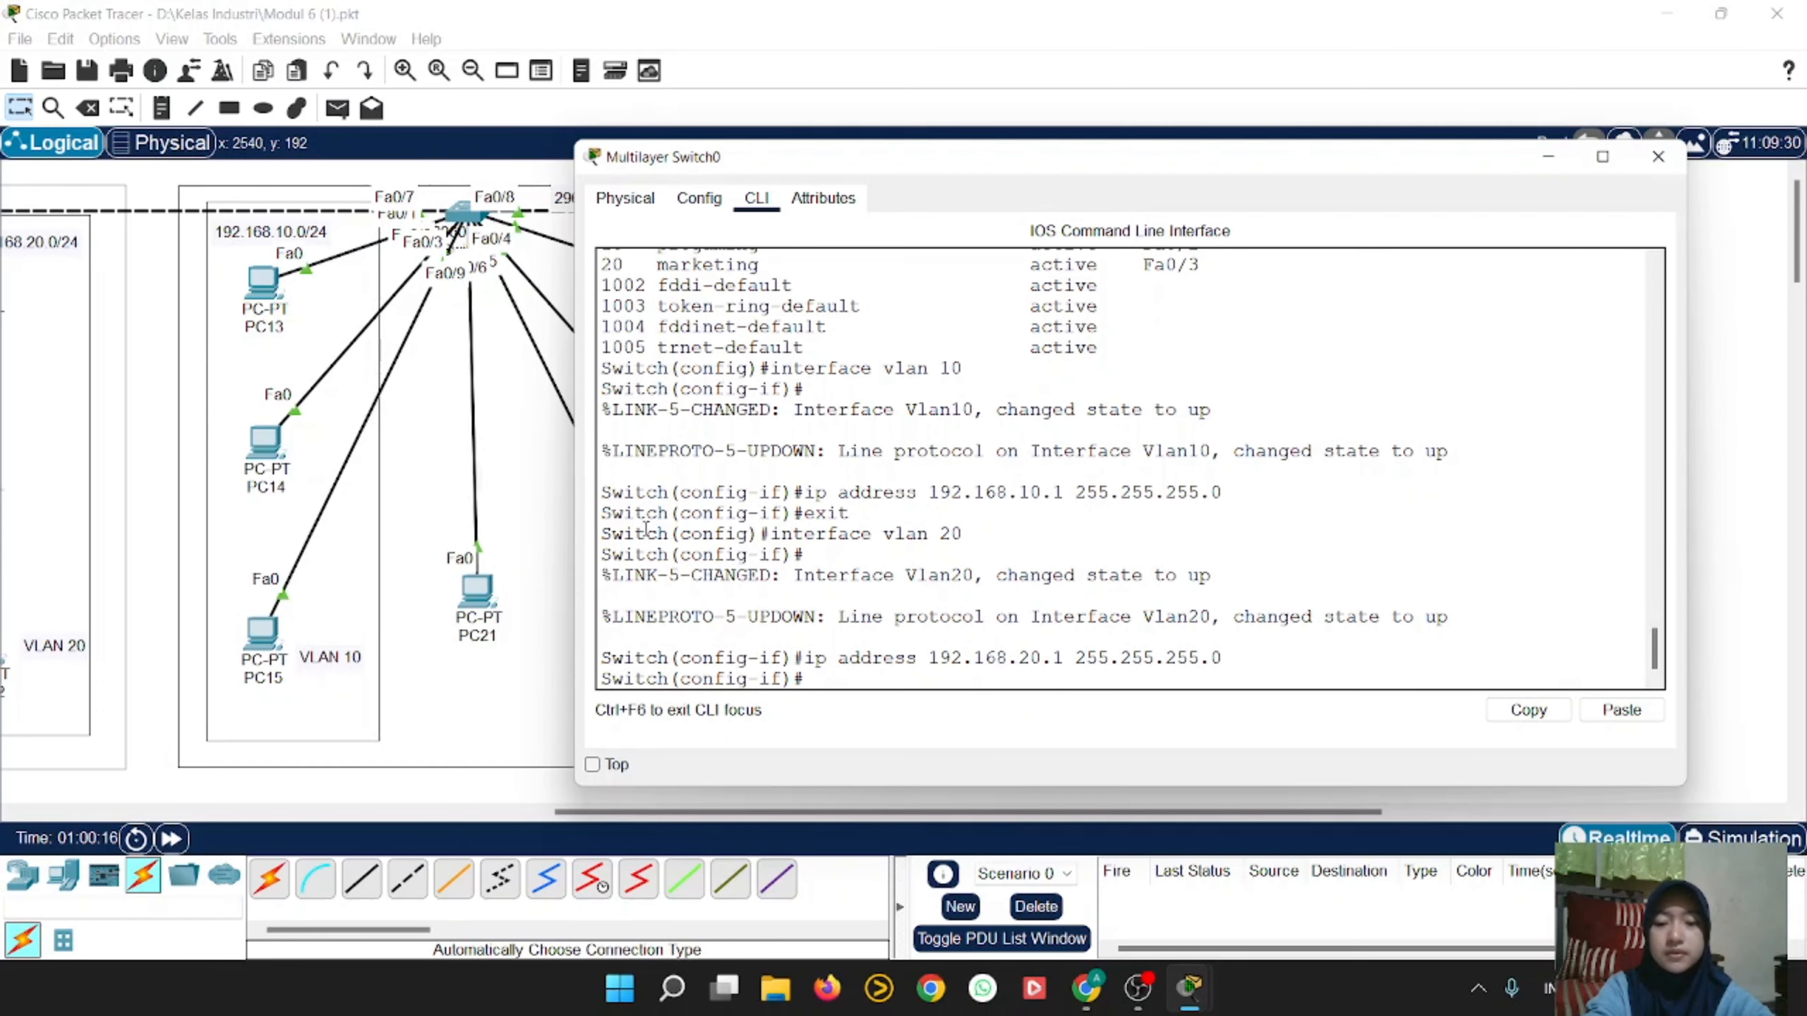
pyautogui.press('Return')
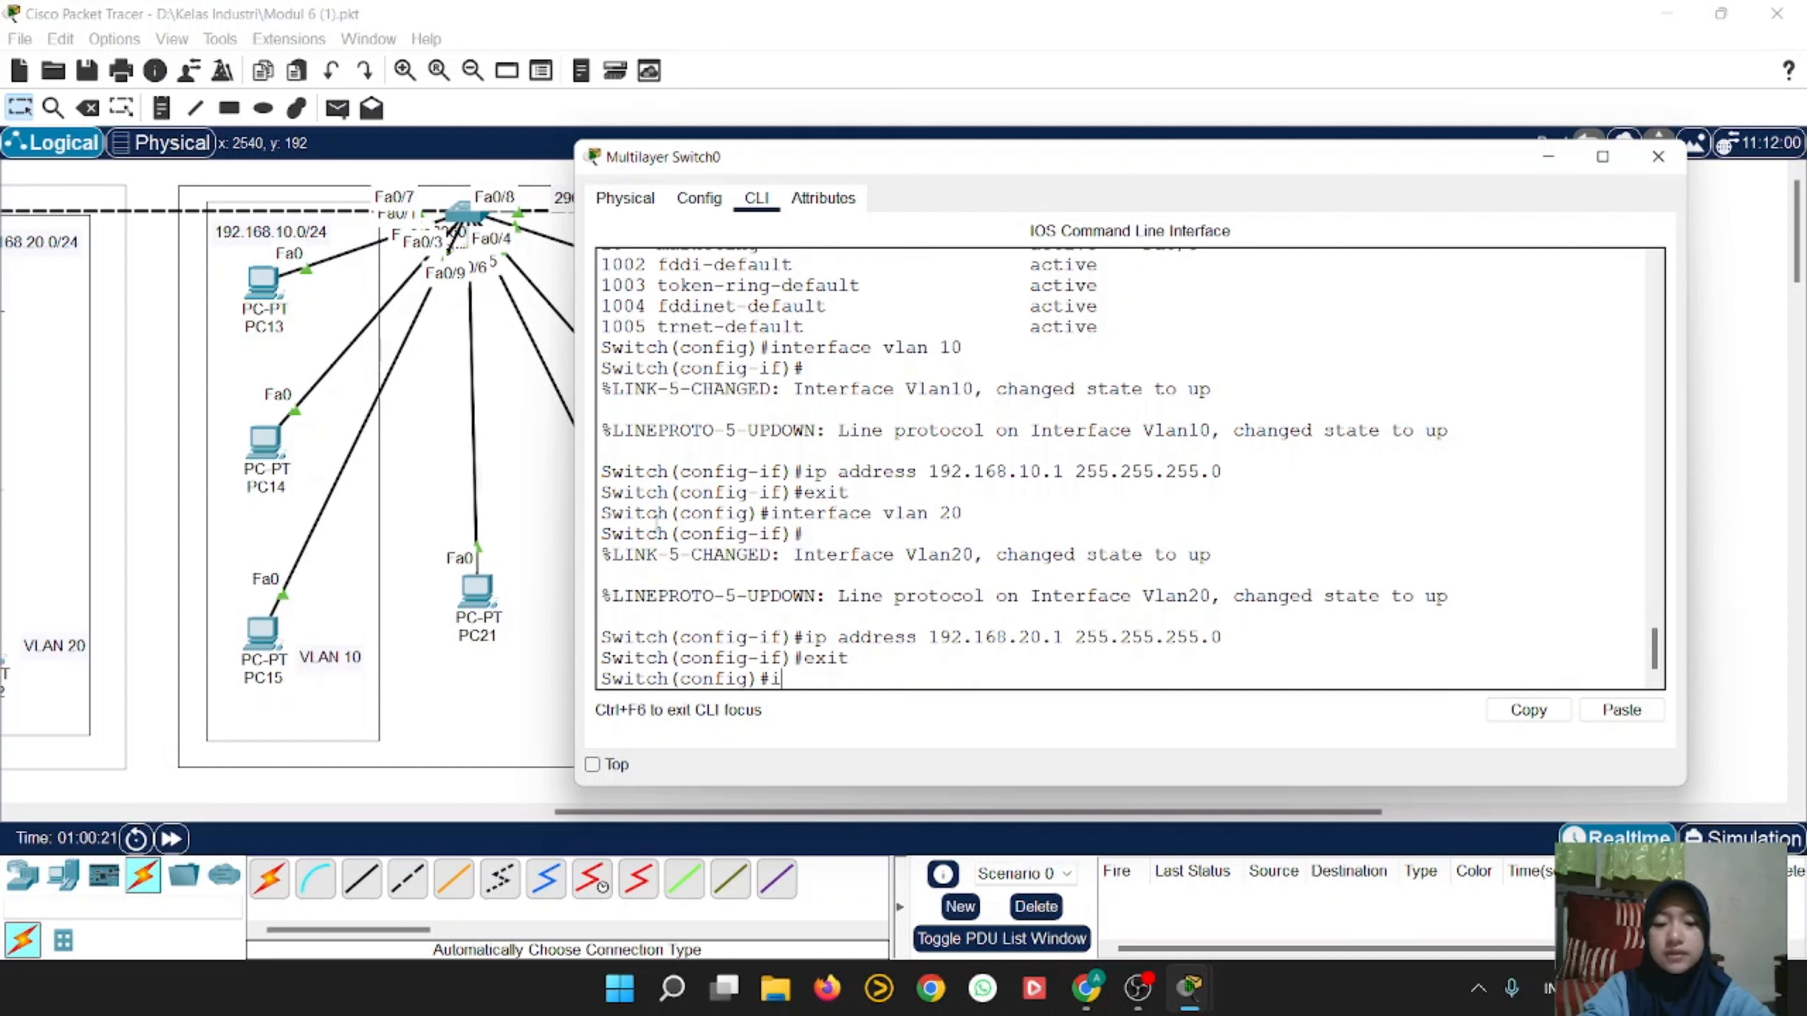
# Step: Give the VLAN 1 interface the IP address 192.168.1.1 with mask 255.255.255.0, and return to global configuration mode
pyautogui.write('ine')
pyautogui.press('BackSpace')
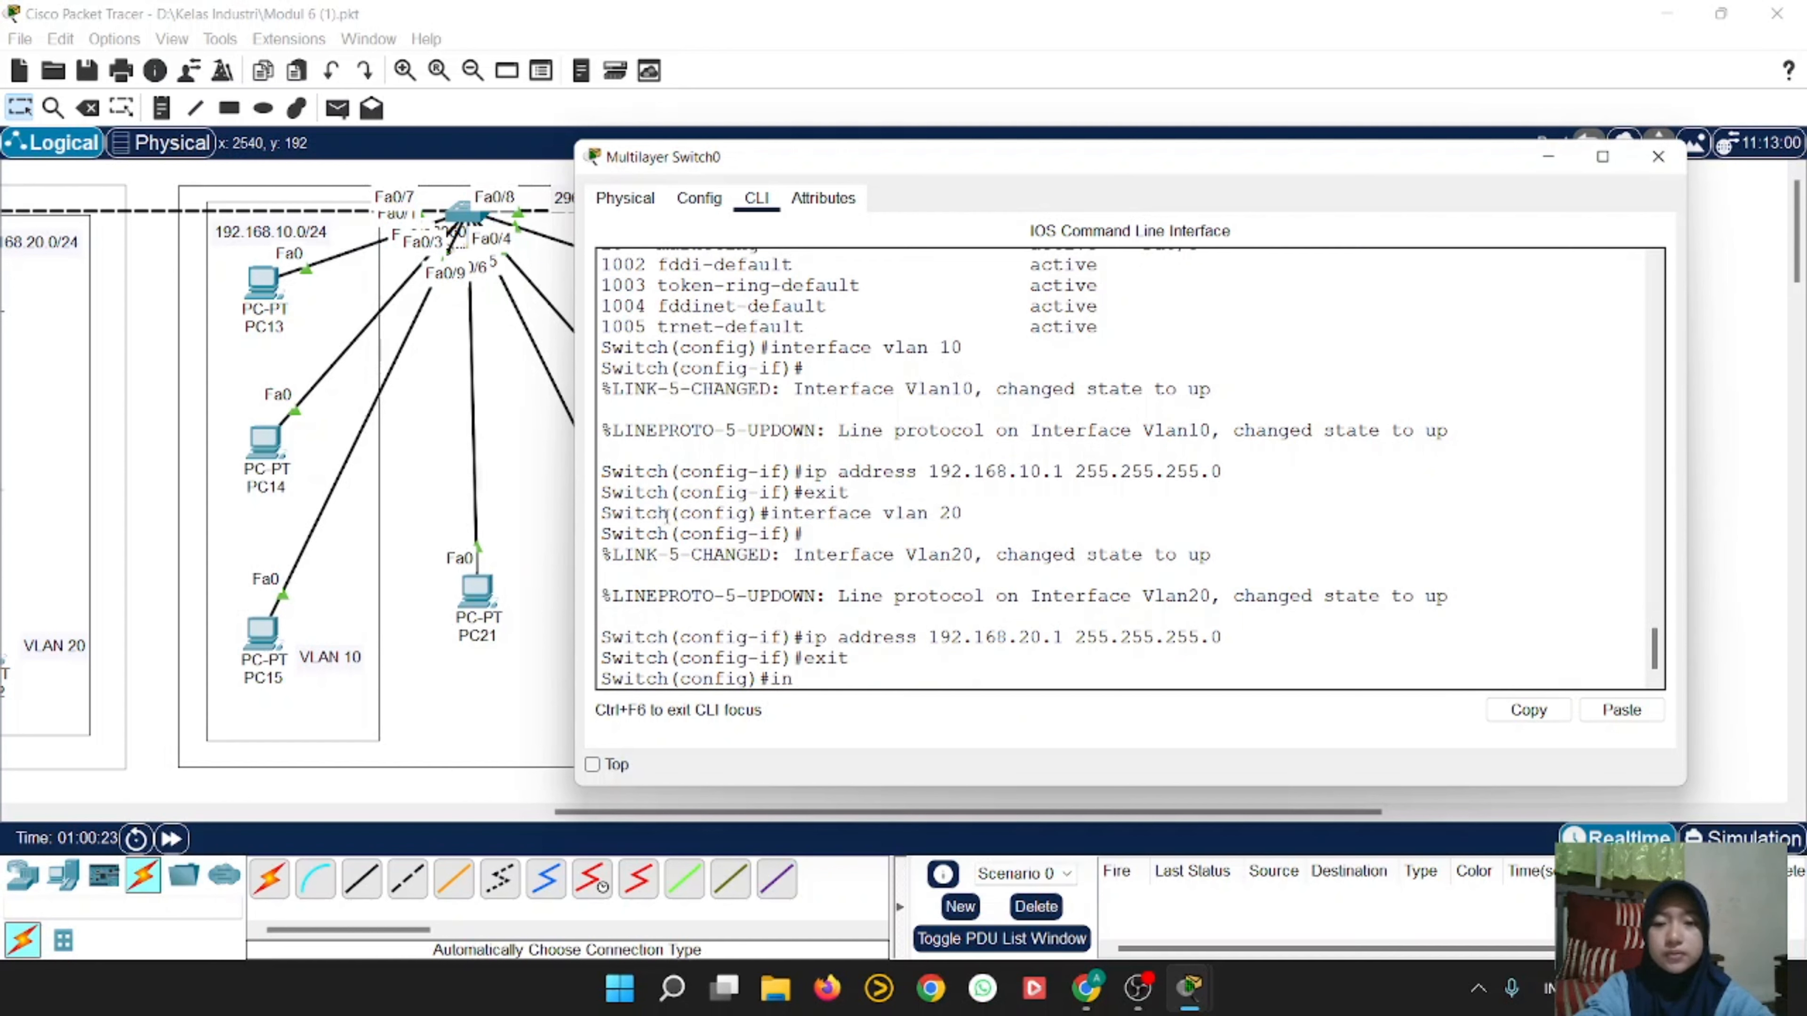
pyautogui.write('terface ')
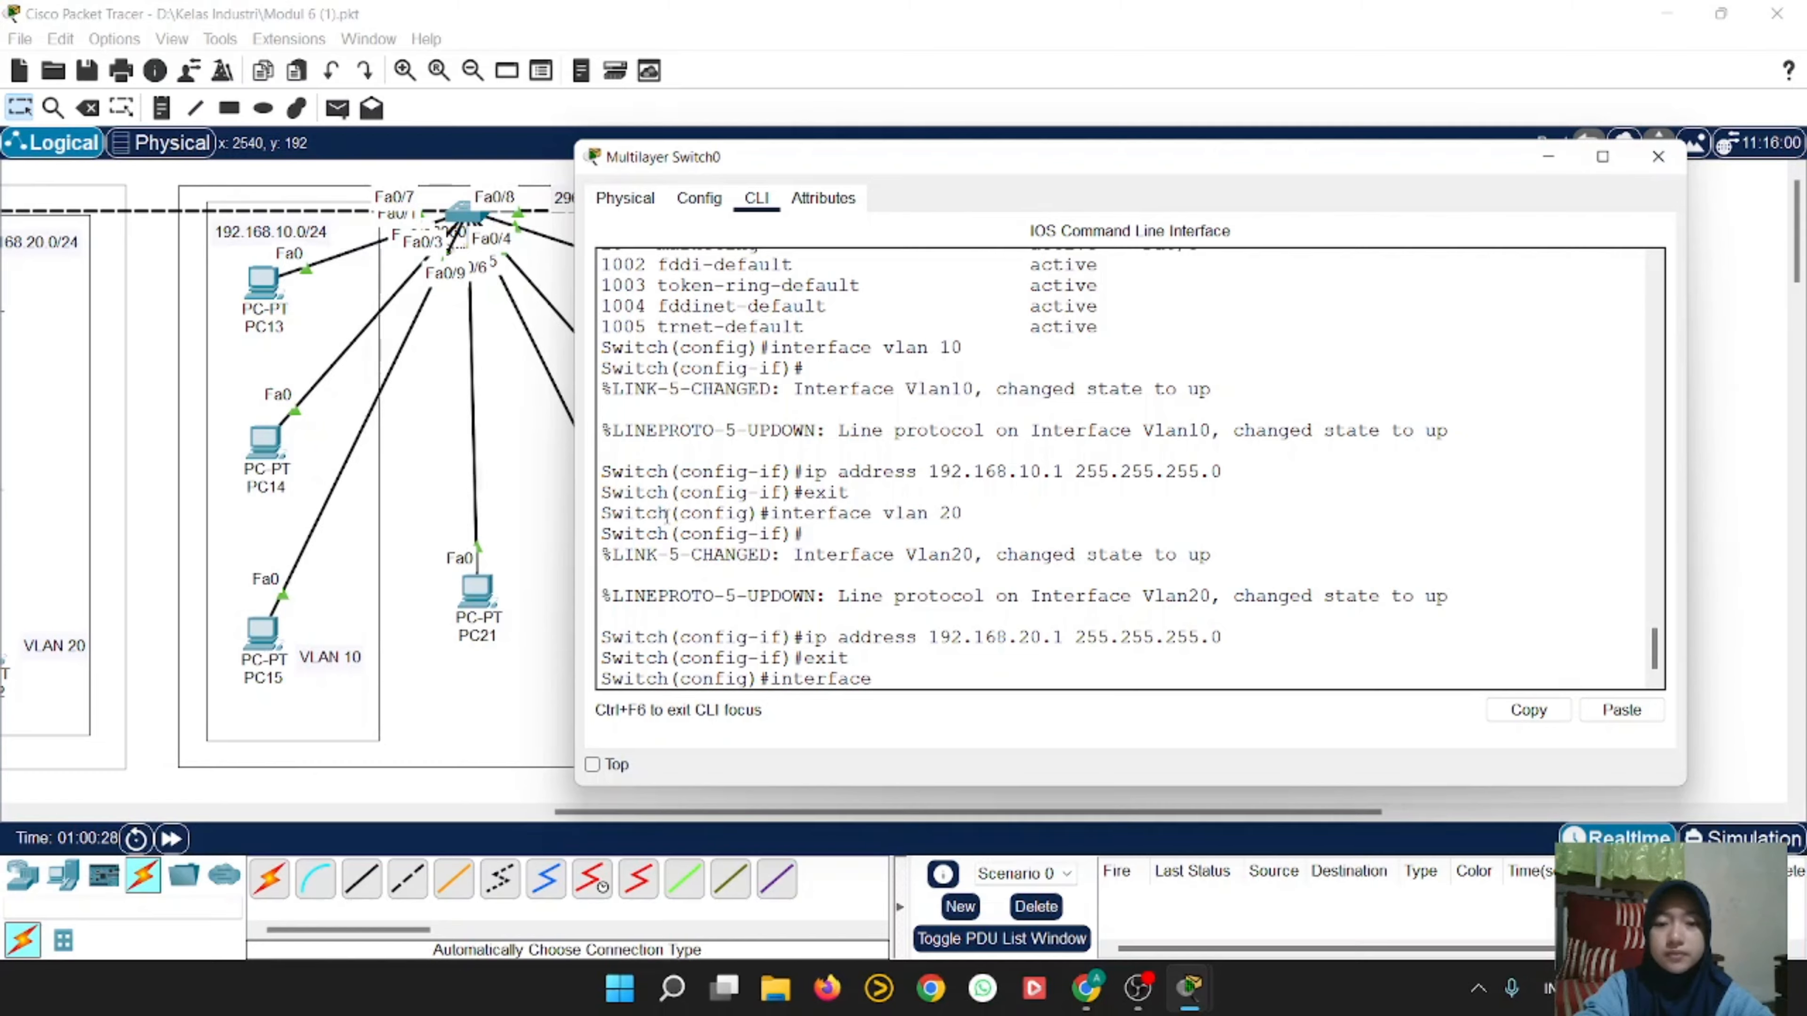
pyautogui.write('vlan')
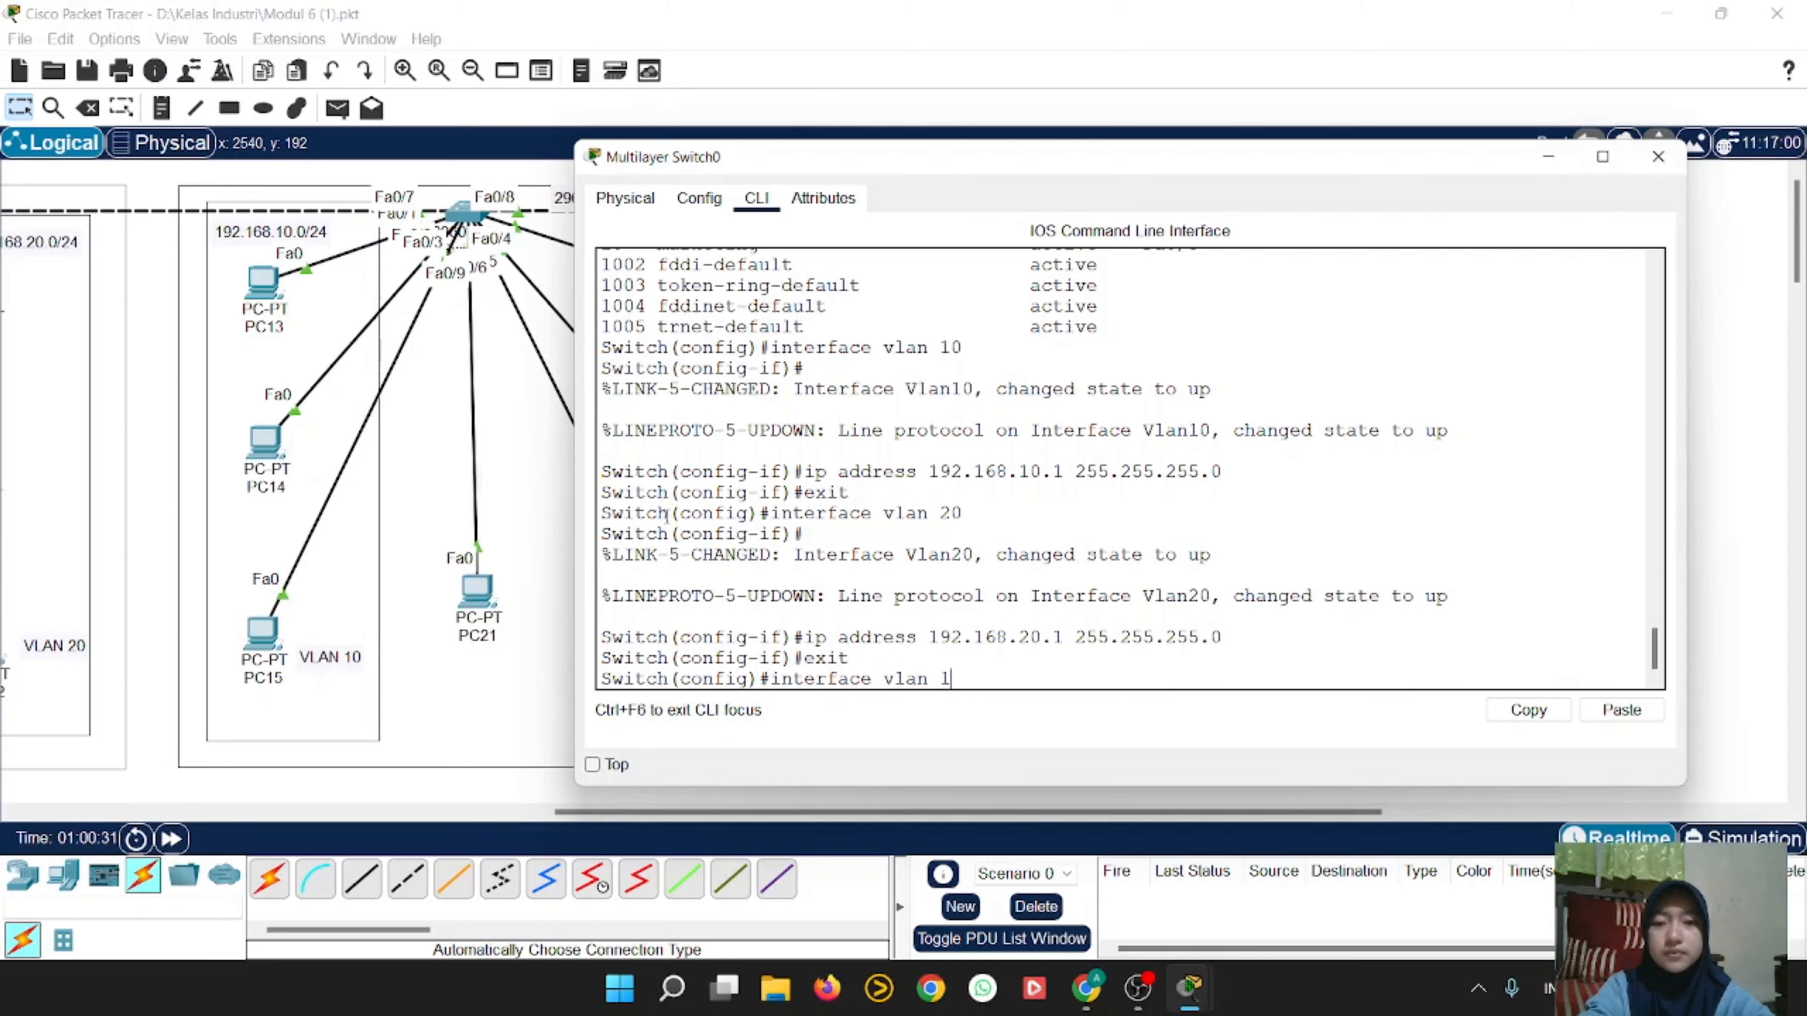
pyautogui.write(' 1')
pyautogui.press('Return')
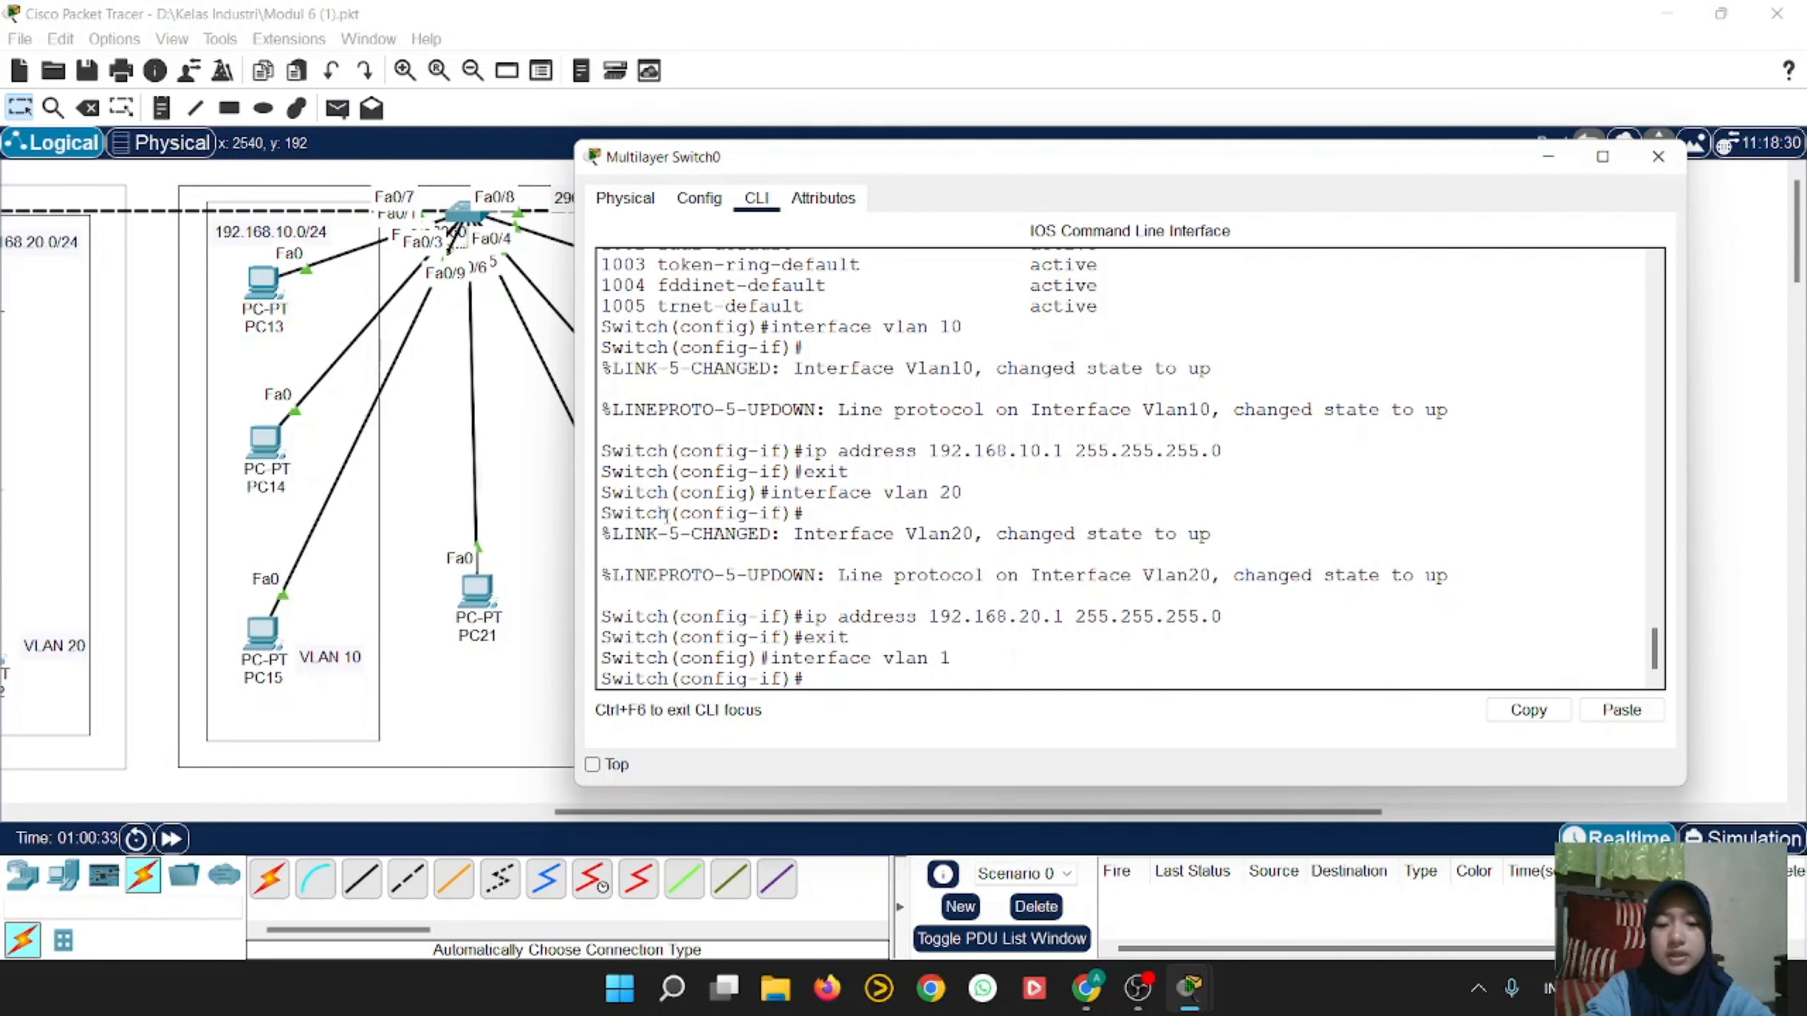
pyautogui.write('ip addres')
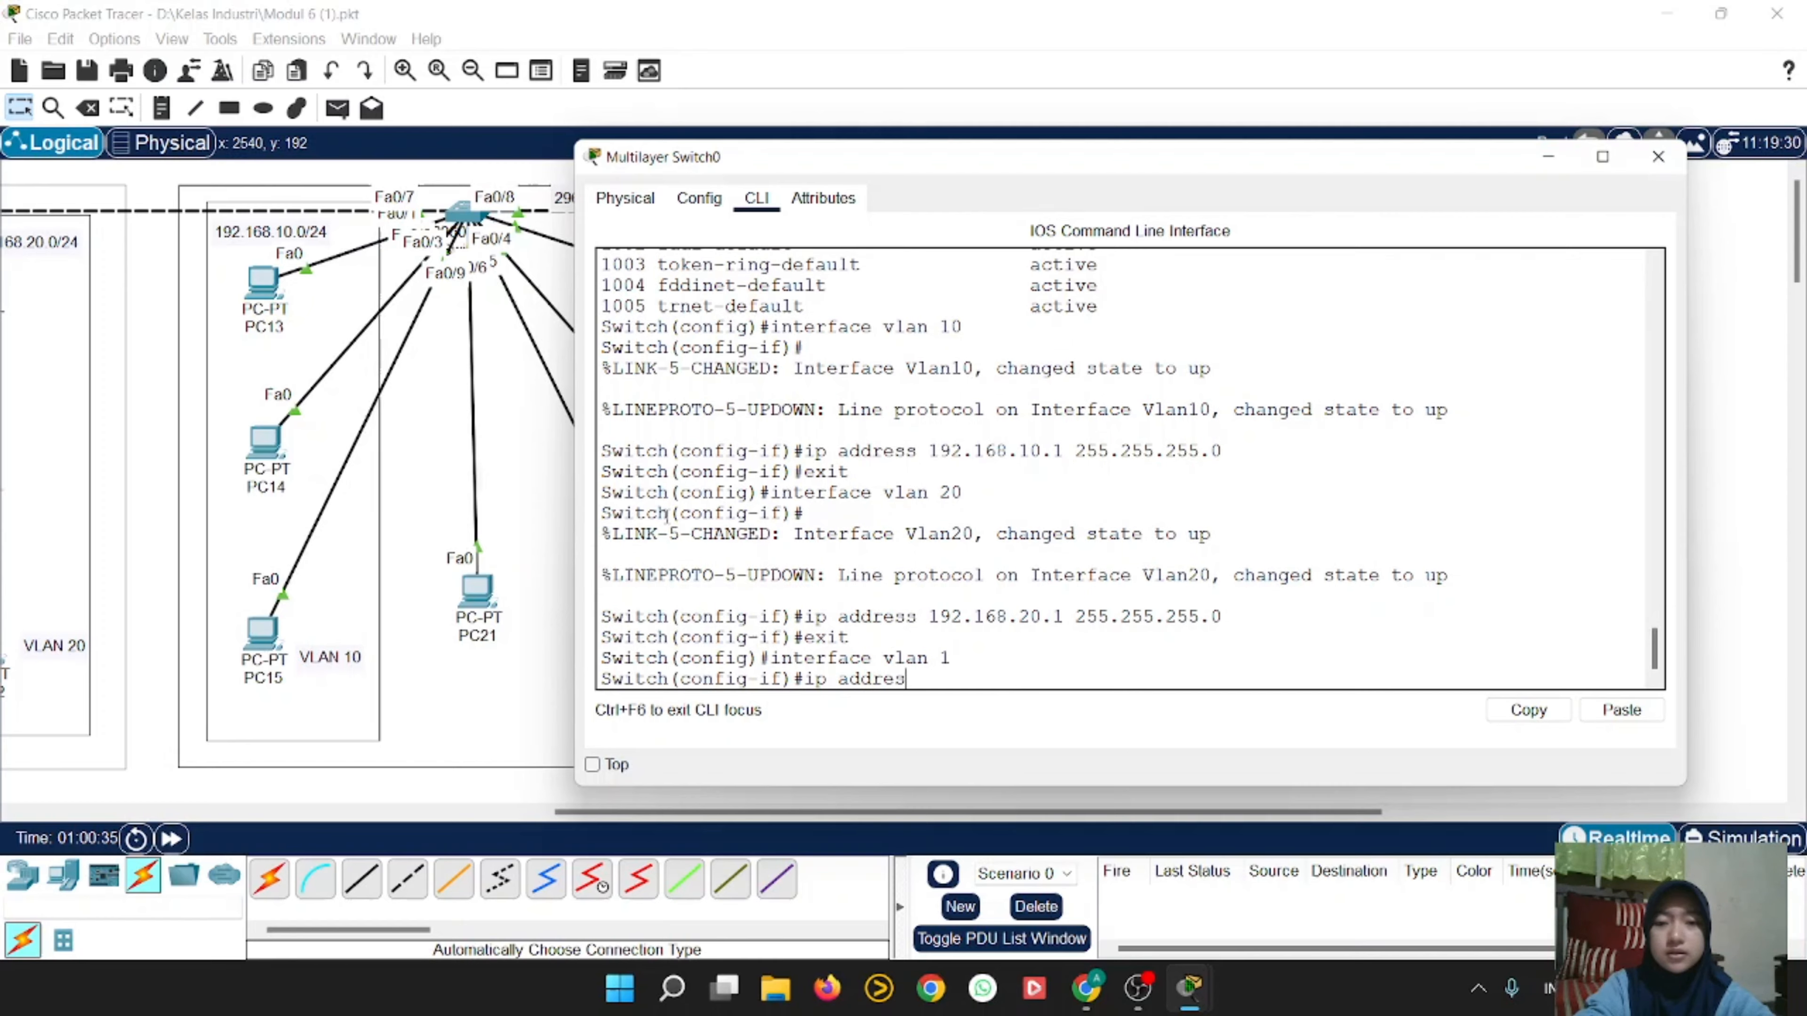
pyautogui.write('s 19')
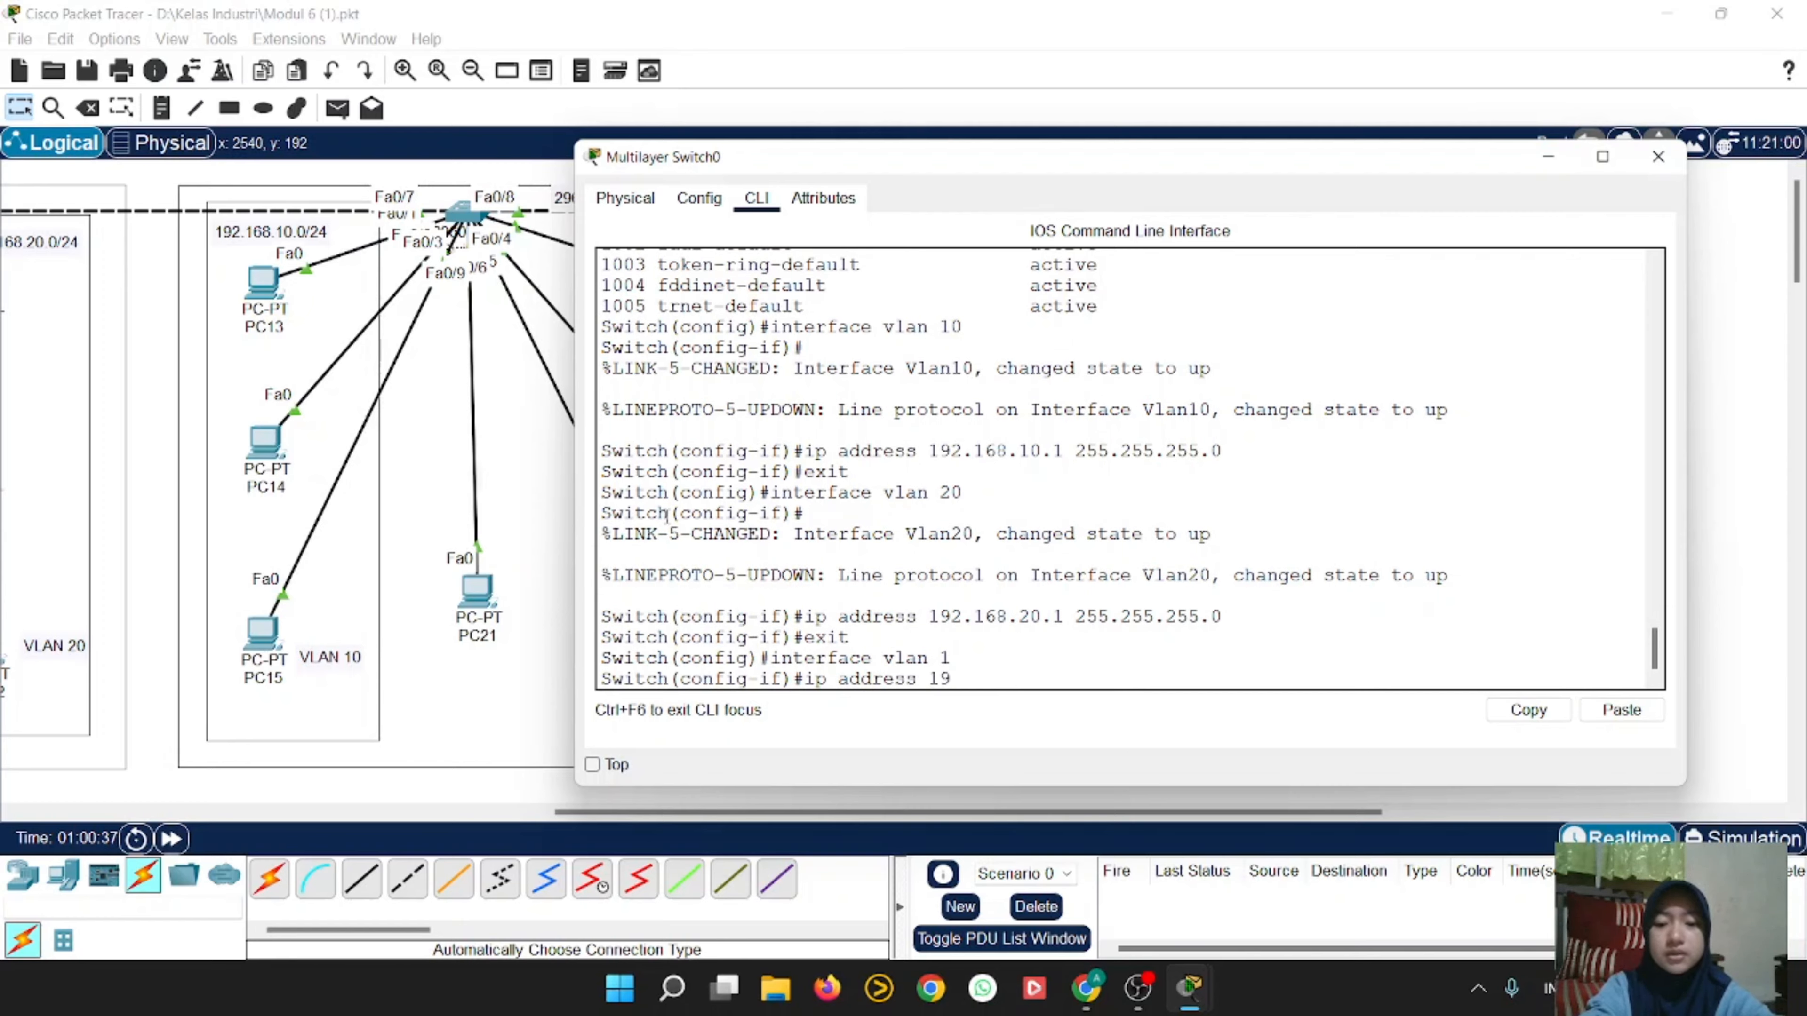
pyautogui.write('2.168.1.')
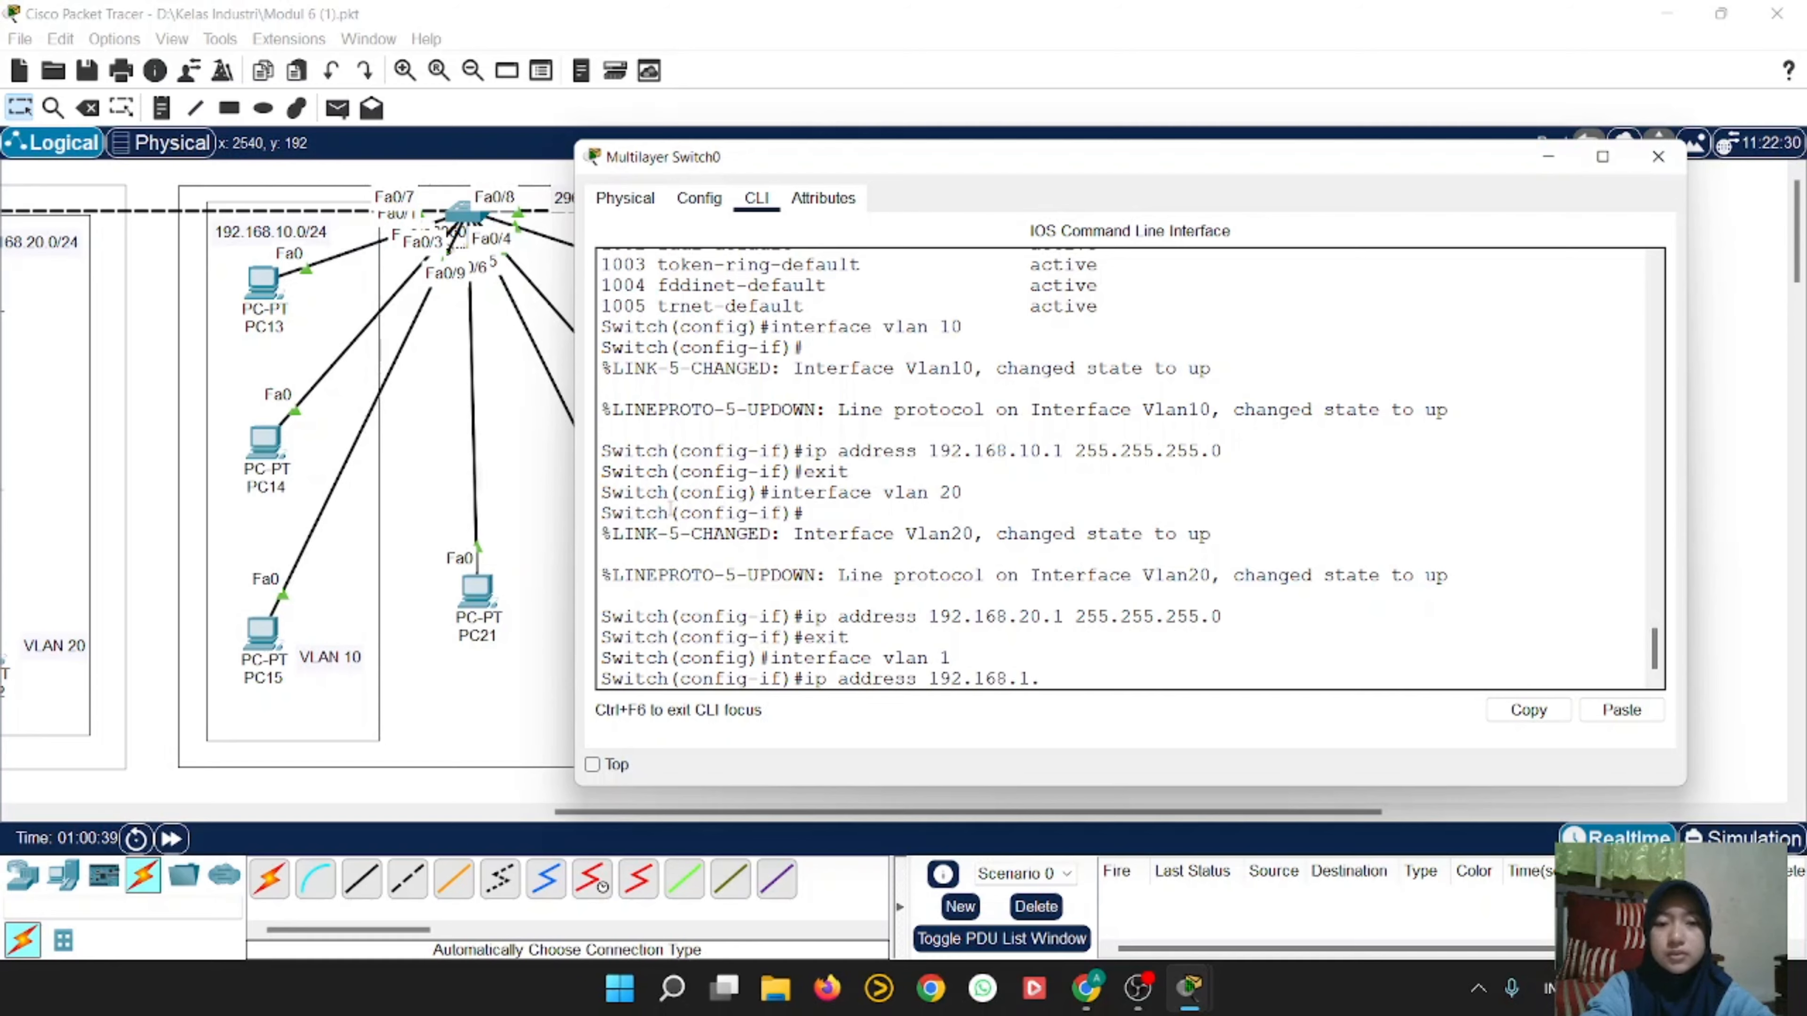
pyautogui.write('1')
pyautogui.write(' 255.255')
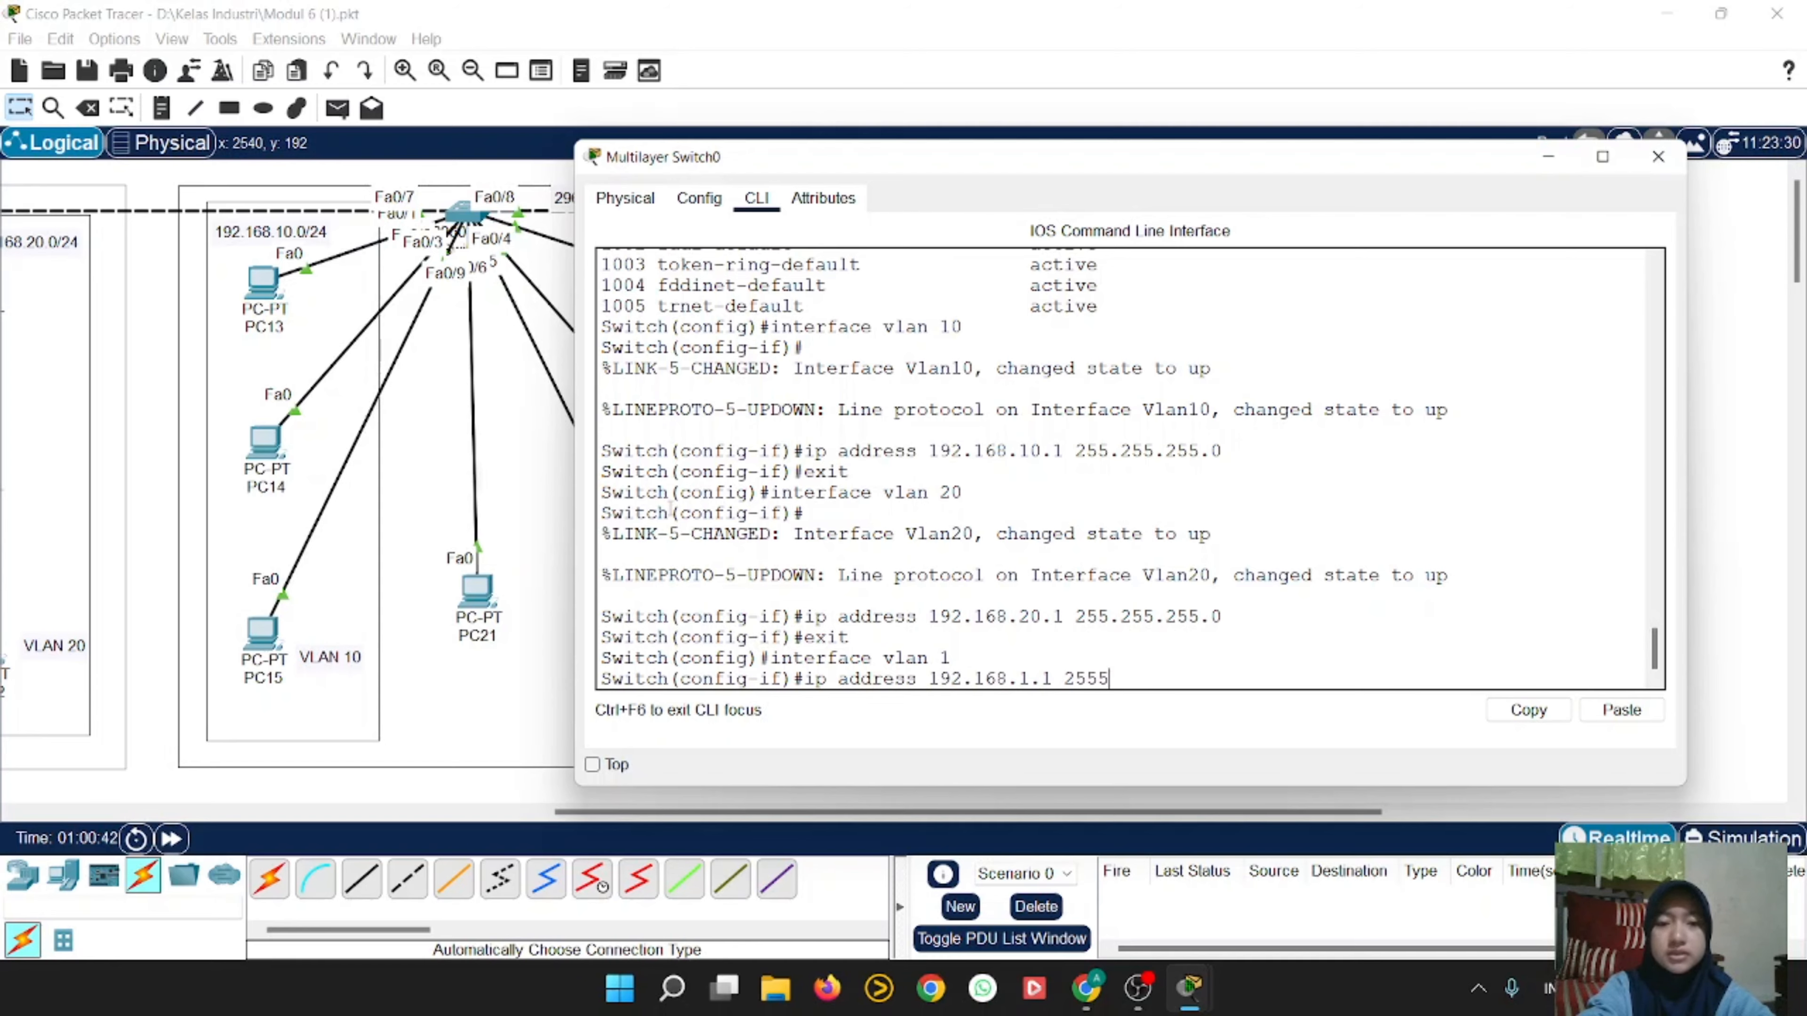
pyautogui.write('.255.0')
pyautogui.press('Return')
pyautogui.write('exit')
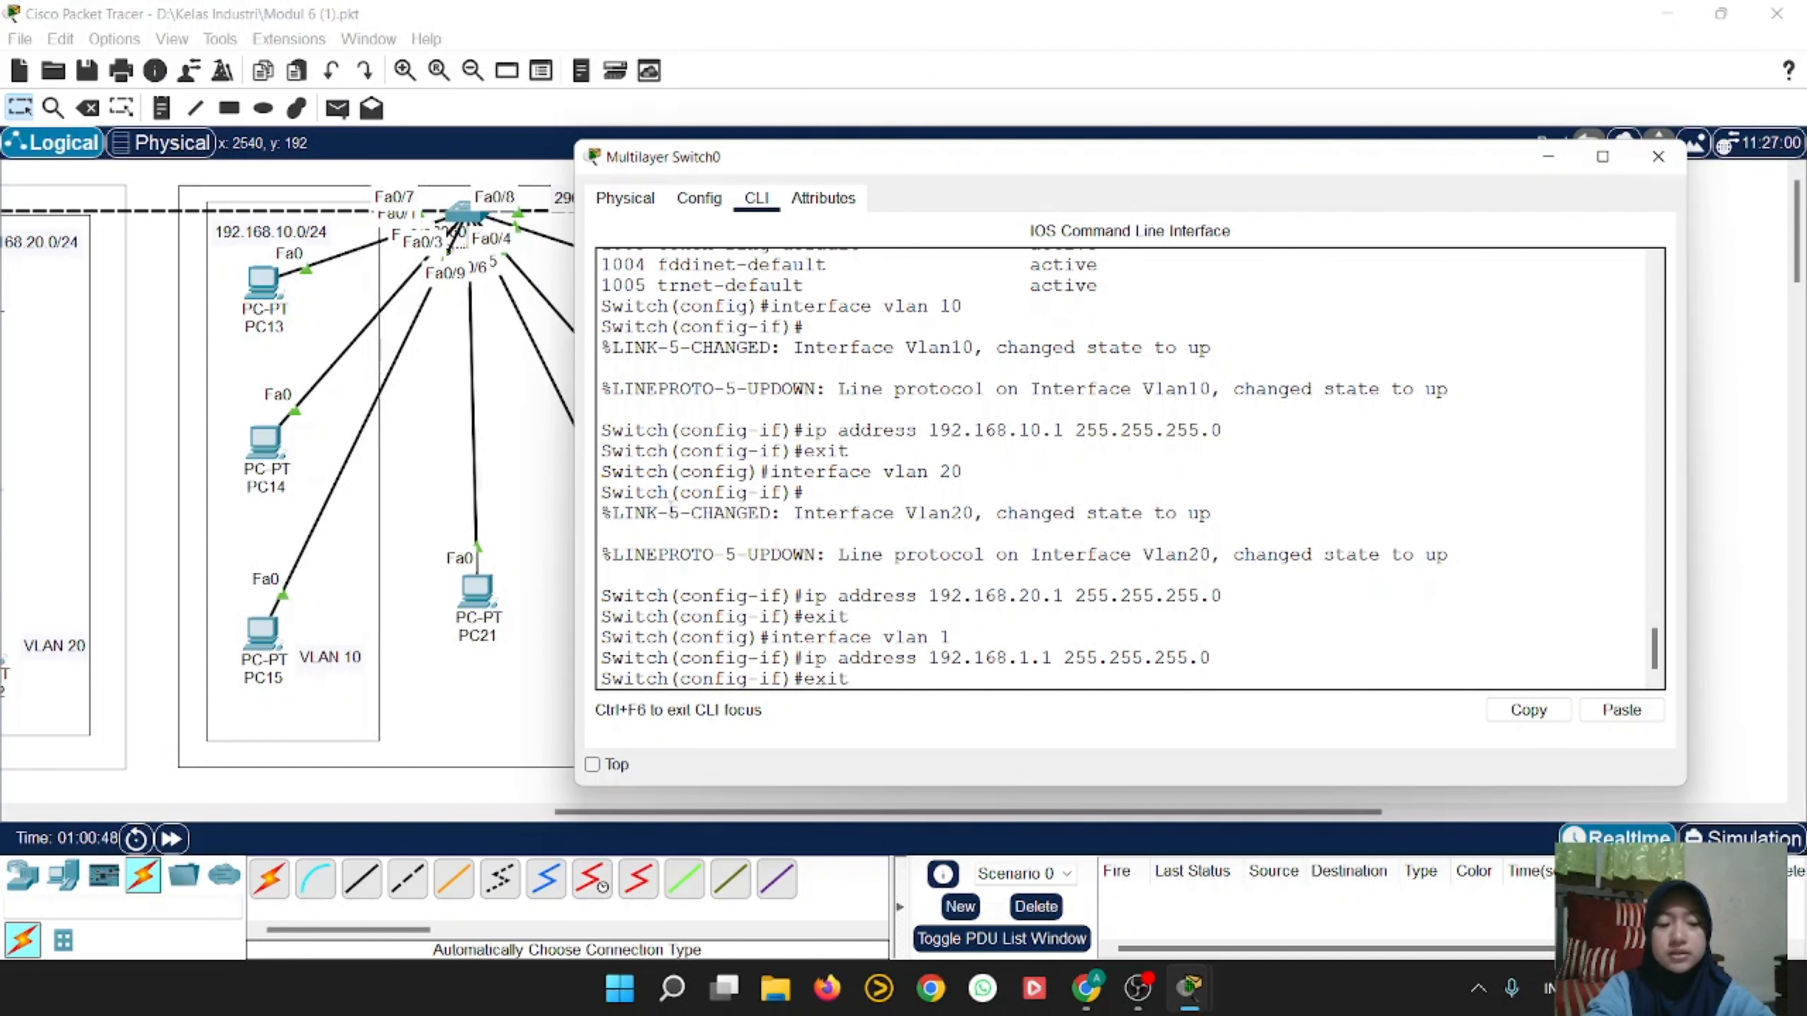
pyautogui.press('Return')
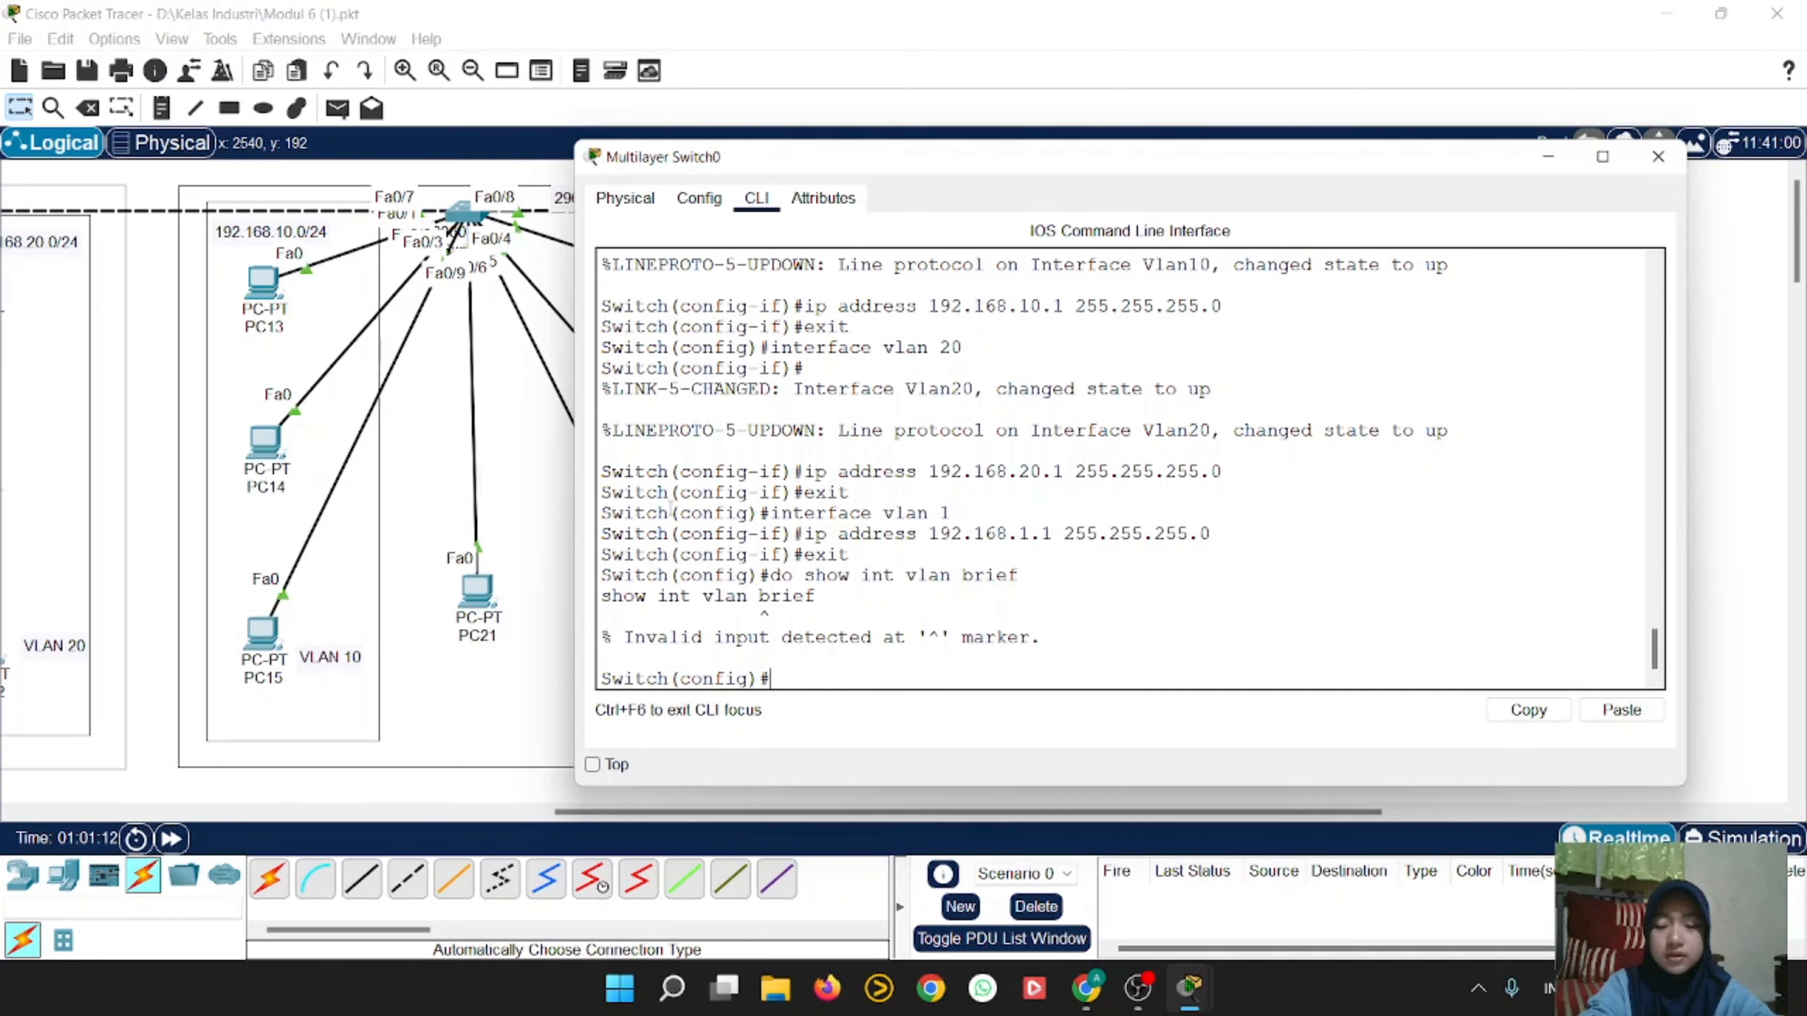
# Step: Show the brief IP interface summary from configuration mode with "do show ip int brief"
pyautogui.write('do show ip int')
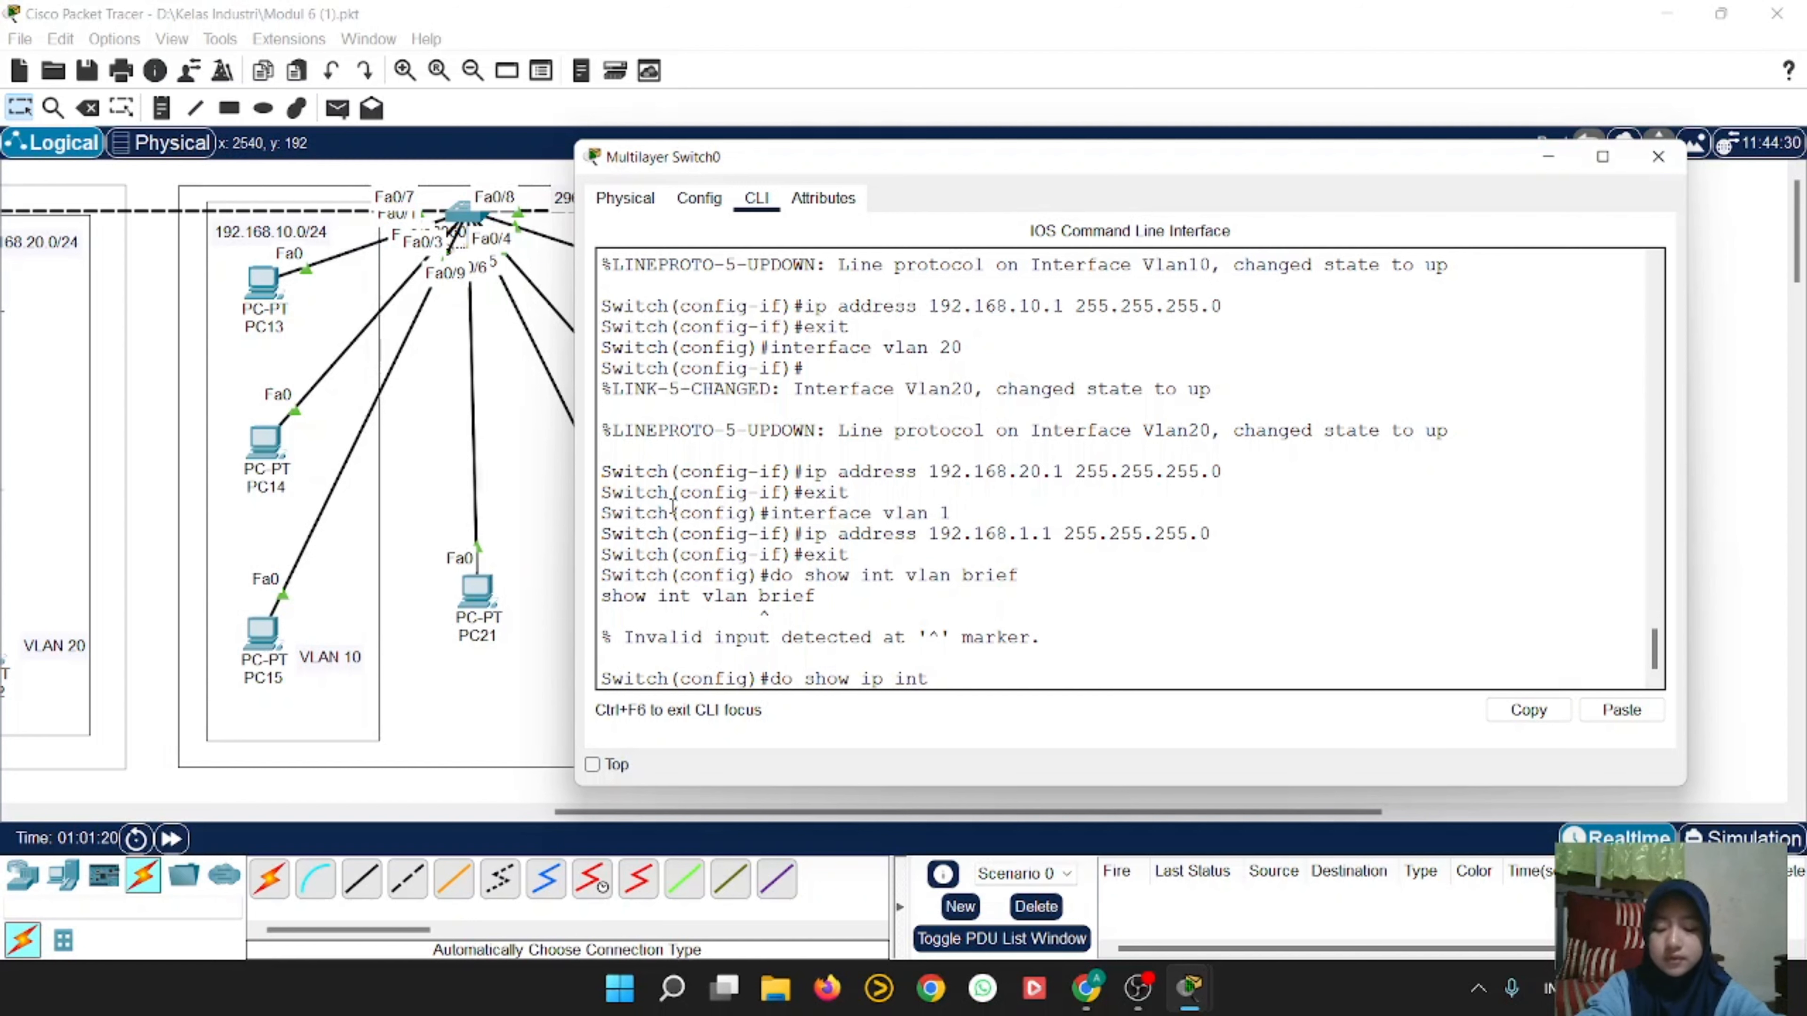
pyautogui.write(' brief')
pyautogui.press('Return')
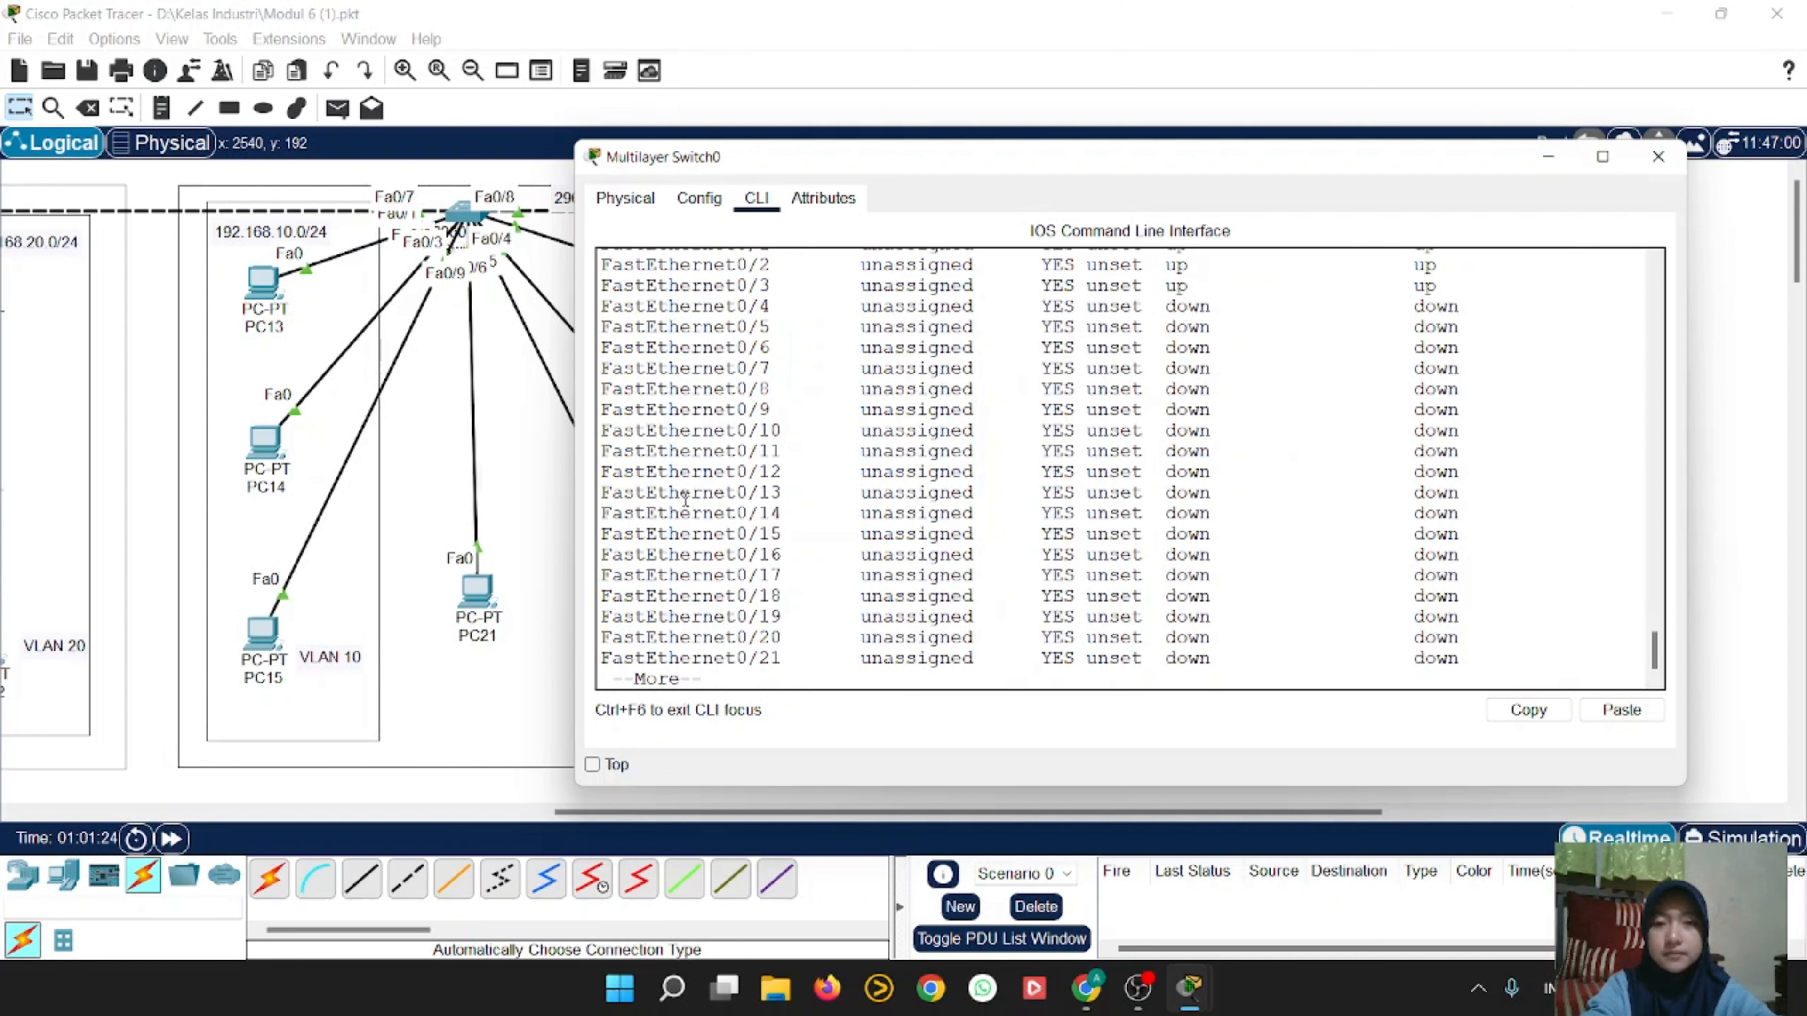
# Step: Page through the rest of the brief IP interface summary down to the VLAN interfaces
pyautogui.press('space')
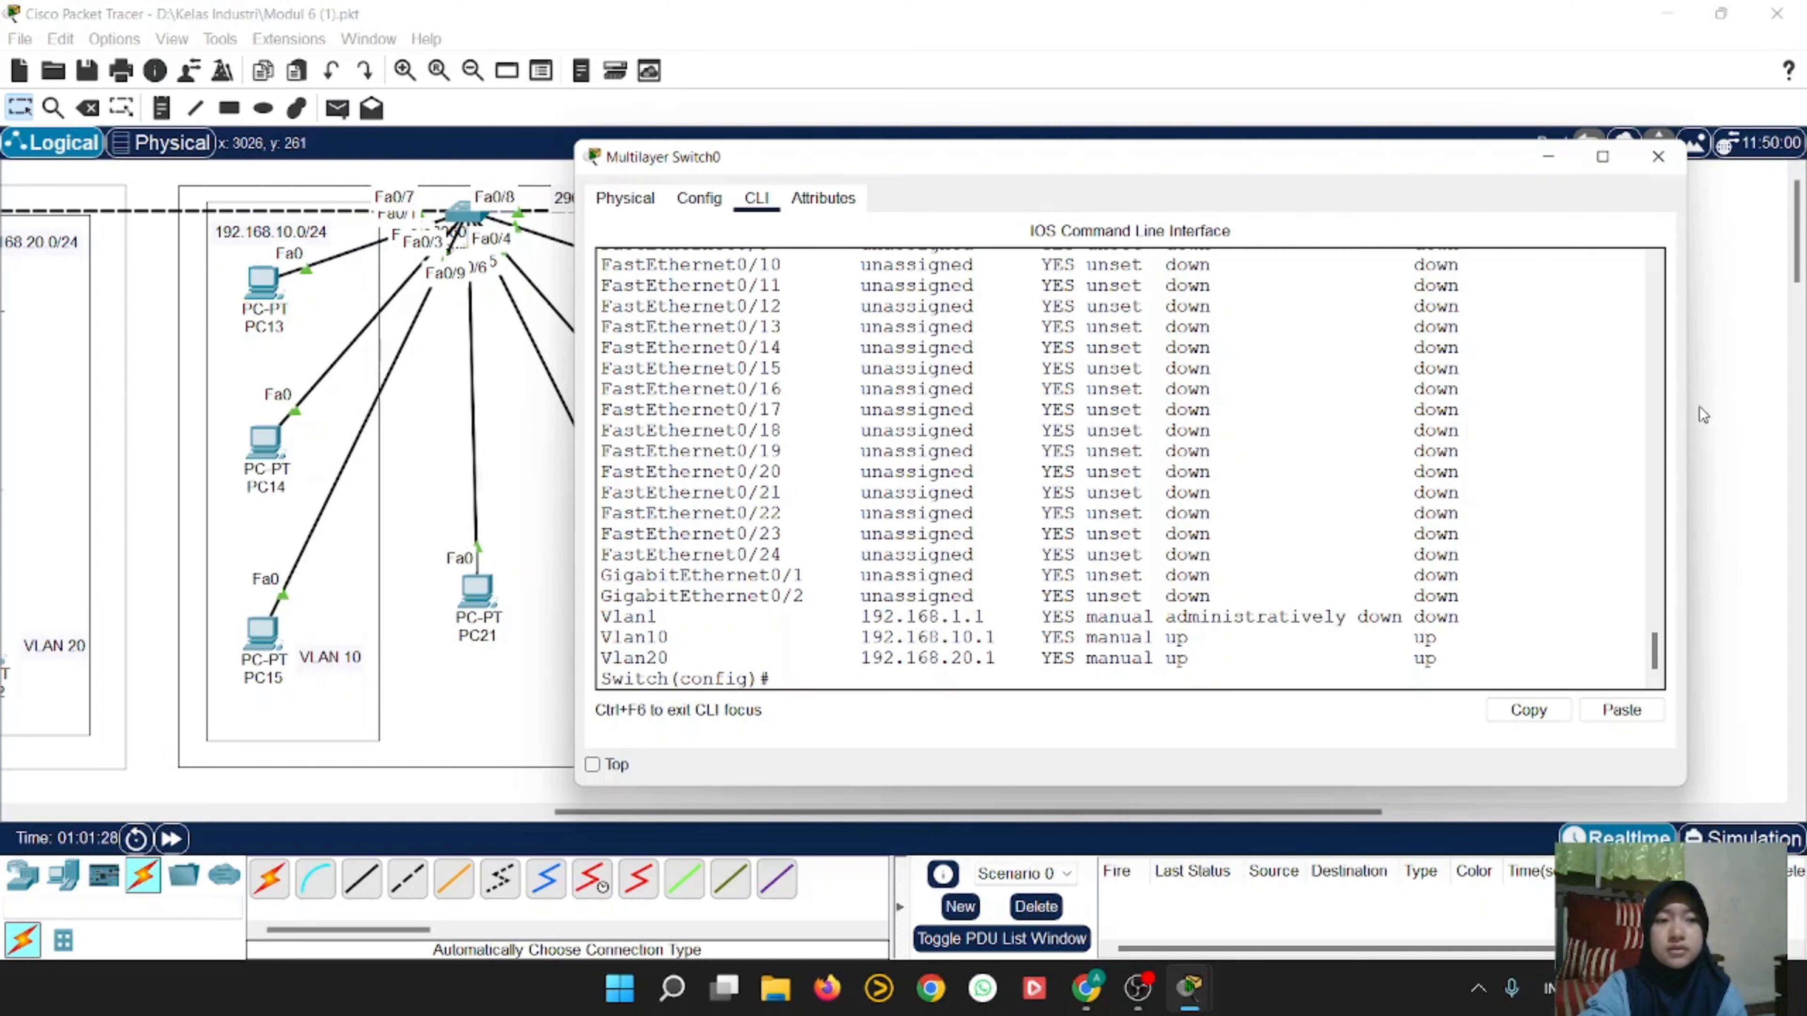
pyautogui.moveTo(1686, 416); pyautogui.dragTo(1700, 452)
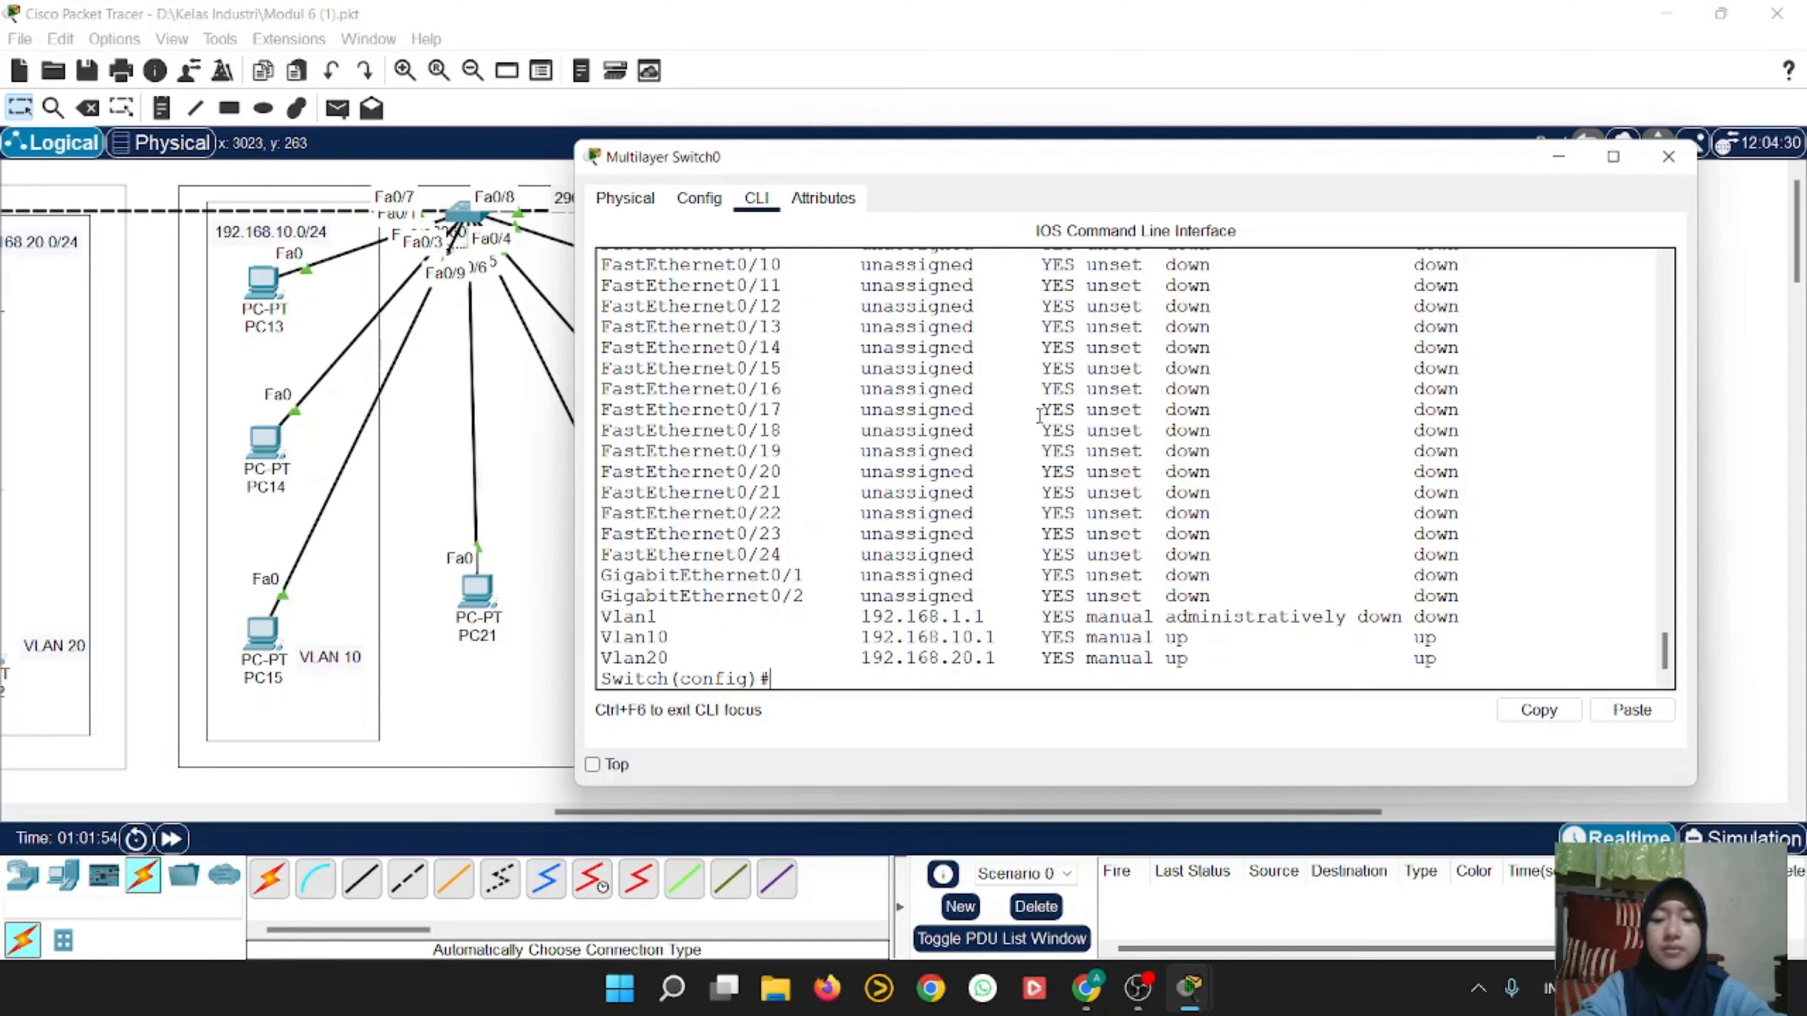
# Step: Enable the VLAN 1 interface on the multilayer switch with "no shutdown", and return to global configuration mode
pyautogui.write('int v')
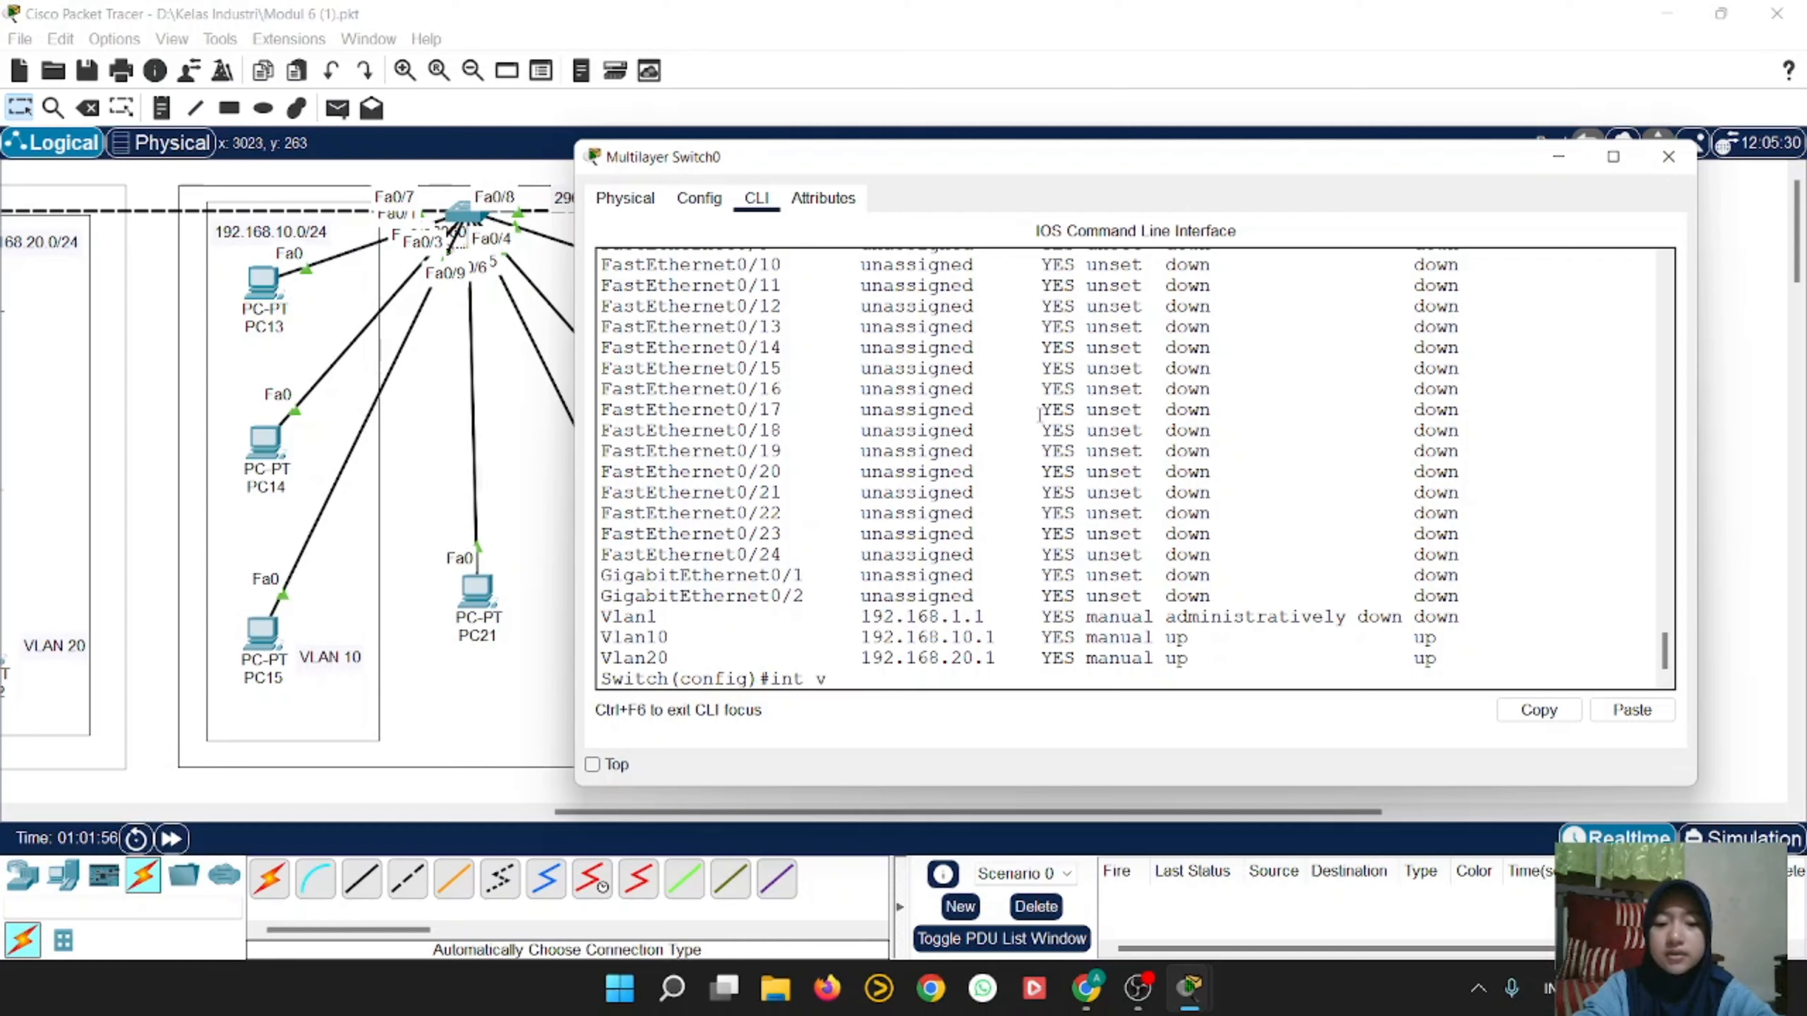
pyautogui.write('lan 1')
pyautogui.press('Return')
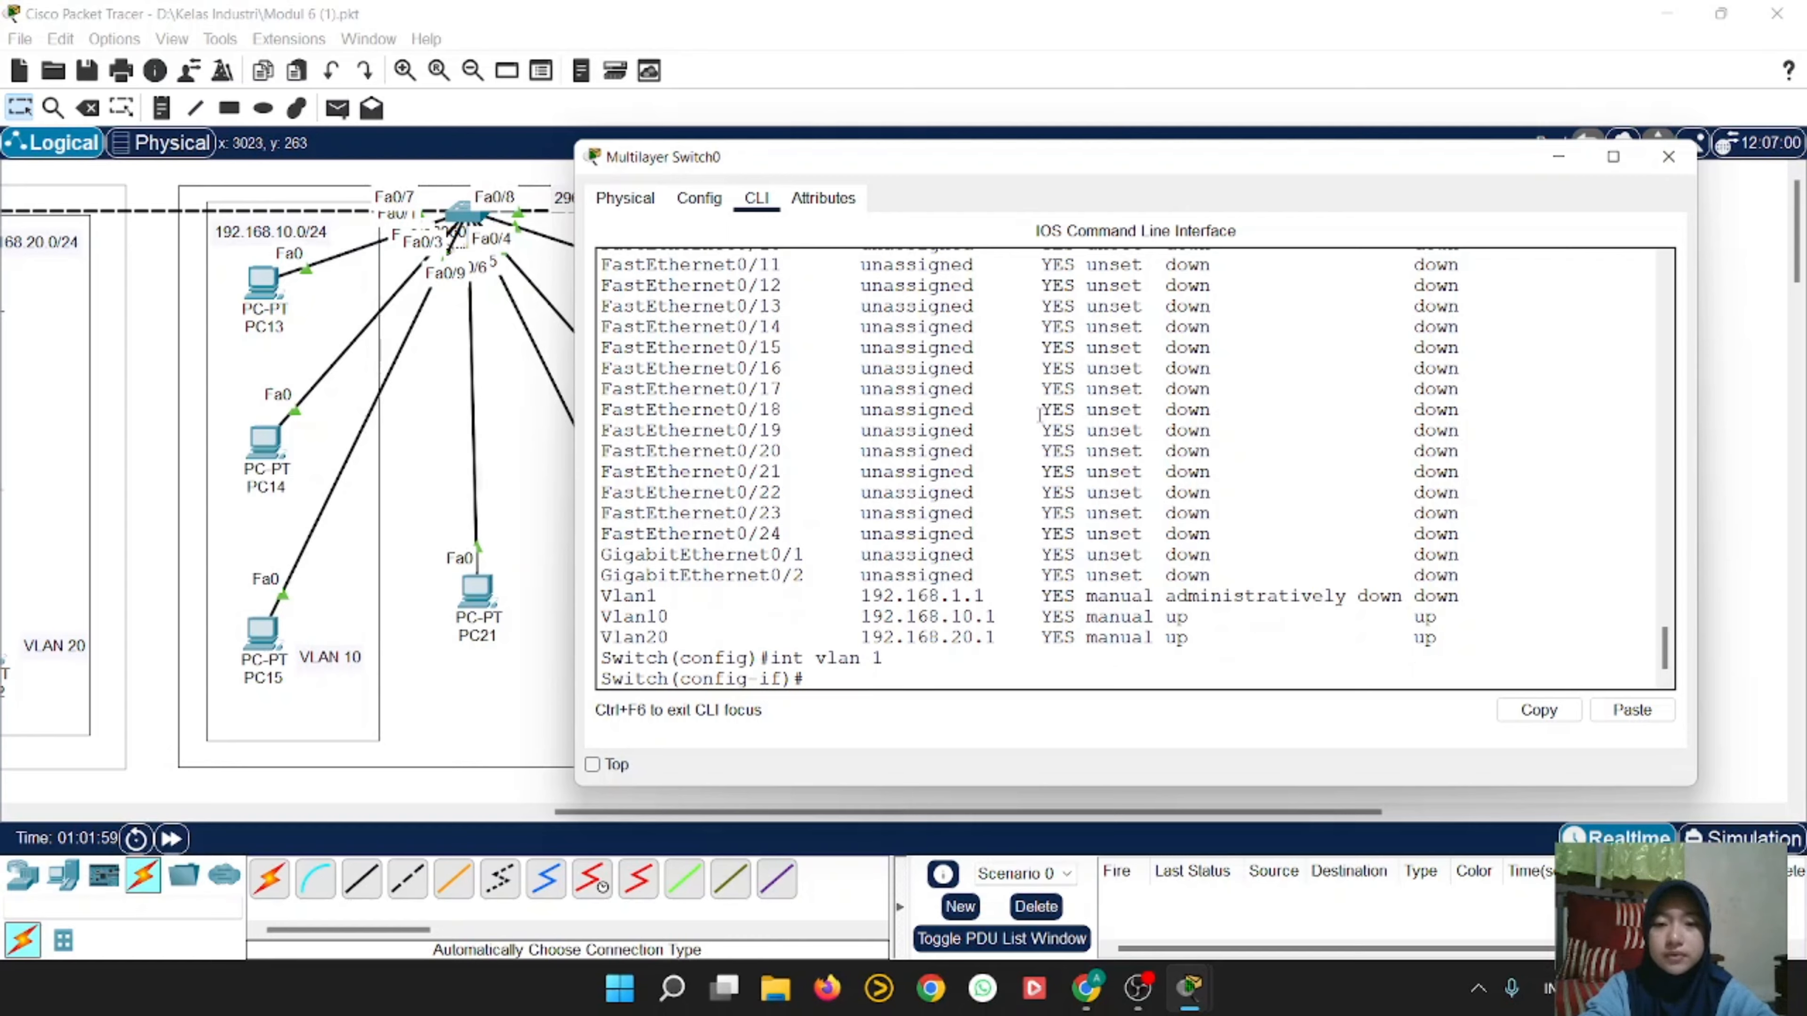
pyautogui.write('no sh')
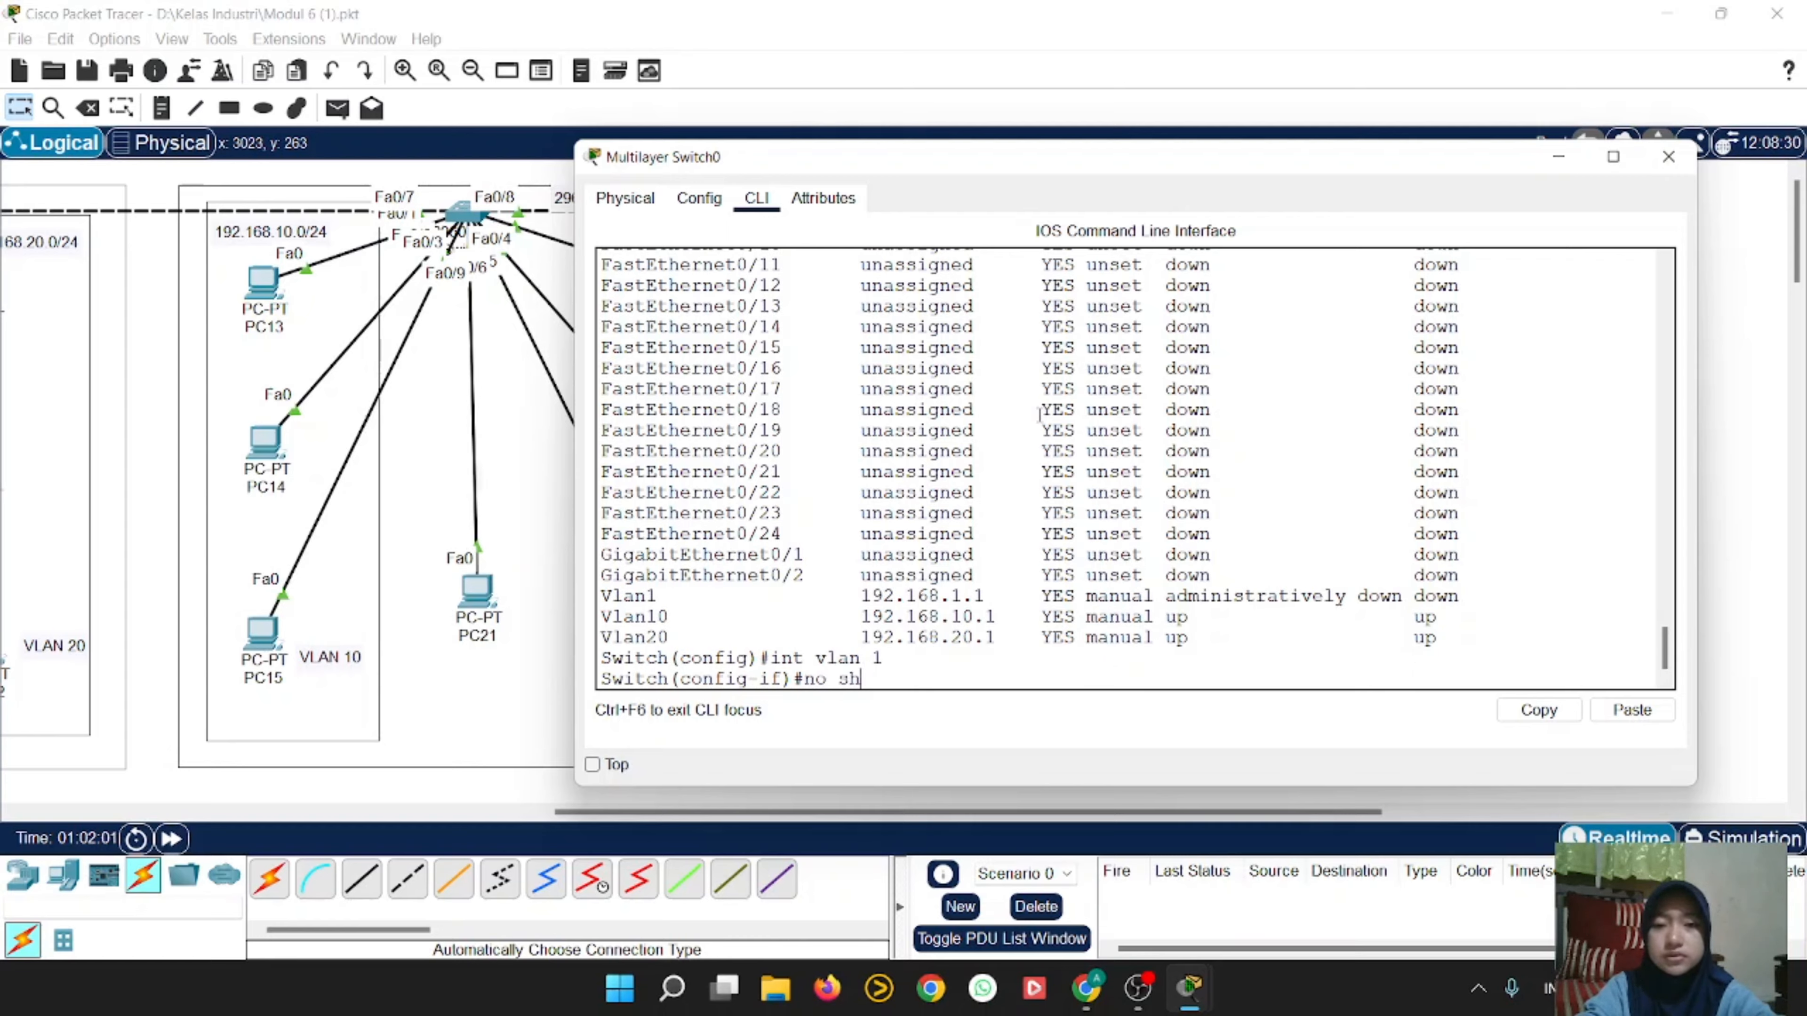
pyautogui.write('utdown')
pyautogui.press('Return')
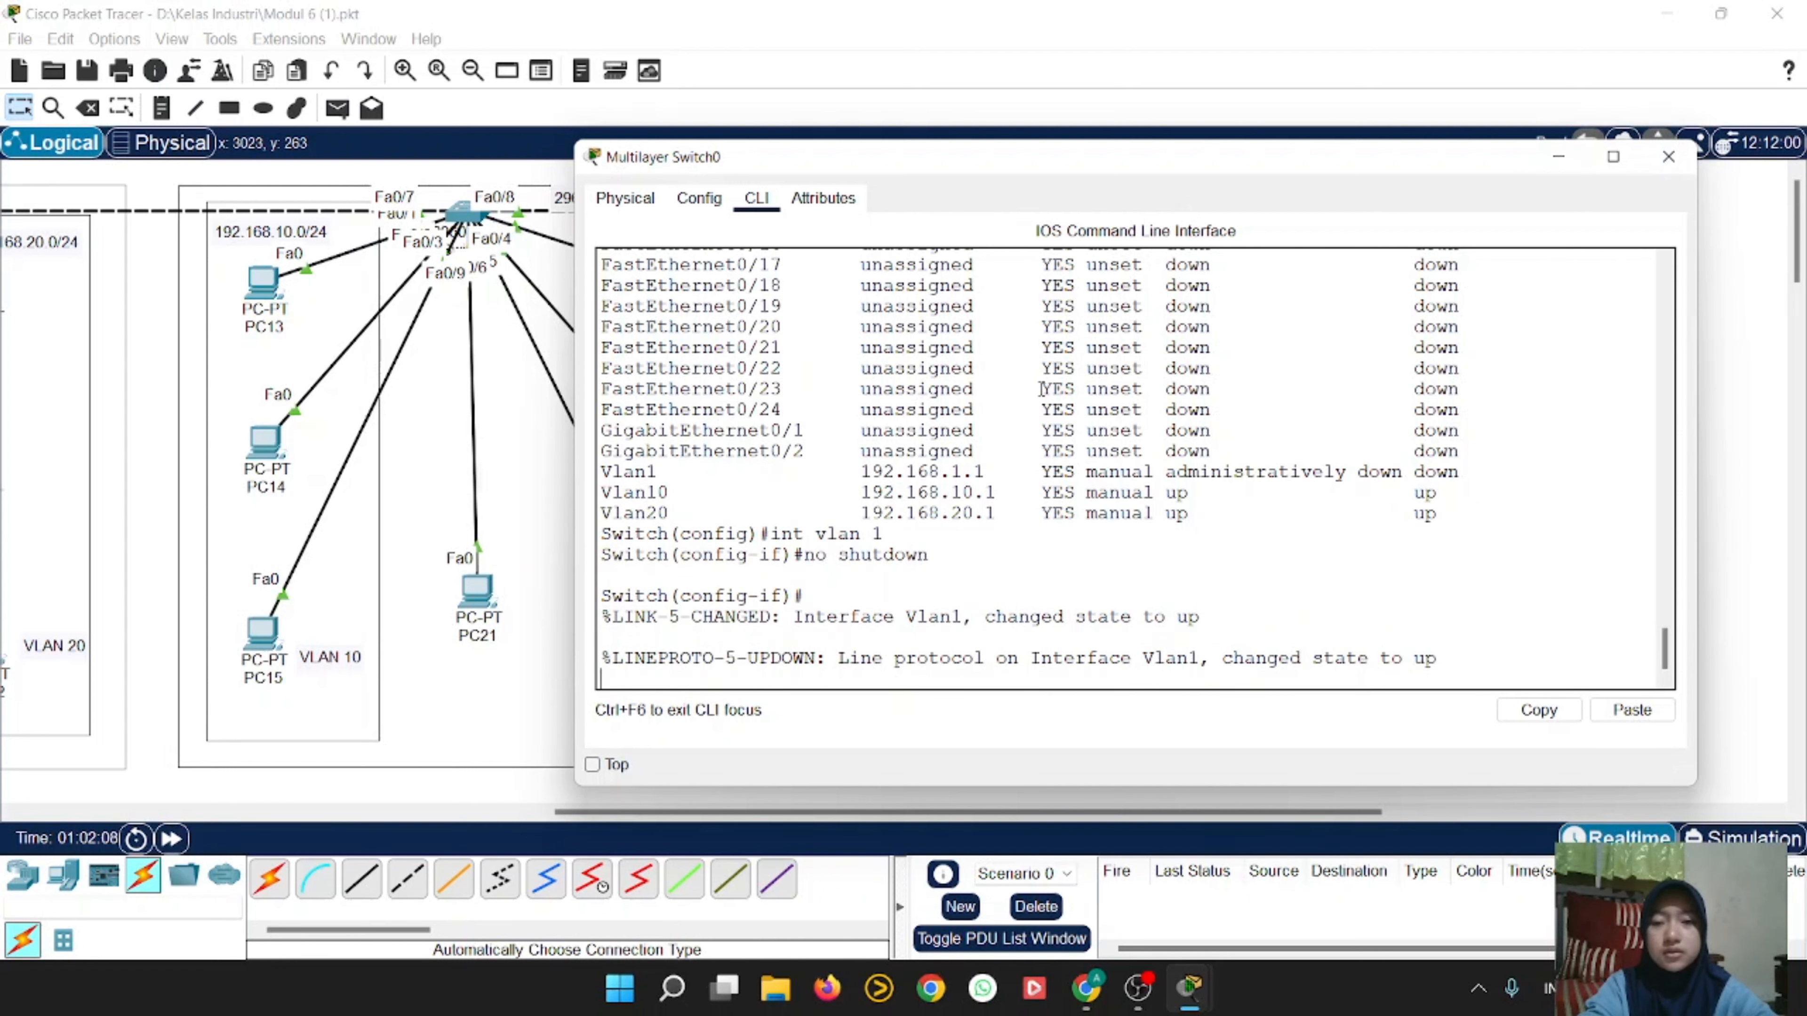
pyautogui.press('Return')
pyautogui.write('exit')
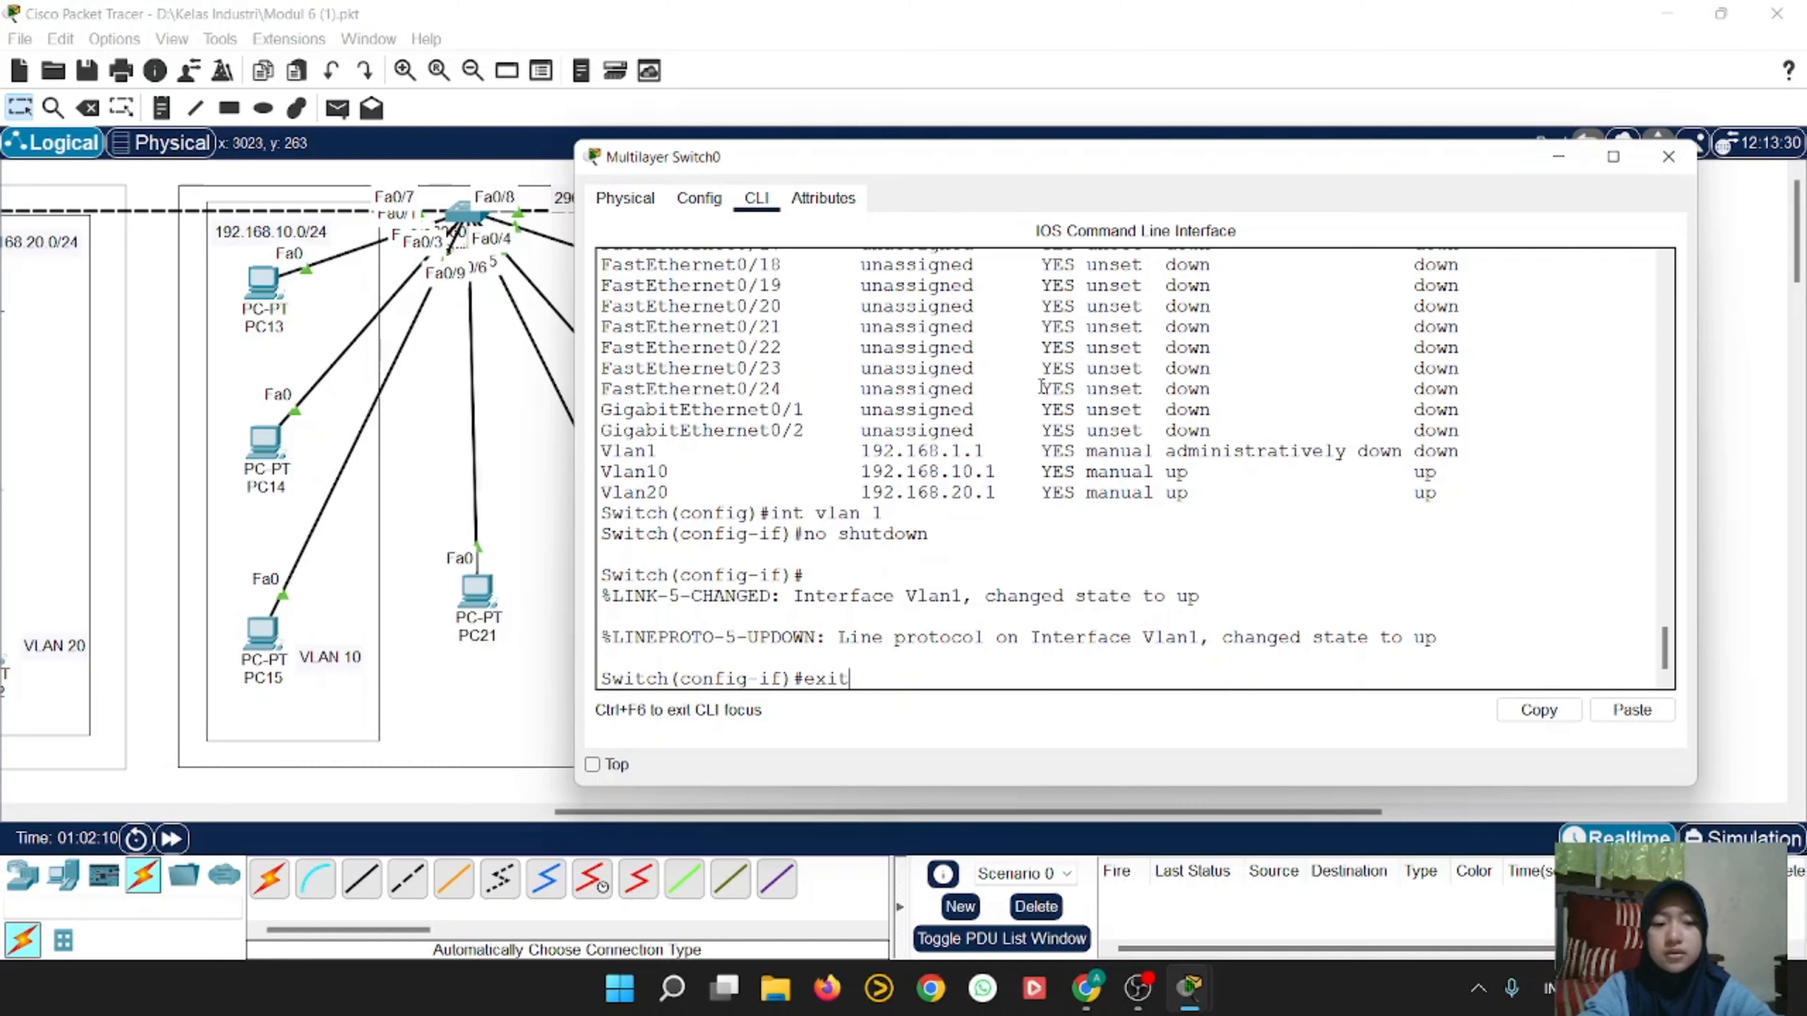
pyautogui.press('Return')
# Step: Show the brief IP interface summary again with "do show ip int br" and page through to its end
pyautogui.write('do show ')
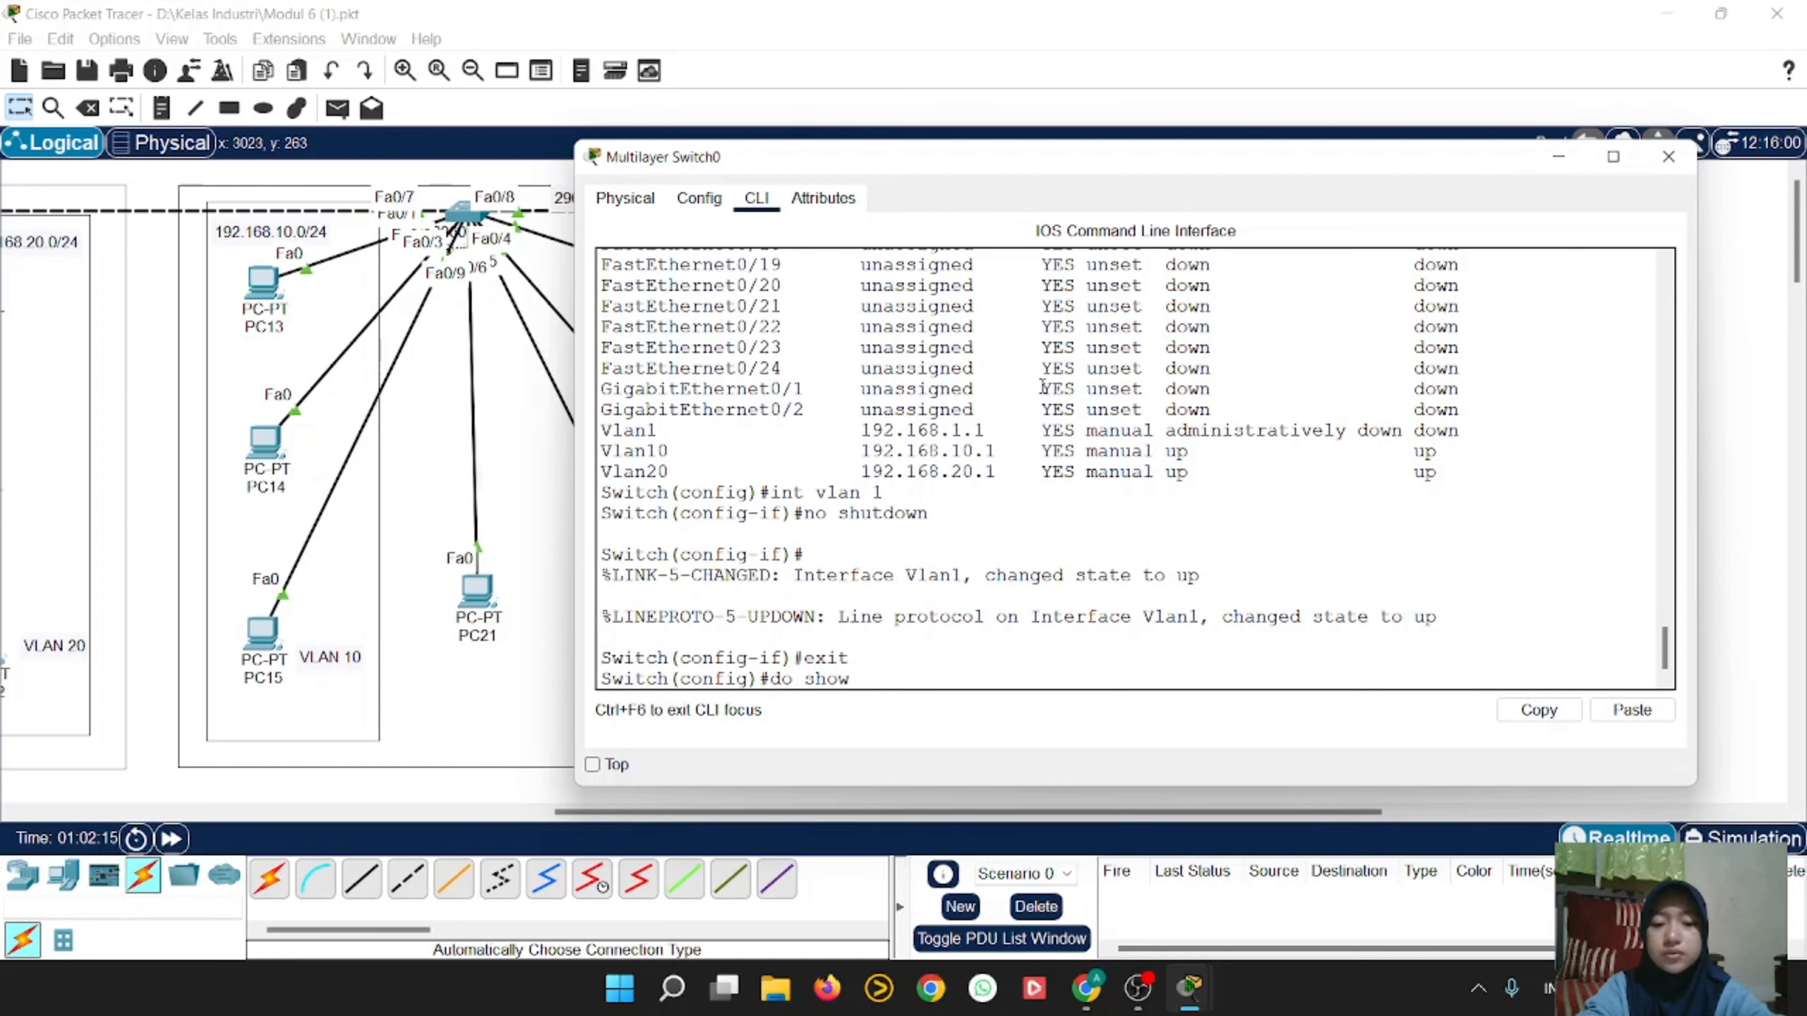
pyautogui.write('int')
pyautogui.press('Left')
pyautogui.press('Left')
pyautogui.press('Left')
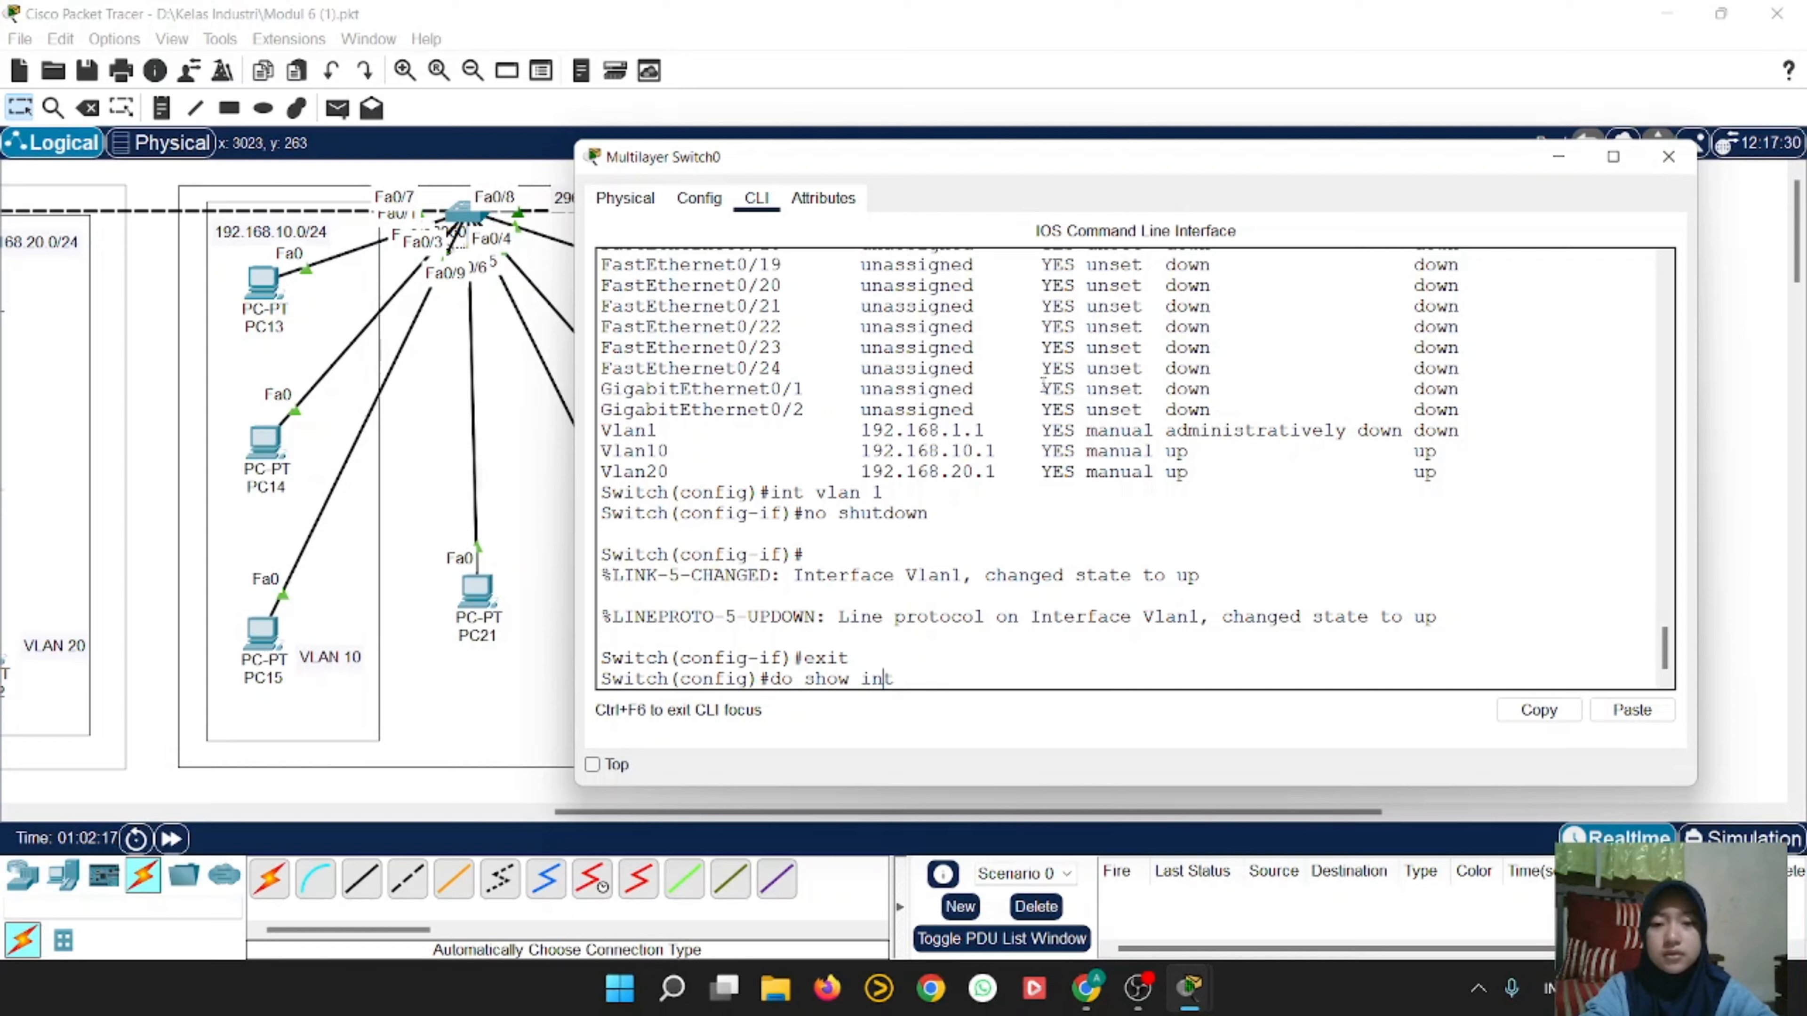
pyautogui.write('ip')
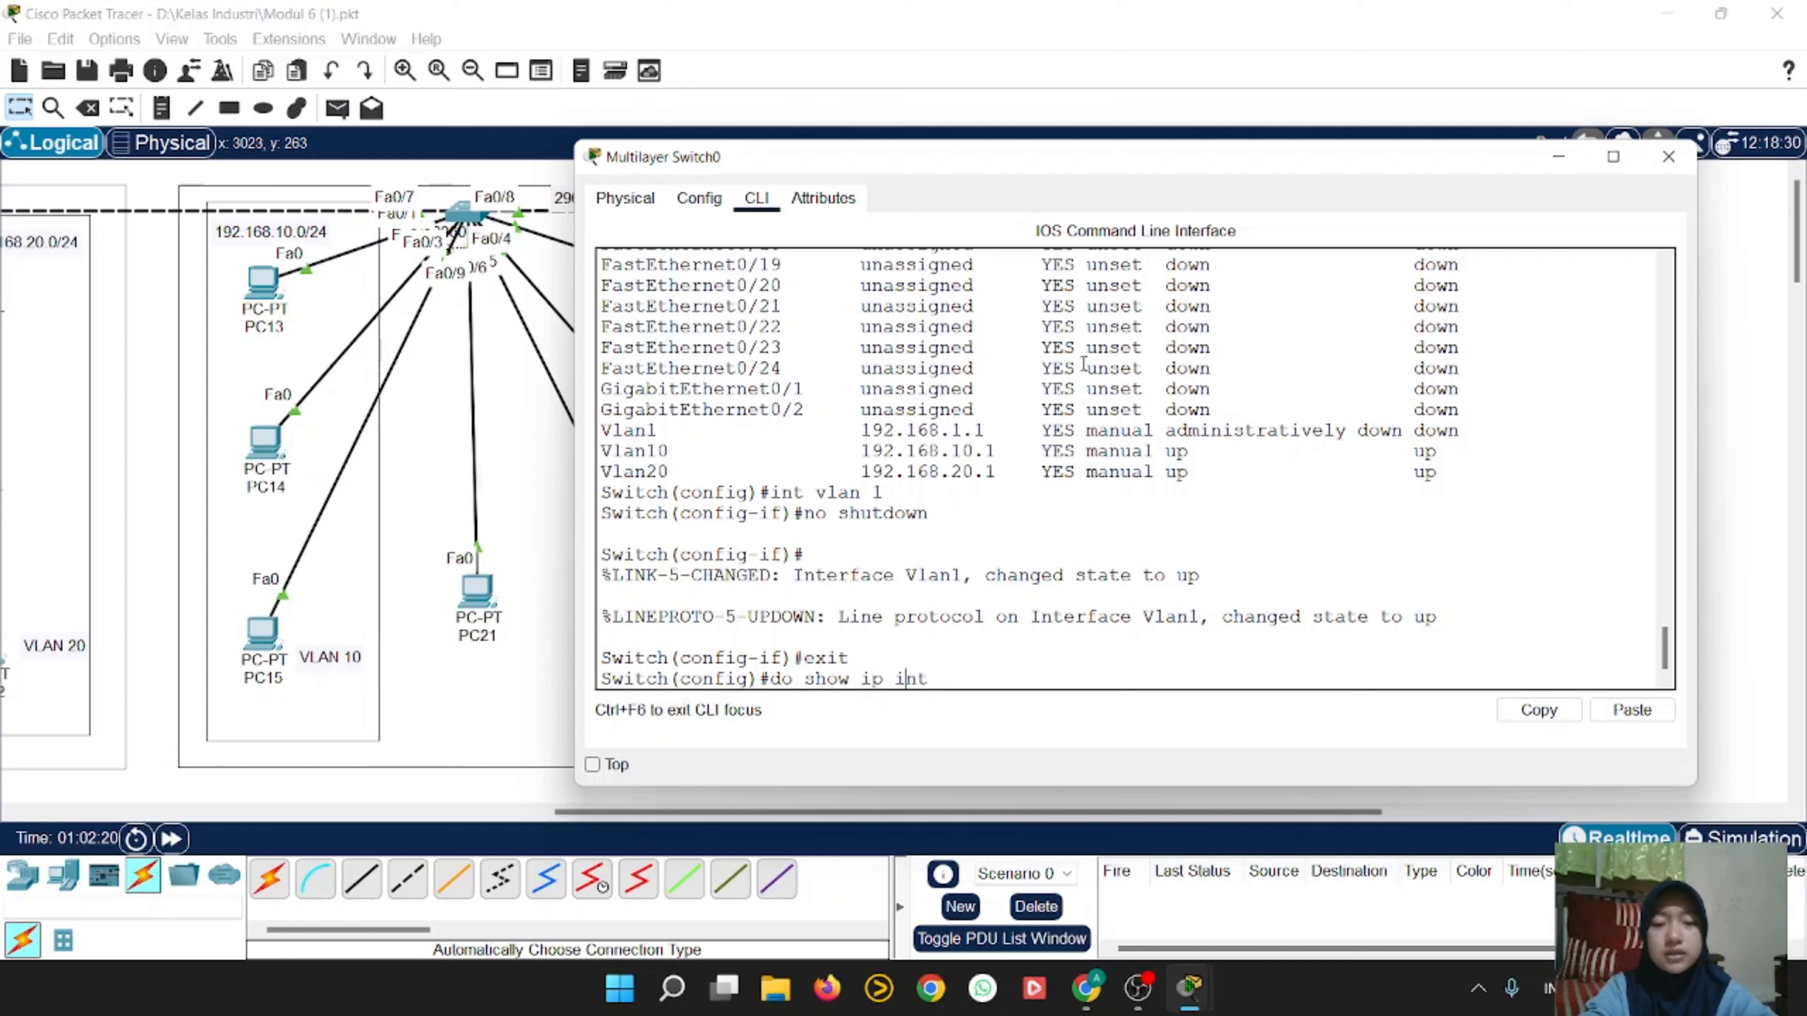
pyautogui.press('Right')
pyautogui.press('Right')
pyautogui.press('Right')
pyautogui.write('br')
pyautogui.press('Return')
pyautogui.press('space')
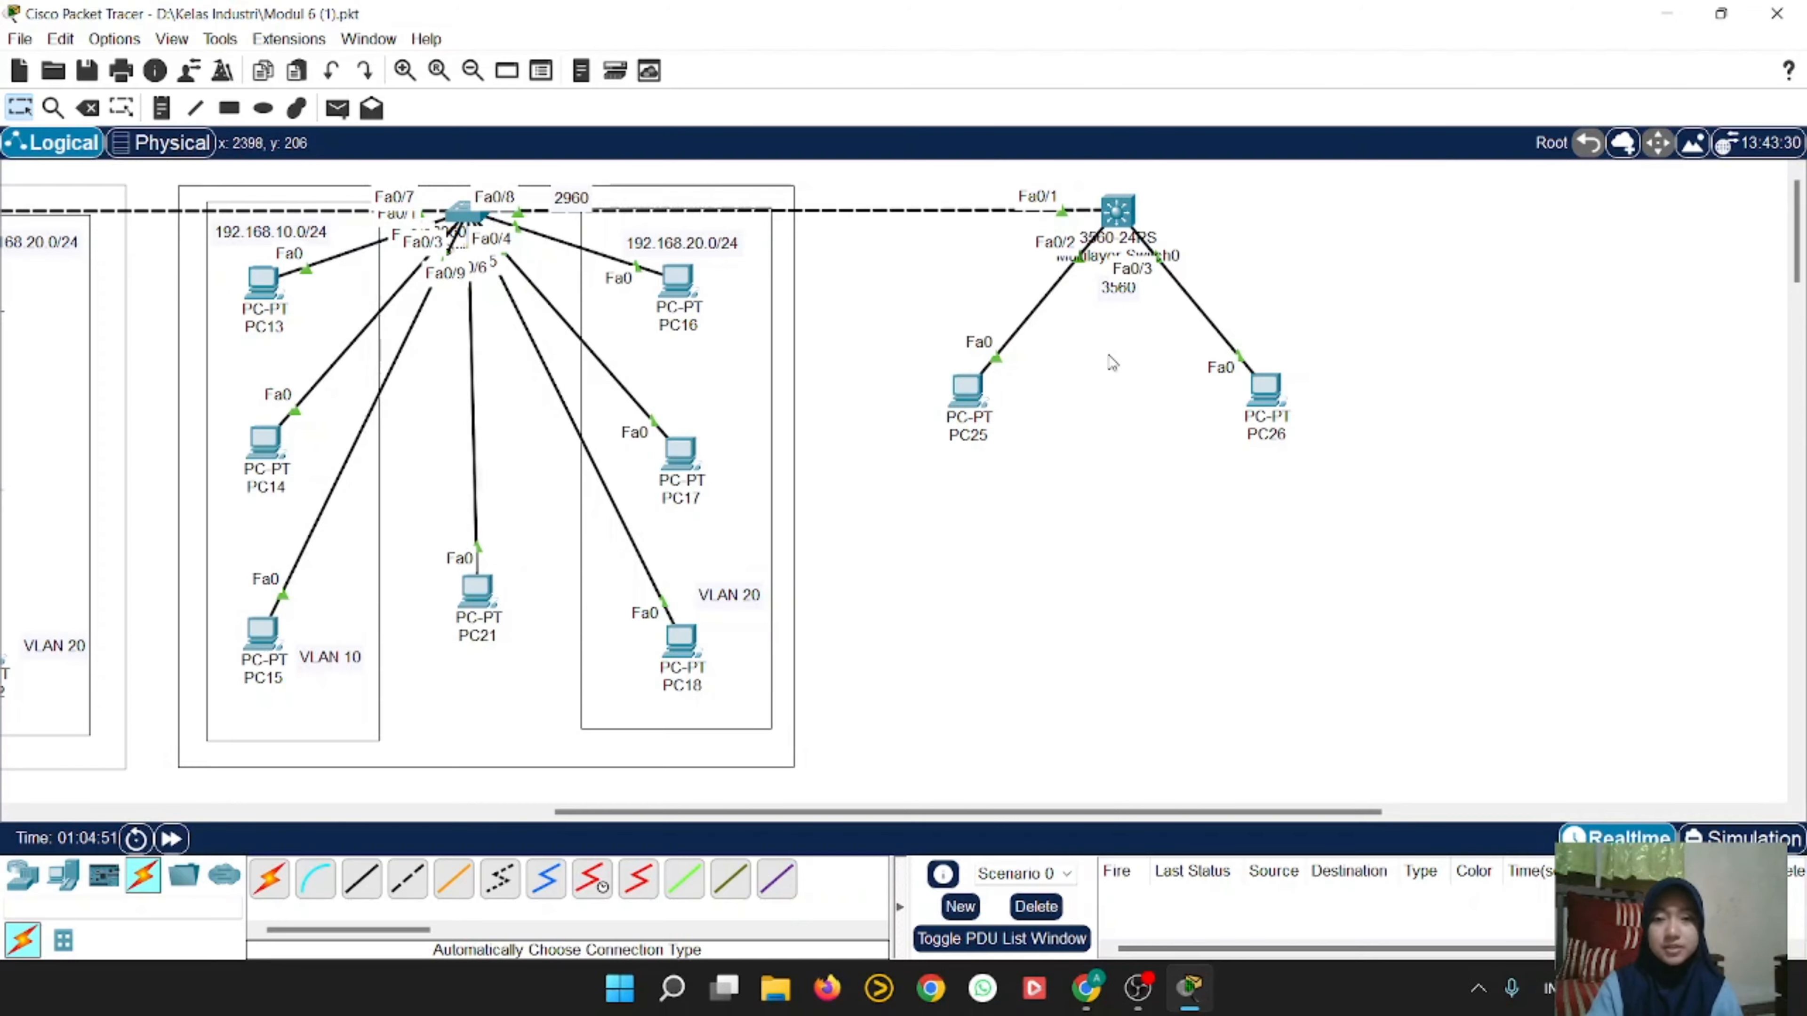
# Step: Set the default gateway of PC25 to 192.168.10.1 in its IP configuration
pyautogui.click(978, 390)
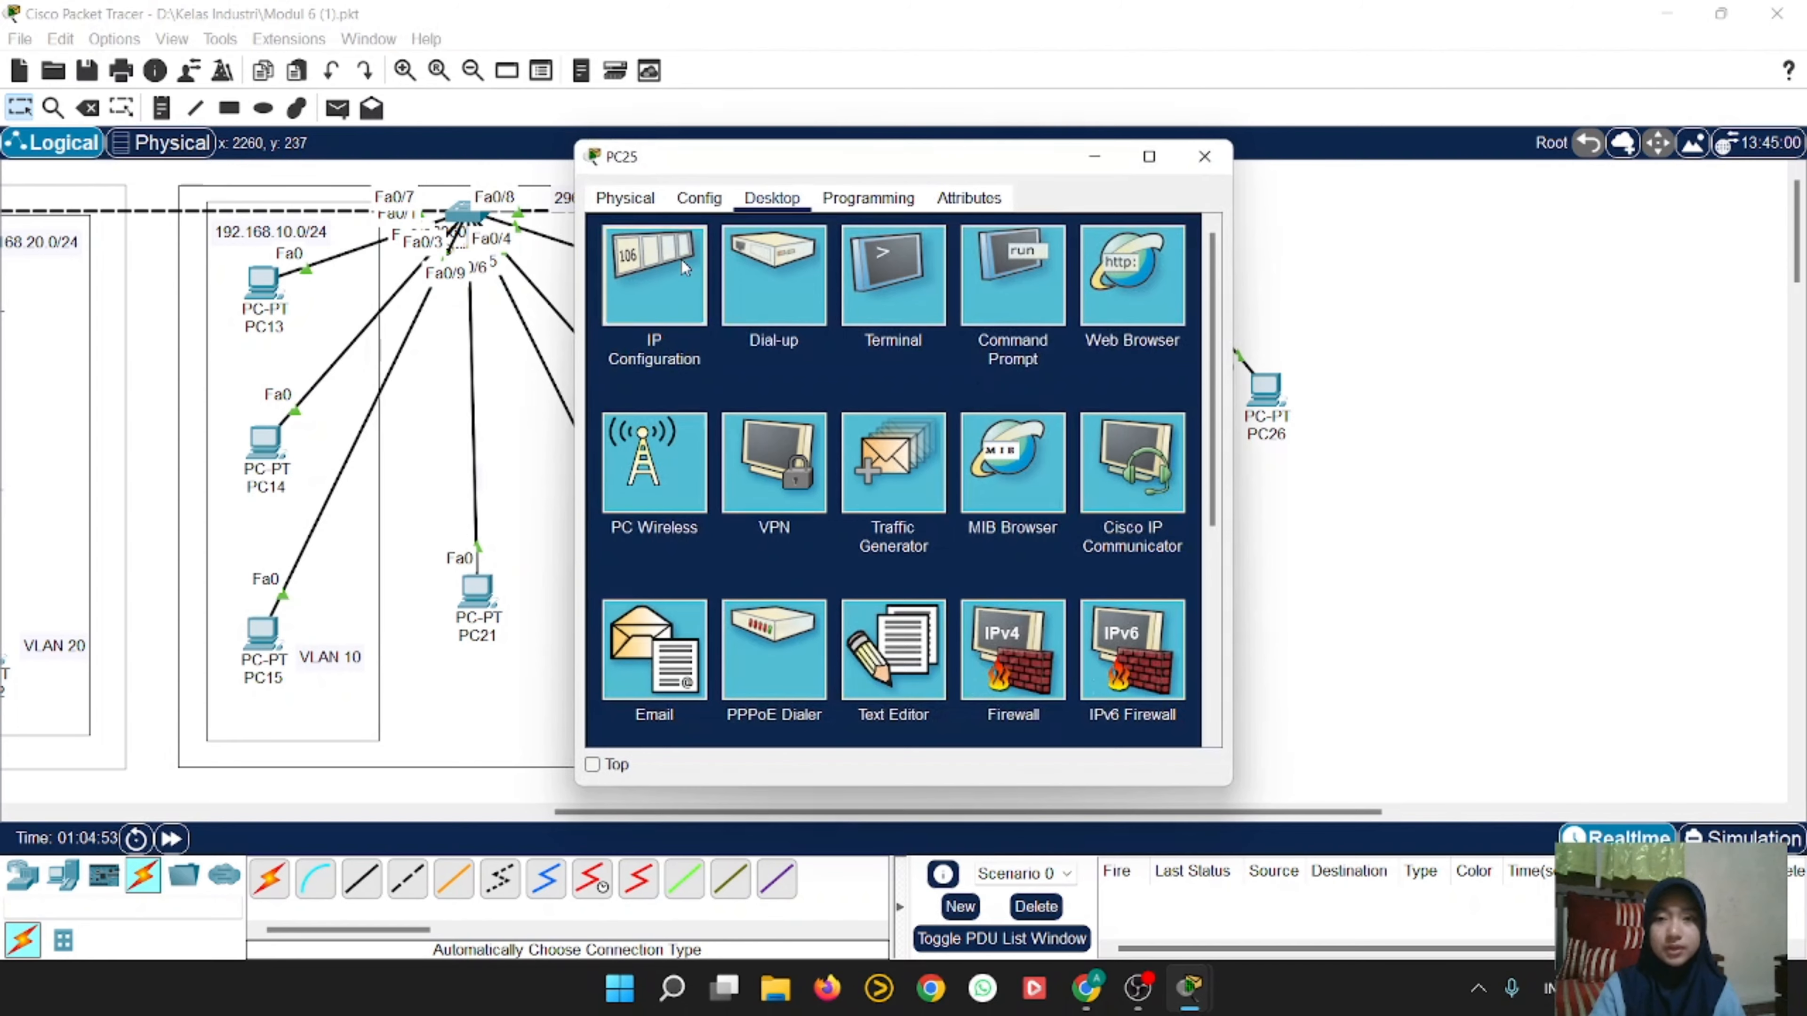
pyautogui.click(694, 246)
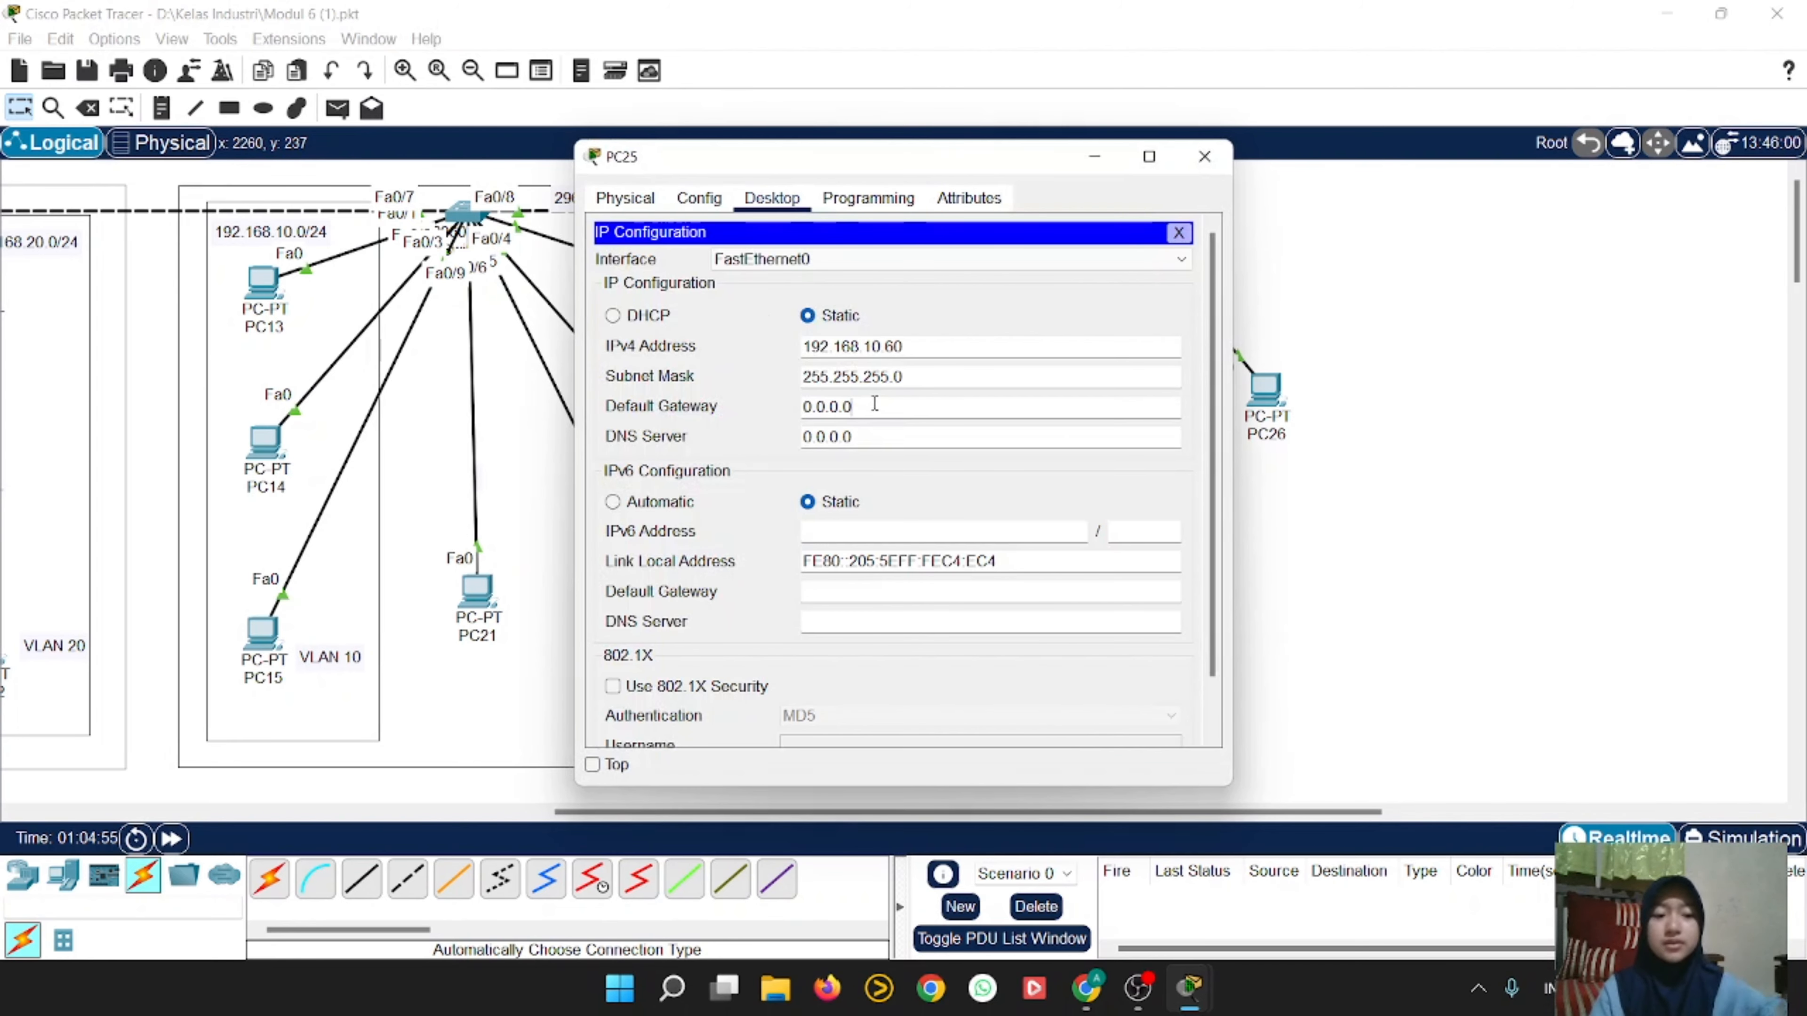
pyautogui.press('BackSpace')
pyautogui.press('BackSpace')
pyautogui.press('BackSpace')
pyautogui.press('BackSpace')
pyautogui.press('BackSpace')
pyautogui.press('BackSpace')
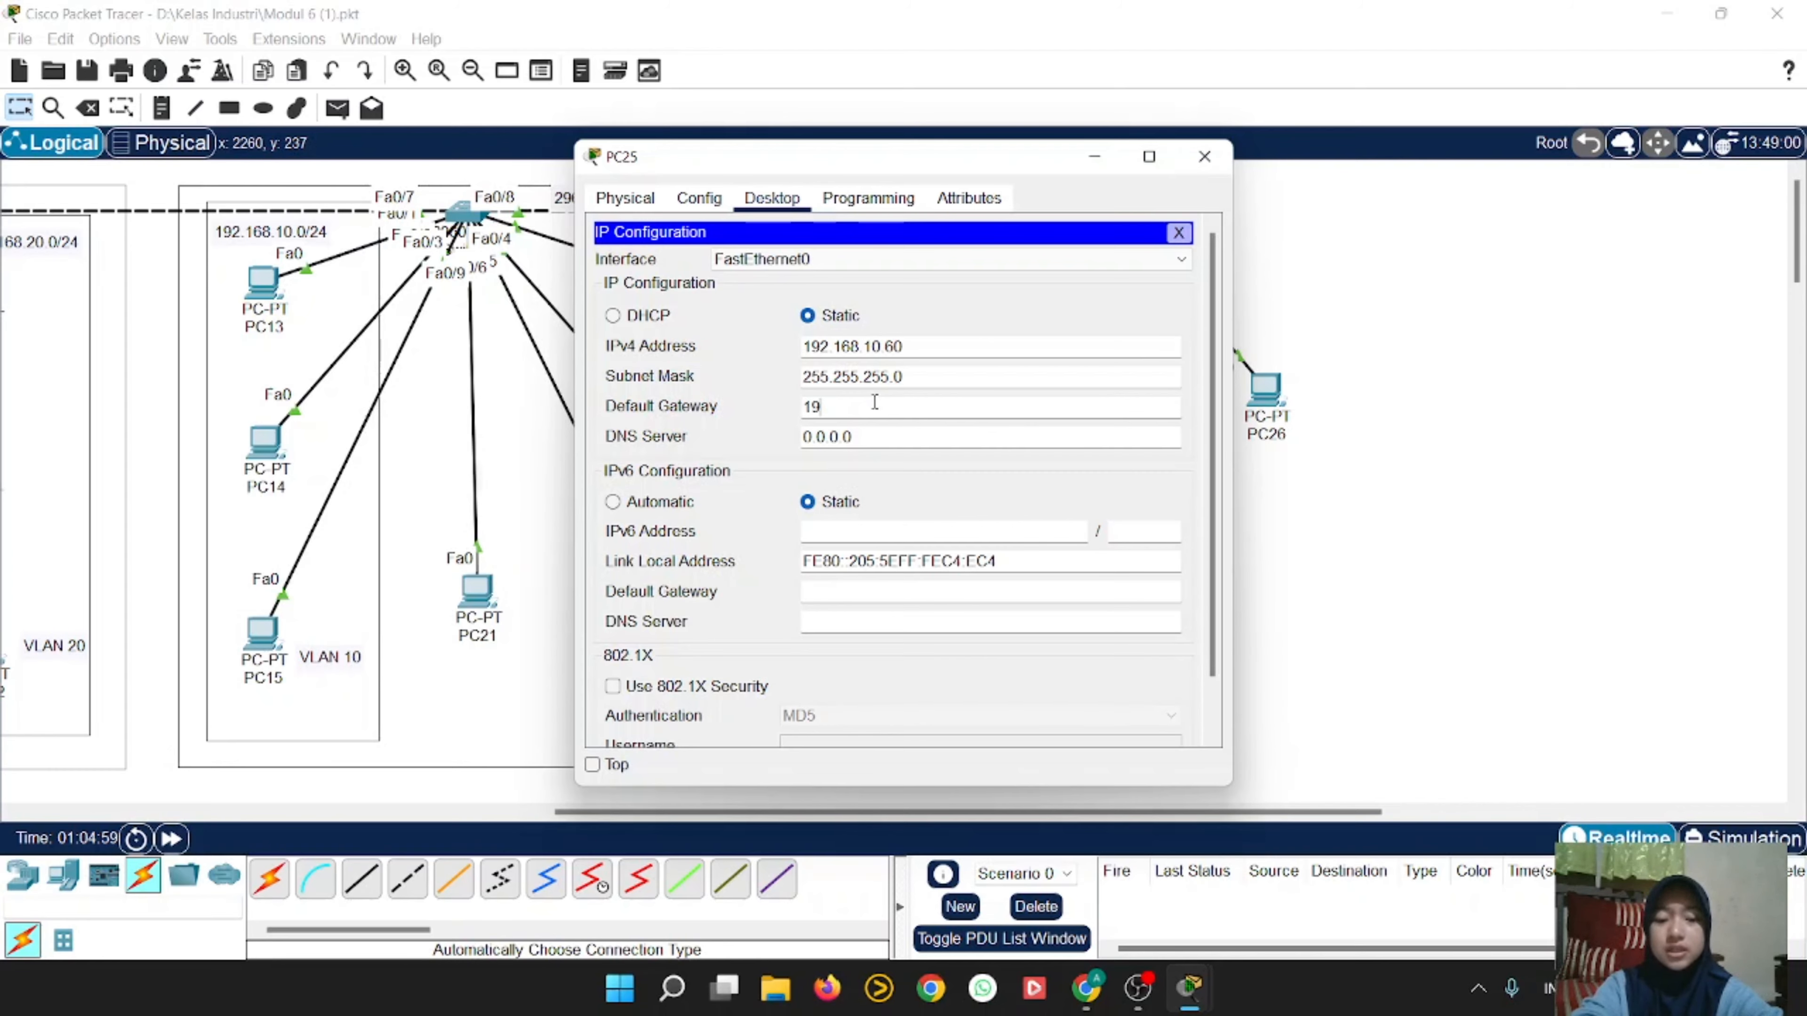
pyautogui.write('192.168')
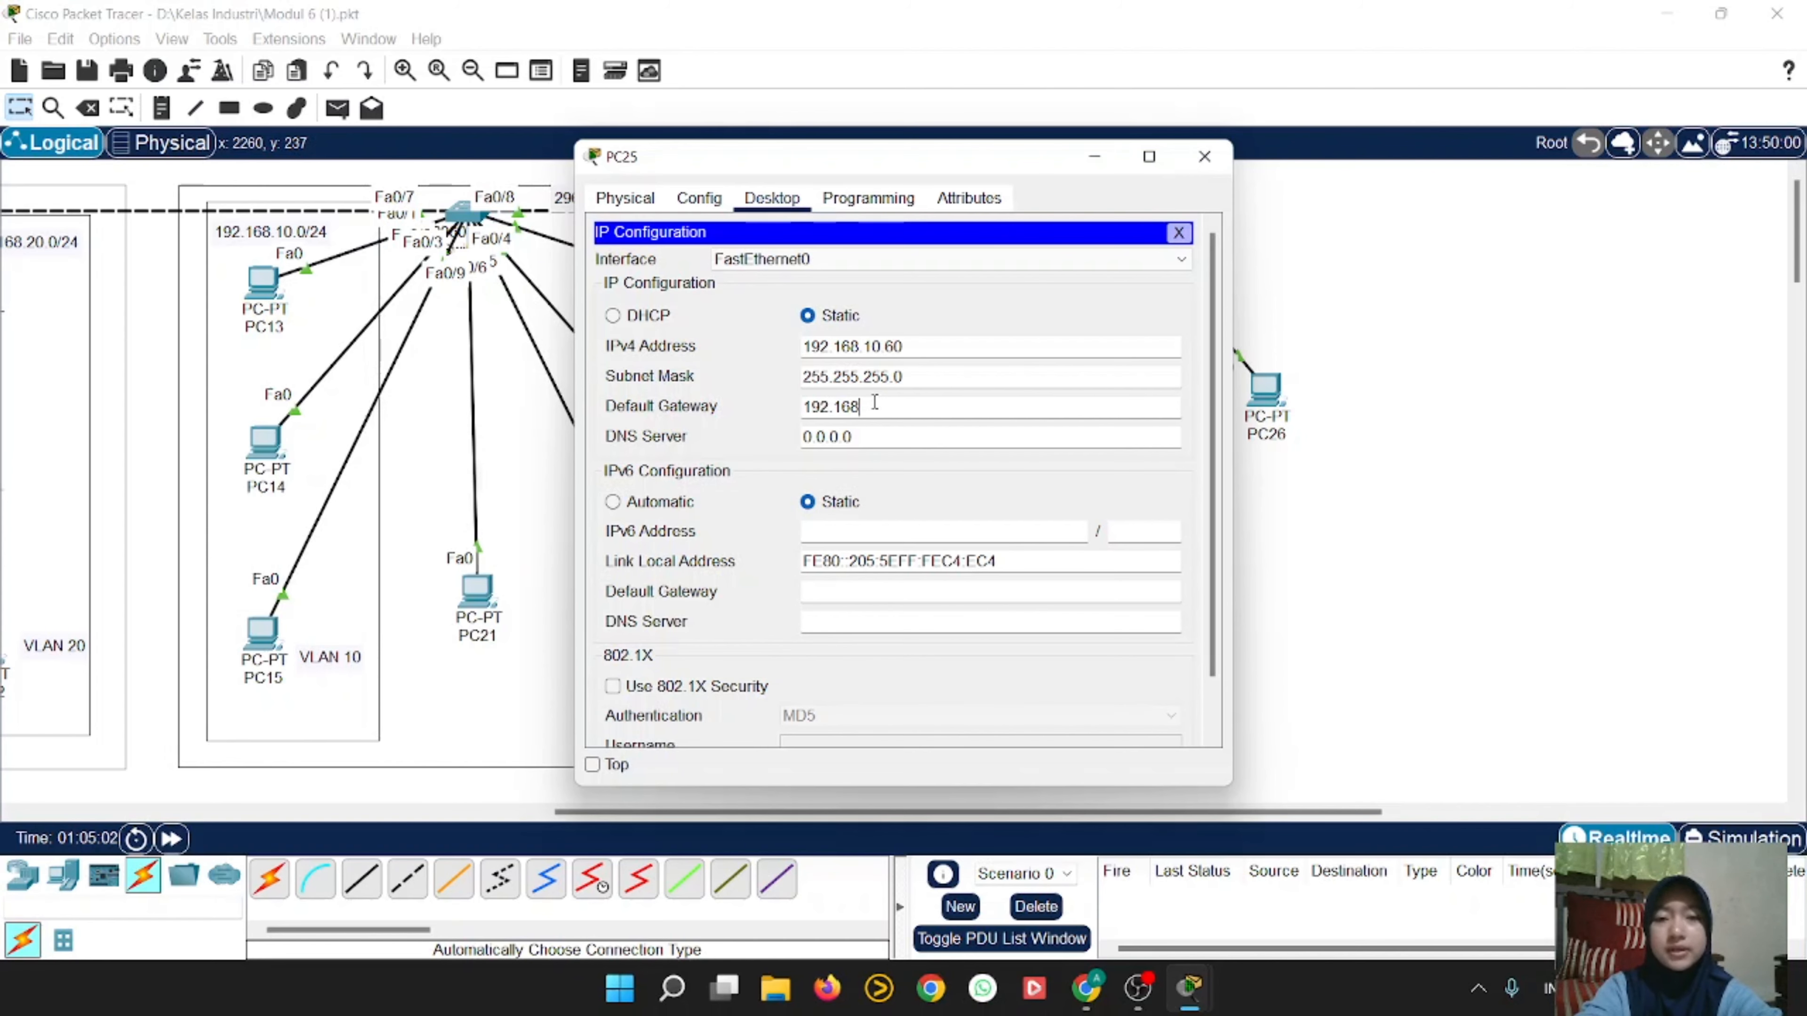
pyautogui.write('.10.1')
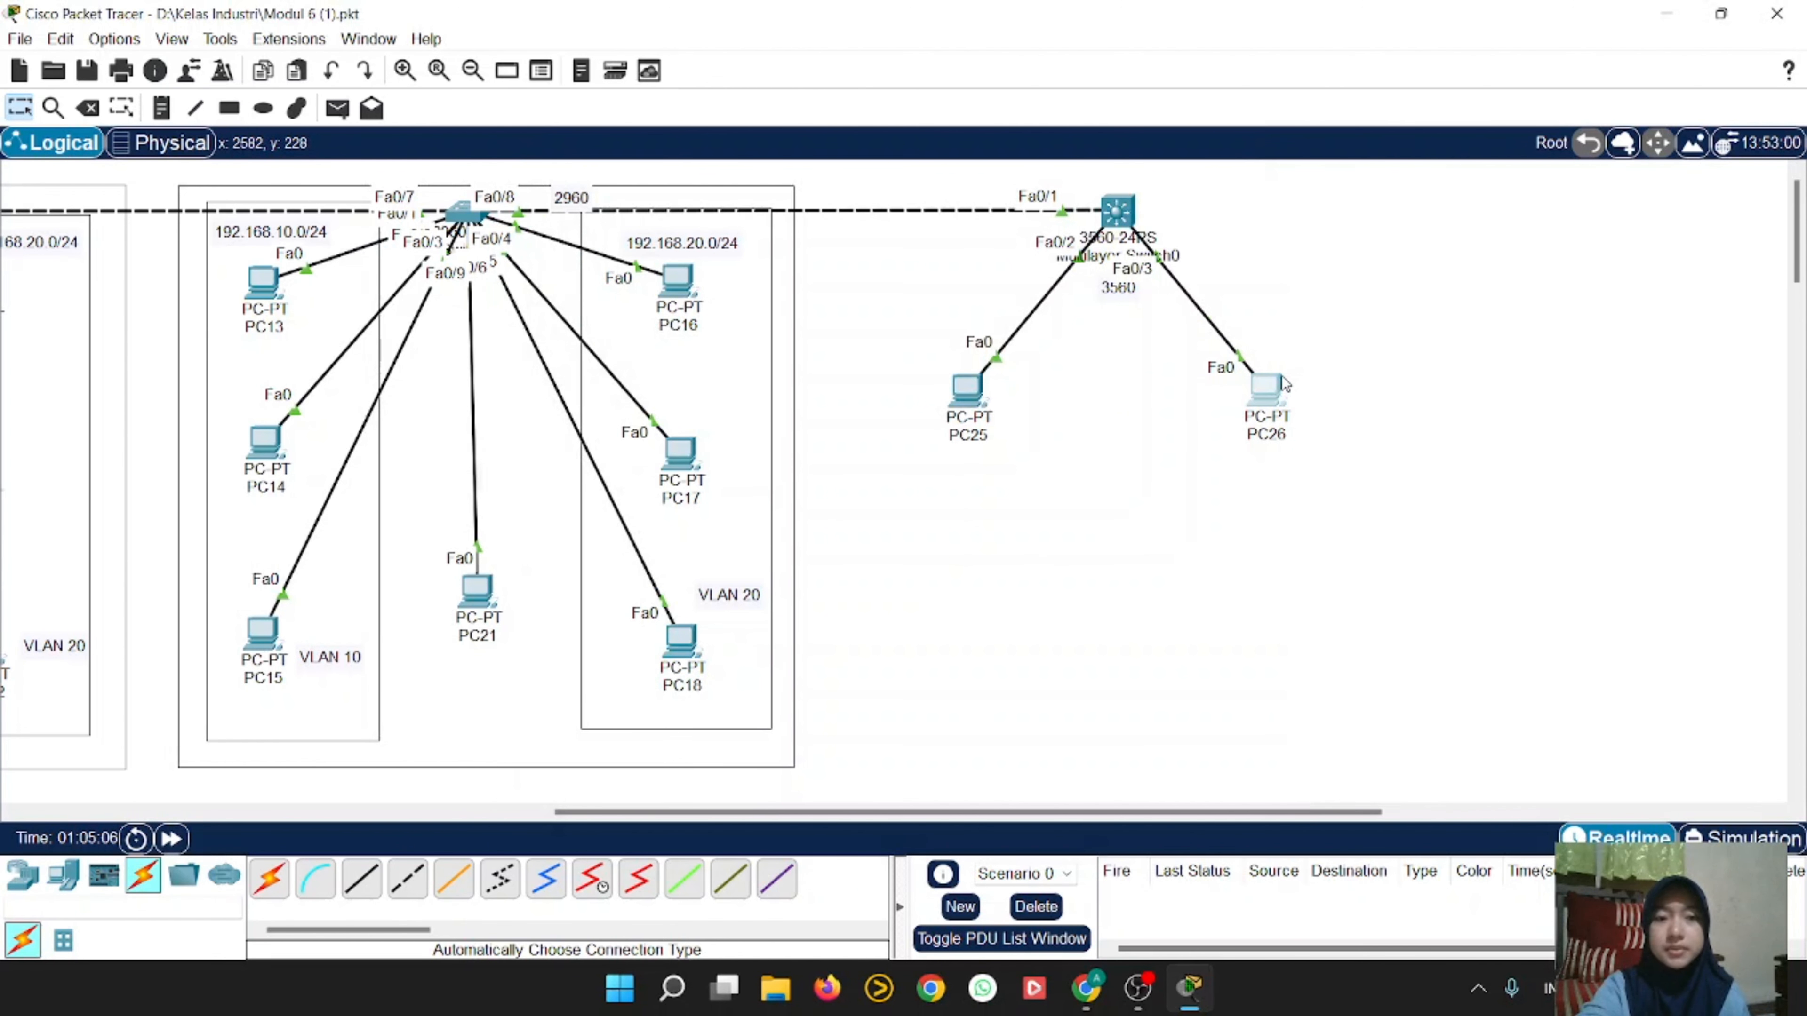
# Step: Set the default gateway of PC26 to 192.168.20.1 in its IP configuration, and close the PC26 window
pyautogui.click(1264, 388)
pyautogui.click(655, 271)
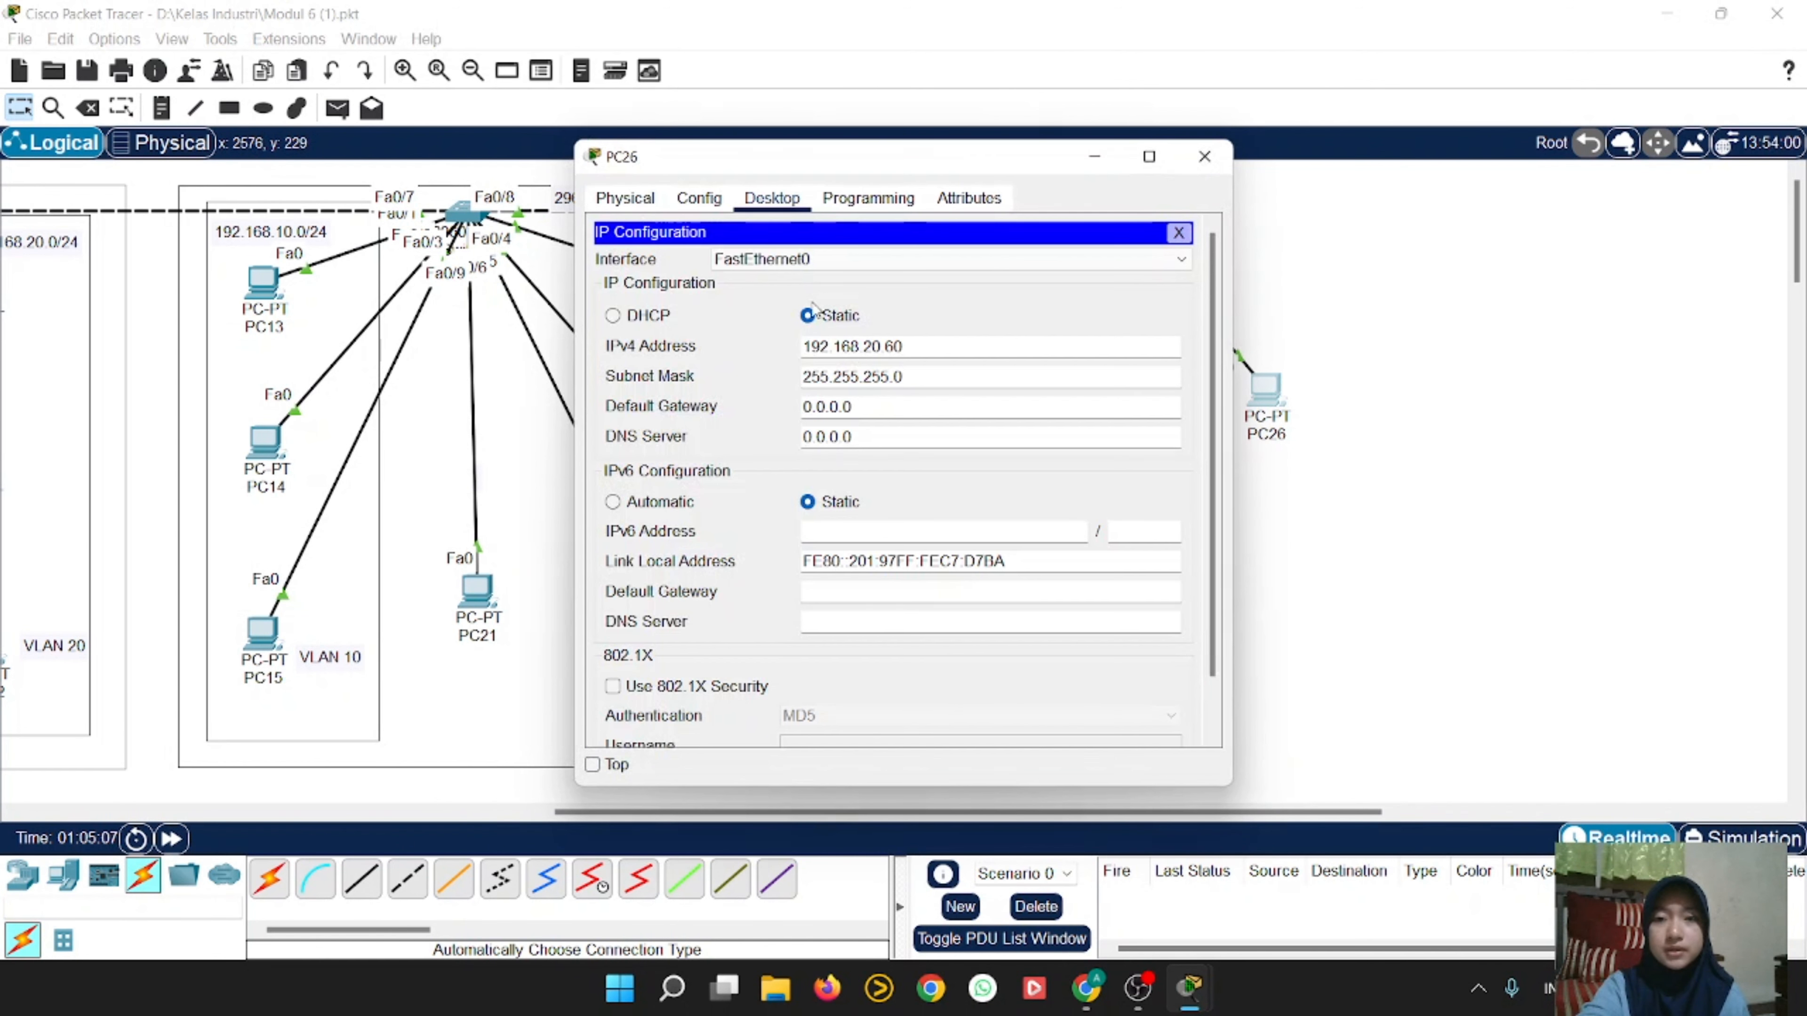
pyautogui.click(913, 403)
pyautogui.press('BackSpace')
pyautogui.press('BackSpace')
pyautogui.press('BackSpace')
pyautogui.press('BackSpace')
pyautogui.press('BackSpace')
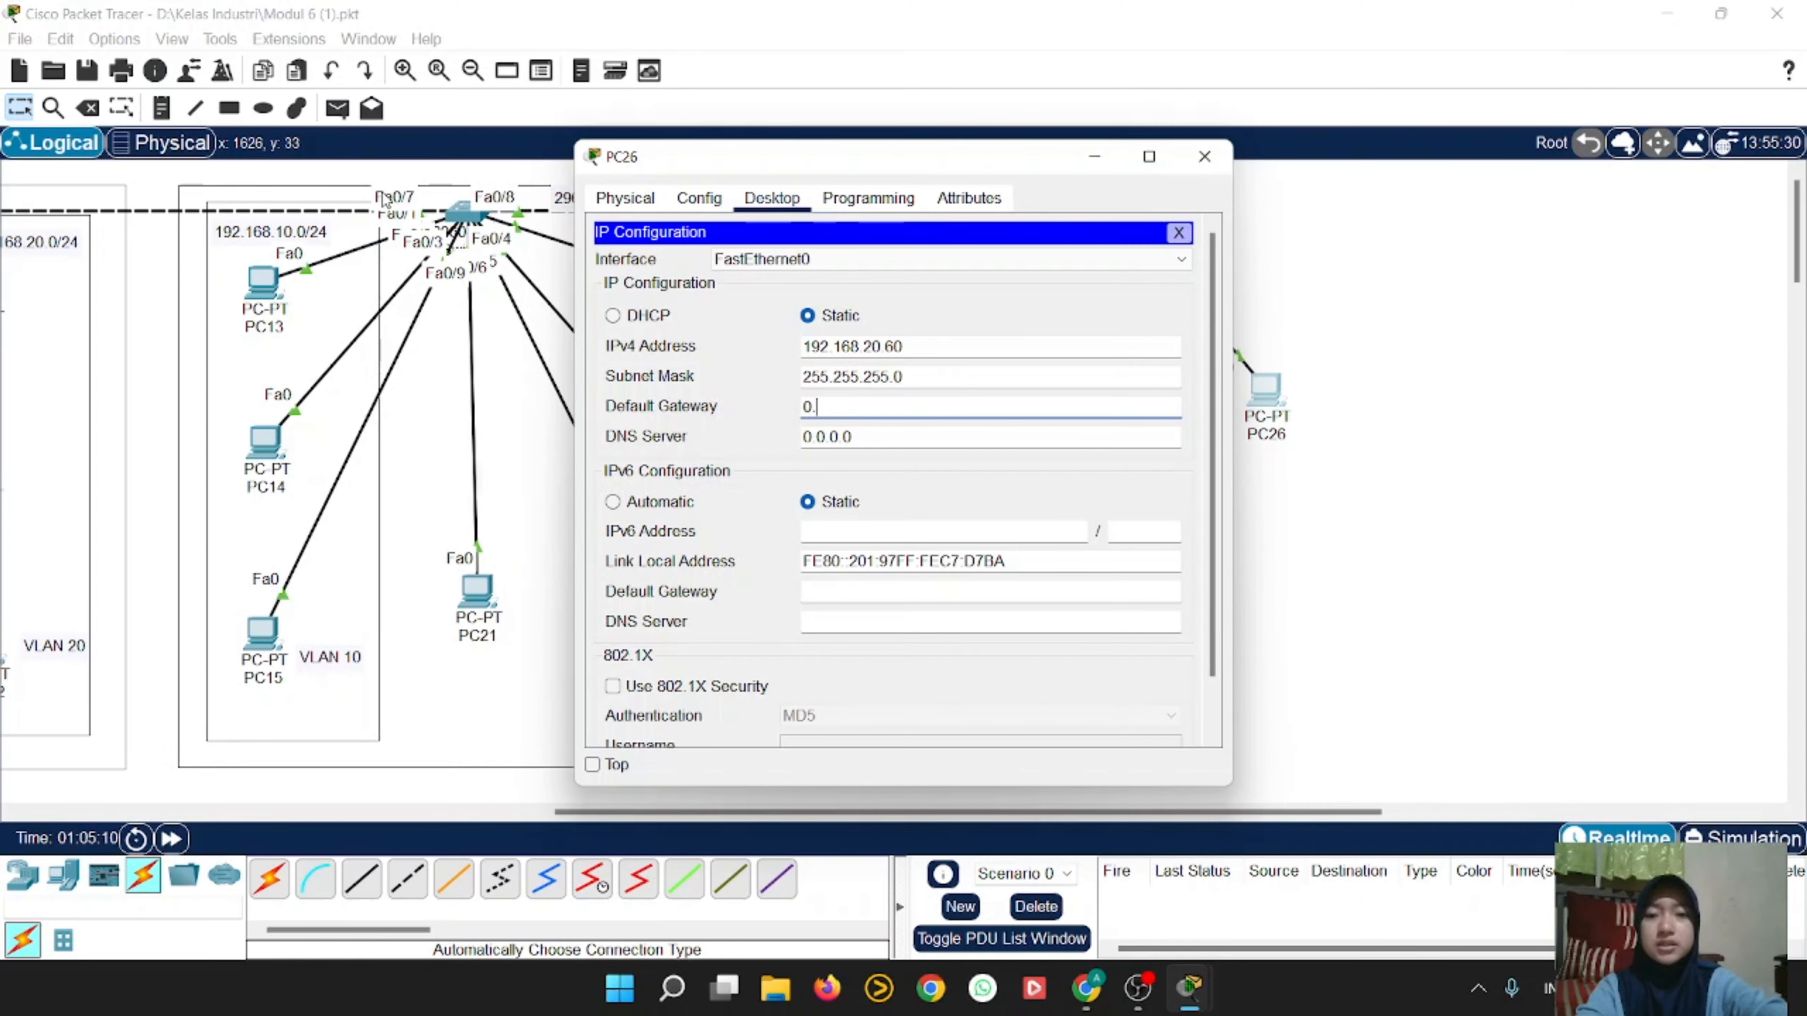
pyautogui.press('BackSpace')
pyautogui.press('BackSpace')
pyautogui.write('192.')
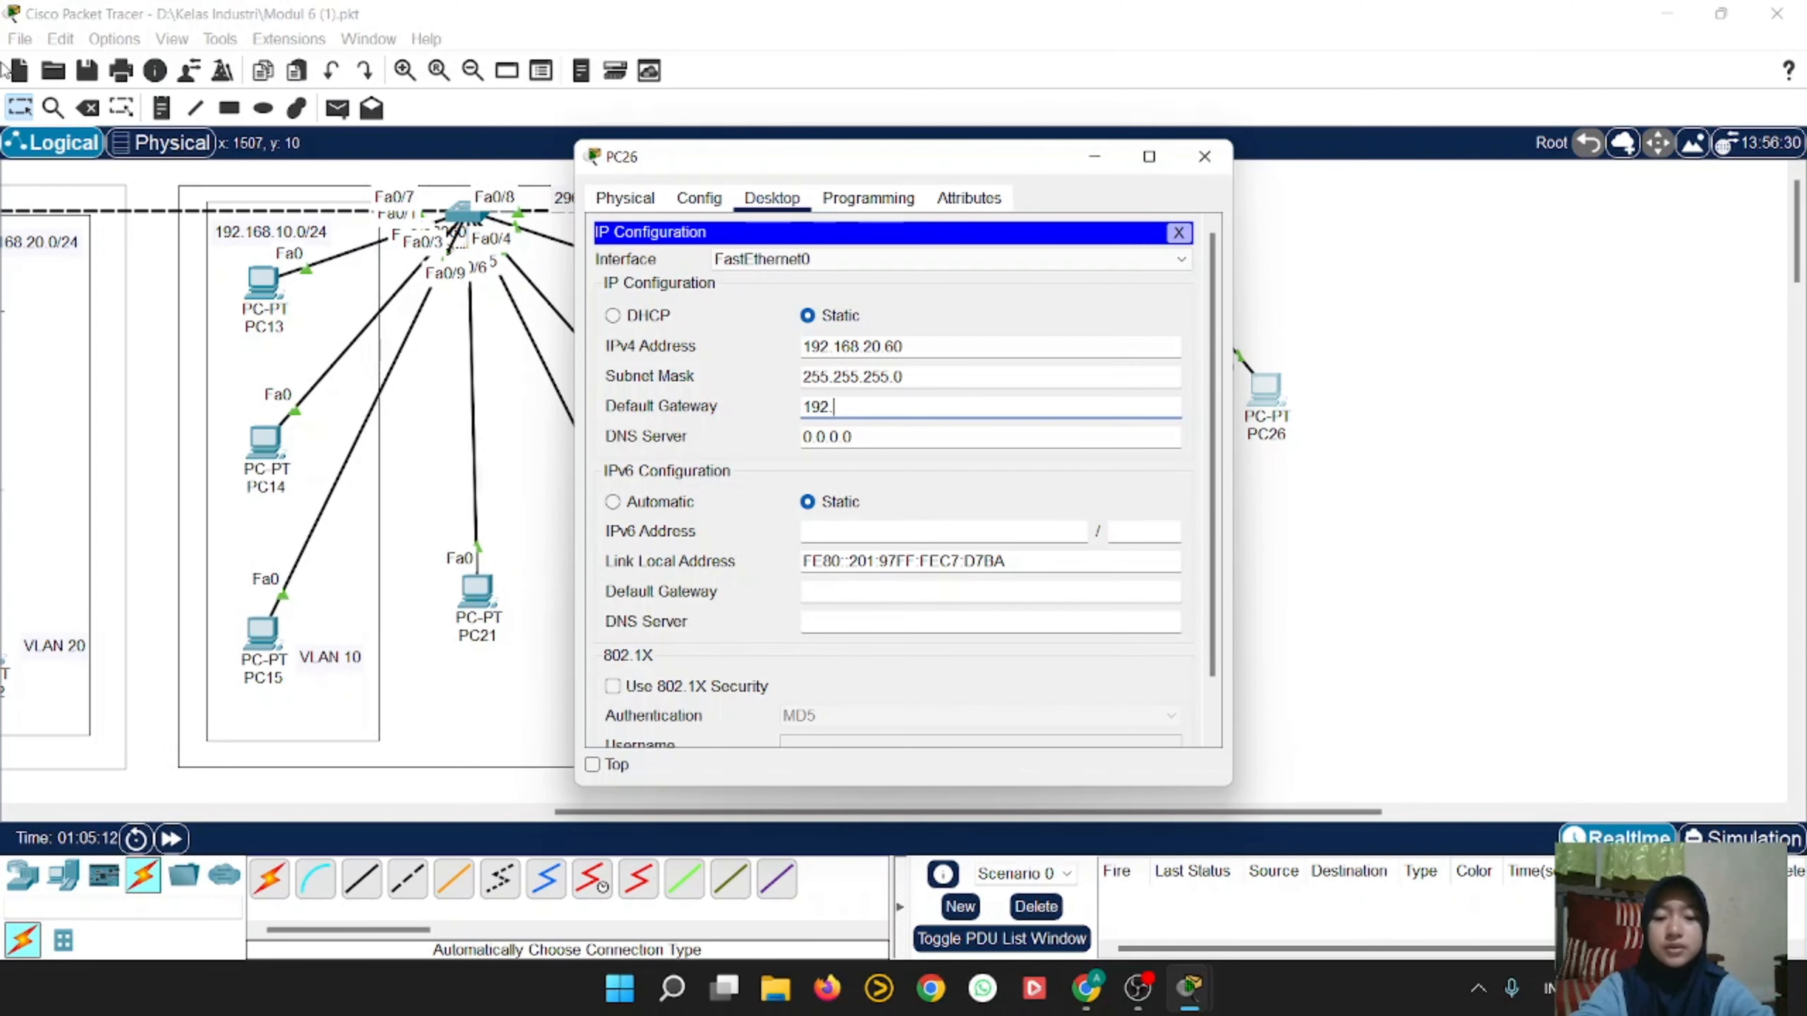
pyautogui.write('69')
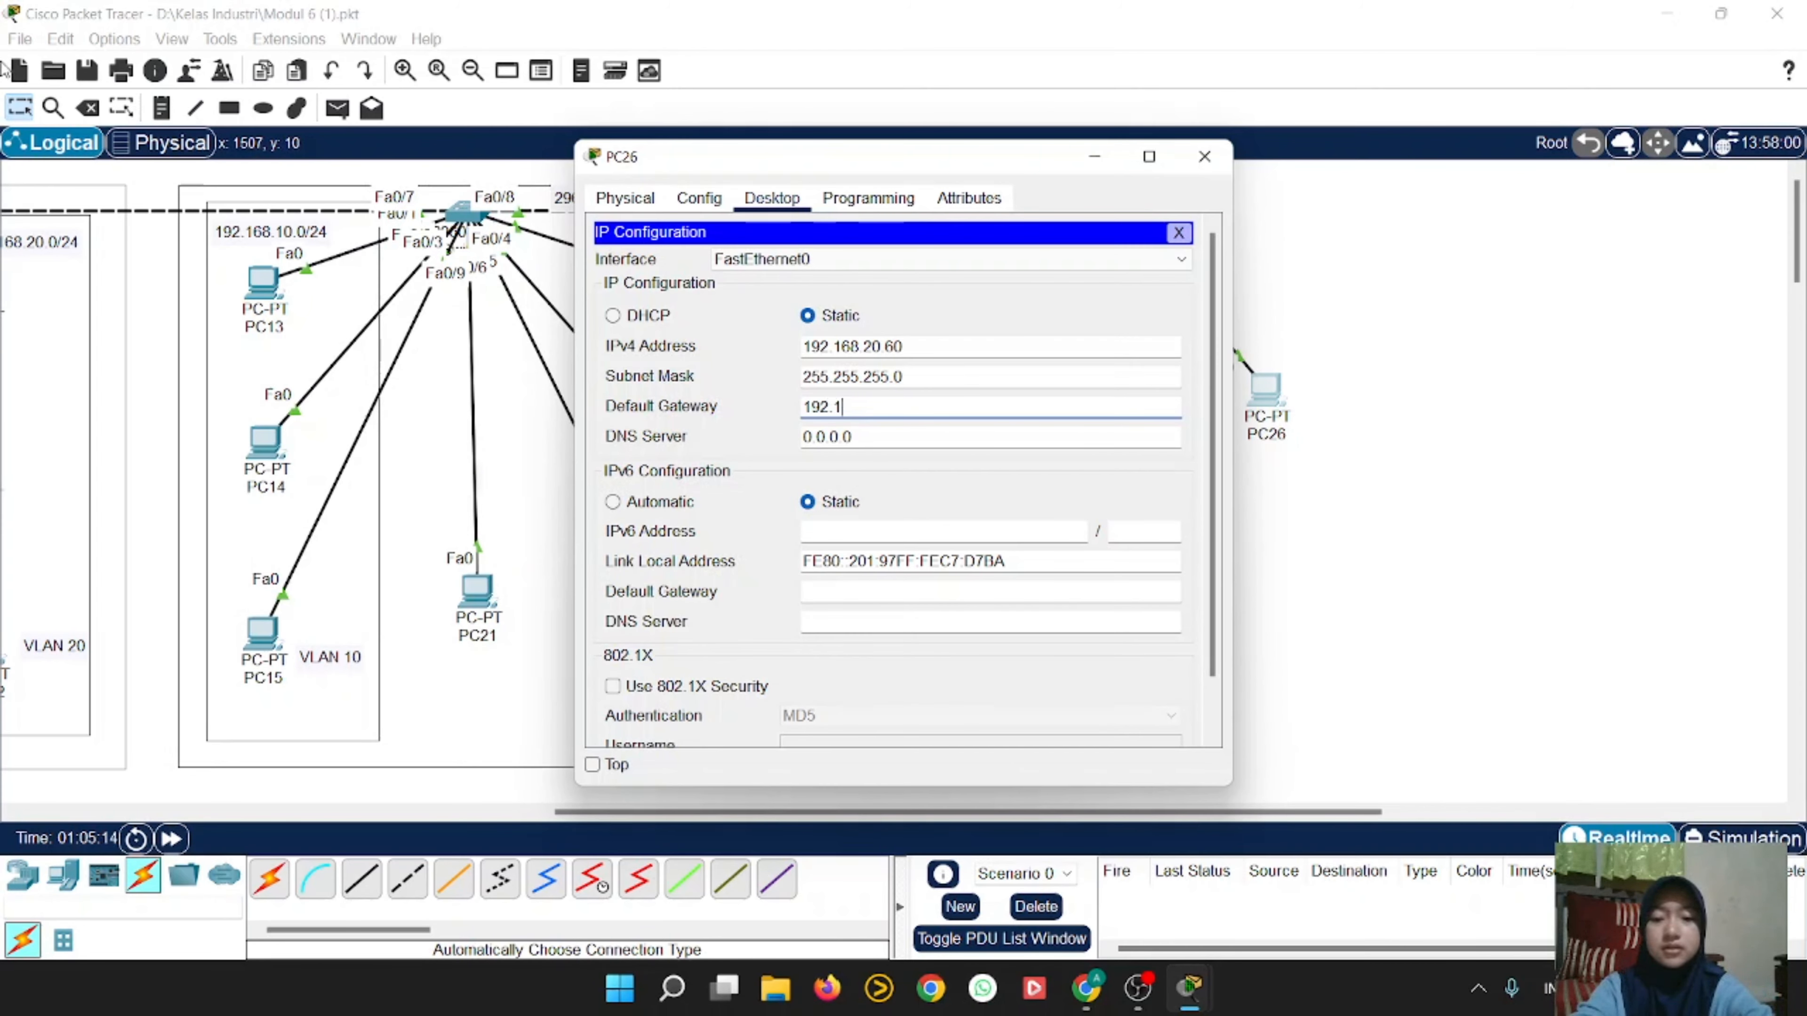
pyautogui.write('68.20.1')
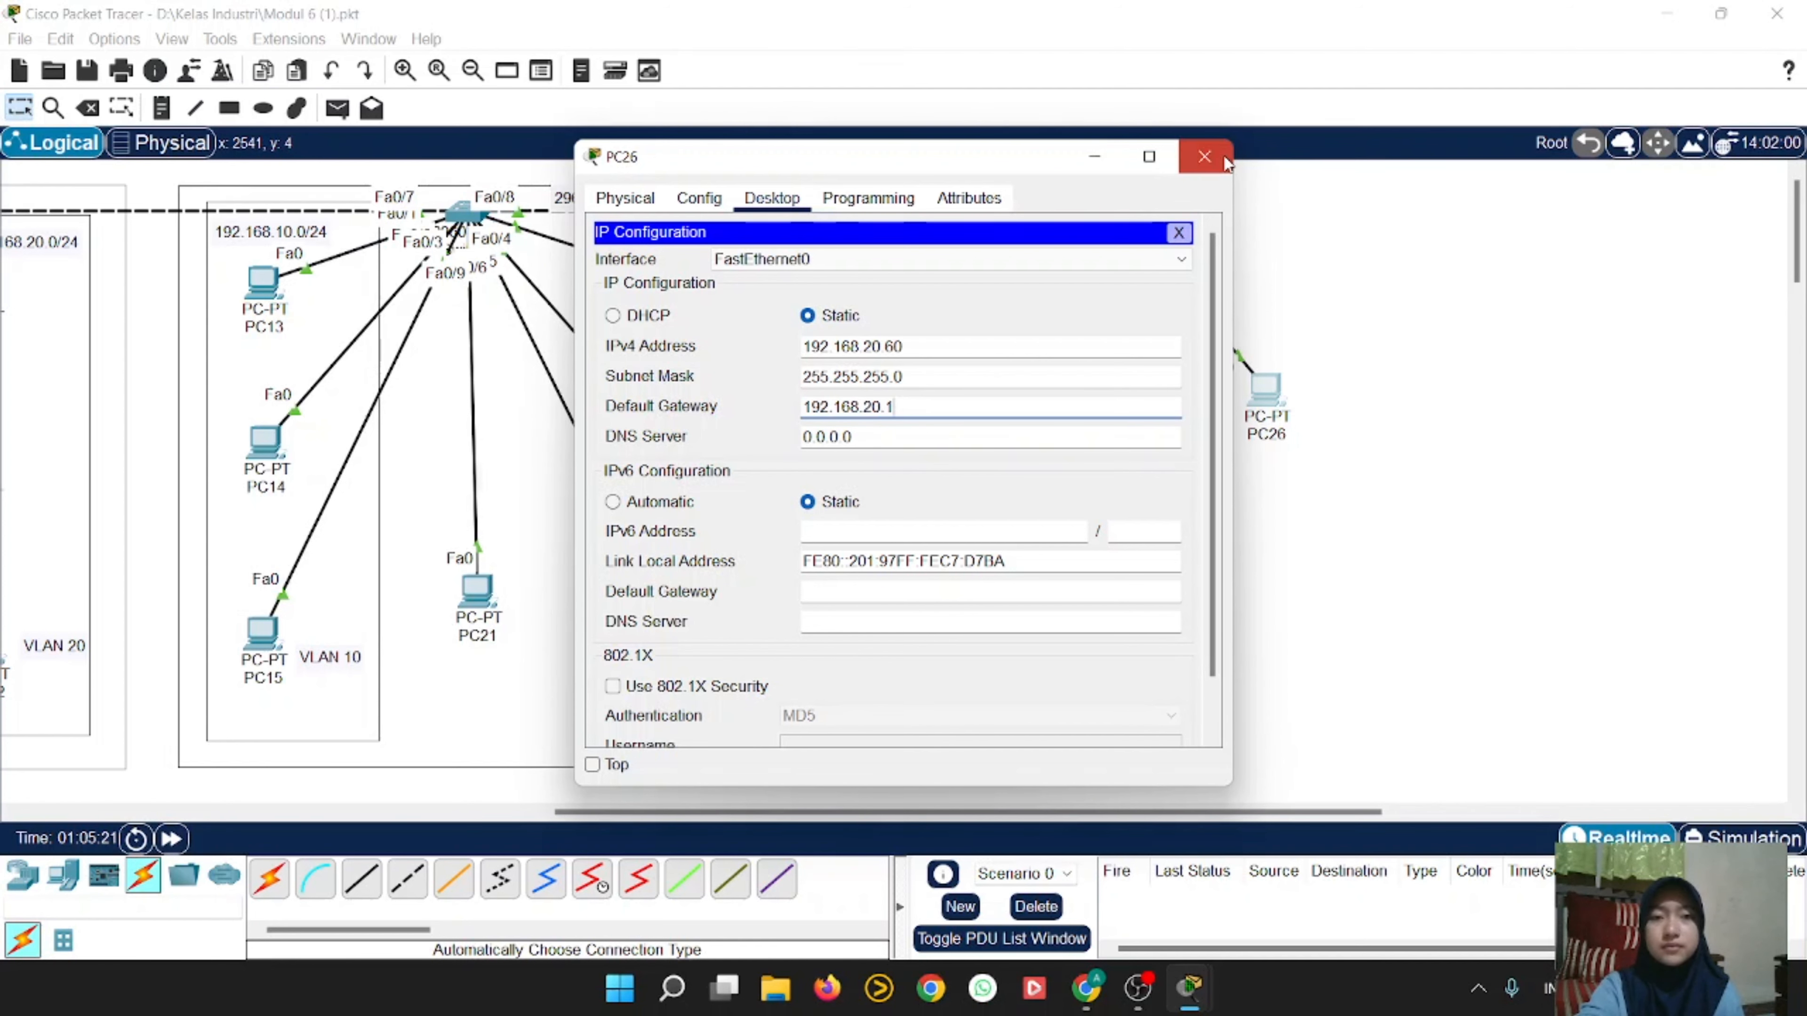
pyautogui.click(1209, 156)
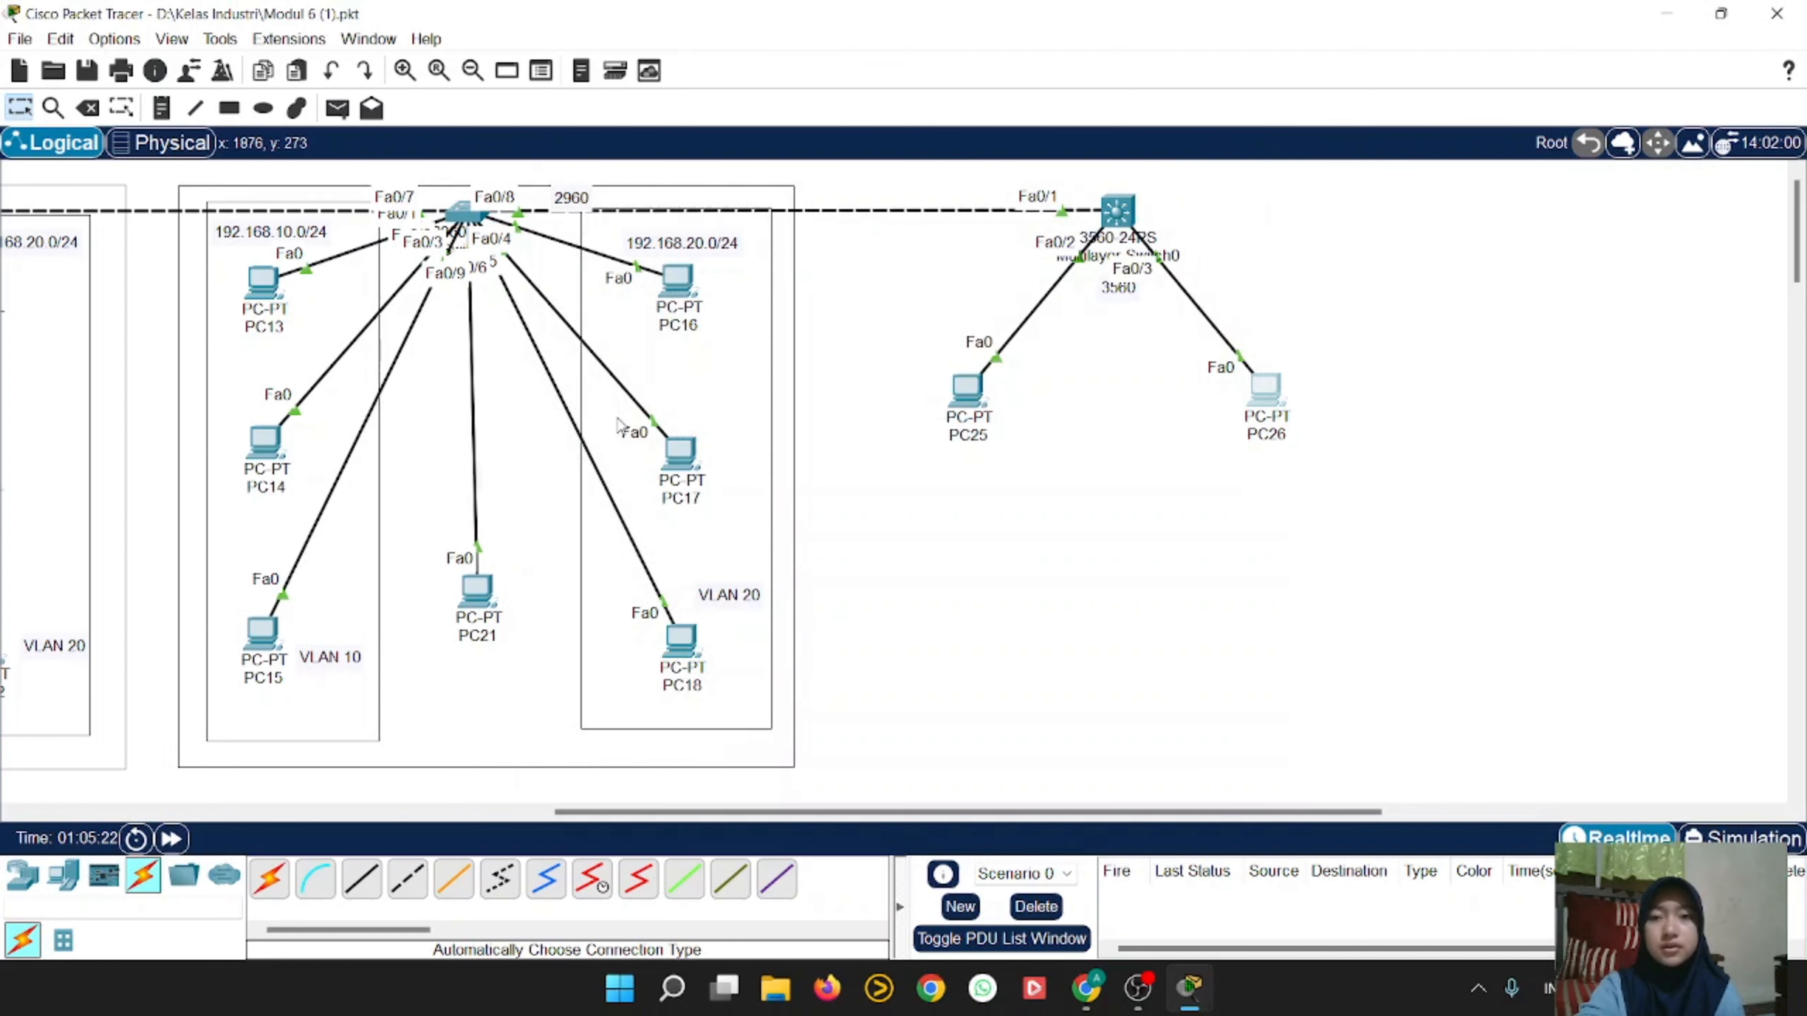
# Step: Set the default gateway of PC13 in VLAN 10 to 192.168.10.1, and close the PC13 window
pyautogui.click(261, 283)
pyautogui.click(794, 201)
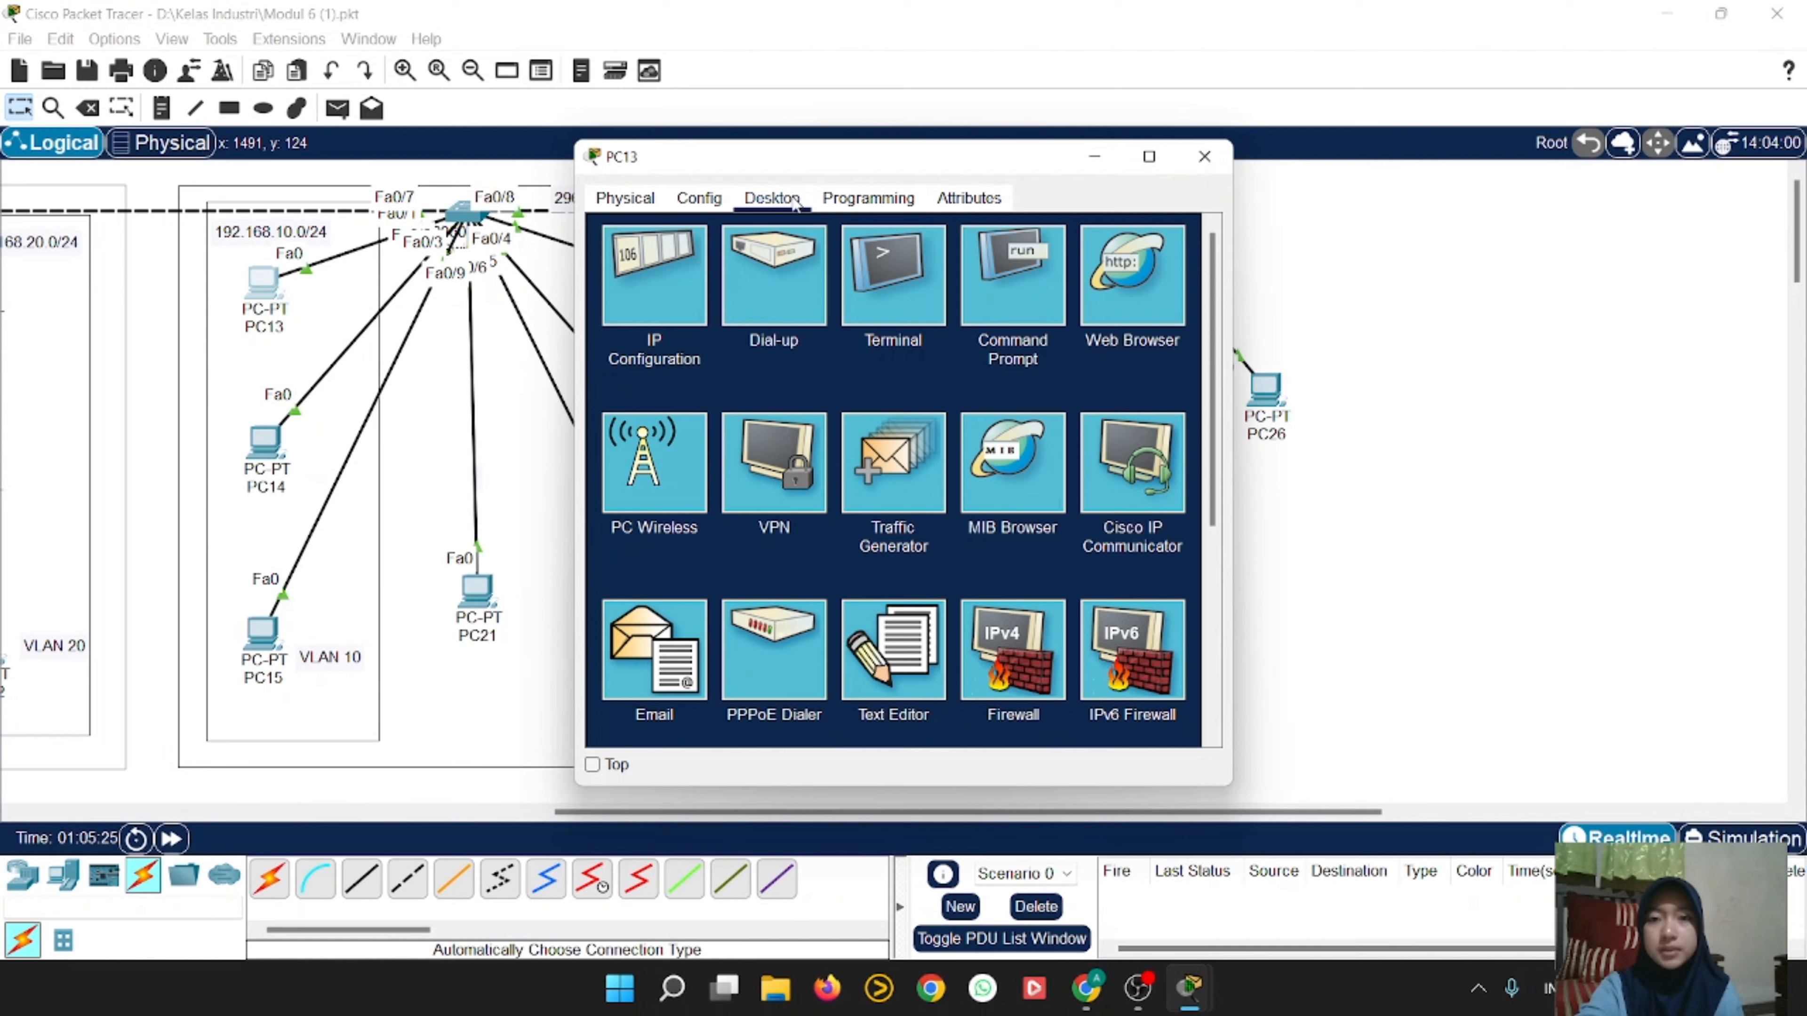
pyautogui.click(652, 274)
pyautogui.click(905, 406)
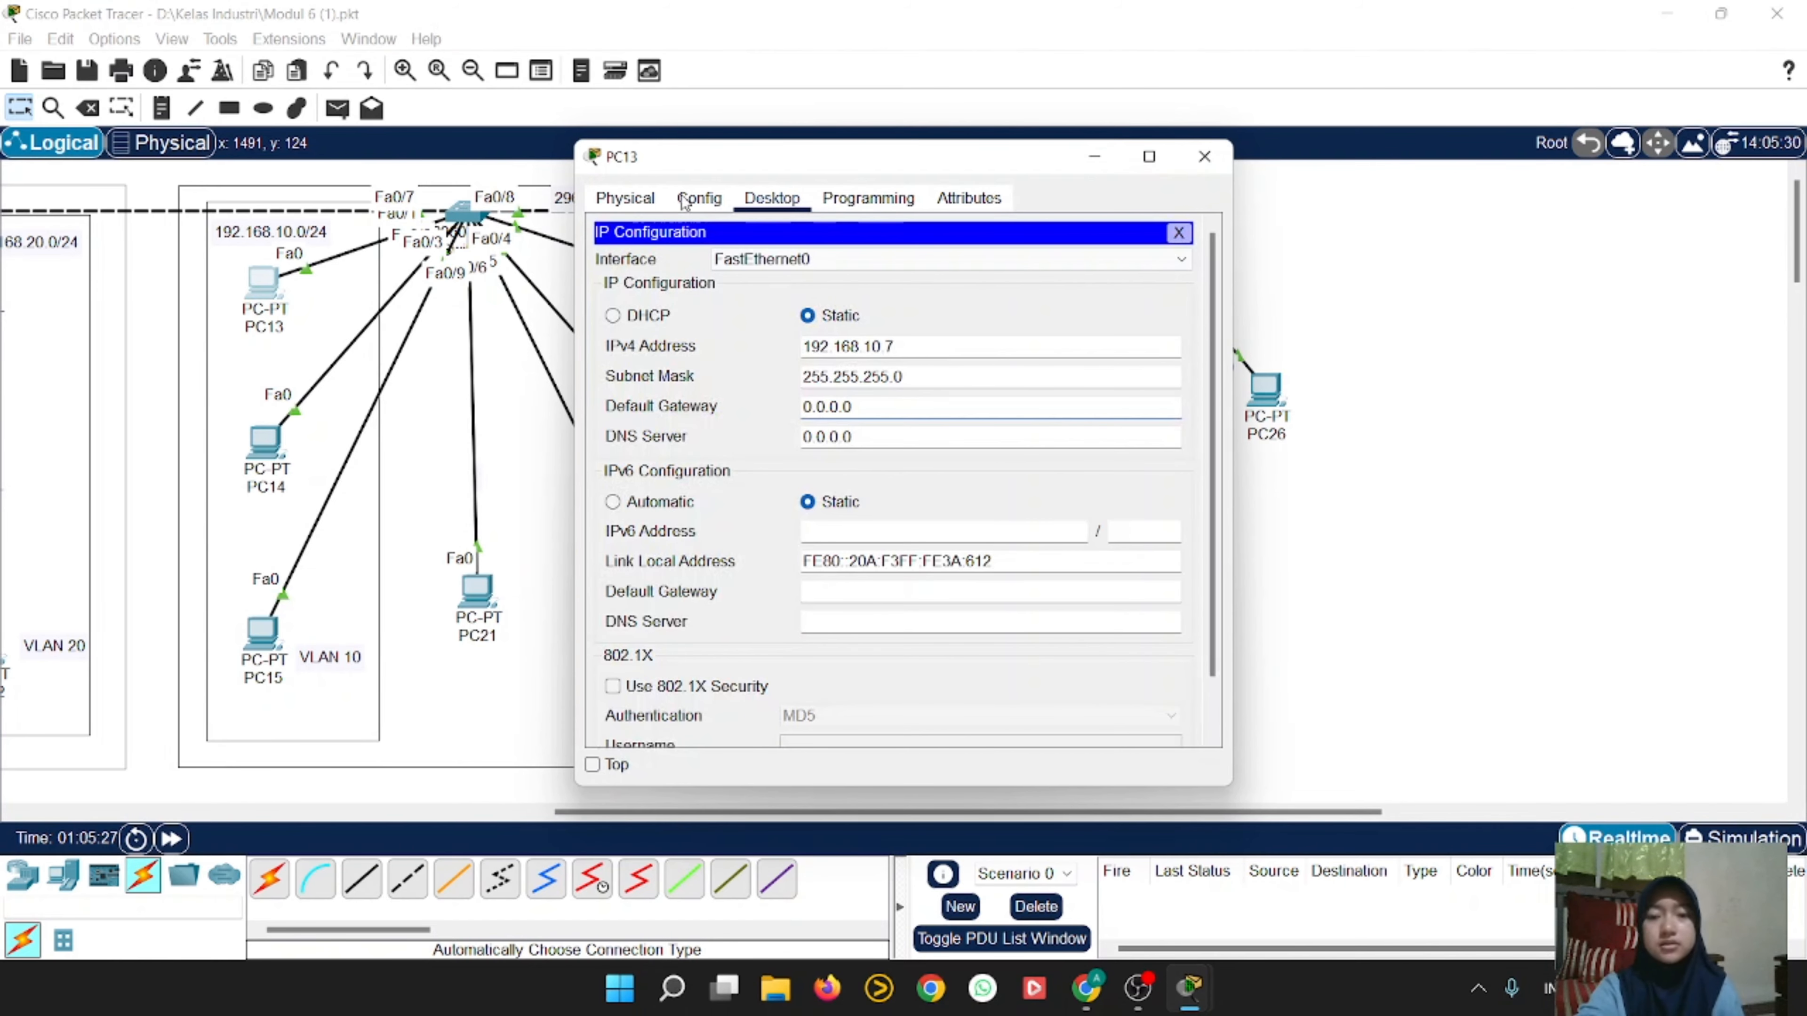
pyautogui.press('BackSpace')
pyautogui.press('BackSpace')
pyautogui.press('BackSpace')
pyautogui.press('BackSpace')
pyautogui.press('BackSpace')
pyautogui.press('BackSpace')
pyautogui.press('BackSpace')
pyautogui.write('1')
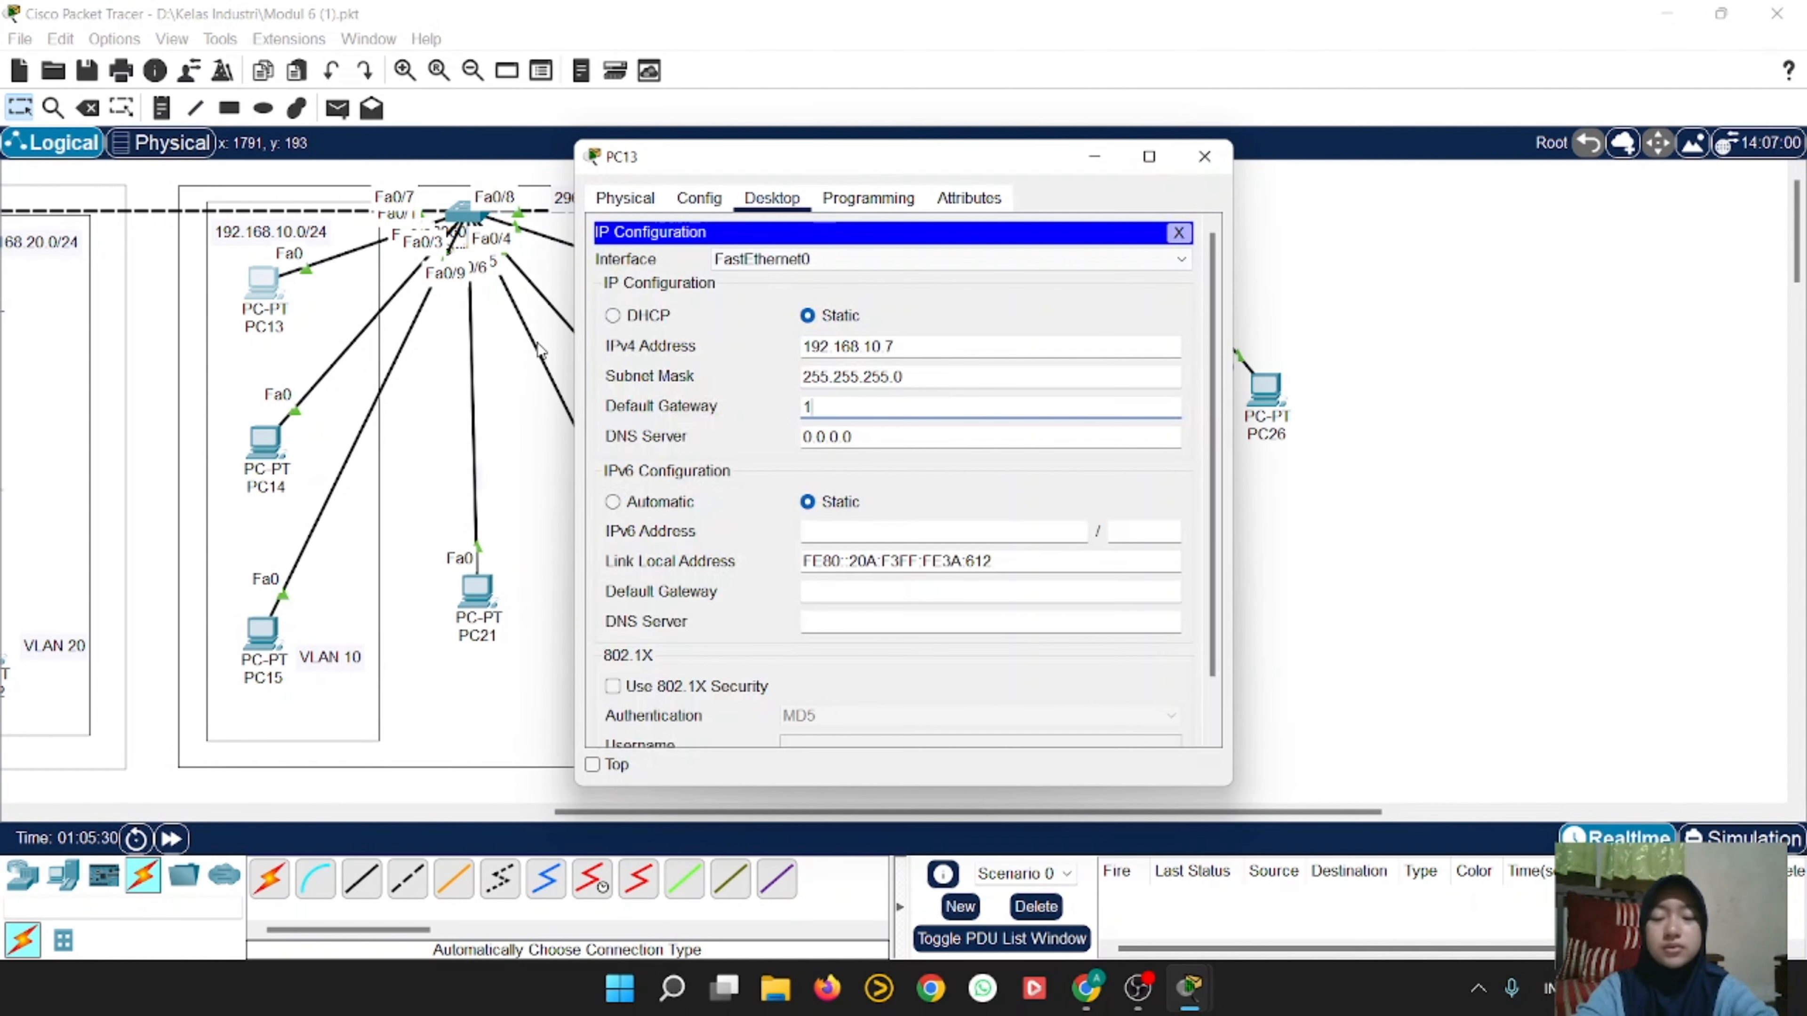
pyautogui.write('92.68')
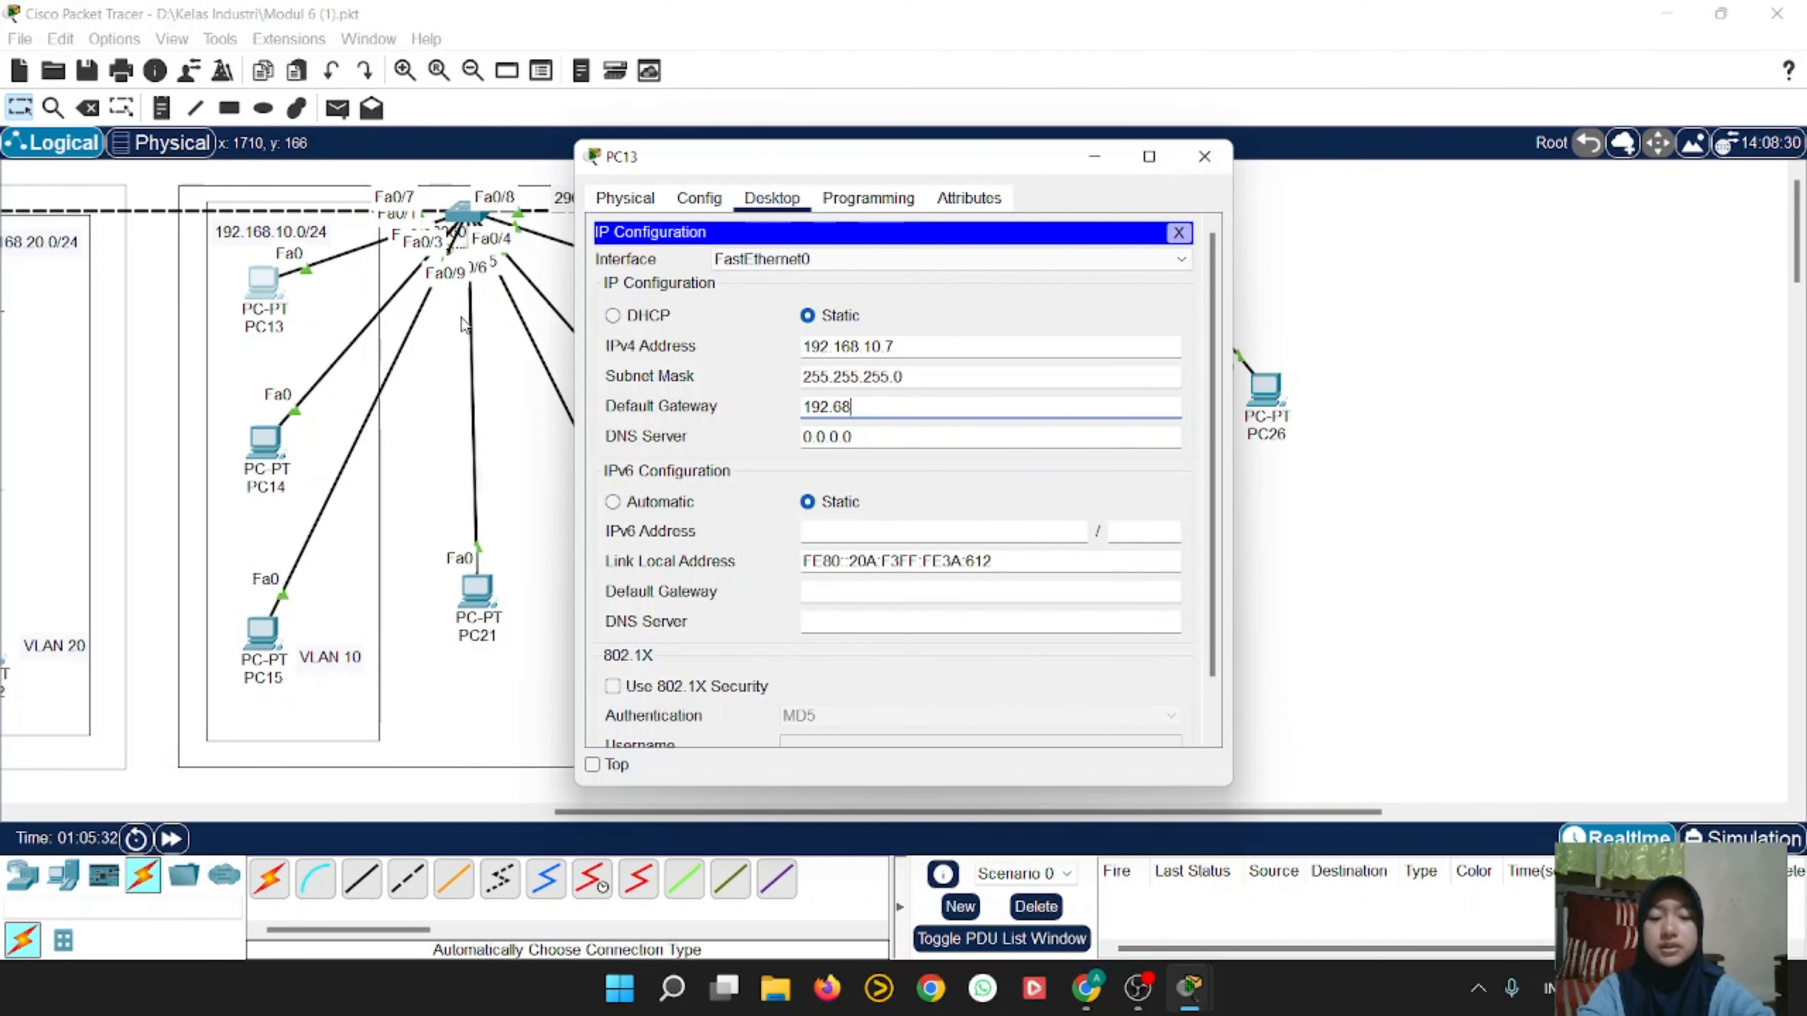
pyautogui.write('.10.1')
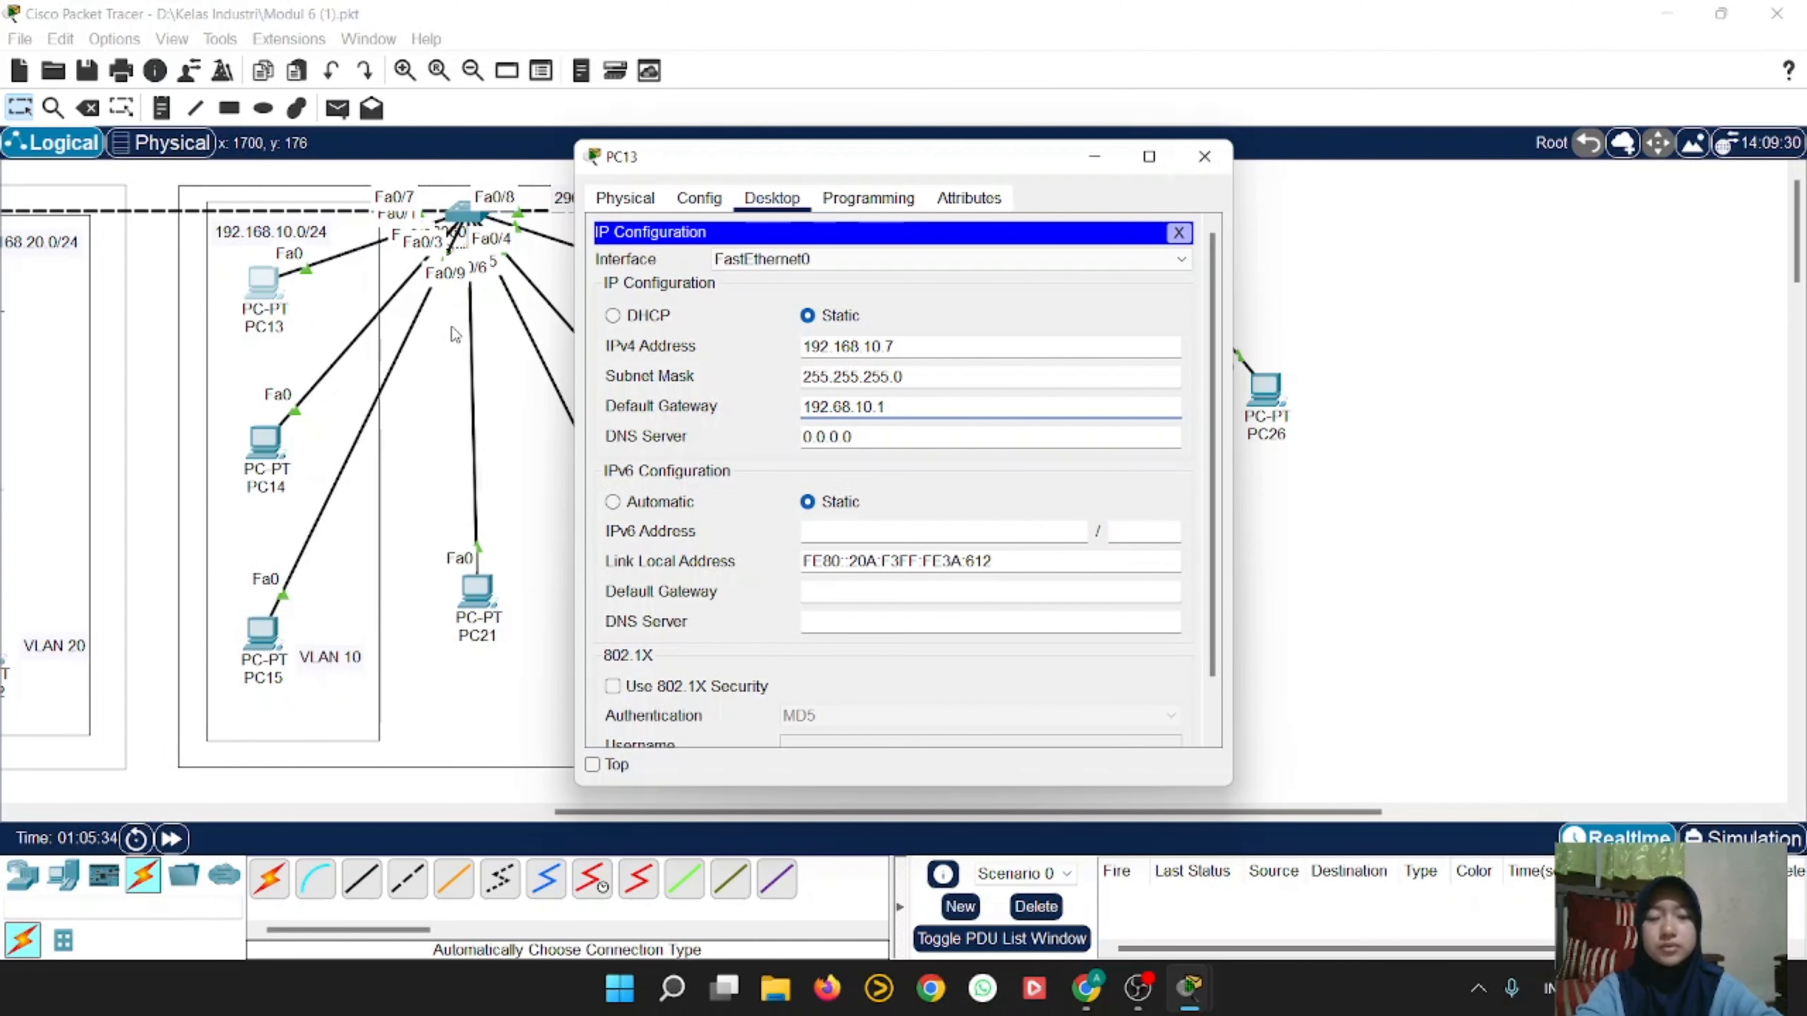
pyautogui.write('1')
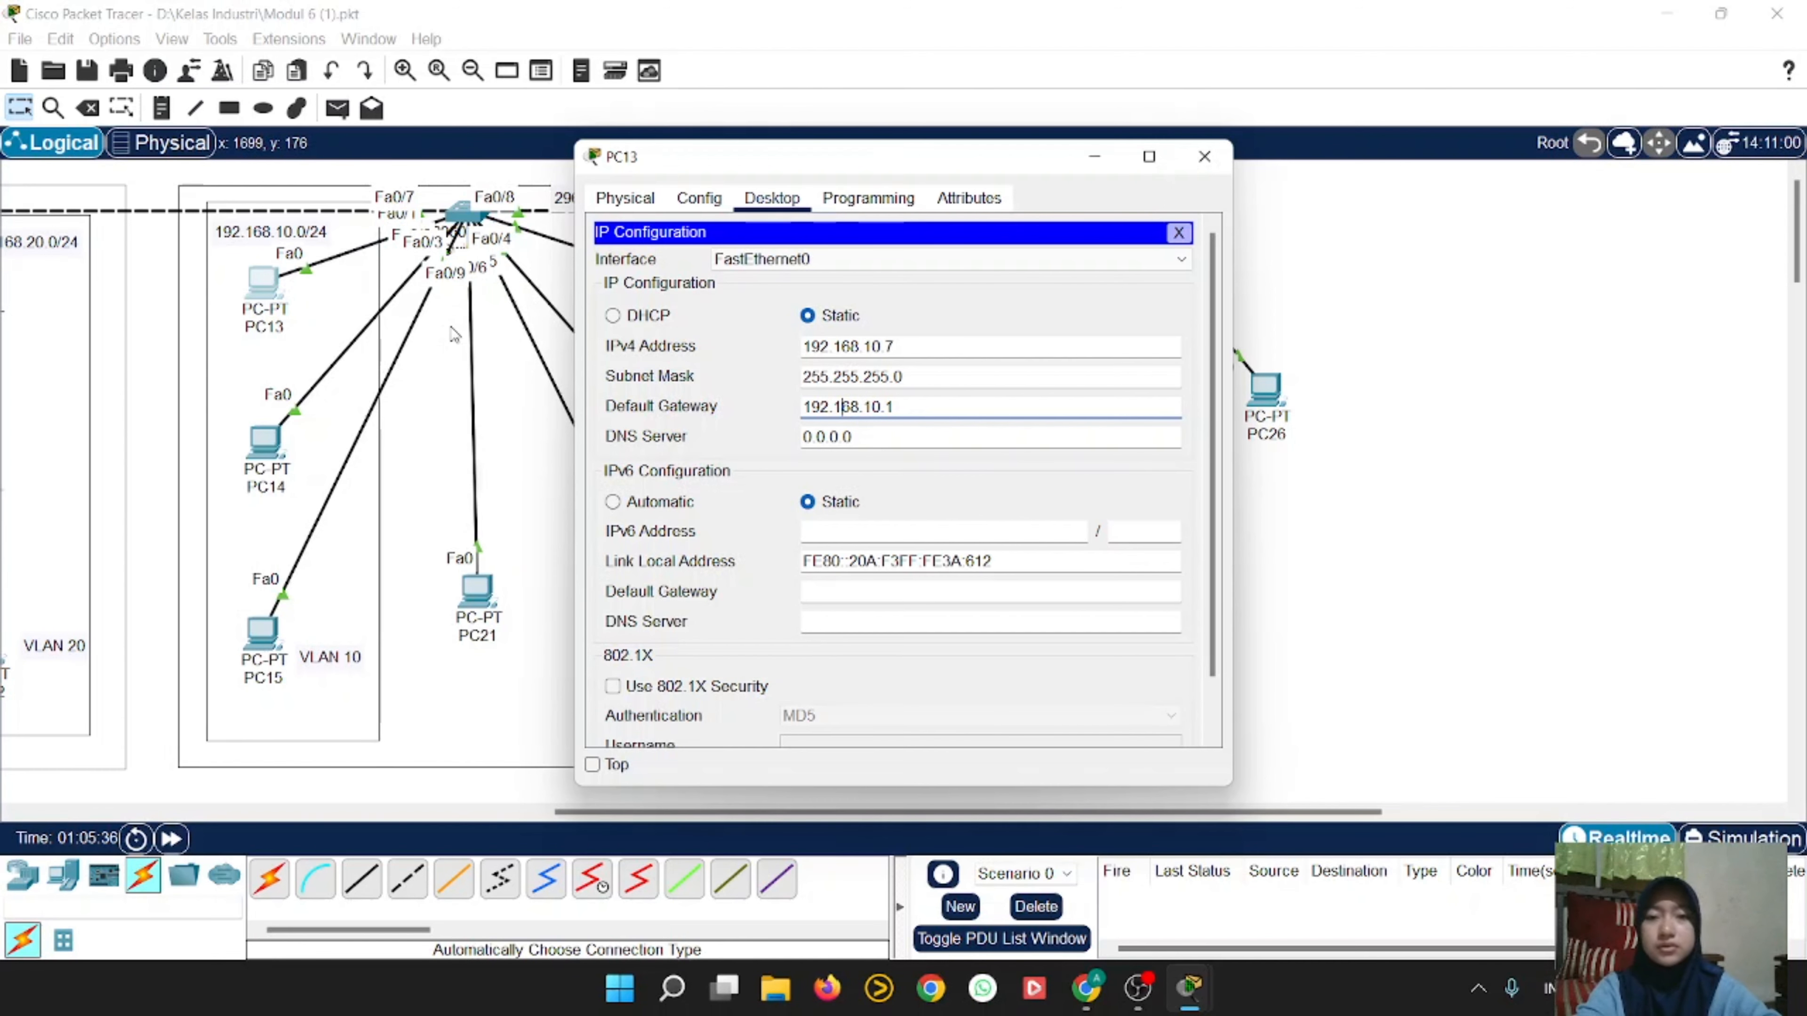
pyautogui.click(1198, 157)
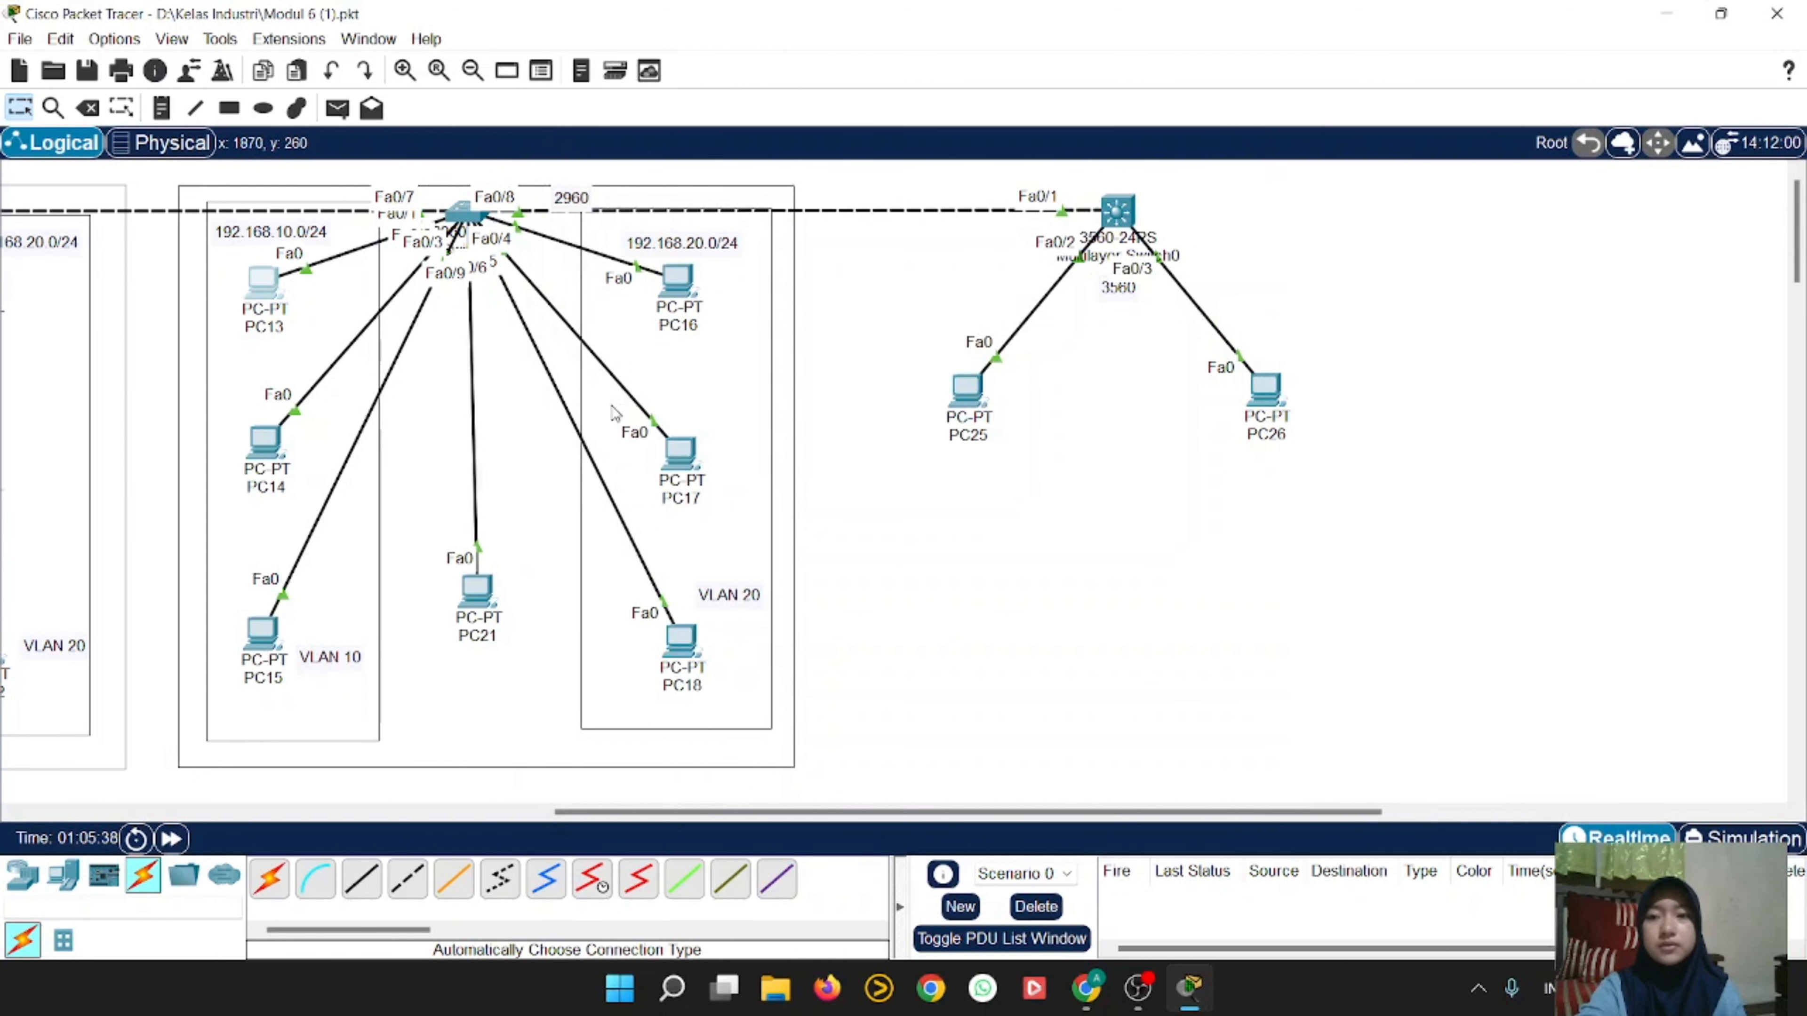
# Step: Set the default gateway of PC16 in VLAN 20 to 192.168.20.1 in its IP configuration
pyautogui.click(677, 283)
pyautogui.click(772, 199)
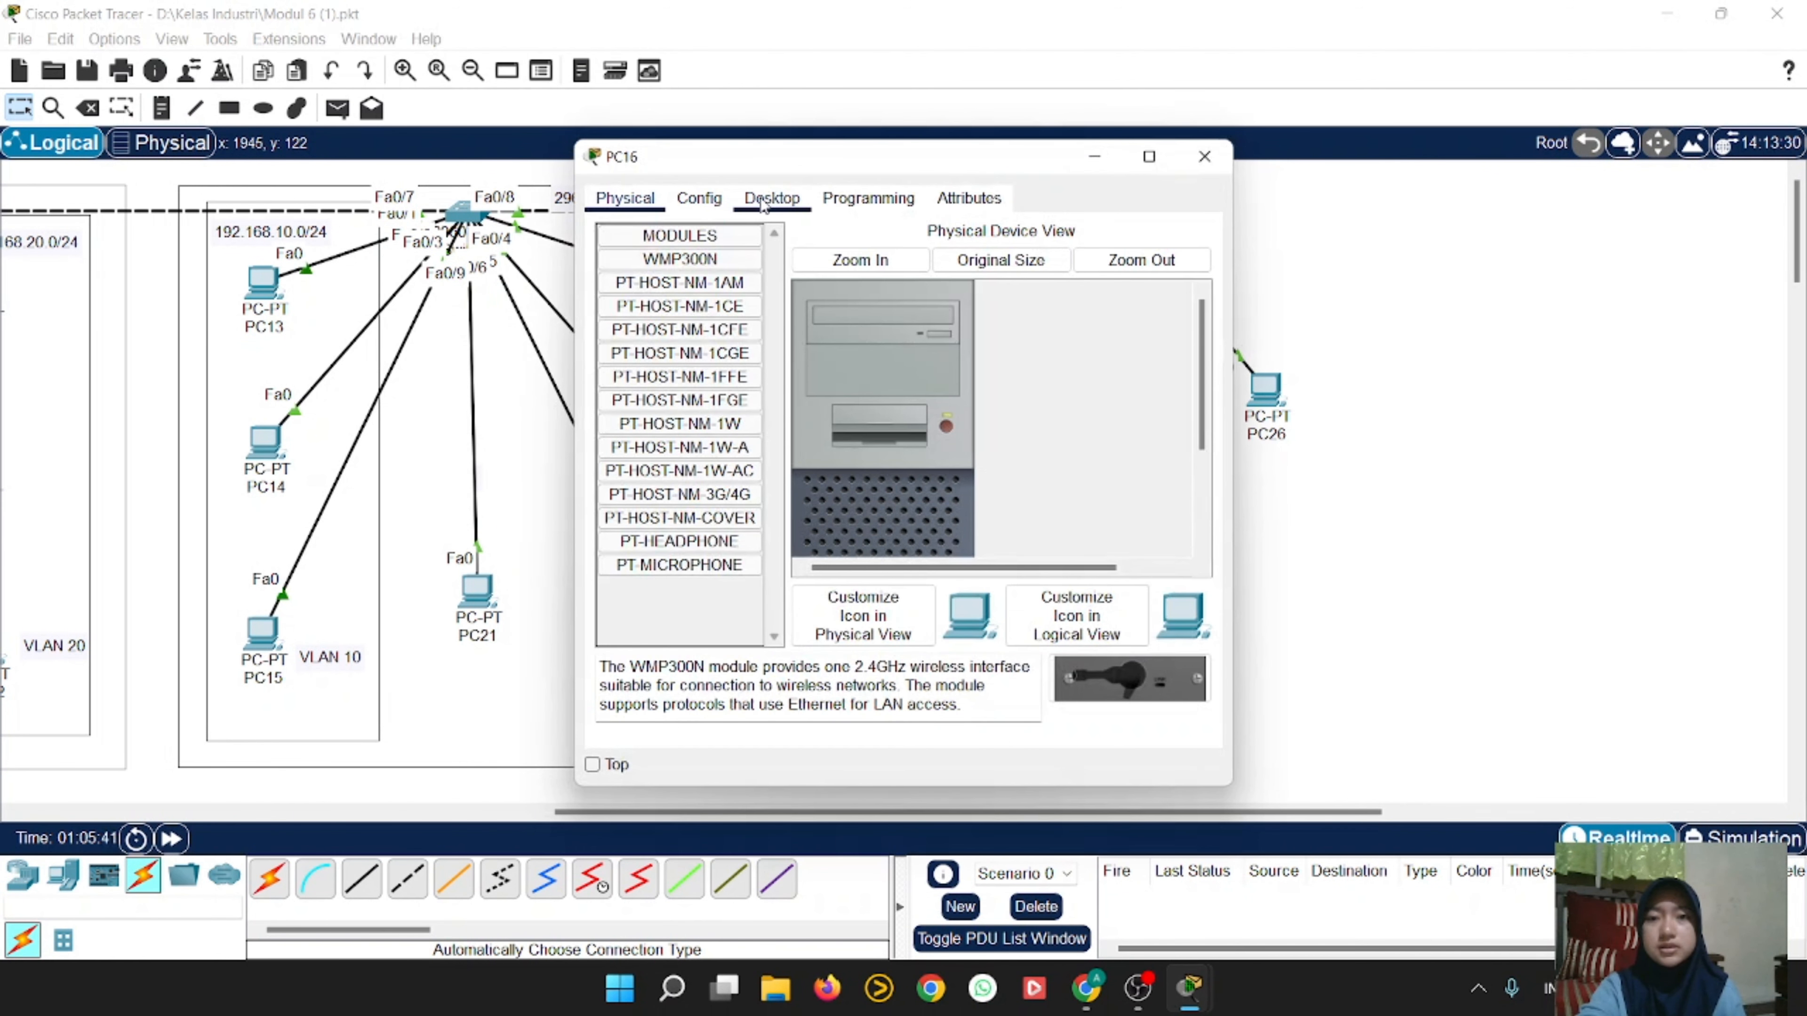
pyautogui.click(667, 272)
pyautogui.click(890, 407)
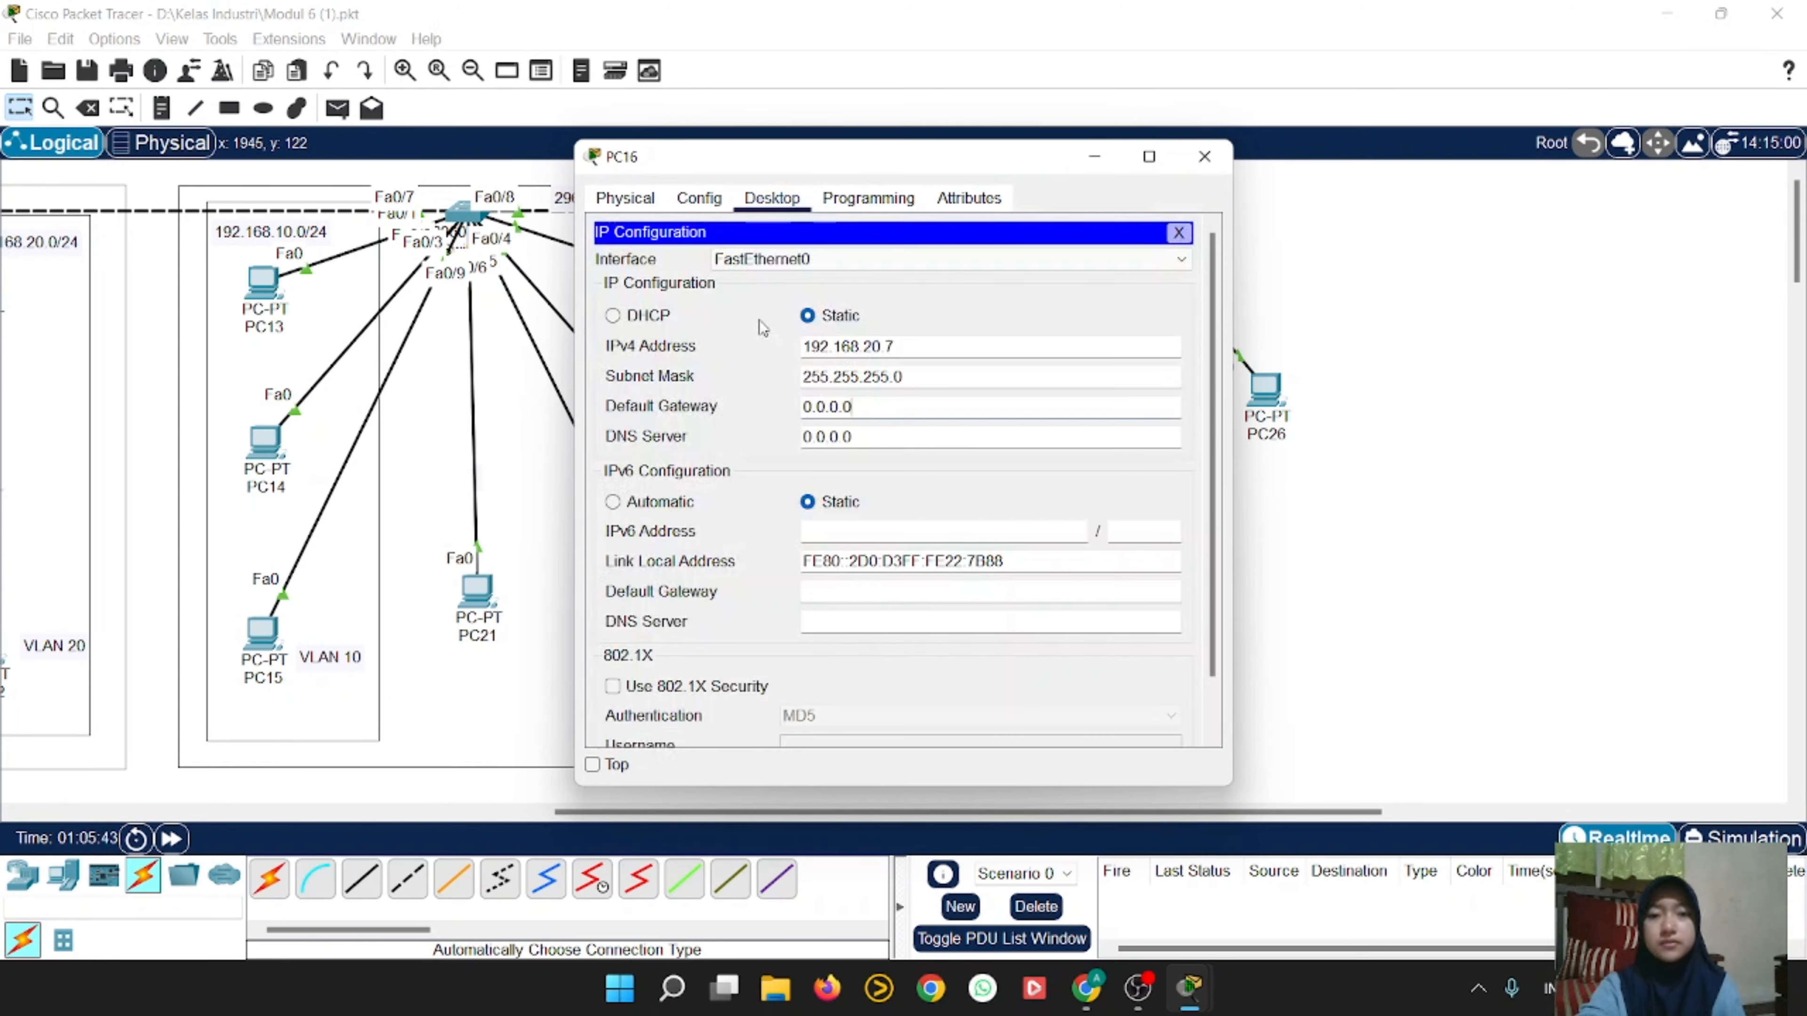
pyautogui.hotkey('ctrl', 'a')
pyautogui.press('BackSpace')
pyautogui.write('1')
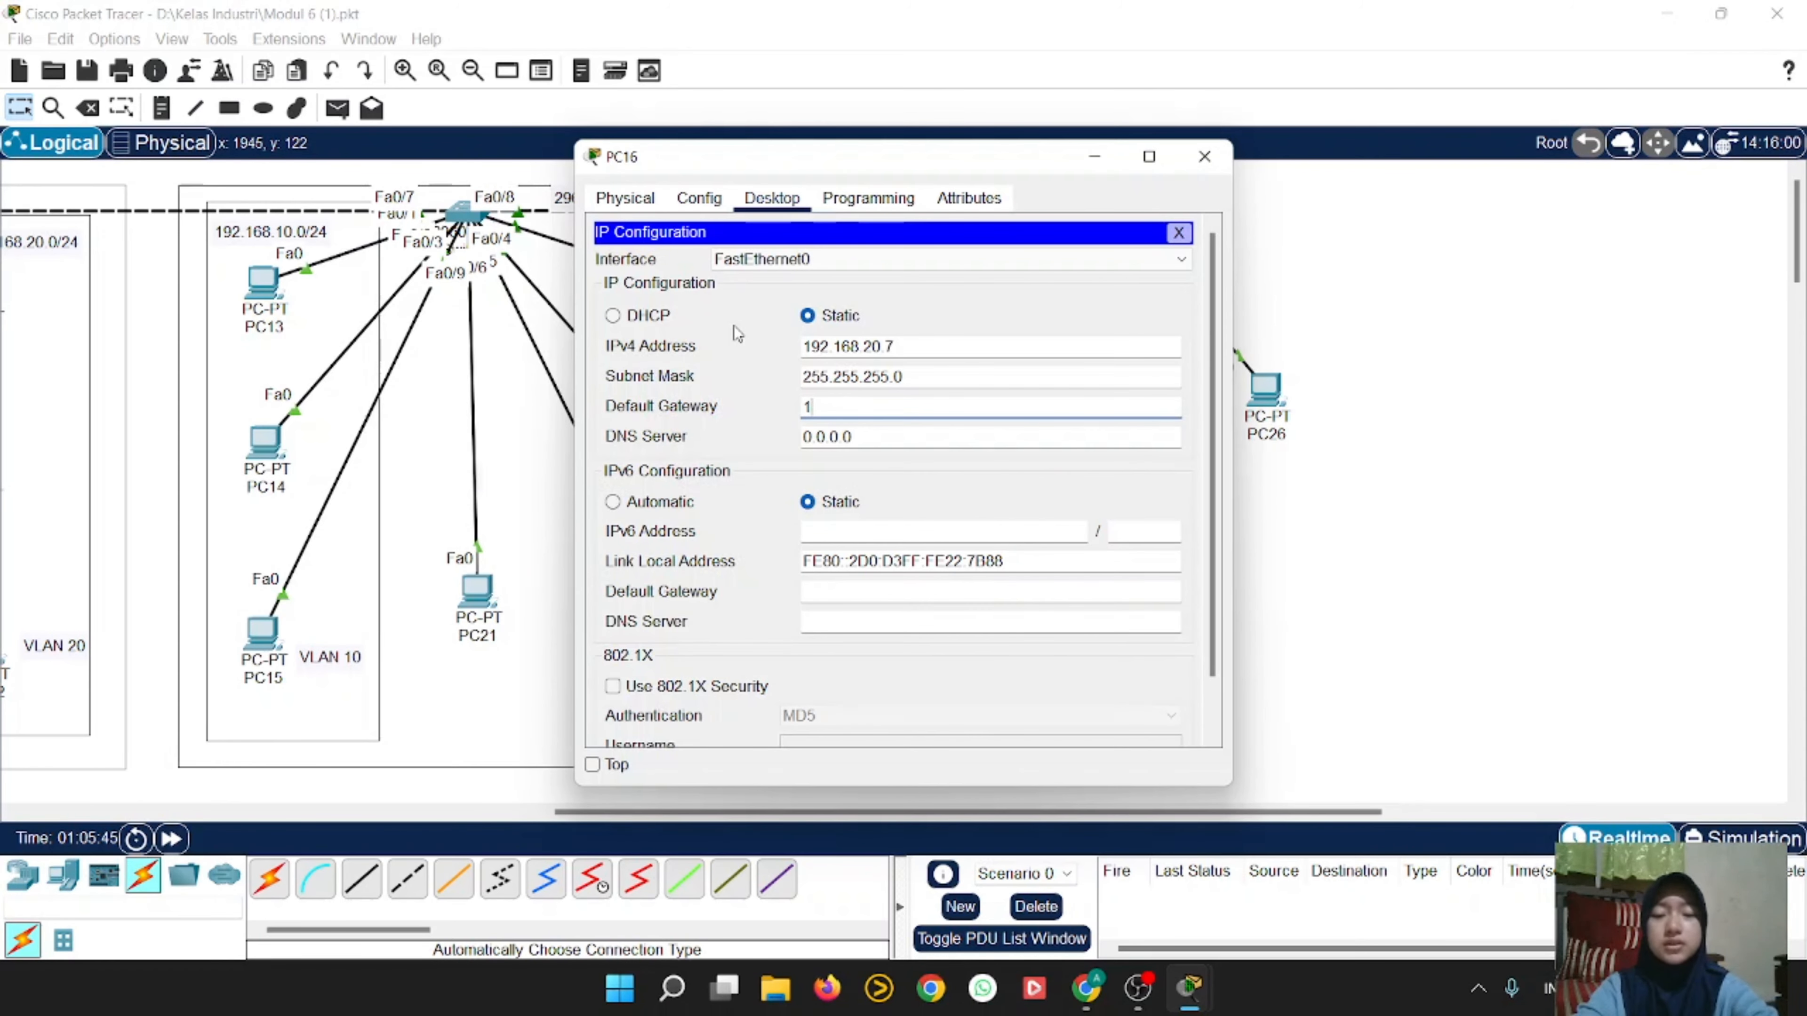
pyautogui.write('92.1')
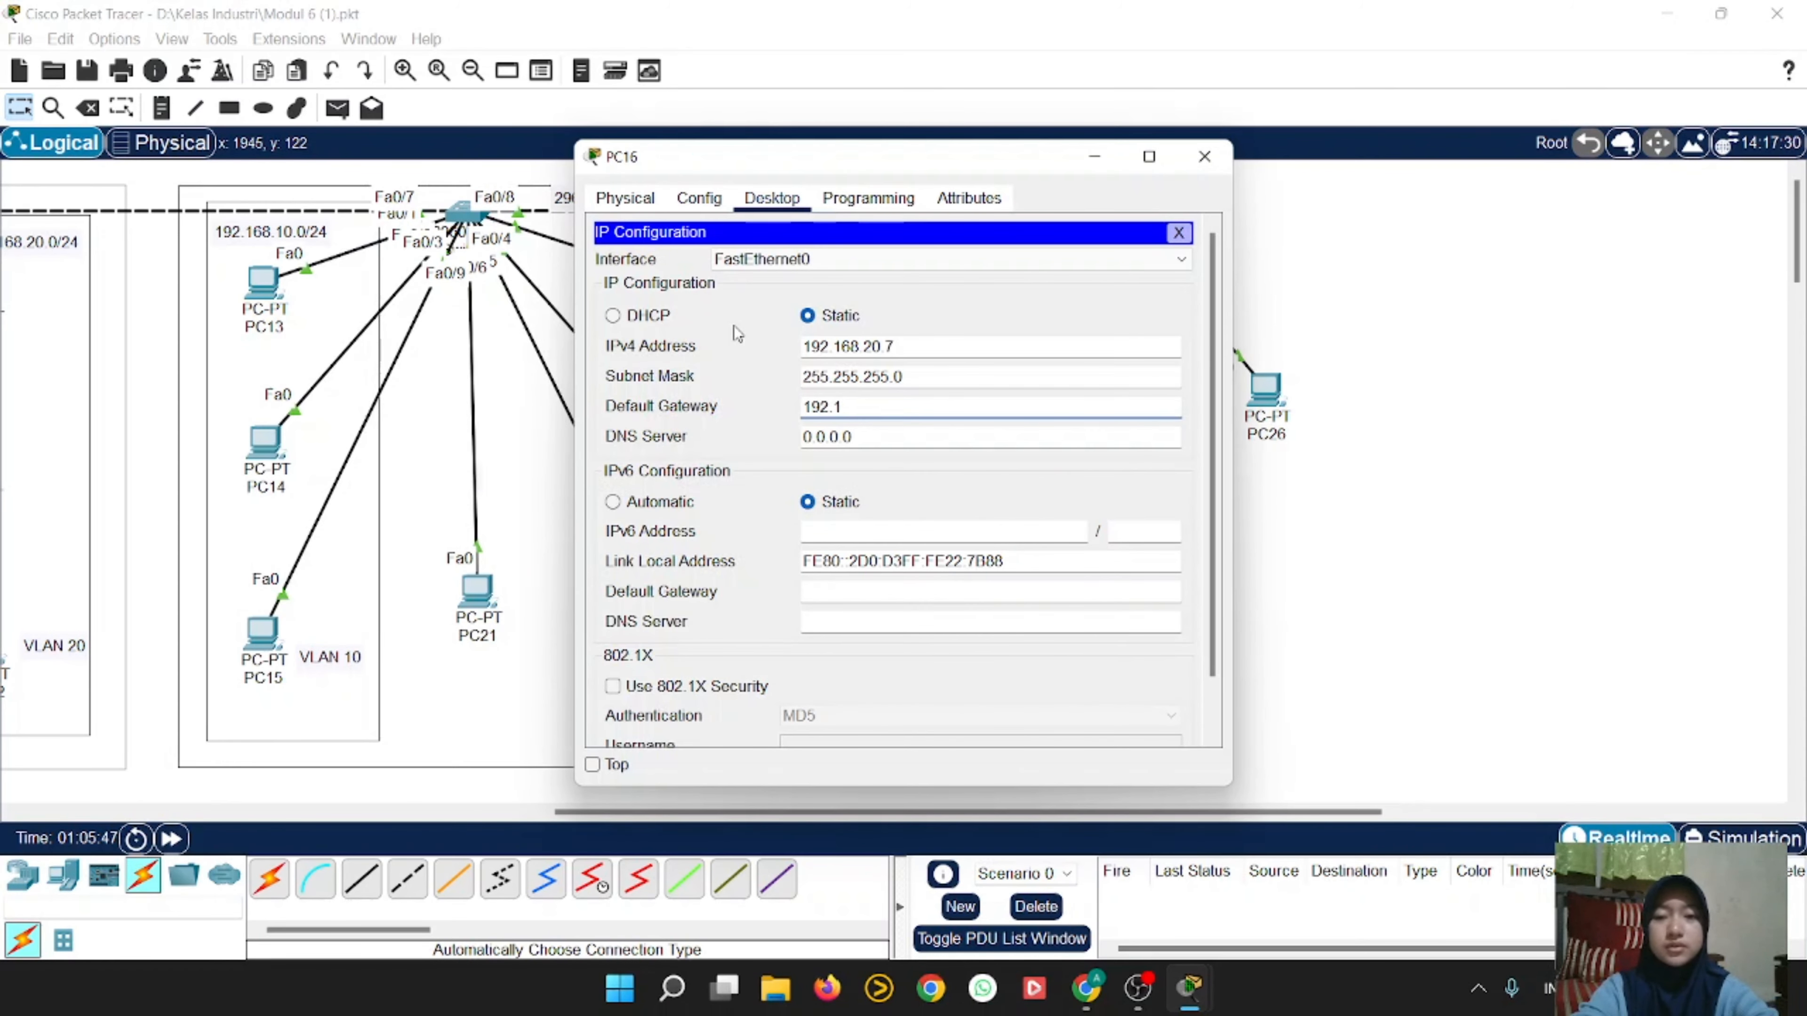
pyautogui.write('68.')
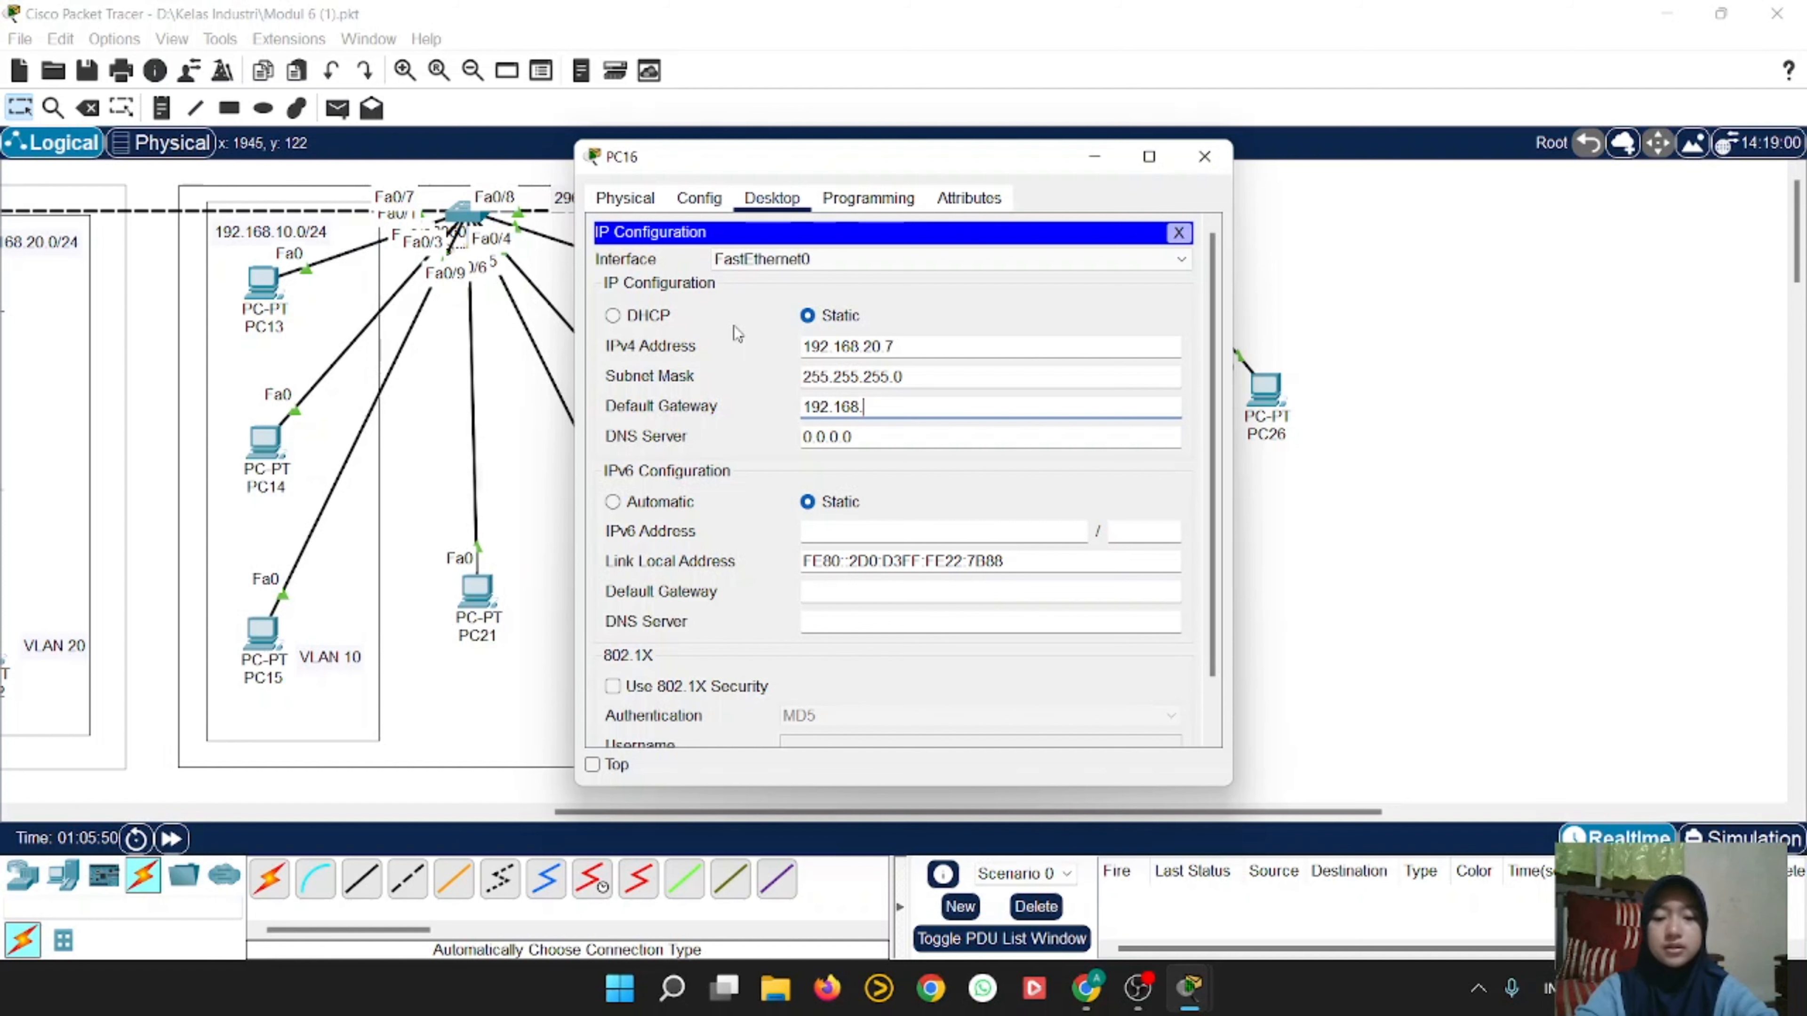
pyautogui.write('20.1')
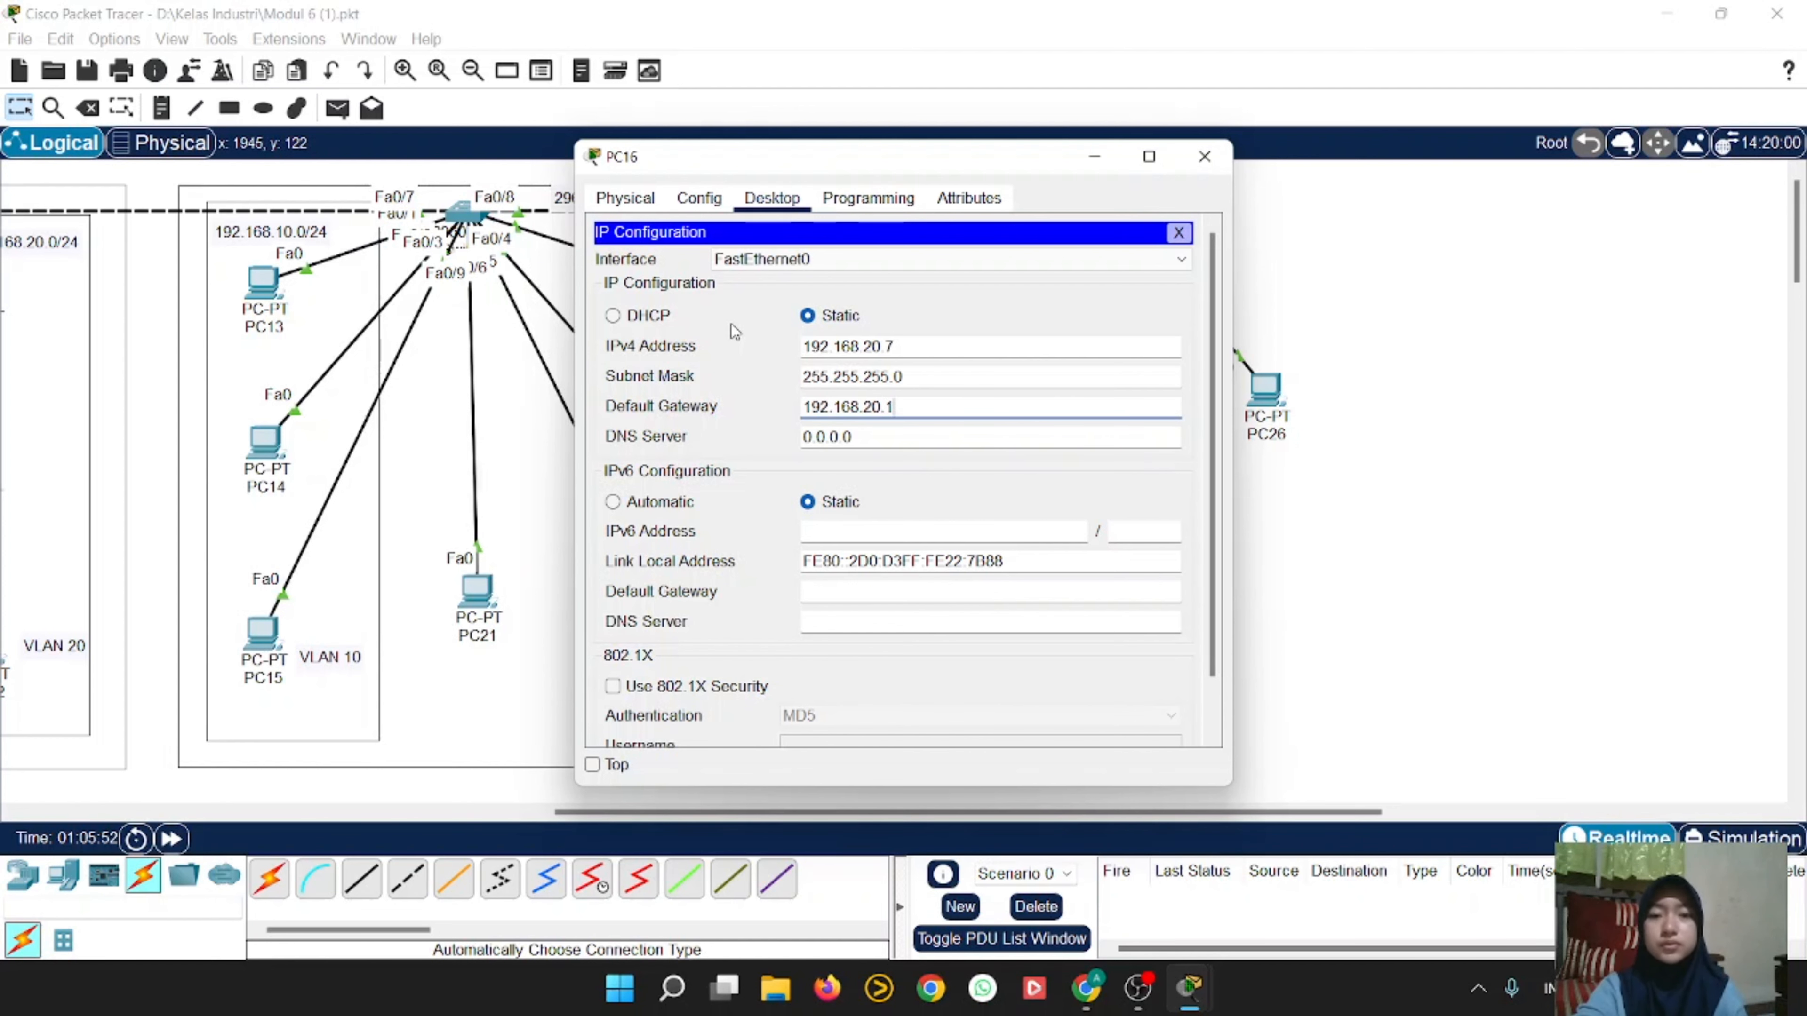
# Step: Close the PC16 window and test the link from PC25 to PC26 by sending a simple PDU twice
pyautogui.click(1220, 160)
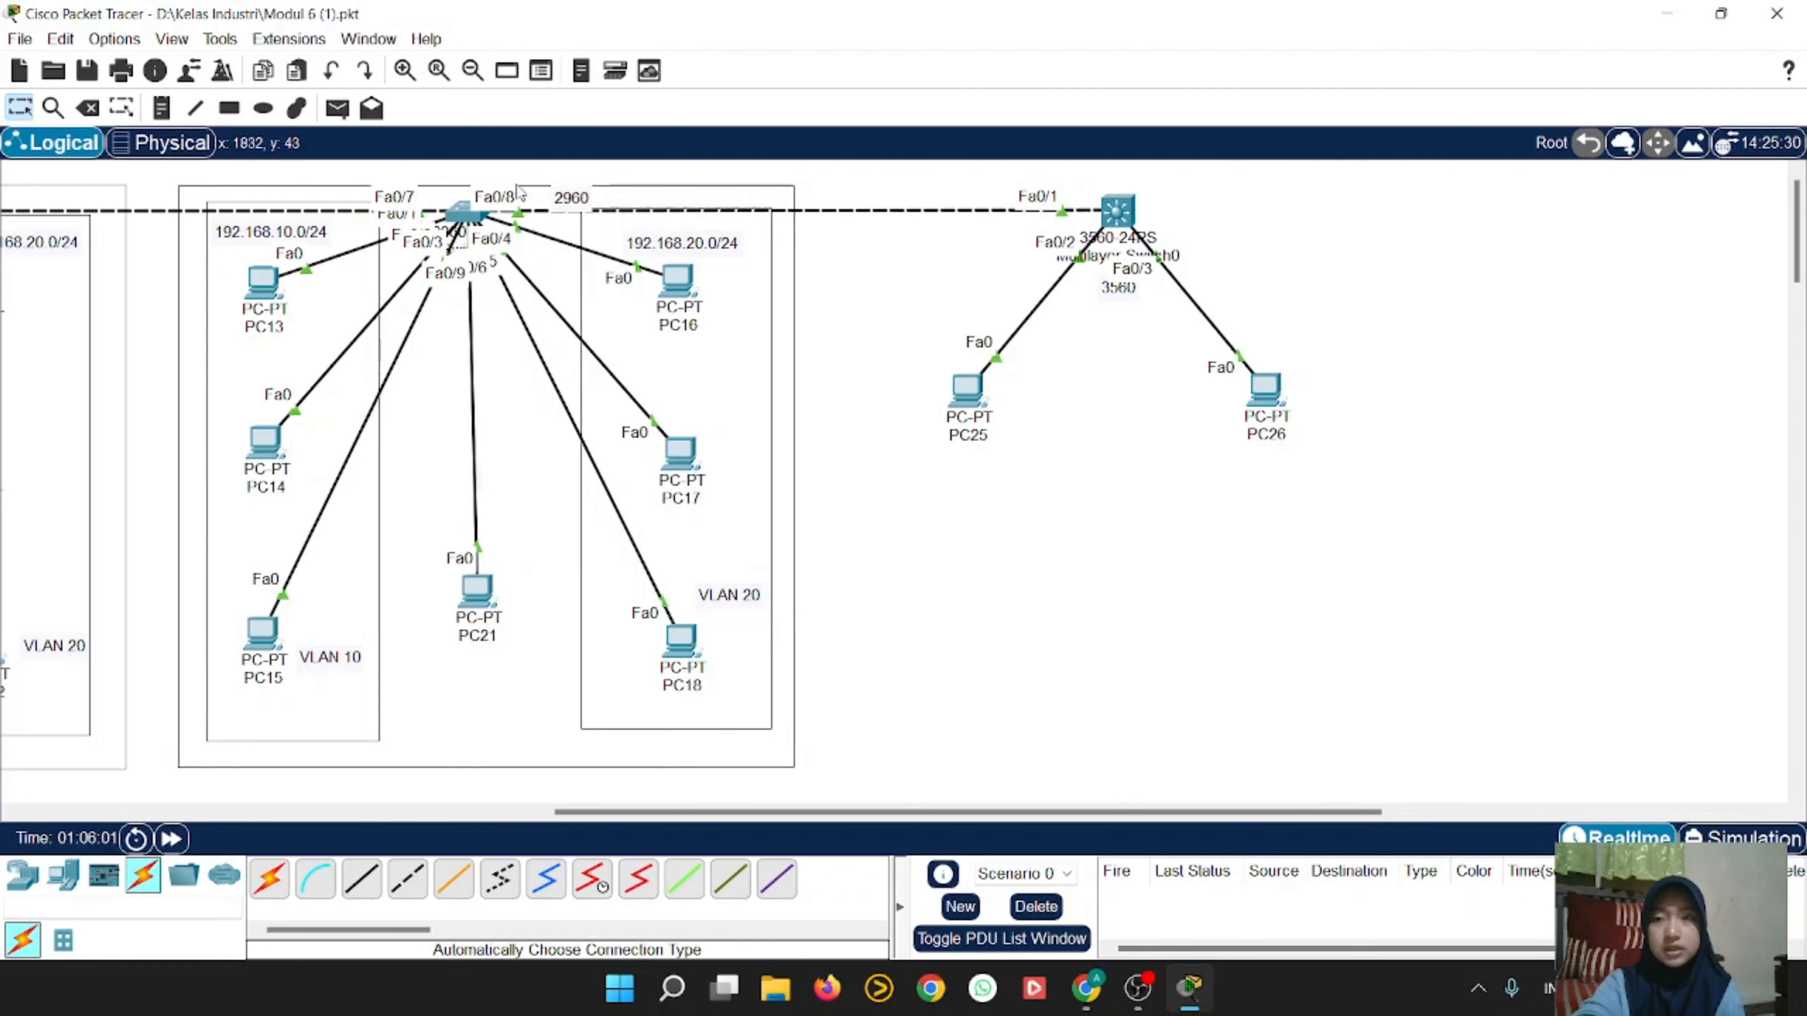
pyautogui.click(337, 108)
pyautogui.click(967, 388)
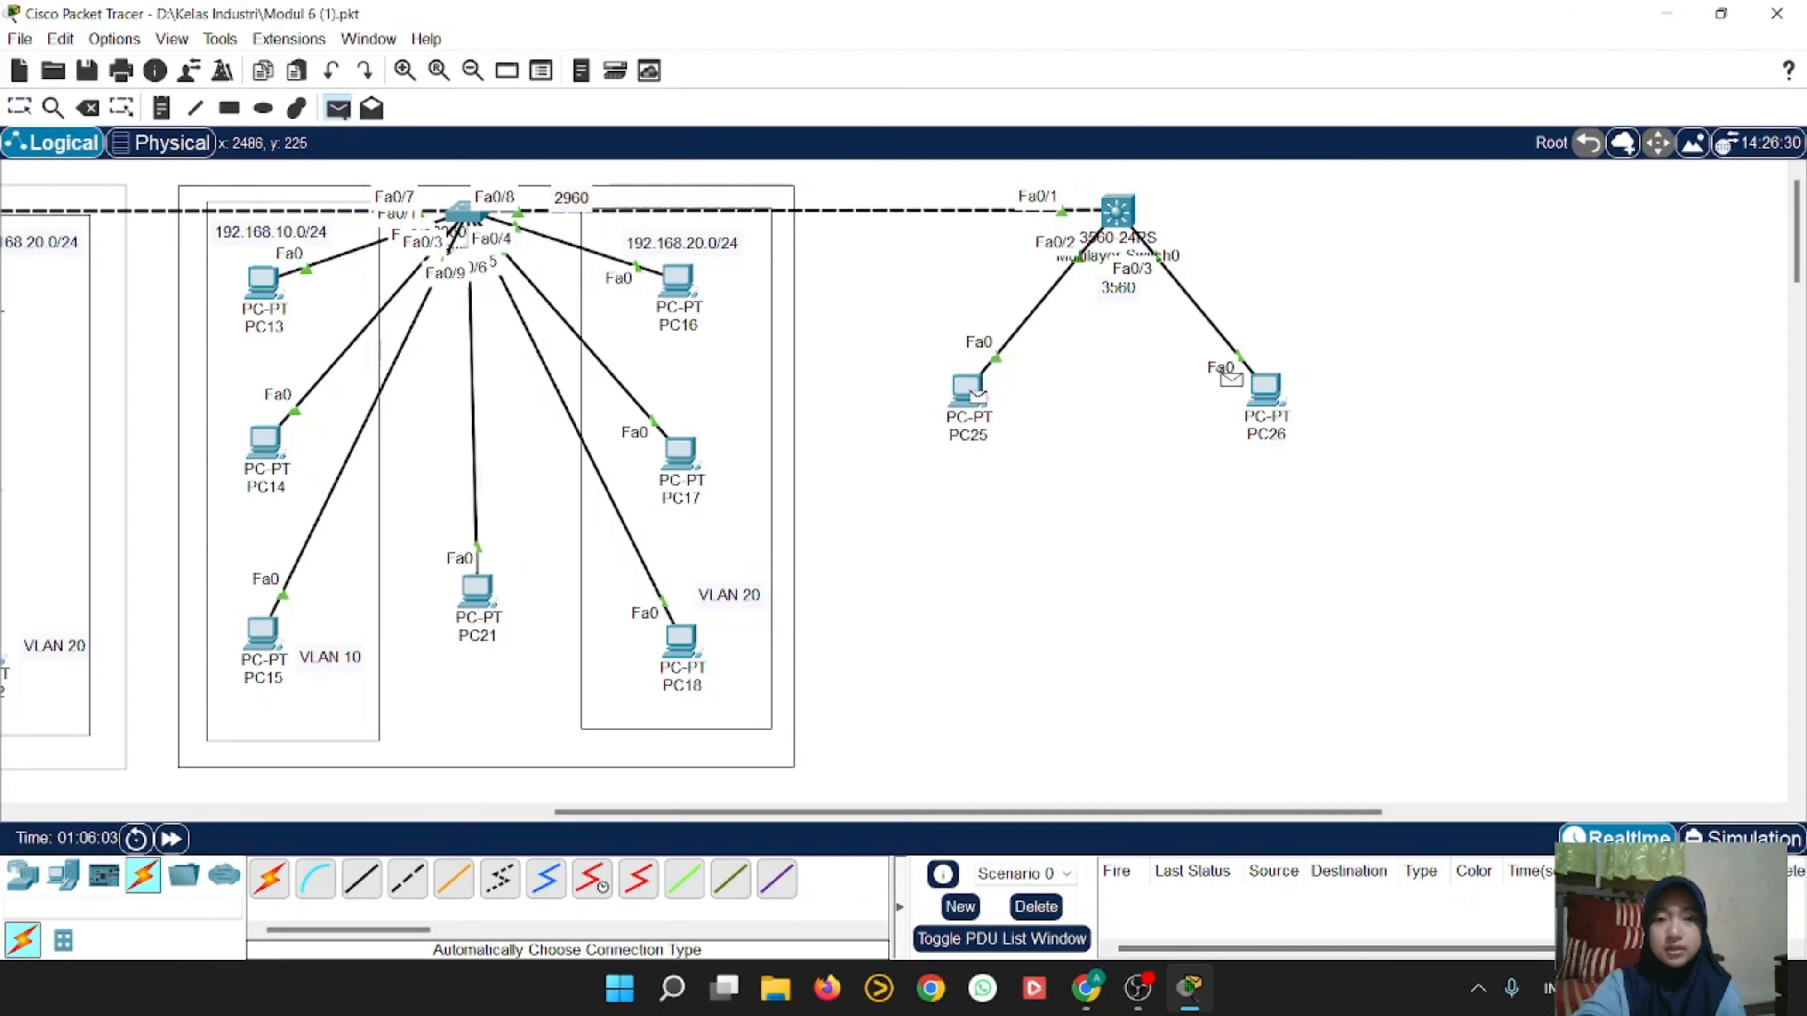
pyautogui.click(1265, 388)
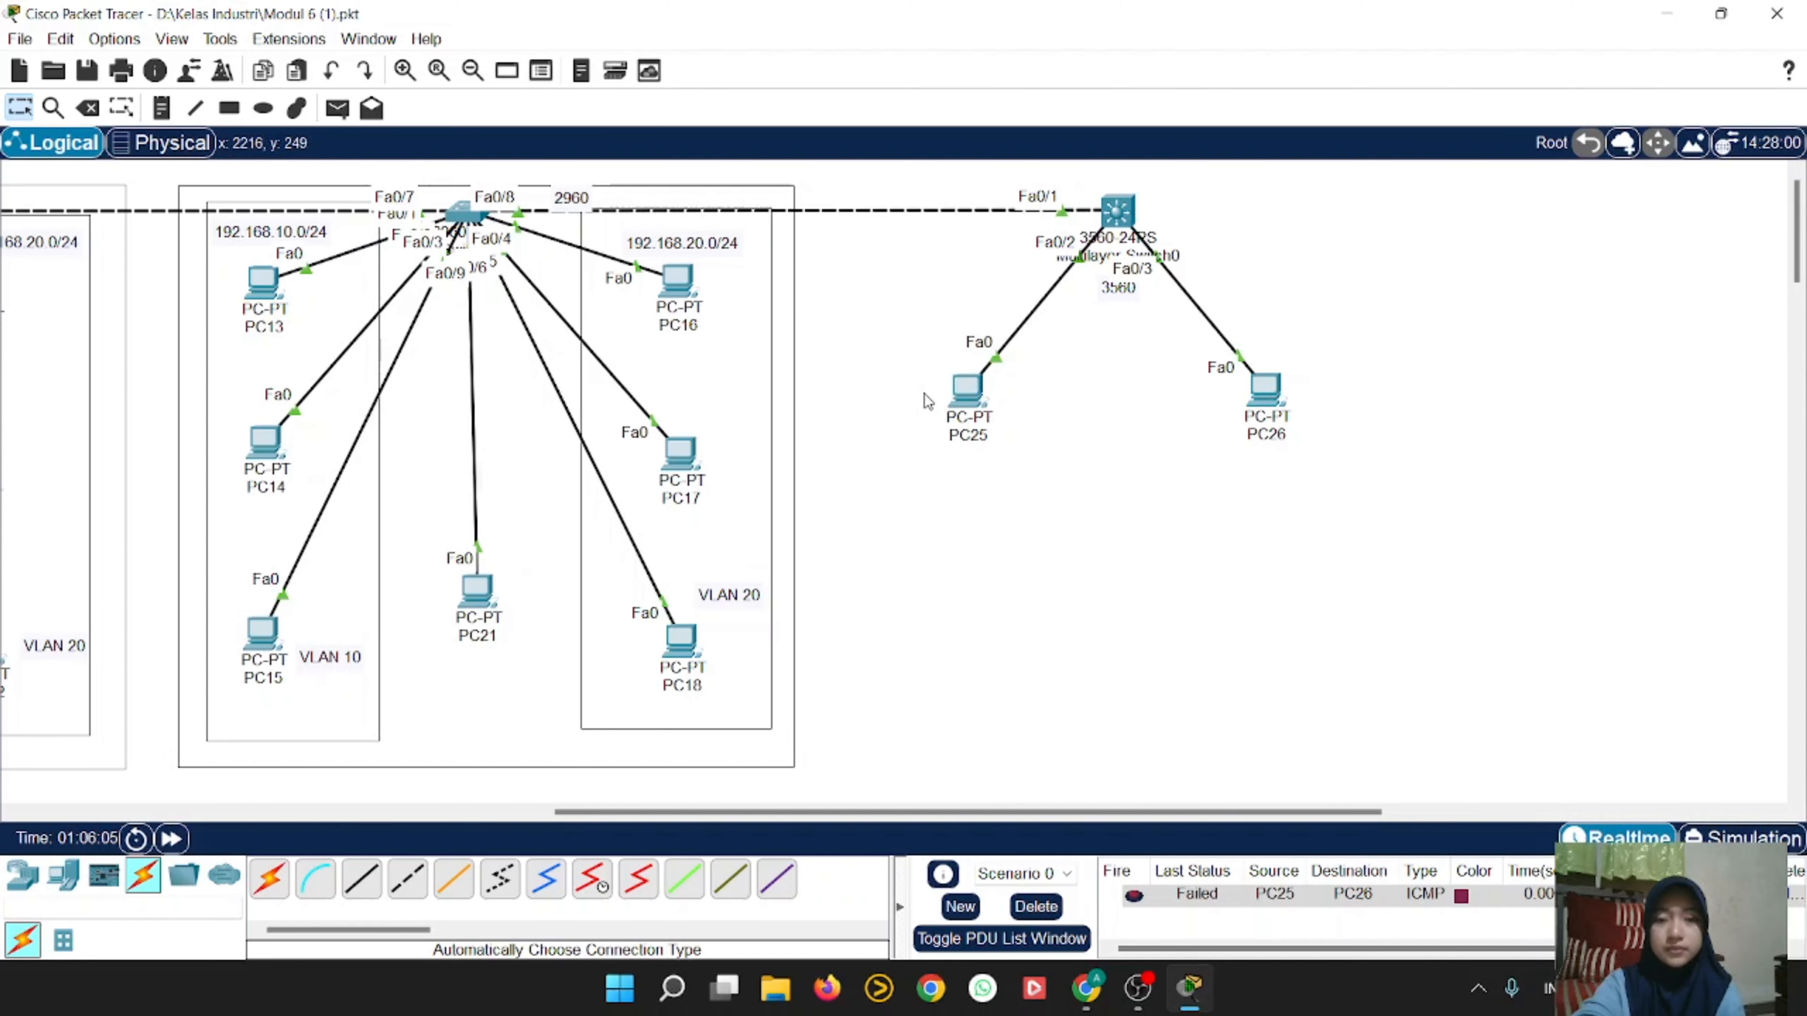
pyautogui.click(338, 108)
pyautogui.click(967, 388)
pyautogui.click(1262, 384)
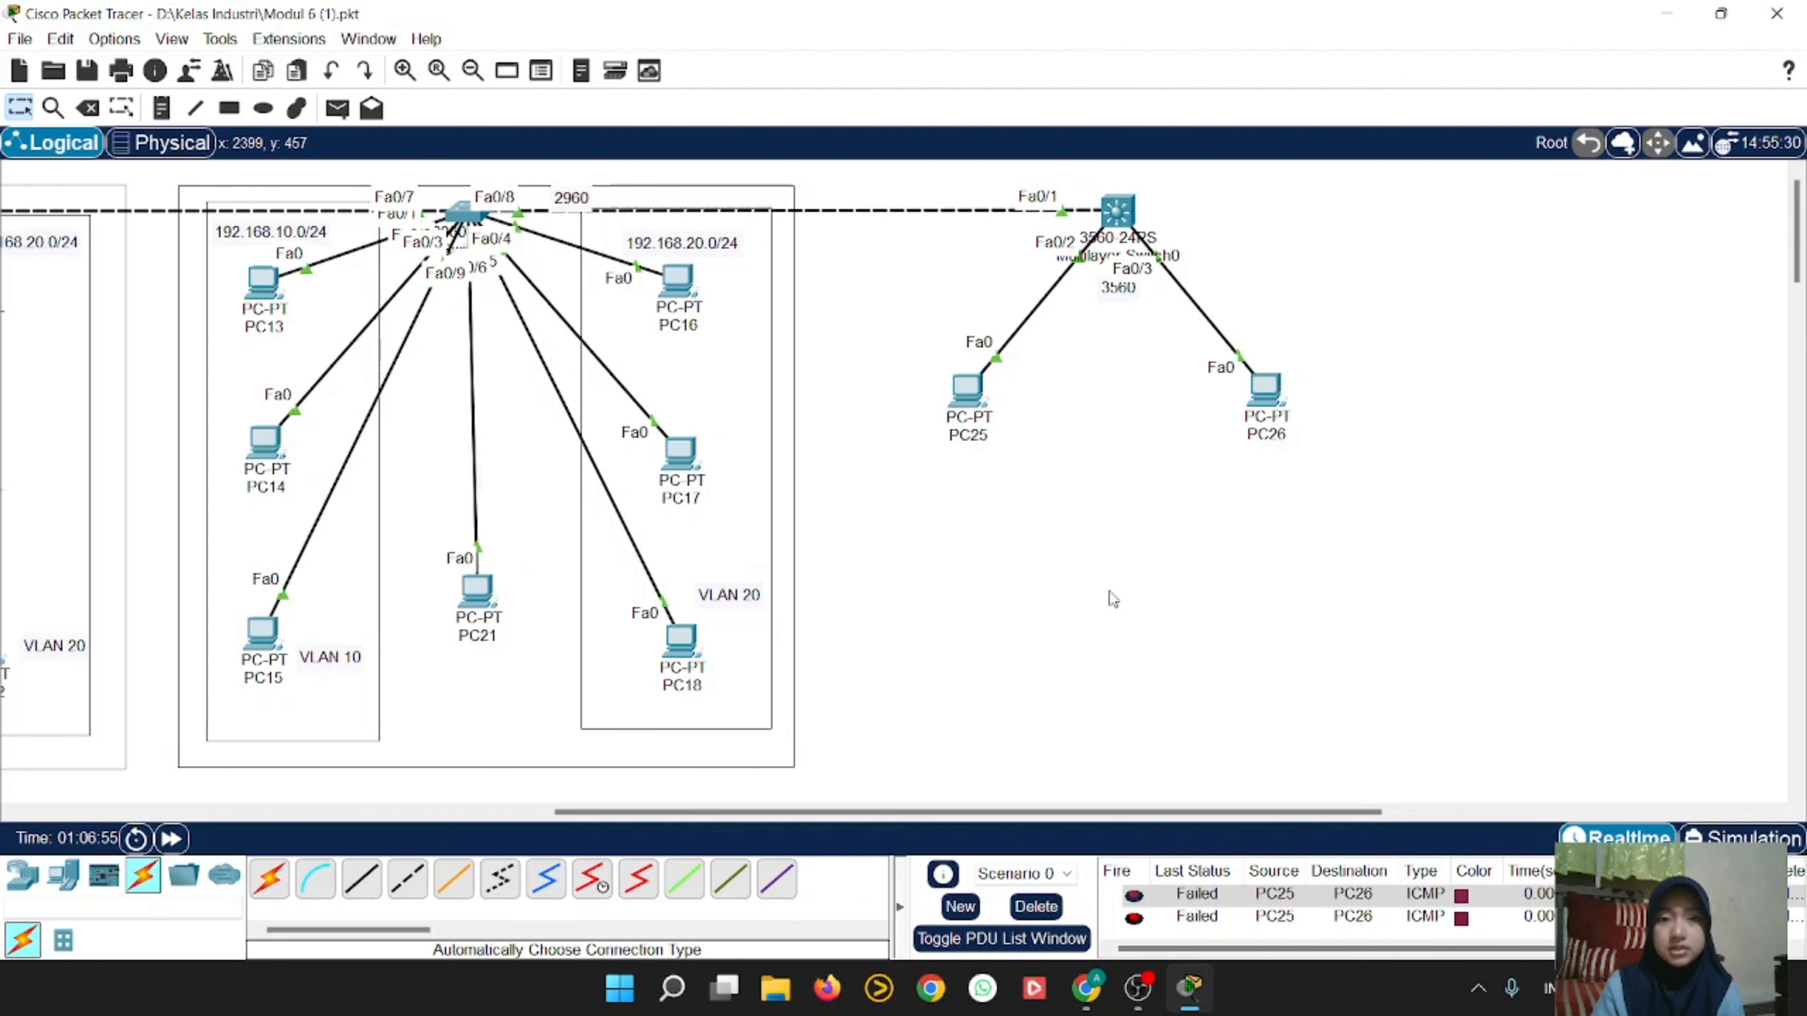
# Step: In the multilayer switch's CLI, exit global configuration mode and display the routing table with show ip route
pyautogui.doubleClick(1113, 210)
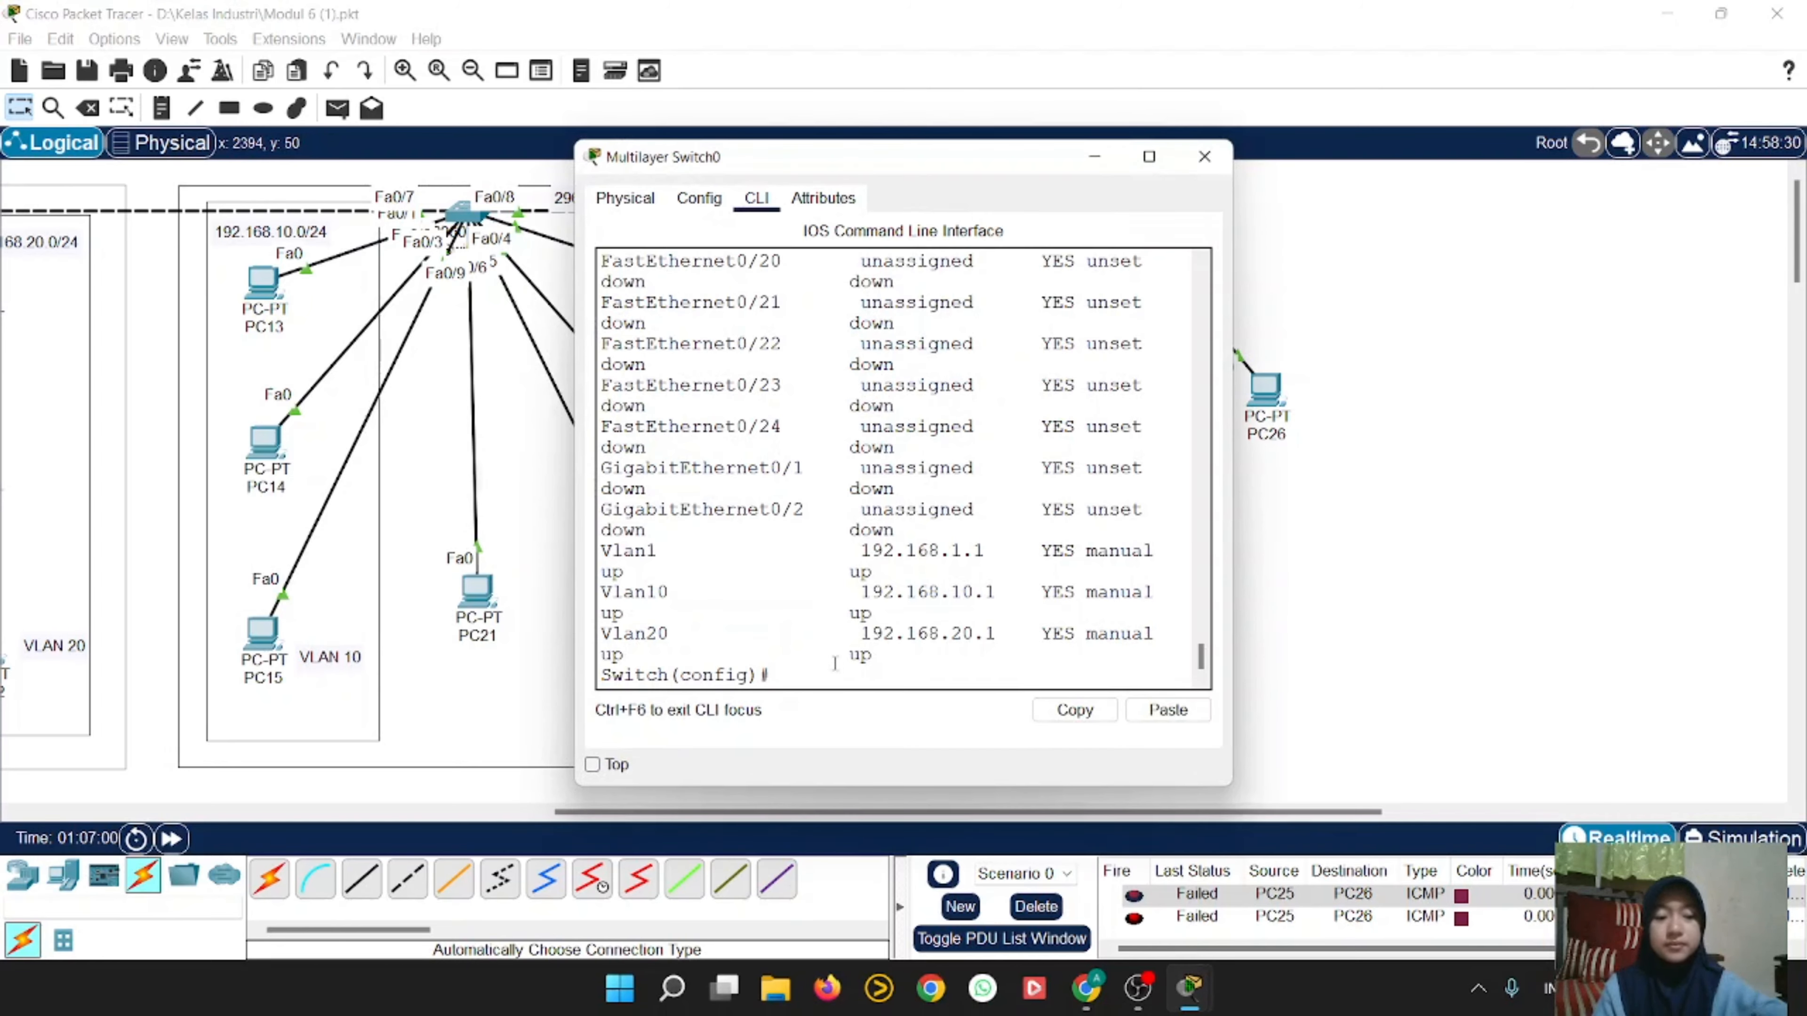
pyautogui.press('Return')
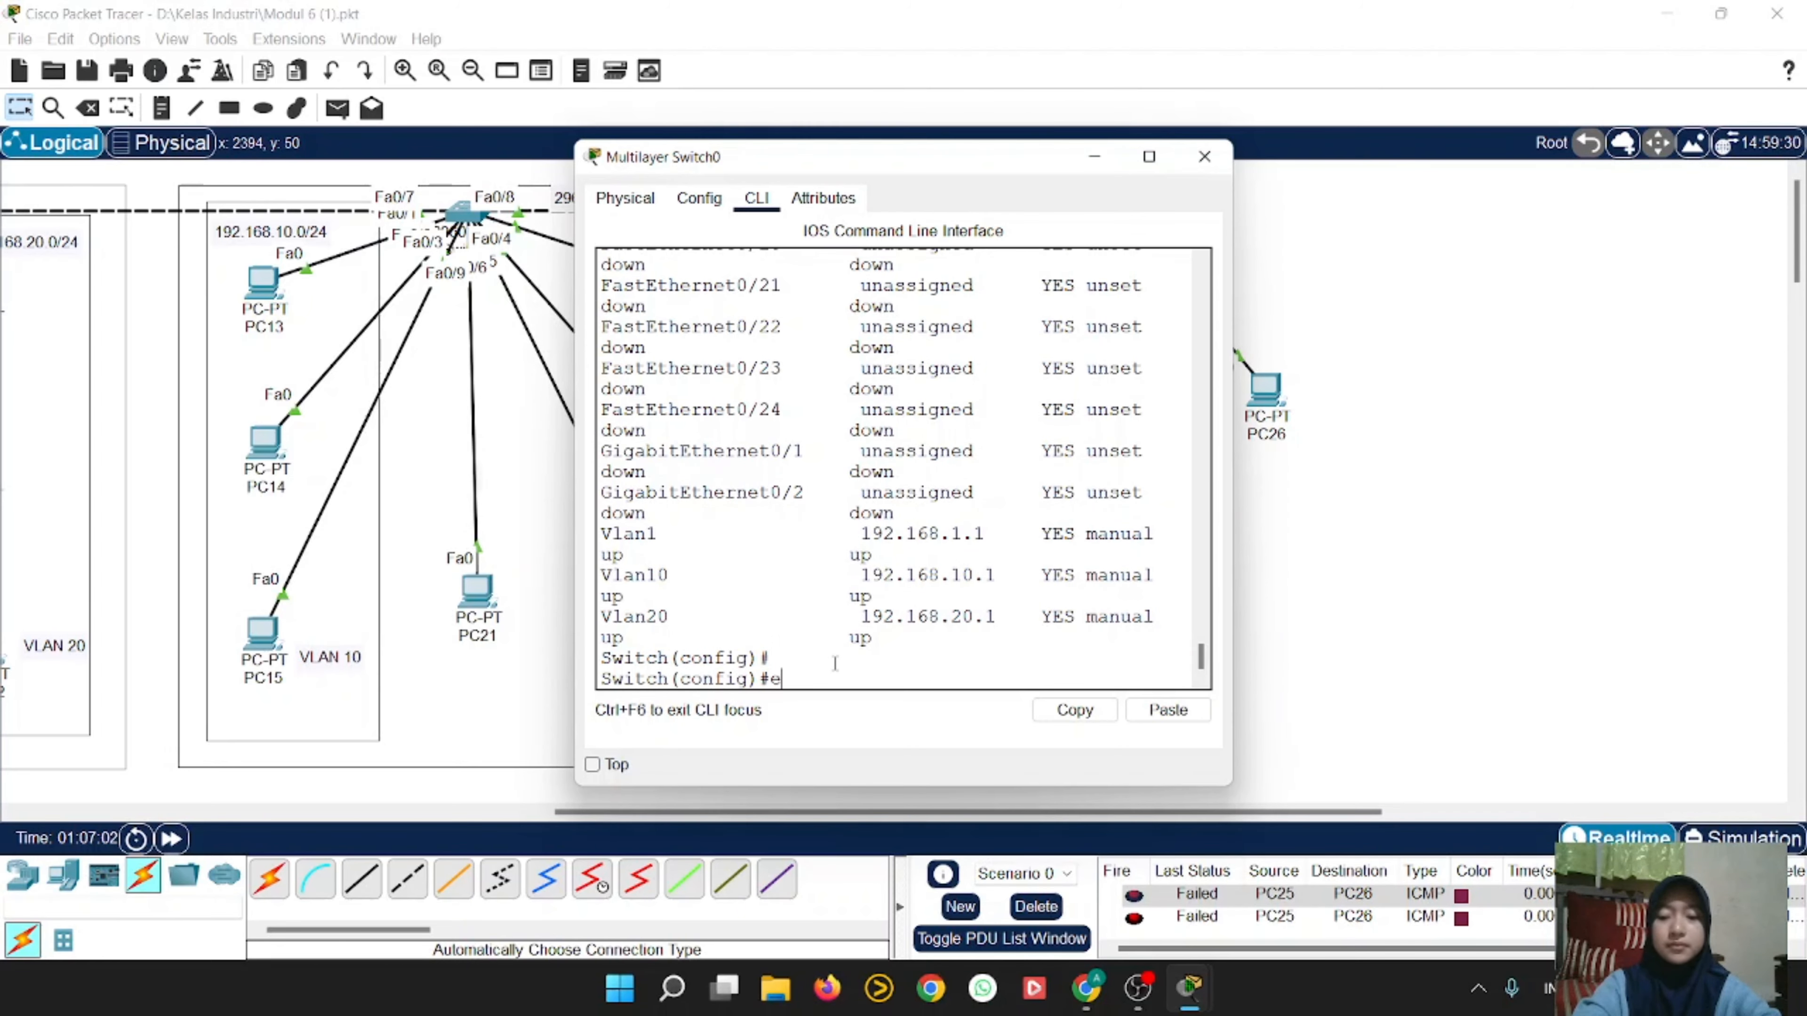
pyautogui.write('exit')
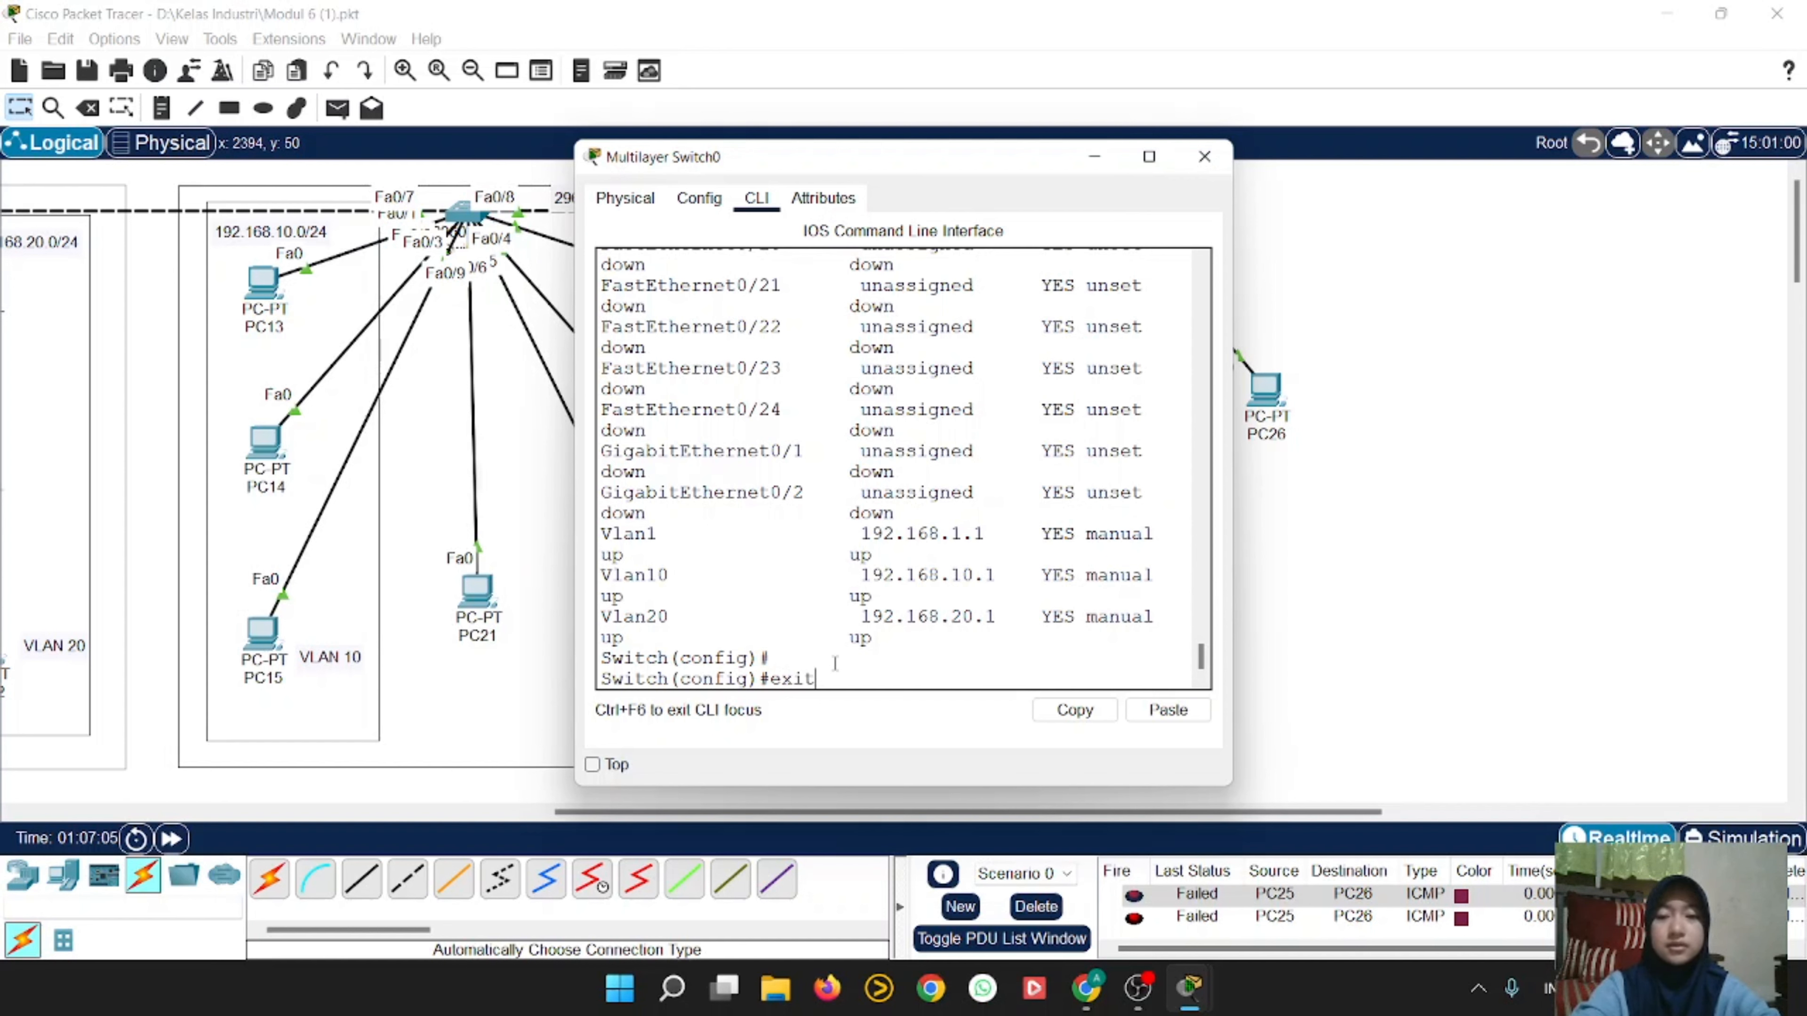
pyautogui.press('Return')
pyautogui.press('Return')
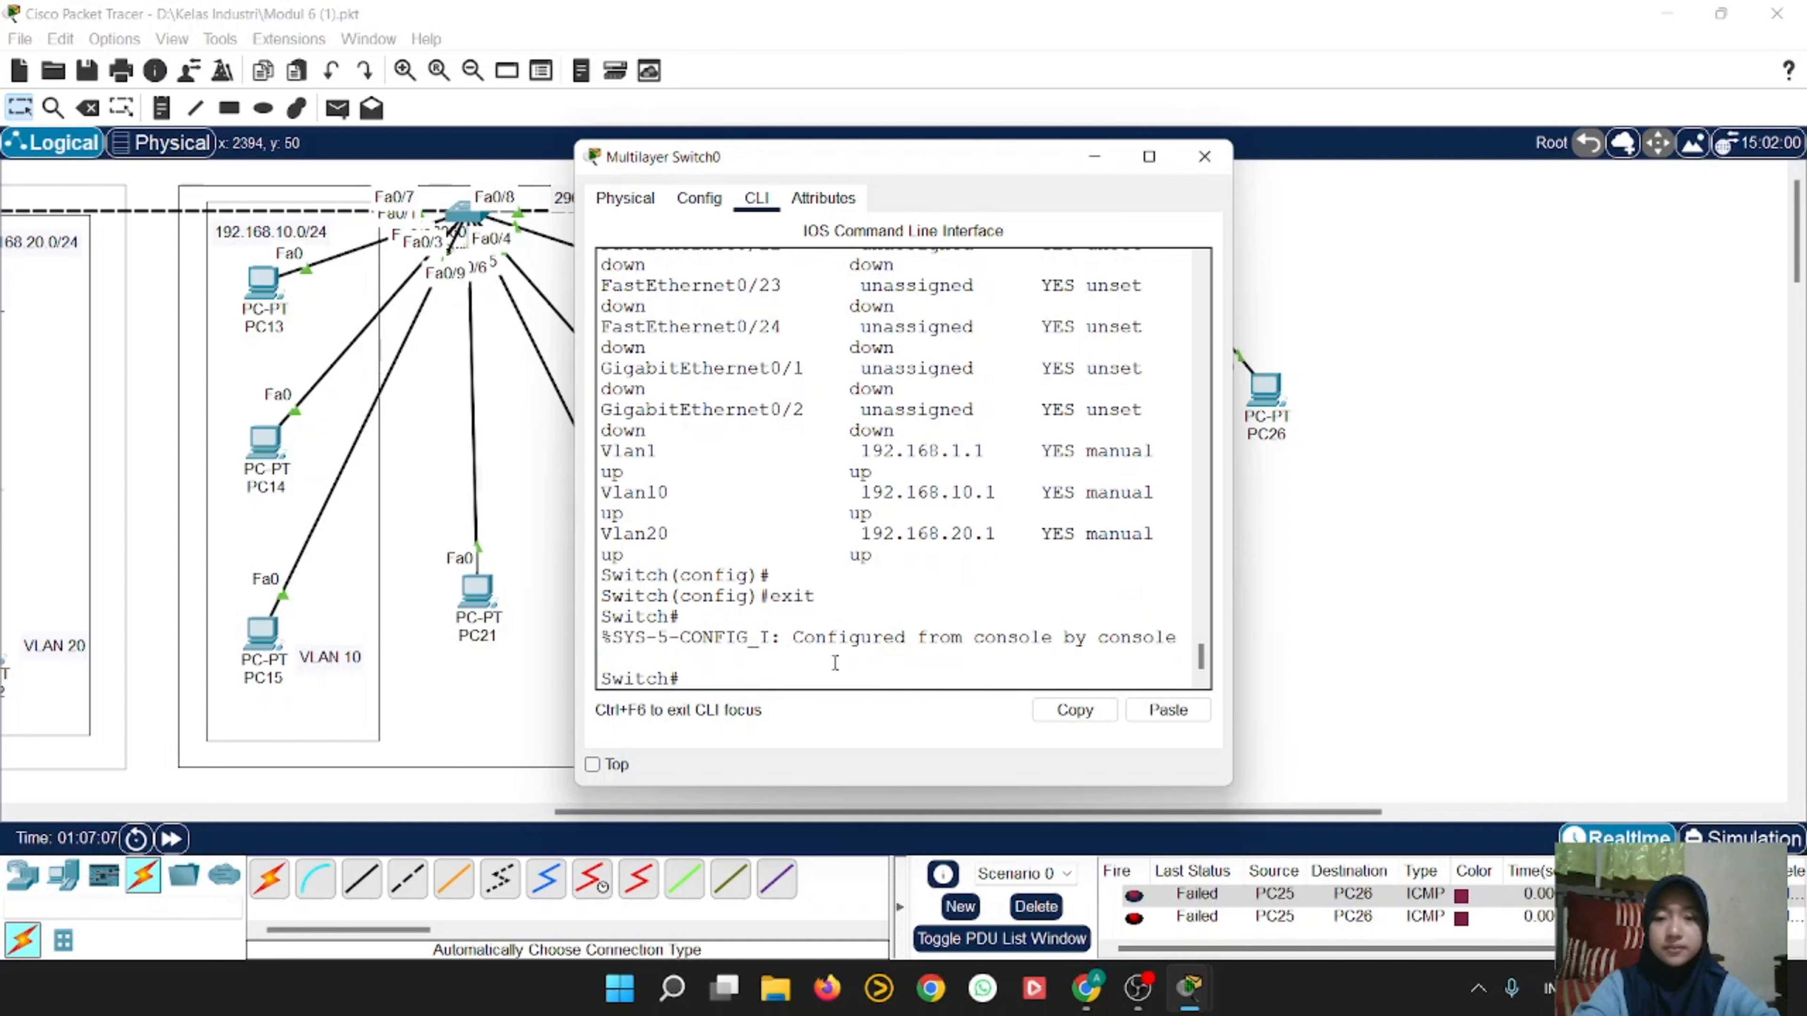
pyautogui.write('shoe')
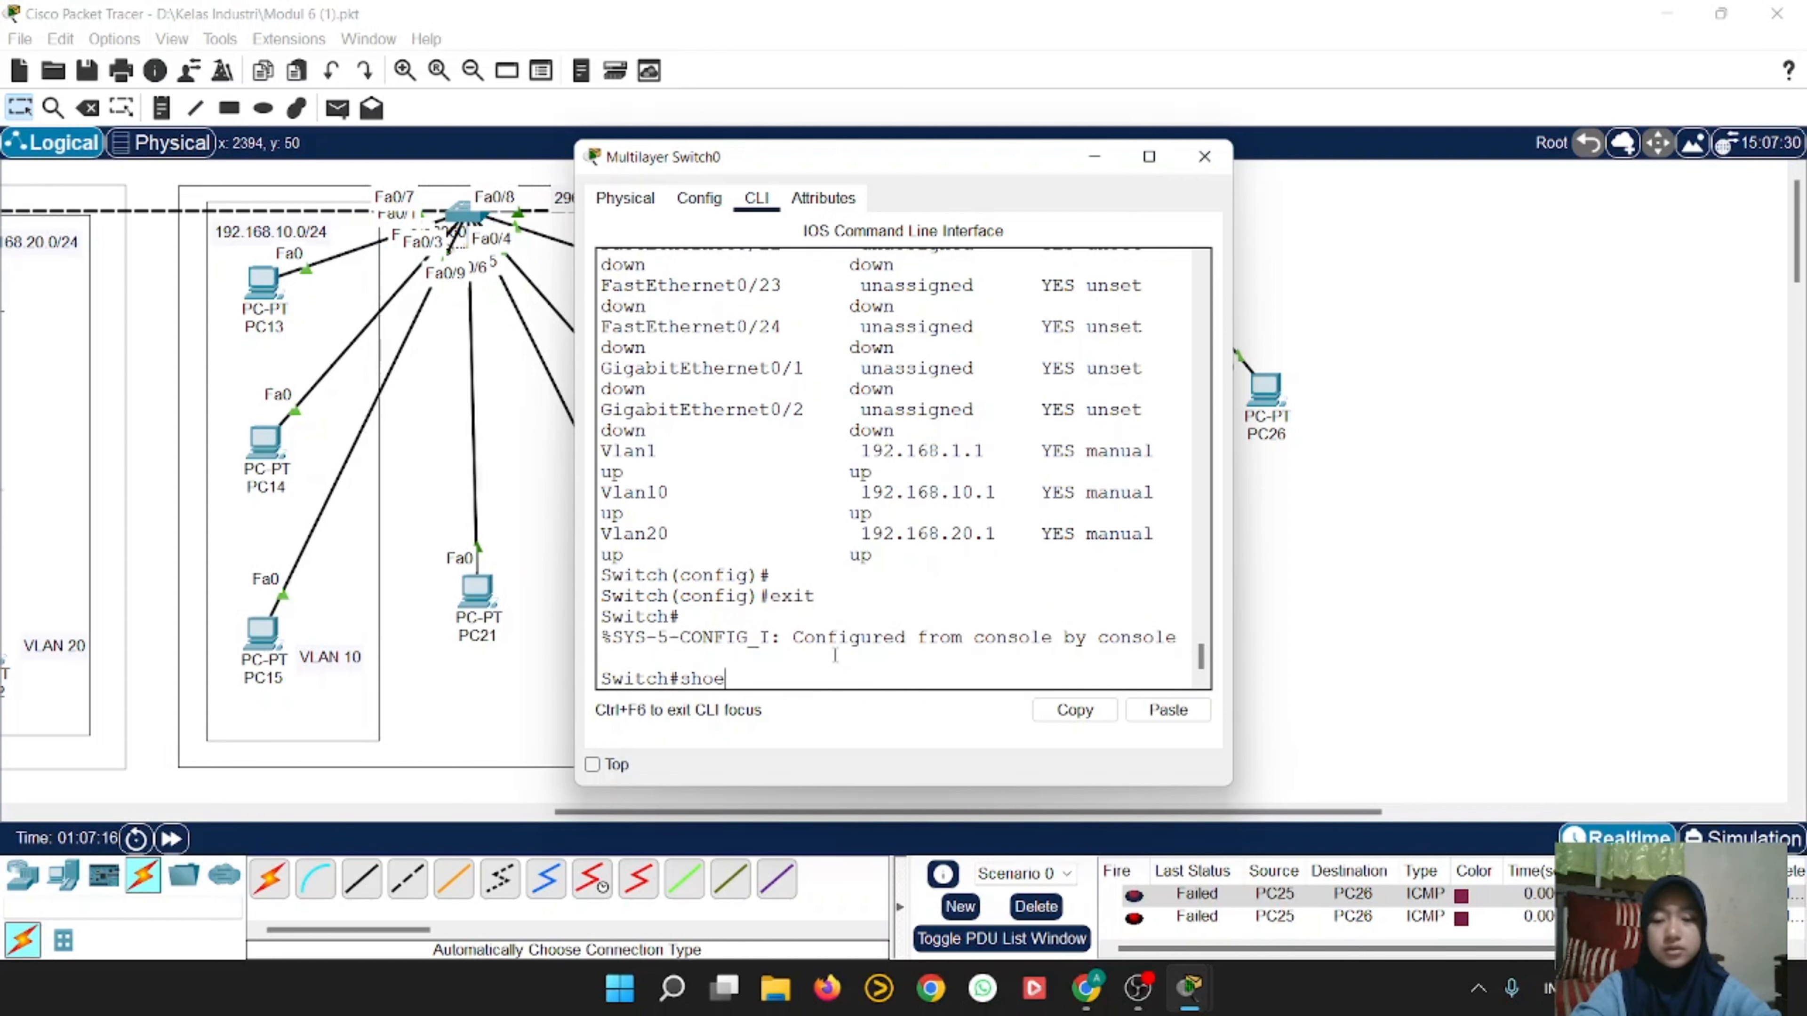
pyautogui.press('BackSpace')
pyautogui.write('w')
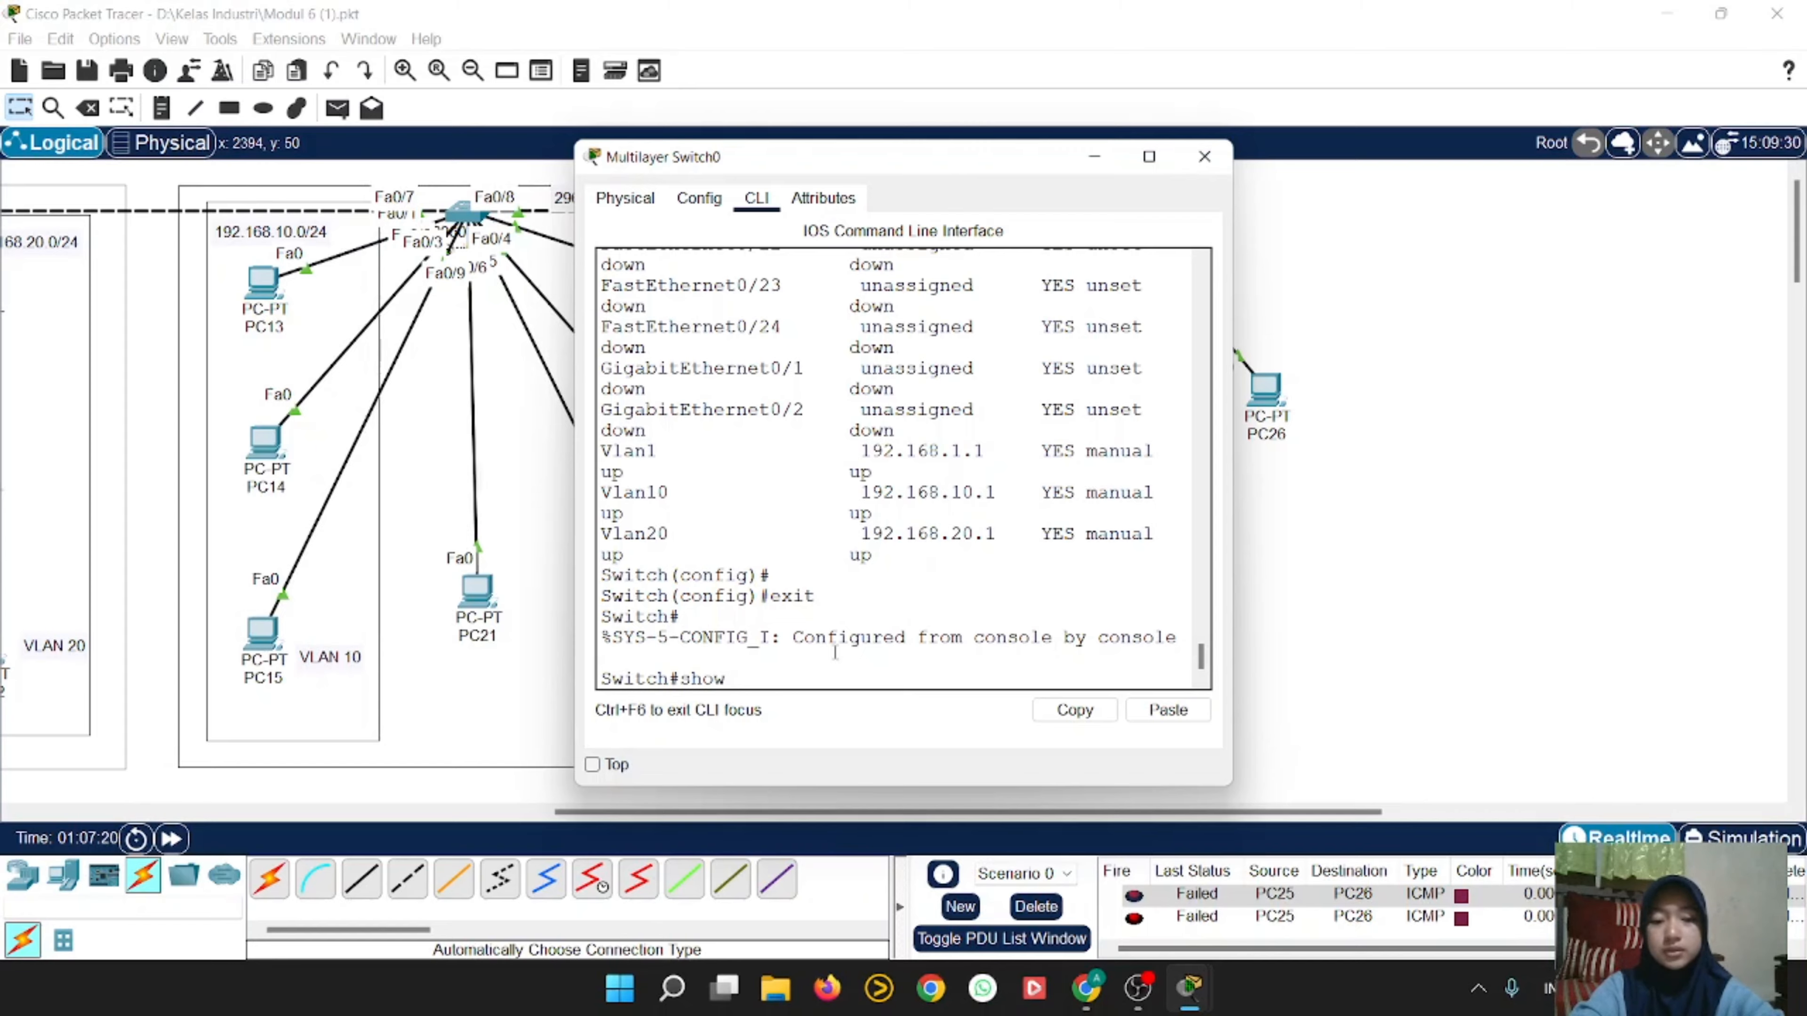
pyautogui.write(' ip ro')
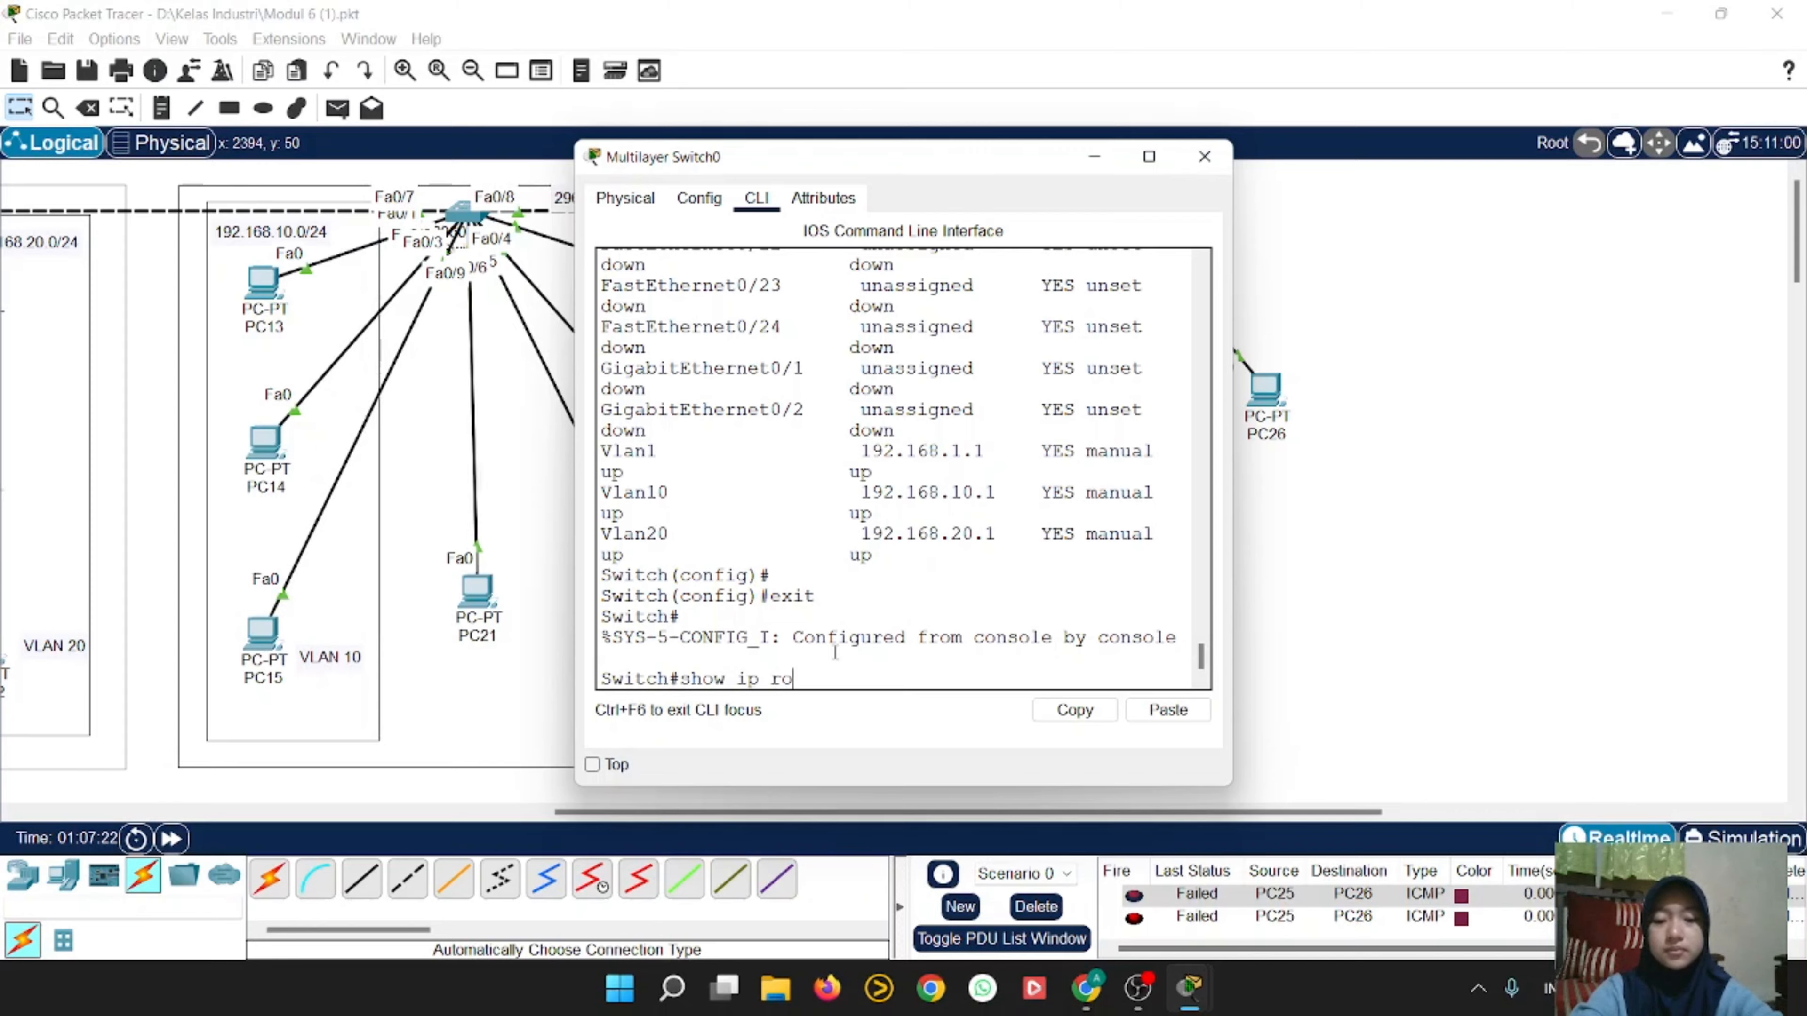
pyautogui.write('ute')
pyautogui.press('Return')
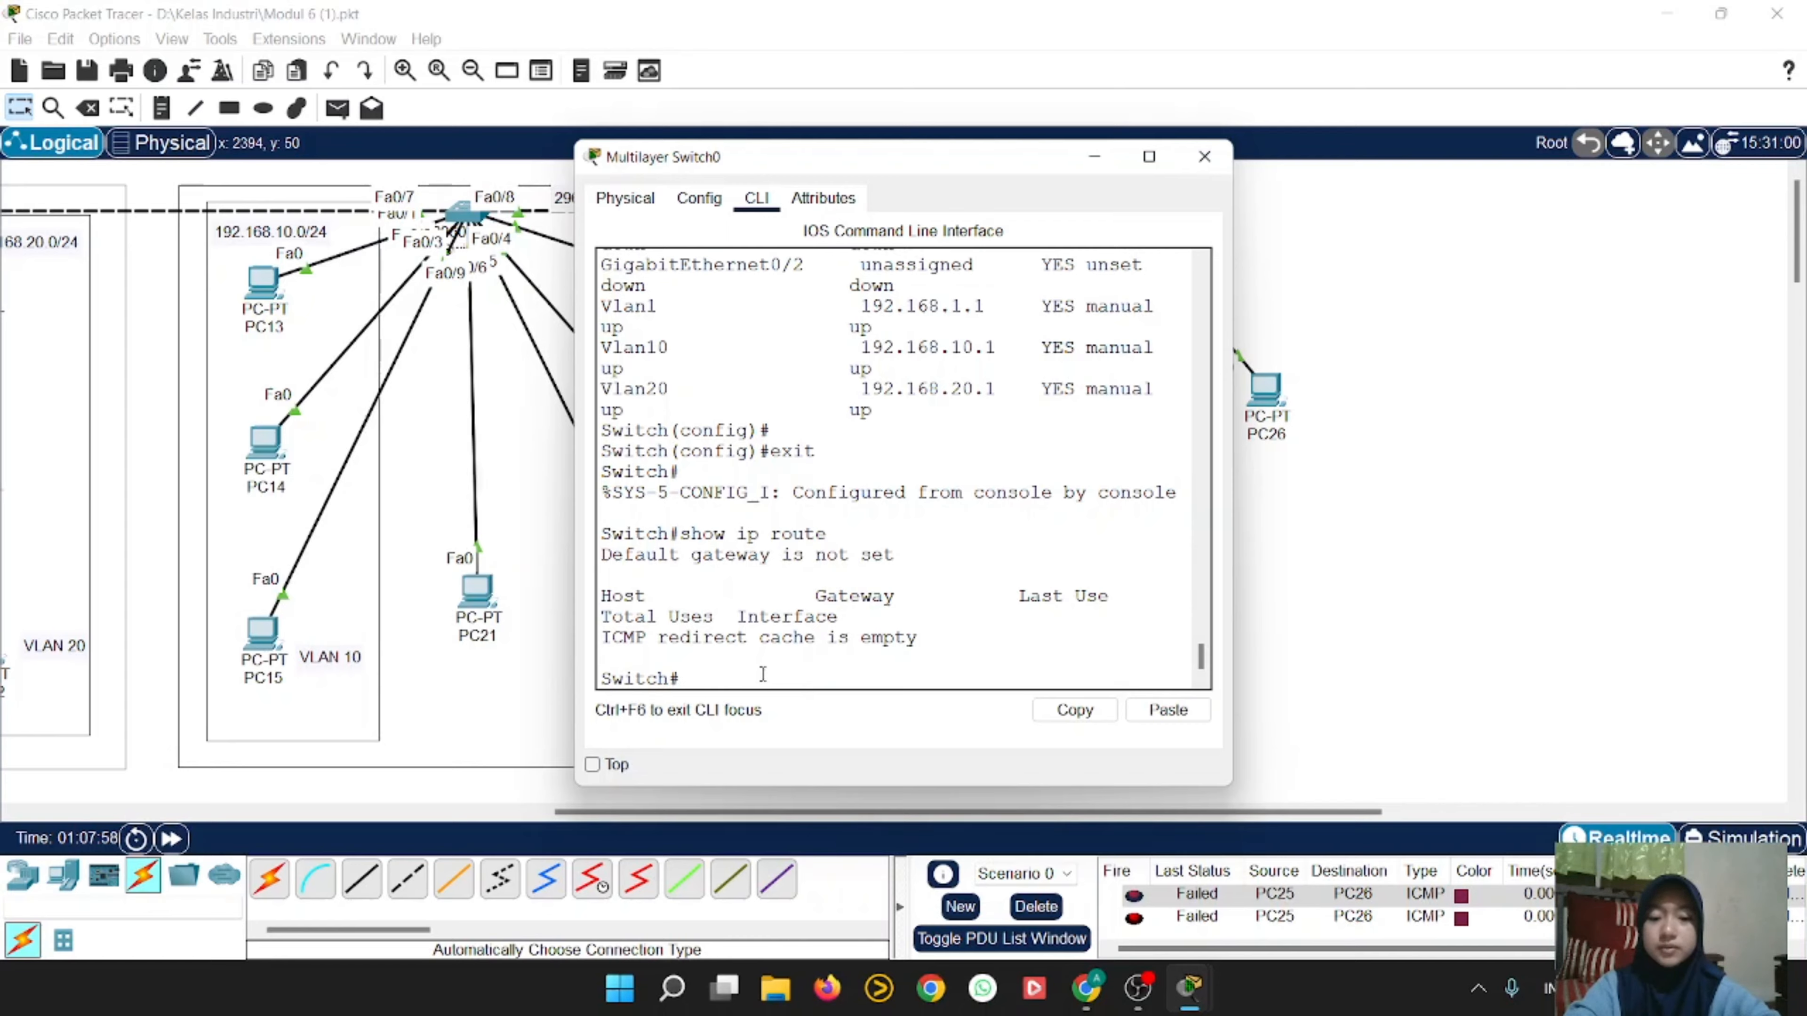
# Step: Enter global configuration mode on the multilayer switch and enable Layer 3 routing with the ip routing command
pyautogui.write('conf t')
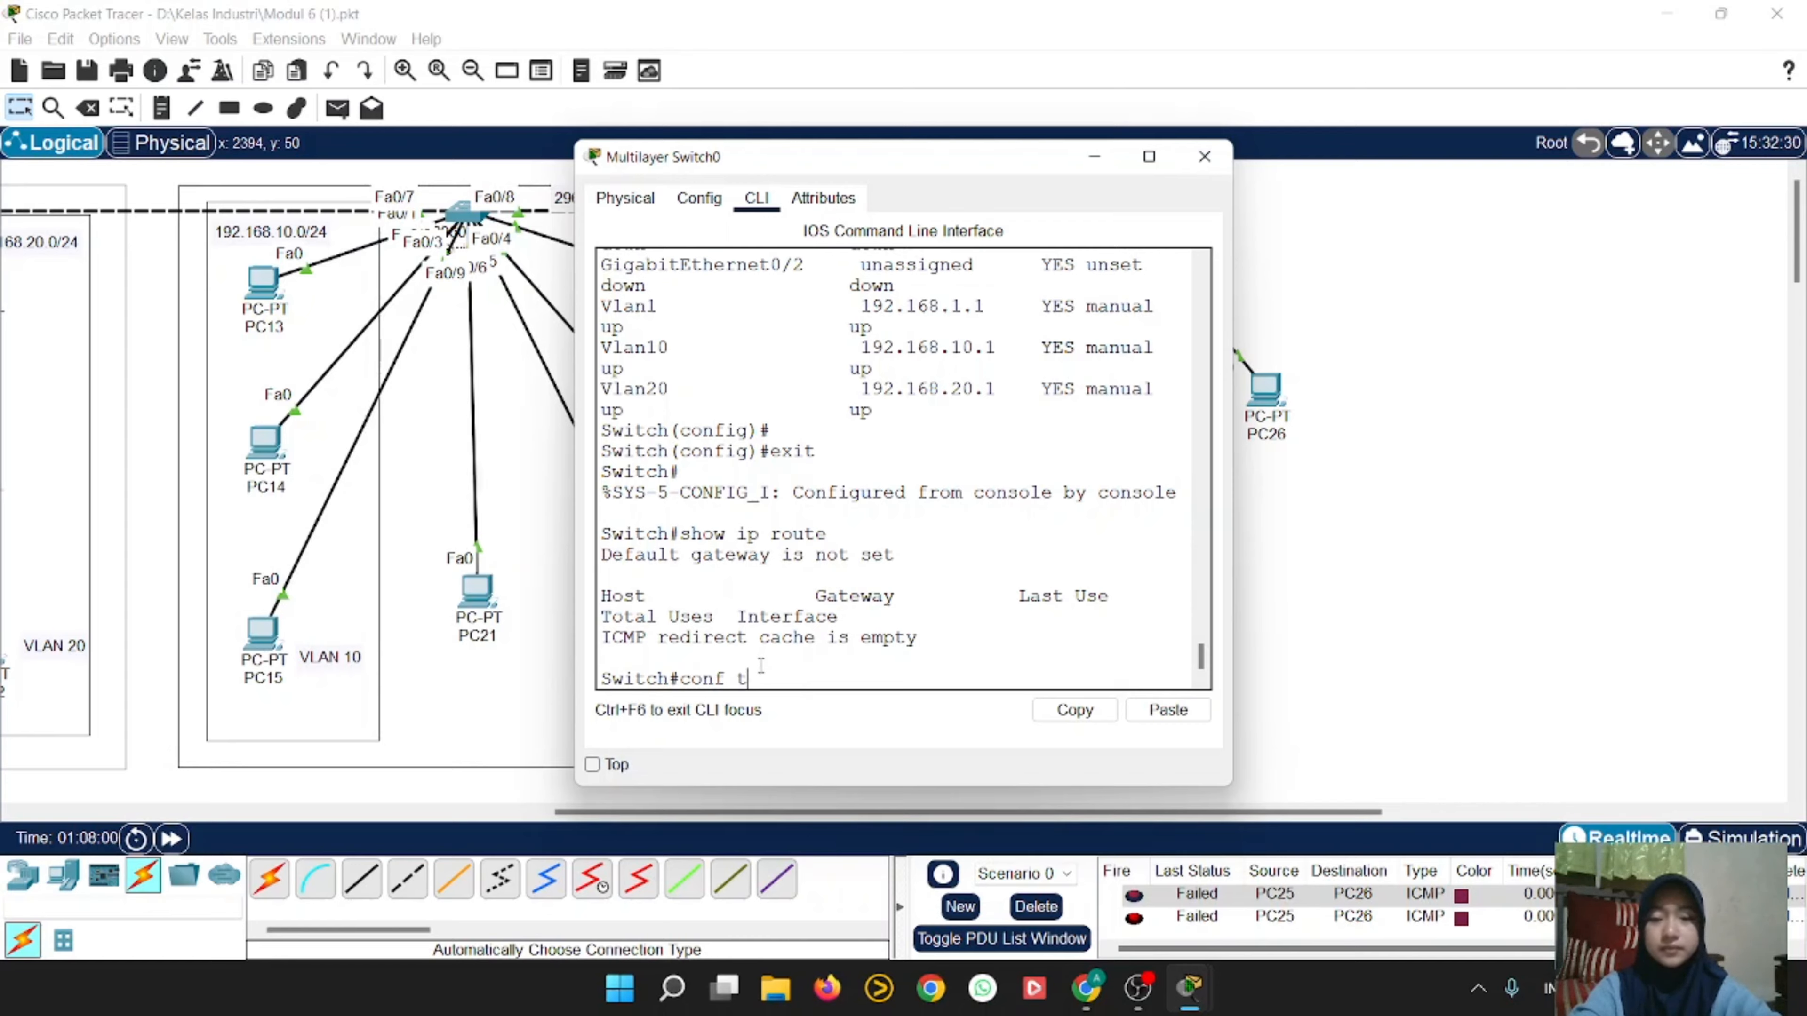
pyautogui.press('Return')
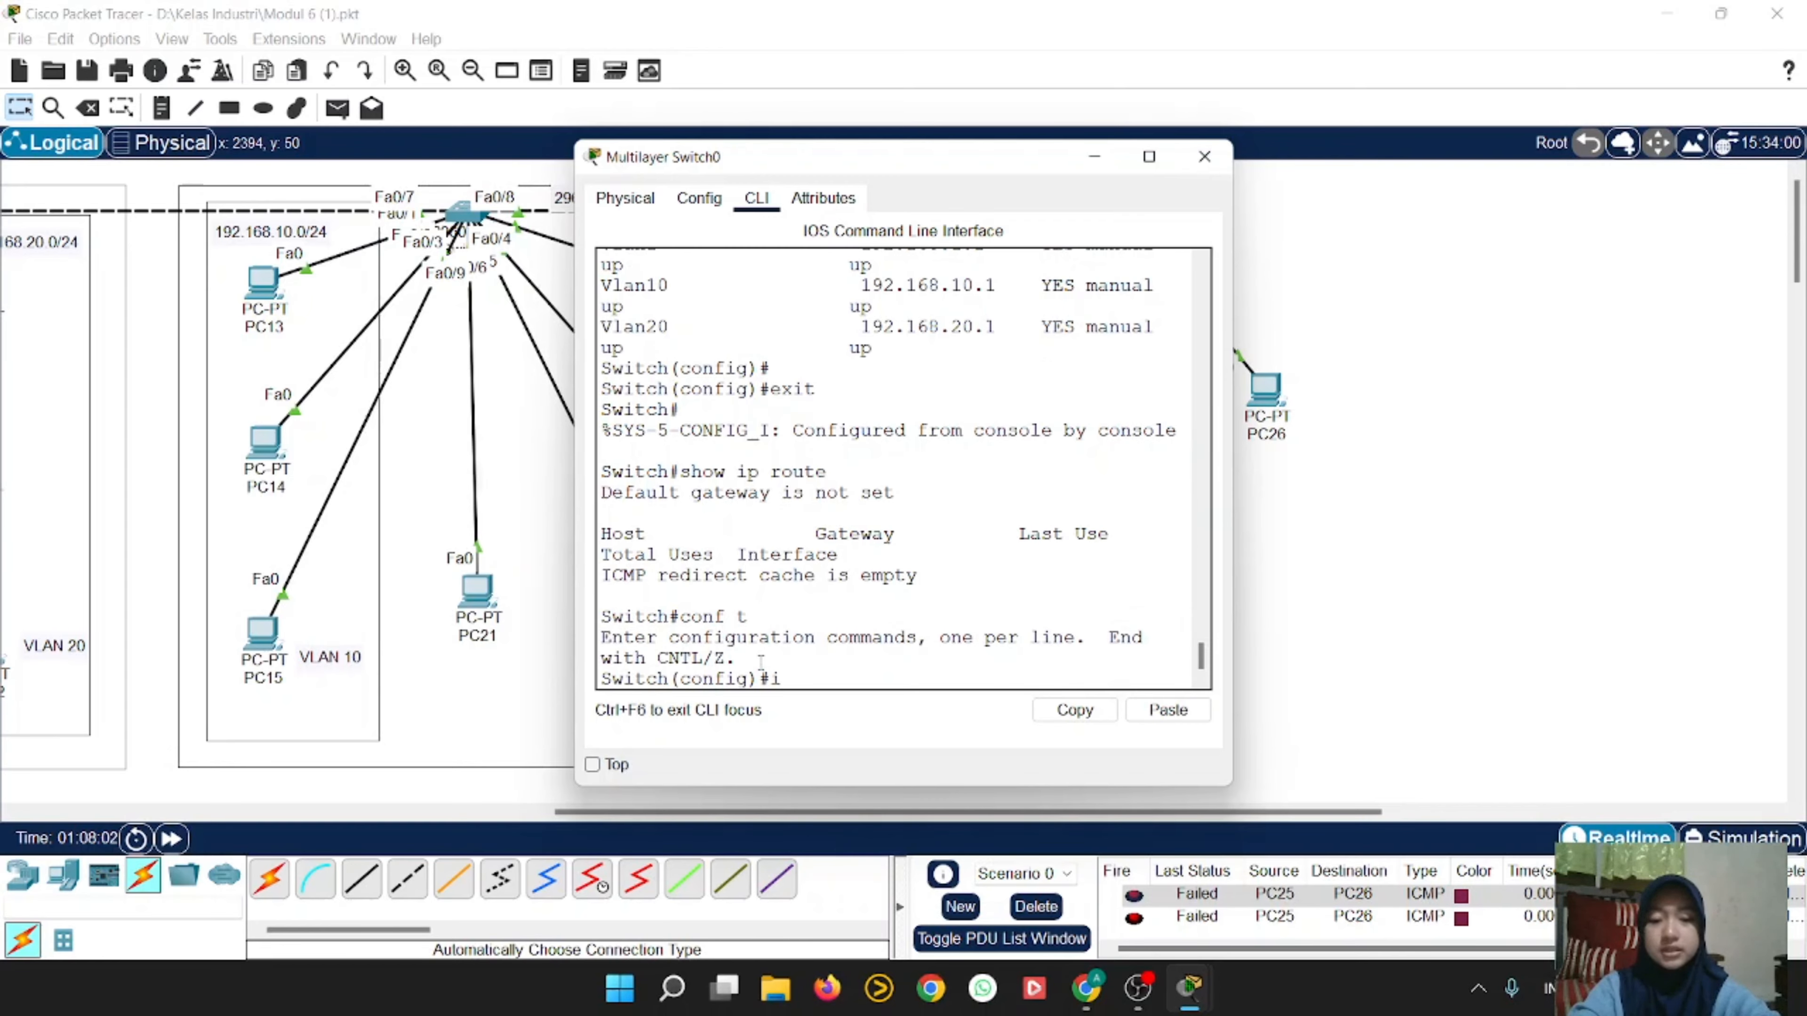
pyautogui.write('ip rou')
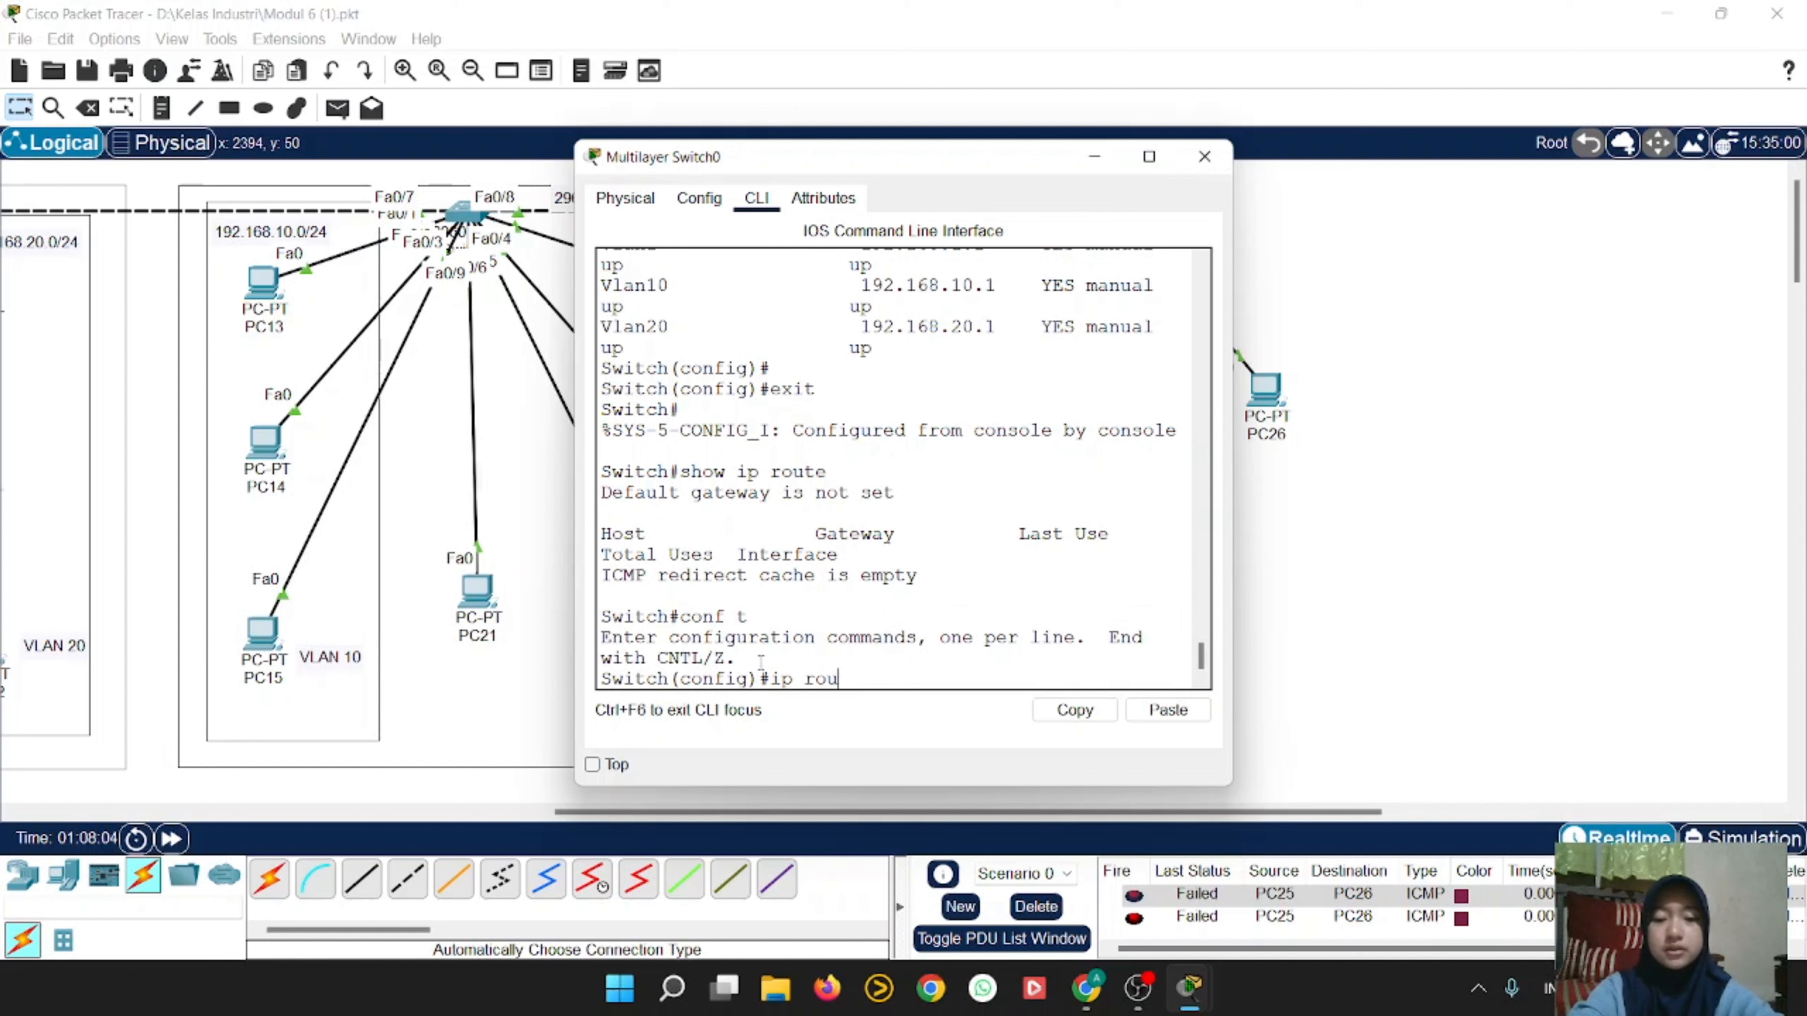
pyautogui.write('ting')
pyautogui.press('Return')
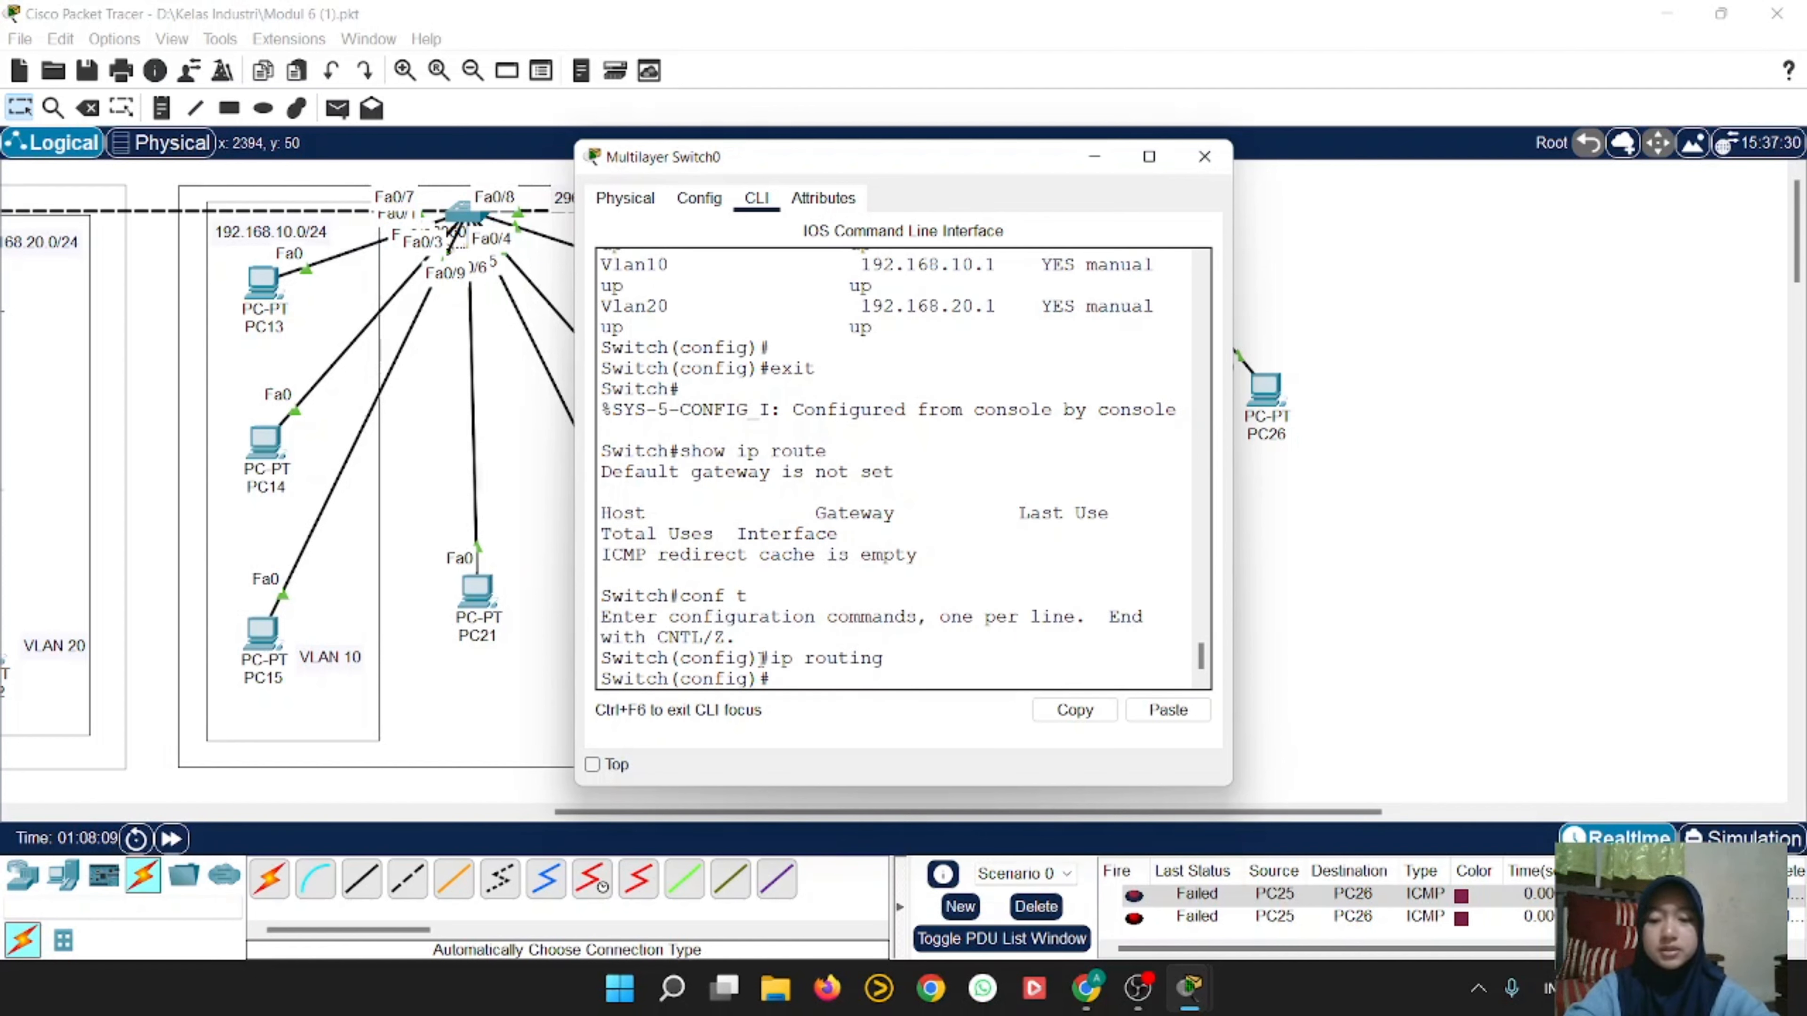
# Step: Check the multilayer switch's connected VLAN routes with do show ip route in a widened window, and close the switch window
pyautogui.write('do sh')
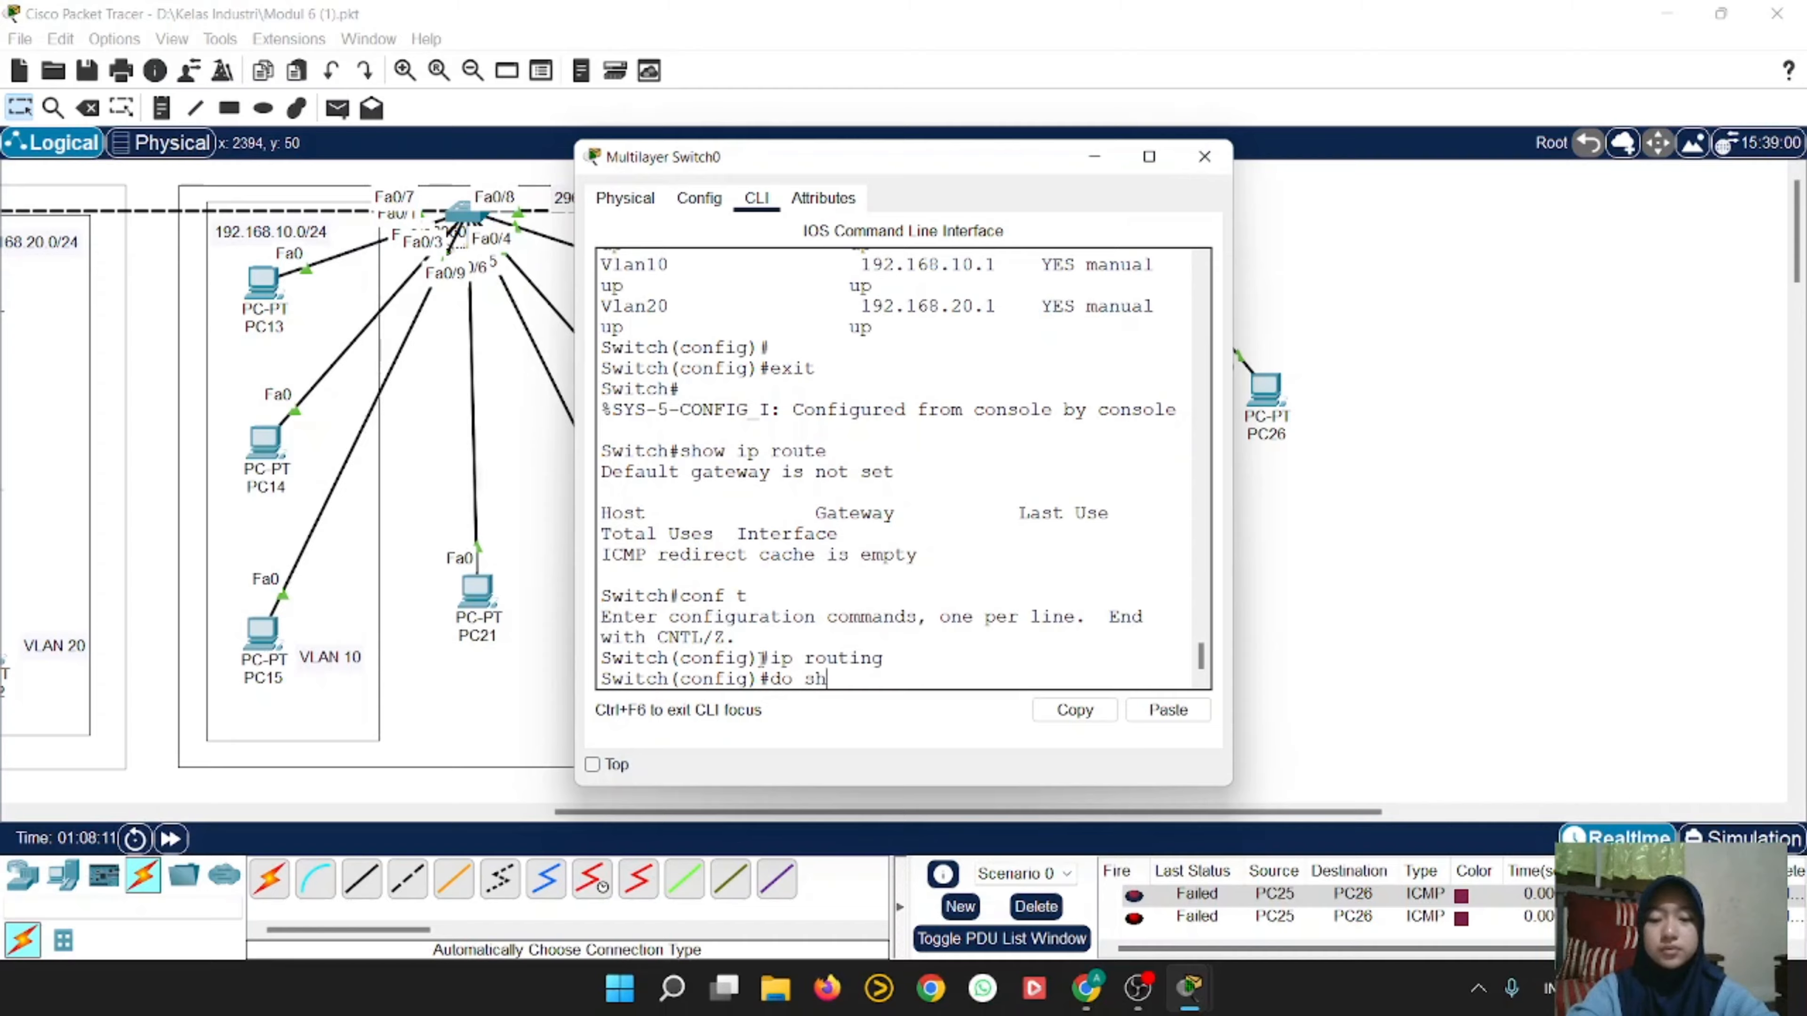
pyautogui.write('ow ip')
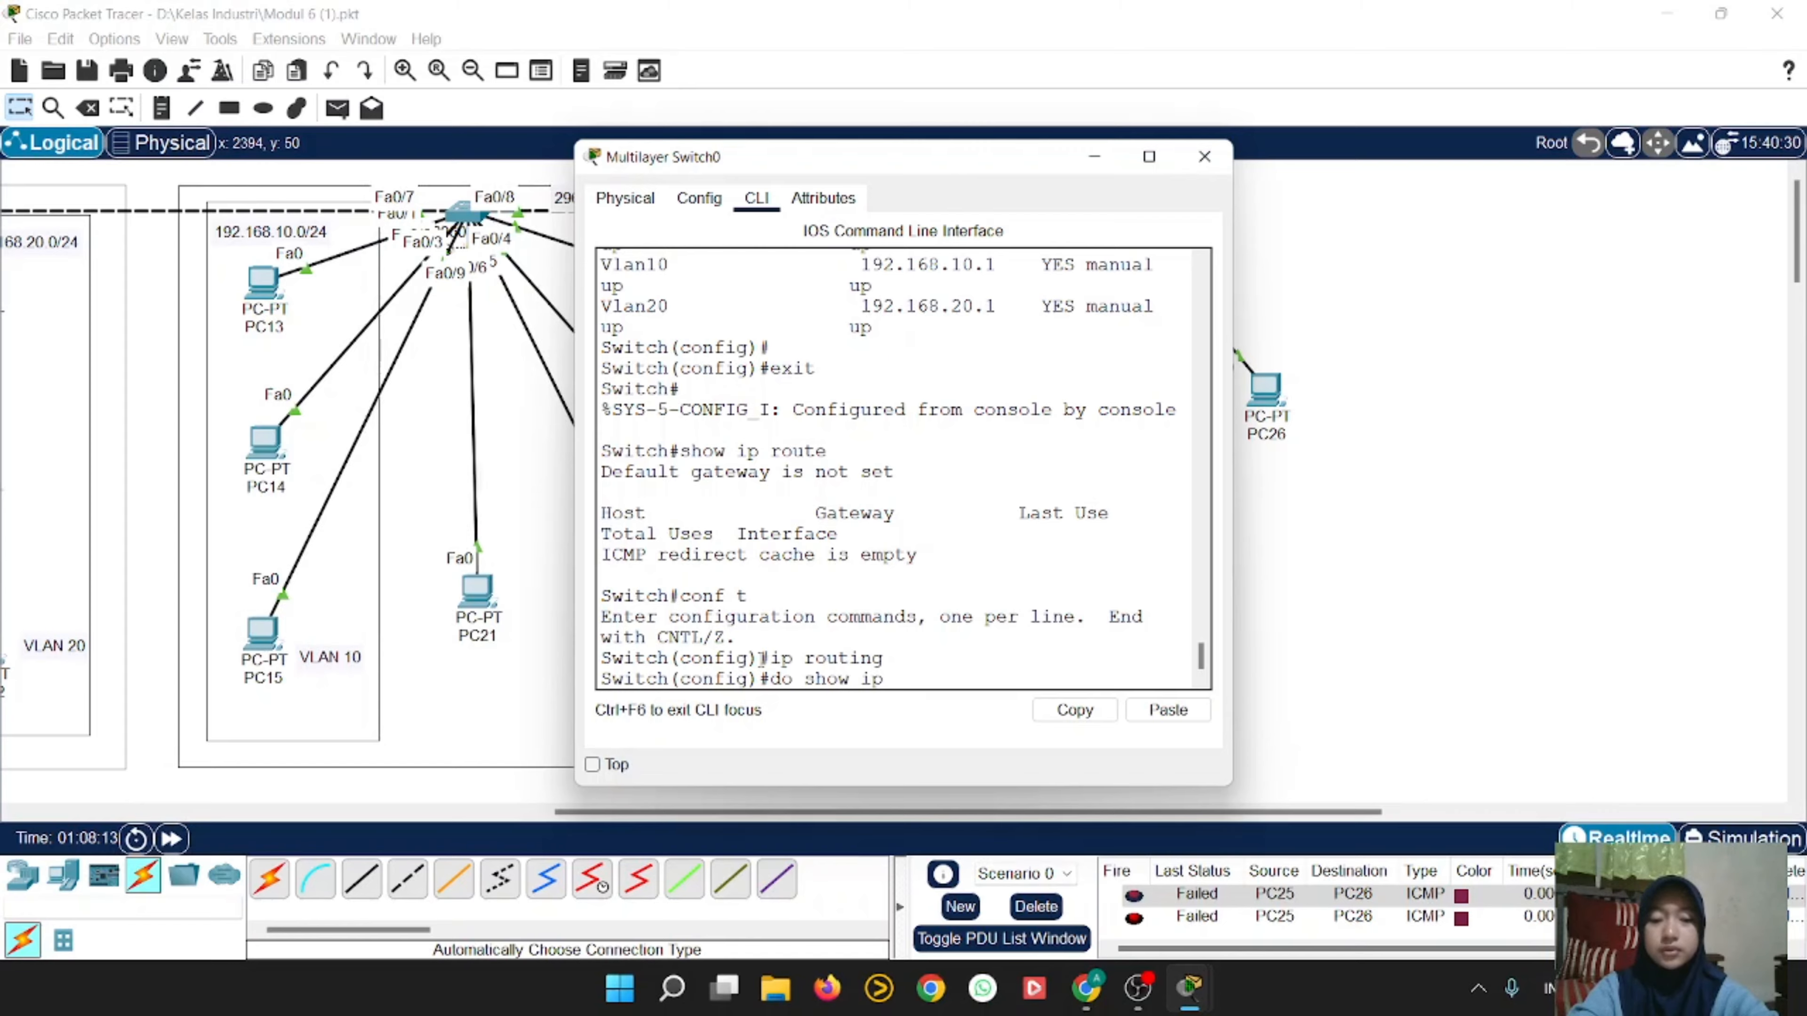
pyautogui.write(' ro')
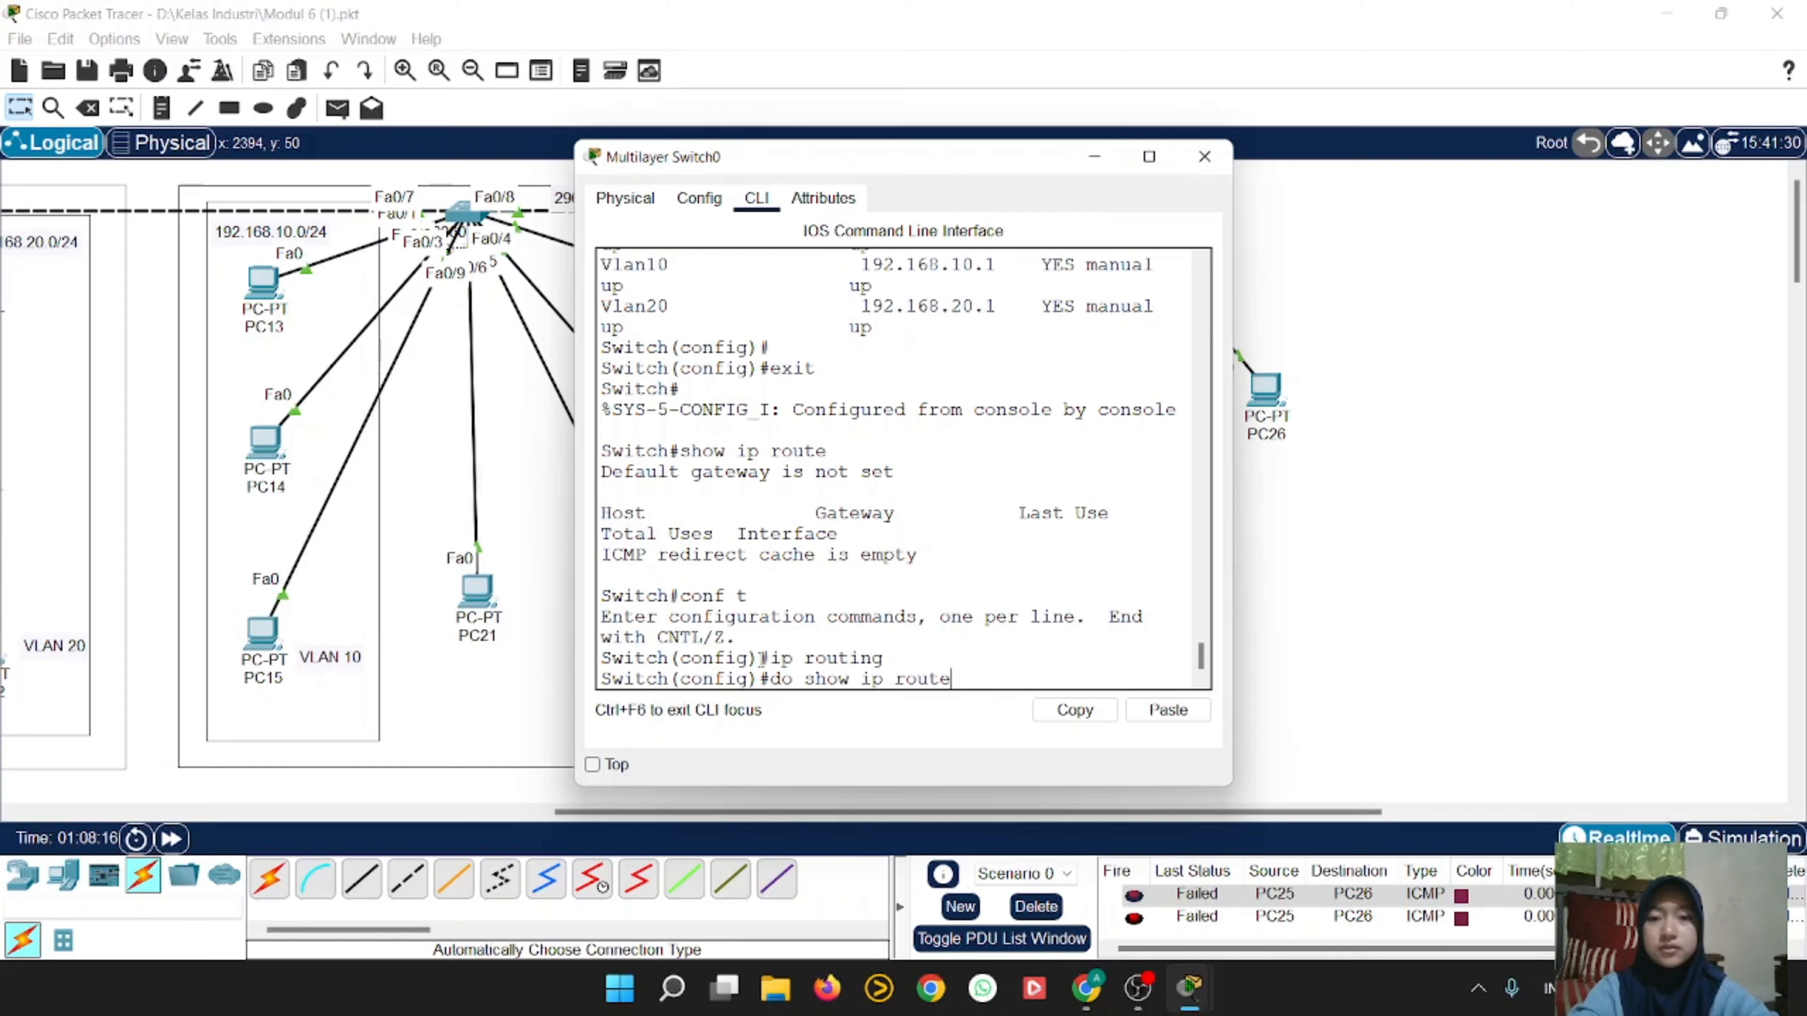
pyautogui.write('ute')
pyautogui.press('Return')
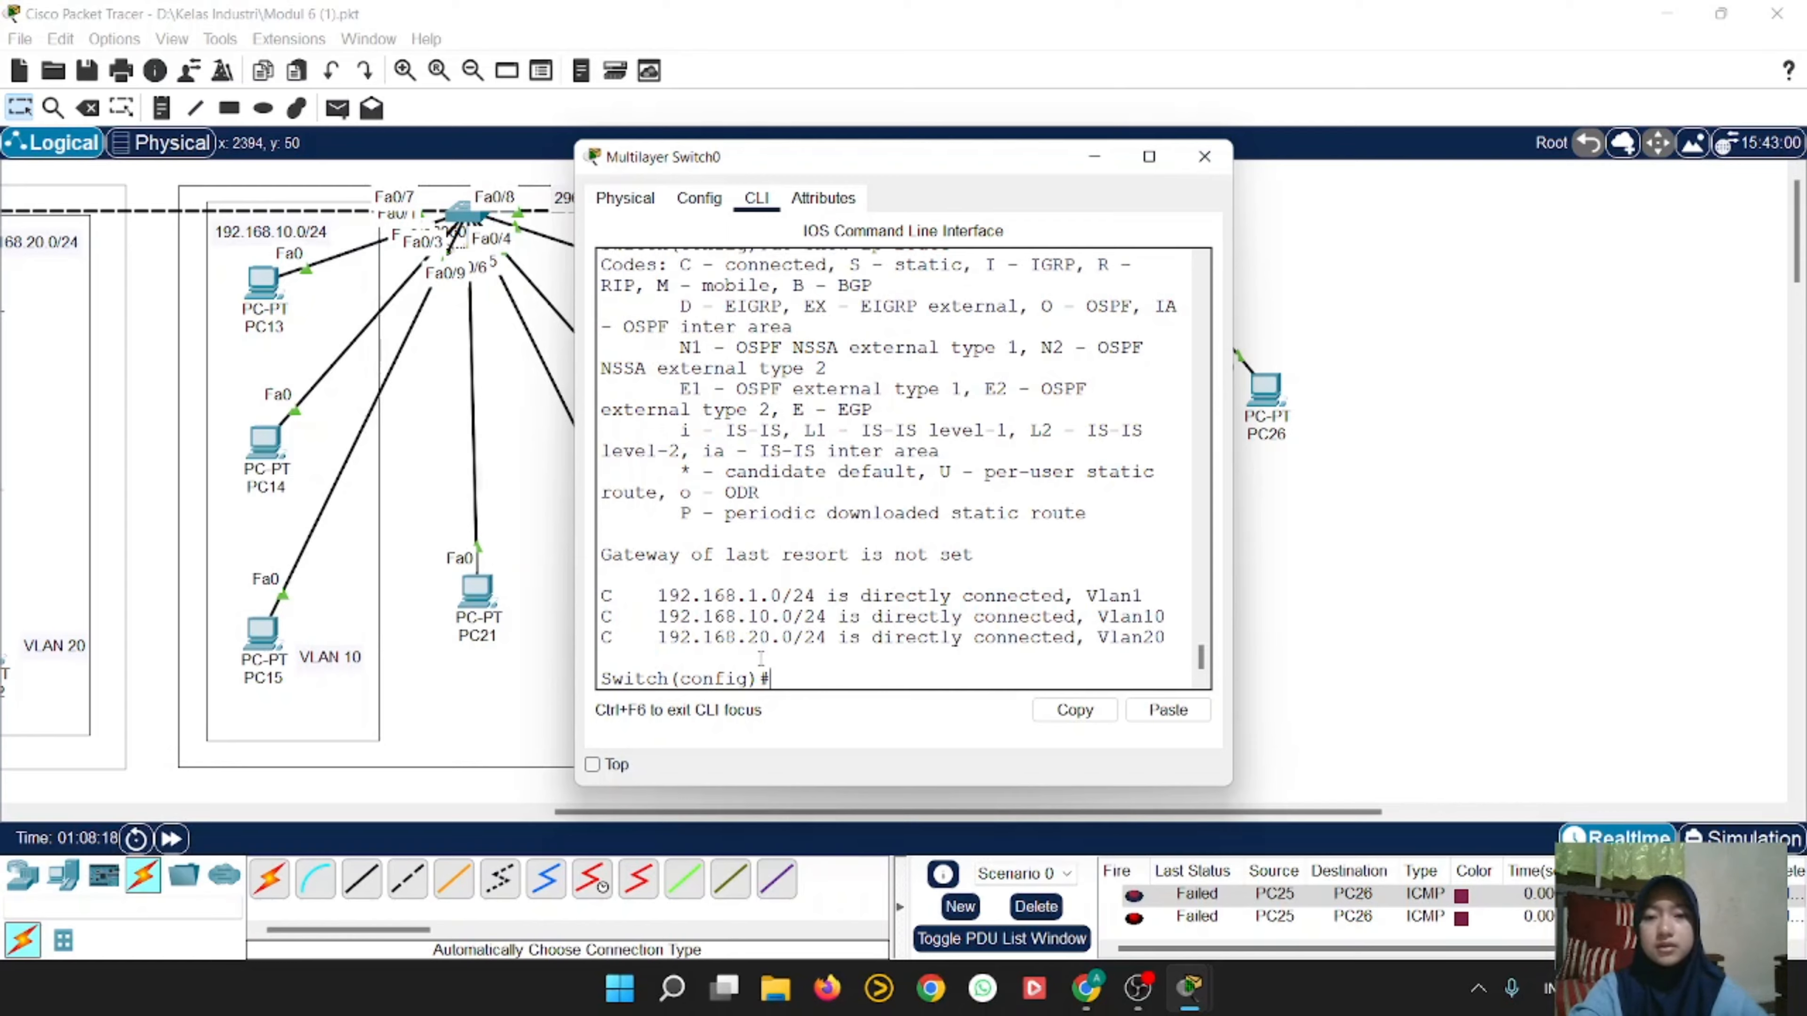
pyautogui.moveTo(1232, 574); pyautogui.dragTo(1597, 580)
pyautogui.moveTo(601, 320); pyautogui.dragTo(1210, 637)
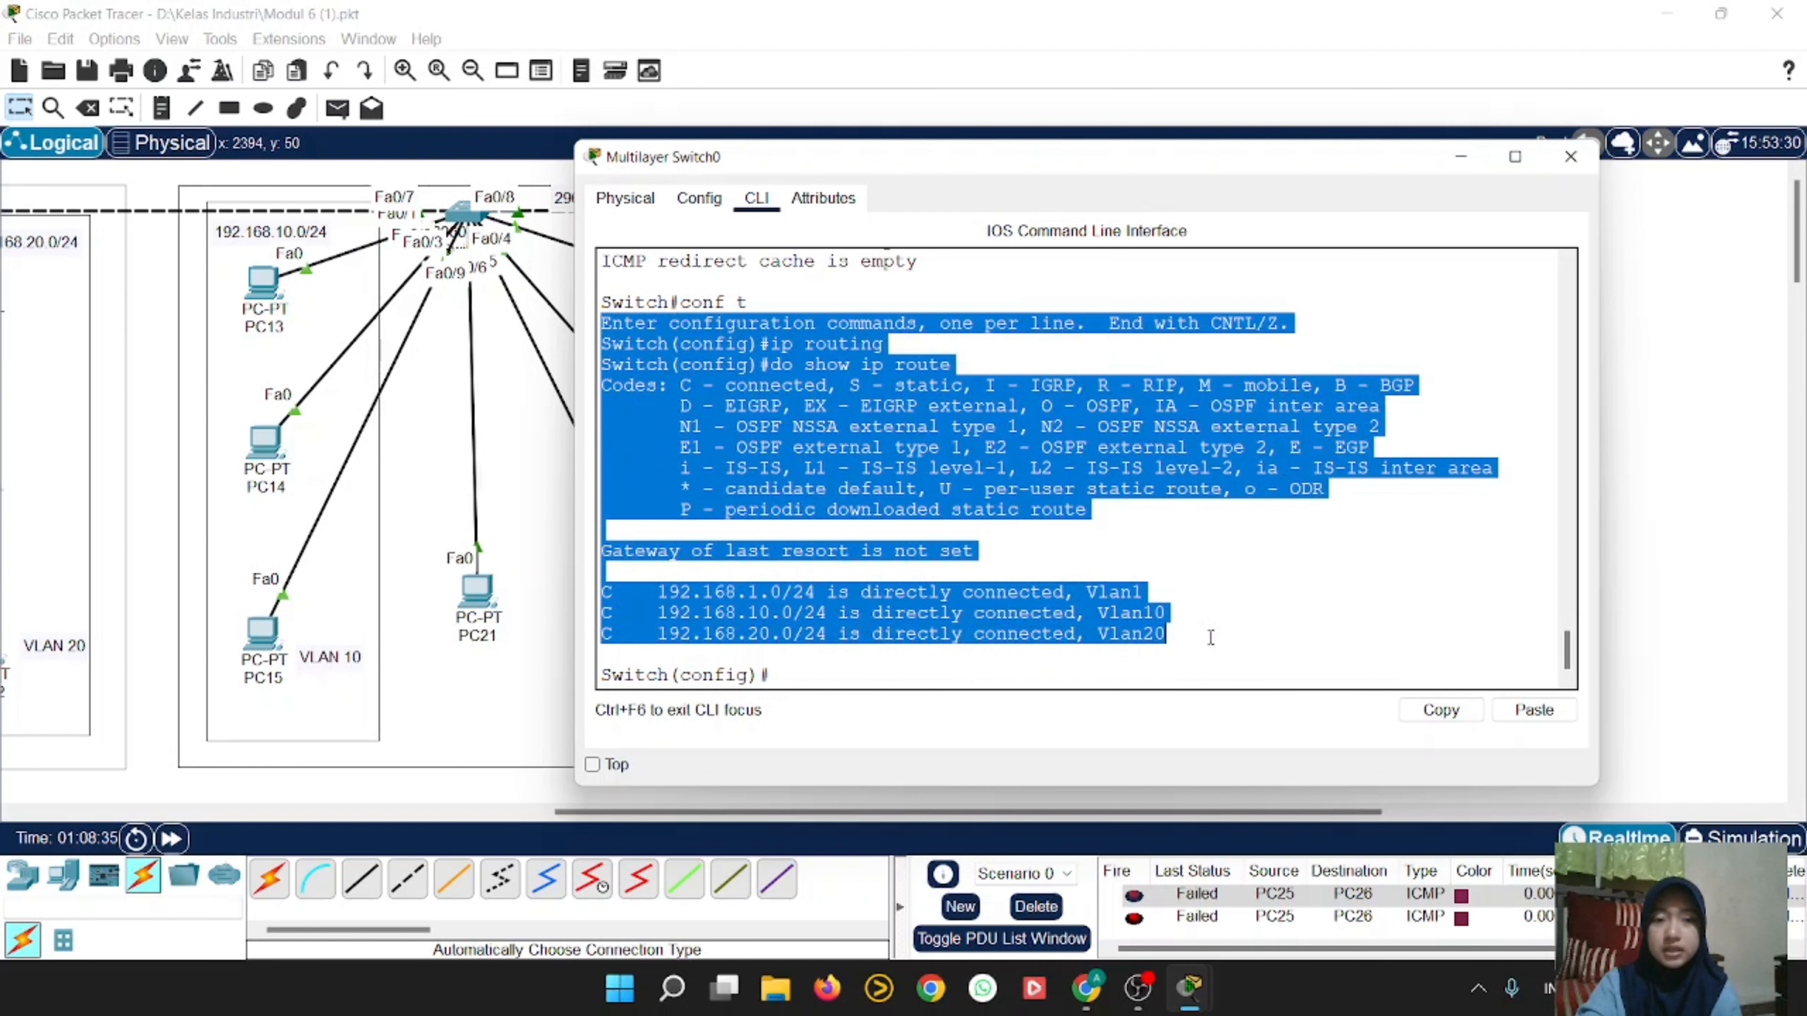
pyautogui.click(1215, 533)
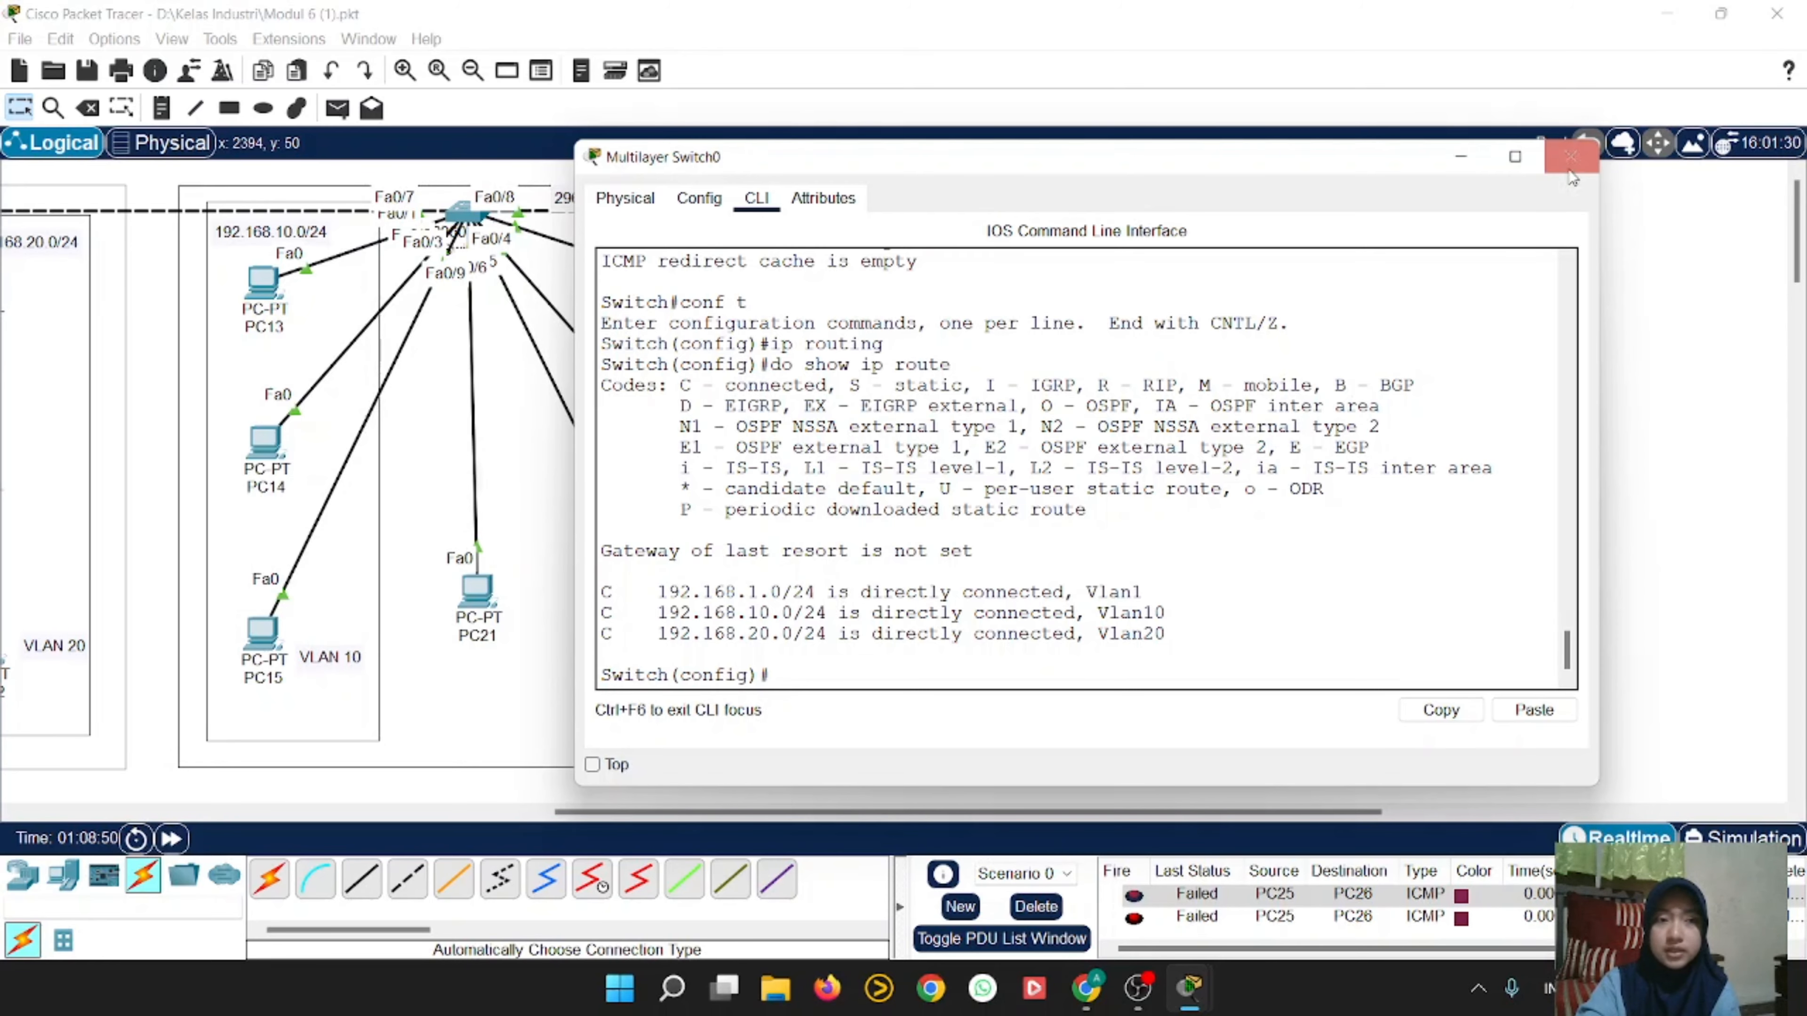
pyautogui.click(1570, 156)
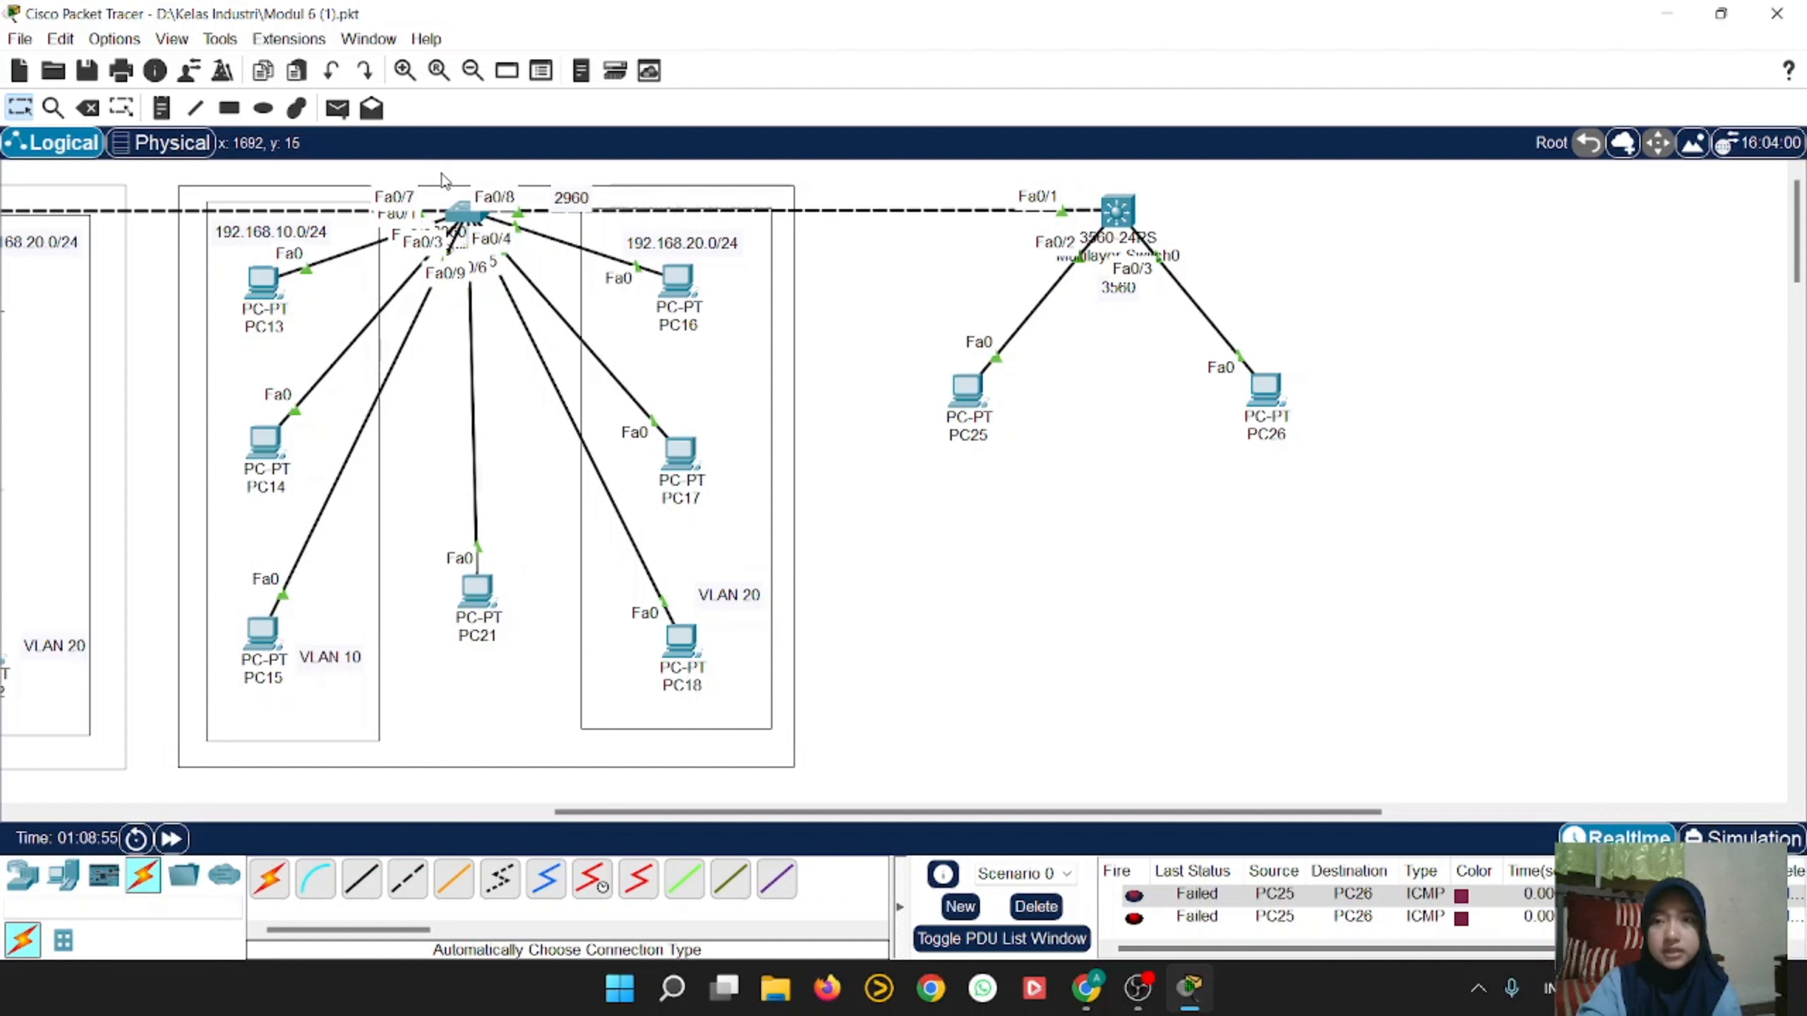
# Step: Send a simple PDU from PC16 in VLAN 20 to PC25 and check its status in the PDU list
pyautogui.click(337, 109)
pyautogui.click(679, 279)
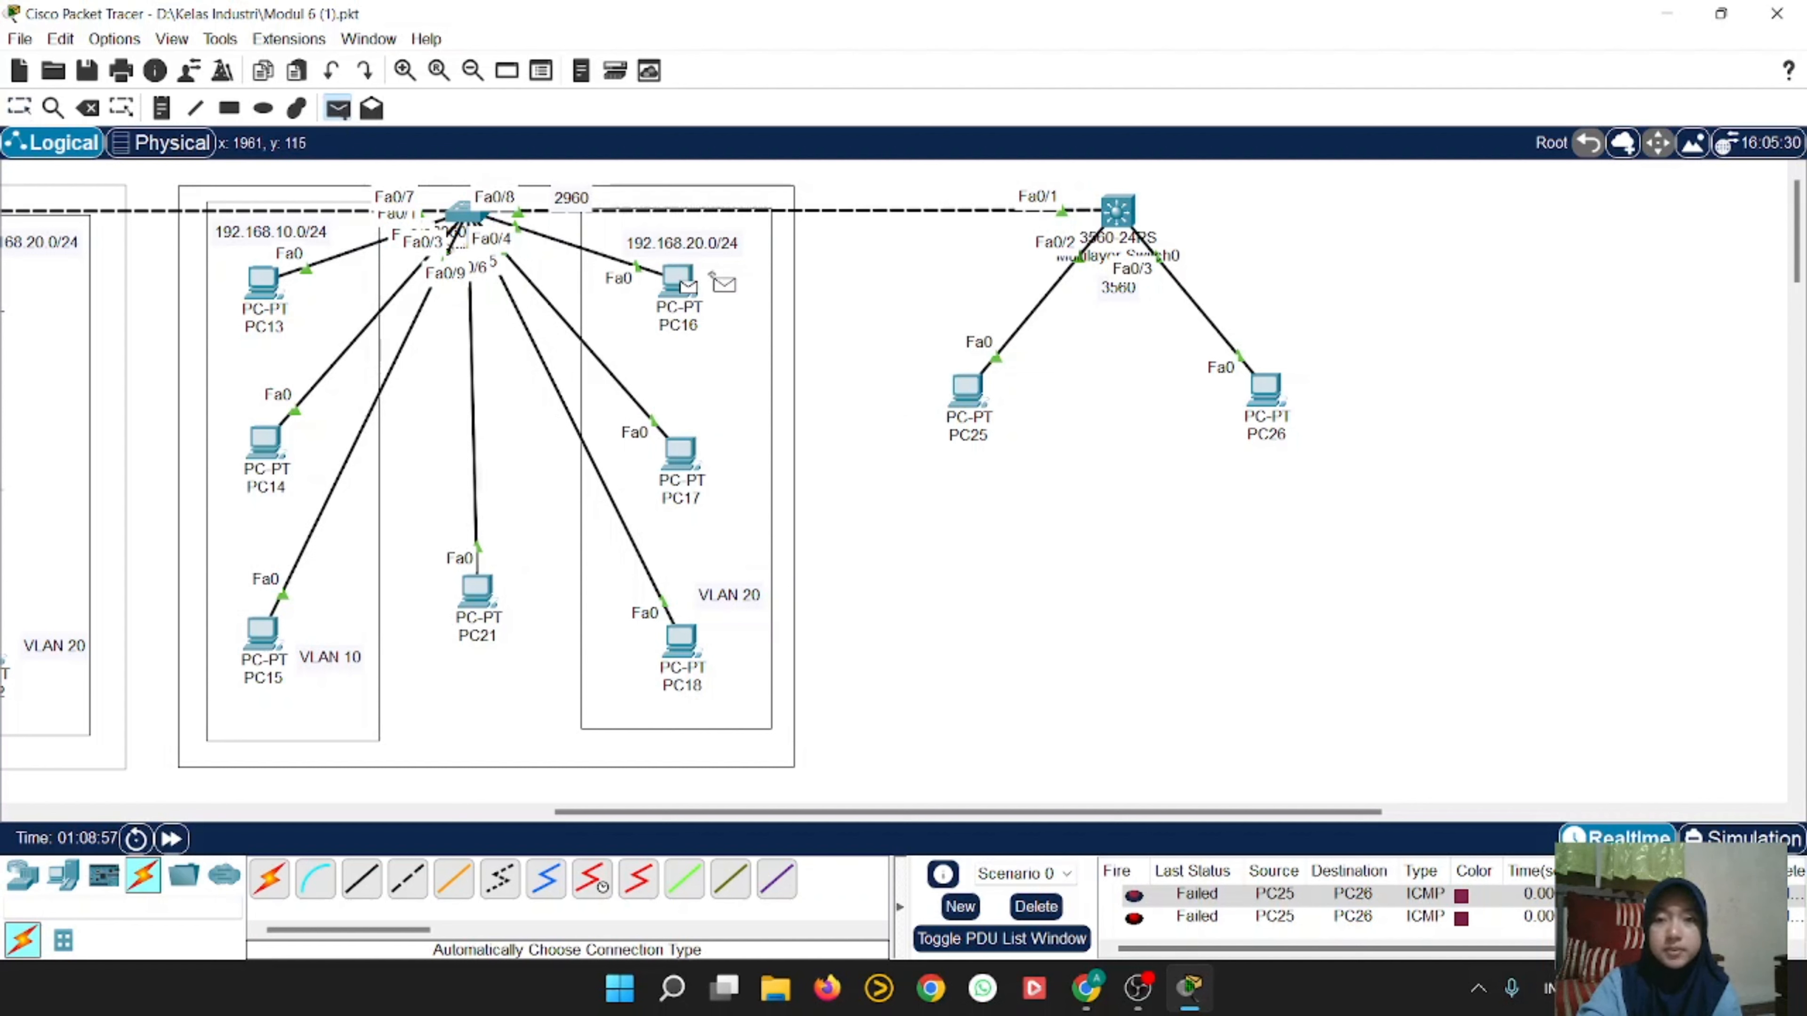
pyautogui.click(966, 390)
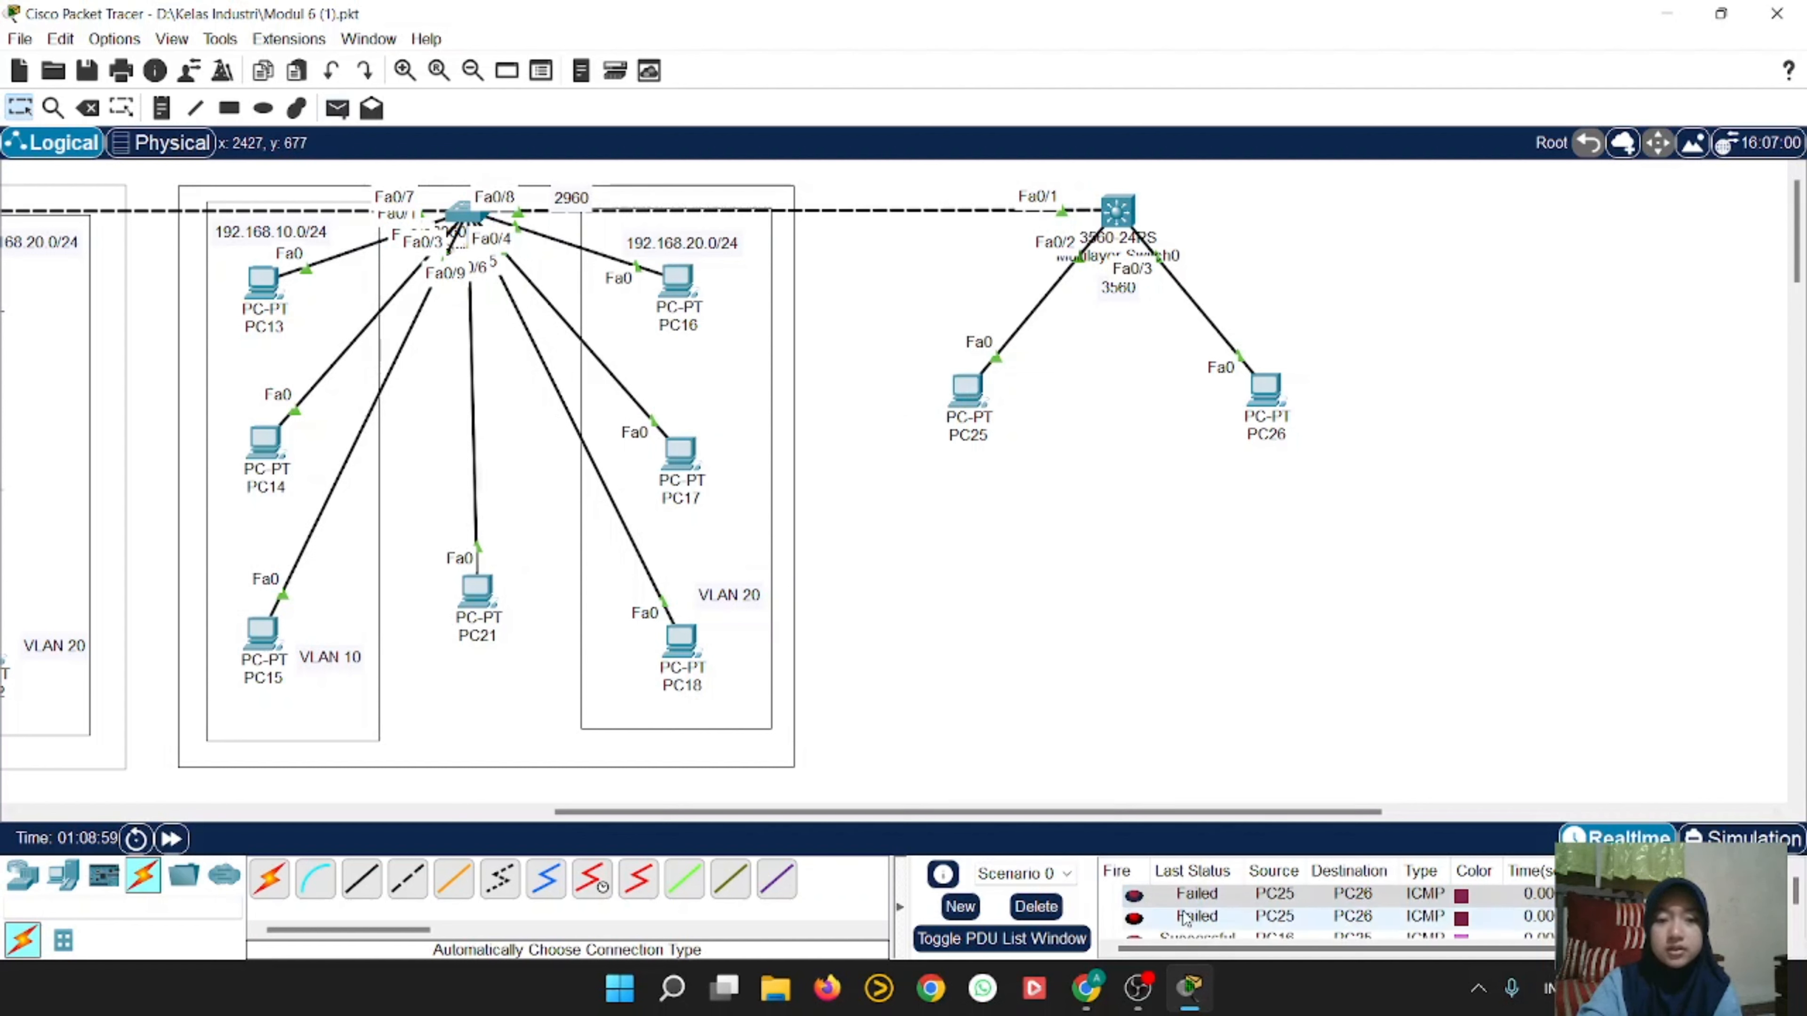
pyautogui.scroll(-1, 1184, 918)
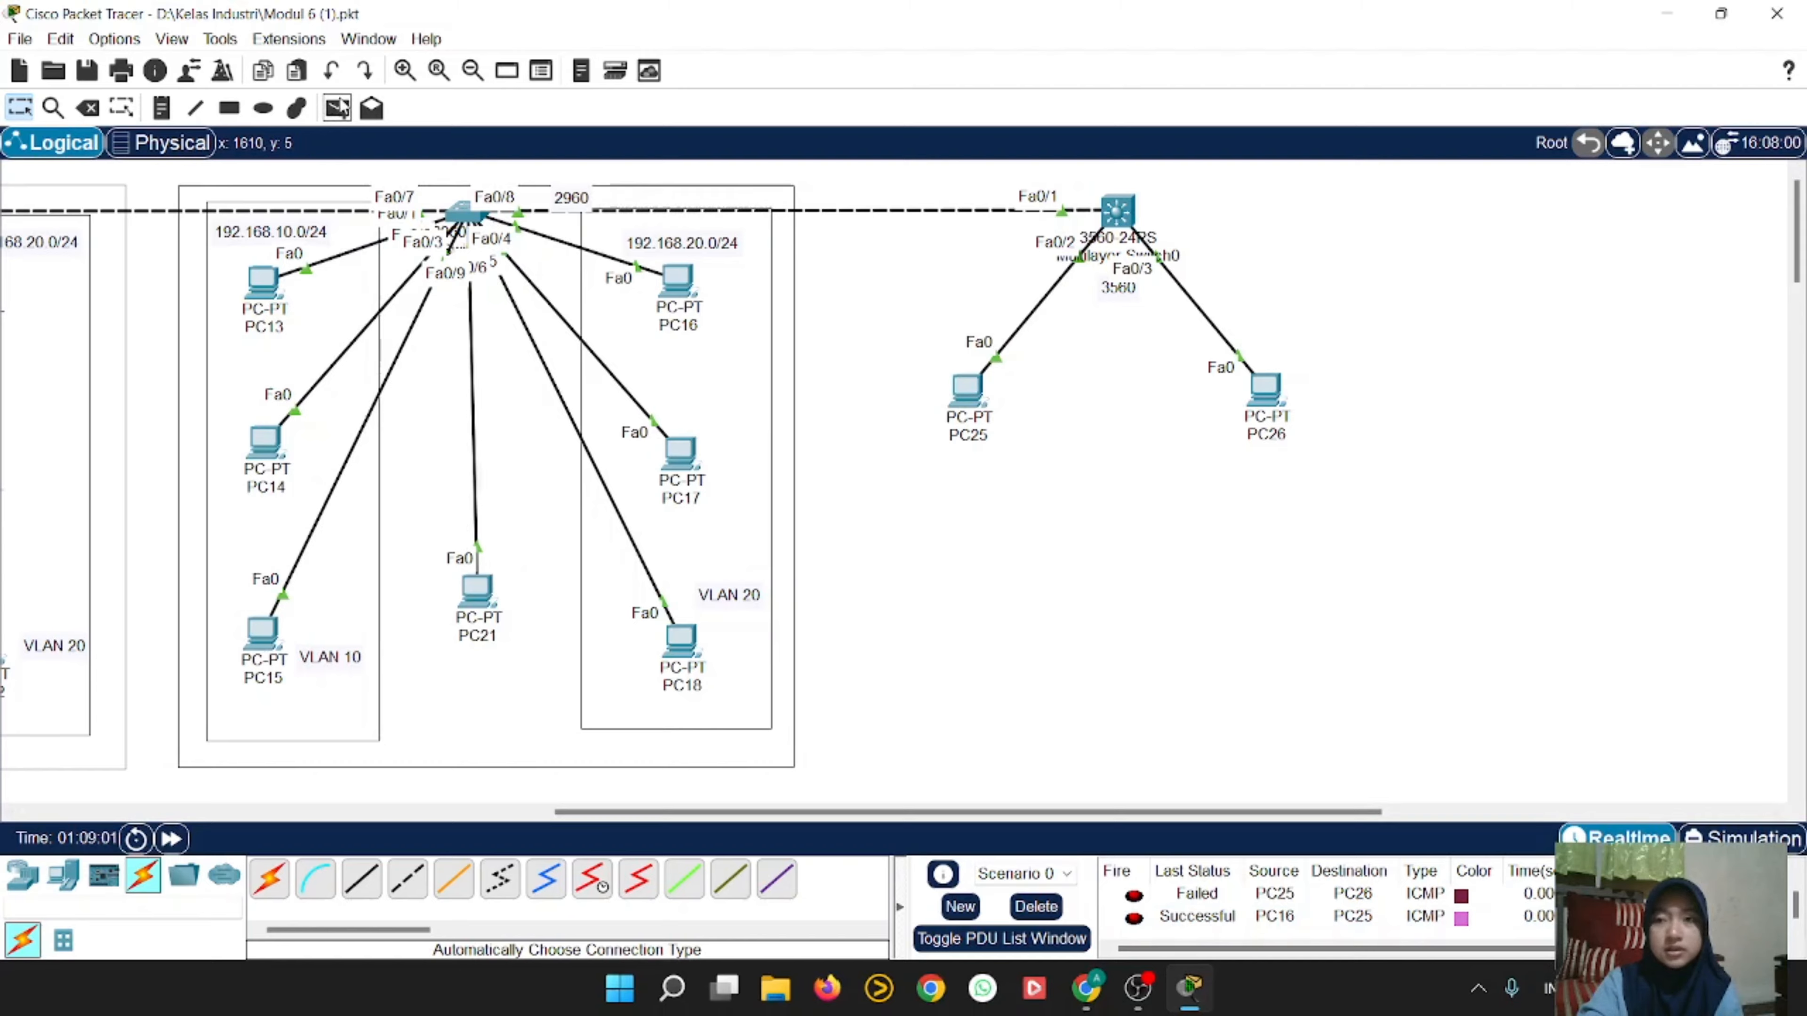
# Step: Send a simple PDU from PC13 to PC26 twice, checking the status each time, and delete the scenario's PDU entries
pyautogui.click(339, 108)
pyautogui.click(263, 283)
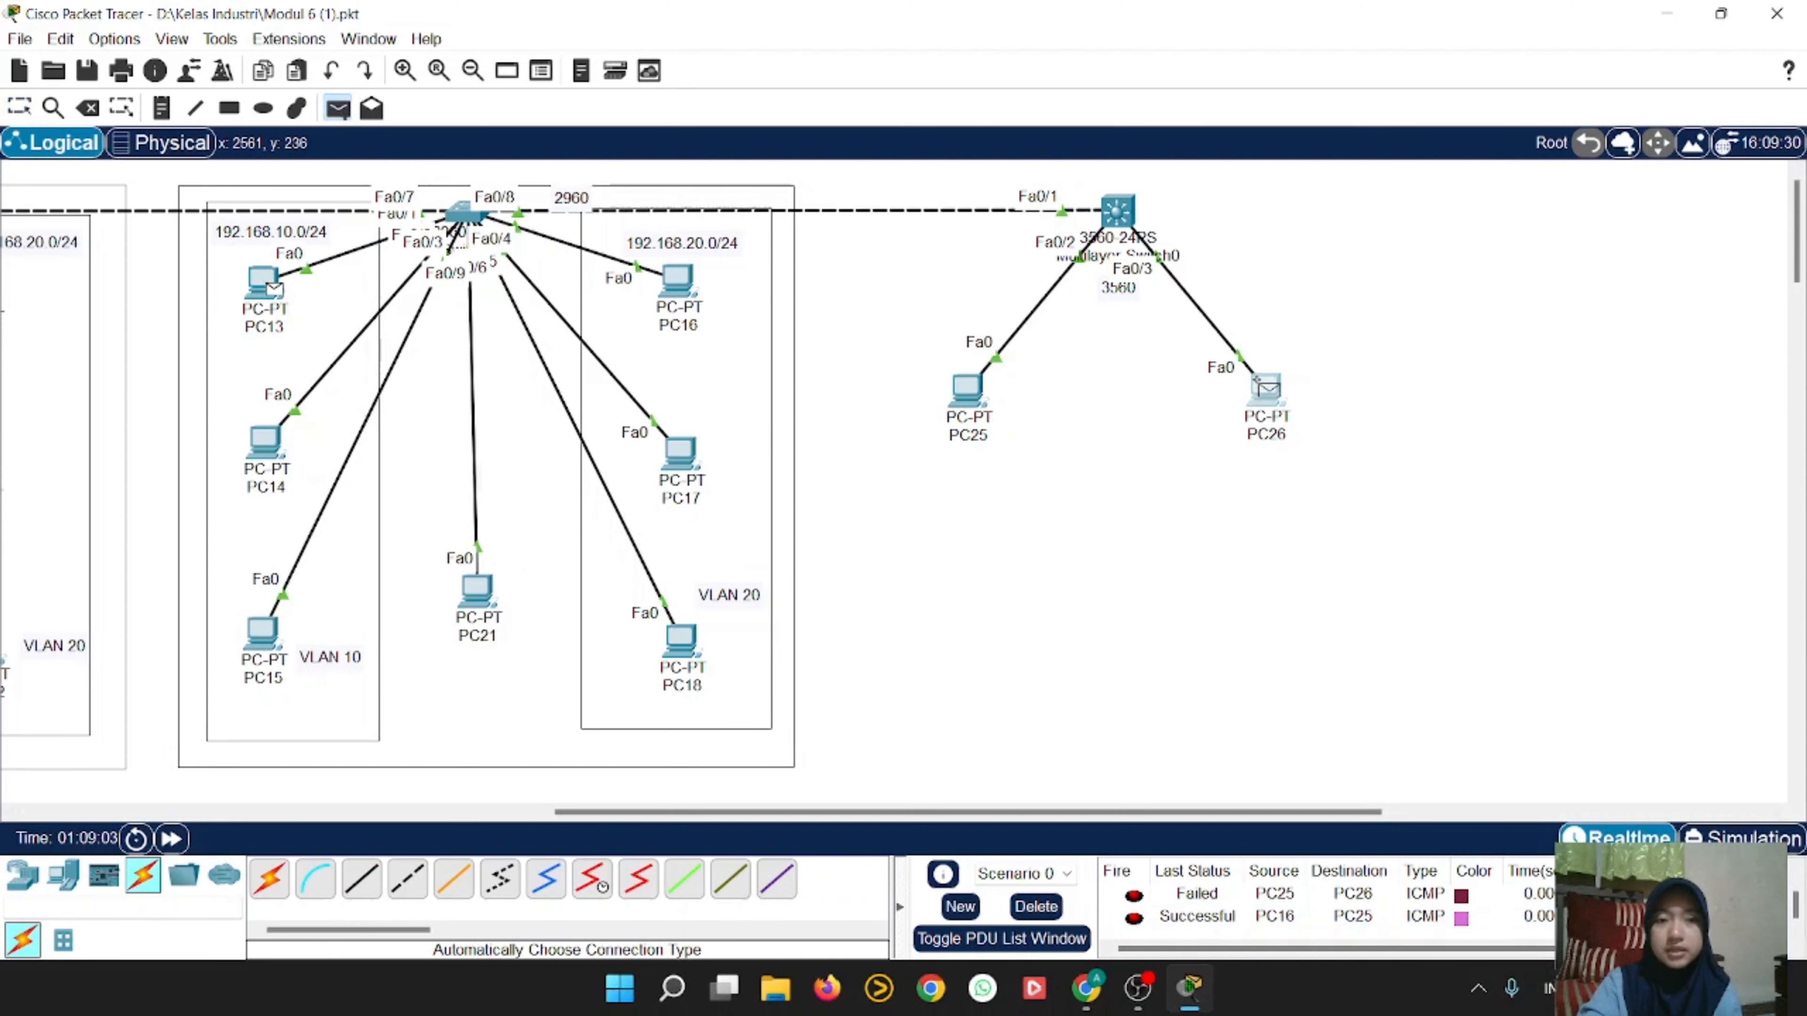
pyautogui.click(1267, 387)
pyautogui.scroll(-1, 1238, 900)
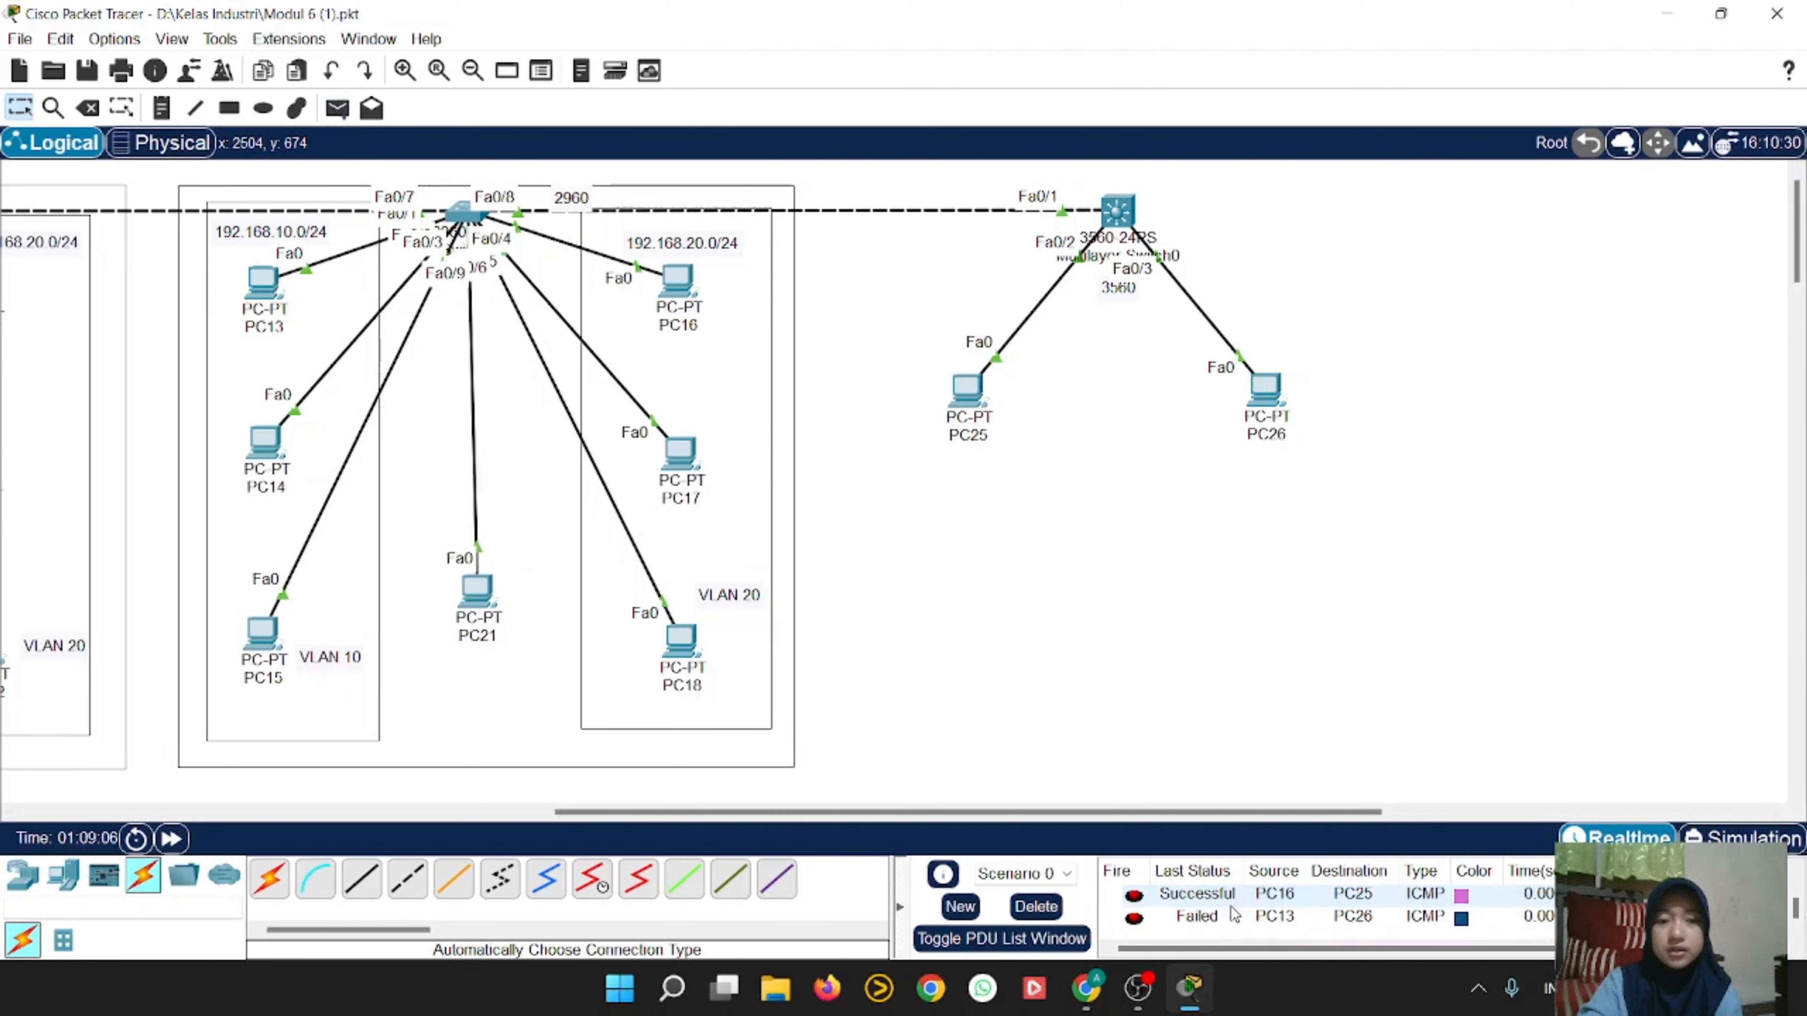
pyautogui.click(337, 109)
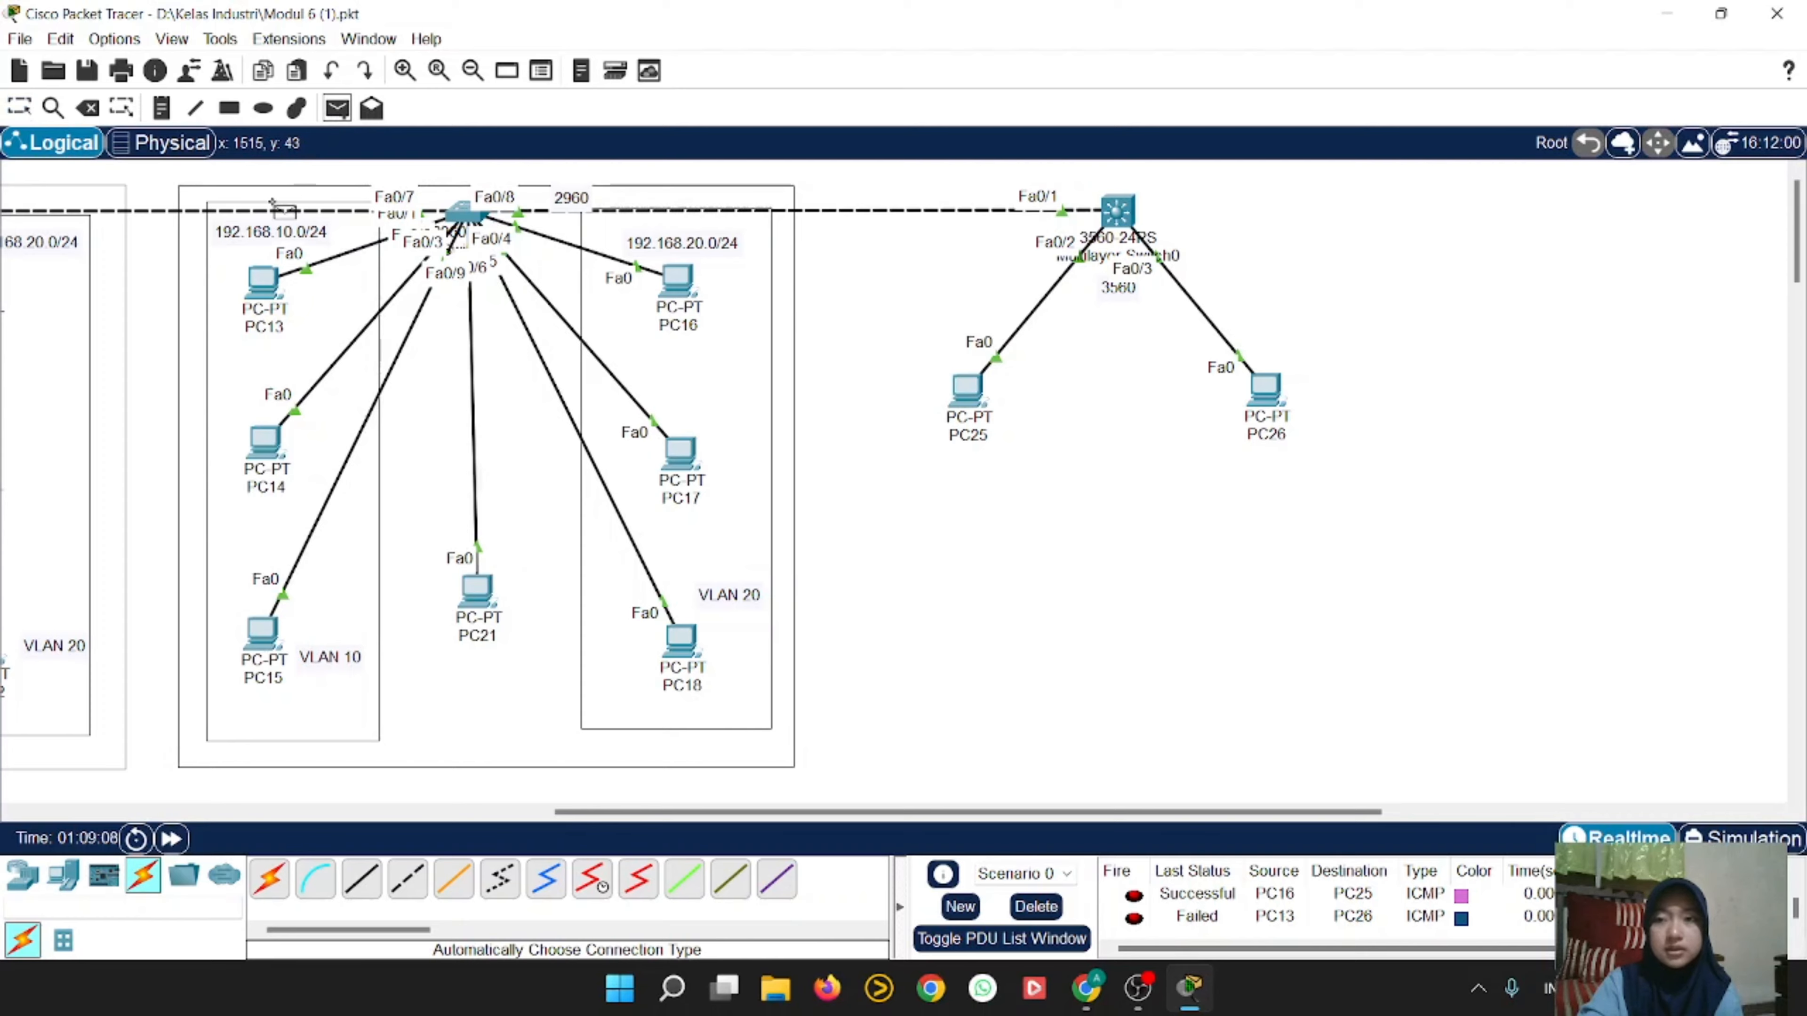
pyautogui.click(263, 284)
pyautogui.click(1268, 390)
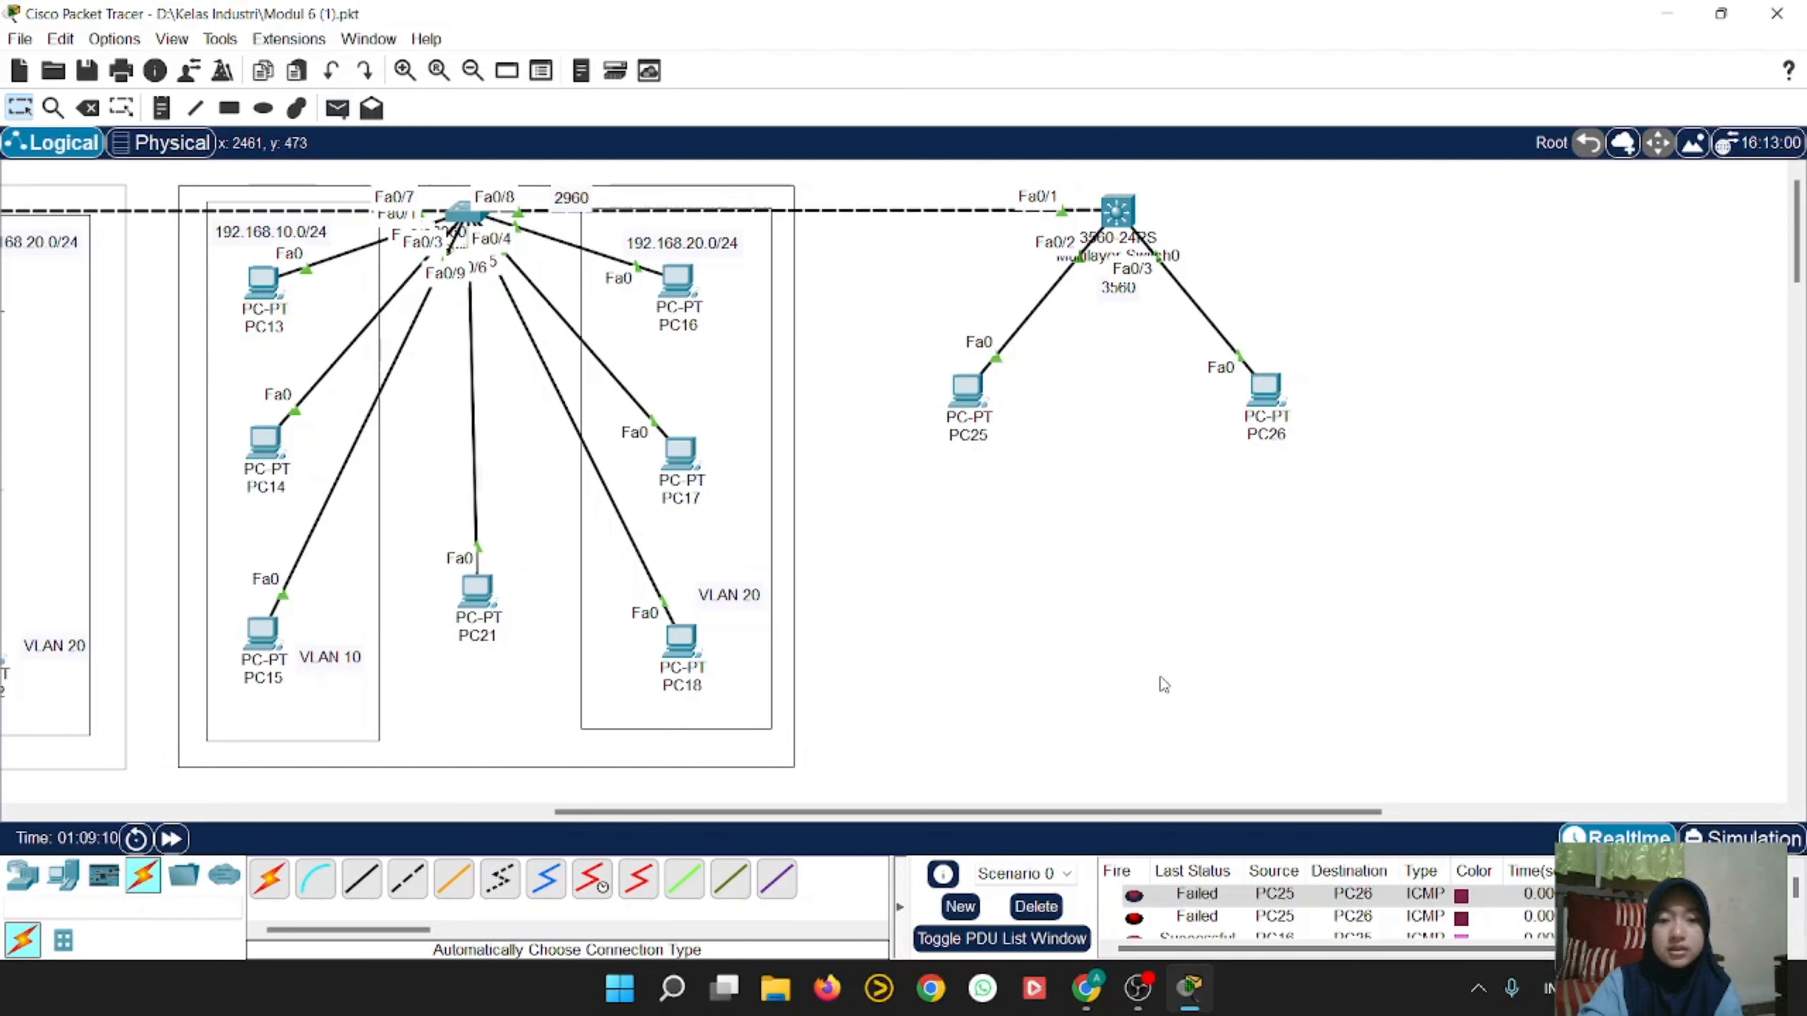
pyautogui.scroll(-3, 1201, 899)
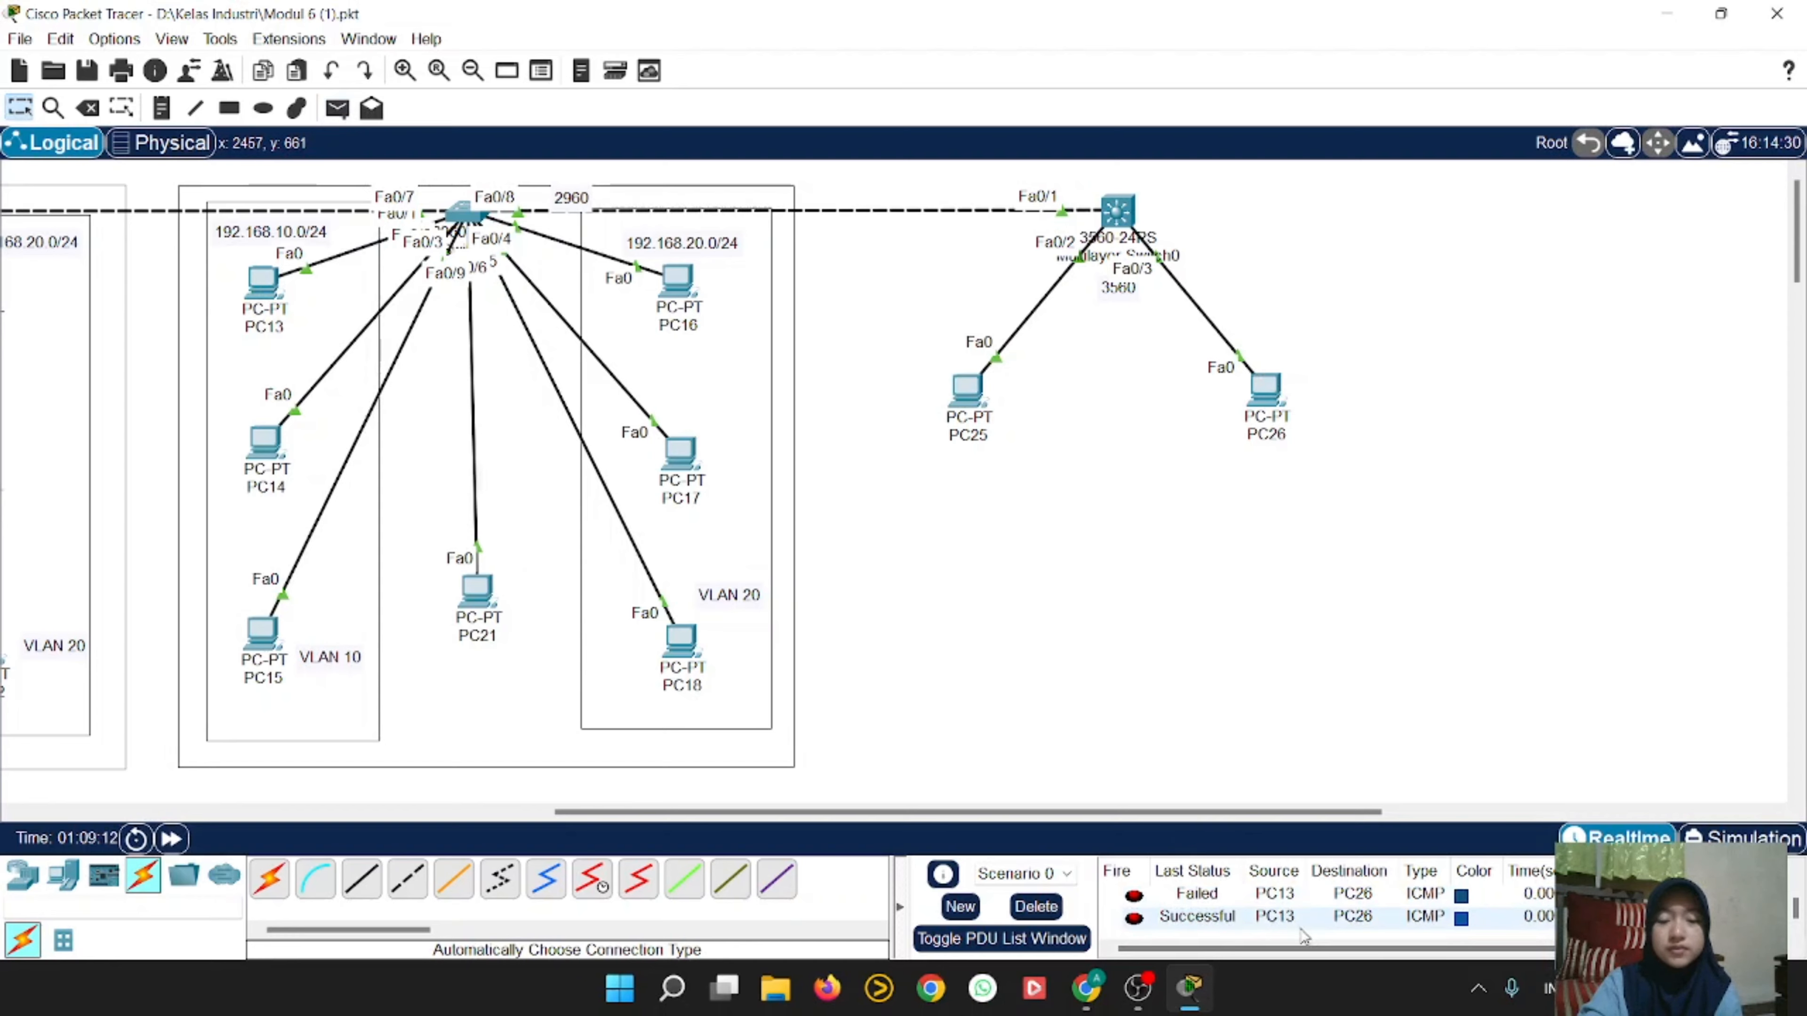
pyautogui.click(1035, 906)
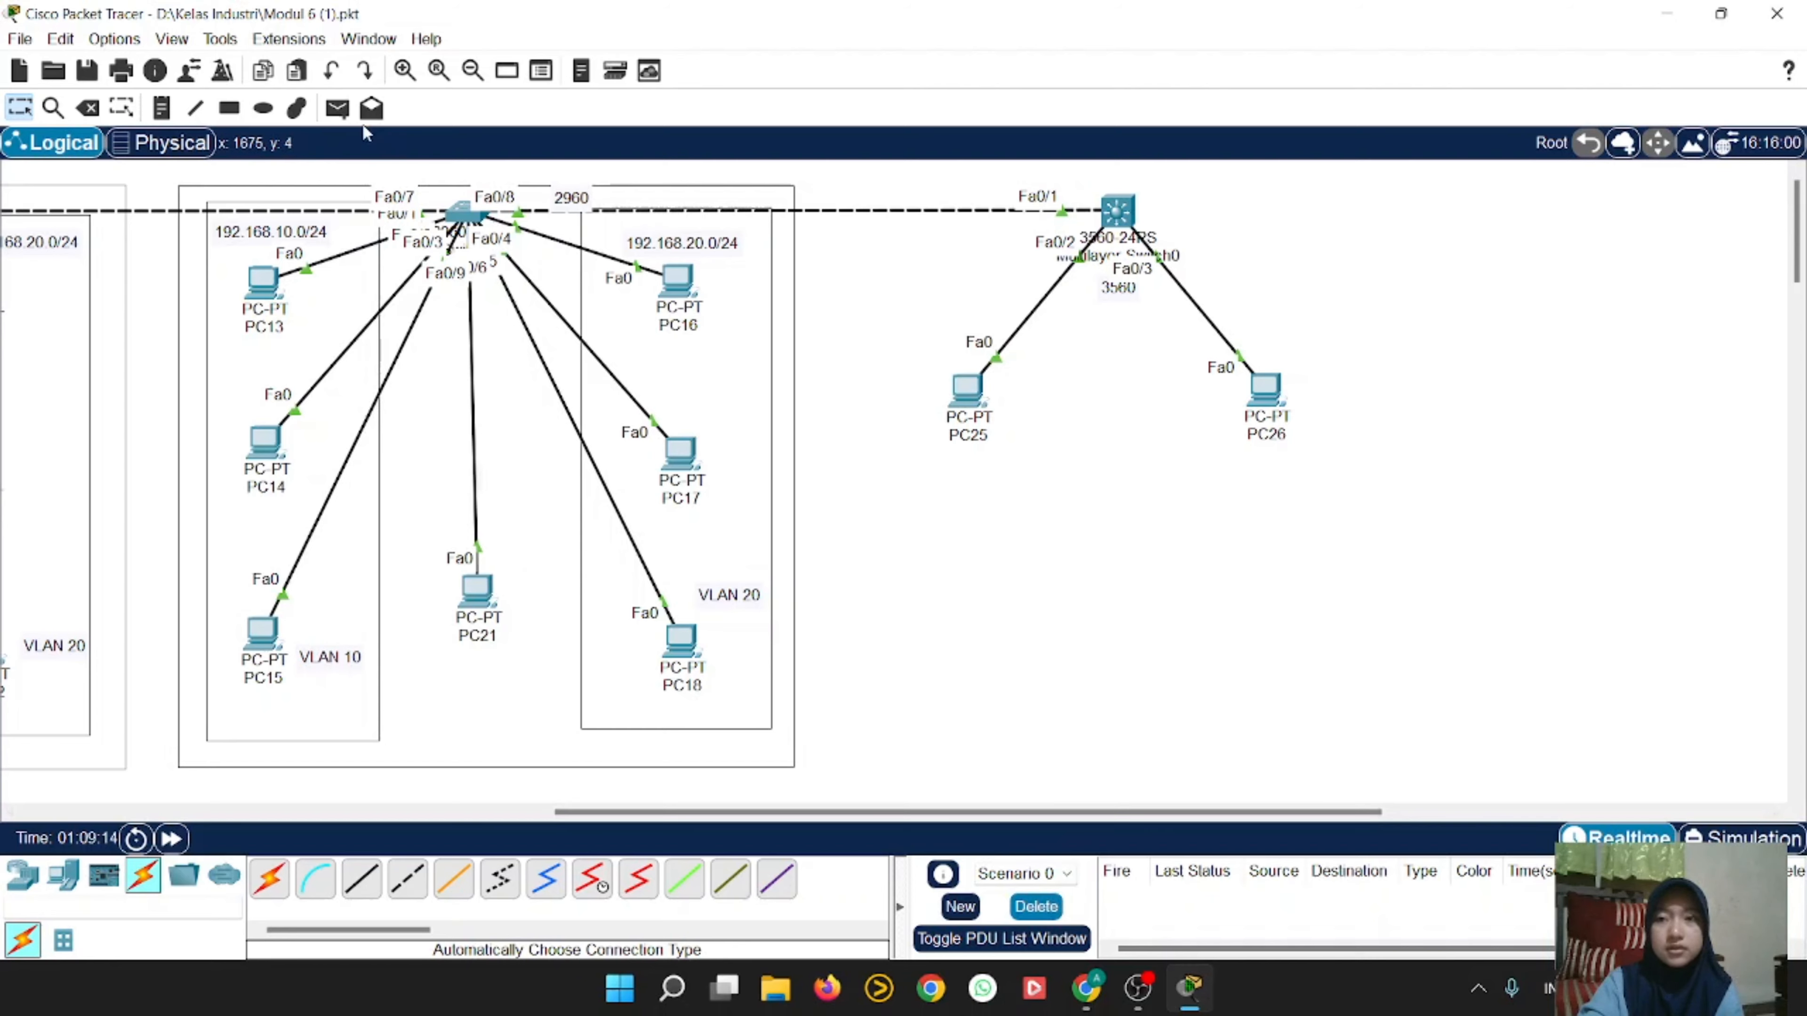
# Step: Retest PC25 to PC26 with a simple PDU, check its status, and clear the result from the scenario
pyautogui.click(338, 107)
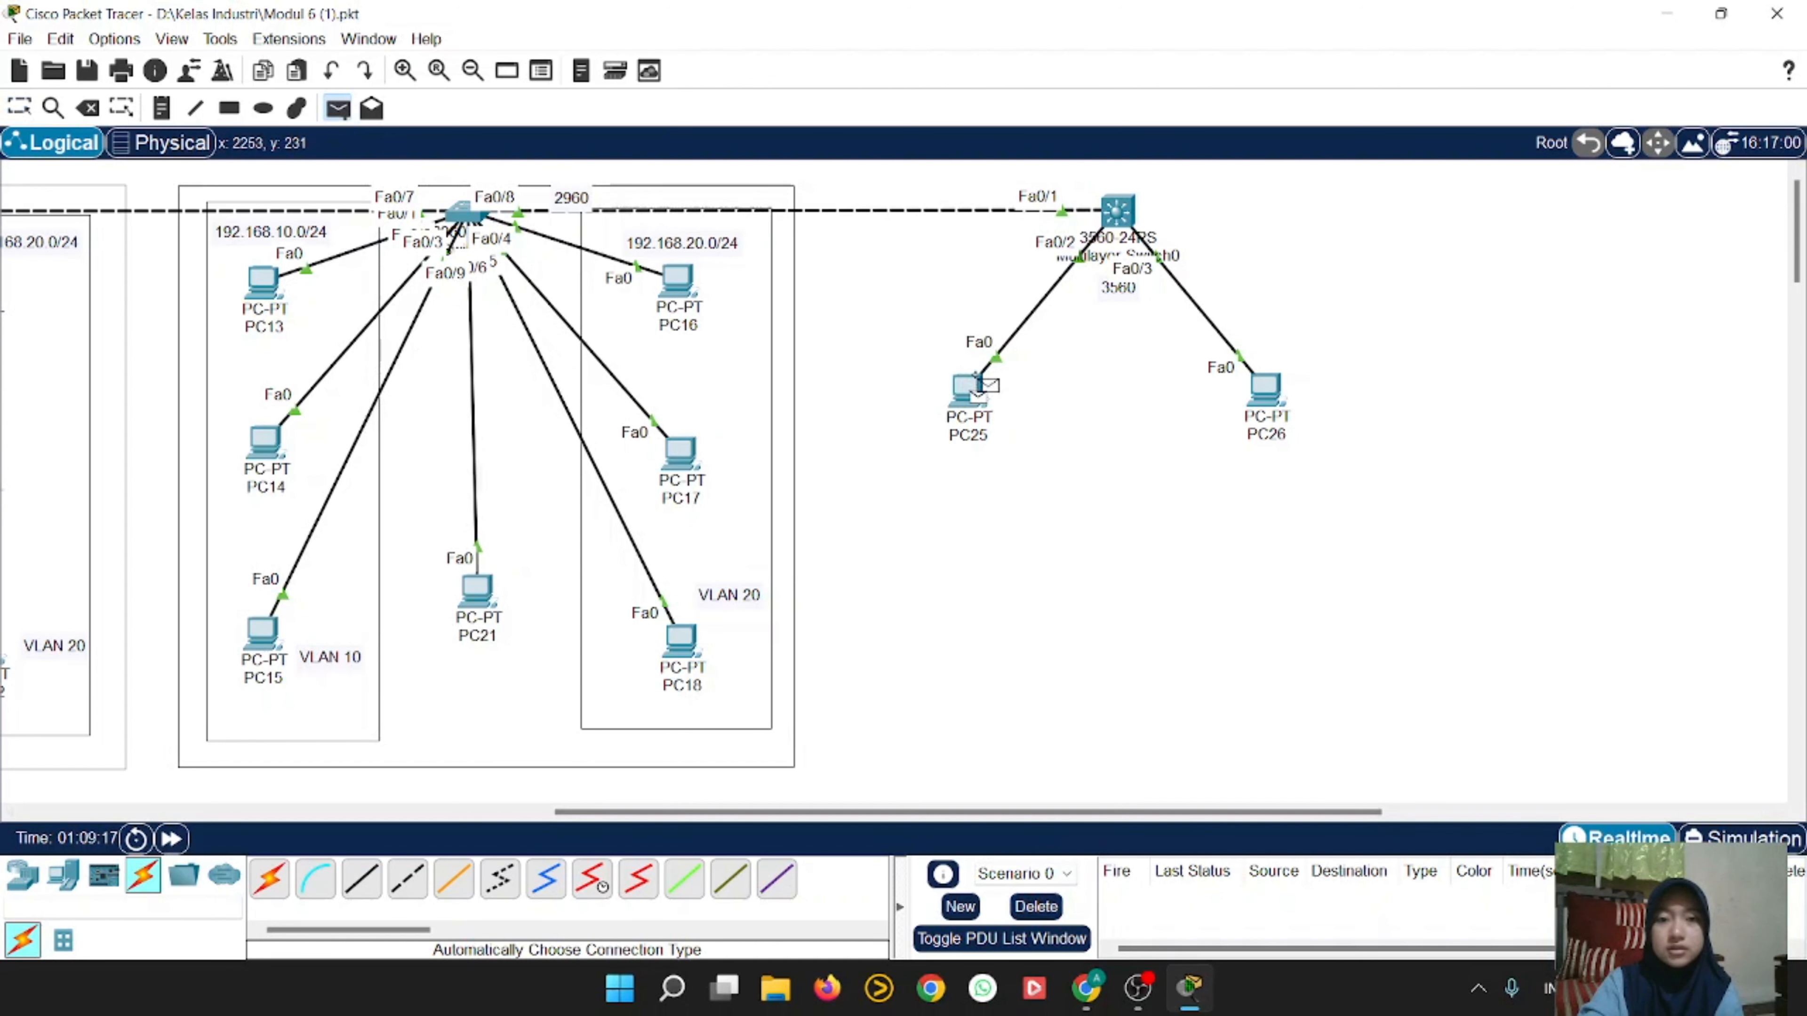
pyautogui.click(967, 388)
pyautogui.click(1265, 390)
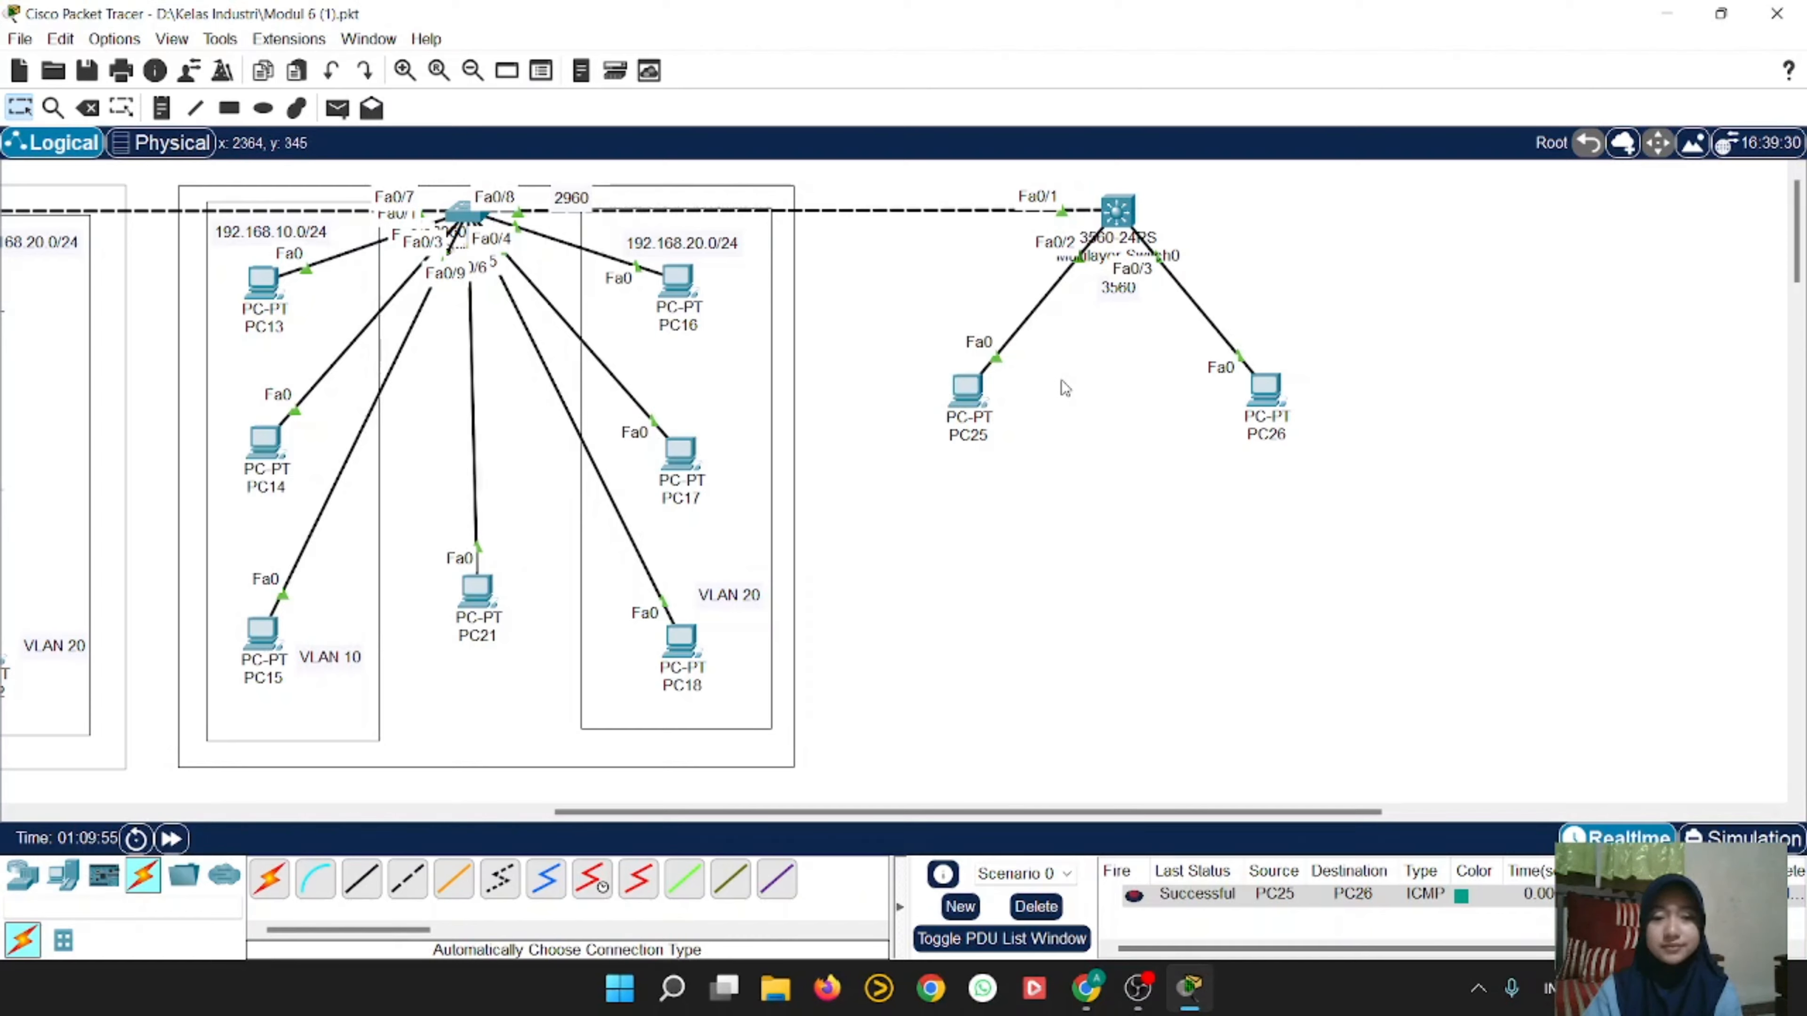
pyautogui.click(1035, 906)
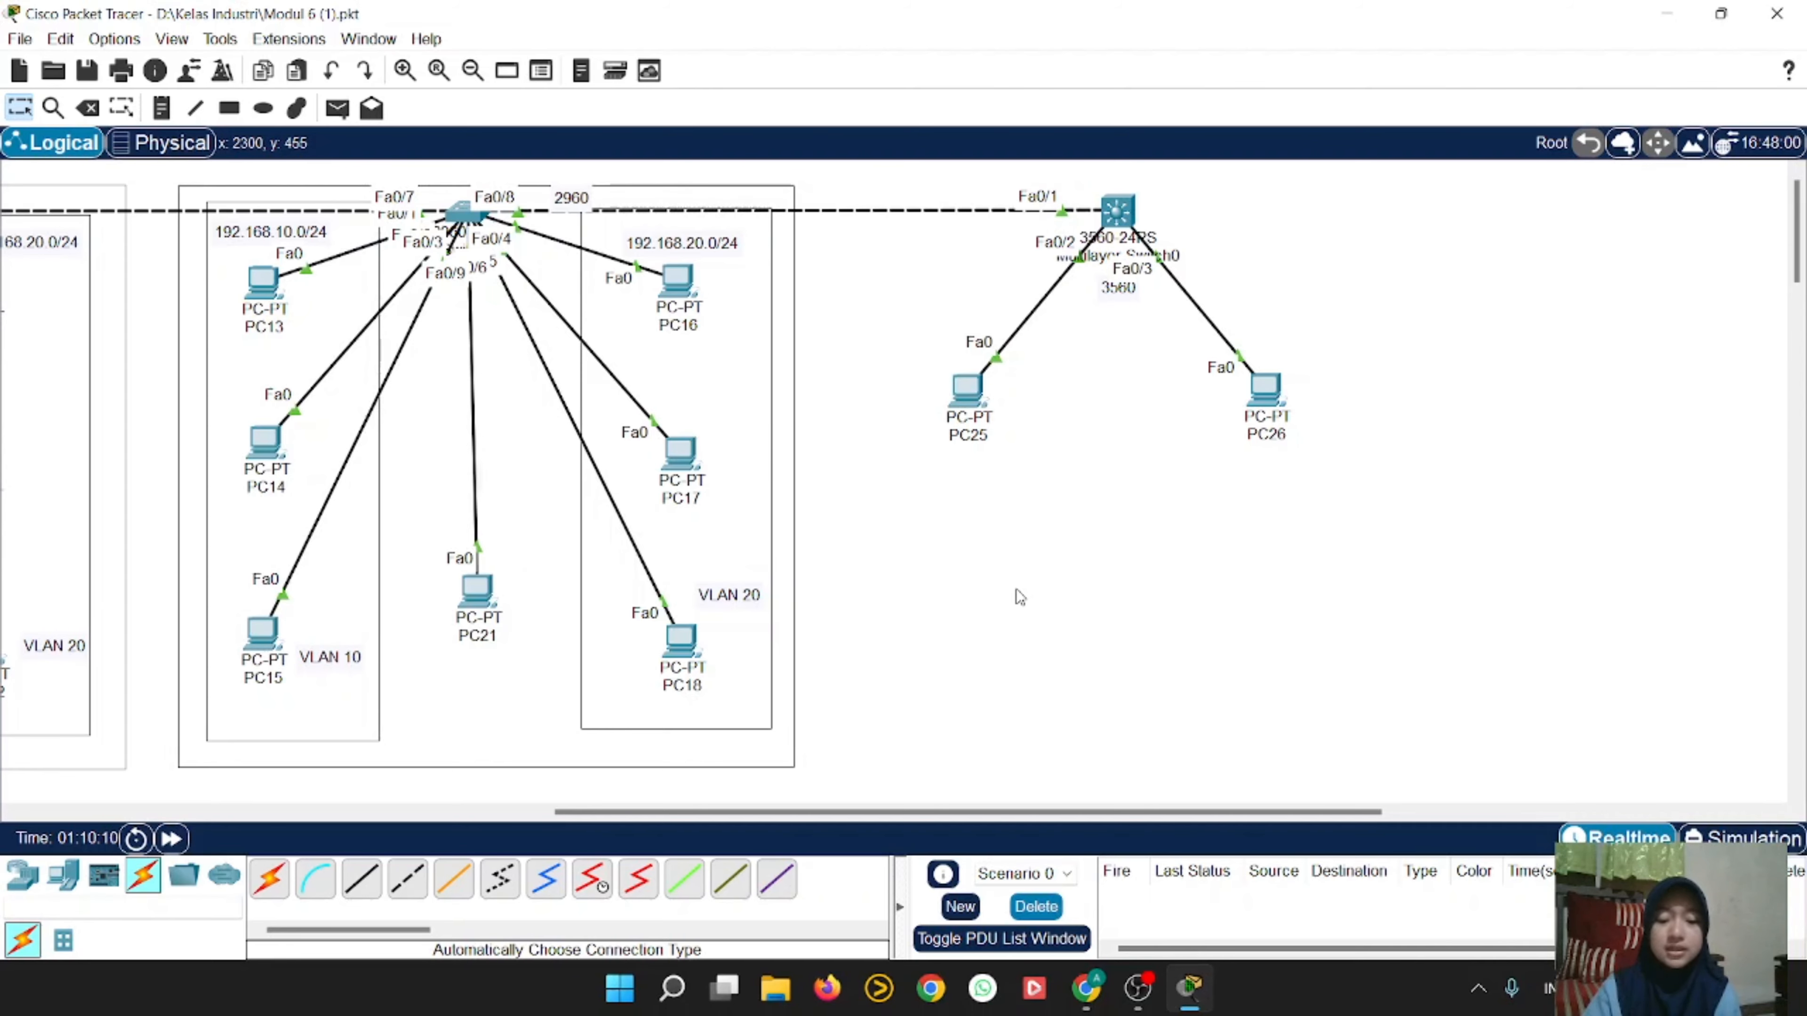
# Step: Create the DHCP pool VLAN10 on the multilayer switch, re-entering global configuration mode first
pyautogui.click(1117, 211)
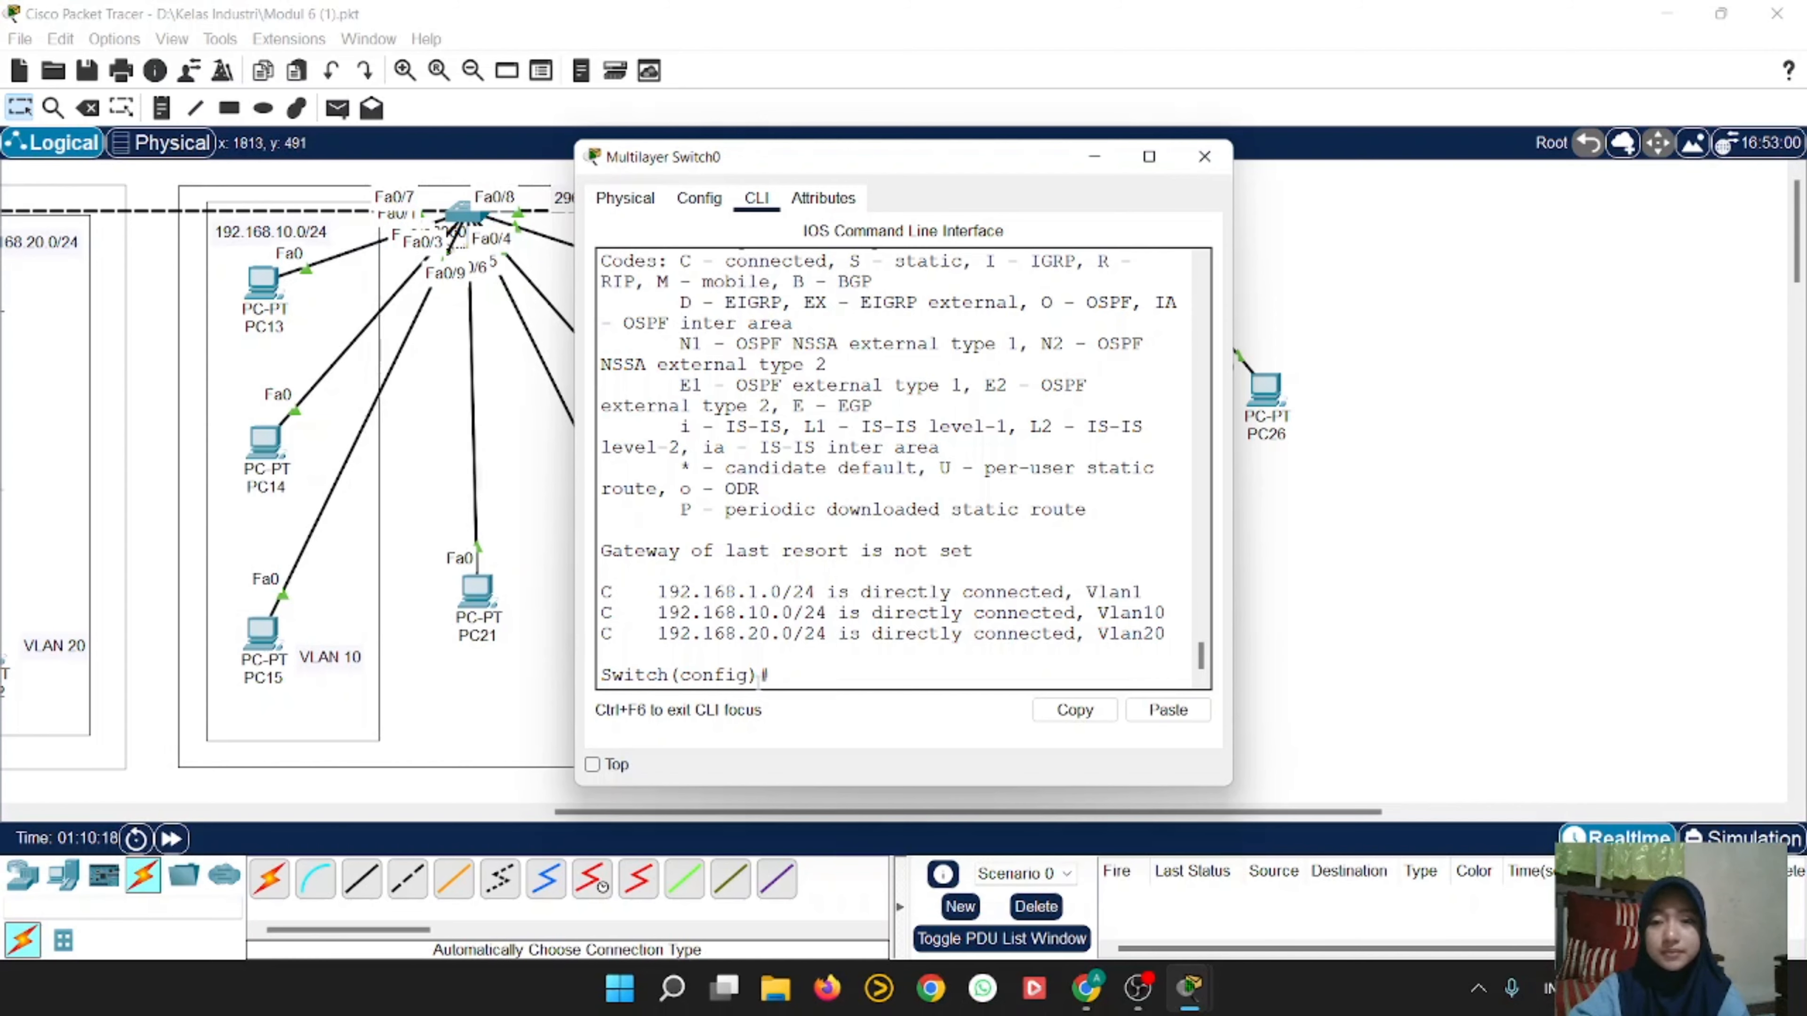
pyautogui.press('Return')
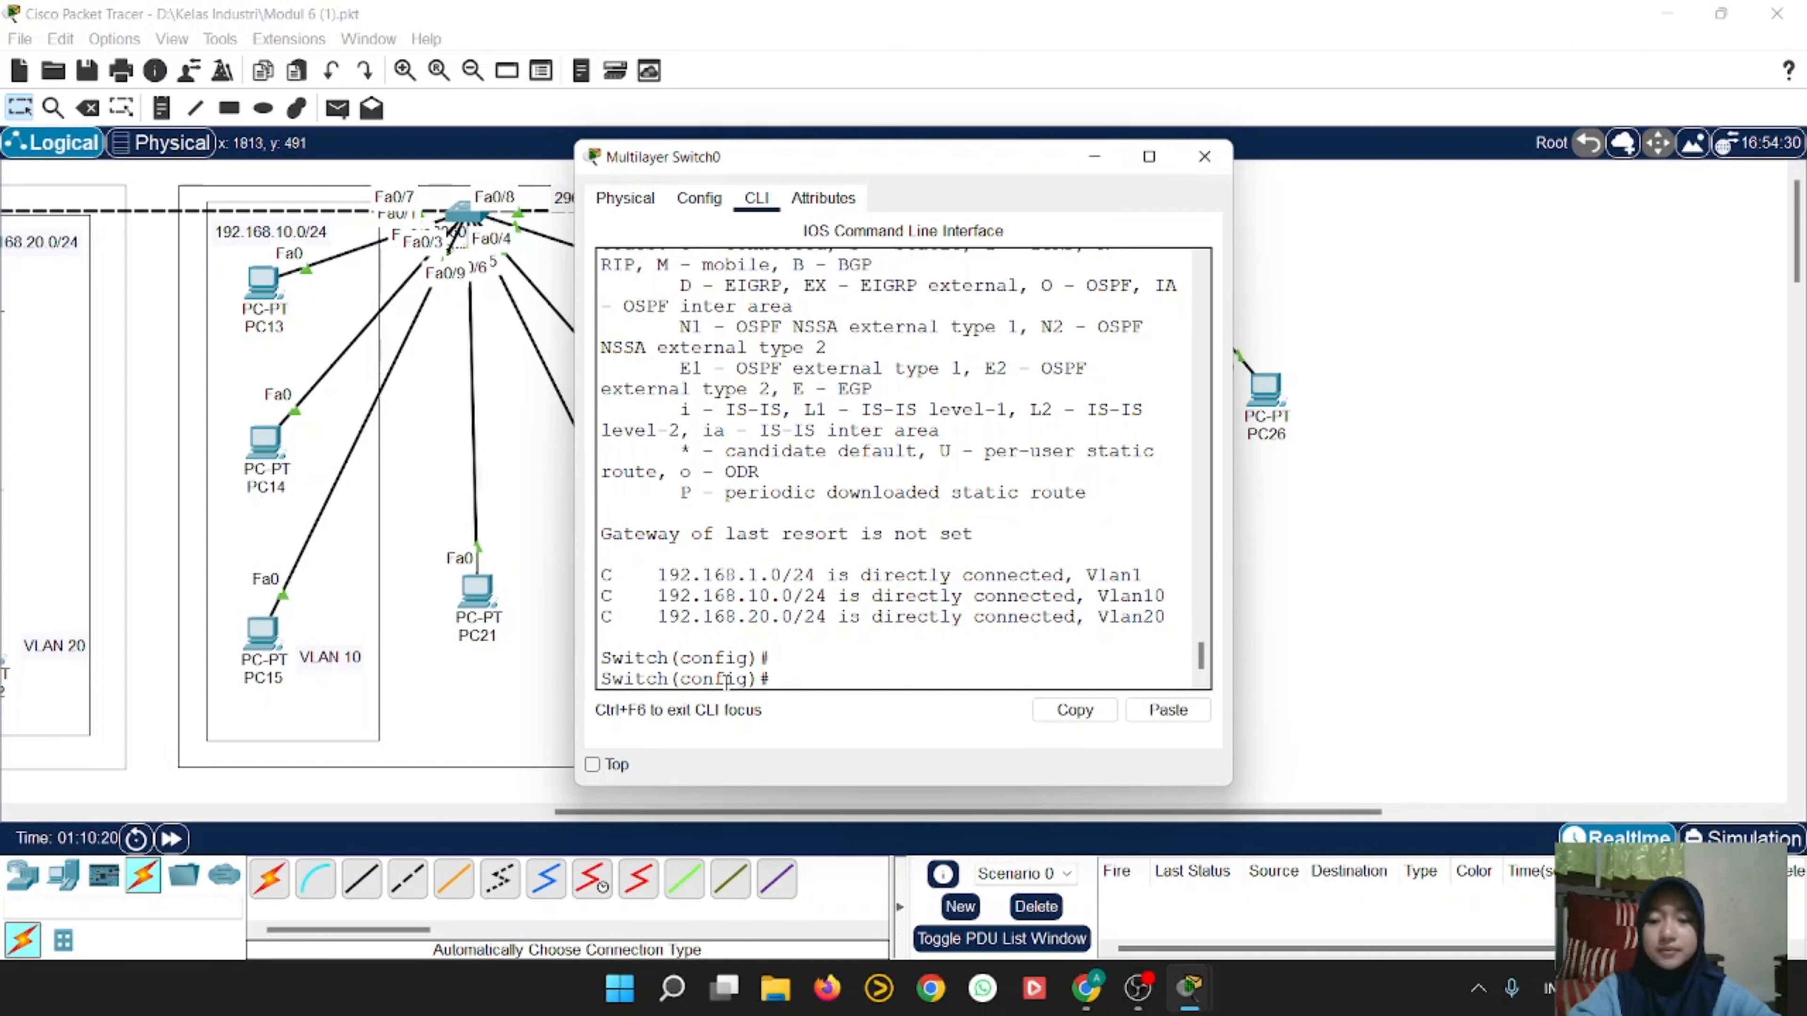
pyautogui.write('end')
pyautogui.press('Return')
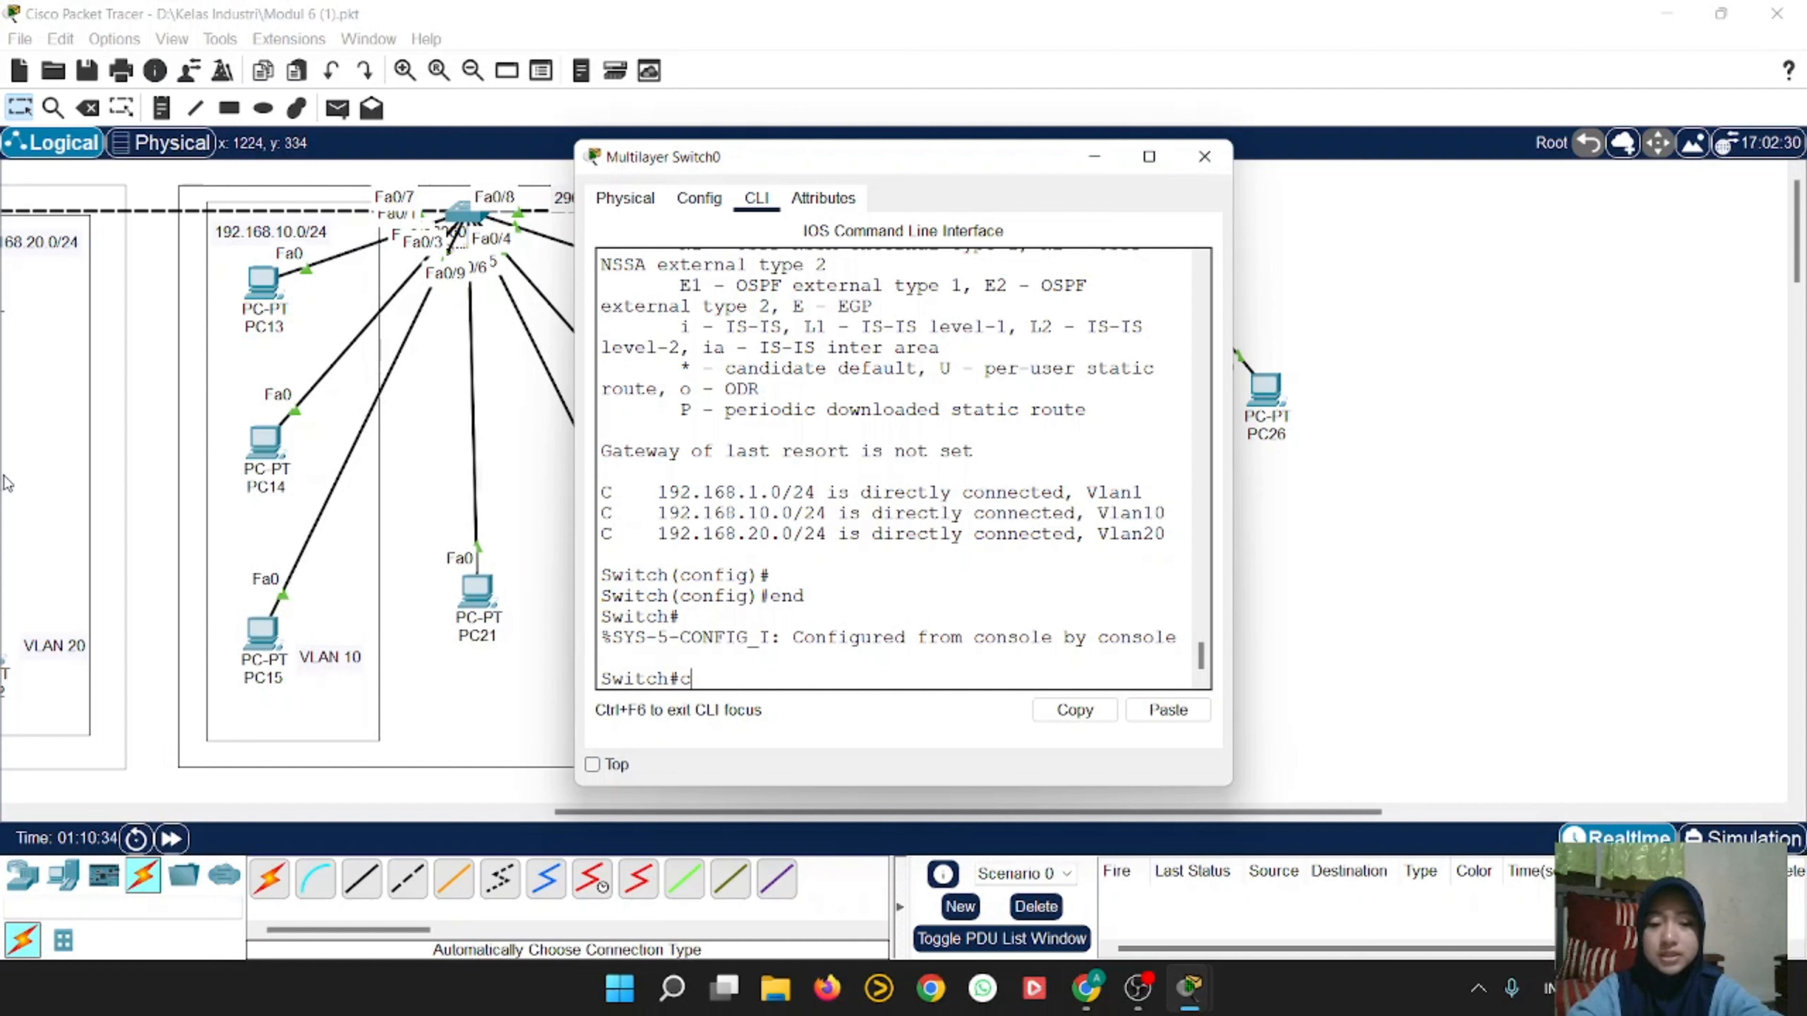
pyautogui.write('onf t')
pyautogui.press('Return')
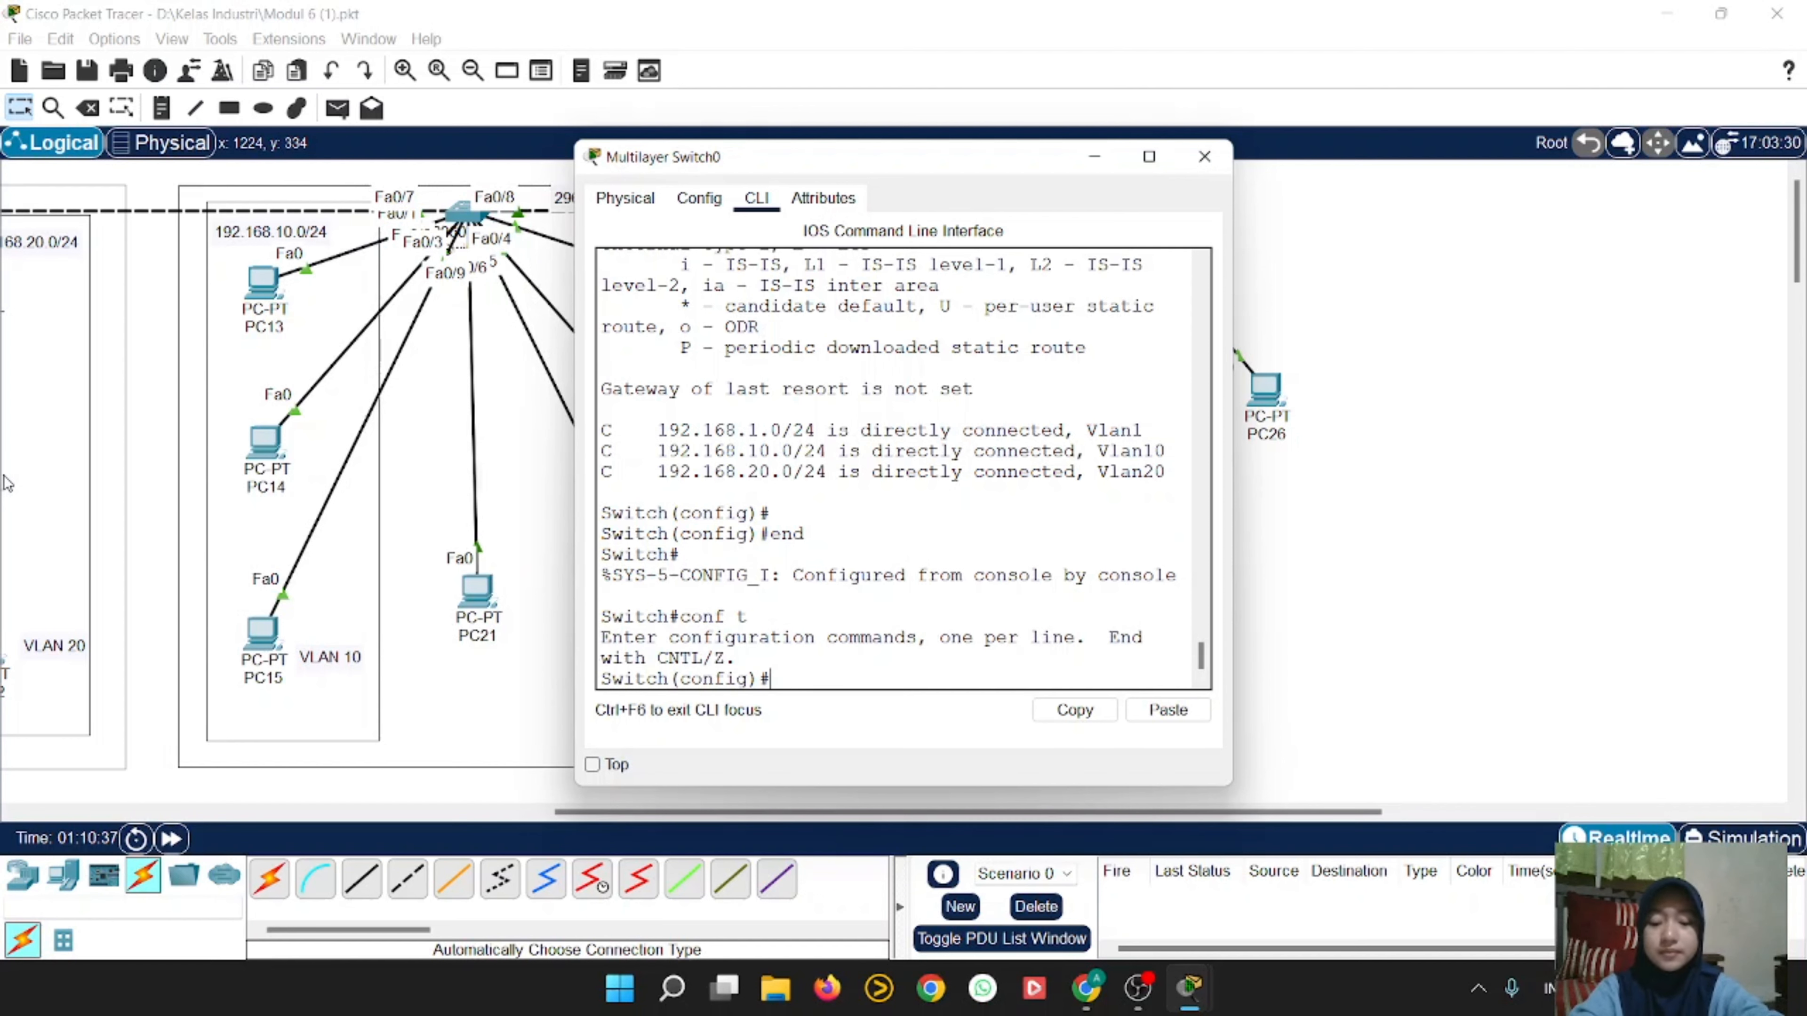
pyautogui.write('ip')
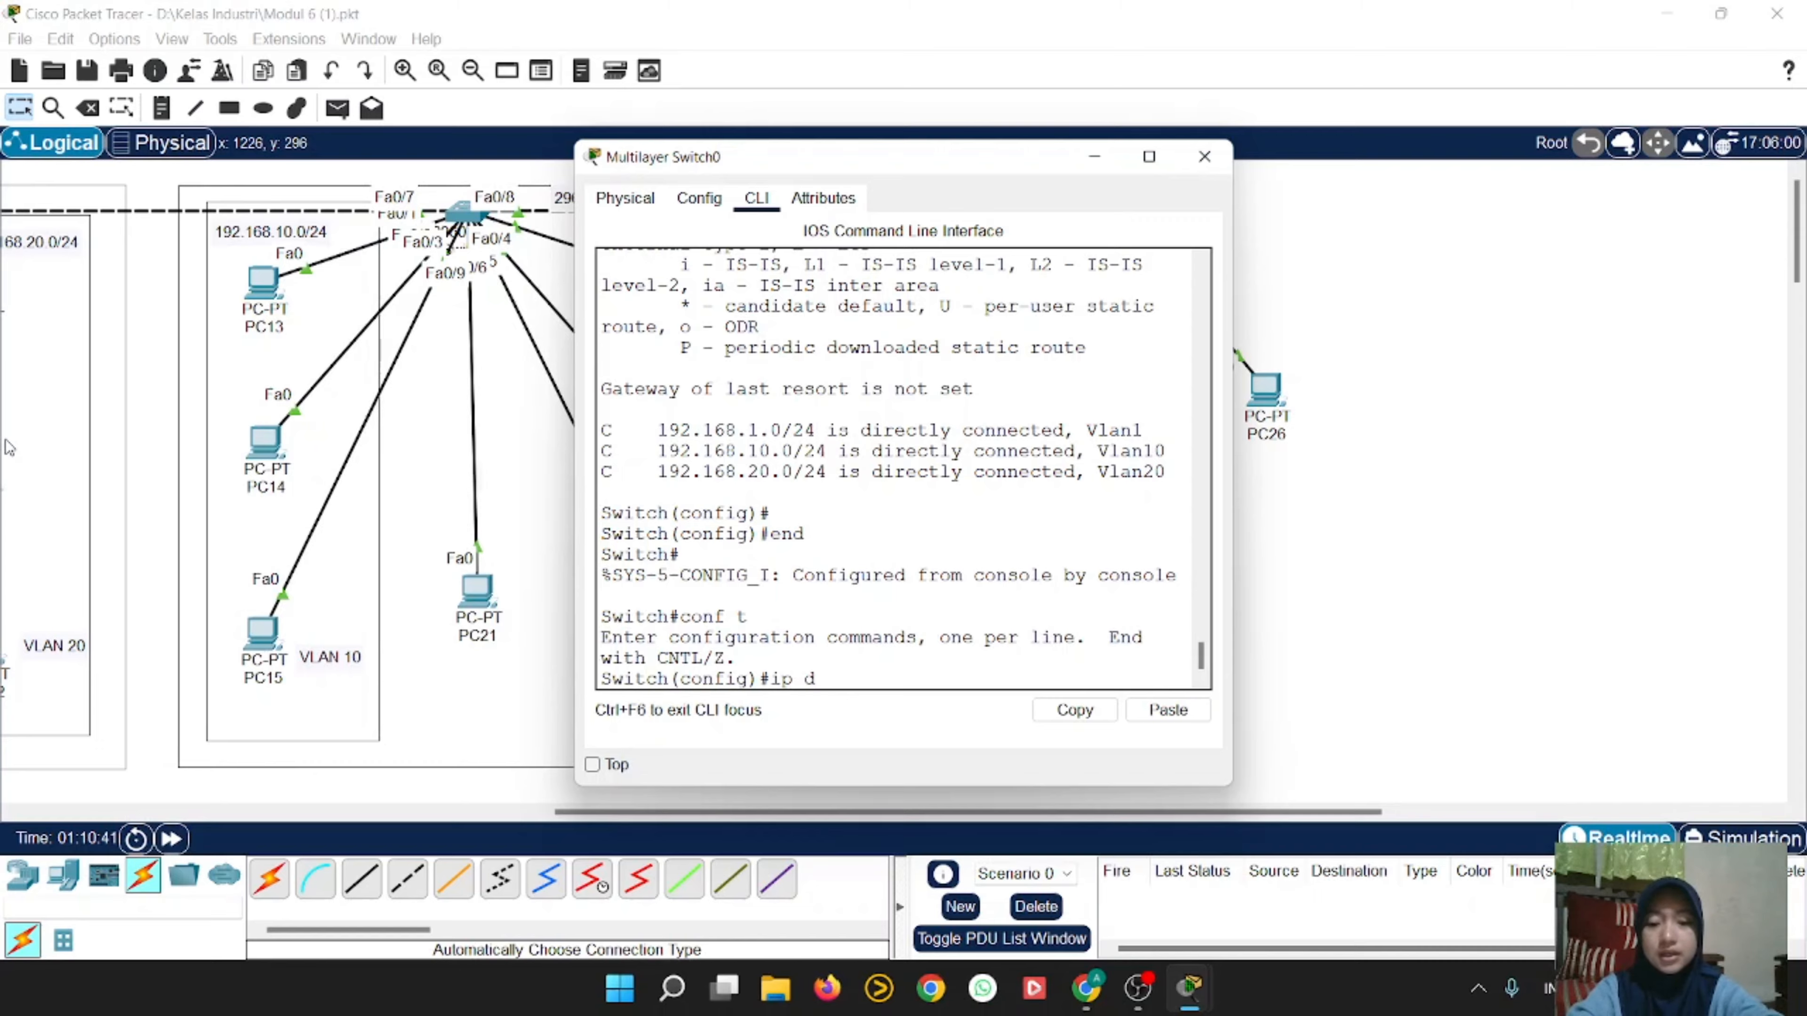
pyautogui.write(' dhcp pool')
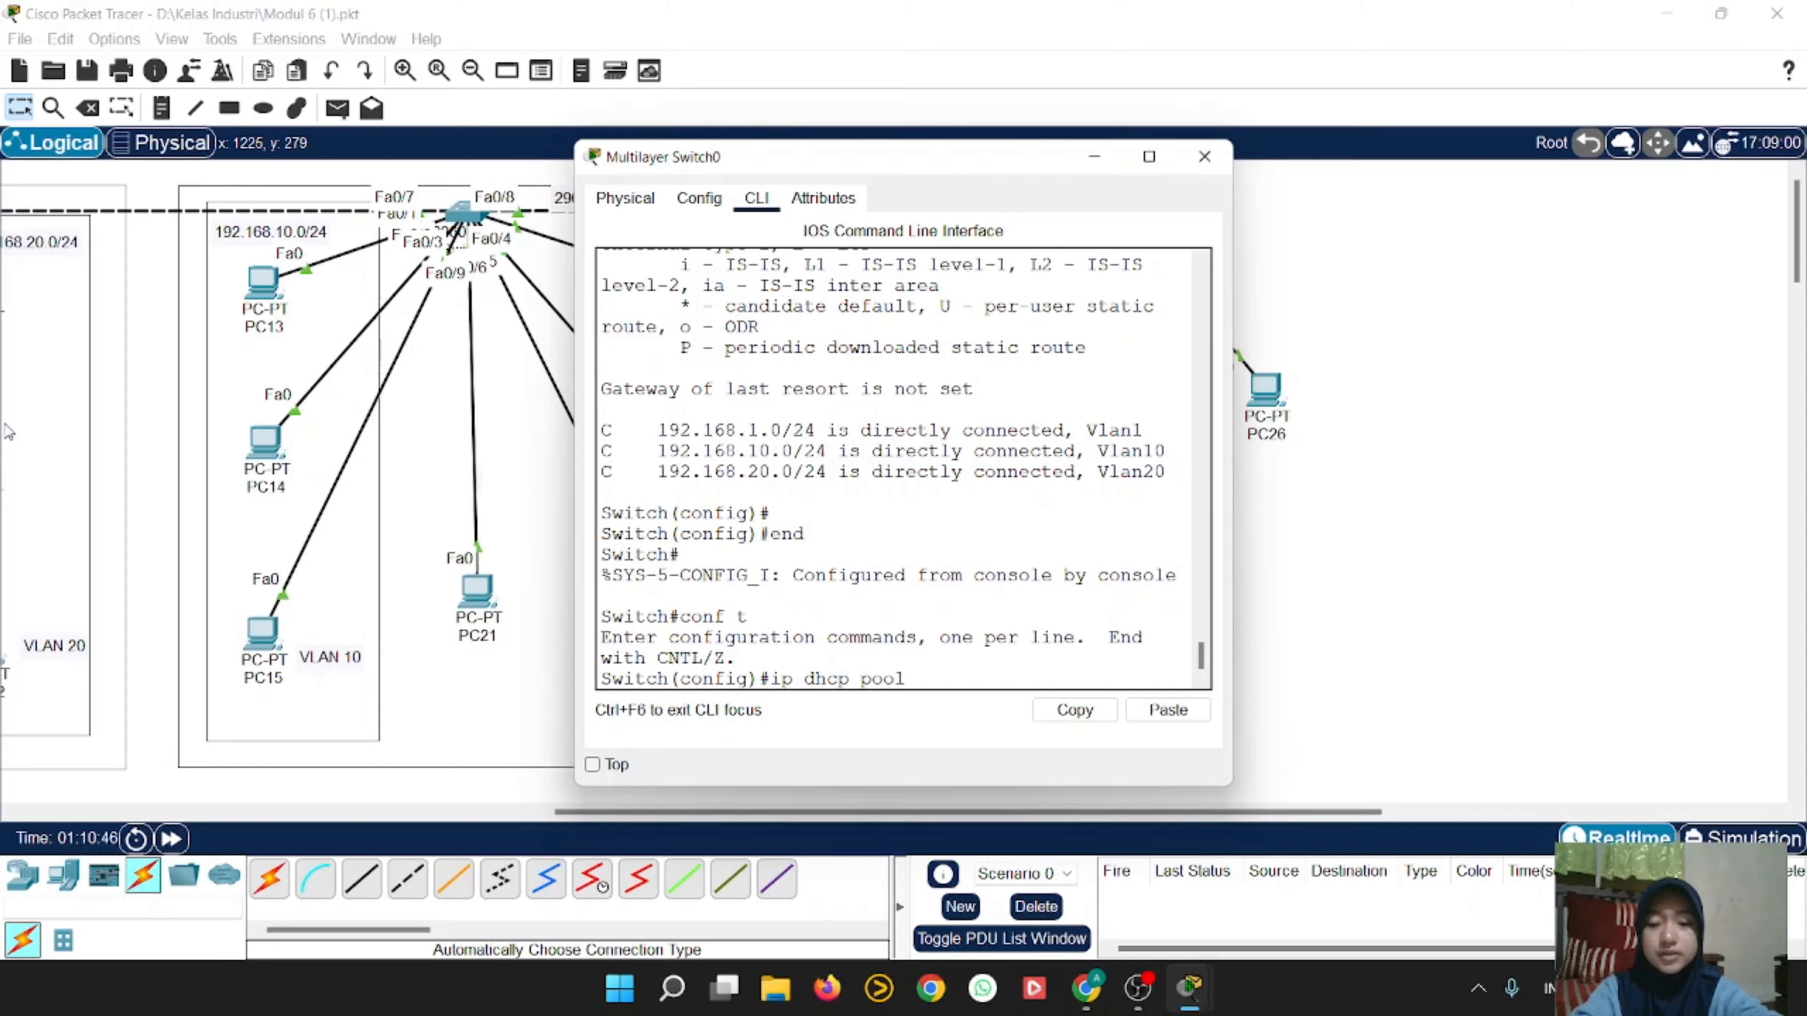
pyautogui.write('VLAN')
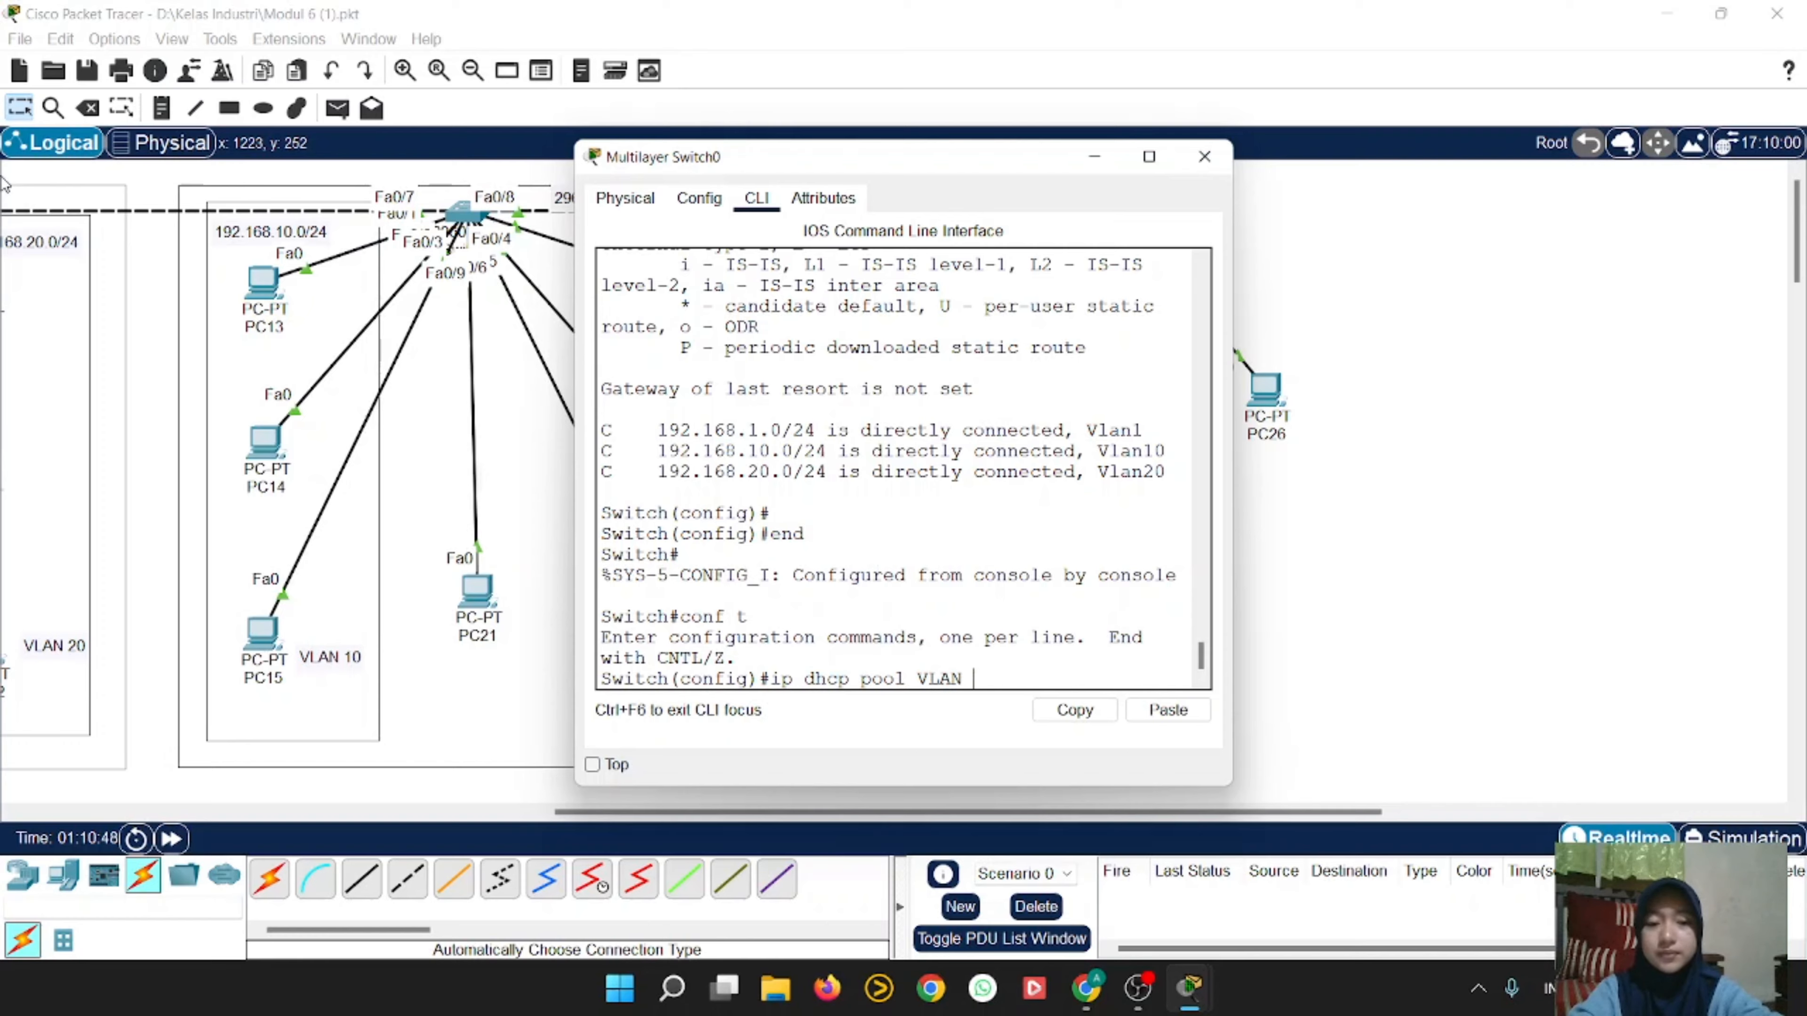
pyautogui.write('10')
pyautogui.press('Return')
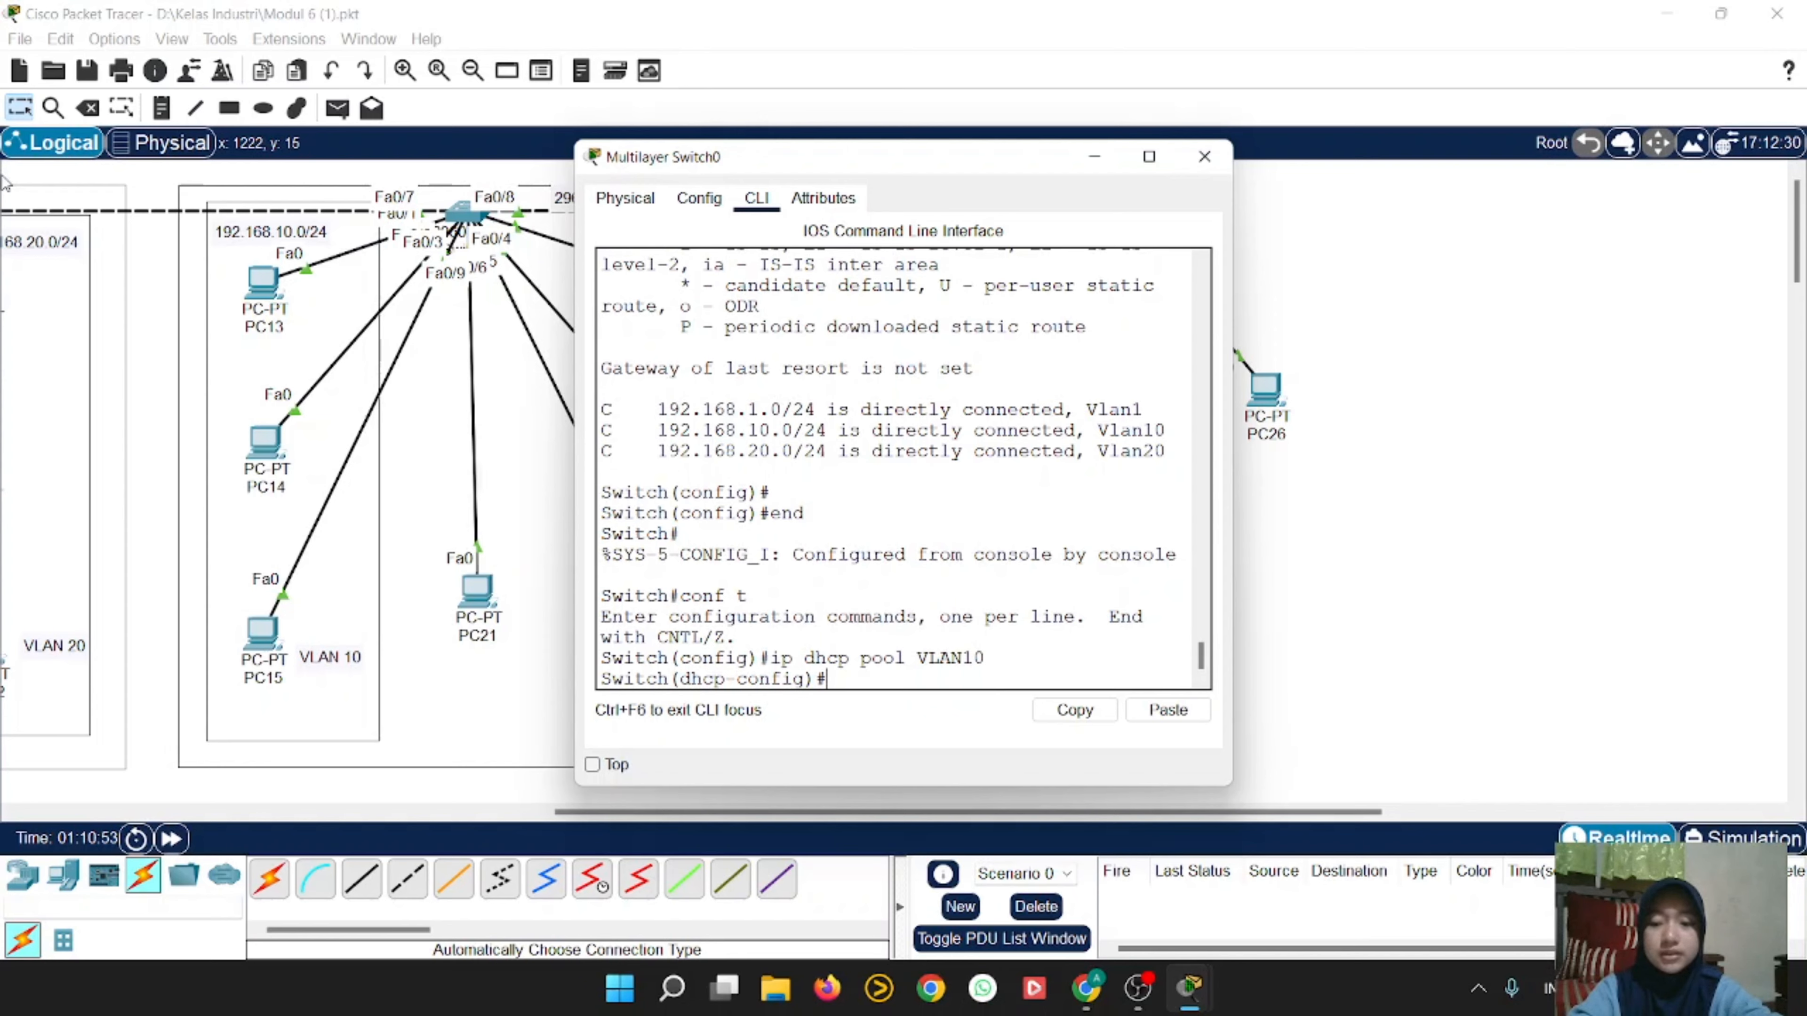
# Step: Try to assign network 192.168.10.0 with mask 255.255.255.0 to the VLAN10 pool using the command networknya
pyautogui.write('net')
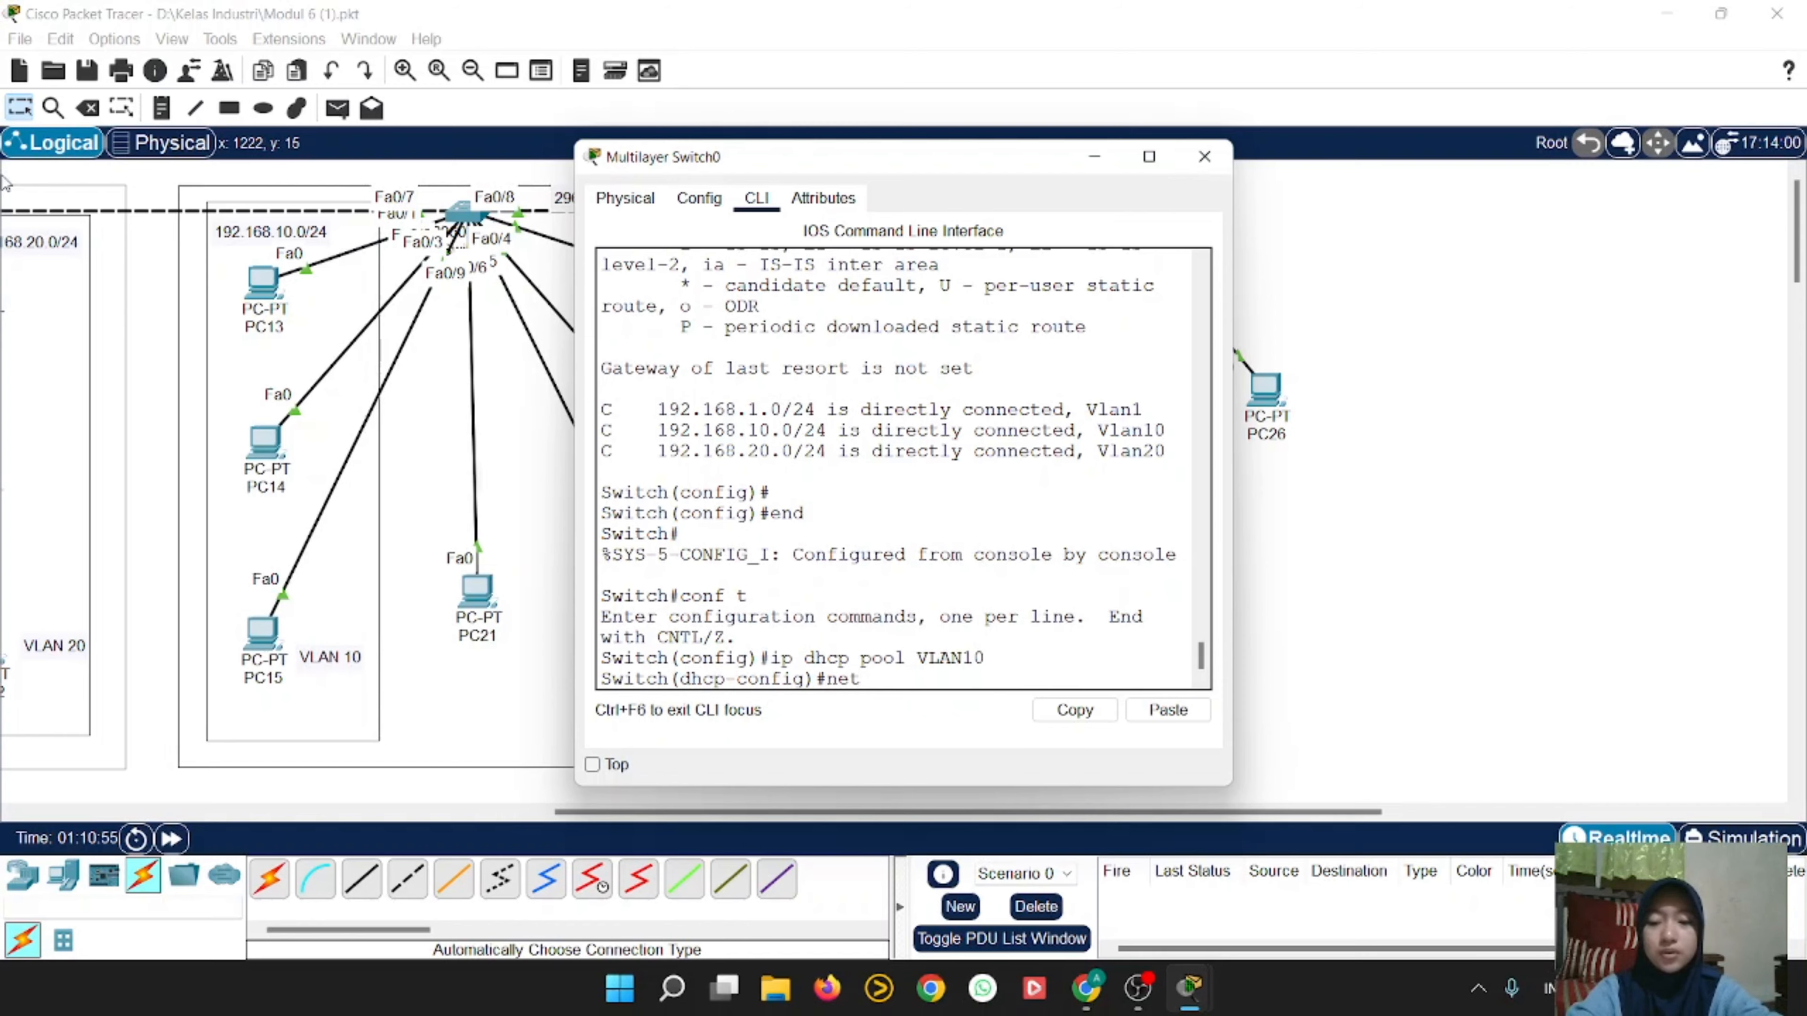
pyautogui.write('worknya')
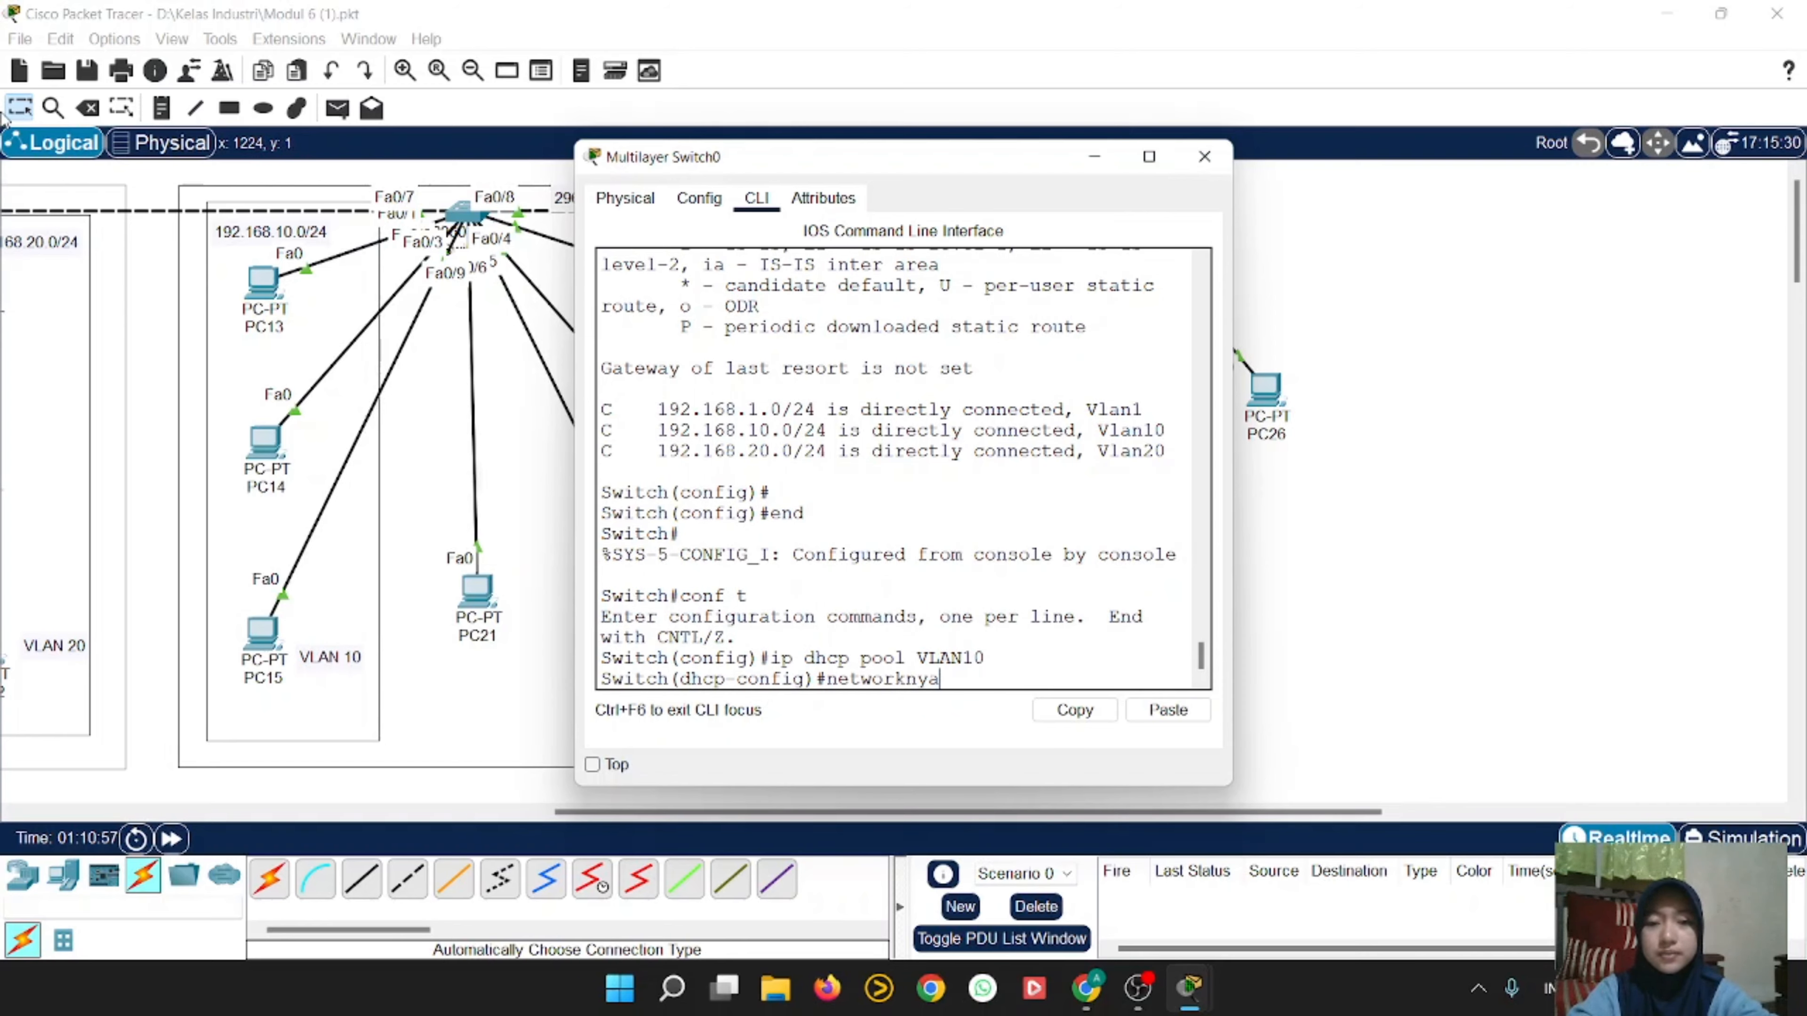
pyautogui.write(' 192.1')
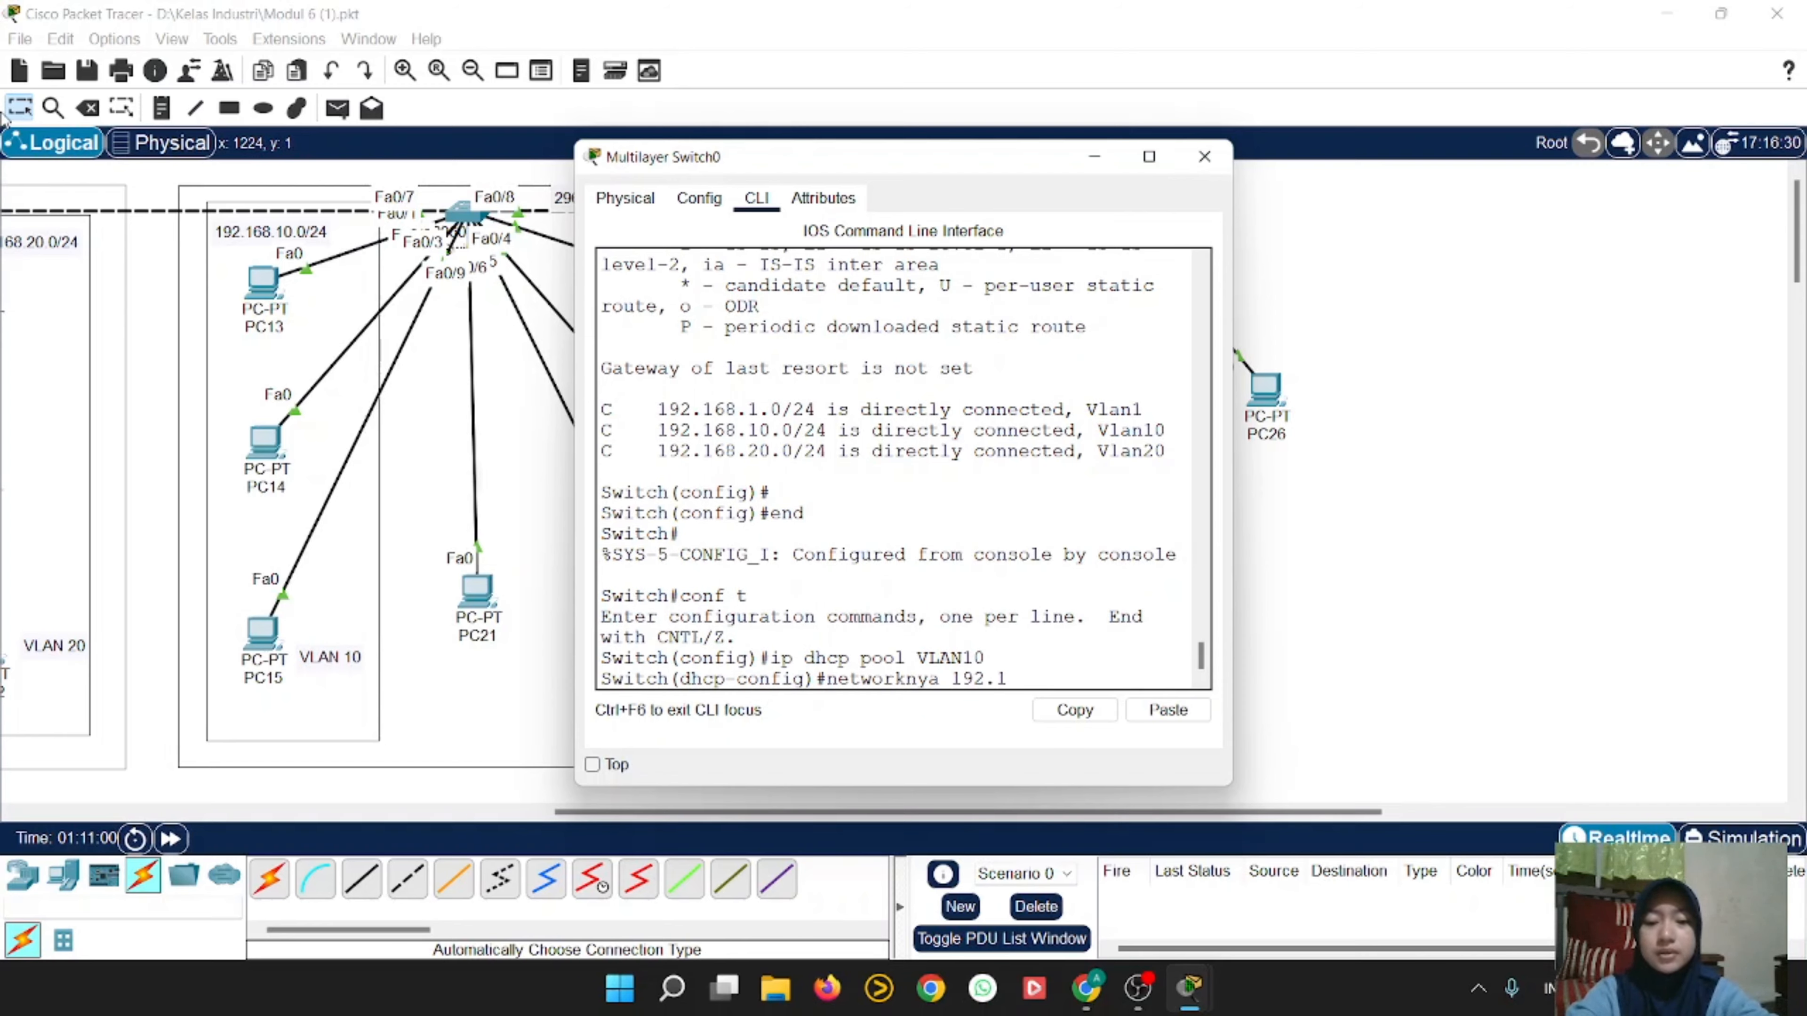
pyautogui.write('68.10.0')
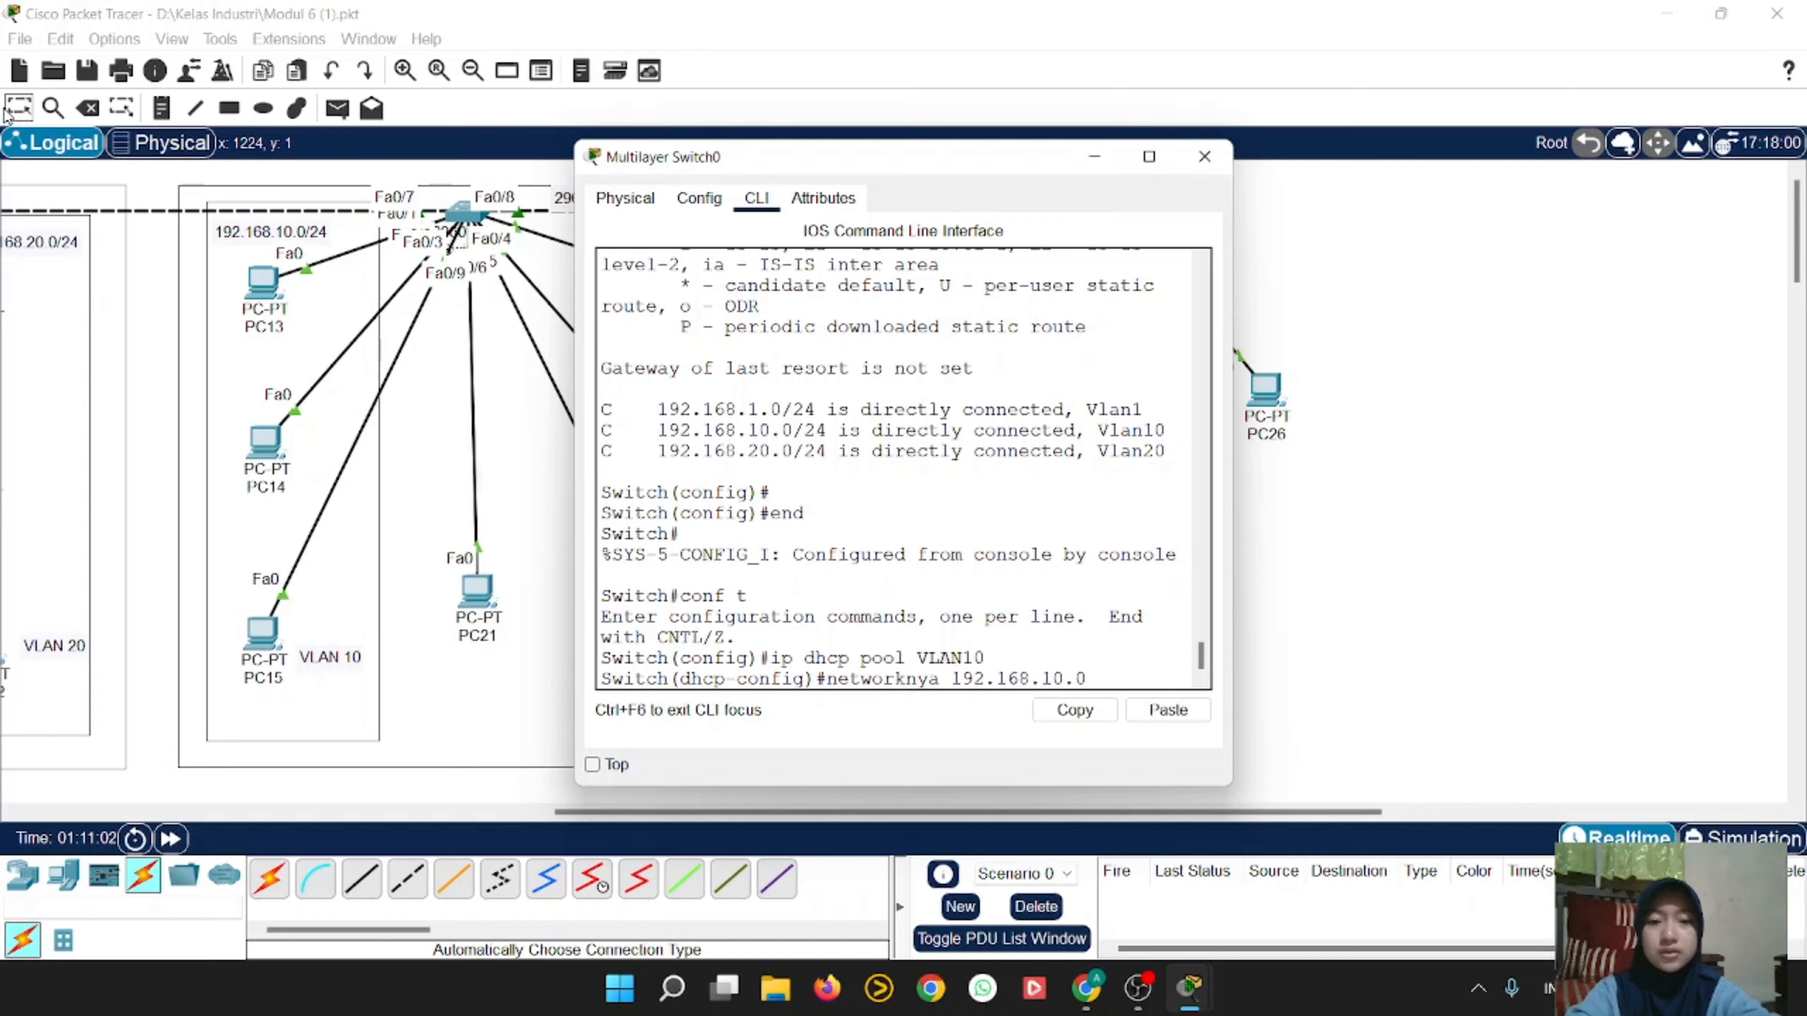
pyautogui.write(' 255')
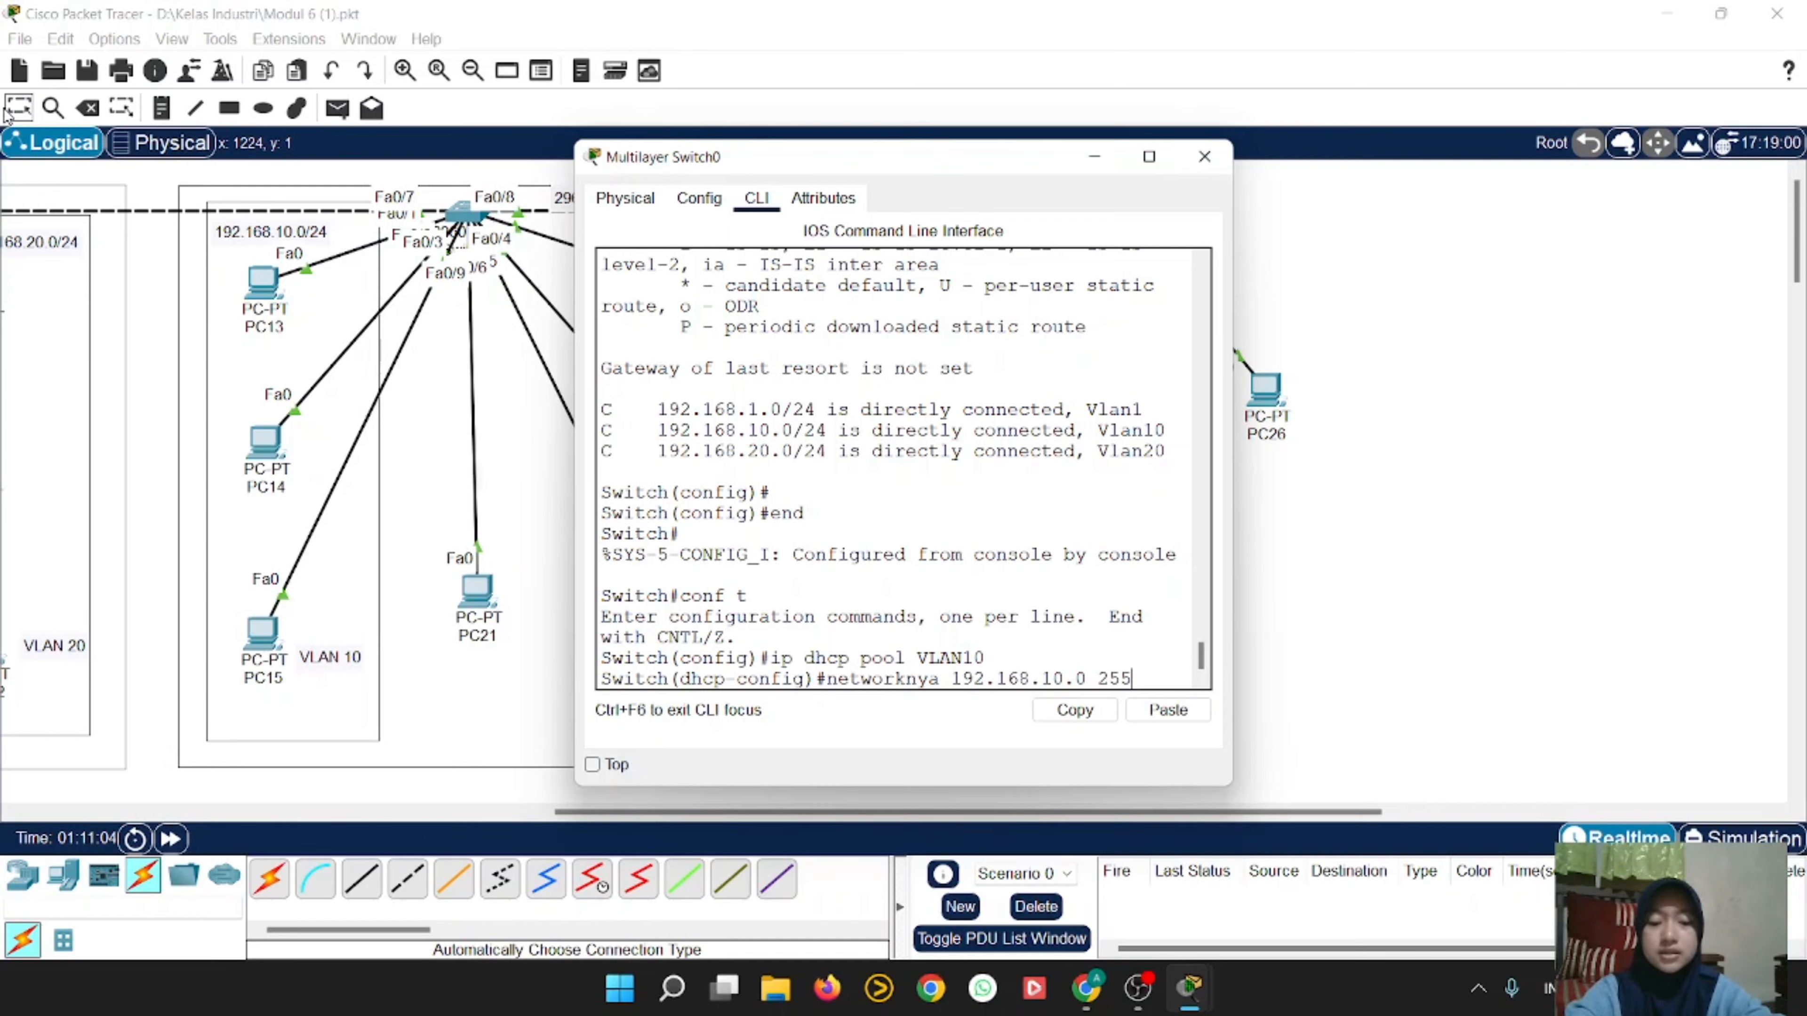
pyautogui.write('.255.255.0')
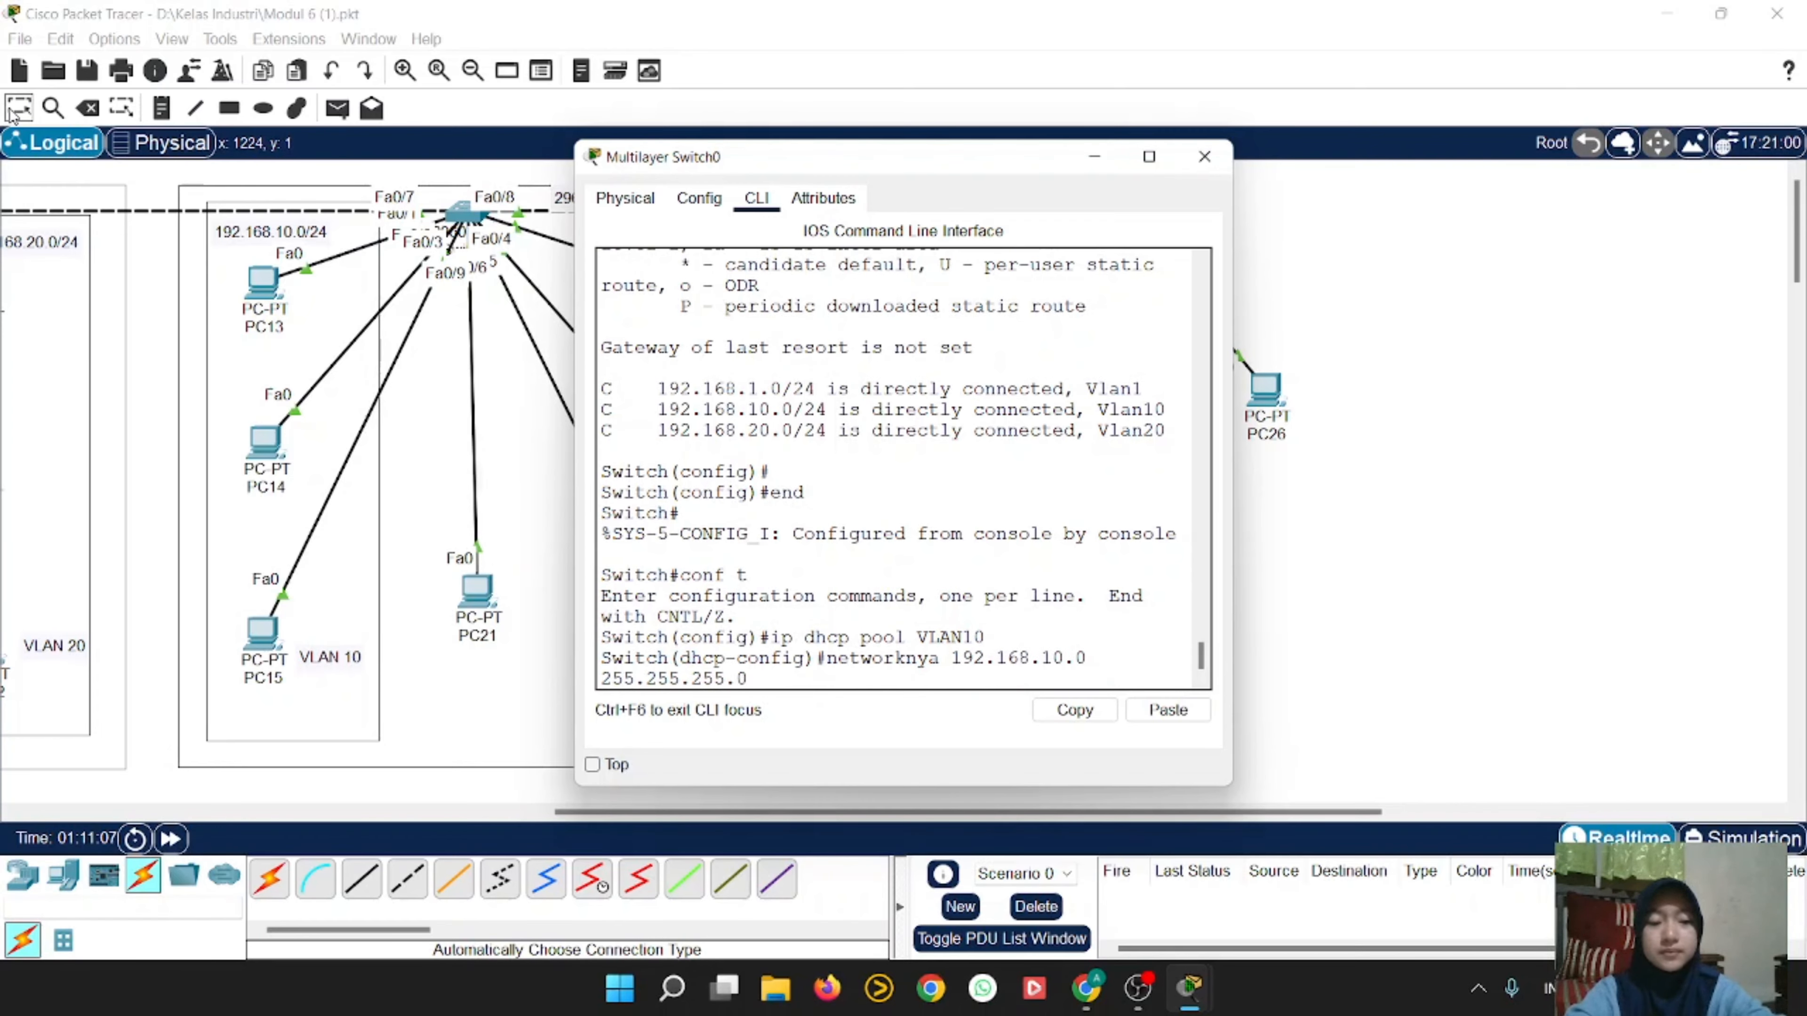
pyautogui.press('Return')
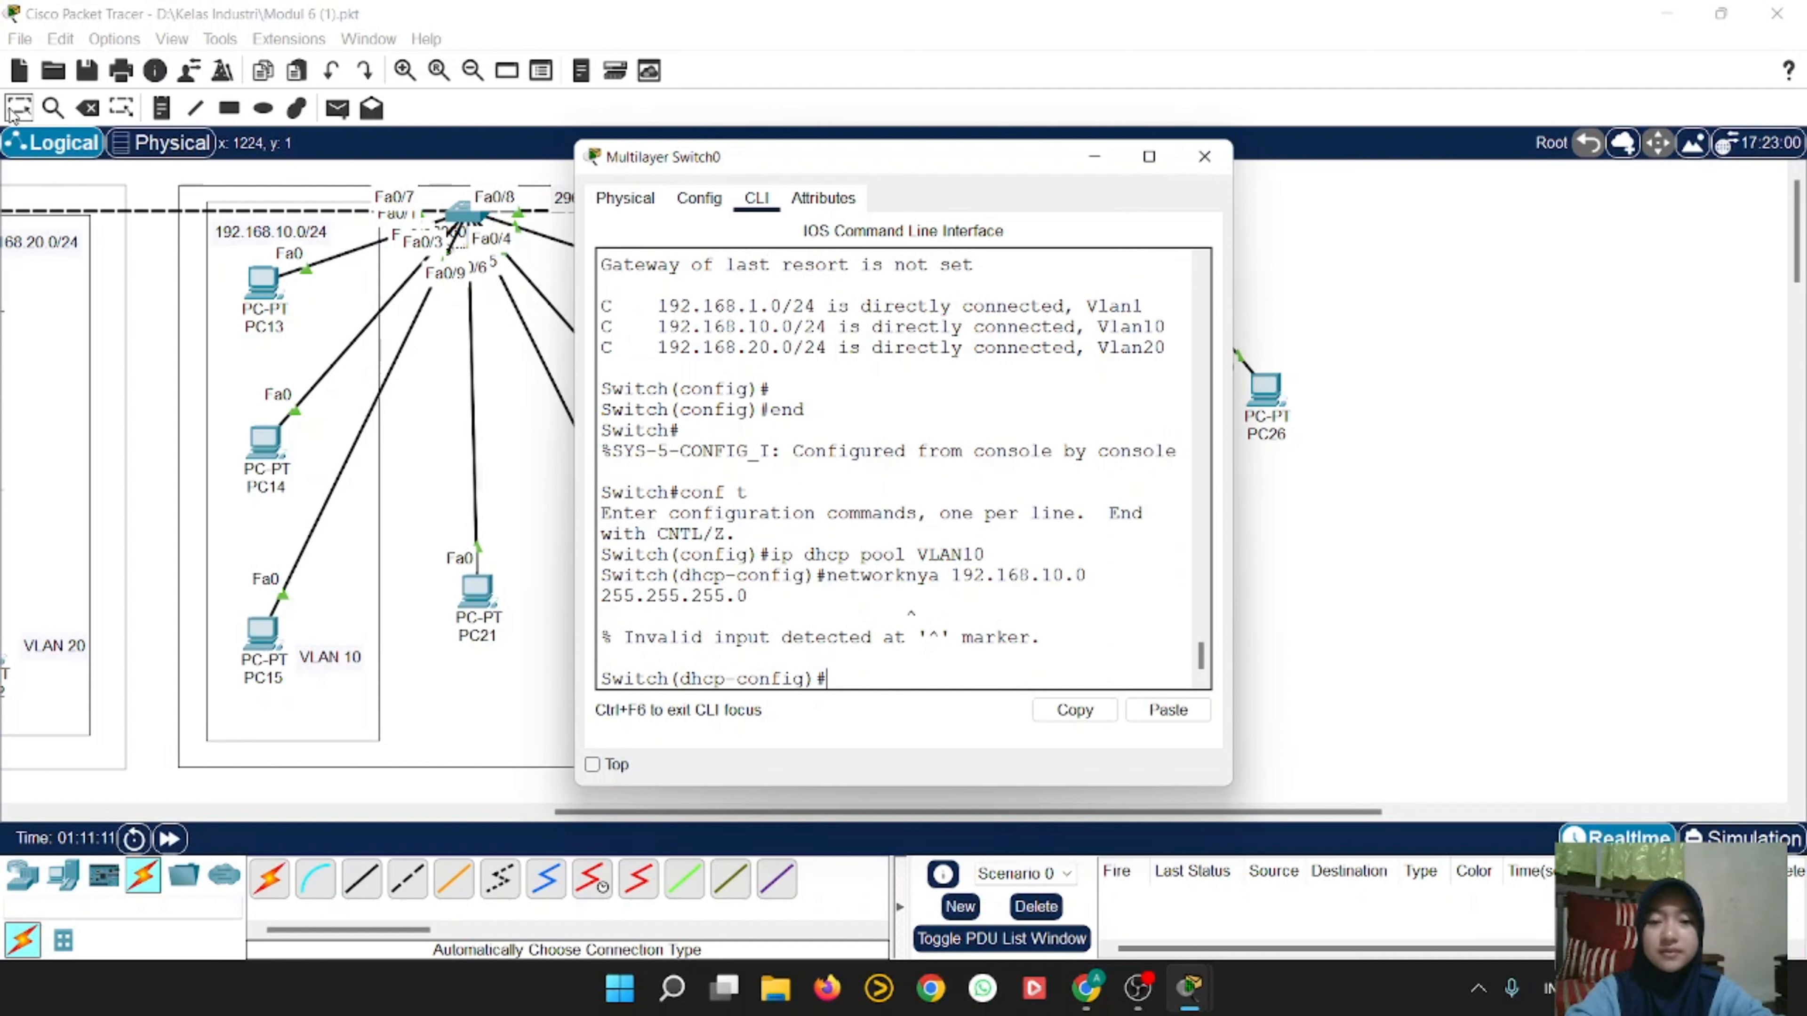
# Step: Recall the network command, correct its keyword to network, and run it with 192.168.10.0 255.255.255.0 for the VLAN10 pool
pyautogui.press('Up')
pyautogui.press('Left')
pyautogui.press('Left')
pyautogui.press('Left')
pyautogui.press('Left')
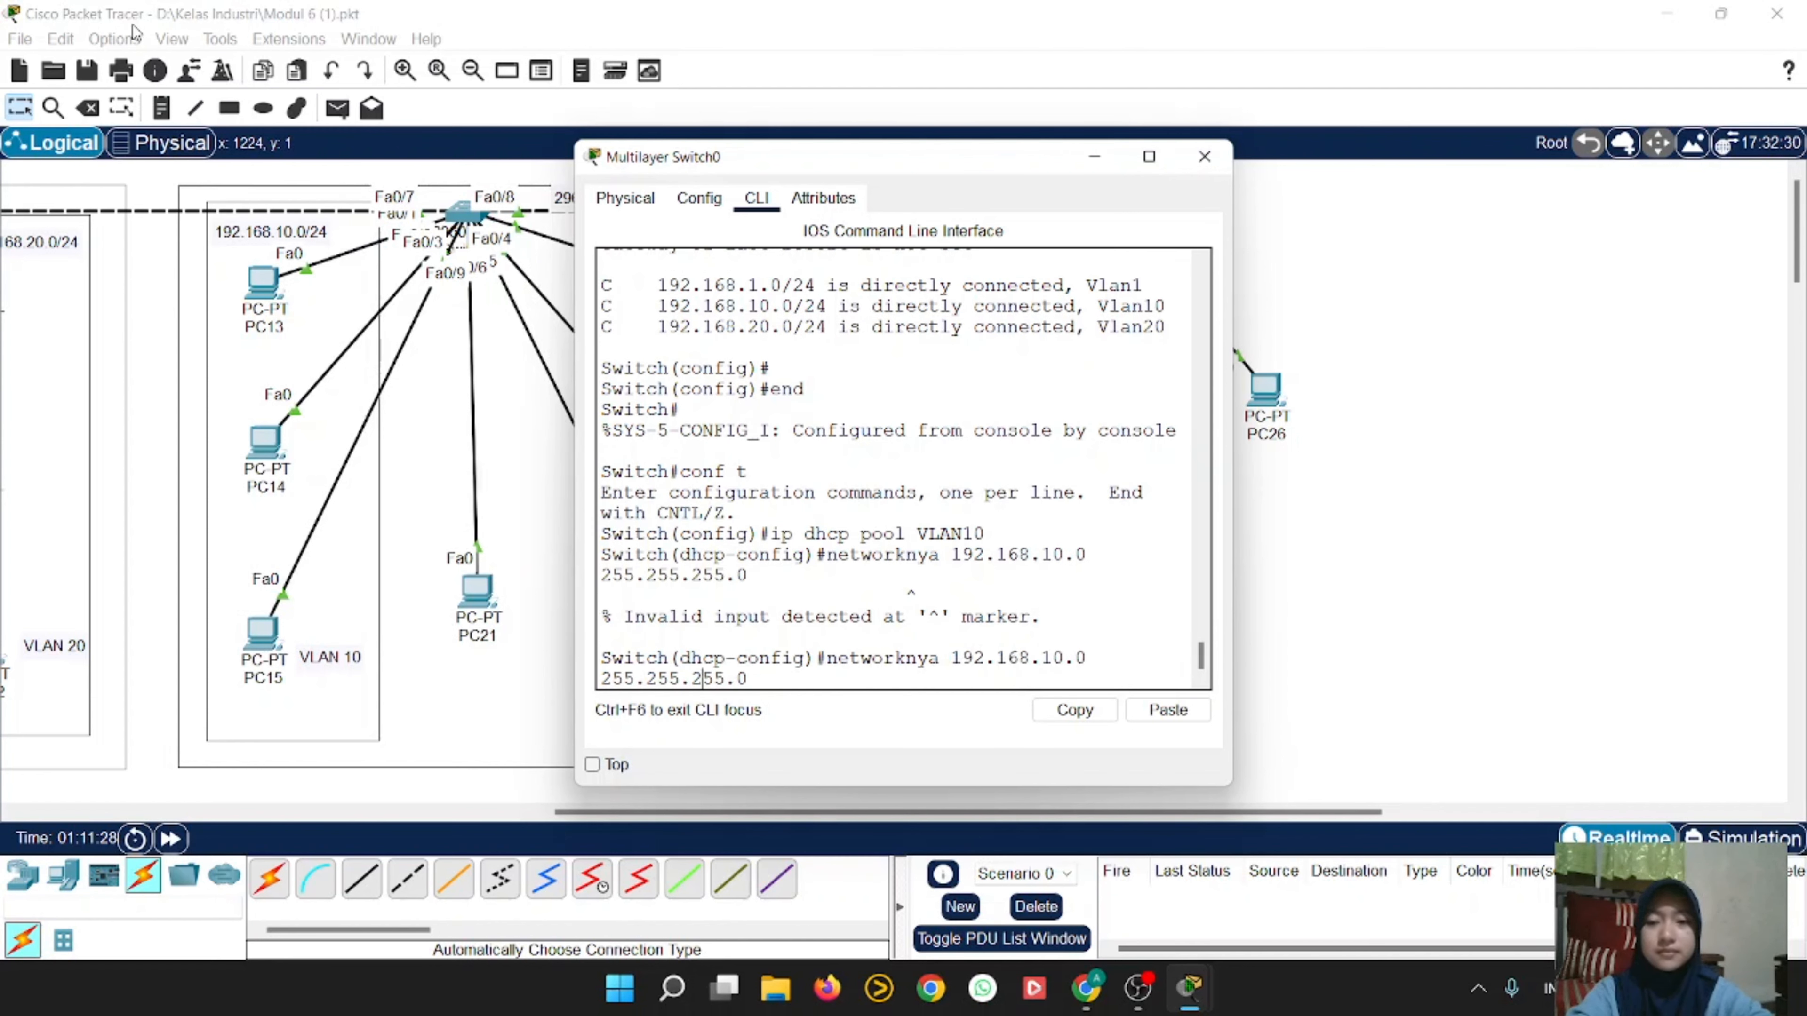
pyautogui.press('Left')
pyautogui.press('Left')
pyautogui.press('Left')
pyautogui.press('Left')
pyautogui.press('Left')
pyautogui.press('Left')
pyautogui.press('Left')
pyautogui.press('Left')
pyautogui.press('Left')
pyautogui.press('Left')
pyautogui.press('Left')
pyautogui.press('Left')
pyautogui.press('Left')
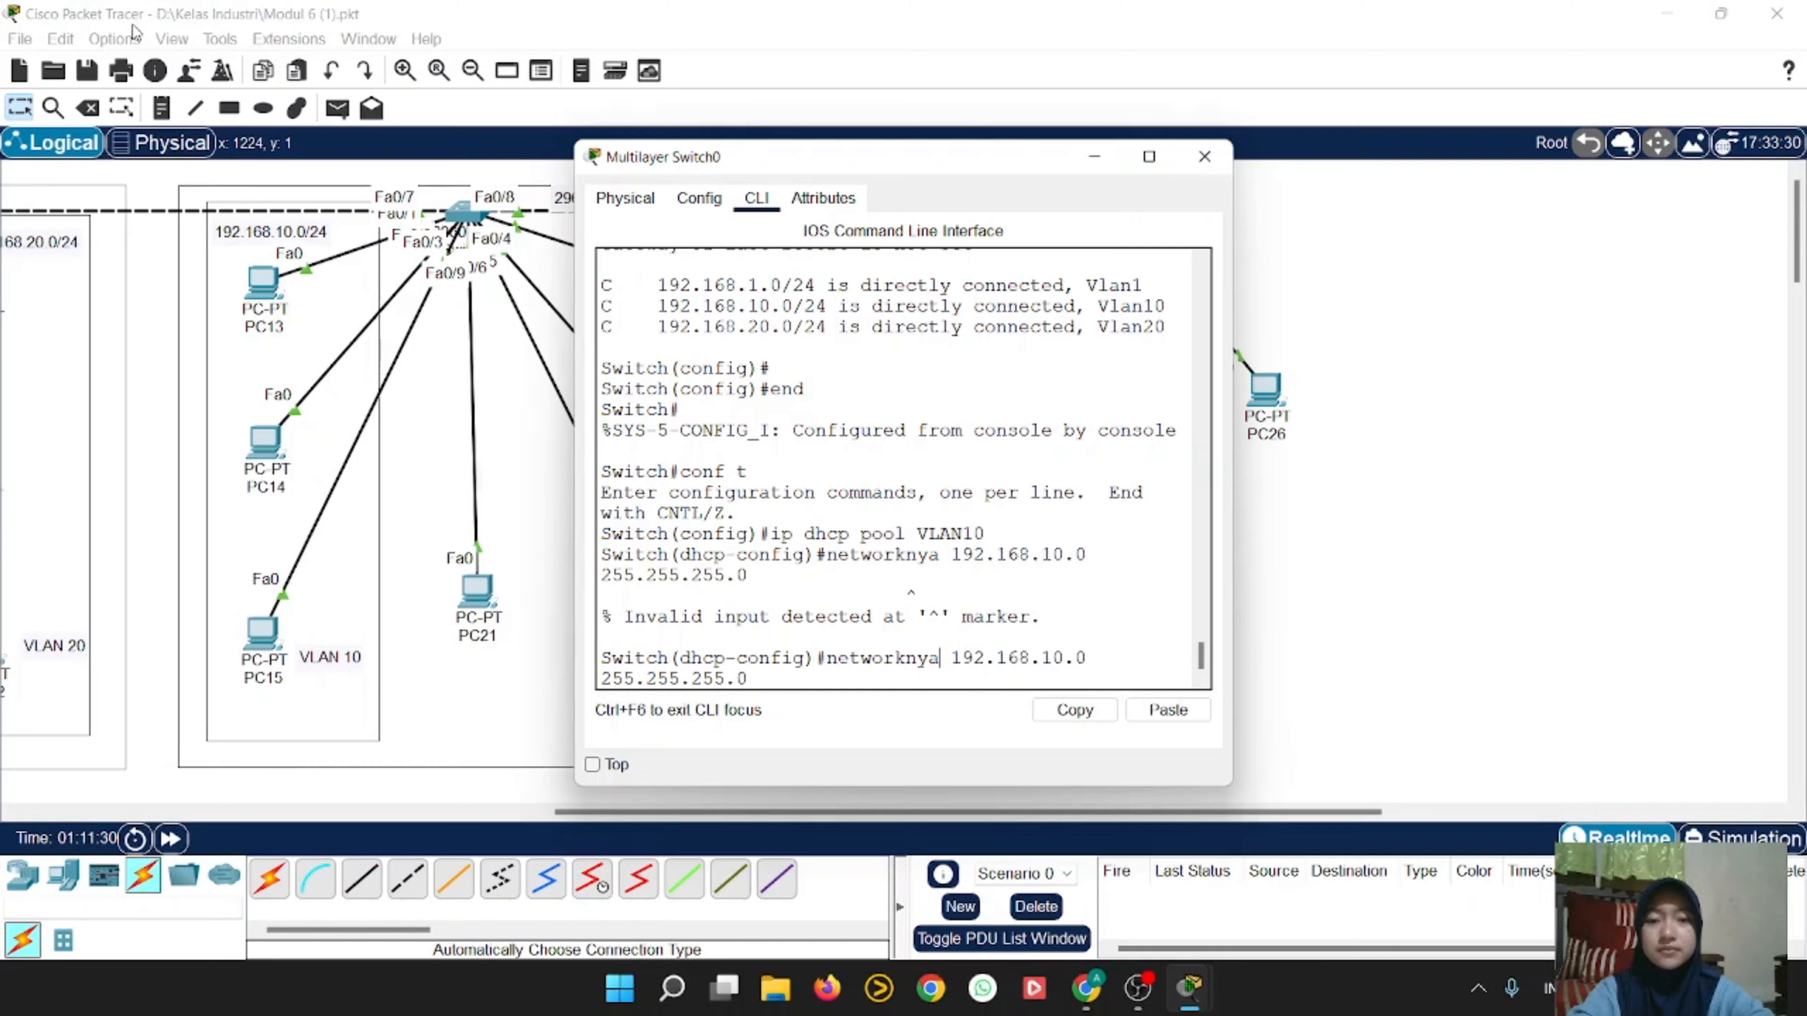
pyautogui.press('BackSpace')
pyautogui.press('BackSpace')
pyautogui.press('BackSpace')
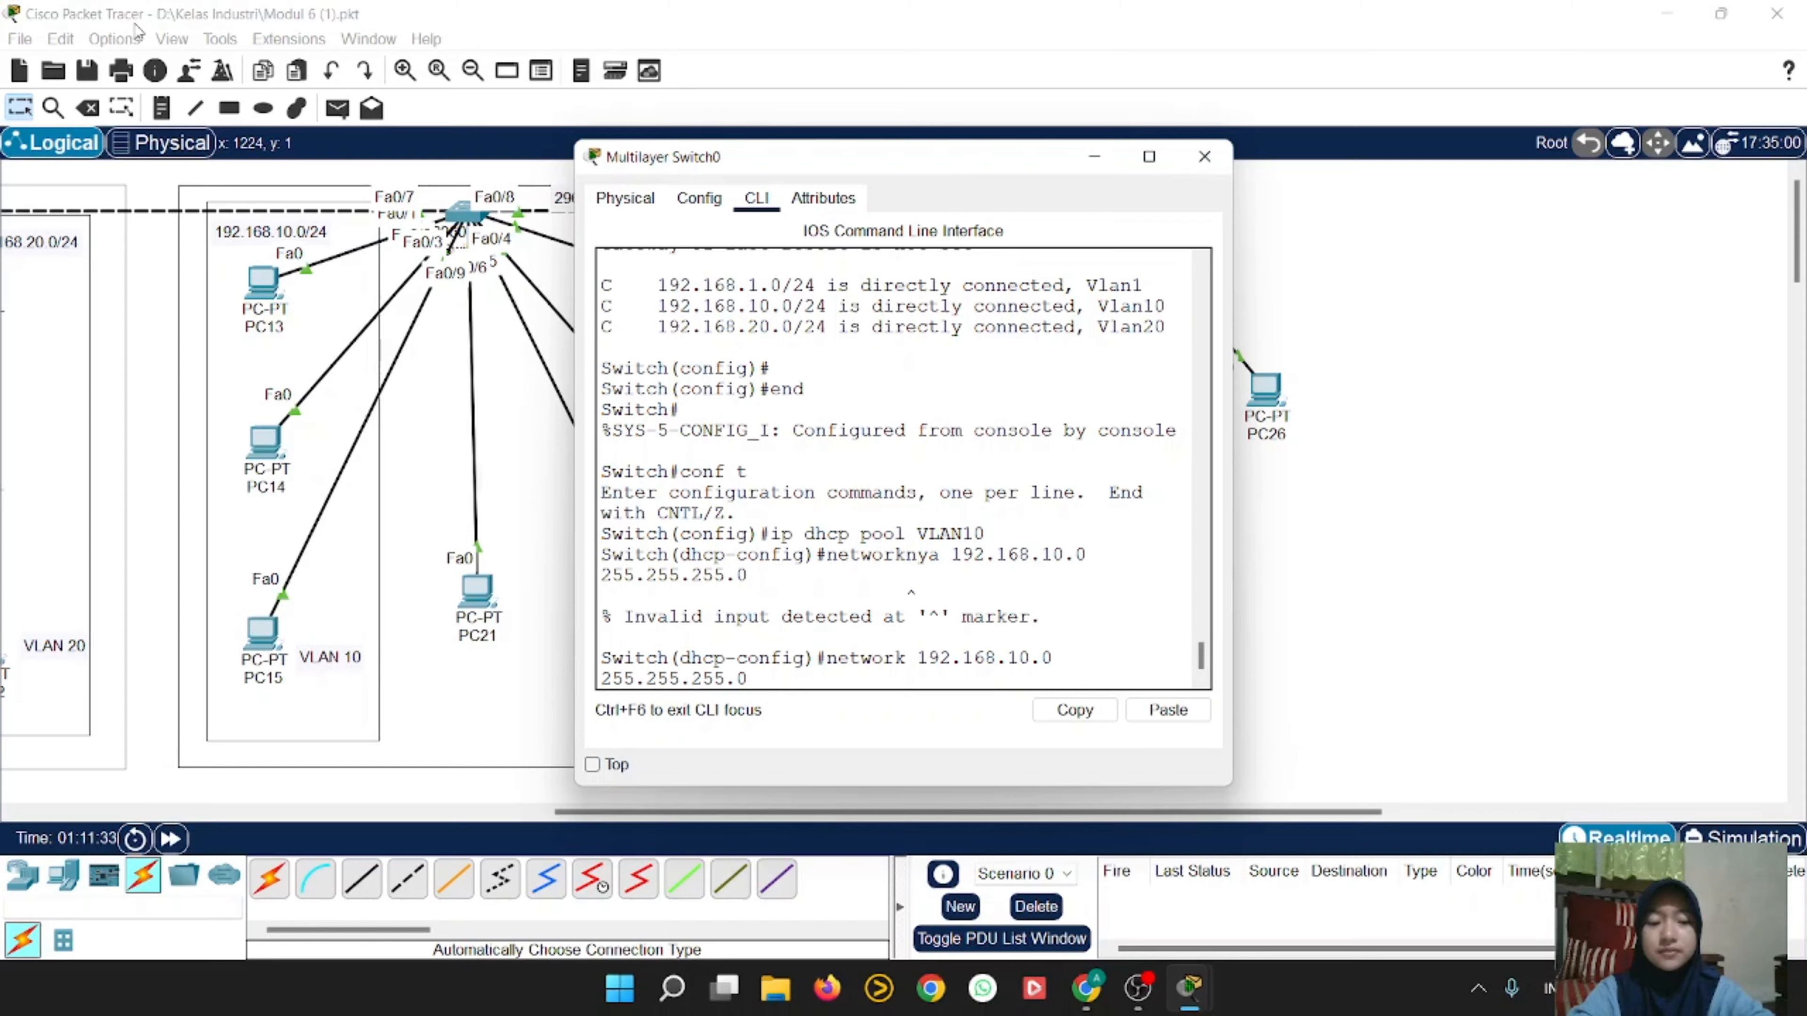
pyautogui.press('Right')
pyautogui.press('Right')
pyautogui.press('Right')
pyautogui.press('Right')
pyautogui.press('Right')
pyautogui.press('Right')
pyautogui.press('Right')
pyautogui.press('Right')
pyautogui.press('Right')
pyautogui.press('Right')
pyautogui.press('Right')
pyautogui.press('Right')
pyautogui.press('Right')
pyautogui.press('Right')
pyautogui.press('Right')
pyautogui.press('Right')
pyautogui.press('Right')
pyautogui.press('Right')
pyautogui.press('Right')
pyautogui.press('Right')
pyautogui.press('Return')
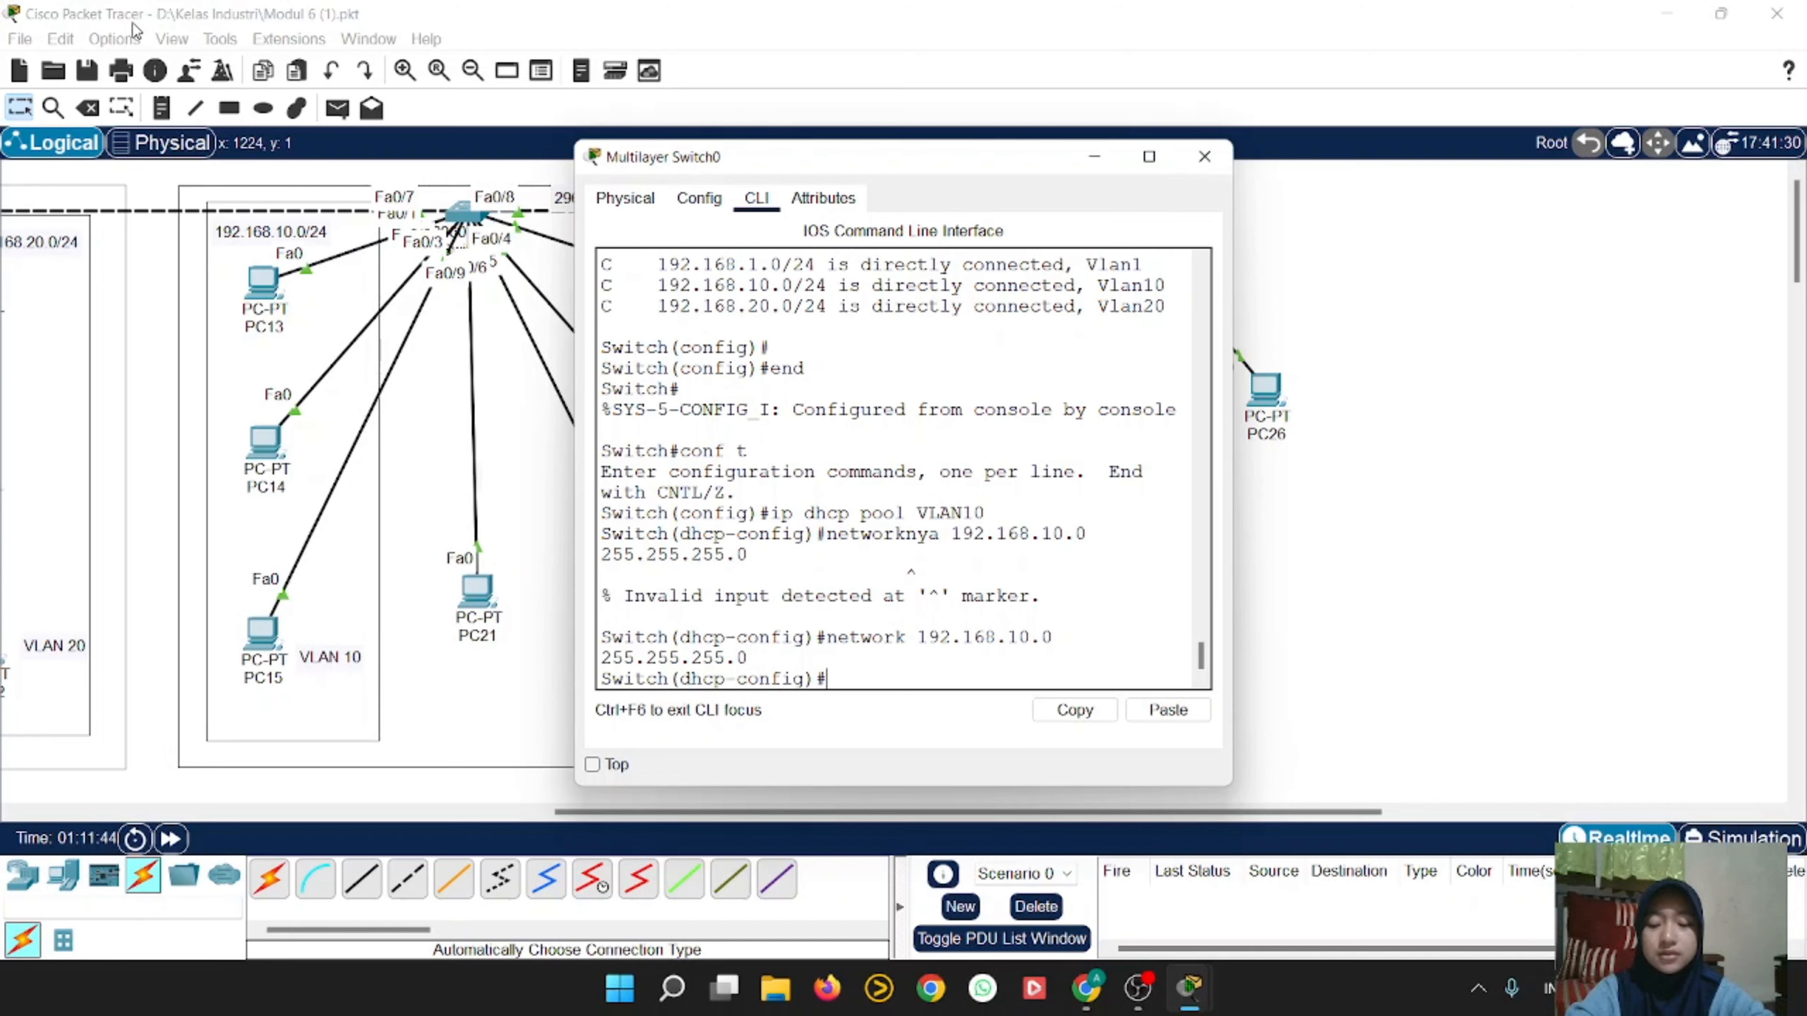
# Step: Set the VLAN10 pool's default router to 192.168.10.1
pyautogui.write('de')
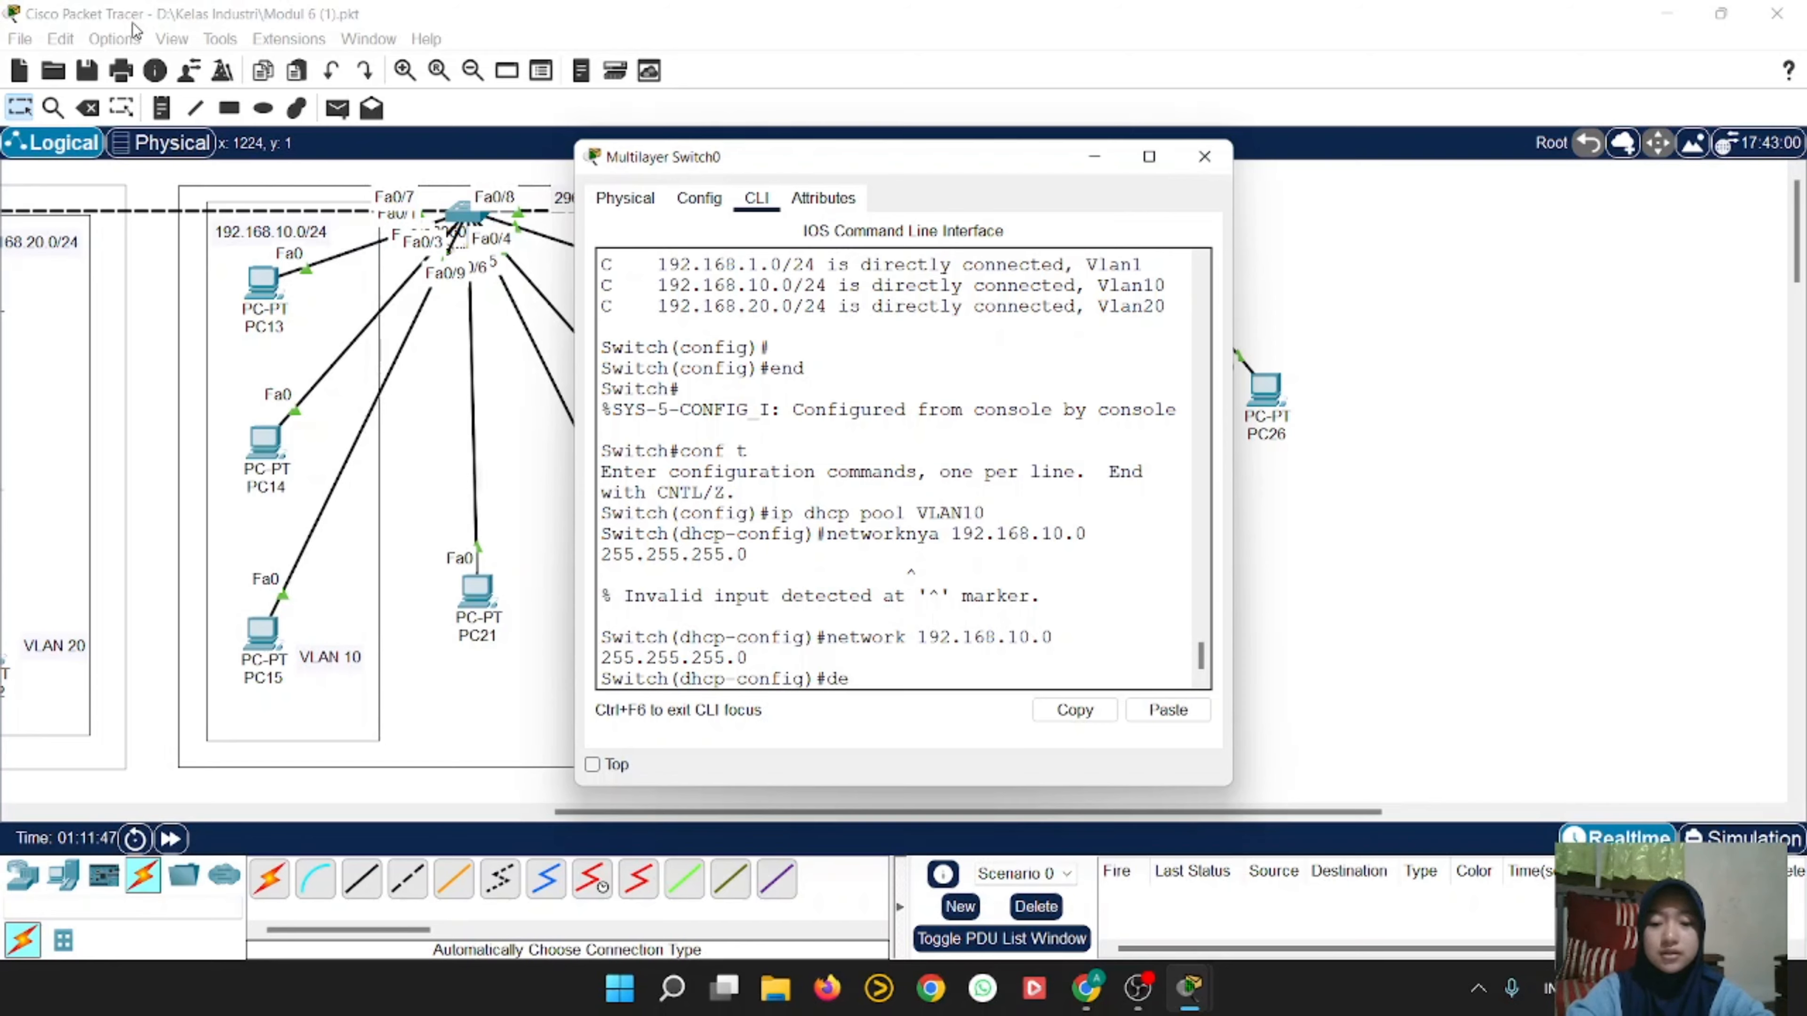
pyautogui.write('fault')
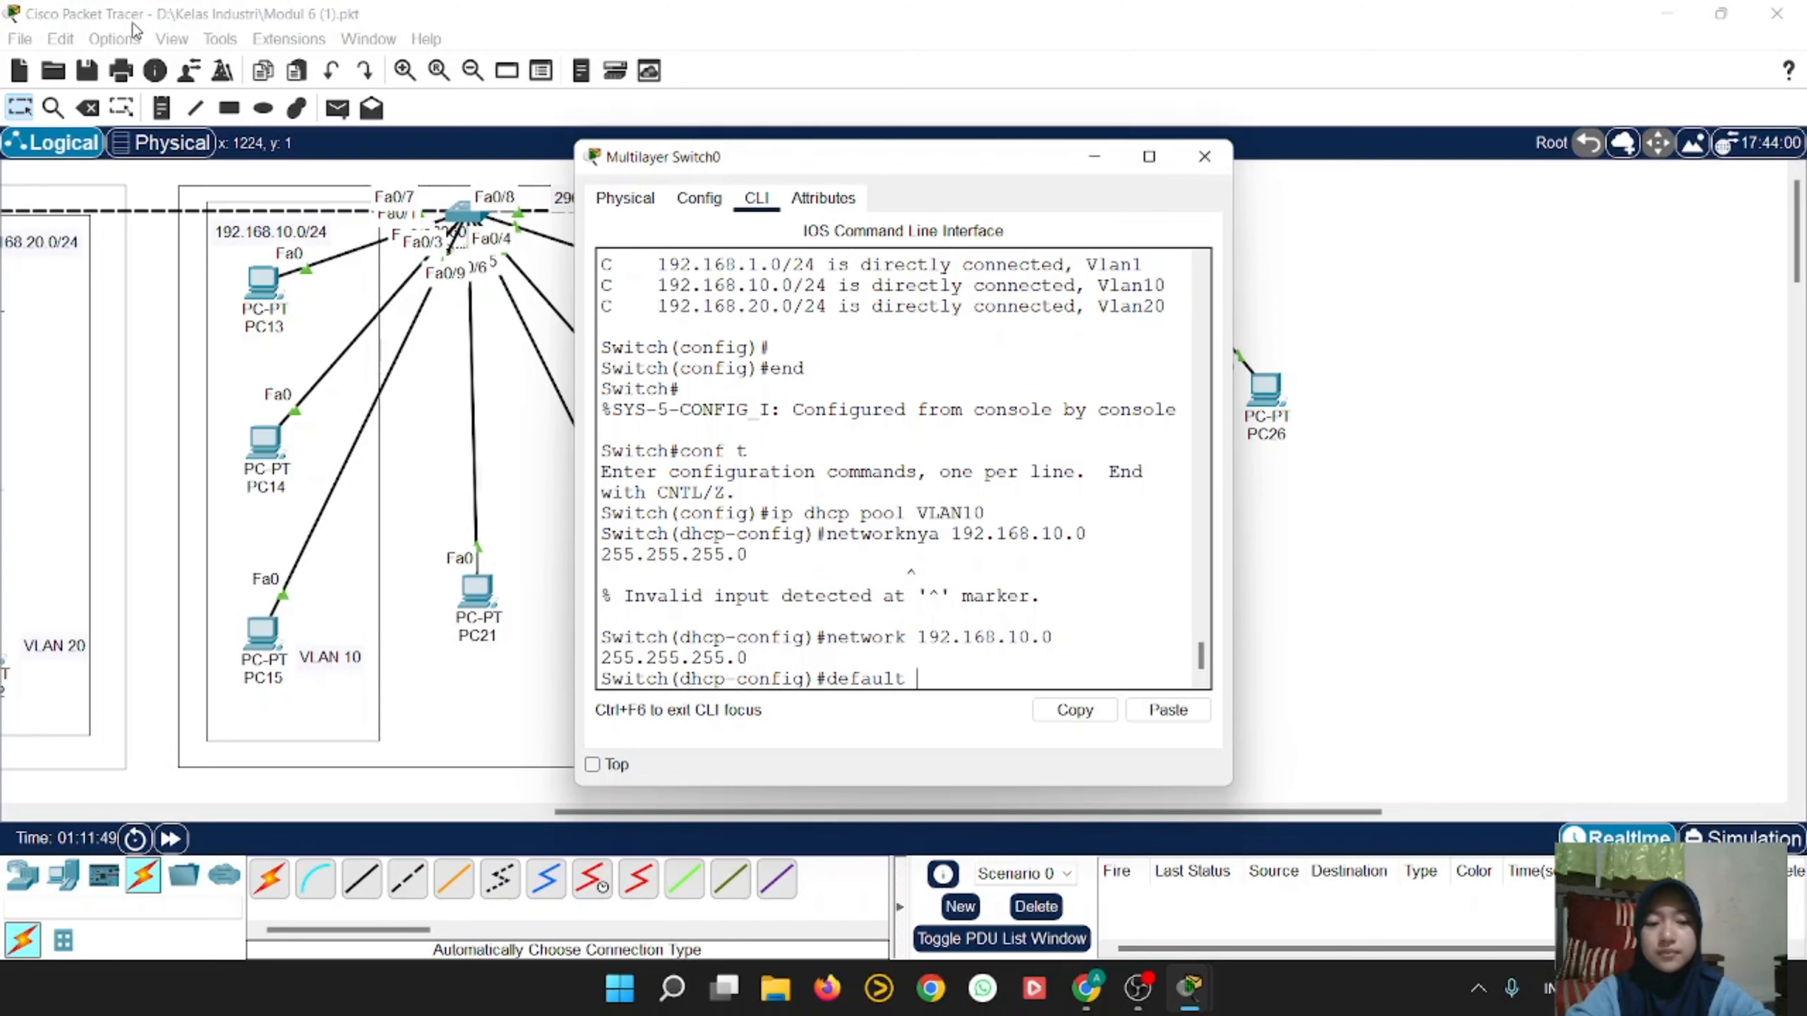
pyautogui.write('-')
pyautogui.write('rou')
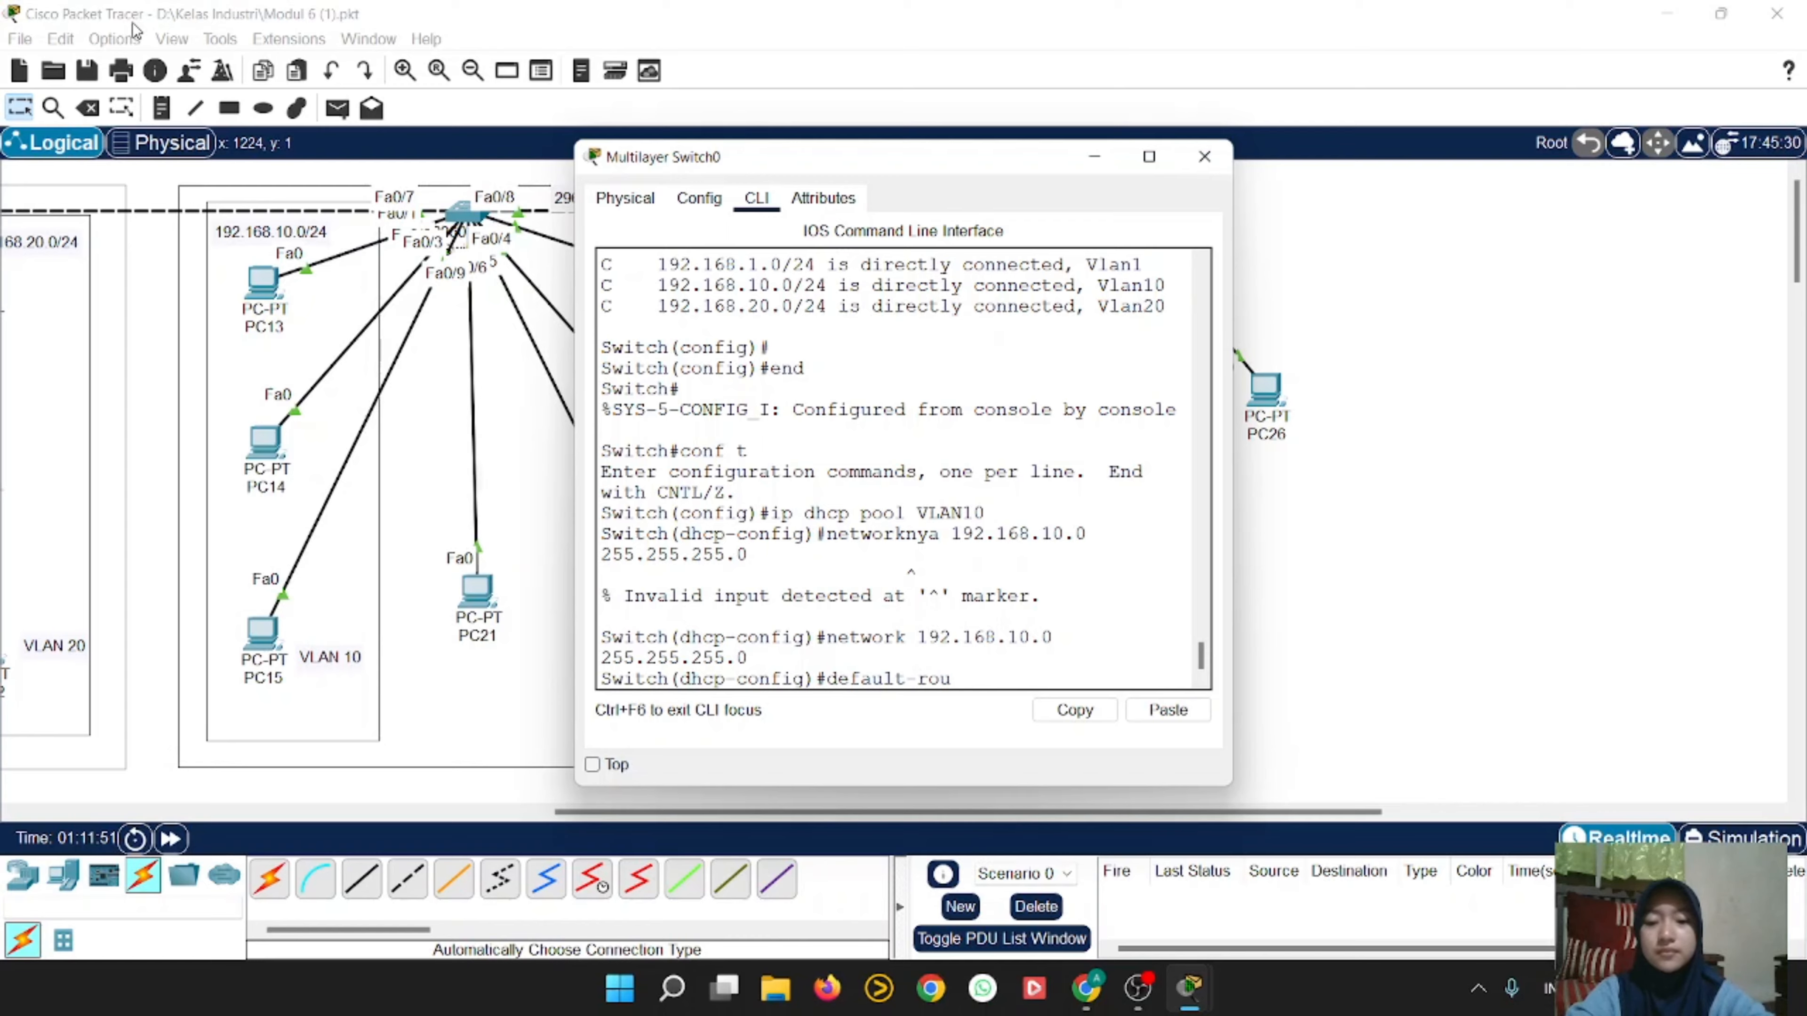
pyautogui.write('tere')
pyautogui.press('BackSpace')
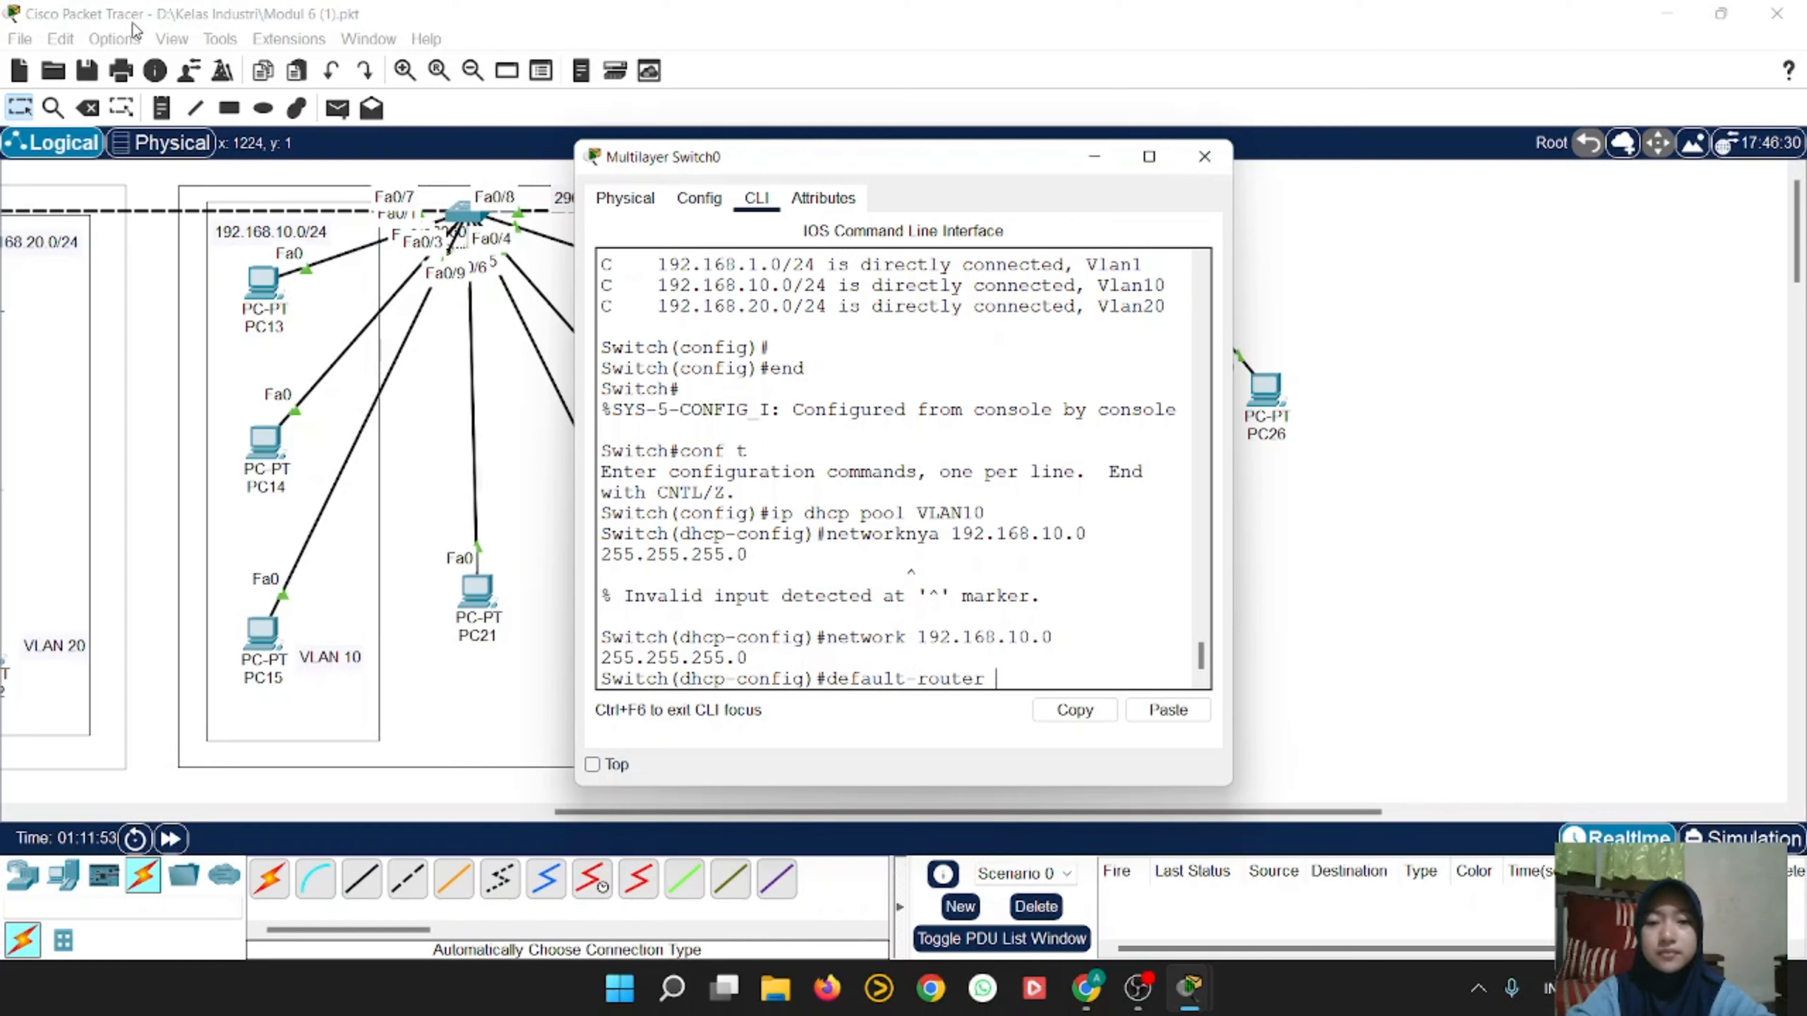
pyautogui.write('192.1')
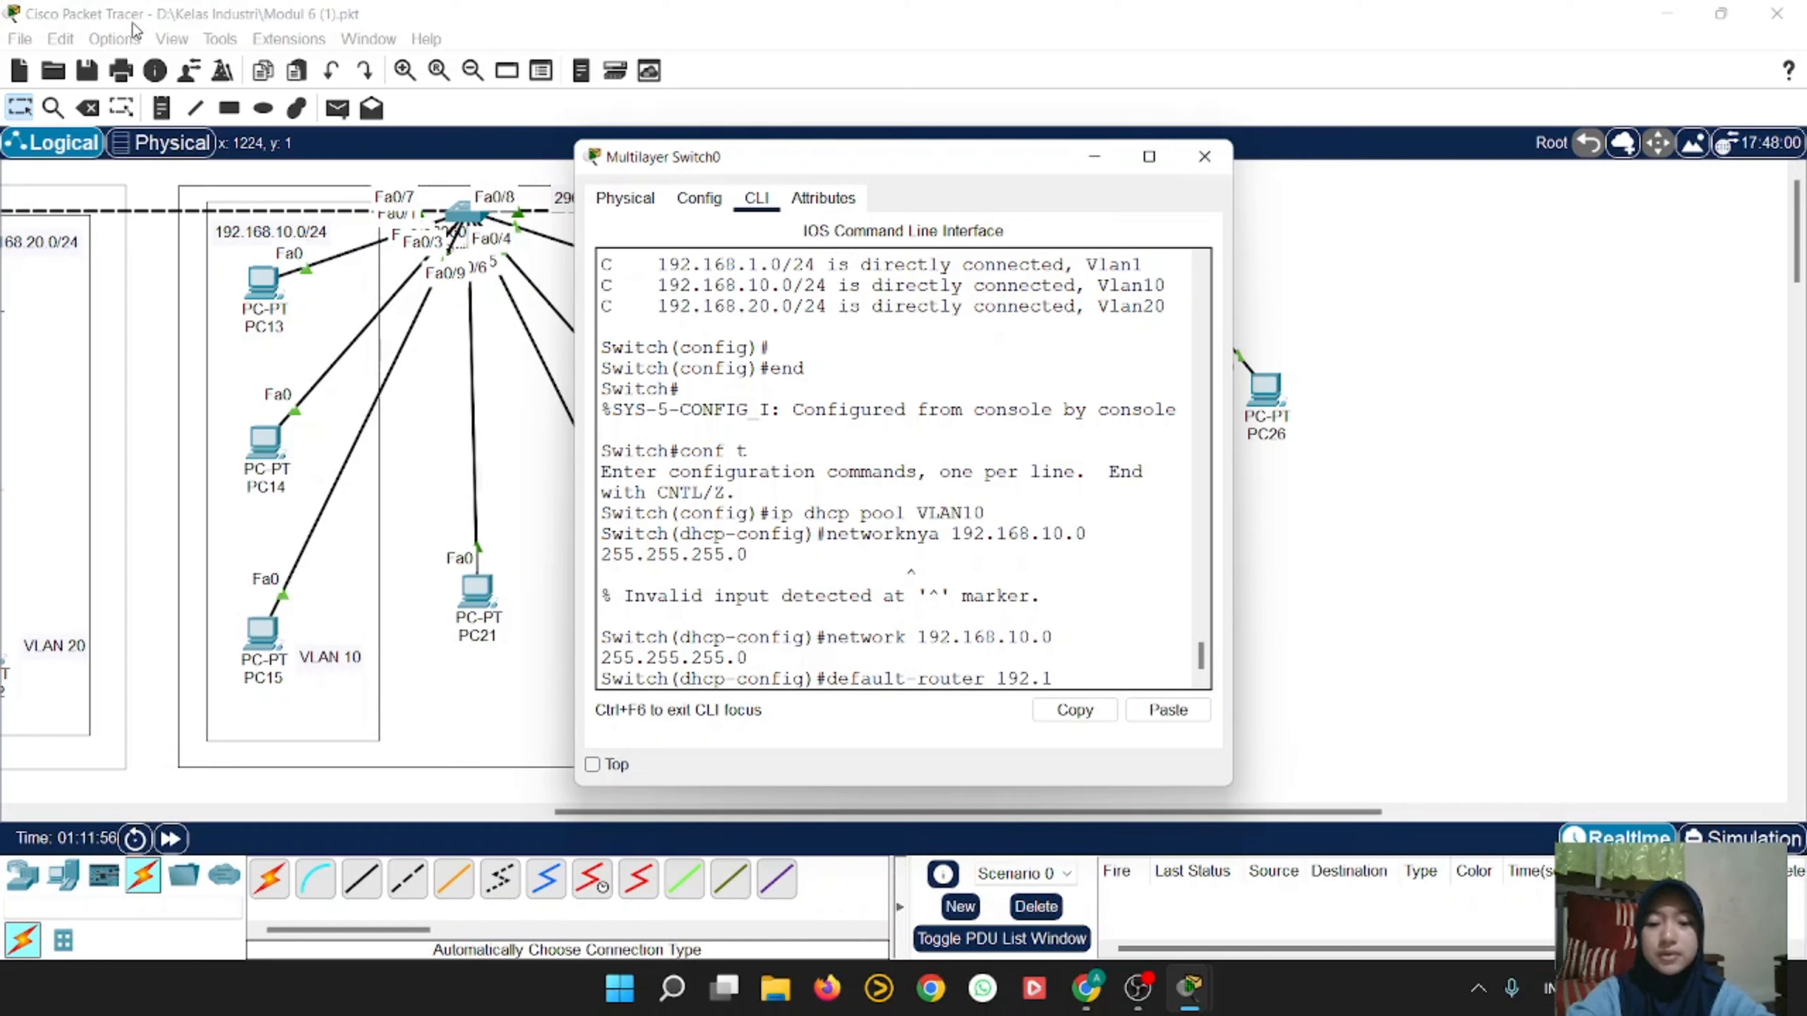
pyautogui.write('68.')
pyautogui.write('10.1')
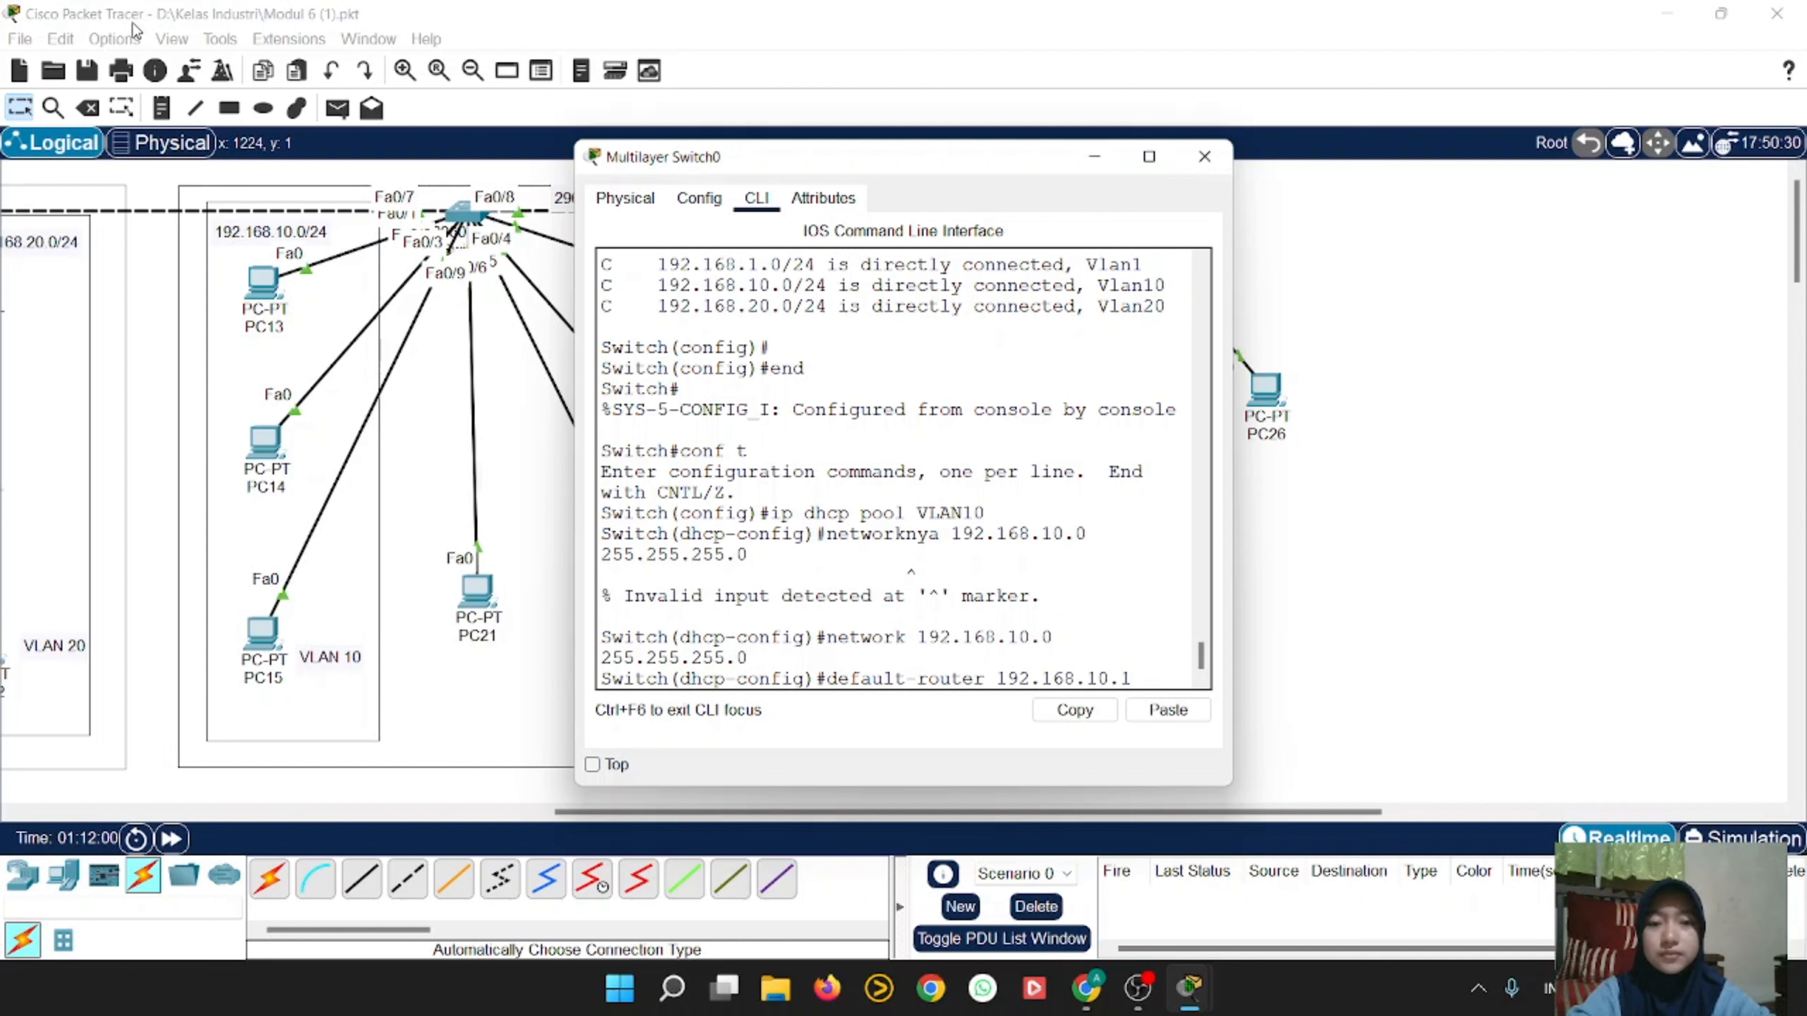
pyautogui.press('Return')
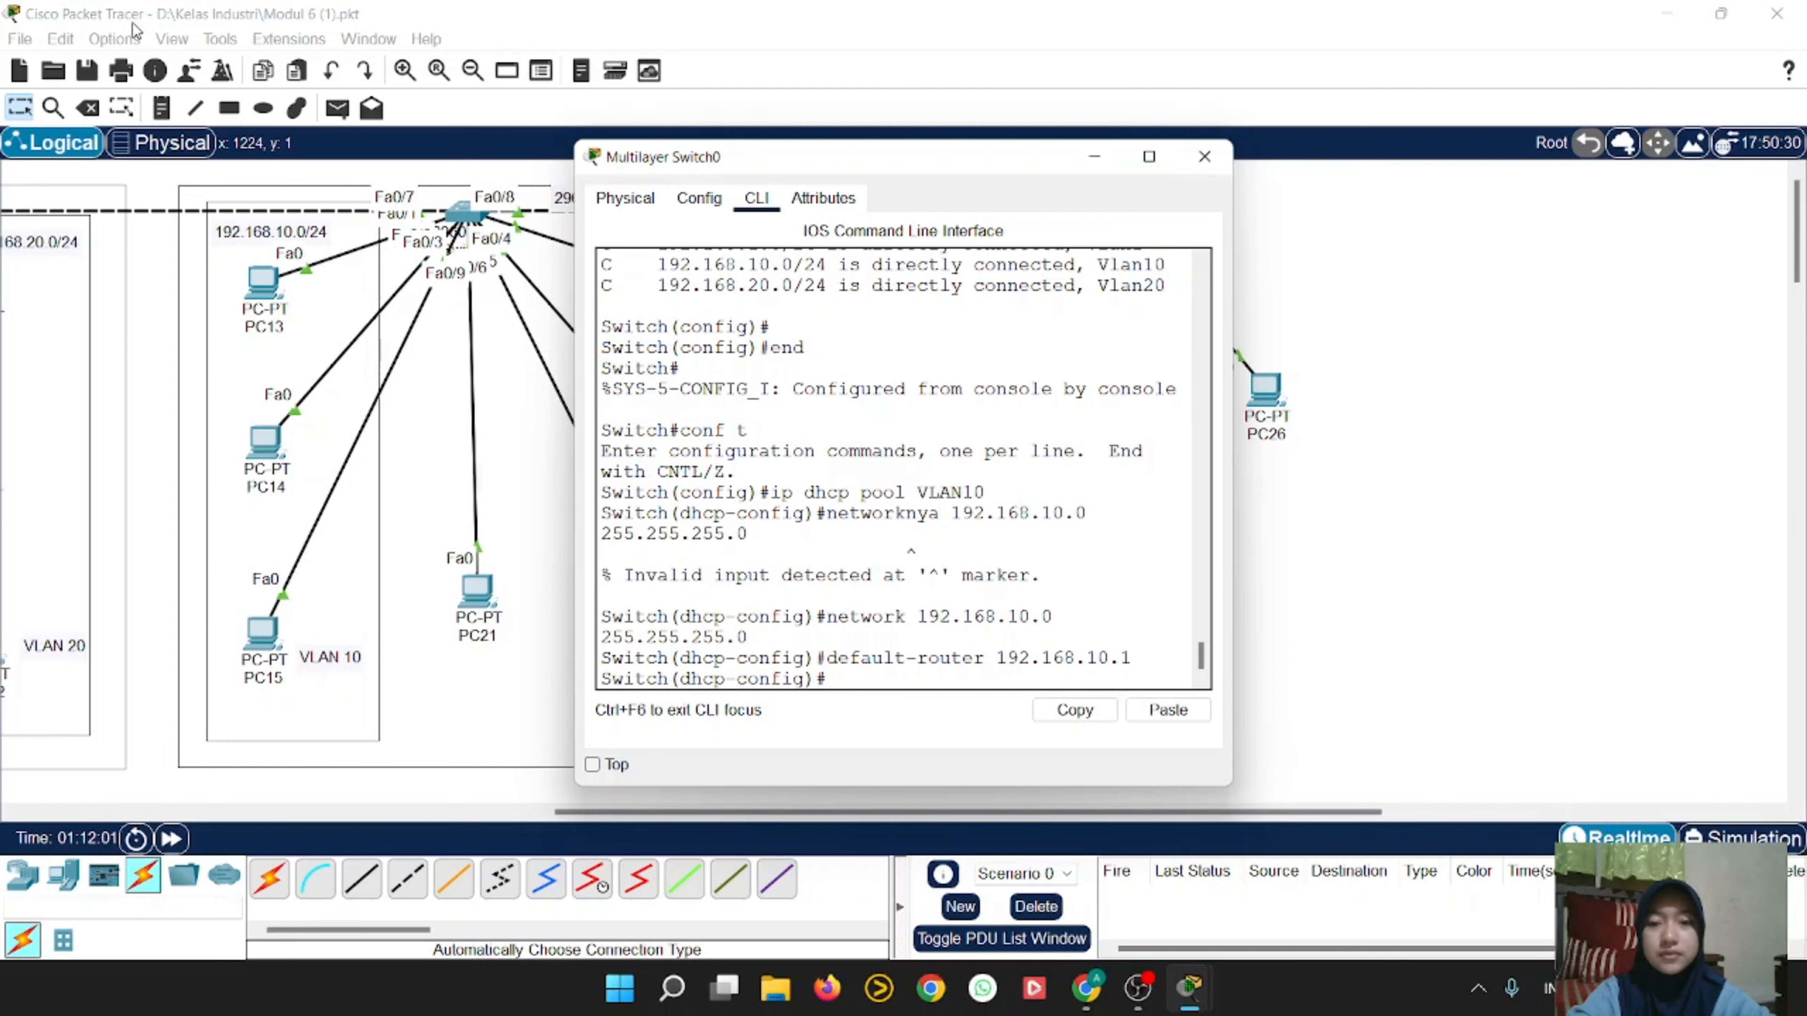
# Step: Set the VLAN10 pool's DNS server to 8.8.8.8 and exit the pool configuration
pyautogui.write('dns-')
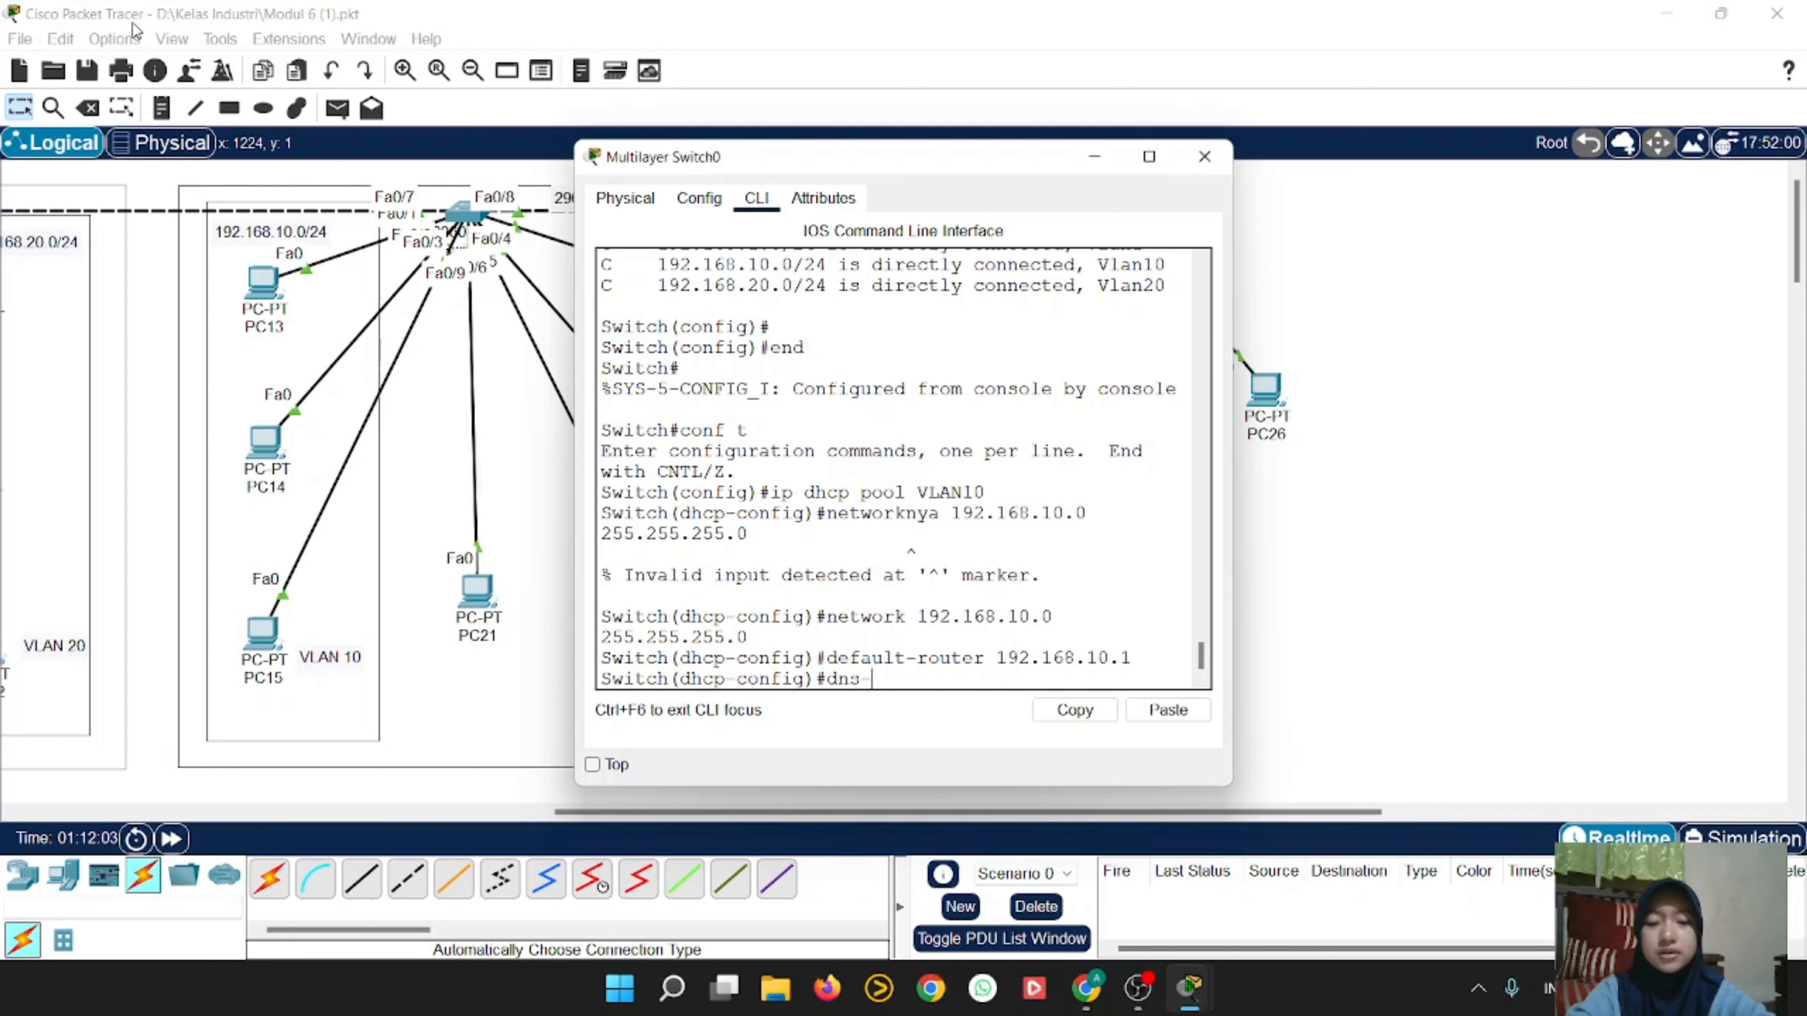
pyautogui.write('serve')
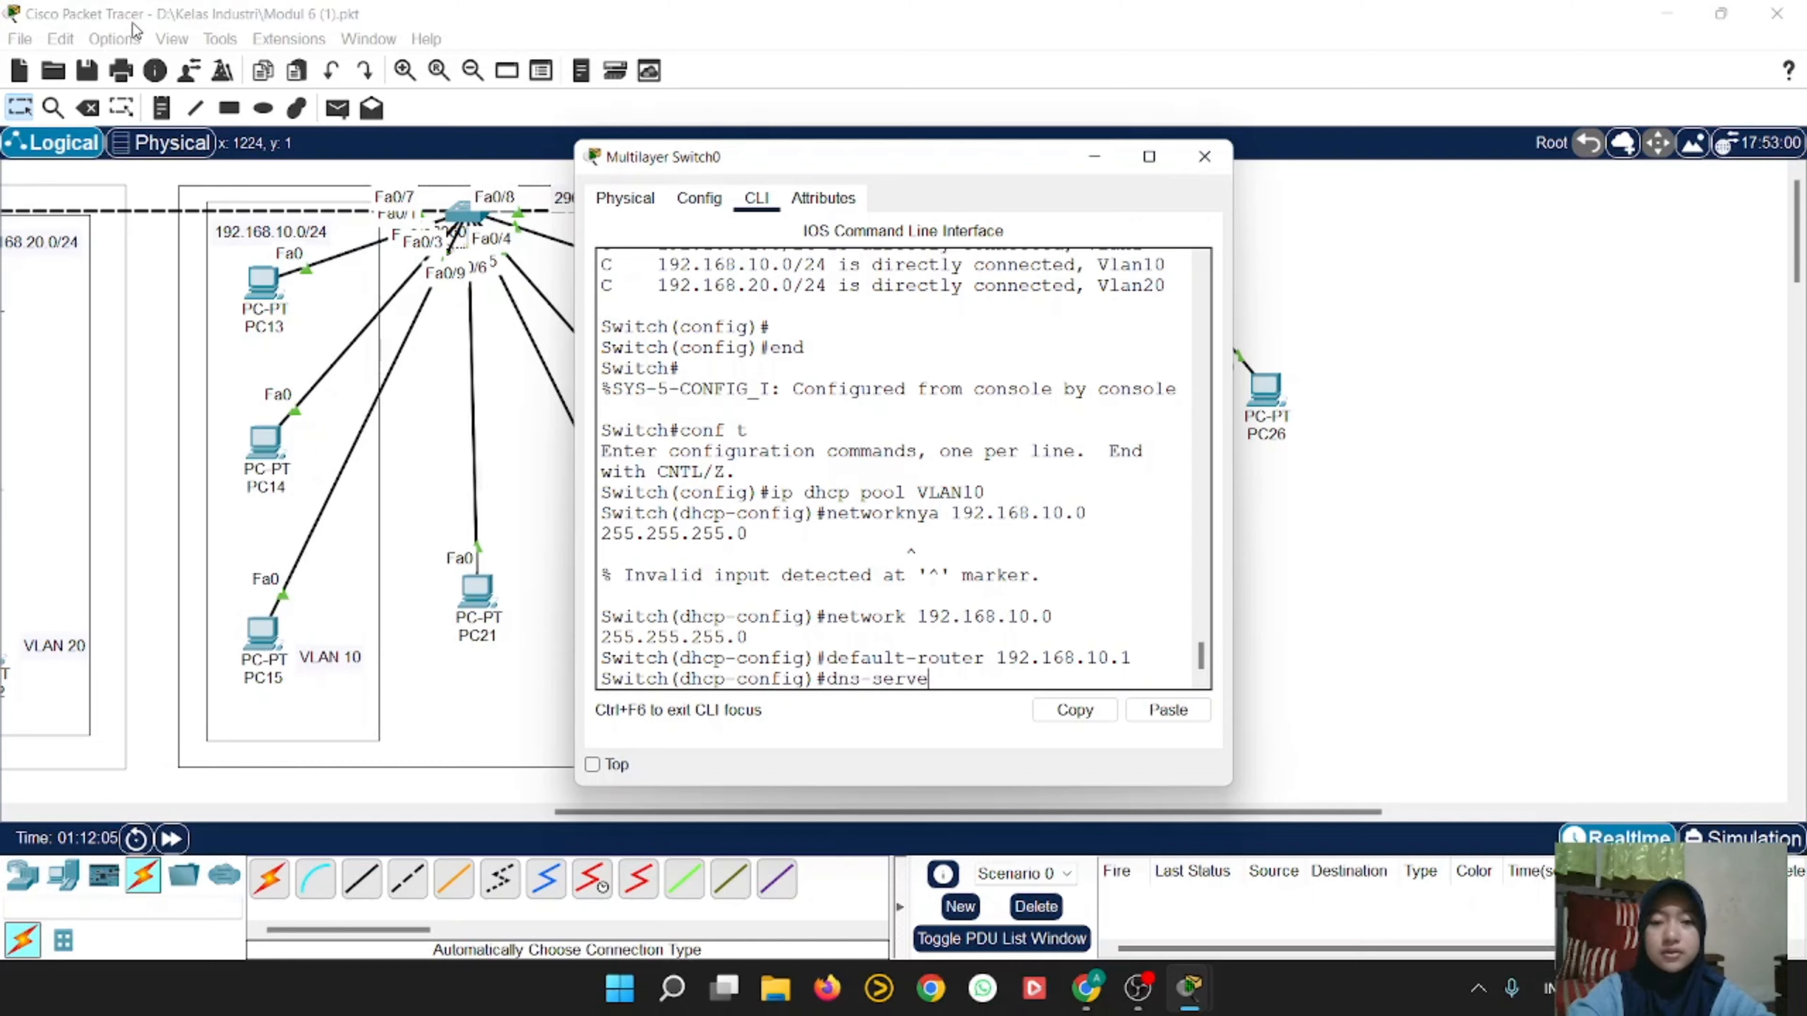
pyautogui.write('r 8.8.8.8')
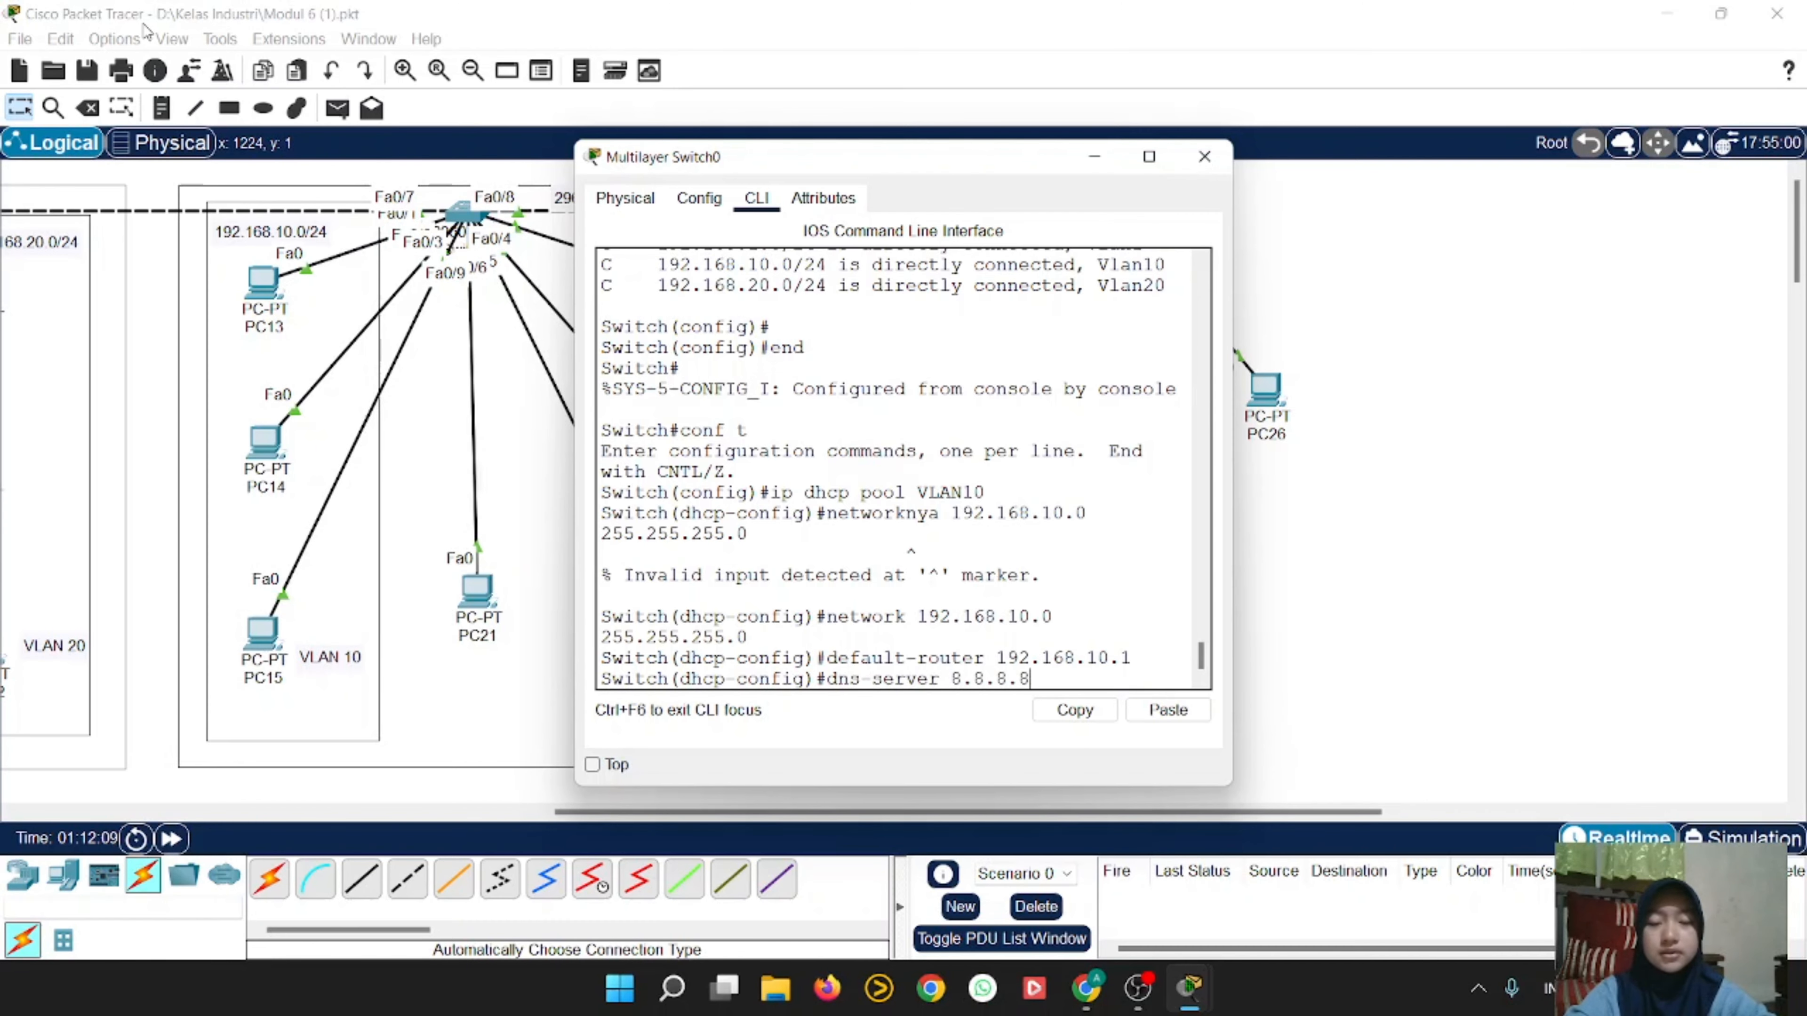
pyautogui.press('Return')
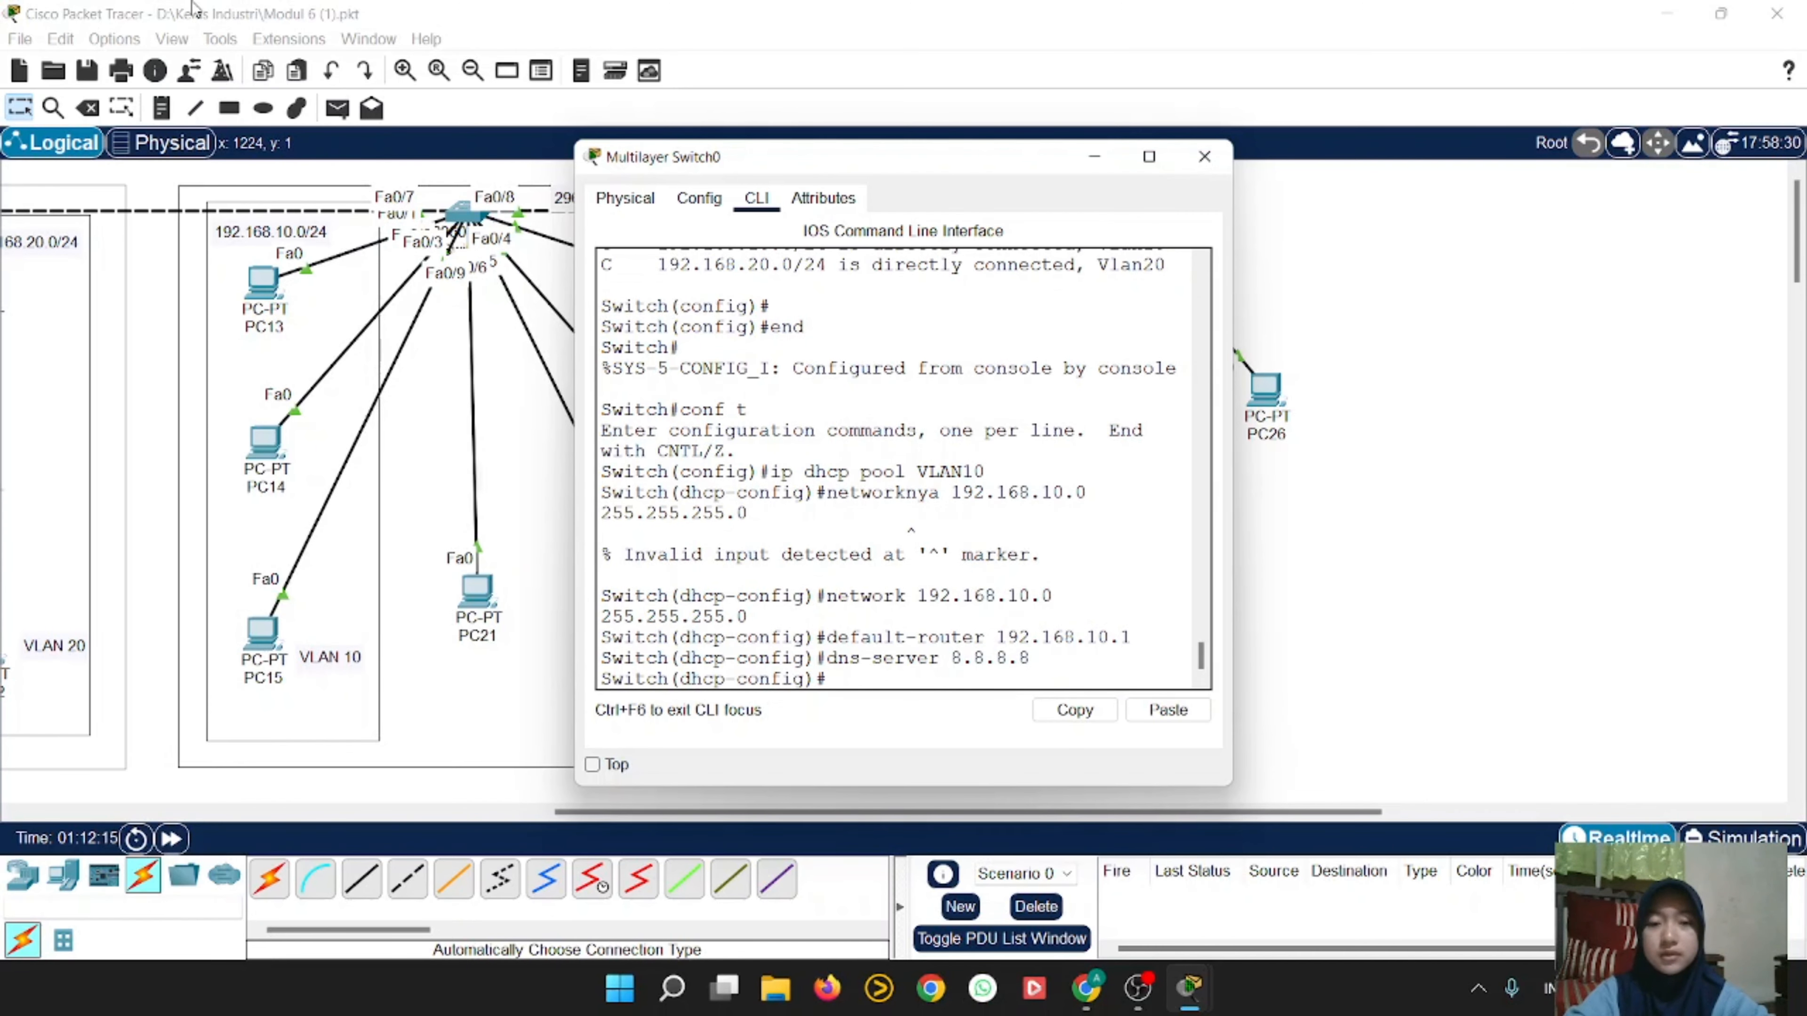
pyautogui.write('exit')
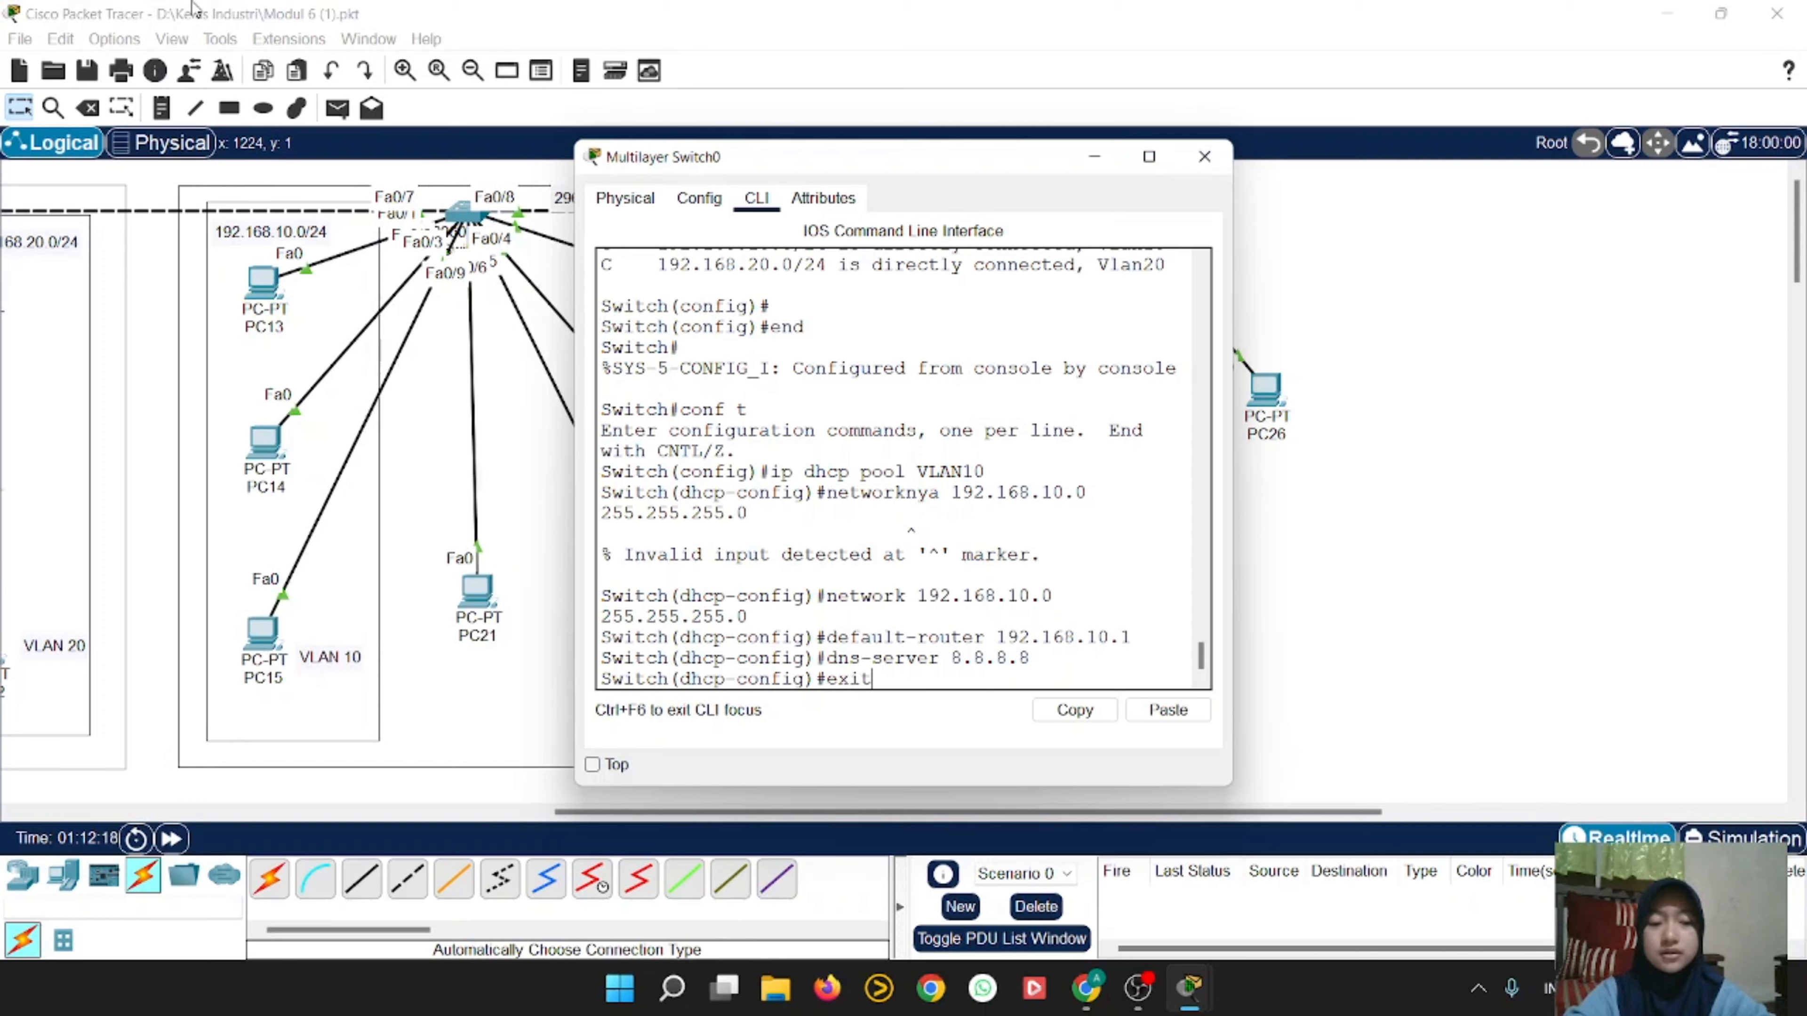
pyautogui.press('Return')
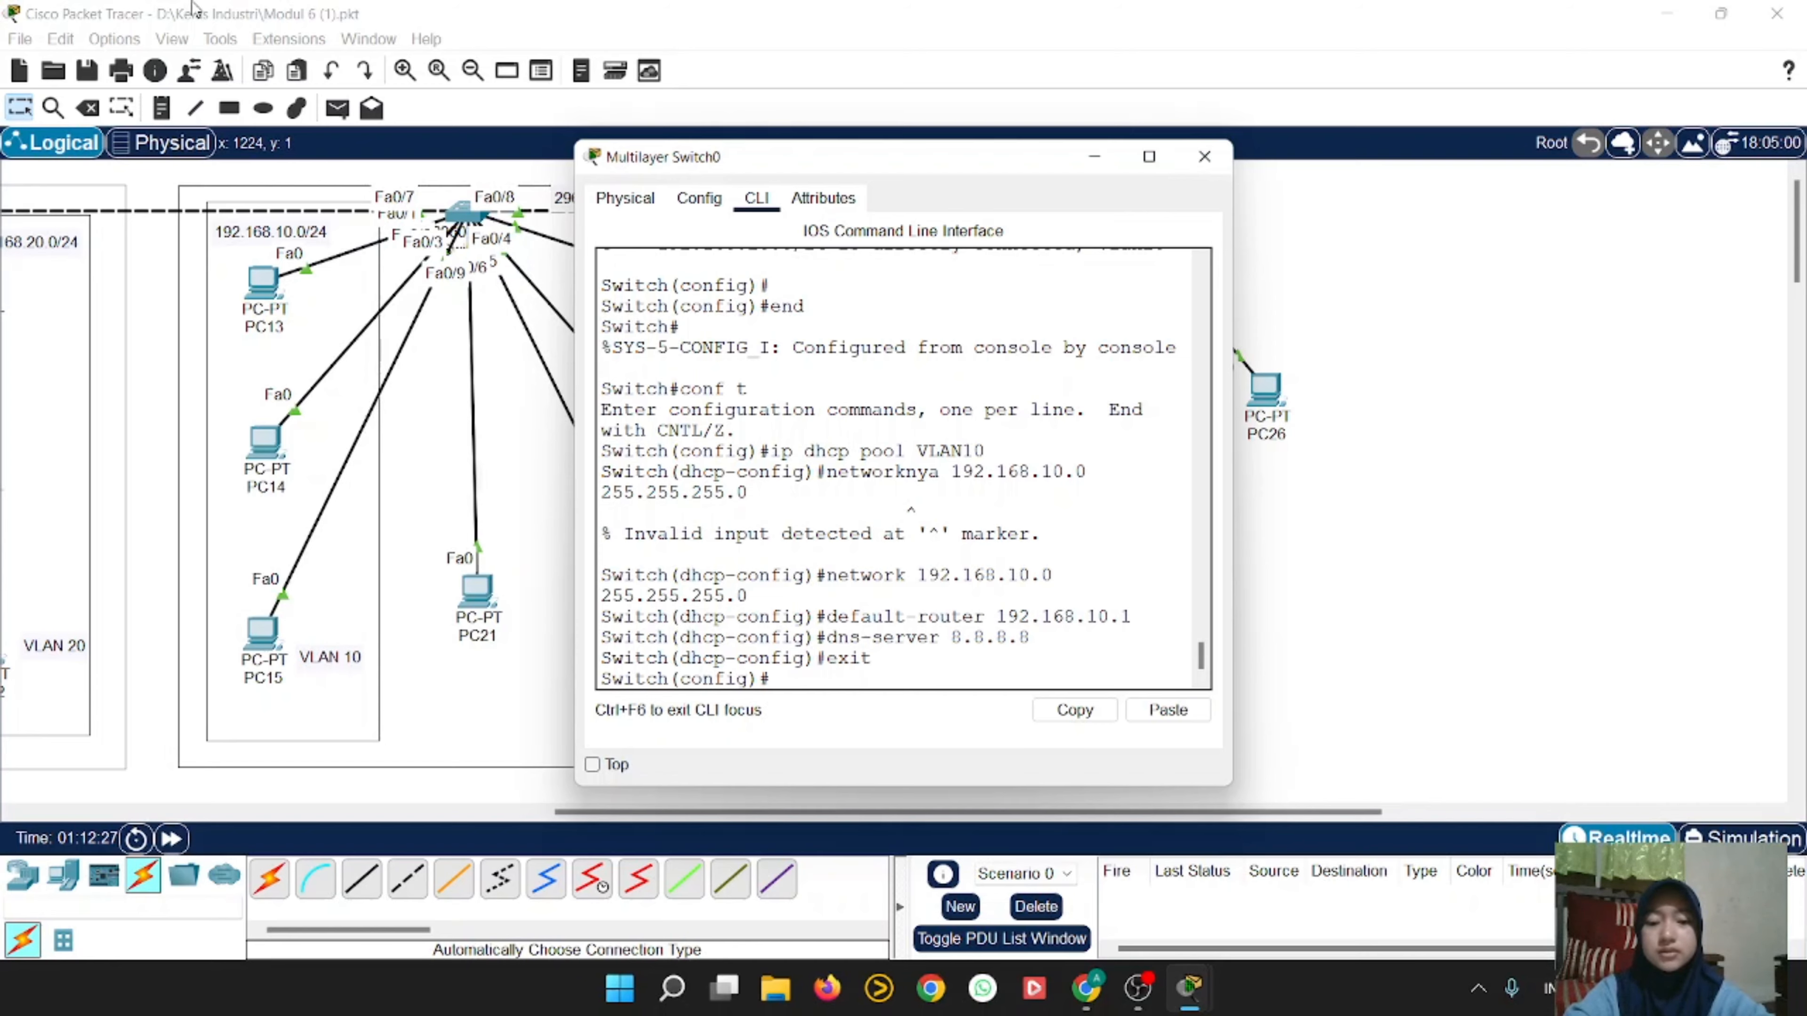
# Step: Create a DHCP pool named VLAN20 on the multilayer switch
pyautogui.write('ip')
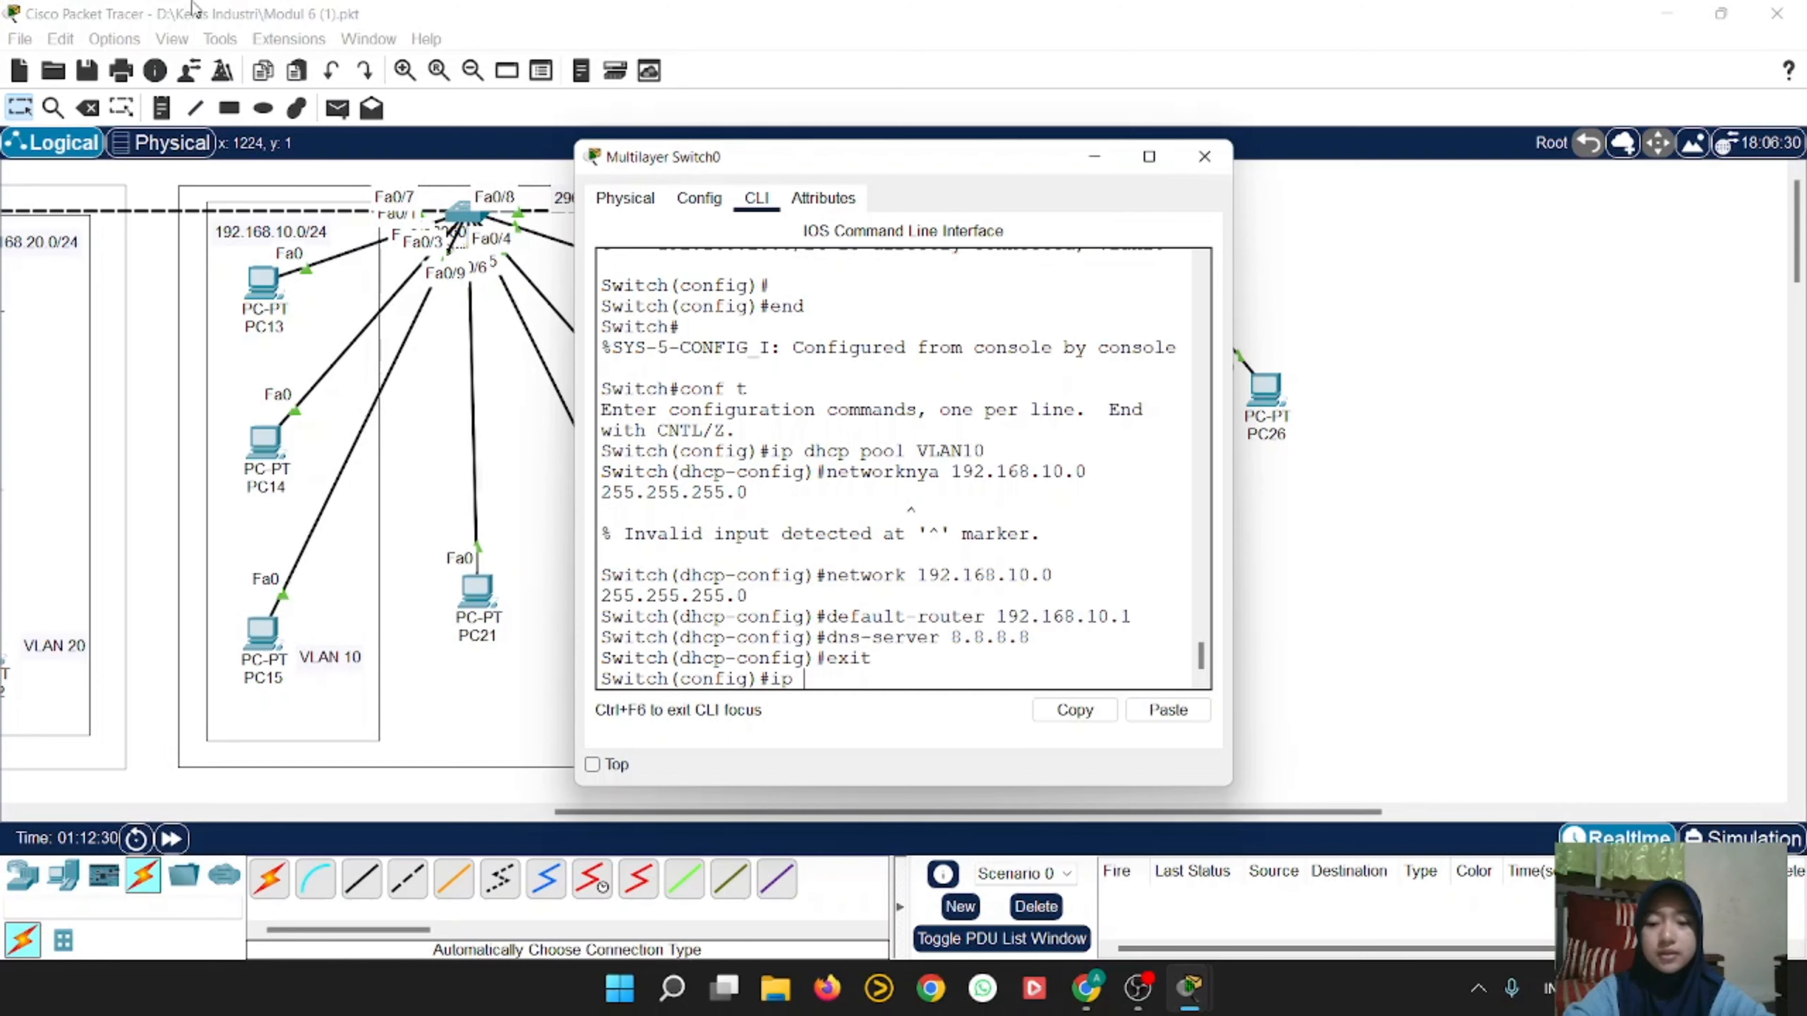
pyautogui.write(' dhcp pool')
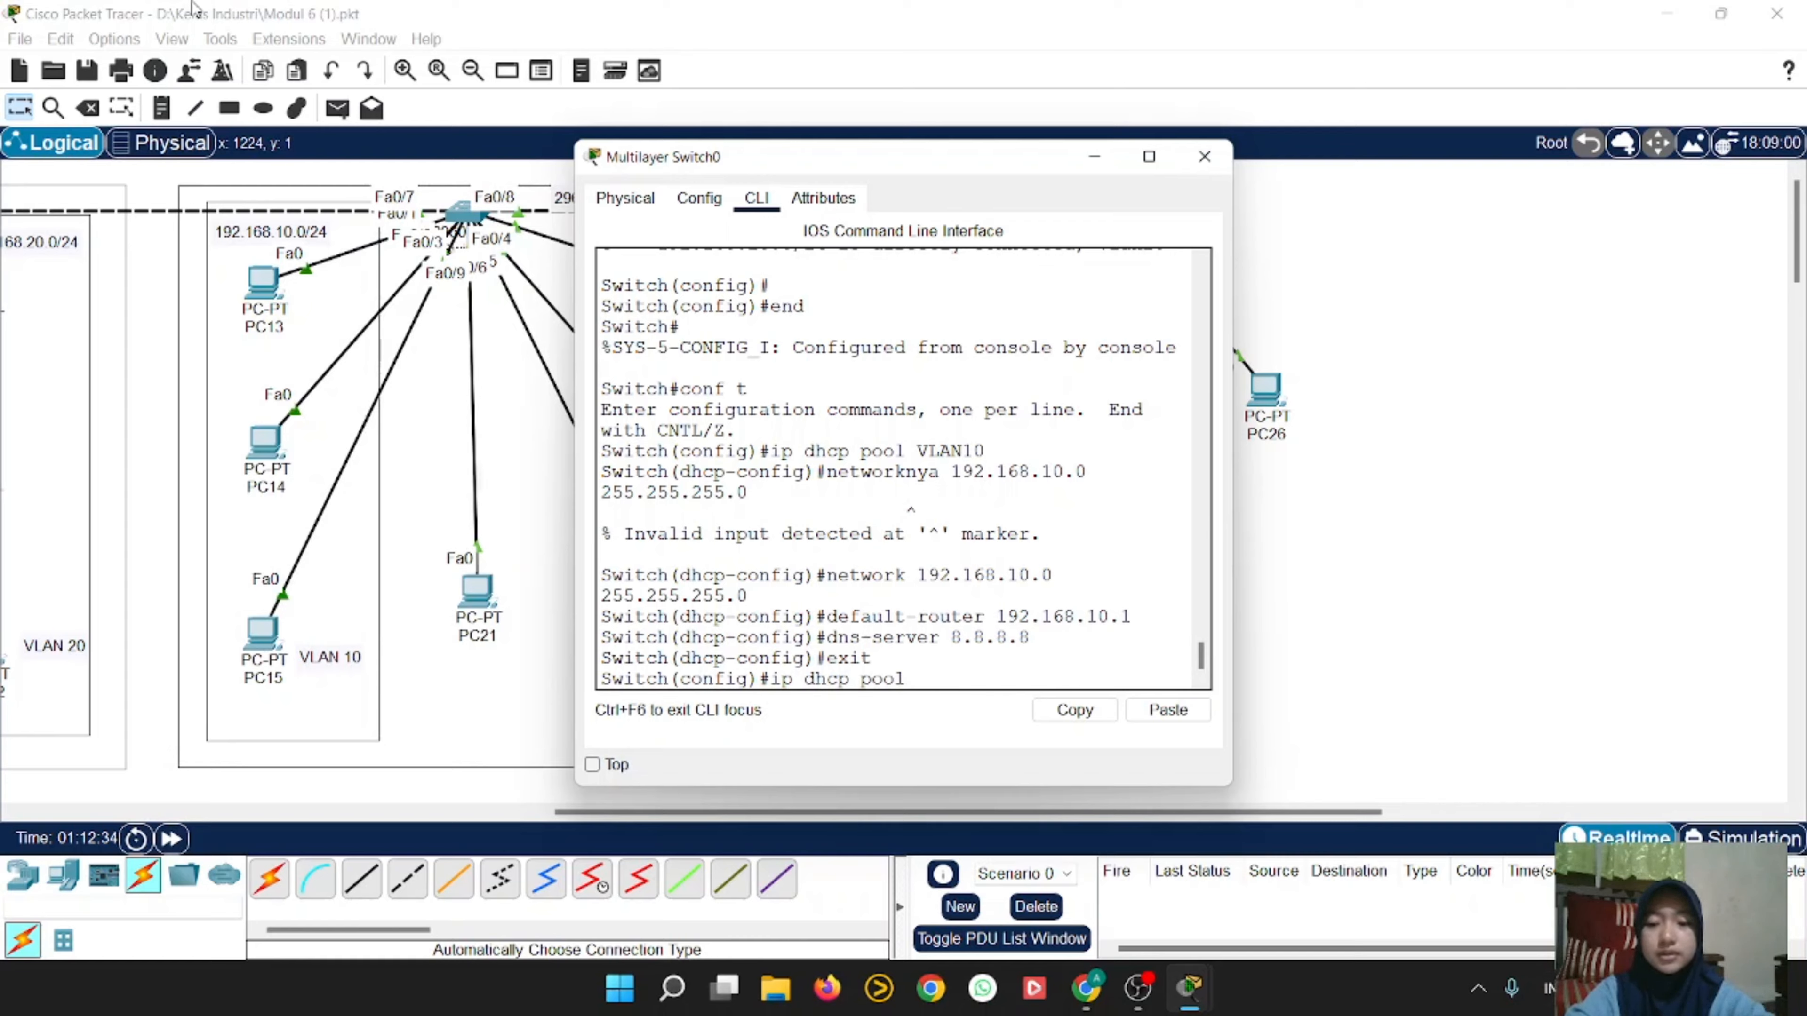
pyautogui.write(' VLAN20')
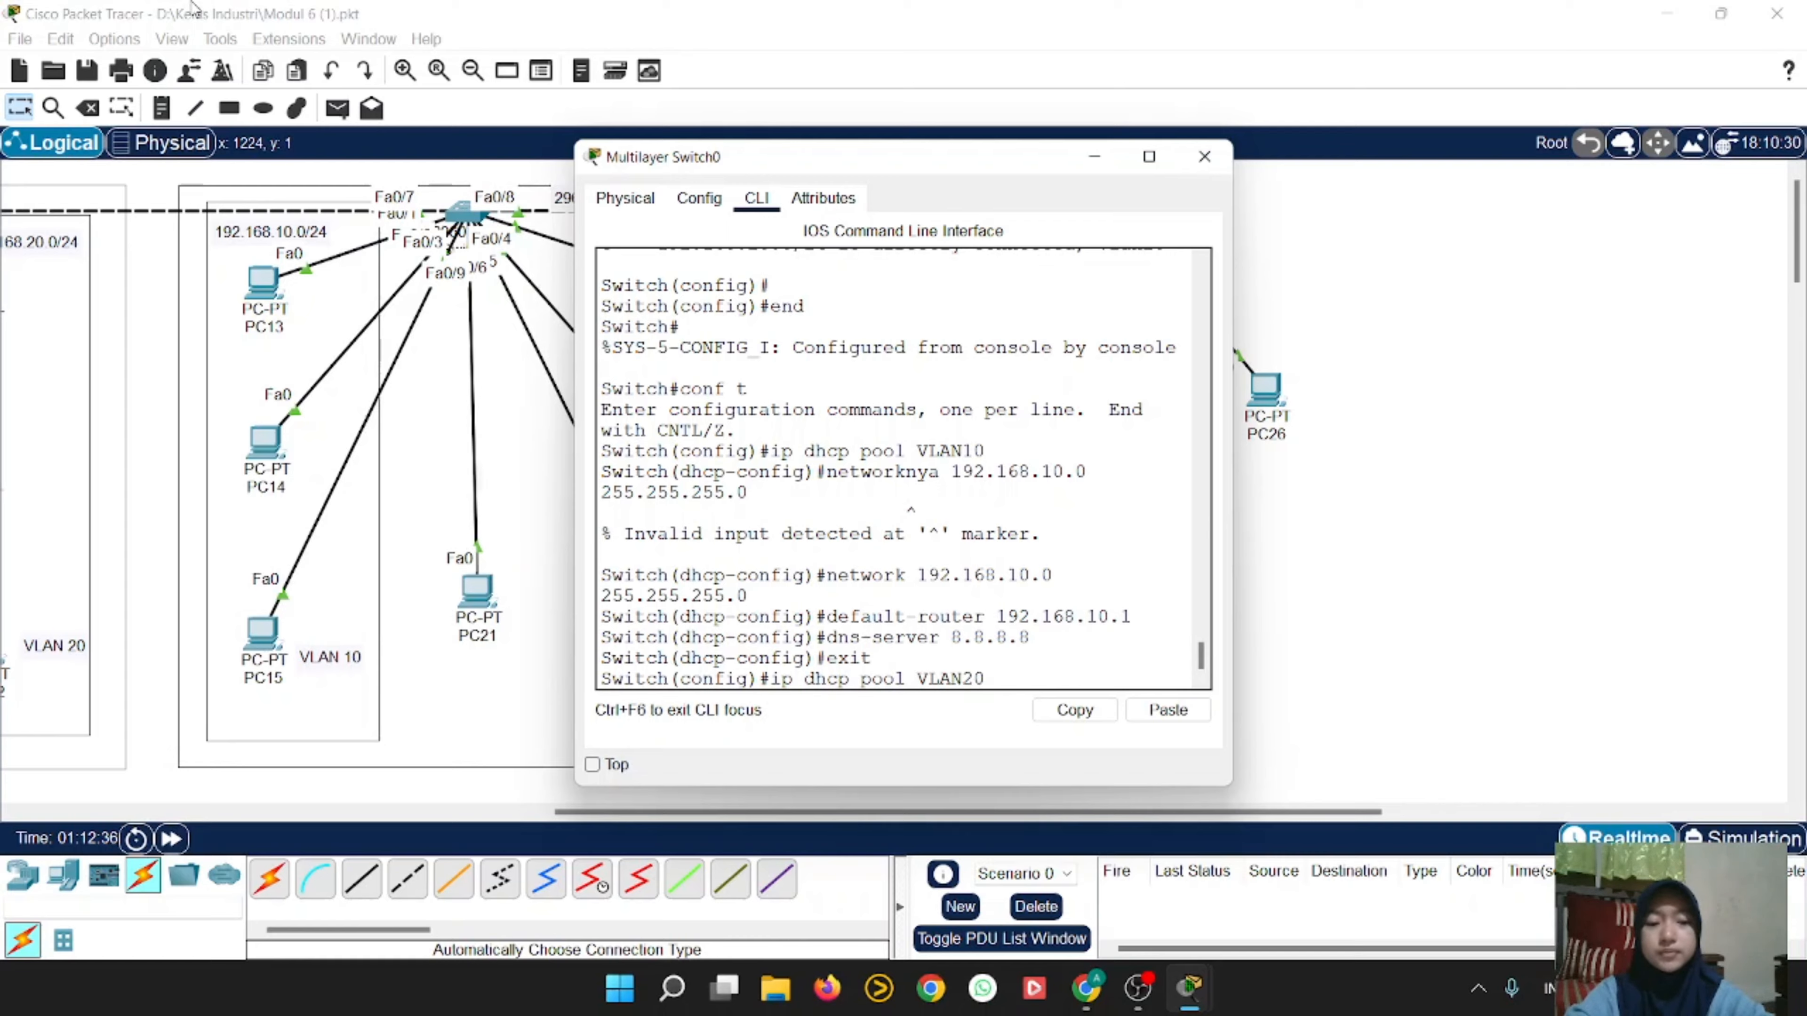
pyautogui.press('Return')
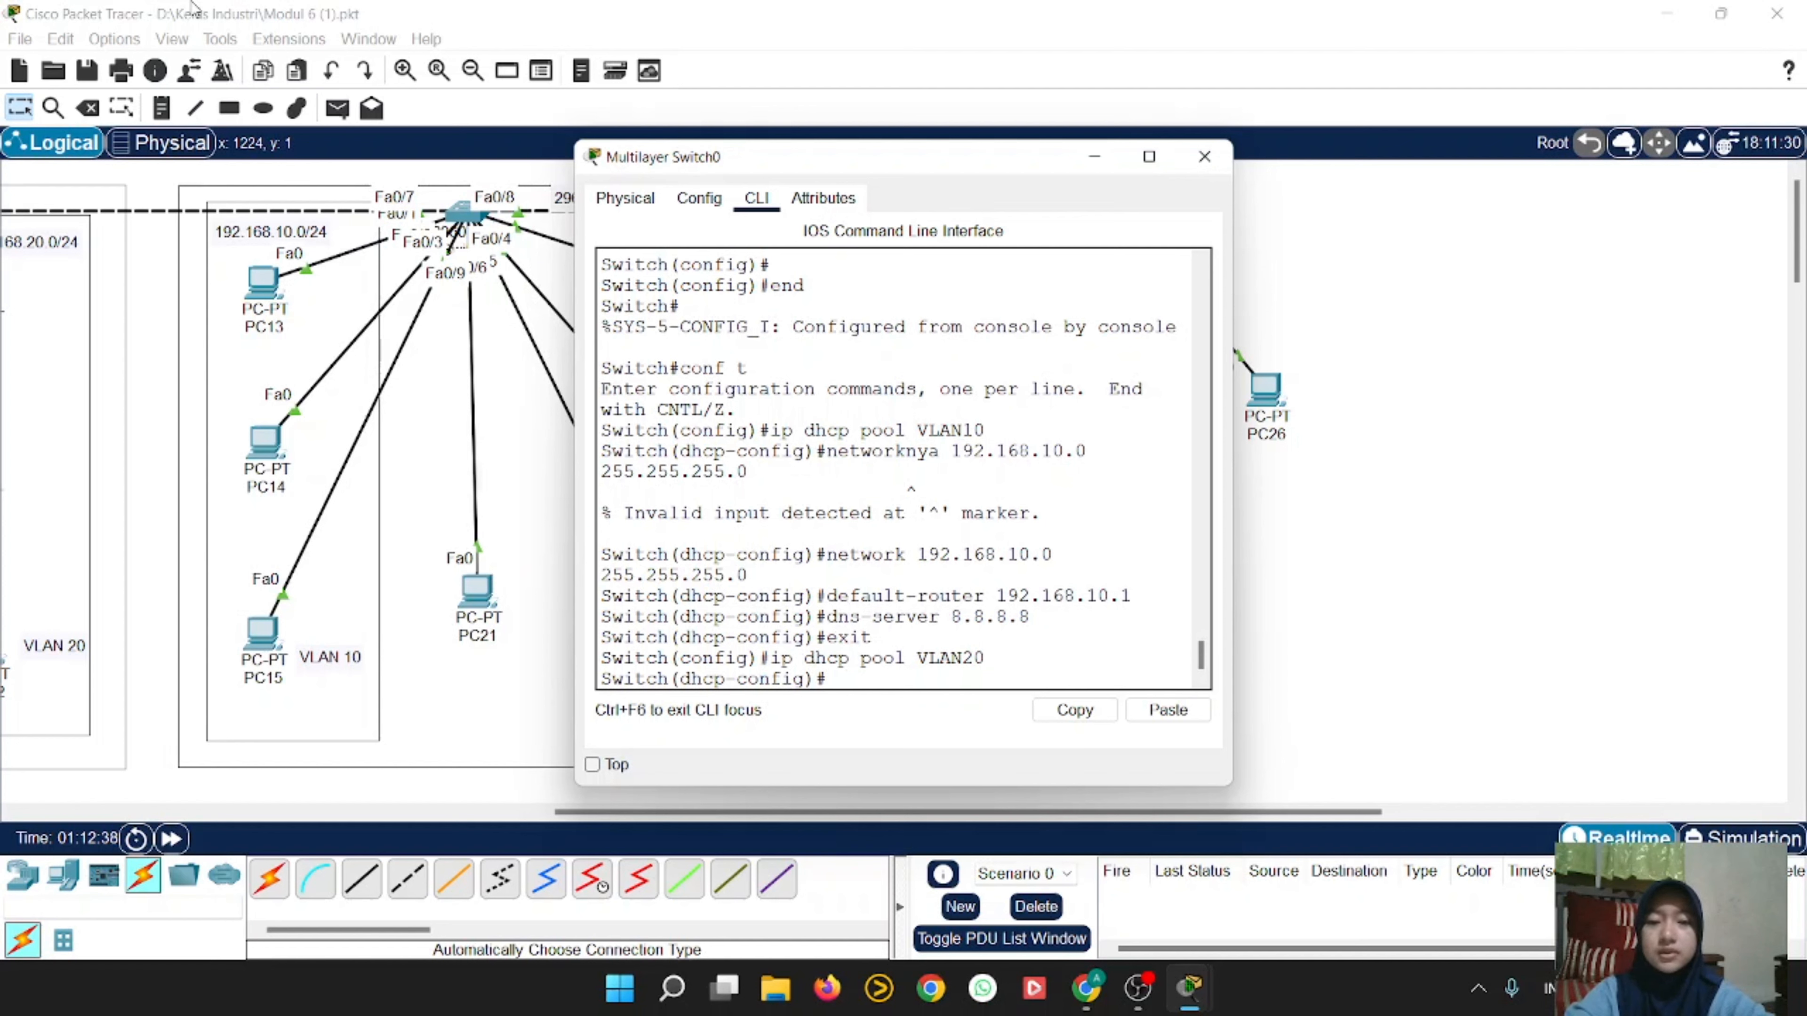
# Step: Assign network 192.168.20.0 with mask 255.255.255.0 to the VLAN20 pool
pyautogui.write('netw')
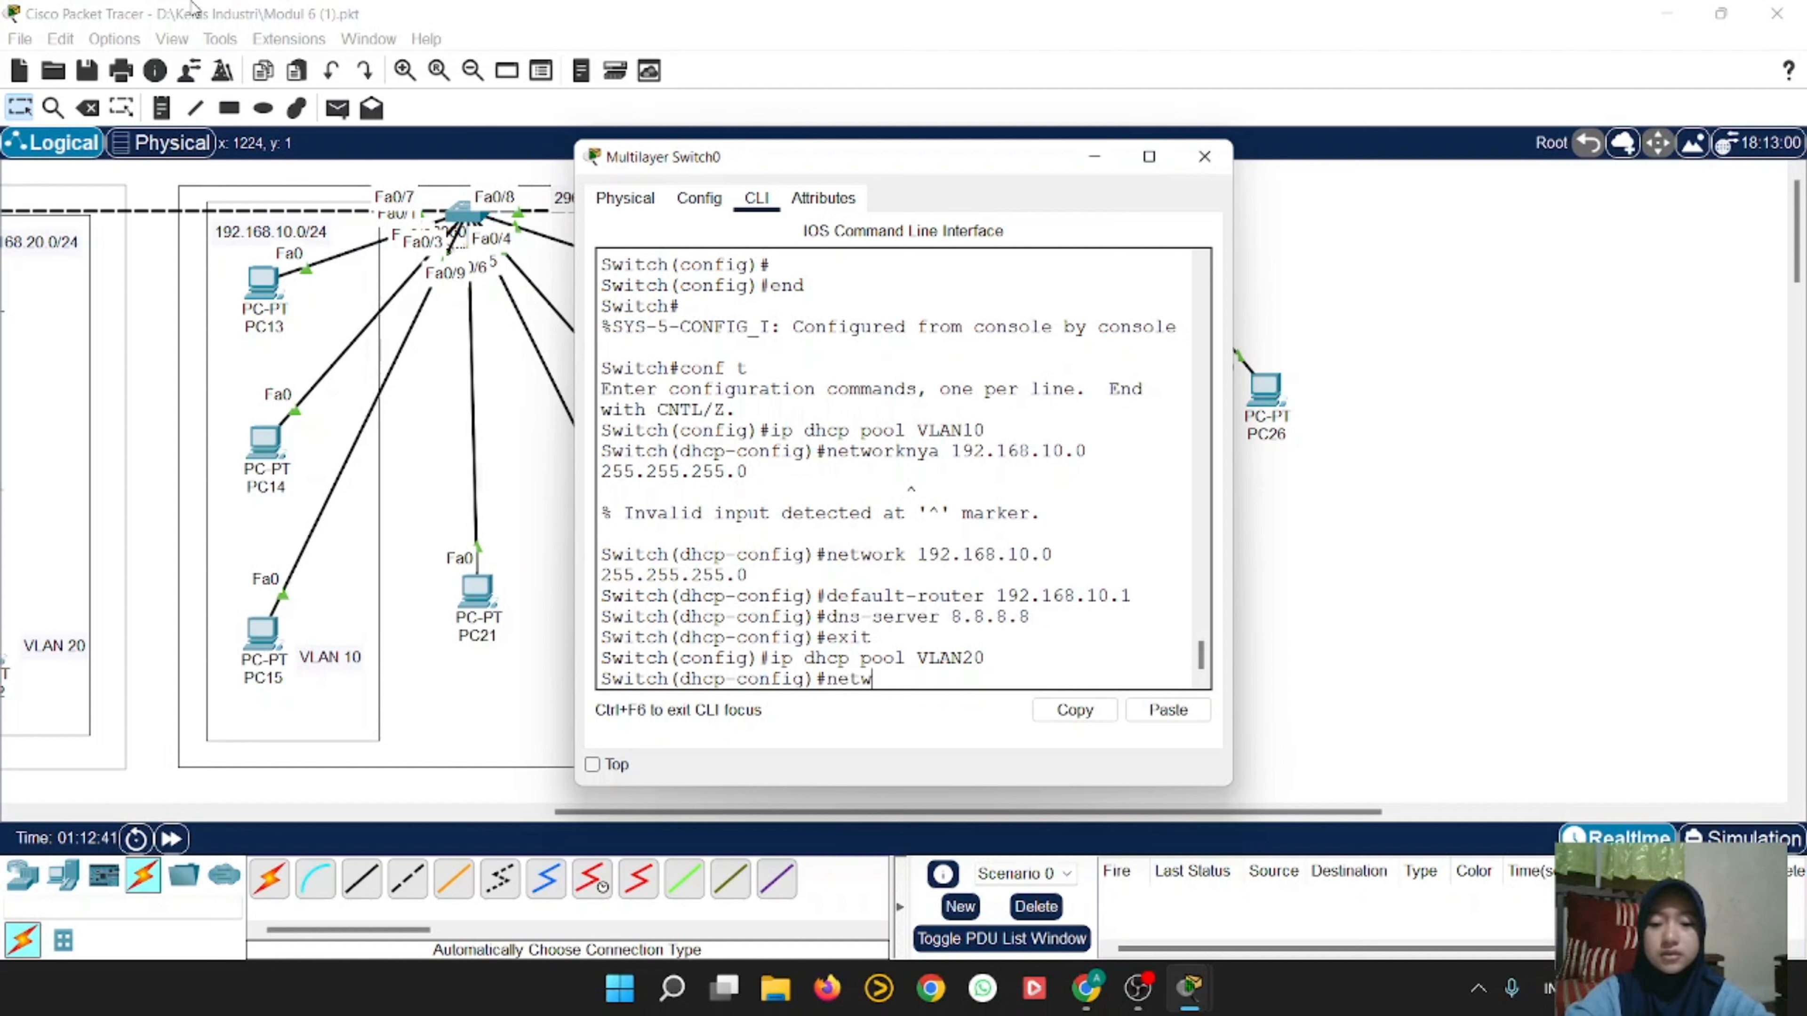
pyautogui.write('ork 192')
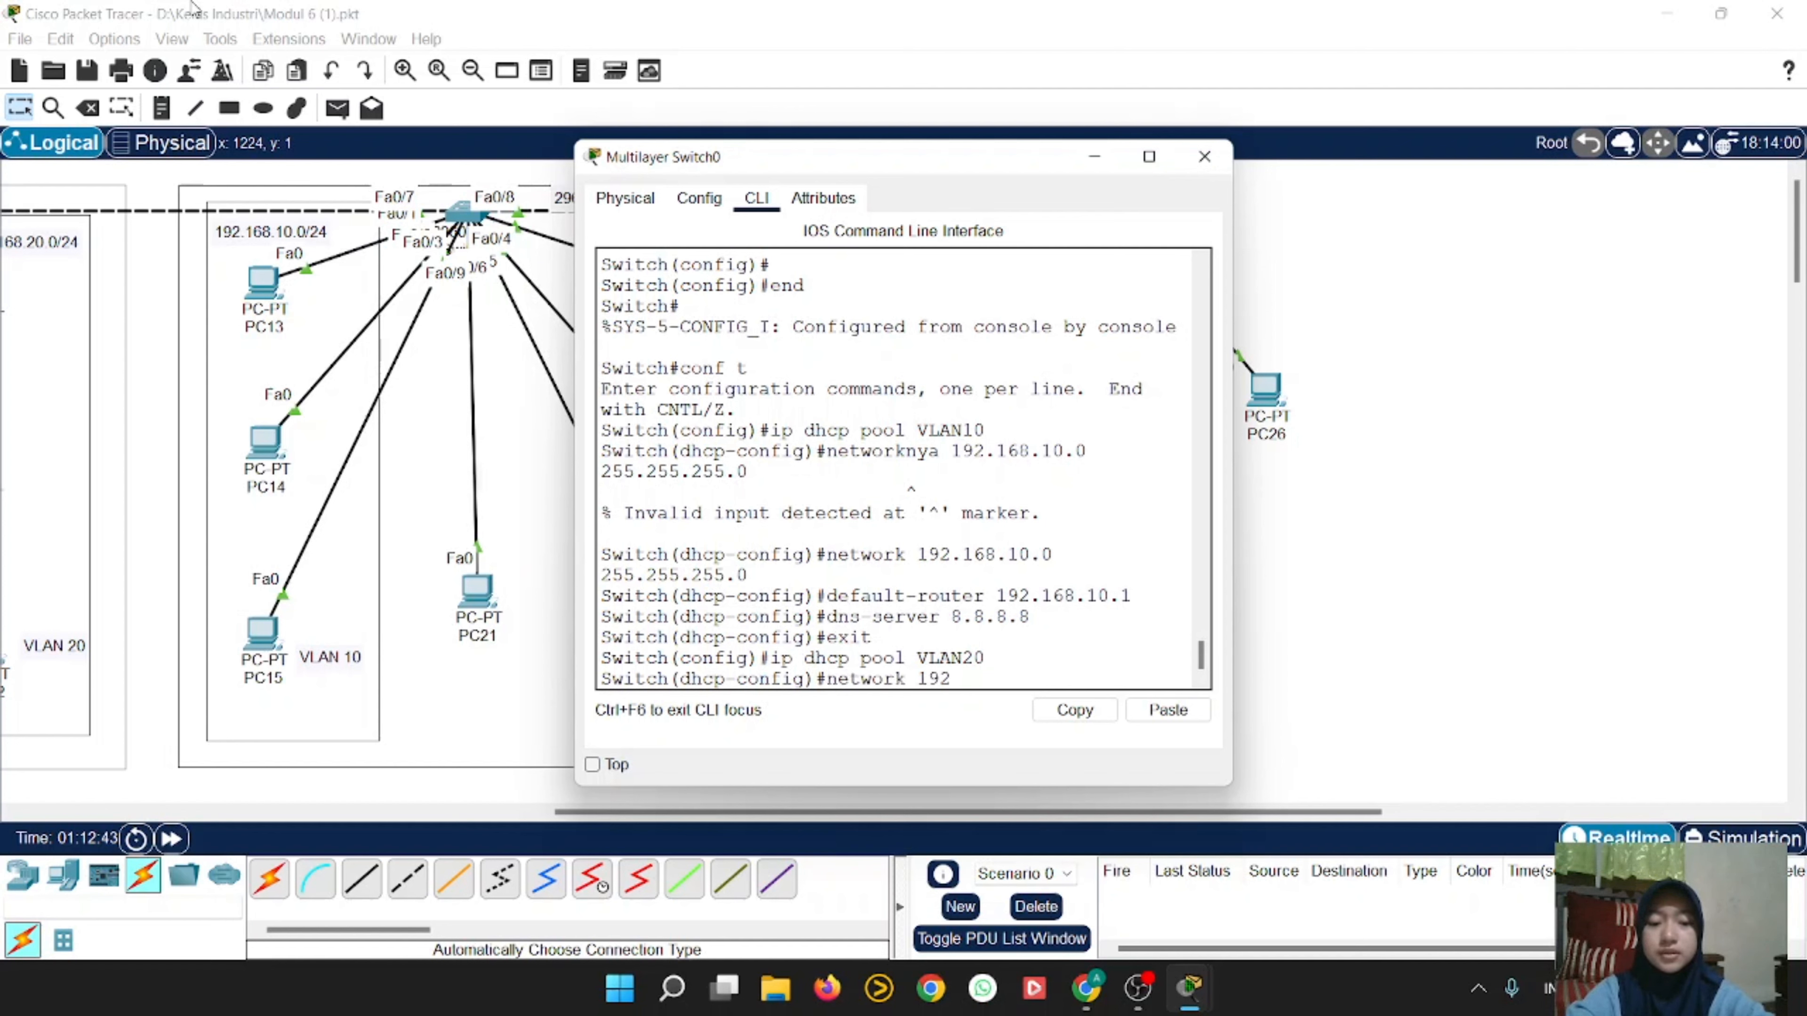
pyautogui.write('.168')
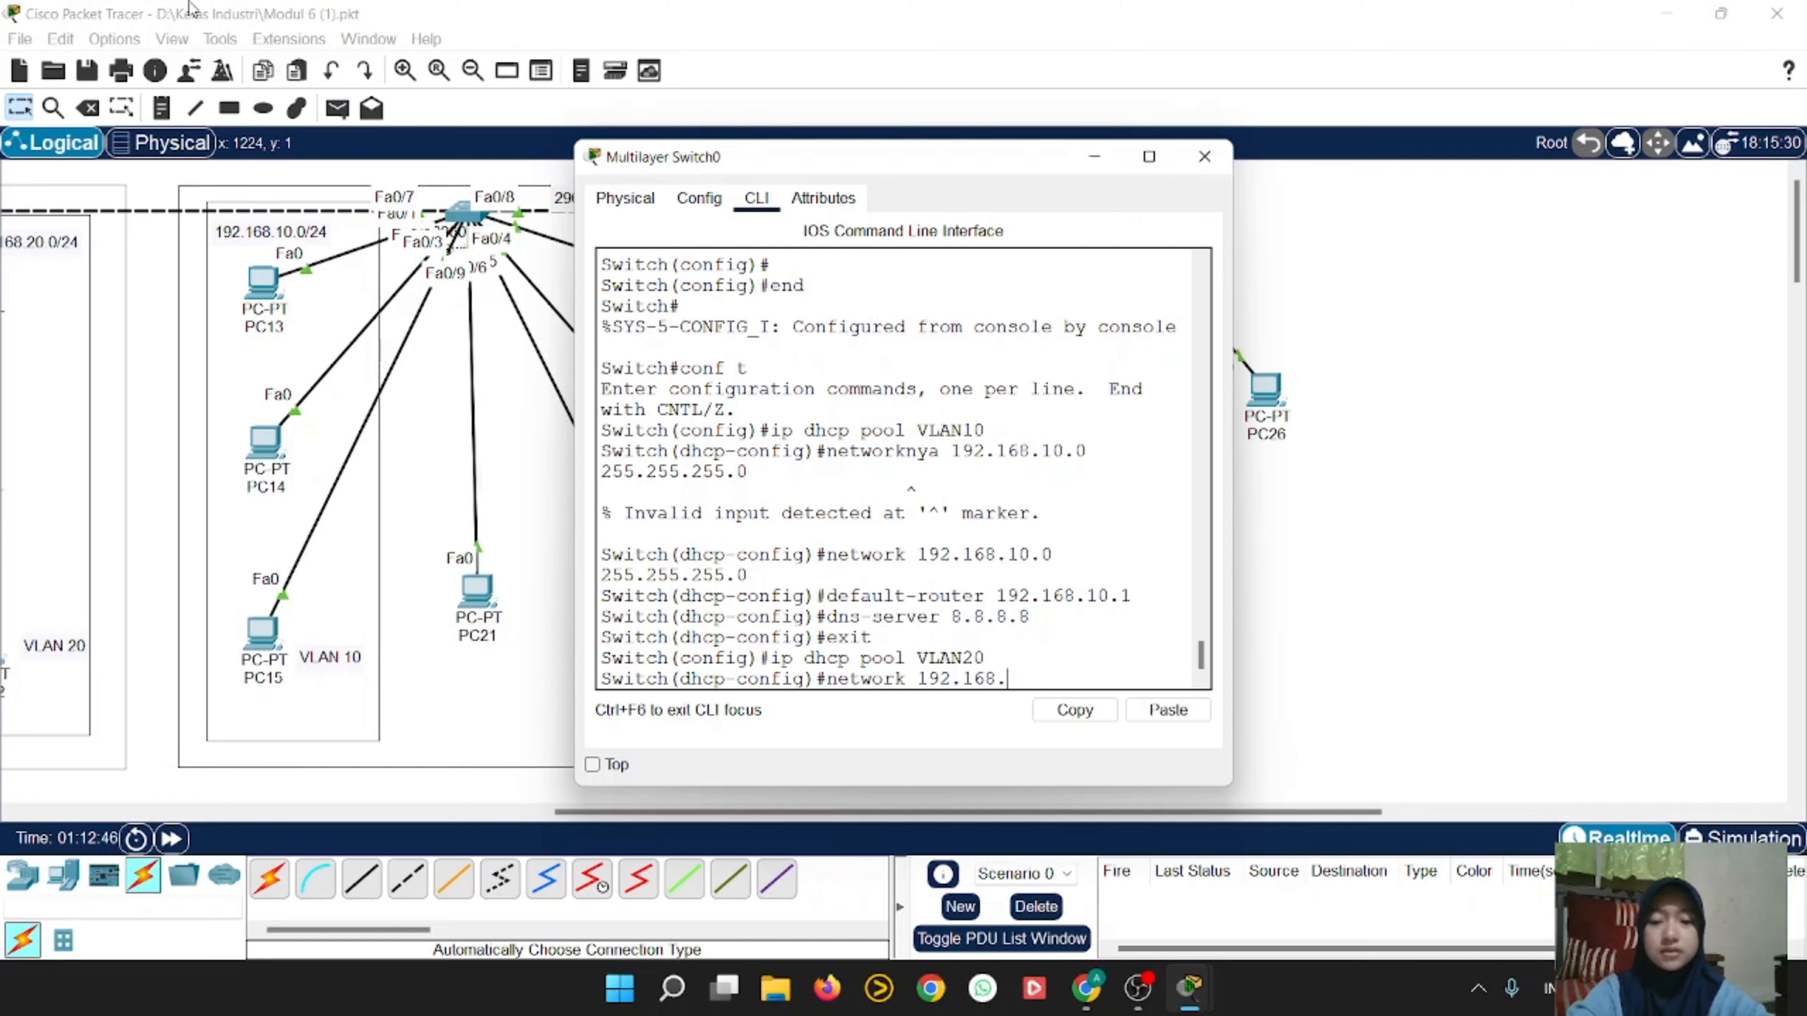
pyautogui.write('.20.0')
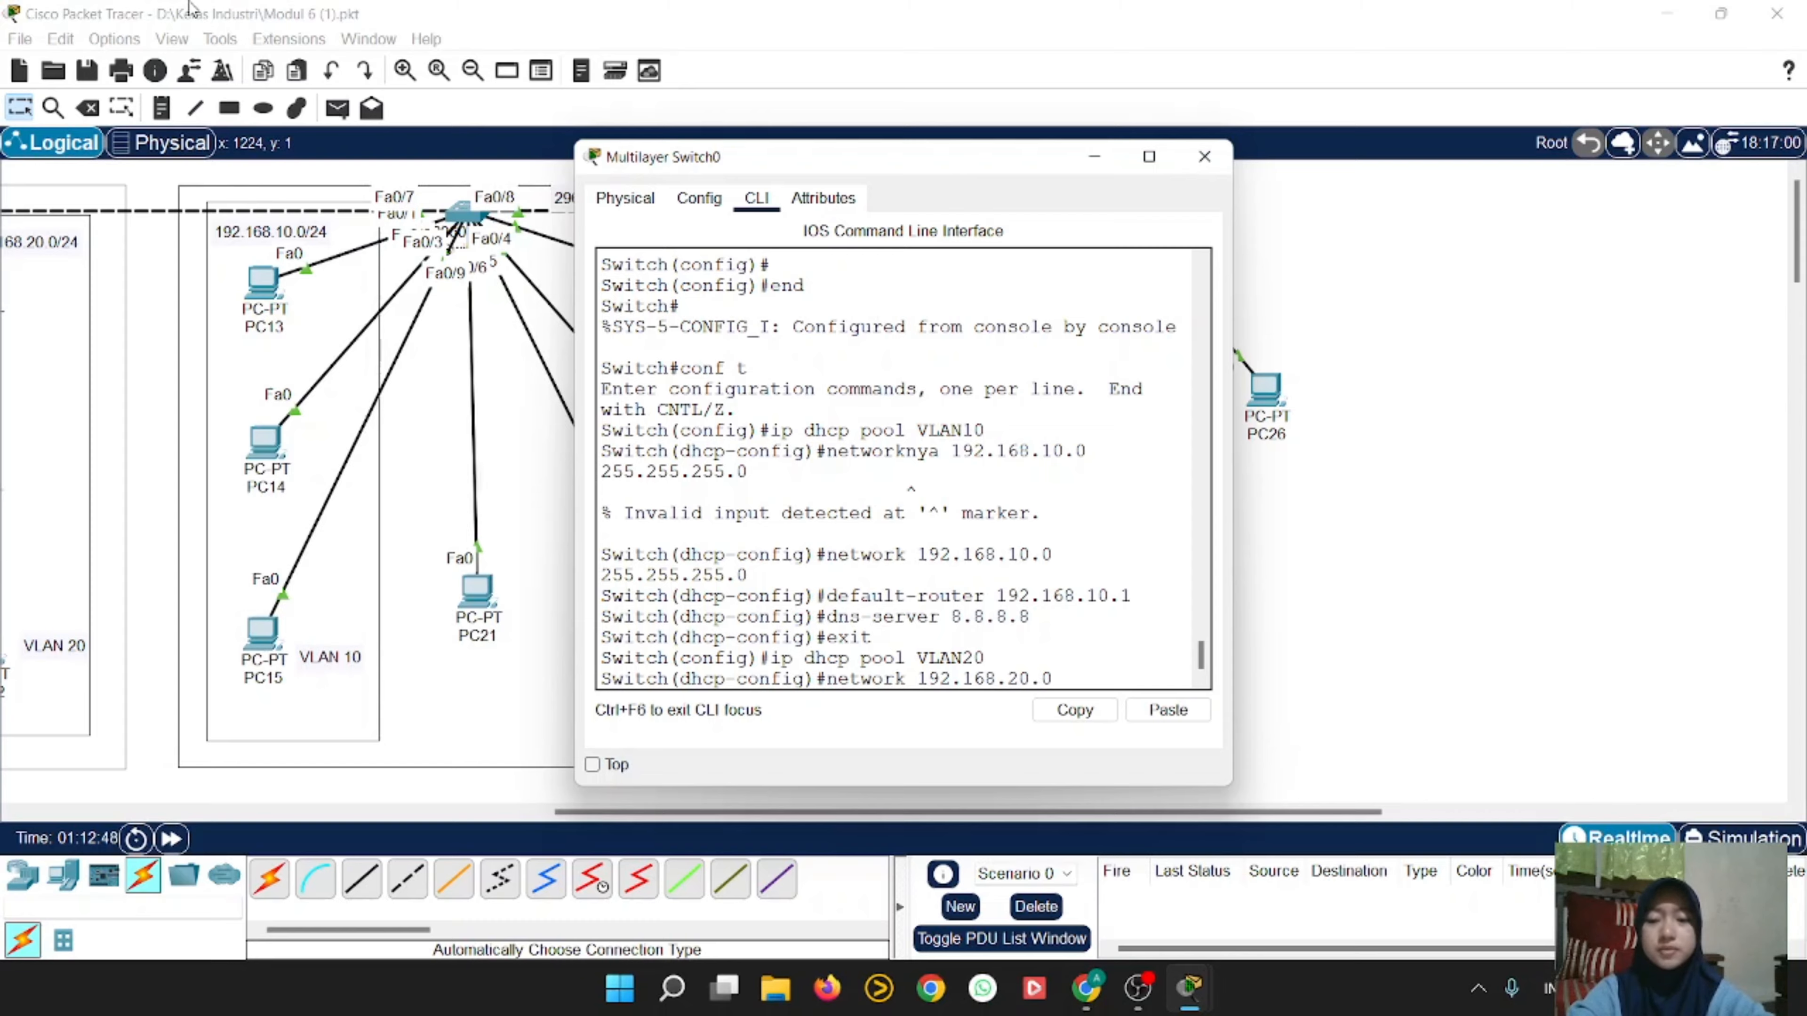
pyautogui.write(' 255.255.255.0')
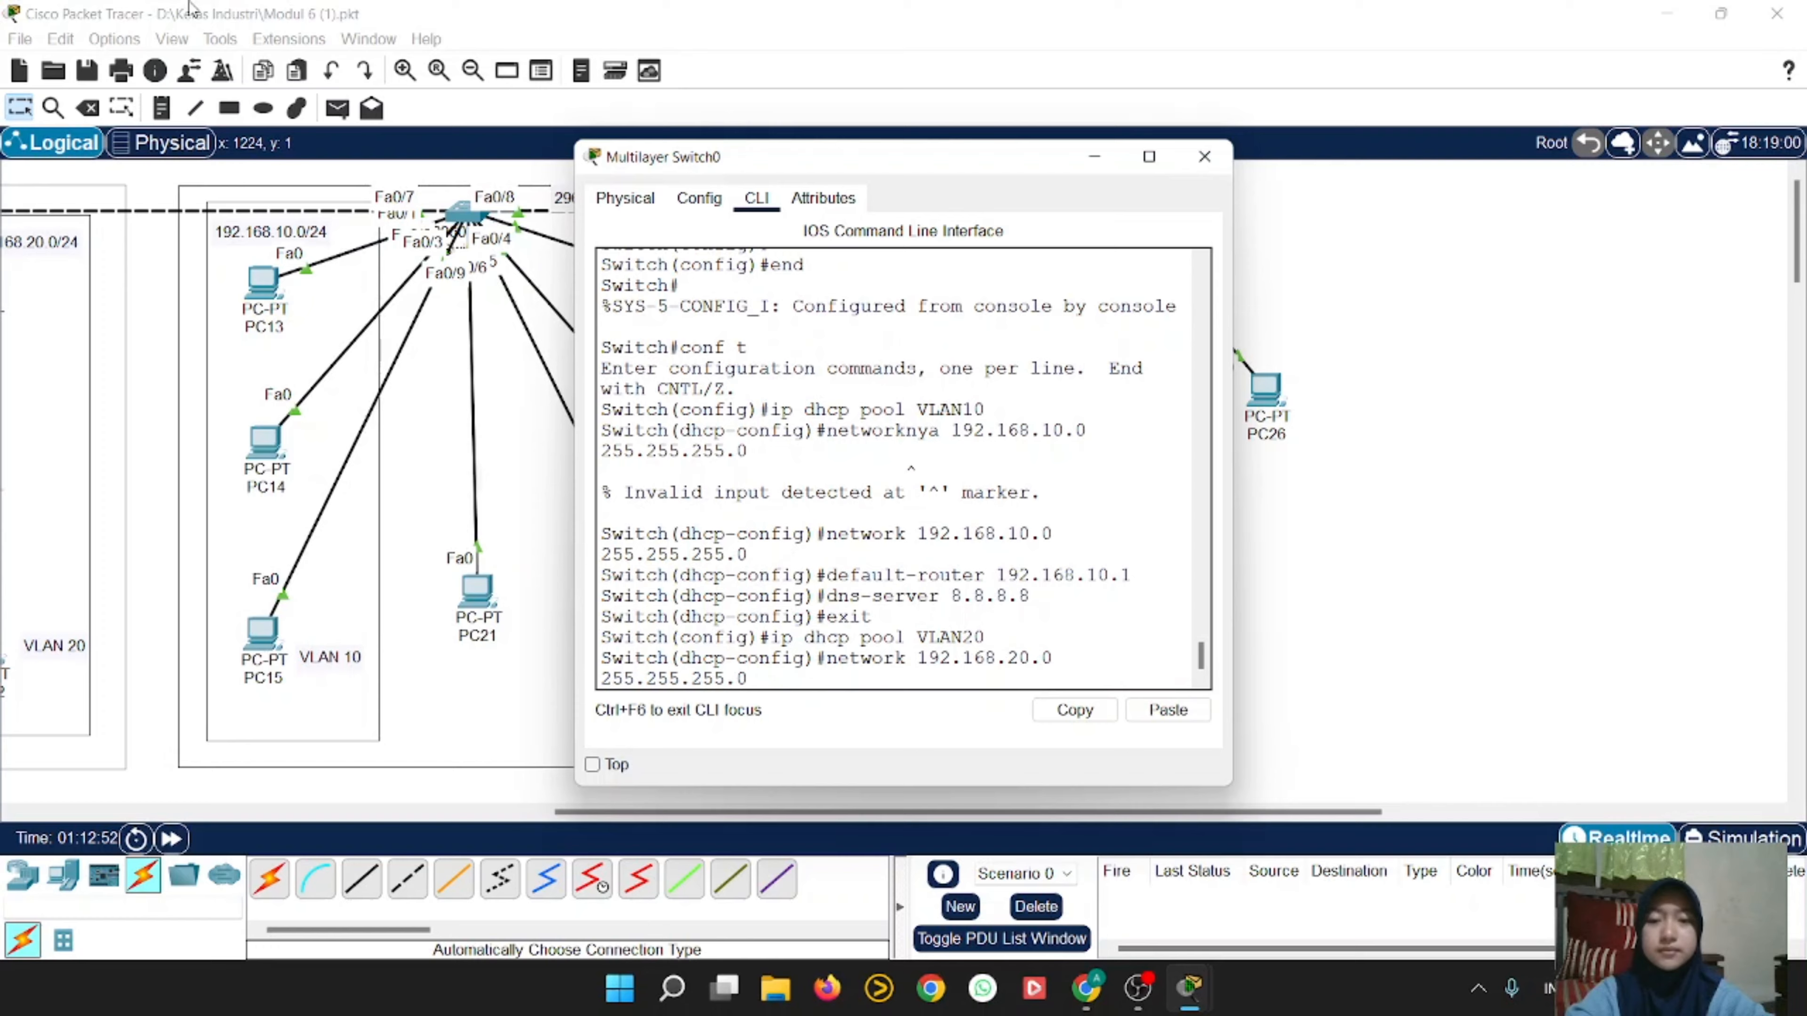
pyautogui.press('Return')
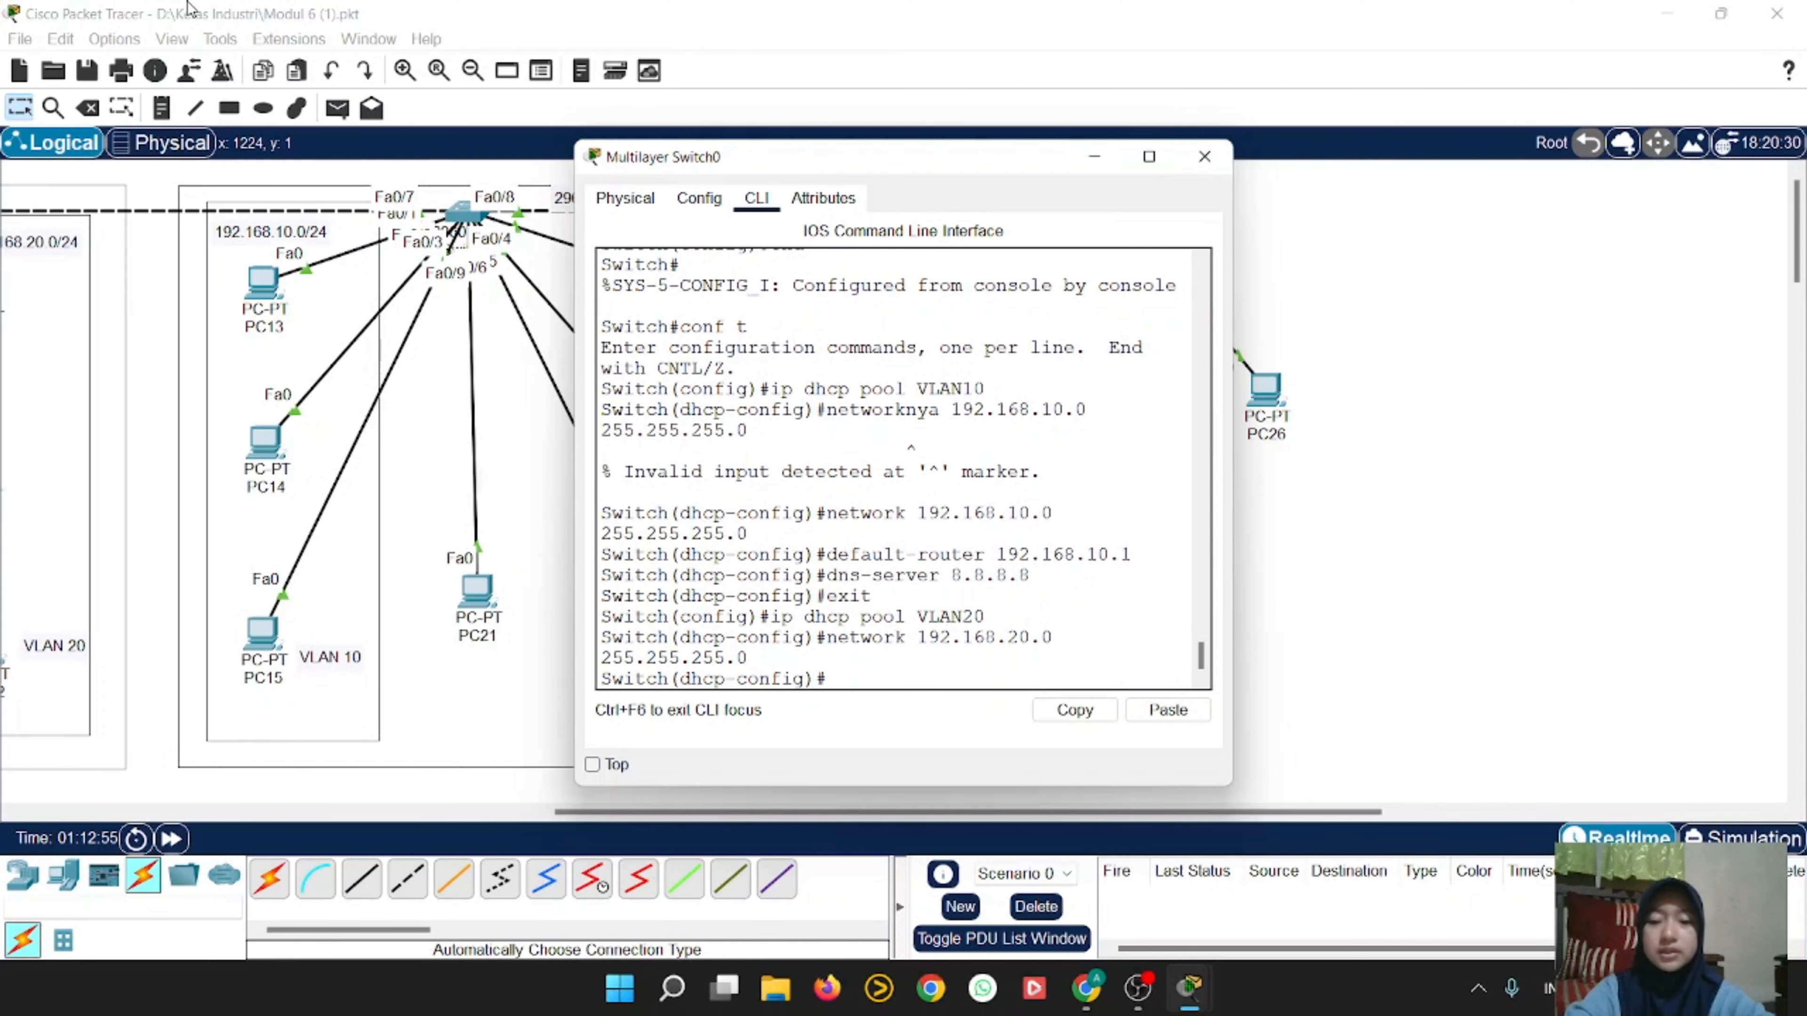
# Step: Set the VLAN20 pool's default router to 192.168.20.1
pyautogui.write('default-ro')
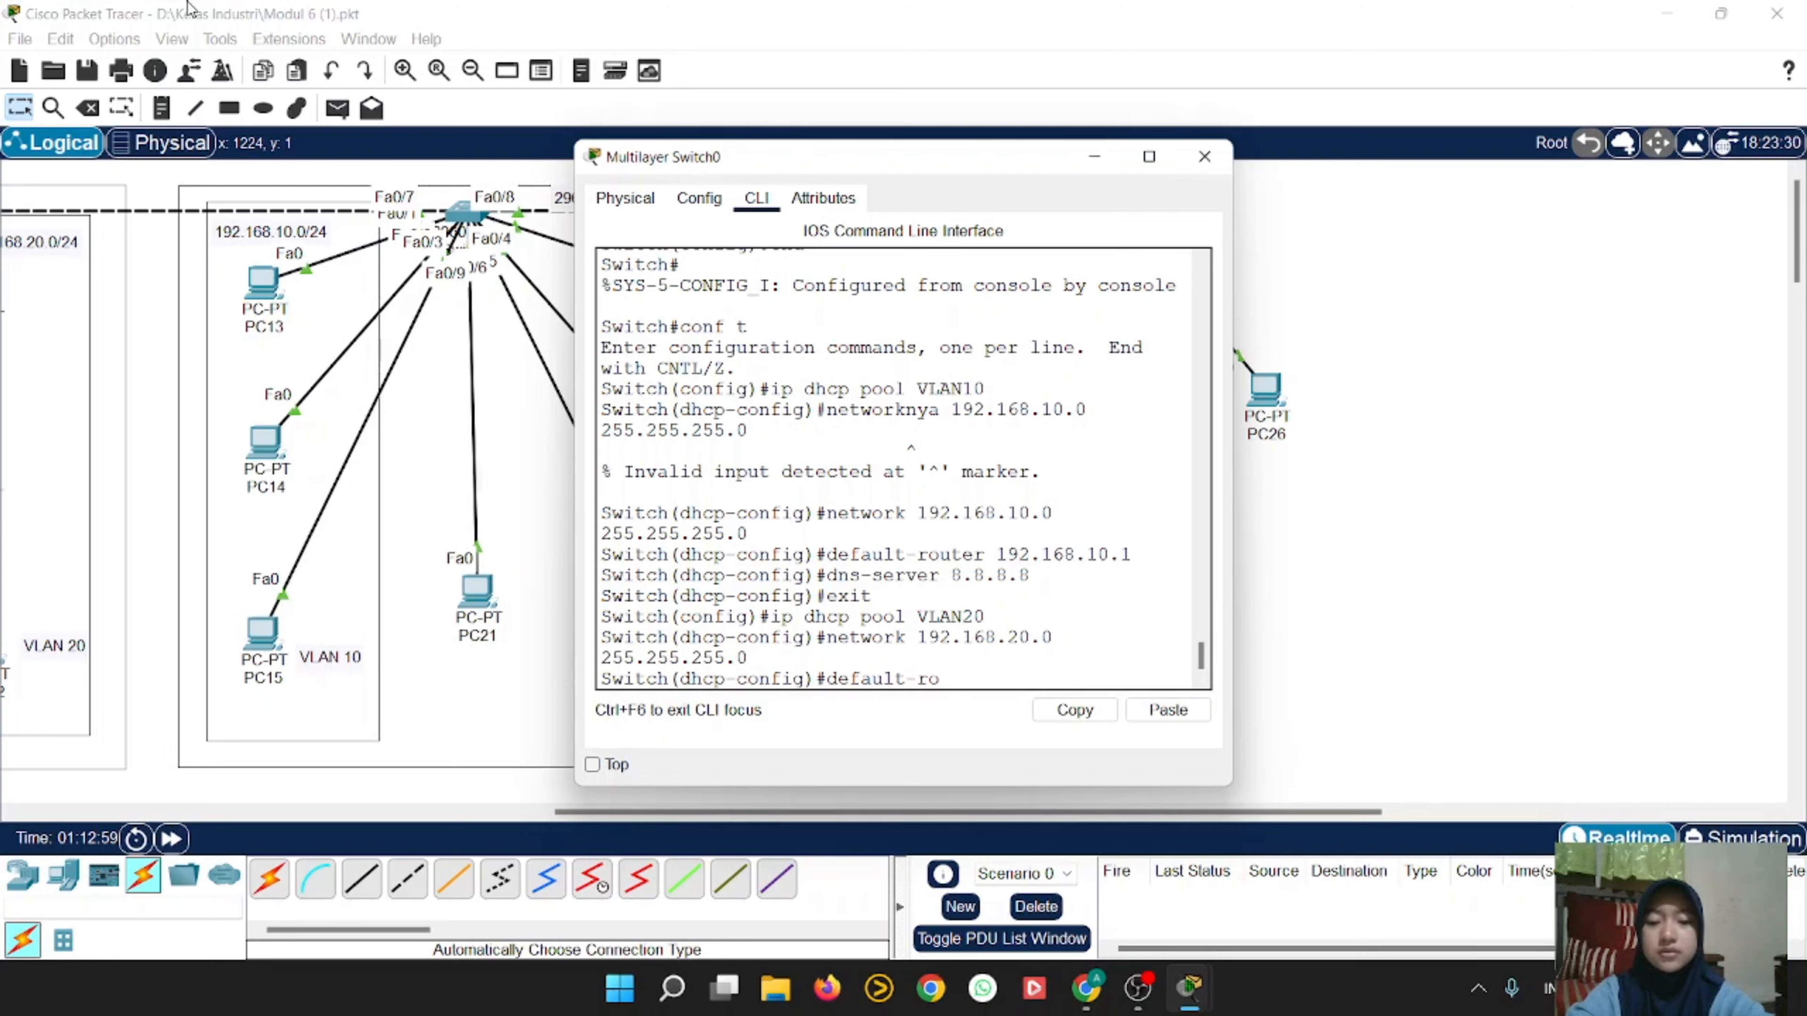
pyautogui.write('uter 19')
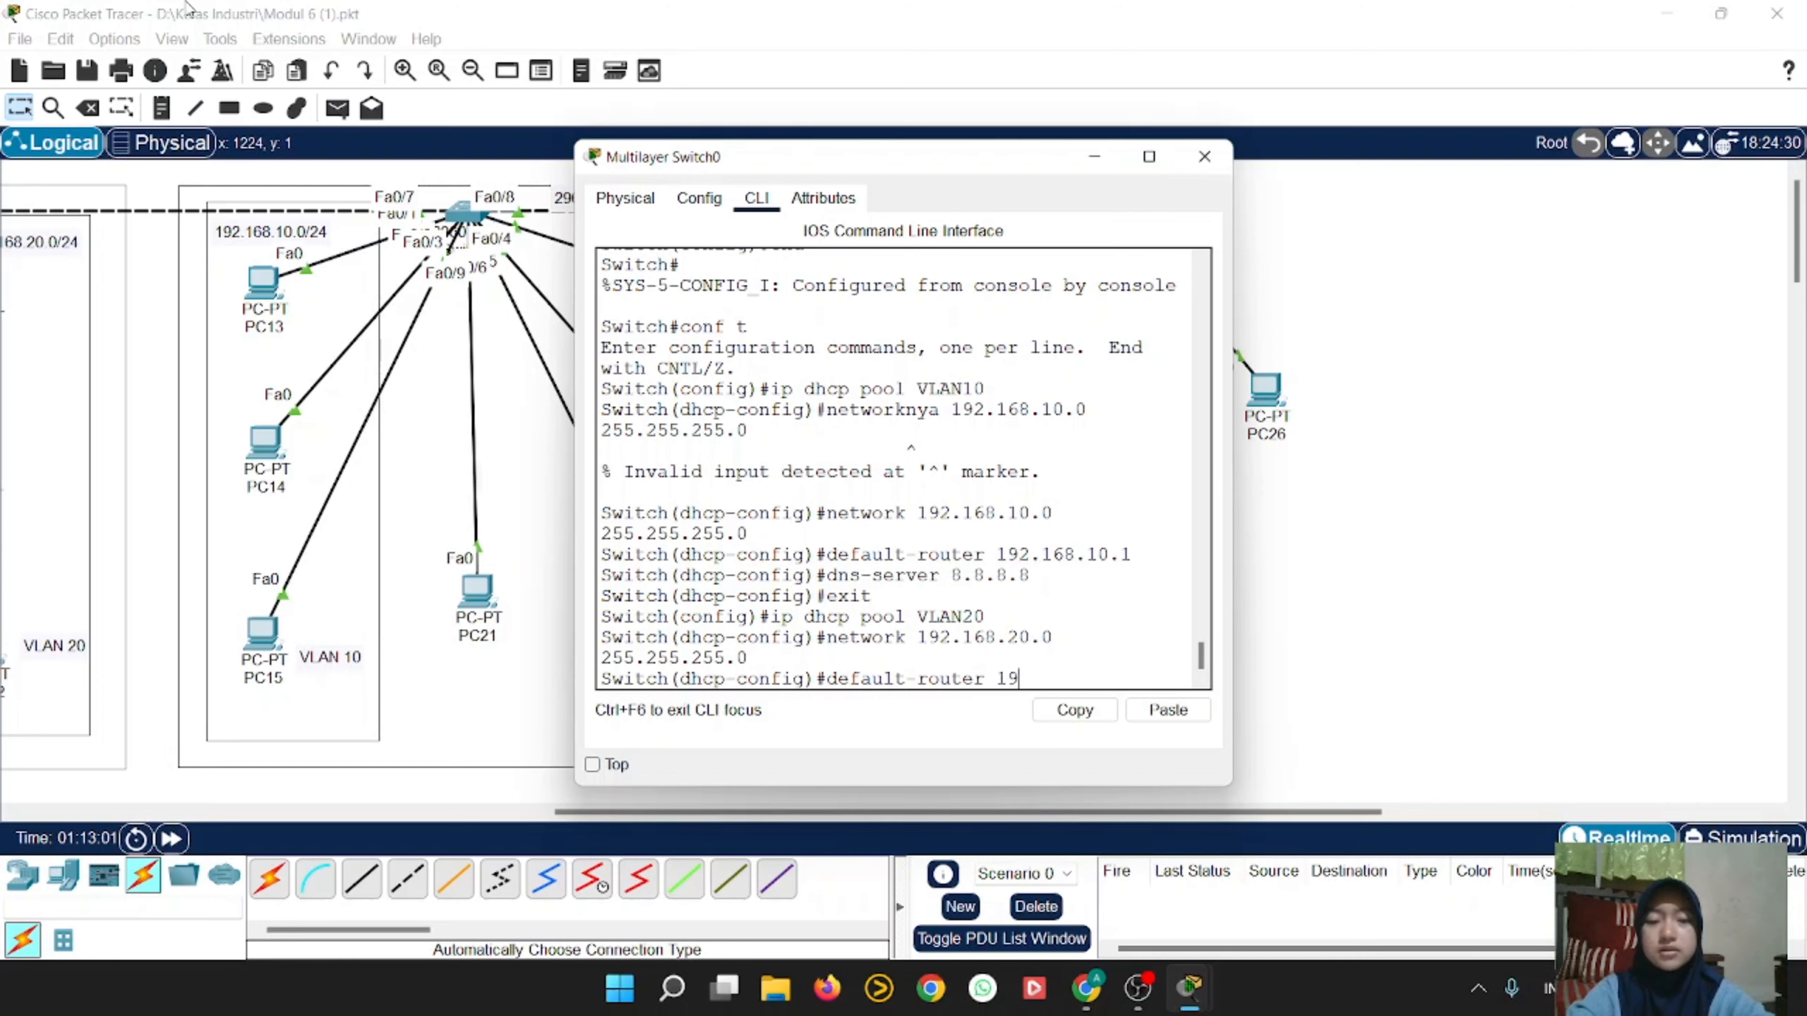
pyautogui.write('2.168.')
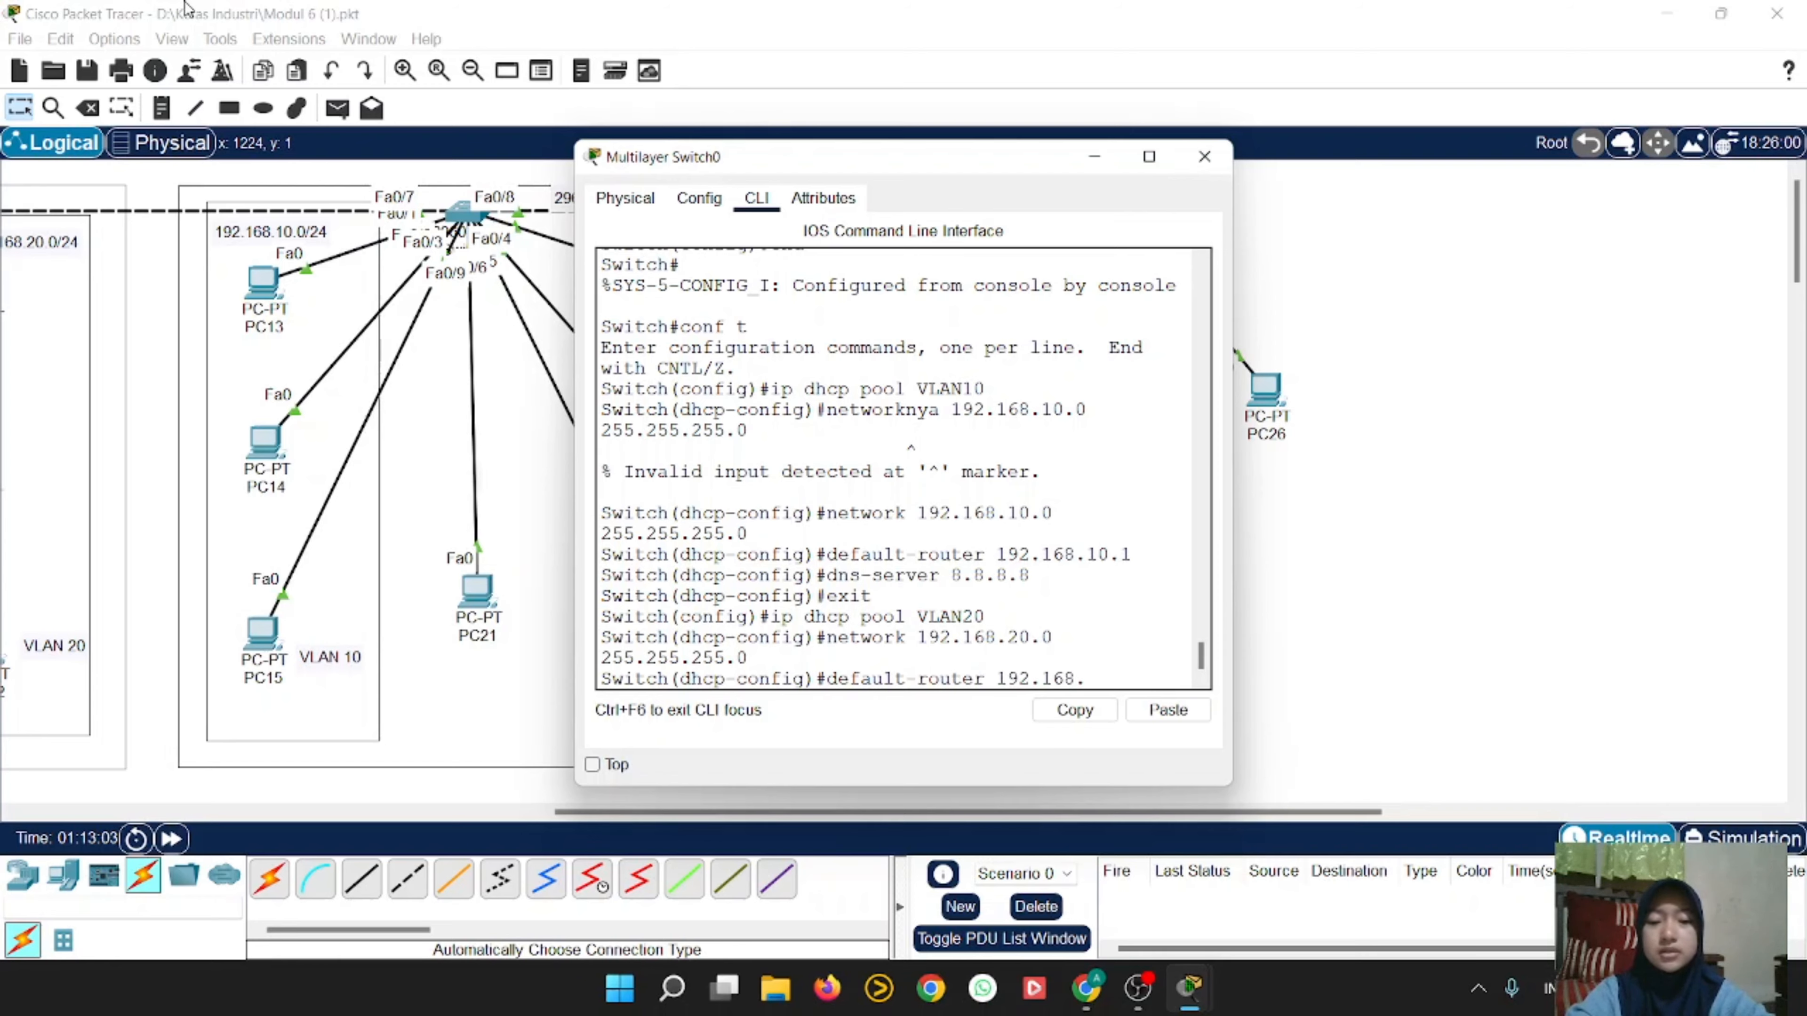
pyautogui.write('20.1')
pyautogui.press('Return')
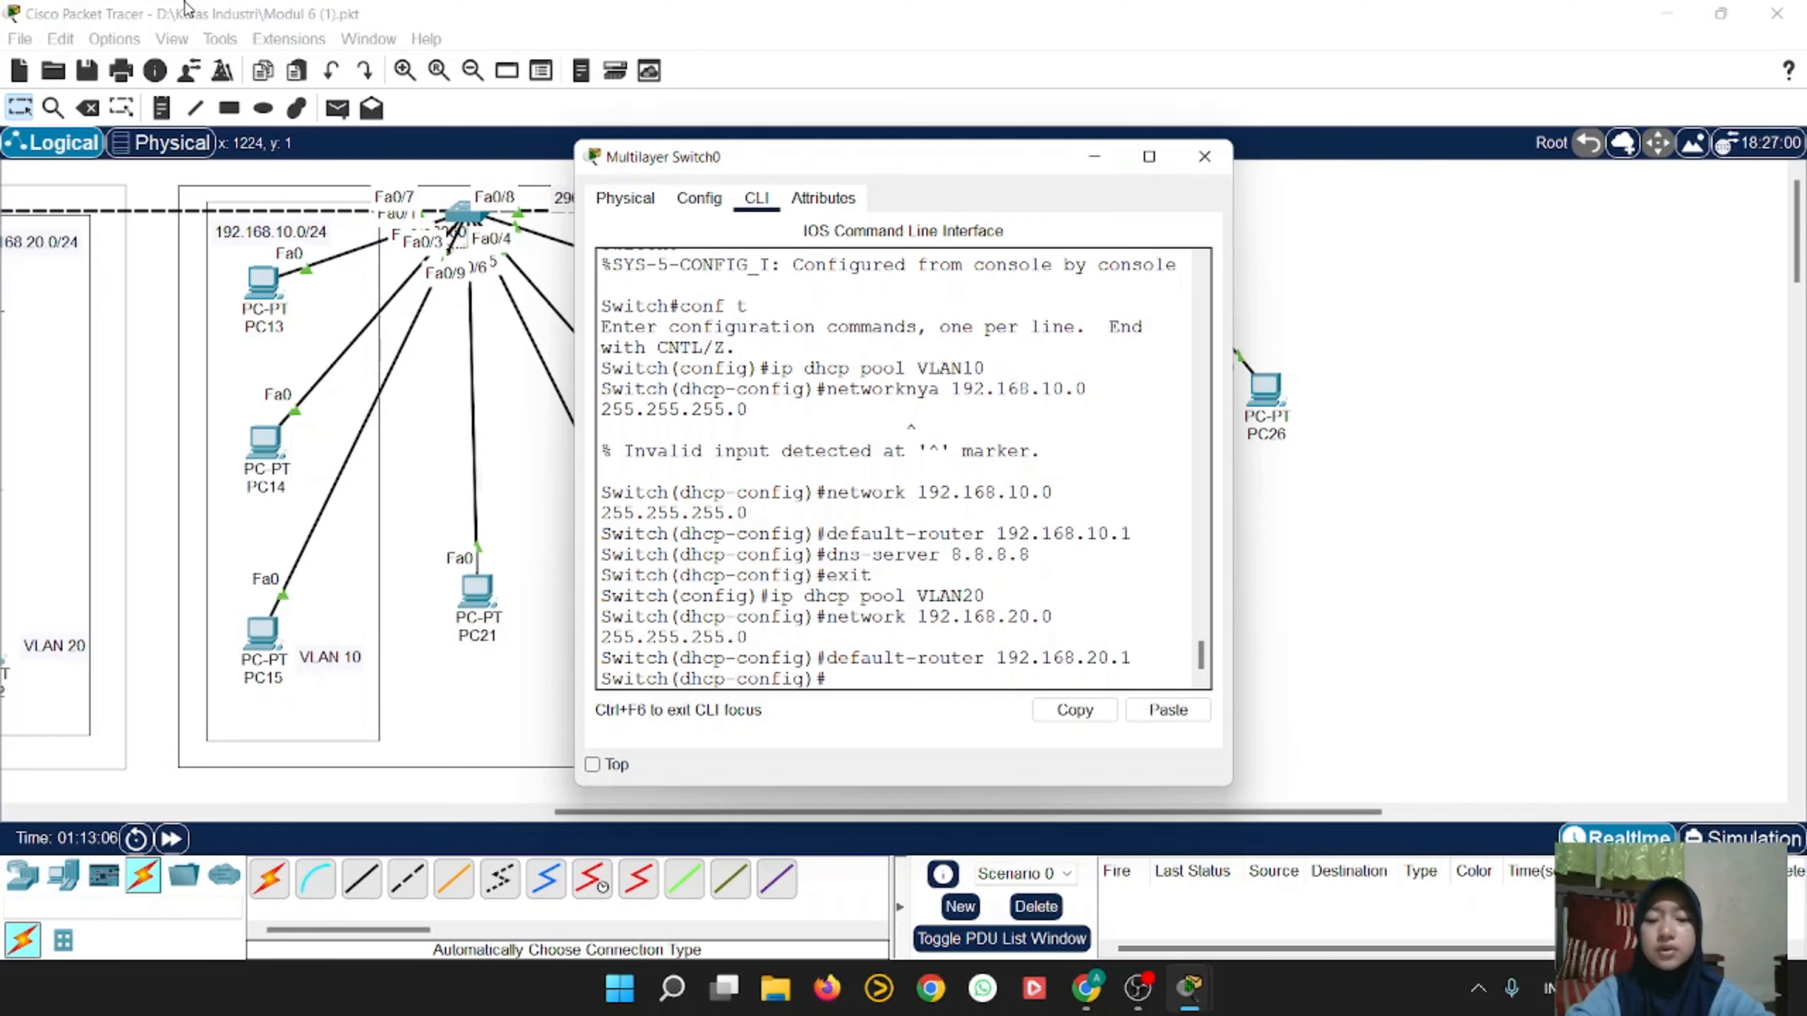
# Step: Set the VLAN20 pool's DNS server to 8.8.8.8 and exit the pool configuration
pyautogui.write('ns-')
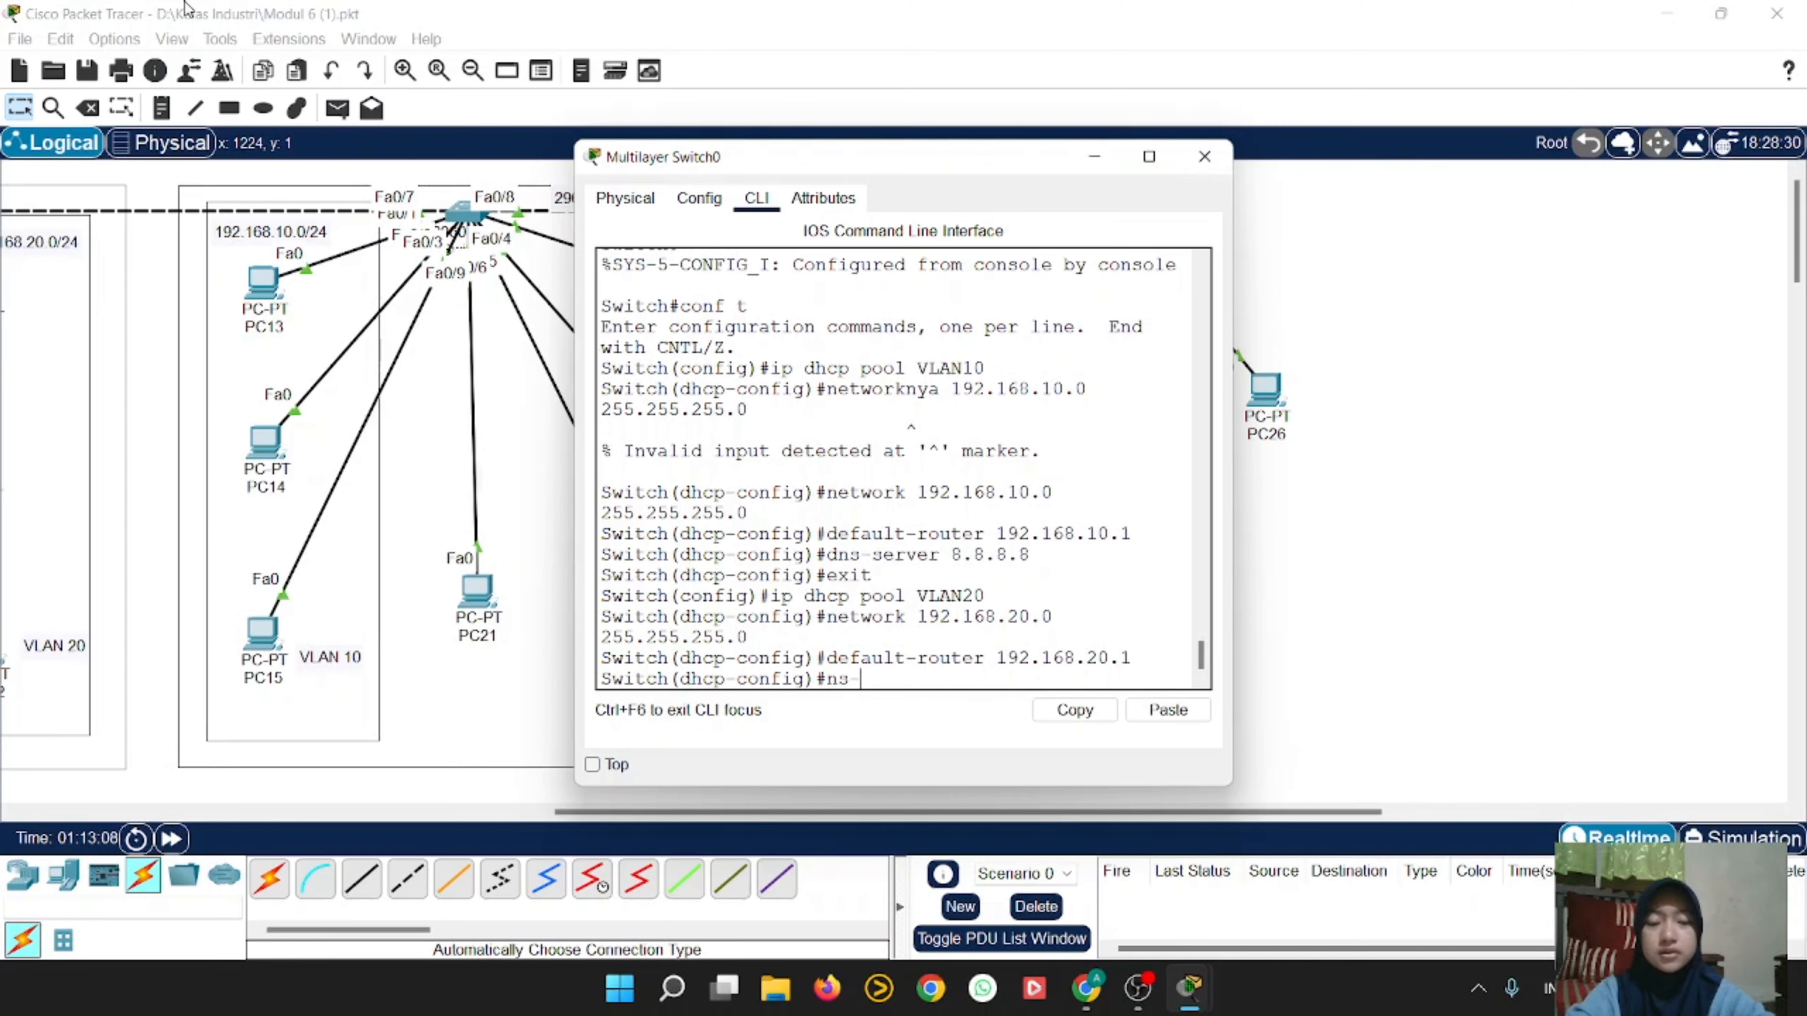
pyautogui.press('BackSpace')
pyautogui.press('BackSpace')
pyautogui.press('BackSpace')
pyautogui.write('dn')
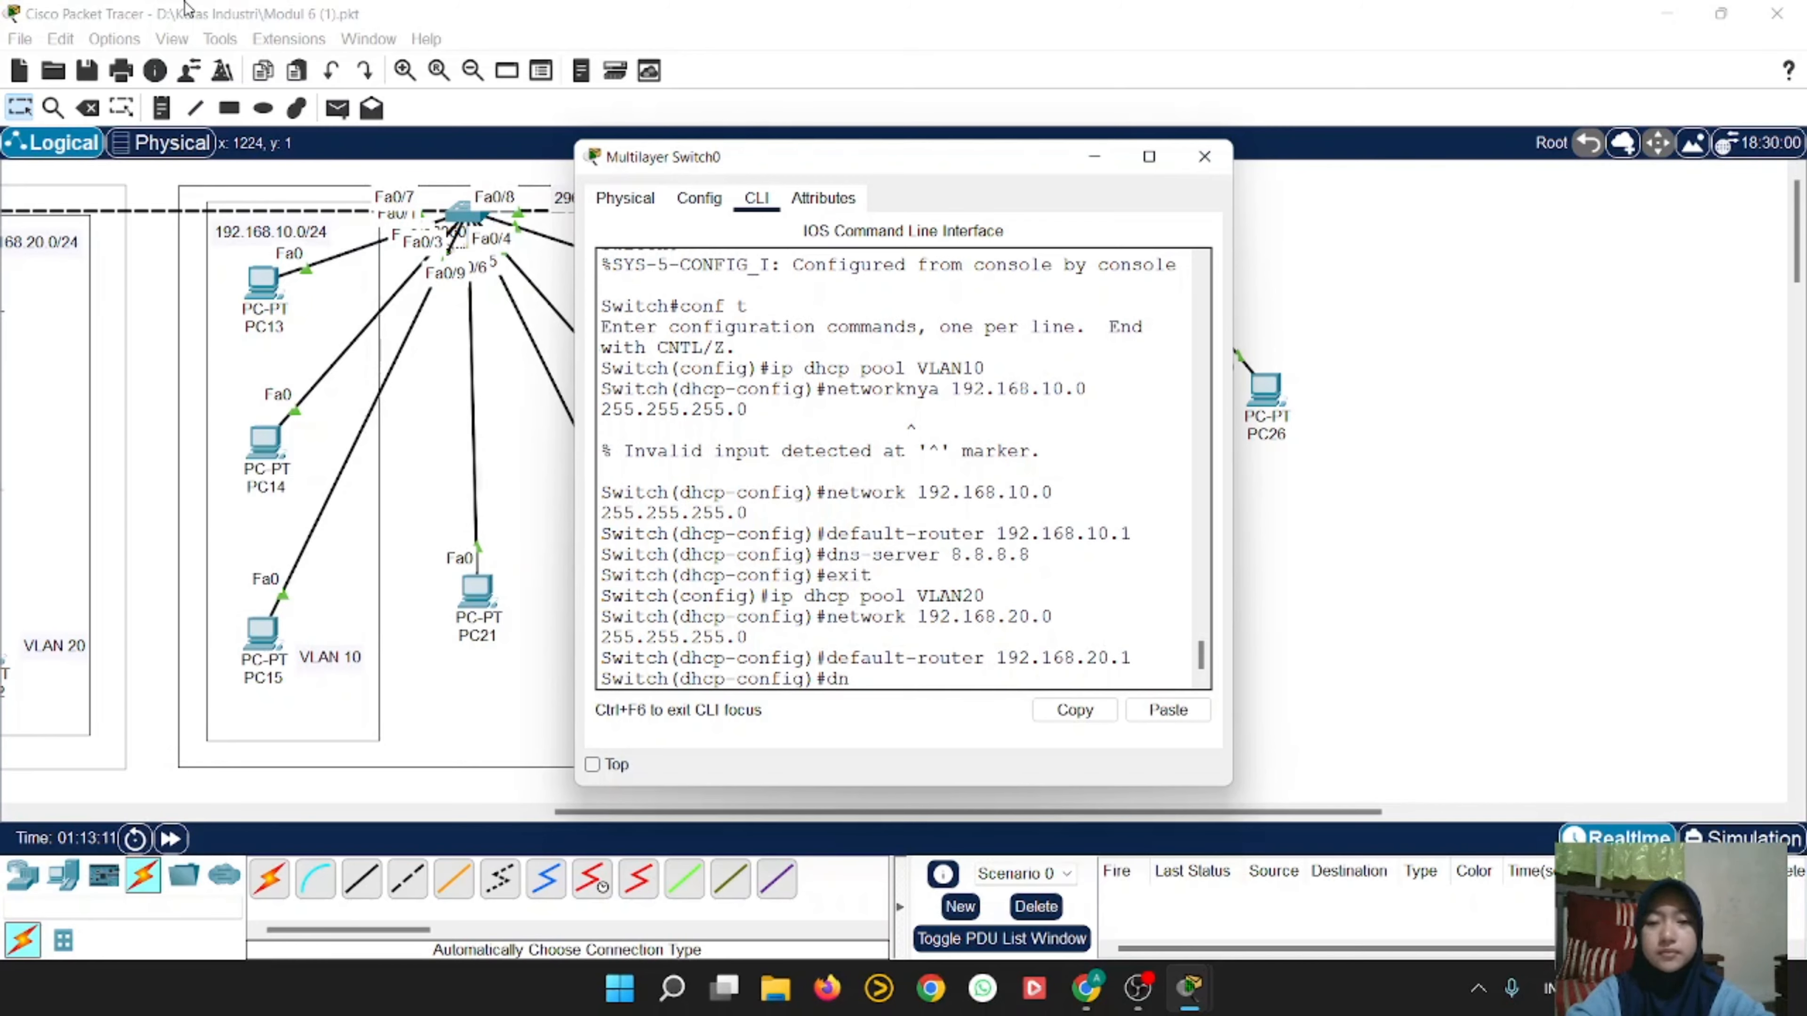
pyautogui.write('s-ser')
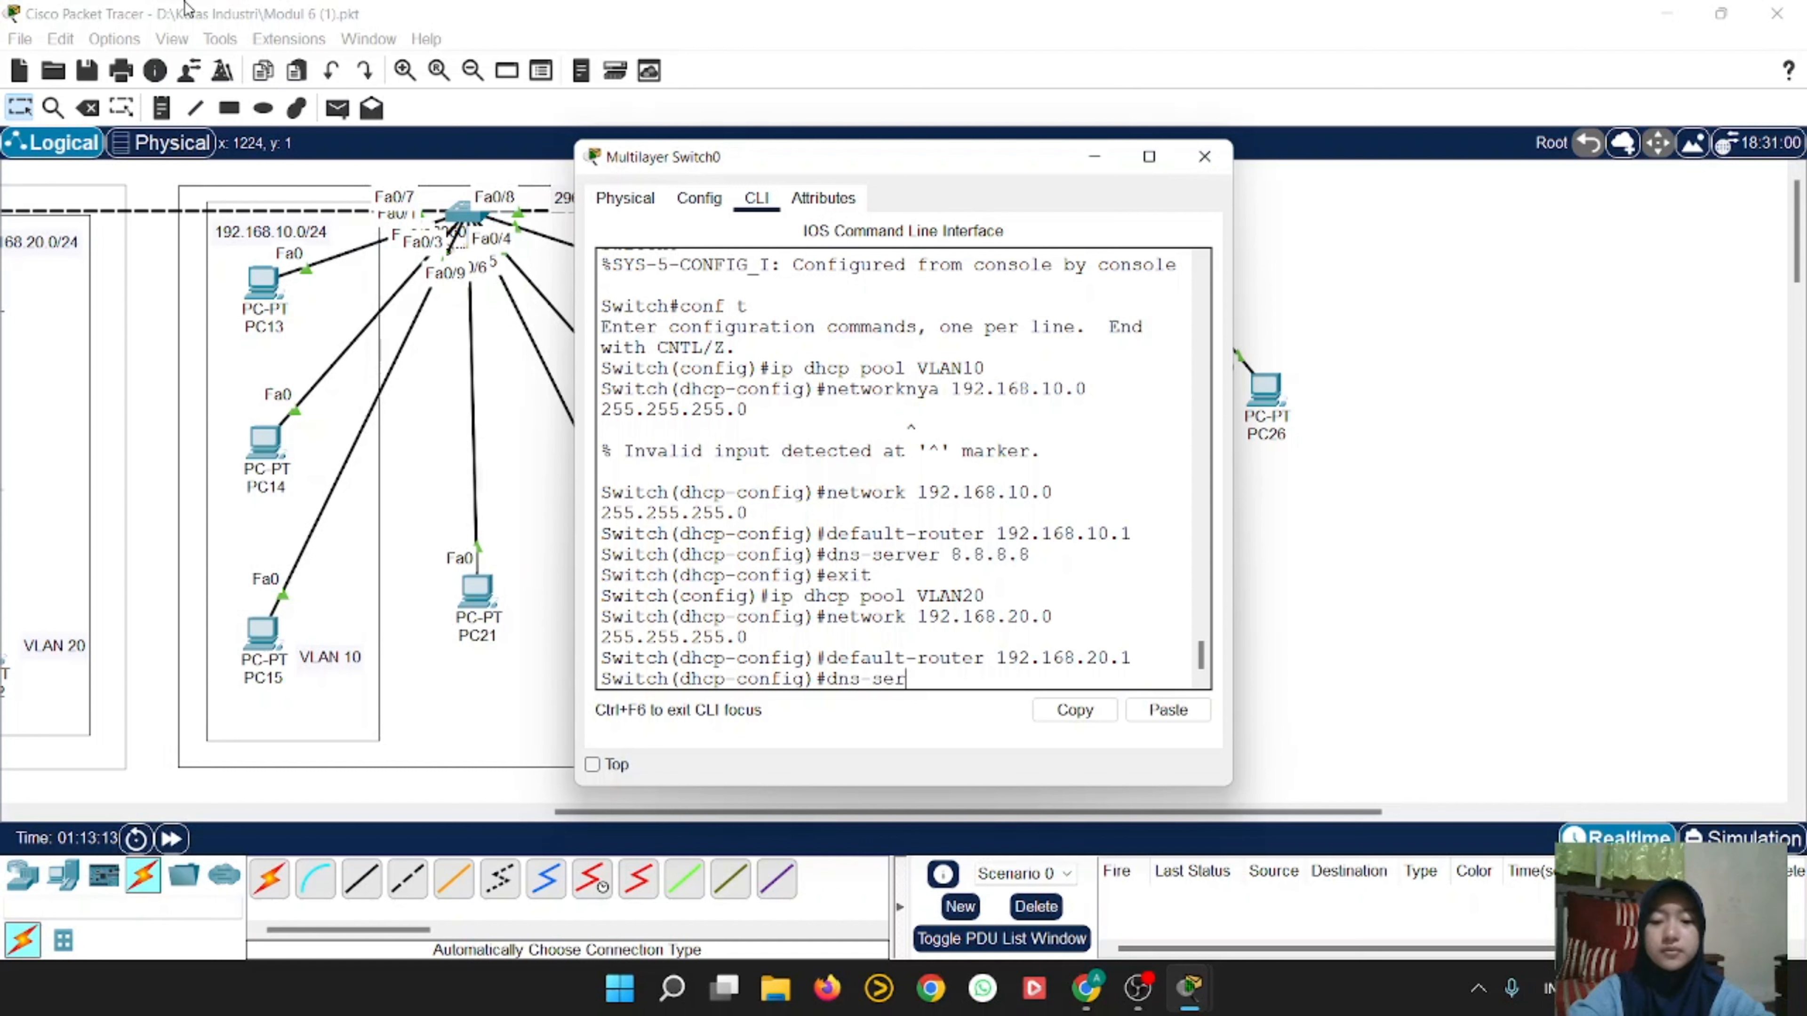
pyautogui.write('ver')
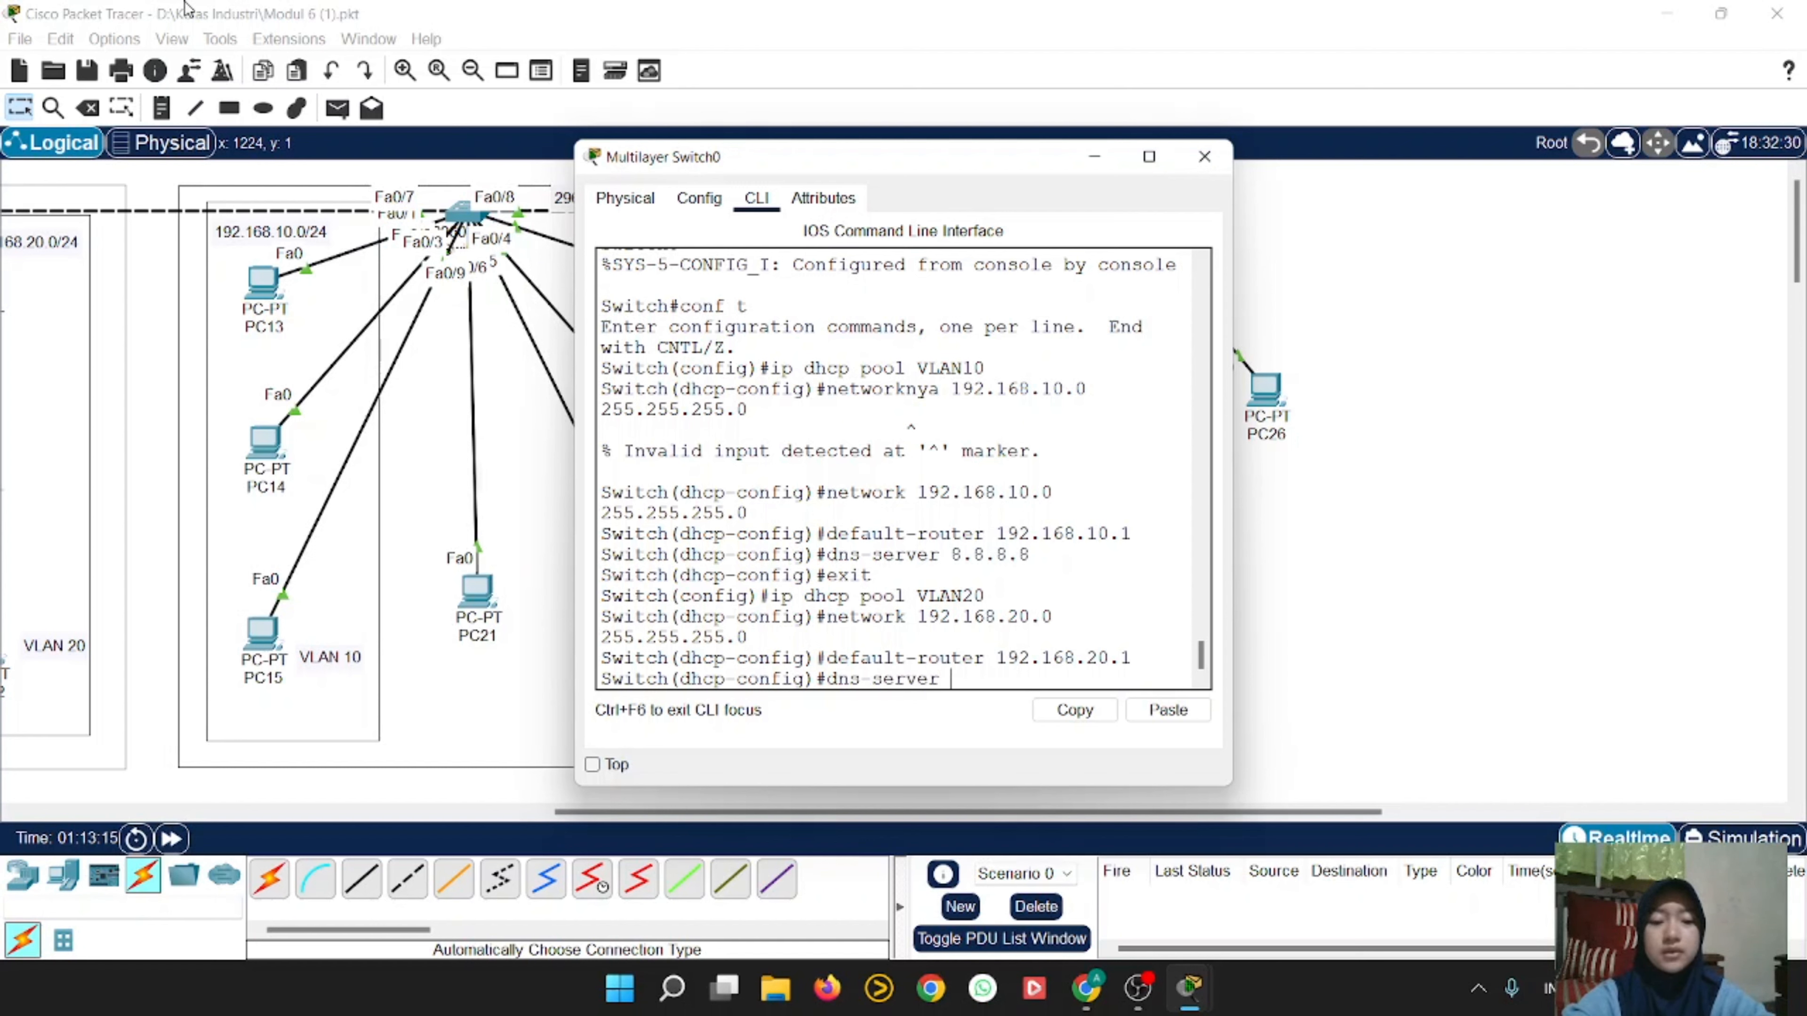
pyautogui.write(' 8.8.8.8')
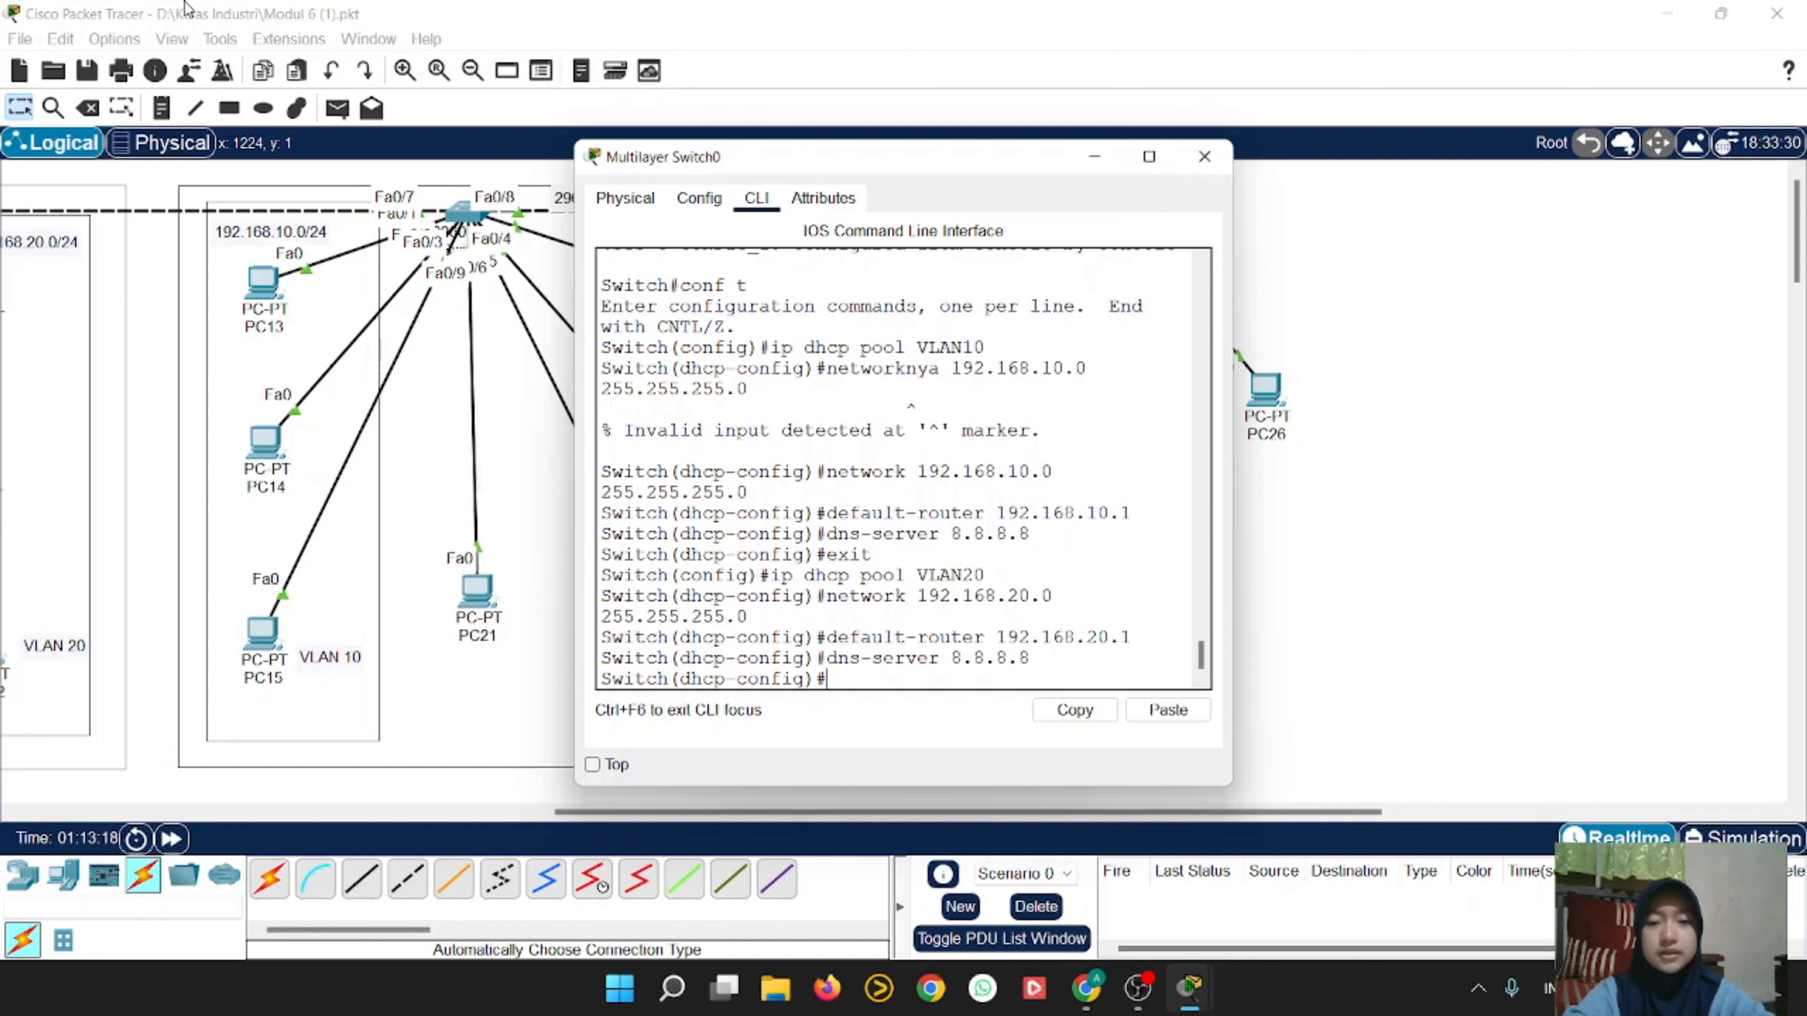
pyautogui.press('Return')
pyautogui.write('exit')
pyautogui.press('Return')
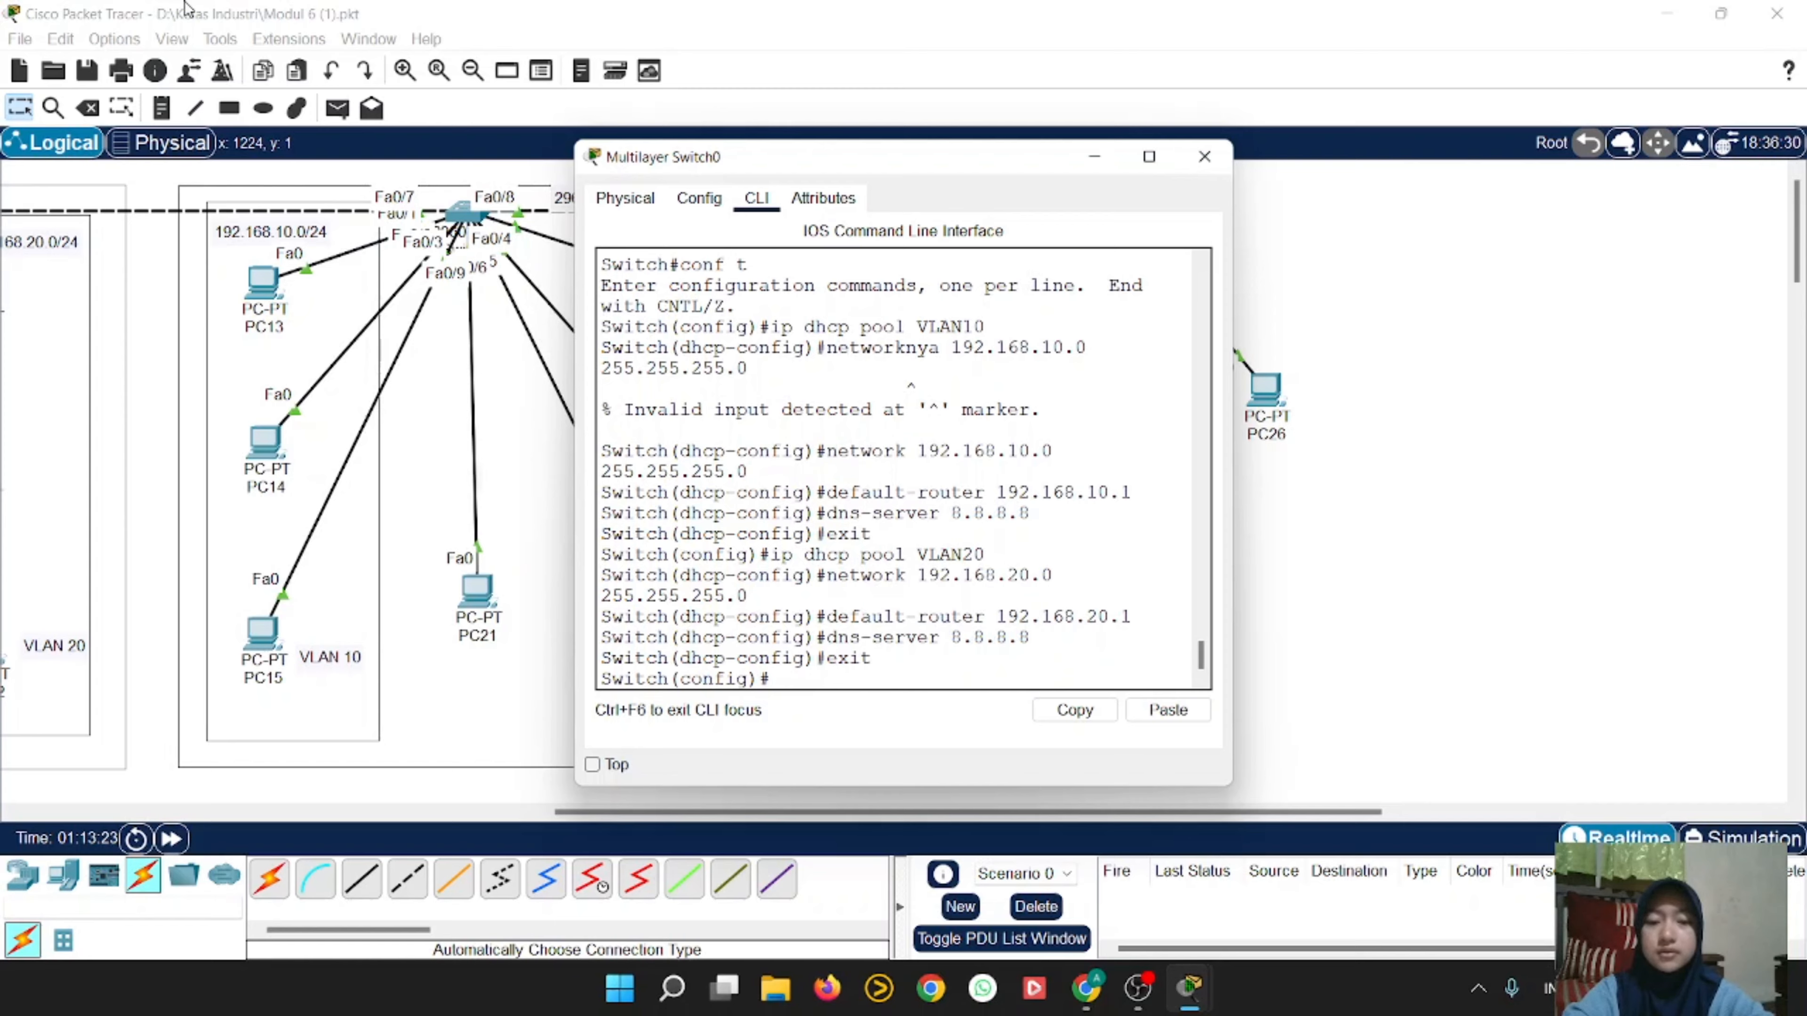
# Step: Create a DHCP pool named VLAN1 on the multilayer switch
pyautogui.write('ip')
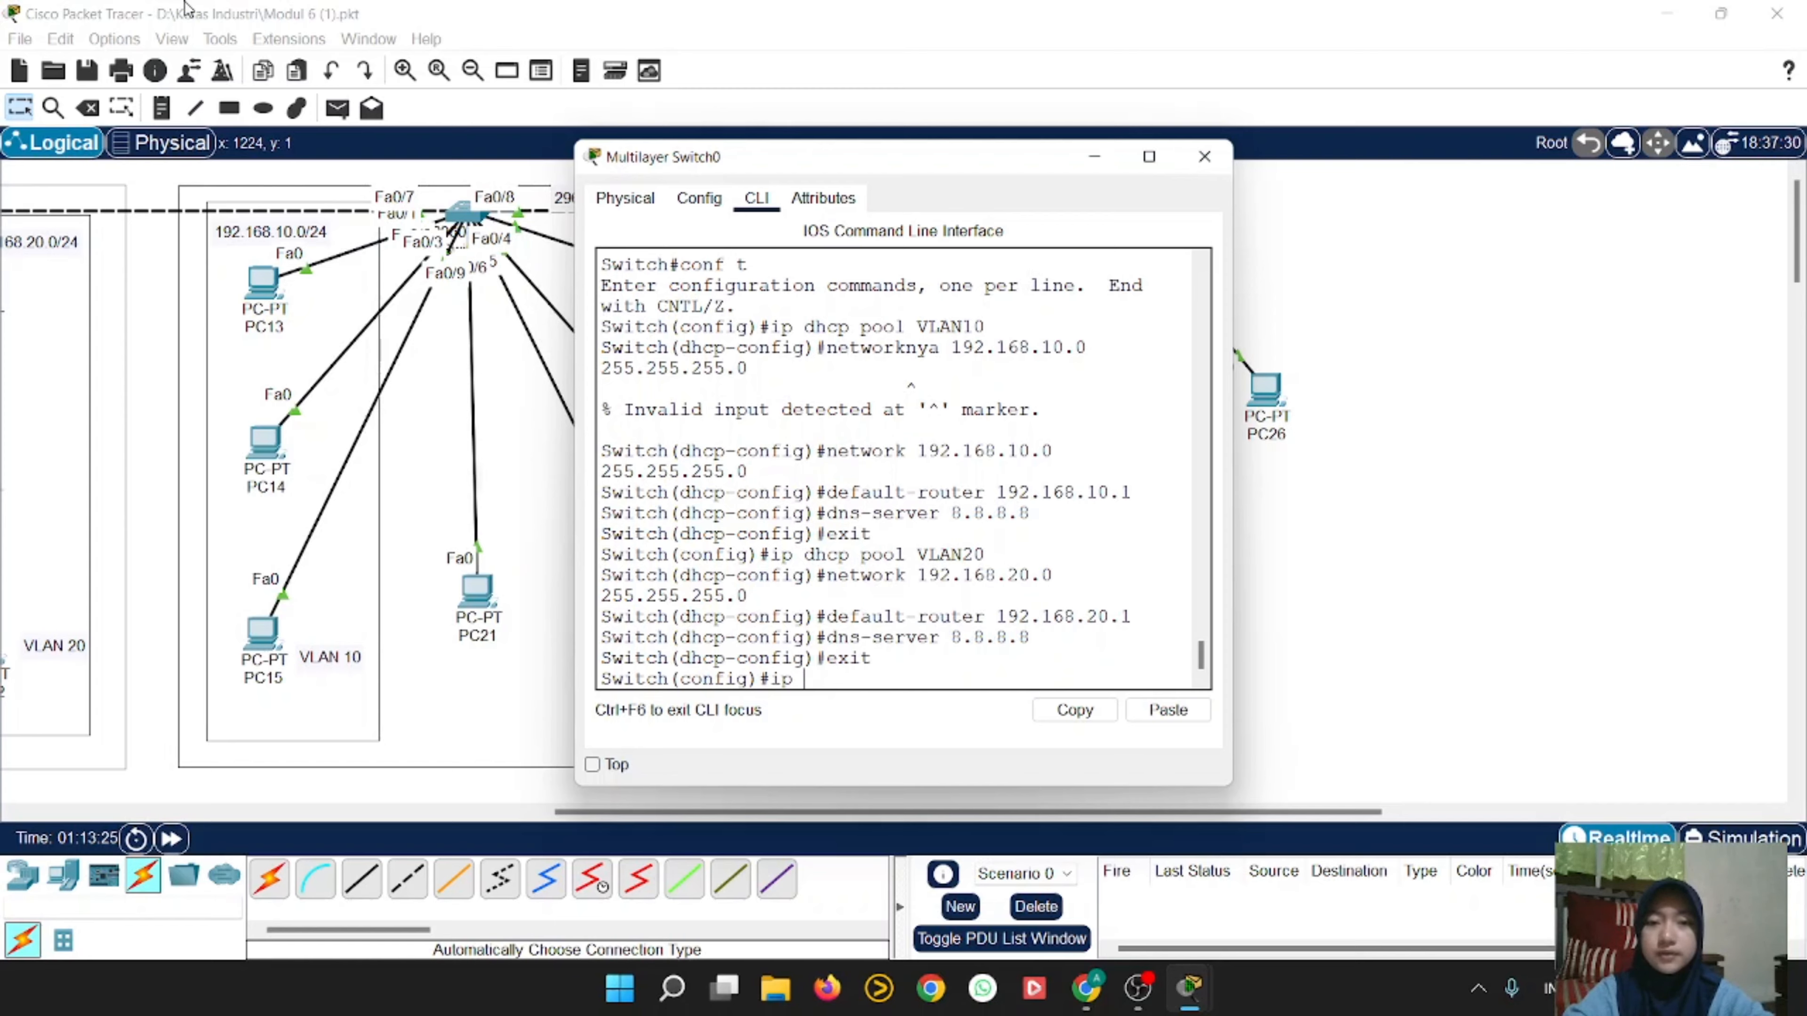
pyautogui.write(' d')
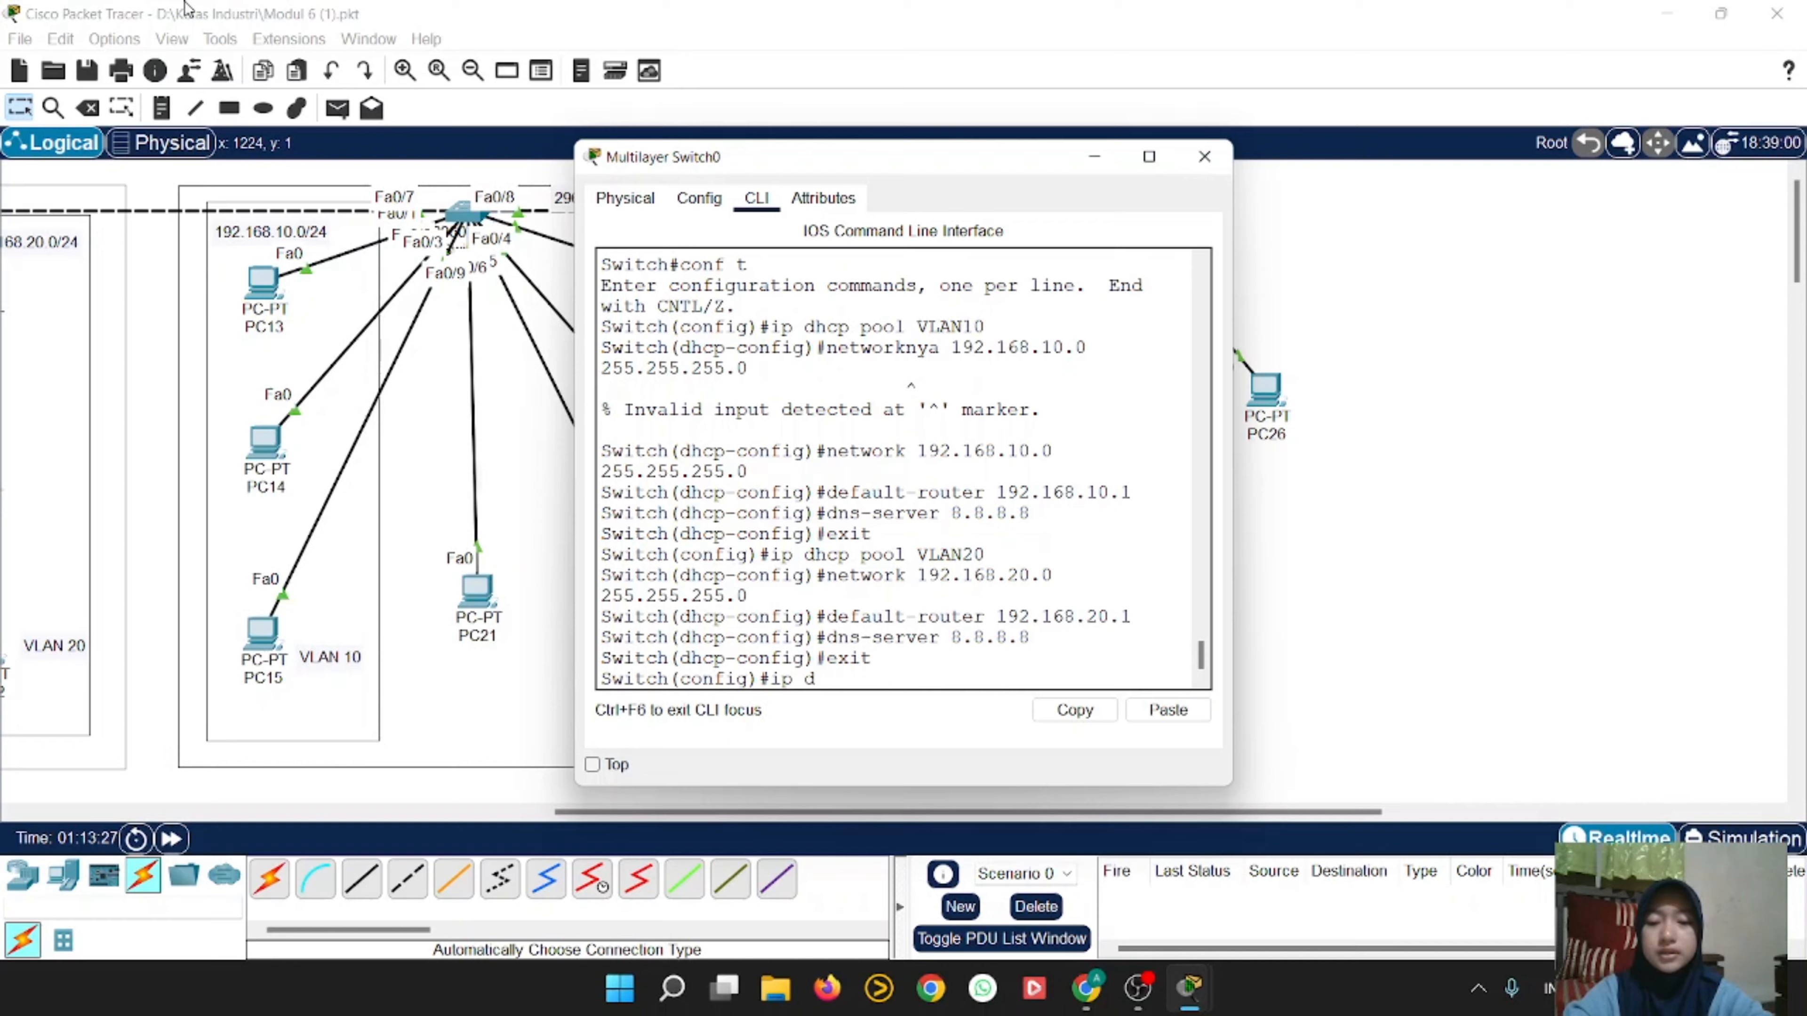
pyautogui.write('hcp pol')
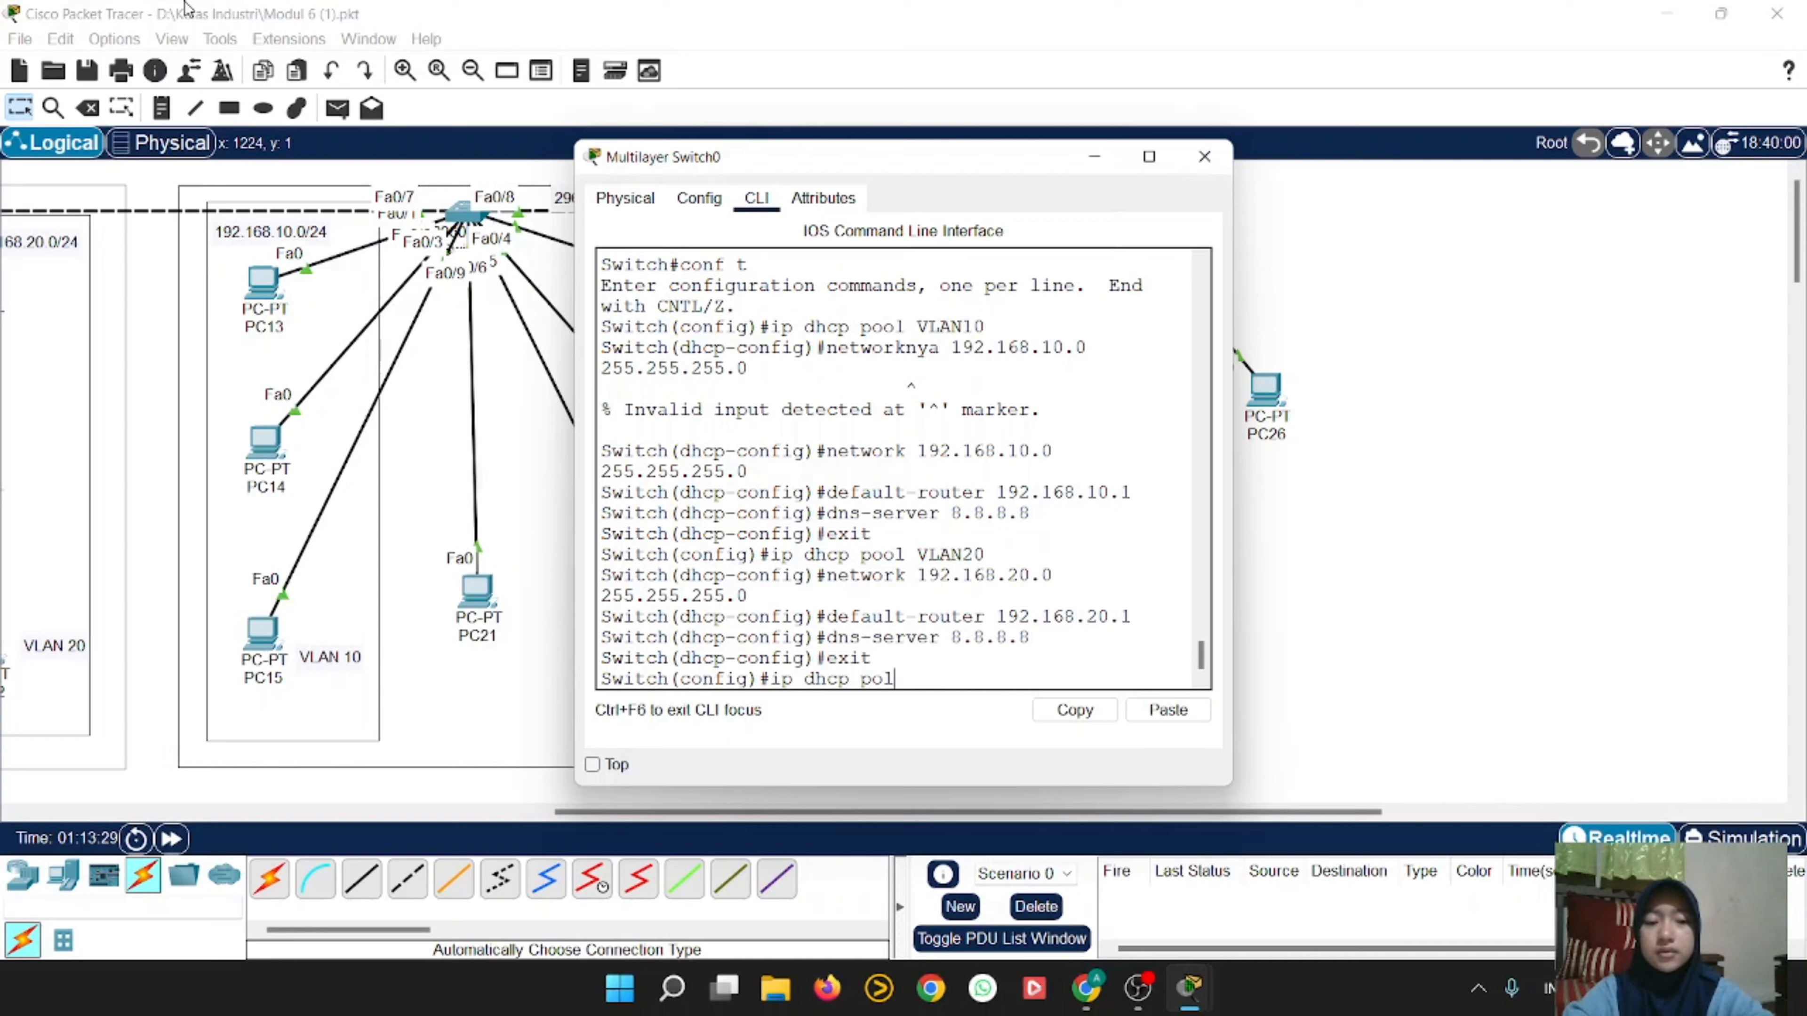
pyautogui.press('BackSpace')
pyautogui.write('ol')
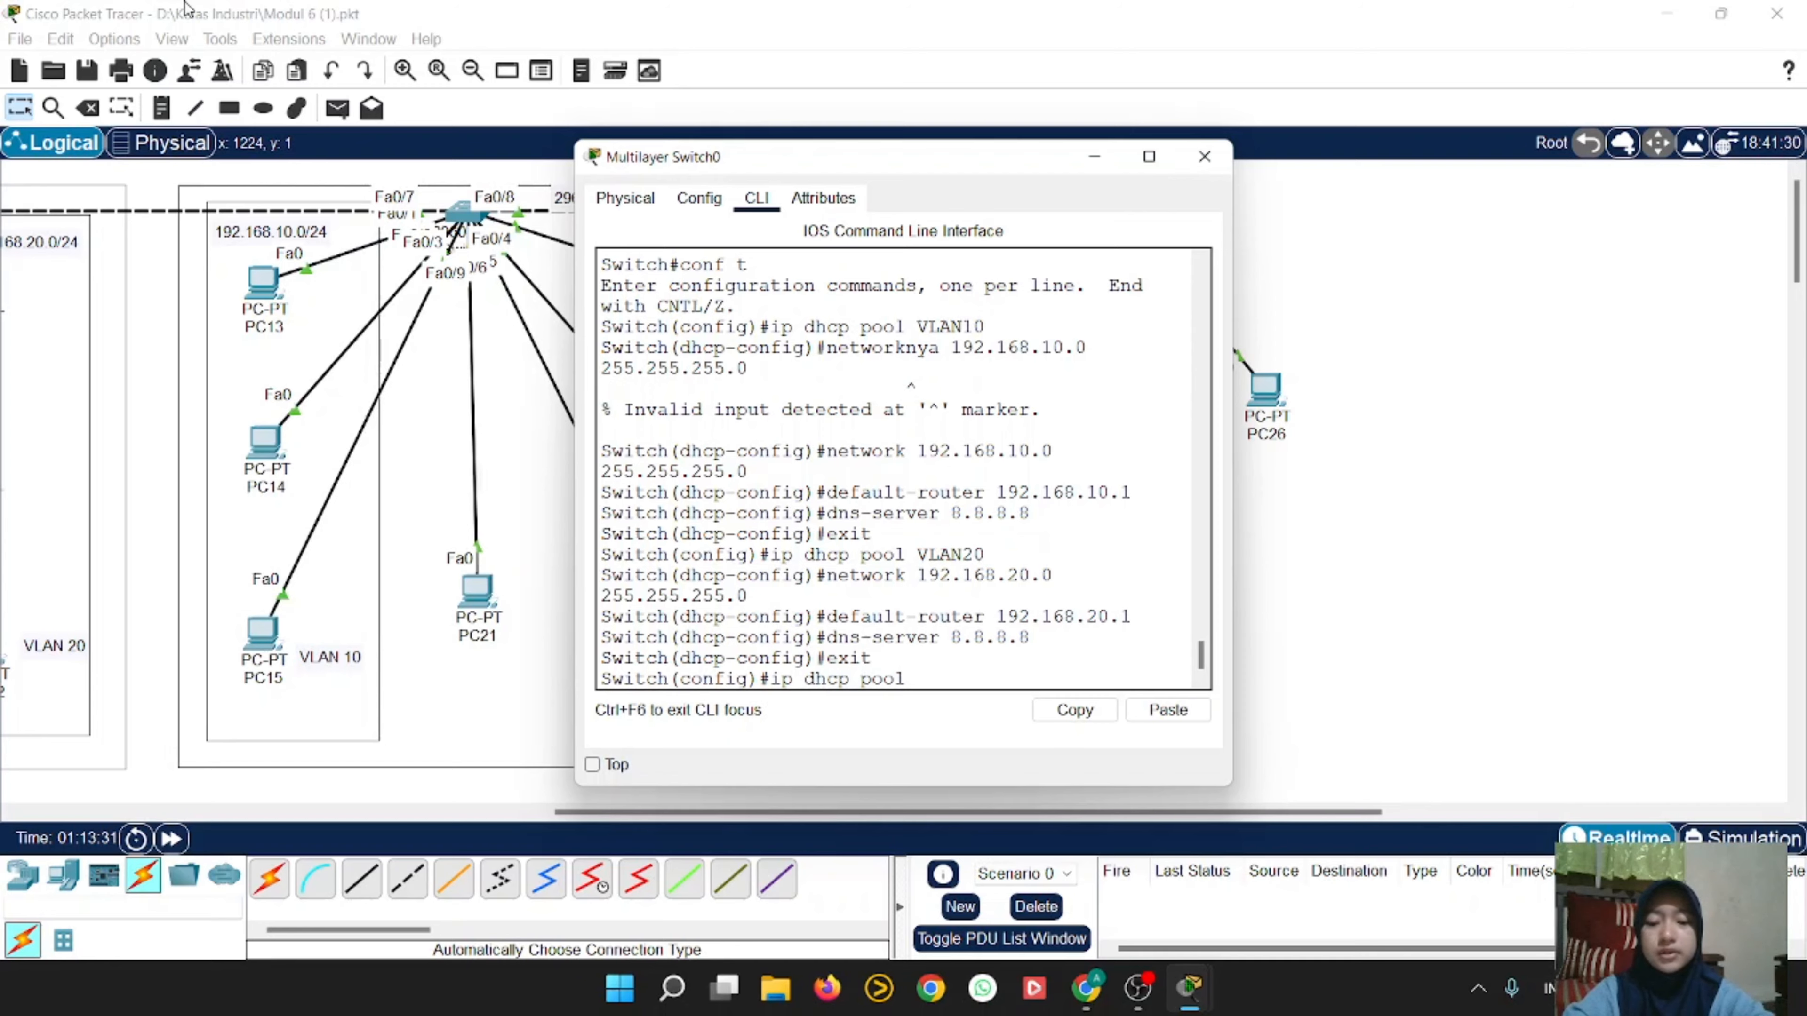
pyautogui.write(' VLAN1')
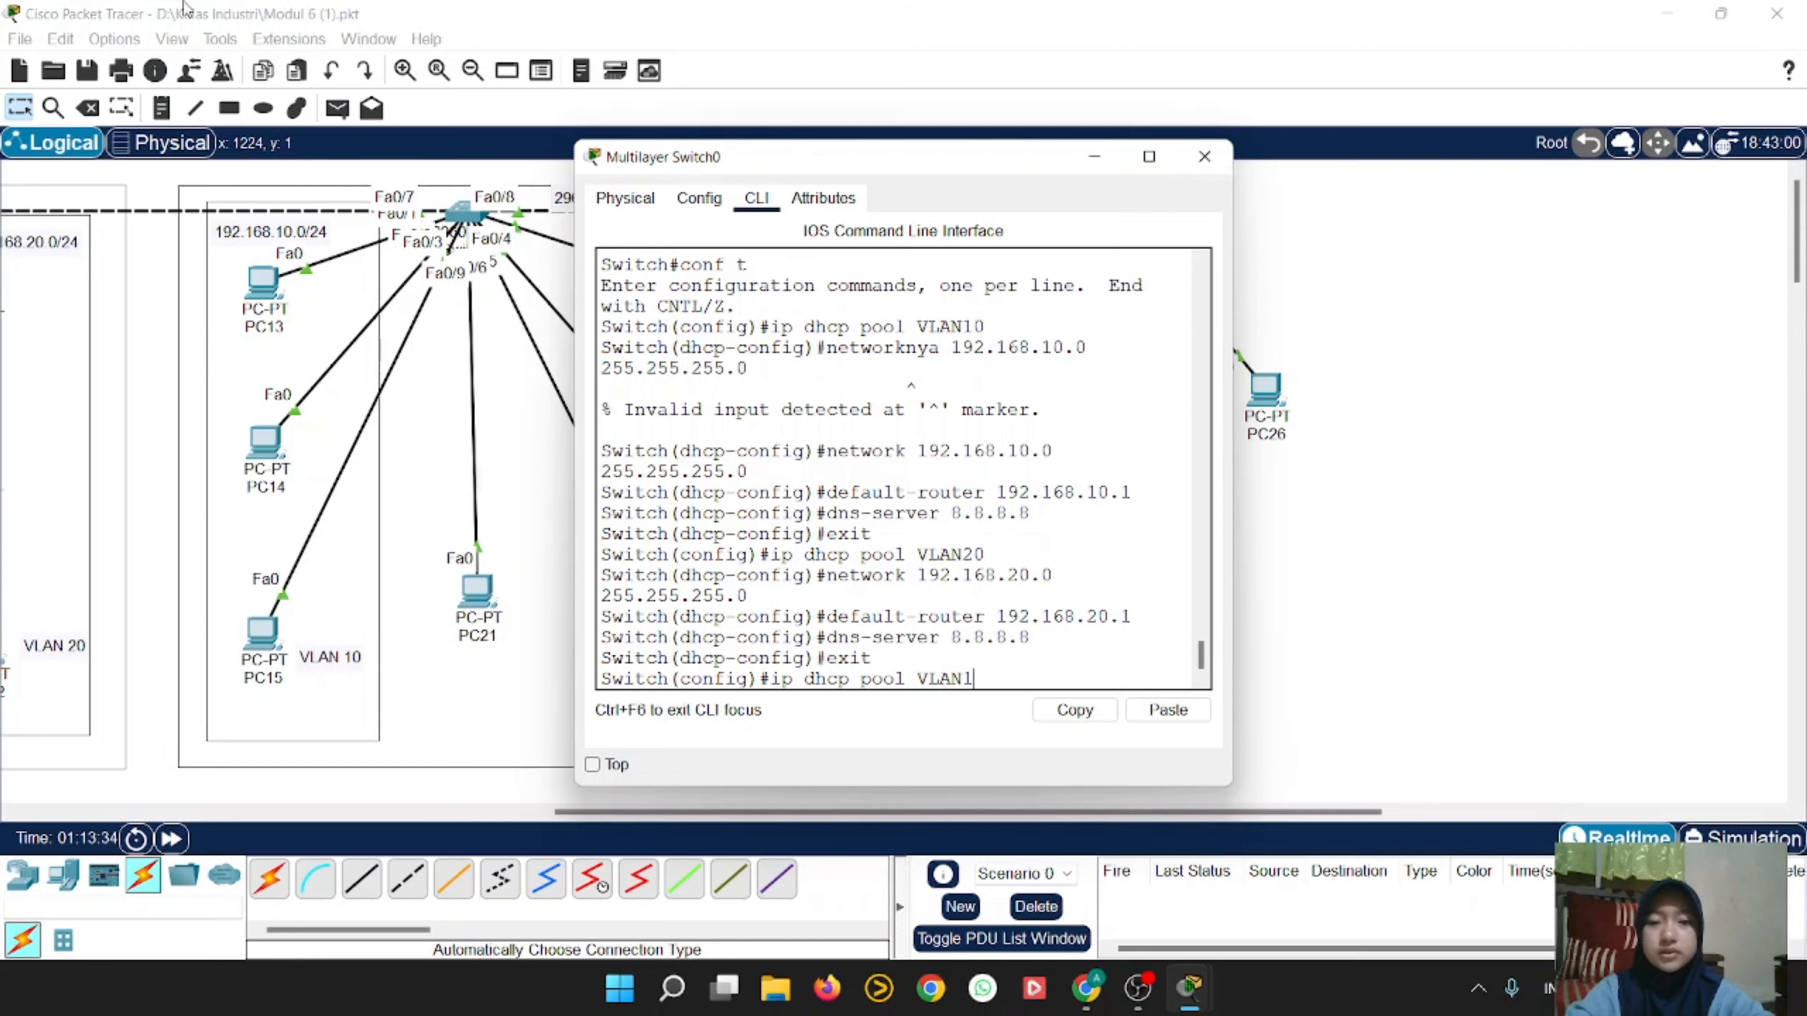
pyautogui.press('Return')
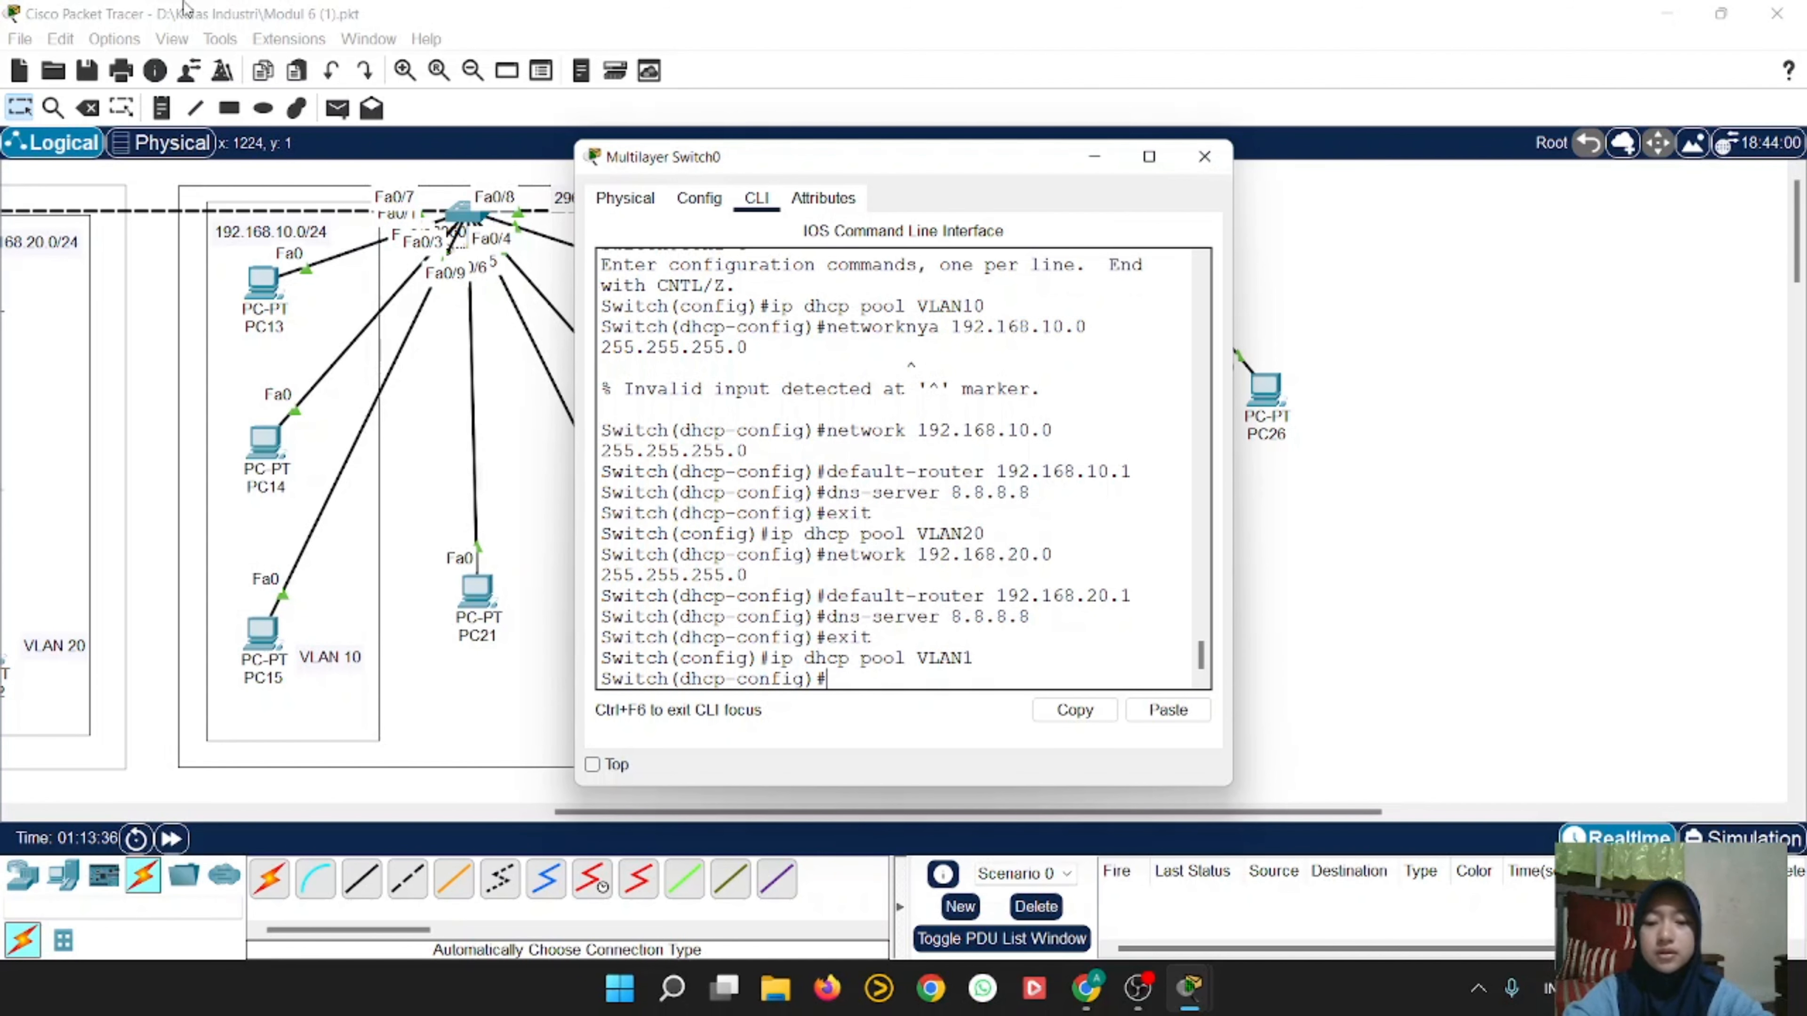
# Step: Assign network 192.168.1.0 with mask 255.255.255.0 to the VLAN1 pool
pyautogui.write('net')
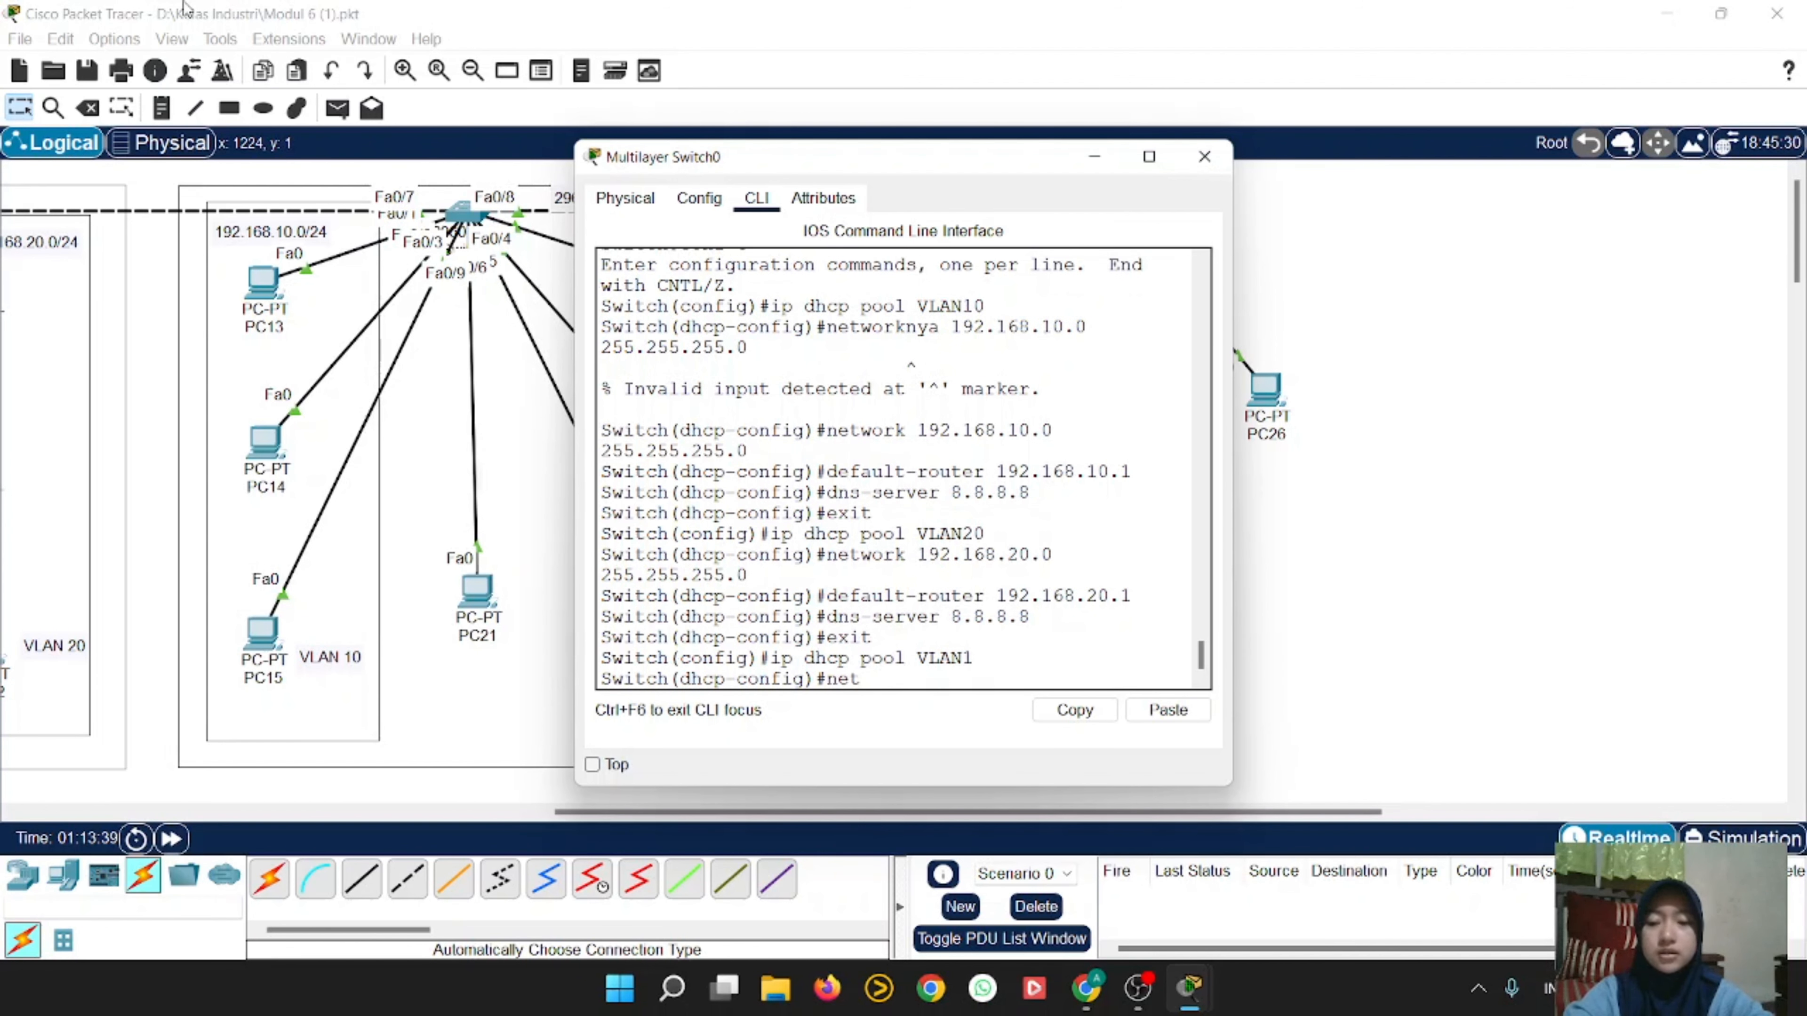
pyautogui.write('work 192.168')
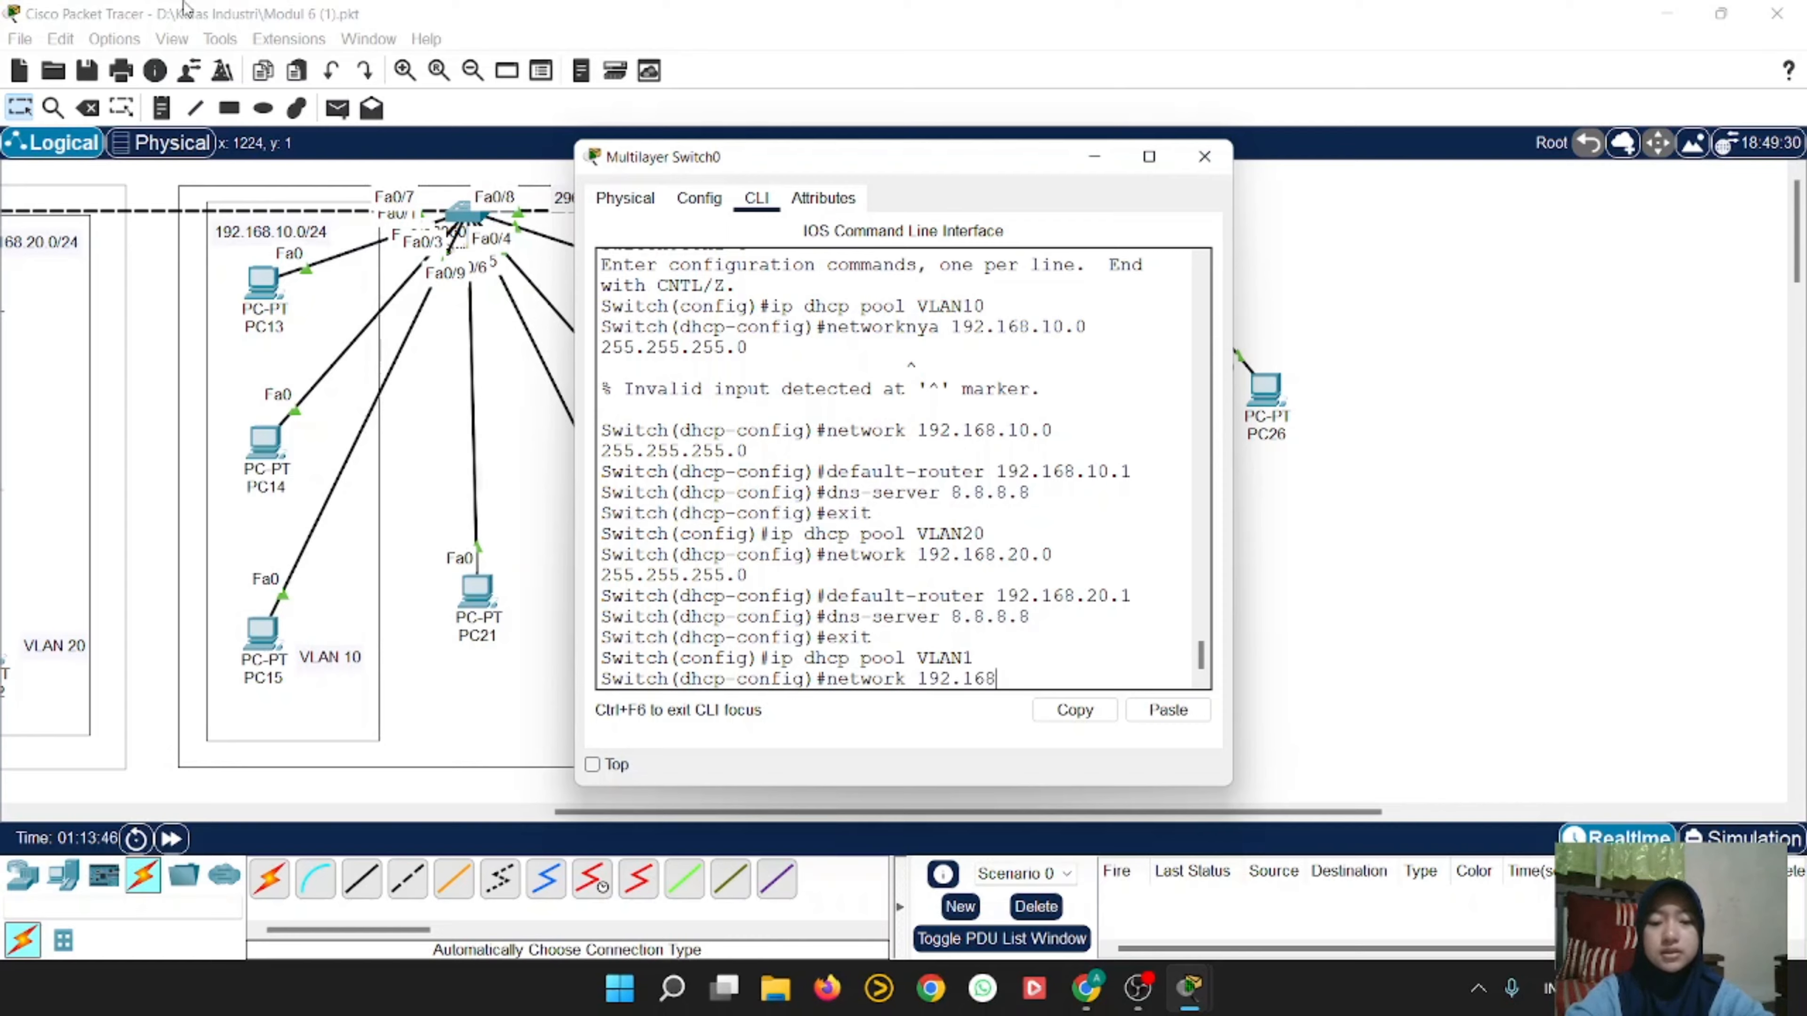
pyautogui.write('.1.0 255.255.255.')
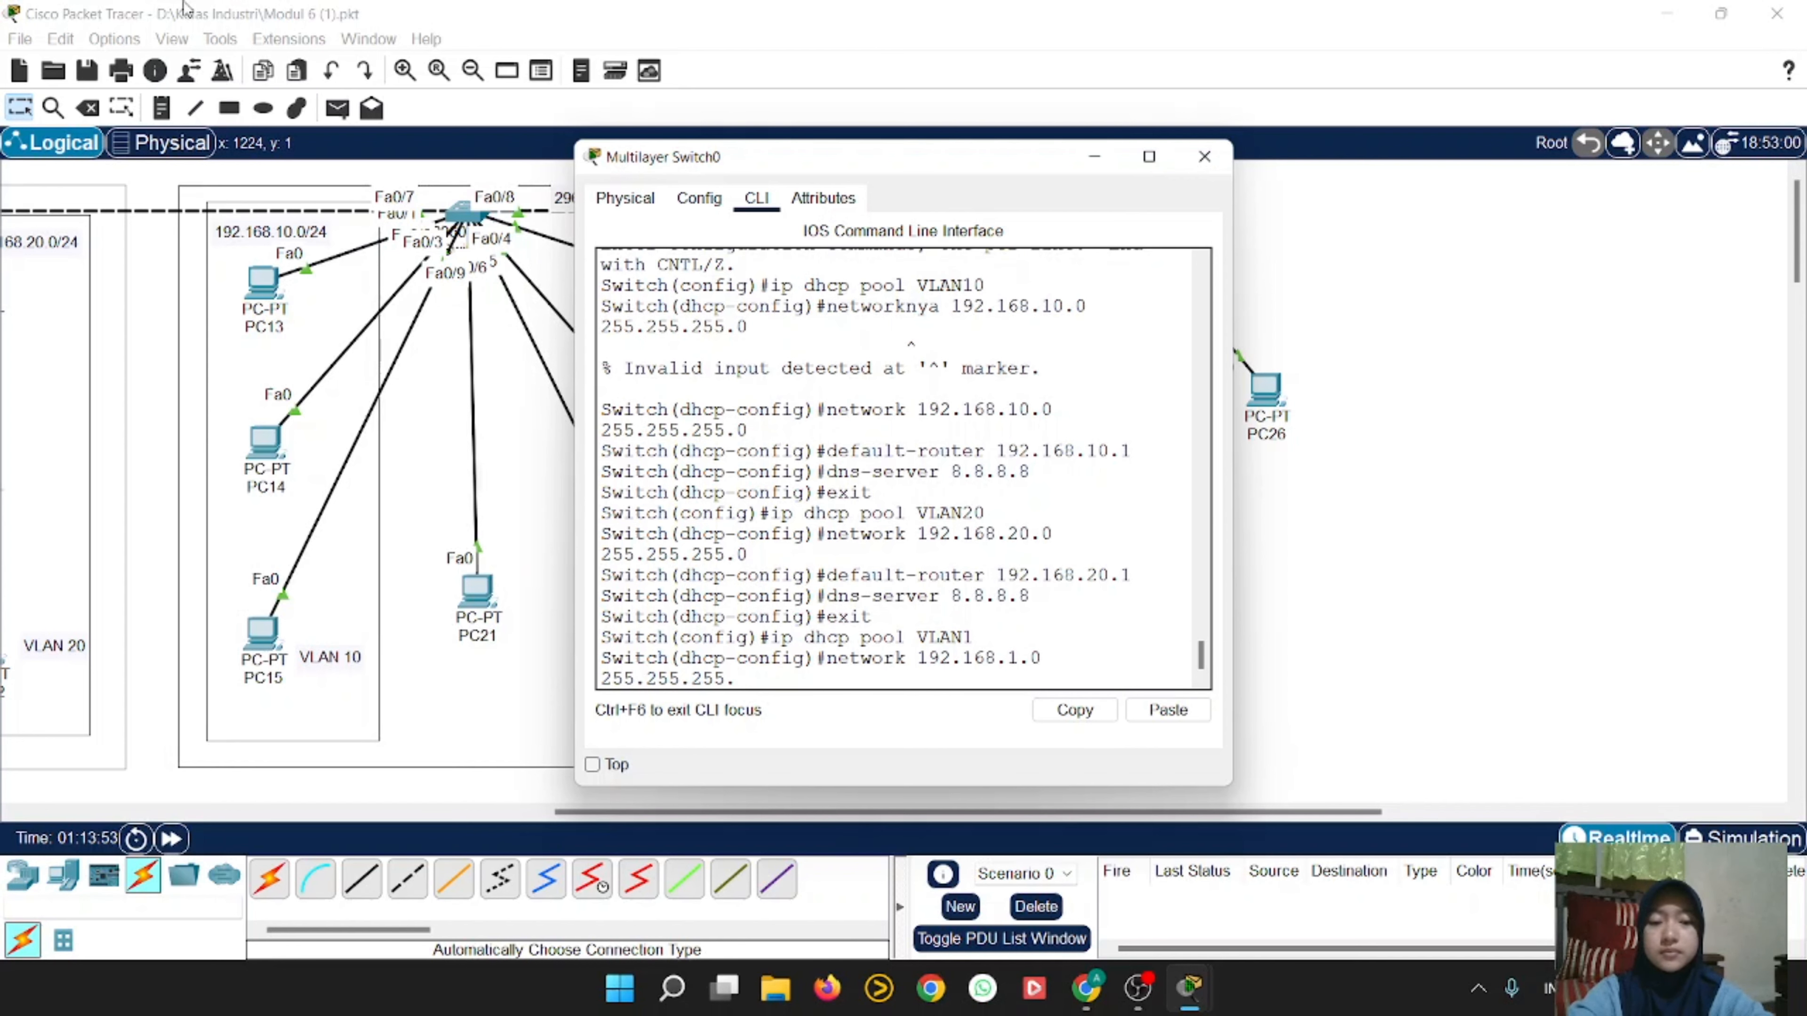
pyautogui.write('0')
pyautogui.press('Return')
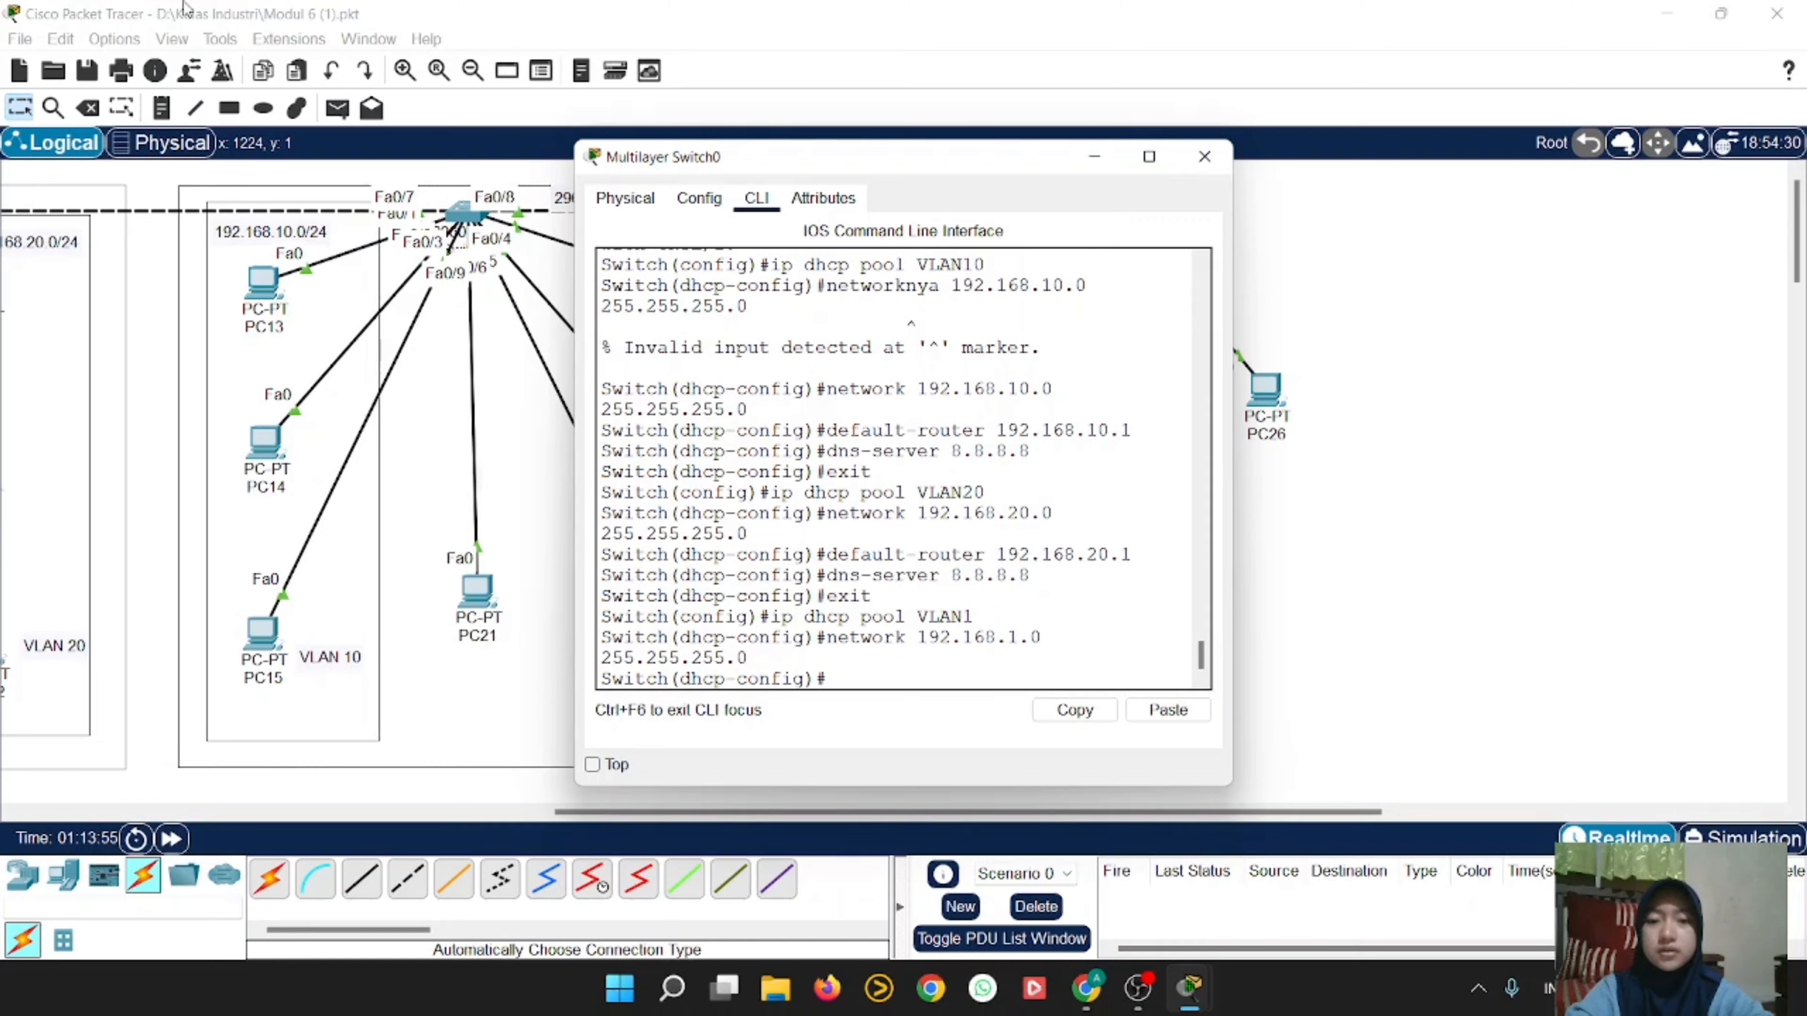
# Step: Set the VLAN1 pool's default router to 192.168.1.1
pyautogui.write('d')
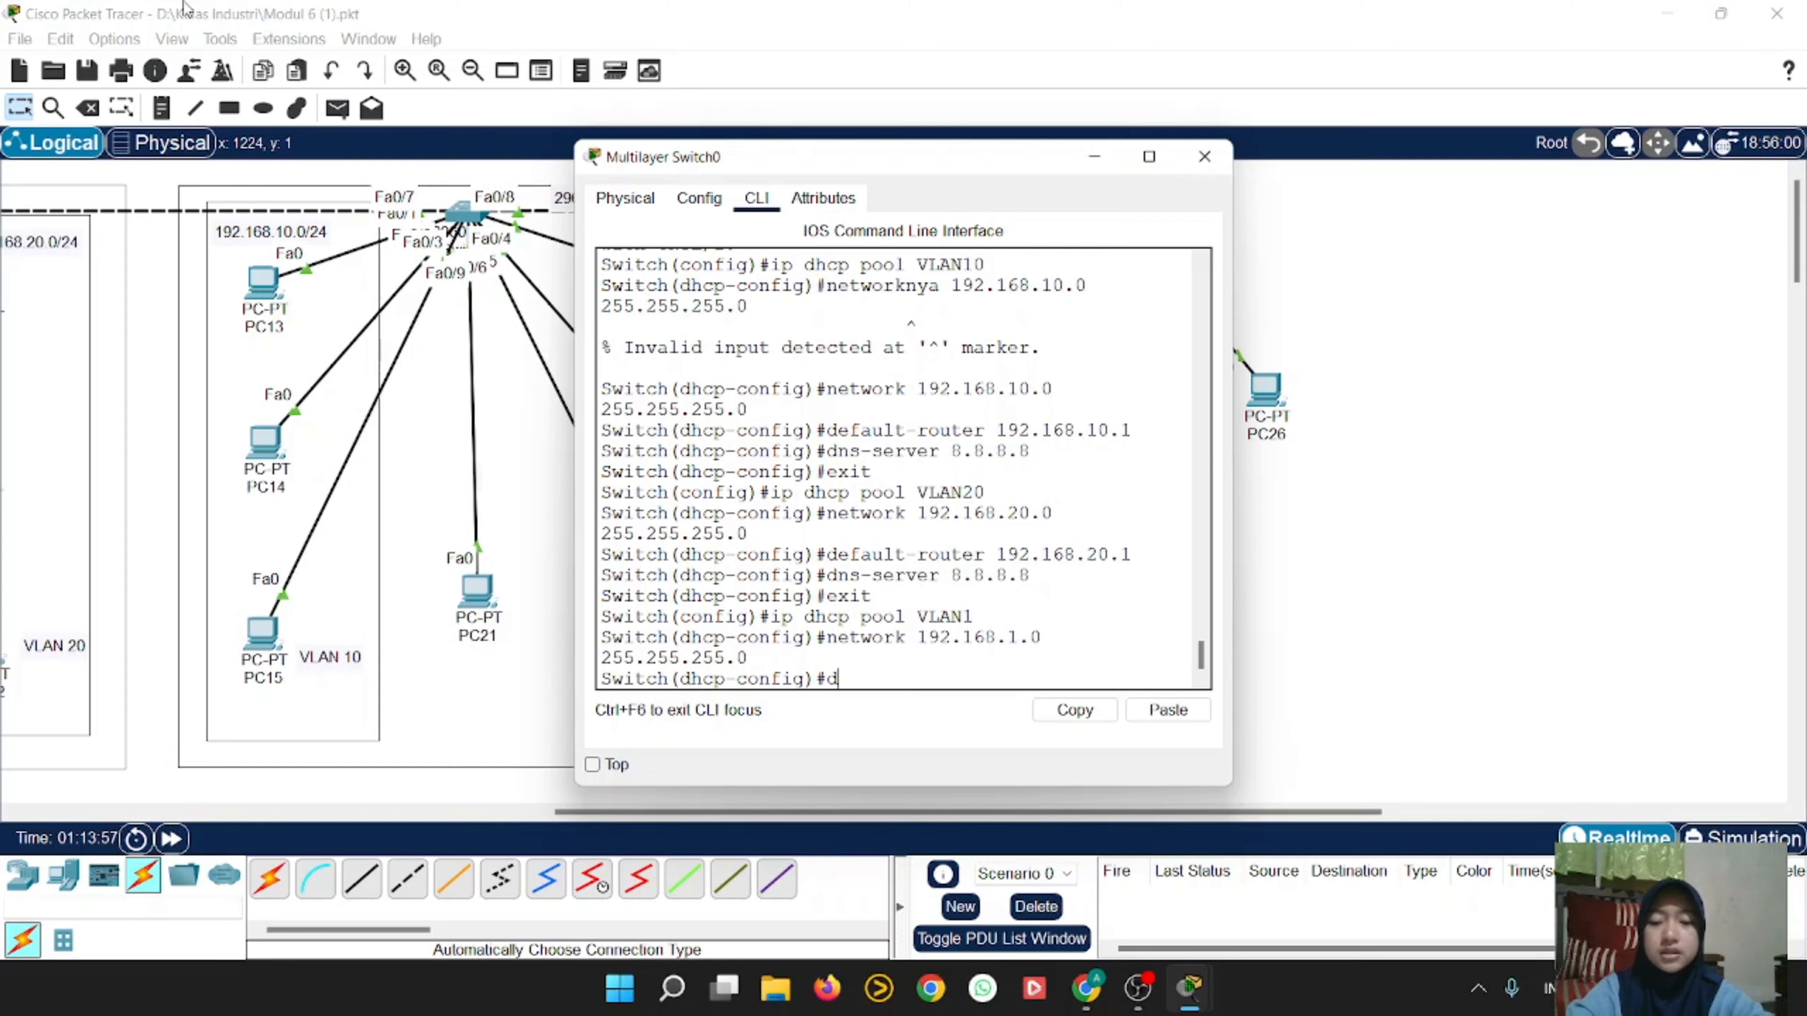
pyautogui.write('efault')
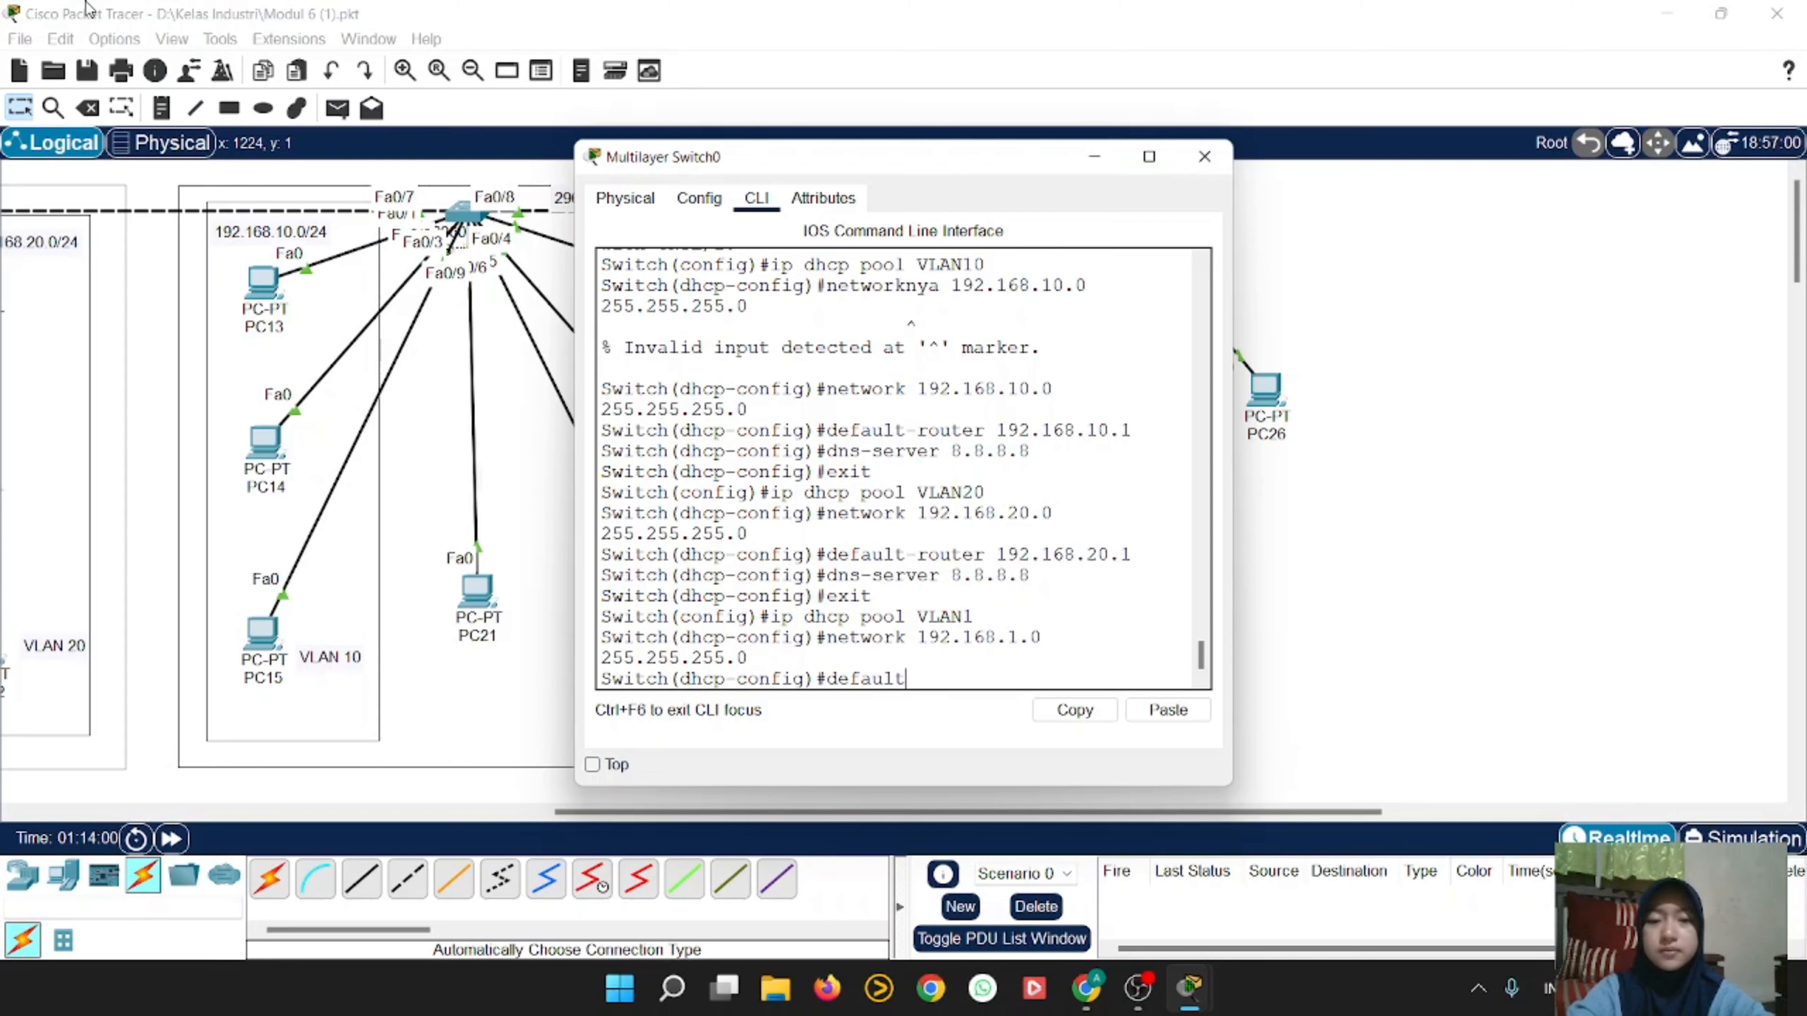
pyautogui.write('-')
pyautogui.write('ro')
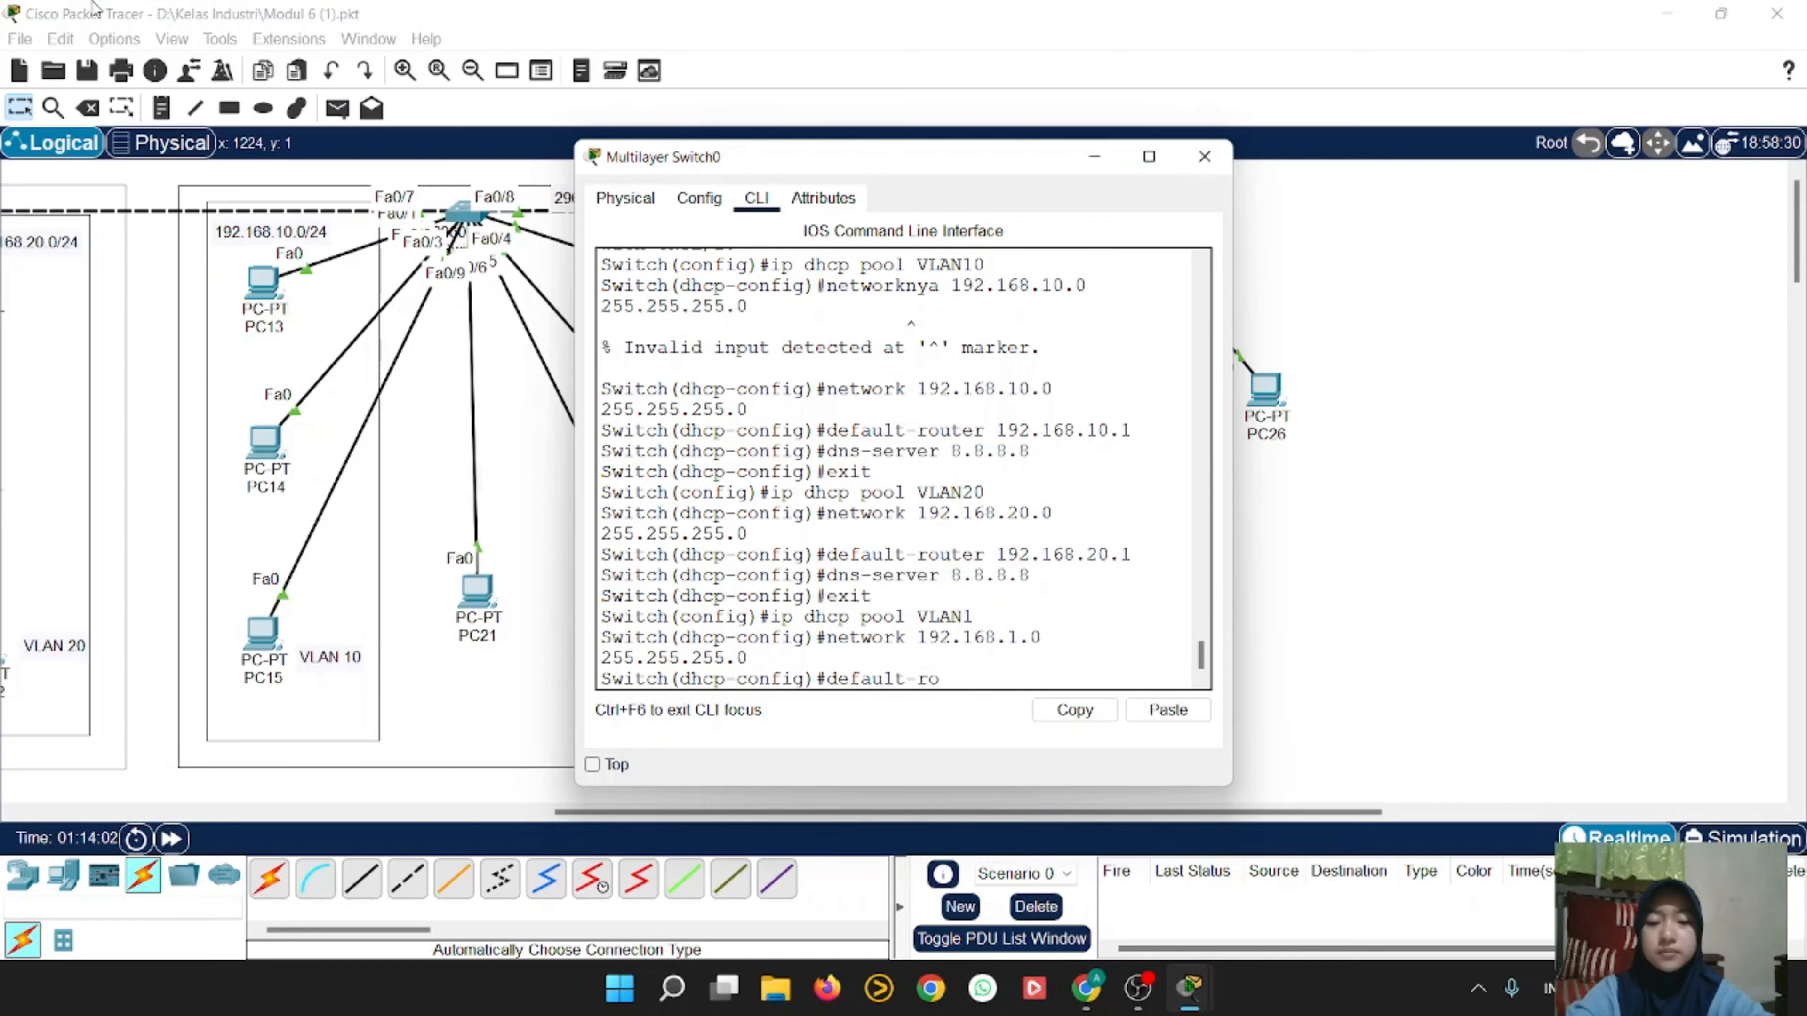
pyautogui.write('uter 1')
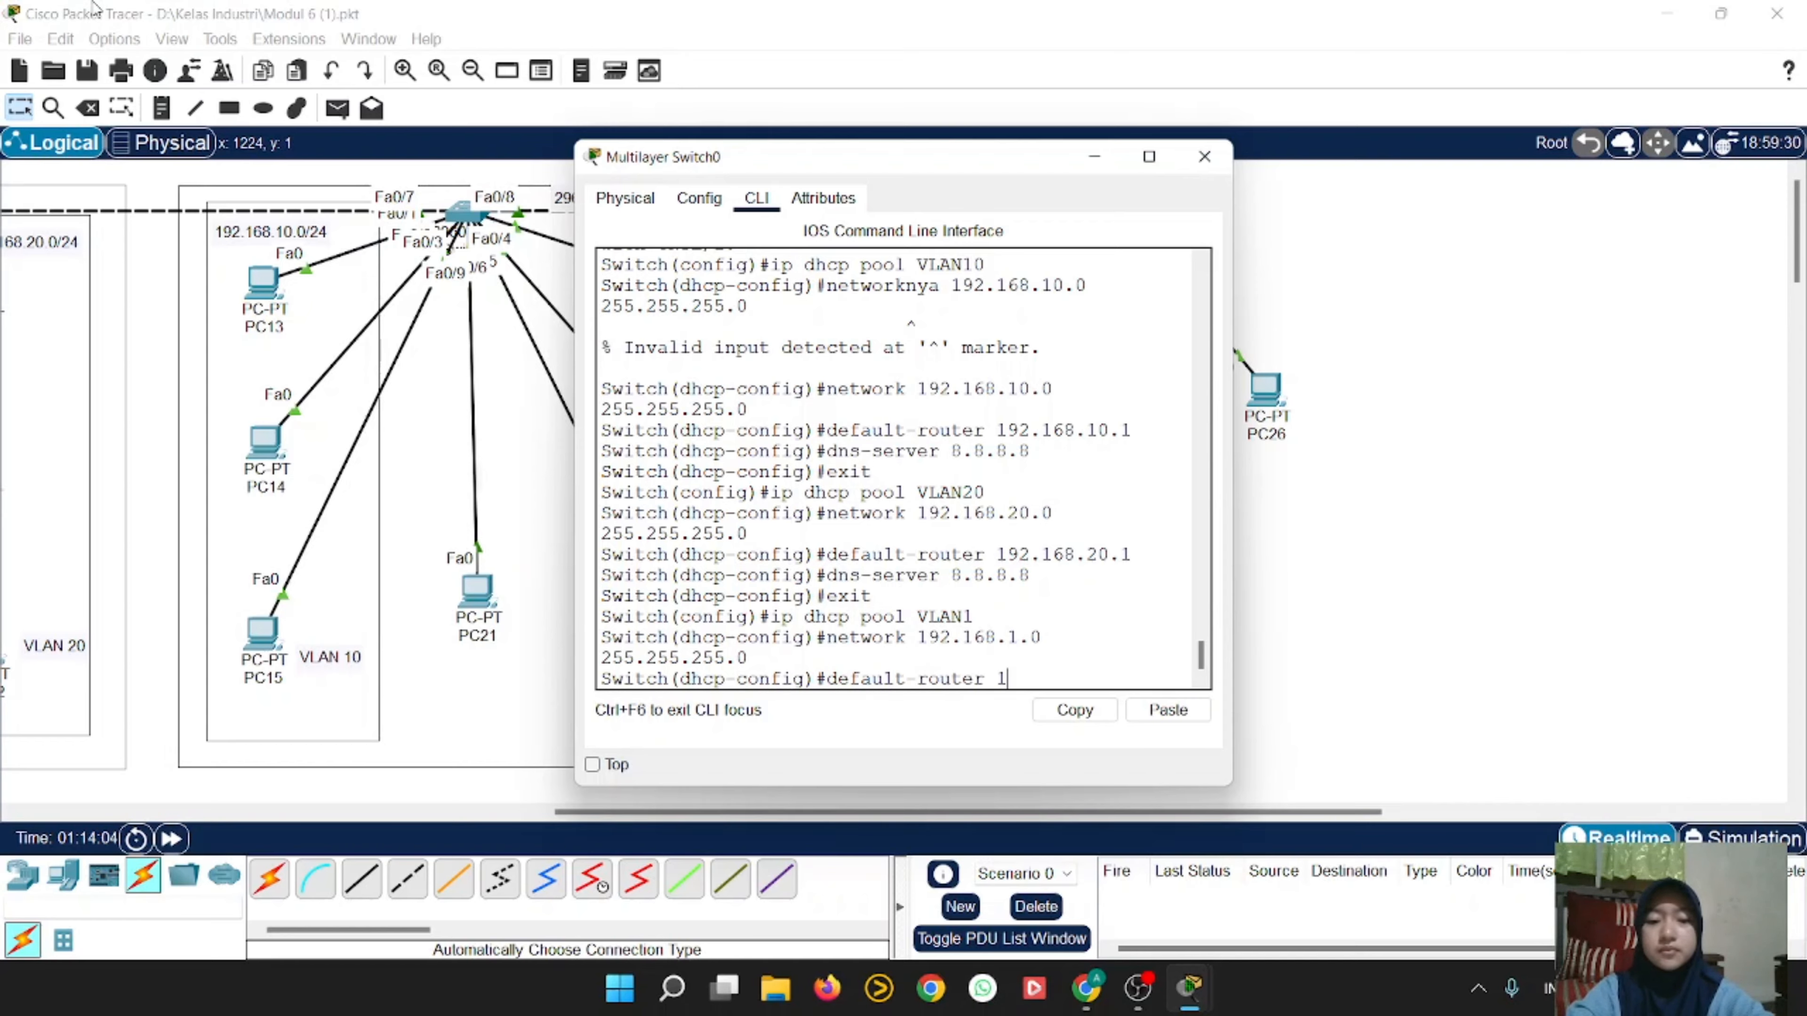
pyautogui.write('92.168.1.1')
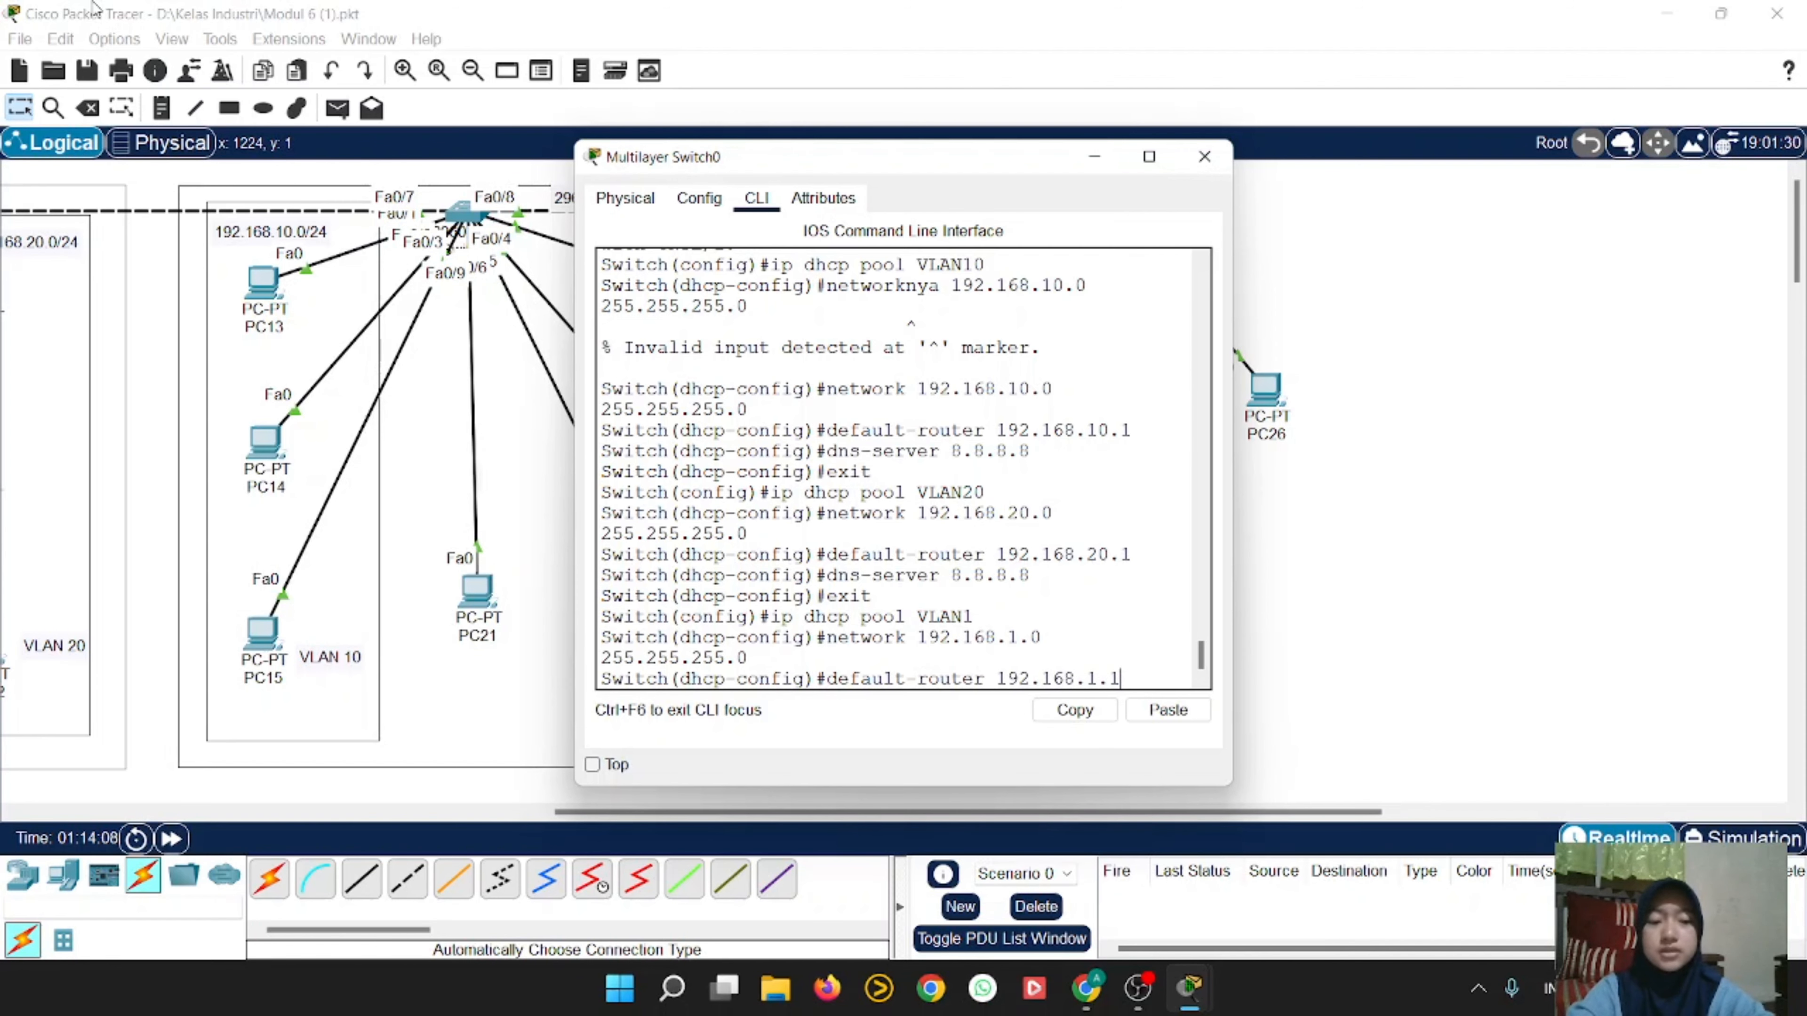
pyautogui.press('Return')
# Step: Set the VLAN1 pool's DNS server to 8.8.8.8 and exit the pool configuration
pyautogui.write('dn')
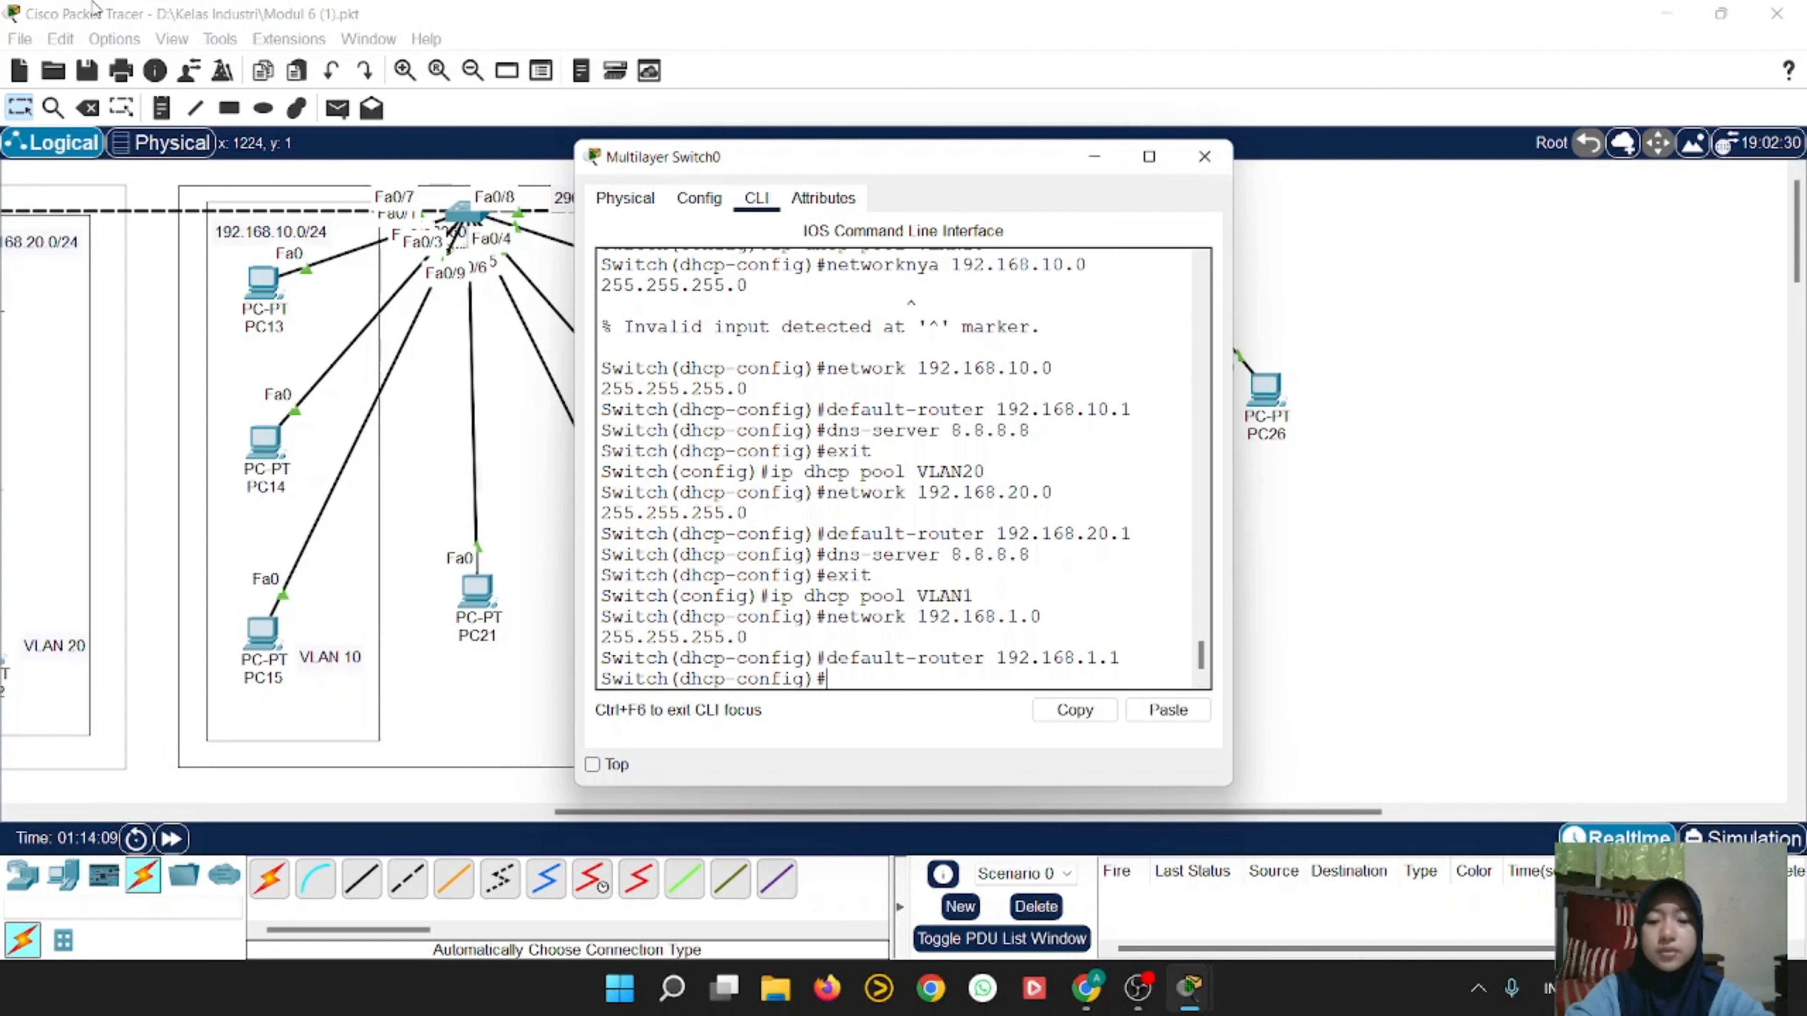
pyautogui.write('s-s')
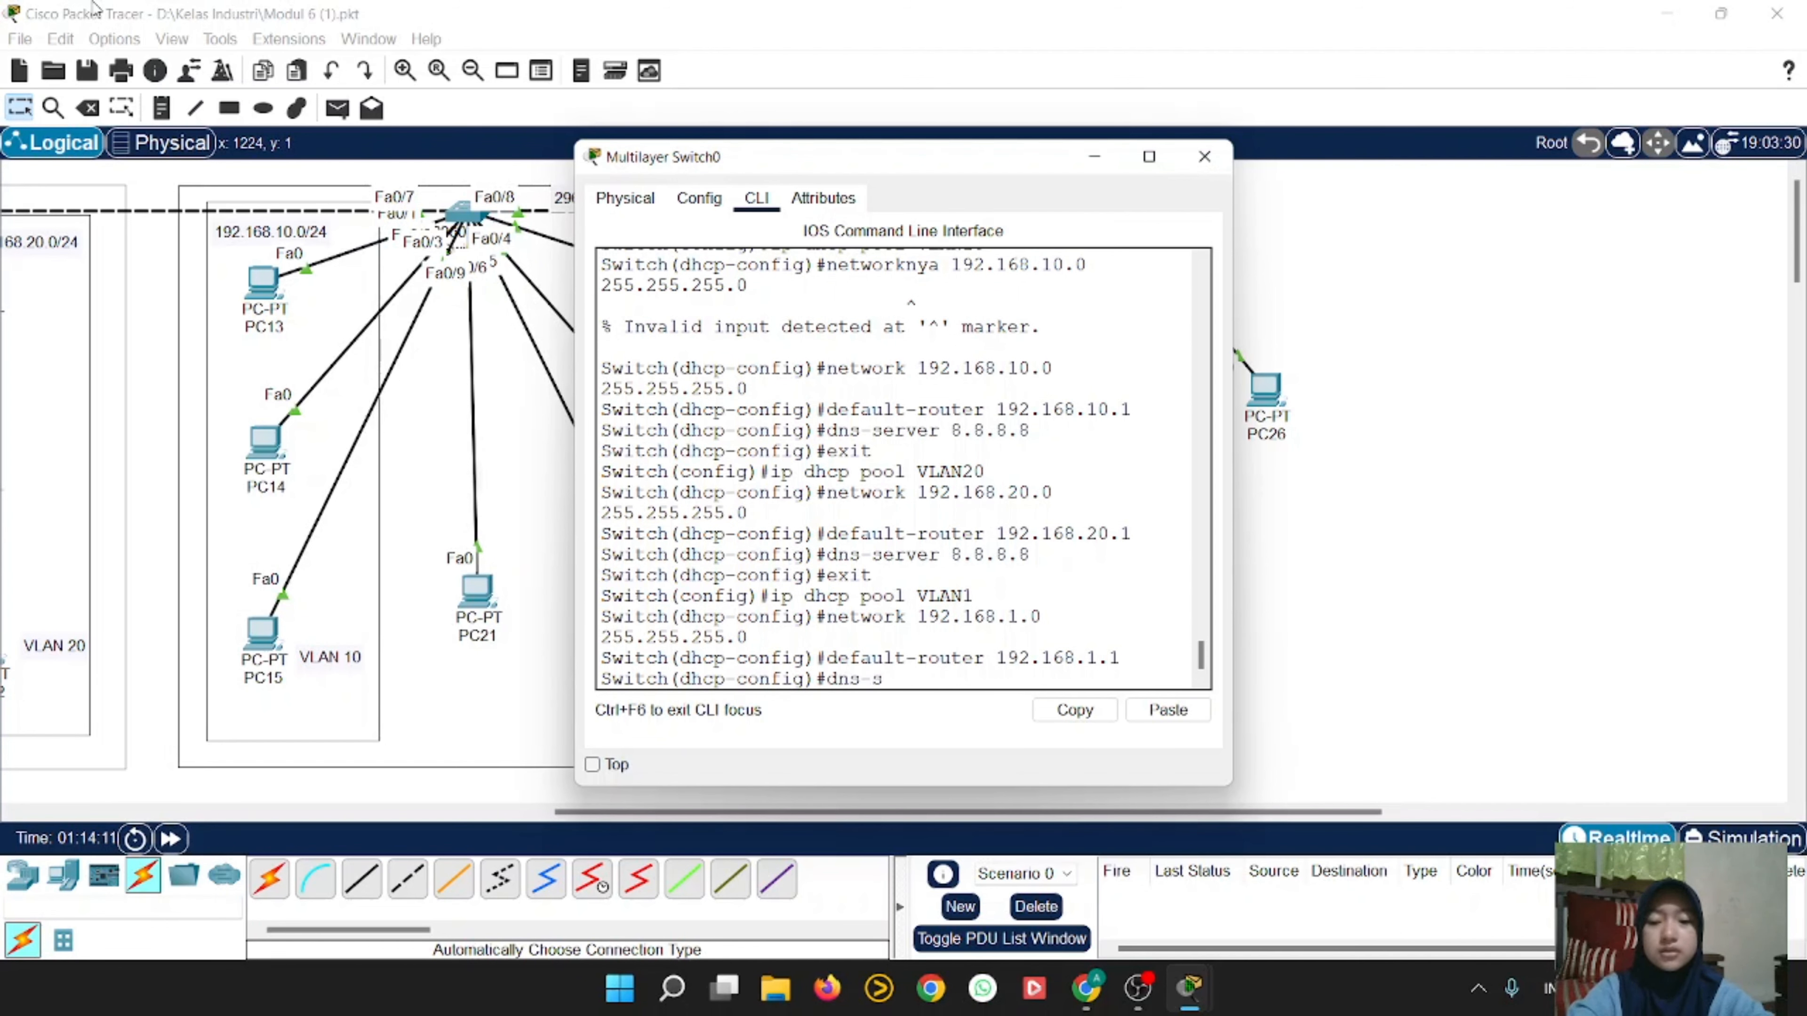
pyautogui.write('erver 8.8.8.8')
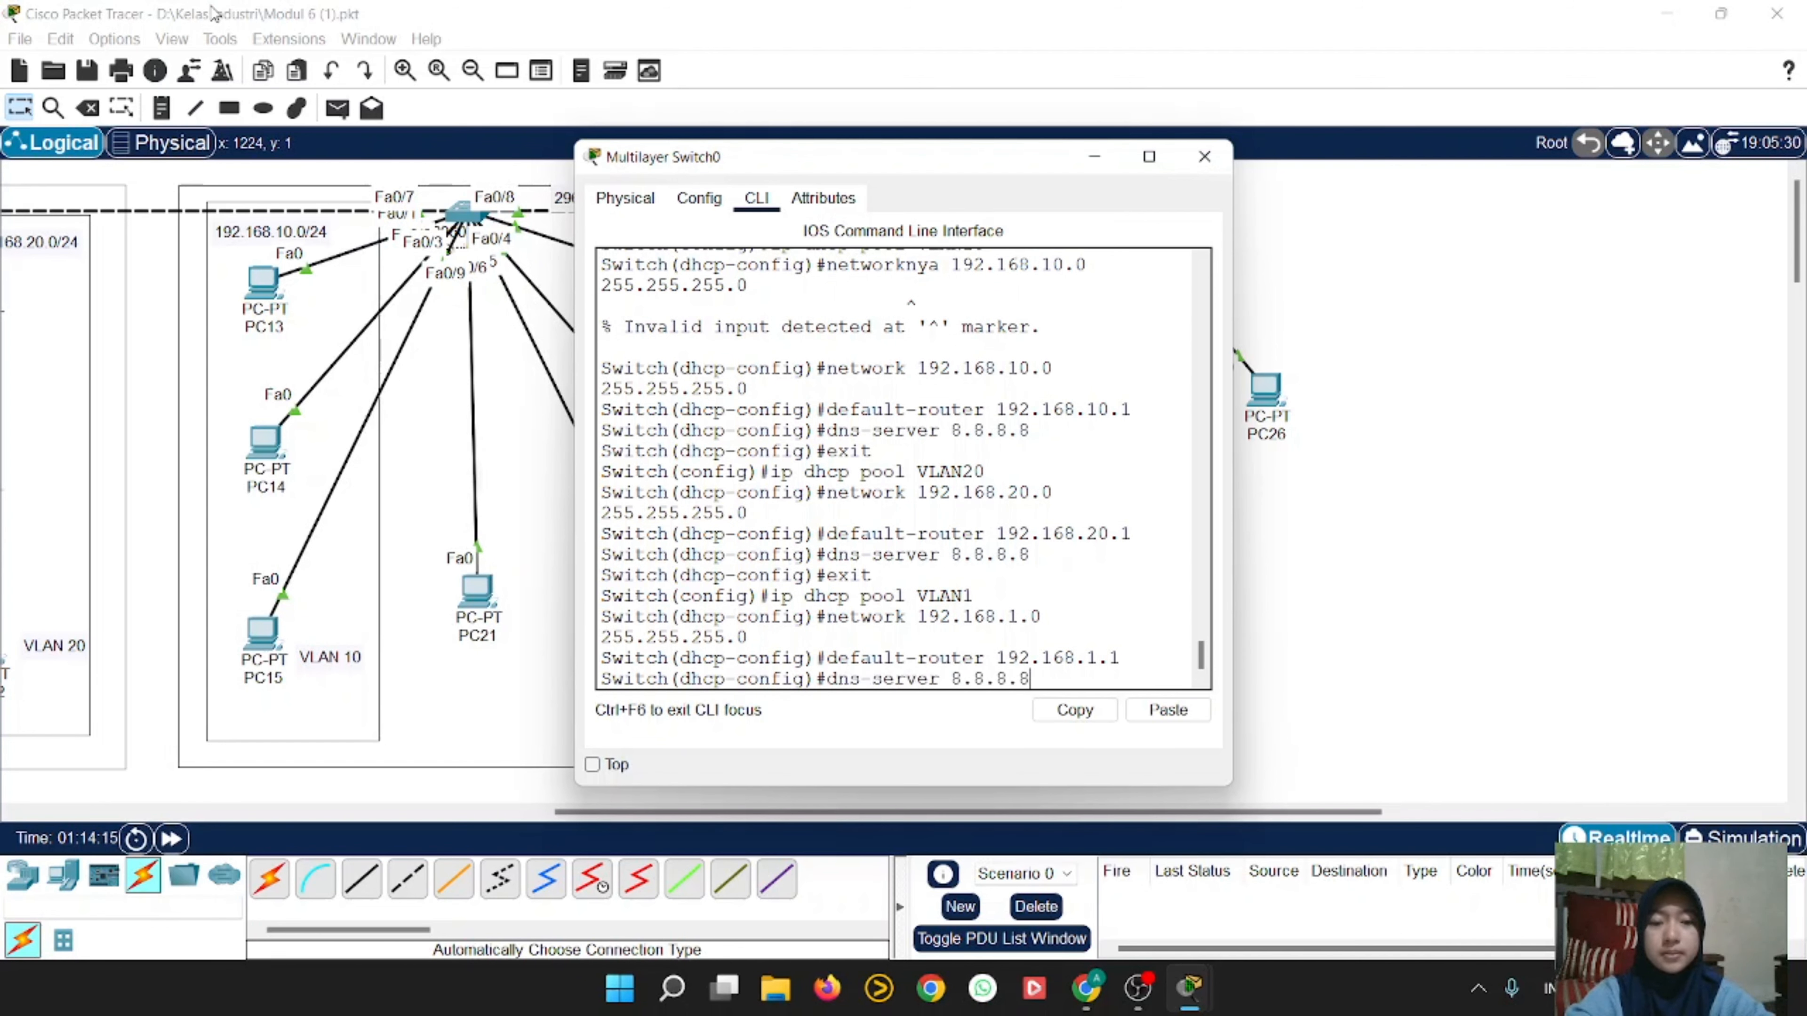
pyautogui.press('Return')
pyautogui.write('e')
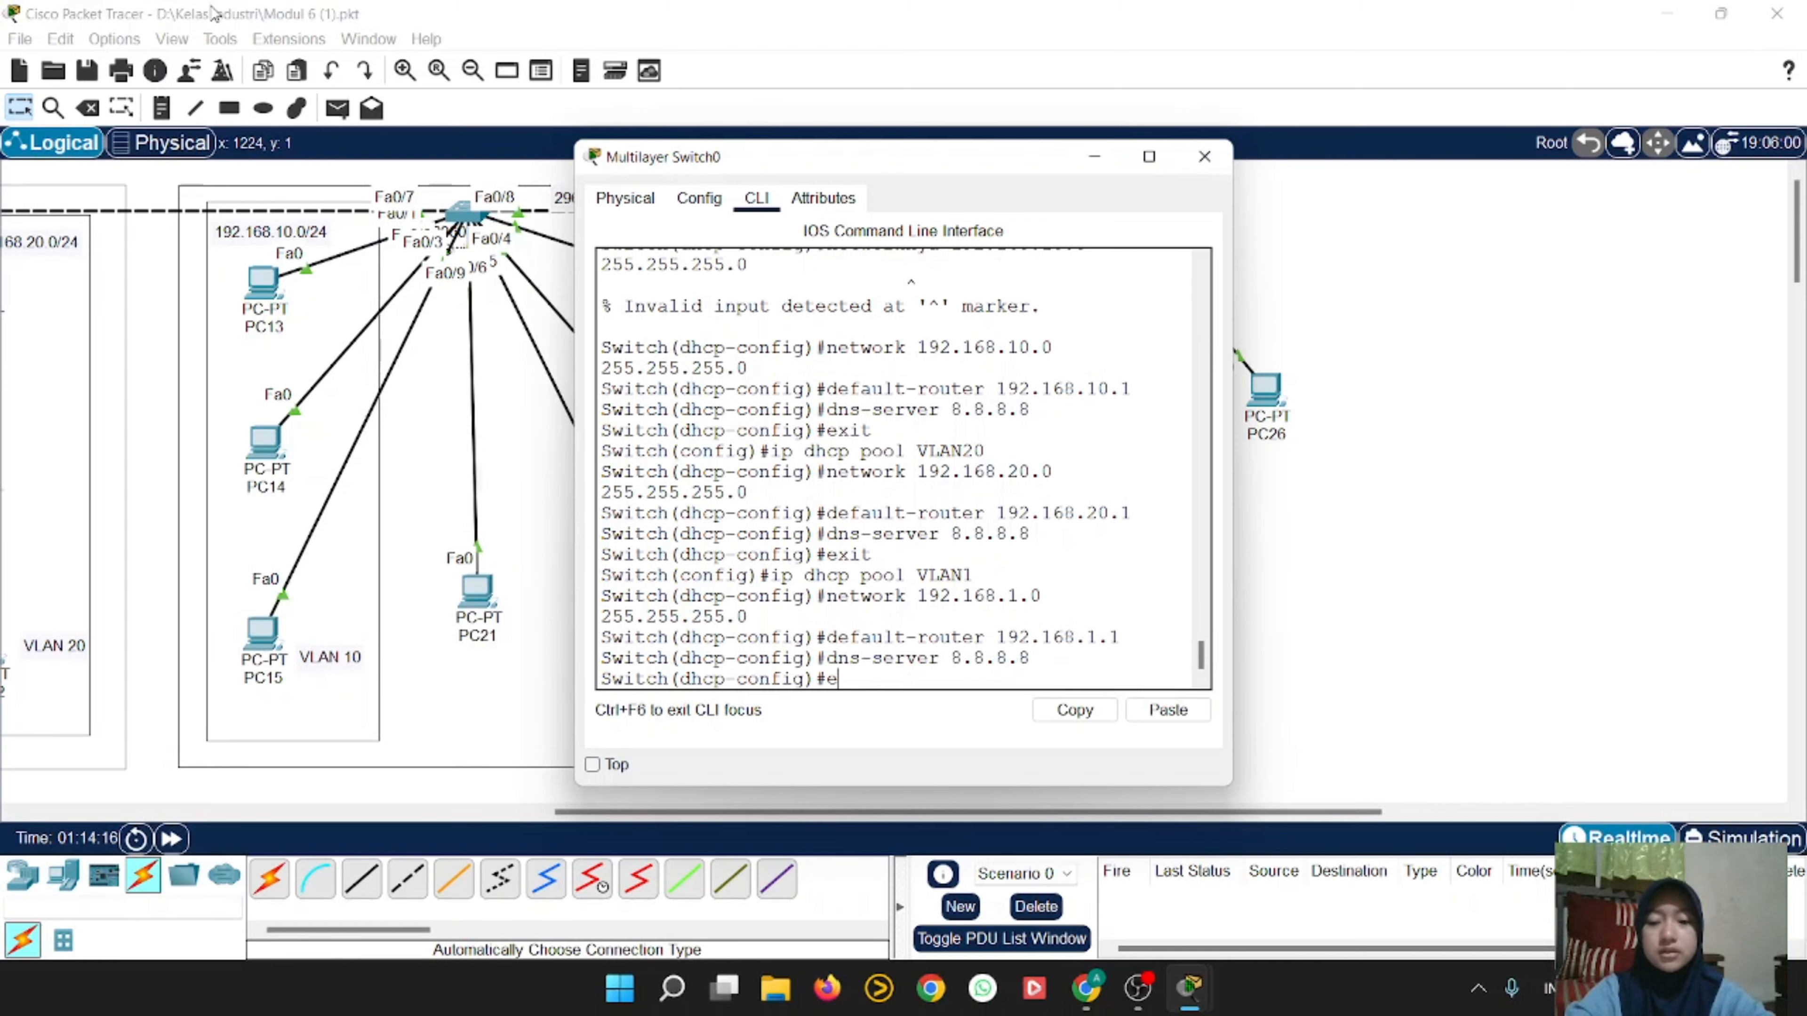
pyautogui.write('xit')
pyautogui.press('Return')
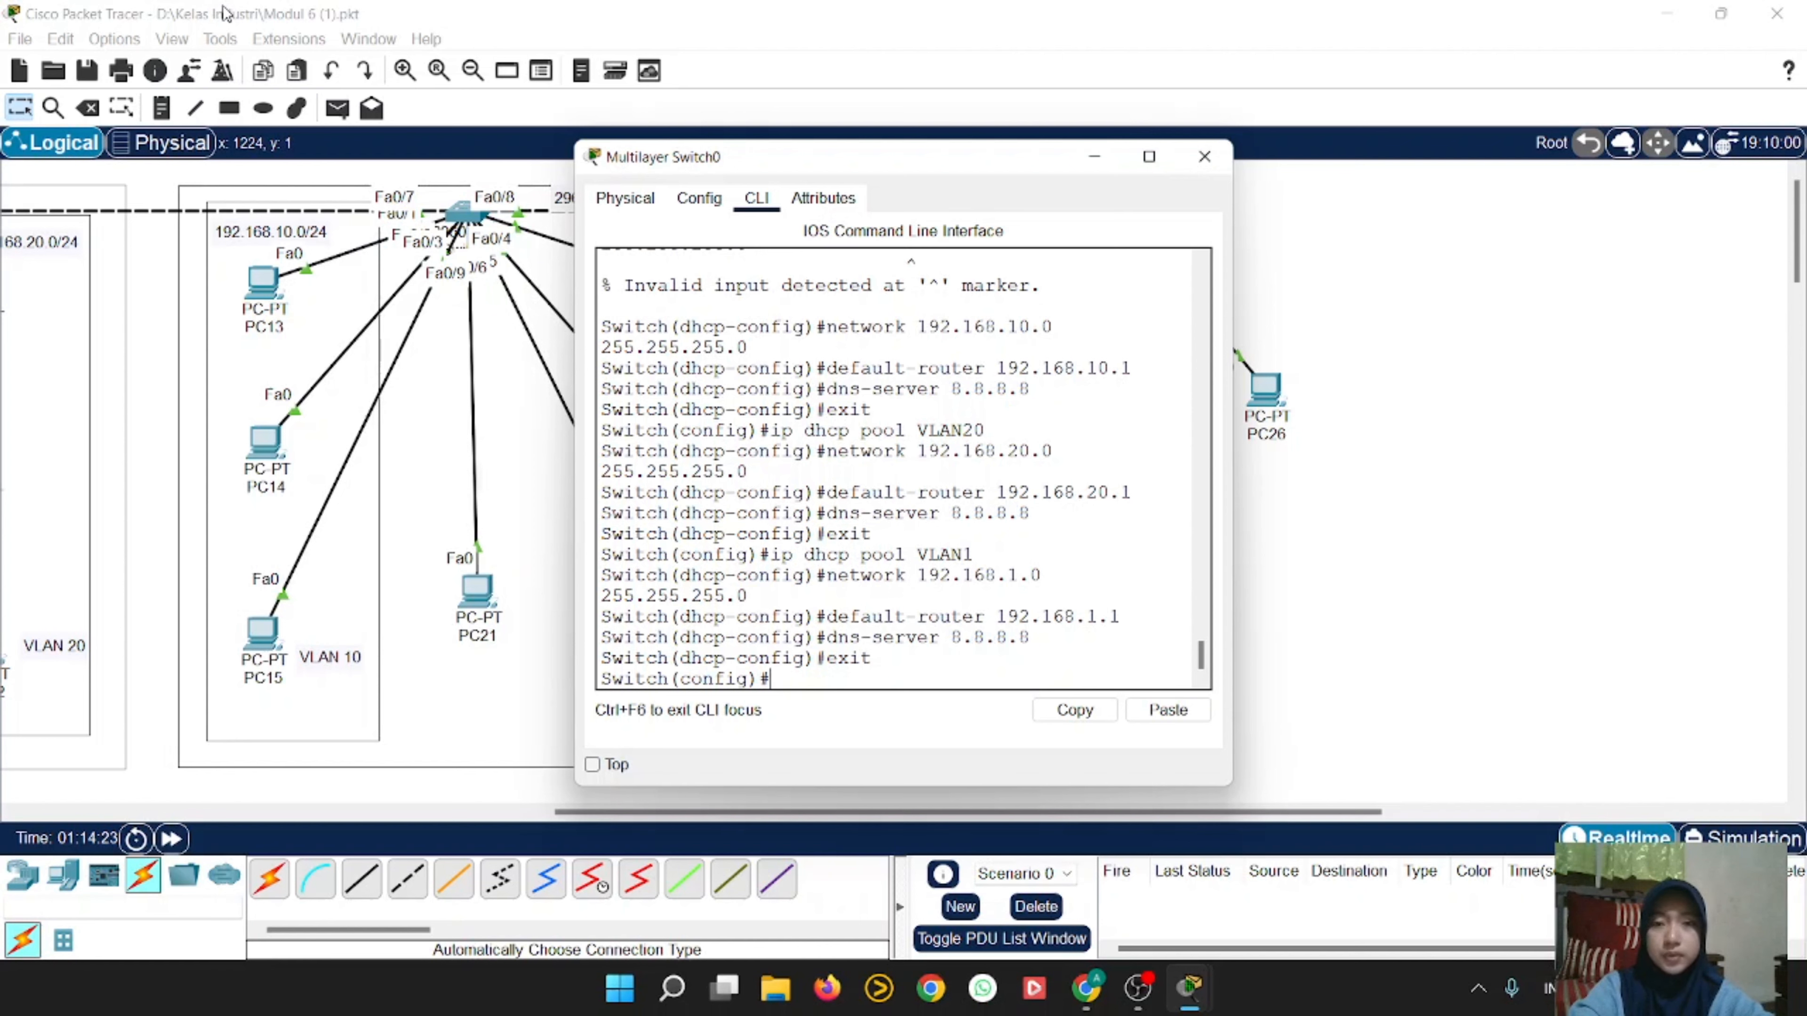
# Step: Close the multilayer switch's configuration and change PC25's IPv4 configuration from static to DHCP
pyautogui.click(1201, 157)
pyautogui.click(965, 393)
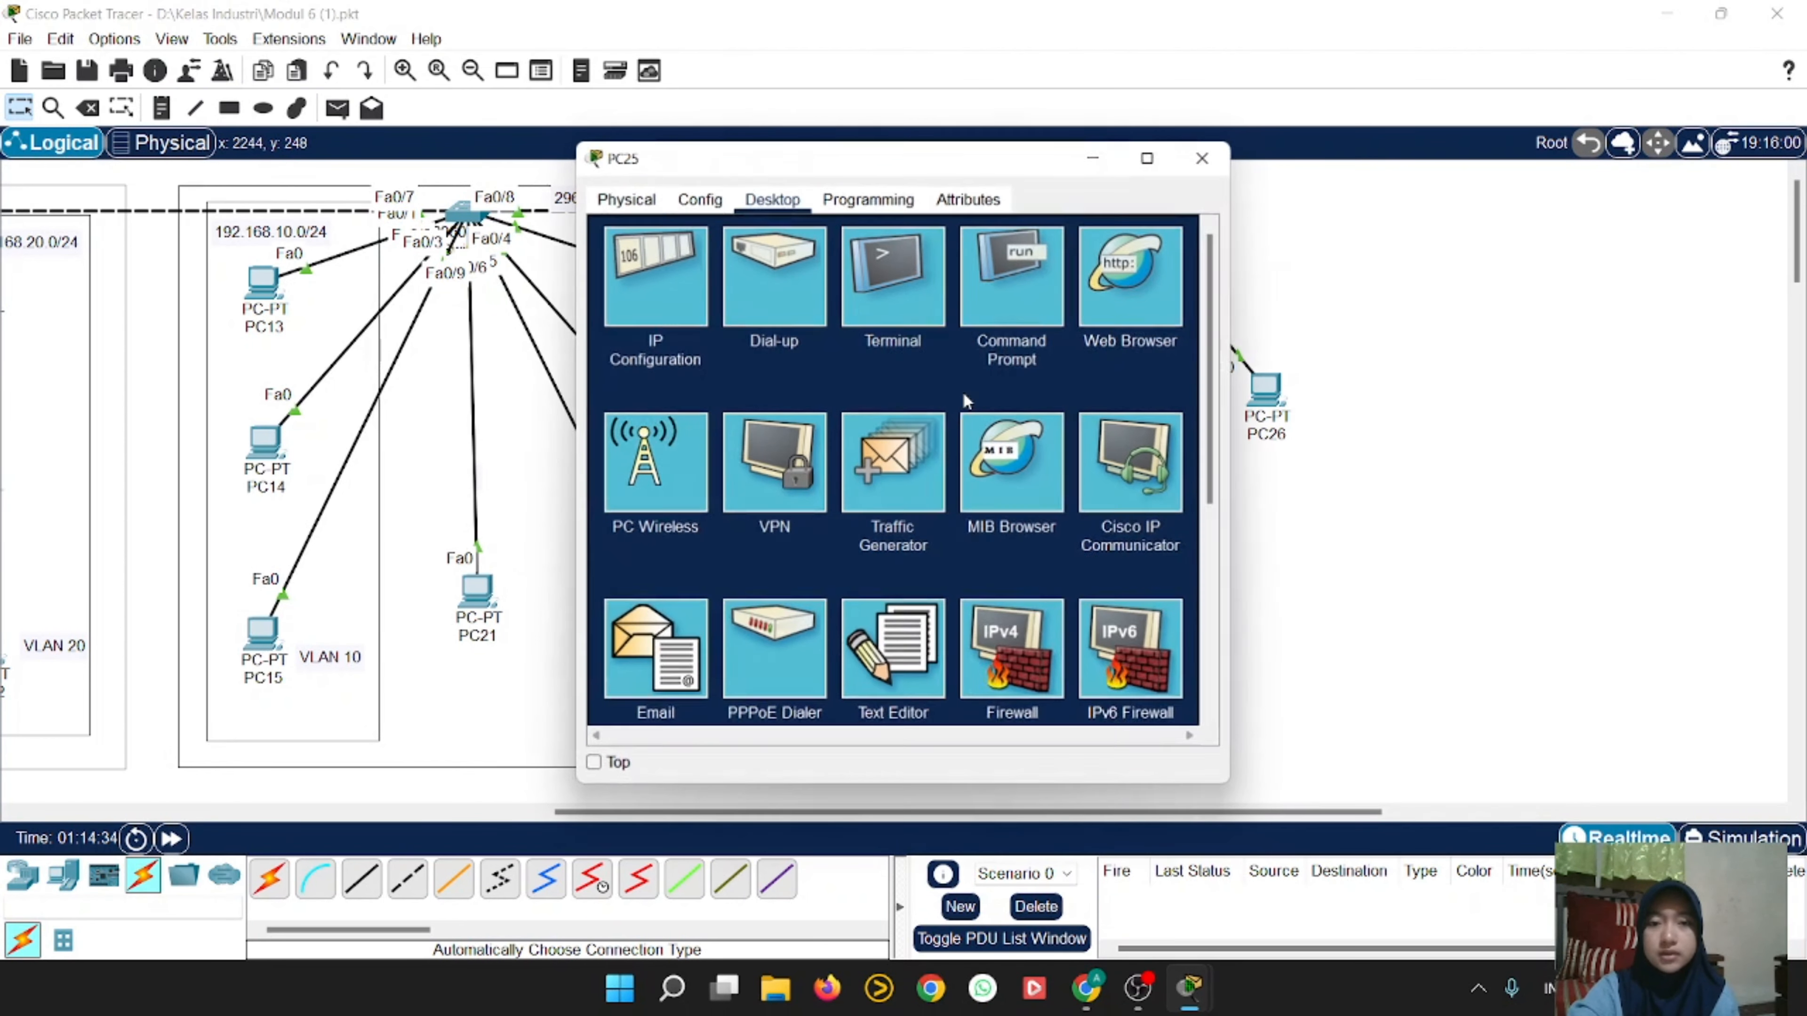
pyautogui.click(610, 286)
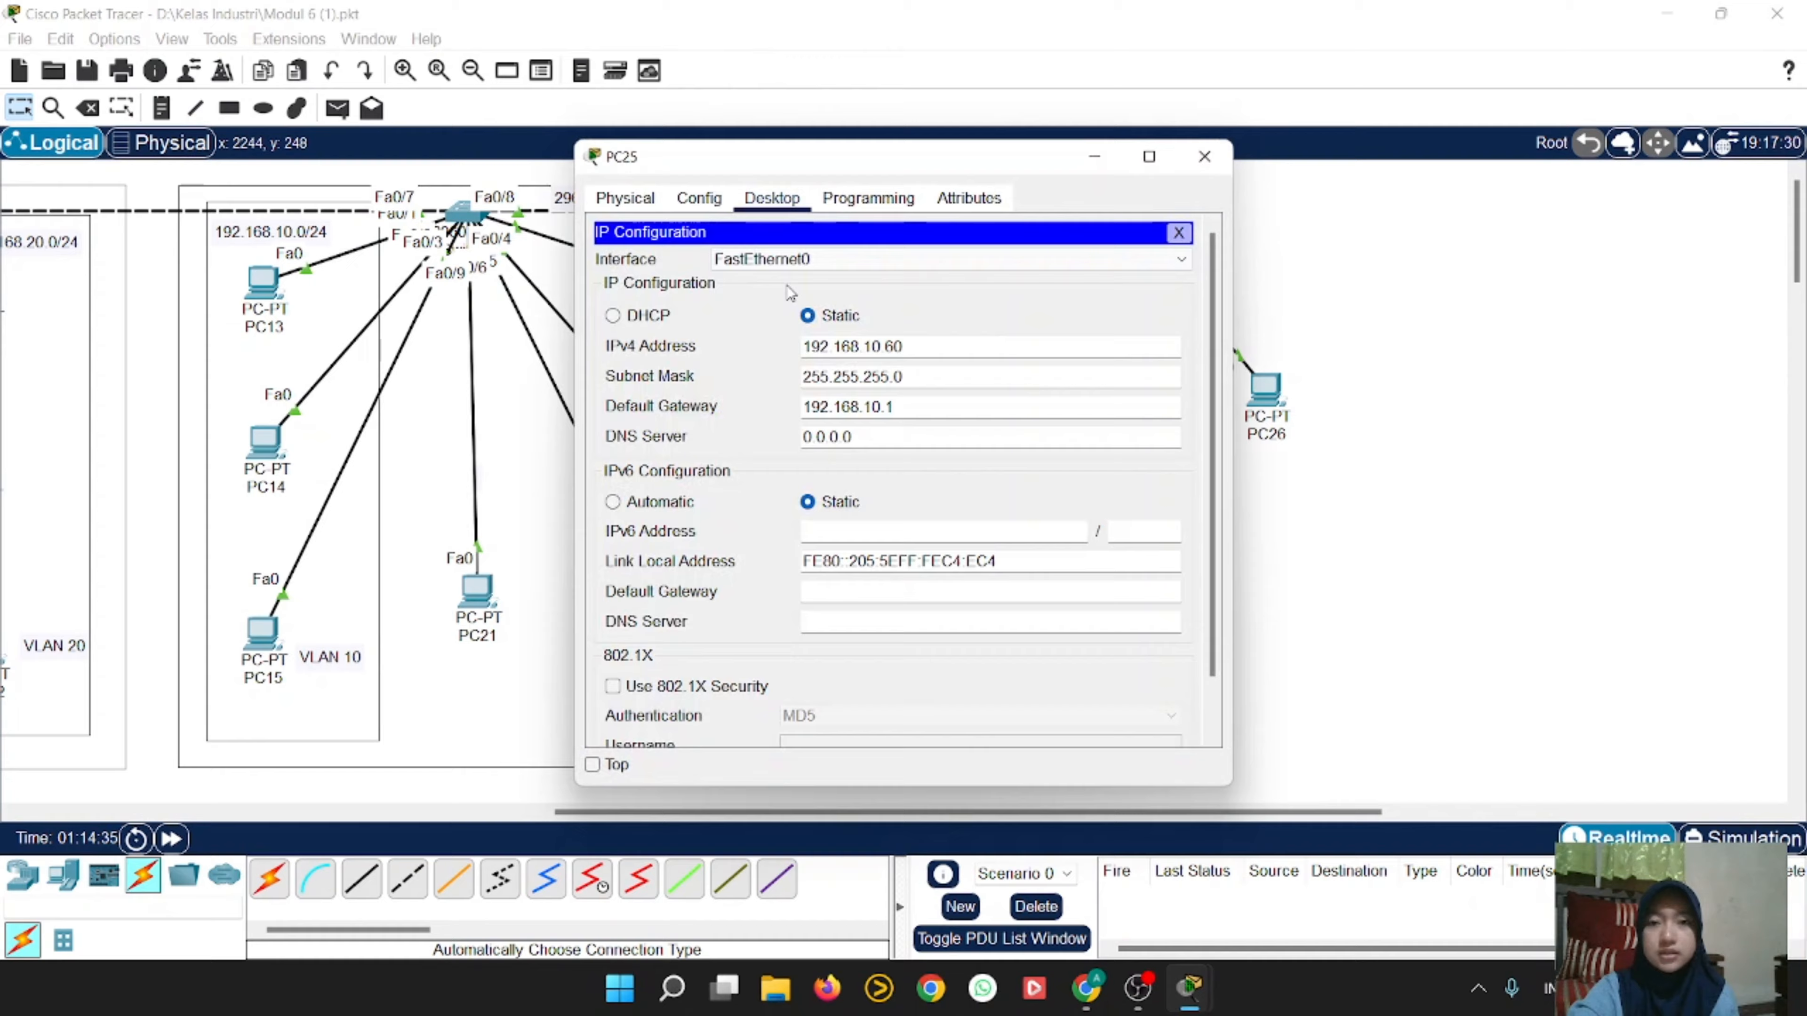
pyautogui.click(613, 315)
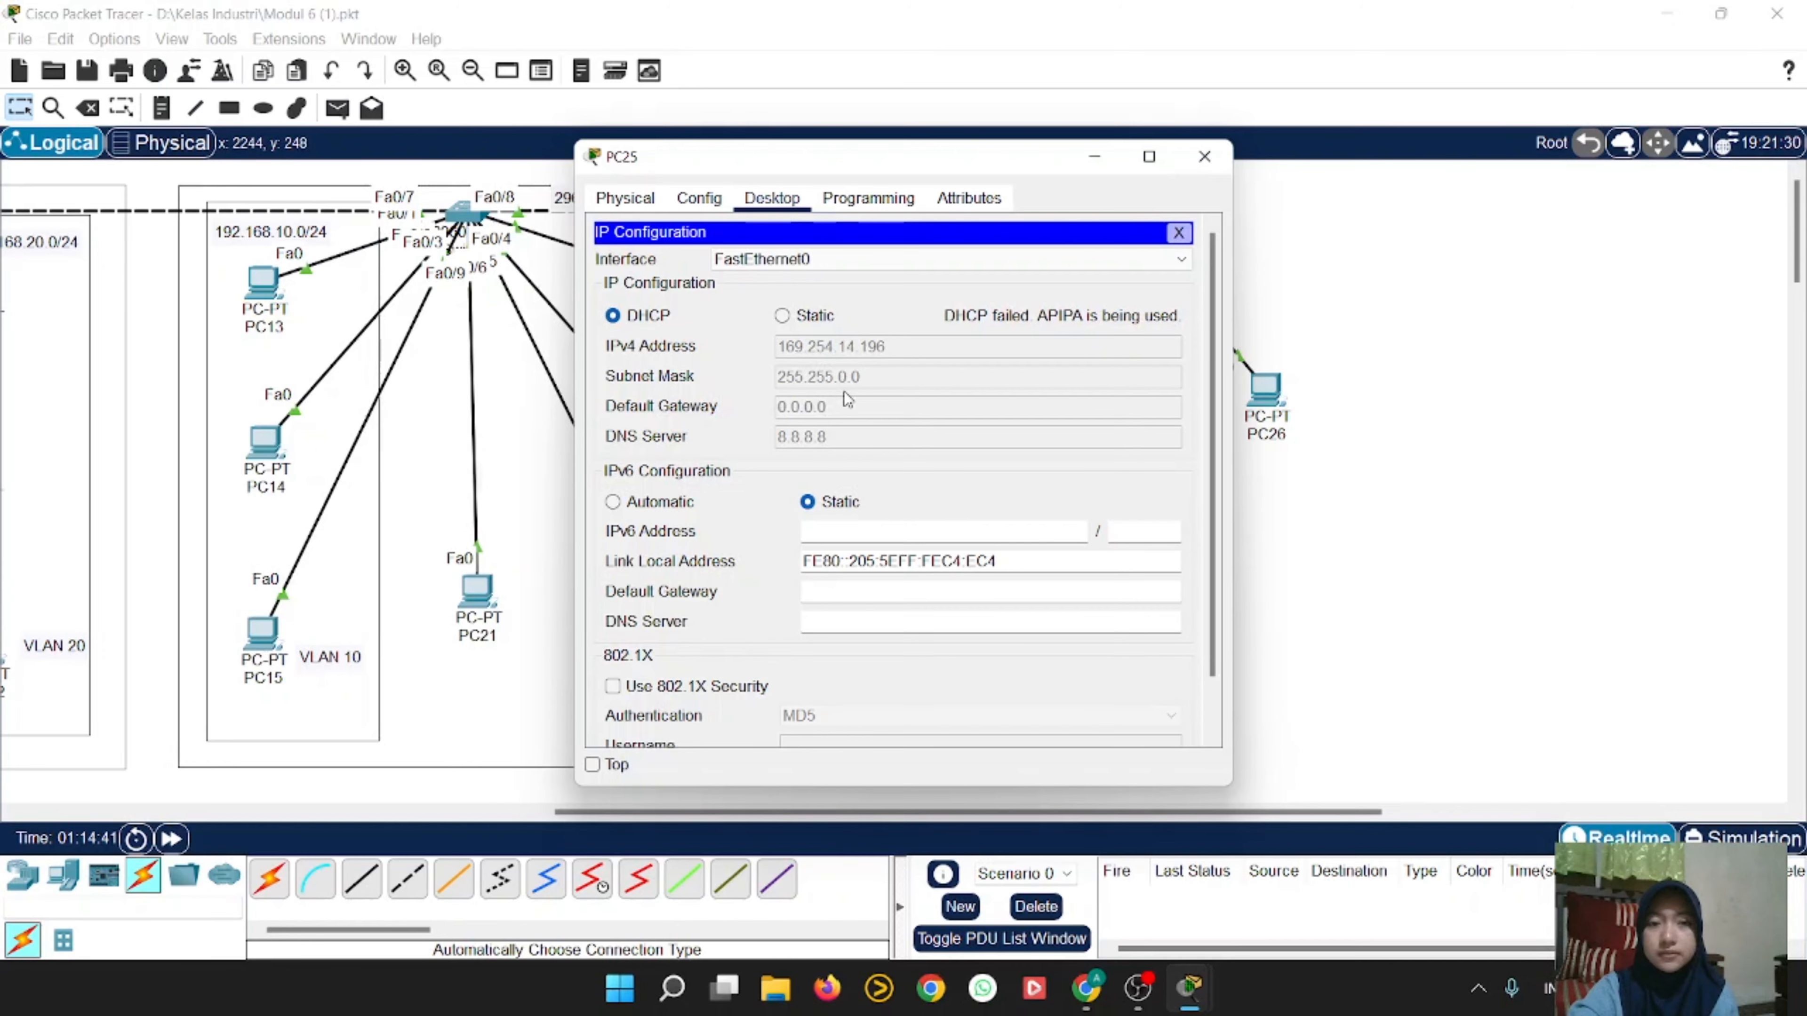
pyautogui.click(1217, 159)
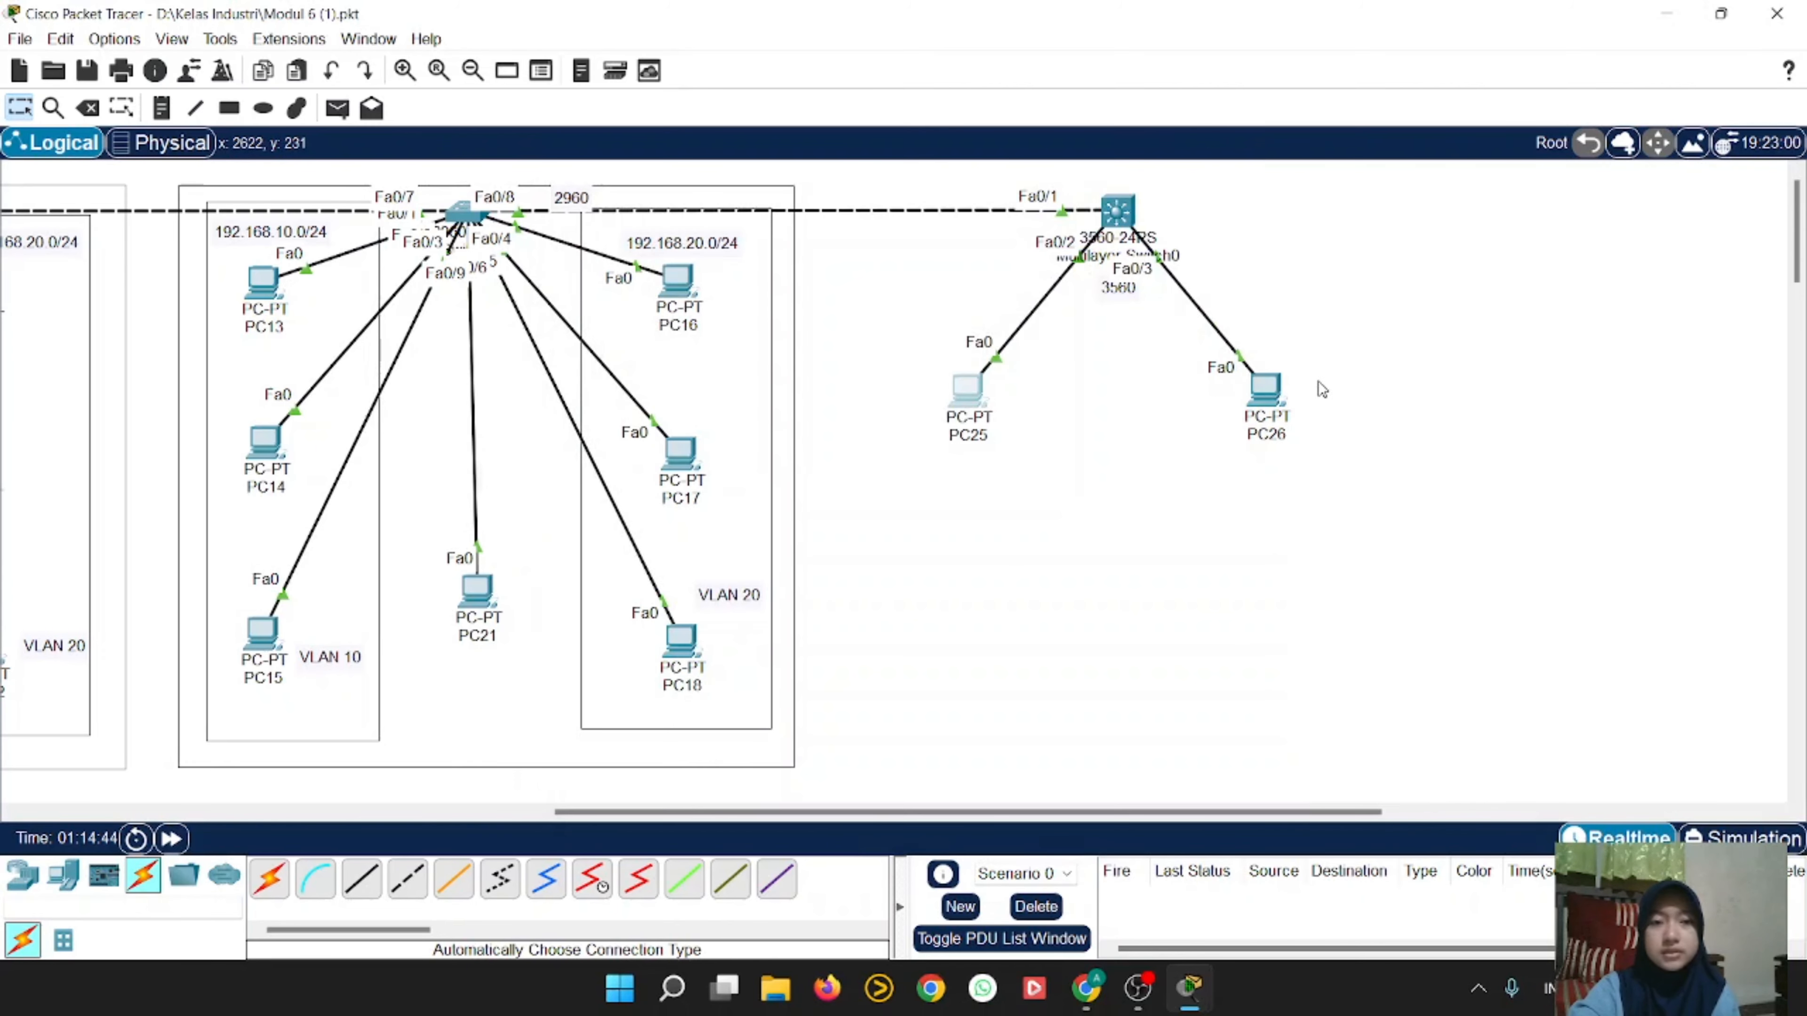
# Step: Change PC26's IPv4 configuration to DHCP, then close the PC26 and PC25 configuration windows
pyautogui.click(1266, 387)
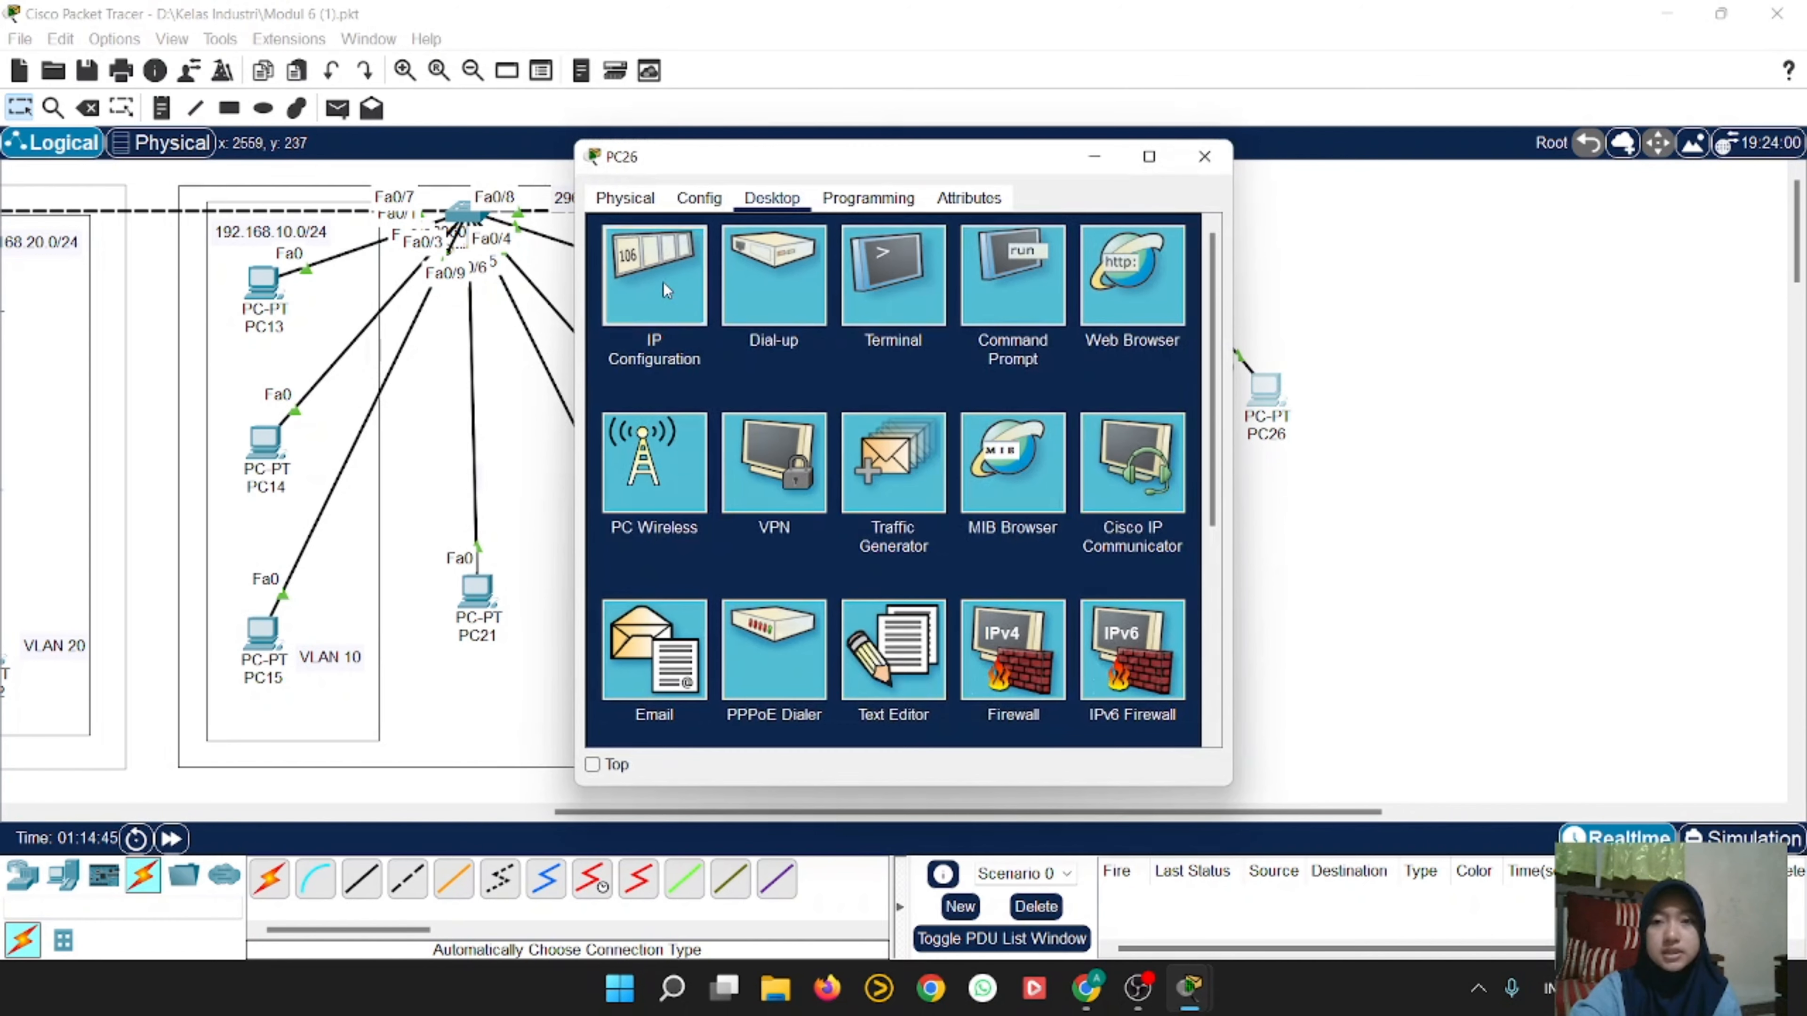
pyautogui.click(664, 283)
pyautogui.click(629, 318)
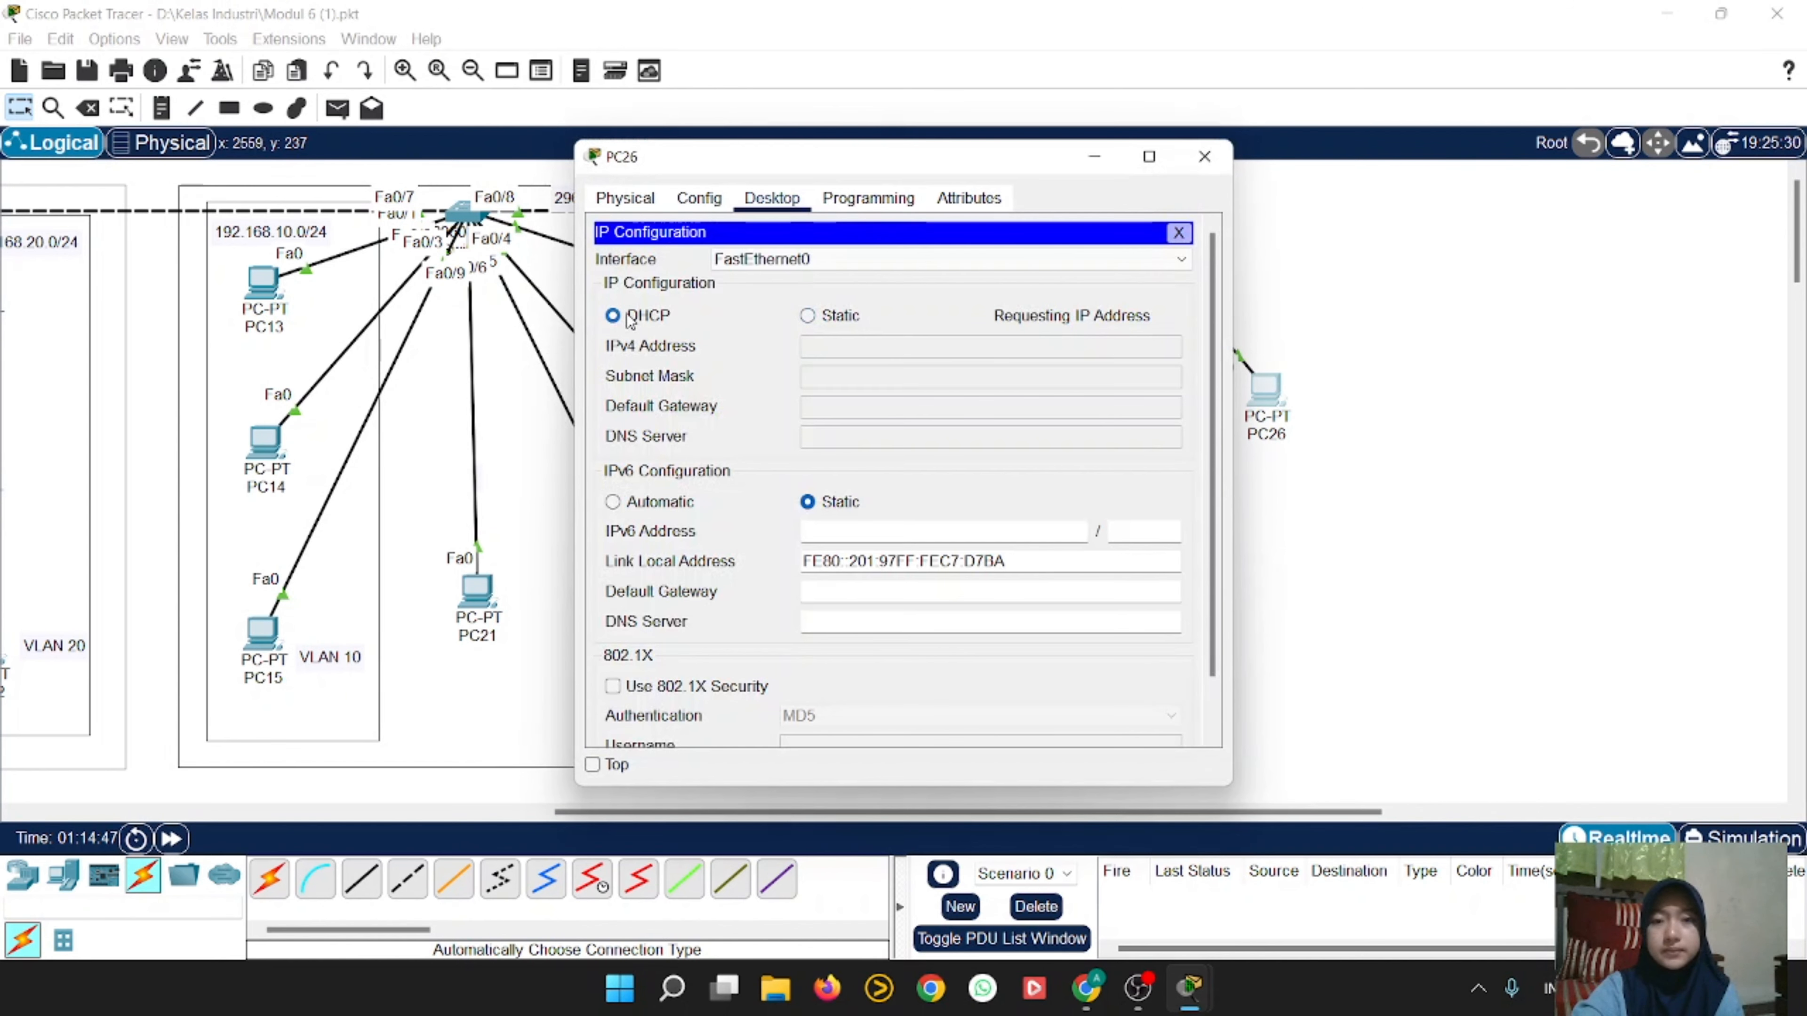
pyautogui.click(1216, 157)
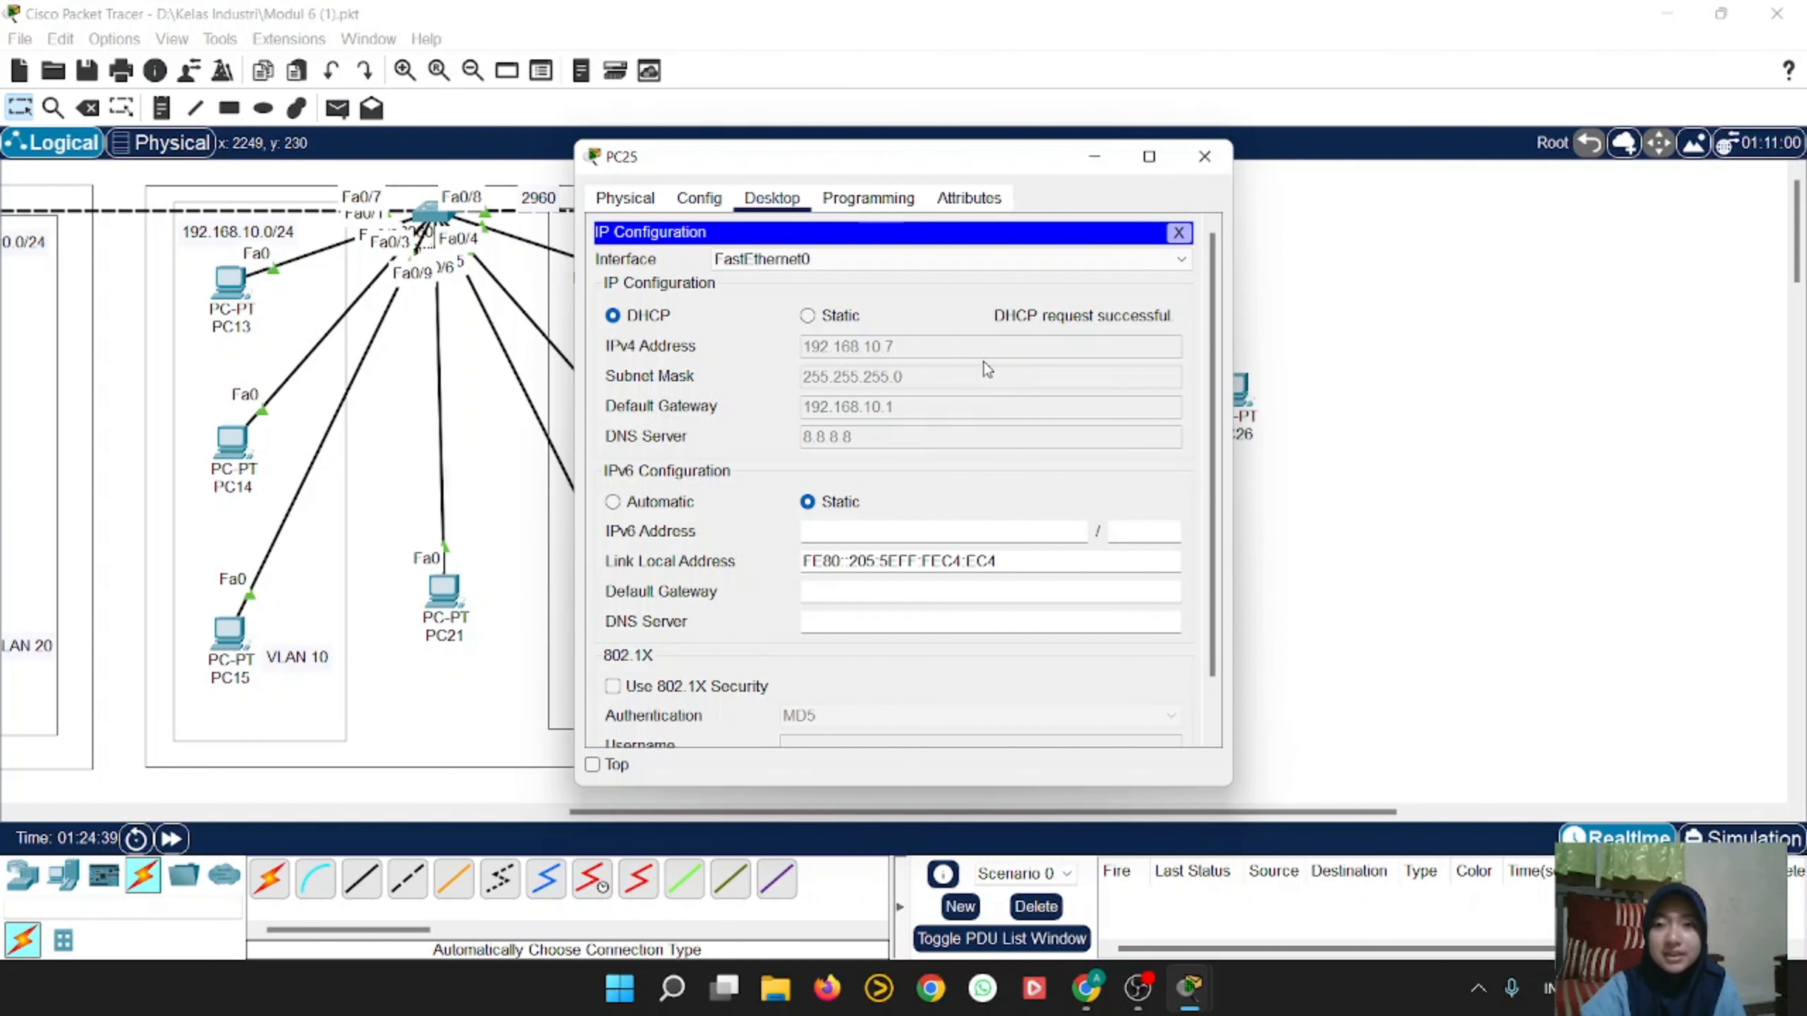
pyautogui.click(1204, 157)
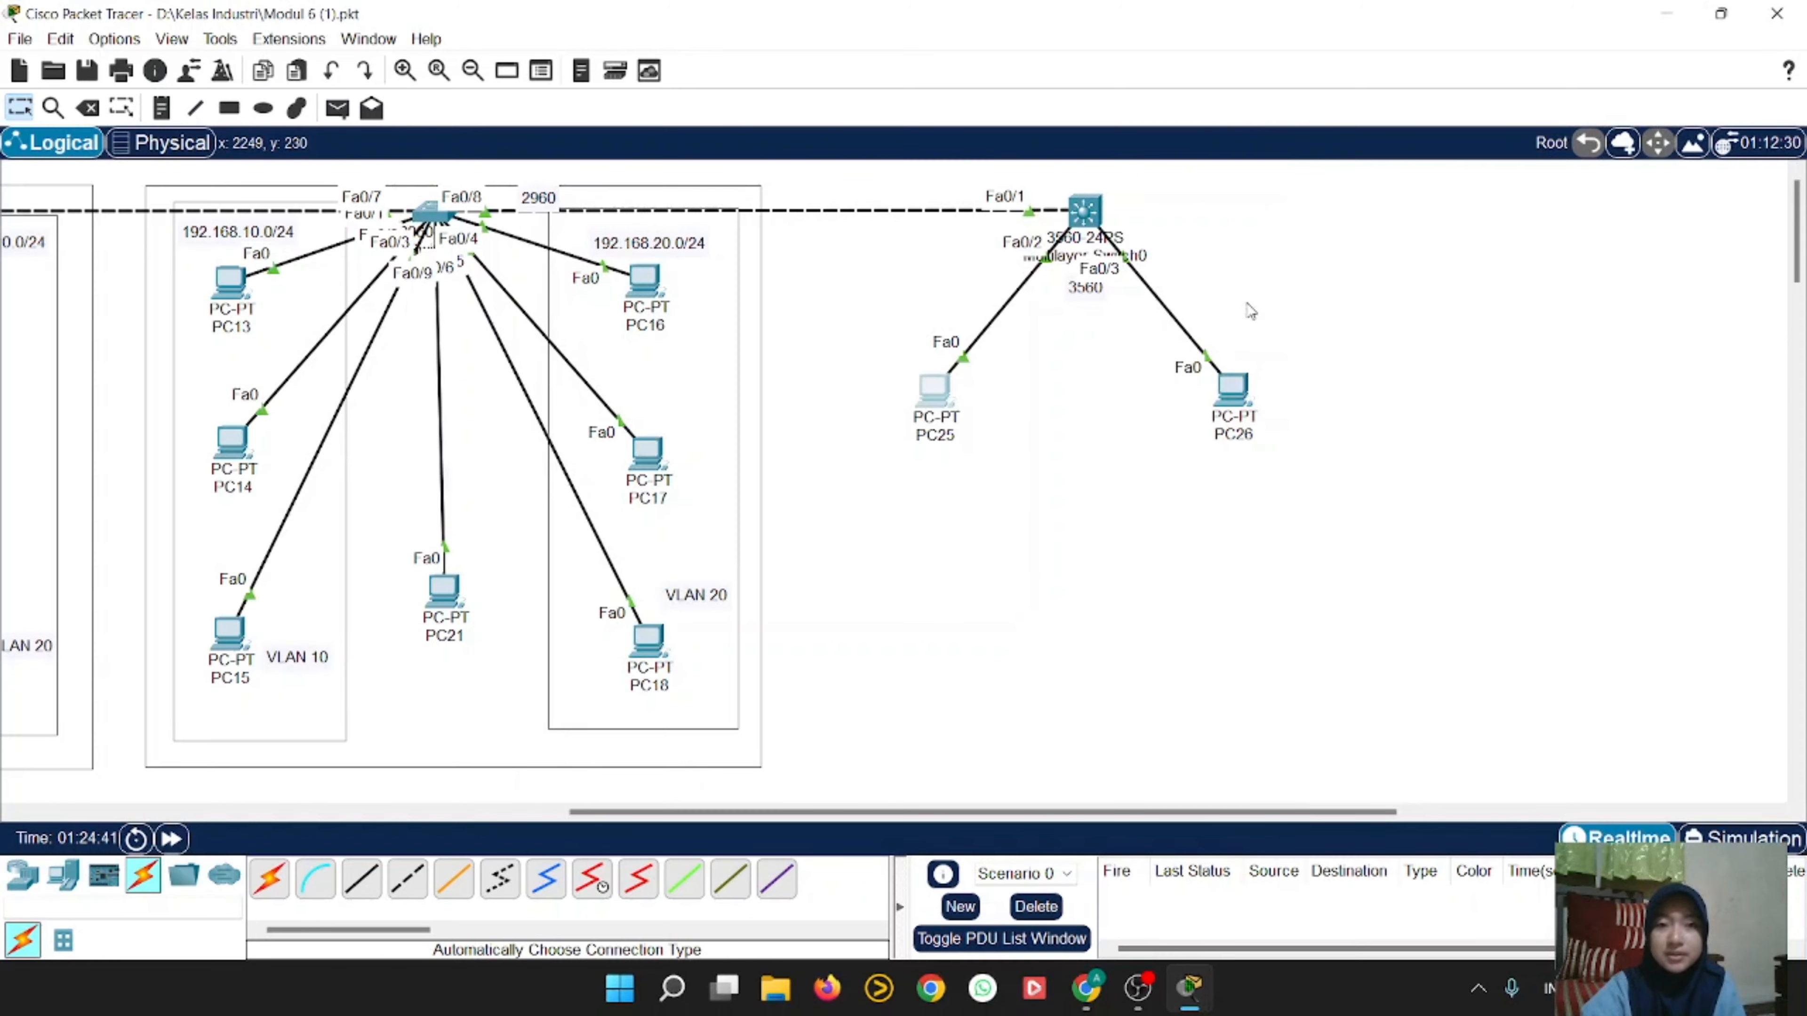
# Step: Request a new DHCP address on PC26 by switching its IPv4 configuration to static and back to DHCP
pyautogui.click(1230, 386)
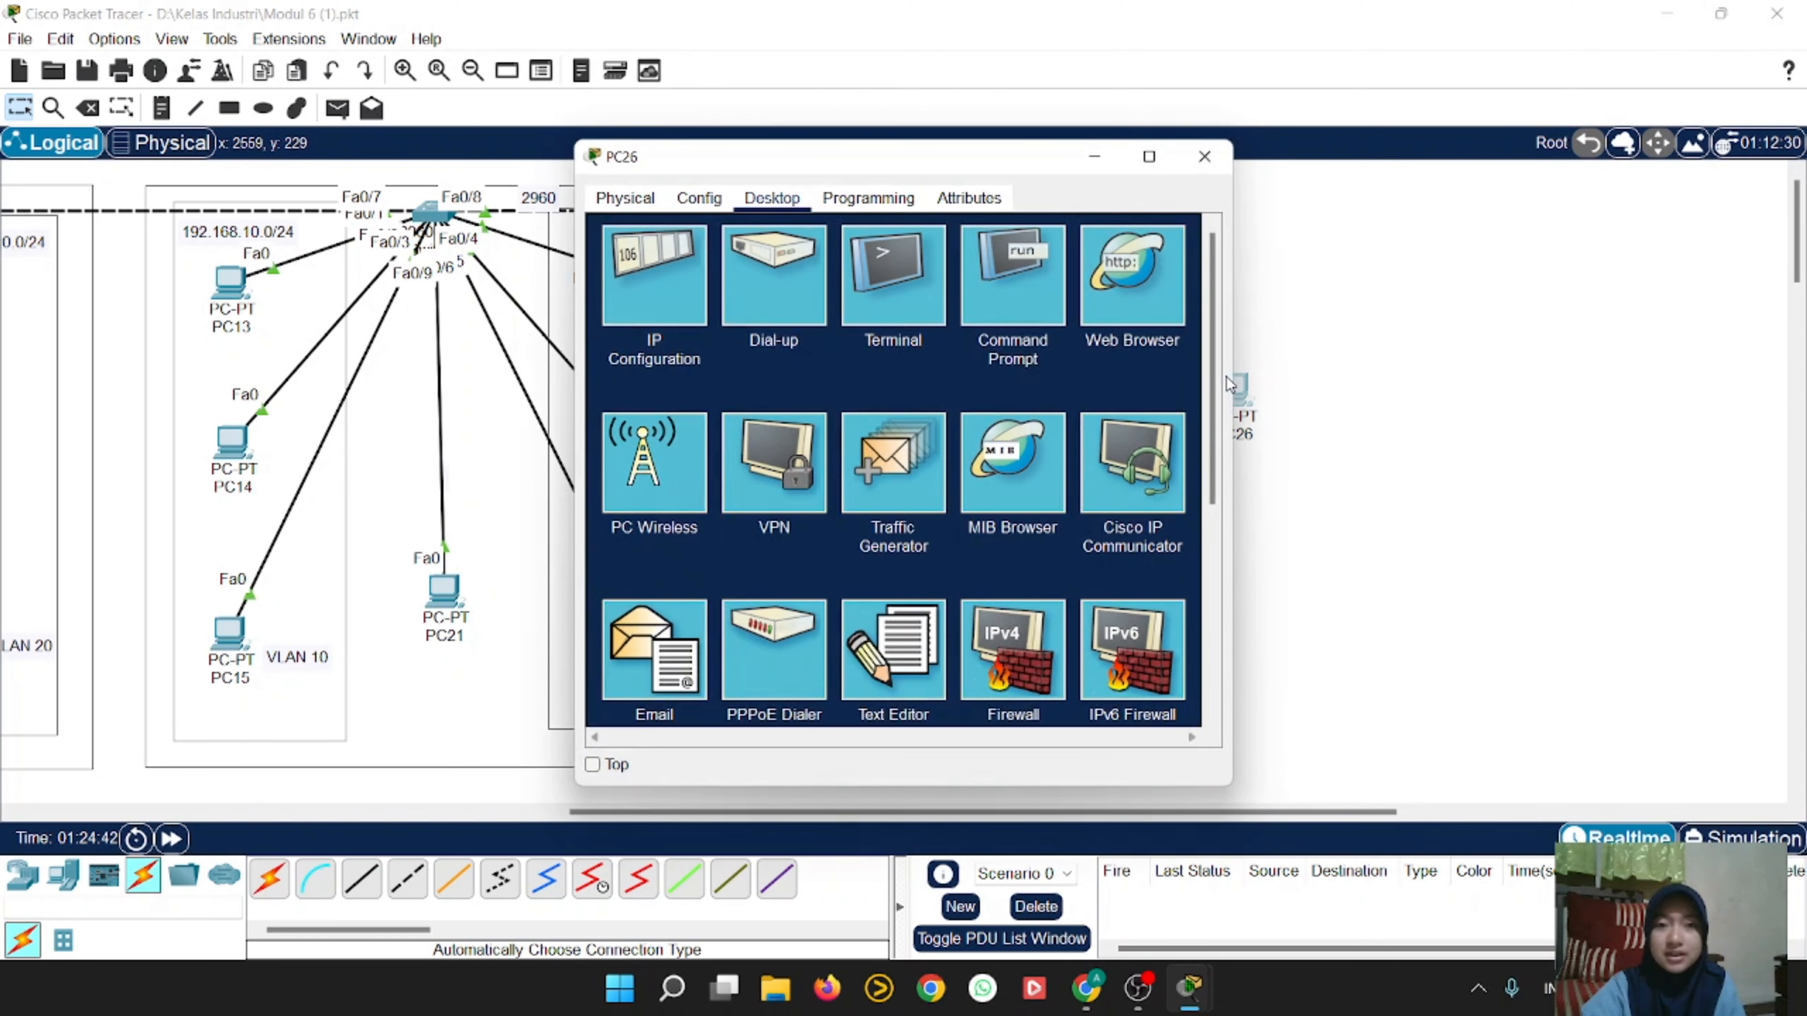
pyautogui.click(681, 288)
pyautogui.click(808, 316)
pyautogui.click(613, 318)
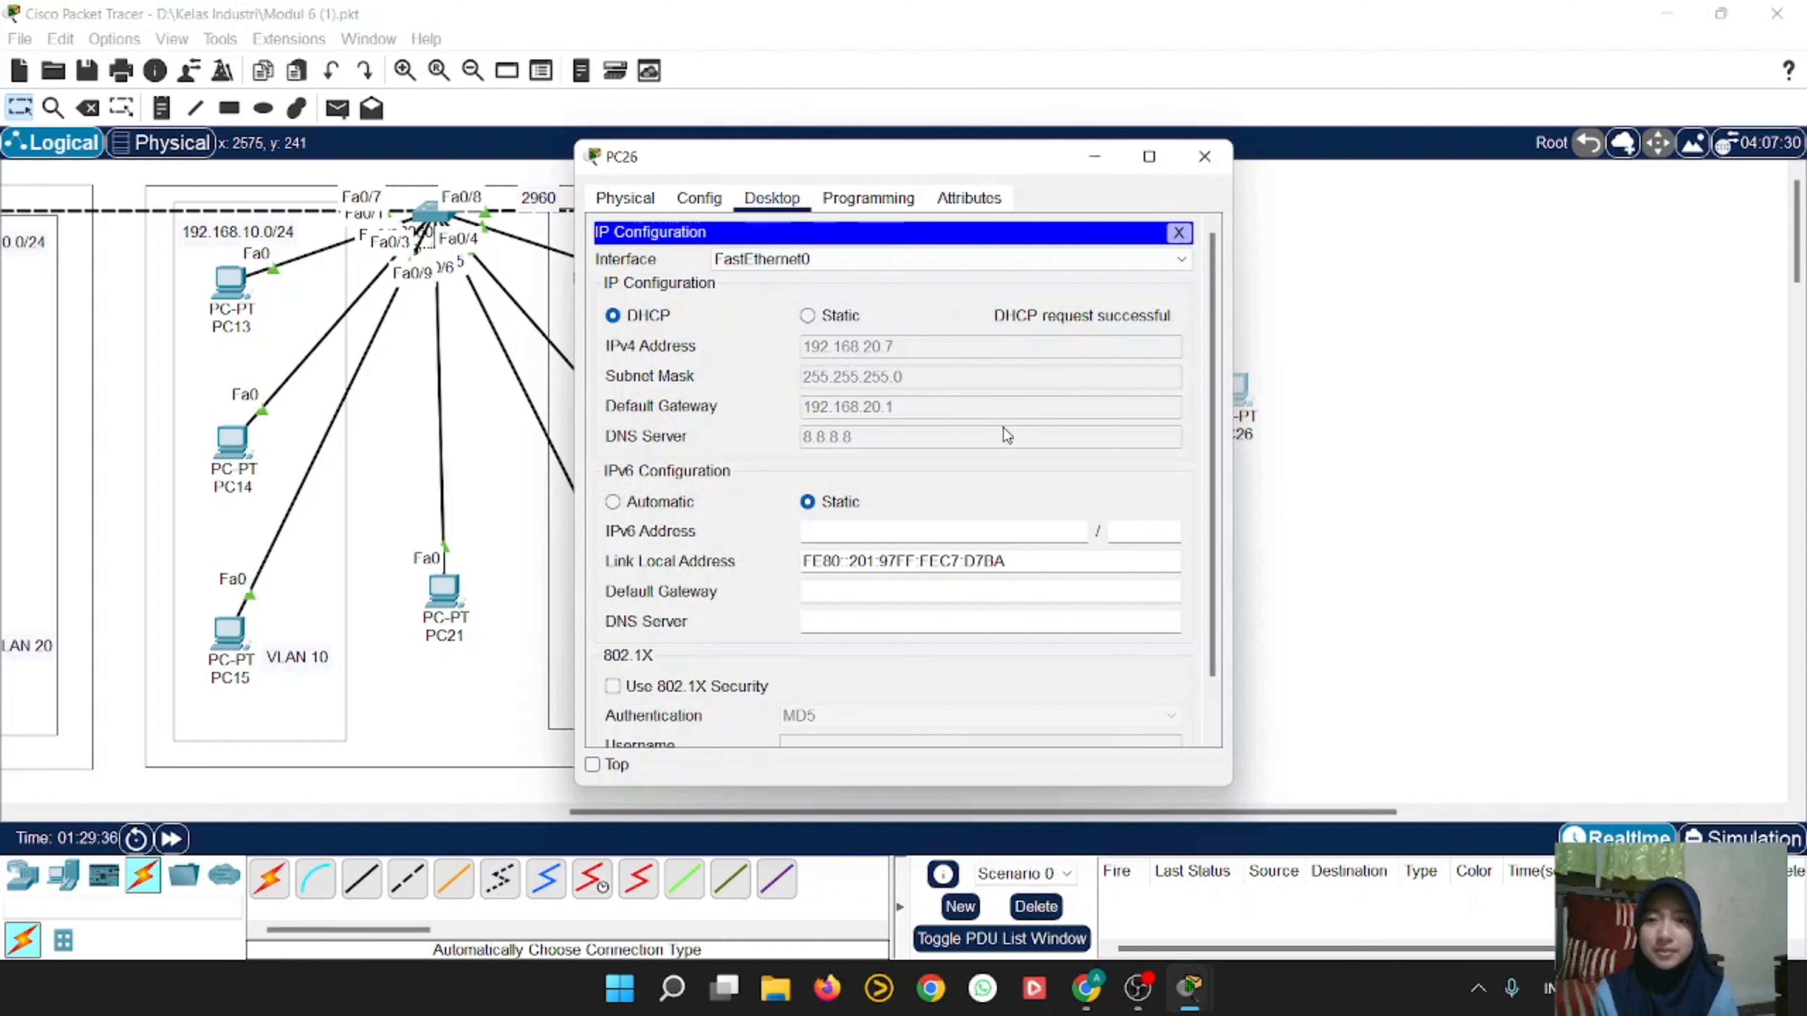
pyautogui.click(1206, 157)
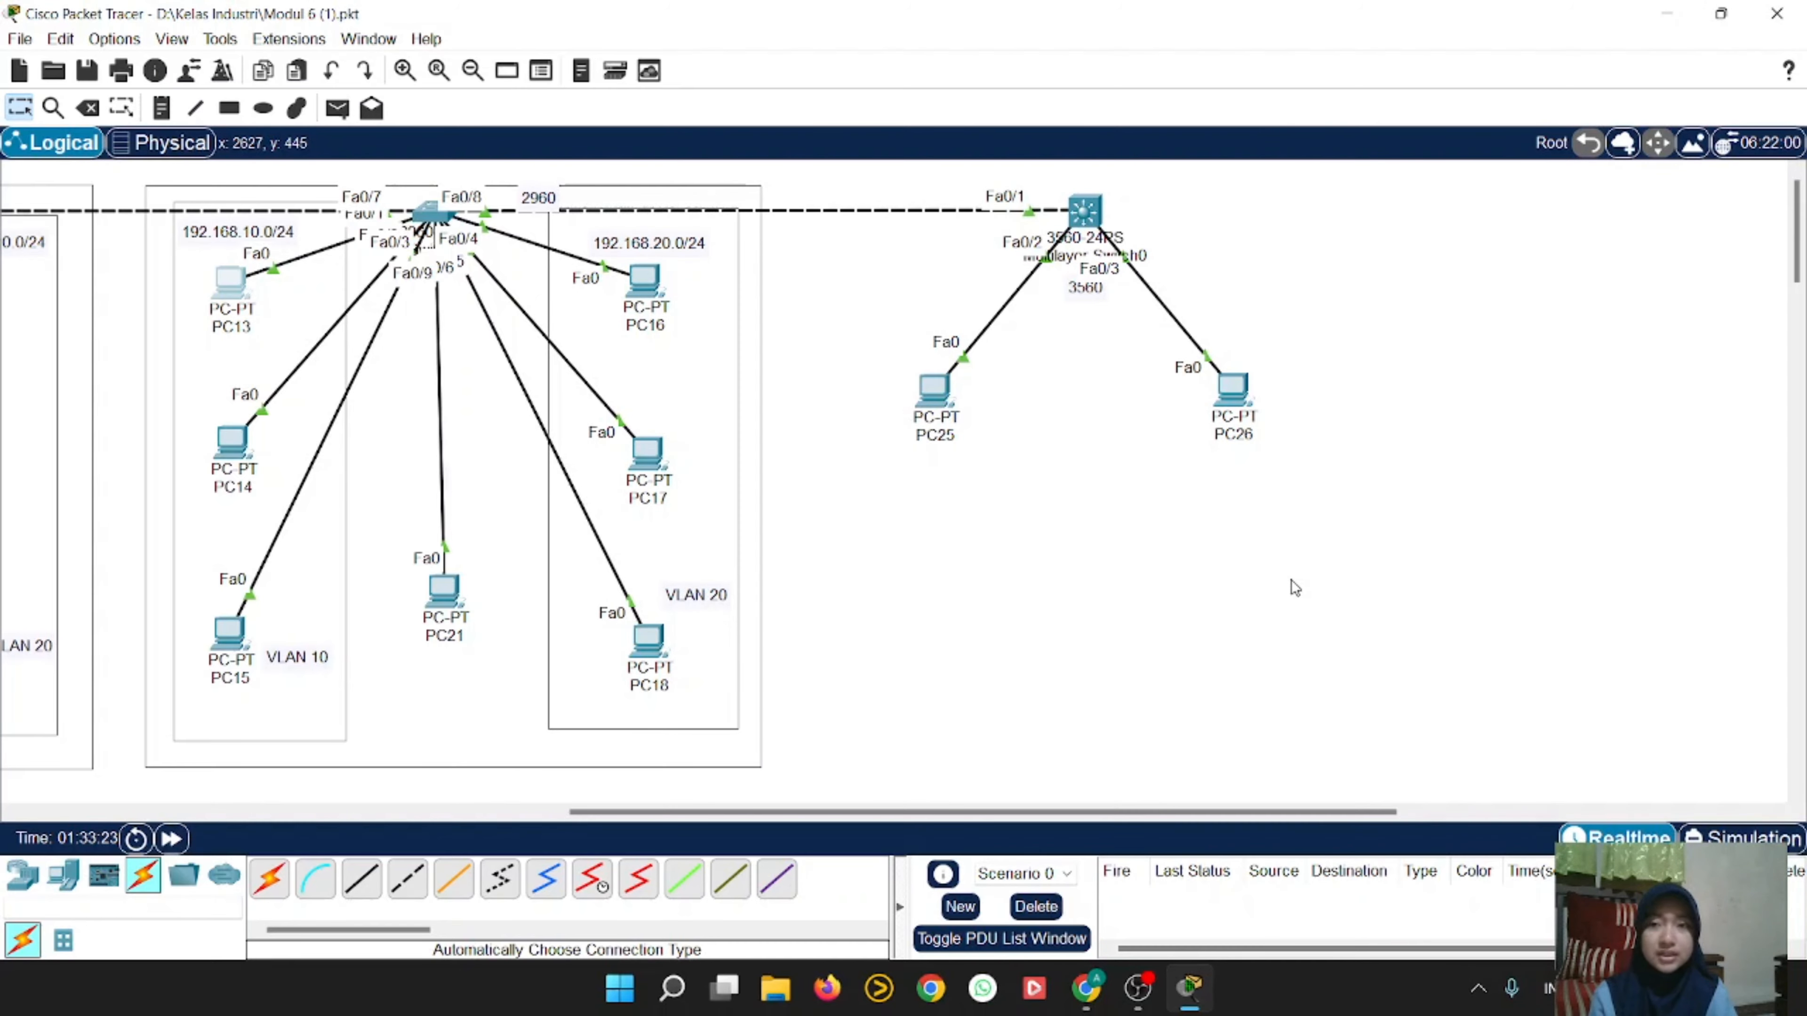
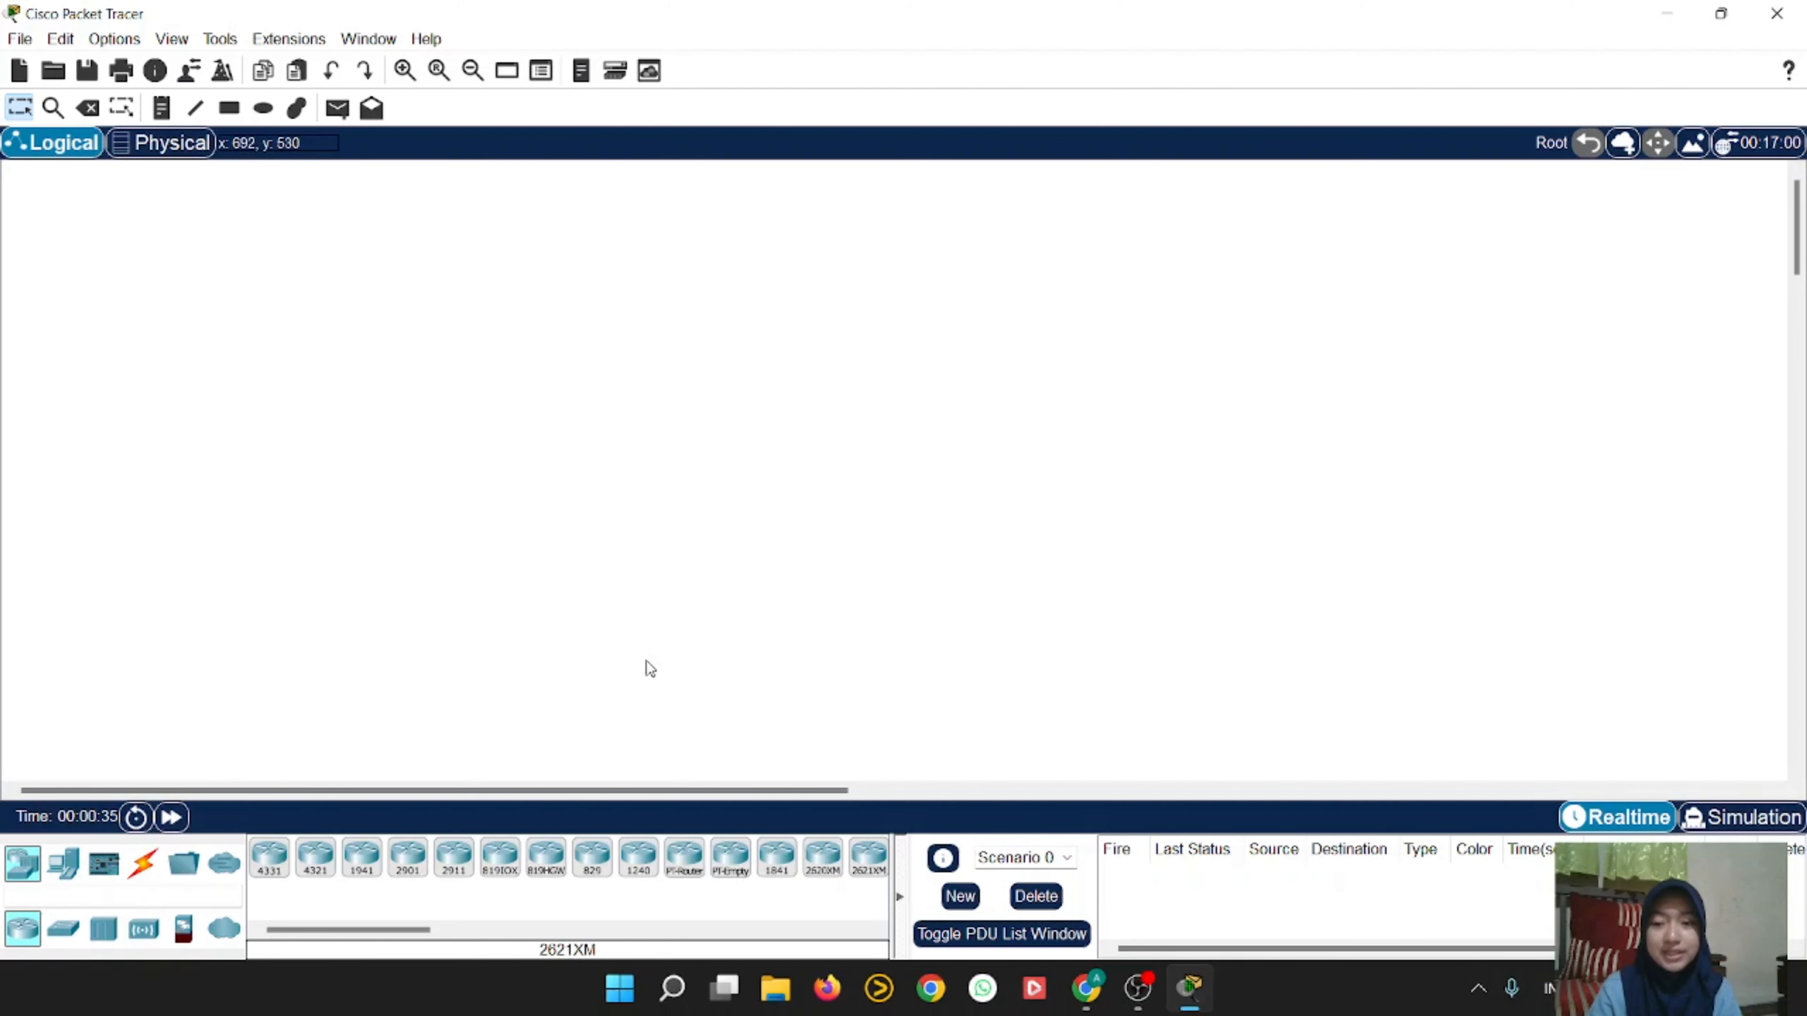
# Step: Place a 2811 router in the upper middle of the empty workspace
pyautogui.scroll(-2, 742, 879)
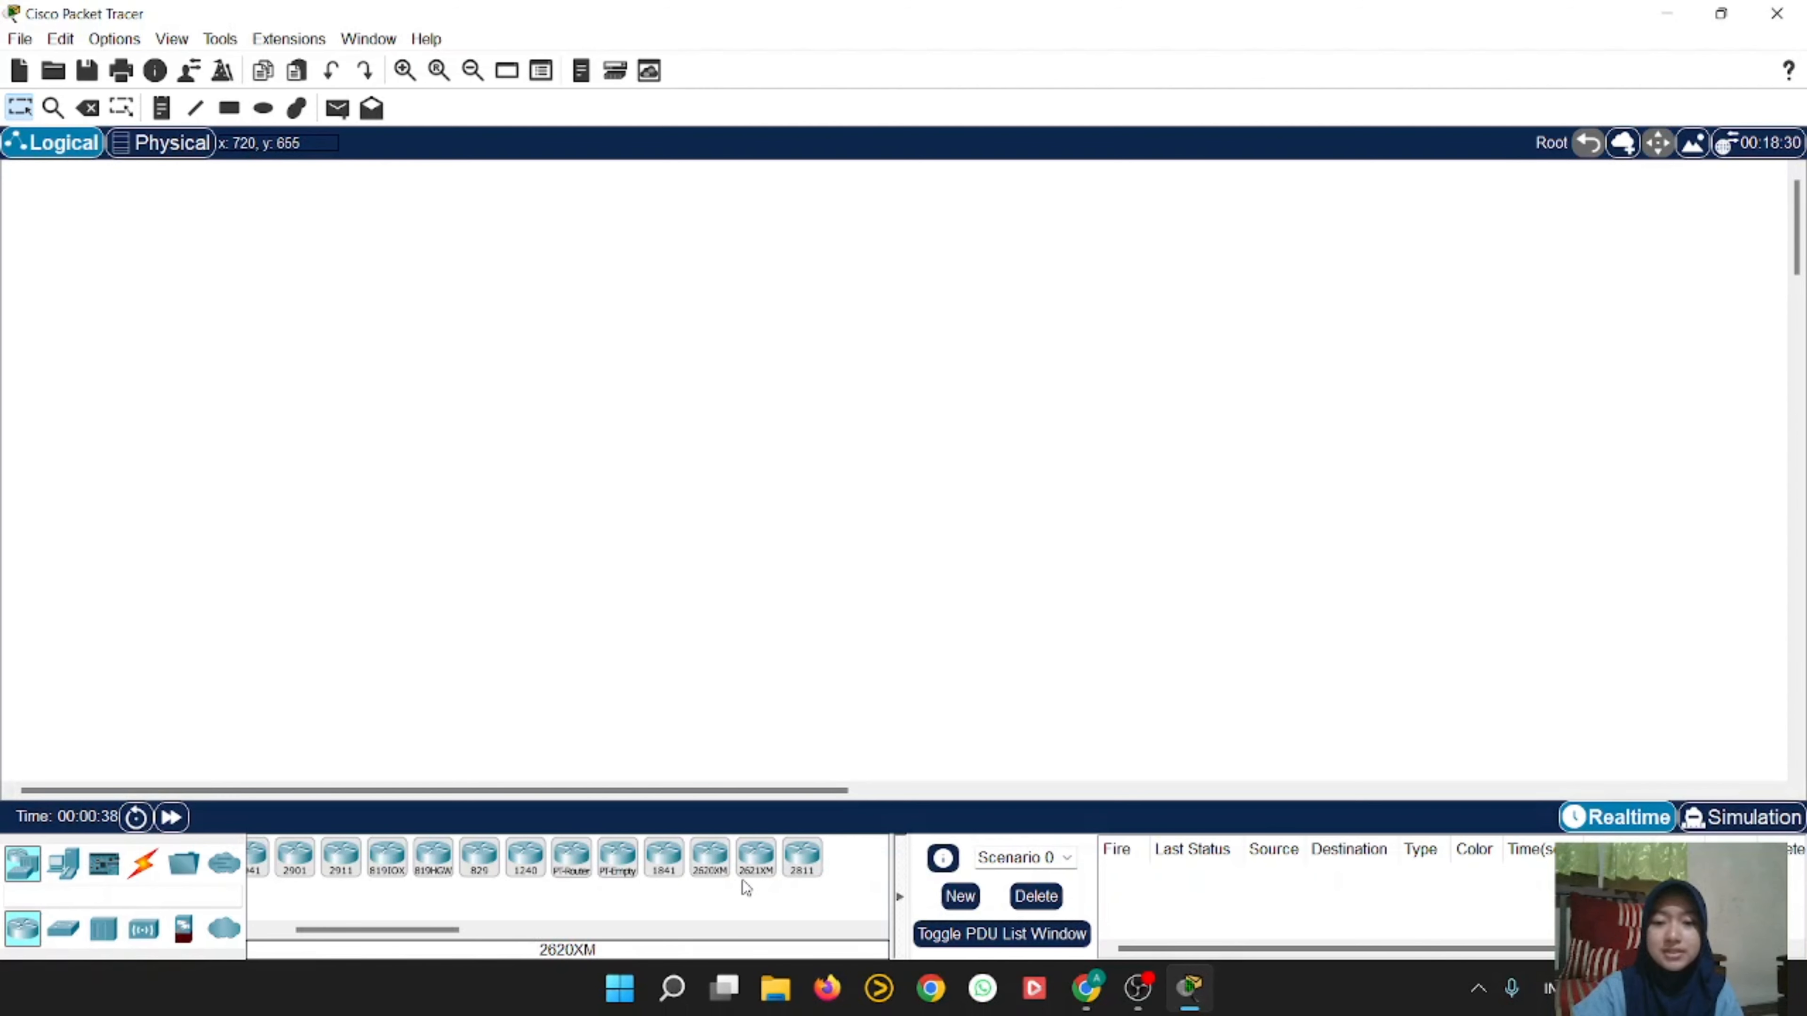
pyautogui.click(801, 863)
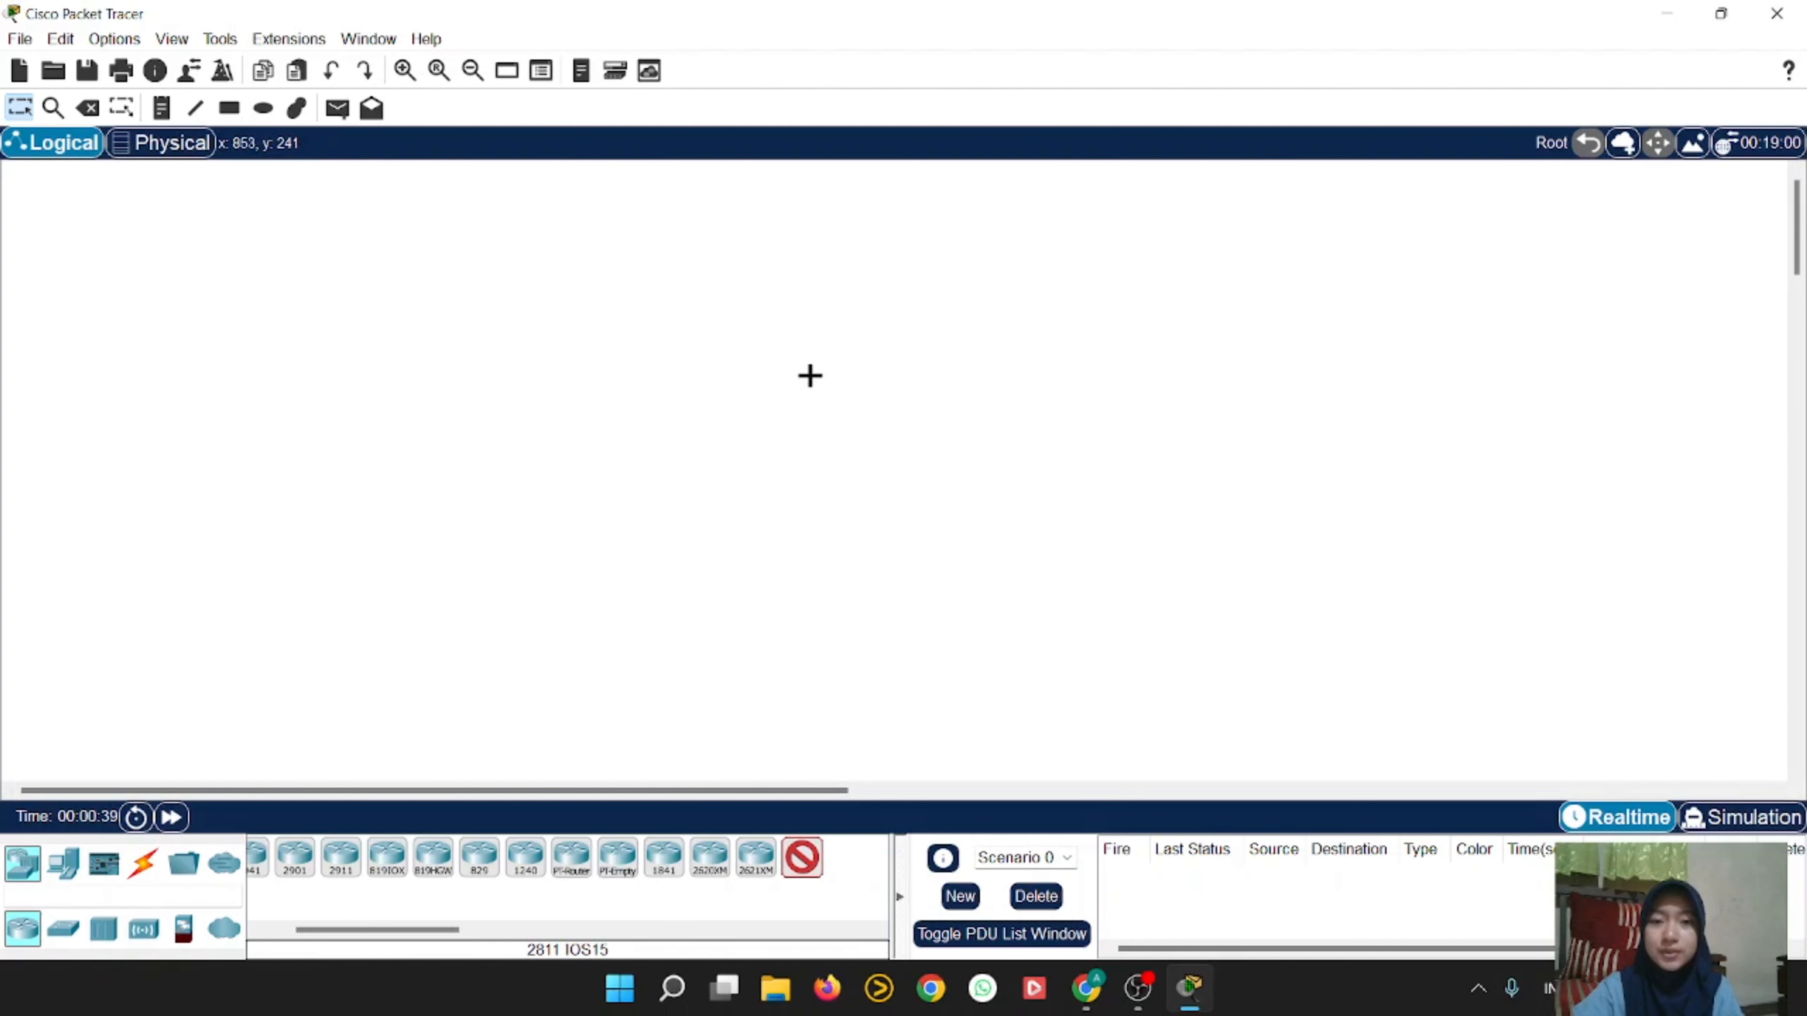
pyautogui.click(859, 213)
# Step: Place three 2960 switches in a spaced row below the 2811 router and align them horizontally
pyautogui.click(63, 928)
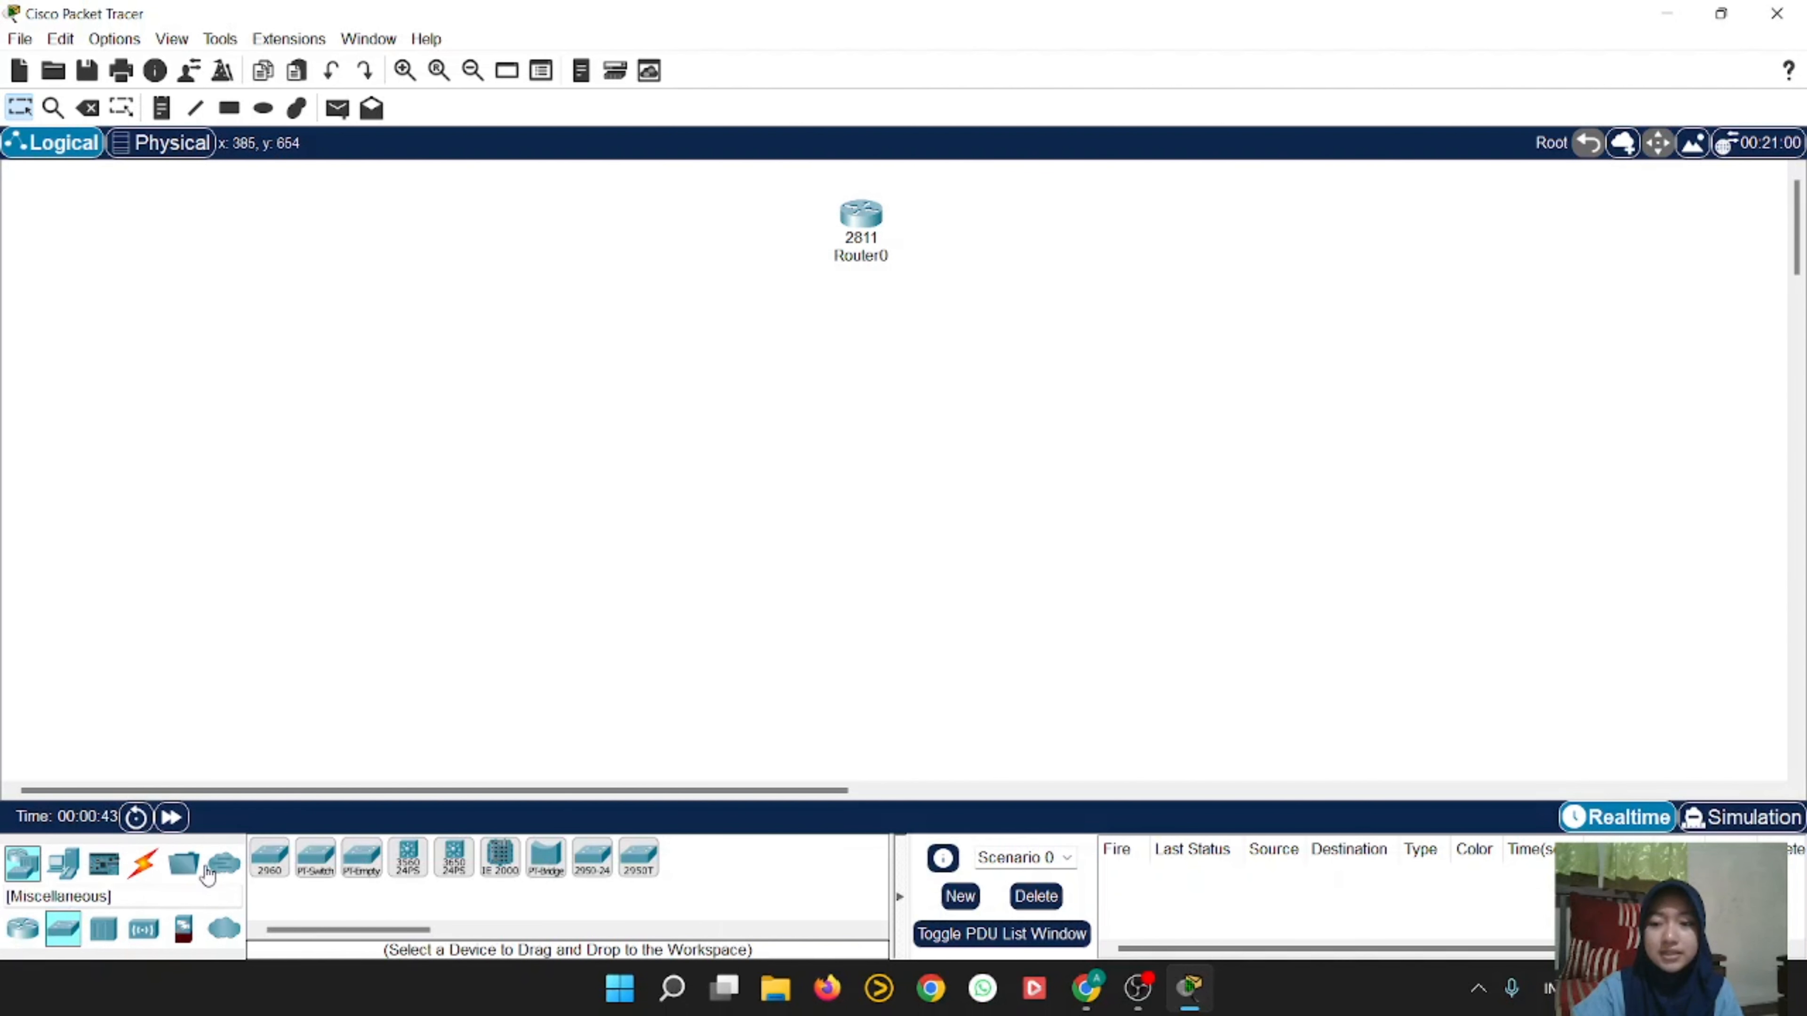
pyautogui.keyDown('ctrl'); pyautogui.click(258, 867); pyautogui.keyUp('ctrl')
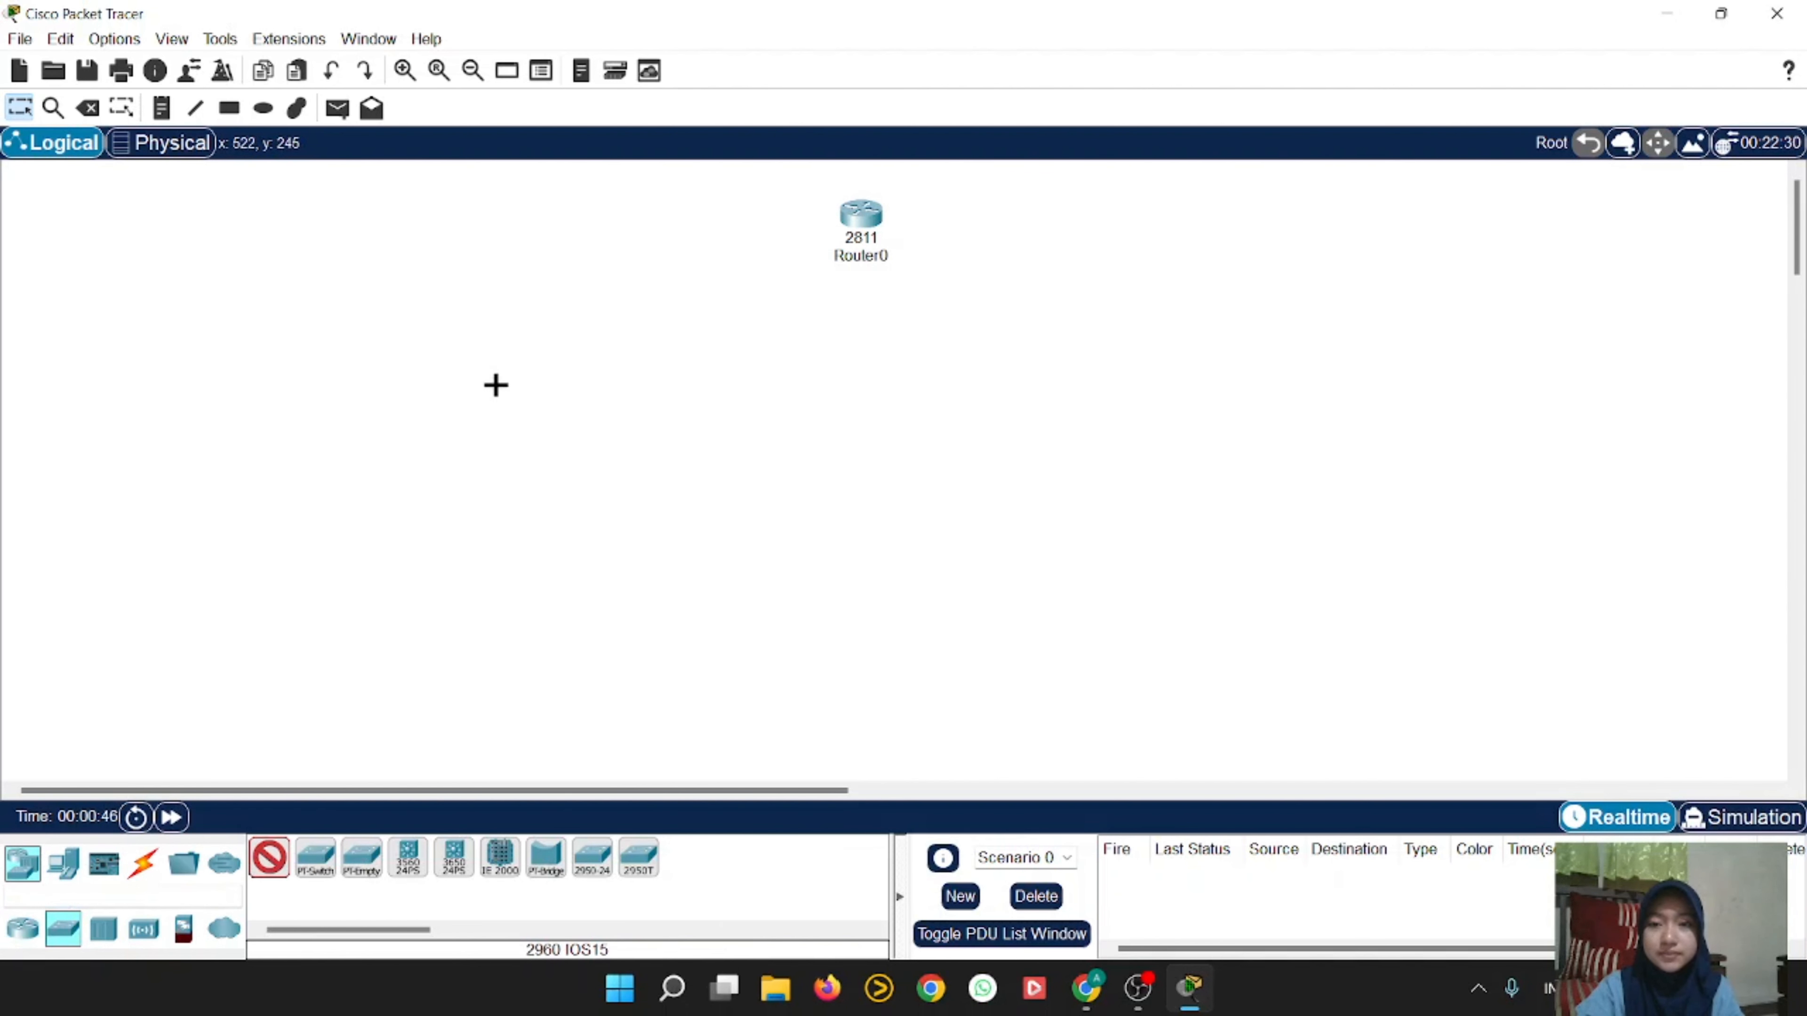
pyautogui.click(539, 315)
pyautogui.click(862, 334)
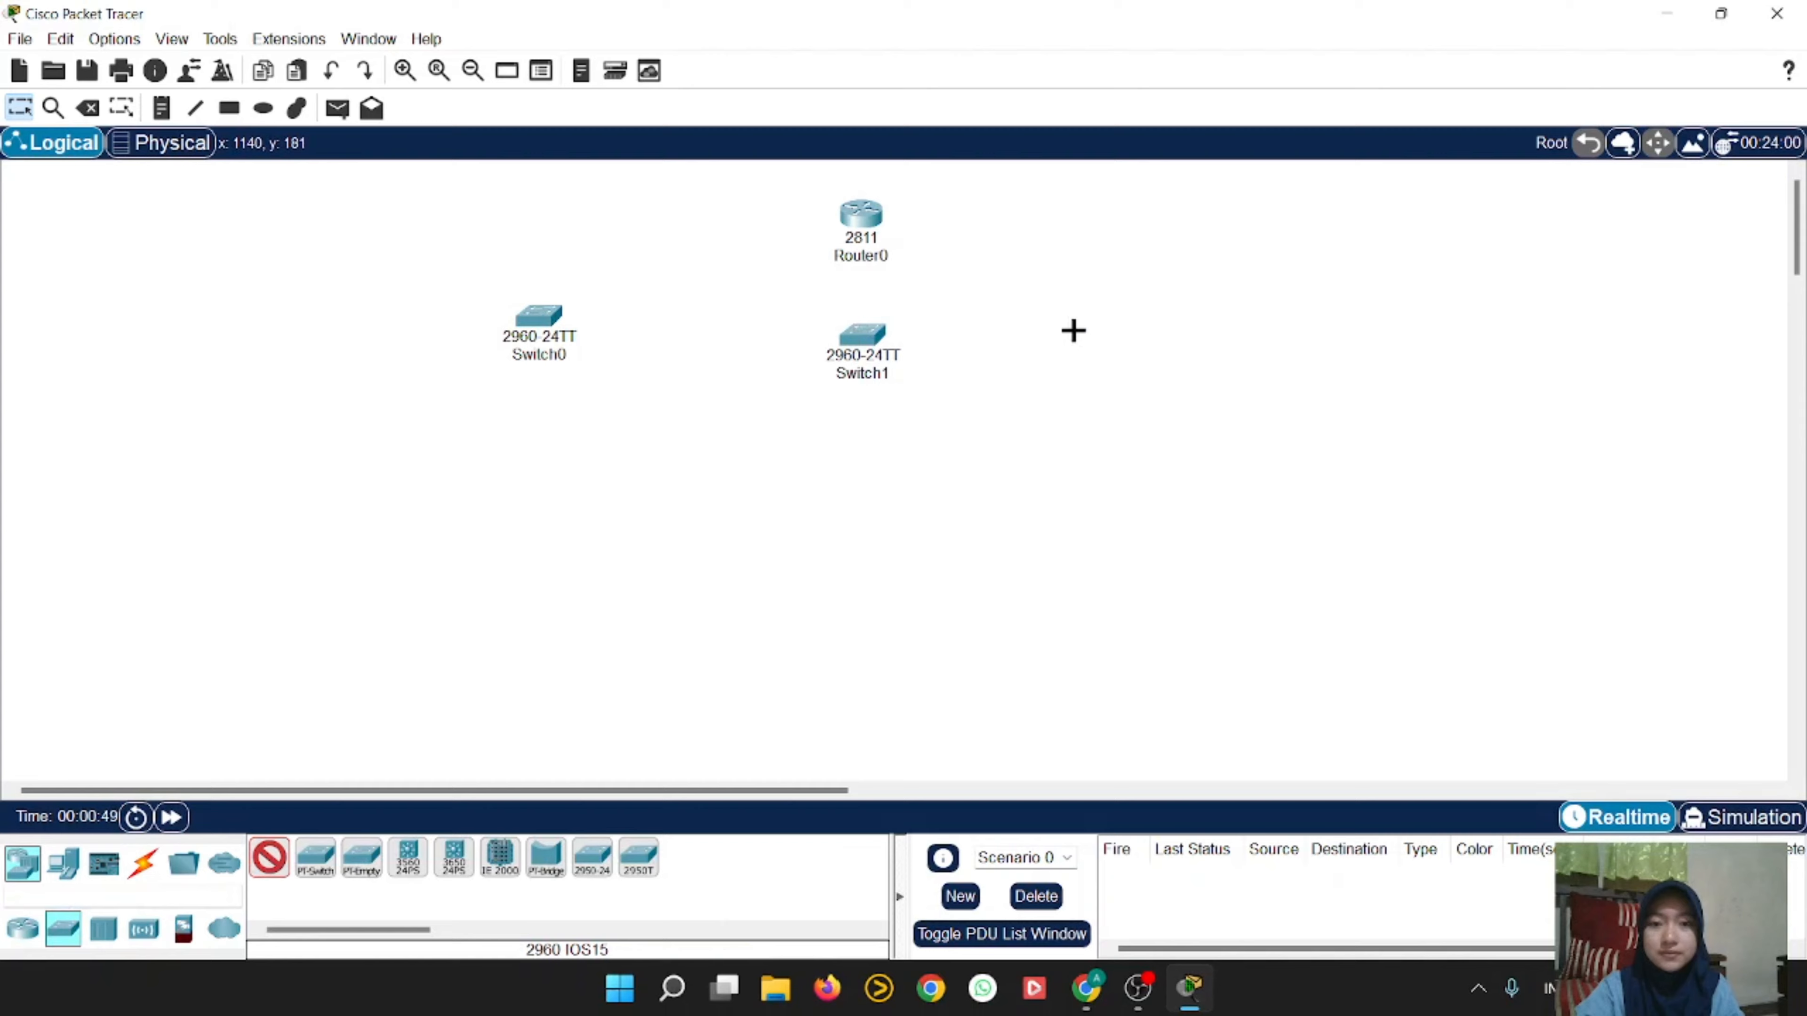
pyautogui.click(1201, 323)
pyautogui.click(268, 858)
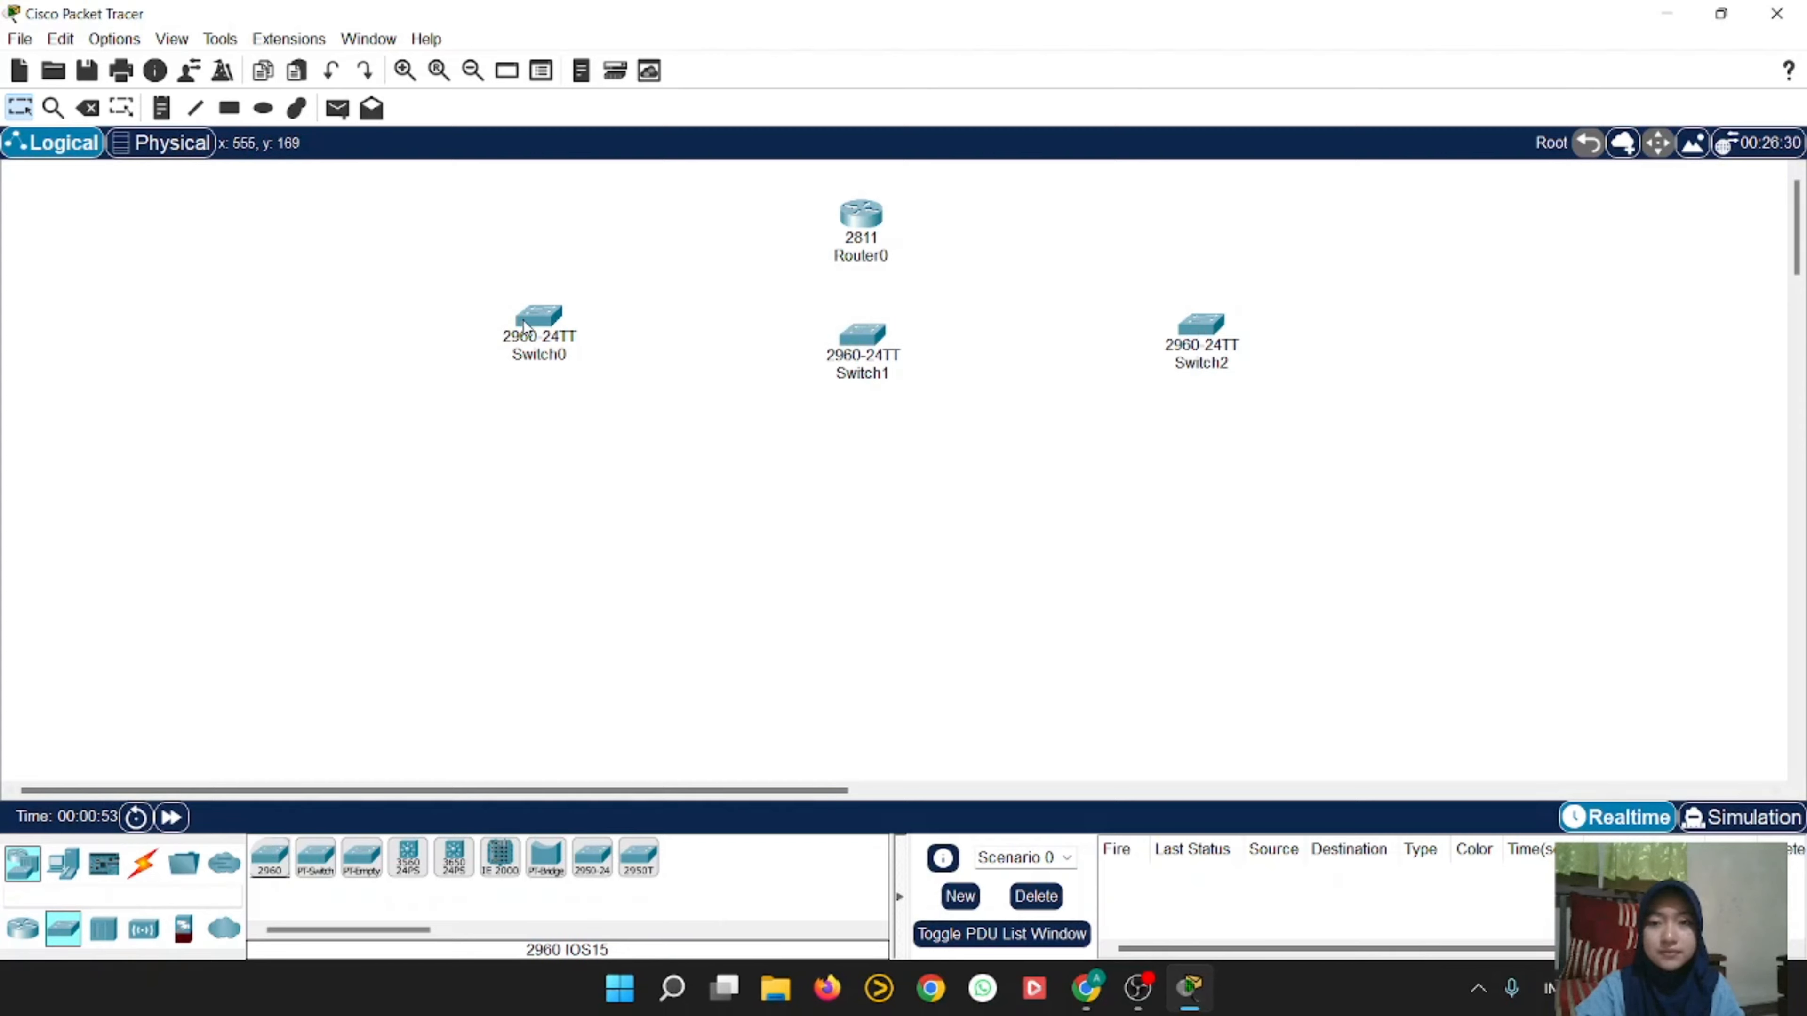
pyautogui.moveTo(524, 327); pyautogui.dragTo(519, 346)
pyautogui.moveTo(1214, 321); pyautogui.dragTo(1228, 330)
# Step: Place six PCs around Switch0: two in a row beside it and four in a row beneath them
pyautogui.click(63, 862)
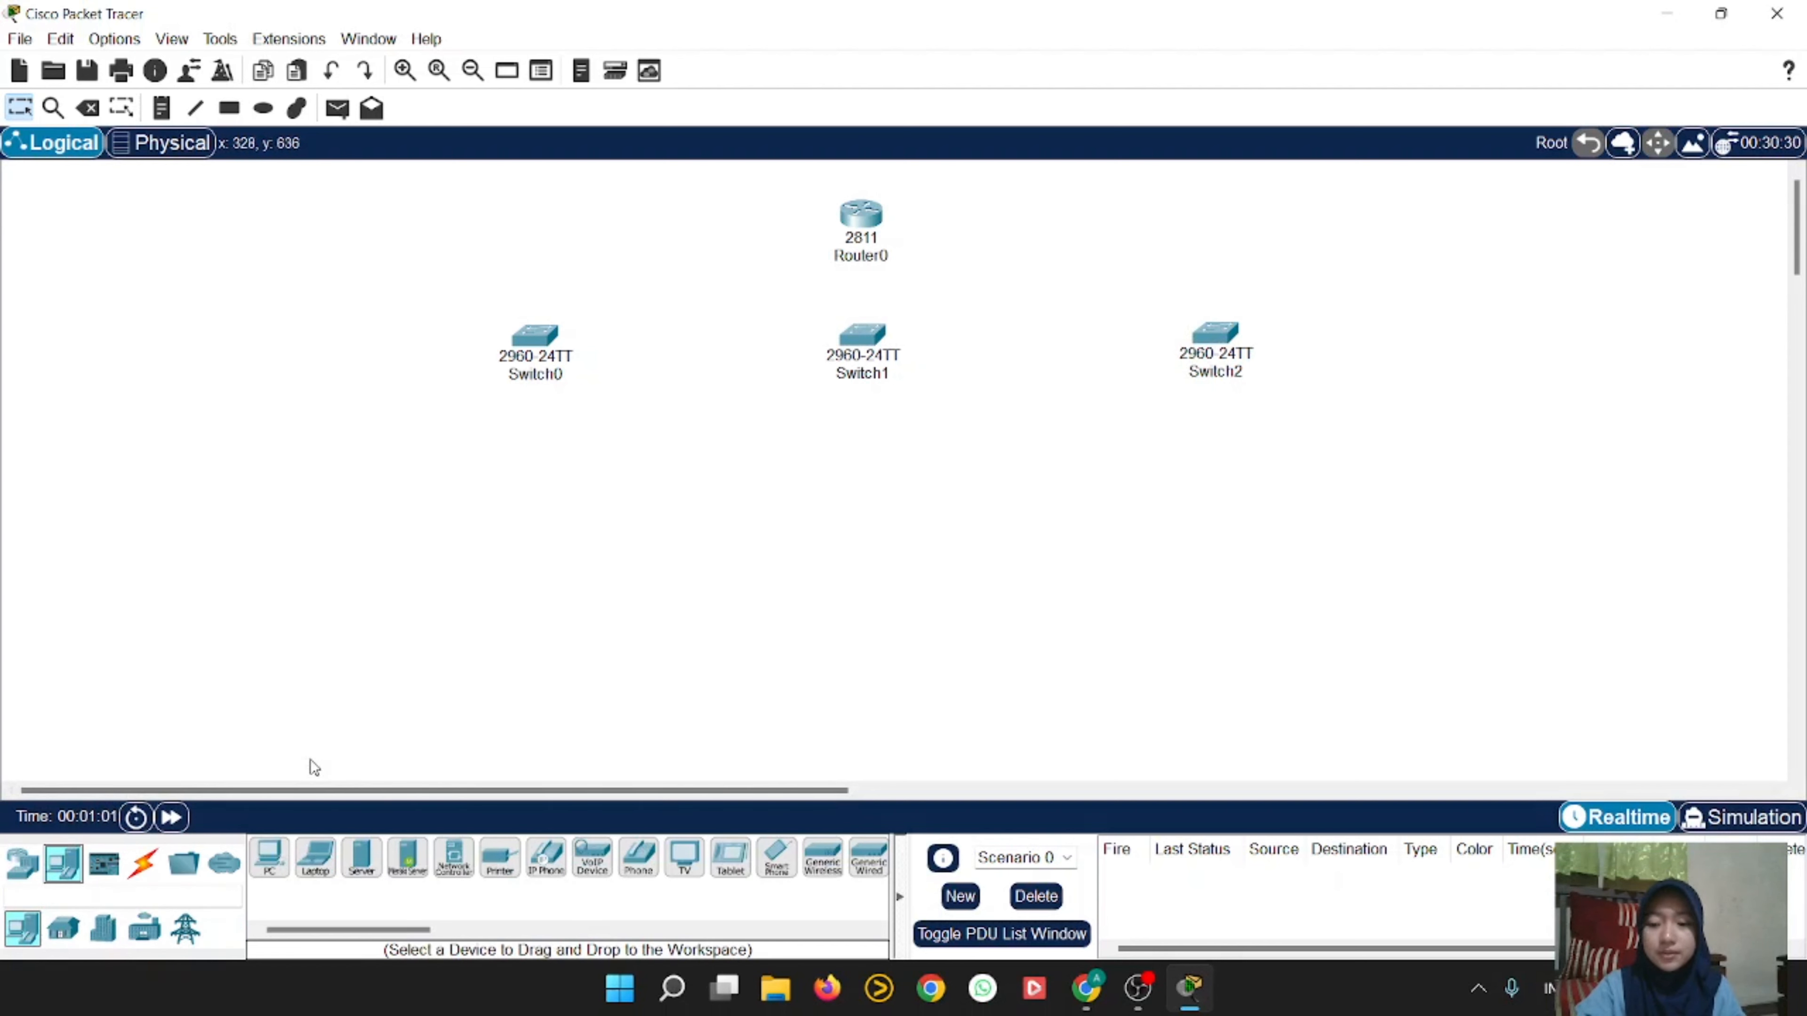
pyautogui.click(268, 859)
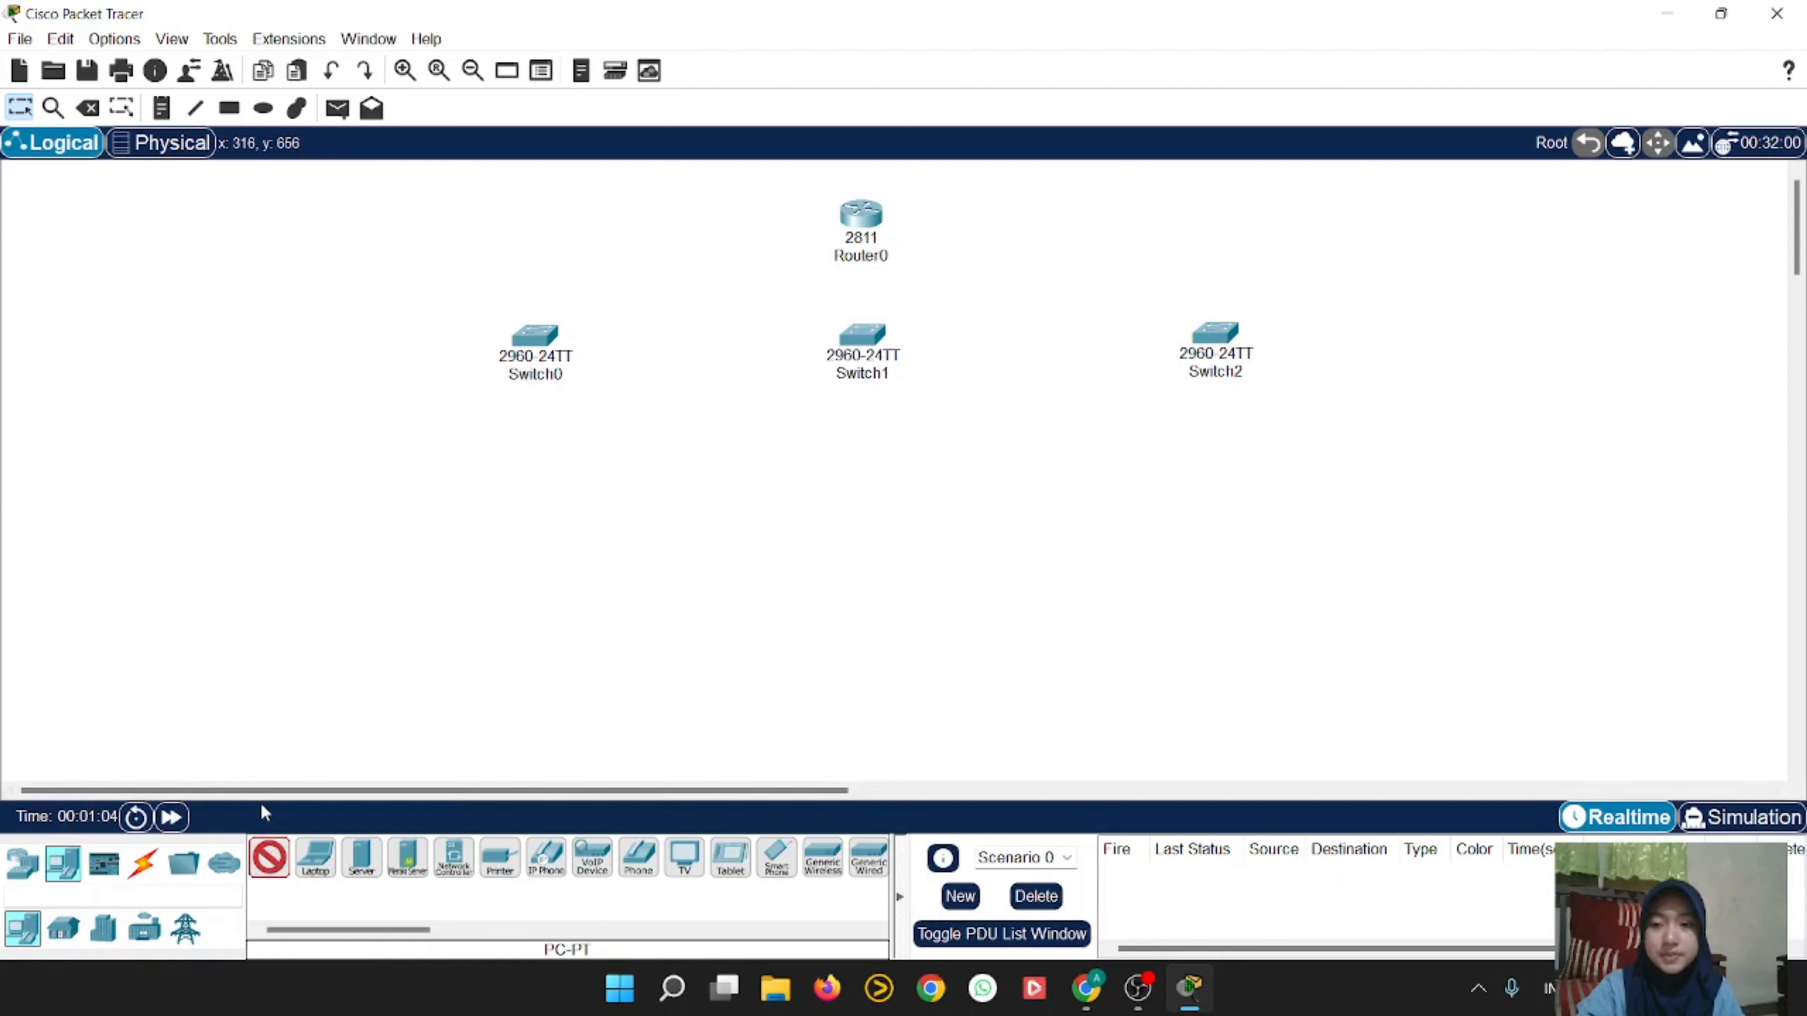
pyautogui.click(185, 359)
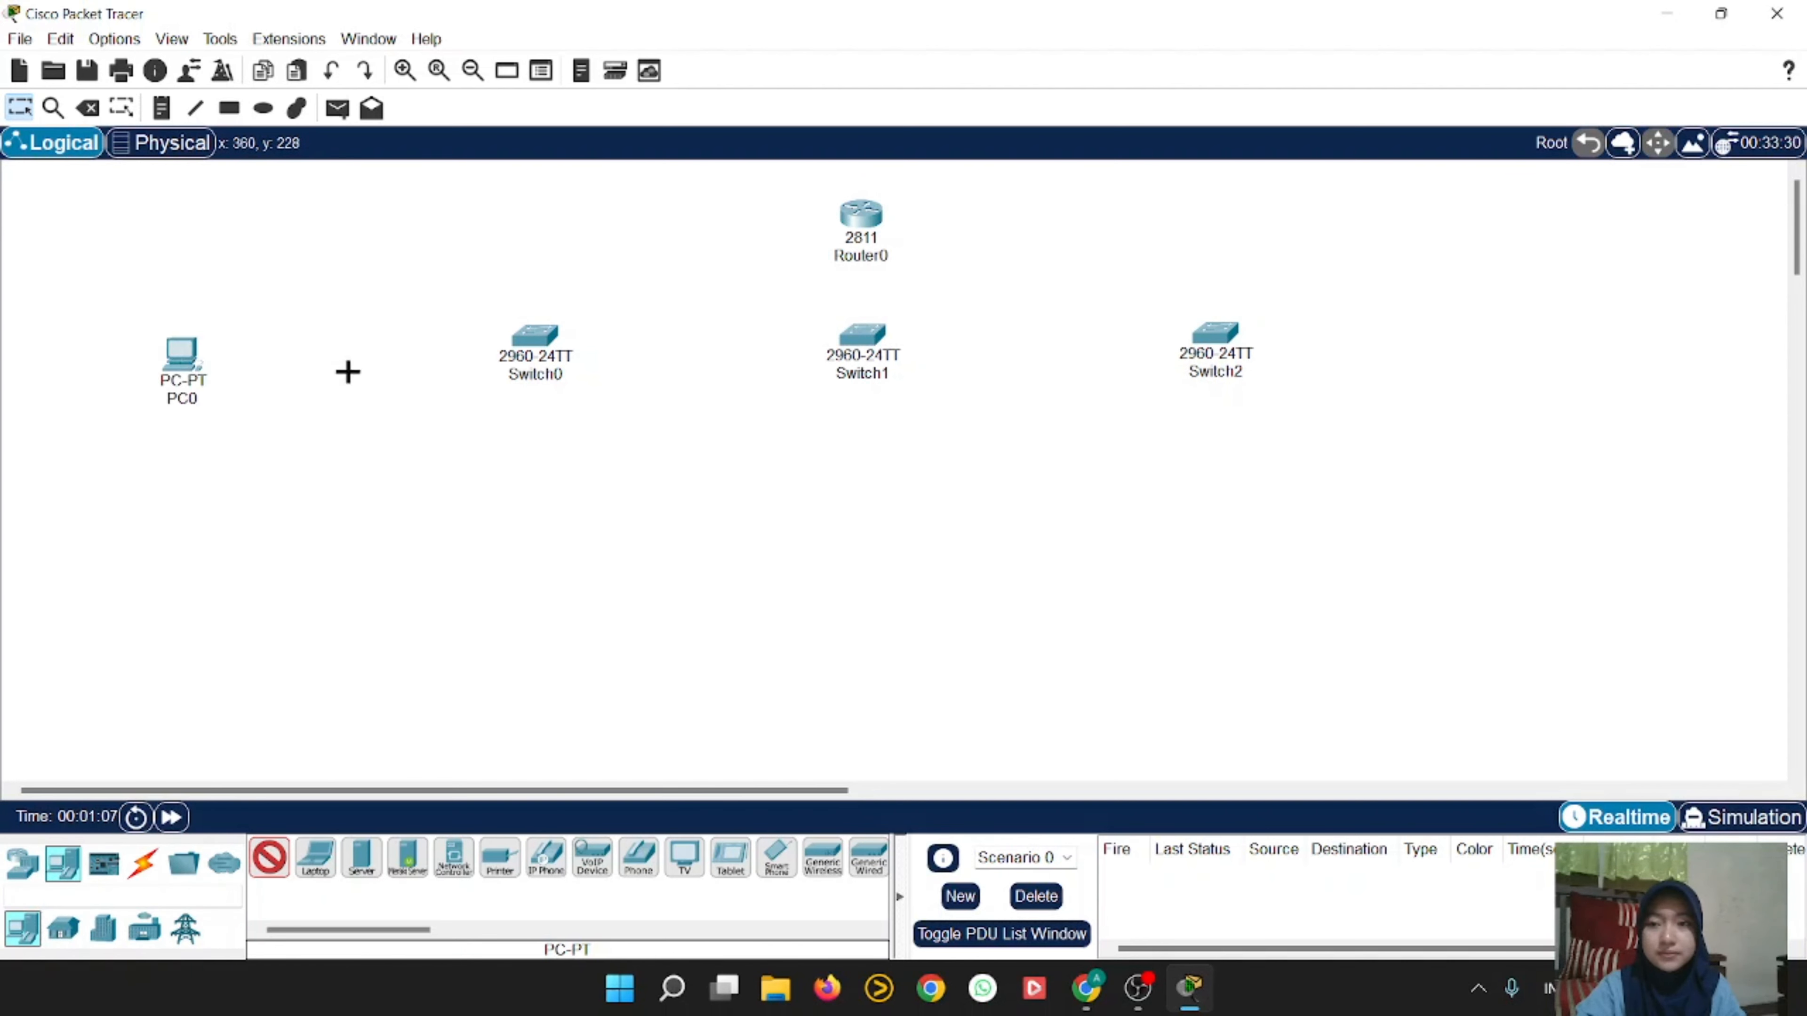
pyautogui.click(388, 358)
pyautogui.click(87, 497)
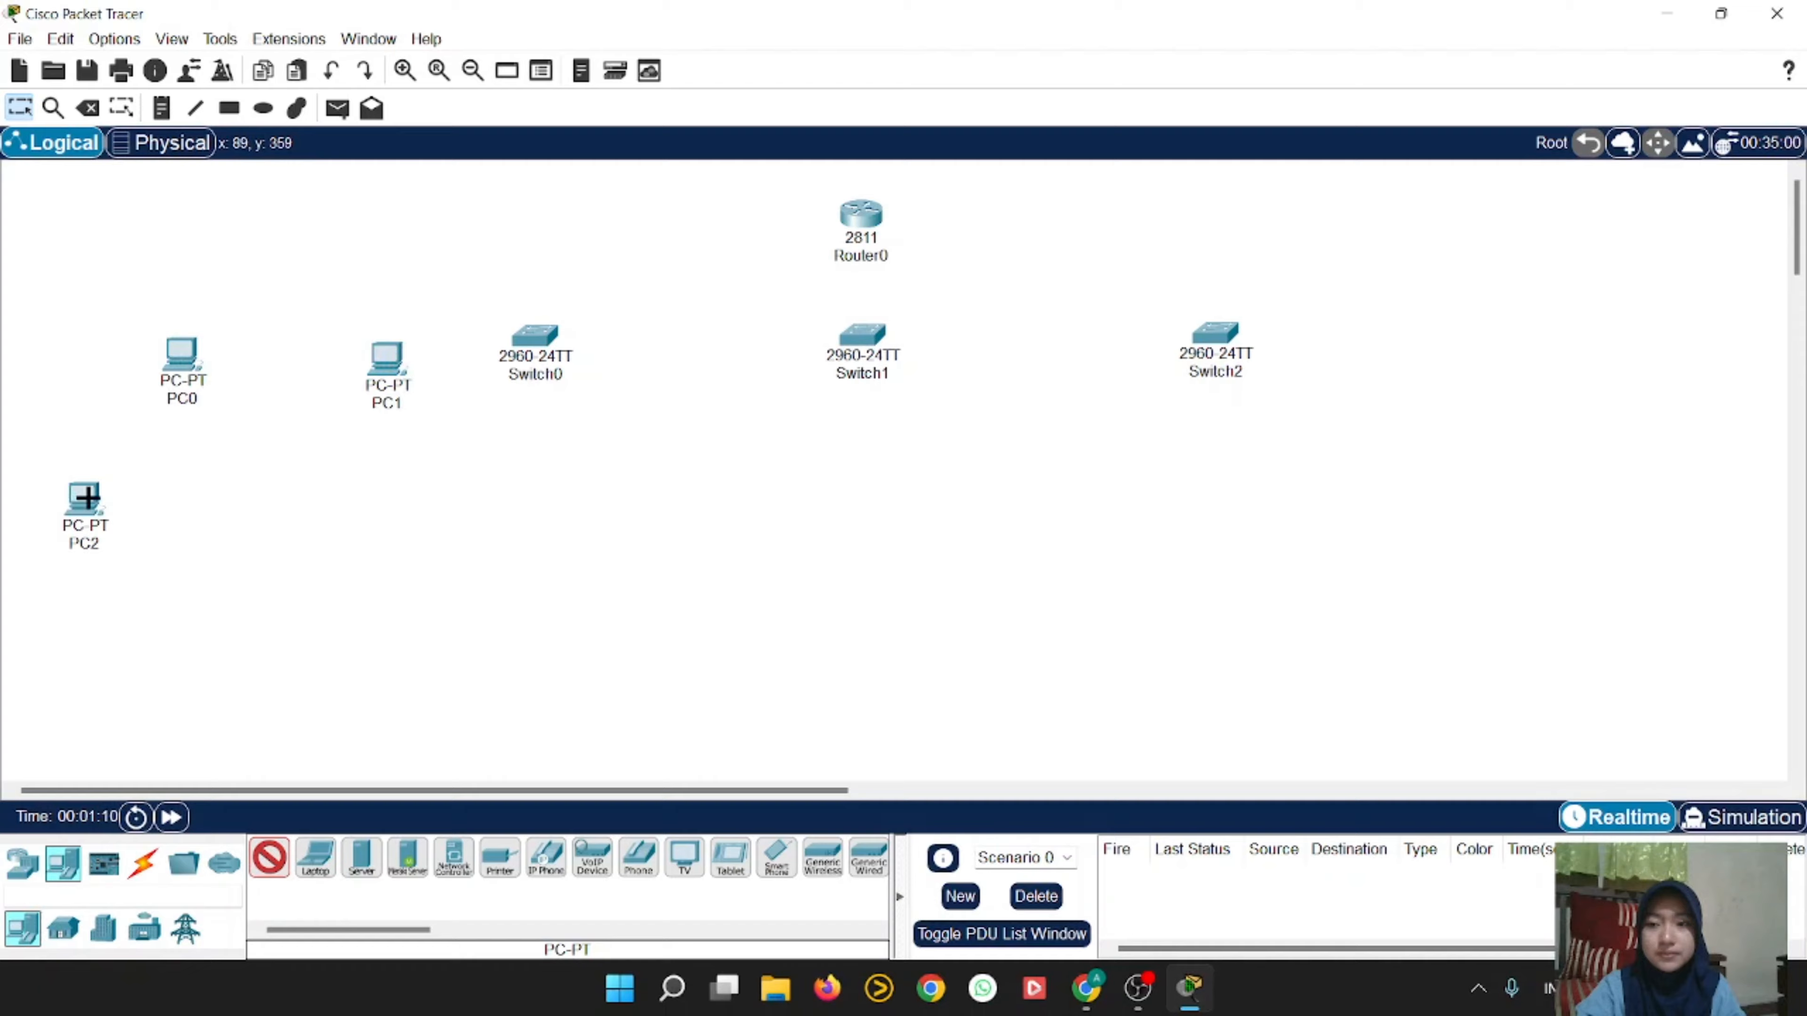
pyautogui.click(226, 501)
pyautogui.click(359, 492)
pyautogui.click(498, 488)
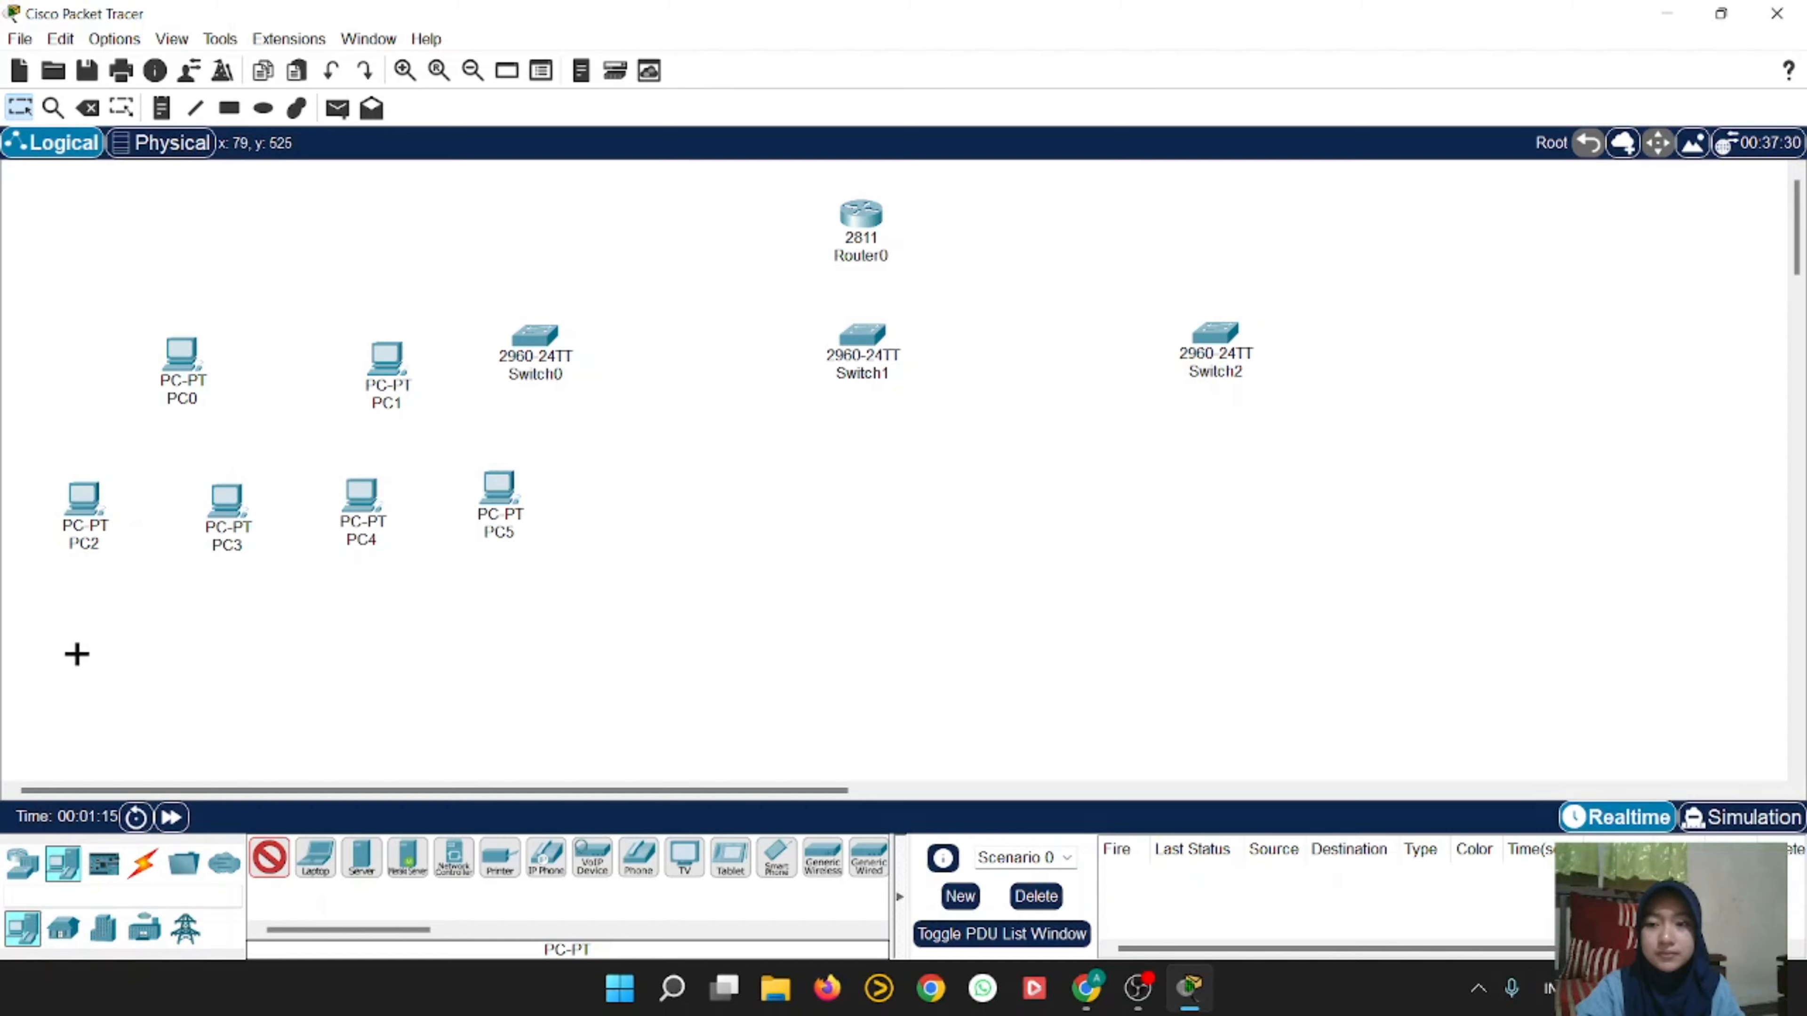
# Step: Add a second row of four PCs beneath the row of PC2 to PC5
pyautogui.click(83, 649)
pyautogui.click(227, 643)
pyautogui.click(365, 641)
pyautogui.click(495, 651)
# Step: Place four PCs in two rows of two below Switch1
pyautogui.click(746, 427)
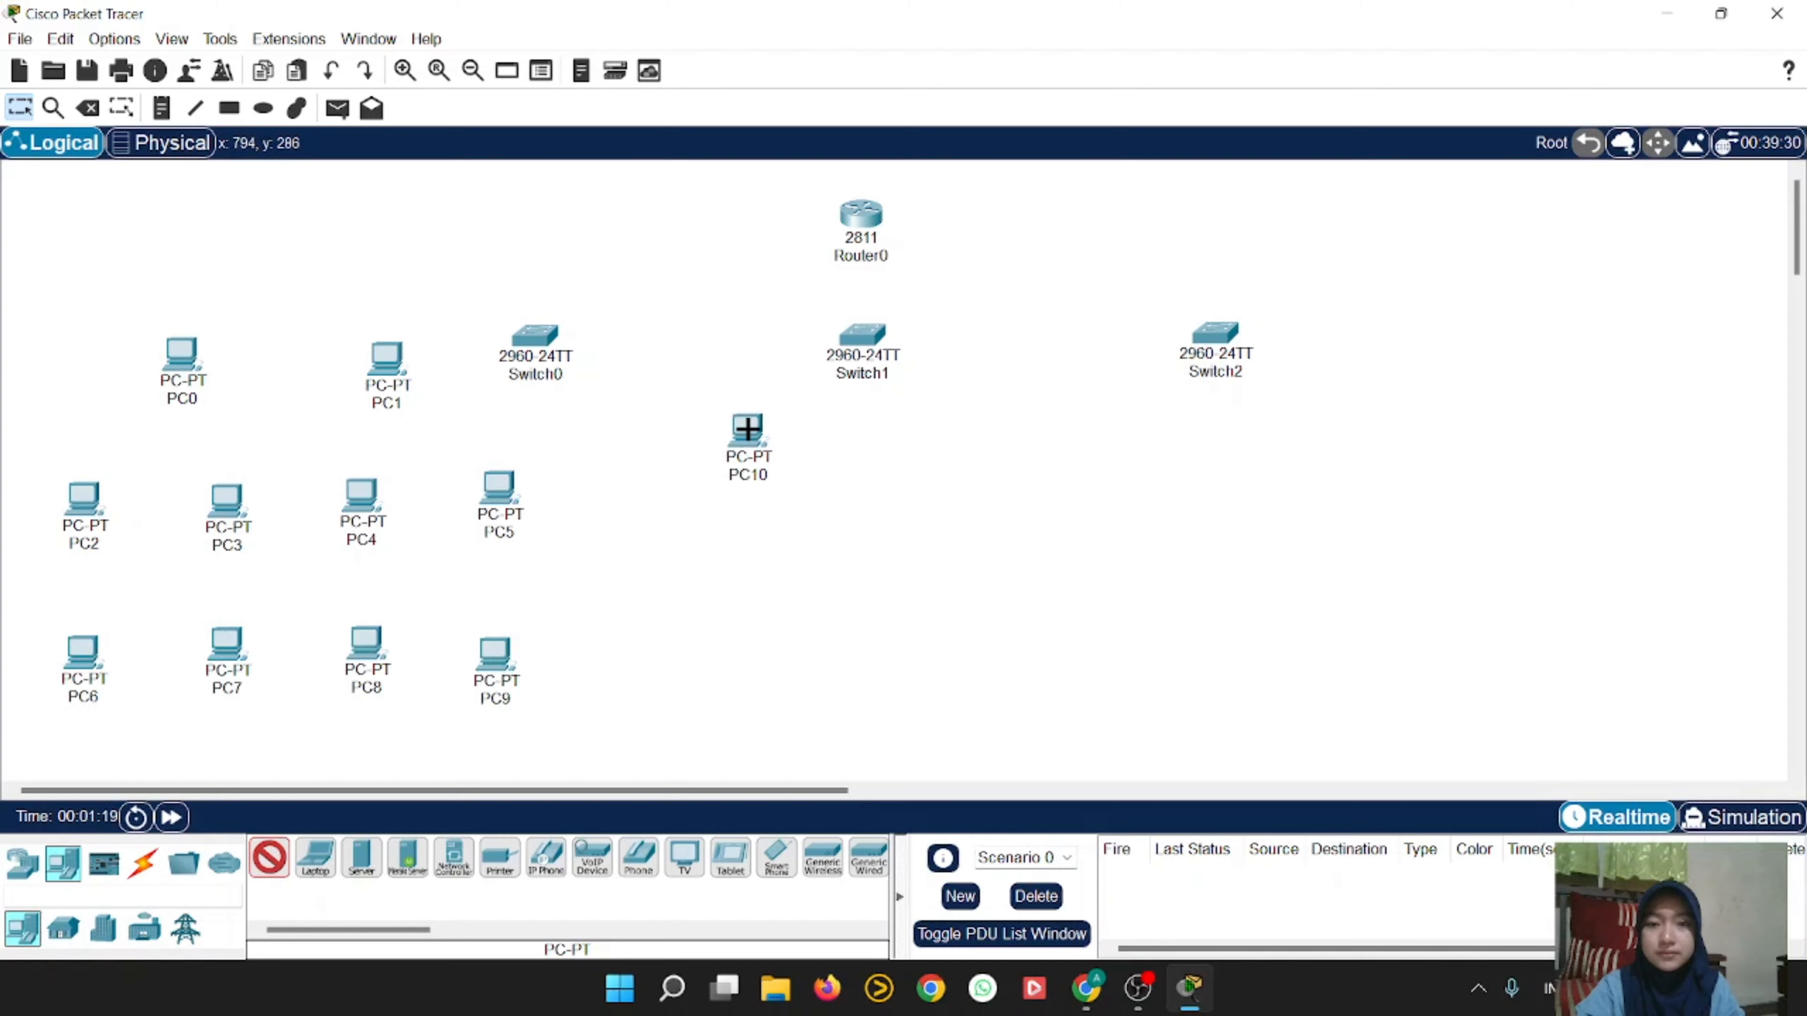
pyautogui.click(971, 429)
pyautogui.click(727, 602)
pyautogui.click(993, 606)
# Step: Place ten PCs below Switch2: a row of two with two rows of four beneath it
pyautogui.click(1166, 464)
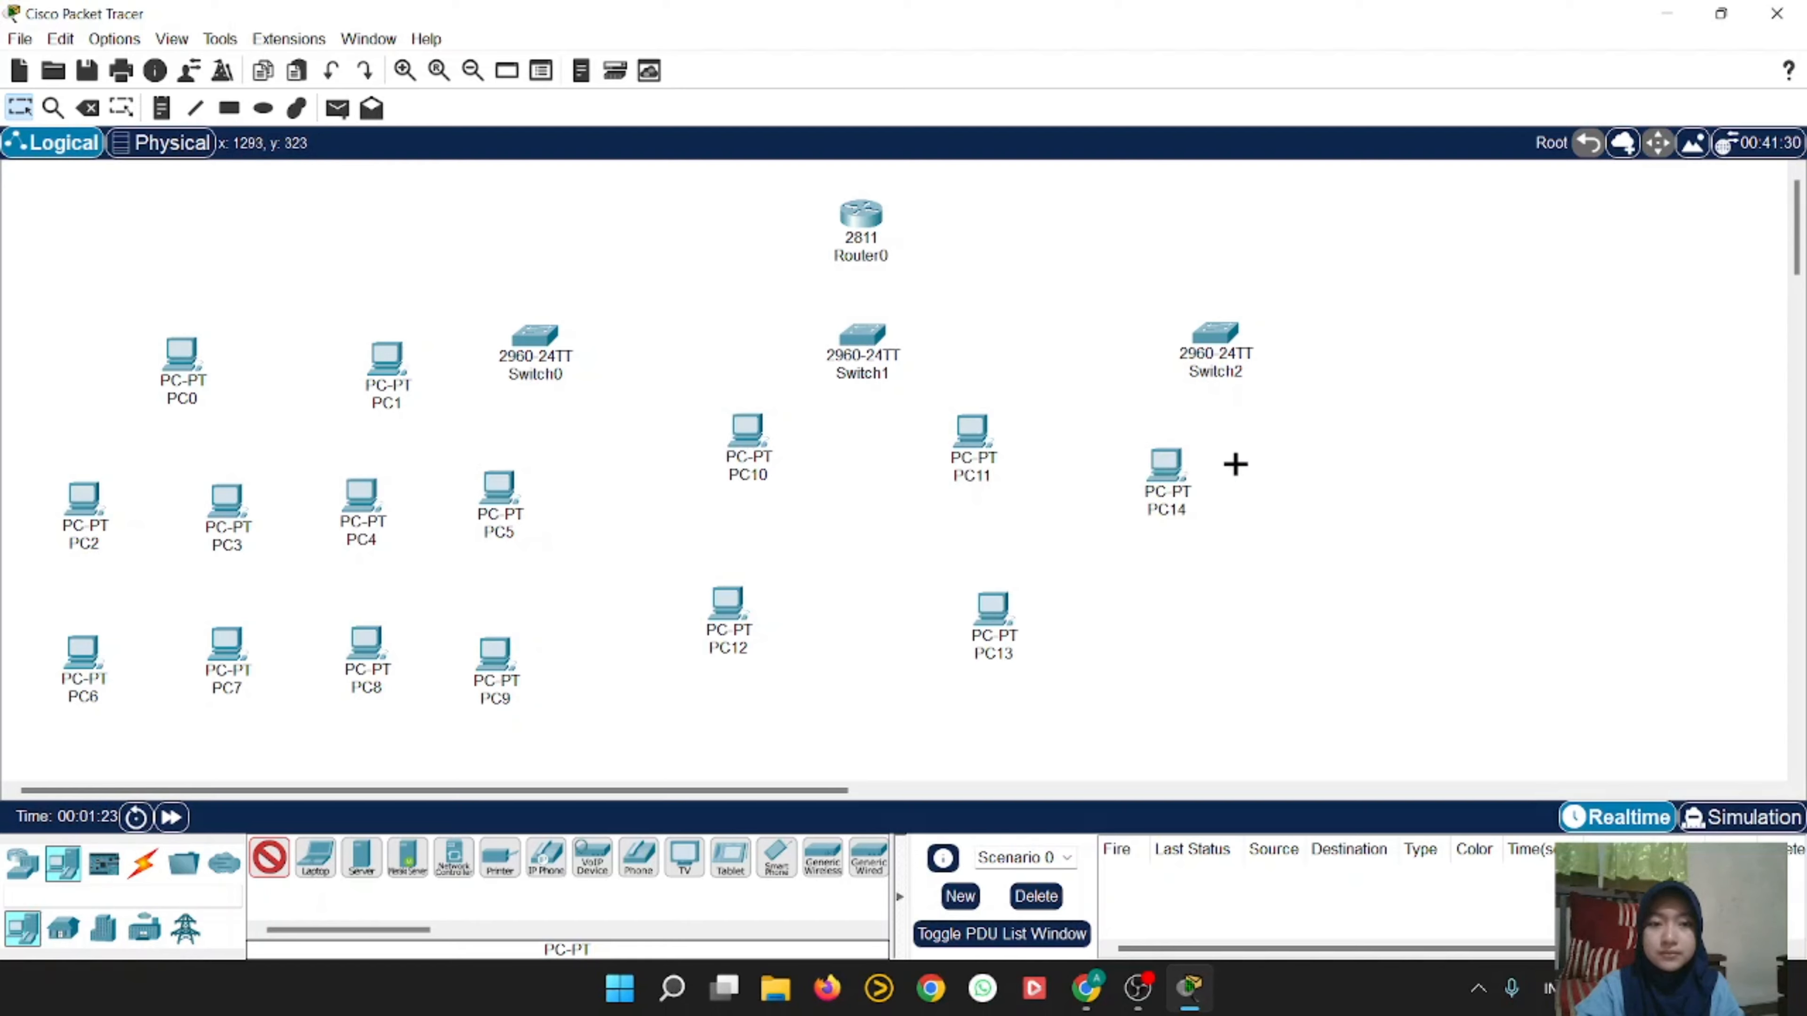
pyautogui.click(1313, 470)
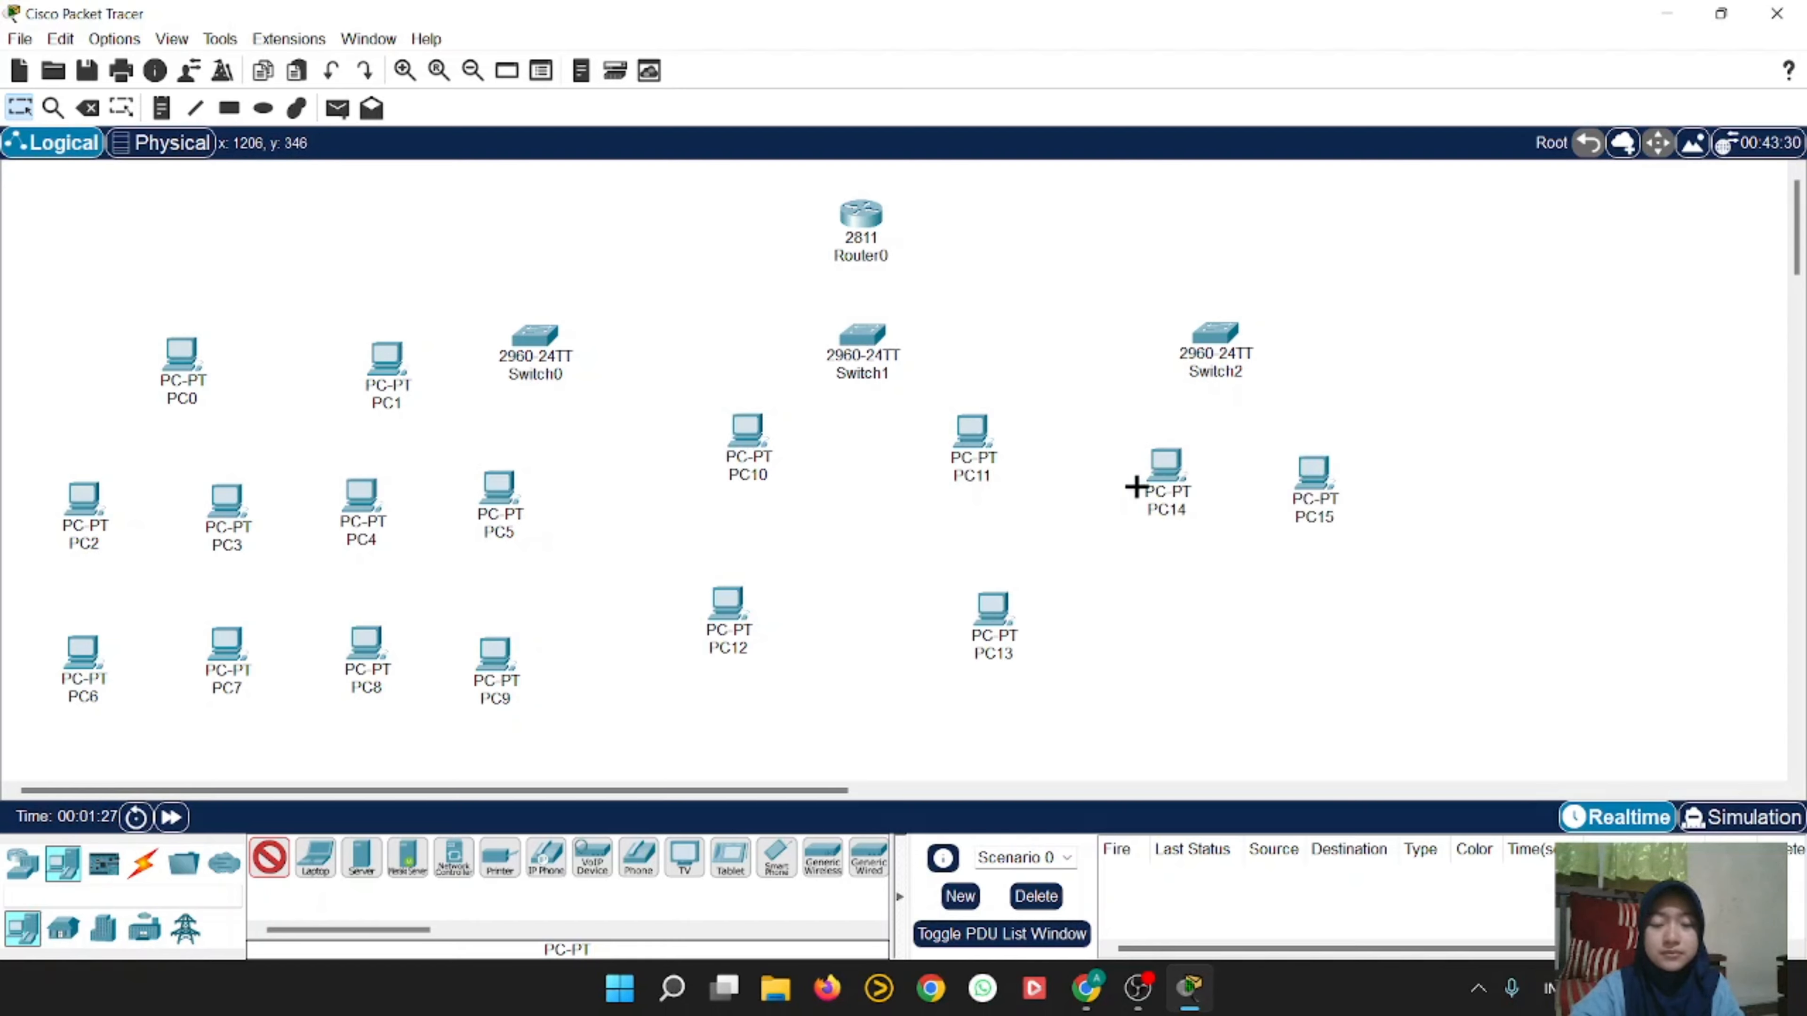
pyautogui.click(1166, 549)
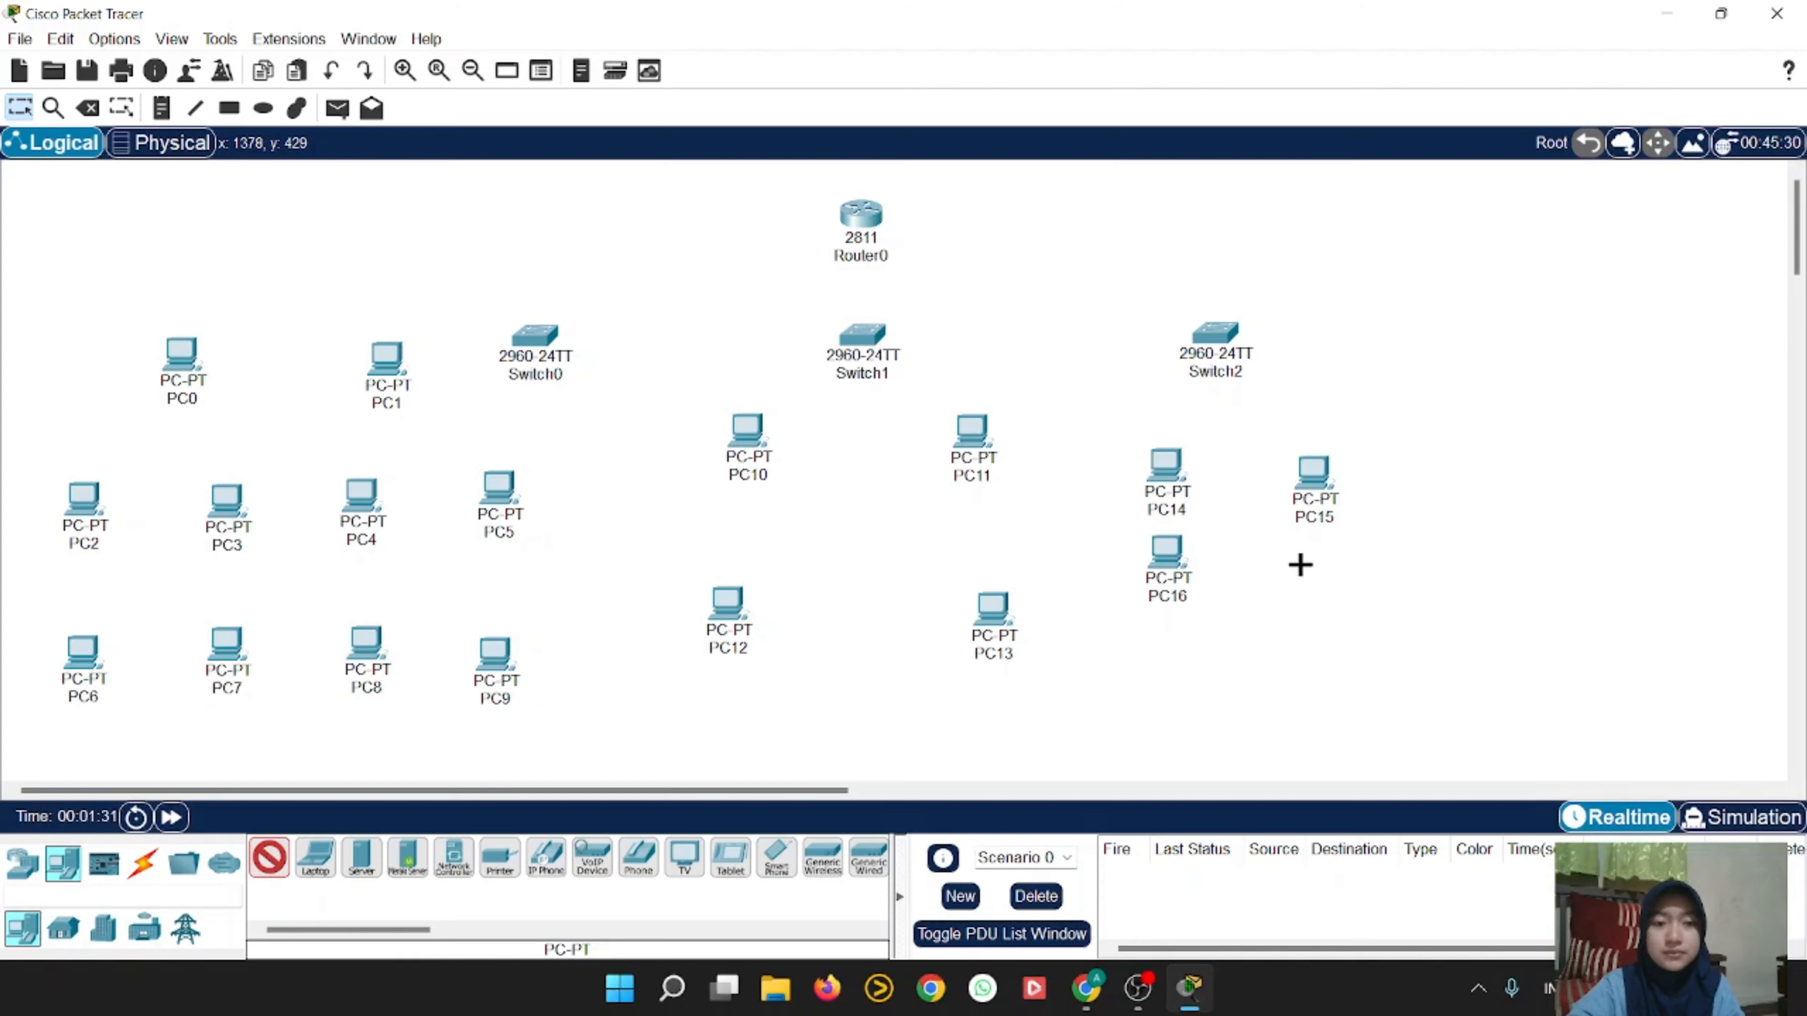
pyautogui.click(1305, 563)
pyautogui.click(1423, 577)
pyautogui.click(1564, 568)
pyautogui.click(1173, 694)
pyautogui.click(1337, 682)
pyautogui.click(1435, 690)
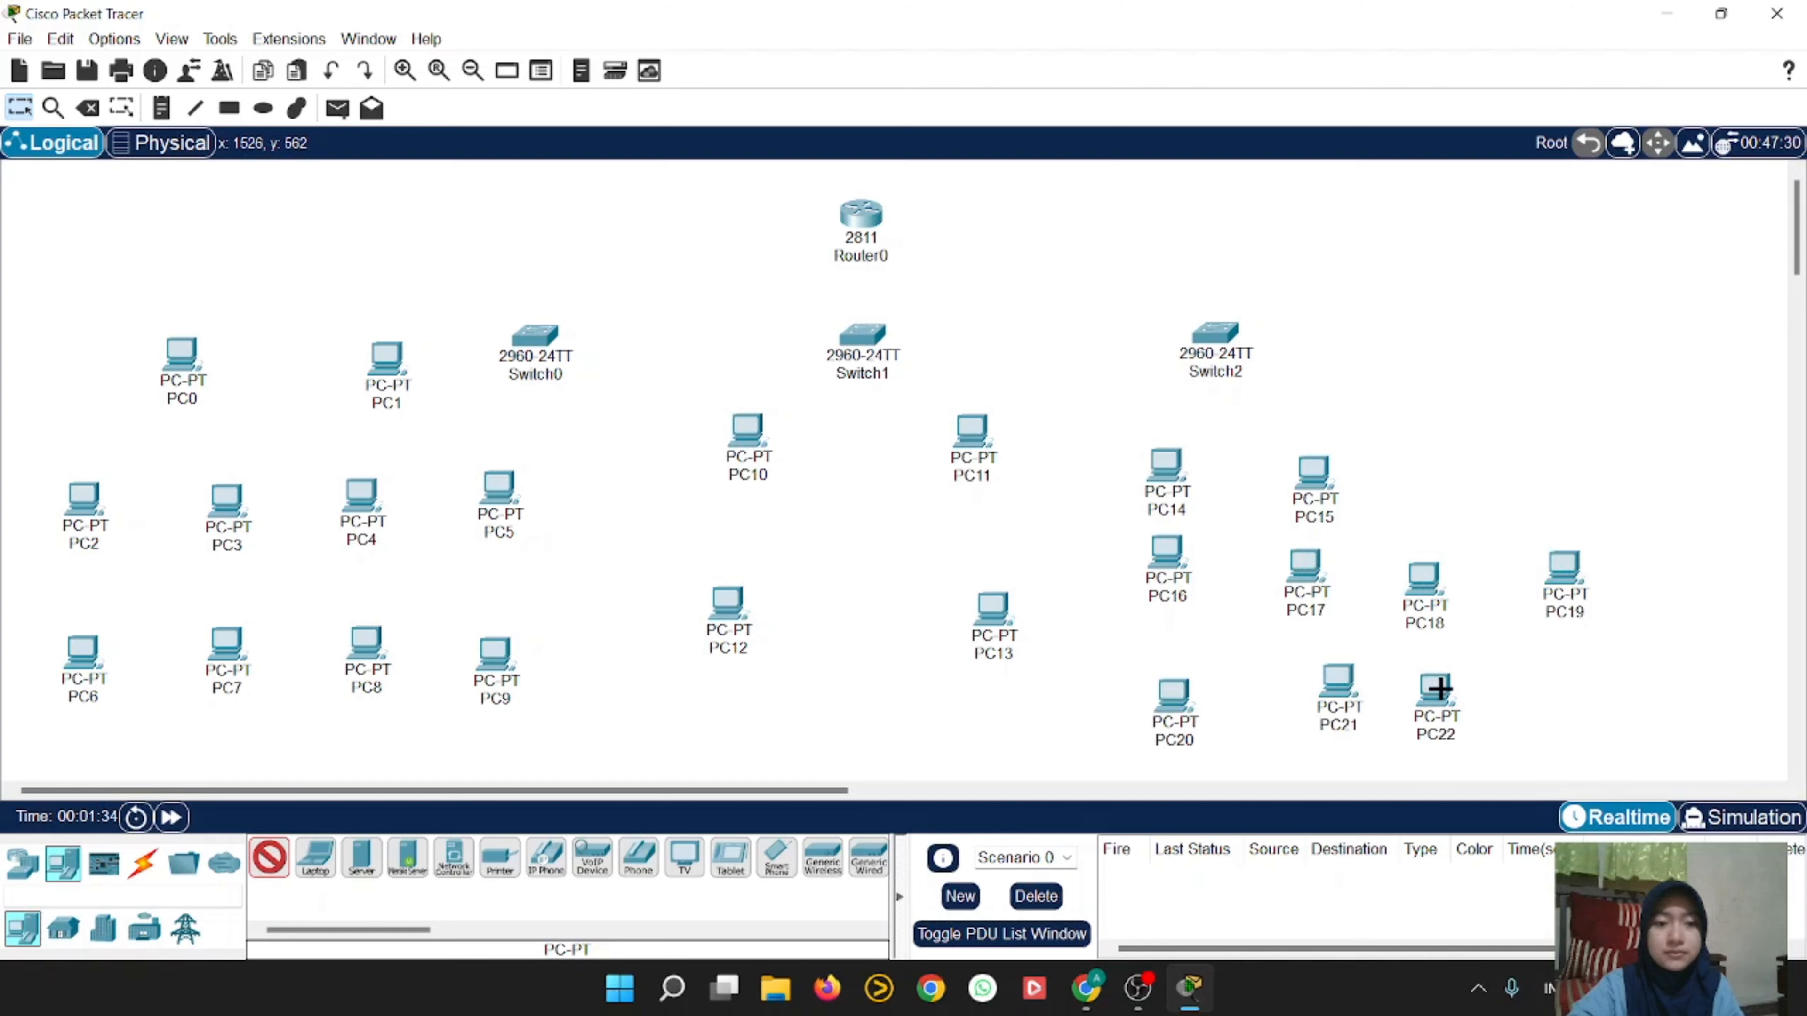
pyautogui.click(1558, 680)
pyautogui.click(269, 858)
# Step: Move PC14 and PC15 beside Switch2 and space PC16 to PC19 evenly in a row beneath the switch
pyautogui.moveTo(1168, 468); pyautogui.dragTo(1392, 347)
pyautogui.moveTo(1317, 475); pyautogui.dragTo(1566, 343)
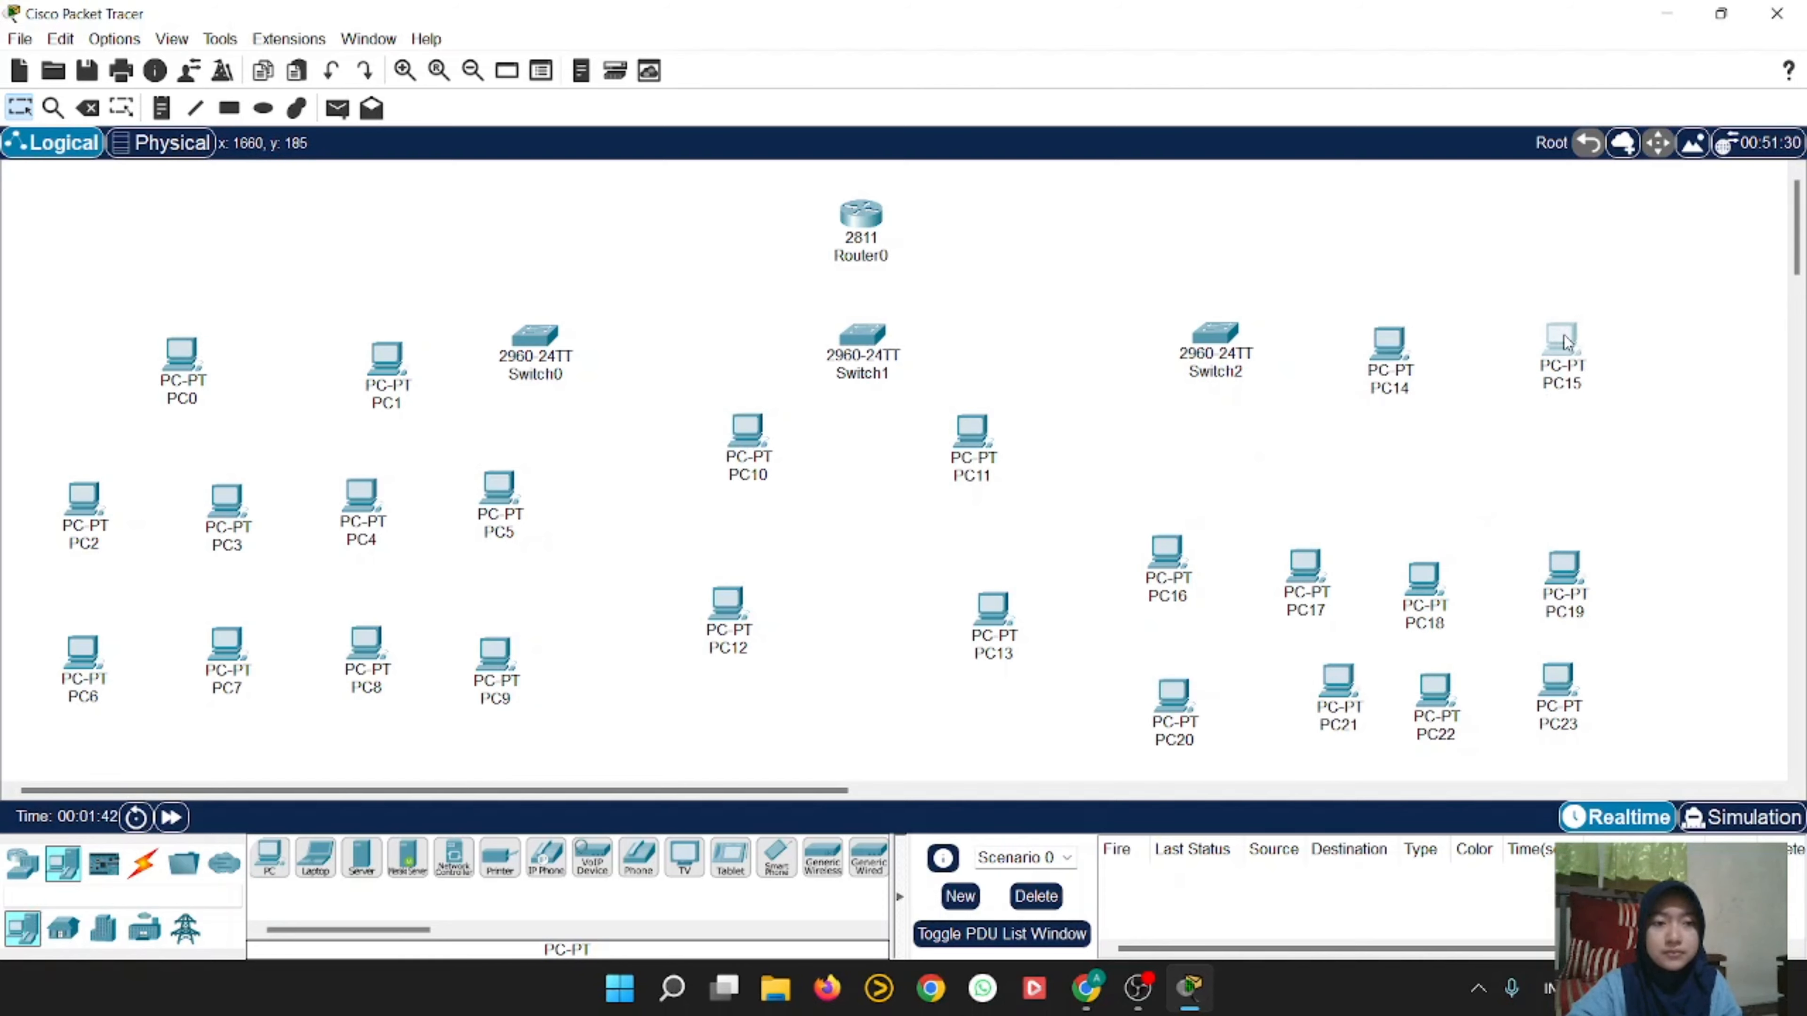
pyautogui.moveTo(1168, 563); pyautogui.dragTo(1180, 509)
pyautogui.moveTo(1304, 566); pyautogui.dragTo(1345, 491)
pyautogui.moveTo(1417, 582); pyautogui.dragTo(1492, 494)
pyautogui.moveTo(1561, 570); pyautogui.dragTo(1650, 491)
# Step: Spread PC20 to PC23 evenly in a row aligned beneath PC16 to PC19
pyautogui.moveTo(1174, 690); pyautogui.dragTo(1182, 652)
pyautogui.moveTo(1329, 684); pyautogui.dragTo(1653, 640)
pyautogui.moveTo(1644, 498); pyautogui.dragTo(1647, 500)
pyautogui.moveTo(1652, 640); pyautogui.dragTo(1654, 648)
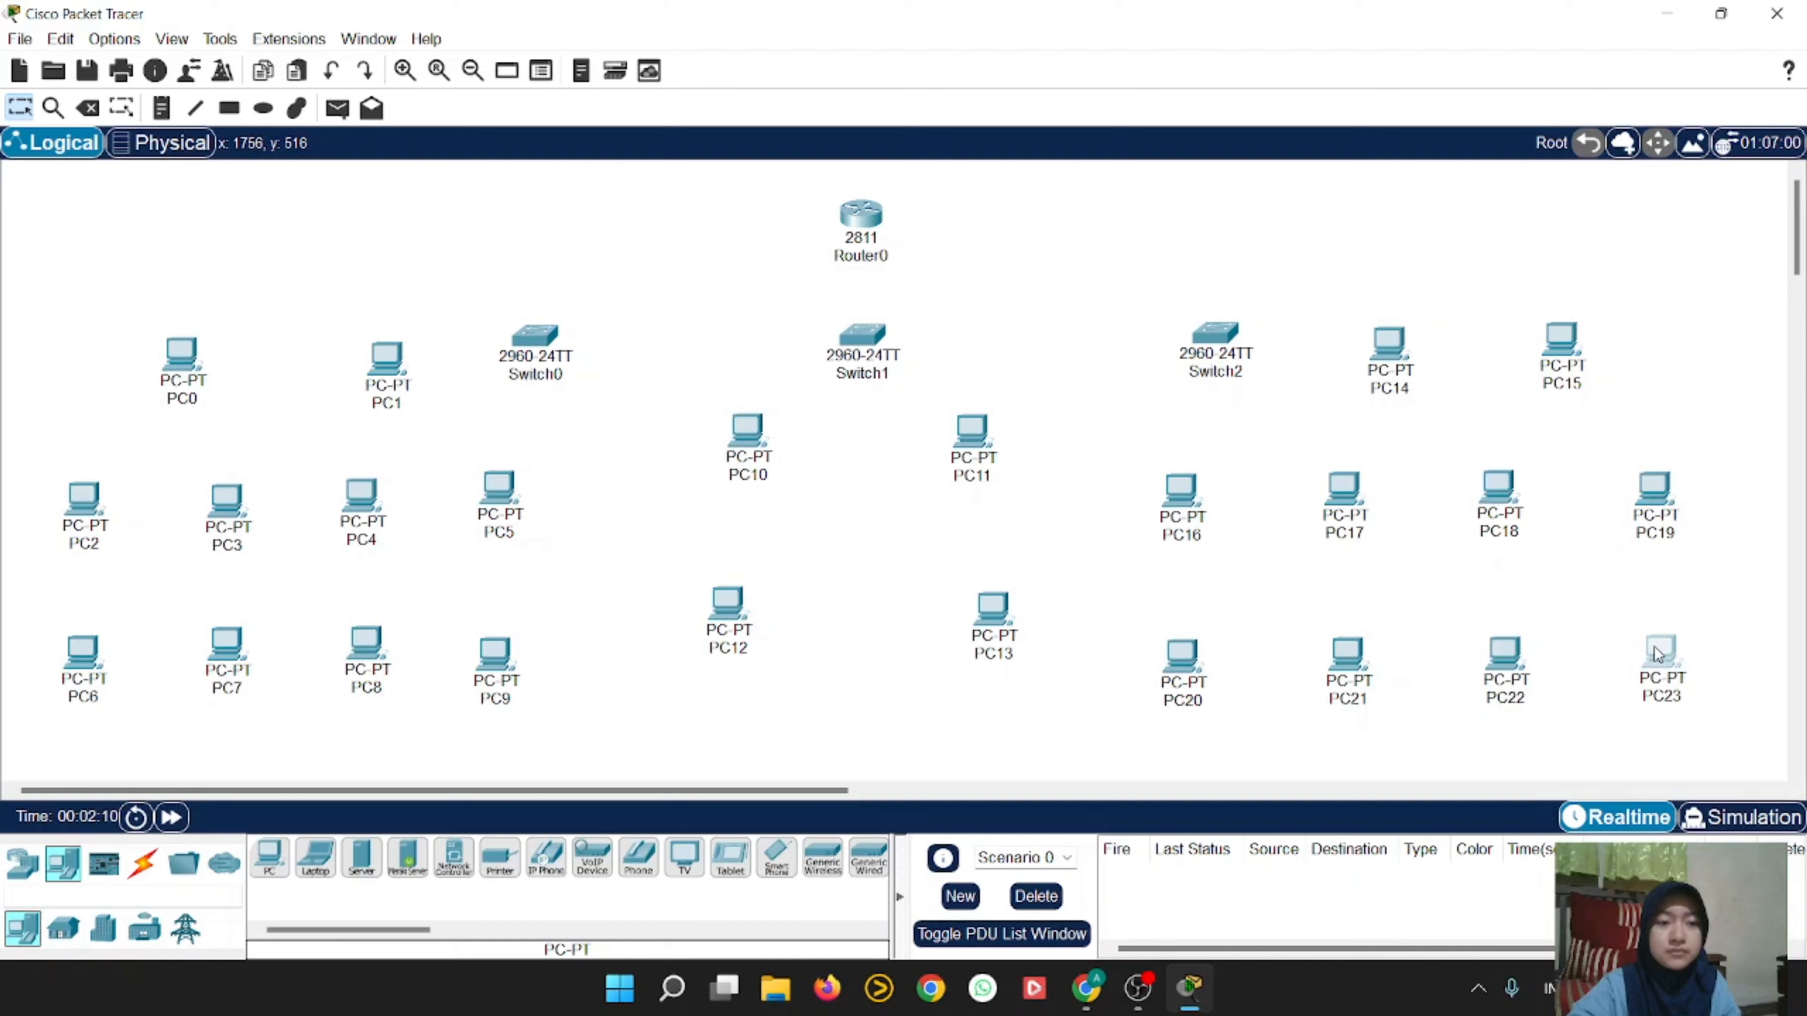
pyautogui.click(1592, 600)
# Step: Line up PC0 and PC1 level with Switch0 and spread PC2 to PC5 evenly in the row beneath
pyautogui.moveTo(388, 370); pyautogui.dragTo(363, 356)
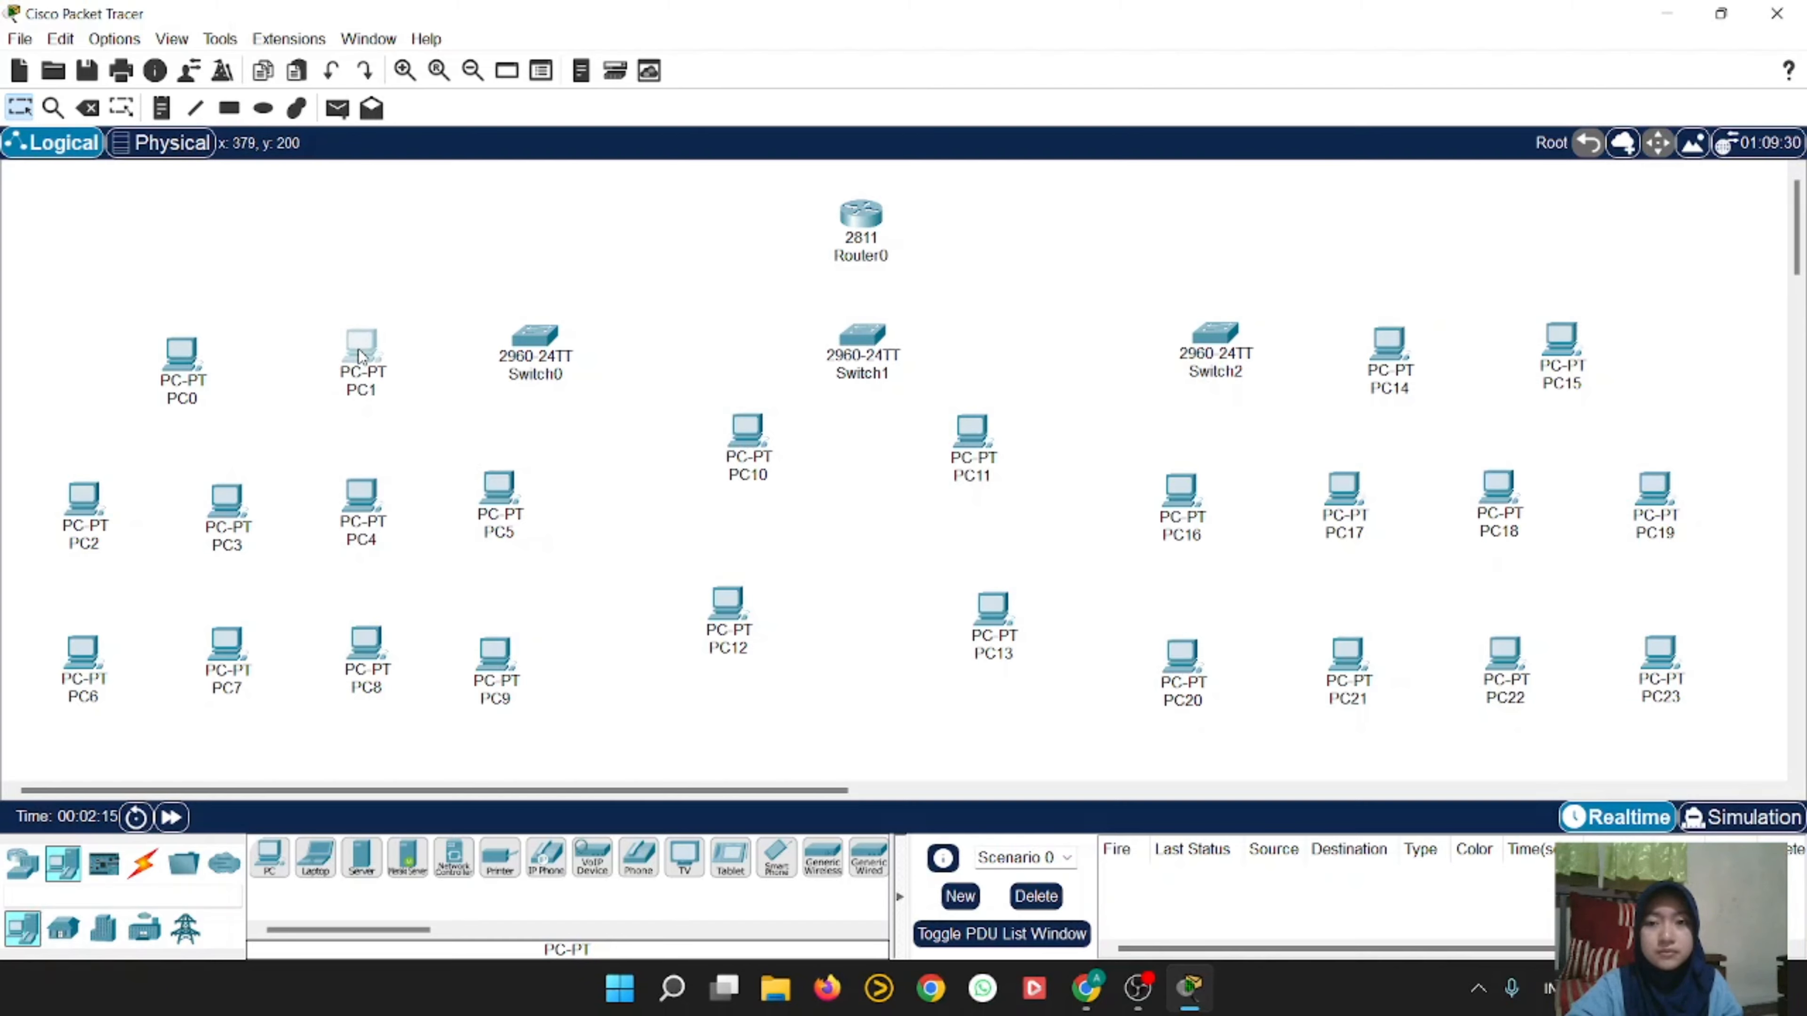
pyautogui.moveTo(168, 367); pyautogui.dragTo(174, 355)
pyautogui.click(139, 359)
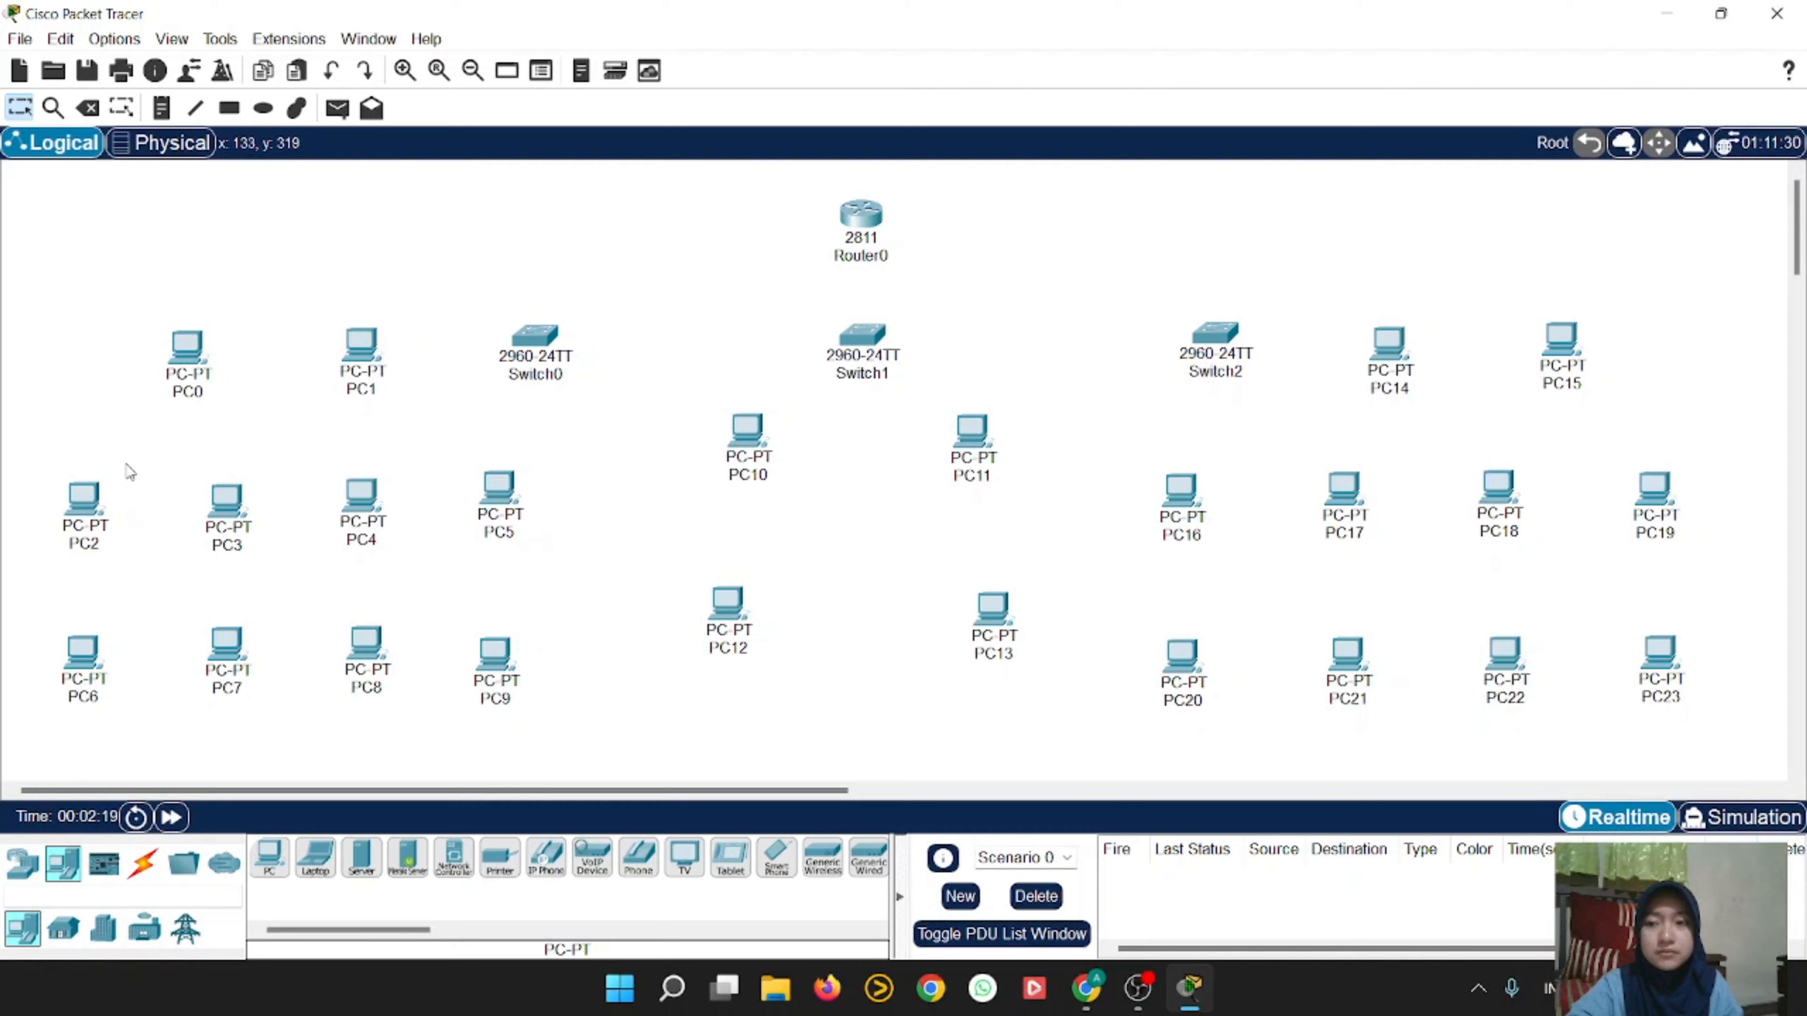
pyautogui.moveTo(85, 503); pyautogui.dragTo(107, 489)
pyautogui.moveTo(228, 500); pyautogui.dragTo(256, 489)
pyautogui.moveTo(91, 492); pyautogui.dragTo(83, 486)
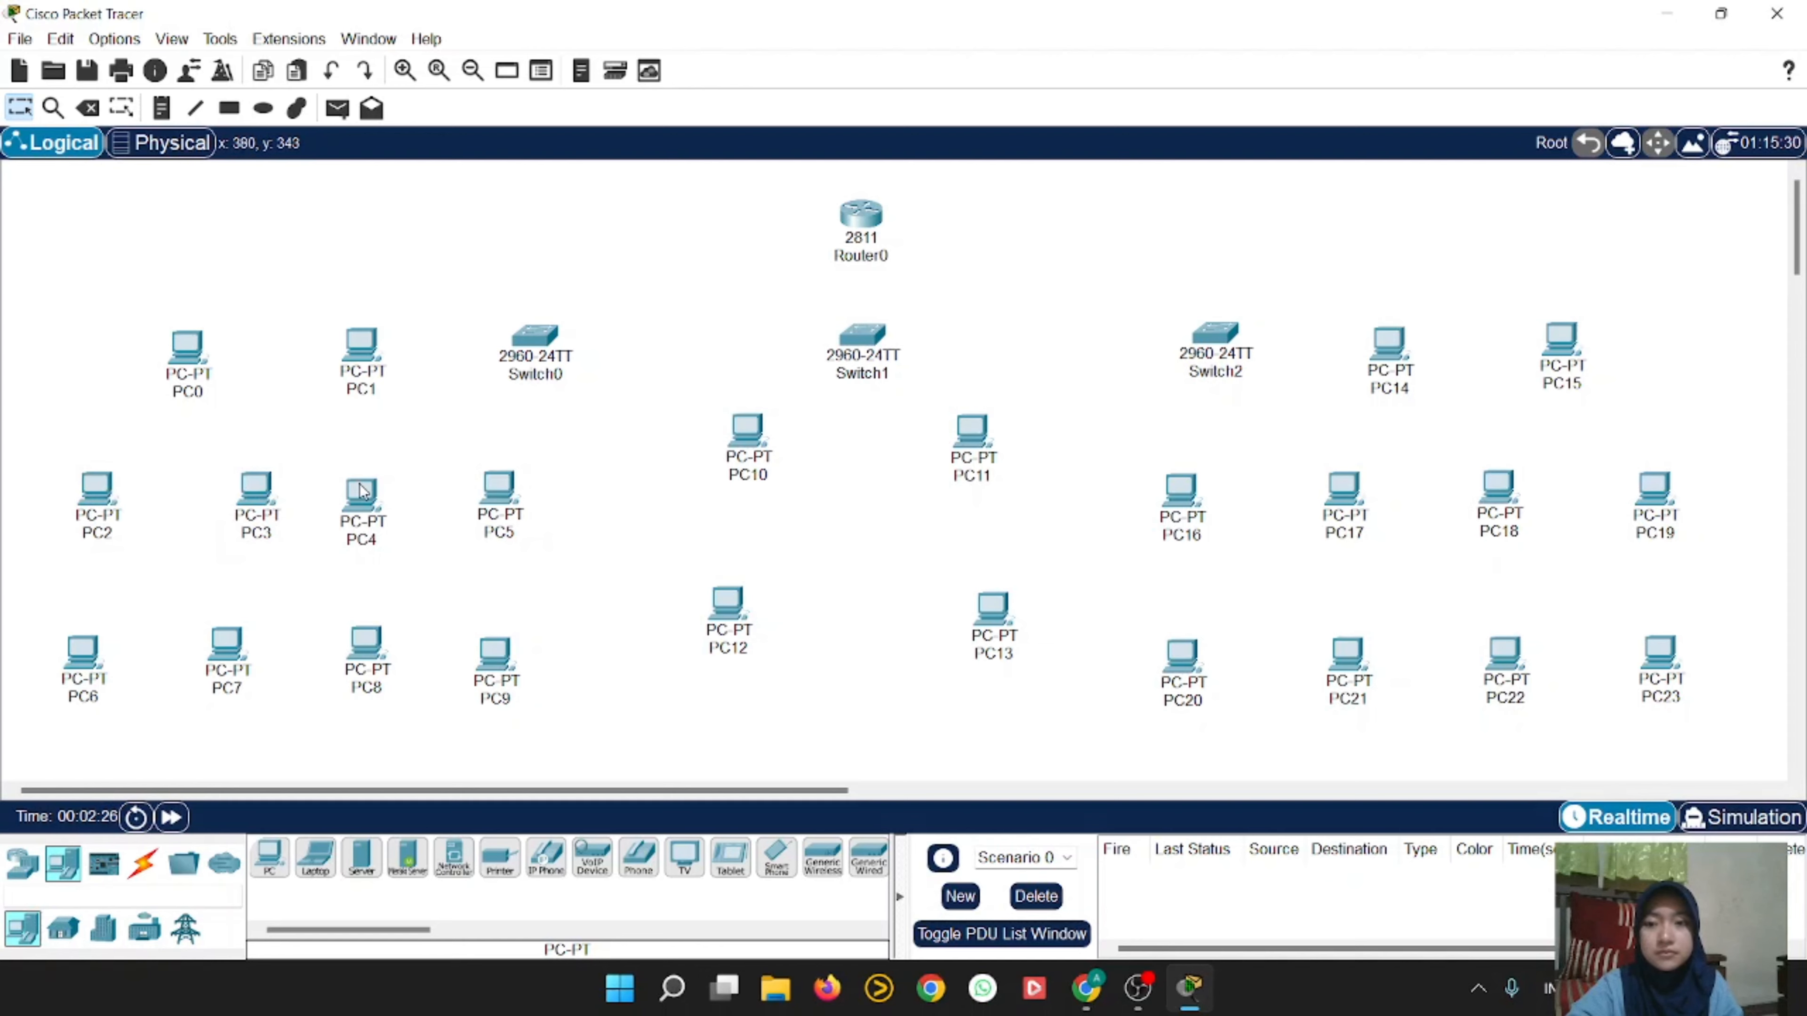
pyautogui.moveTo(360, 491); pyautogui.dragTo(565, 490)
# Step: Arrange PC10 to PC13 below Switch1 in two aligned rows of two, level with the neighbouring PC rows
pyautogui.moveTo(746, 430); pyautogui.dragTo(761, 477)
pyautogui.moveTo(971, 438); pyautogui.dragTo(960, 492)
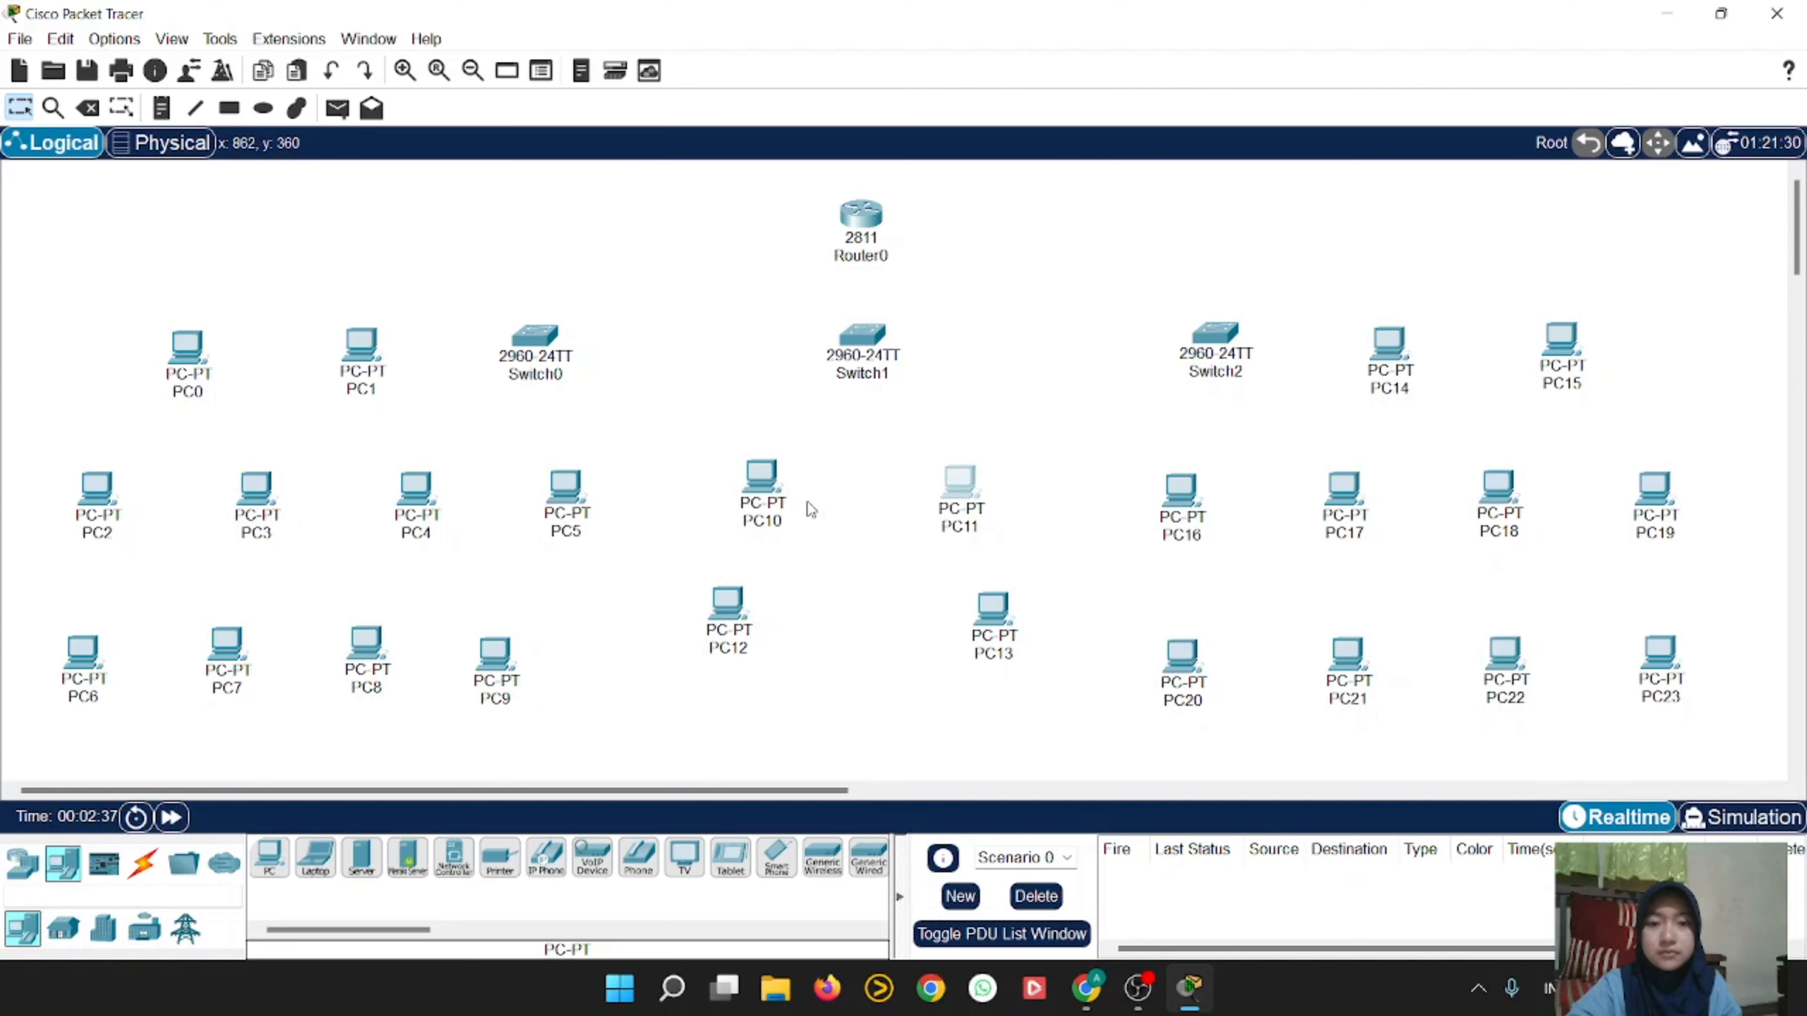
pyautogui.moveTo(724, 603); pyautogui.dragTo(758, 633)
pyautogui.moveTo(992, 608); pyautogui.dragTo(962, 644)
# Step: Spread PC6 to PC9 evenly in a row aligned beneath PC2 to PC5
pyautogui.moveTo(496, 651); pyautogui.dragTo(563, 631)
pyautogui.moveTo(367, 644); pyautogui.dragTo(410, 646)
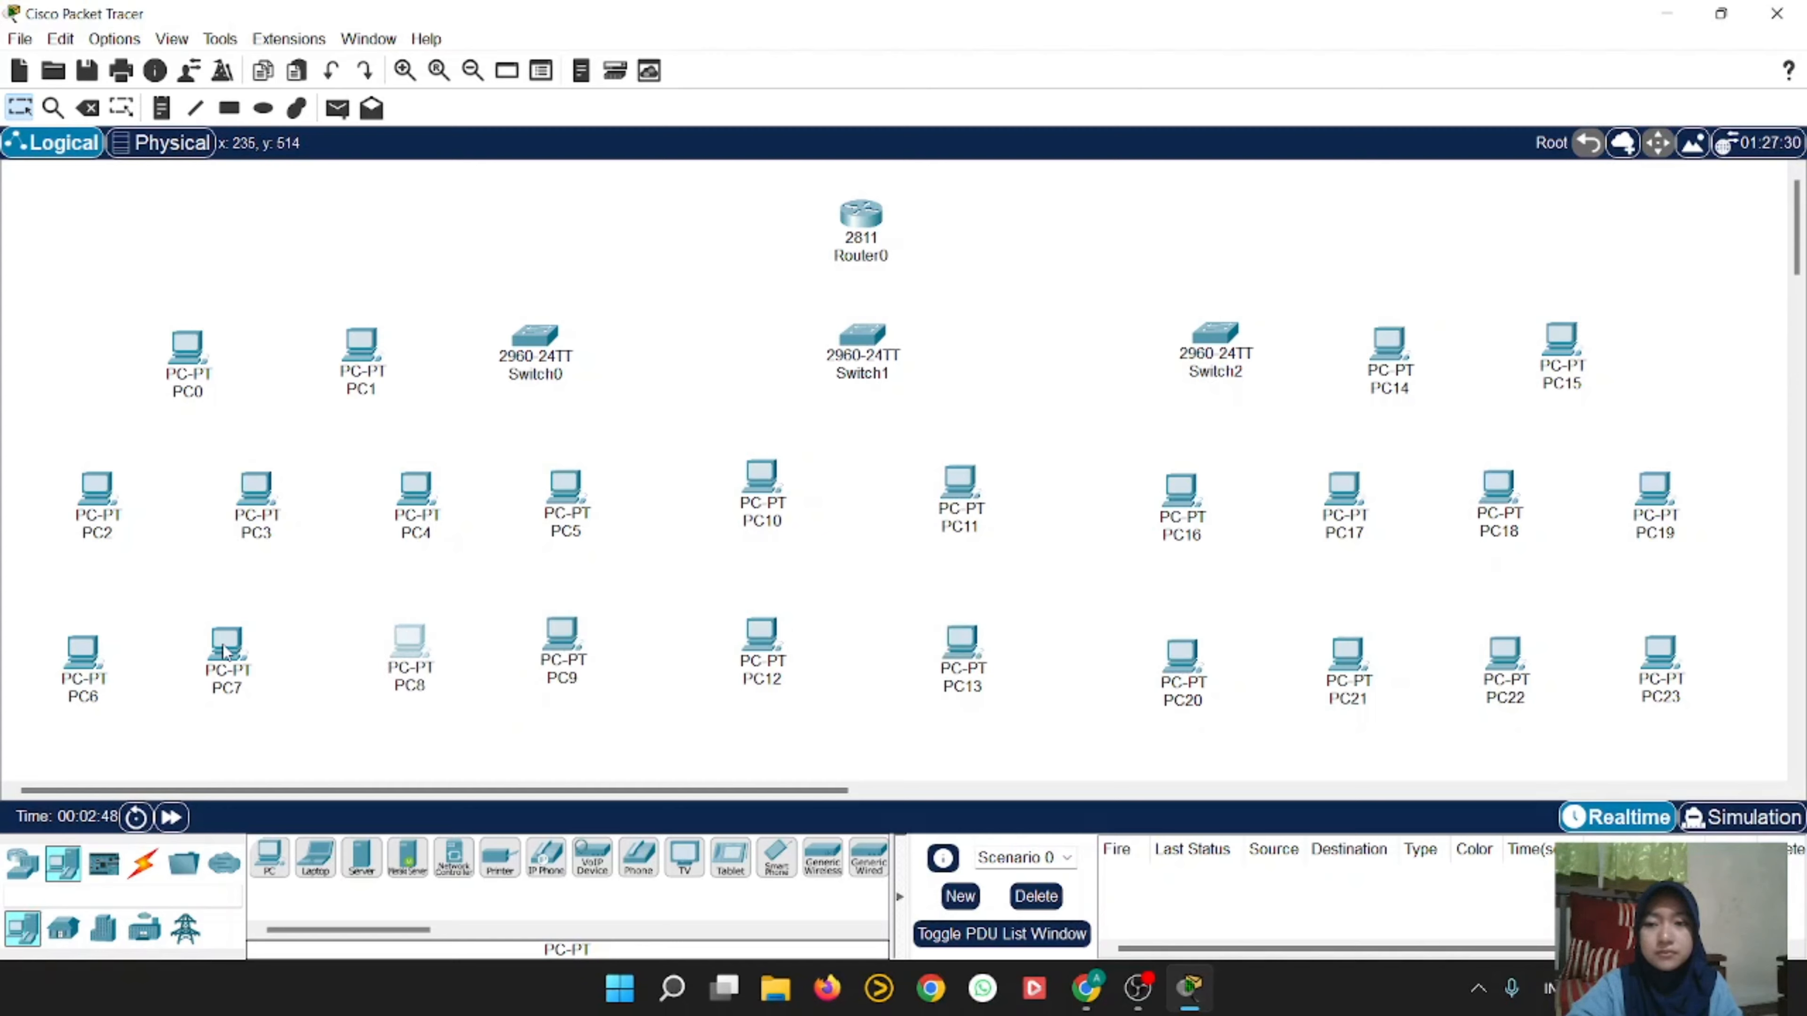
pyautogui.moveTo(225, 653); pyautogui.dragTo(253, 653)
pyautogui.moveTo(86, 648); pyautogui.dragTo(98, 645)
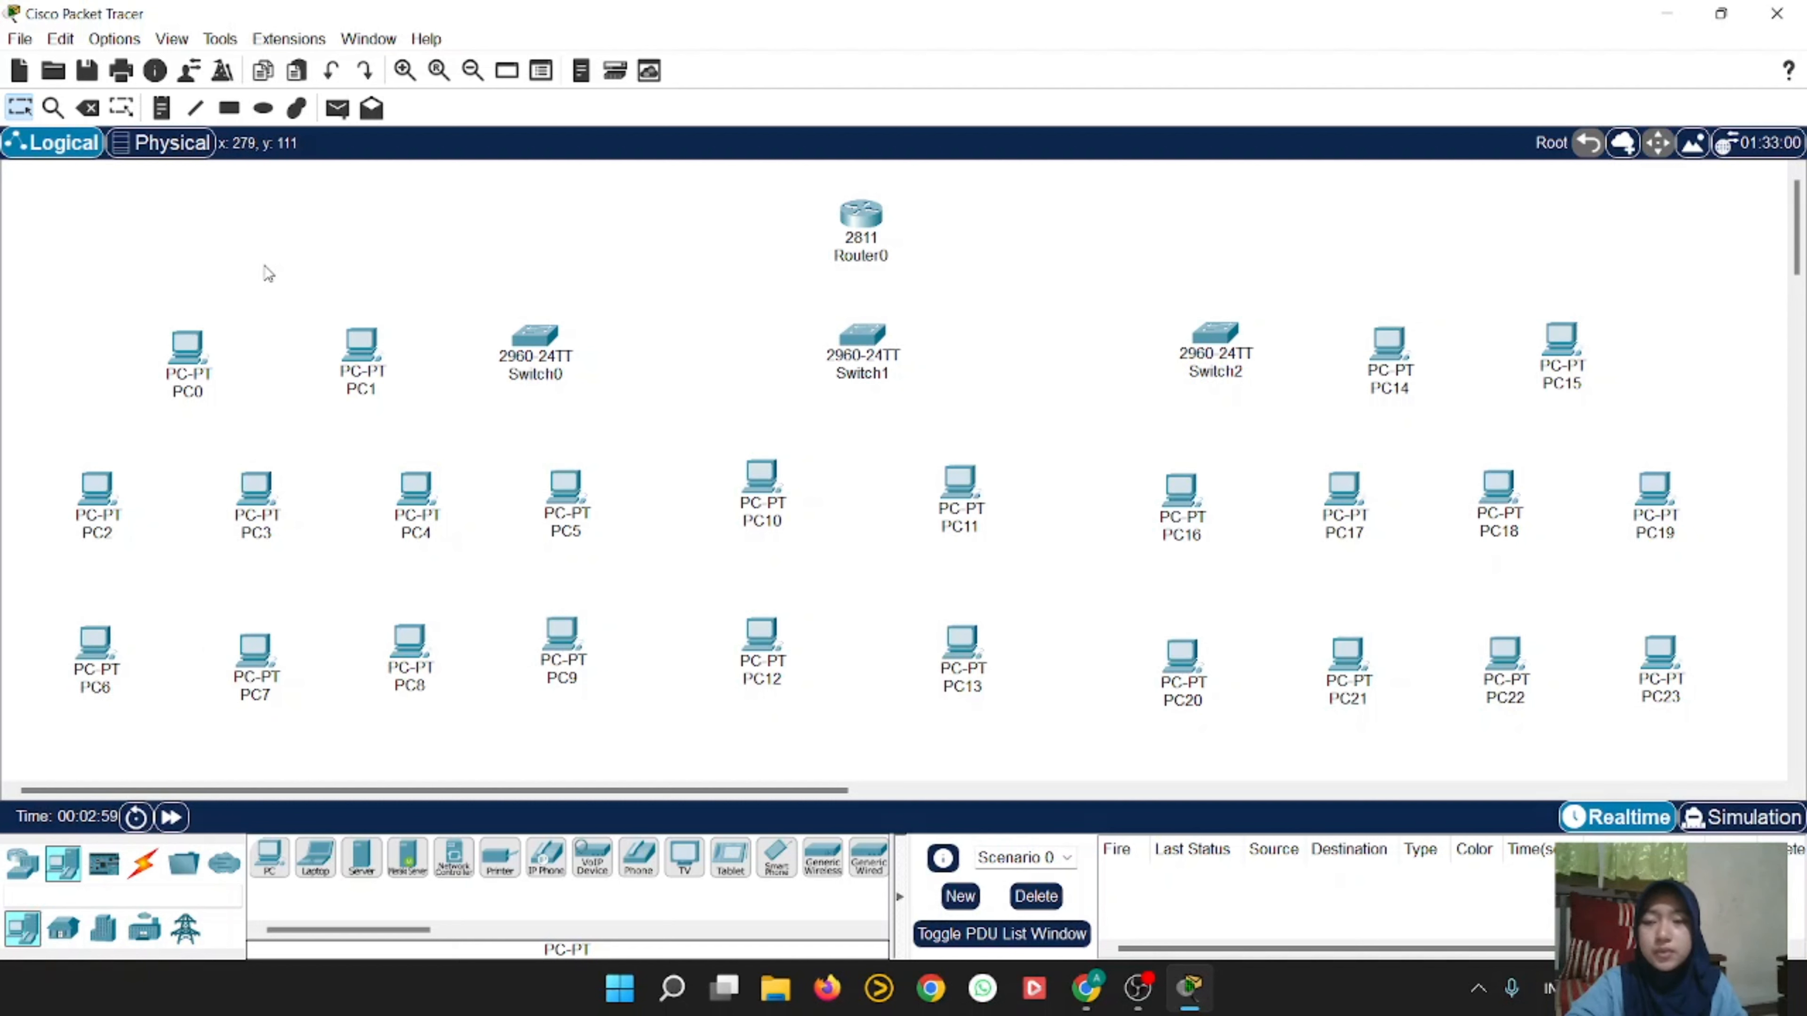
# Step: Draw unfilled, black-outlined rectangles around each of the three PC rows belonging to Switch0 and to Switch2
pyautogui.click(229, 108)
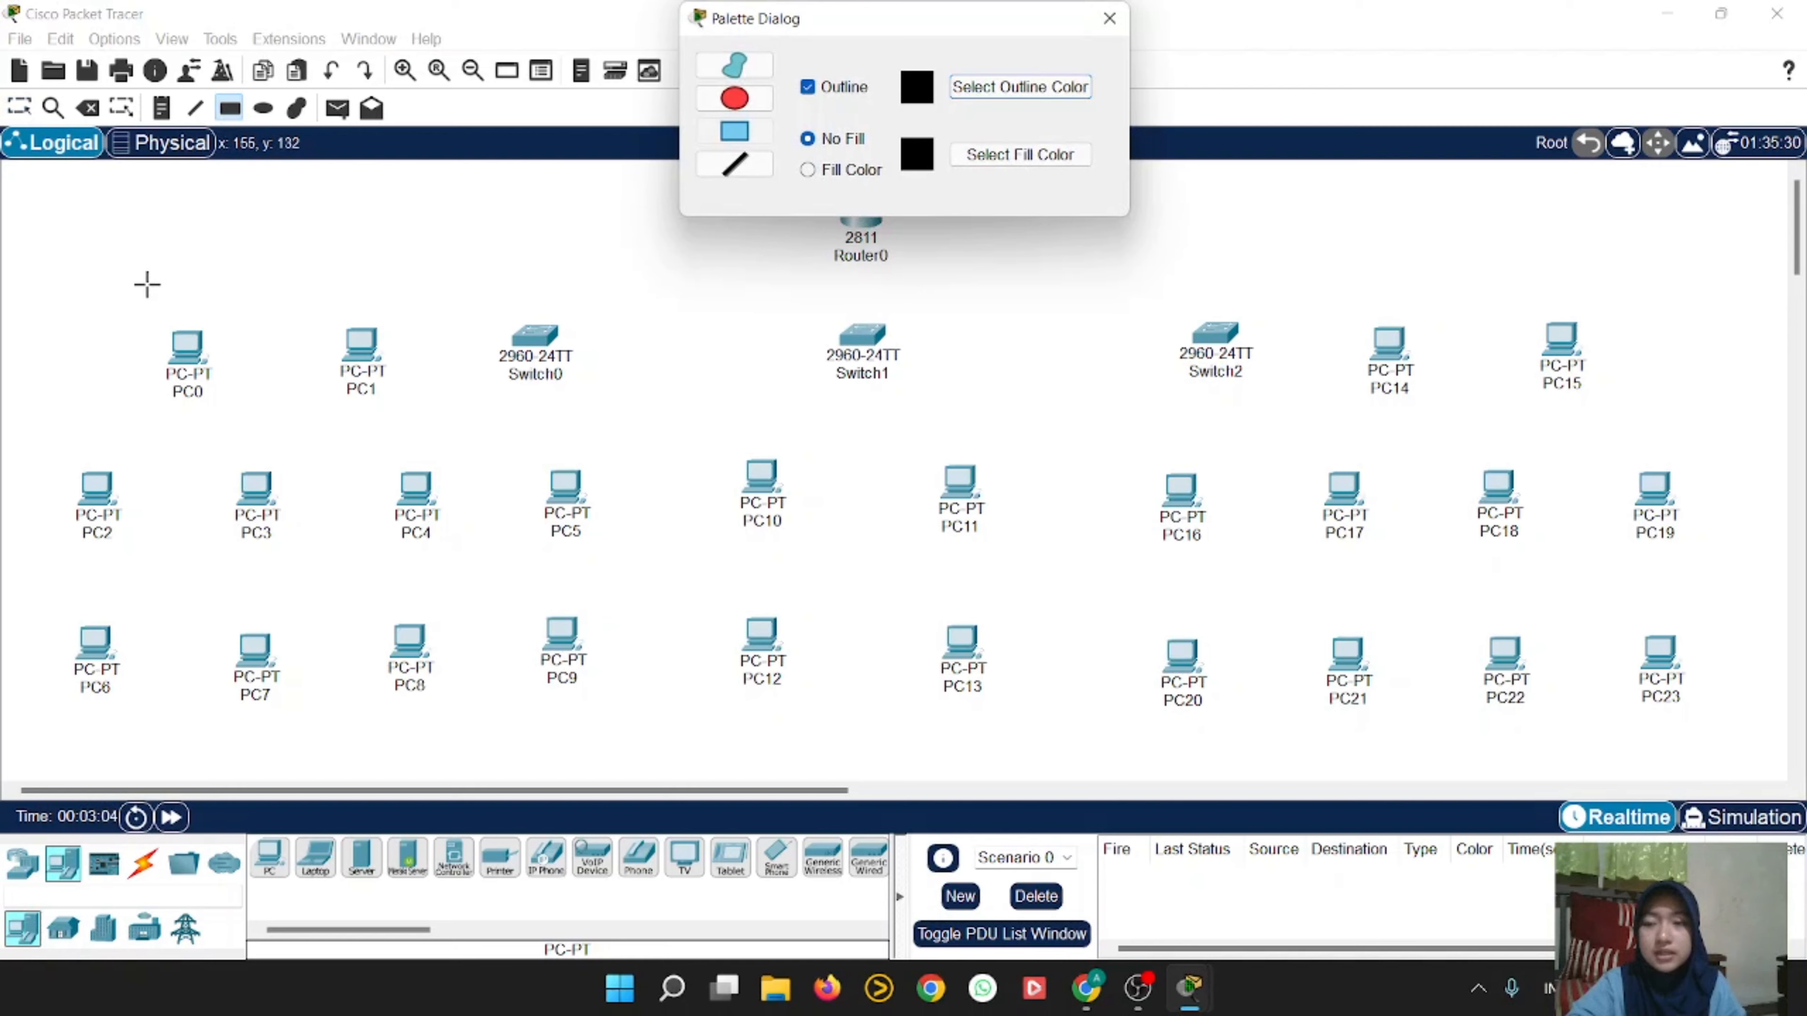
pyautogui.moveTo(147, 285); pyautogui.dragTo(419, 425)
pyautogui.moveTo(1343, 304); pyautogui.dragTo(1622, 427)
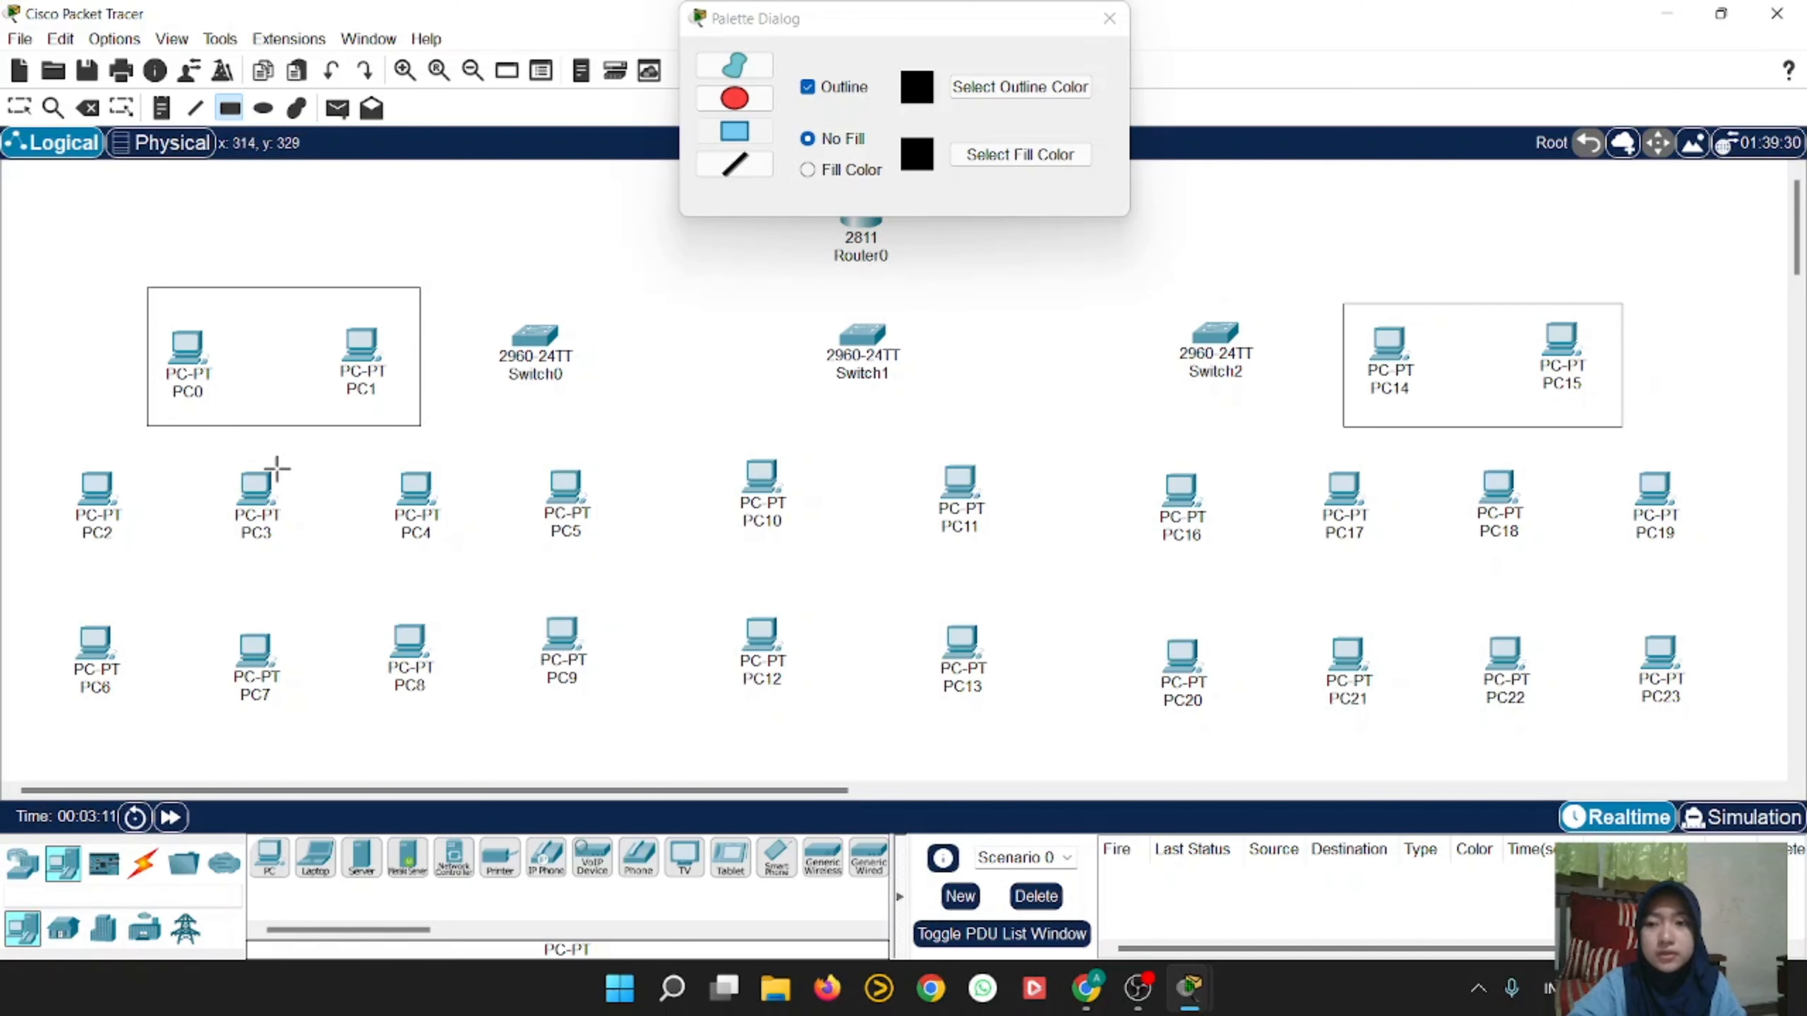
pyautogui.moveTo(51, 460); pyautogui.dragTo(624, 576)
pyautogui.moveTo(1138, 451); pyautogui.dragTo(1710, 576)
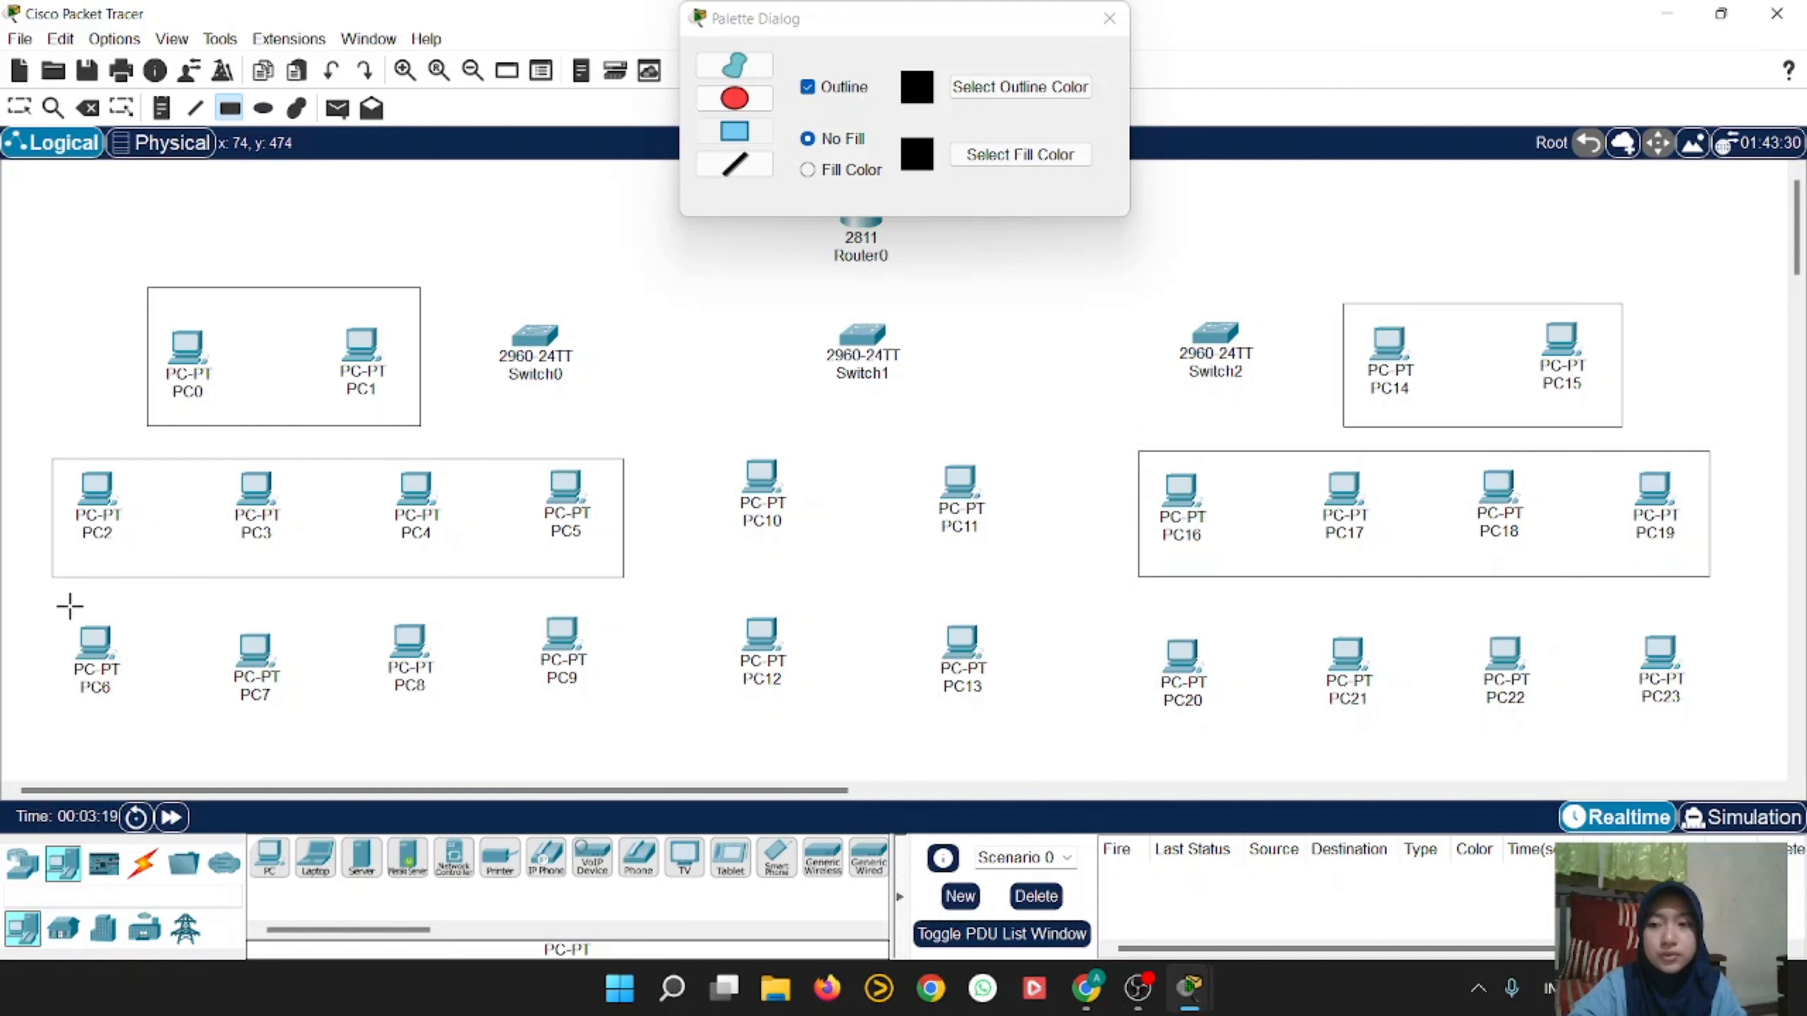
pyautogui.moveTo(52, 610); pyautogui.dragTo(612, 715)
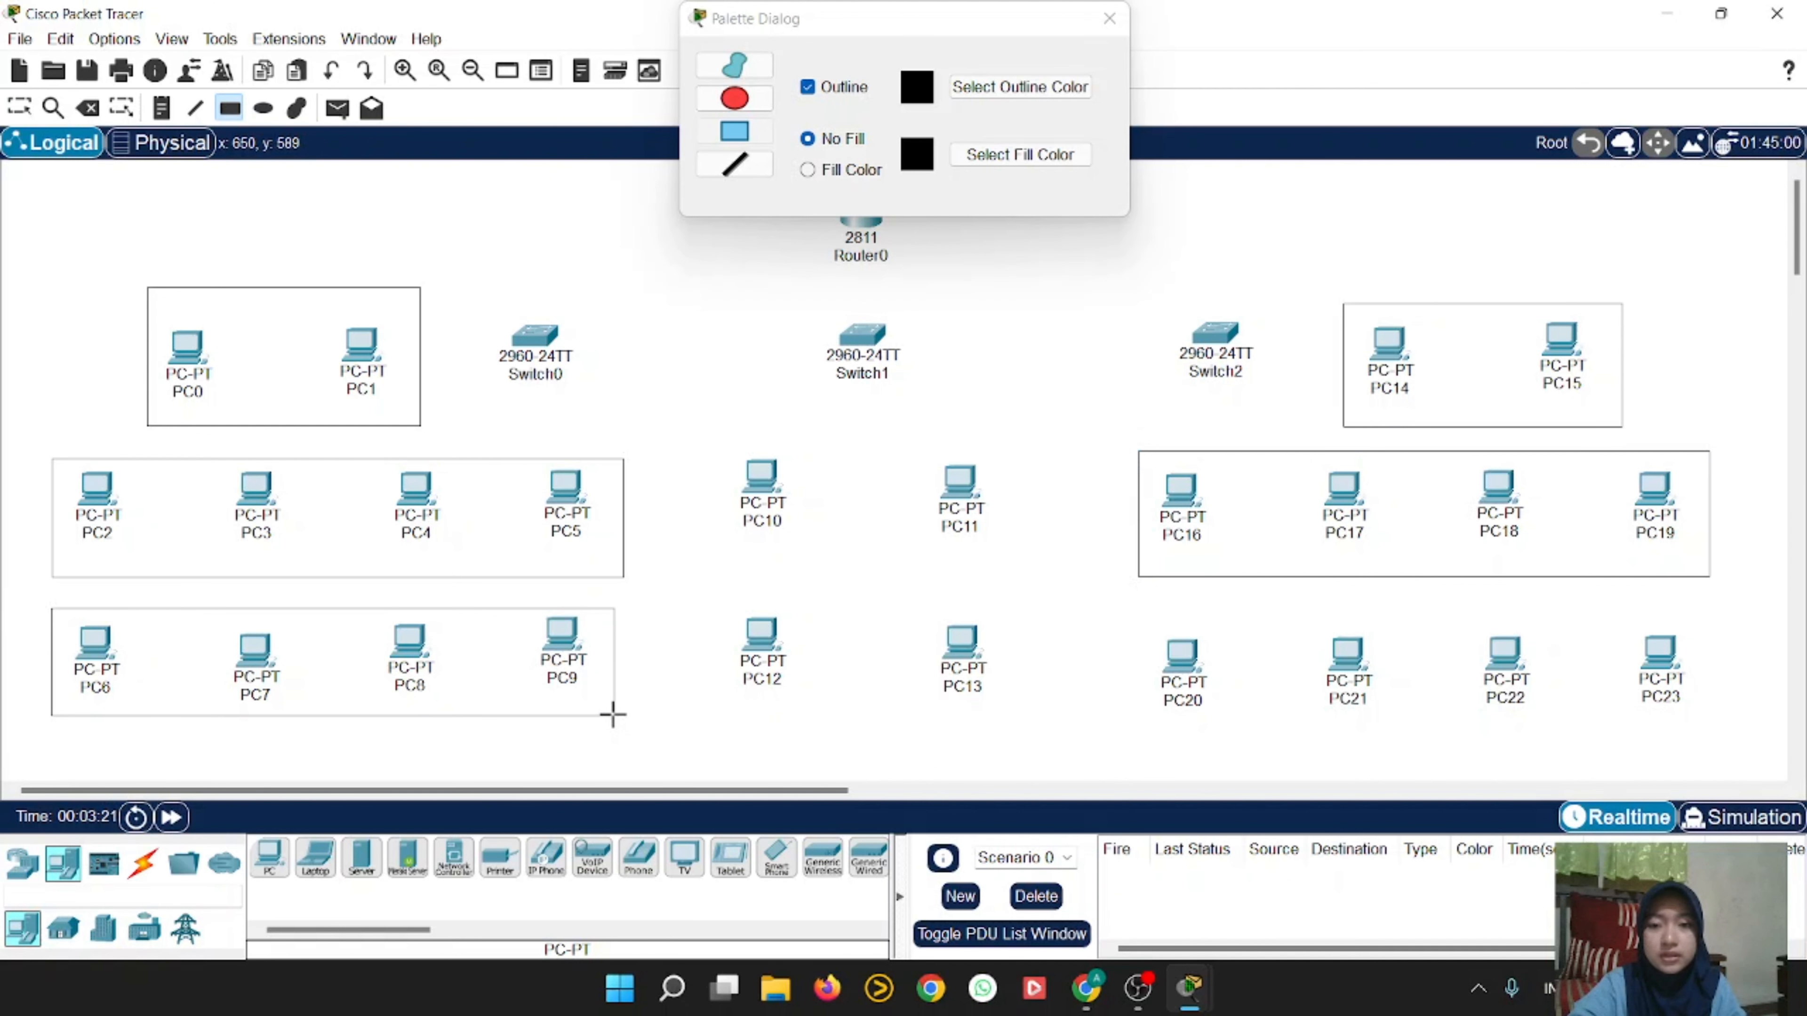
pyautogui.moveTo(1144, 611); pyautogui.dragTo(1702, 738)
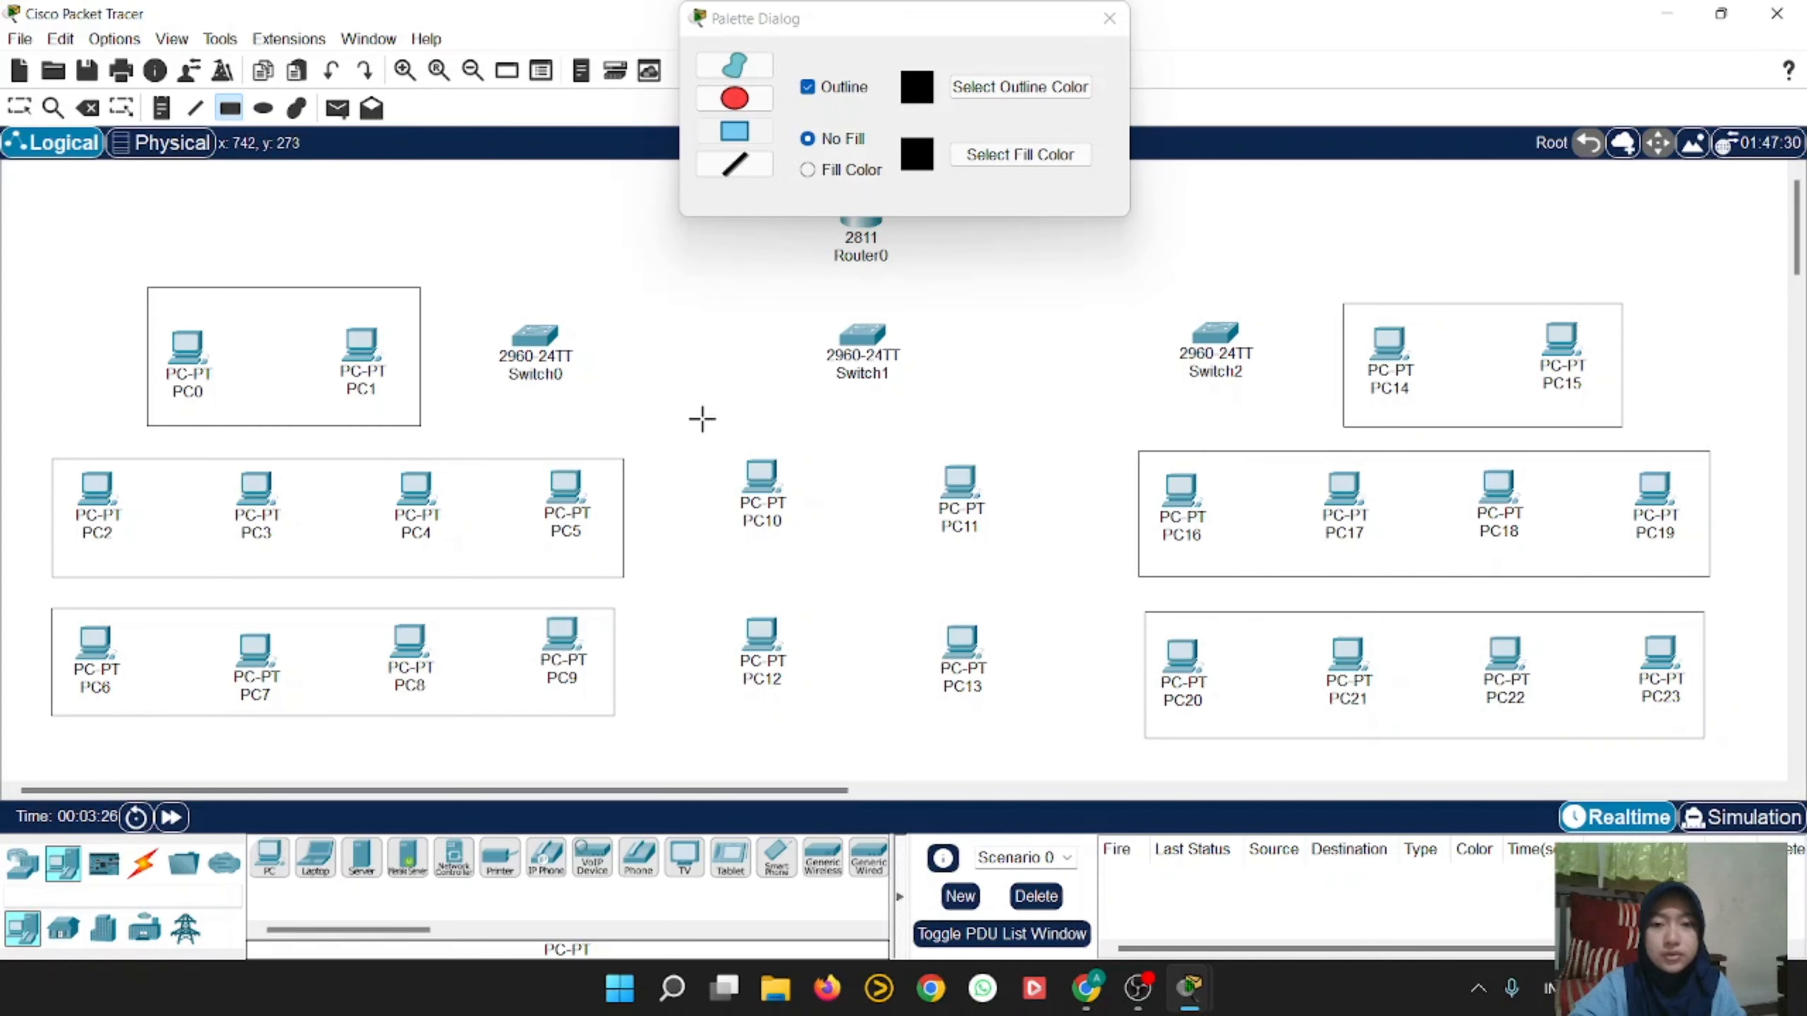
# Step: Draw separate unfilled rectangles around PC10 and PC11 and around PC12 and PC13, and close the drawing palette
pyautogui.moveTo(727, 436); pyautogui.dragTo(1014, 564)
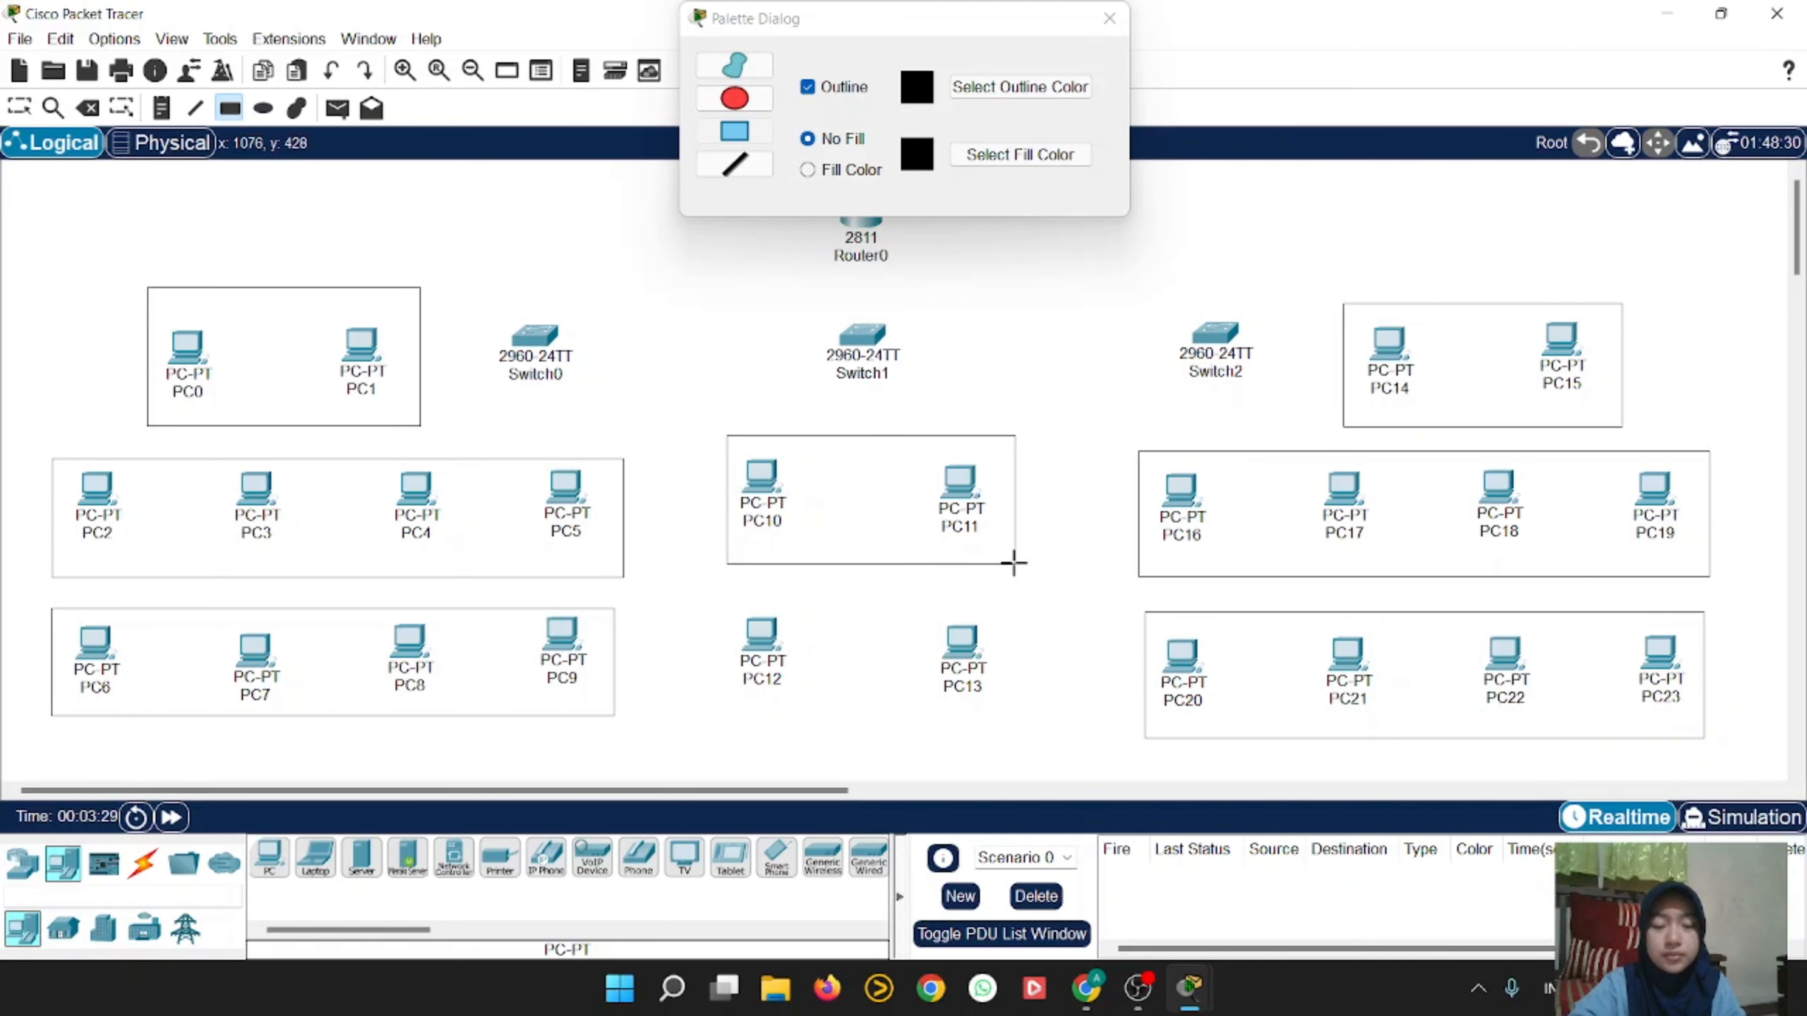
pyautogui.moveTo(726, 594); pyautogui.dragTo(1016, 722)
pyautogui.click(1109, 18)
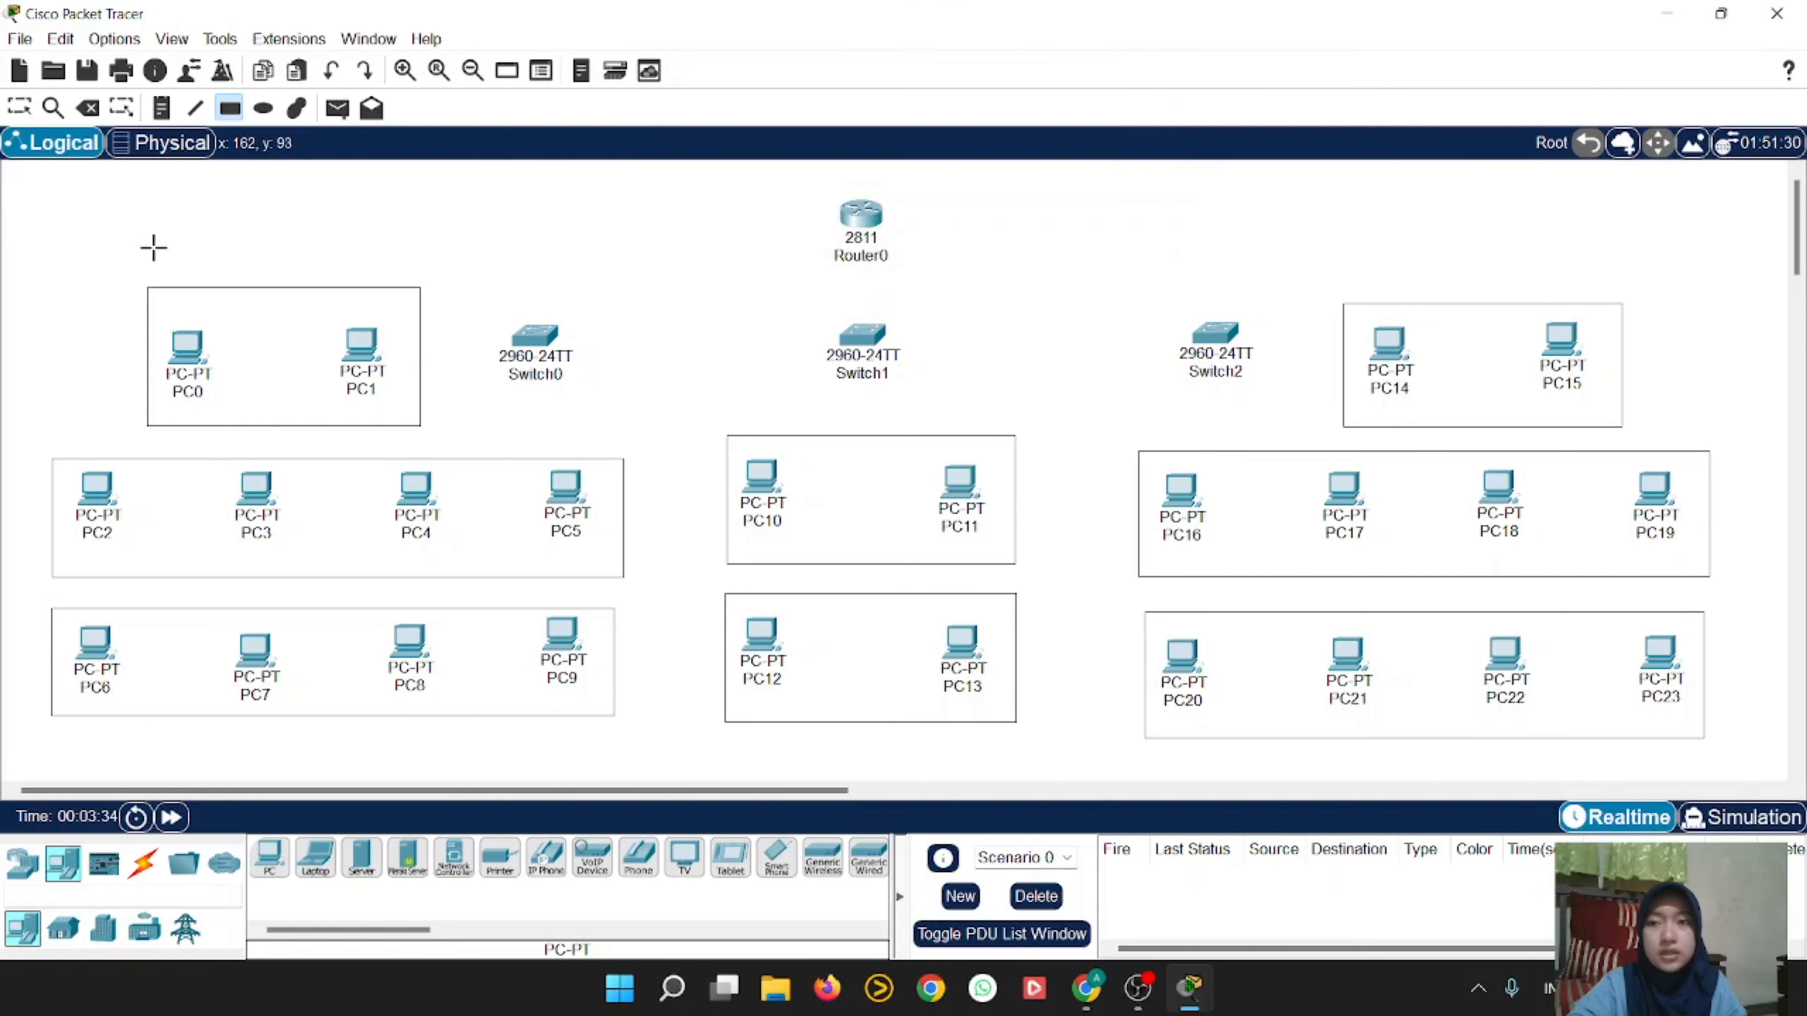
# Step: Add the note VLAN 10 to the PC0 and PC1 box and VLAN 20 to the PC2 to PC5 box
pyautogui.click(160, 113)
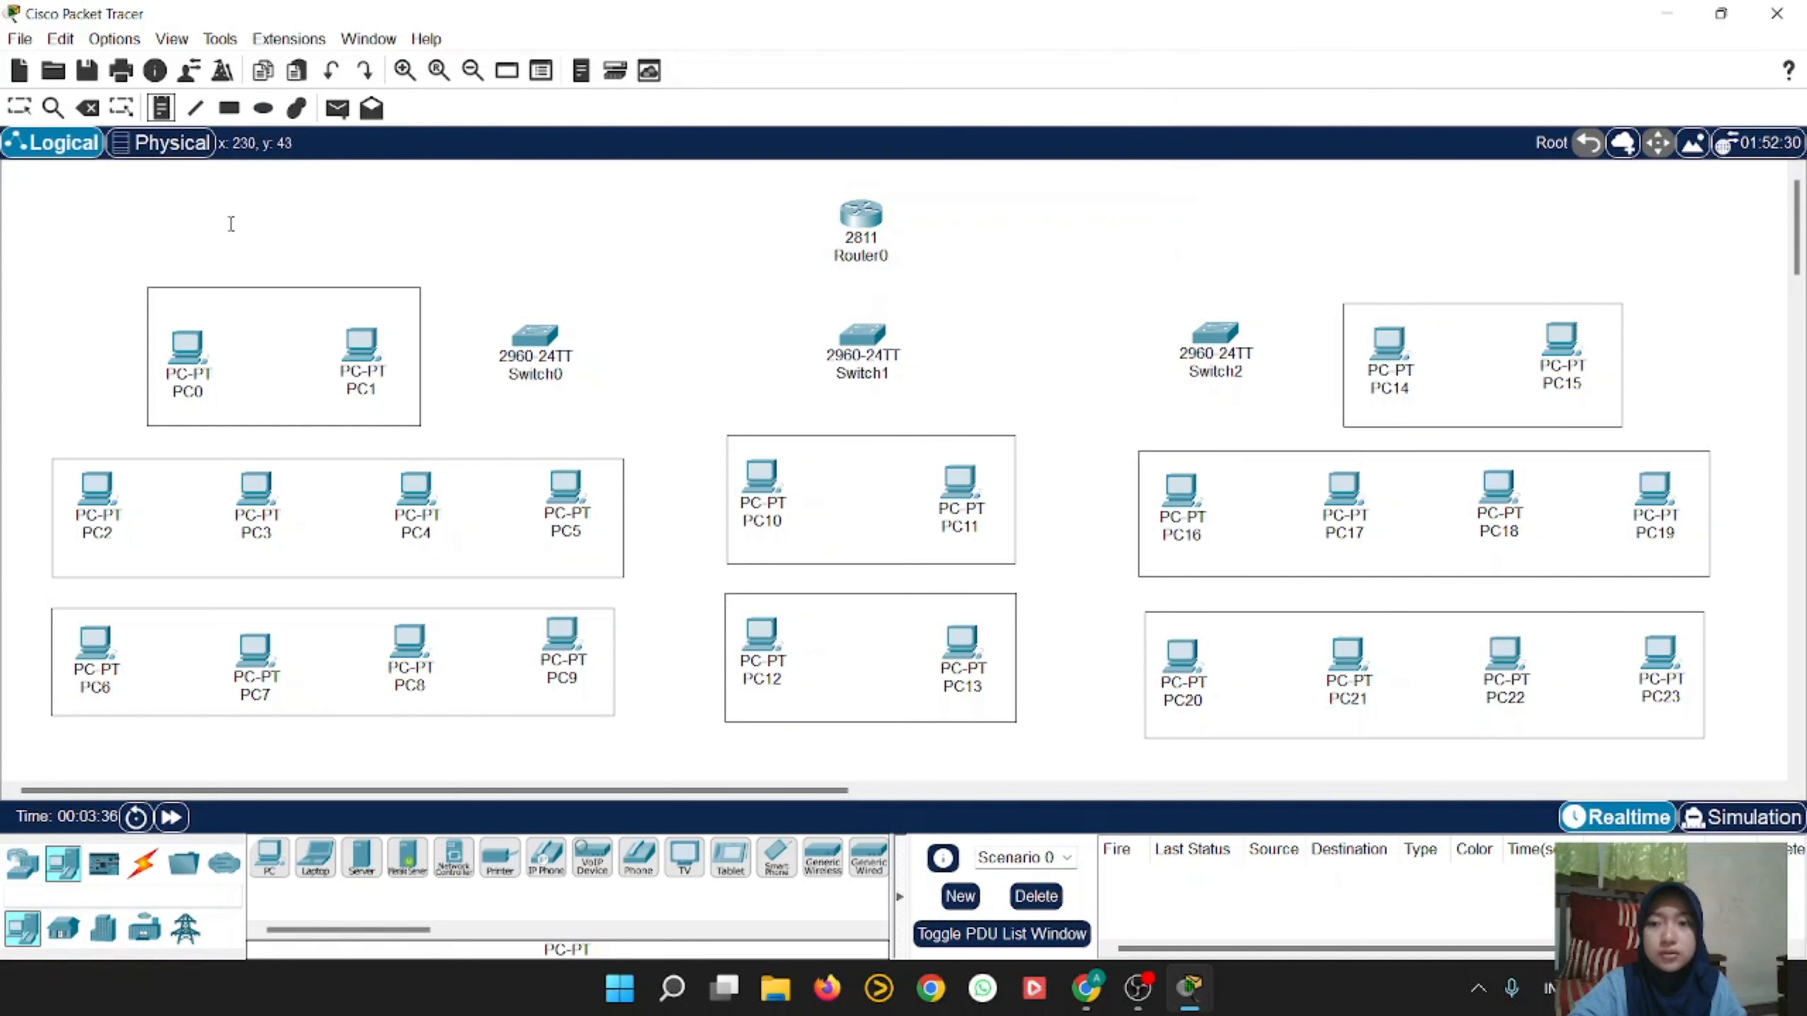
pyautogui.click(211, 301)
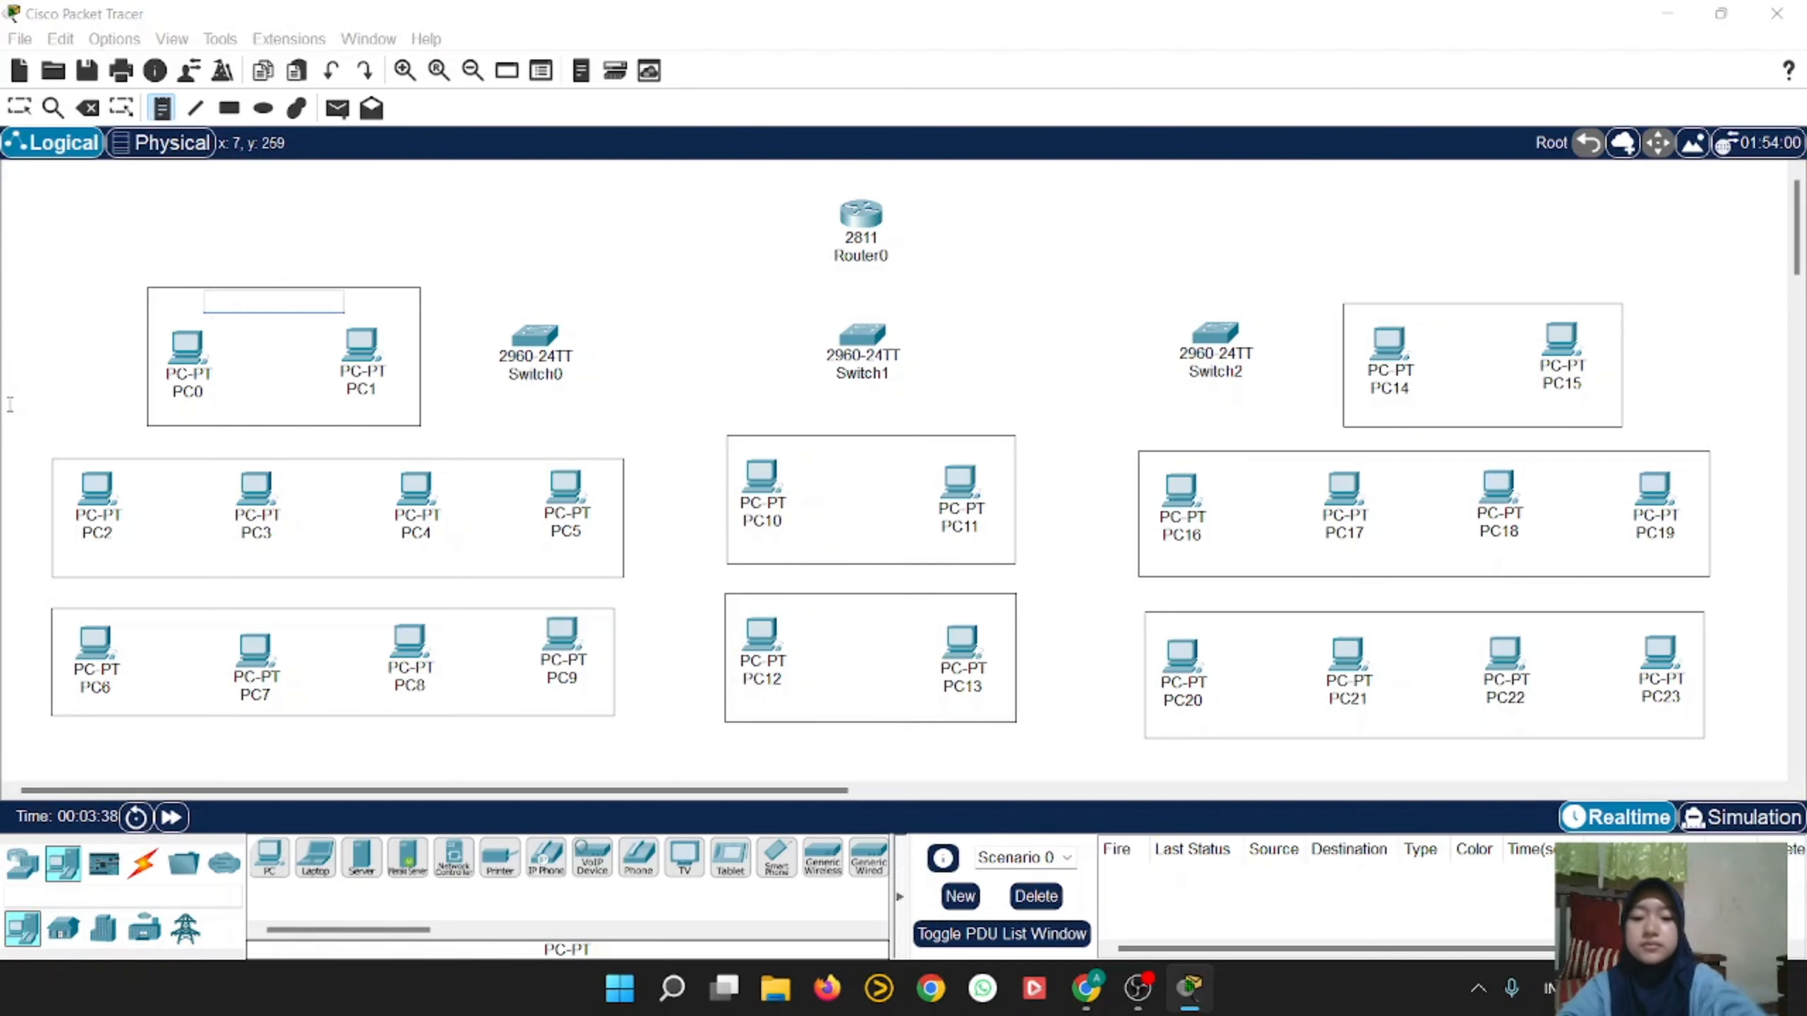
pyautogui.write('v')
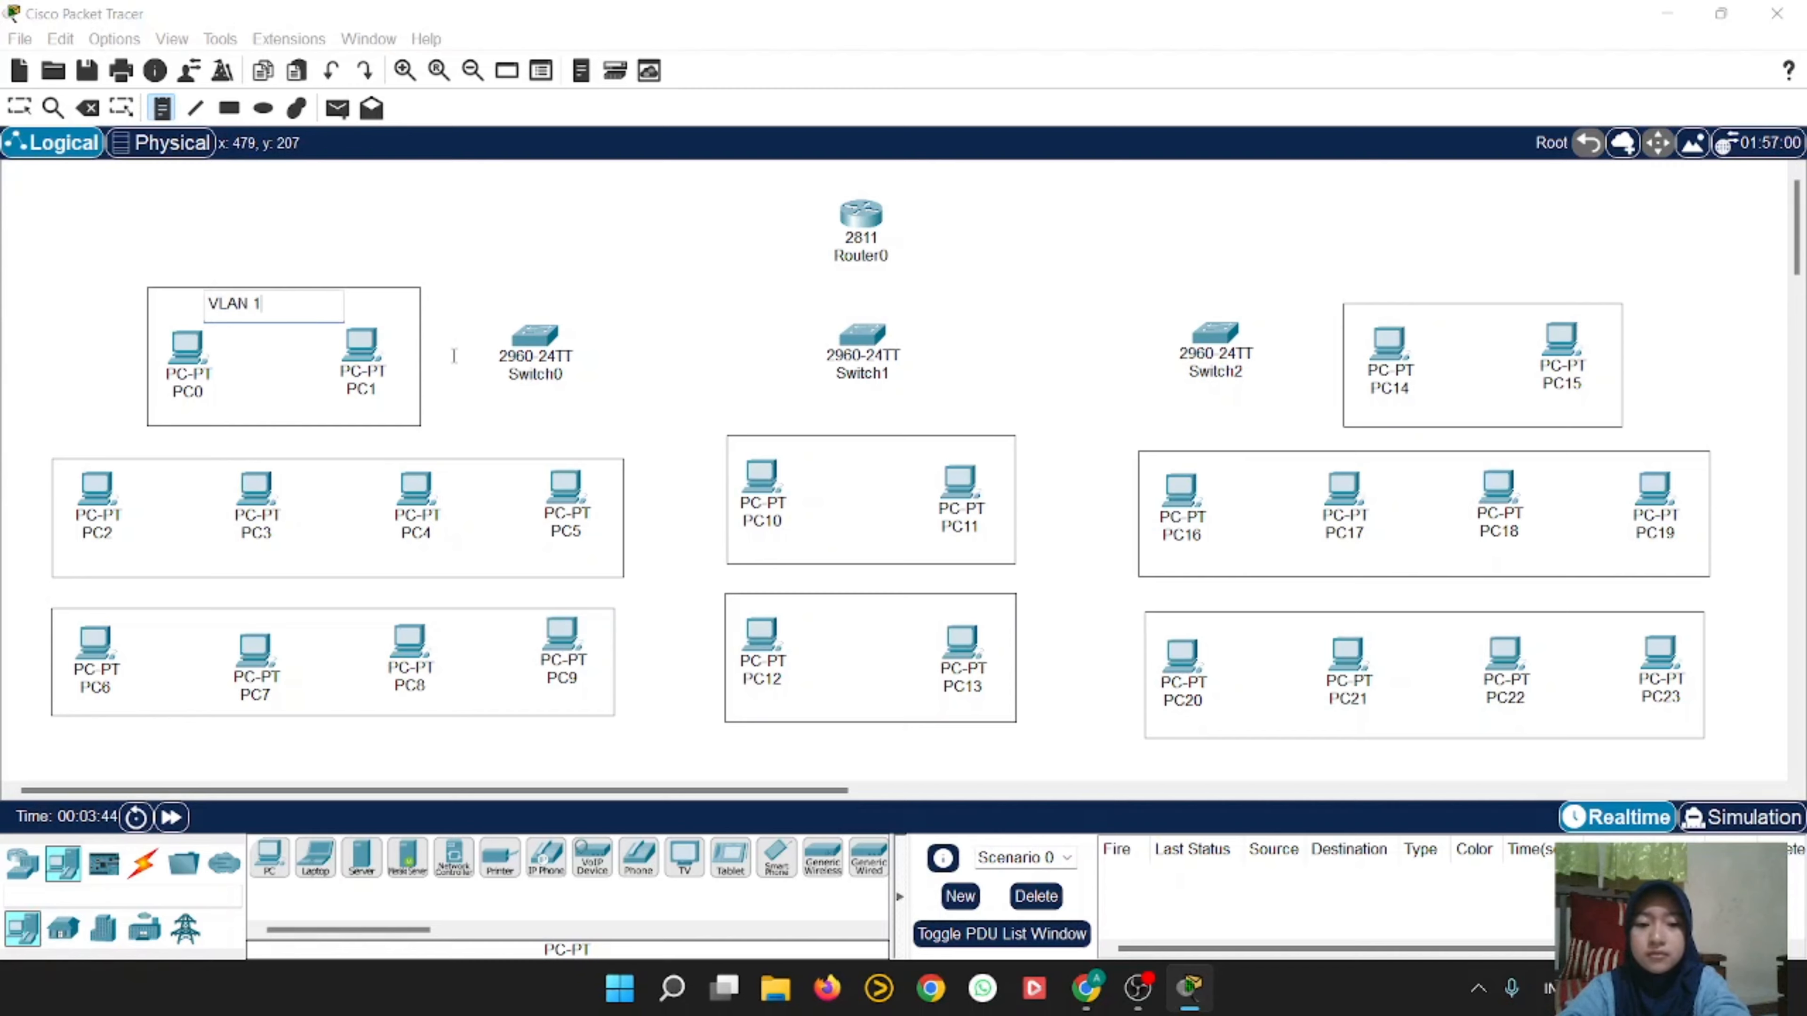
pyautogui.click(135, 462)
pyautogui.write('v')
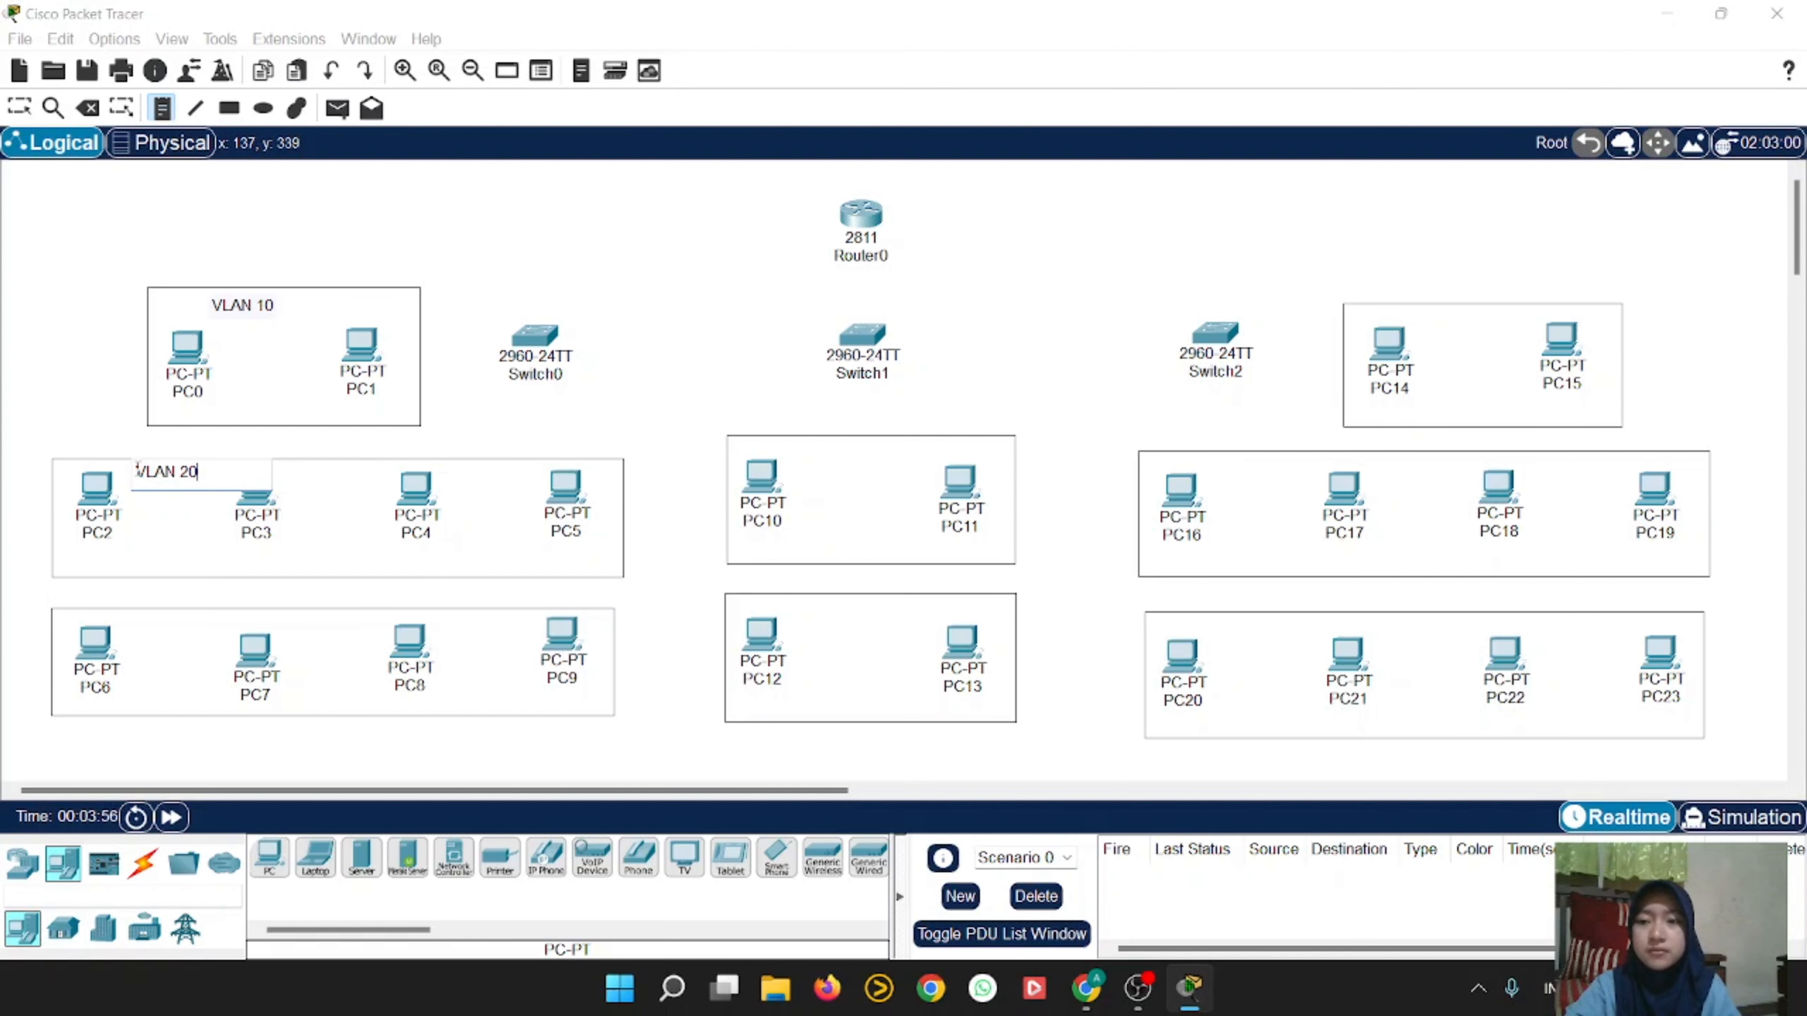
# Step: Copy the VLAN 20 label to the PC16 to PC19 box, and to the PC14 and PC15 box edited to VLAN 10
pyautogui.moveTo(138, 466); pyautogui.dragTo(238, 479)
pyautogui.hotkey('ctrl', 'c')
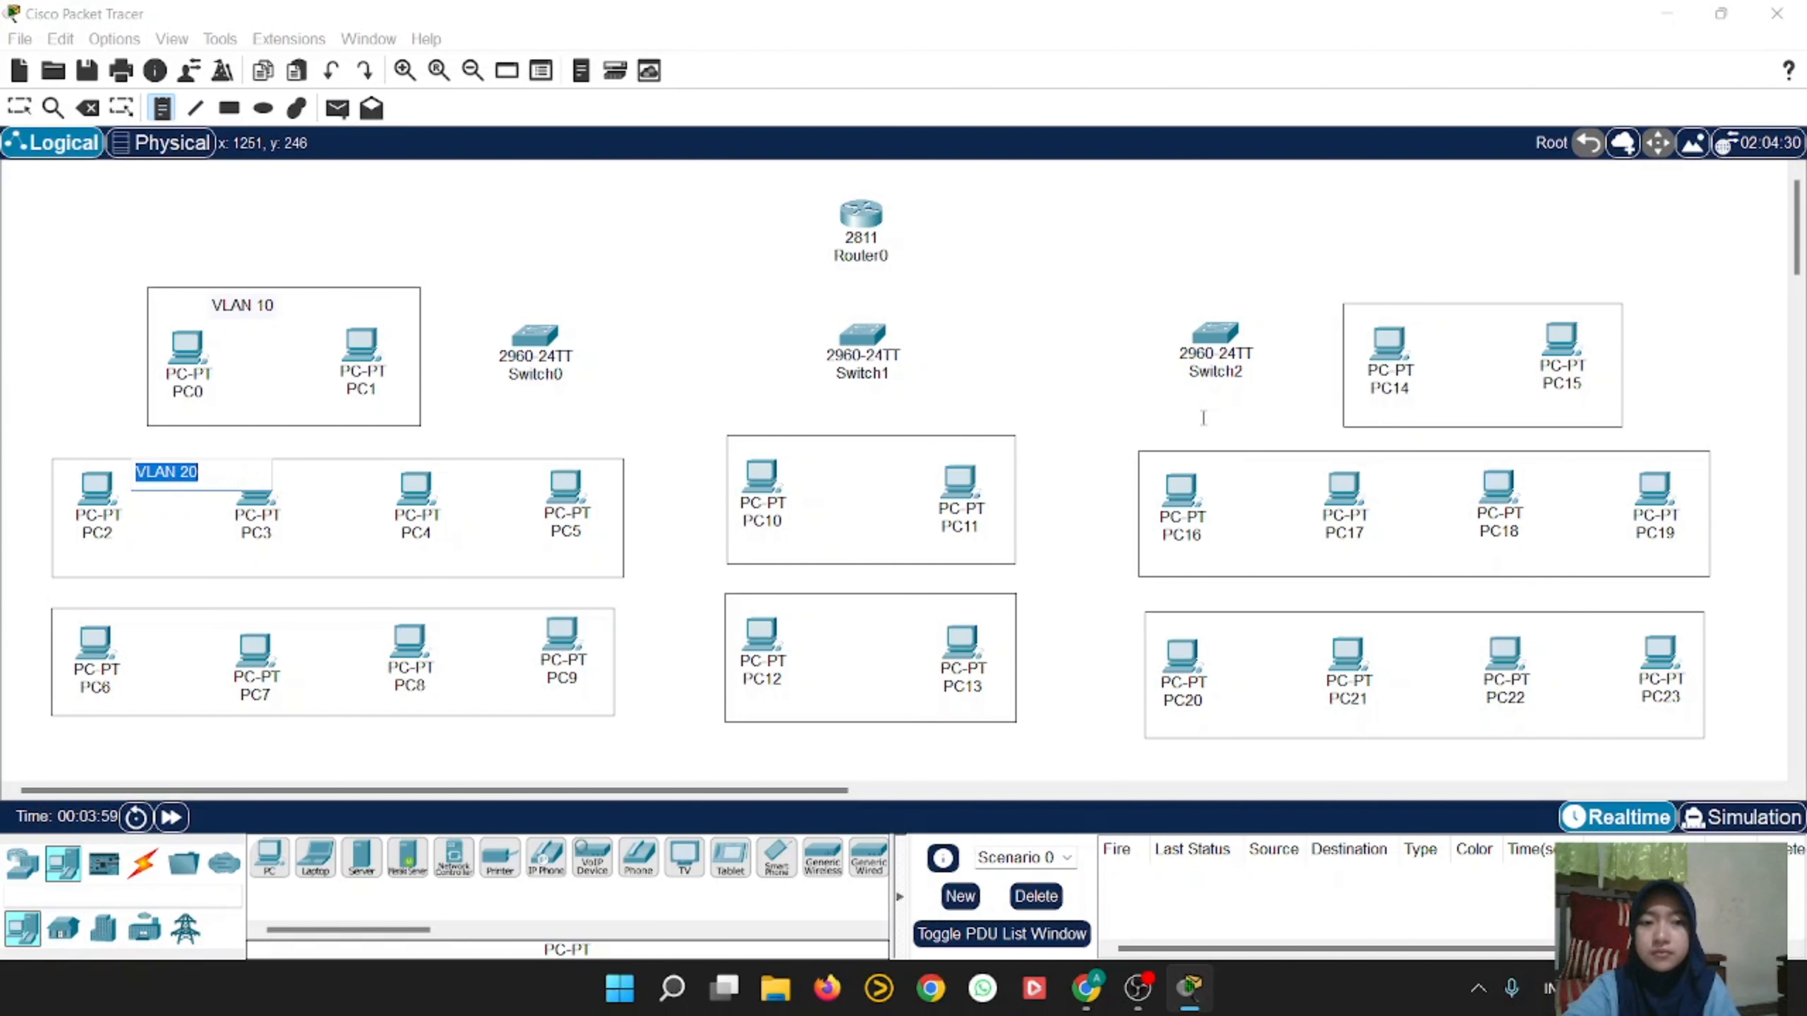
pyautogui.click(1226, 461)
pyautogui.hotkey('ctrl', 'v')
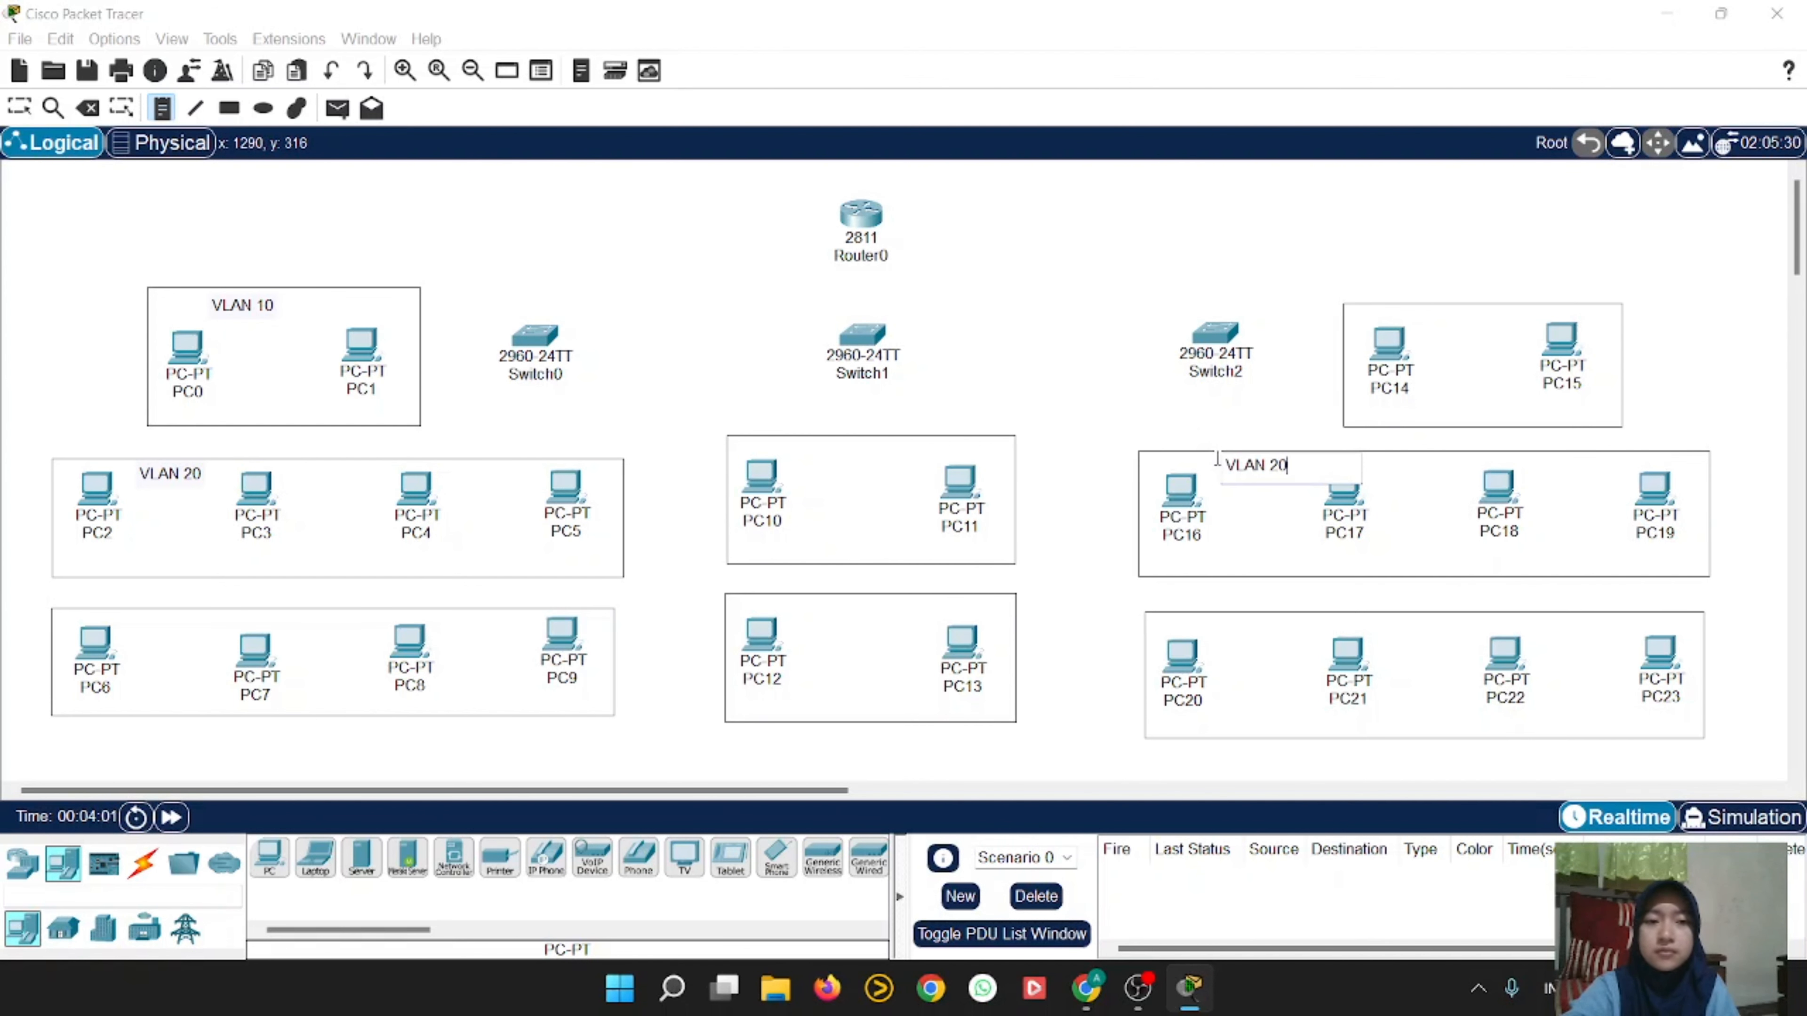
pyautogui.click(1421, 311)
pyautogui.hotkey('ctrl', 'v')
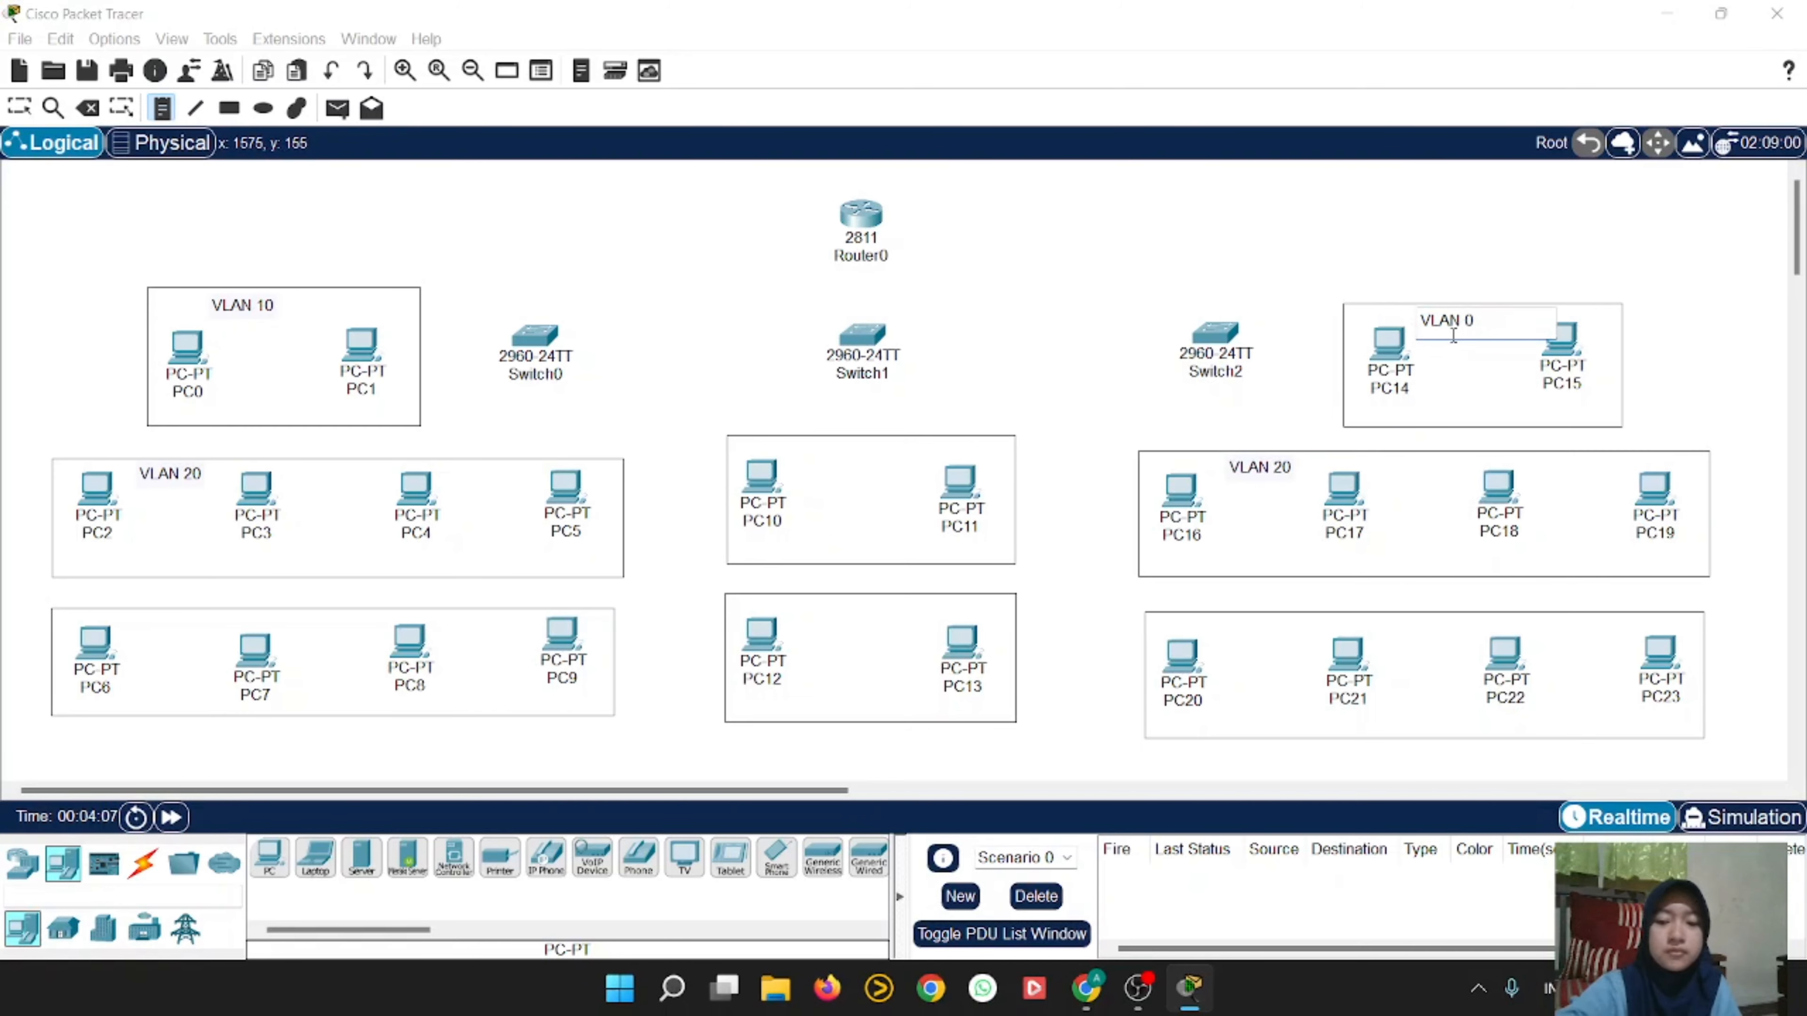
# Step: Label the PC6 to PC9 box VLAN 30 and the PC10 and PC11 box VLAN 40
pyautogui.click(133, 612)
pyautogui.hotkey('ctrl', 'v')
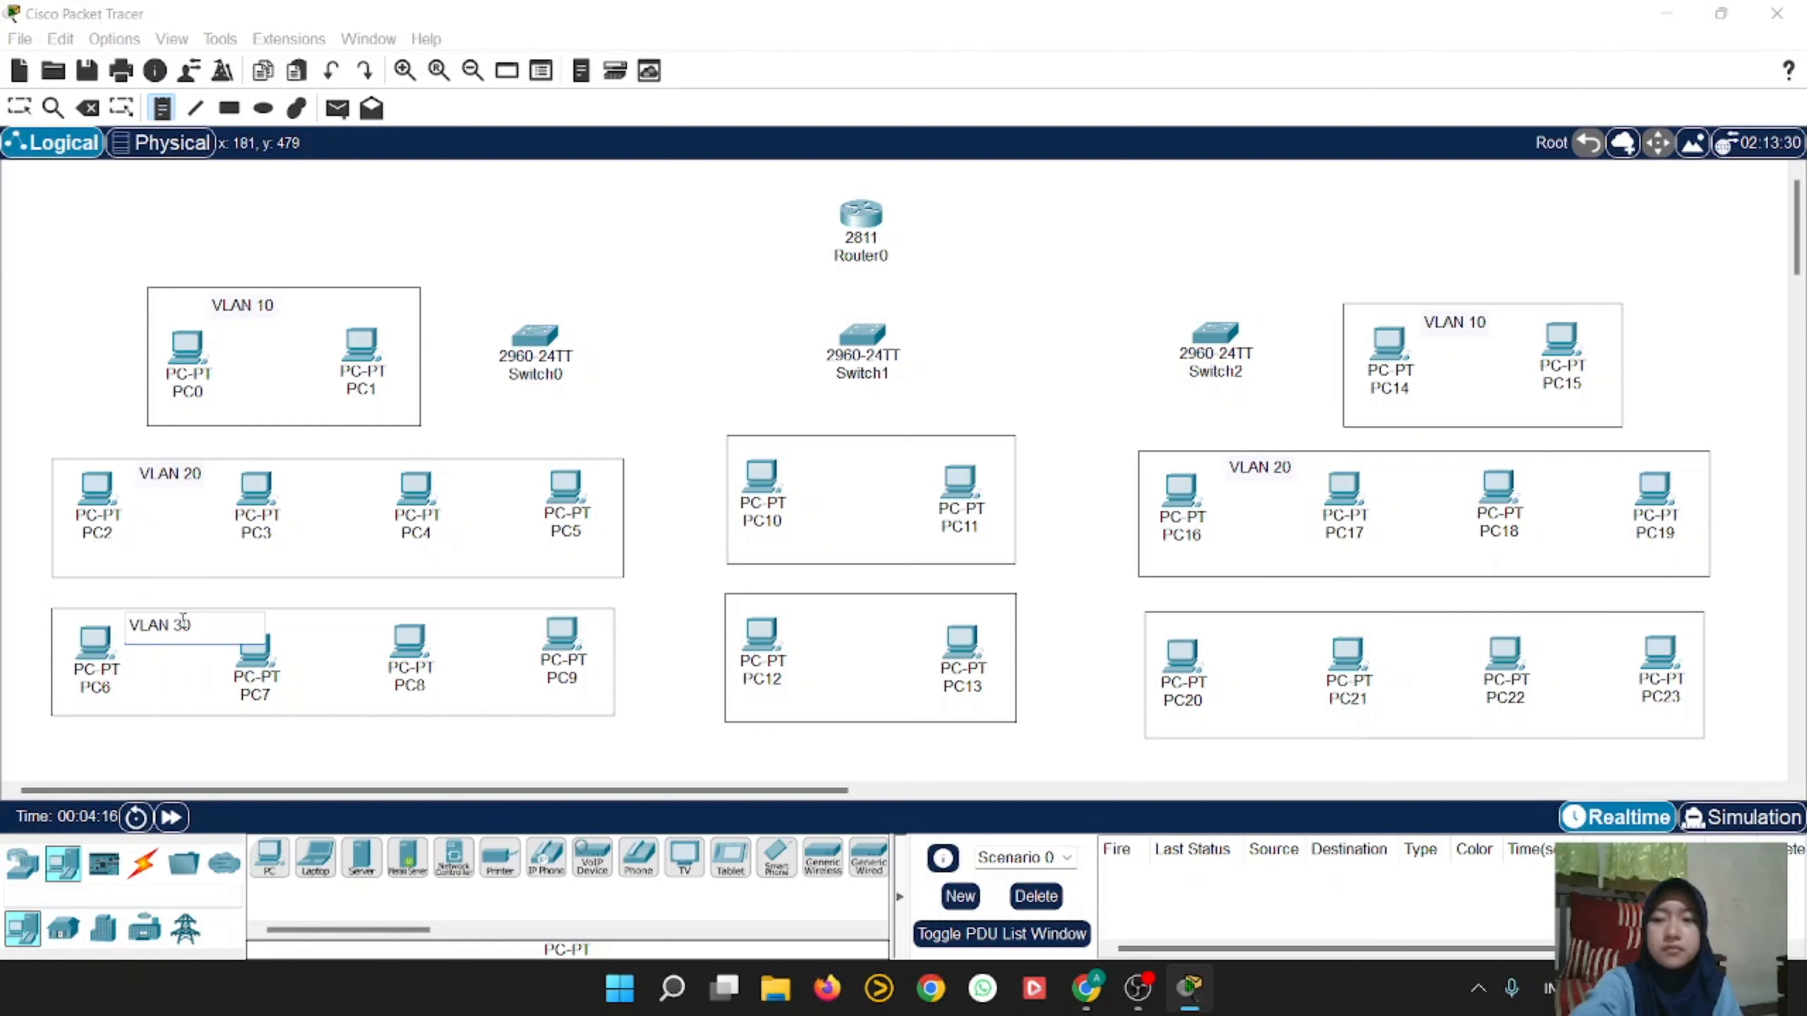
pyautogui.click(806, 448)
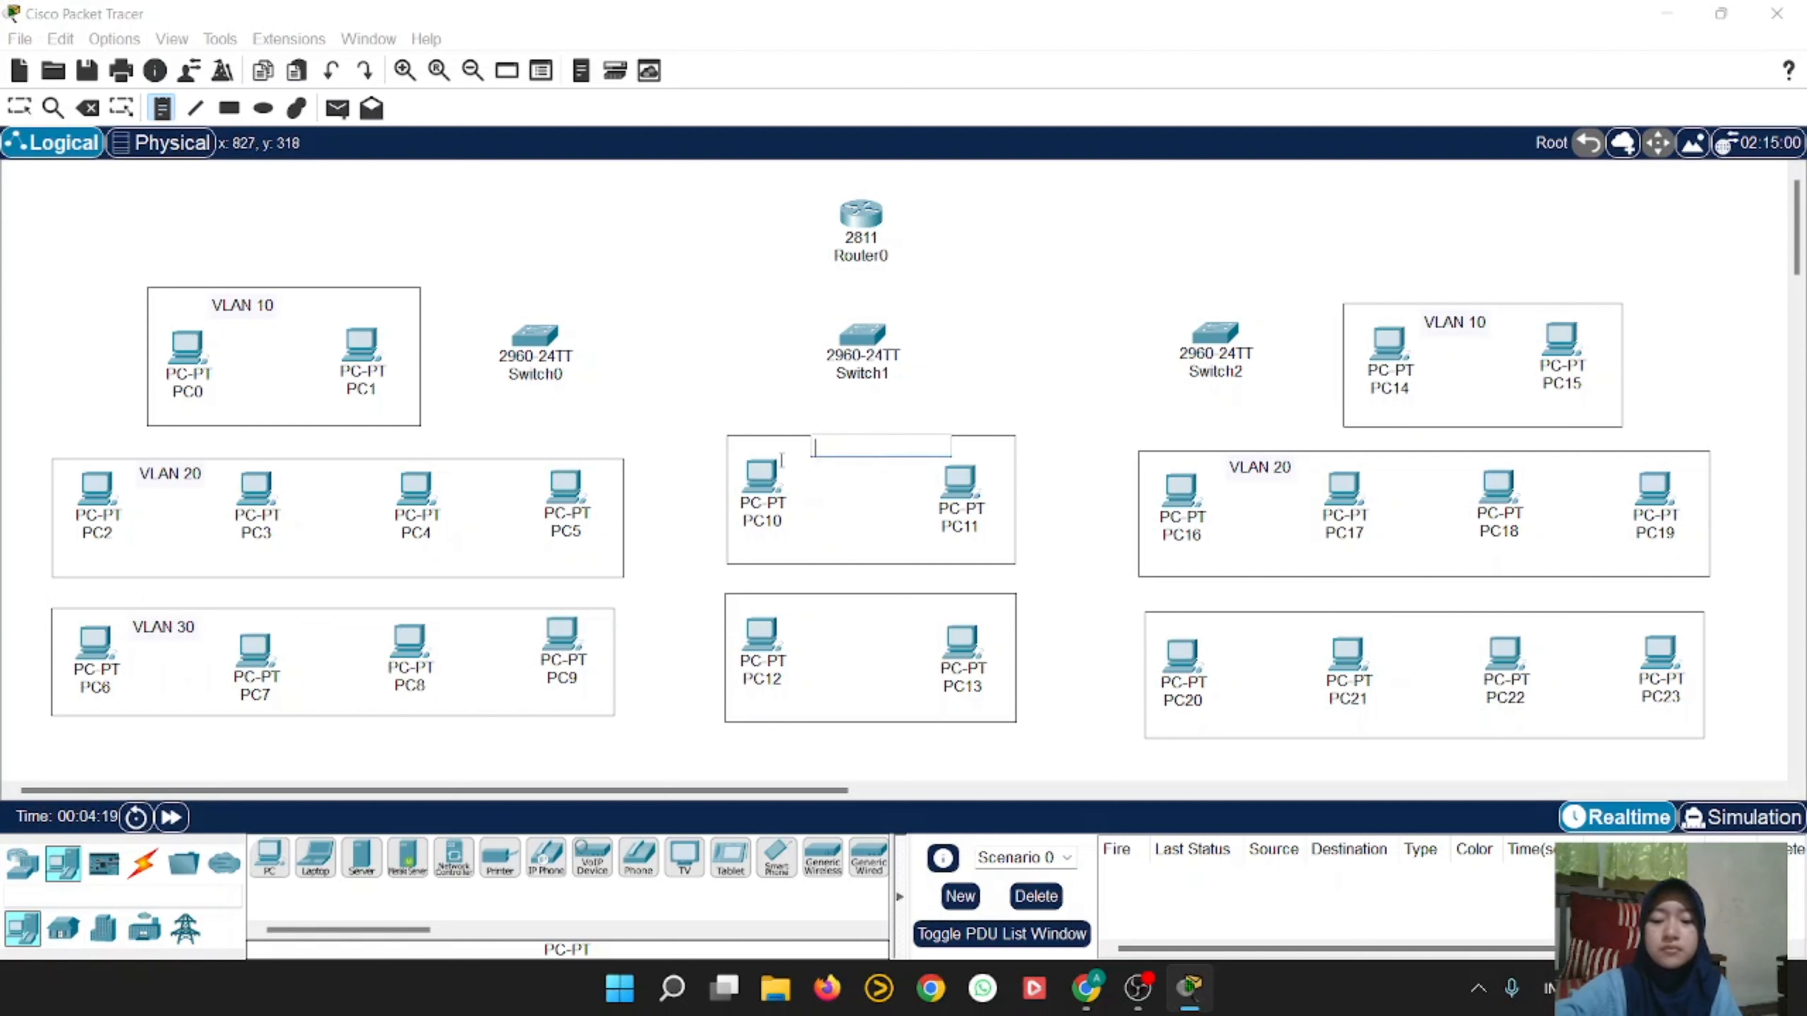
pyautogui.hotkey('ctrl', 'v')
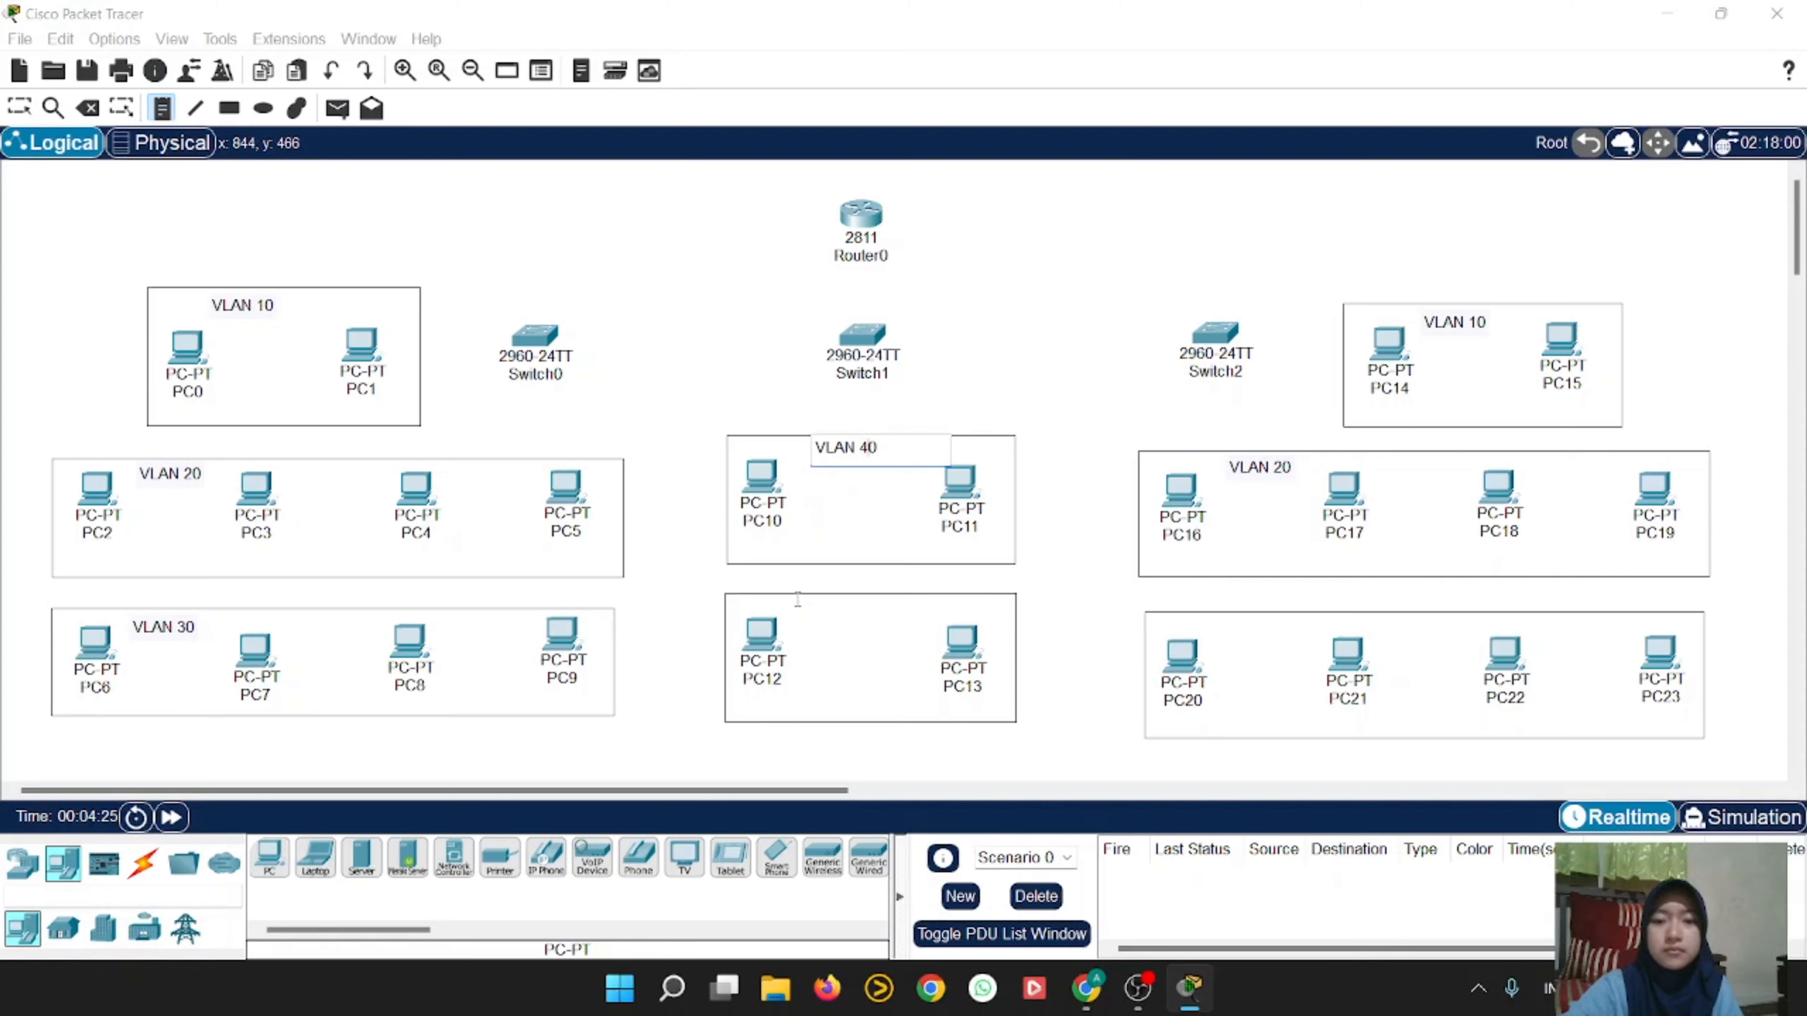
# Step: Label the PC12 and PC13 box VLAN 50 and the PC20 to PC23 box VLAN 30
pyautogui.click(792, 596)
pyautogui.hotkey('ctrl', 'v')
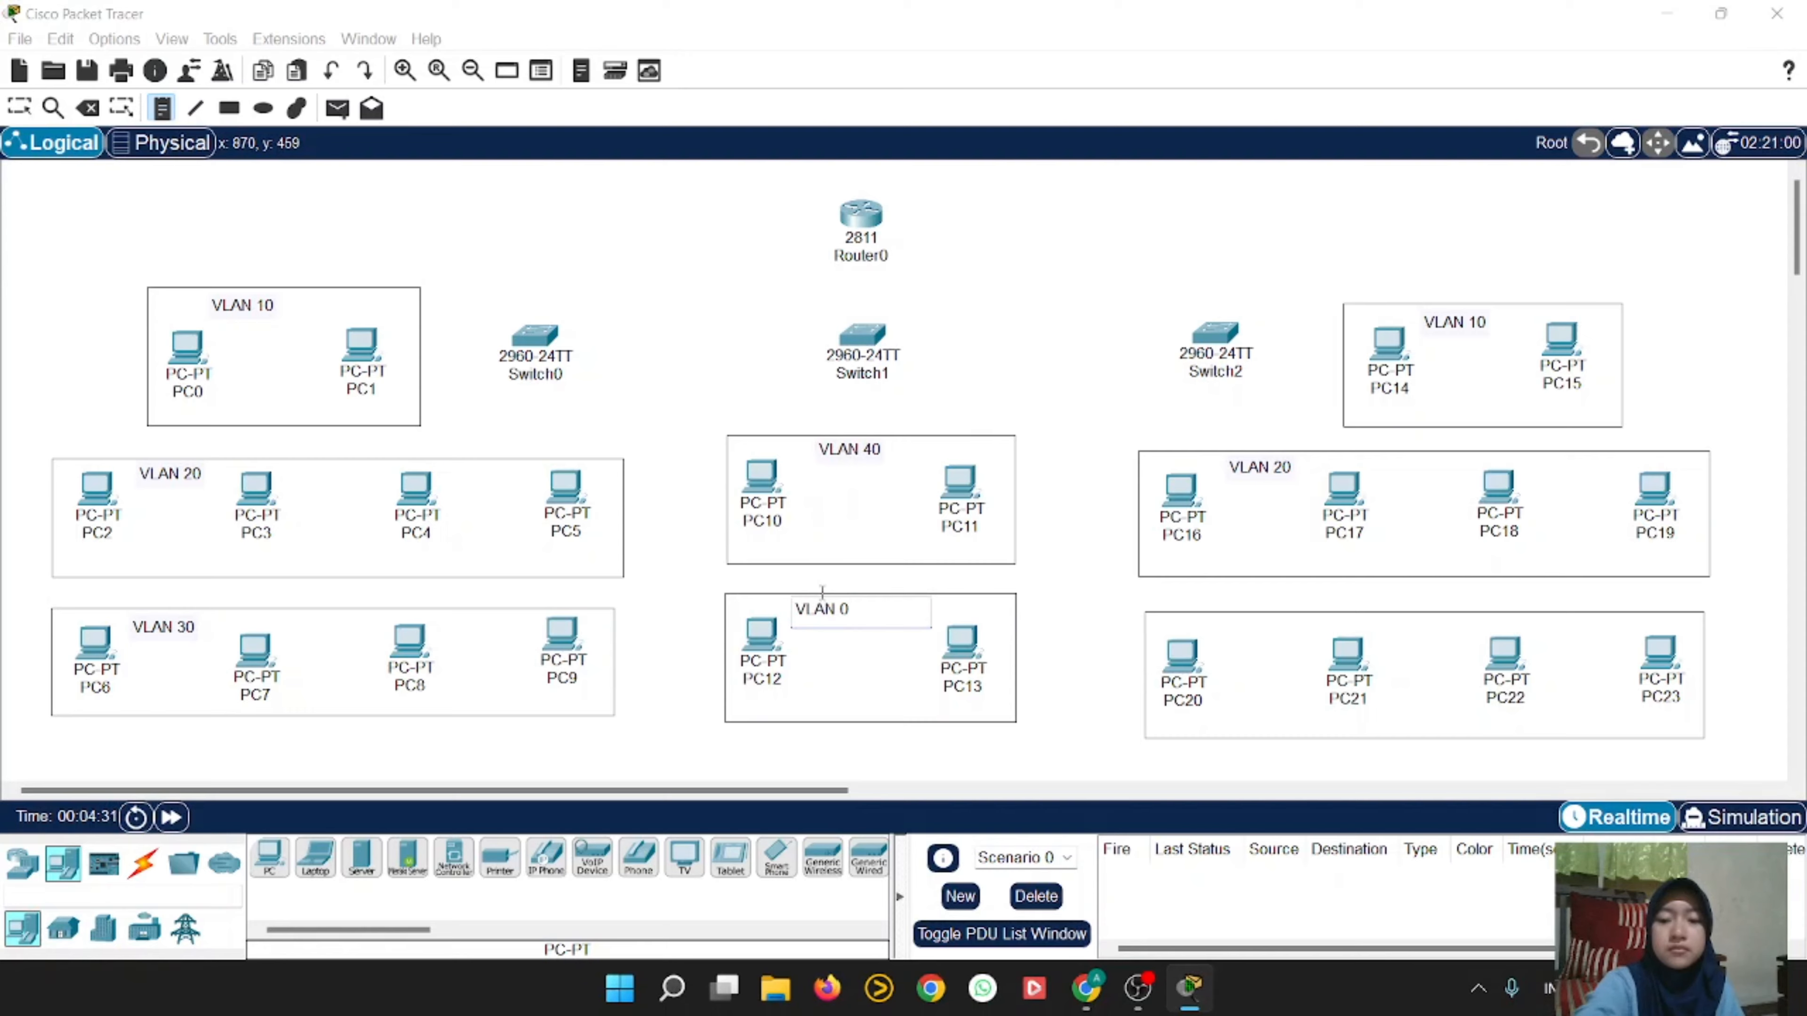
pyautogui.write('5')
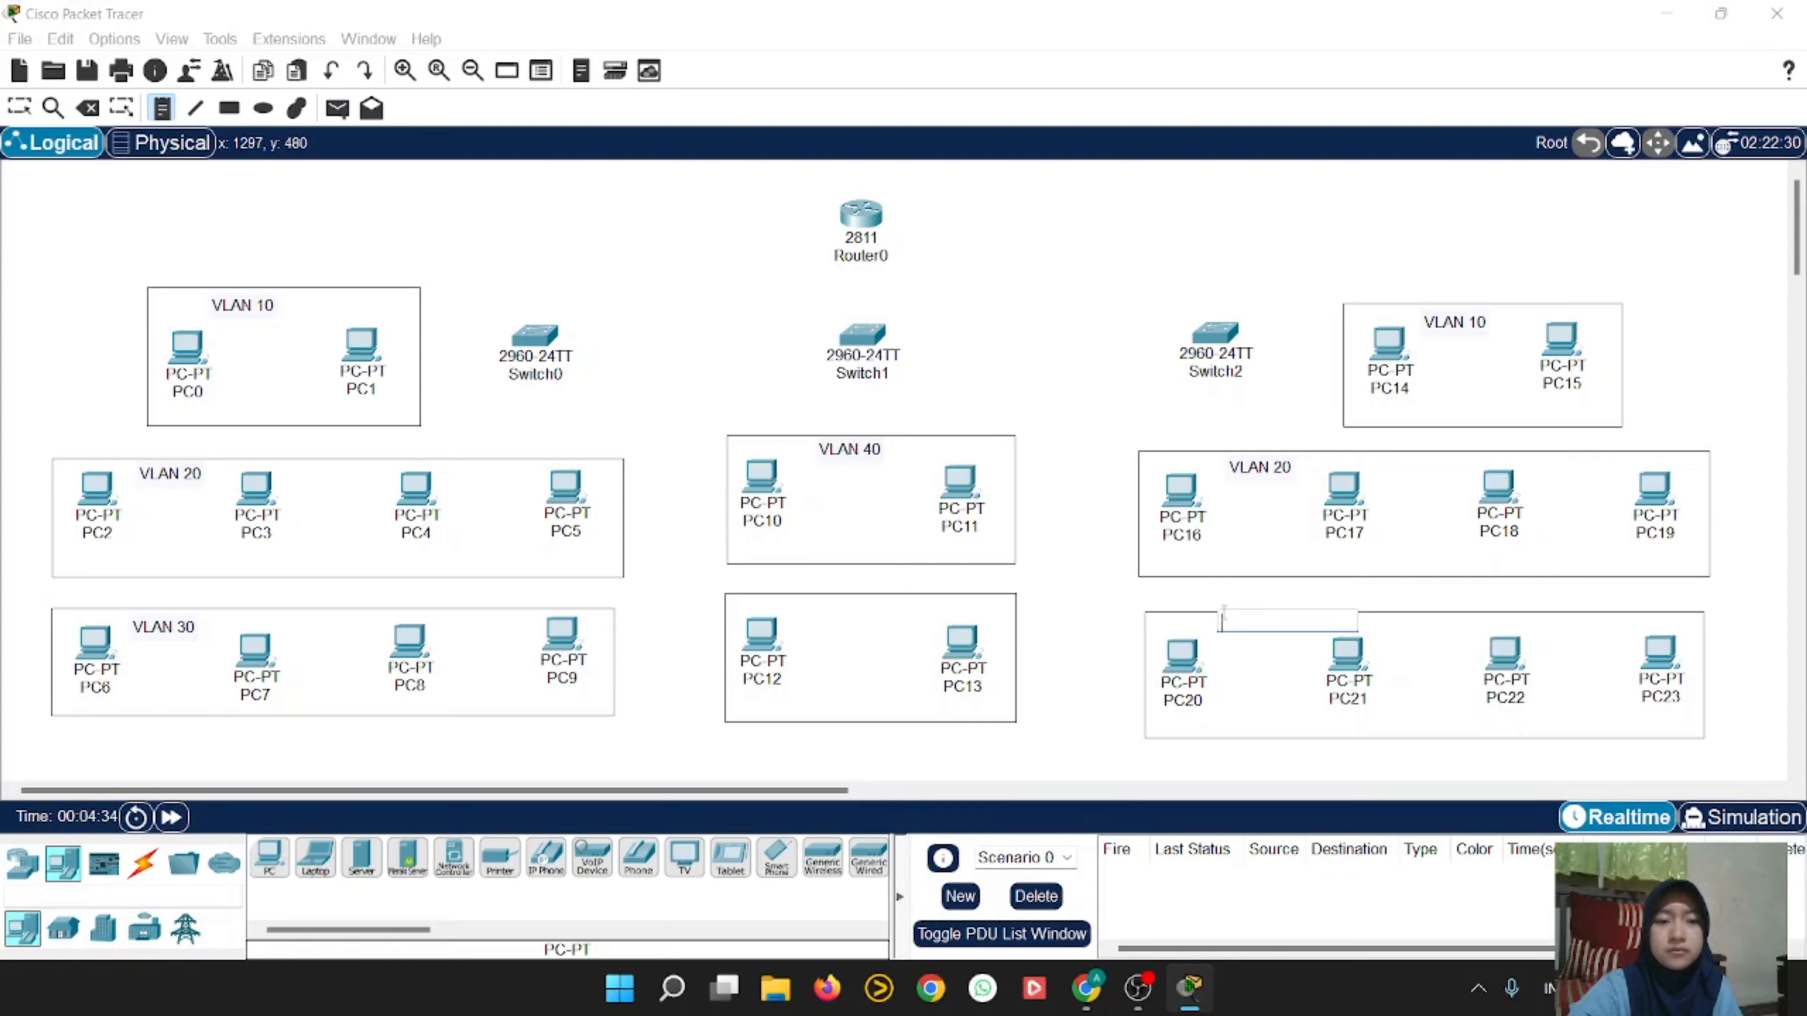
pyautogui.click(1219, 612)
pyautogui.hotkey('ctrl', 'v')
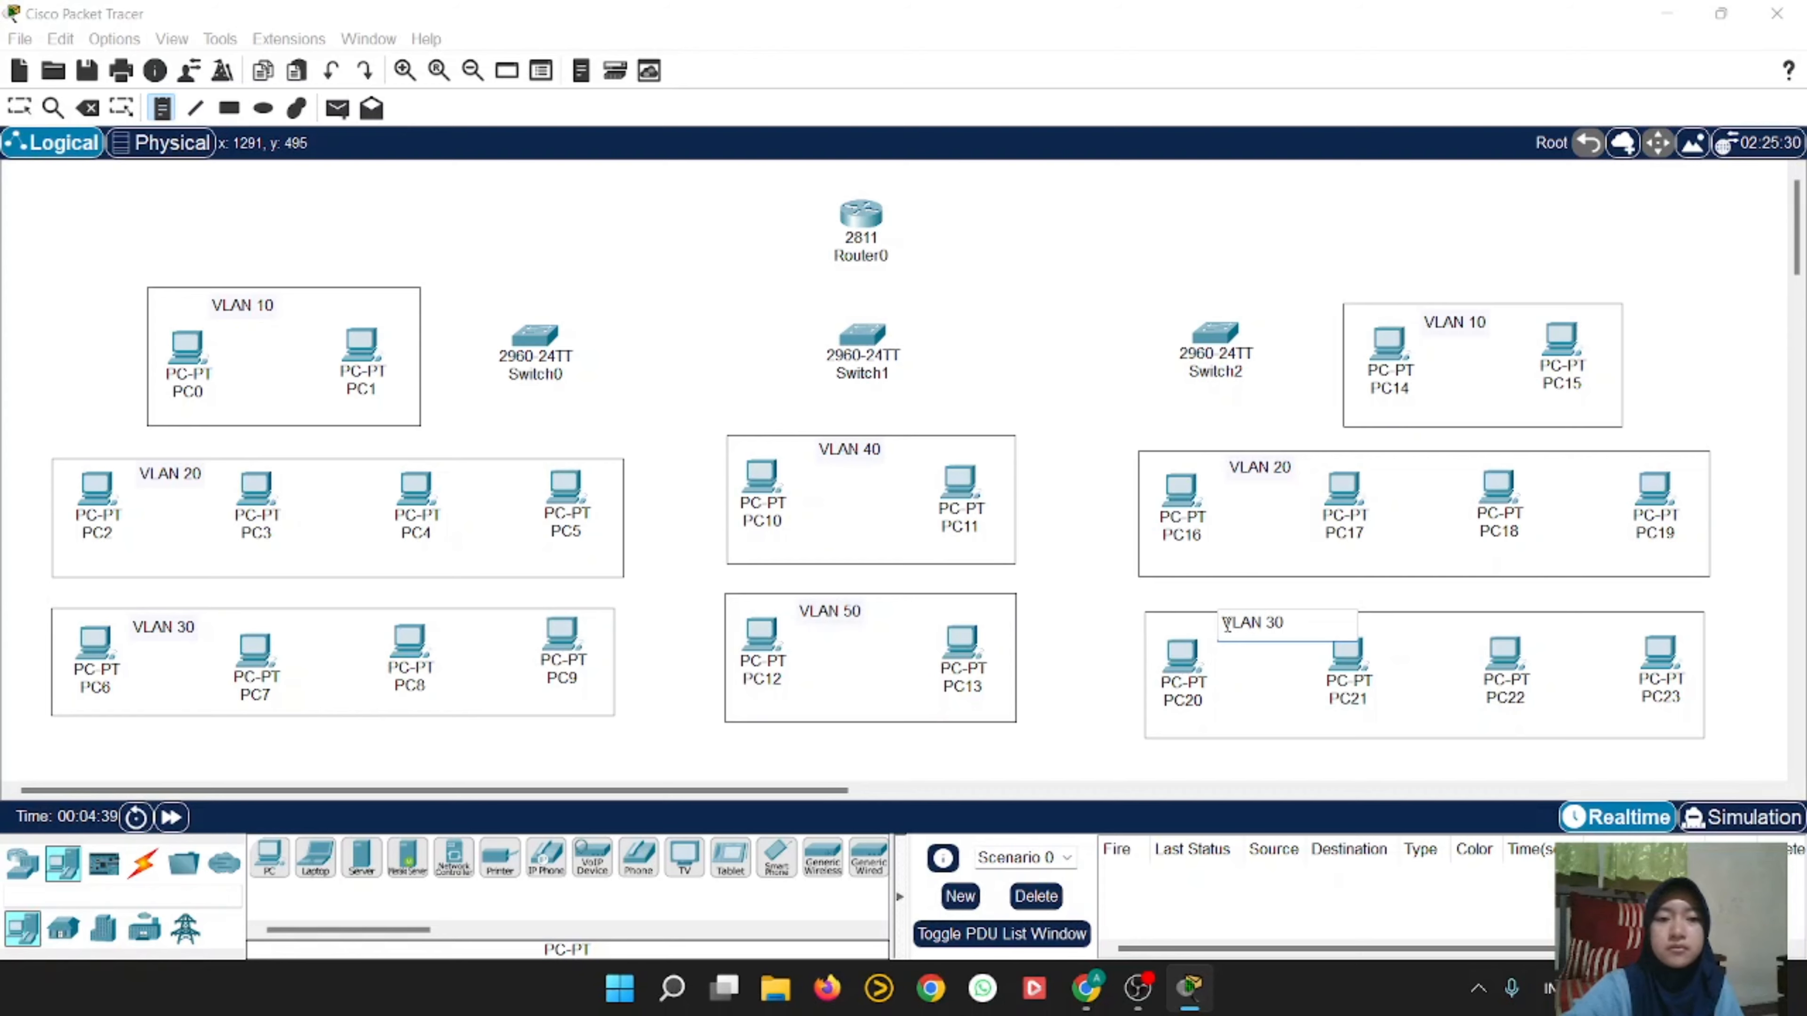
# Step: Start a note beside Router0 with the lines VLAN10= 10.10.10.0/24 and VLAN20= 20.20.20.0/24
pyautogui.click(955, 207)
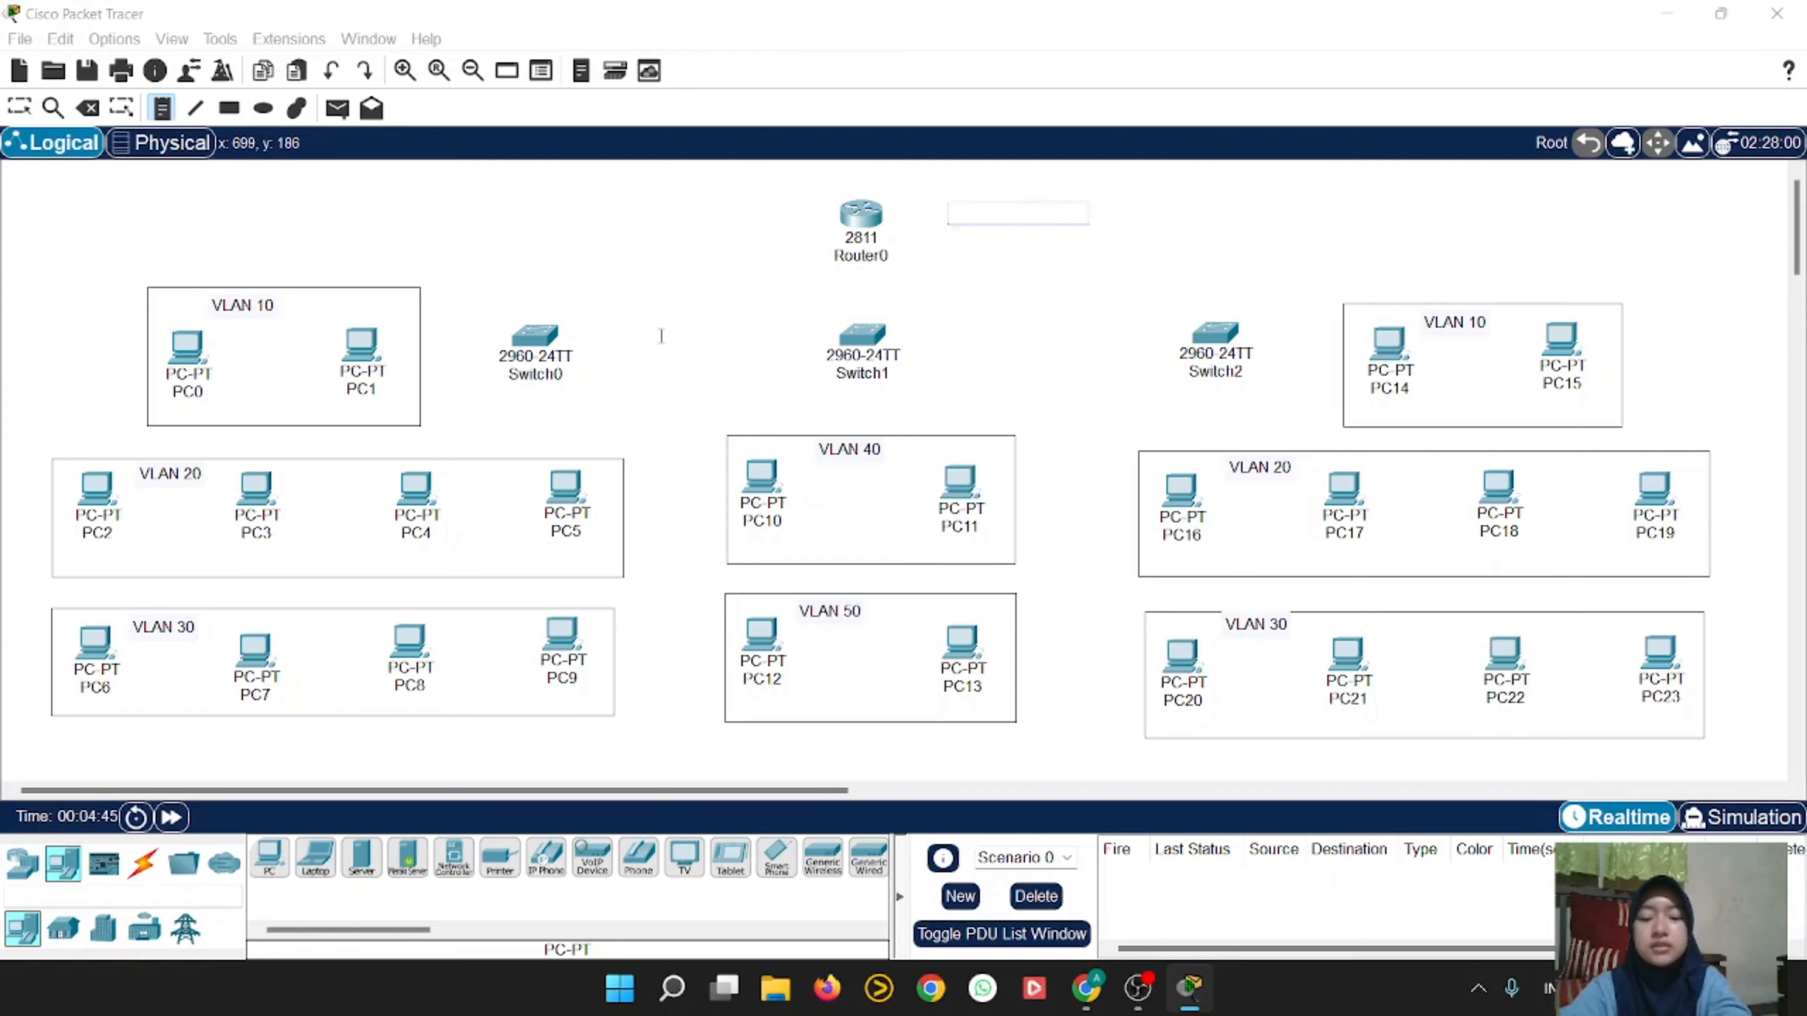
pyautogui.write('VLAN10=')
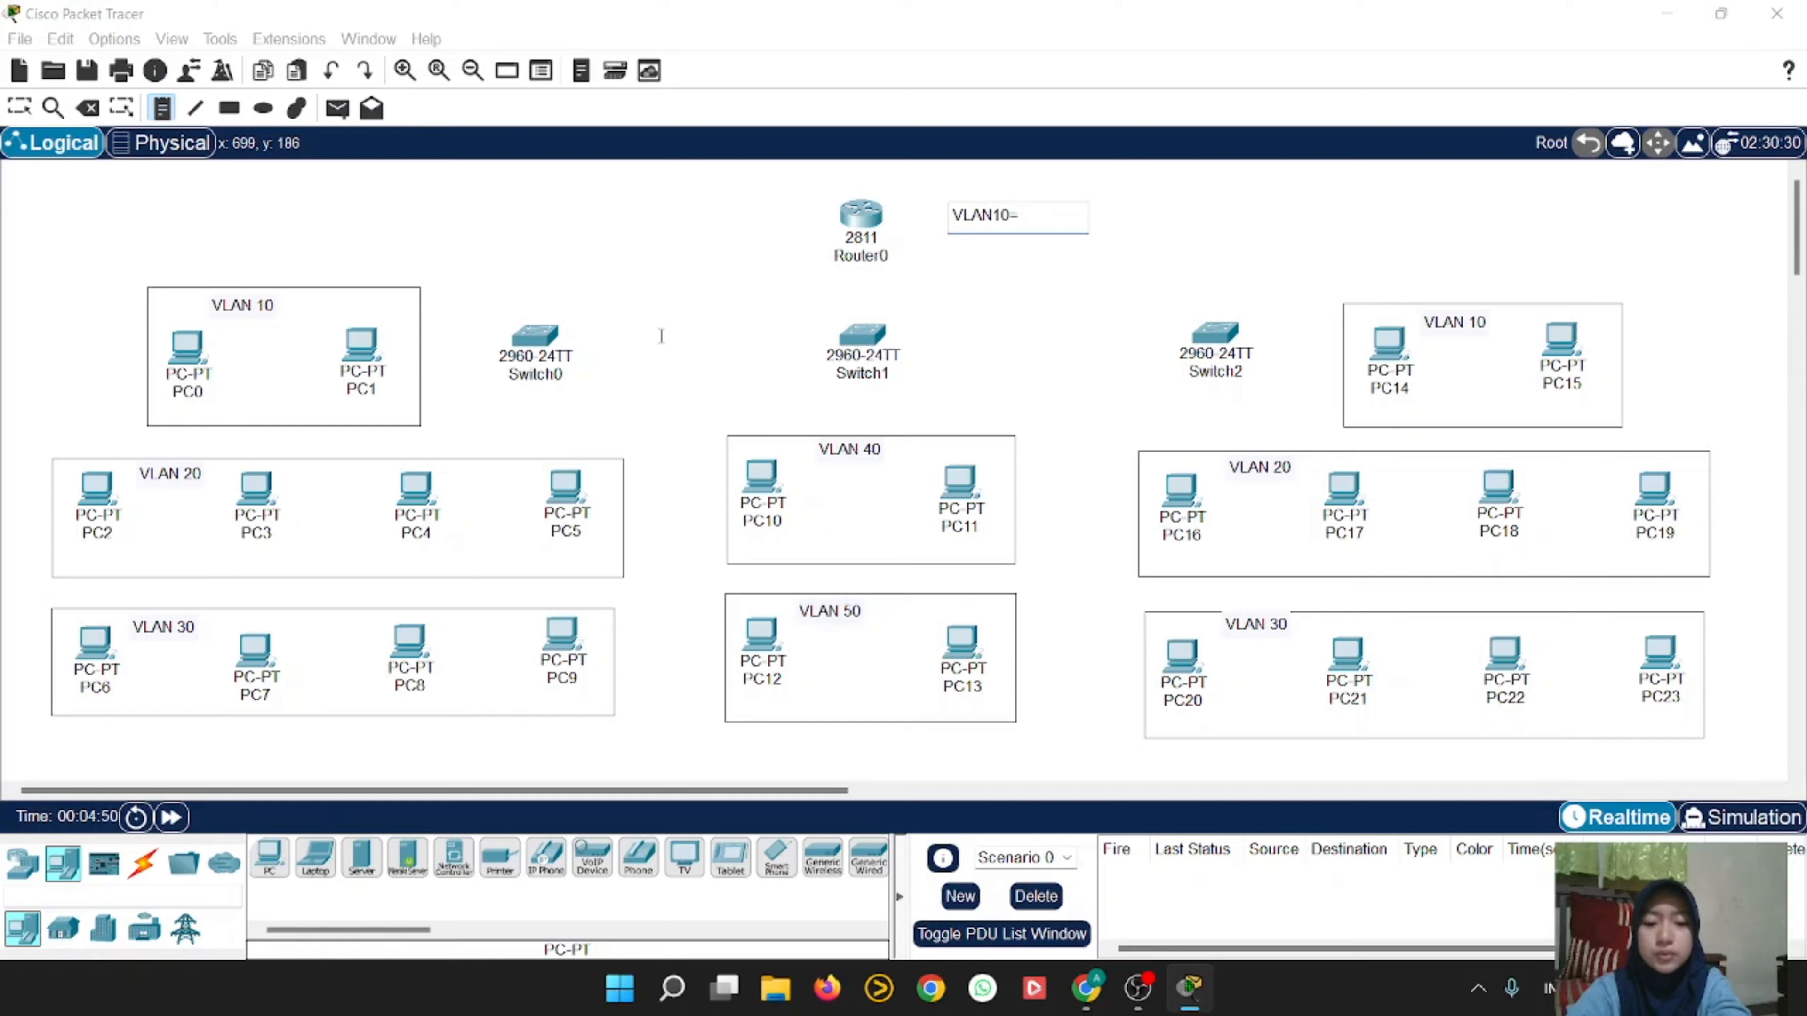
pyautogui.write(' 10.10.10.0')
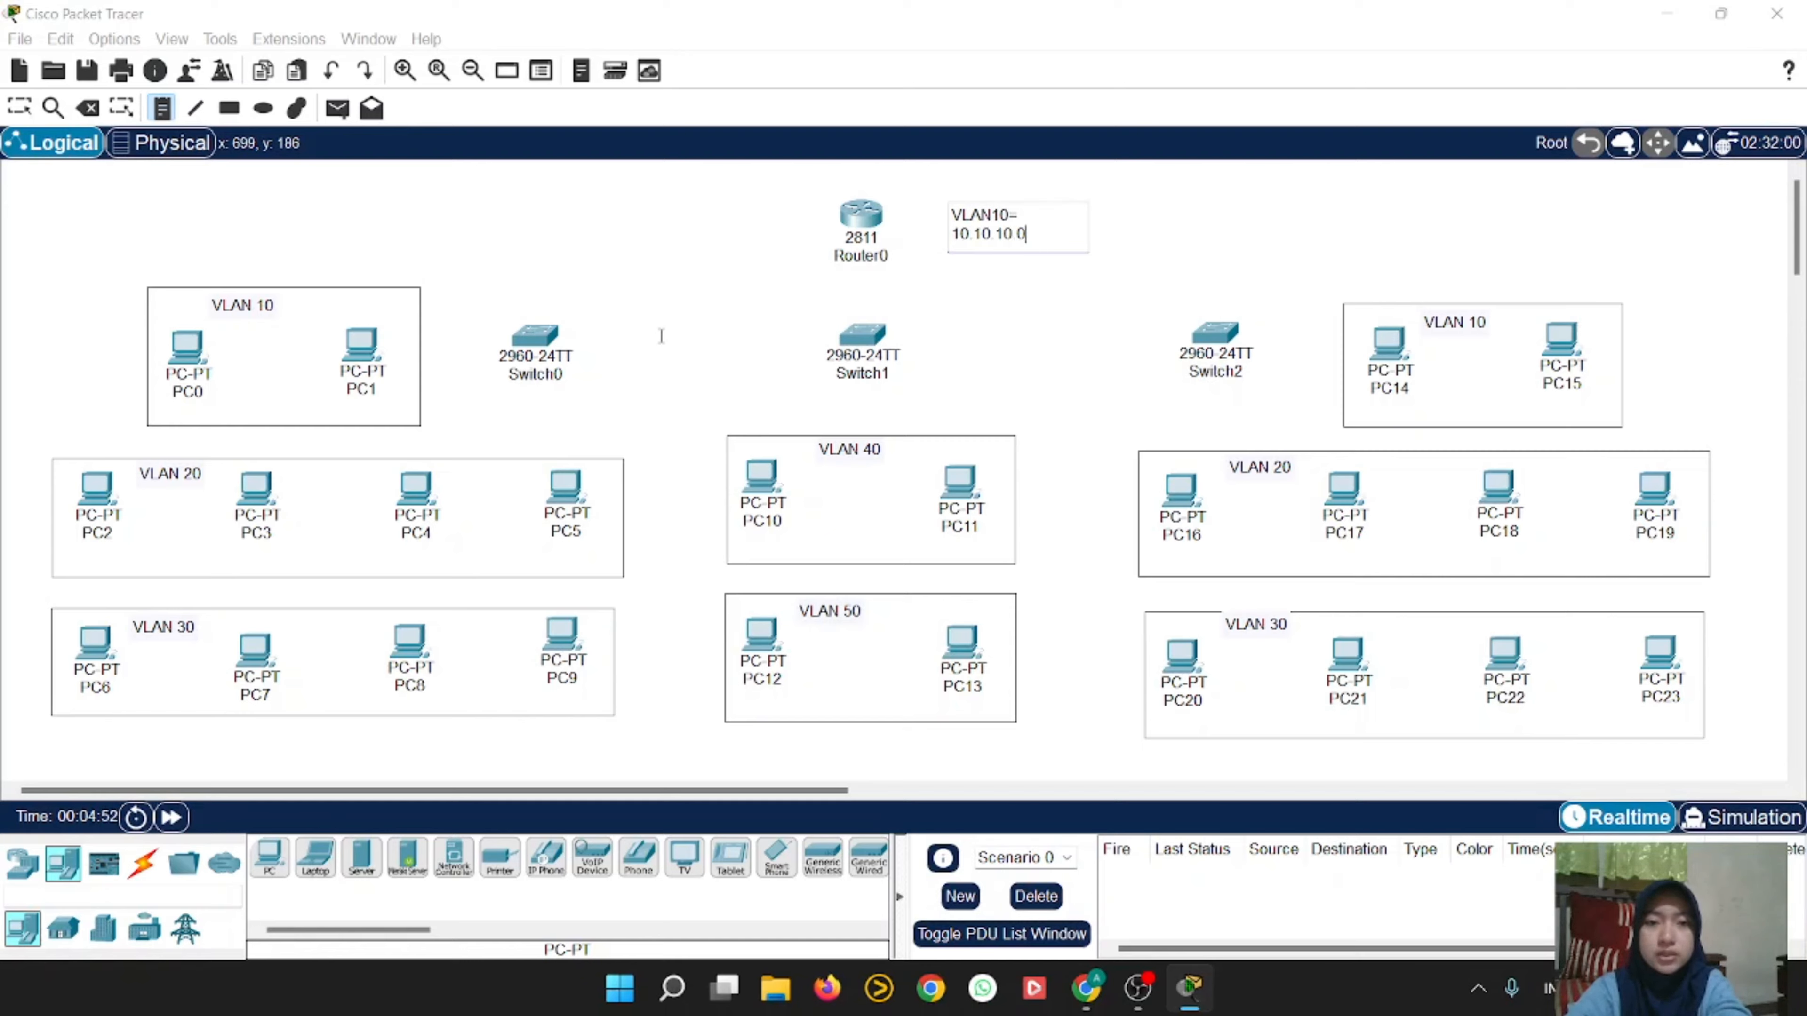
pyautogui.write('/24')
pyautogui.press('Return')
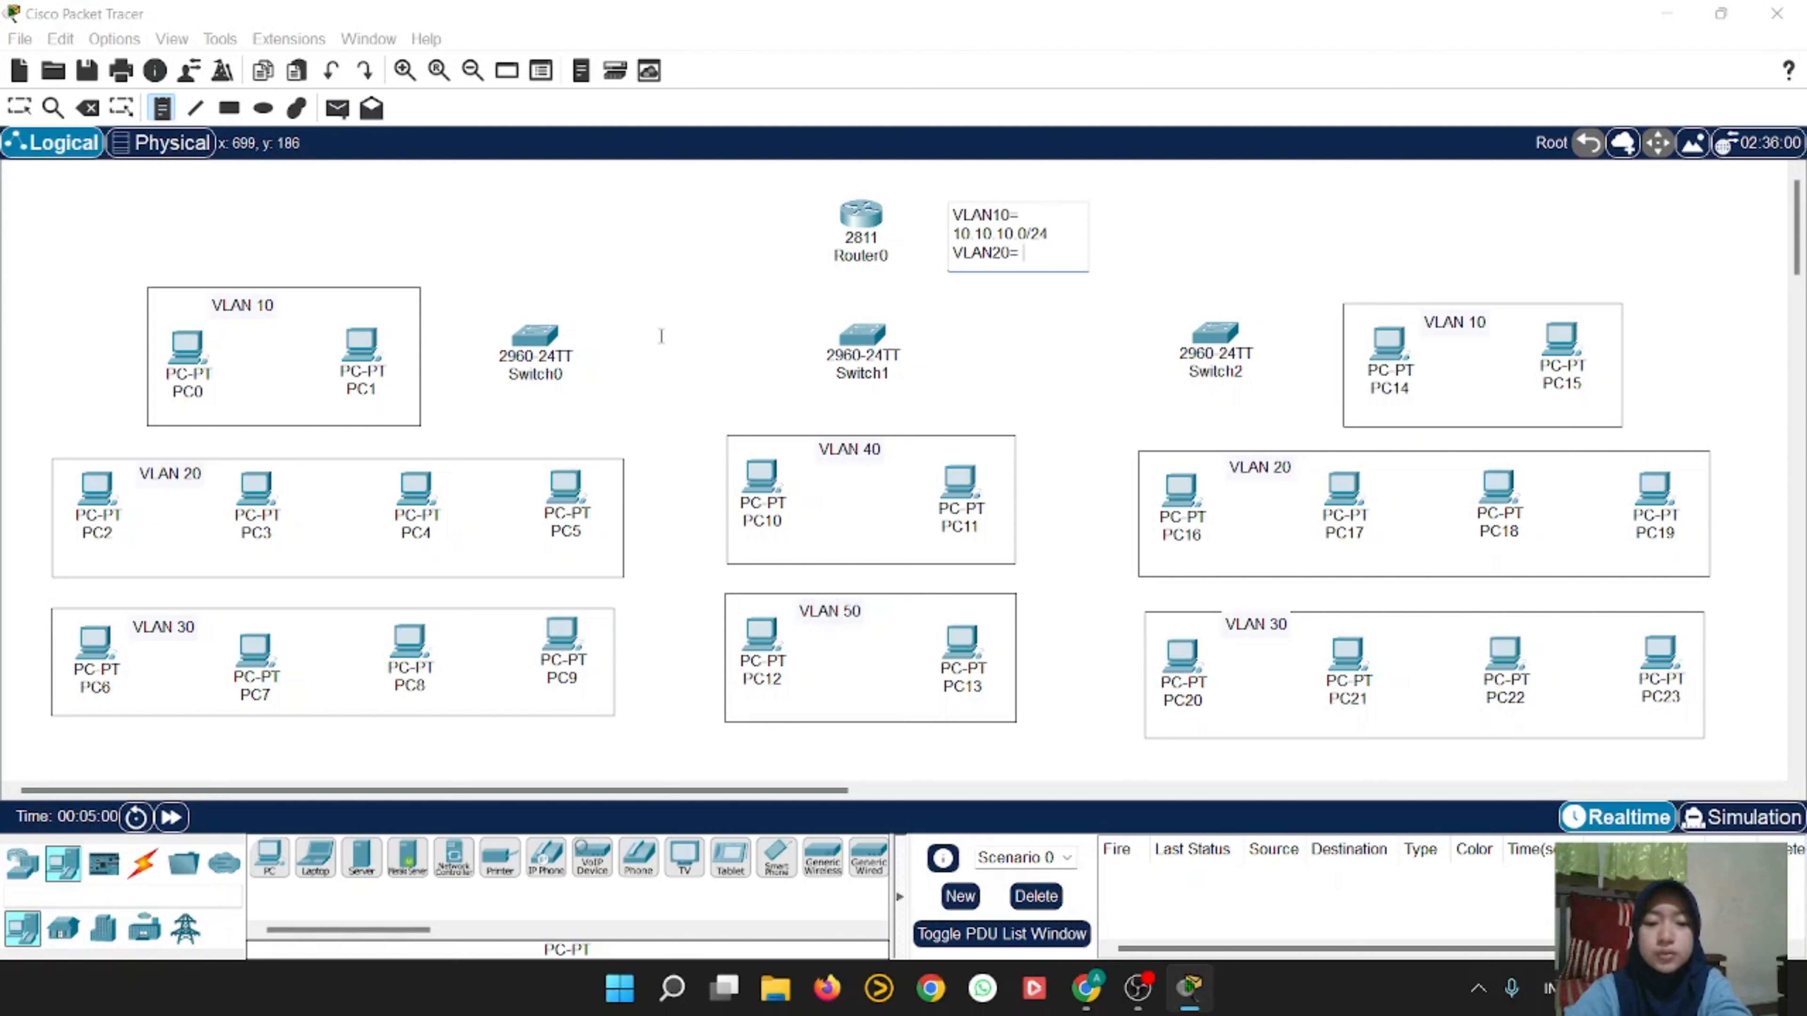
pyautogui.write('VLAN20= 20.20.20.0')
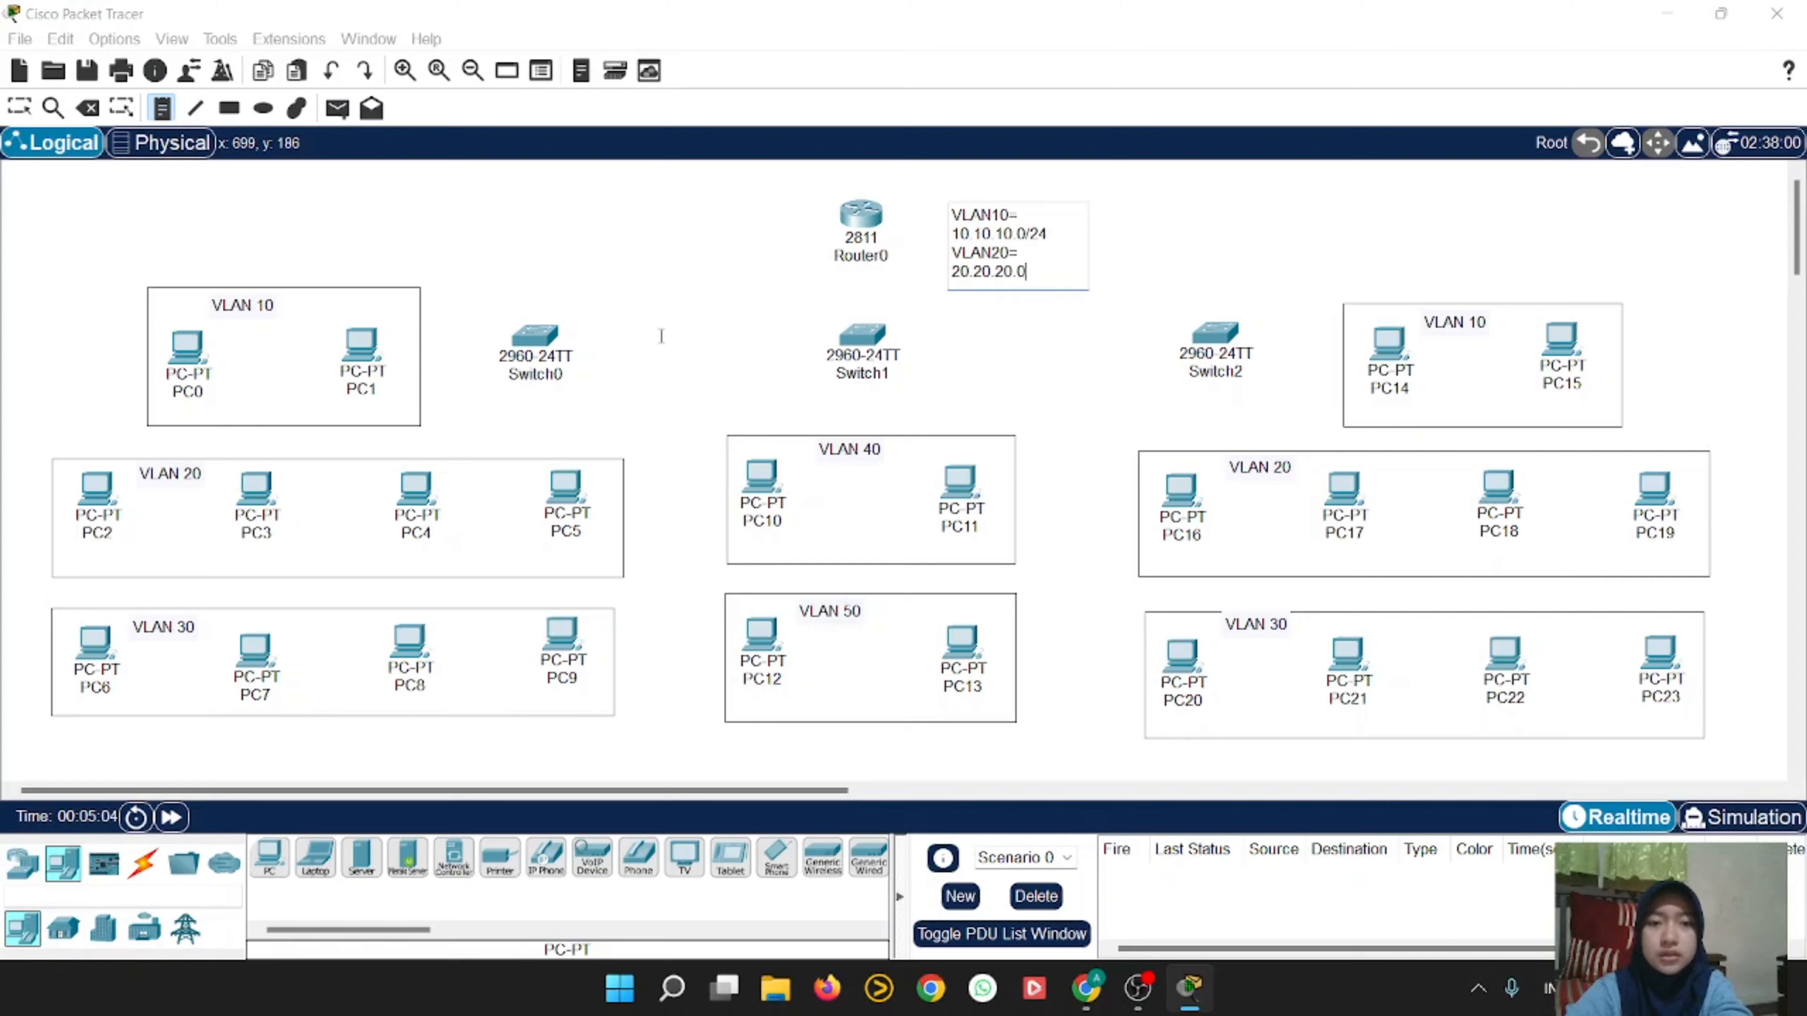
pyautogui.write('/24')
pyautogui.press('Return')
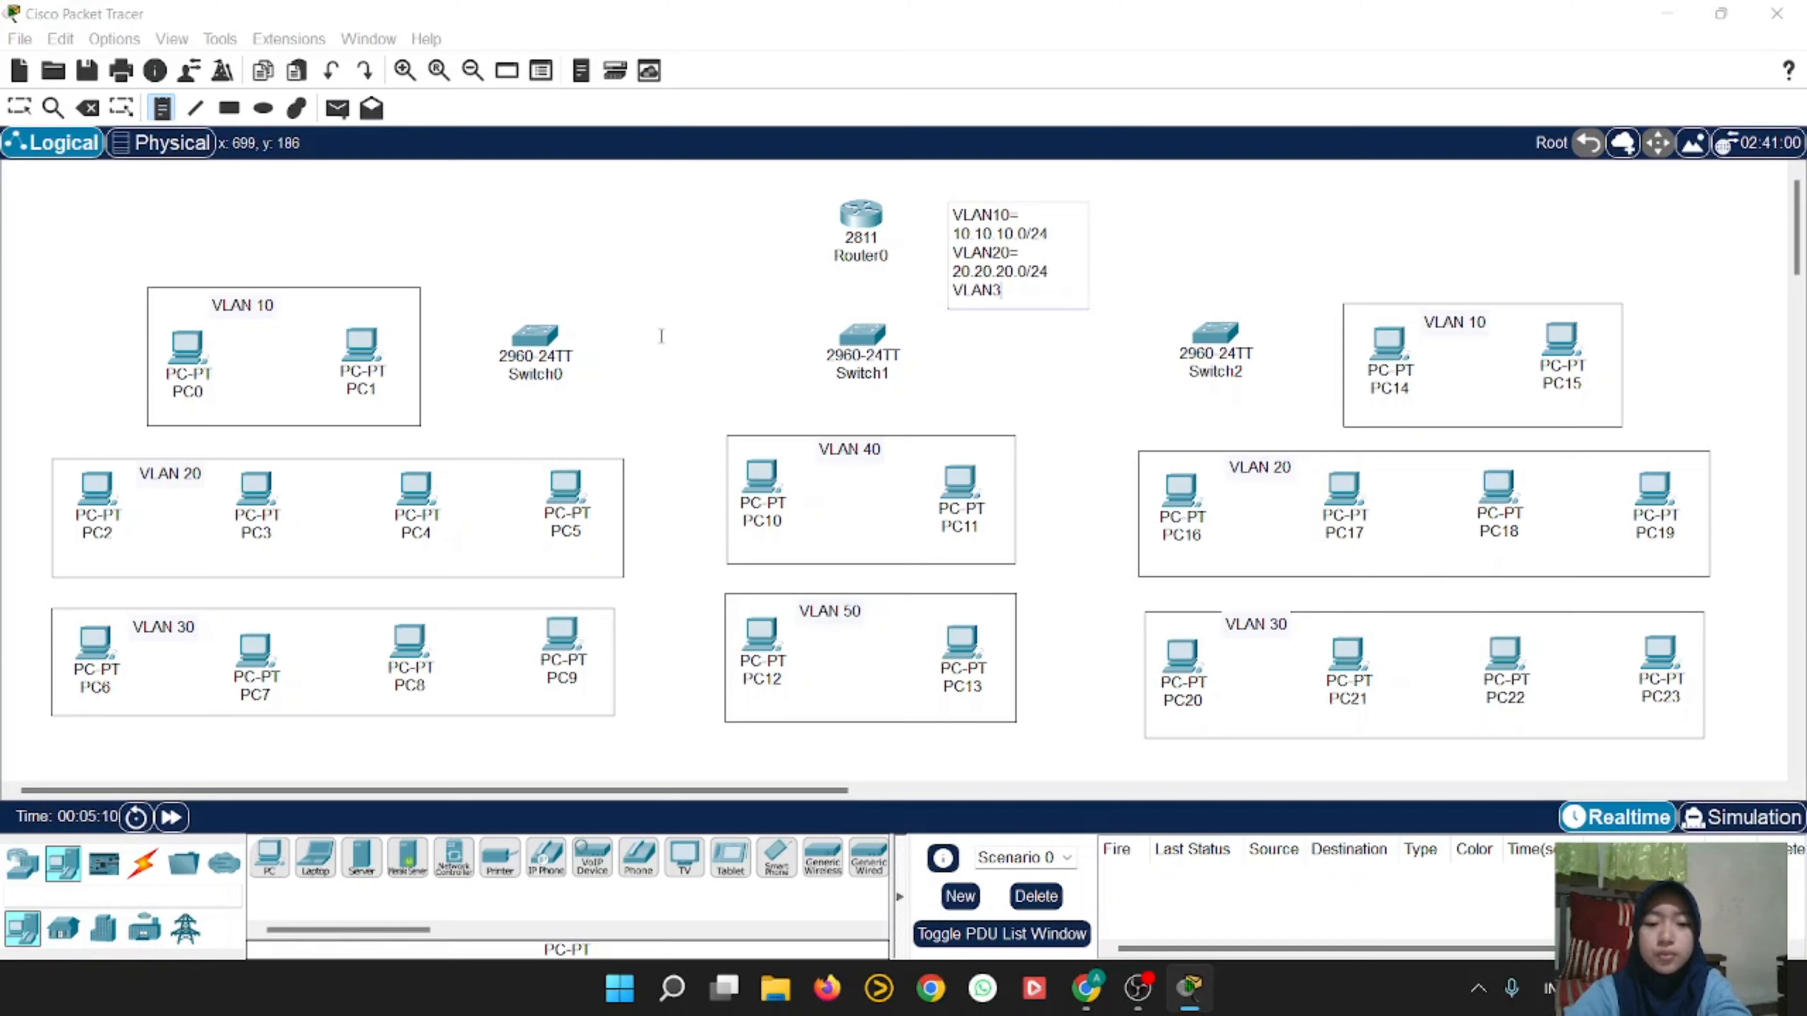
# Step: Complete the network note with VLAN30= 30.30.30.0/24, VLAN40= 40.40.40.0/24 and VLAN50= 50.50.50.0/24
pyautogui.write('VLAN30= 3')
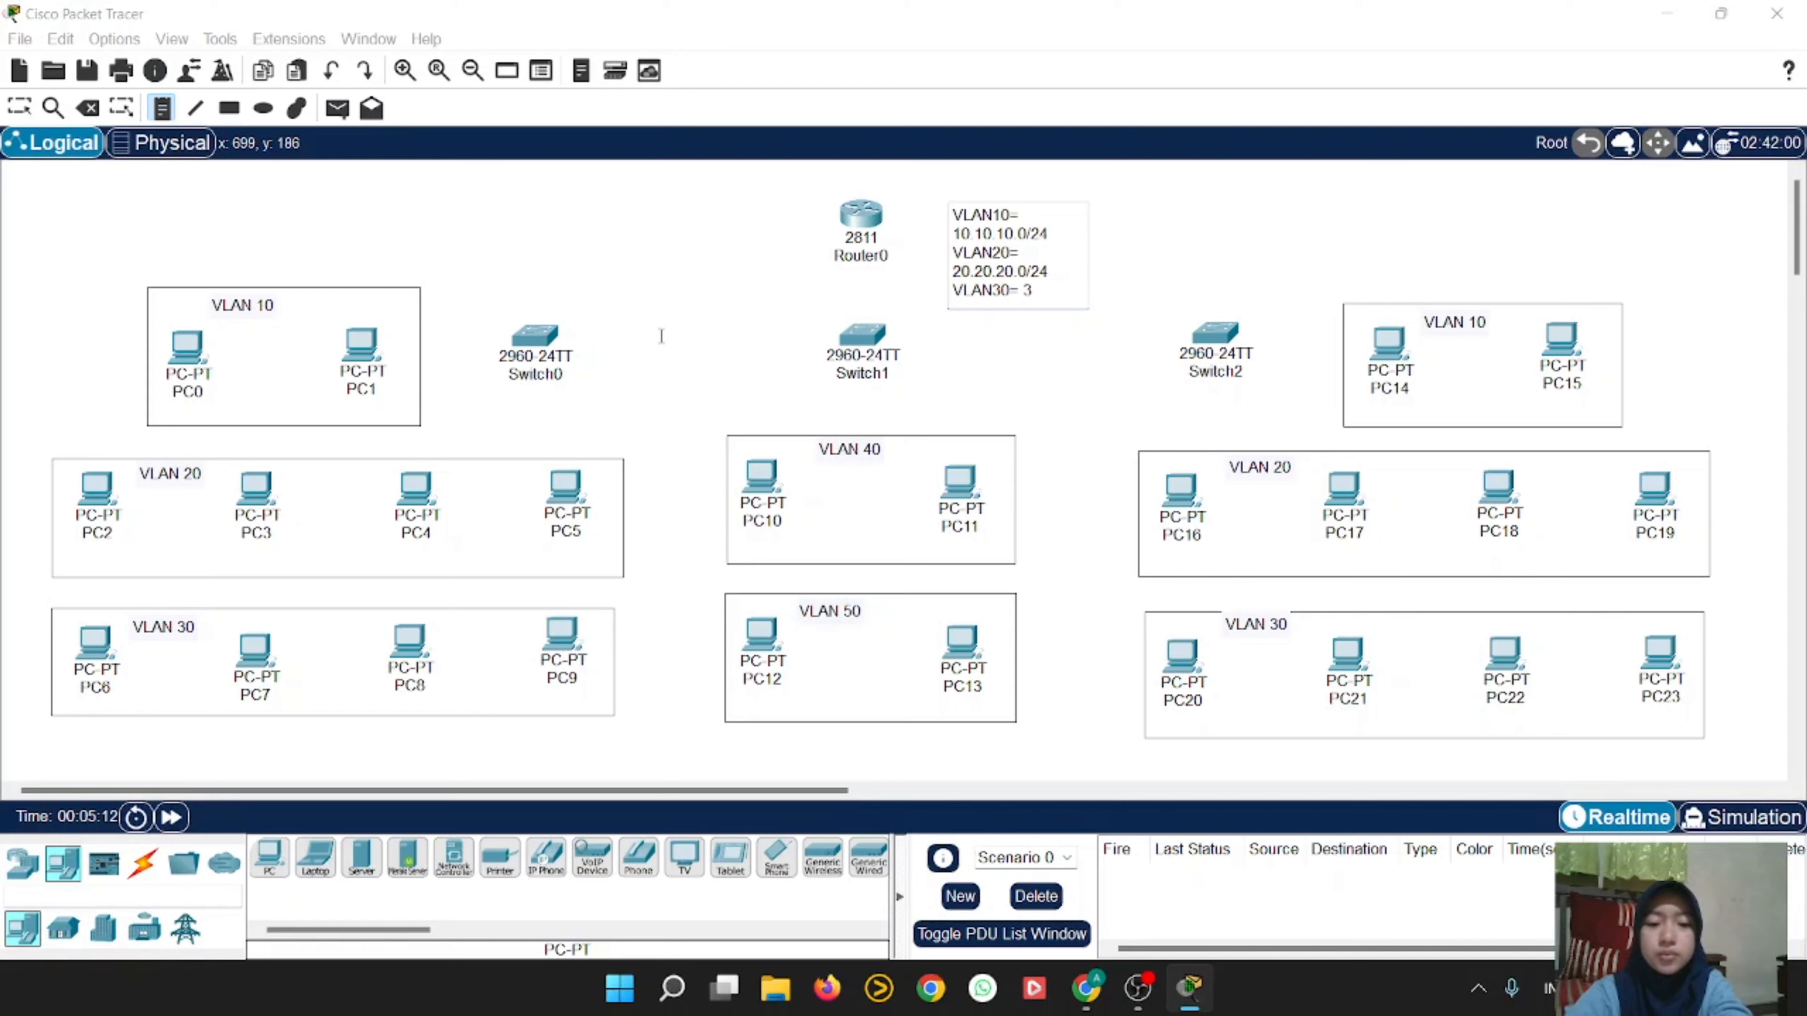
pyautogui.write('0.30.300')
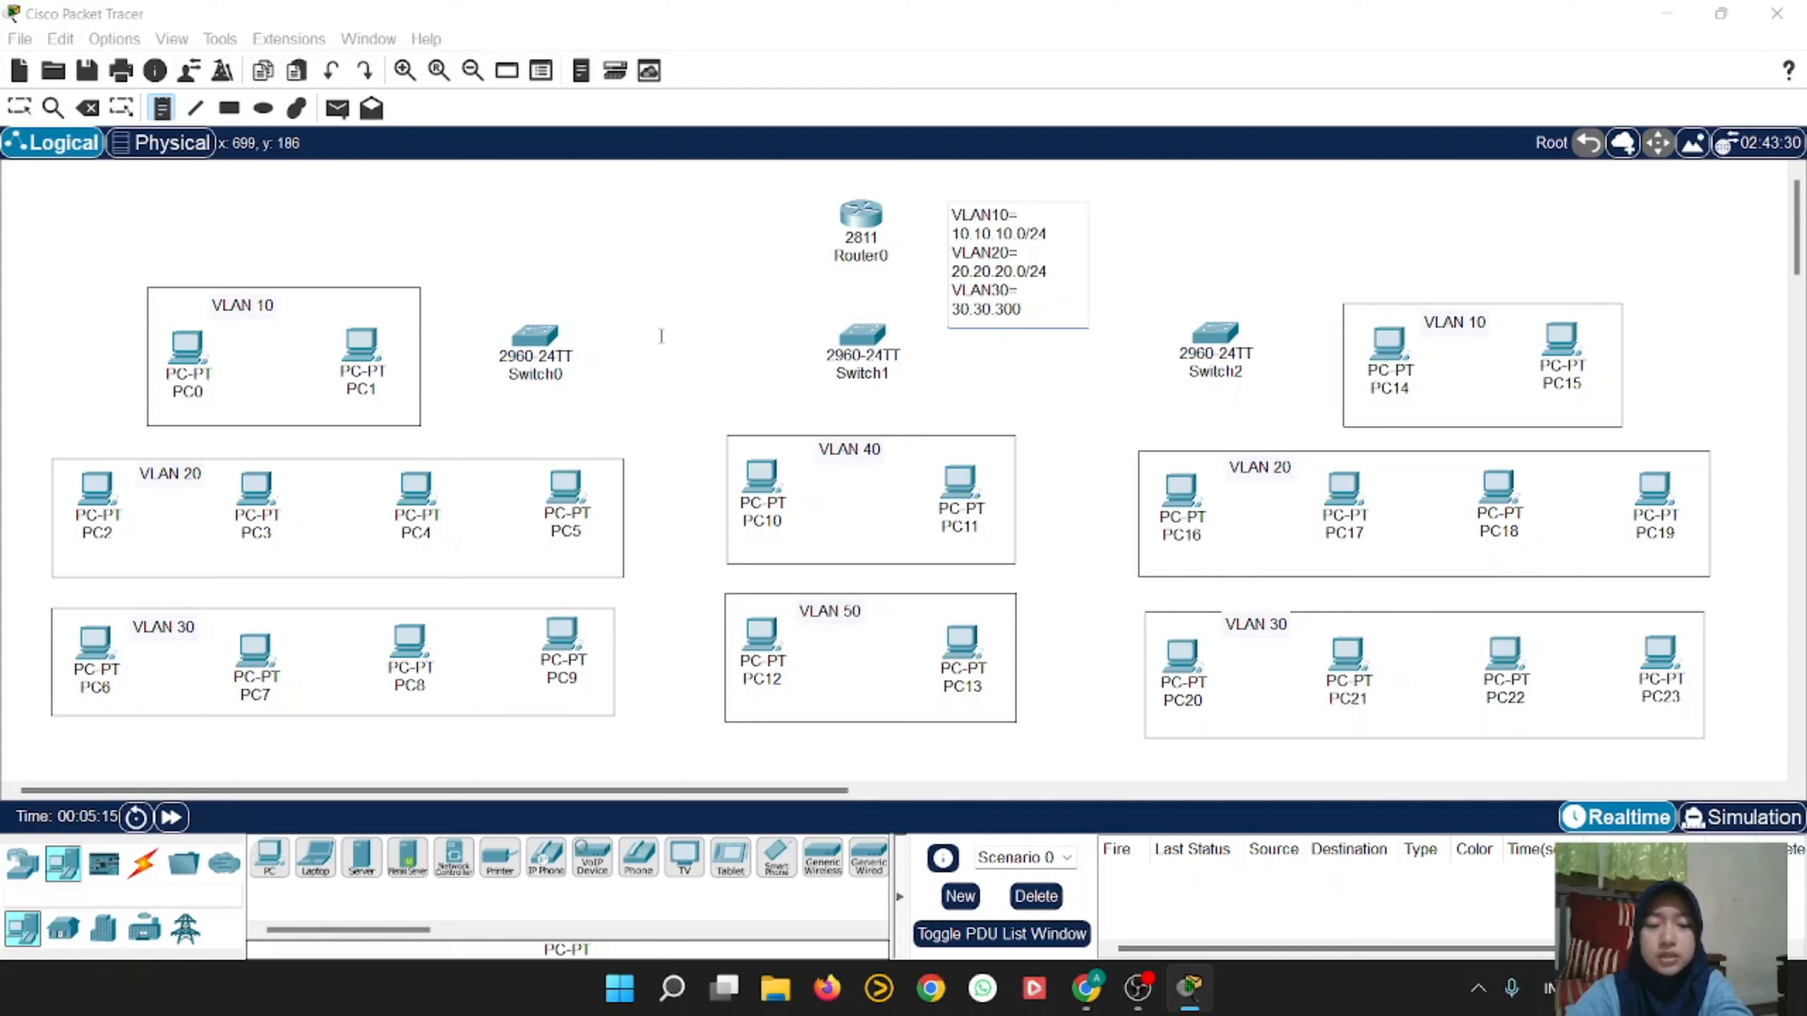
pyautogui.press('BackSpace')
pyautogui.write('.0')
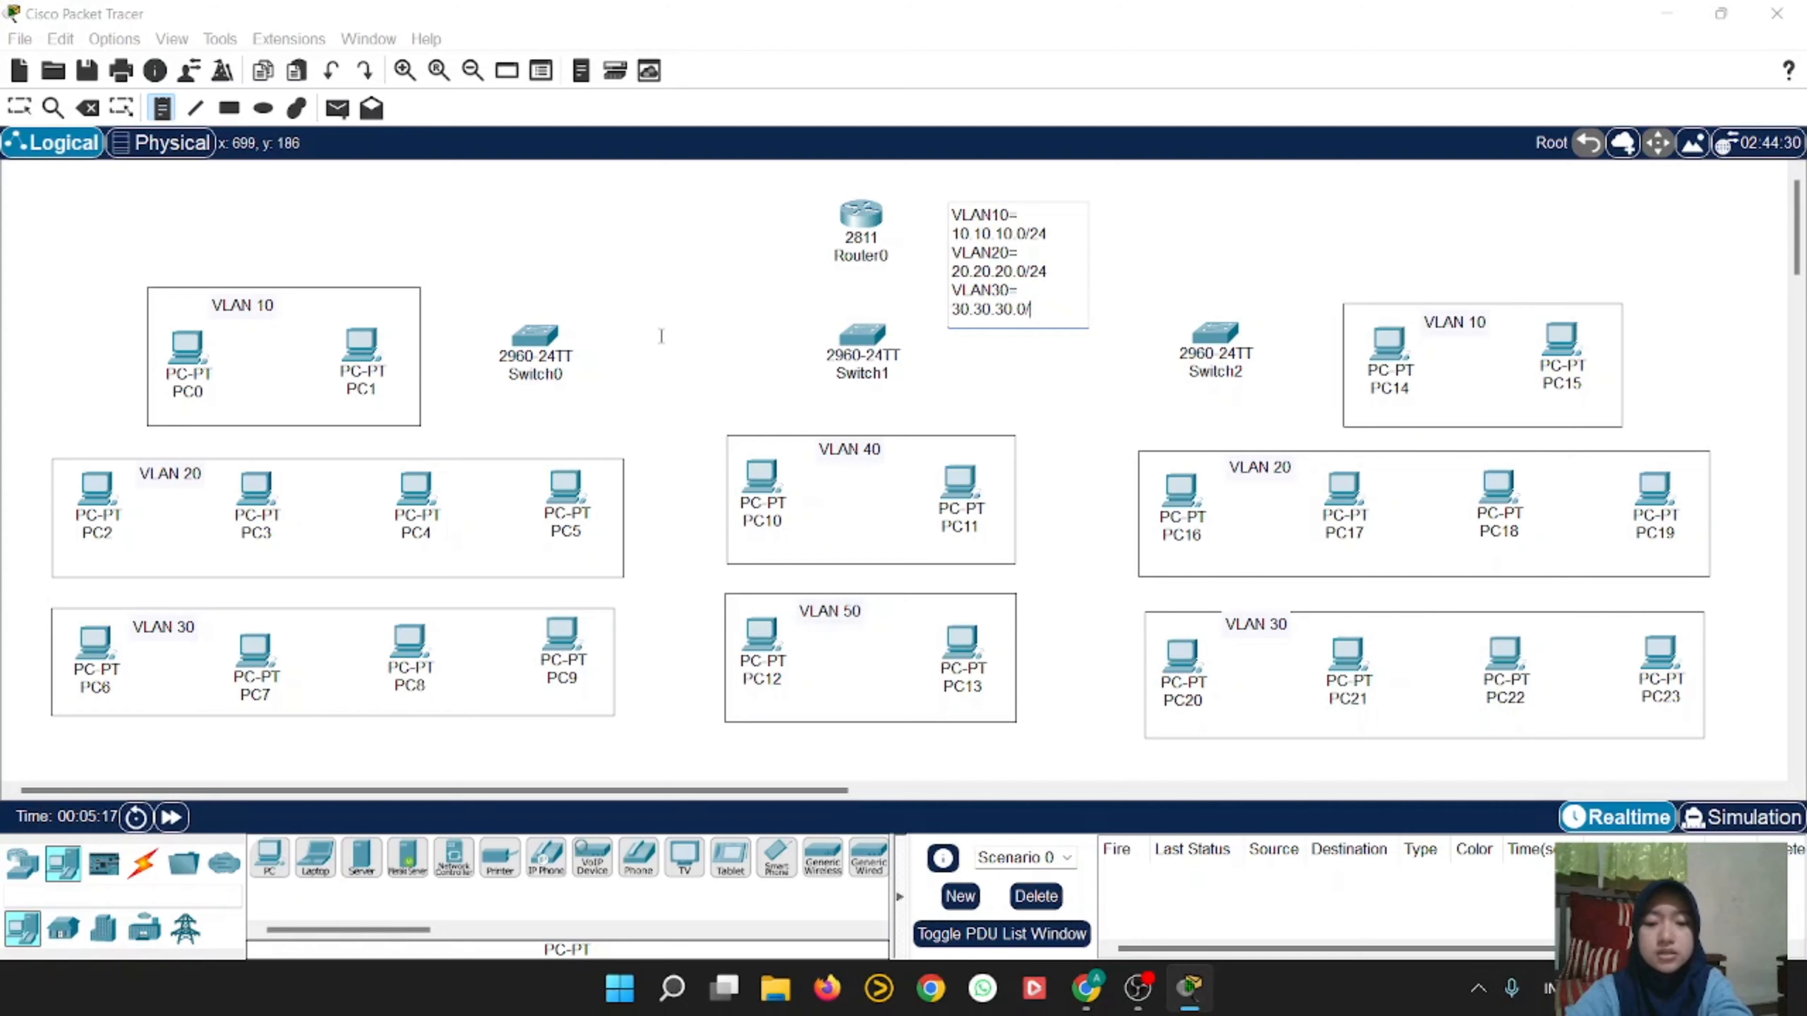
pyautogui.write('/24')
pyautogui.press('Return')
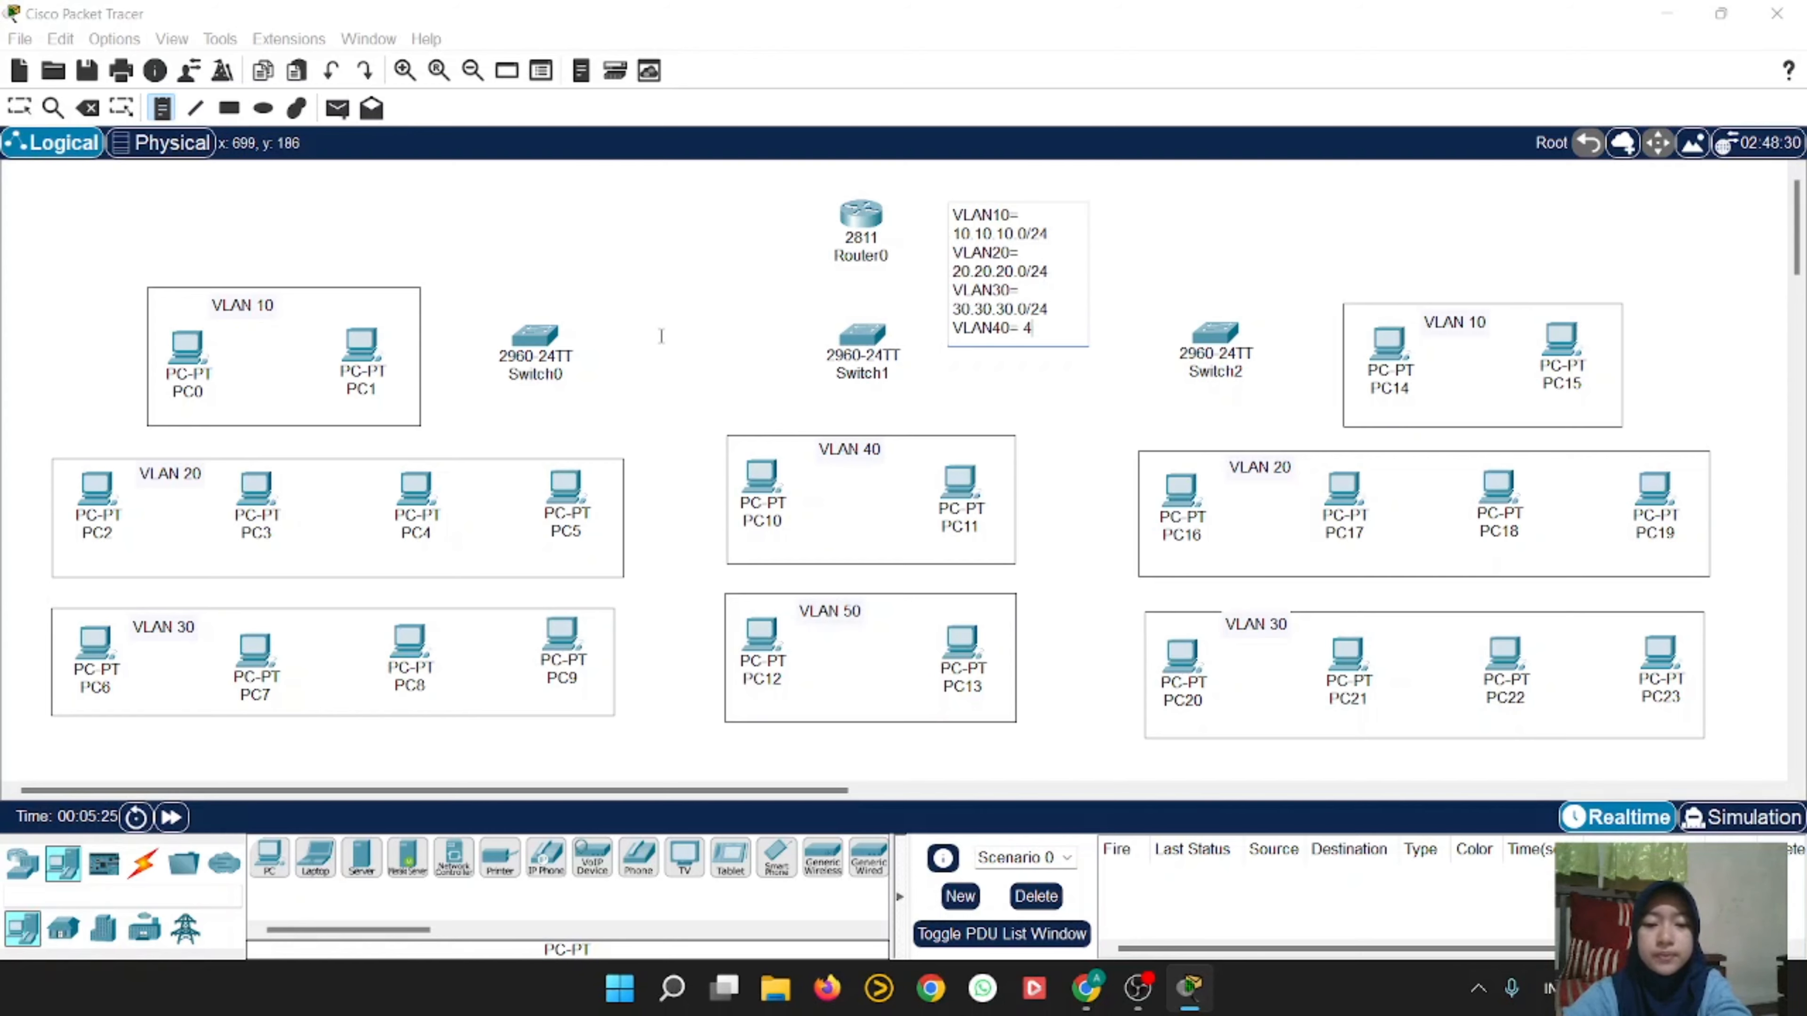
pyautogui.write('40.40.0/24')
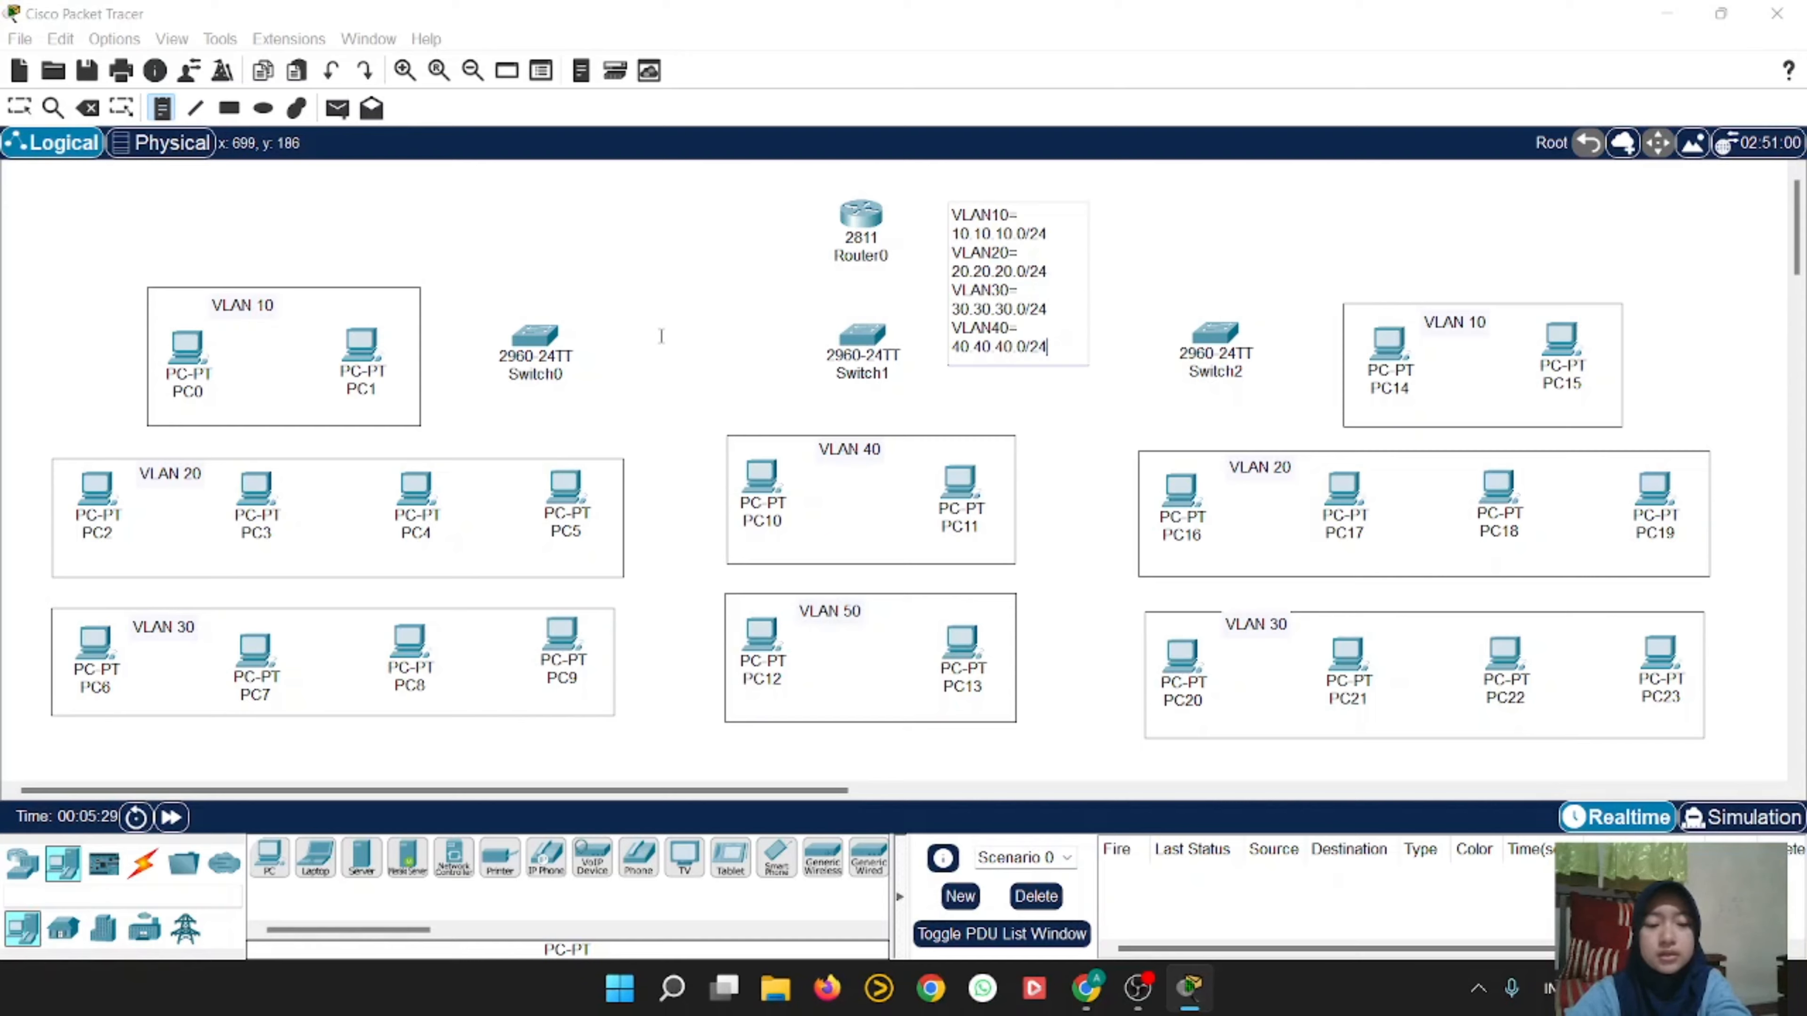
pyautogui.press('Return')
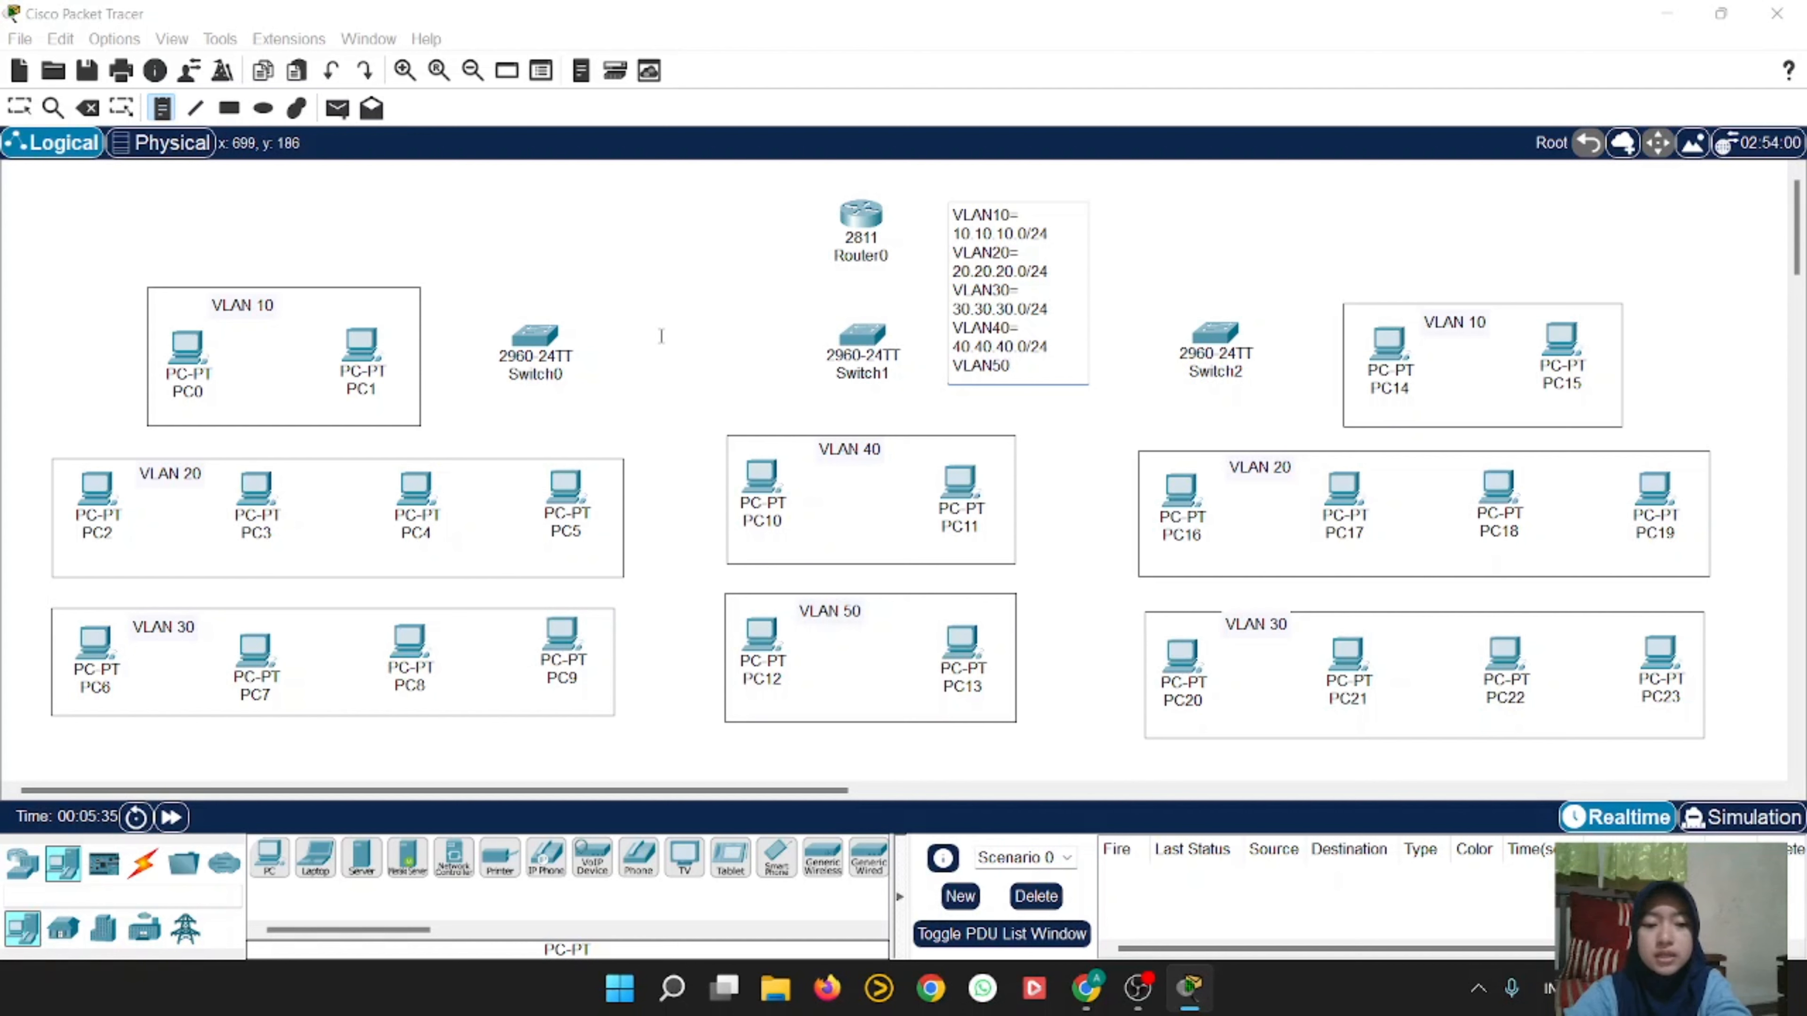
pyautogui.write('VLAN50= 50.50.50.0')
pyautogui.write('/24')
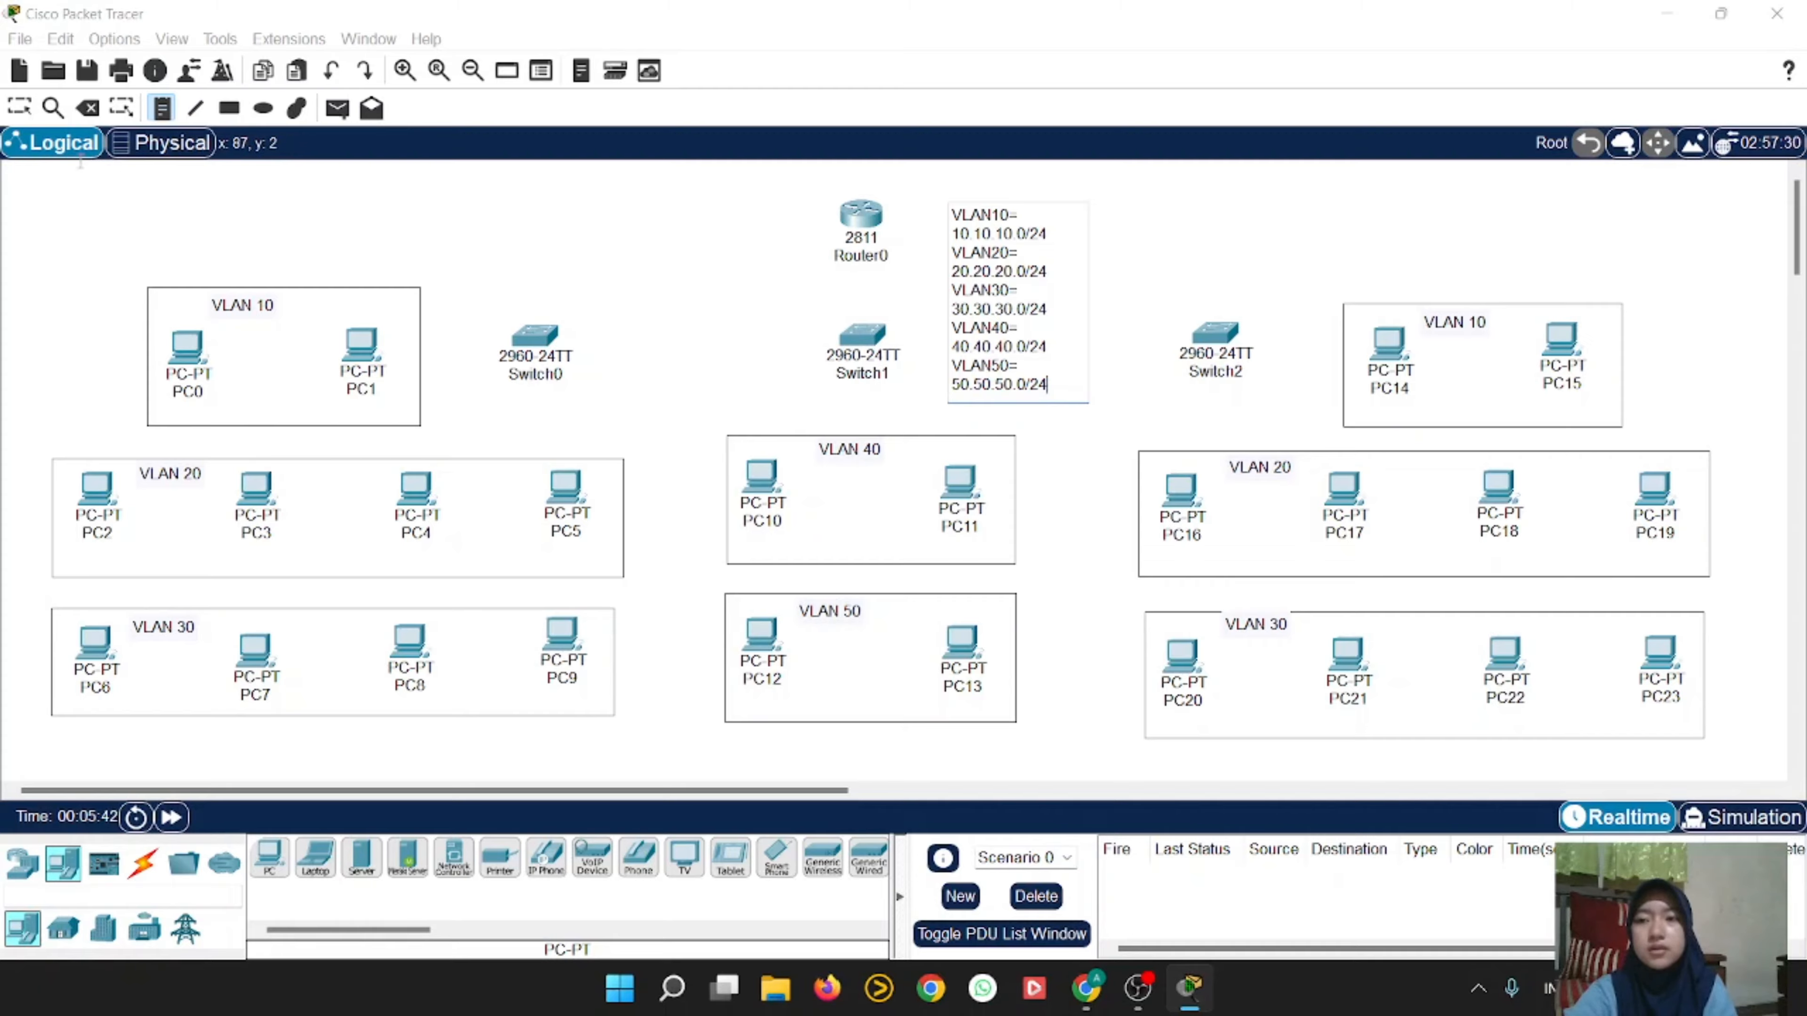
pyautogui.click(24, 114)
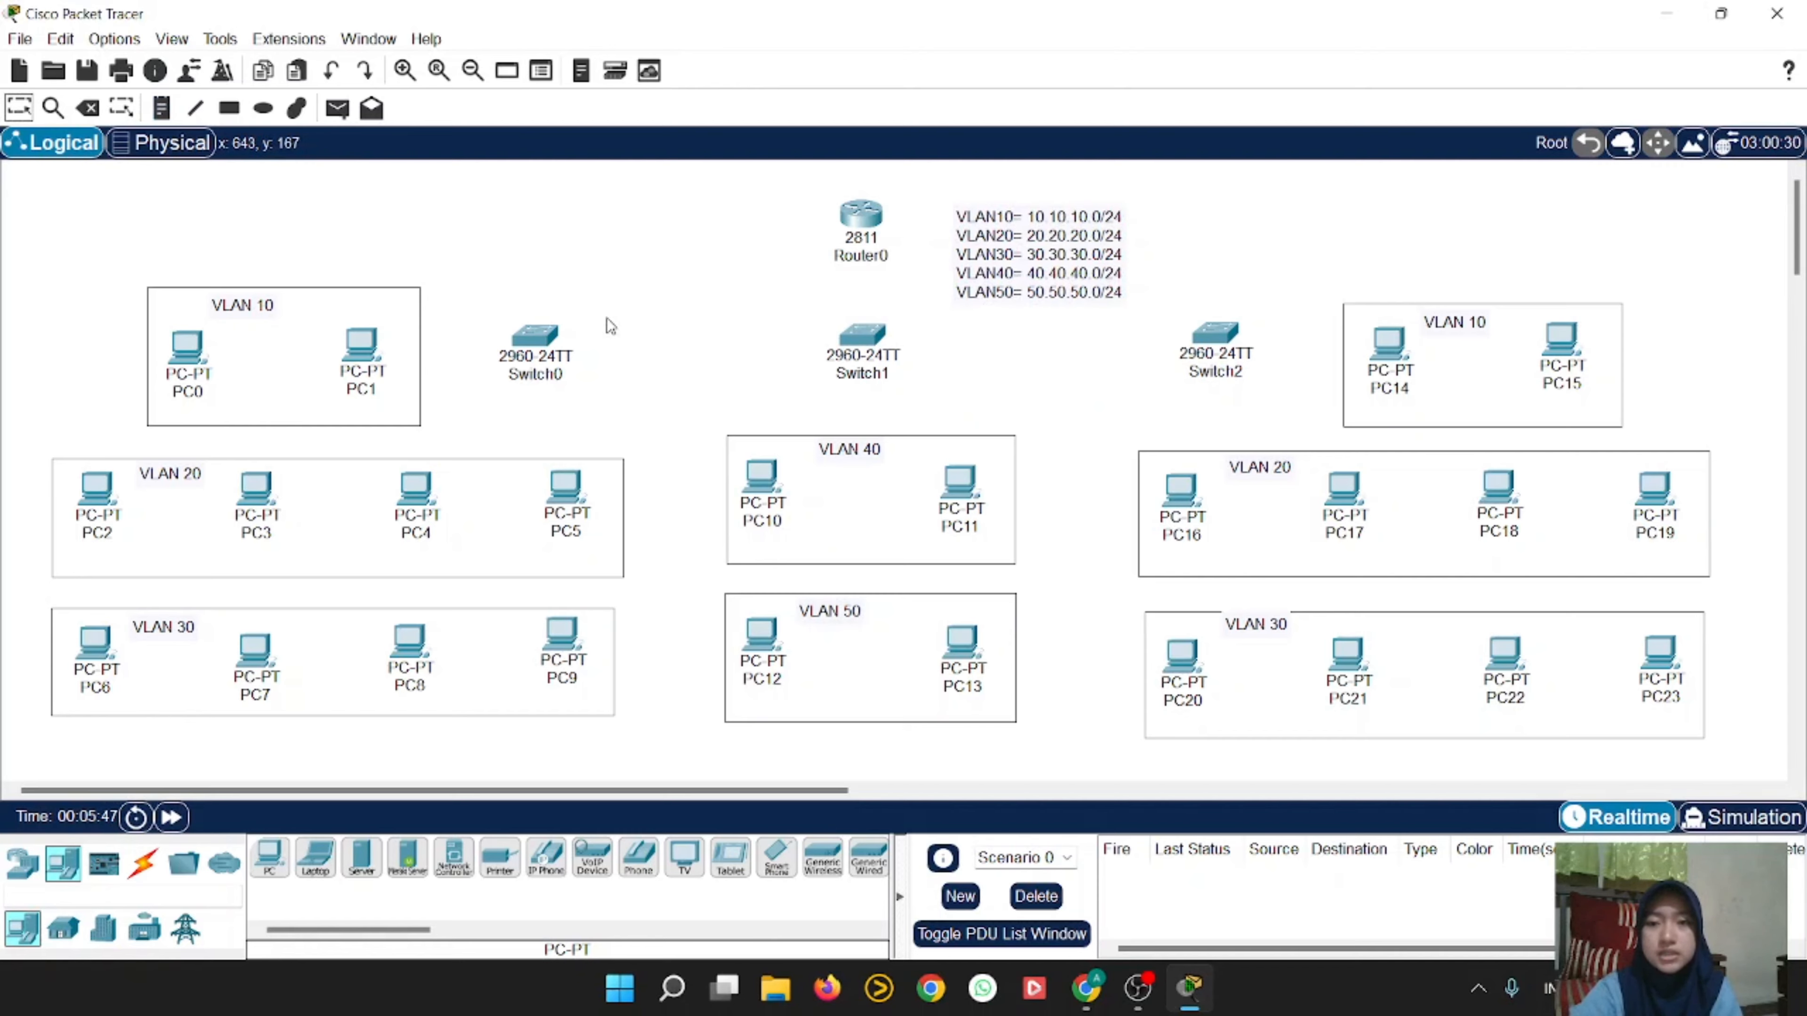
# Step: Connect Router0 to Switch1, and Switch1 to Switch2 and Switch0, using the automatically chosen connection type
pyautogui.click(139, 881)
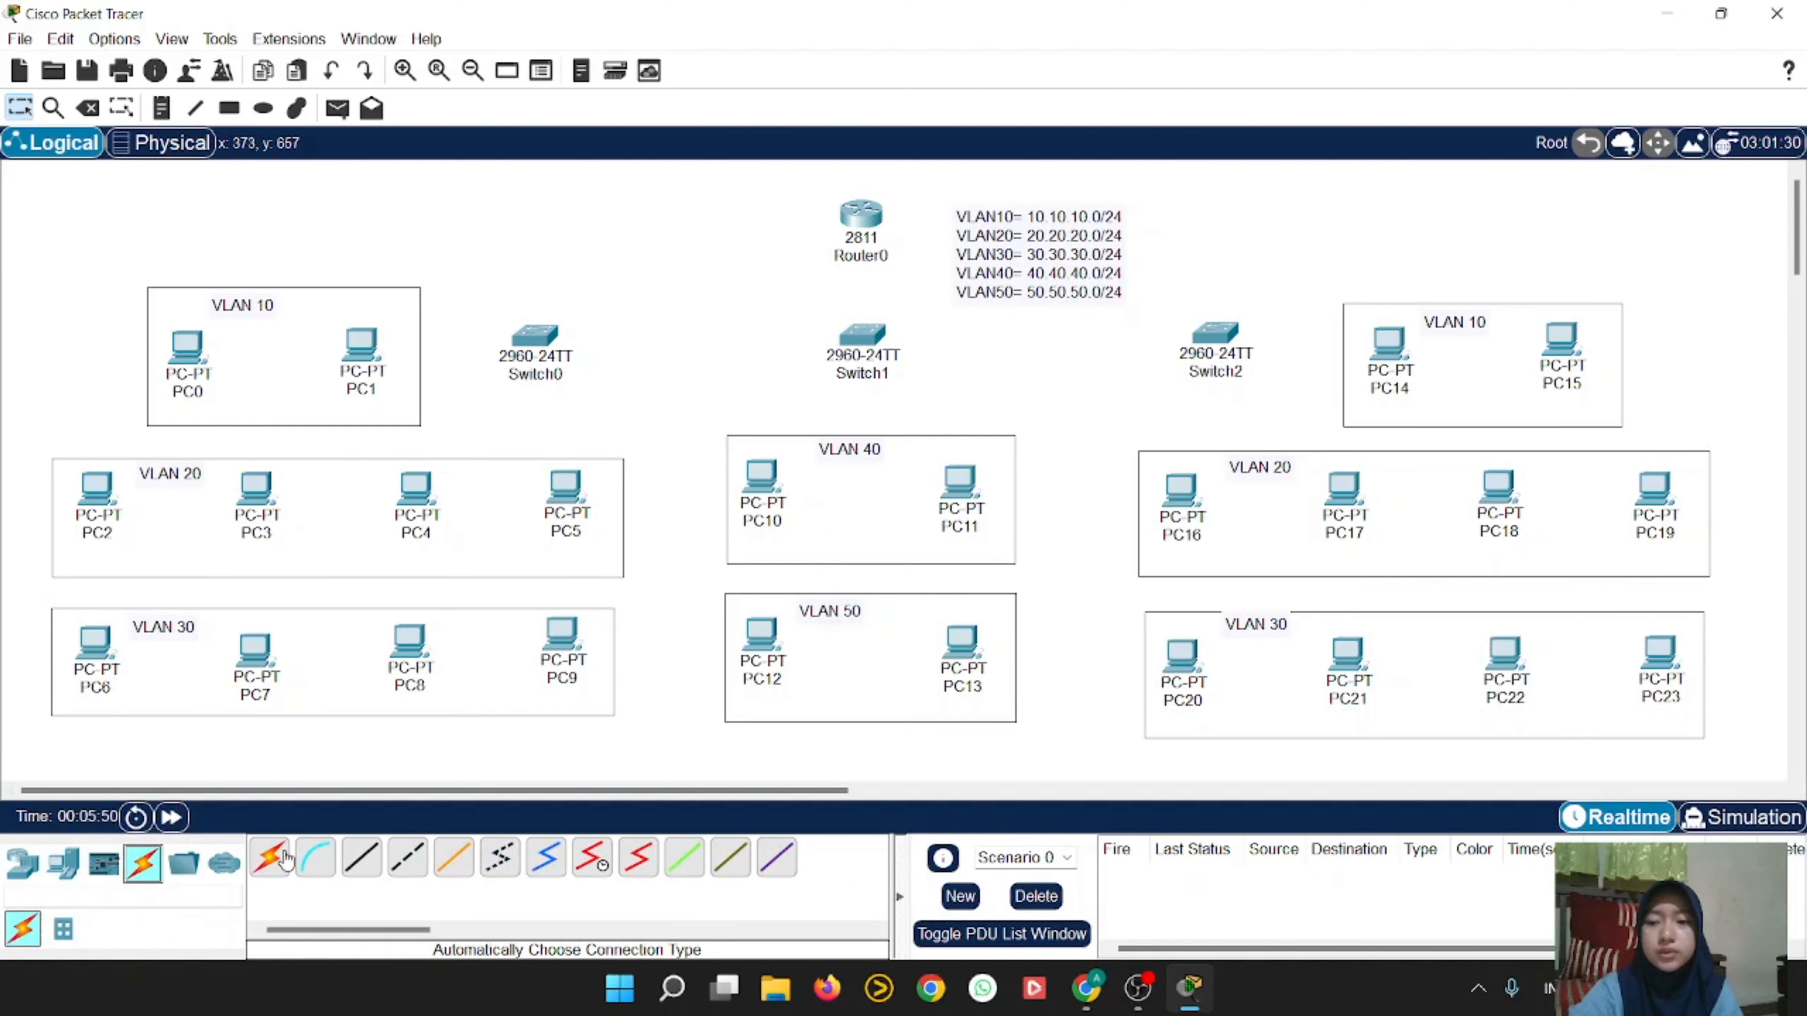
pyautogui.click(270, 858)
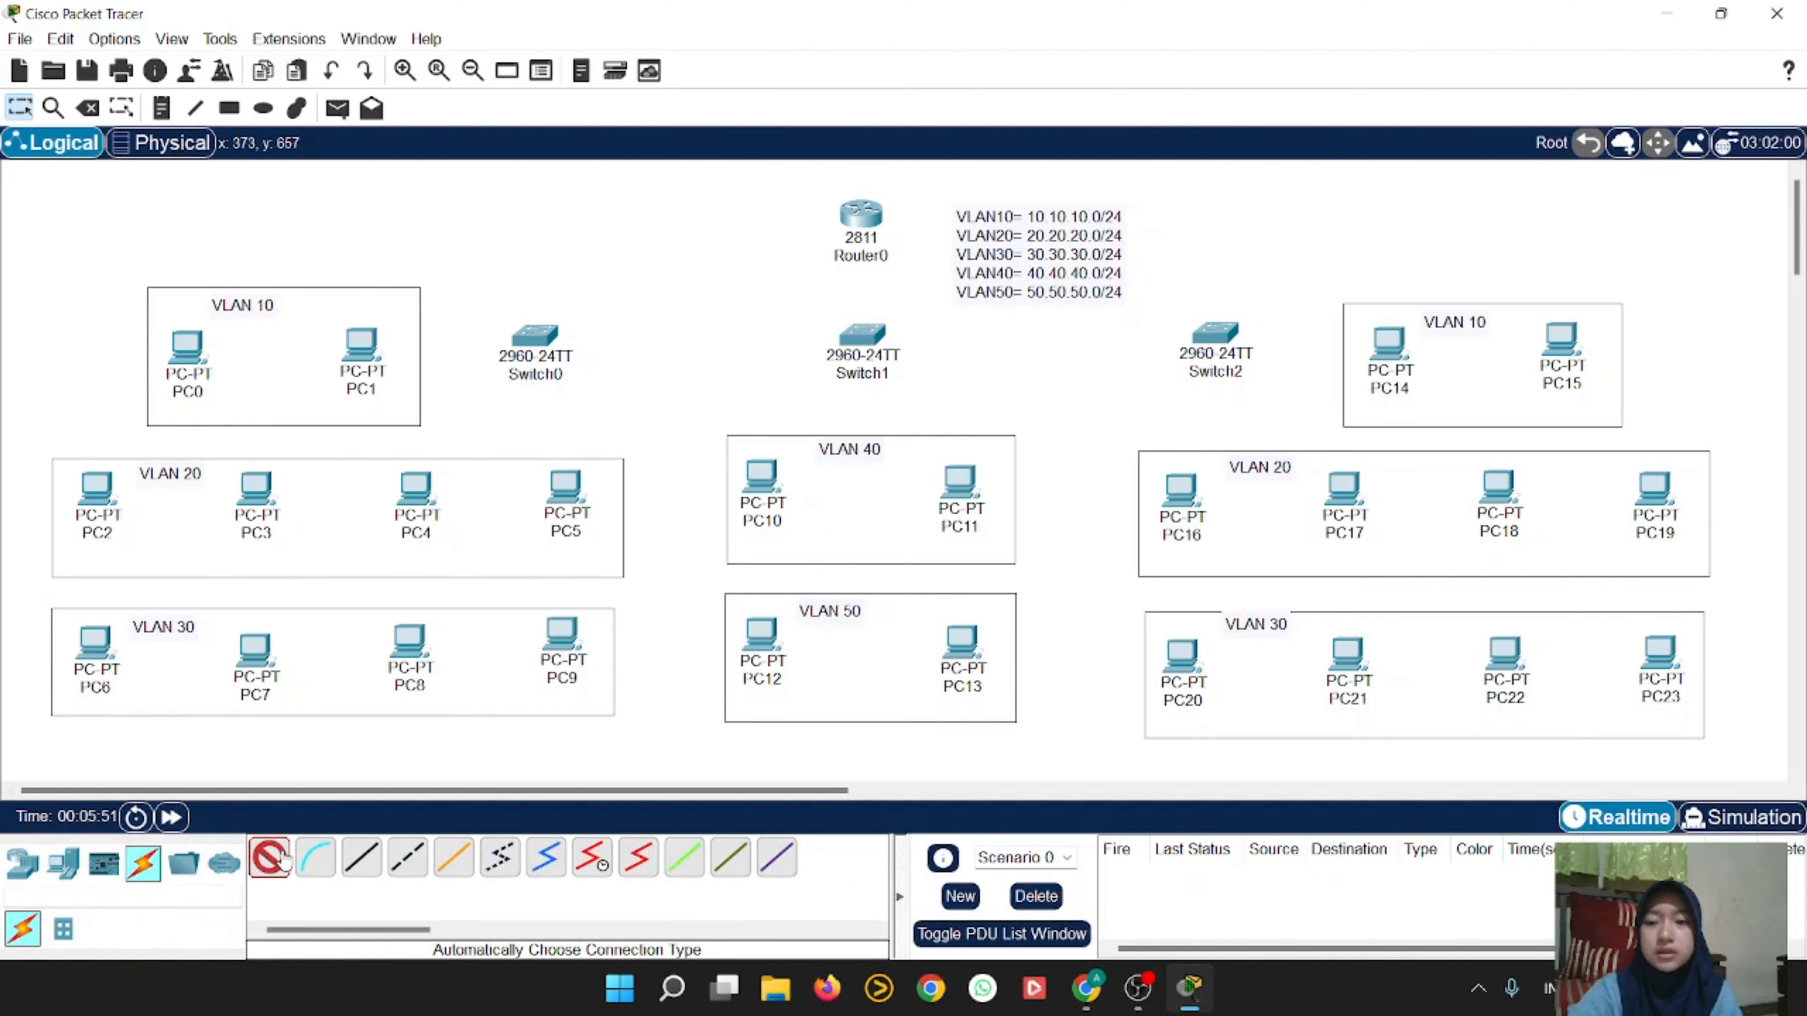
pyautogui.click(860, 214)
pyautogui.click(861, 334)
pyautogui.click(861, 334)
pyautogui.click(1223, 332)
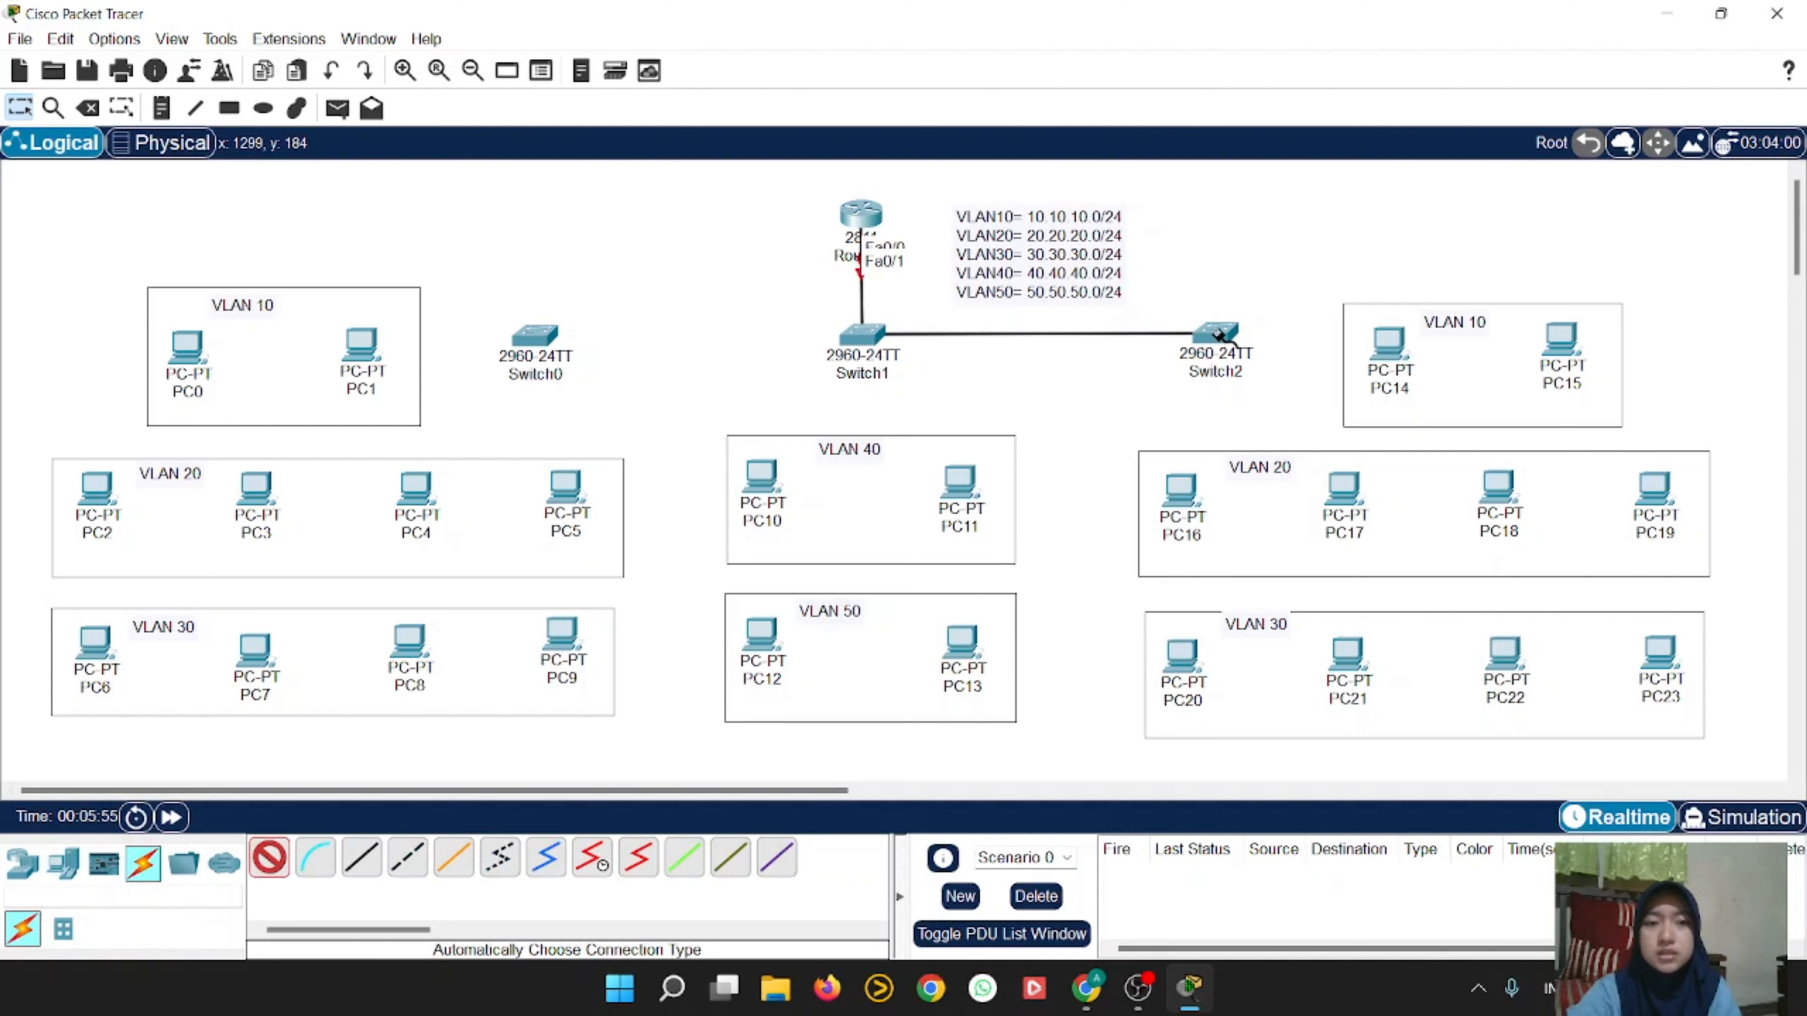
pyautogui.click(859, 335)
pyautogui.click(566, 335)
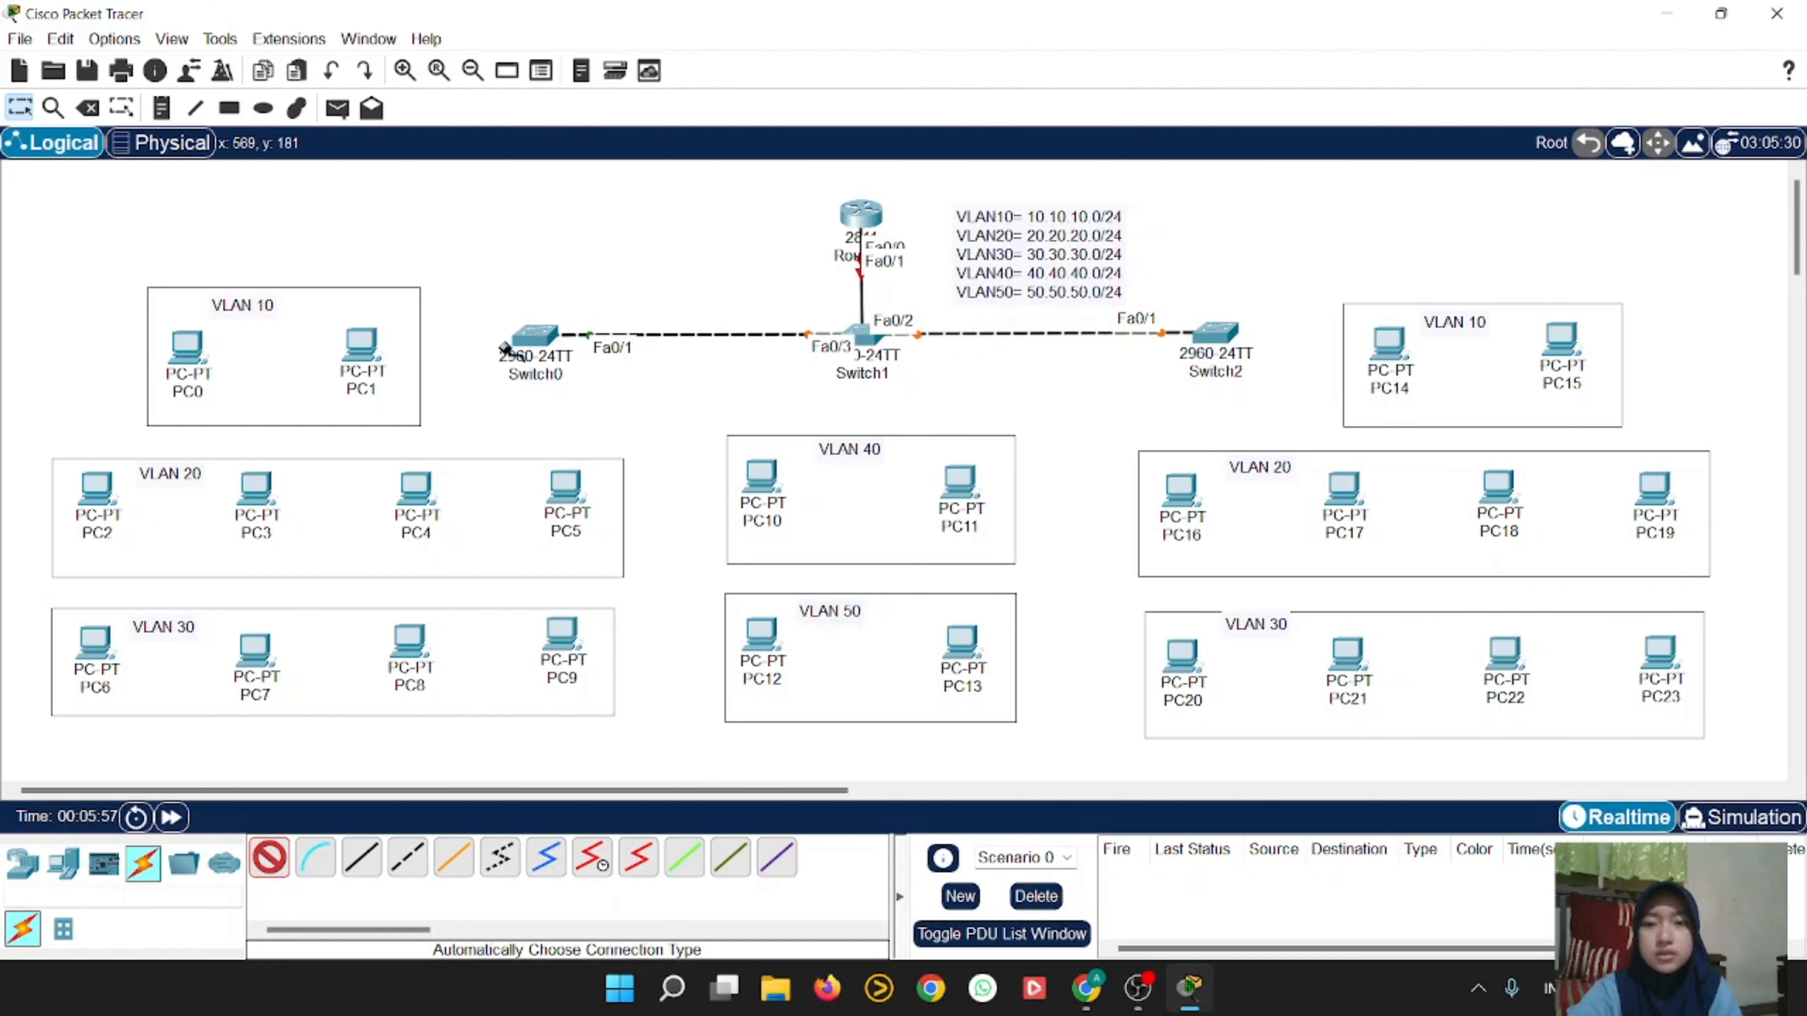
# Step: Cable the VLAN 10 computers PC1 and PC0 to Switch0
pyautogui.click(363, 347)
pyautogui.click(538, 336)
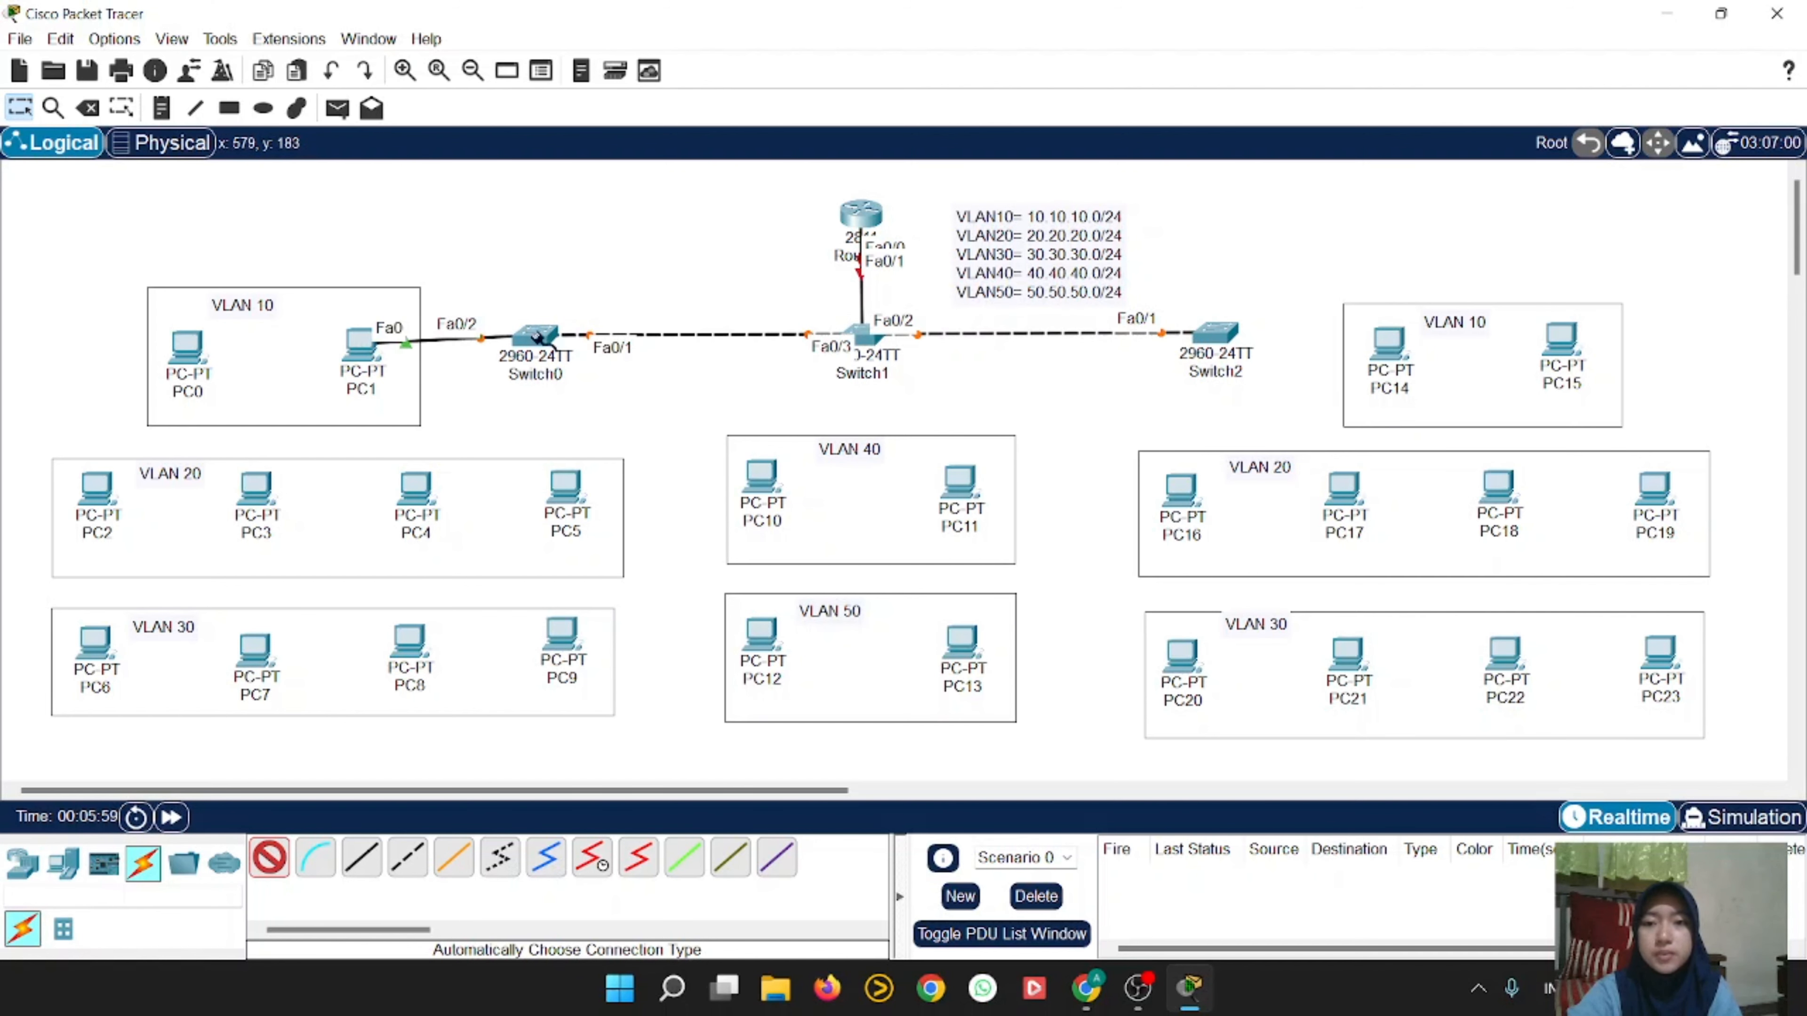
pyautogui.click(192, 347)
pyautogui.click(532, 335)
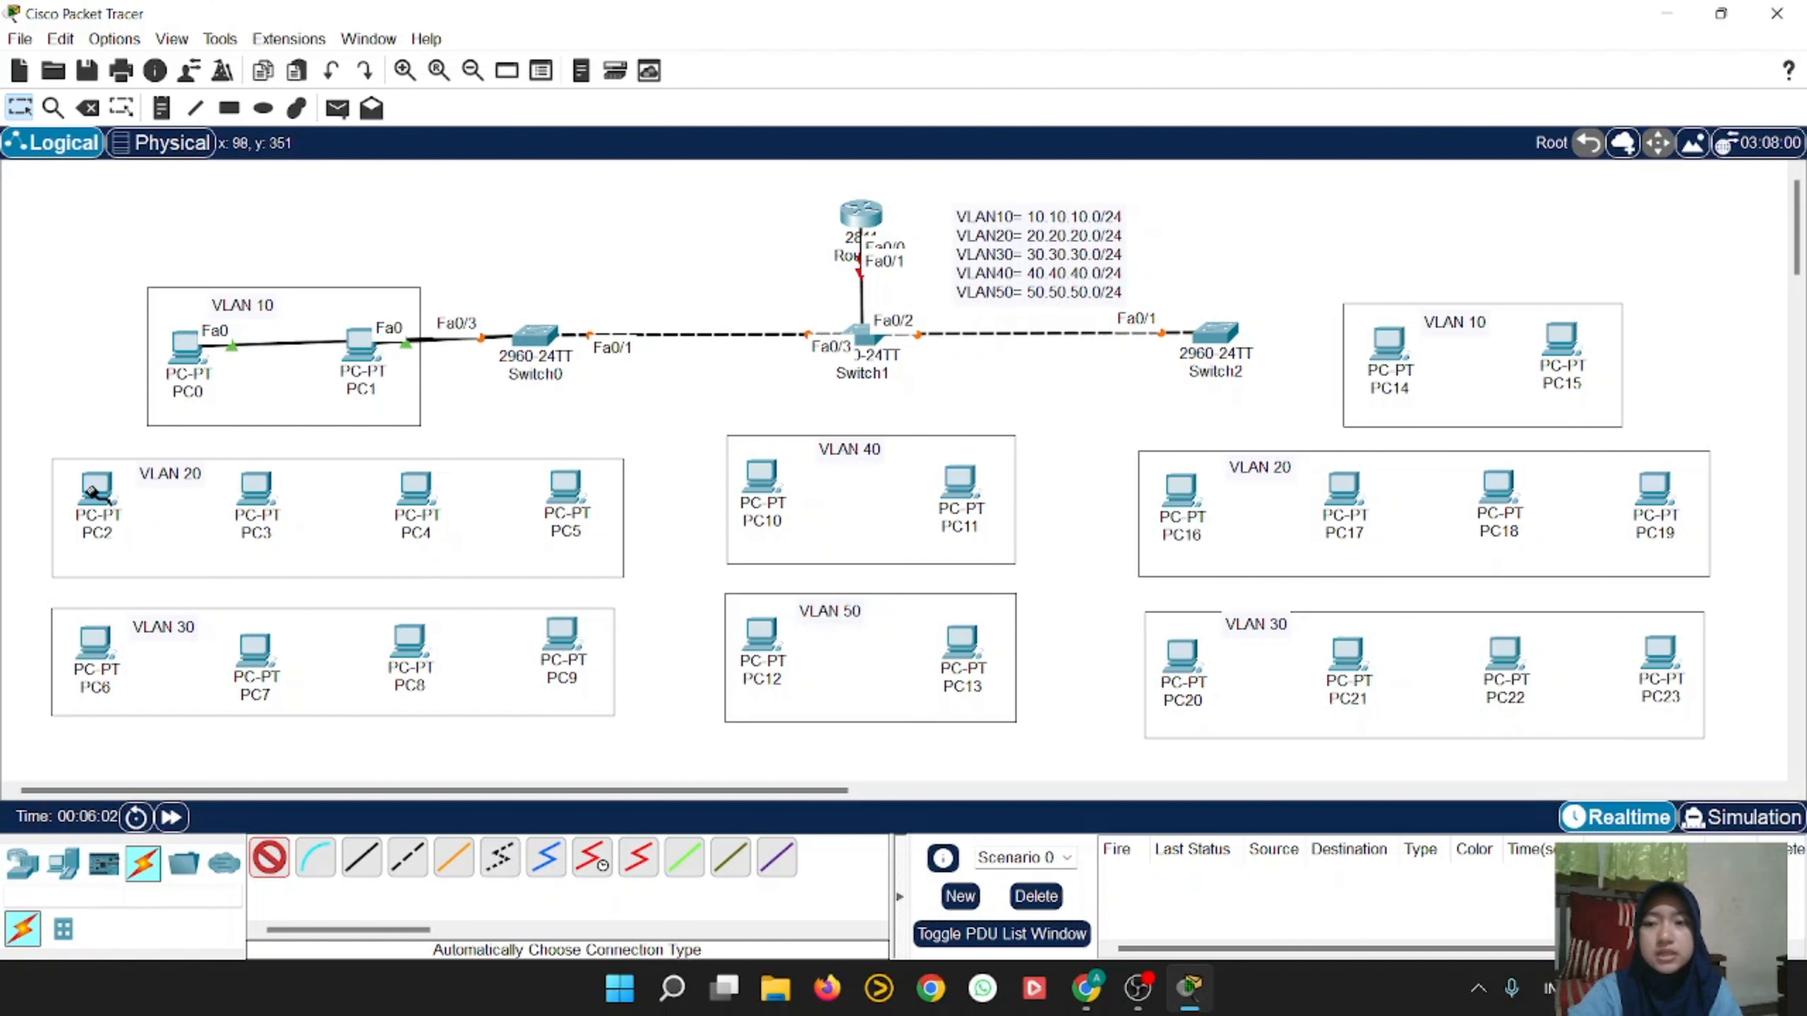
# Step: Cable the VLAN 20 computers PC2, PC3, PC4 and PC5 to Switch0
pyautogui.click(103, 486)
pyautogui.click(534, 336)
pyautogui.click(273, 485)
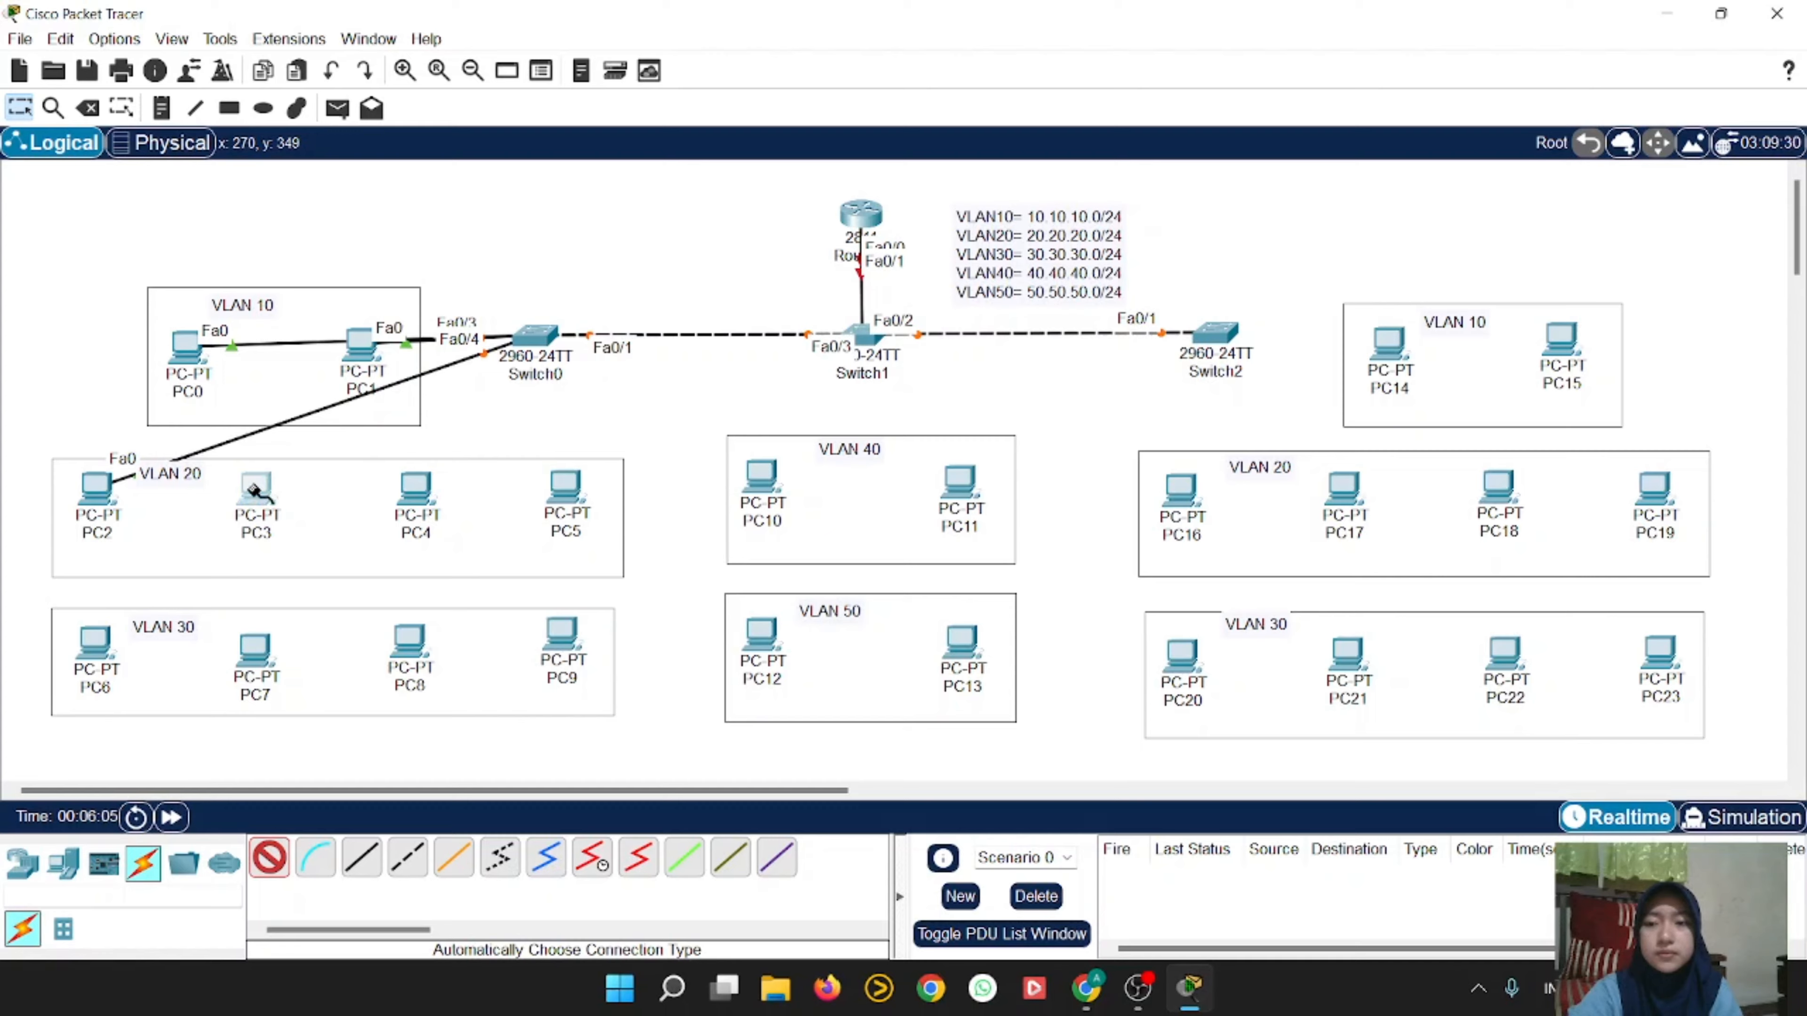
pyautogui.click(533, 336)
pyautogui.click(420, 490)
pyautogui.click(521, 357)
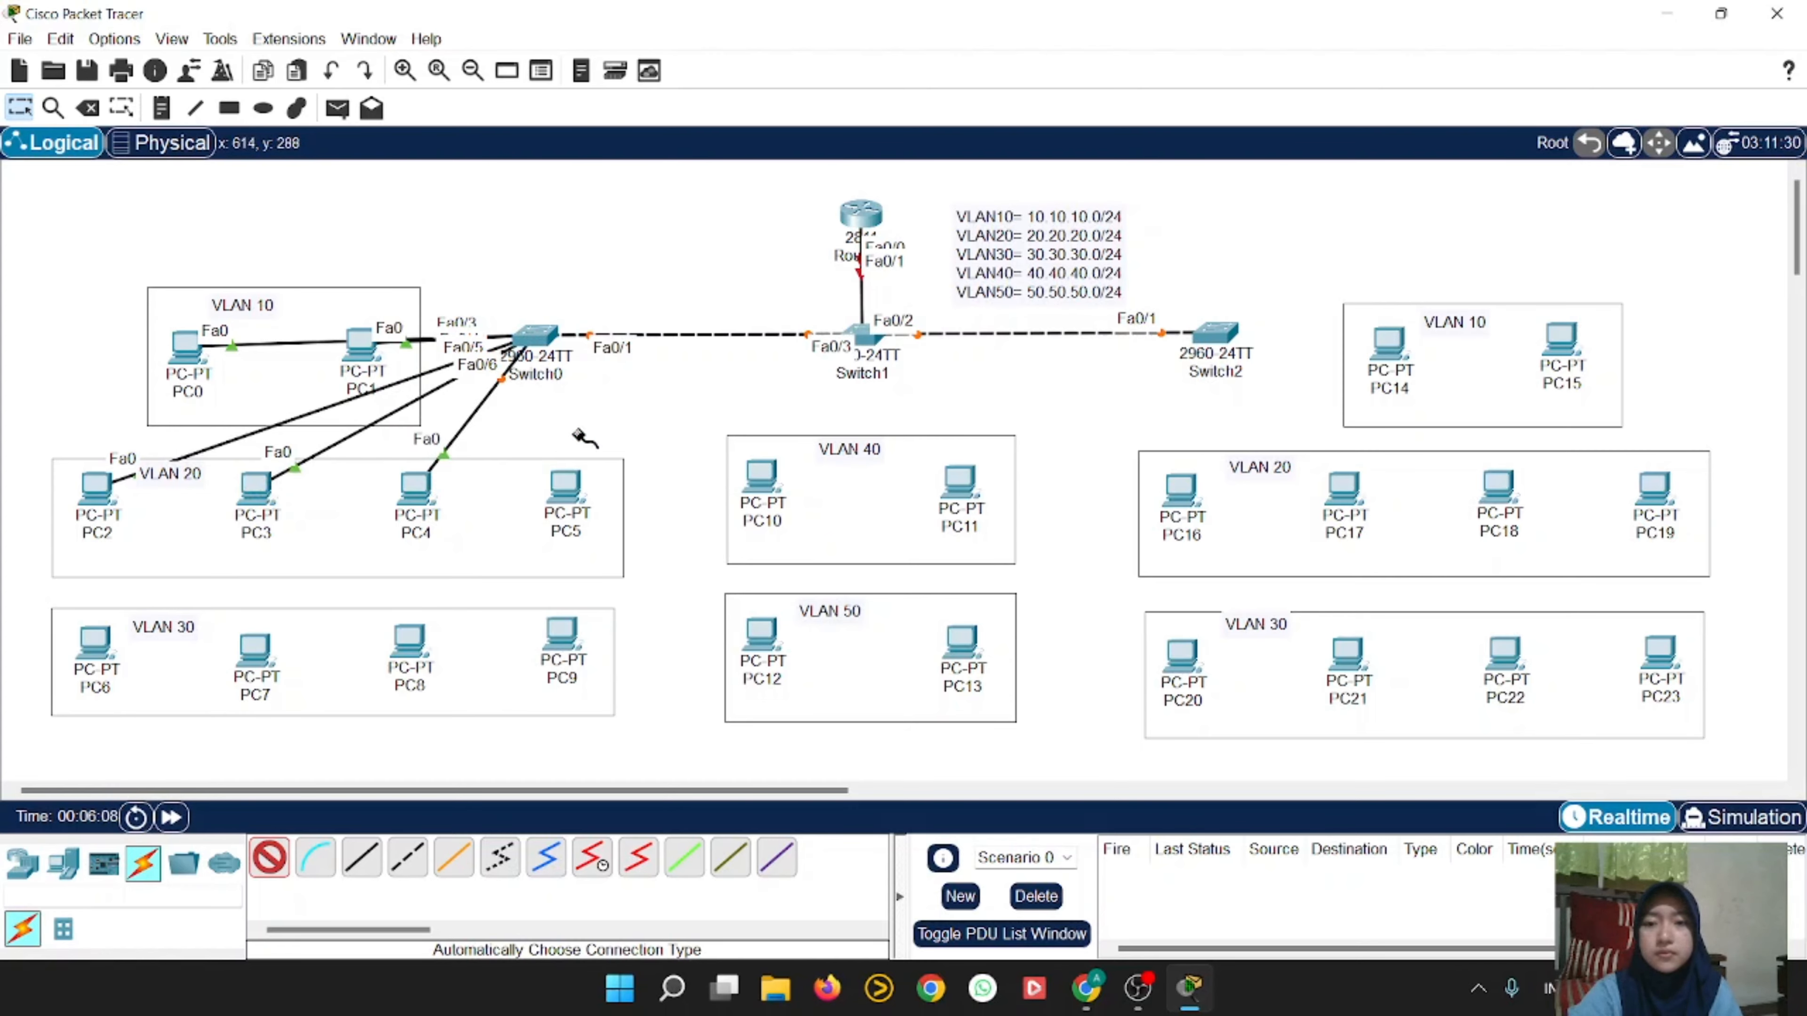
pyautogui.click(565, 487)
pyautogui.click(535, 336)
# Step: Cable the VLAN 30 computers PC6, PC7, PC8 and PC9 to Switch0
pyautogui.click(103, 636)
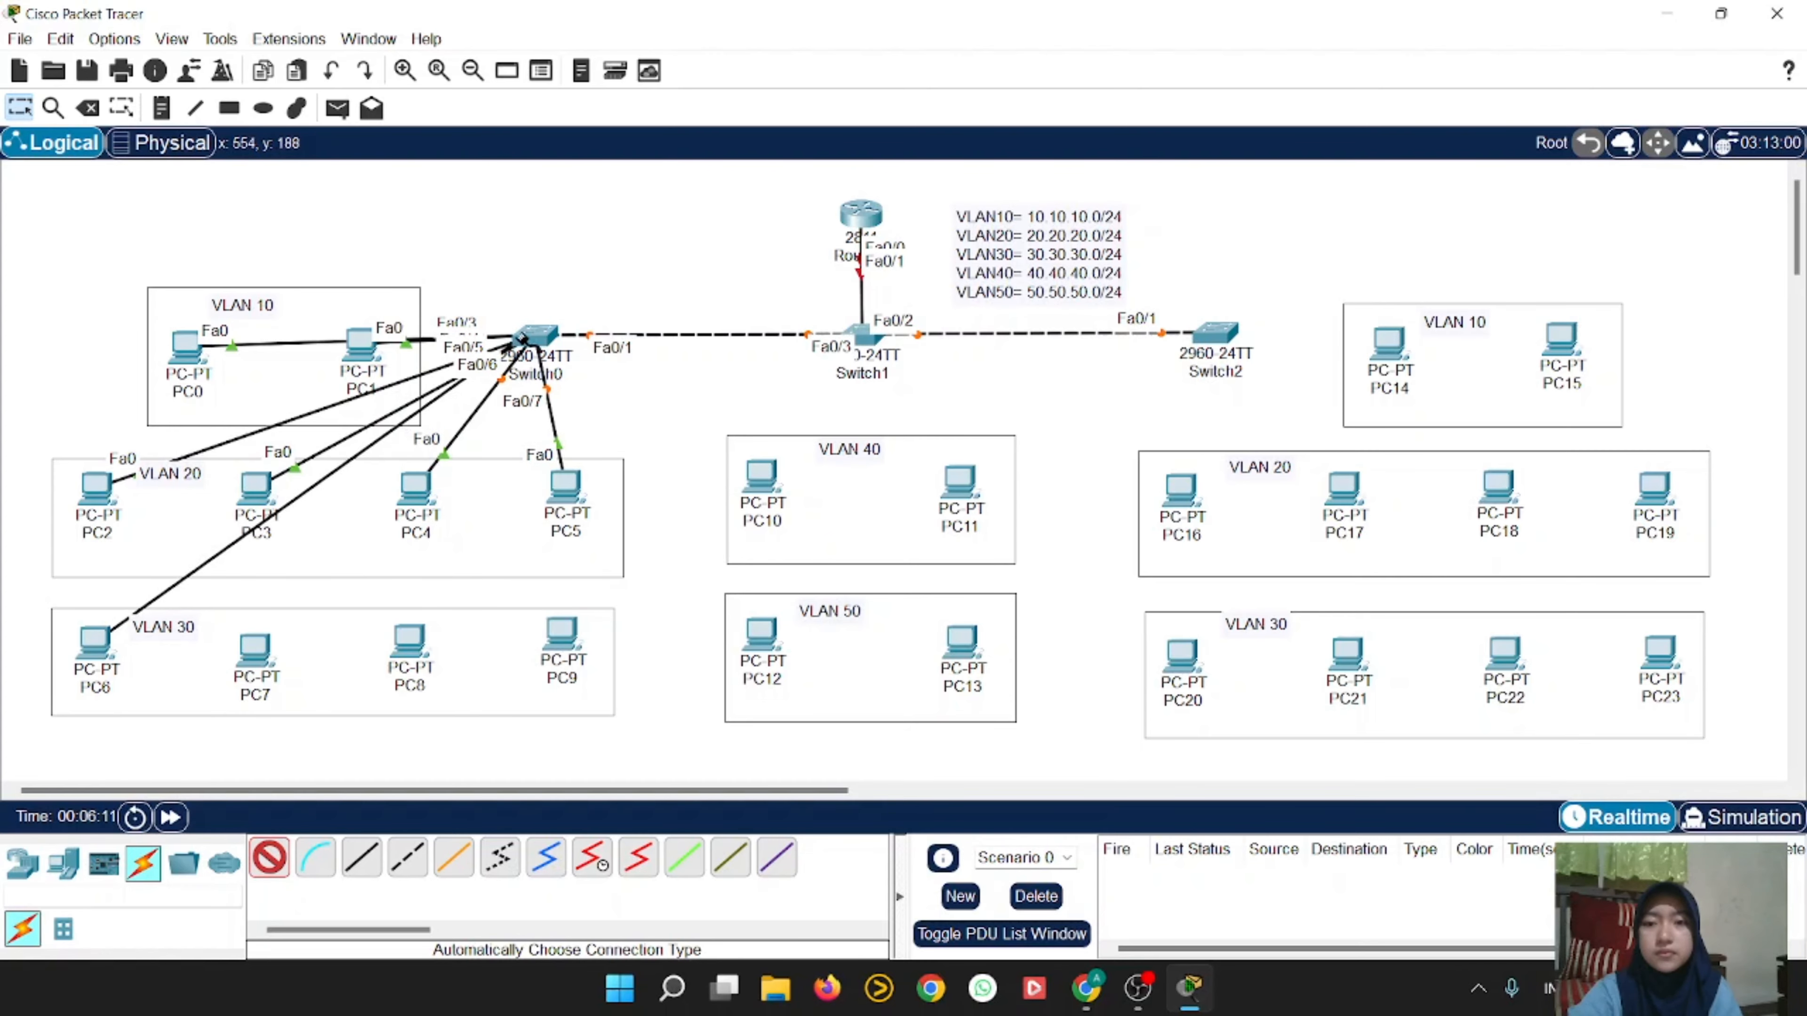
pyautogui.click(535, 336)
pyautogui.click(255, 647)
pyautogui.click(534, 336)
pyautogui.click(409, 640)
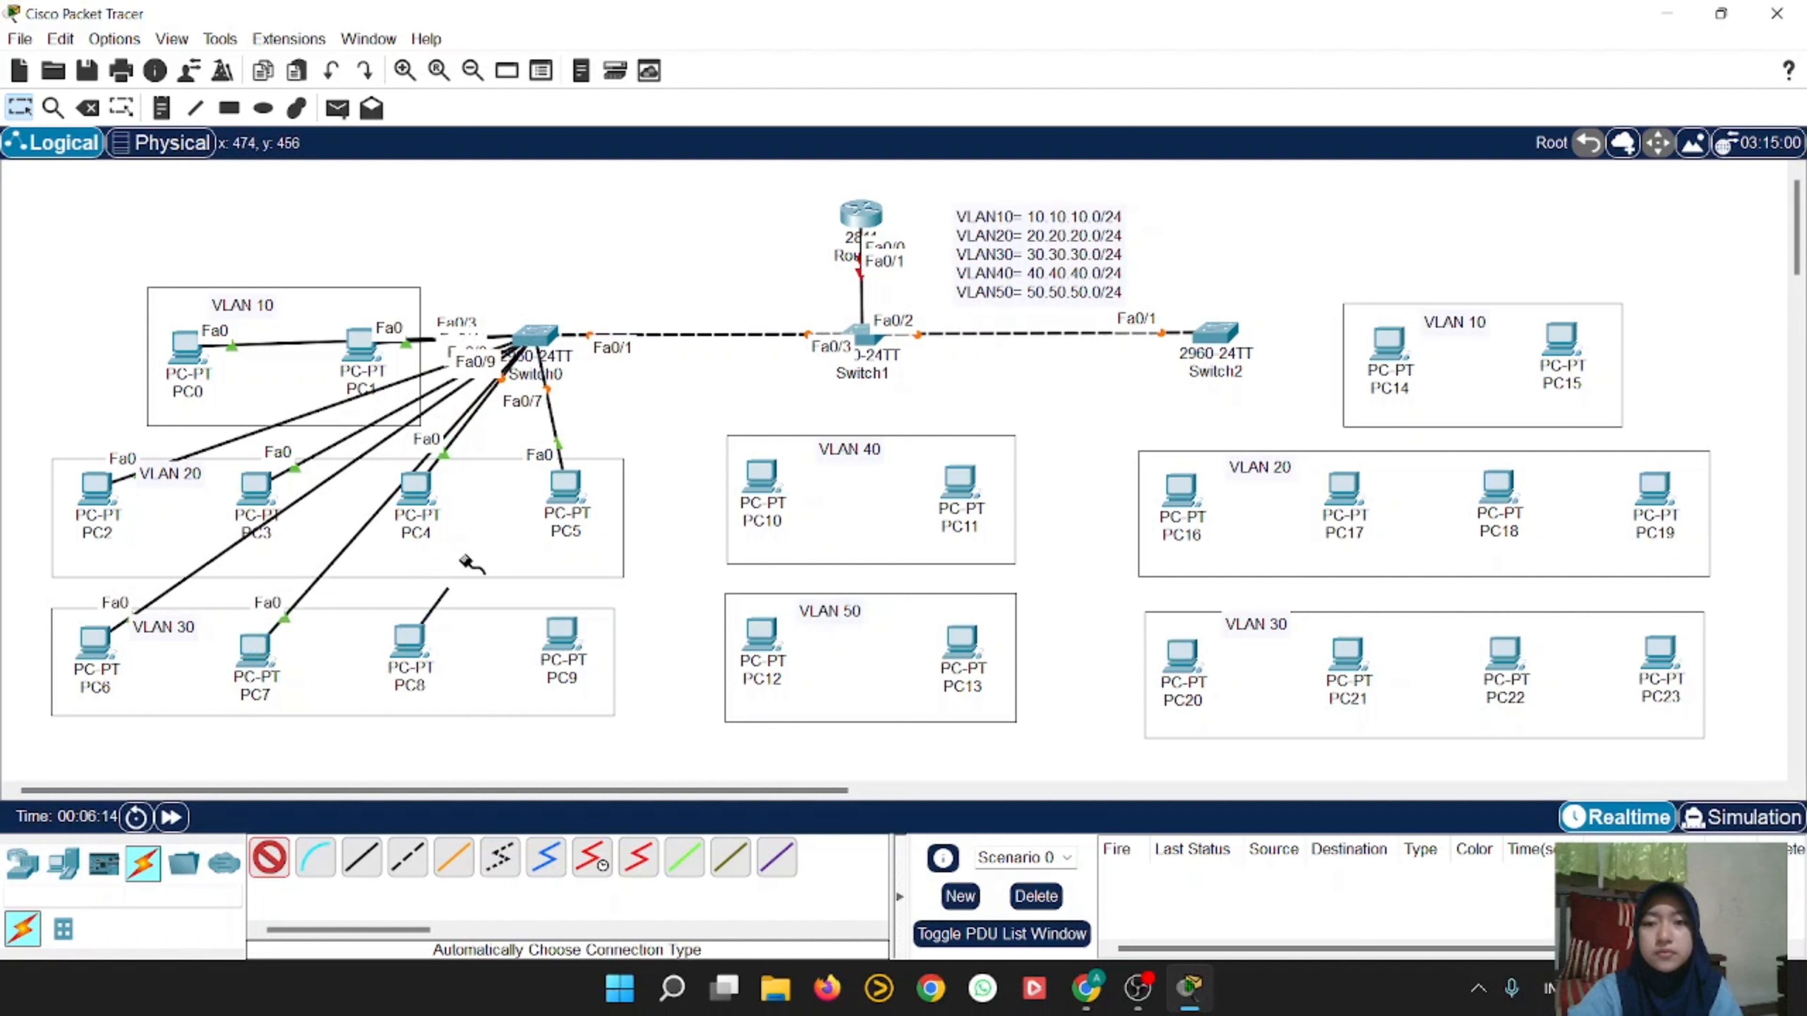
pyautogui.click(534, 335)
pyautogui.click(562, 632)
pyautogui.click(535, 328)
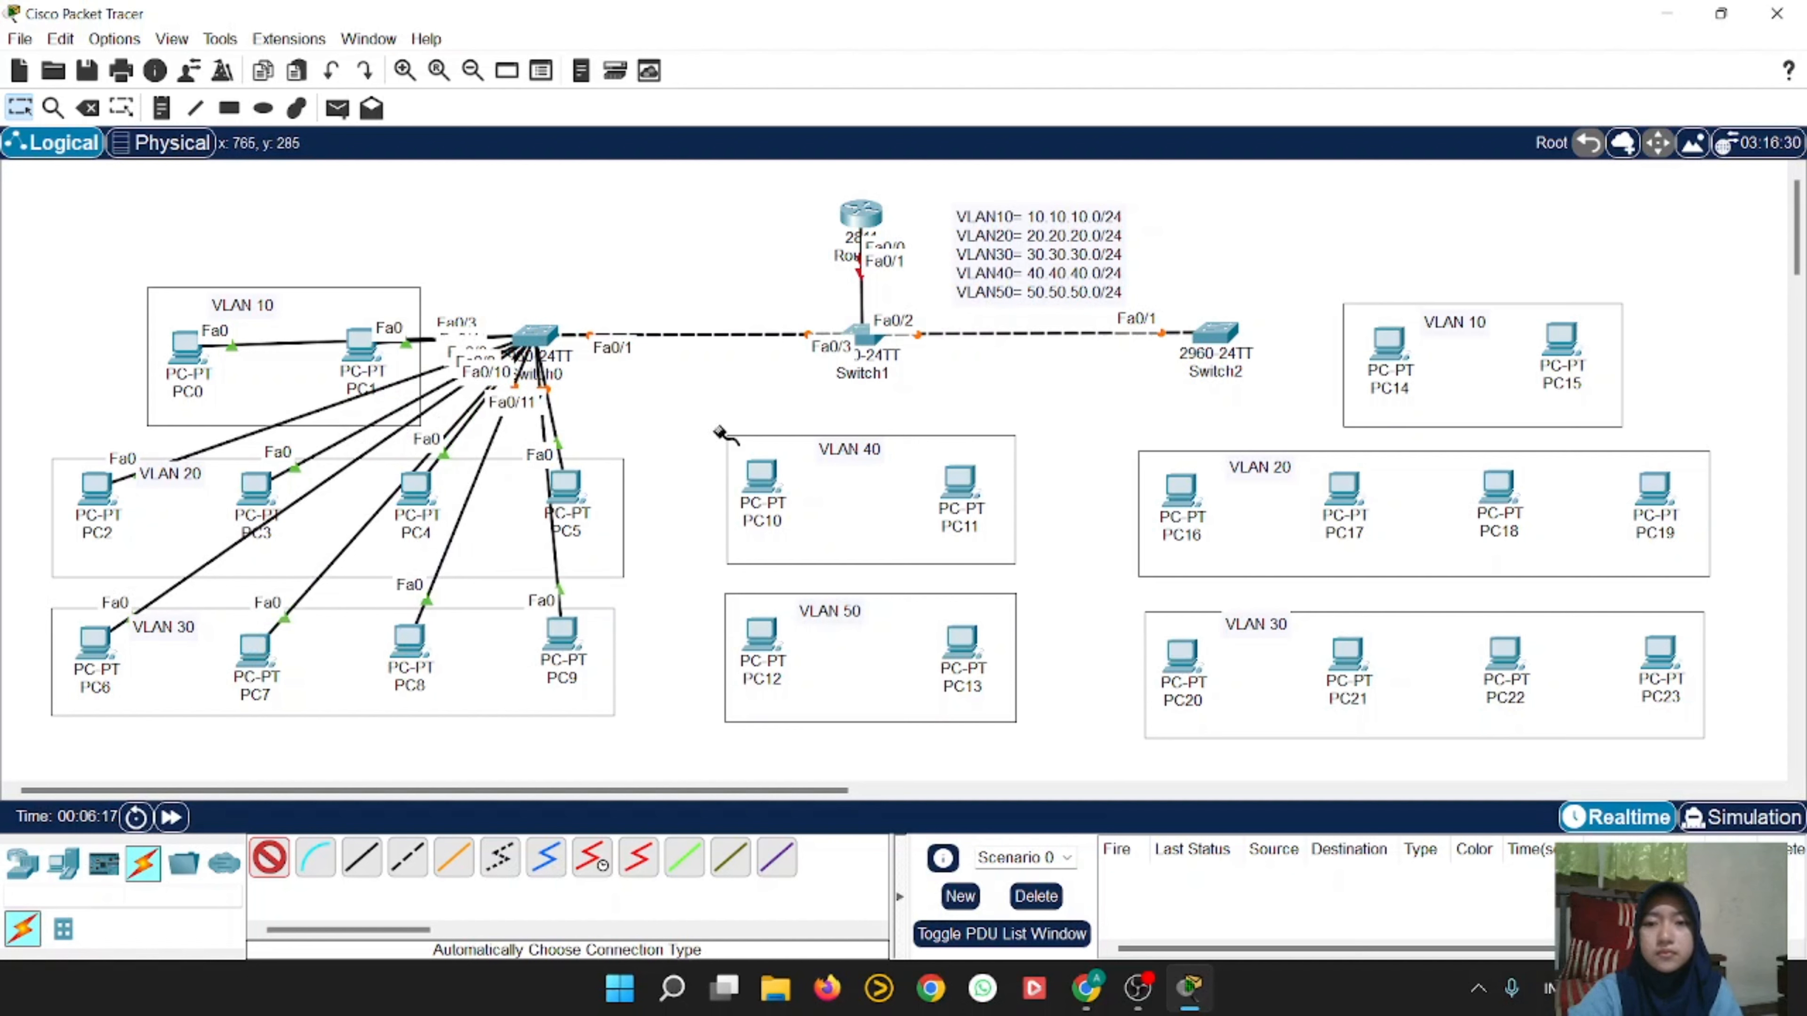
# Step: Cable PC10 and PC11 of VLAN 40 and PC12 and PC13 of VLAN 50 to Switch1
pyautogui.click(764, 478)
pyautogui.click(862, 332)
pyautogui.click(959, 484)
pyautogui.click(863, 331)
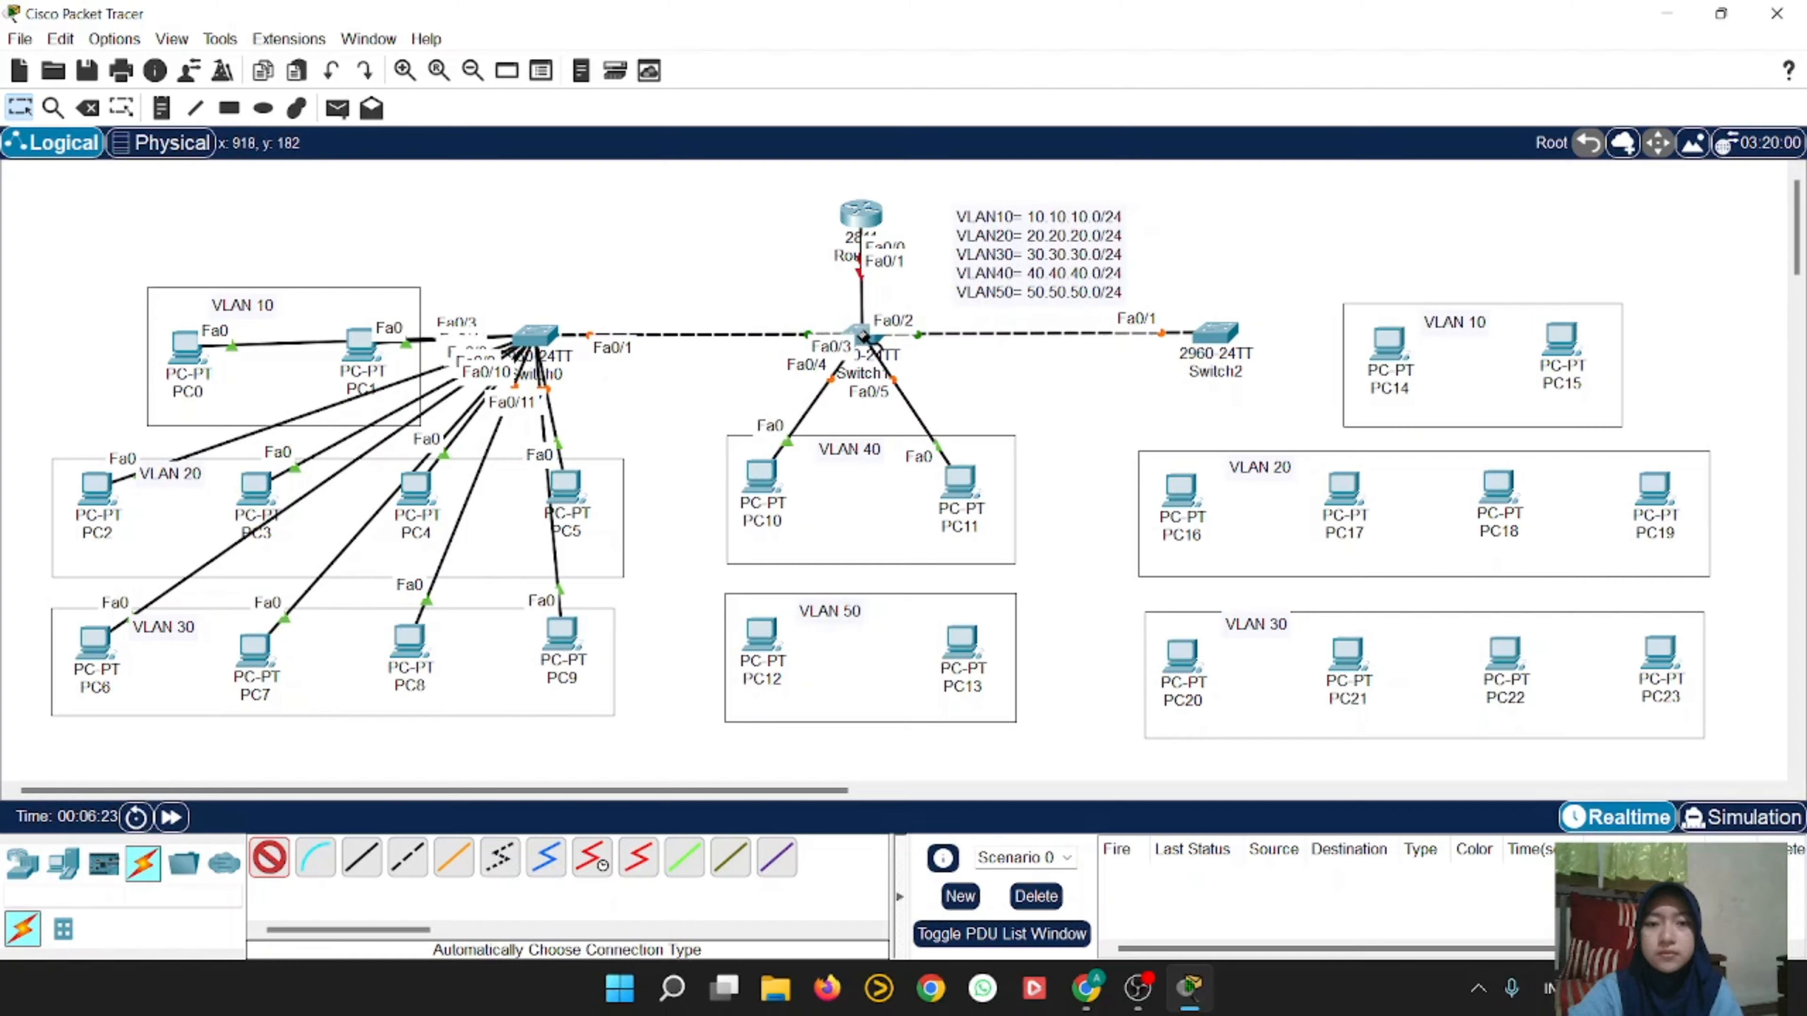
pyautogui.click(760, 633)
pyautogui.click(864, 336)
pyautogui.click(970, 661)
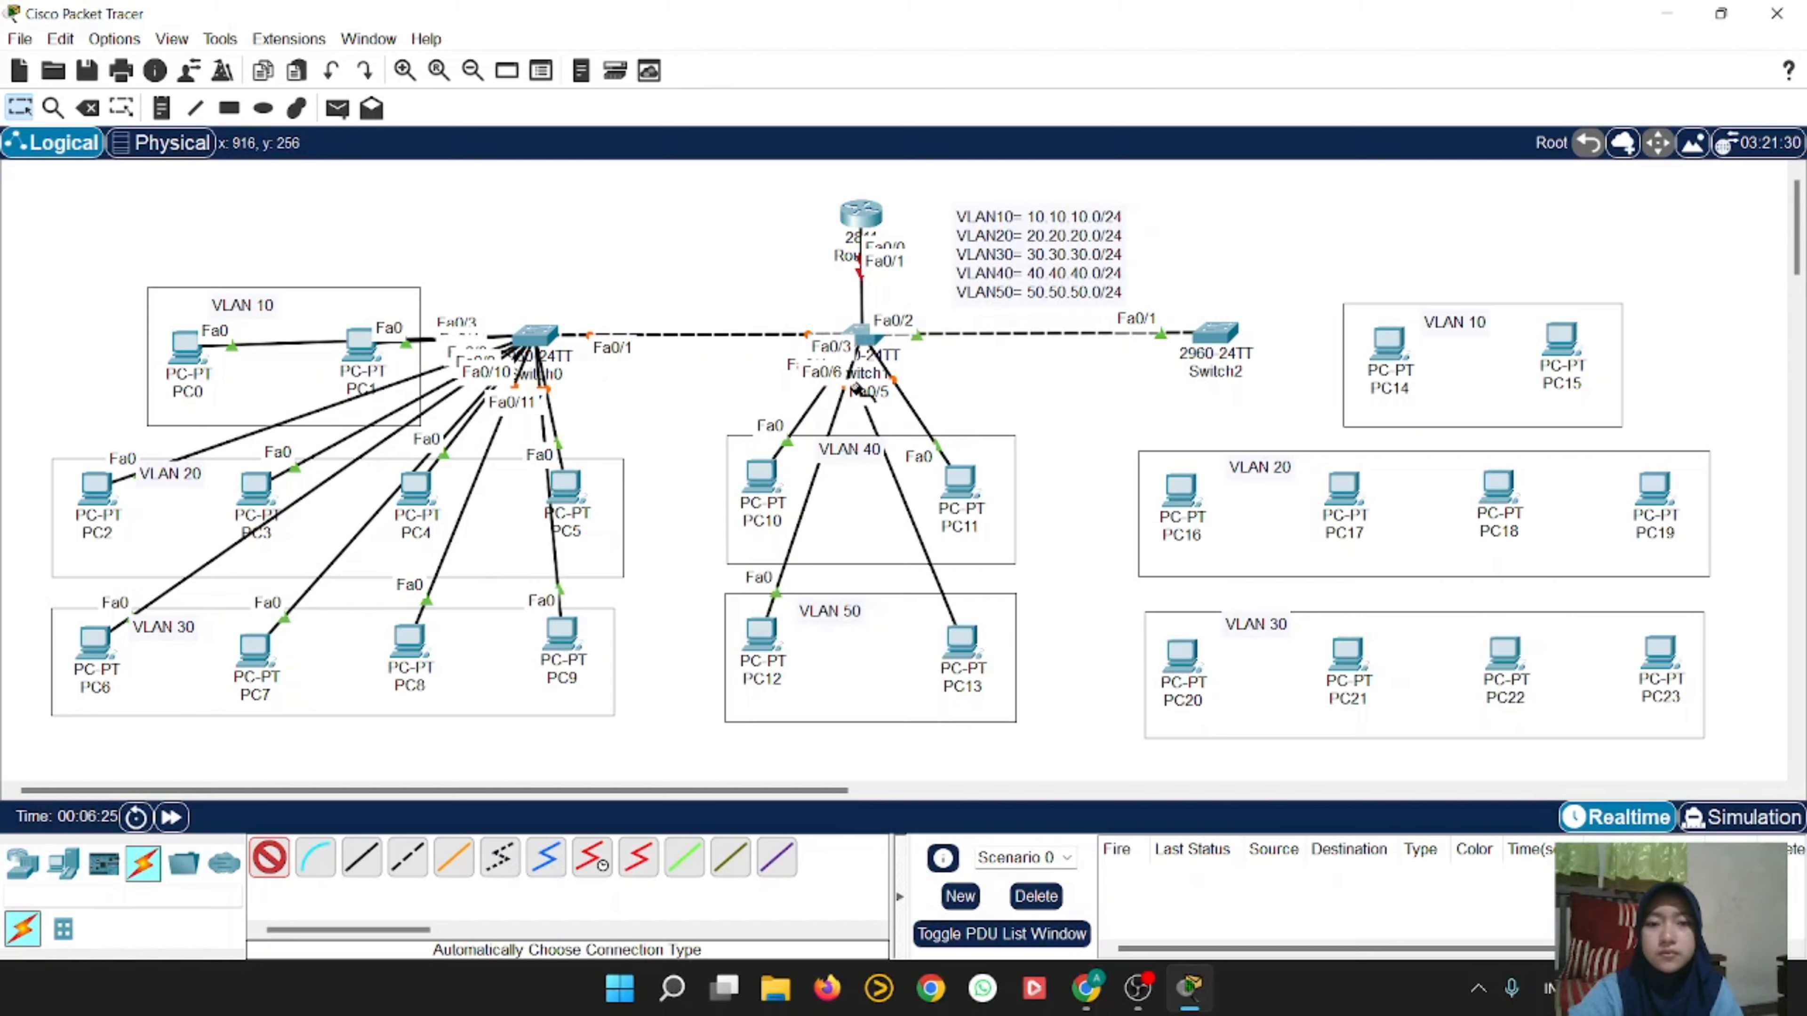
pyautogui.click(863, 333)
# Step: Cable the VLAN 10 computers PC14 and PC15 to Switch2
pyautogui.click(1391, 341)
pyautogui.click(1222, 332)
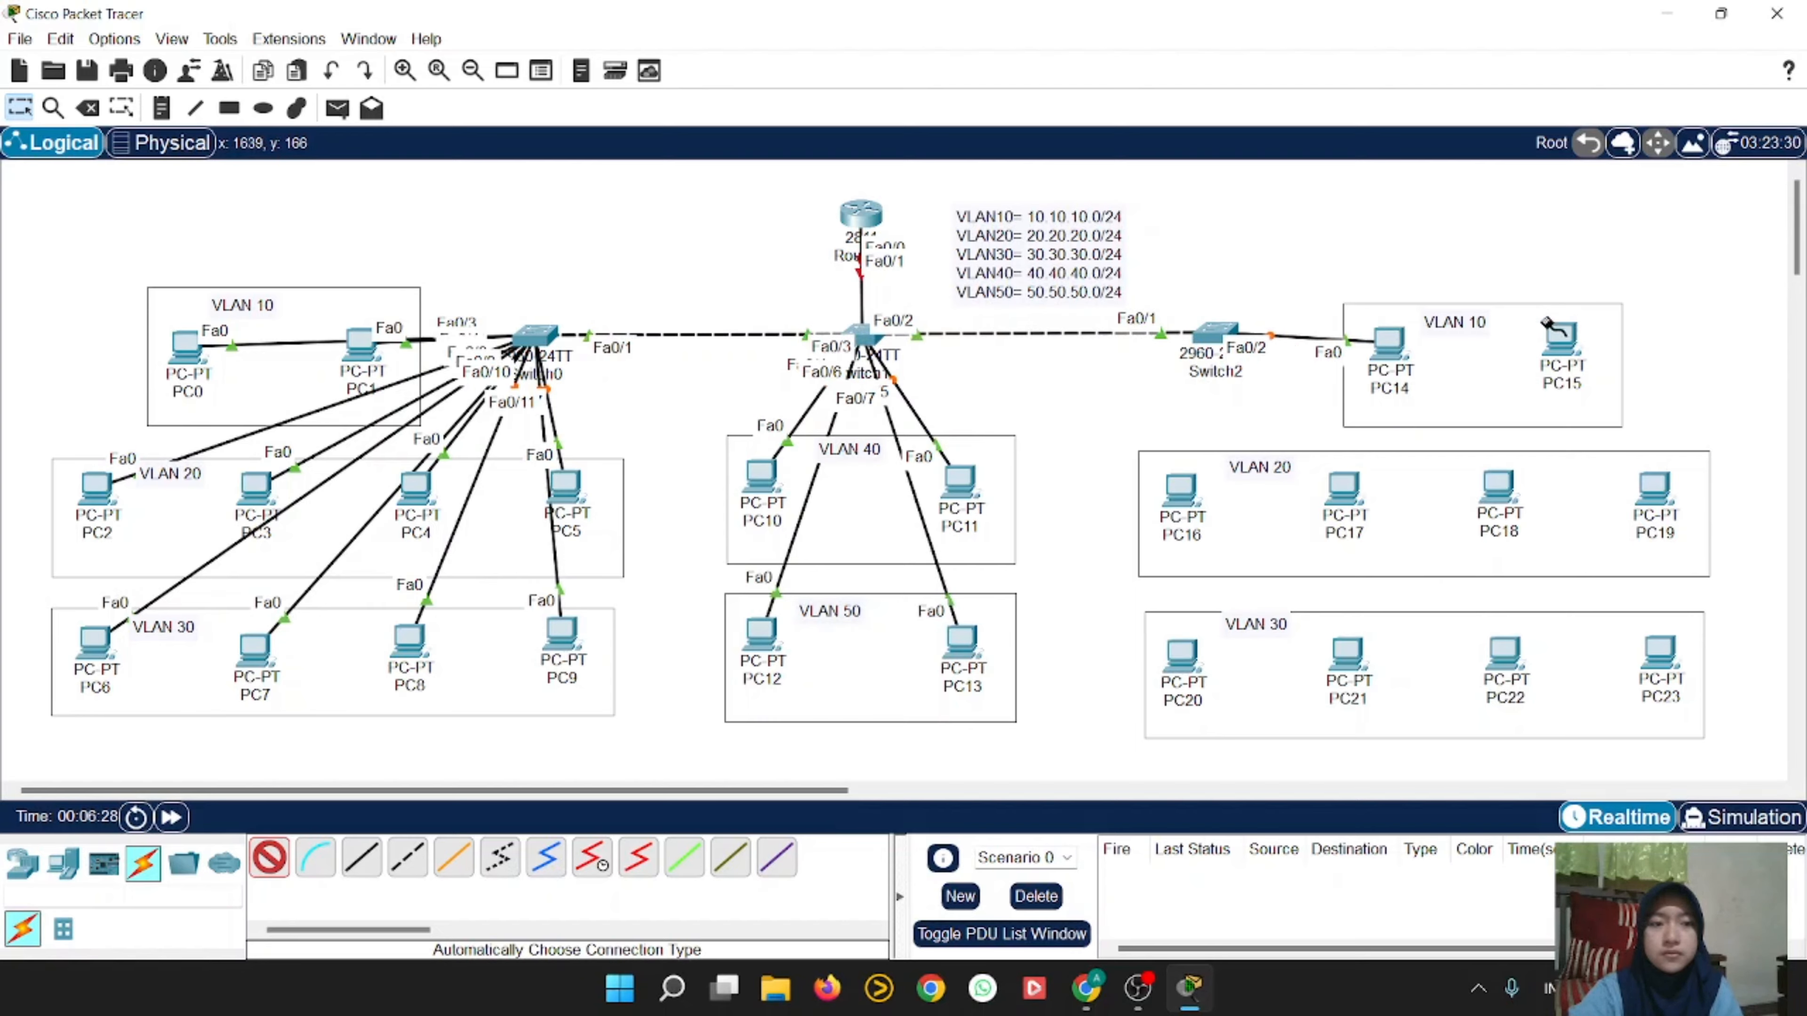
pyautogui.click(1560, 339)
pyautogui.click(1216, 332)
# Step: Cable the VLAN 20 computers PC16, PC17, PC18 and PC19 to Switch2
pyautogui.click(1181, 489)
pyautogui.click(1200, 333)
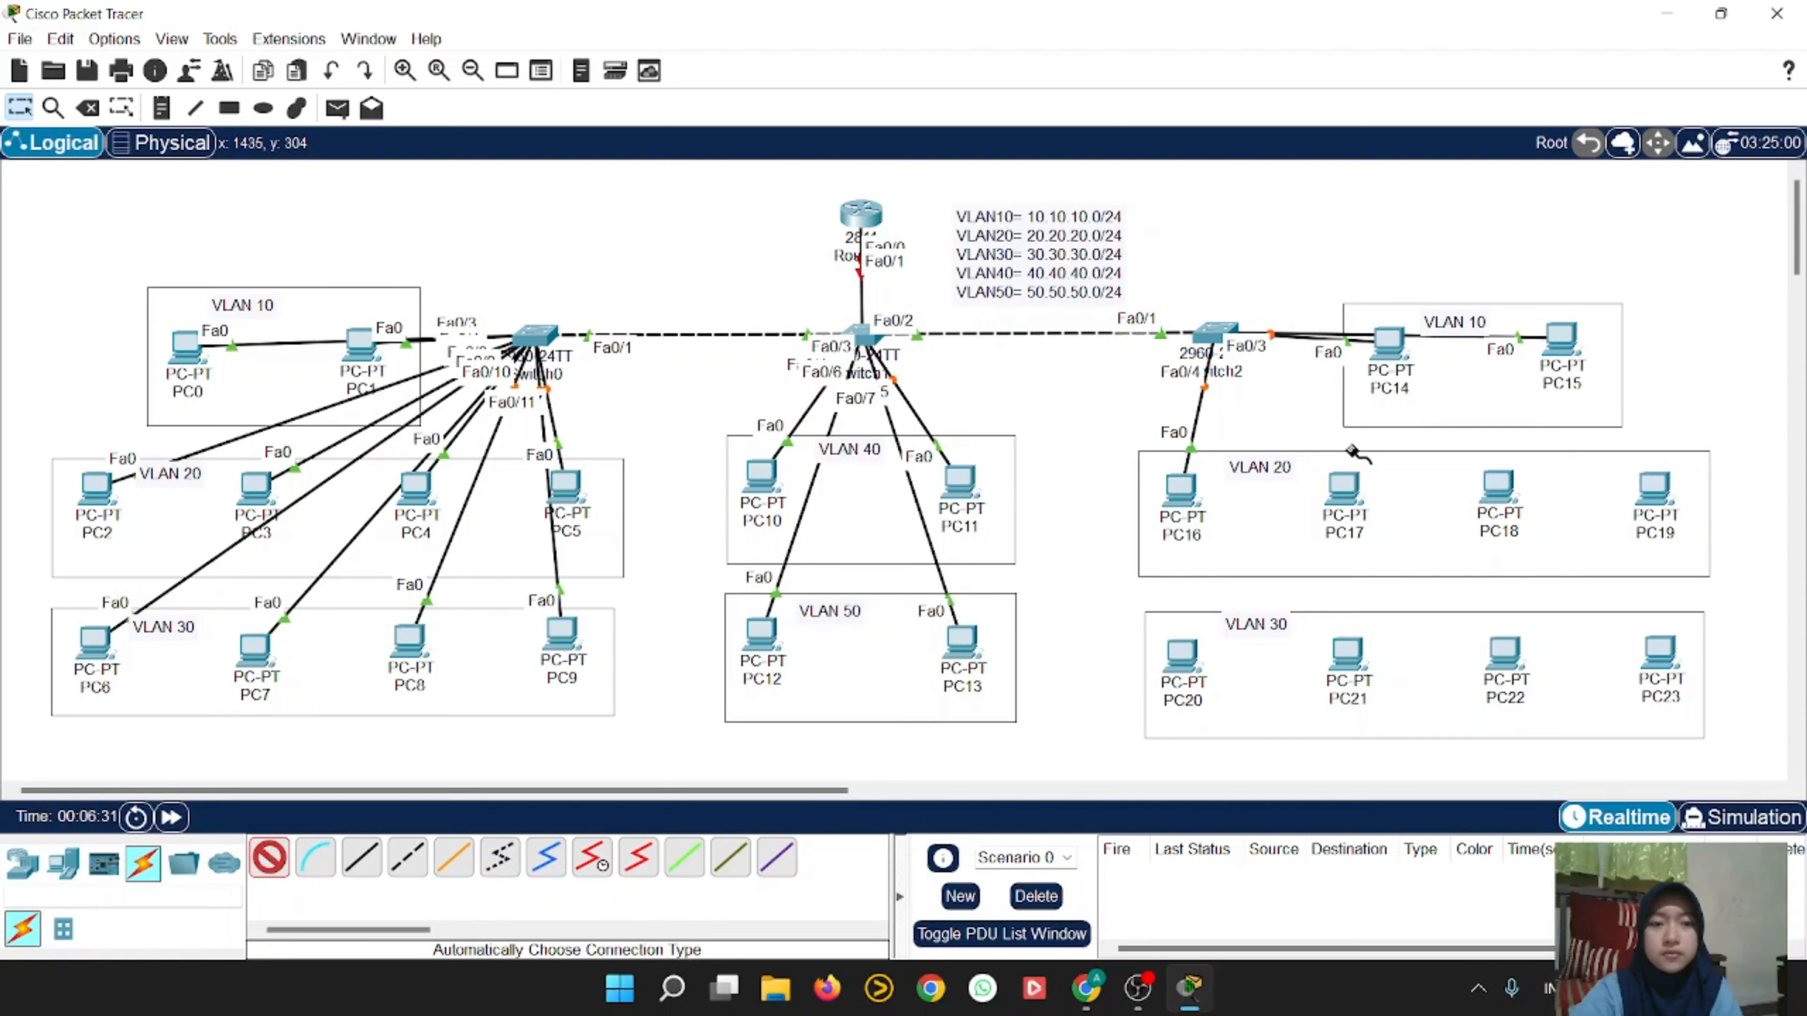
pyautogui.click(1344, 491)
pyautogui.click(1220, 336)
pyautogui.click(1498, 486)
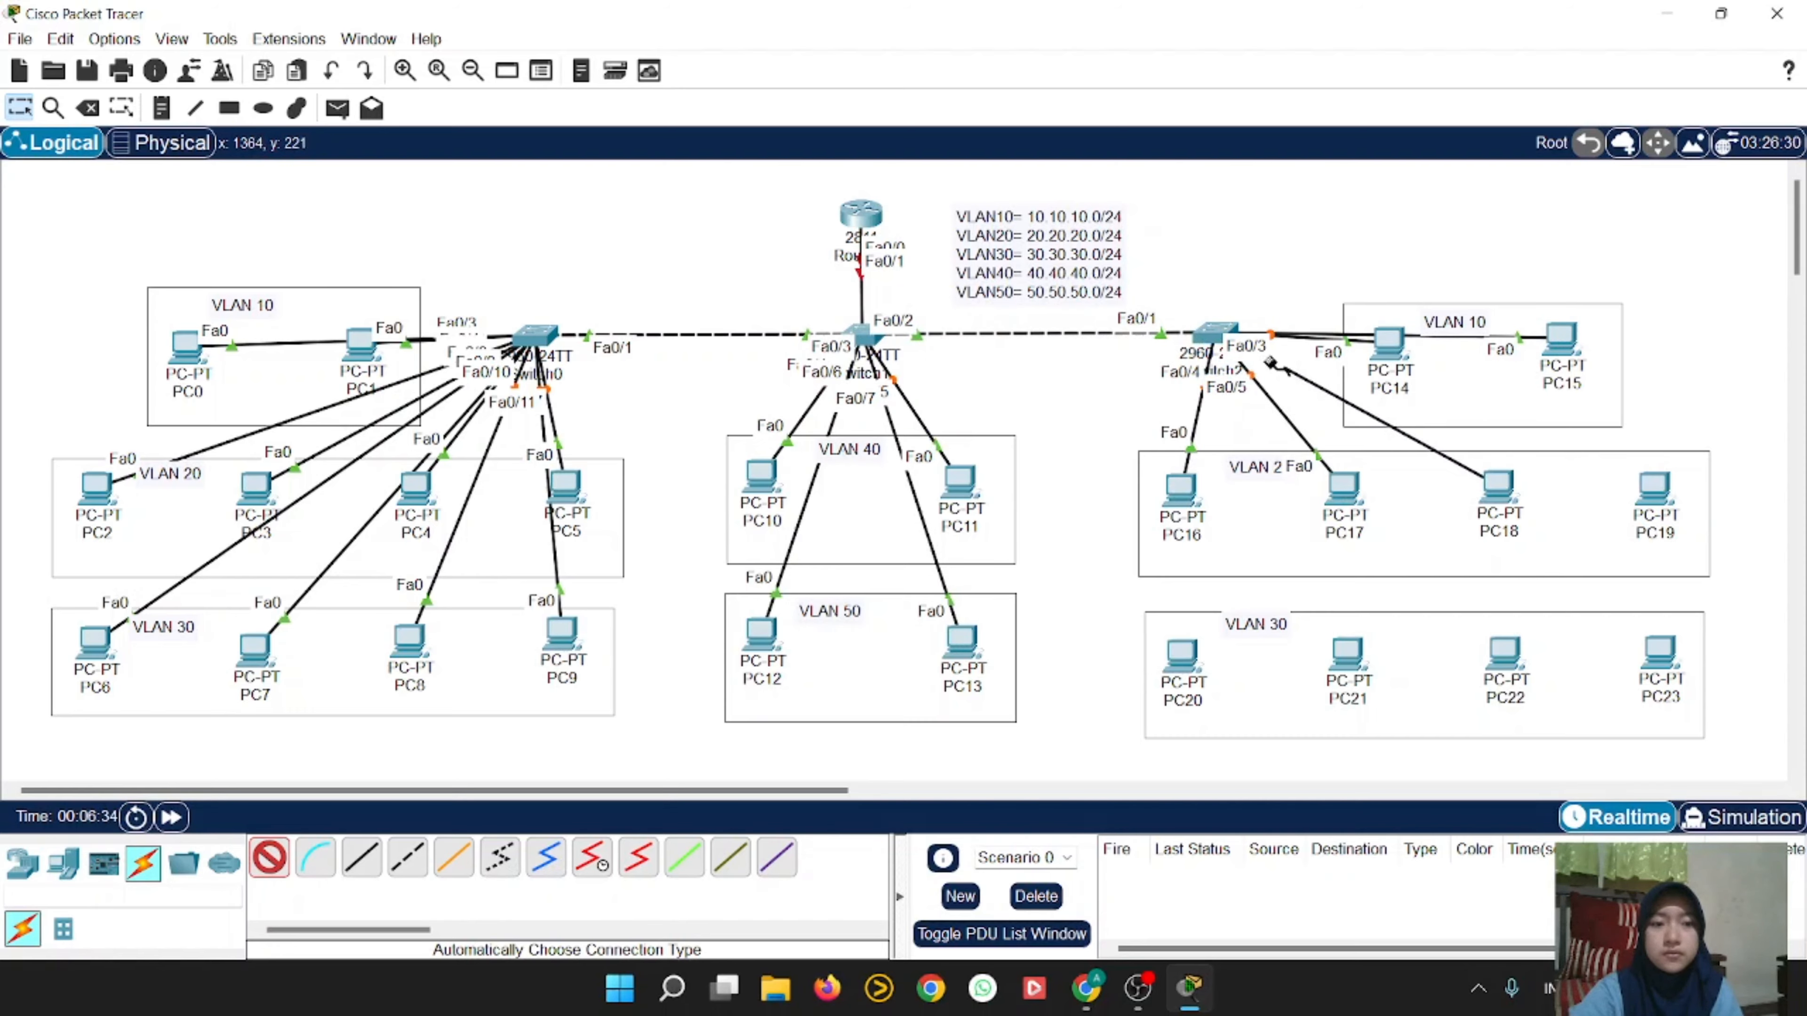
pyautogui.click(1216, 333)
pyautogui.click(1653, 490)
pyautogui.click(1212, 333)
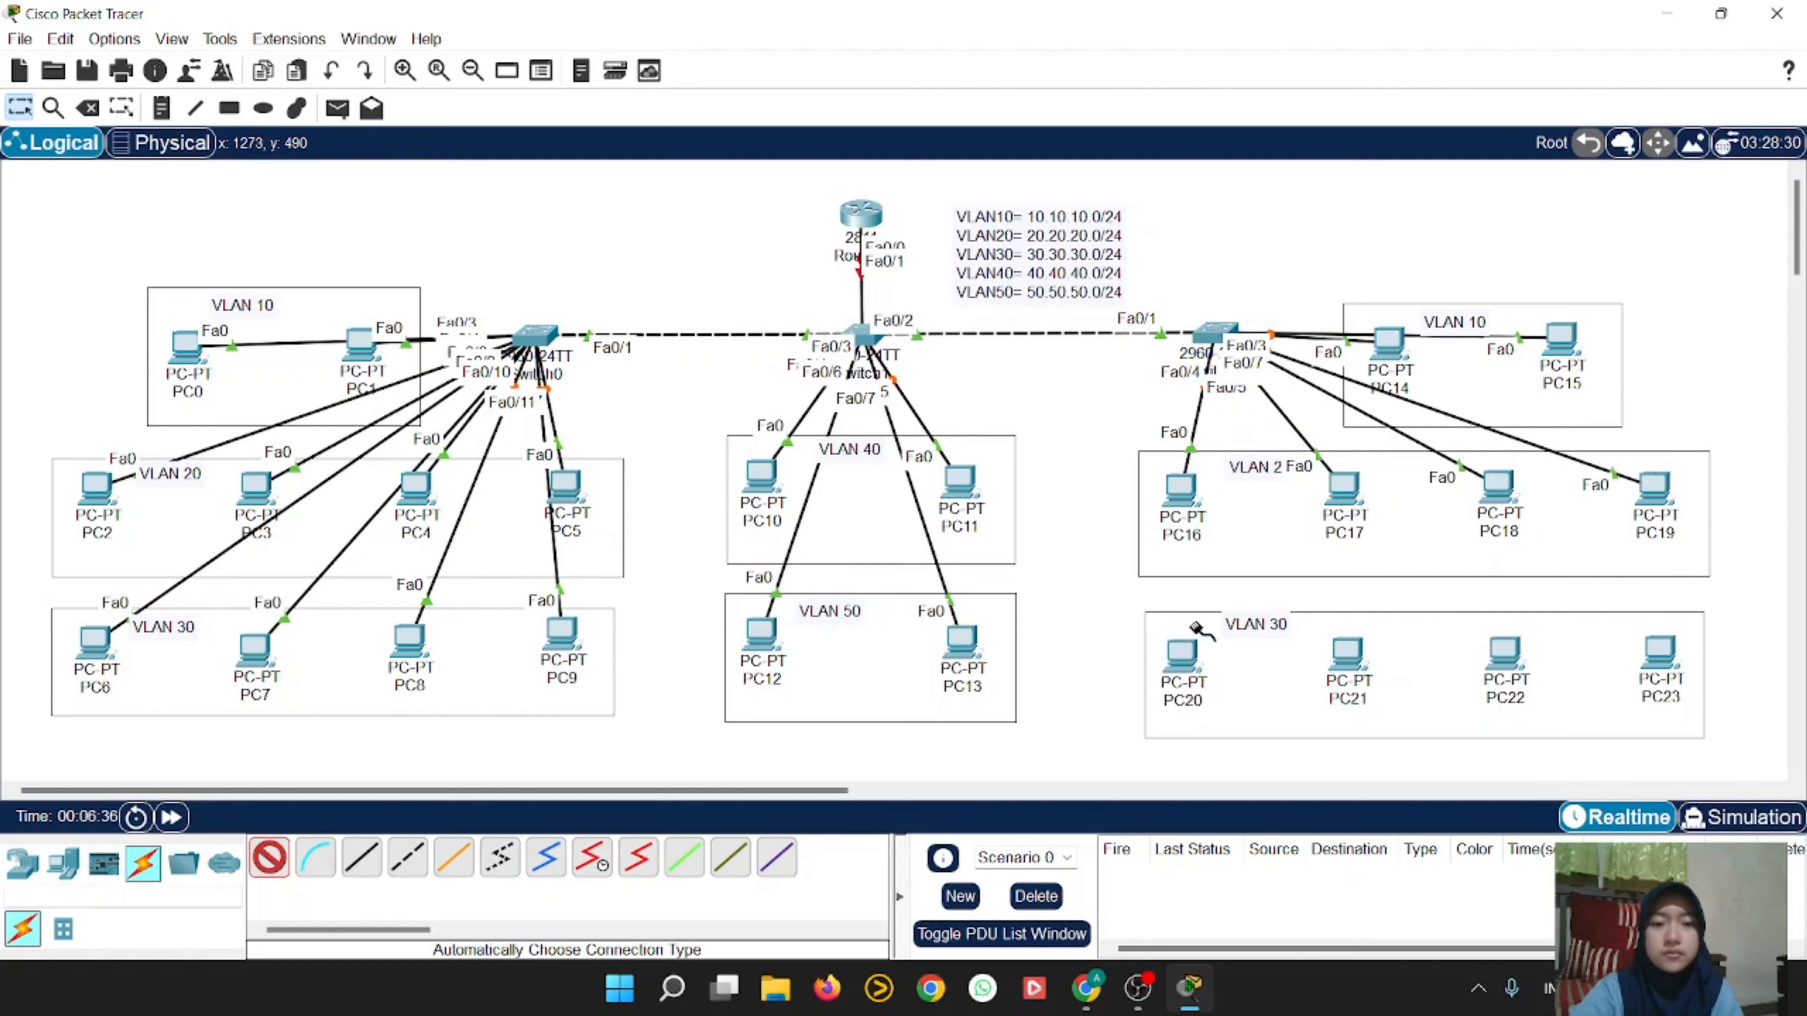
# Step: Cable the VLAN 30 computers PC20, PC21, PC22 and PC23 to Switch2 and end the cabling
pyautogui.click(1181, 651)
pyautogui.click(1210, 334)
pyautogui.click(1344, 649)
pyautogui.click(1213, 335)
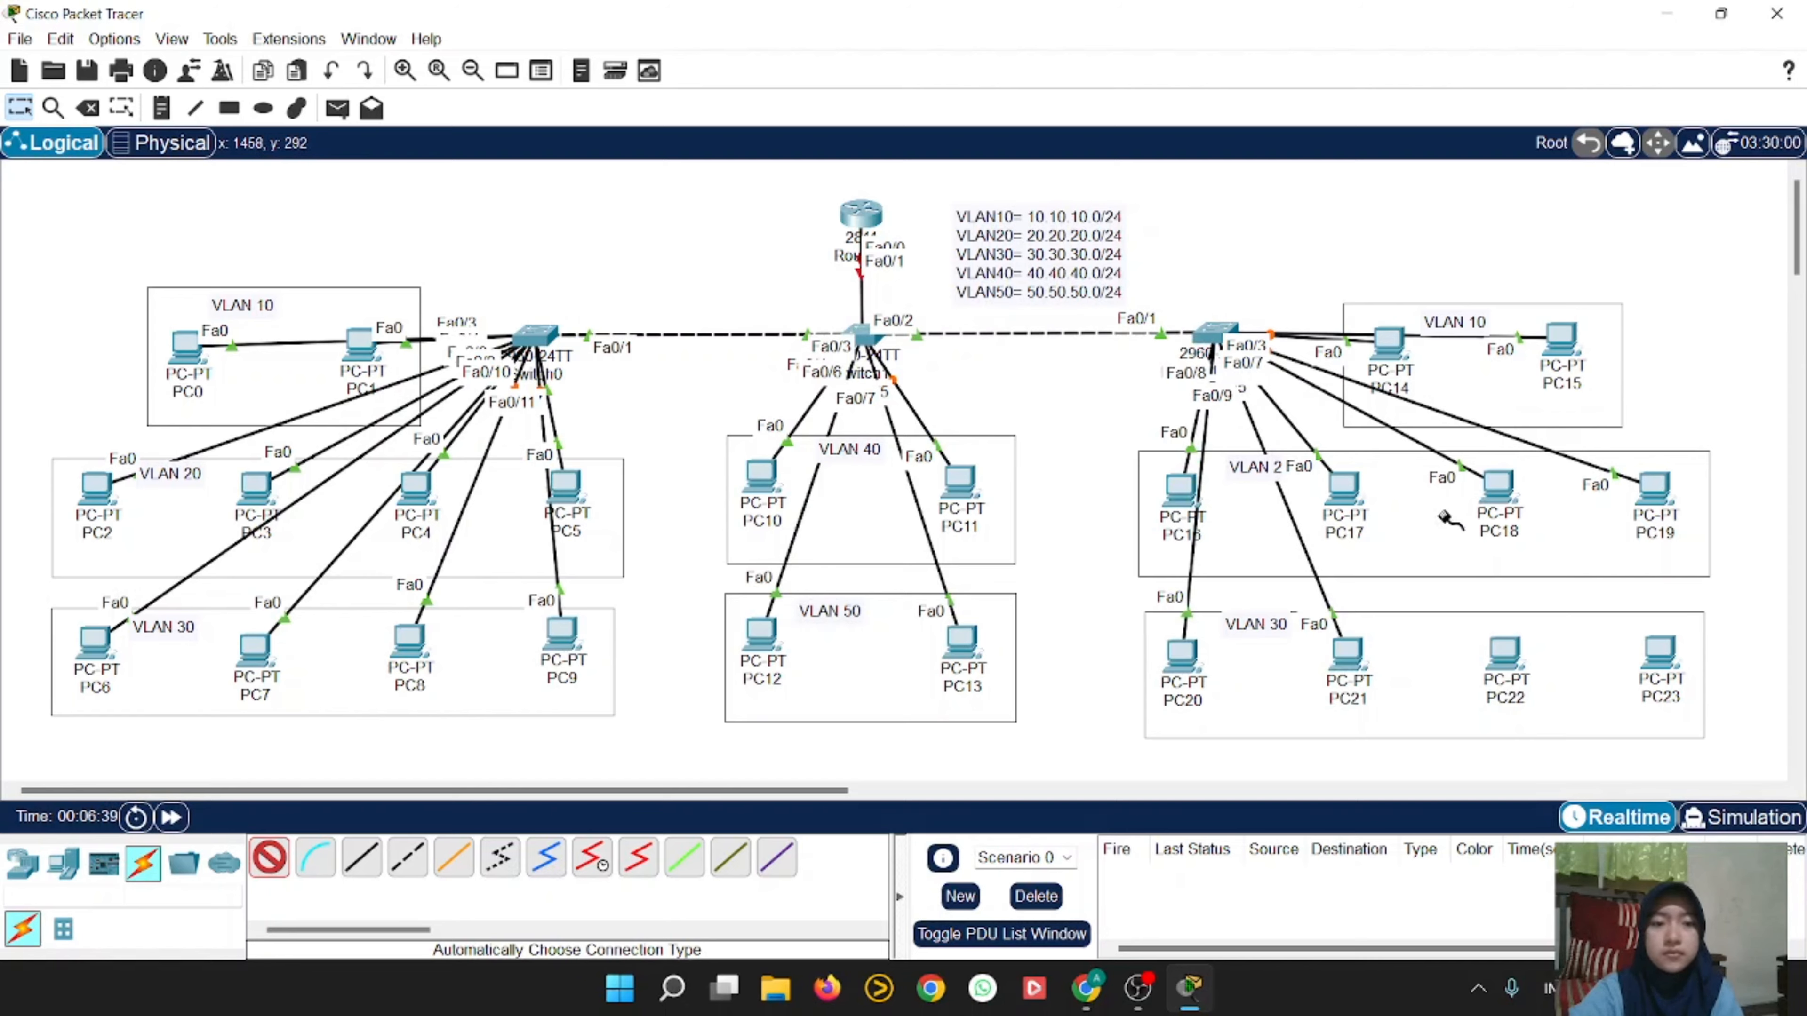
pyautogui.click(1504, 649)
pyautogui.click(1213, 334)
pyautogui.click(1664, 649)
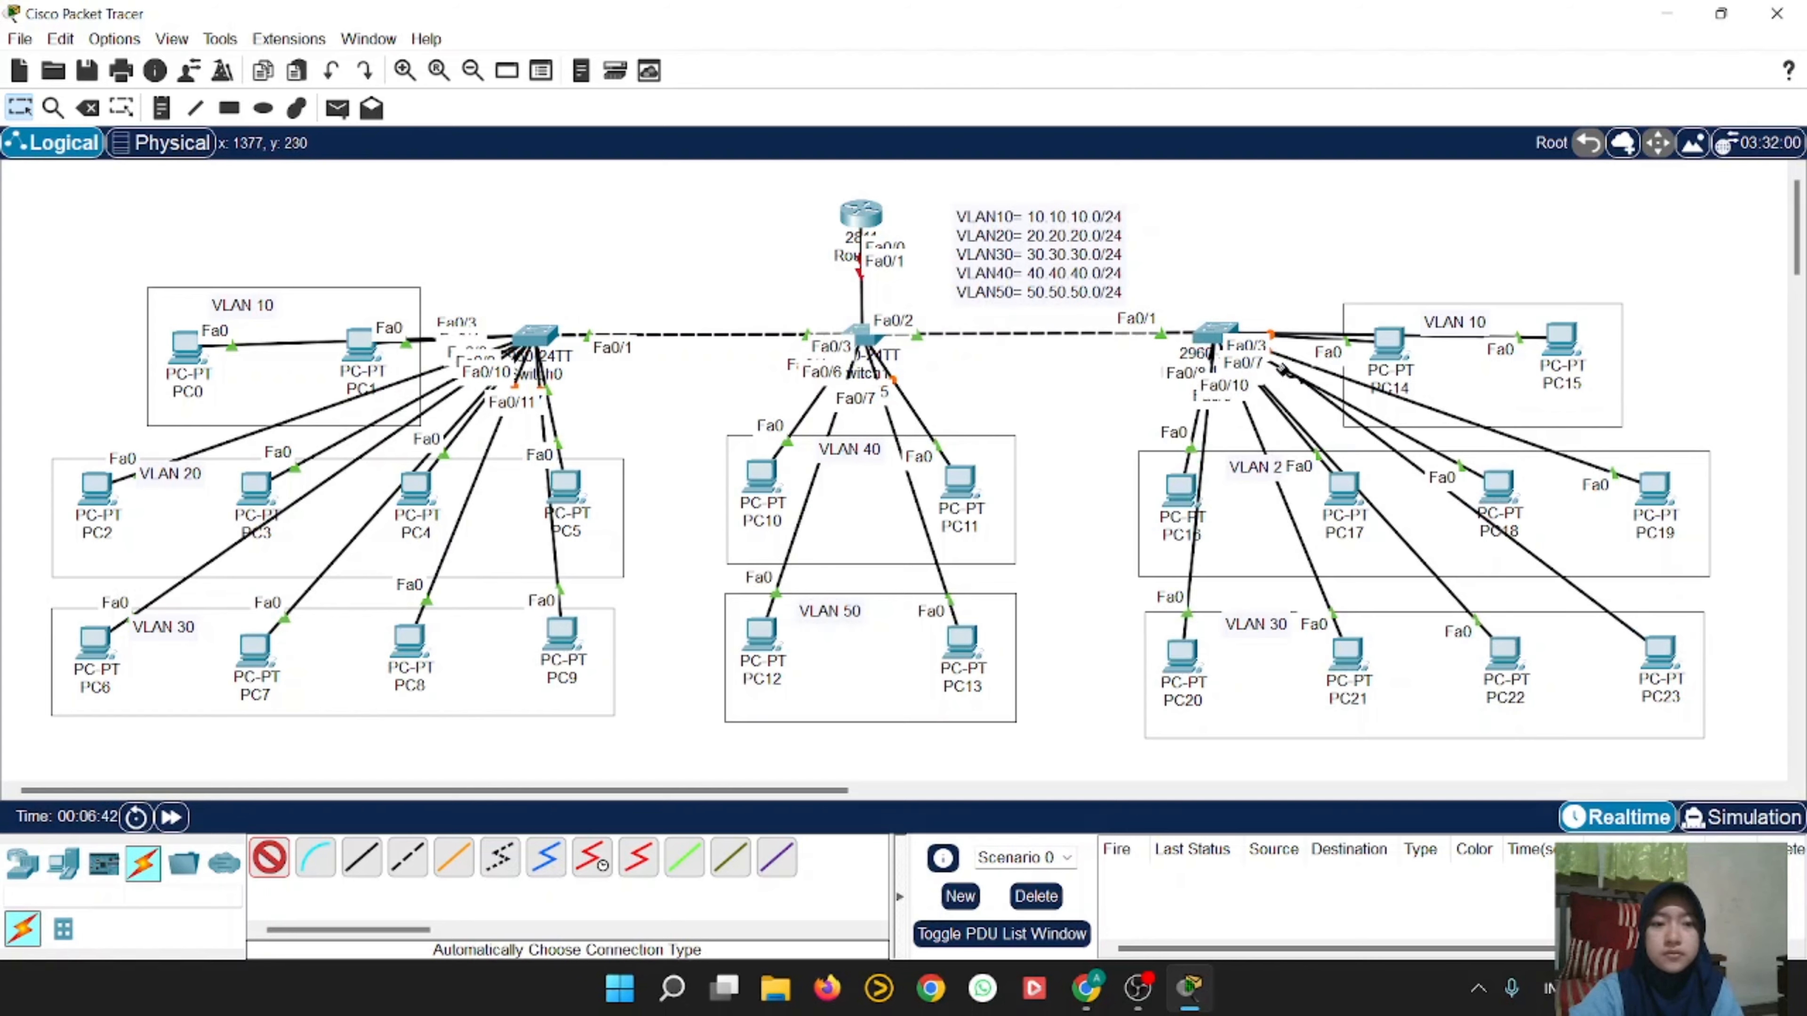
pyautogui.click(1213, 334)
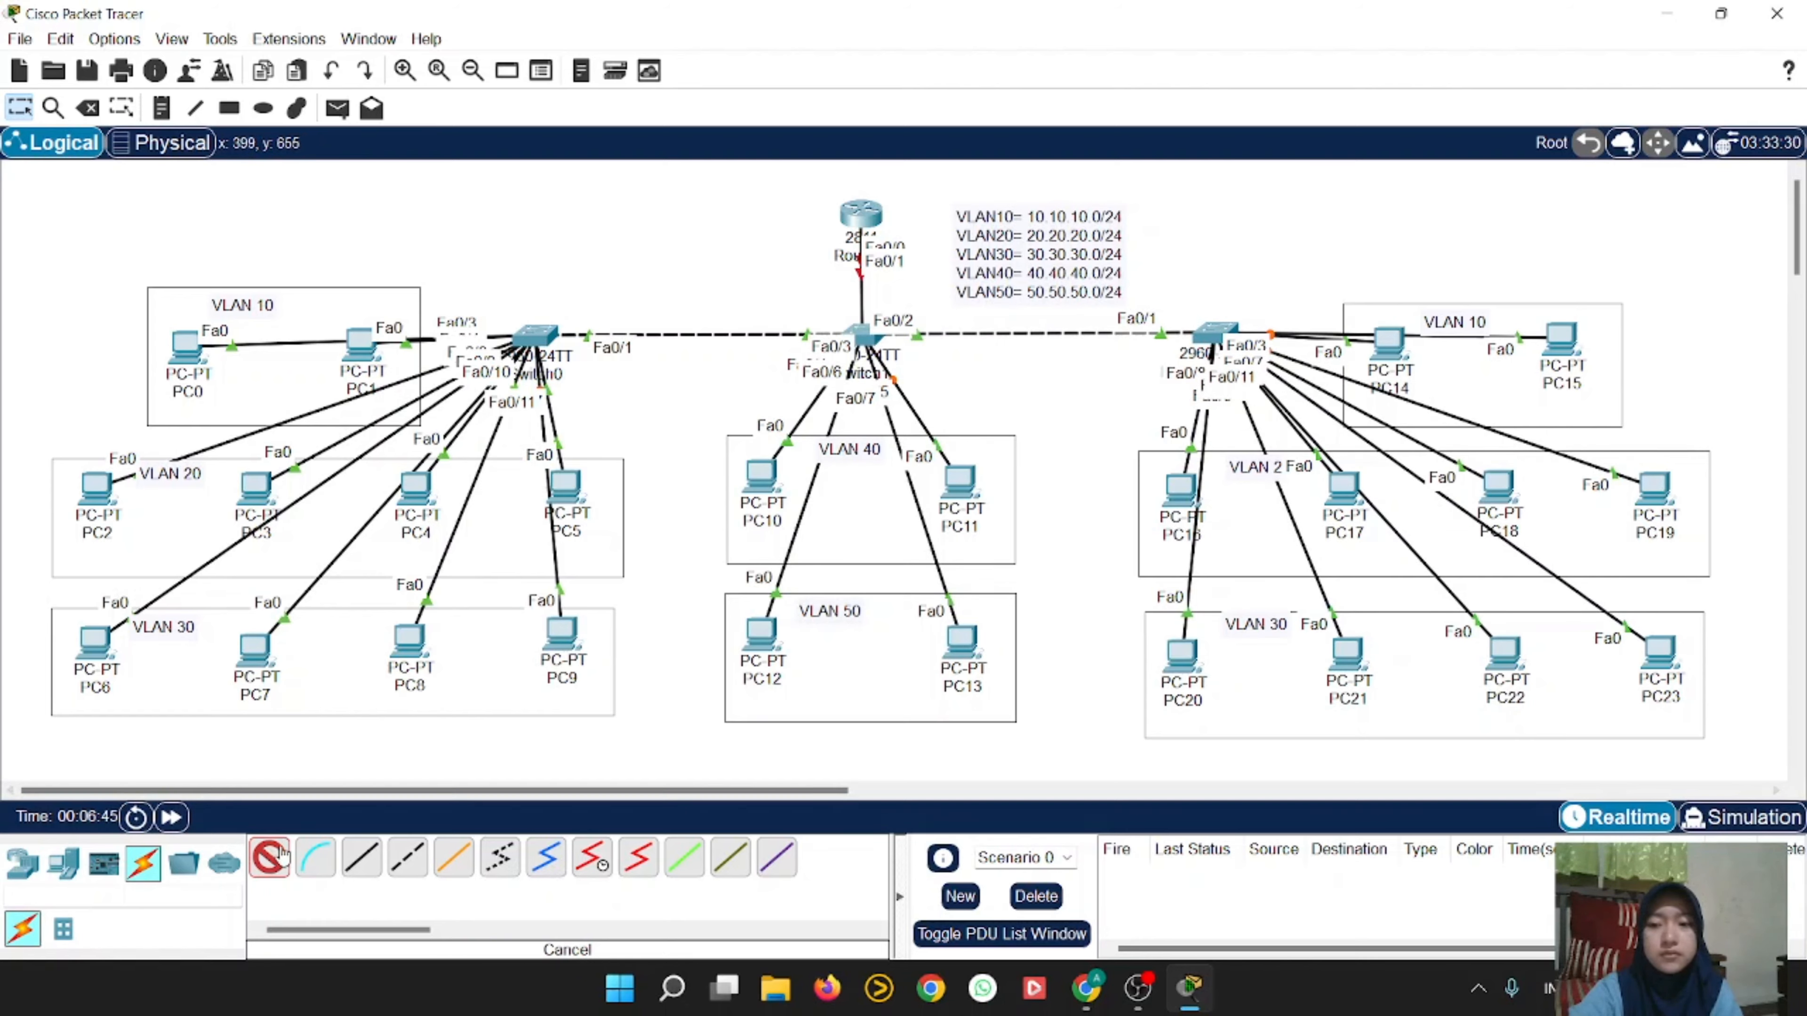
pyautogui.click(269, 858)
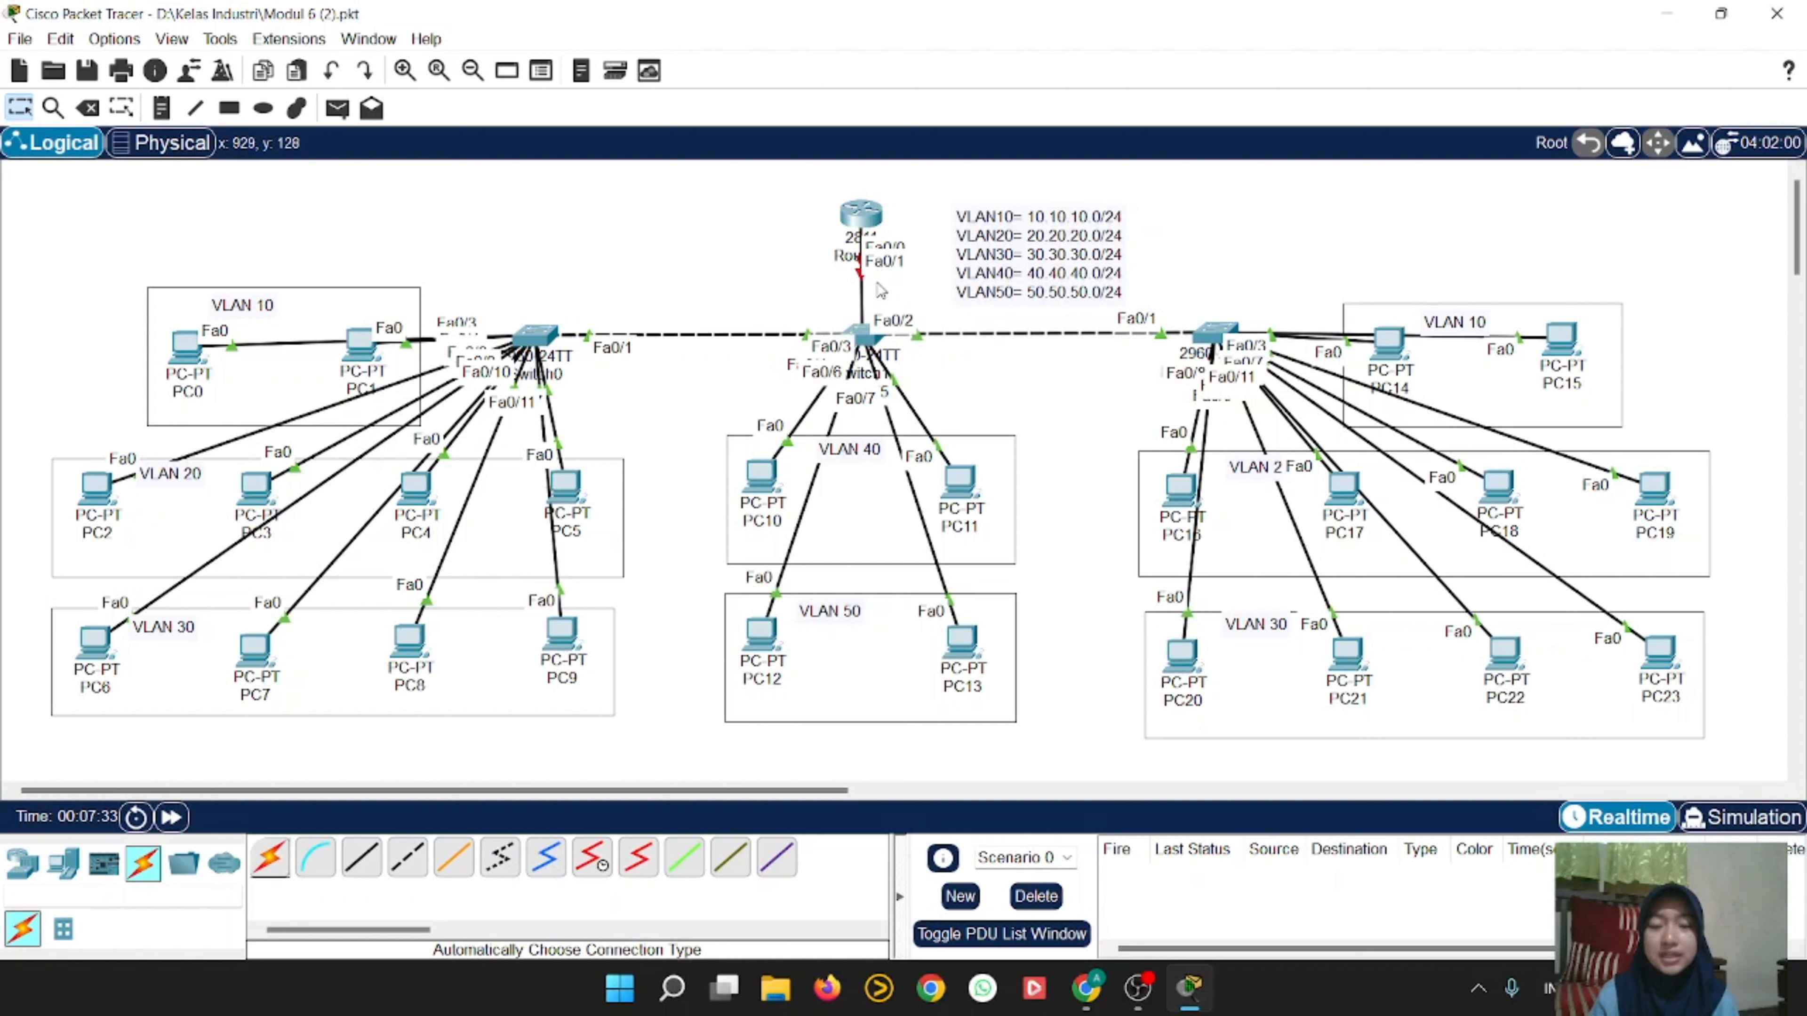
# Step: Open Router0's command line interface and answer no to the initial configuration dialog
pyautogui.click(871, 217)
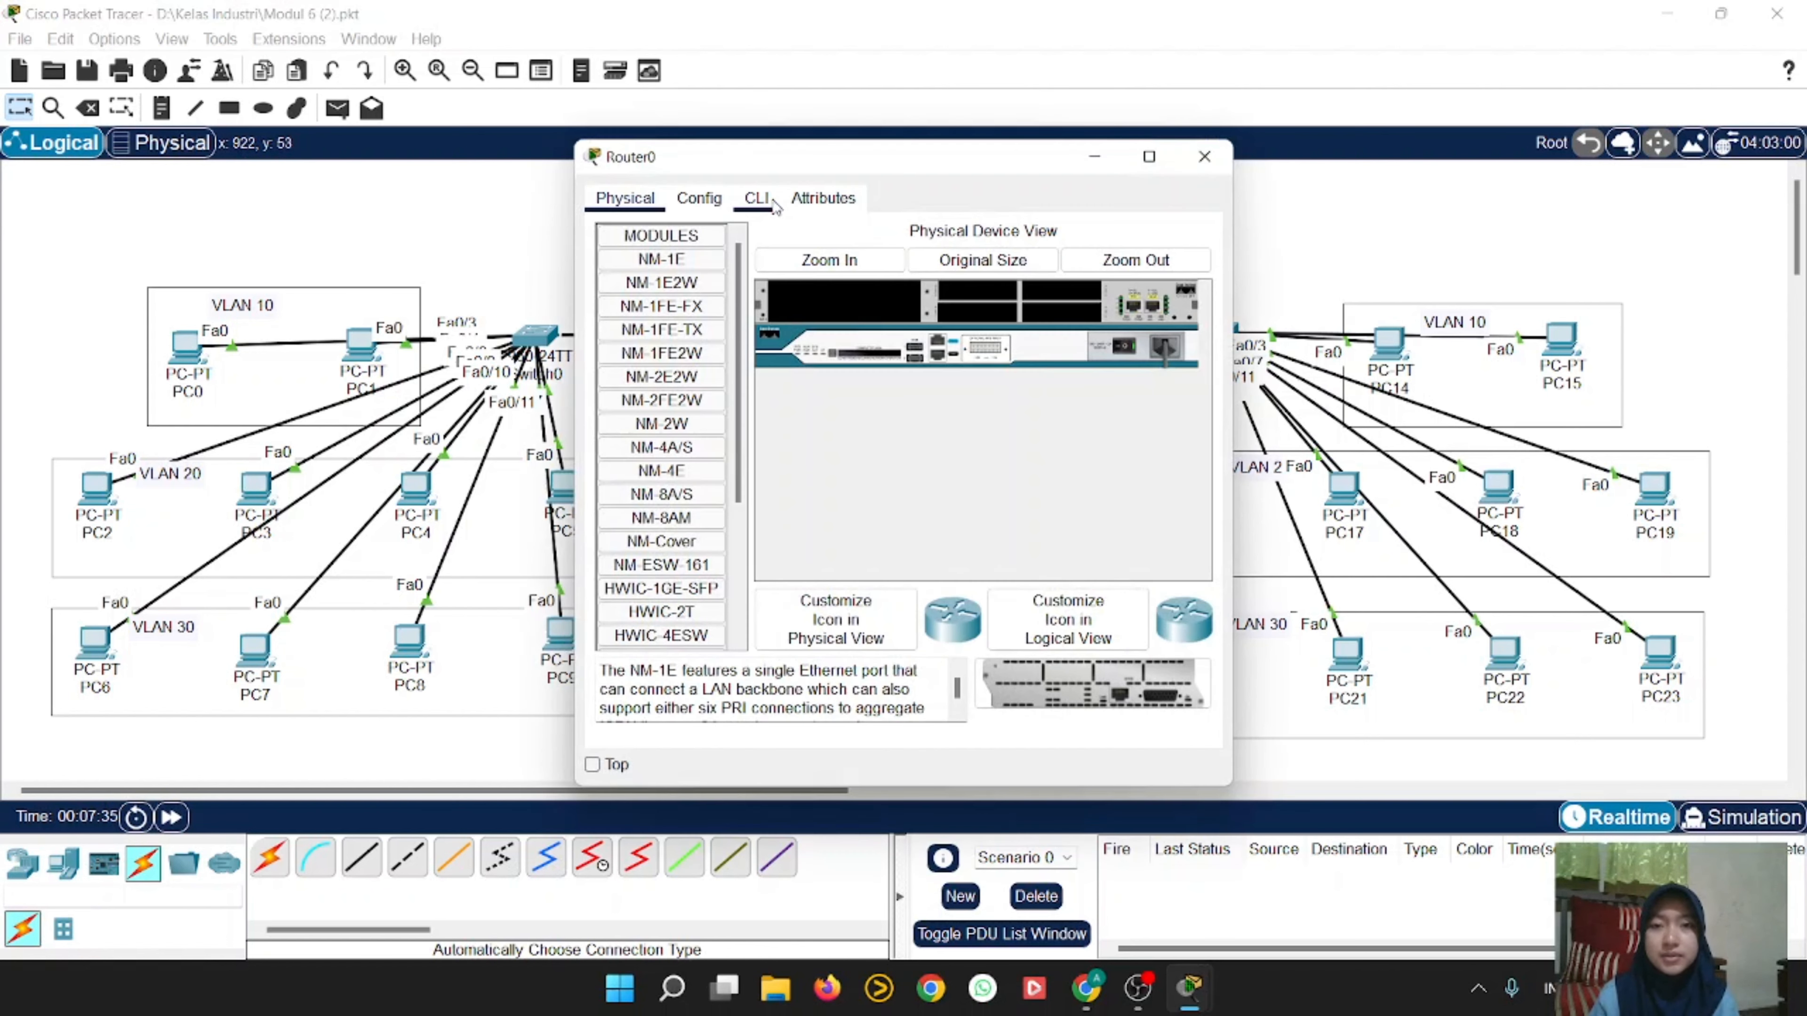
pyautogui.click(756, 198)
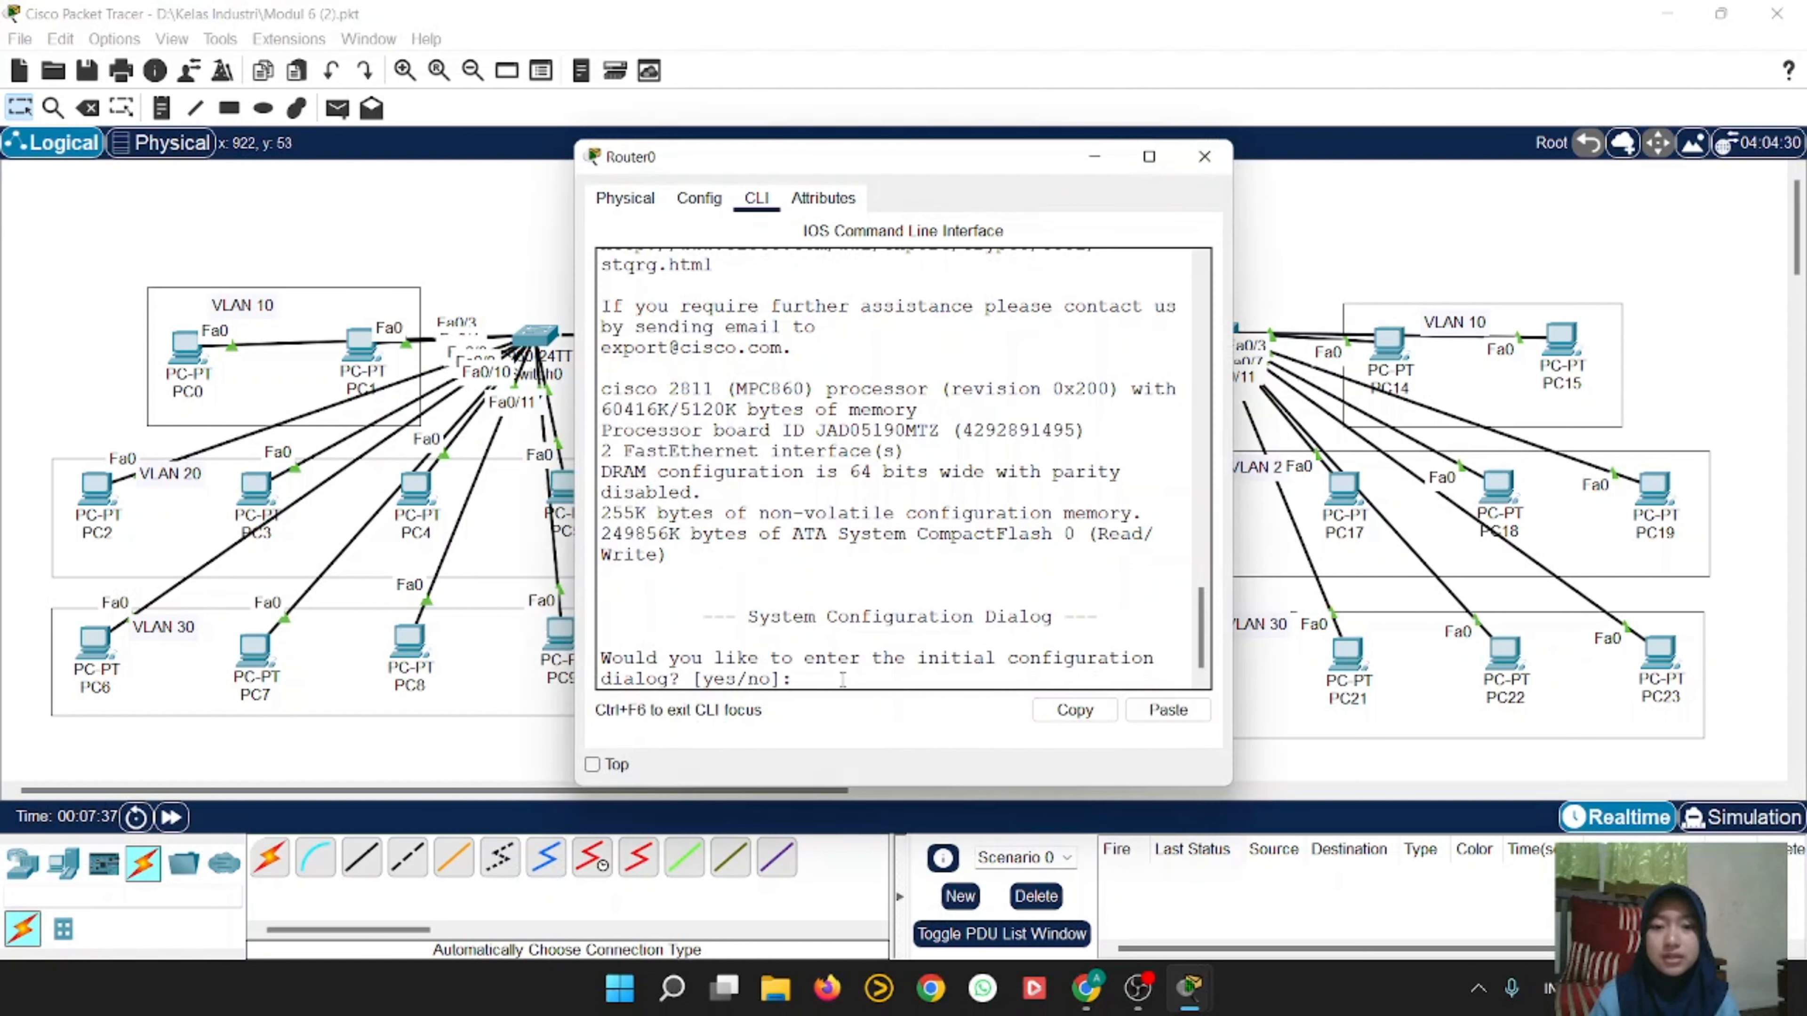
pyautogui.write('no')
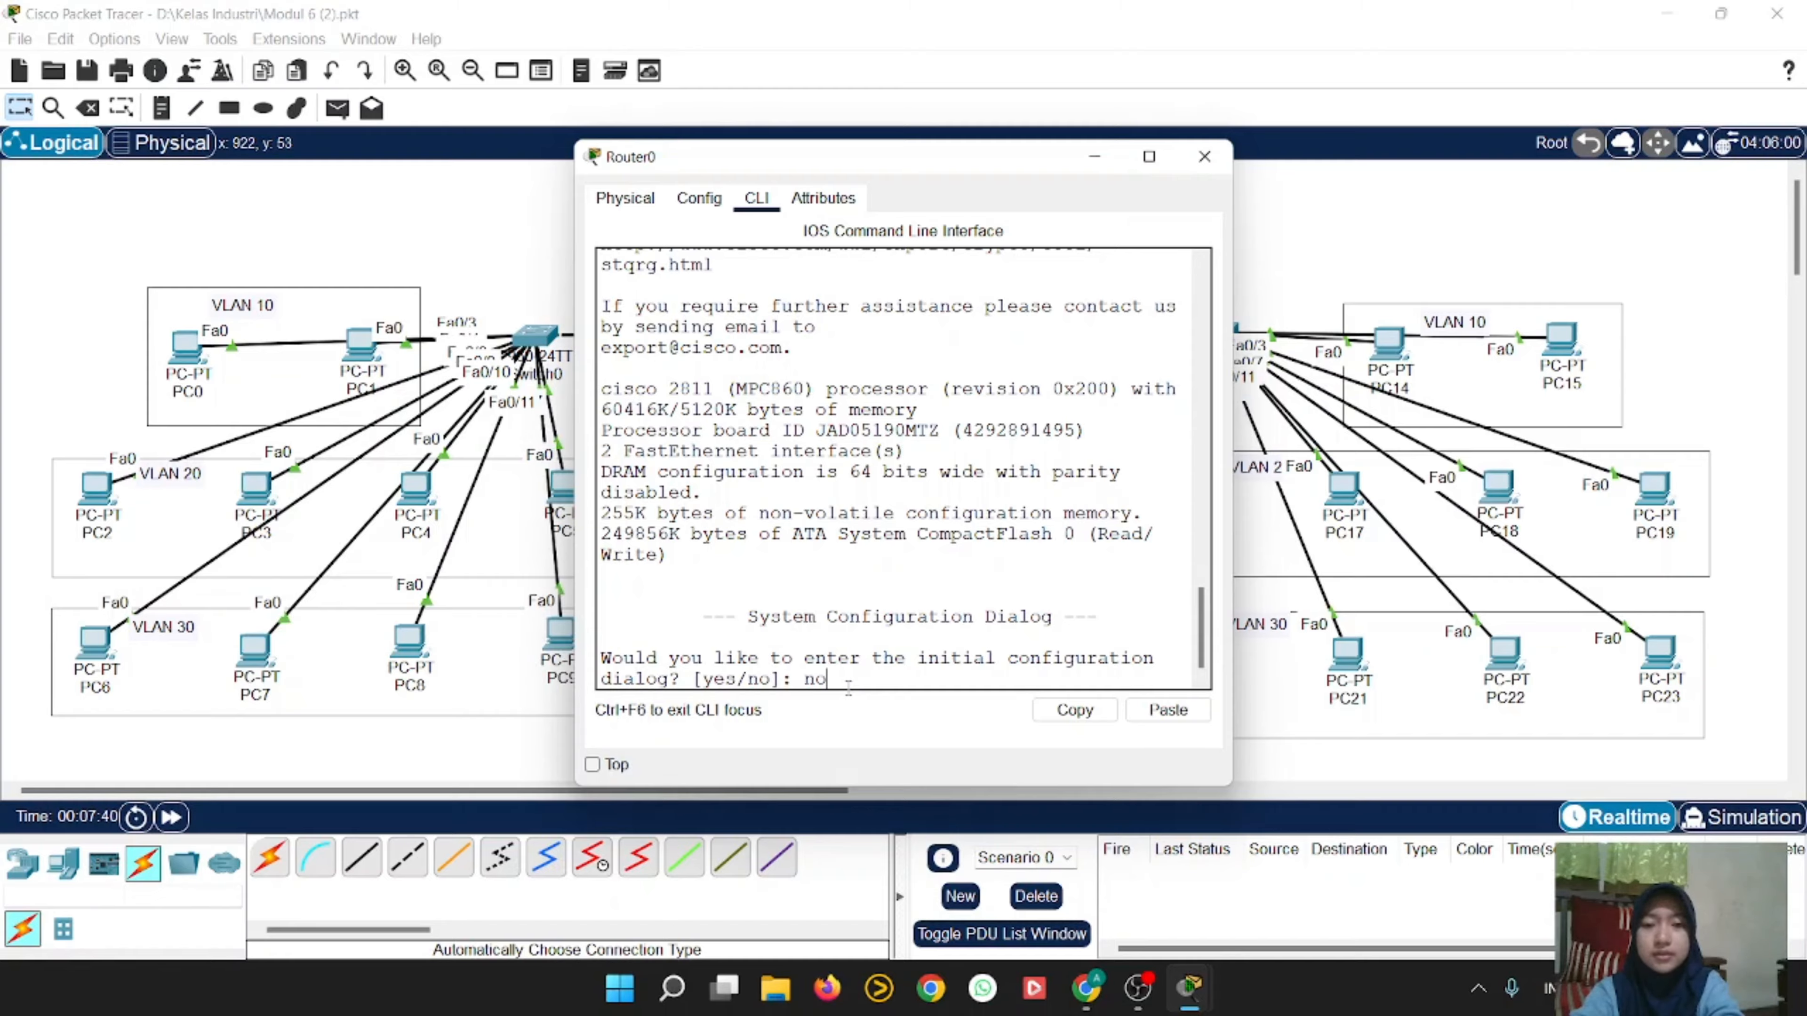
pyautogui.press('Return')
pyautogui.press('Return')
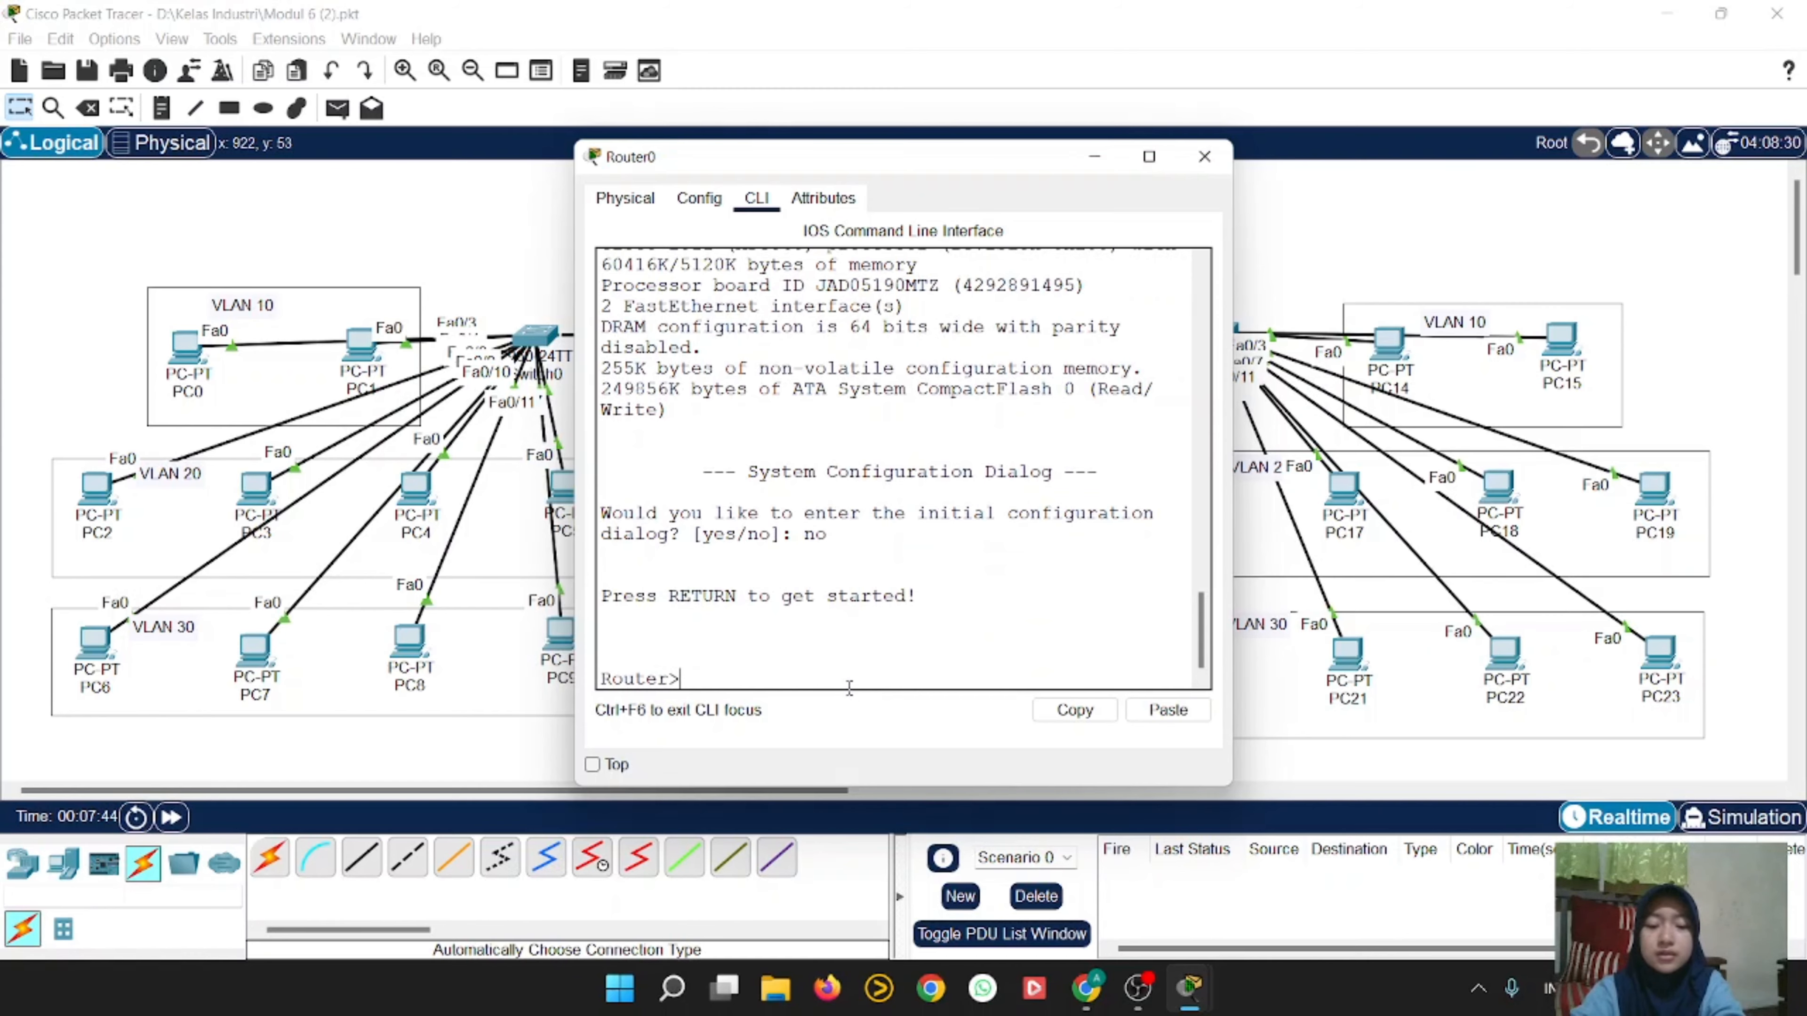
# Step: Enter privileged mode with en and global configuration mode with conf t on Router0
pyautogui.write('en')
pyautogui.press('Return')
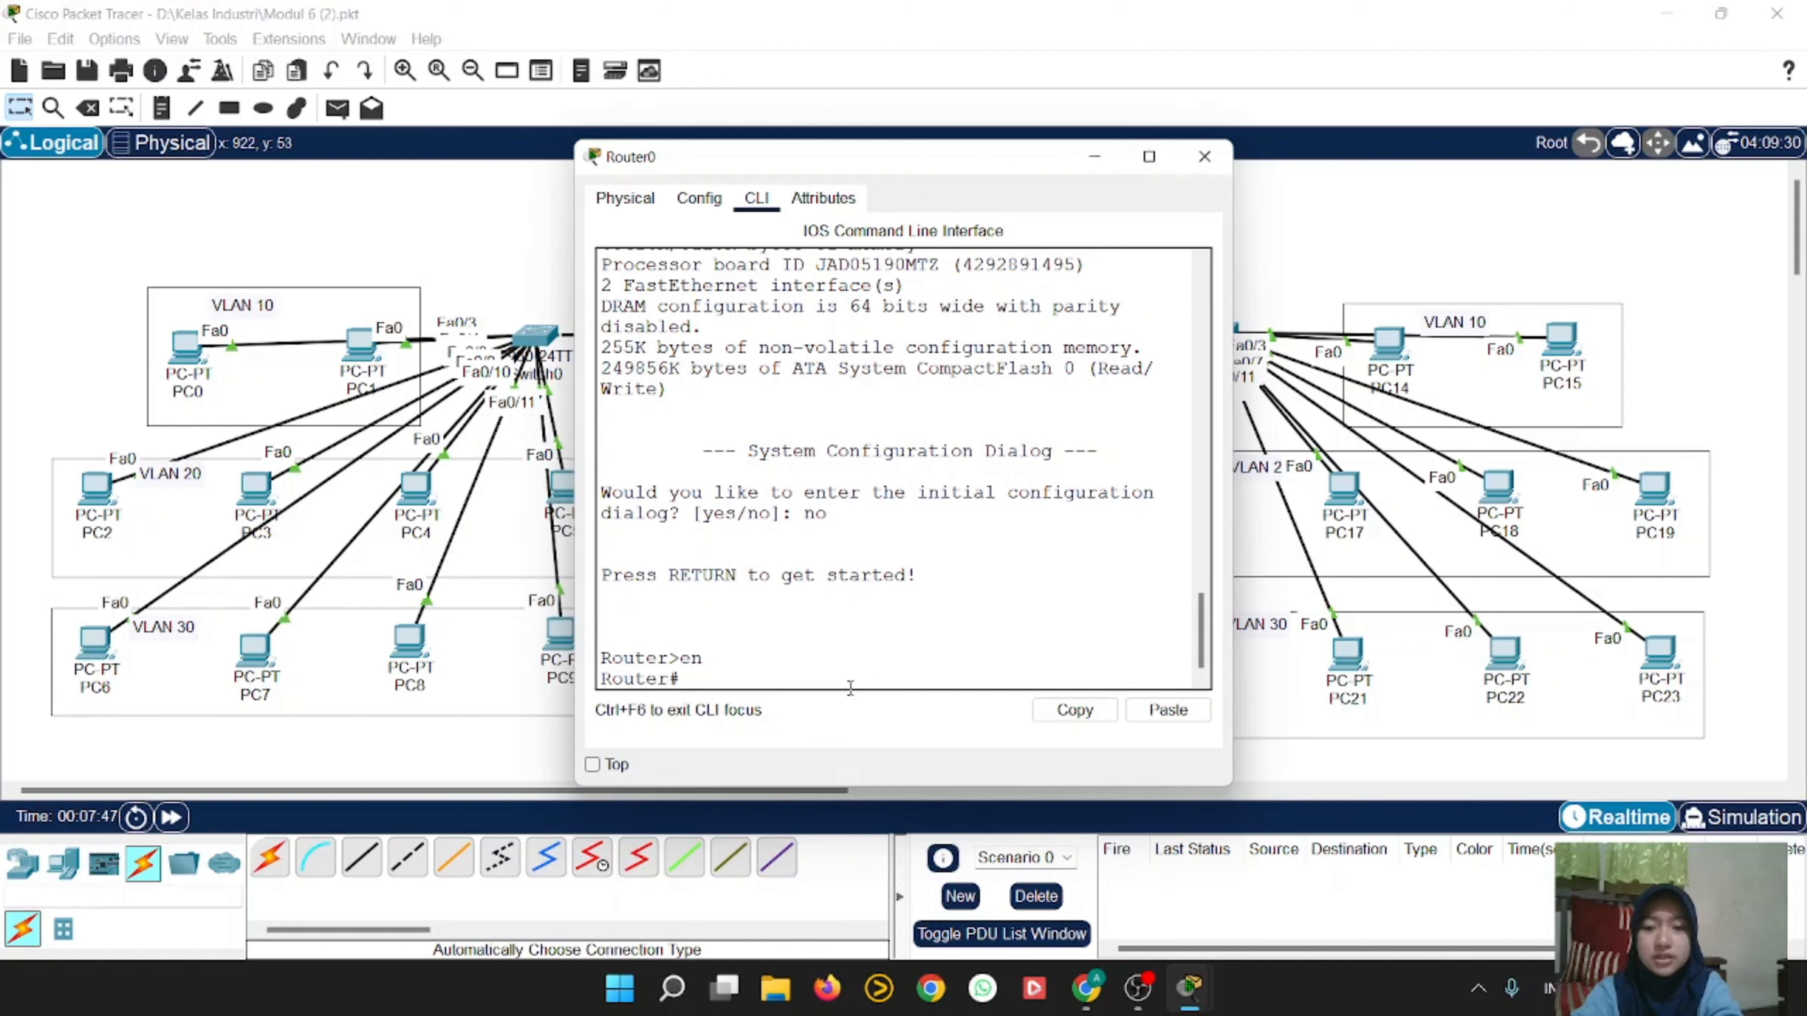
pyautogui.press('Return')
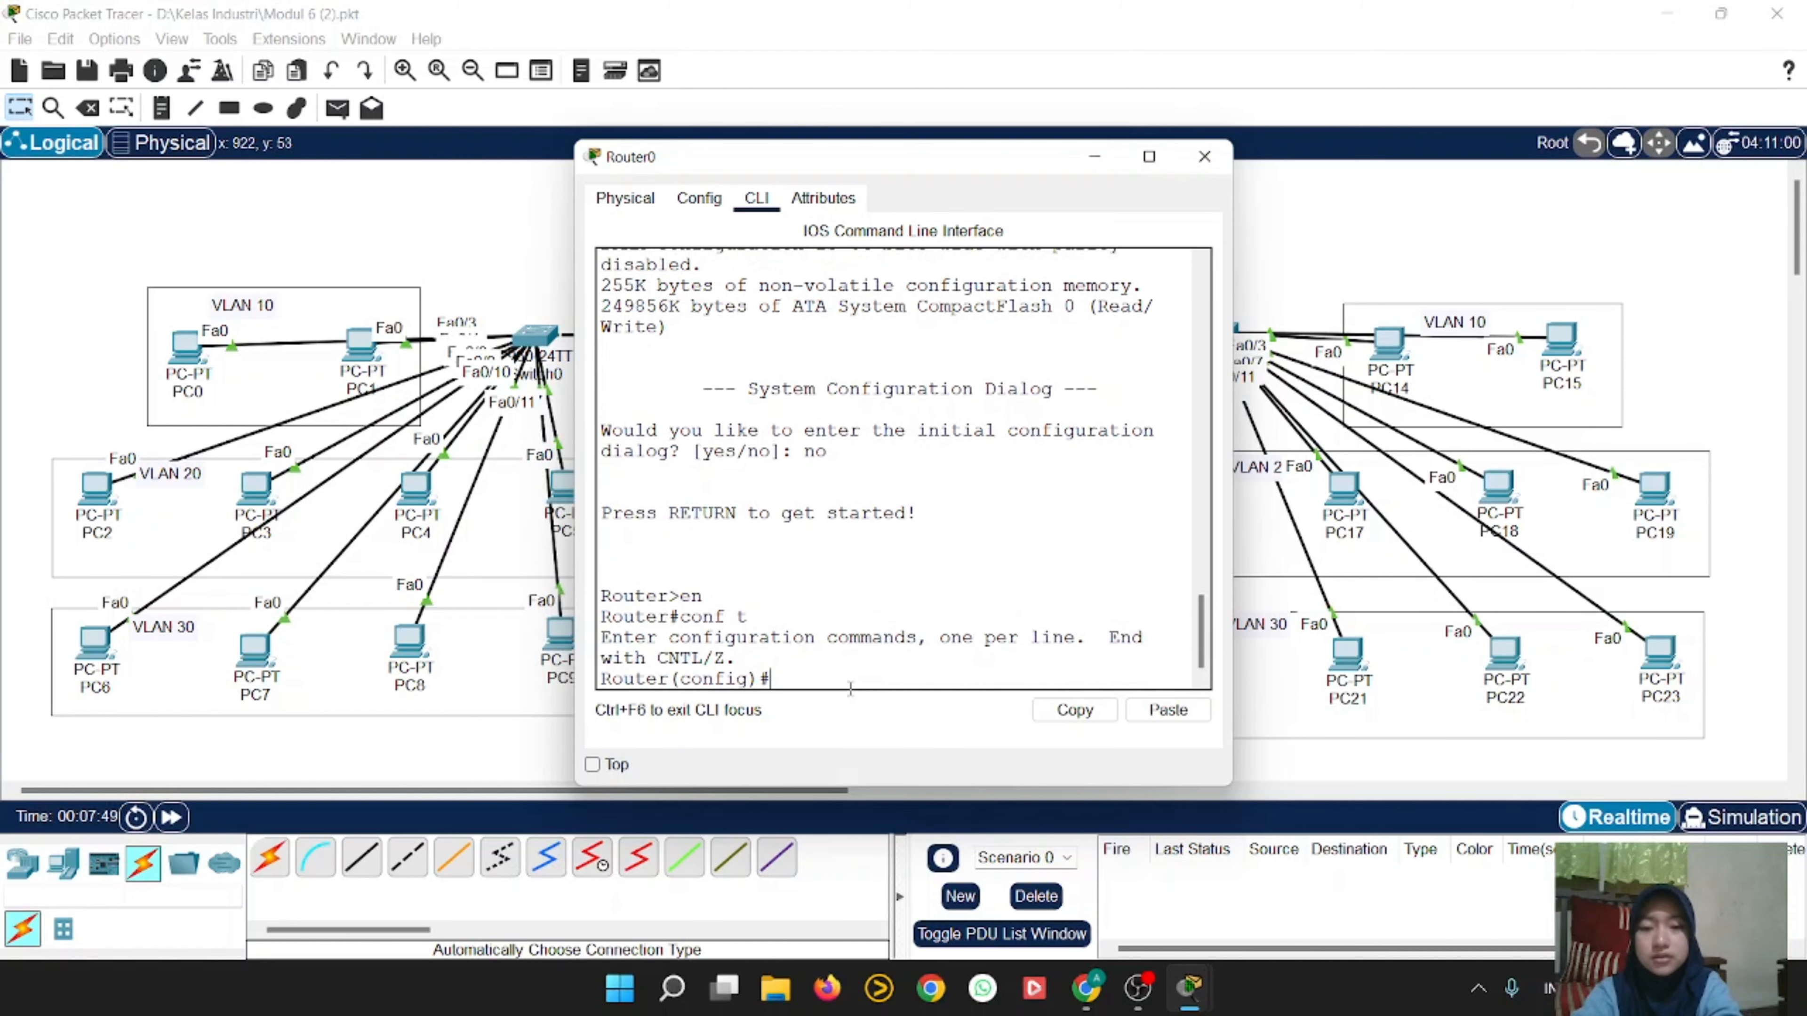
# Step: Enable Router0's interface fa0/0 with no shutdown and check its link to the switch in the topology
pyautogui.write('int')
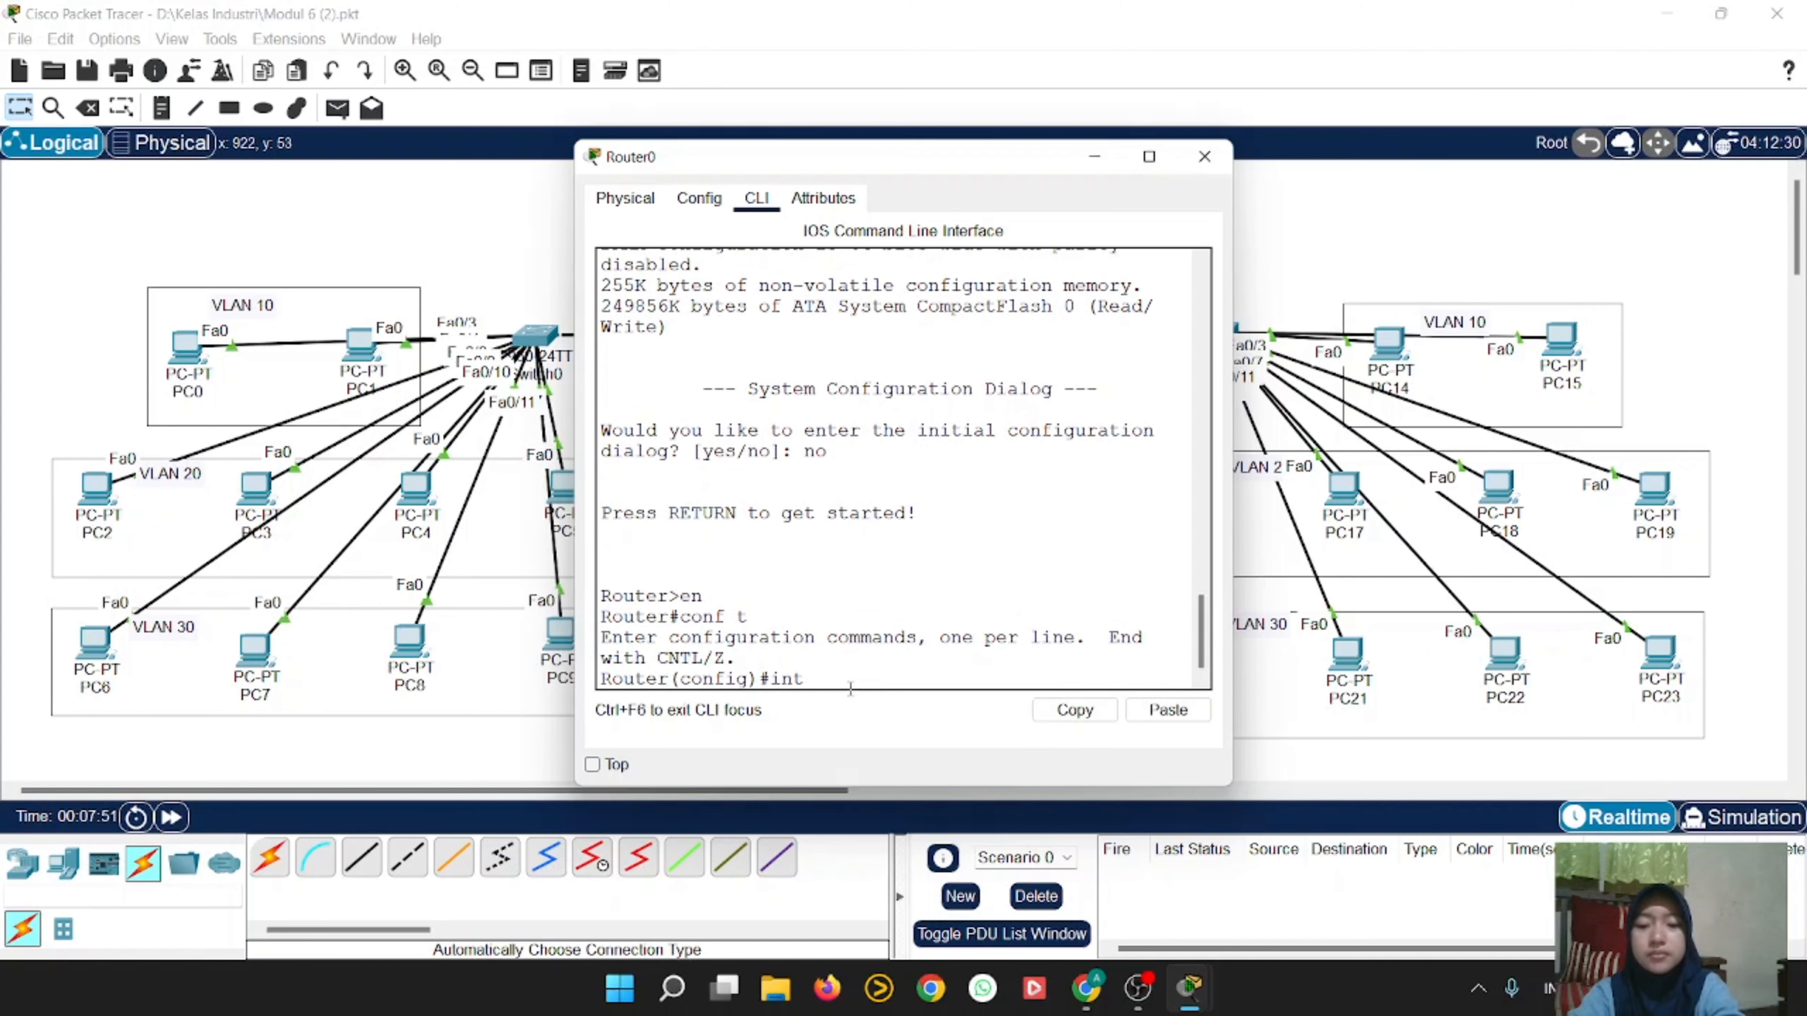
pyautogui.write('erface fa0')
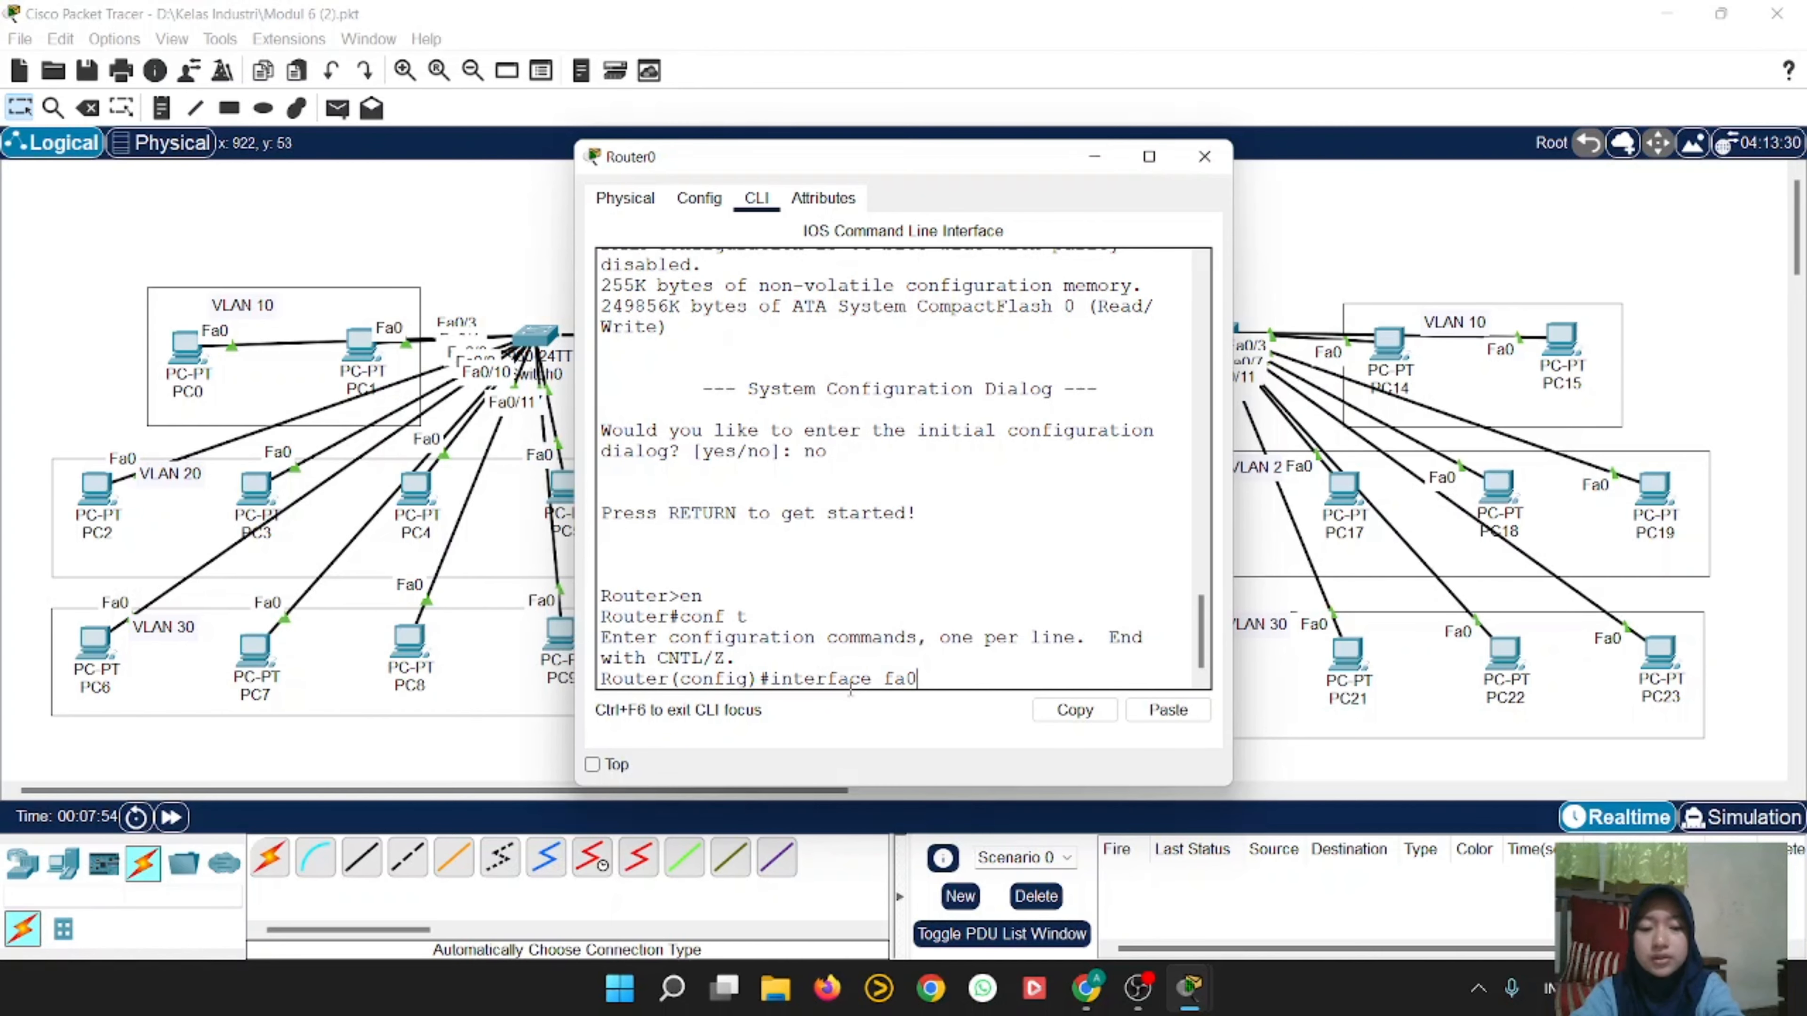
pyautogui.write('/0')
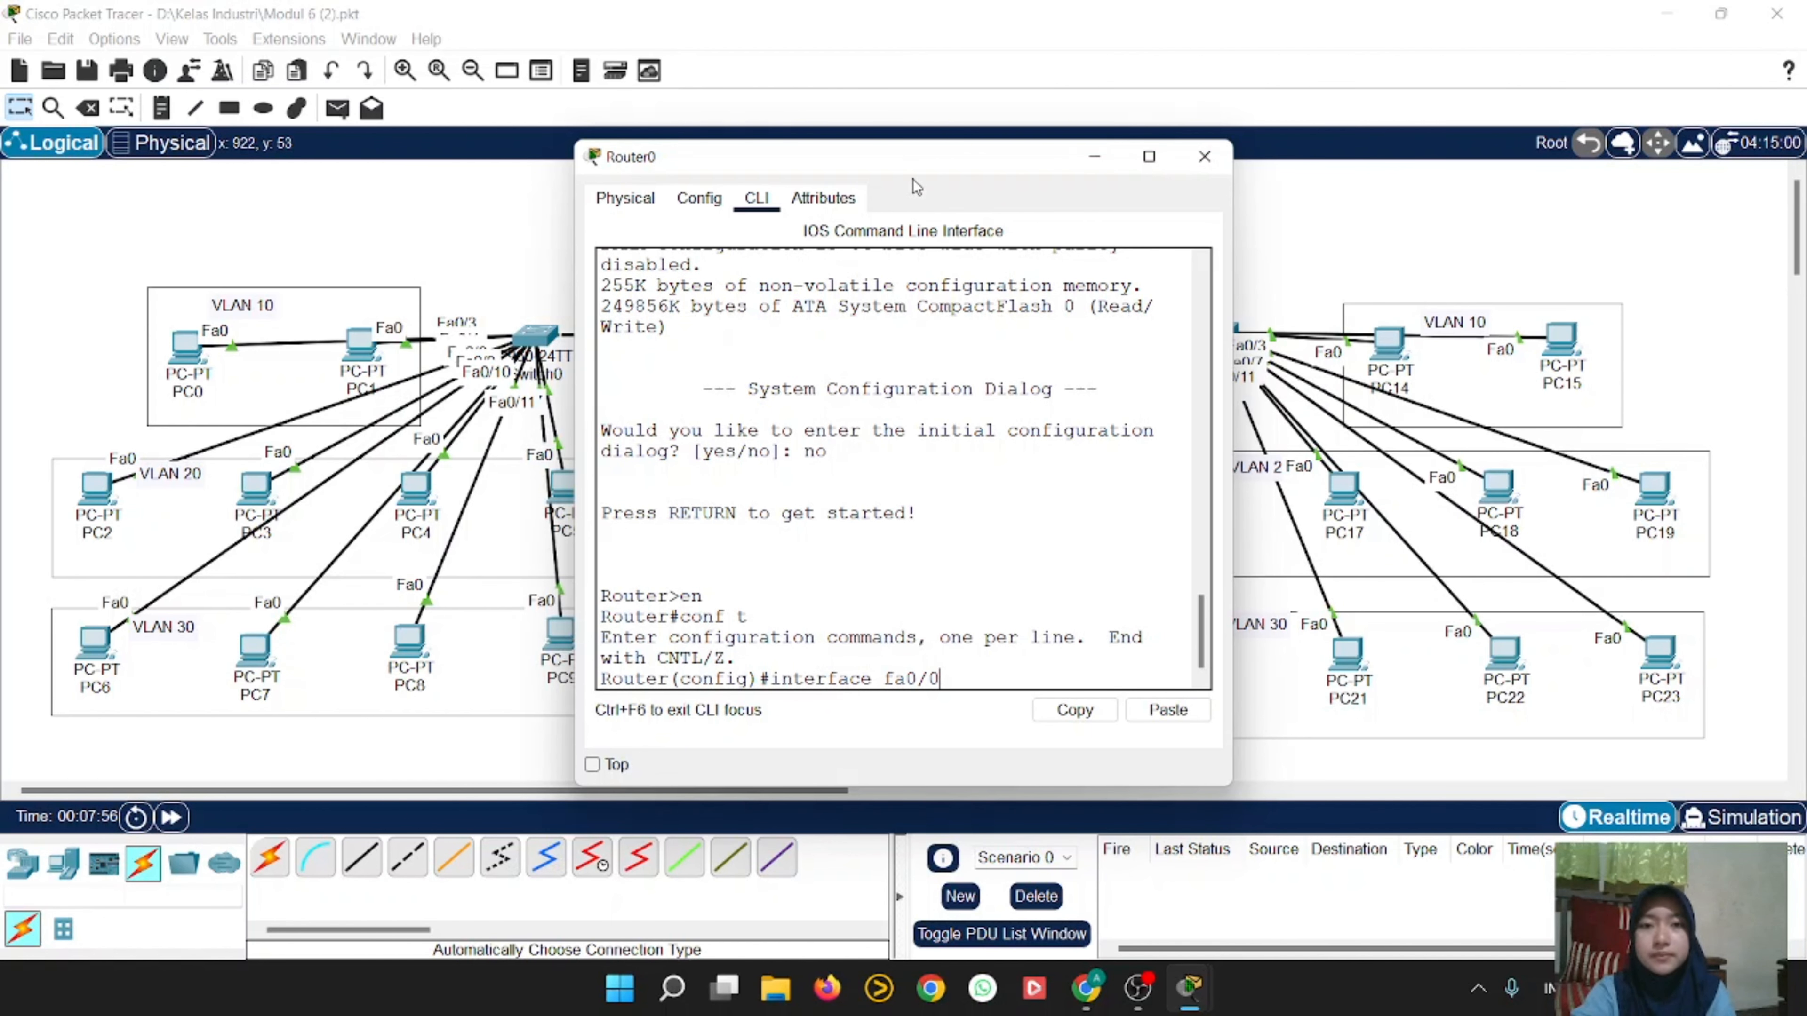
pyautogui.moveTo(923, 159); pyautogui.dragTo(906, 320)
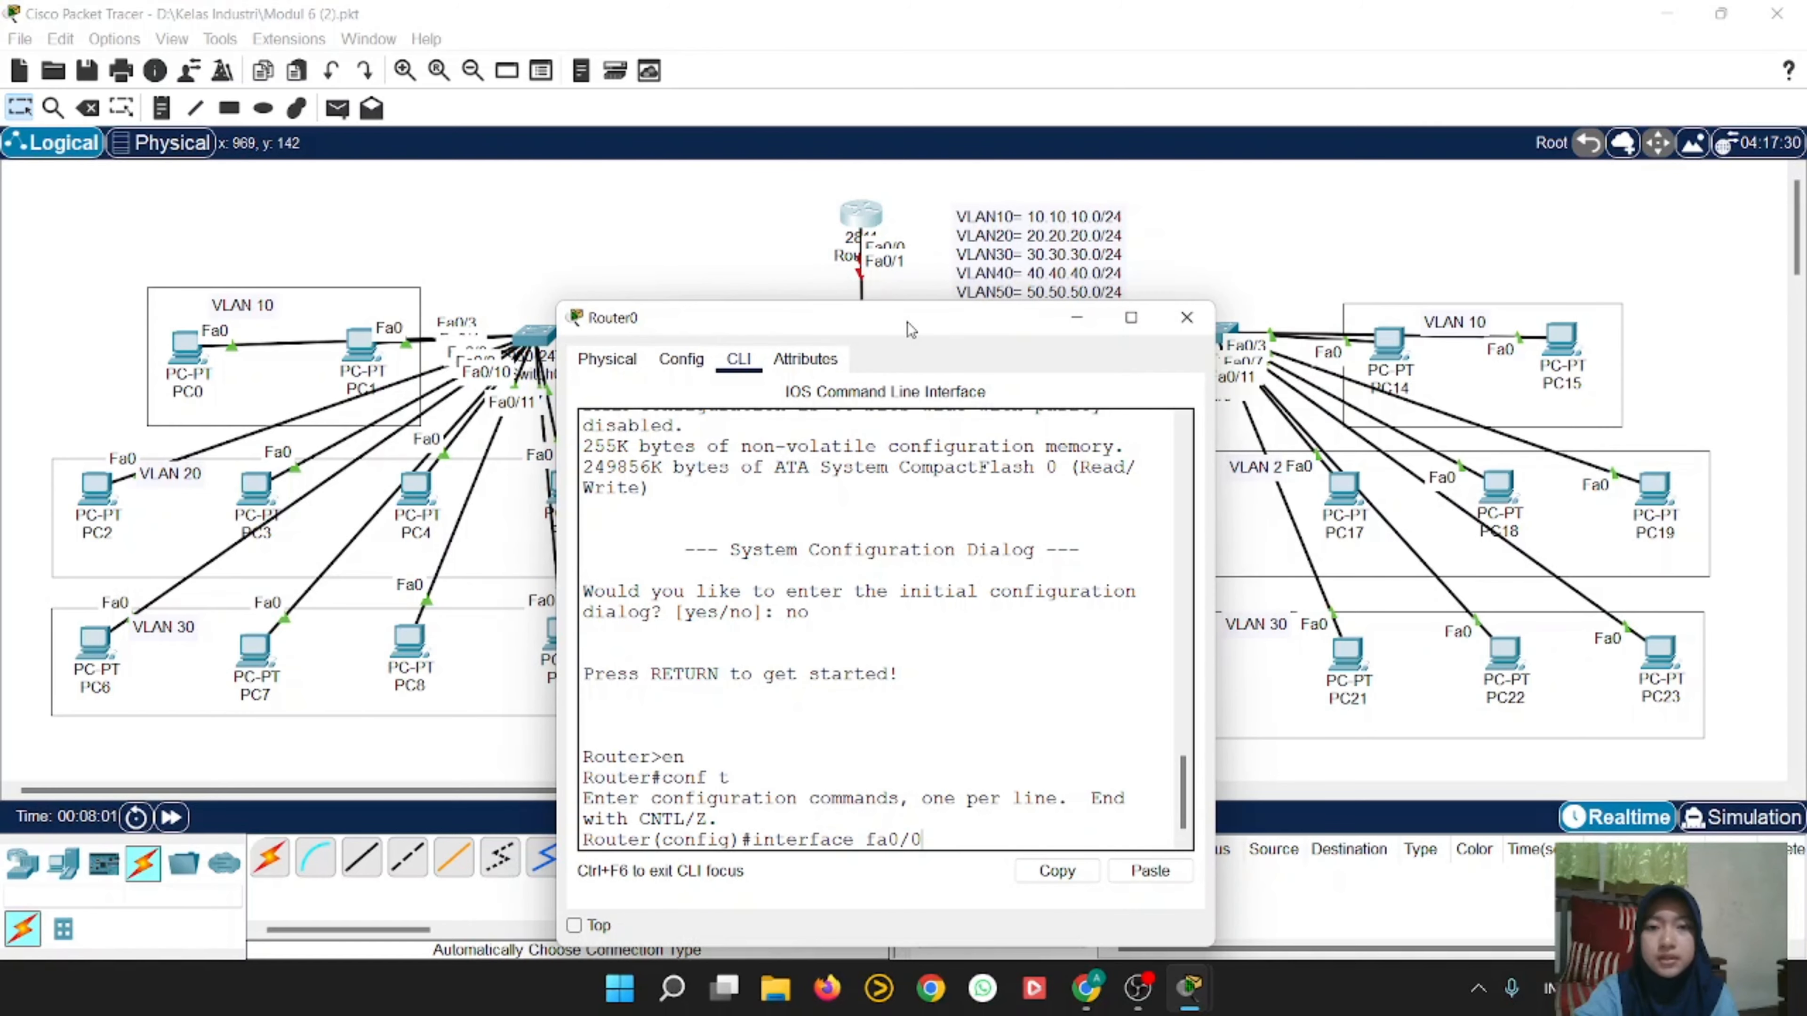
pyautogui.moveTo(910, 329); pyautogui.dragTo(928, 172)
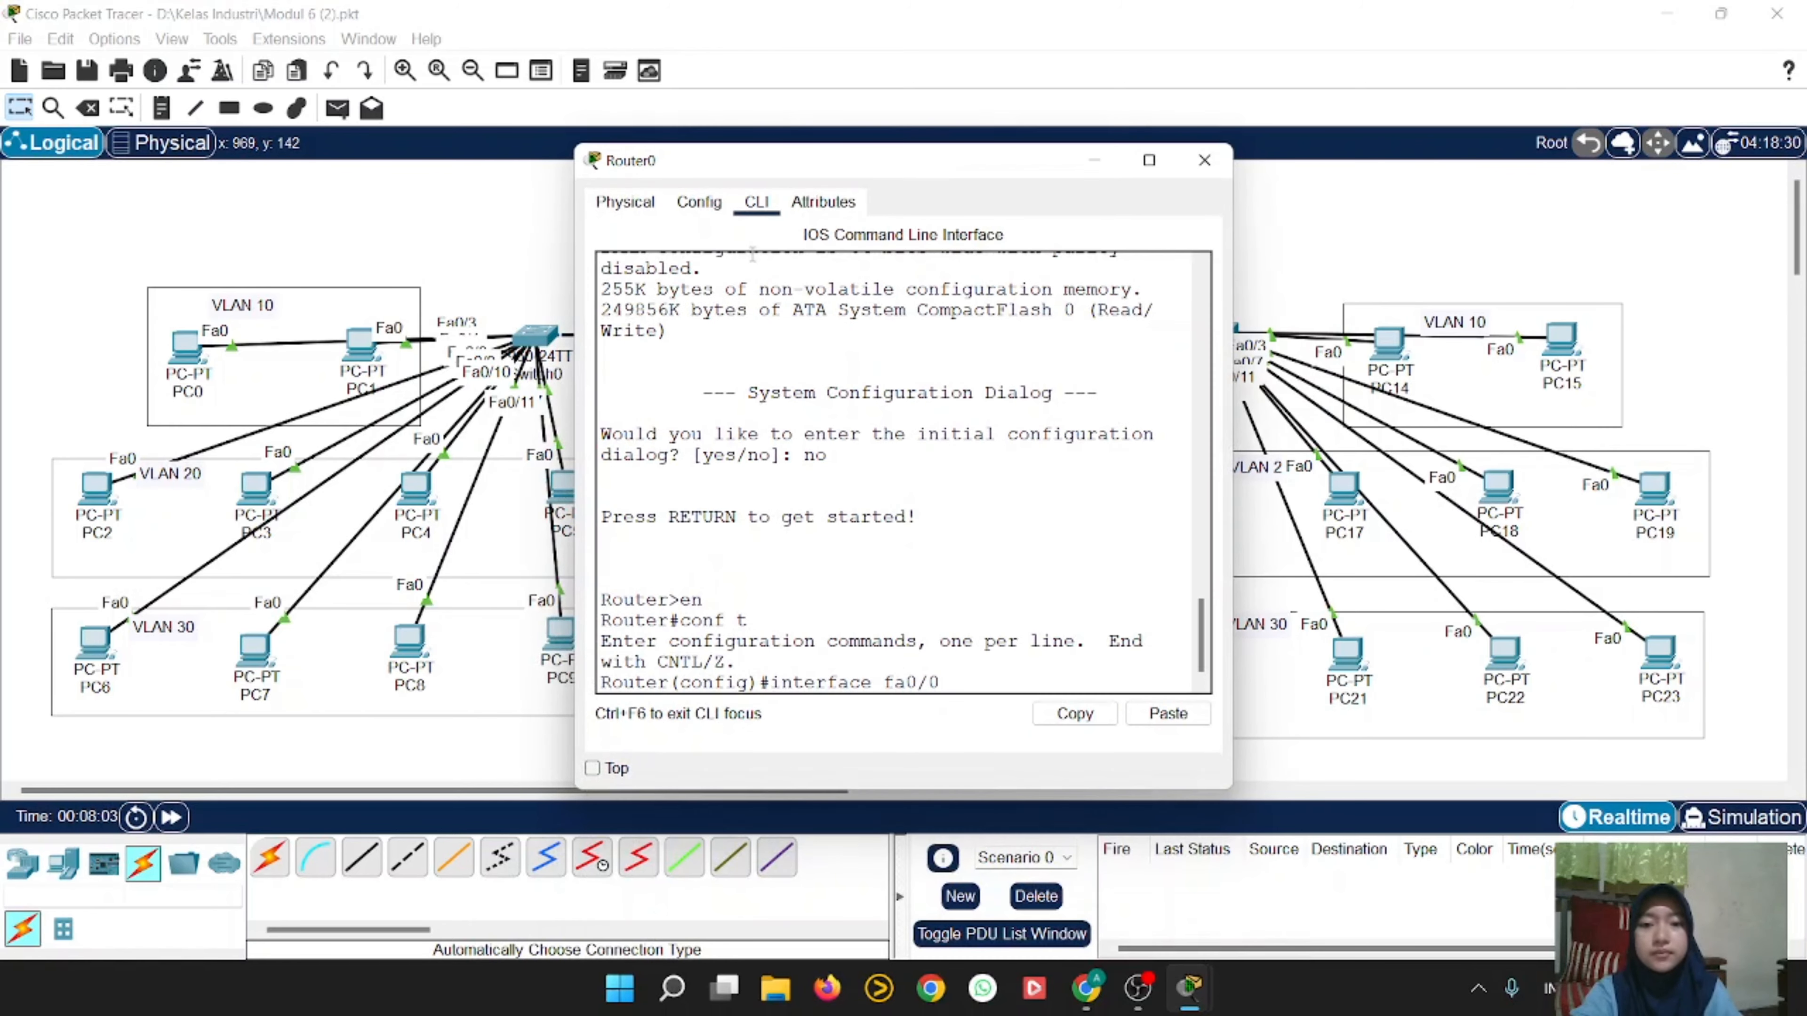
pyautogui.press('Return')
pyautogui.write('no')
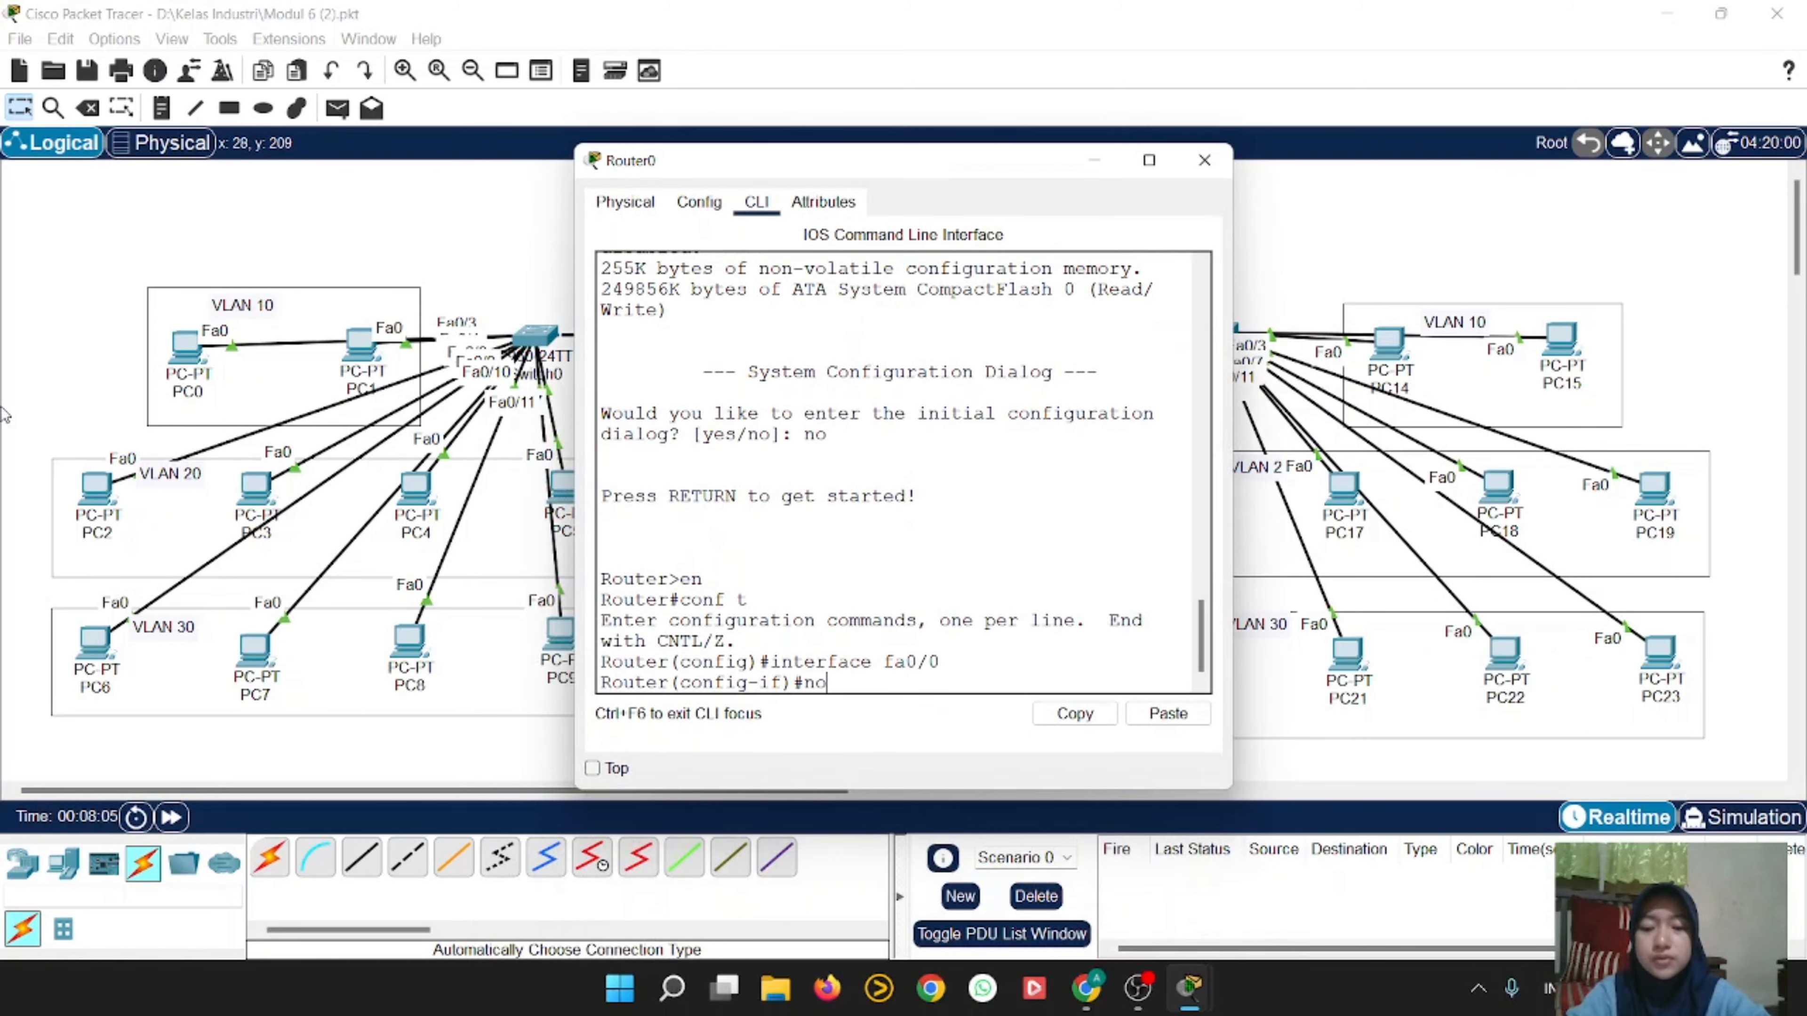
pyautogui.write(' shut')
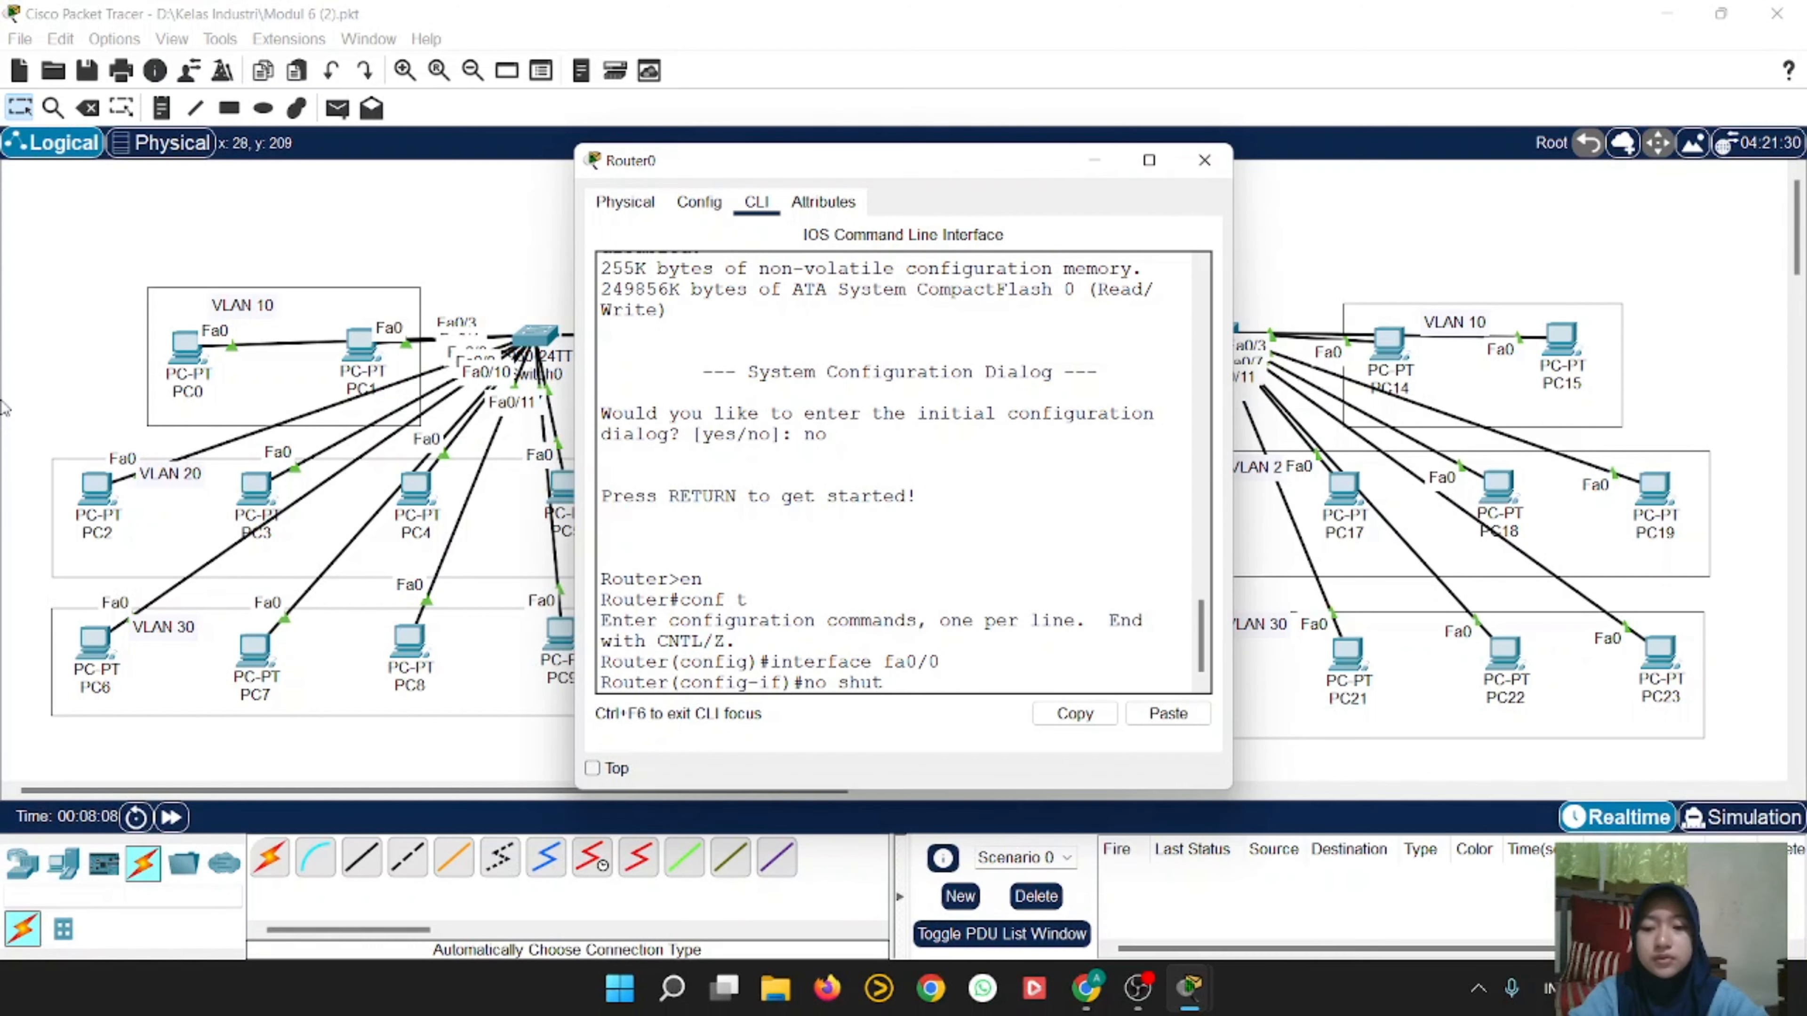
pyautogui.write('down')
pyautogui.press('Return')
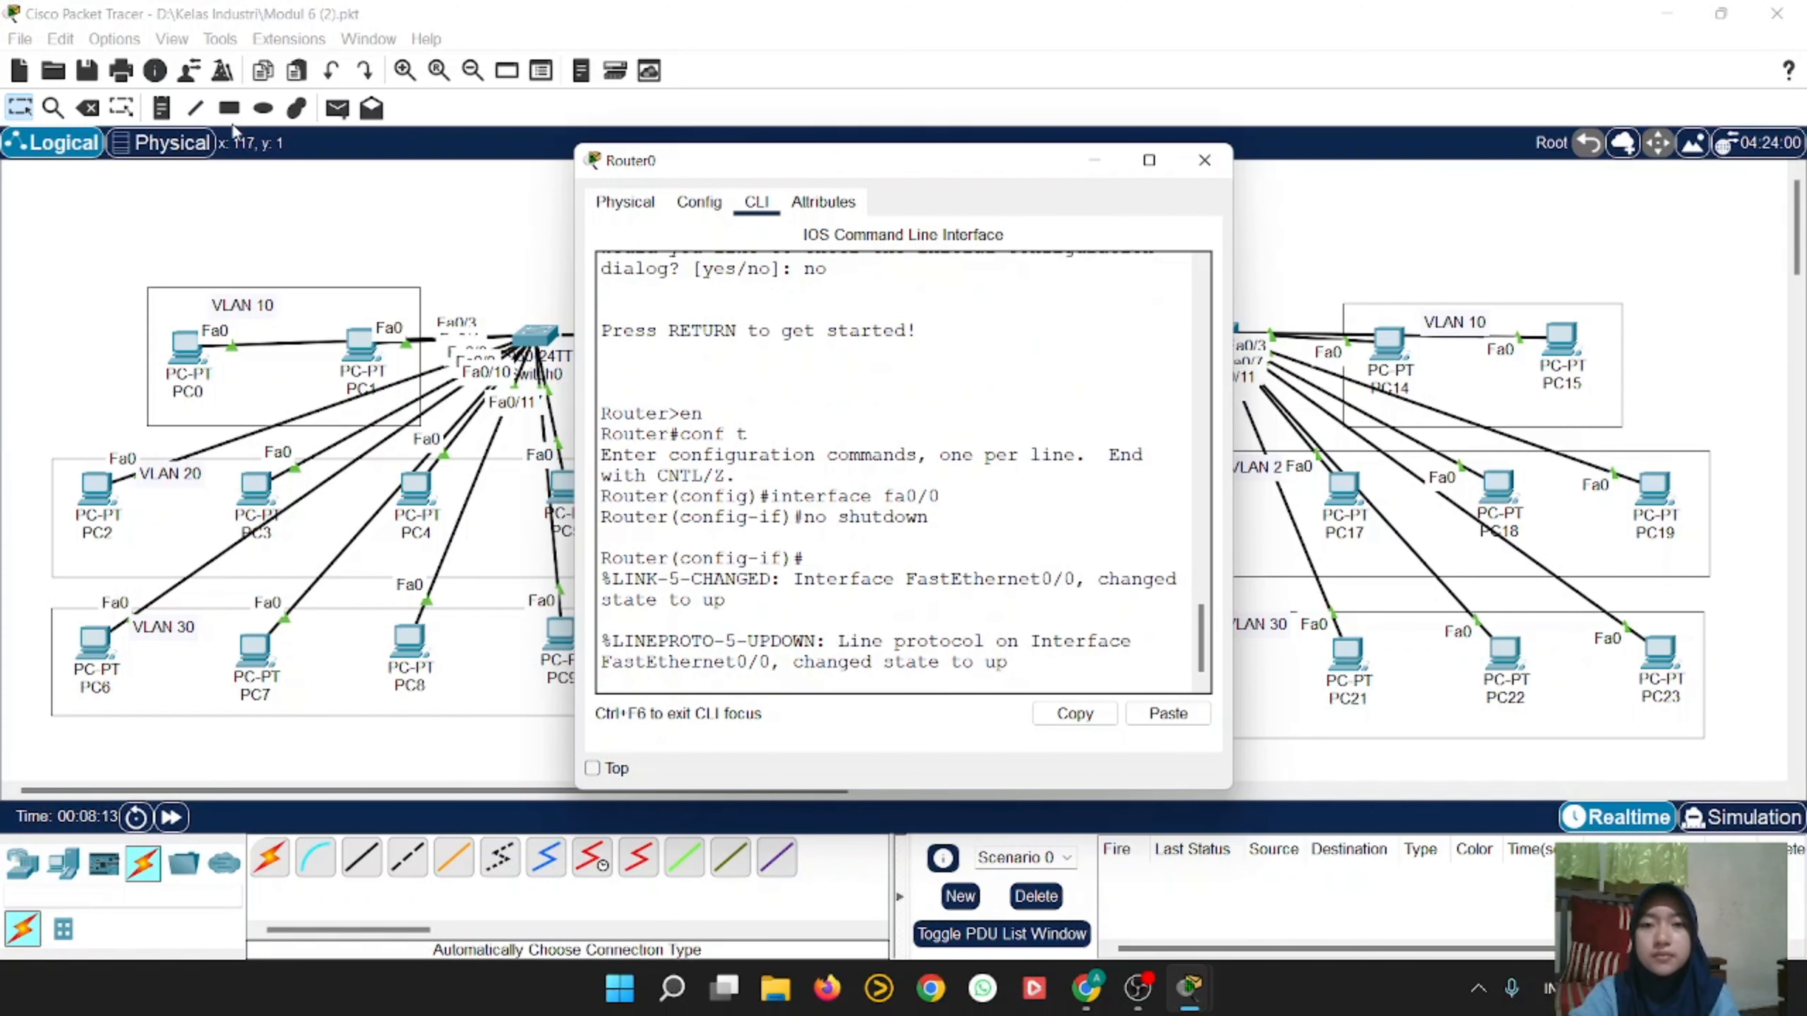
pyautogui.moveTo(720, 162); pyautogui.dragTo(274, 248)
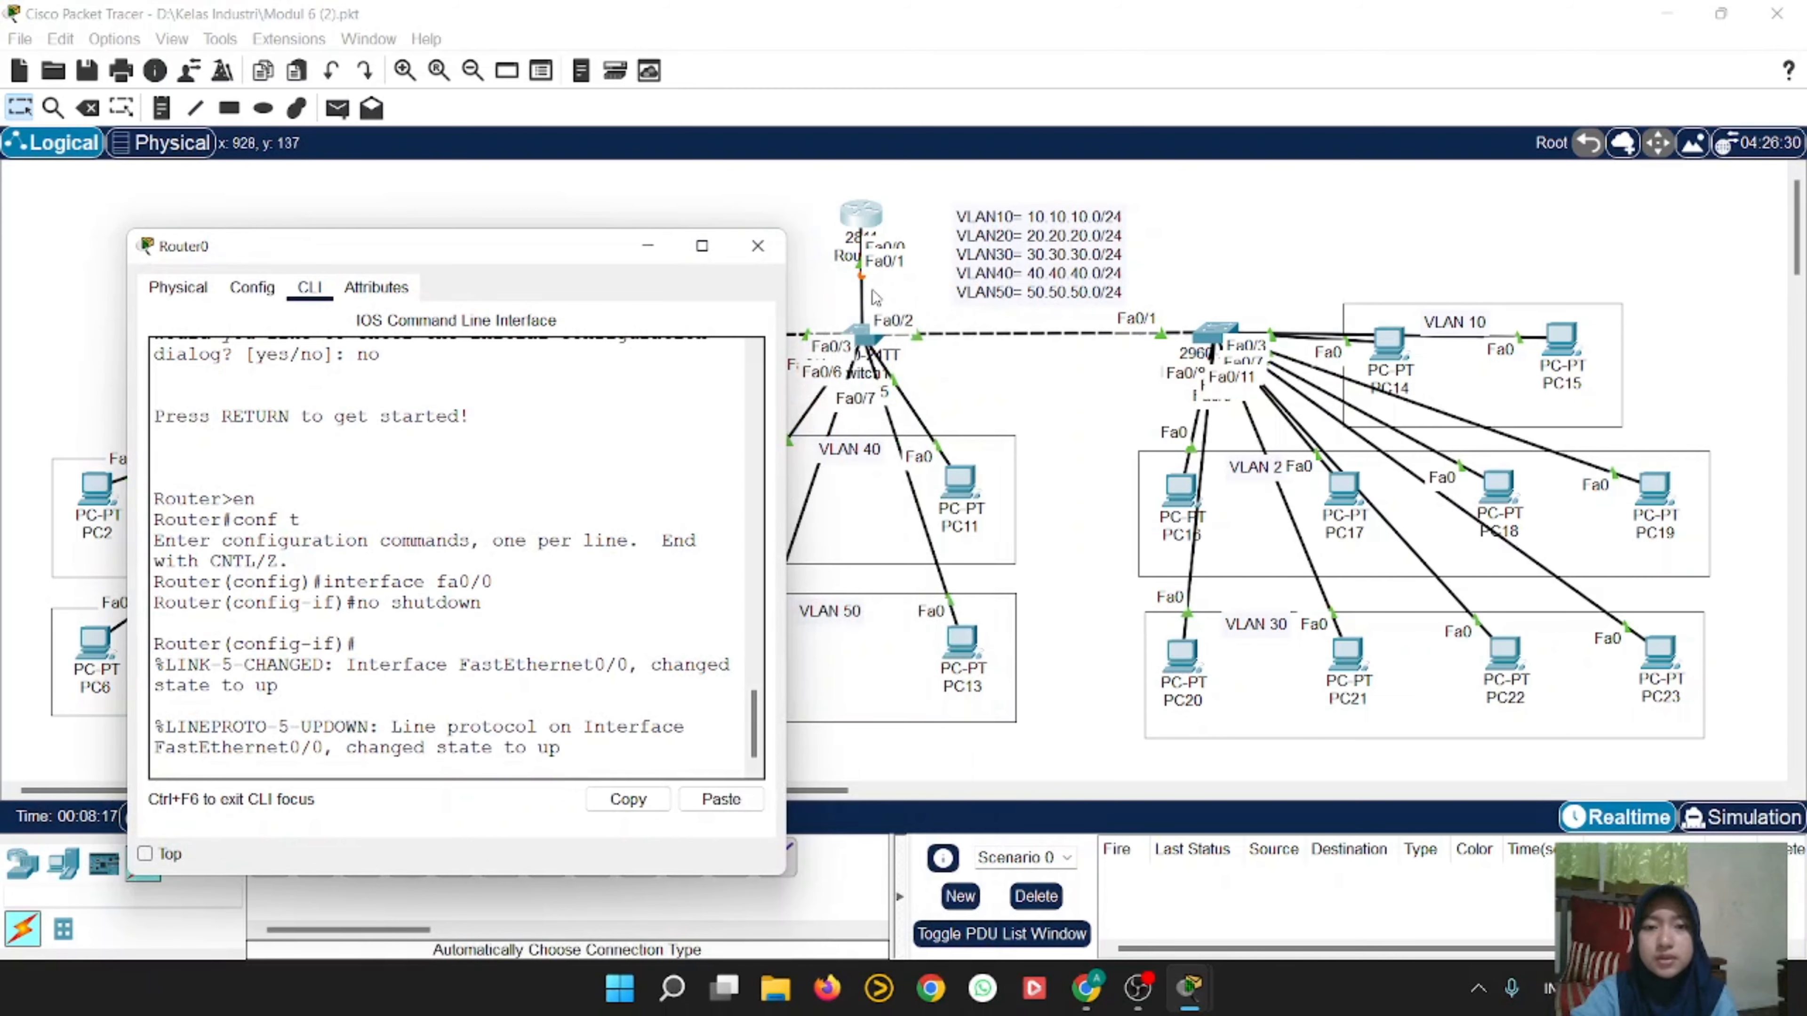
pyautogui.moveTo(559, 254); pyautogui.dragTo(982, 106)
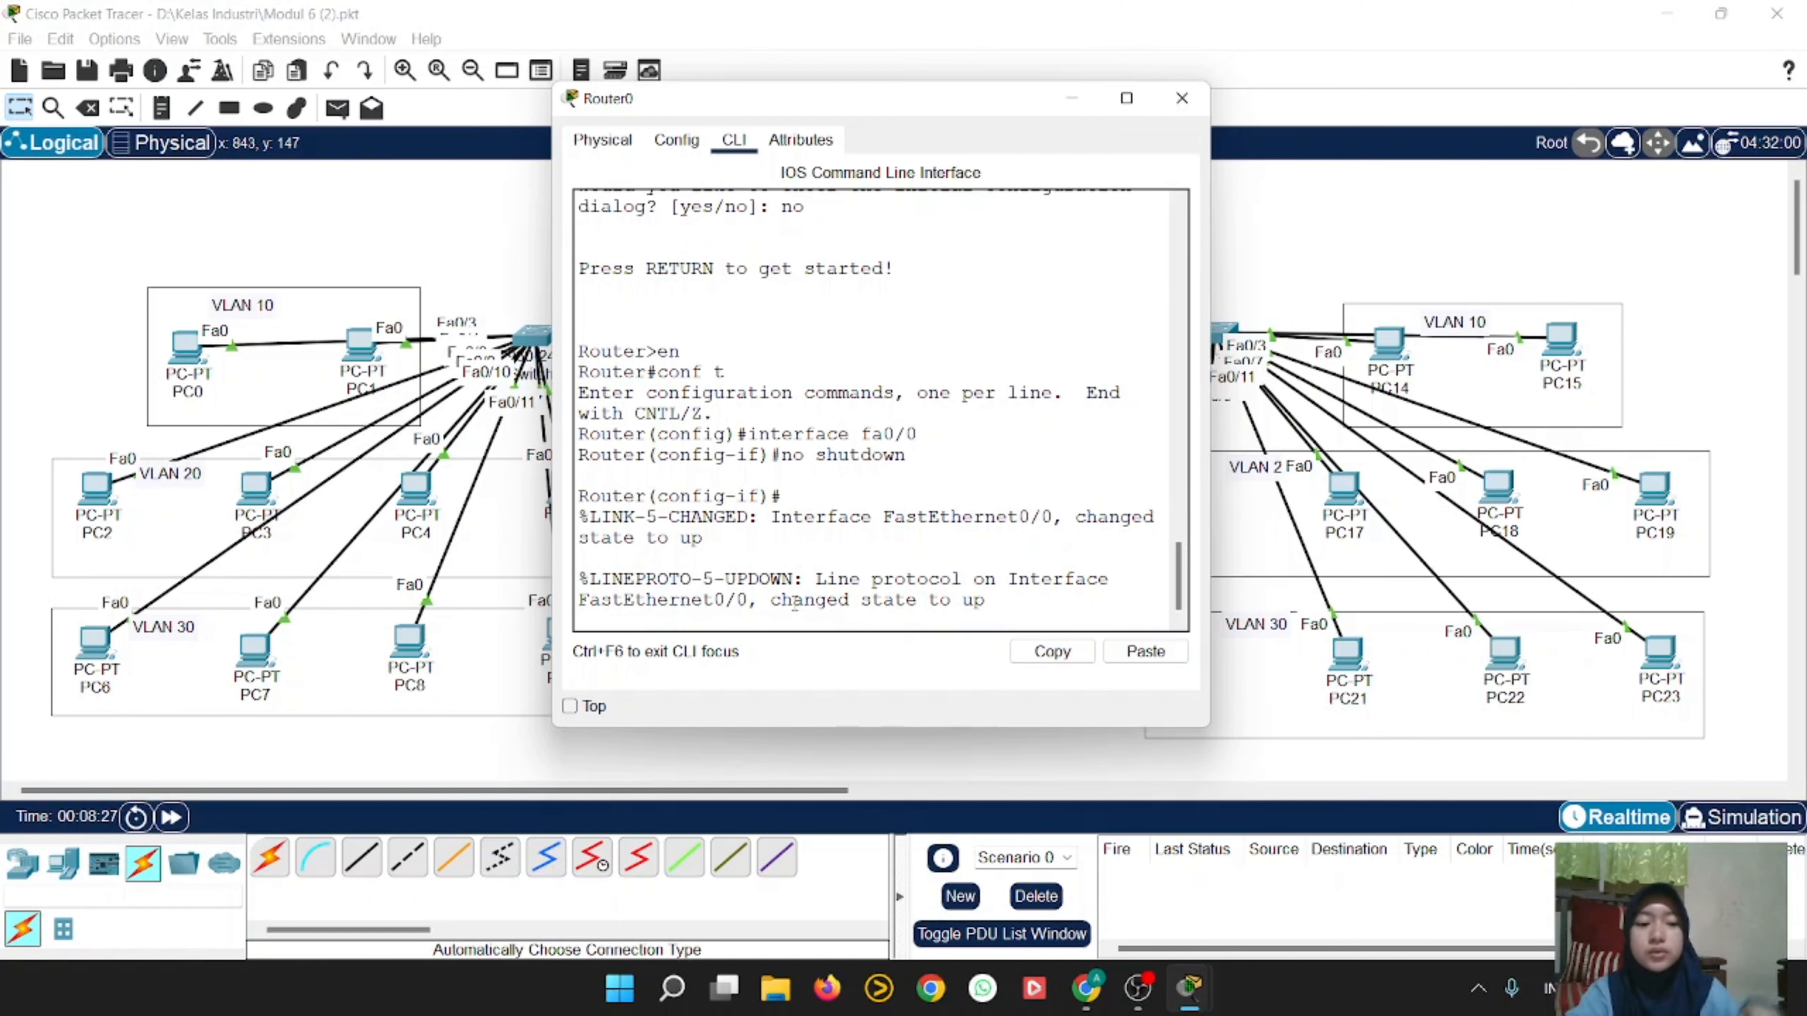
pyautogui.press('Return')
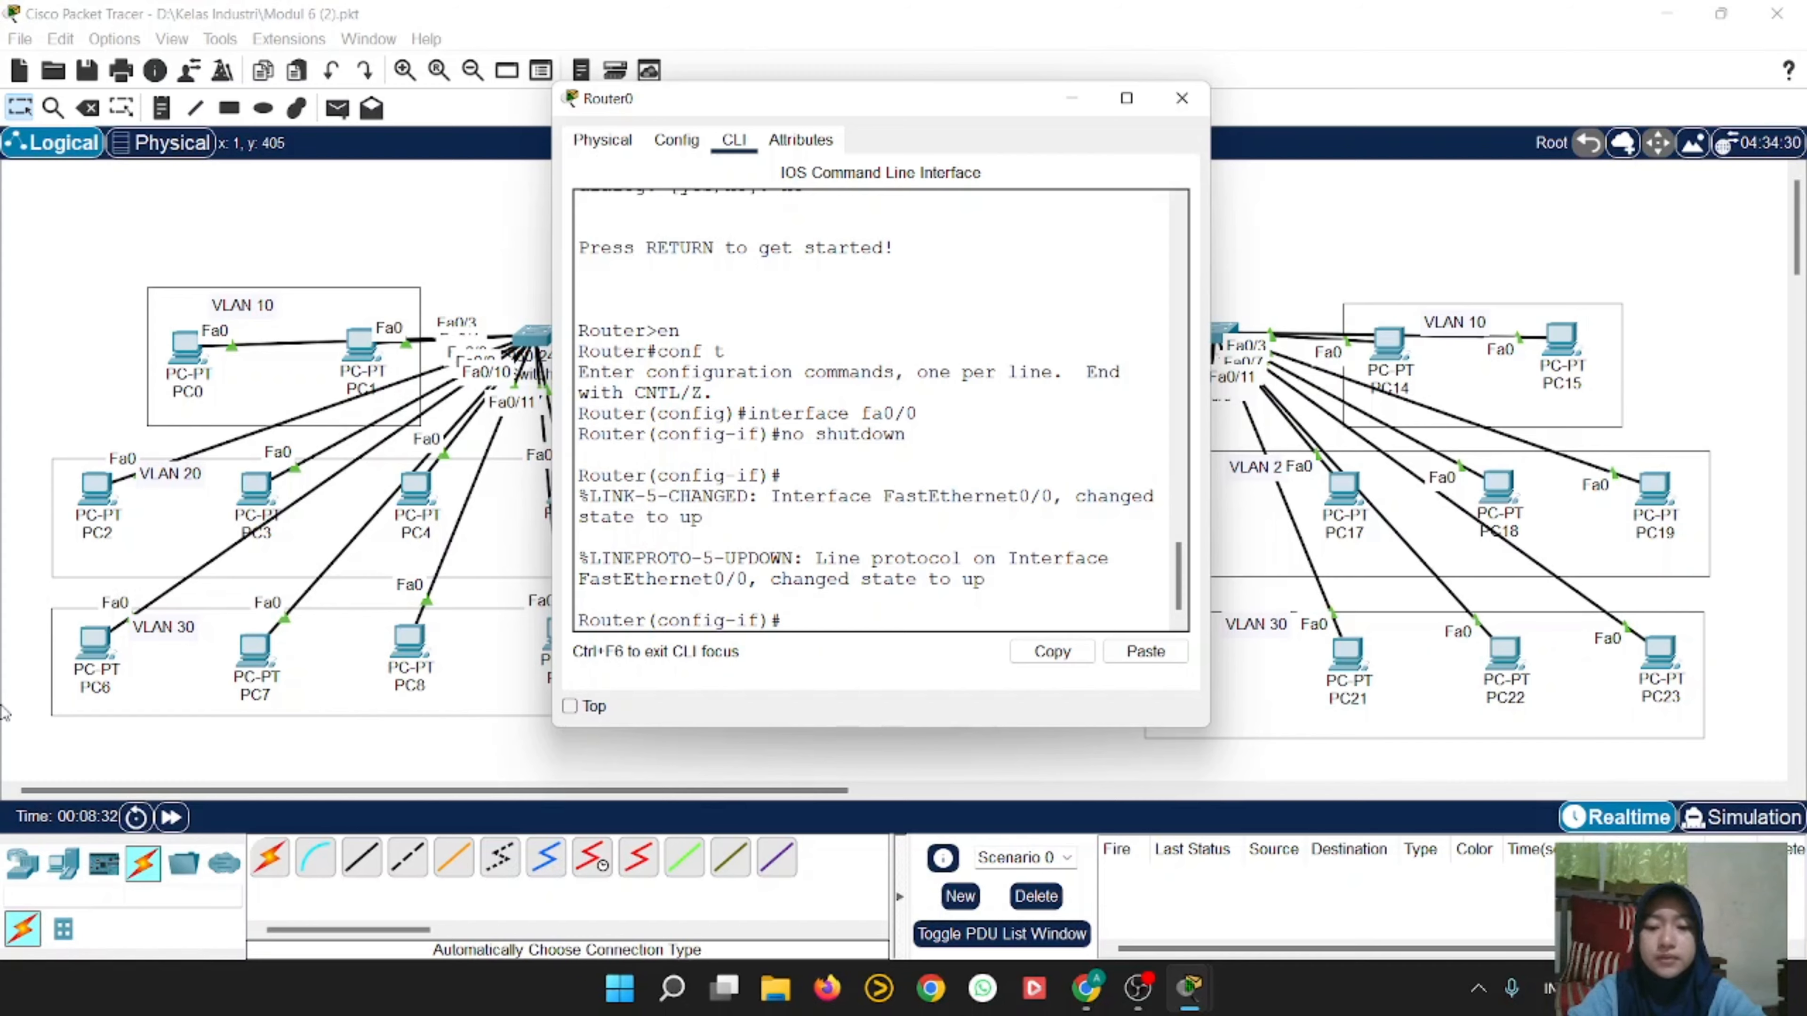
# Step: Exit the fa0/0 interface configuration and create the subinterface fa0/0.10 on Router0
pyautogui.write('exit')
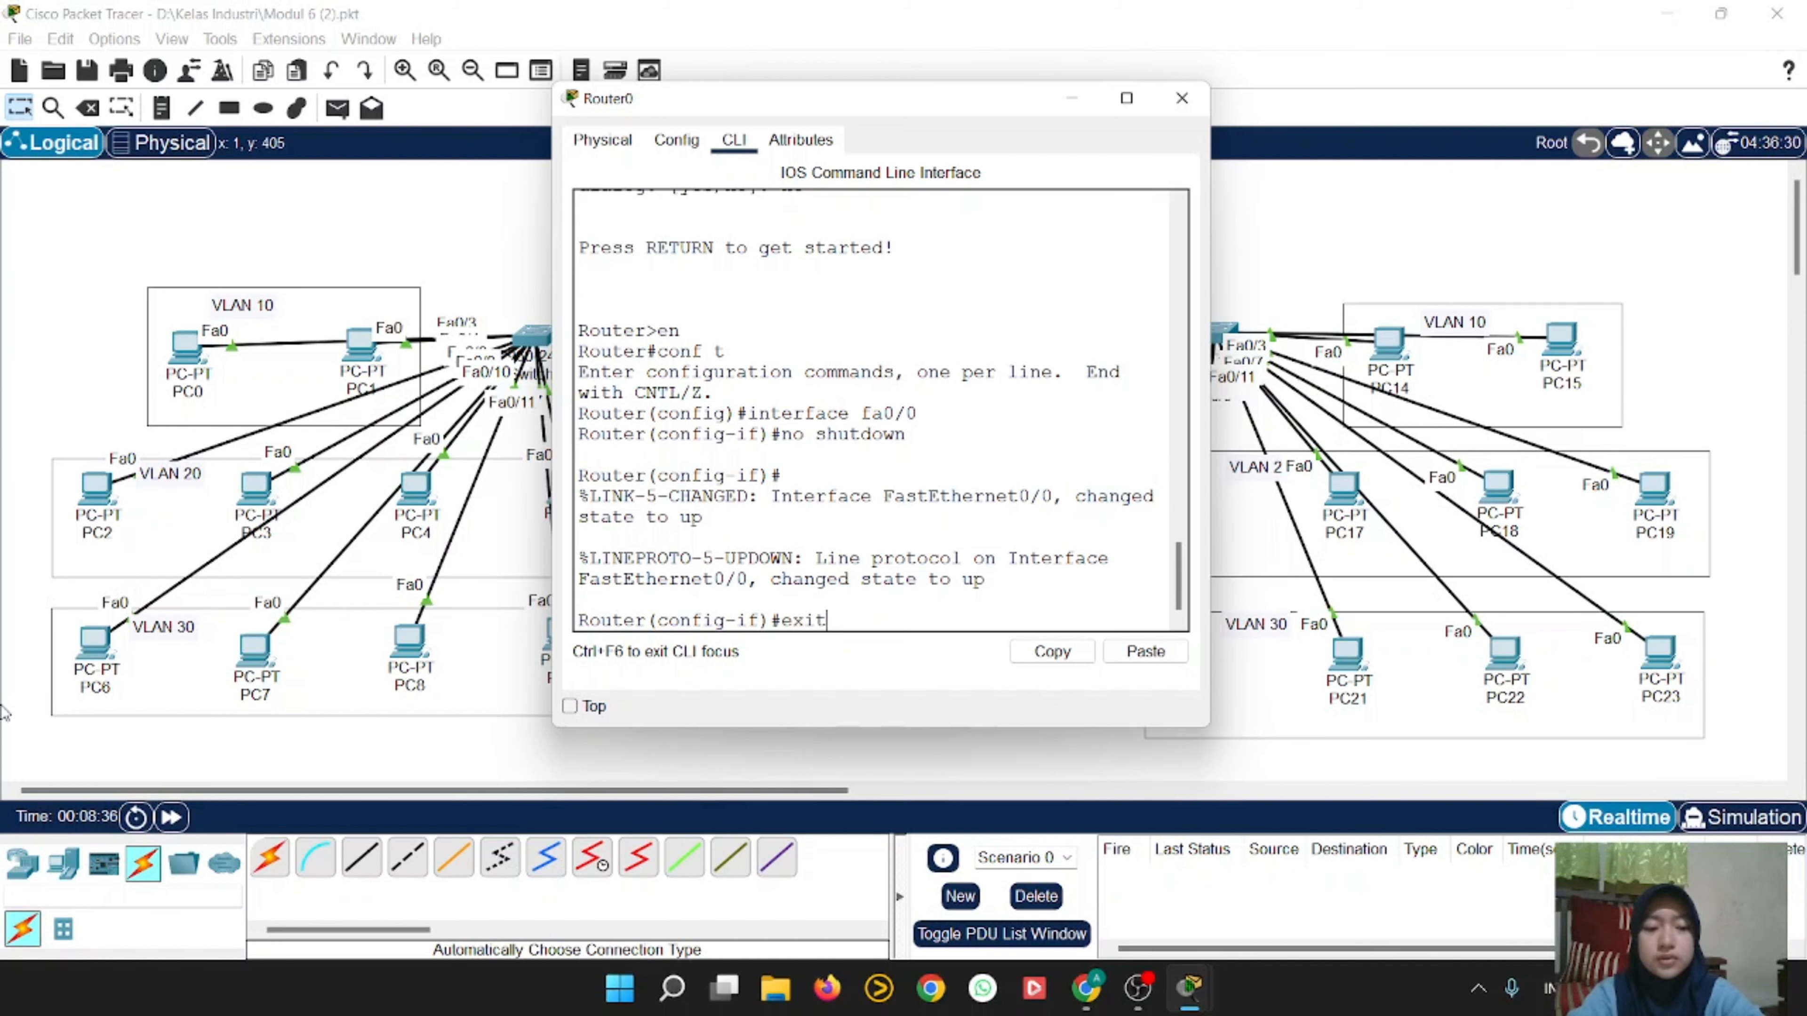
pyautogui.press('Return')
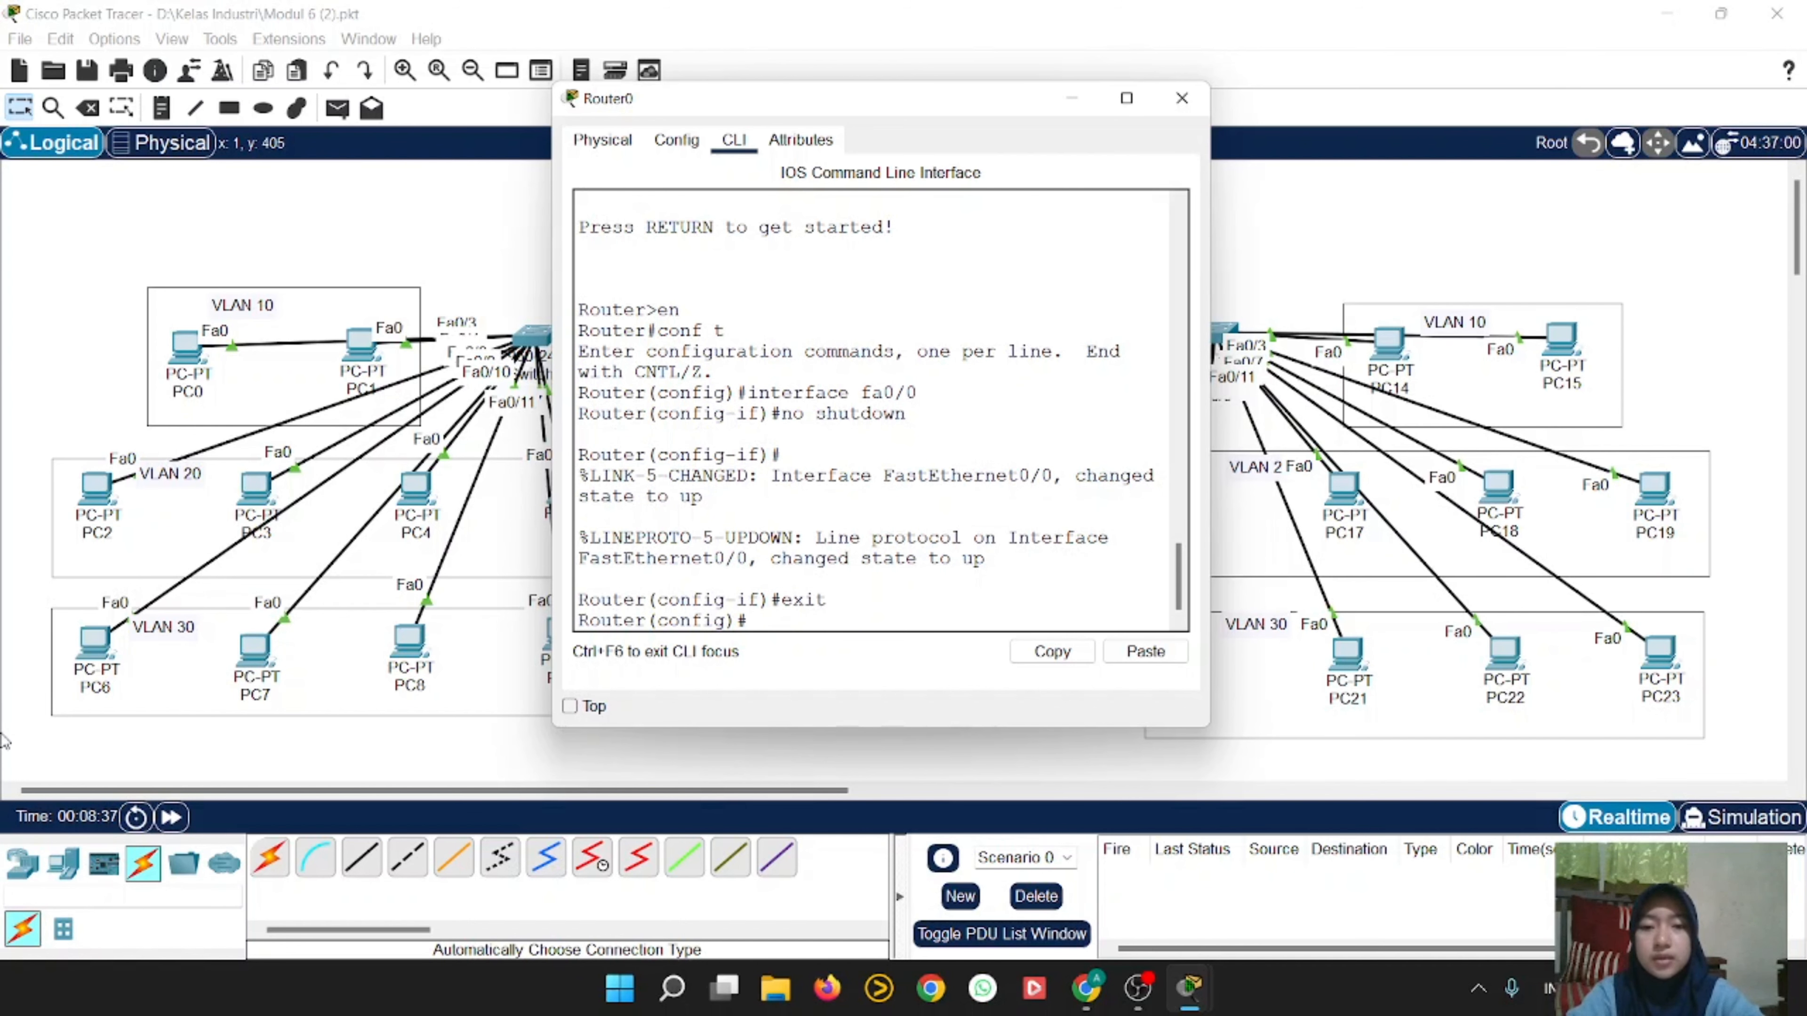
pyautogui.write('interf')
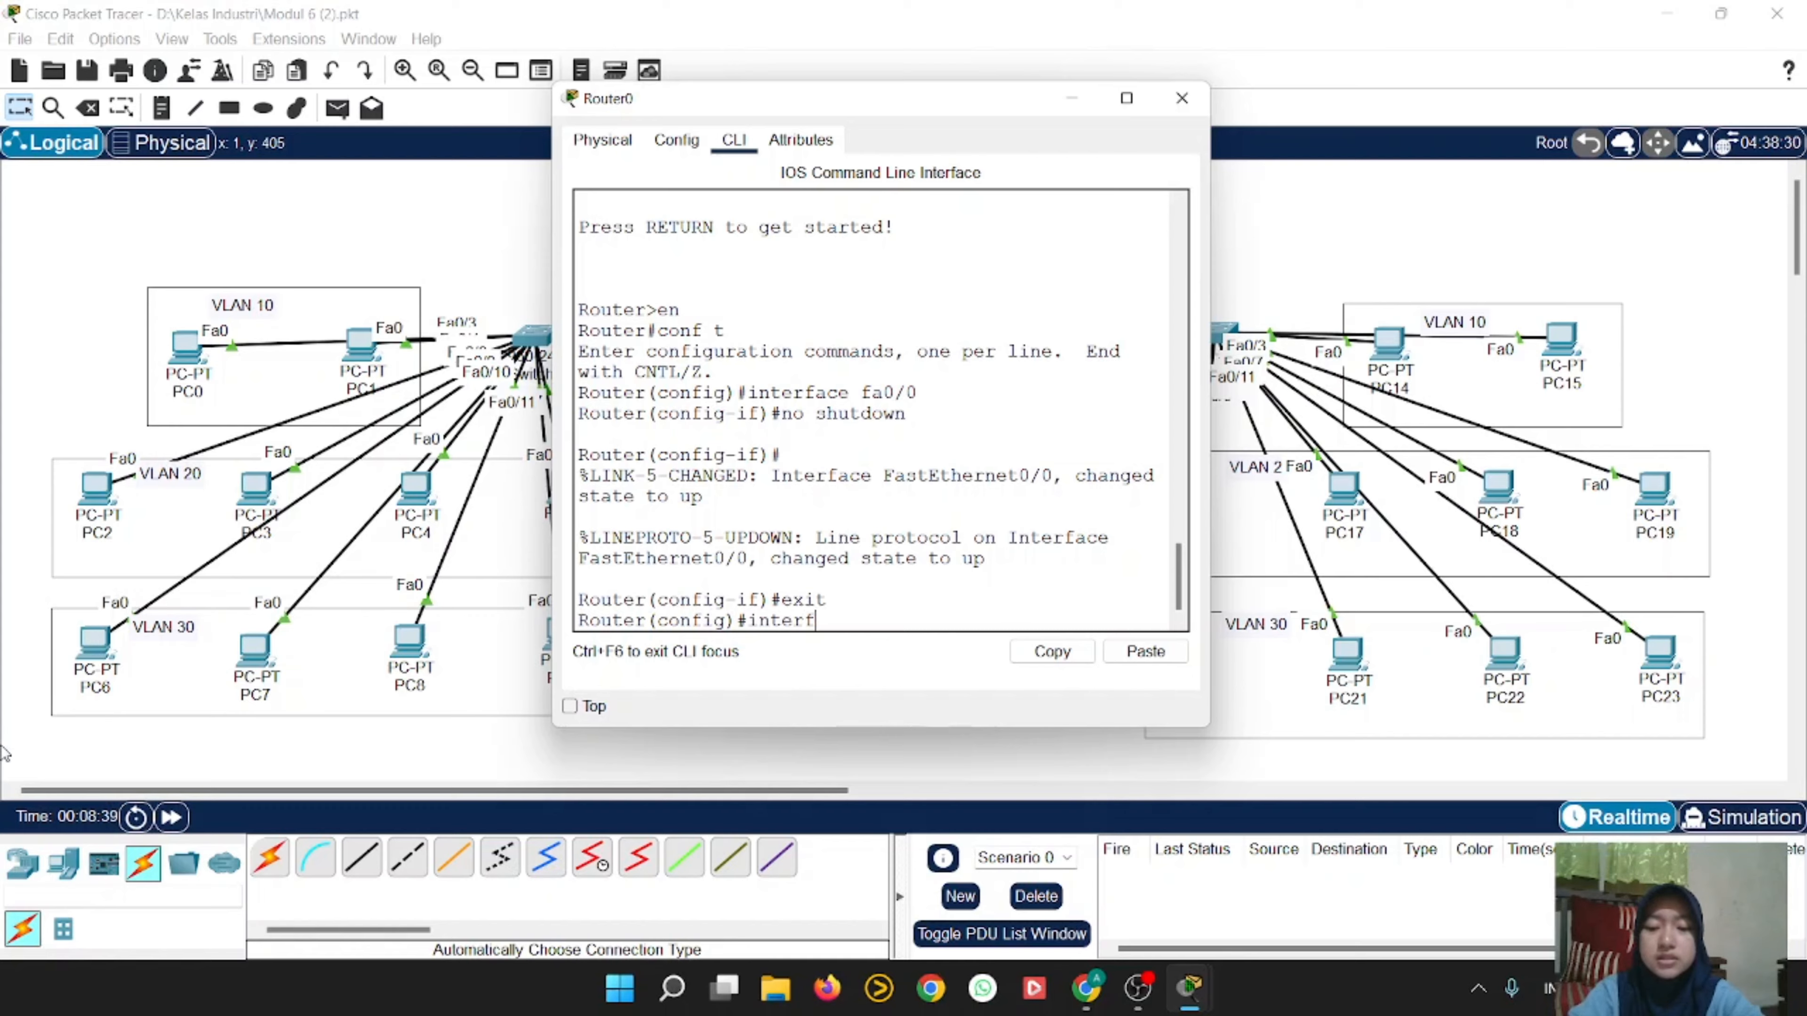
pyautogui.write('ace fa0/0.1')
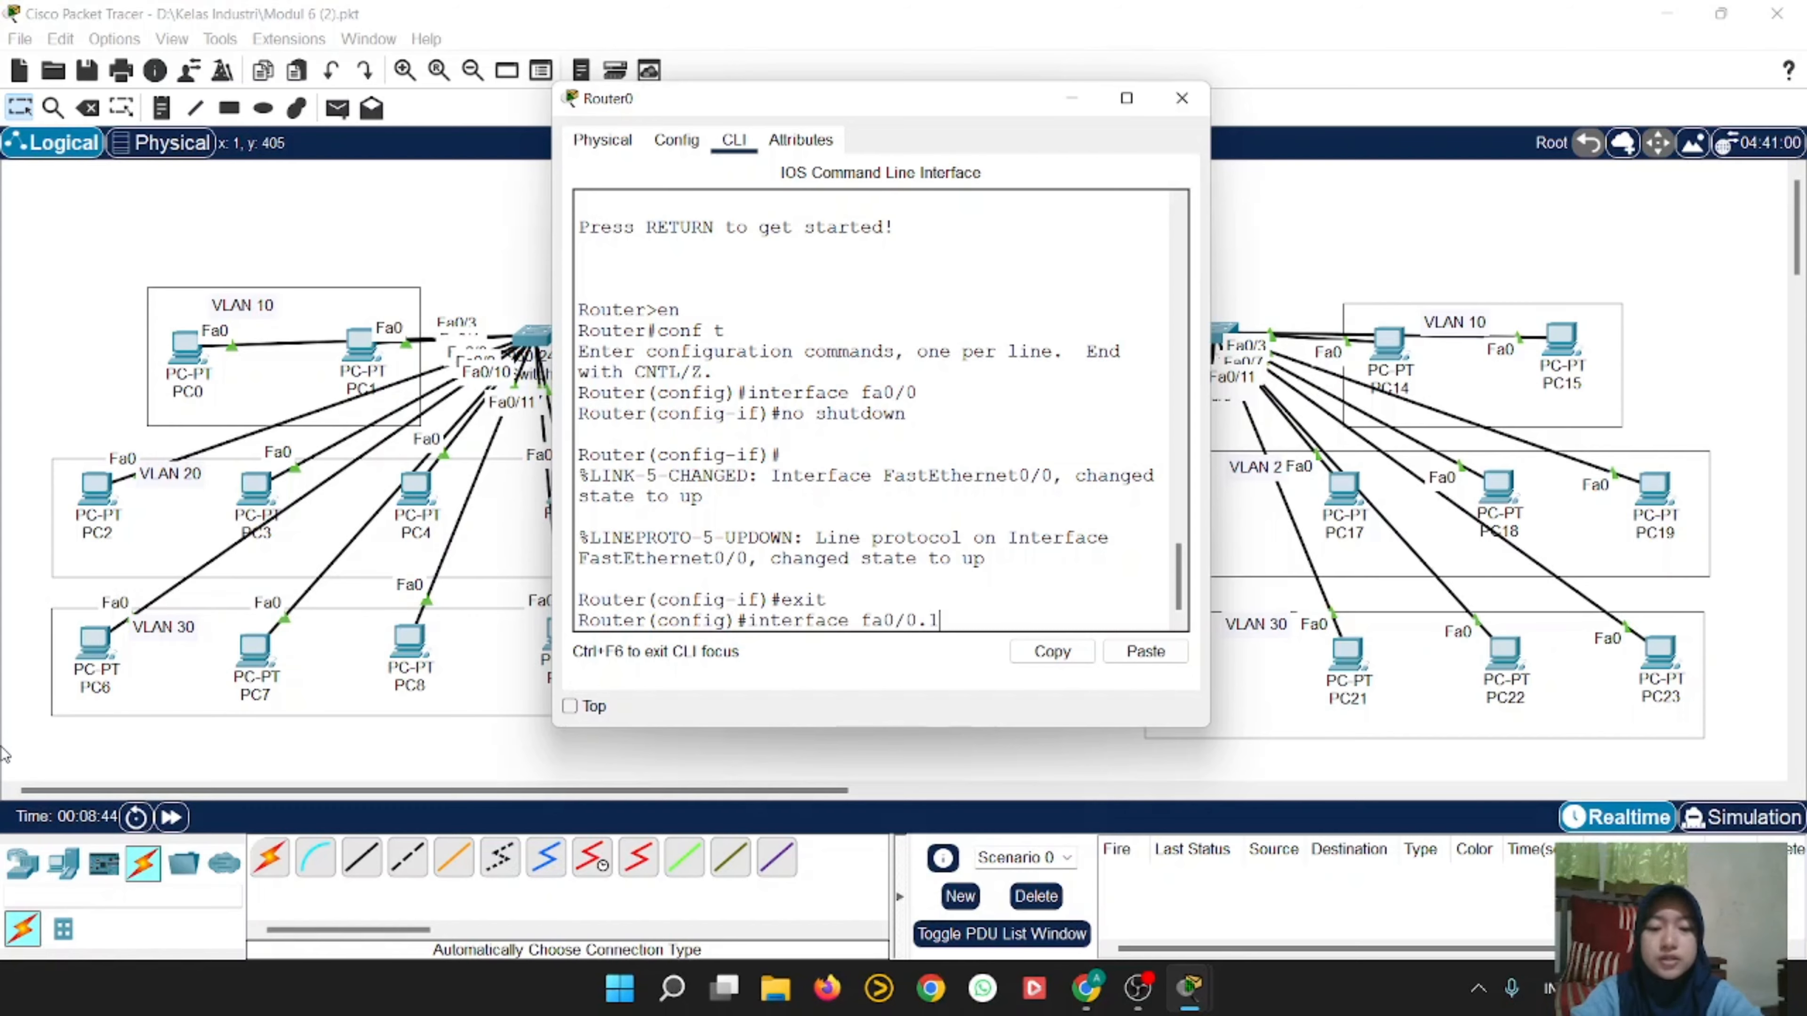
pyautogui.write('0')
pyautogui.press('Return')
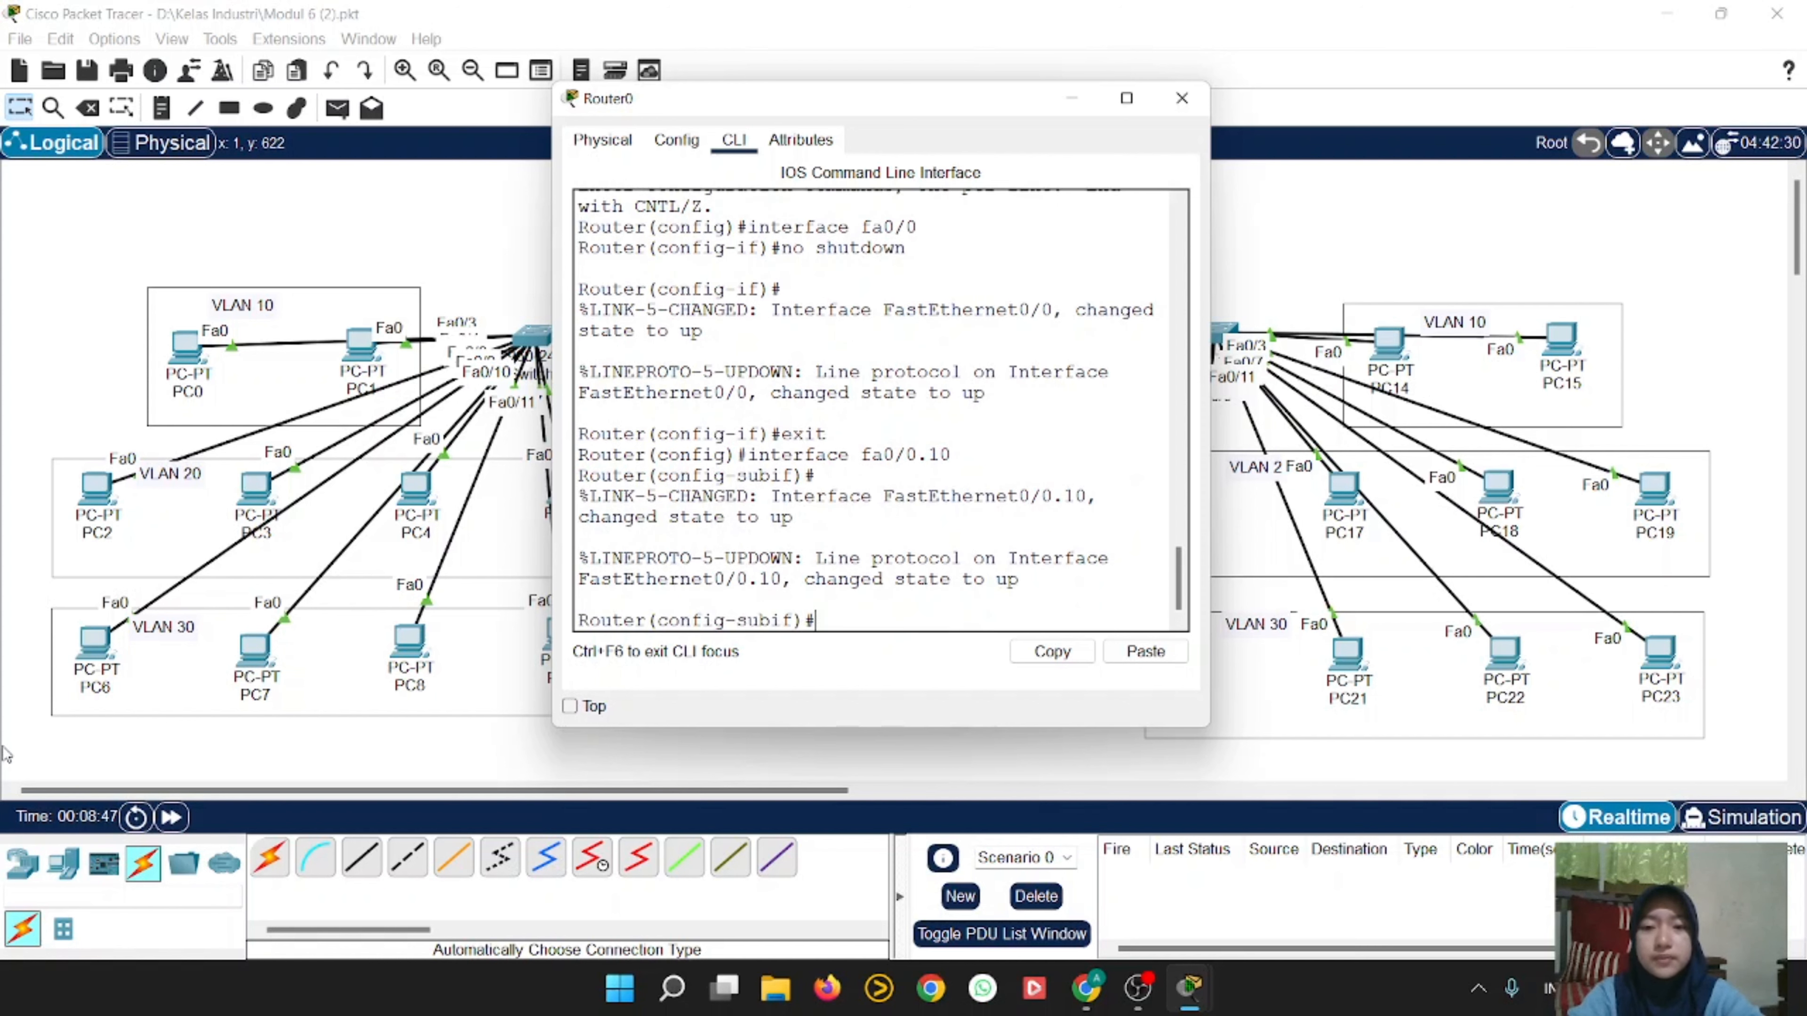
# Step: Set the encapsulation of subinterface fa0/0.10 to dot1q with VLAN 10
pyautogui.write('encap')
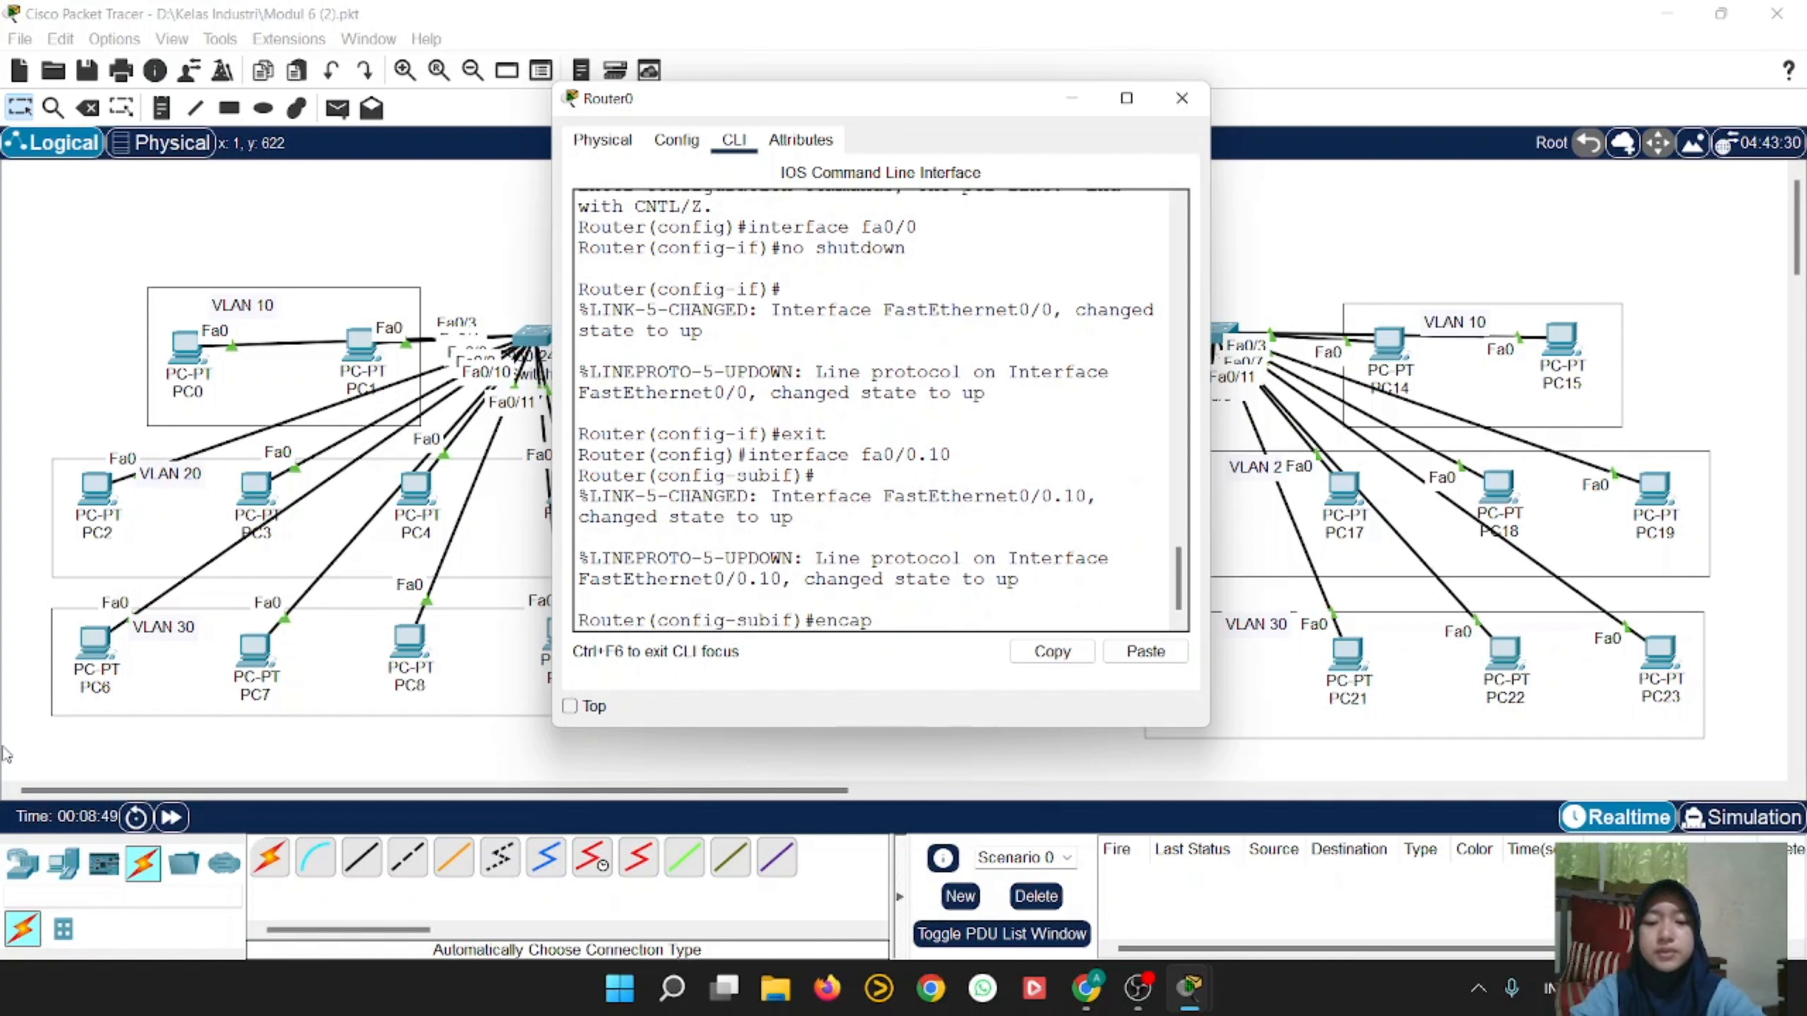
pyautogui.write('sul')
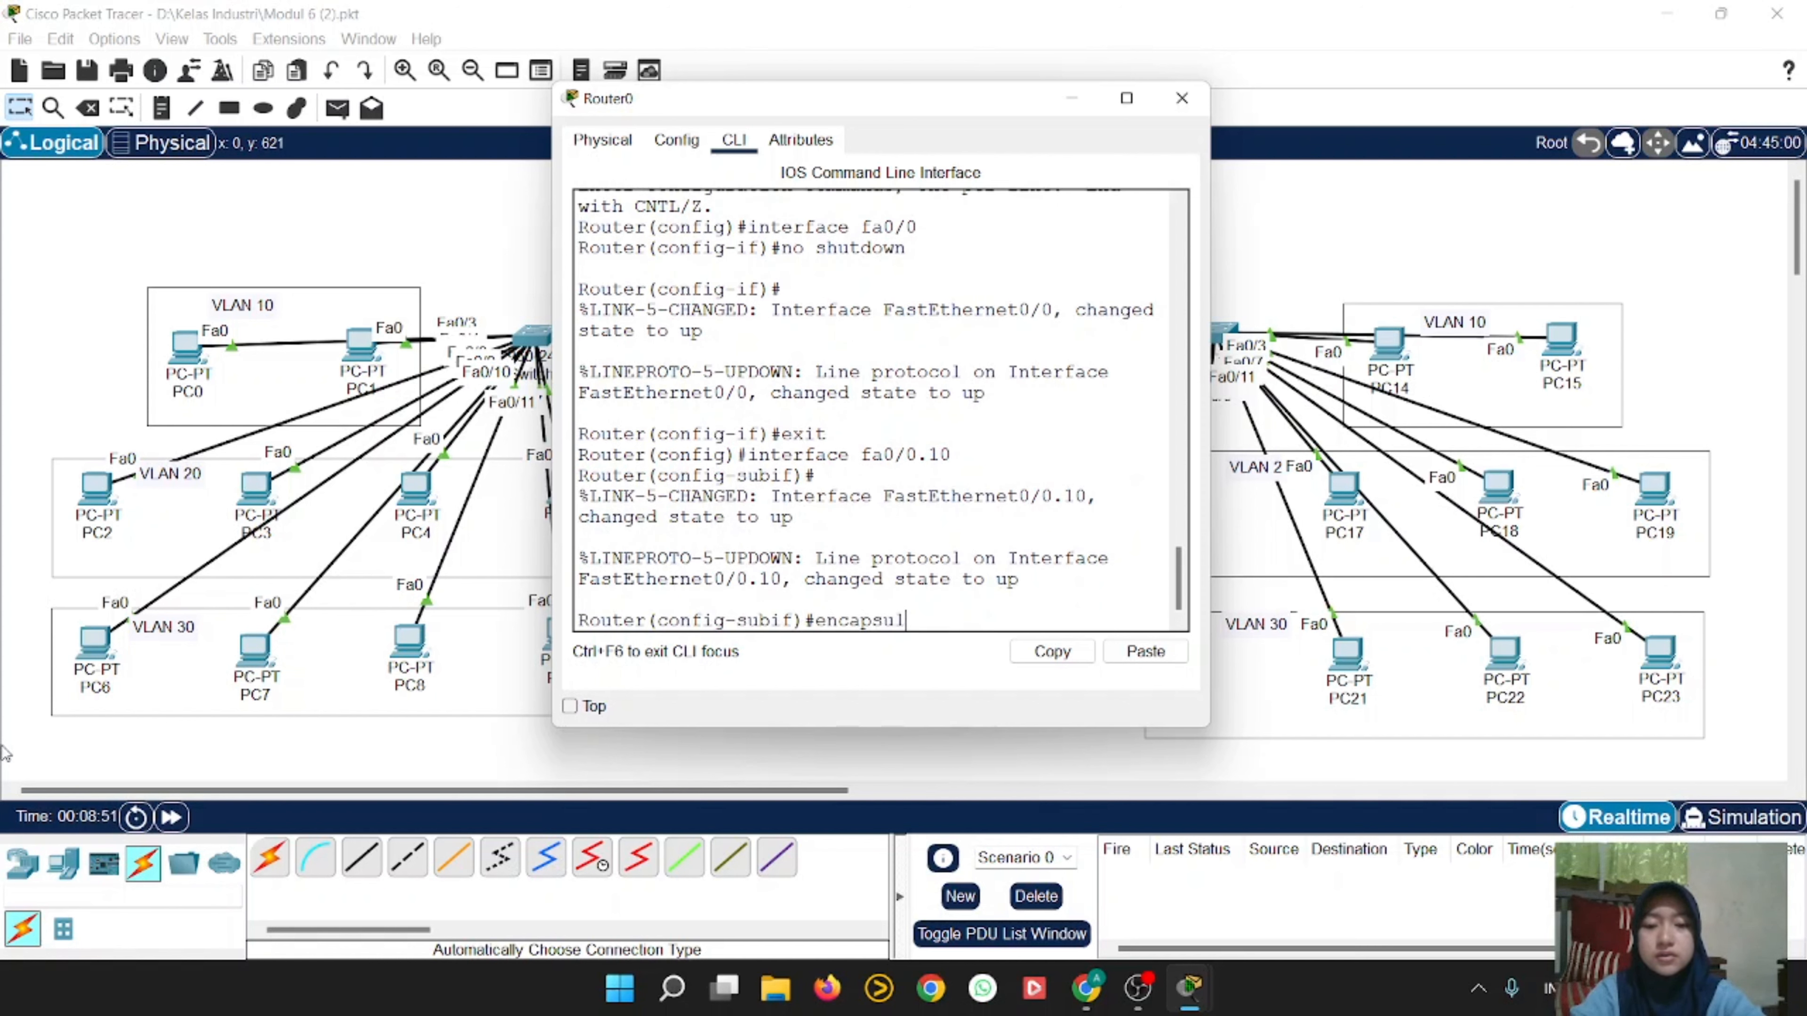
pyautogui.write('ation')
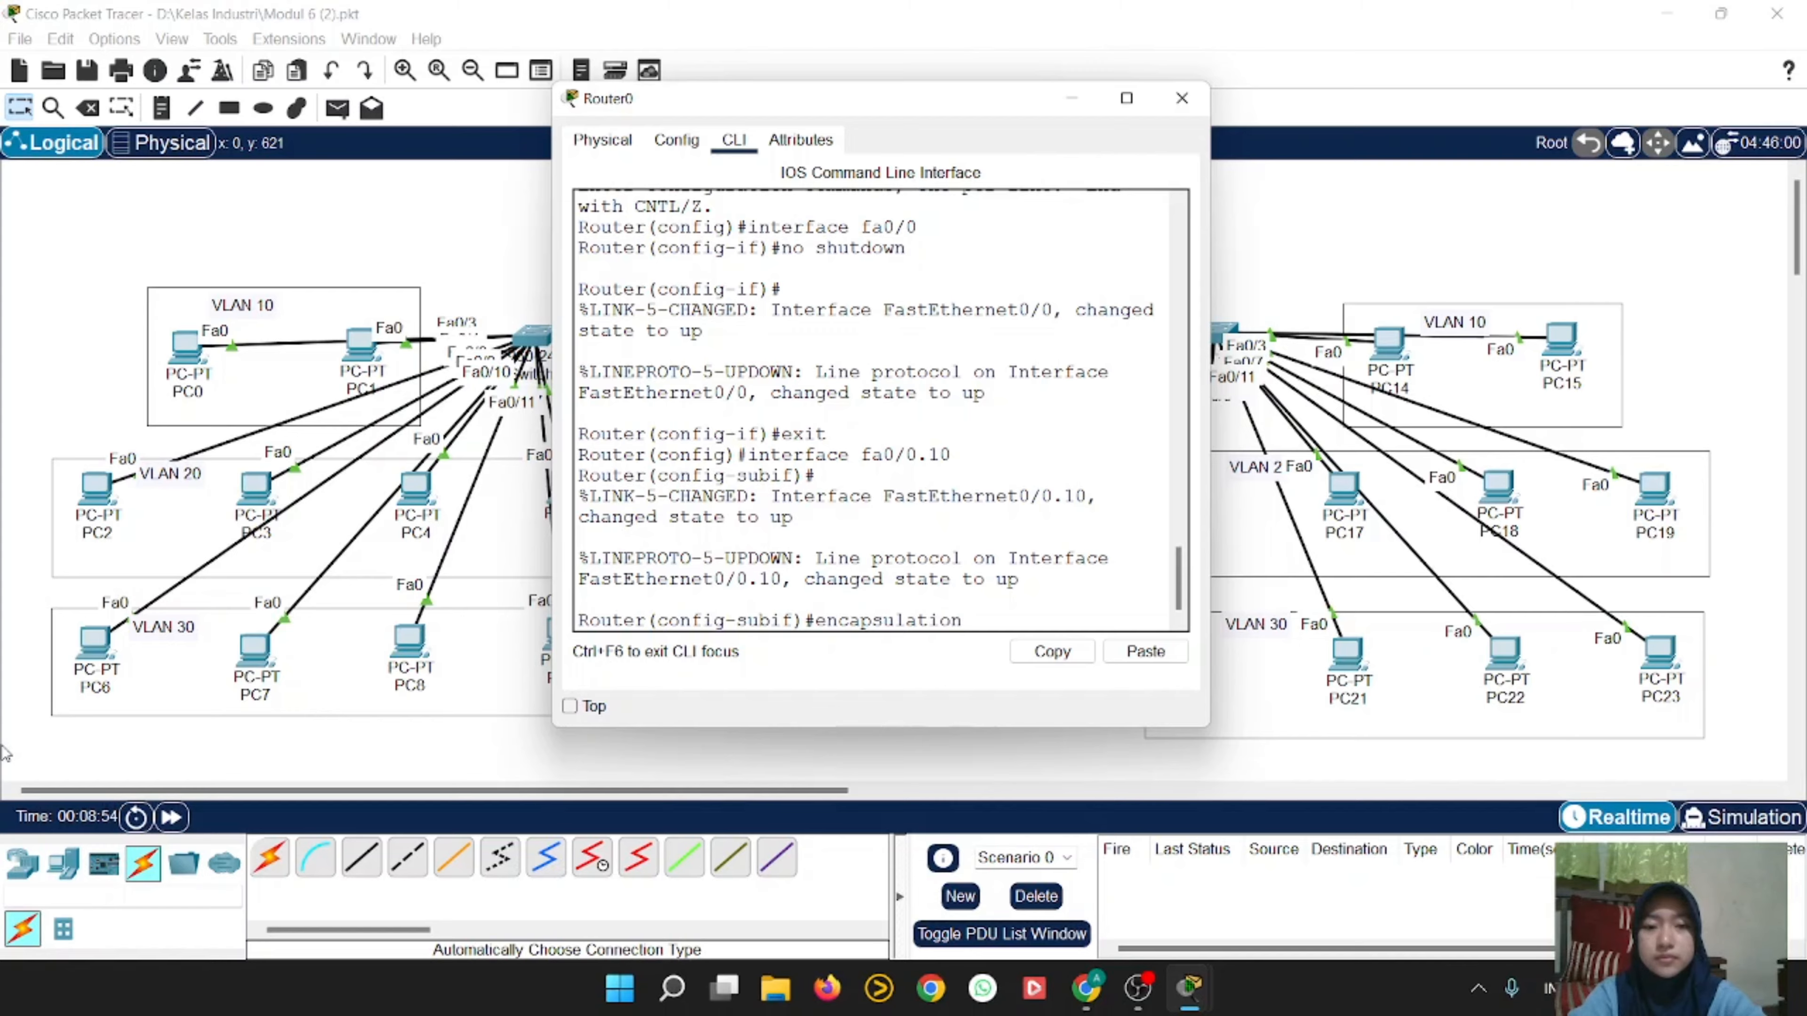
pyautogui.write(' dot1q 10')
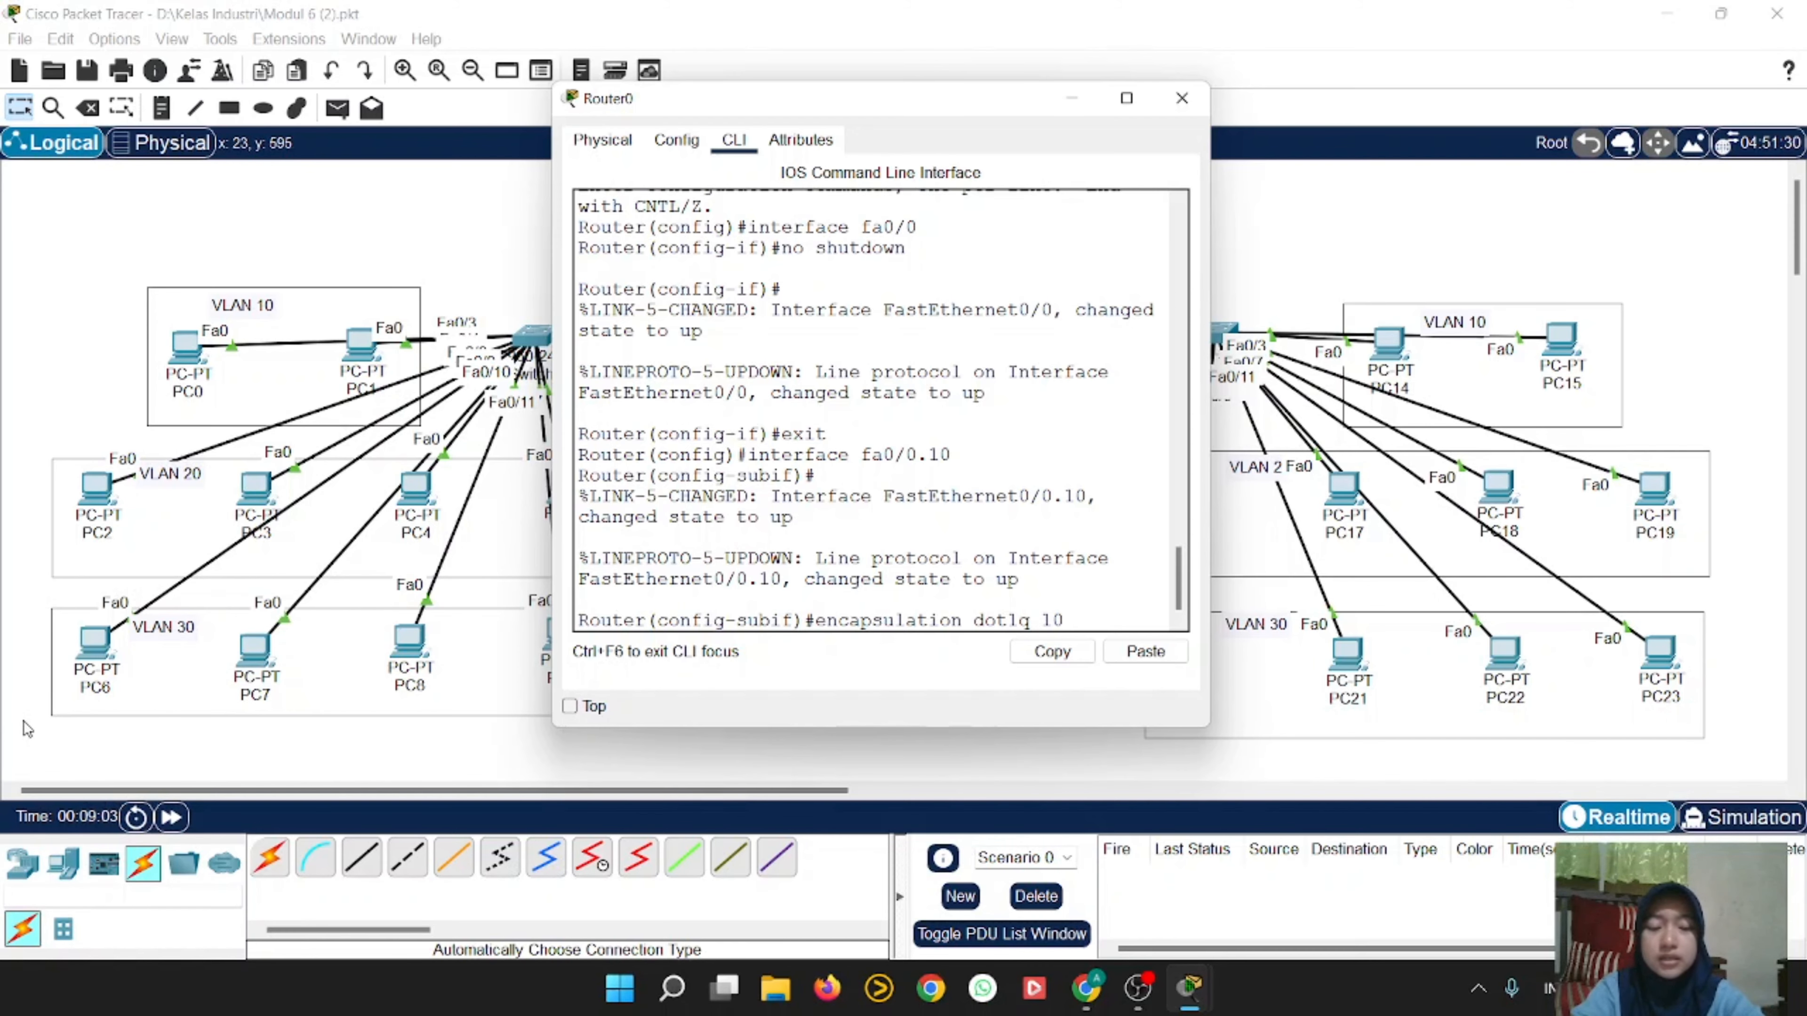
pyautogui.press('Return')
# Step: Assign IP address 10.10.10.1 with subnet mask 255.255.255.0 to subinterface fa0/0.10
pyautogui.write('ip a')
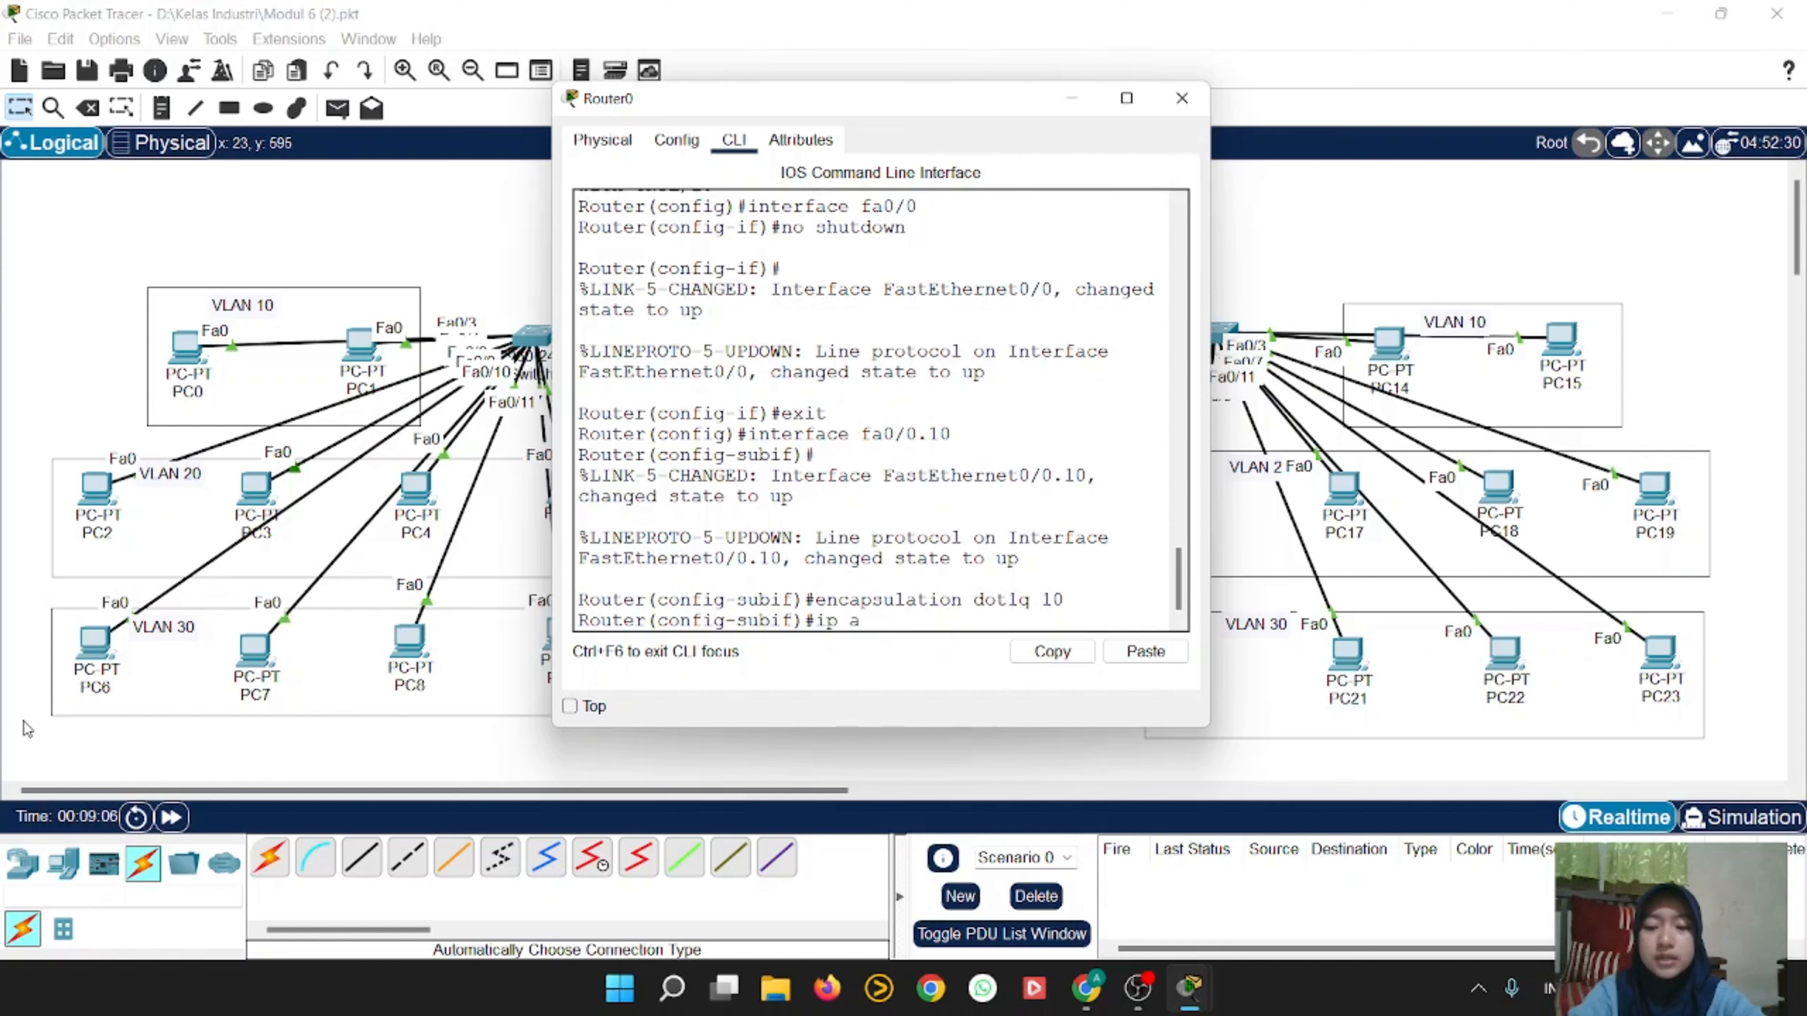
pyautogui.write('ddress ')
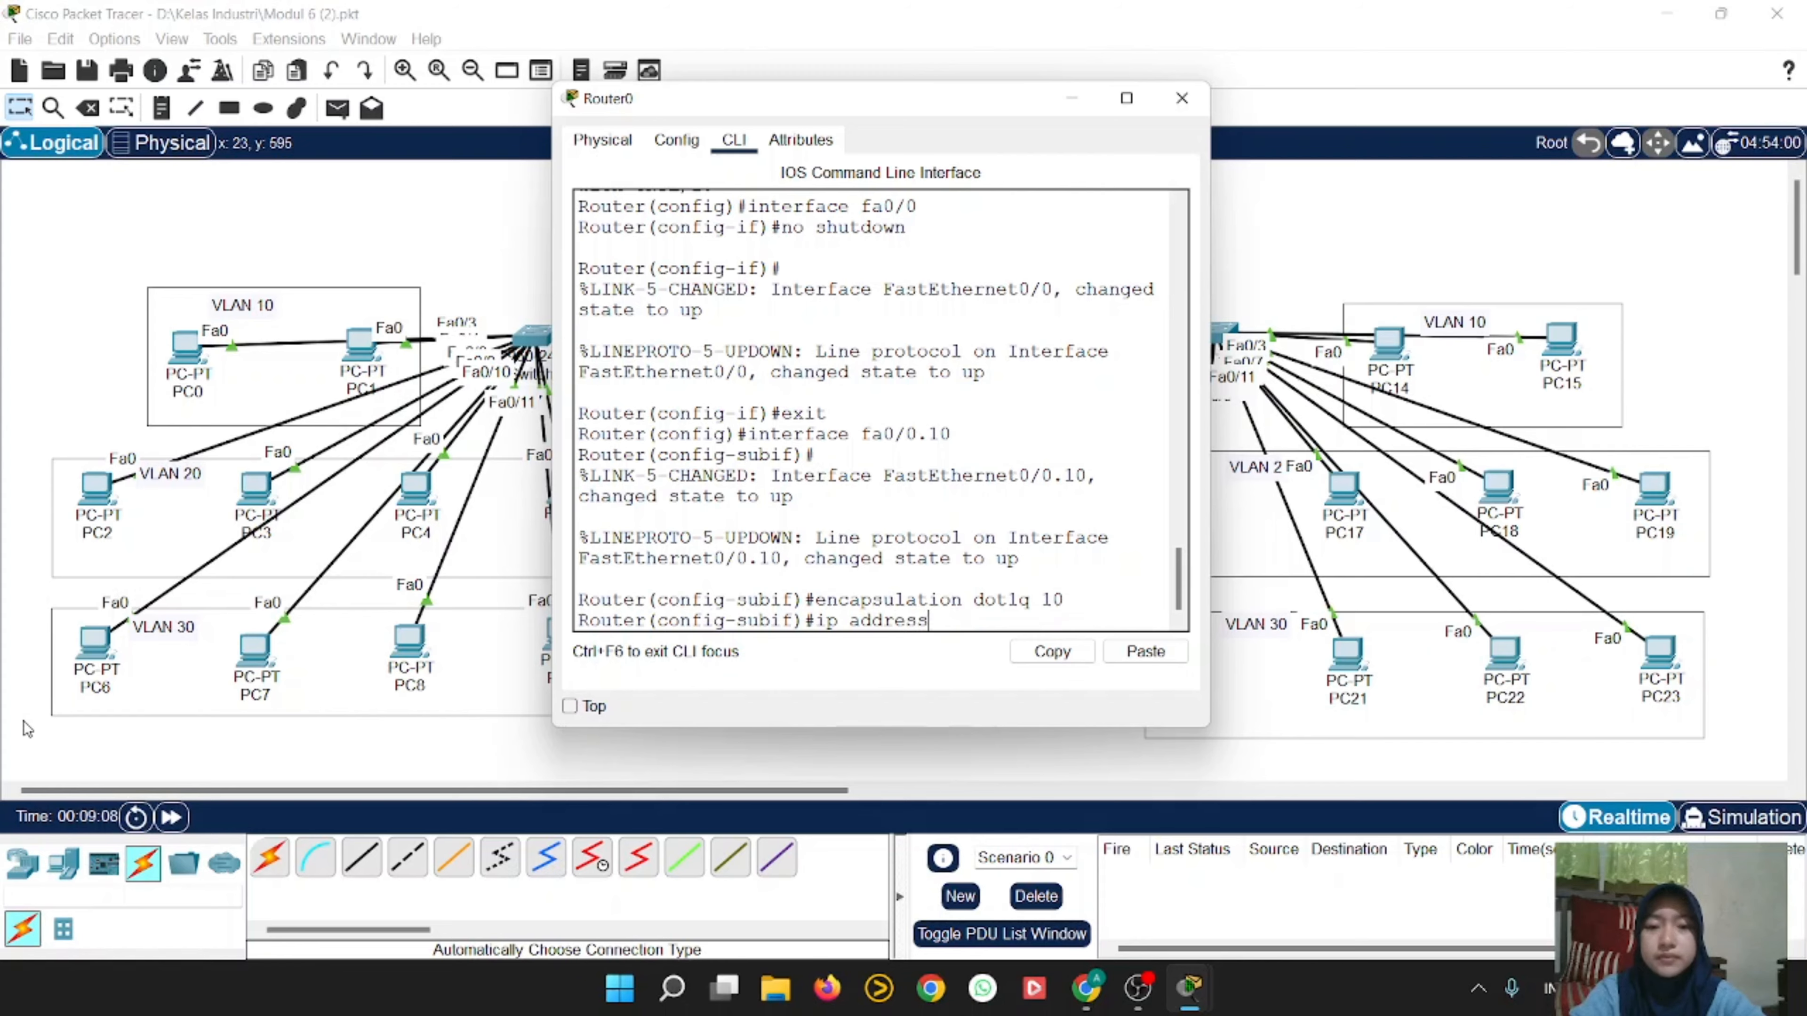
pyautogui.write('10.10.10.1')
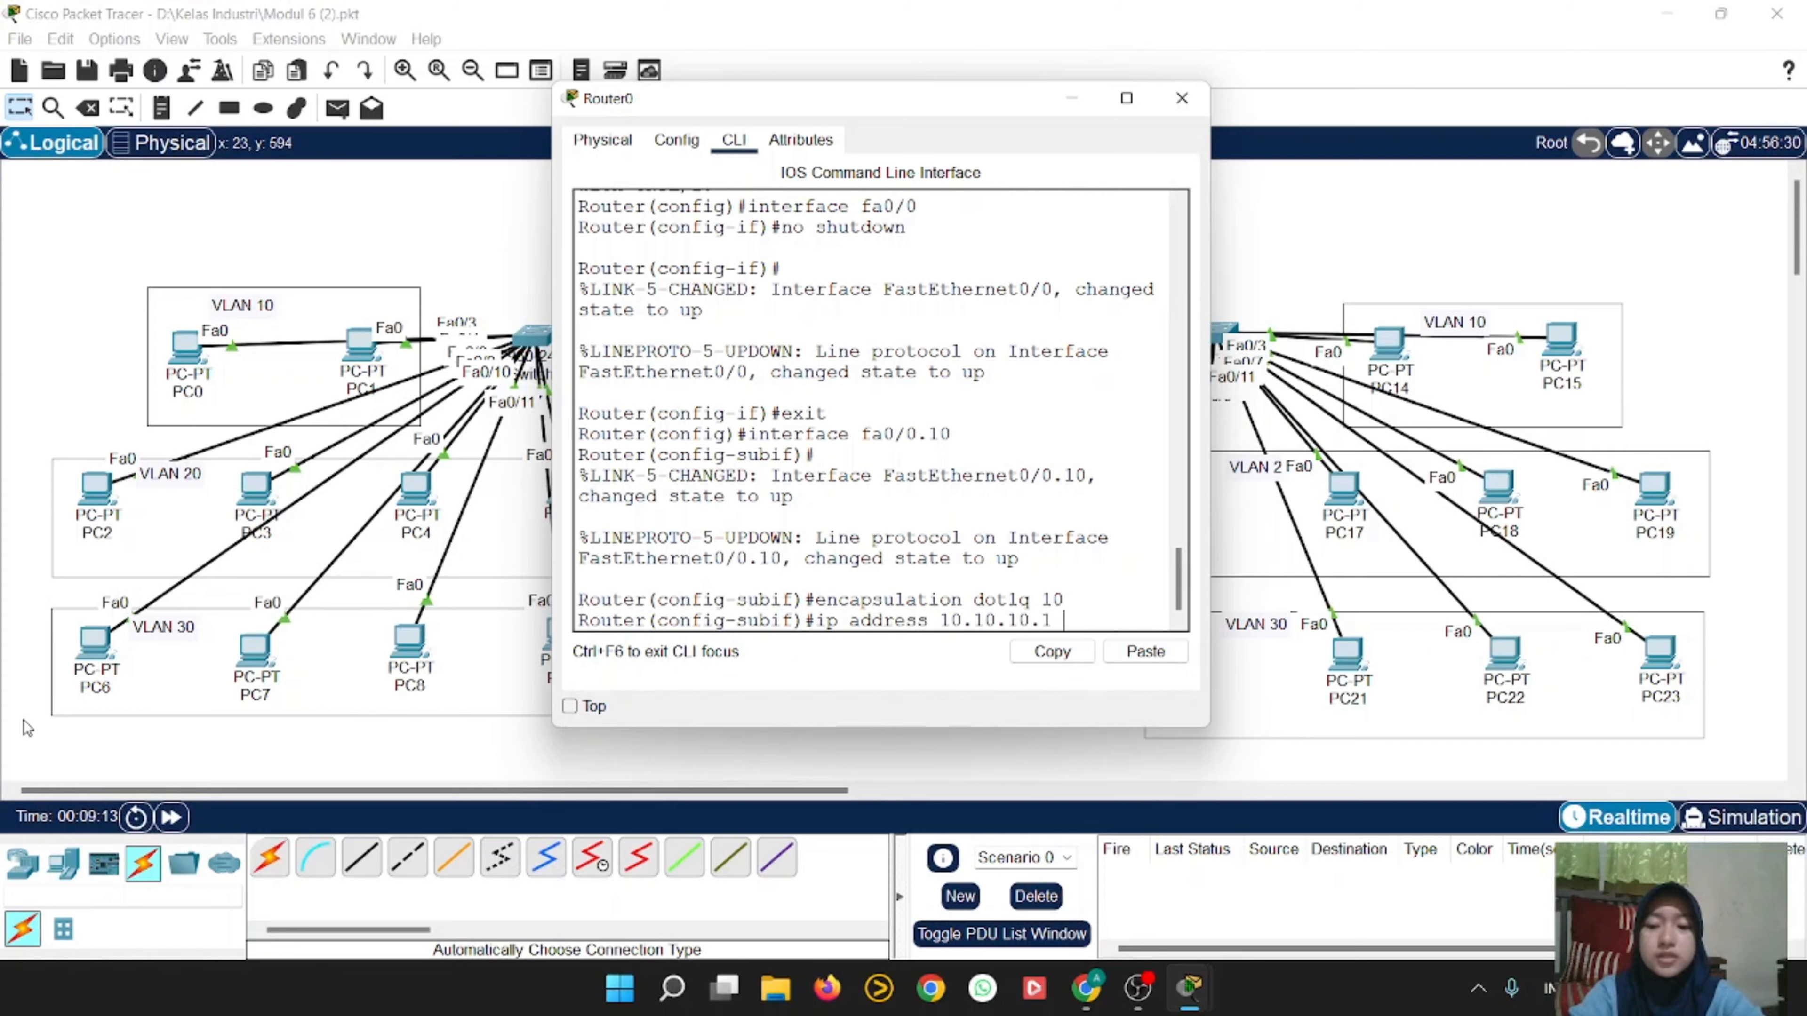
pyautogui.write(' 255.255.255.0')
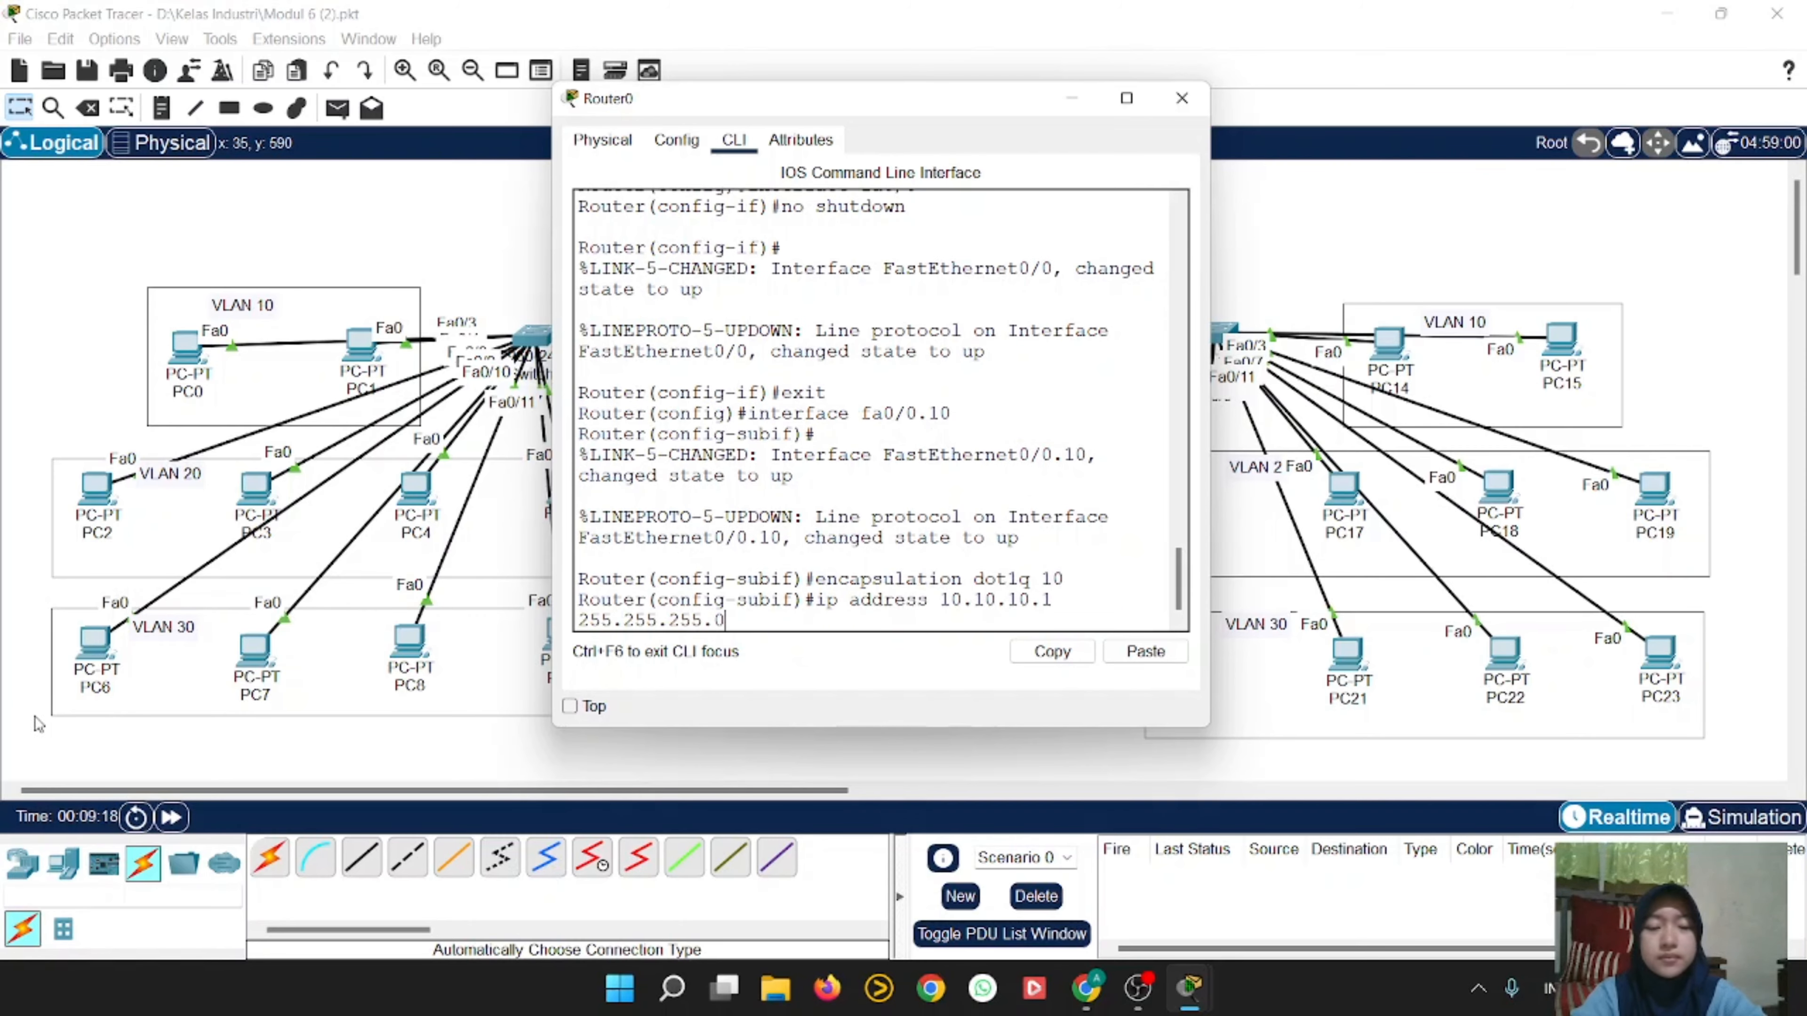
pyautogui.press('Return')
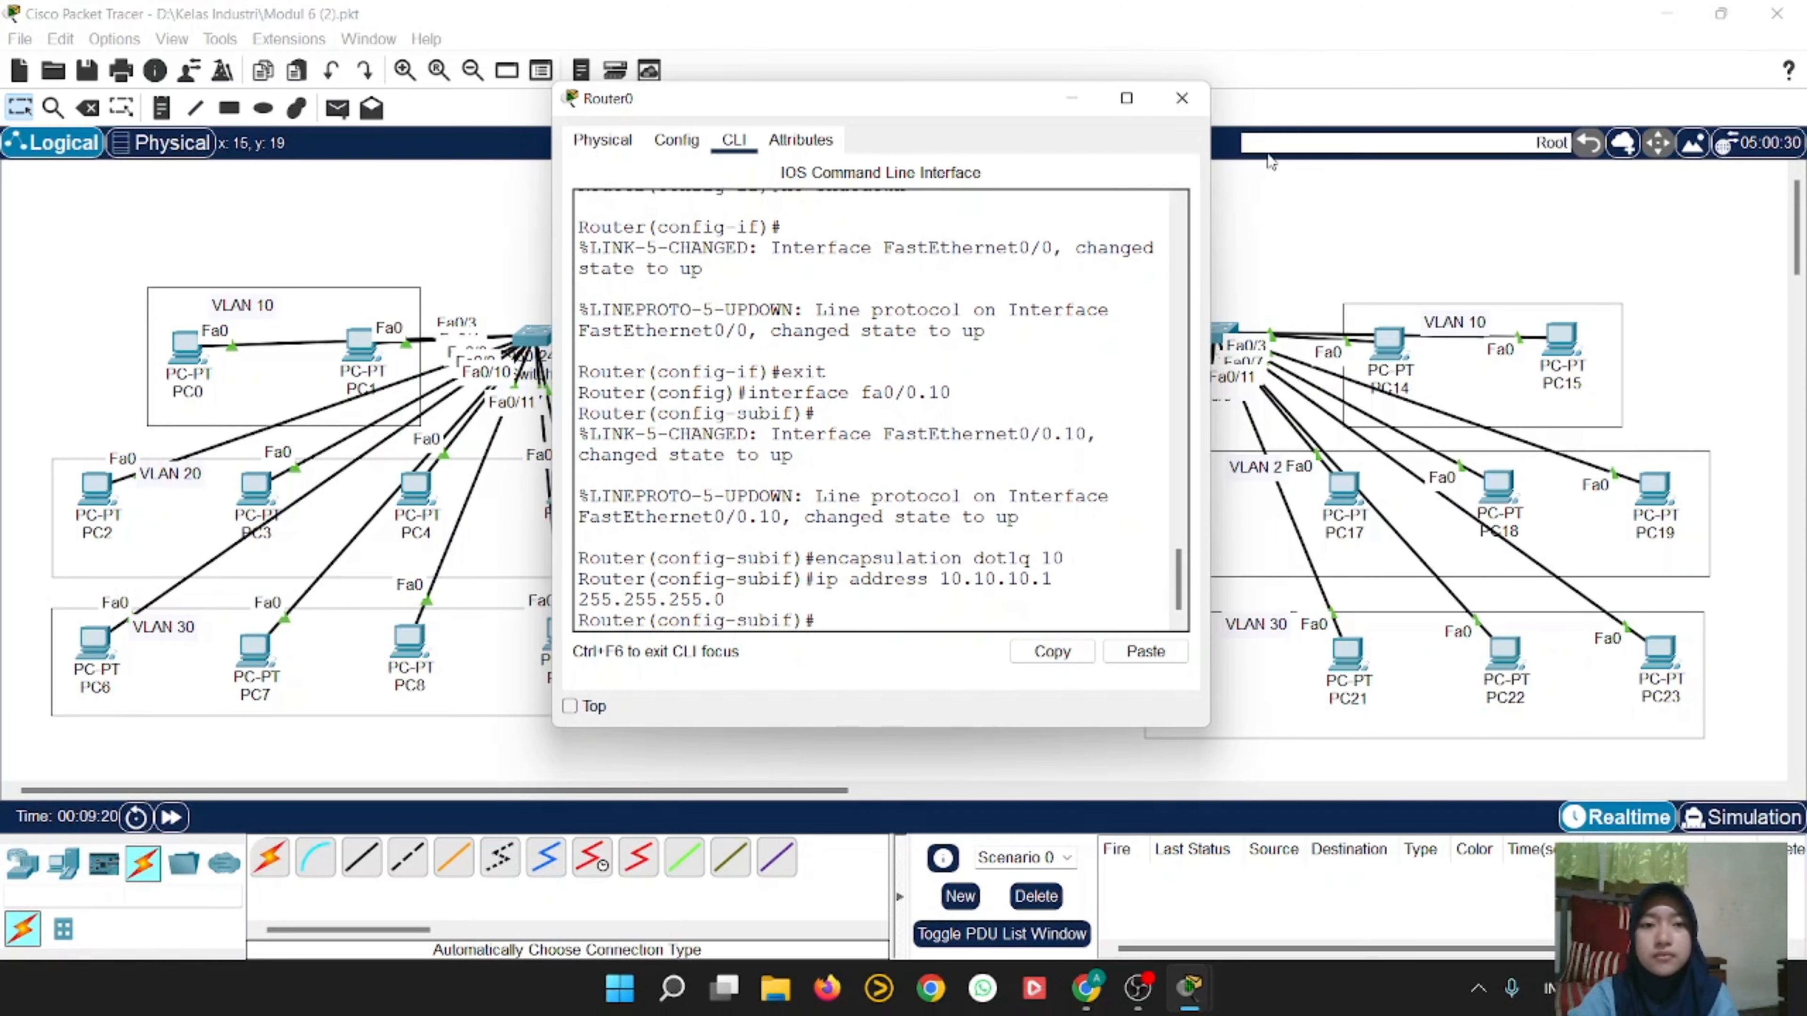
# Step: Bring Router0's window back to the front and widen it so full commands fit on one line
pyautogui.moveTo(1219, 205); pyautogui.dragTo(1302, 197)
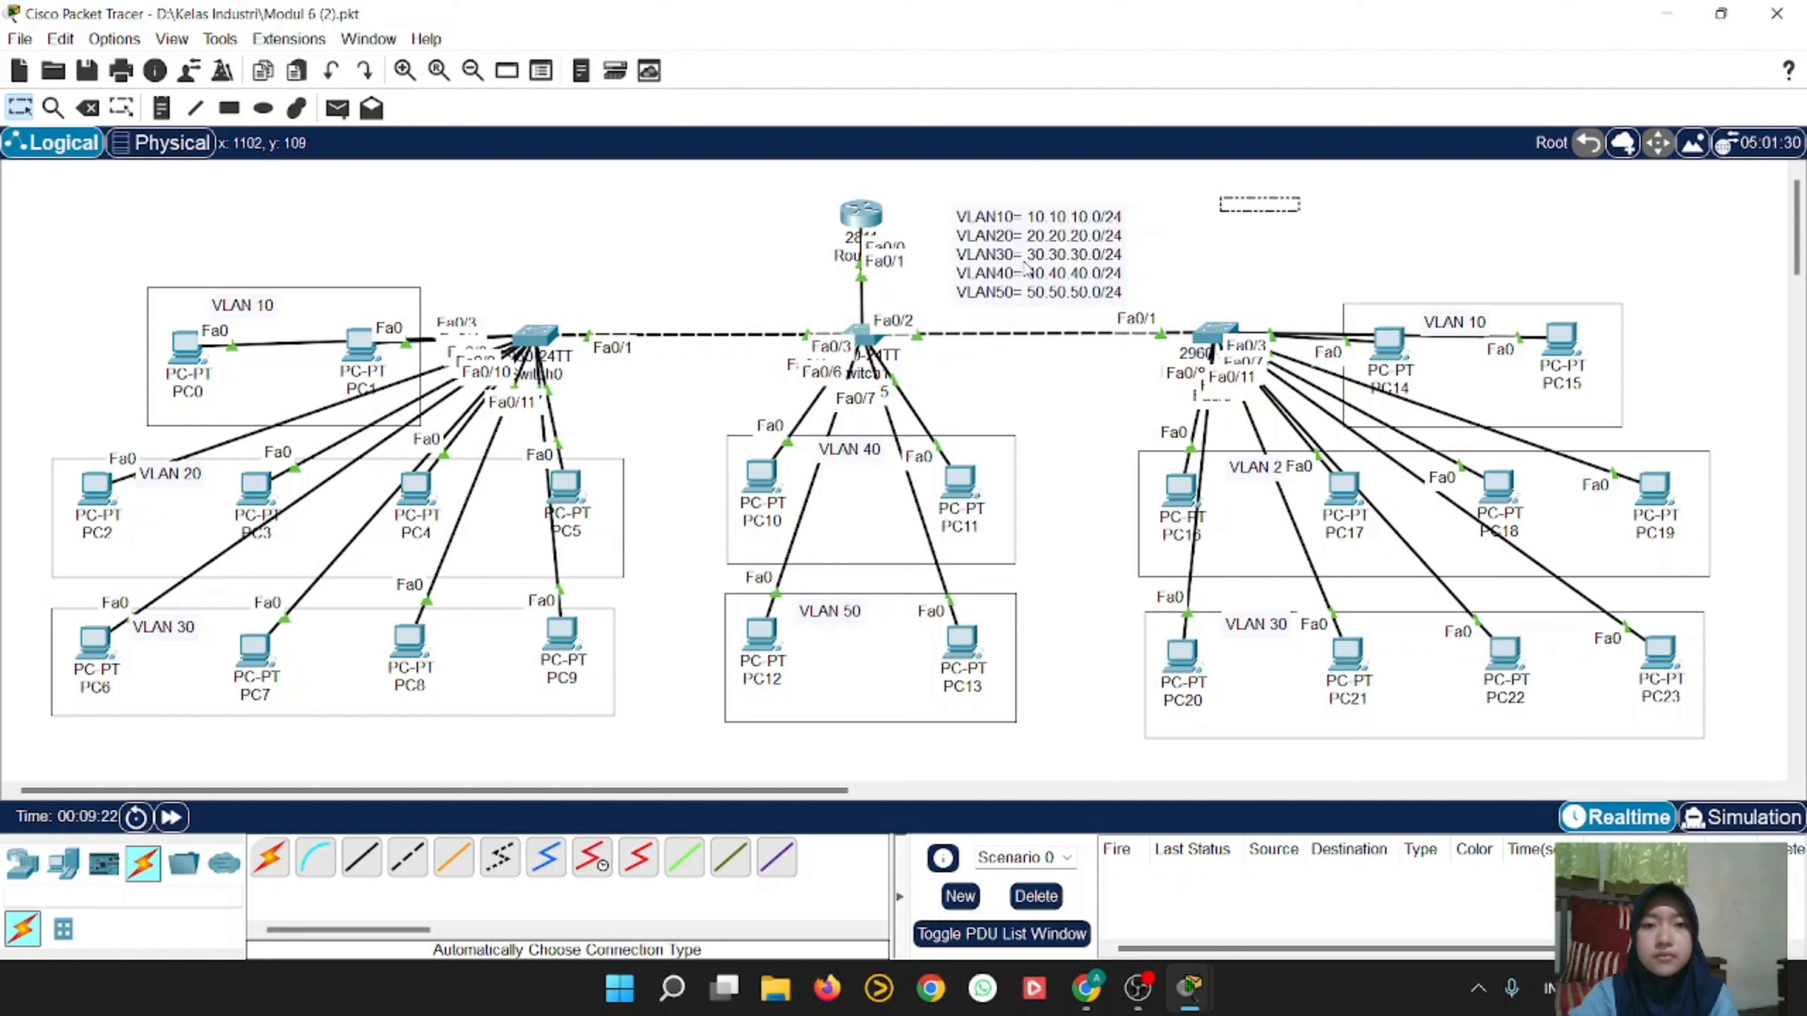
pyautogui.click(846, 215)
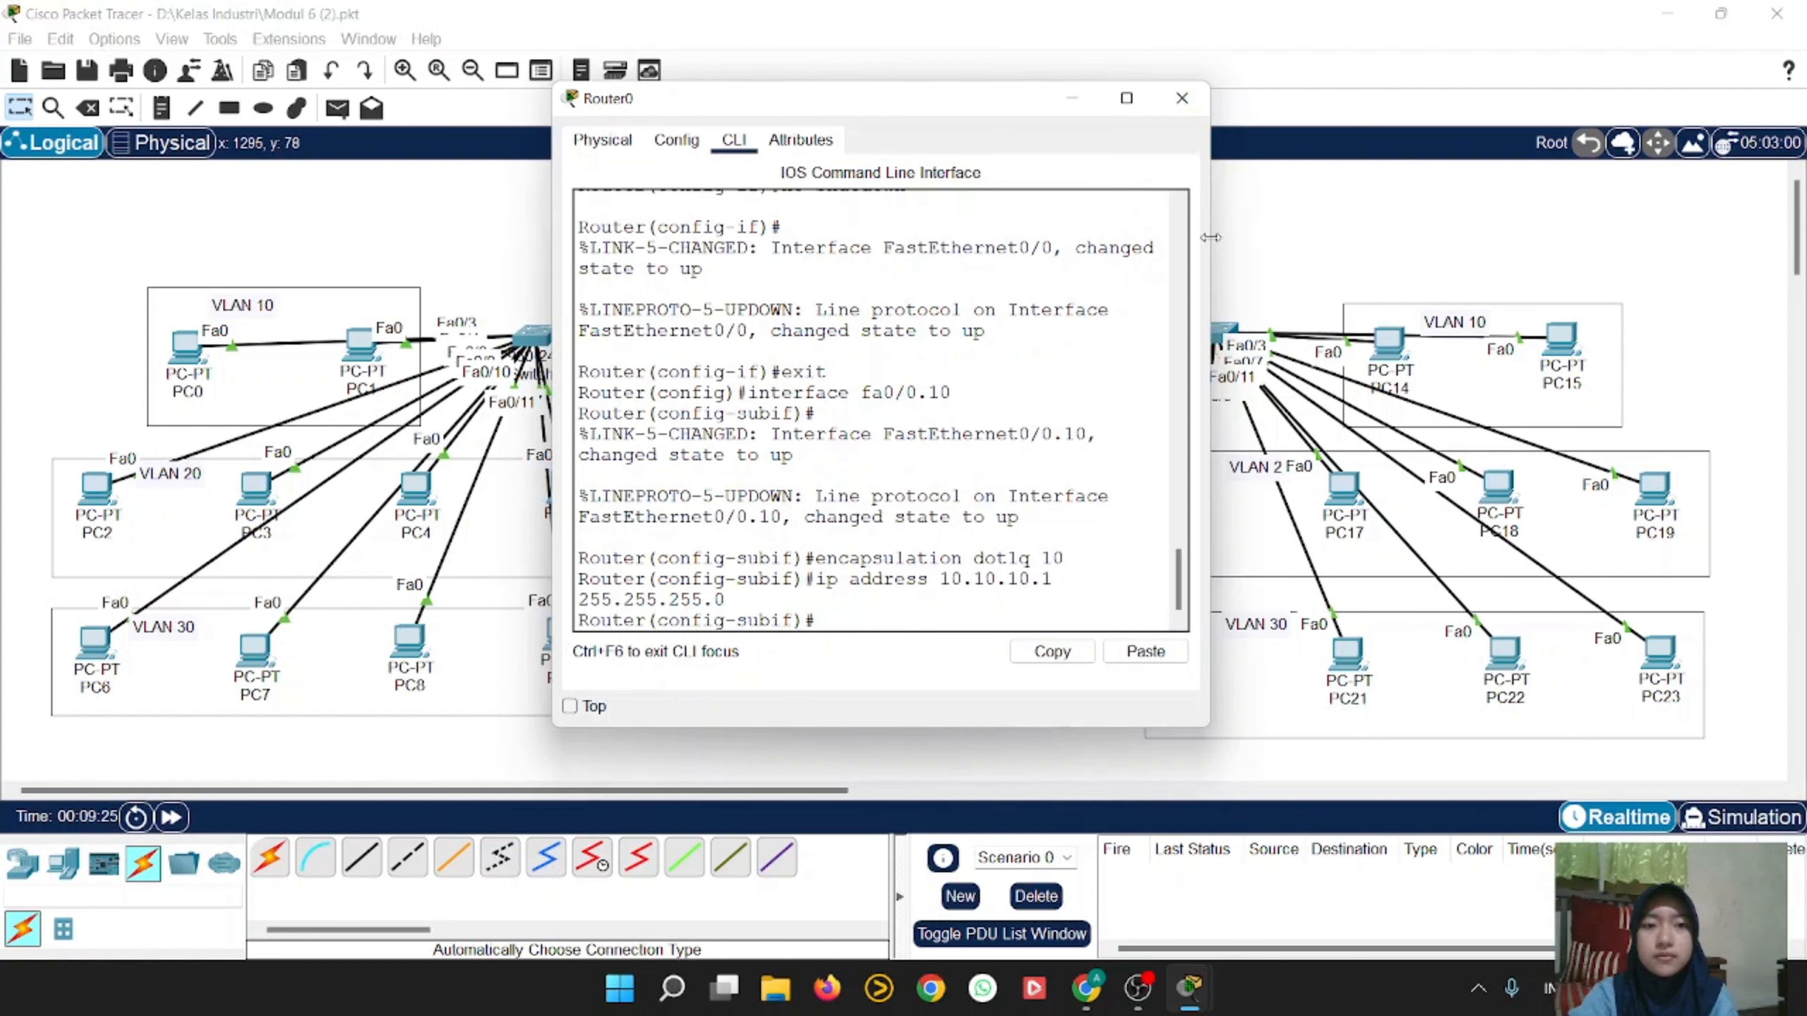
pyautogui.moveTo(1210, 237); pyautogui.dragTo(1369, 227)
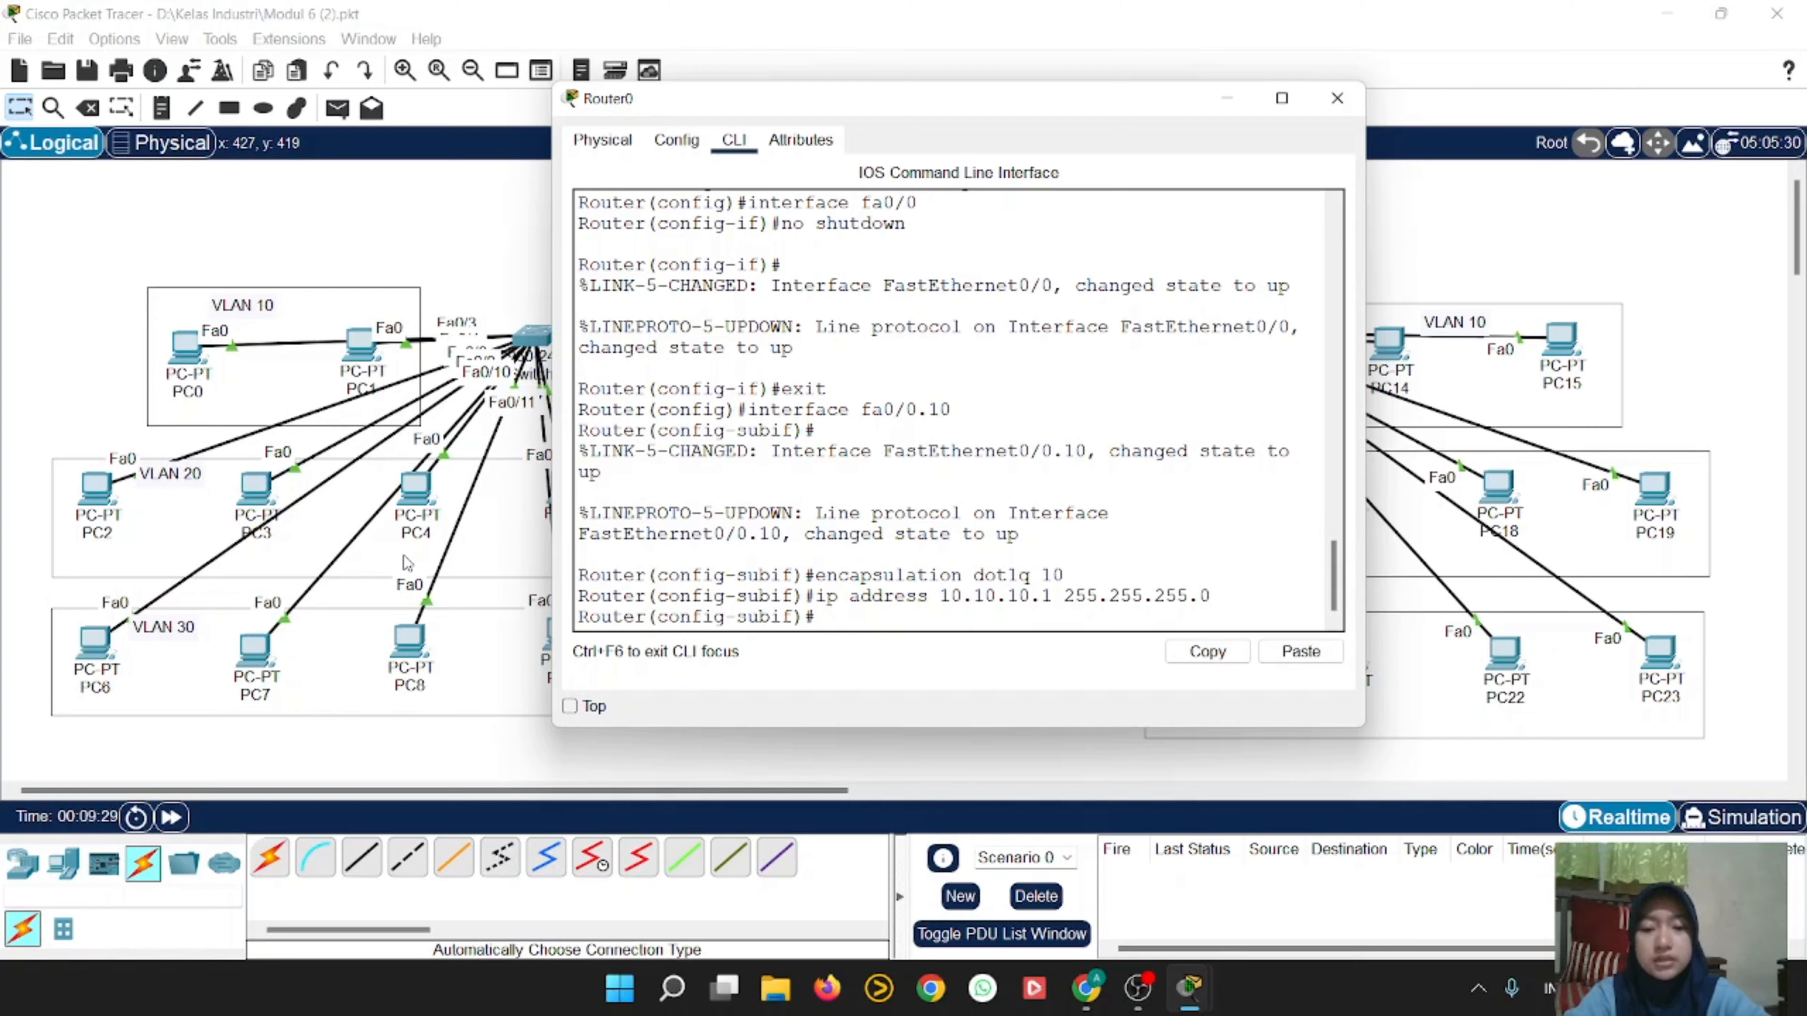
# Step: Create subinterface fa0/0.20 on Router0 and set its encapsulation to dot1q with VLAN 20
pyautogui.write('inte')
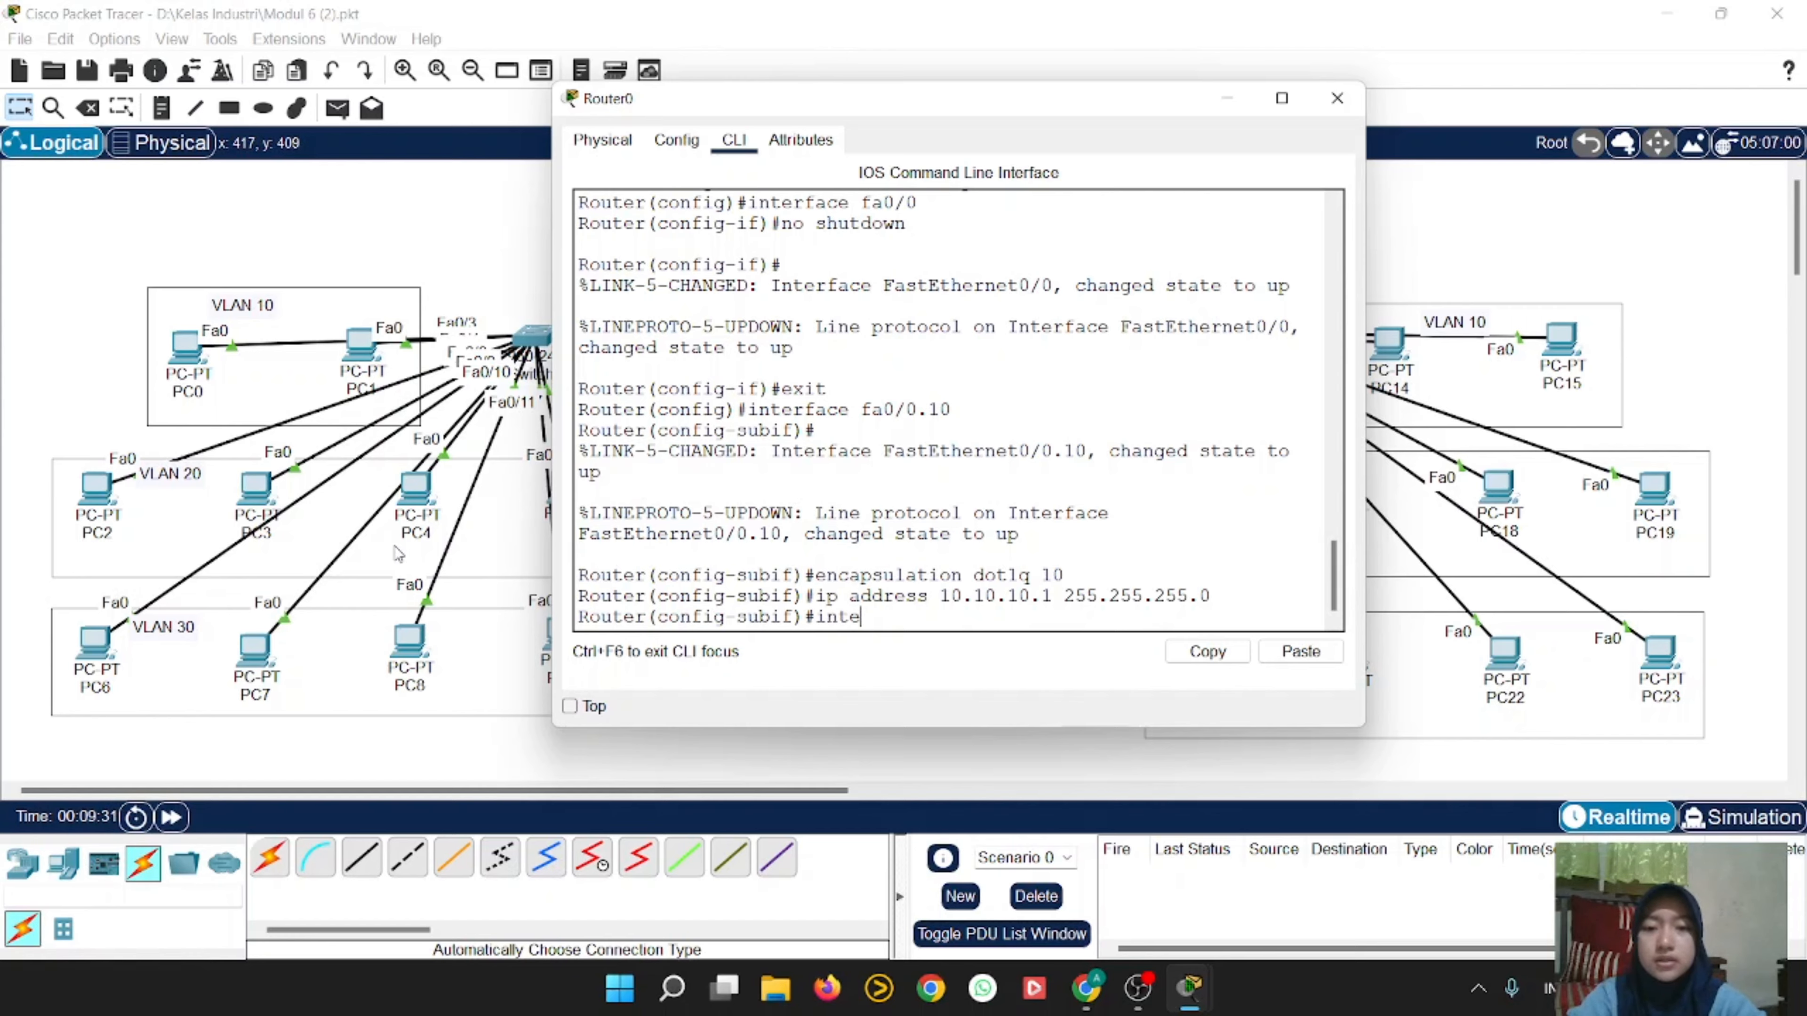
pyautogui.write('rface')
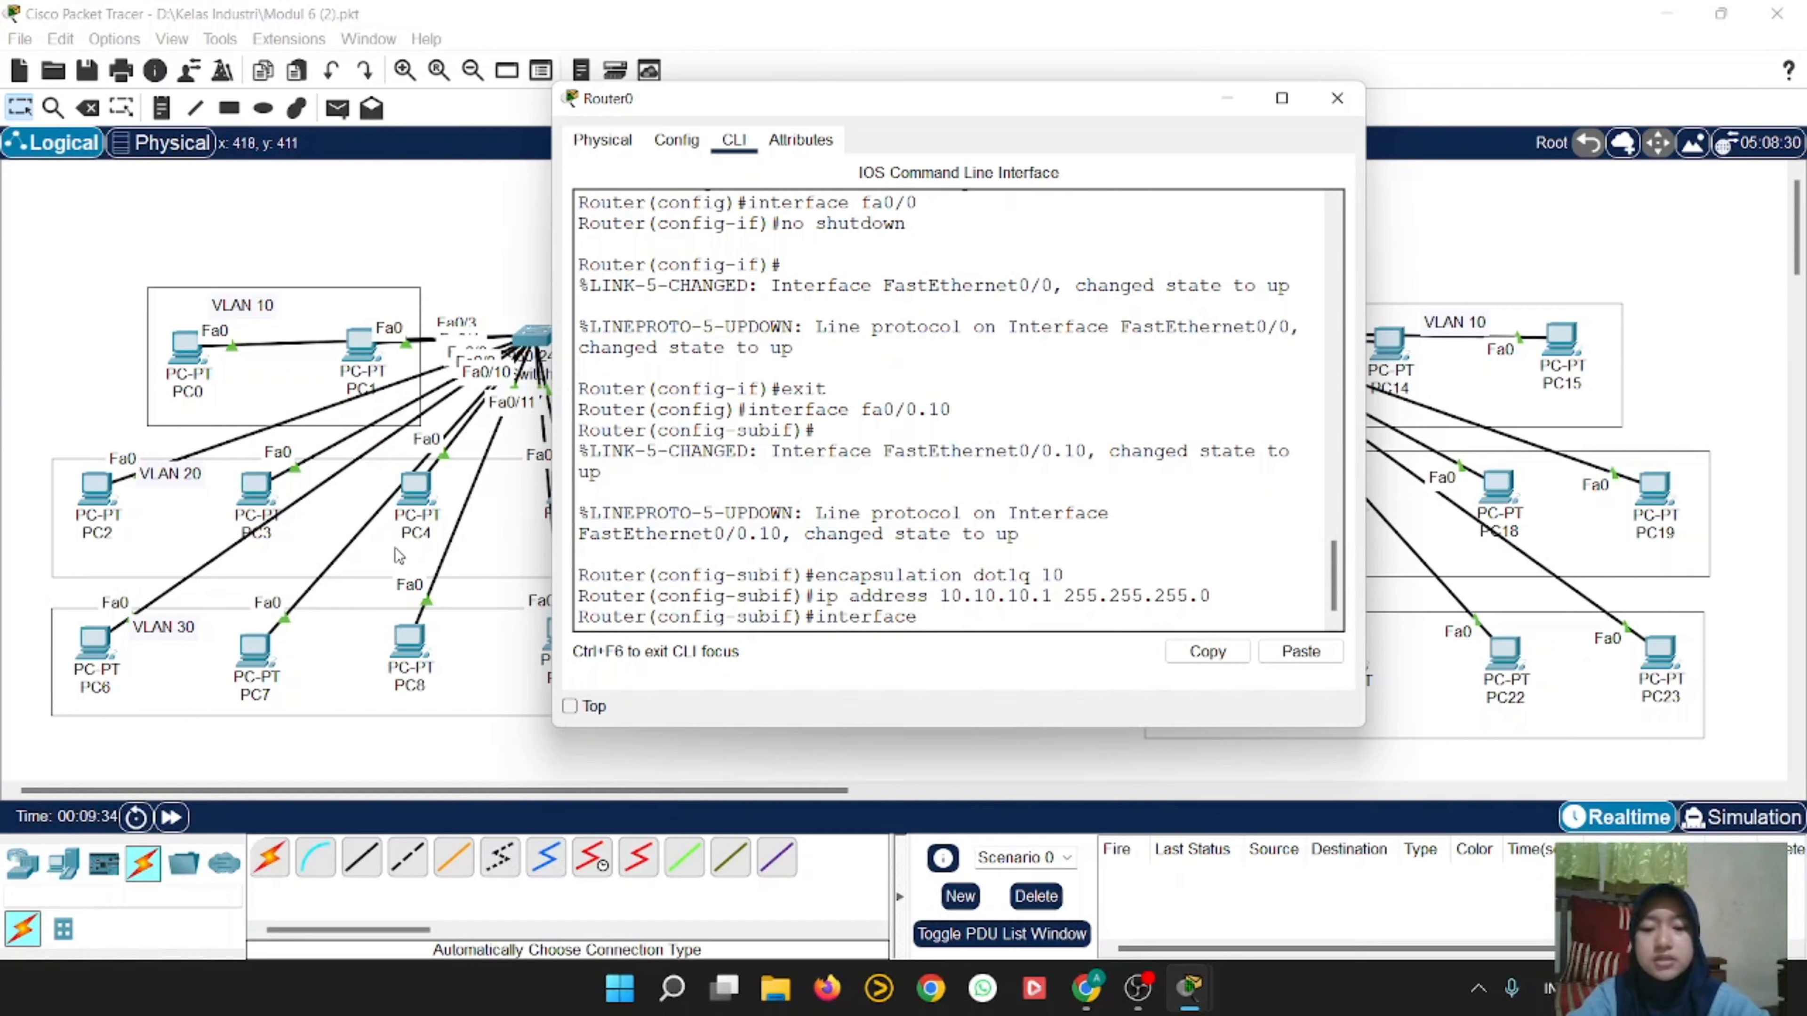
pyautogui.write(' fa0/0.2')
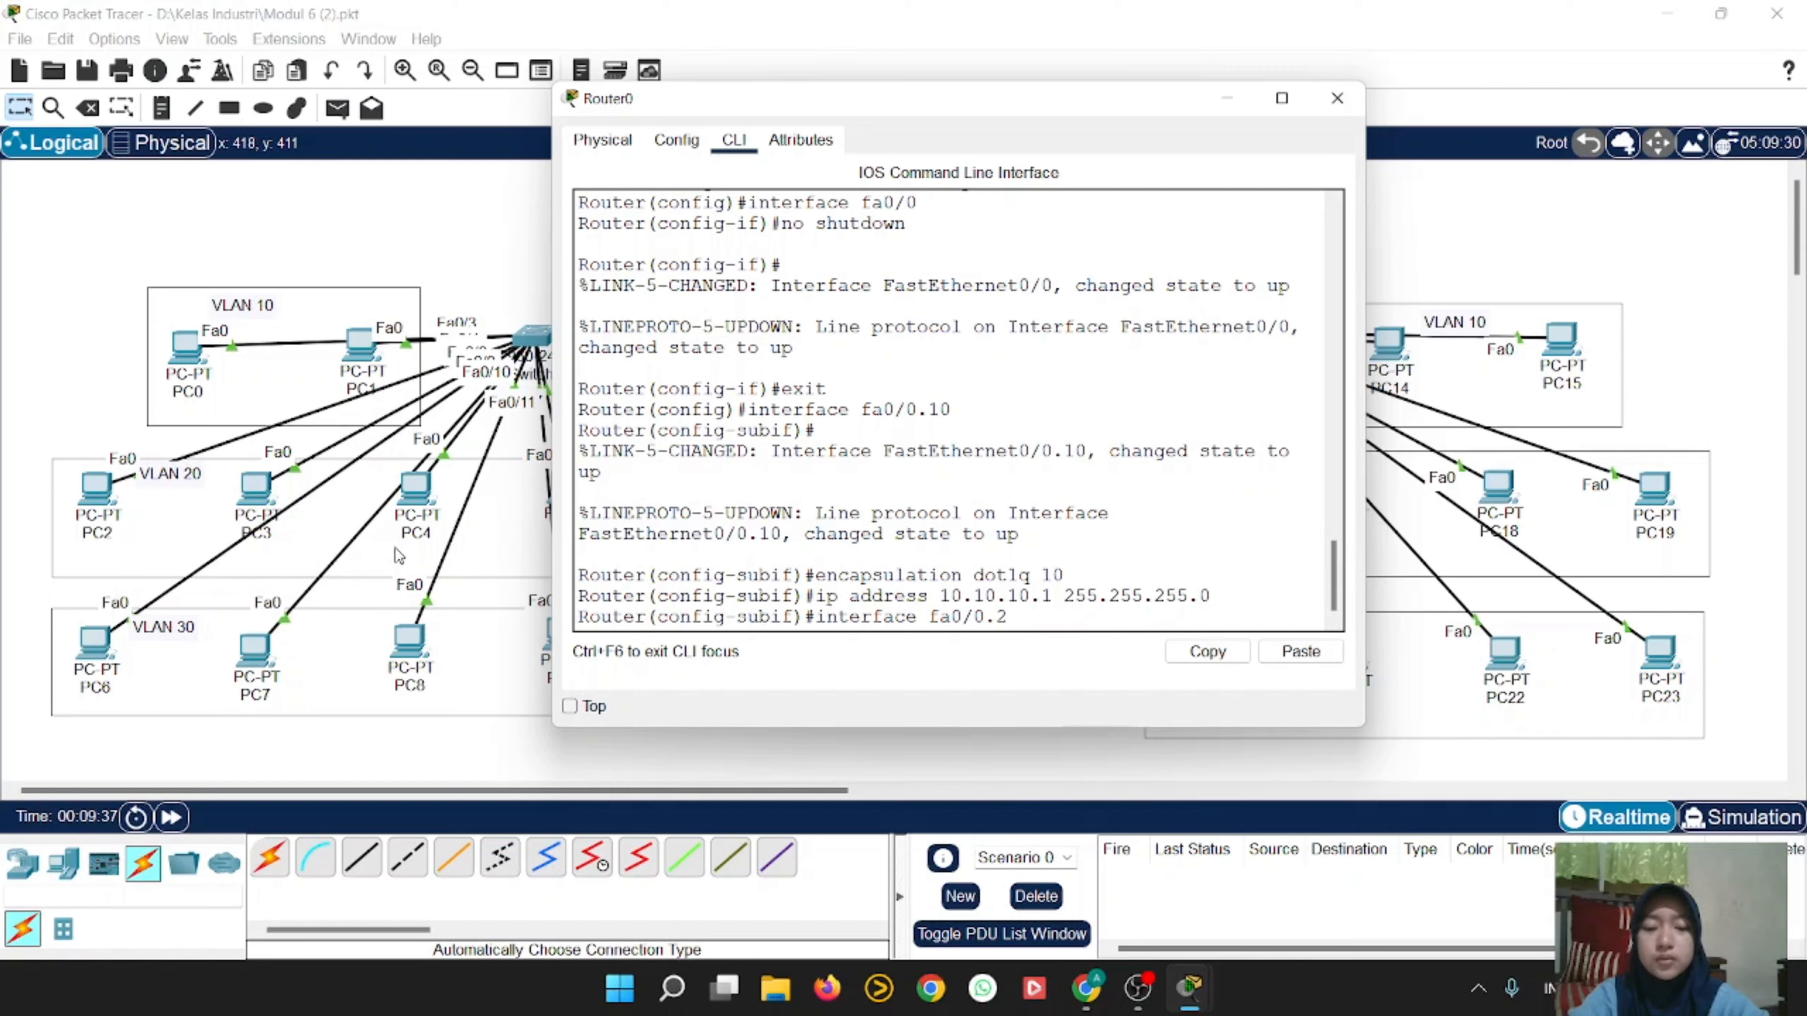
pyautogui.write('0')
pyautogui.press('Return')
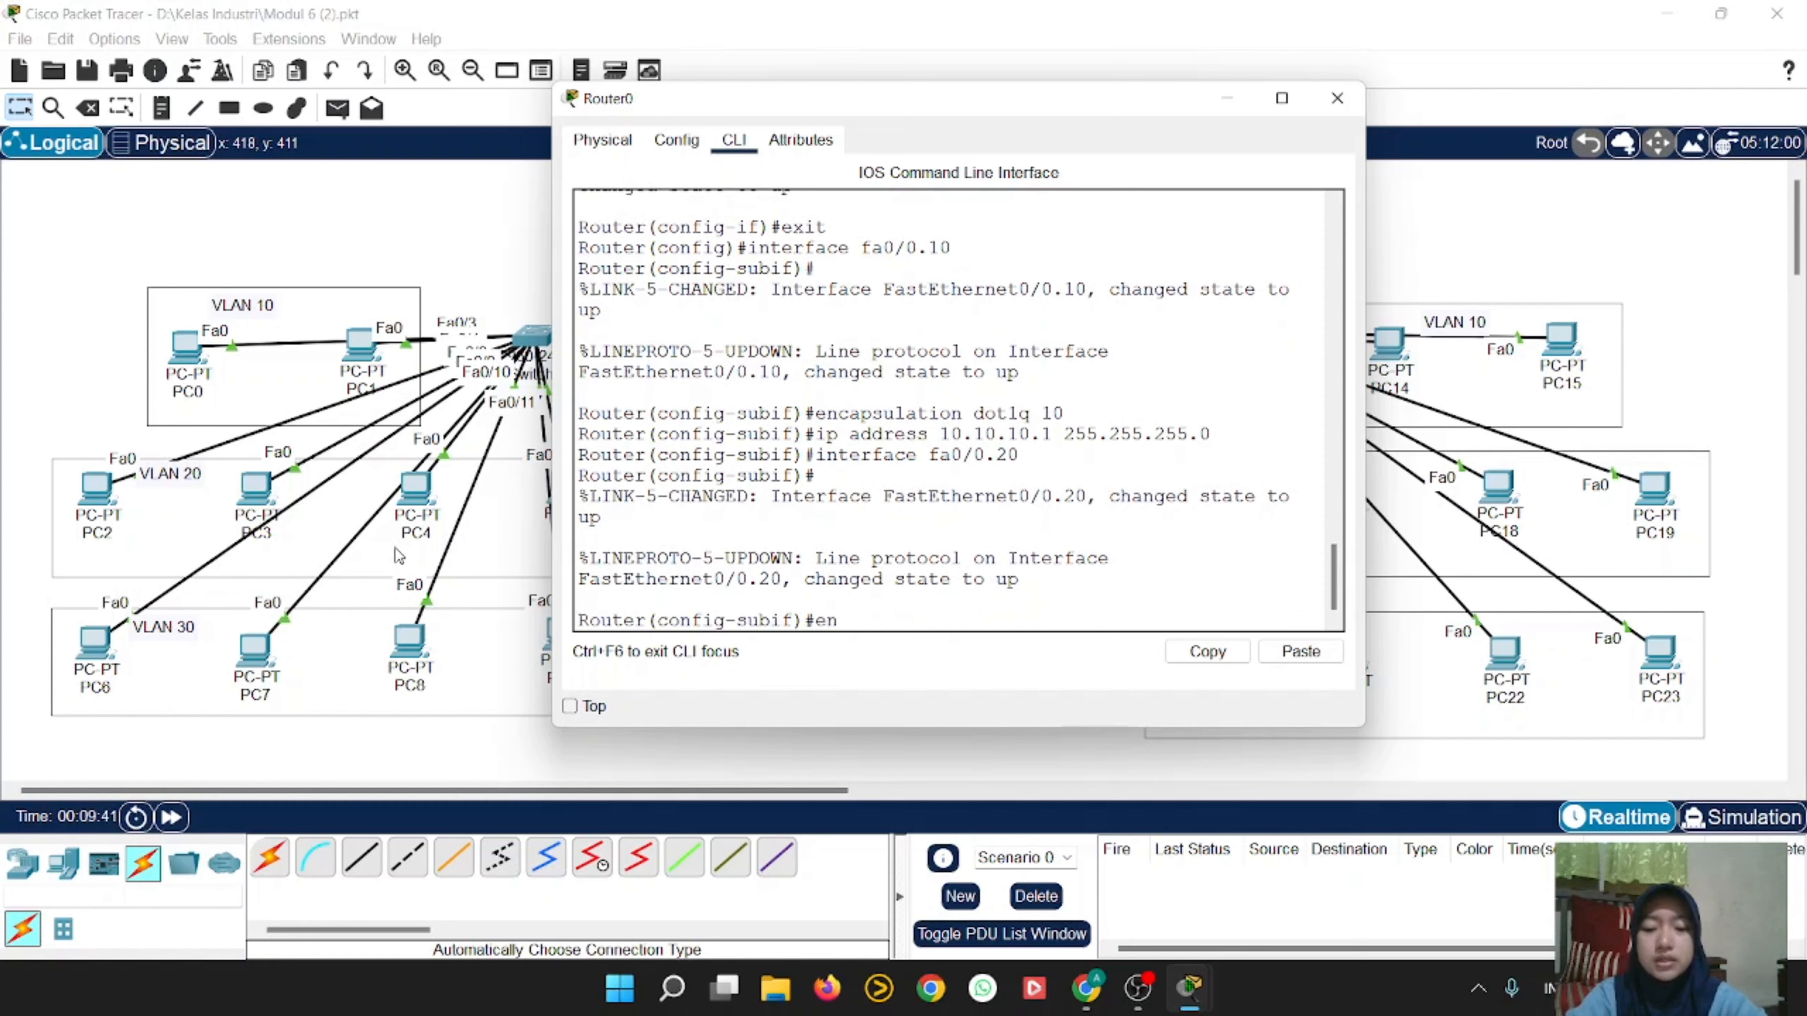
pyautogui.write('encapsulation dot1q 20')
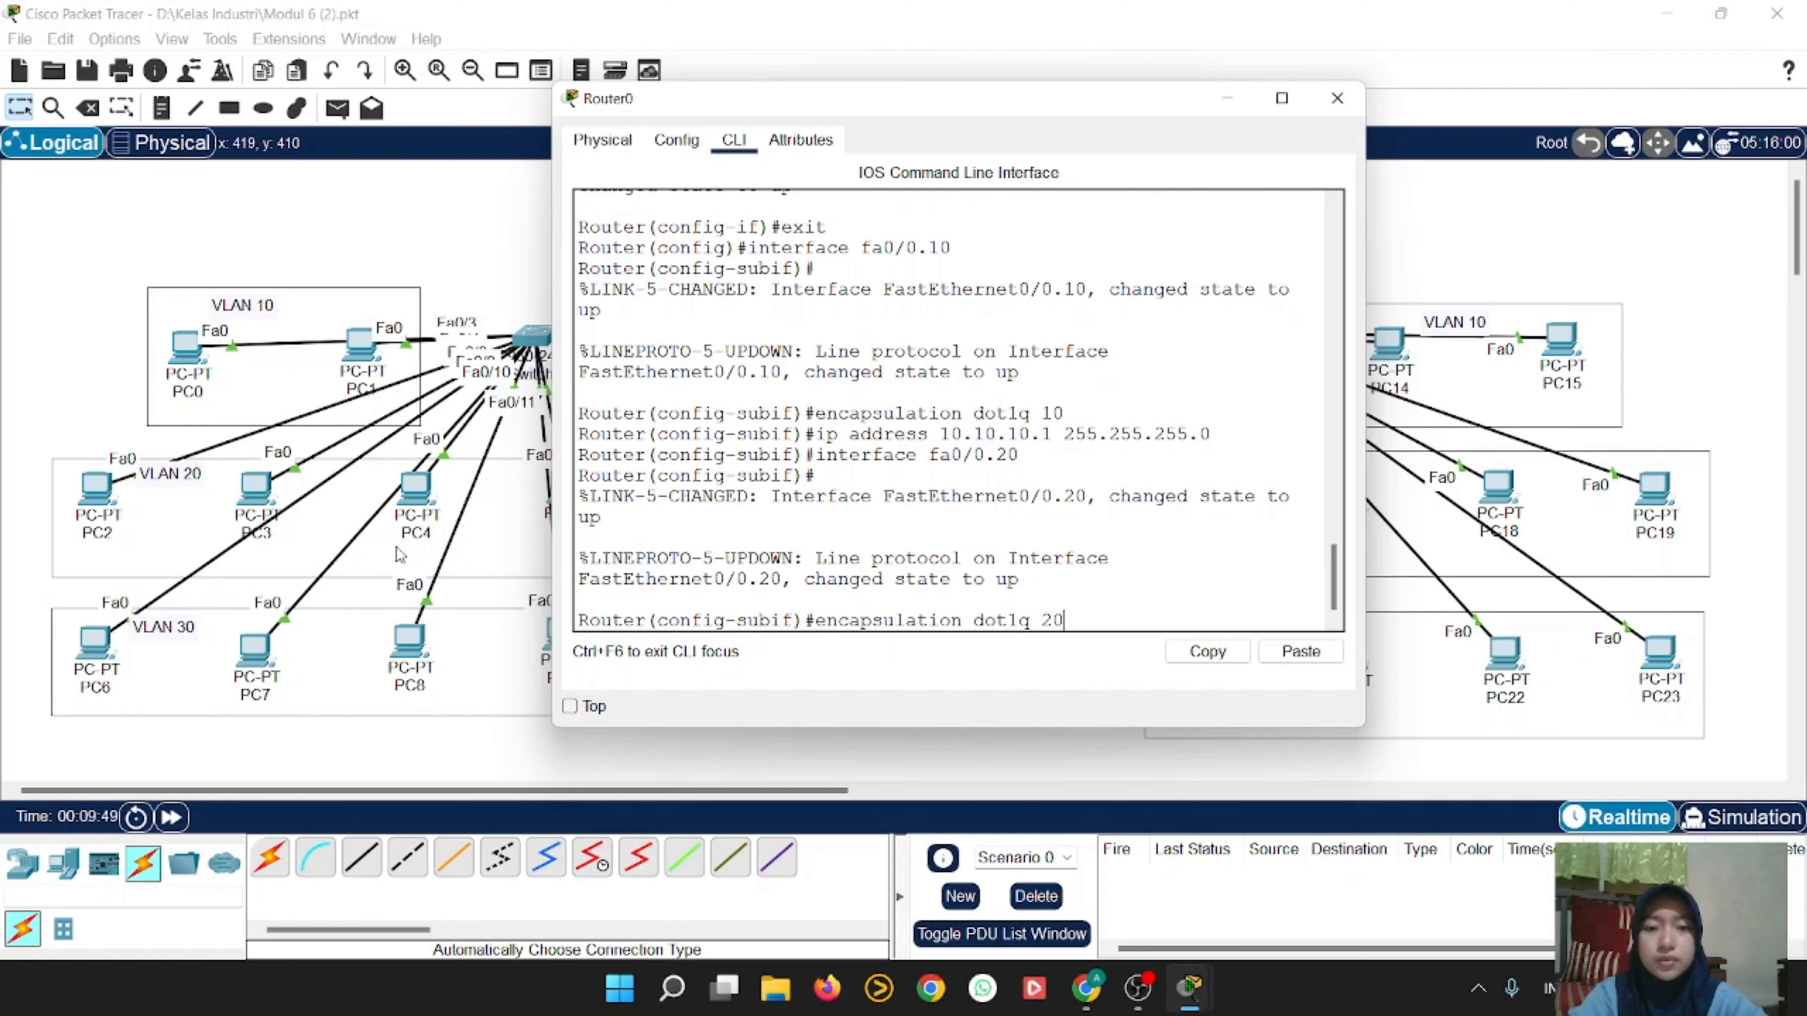
pyautogui.press('Return')
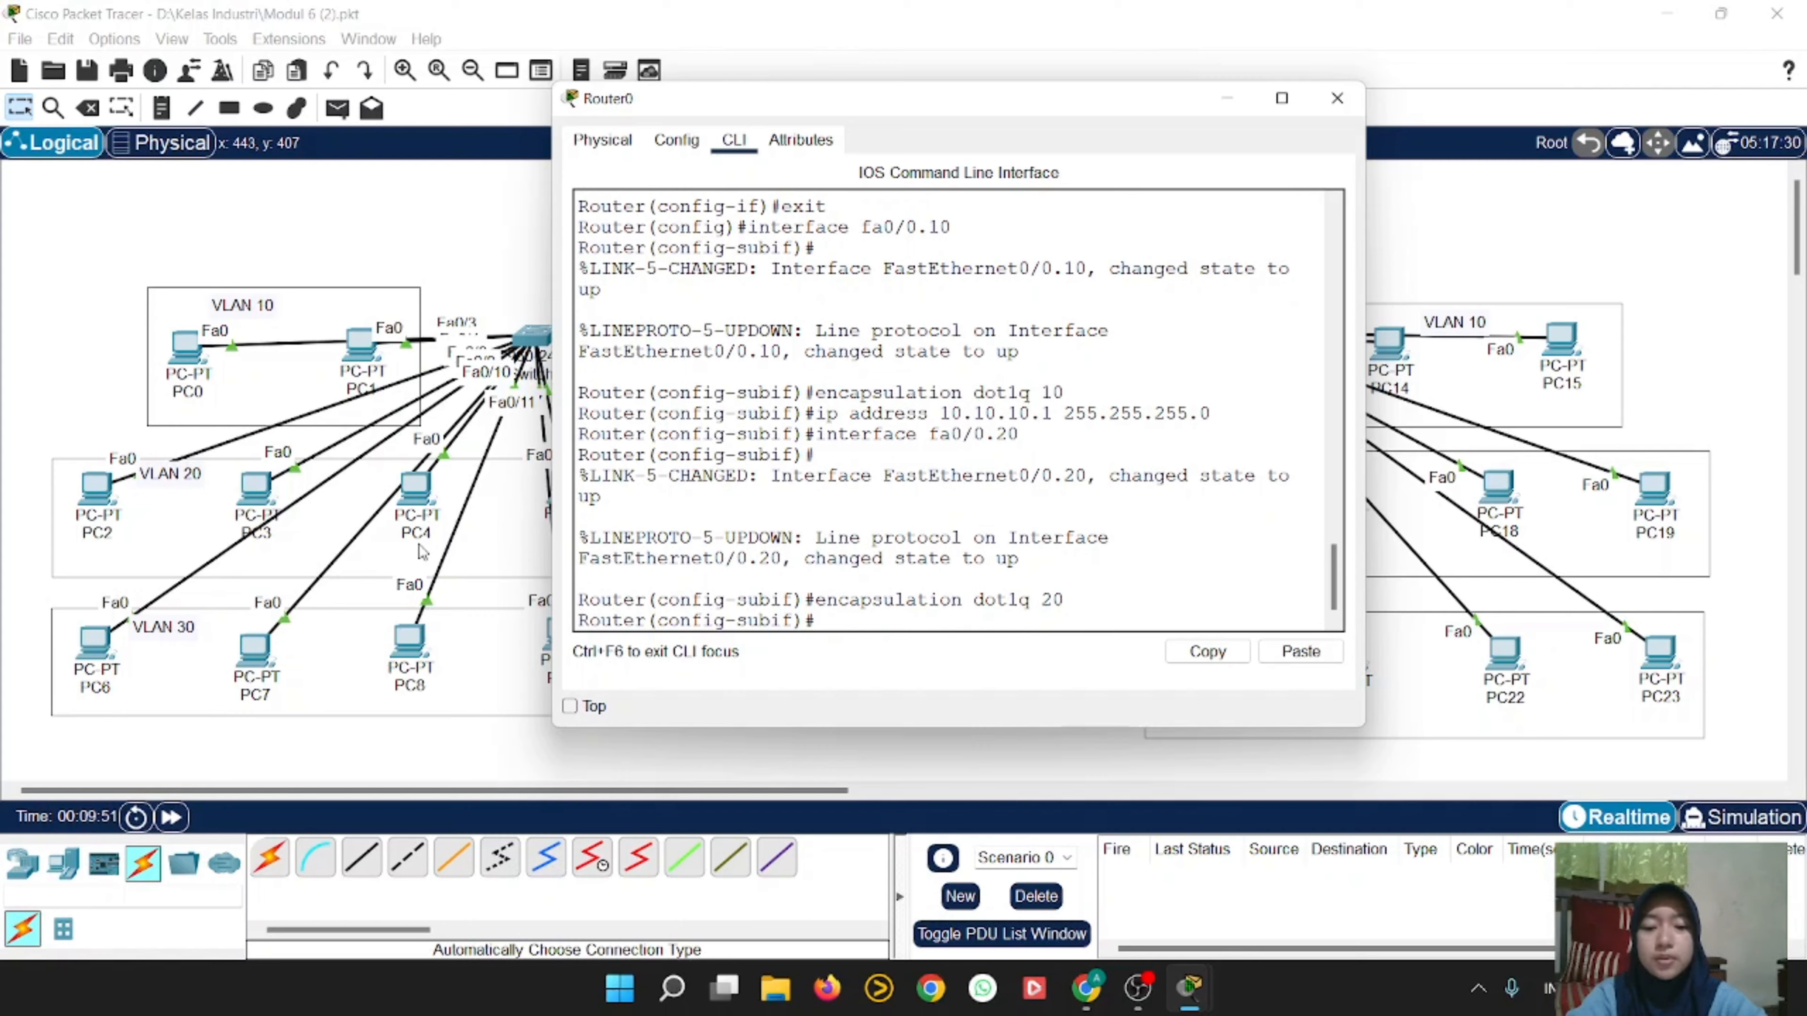
# Step: Assign IP address 20.20.20.1 with subnet mask 255.255.255.0 to subinterface fa0/0.20
pyautogui.write('ip addre')
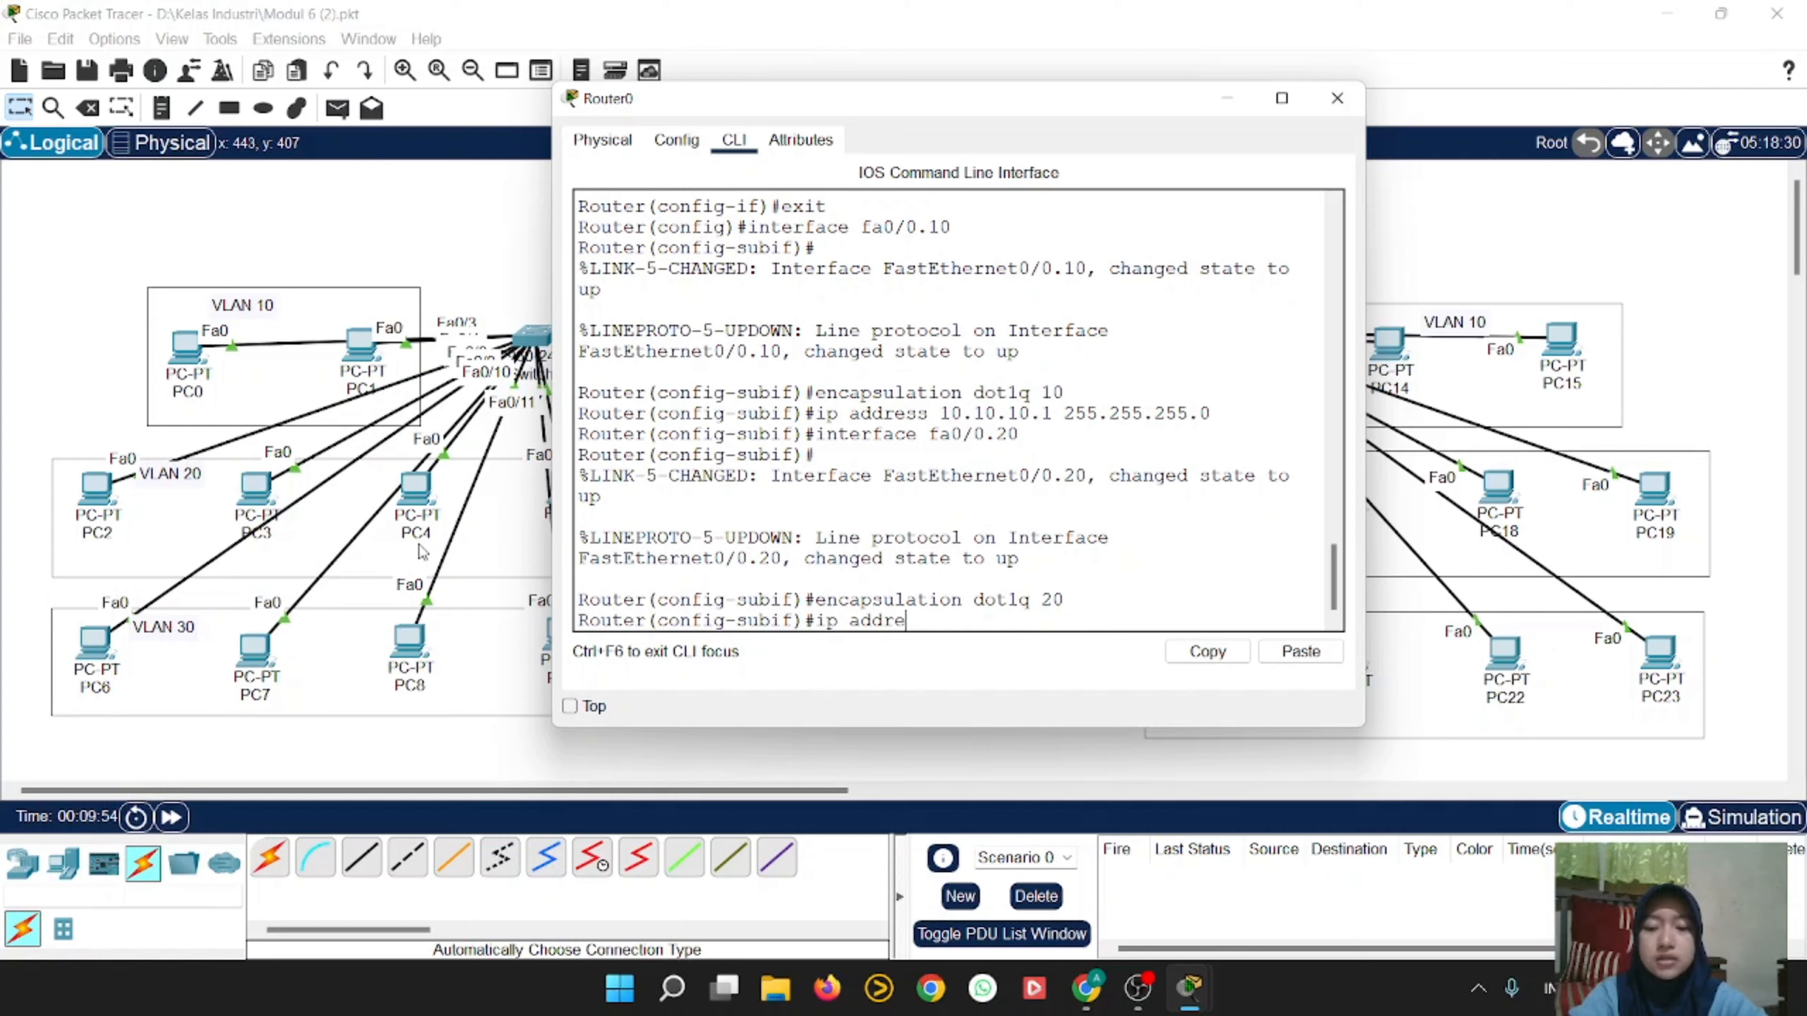
pyautogui.write('ss 2')
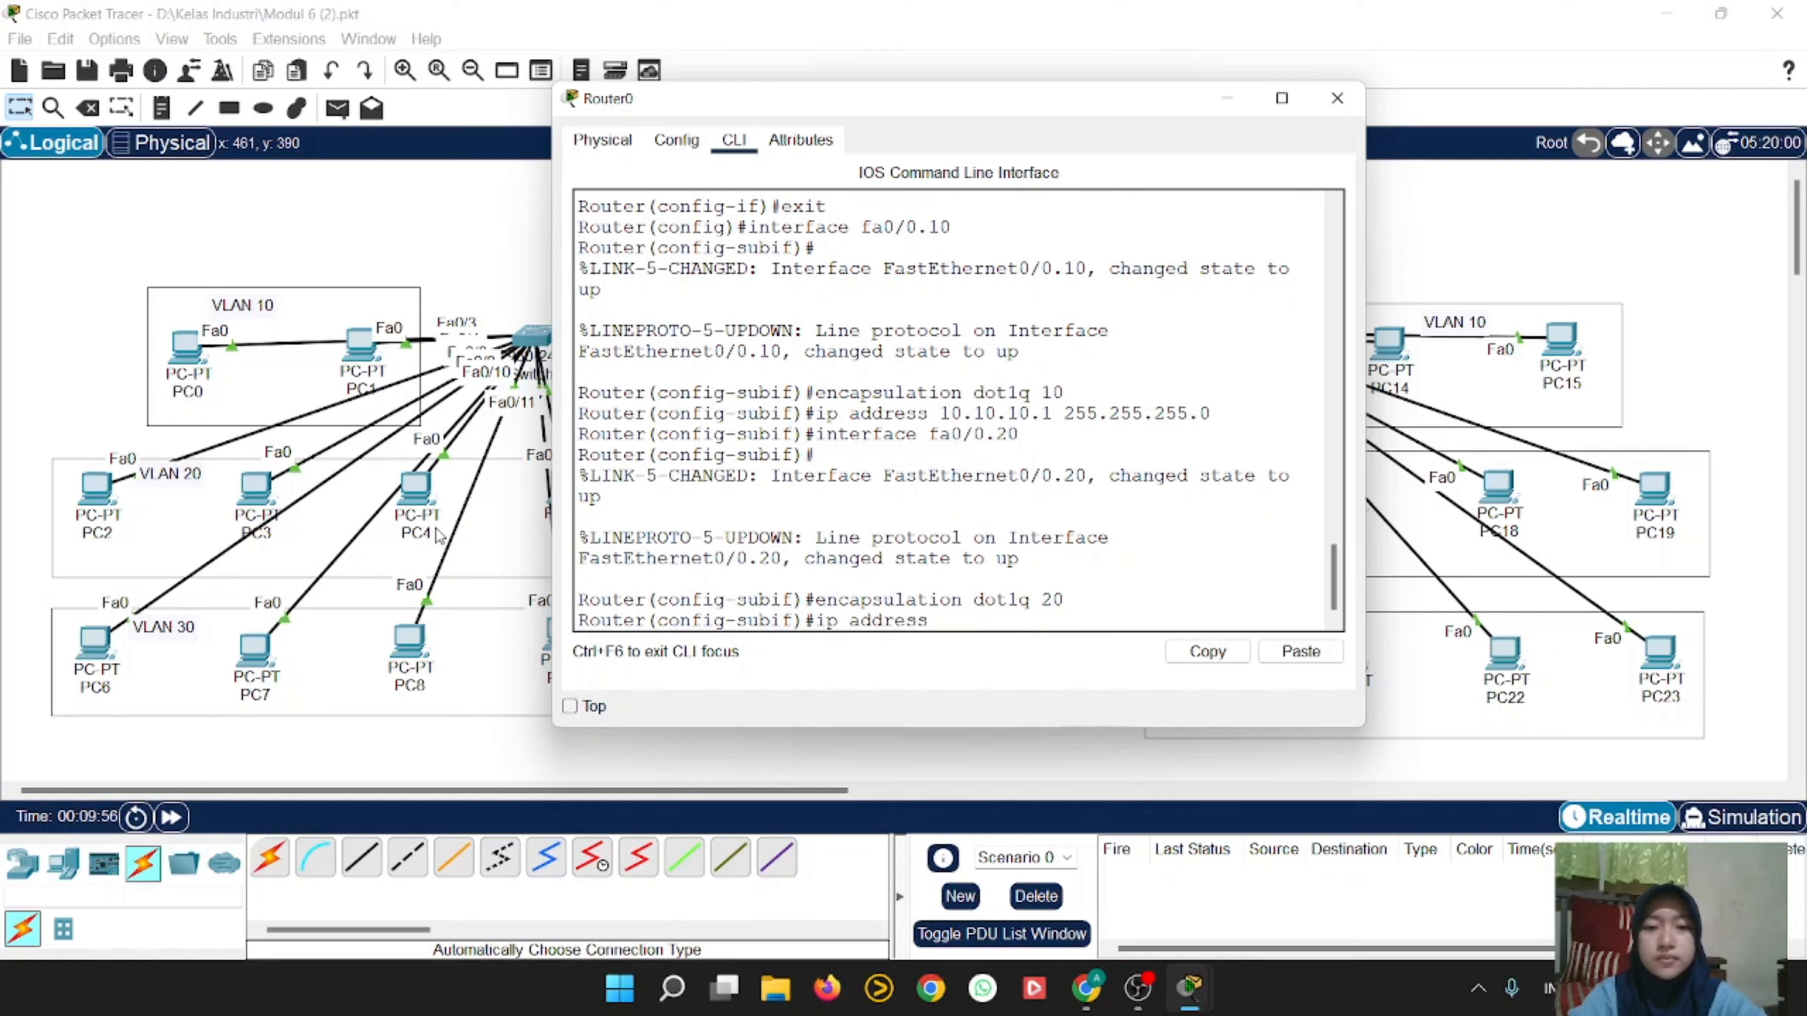
pyautogui.write('0.20.20.')
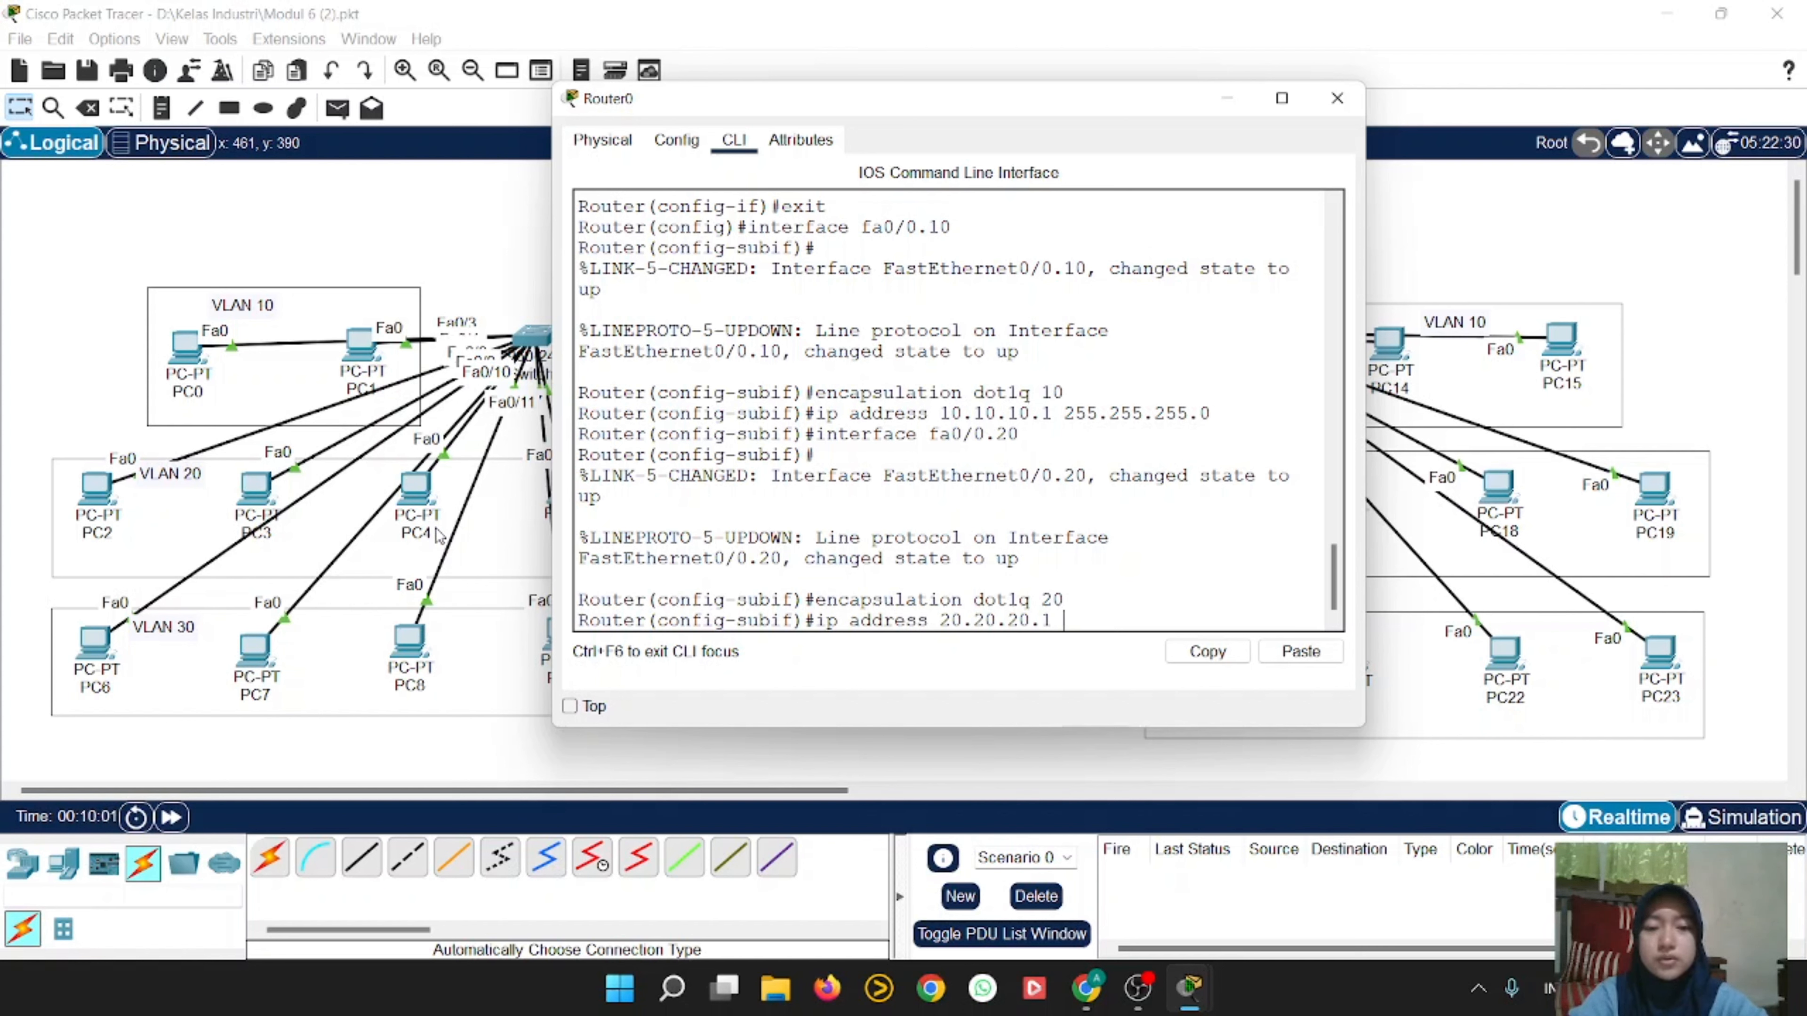
pyautogui.write('1 255.')
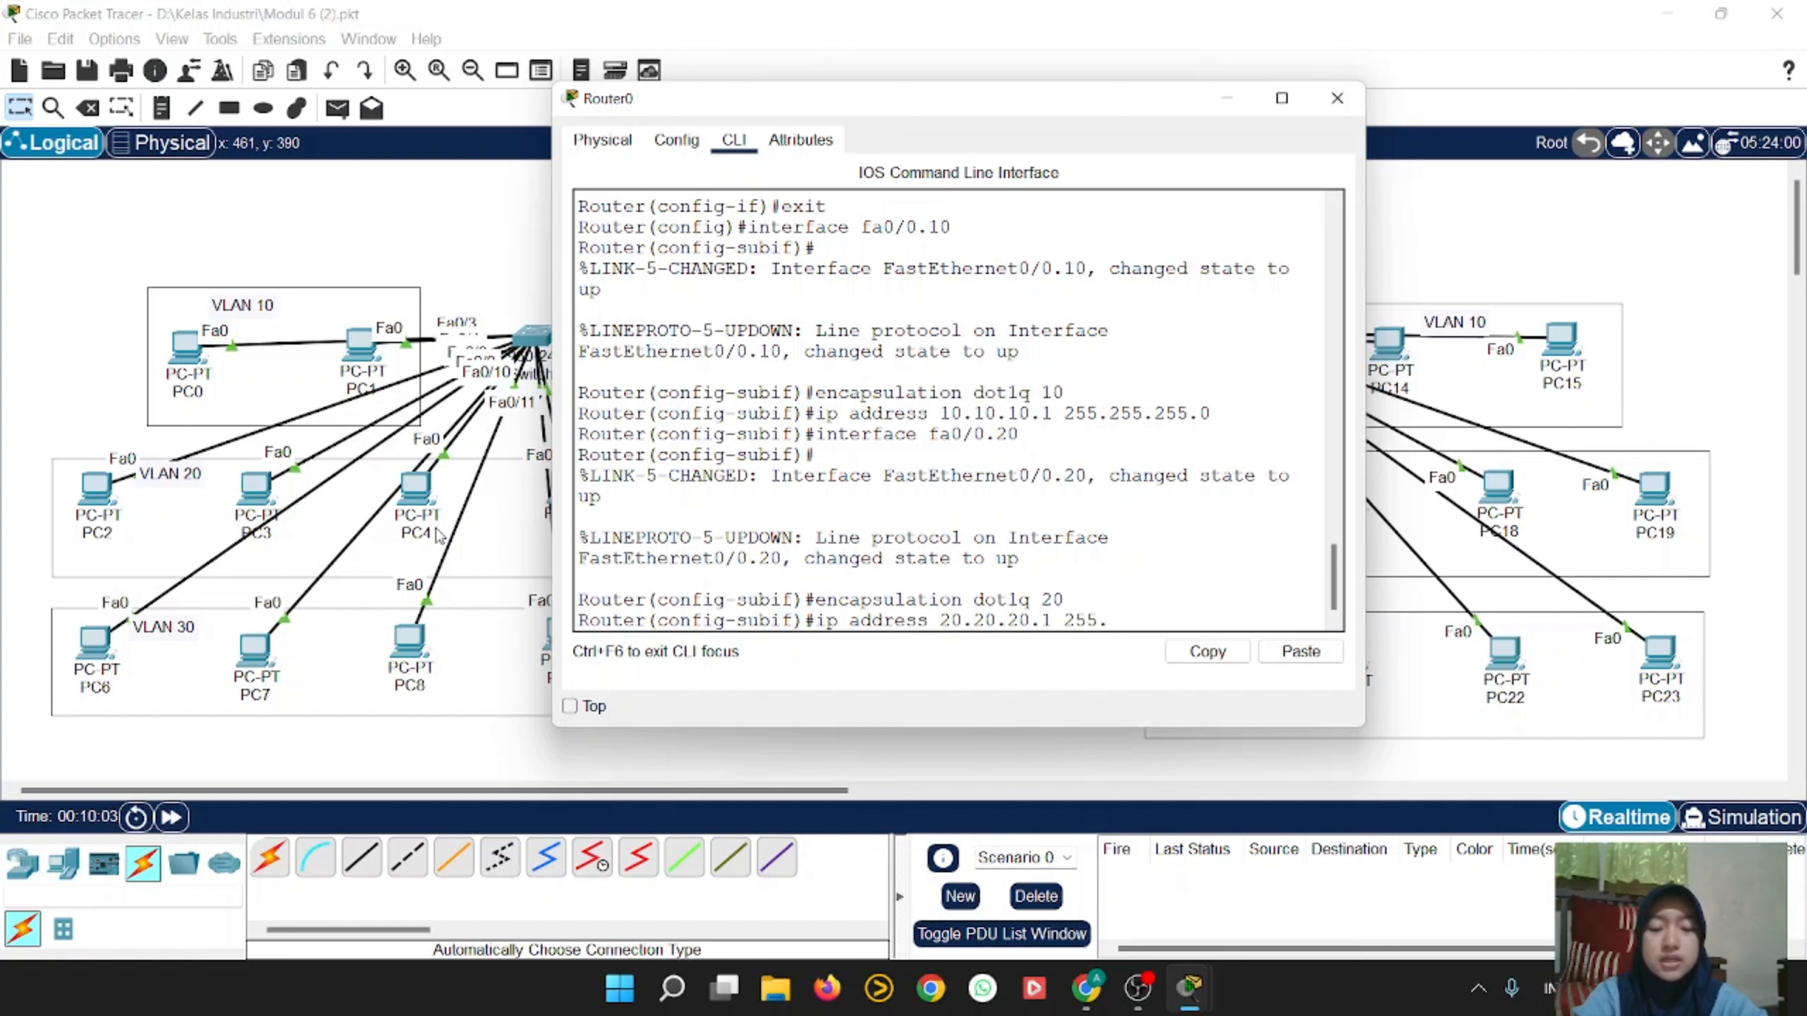
pyautogui.write('255.255.0')
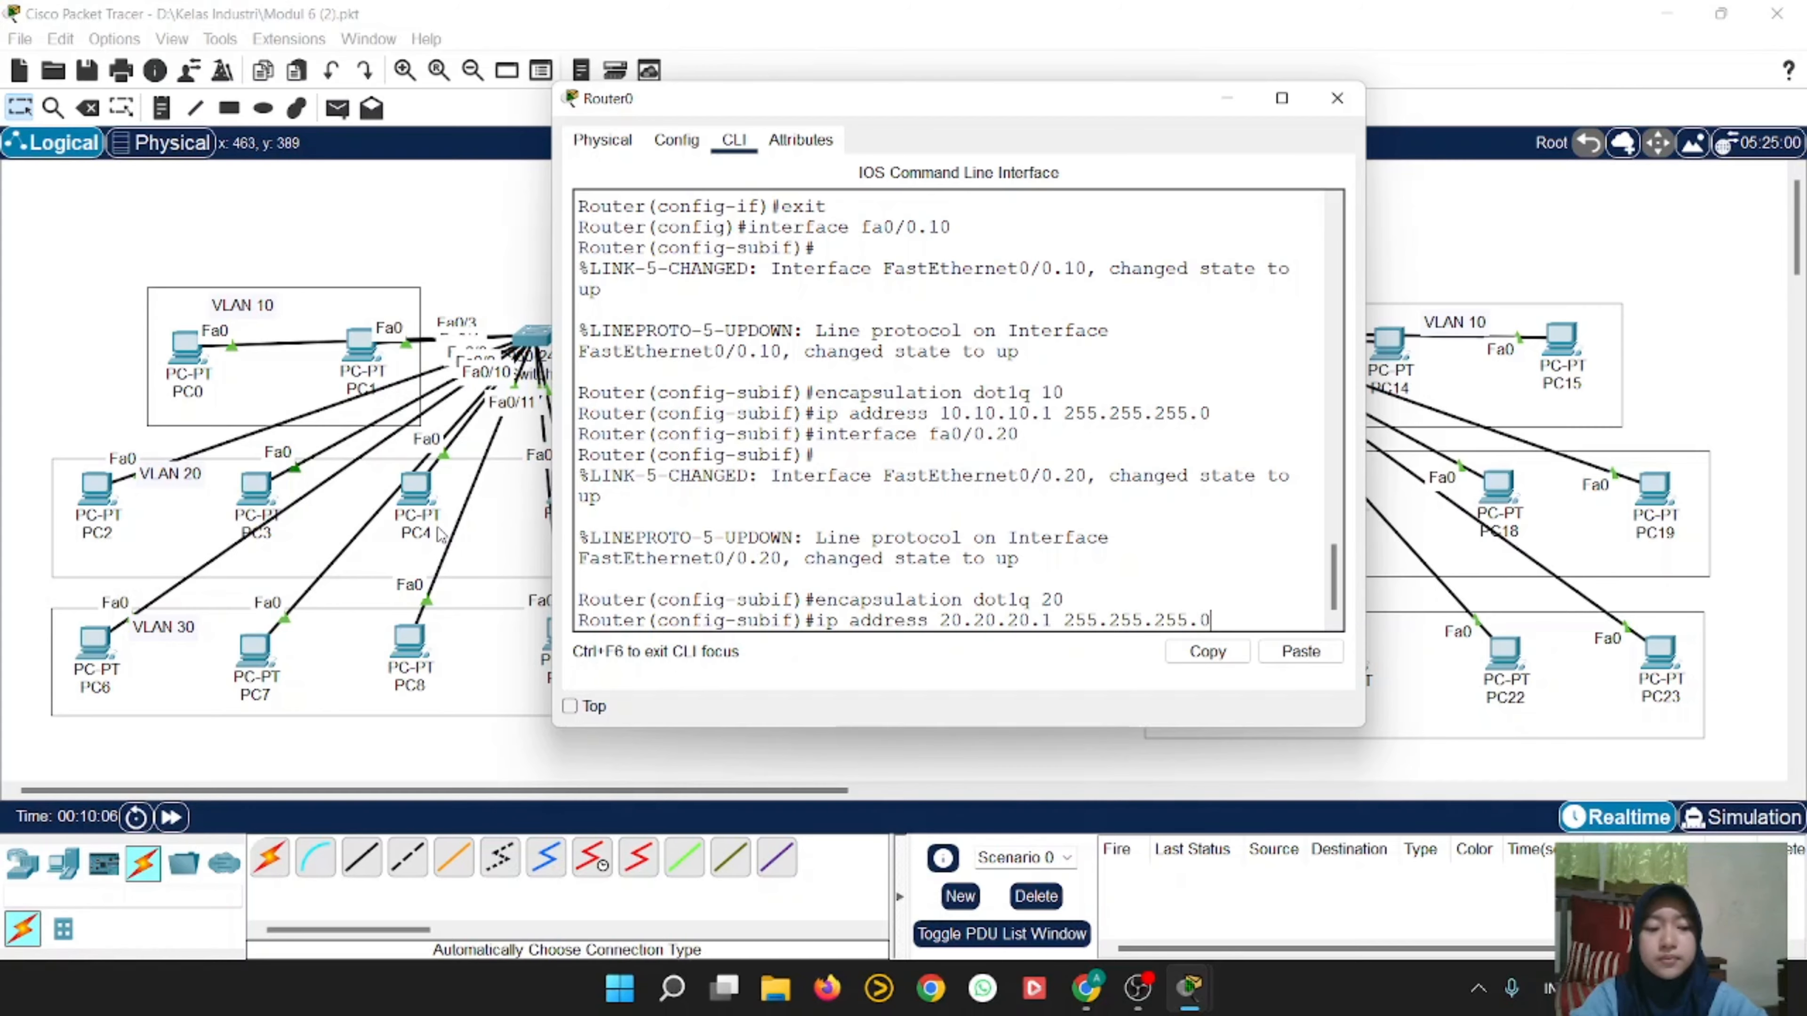
pyautogui.press('Return')
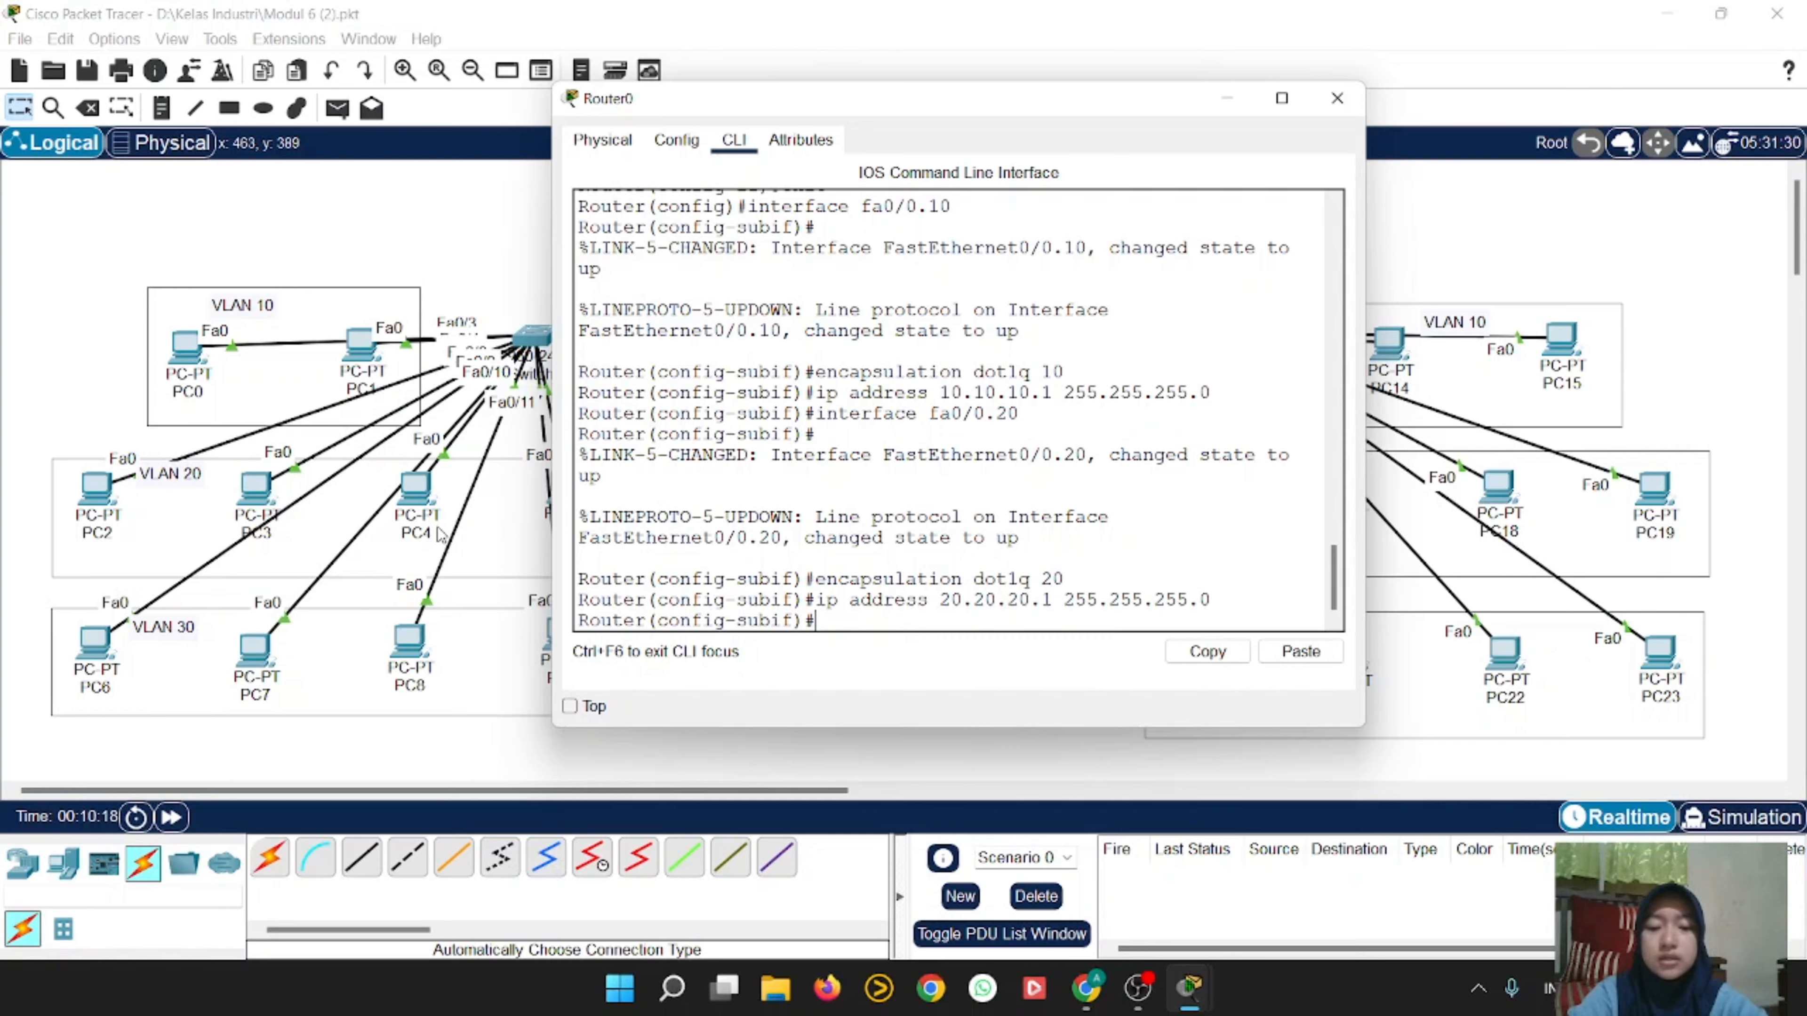
# Step: Create subinterface fa0/0.30 on Router0
pyautogui.write('interface')
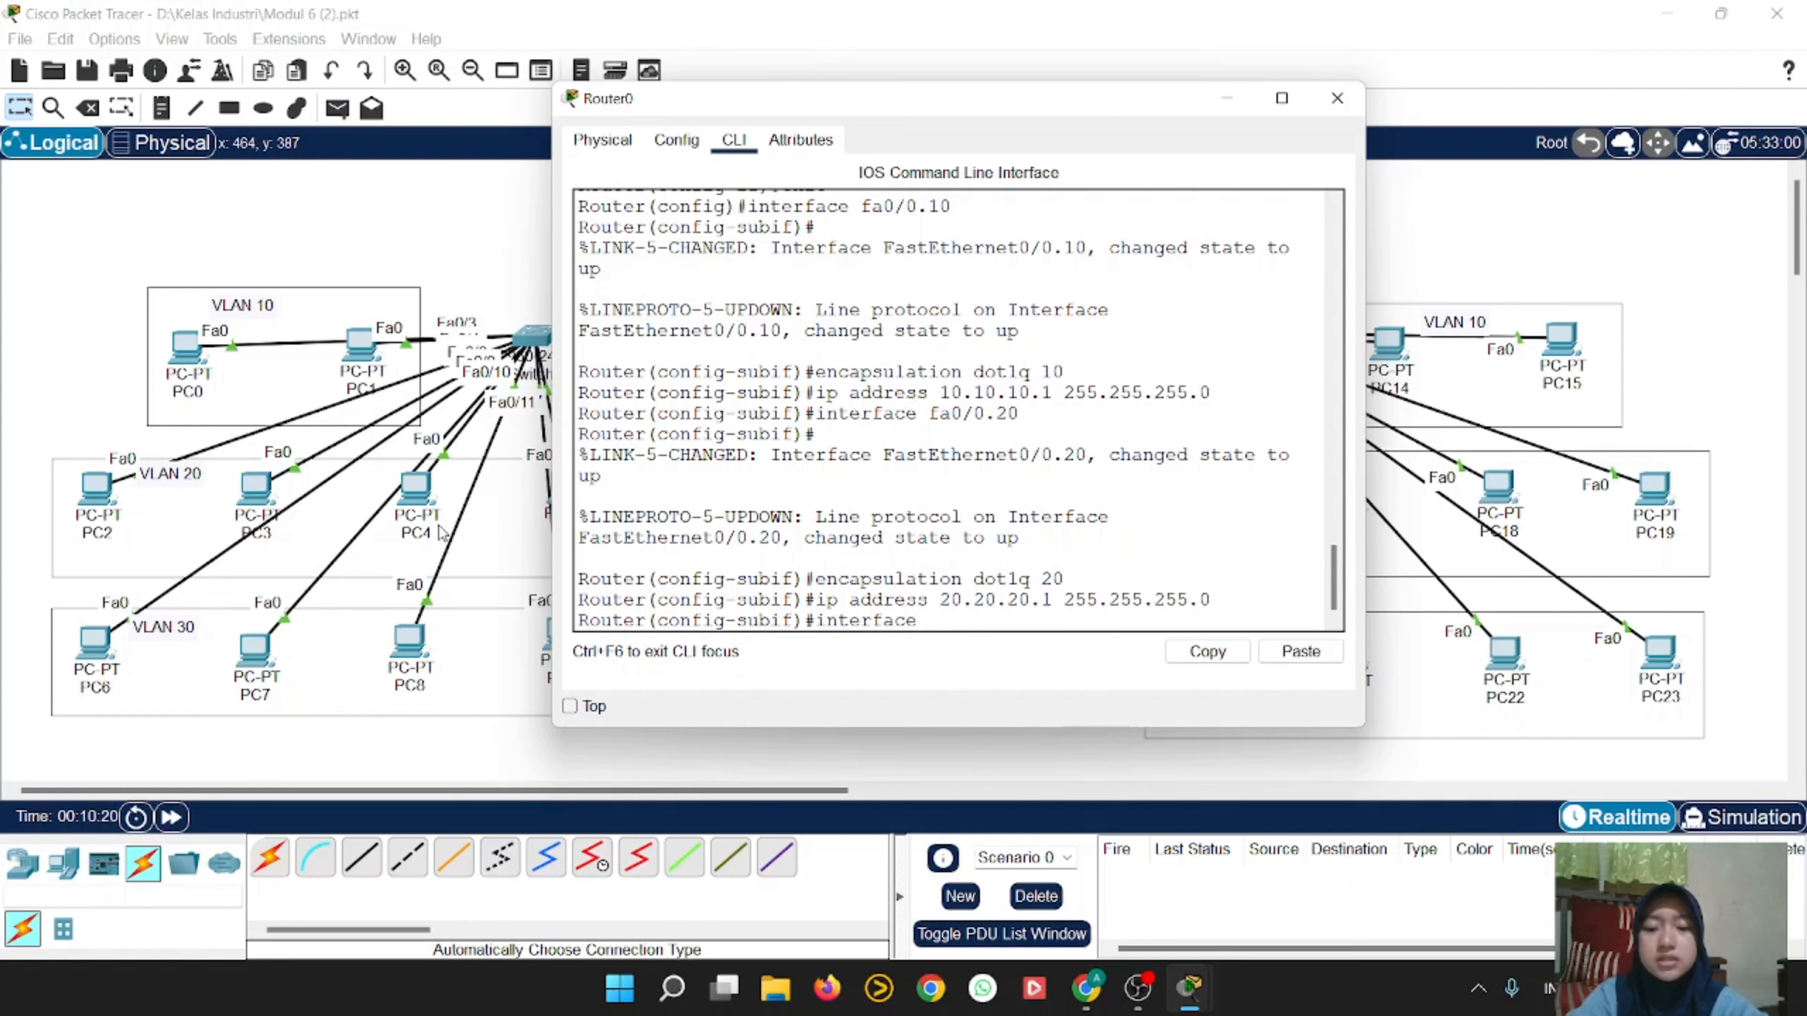
pyautogui.write(' fa0/')
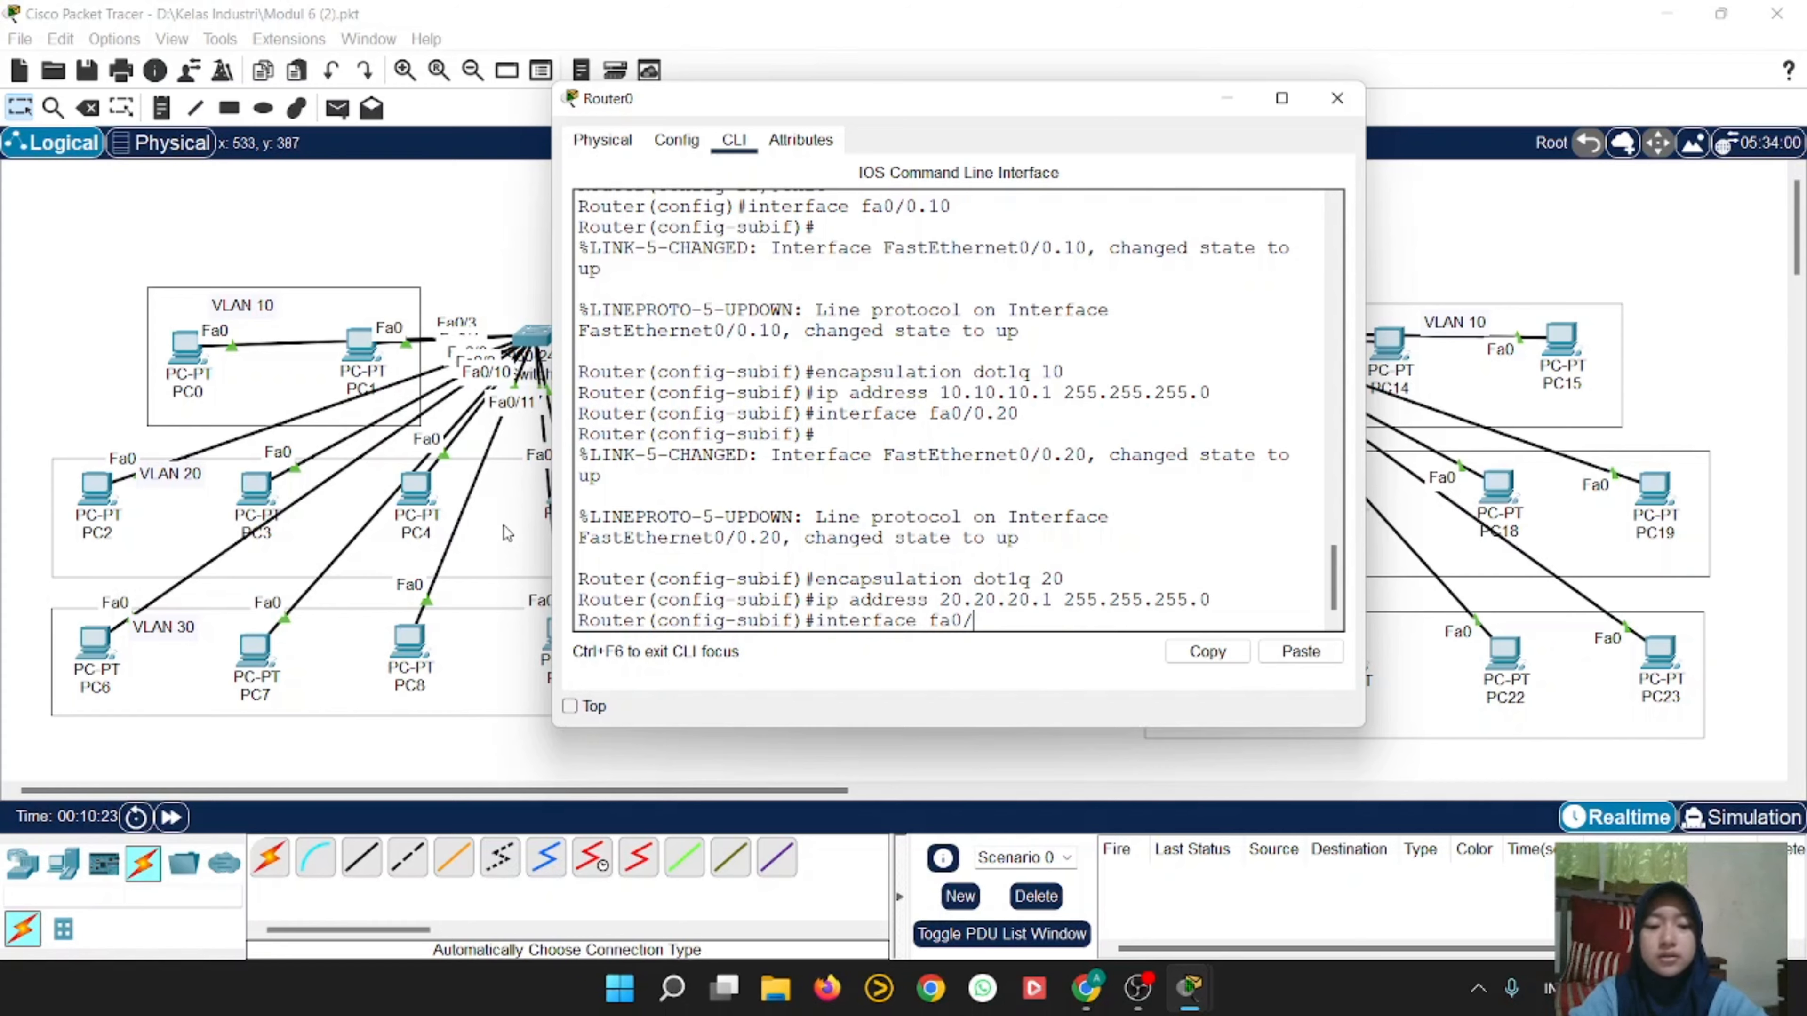
pyautogui.write('0.30')
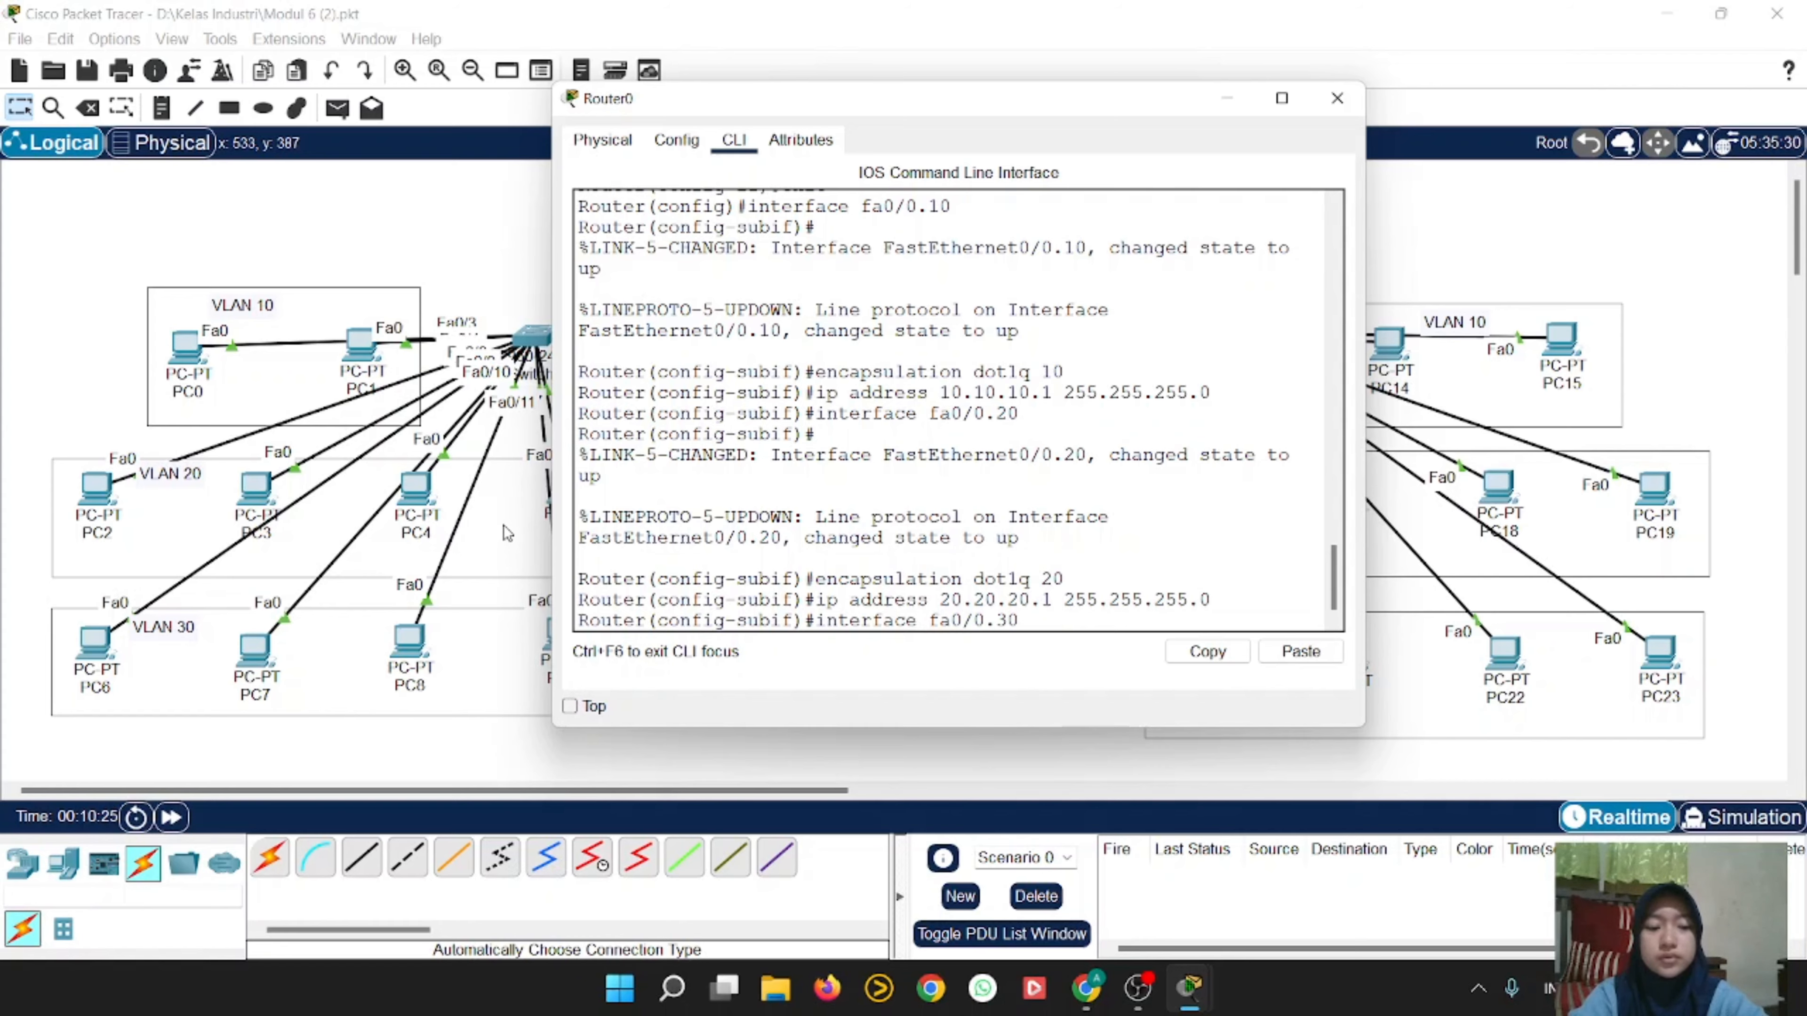
pyautogui.press('Return')
# Step: Set the encapsulation of subinterface fa0/0.30 to dot1q with VLAN 30
pyautogui.write('er(config-subif)#e')
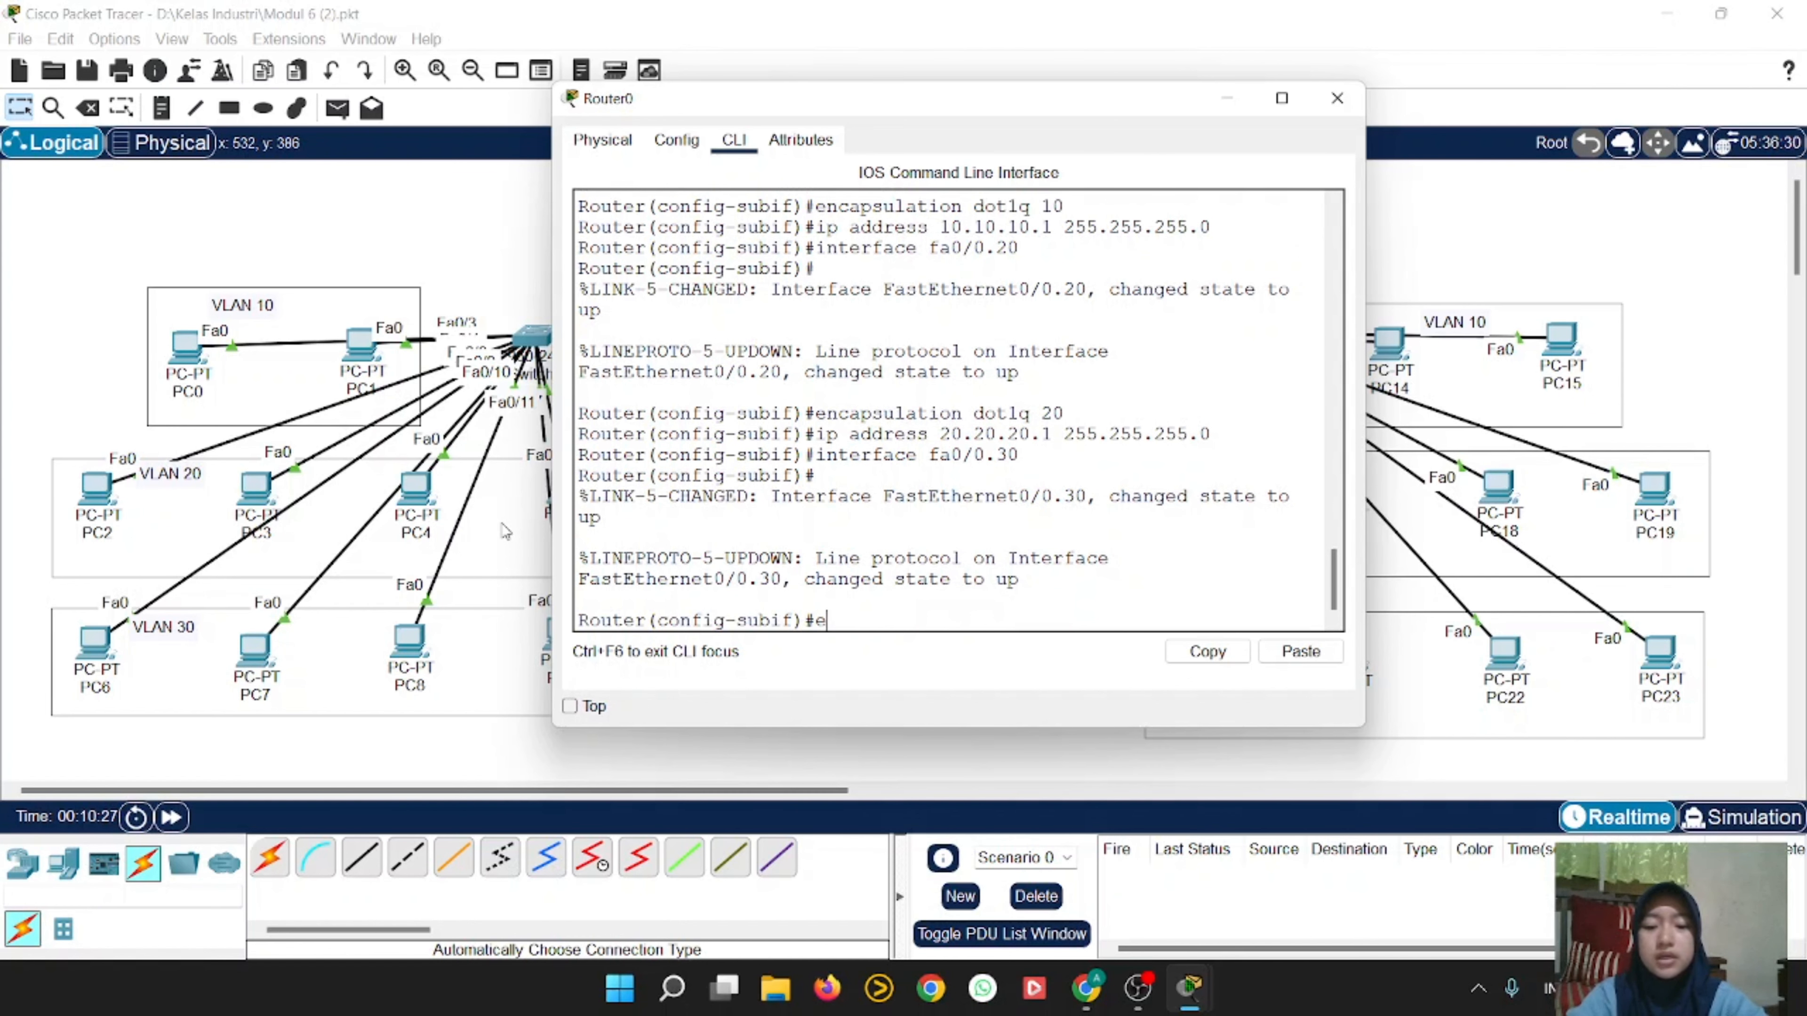
pyautogui.write('ncapsula')
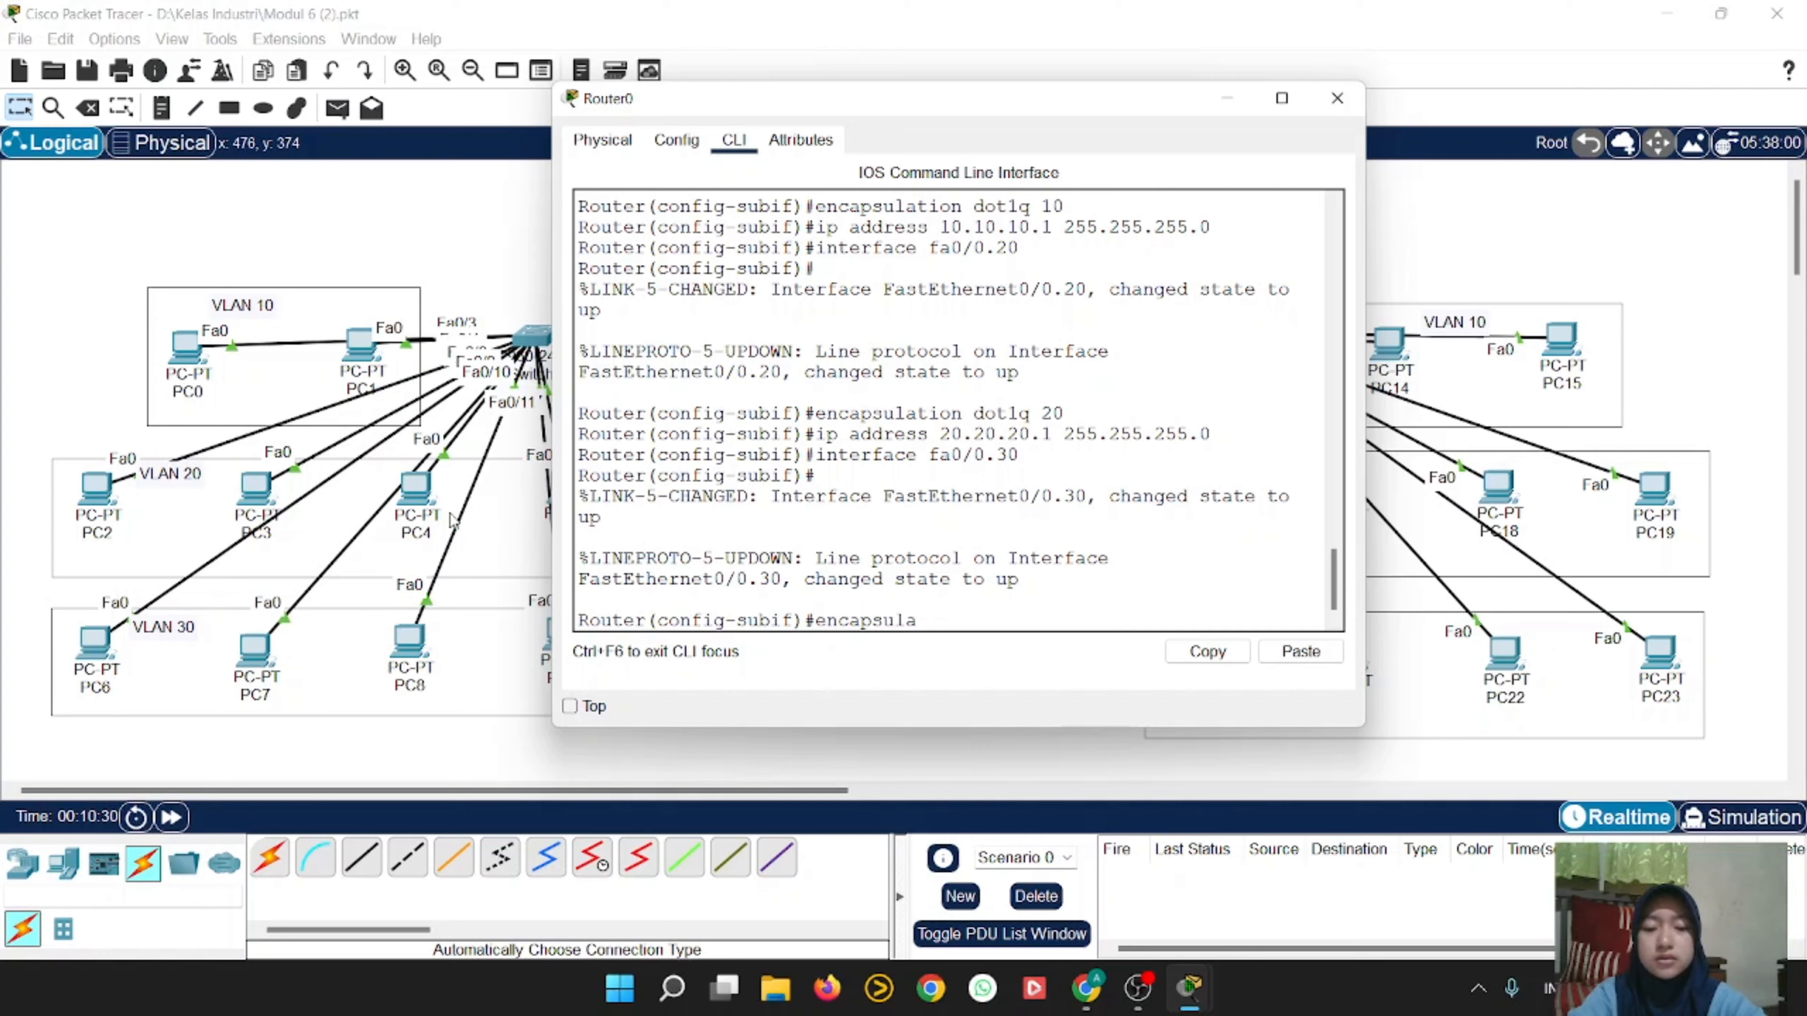
pyautogui.write('tion dot')
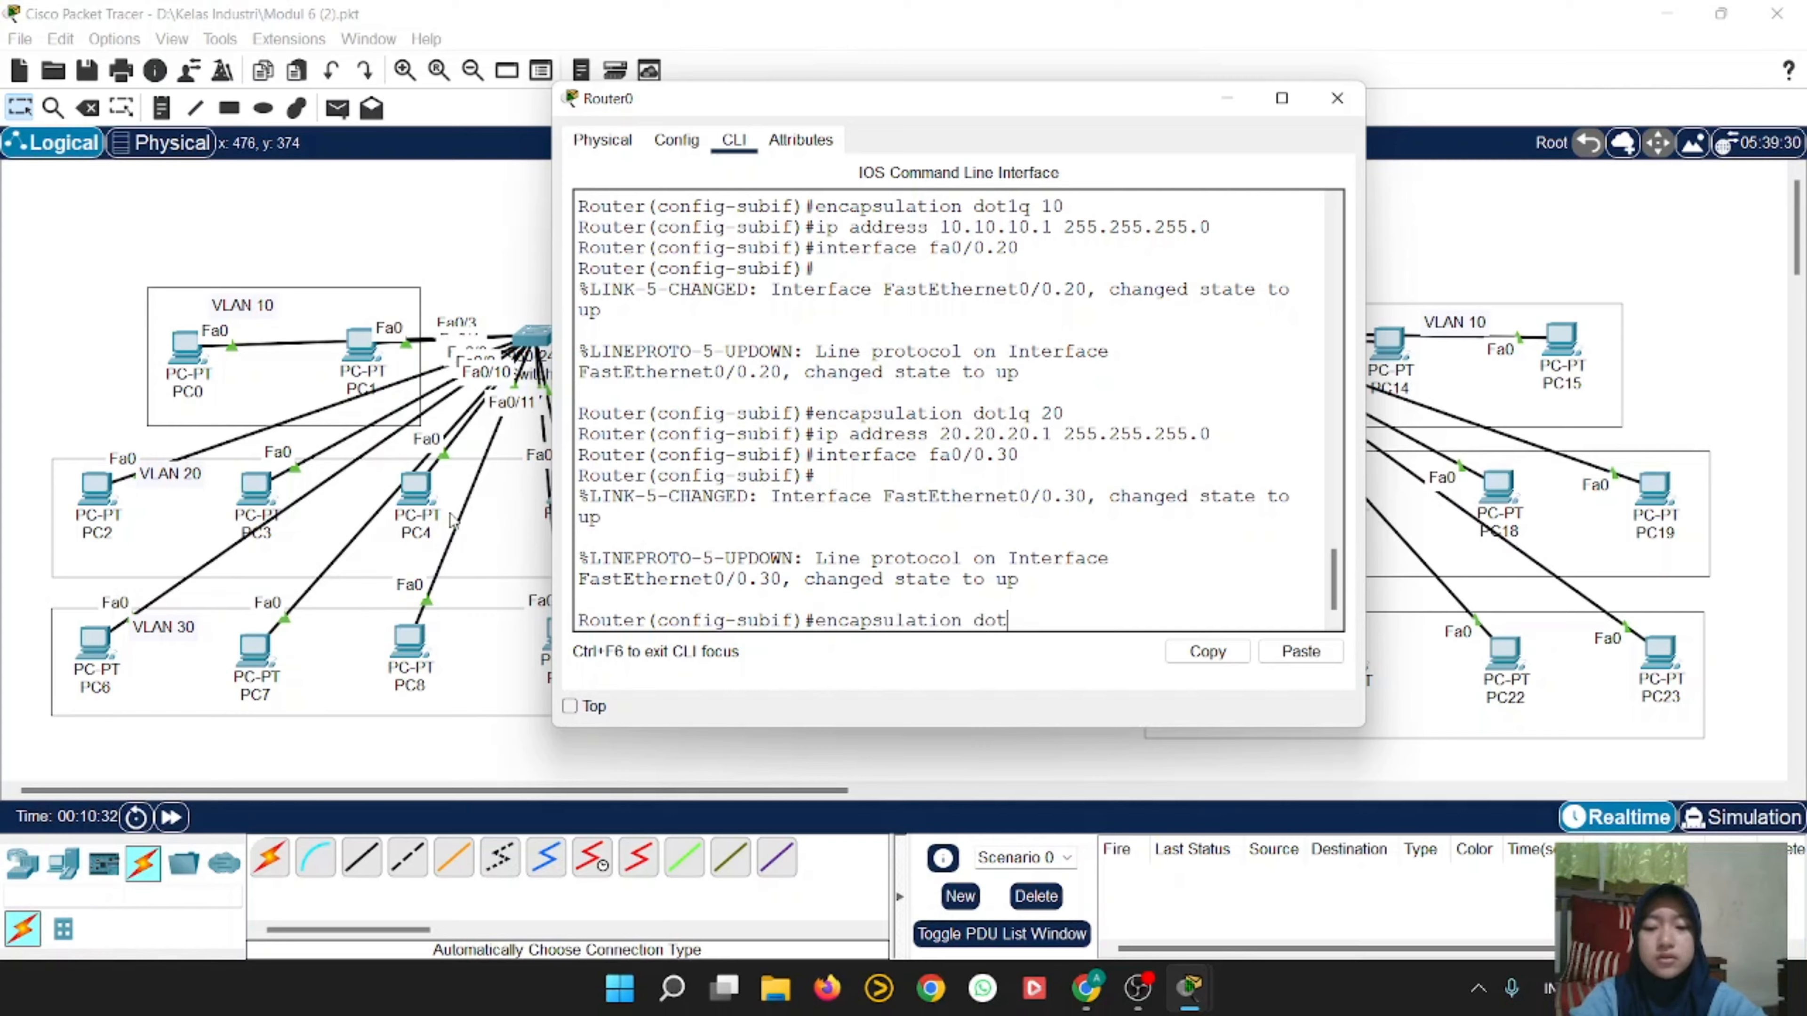
pyautogui.write('1q 30')
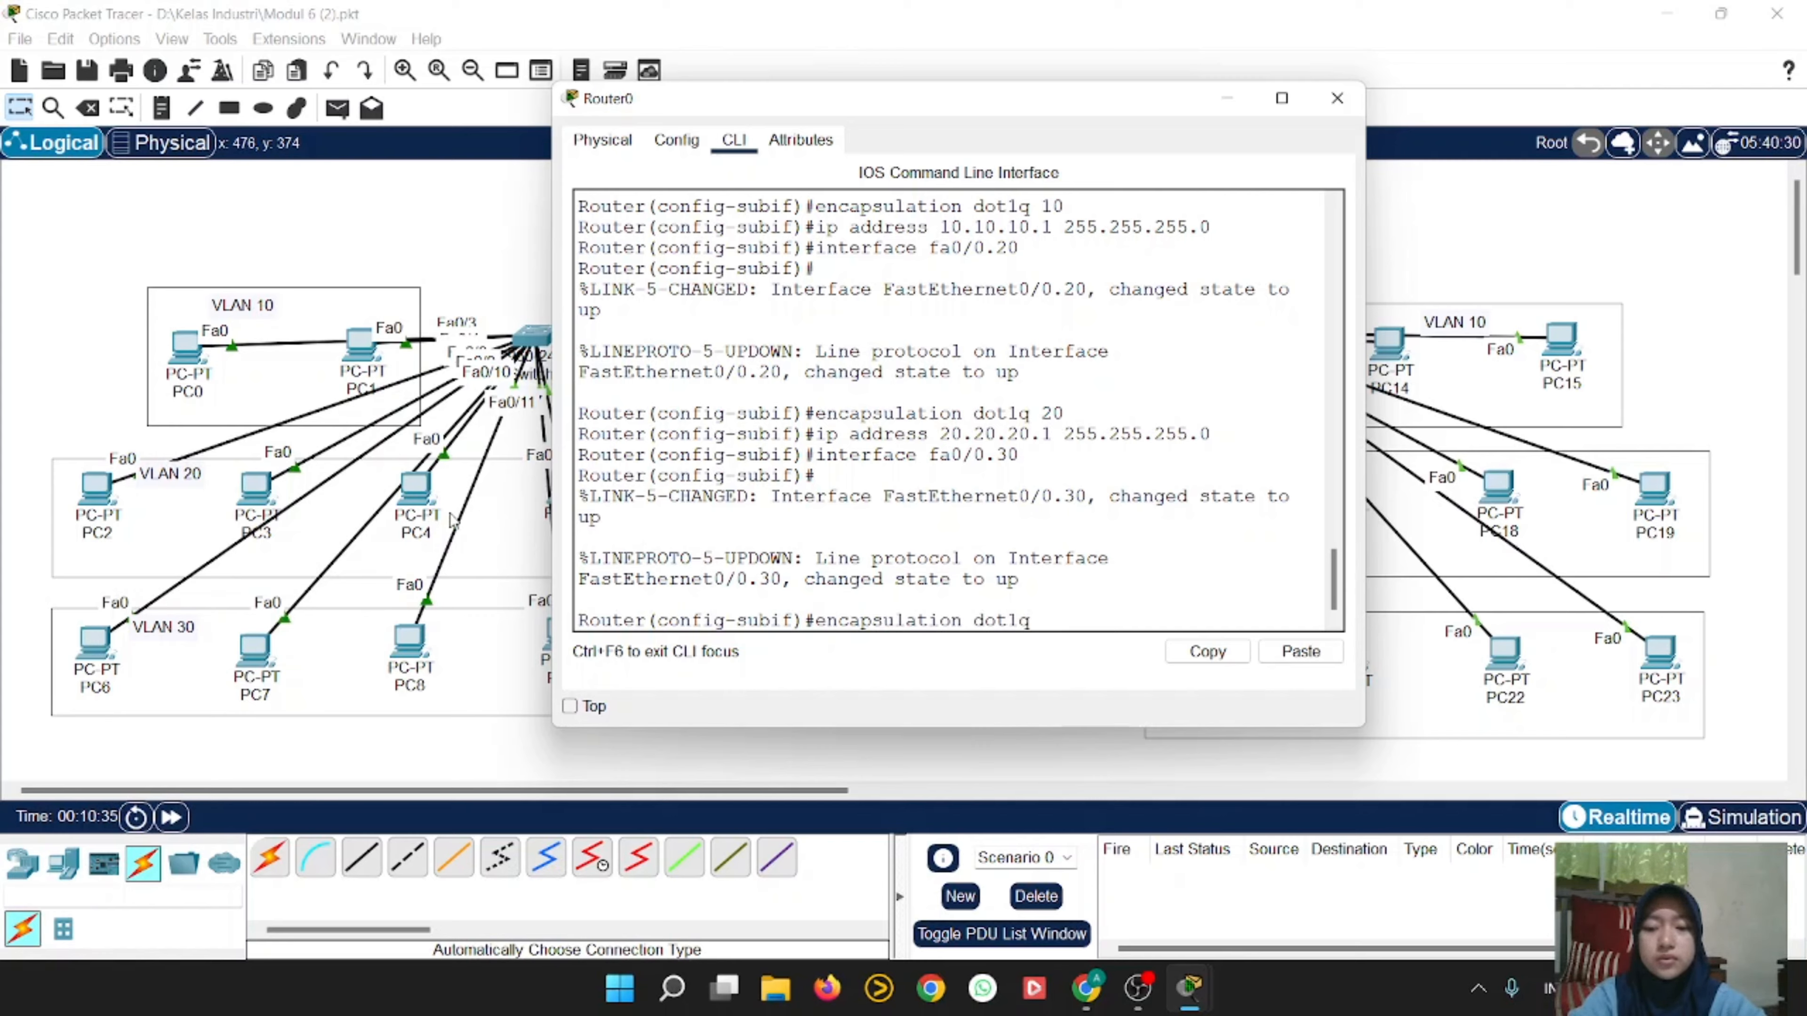
pyautogui.press('Return')
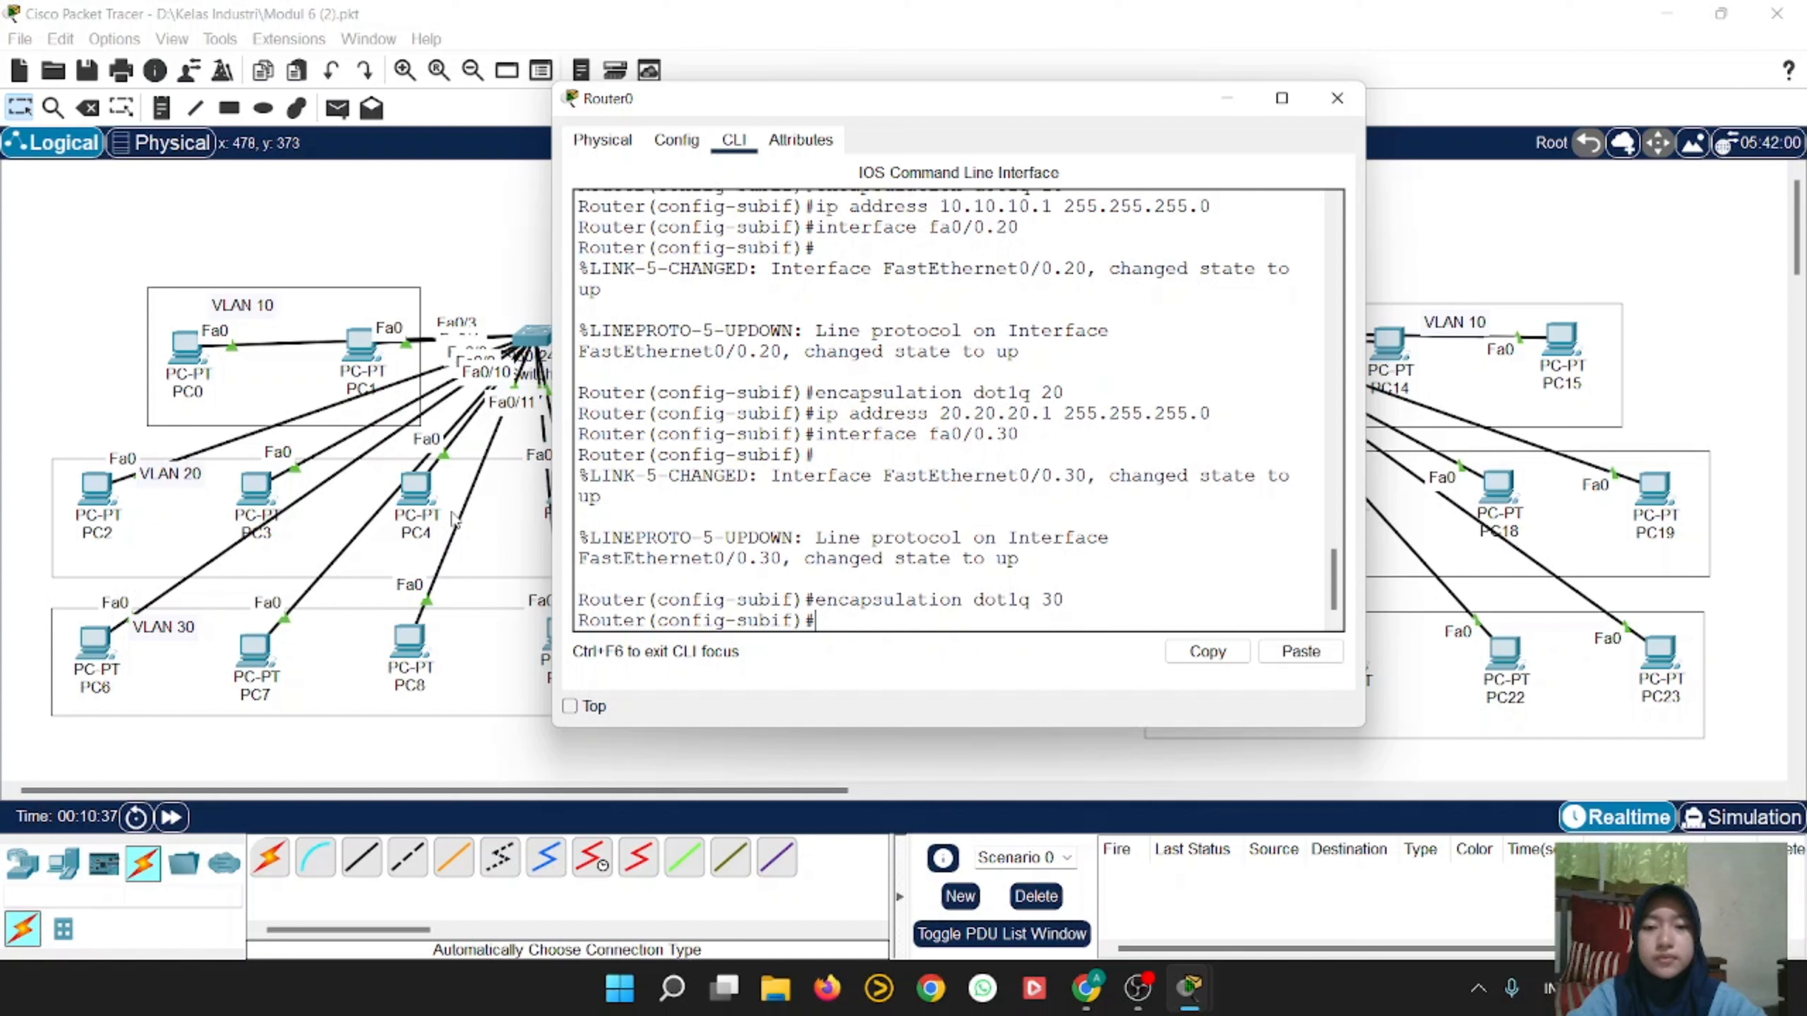
# Step: Assign IP address 30.30.30.1 with subnet mask 255.255.255.0 to subinterface fa0/0.30
pyautogui.write('ip')
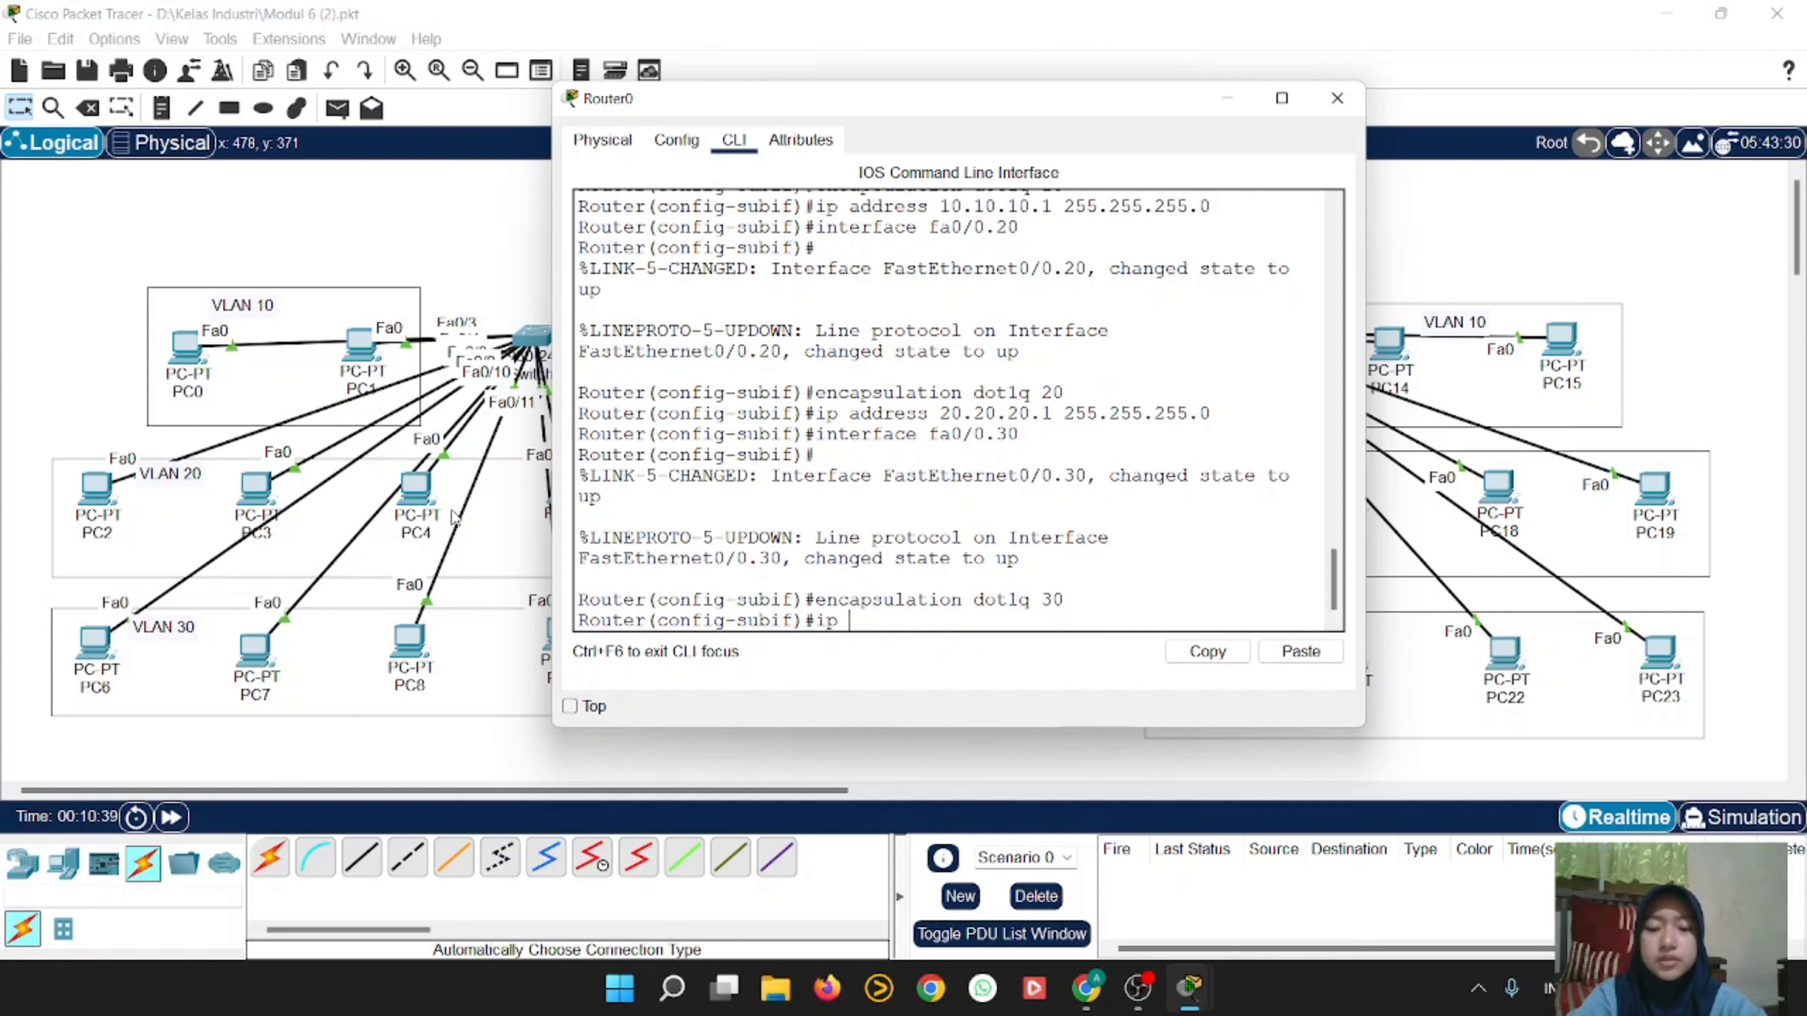
pyautogui.write(' addres')
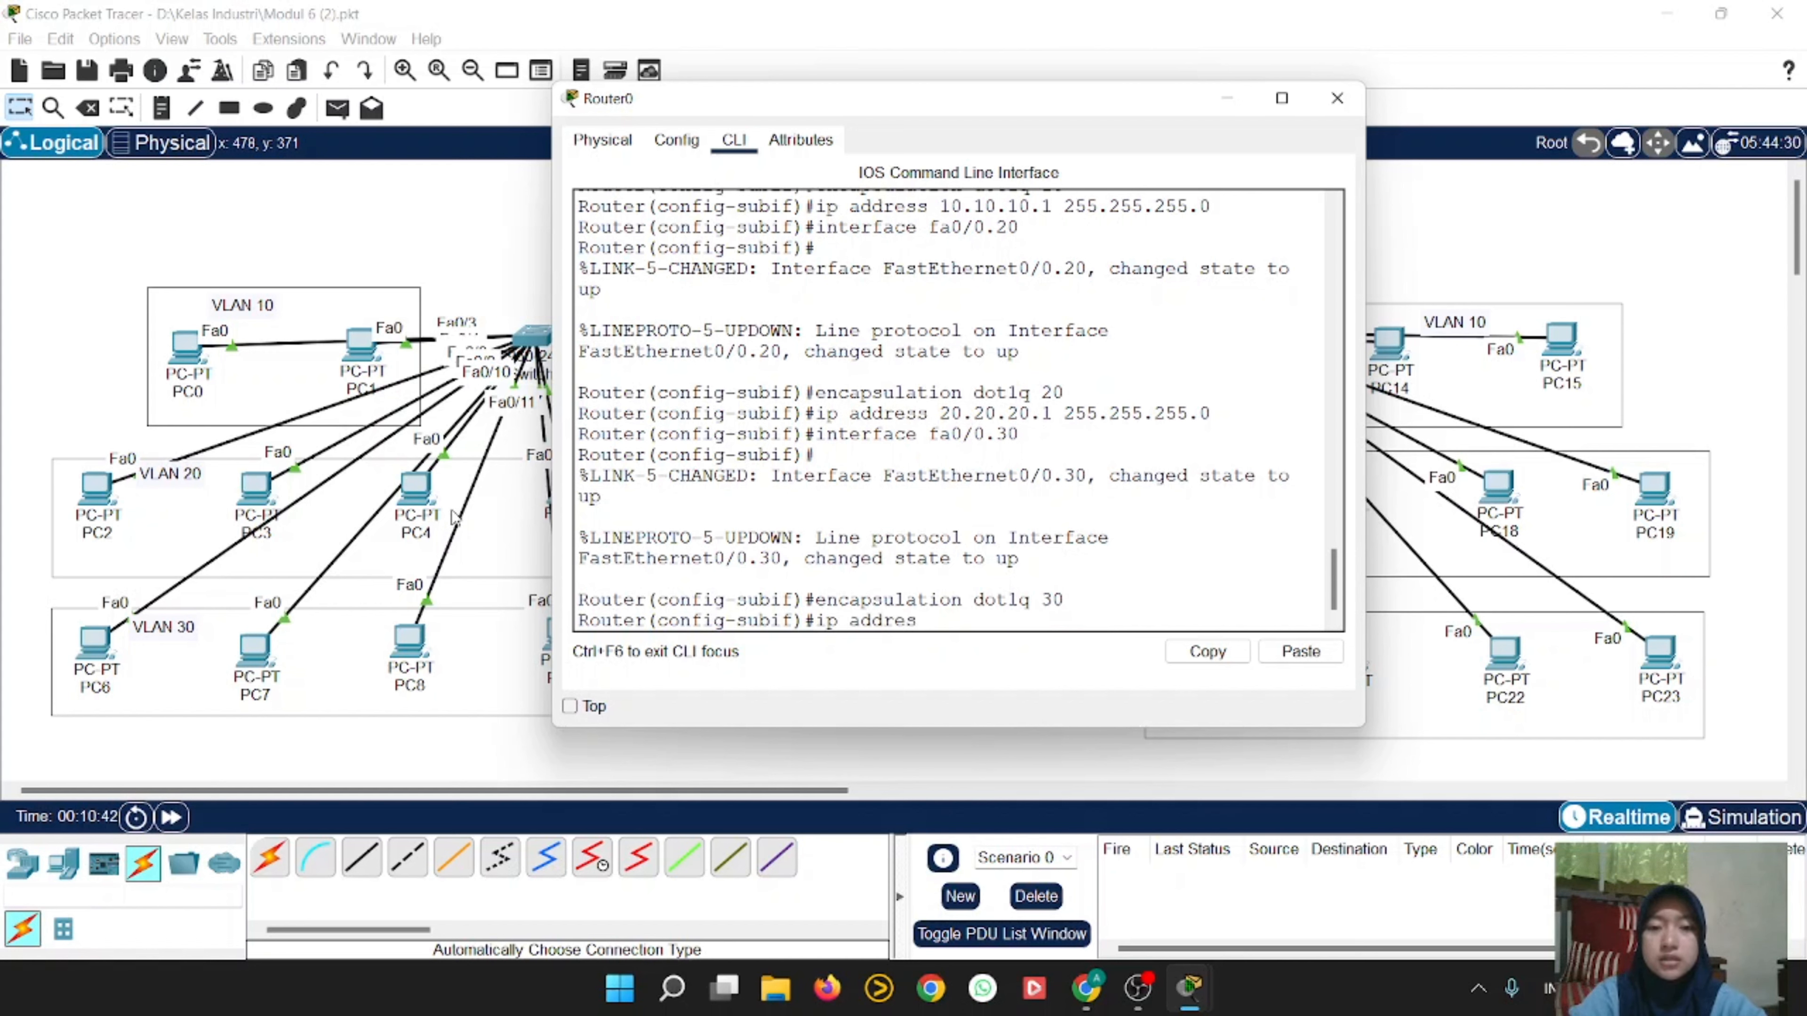
pyautogui.write('s 30.30.')
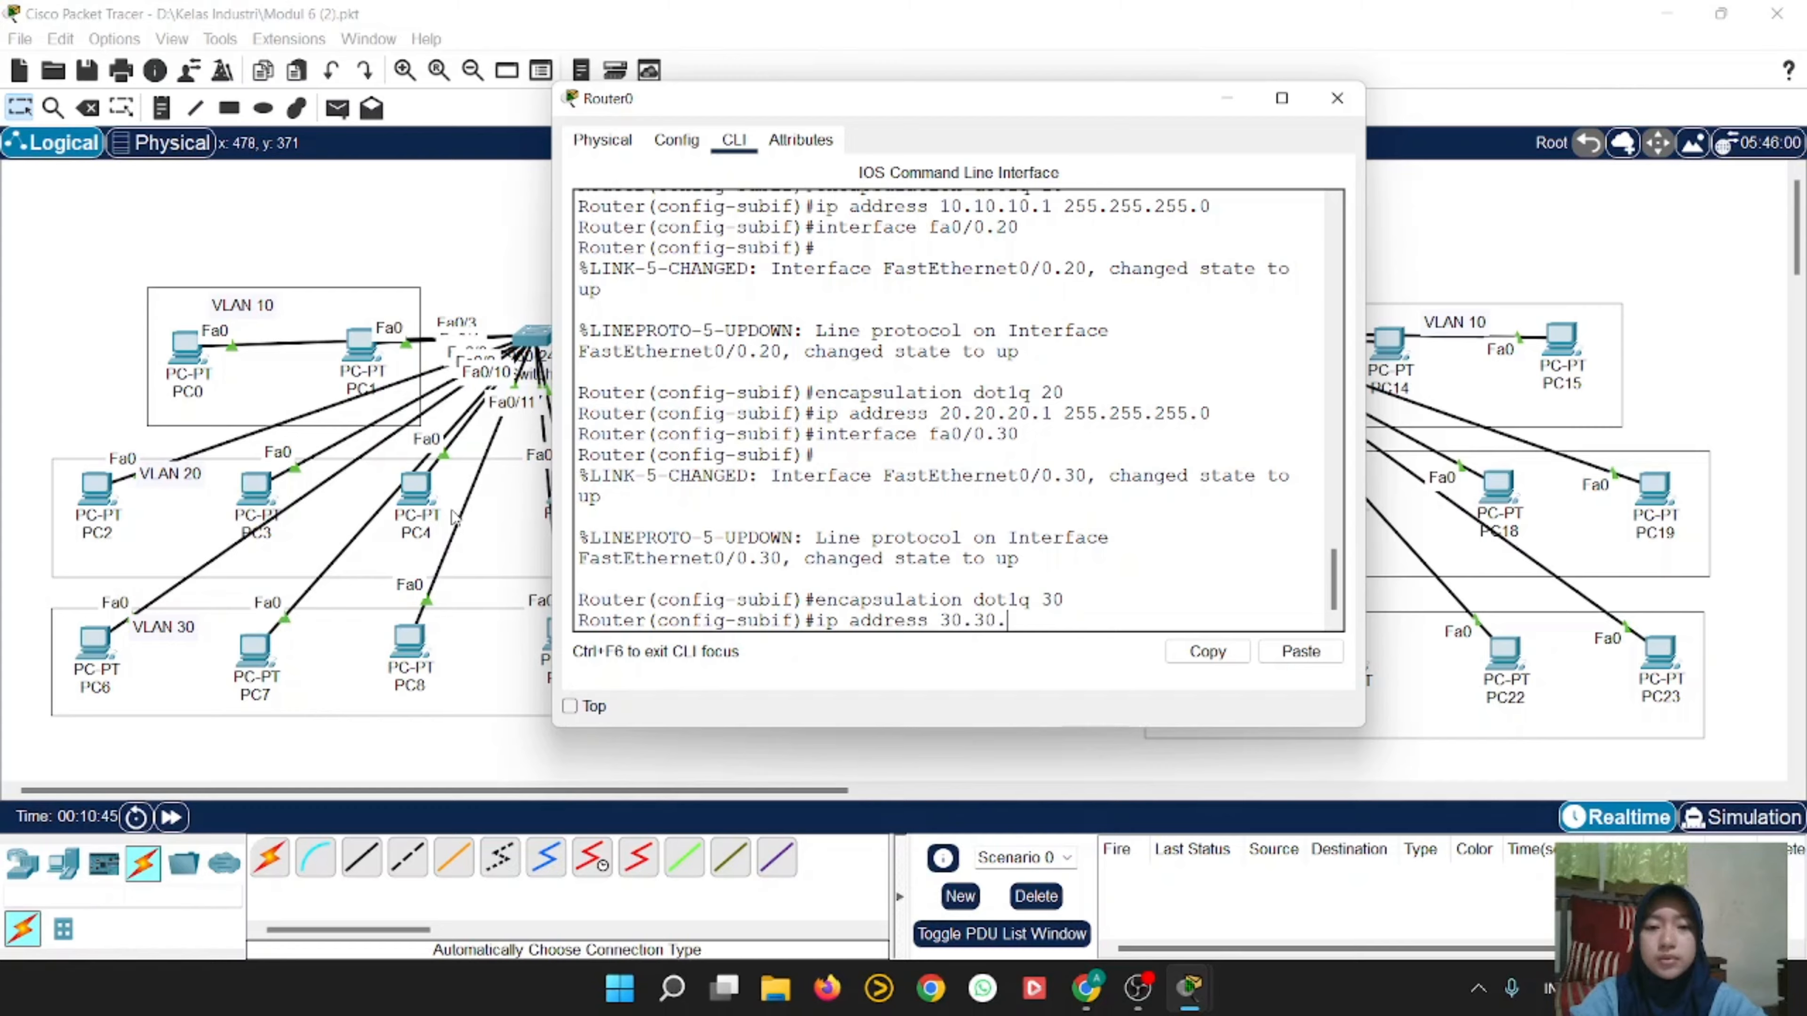
pyautogui.write('30.1 2')
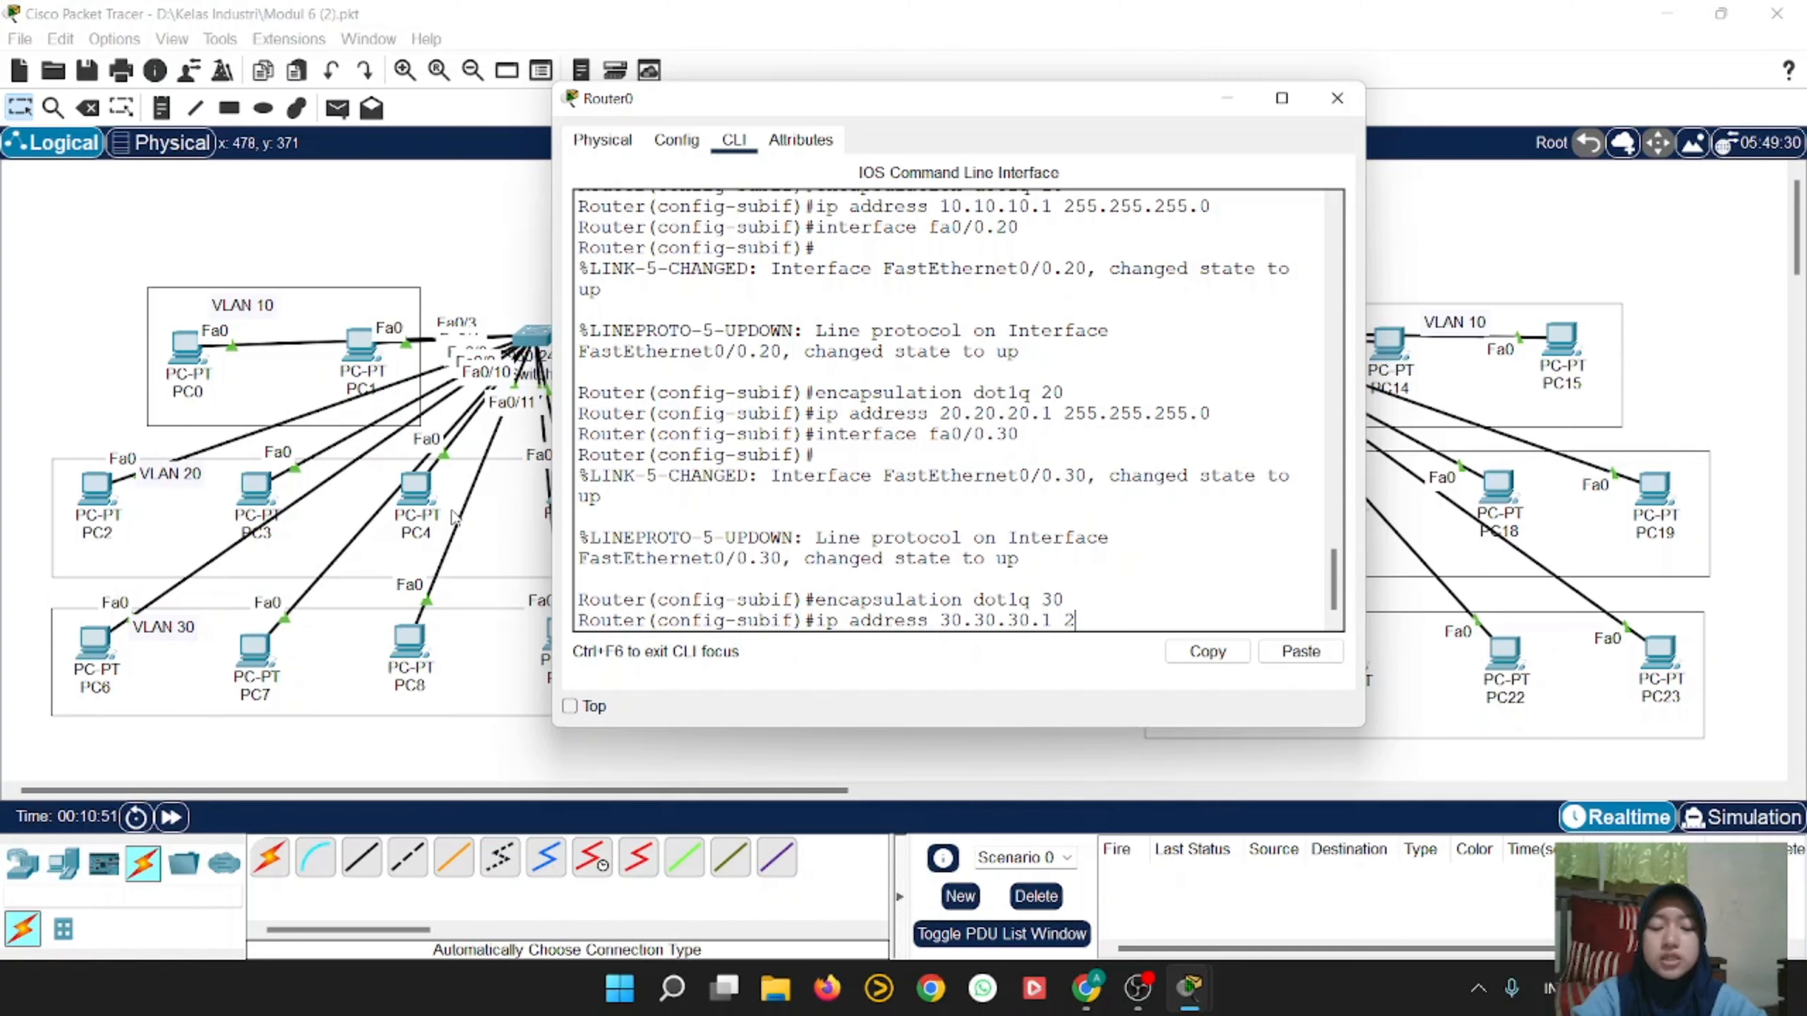
pyautogui.write('55.255.255.0')
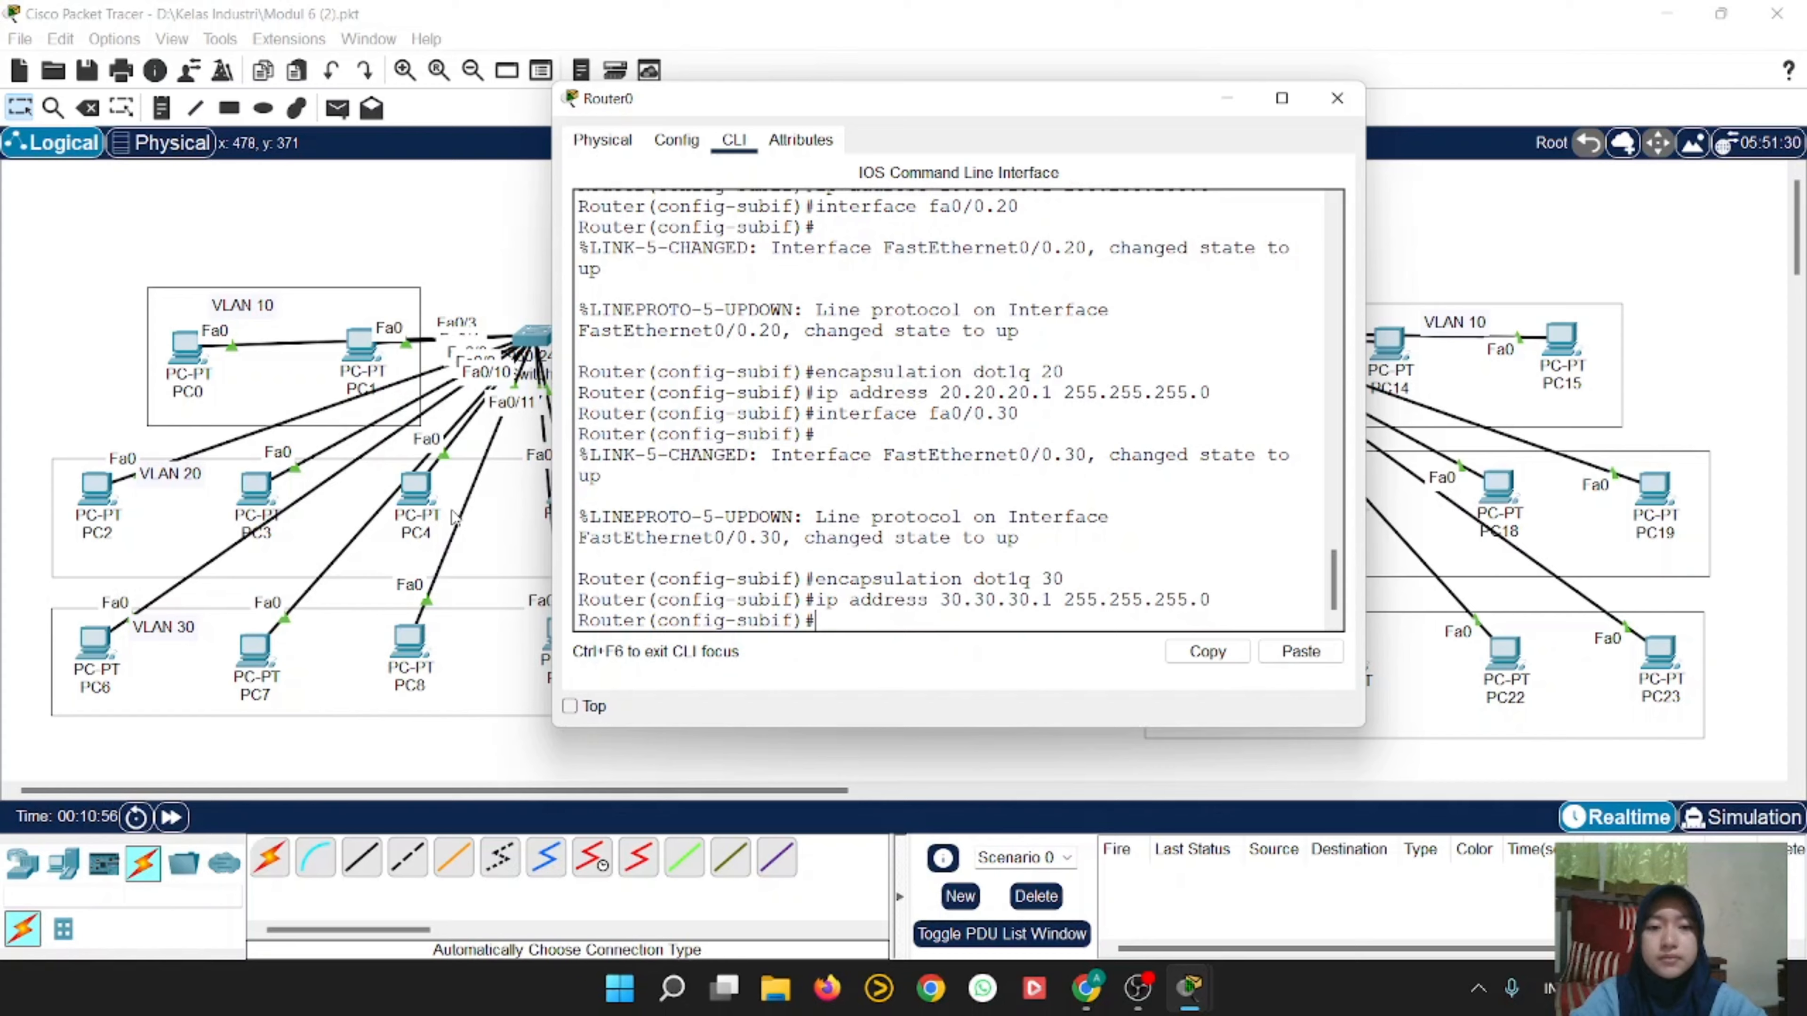
pyautogui.press('Return')
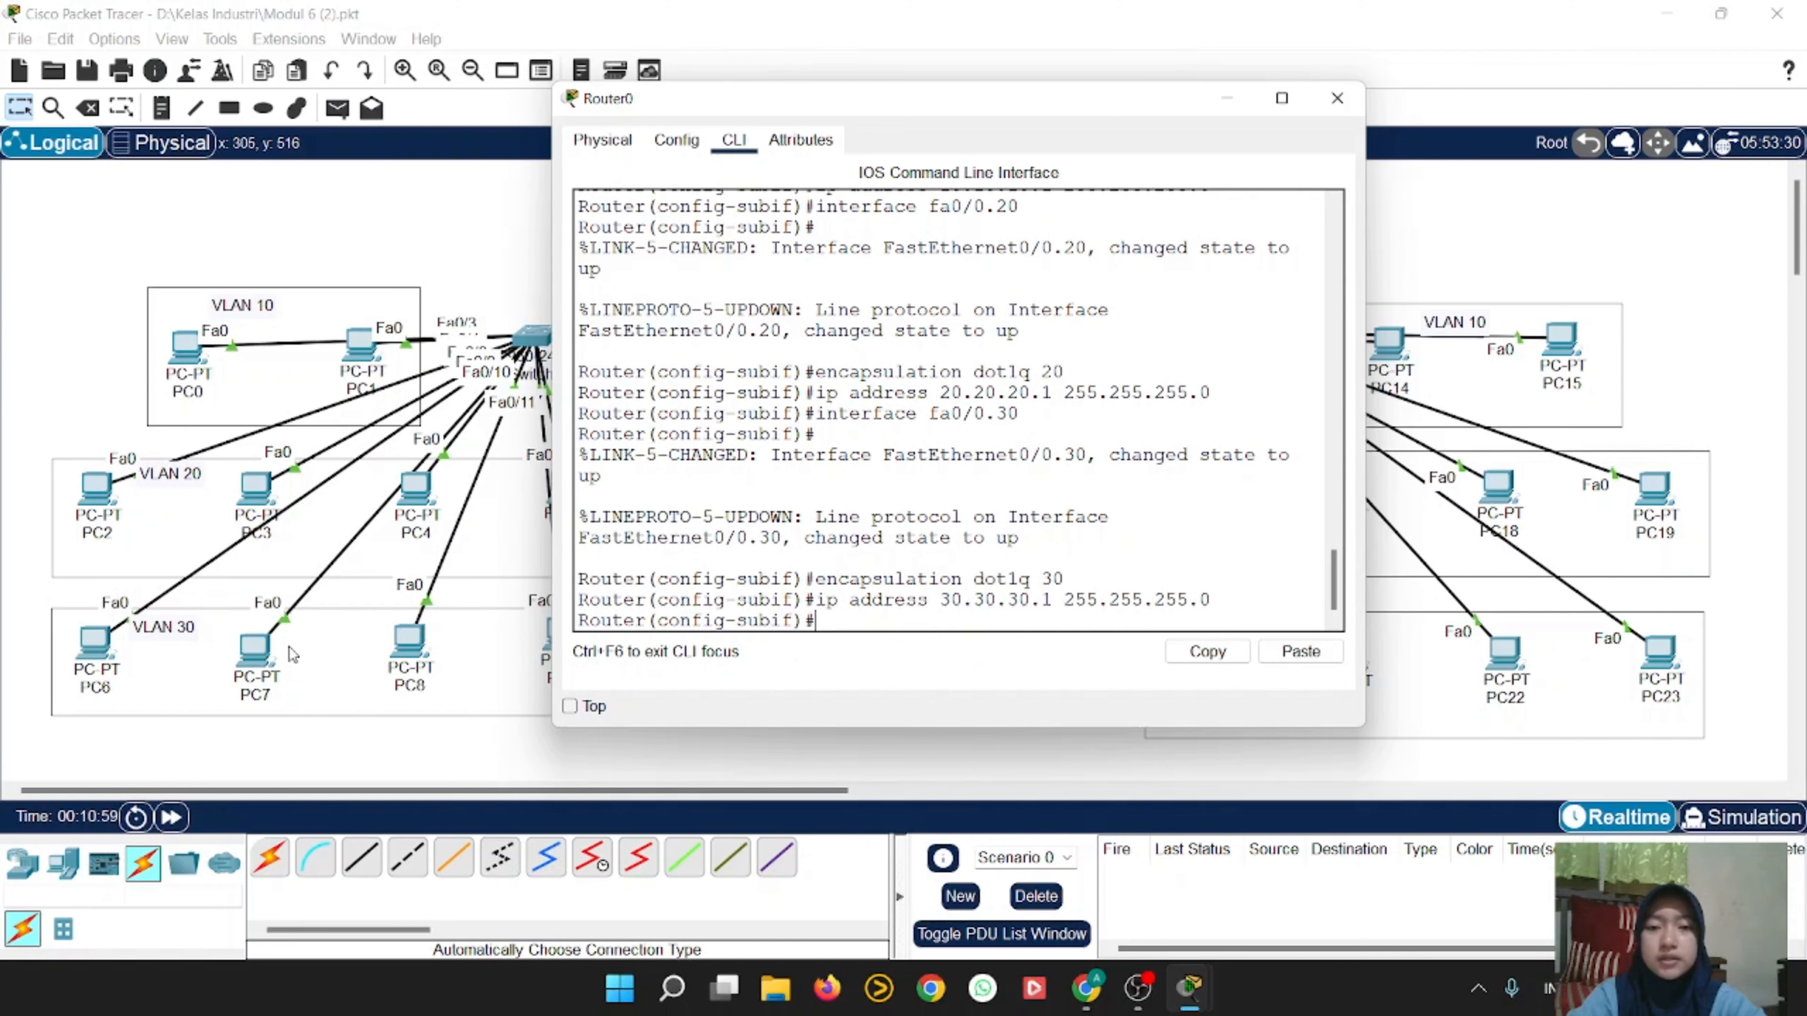
# Step: Create subinterface fa0/0.40 on Router0
pyautogui.write('interf')
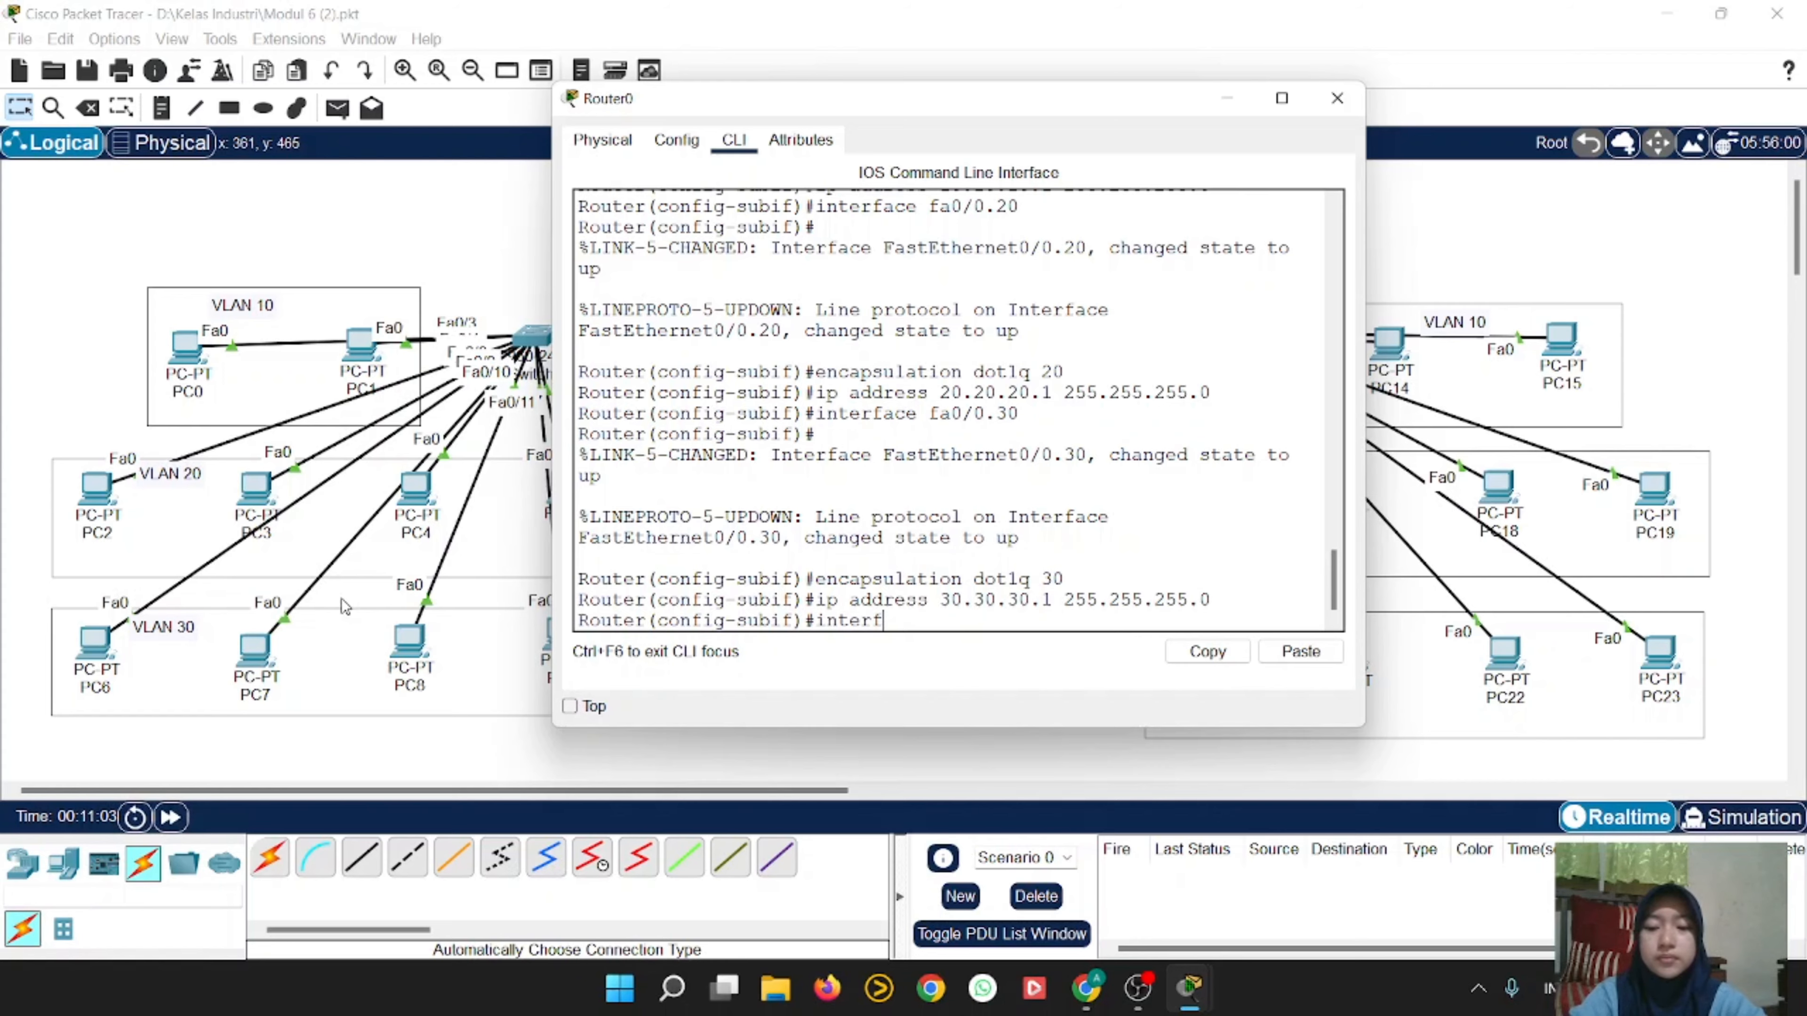
pyautogui.write('ace fa 0')
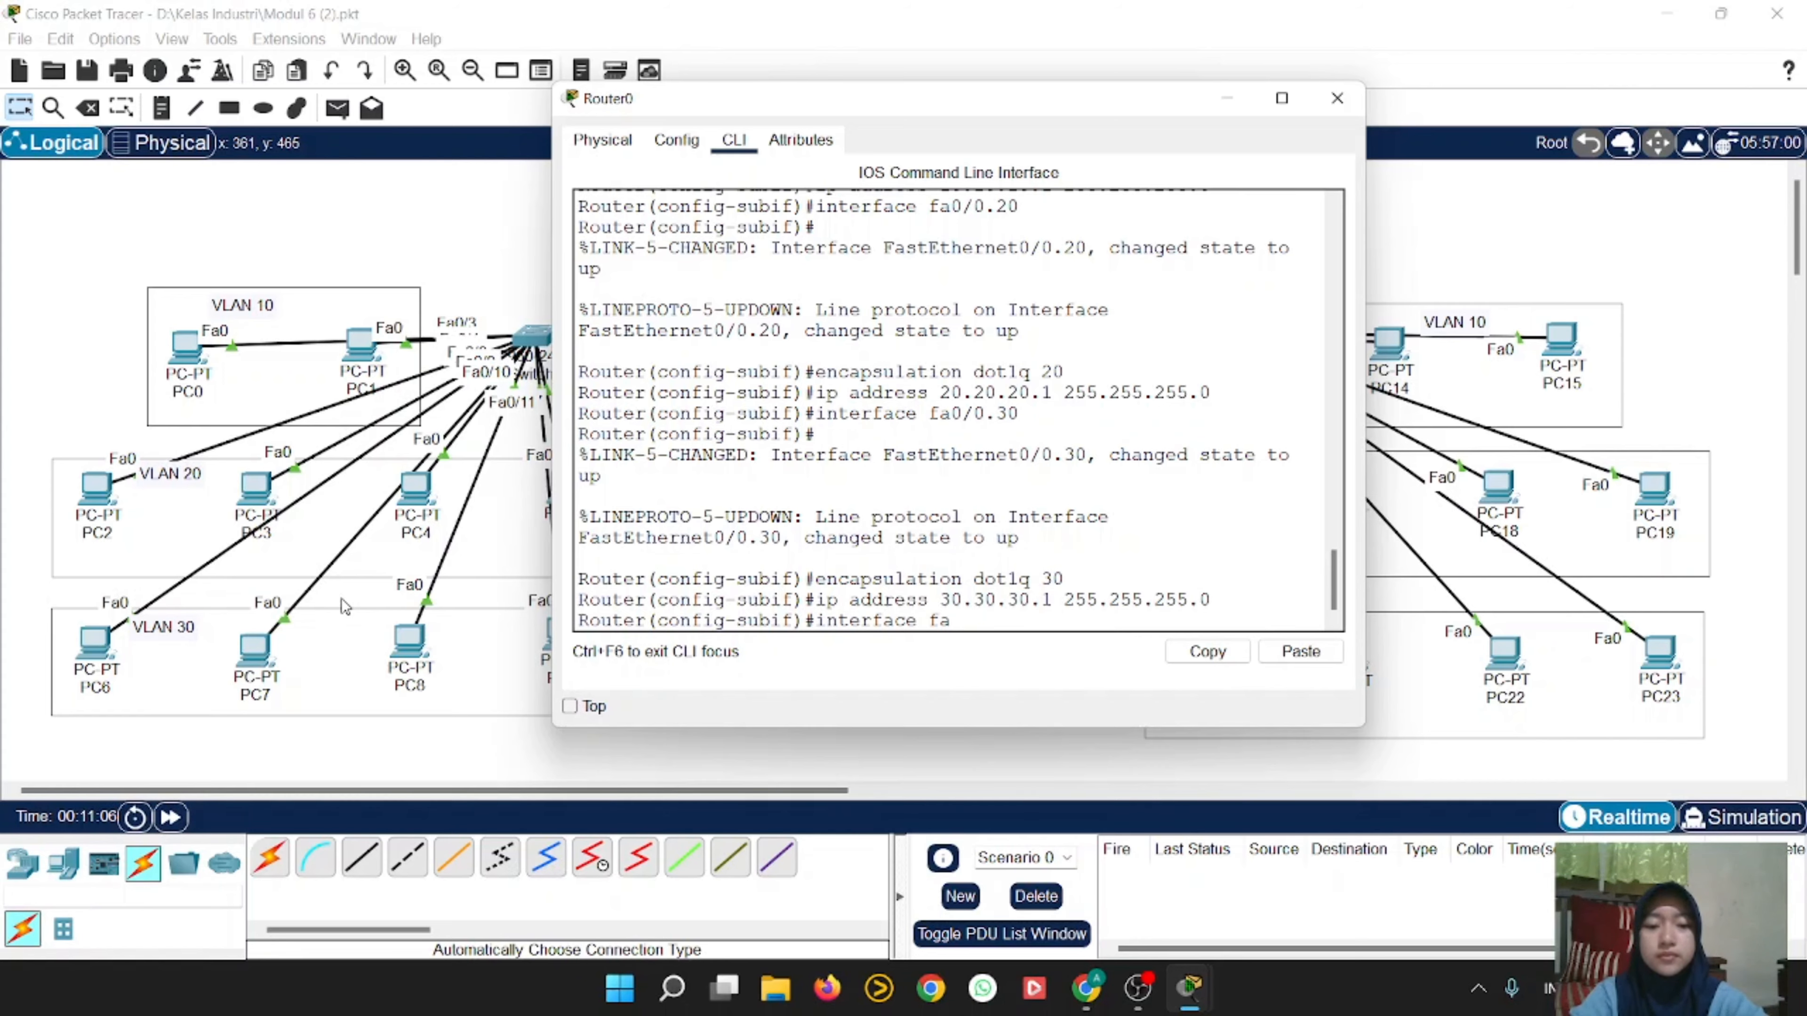
pyautogui.press('BackSpace')
pyautogui.press('BackSpace')
pyautogui.write('0')
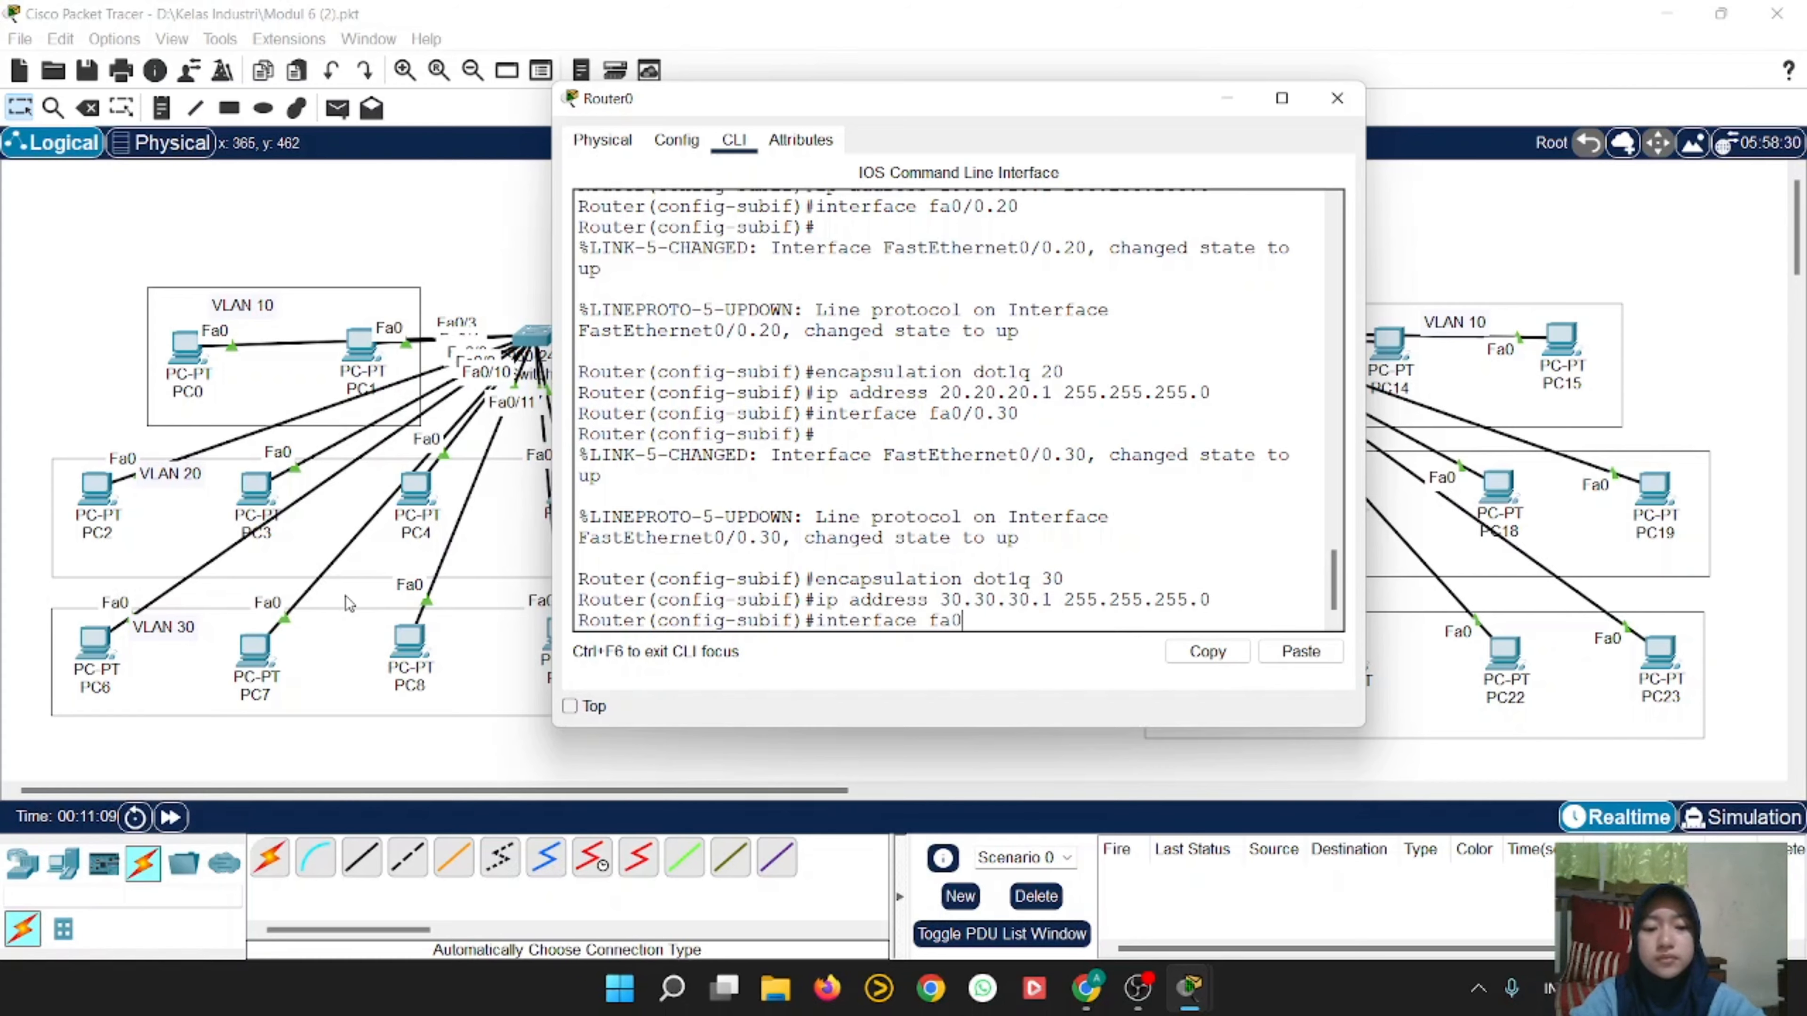
pyautogui.write('/0.40')
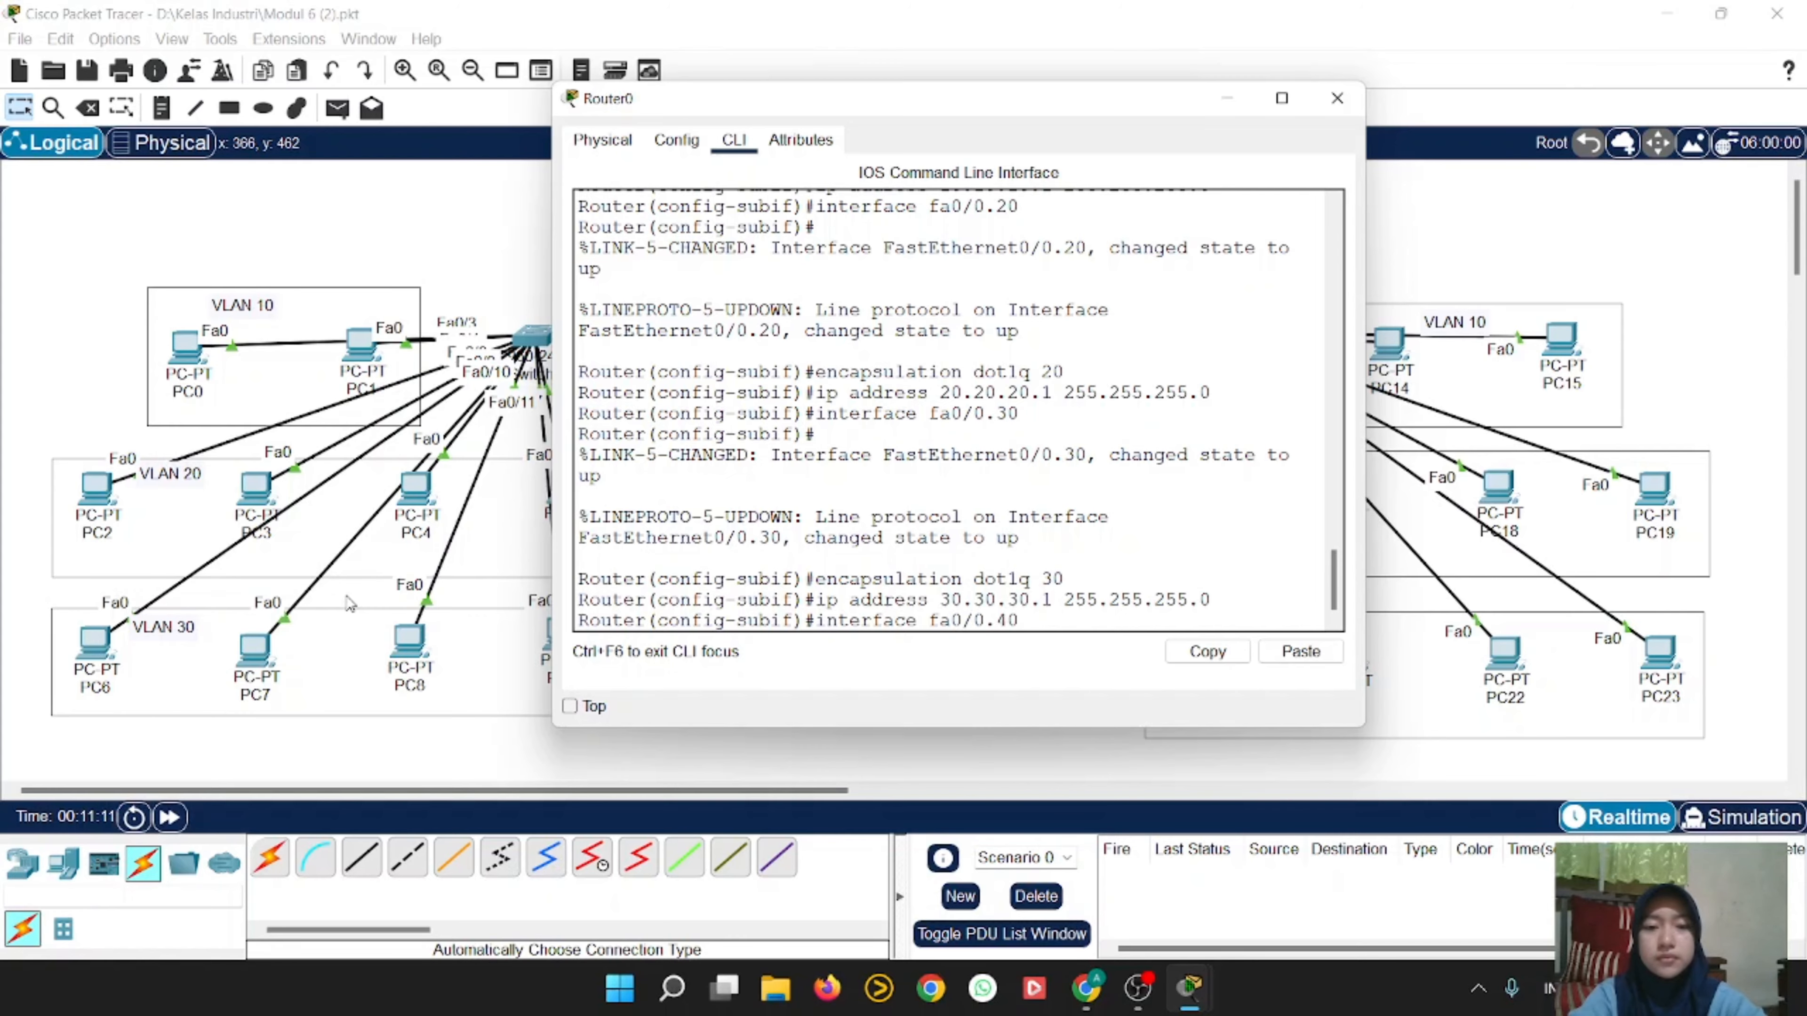
pyautogui.press('Return')
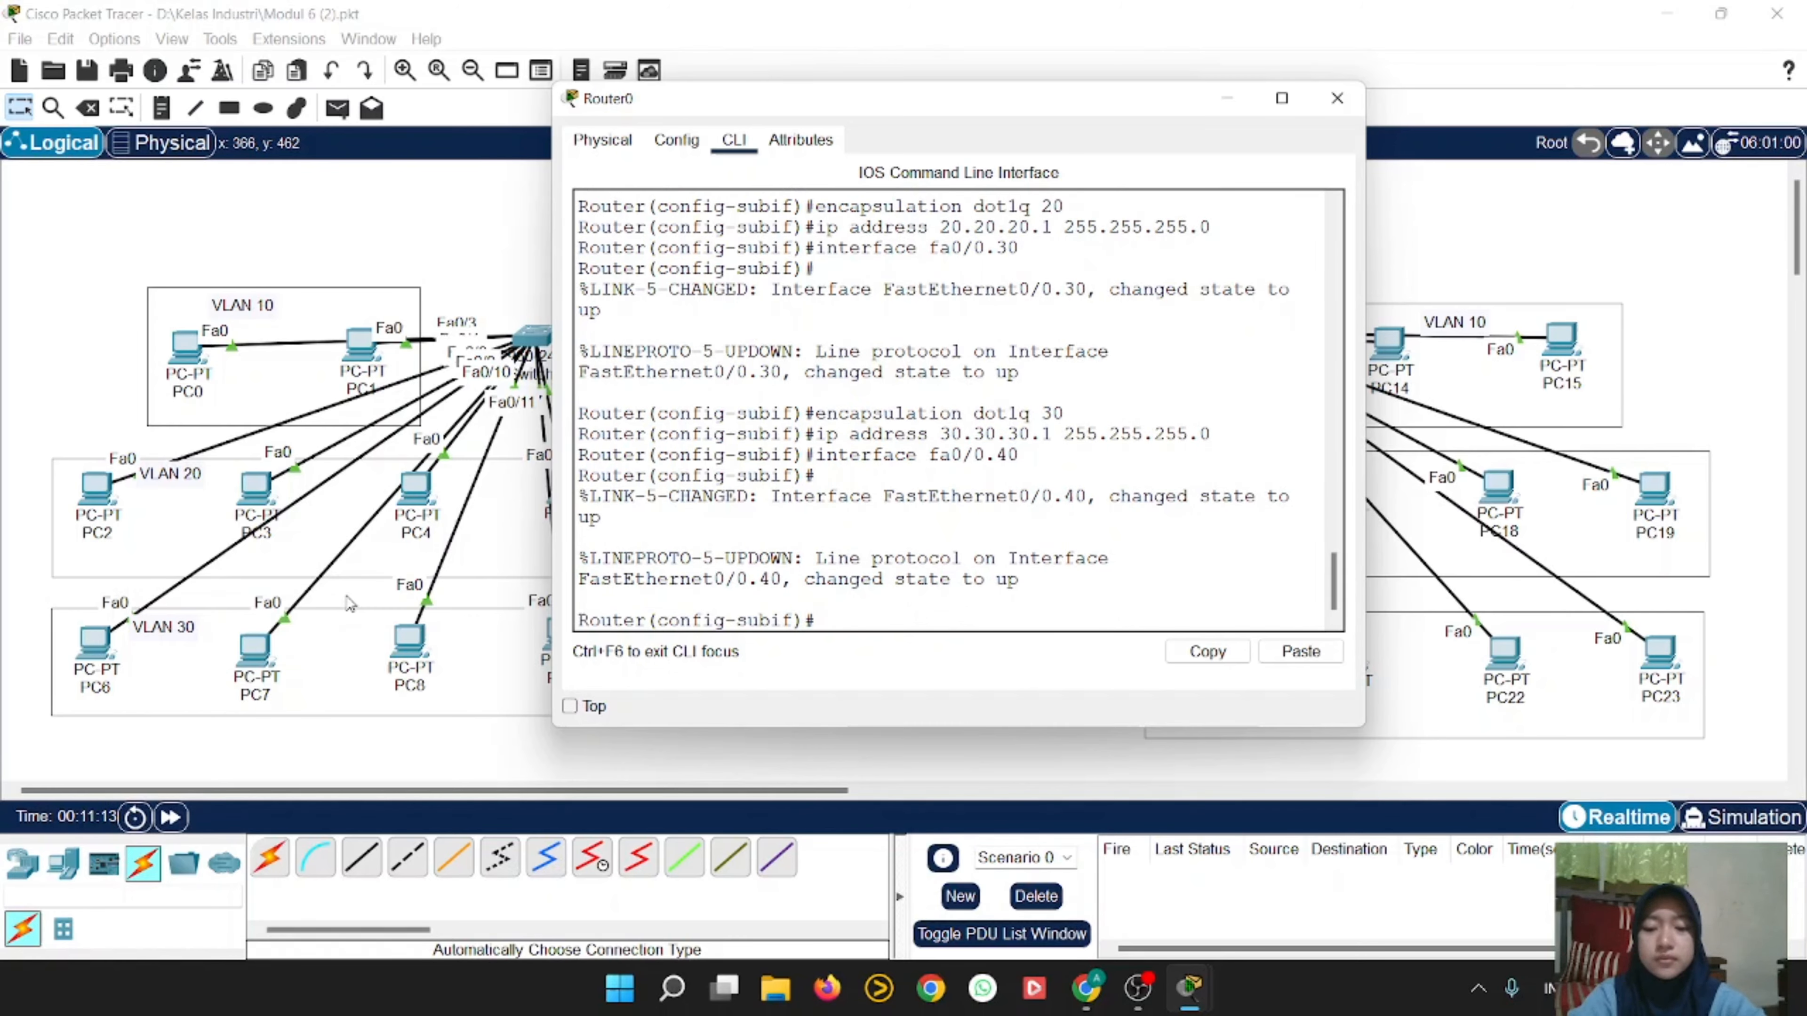
# Step: Set the encapsulation of subinterface fa0/0.40 to dot1q with VLAN 40
pyautogui.write('encapsul')
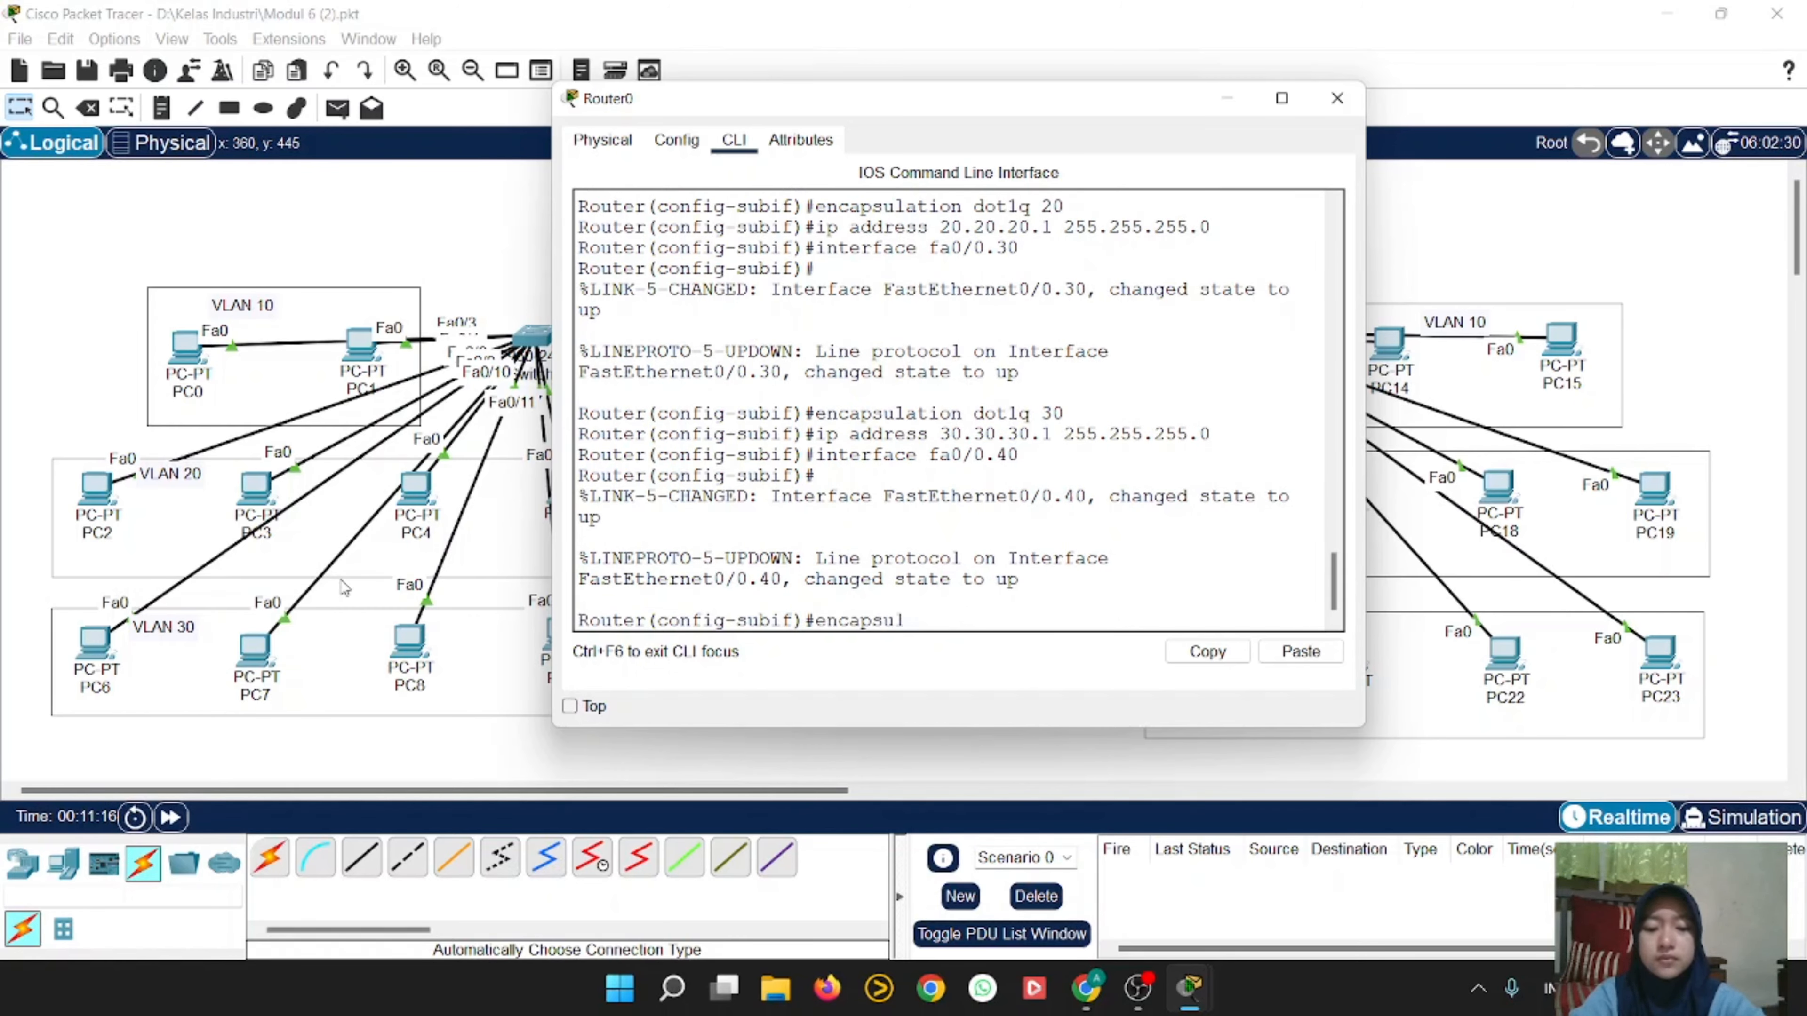
pyautogui.write('ation dot1q 40')
pyautogui.press('Return')
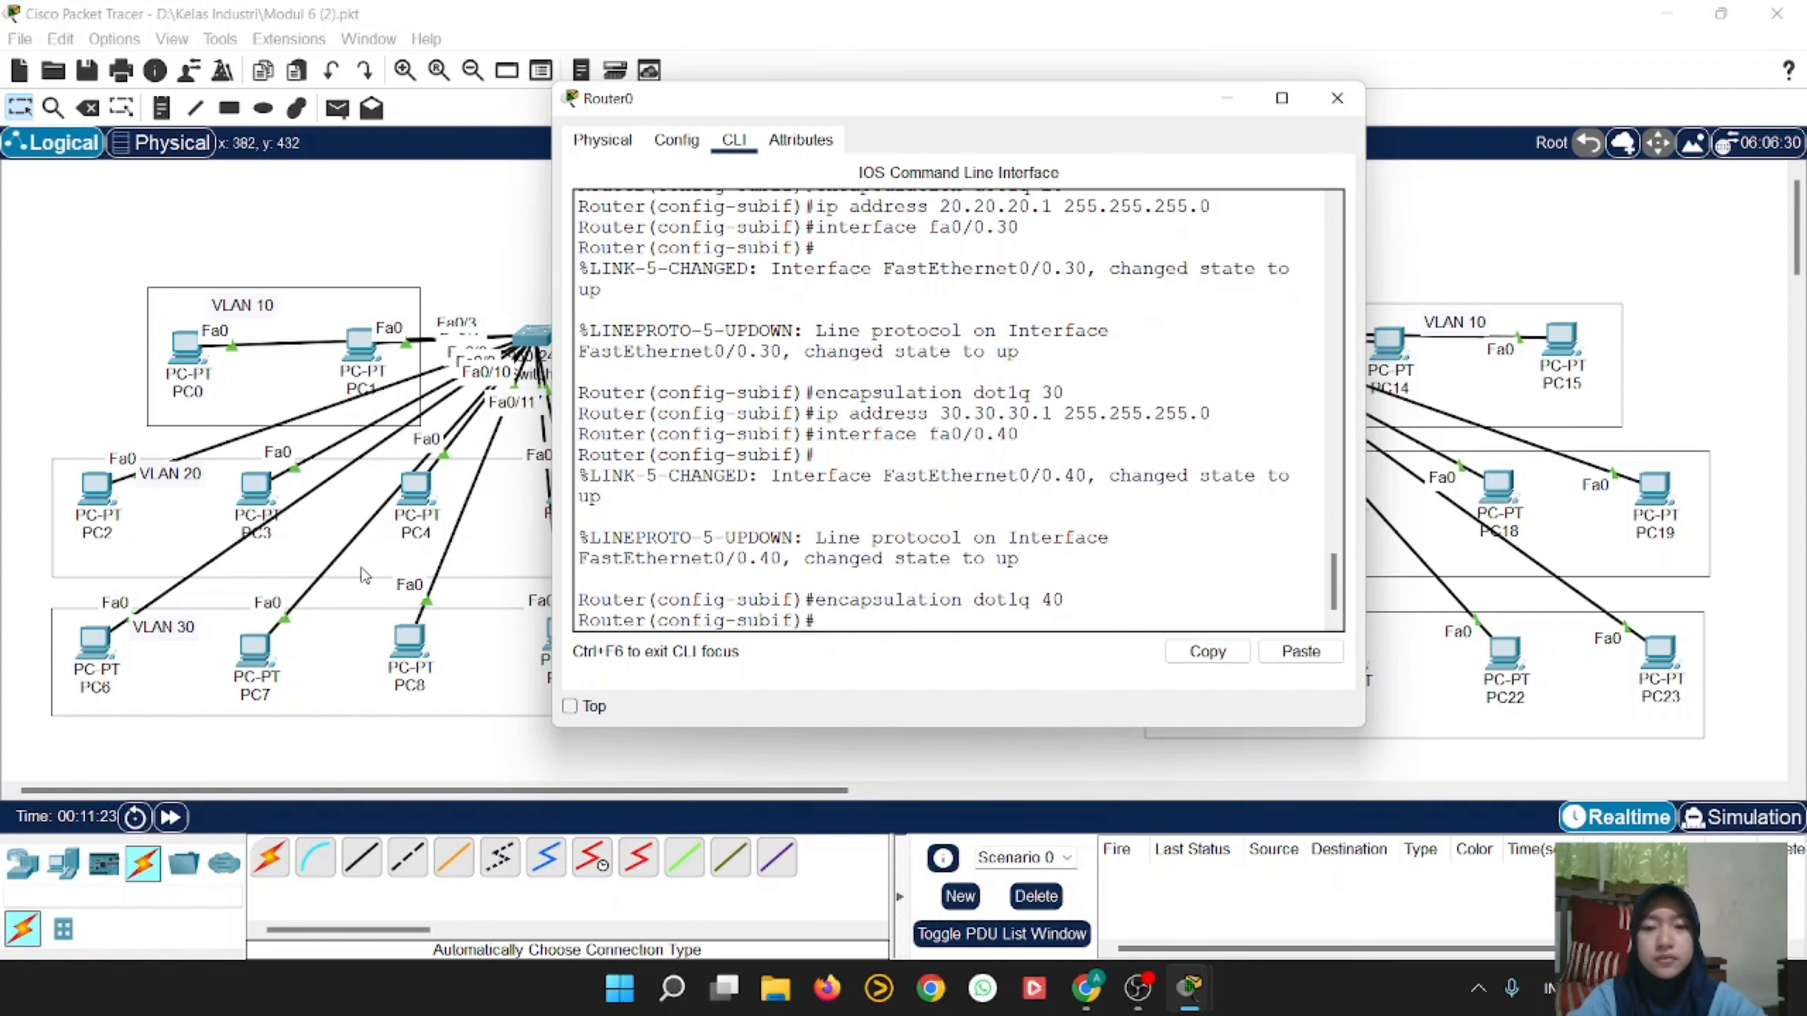
# Step: Assign IP address 40.40.40.1 with subnet mask 255.255.255.0 to subinterface fa0/0.40
pyautogui.write('ip addre')
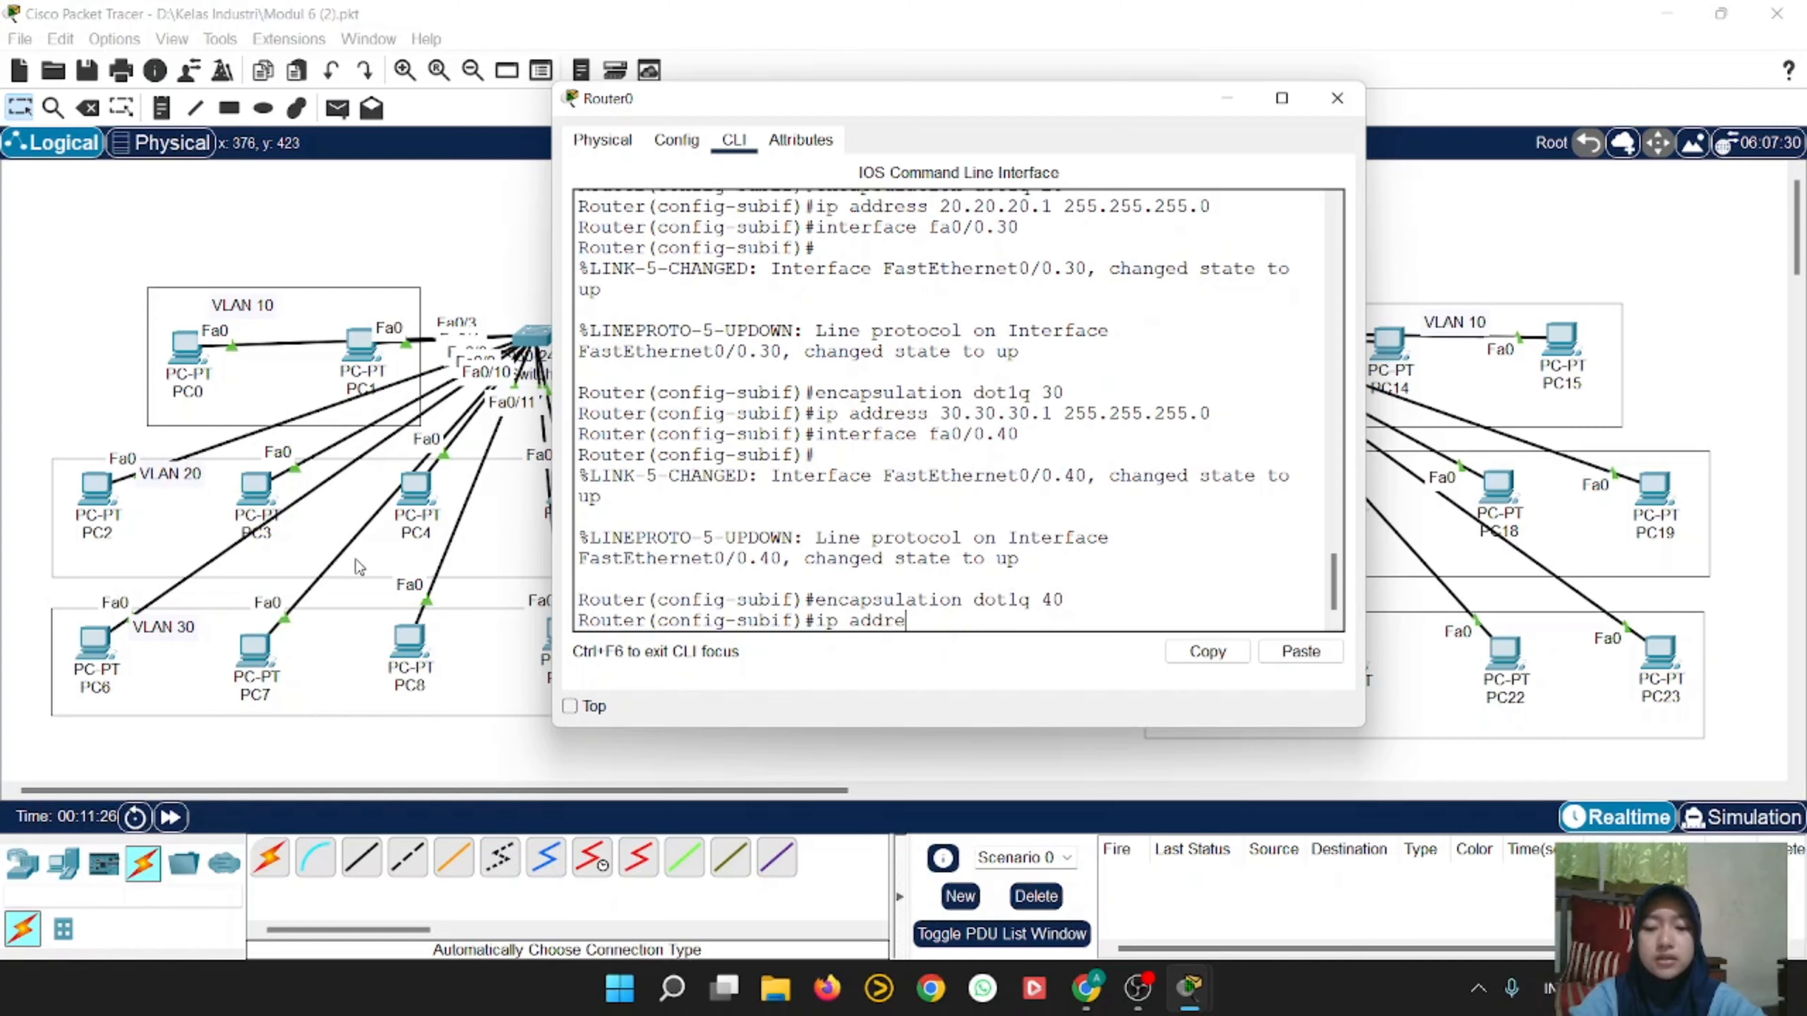
pyautogui.write('ss 40.40.40.')
pyautogui.write('1')
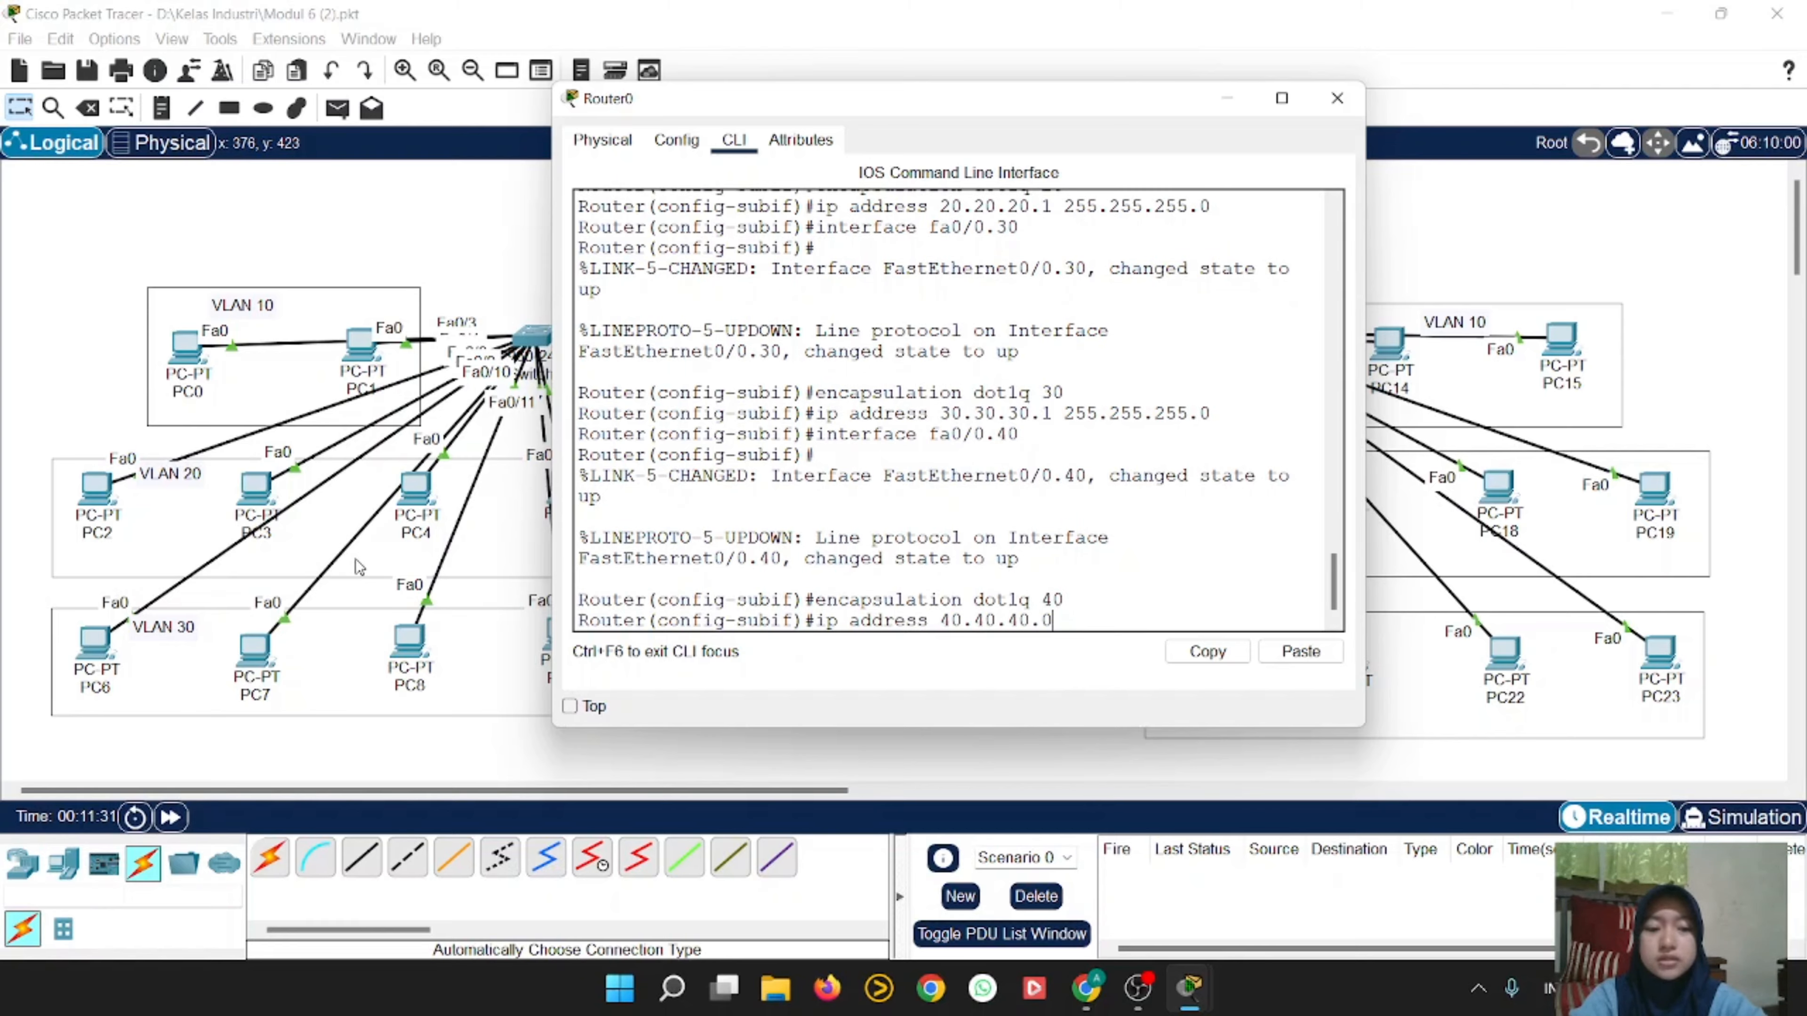
pyautogui.write(' 25')
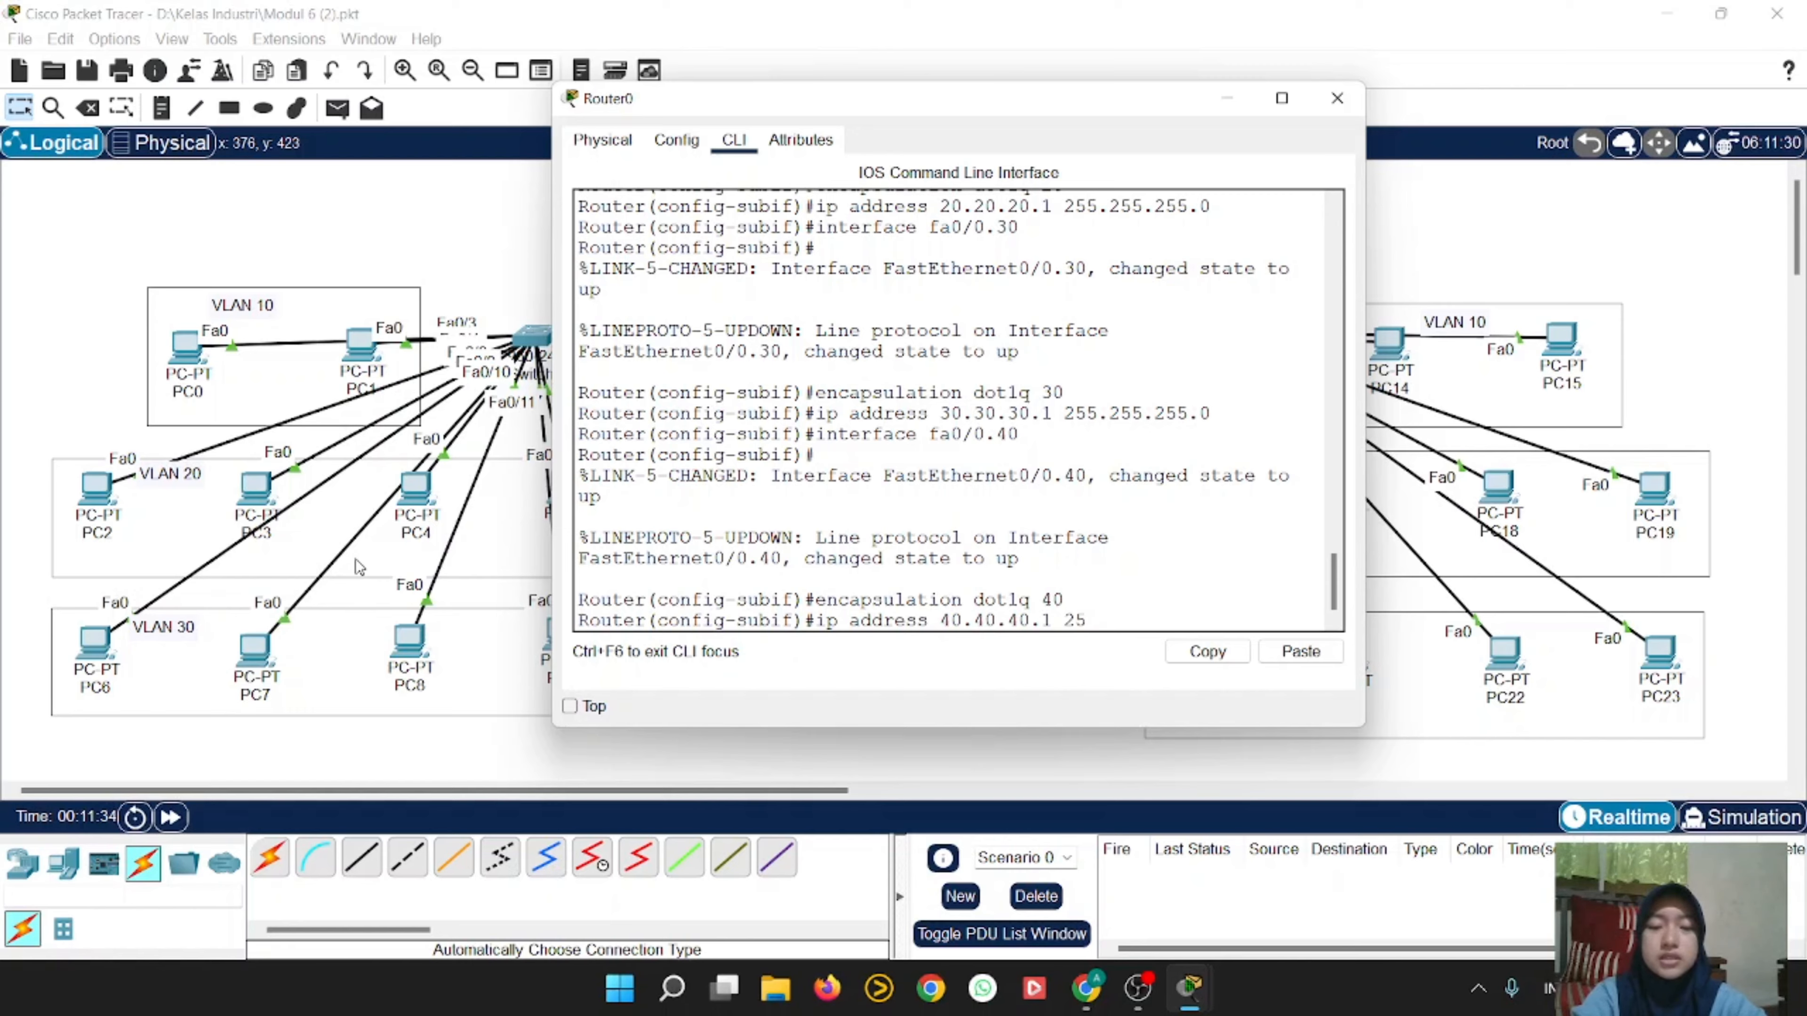
pyautogui.write('5.255.255.0')
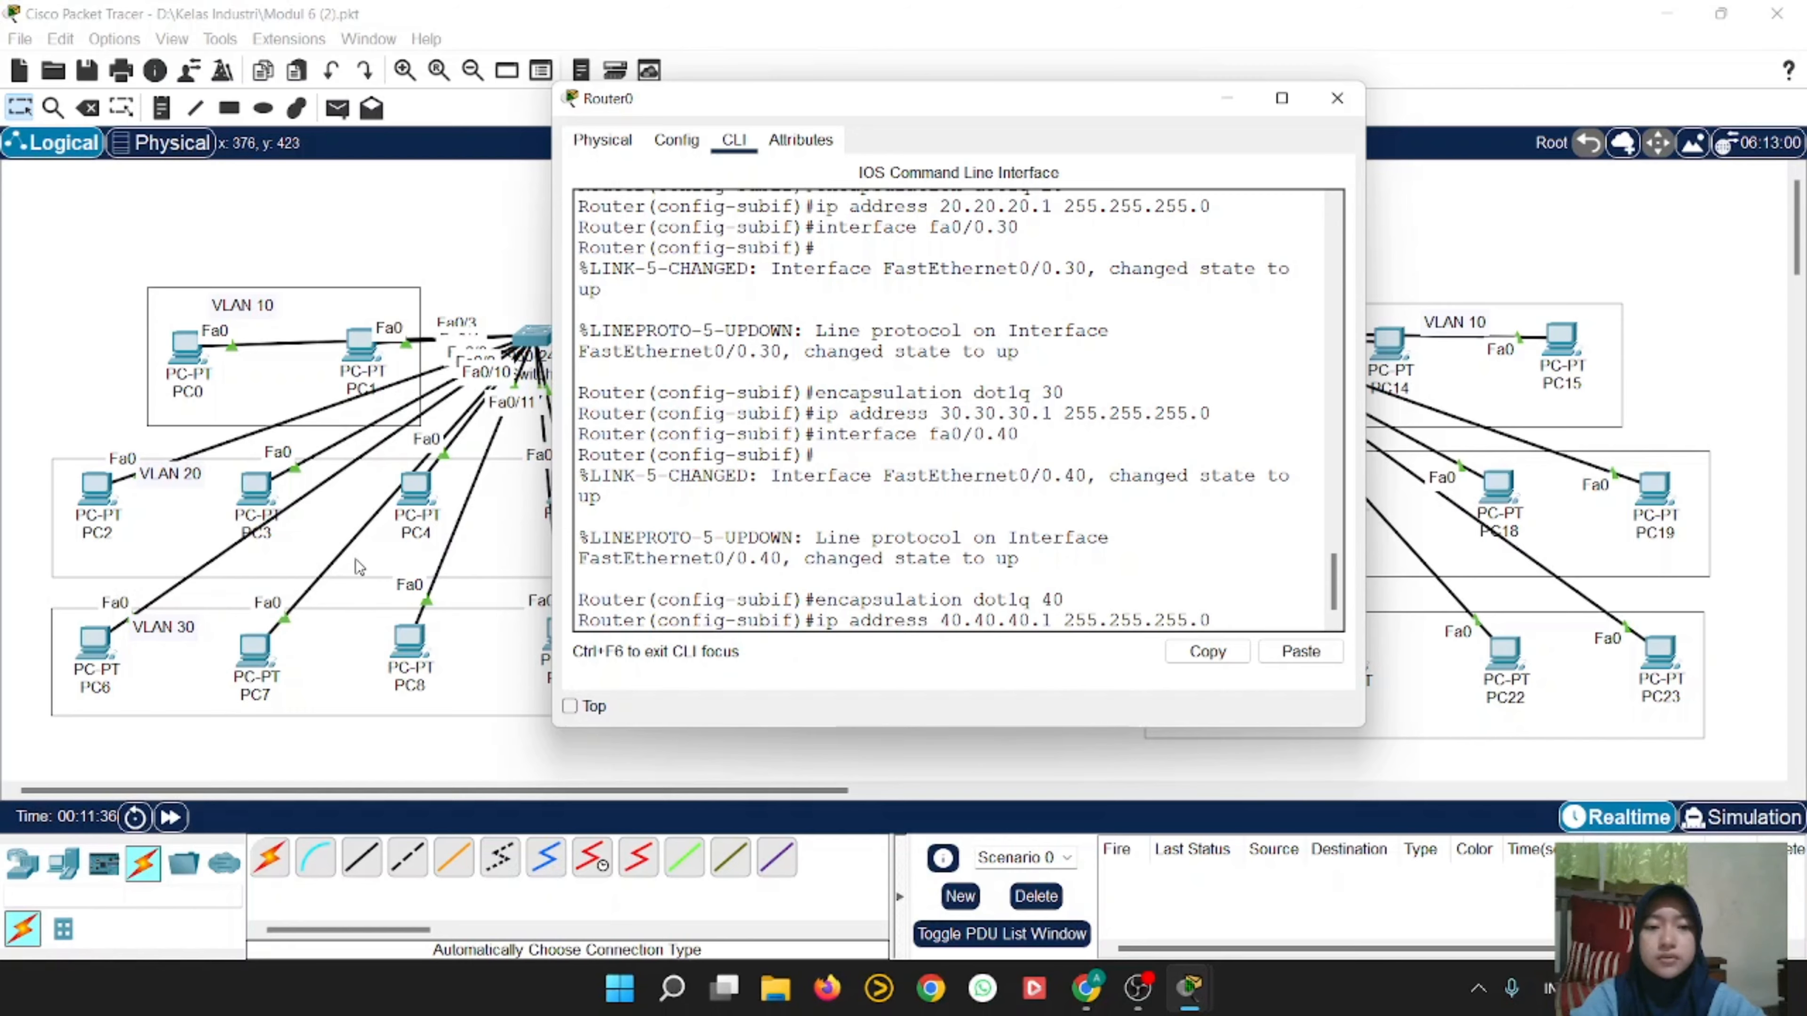
pyautogui.press('Return')
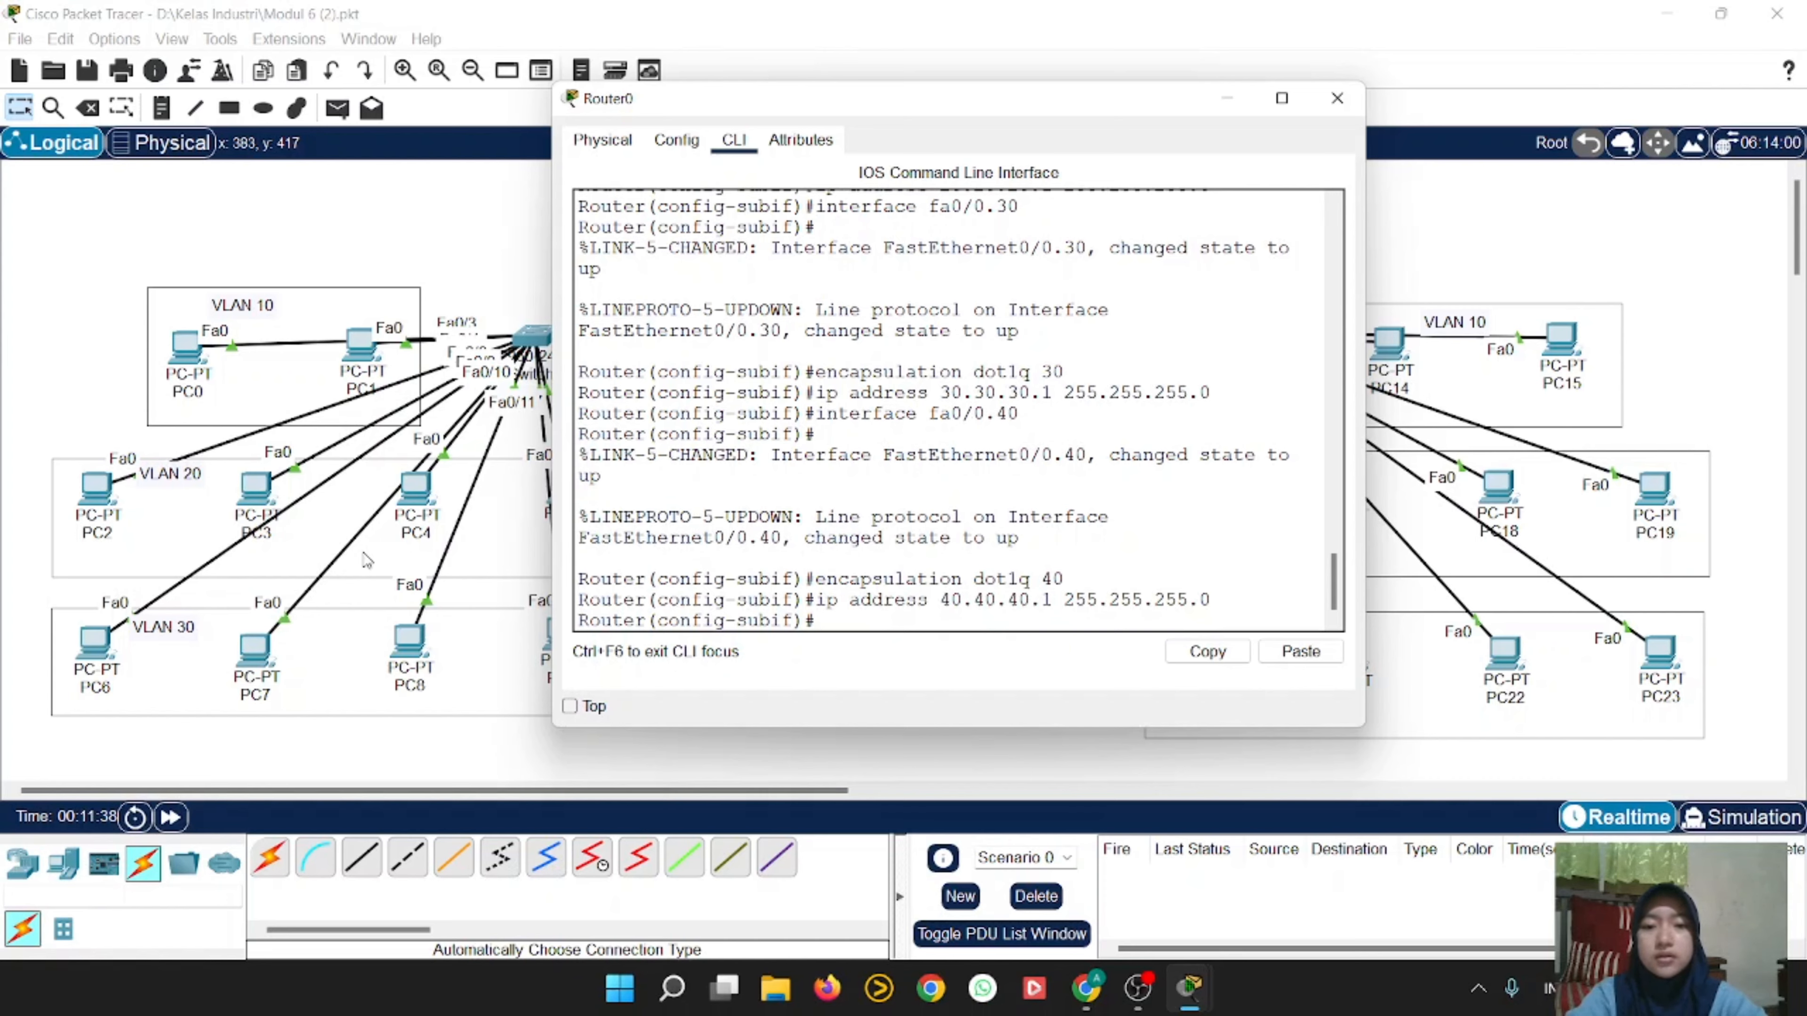
# Step: Create subinterface fa0/0.50 on Router0
pyautogui.write('inter')
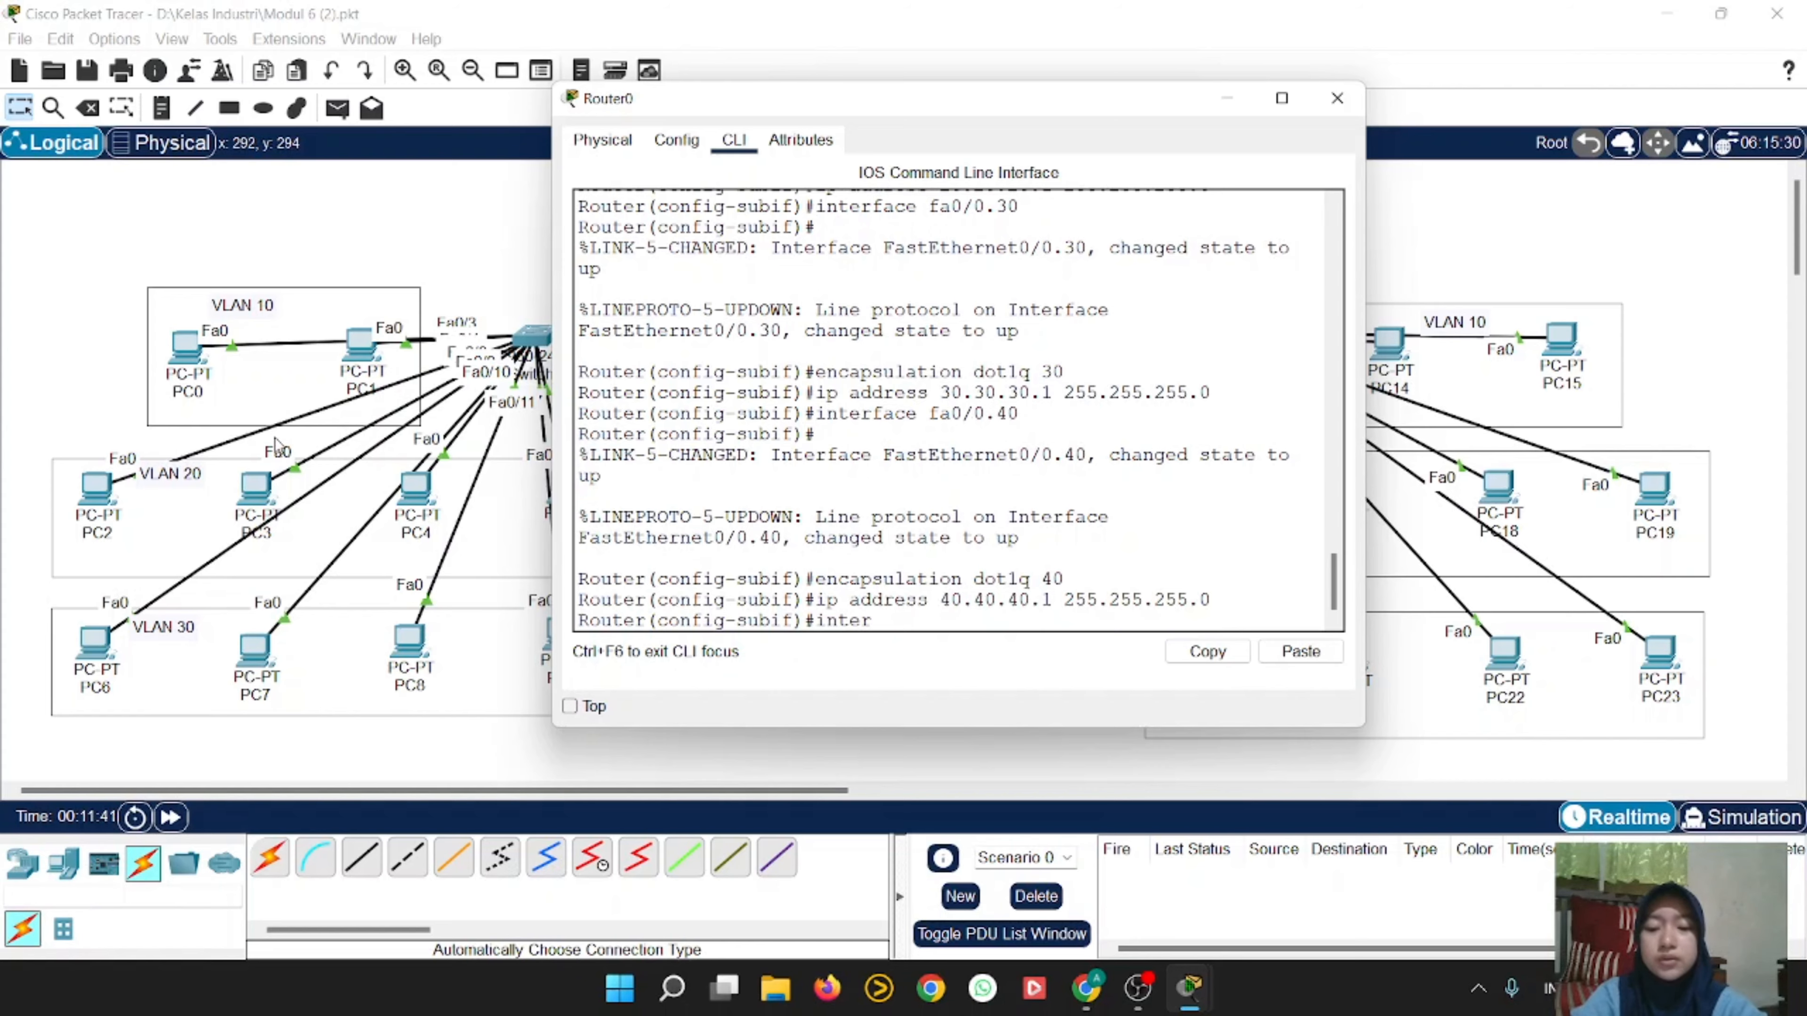
pyautogui.write('face fa00')
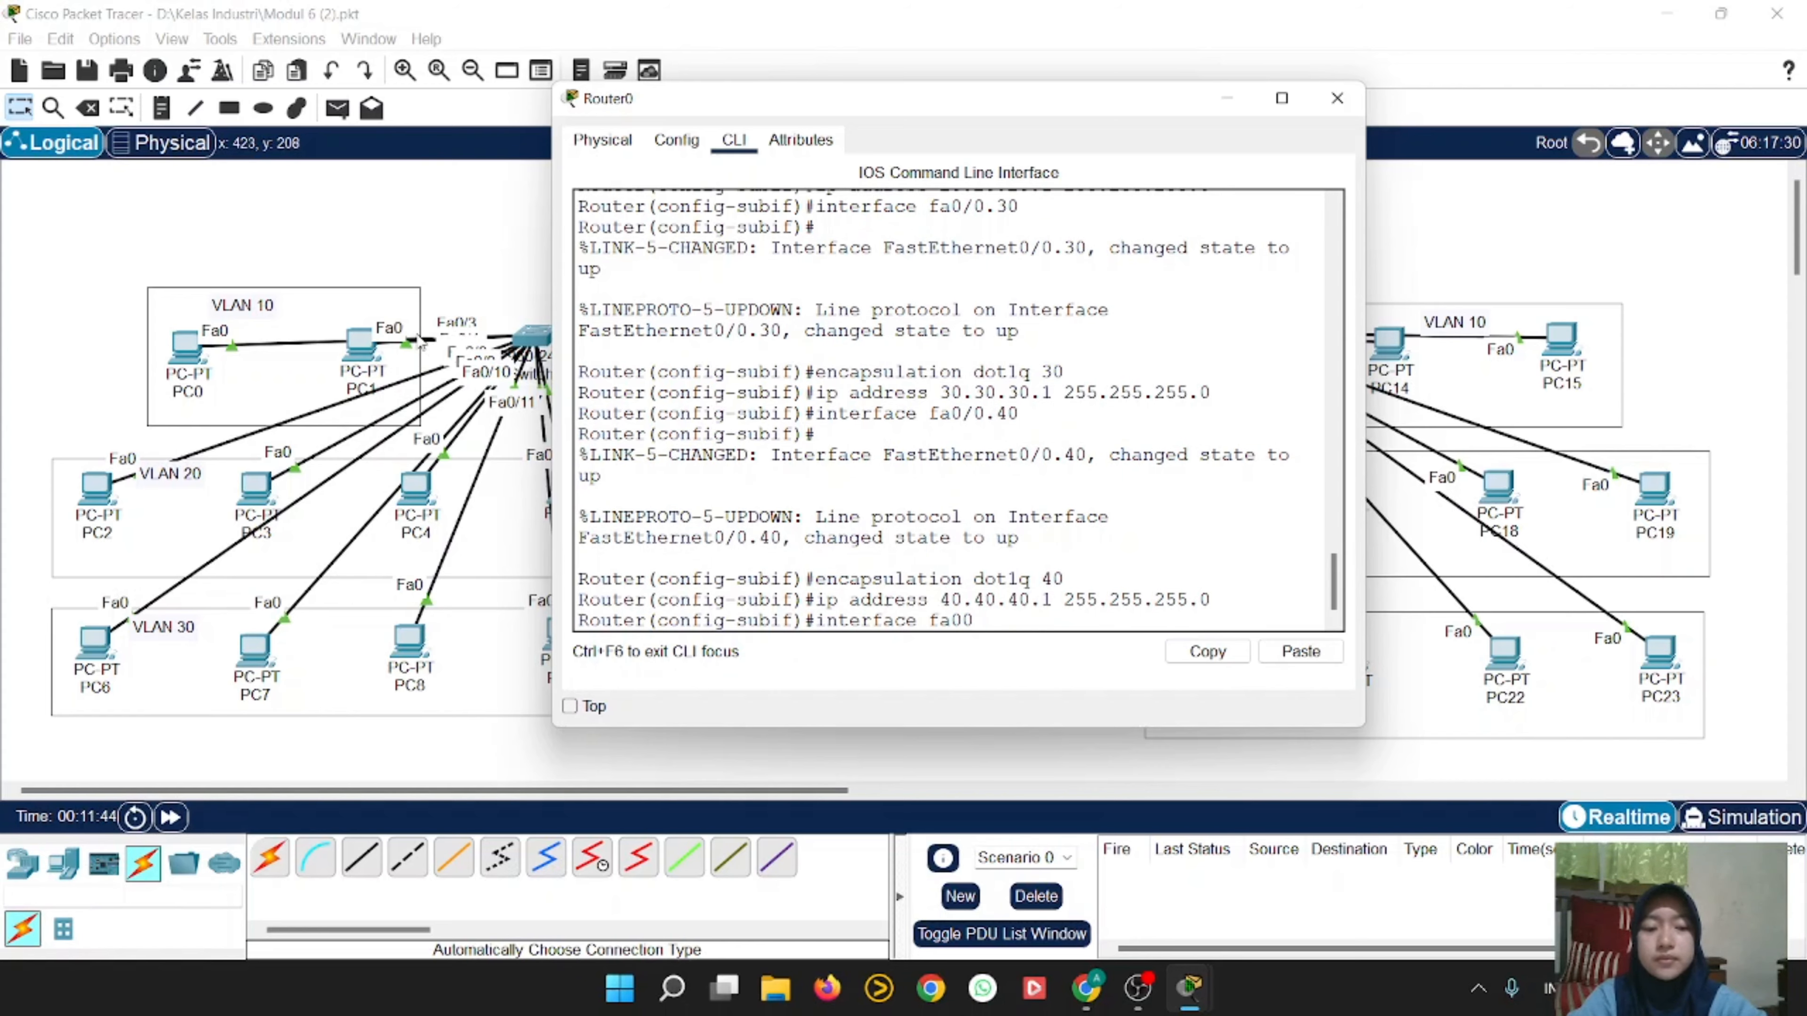
pyautogui.press('BackSpace')
pyautogui.write('/0.50')
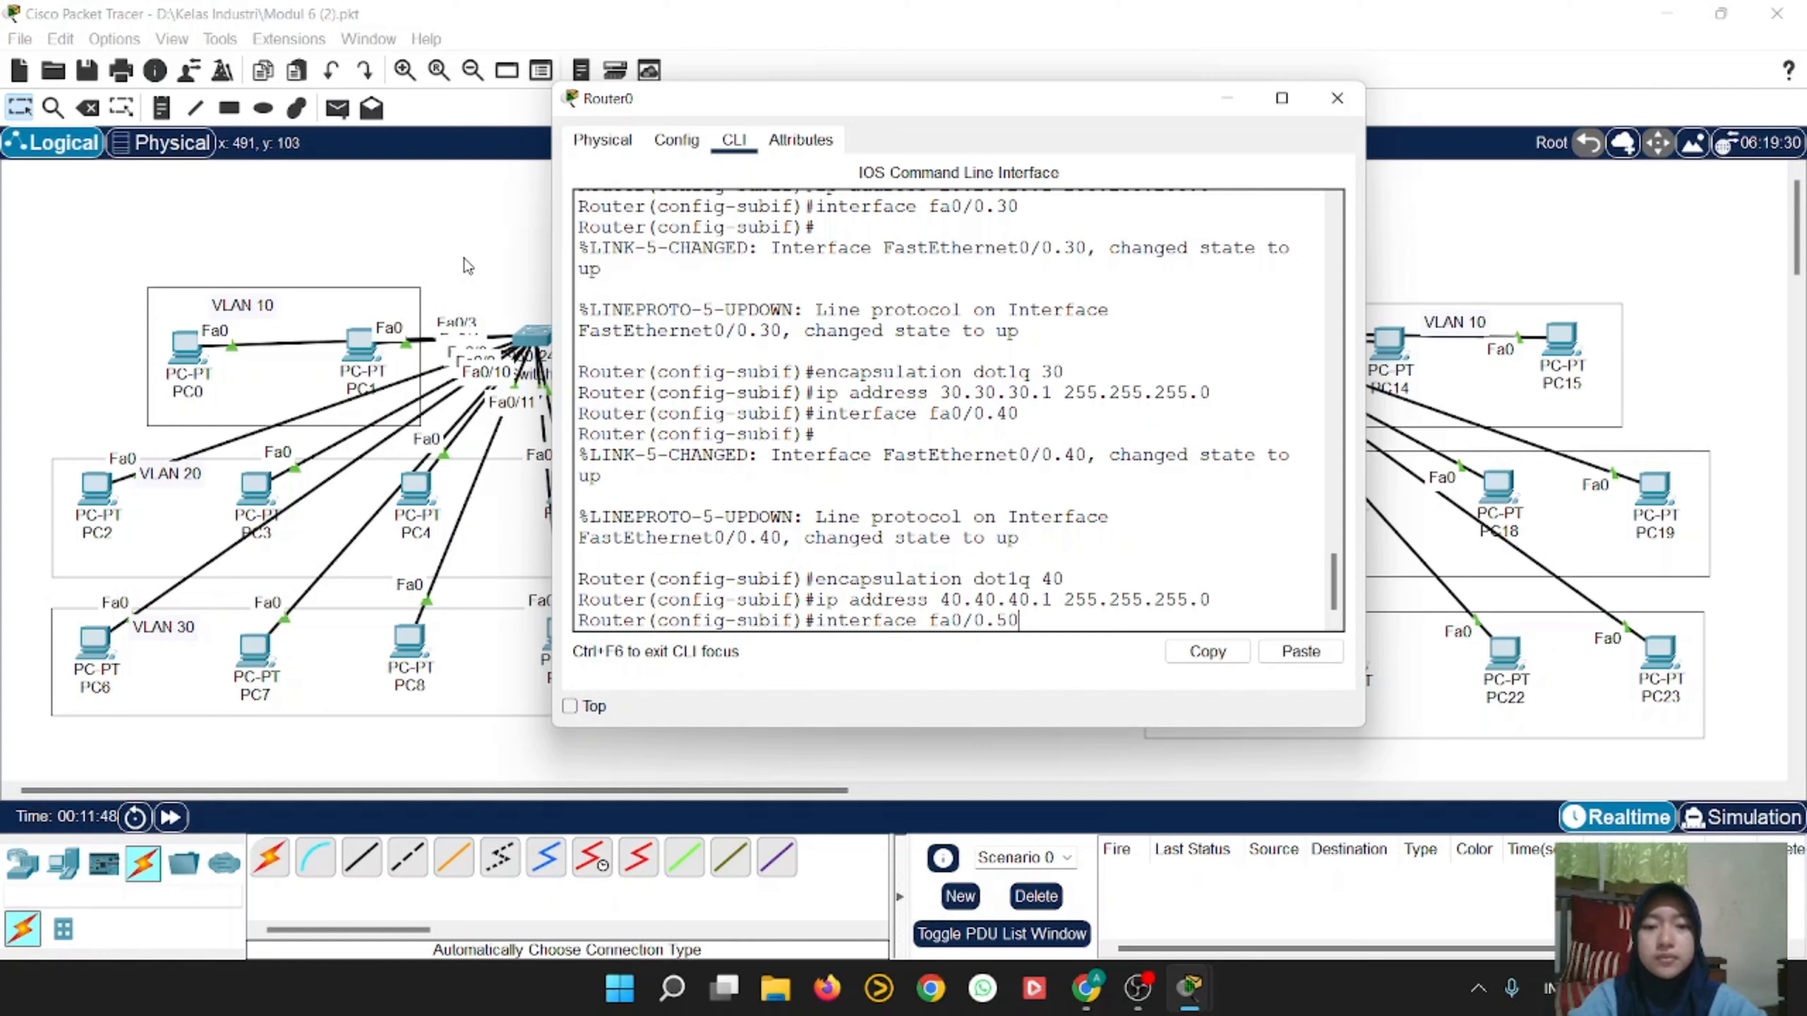
pyautogui.press('Return')
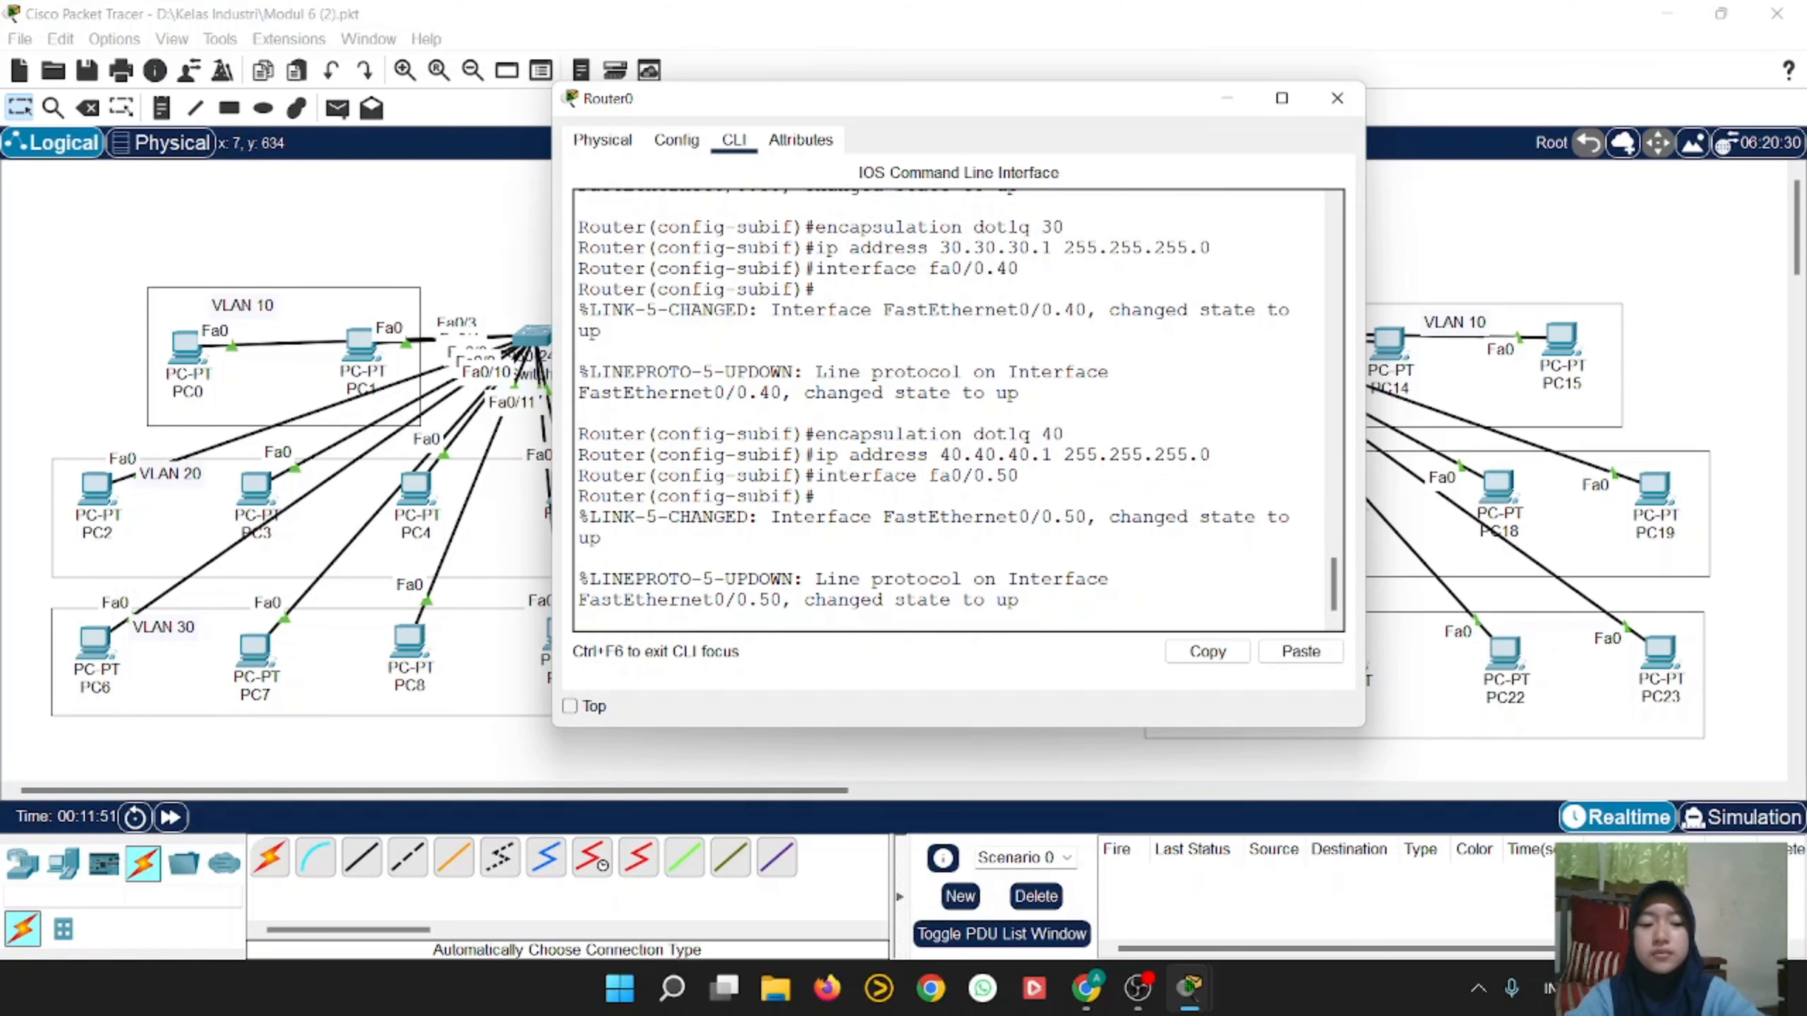
# Step: Set 802.1Q encapsulation with VLAN ID 50 on Router0's subinterface fa0/0.50
pyautogui.press('Return')
pyautogui.write('encap')
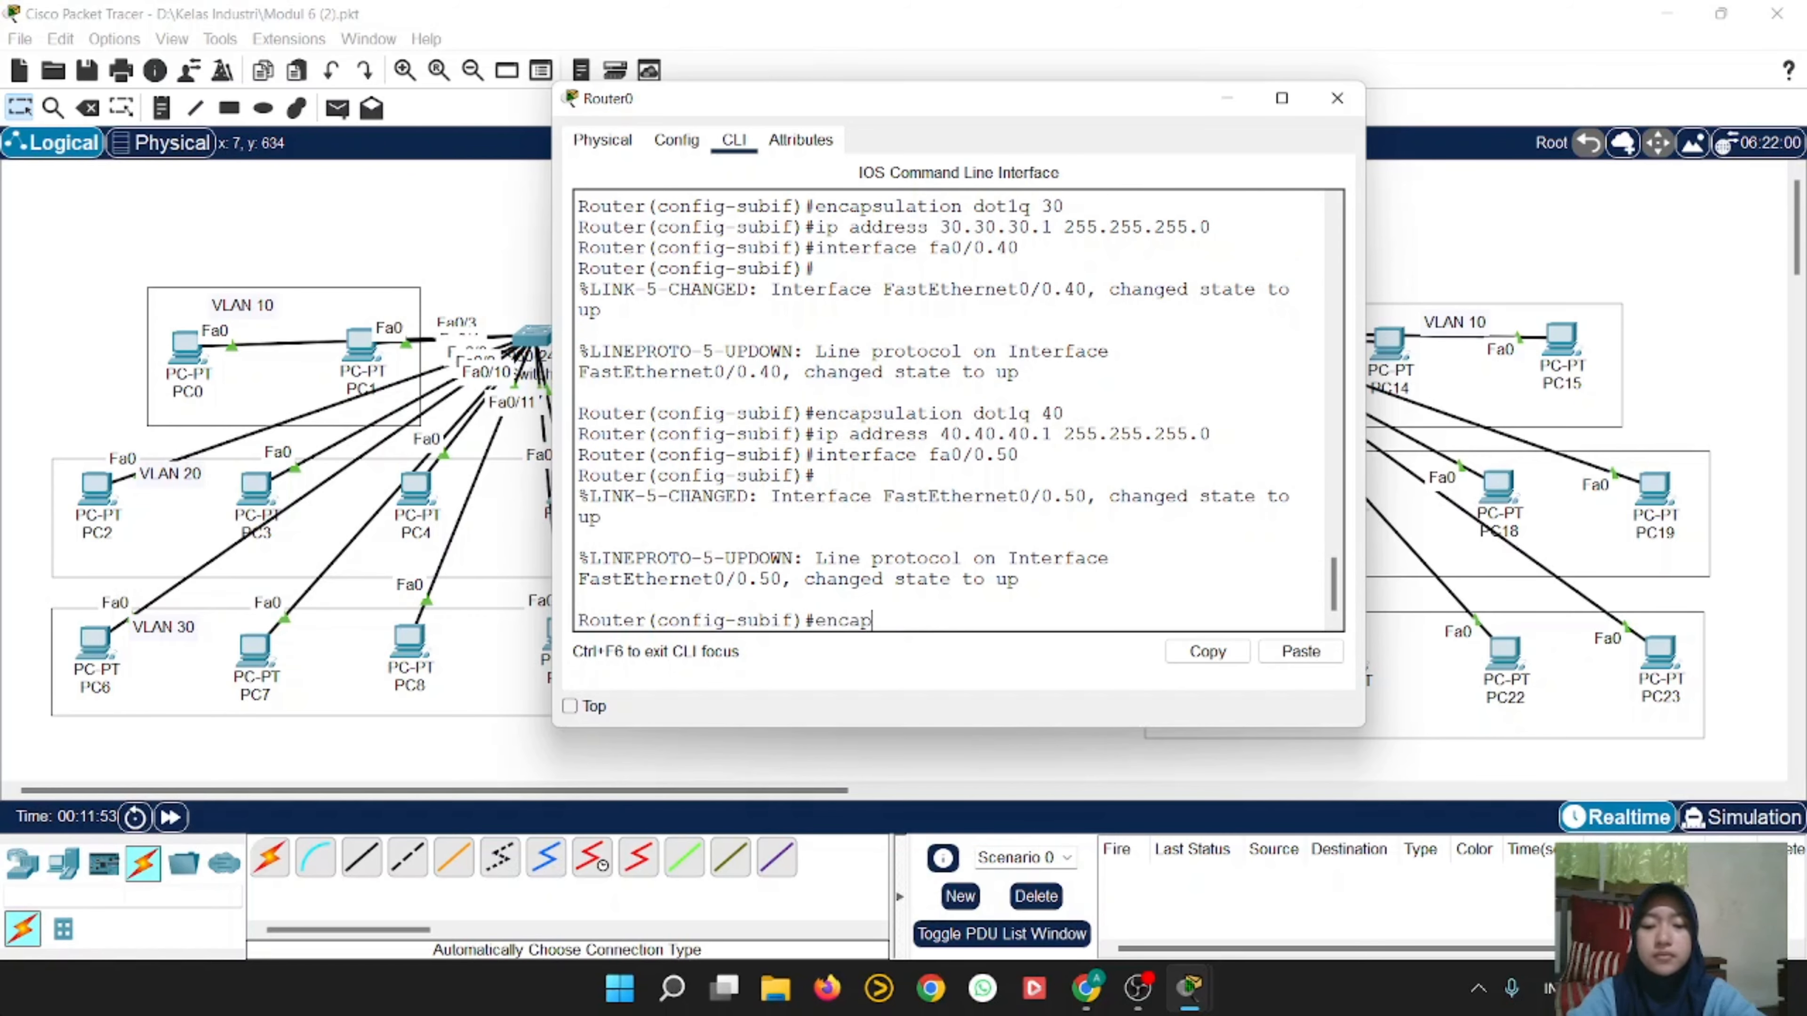
pyautogui.write('sulati')
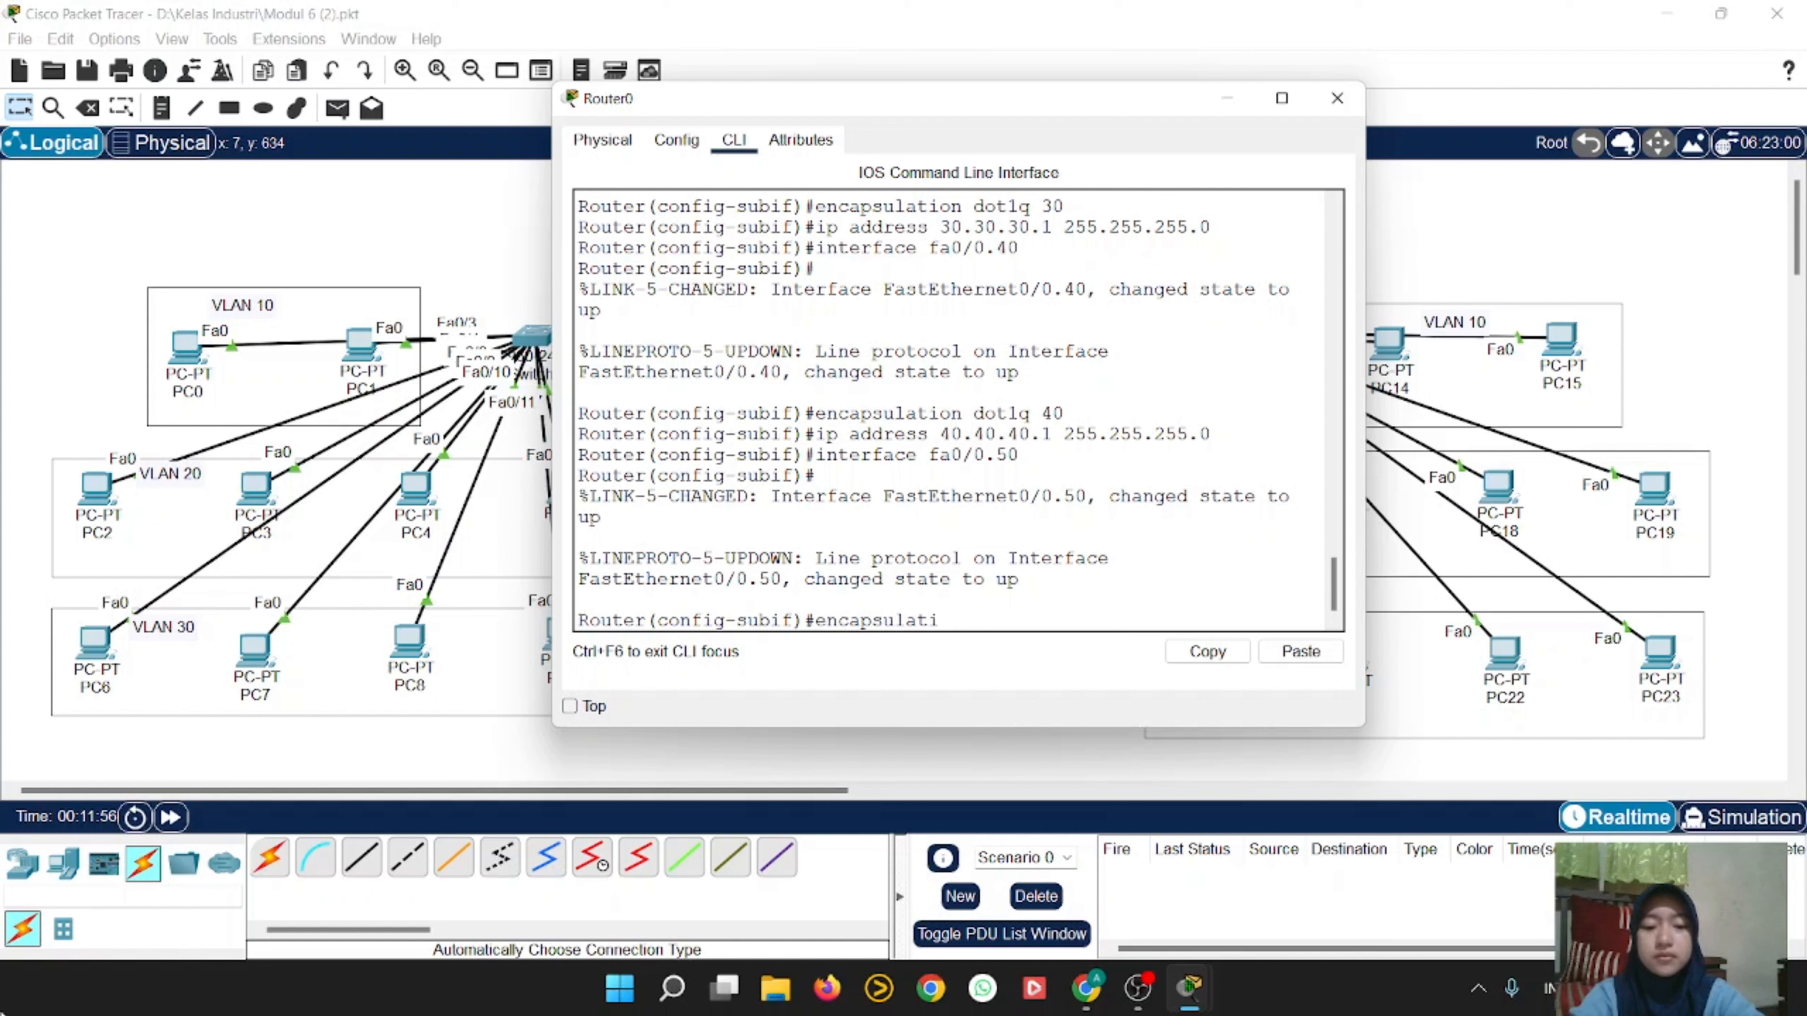
pyautogui.write('on dot1q')
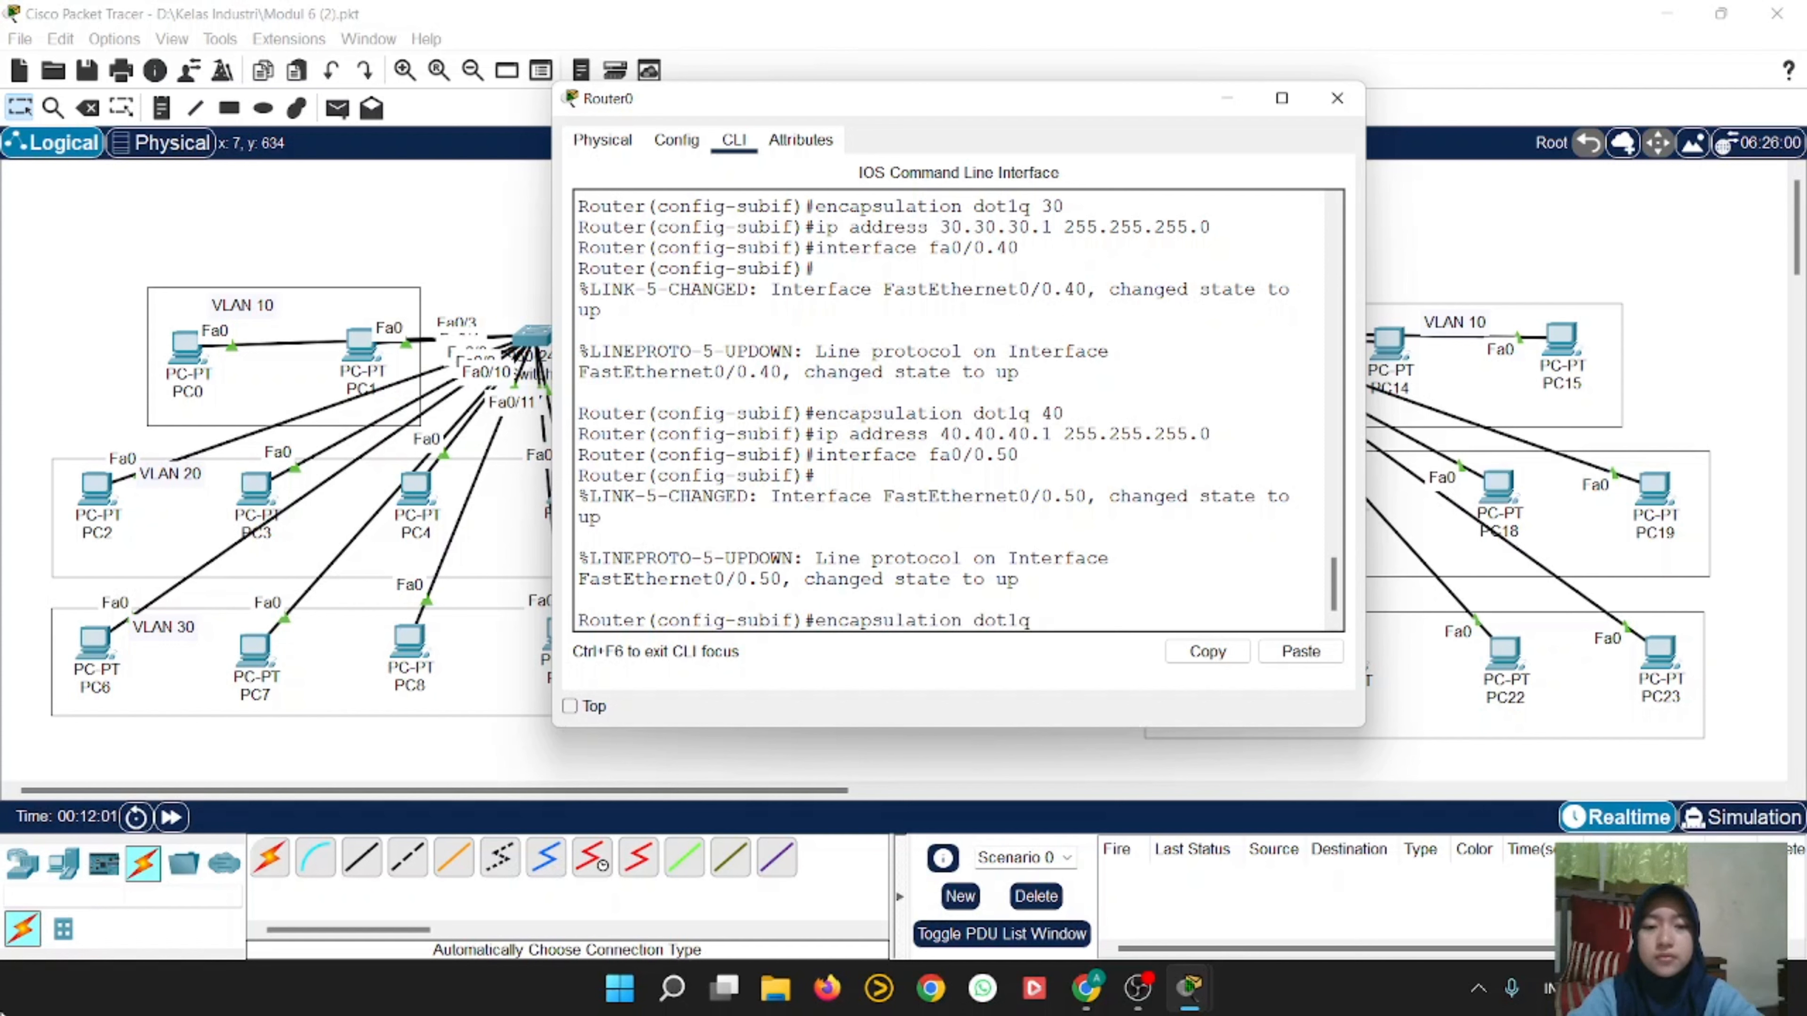
pyautogui.write(' 50')
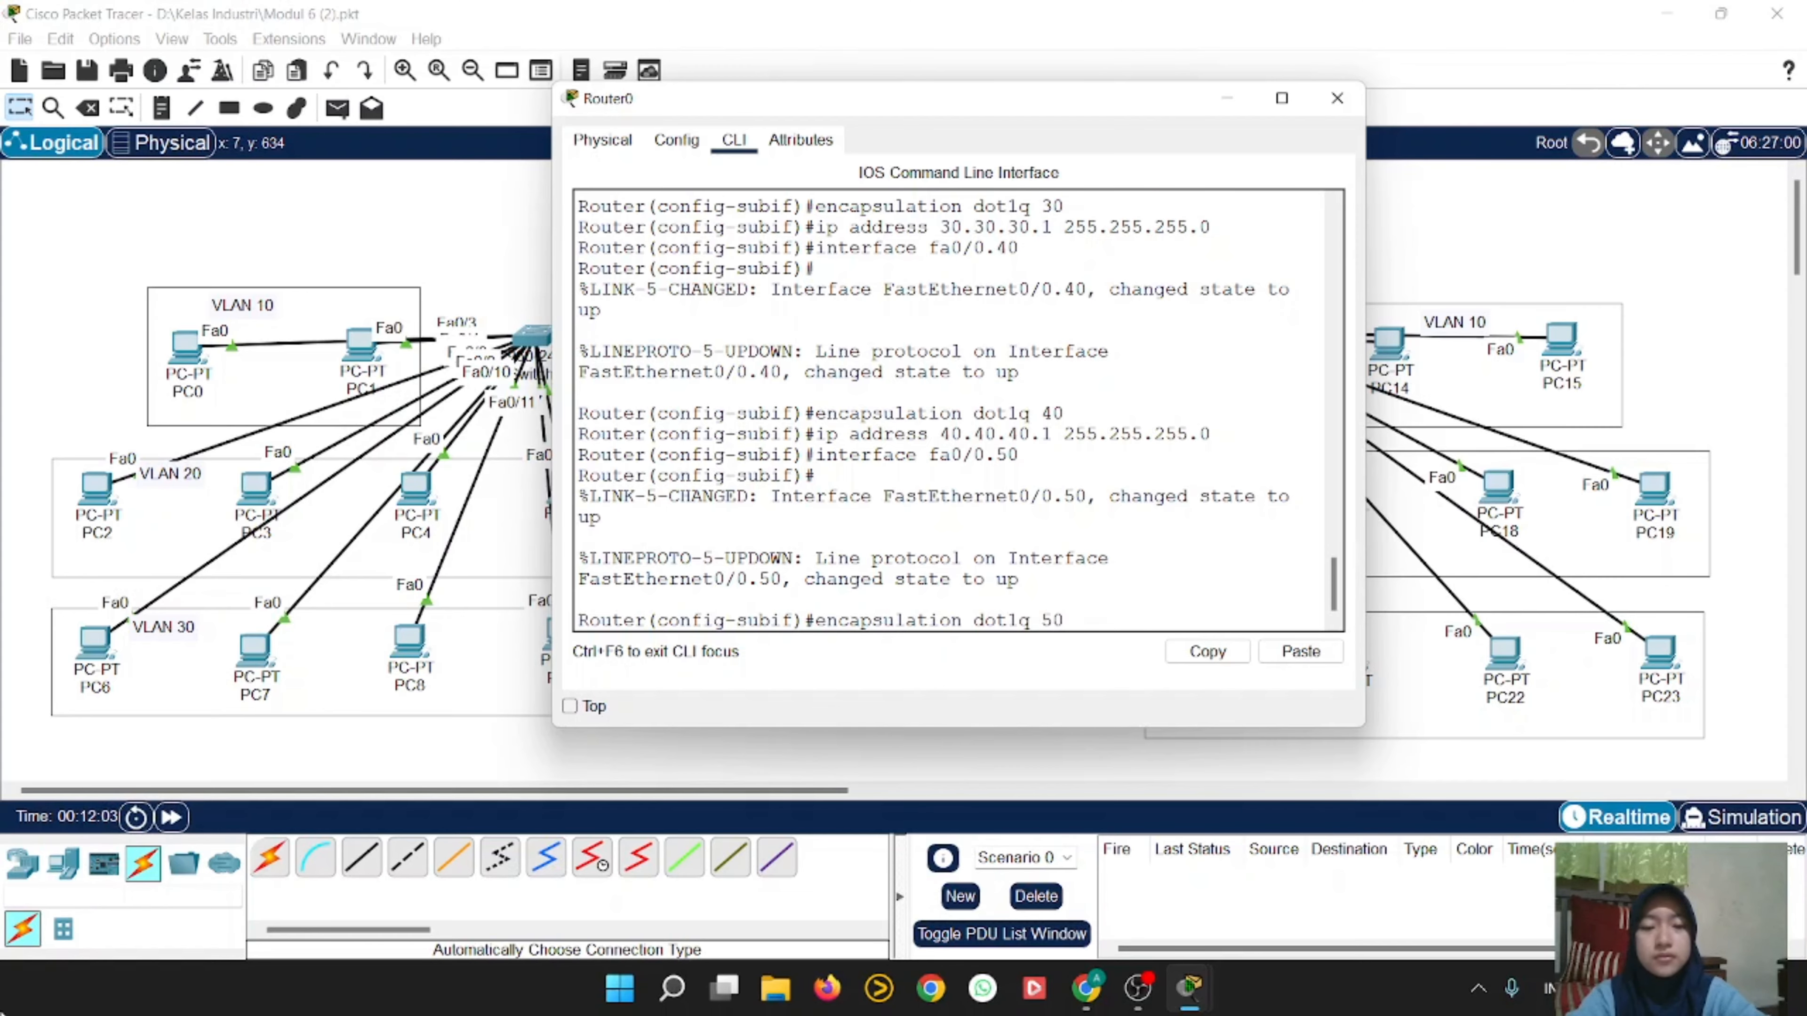
pyautogui.press('Return')
# Step: Assign IP address 50.50.50.1 with mask 255.255.255.0 to subinterface fa0/0.50 and return to global configuration mode
pyautogui.write('ip')
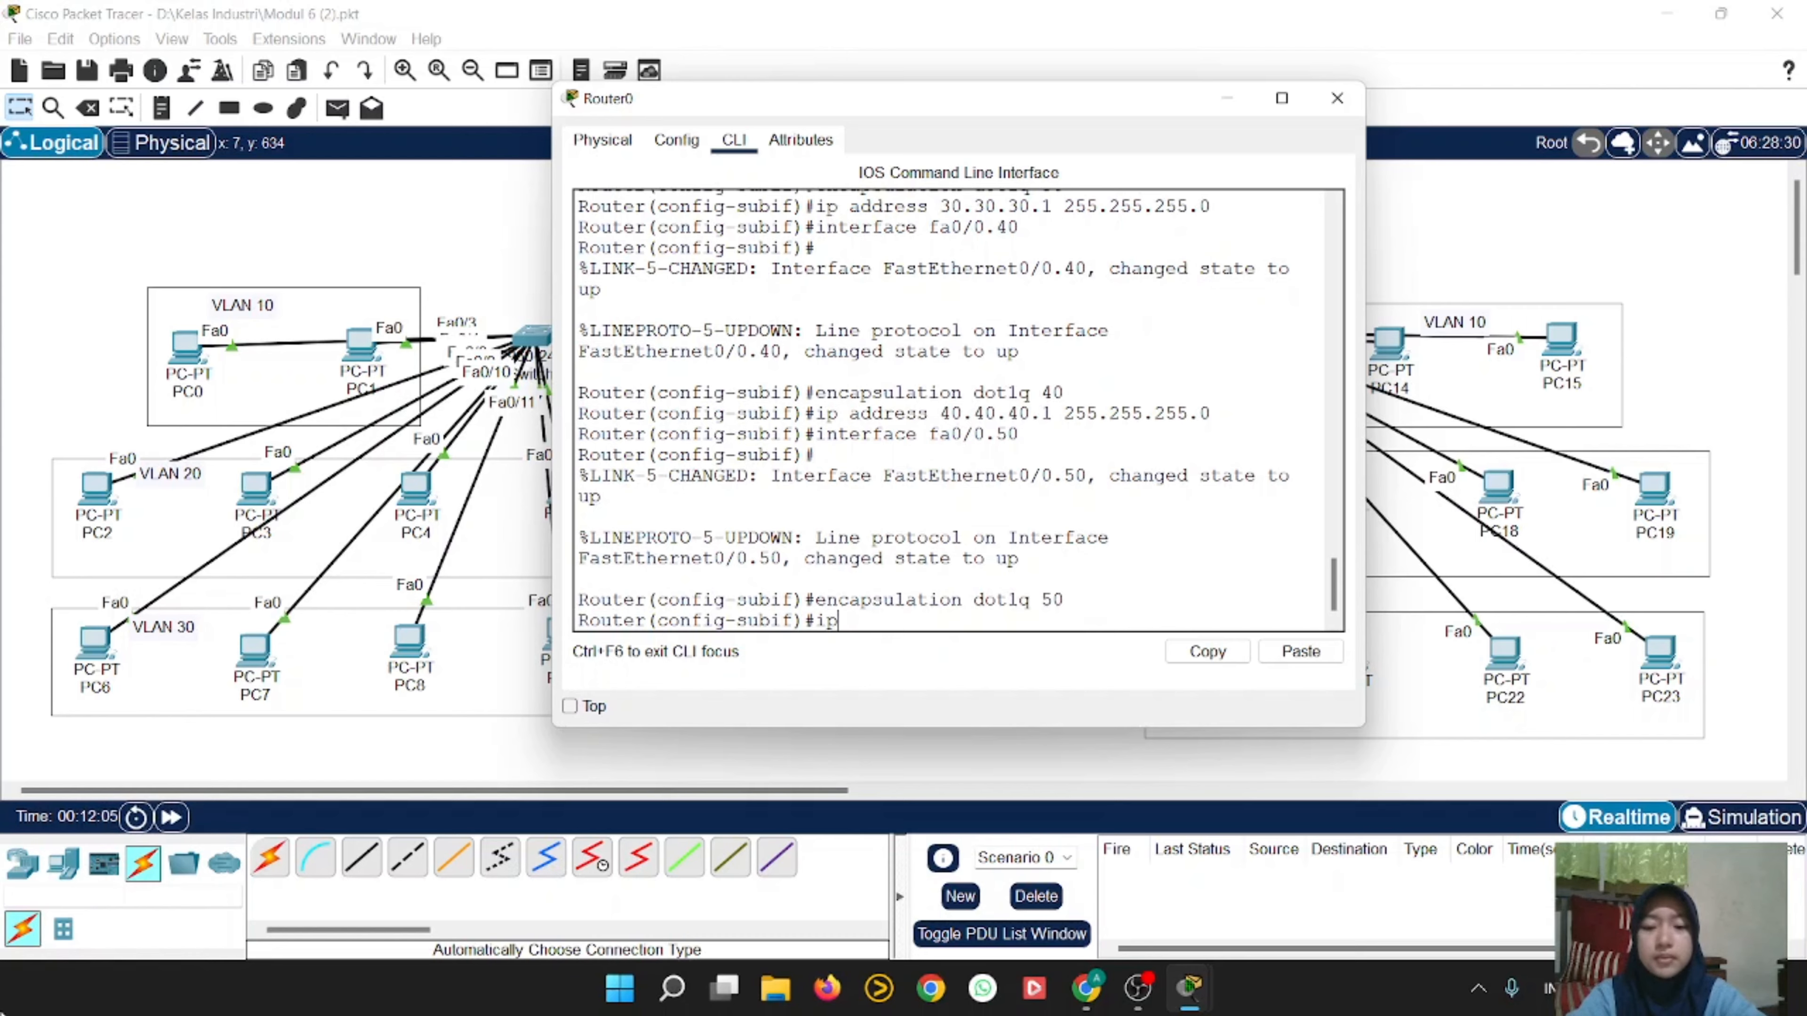
pyautogui.write(' address')
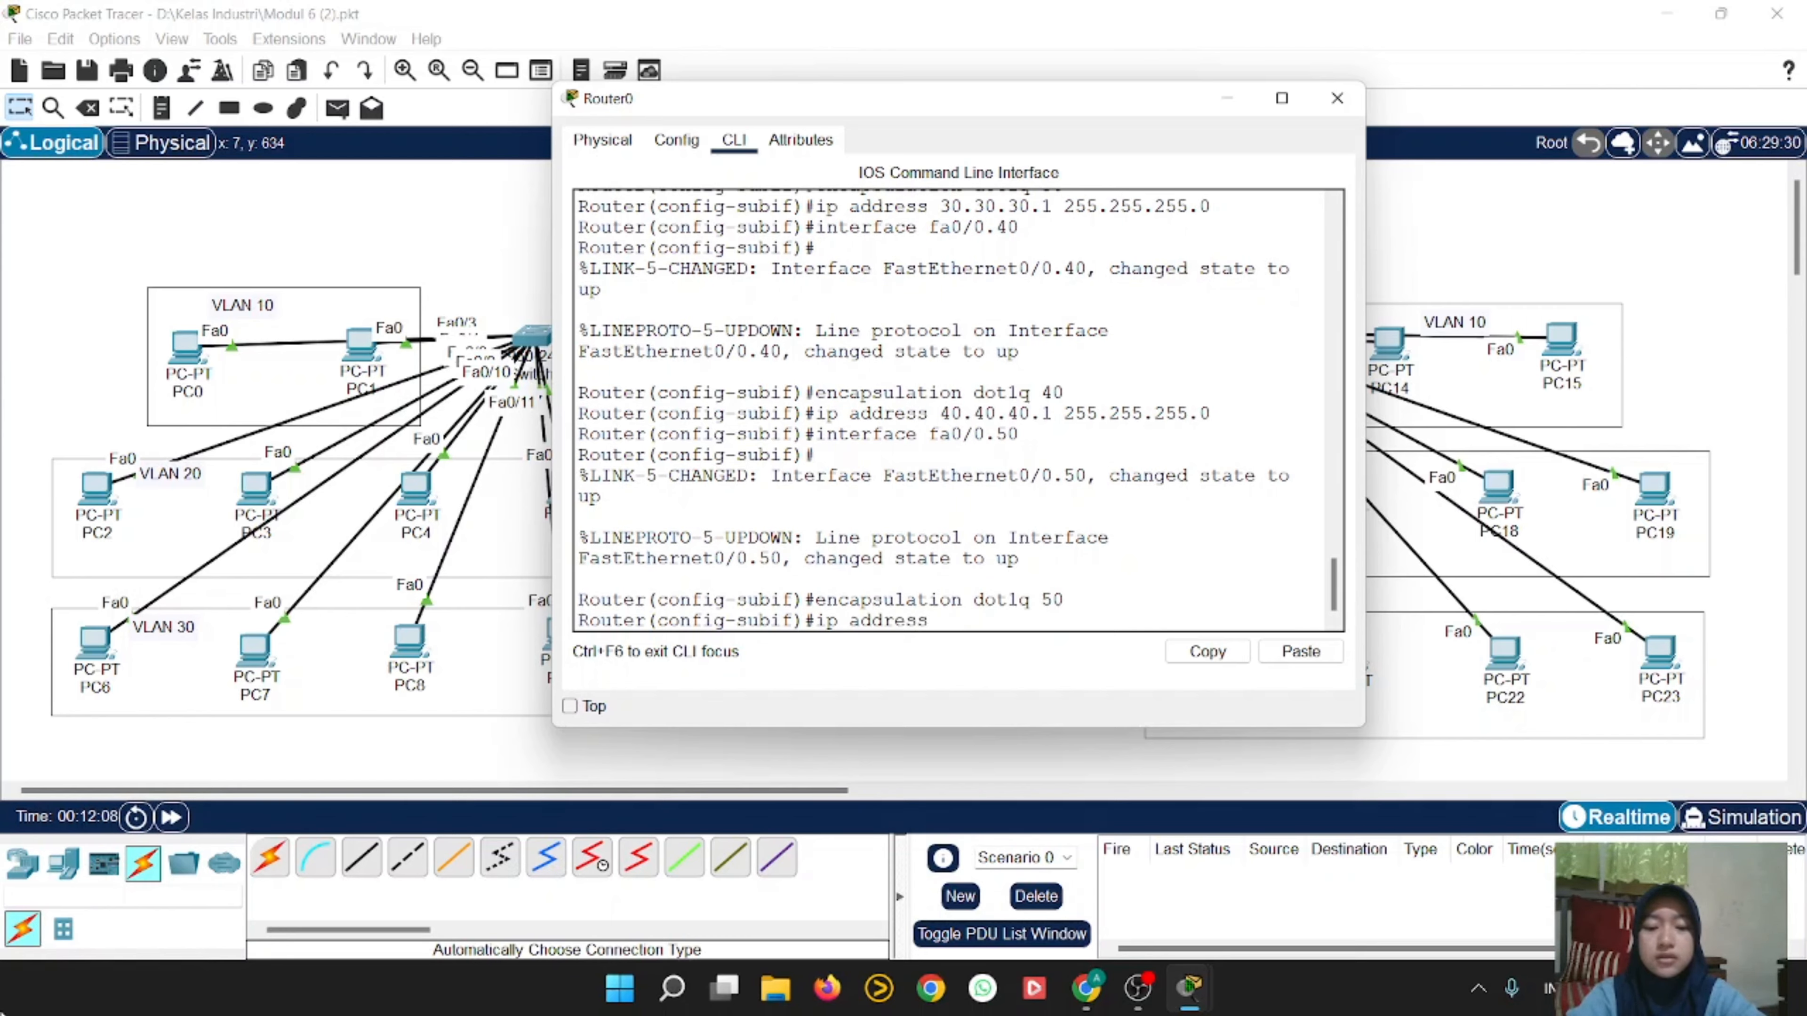
pyautogui.write(' 50.50.50.')
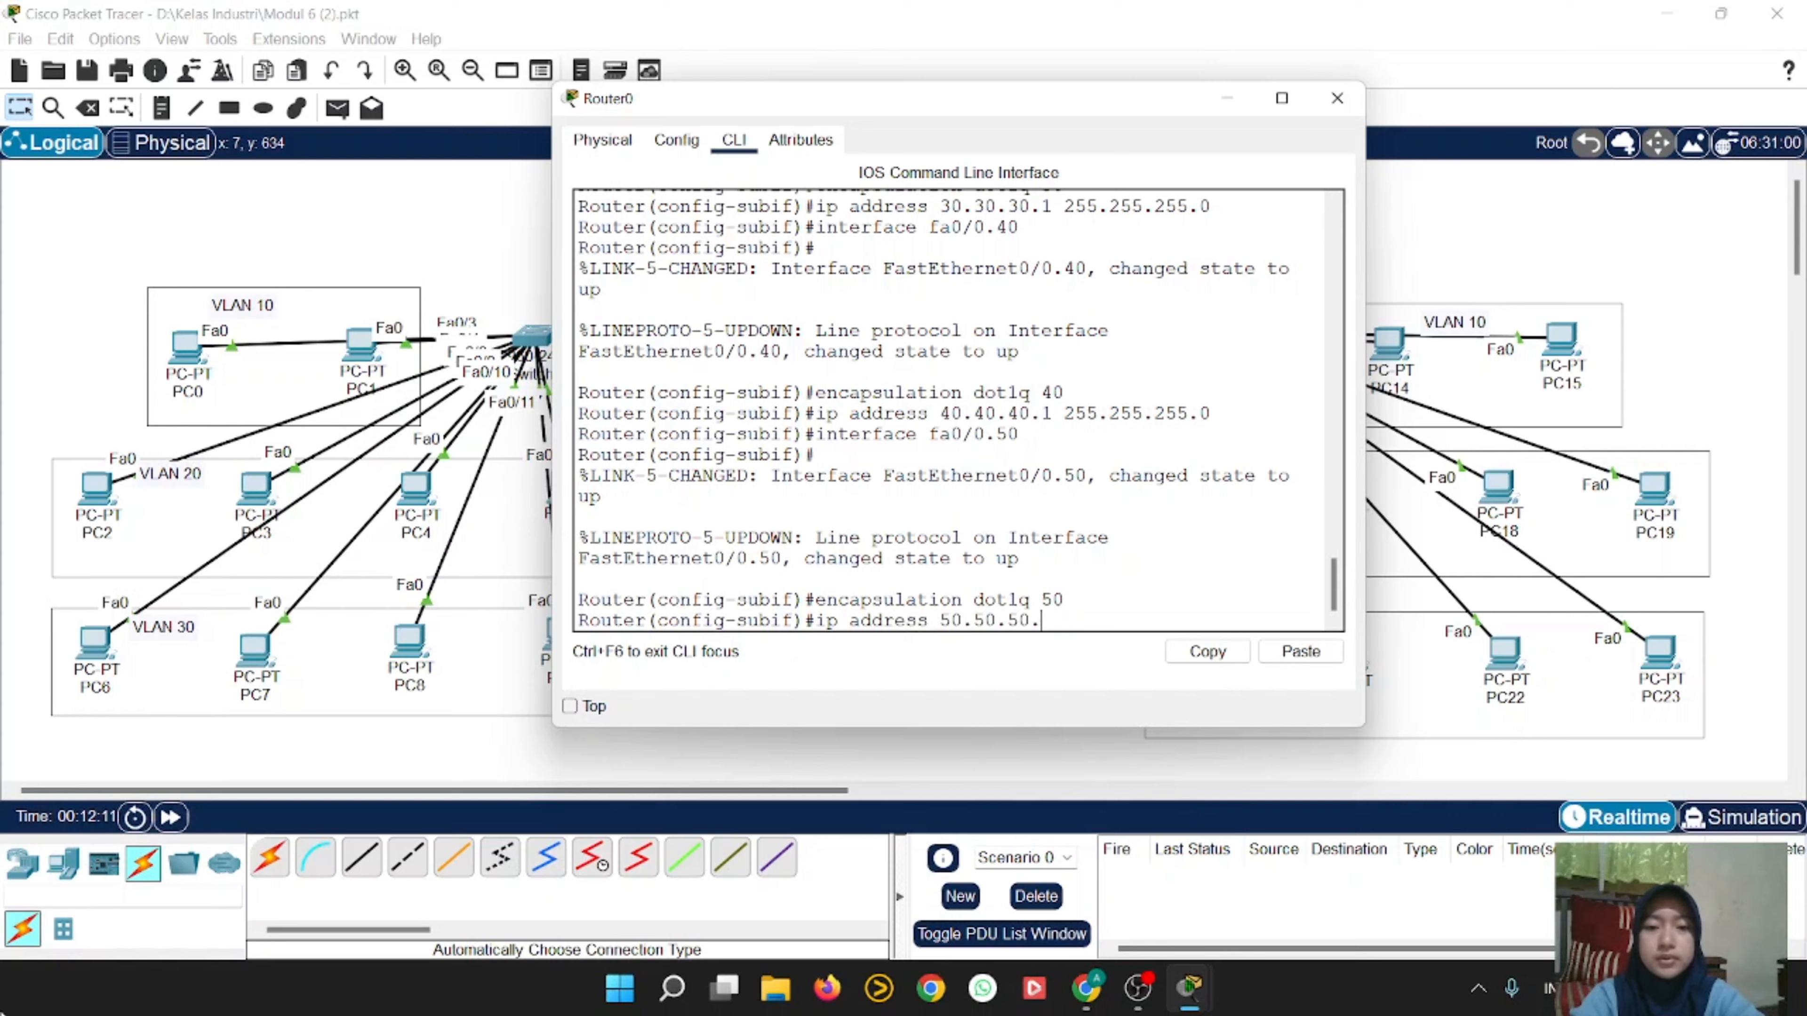
pyautogui.write('1 255')
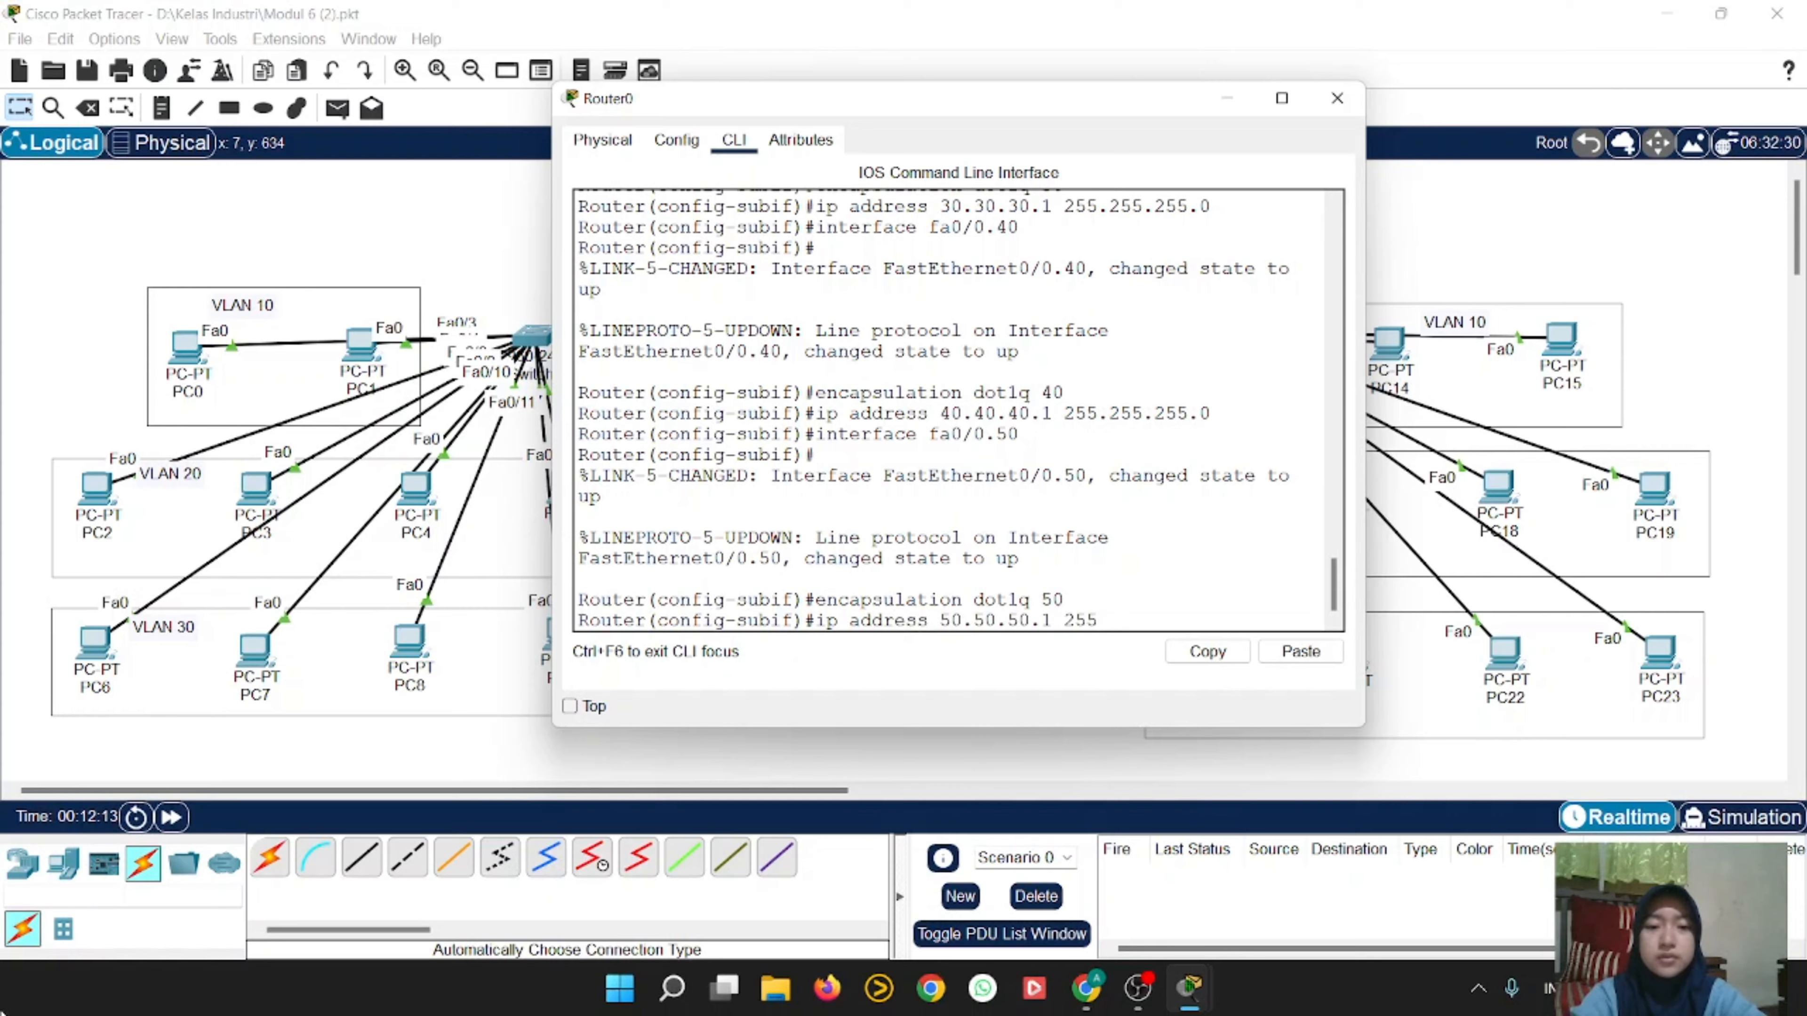
pyautogui.write('.255.255.')
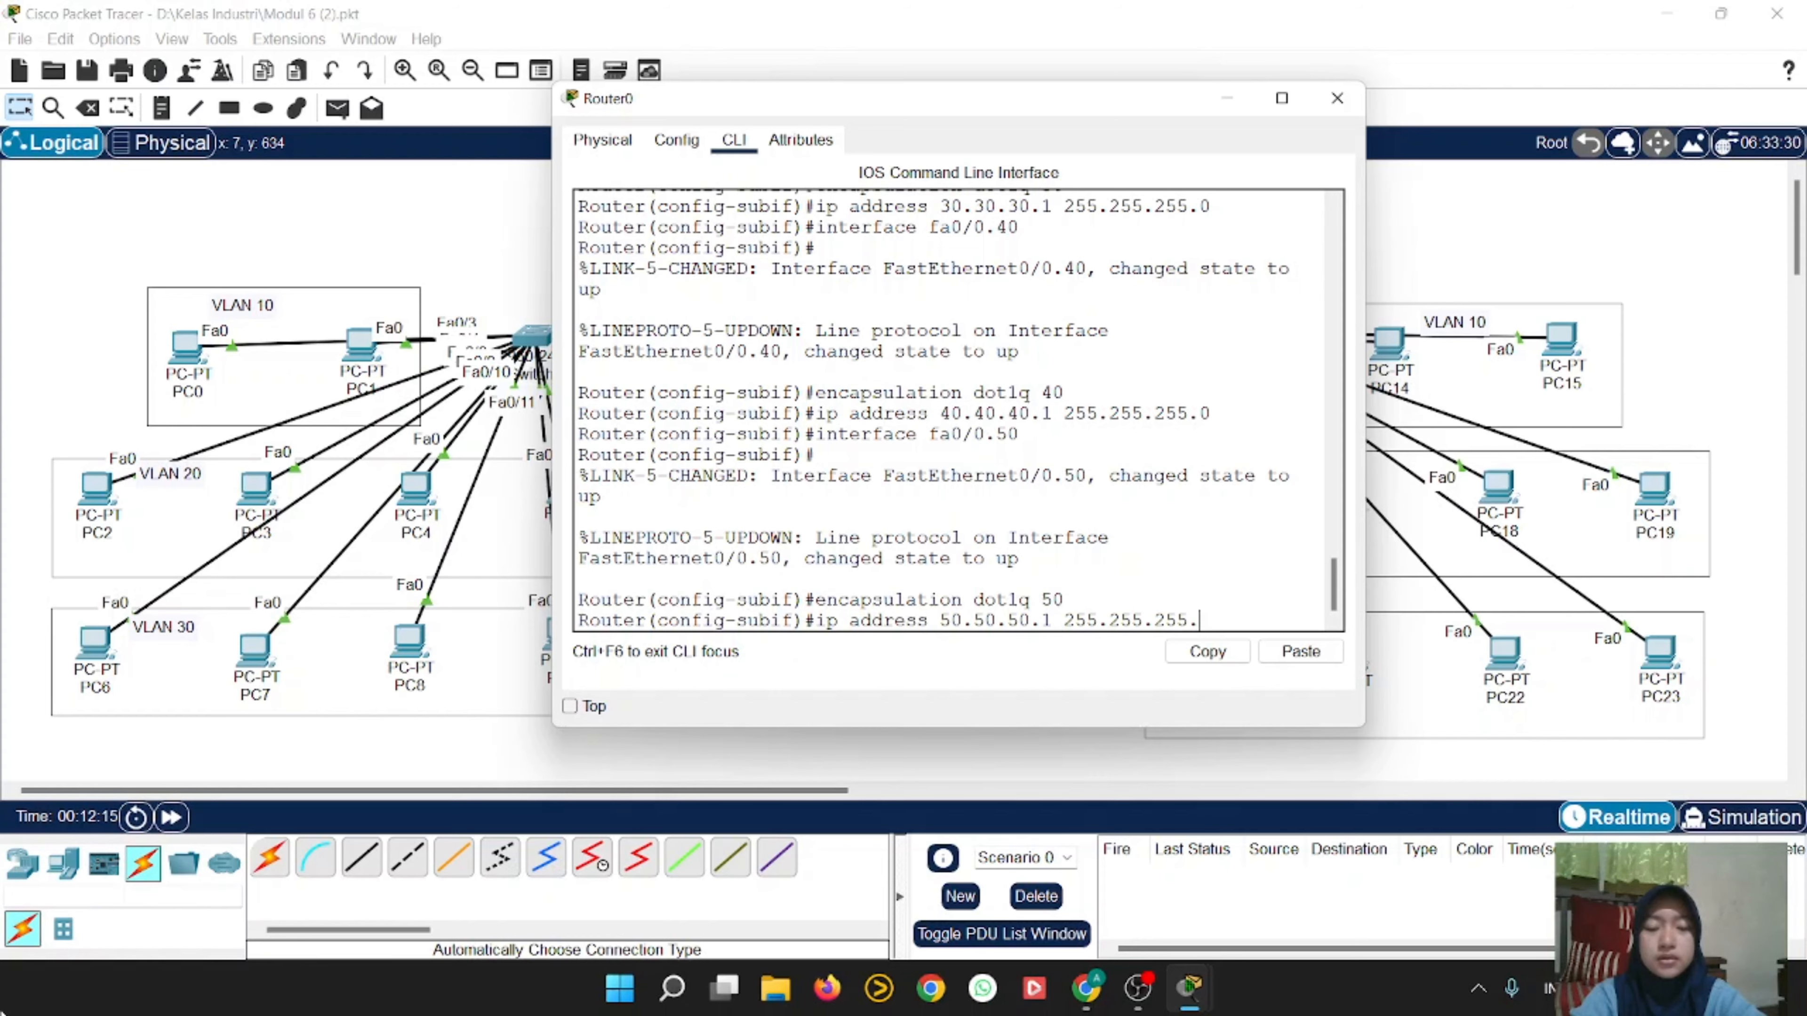
pyautogui.write('0')
pyautogui.press('Return')
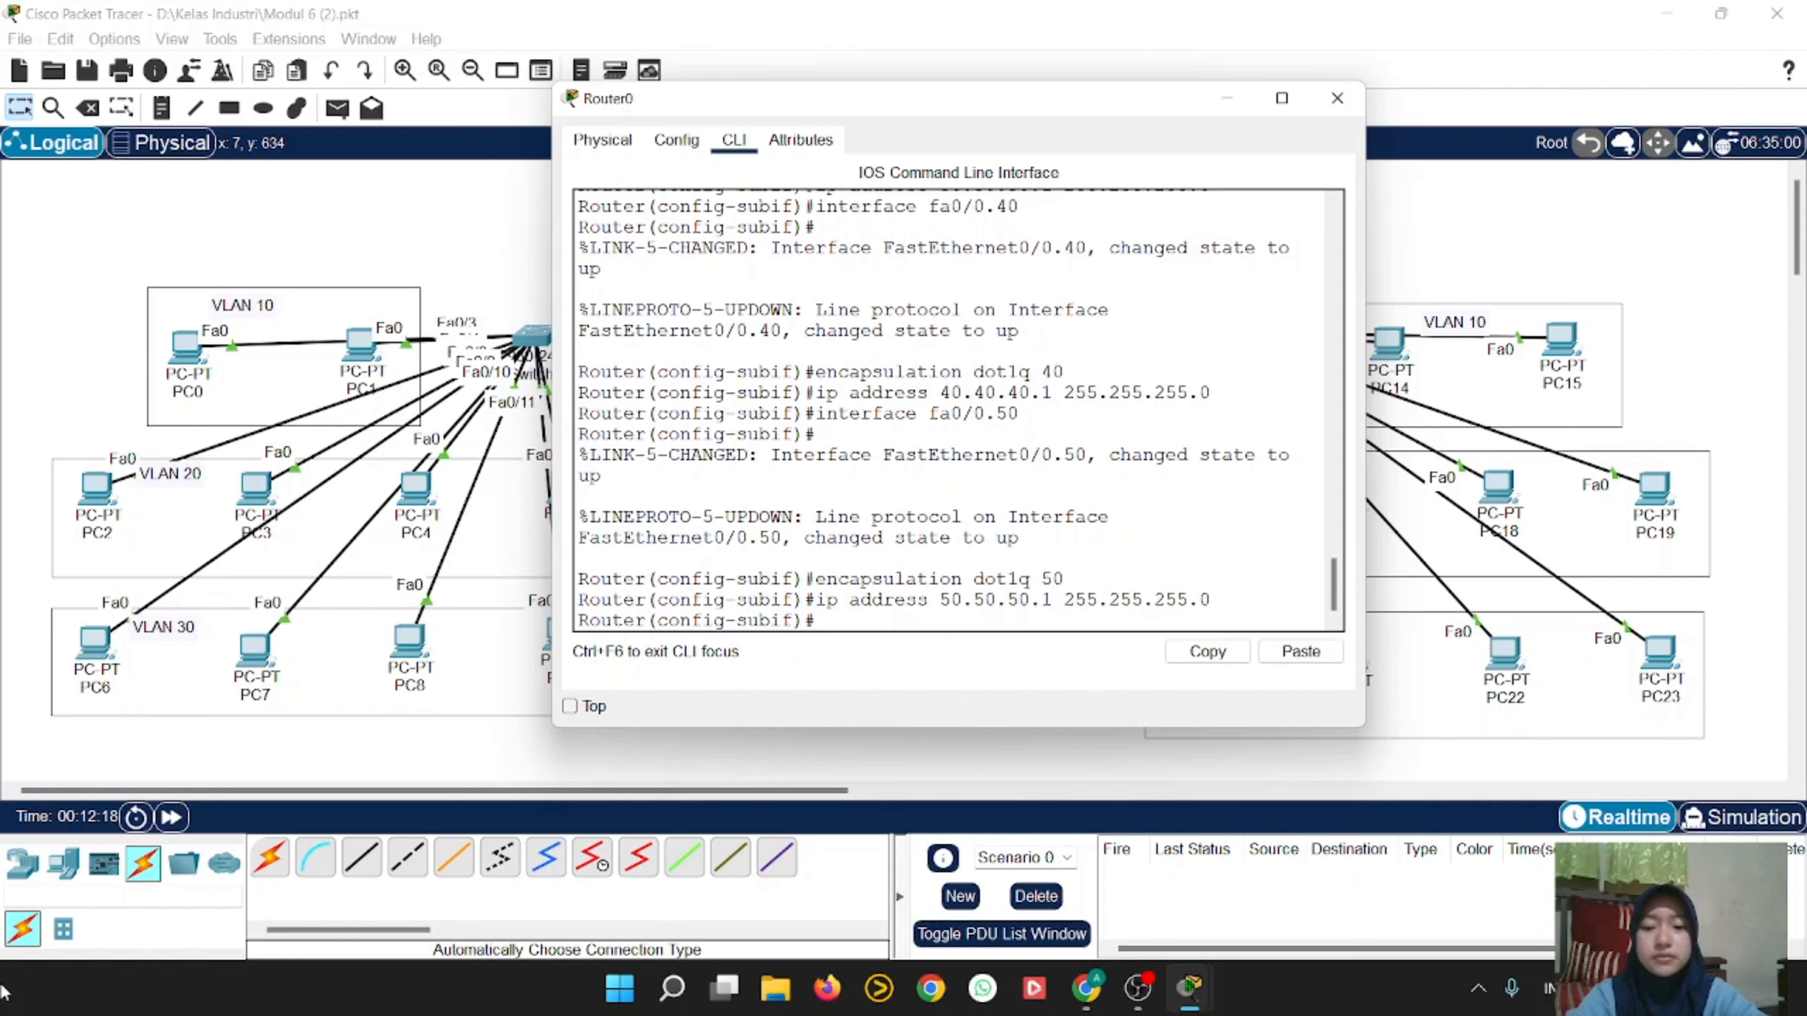
pyautogui.write('exit')
pyautogui.press('Return')
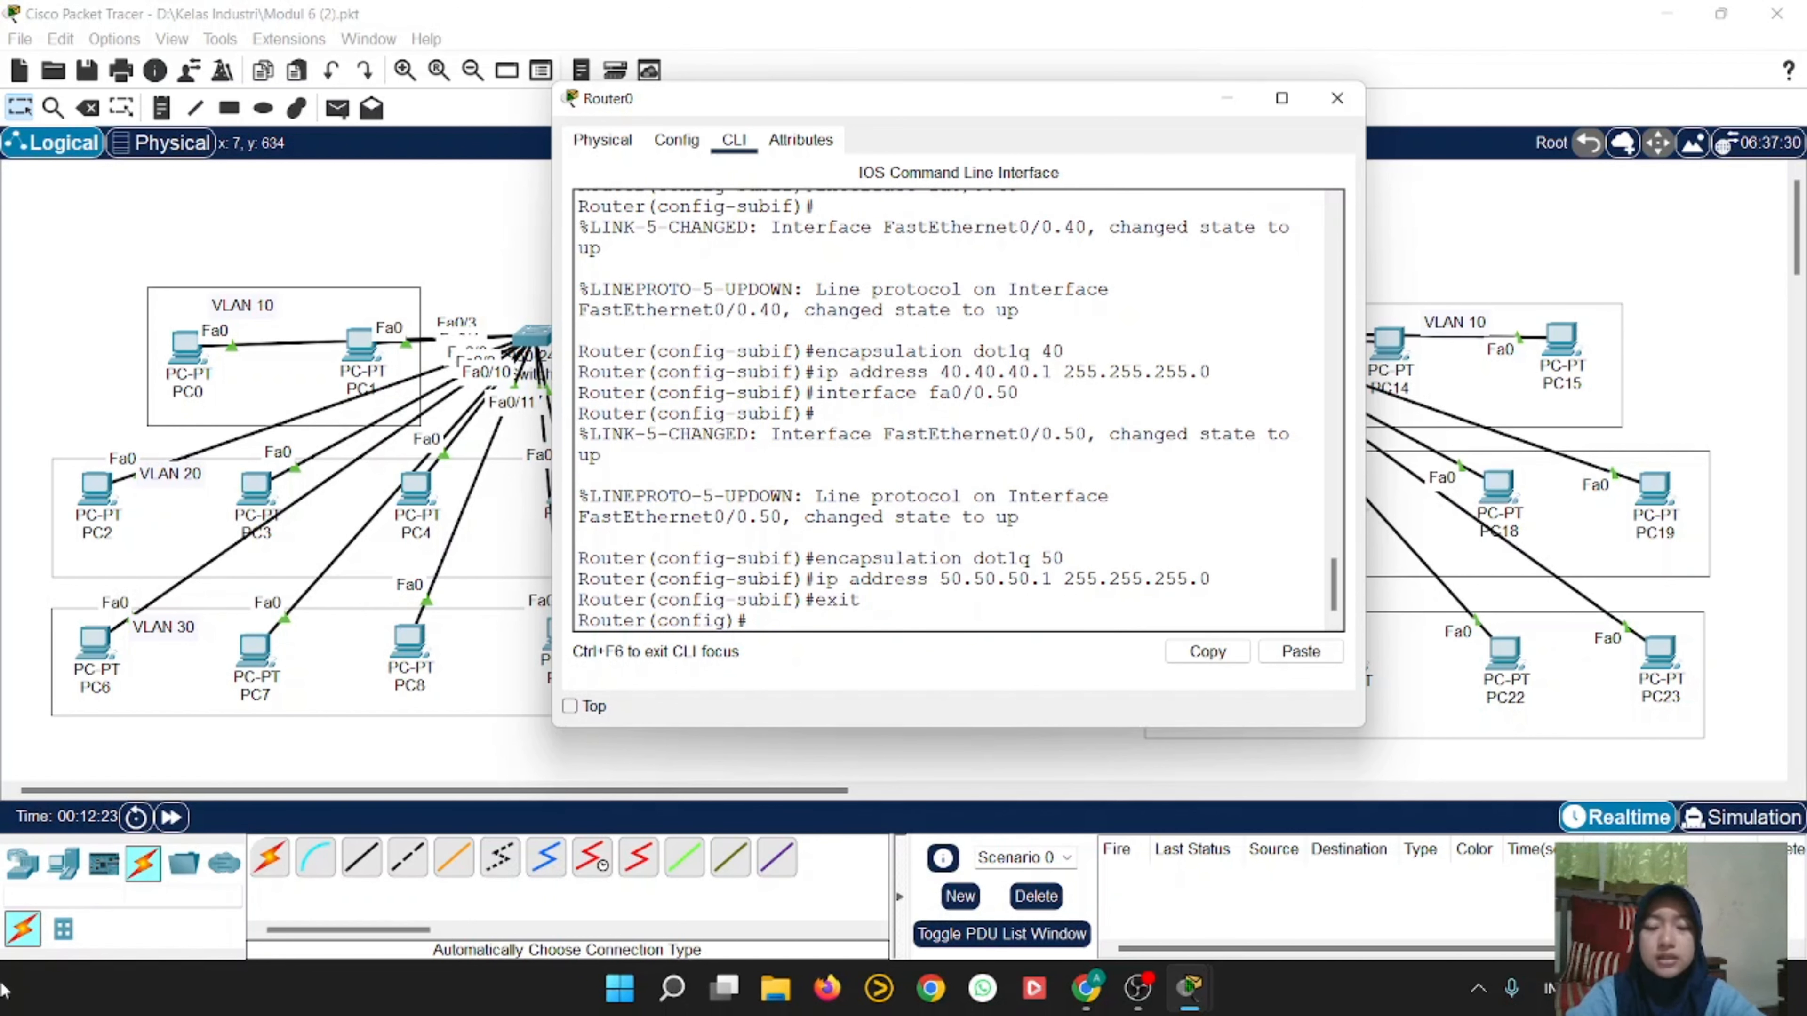
# Step: Display the brief IP interface summary from configuration mode and widen the router window to read the full table
pyautogui.write('do s')
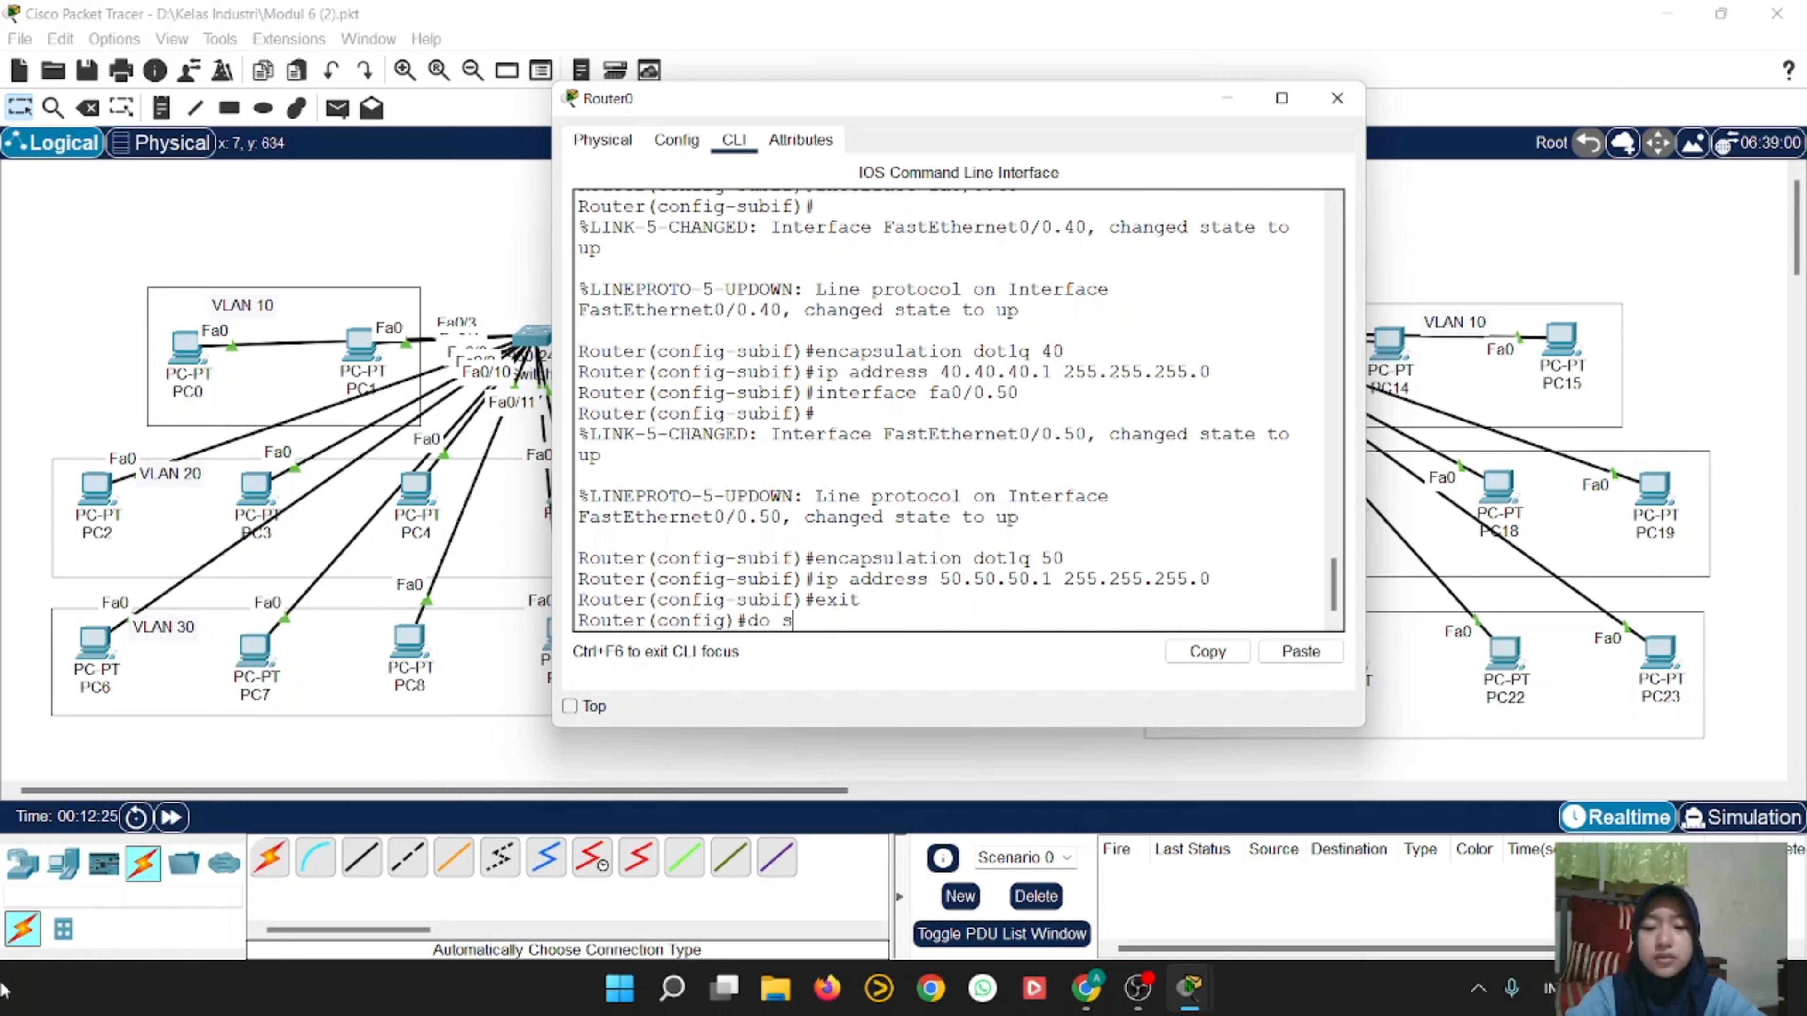
pyautogui.write('how ip')
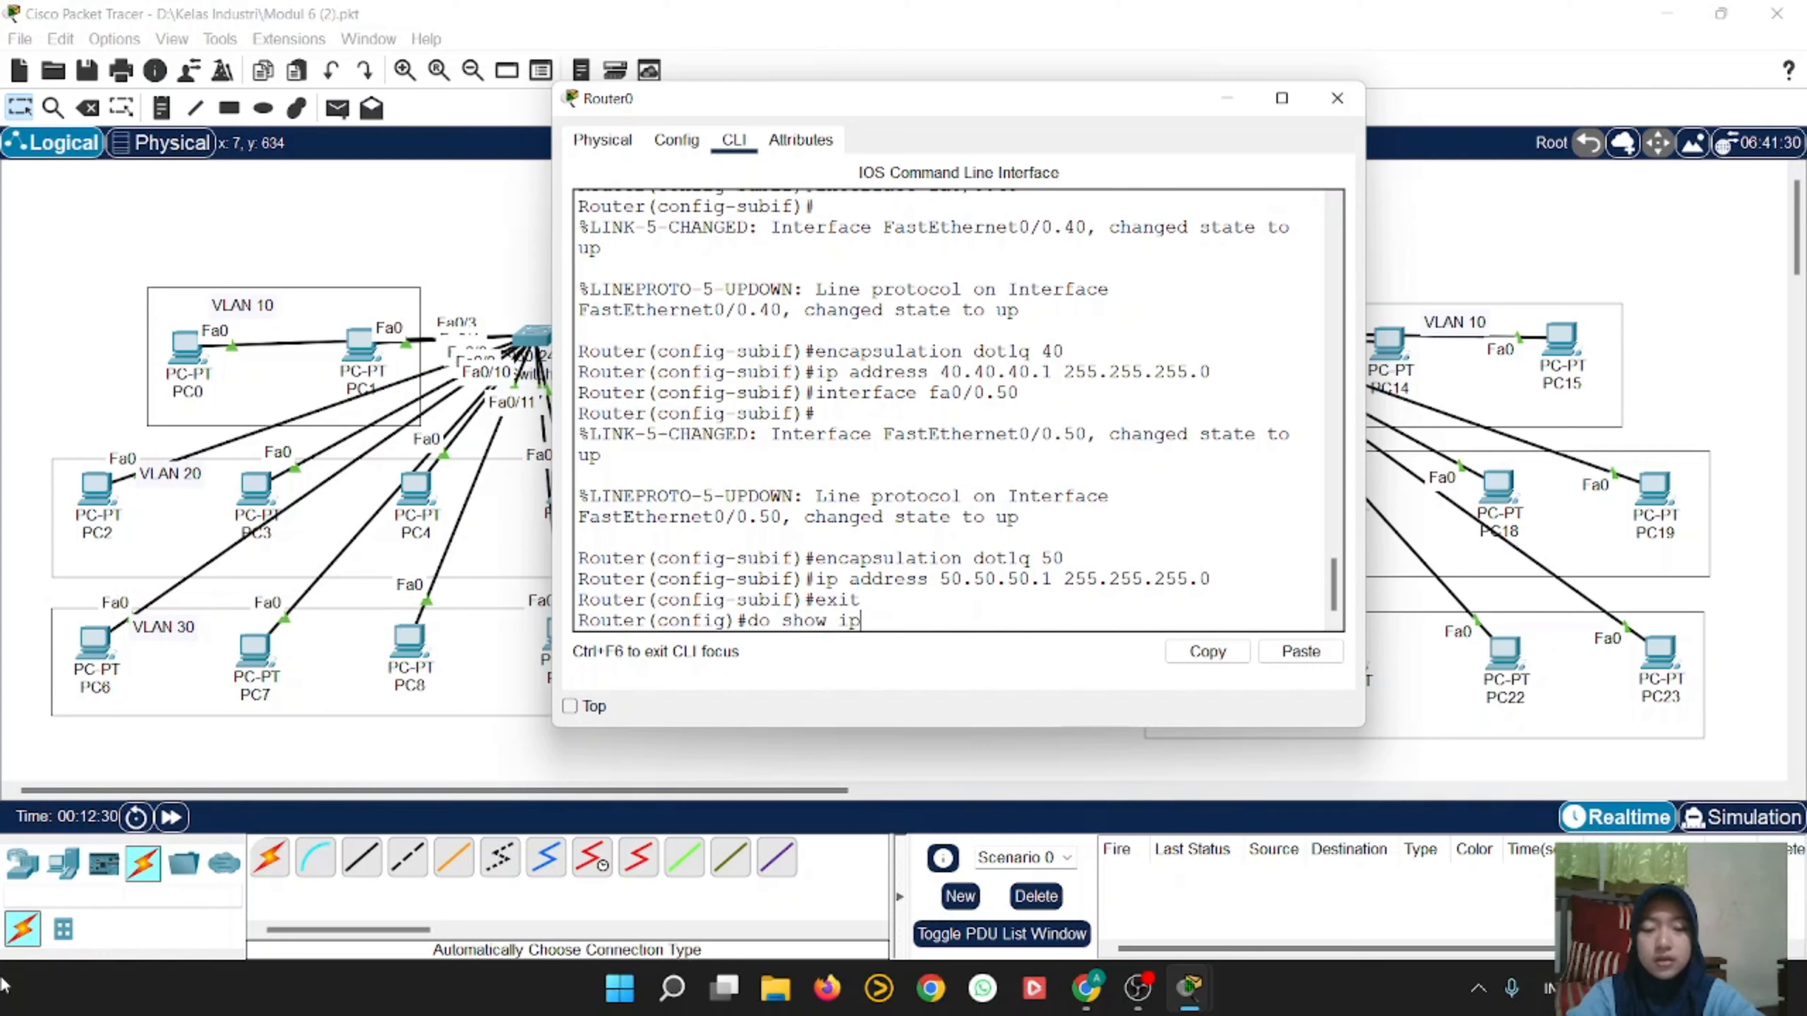
pyautogui.write(' int b')
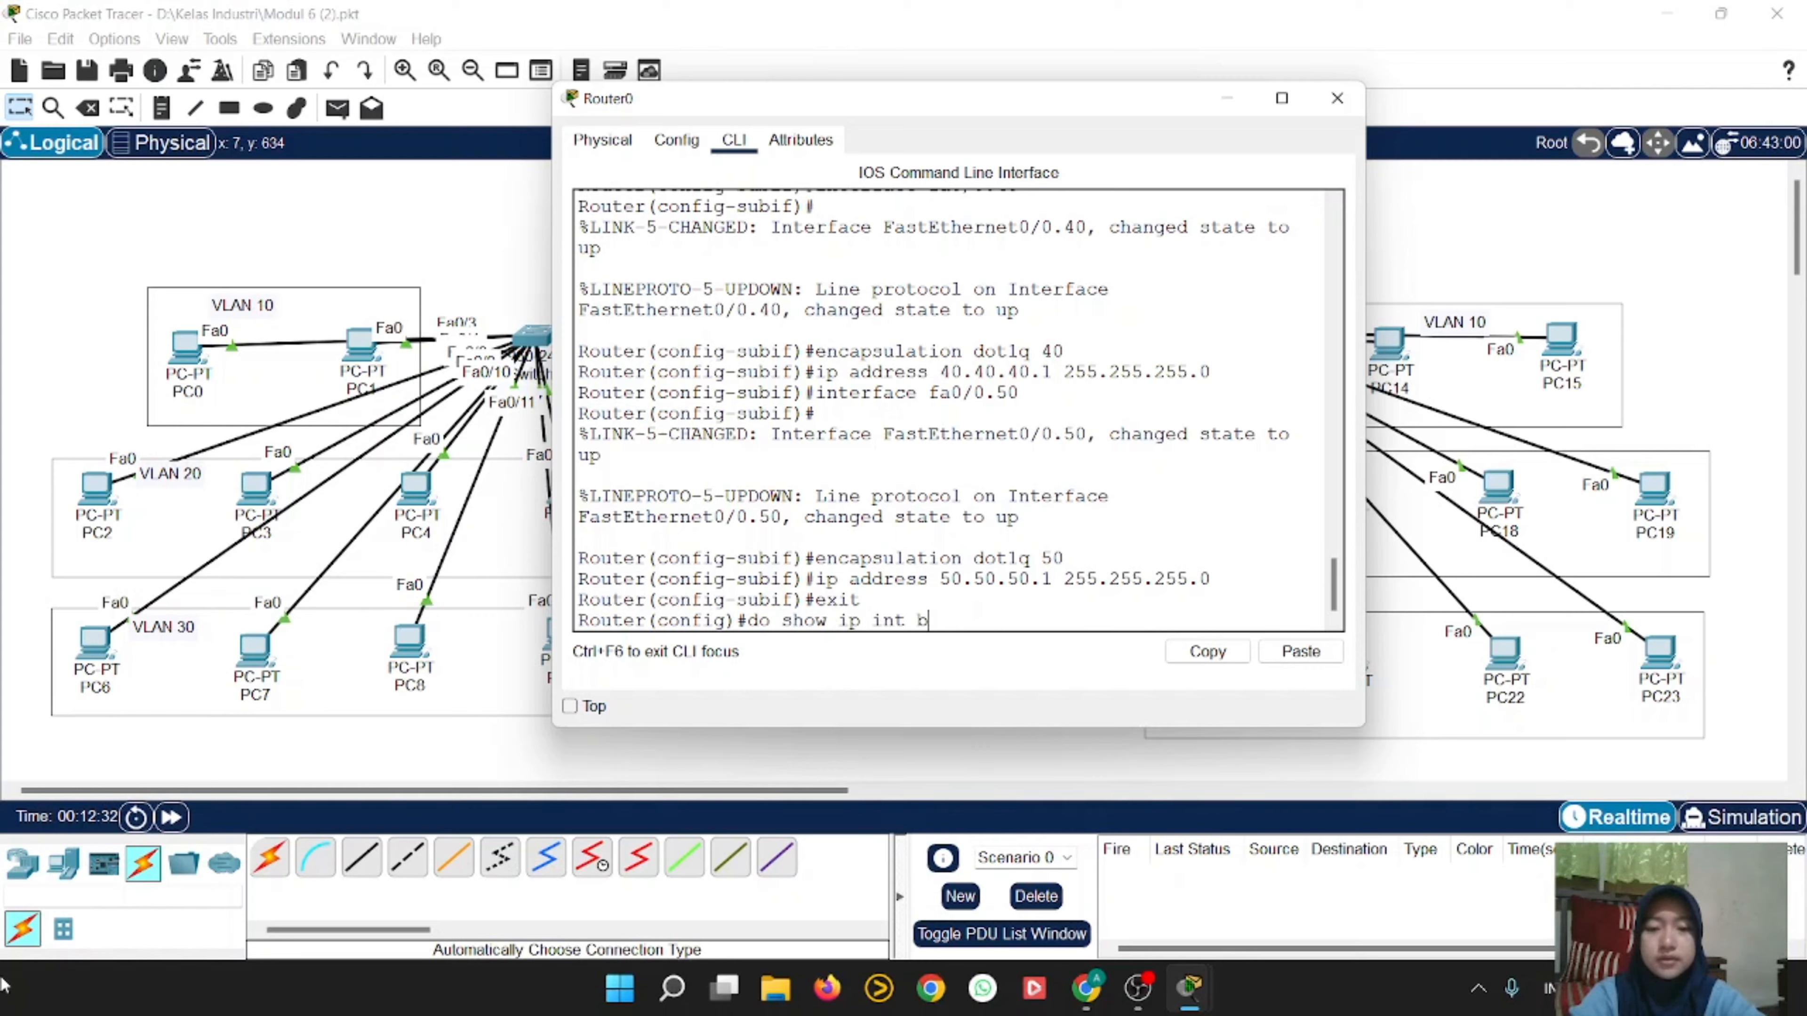
pyautogui.write('r')
pyautogui.press('Return')
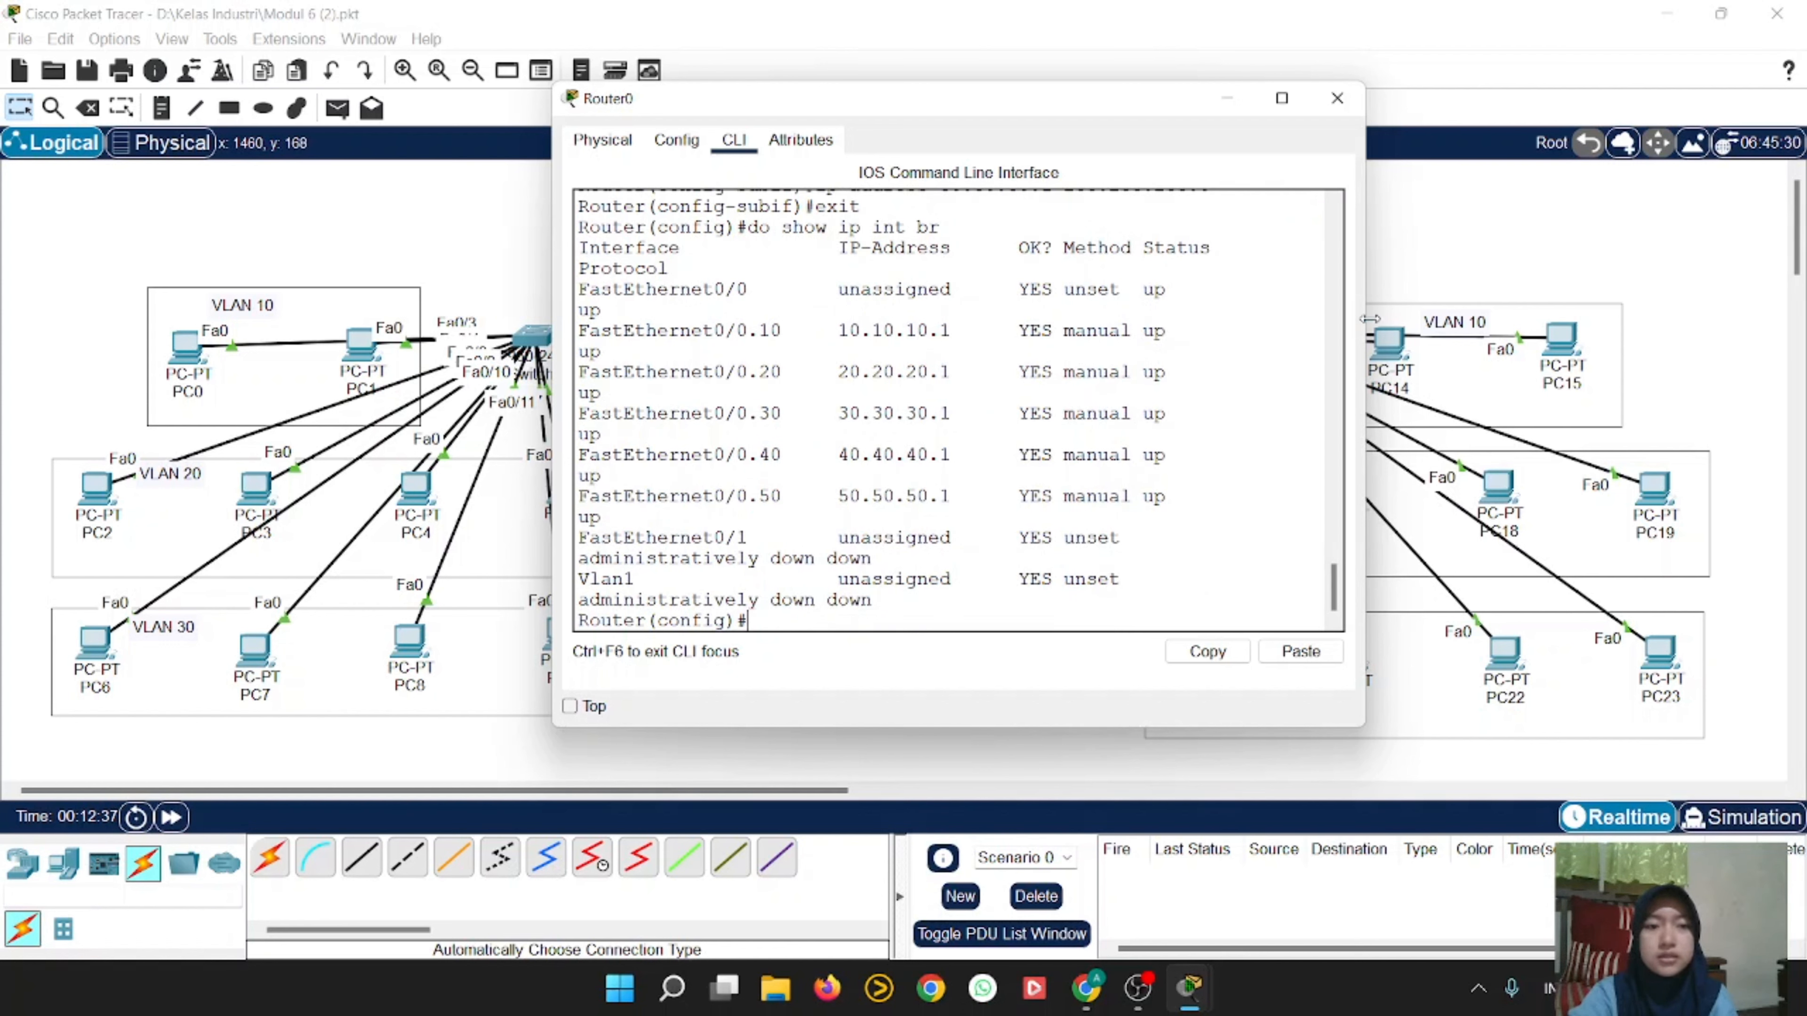
pyautogui.moveTo(1367, 316); pyautogui.dragTo(1615, 317)
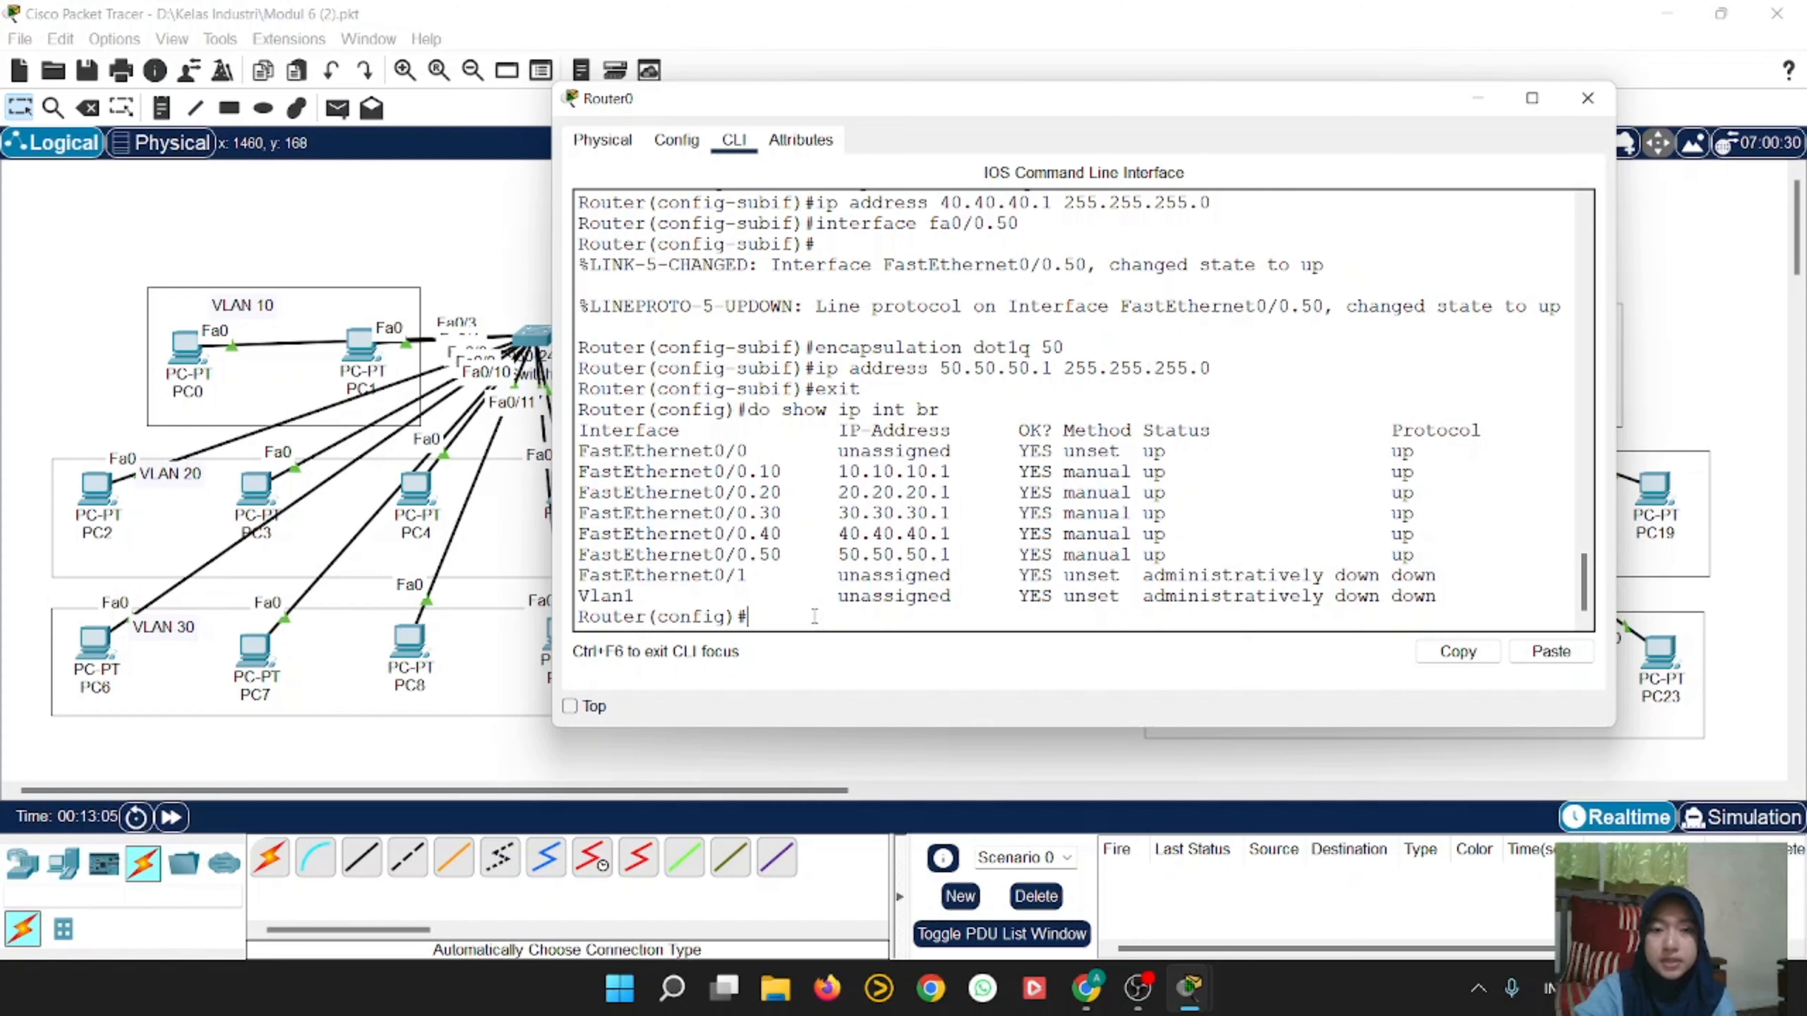
# Step: Exit and re-enter global configuration mode, and create a DHCP pool named VLAN10
pyautogui.write('exit')
pyautogui.press('Return')
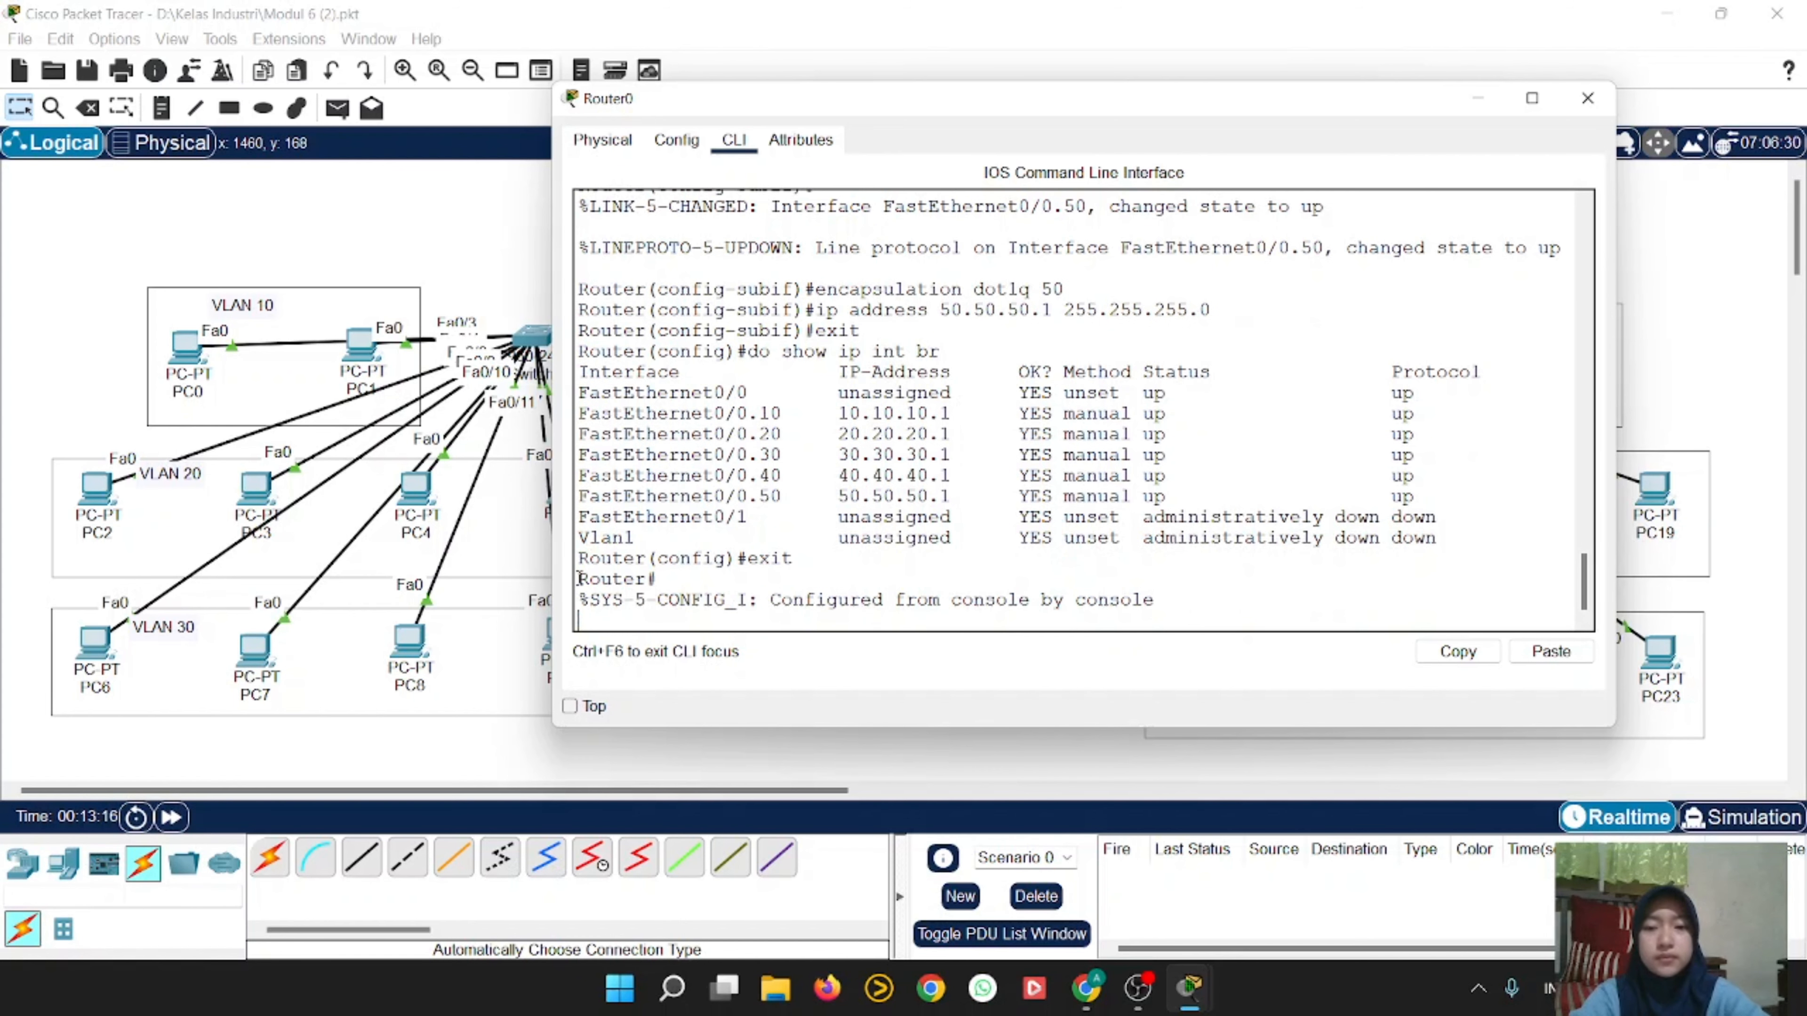
pyautogui.press('Return')
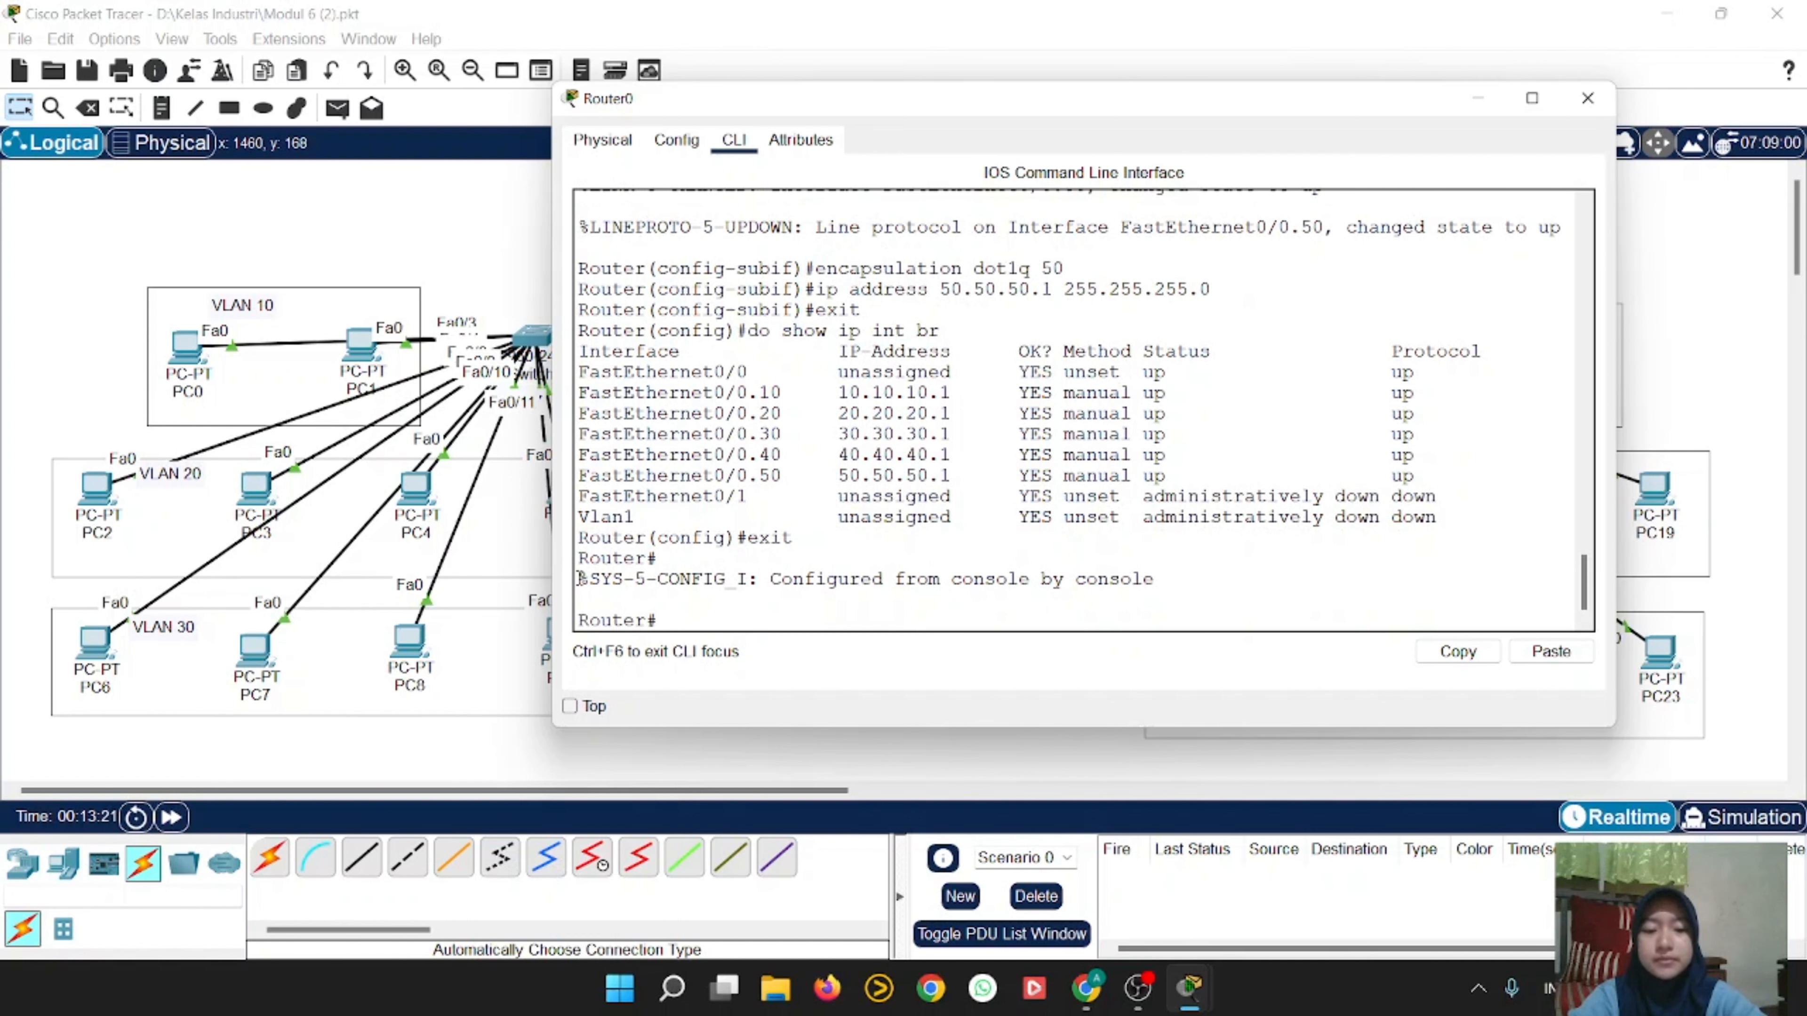
pyautogui.write('conf t')
pyautogui.press('Return')
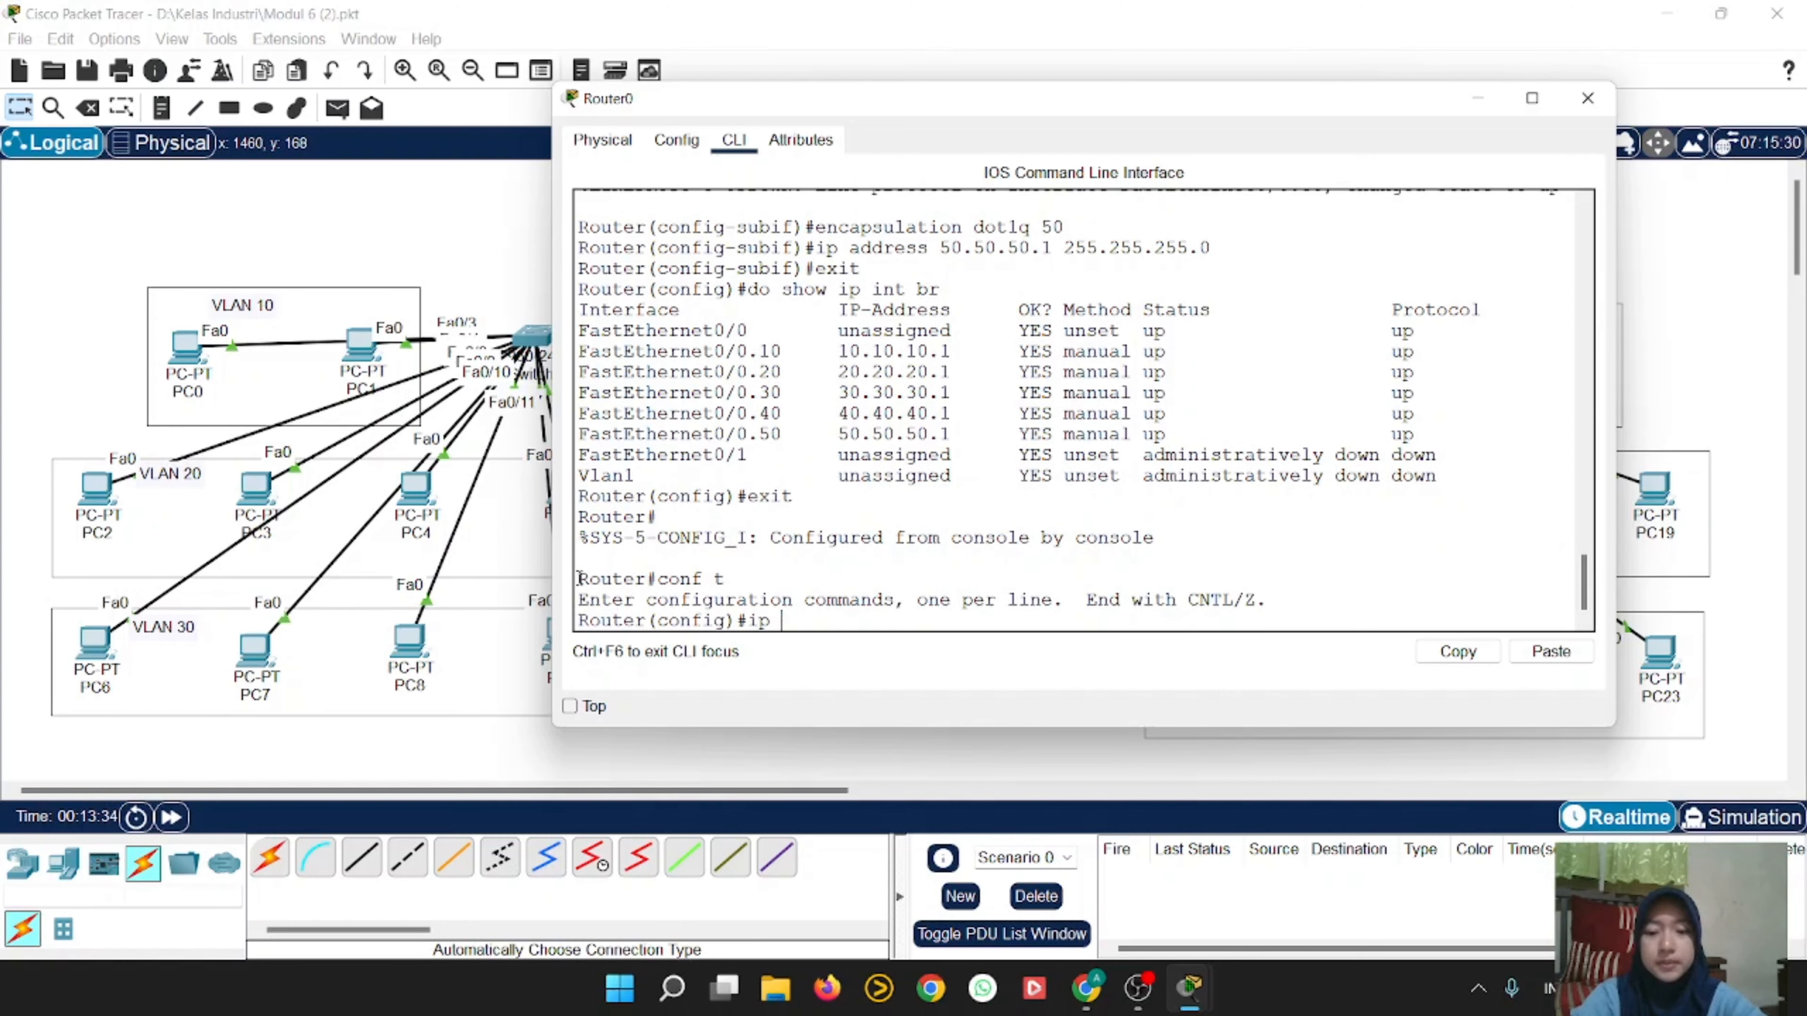
pyautogui.write('ip dhcp')
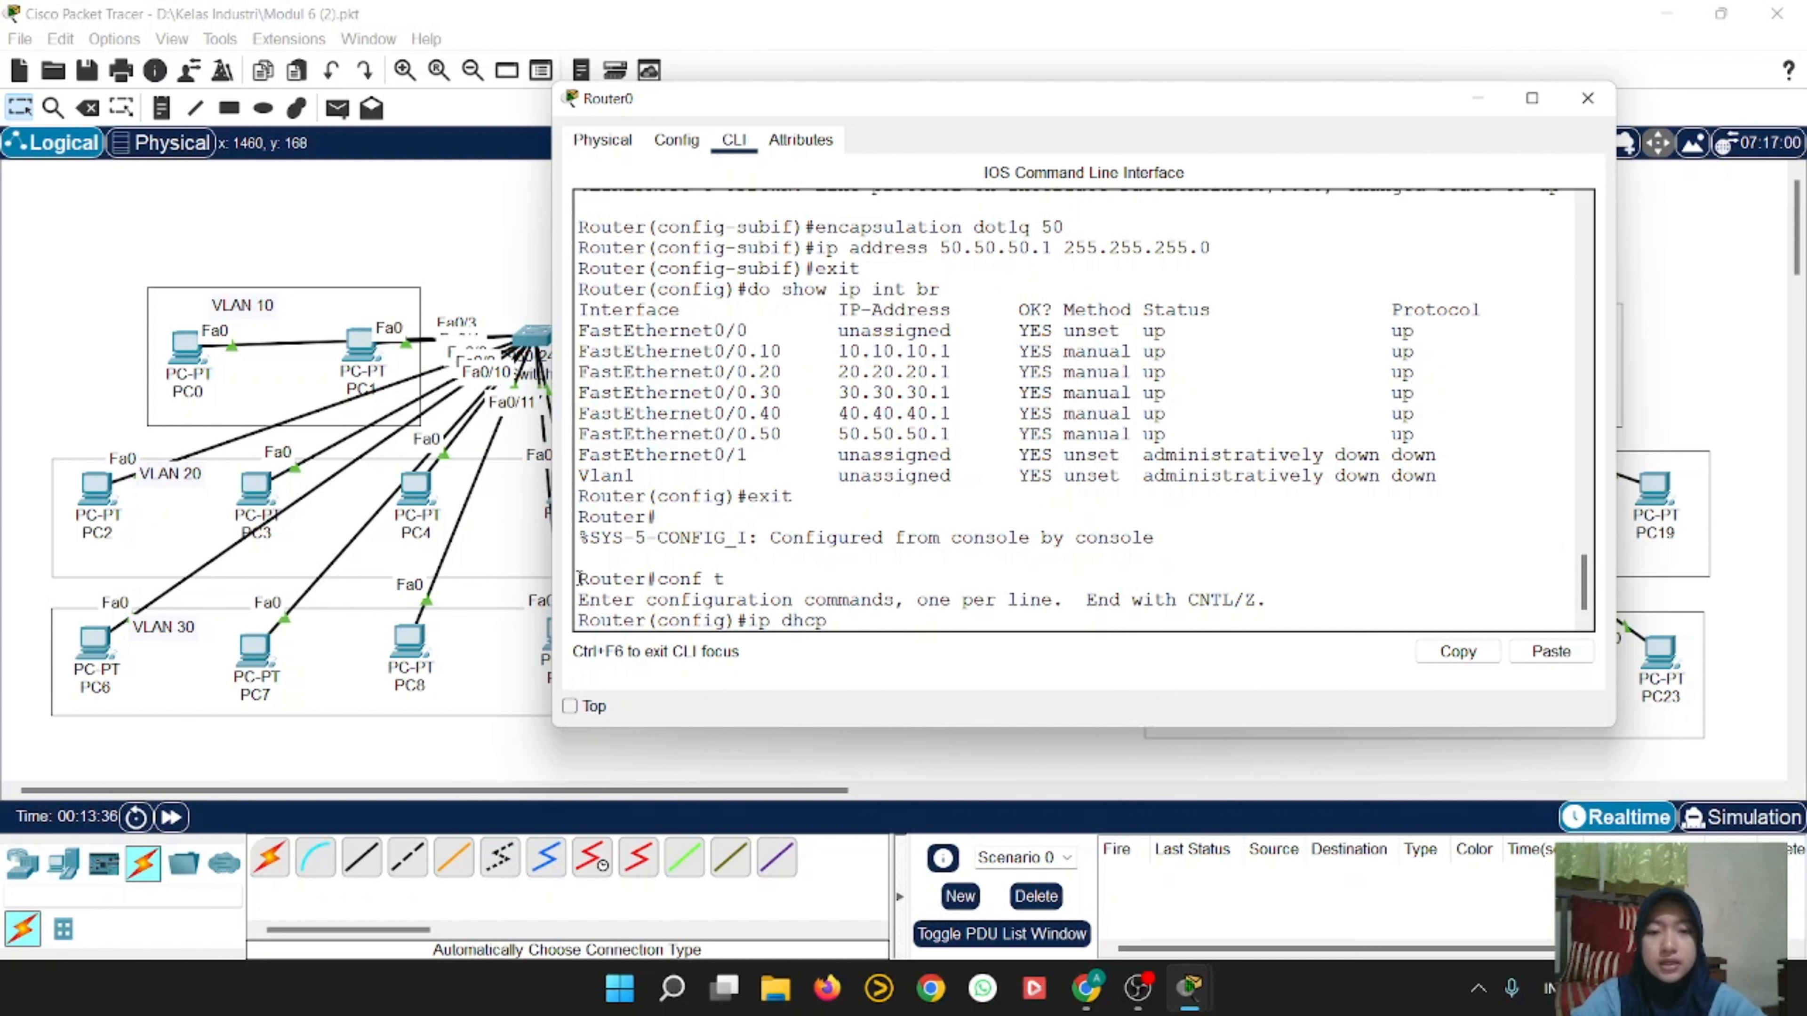
pyautogui.write(' pool V')
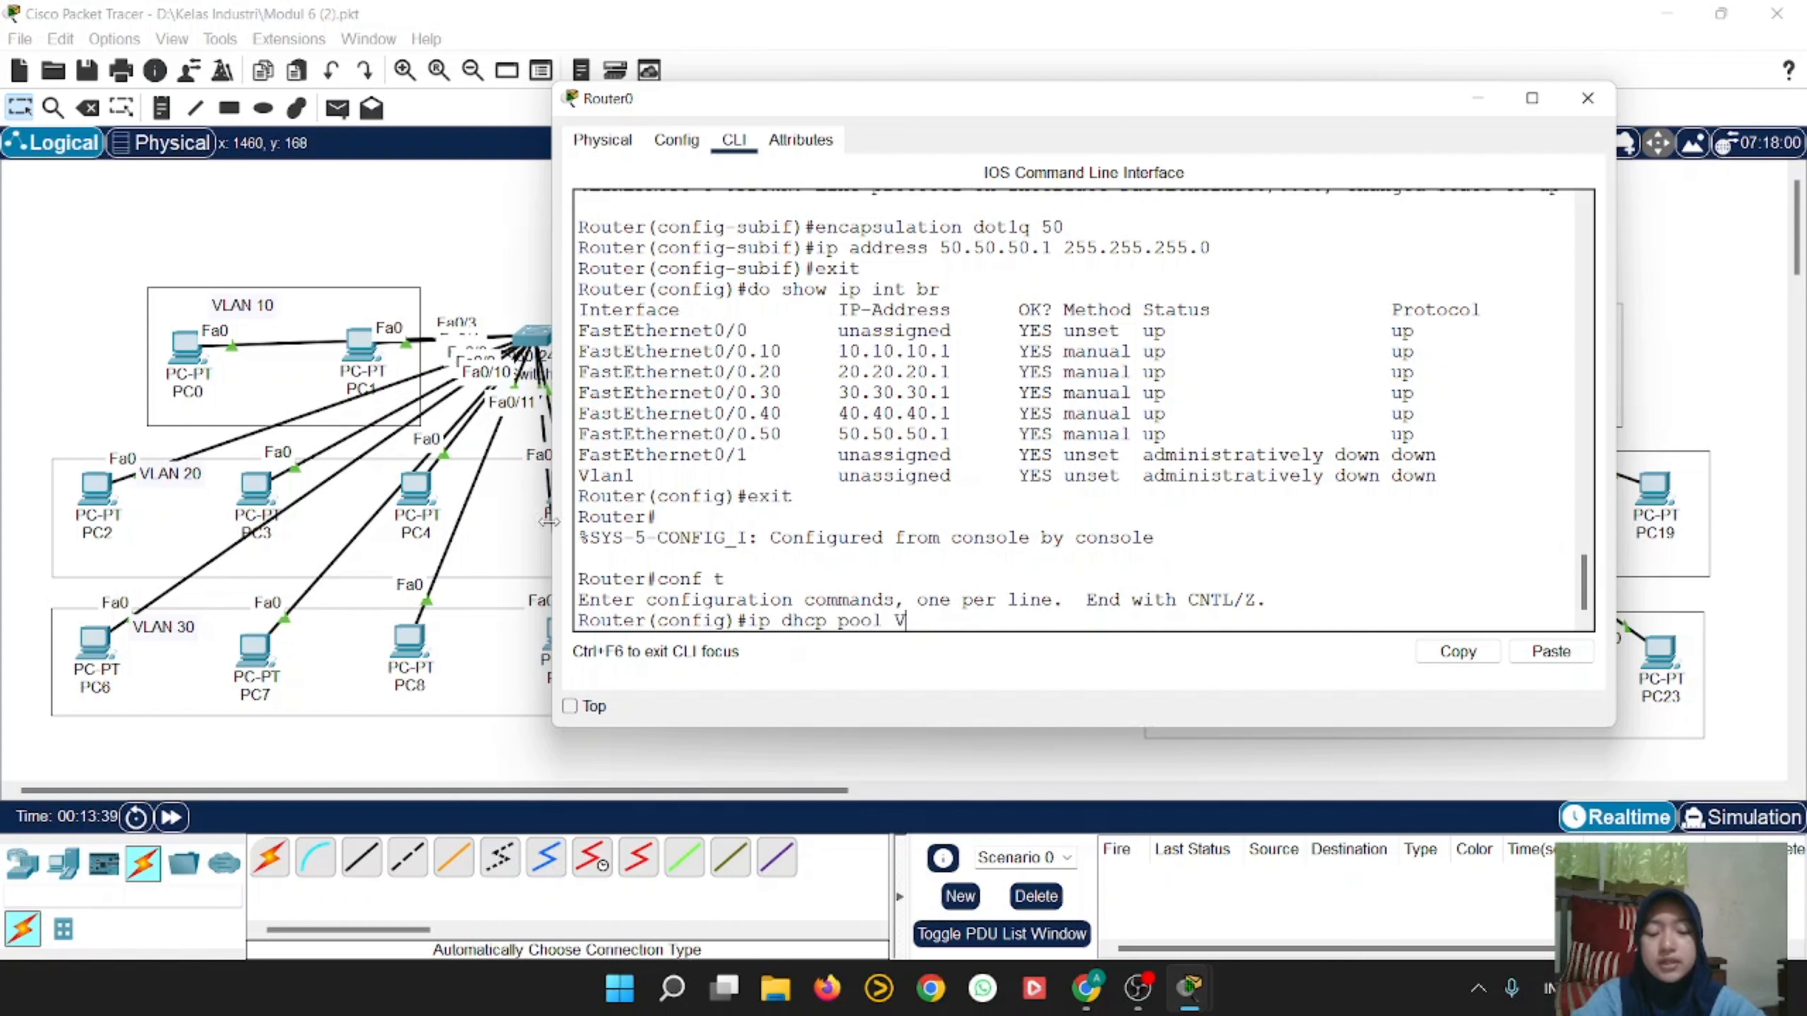
pyautogui.write('LAN10')
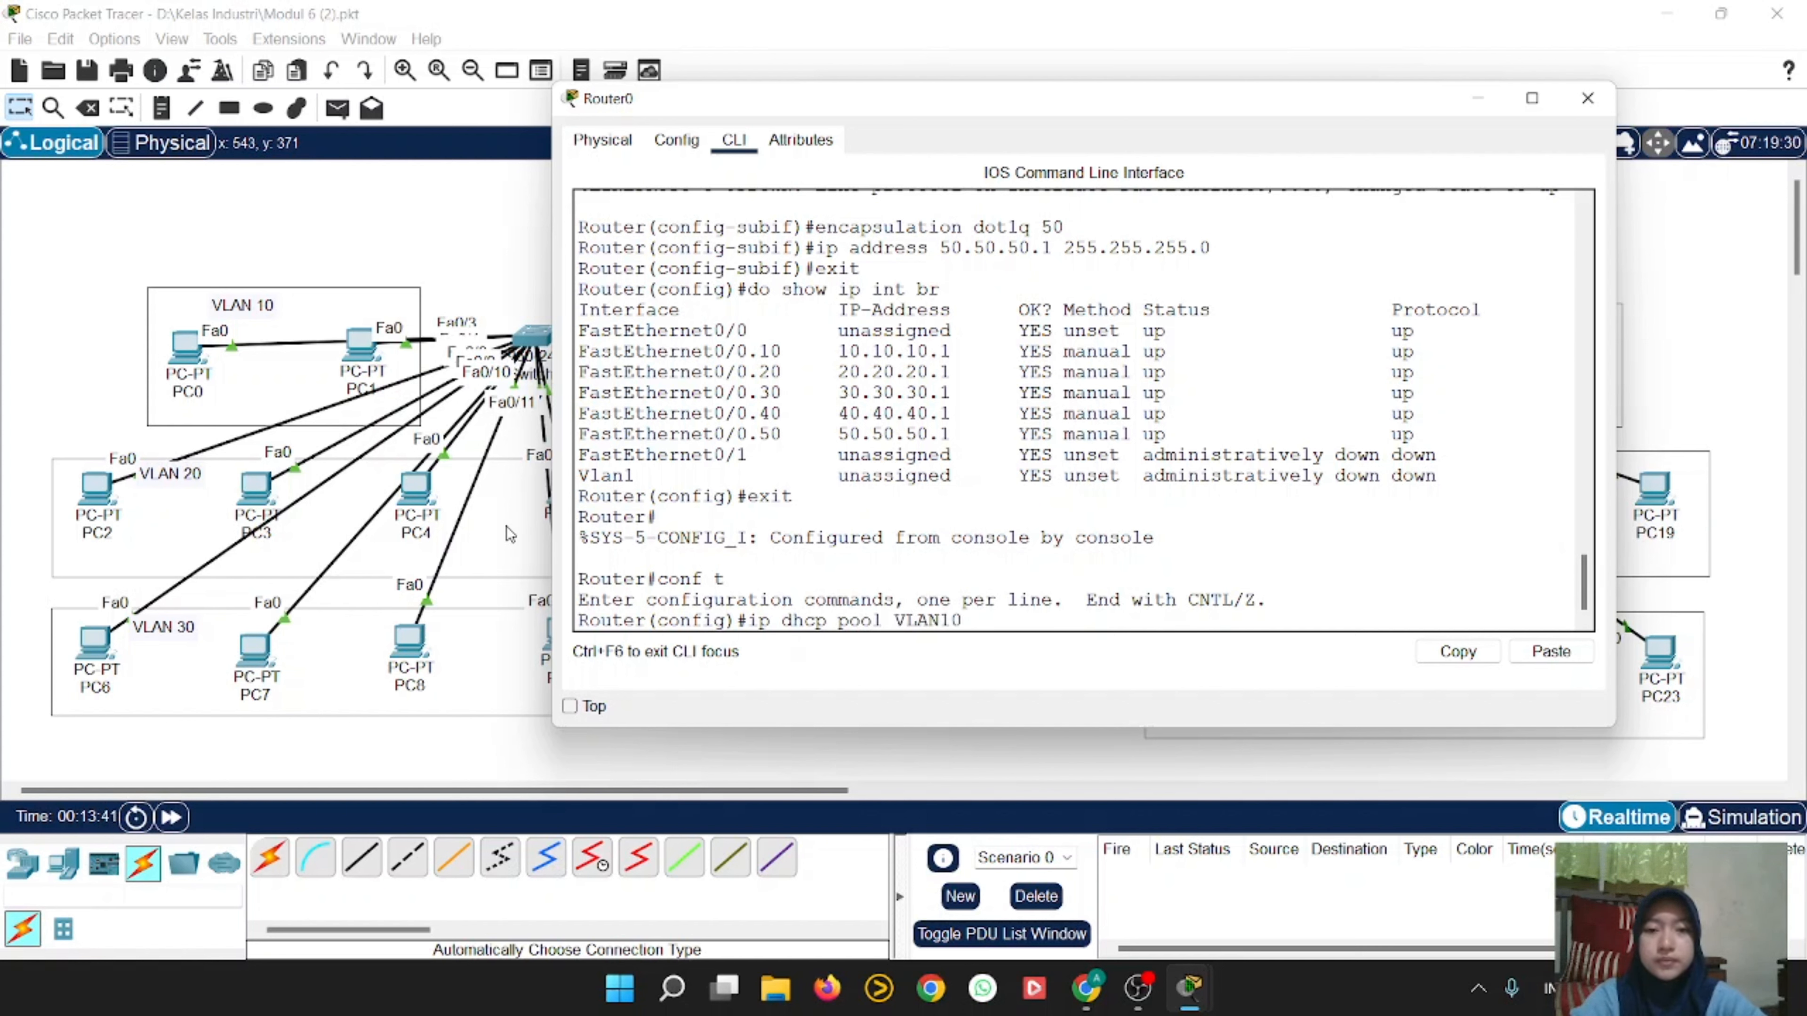
pyautogui.press('Return')
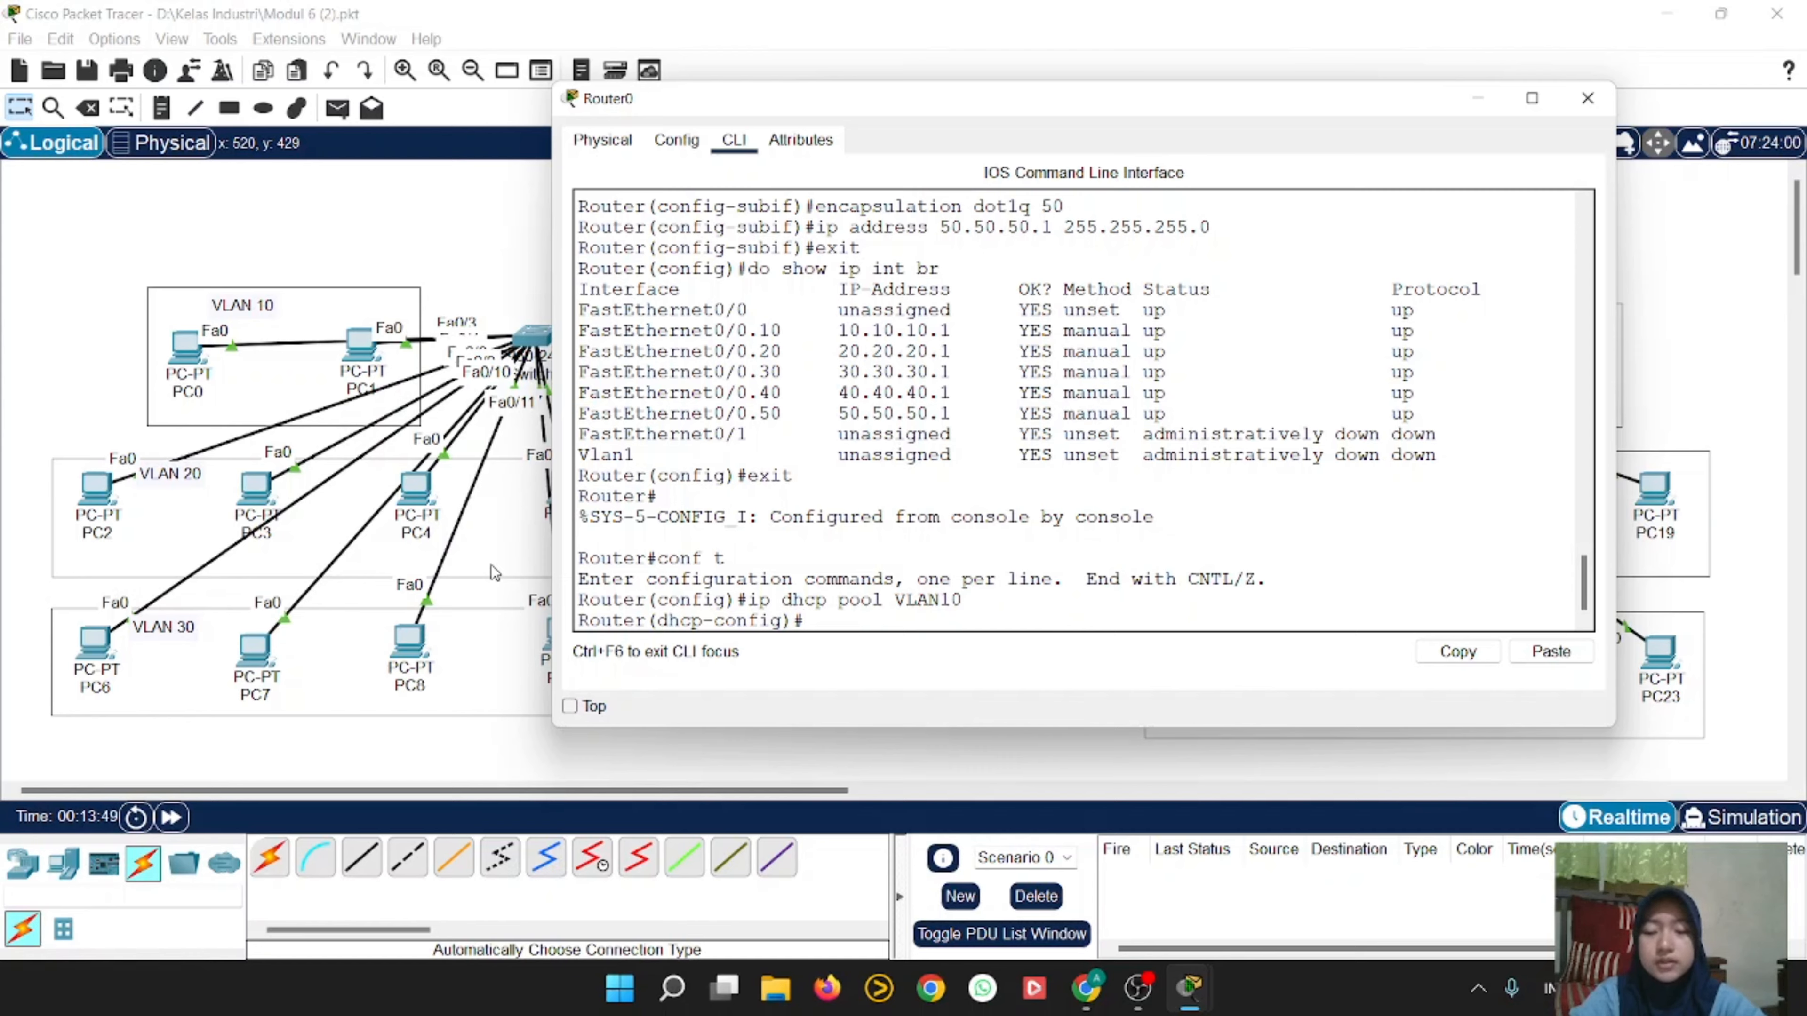
# Step: Set the VLAN10 DHCP pool's network to 10.10.10.0 with mask 255.255.255.0
pyautogui.write('network')
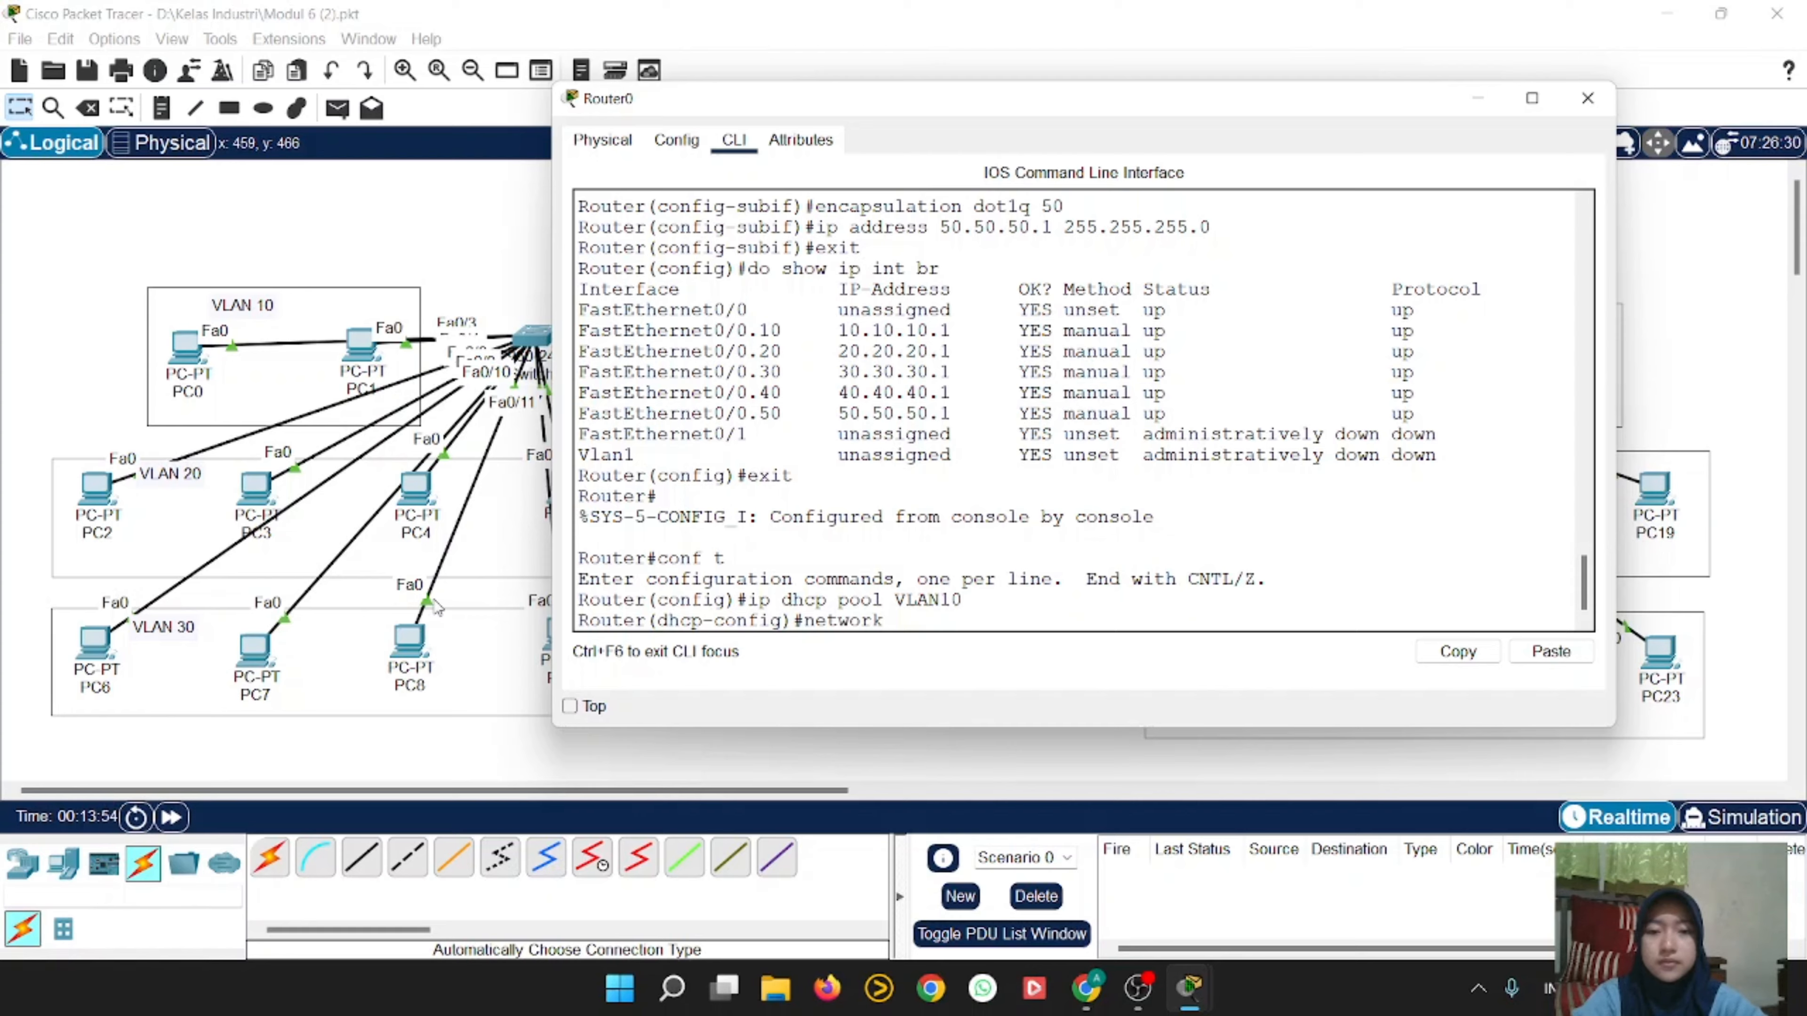
pyautogui.write(' 10.10.10.0')
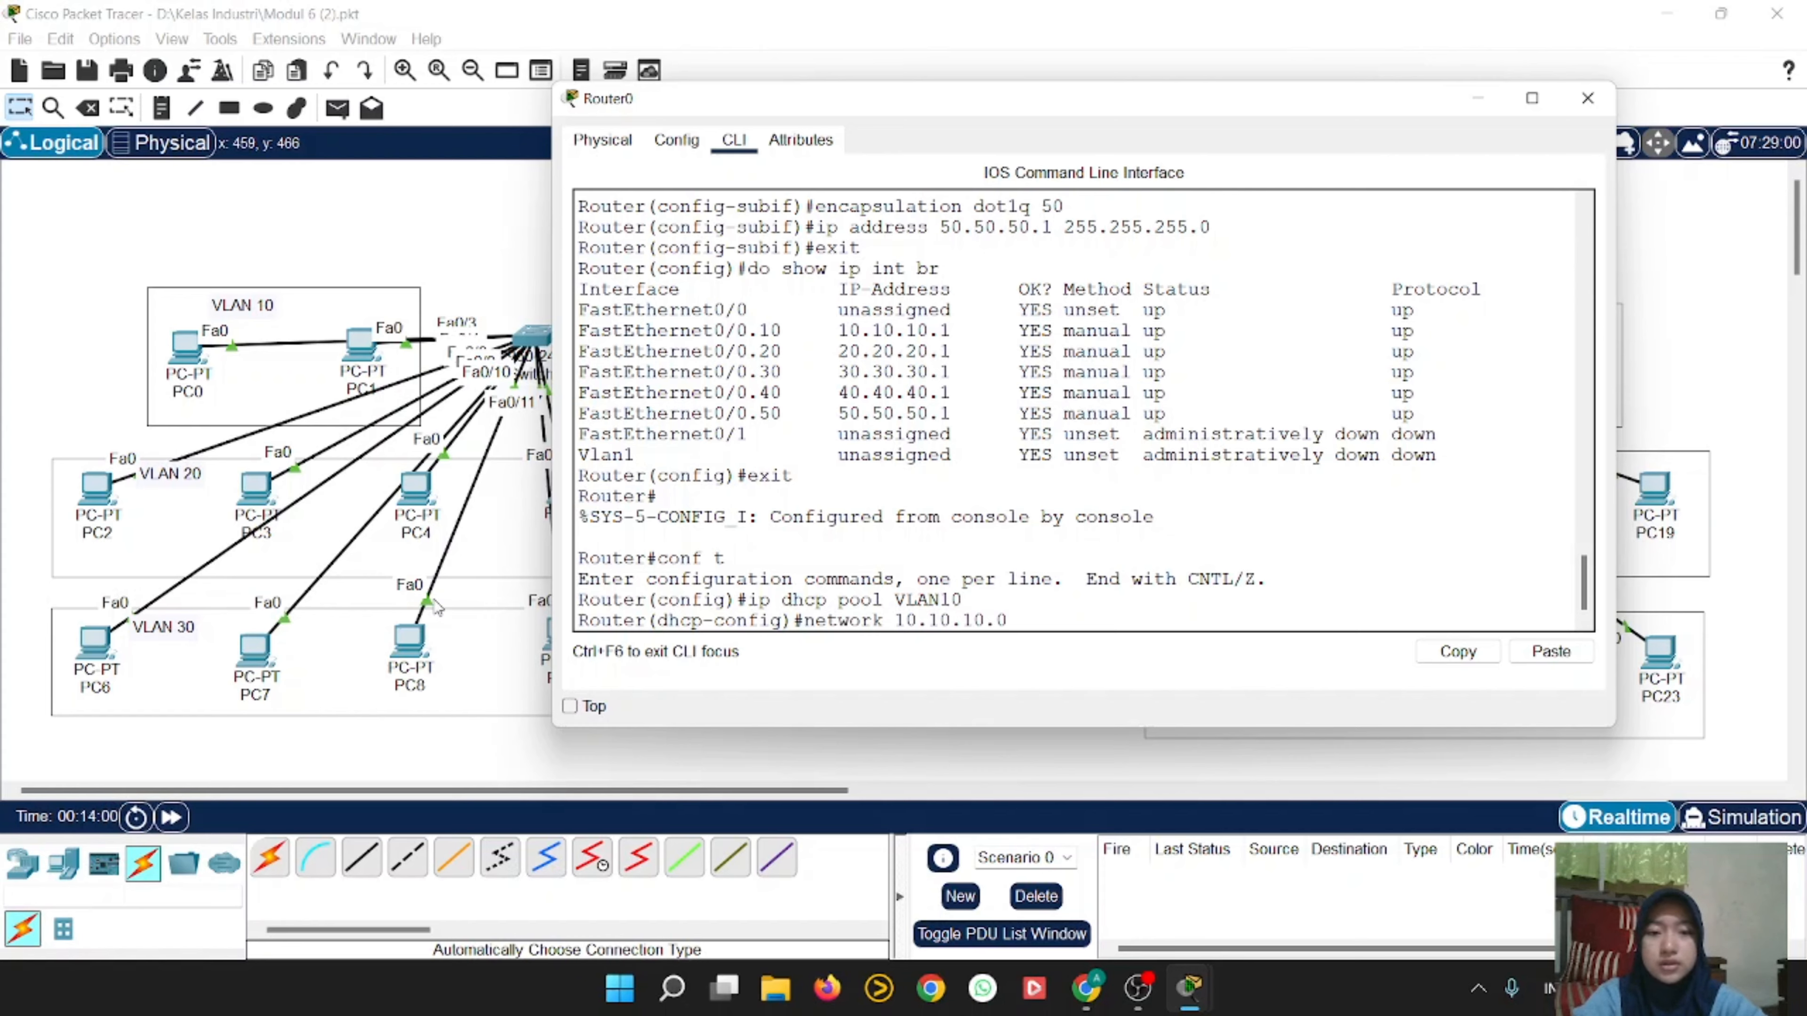
pyautogui.write(' 255.255.255.0')
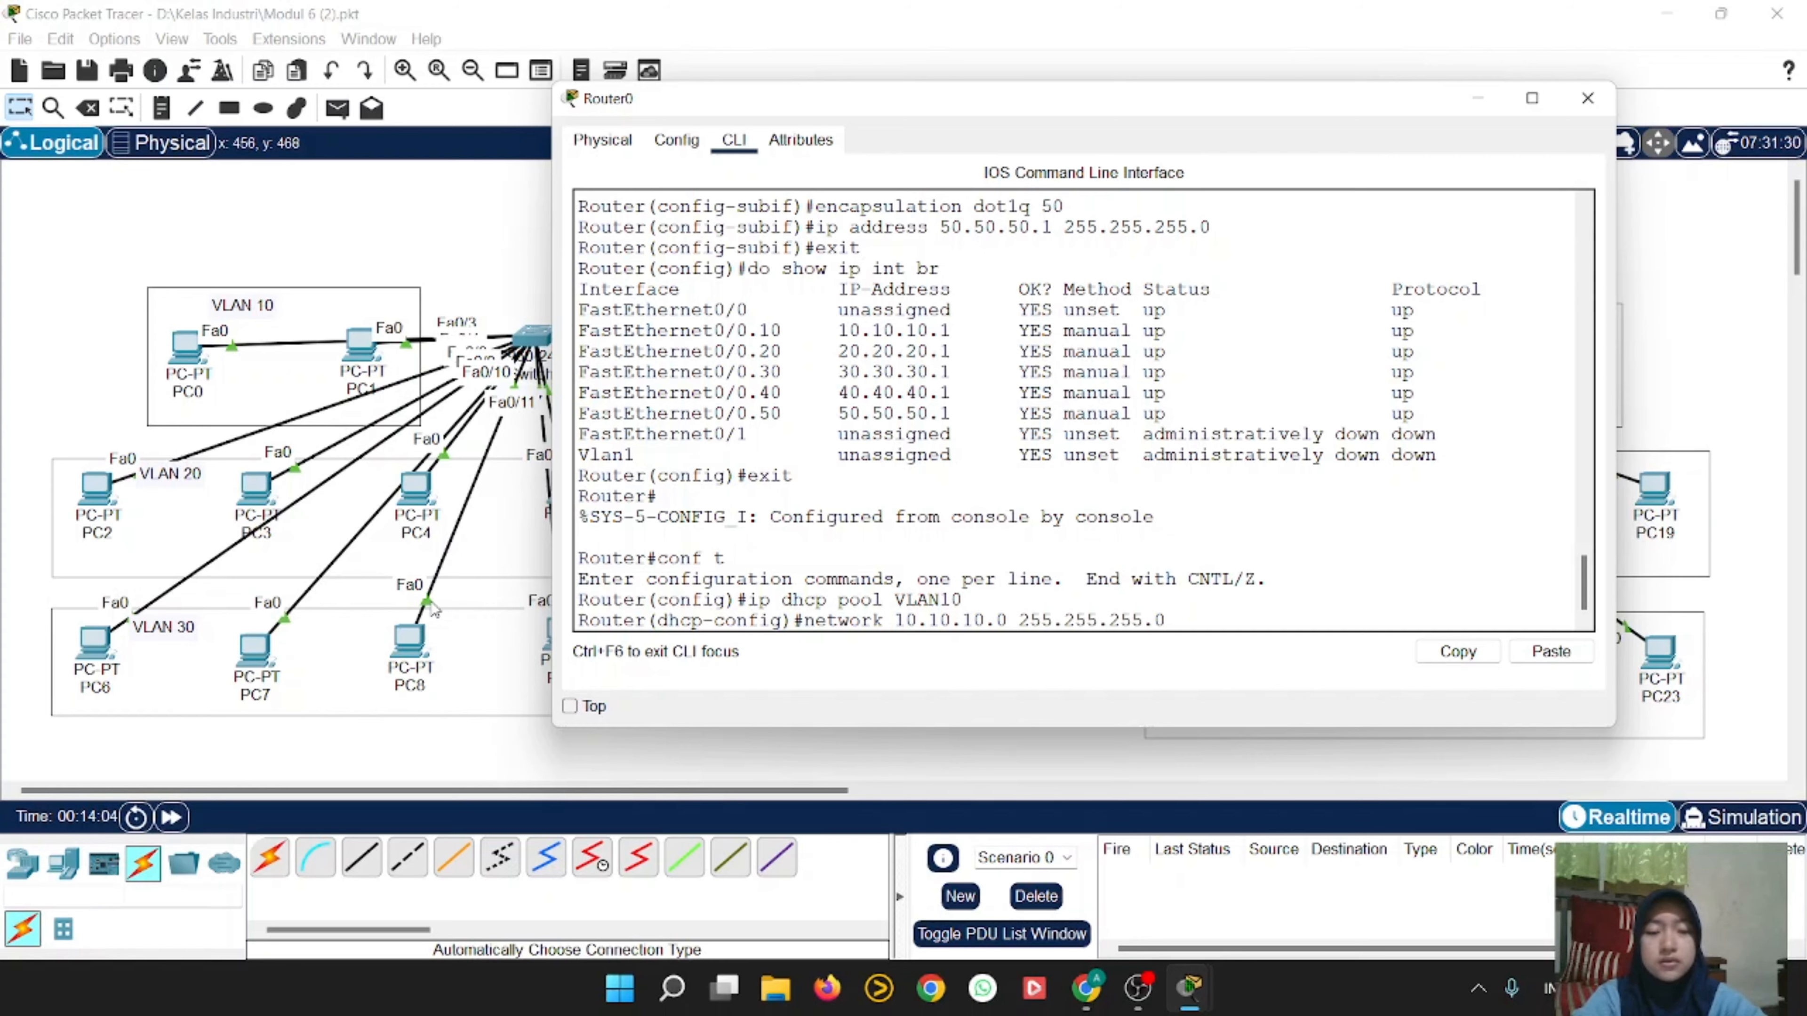
pyautogui.press('Return')
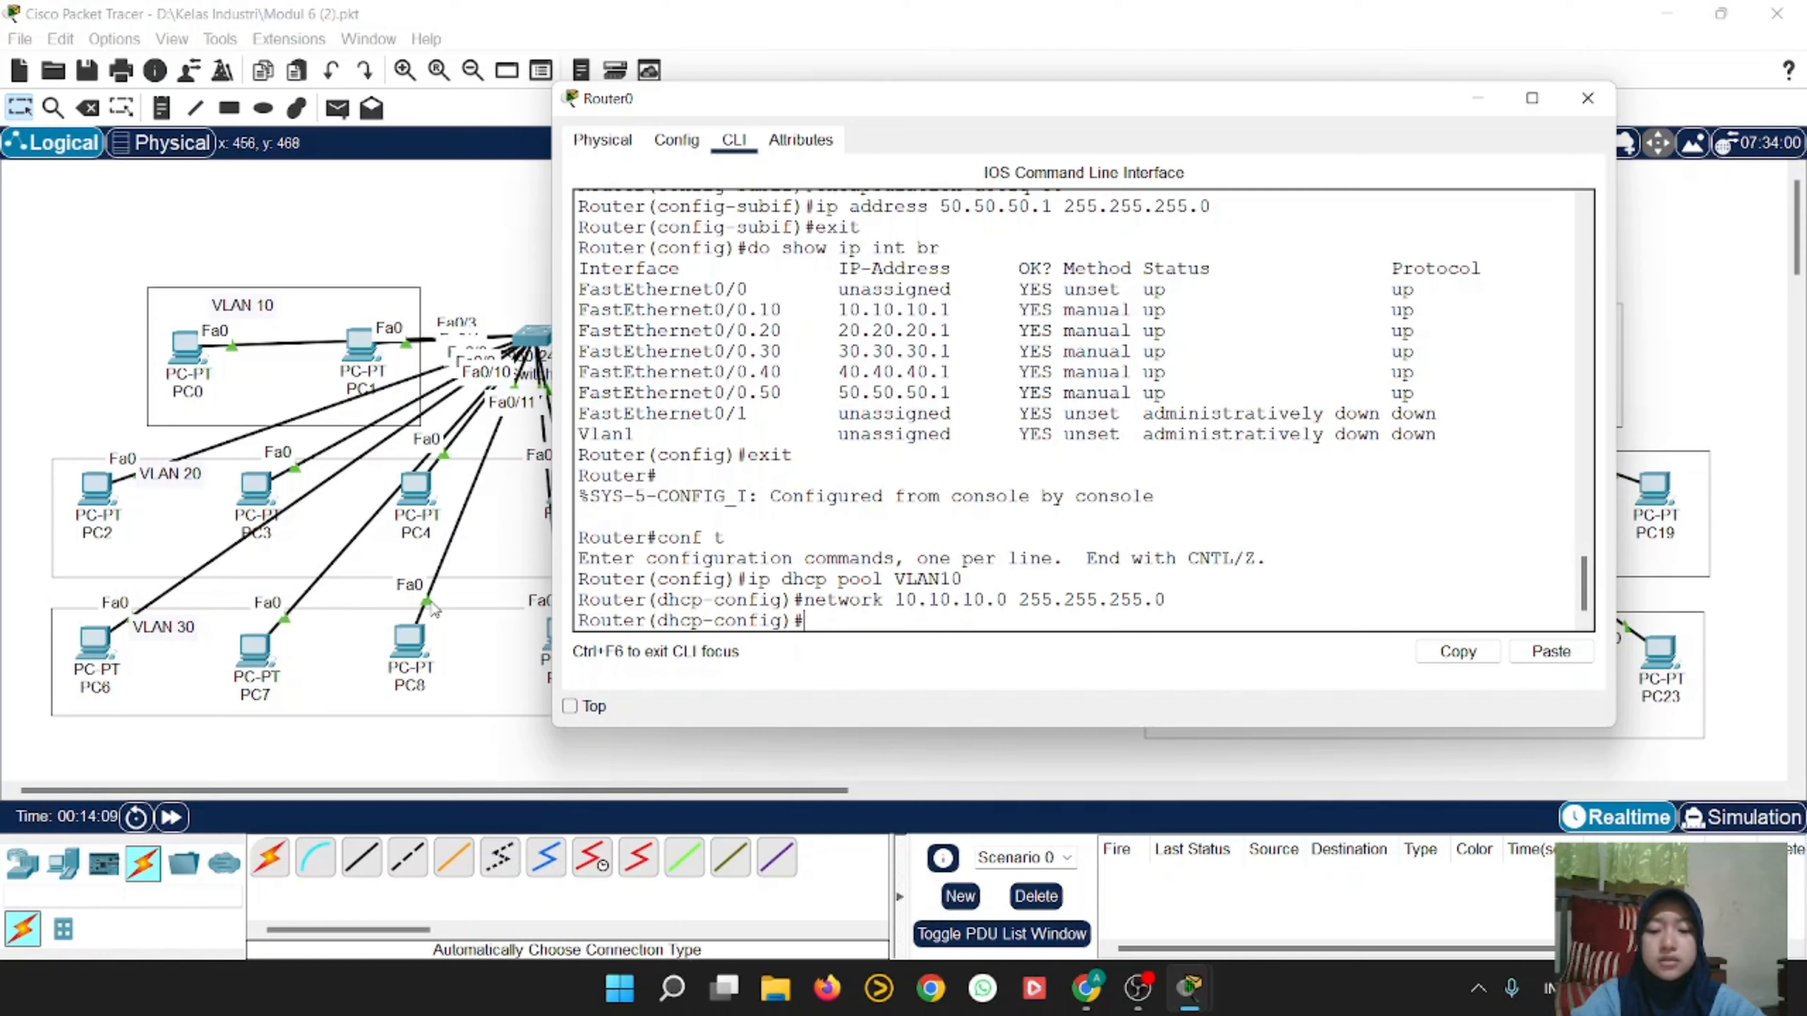
# Step: Set the VLAN10 DHCP pool's default router to 10.10.10.1
pyautogui.write('defa')
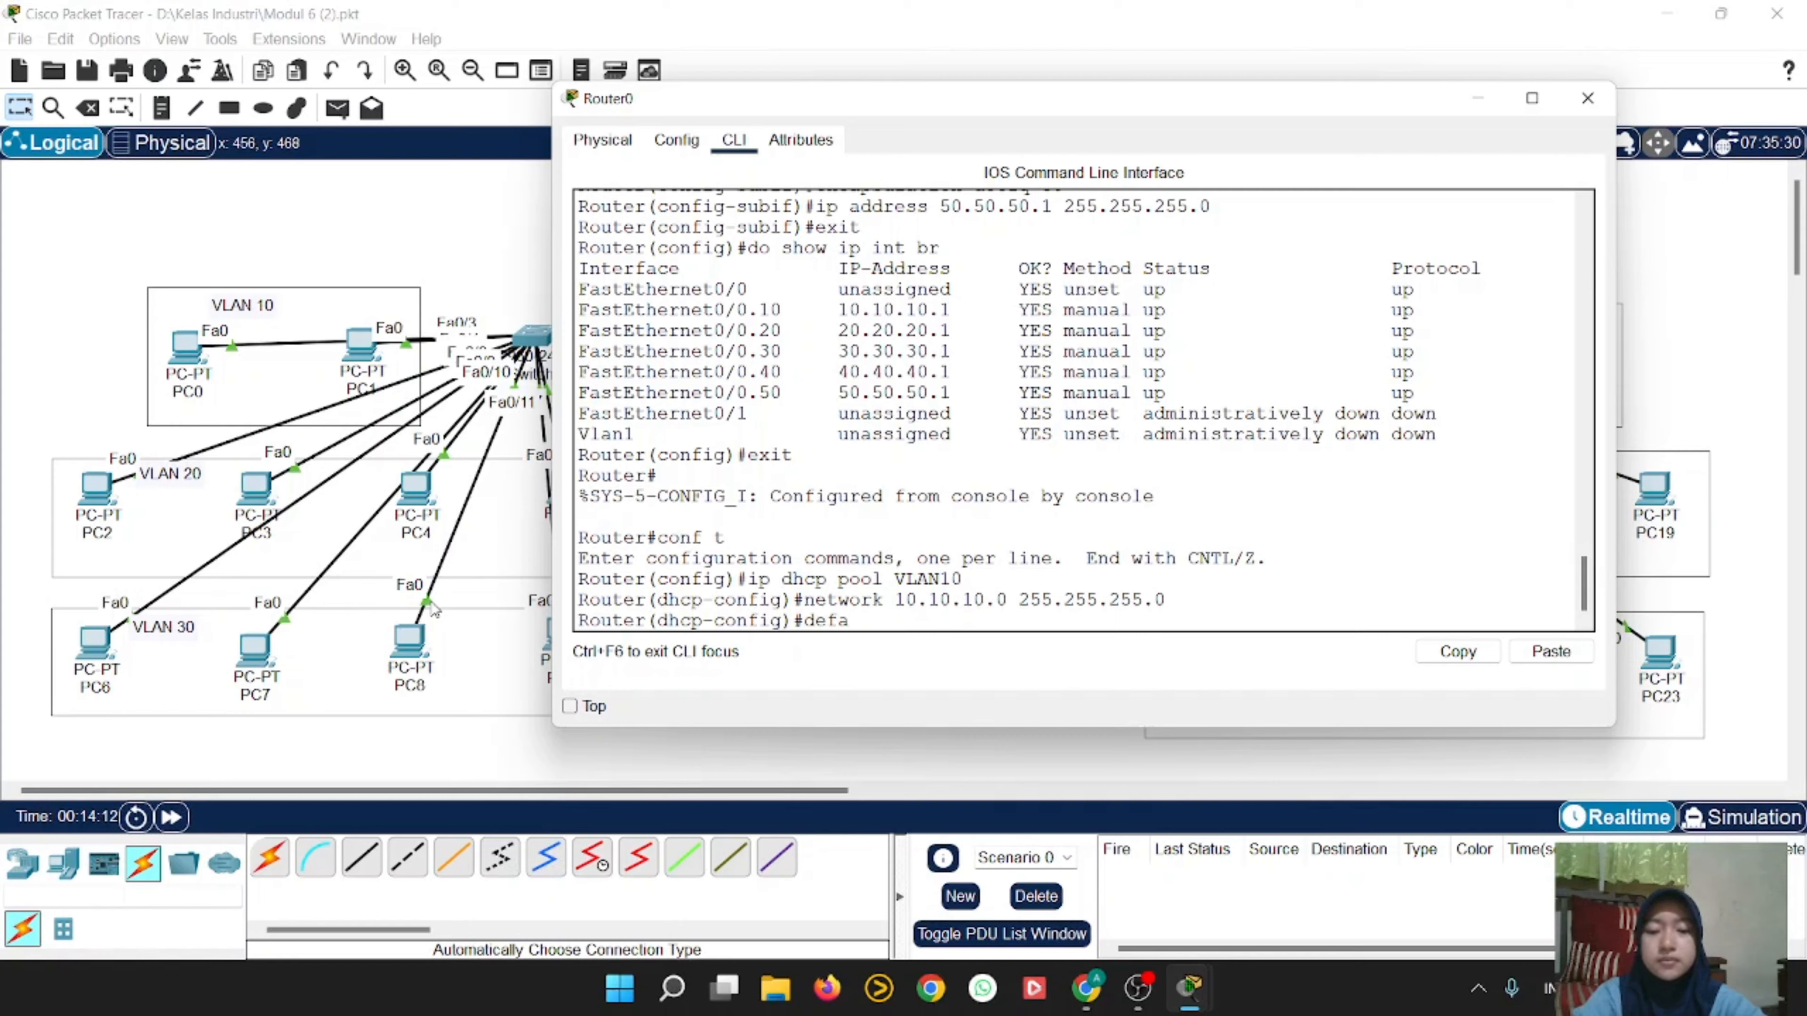
pyautogui.write('ult-r')
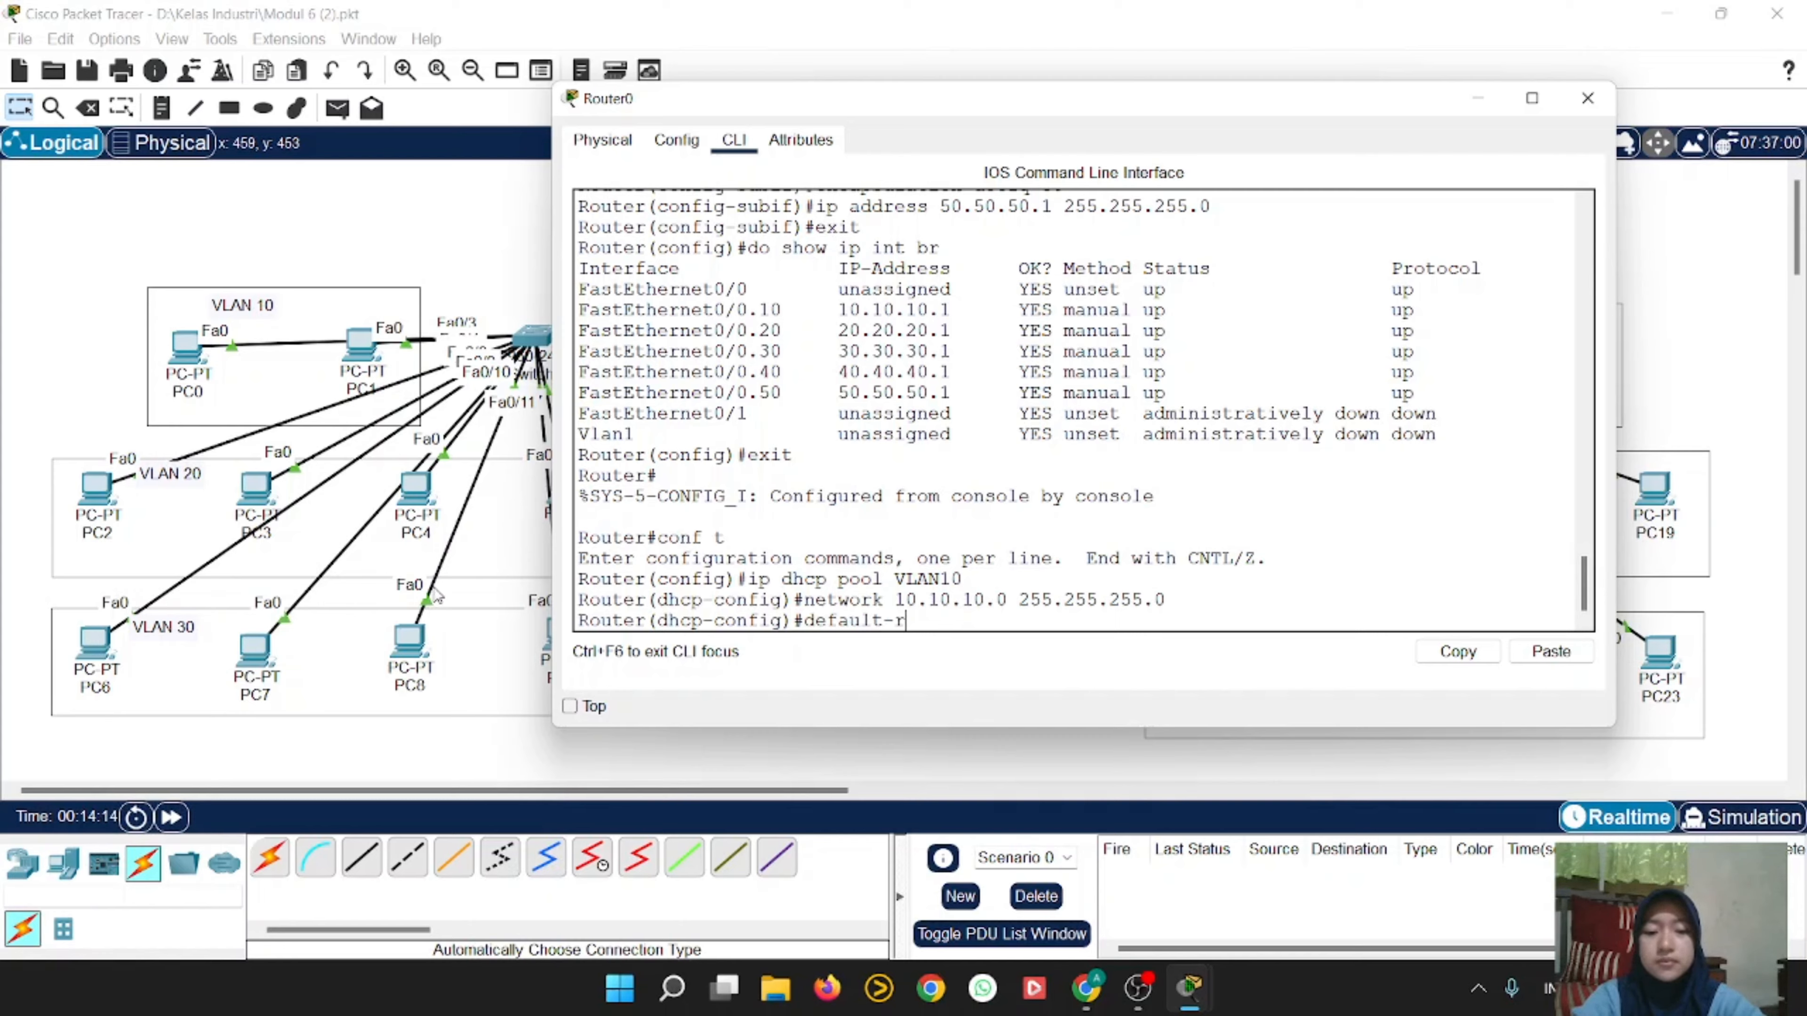
pyautogui.write('oute ')
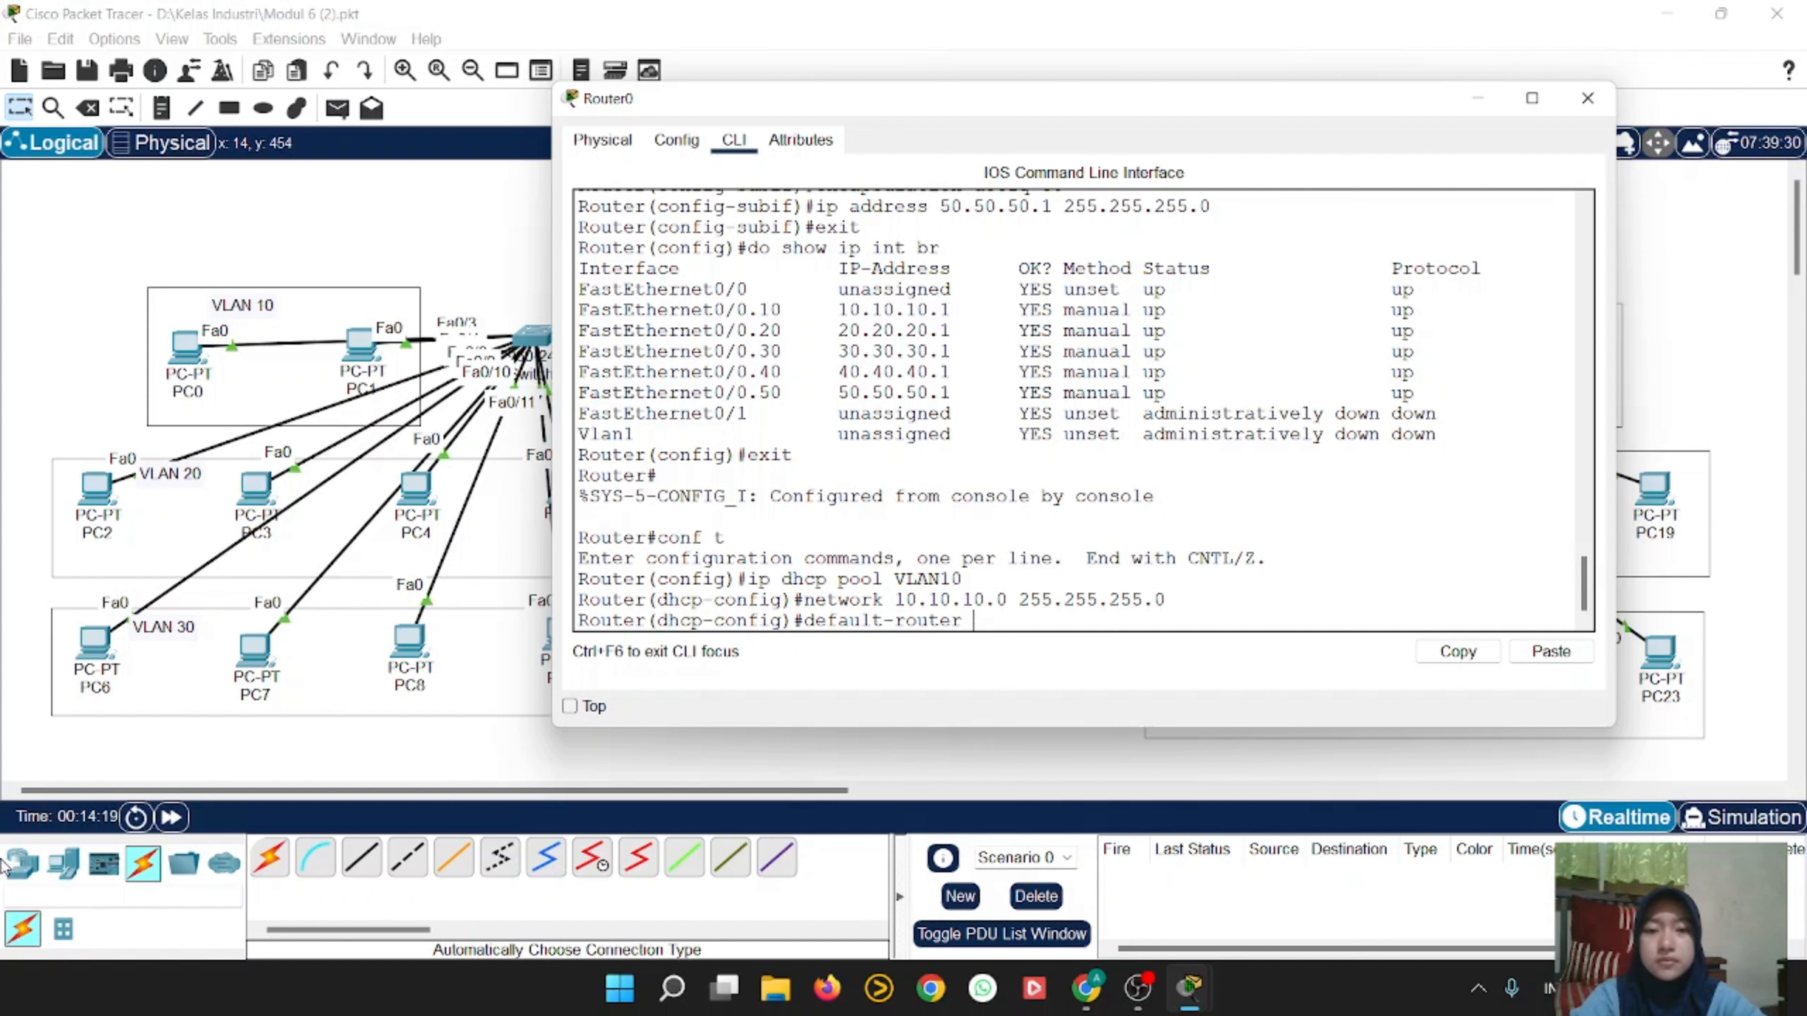
pyautogui.write(' 10.10.10.1')
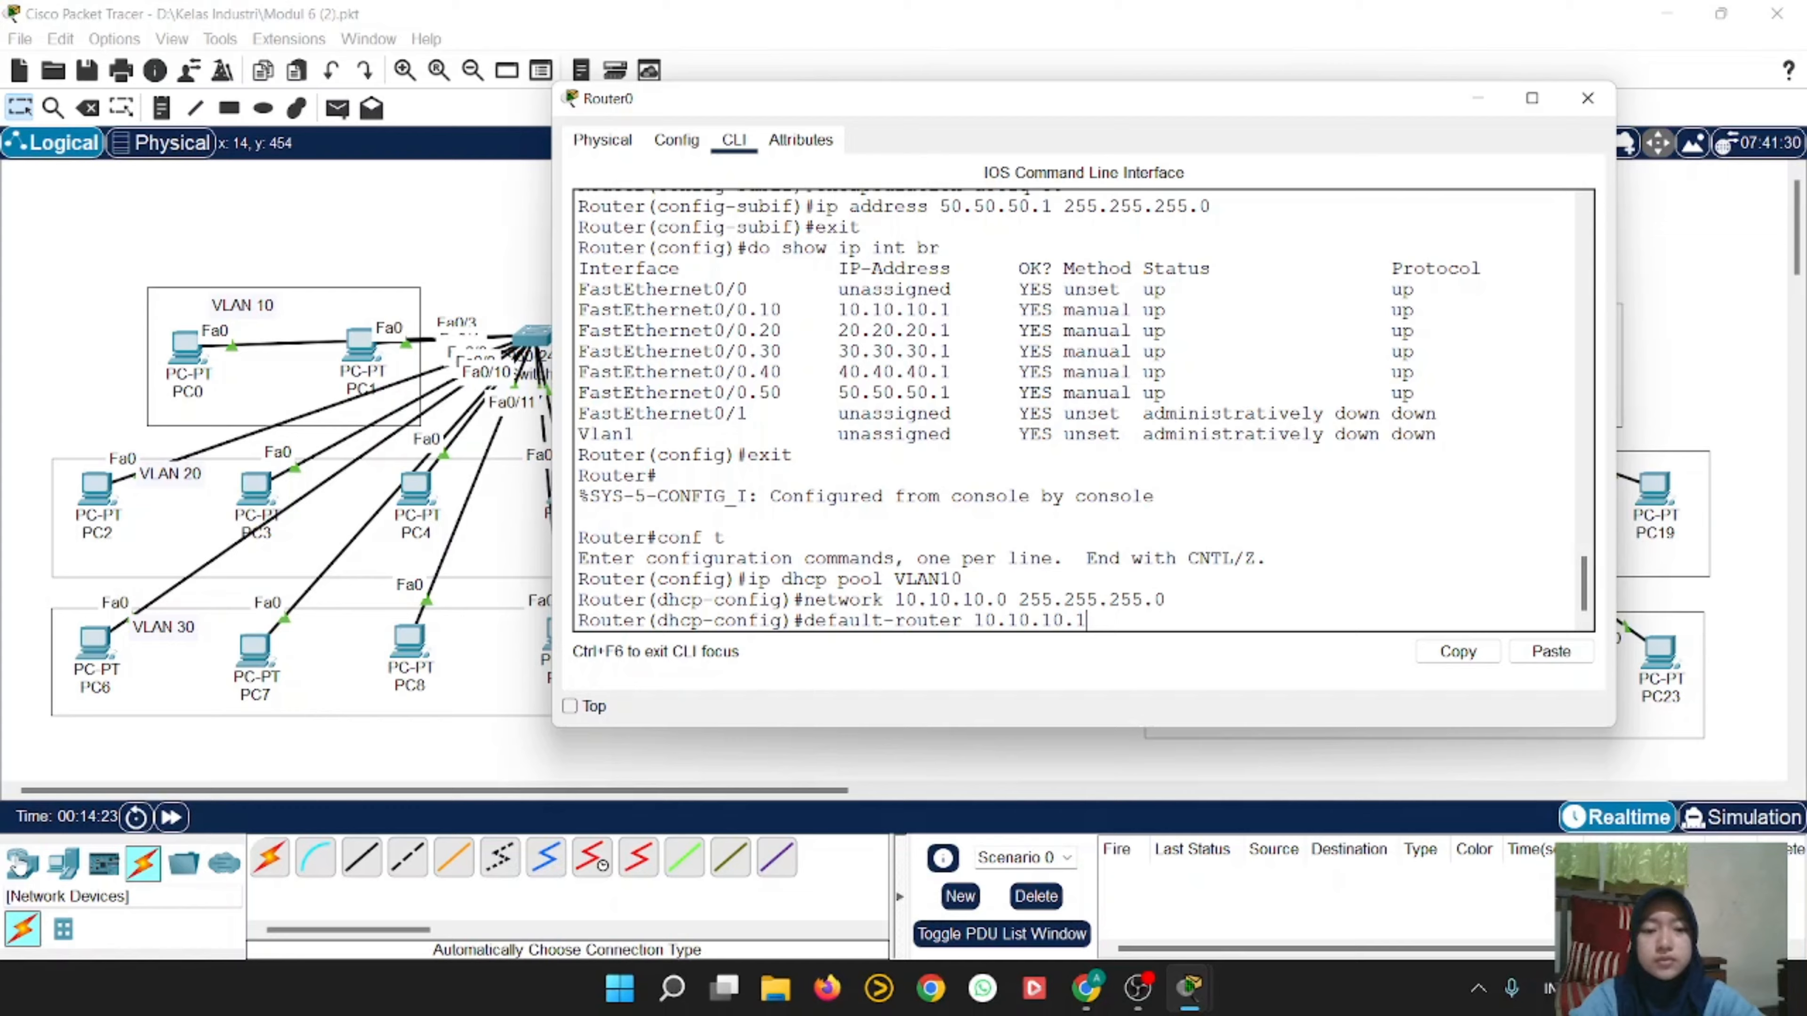
pyautogui.press('Return')
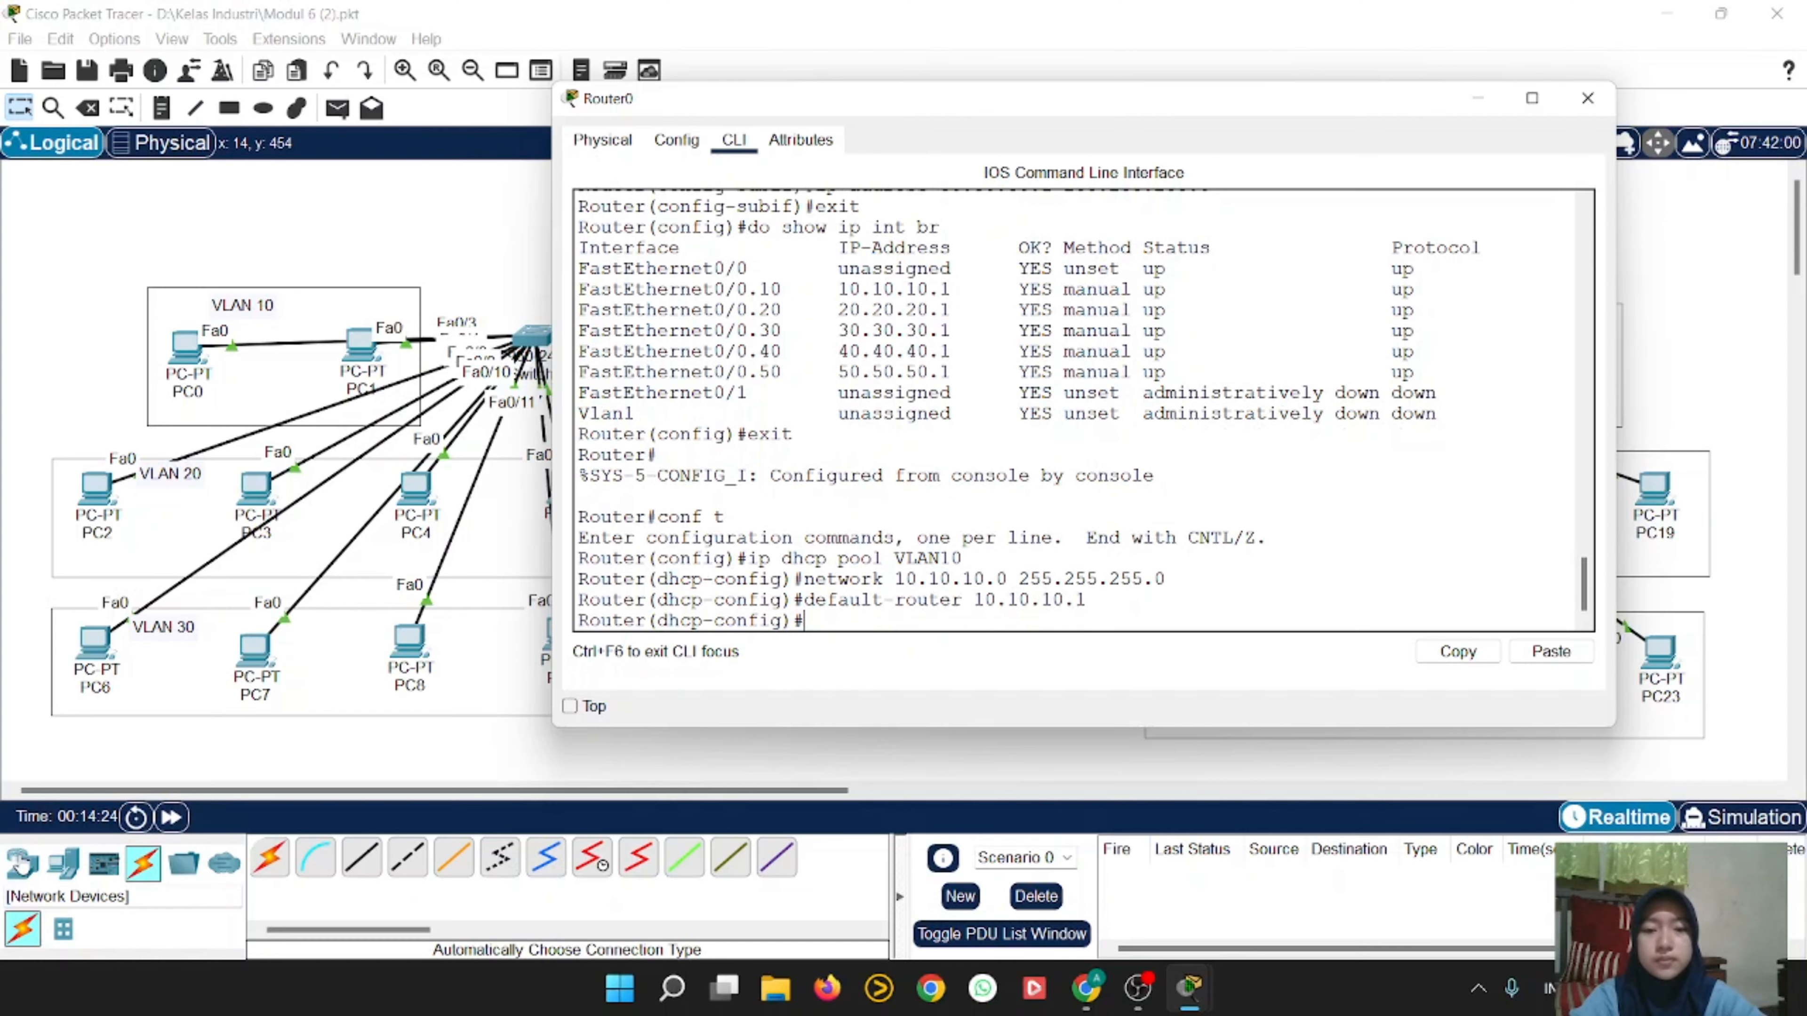
# Step: Set the VLAN10 DHCP pool's DNS server to 8.8.8.8 and return to global configuration mode
pyautogui.write('dns-')
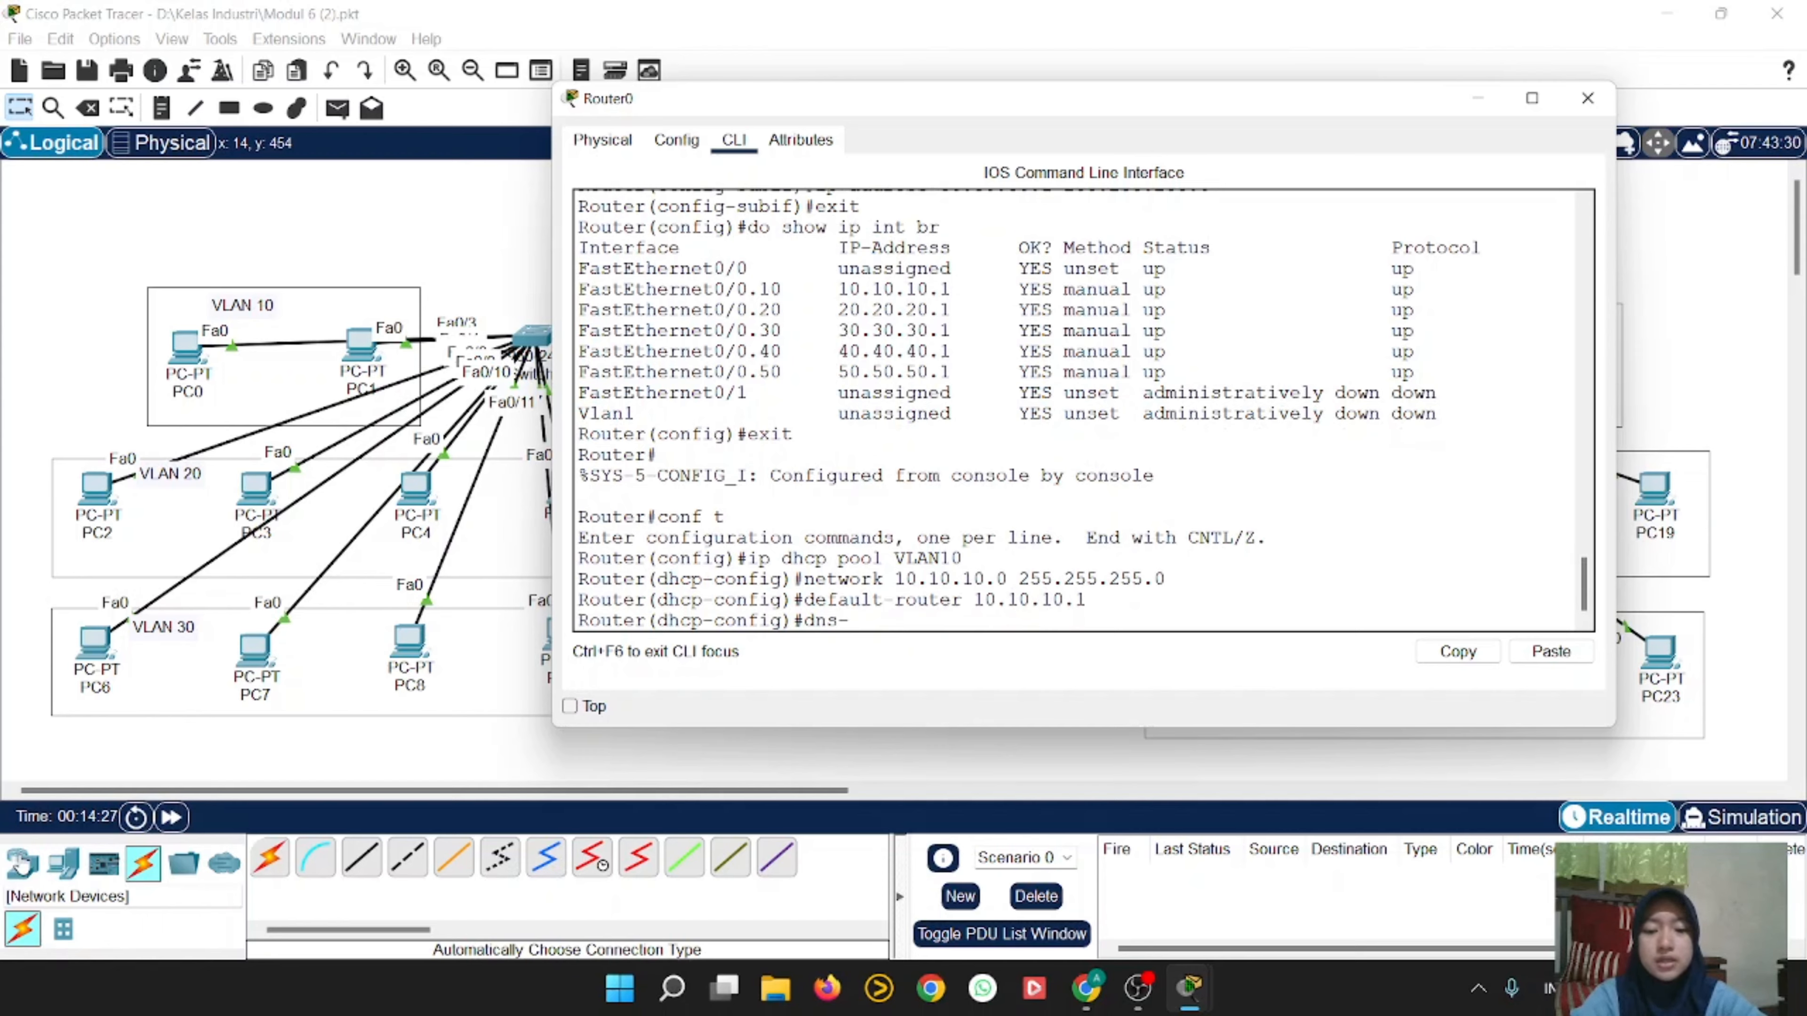
pyautogui.write('server')
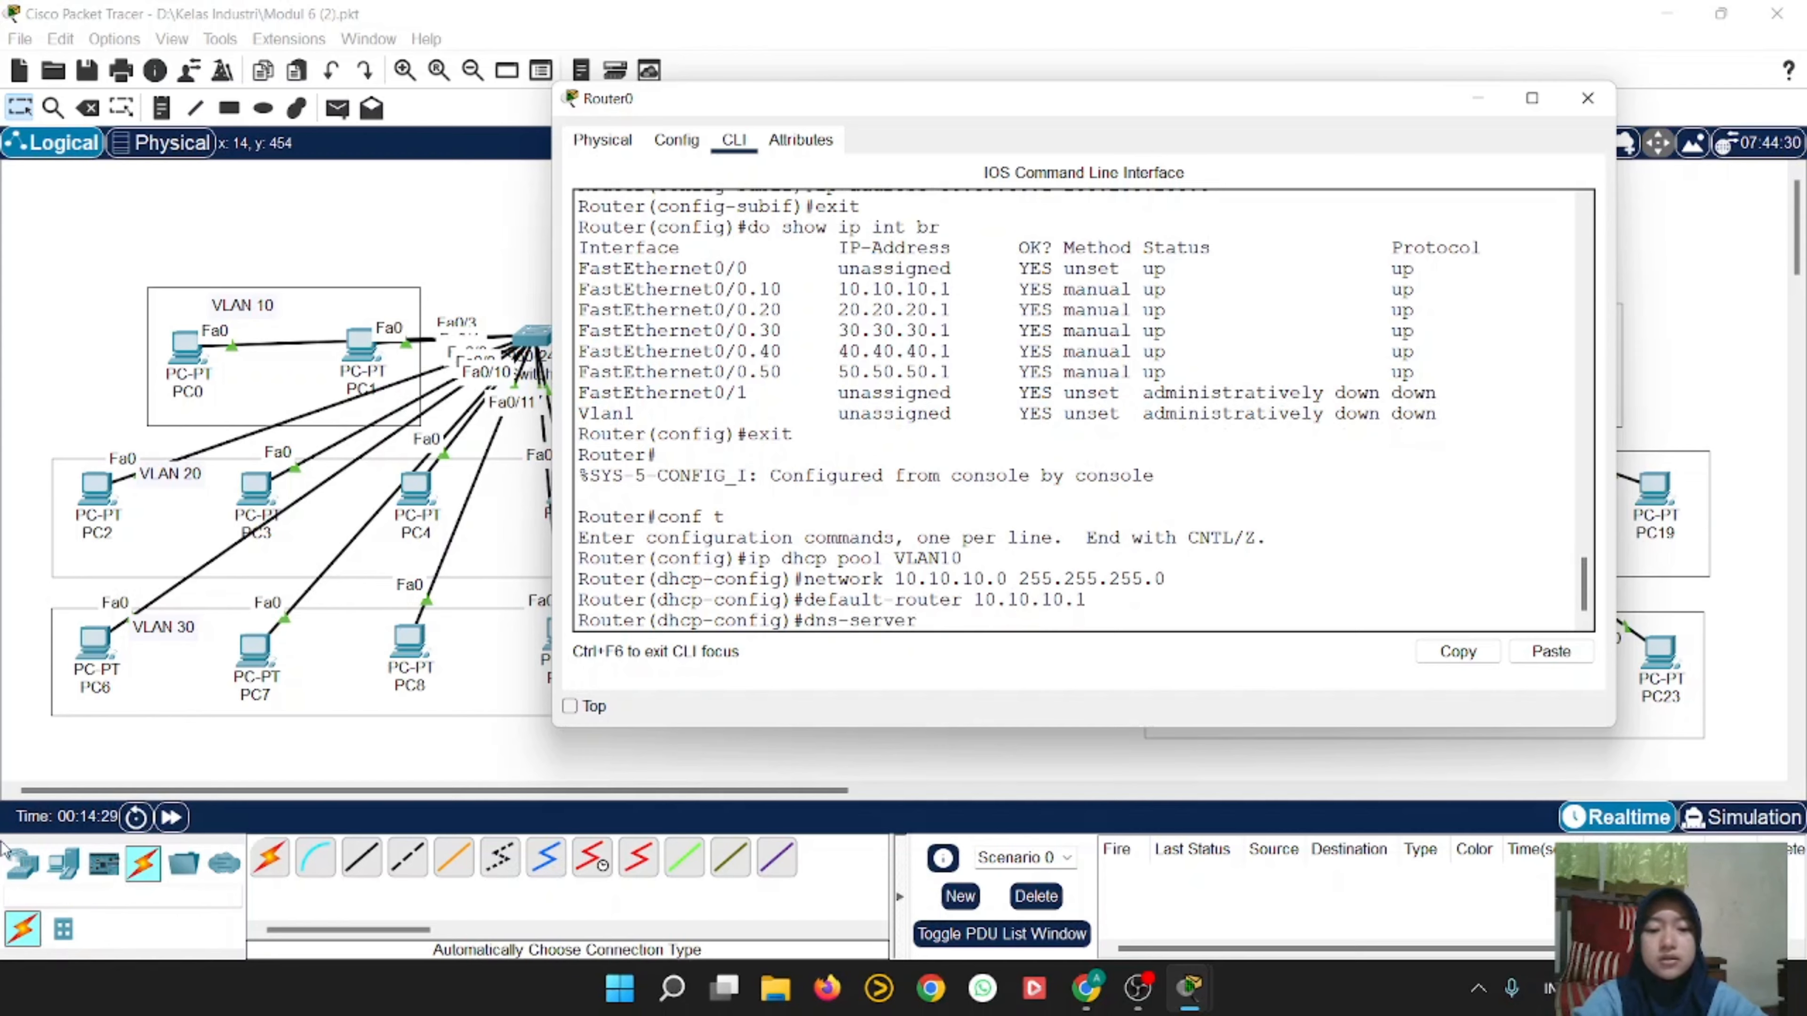
pyautogui.write(' 8.8.8.8')
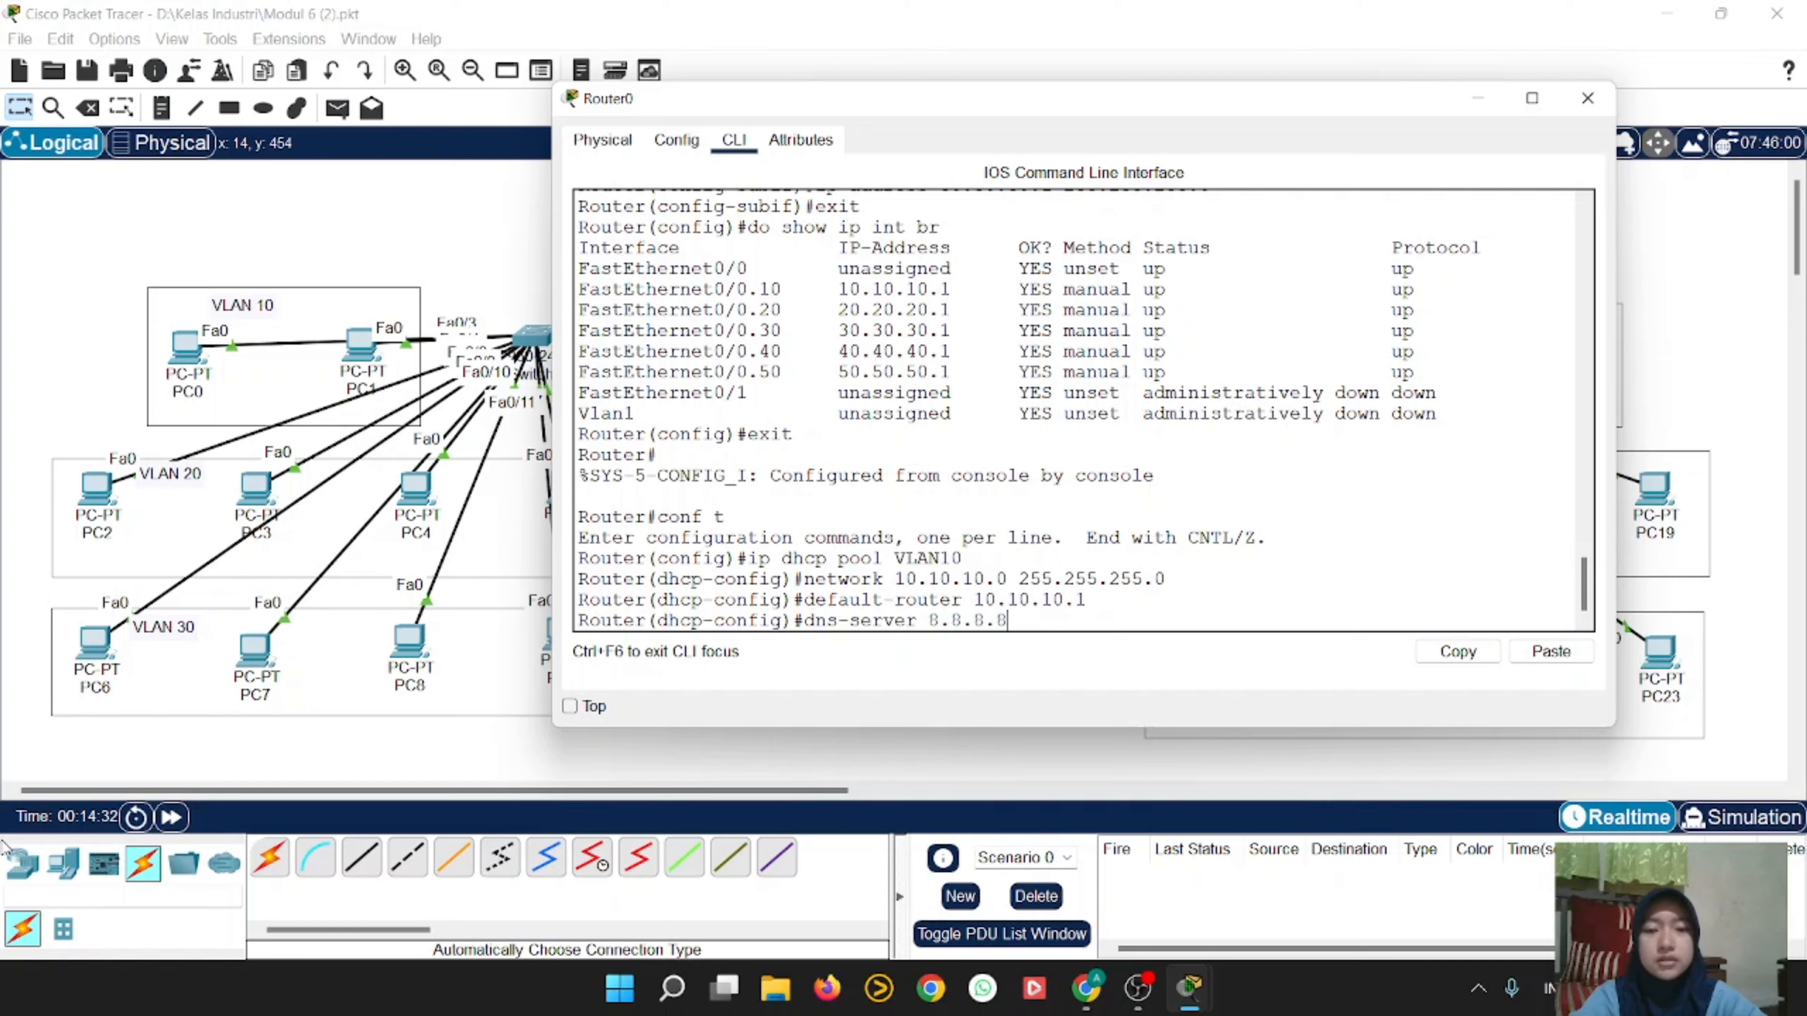
pyautogui.press('Return')
pyautogui.write('exit')
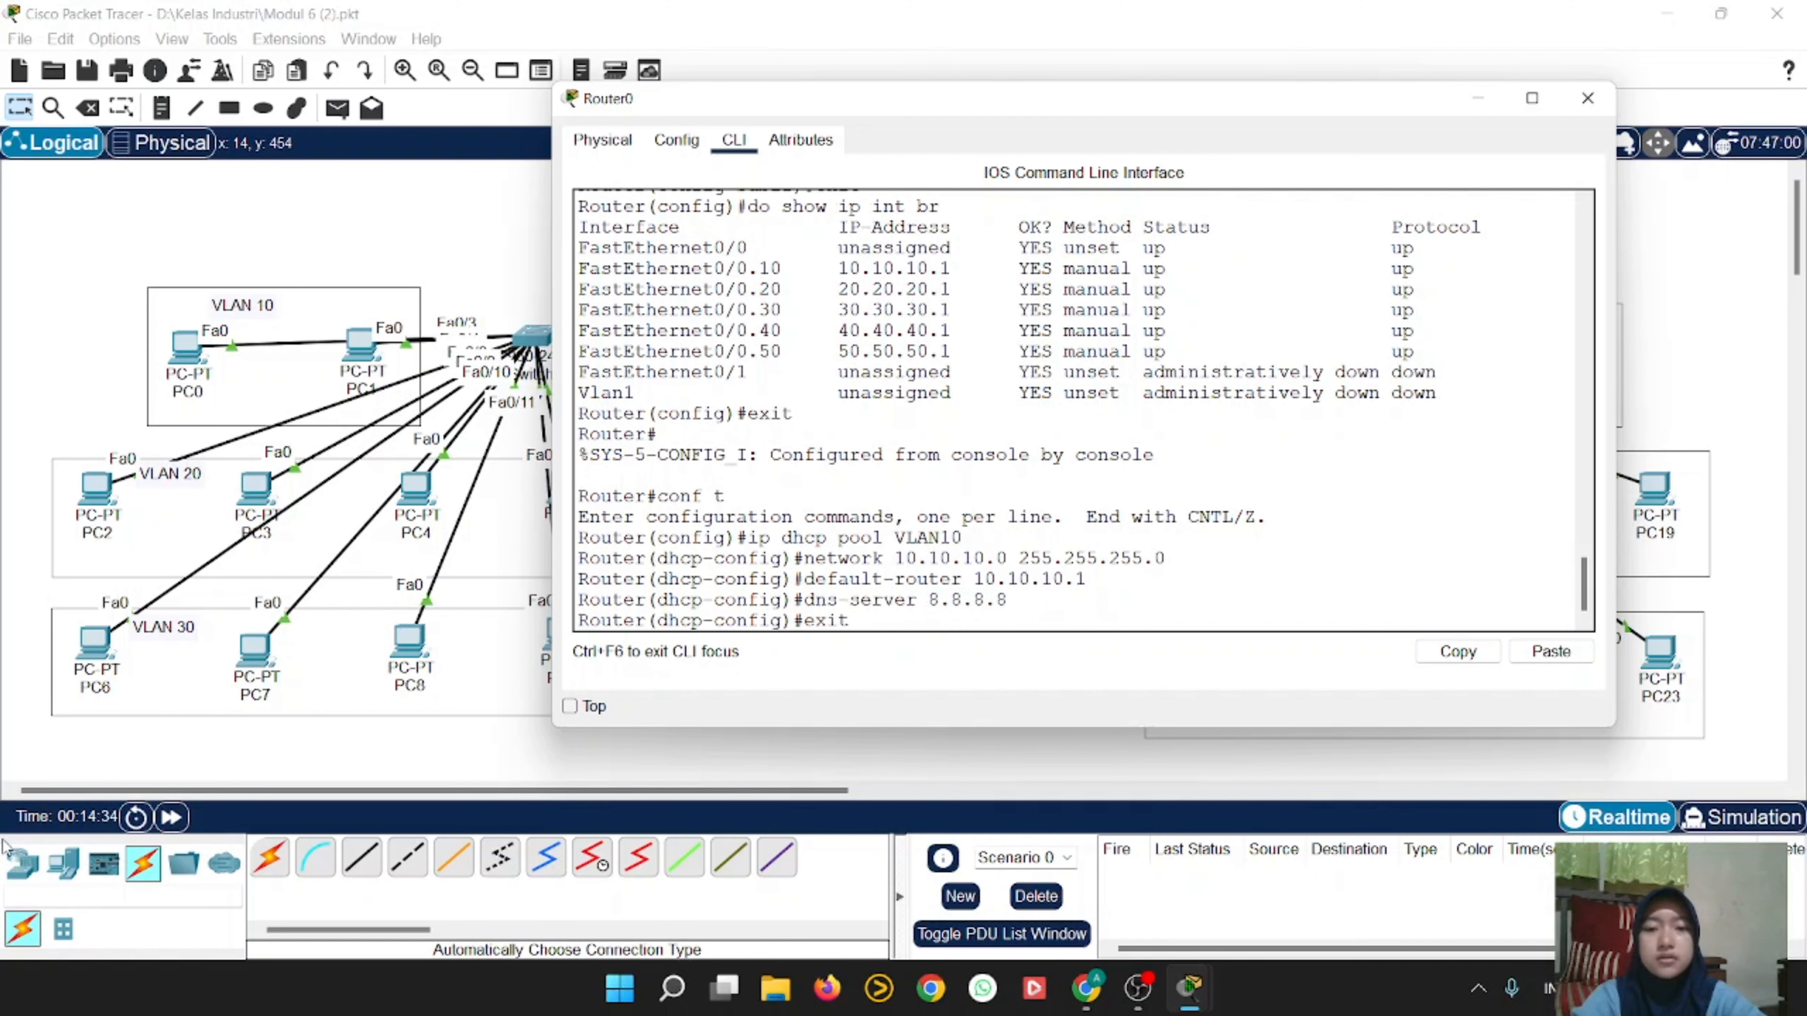
pyautogui.press('Return')
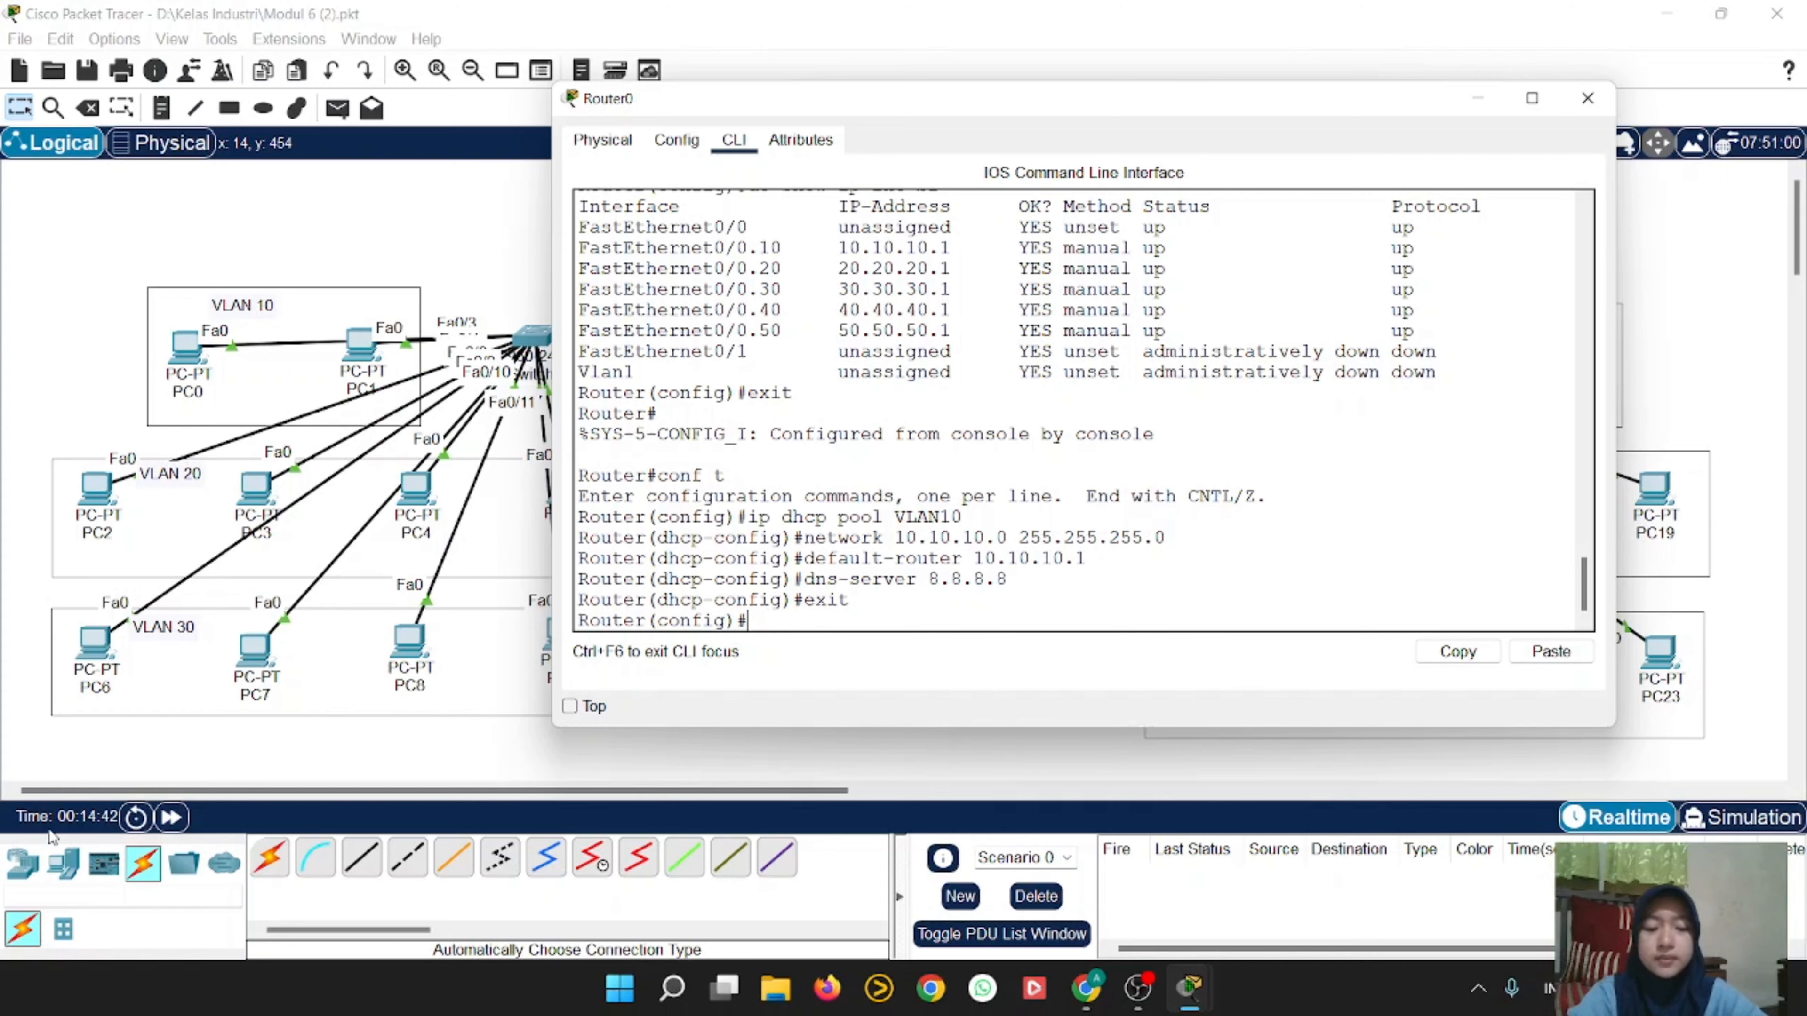
# Step: Create a DHCP pool named VLAN20 on the router
pyautogui.write('ip dhcp pool VLAN10')
pyautogui.press('BackSpace')
pyautogui.press('BackSpace')
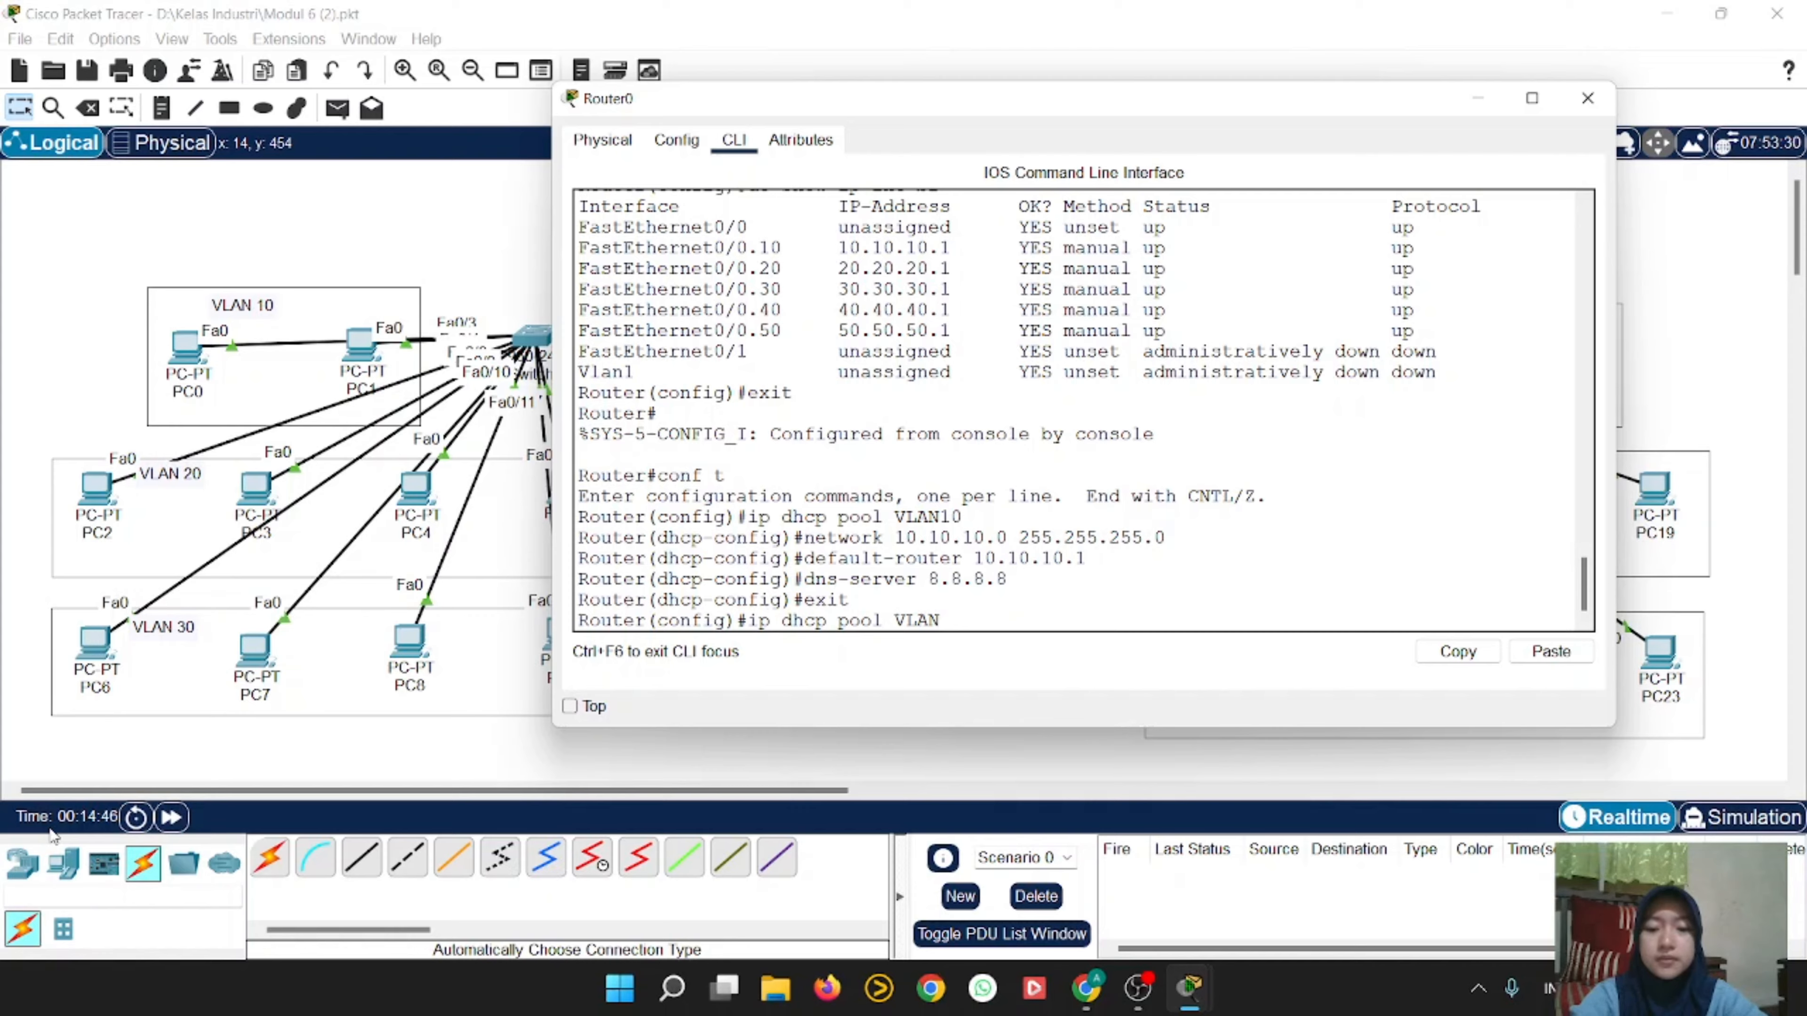
pyautogui.write('50')
pyautogui.press('BackSpace')
pyautogui.press('BackSpace')
pyautogui.write('20')
pyautogui.press('Return')
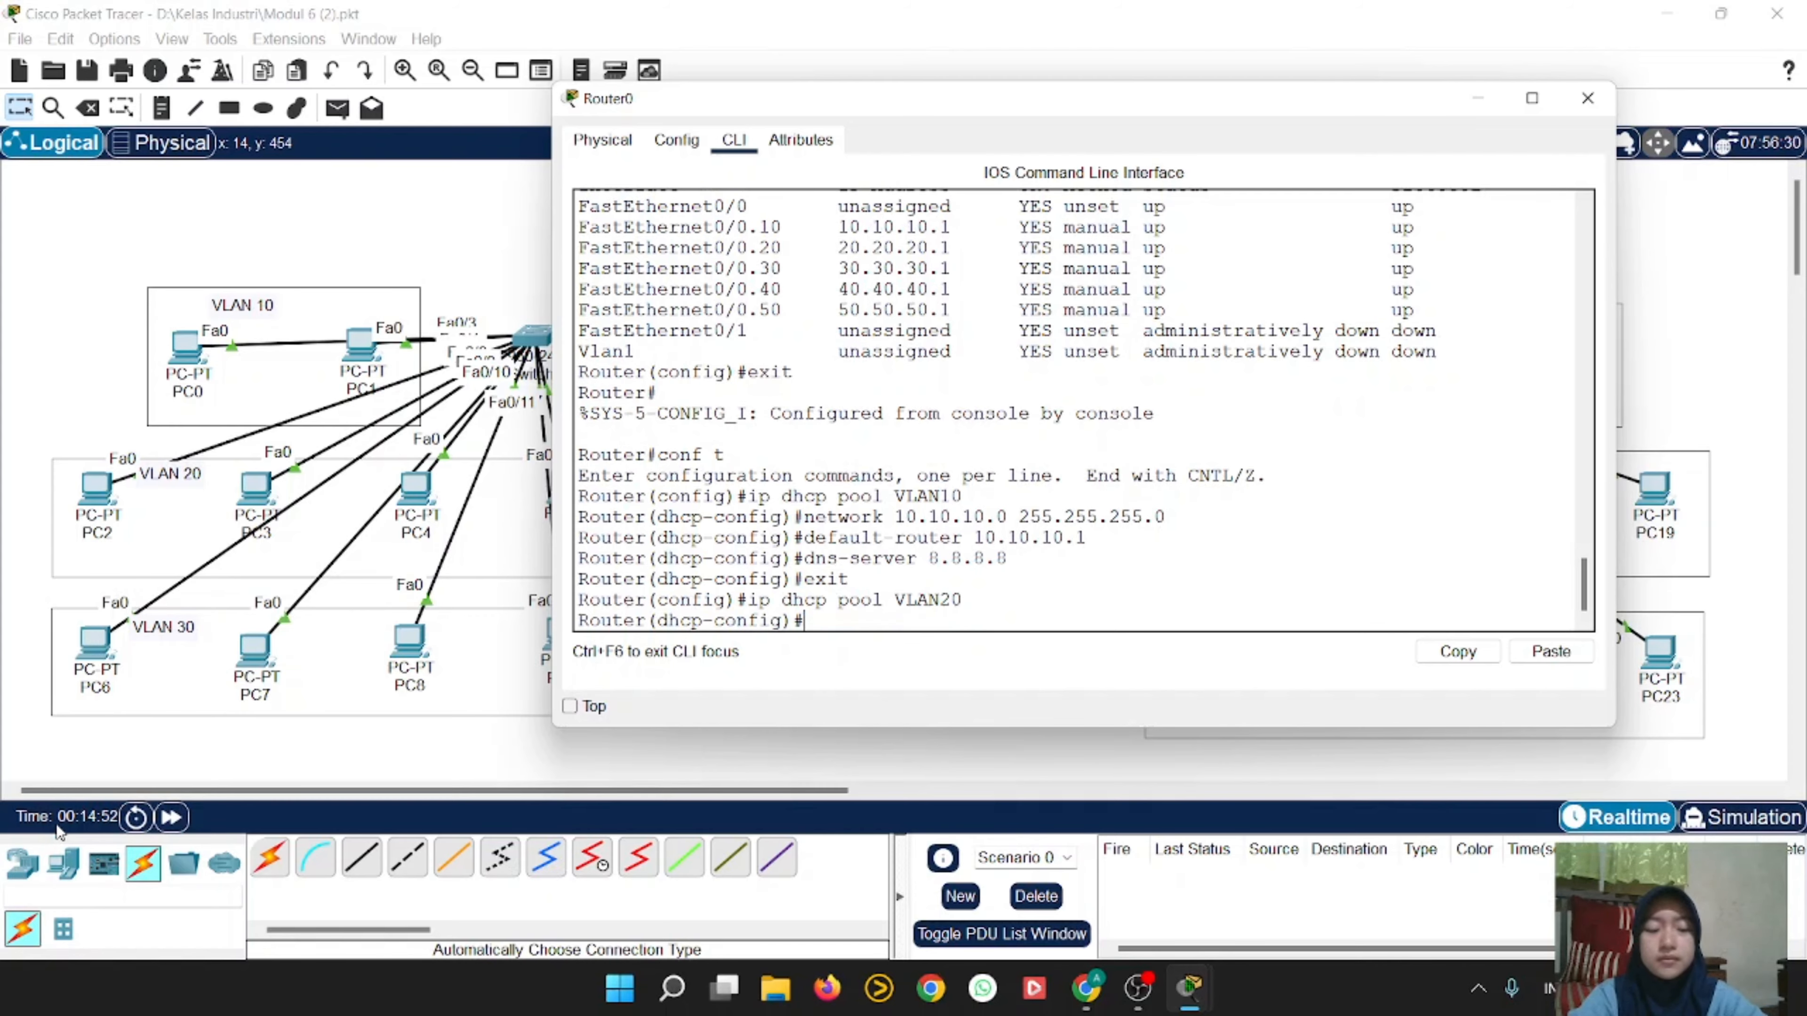
# Step: Set the VLAN20 DHCP pool's network to 20.20.20.0 with mask 255.255.255.0
pyautogui.press('Up')
pyautogui.press('Up')
pyautogui.press('Up')
pyautogui.press('Up')
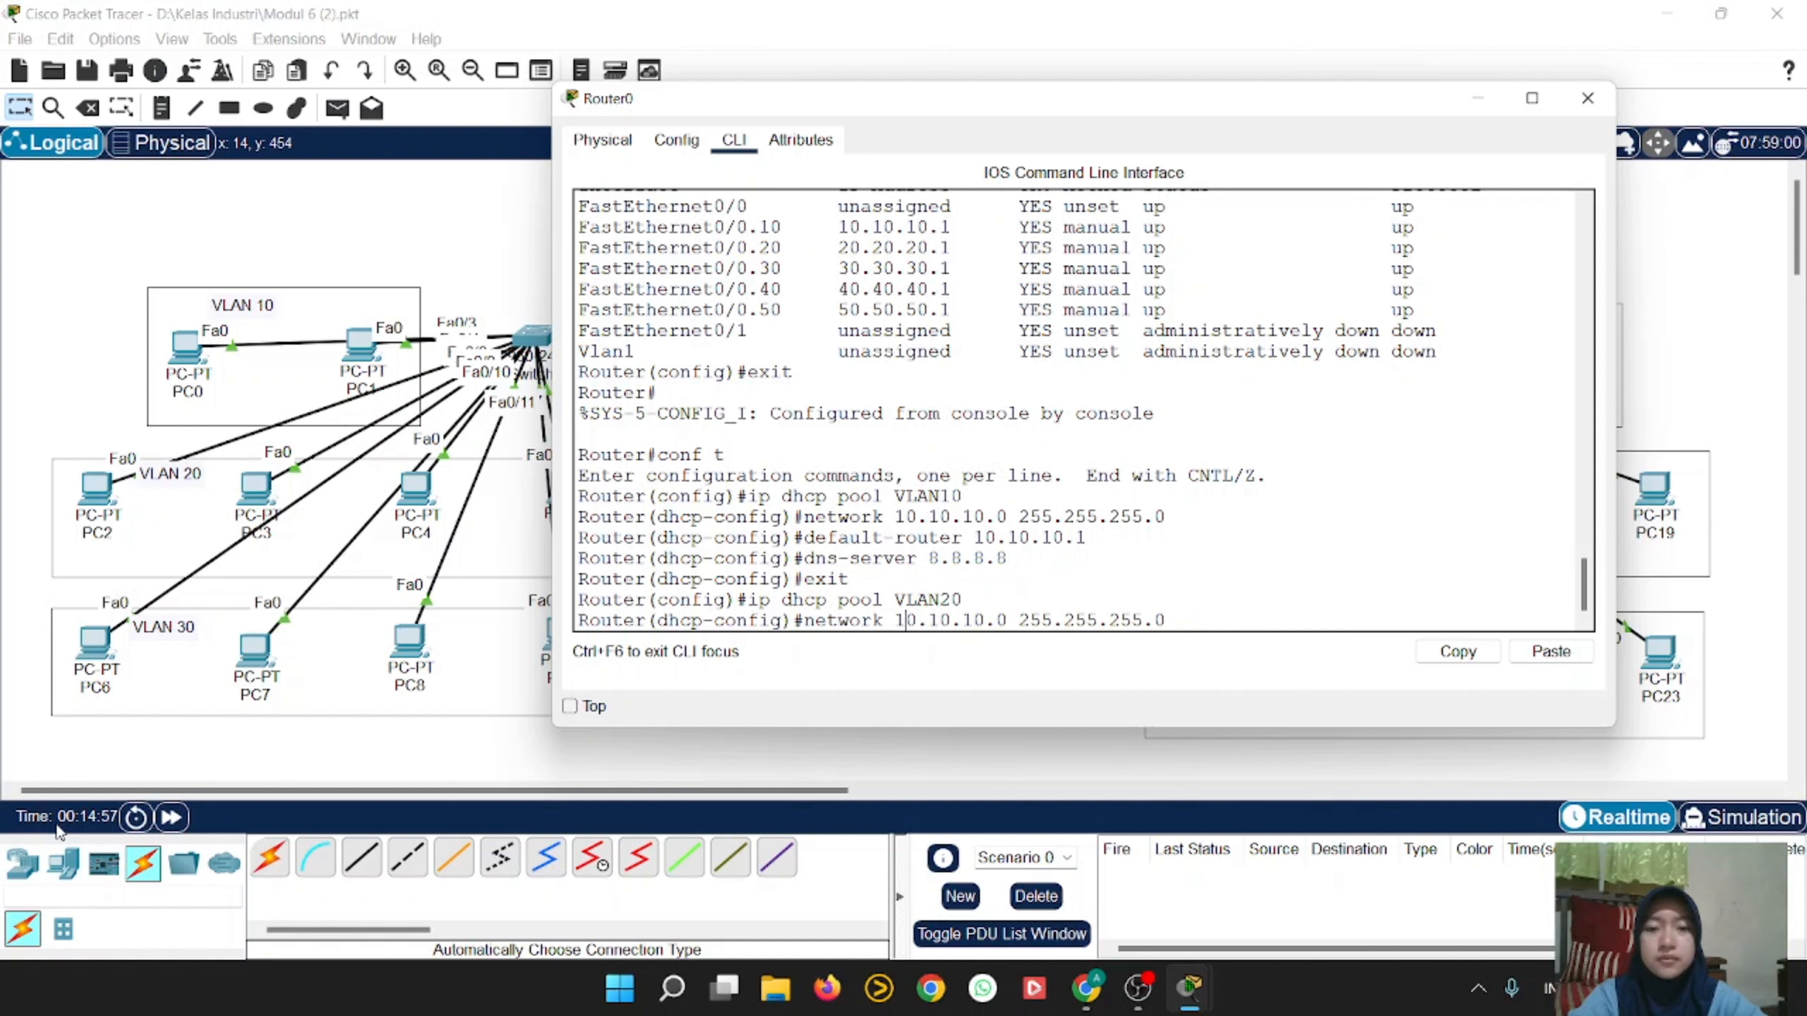
pyautogui.press('BackSpace')
pyautogui.write('2')
pyautogui.press('Right')
pyautogui.press('Right')
pyautogui.press('Delete')
pyautogui.write('2')
pyautogui.press('Right')
pyautogui.press('Right')
pyautogui.press('Delete')
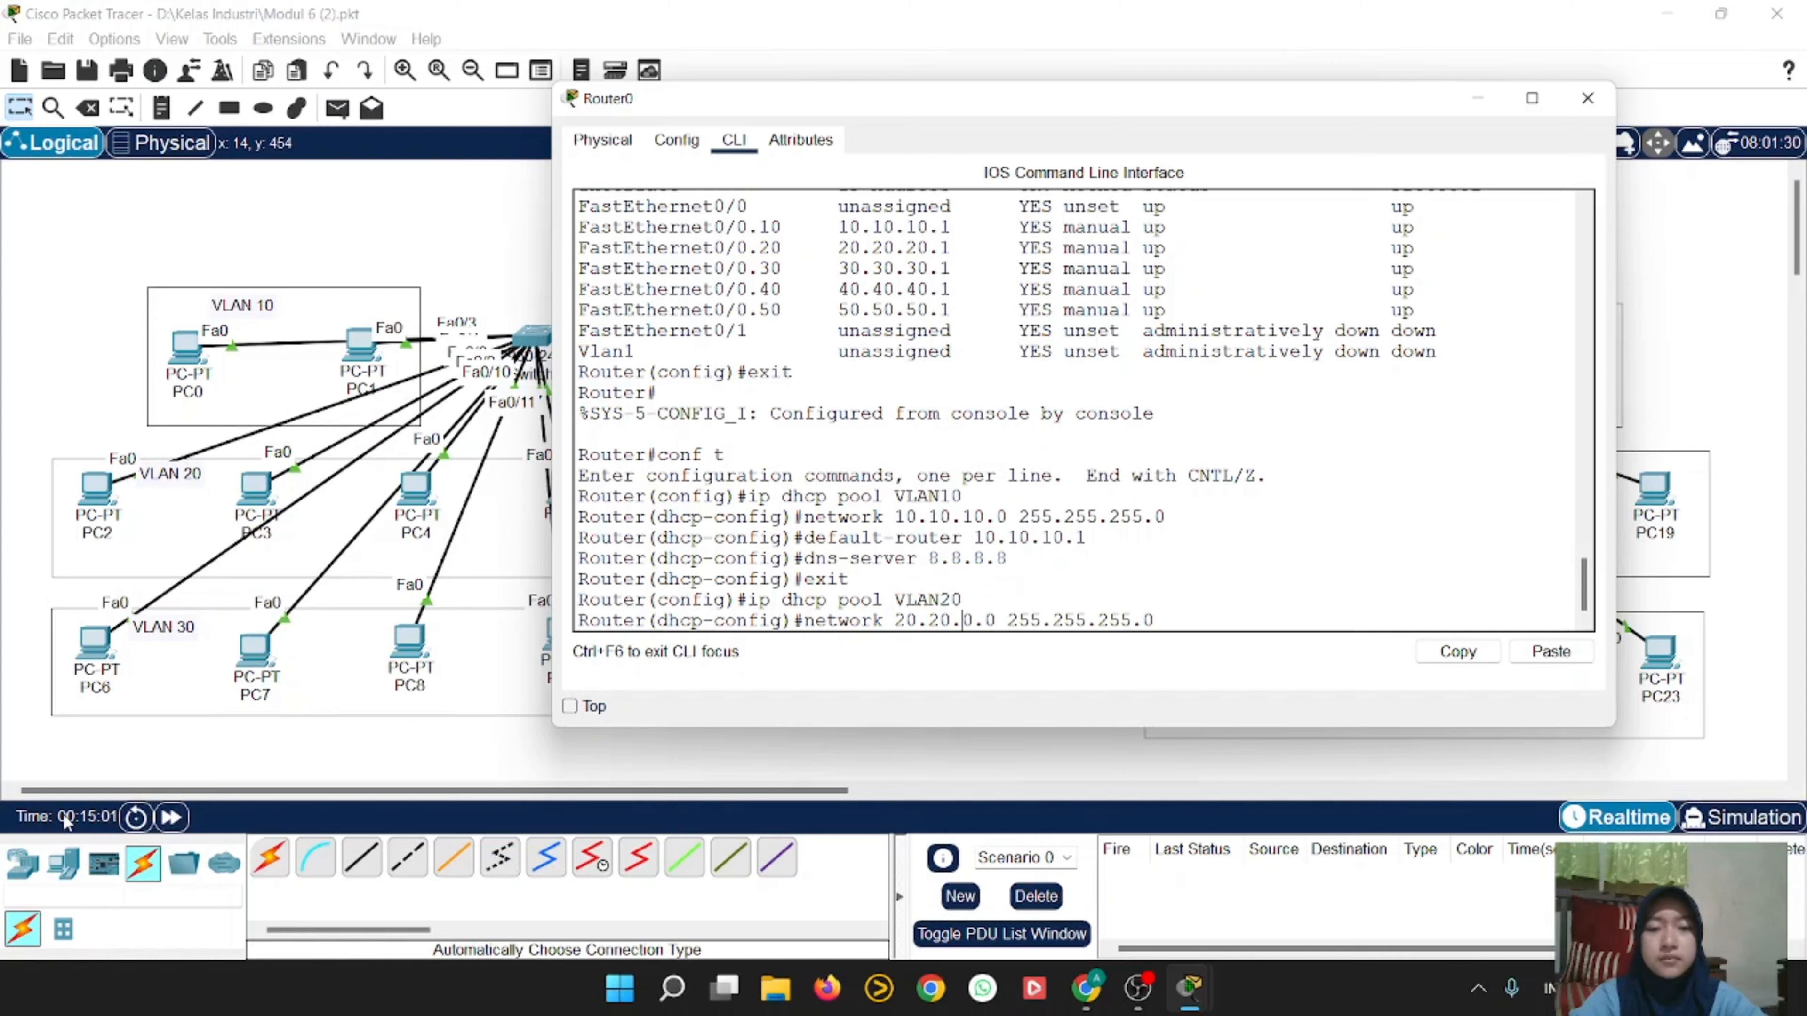
pyautogui.write('2')
pyautogui.press('Right')
pyautogui.press('Right')
pyautogui.press('Right')
pyautogui.press('Right')
pyautogui.press('Right')
pyautogui.press('Right')
pyautogui.press('Right')
pyautogui.press('Right')
pyautogui.press('Right')
pyautogui.press('Right')
pyautogui.press('Right')
pyautogui.press('Right')
pyautogui.press('Right')
pyautogui.press('Right')
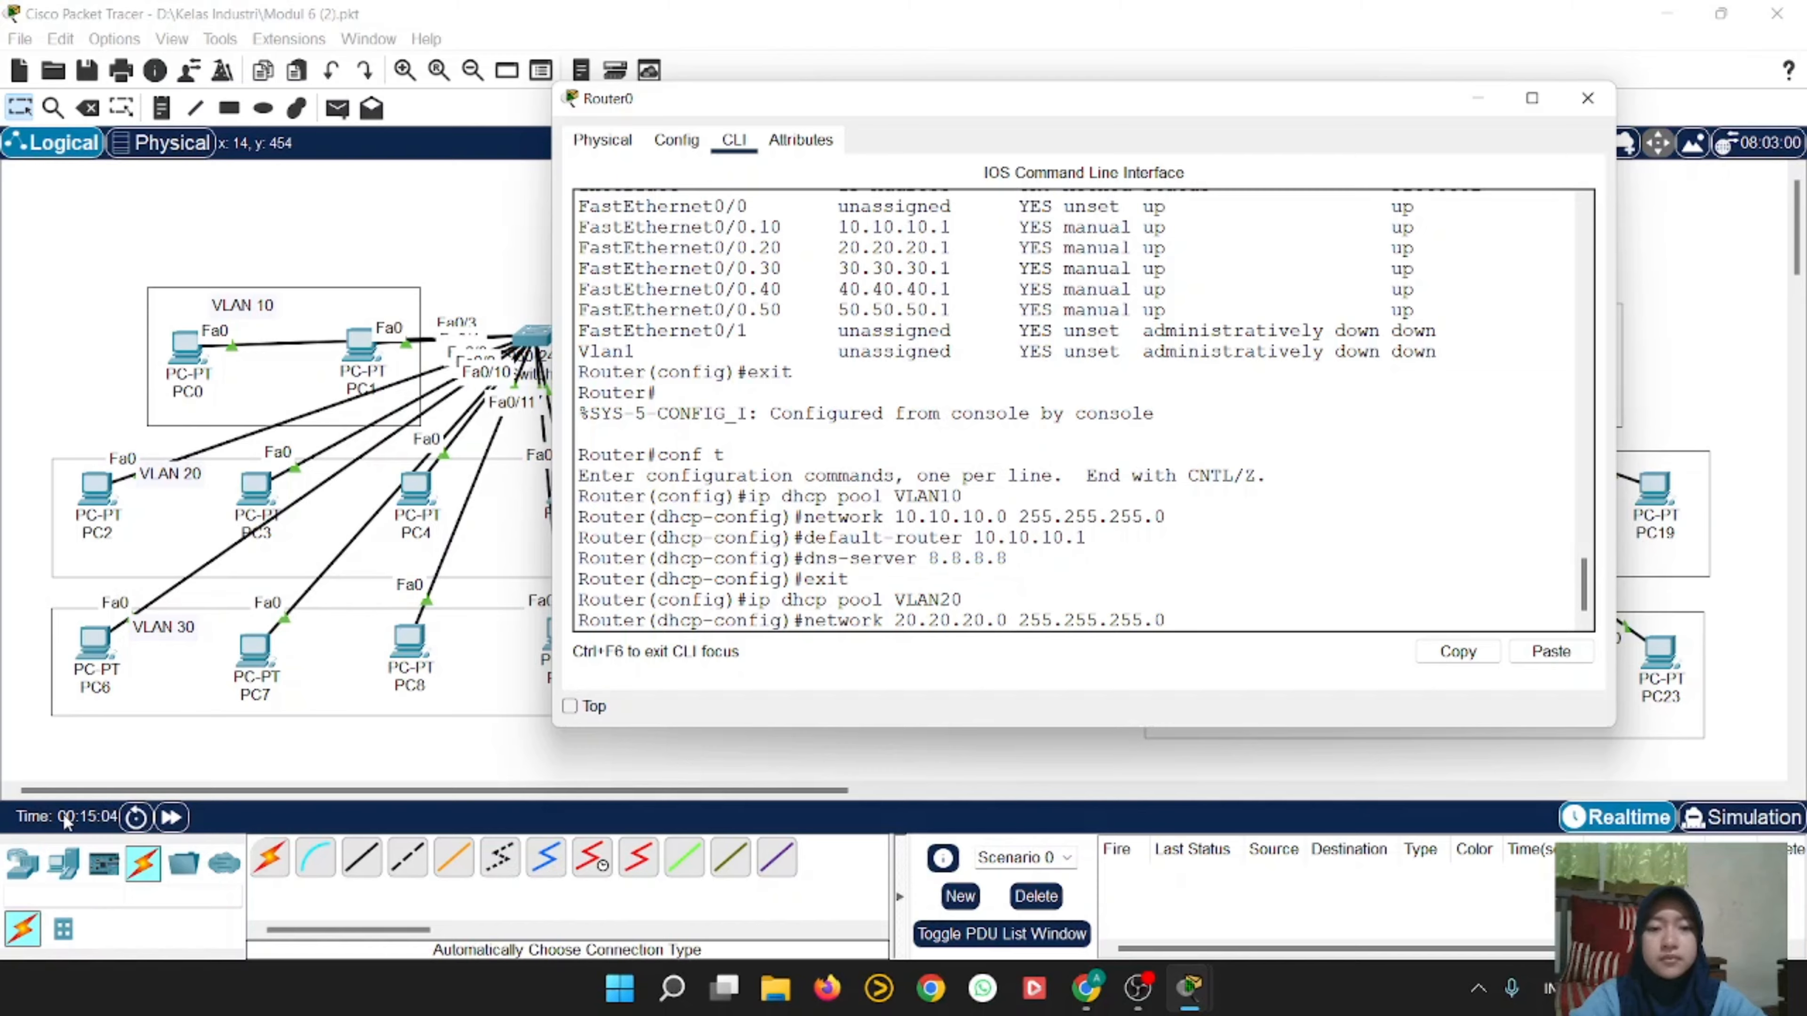
pyautogui.press('Return')
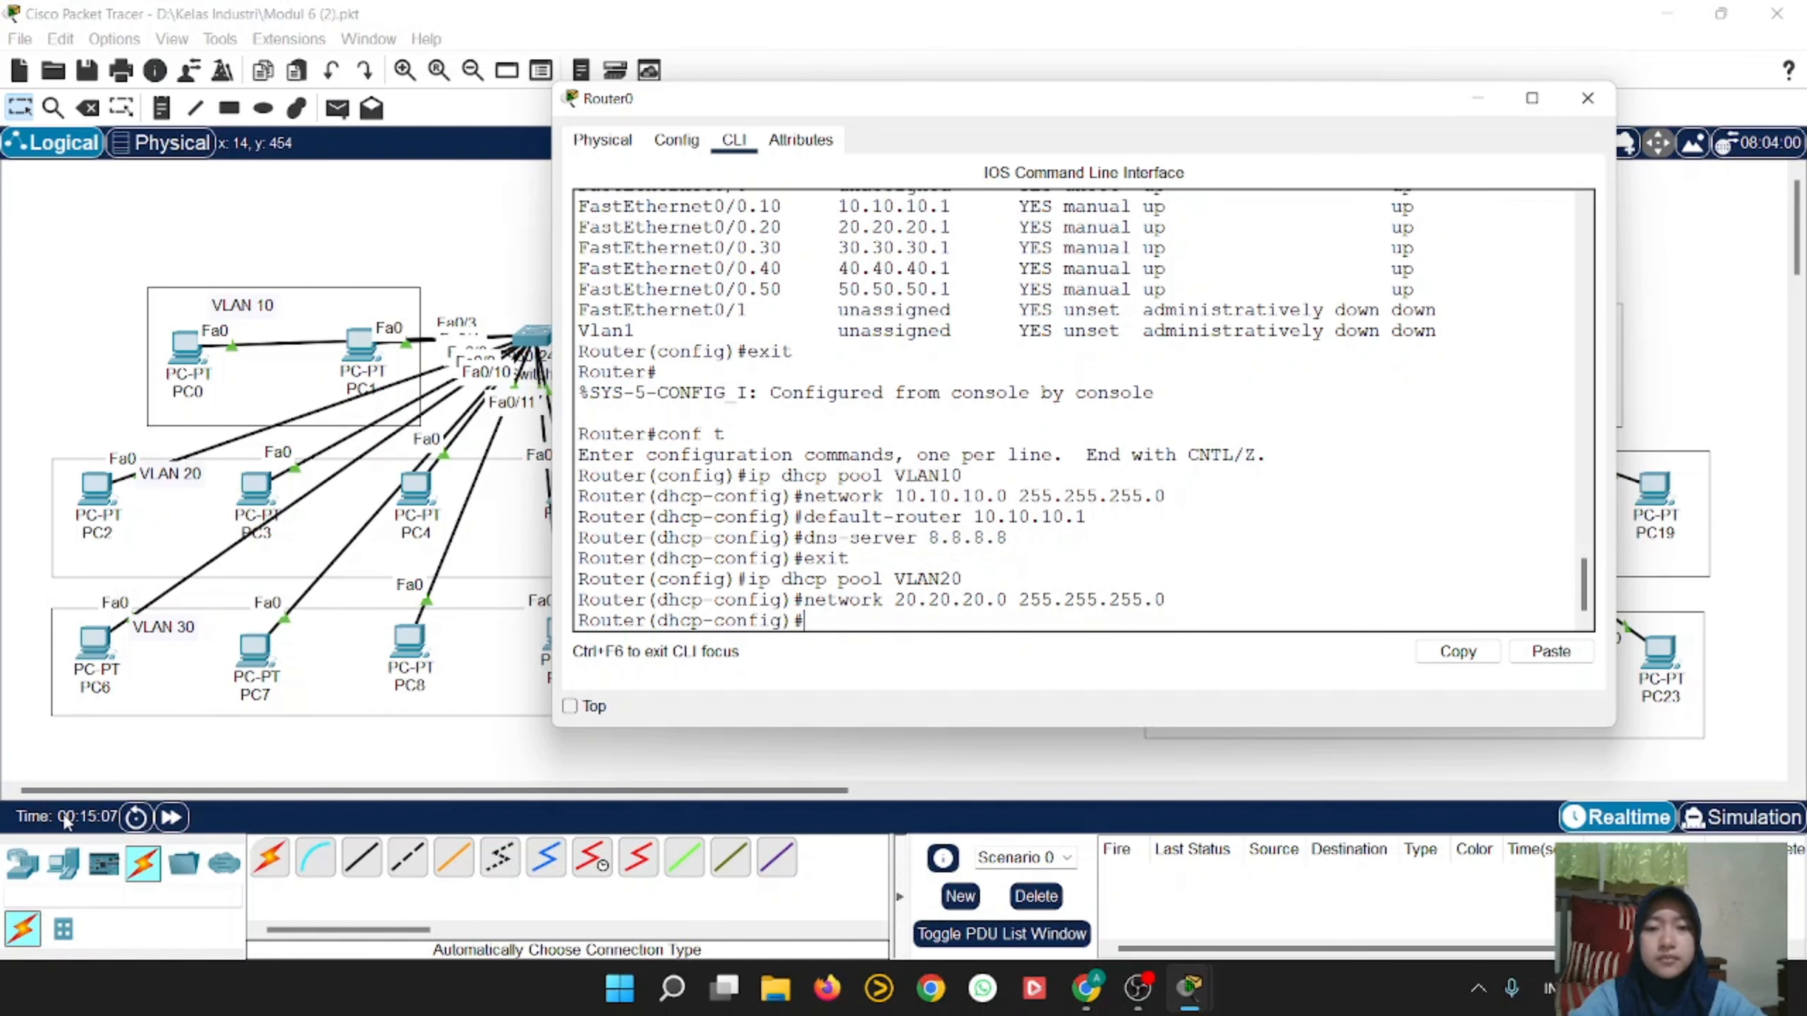
# Step: Set the VLAN20 DHCP pool's default router to 20.20.20.1
pyautogui.press('Up')
pyautogui.press('Up')
pyautogui.press('Up')
pyautogui.press('Up')
pyautogui.press('Up')
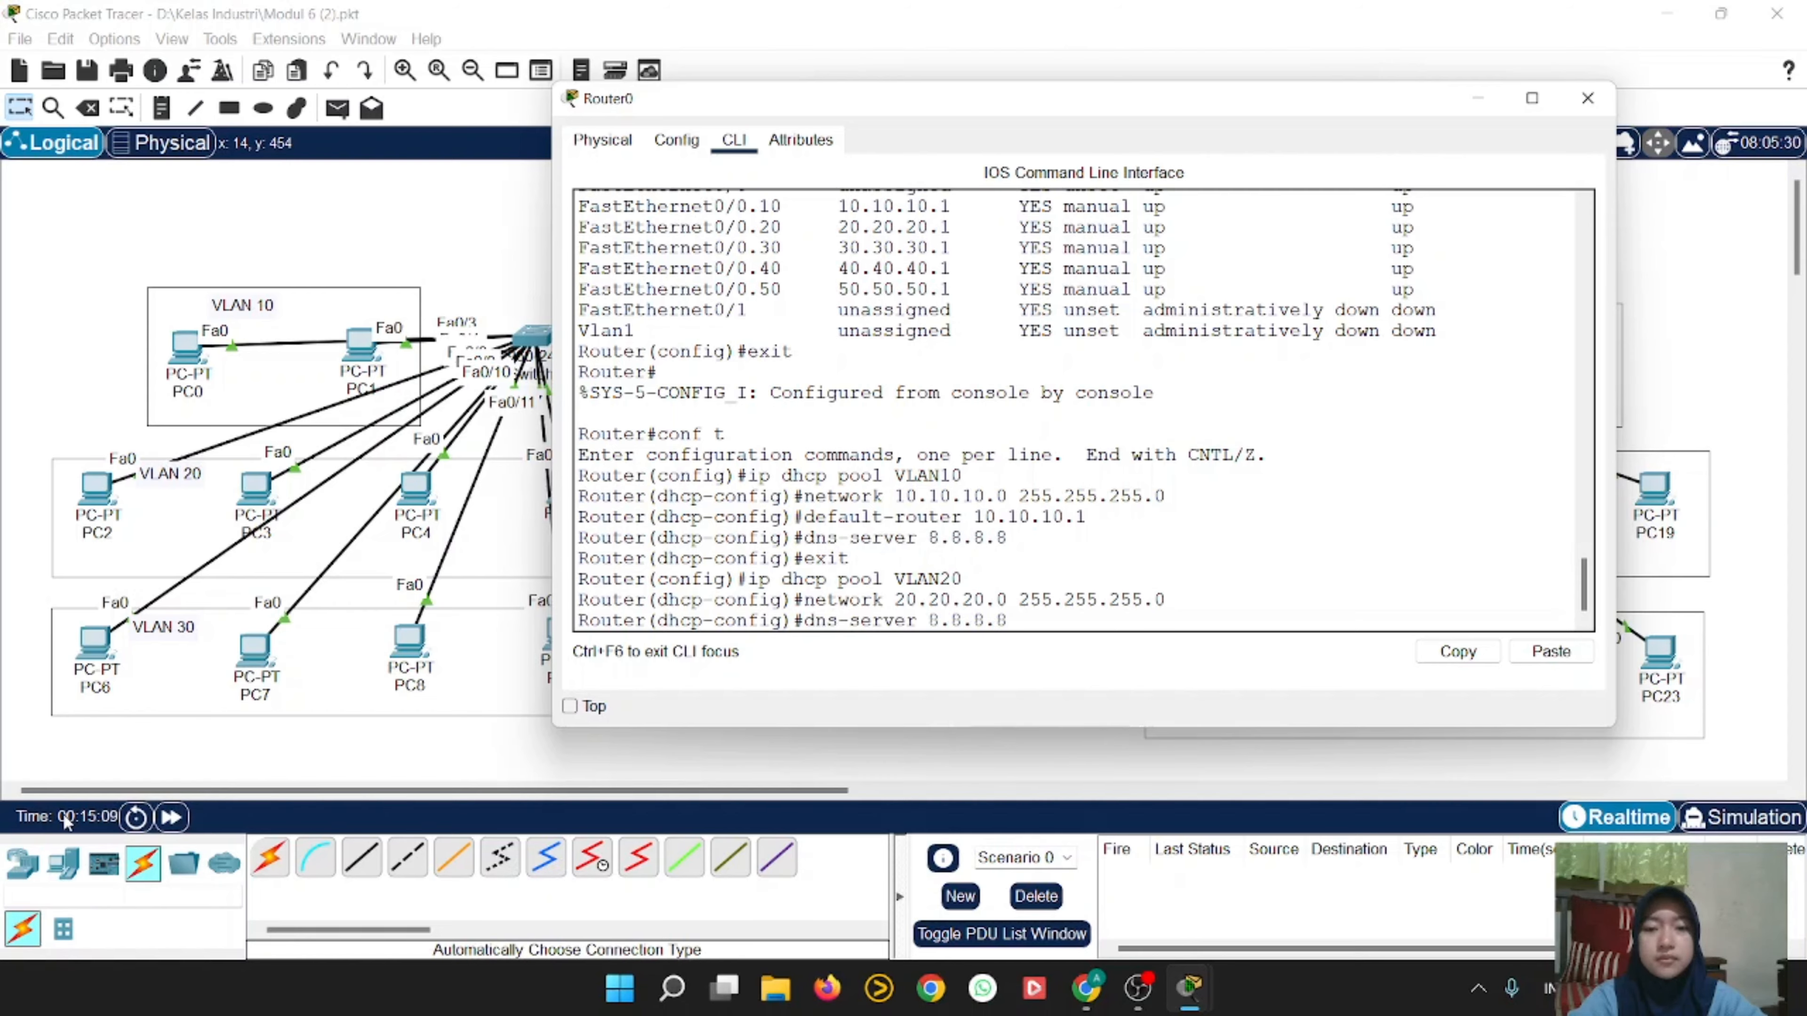
pyautogui.press('Left')
pyautogui.press('Left')
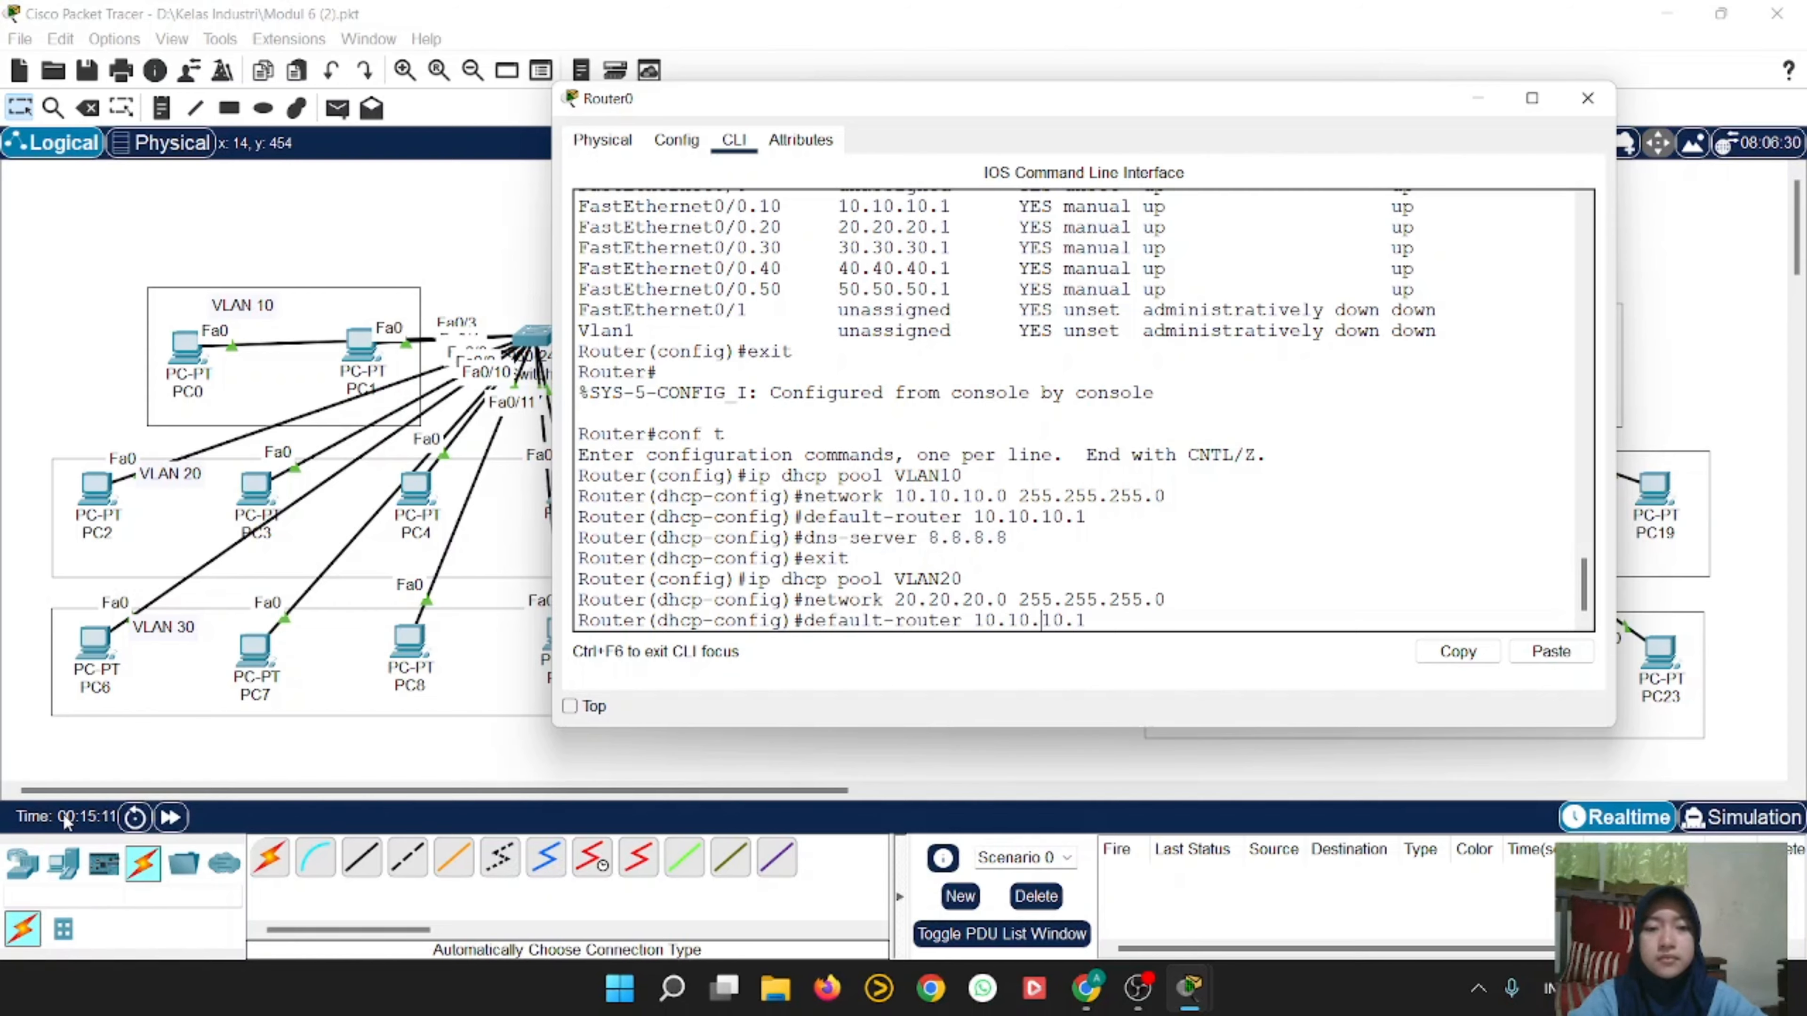
pyautogui.press('Delete')
pyautogui.press('Delete')
pyautogui.write('20')
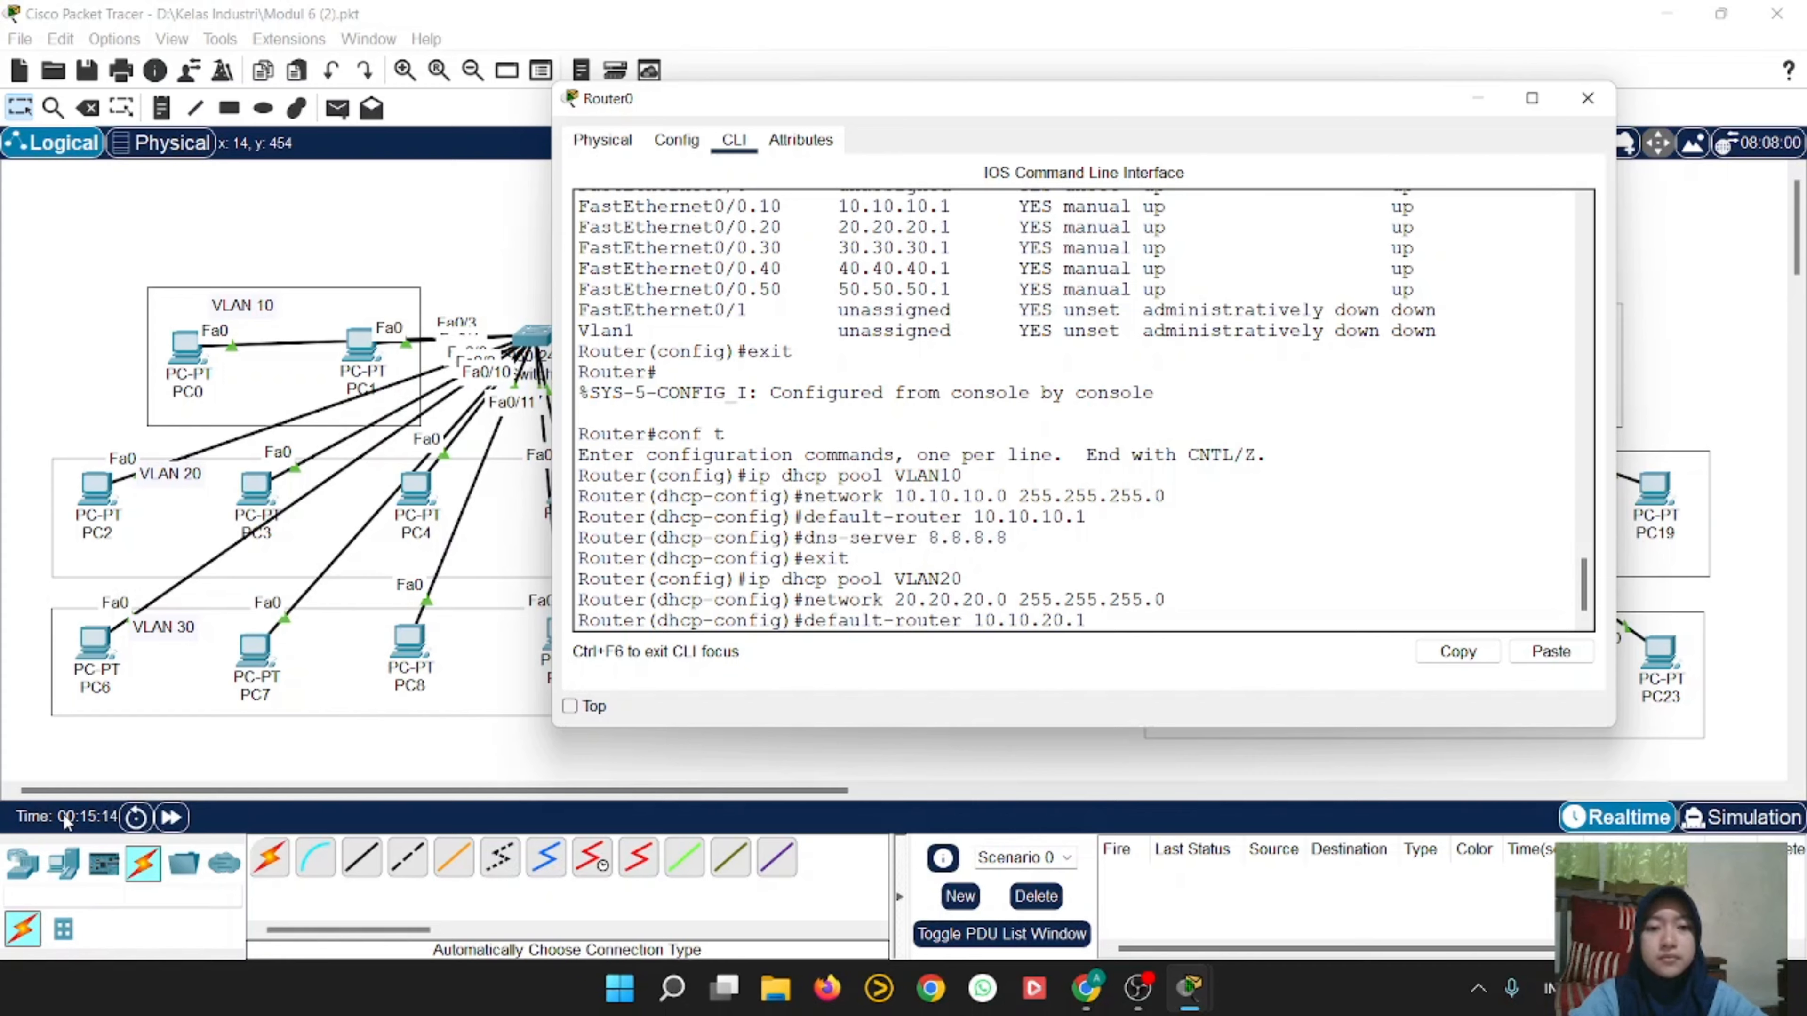
pyautogui.press('Left')
pyautogui.press('Left')
pyautogui.press('Left')
pyautogui.press('Left')
pyautogui.press('Left')
pyautogui.press('Delete')
pyautogui.press('Delete')
pyautogui.write('20')
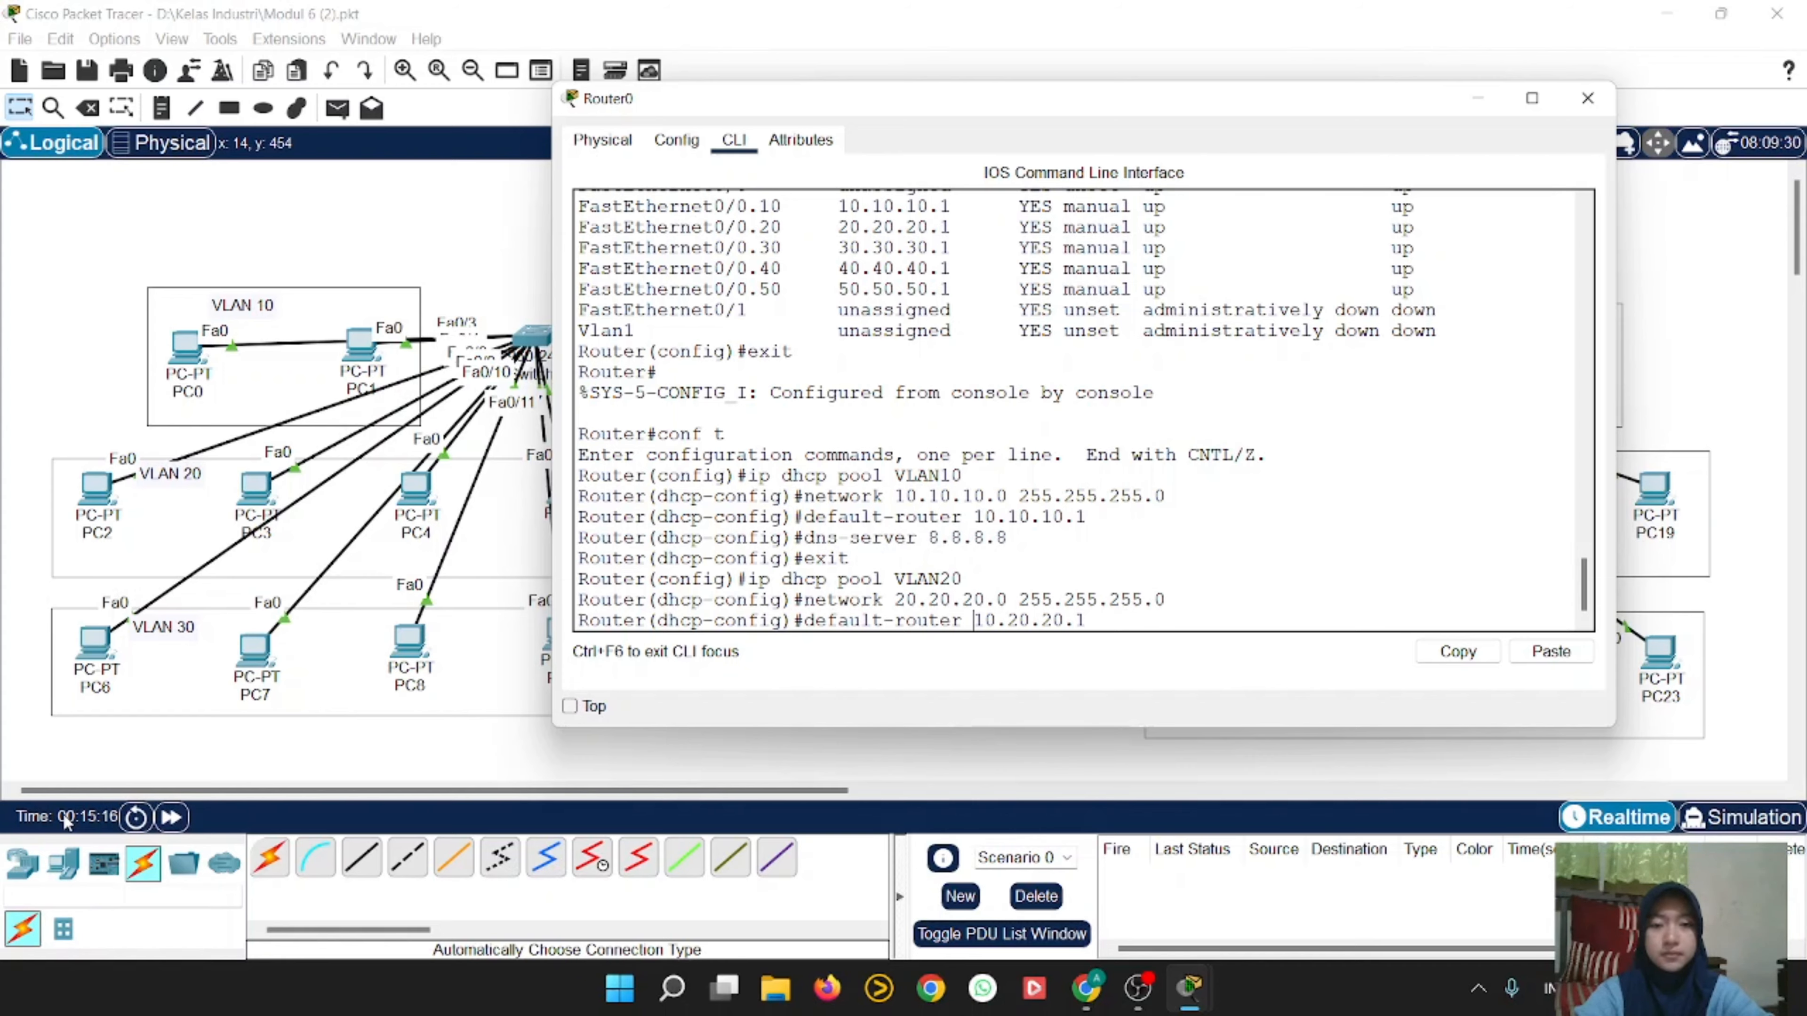
pyautogui.press('Delete')
pyautogui.press('Delete')
pyautogui.write('20')
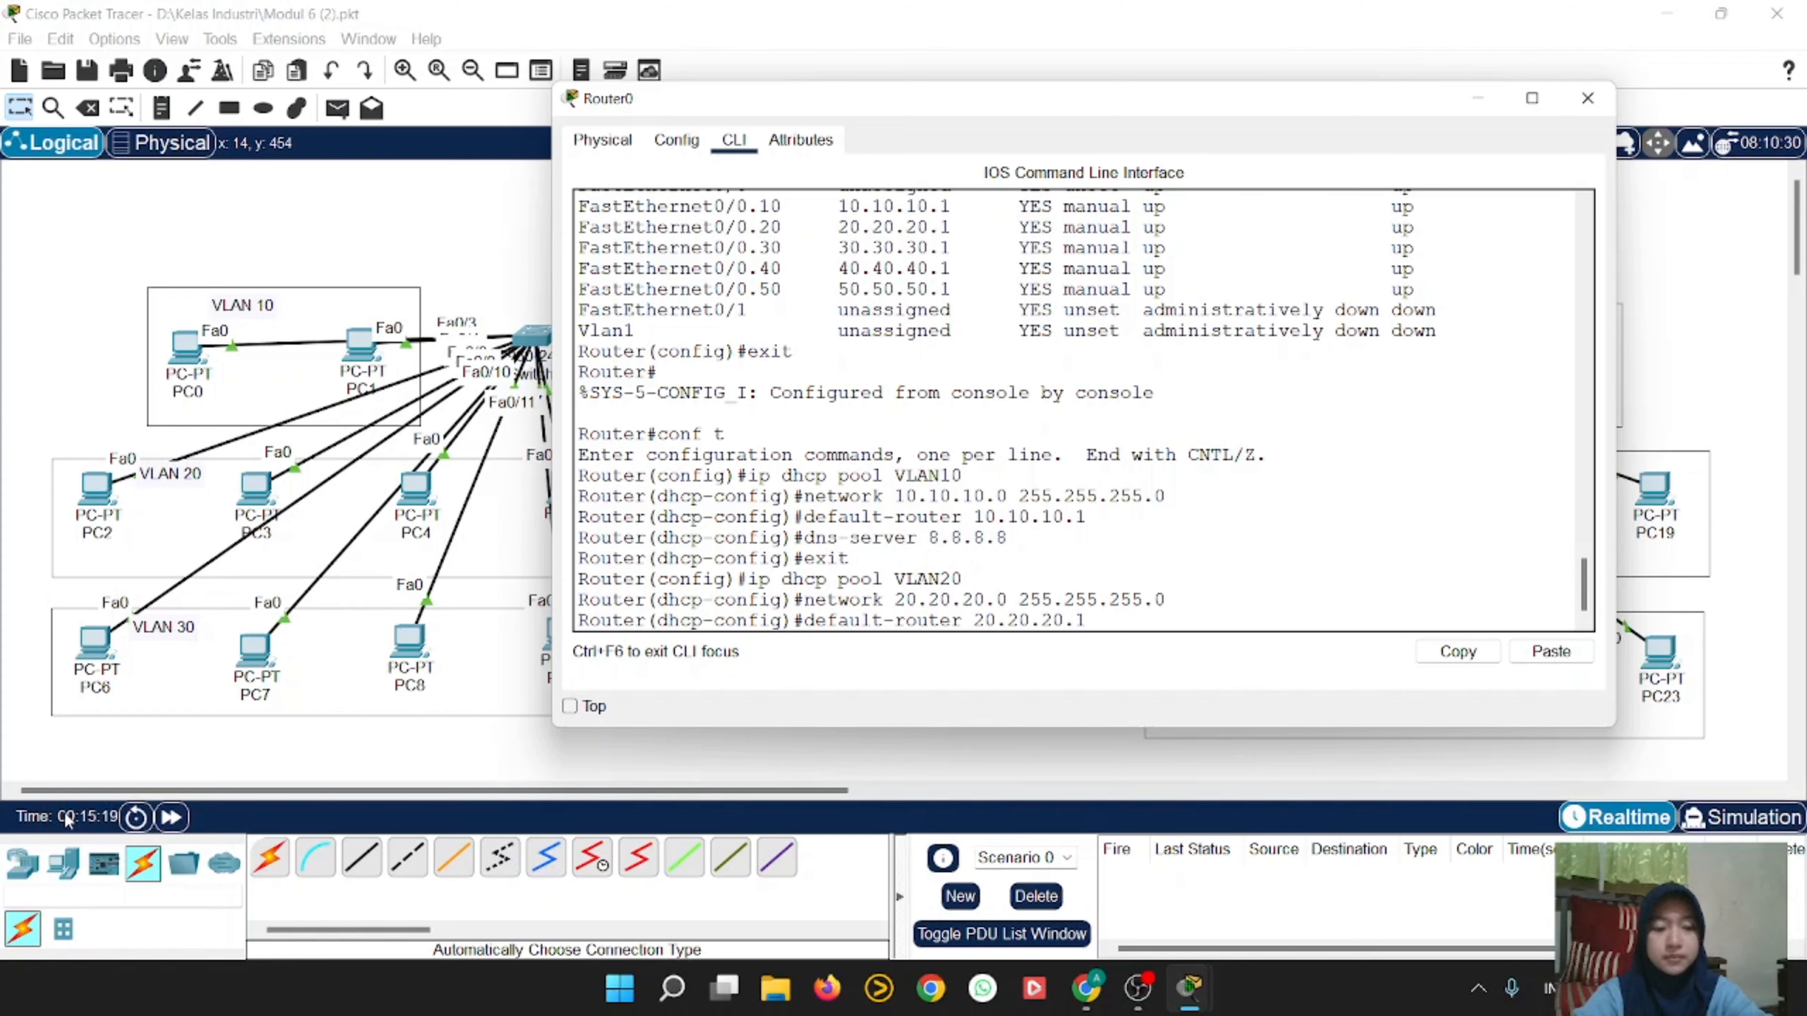
pyautogui.press('Return')
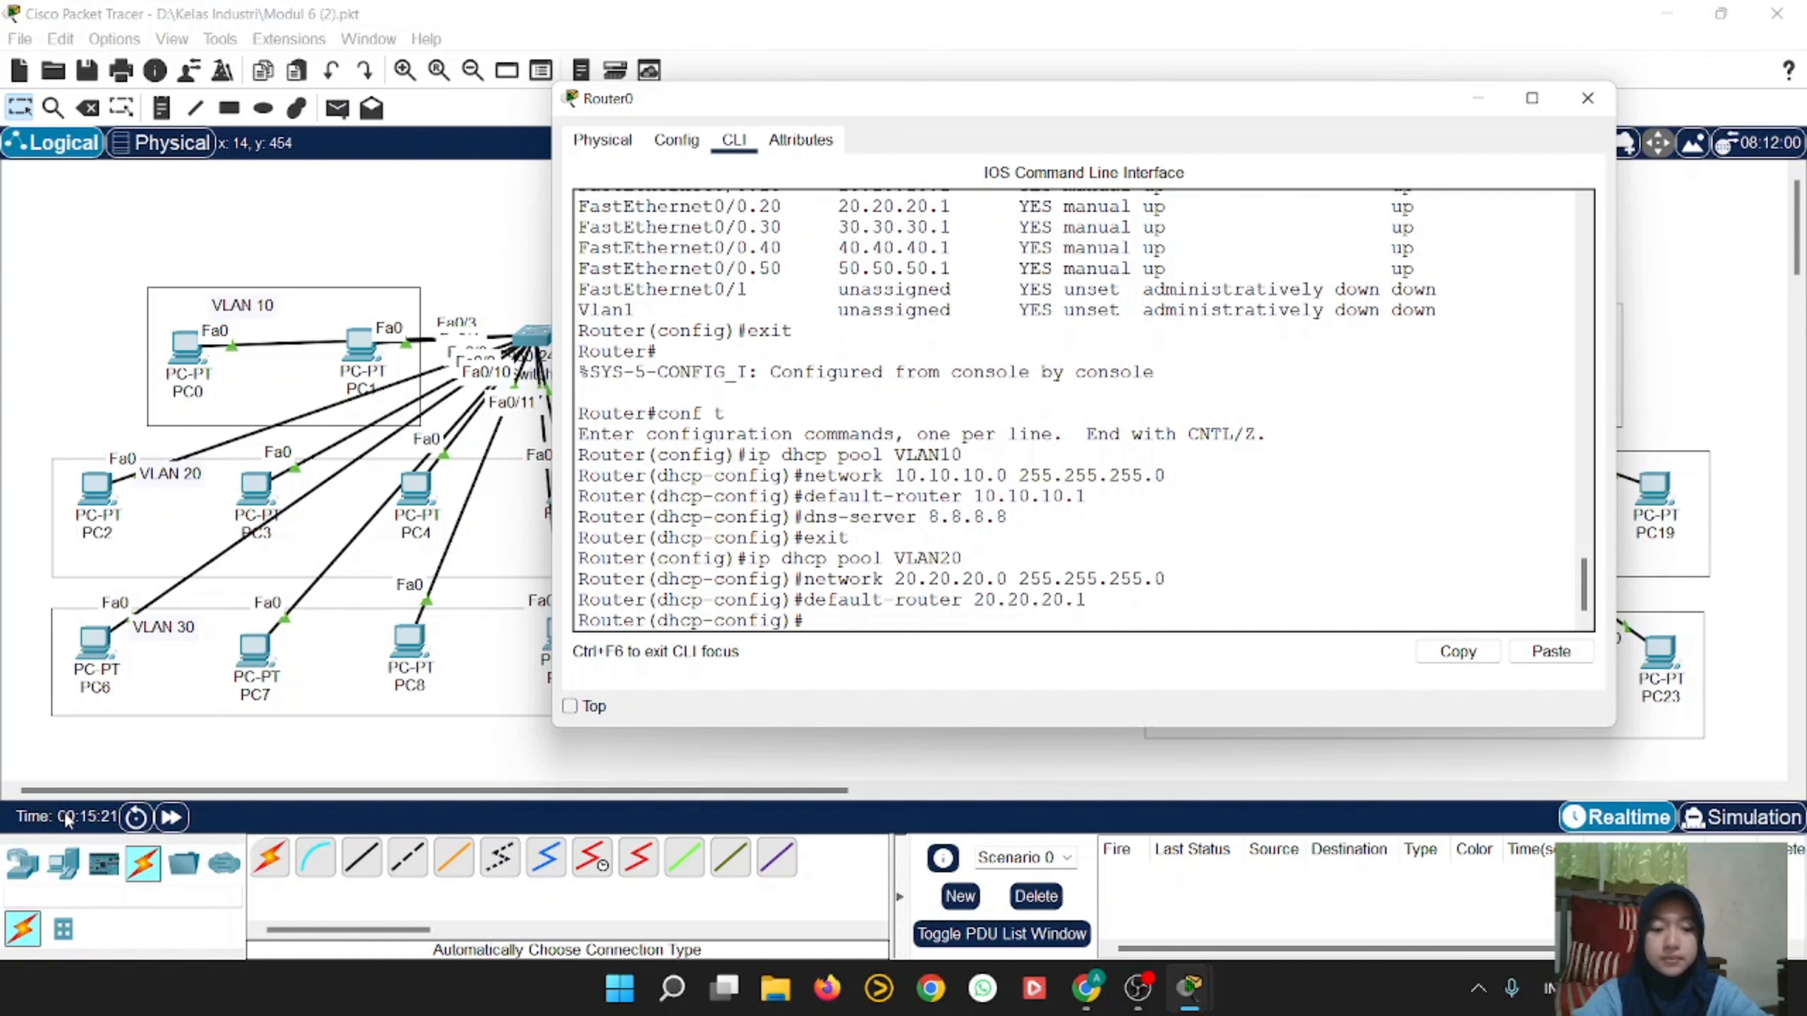
# Step: Set the VLAN20 DHCP pool's DNS server to 8.8.8.8 and return to global configuration mode
pyautogui.press('Up')
pyautogui.press('Up')
pyautogui.press('Up')
pyautogui.press('Up')
pyautogui.press('Up')
pyautogui.press('Return')
pyautogui.write('e')
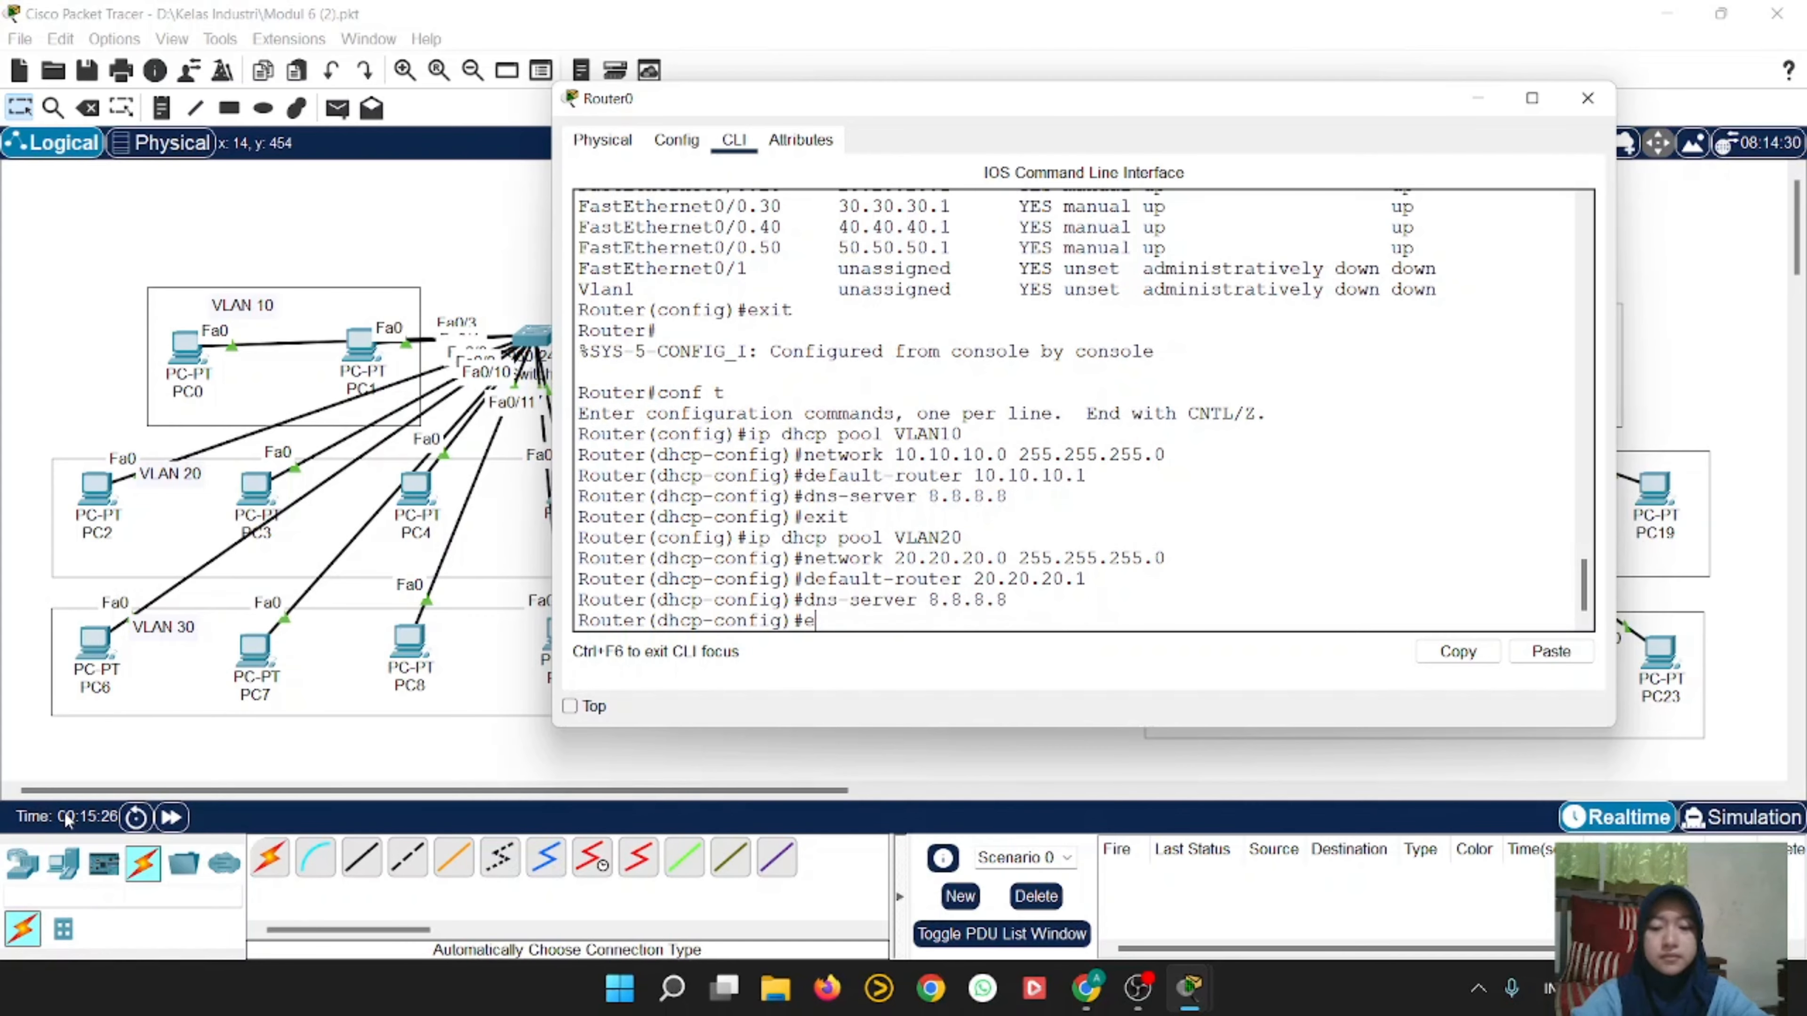
pyautogui.write('xit')
pyautogui.press('Return')
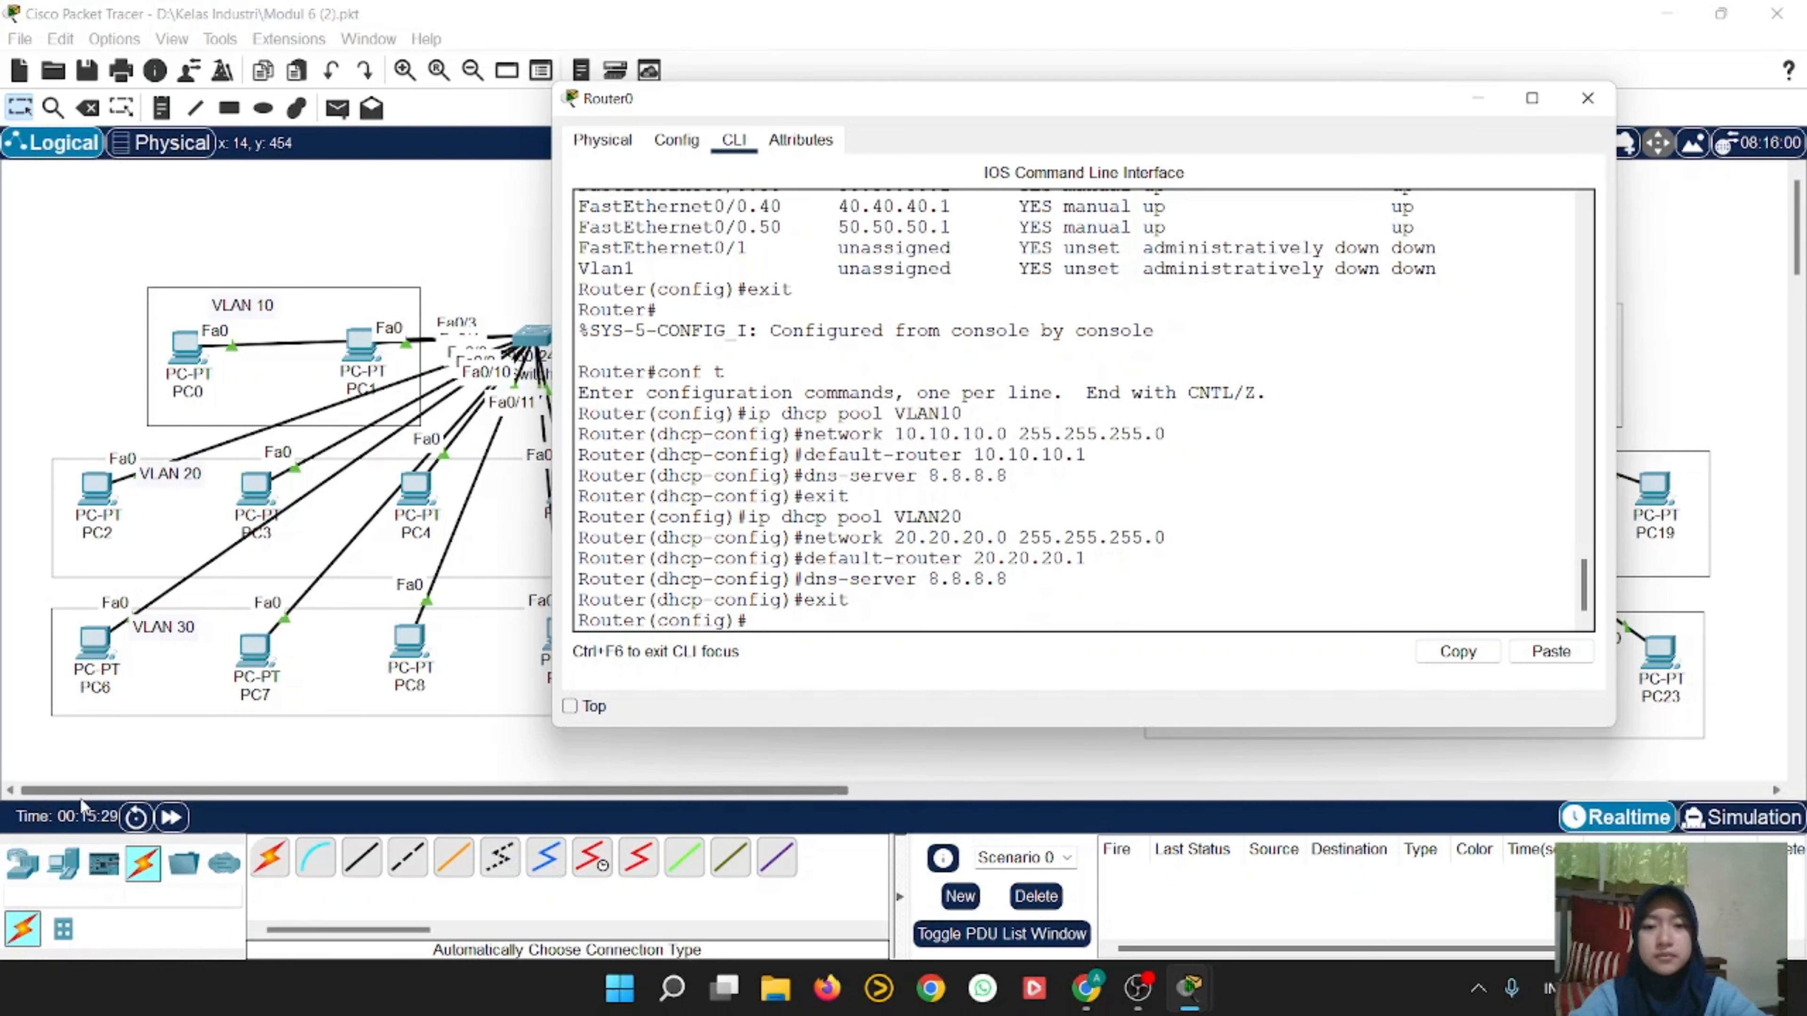
# Step: Create a DHCP pool named VLAN30 on the router
pyautogui.write('ip d')
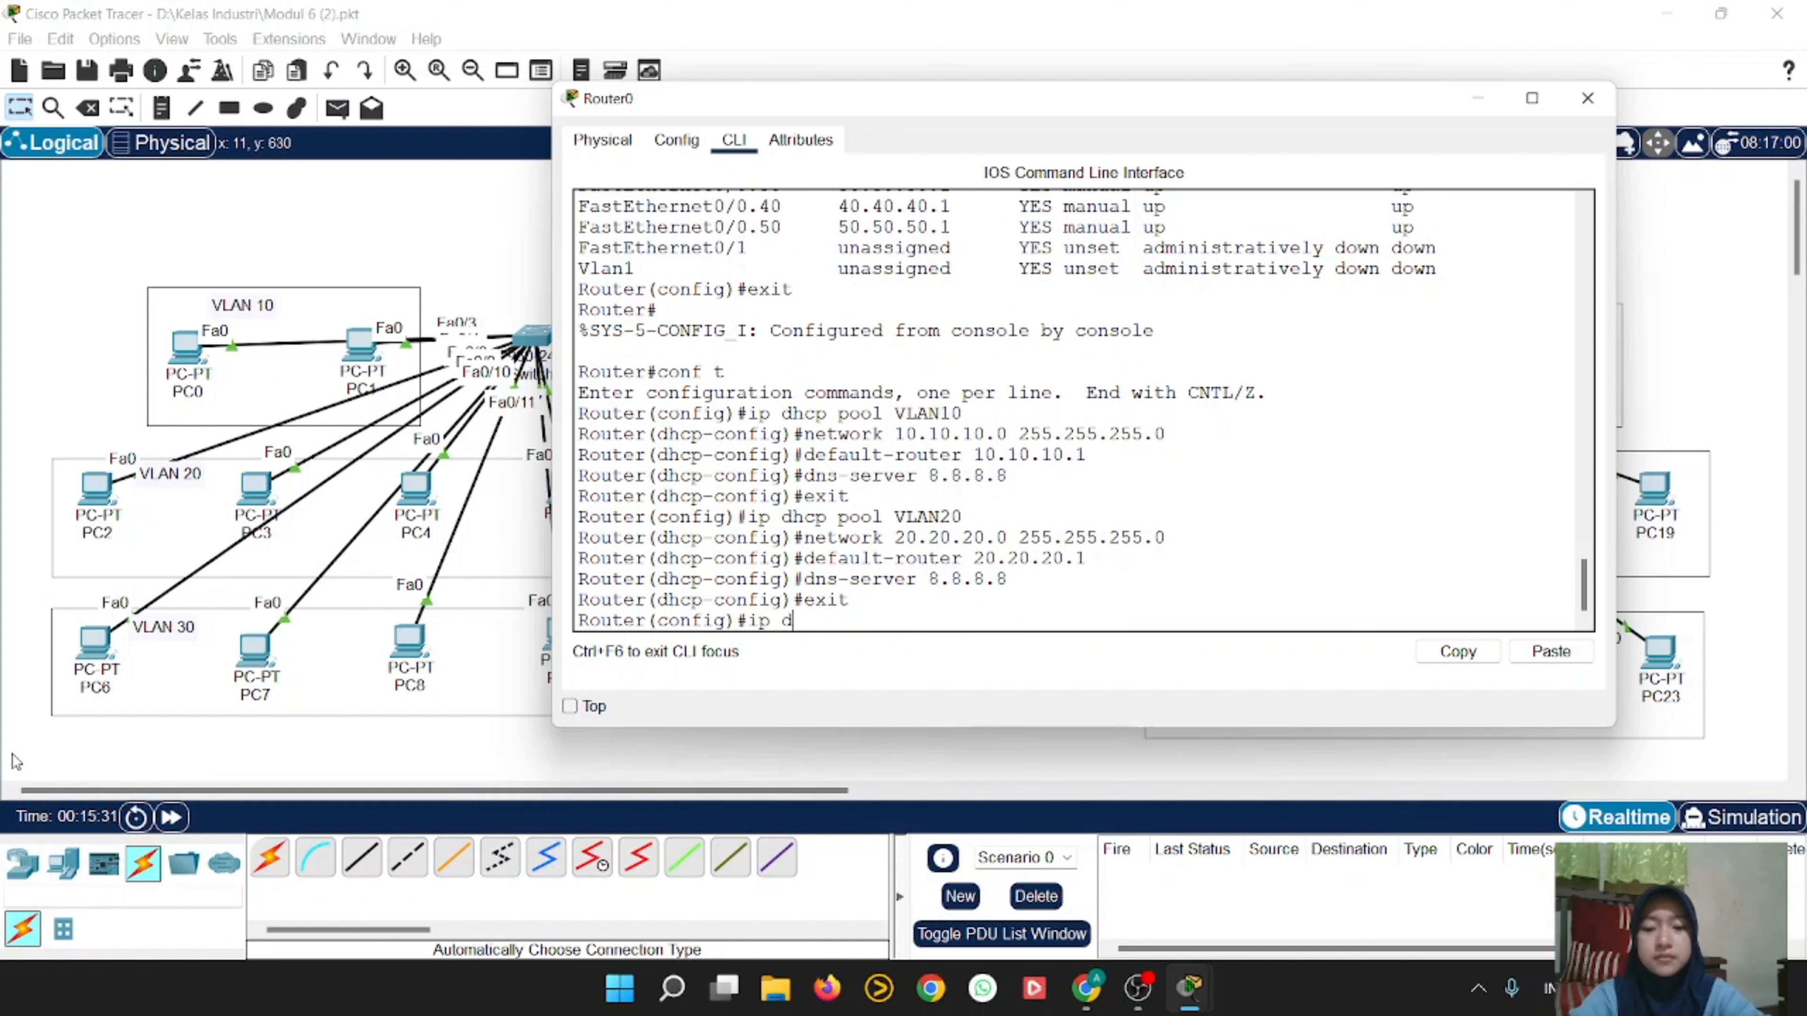
pyautogui.write('hcp pool')
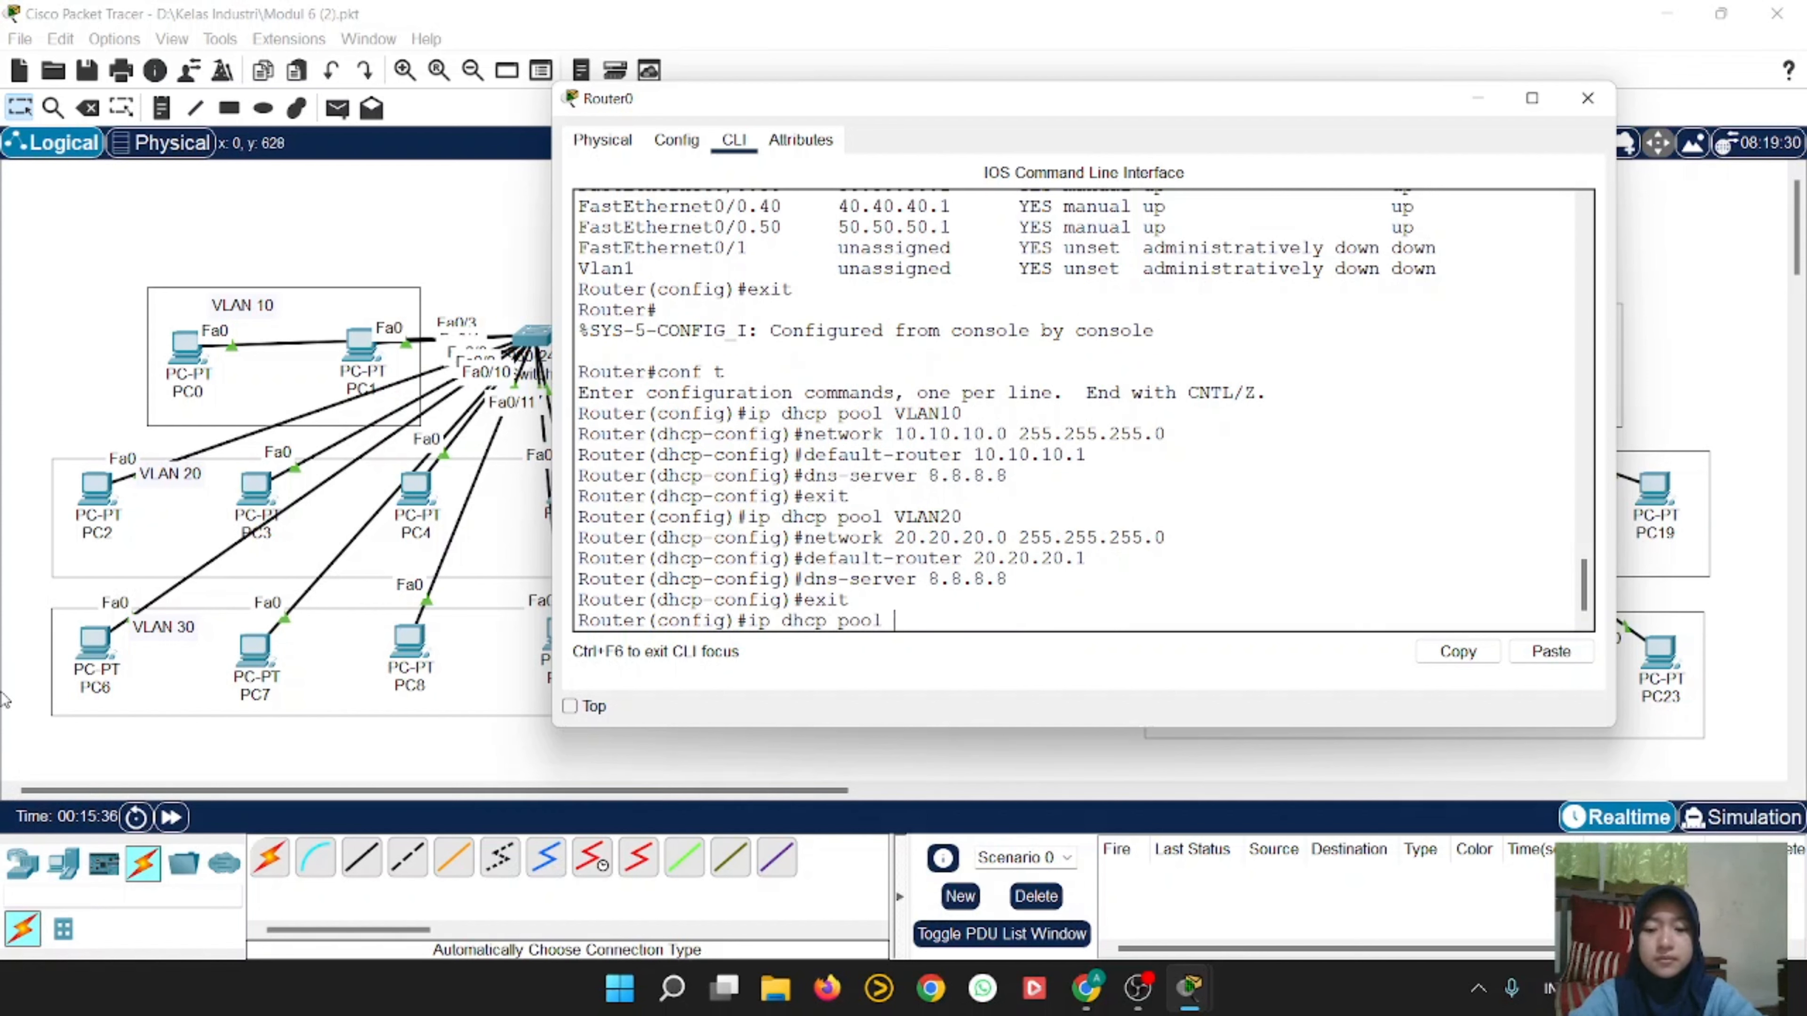
pyautogui.write(' VLAN30')
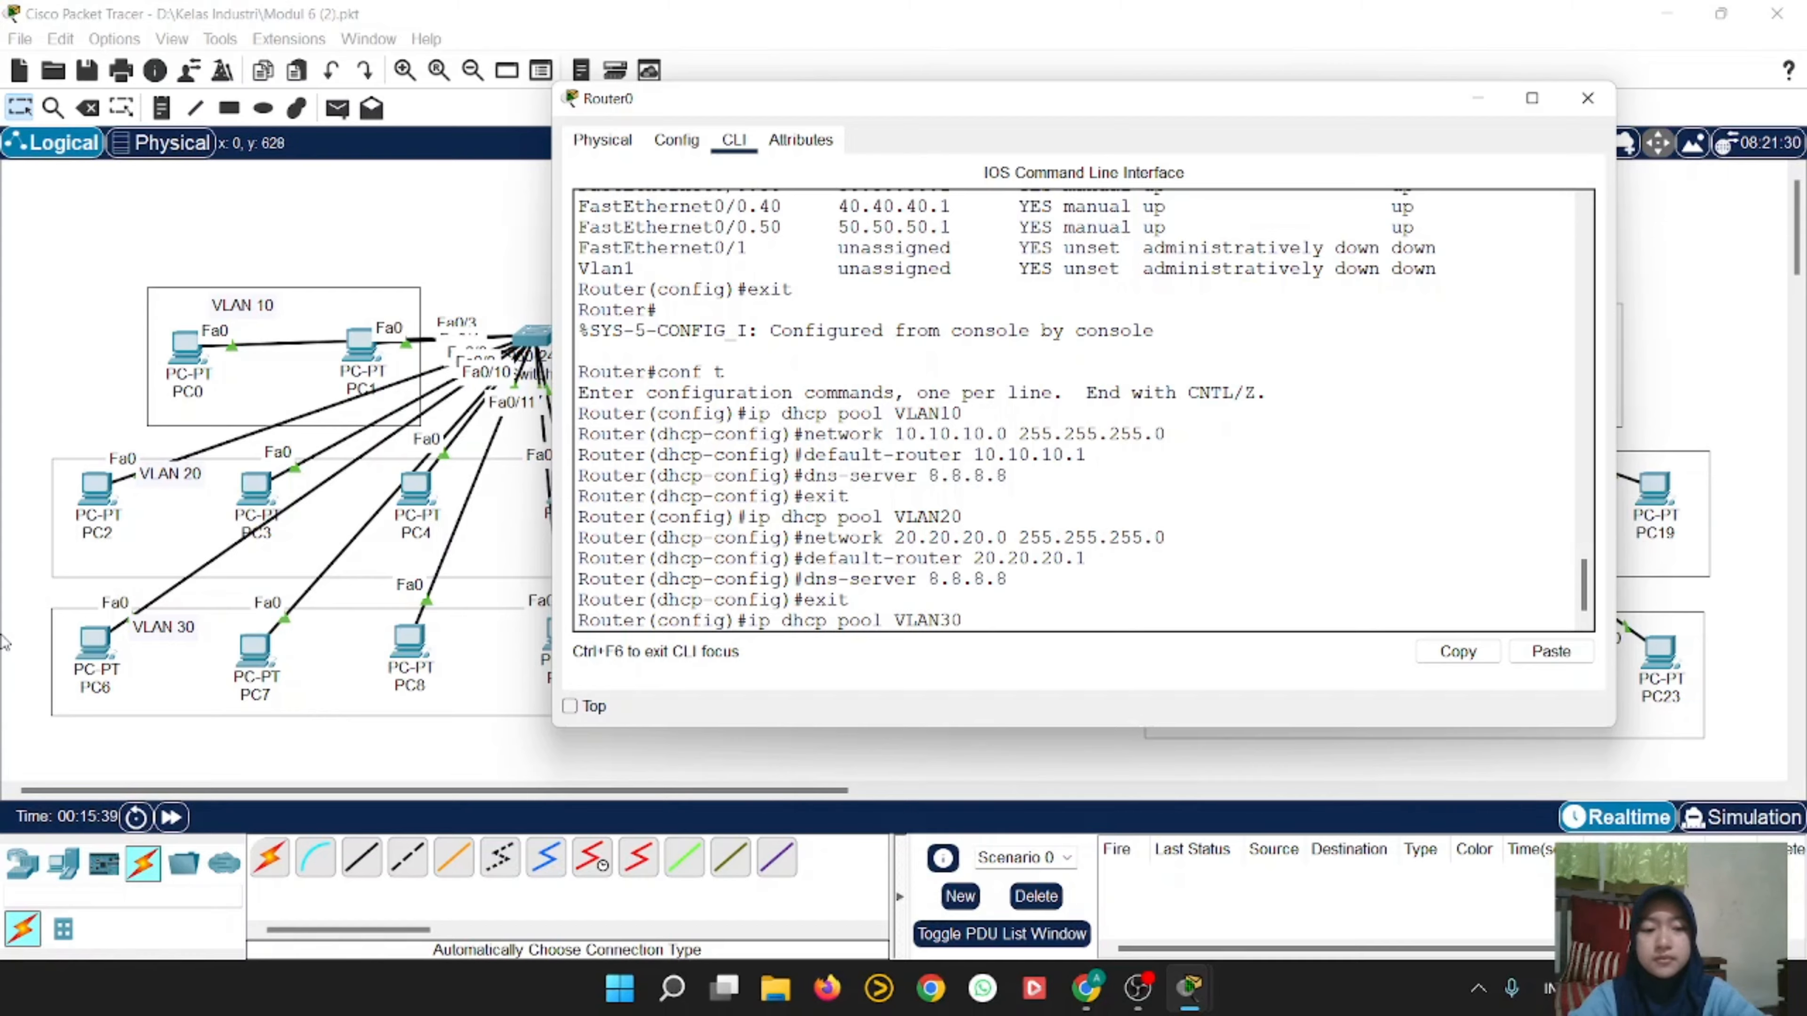
pyautogui.press('Return')
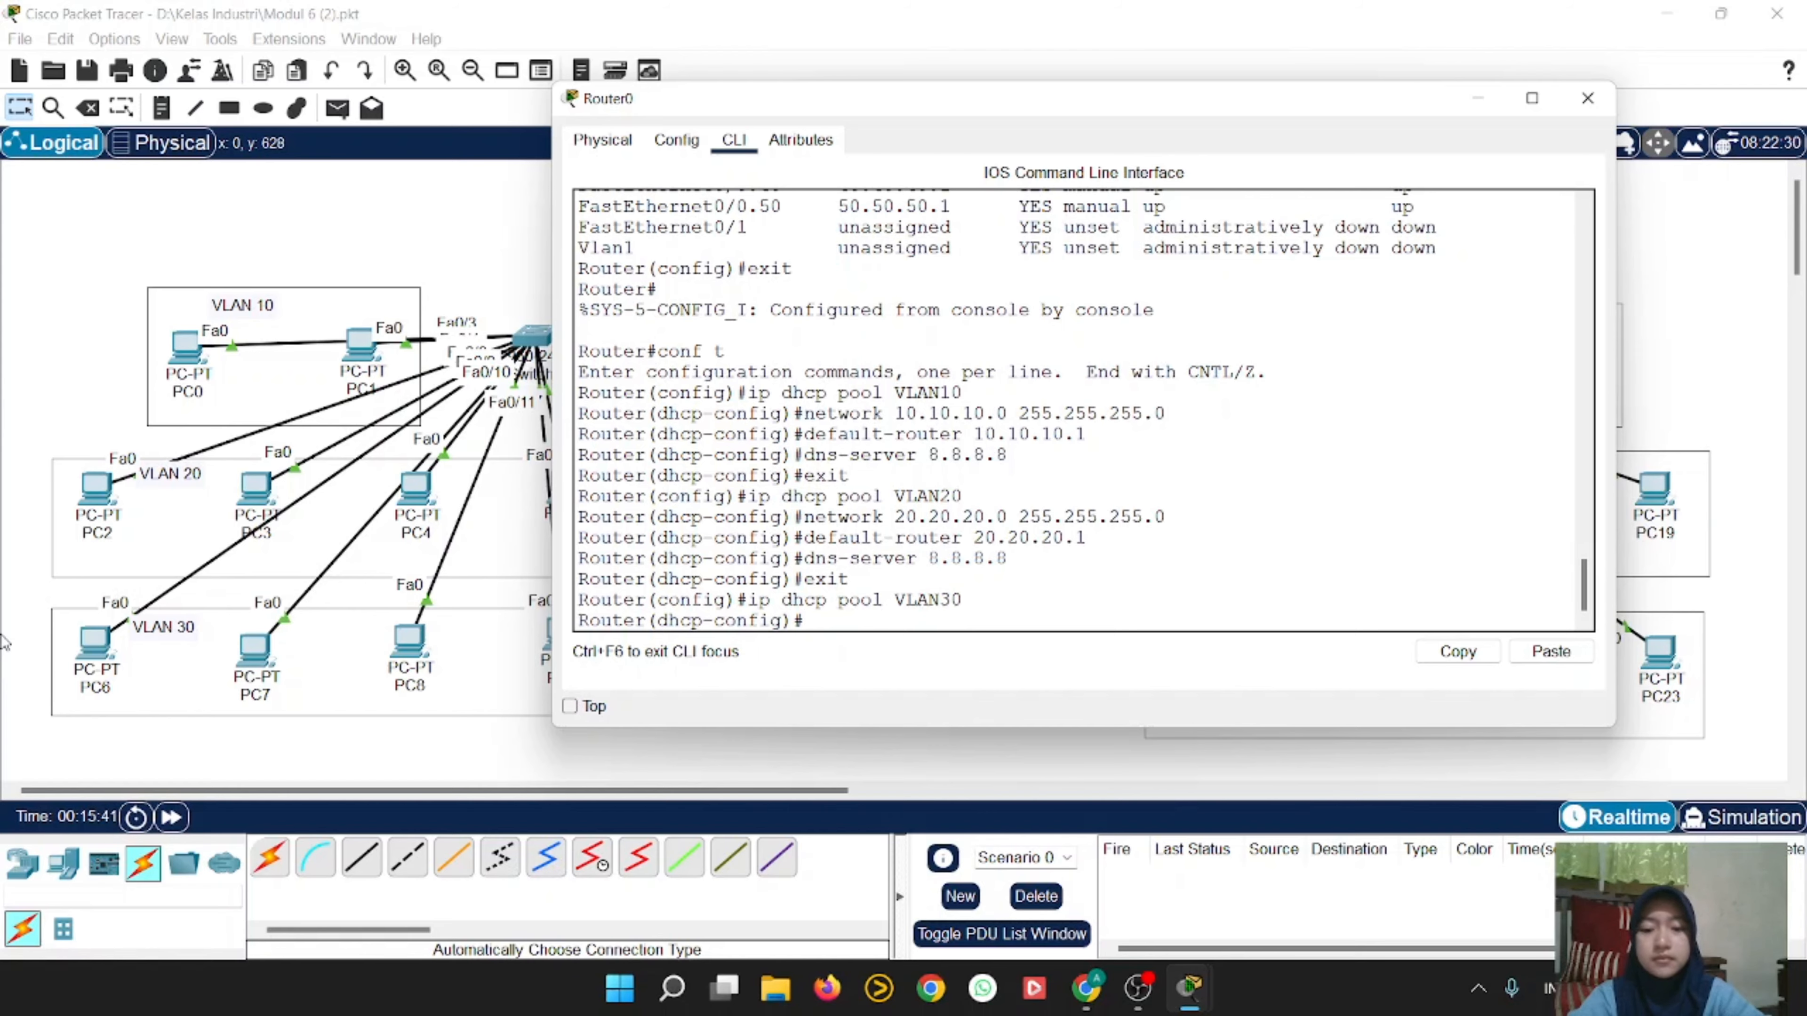
# Step: Set the VLAN30 DHCP pool's network to 30.30.30.0 with mask 255.255.255.0
pyautogui.write('network')
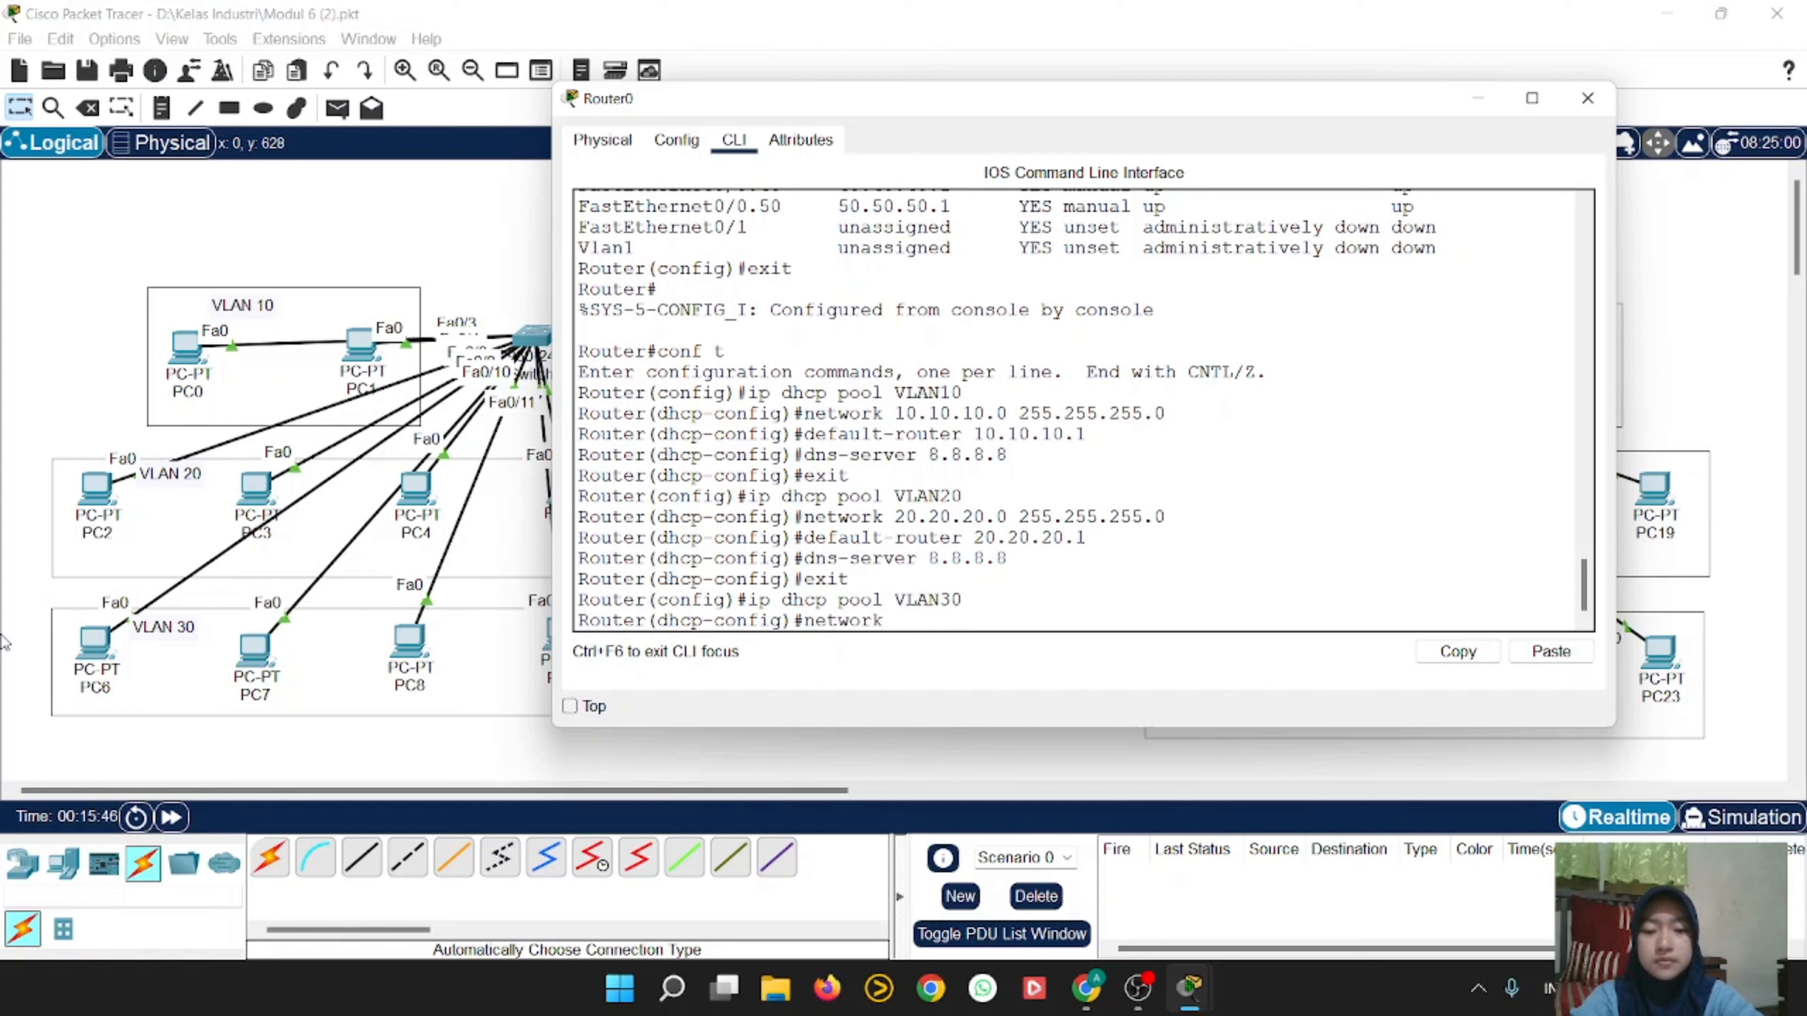
pyautogui.write(' 30.30.30.')
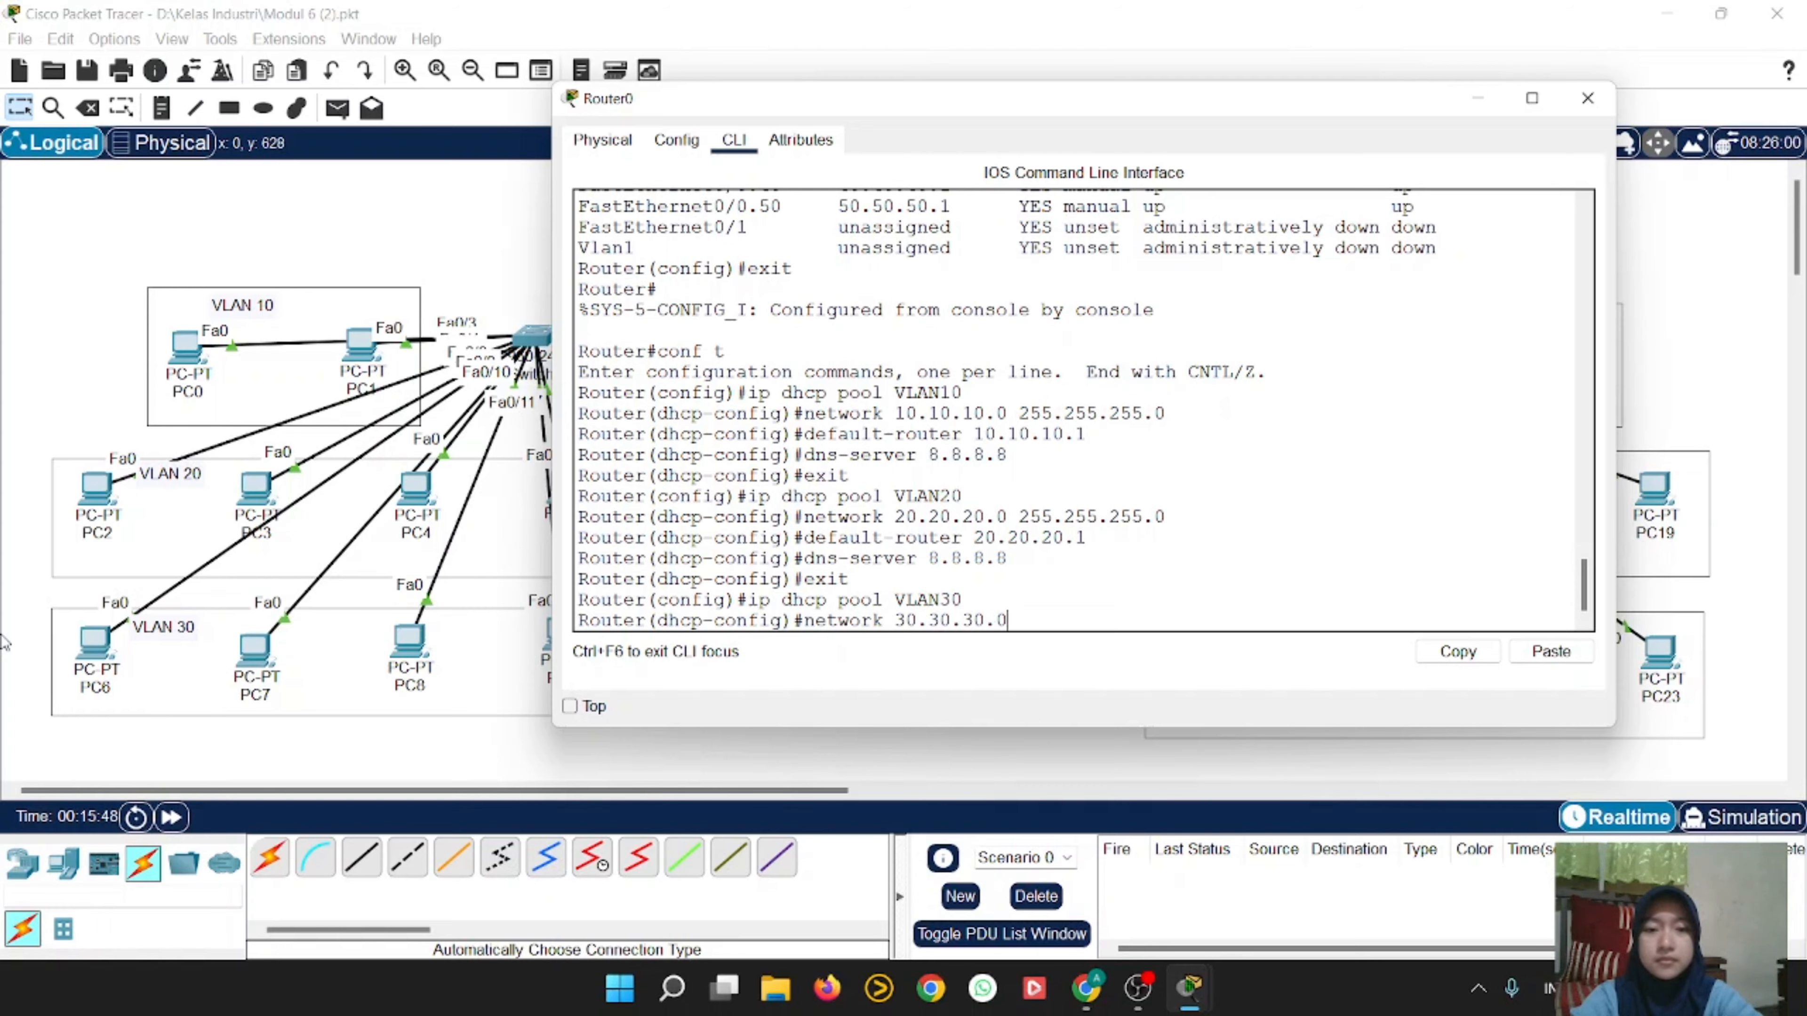
pyautogui.write('0 255.25')
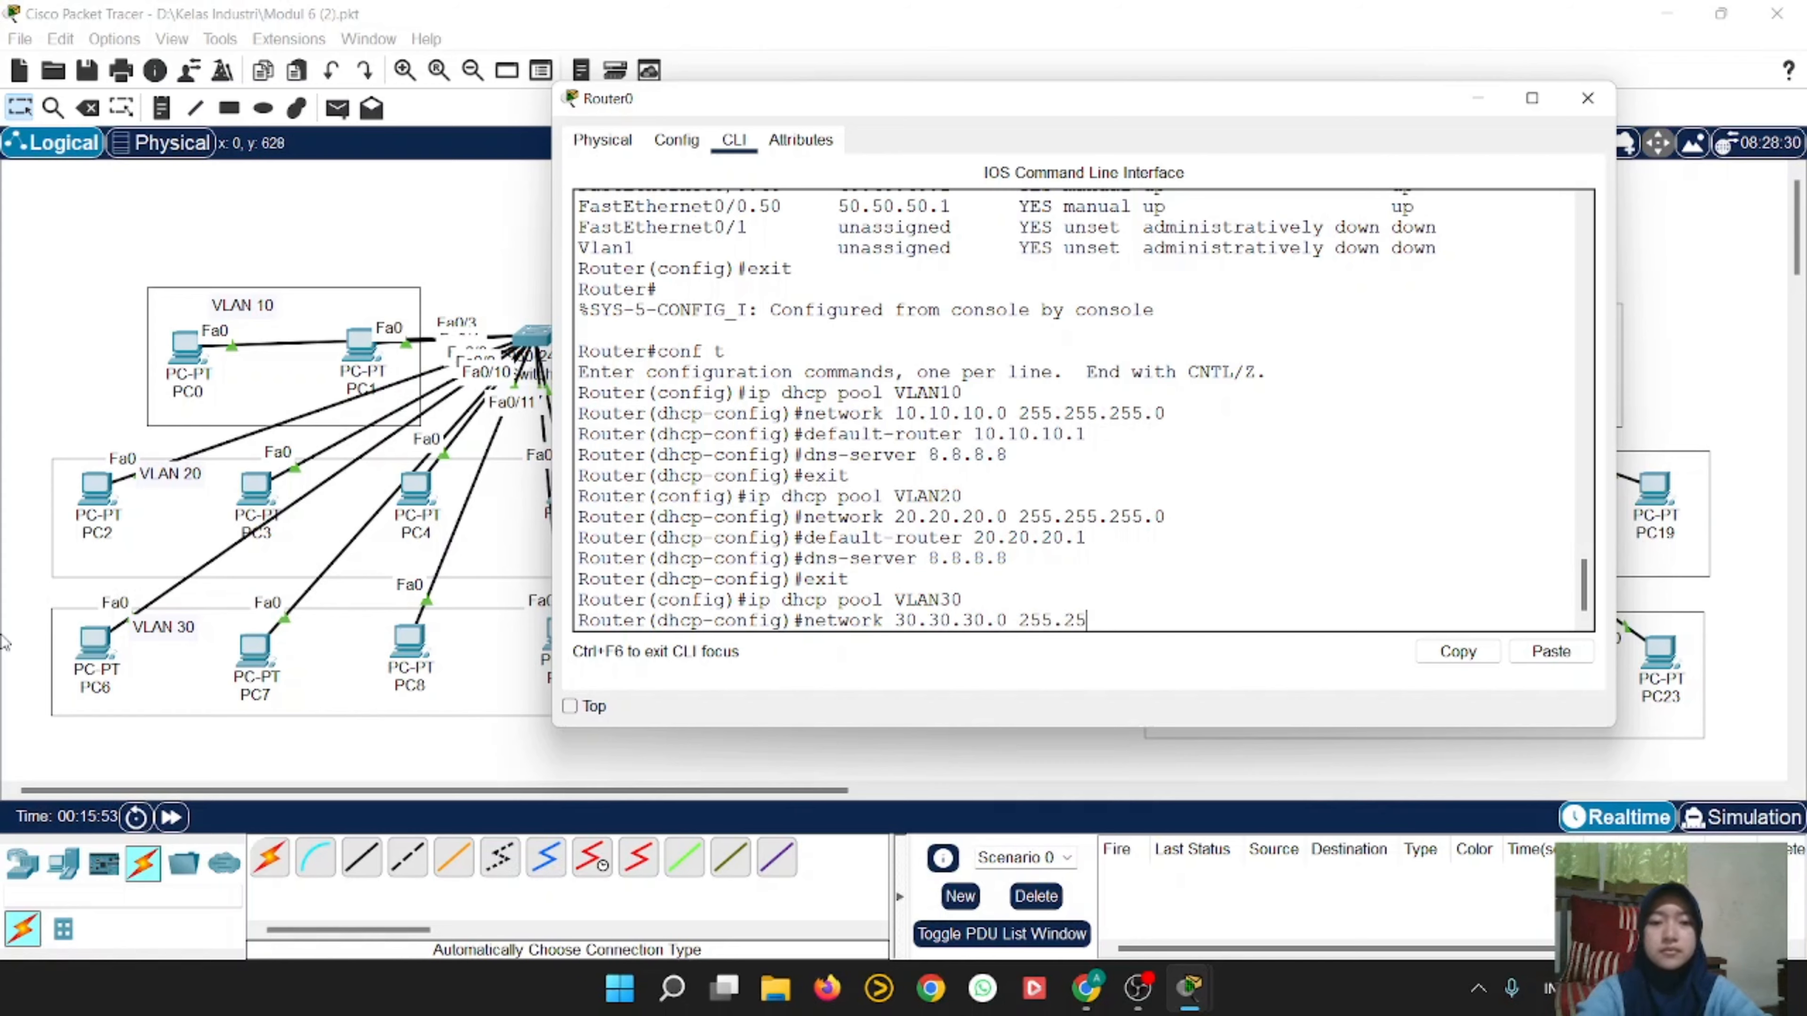
pyautogui.write('5.255.0')
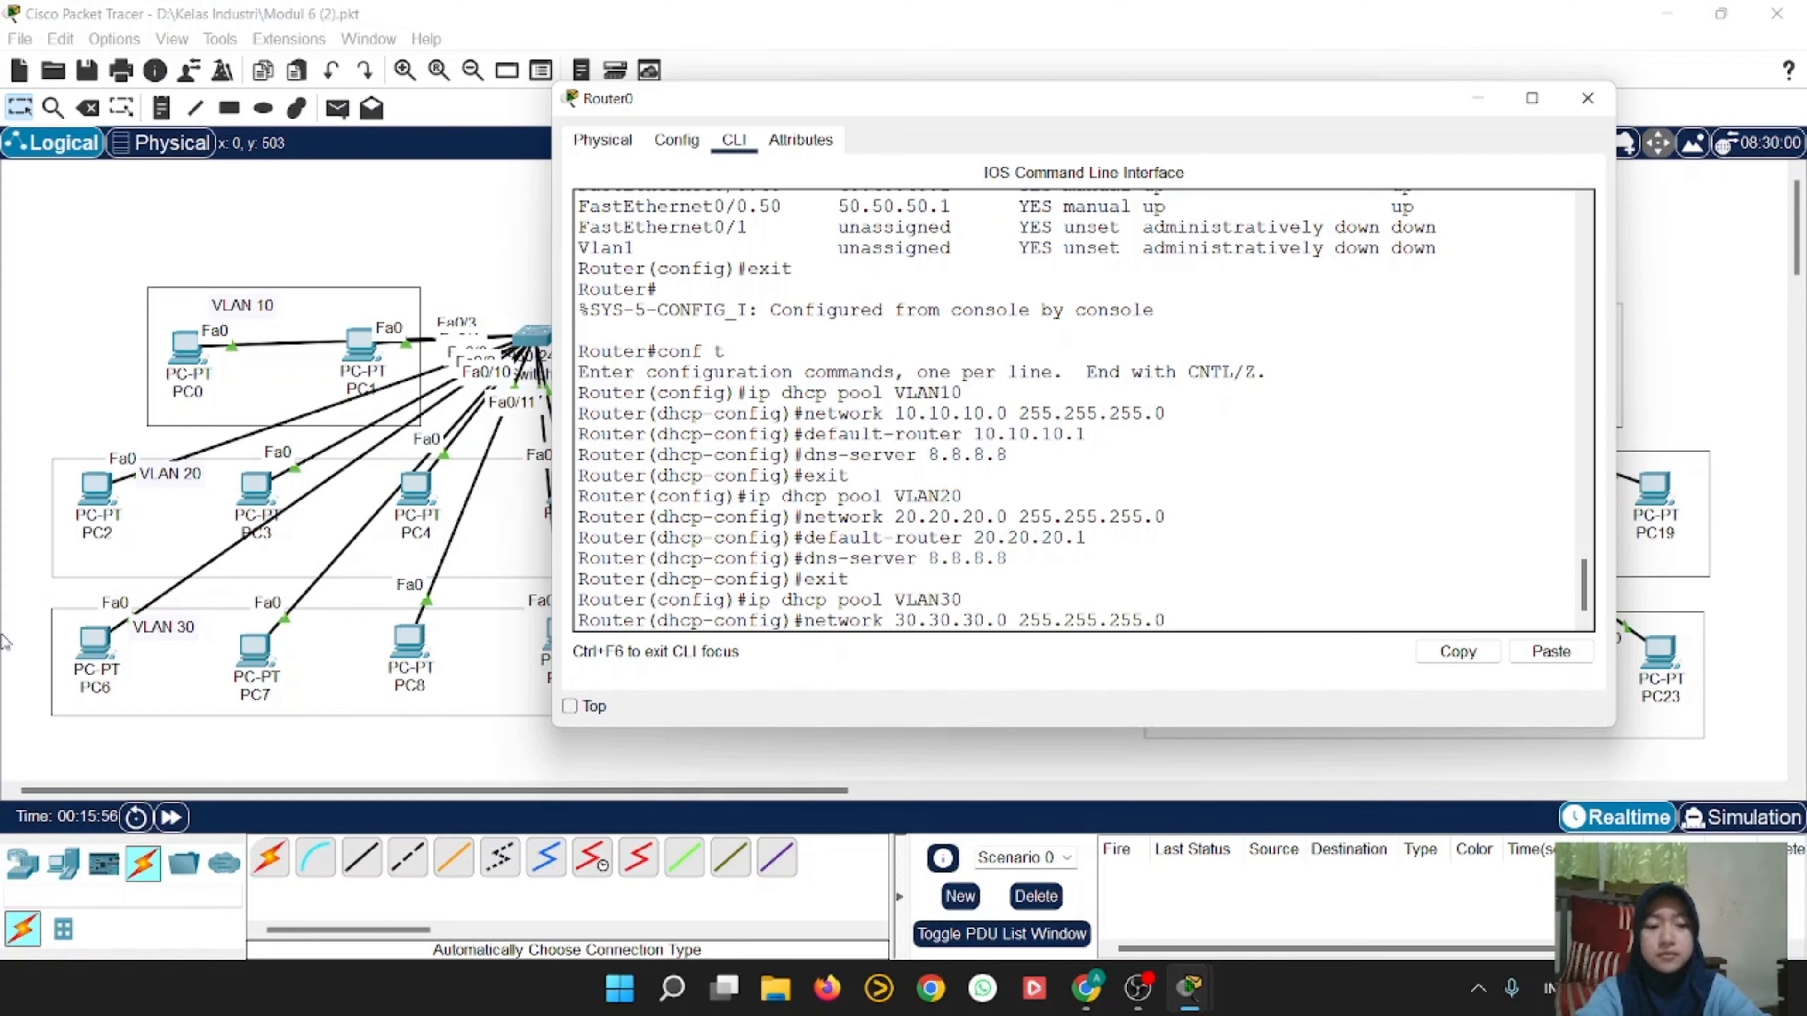
pyautogui.press('Return')
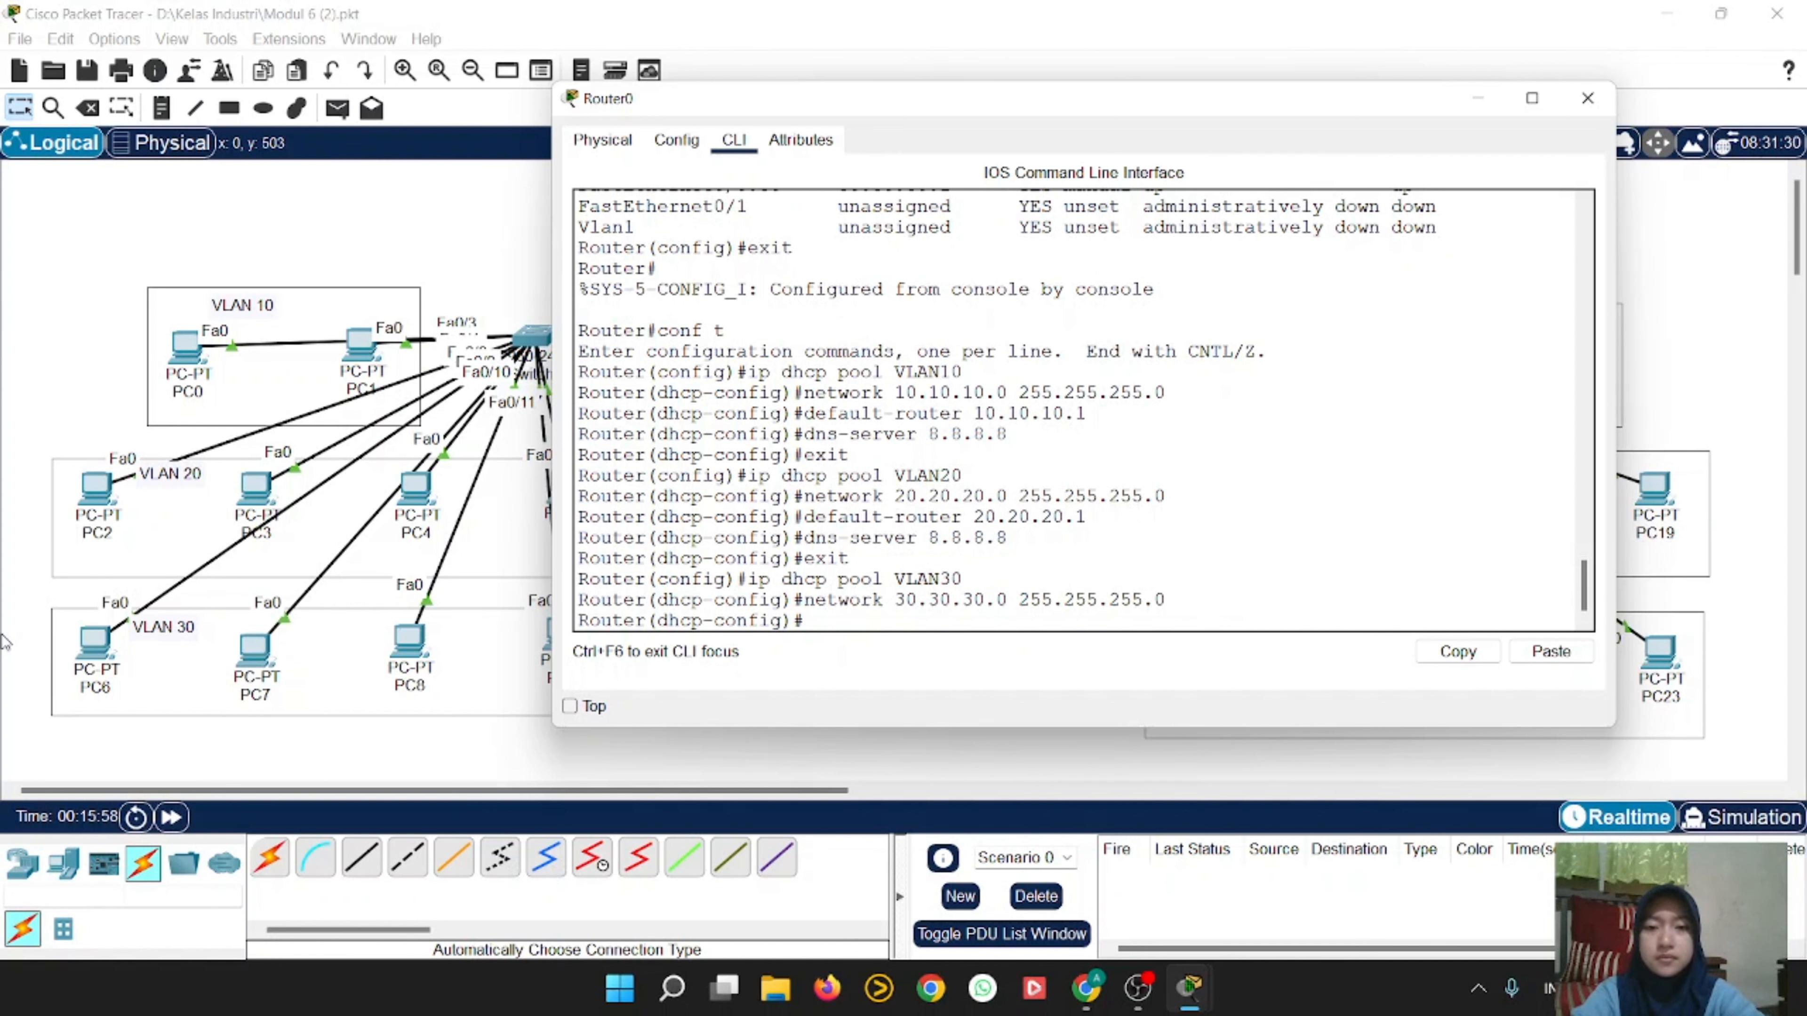
# Step: Set the VLAN30 DHCP pool's default router to 30.30.30.1
pyautogui.write('default-gateway')
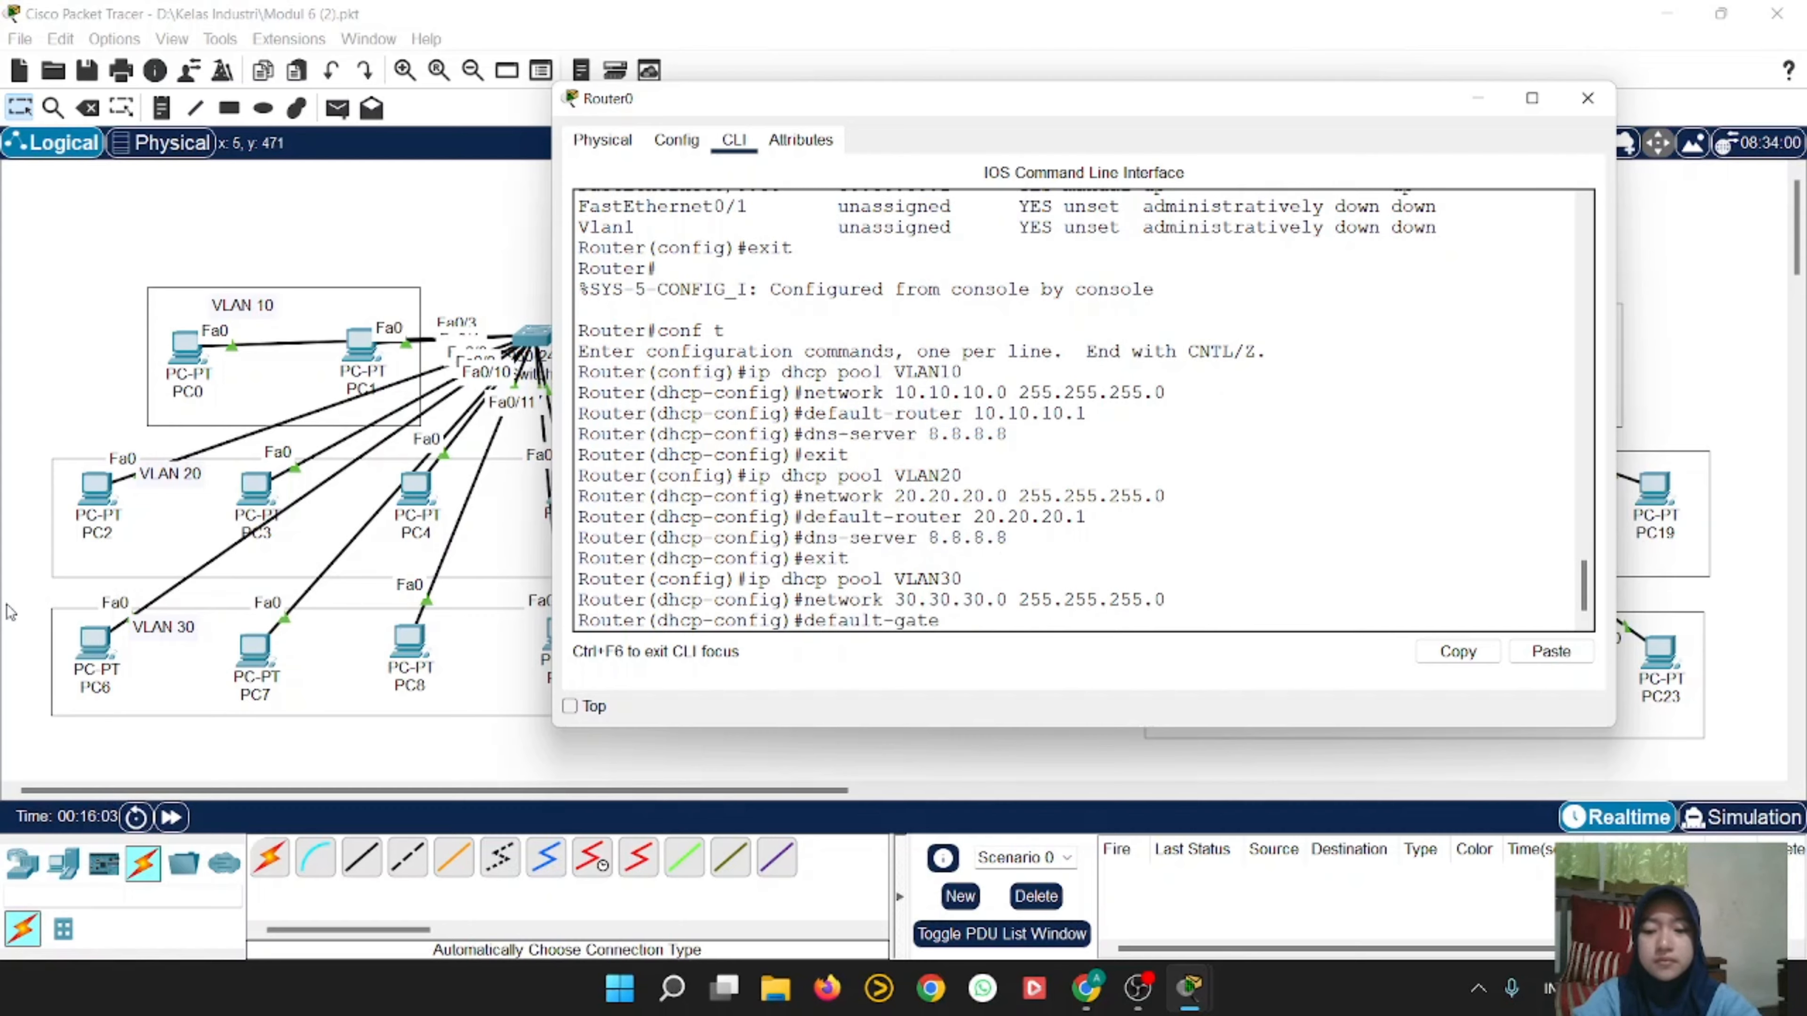
pyautogui.press('BackSpace')
pyautogui.press('BackSpace')
pyautogui.press('BackSpace')
pyautogui.press('BackSpace')
pyautogui.press('BackSpace')
pyautogui.press('BackSpace')
pyautogui.press('BackSpace')
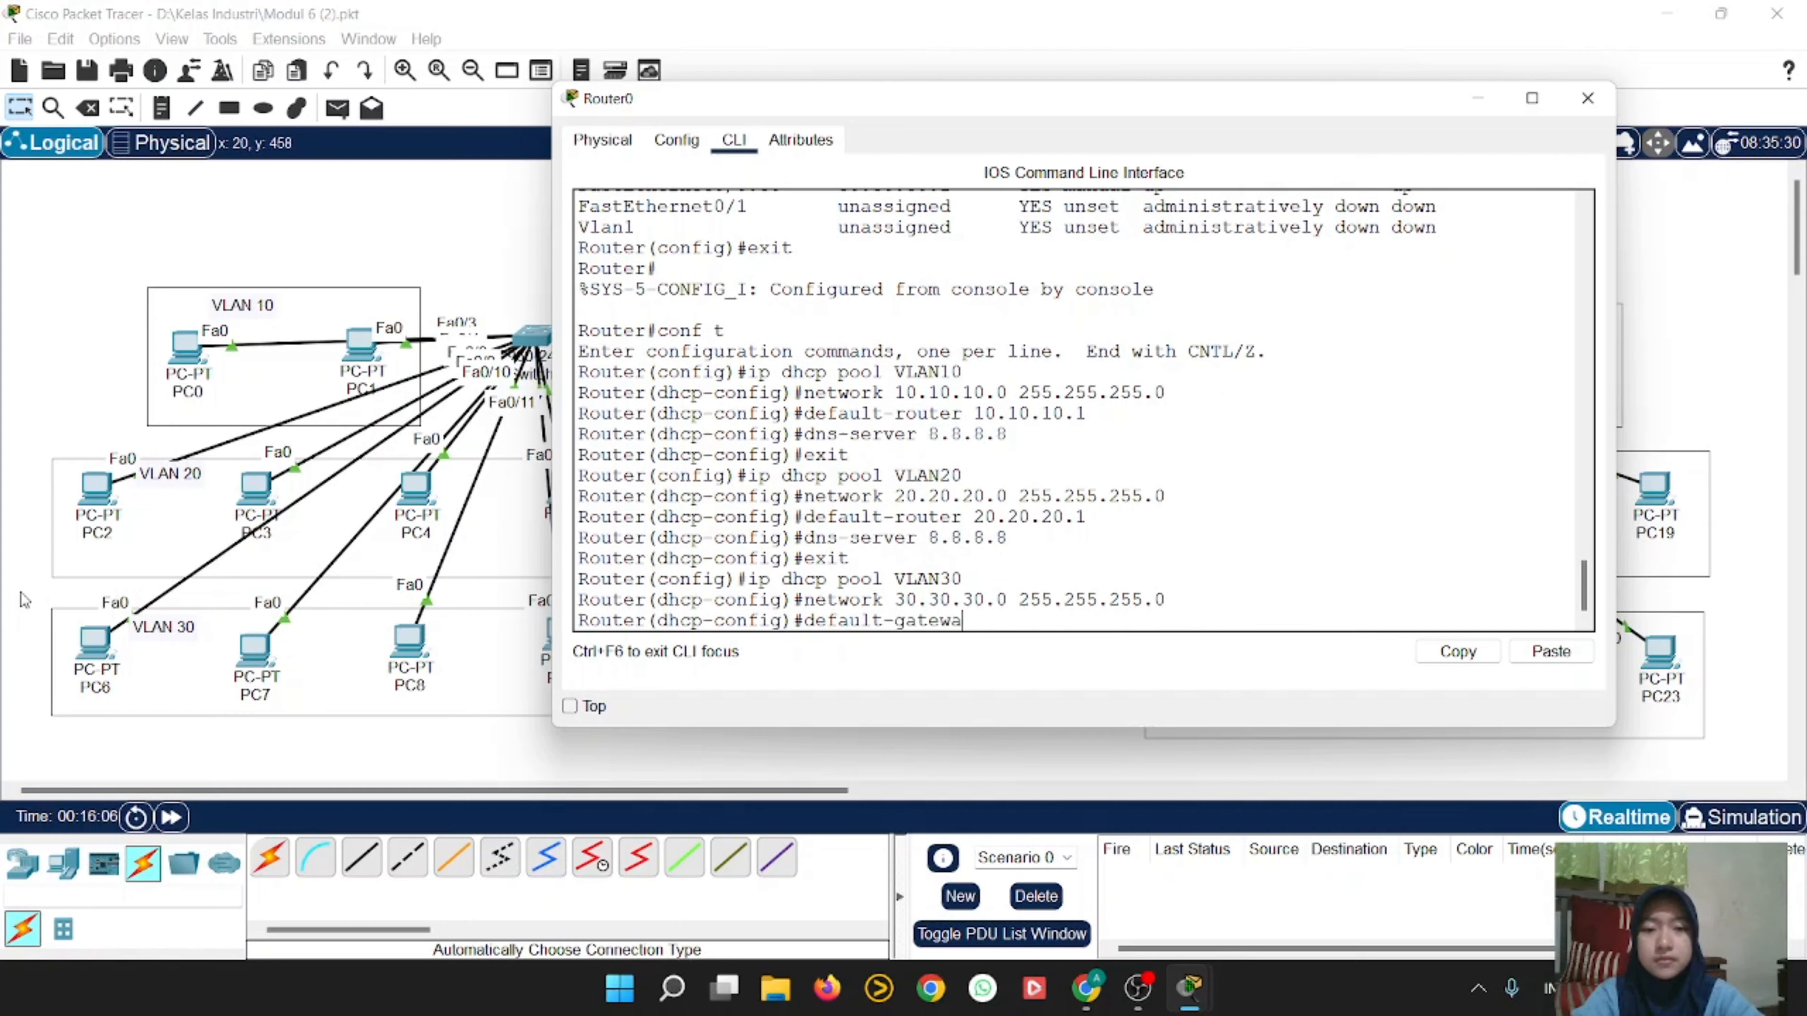
pyautogui.write('route')
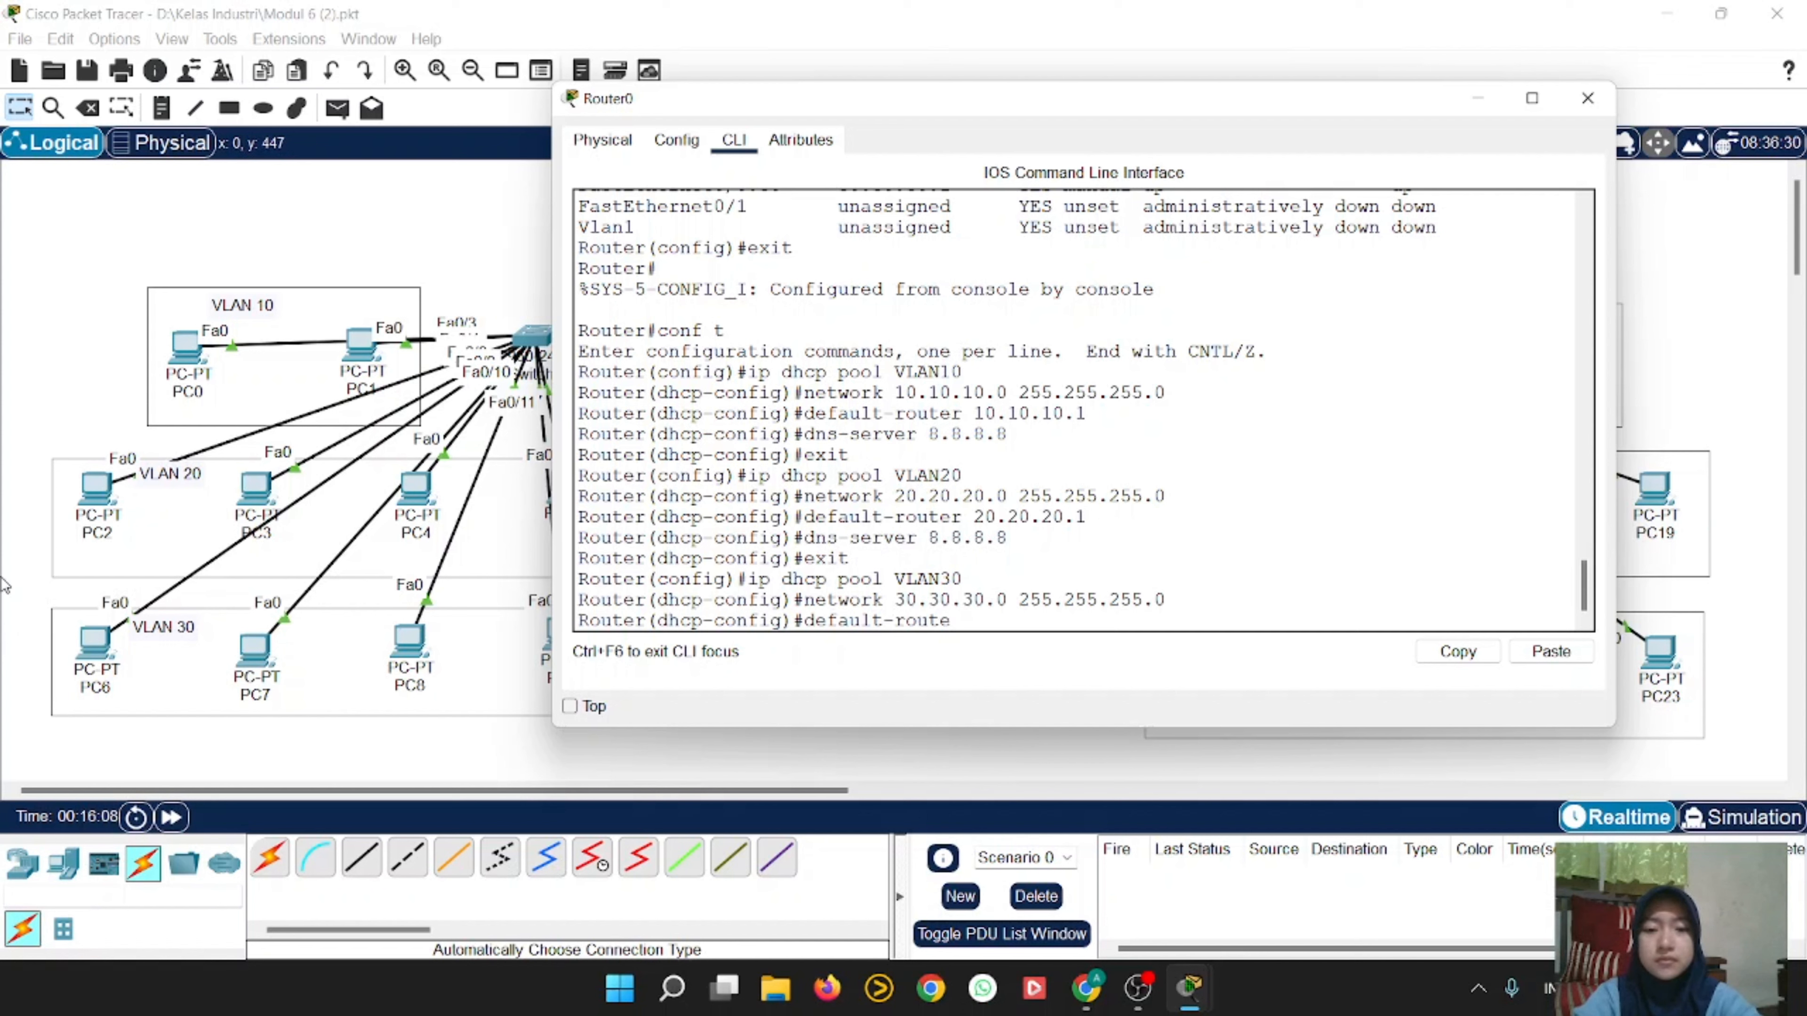
pyautogui.write('r 1')
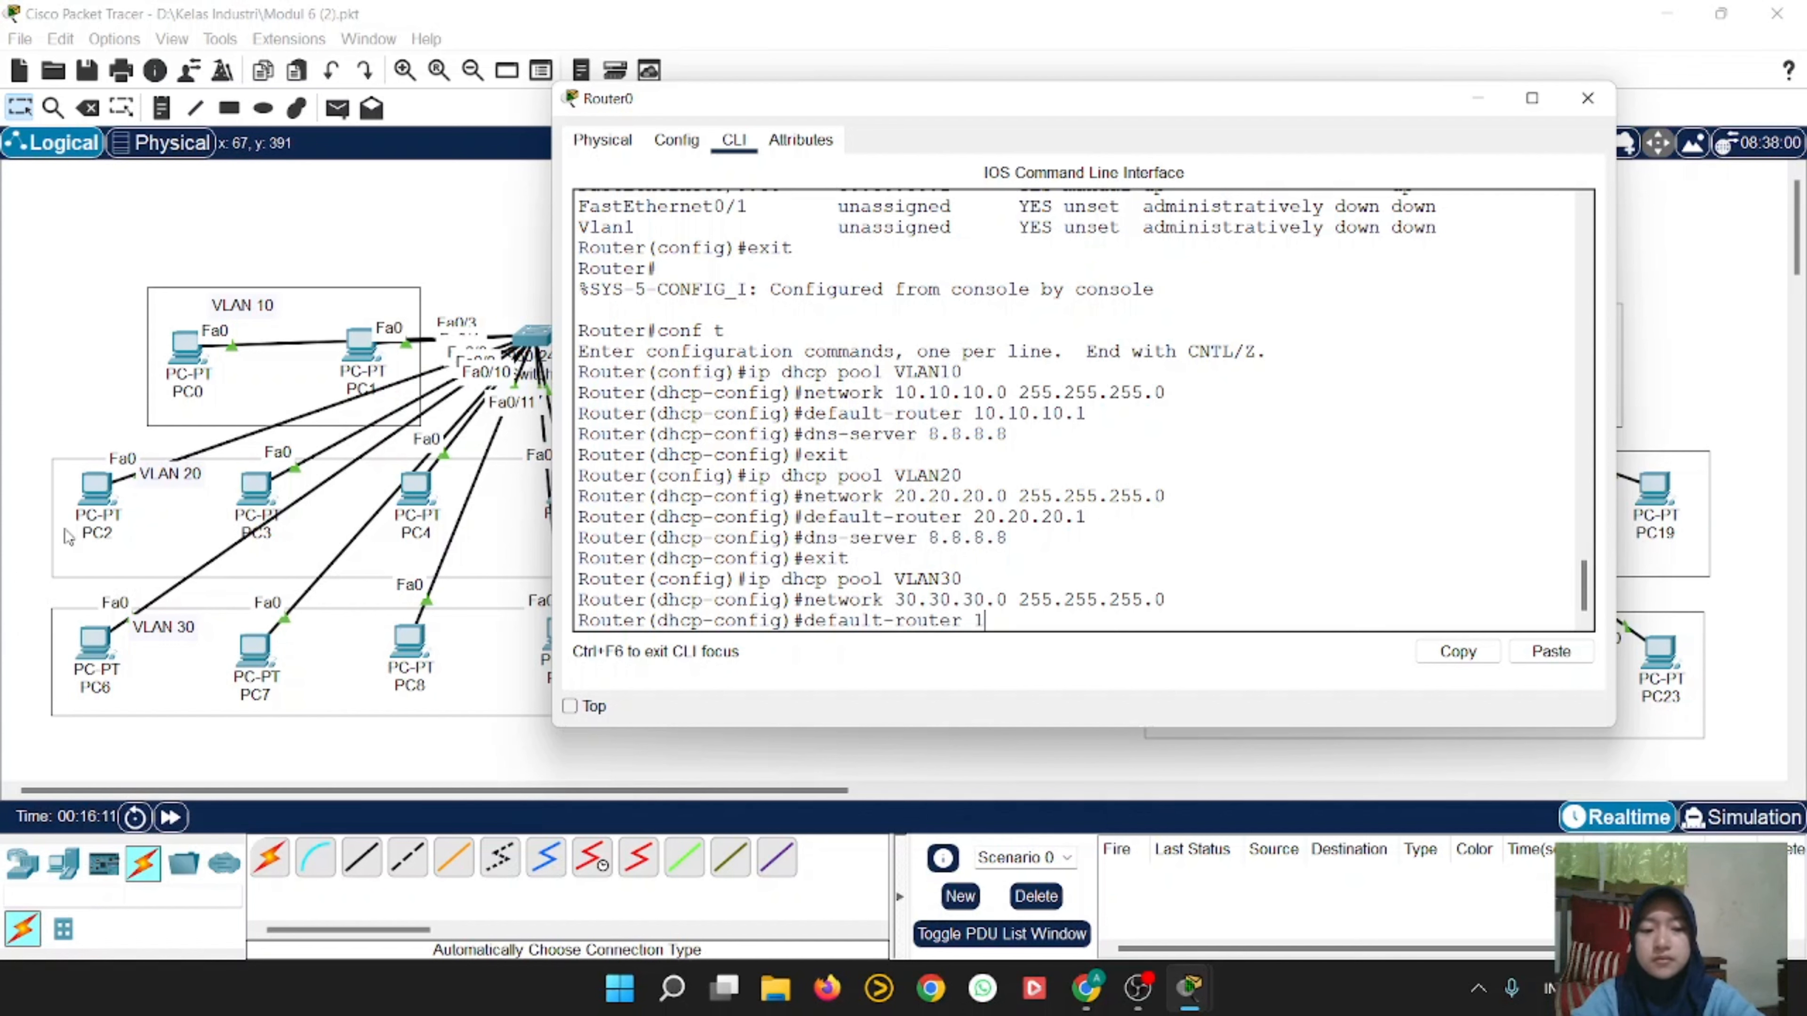
pyautogui.write('30.30.30')
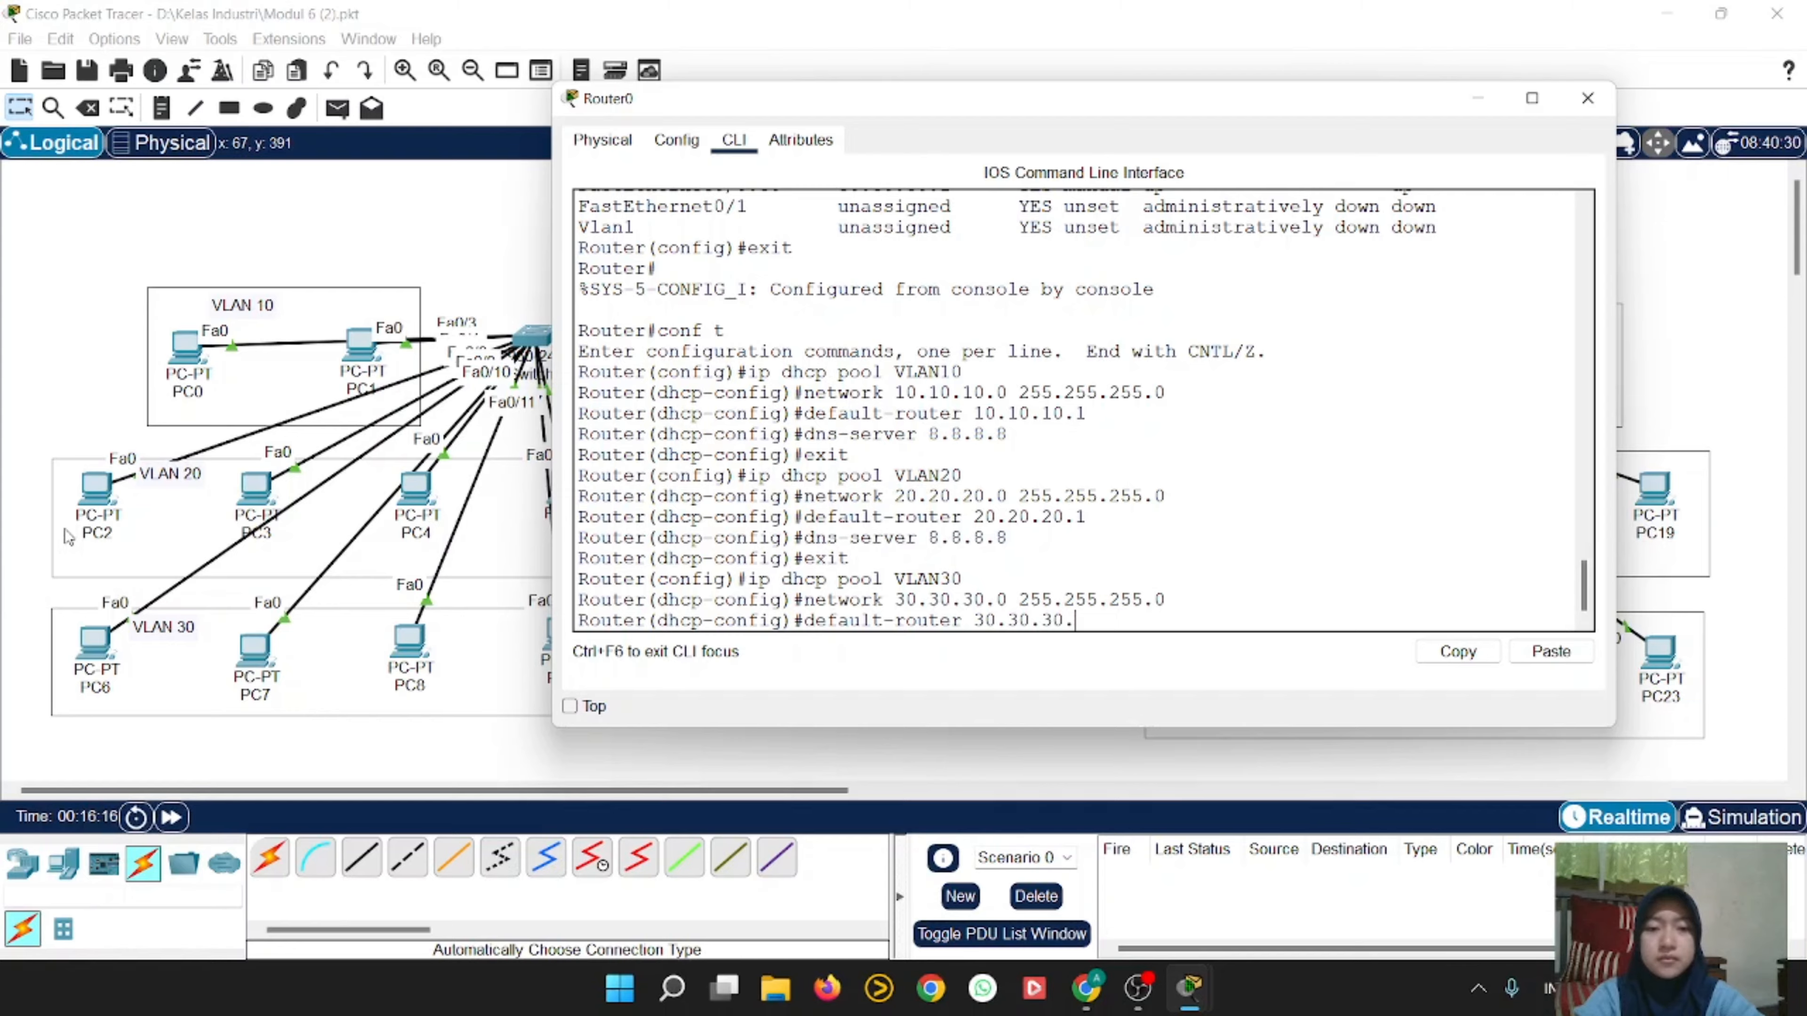
pyautogui.write('.1')
pyautogui.press('Return')
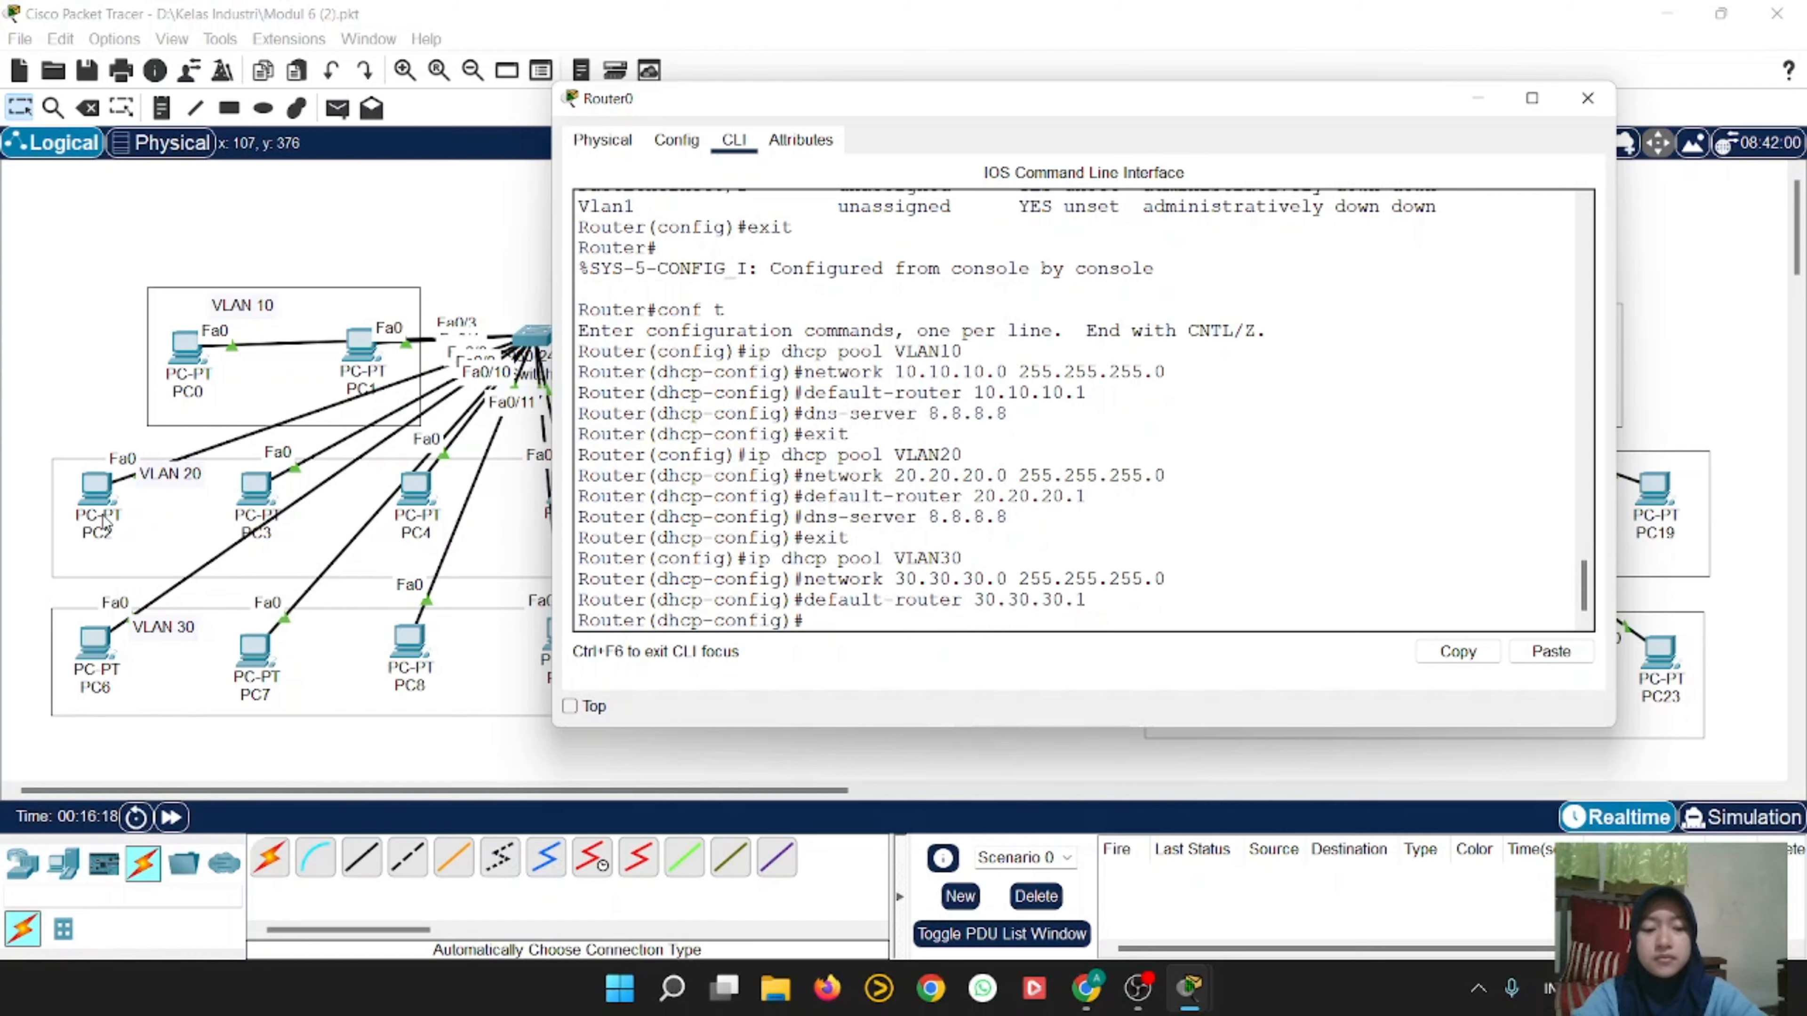
# Step: Set the VLAN30 DHCP pool's DNS server to 8.8.8.8 and return to global configuration mode
pyautogui.write('dns-s')
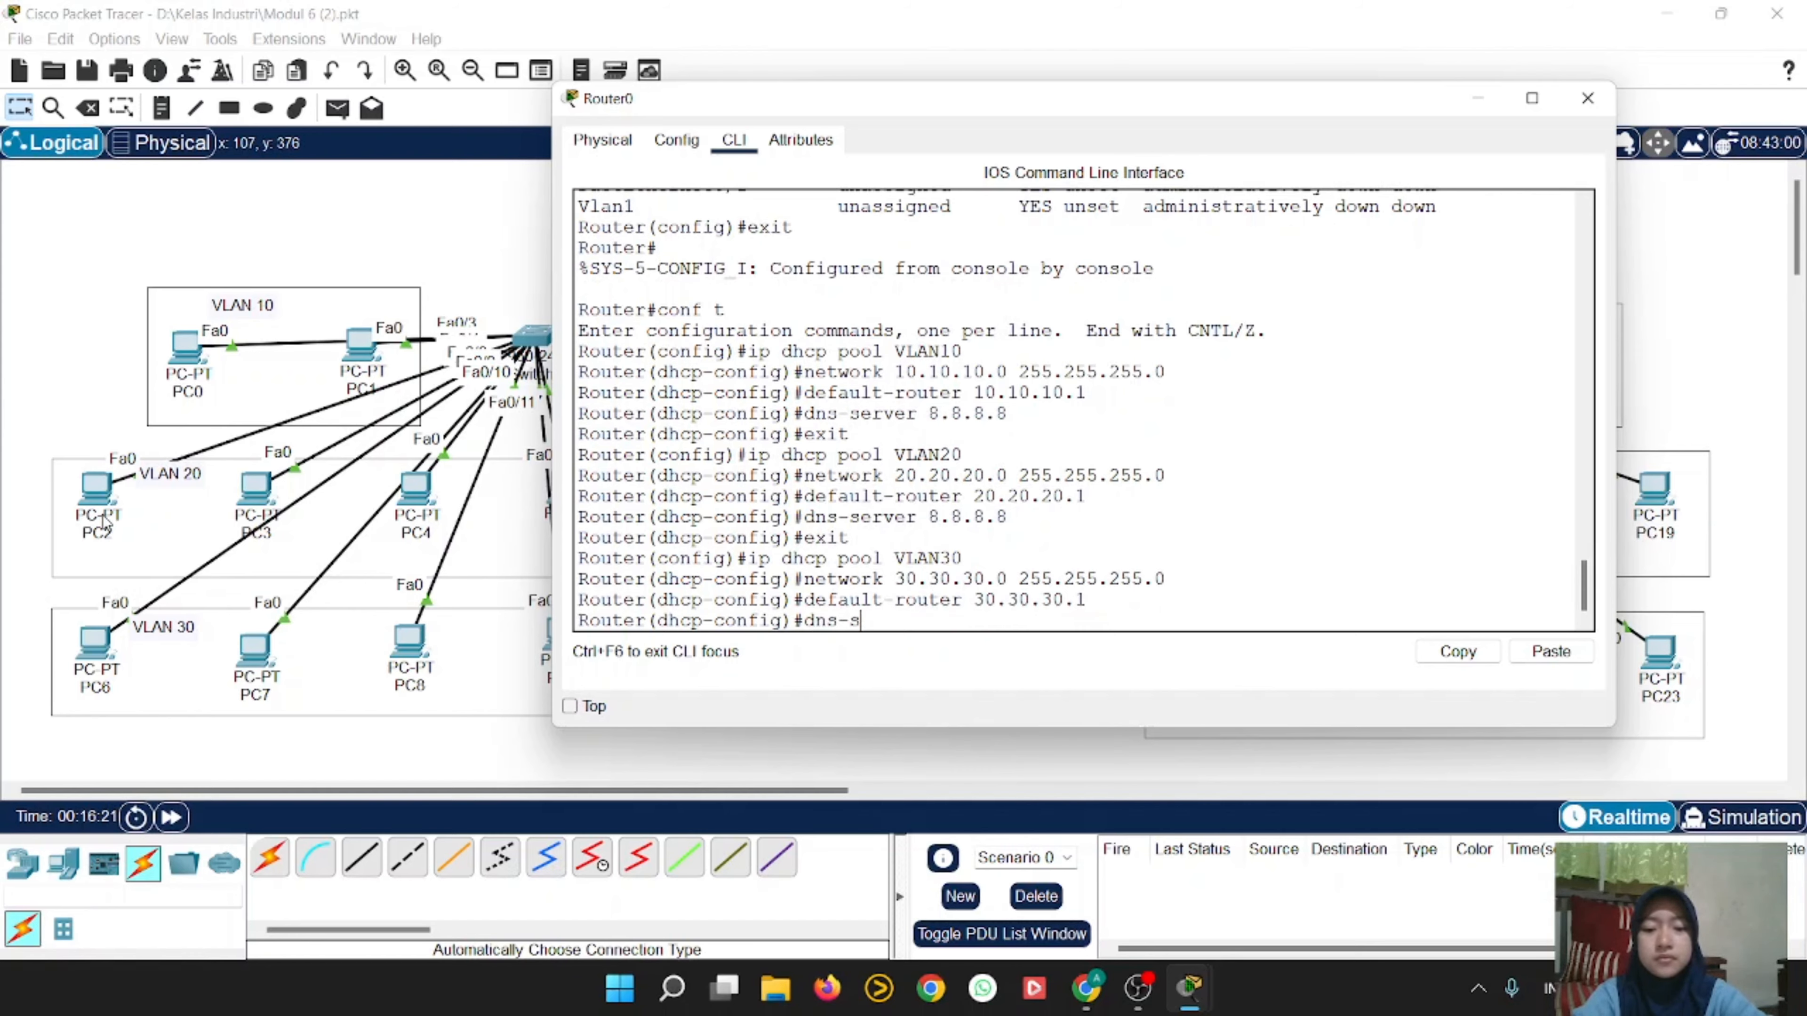
pyautogui.write('erver 8.8.8.8')
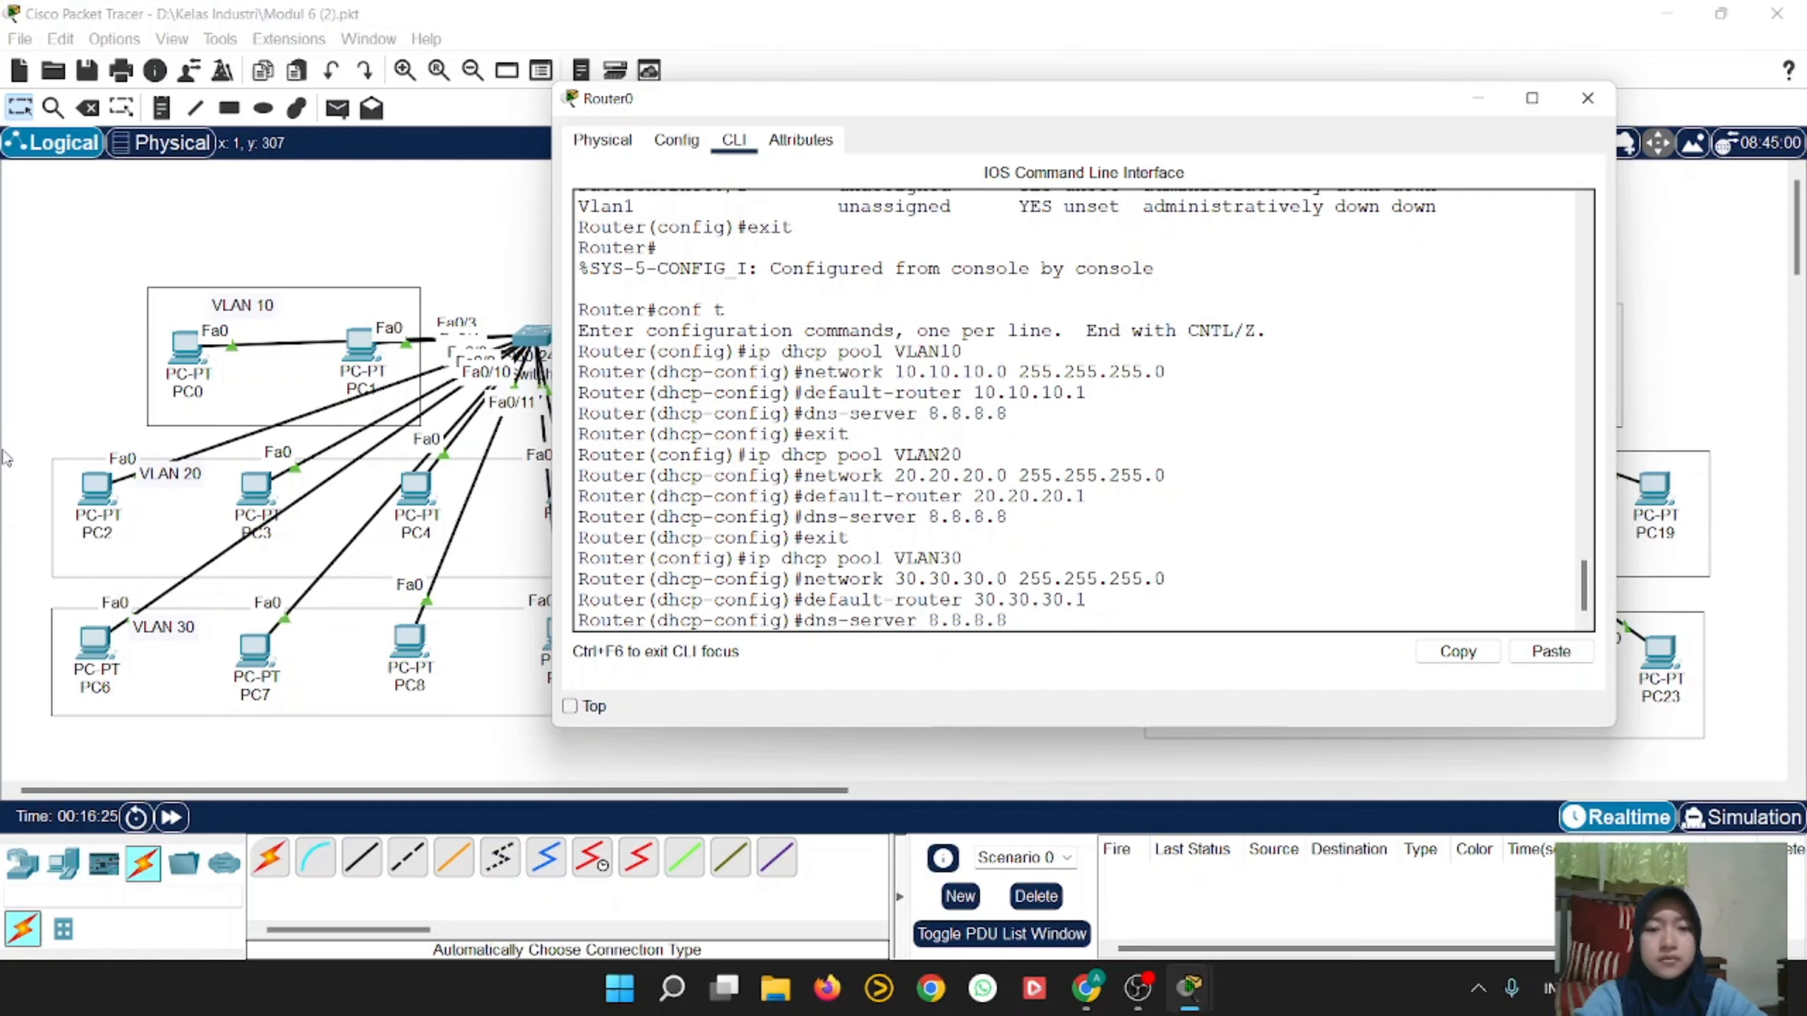
pyautogui.press('Return')
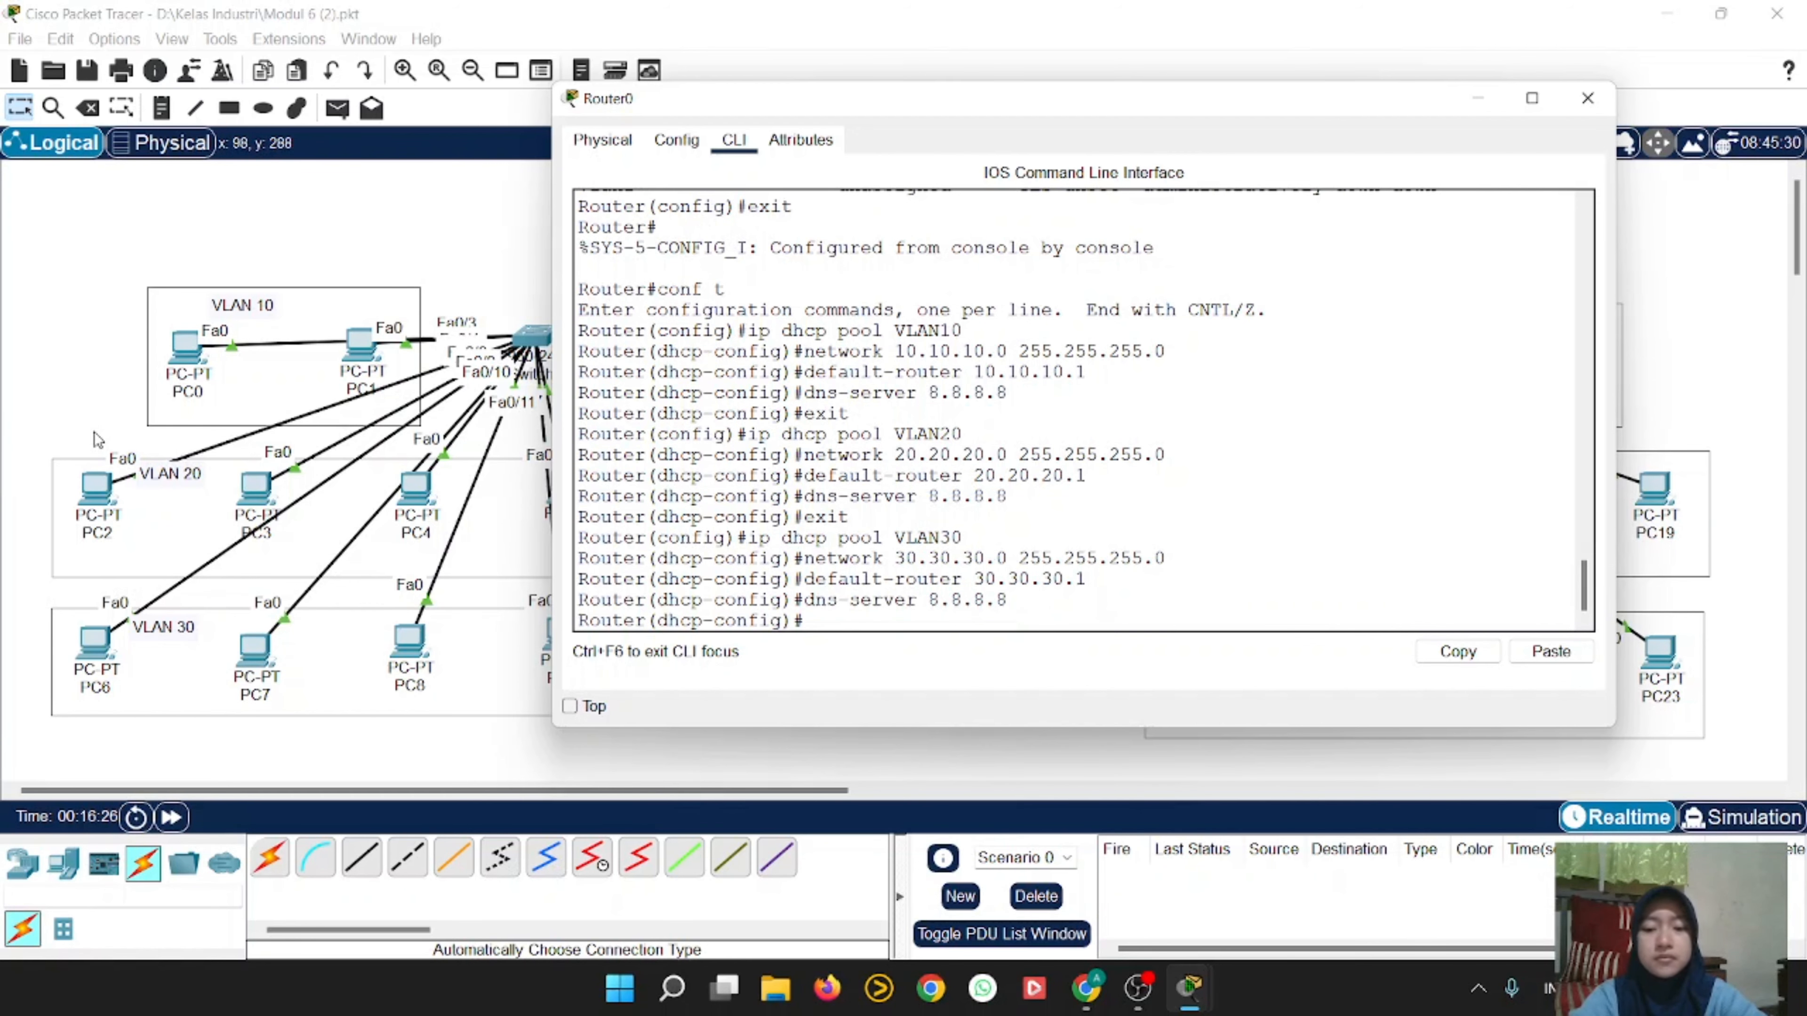
pyautogui.write('exit')
pyautogui.press('Return')
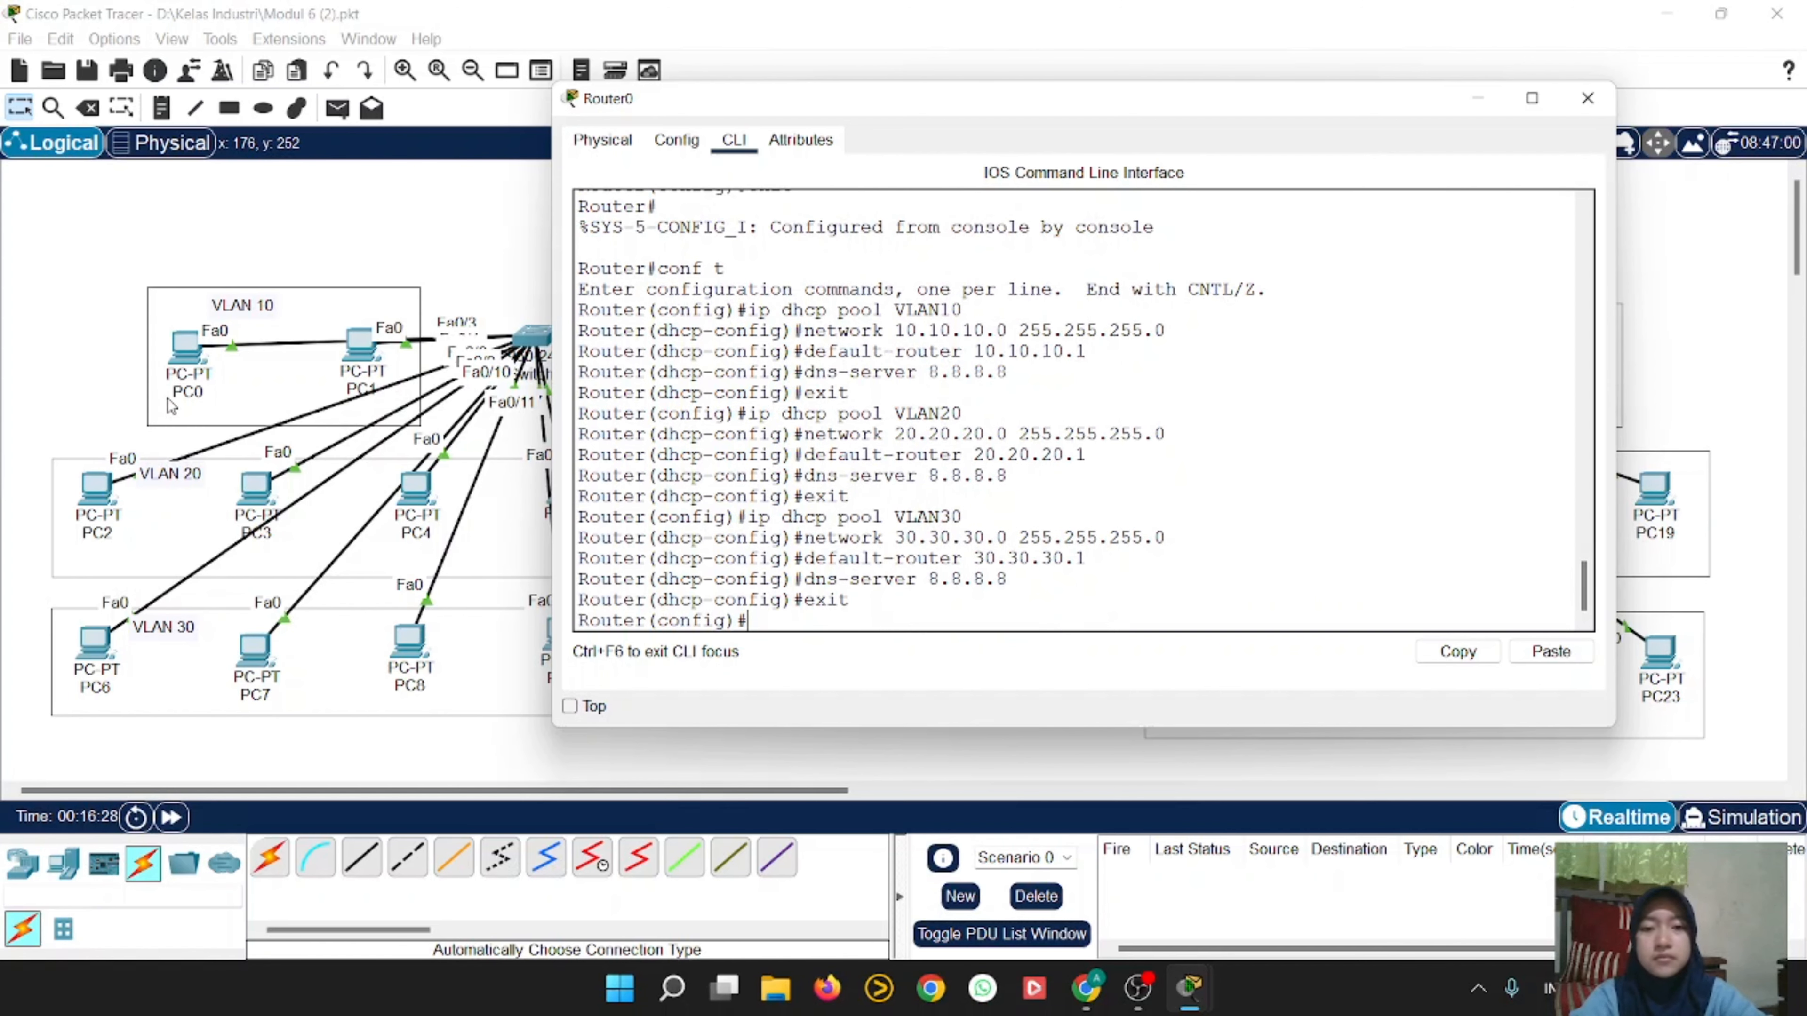
# Step: Create a DHCP pool named VLAN40 on the router
pyautogui.write('ip dhcp pool VLAN30')
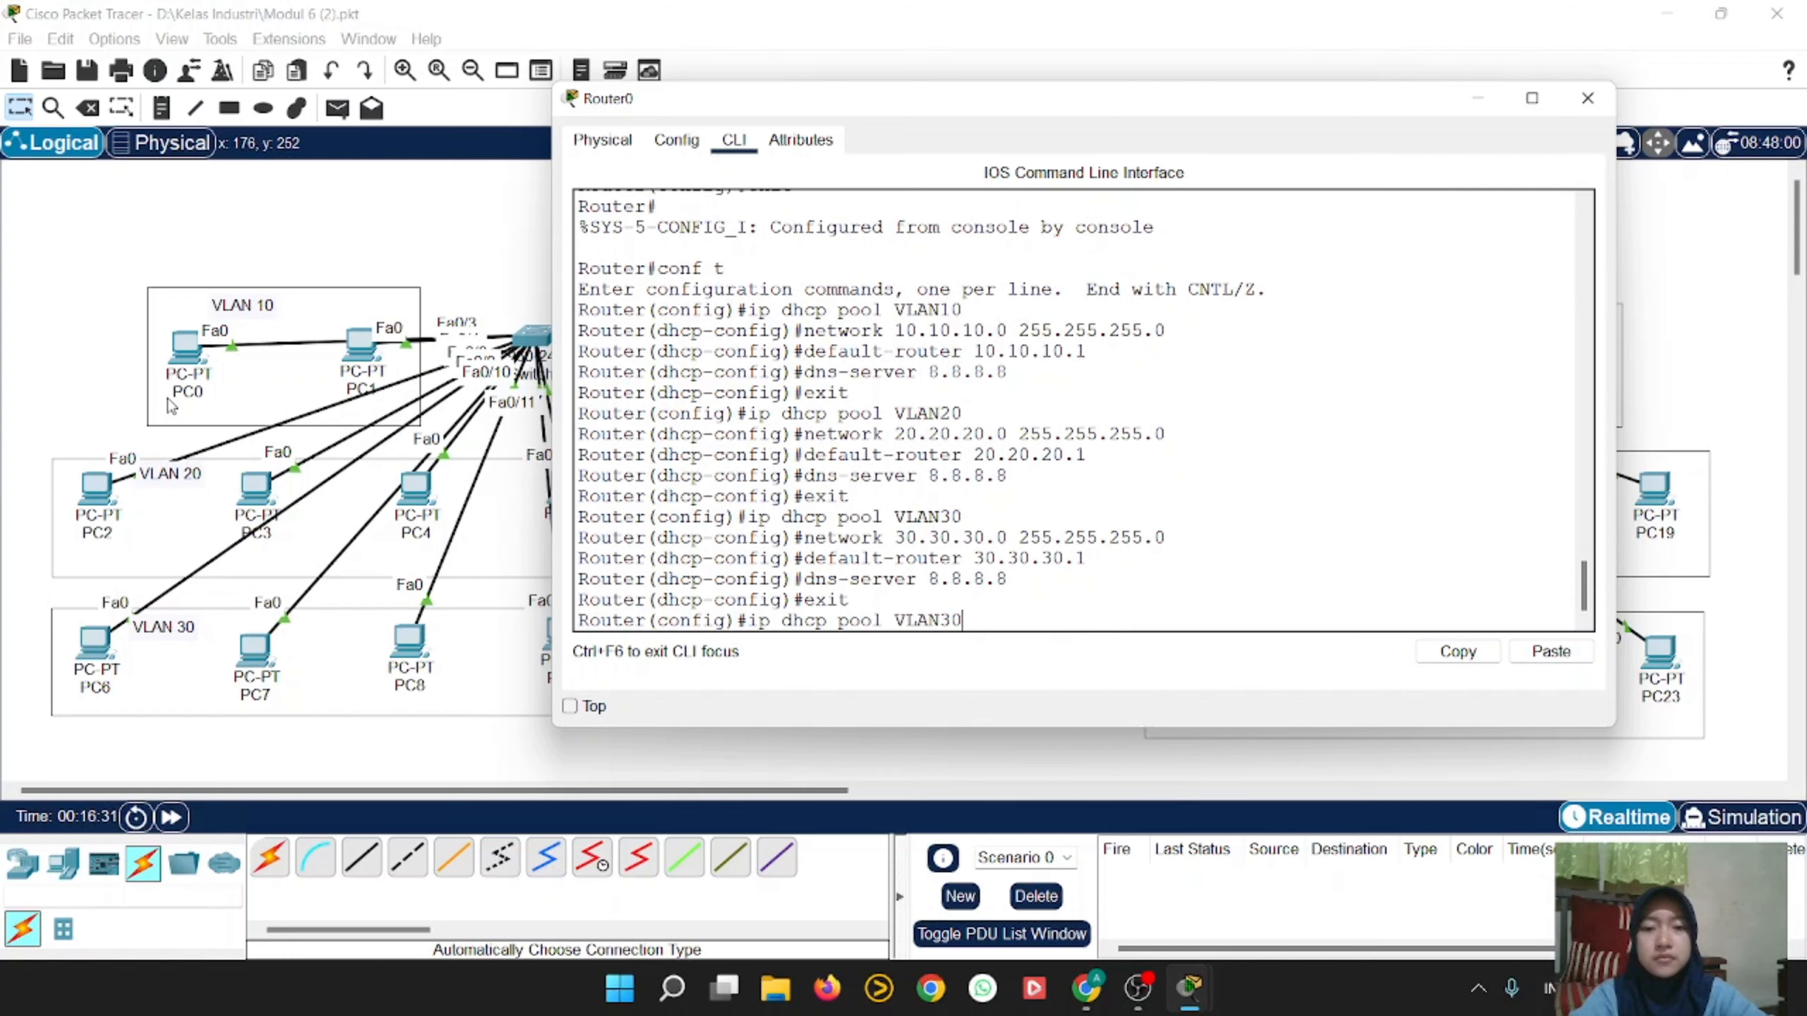
pyautogui.press('BackSpace')
pyautogui.press('BackSpace')
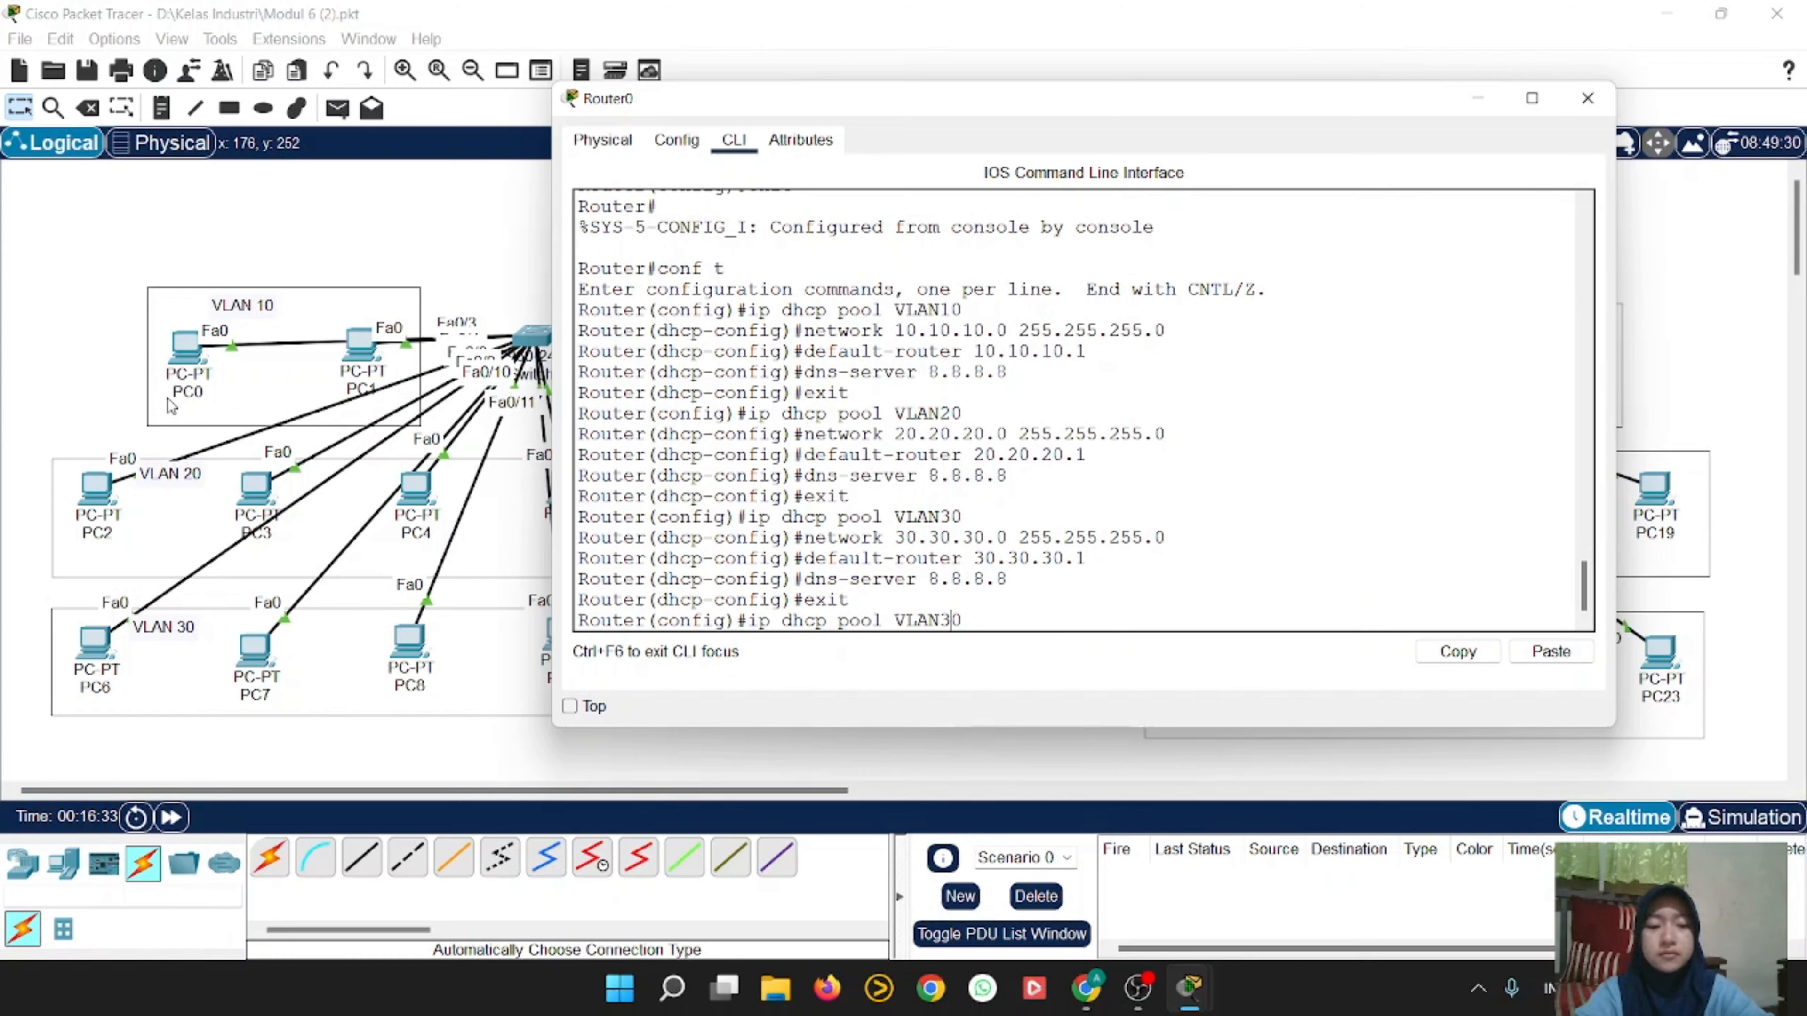
pyautogui.write('40')
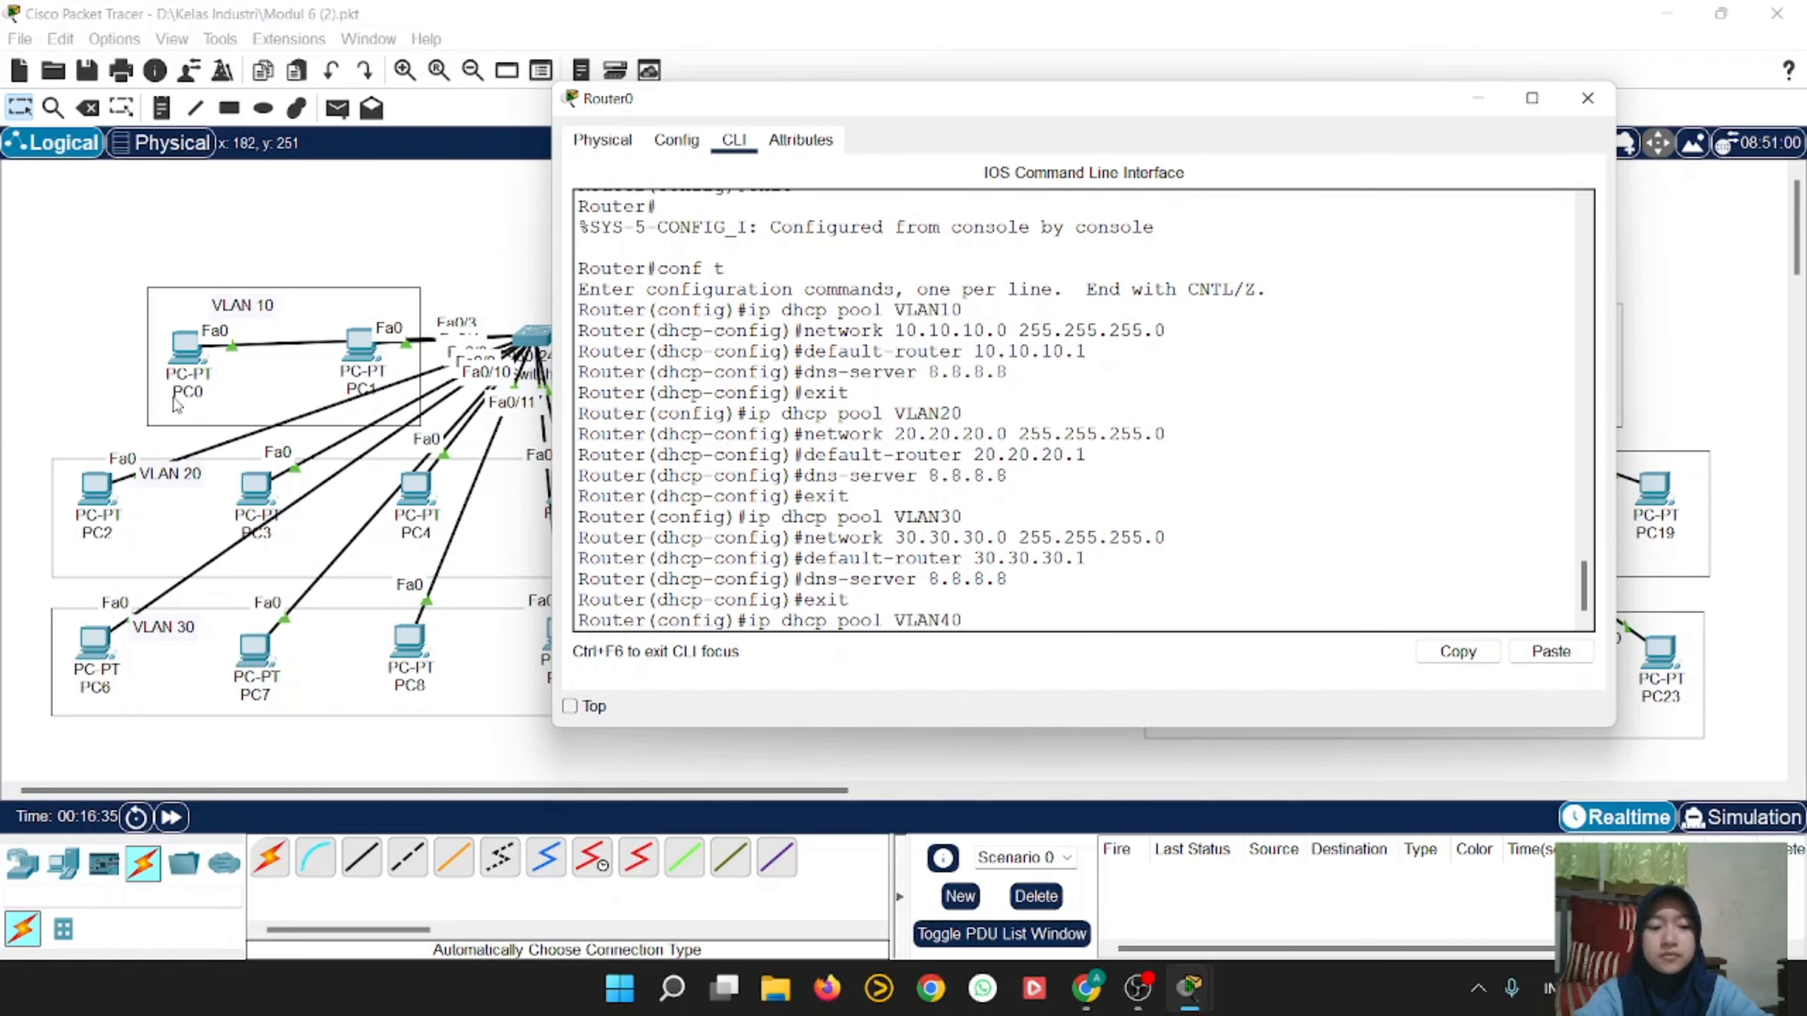
pyautogui.press('Return')
# Step: Set the VLAN40 DHCP pool's network to 40.40.40.0 with mask 255.255.255.0
pyautogui.press('Up')
pyautogui.press('Up')
pyautogui.press('Up')
pyautogui.press('Up')
pyautogui.press('Up')
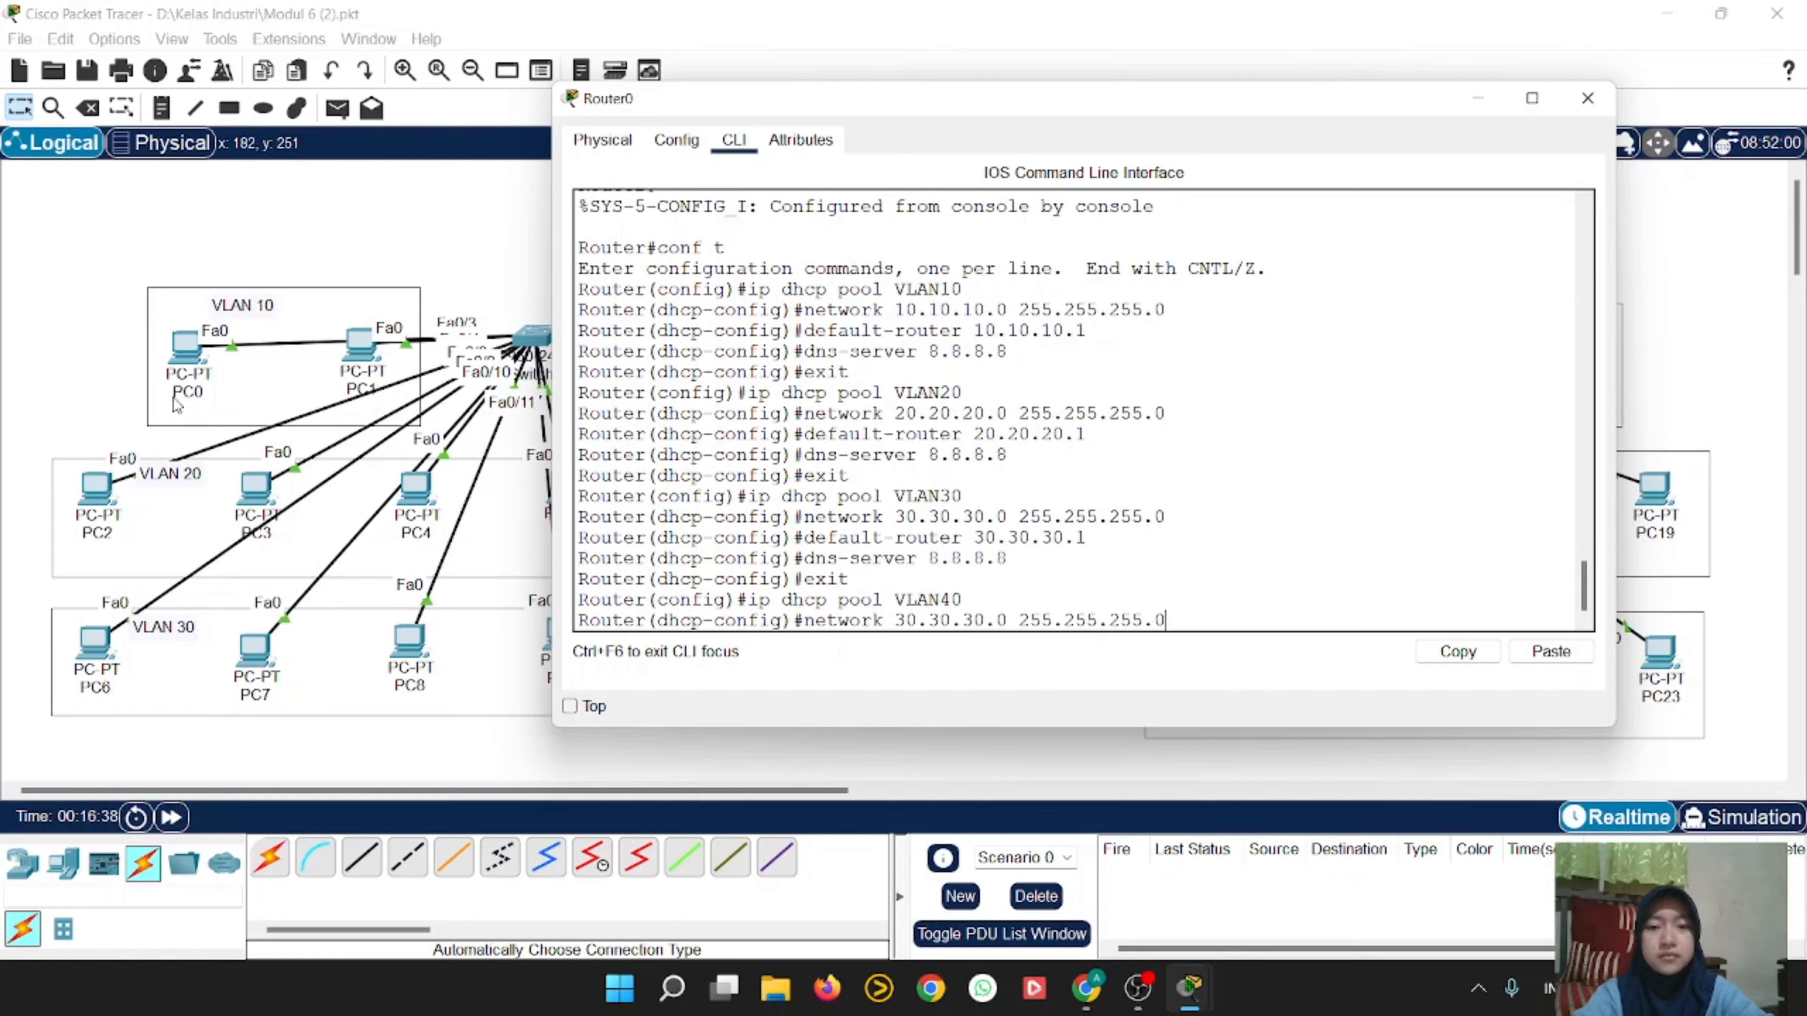
pyautogui.press('Left')
pyautogui.press('Left')
pyautogui.press('Left')
pyautogui.press('Left')
pyautogui.press('Left')
pyautogui.press('BackSpace')
pyautogui.write('4')
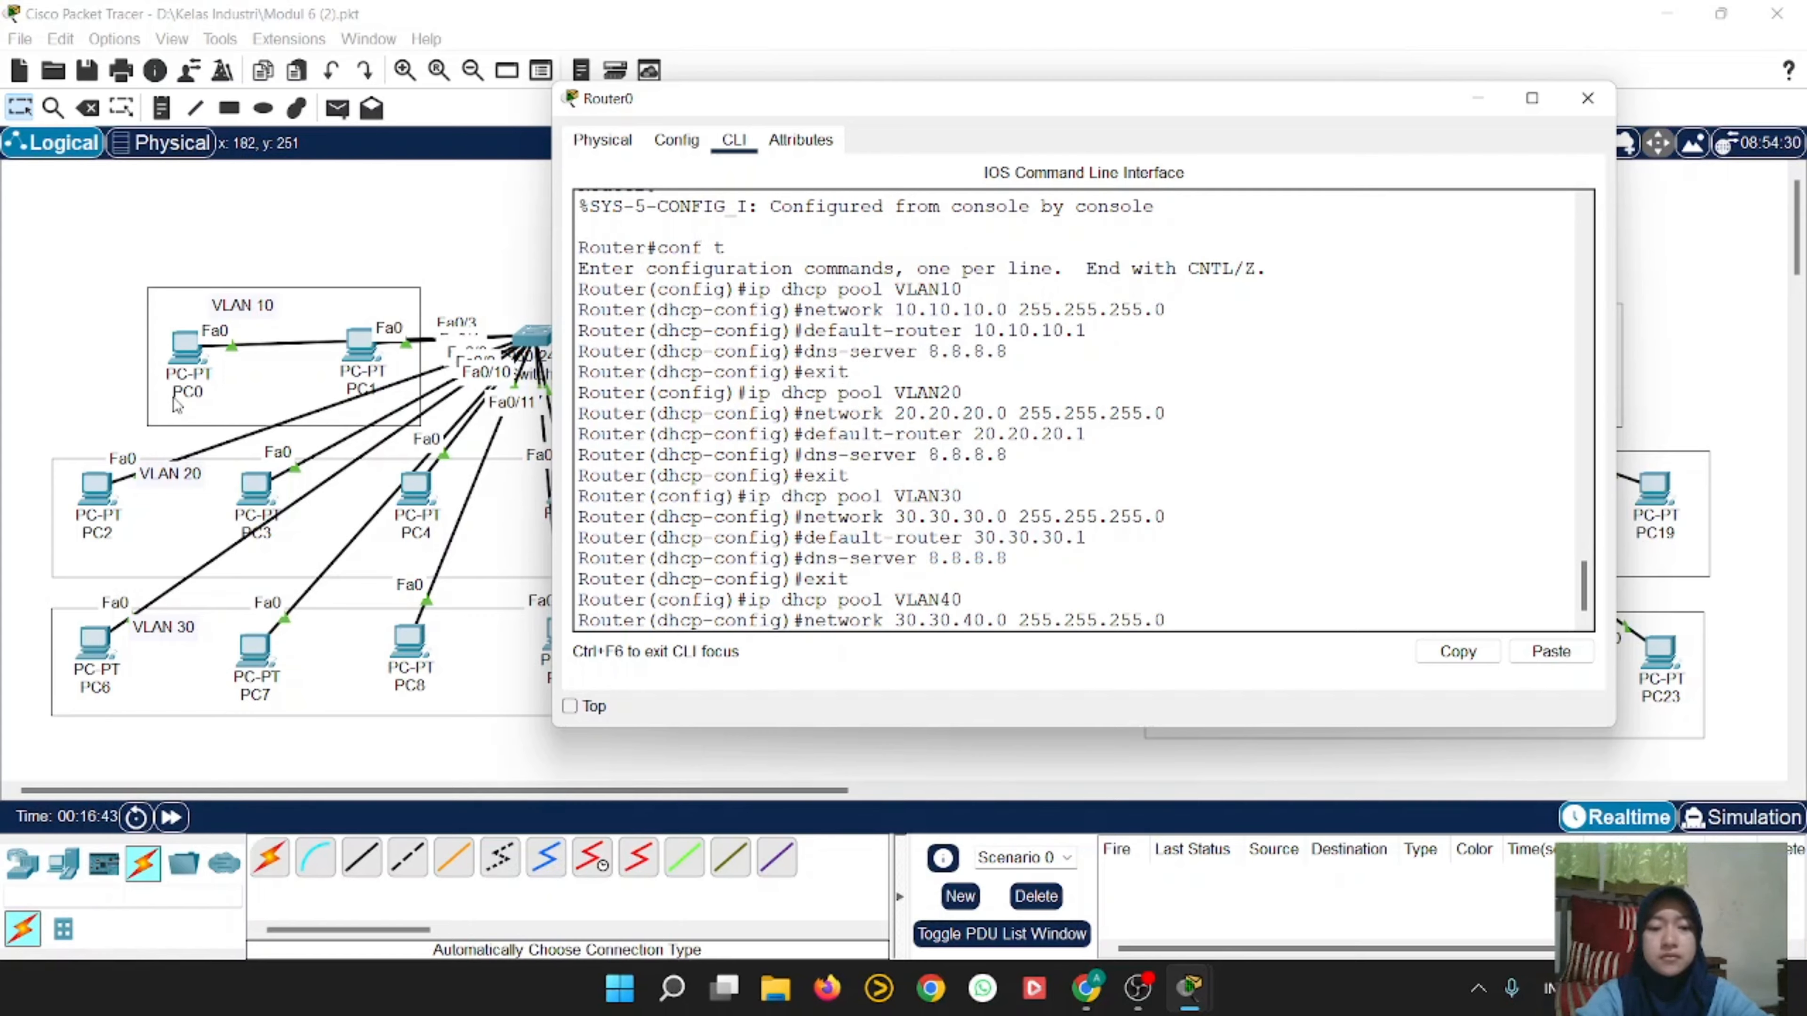
pyautogui.press('Left')
pyautogui.press('Left')
pyautogui.press('BackSpace')
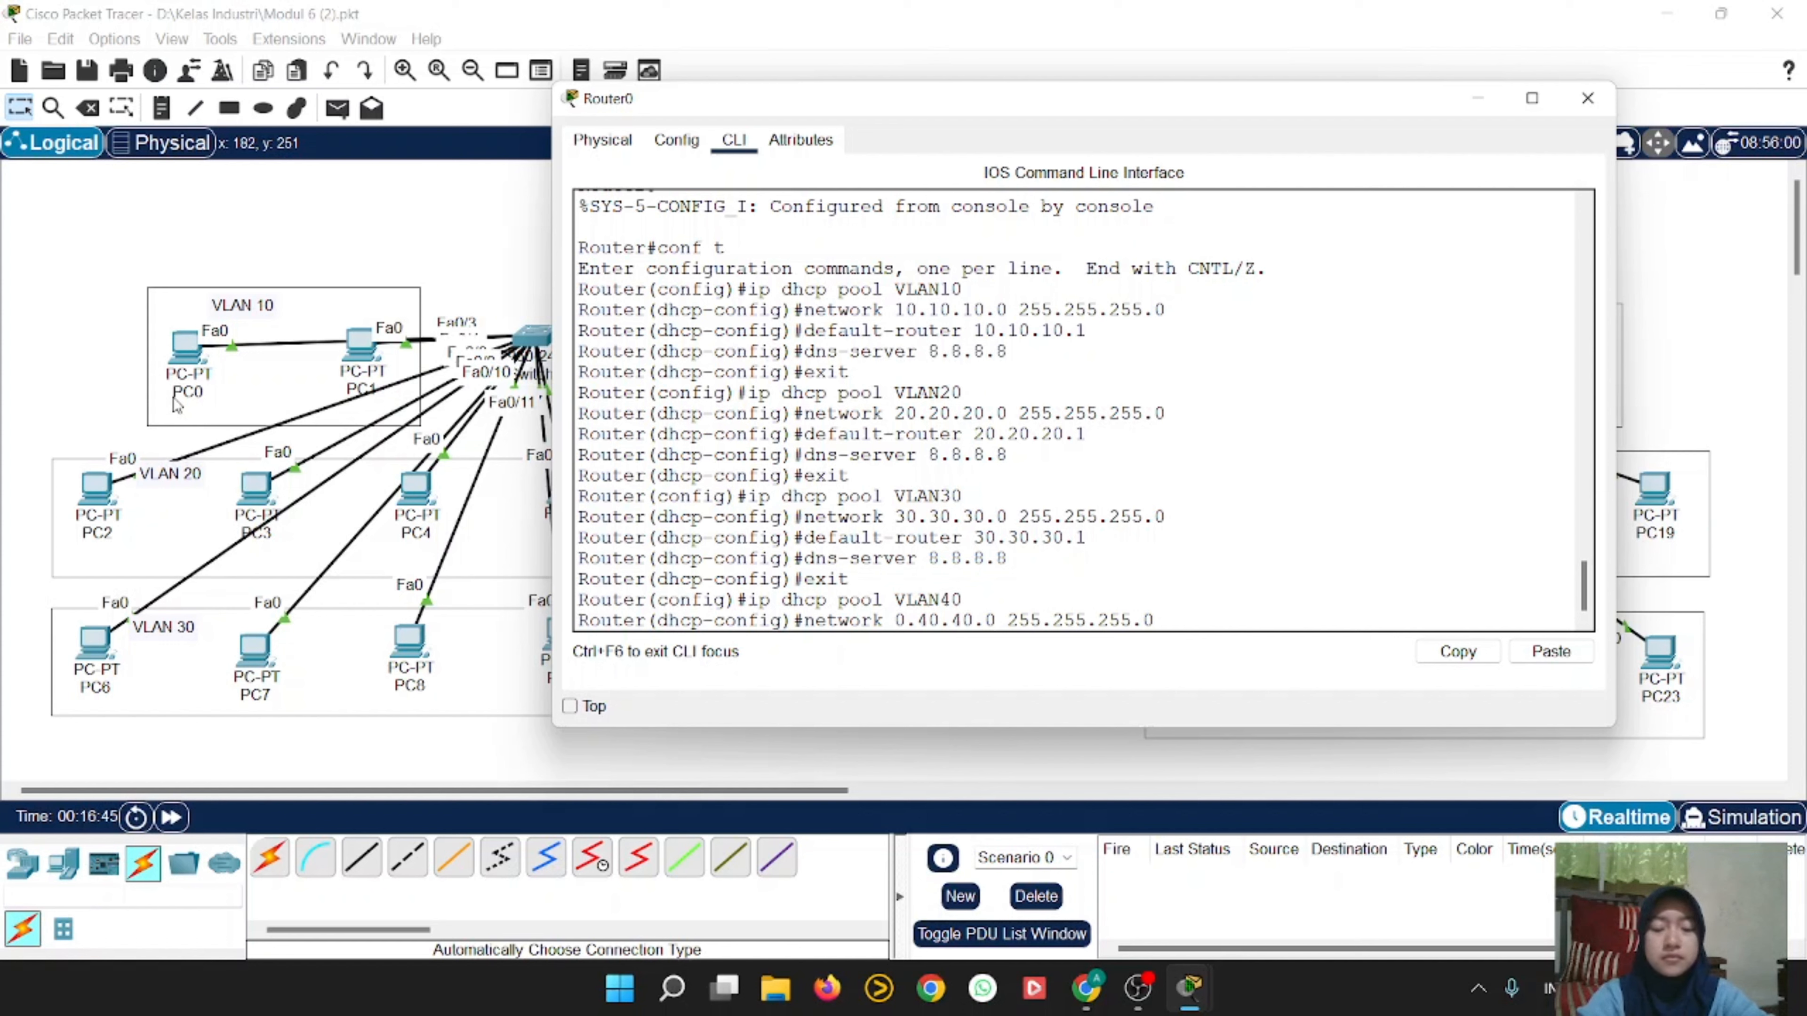
pyautogui.write('4')
pyautogui.press('Right')
pyautogui.press('Right')
pyautogui.press('Right')
pyautogui.press('Right')
pyautogui.press('Right')
pyautogui.press('Right')
pyautogui.press('Right')
pyautogui.press('Right')
pyautogui.press('Right')
pyautogui.press('Right')
pyautogui.press('Right')
pyautogui.press('Right')
pyautogui.press('Right')
pyautogui.press('Right')
pyautogui.press('Right')
pyautogui.press('Right')
pyautogui.press('Right')
pyautogui.press('Right')
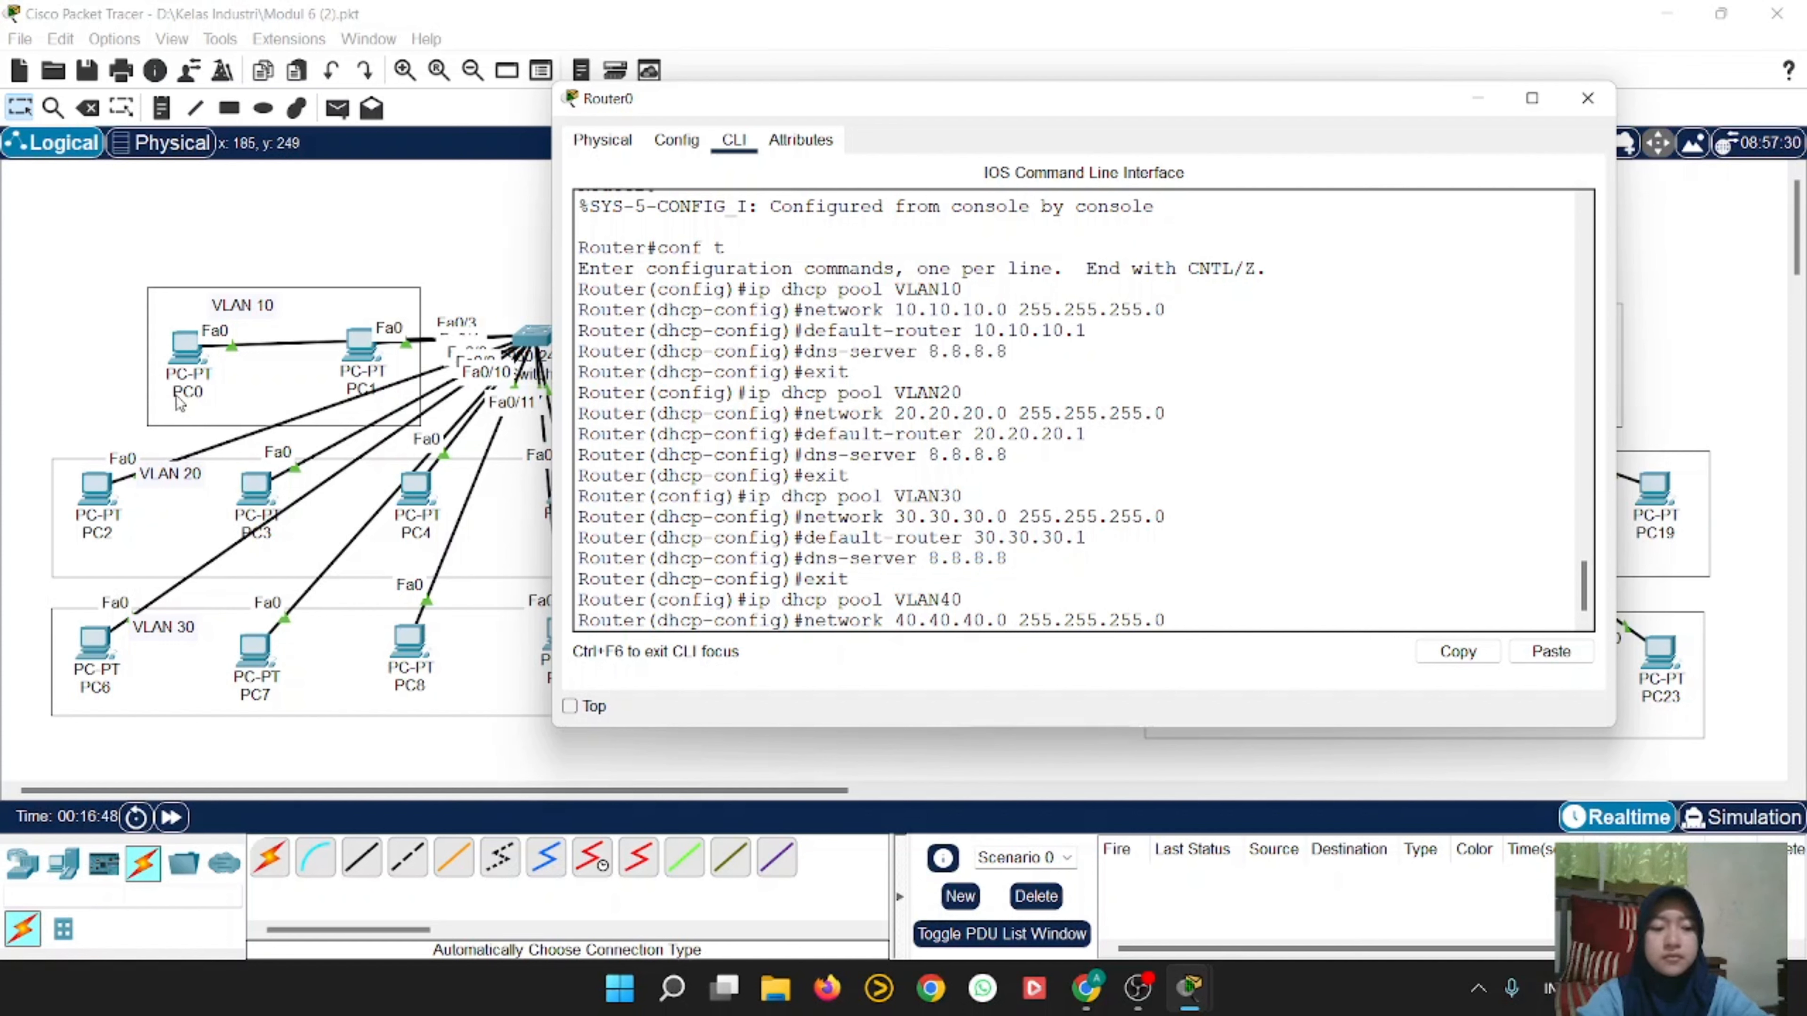
pyautogui.press('Return')
# Step: Set the VLAN40 DHCP pool's default router to 40.40.40.1
pyautogui.press('Up')
pyautogui.press('Up')
pyautogui.press('Up')
pyautogui.press('Up')
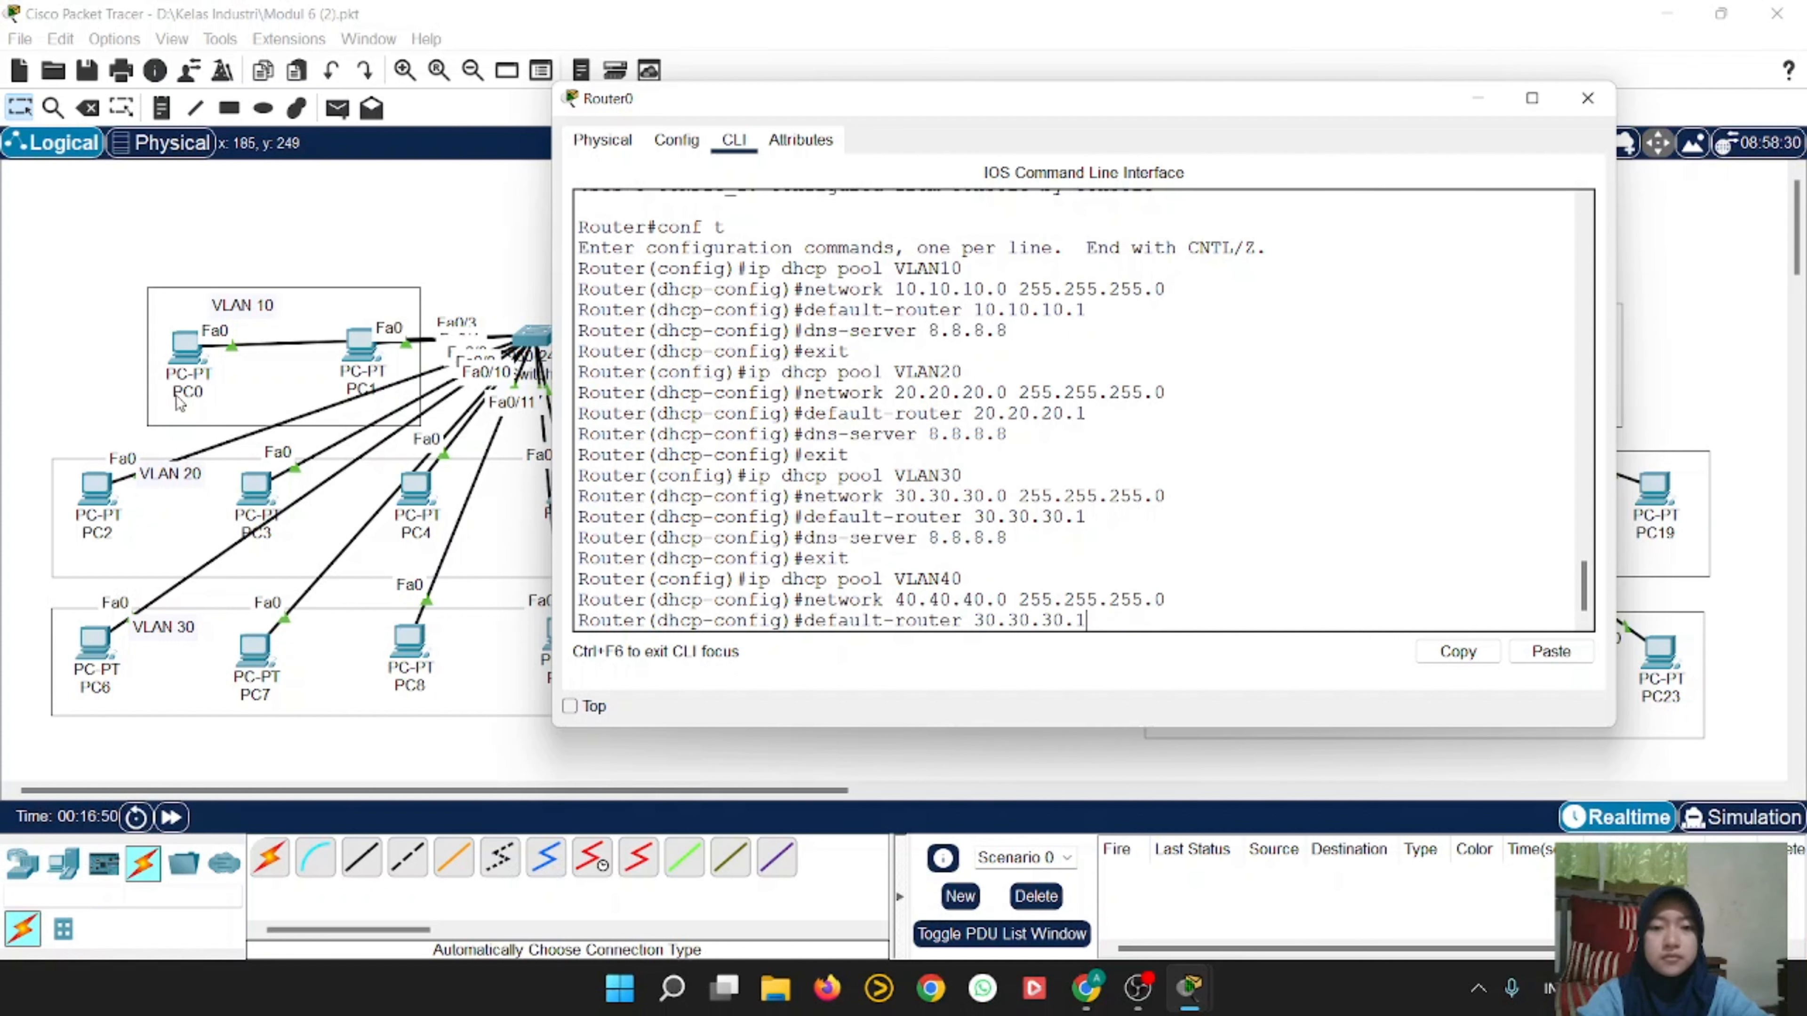
pyautogui.press('Left')
pyautogui.press('Left')
pyautogui.press('Left')
pyautogui.press('BackSpace')
pyautogui.write('4')
pyautogui.press('BackSpace')
pyautogui.write('4')
pyautogui.press('Left')
pyautogui.press('Left')
pyautogui.press('Left')
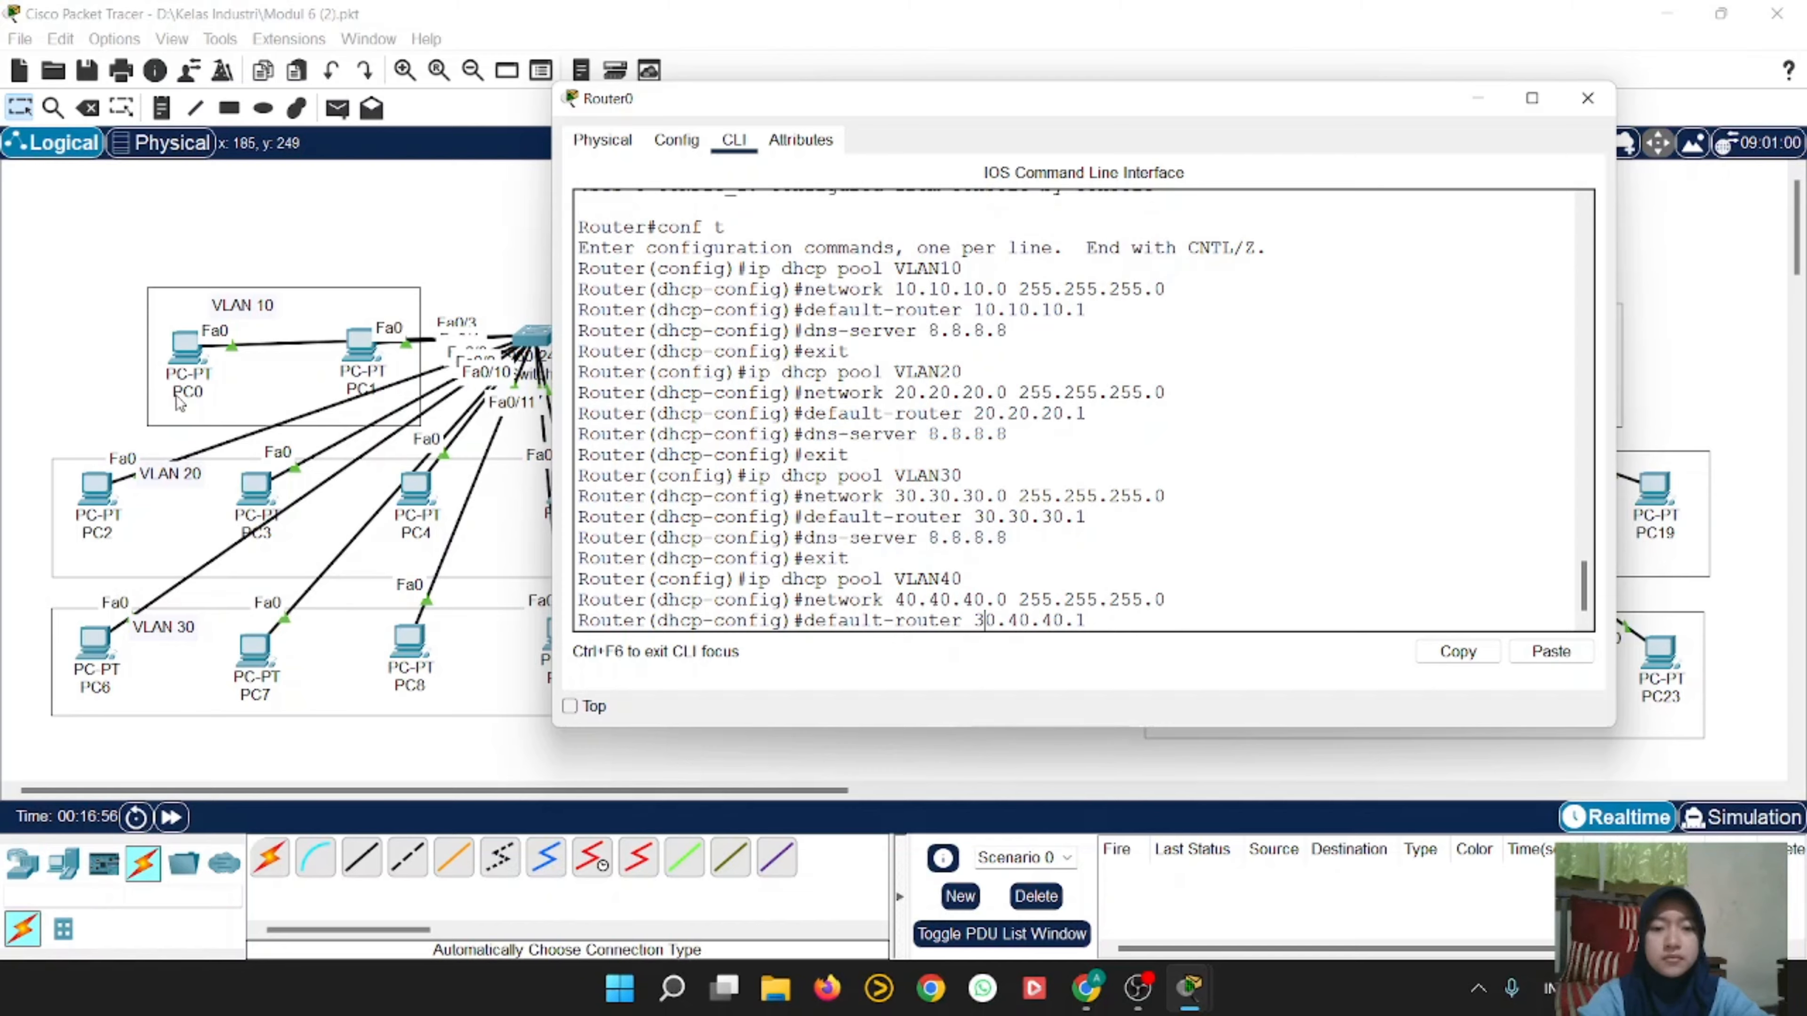
pyautogui.press('BackSpace')
pyautogui.write('4')
pyautogui.press('Return')
# Step: Set the VLAN40 DHCP pool's DNS server to 8.8.8.8 and return to global configuration mode
pyautogui.press('Up')
pyautogui.press('Up')
pyautogui.press('Up')
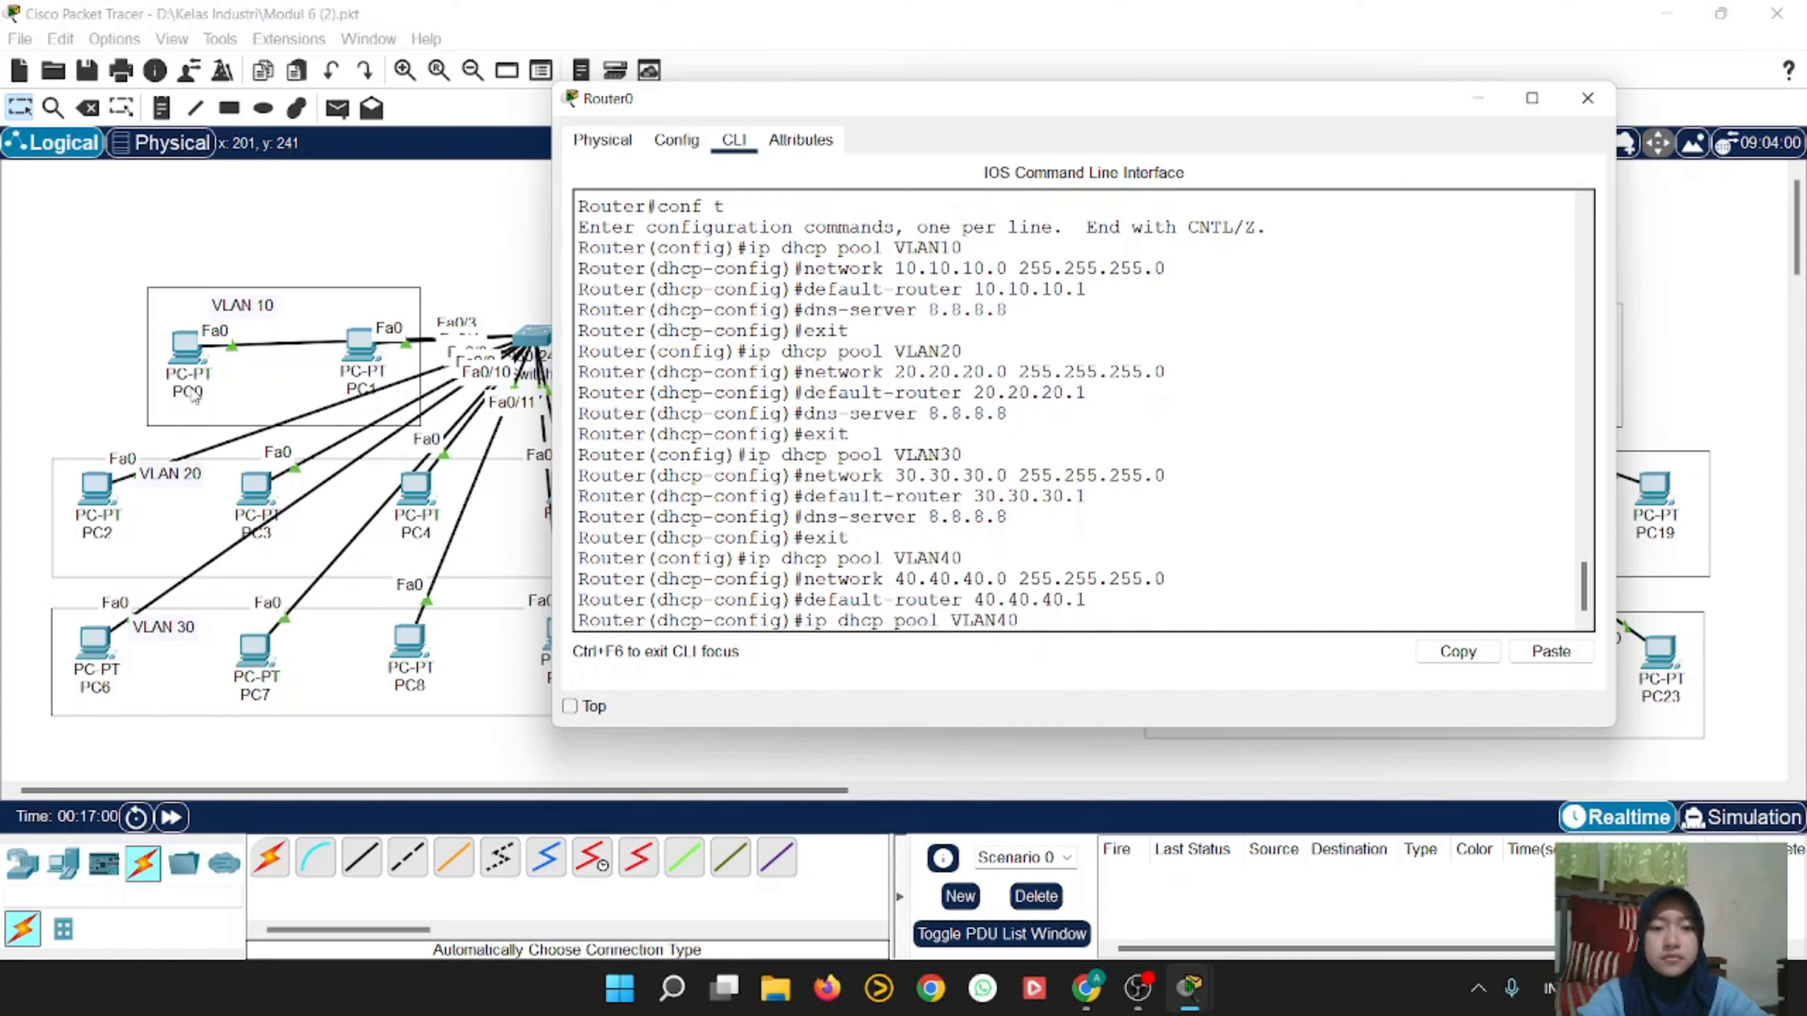
pyautogui.press('Up')
pyautogui.press('Up')
pyautogui.press('Return')
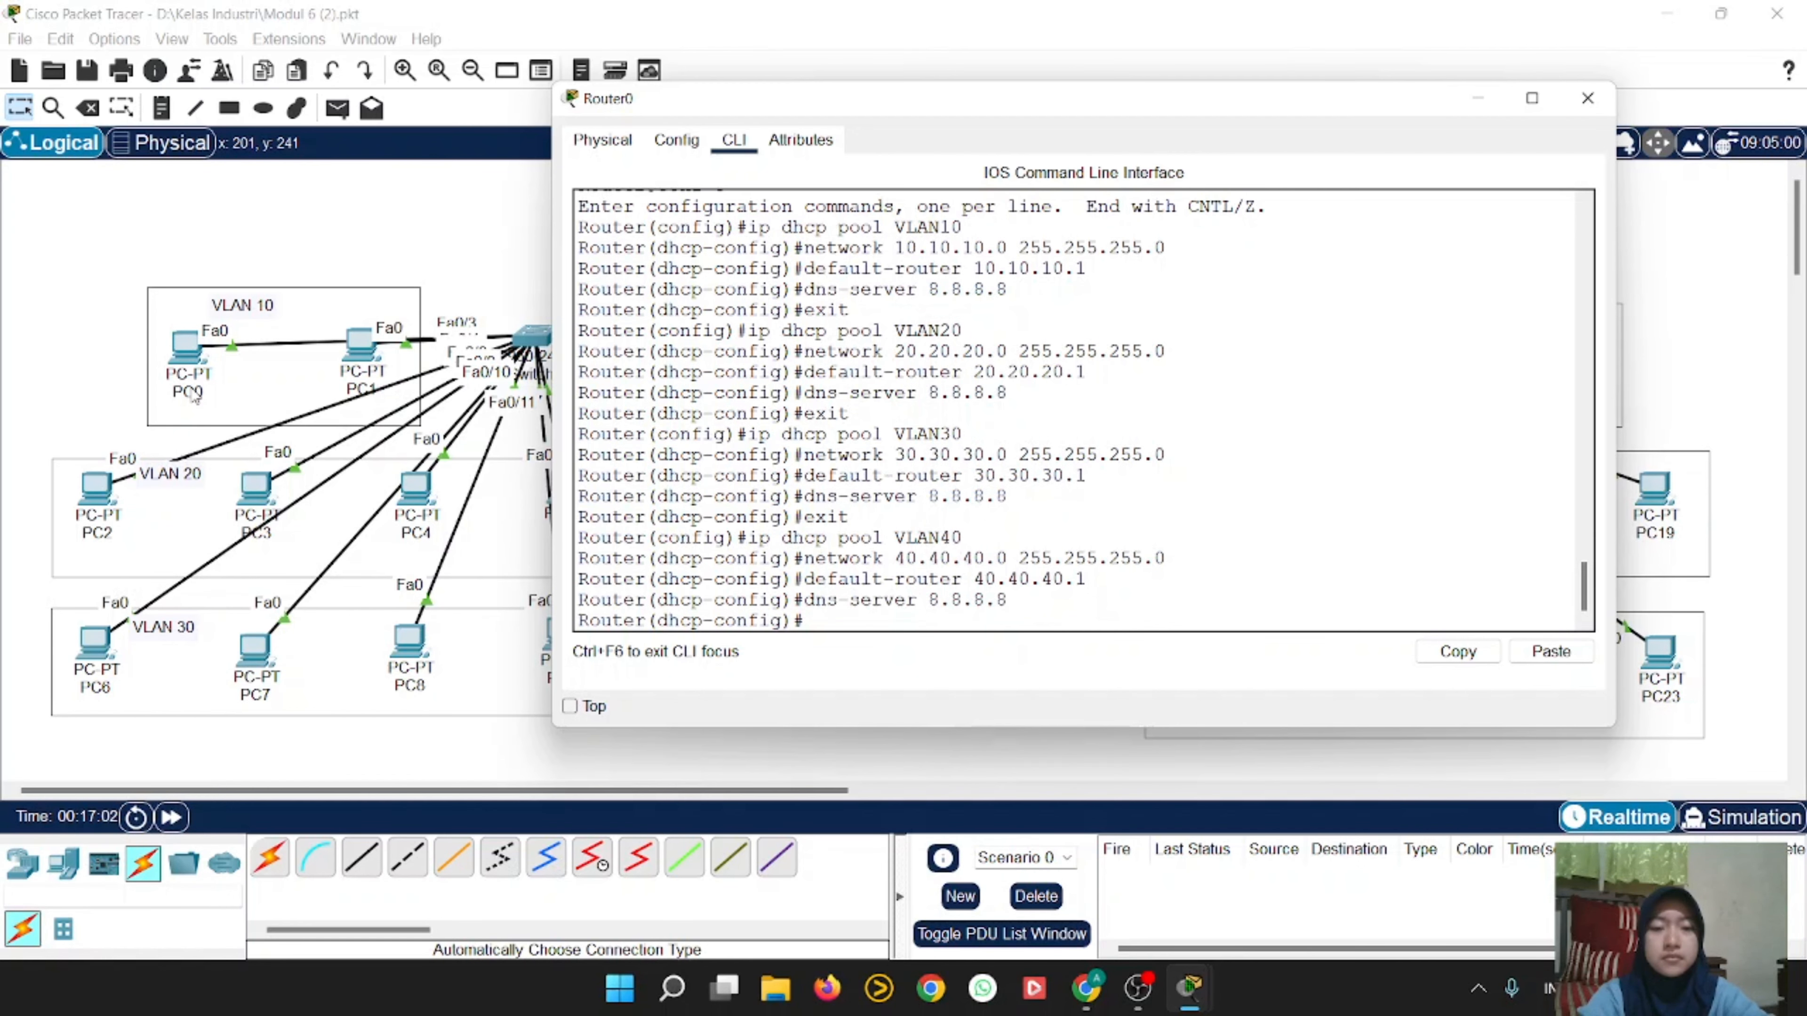
pyautogui.write('exit')
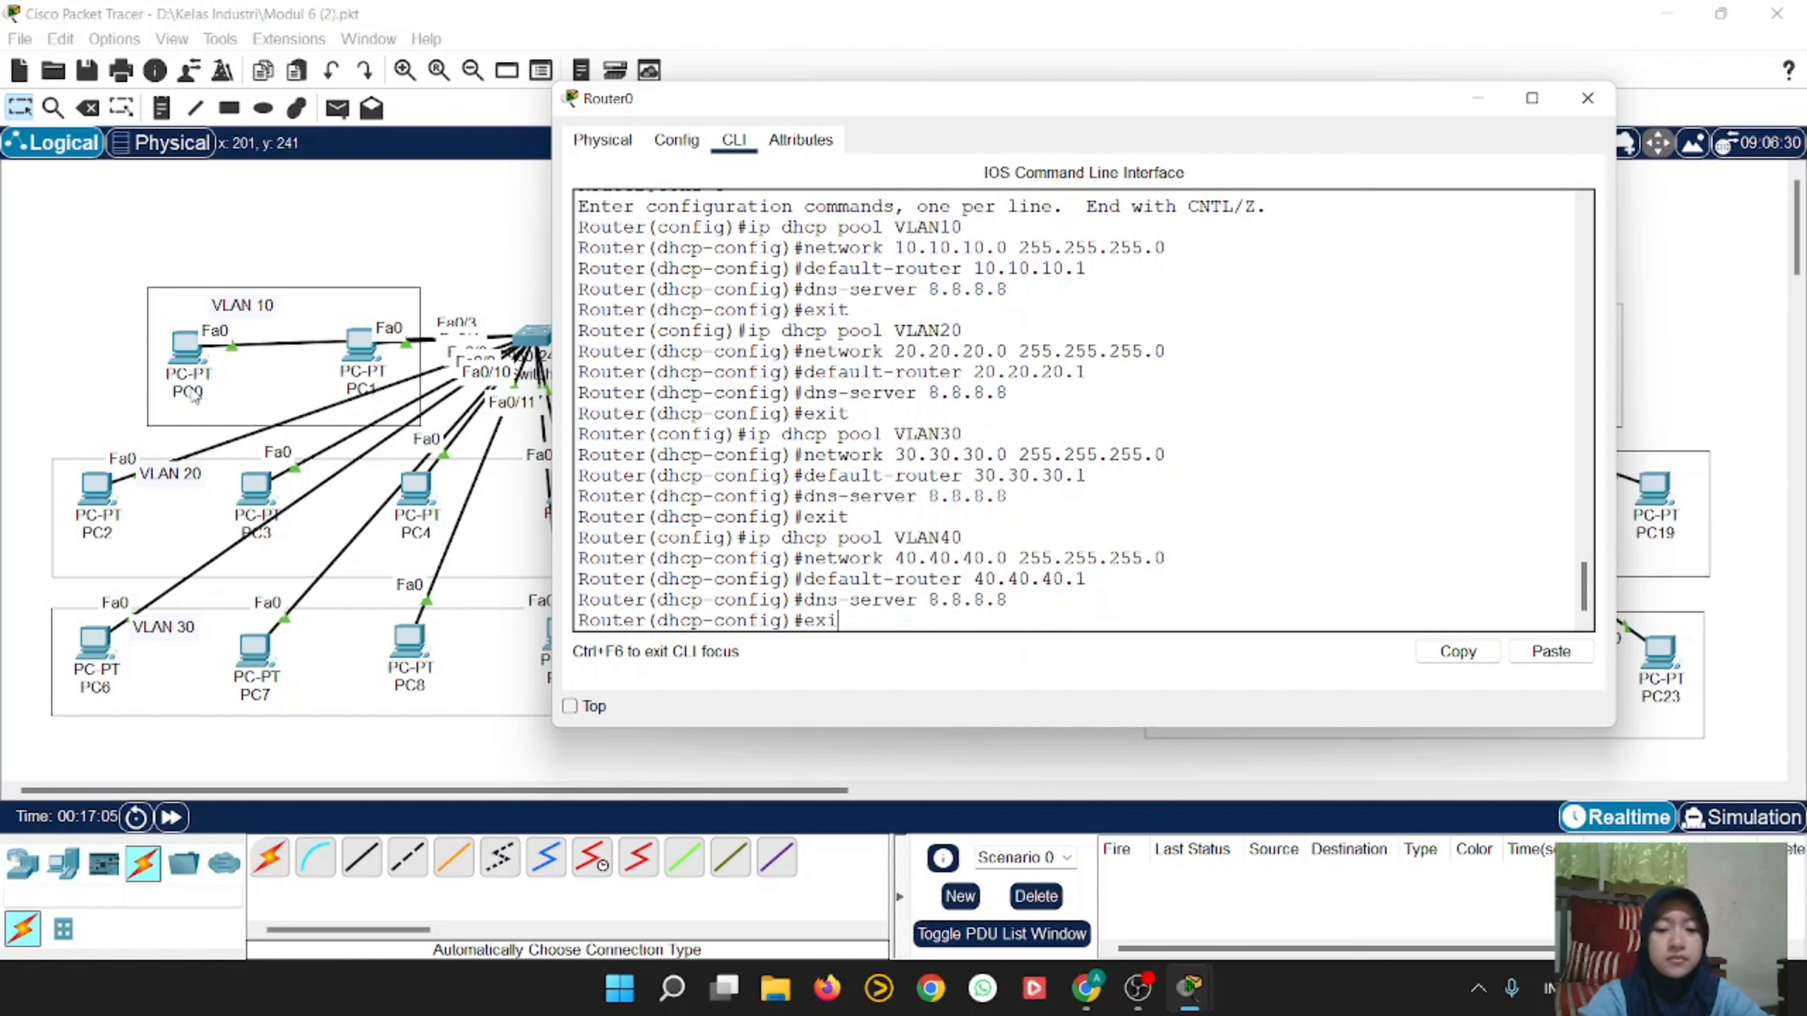
pyautogui.press('Return')
# Step: Create a DHCP pool named VLAN50 on the router
pyautogui.press('Up')
pyautogui.press('Up')
pyautogui.press('Up')
pyautogui.press('Up')
pyautogui.press('Up')
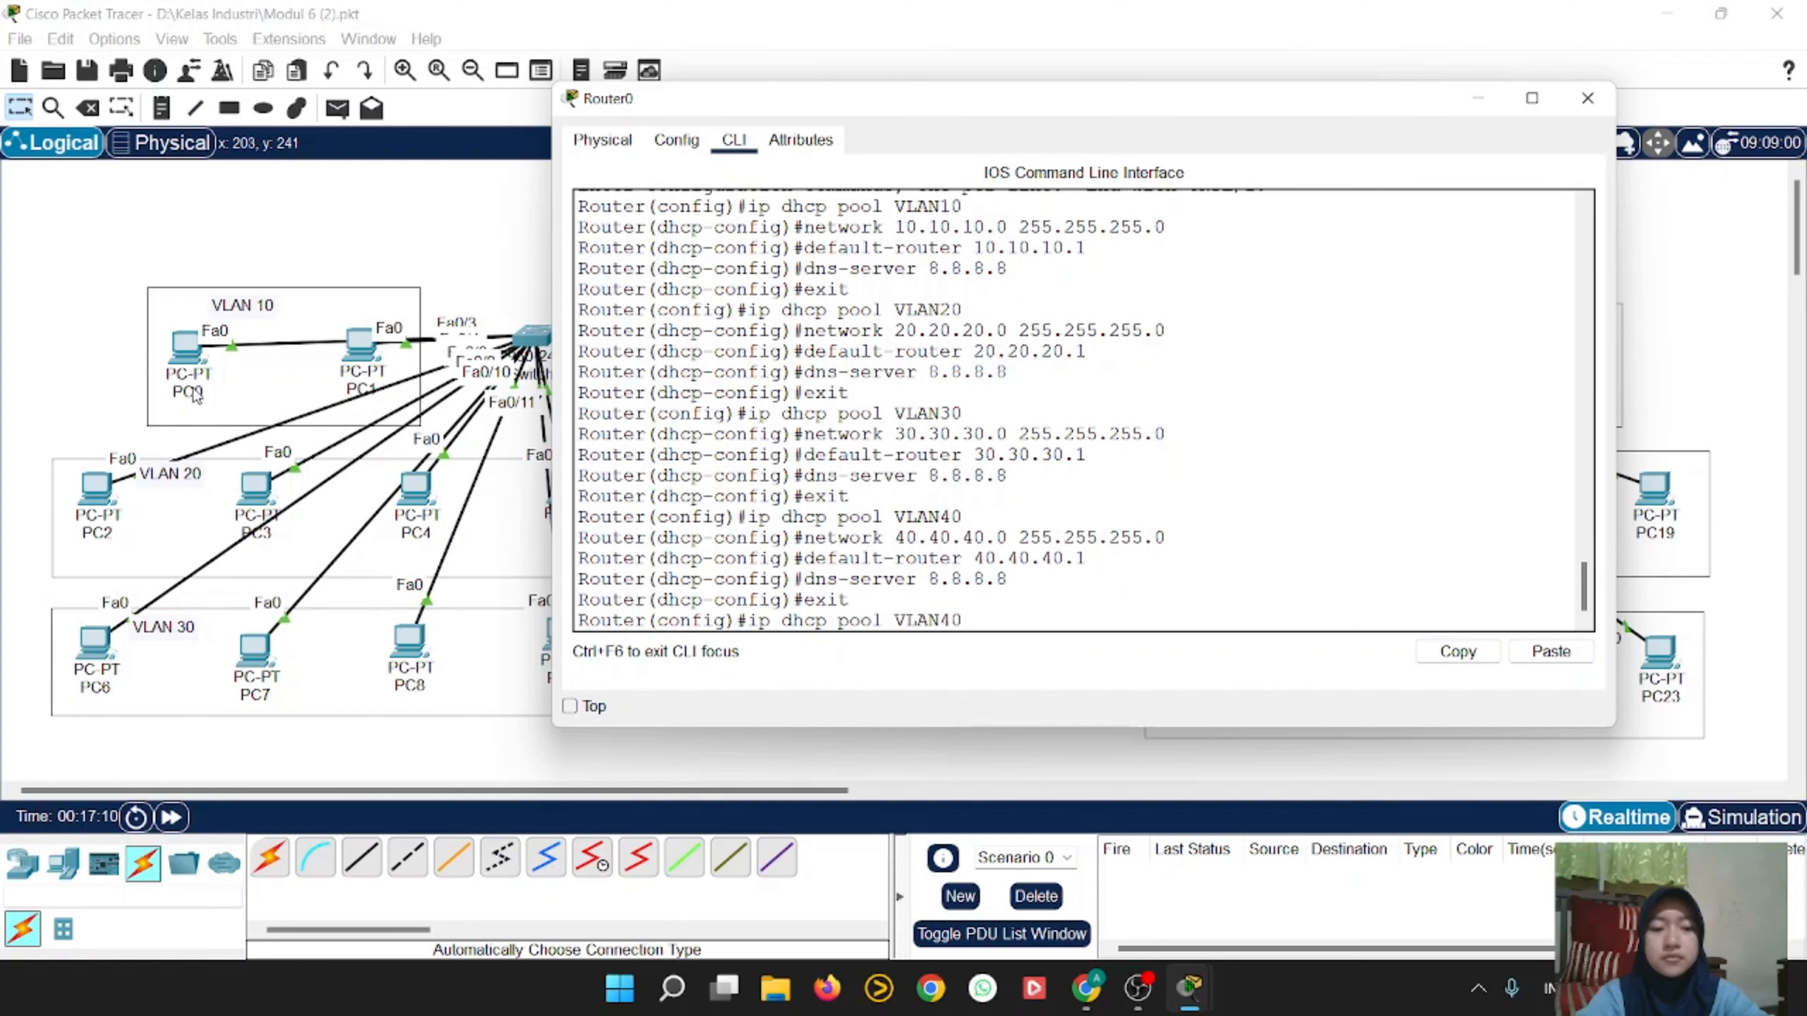
pyautogui.press('BackSpace')
pyautogui.press('BackSpace')
pyautogui.write('50')
pyautogui.press('Return')
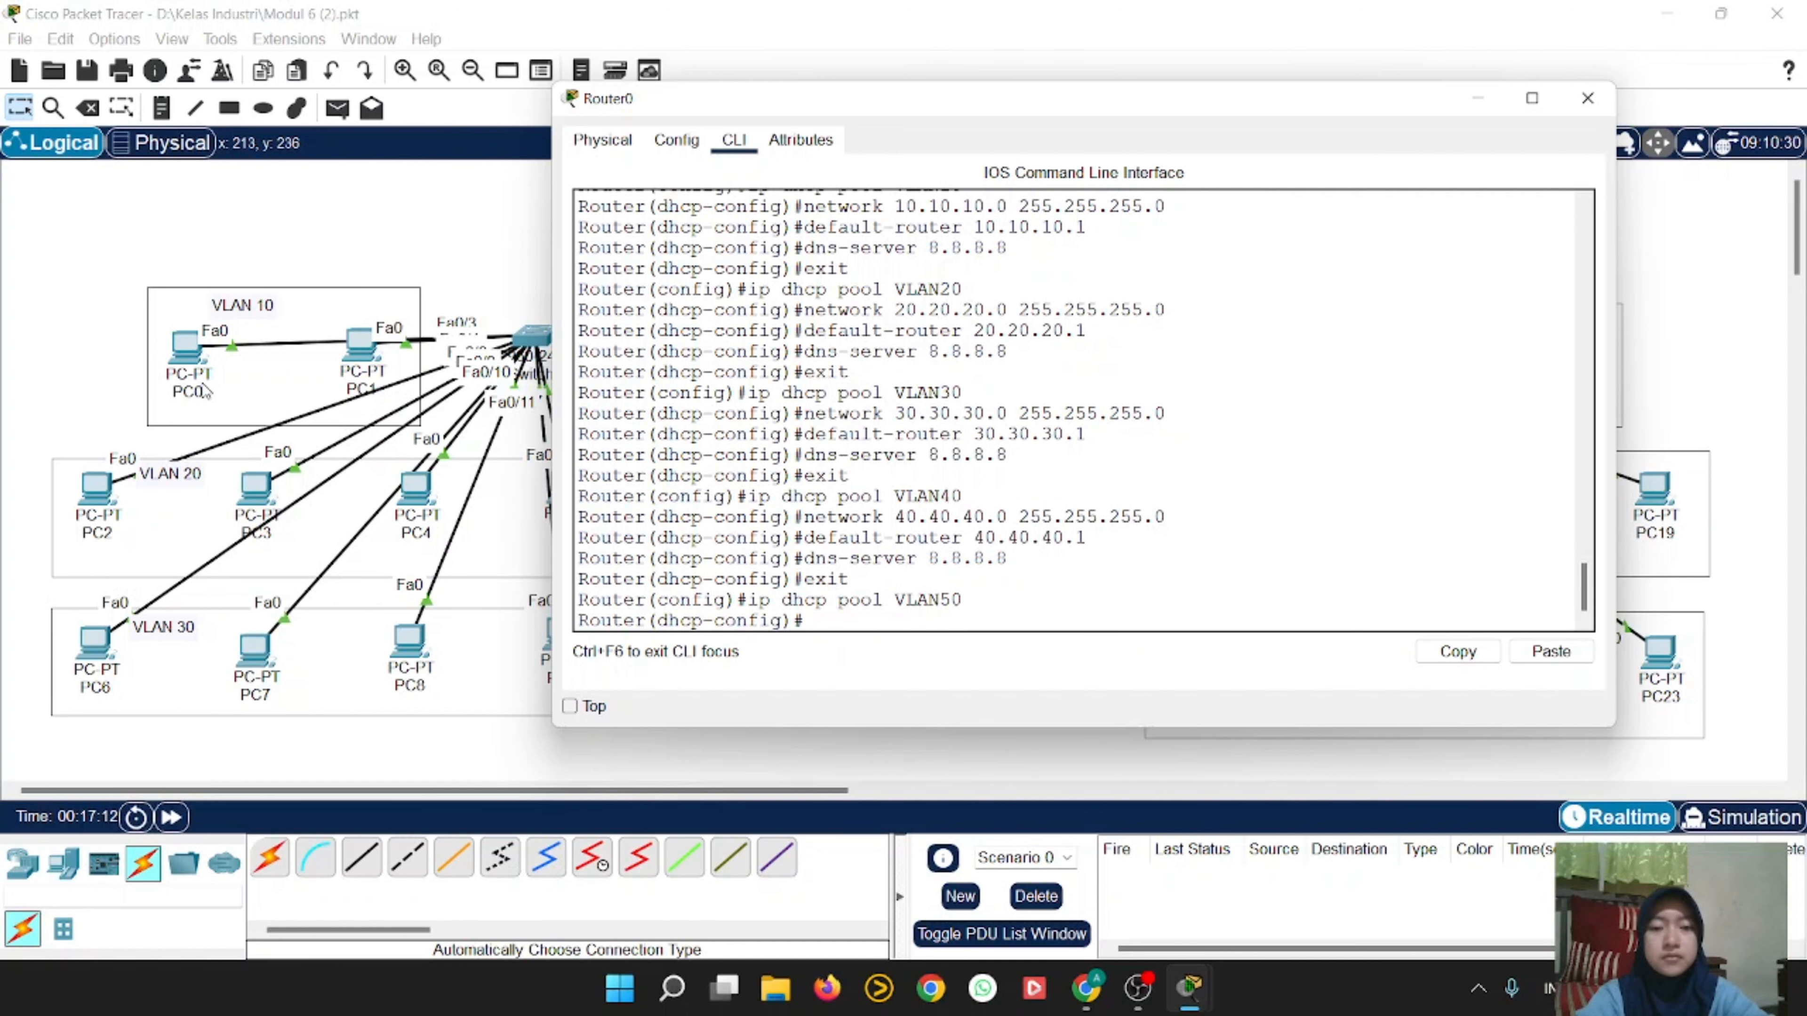
# Step: Set the VLAN50 DHCP pool's network to 50.50.50.0 with mask 255.255.255.0
pyautogui.press('Up')
pyautogui.press('Up')
pyautogui.press('Up')
pyautogui.press('Up')
pyautogui.press('Up')
pyautogui.press('Up')
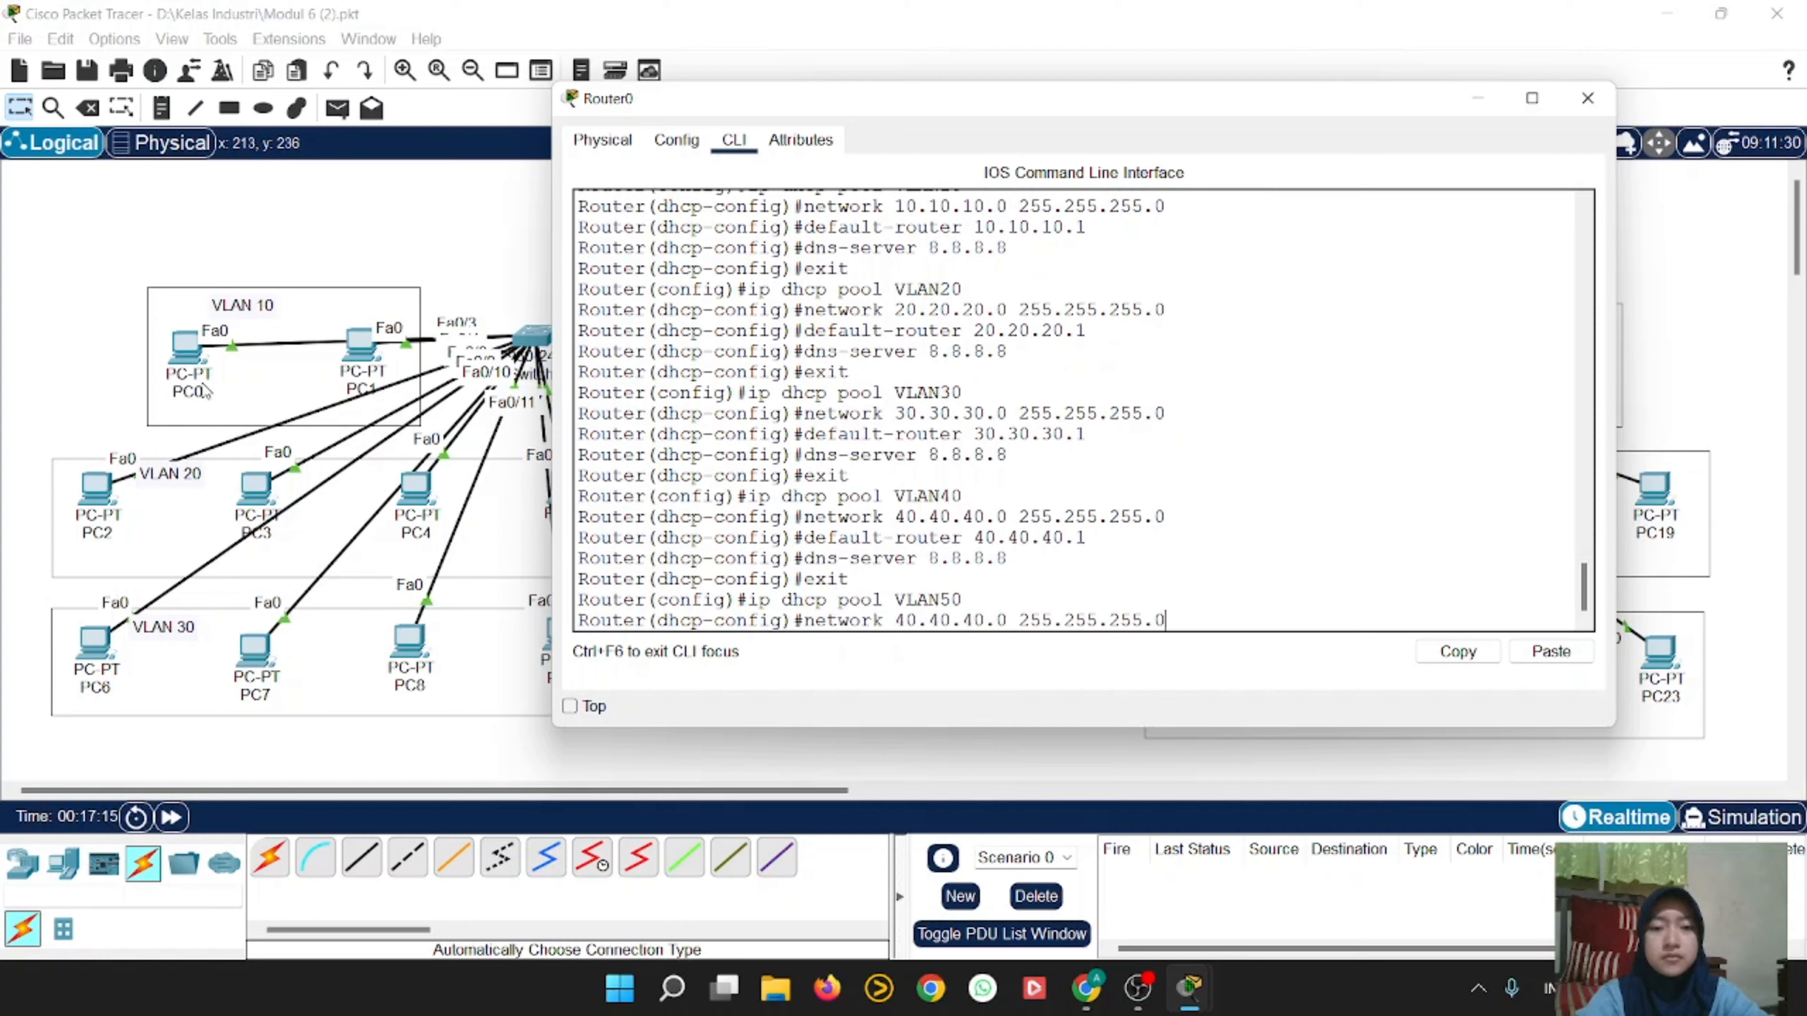
pyautogui.press('Down')
pyautogui.press('Left')
pyautogui.press('Left')
pyautogui.press('Left')
pyautogui.press('Left')
pyautogui.press('Left')
pyautogui.press('Left')
pyautogui.press('Left')
pyautogui.press('Left')
pyautogui.press('Left')
pyautogui.press('Left')
pyautogui.press('Left')
pyautogui.press('Left')
pyautogui.press('Left')
pyautogui.press('Left')
pyautogui.press('Left')
pyautogui.press('Left')
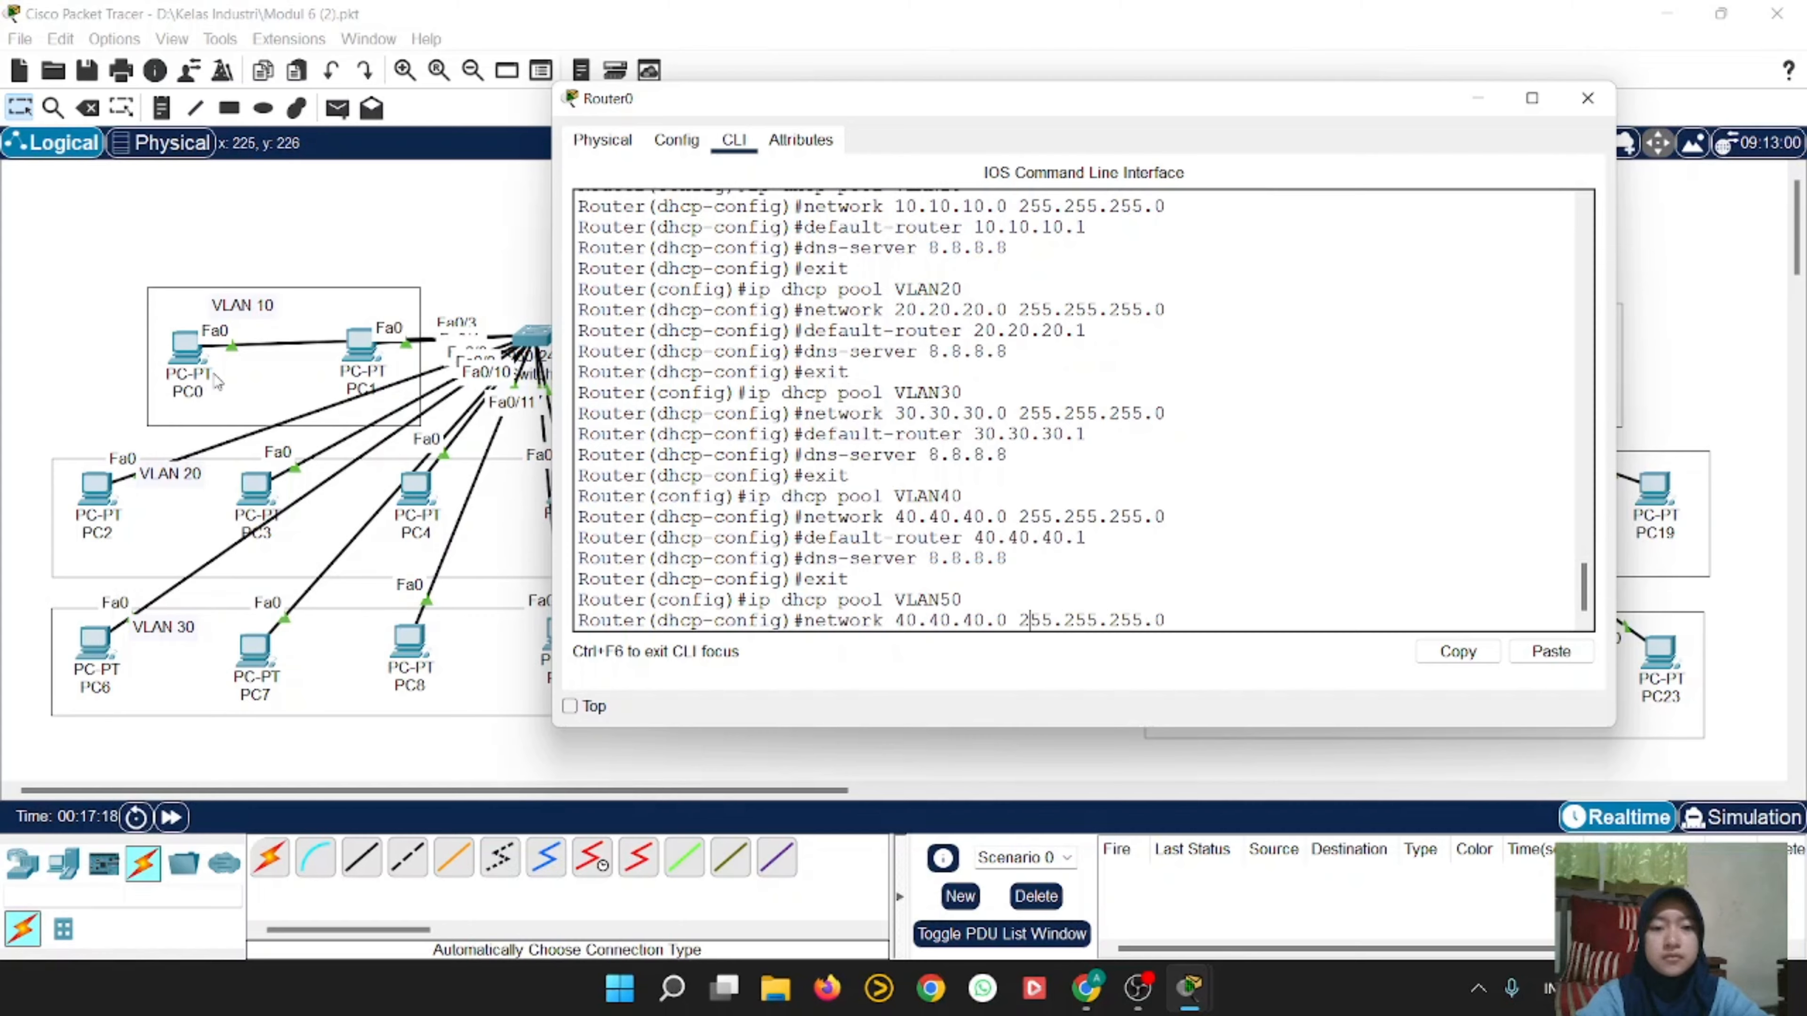
pyautogui.press('Left')
pyautogui.press('BackSpace')
pyautogui.write('5')
pyautogui.press('Left')
pyautogui.press('Left')
pyautogui.press('Left')
pyautogui.press('BackSpace')
pyautogui.write('5')
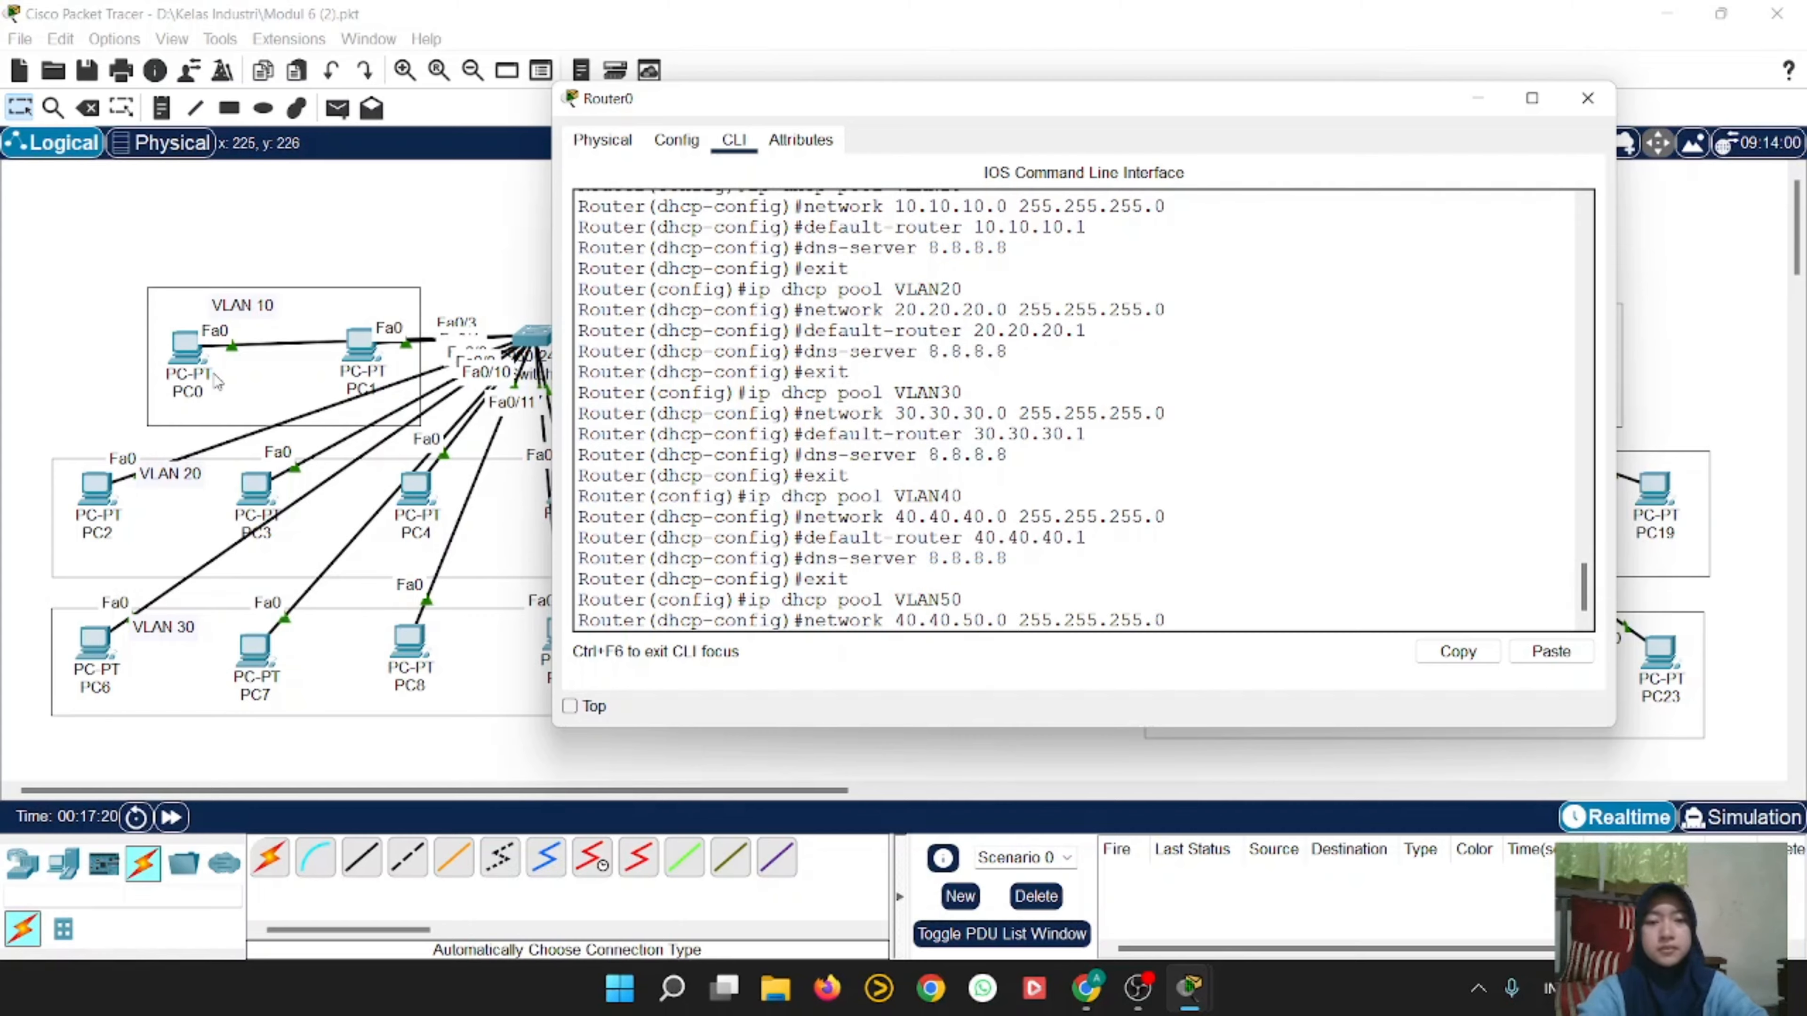
pyautogui.press('Left')
pyautogui.press('Left')
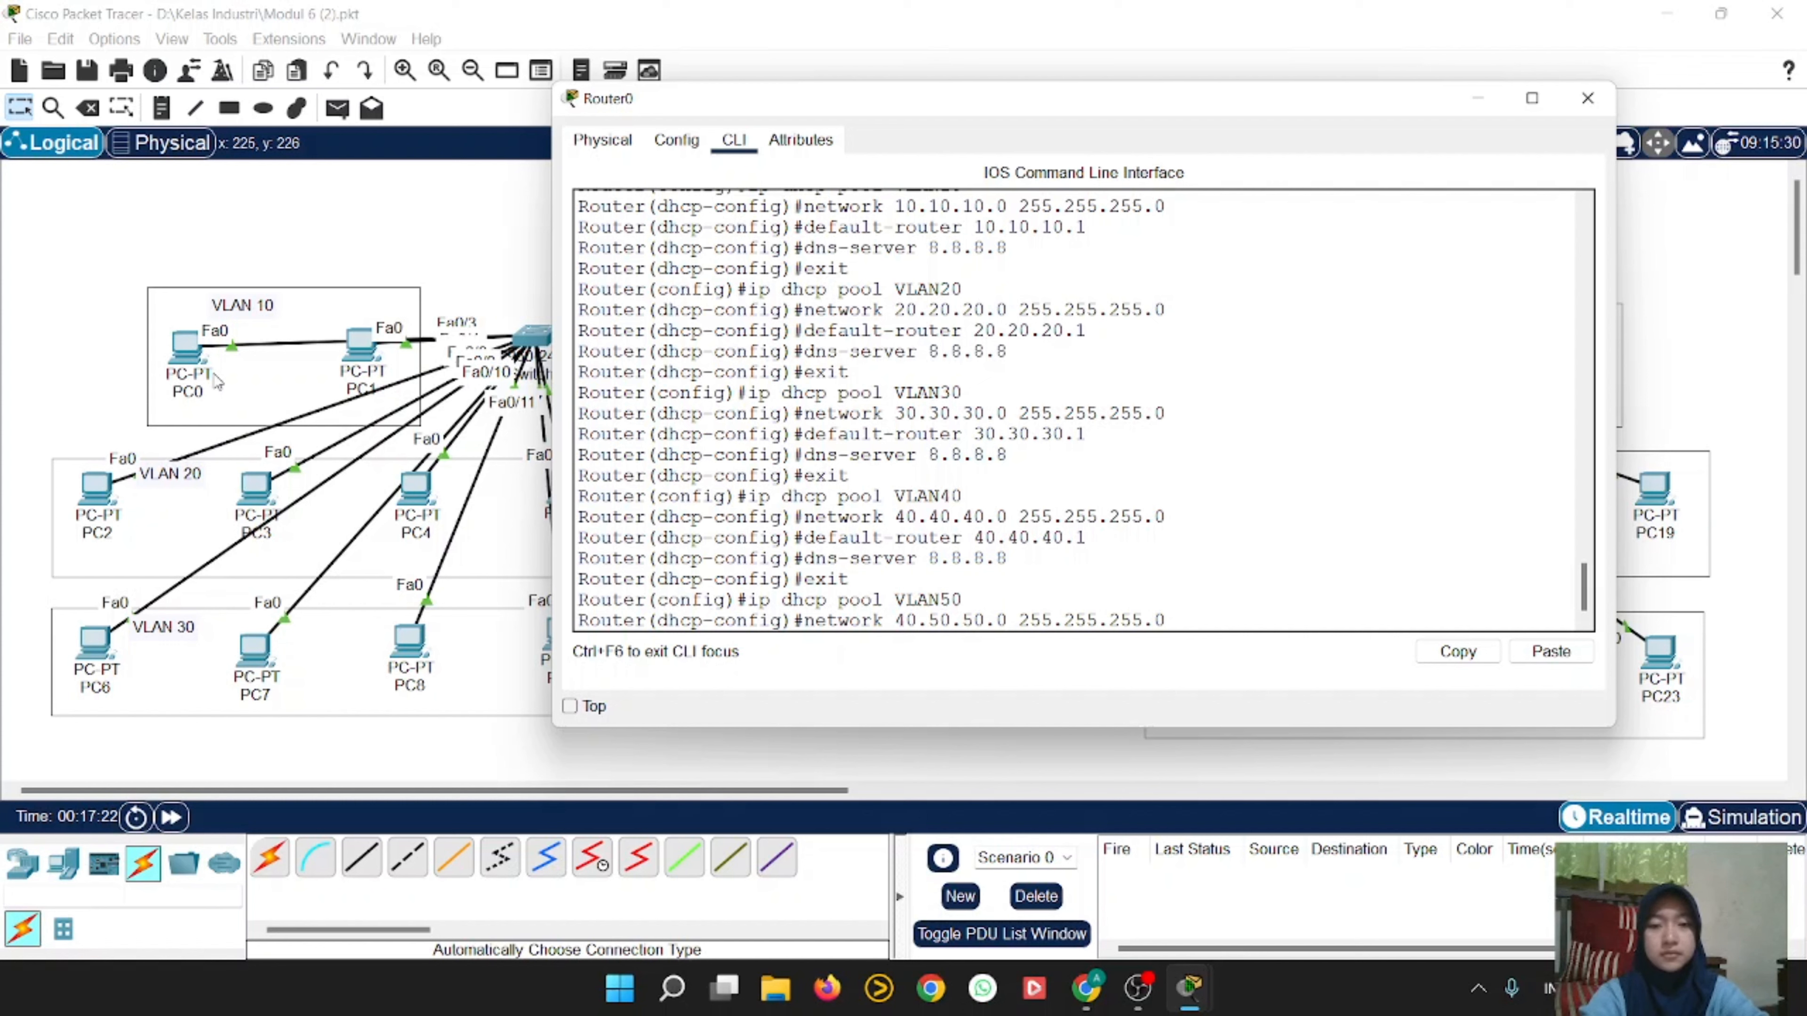
pyautogui.press('Left')
pyautogui.press('BackSpace')
pyautogui.write('5')
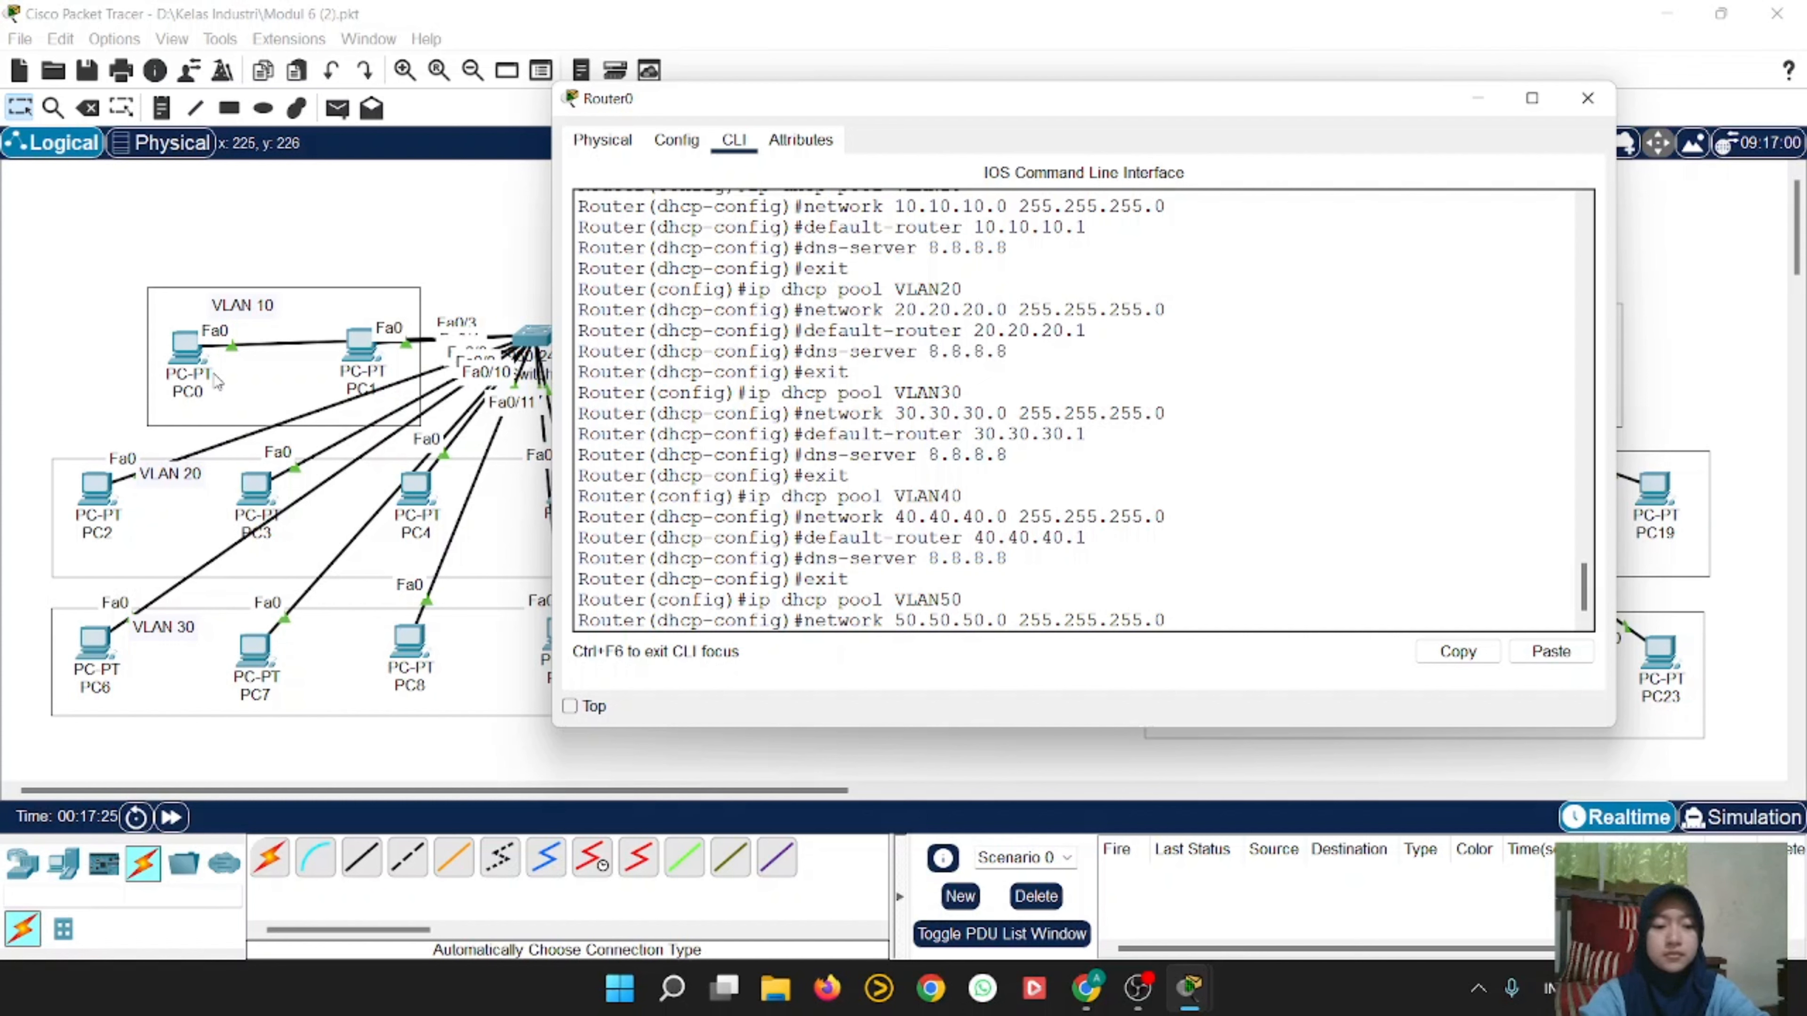
pyautogui.press('Return')
# Step: Set the VLAN50 DHCP pool's default router to 50.50.50.1
pyautogui.press('Up')
pyautogui.press('Up')
pyautogui.press('Up')
pyautogui.press('Up')
pyautogui.press('Up')
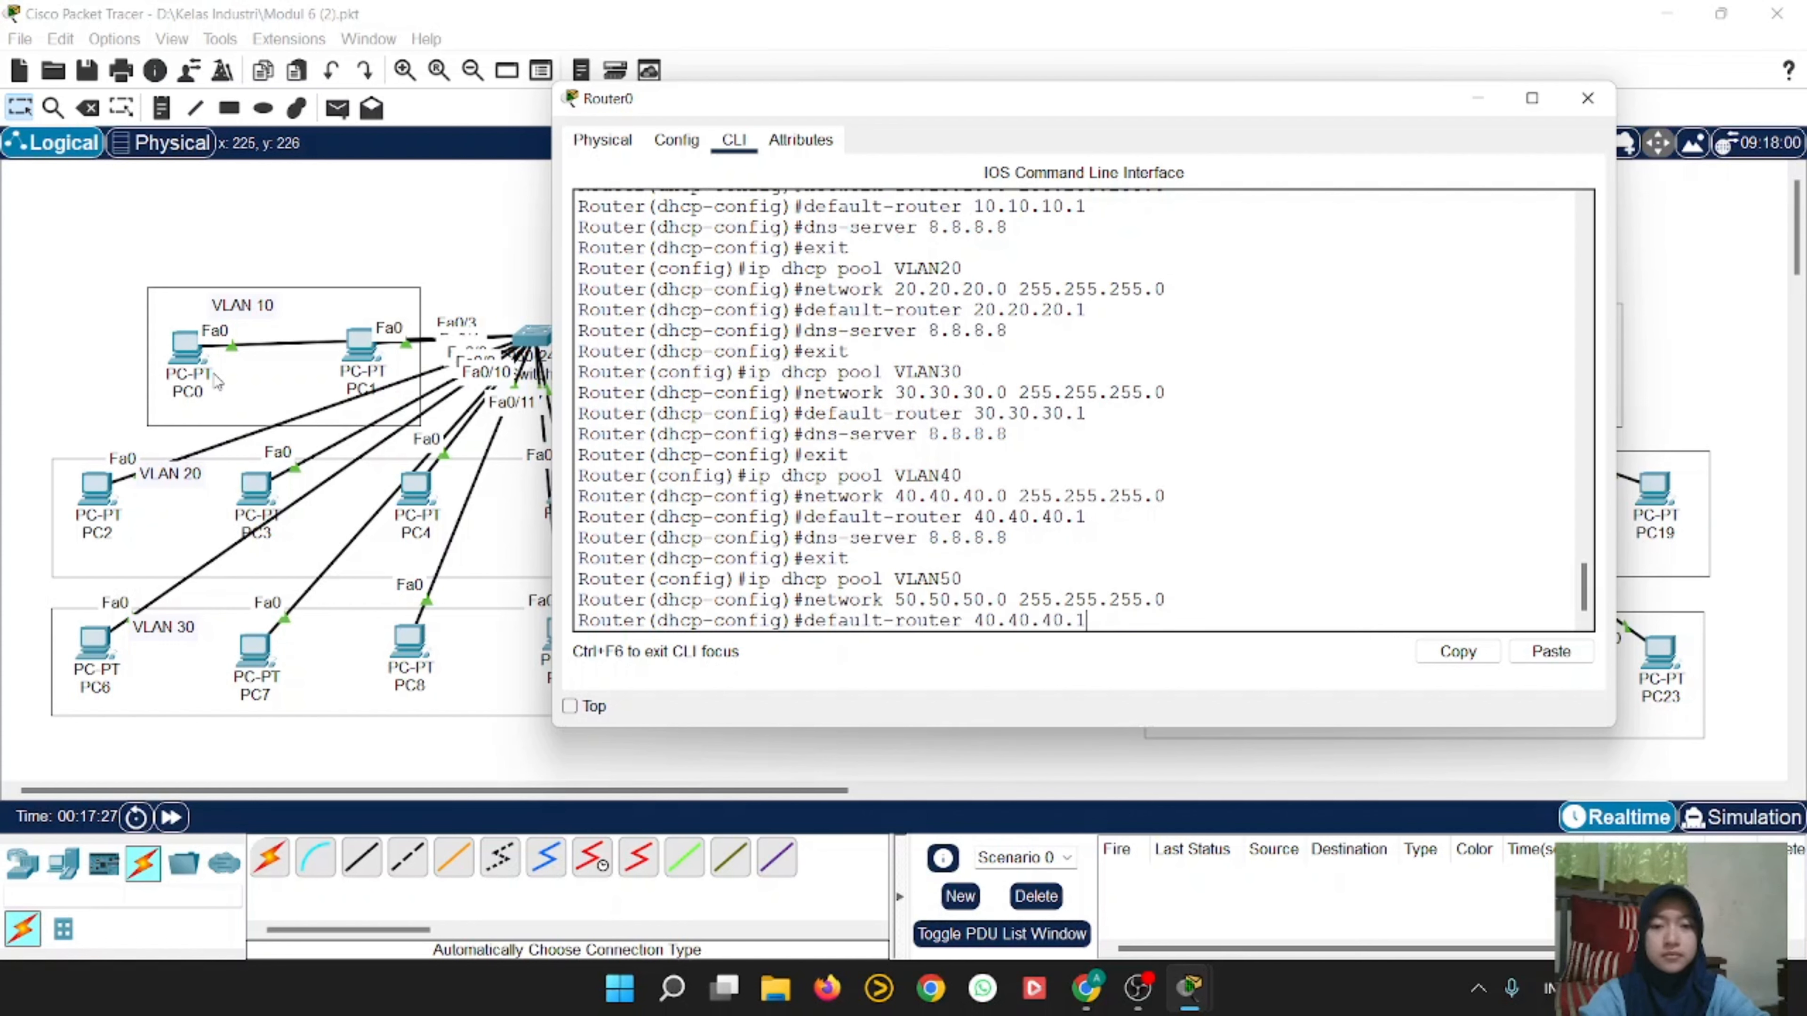
pyautogui.press('Left')
pyautogui.press('Left')
pyautogui.press('BackSpace')
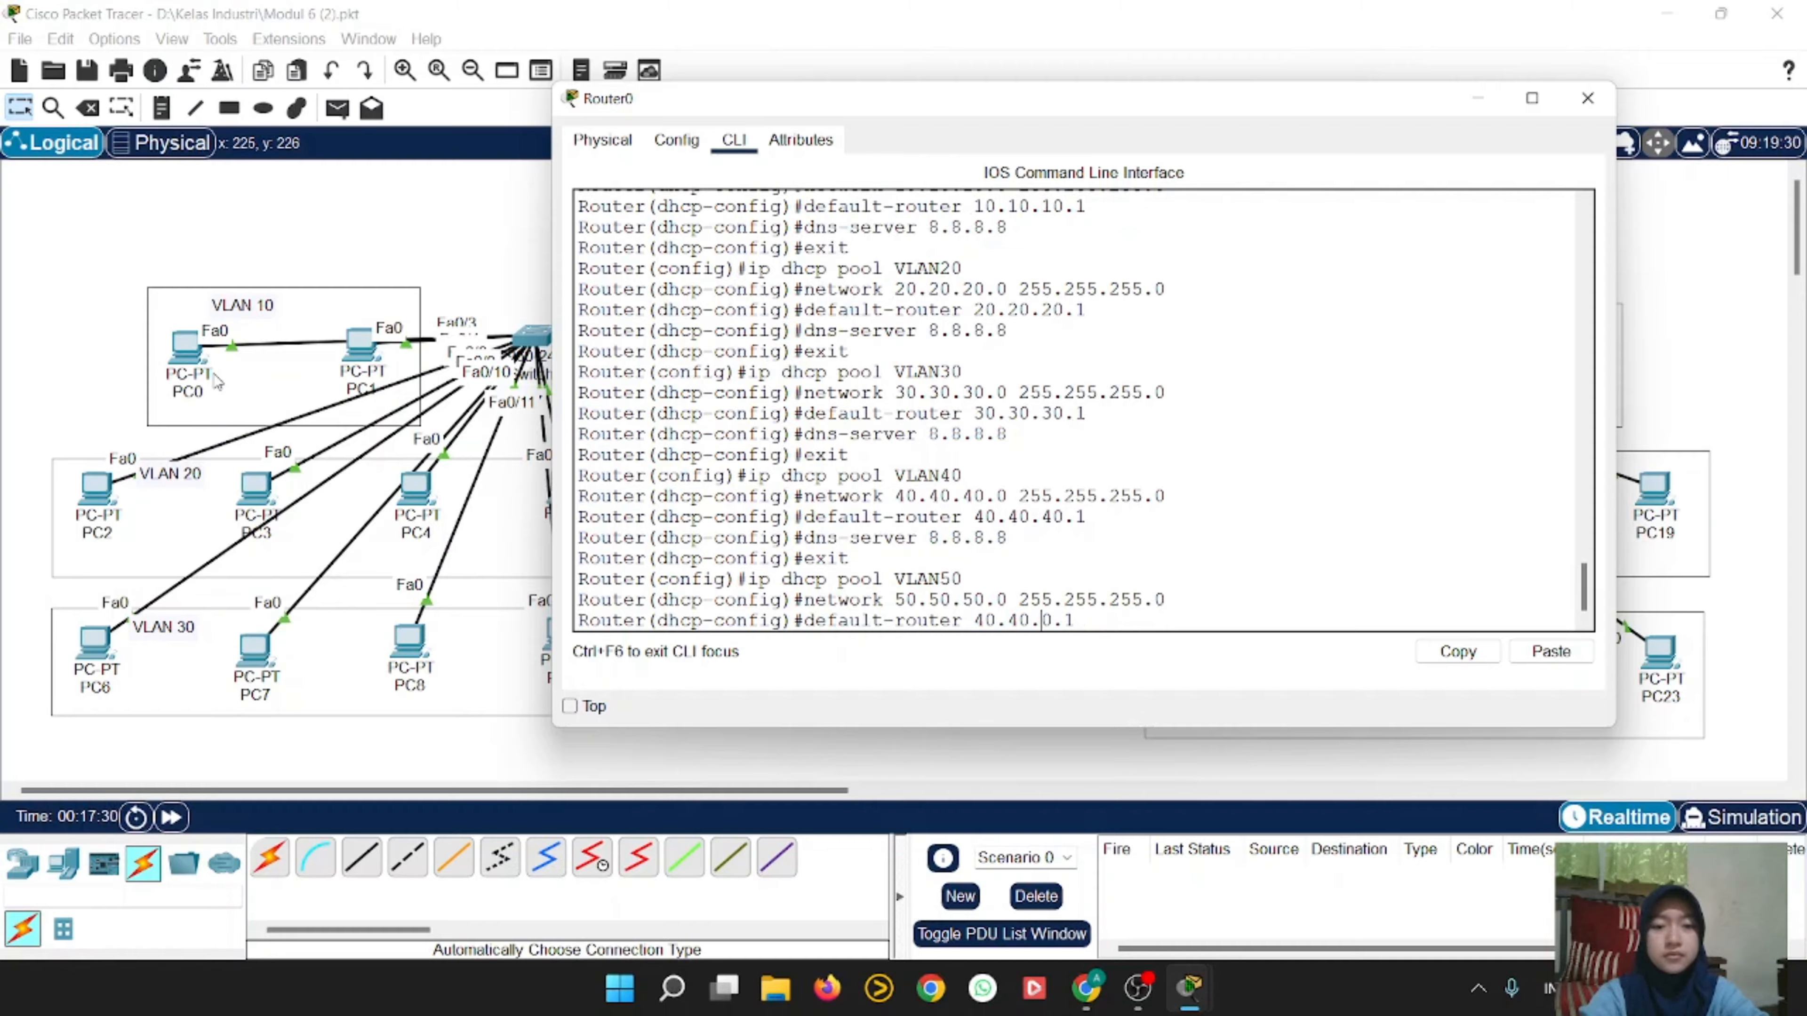
pyautogui.write('5')
pyautogui.press('Left')
pyautogui.press('BackSpace')
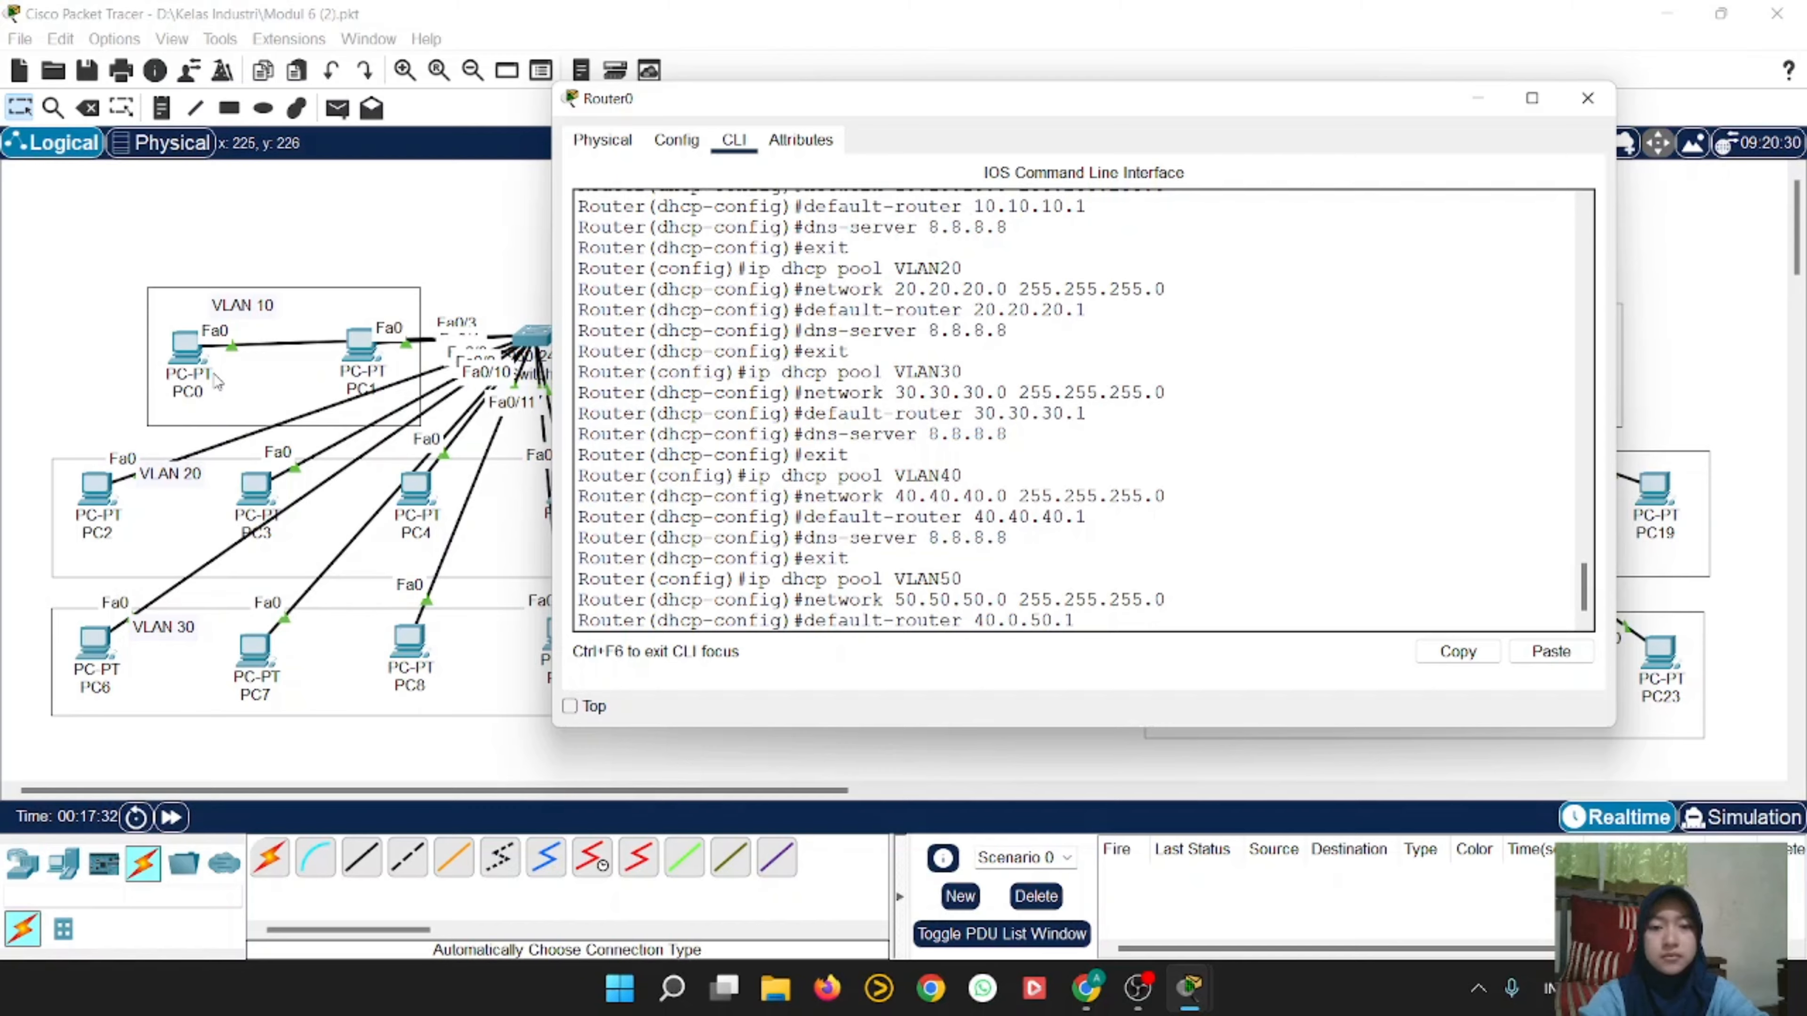
pyautogui.write('5')
pyautogui.press('Left')
pyautogui.press('Left')
pyautogui.press('Left')
pyautogui.write('5')
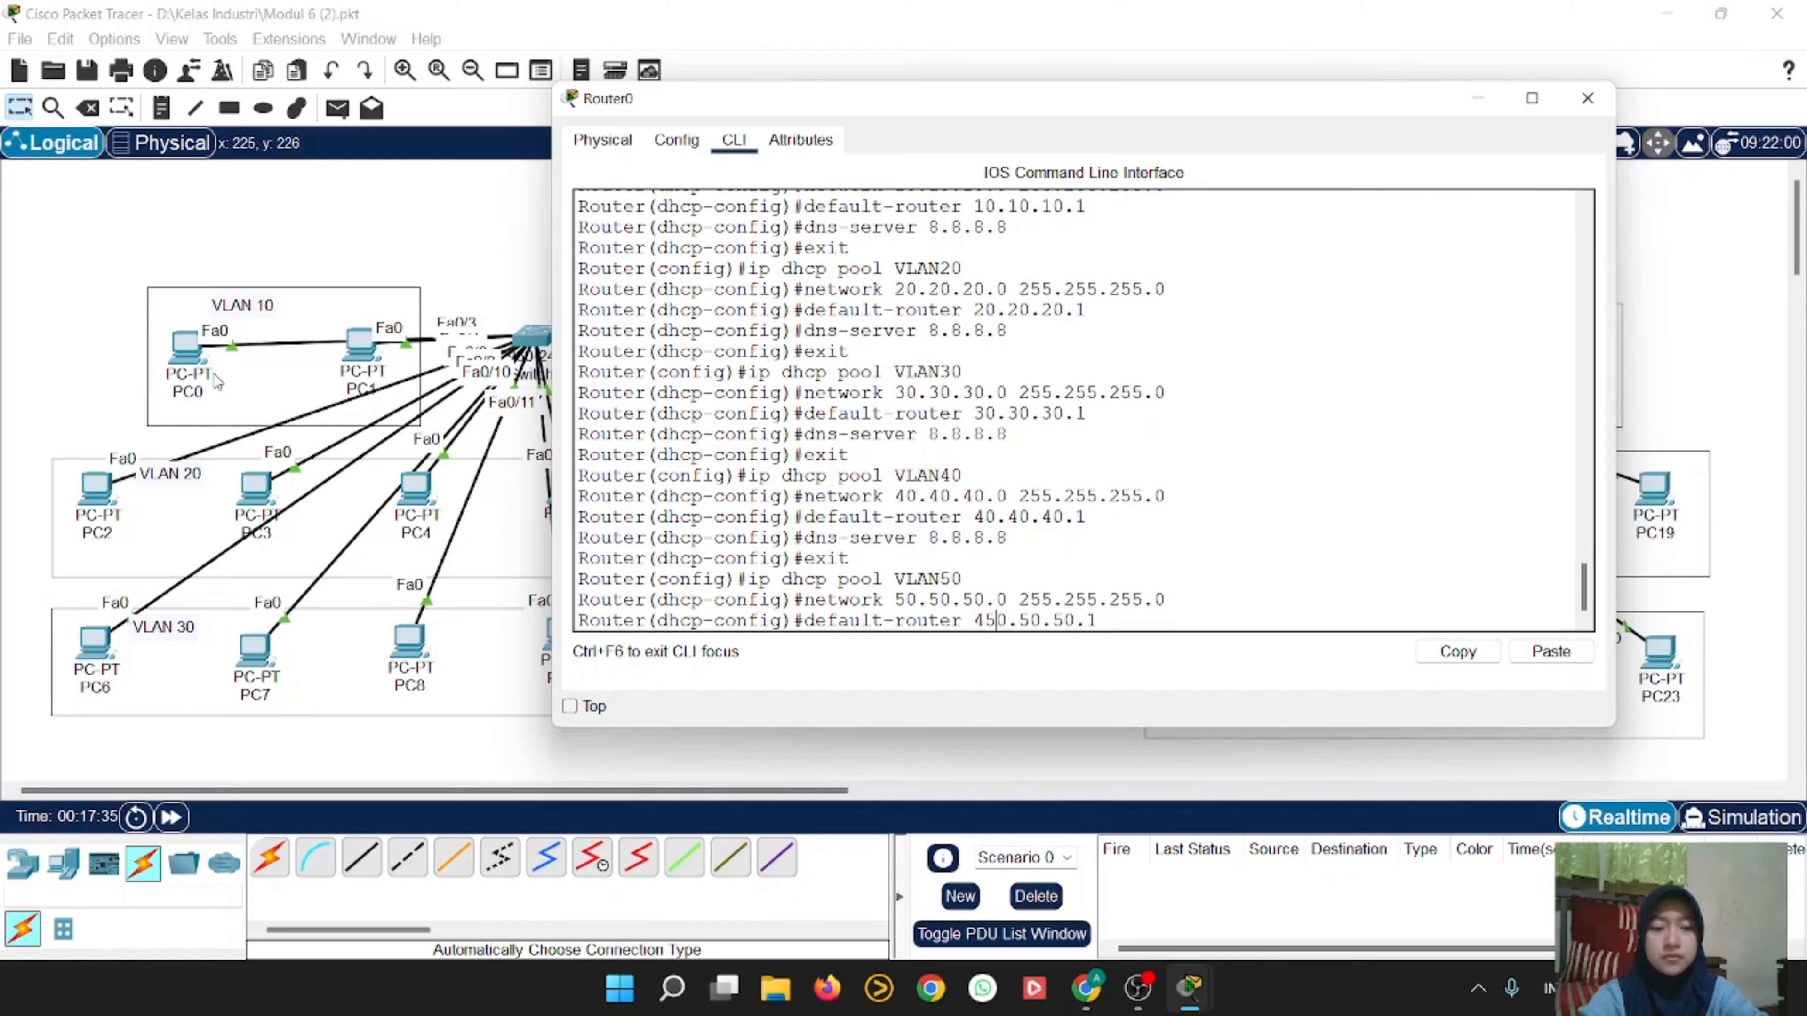
pyautogui.press('Left')
pyautogui.press('BackSpace')
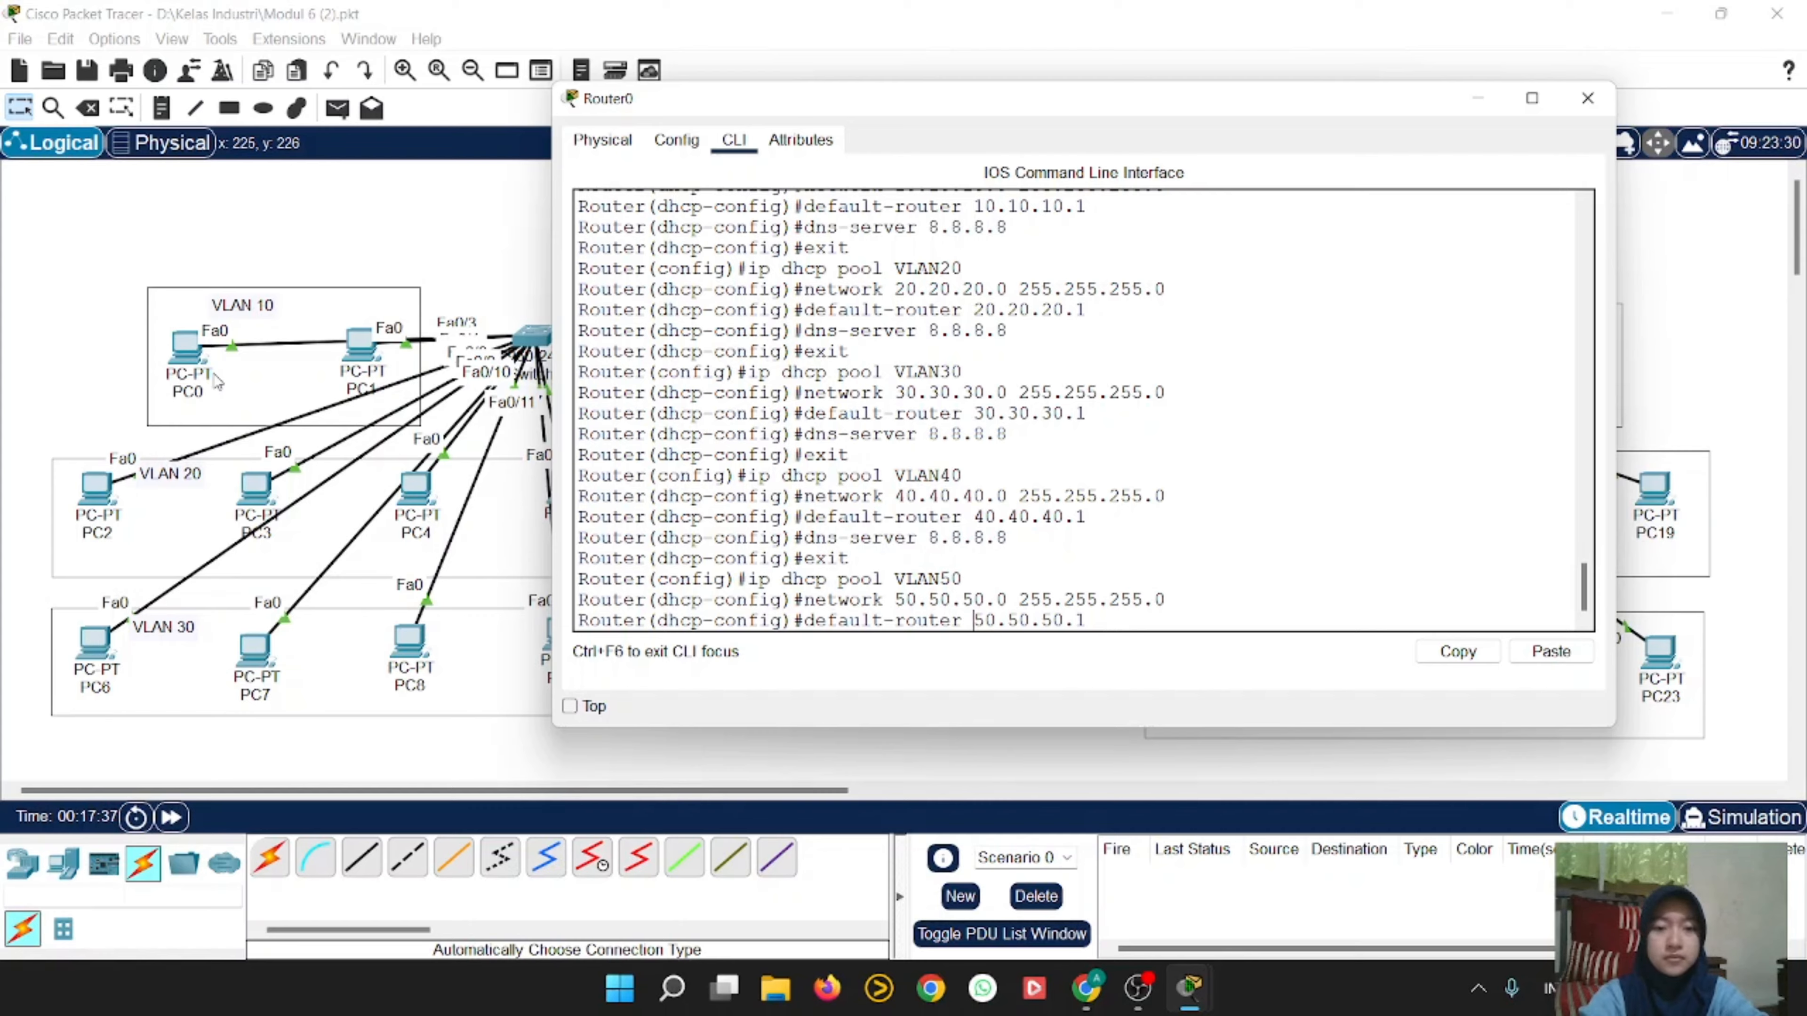
pyautogui.press('Return')
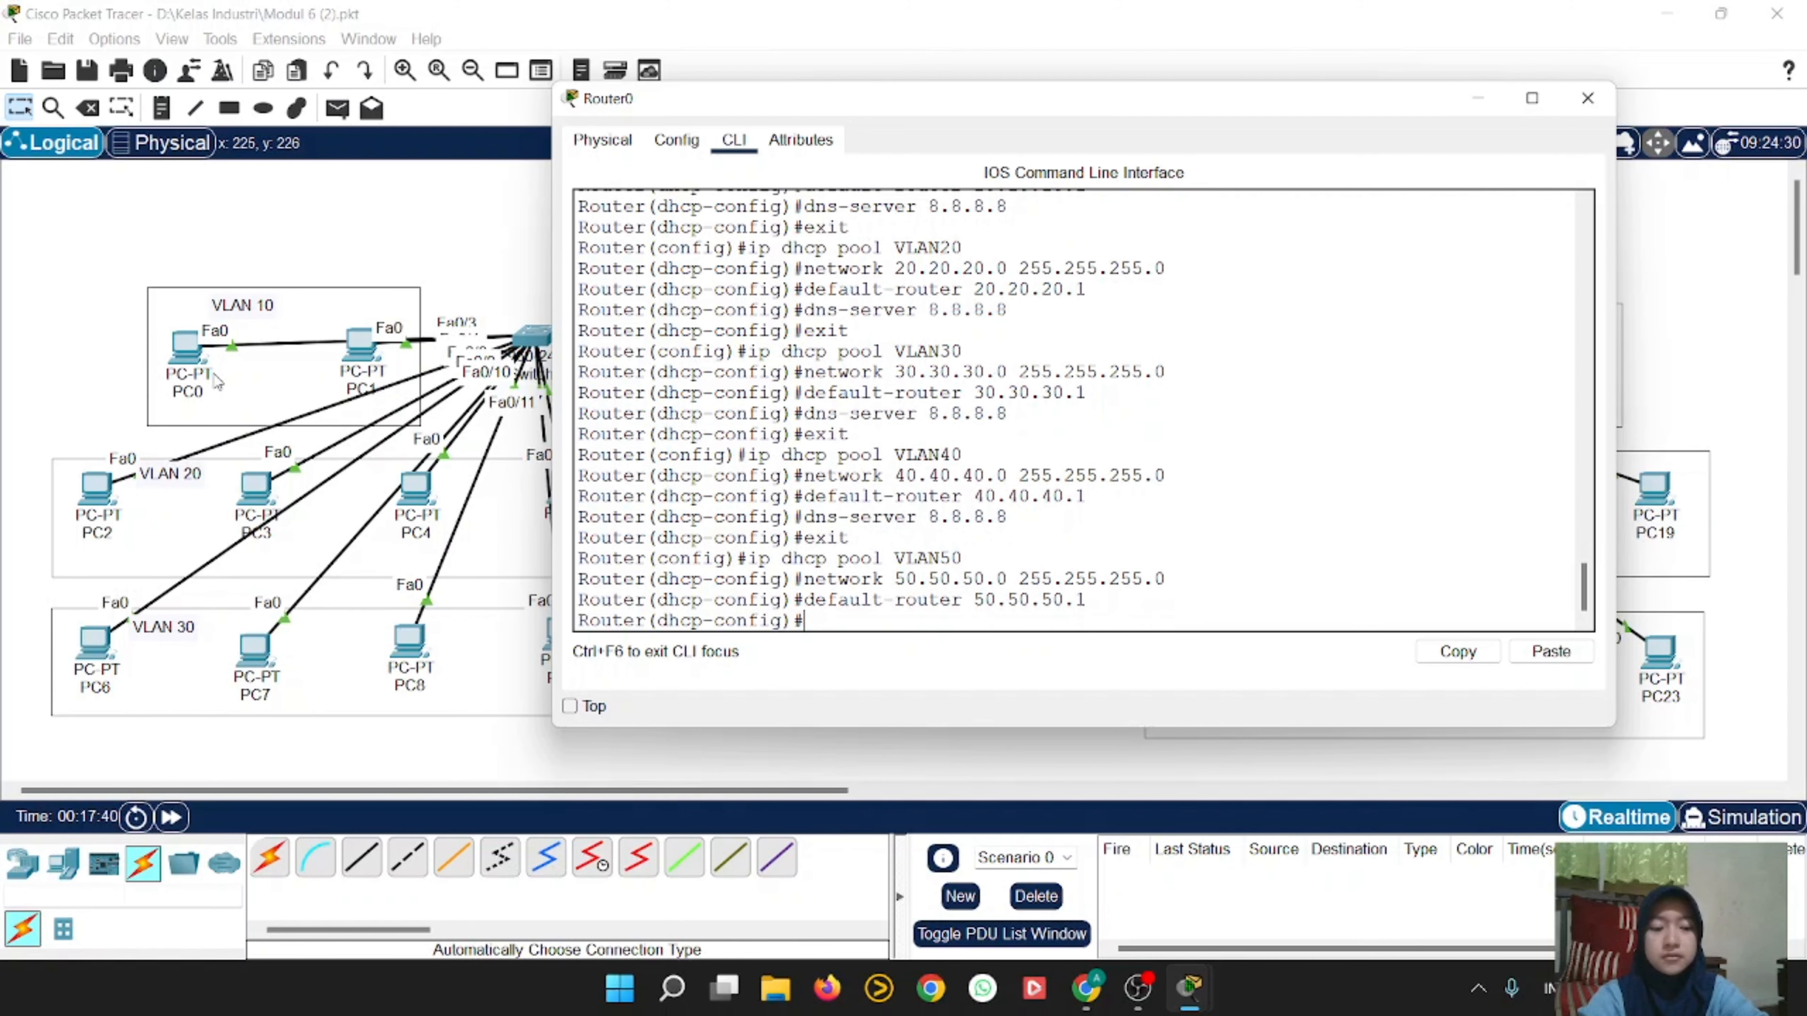
# Step: Set the VLAN50 DHCP pool's DNS server to 8.8.8.8 and return to global configuration mode
pyautogui.press('Up')
pyautogui.press('Up')
pyautogui.press('Up')
pyautogui.press('Up')
pyautogui.press('Up')
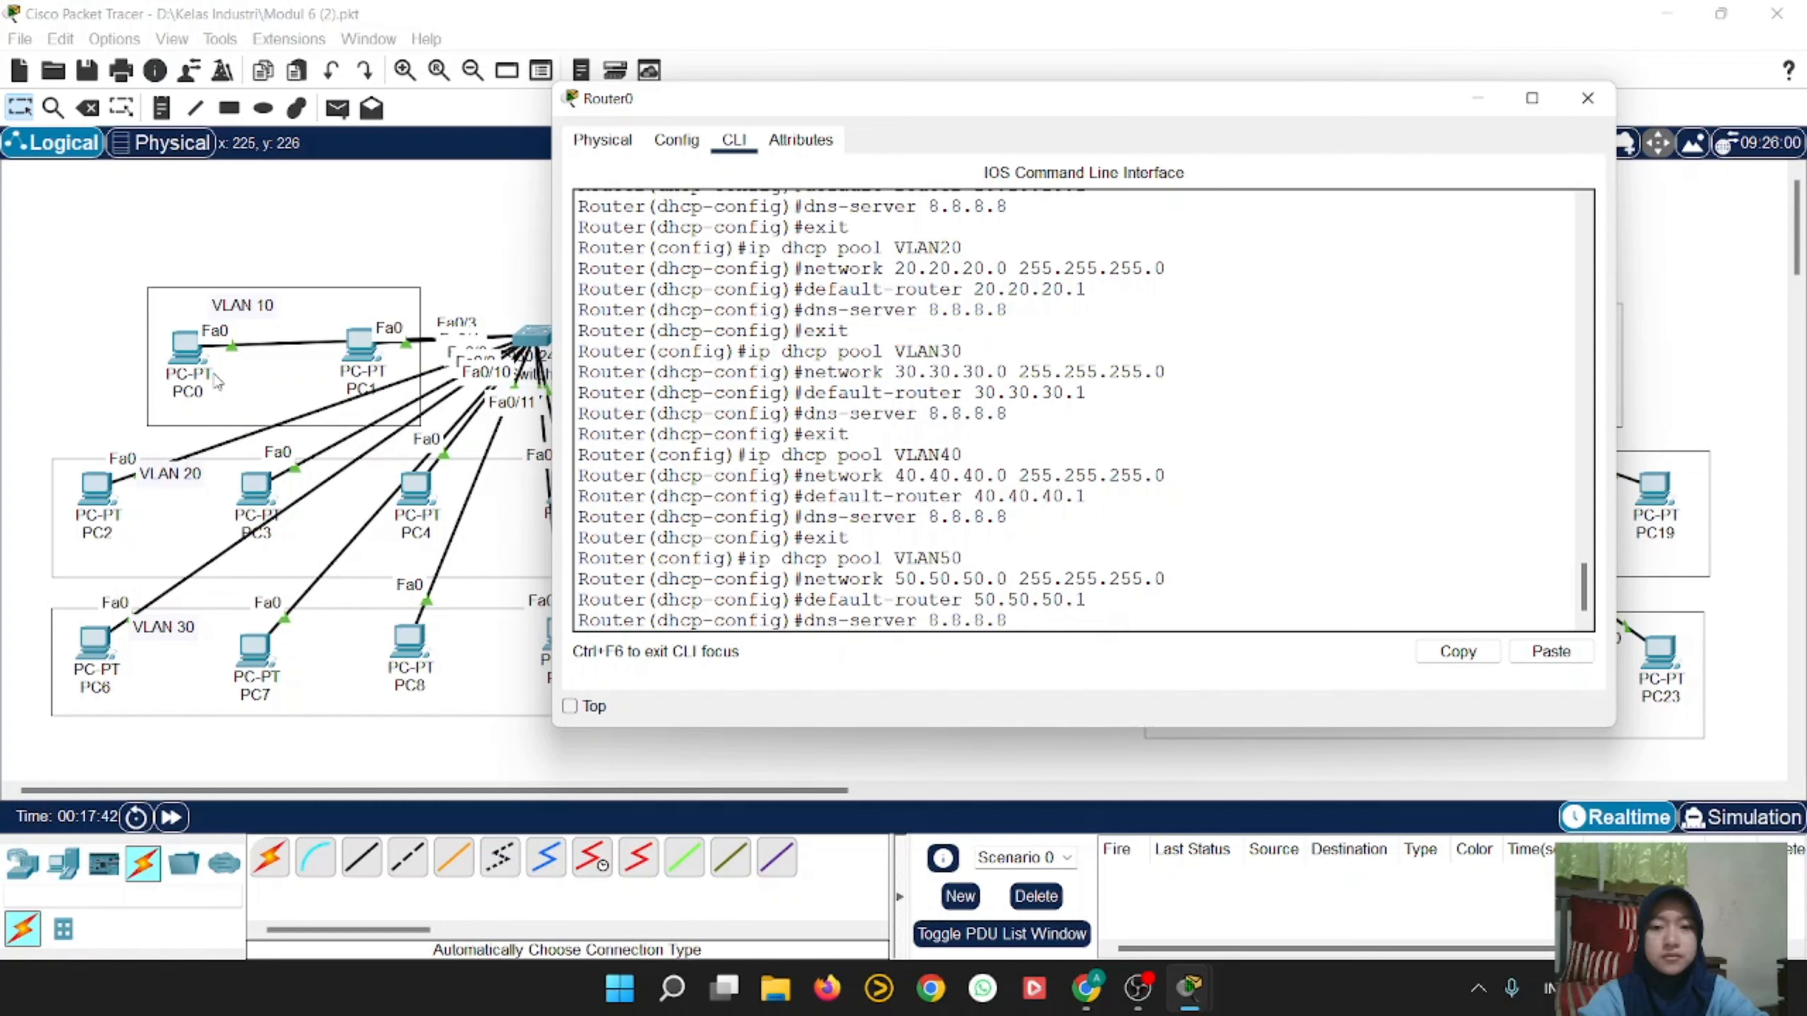
pyautogui.press('Return')
pyautogui.write('exit')
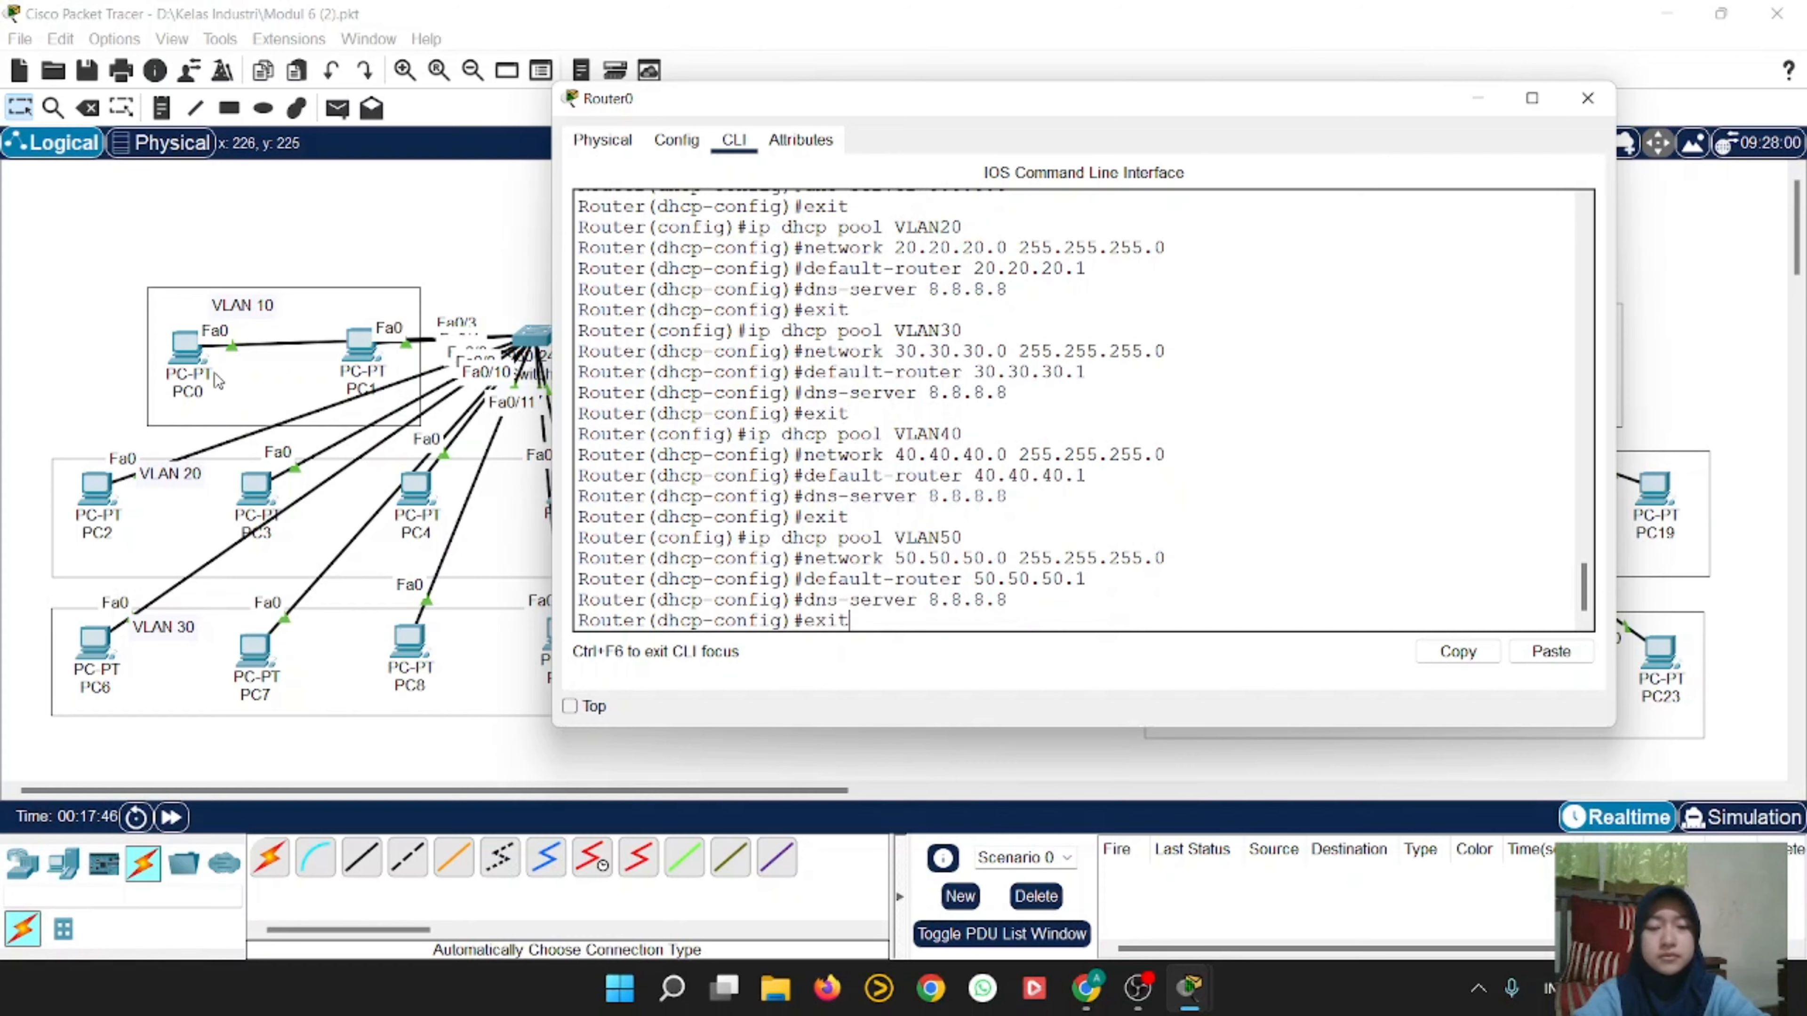
pyautogui.press('Return')
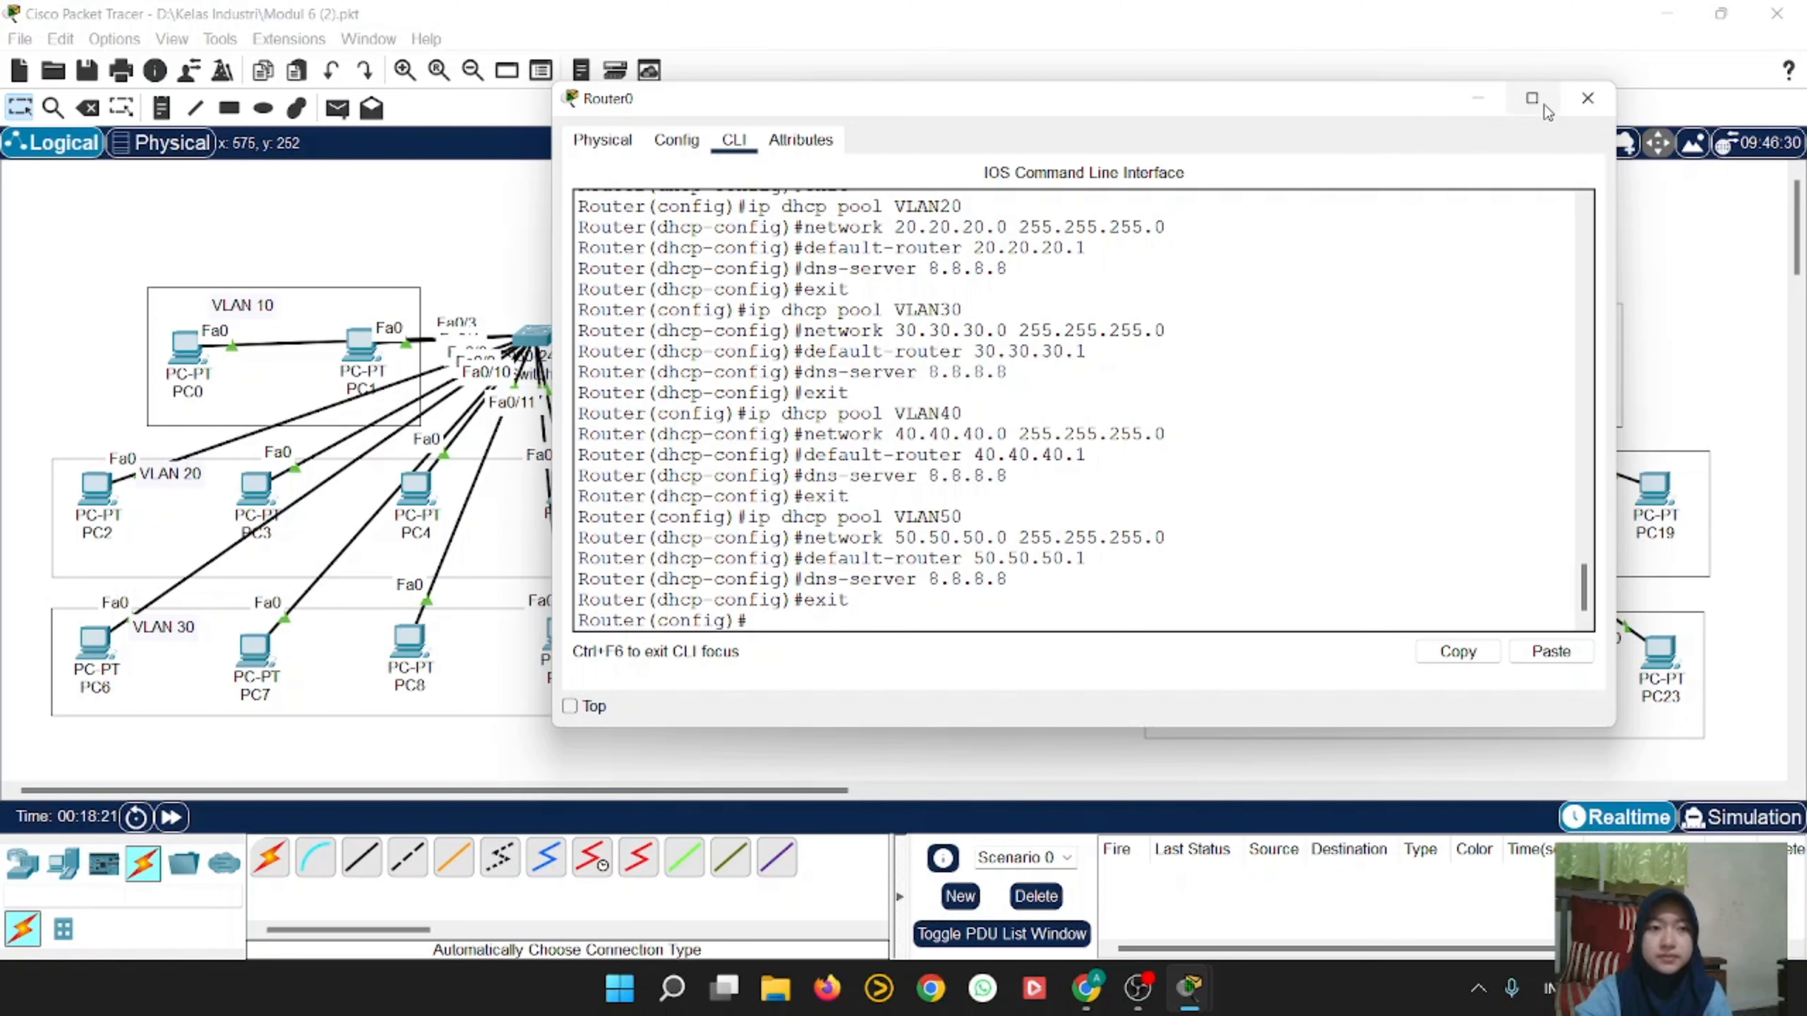
# Step: Close the Router0 window and open the command-line interface of Switch0
pyautogui.click(1588, 98)
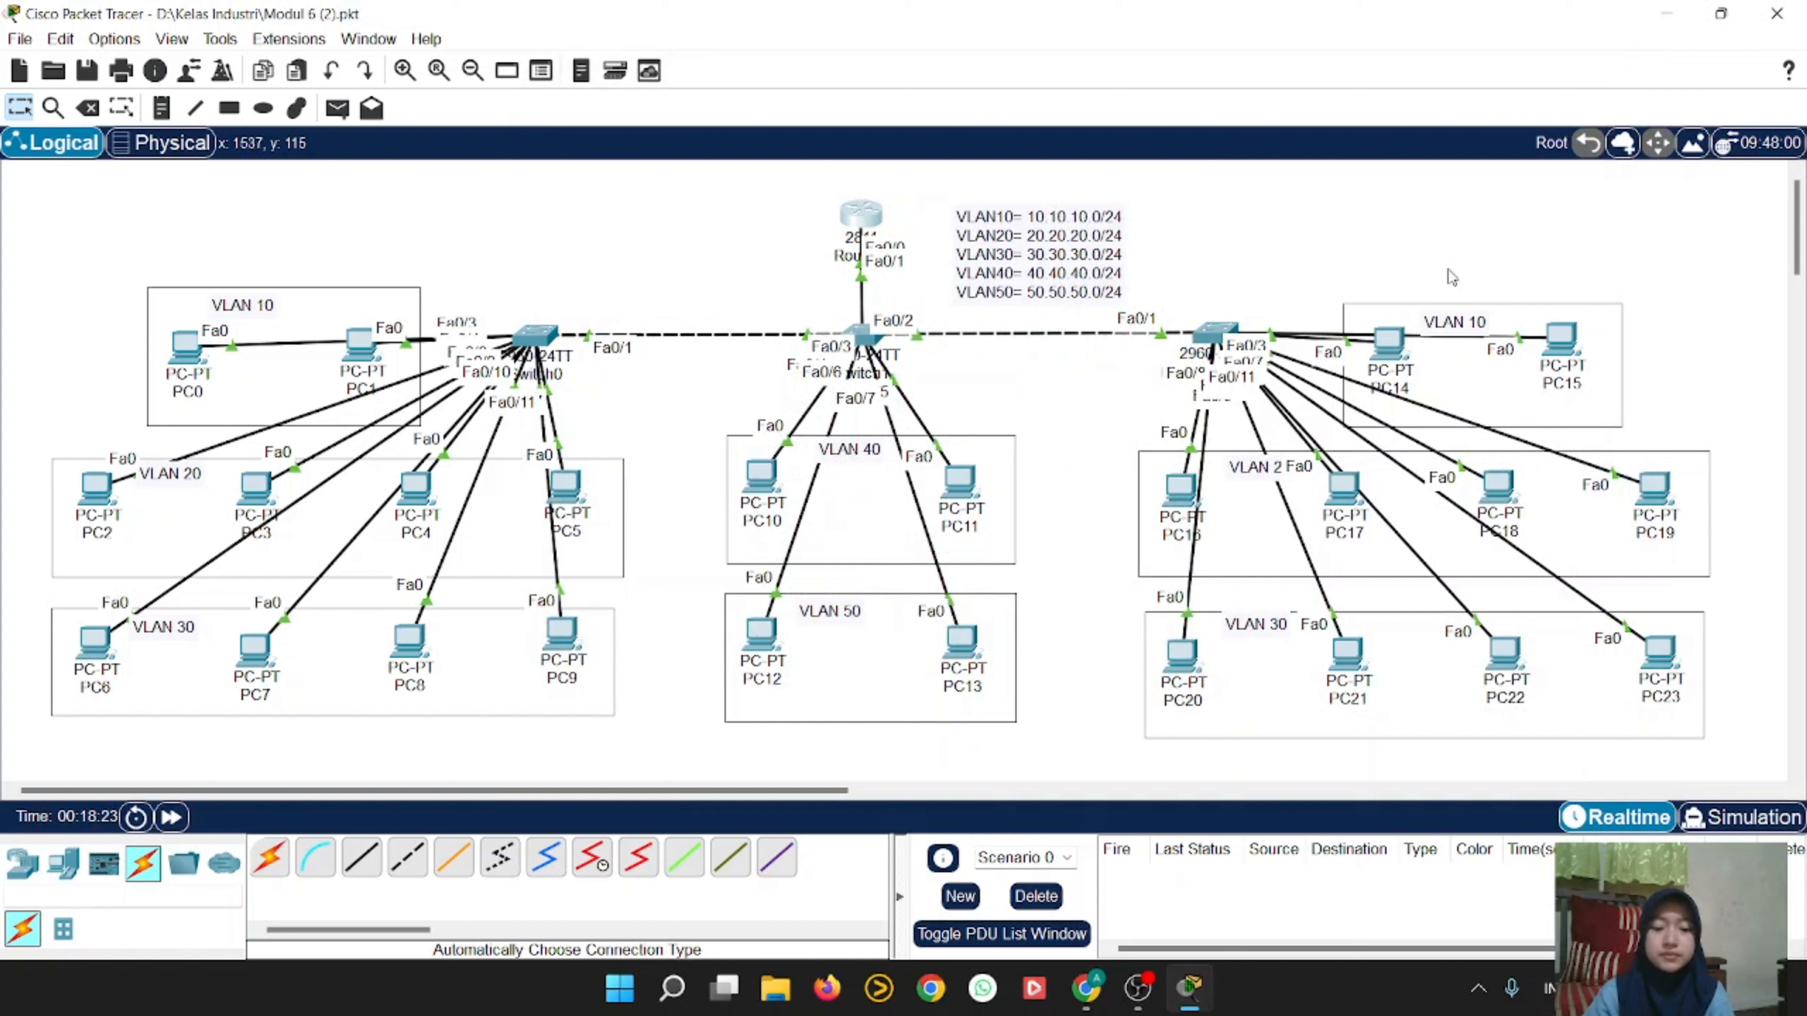
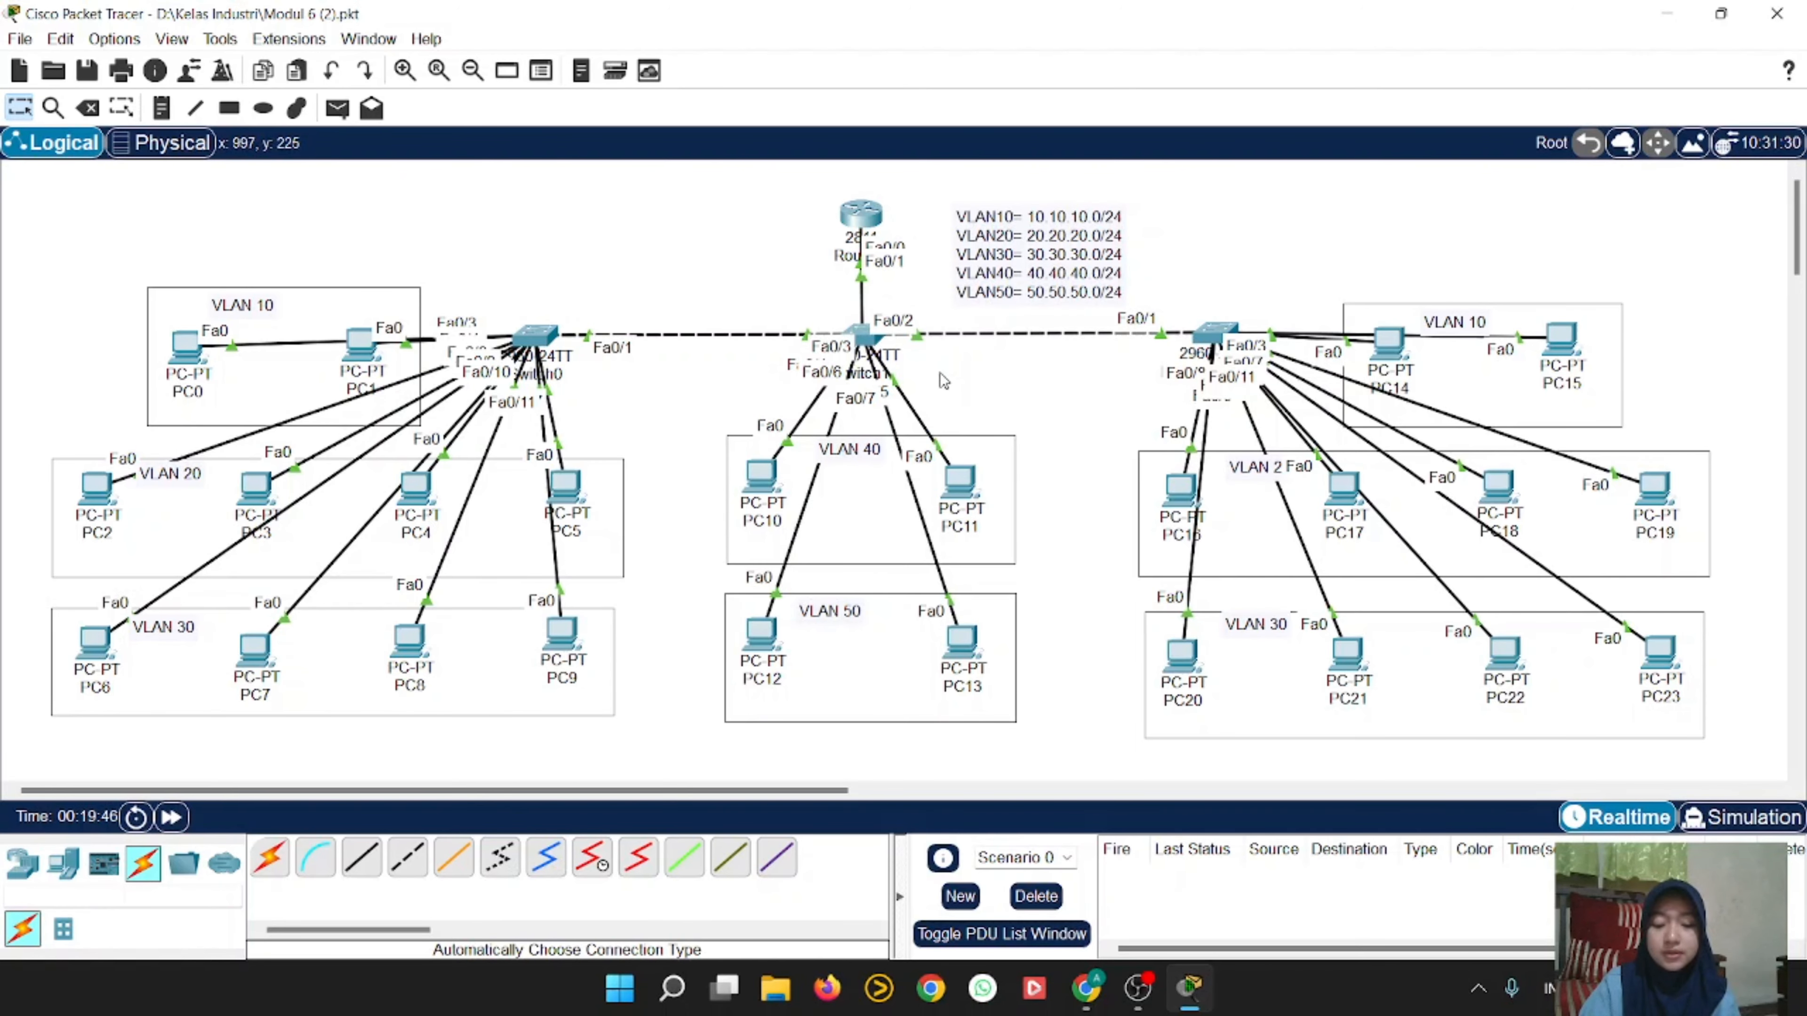
pyautogui.click(542, 333)
pyautogui.click(756, 198)
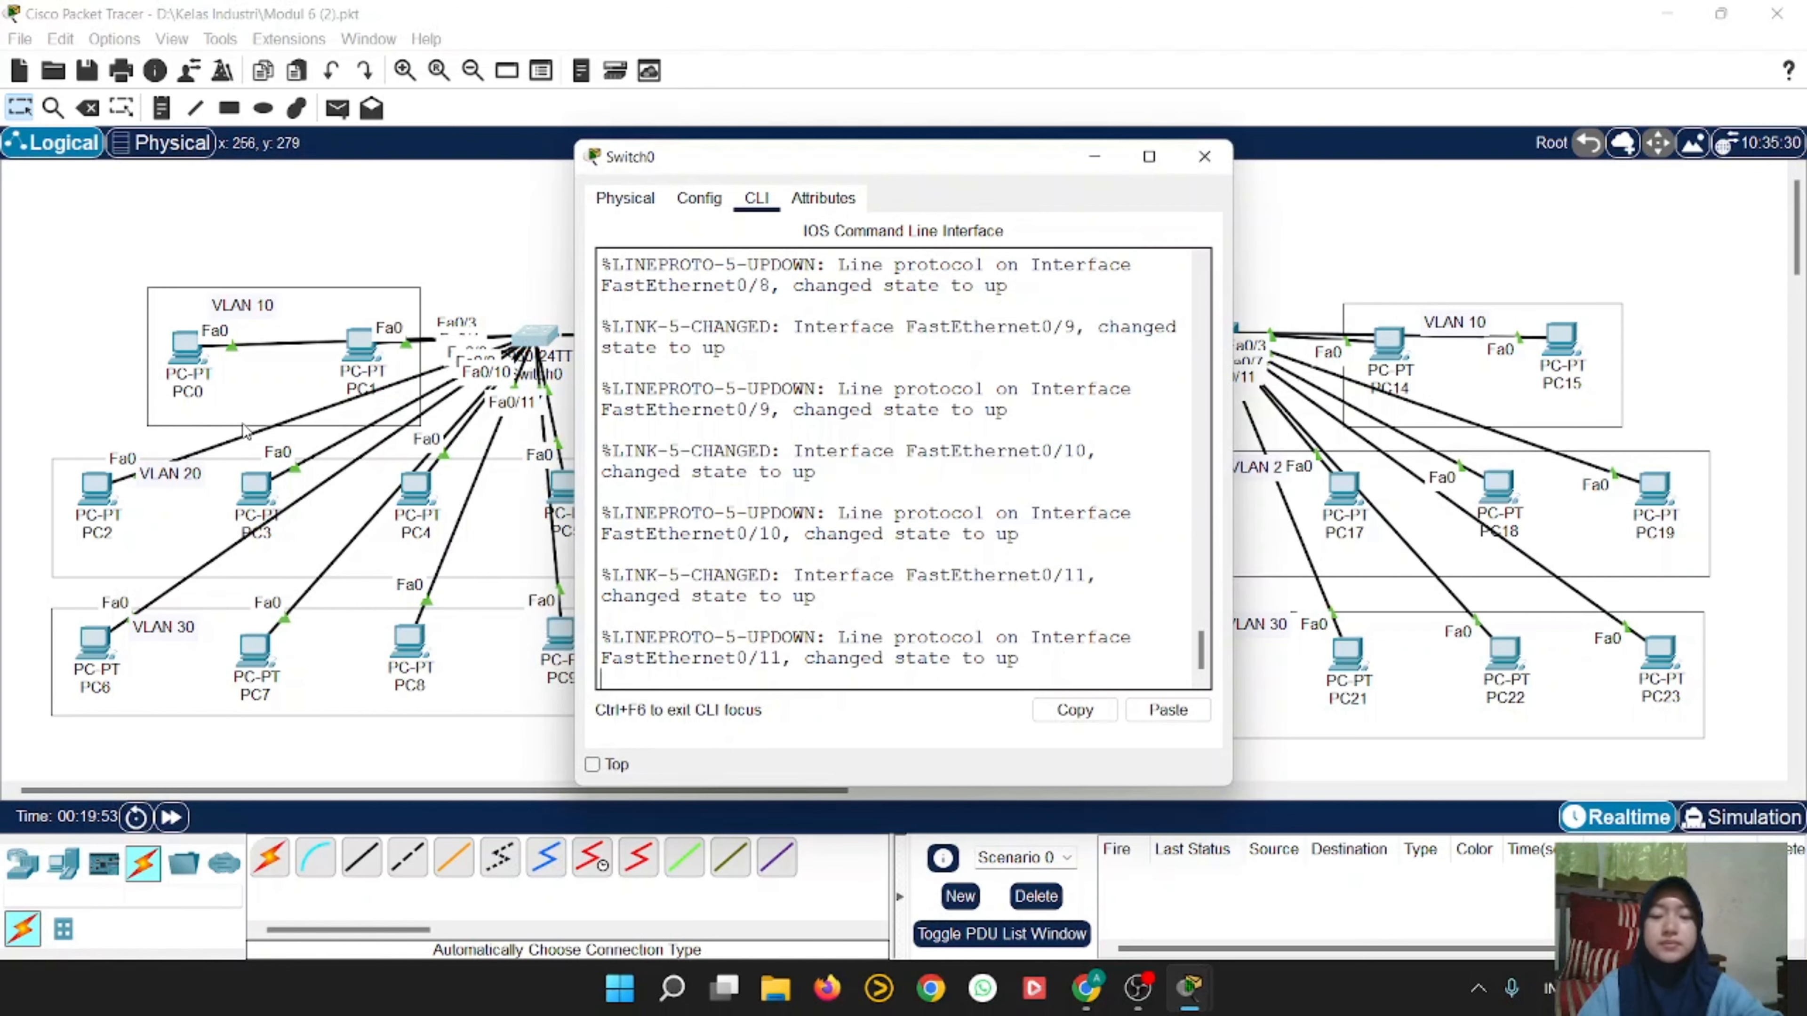
# Step: Enter privileged mode on Switch0 and start global configuration mode from the terminal
pyautogui.press('Return')
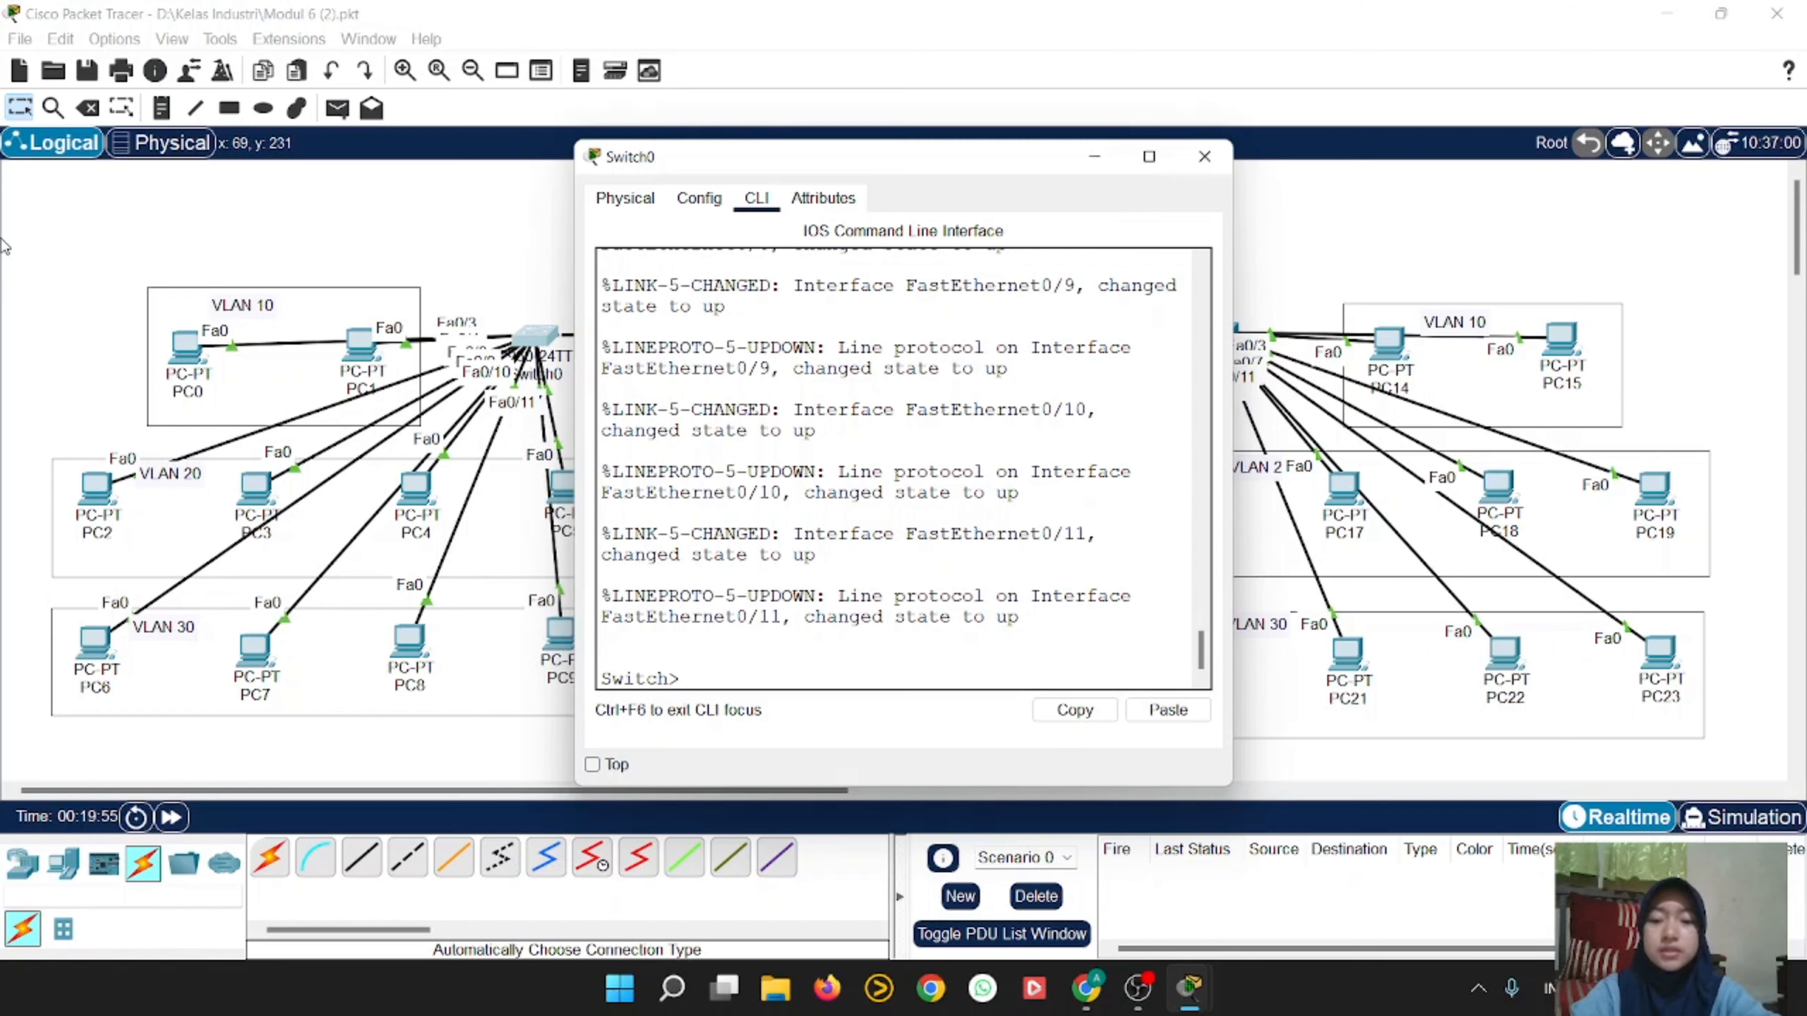
pyautogui.write('en')
pyautogui.press('Return')
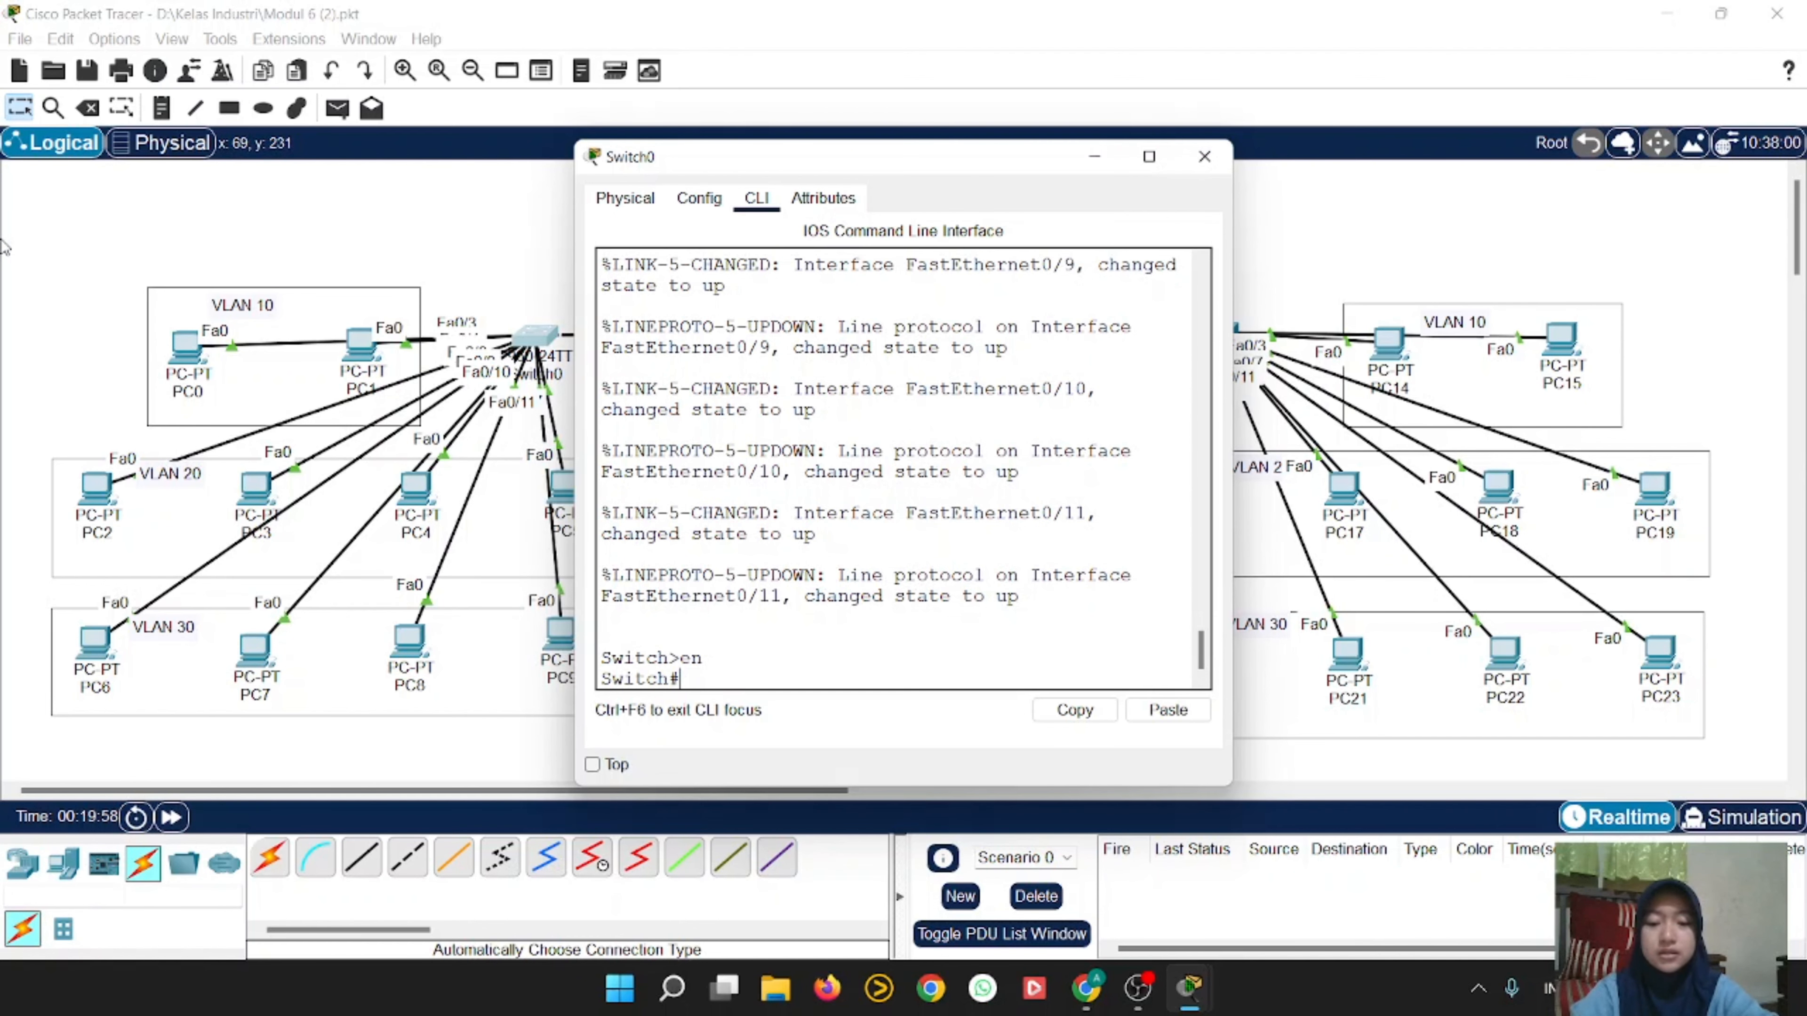
pyautogui.write('conf t')
pyautogui.press('Return')
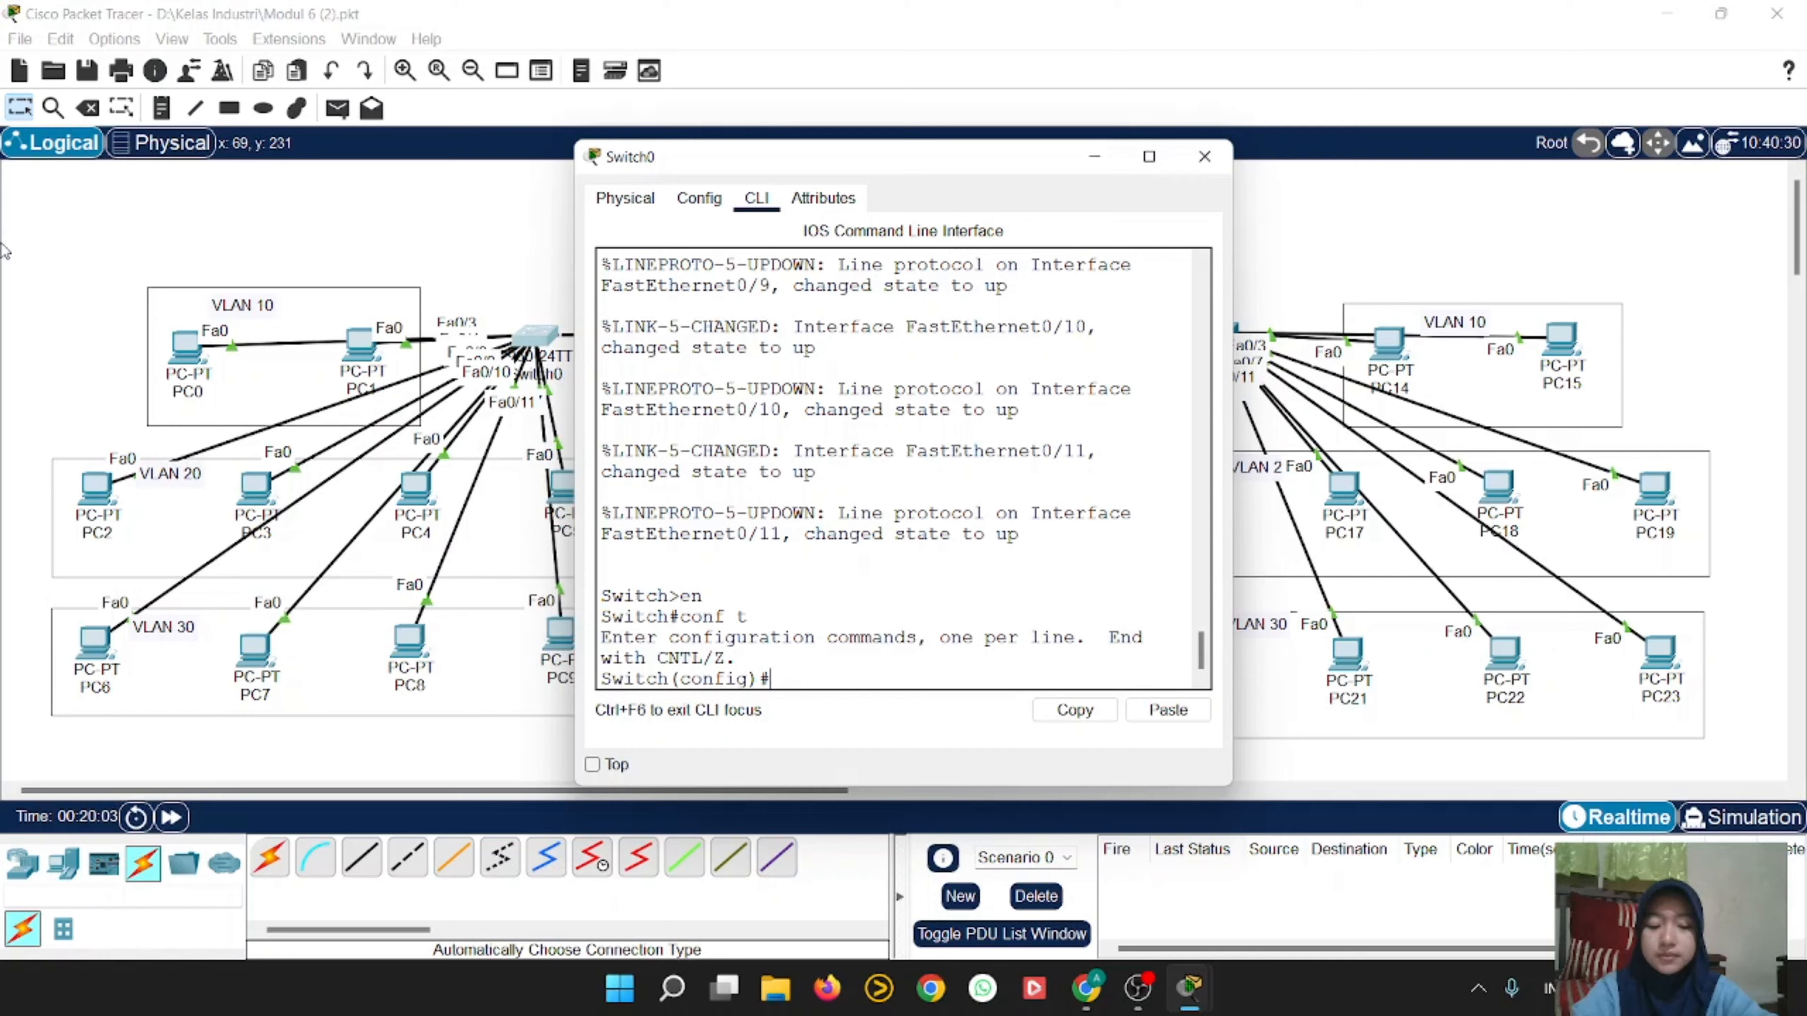
# Step: Create VLAN 10 and VLAN 20 on Switch0
pyautogui.write('vlan')
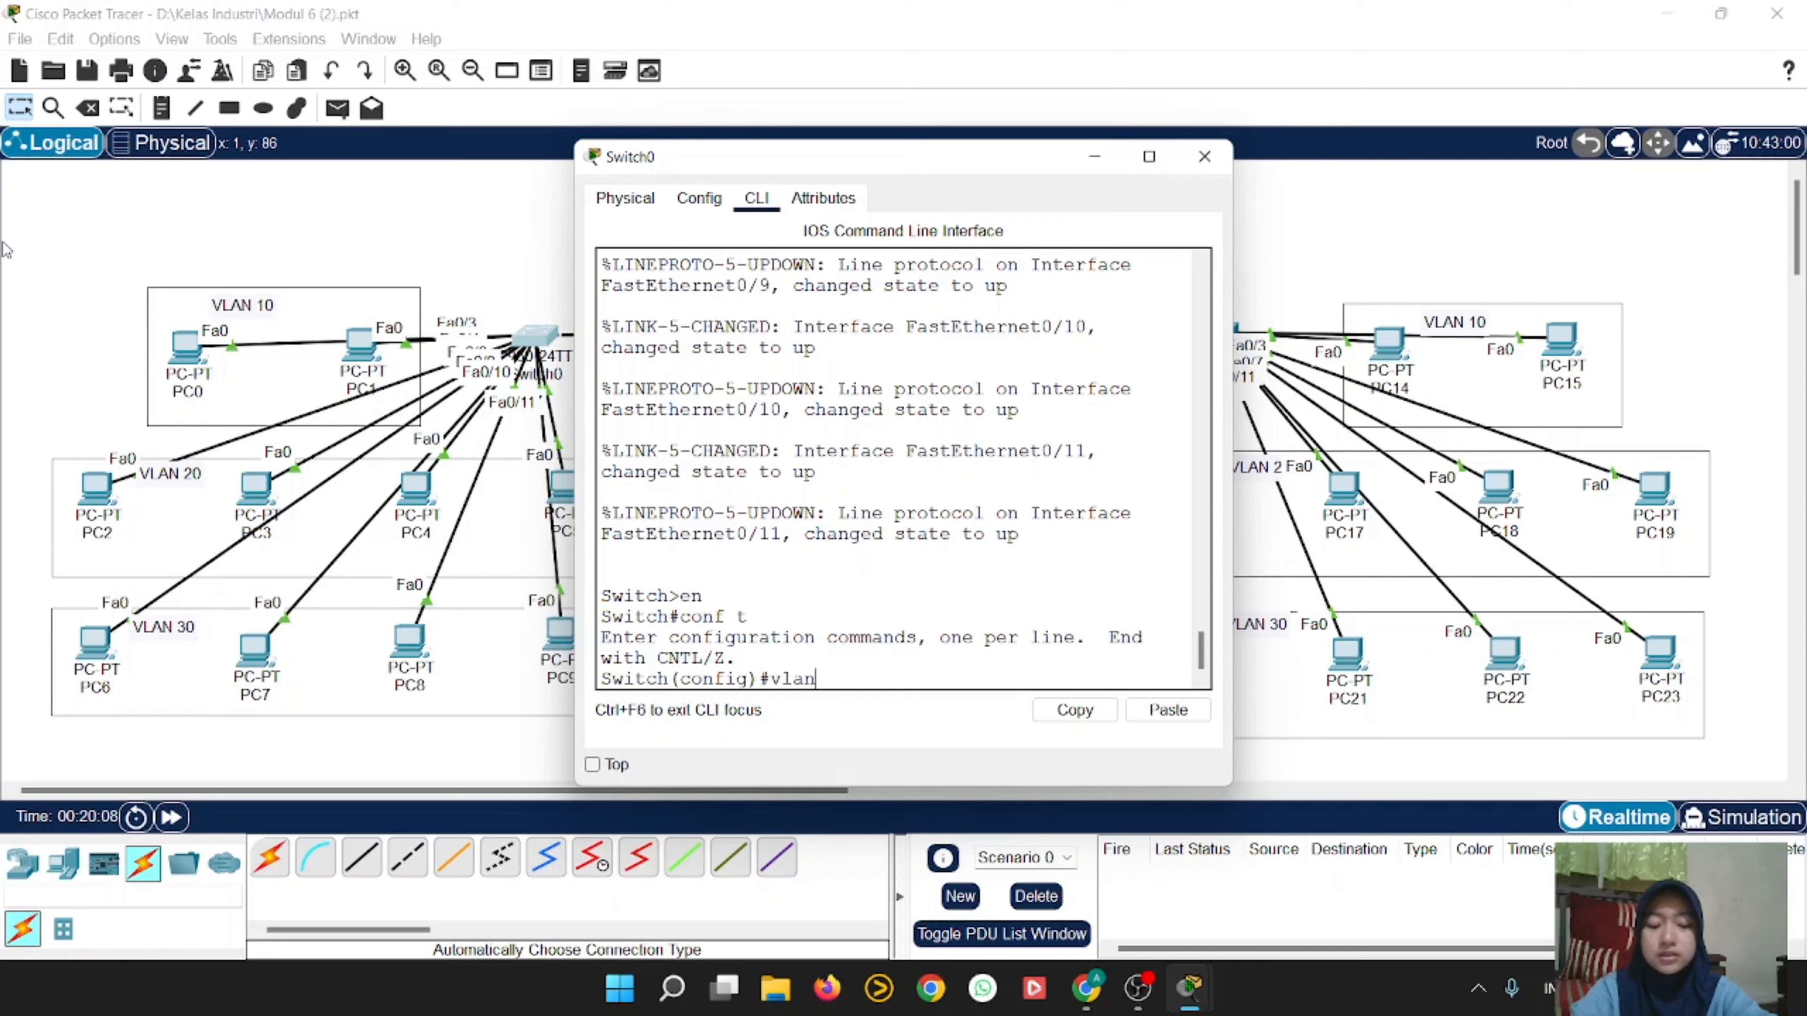
pyautogui.write(' 10')
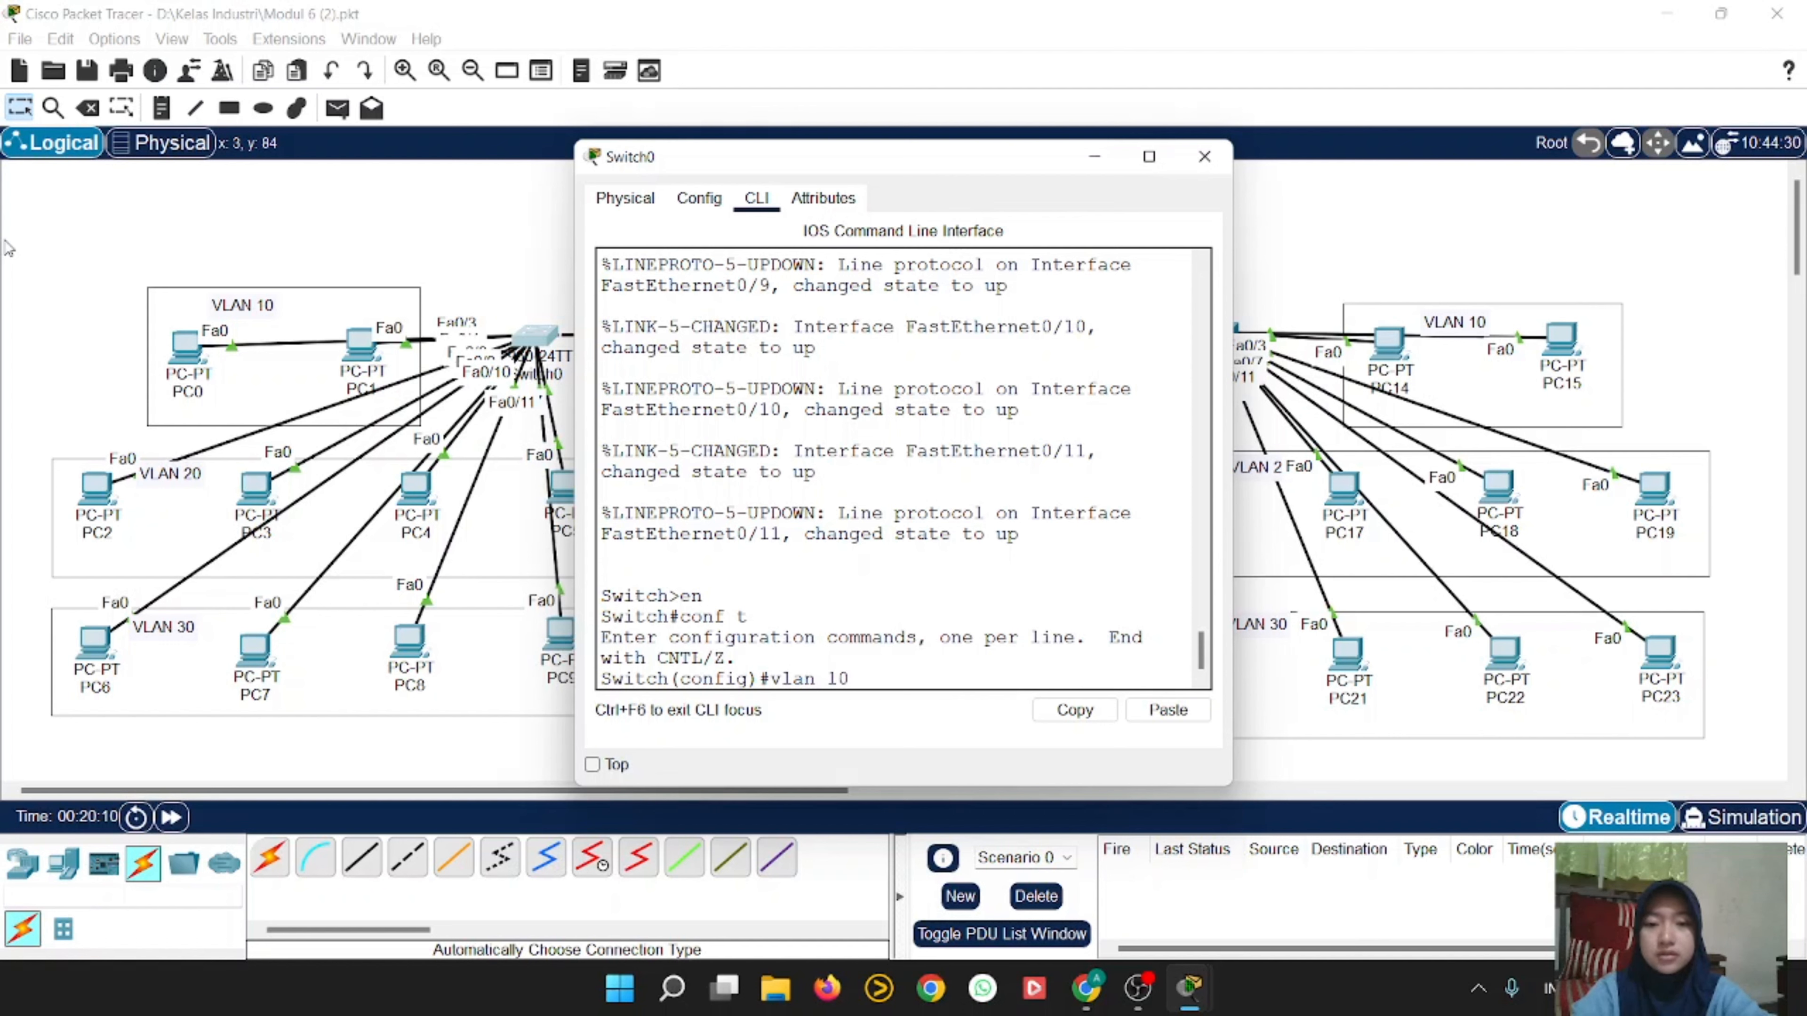
pyautogui.press('Return')
pyautogui.write('vlan)#vla')
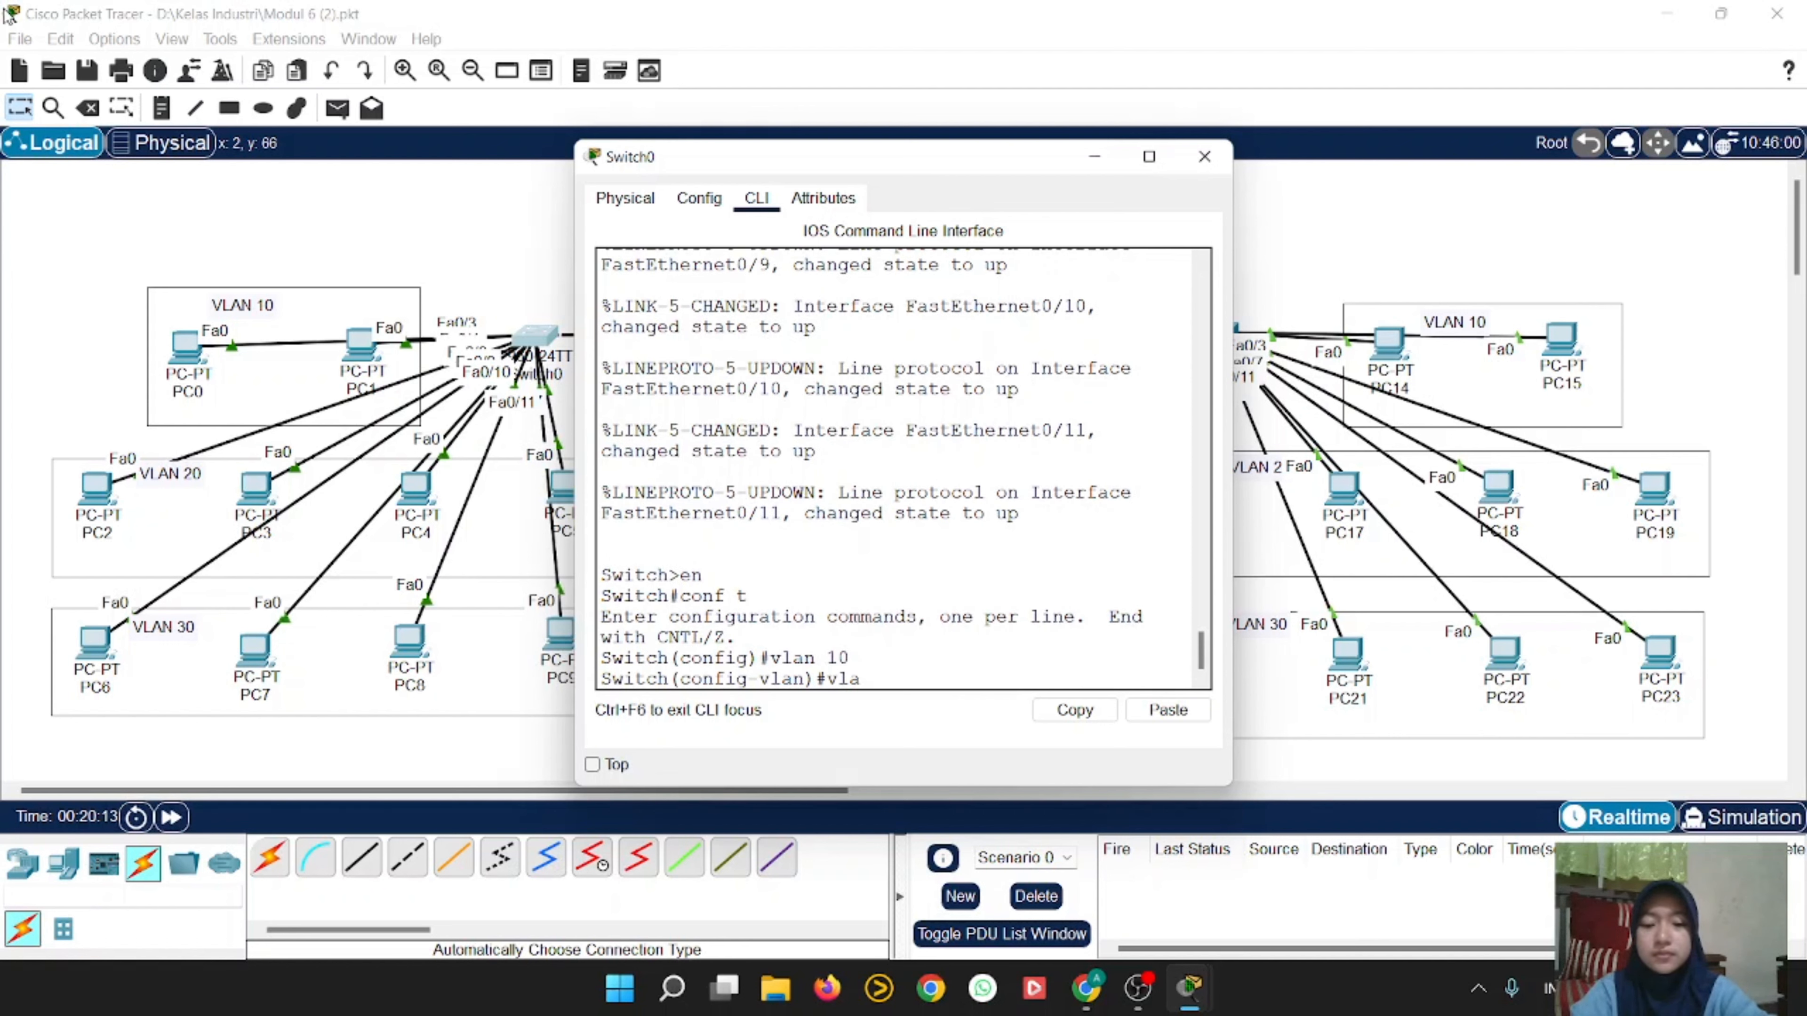
pyautogui.write('n 20')
pyautogui.press('Return')
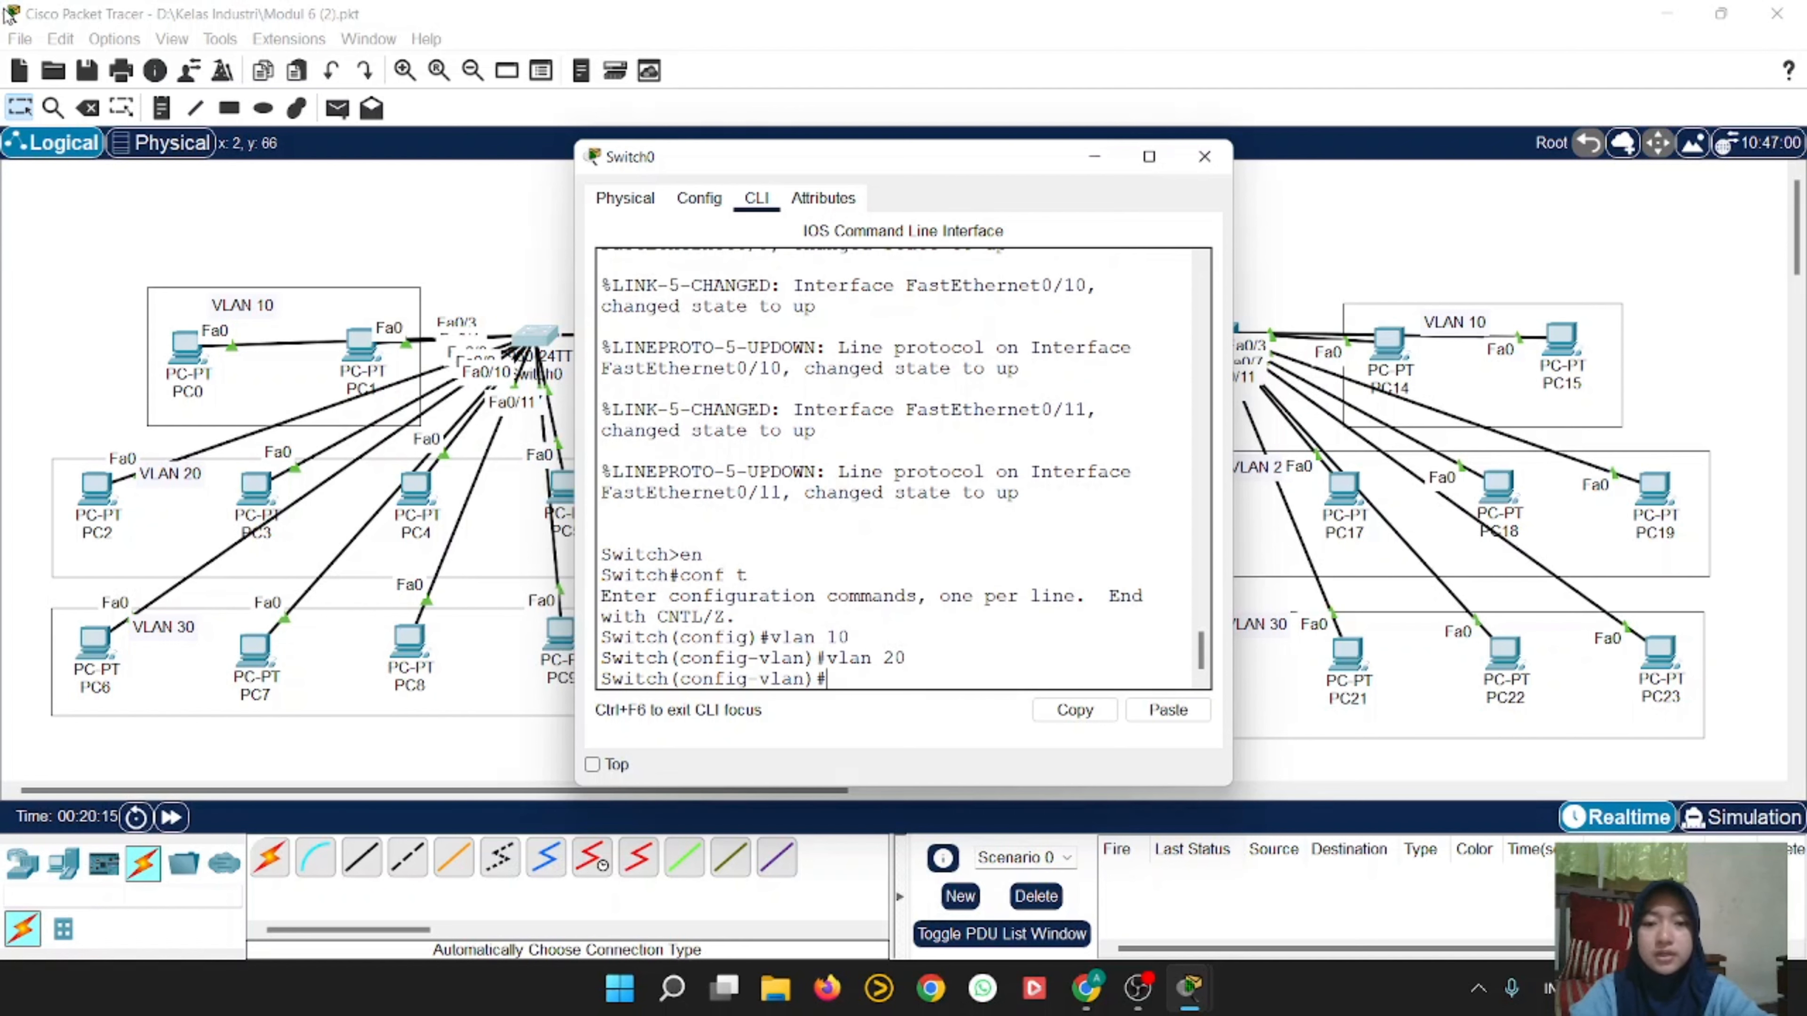
# Step: Create VLANs 30, 40 and 50 on Switch0 and leave VLAN configuration mode
pyautogui.write('vlan 30')
pyautogui.press('Return')
pyautogui.write('vlan 40')
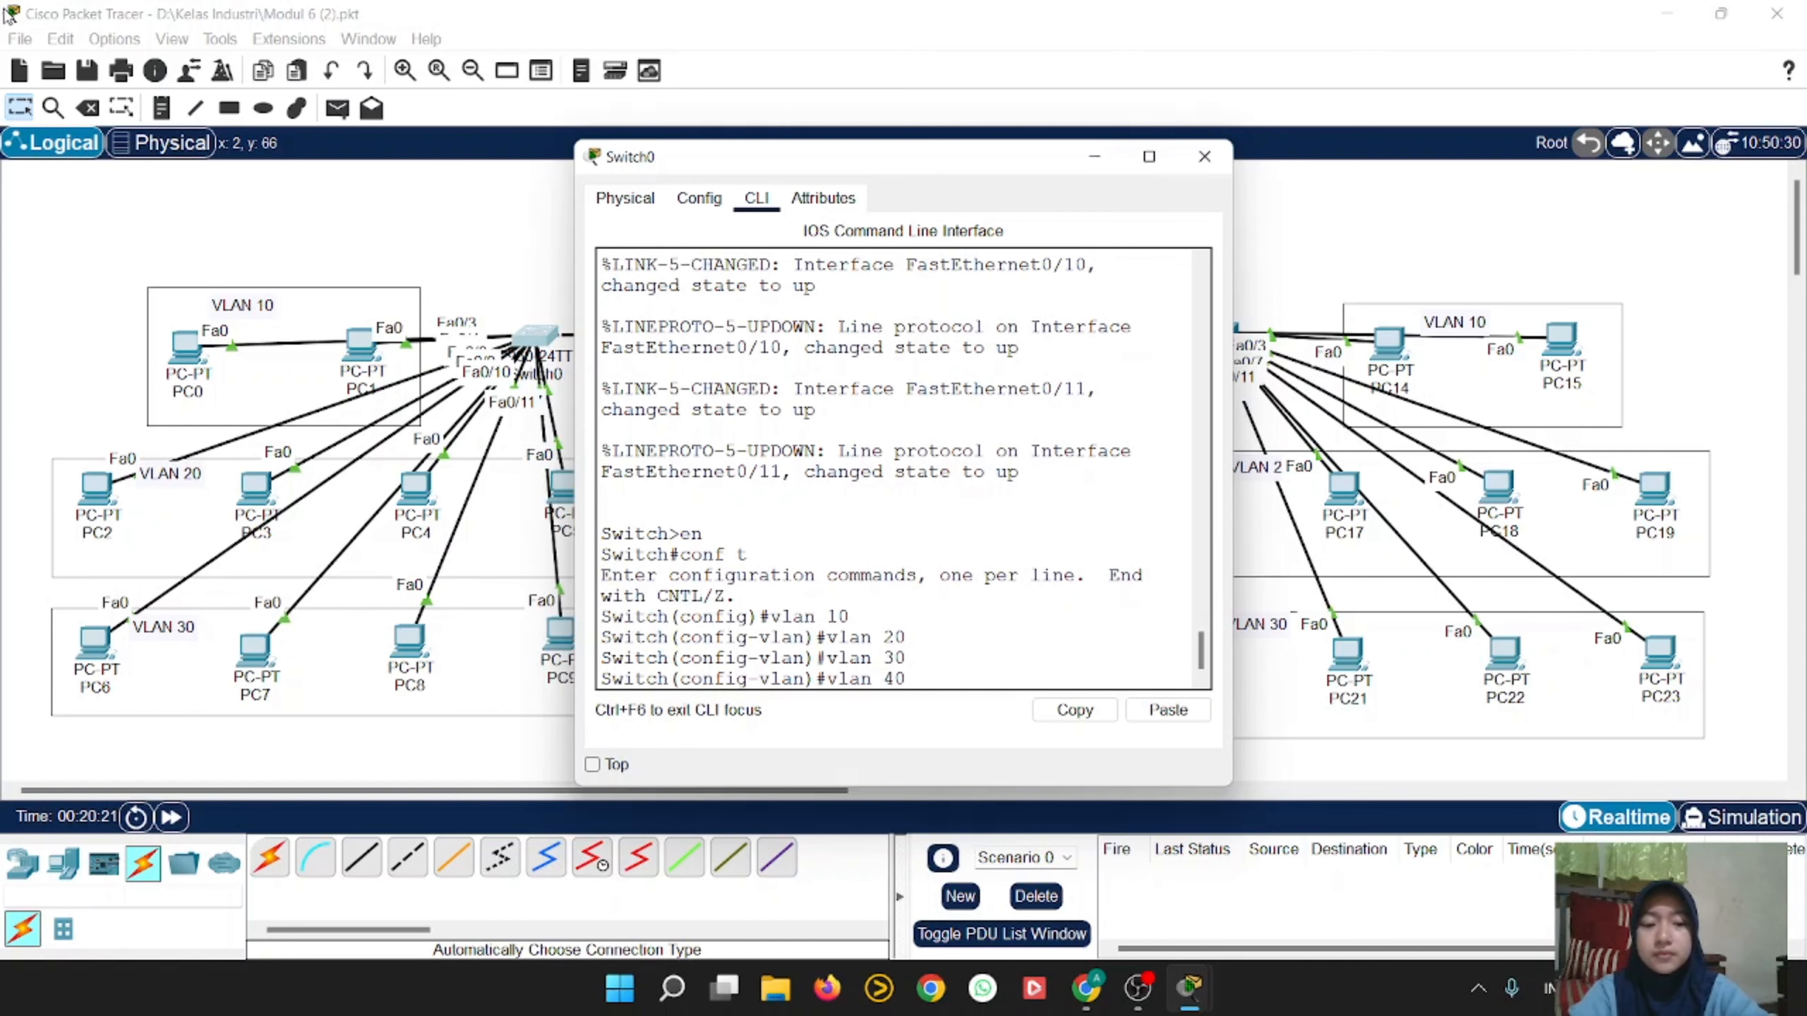
pyautogui.press('Return')
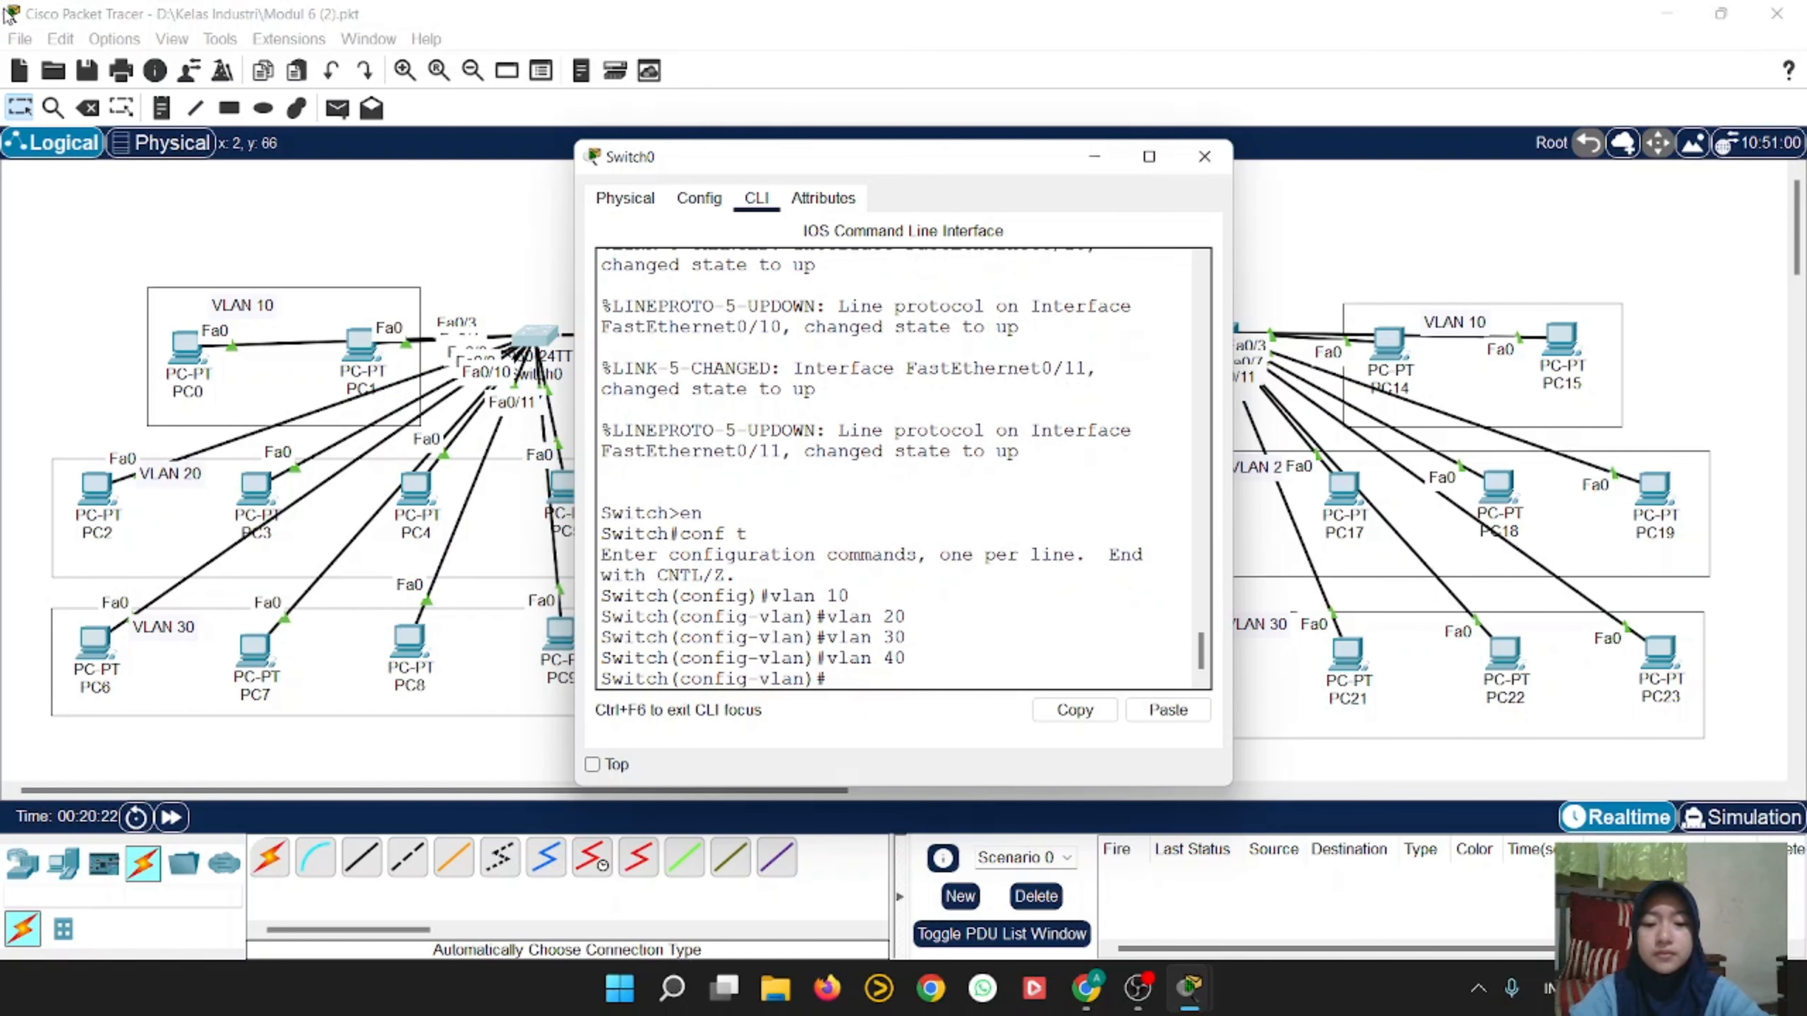
pyautogui.write('vlan 50')
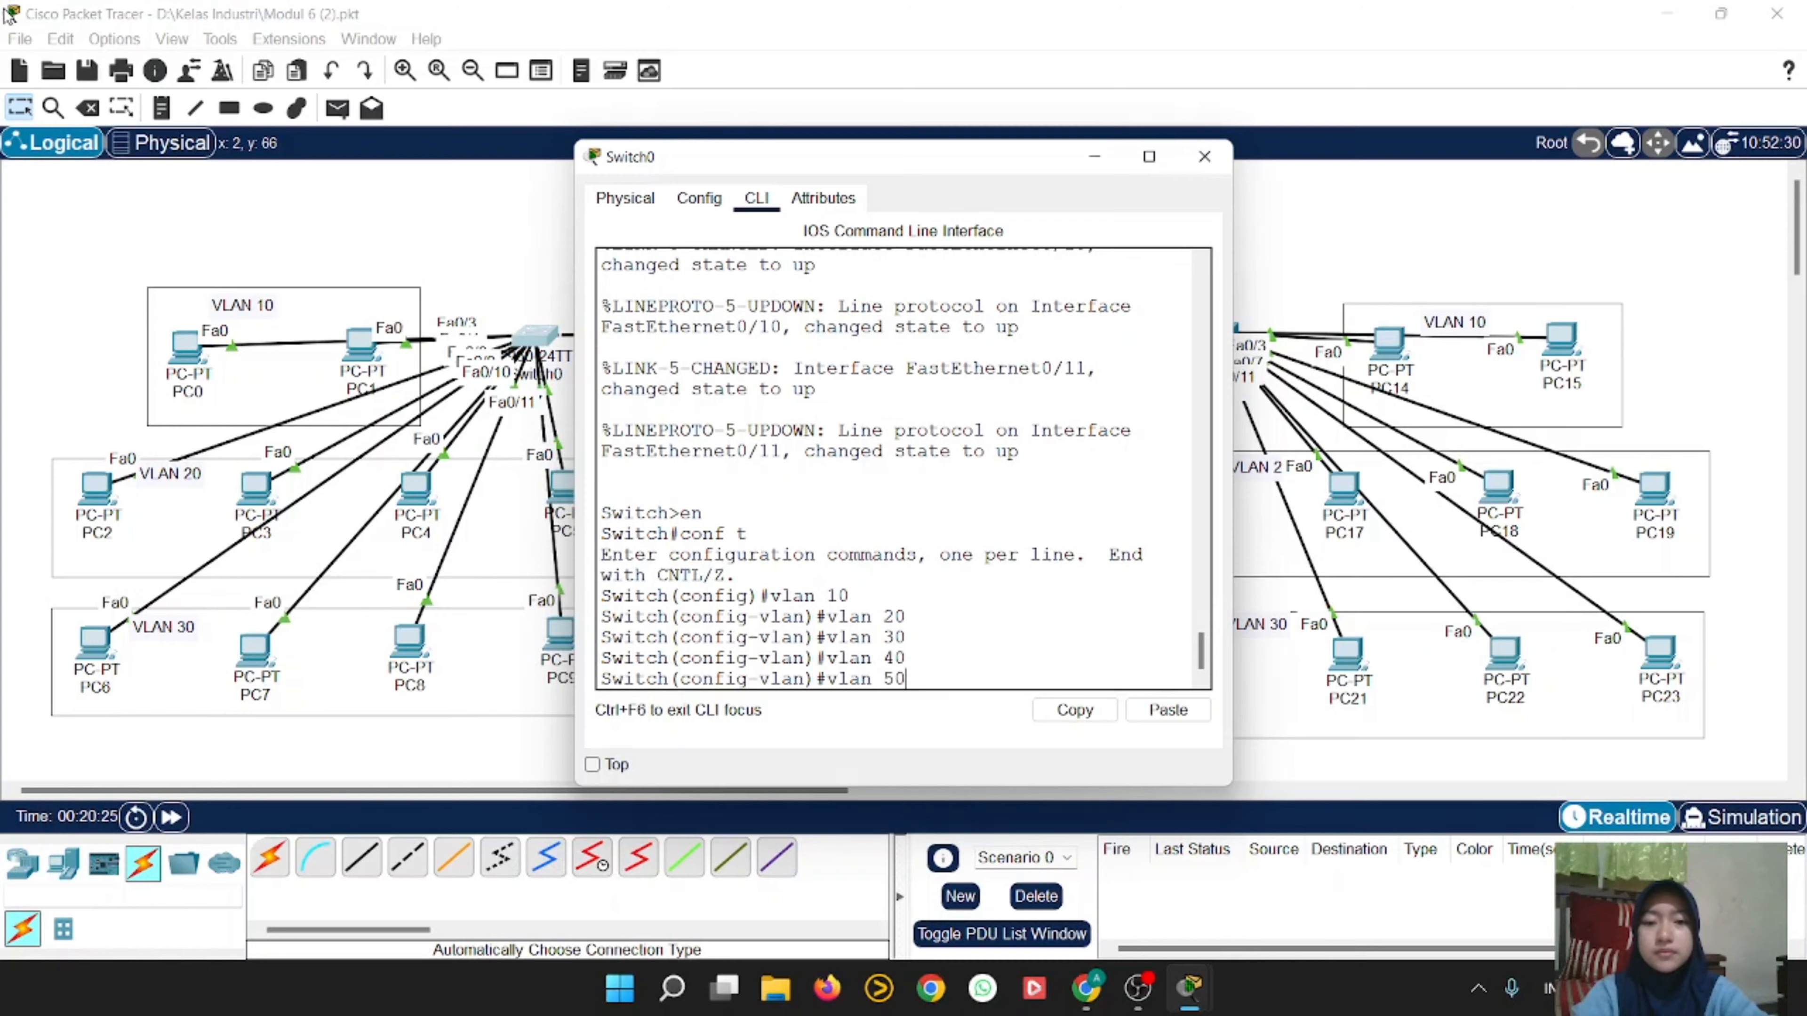
pyautogui.press('Return')
pyautogui.write('e')
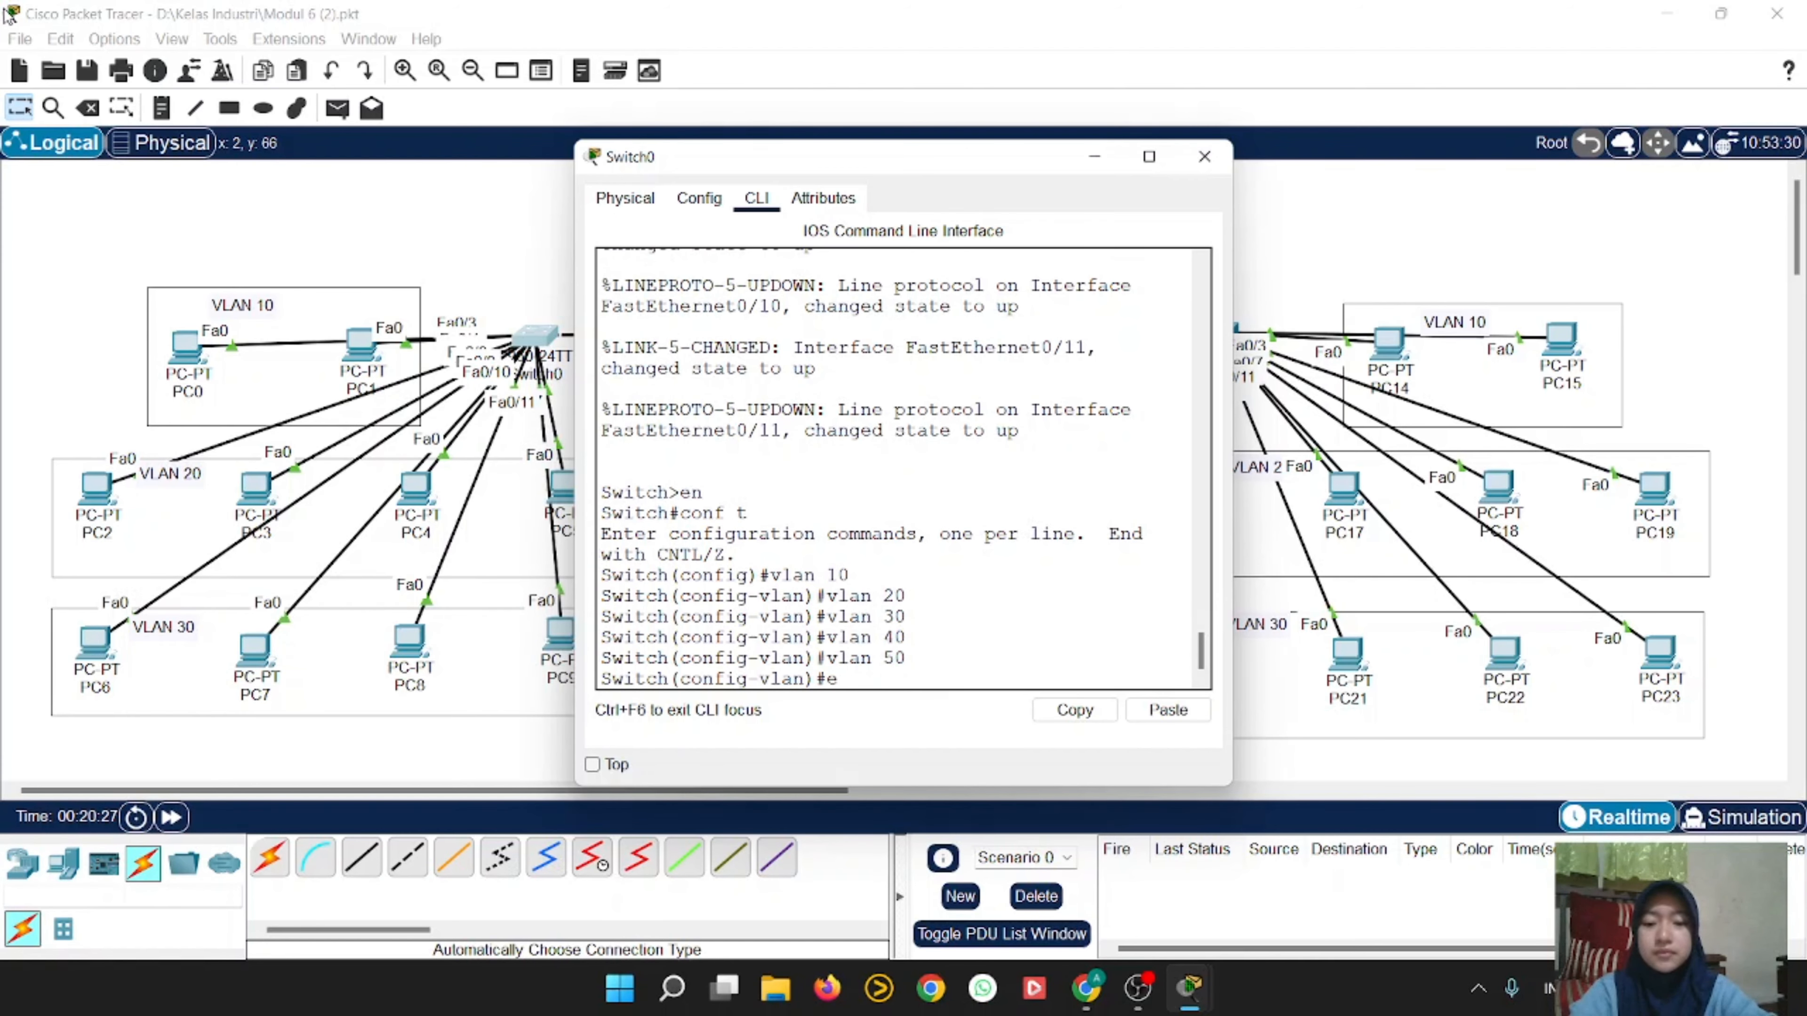
pyautogui.write('xit')
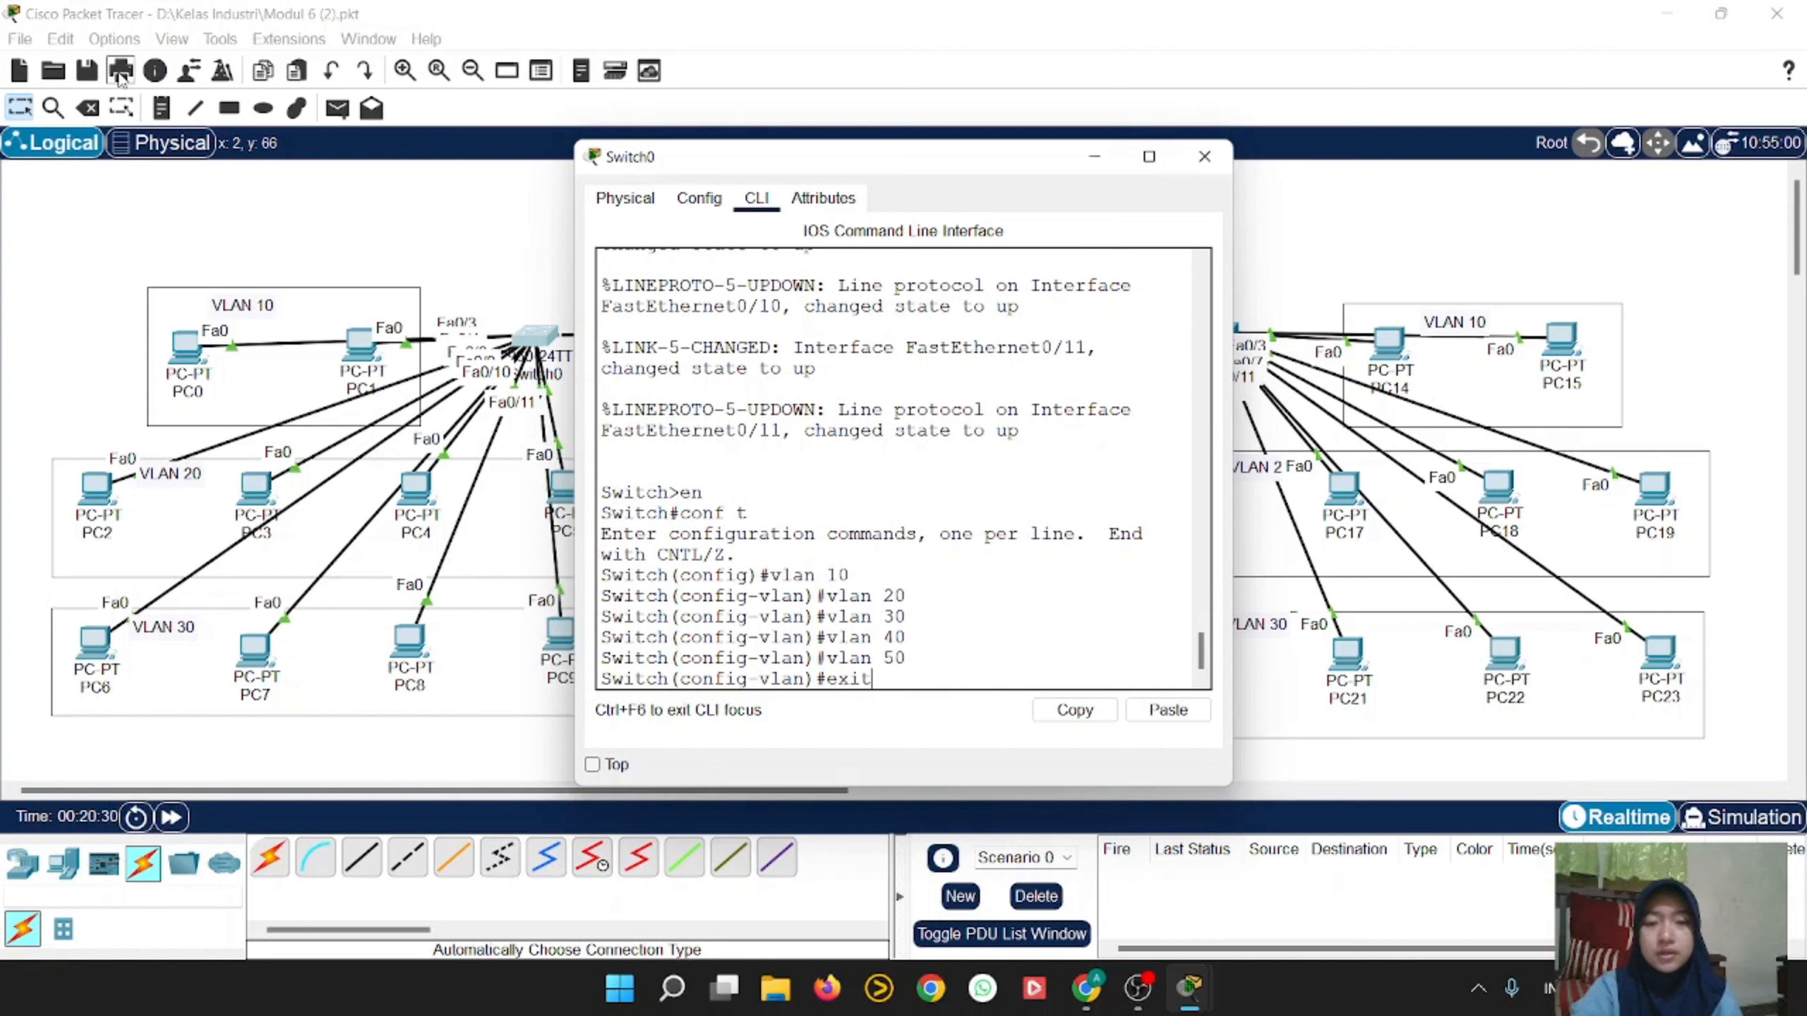
# Step: Close the Switch0 window, open Switch1's command-line interface and enter global configuration mode
pyautogui.click(1203, 156)
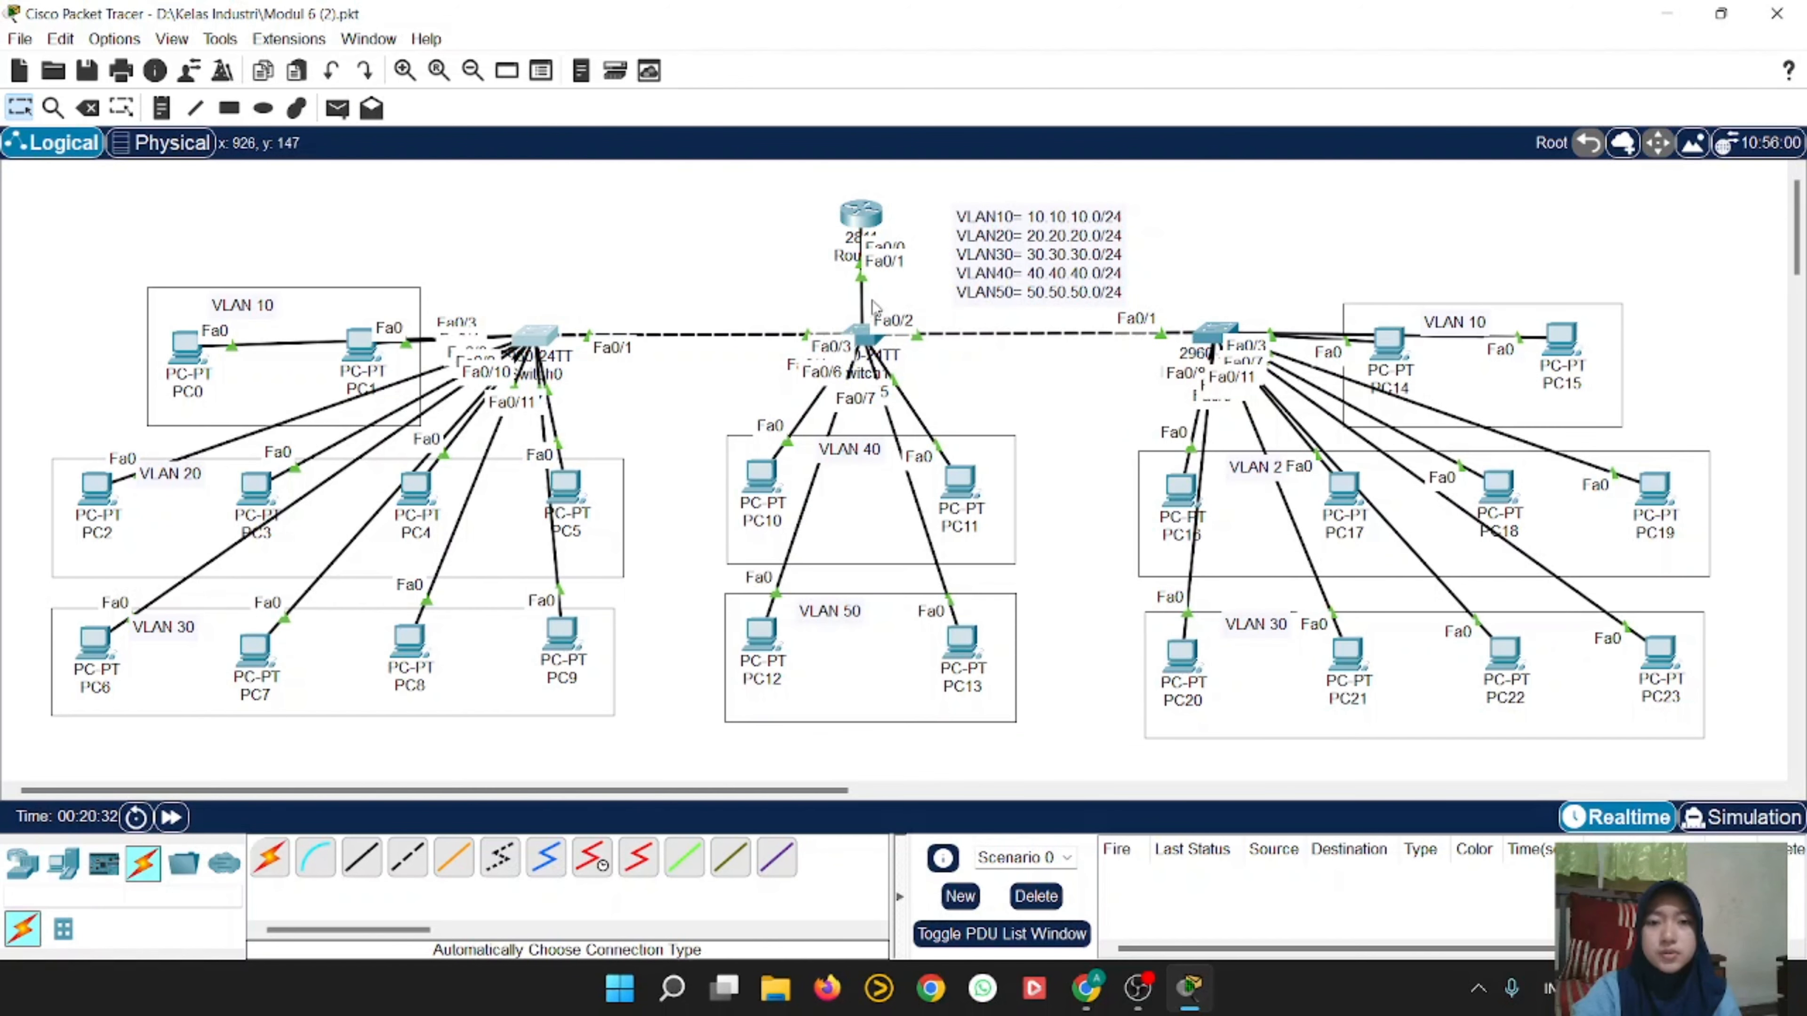
pyautogui.click(862, 337)
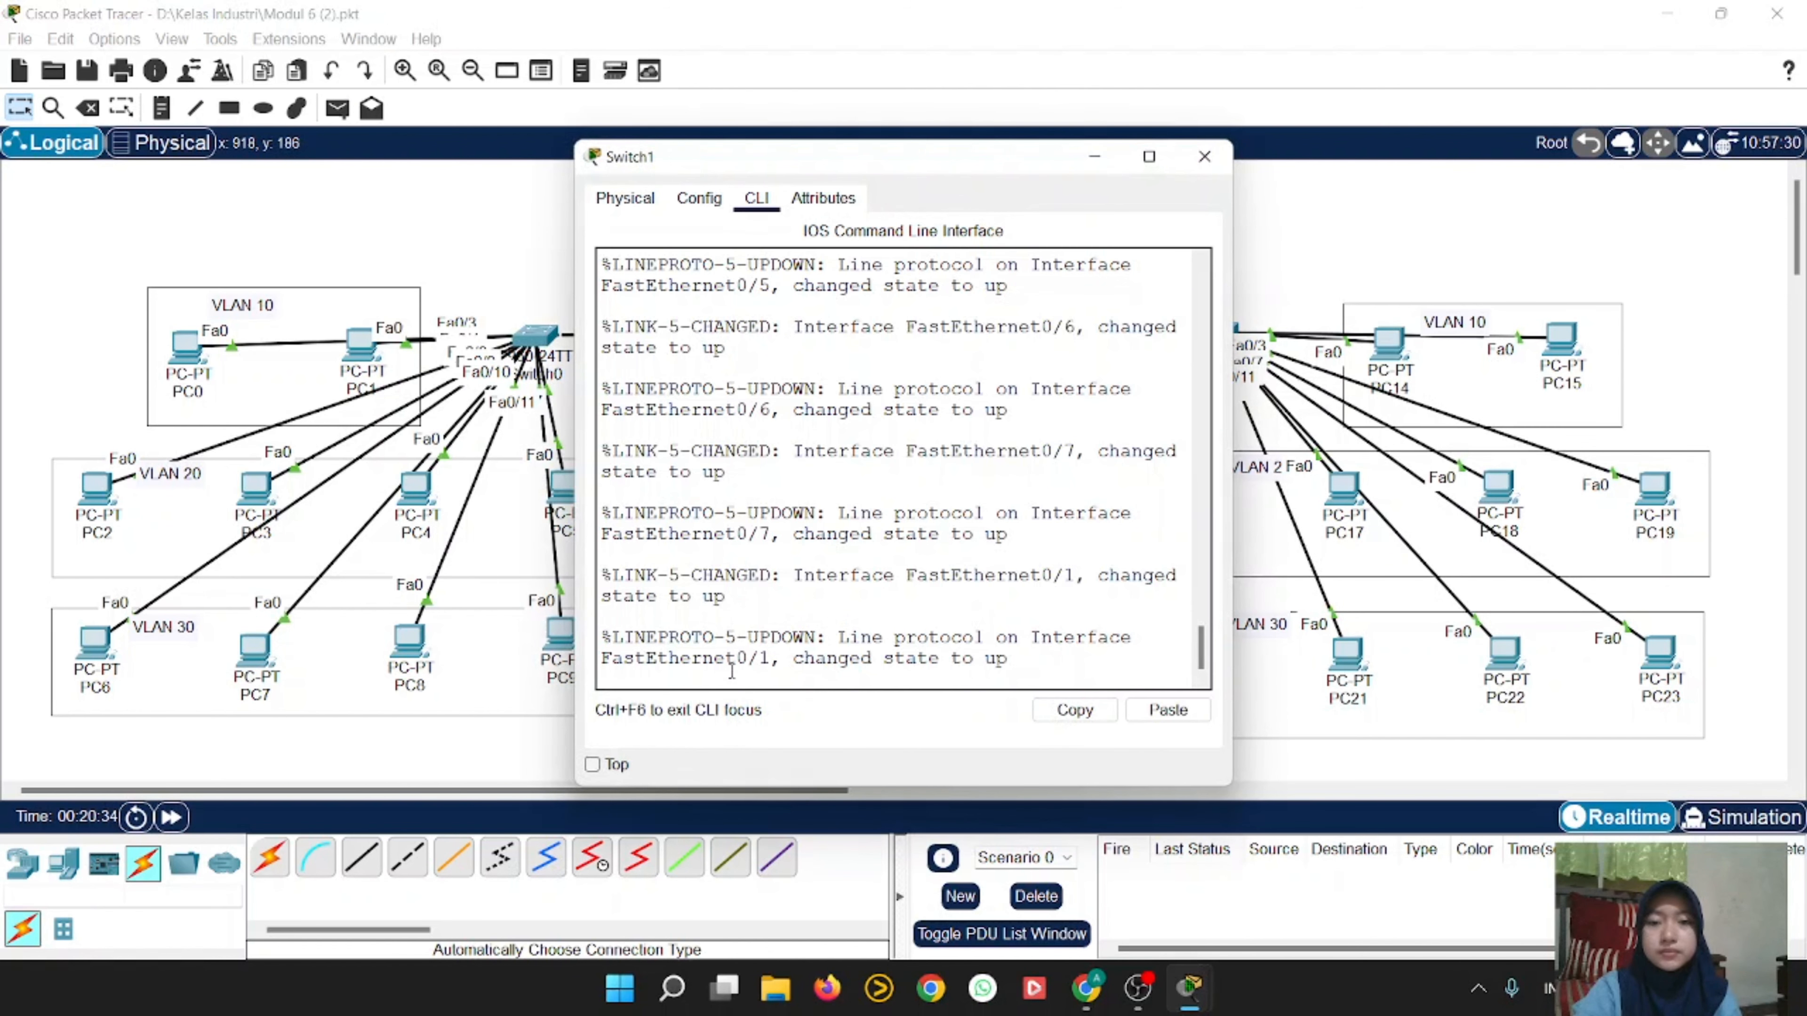
pyautogui.press('Return')
pyautogui.write('e')
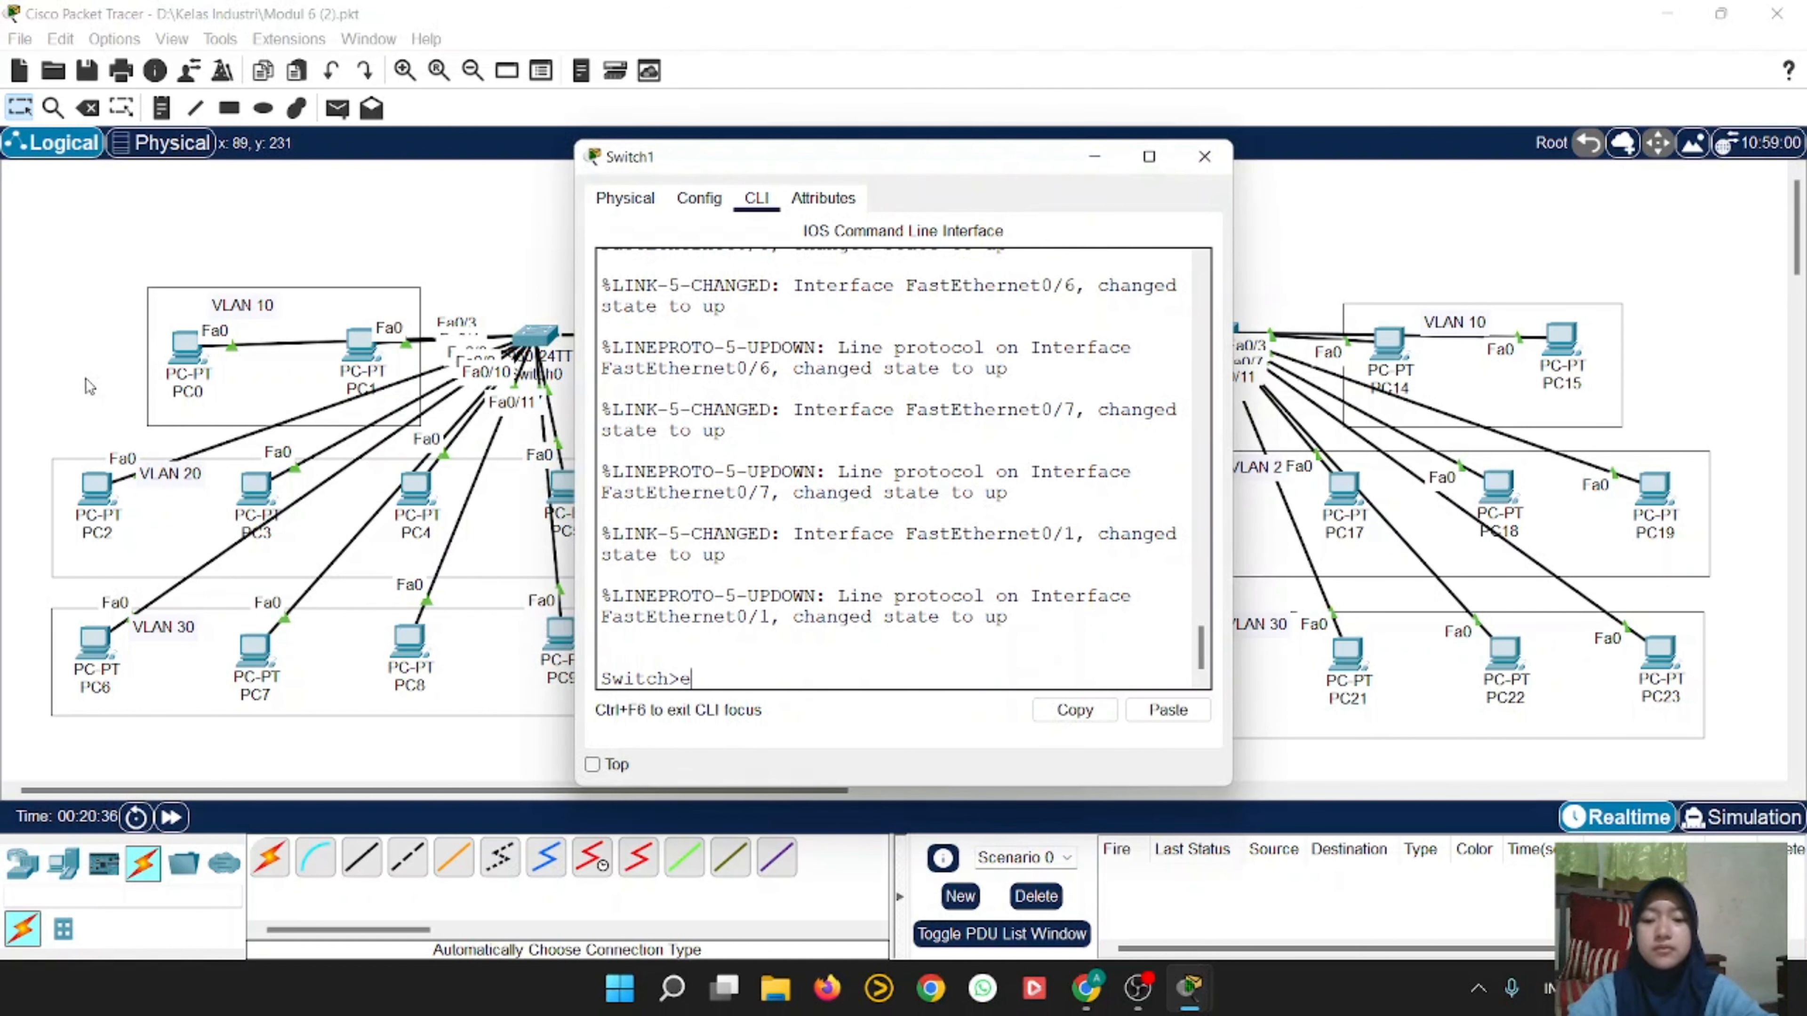
pyautogui.write('n')
pyautogui.press('Return')
pyautogui.write('conf t')
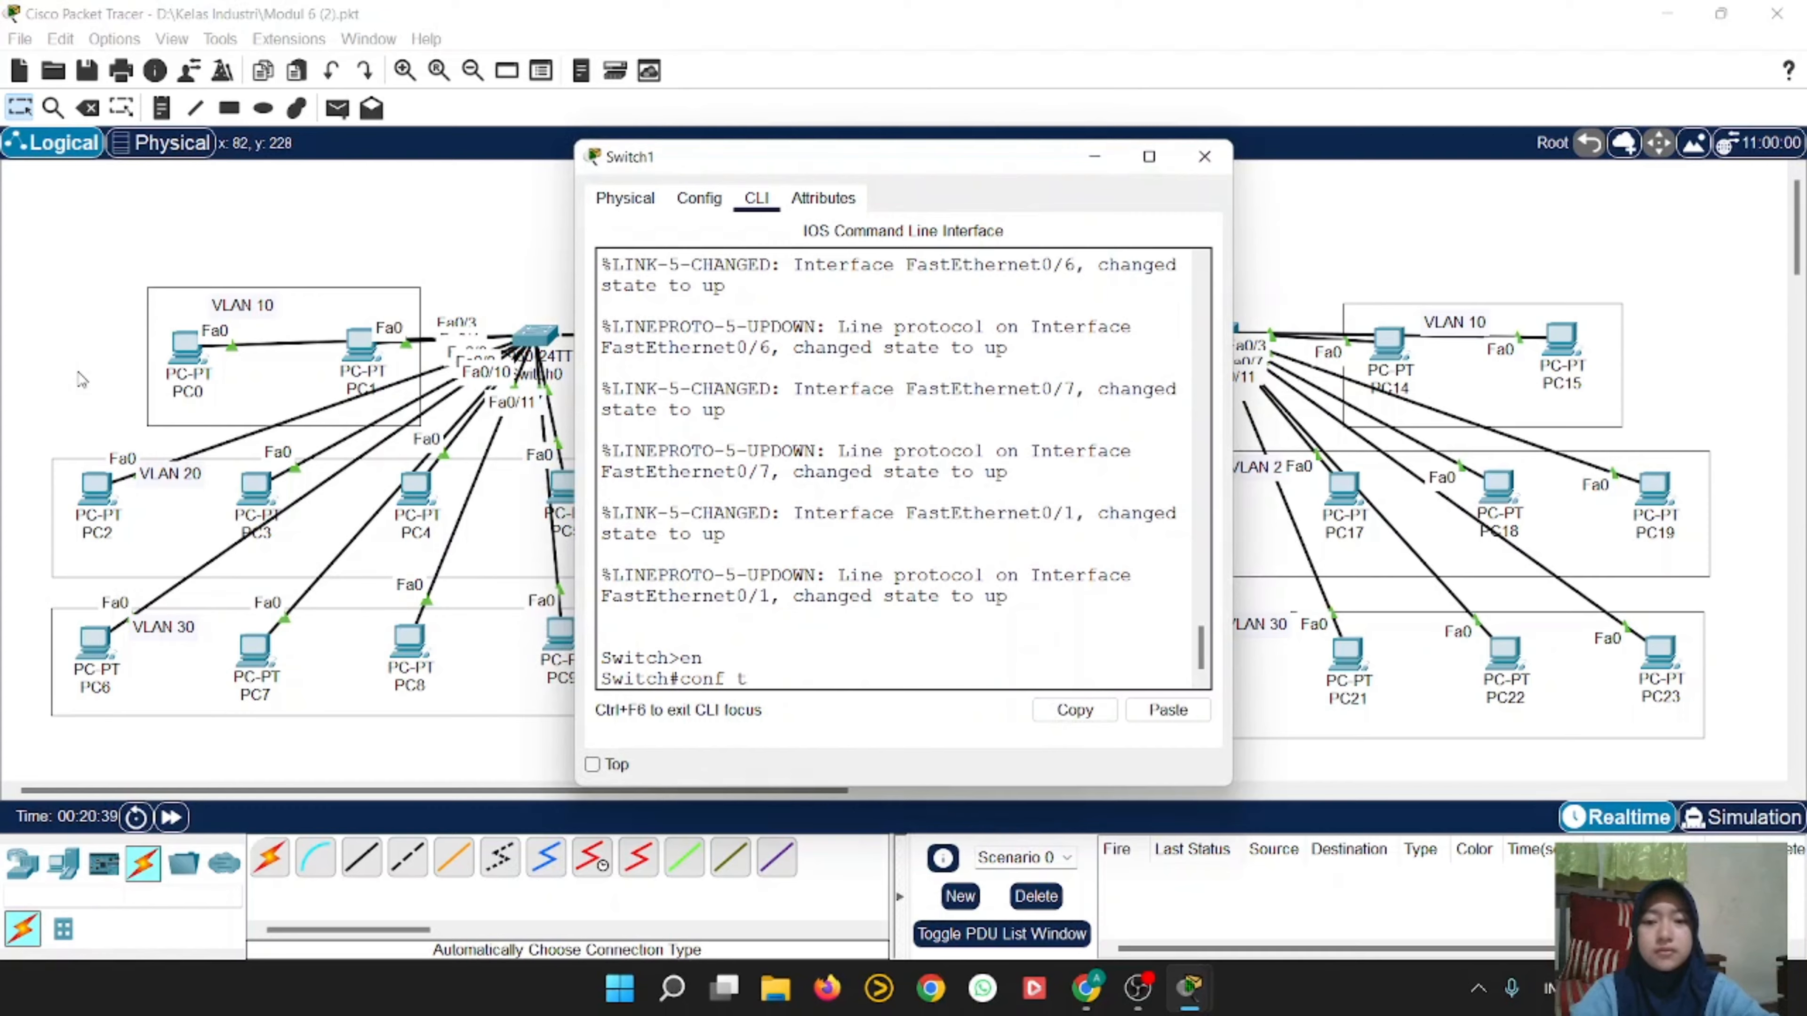
pyautogui.press('Return')
# Step: Create VLAN 10 and VLAN 20 on Switch1
pyautogui.write('vl')
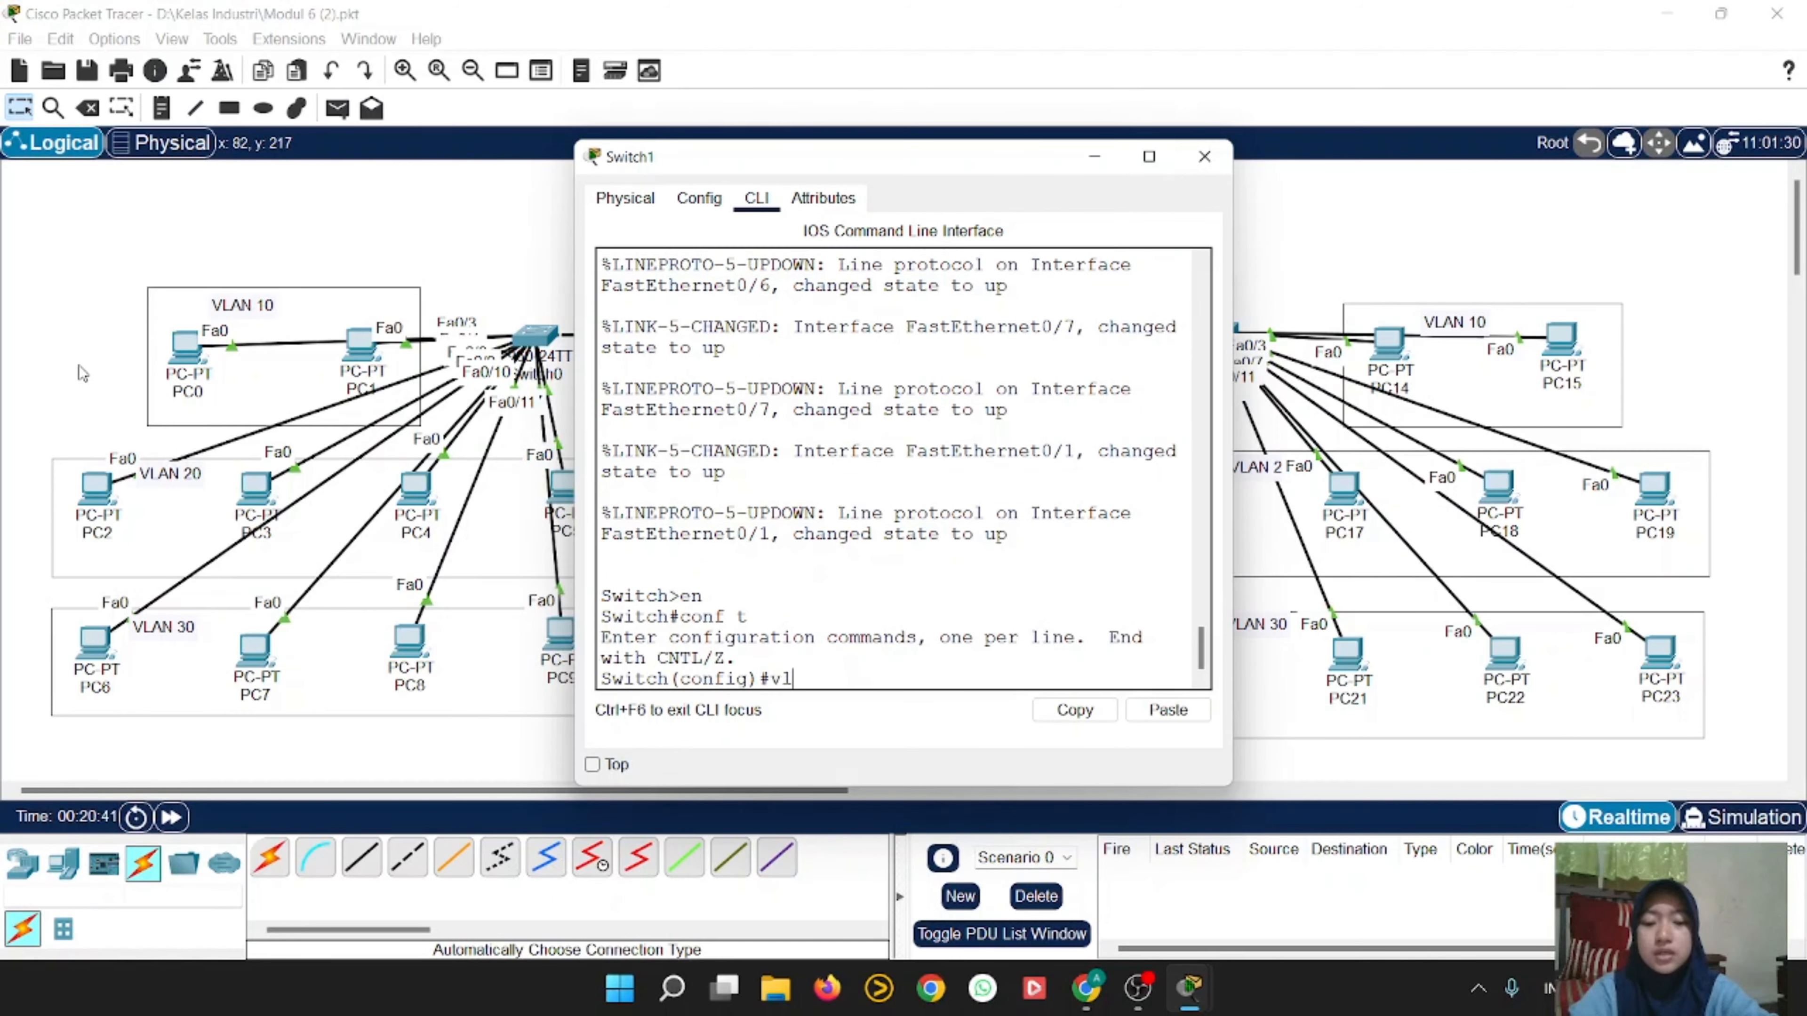
pyautogui.write('an 10')
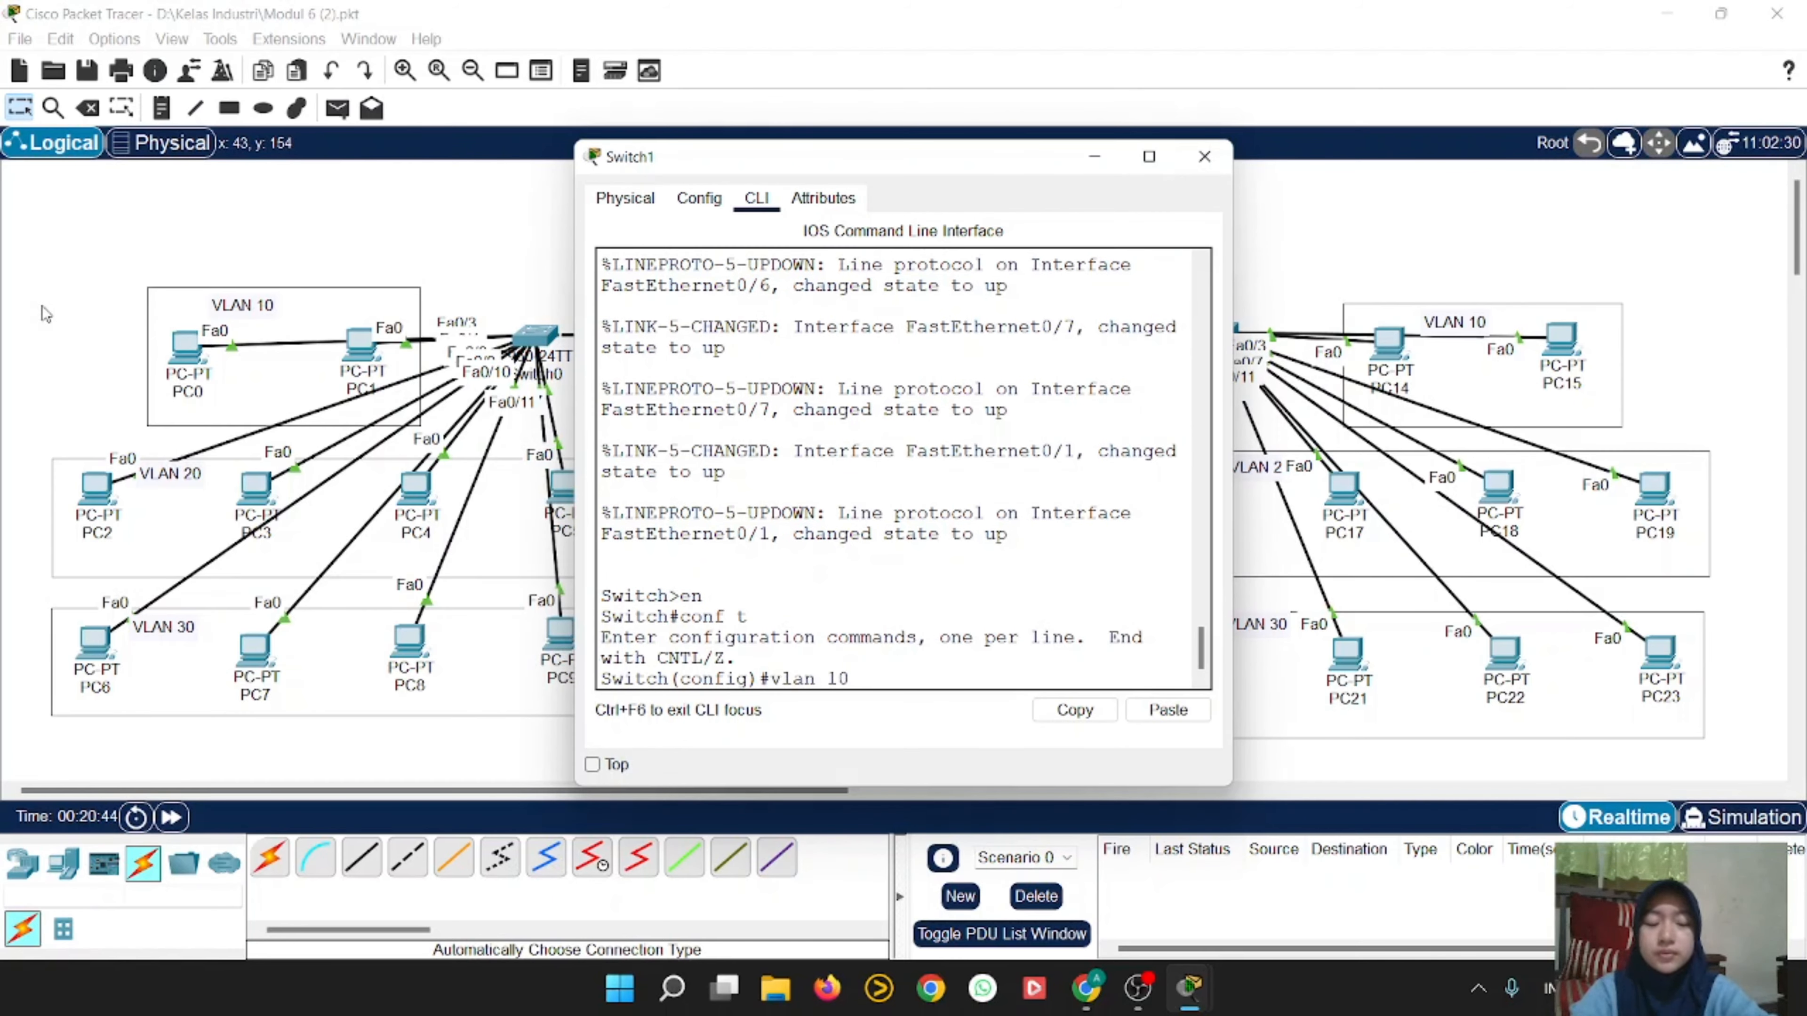
pyautogui.press('Return')
pyautogui.write('vlan 2')
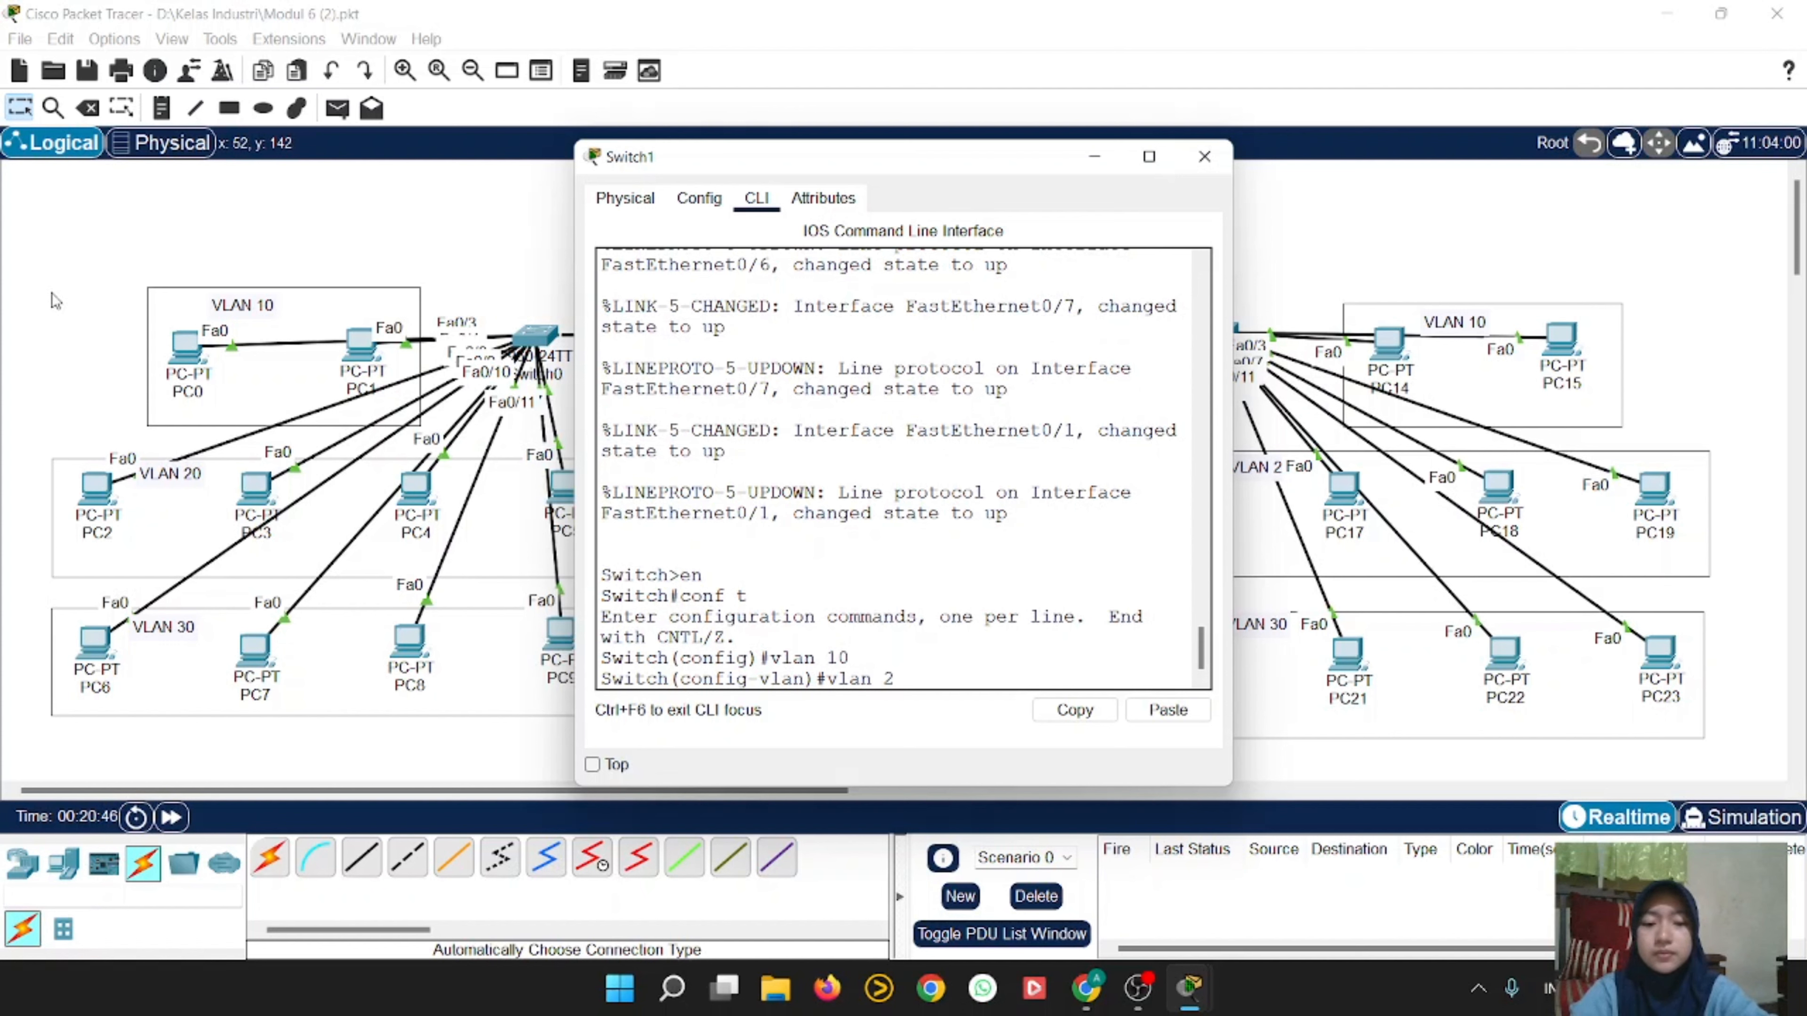
pyautogui.write('0')
pyautogui.press('Return')
# Step: Create VLANs 30, 40 and 50 on Switch1 and return to global configuration mode
pyautogui.write('vlan 30')
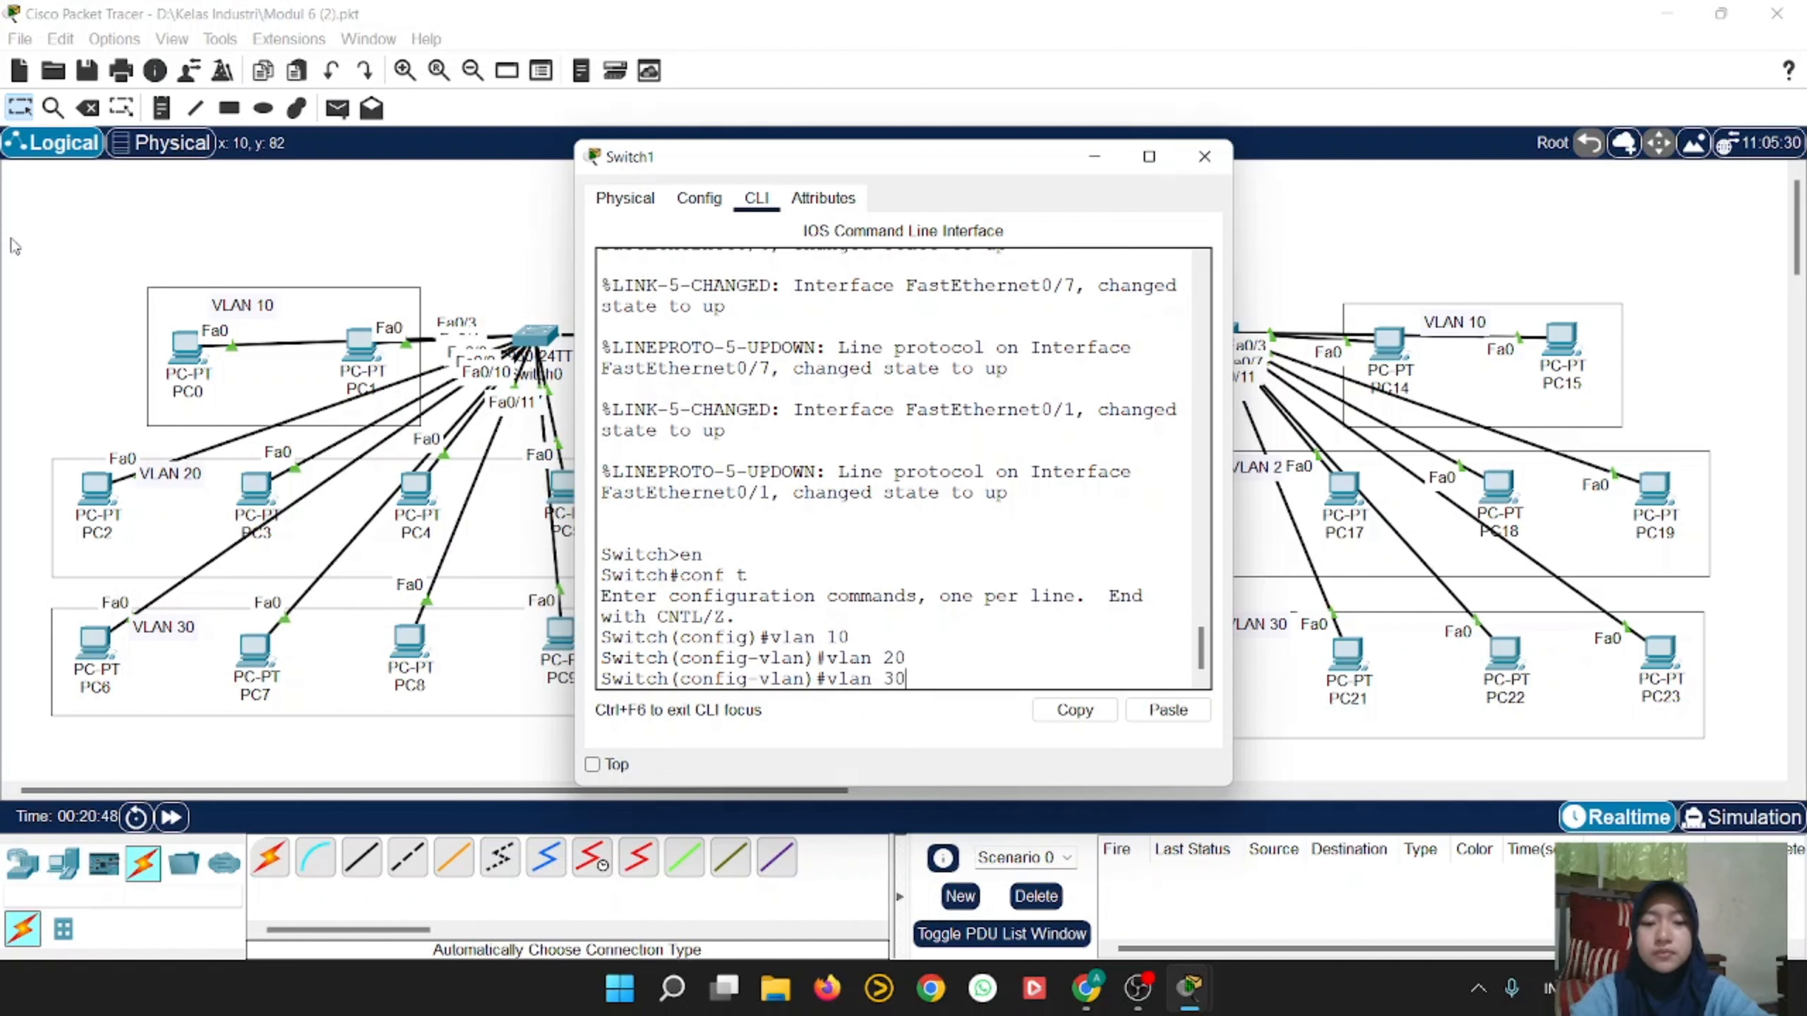
pyautogui.press('Return')
pyautogui.write('vlan 40')
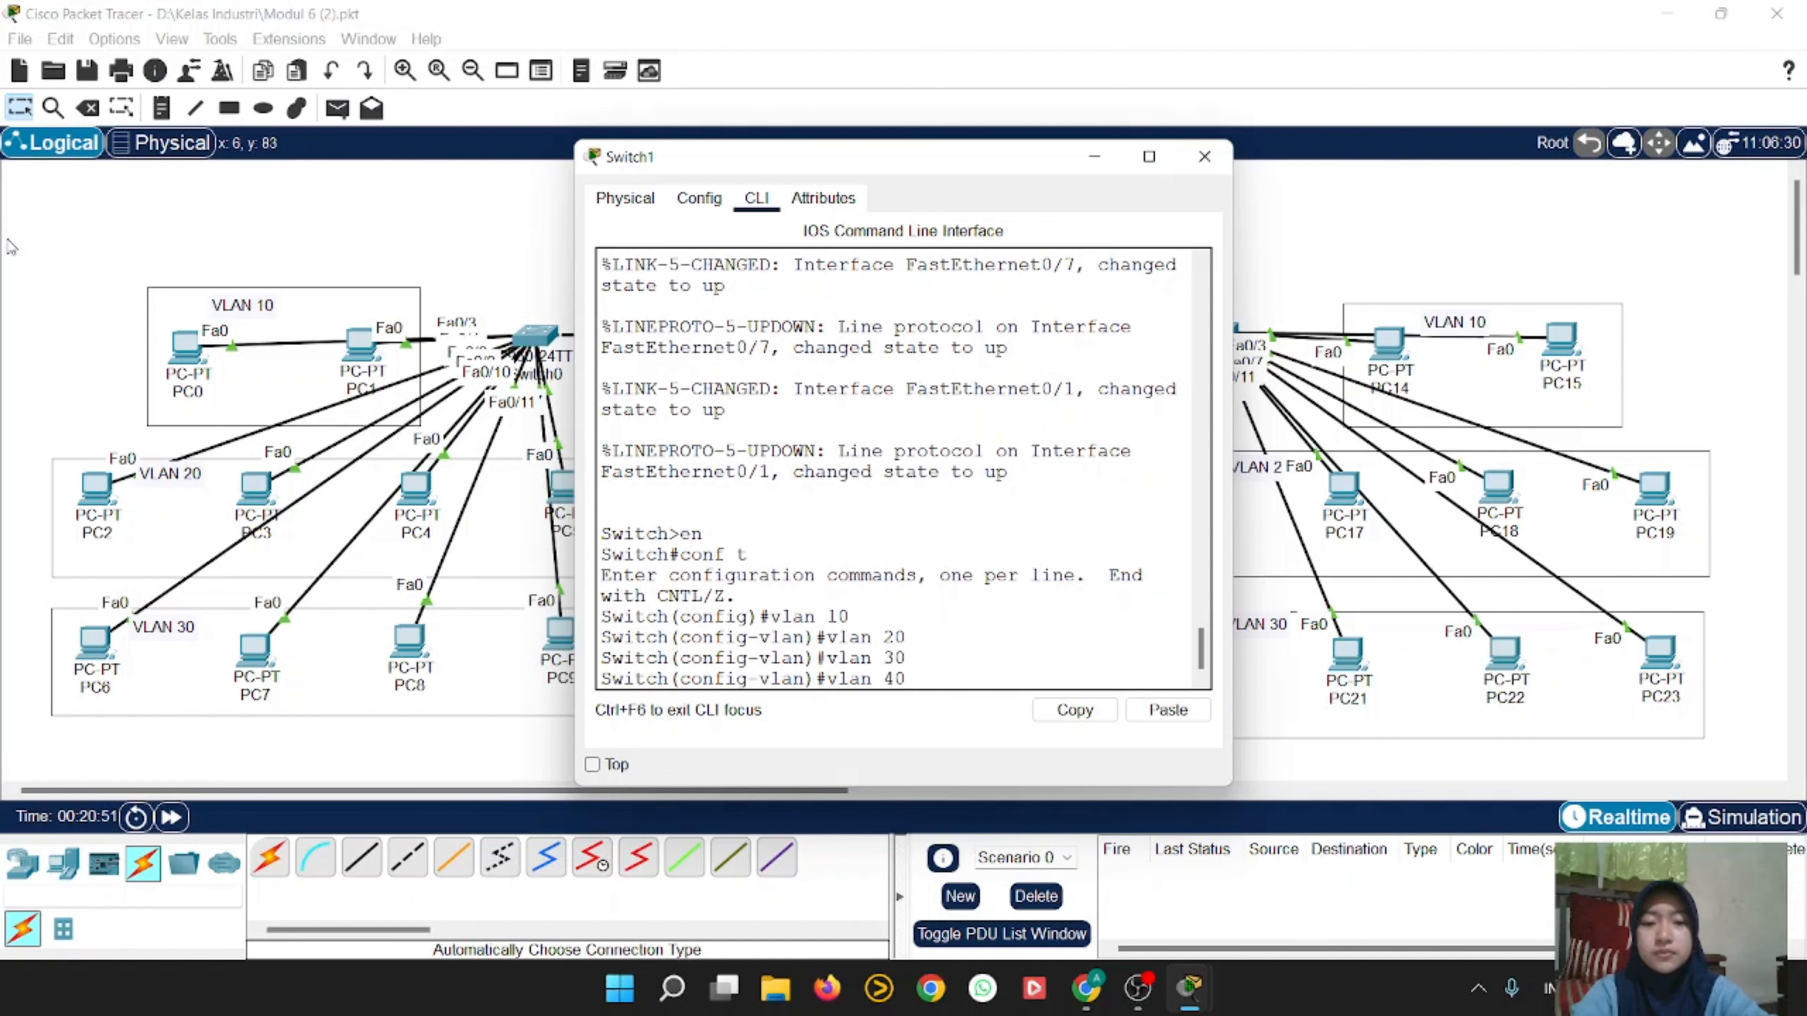
pyautogui.press('Return')
pyautogui.write('vlan 50')
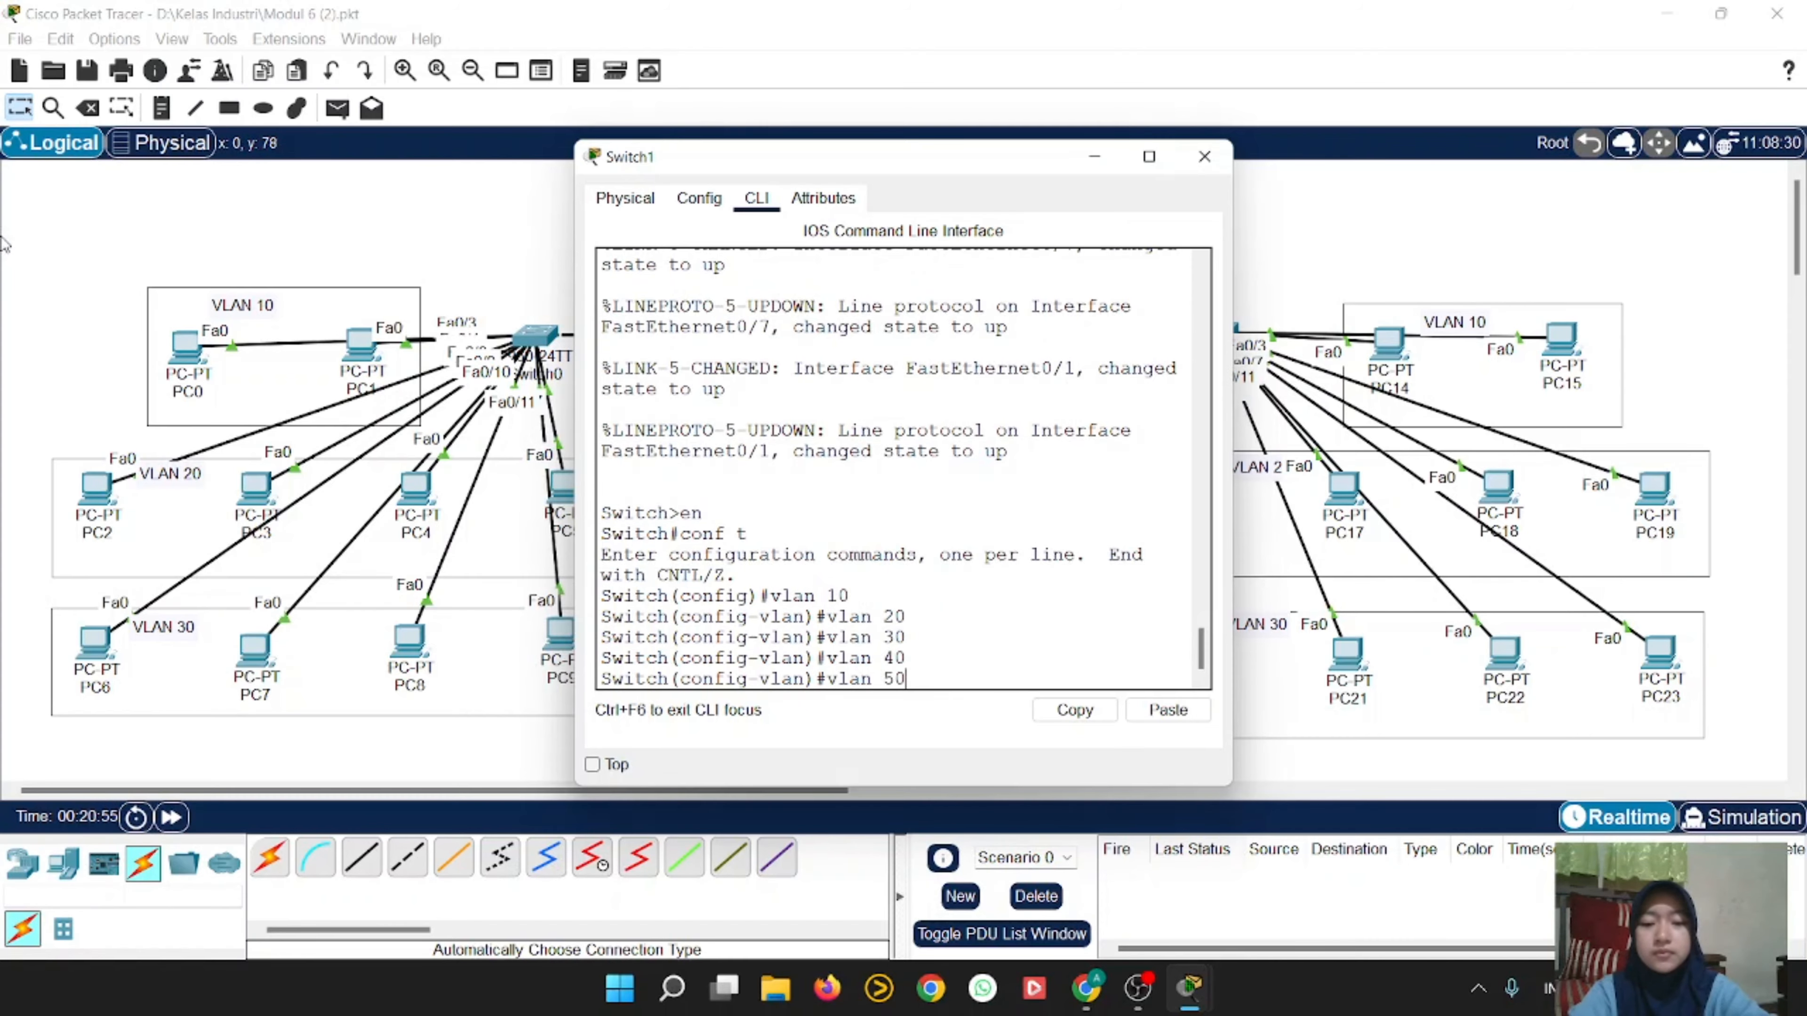
pyautogui.press('Return')
pyautogui.write('e')
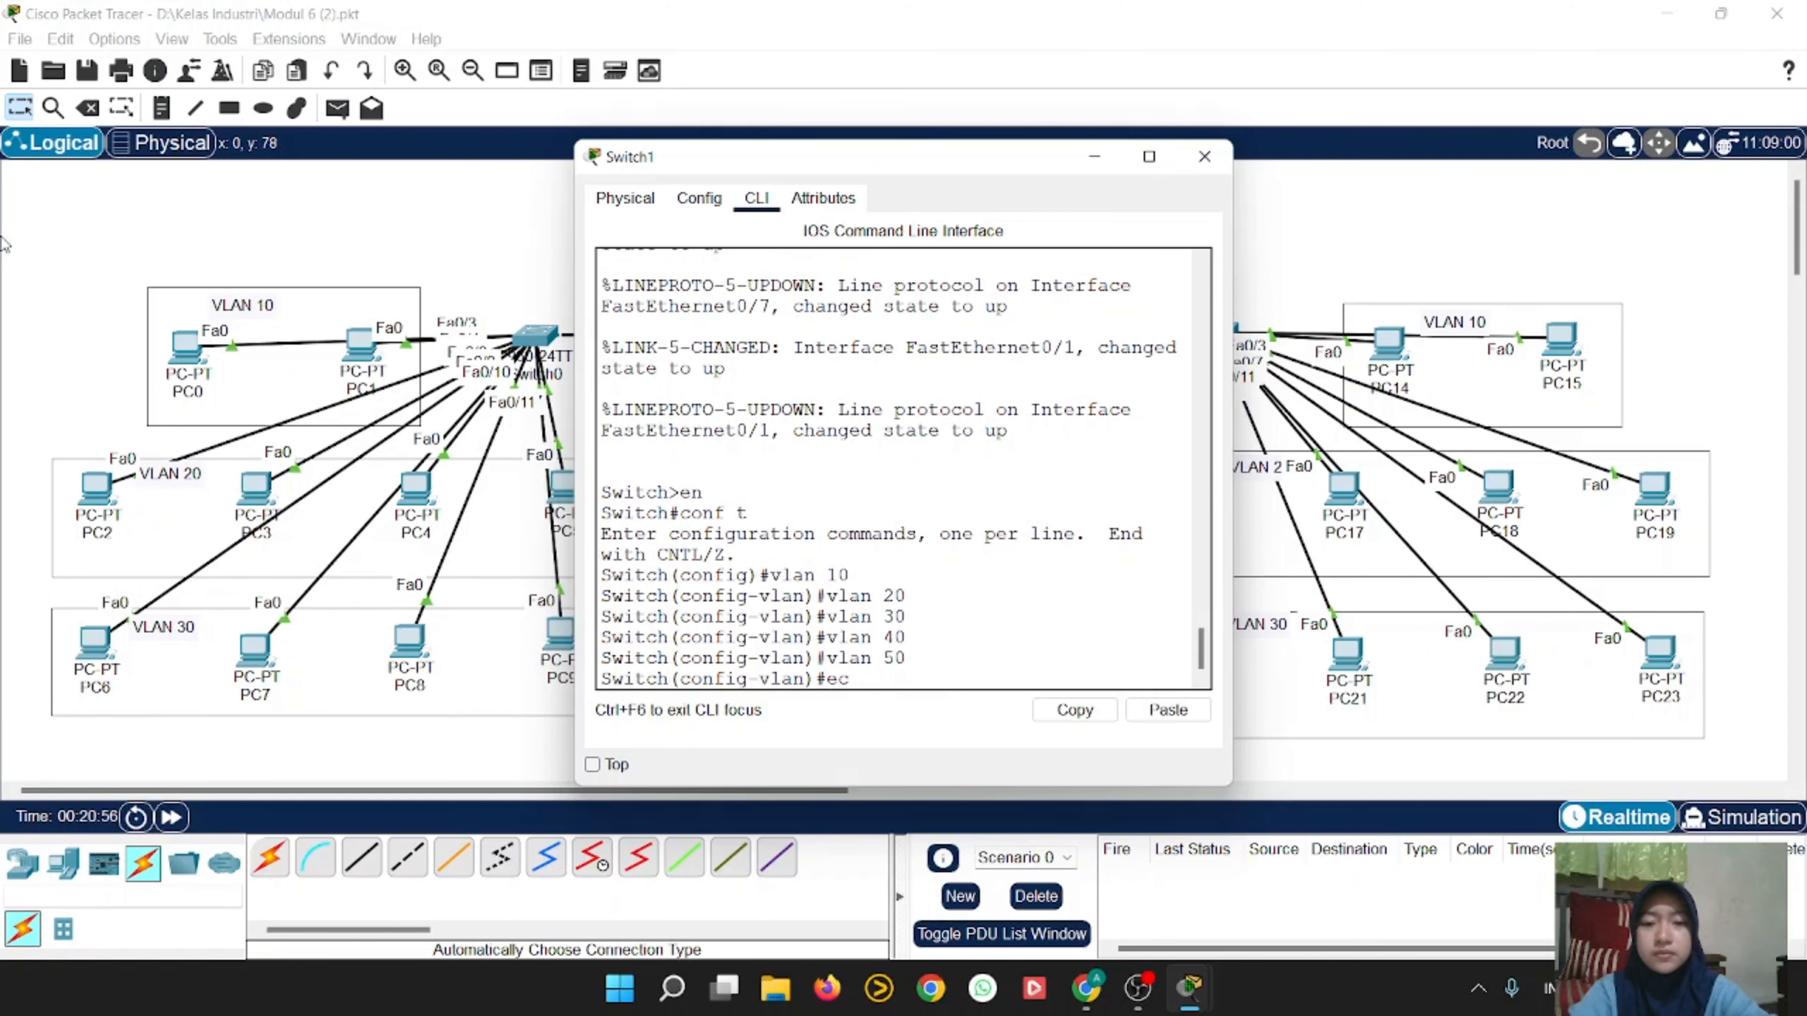
pyautogui.write('xit')
pyautogui.press('Return')
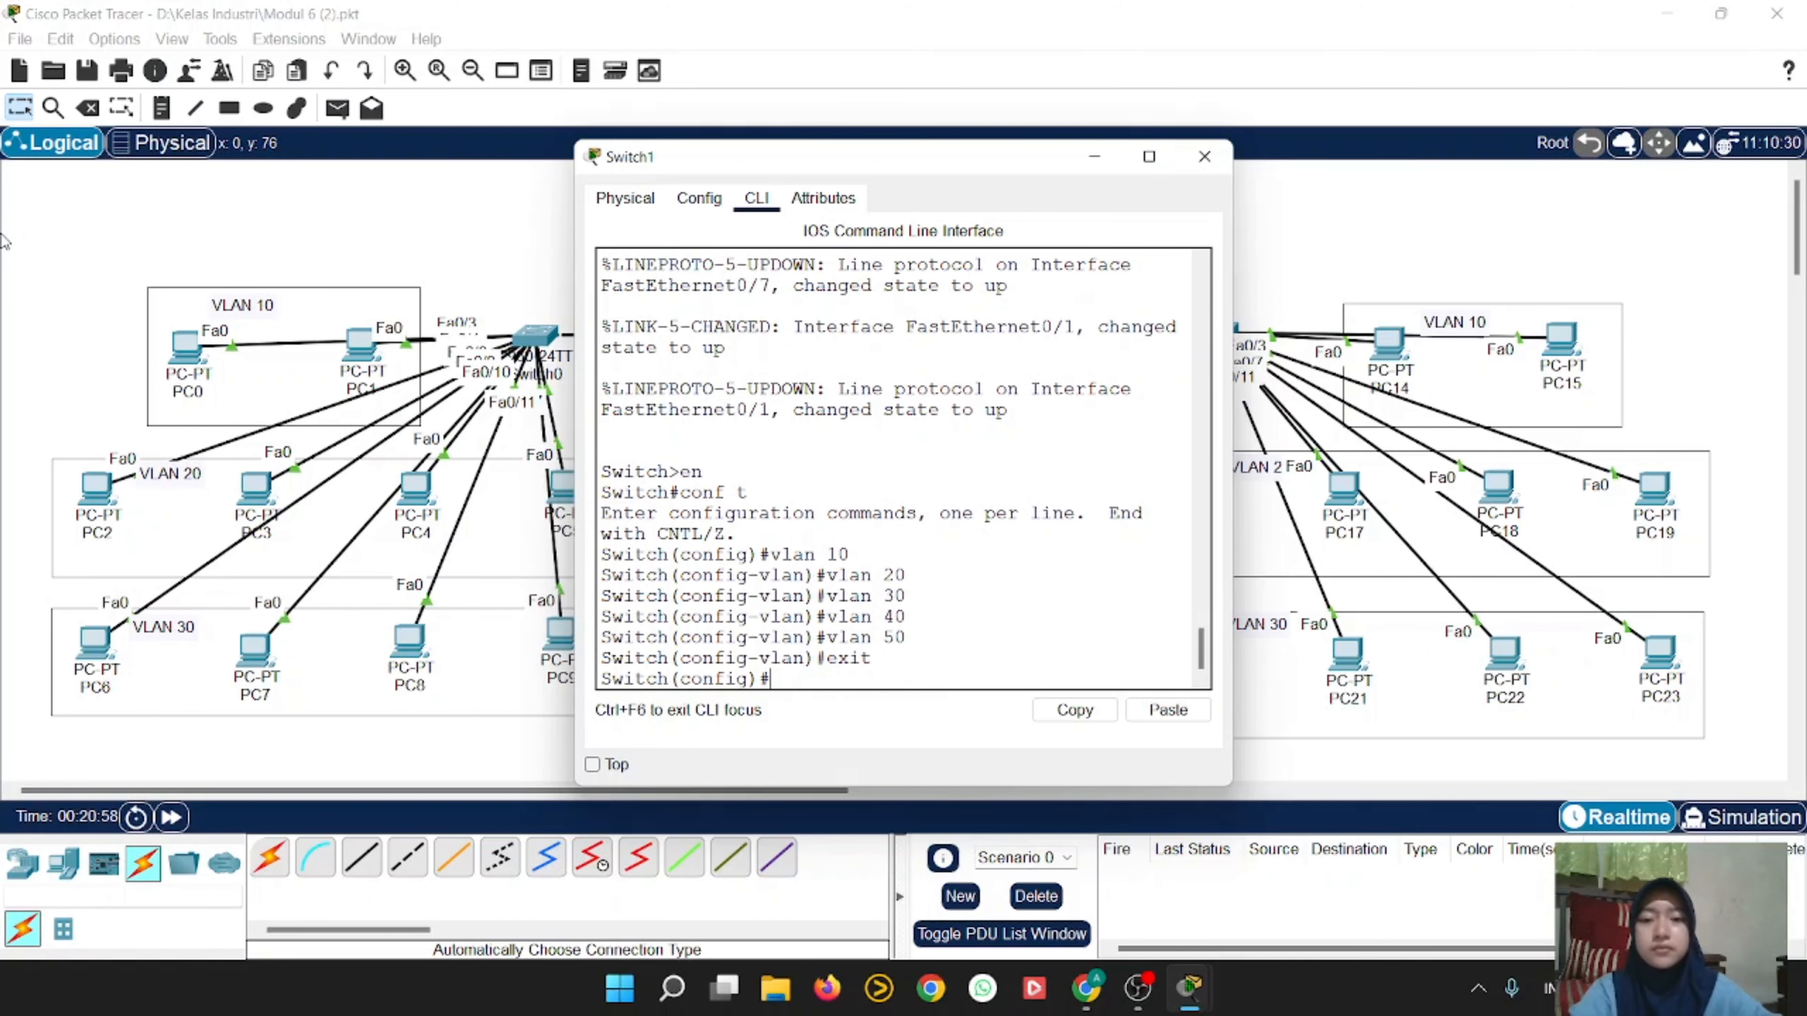
# Step: Close the Switch1 window, open Switch2's command-line interface and enter global configuration mode
pyautogui.click(1213, 163)
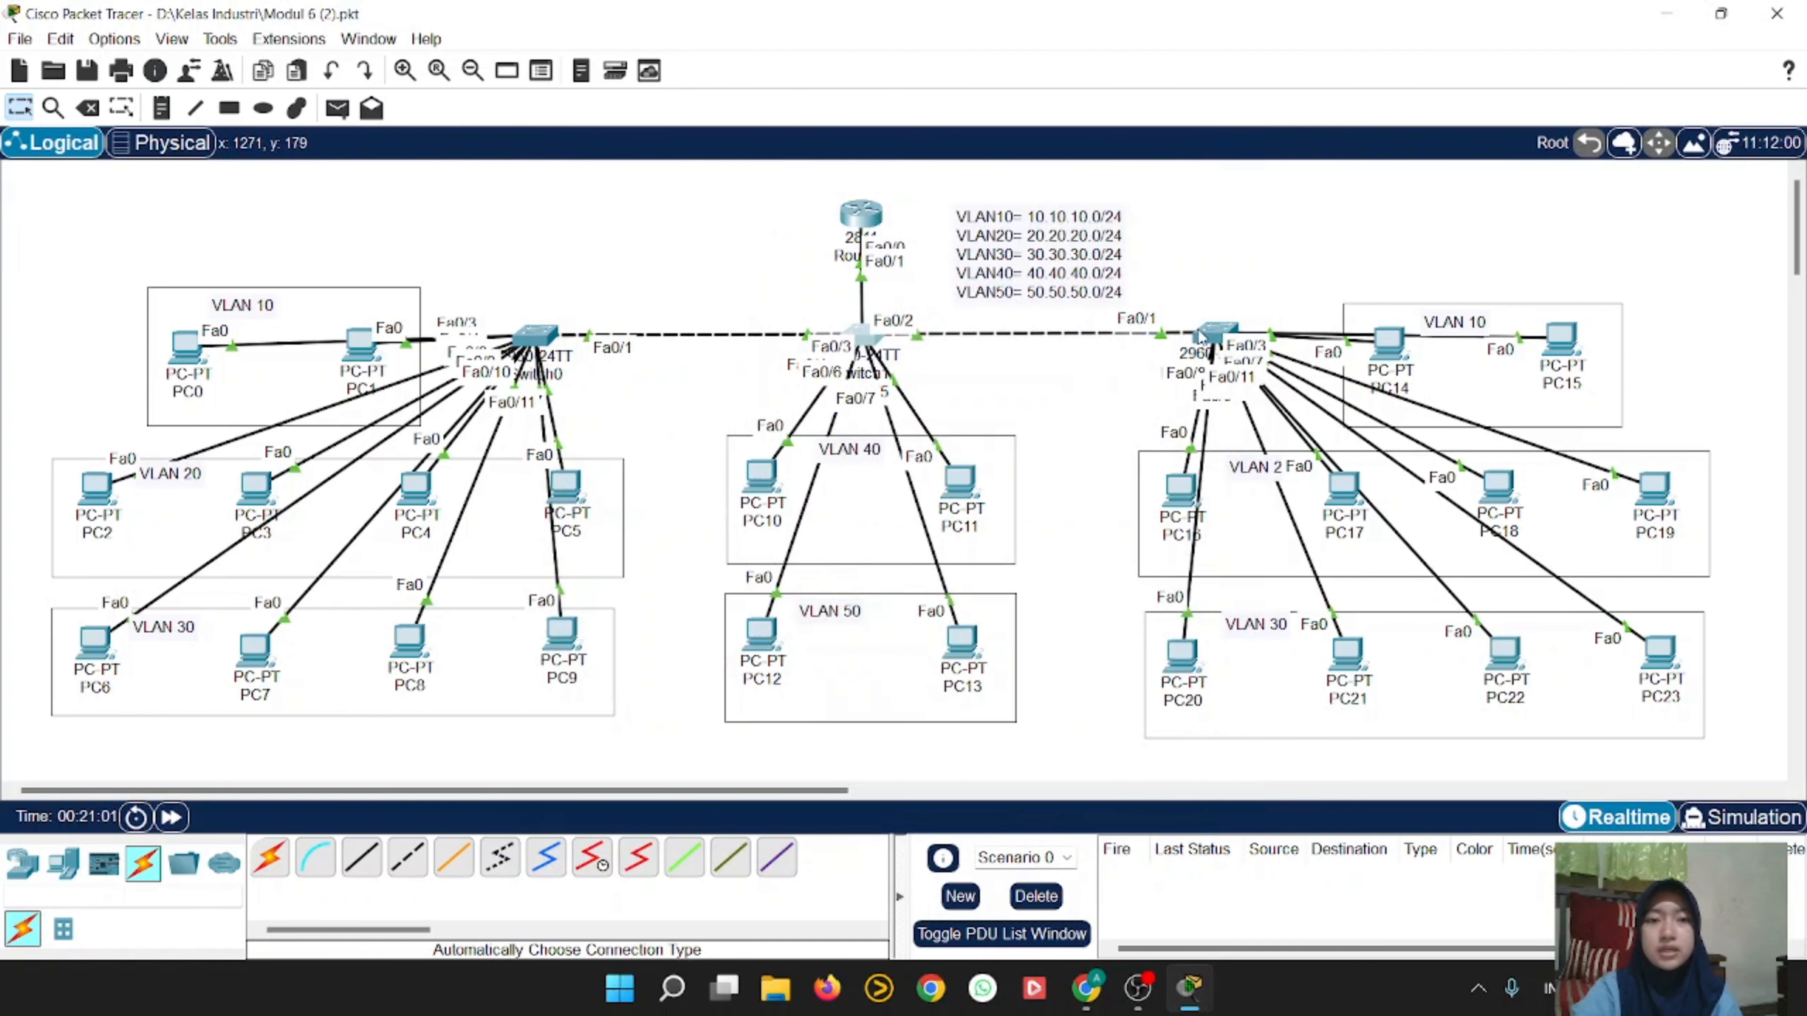
pyautogui.click(1220, 340)
pyautogui.click(754, 202)
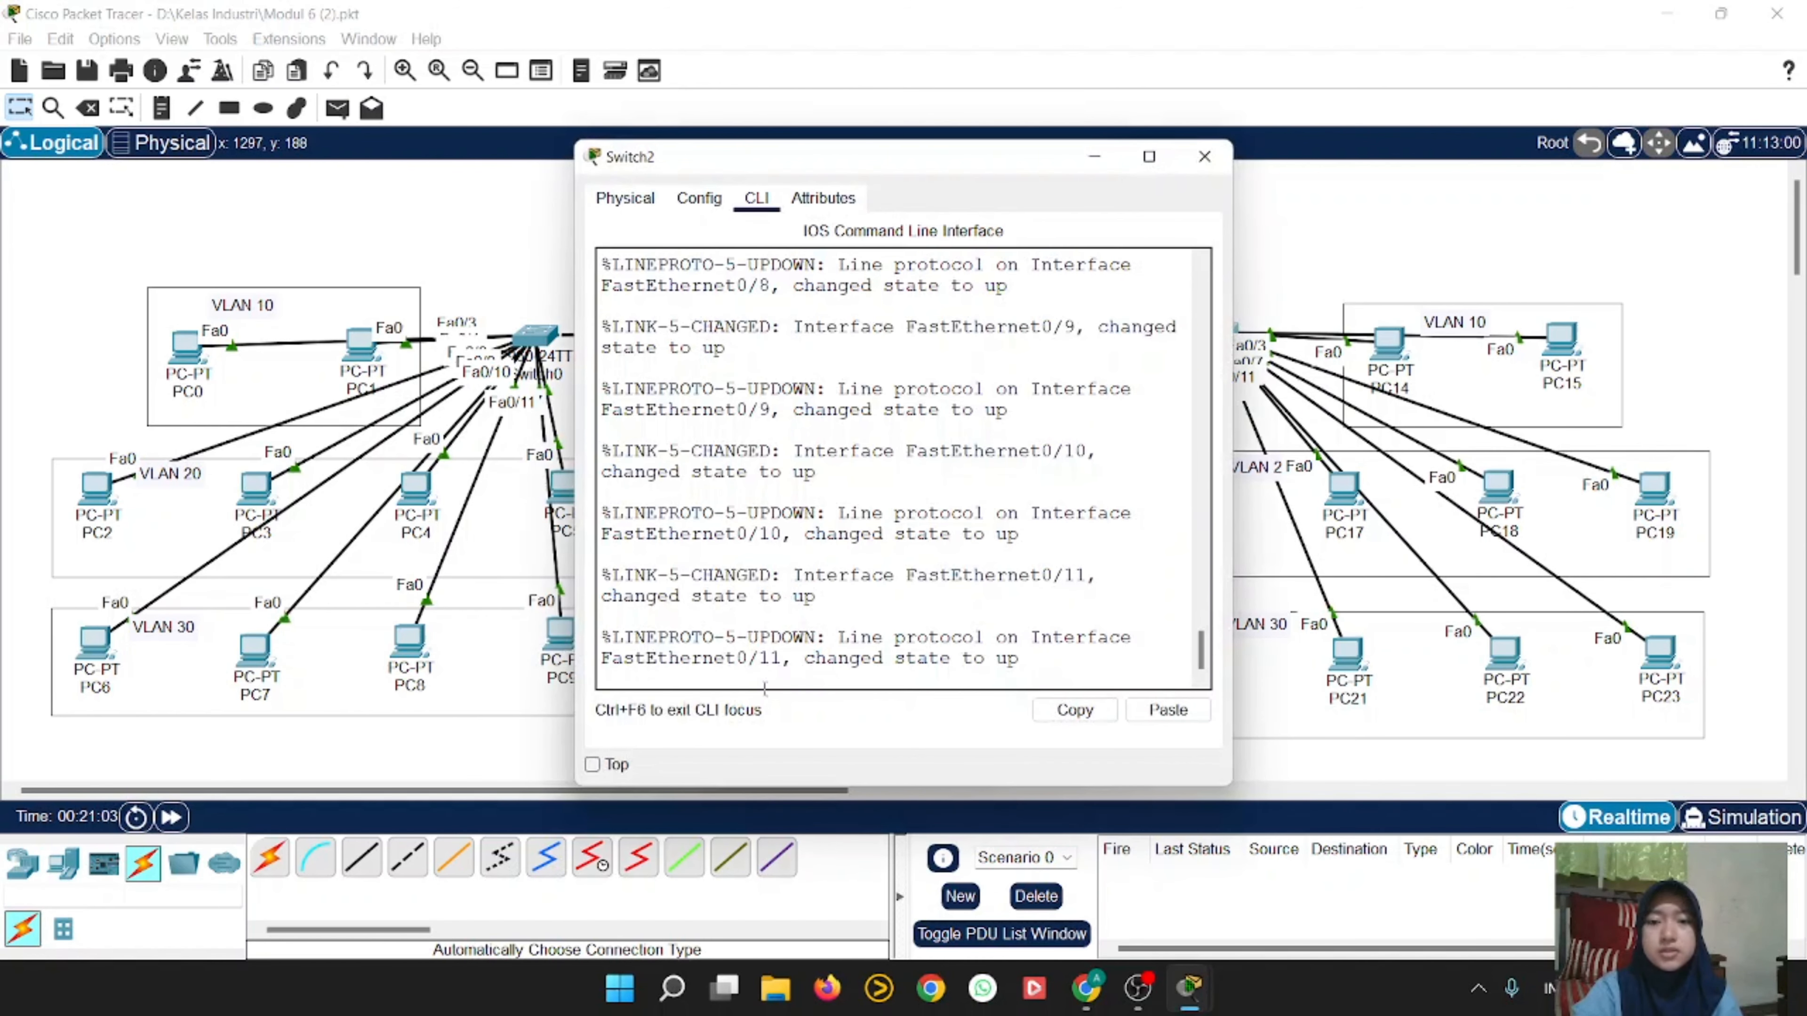
pyautogui.press('Return')
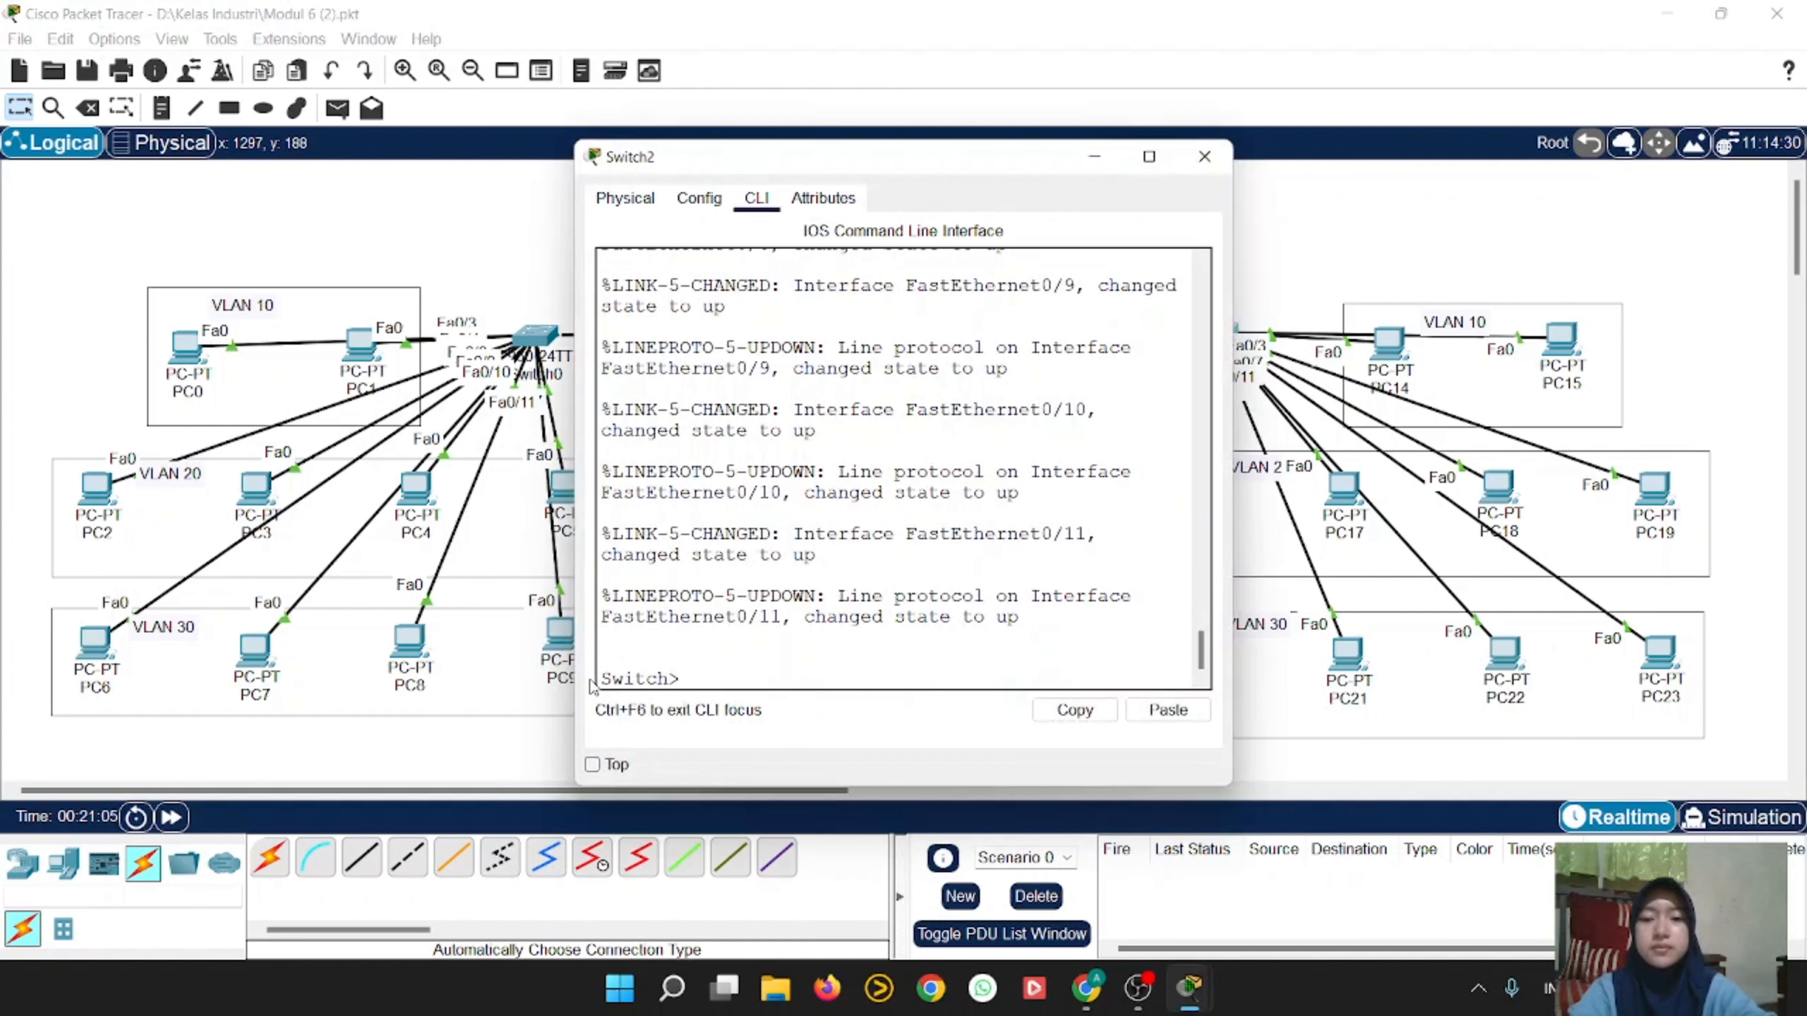
pyautogui.write('en')
pyautogui.press('Return')
pyautogui.write('co')
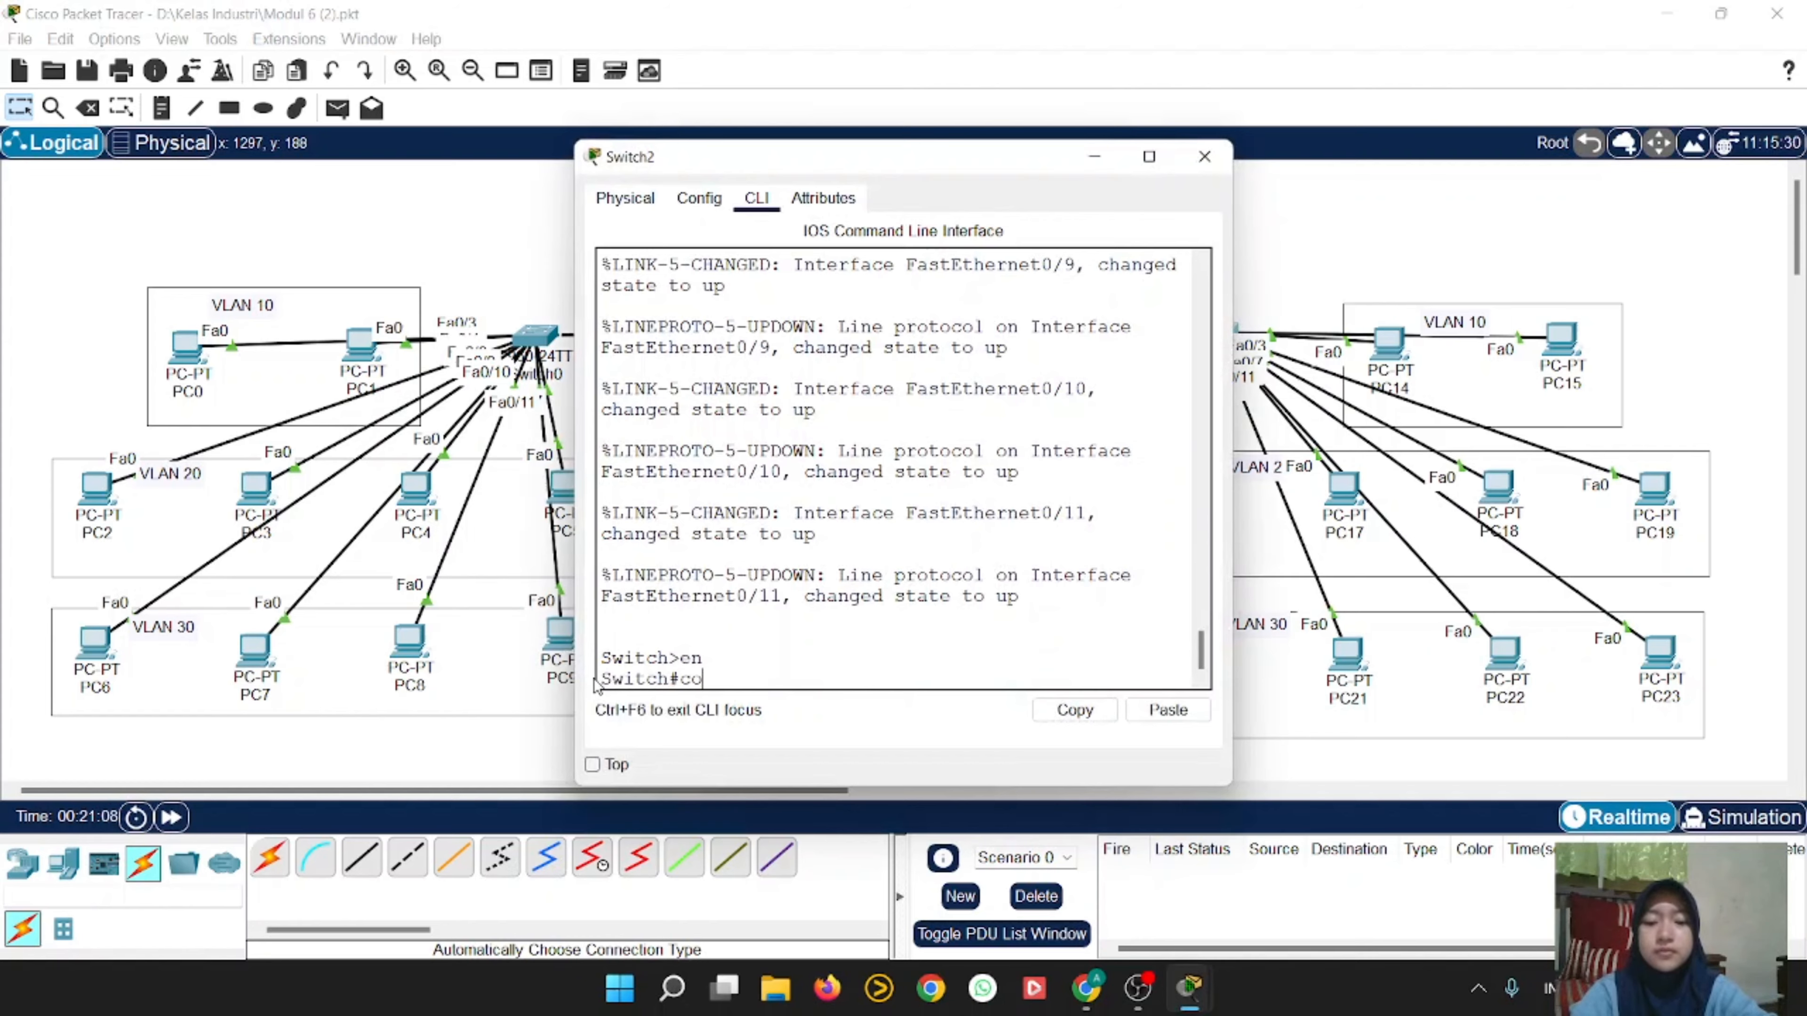
pyautogui.write('nf t')
pyautogui.press('Return')
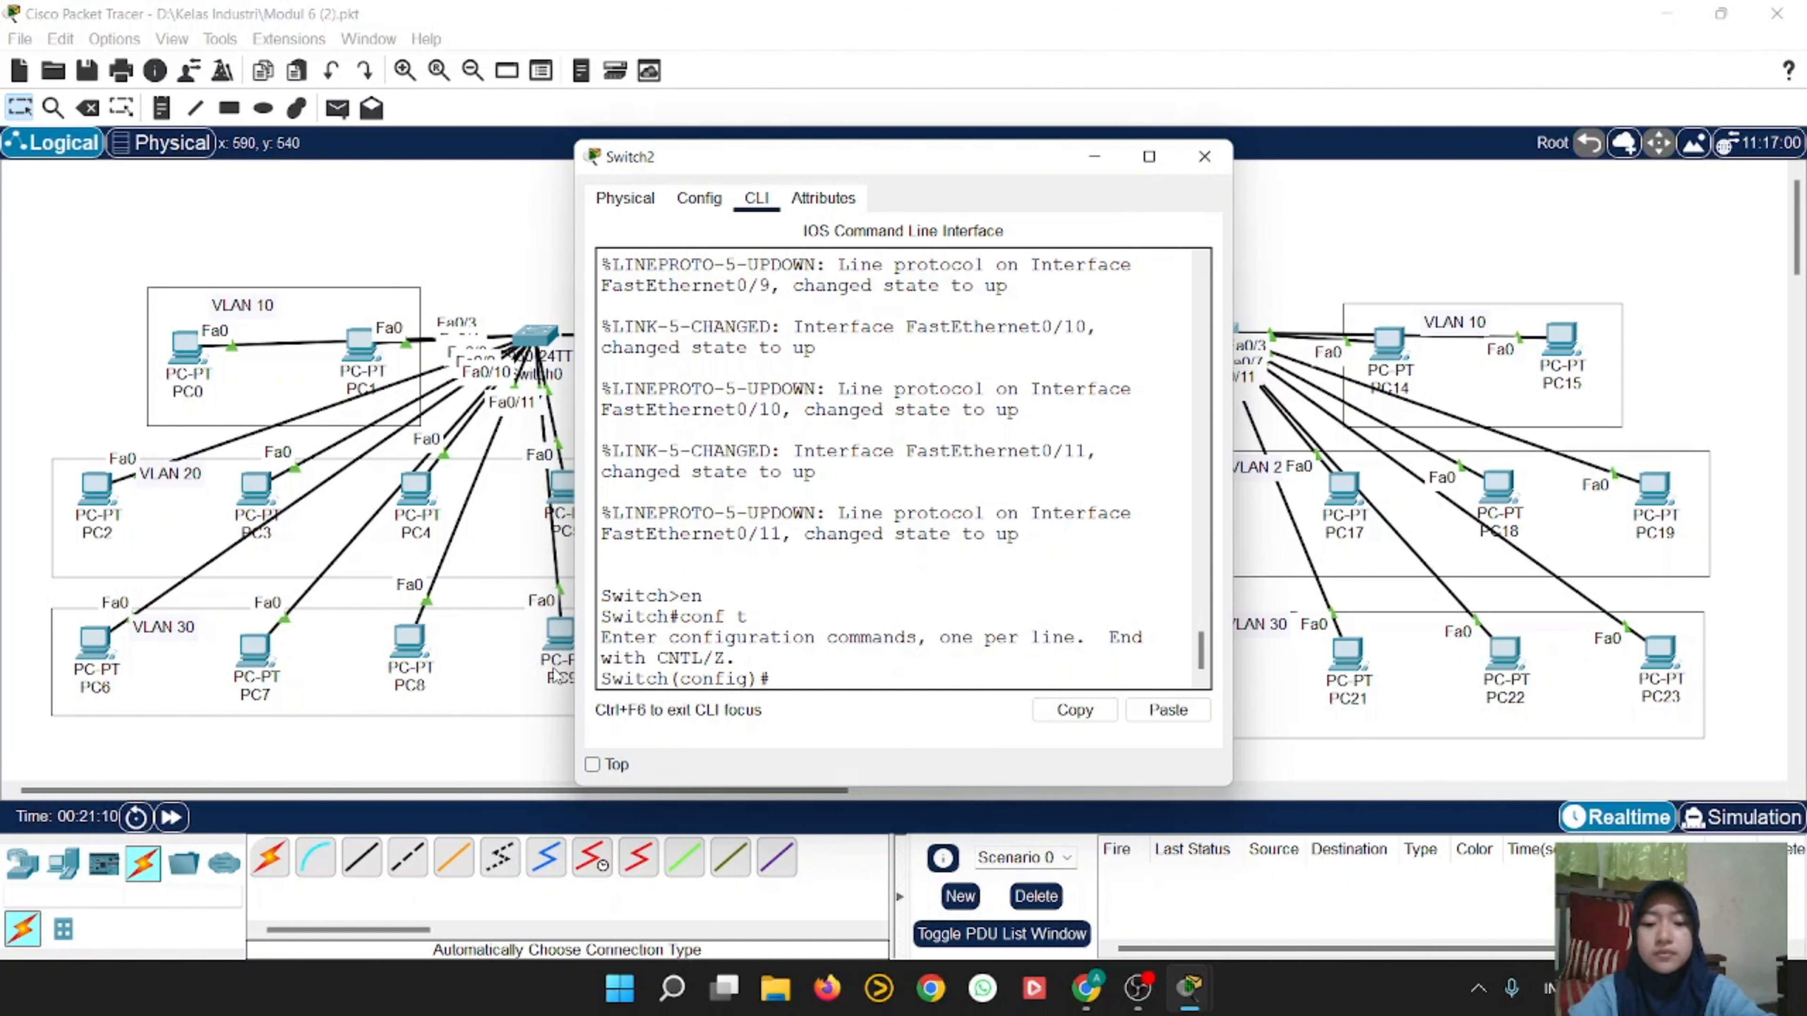
# Step: Create VLAN 10 and VLAN 20 on Switch2
pyautogui.write('vlan 10')
pyautogui.press('Return')
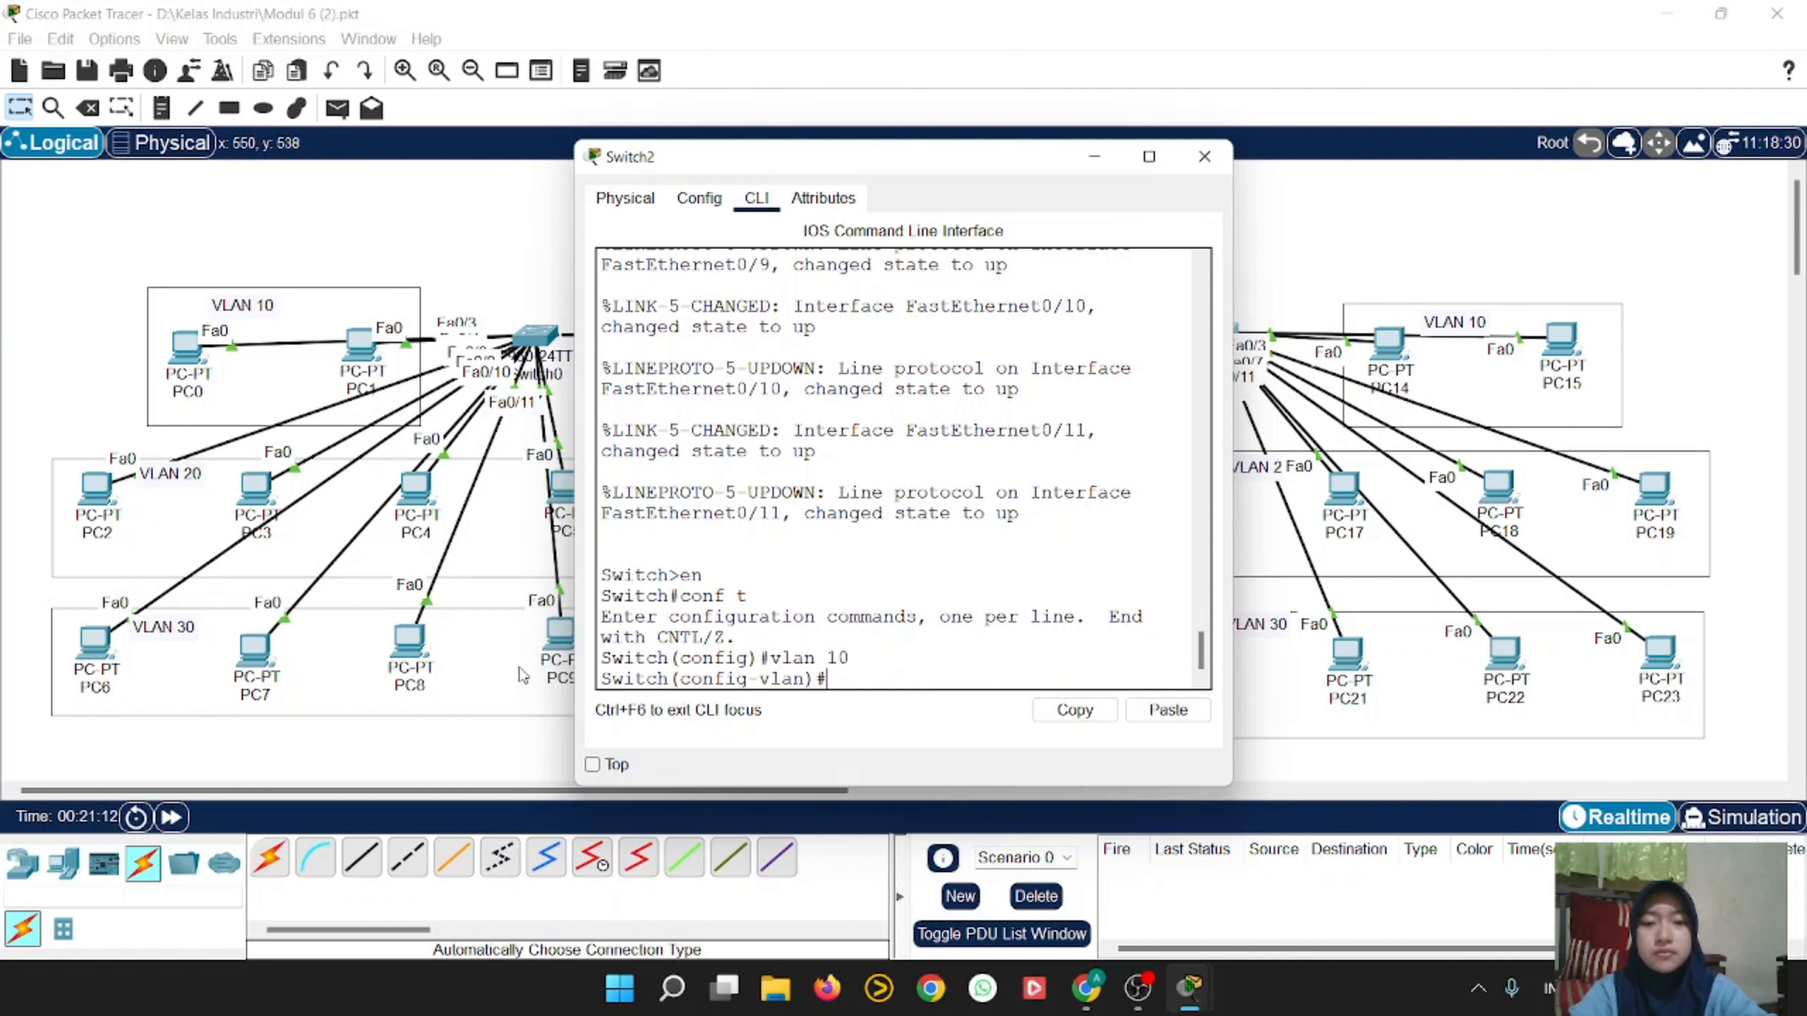
pyautogui.write('vlan 20')
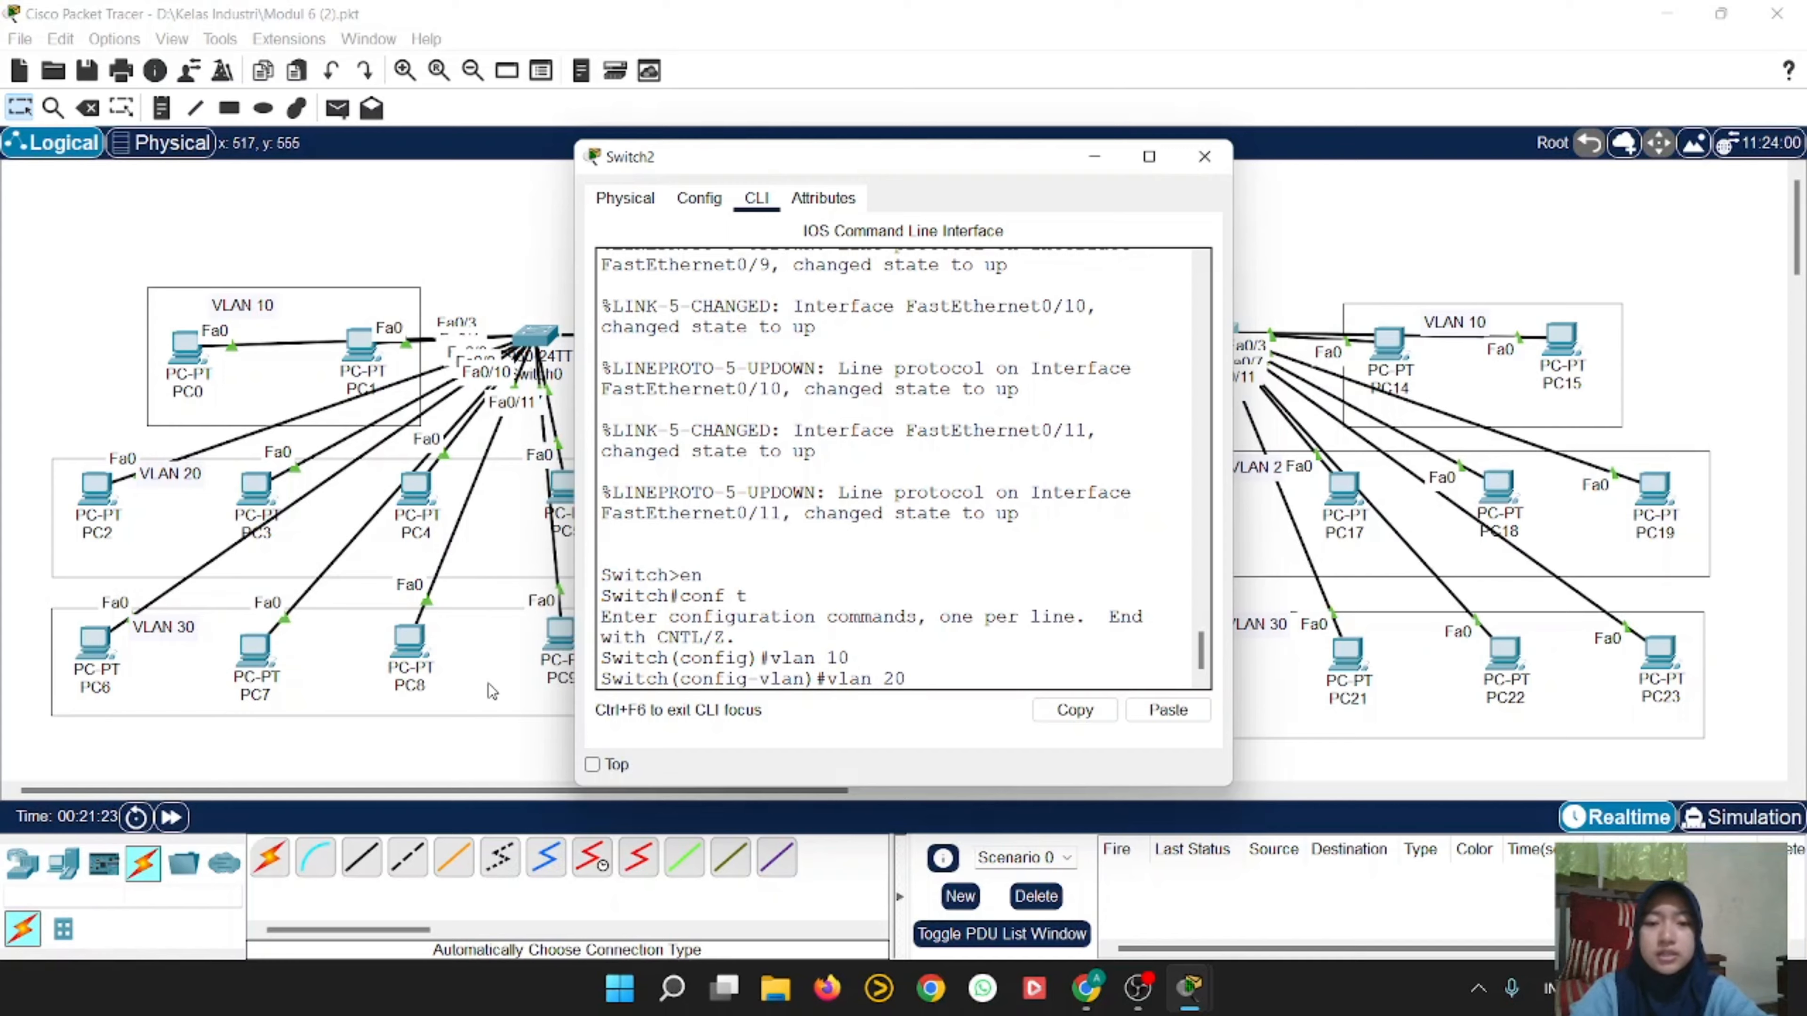
pyautogui.press('Return')
# Step: Create VLANs 30, 40 and 50 on Switch2 and return to global configuration mode
pyautogui.write('vlan 30')
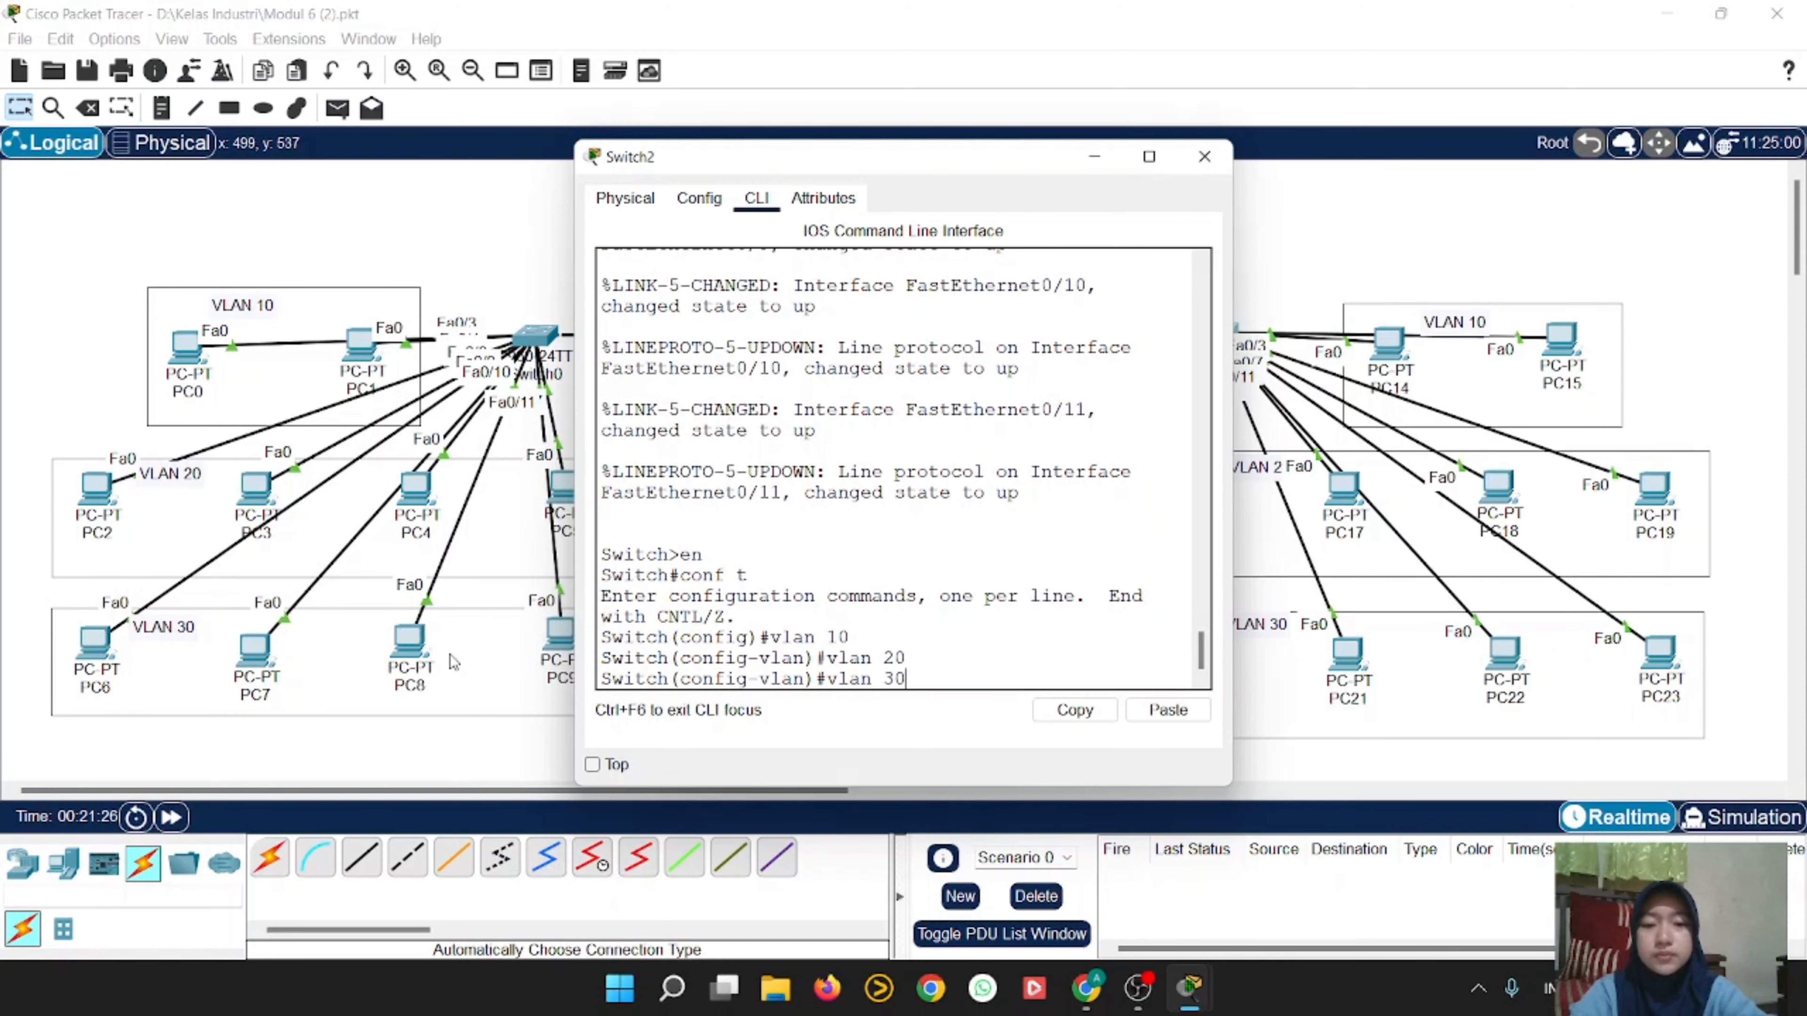
pyautogui.press('Return')
pyautogui.write('vlan 40')
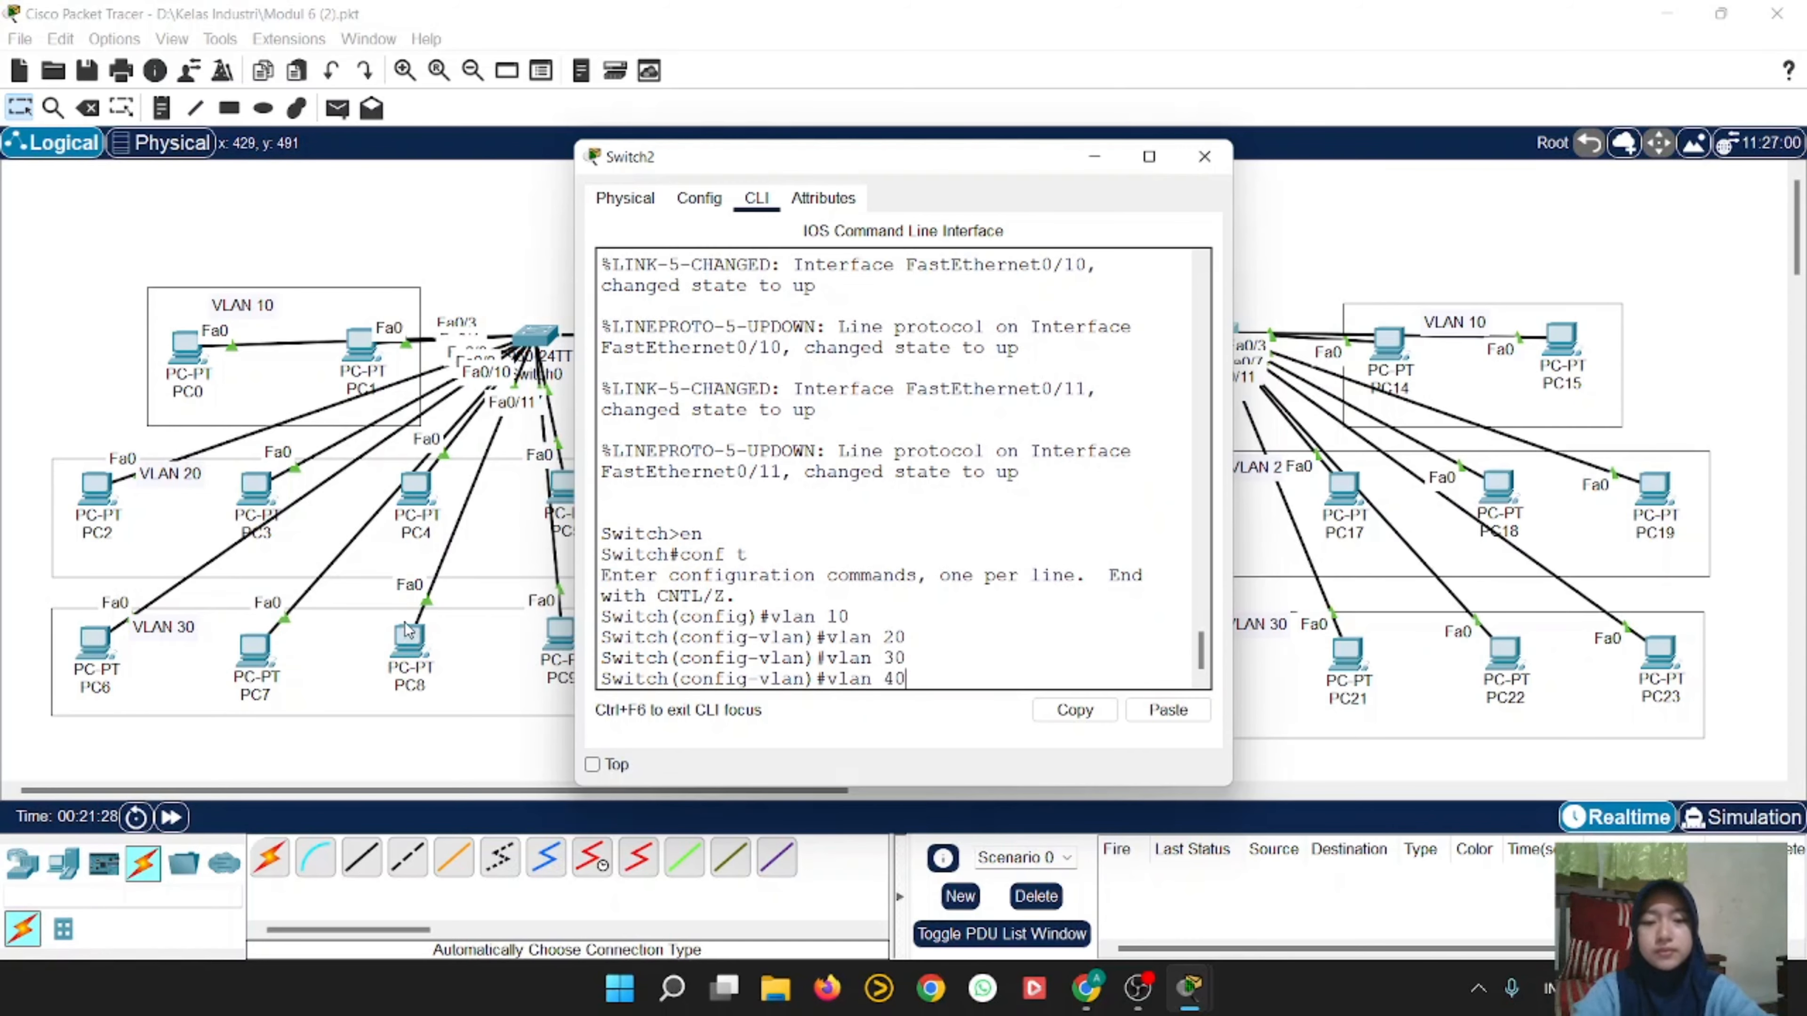
pyautogui.press('Return')
pyautogui.write('vlan 50')
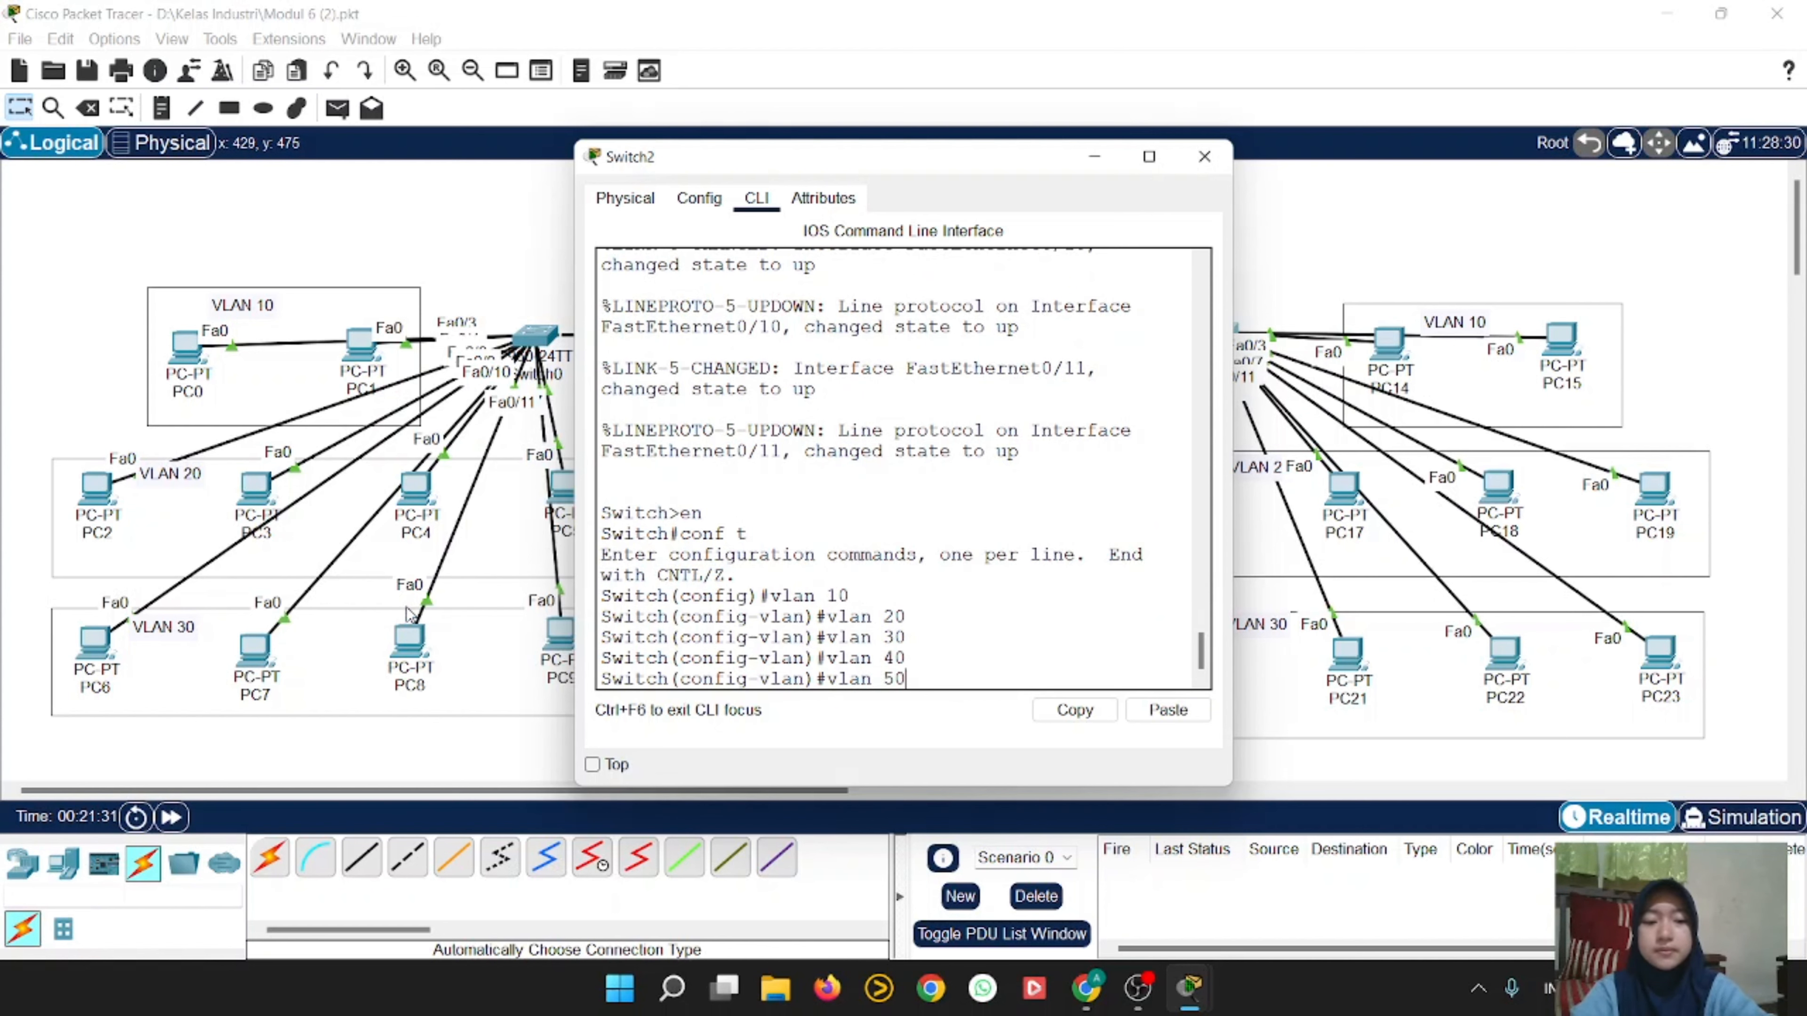
pyautogui.press('Return')
pyautogui.write('exit')
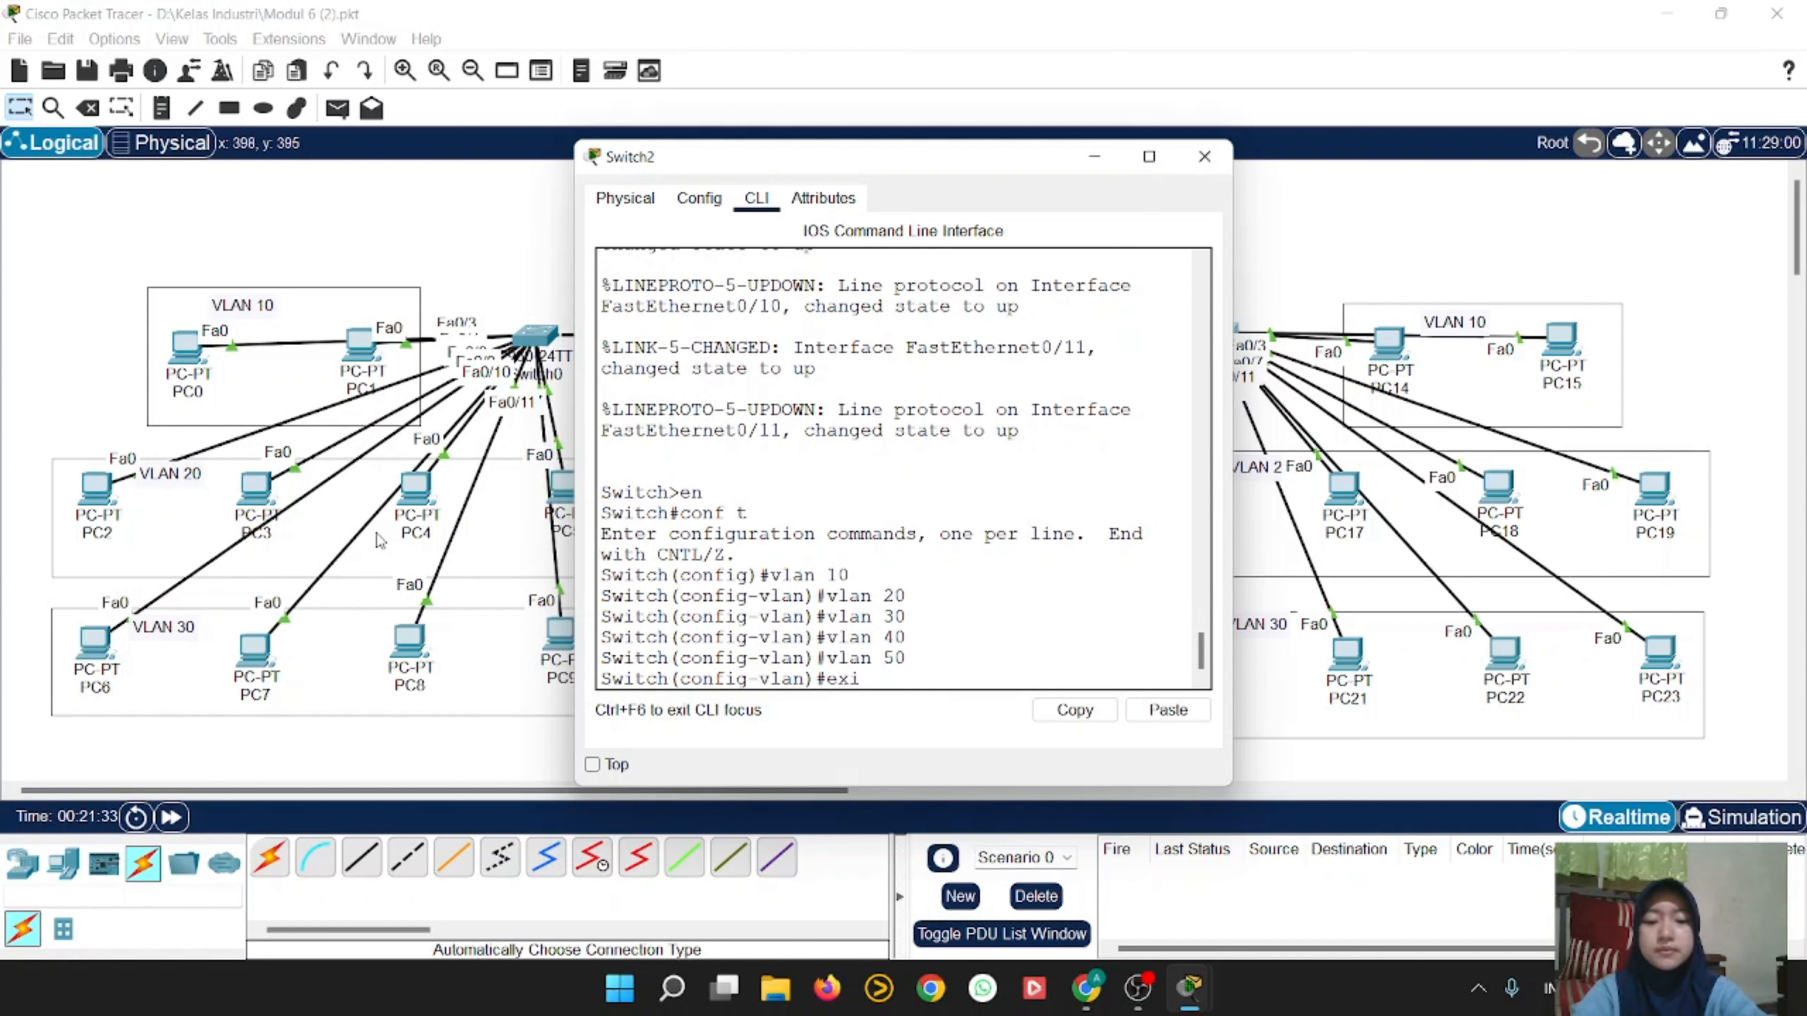
pyautogui.press('Return')
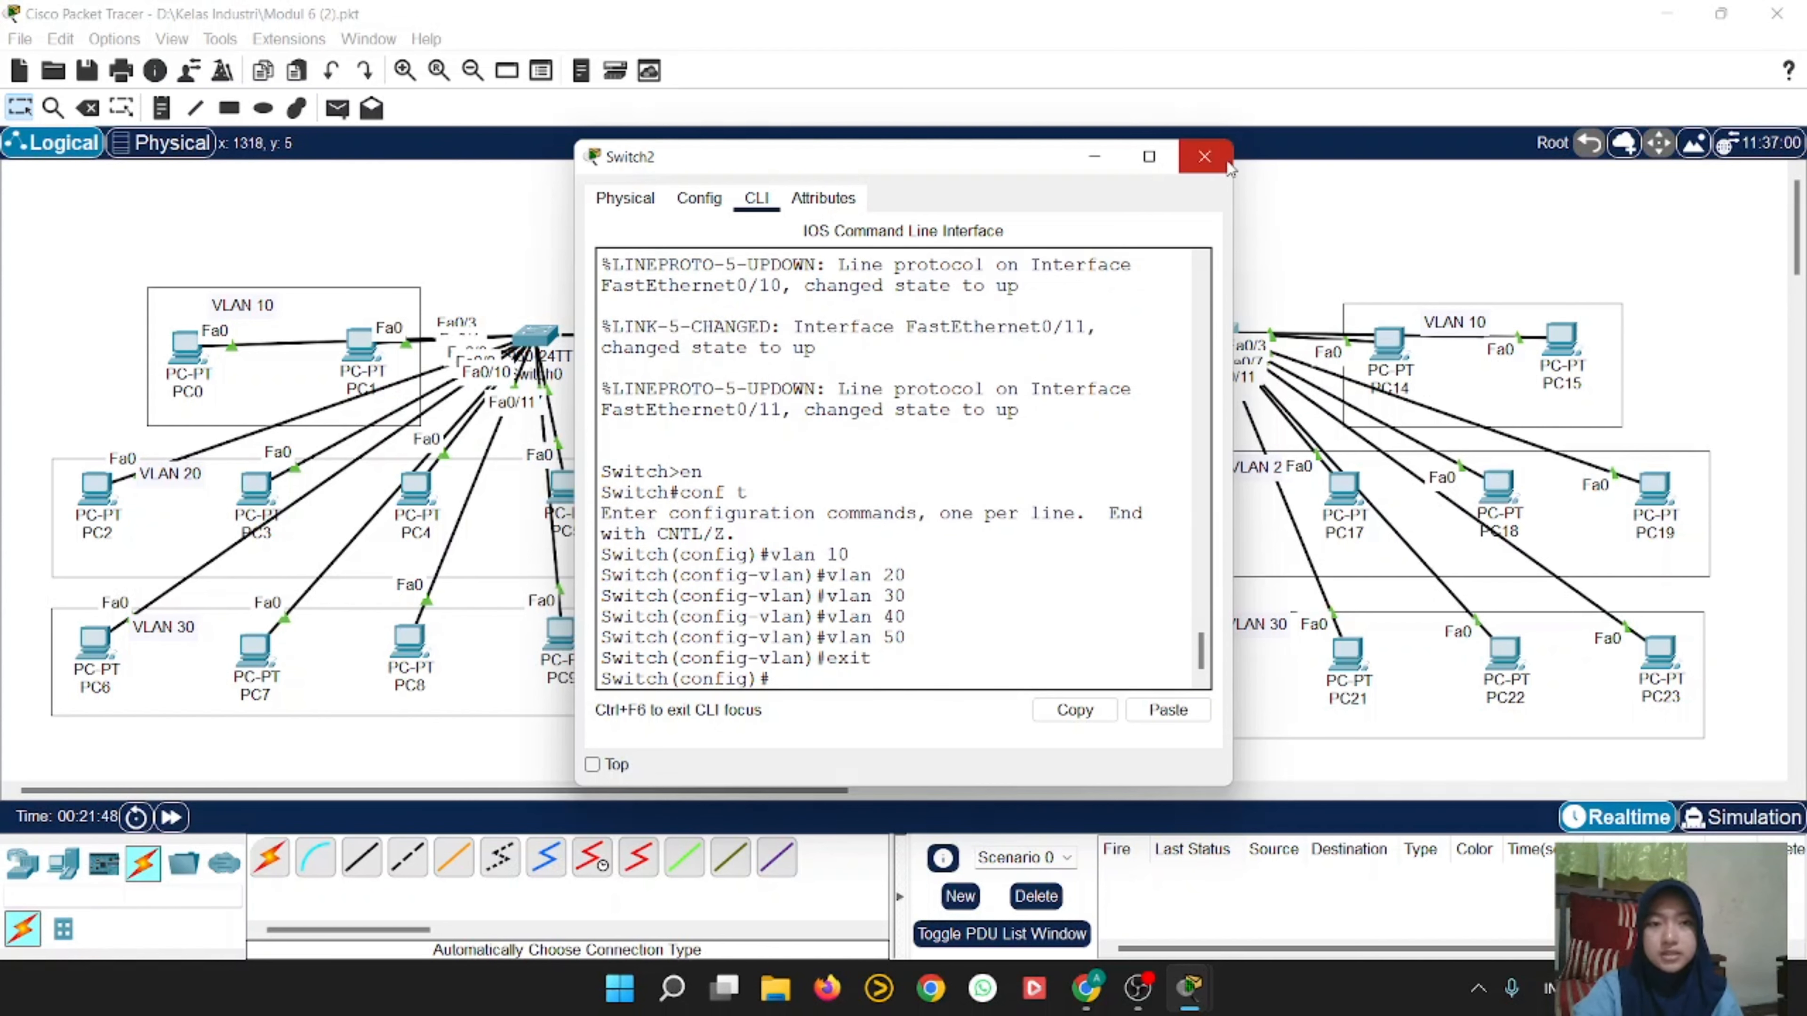
# Step: Close the Switch2 window, then open Switch1's command-line interface and move its window clear of the central devices
pyautogui.click(1203, 156)
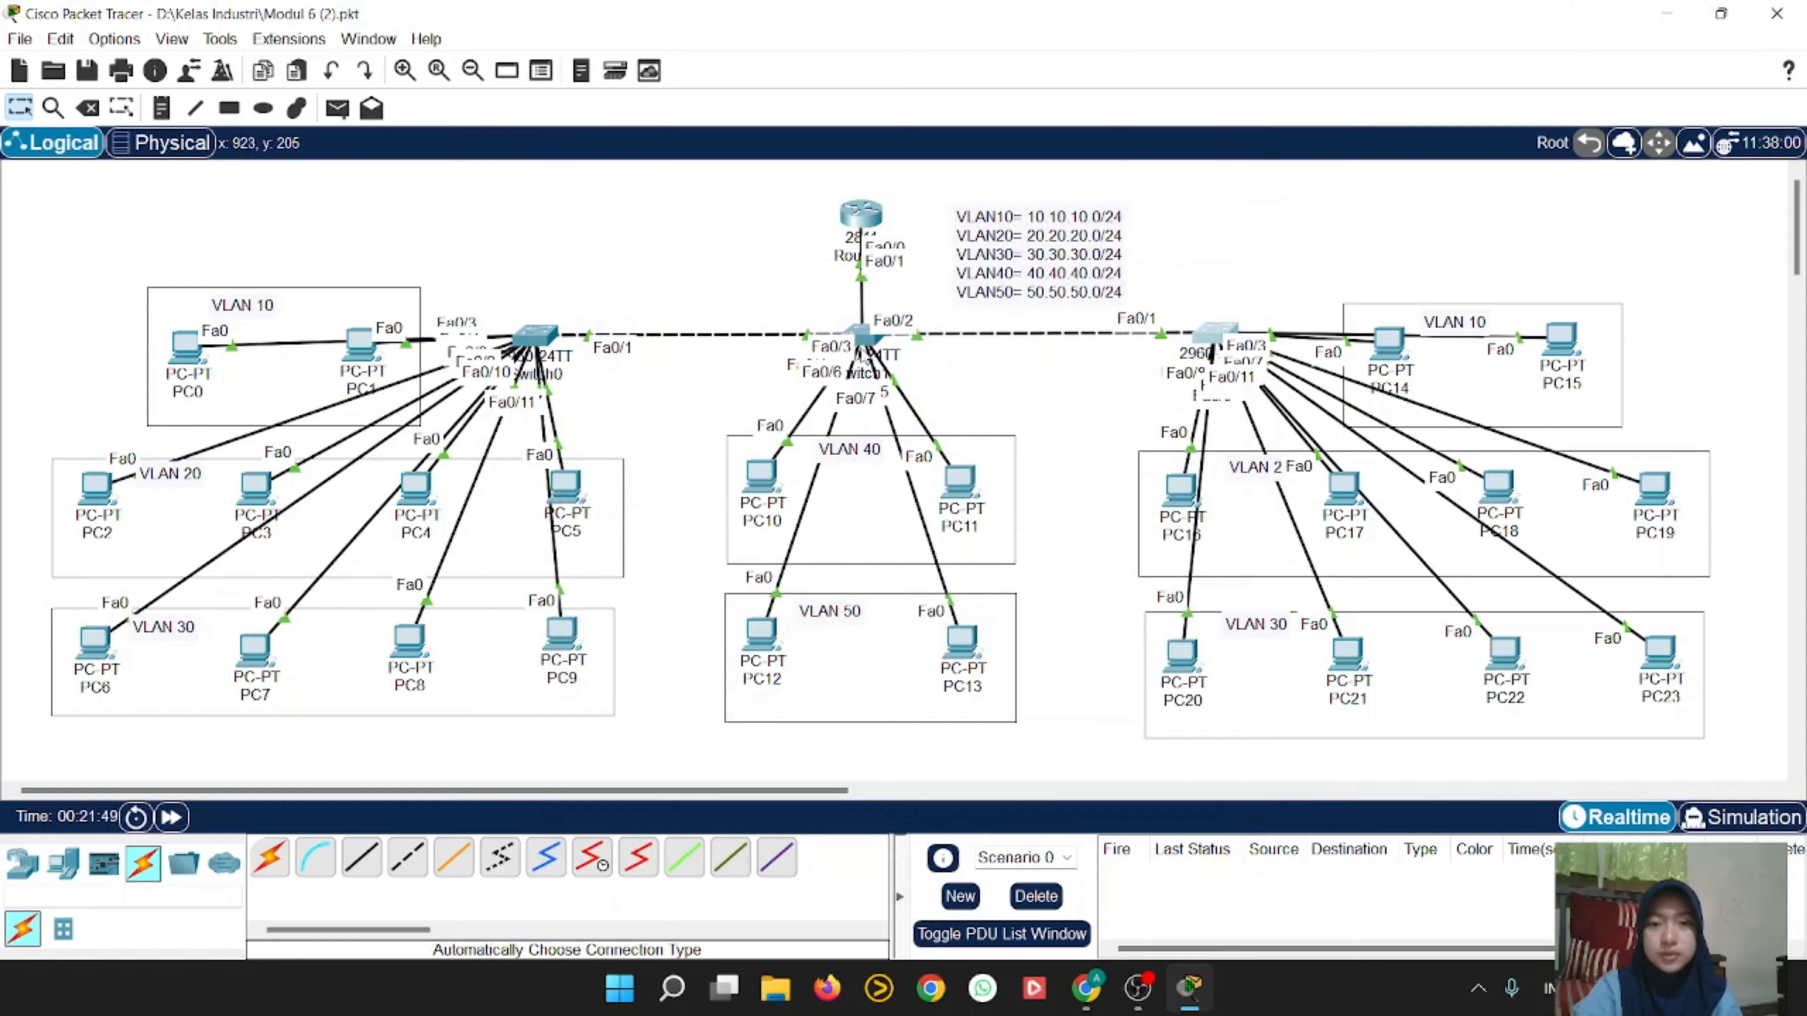
pyautogui.click(861, 333)
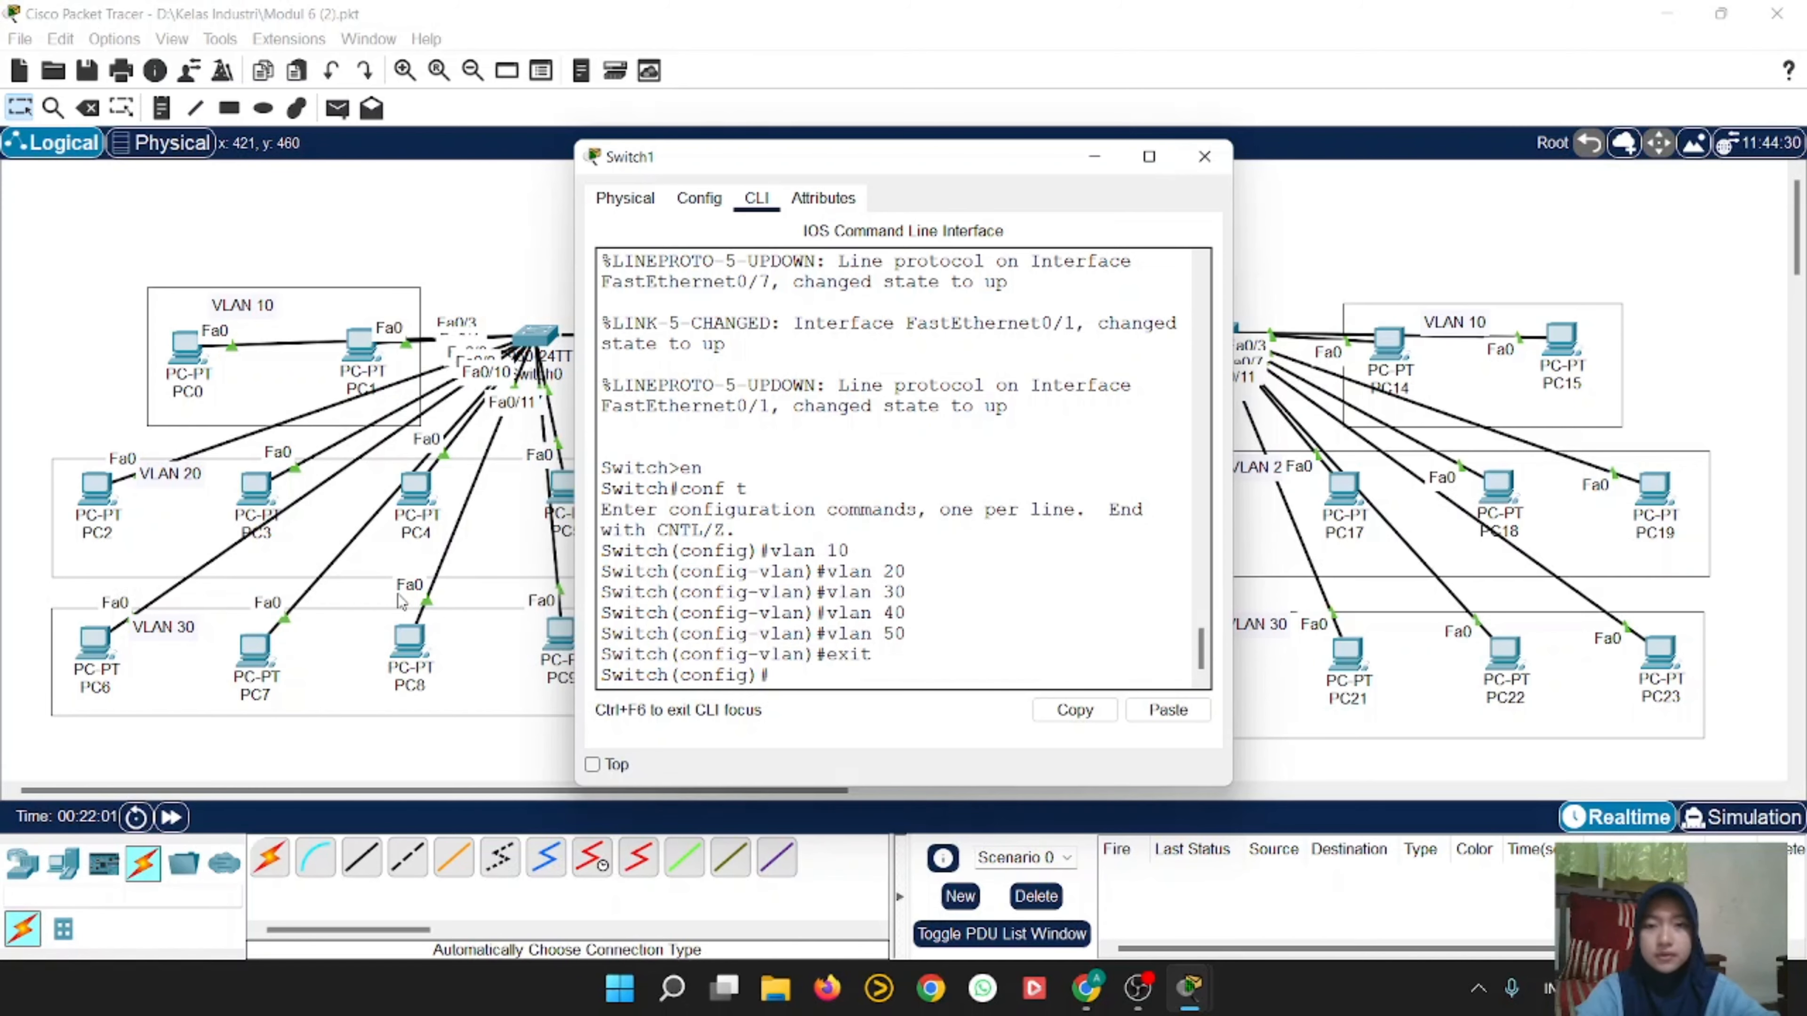
pyautogui.moveTo(782, 156); pyautogui.dragTo(1288, 170)
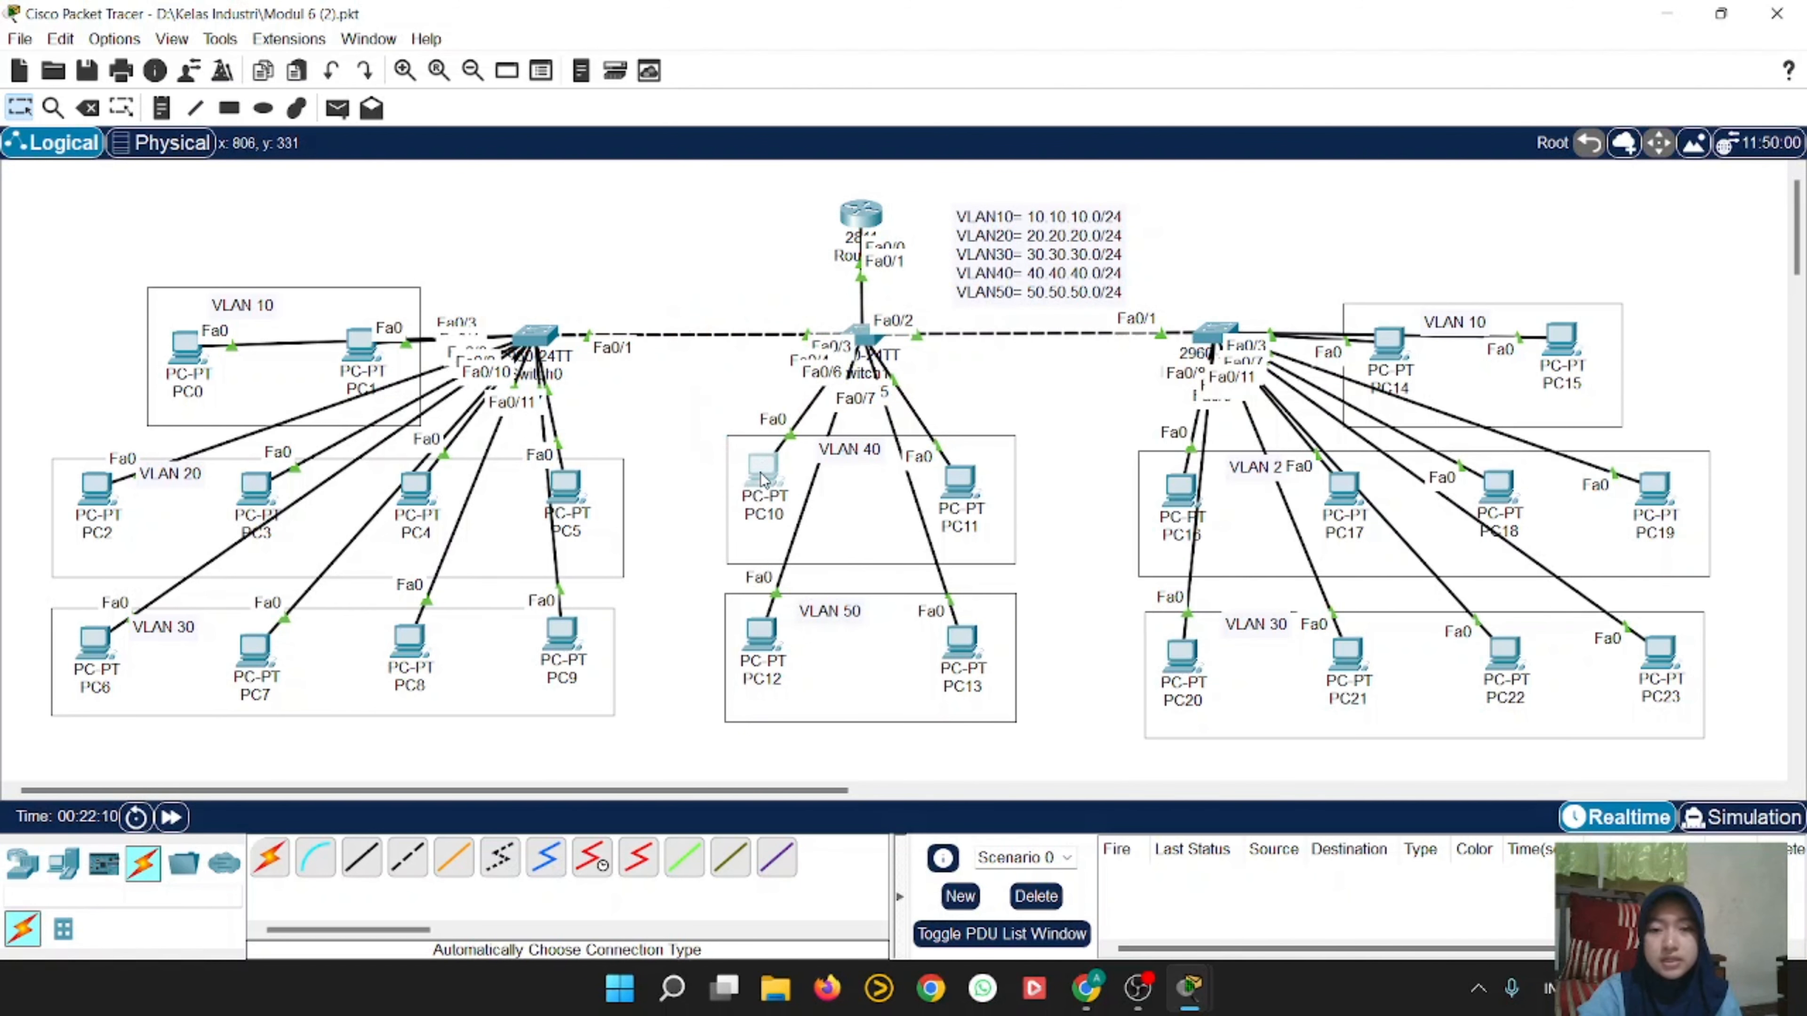
# Step: Nudge PC10 and PC11 in the VLAN 40 box and PC12 and PC13 in the VLAN 50 box slightly
pyautogui.moveTo(761, 478)
pyautogui.mouseDown()
pyautogui.moveTo(720, 394)
pyautogui.moveTo(770, 484)
pyautogui.mouseUp()
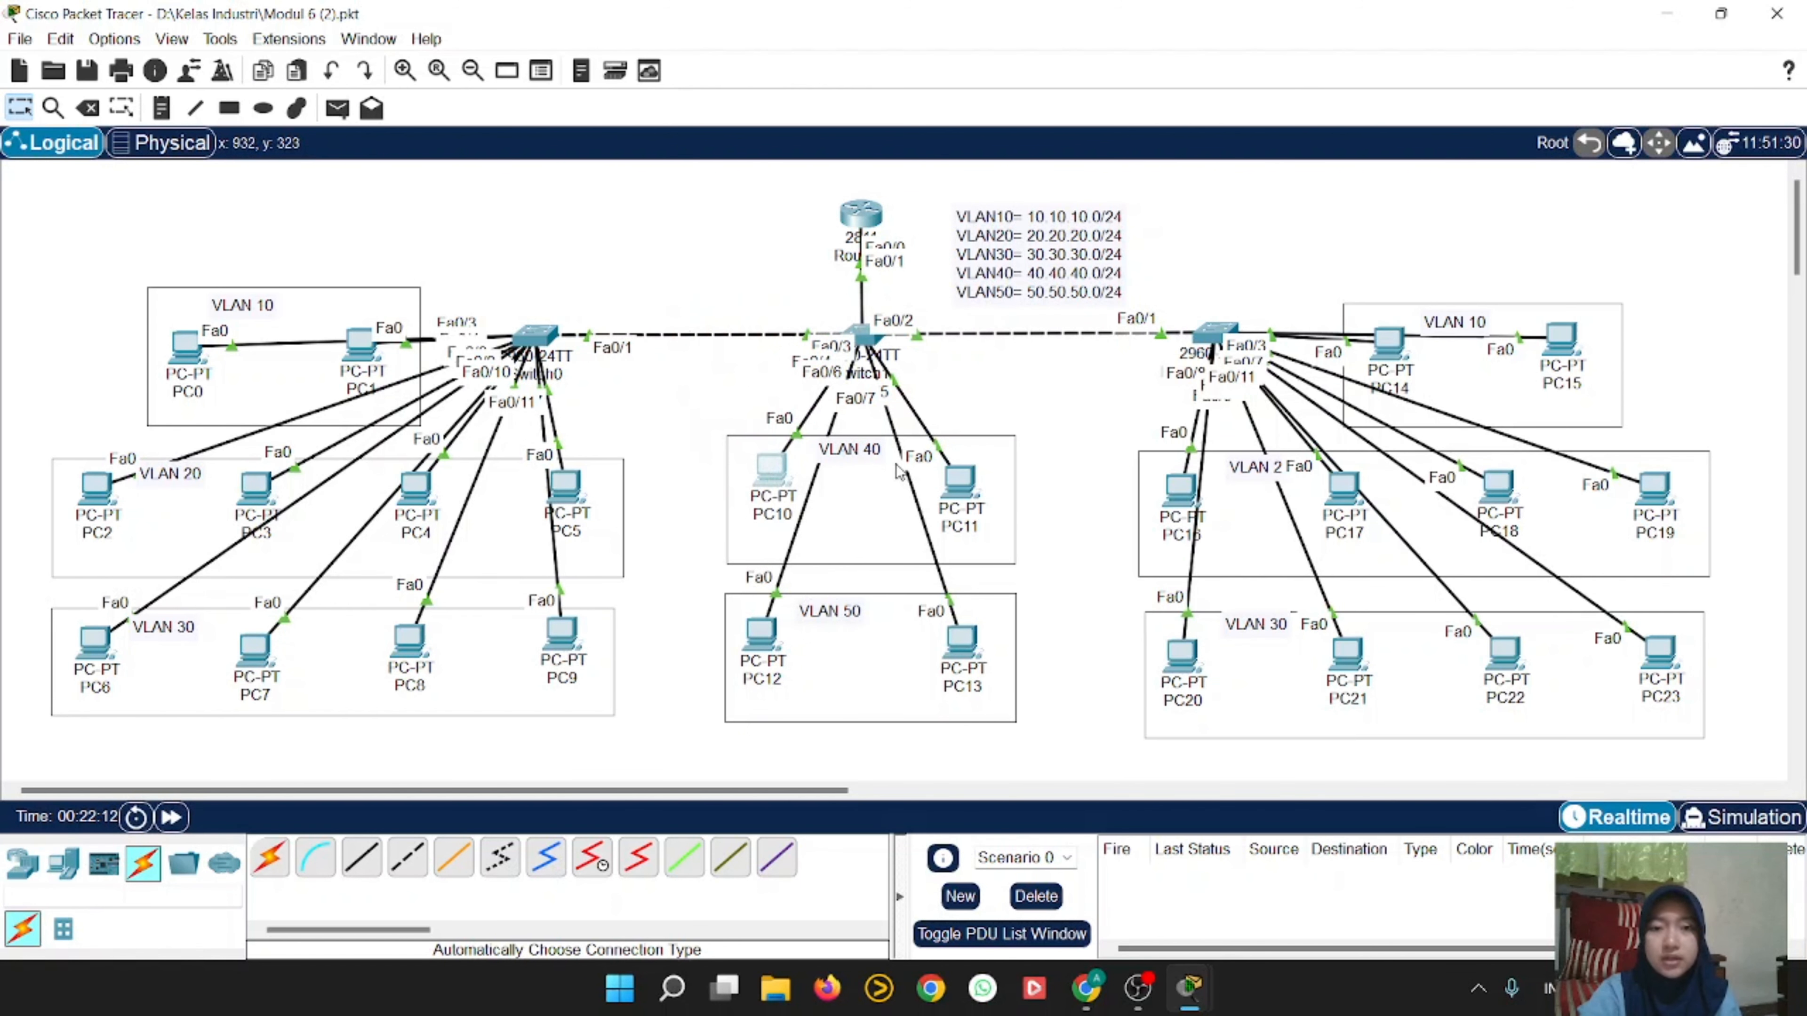
pyautogui.moveTo(968, 482)
pyautogui.mouseDown()
pyautogui.moveTo(1055, 370)
pyautogui.moveTo(962, 491)
pyautogui.moveTo(975, 471)
pyautogui.mouseUp()
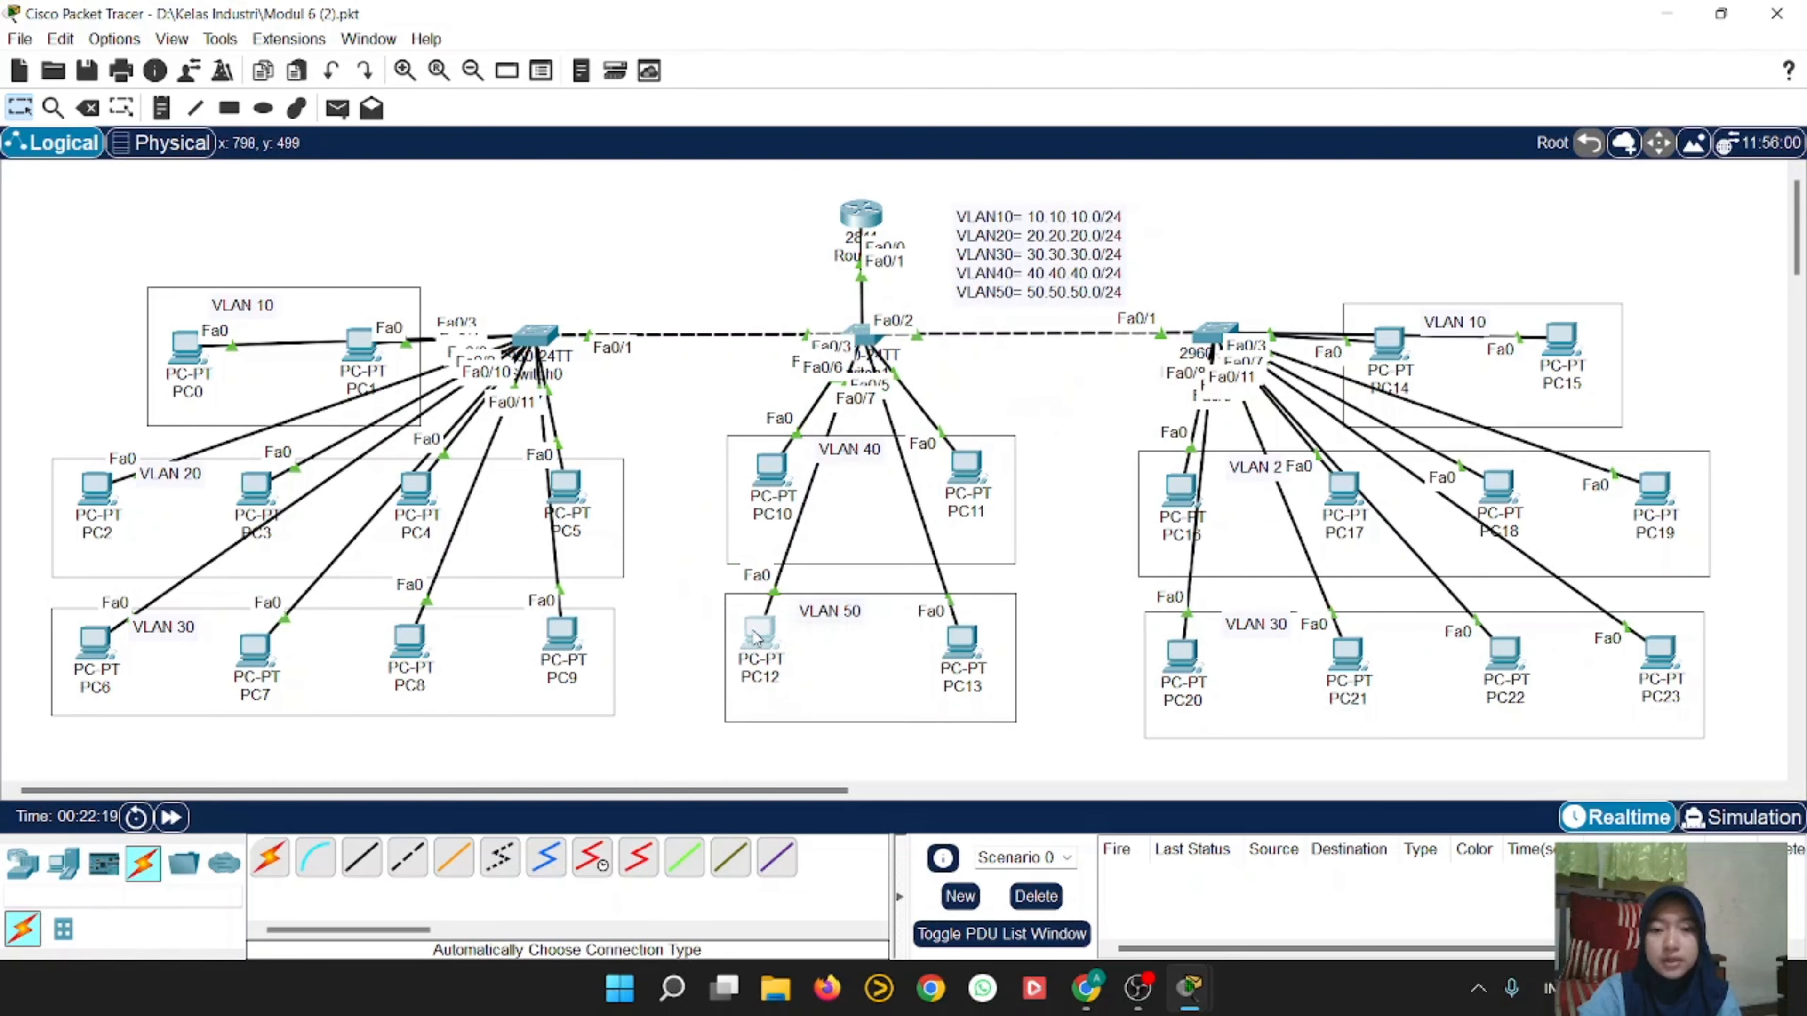
pyautogui.moveTo(755, 636)
pyautogui.mouseDown()
pyautogui.moveTo(687, 520)
pyautogui.moveTo(673, 526)
pyautogui.moveTo(762, 635)
pyautogui.mouseUp()
pyautogui.moveTo(975, 644)
pyautogui.mouseDown()
pyautogui.moveTo(1041, 614)
pyautogui.moveTo(1046, 584)
pyautogui.moveTo(959, 643)
pyautogui.mouseUp()
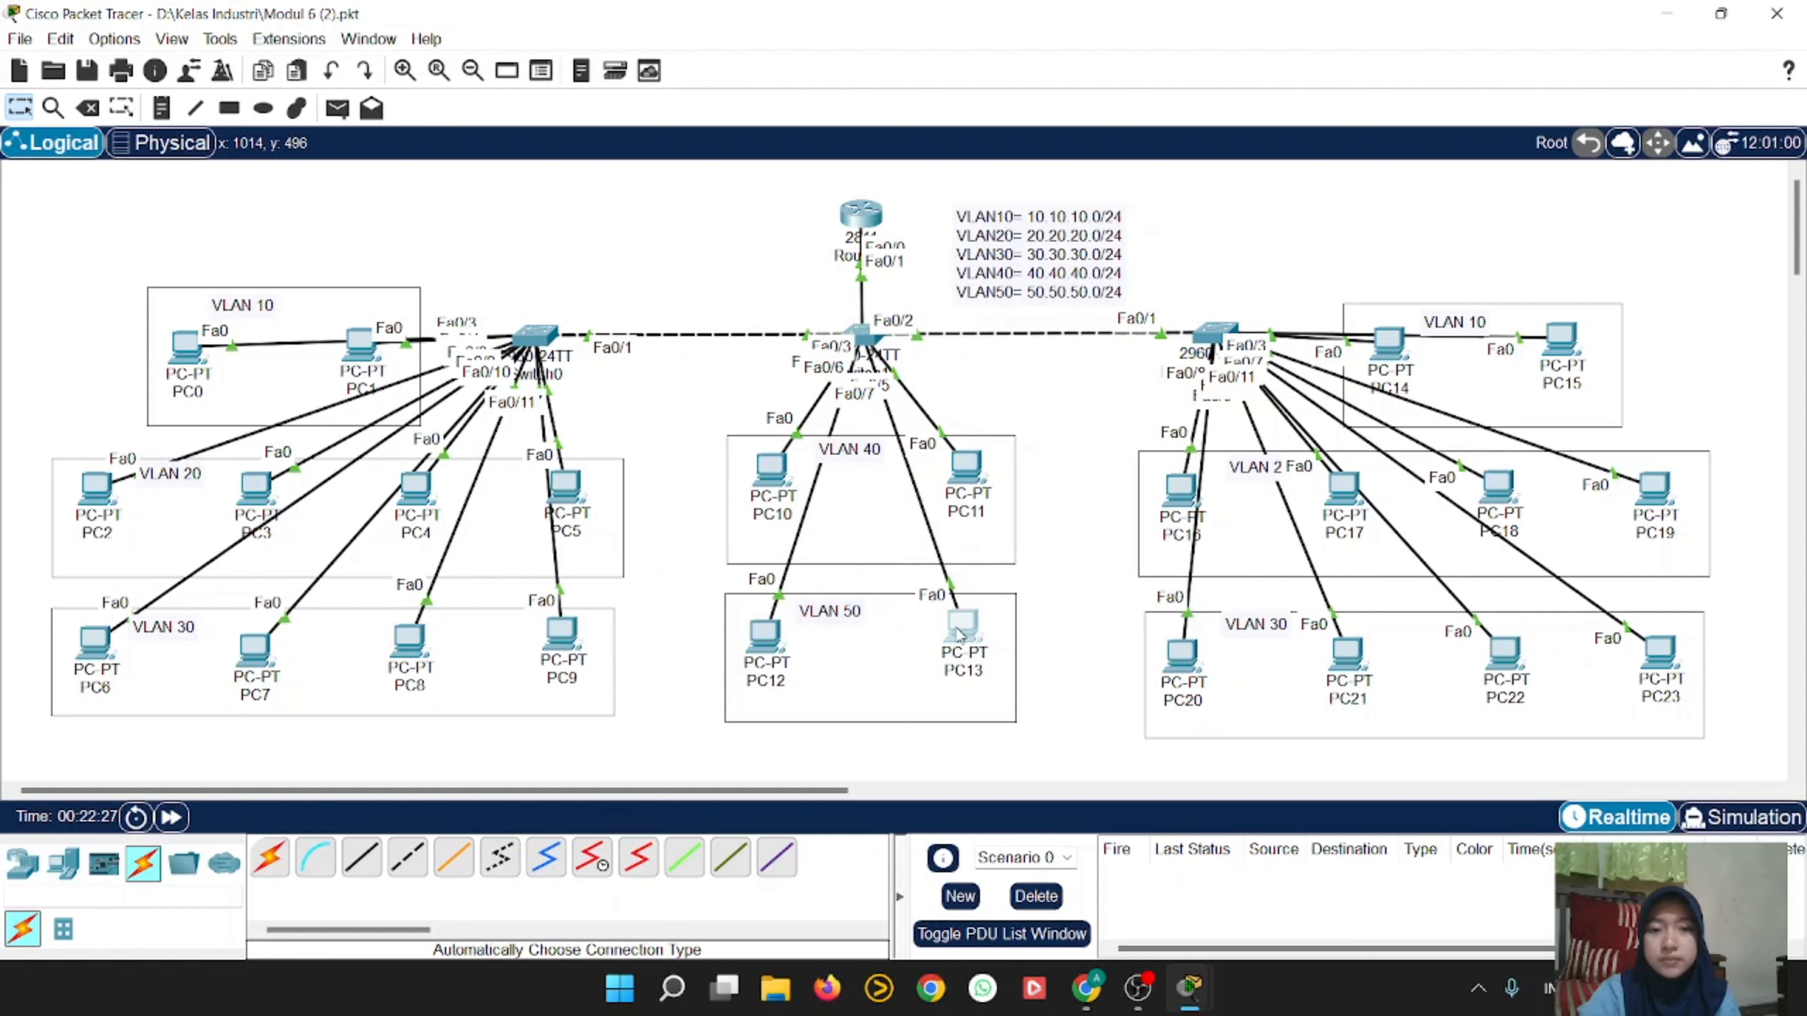
pyautogui.moveTo(956, 627); pyautogui.dragTo(958, 632)
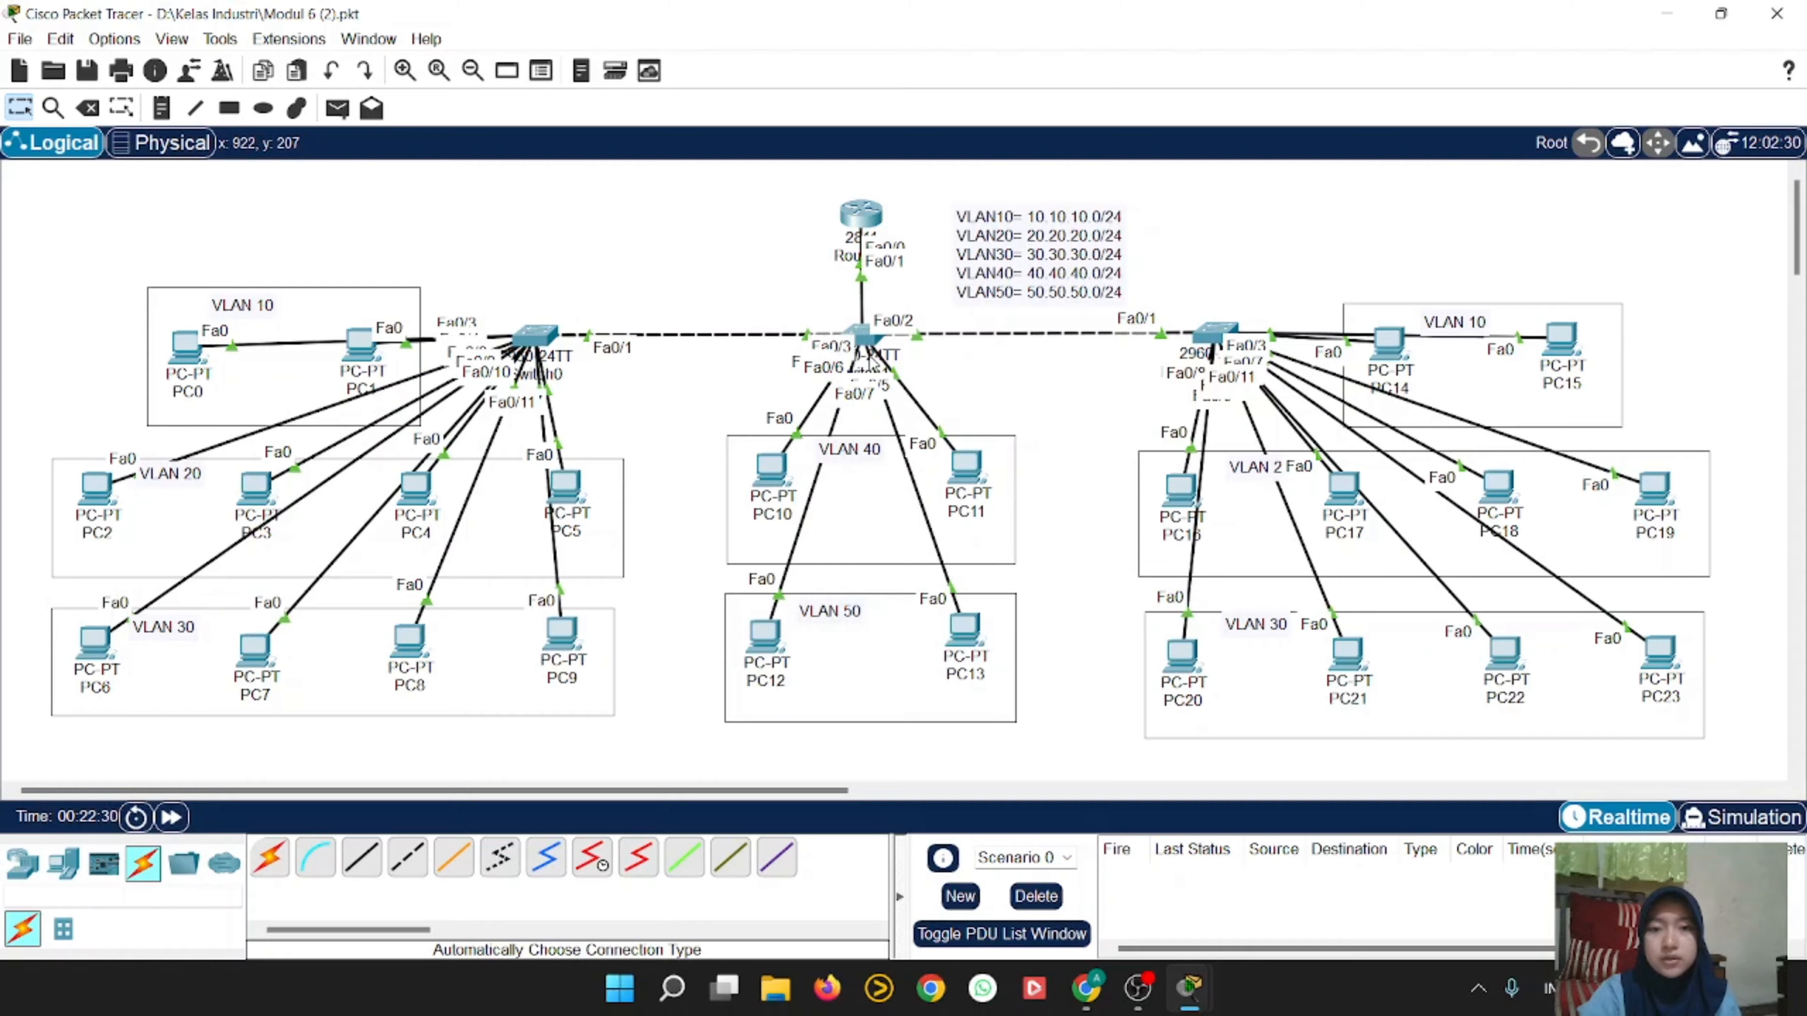
# Step: Reopen Switch1's command-line window, reposition it over the workspace and widen it
pyautogui.click(863, 336)
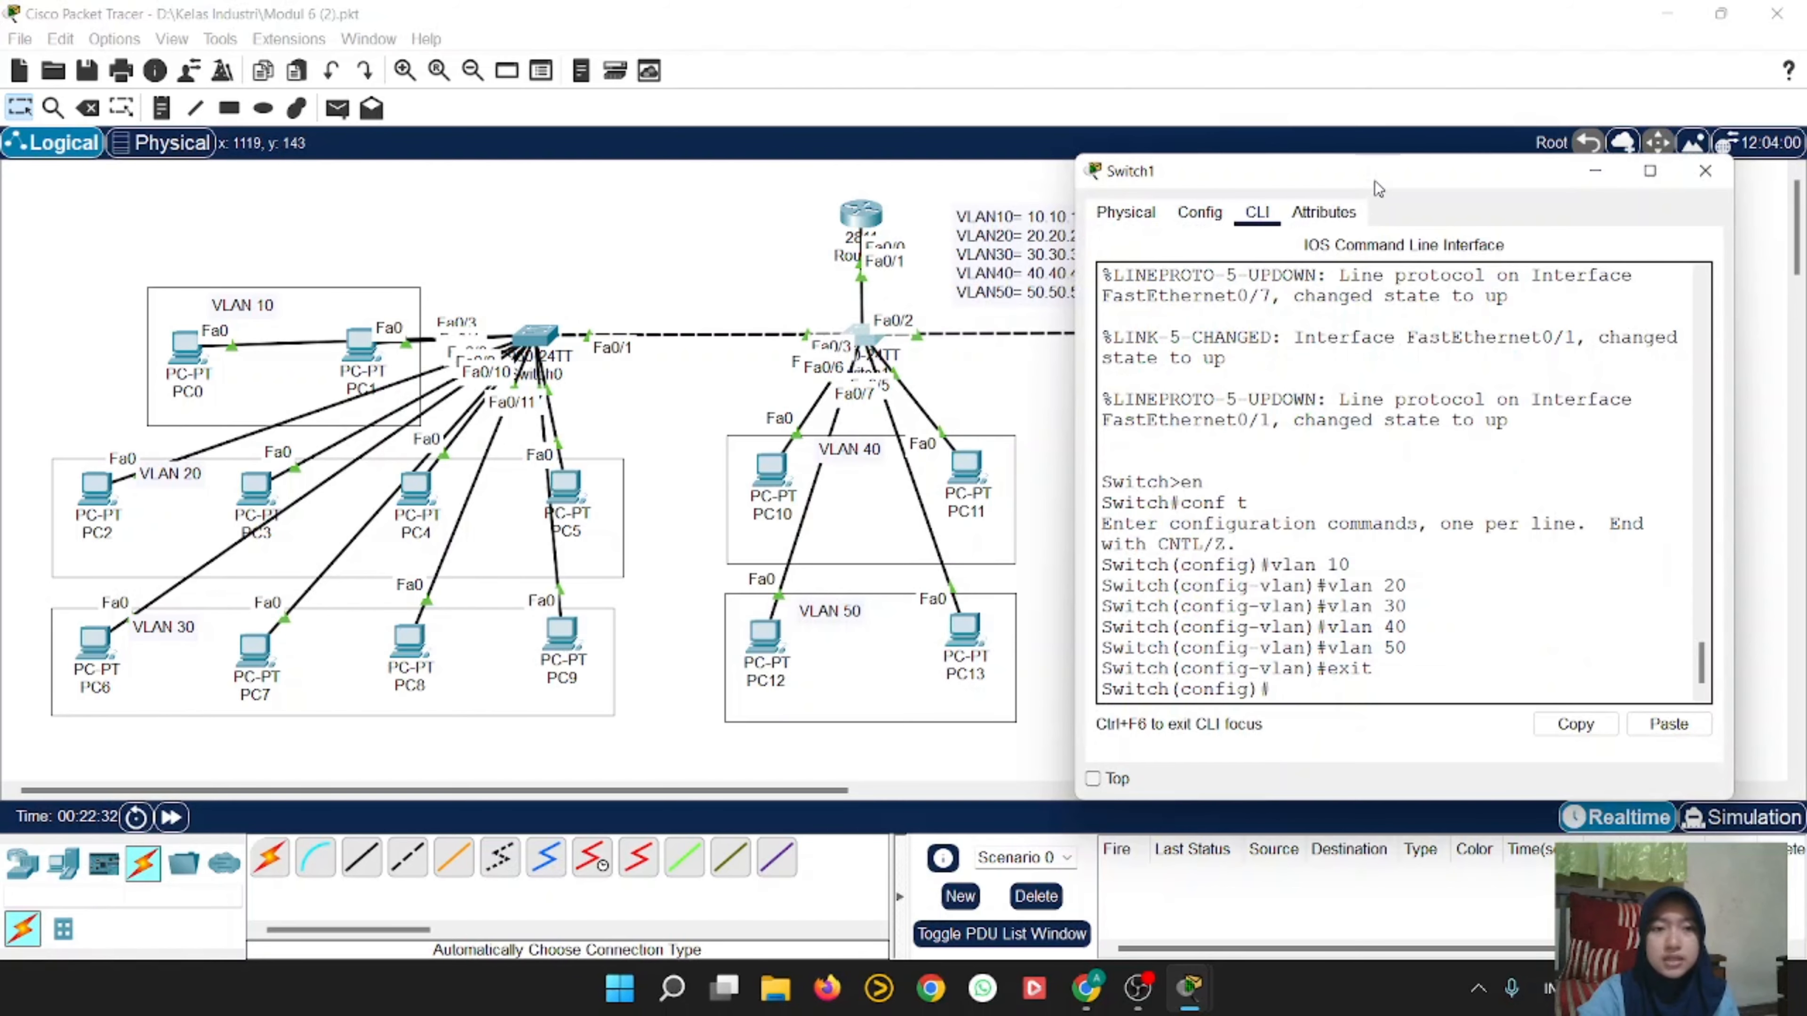
pyautogui.moveTo(1375, 180); pyautogui.dragTo(988, 185)
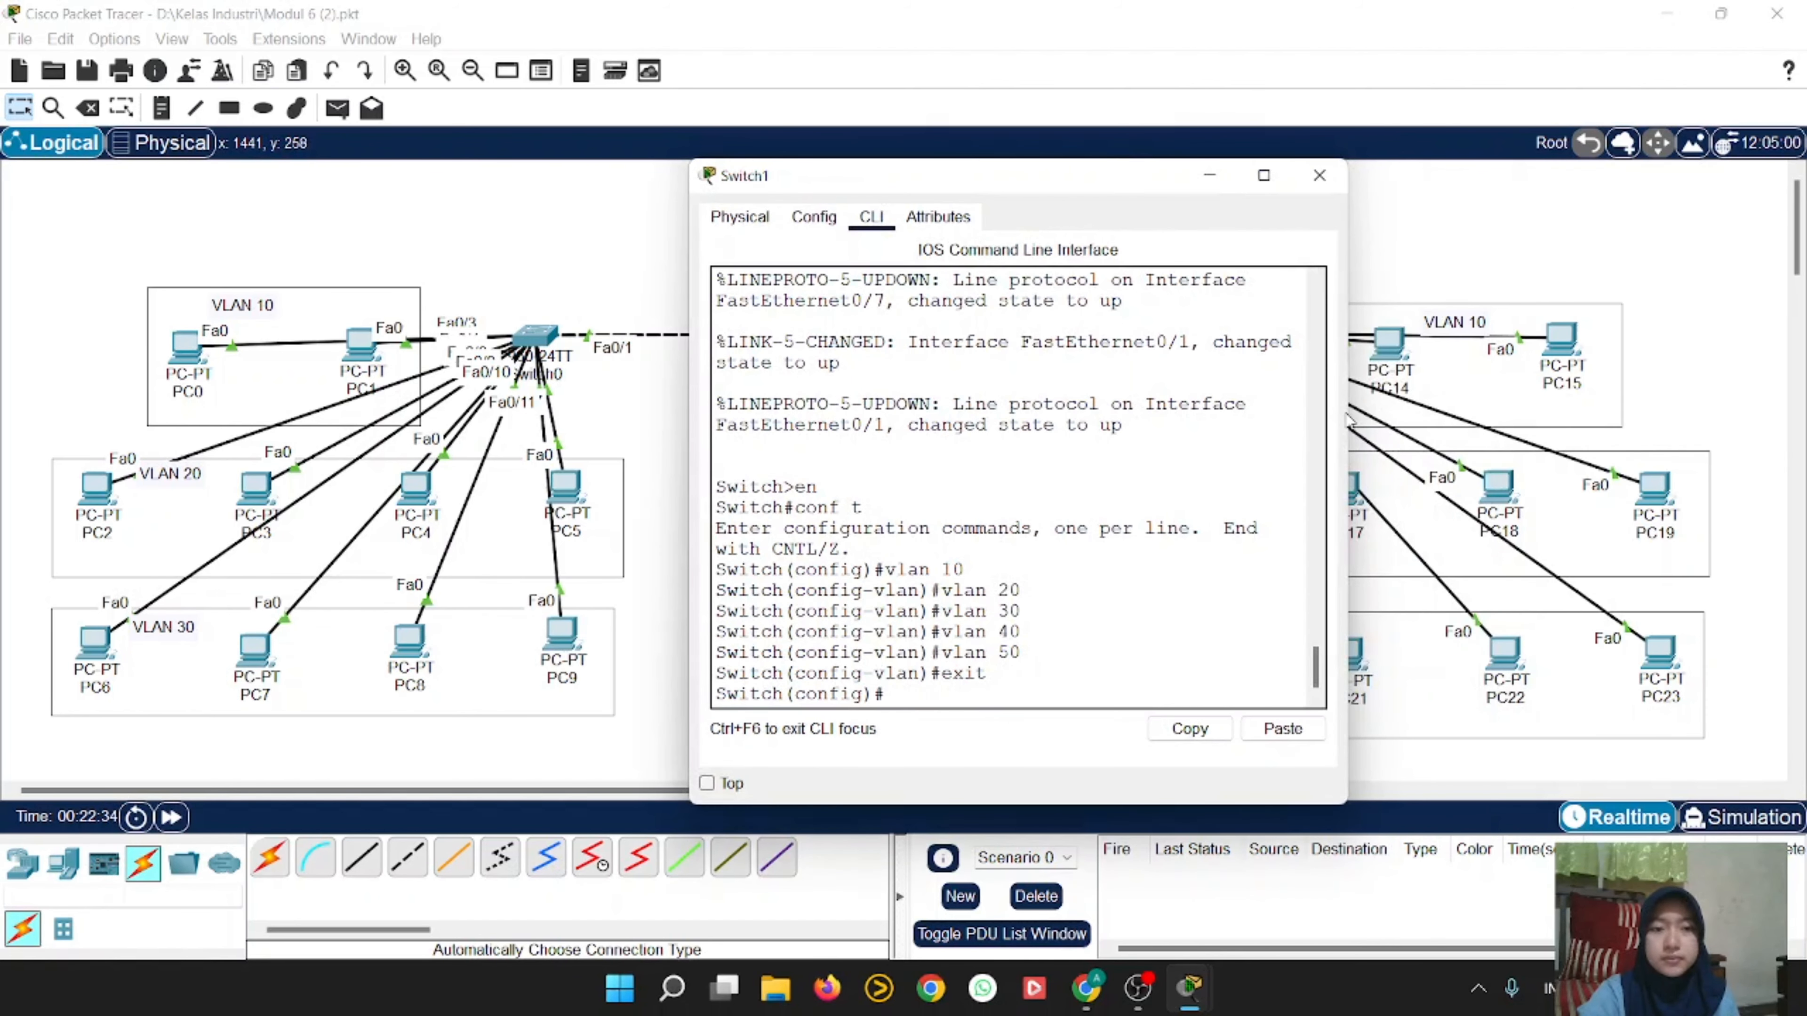
pyautogui.moveTo(1348, 415); pyautogui.dragTo(1589, 417)
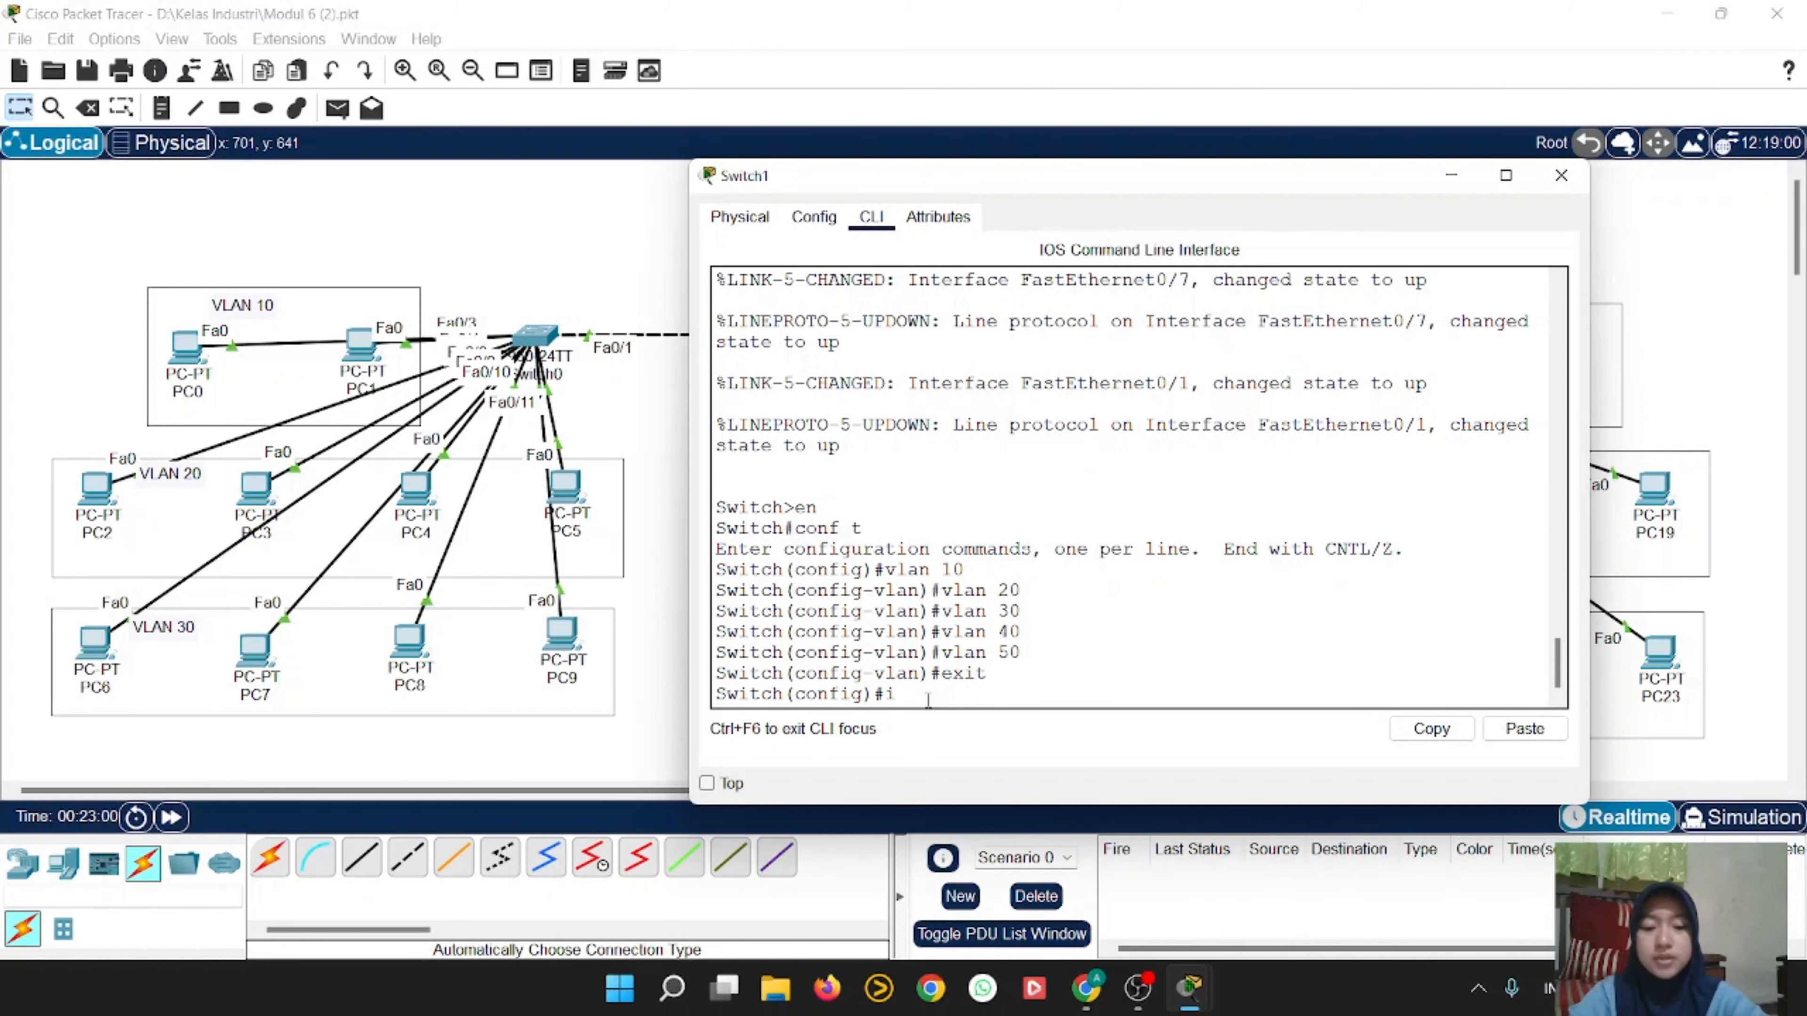
# Step: Enter interface range configuration mode for fa0/4-5 on Switch1
pyautogui.write('interface')
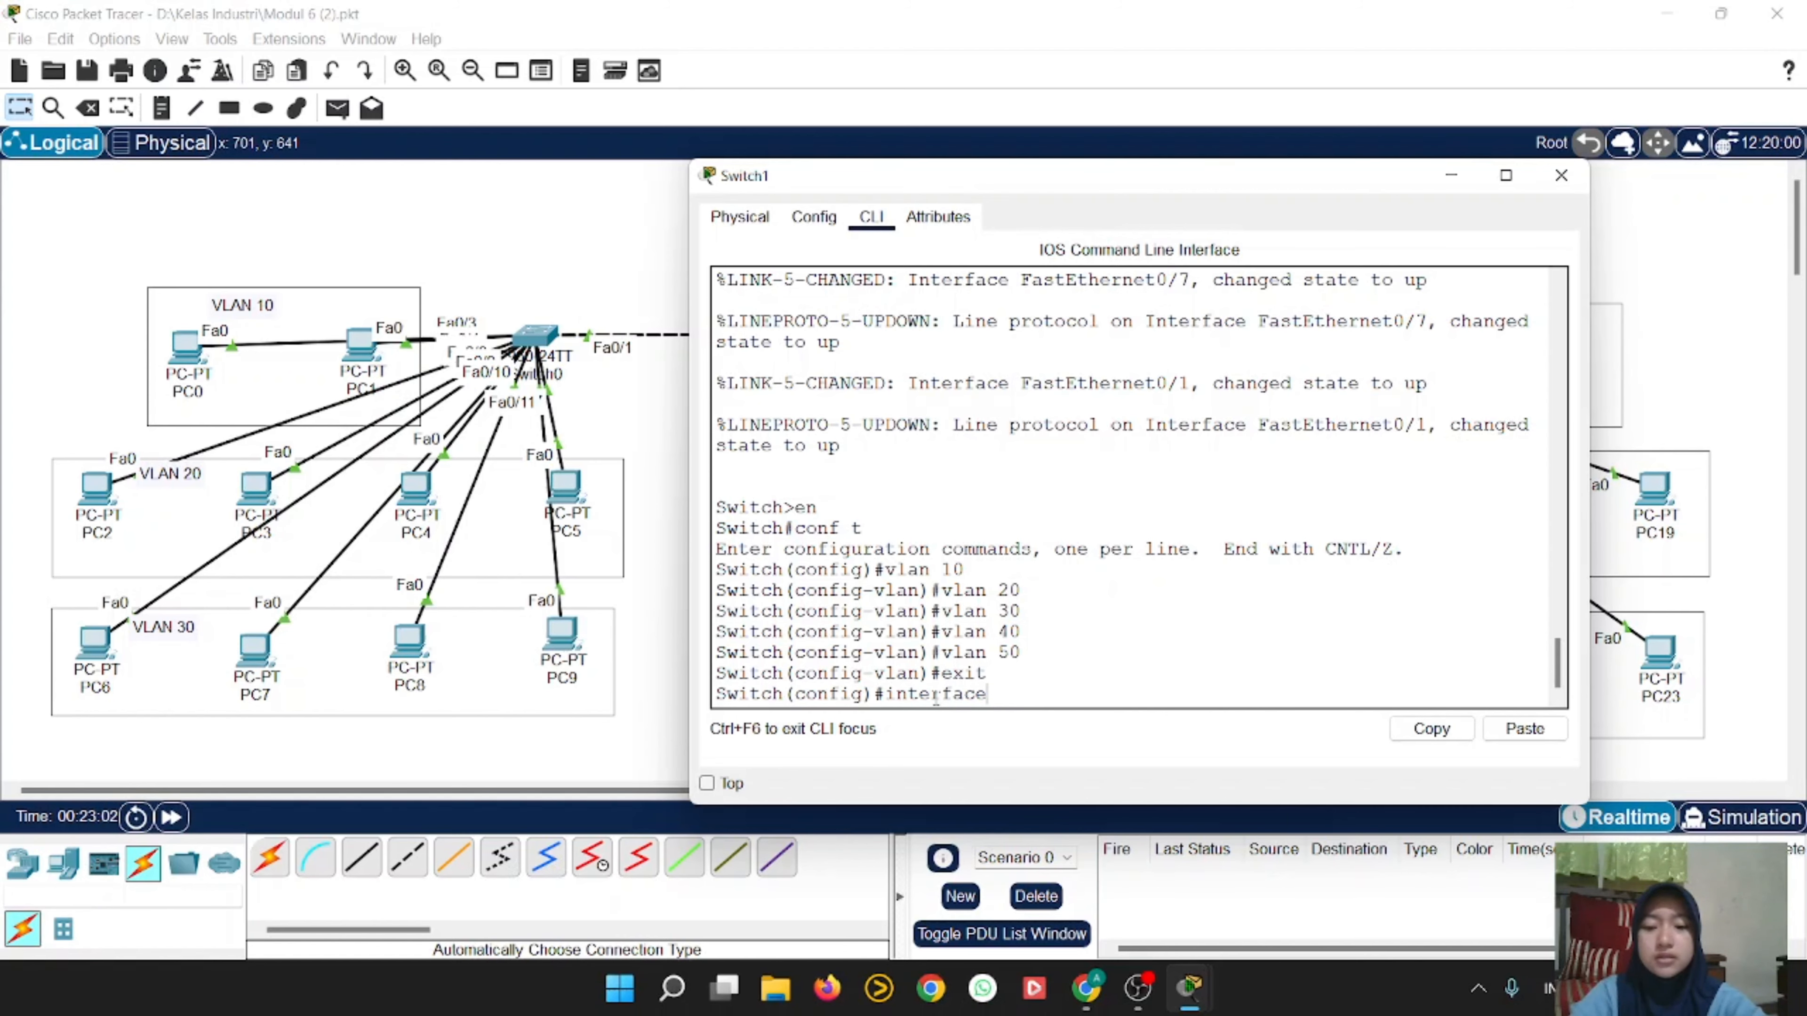
pyautogui.write(' rang')
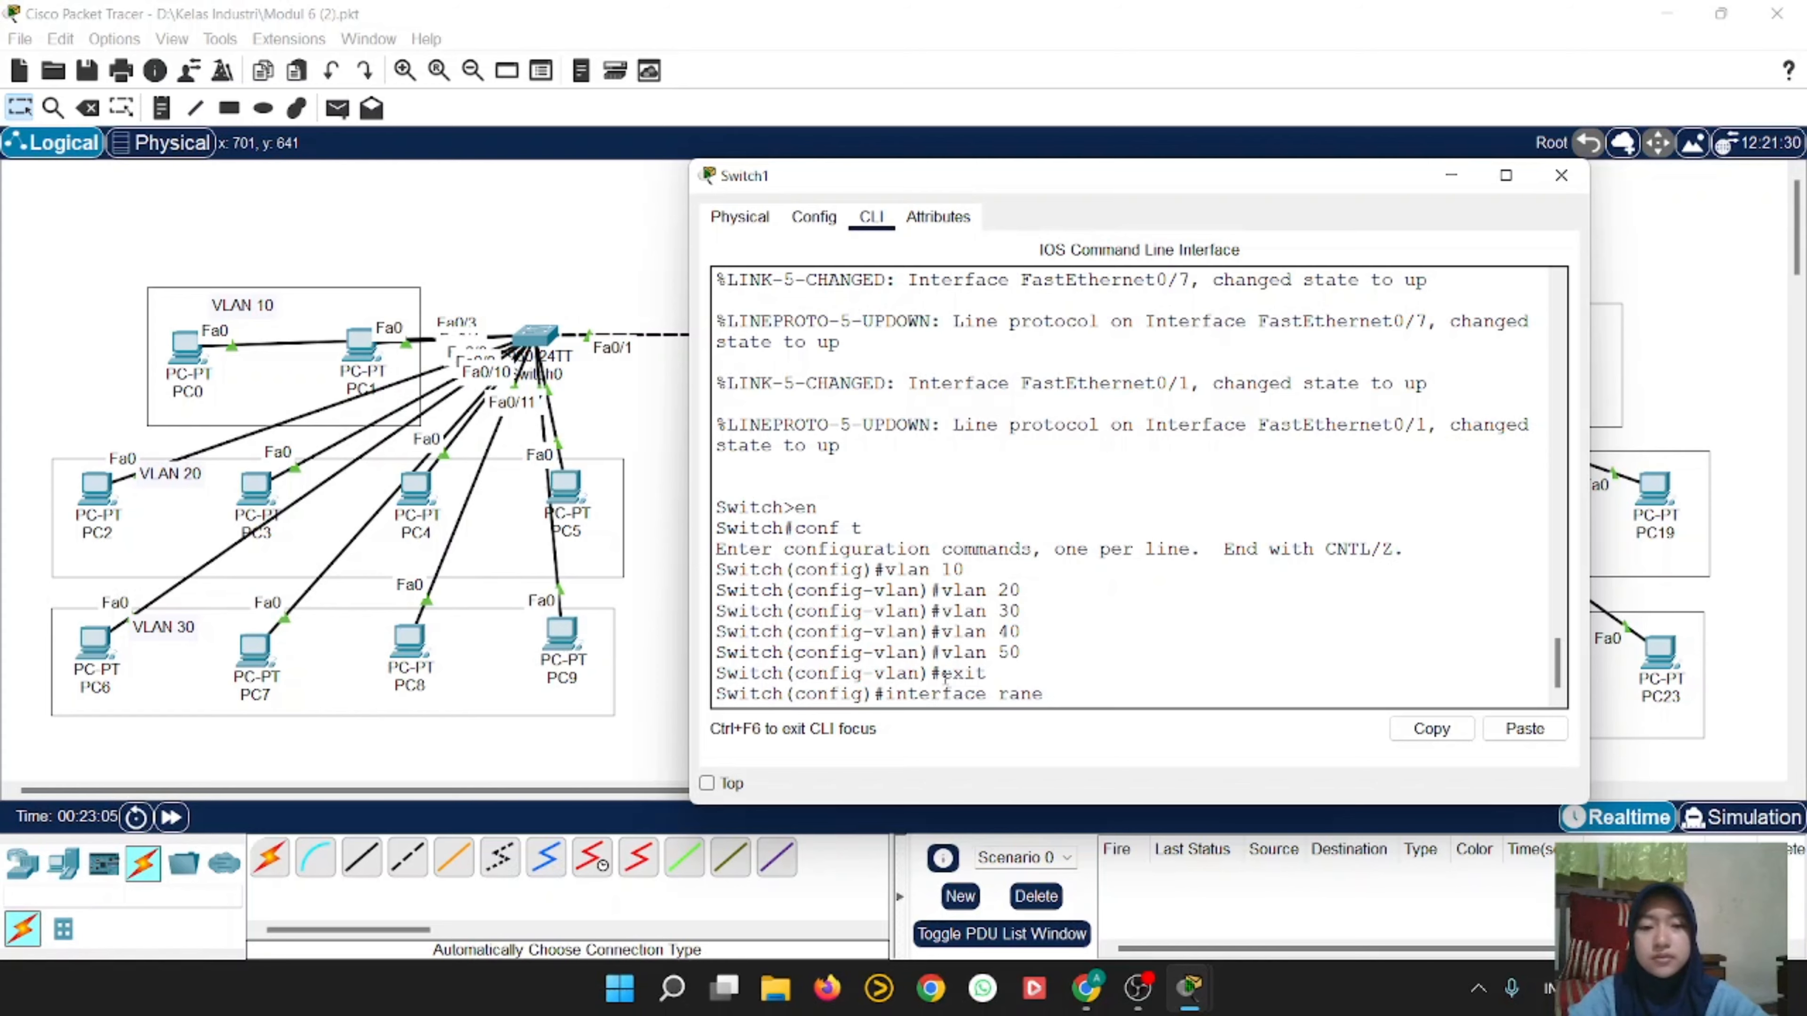
pyautogui.press('BackSpace')
pyautogui.press('BackSpace')
pyautogui.write('nge f')
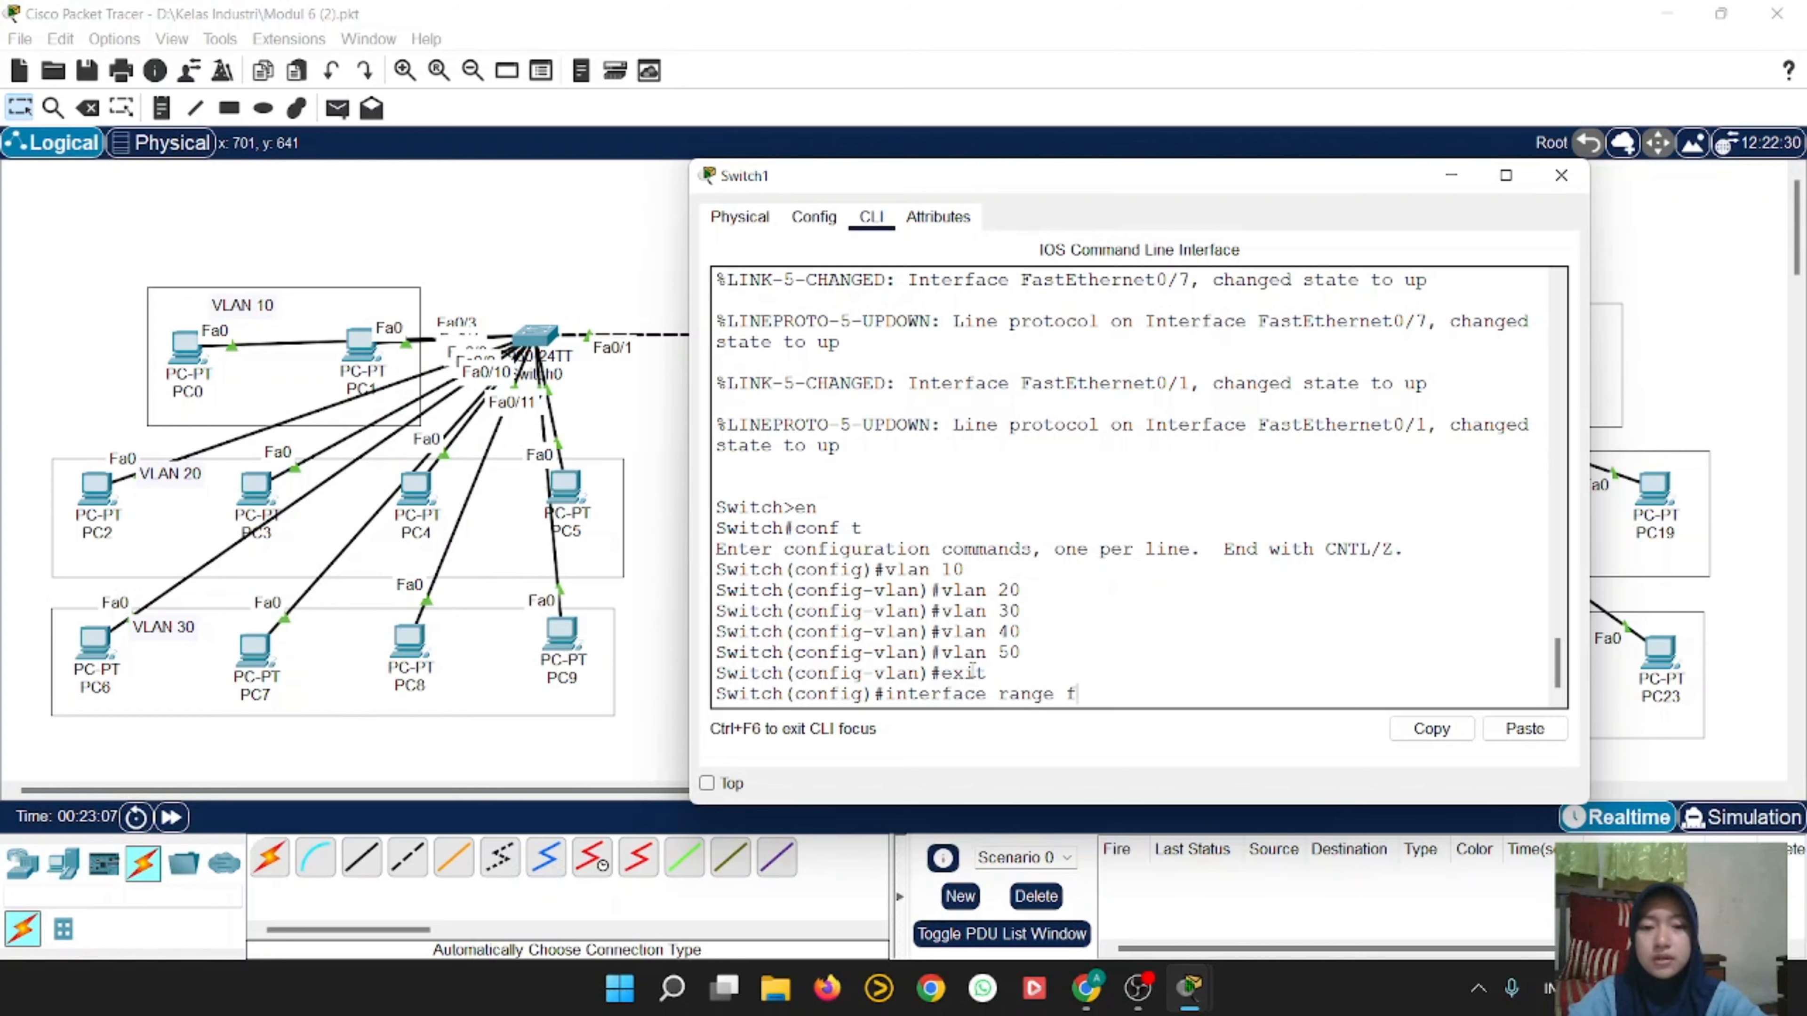
pyautogui.write('a0/')
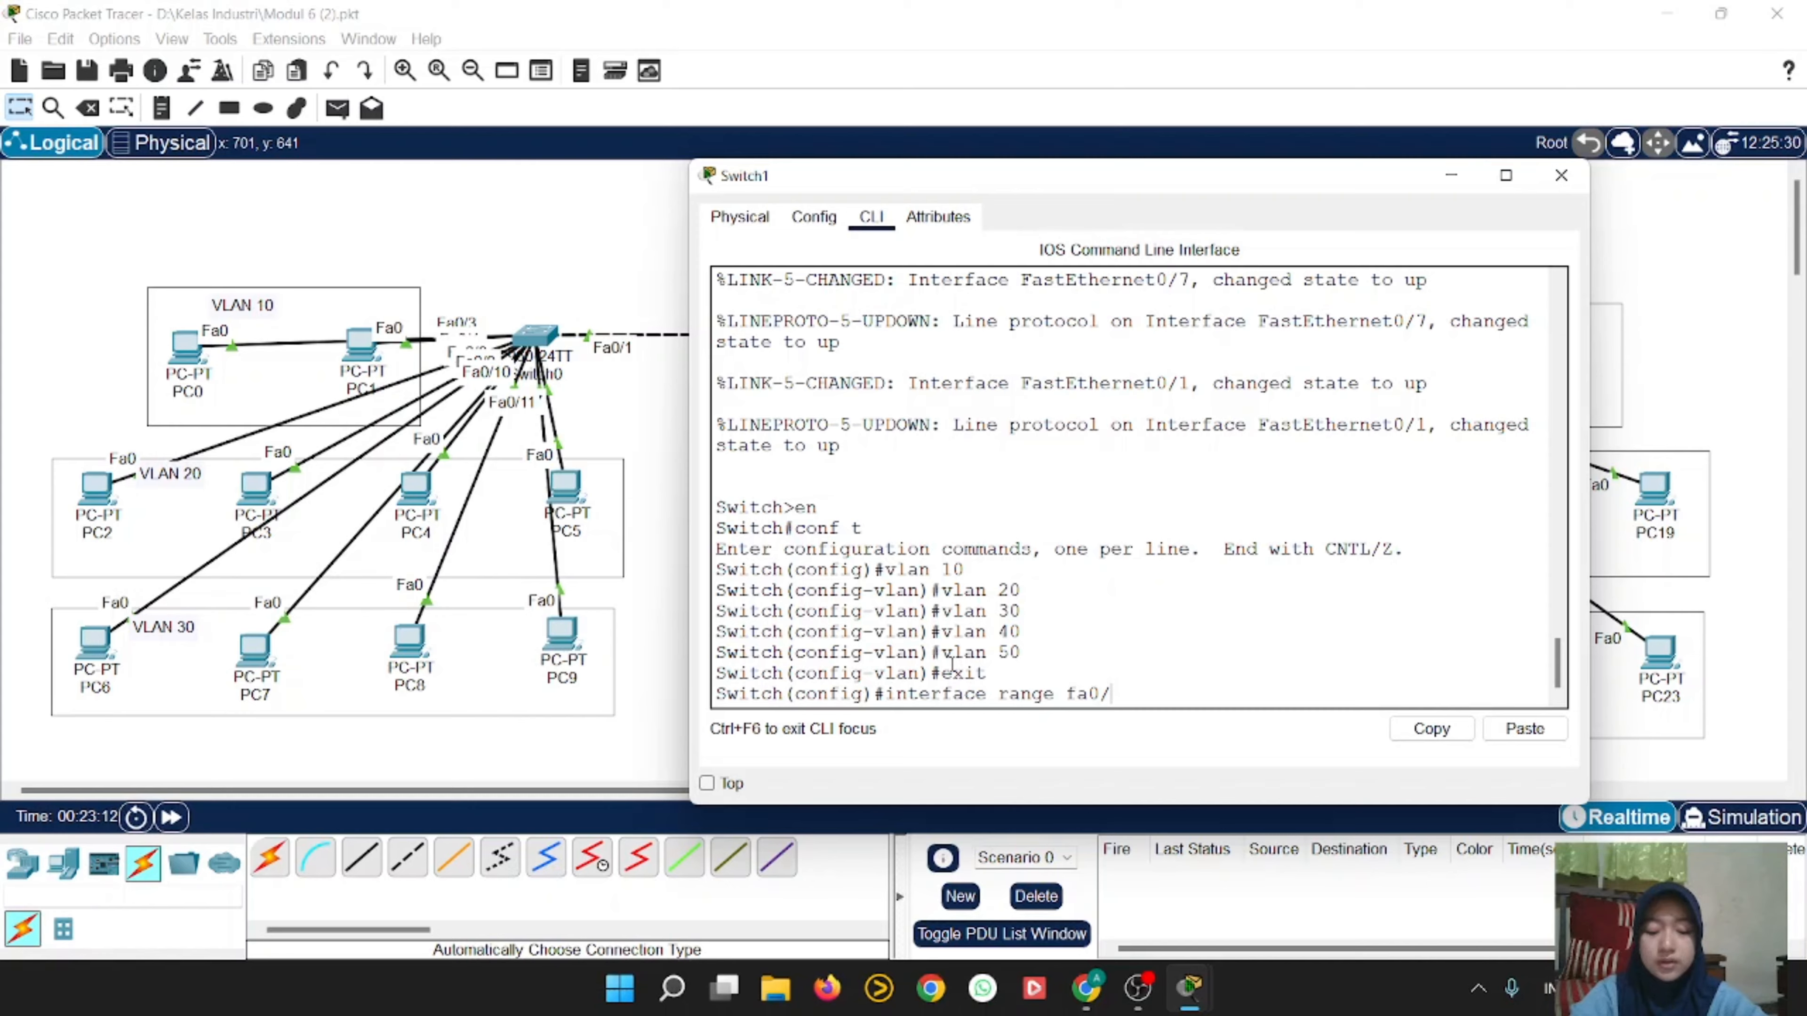
pyautogui.write('4')
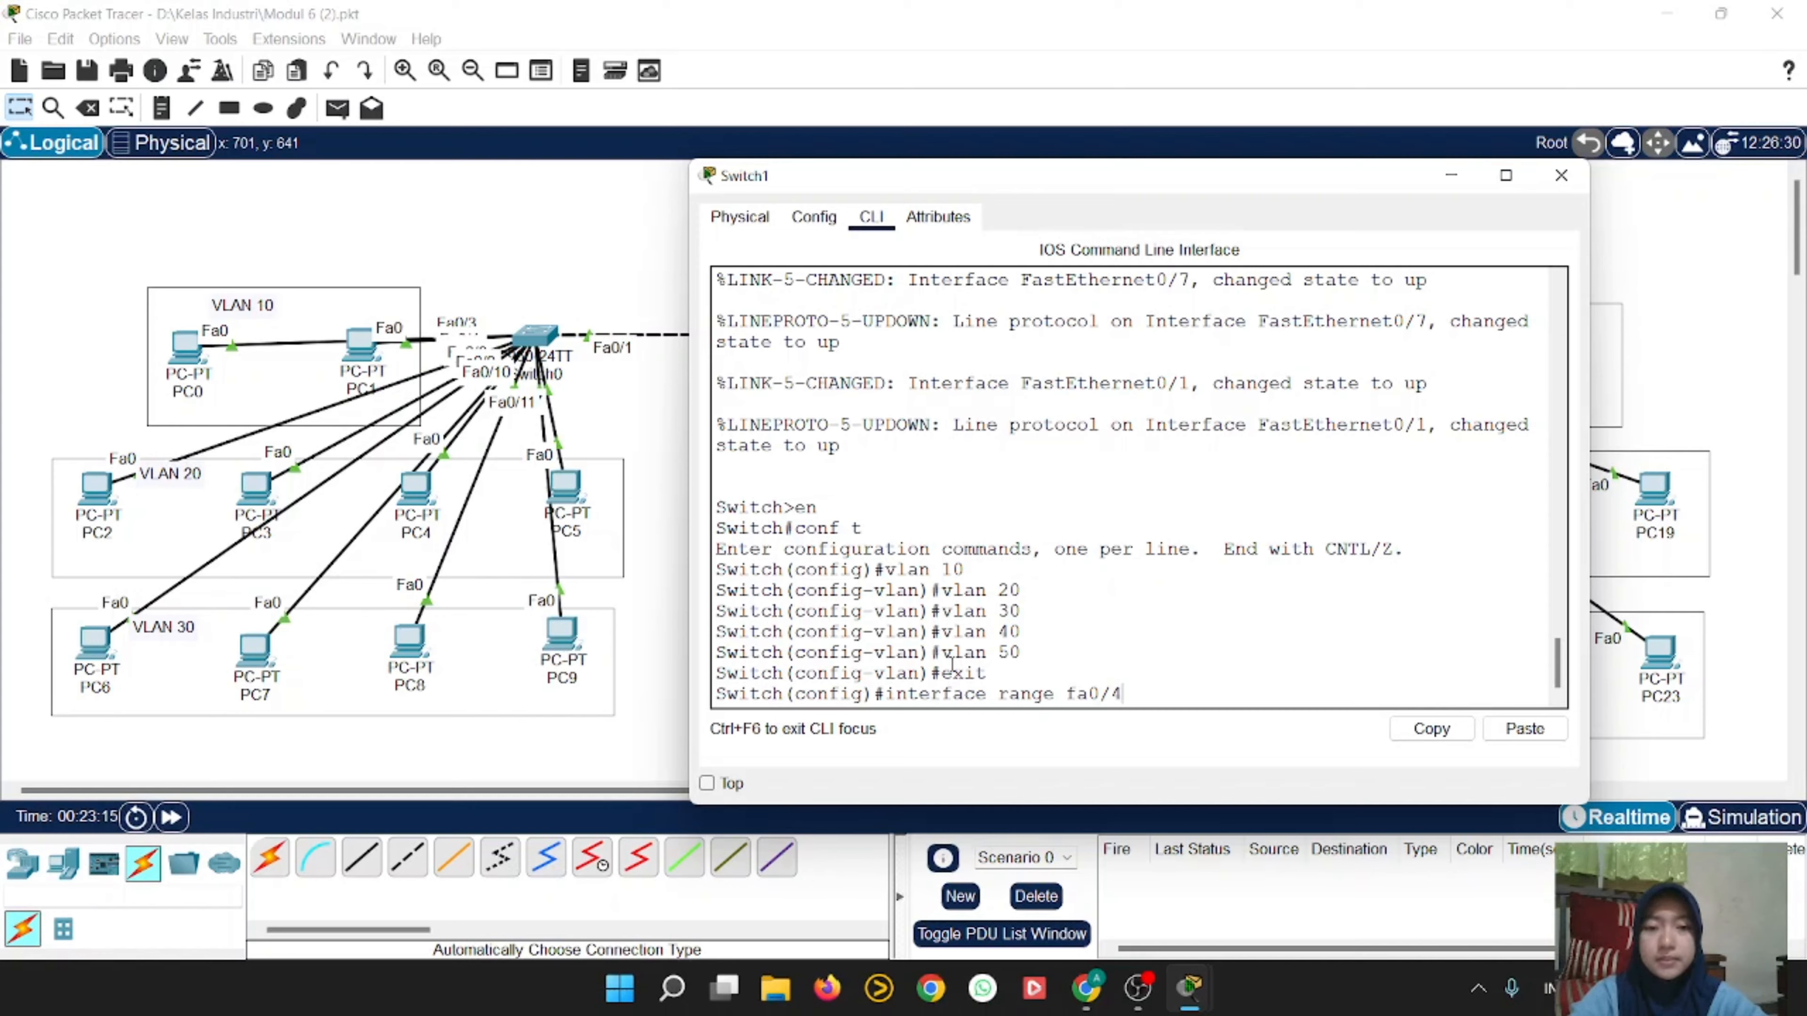
pyautogui.write('-5')
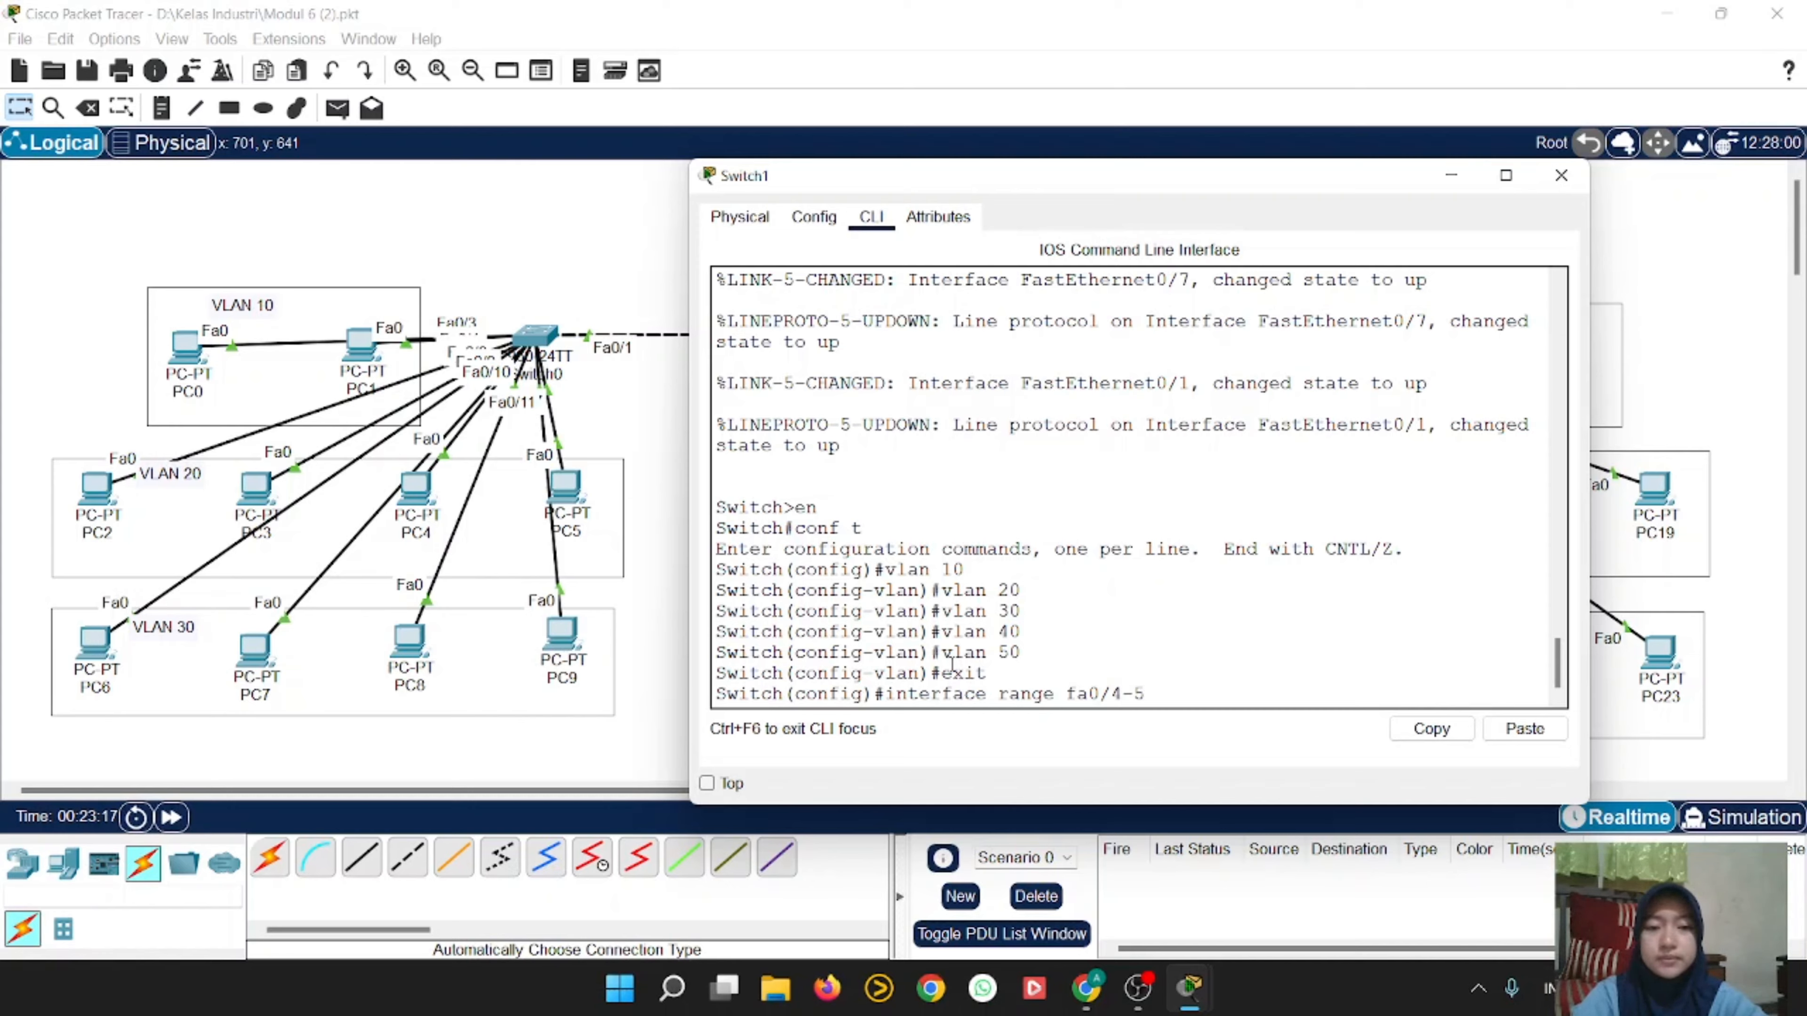
pyautogui.press('Return')
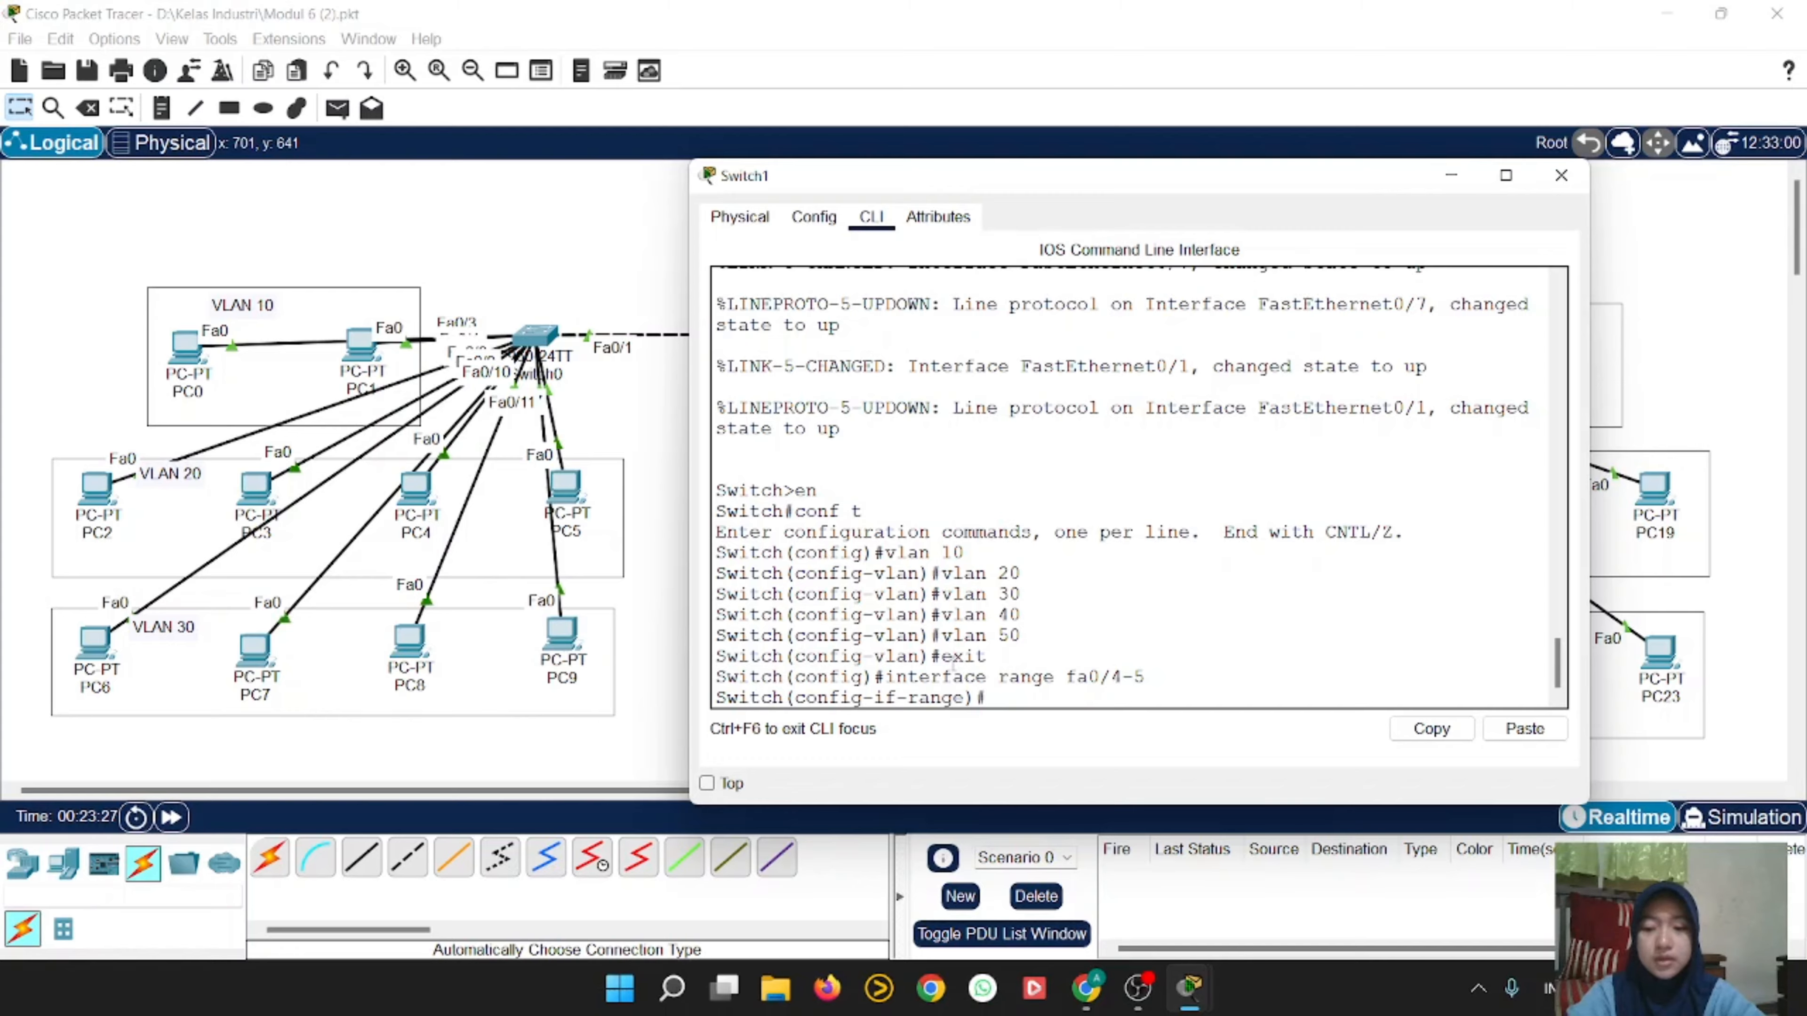
# Step: Set the fa0/4-5 ports to access mode in VLAN 40 and return to global configuration mode
pyautogui.write('switc')
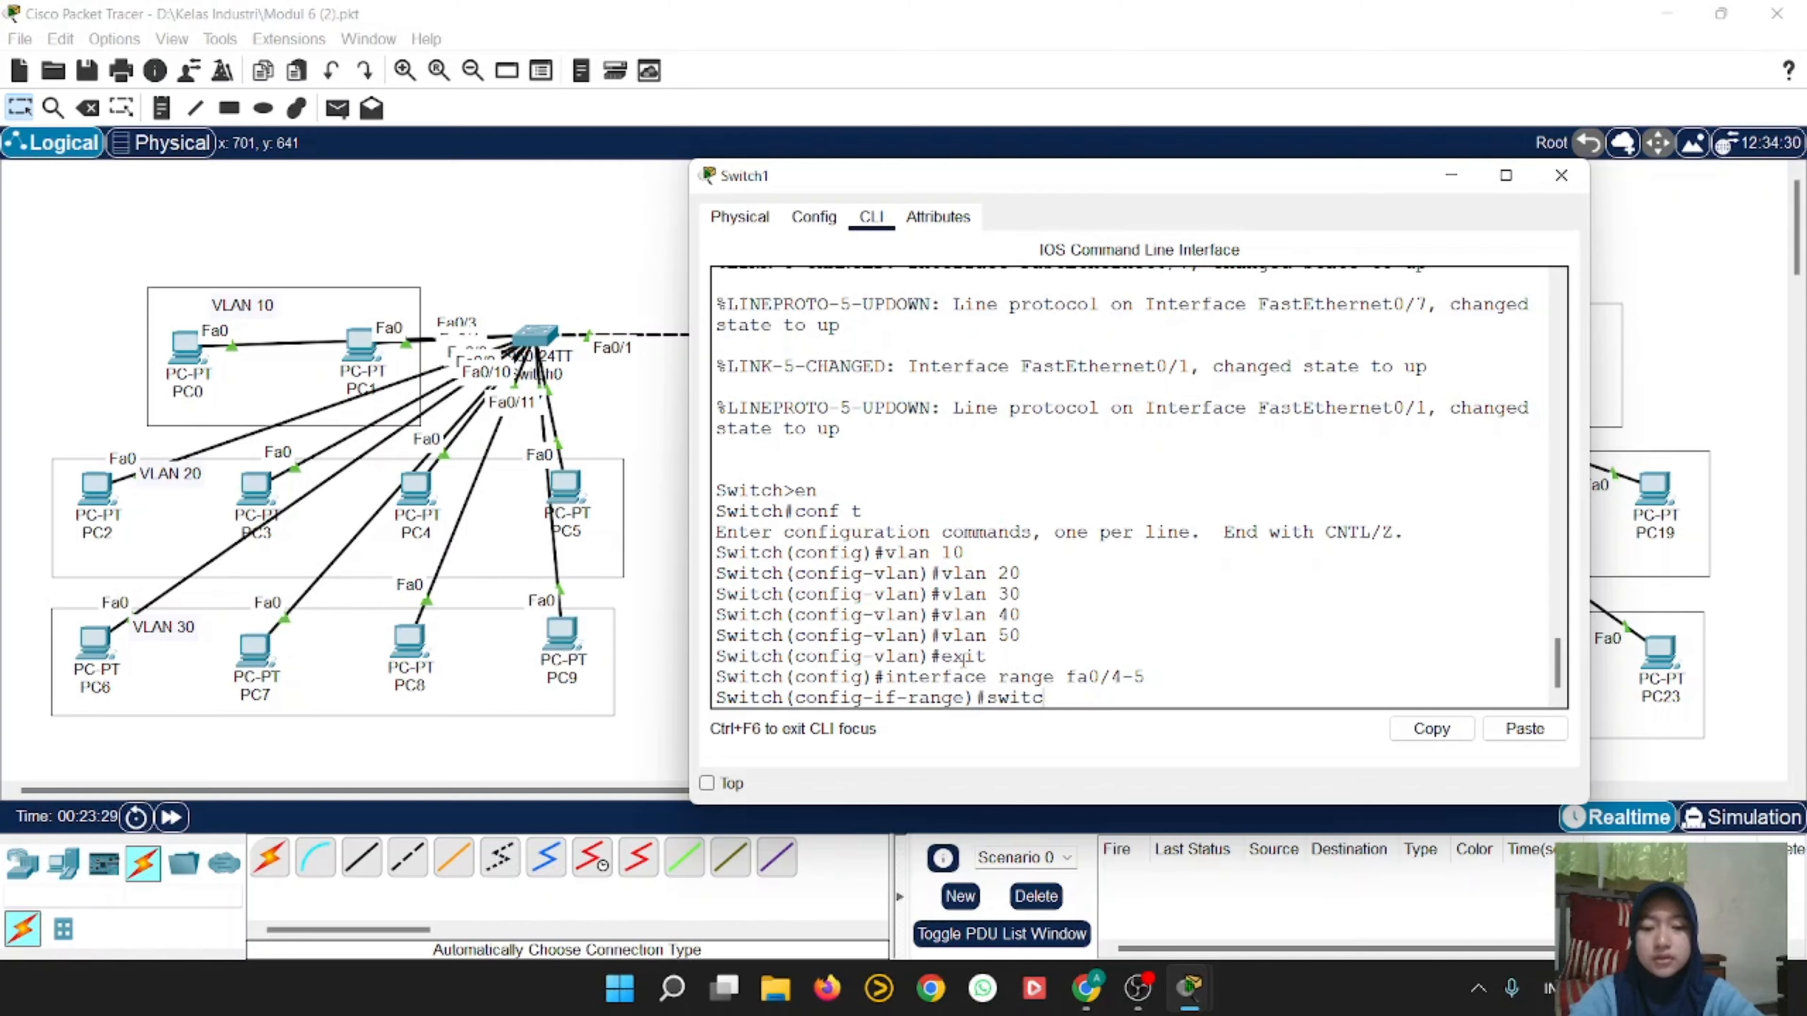
pyautogui.write('hport mode access')
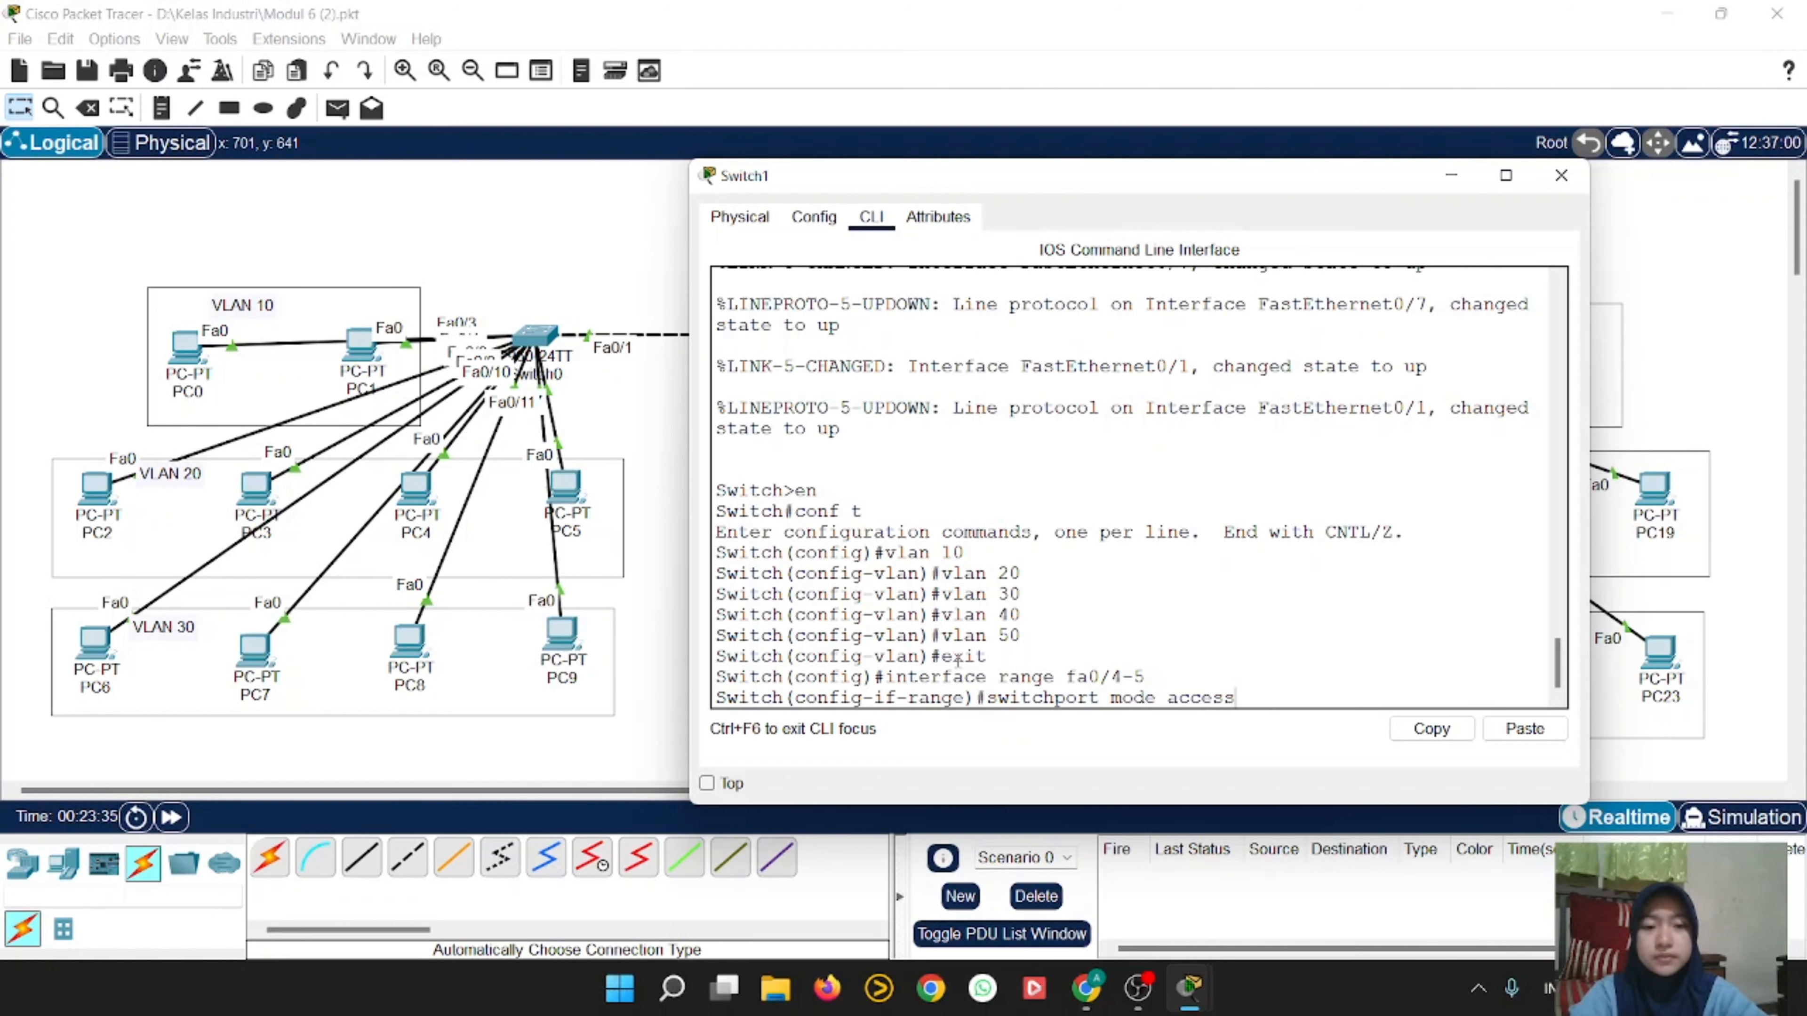
pyautogui.press('Return')
pyautogui.write('switch')
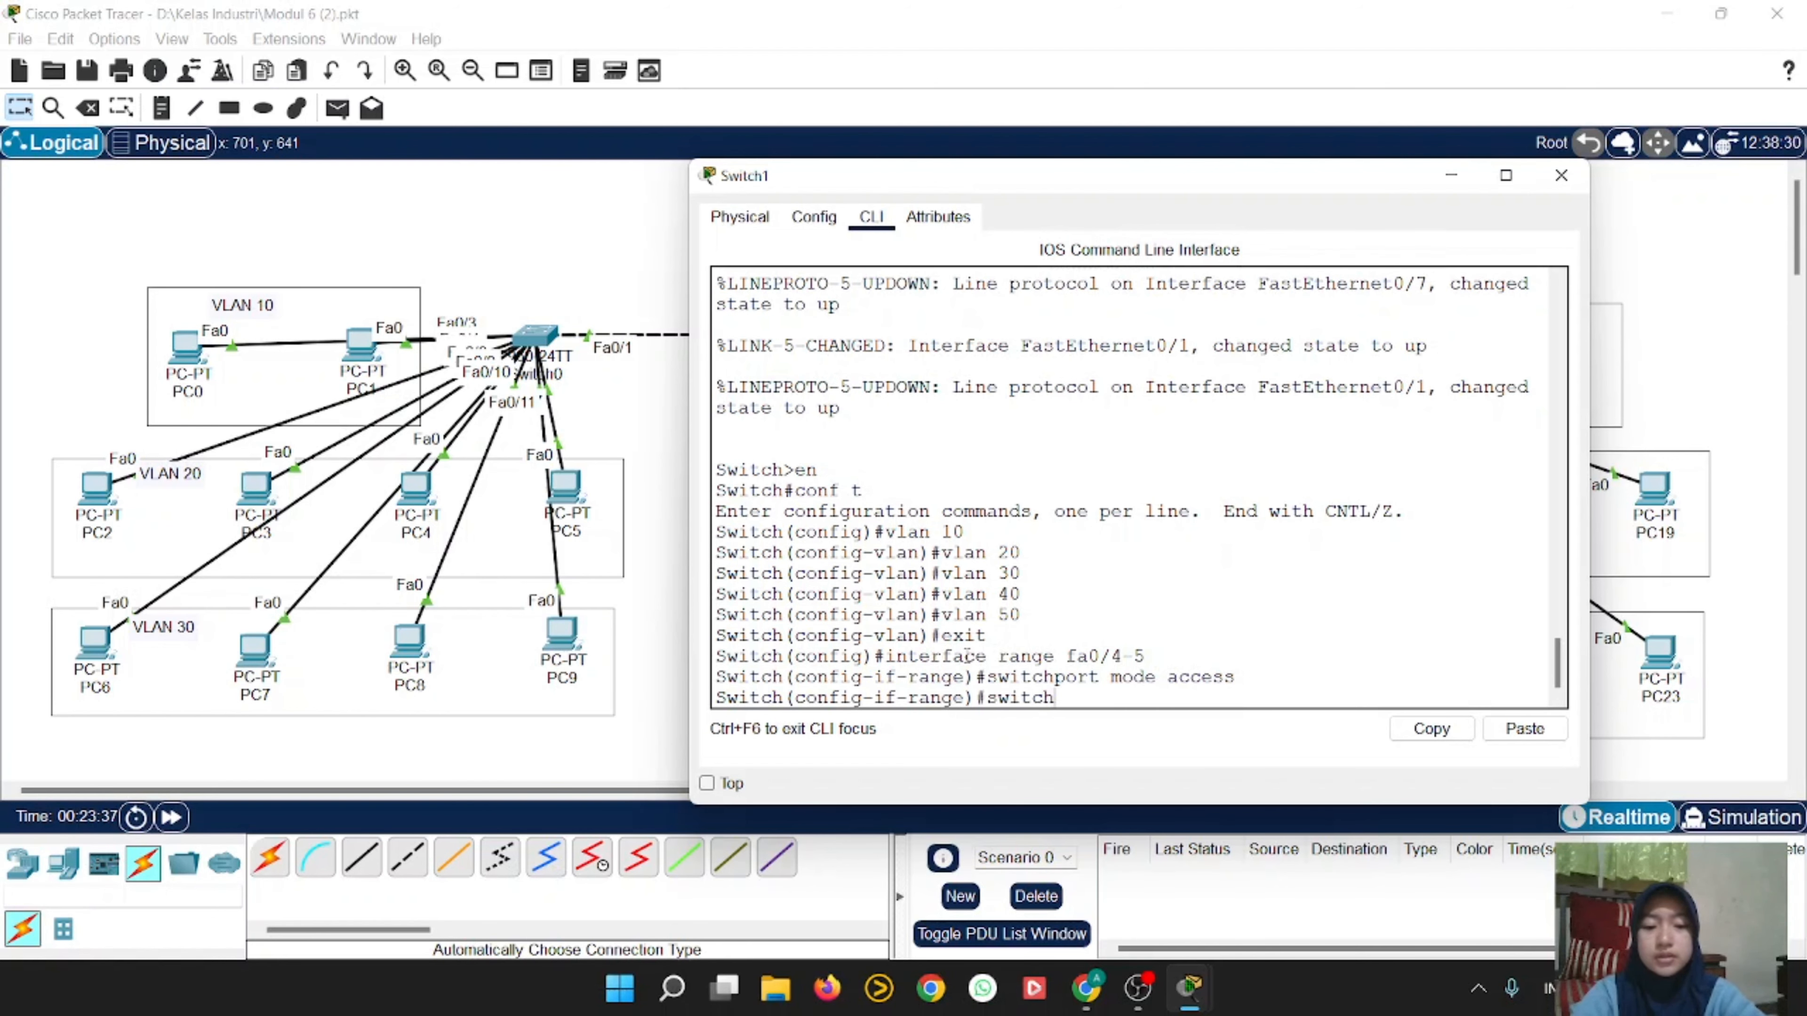
pyautogui.write('port acce')
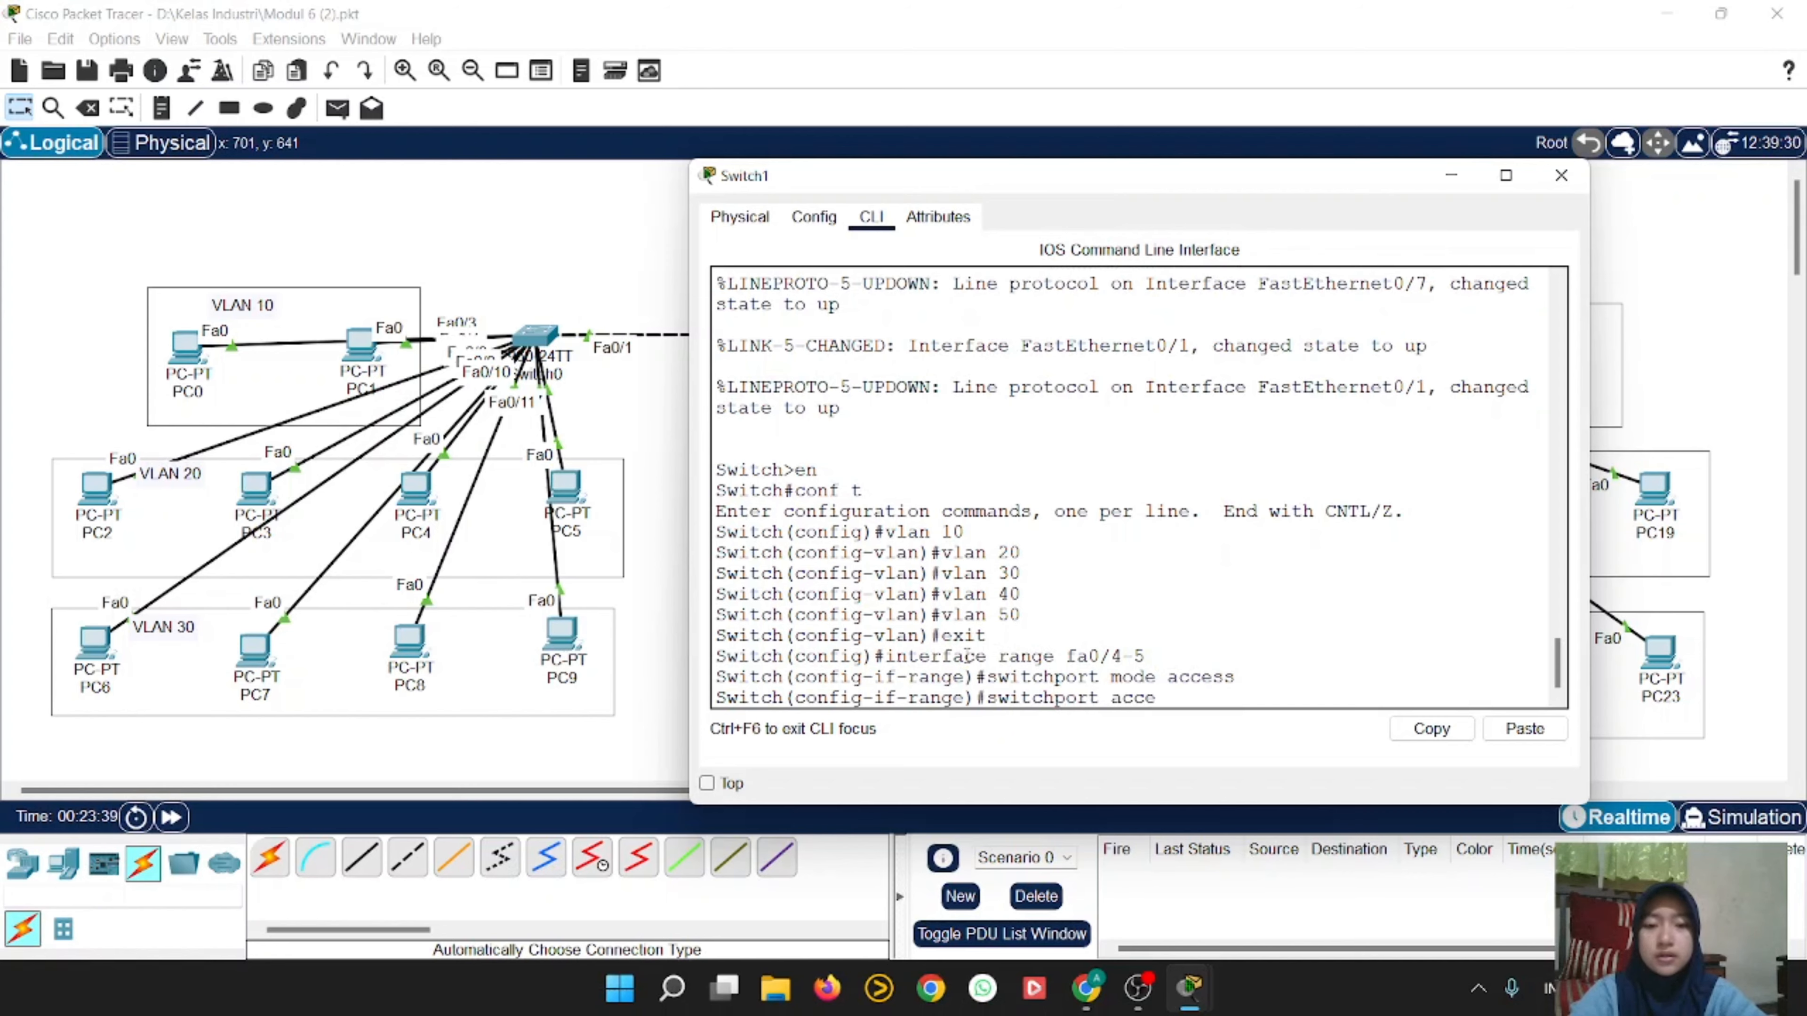
pyautogui.write('ss vlan 40')
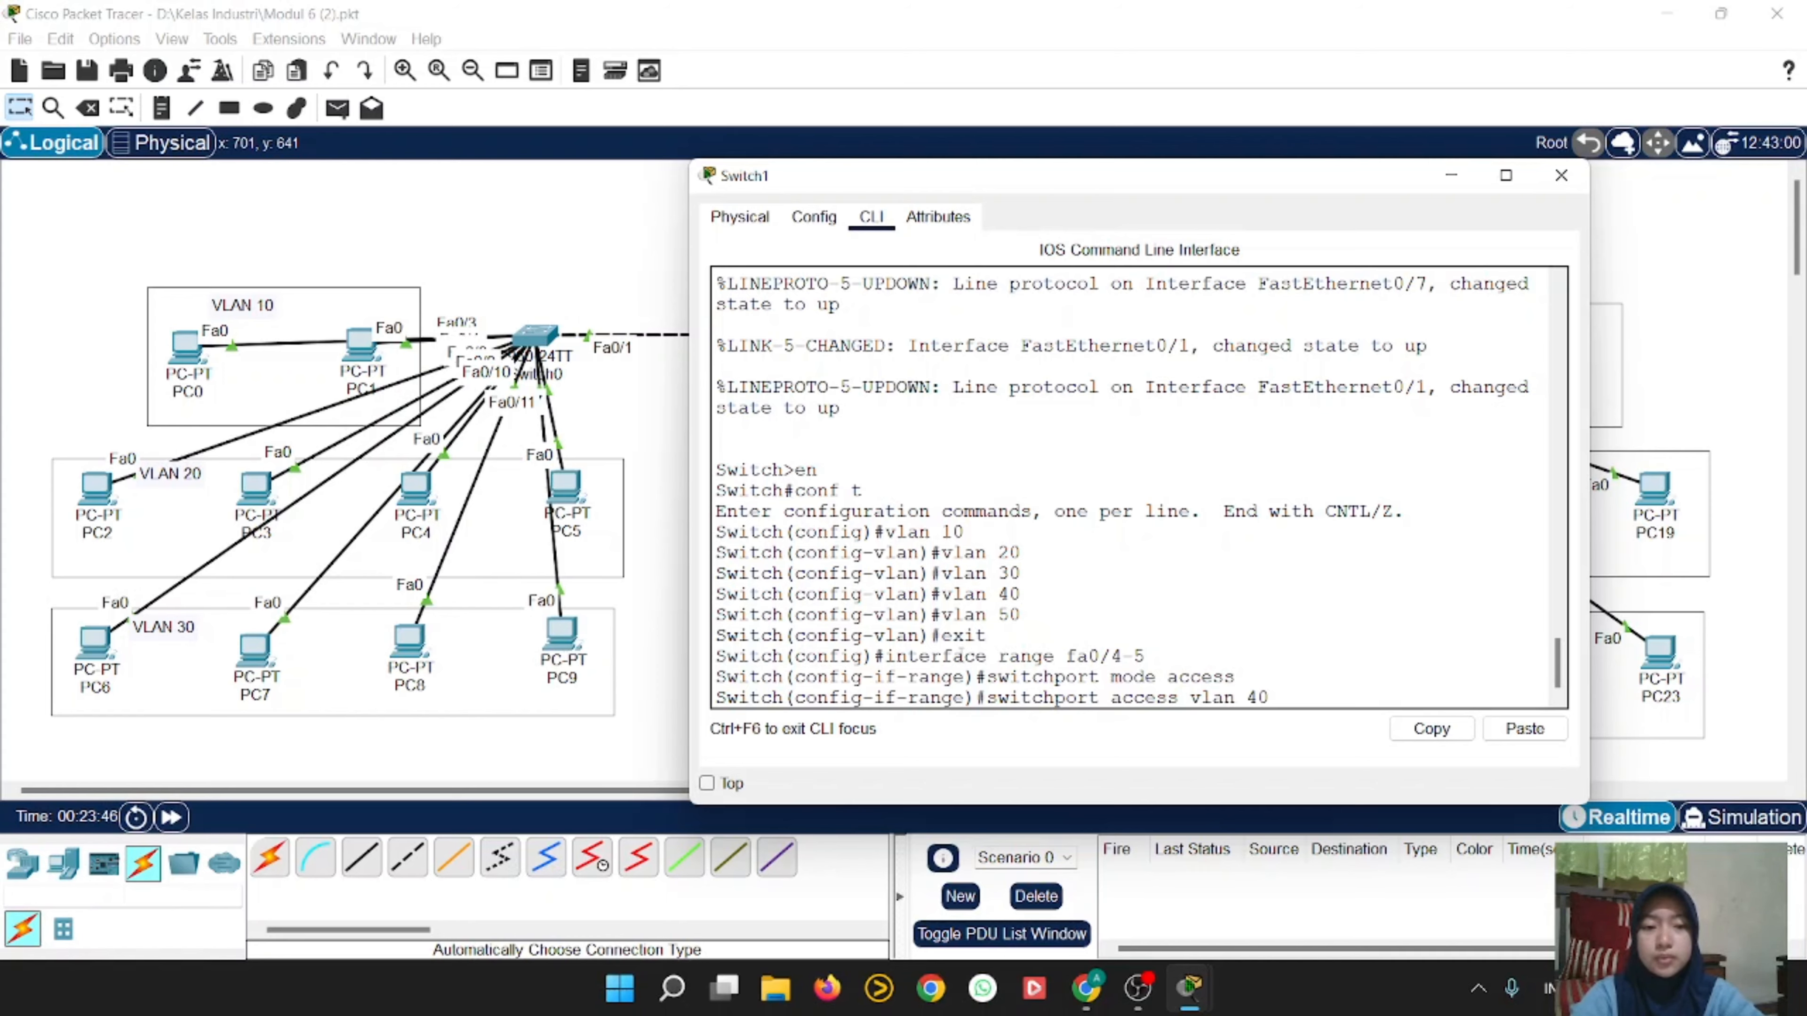
pyautogui.press('Return')
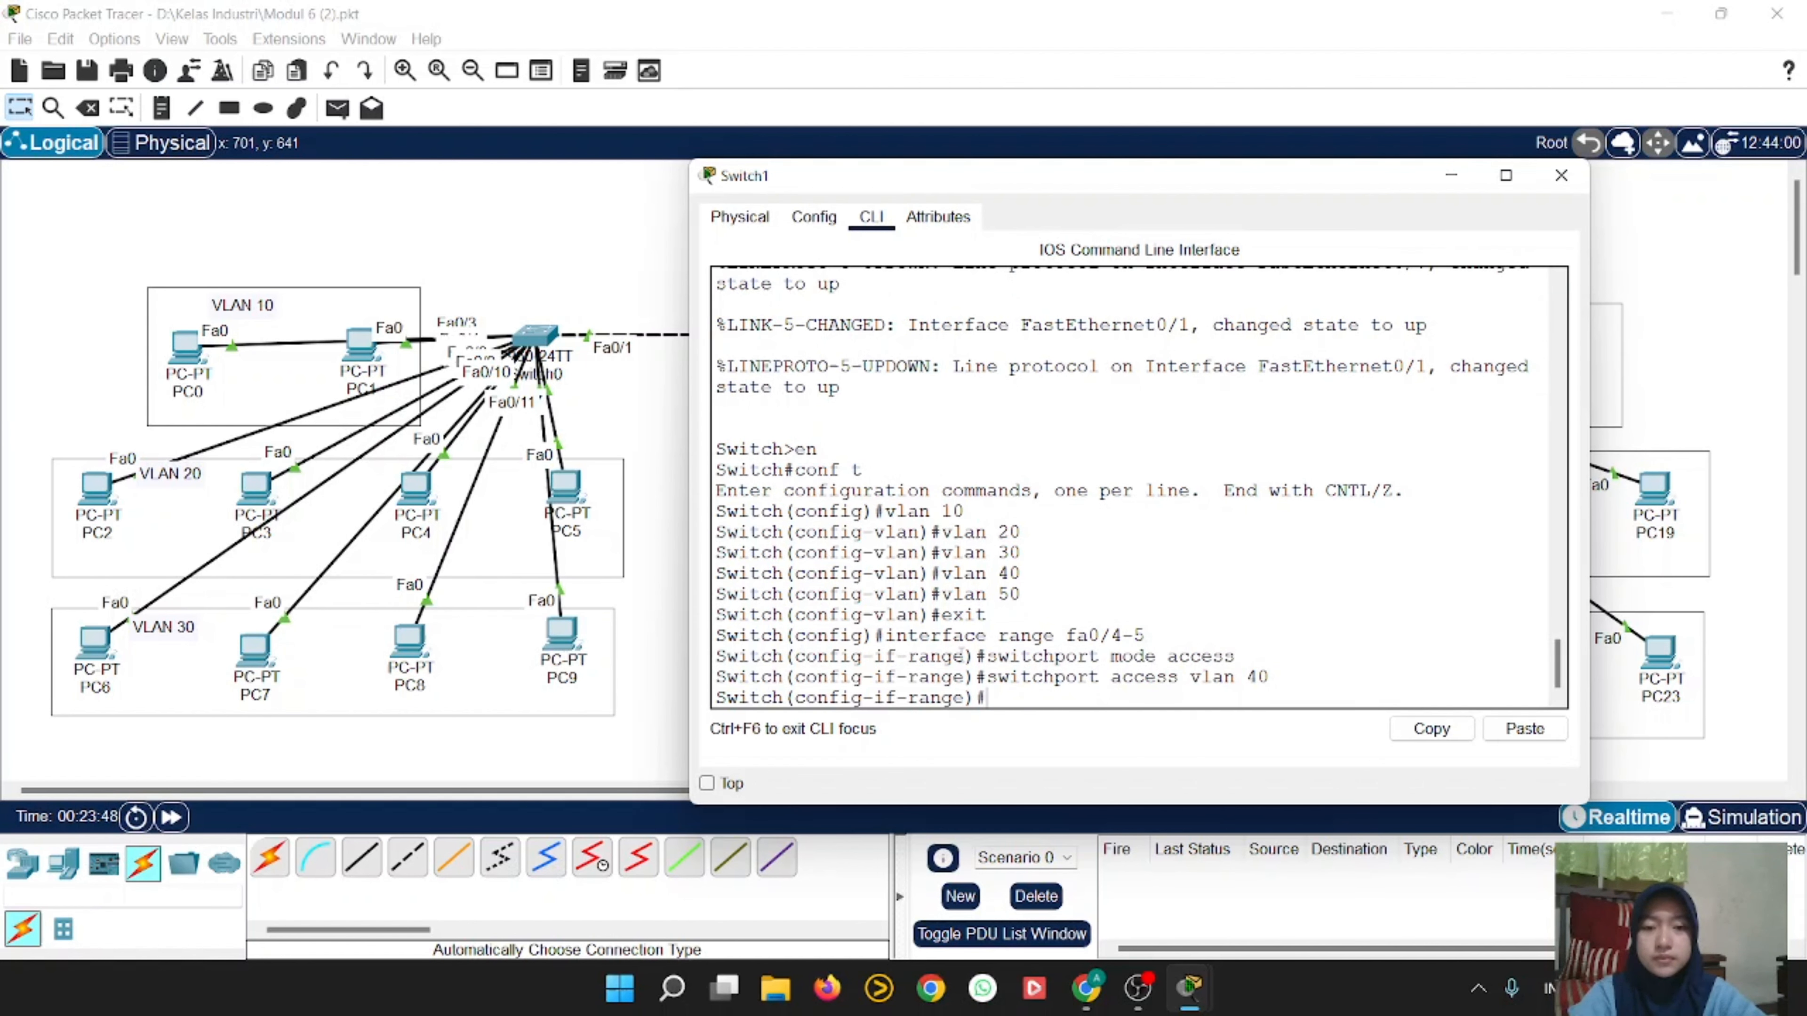
pyautogui.write('exit')
pyautogui.press('Return')
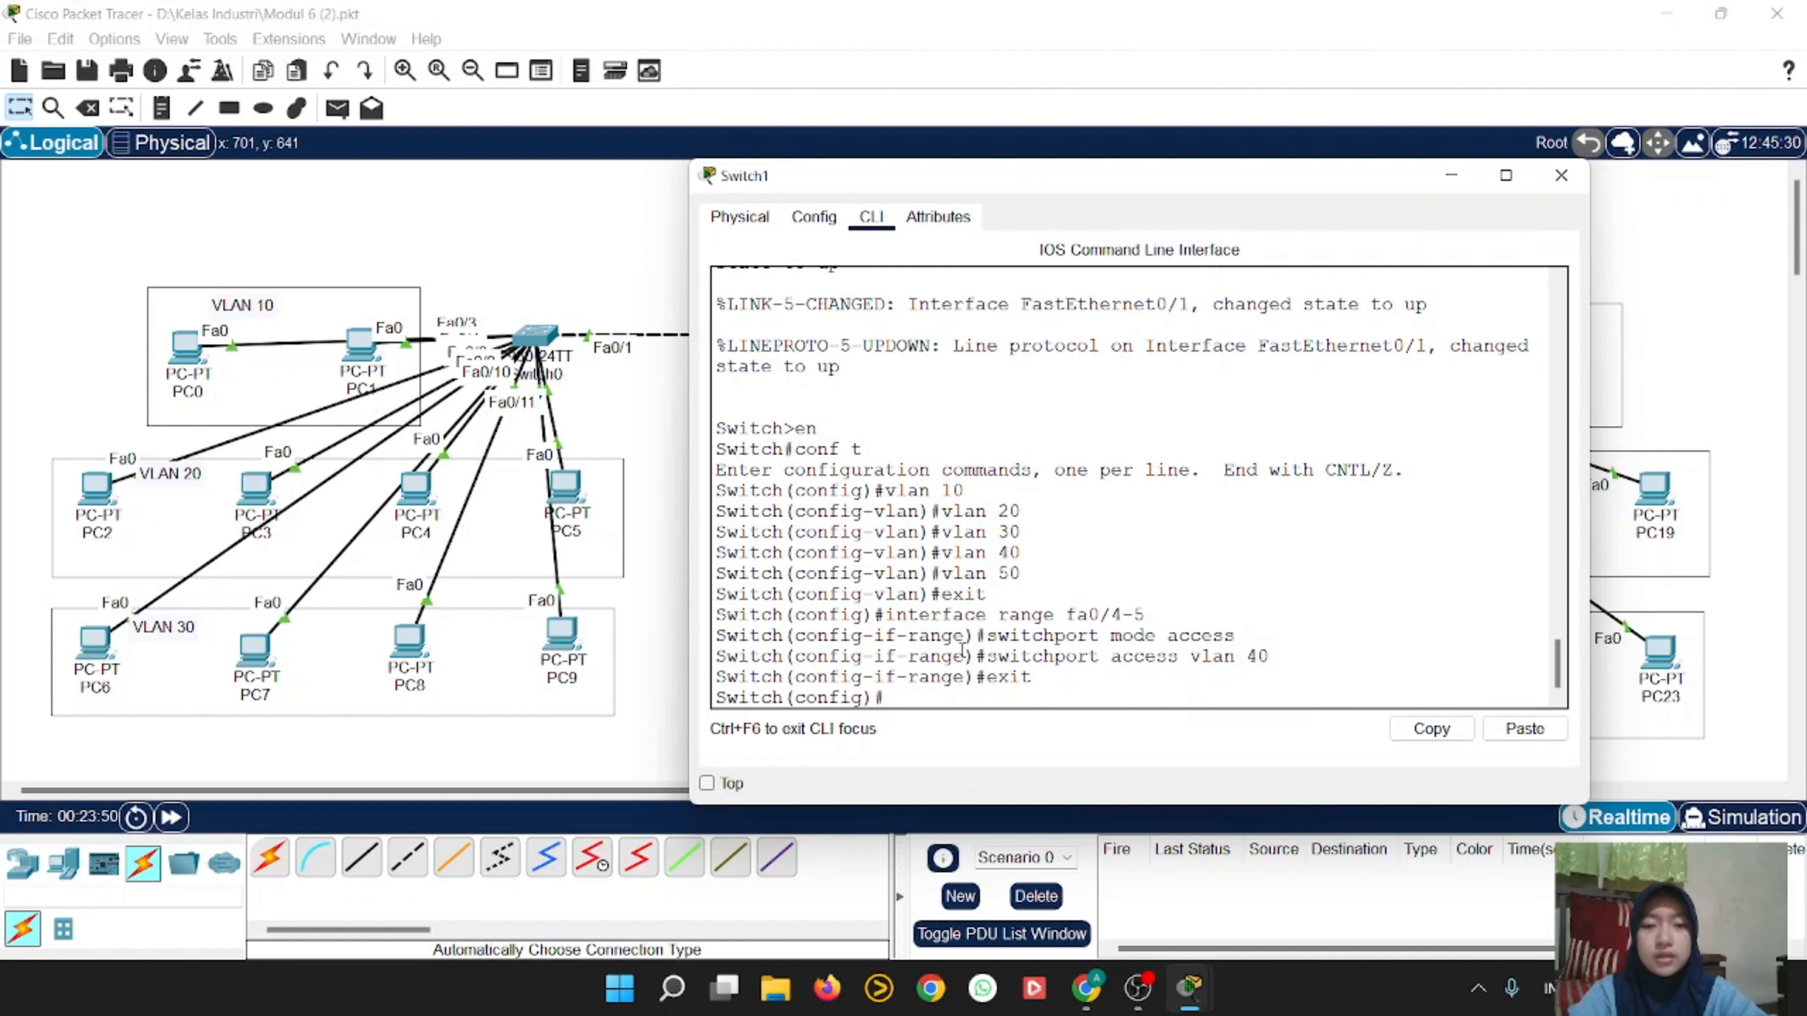
# Step: Enter interface range configuration mode for fa0/6-7 on Switch1
pyautogui.write('inter')
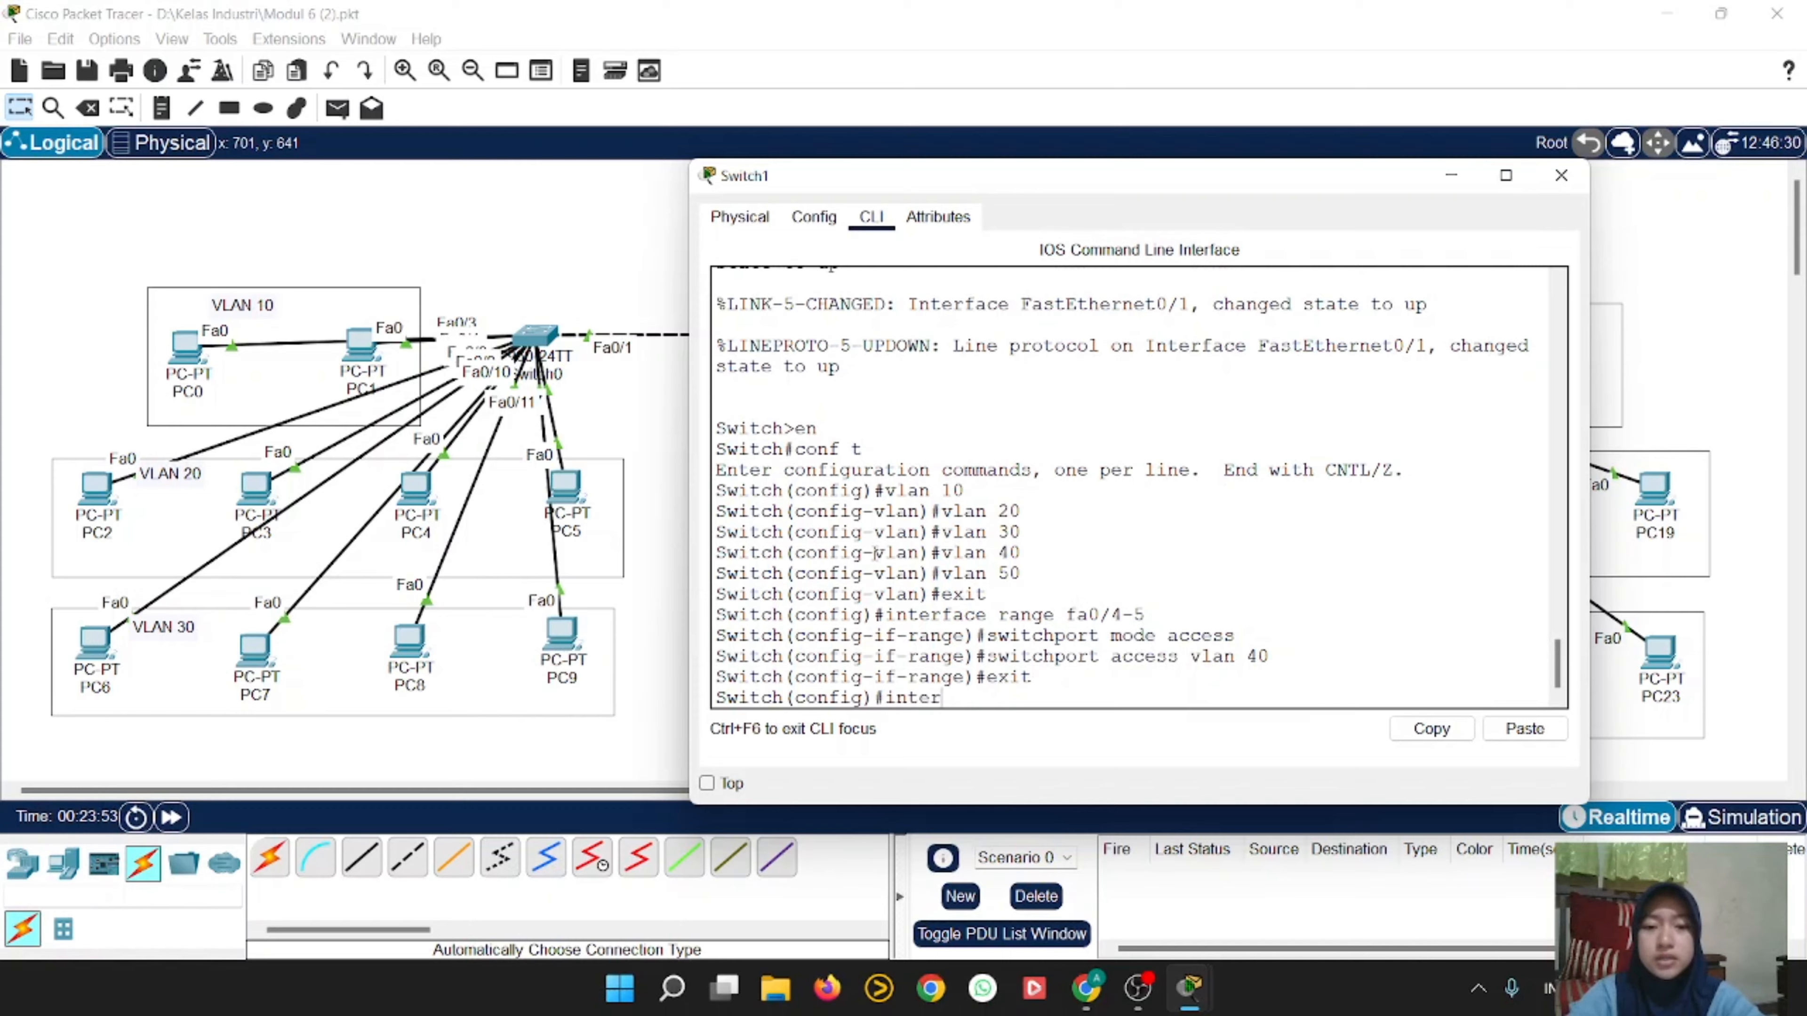
pyautogui.write('face ra')
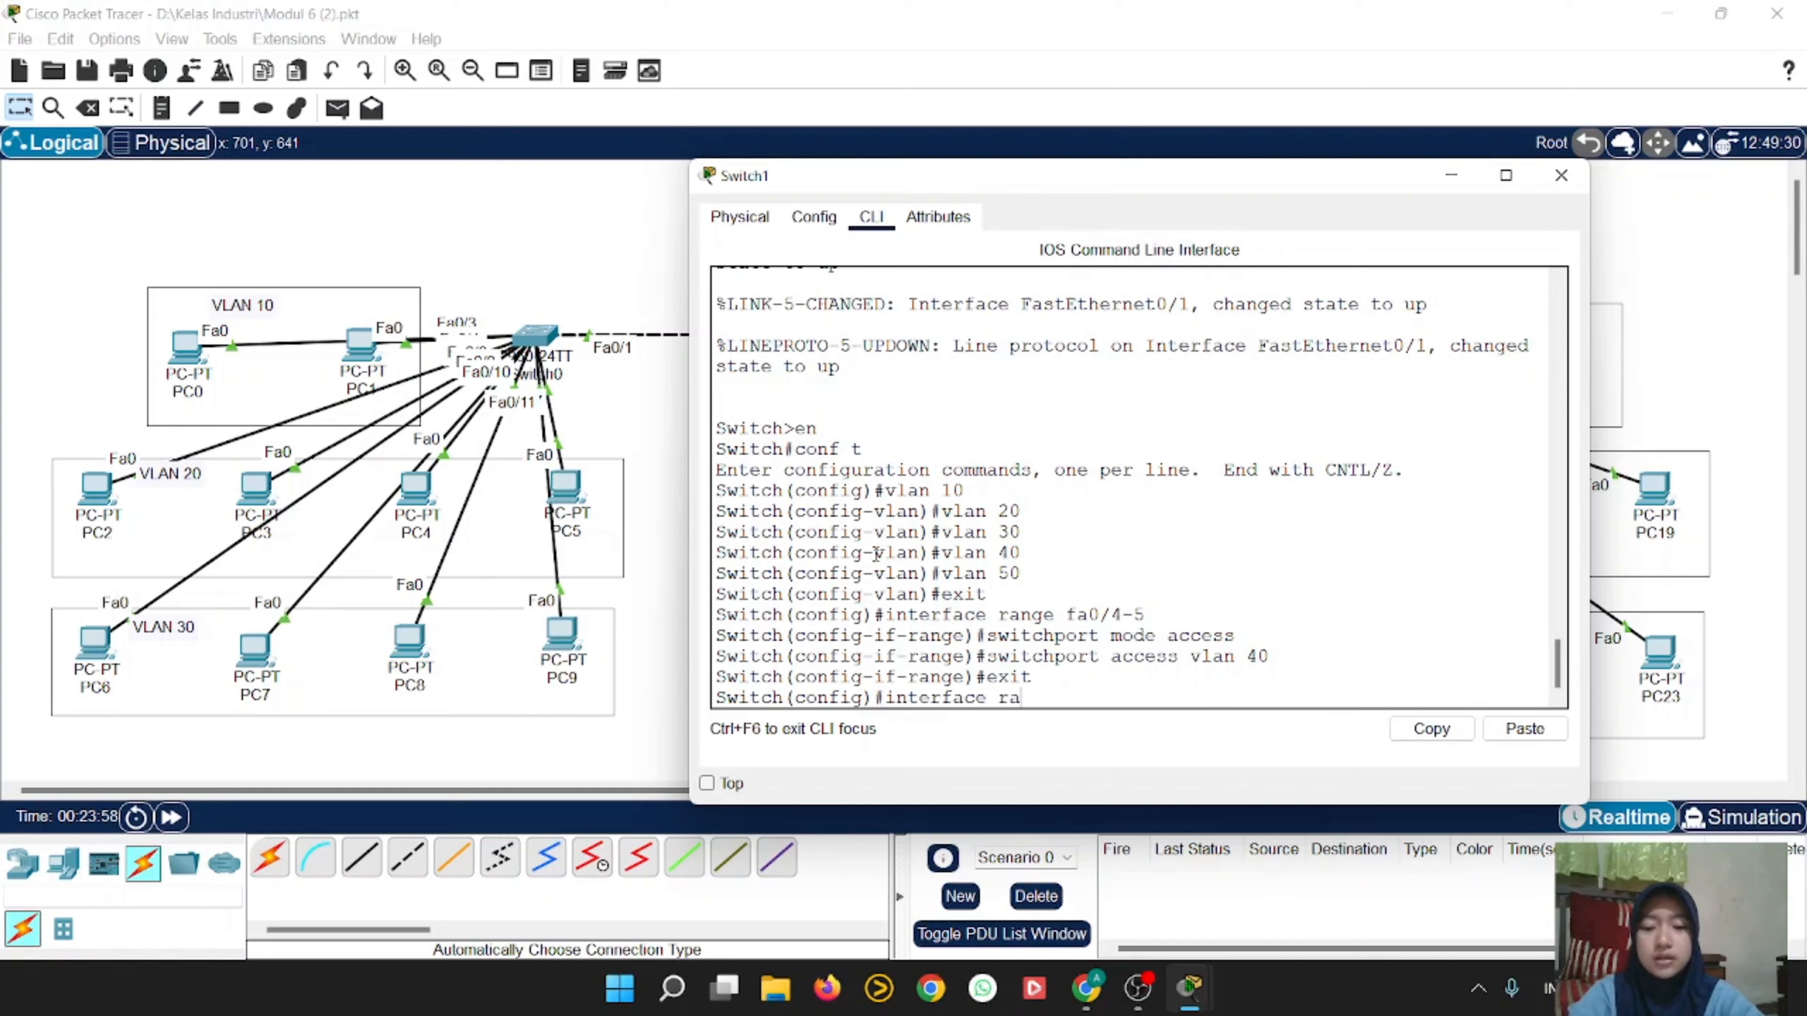
pyautogui.write('nge')
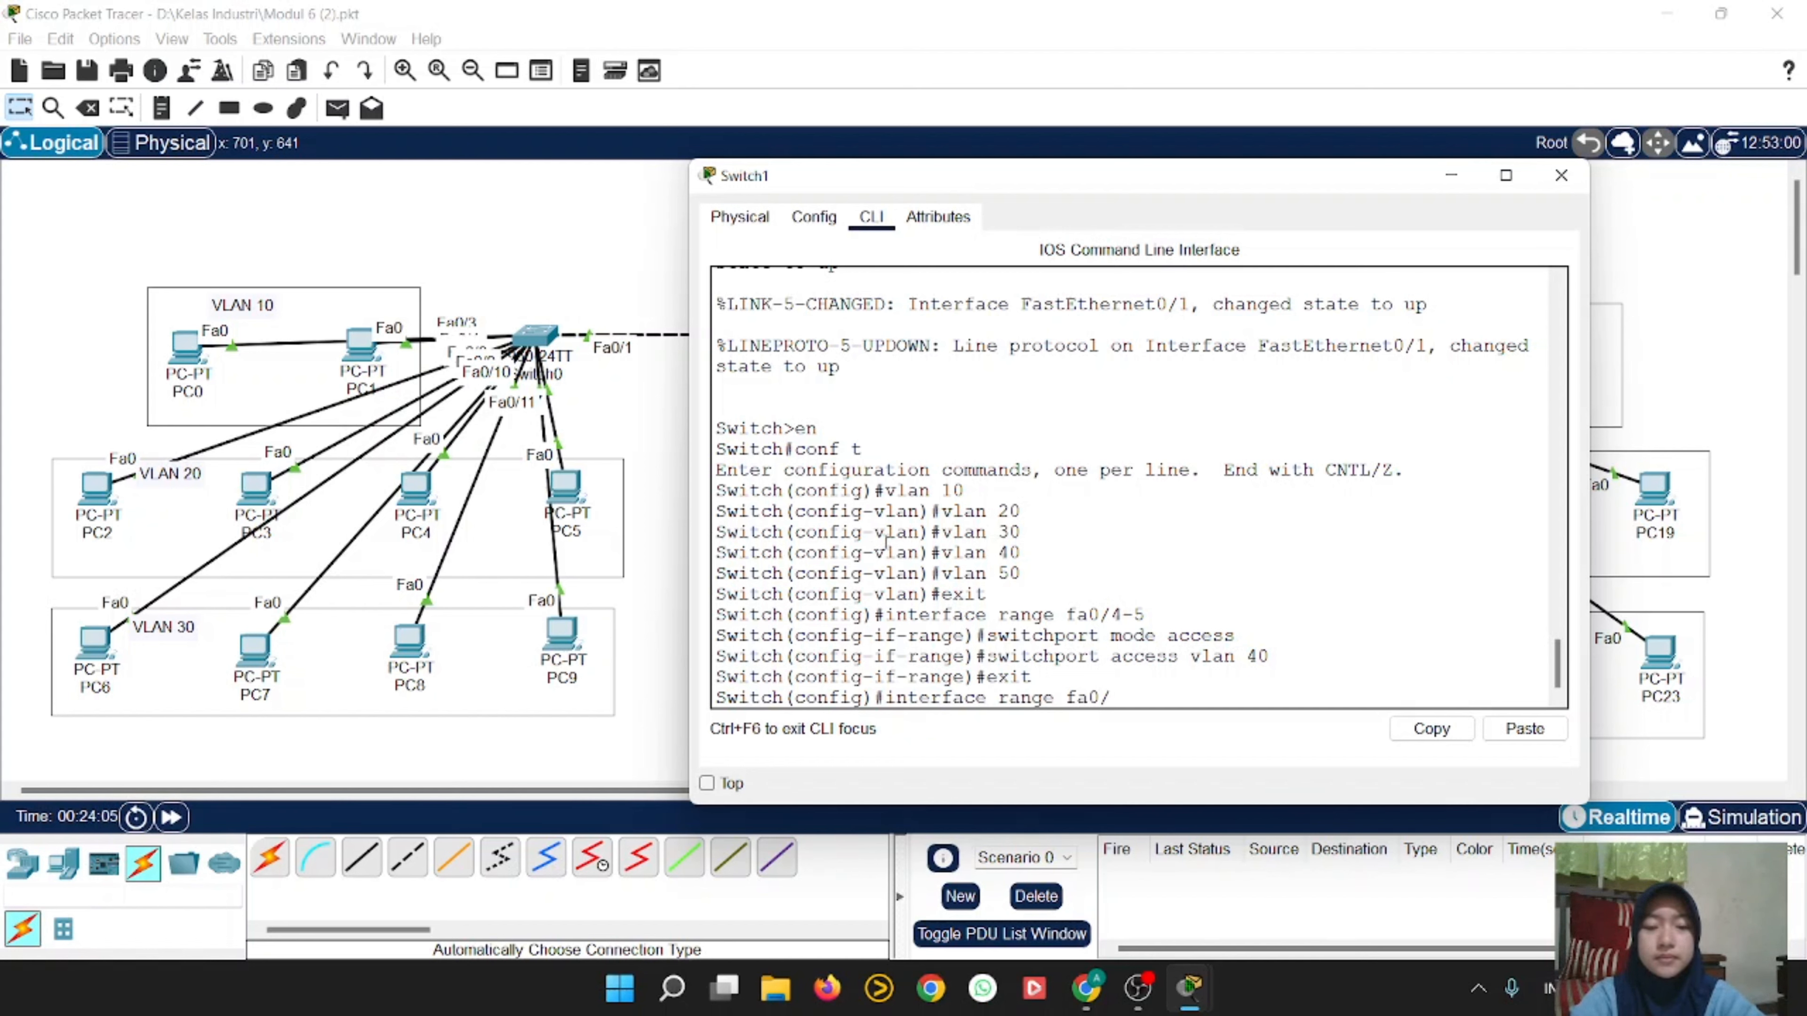
pyautogui.write('fa0/6-7')
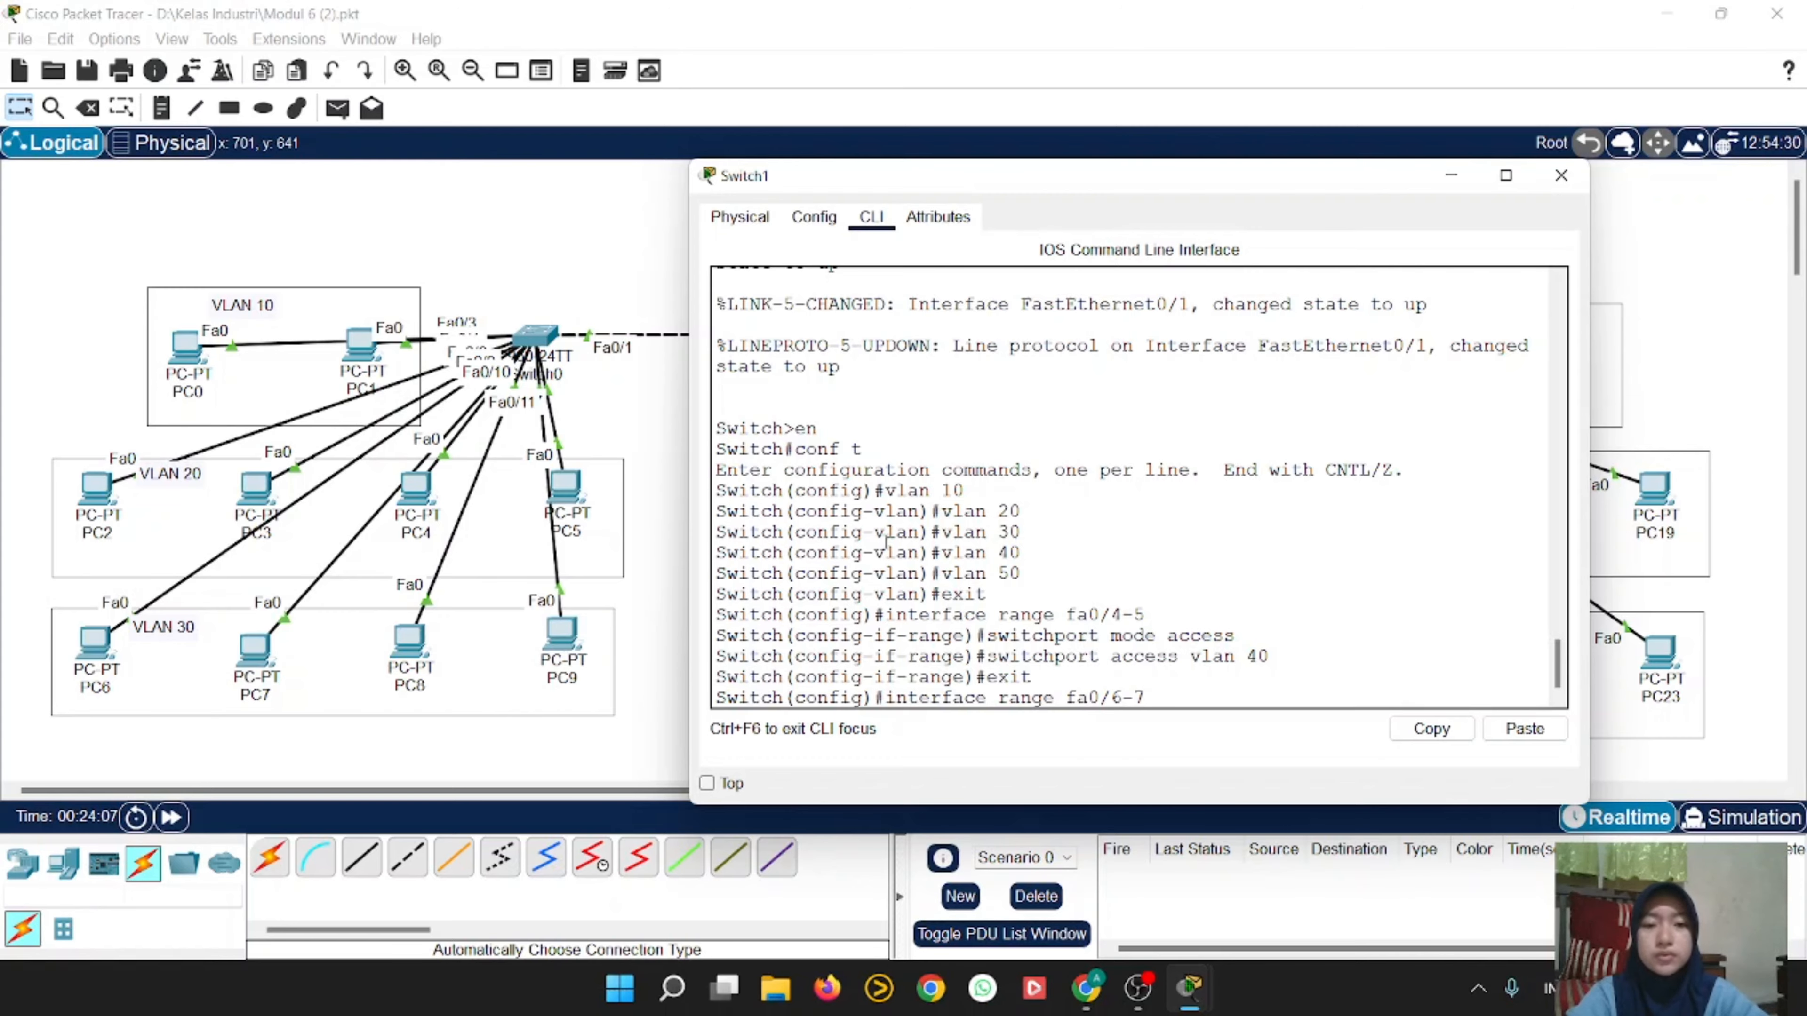
pyautogui.press('Return')
# Step: Set the fa0/6-7 ports to access mode in VLAN 50 and return to global configuration mode
pyautogui.write('switchport mode access')
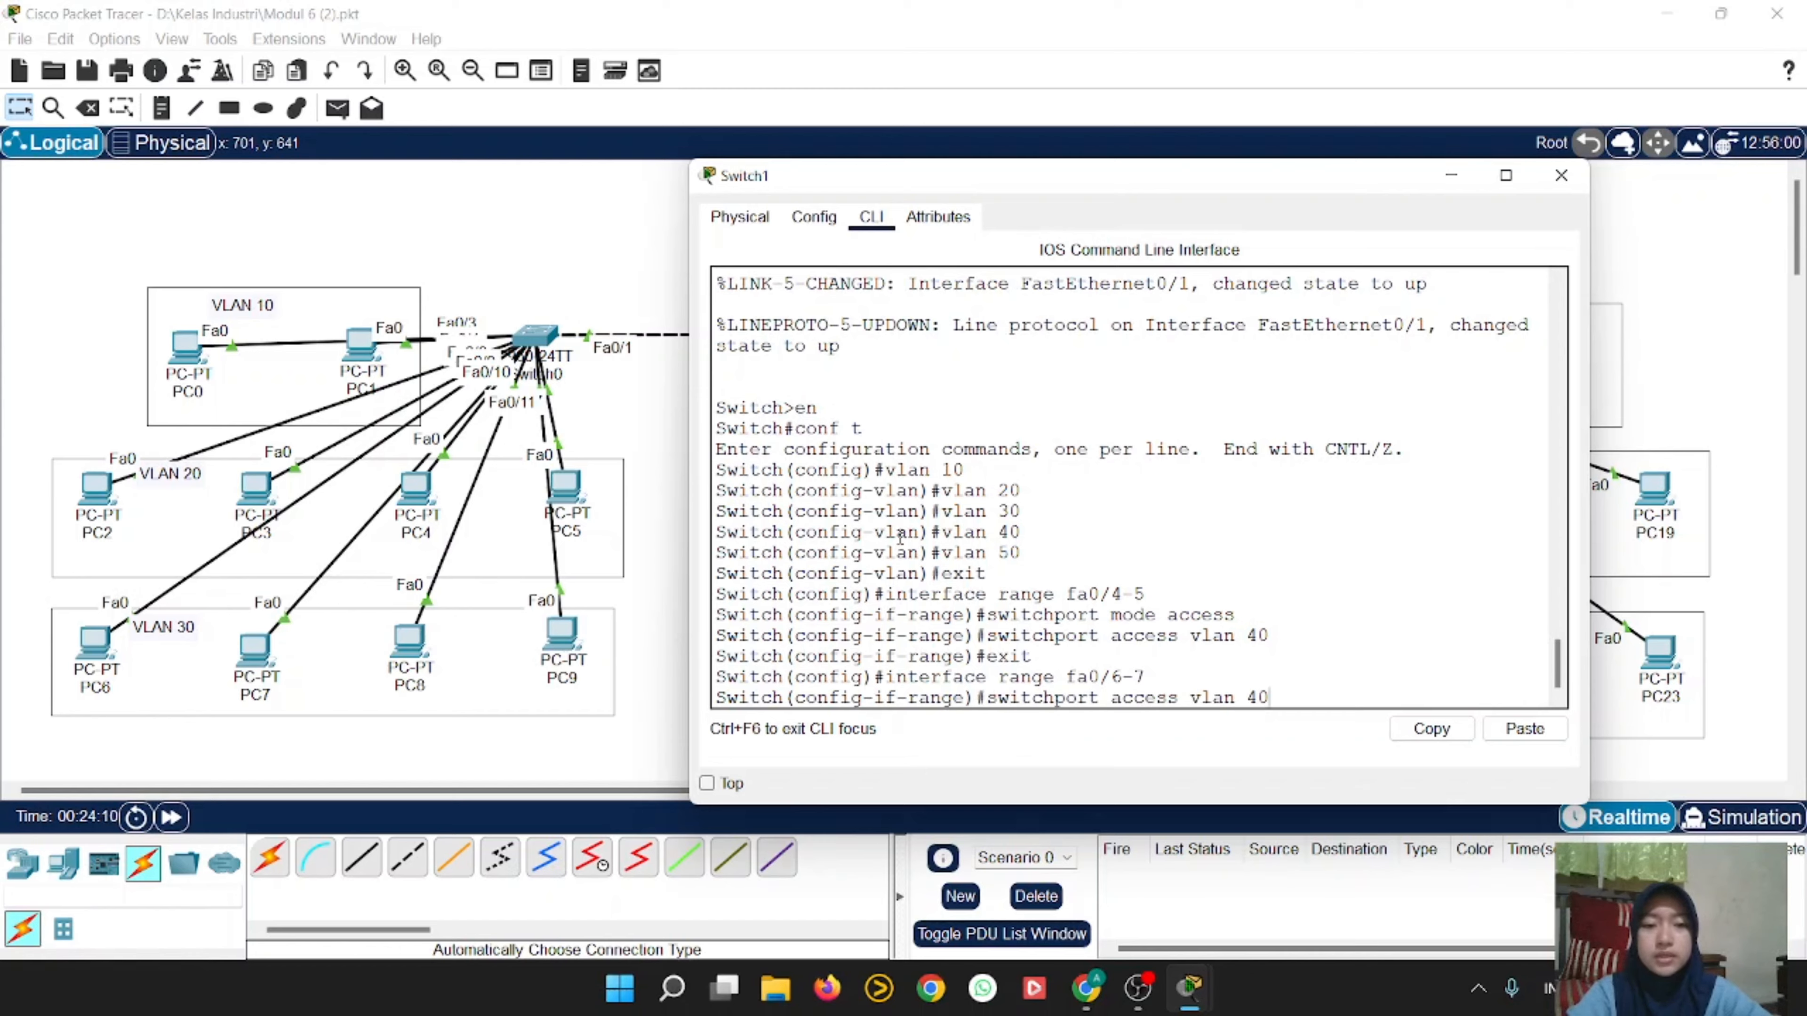
pyautogui.press('Return')
pyautogui.write('switchport access vlan 40')
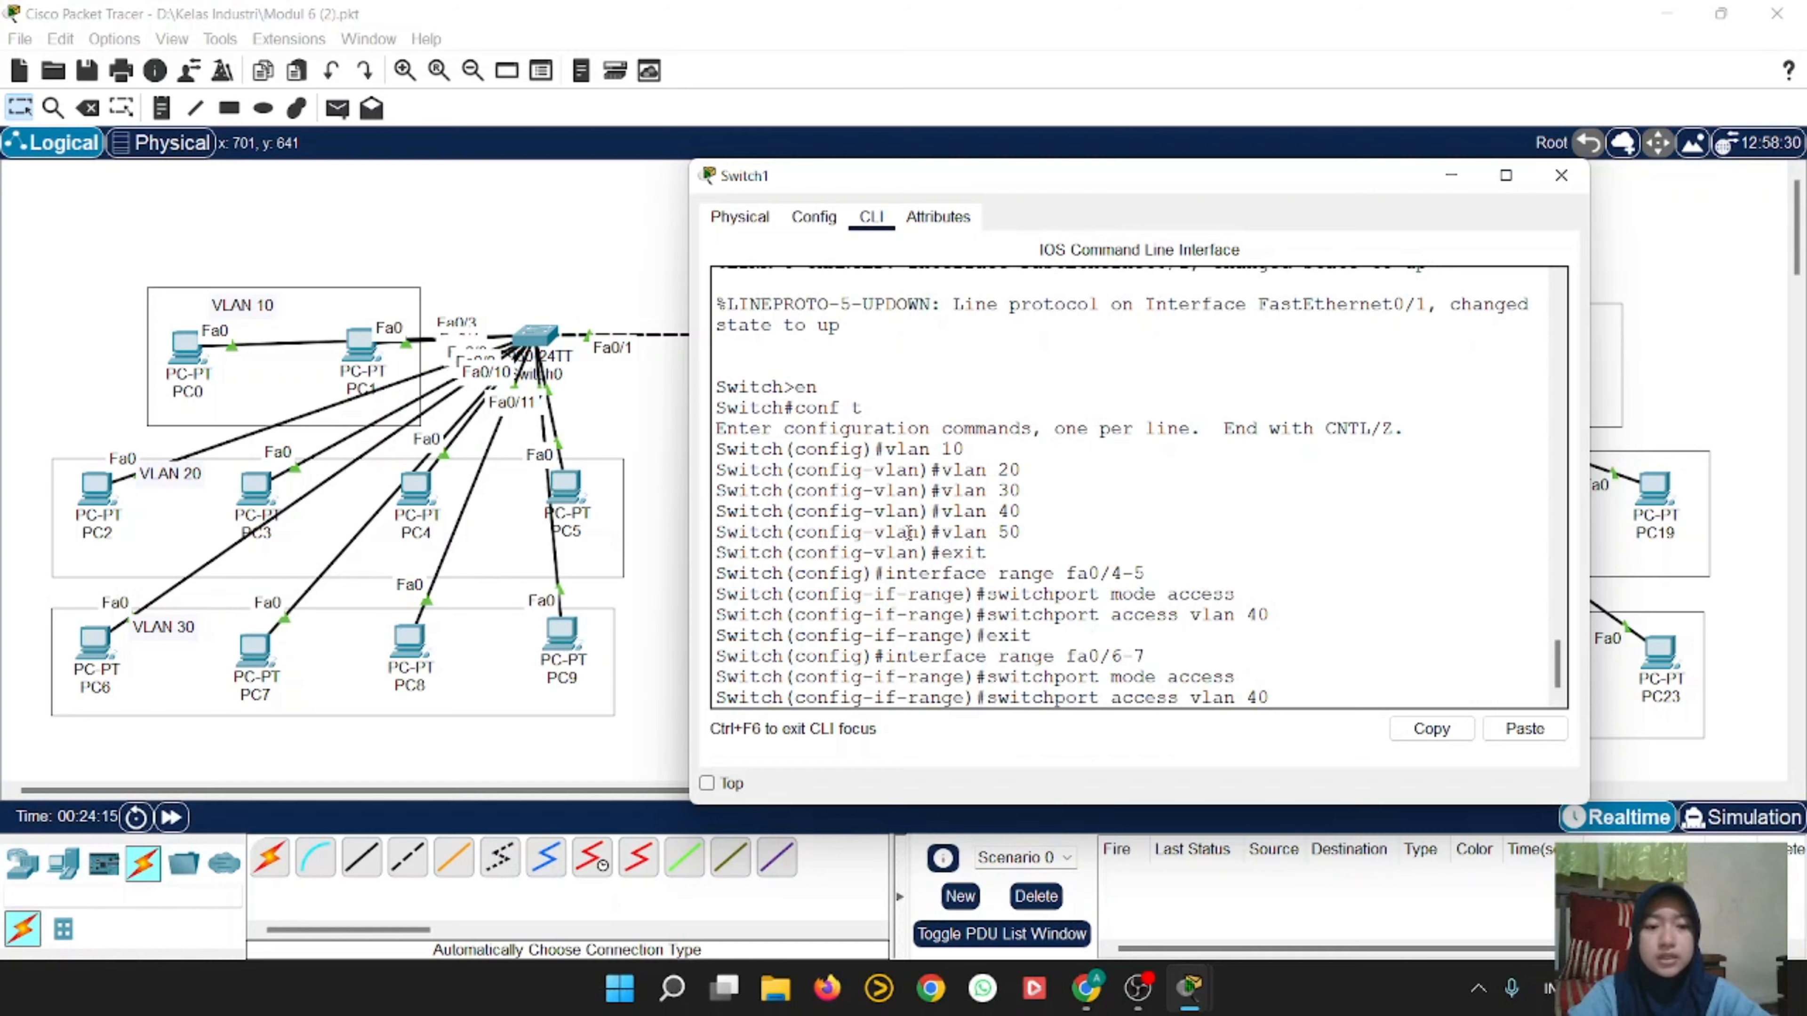
pyautogui.press('Left')
pyautogui.press('BackSpace')
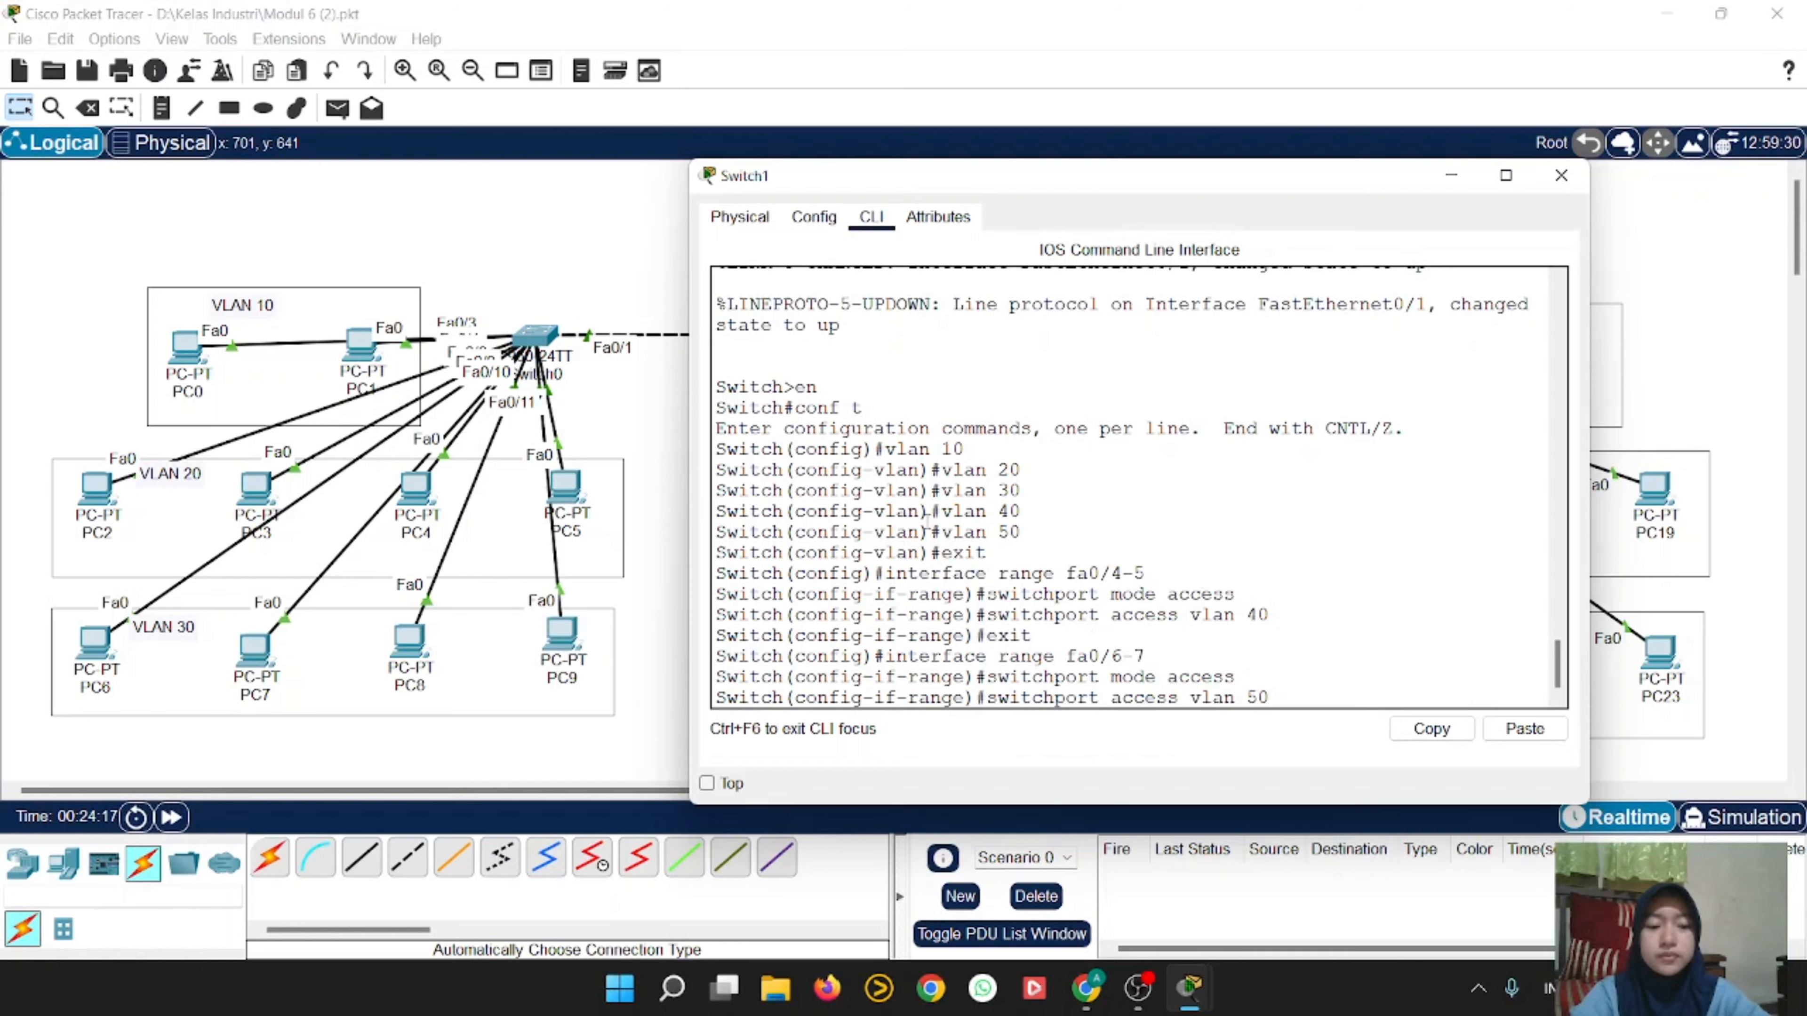
pyautogui.press('Return')
pyautogui.write('ex')
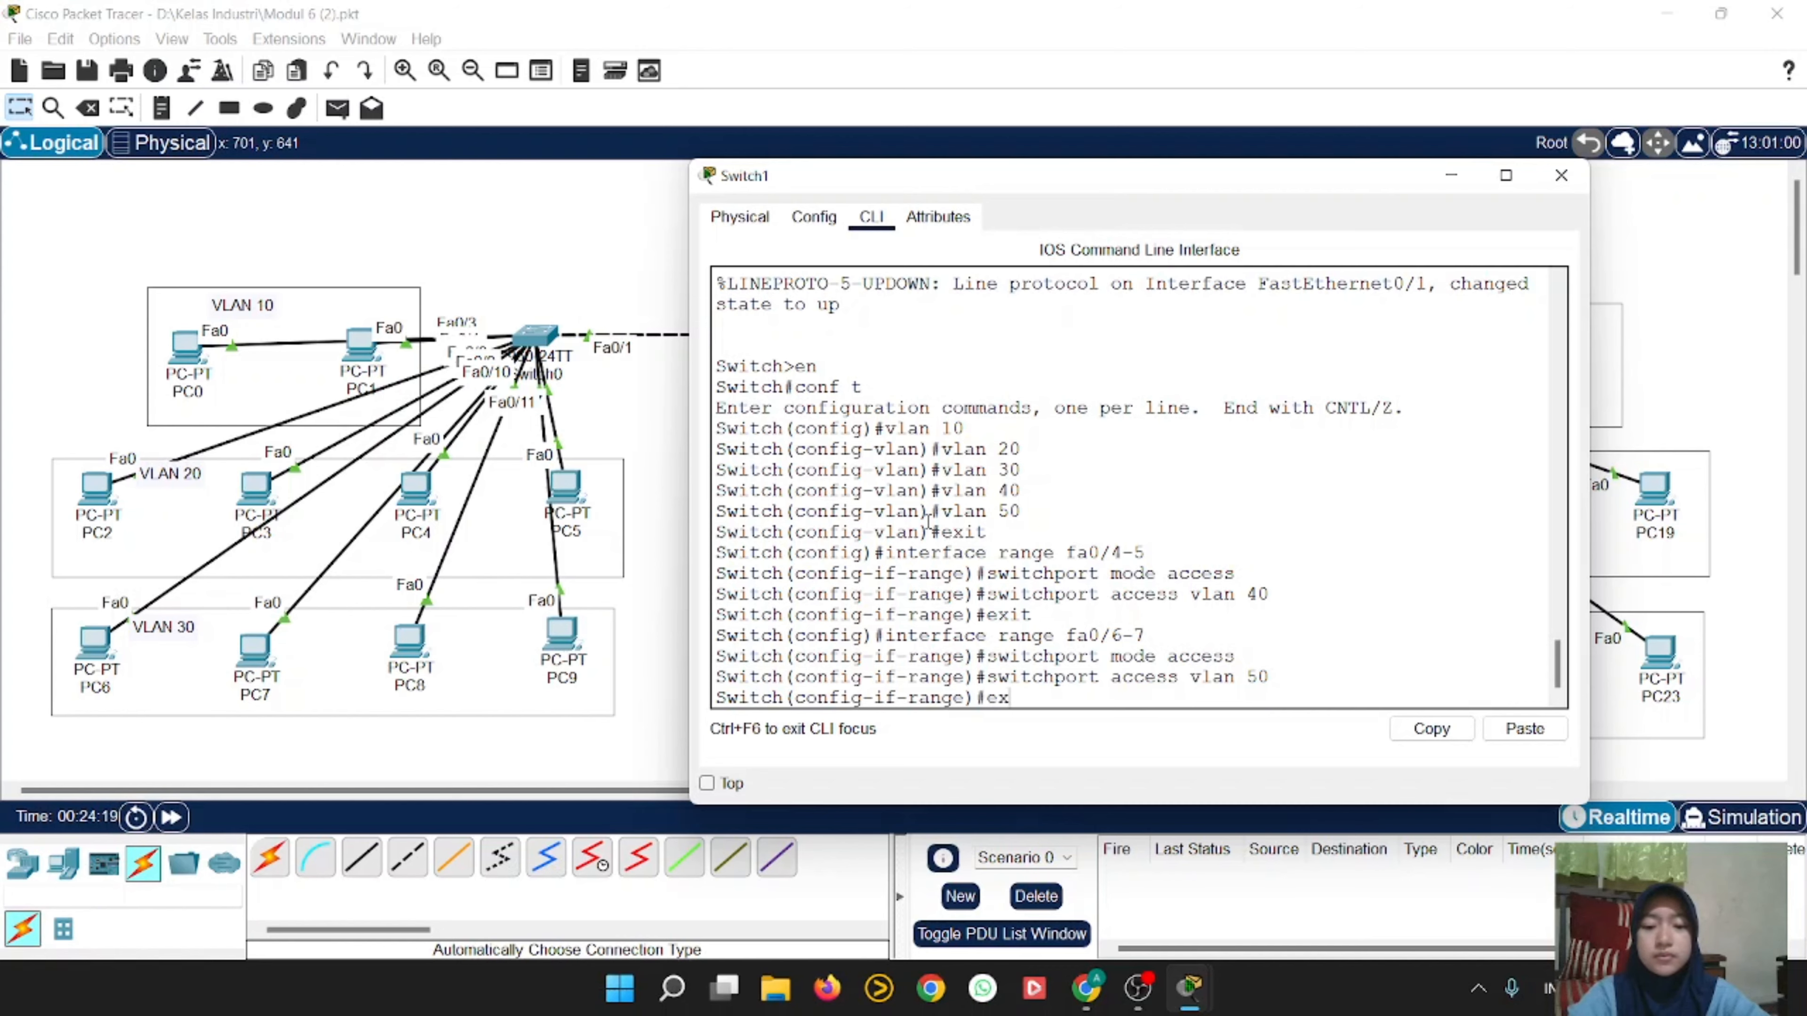
pyautogui.write('it')
pyautogui.press('Return')
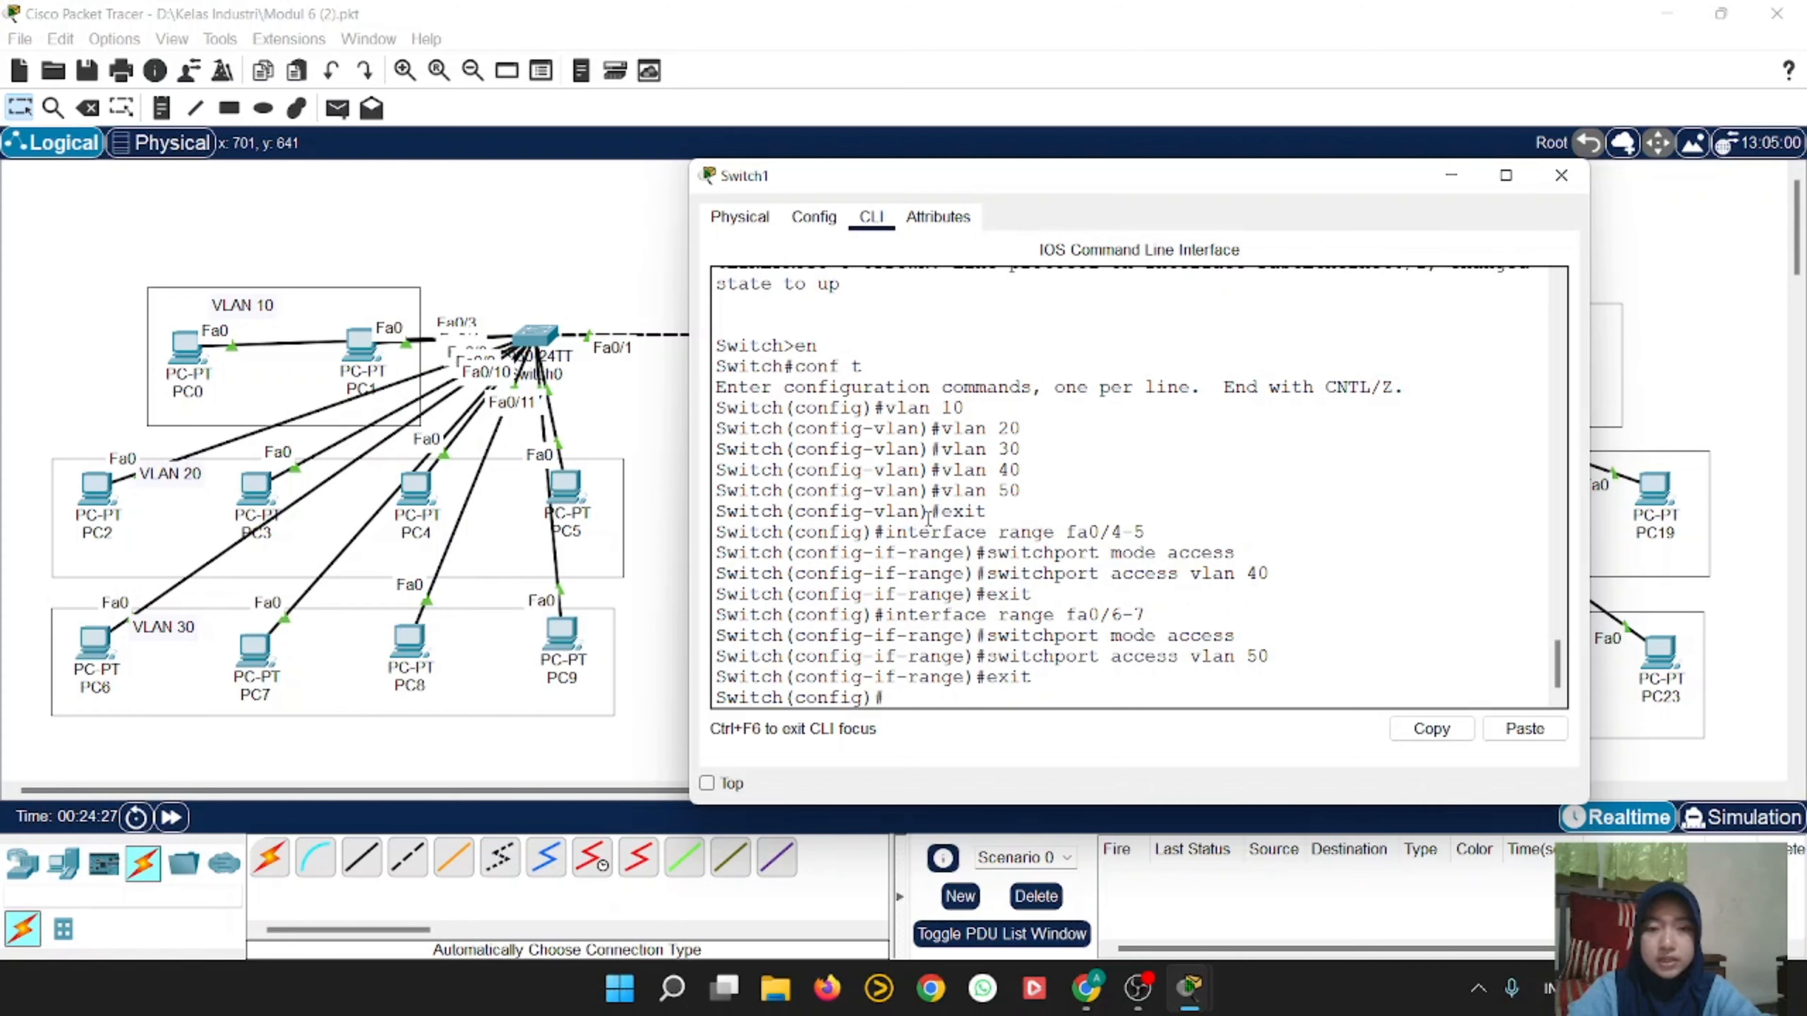
# Step: Display Switch1's brief VLAN table from configuration mode, widen the window to read the port assignments, and close it
pyautogui.write('do sho')
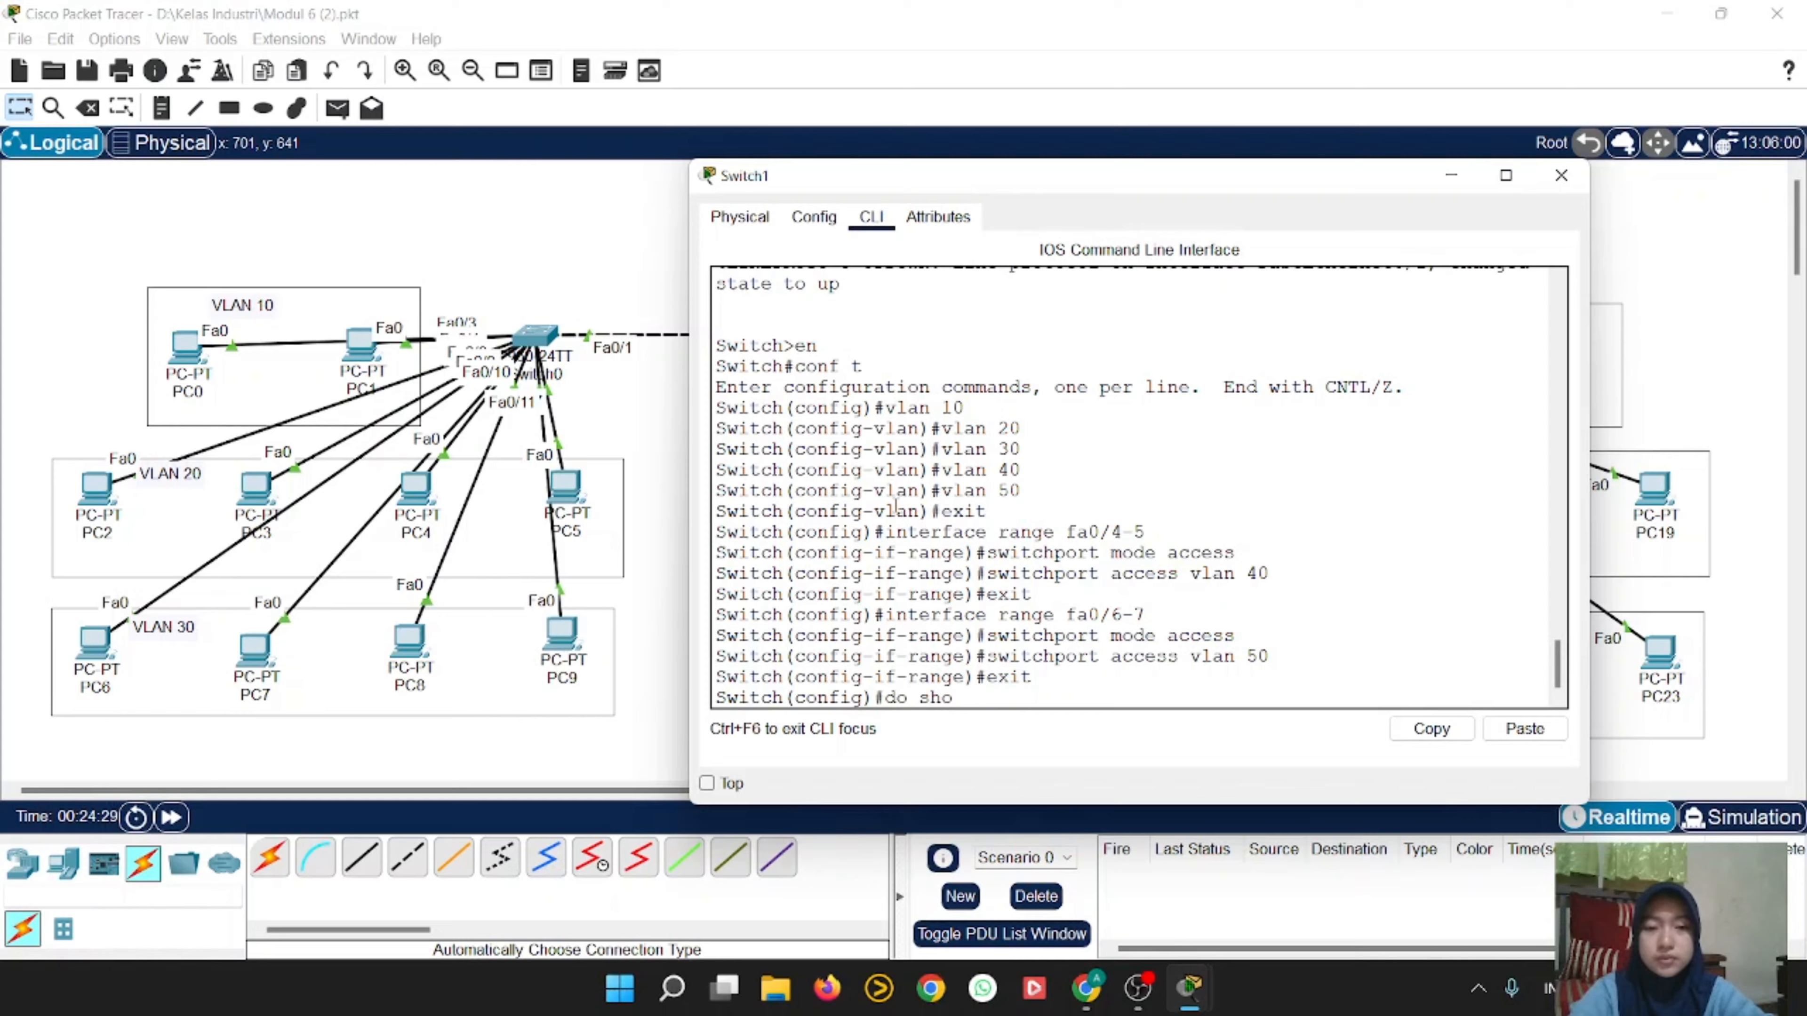
pyautogui.write('w vlan brief')
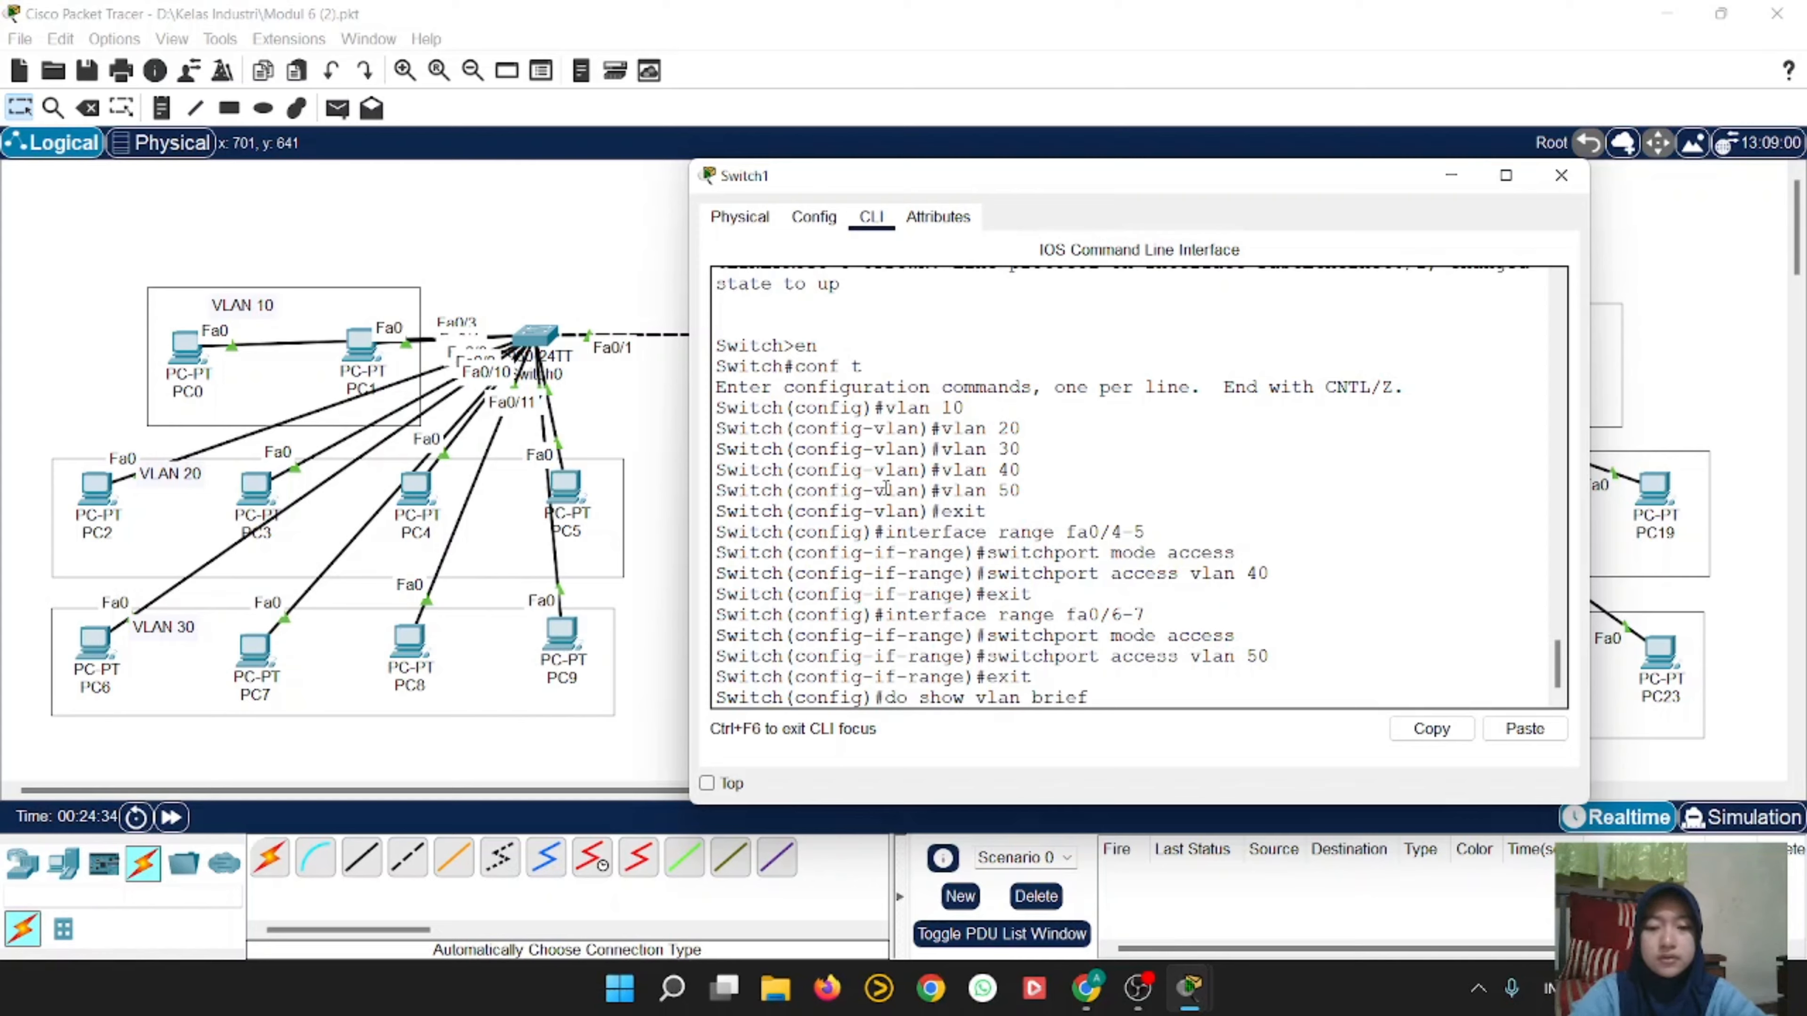
pyautogui.press('Return')
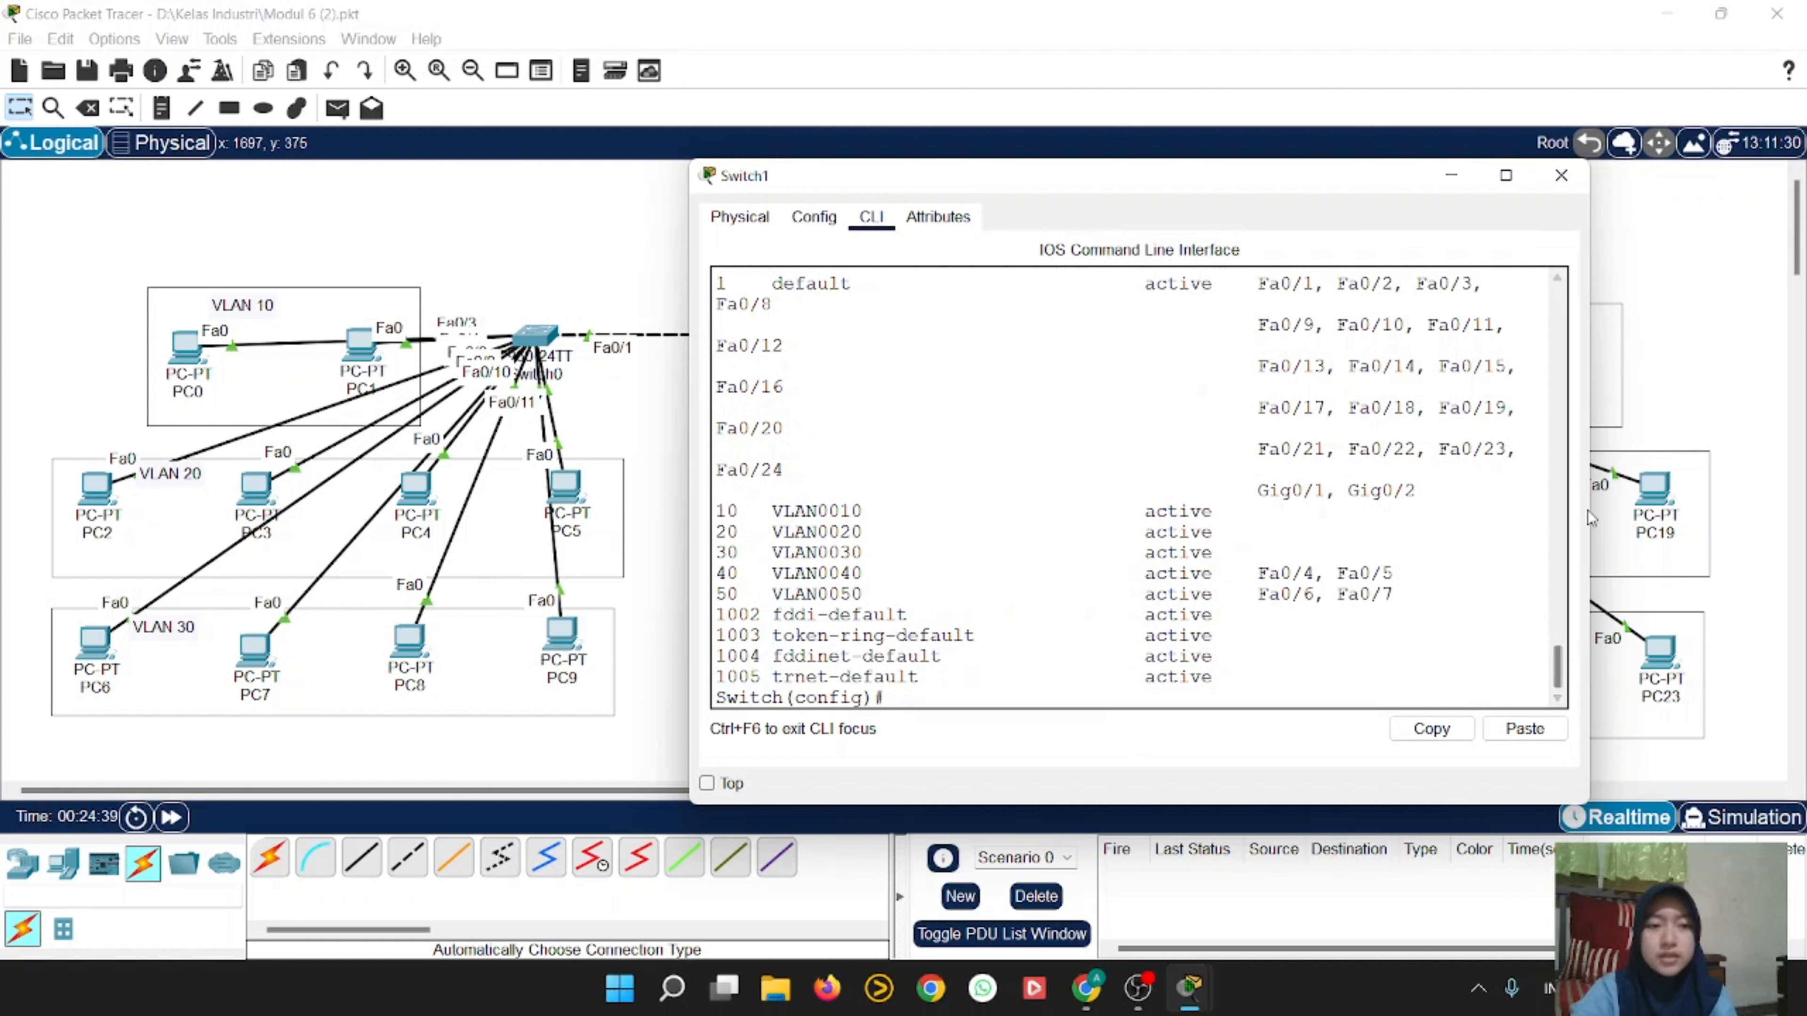
pyautogui.moveTo(1589, 518); pyautogui.dragTo(1772, 529)
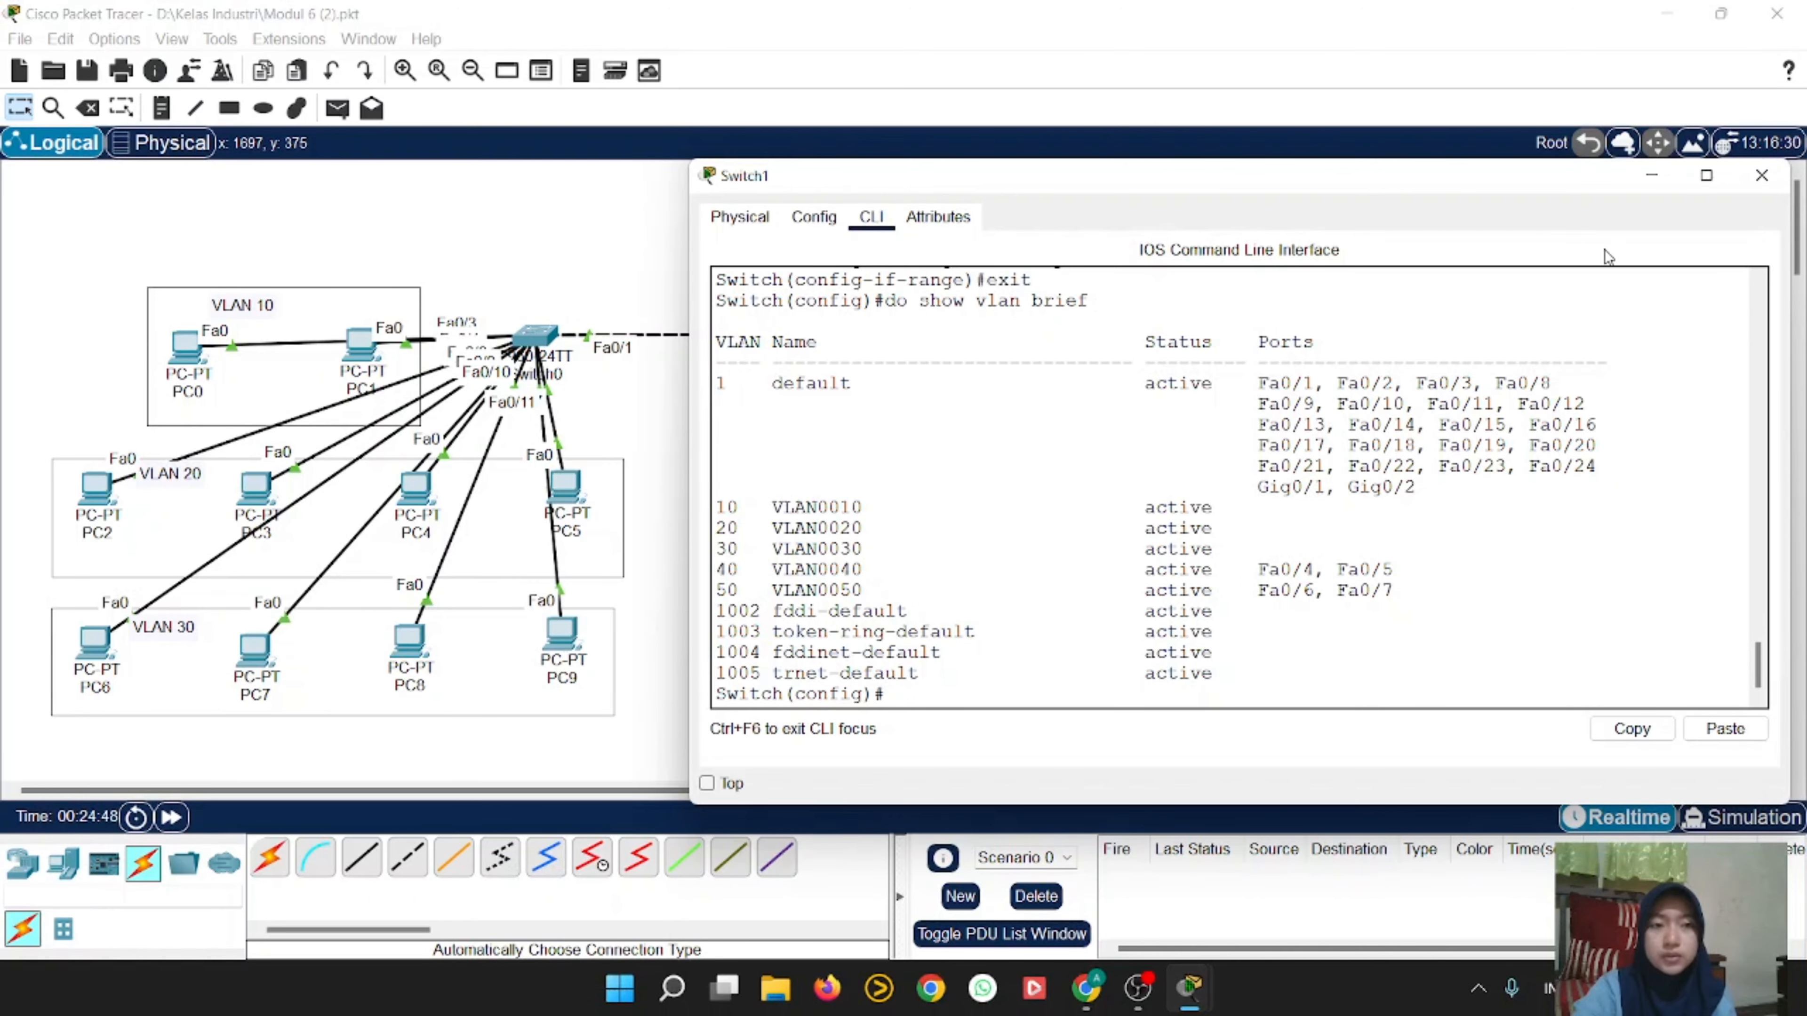
pyautogui.click(1761, 175)
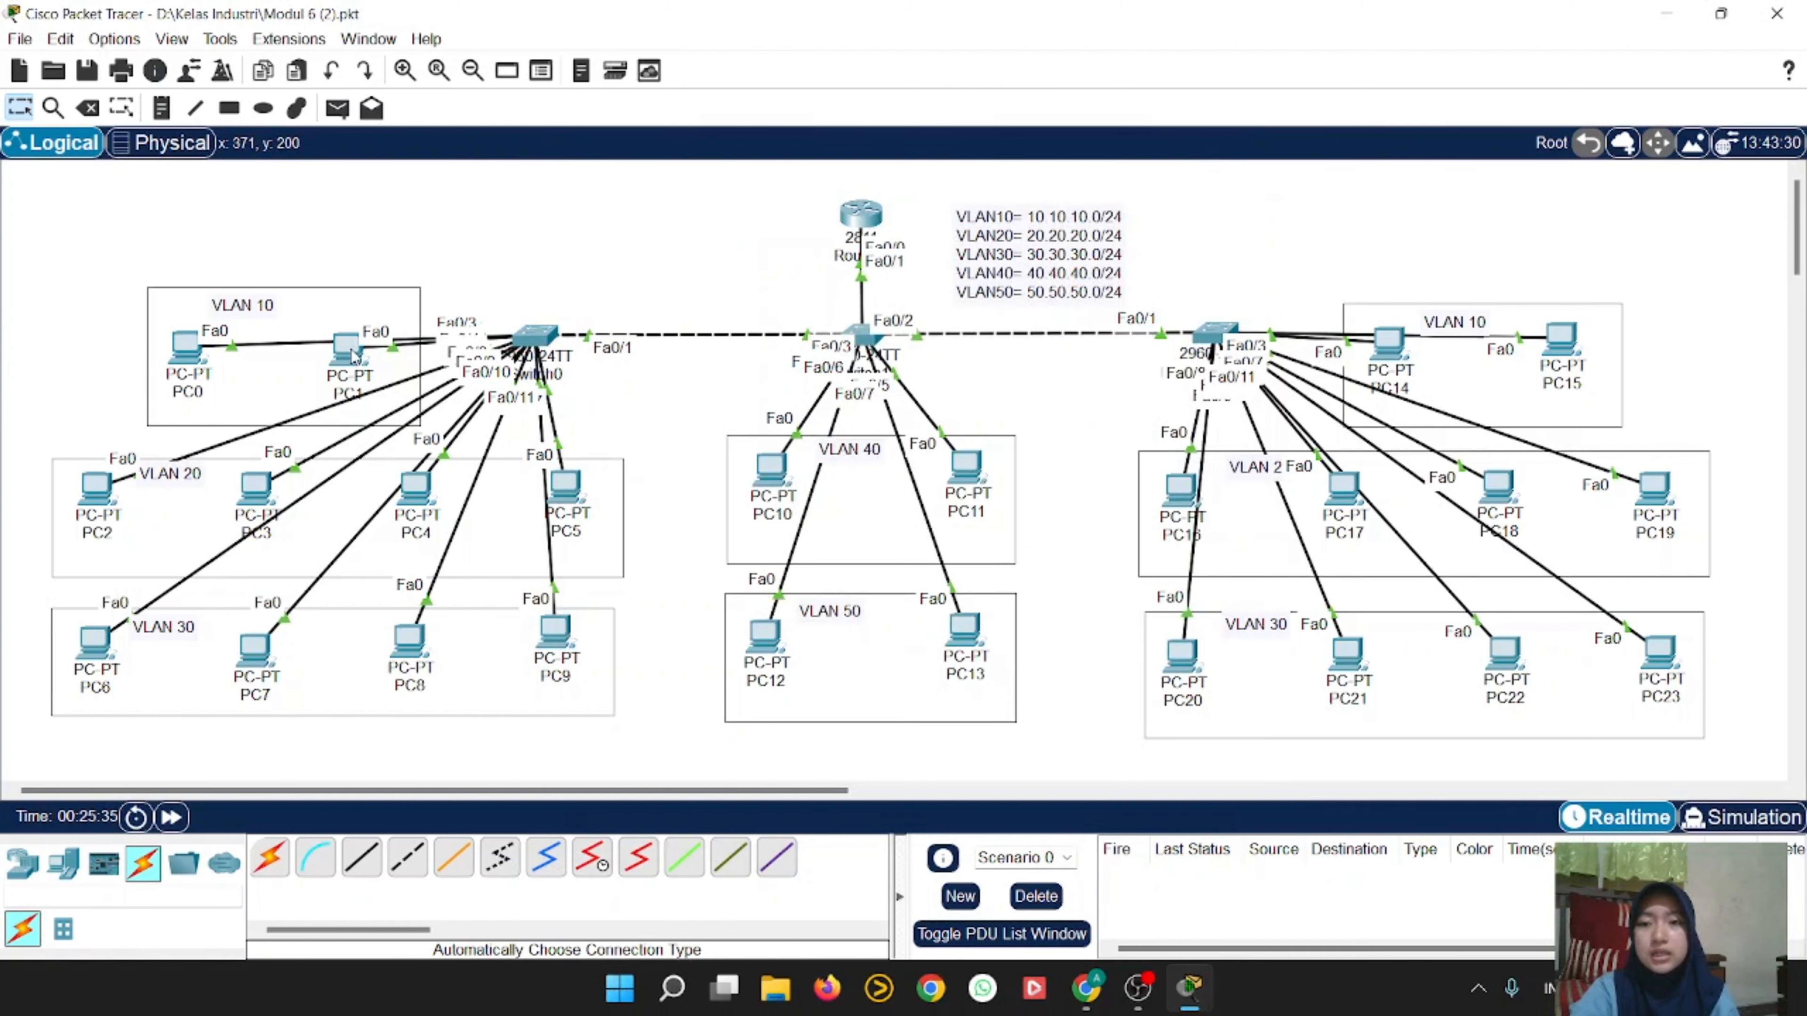
# Step: Nudge PC1 in the VLAN 10 box slightly and enter interface range configuration mode for fa0/2-3 on Switch0
pyautogui.moveTo(354, 356)
pyautogui.mouseDown()
pyautogui.moveTo(359, 297)
pyautogui.moveTo(356, 350)
pyautogui.mouseUp()
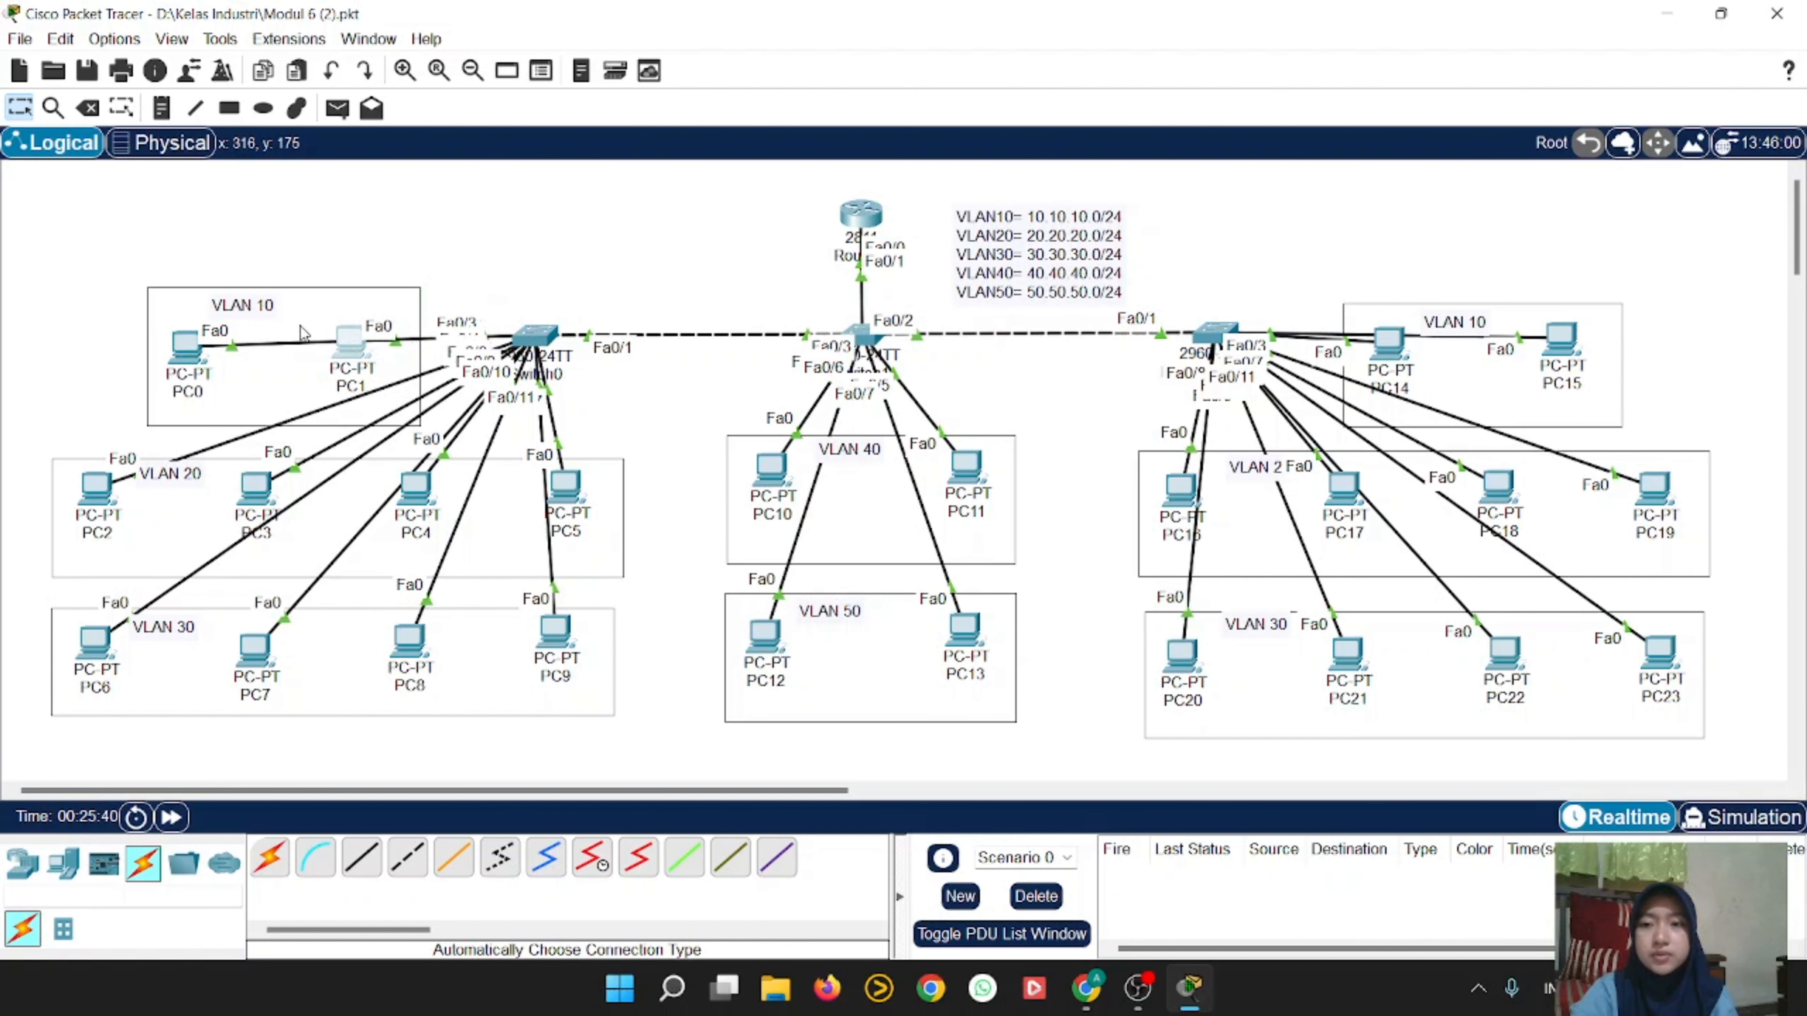
pyautogui.click(535, 334)
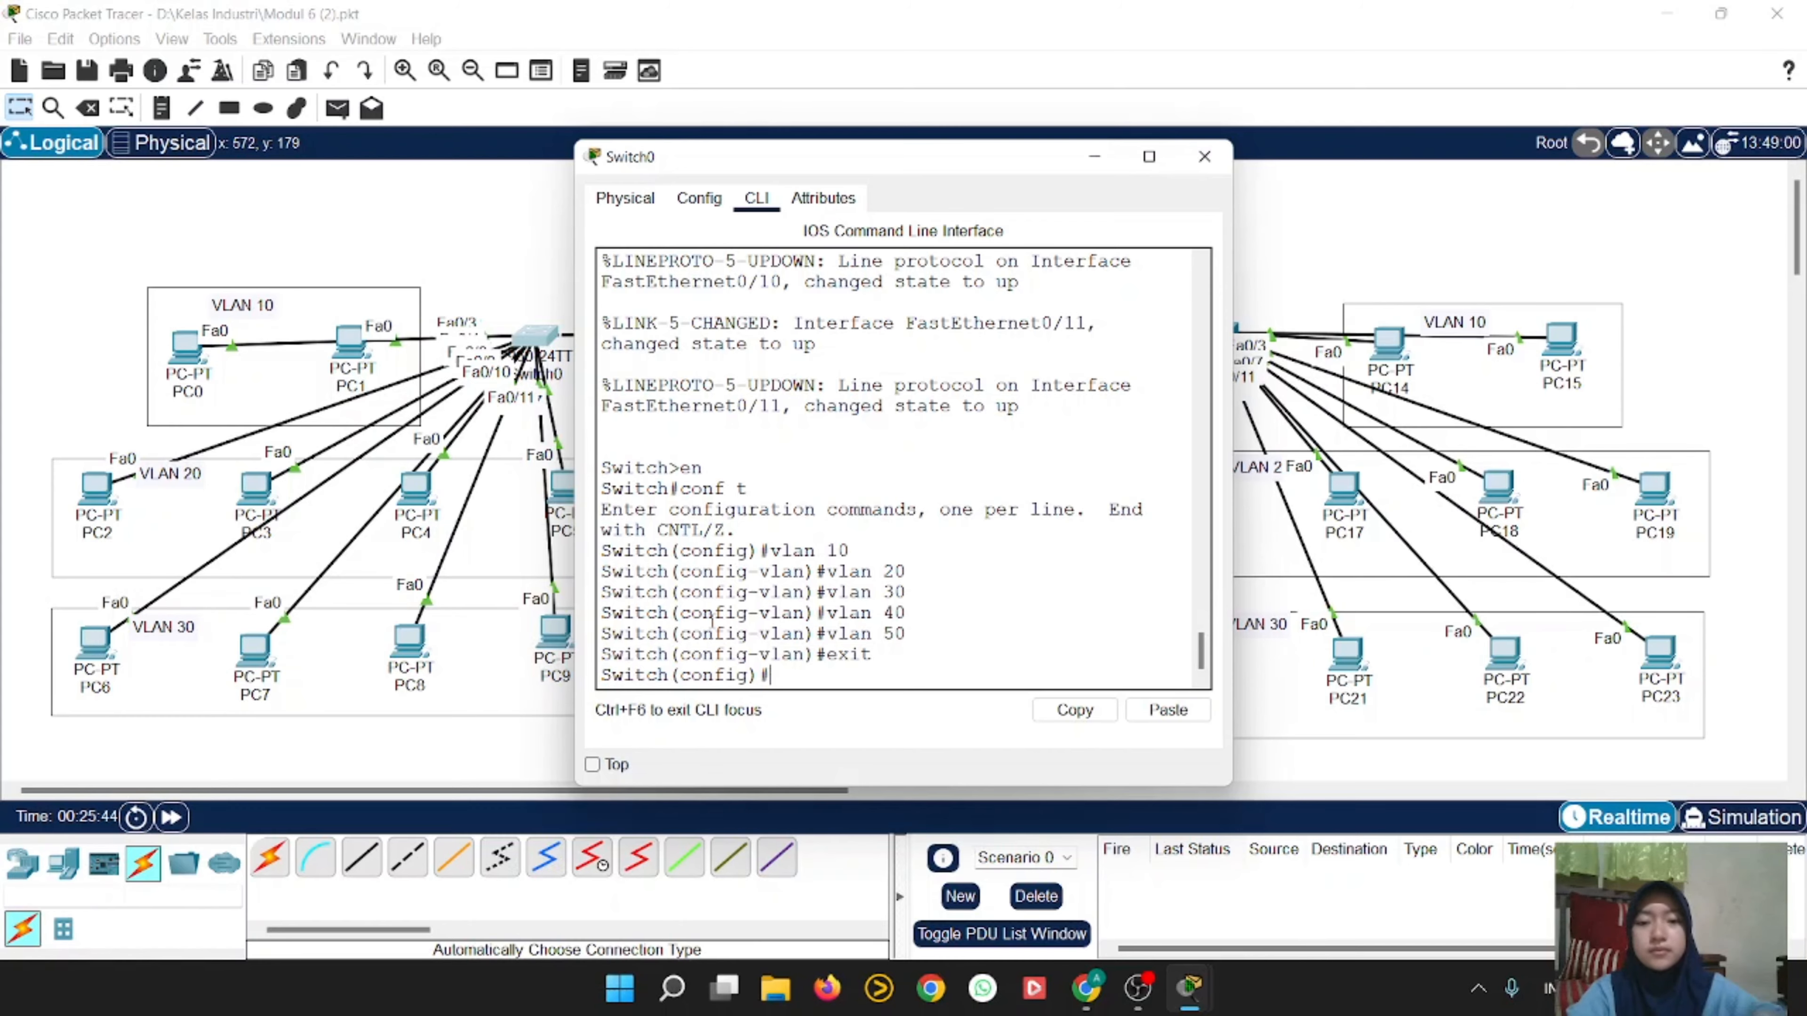
pyautogui.write('inte')
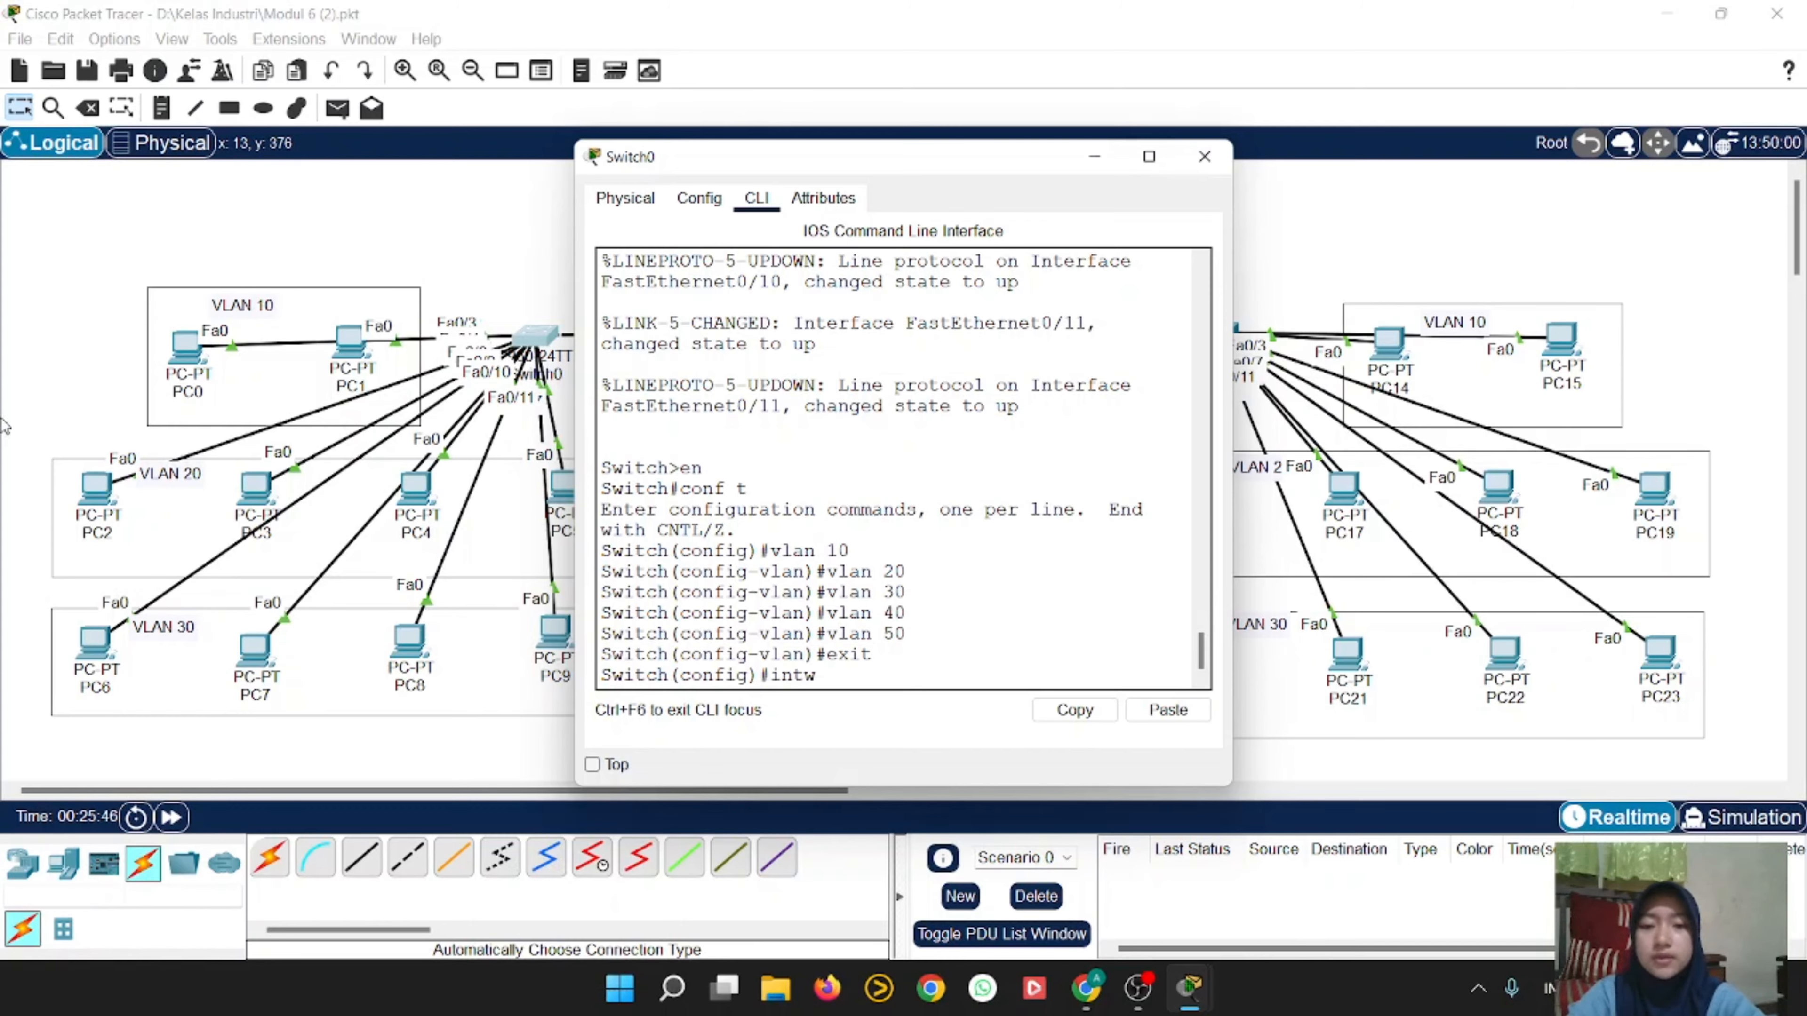
pyautogui.write('rfa')
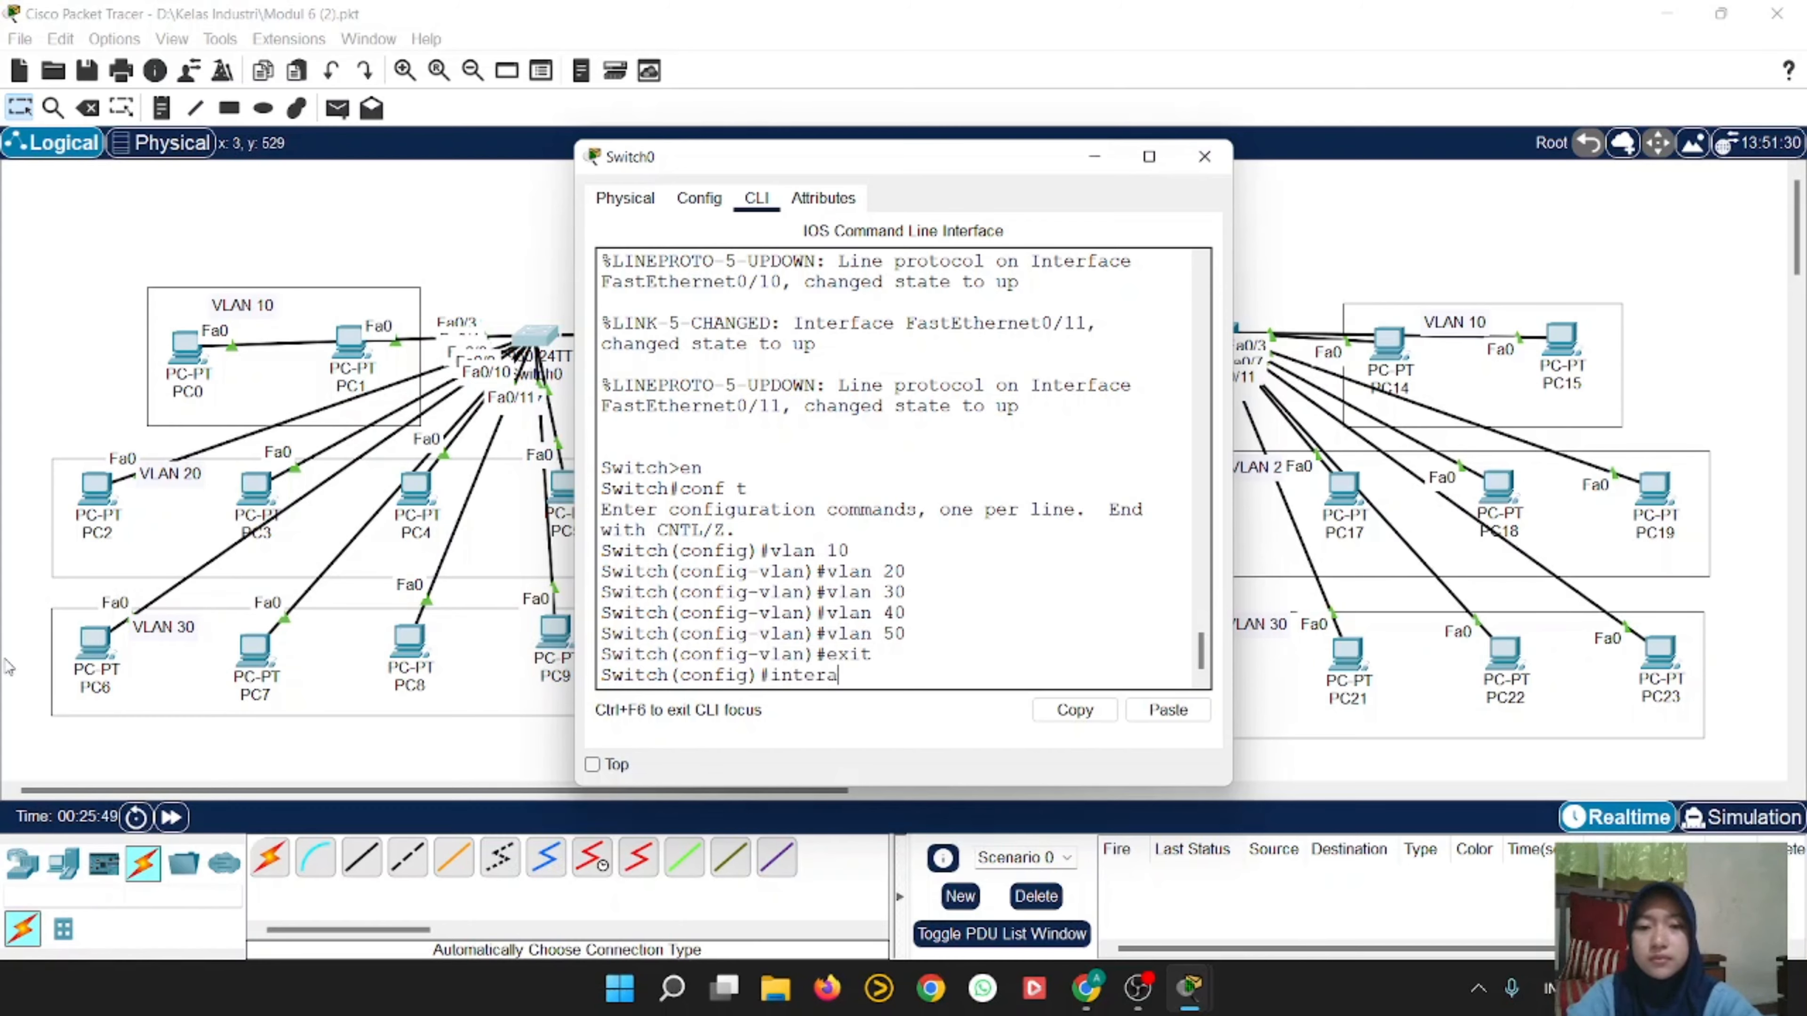
pyautogui.write('ce fa')
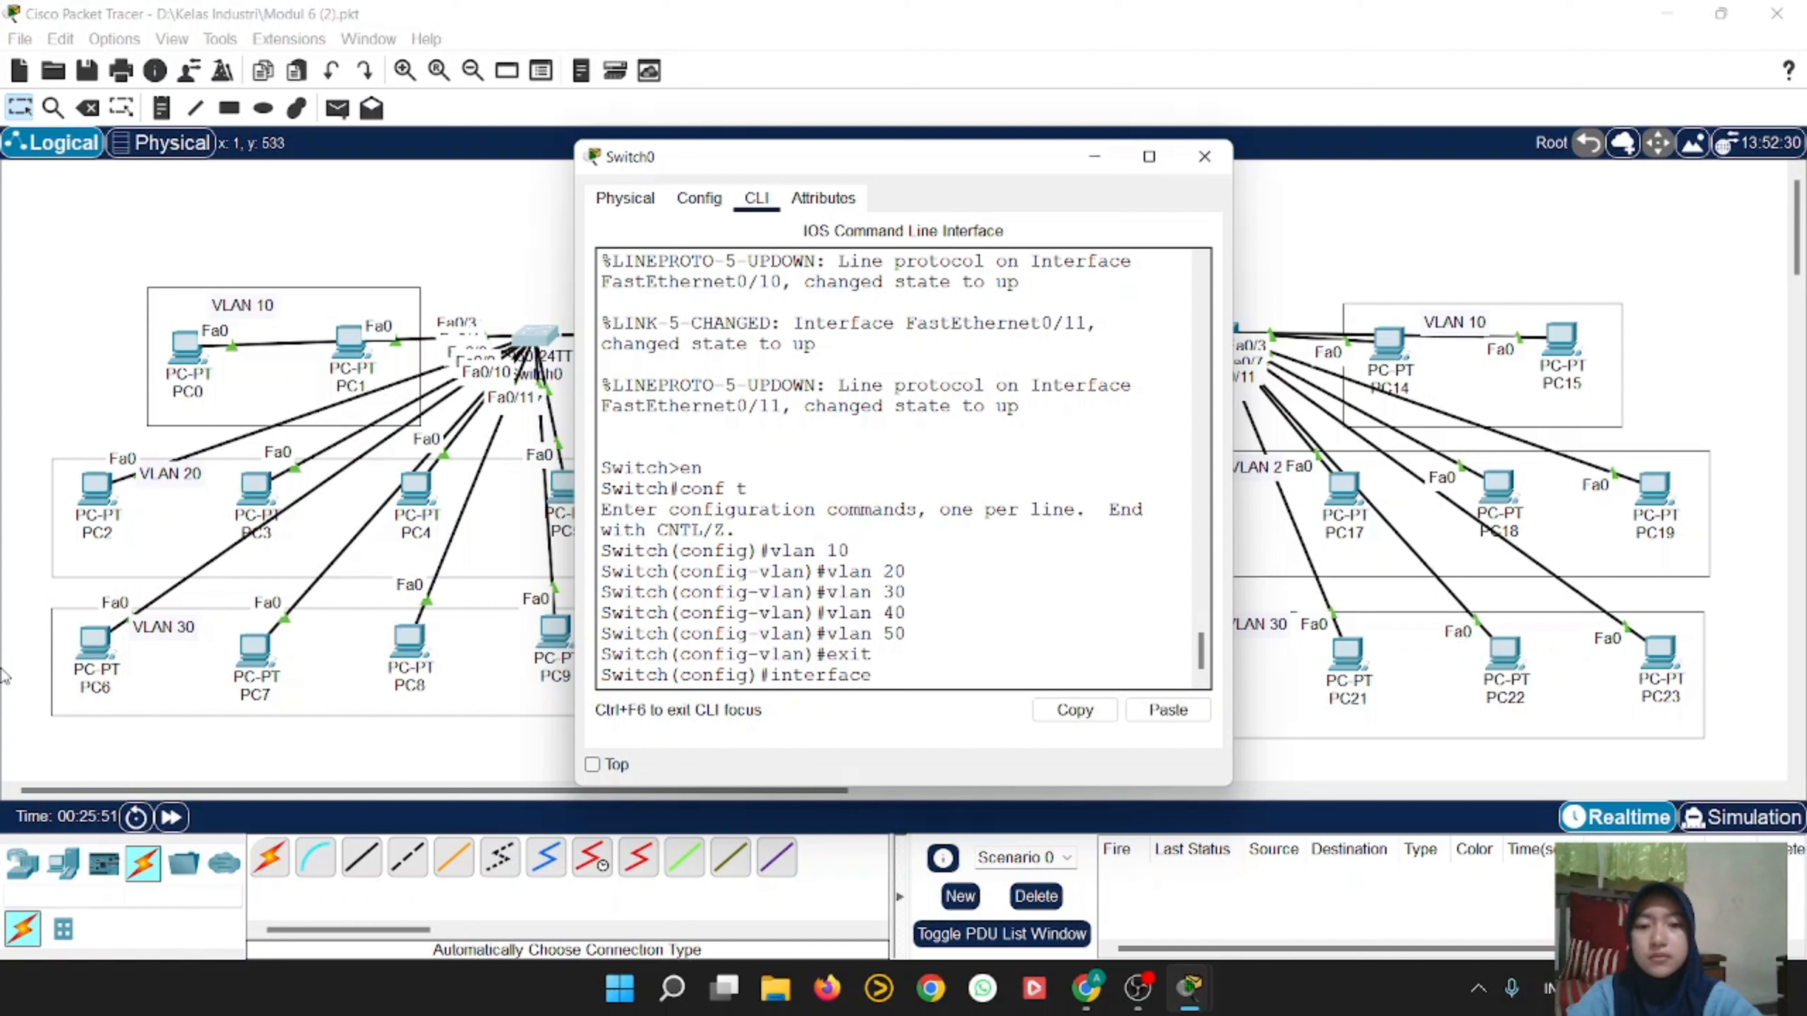
pyautogui.press('BackSpace')
pyautogui.press('BackSpace')
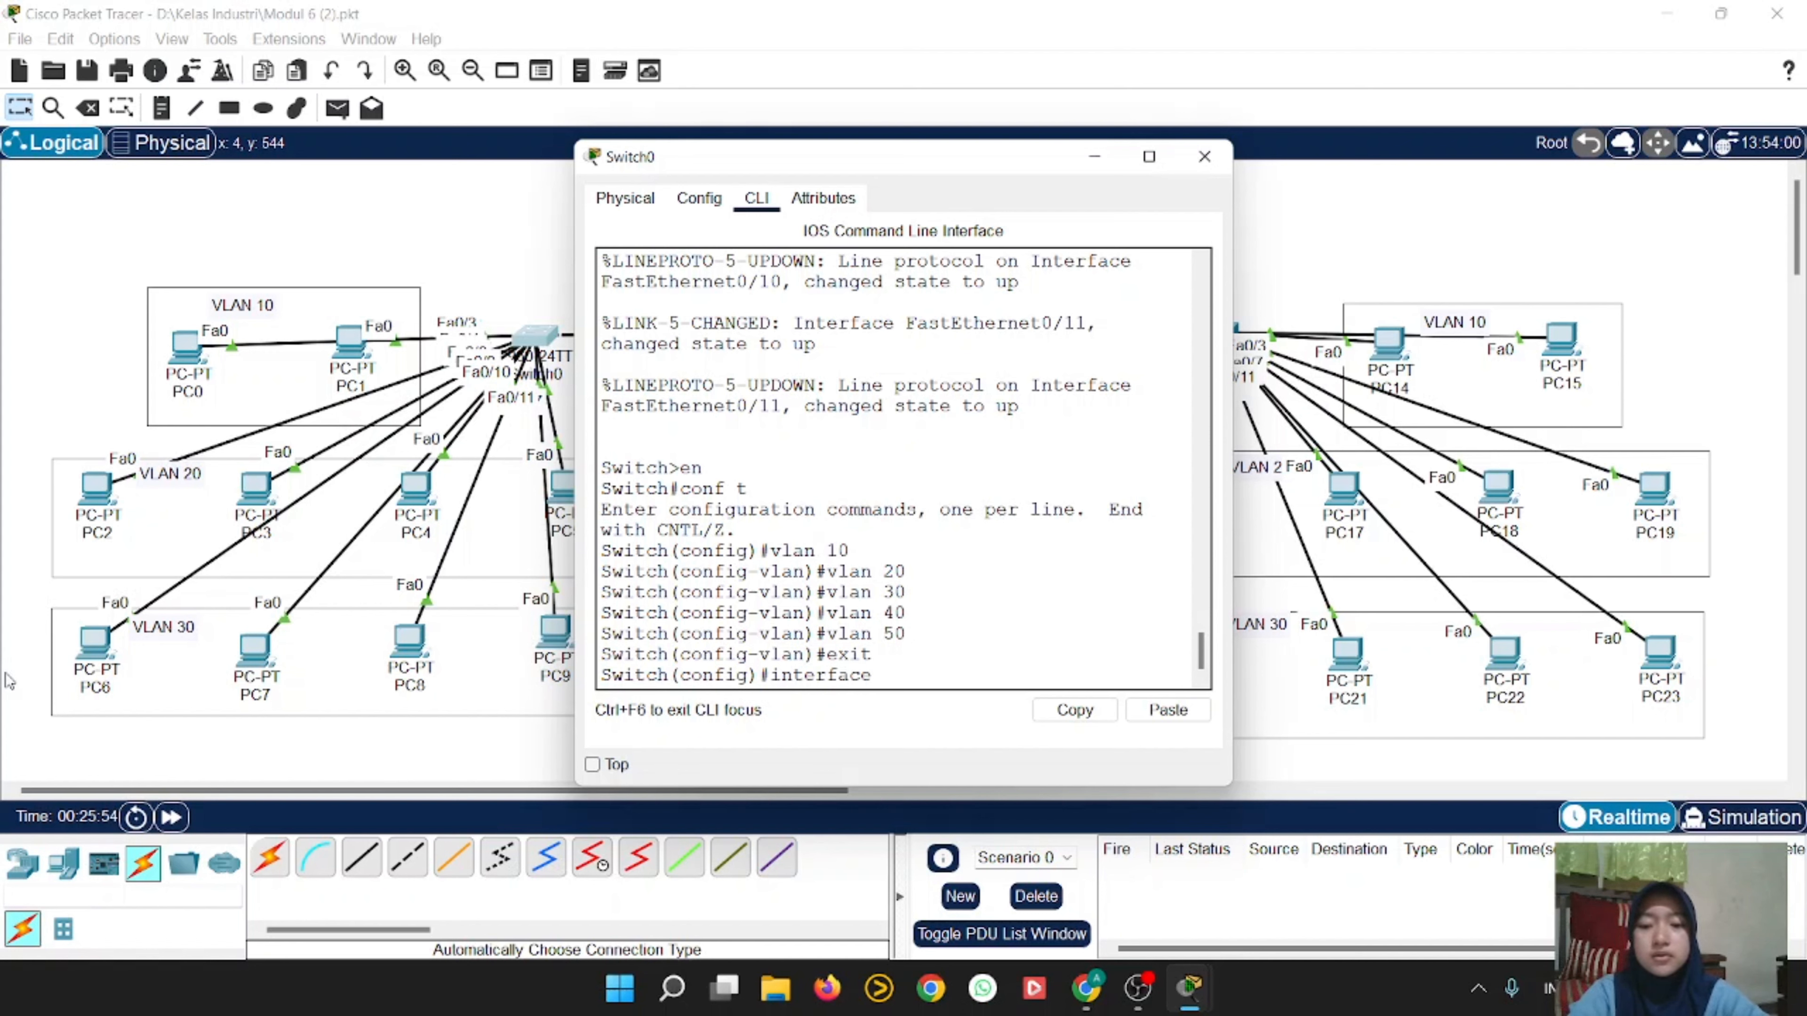
pyautogui.write('range fa0')
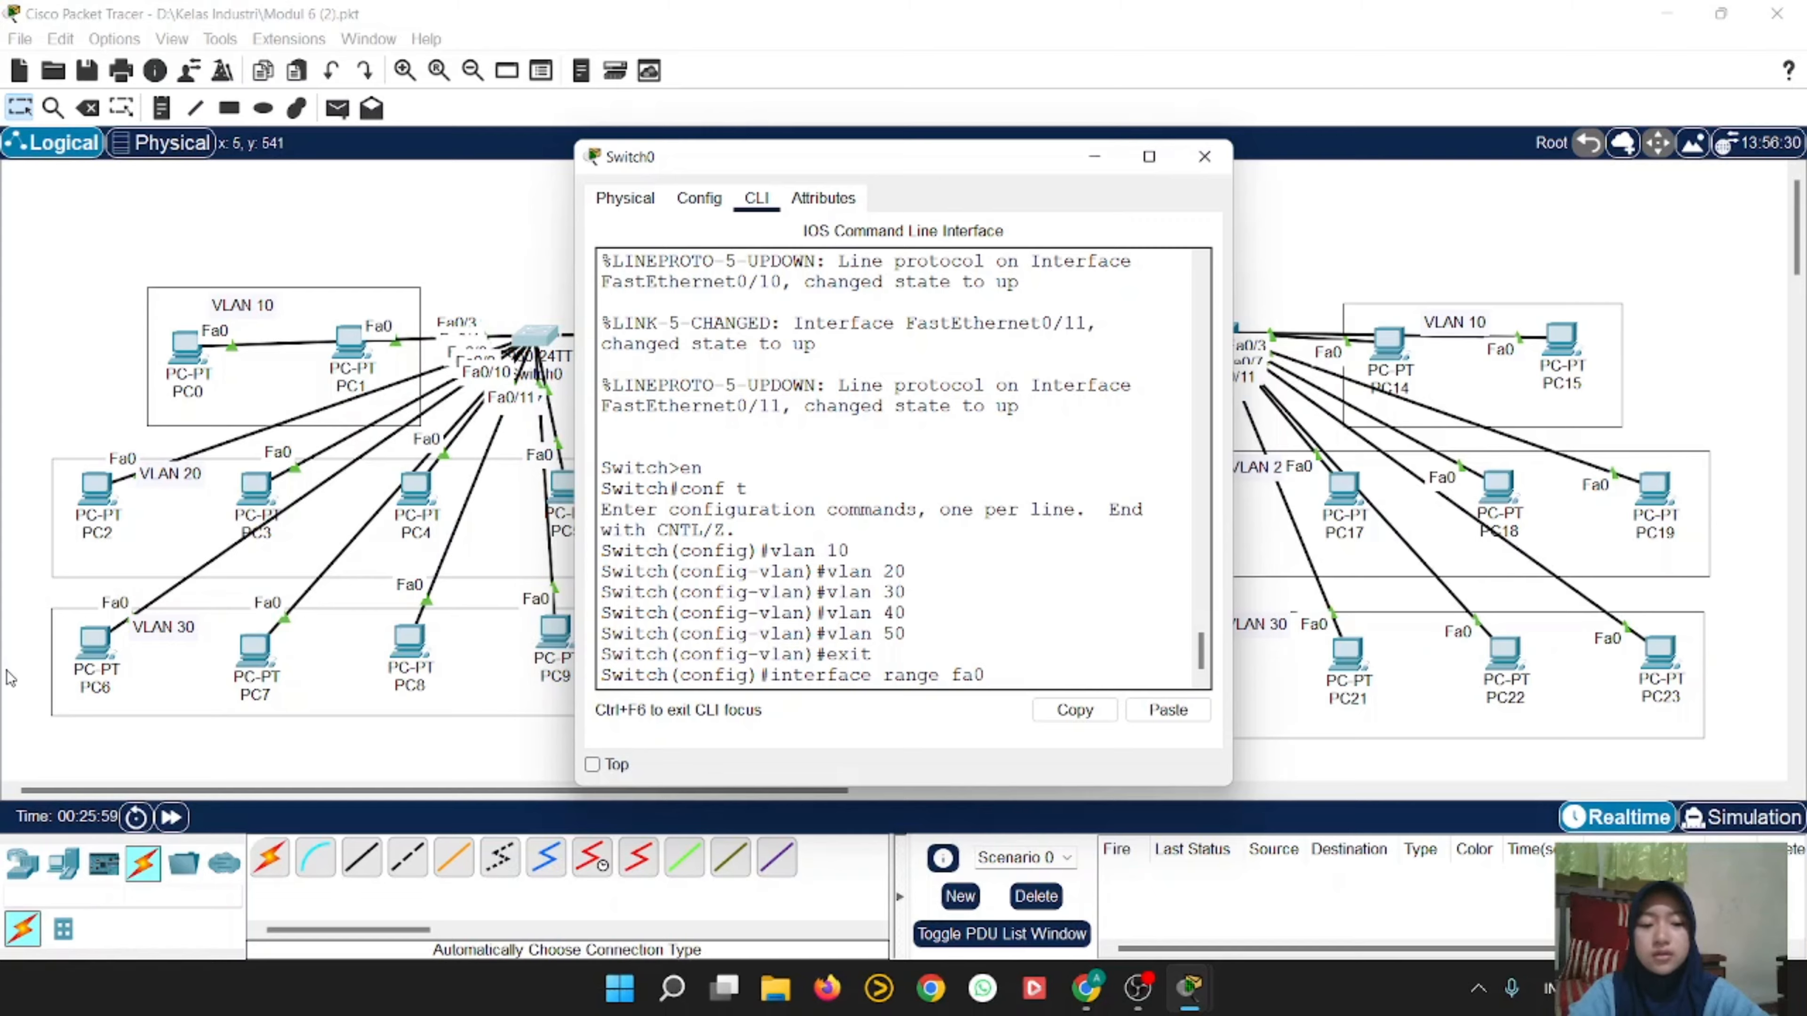
pyautogui.write('/2-3')
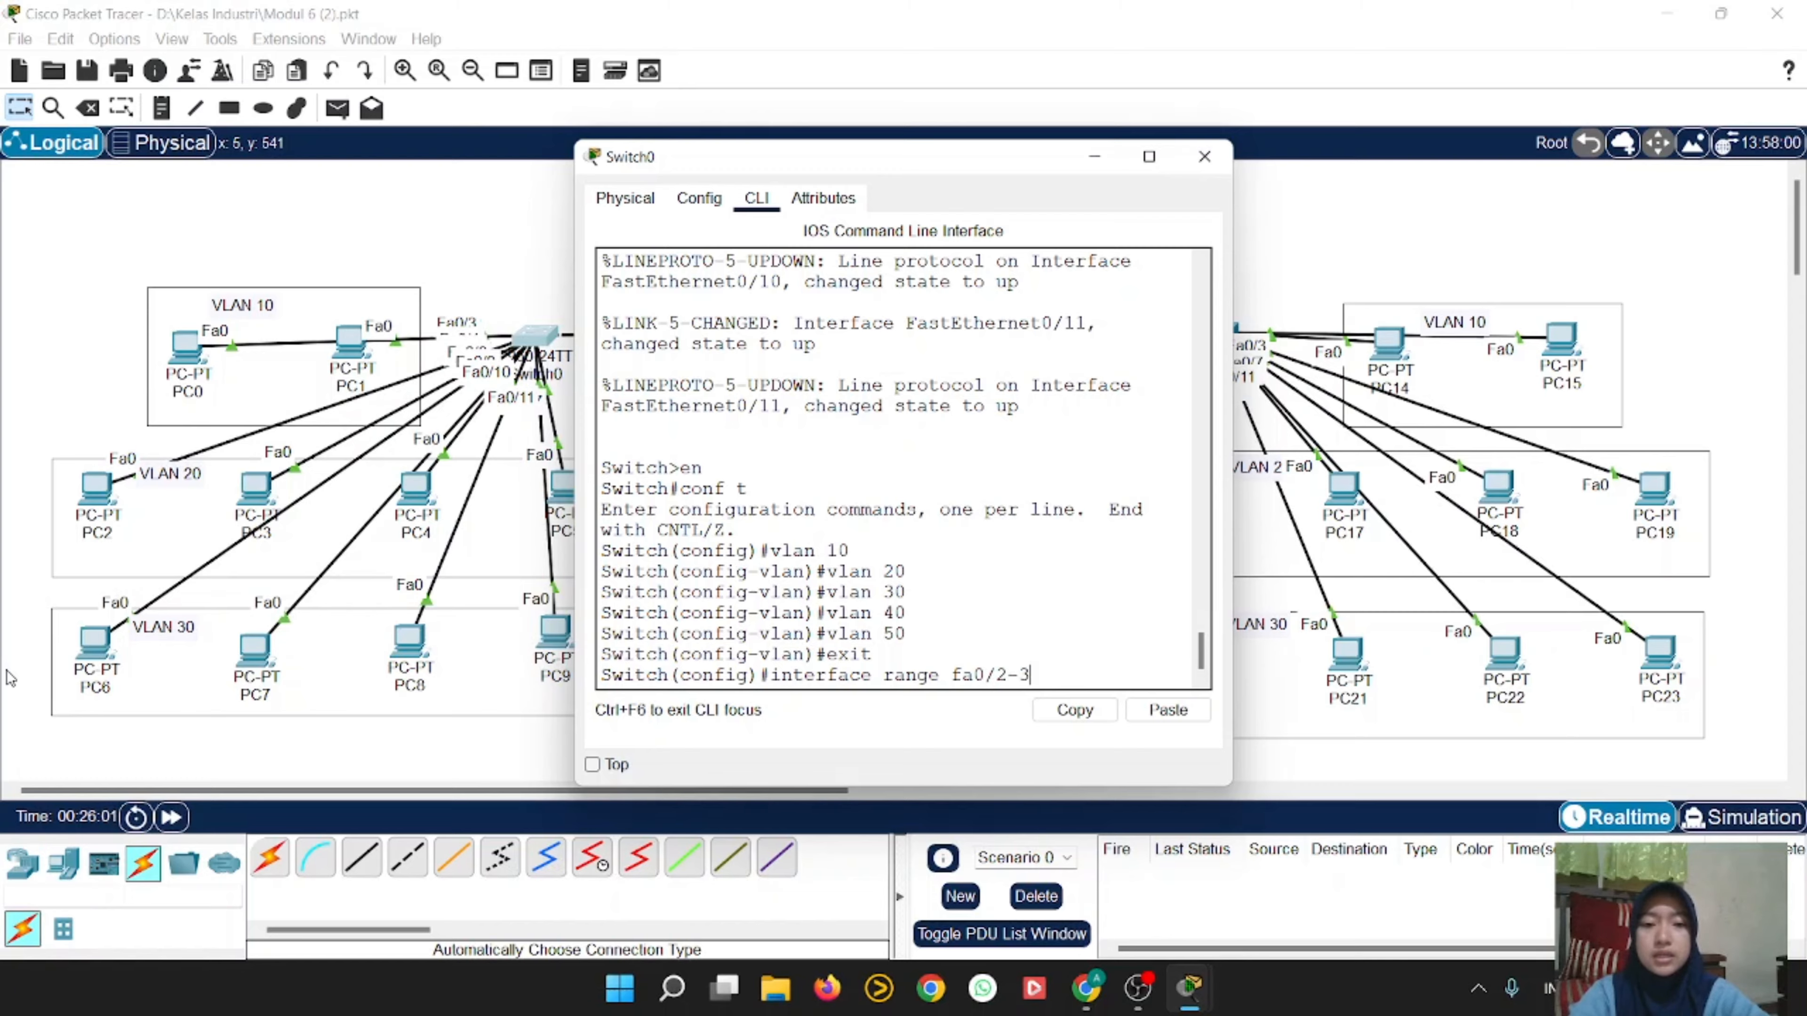
pyautogui.press('Return')
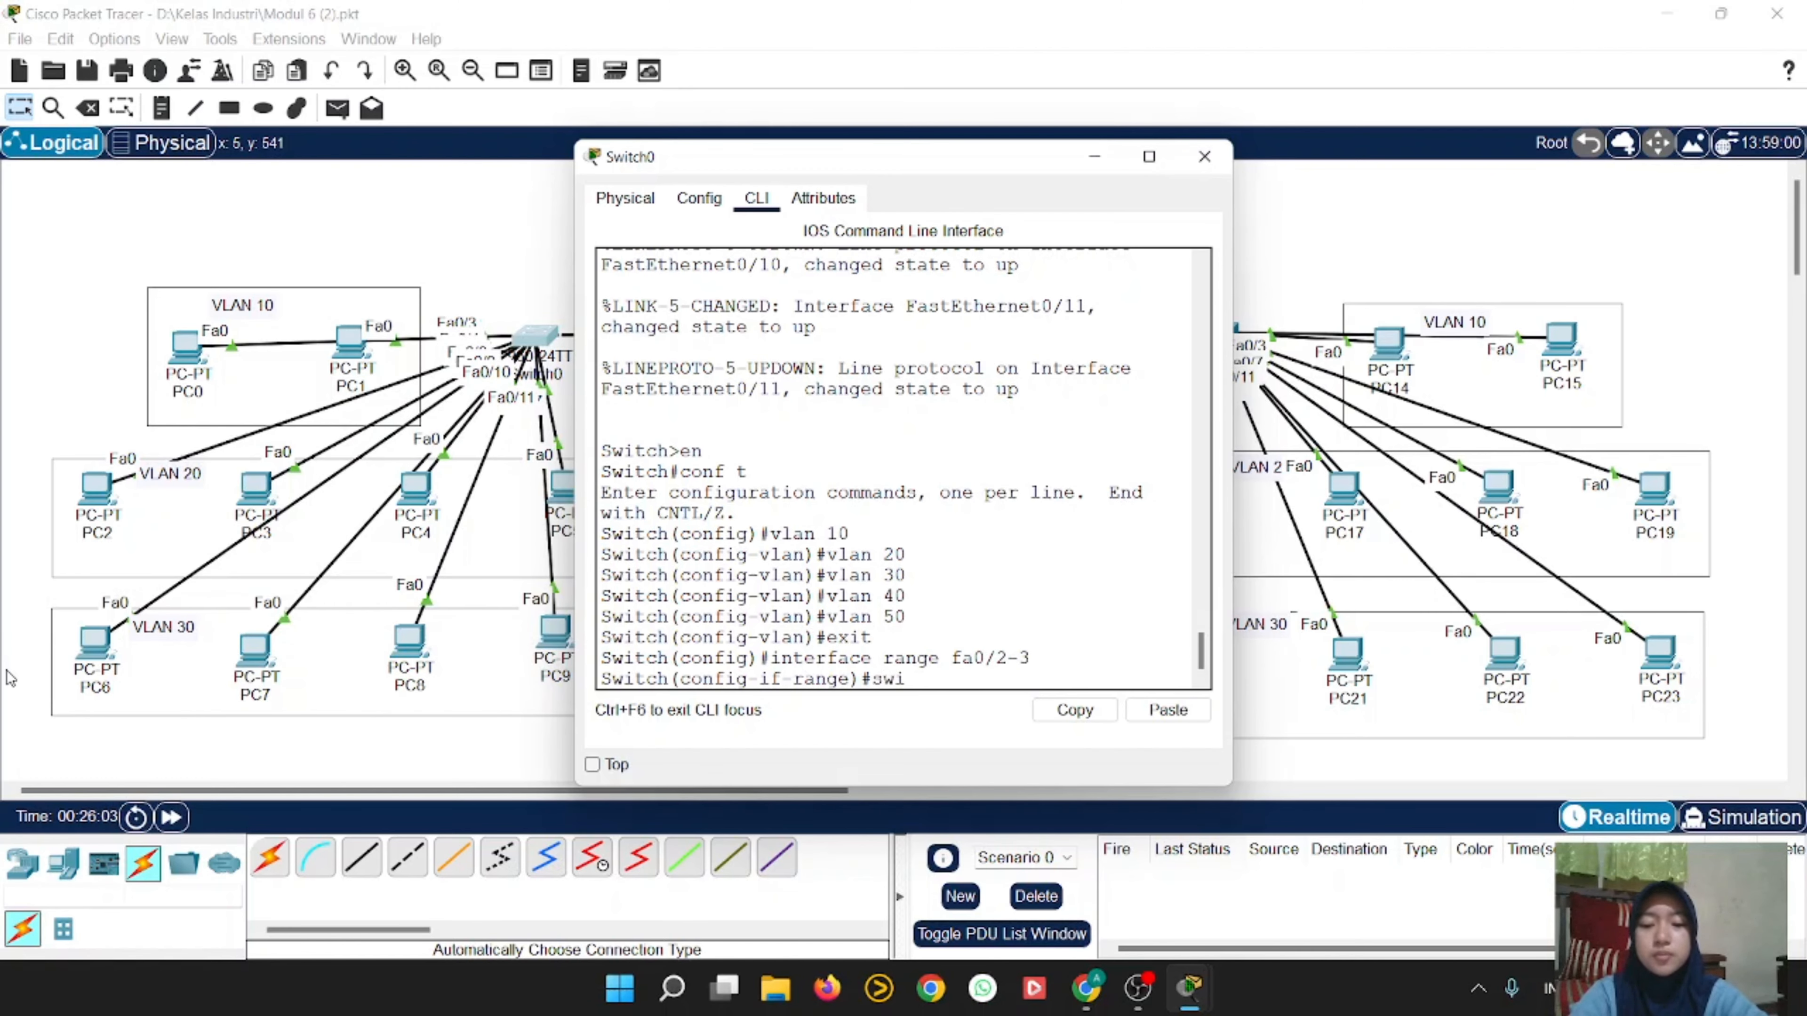
# Step: Set Switch0's fa0/2-3 ports to access mode in VLAN 10 and return to global configuration mode
pyautogui.write('hport mo')
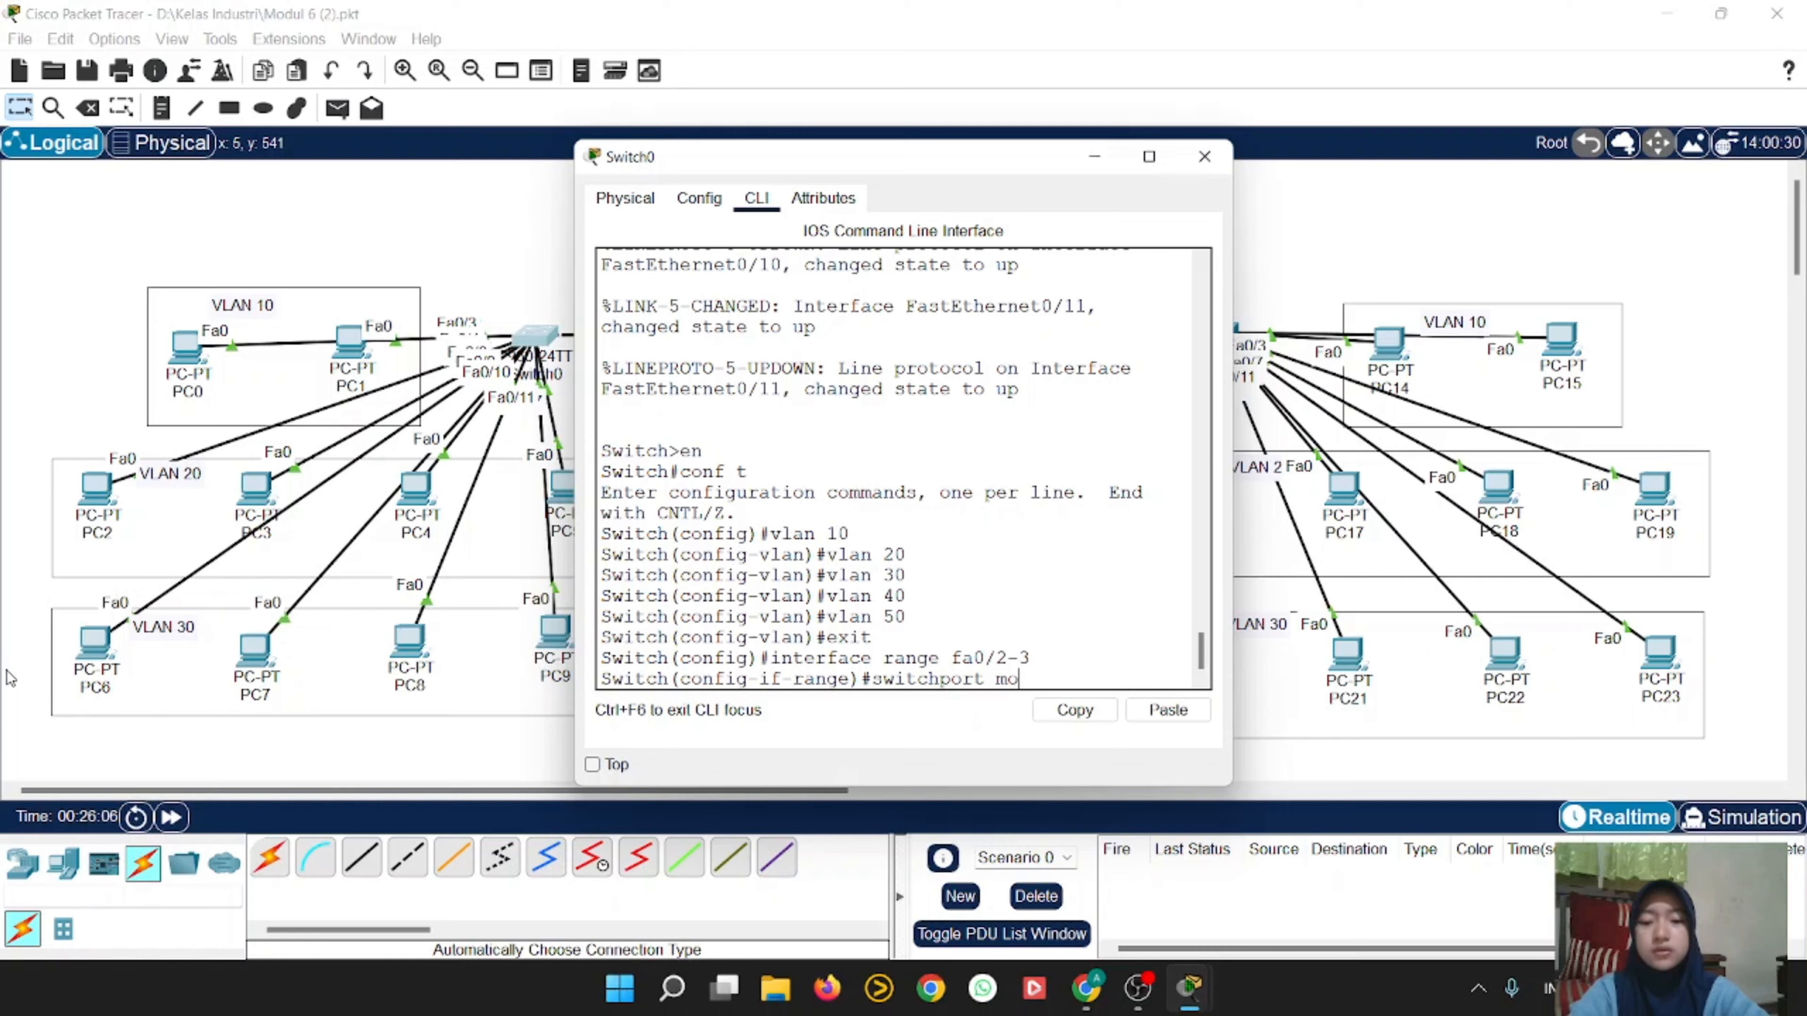
pyautogui.write('de access')
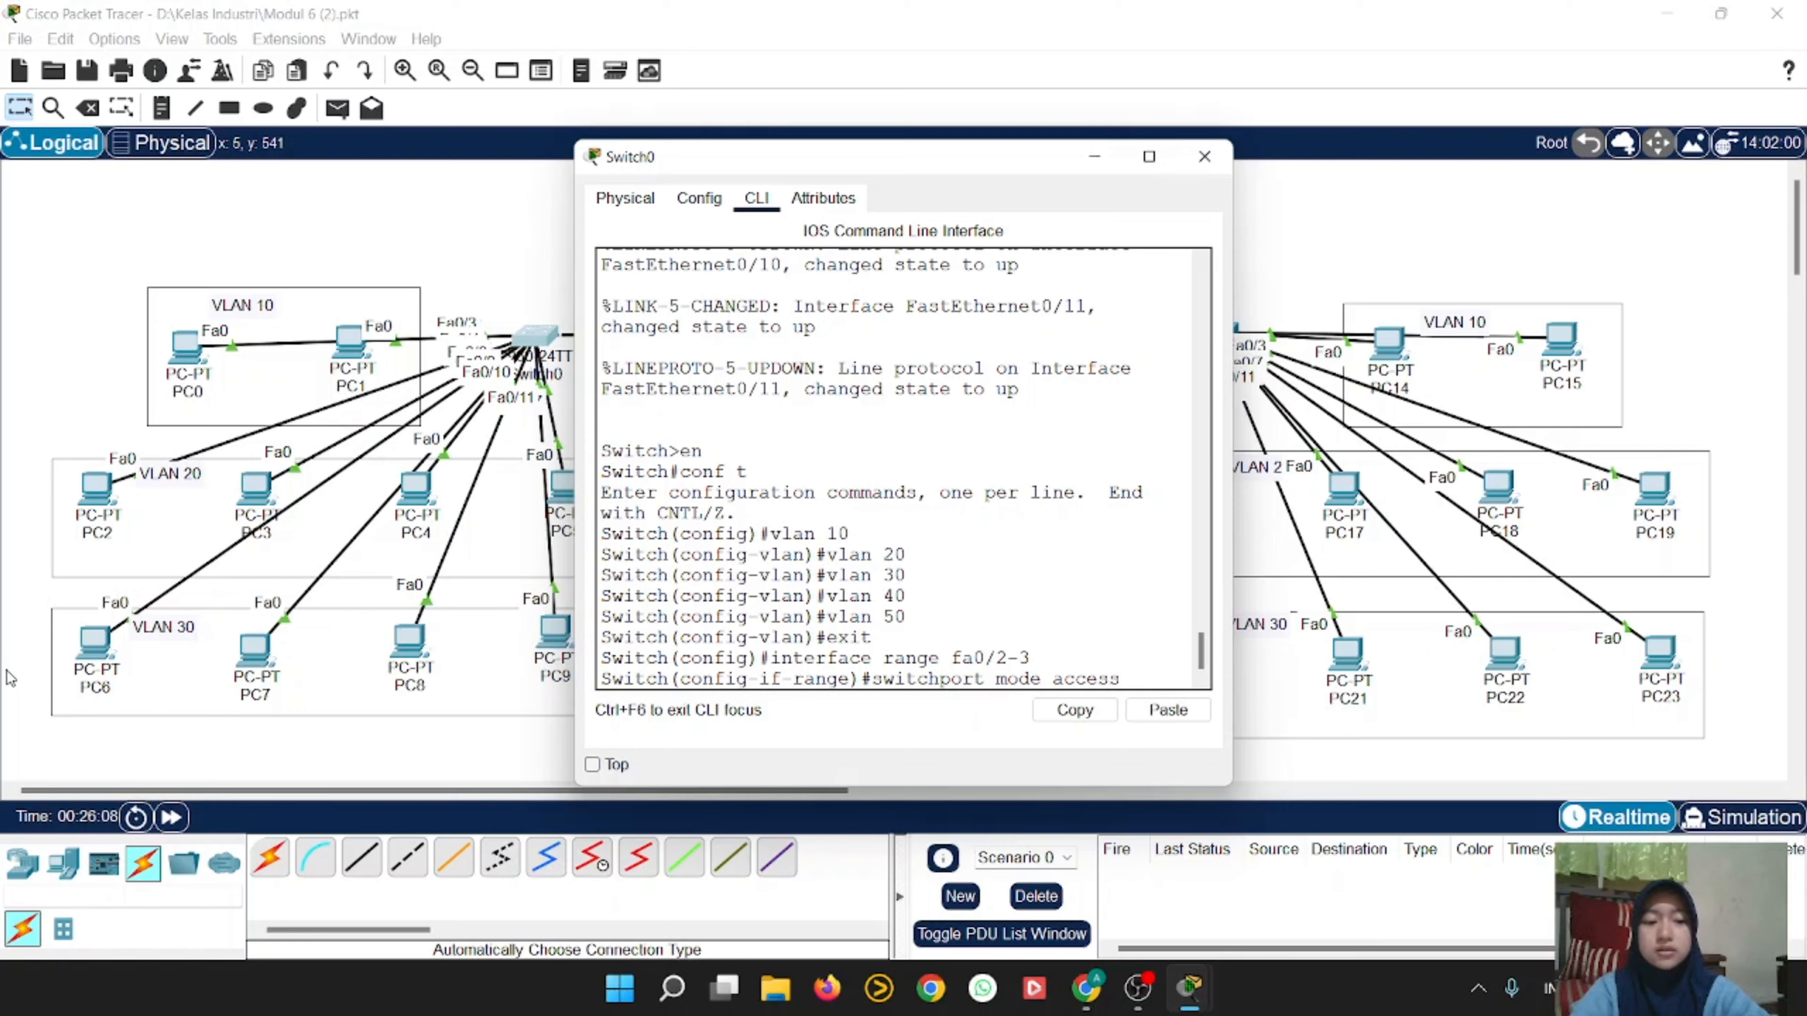
pyautogui.press('Return')
pyautogui.write('switc')
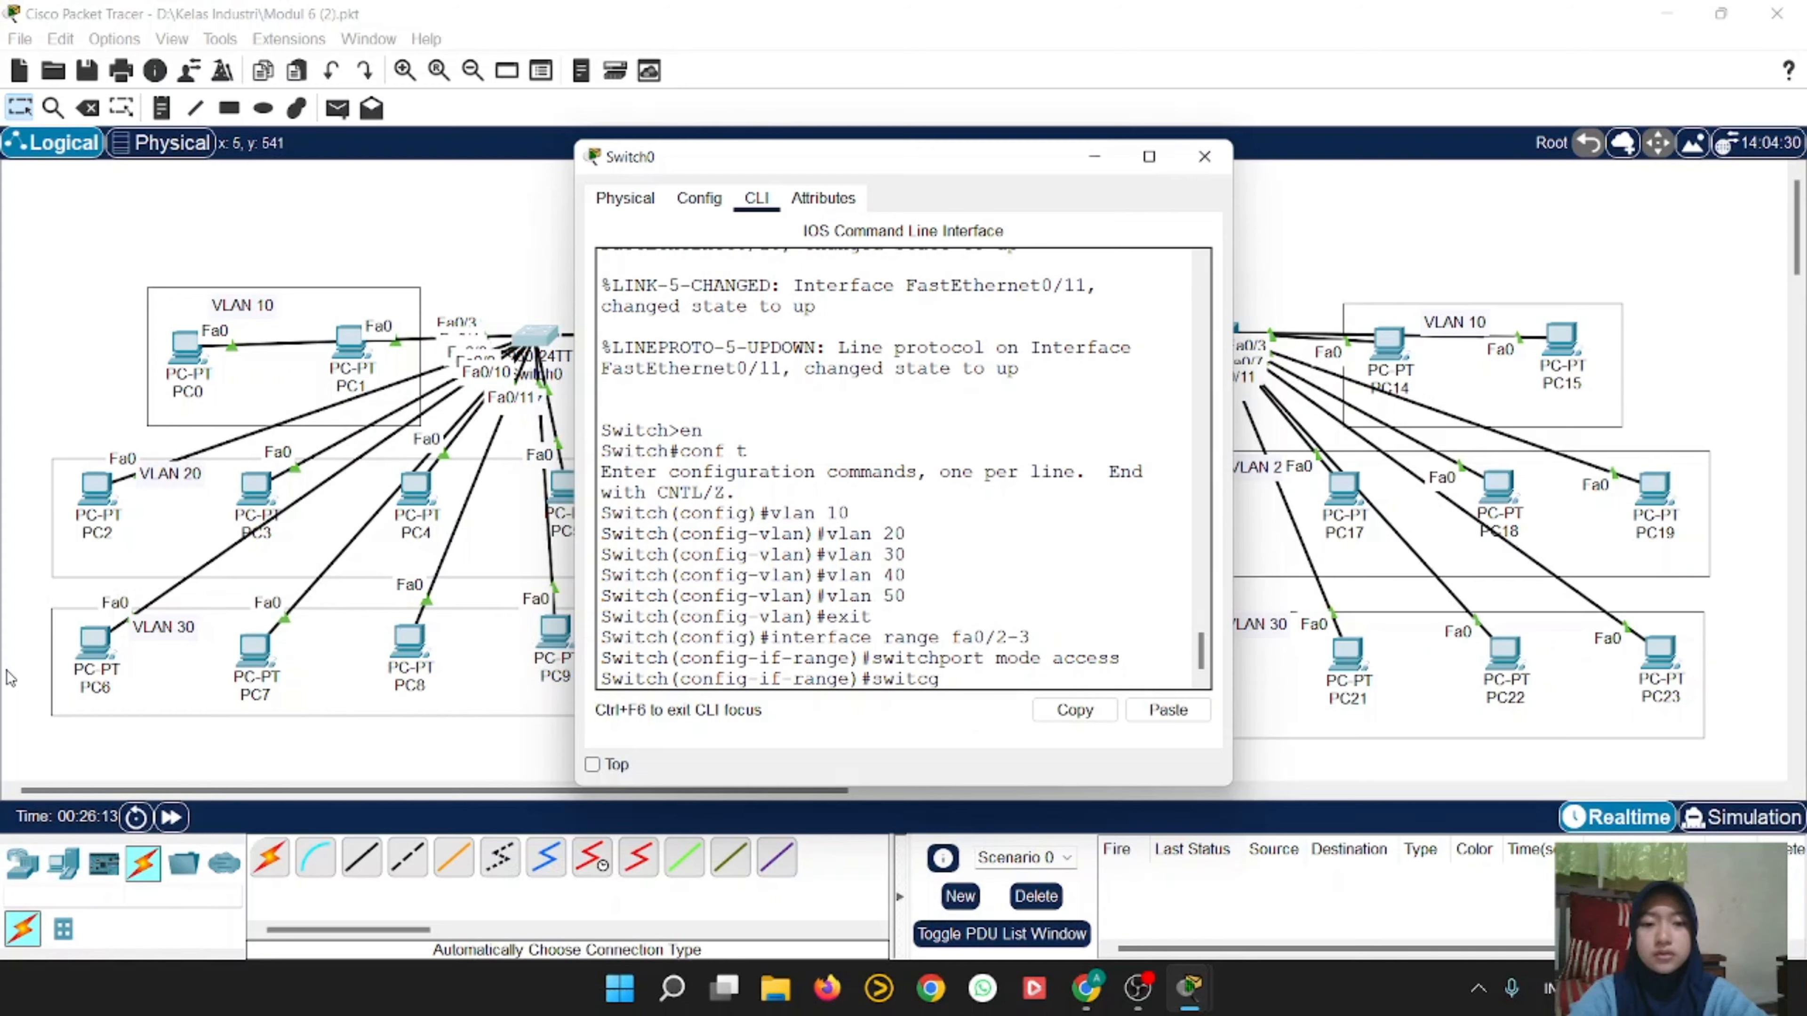
pyautogui.write('hport access vla')
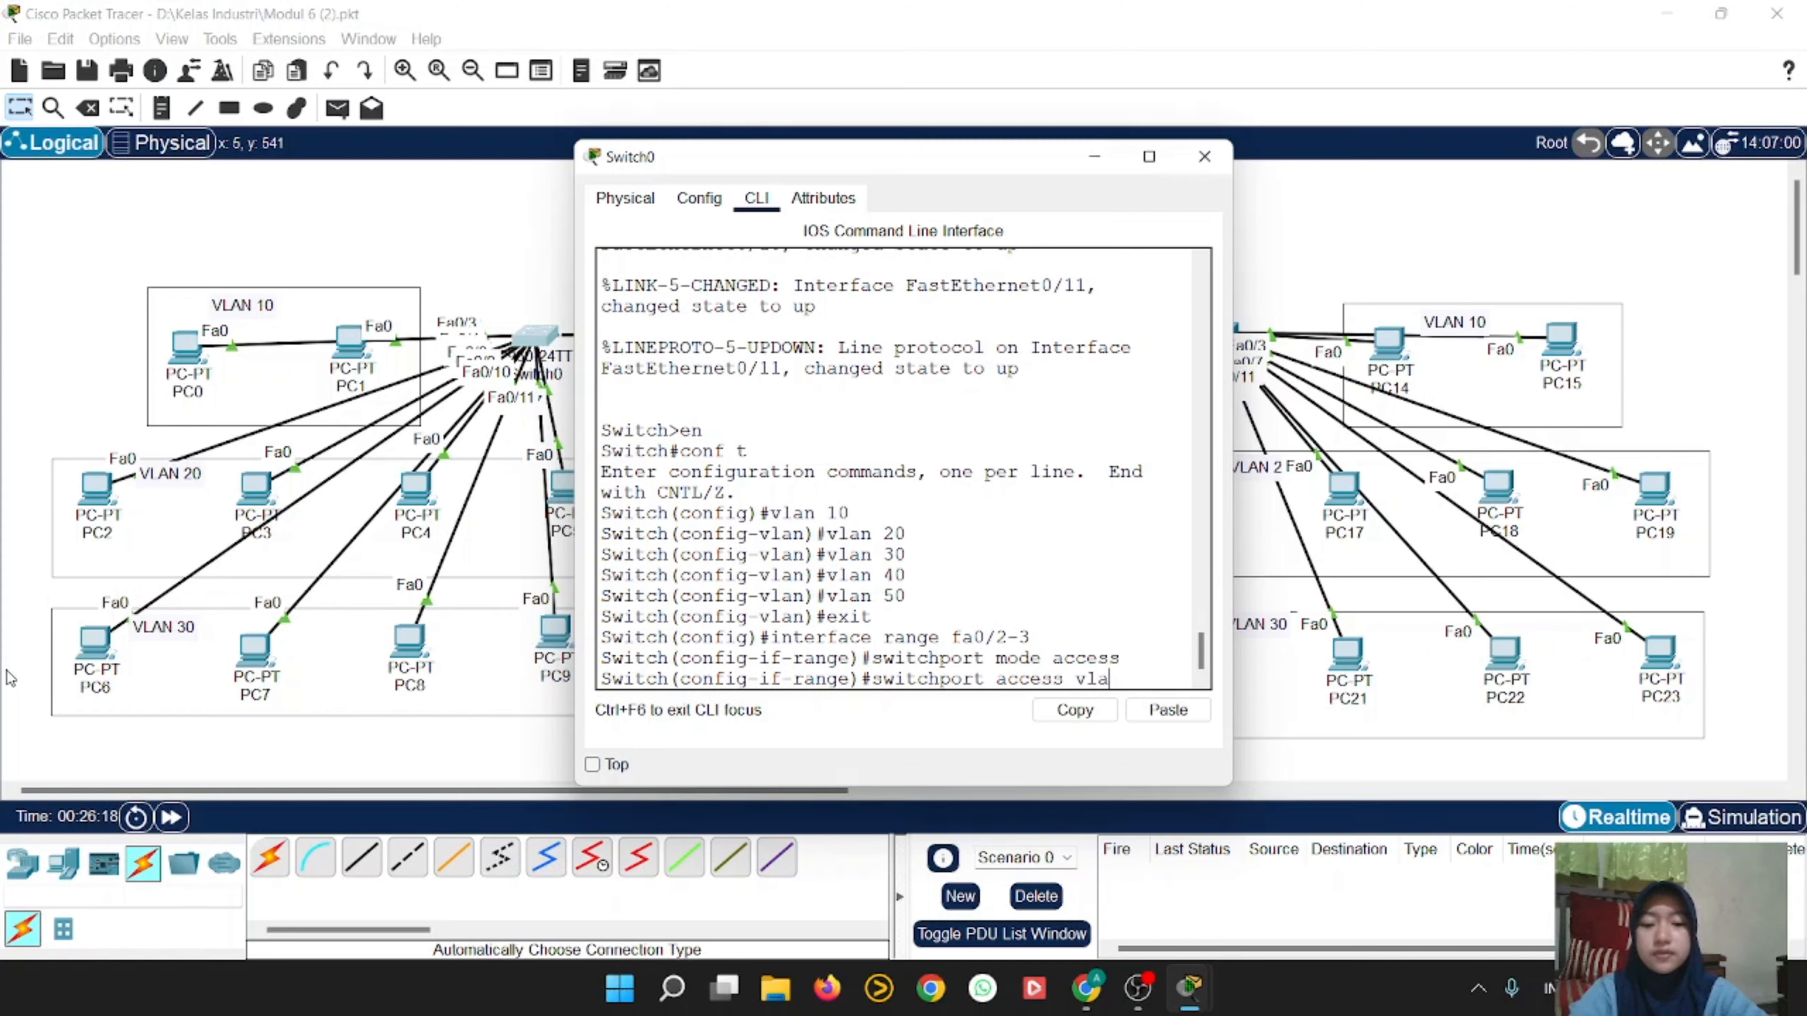
pyautogui.write('n 10')
pyautogui.press('Return')
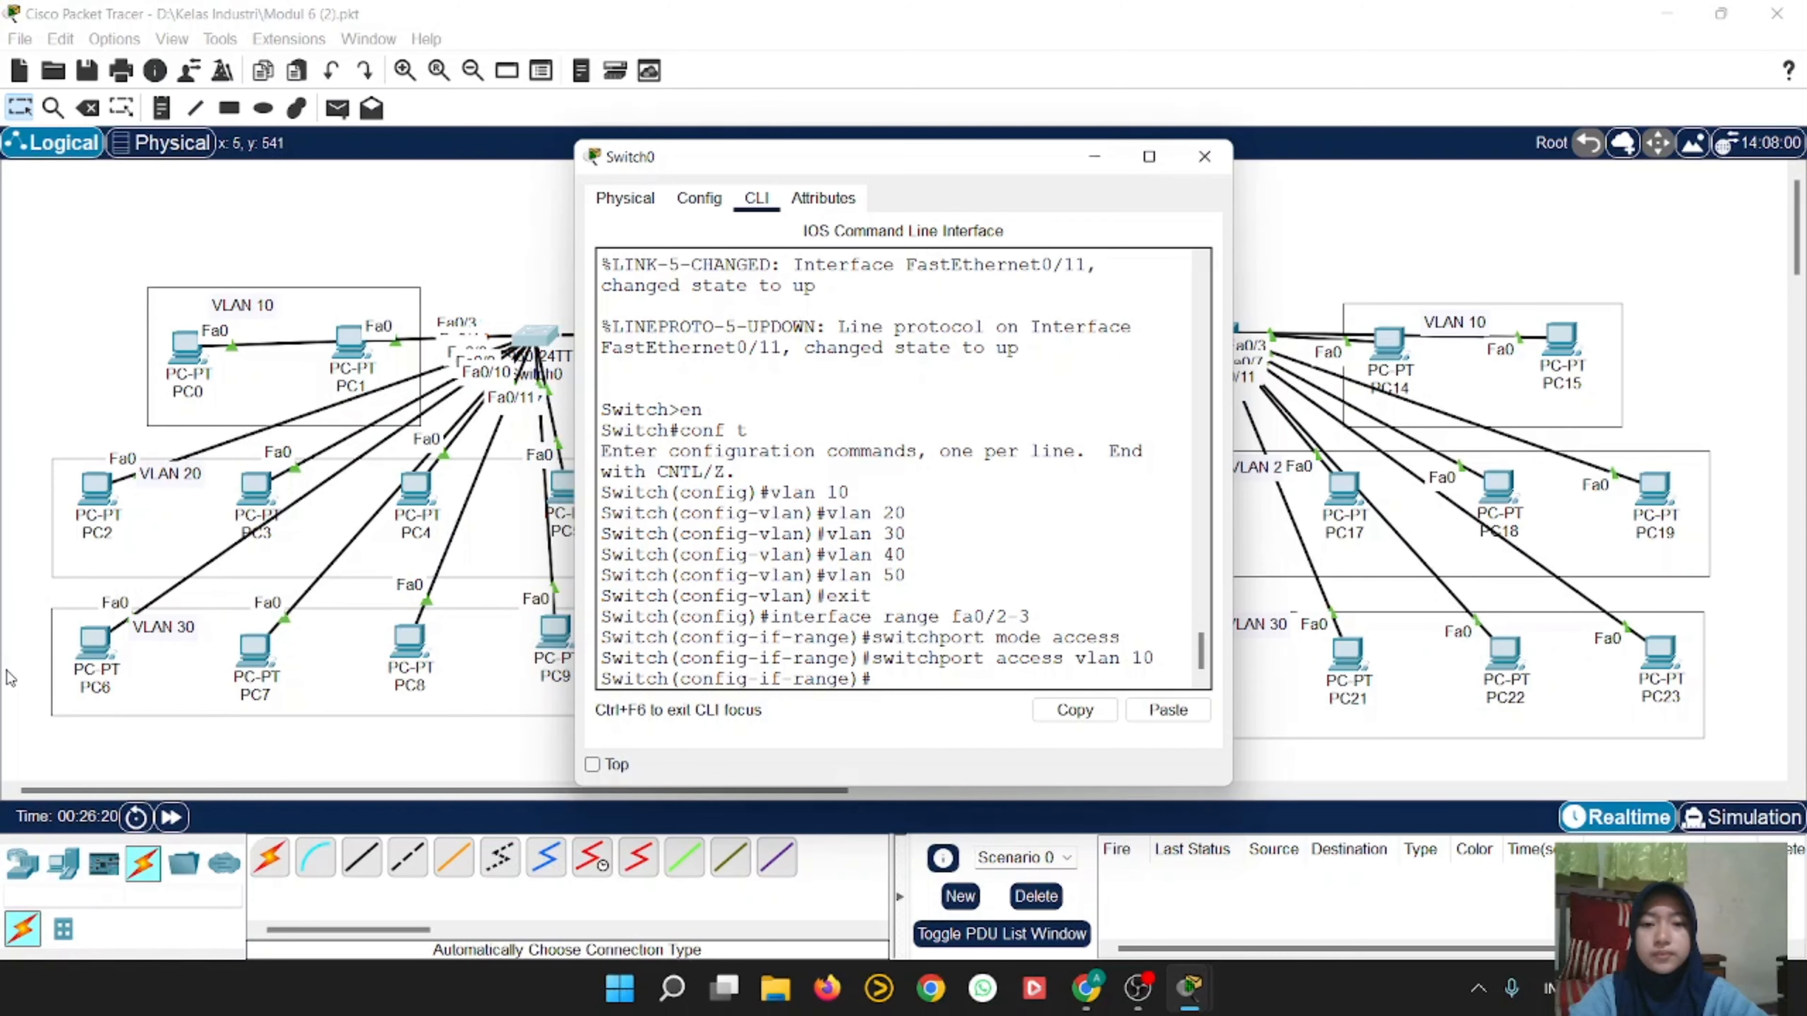
pyautogui.write('exit')
pyautogui.press('Return')
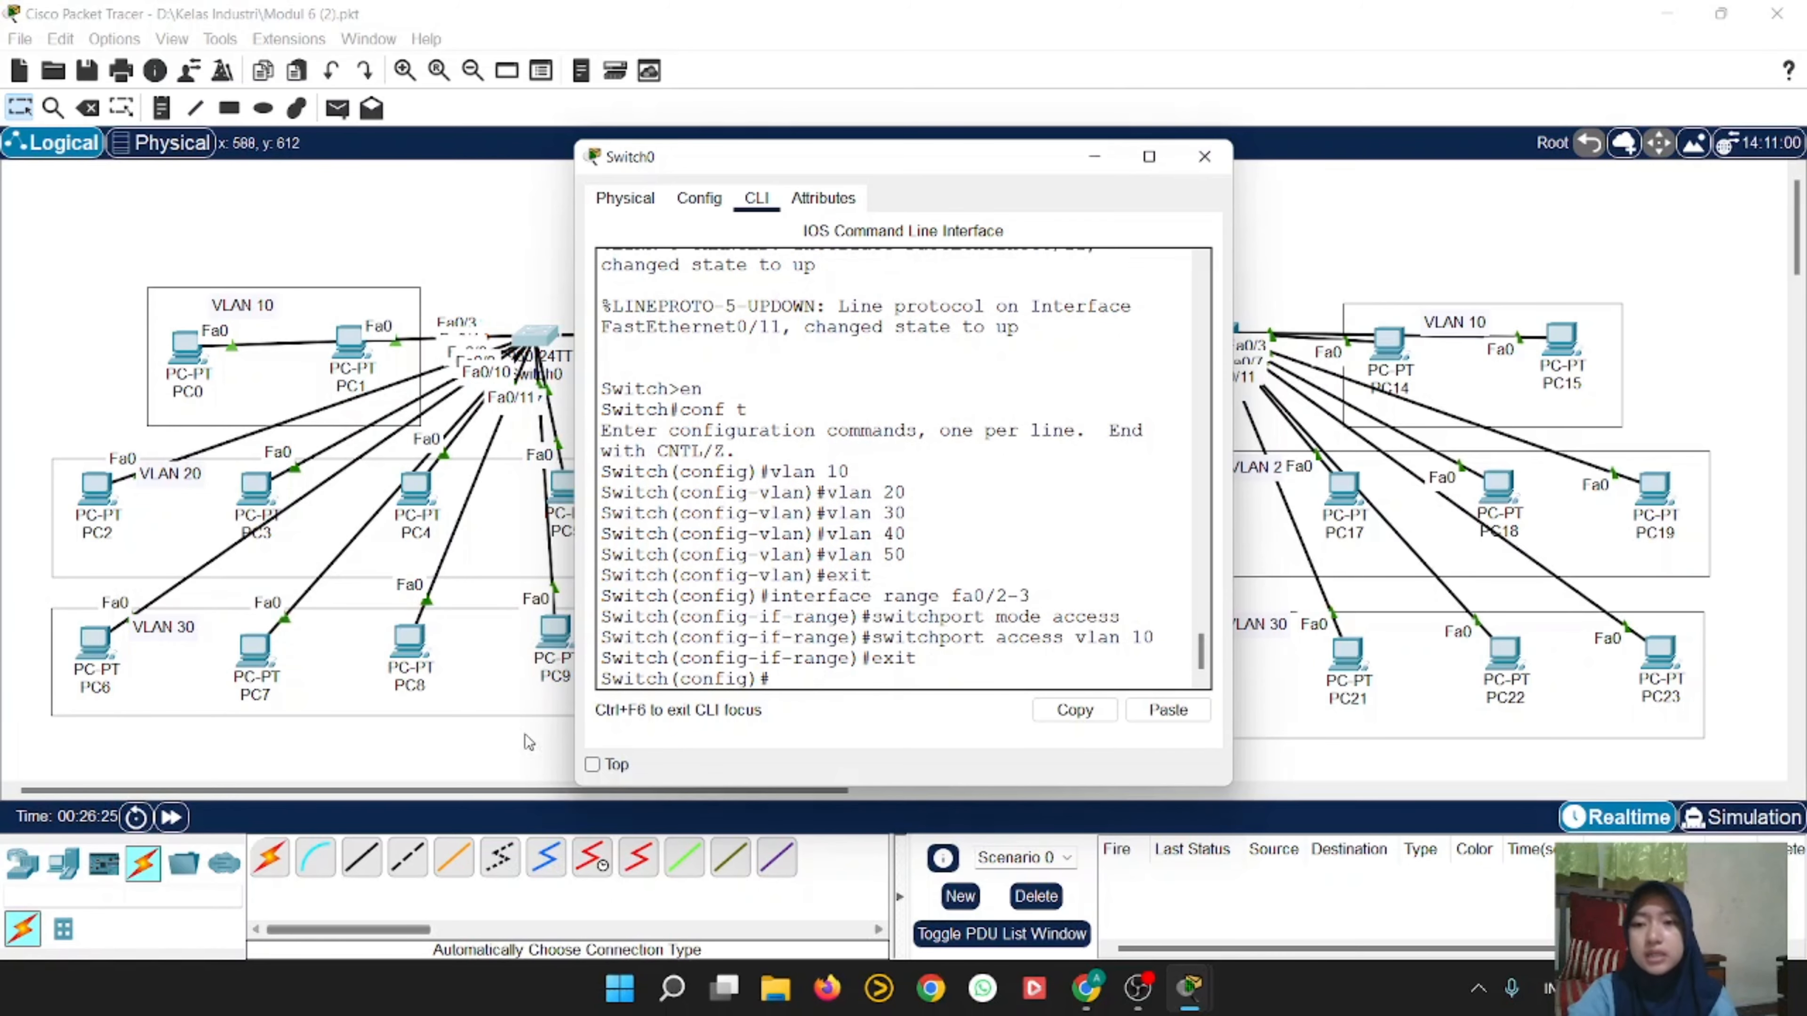
# Step: Nudge PC2 and PC5 in the VLAN 20 box slightly and bring Switch0's command-line window back up
pyautogui.moveTo(103, 484)
pyautogui.mouseDown()
pyautogui.moveTo(106, 299)
pyautogui.moveTo(96, 491)
pyautogui.mouseUp()
pyautogui.moveTo(565, 511)
pyautogui.mouseDown()
pyautogui.moveTo(649, 494)
pyautogui.moveTo(582, 499)
pyautogui.mouseUp()
pyautogui.click(537, 338)
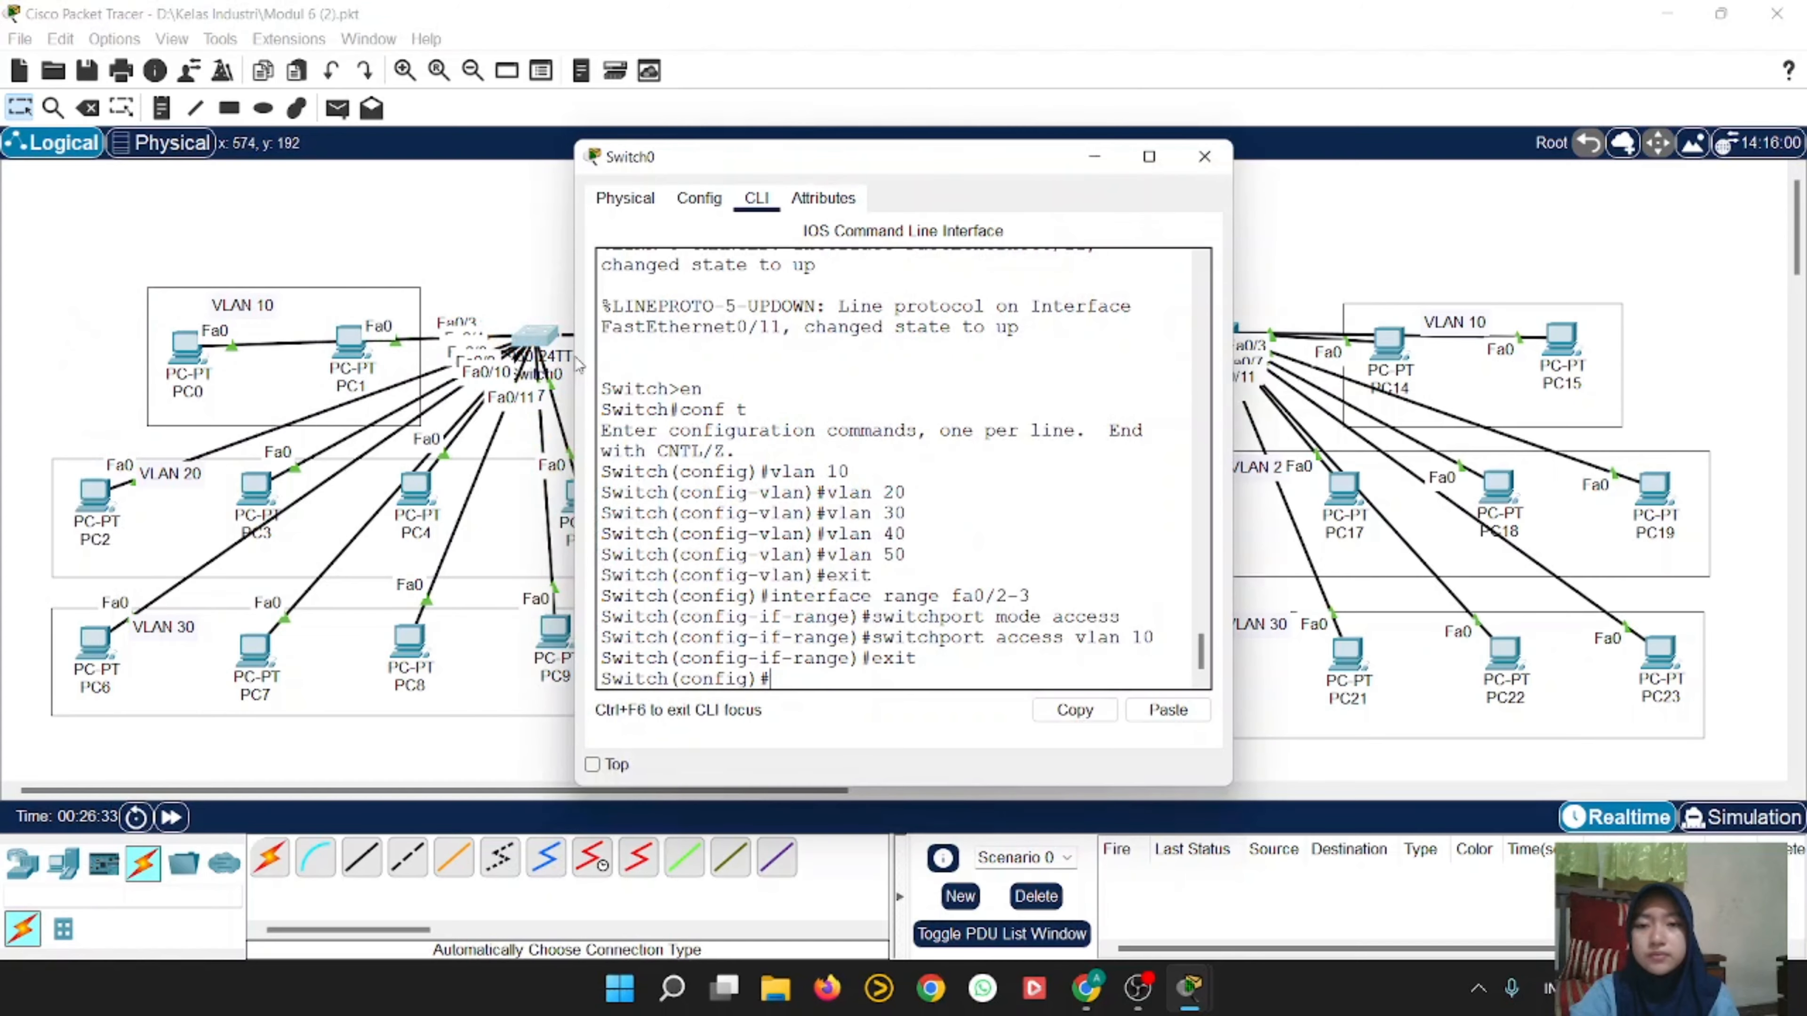
# Step: Enter interface range configuration mode for fa0/4-7 on Switch0
pyautogui.write('i')
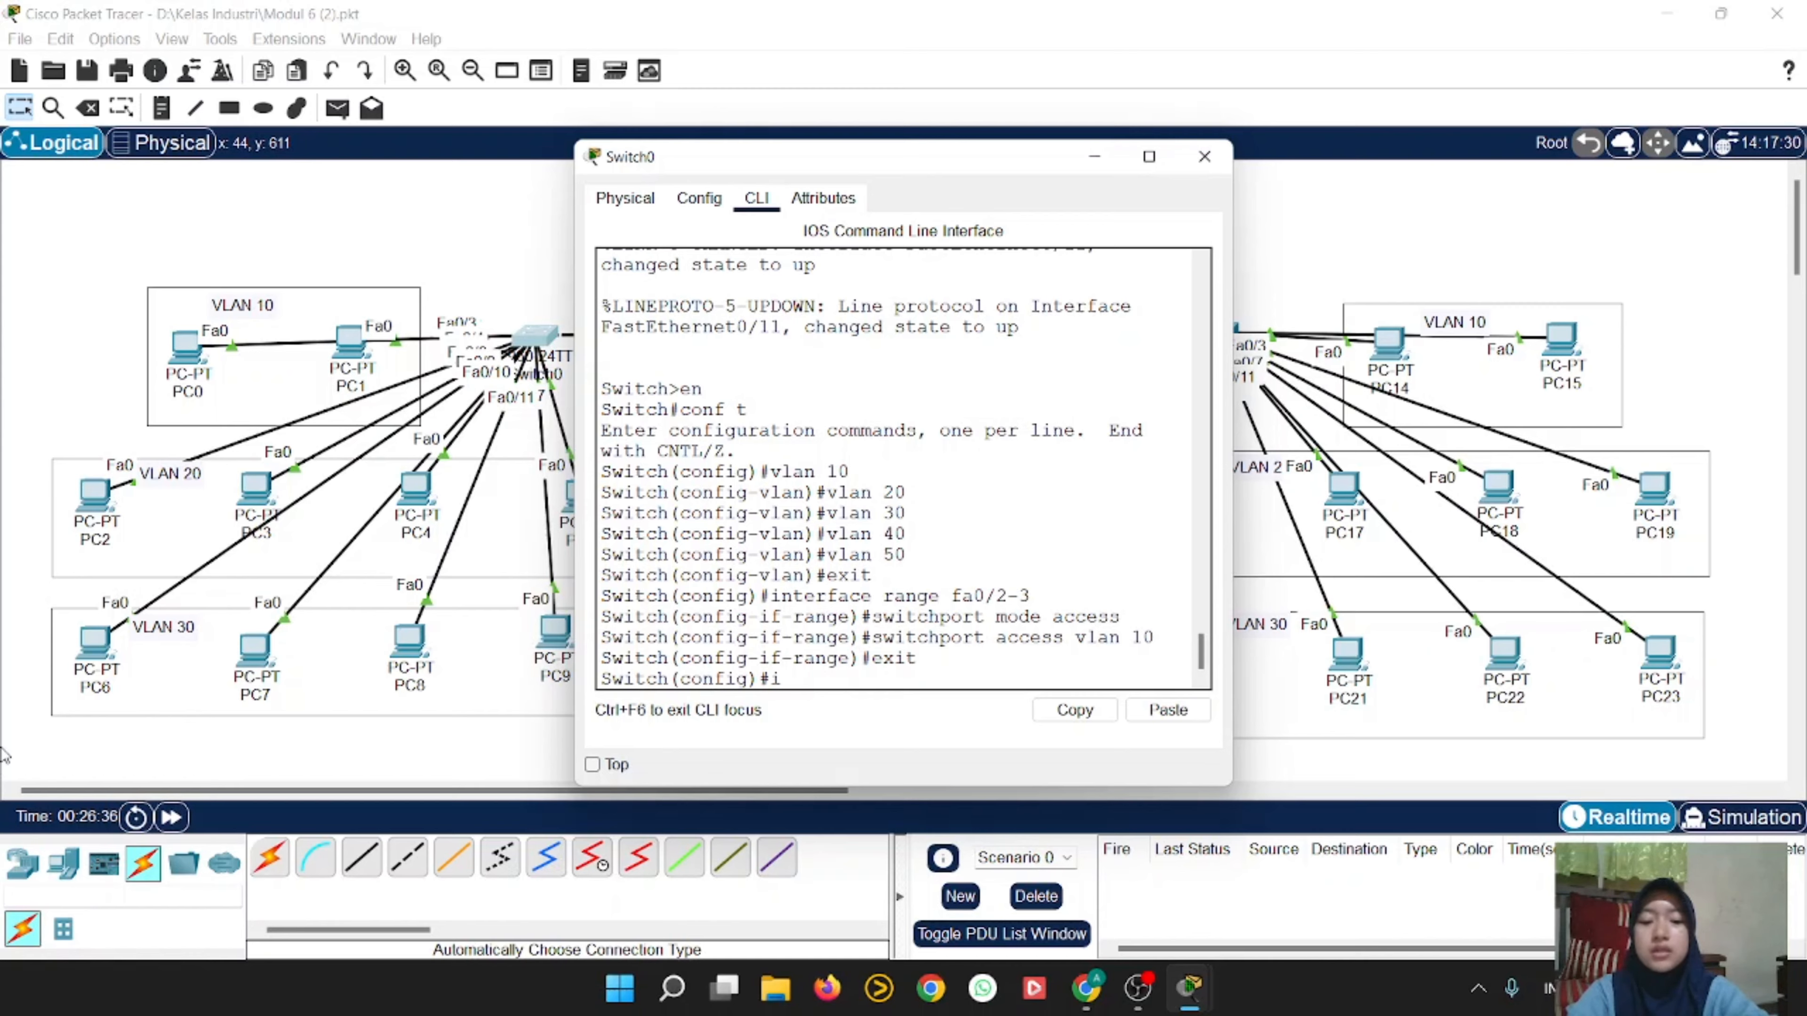
pyautogui.write('nterface fa')
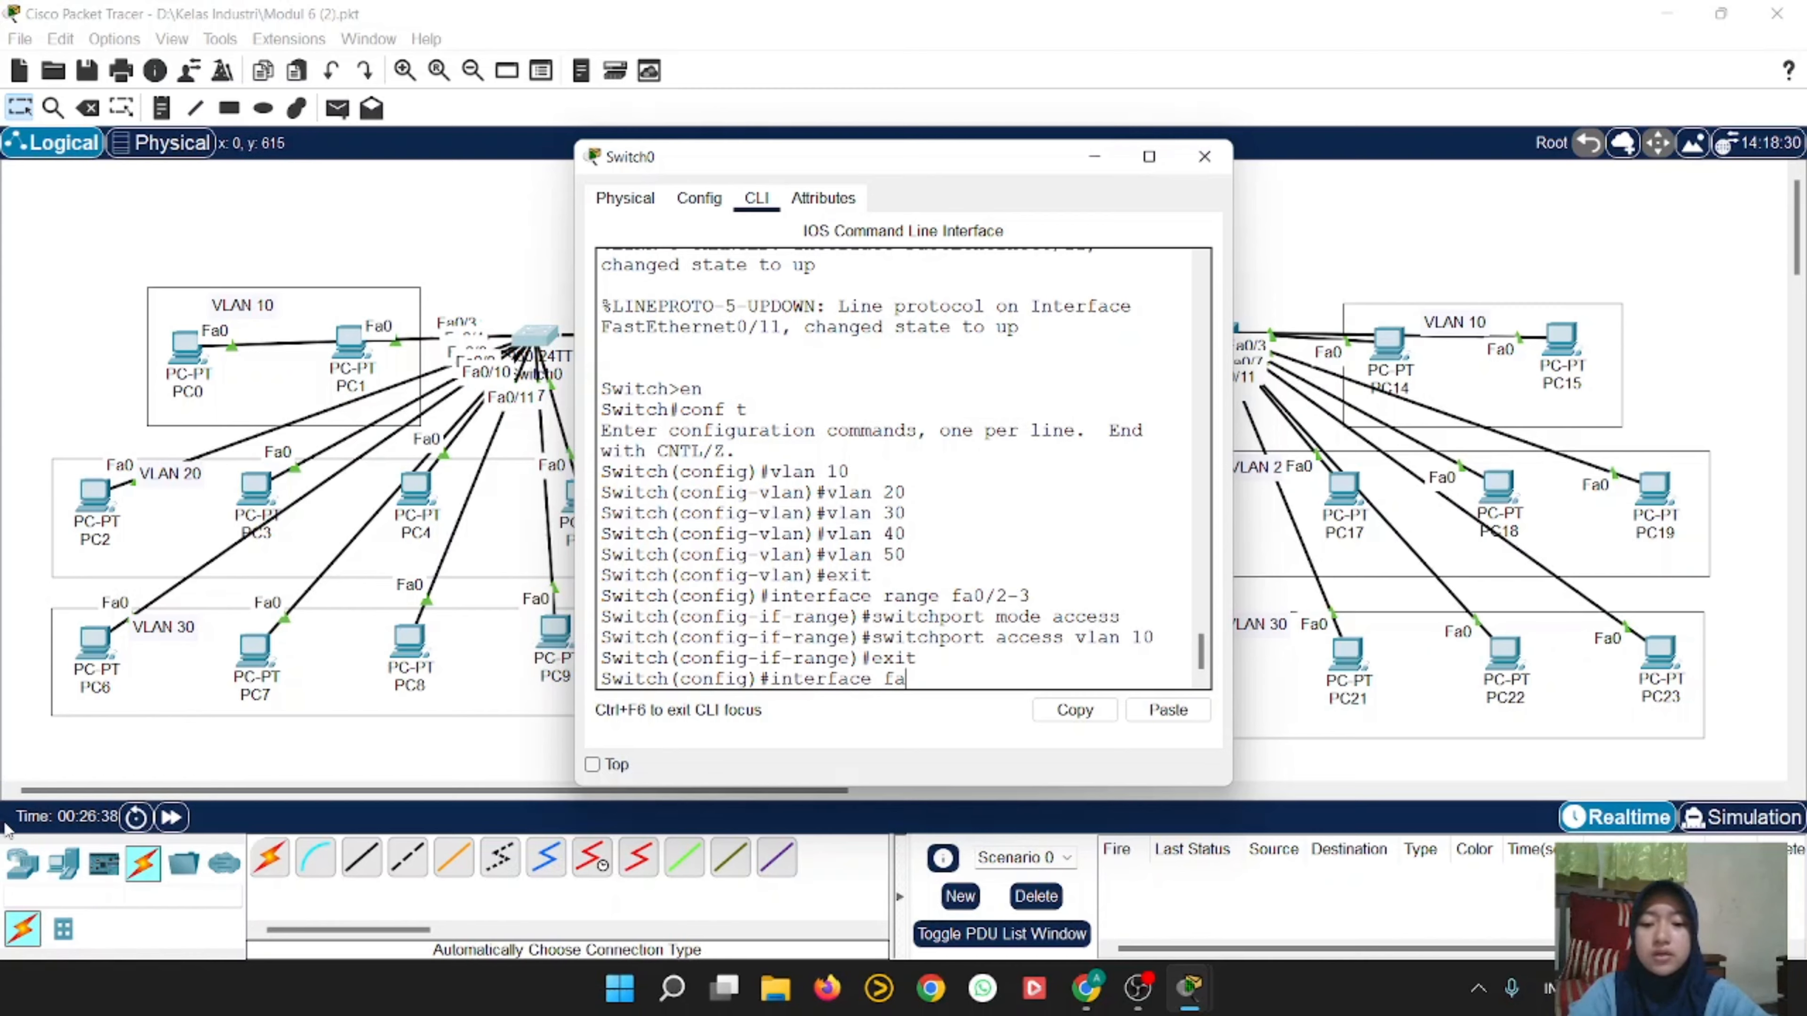
pyautogui.press('BackSpace')
pyautogui.press('BackSpace')
pyautogui.write('range ')
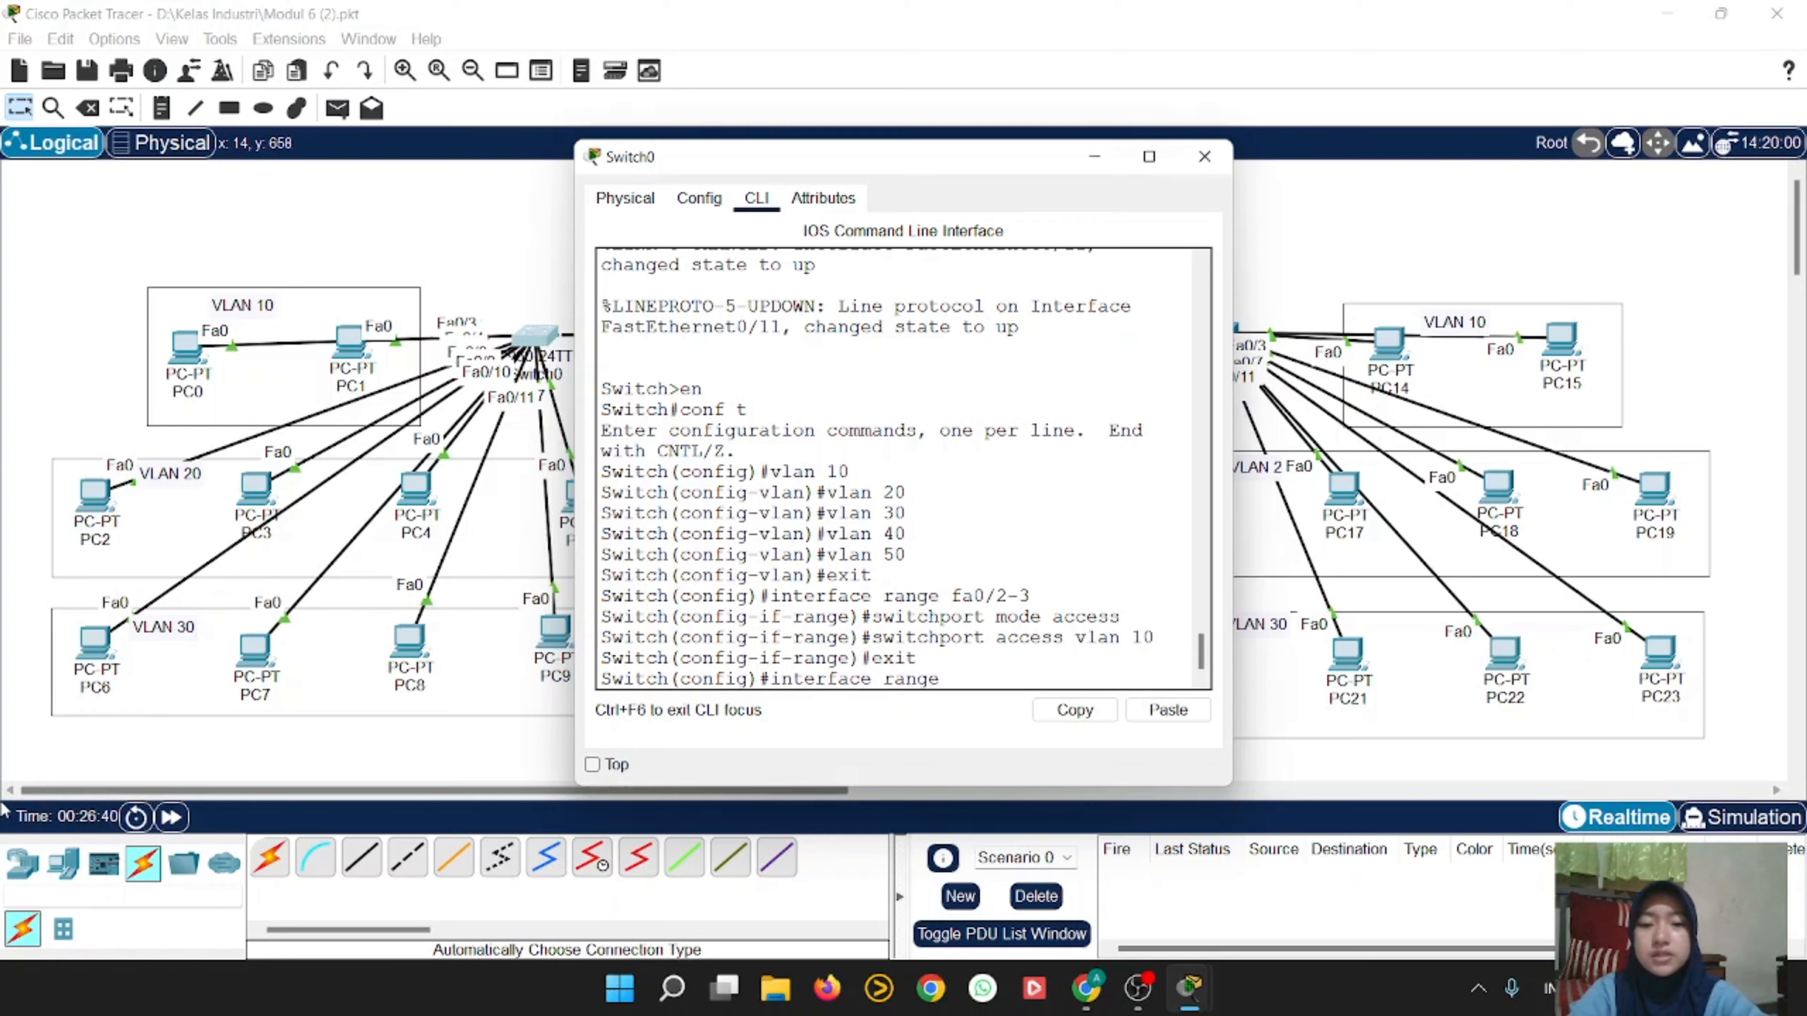
pyautogui.write('fa')
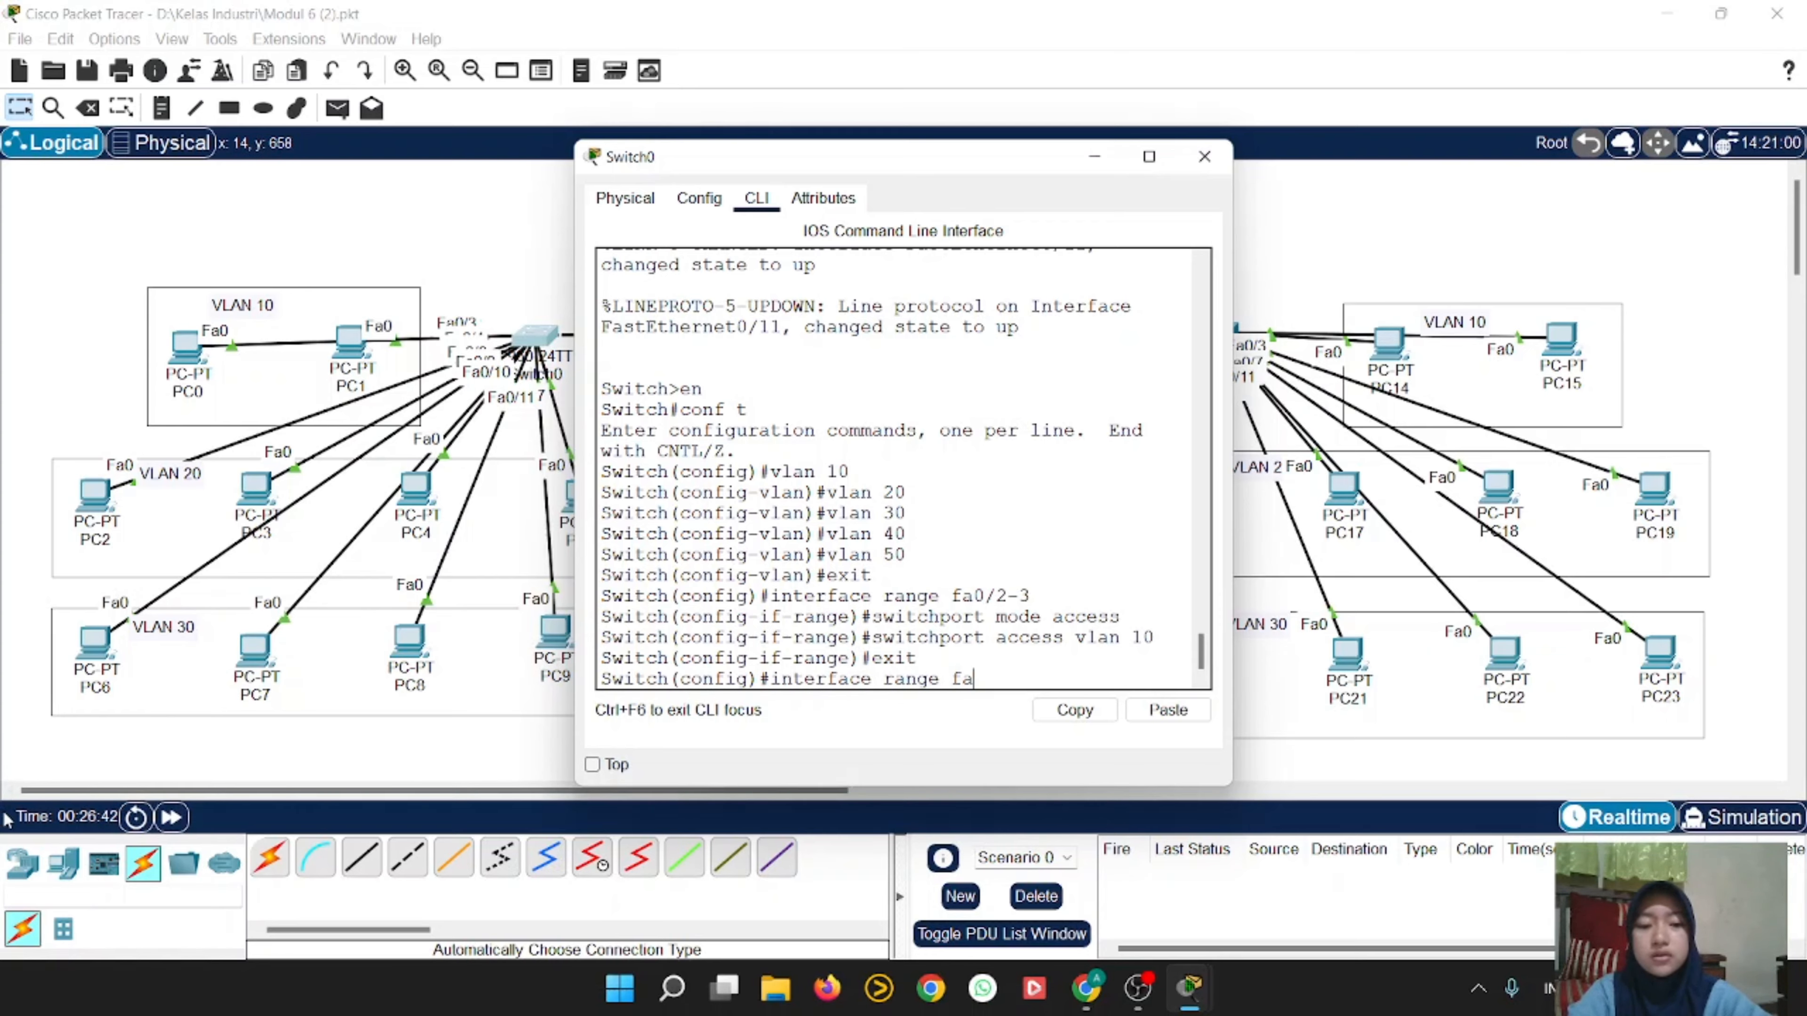
pyautogui.write('0/')
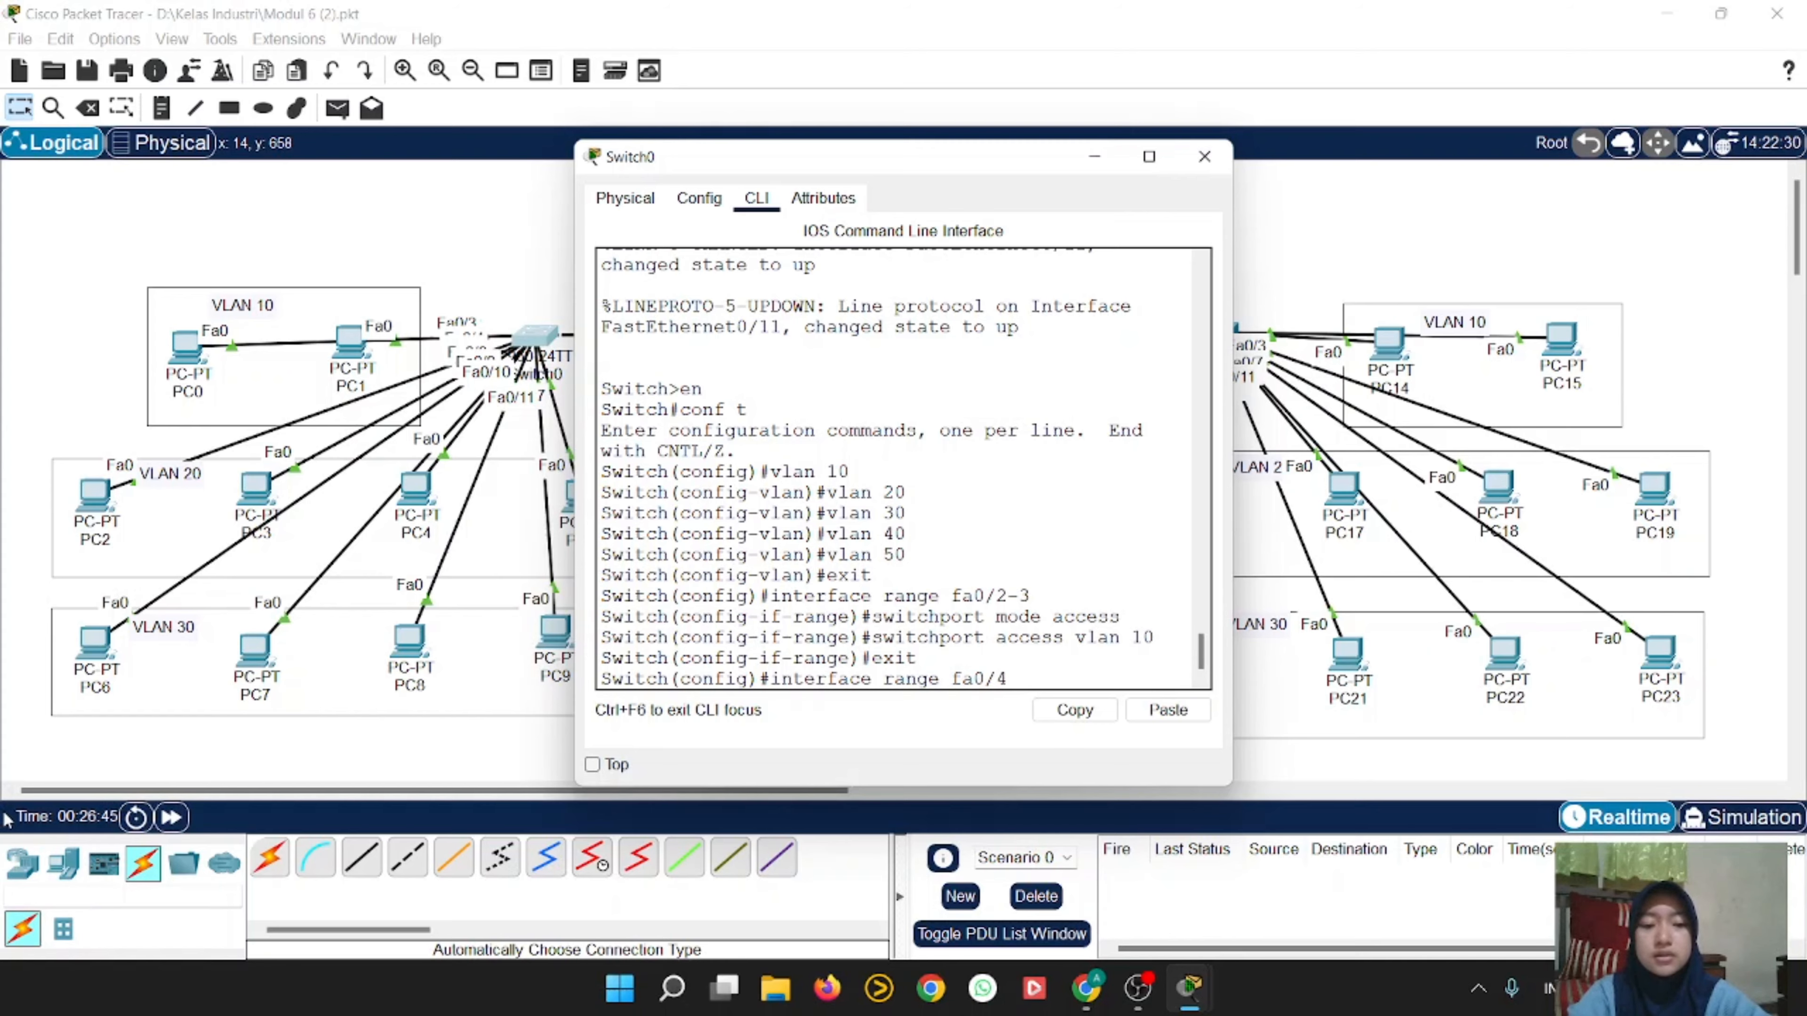
pyautogui.write('4-7')
pyautogui.press('Return')
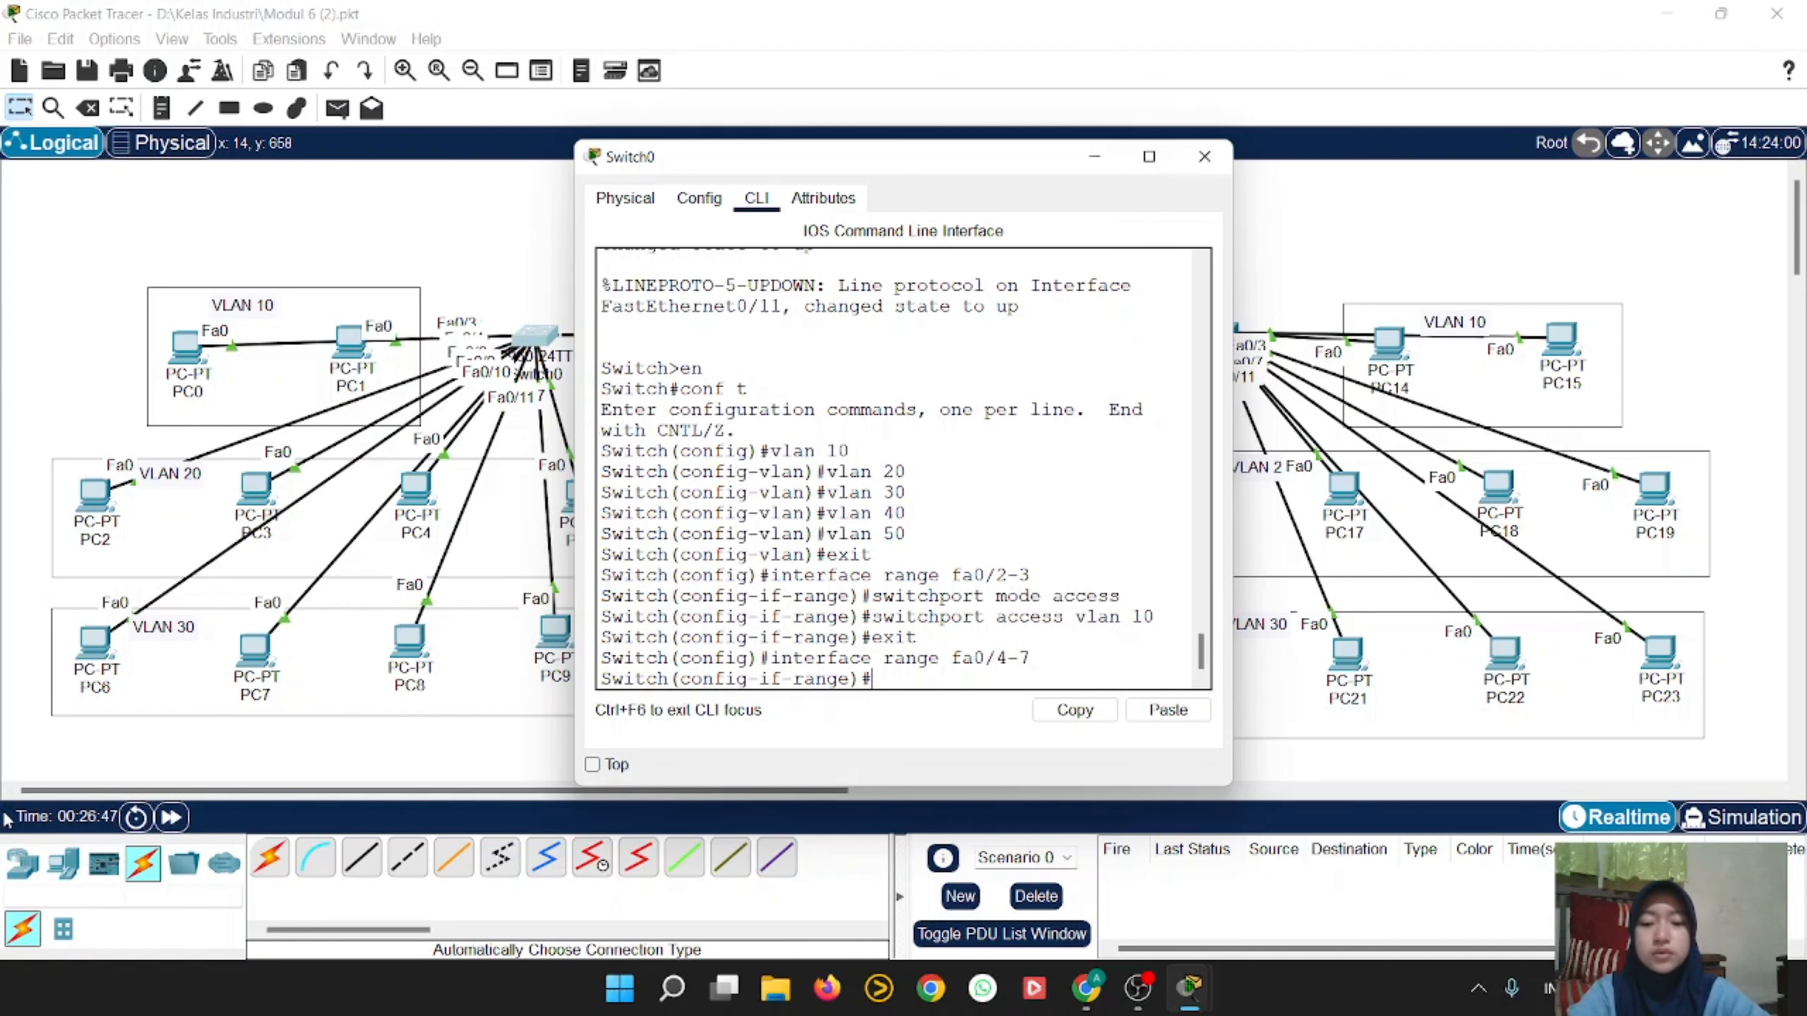
# Step: Set Switch0's fa0/4-7 ports to access mode
pyautogui.press('Up')
pyautogui.press('Up')
pyautogui.press('Up')
pyautogui.press('Up')
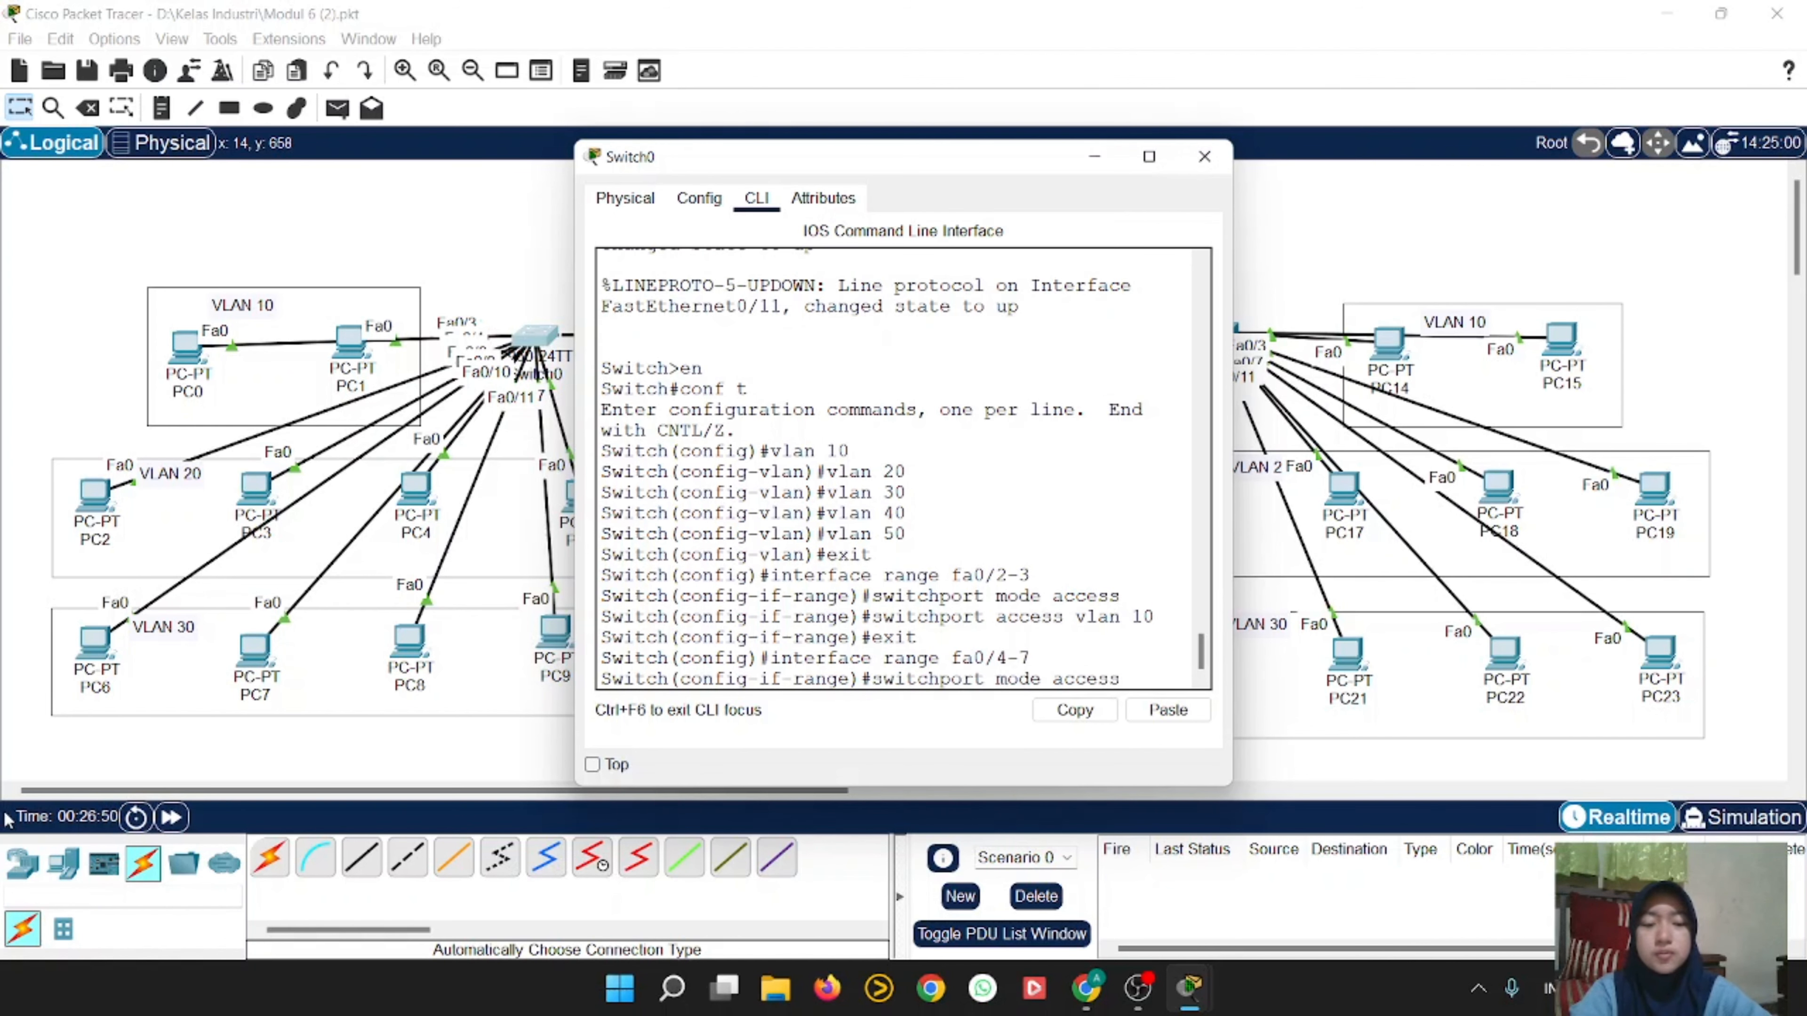
pyautogui.press('Return')
# Step: Assign Switch0's fa0/4-7 ports to access VLAN 20 and return to global configuration mode
pyautogui.press('Up')
pyautogui.press('Up')
pyautogui.press('Up')
pyautogui.press('Up')
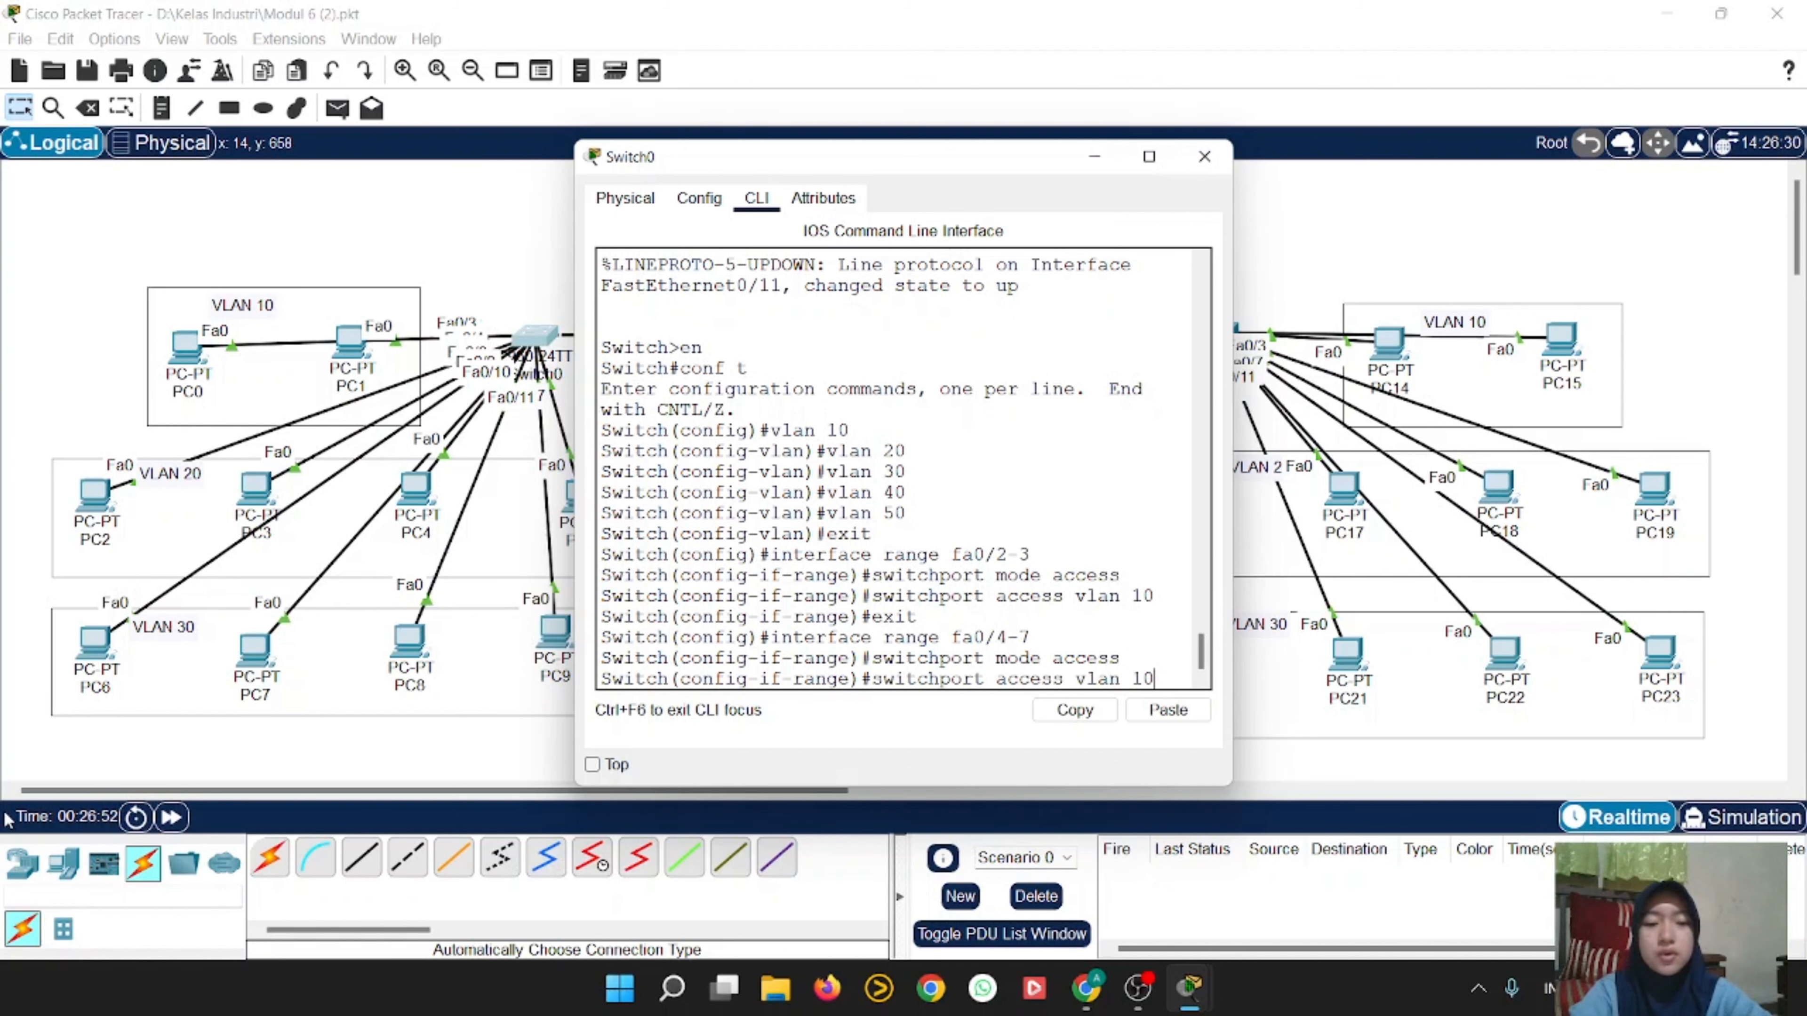
pyautogui.press('BackSpace')
pyautogui.press('BackSpace')
pyautogui.write('20')
pyautogui.press('Return')
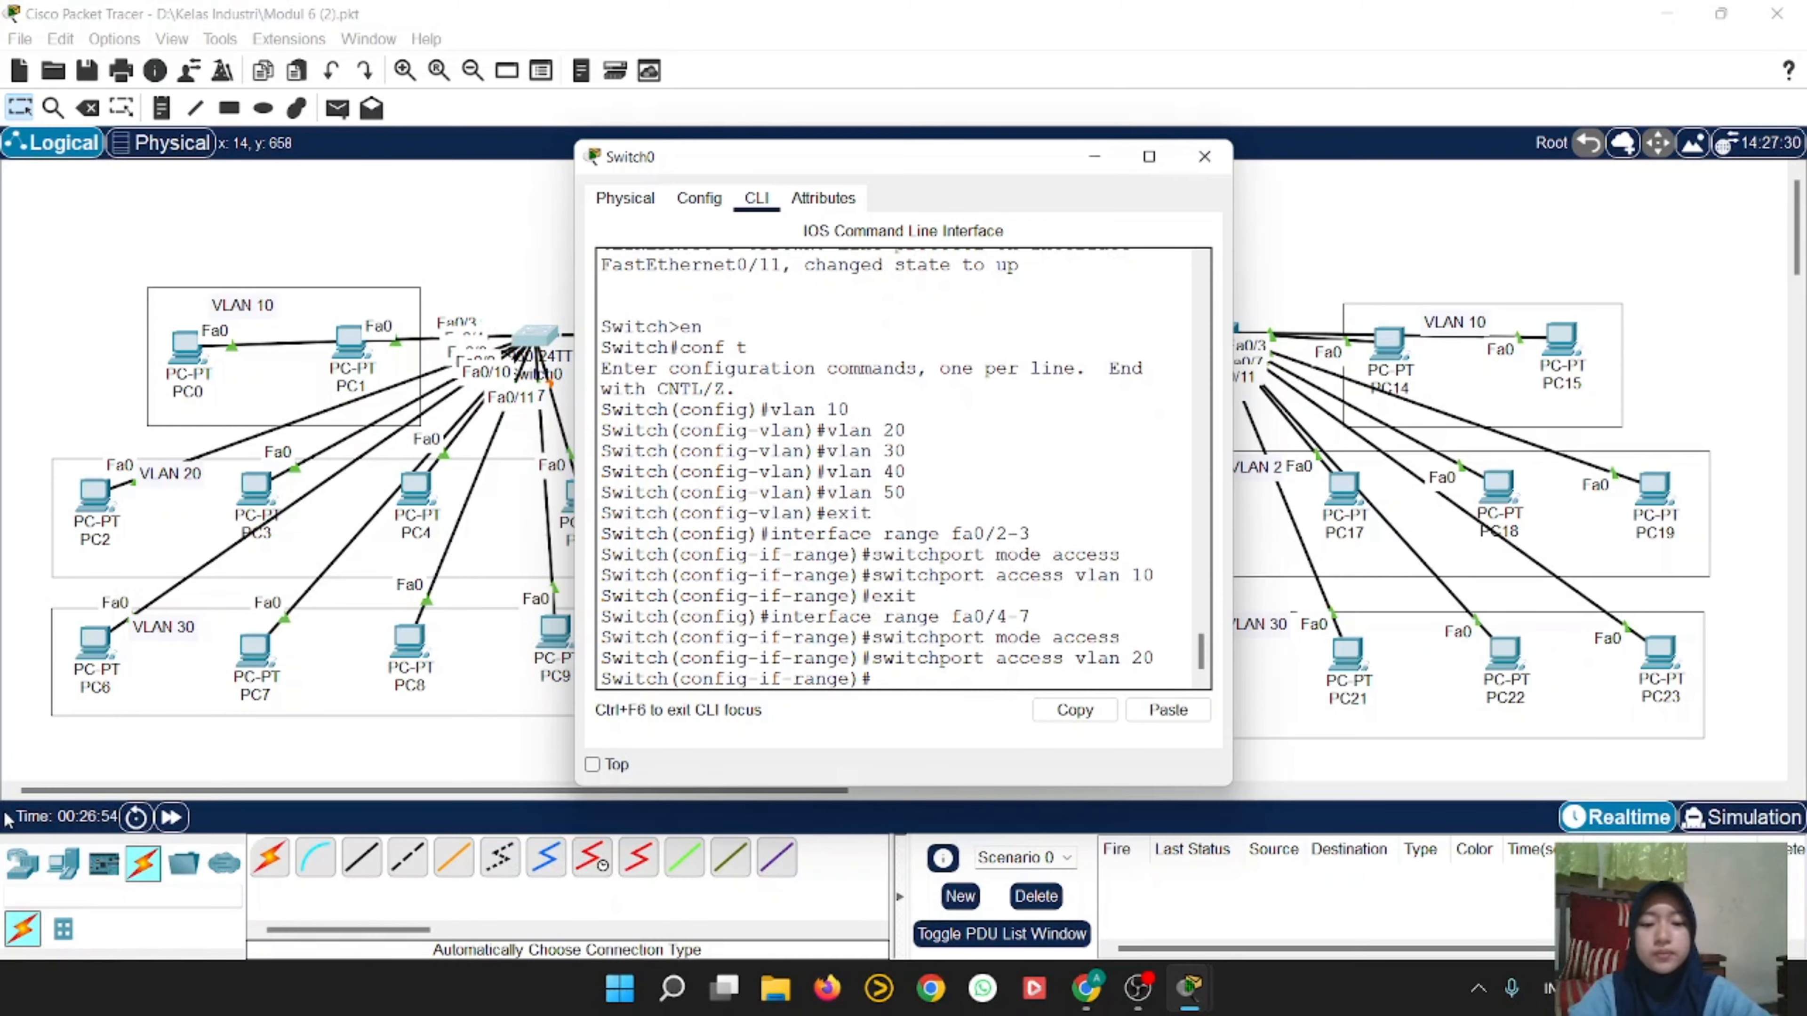
pyautogui.write('exit')
pyautogui.press('Return')
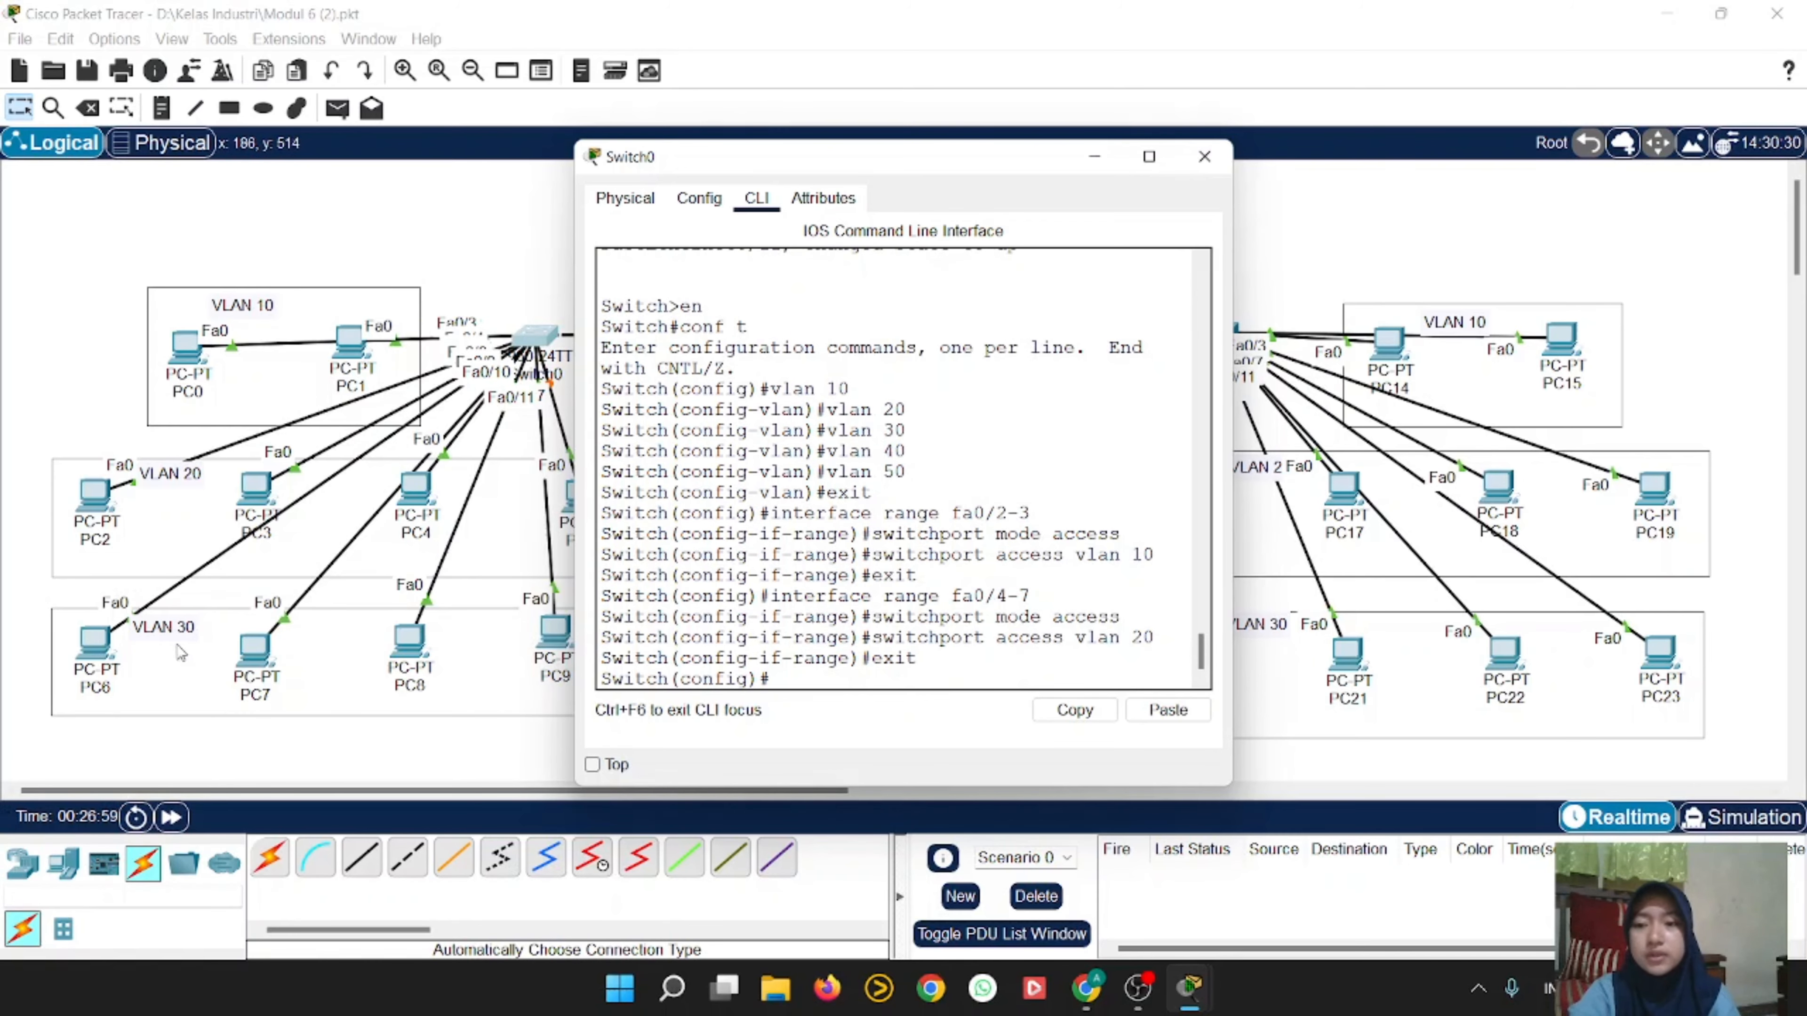
# Step: Nudge PC6 and PC9 in the VLAN 30 box slightly and bring Switch0's command-line window back up
pyautogui.moveTo(86, 634)
pyautogui.mouseDown()
pyautogui.moveTo(75, 484)
pyautogui.moveTo(93, 648)
pyautogui.mouseUp()
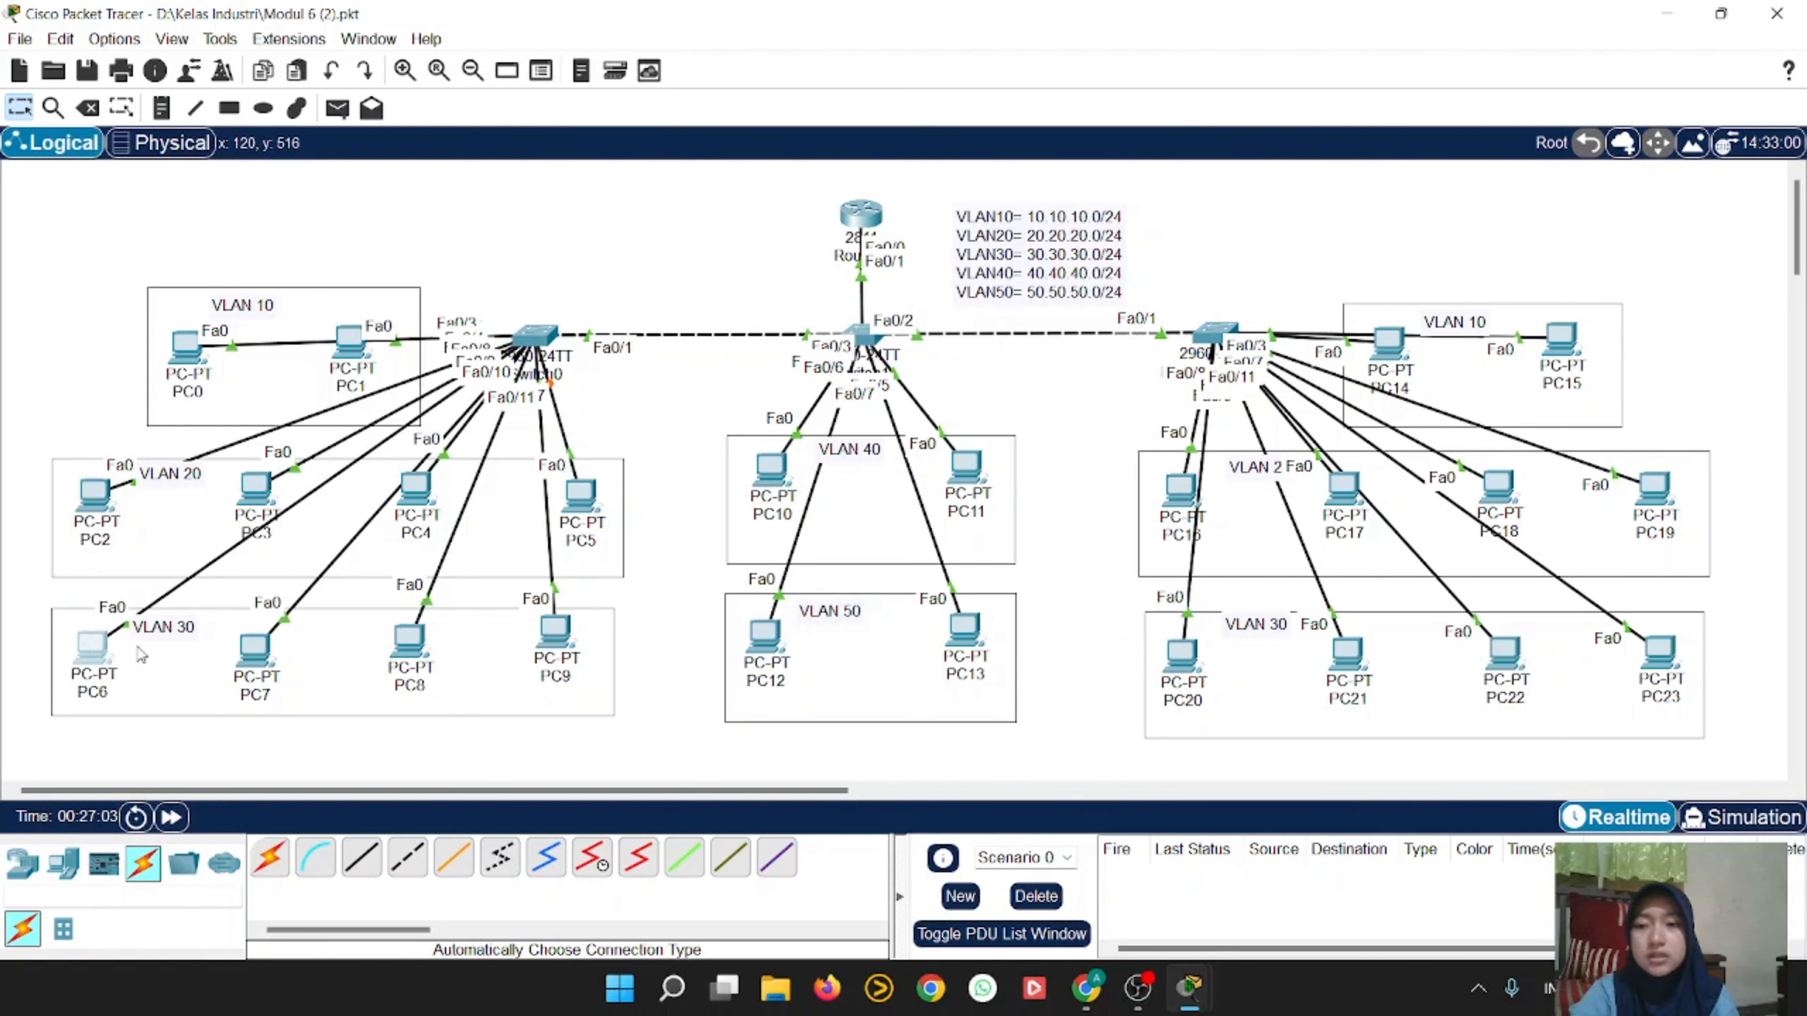
pyautogui.moveTo(538, 644)
pyautogui.mouseDown()
pyautogui.moveTo(613, 611)
pyautogui.moveTo(540, 656)
pyautogui.mouseUp()
pyautogui.click(540, 342)
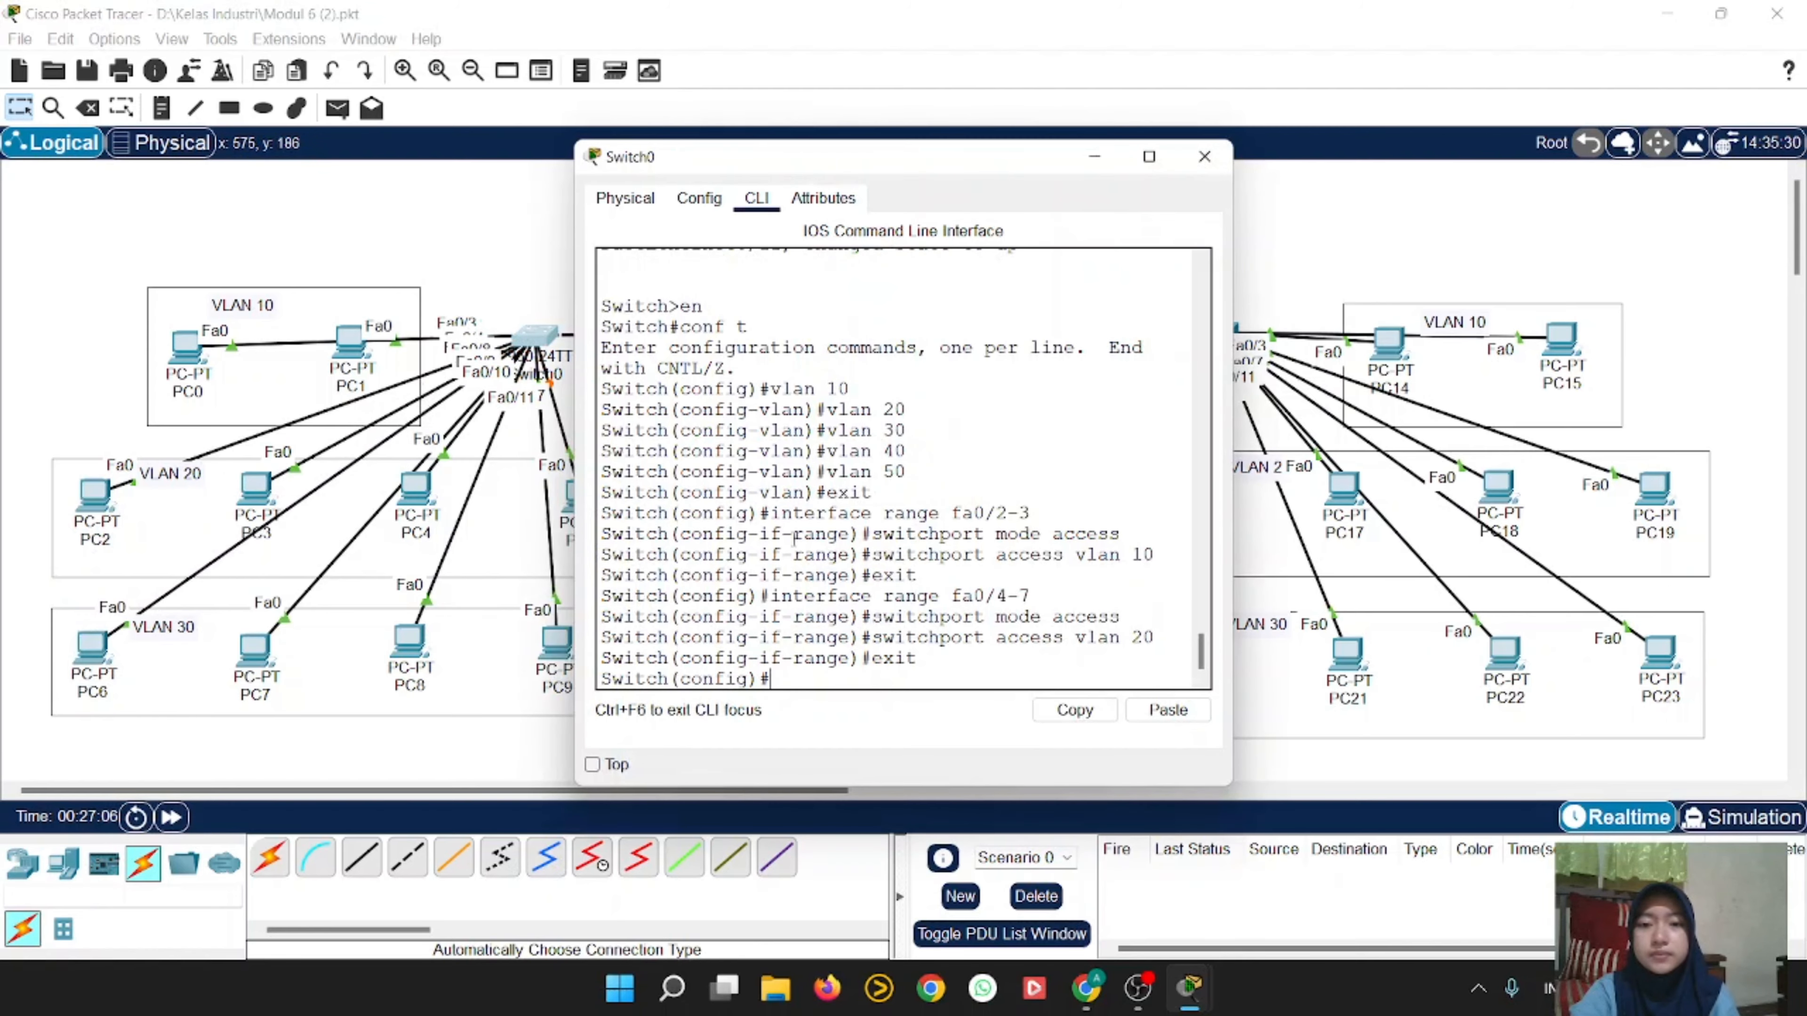
# Step: Enter interface range configuration mode for fa0/8-11 on Switch0 and set those ports to access mode
pyautogui.write('int')
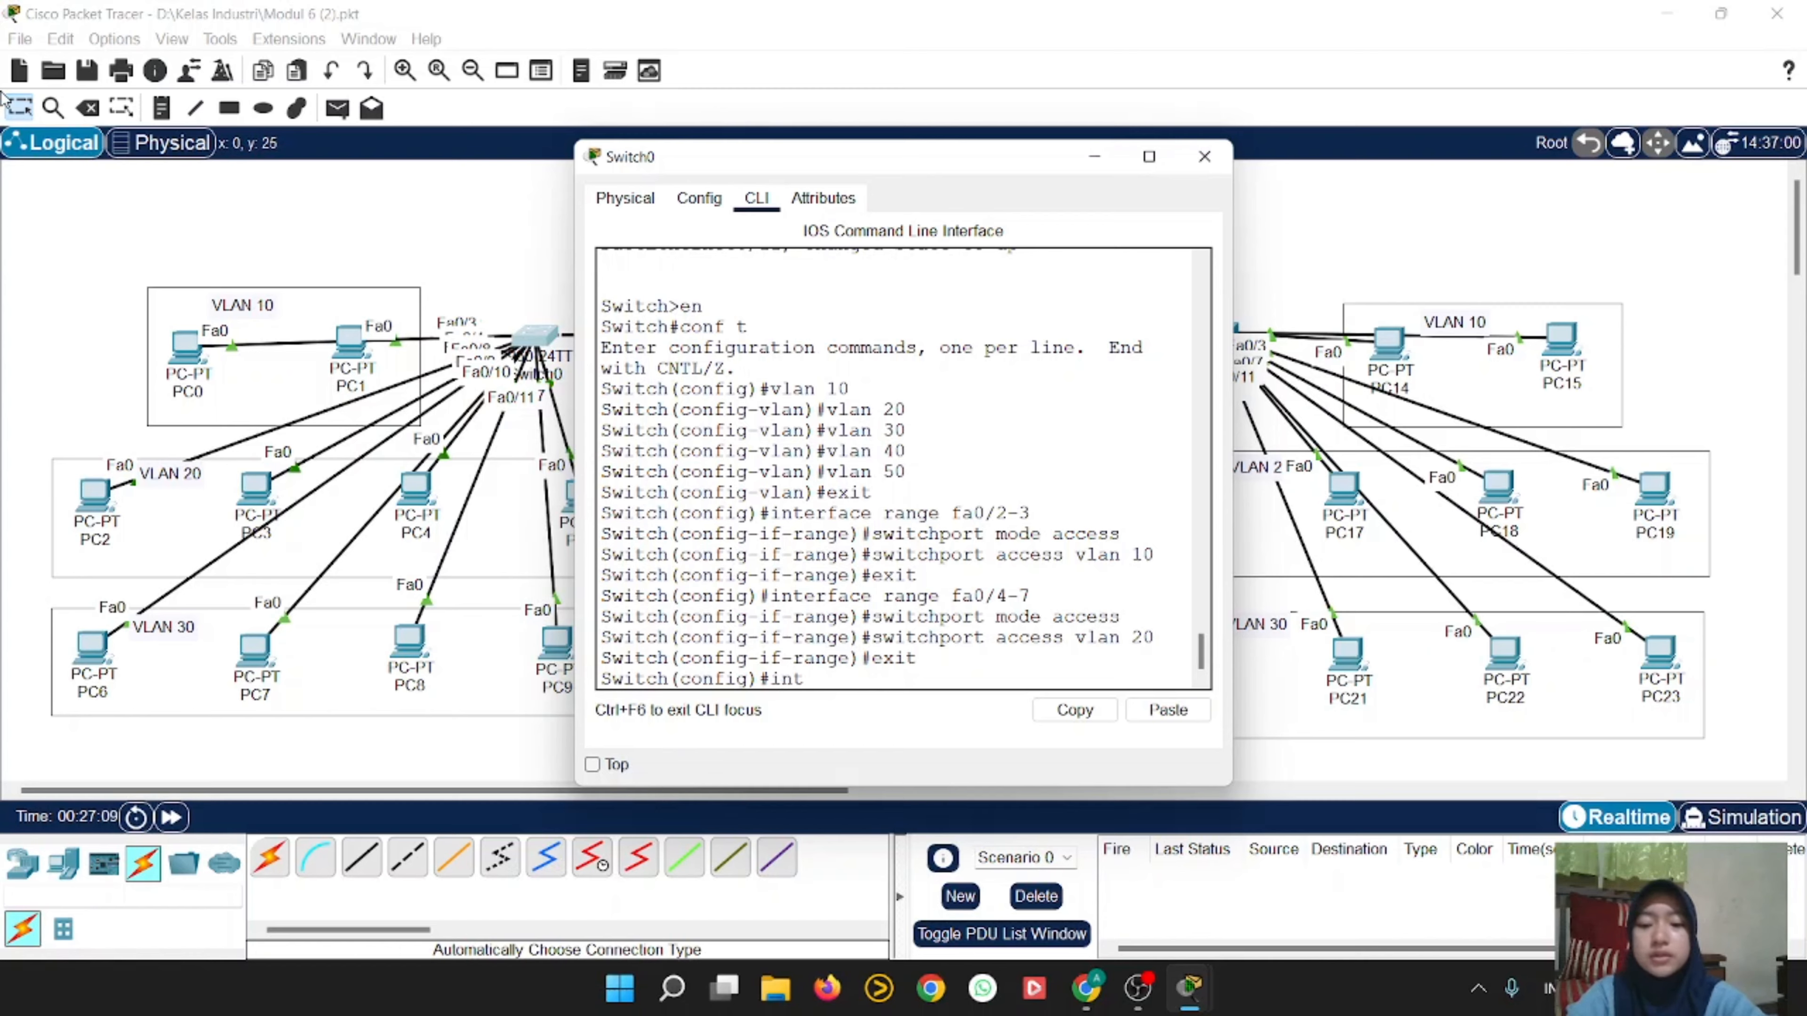
pyautogui.write('erface range fa0')
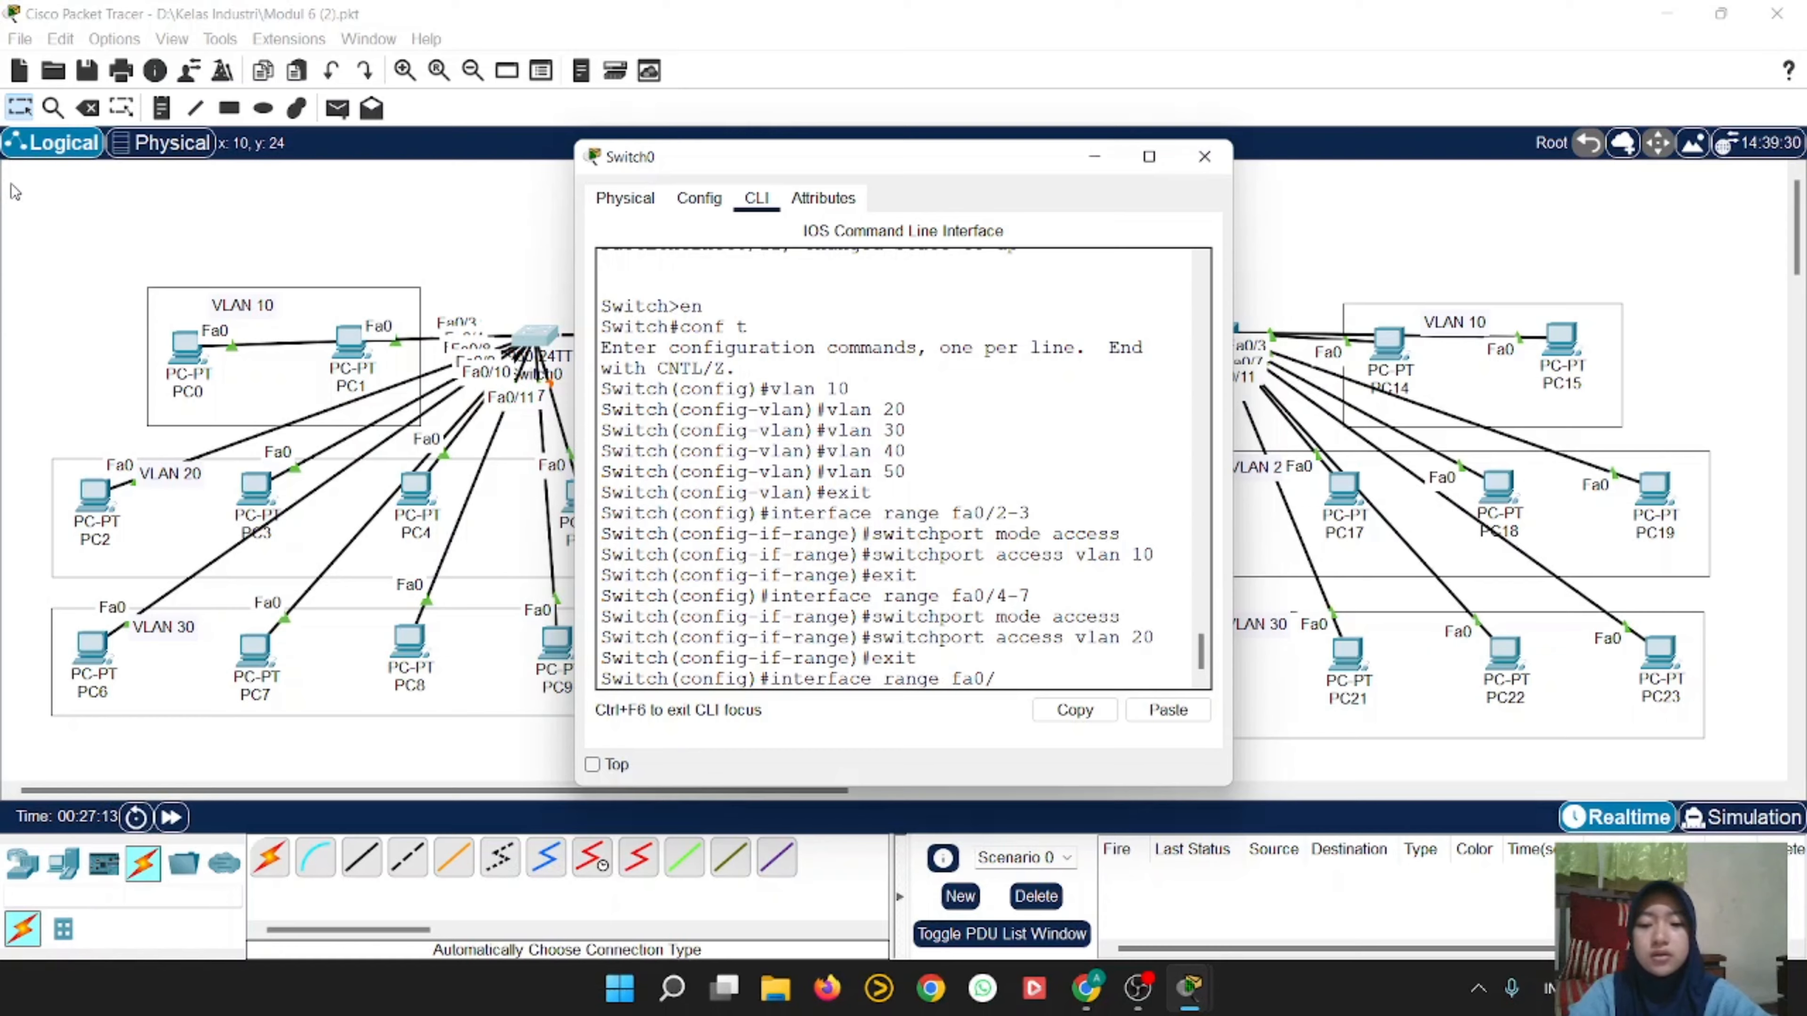
pyautogui.write('/8-11')
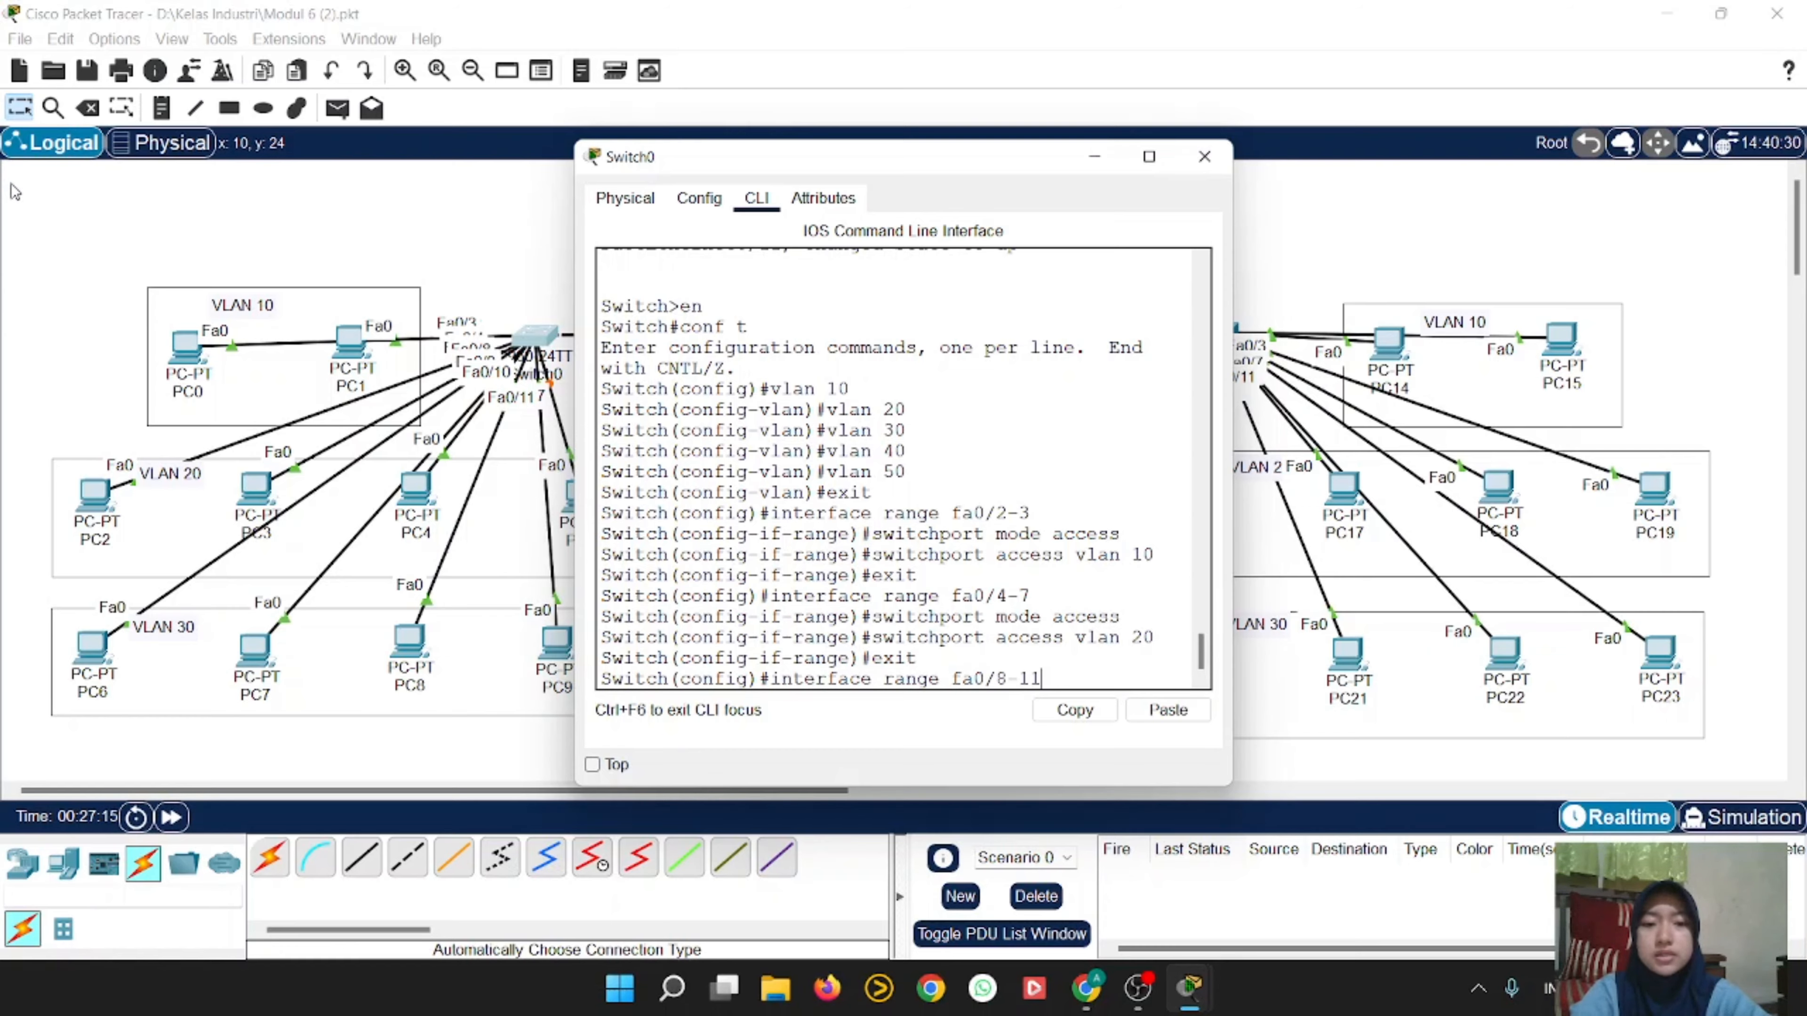
pyautogui.press('Return')
pyautogui.press('Up')
pyautogui.press('Up')
pyautogui.press('Up')
pyautogui.press('Up')
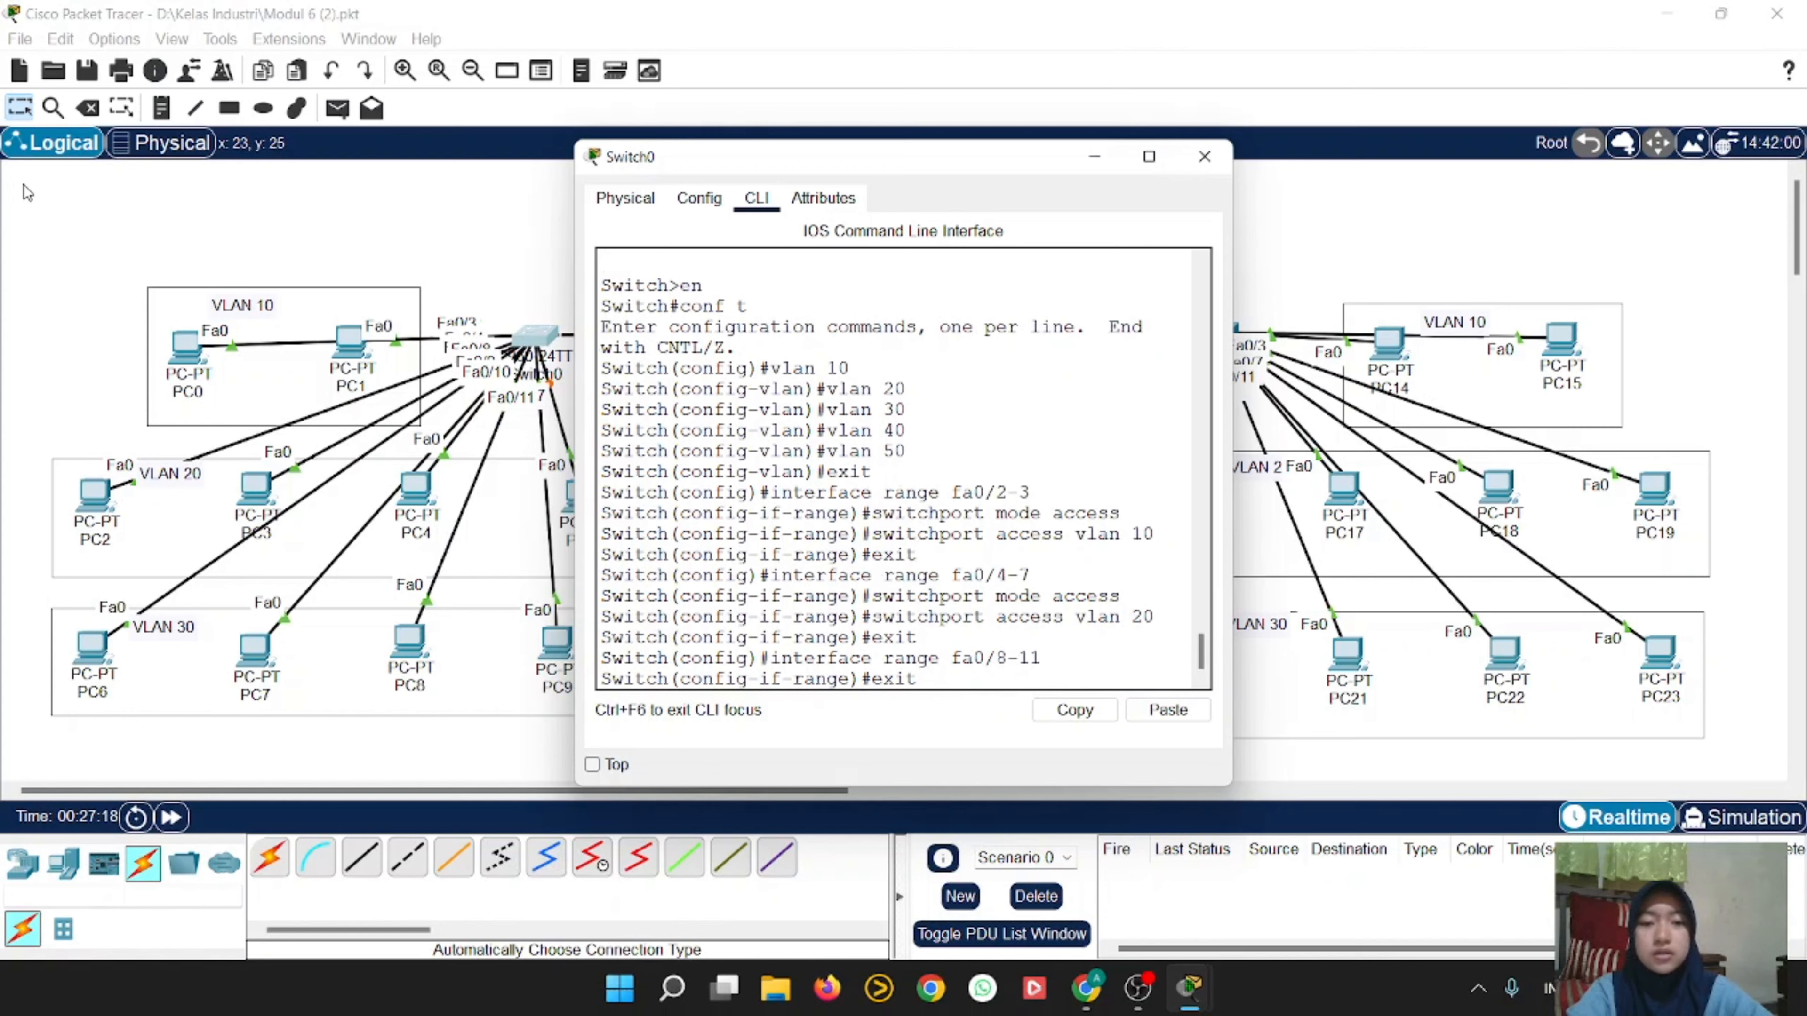
pyautogui.press('Return')
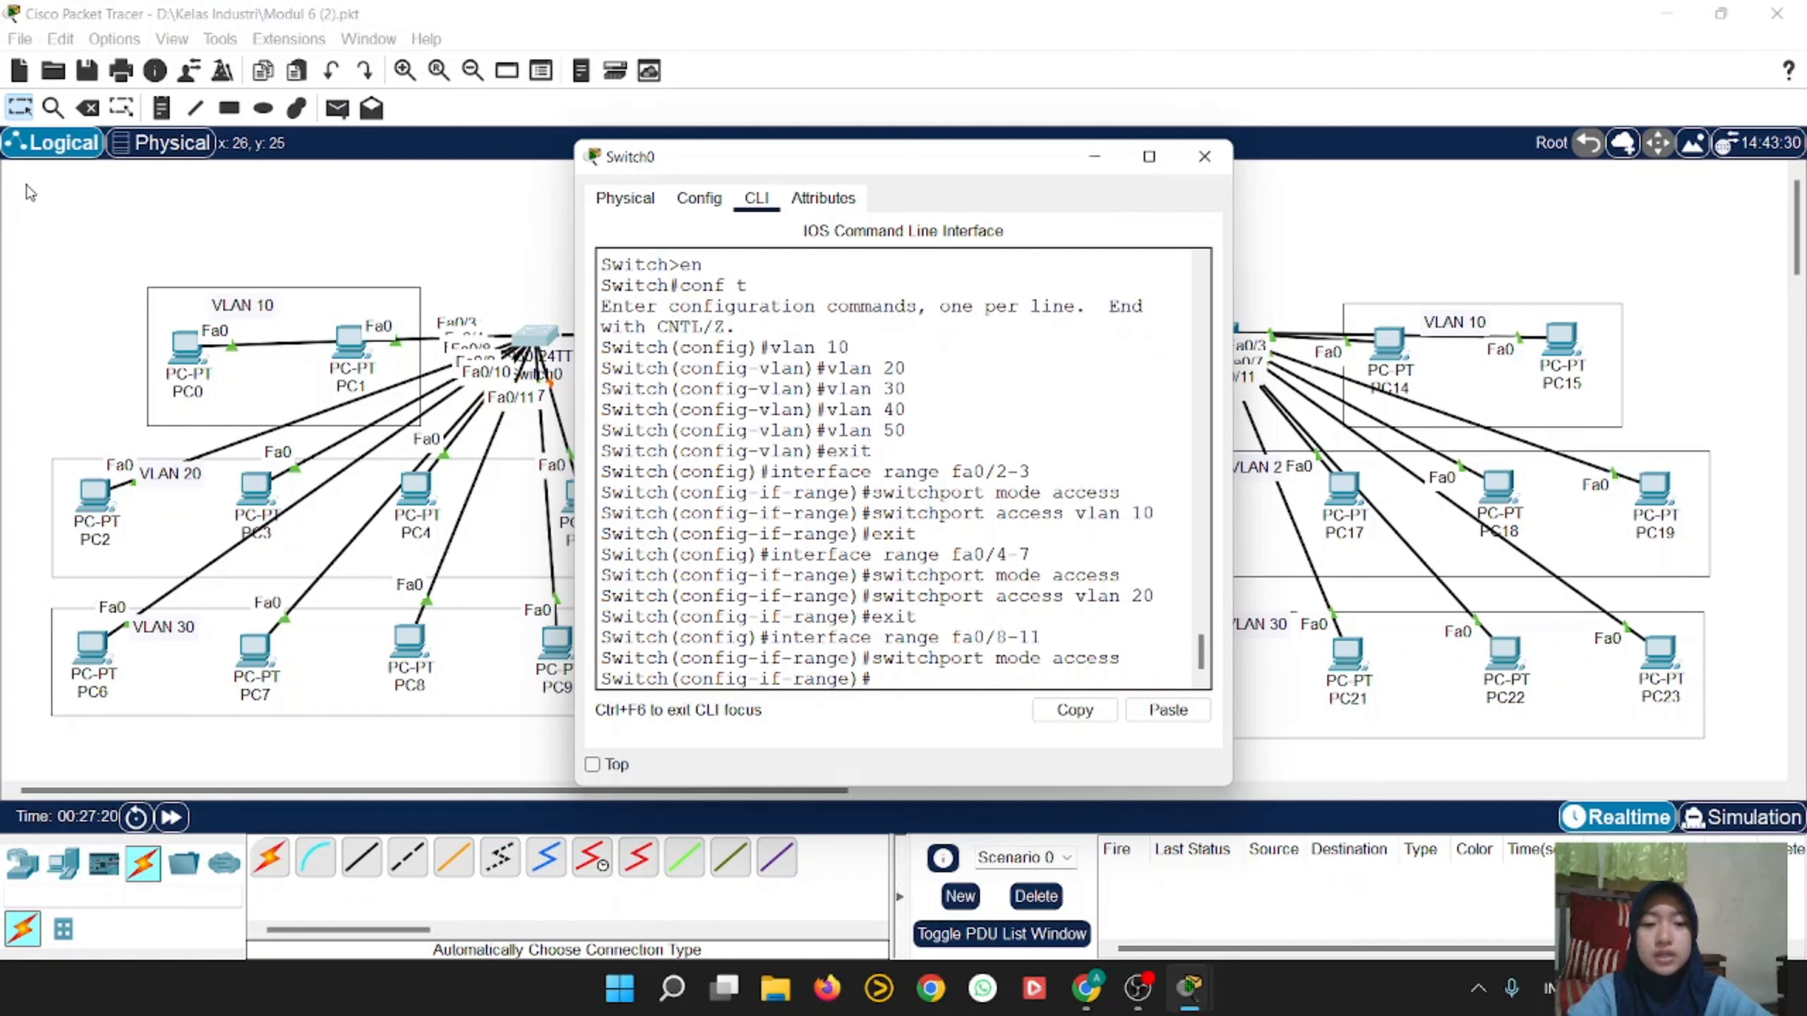
# Step: Assign Switch0's fa0/8-11 ports to access VLAN 30 and return to global configuration mode
pyautogui.press('Up')
pyautogui.press('Up')
pyautogui.press('Up')
pyautogui.press('Up')
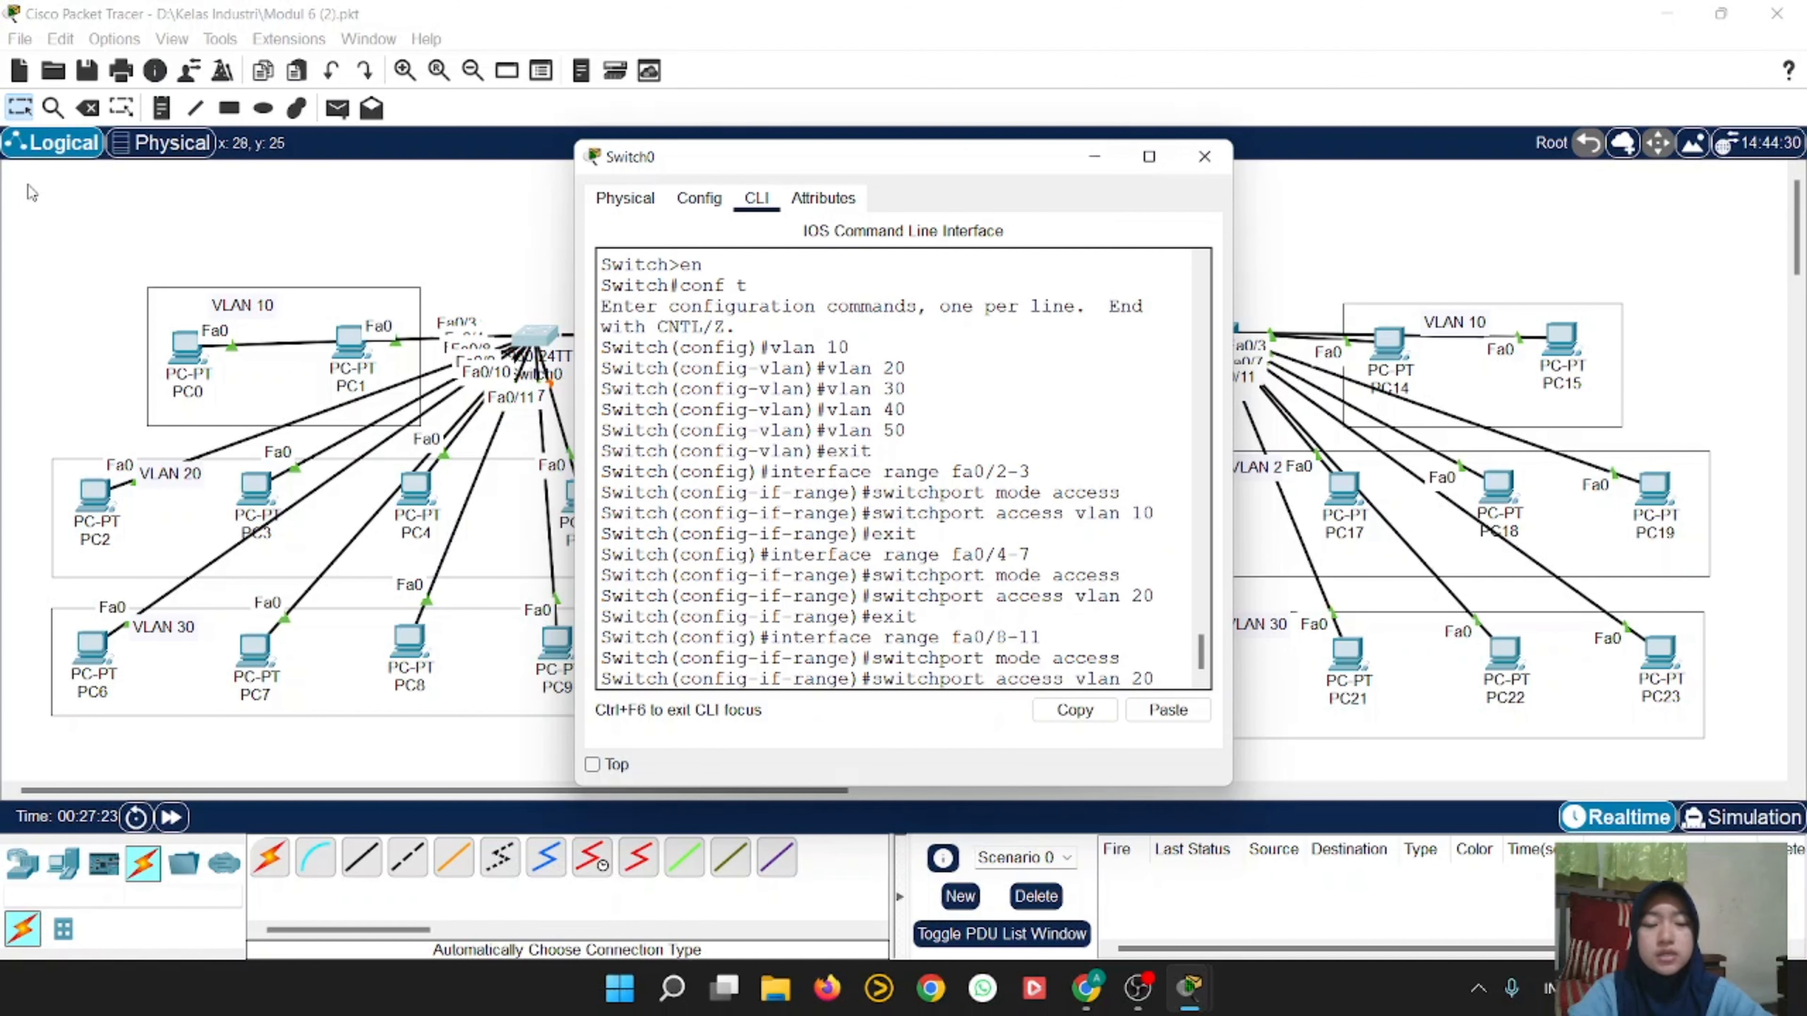
pyautogui.press('Left')
pyautogui.press('BackSpace')
pyautogui.write('3')
pyautogui.press('Return')
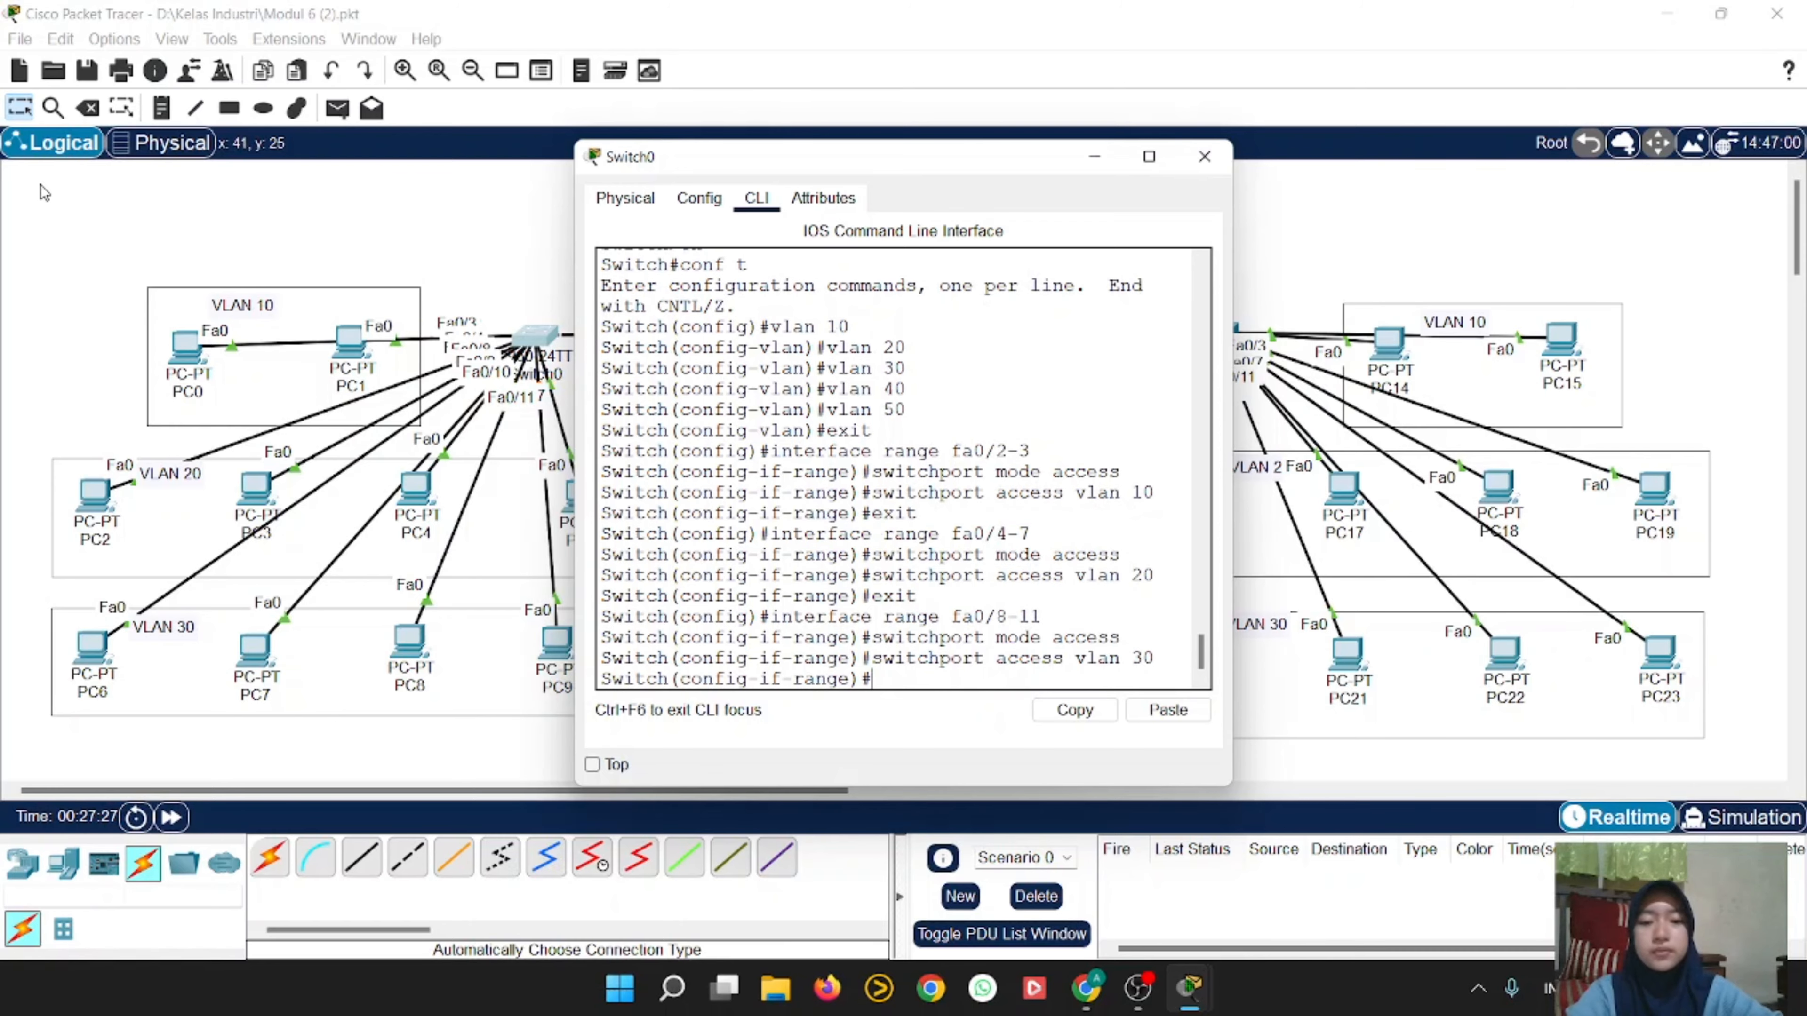
pyautogui.write('exit')
pyautogui.press('Return')
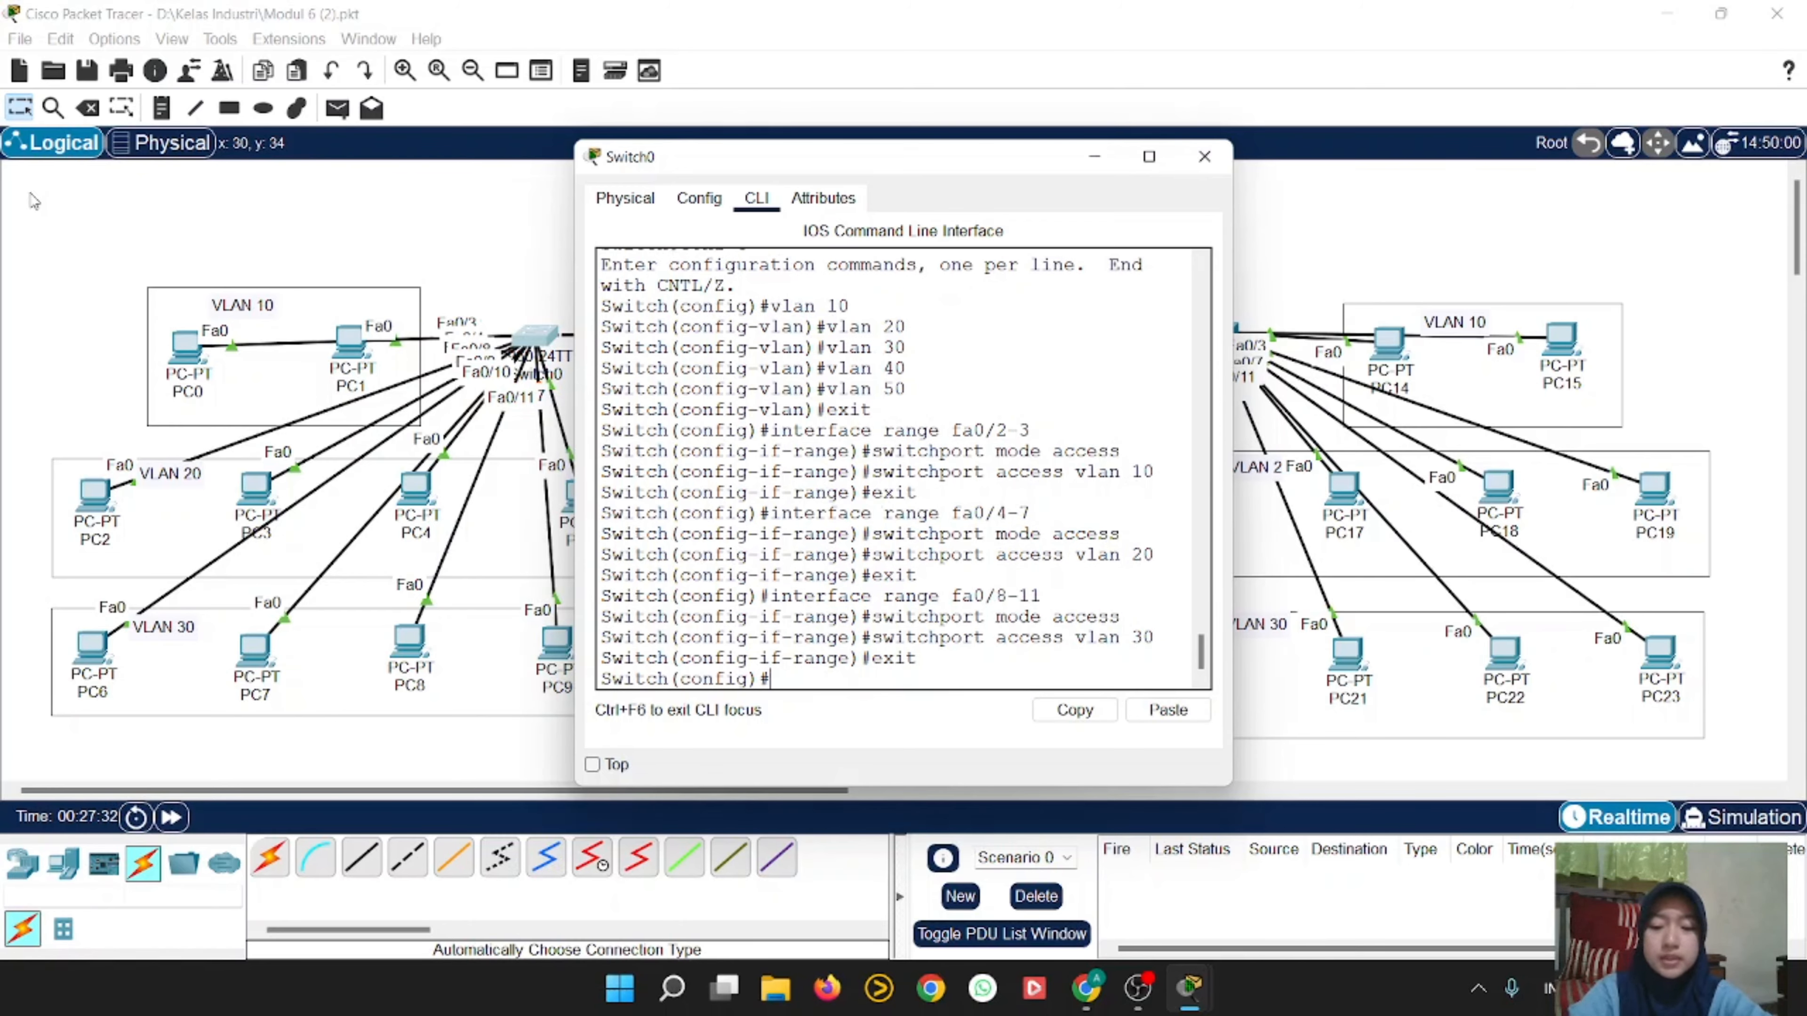
# Step: Display Switch0's brief VLAN table from configuration mode, widen the window to read the port assignments, and close it
pyautogui.write('do')
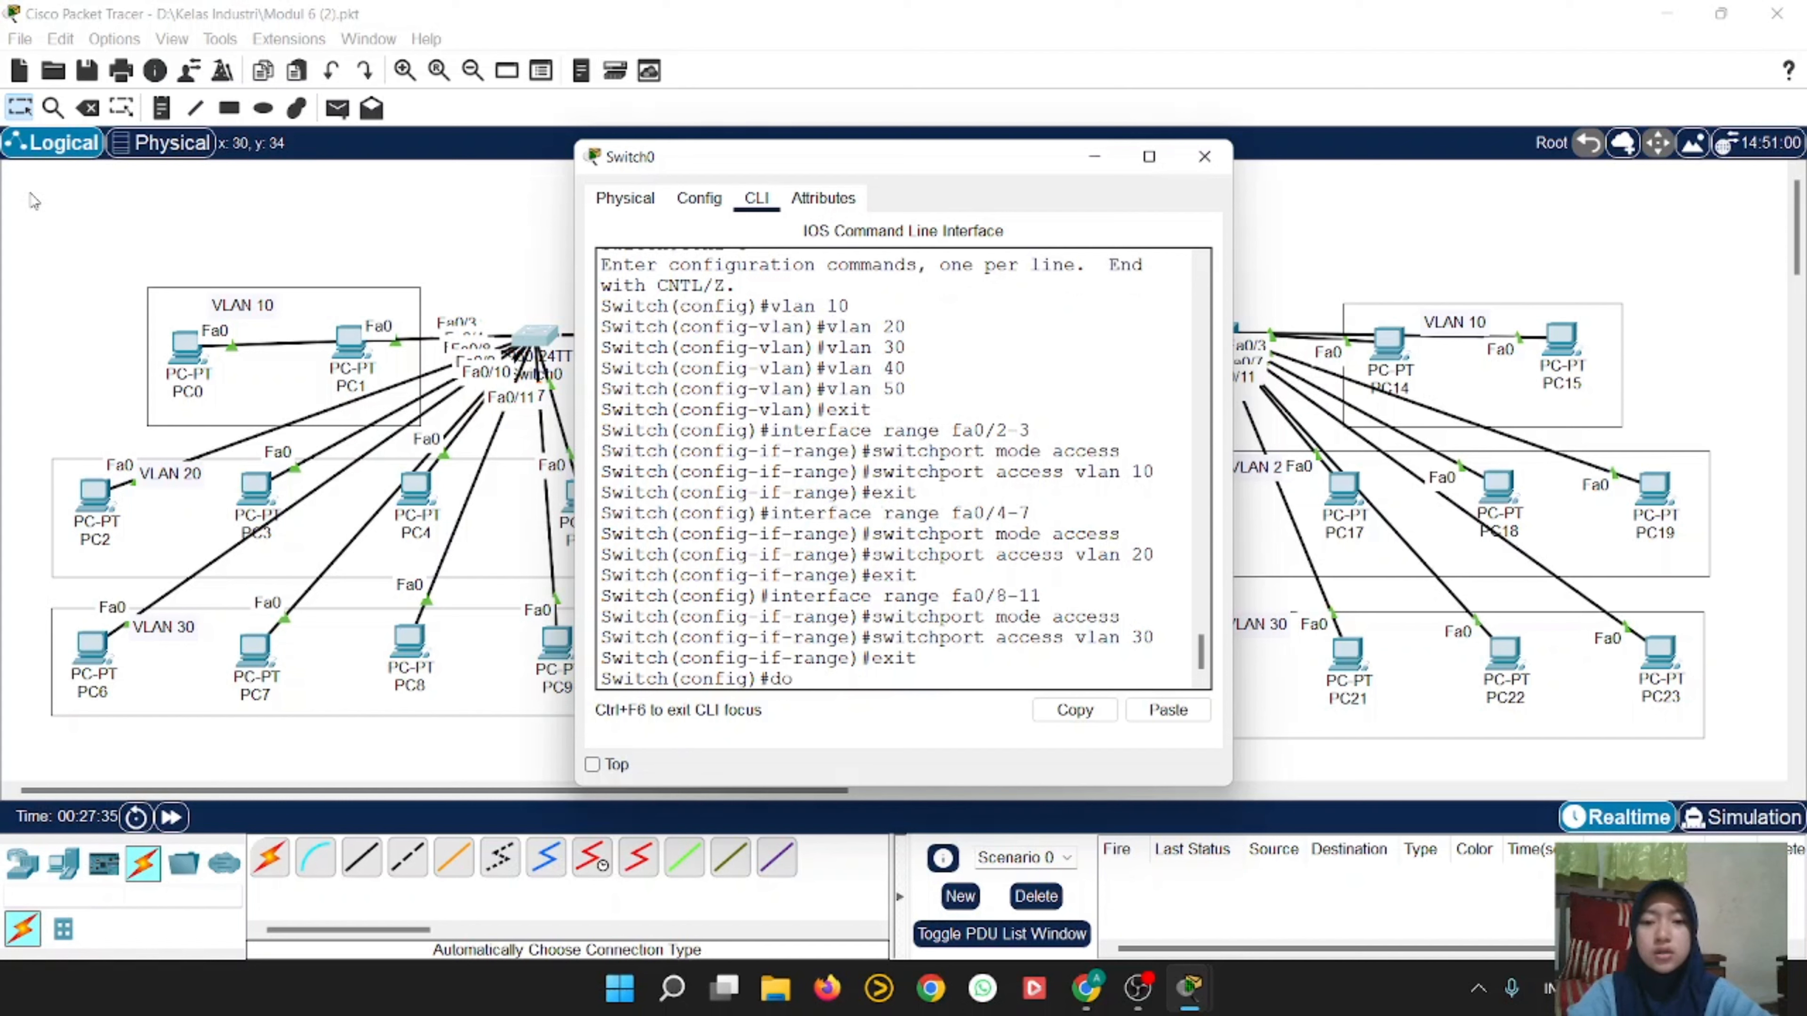
pyautogui.write(' show')
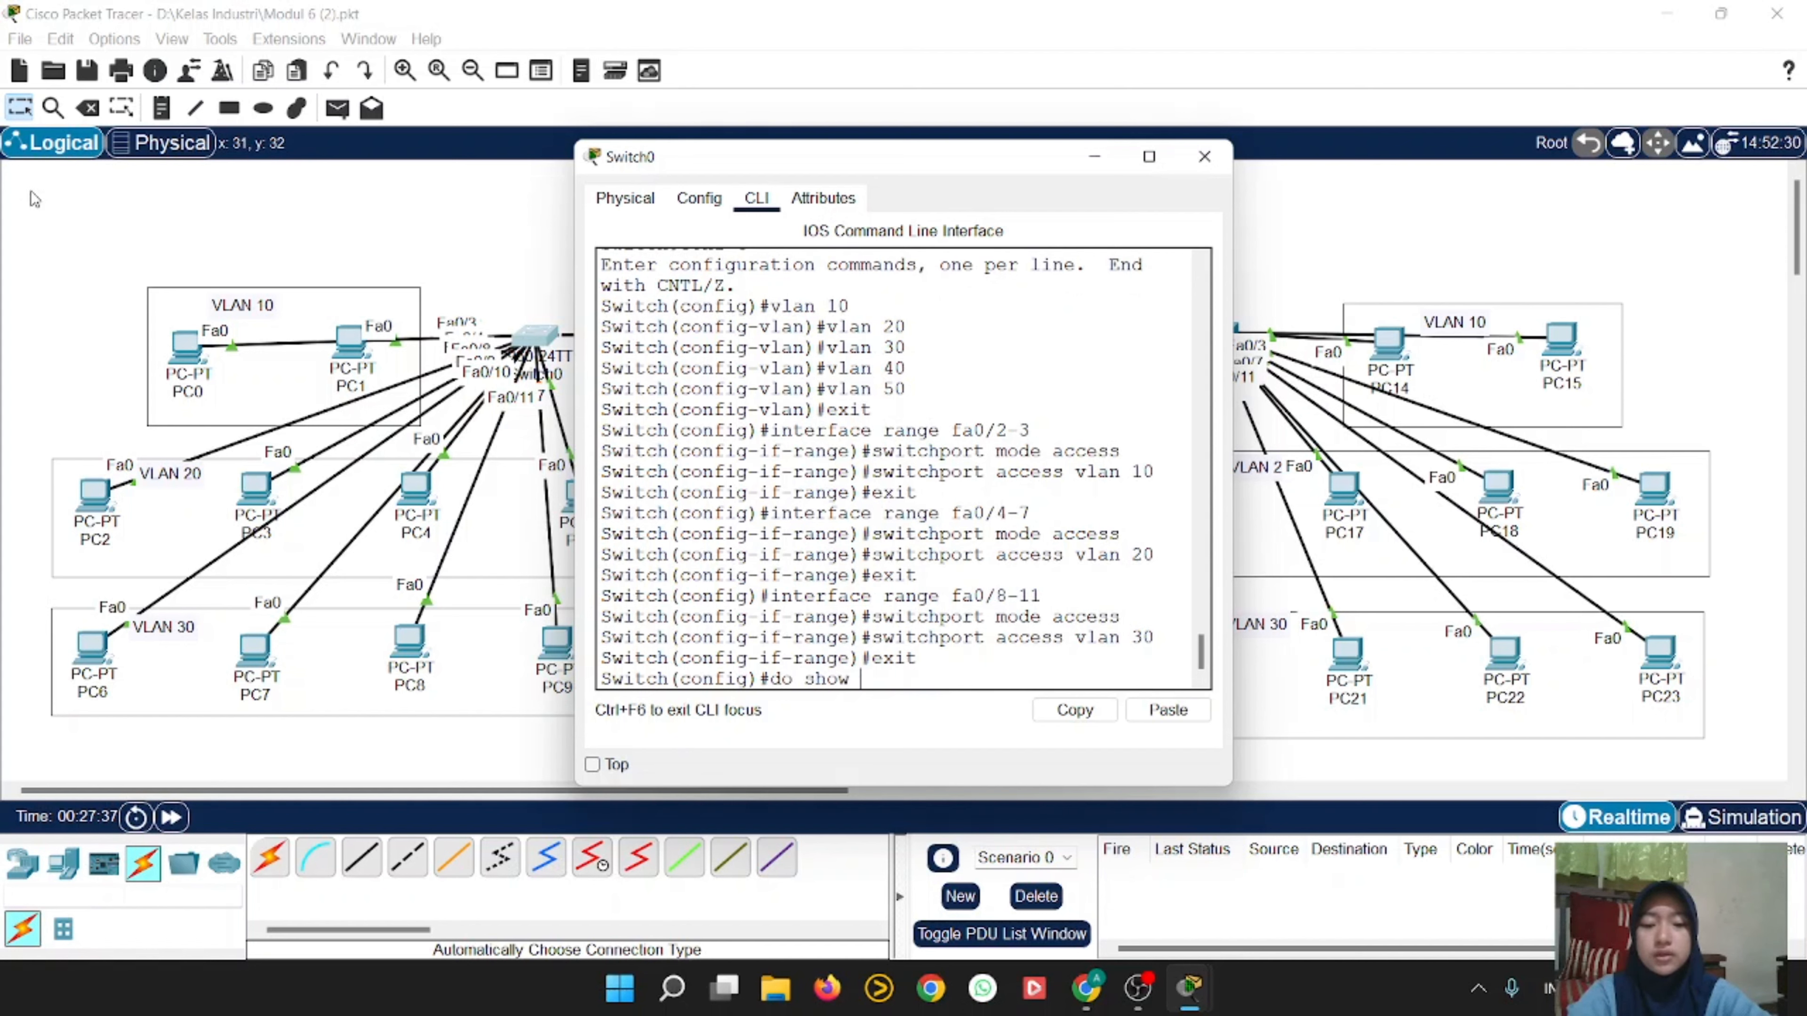
pyautogui.write(' vlan brief')
pyautogui.press('Return')
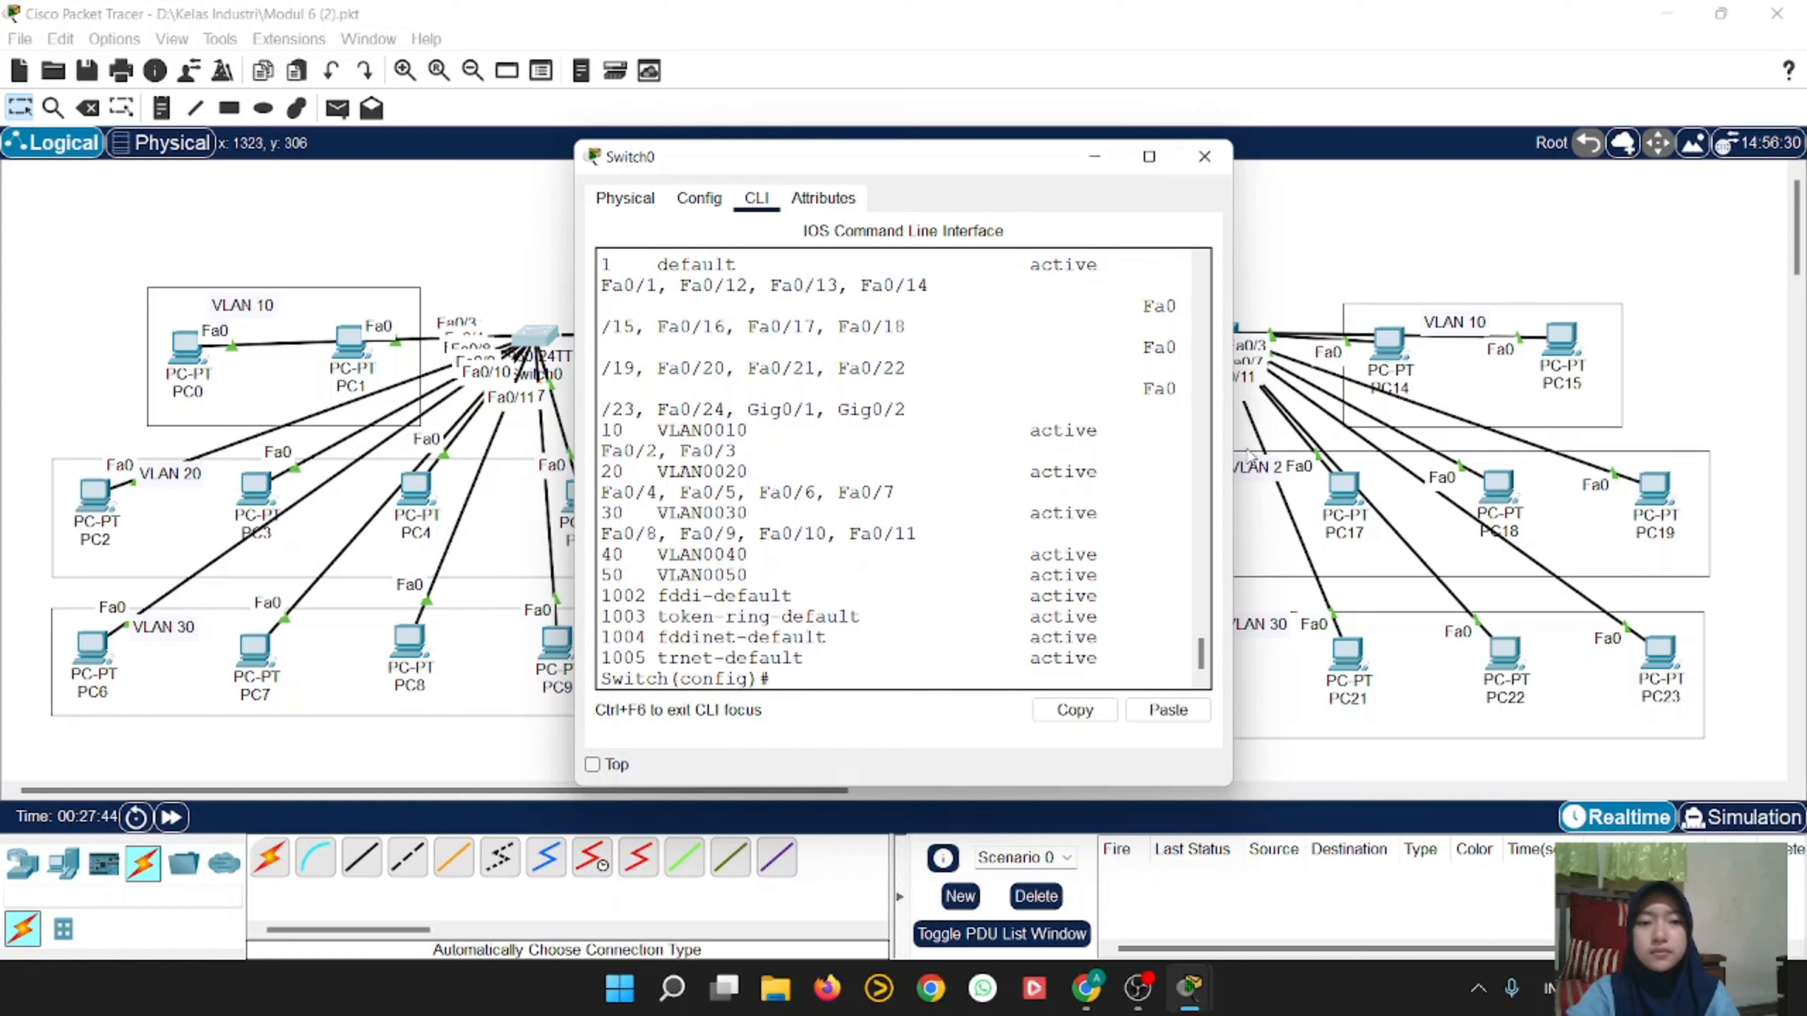
pyautogui.moveTo(1231, 447); pyautogui.dragTo(1623, 438)
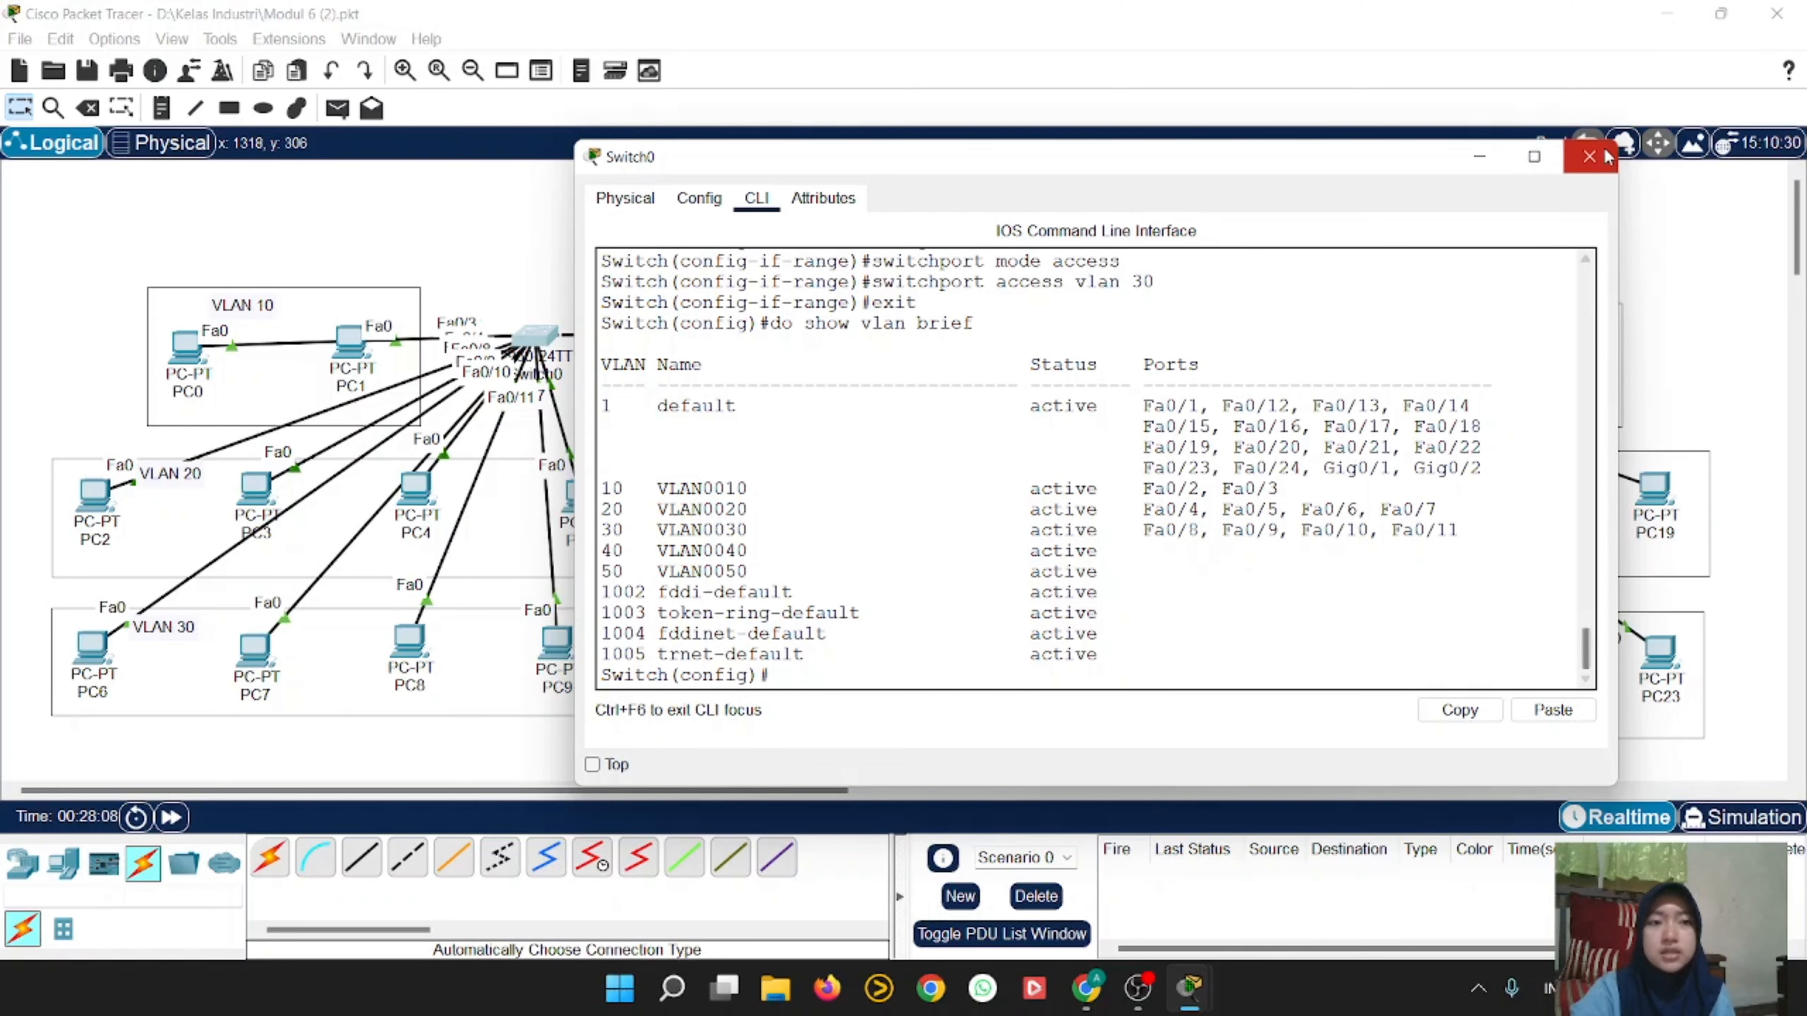
pyautogui.click(1589, 156)
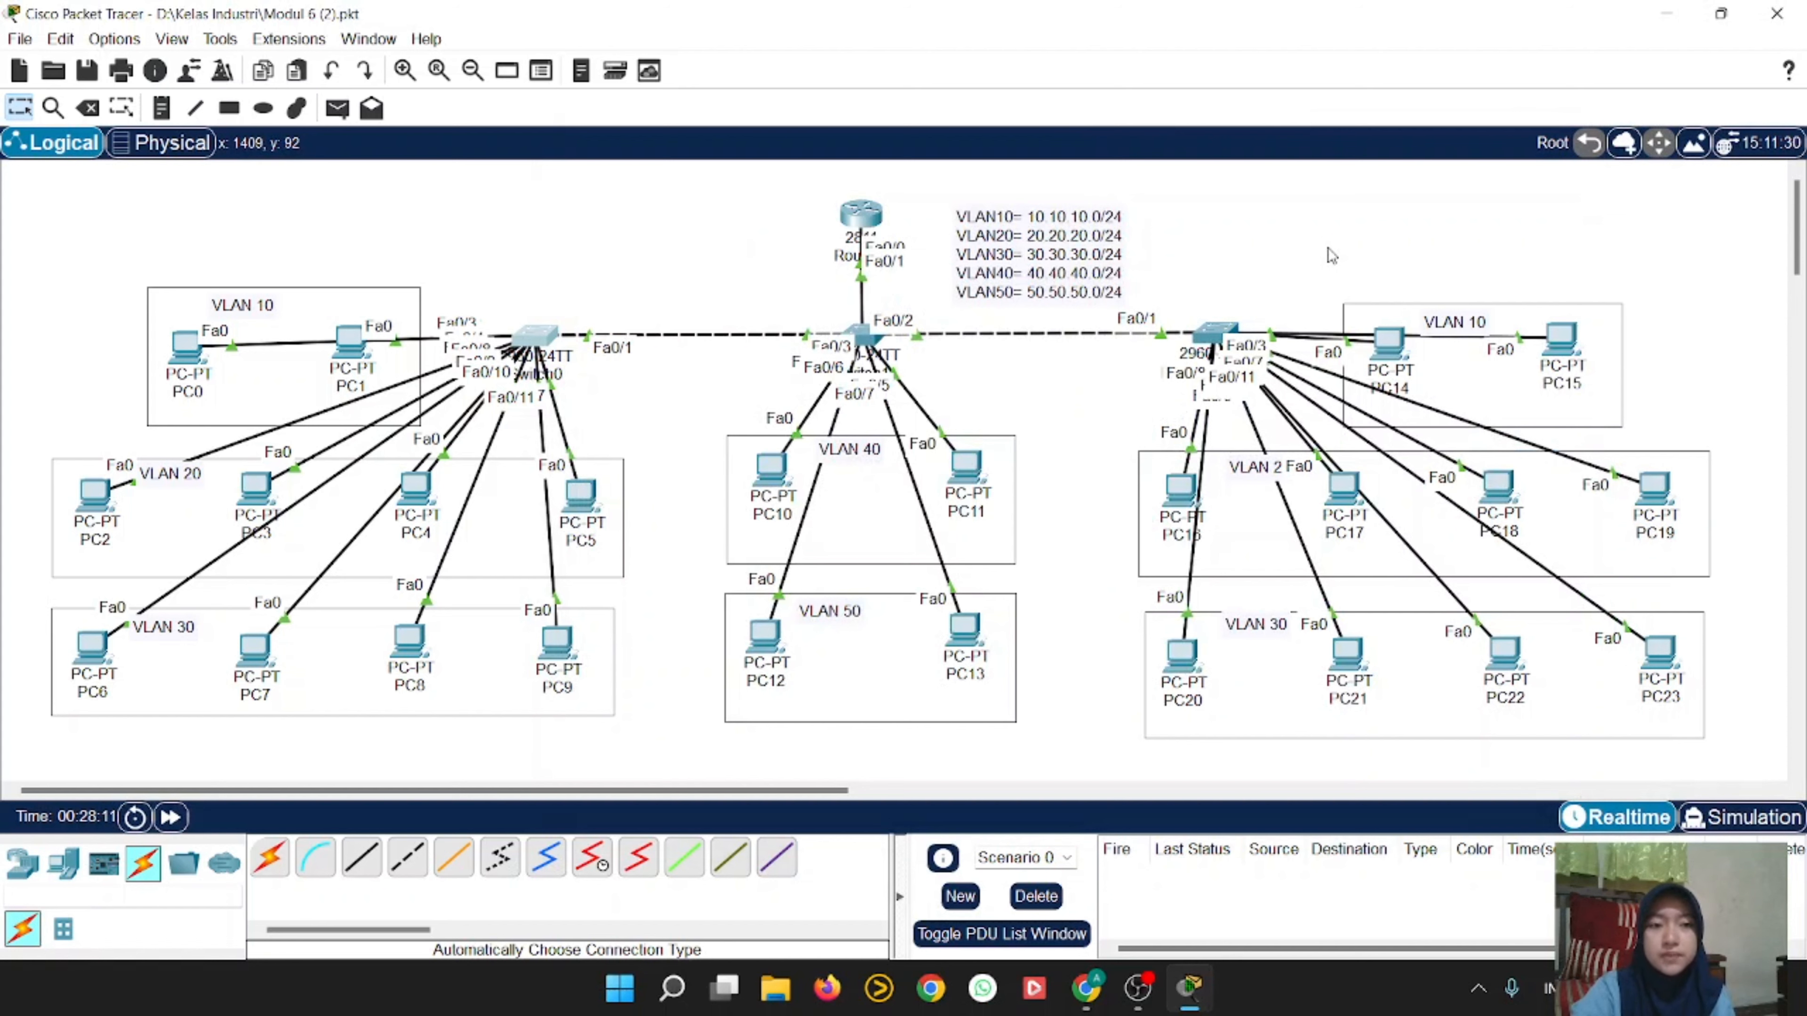
# Step: Nudge PC14 and PC15 in the VLAN 10 box slightly and bring up Switch2's command-line window clear of those PCs
pyautogui.click(1214, 329)
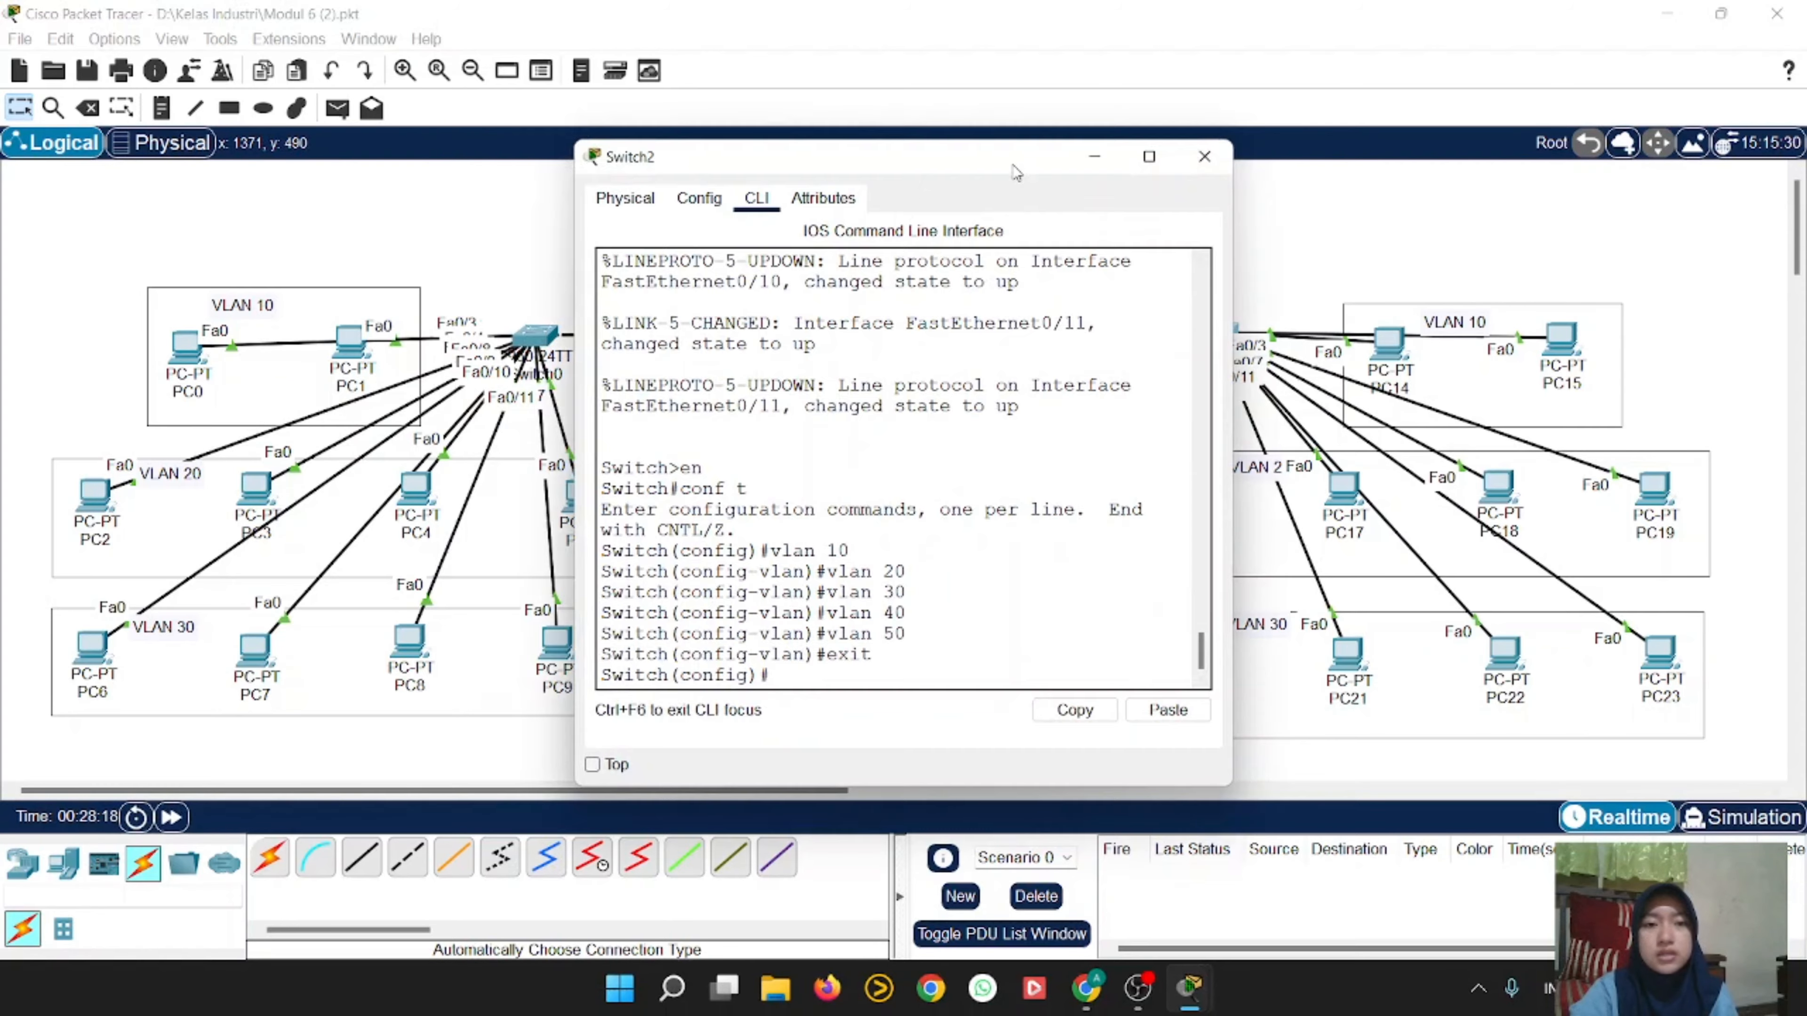
pyautogui.moveTo(1017, 171); pyautogui.dragTo(896, 186)
pyautogui.moveTo(1398, 343)
pyautogui.mouseDown()
pyautogui.moveTo(1409, 249)
pyautogui.moveTo(1398, 361)
pyautogui.moveTo(1410, 339)
pyautogui.mouseUp()
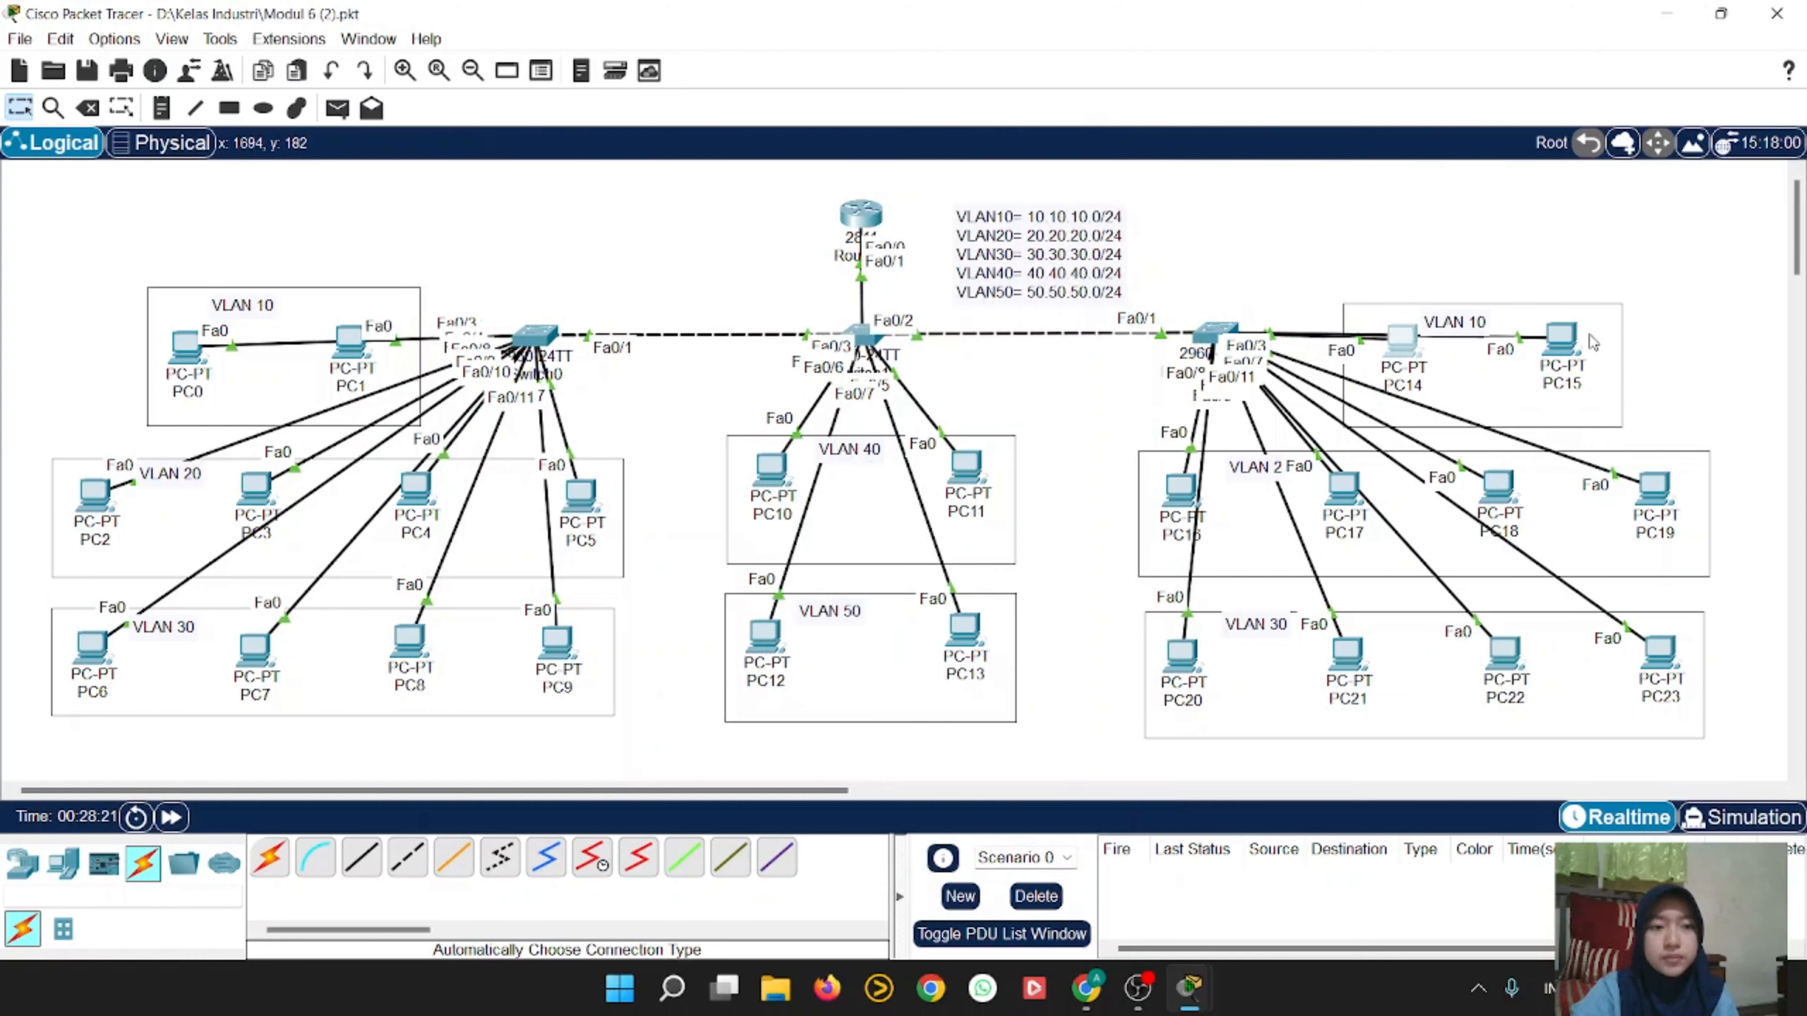
pyautogui.moveTo(1570, 347)
pyautogui.mouseDown()
pyautogui.moveTo(1583, 319)
pyautogui.moveTo(1576, 347)
pyautogui.mouseUp()
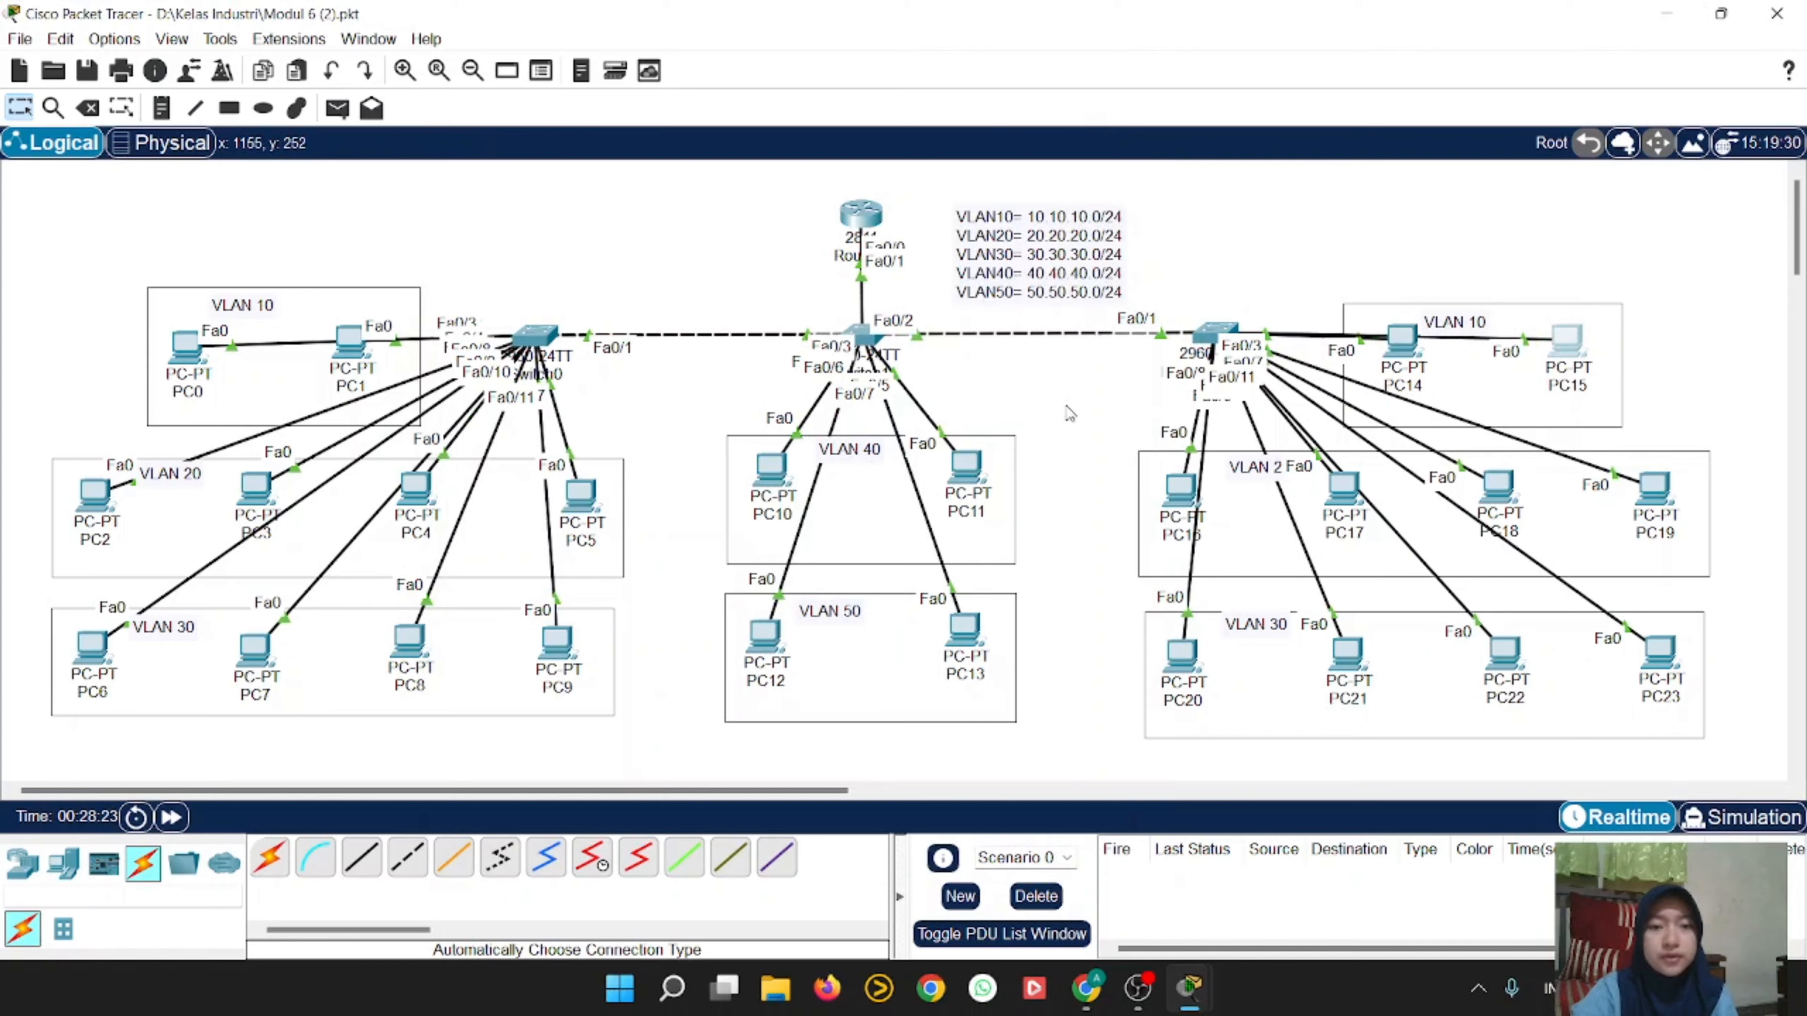
pyautogui.click(1216, 336)
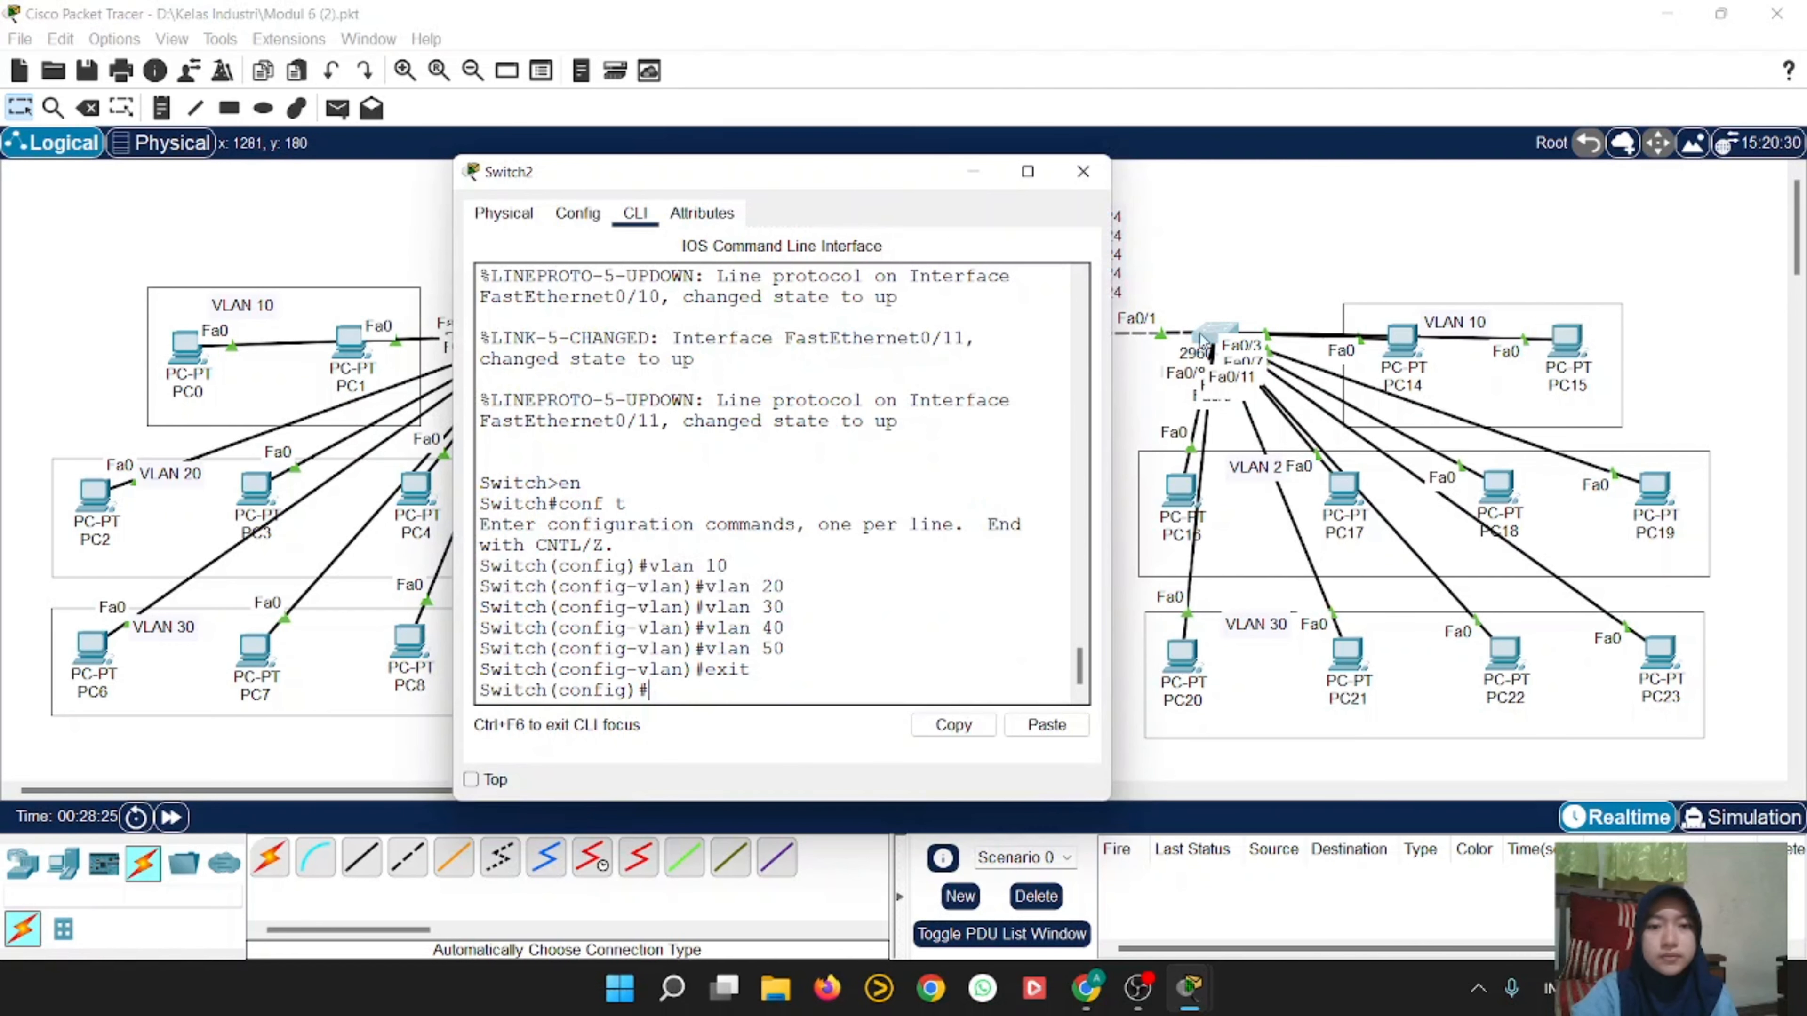
pyautogui.moveTo(859, 172); pyautogui.dragTo(947, 117)
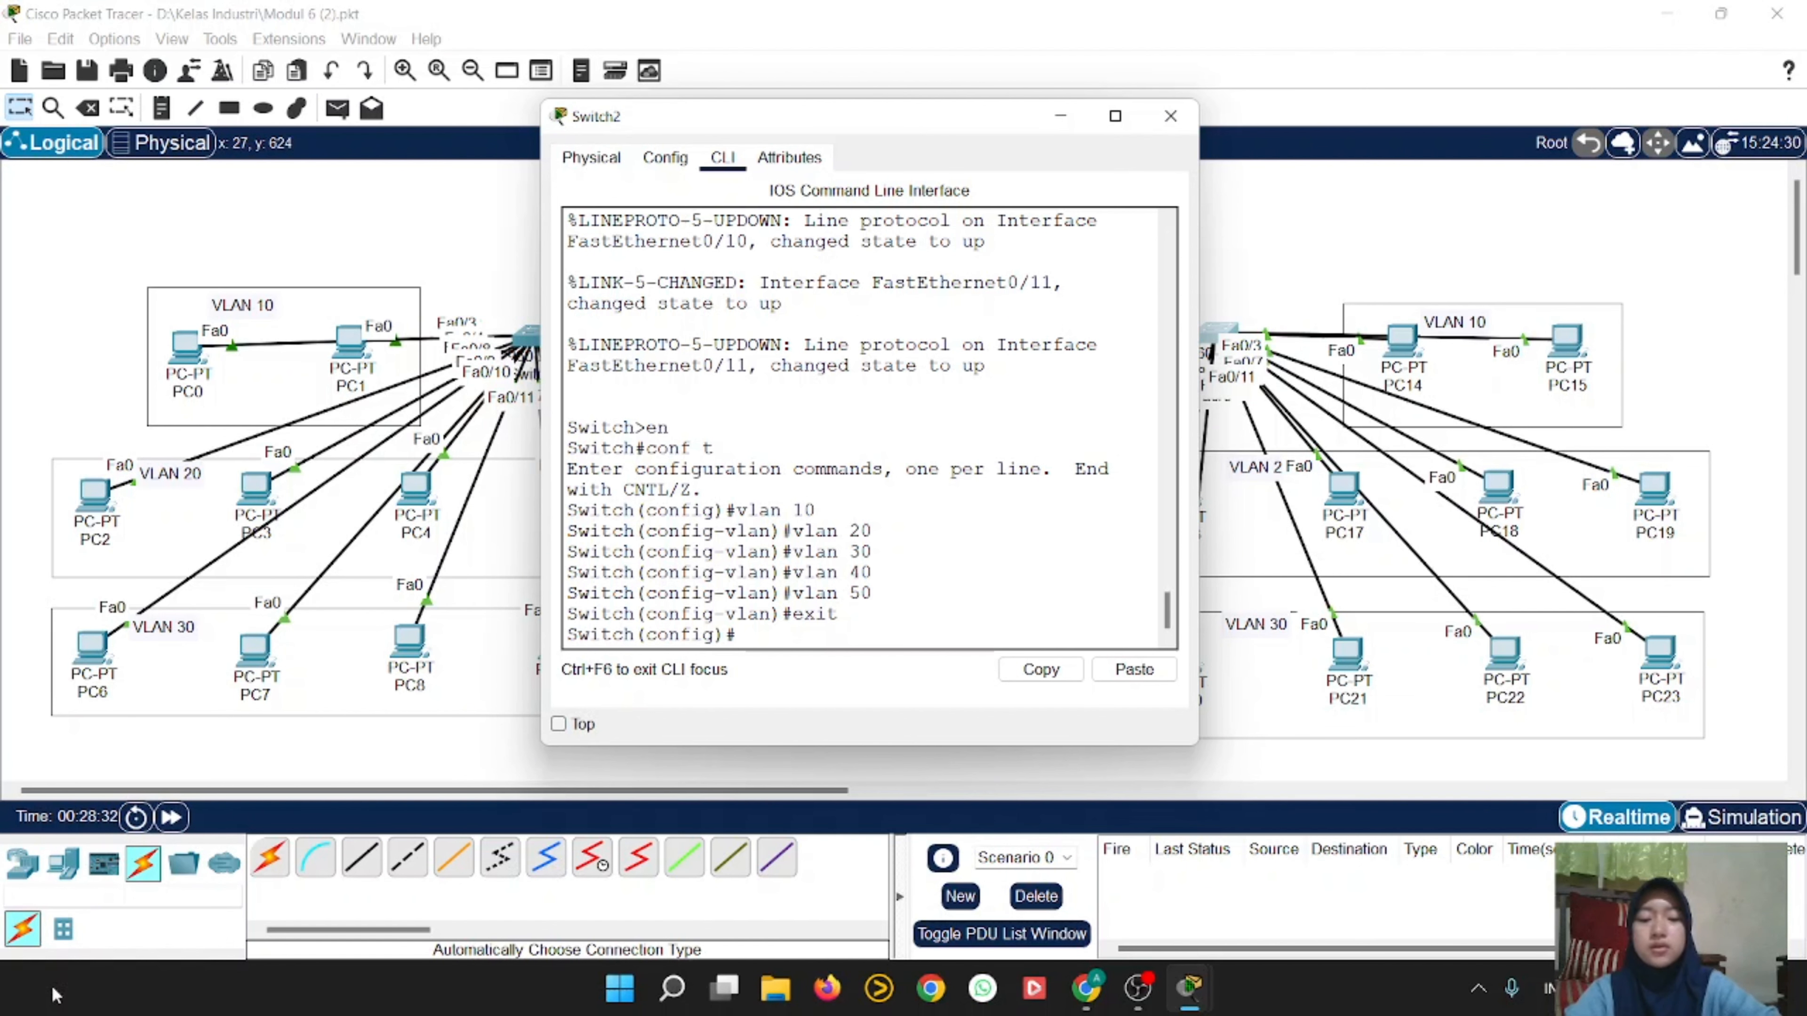
# Step: Enter interface range configuration mode for fa0/2-3 on Switch2 and set those ports to access mode
pyautogui.write('interface ')
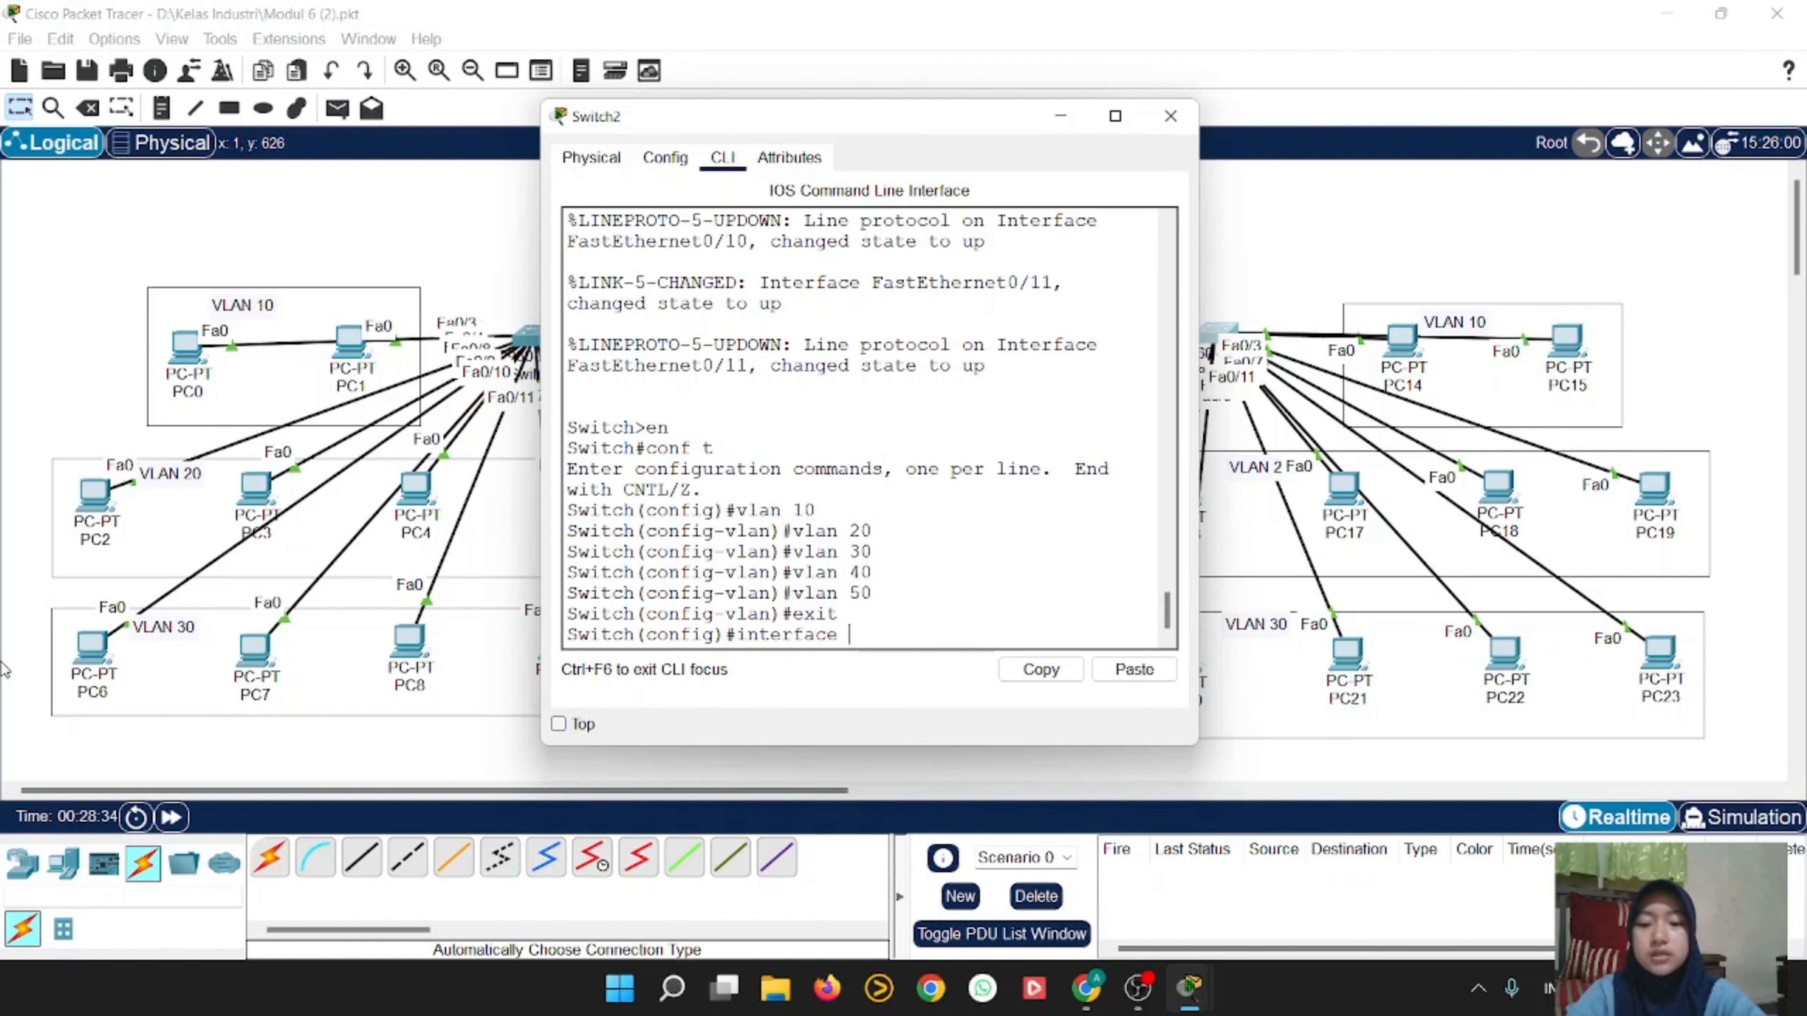
pyautogui.write('range fa')
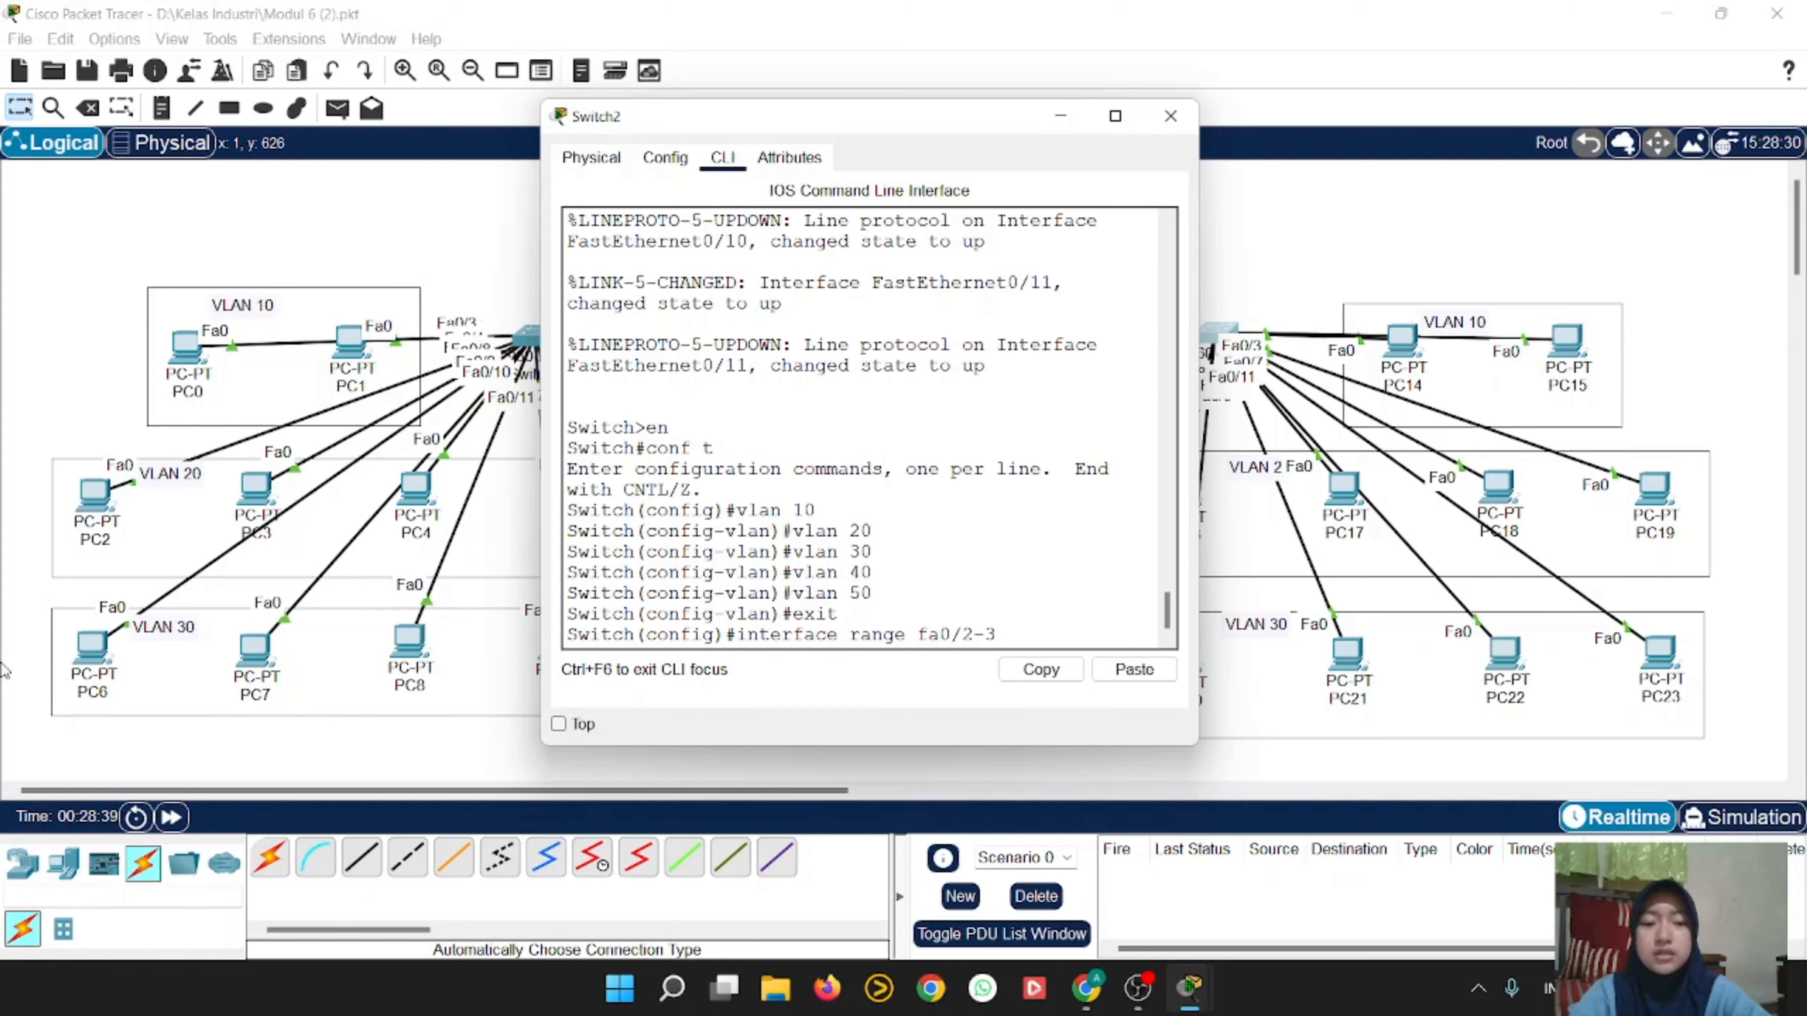
pyautogui.write('0/2-3')
pyautogui.press('Return')
pyautogui.write('switchport')
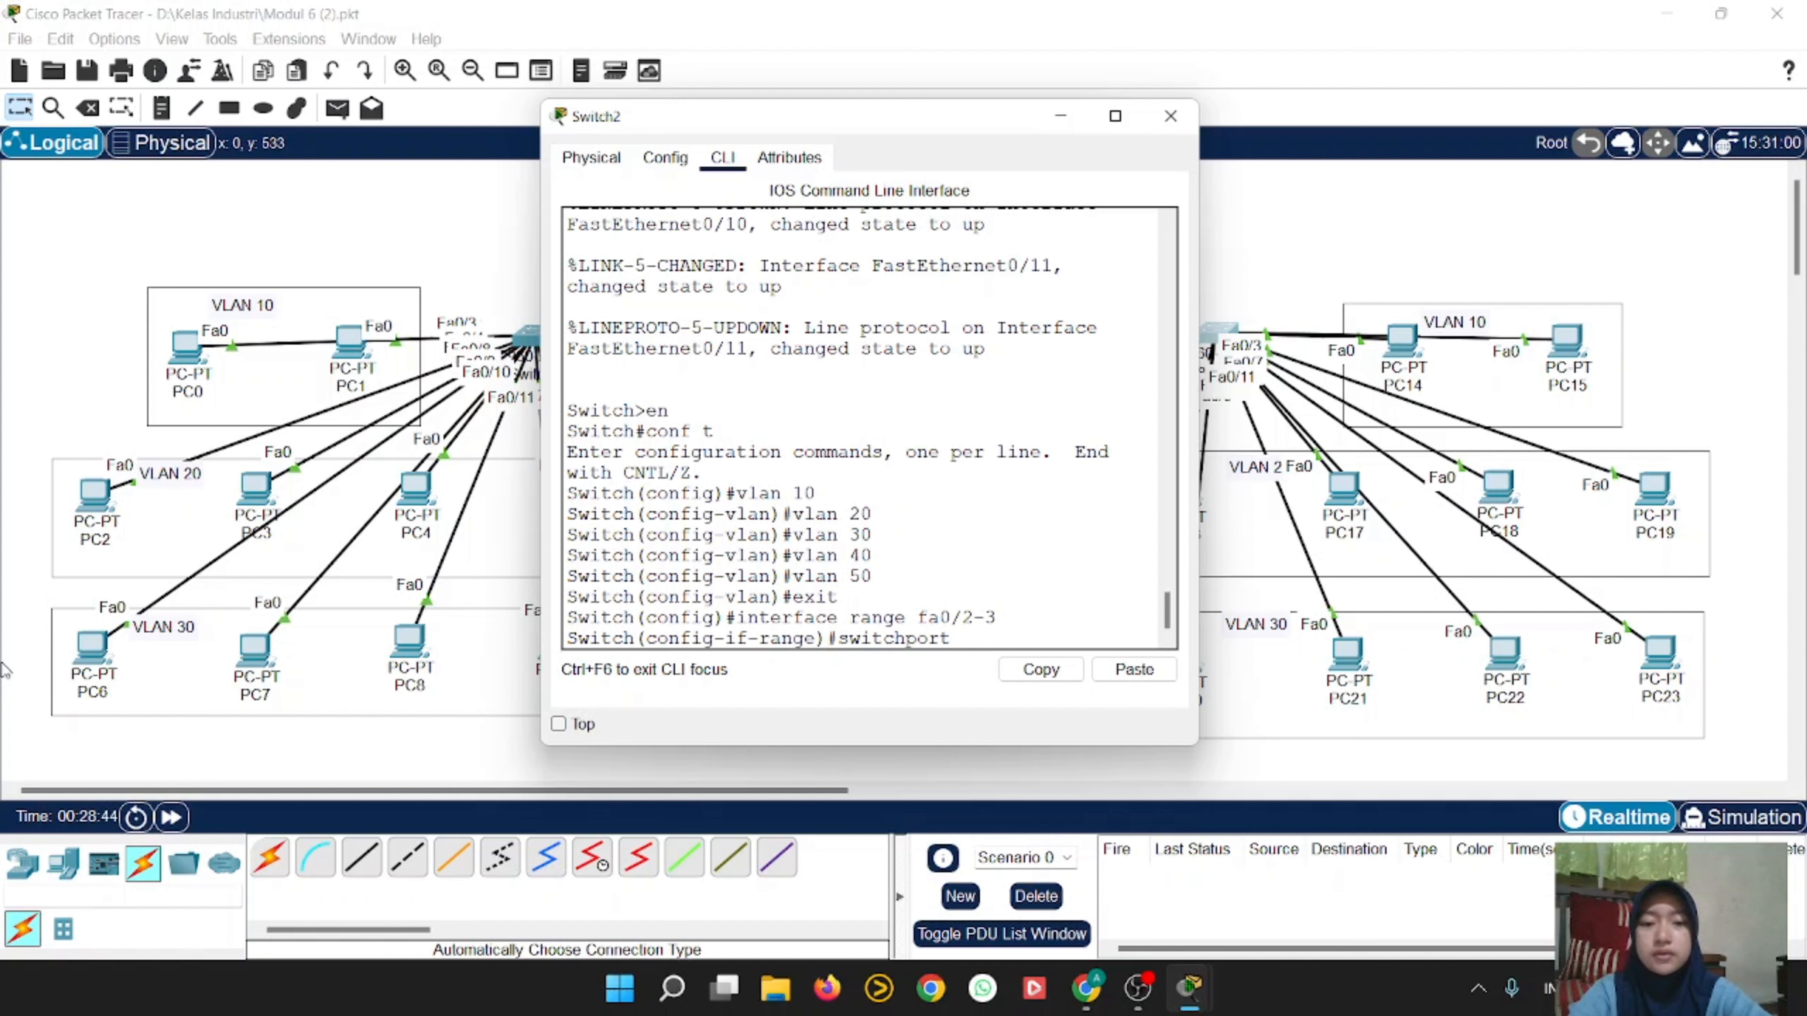
pyautogui.write(' mode acc')
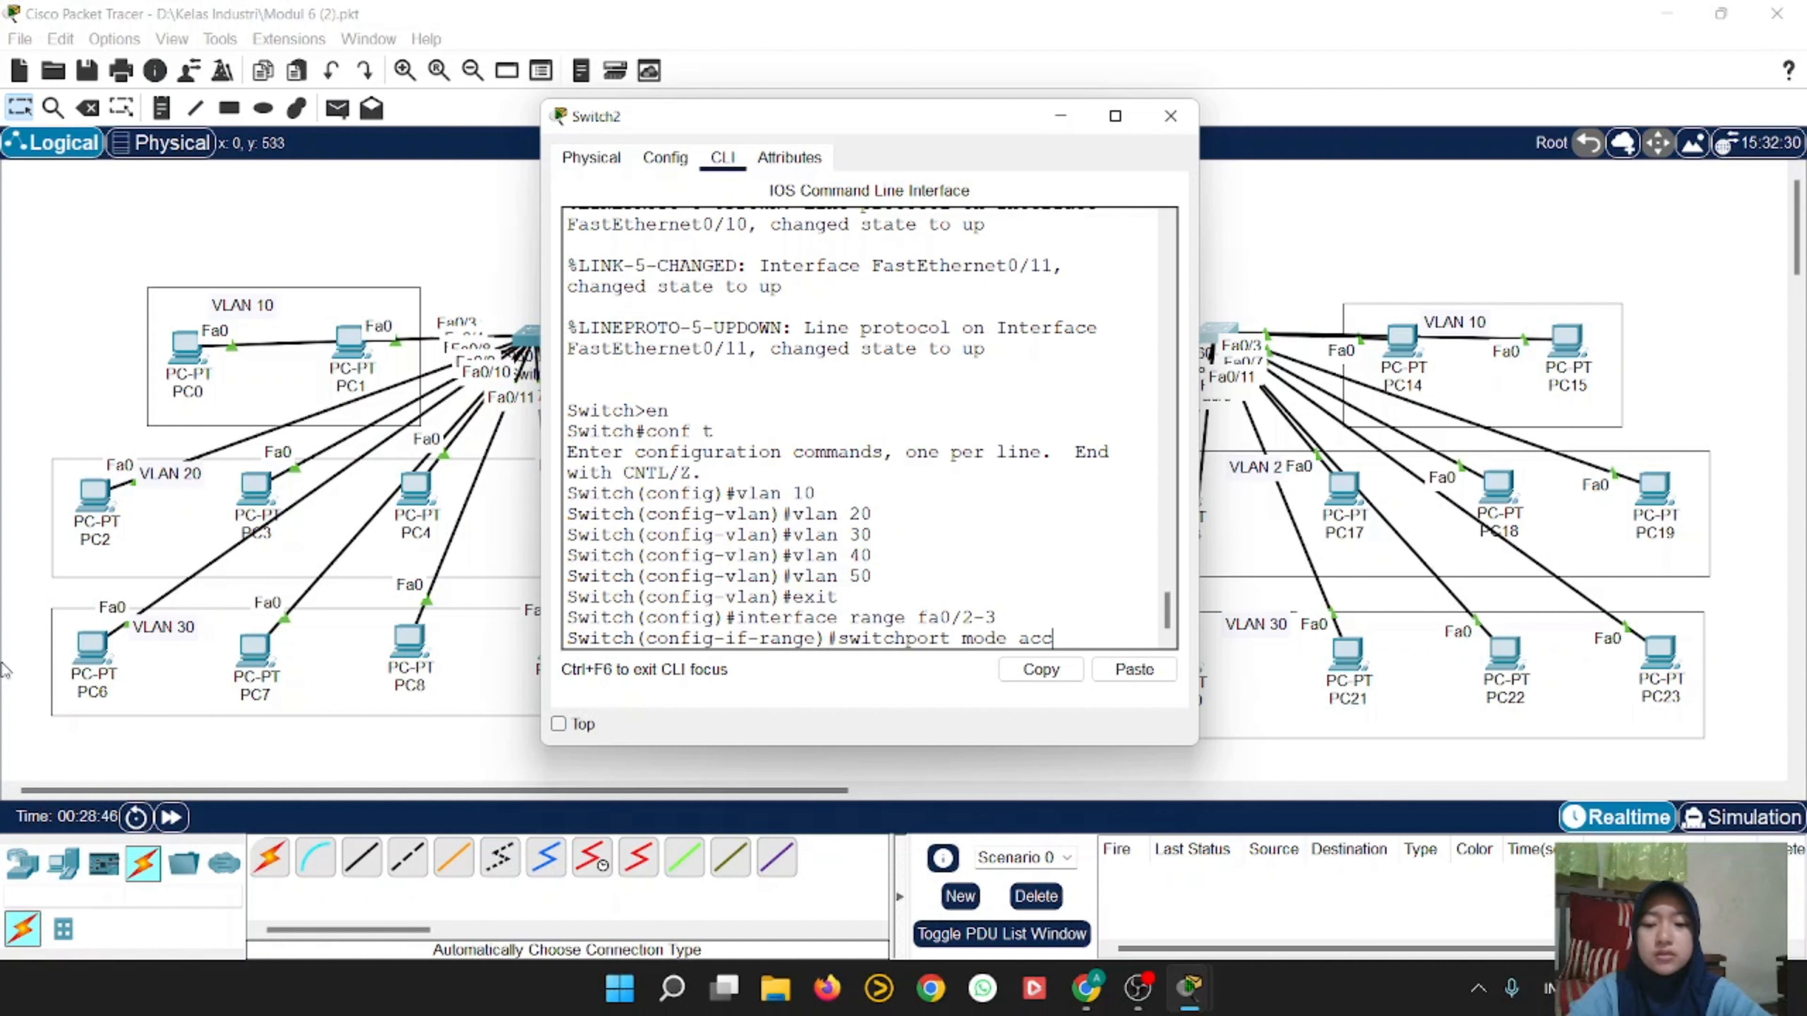
pyautogui.write('ess')
pyautogui.press('Return')
# Step: Assign Switch2's fa0/2-3 ports to access VLAN 10 and return to global configuration mode
pyautogui.write('sw')
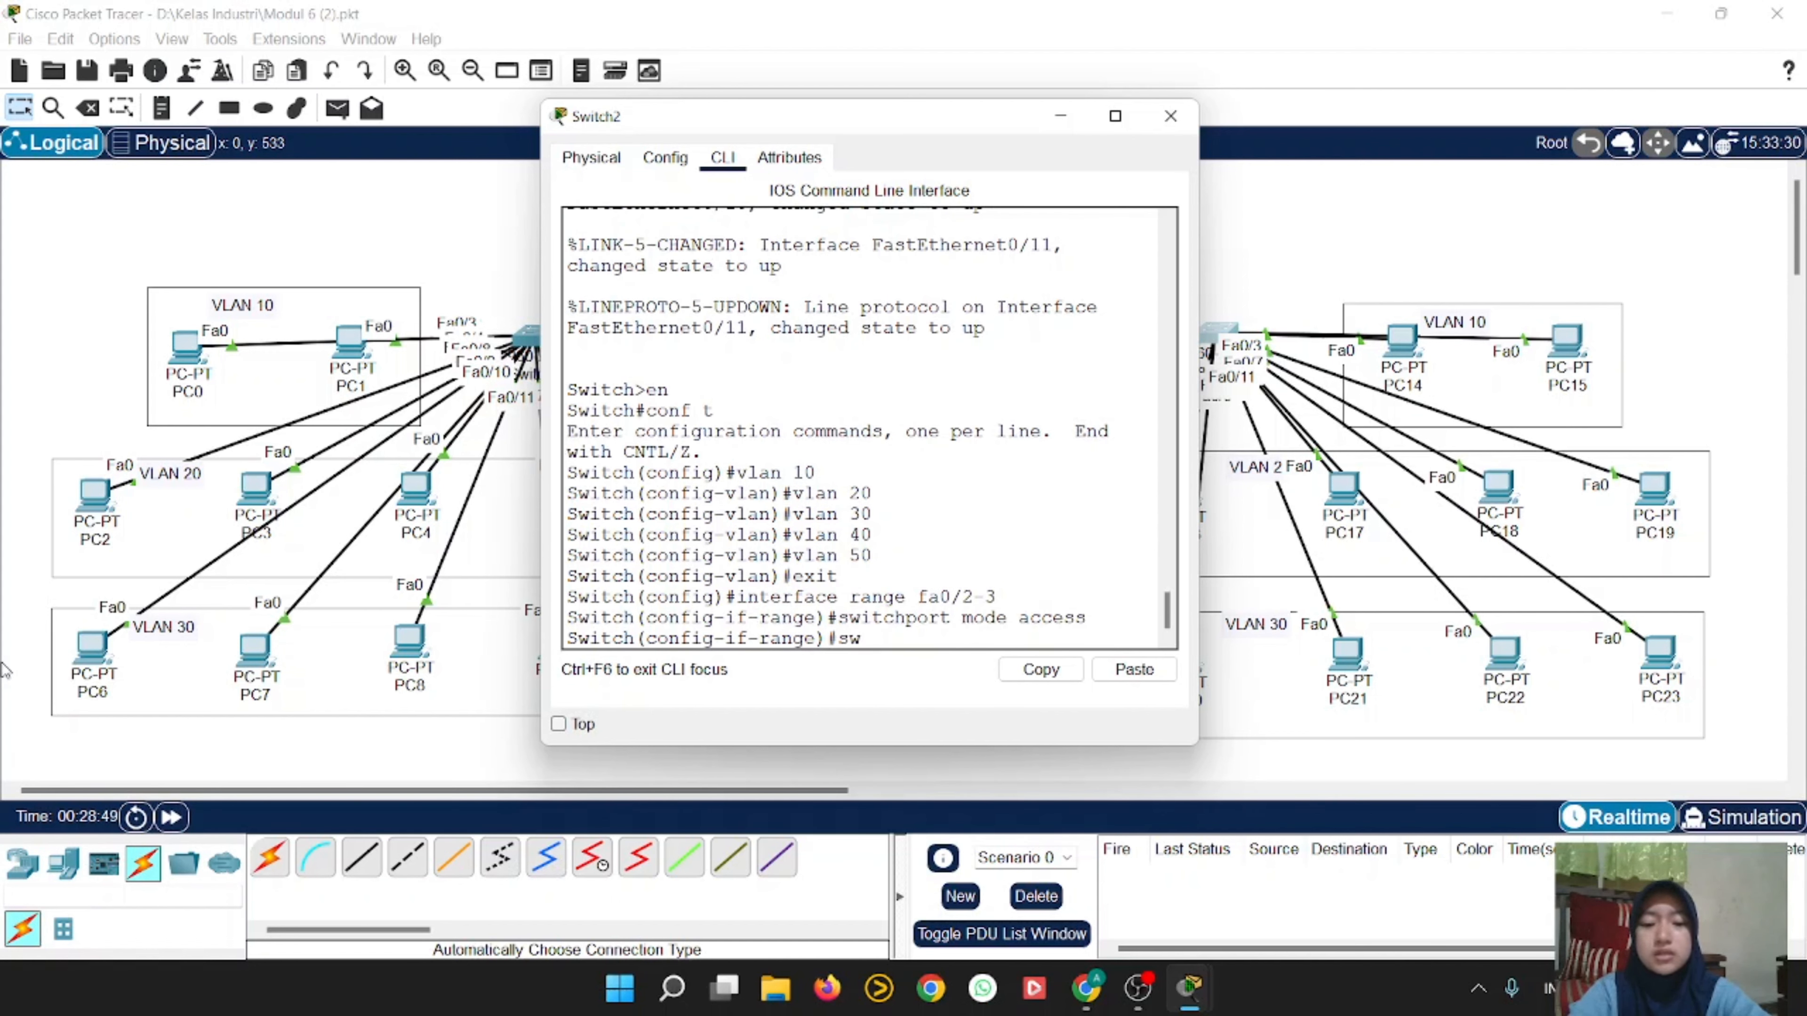
pyautogui.write('itchport')
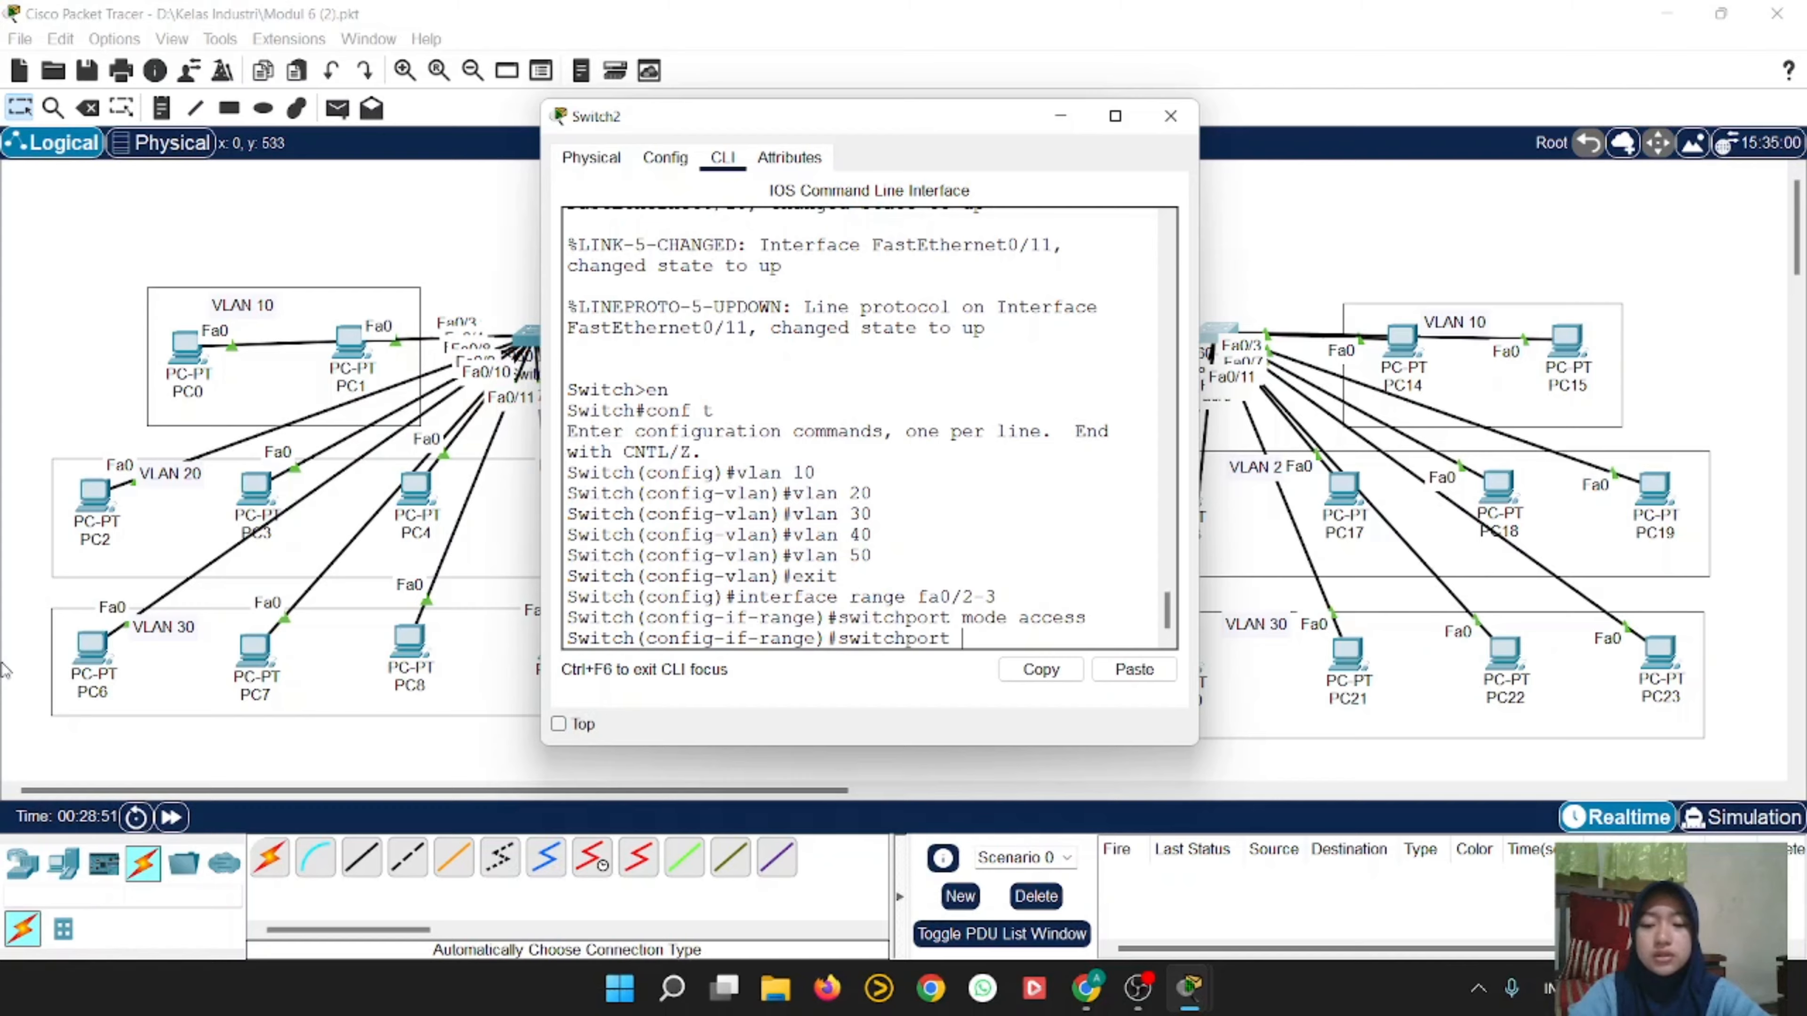
pyautogui.write(' access vlan 10')
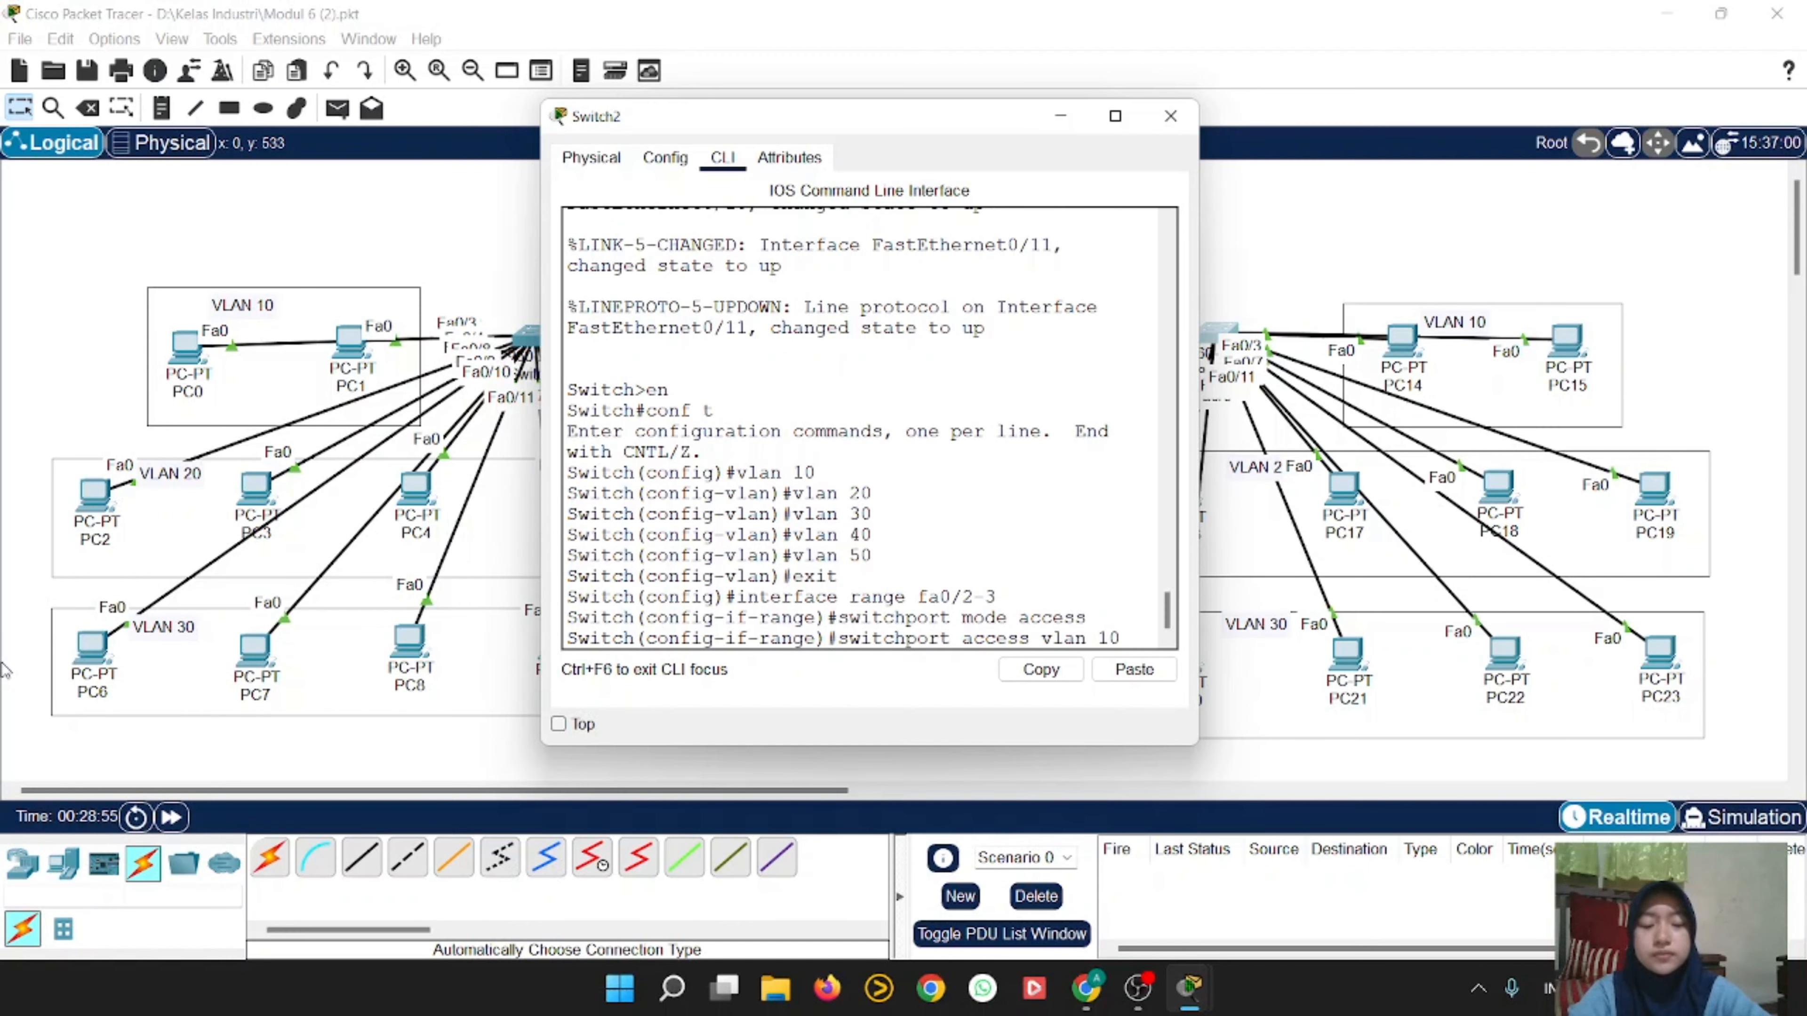
pyautogui.press('Return')
pyautogui.write('e)#e')
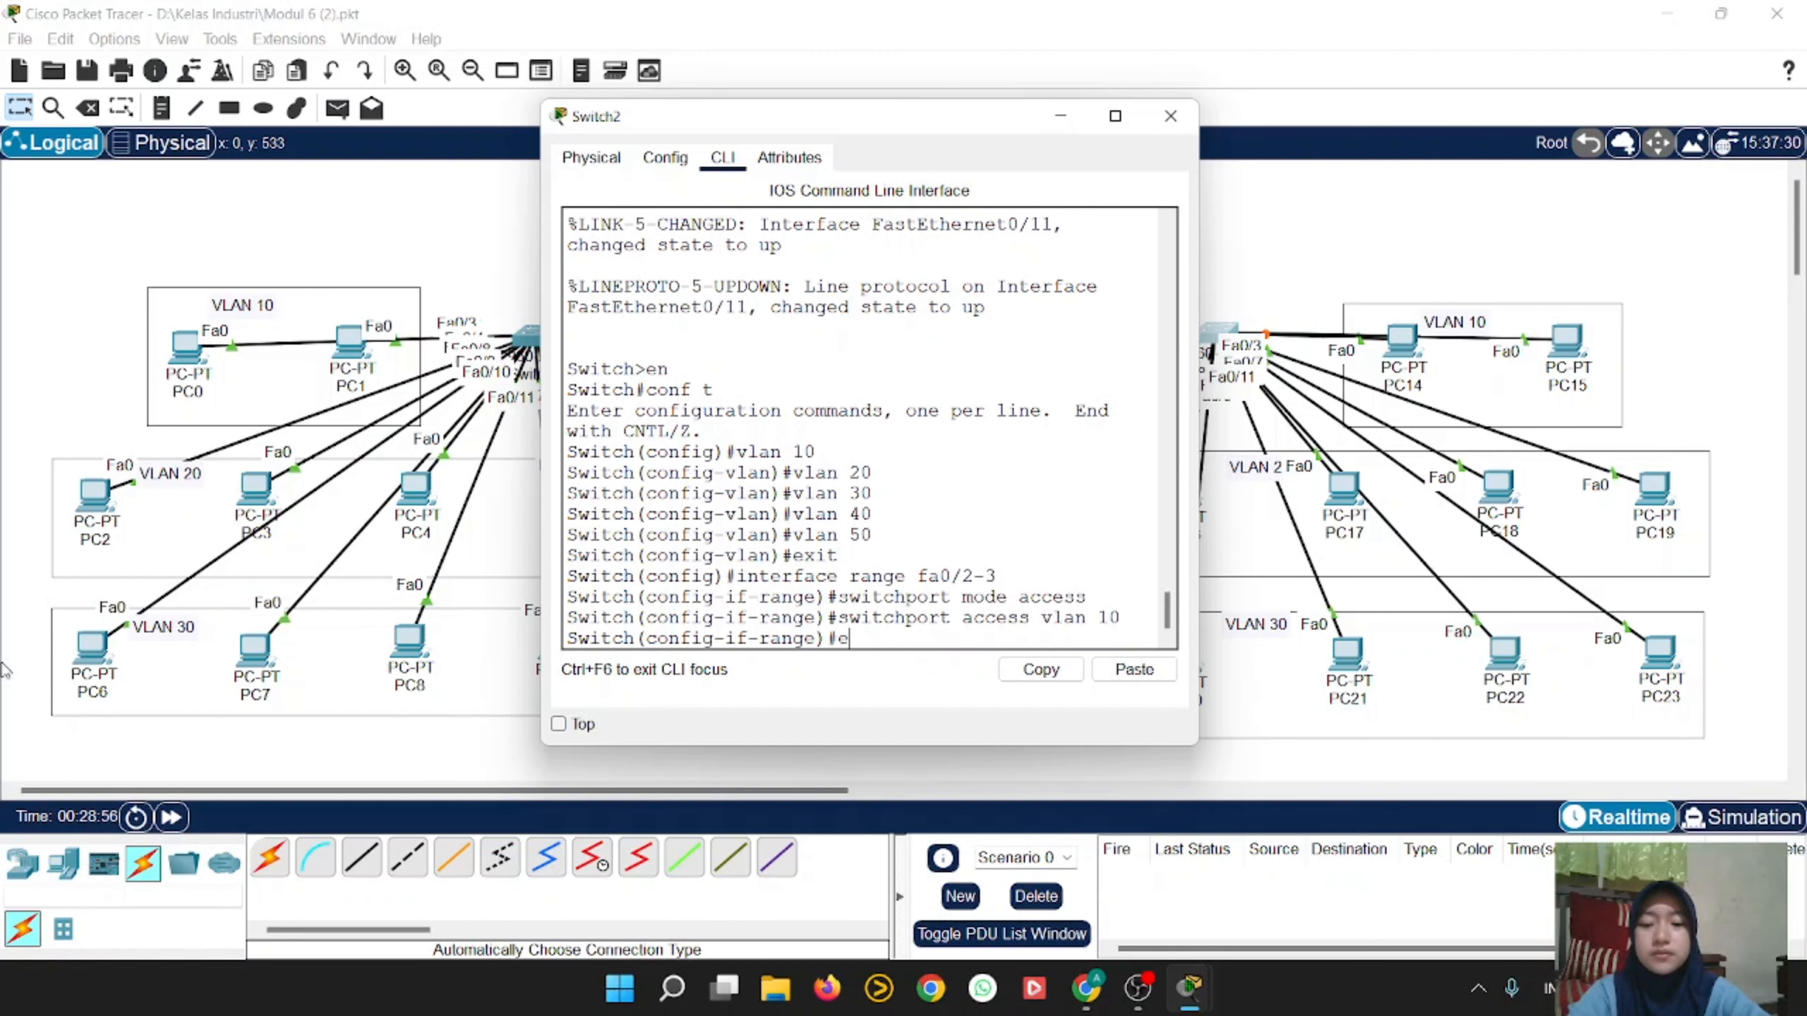
pyautogui.write('xit')
pyautogui.press('Return')
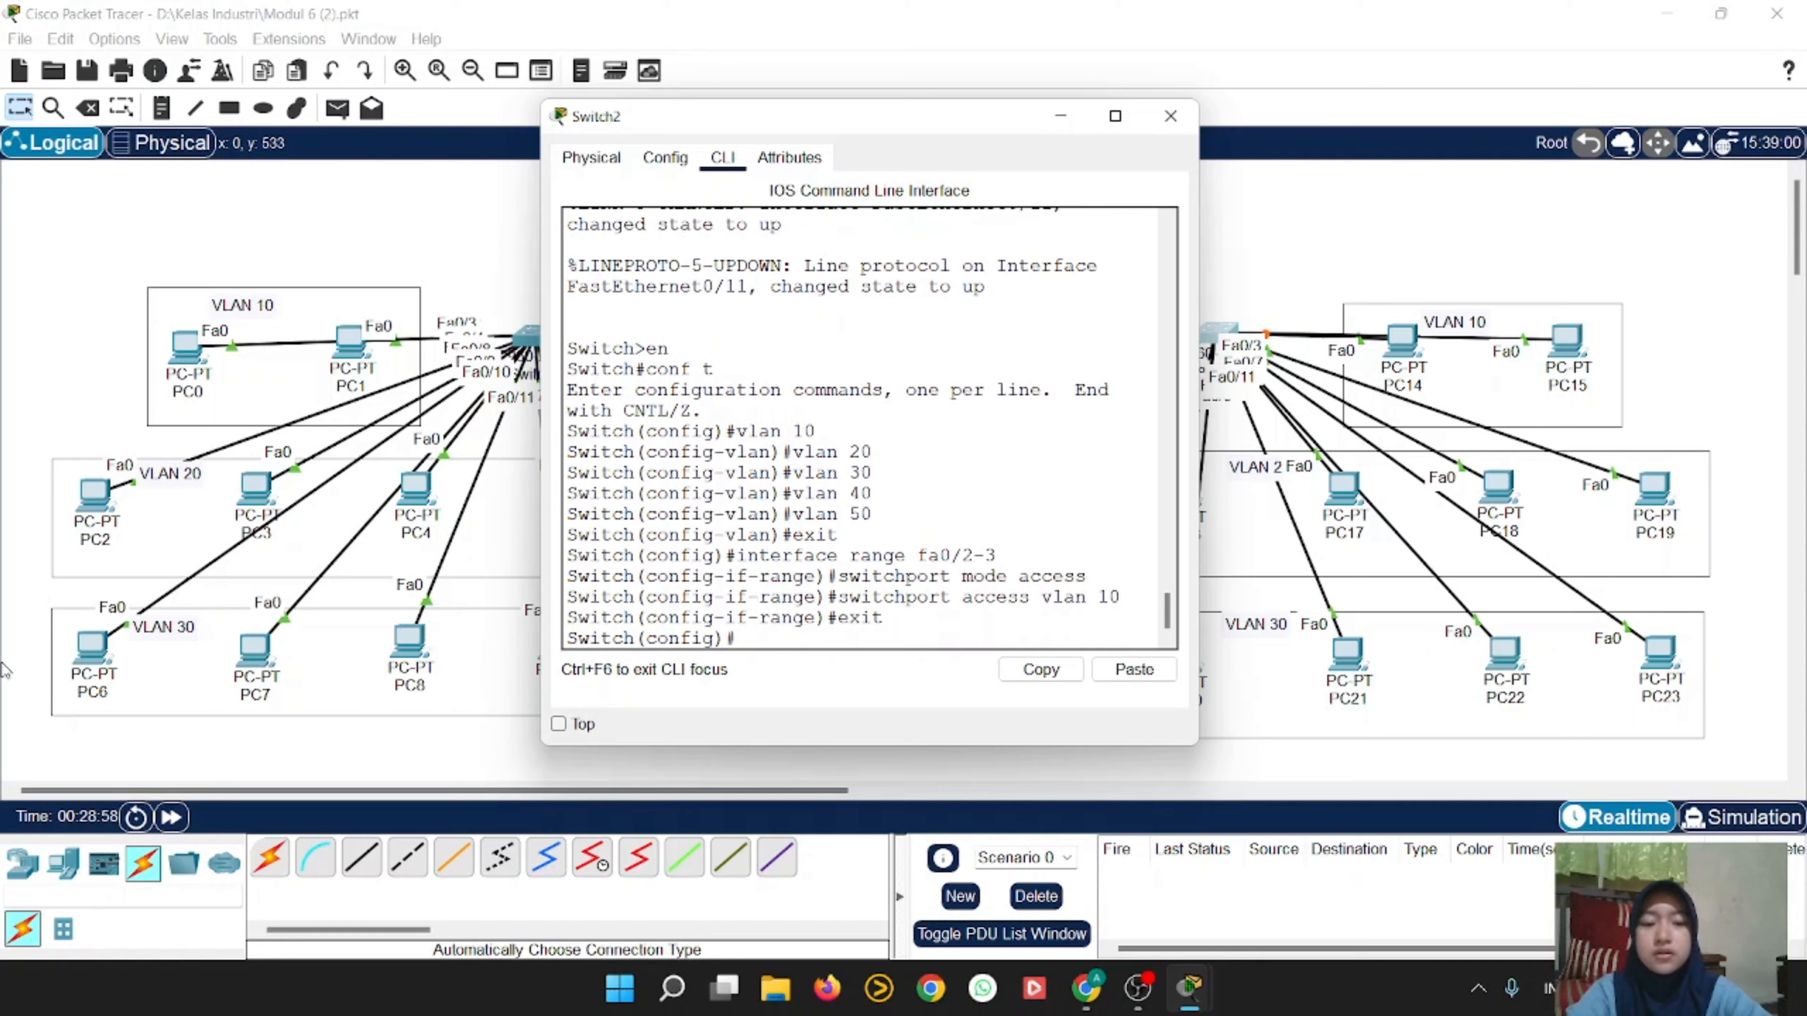
# Step: Enter interface range configuration mode for fa0/4-7 on Switch2
pyautogui.write('interface range fa0/2-3')
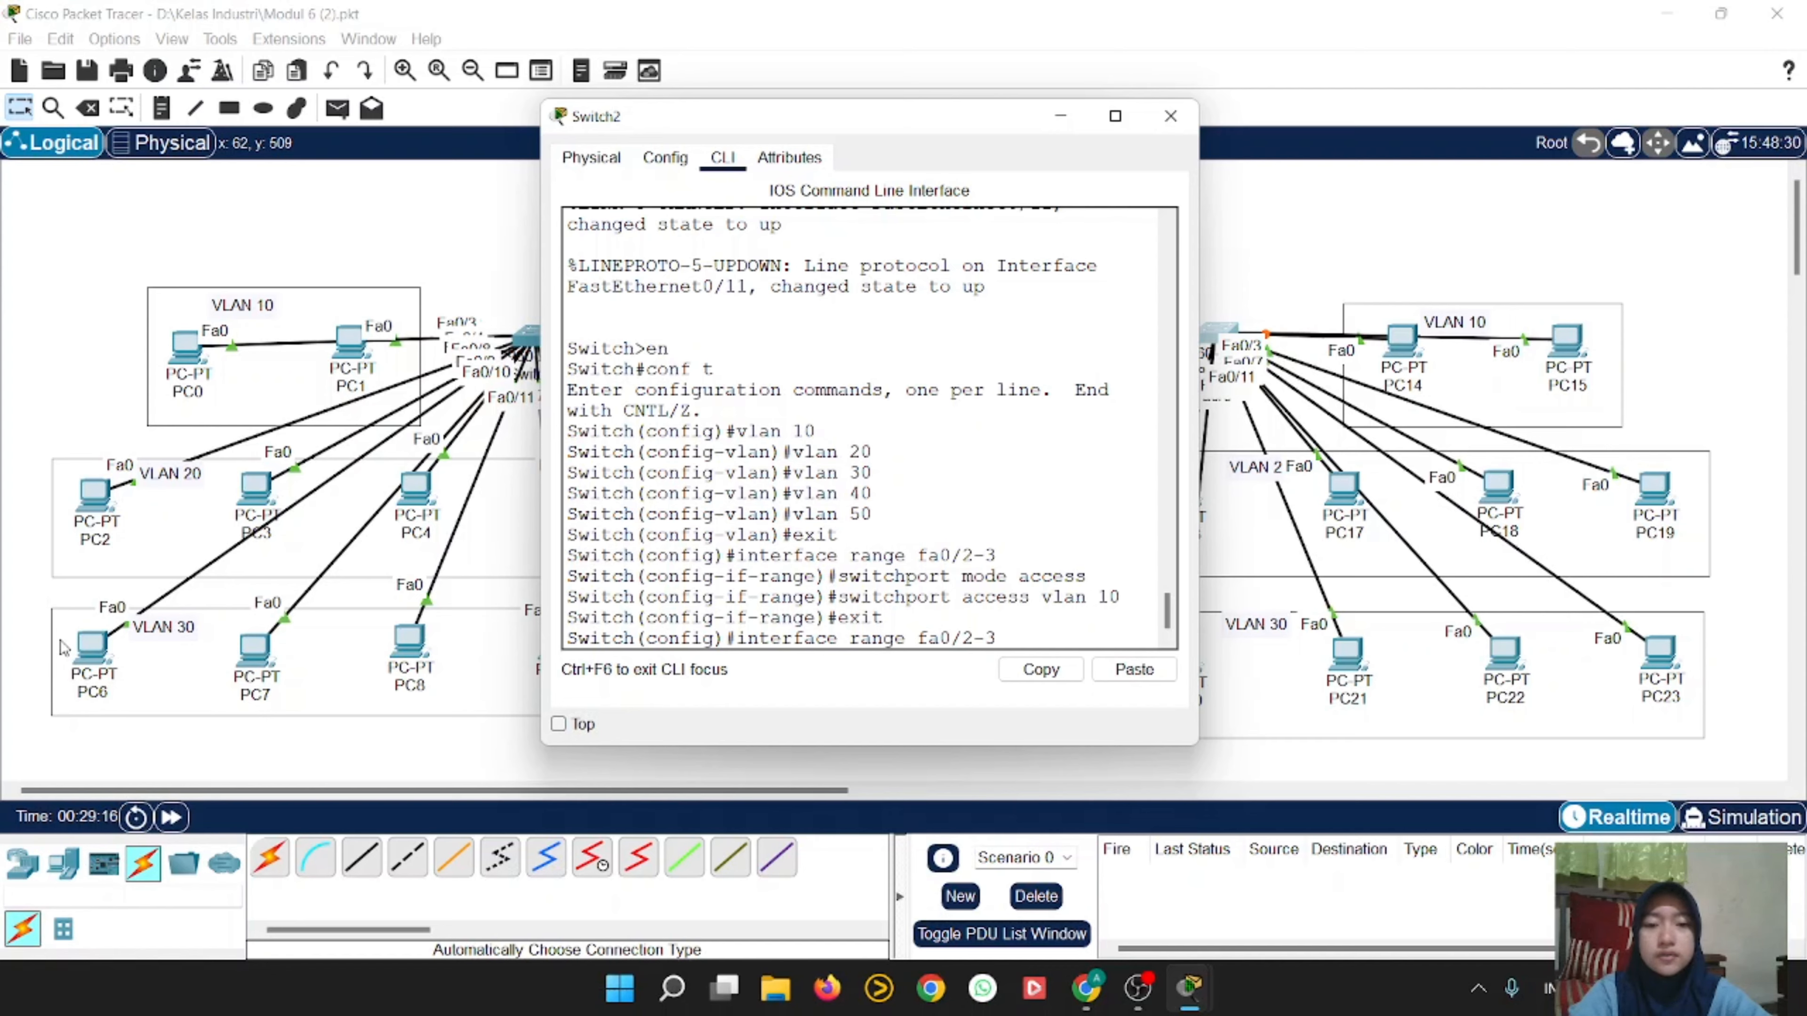
pyautogui.press('Left')
pyautogui.press('Left')
pyautogui.press('BackSpace')
pyautogui.write('4')
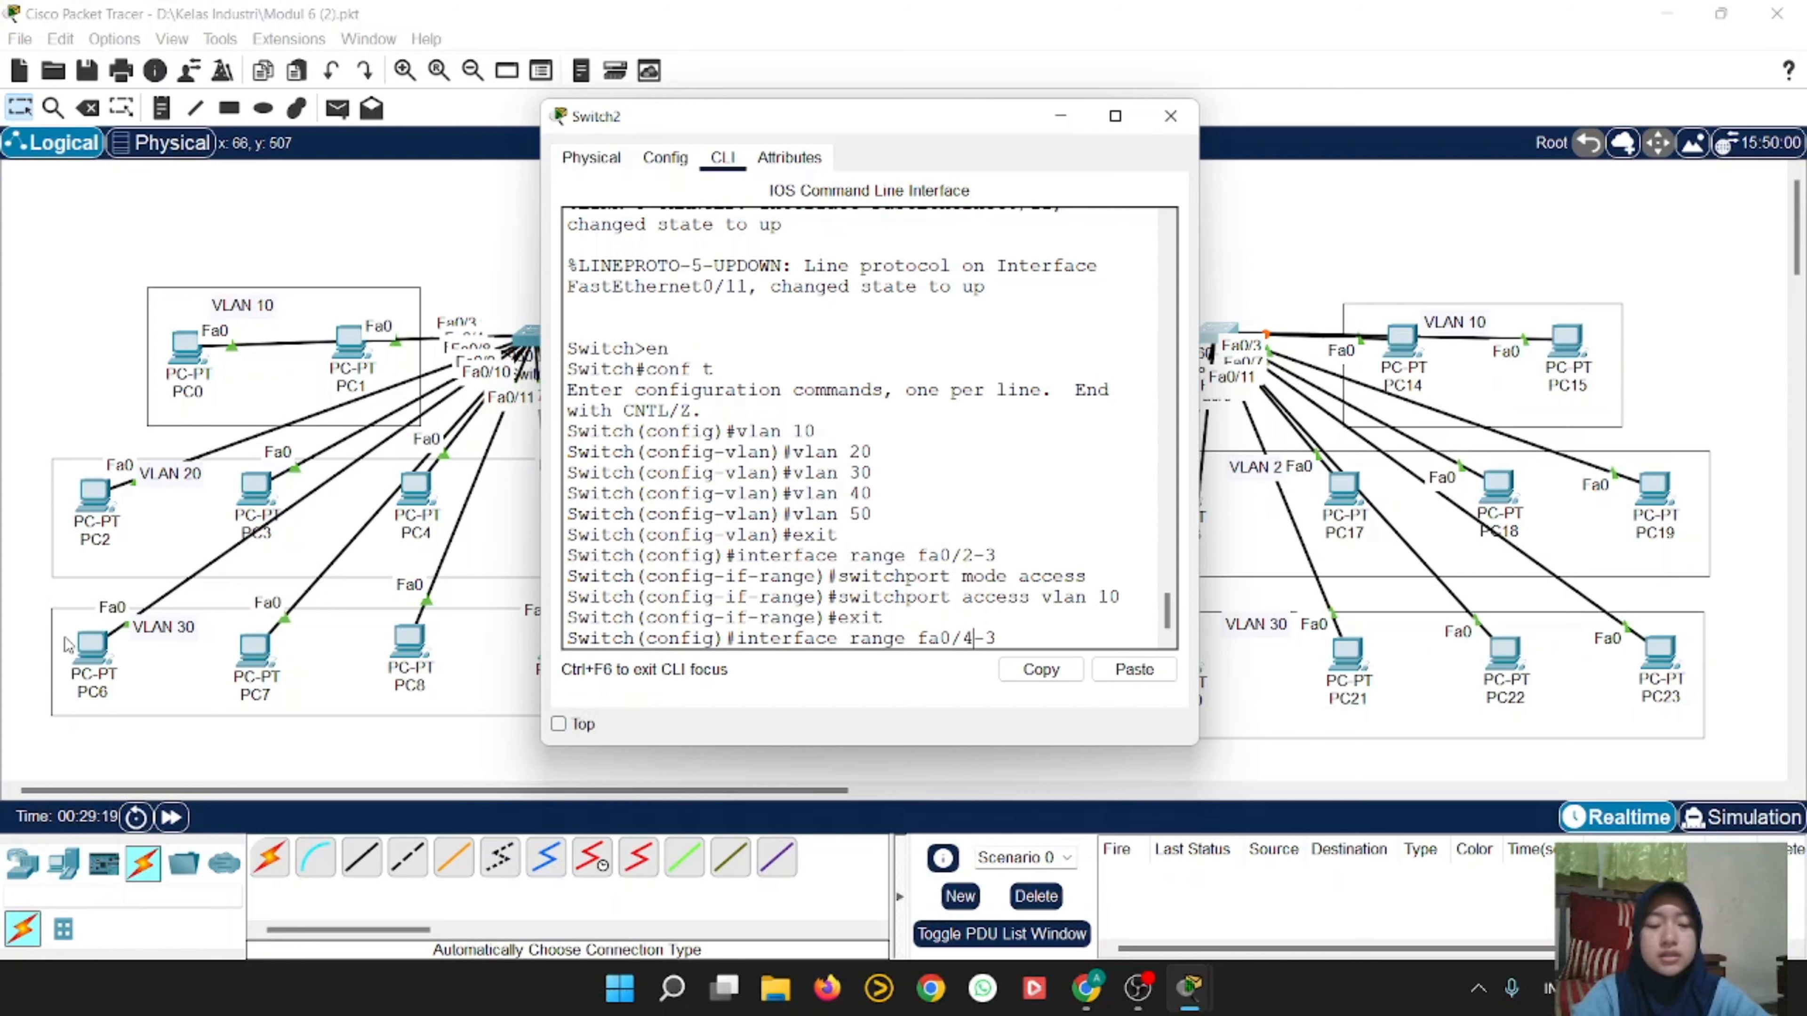
pyautogui.press('Right')
pyautogui.press('Delete')
pyautogui.write('7')
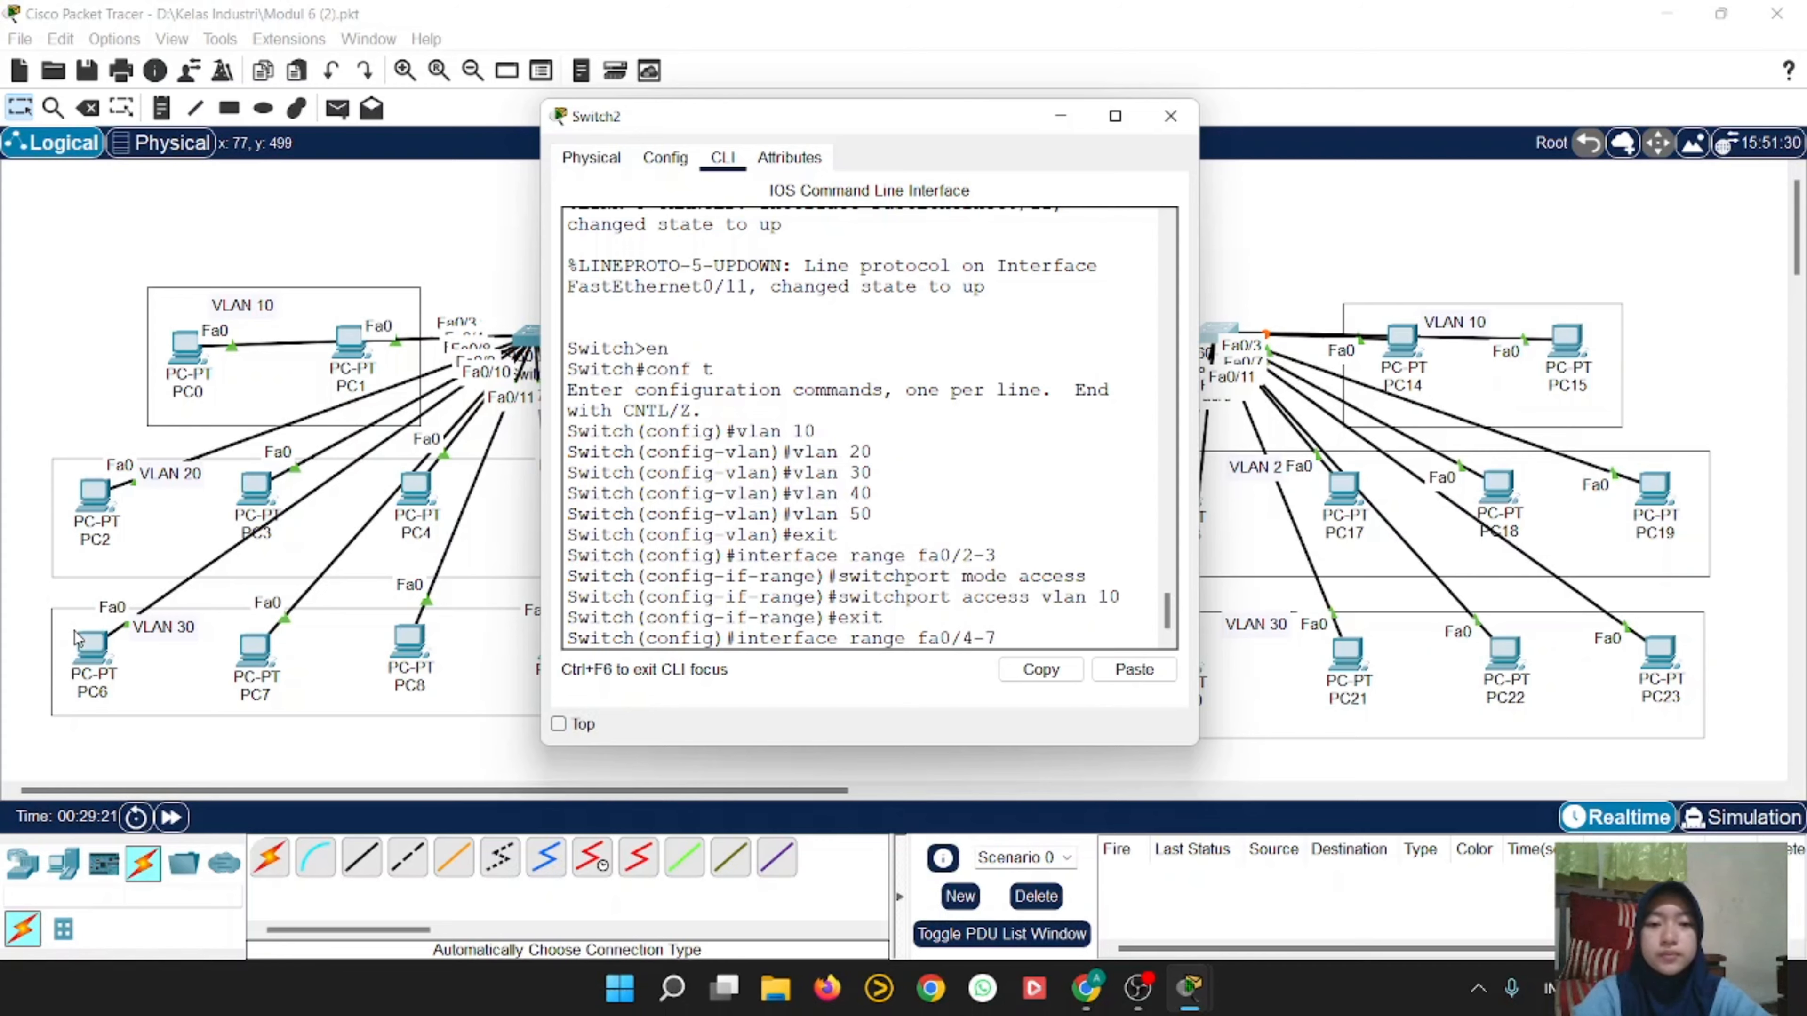
pyautogui.press('Return')
# Step: Set Switch2's fa0/4-7 ports to access mode
pyautogui.press('Up')
pyautogui.press('Up')
pyautogui.press('Up')
pyautogui.press('Up')
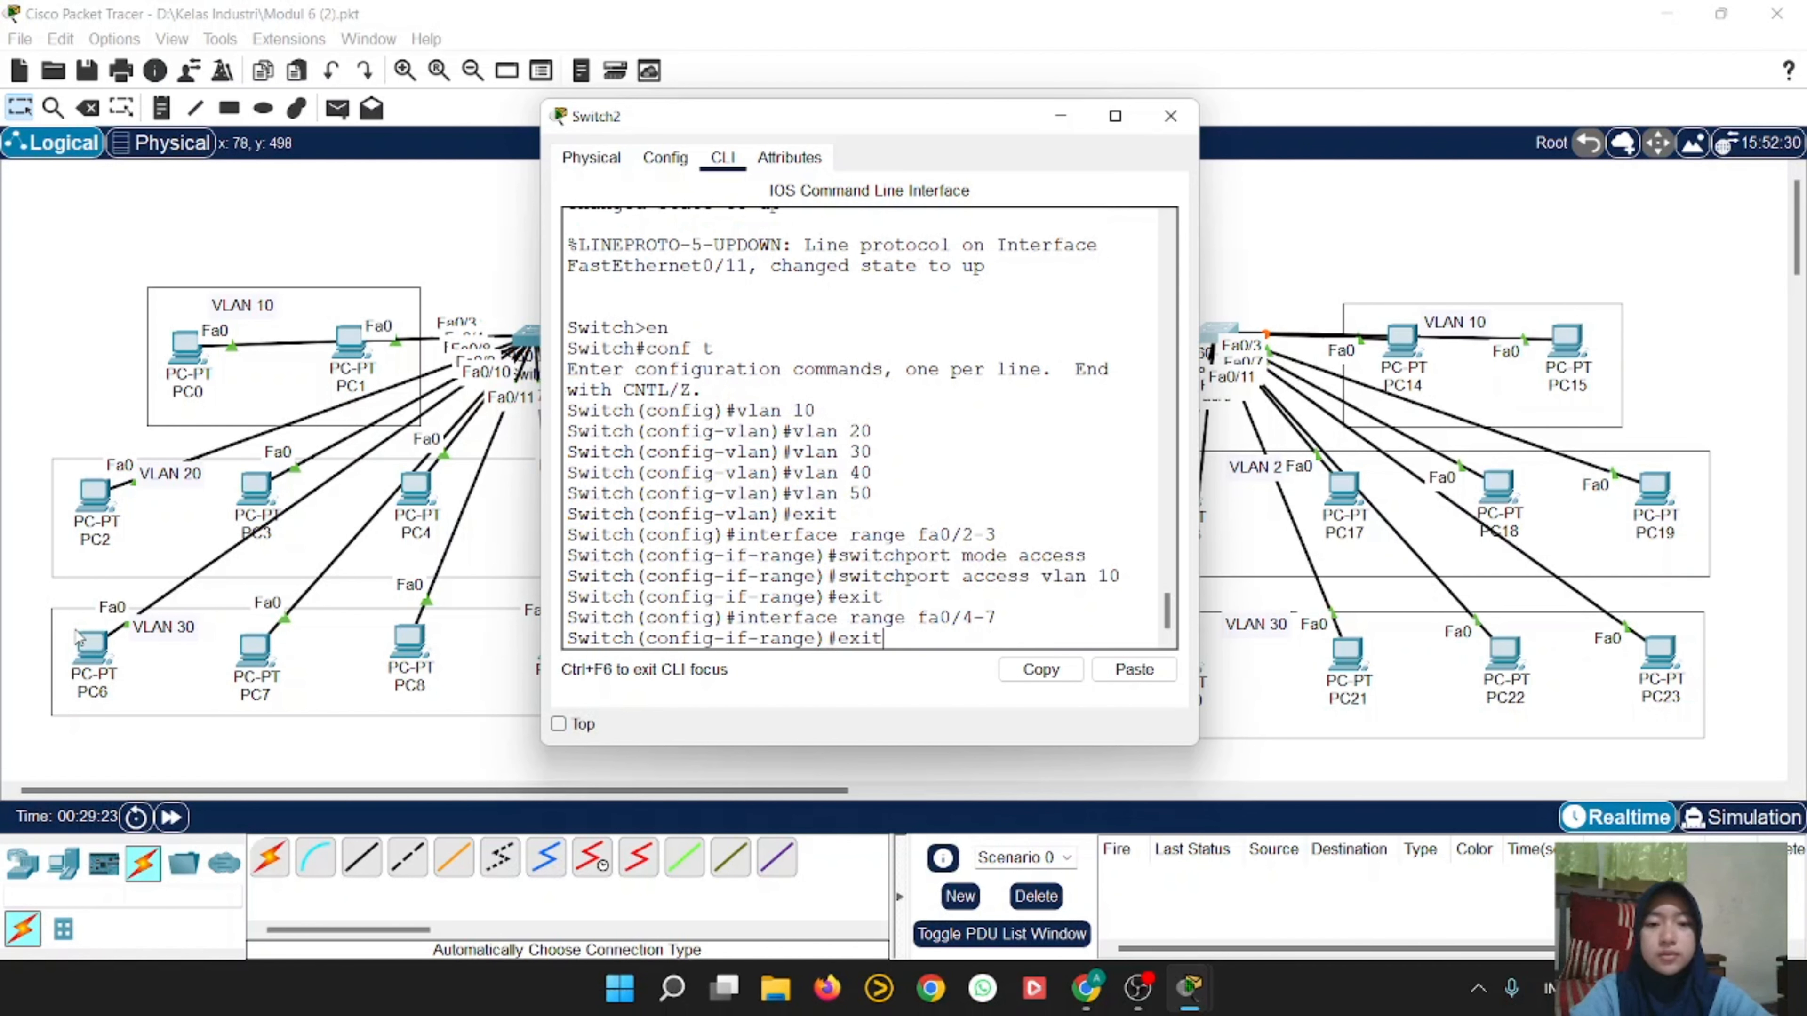
pyautogui.press('Return')
# Step: Assign Switch2's fa0/4-7 ports to access VLAN 20 and return to global configuration mode
pyautogui.press('Up')
pyautogui.press('Up')
pyautogui.press('Up')
pyautogui.press('Up')
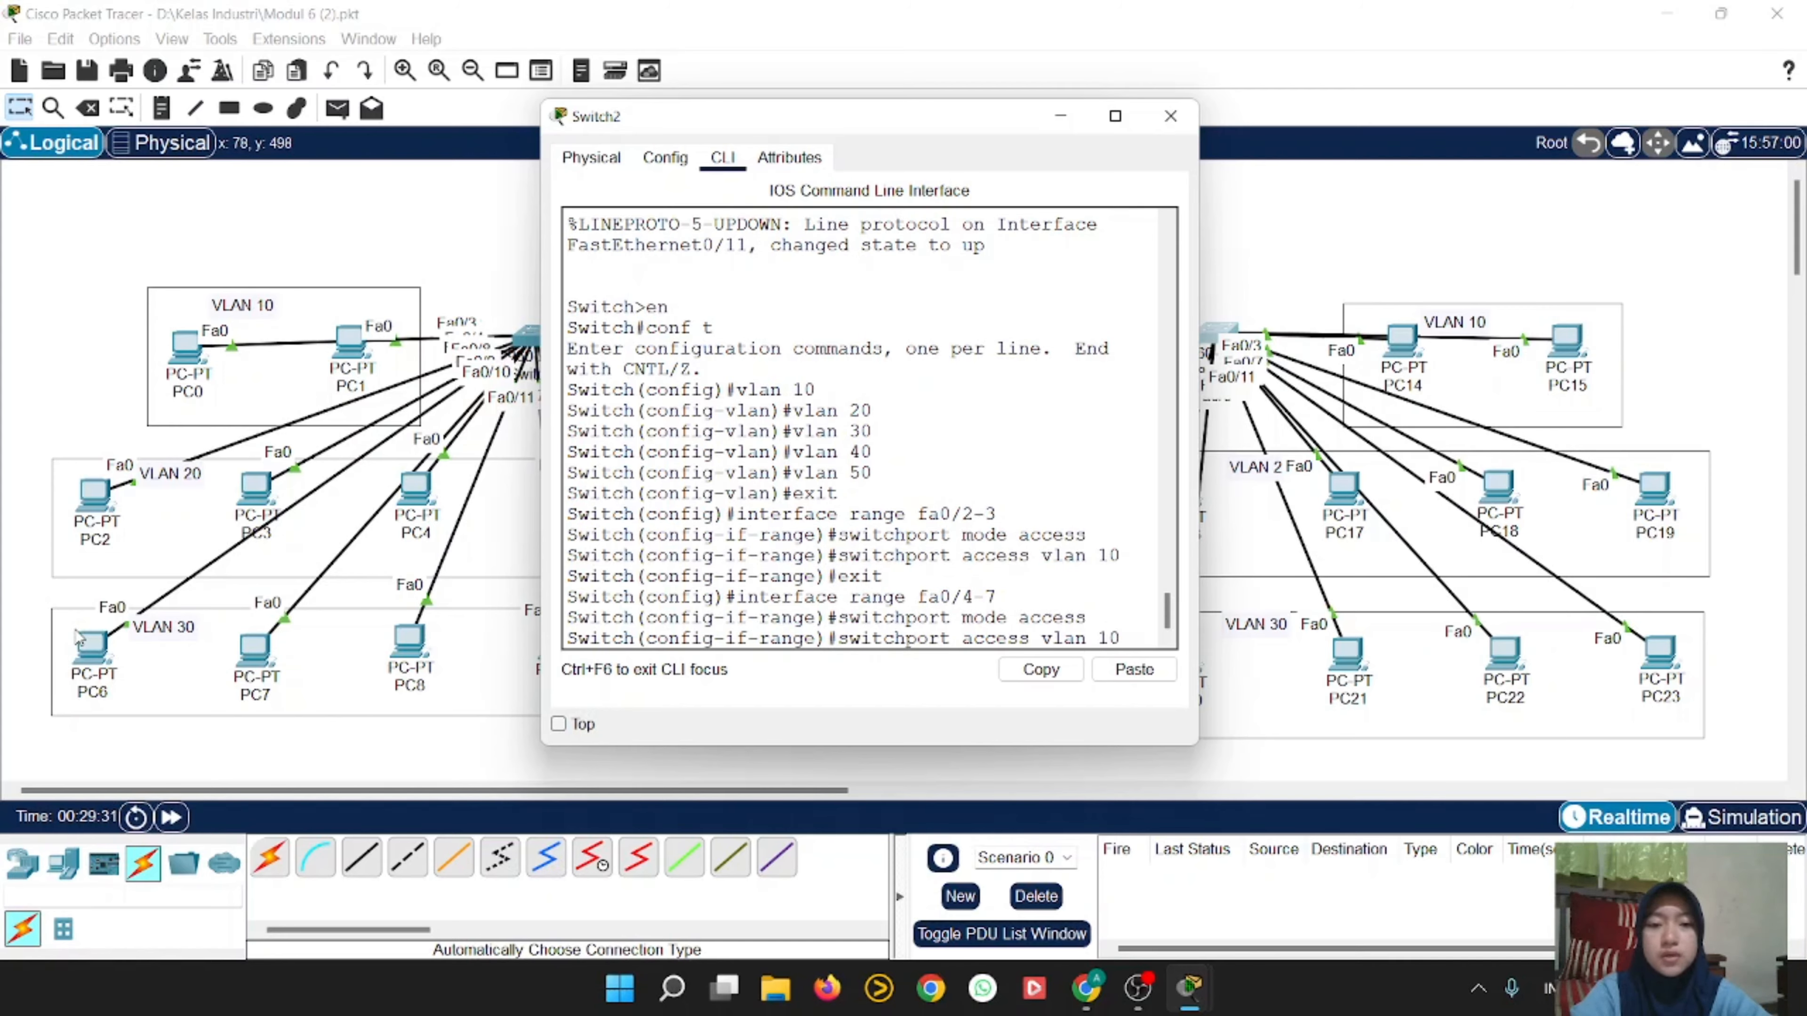
pyautogui.press('BackSpace')
pyautogui.press('BackSpace')
pyautogui.write('20')
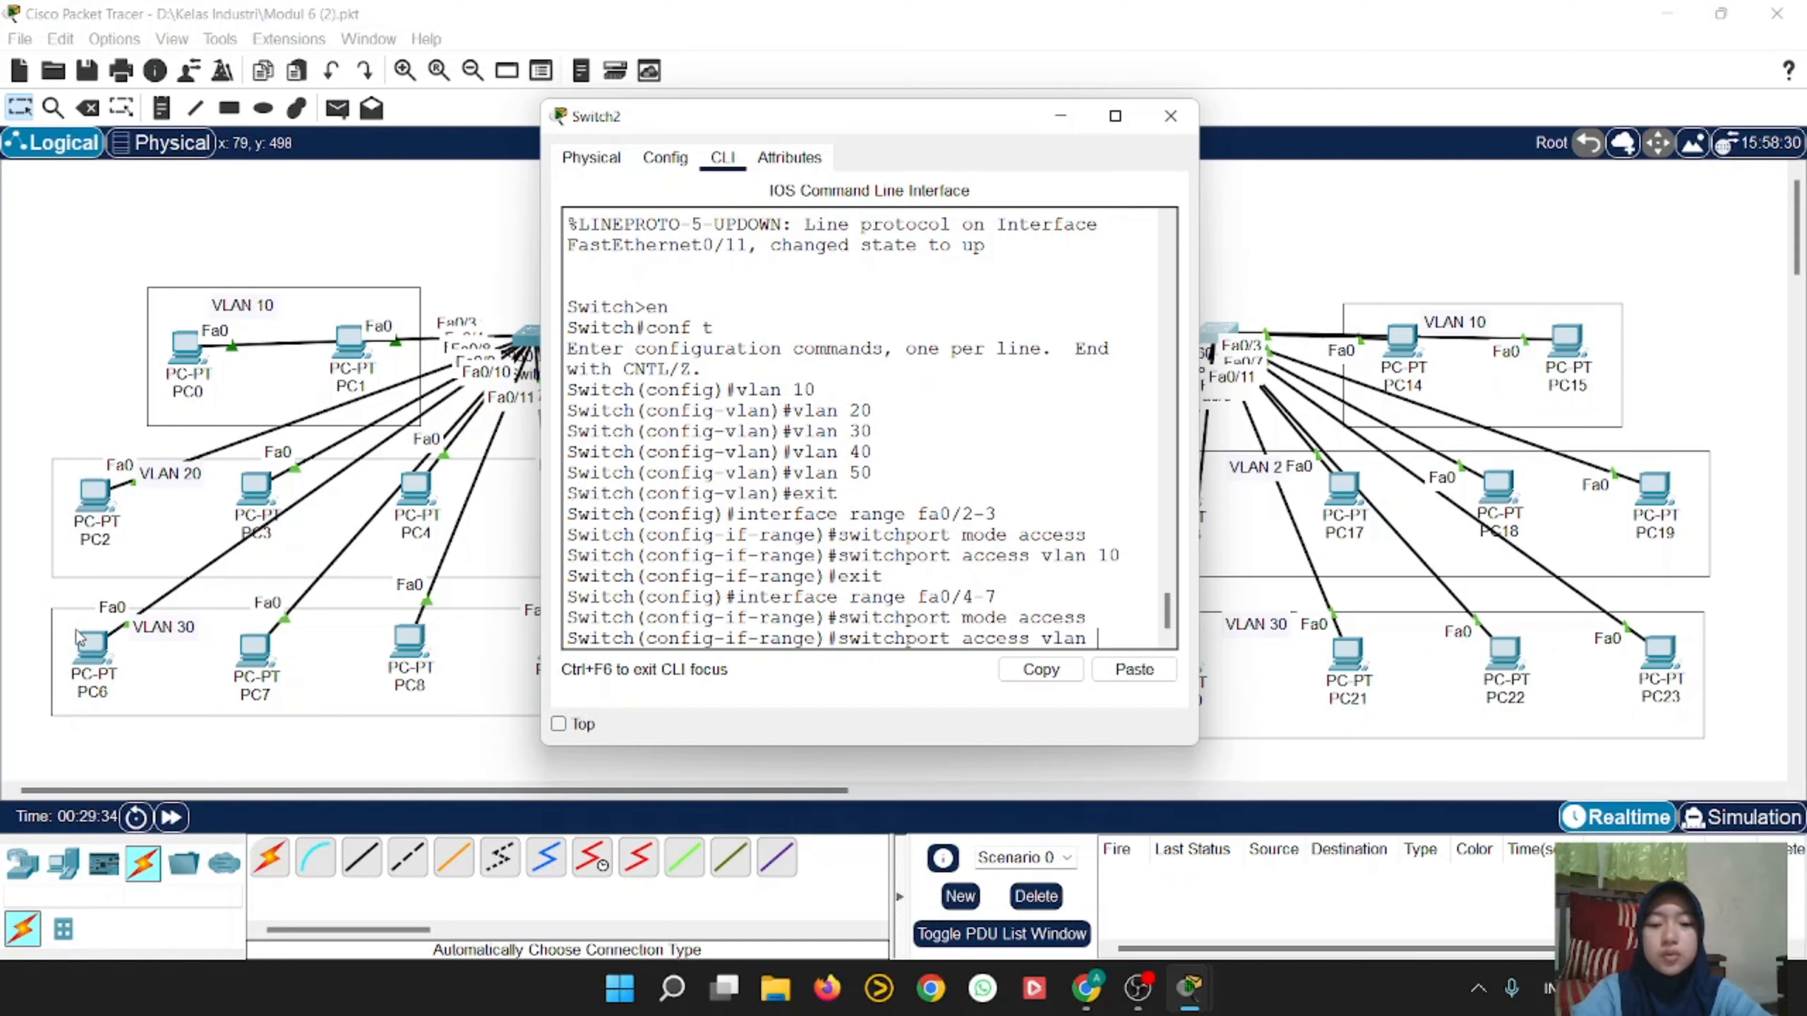
pyautogui.press('Return')
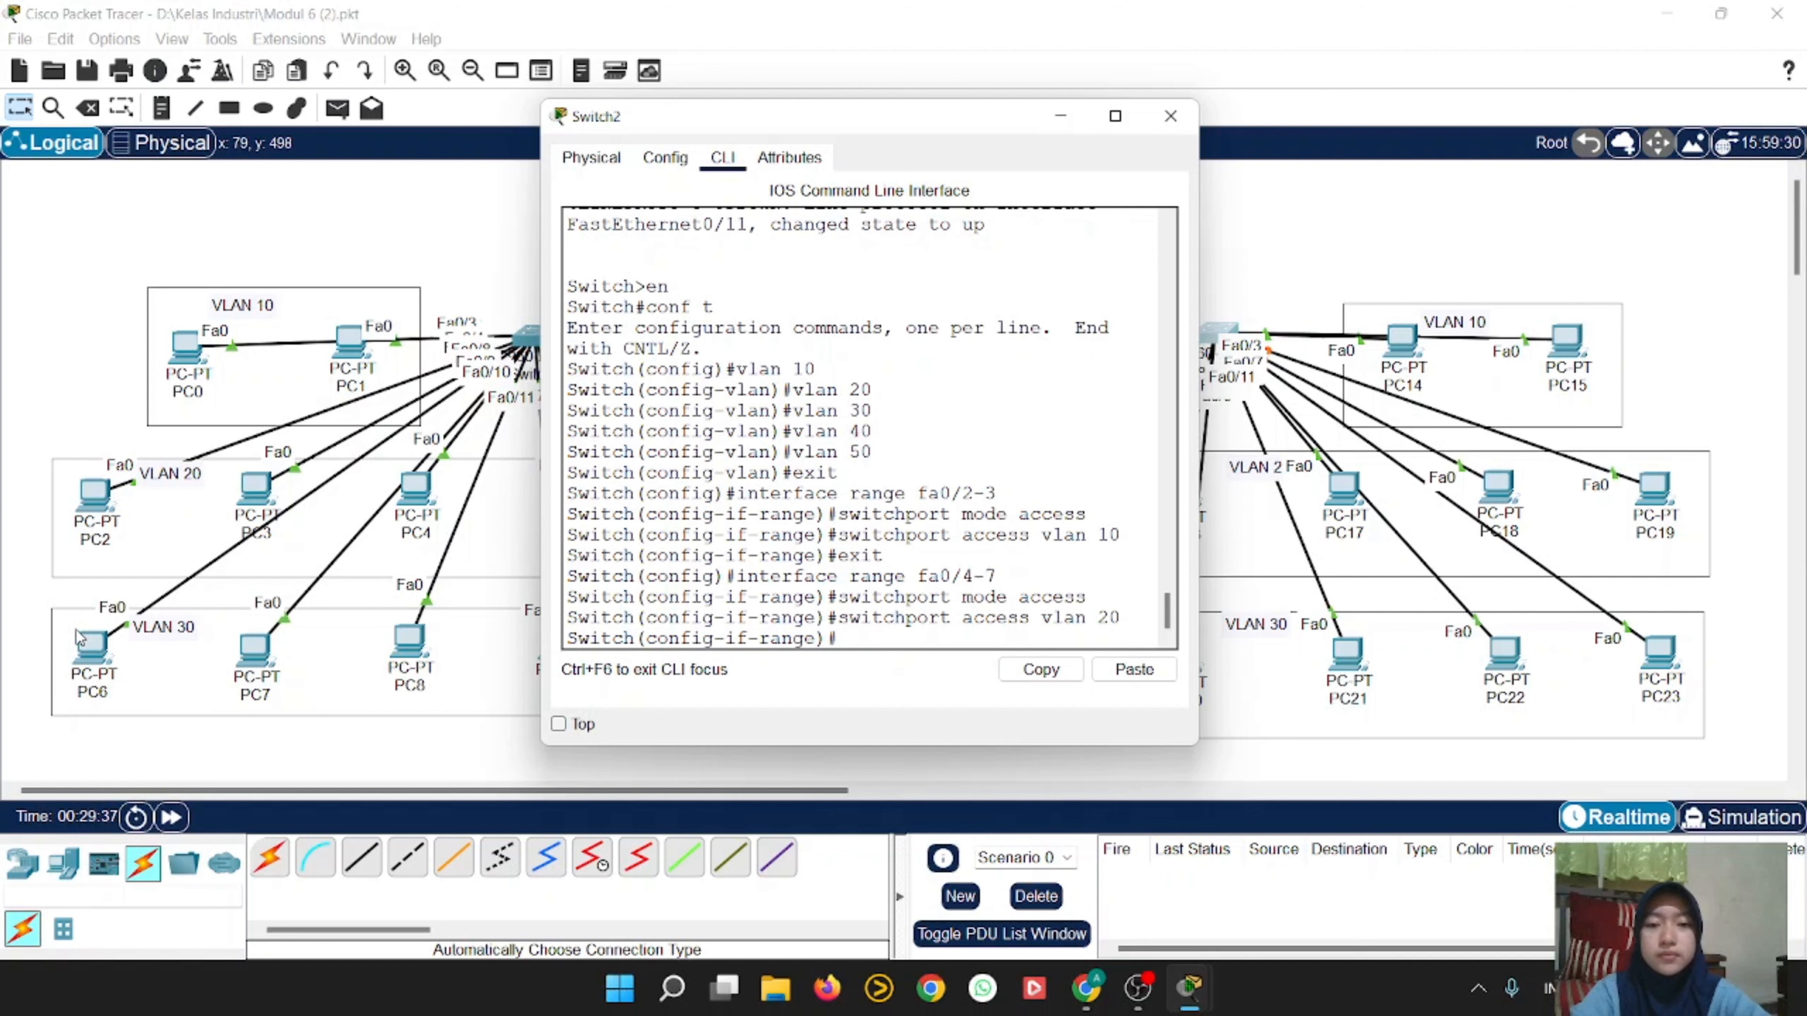
pyautogui.write('exit')
pyautogui.press('Return')
# Step: Enter interface range configuration mode for fa0/8-11 on Switch2
pyautogui.write('switchport mode access')
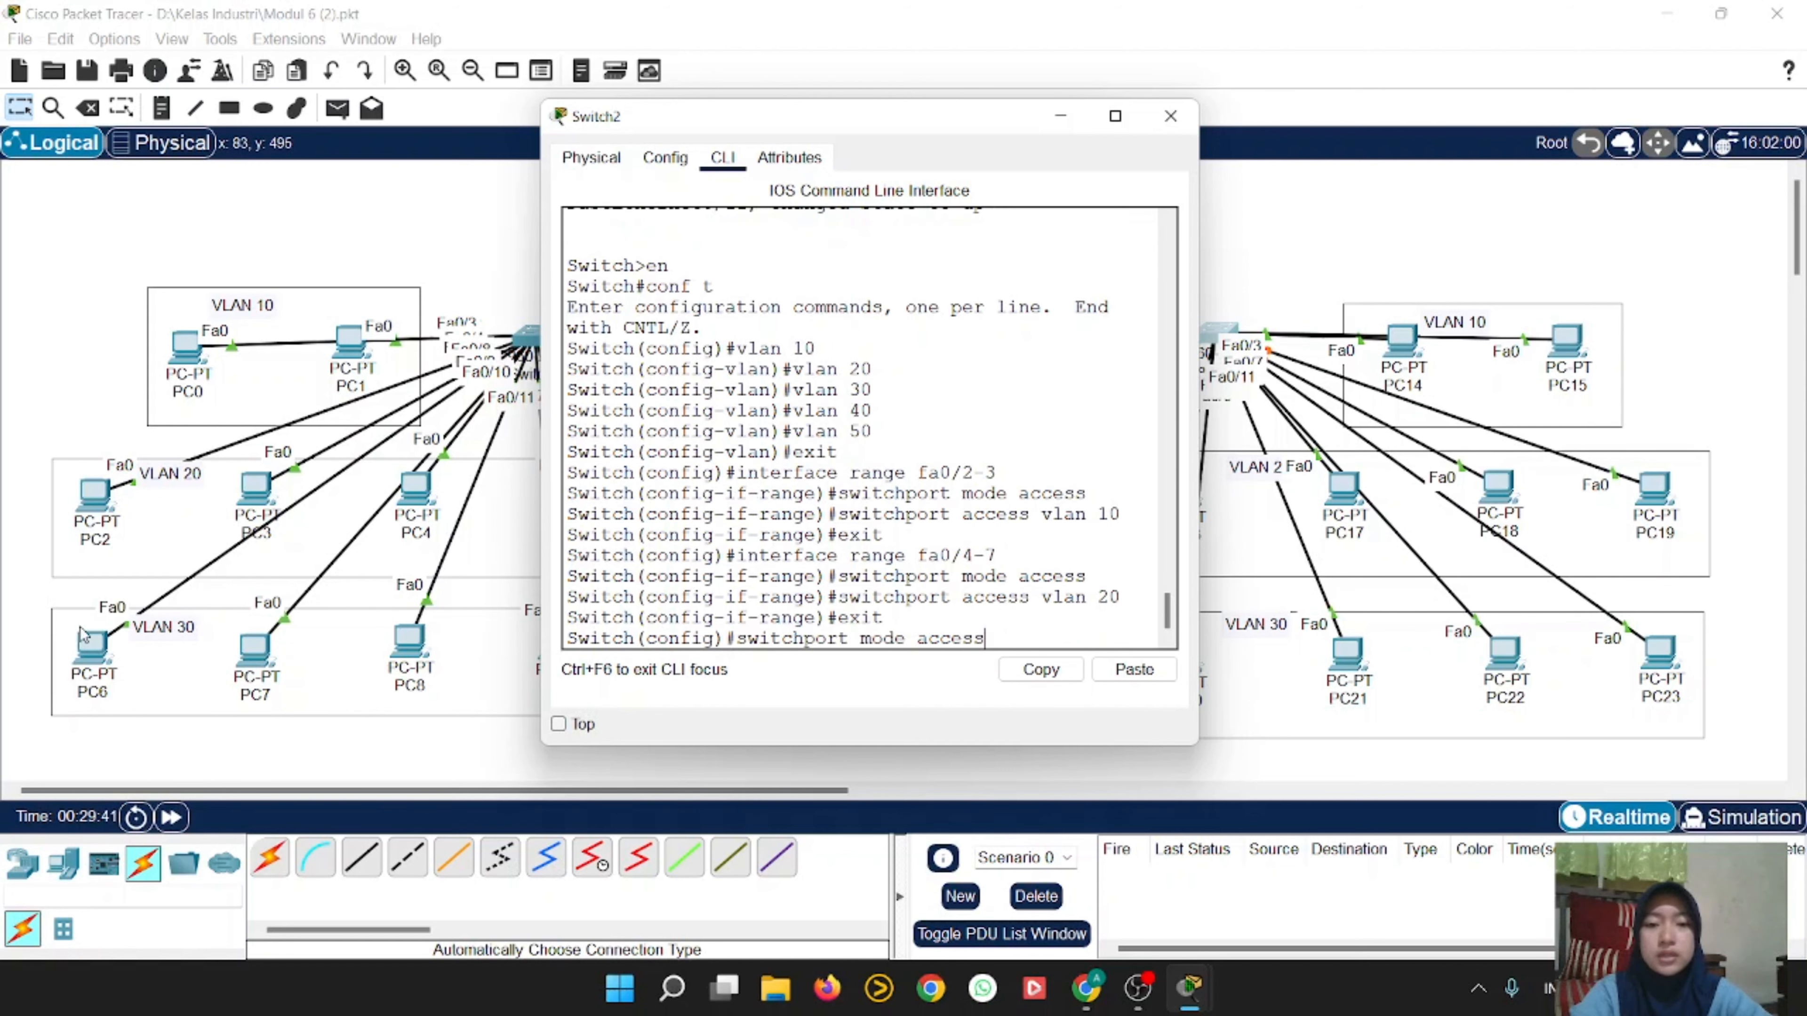
pyautogui.press('Up')
pyautogui.press('Right')
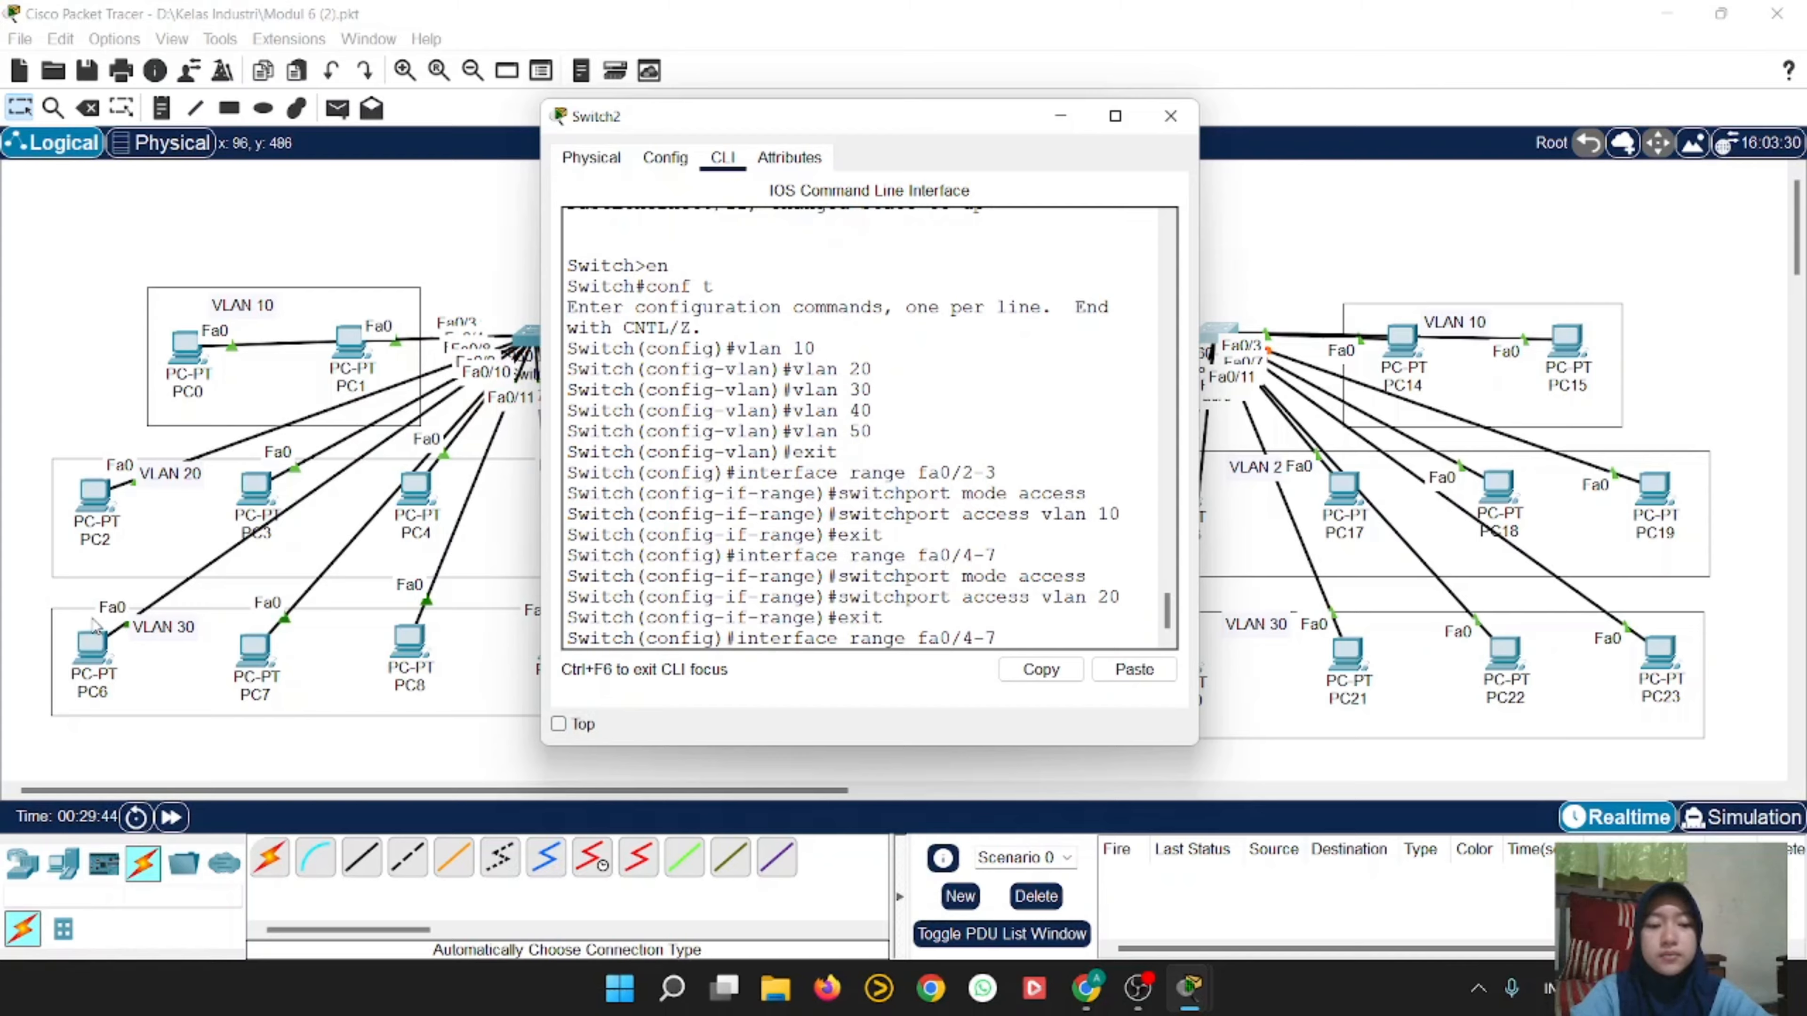
pyautogui.press('BackSpace')
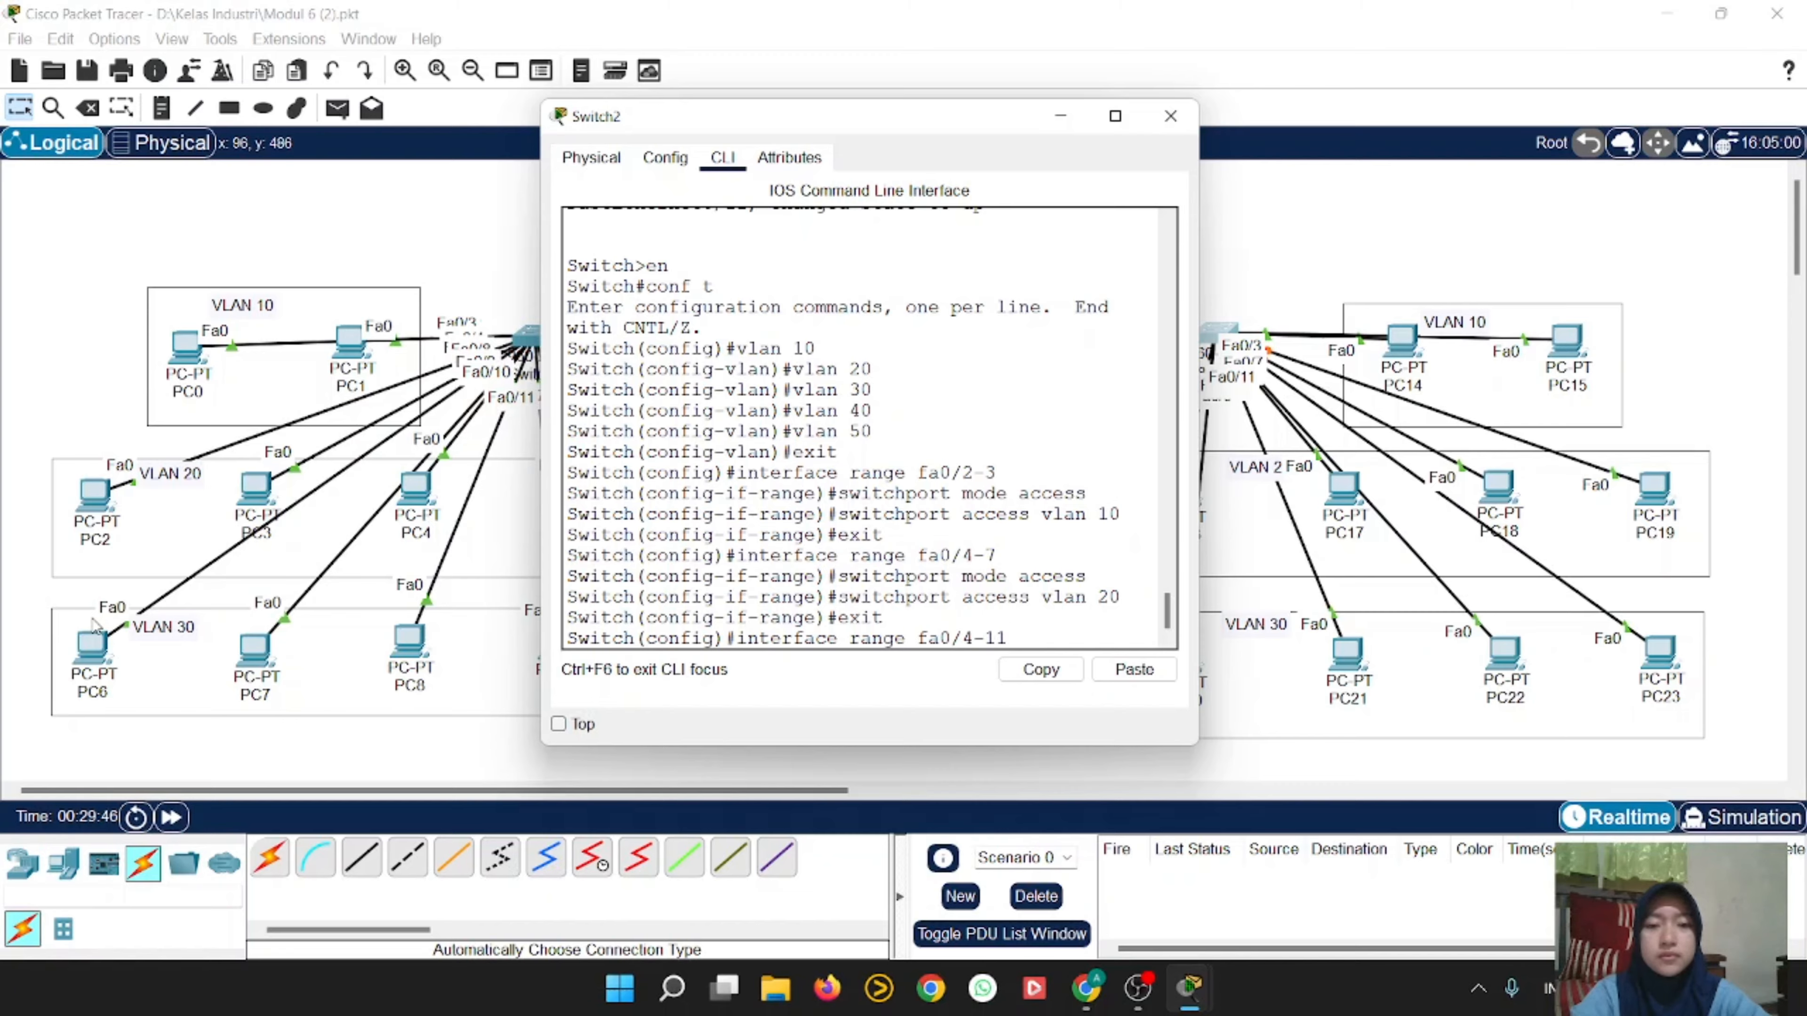
pyautogui.press('BackSpace')
pyautogui.write('8')
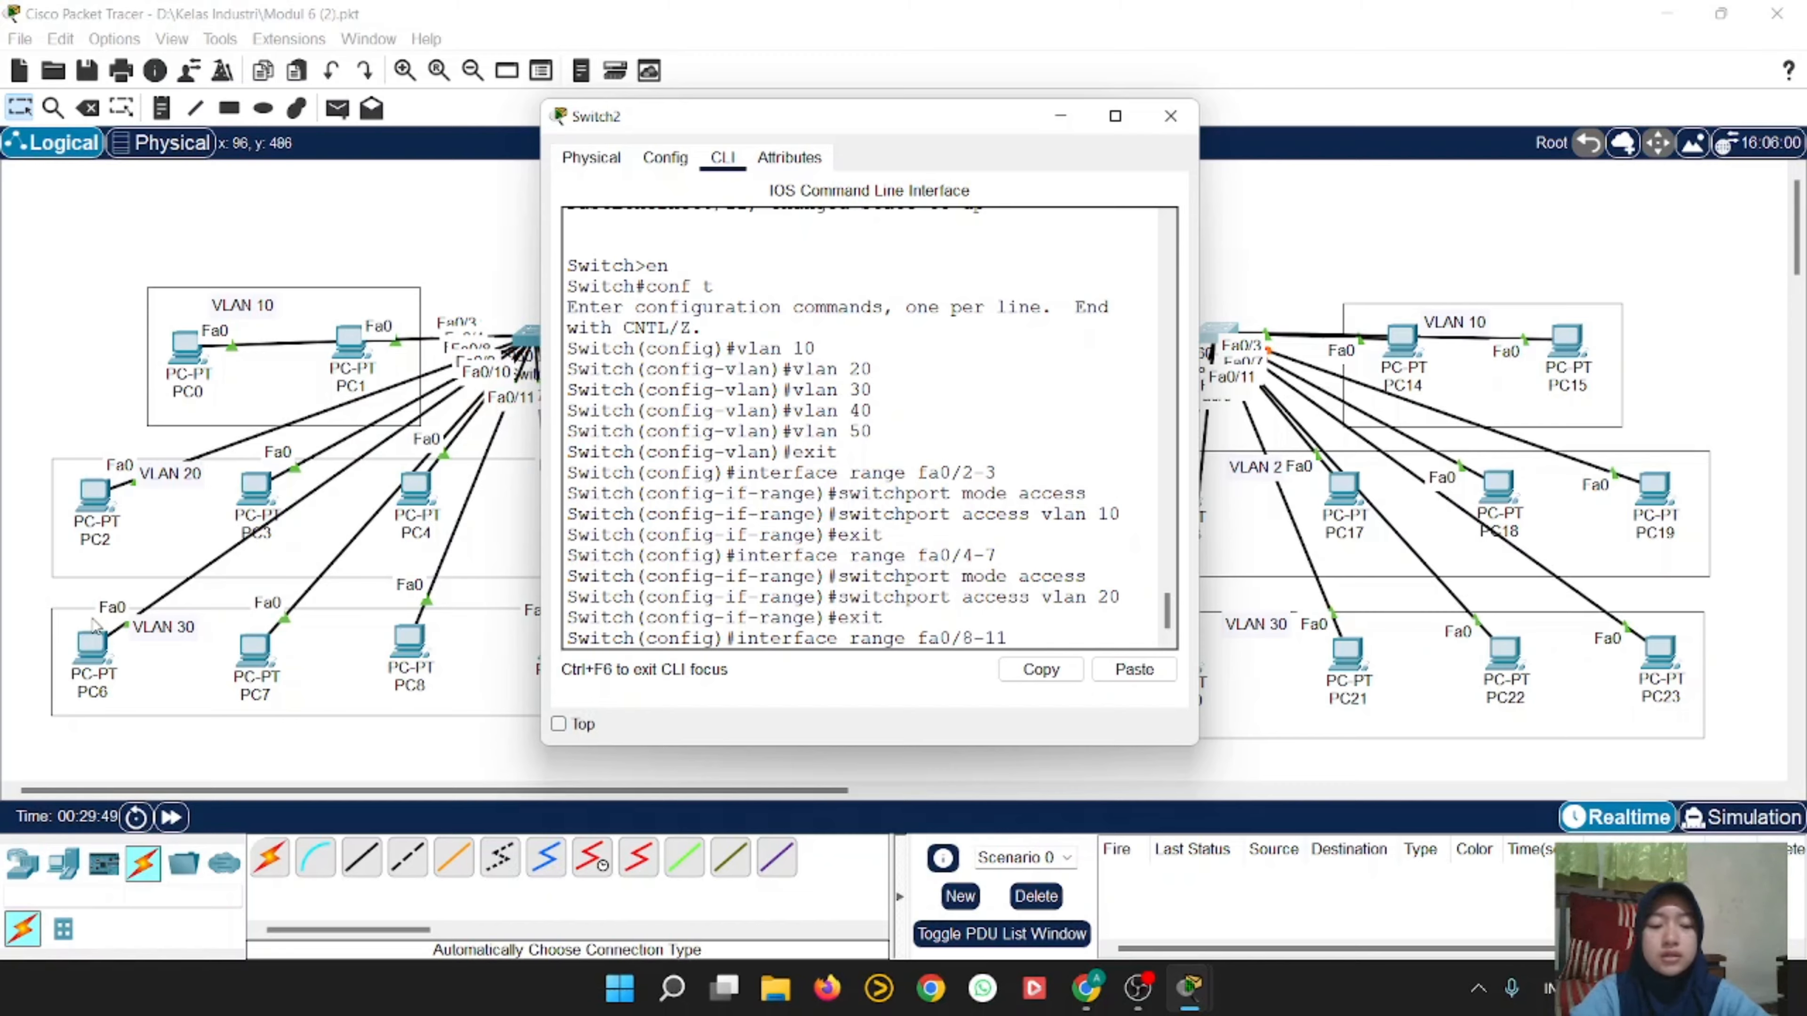
pyautogui.press('Right')
pyautogui.press('Return')
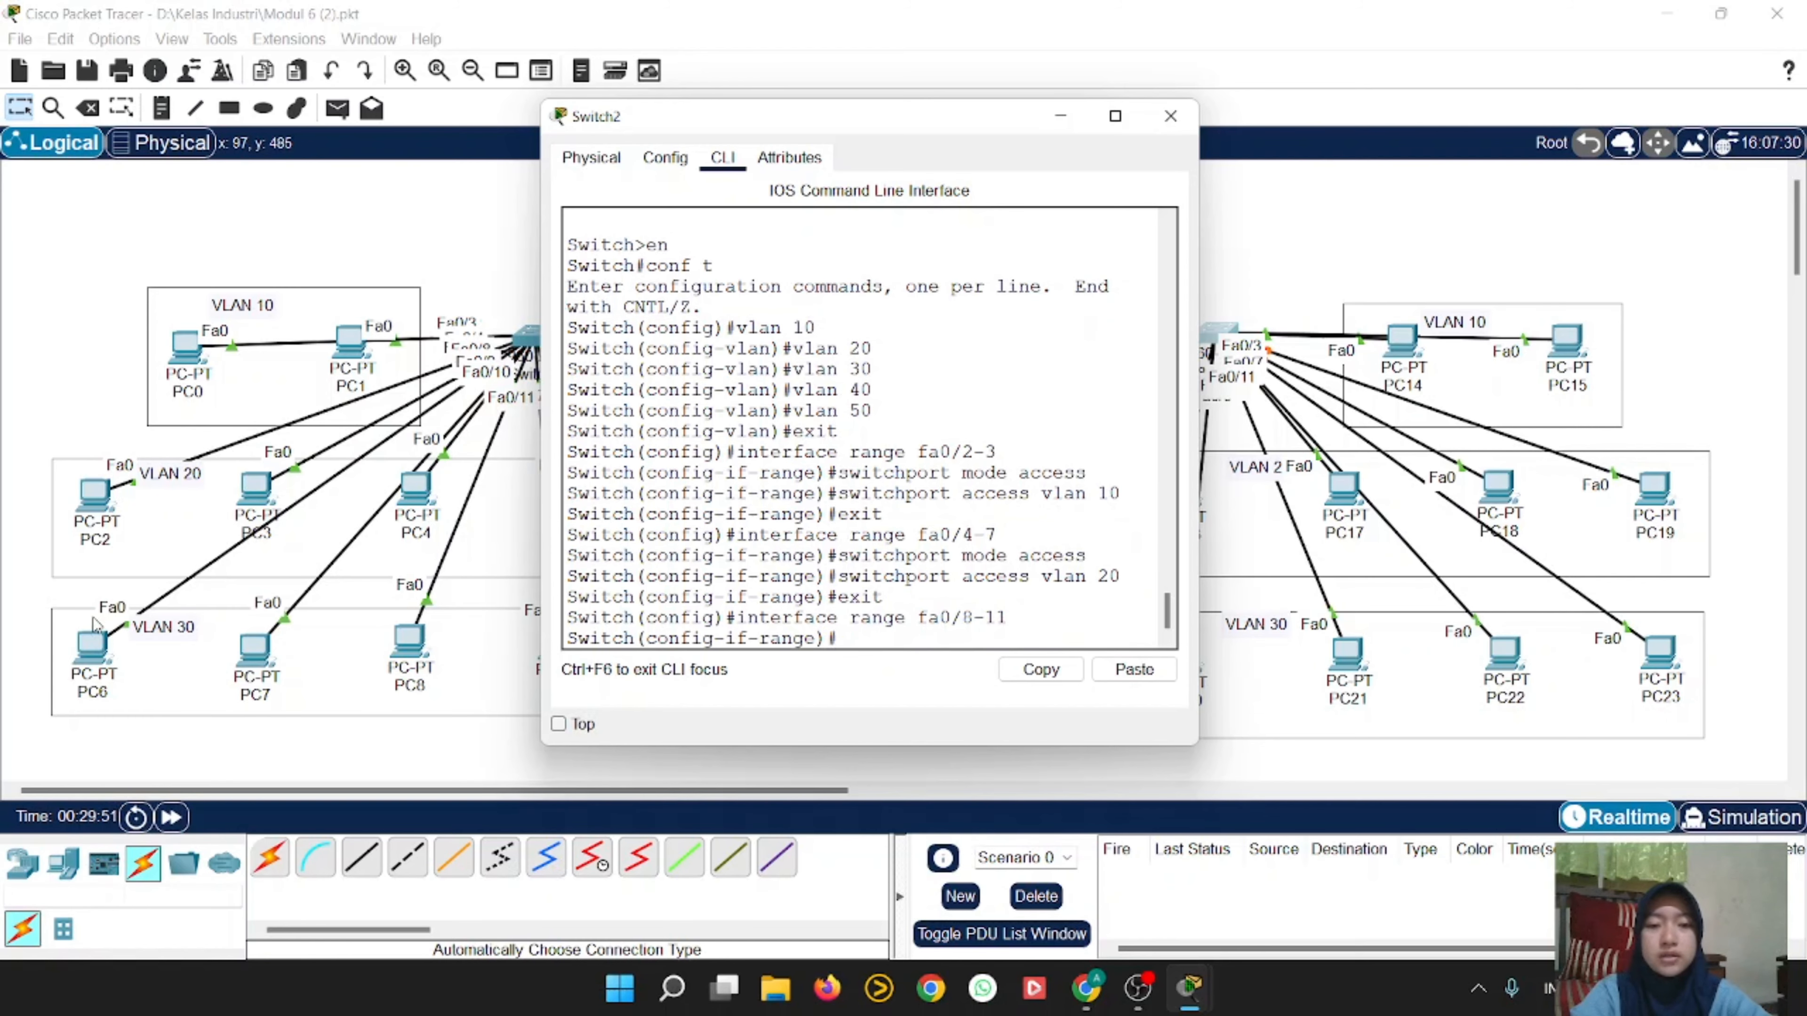
# Step: Set Switch2's fa0/8-11 ports to access mode
pyautogui.press('Up')
pyautogui.press('Up')
pyautogui.press('Up')
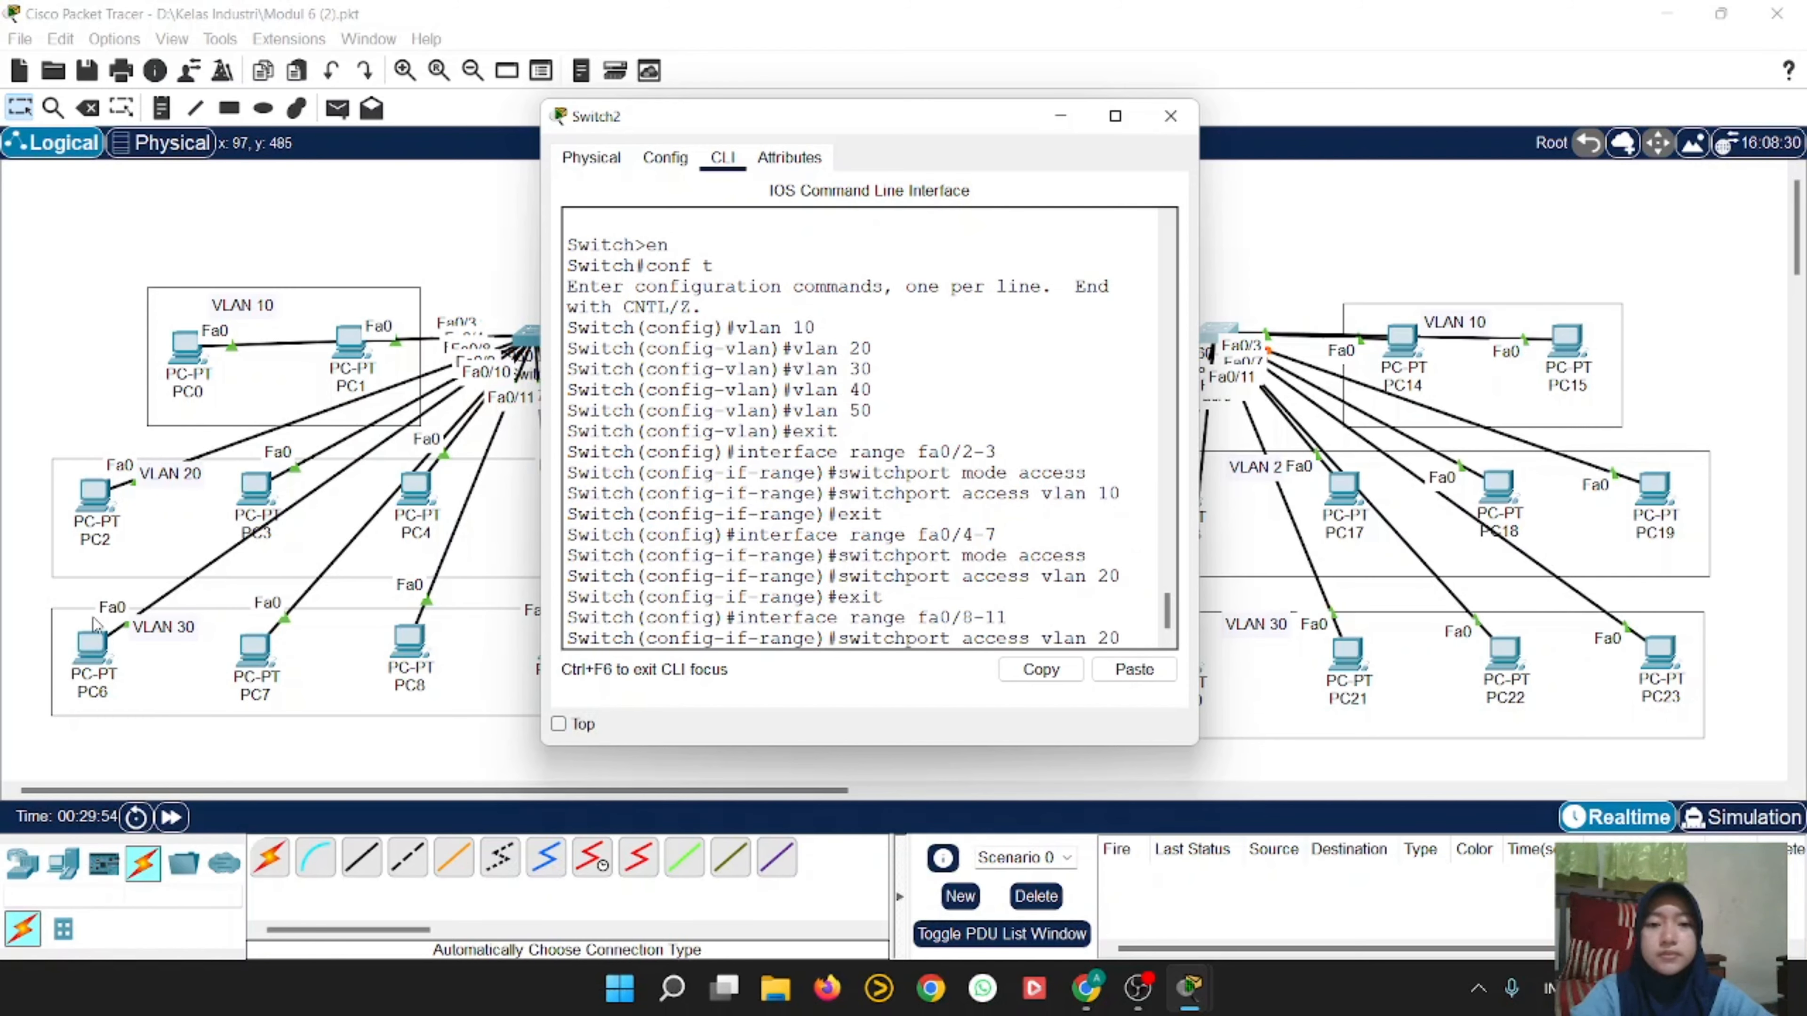
pyautogui.press('Up')
pyautogui.press('Return')
# Step: Assign Switch2's fa0/8-11 ports to access VLAN 30 and return to global configuration mode
pyautogui.press('Up')
pyautogui.press('Up')
pyautogui.press('Up')
pyautogui.press('Up')
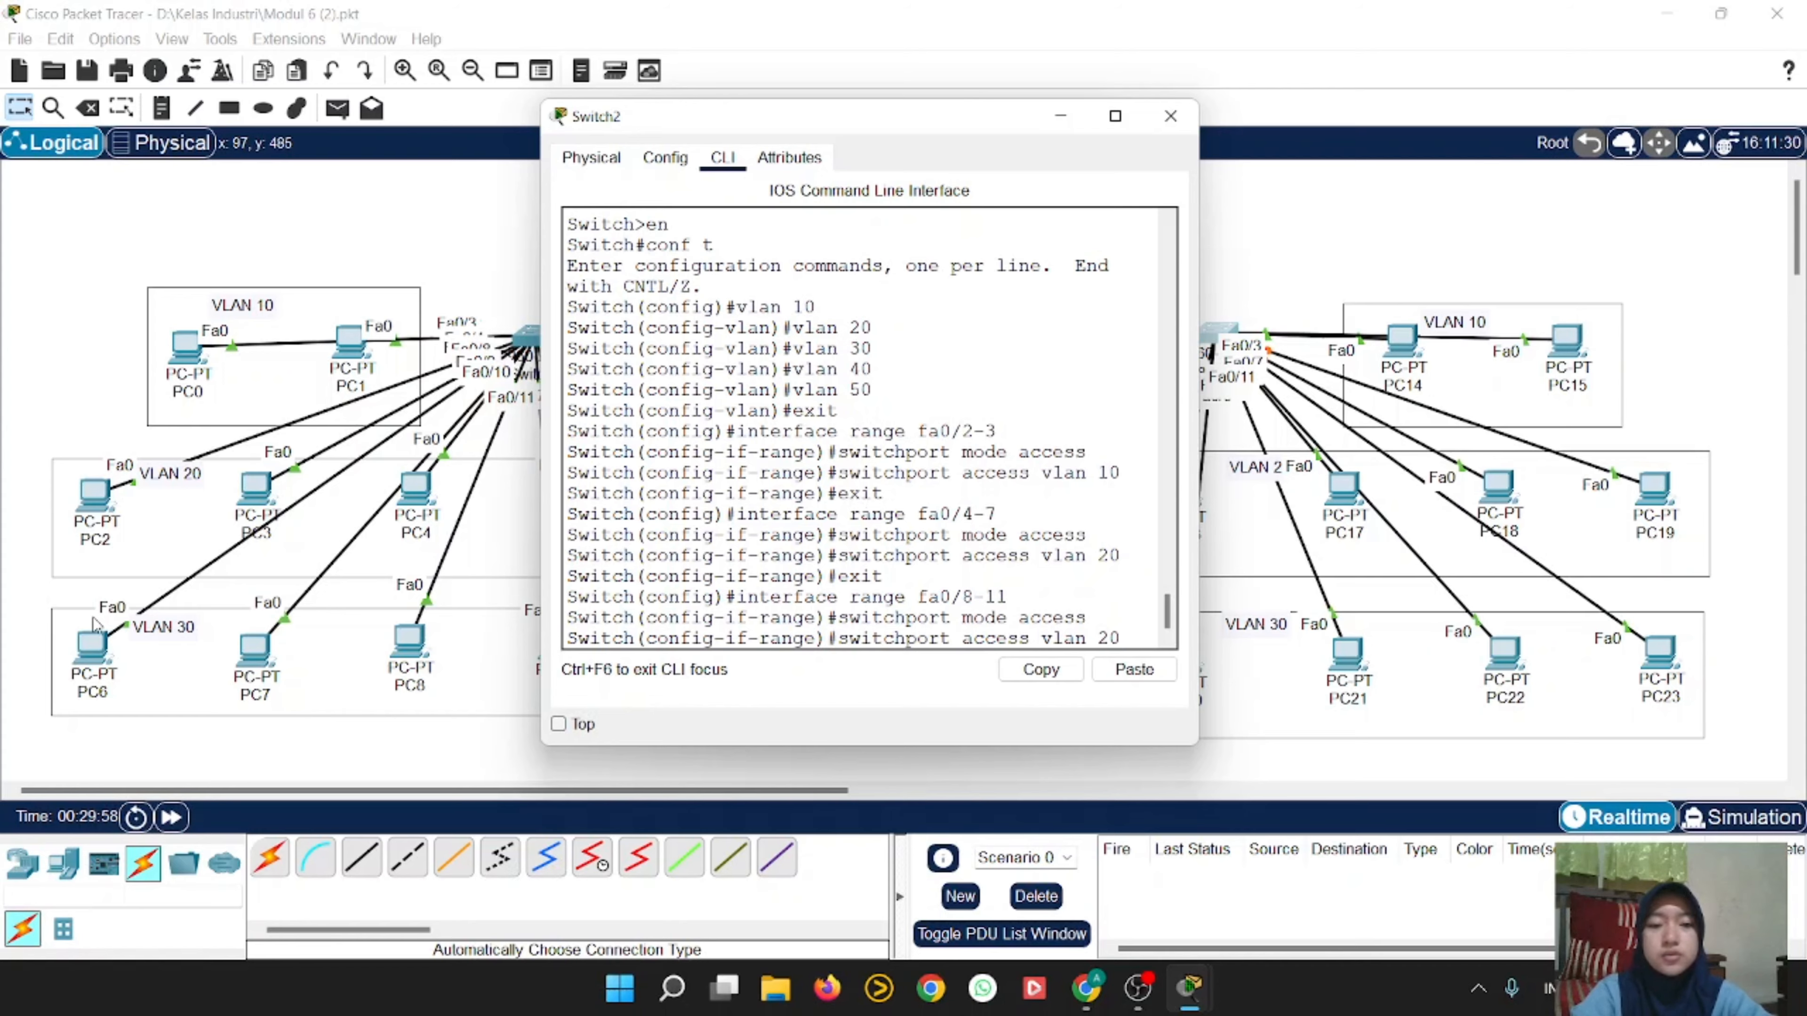
pyautogui.press('BackSpace')
pyautogui.press('BackSpace')
pyautogui.write('30')
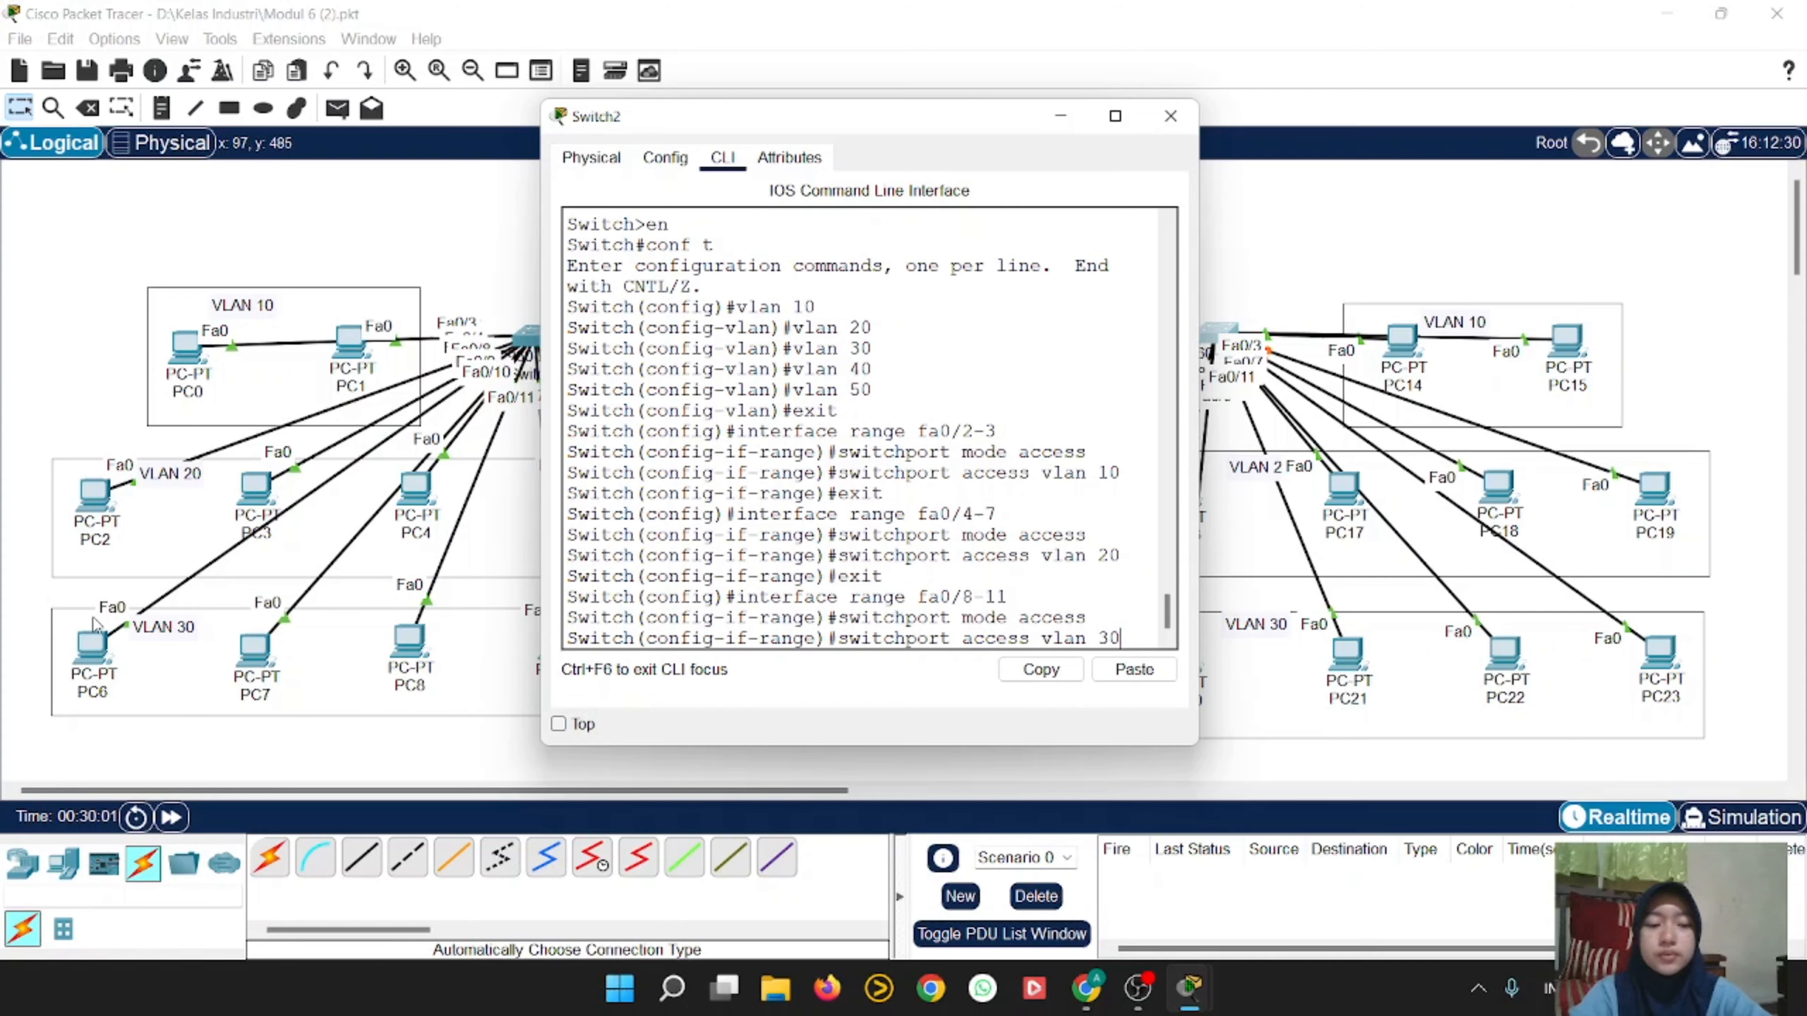
pyautogui.press('Return')
pyautogui.write('exit')
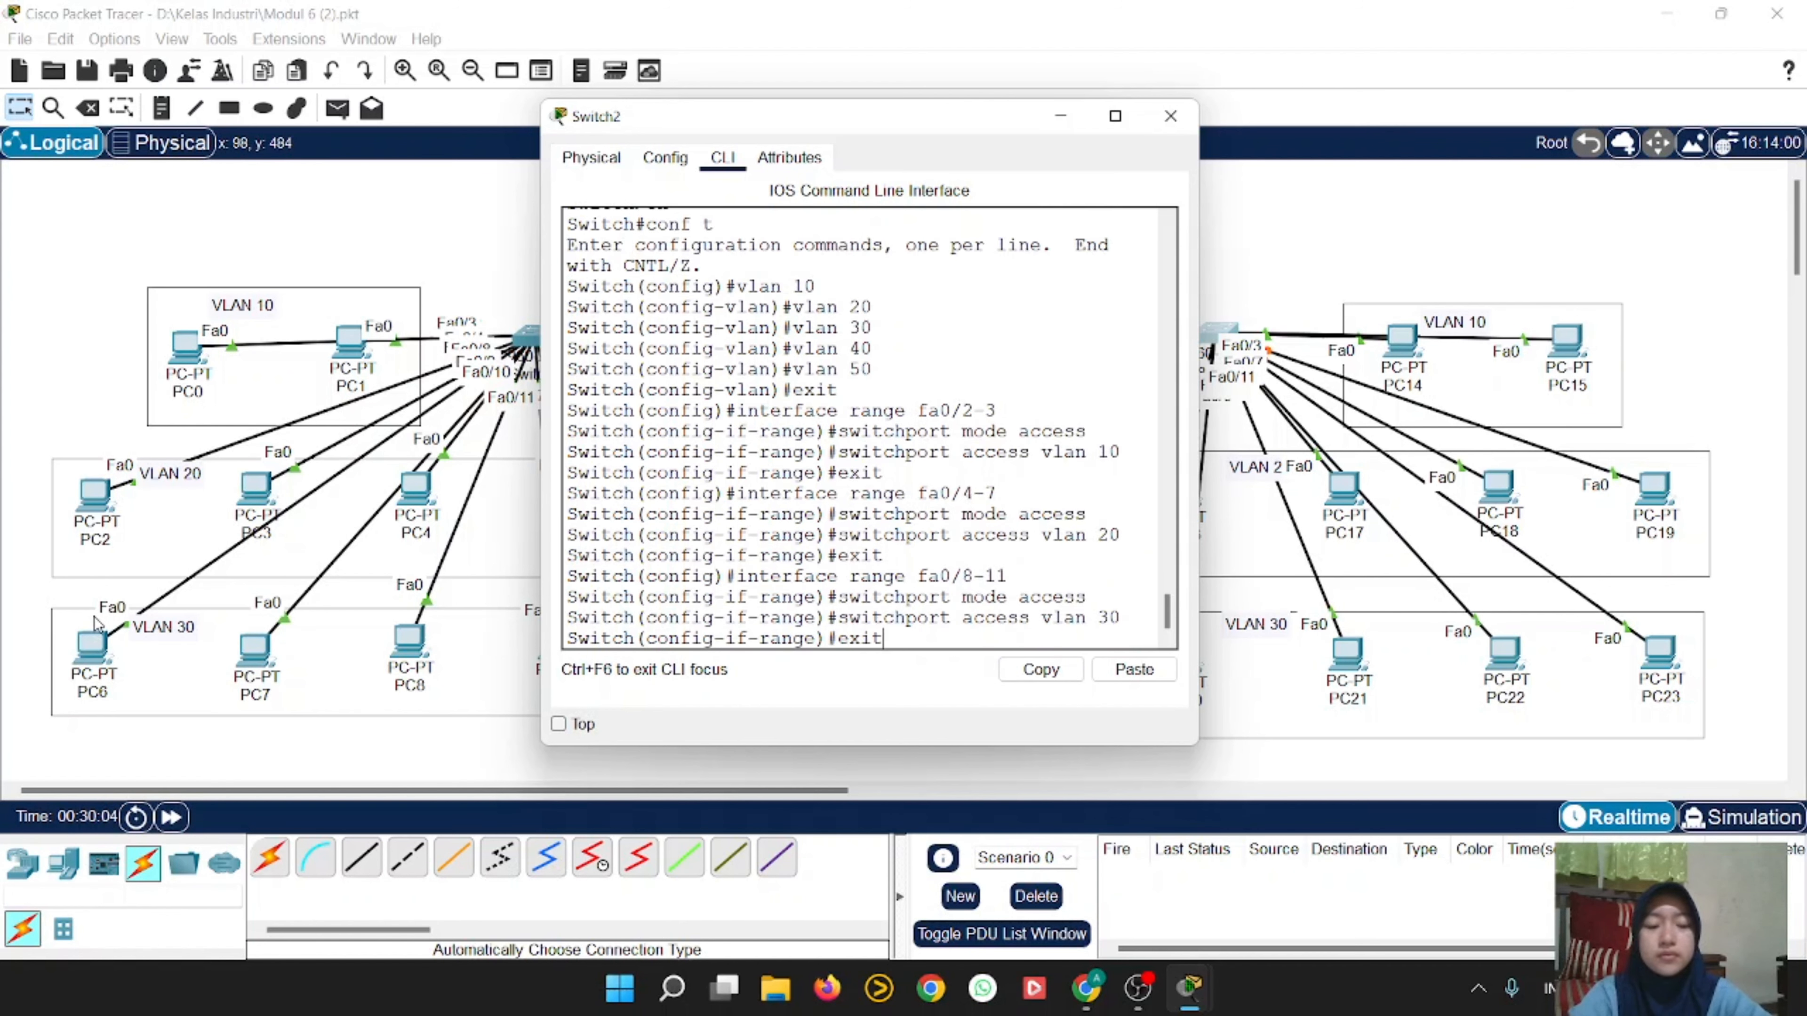
pyautogui.press('Return')
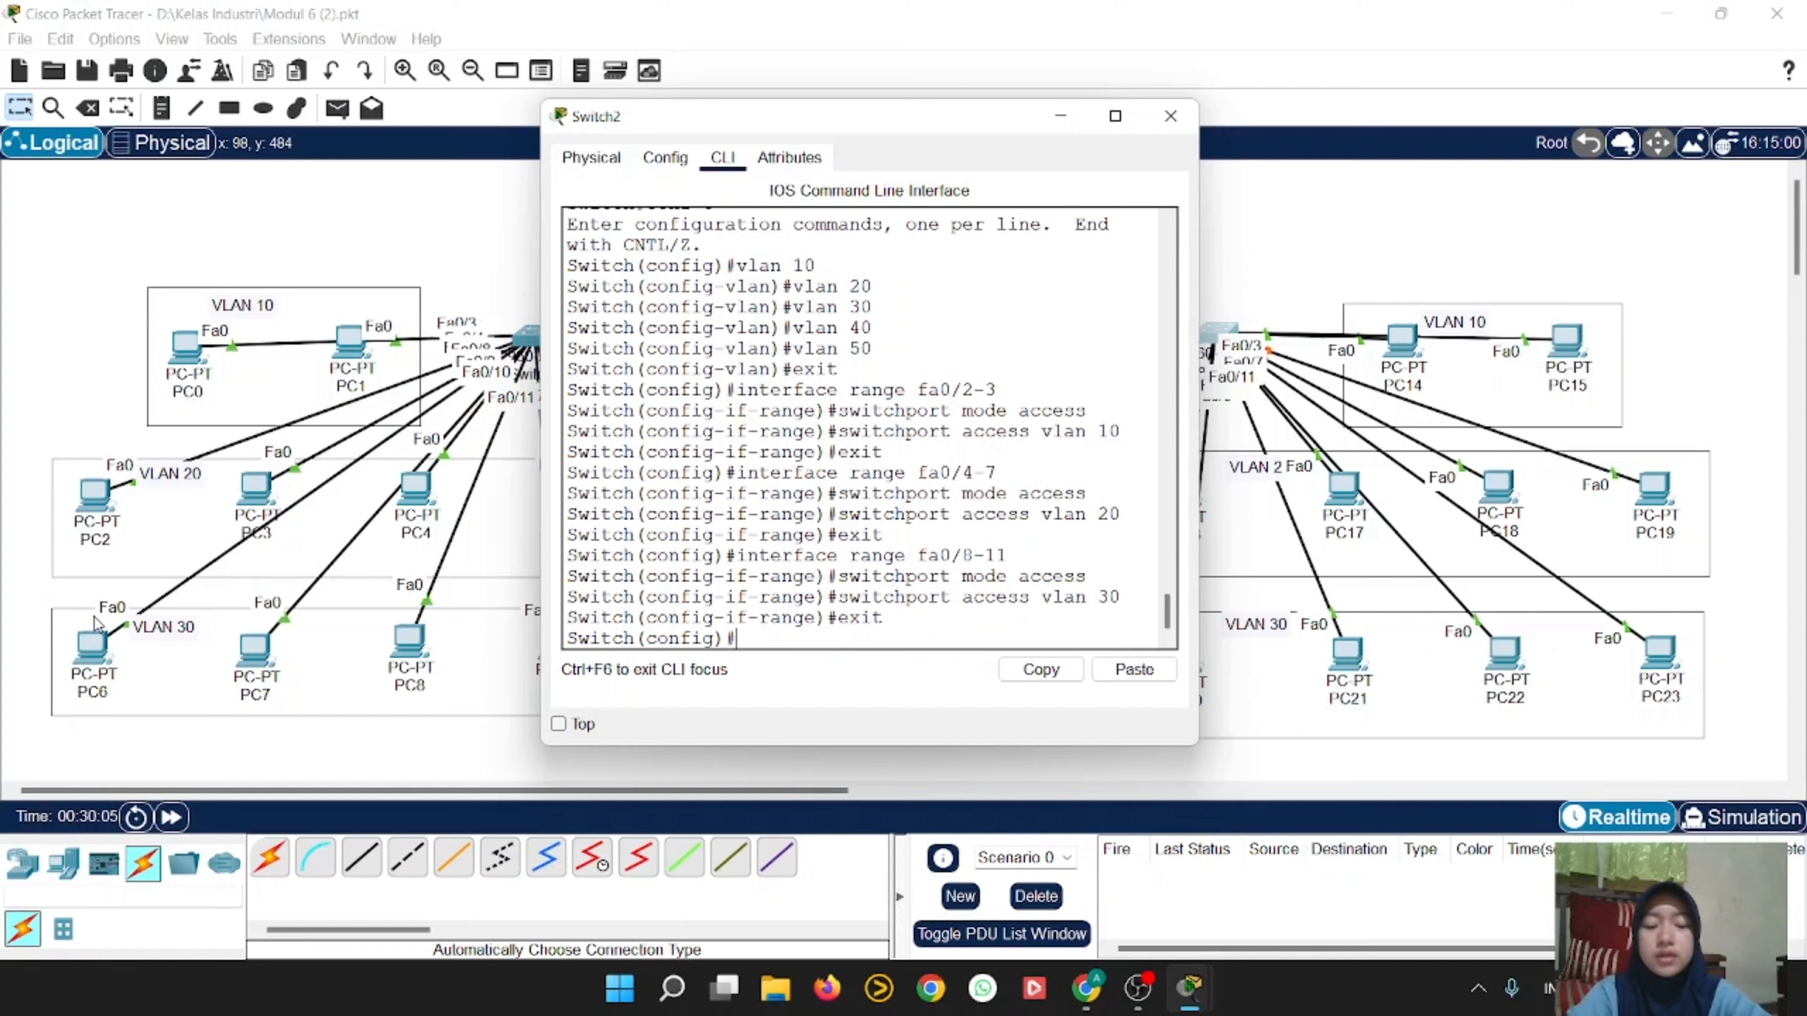
# Step: Display Switch2's brief VLAN table from configuration mode and widen the window to read the port assignments
pyautogui.write('do show ')
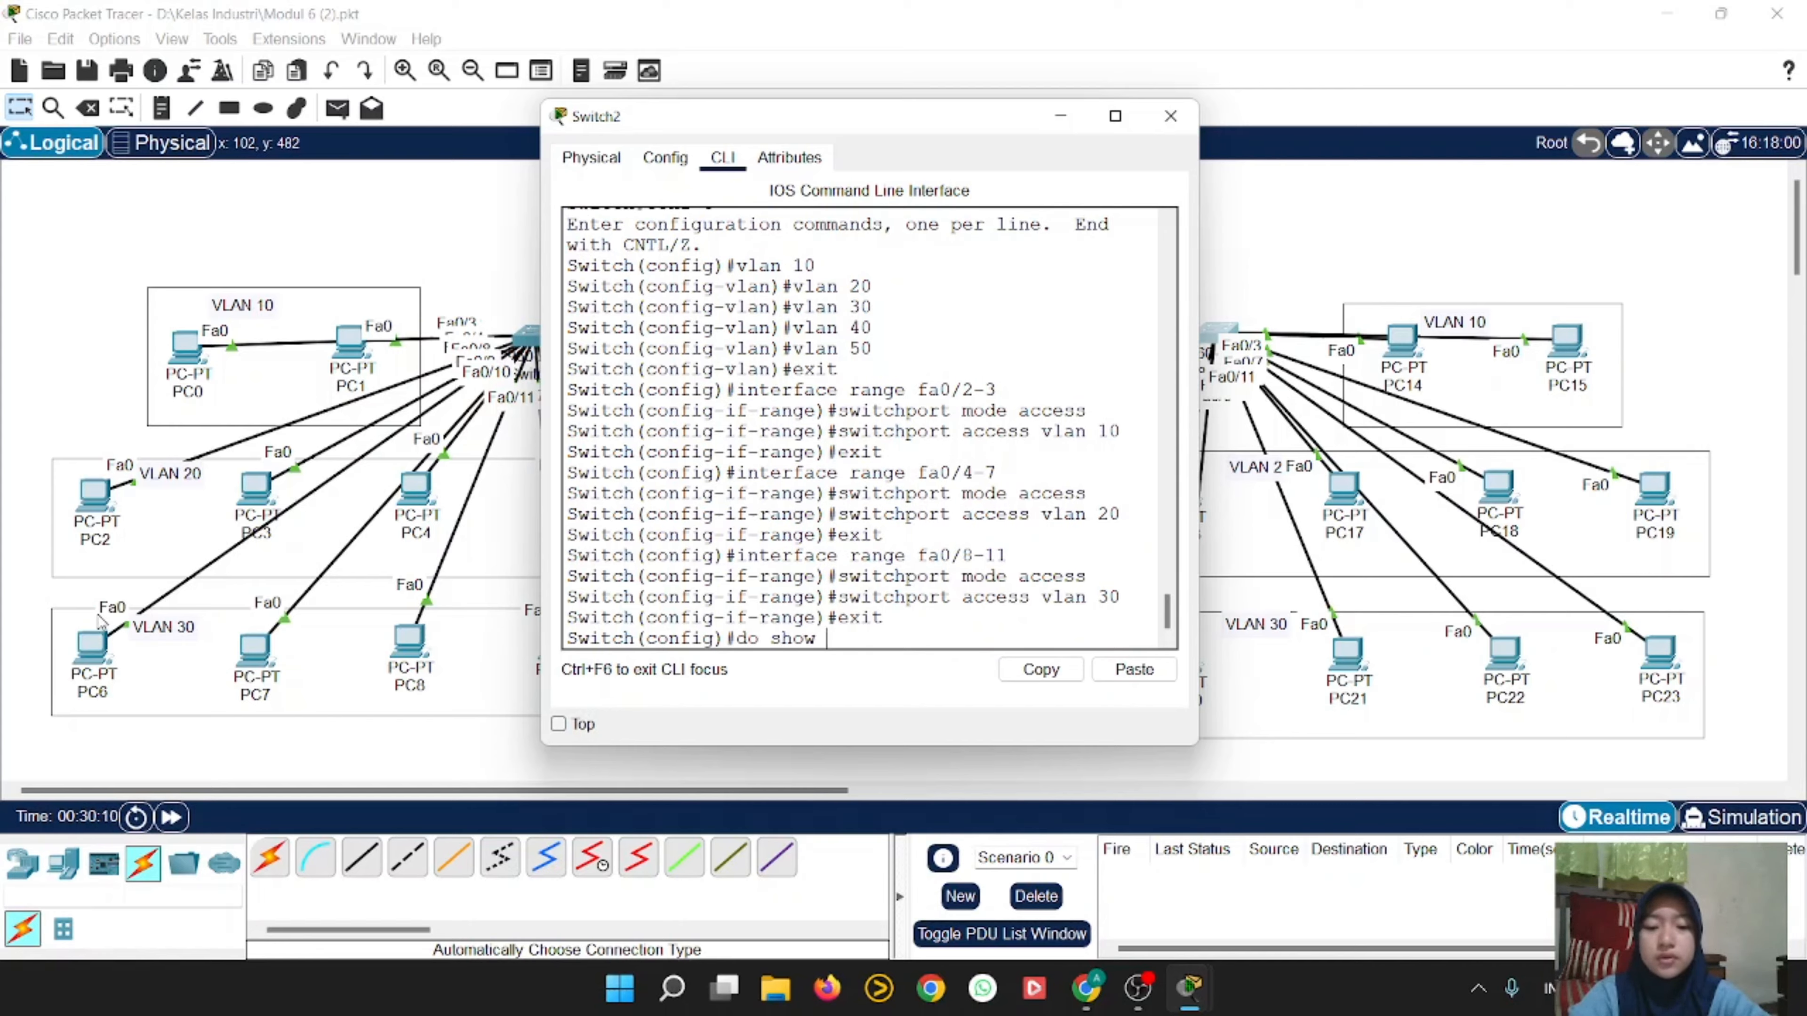
pyautogui.write('vlan')
pyautogui.write('brief')
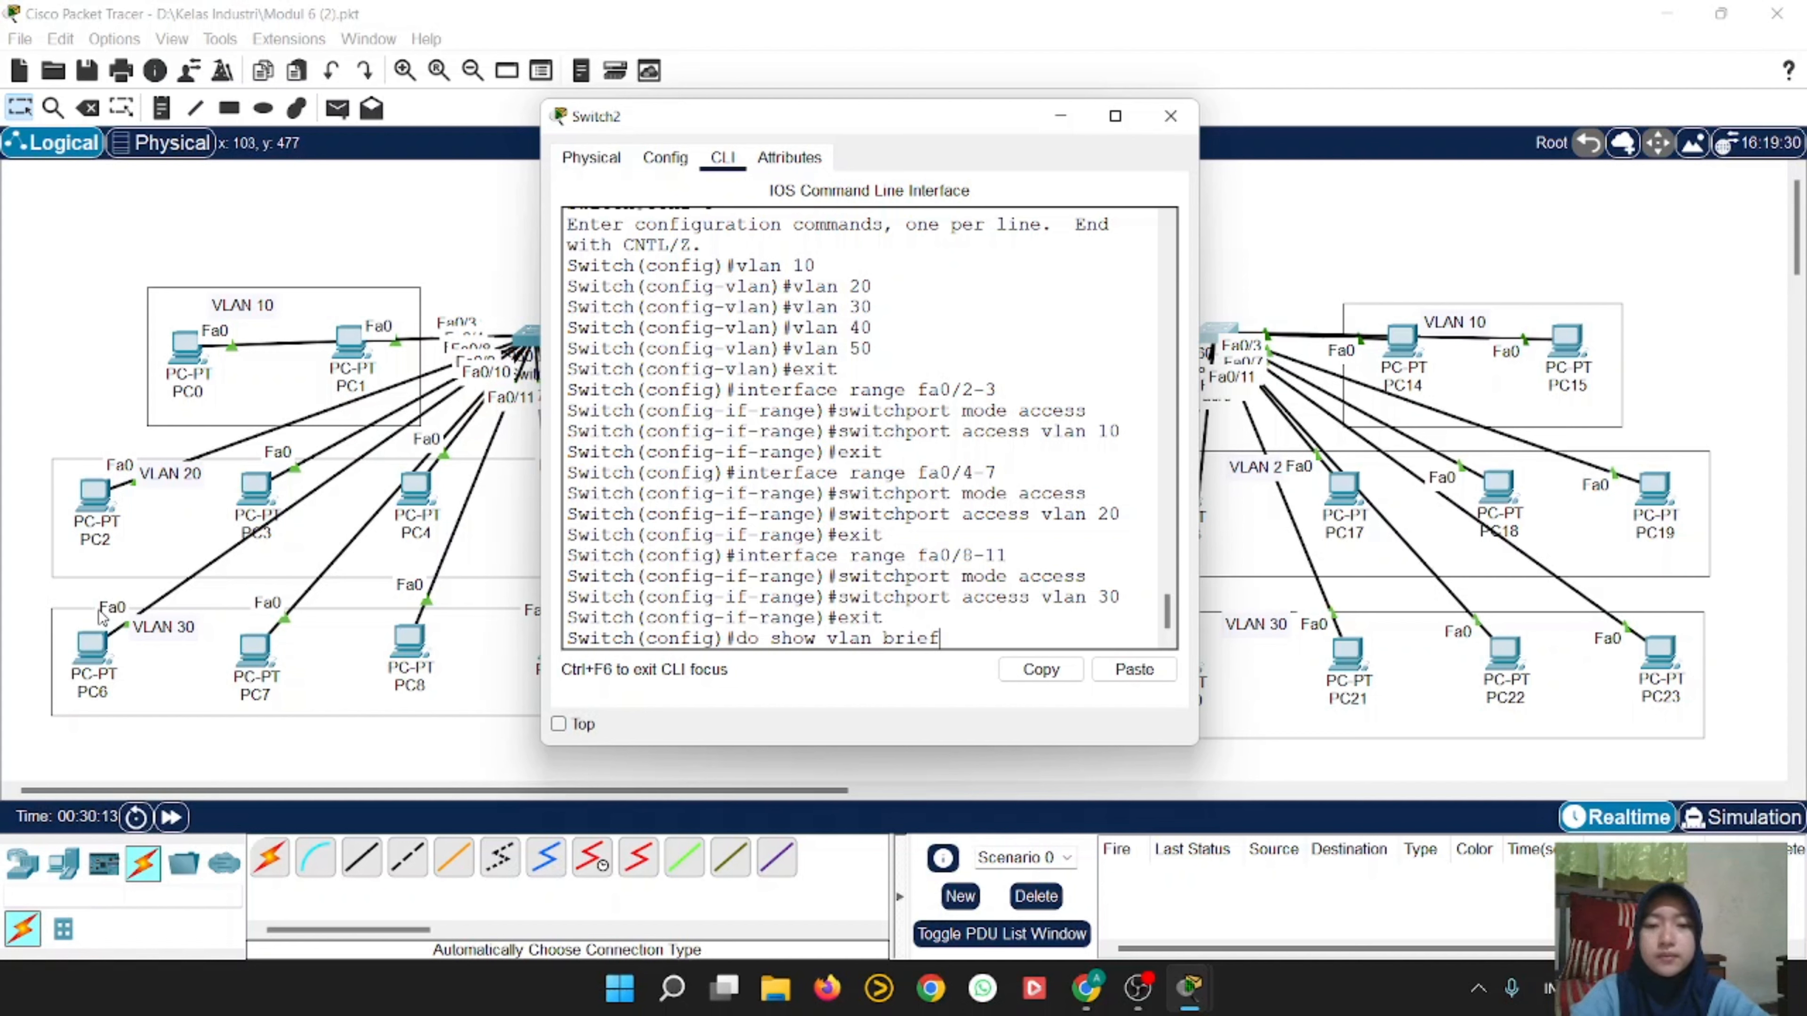
pyautogui.press('Return')
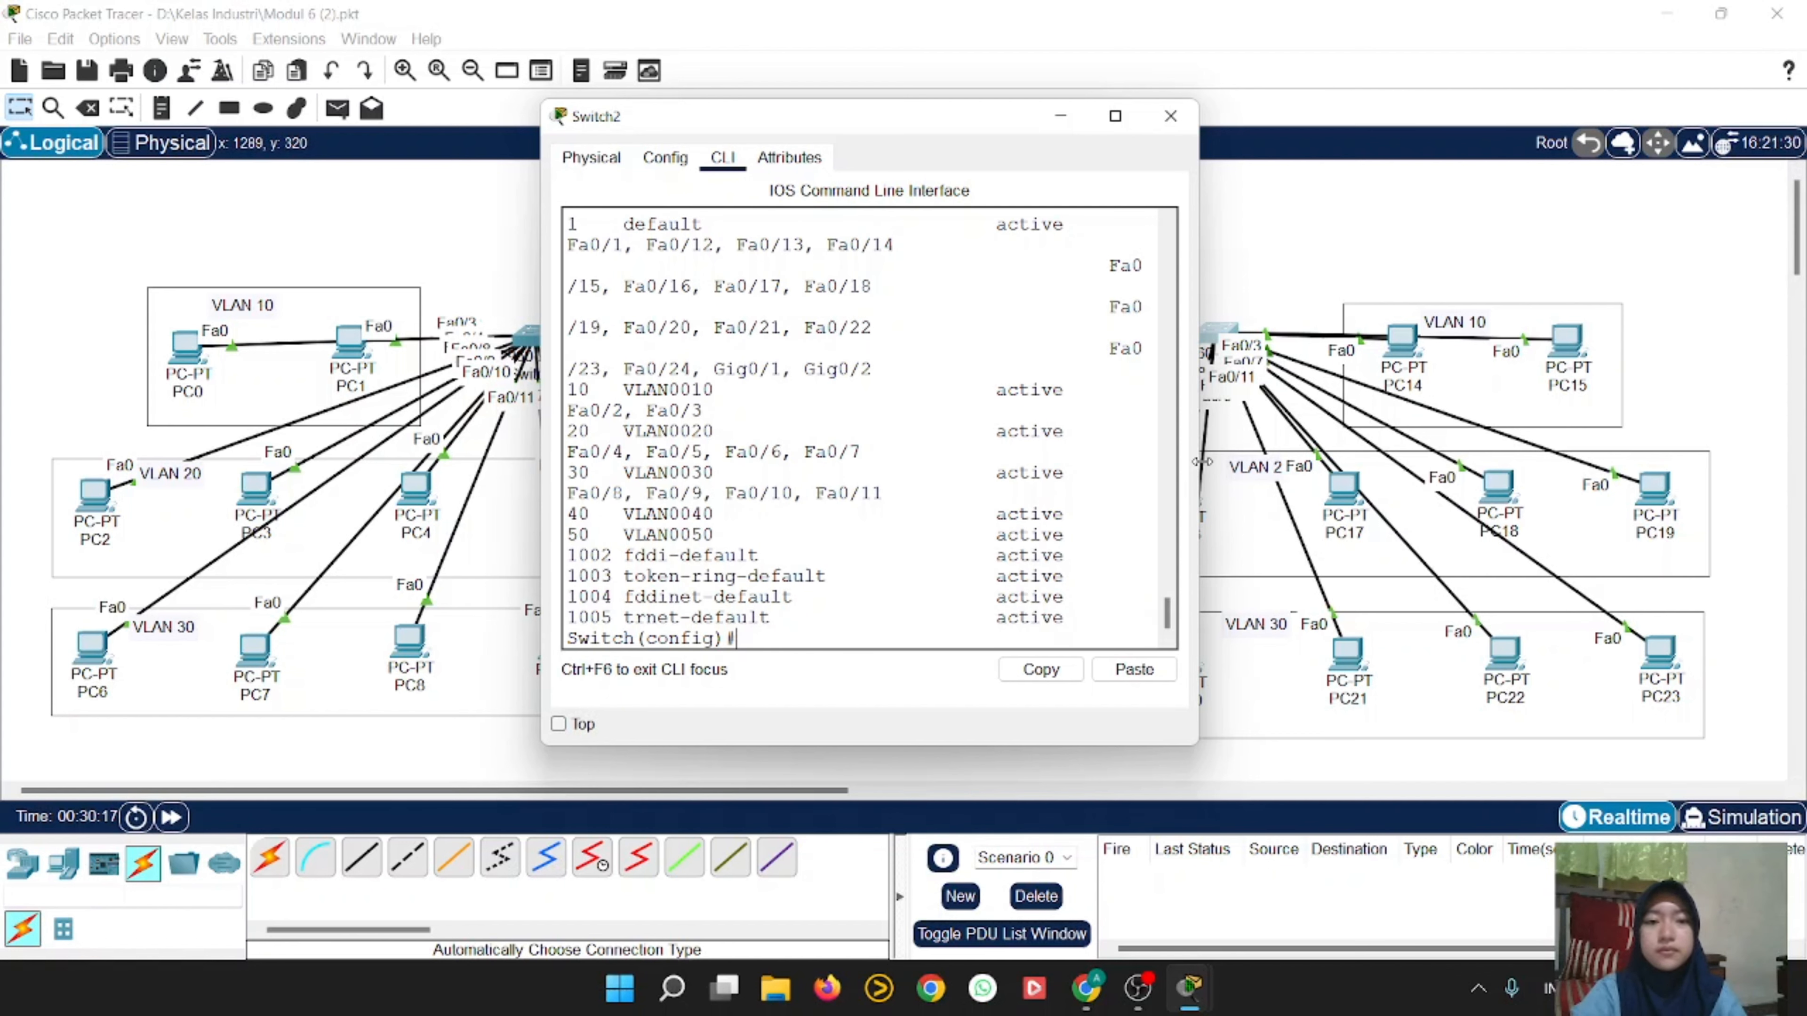
pyautogui.moveTo(1193, 466); pyautogui.dragTo(1644, 427)
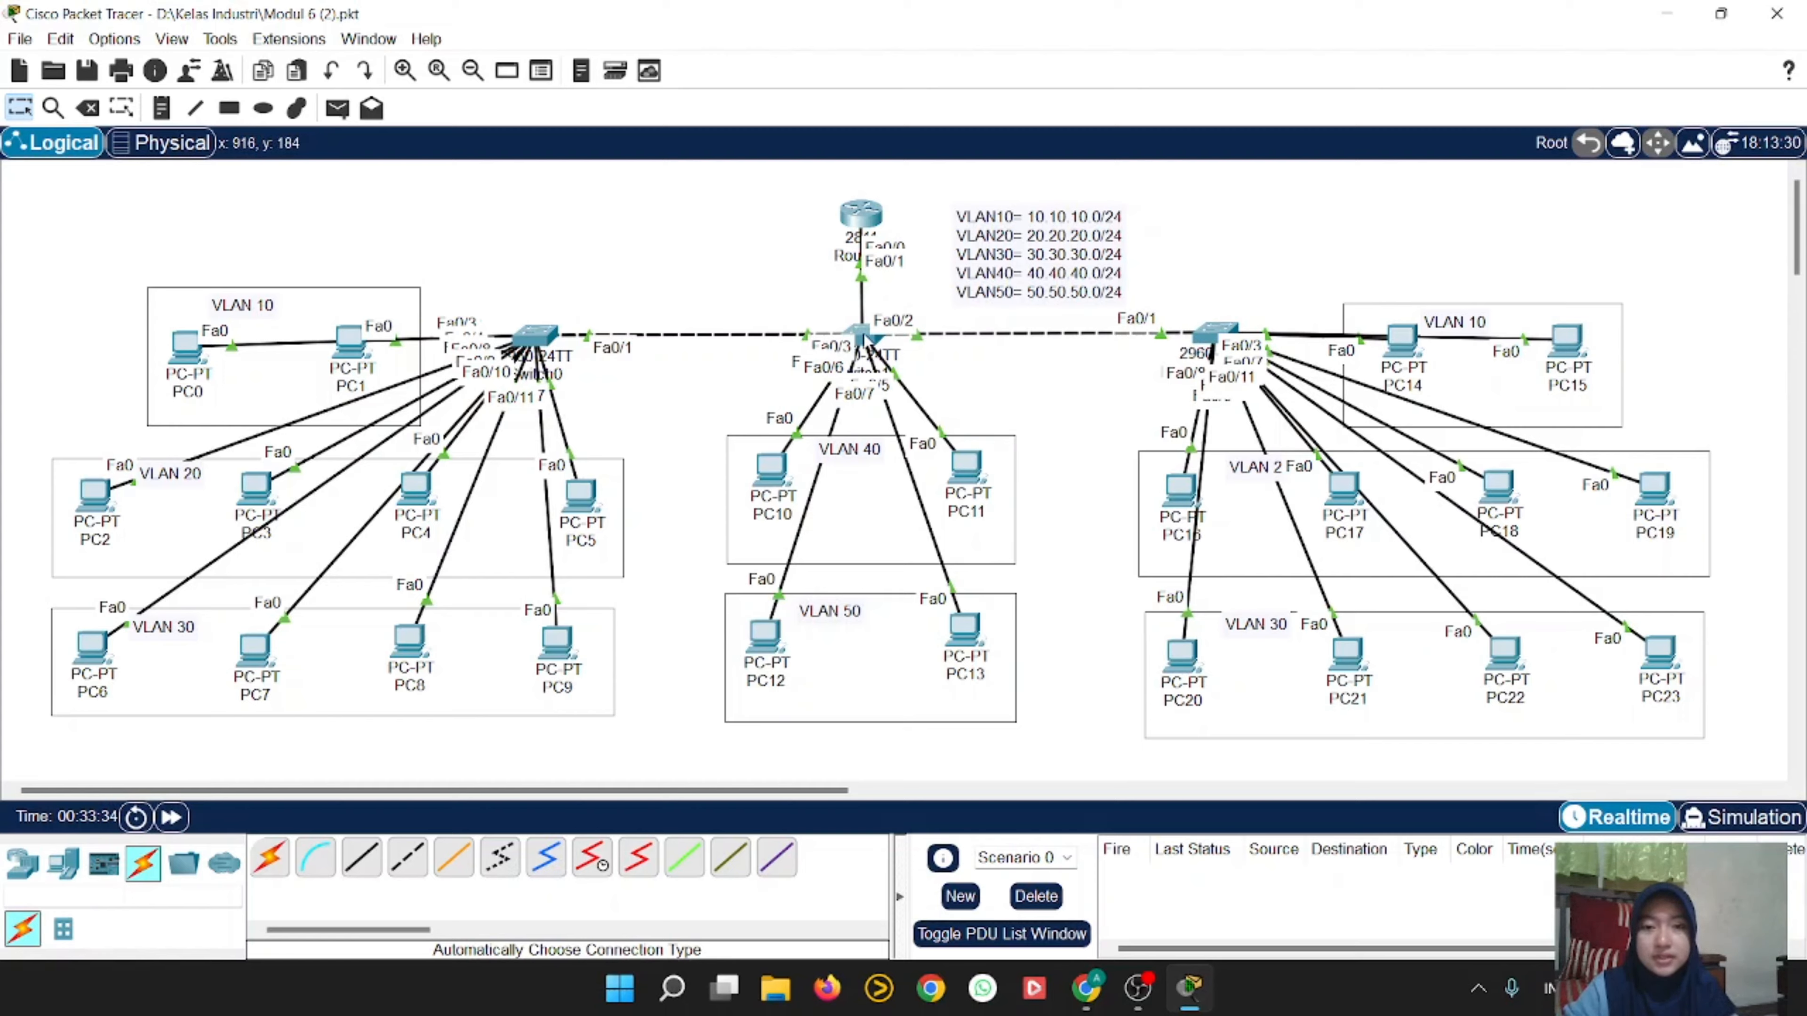
# Step: Open Switch1's command line, widen its window and enter interface range configuration mode for fa0/1-3
pyautogui.click(862, 333)
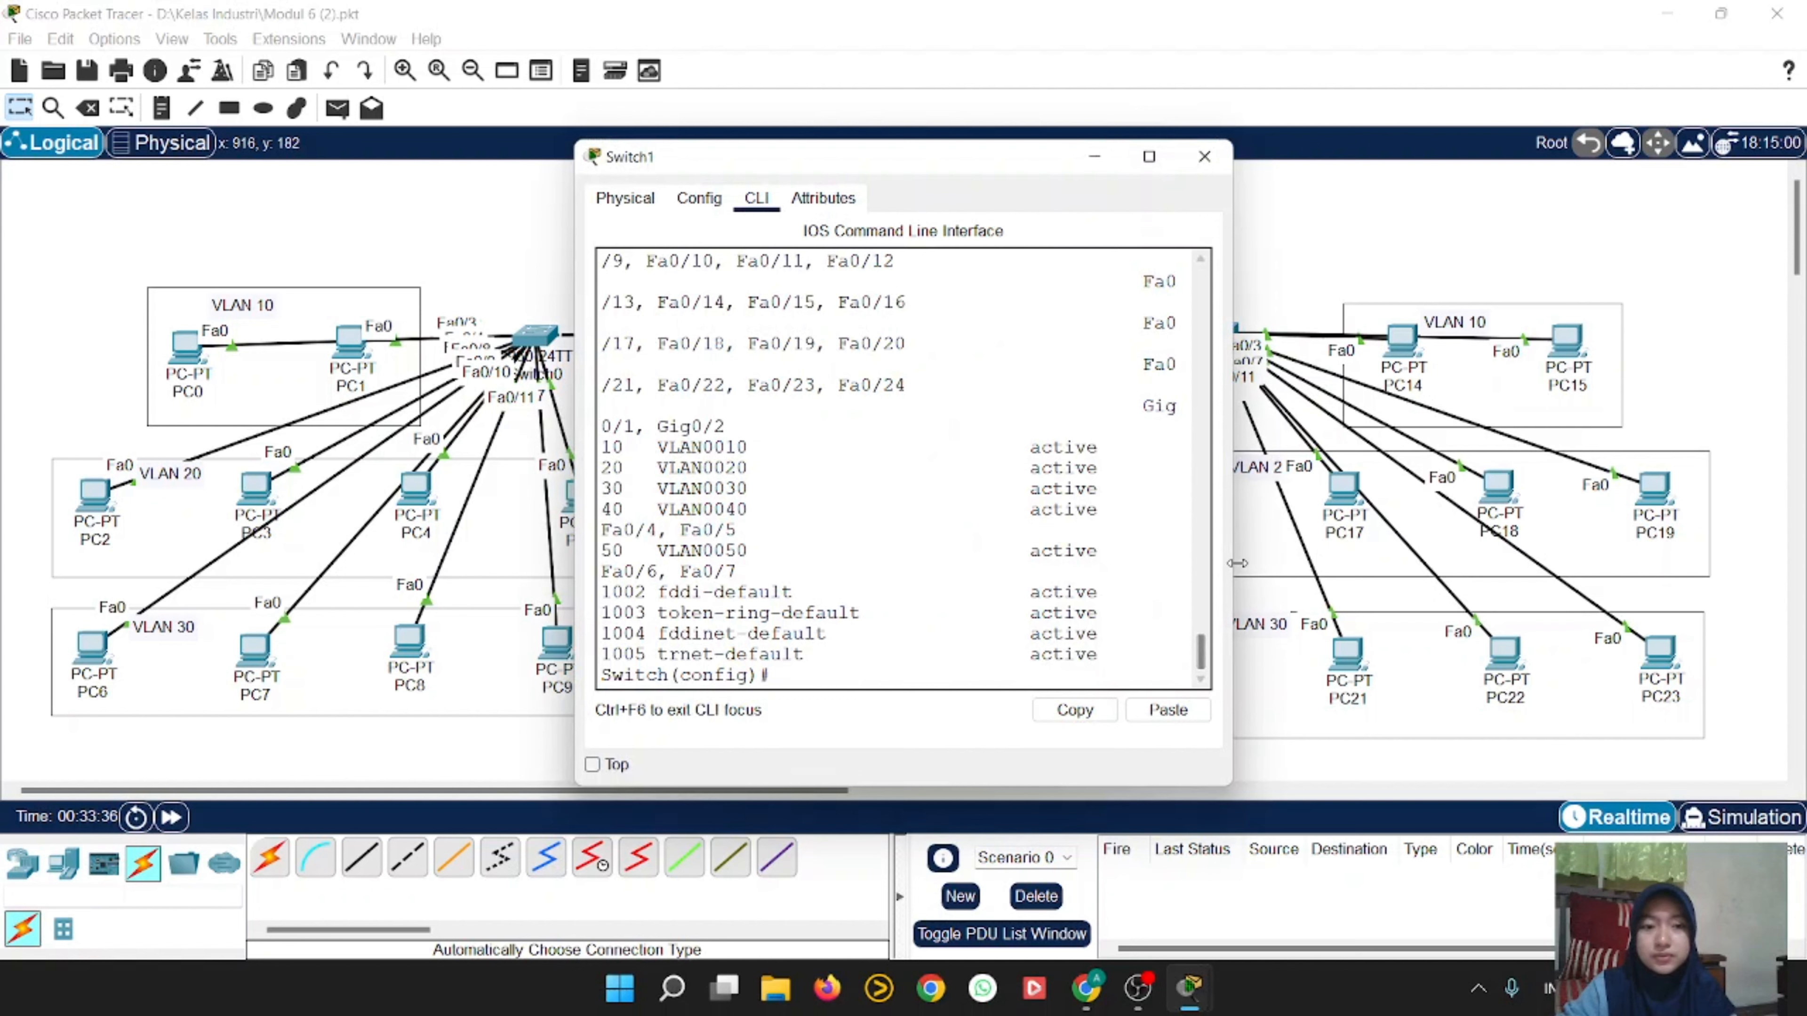
pyautogui.moveTo(1233, 569); pyautogui.dragTo(1617, 577)
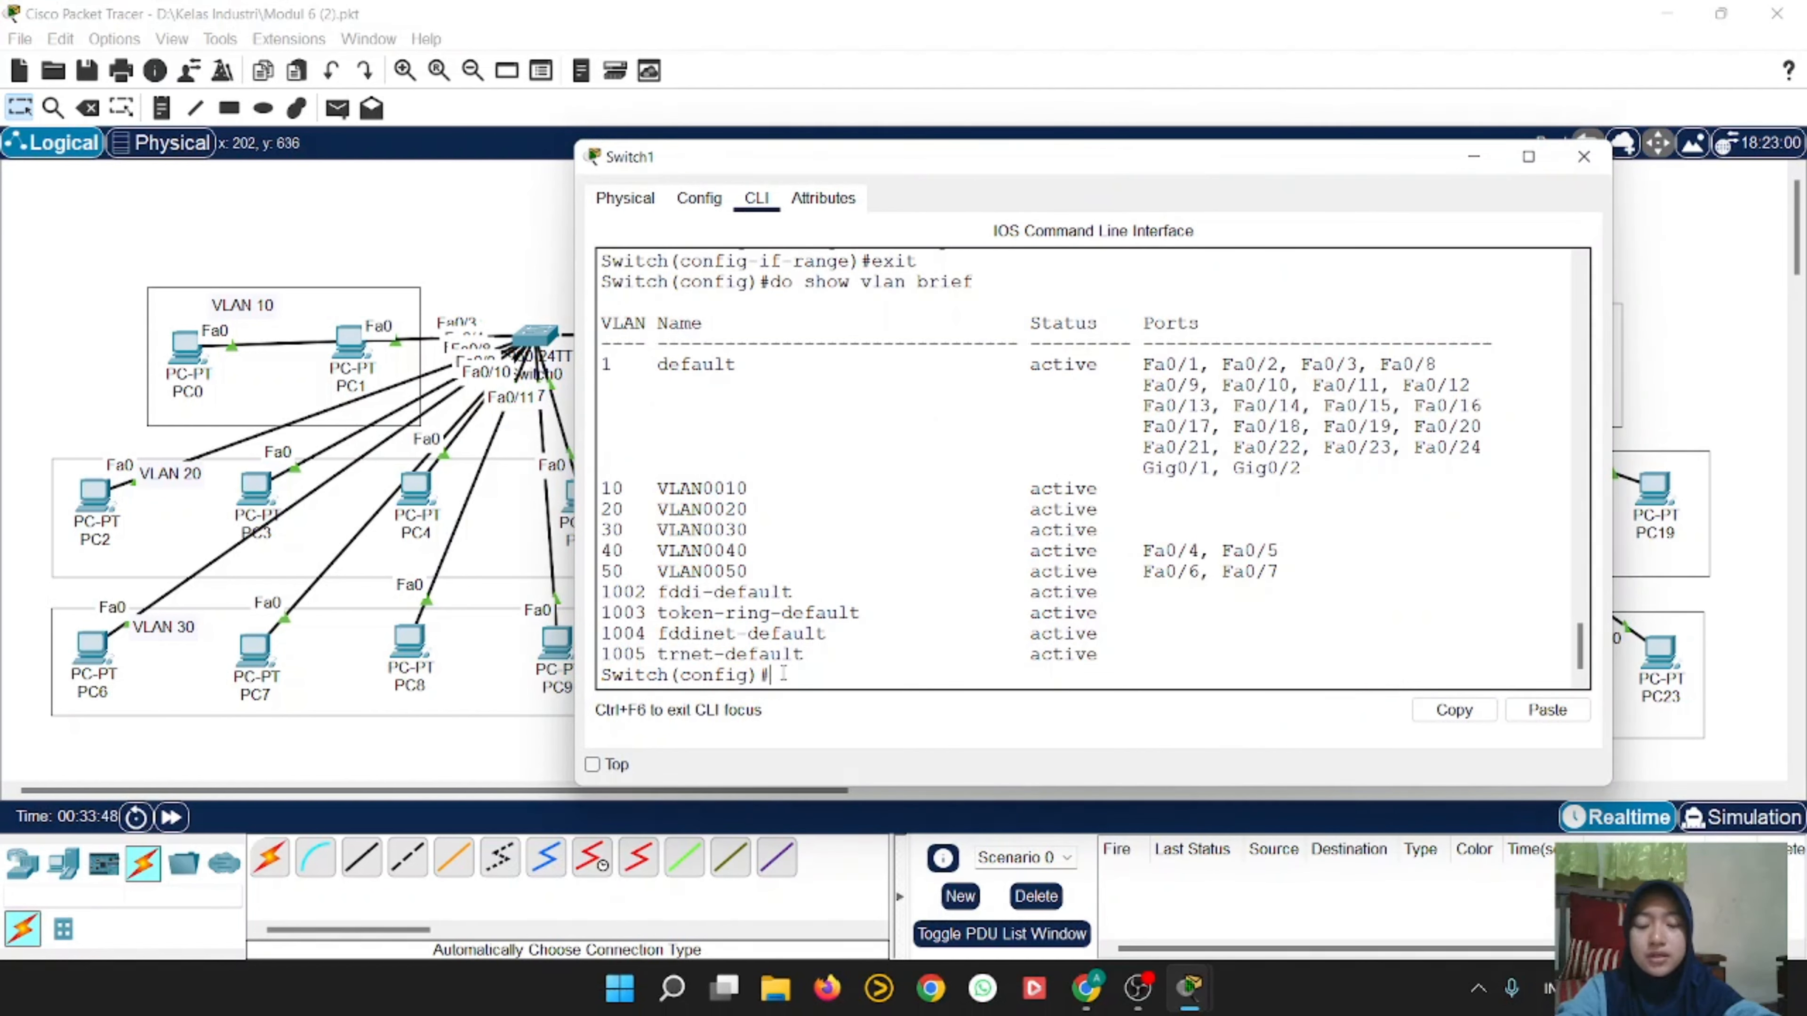
pyautogui.write('nterfc')
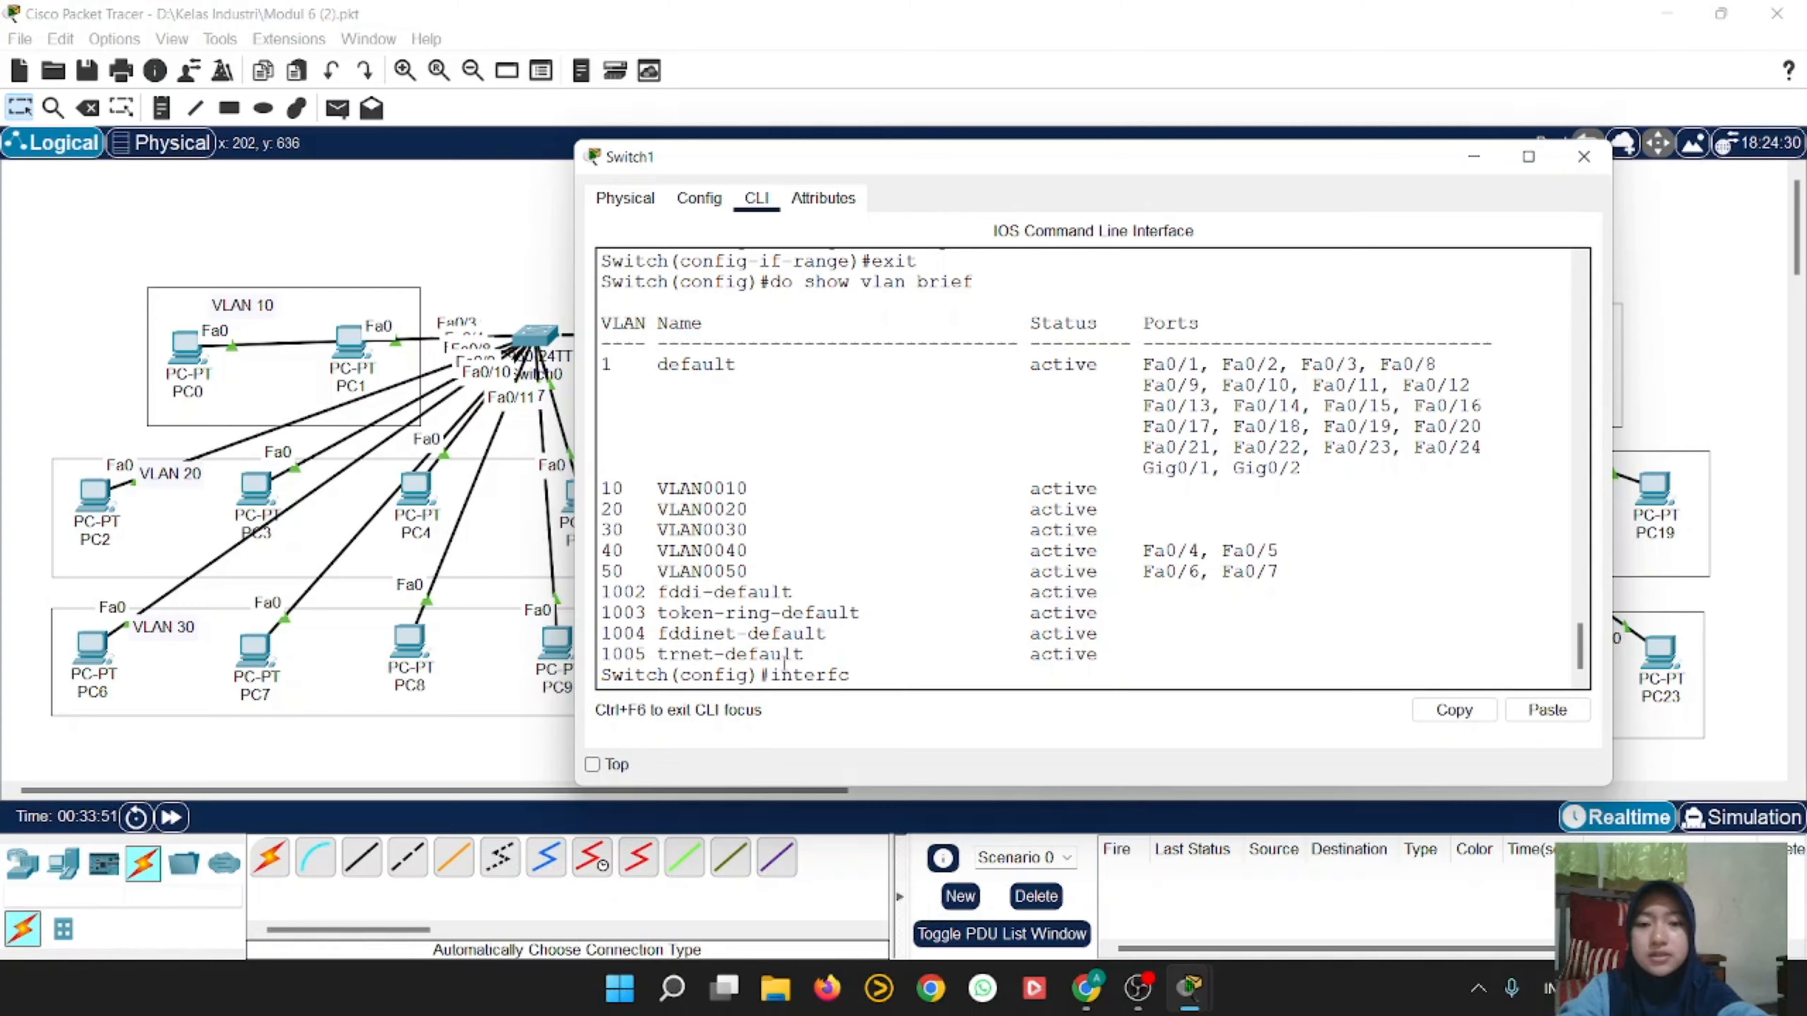
pyautogui.press('BackSpace')
pyautogui.write('ac')
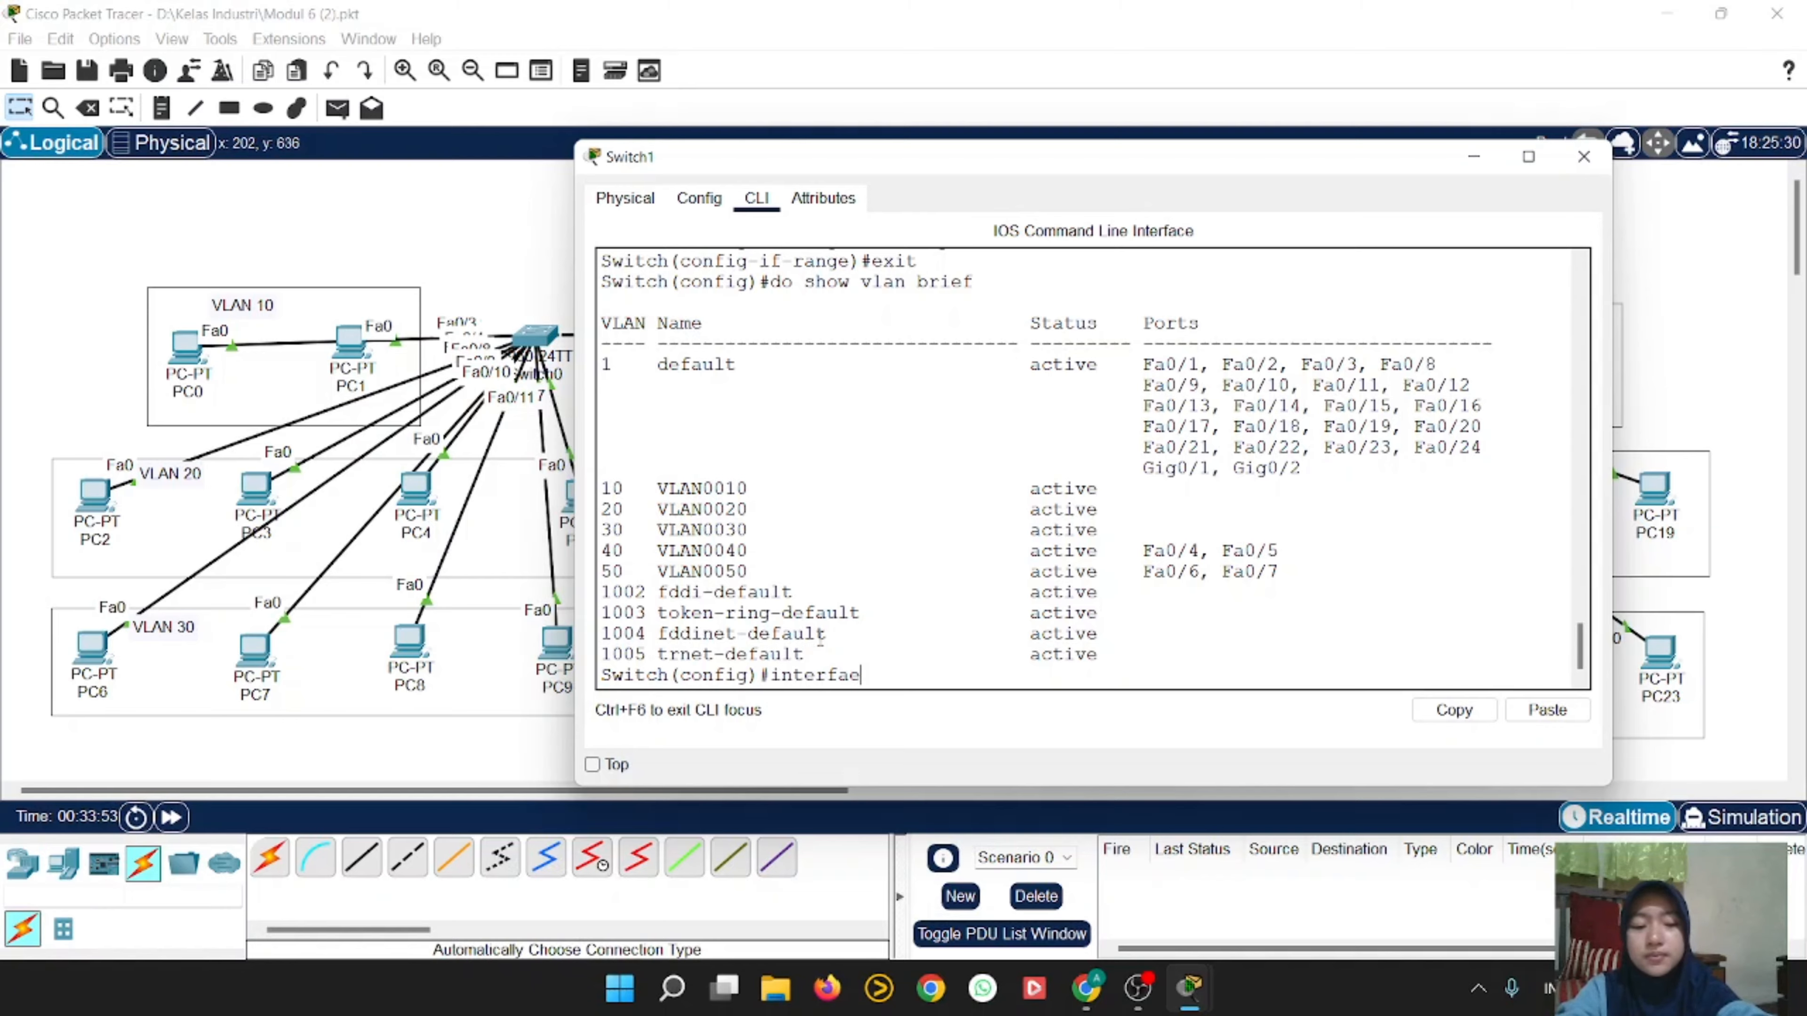
pyautogui.press('BackSpace')
pyautogui.write('ce range fa')
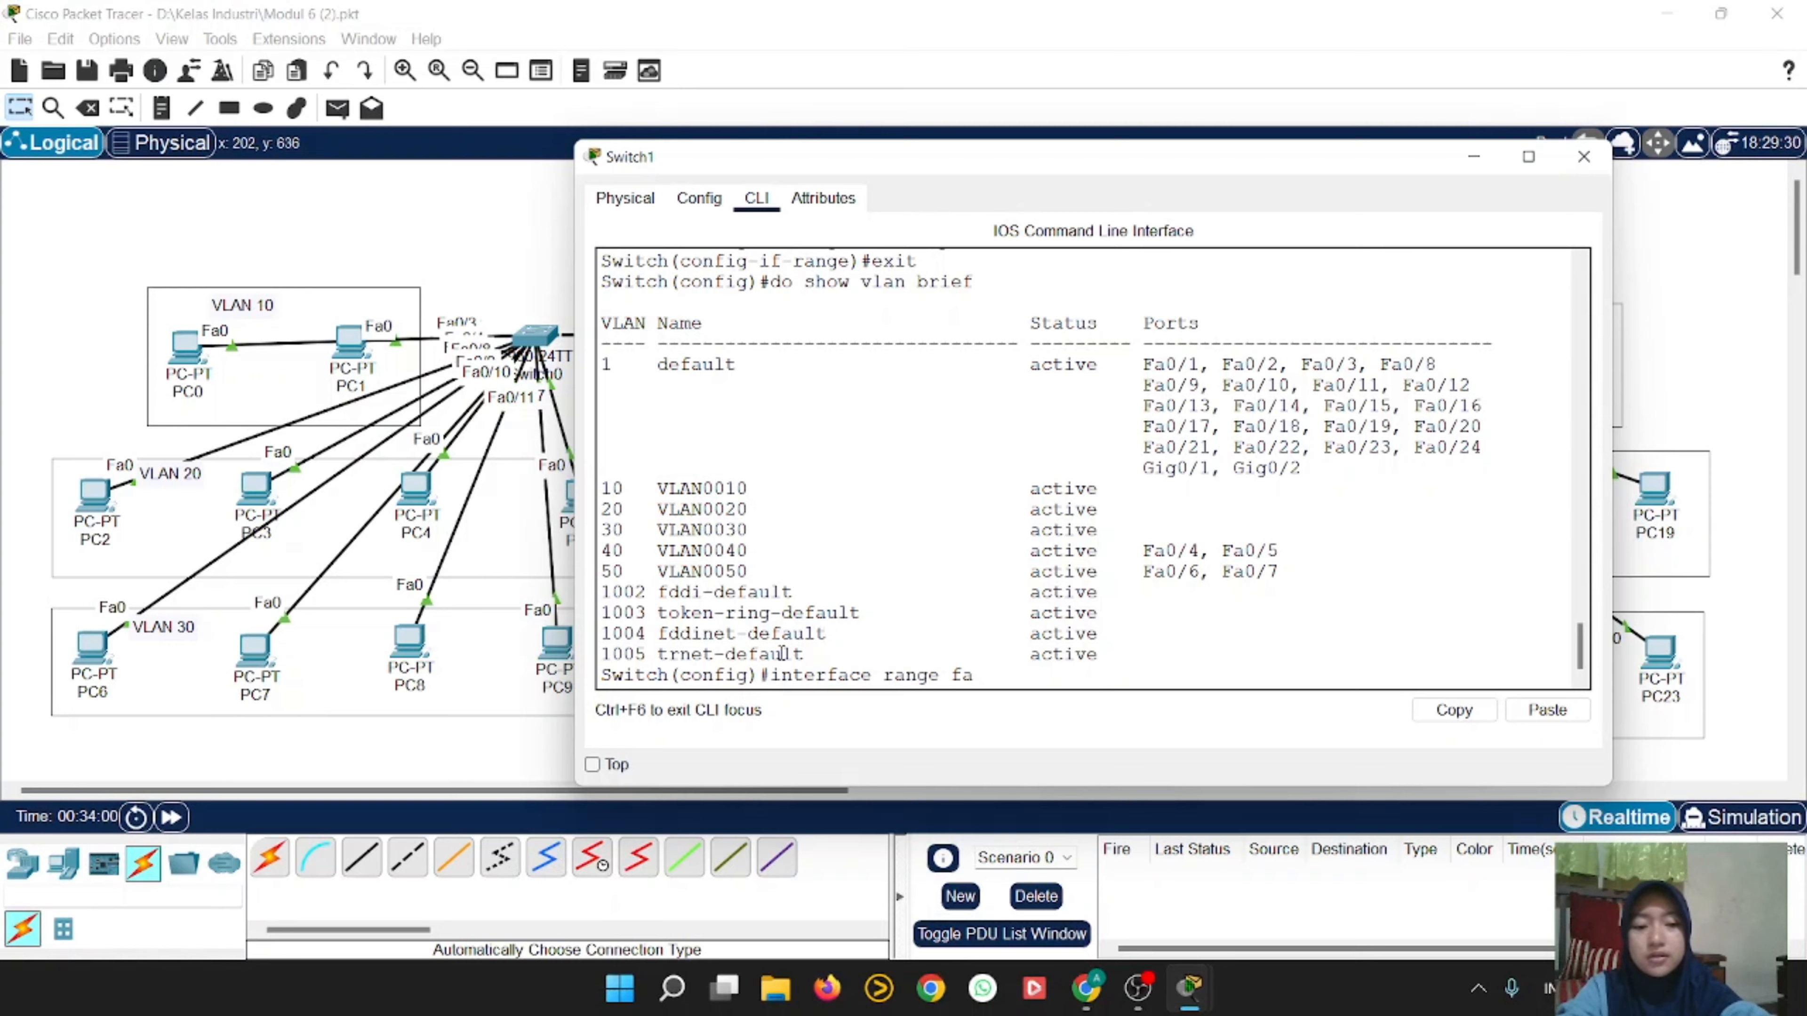
pyautogui.write('0/1')
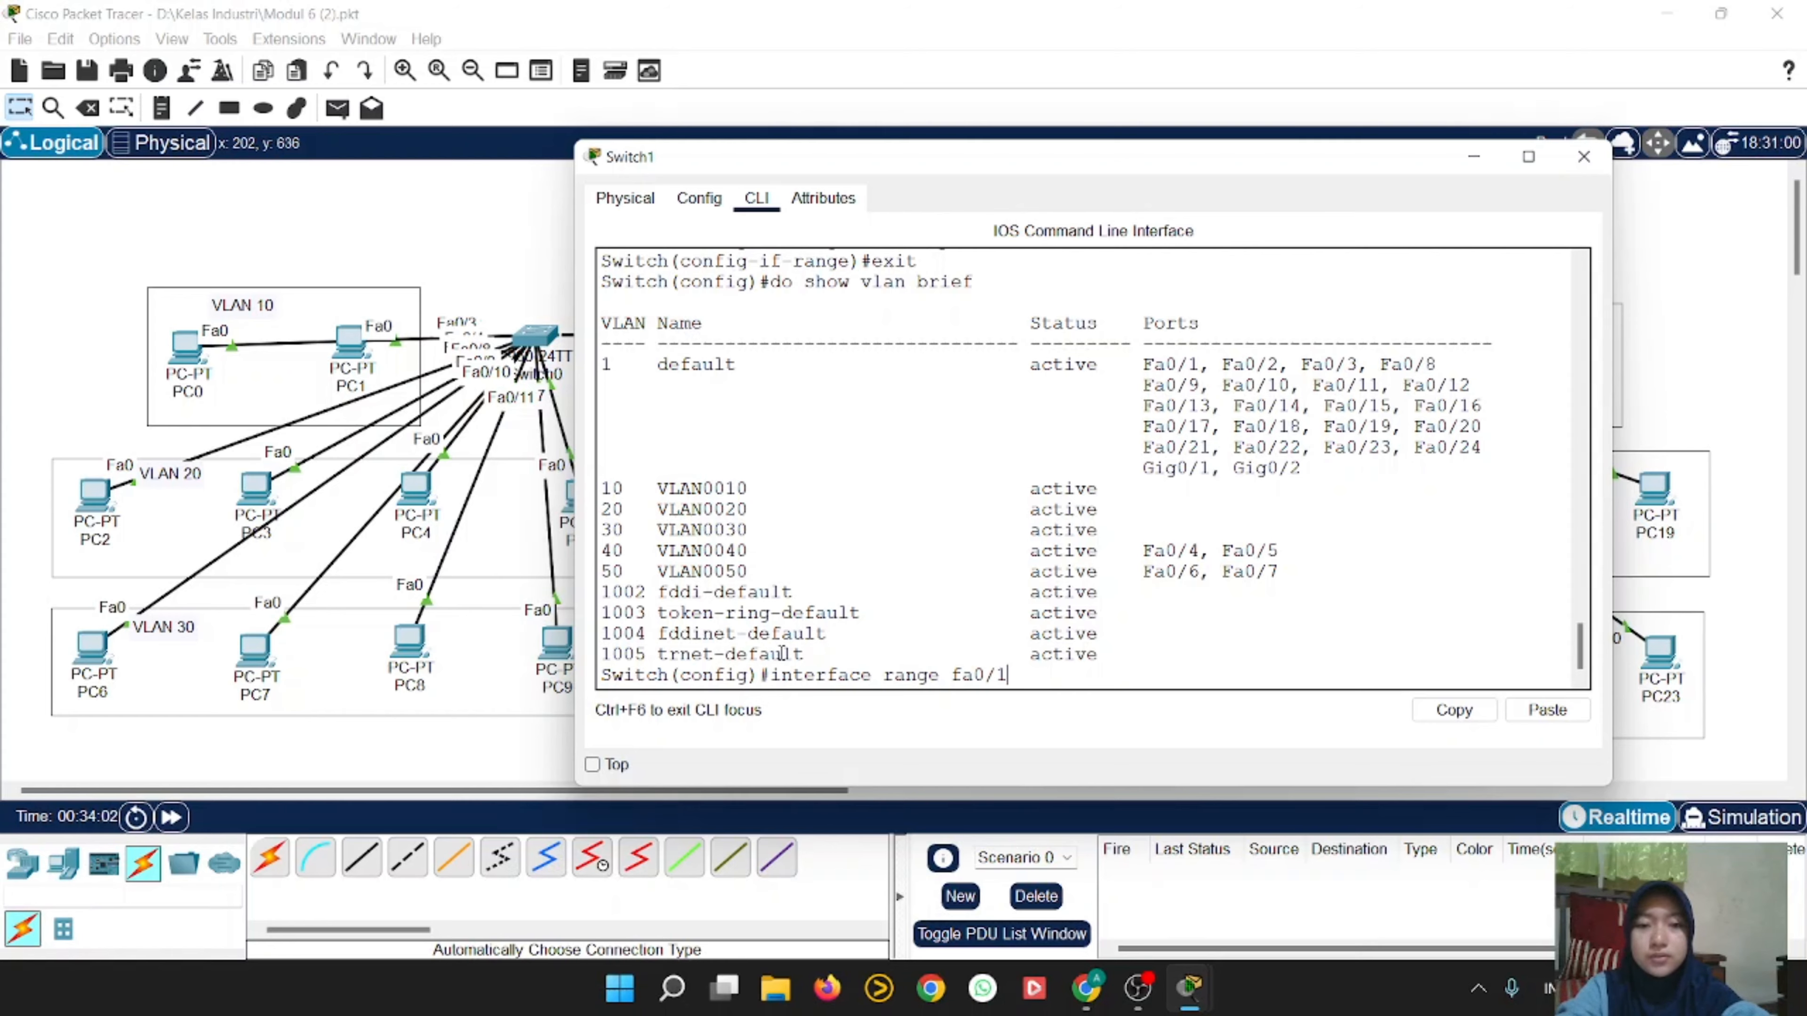
pyautogui.write('-3')
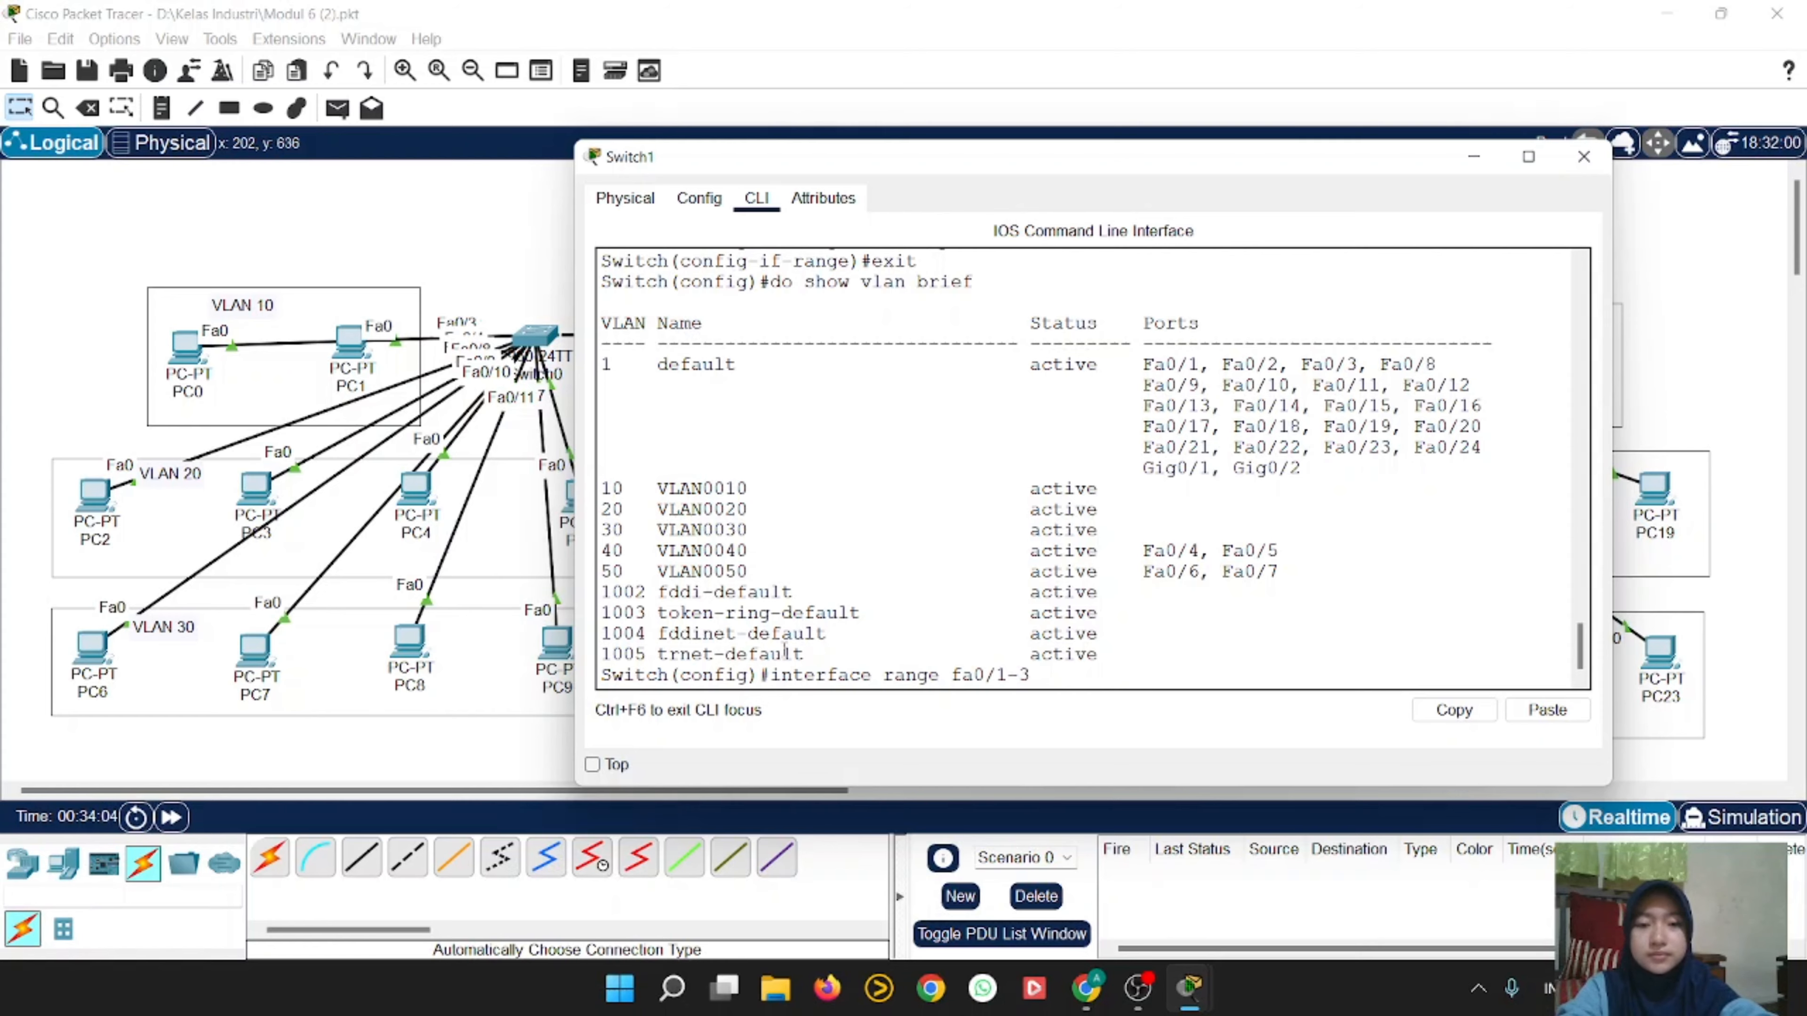
pyautogui.press('Return')
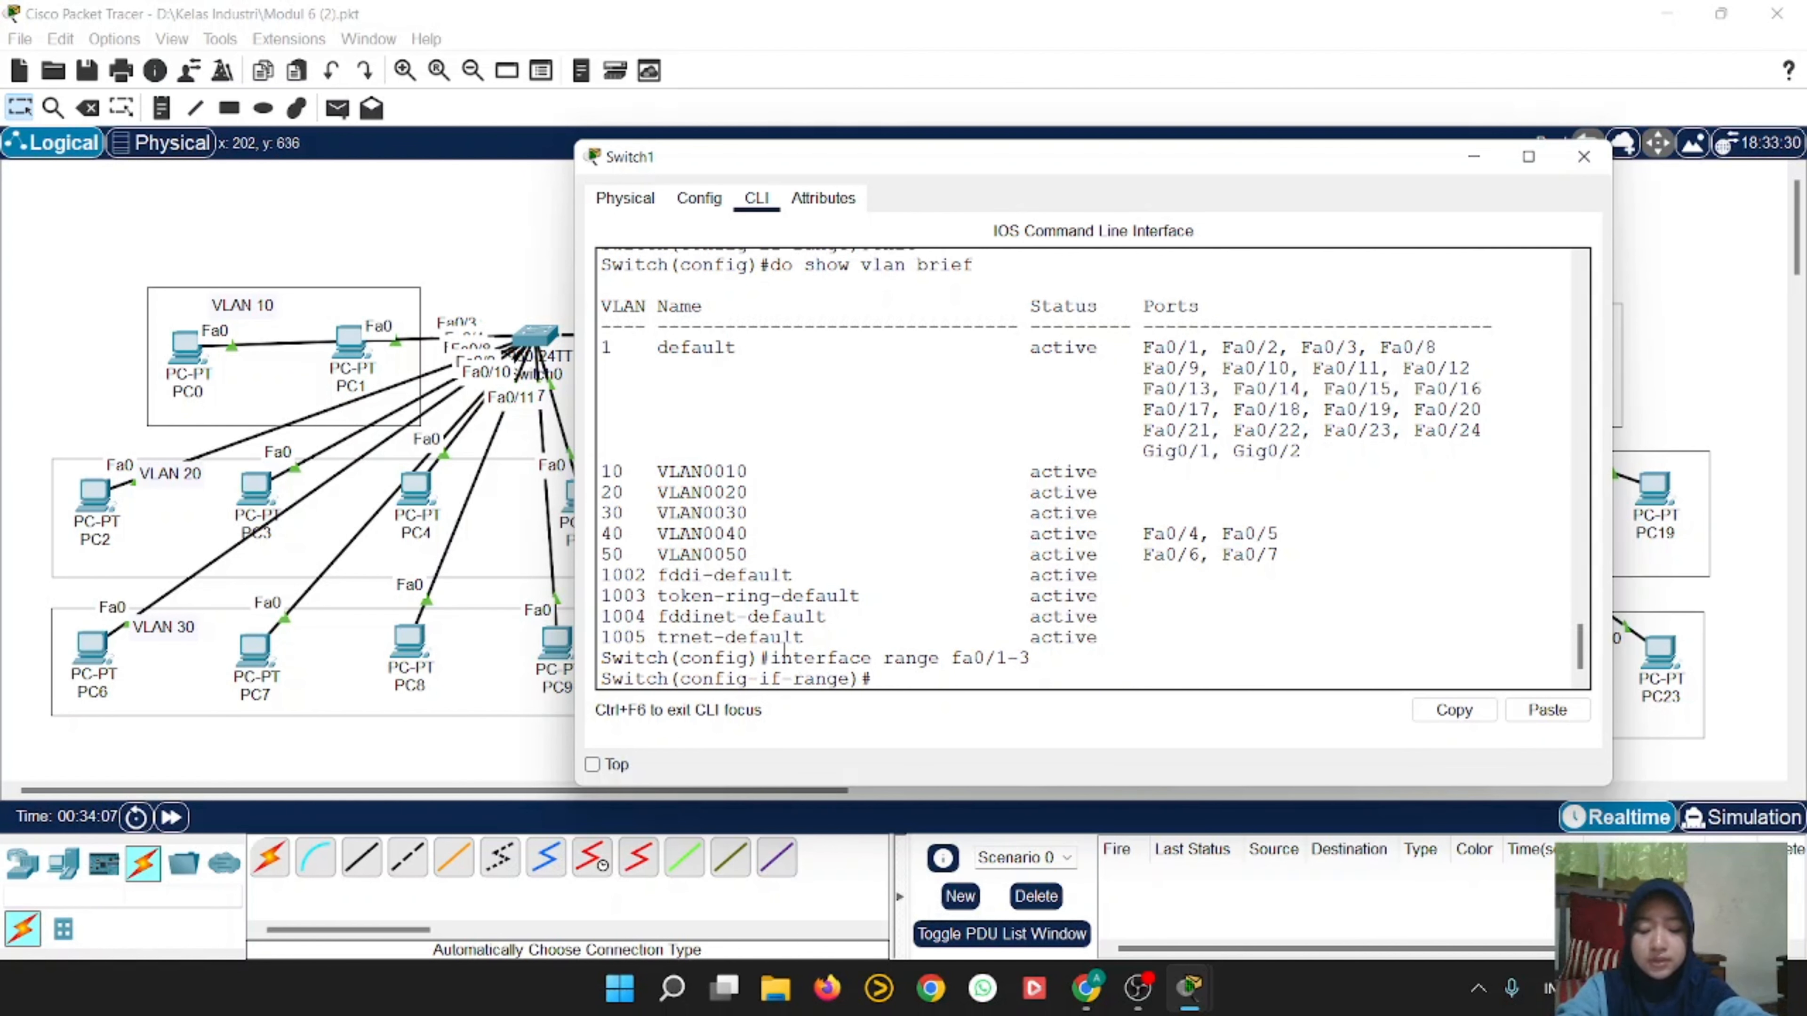
# Step: Set Switch1's fa0/1-3 ports to trunk mode and return to global configuration mode
pyautogui.write('switc')
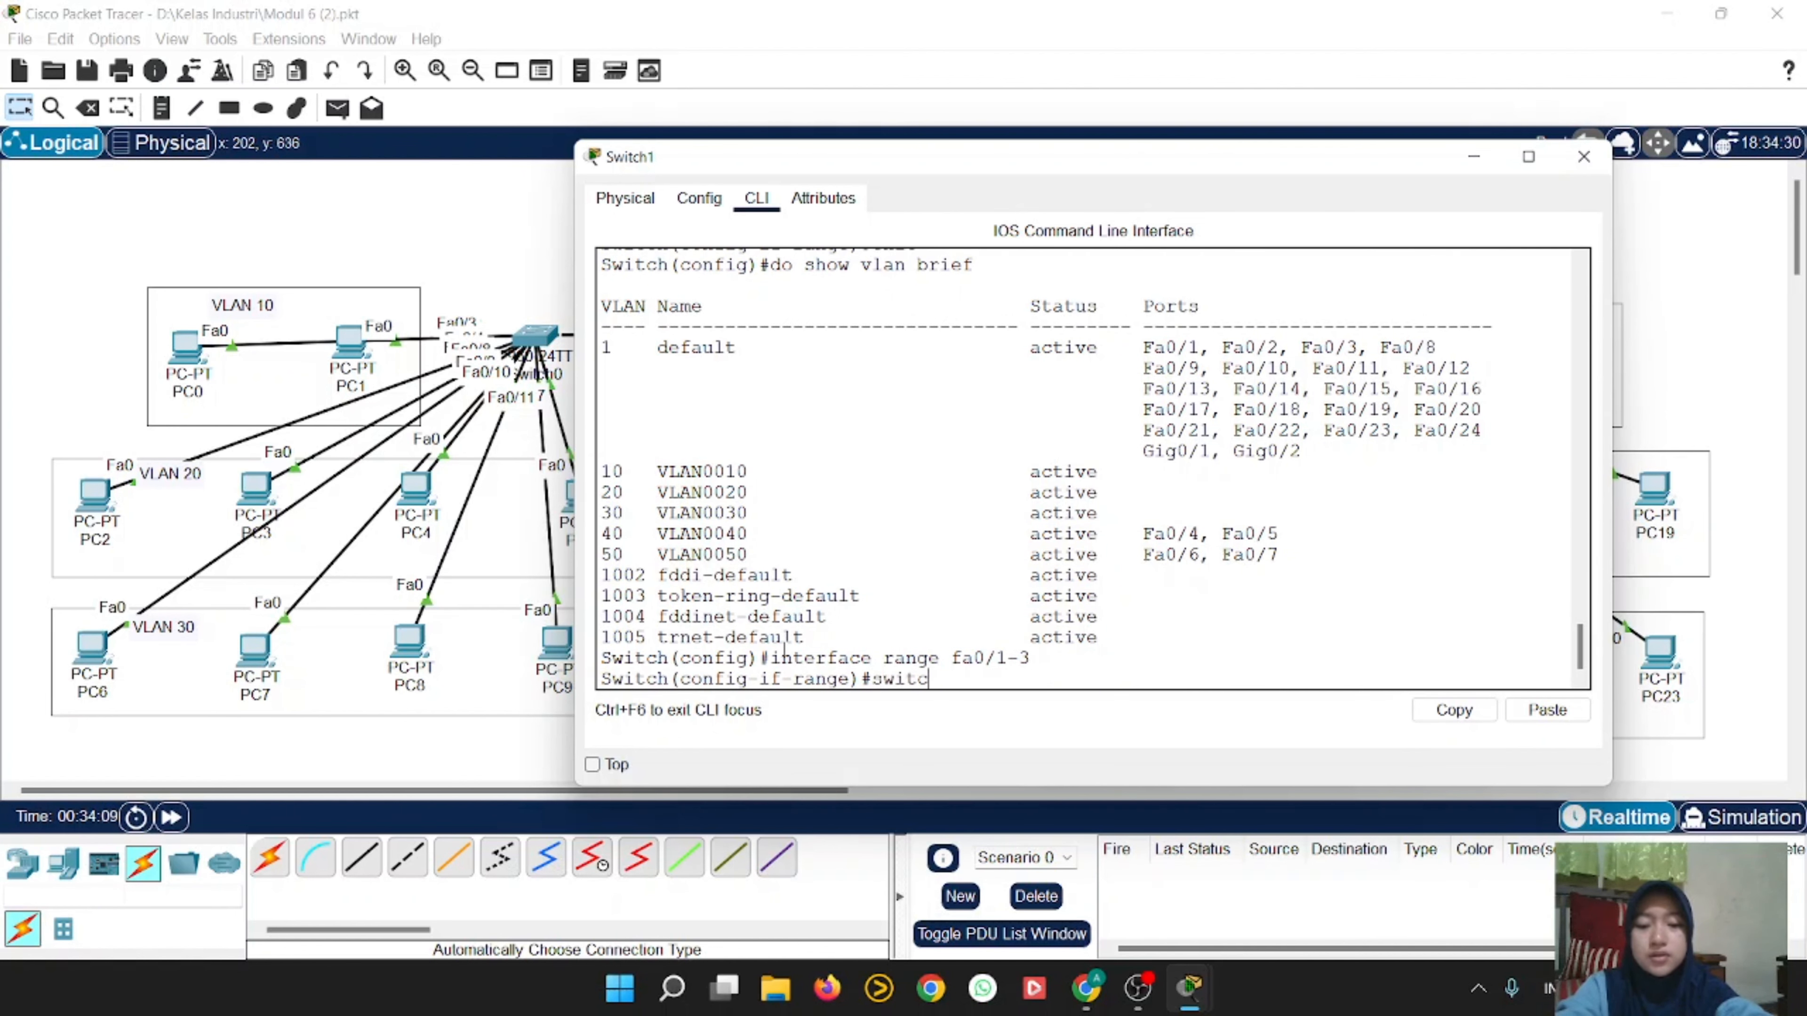
pyautogui.write('hport mode')
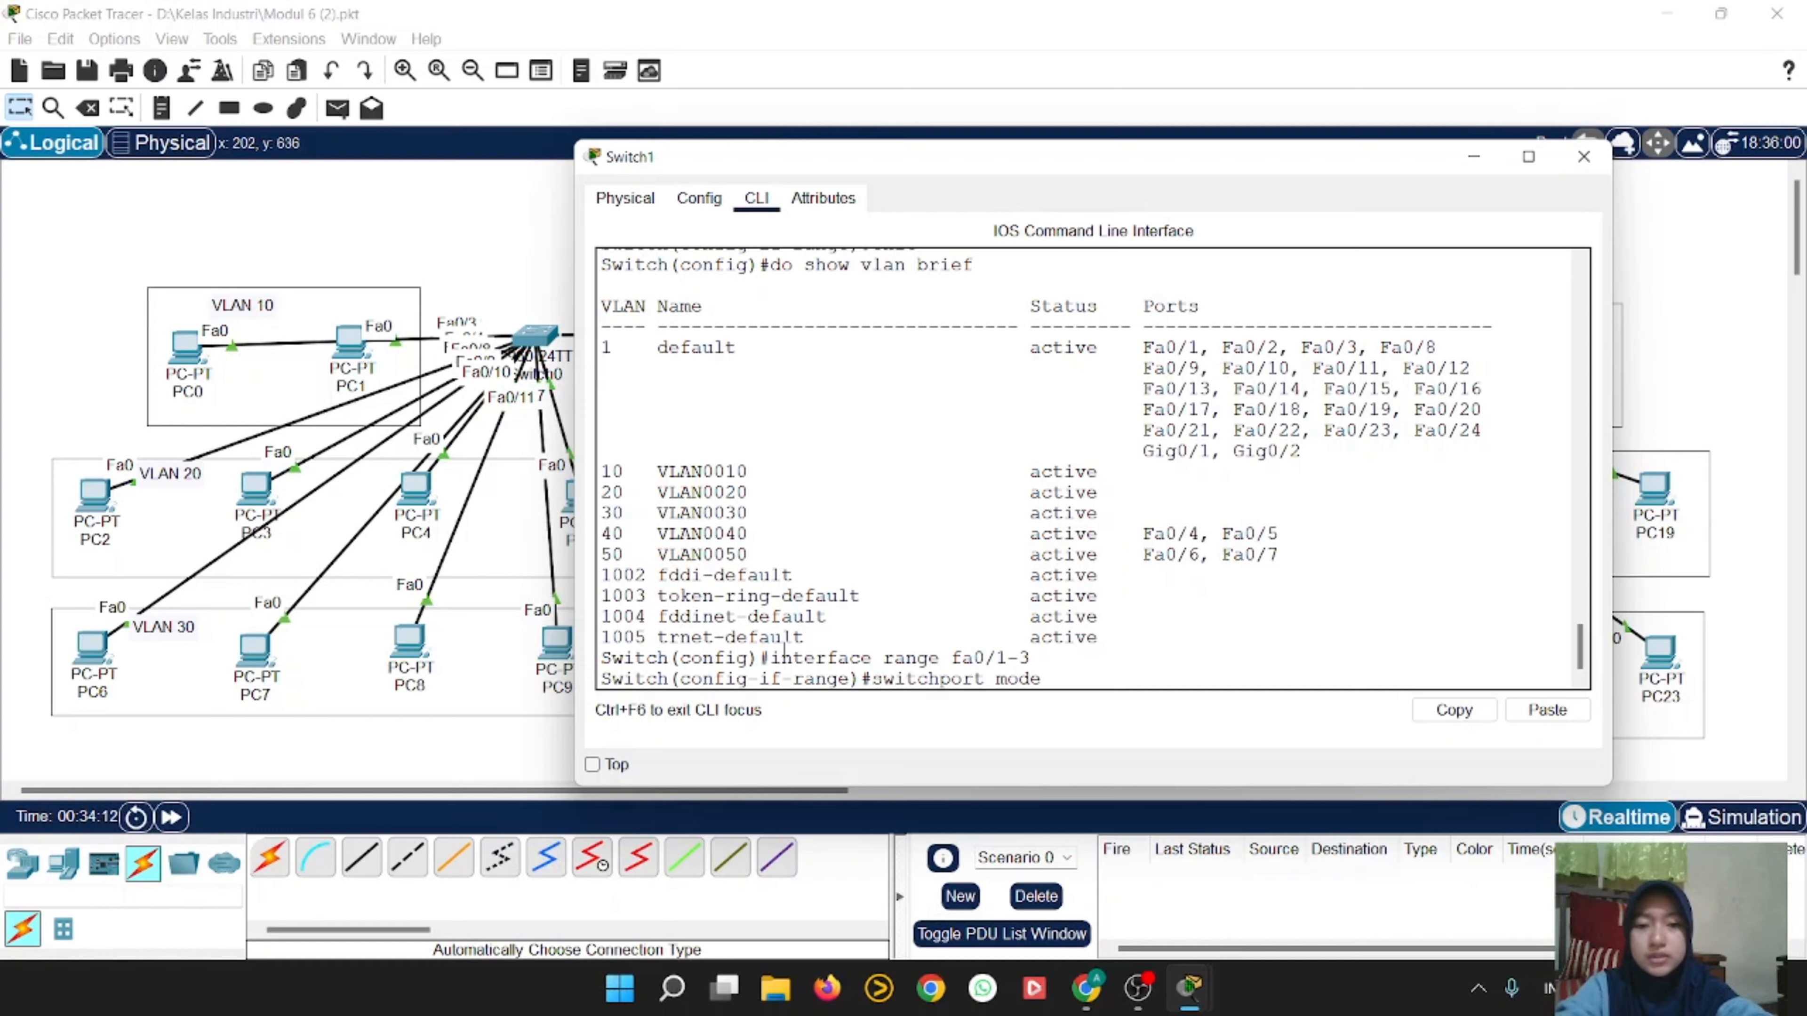
pyautogui.write(' trunk')
pyautogui.press('Return')
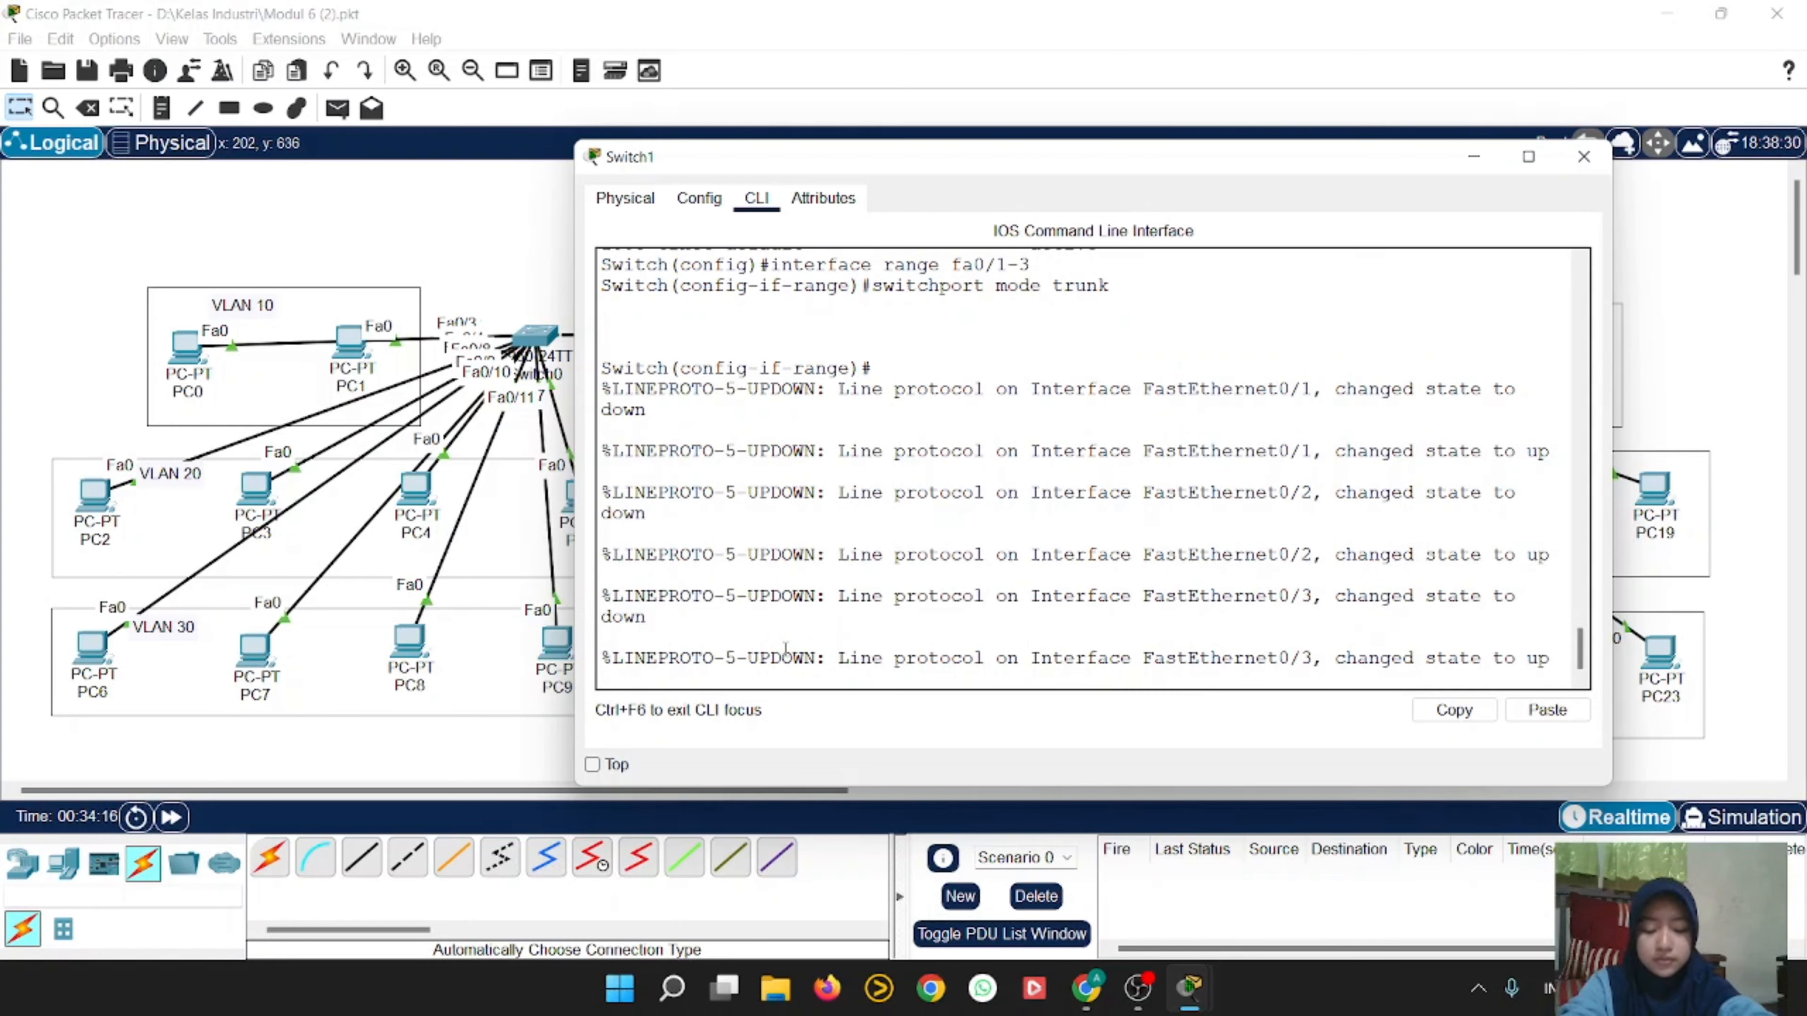
pyautogui.write('exi')
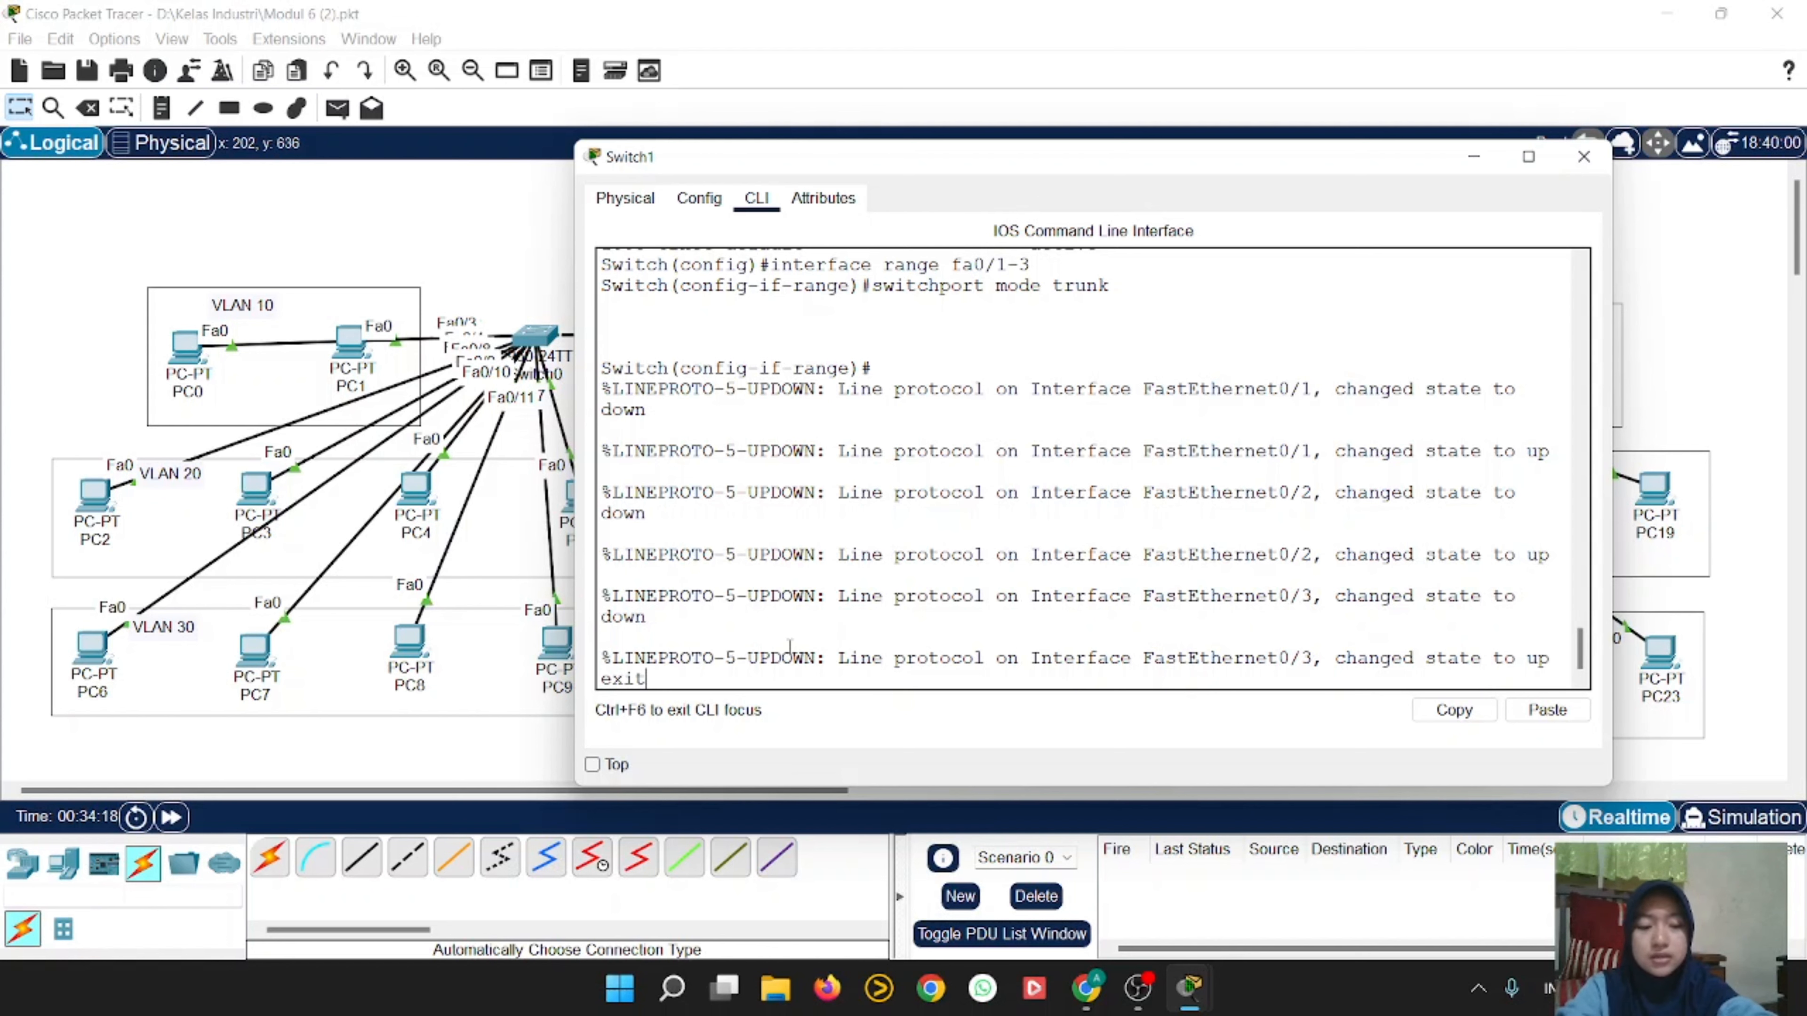
pyautogui.write('t')
pyautogui.press('Return')
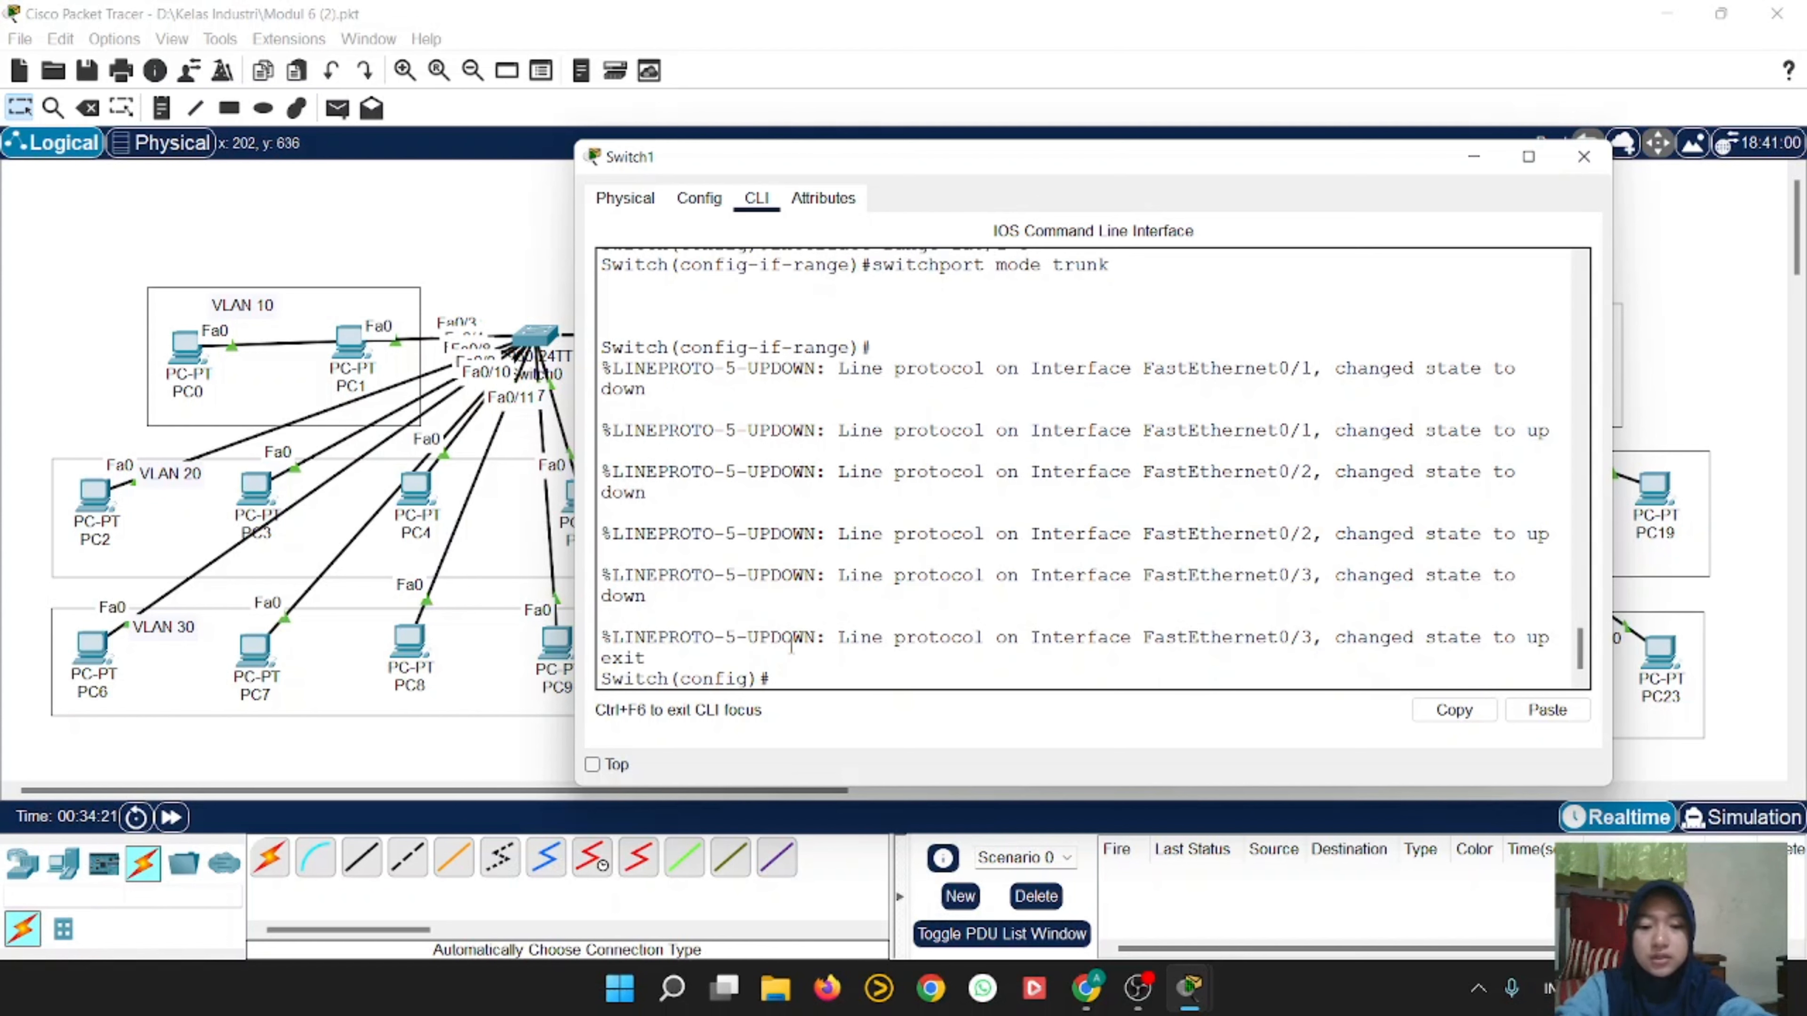
# Step: Display Switch1's trunk interfaces from configuration mode and close the switch window
pyautogui.write('do show ')
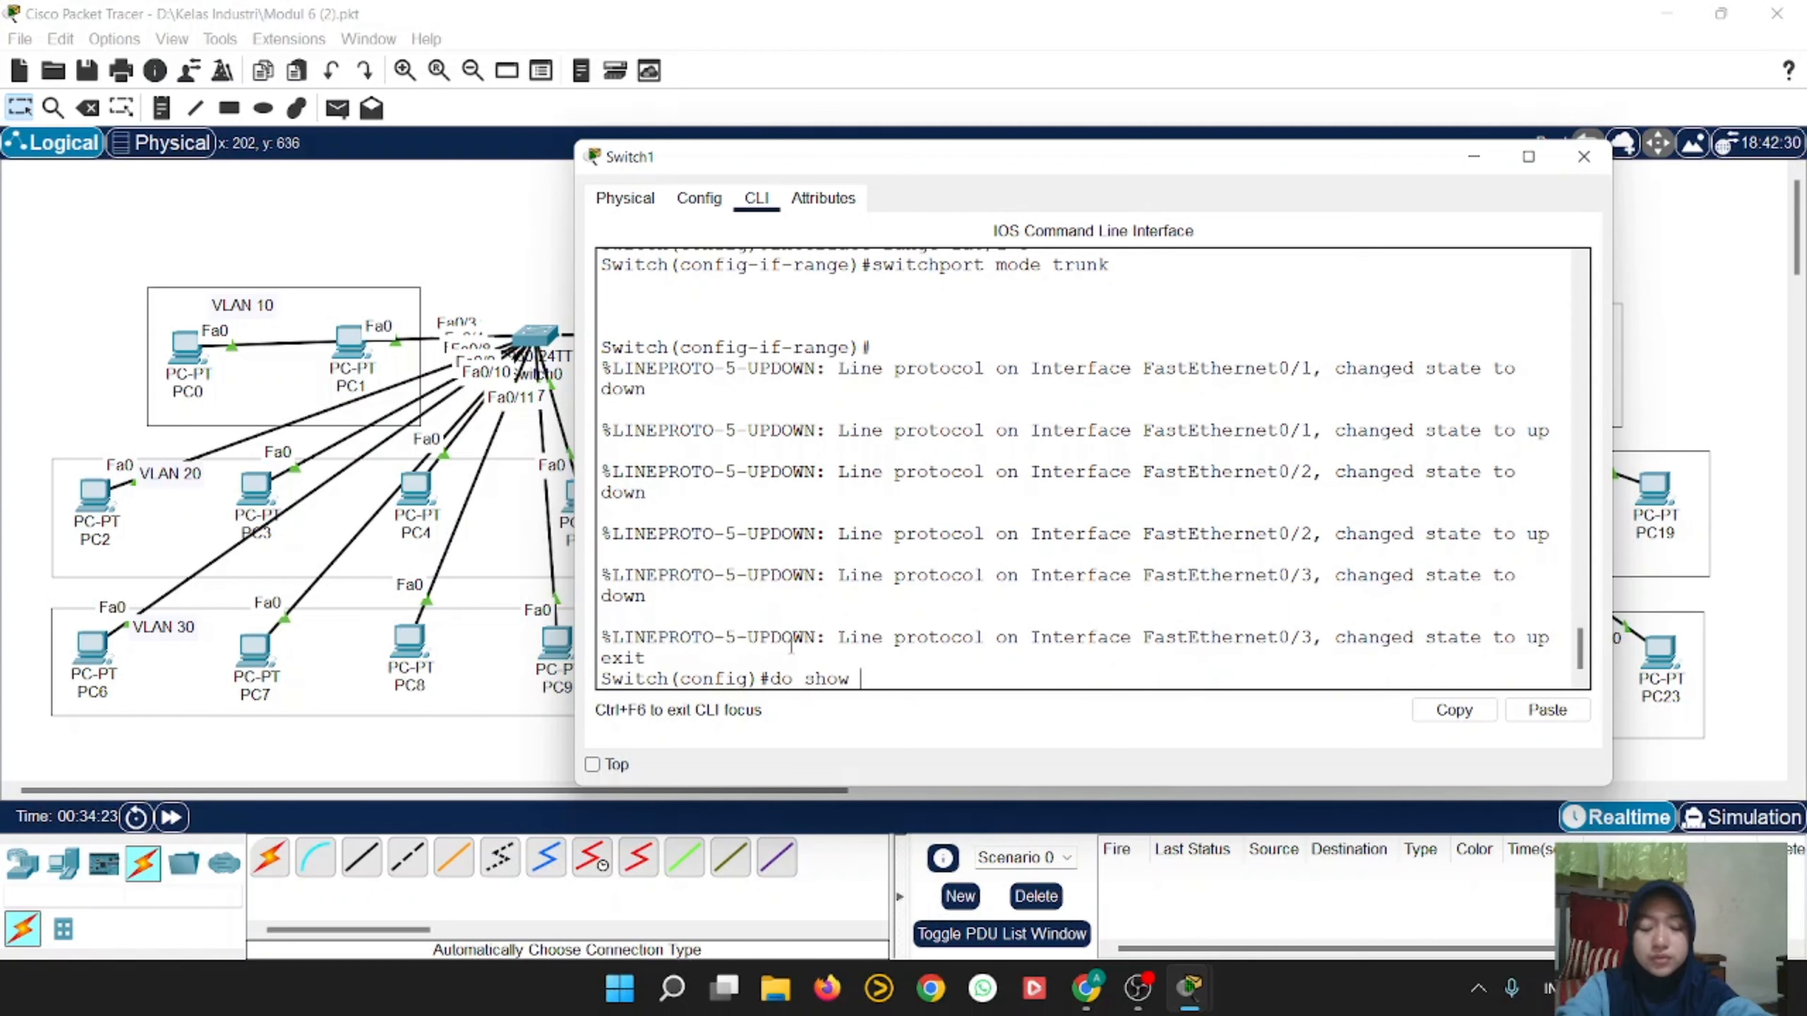
pyautogui.write('int trunk')
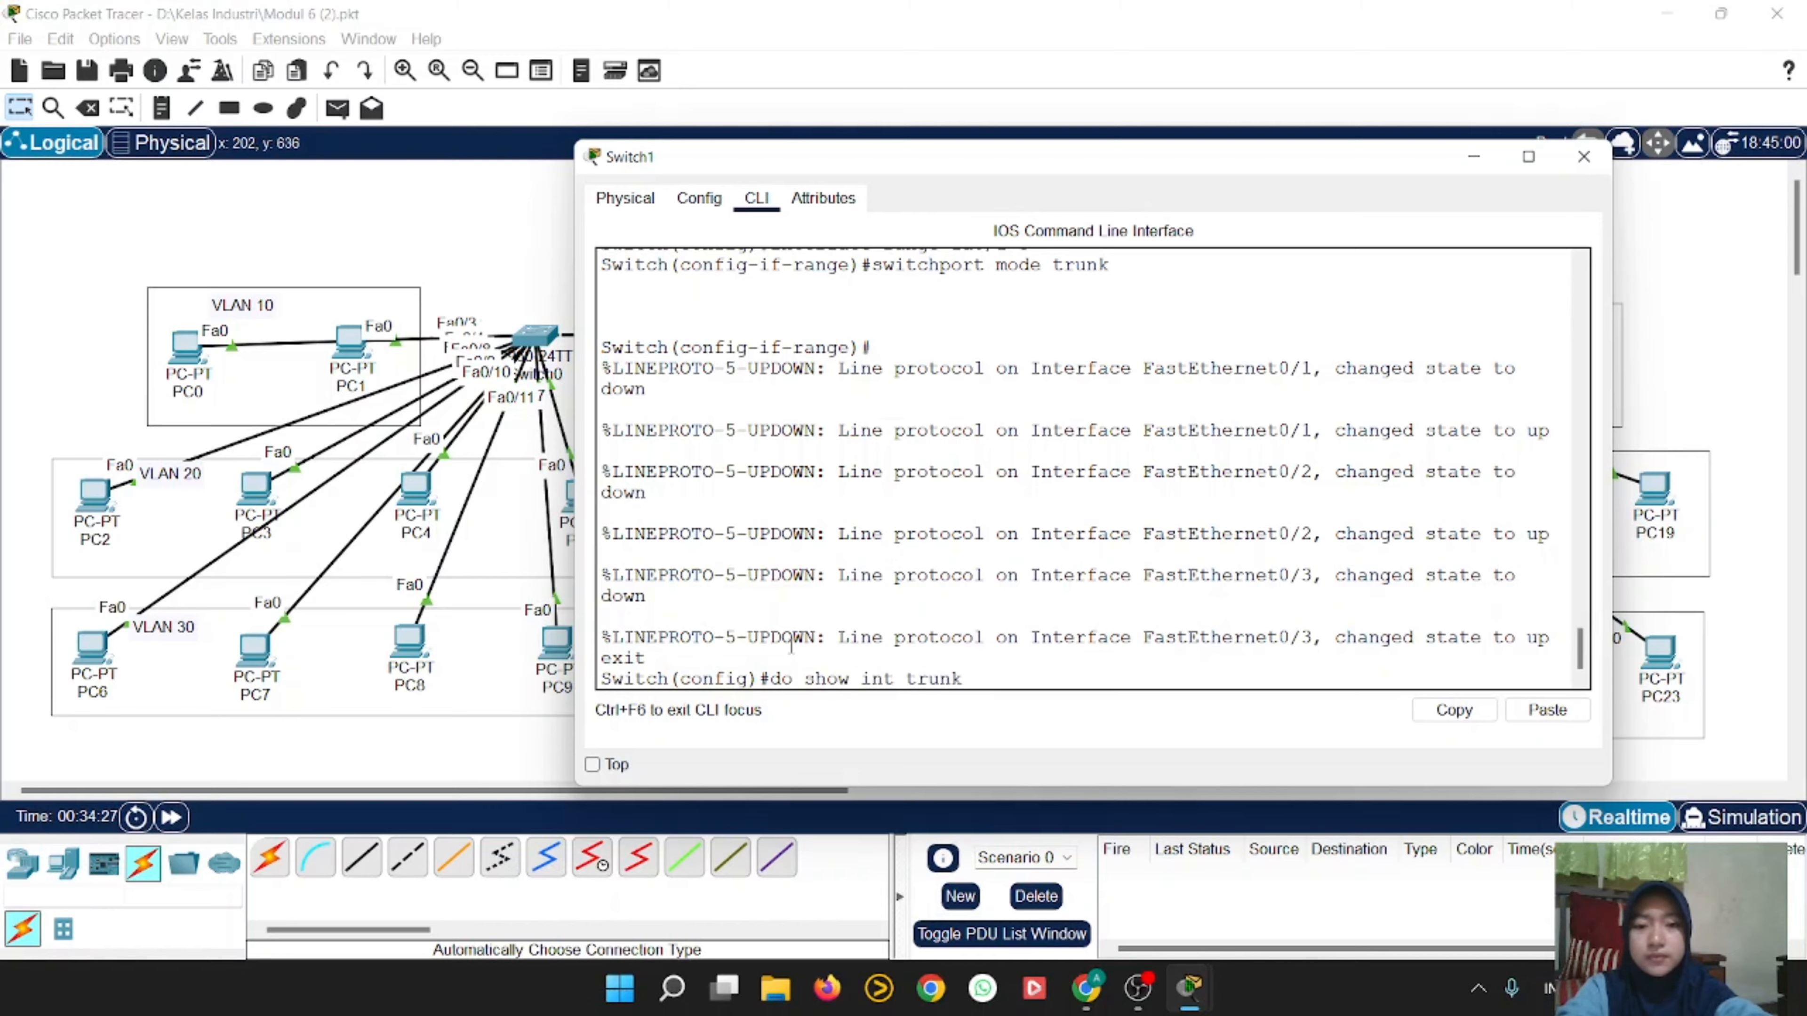
pyautogui.press('Return')
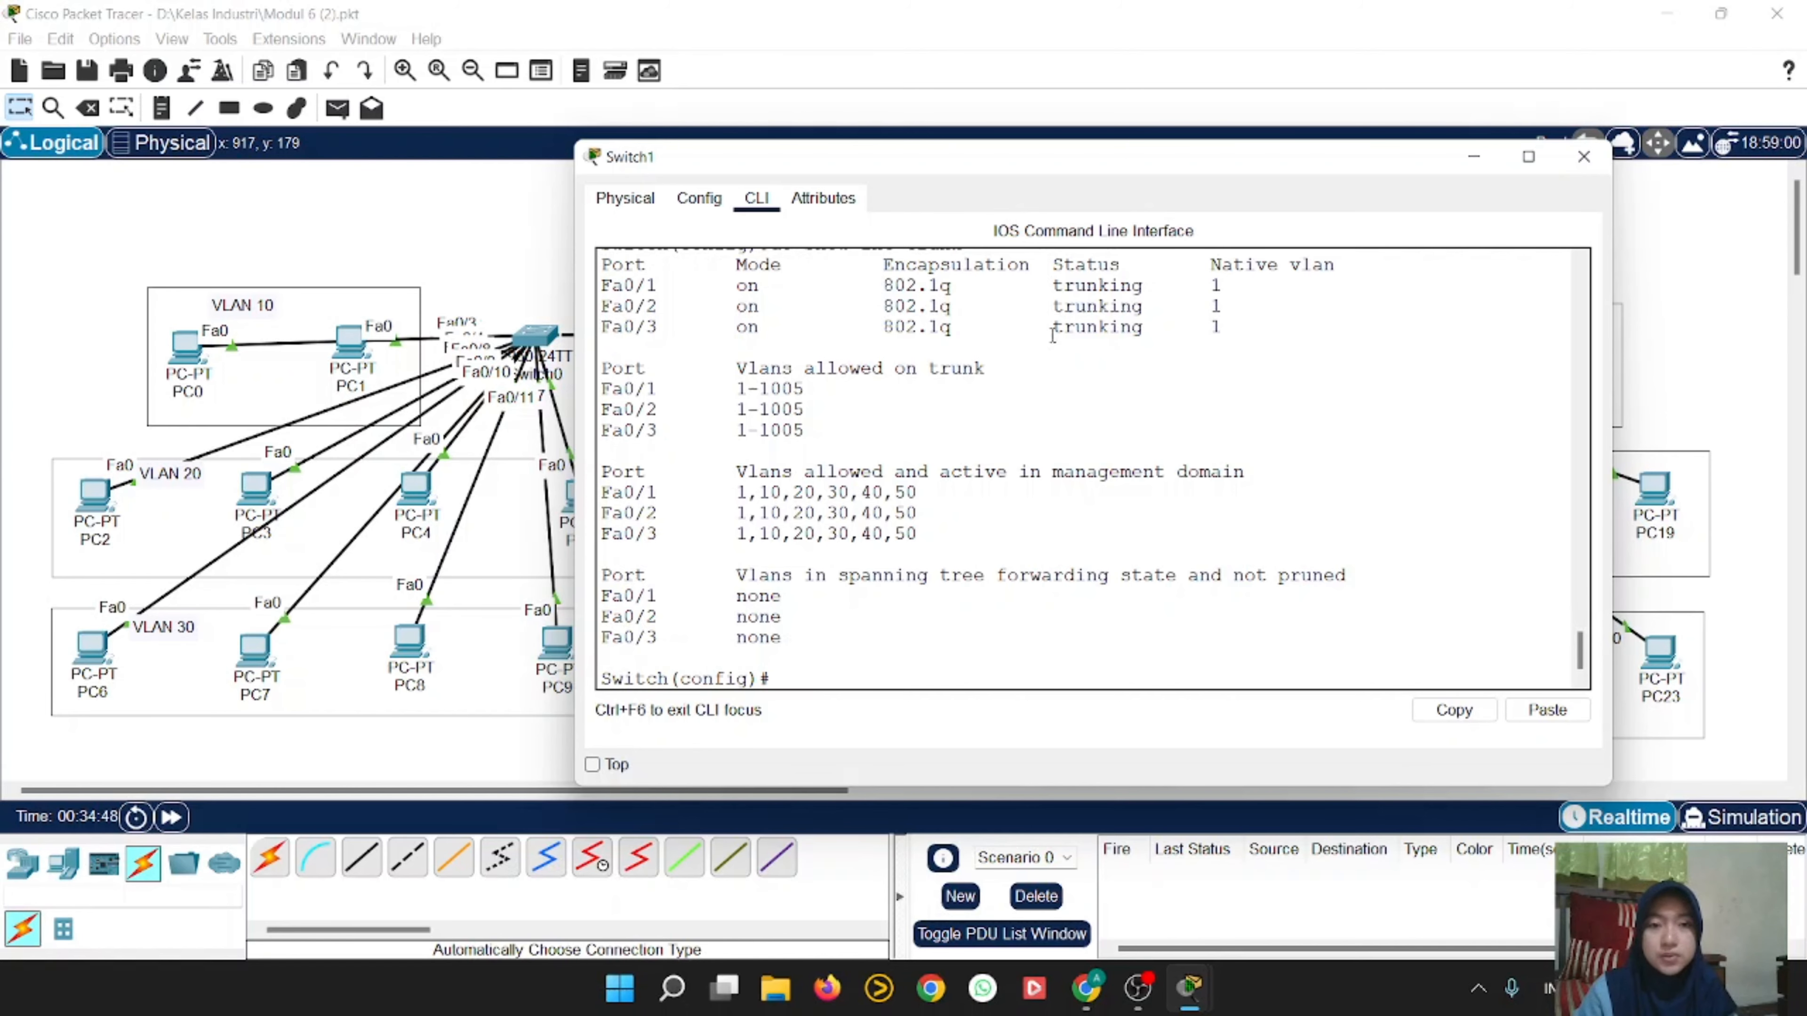
pyautogui.click(1583, 156)
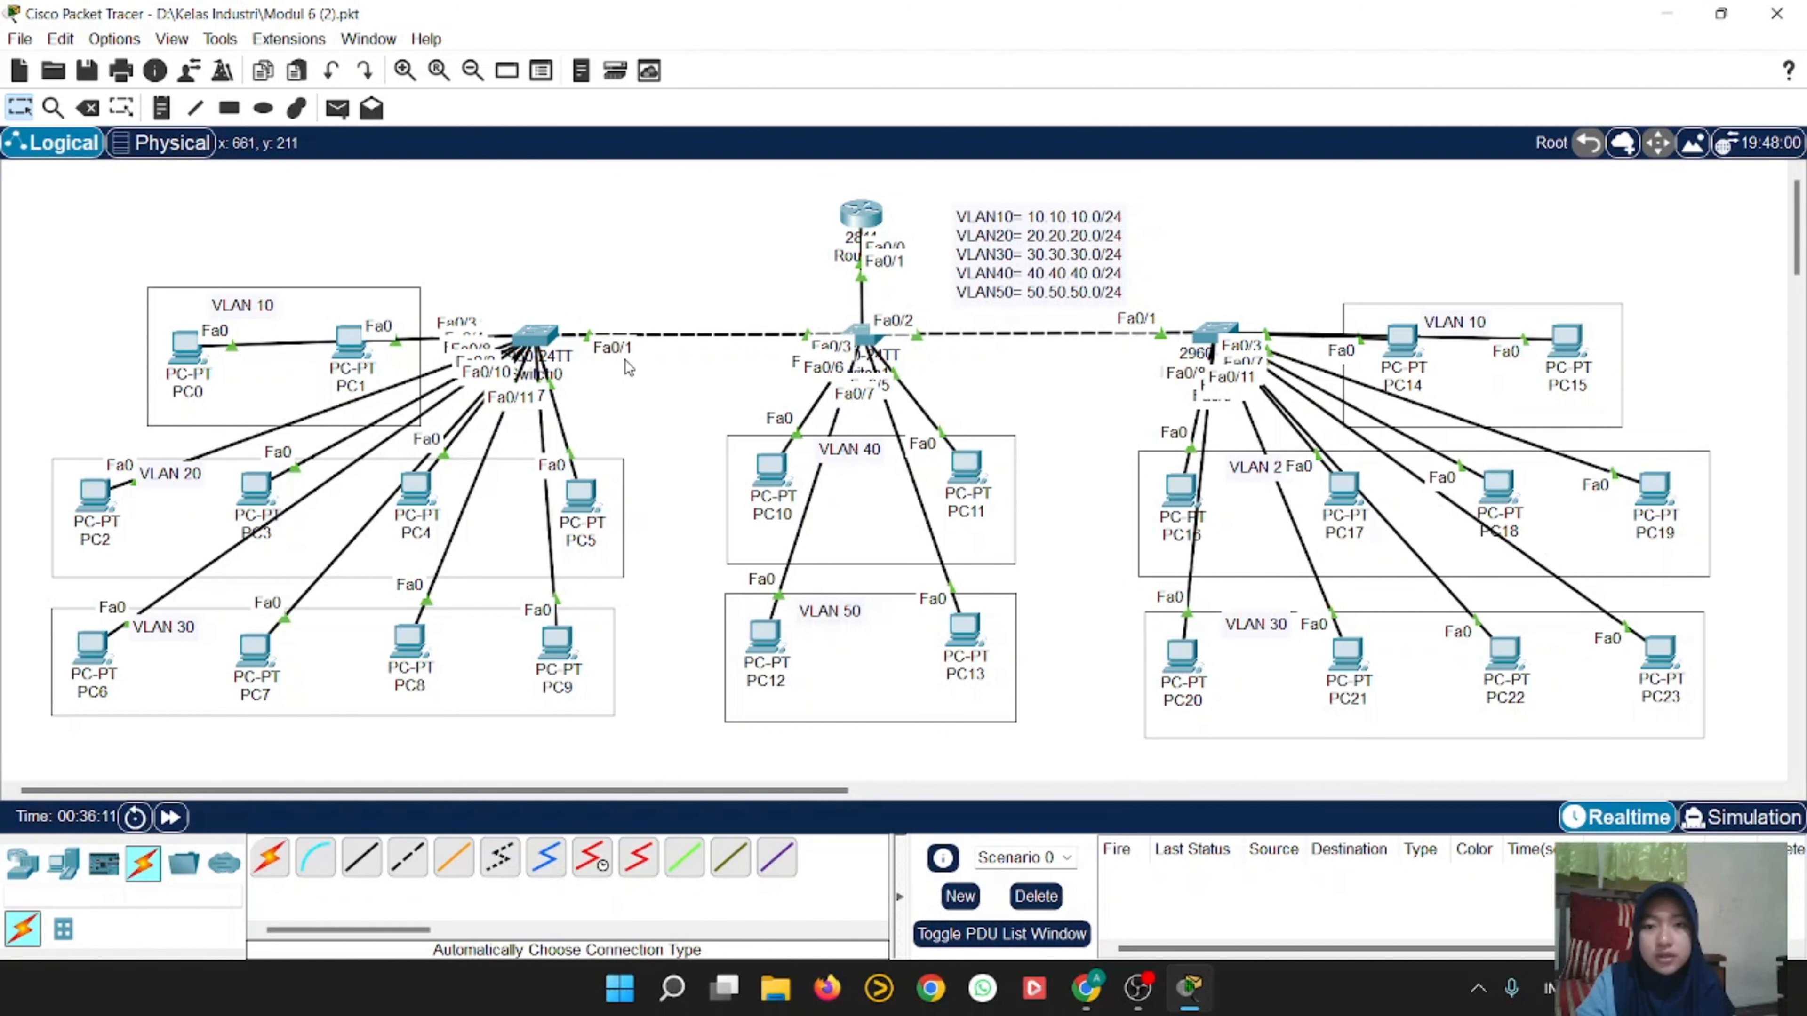
# Step: Open Switch0's command line and enter interface configuration mode for fa0/1
pyautogui.click(553, 337)
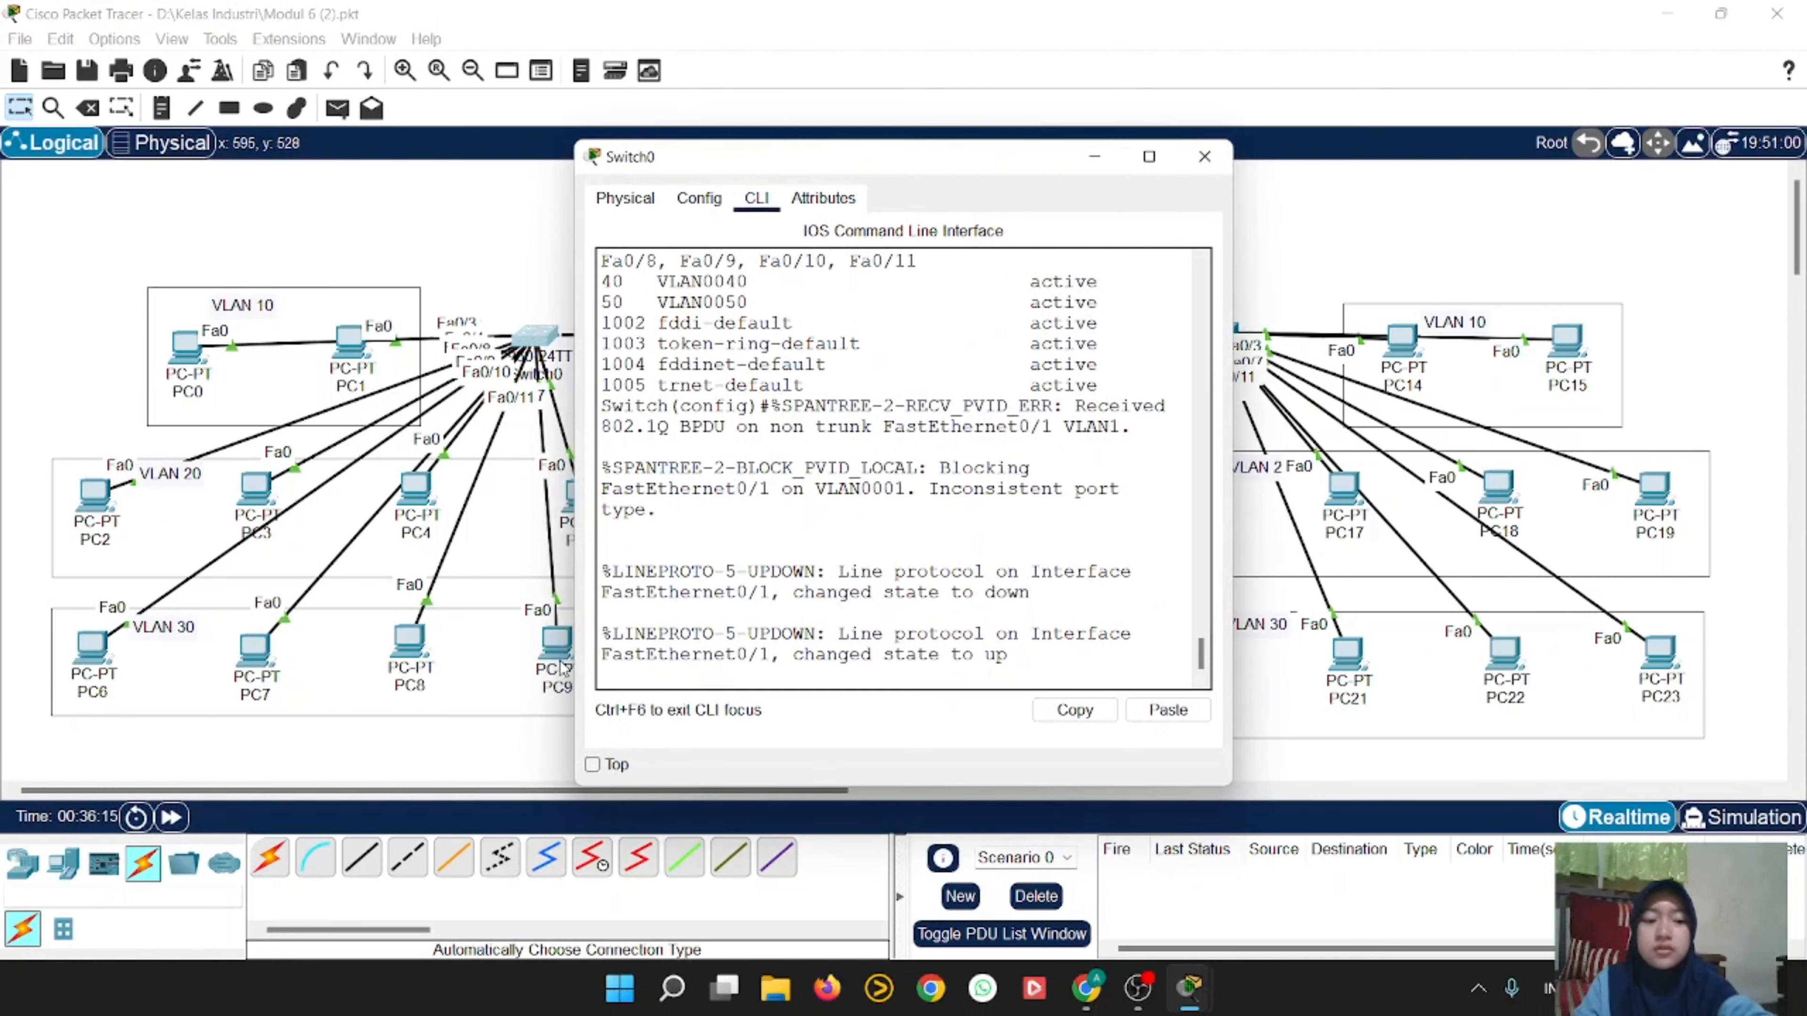
pyautogui.press('Return')
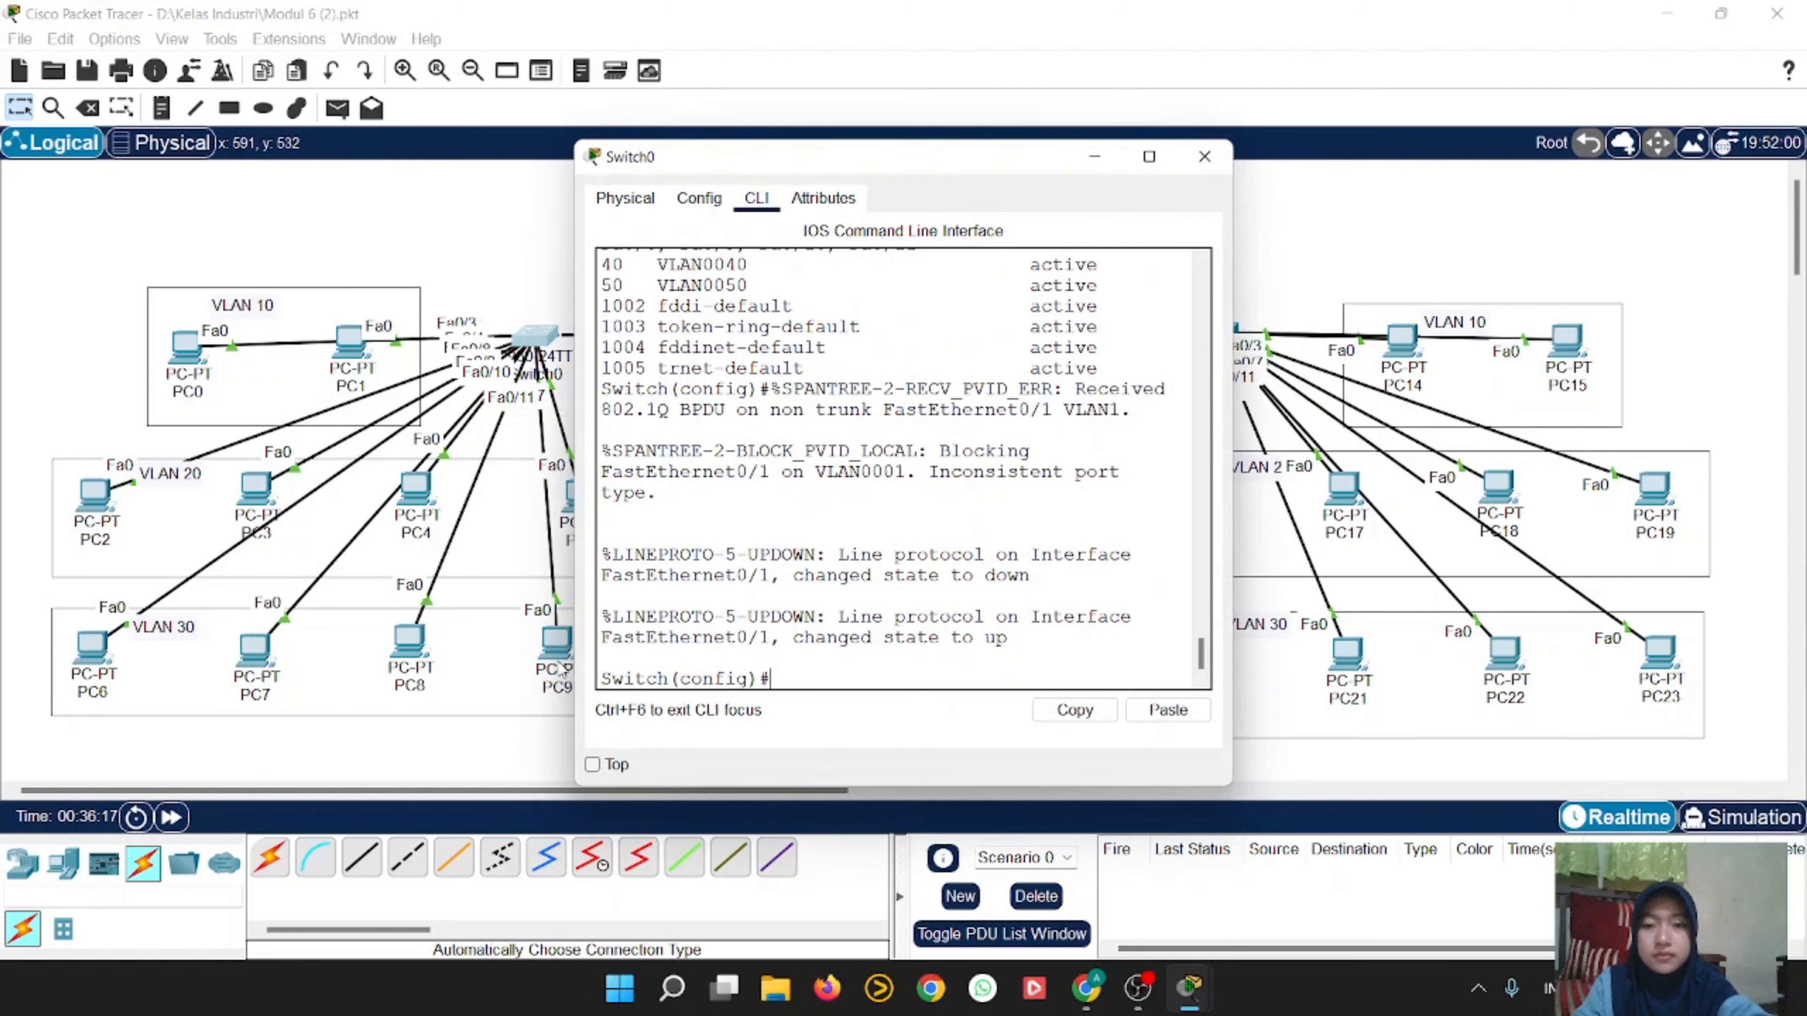
pyautogui.write('int')
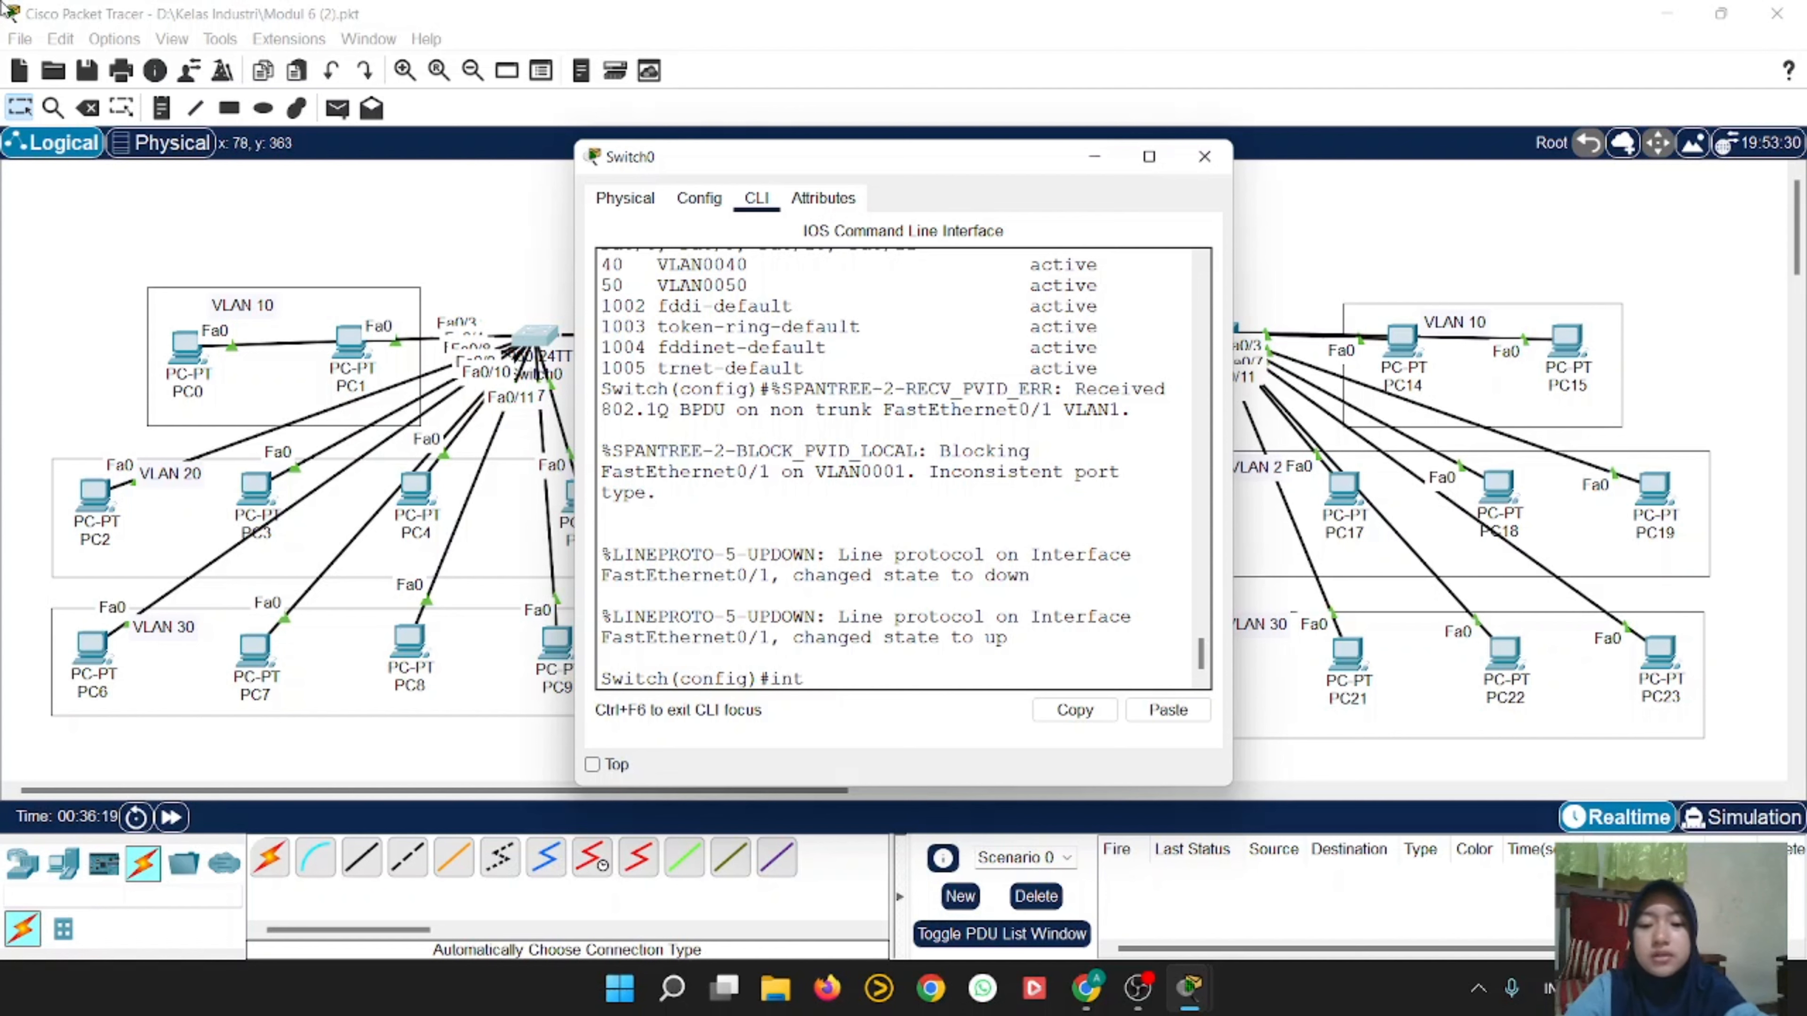
pyautogui.write('erface fa')
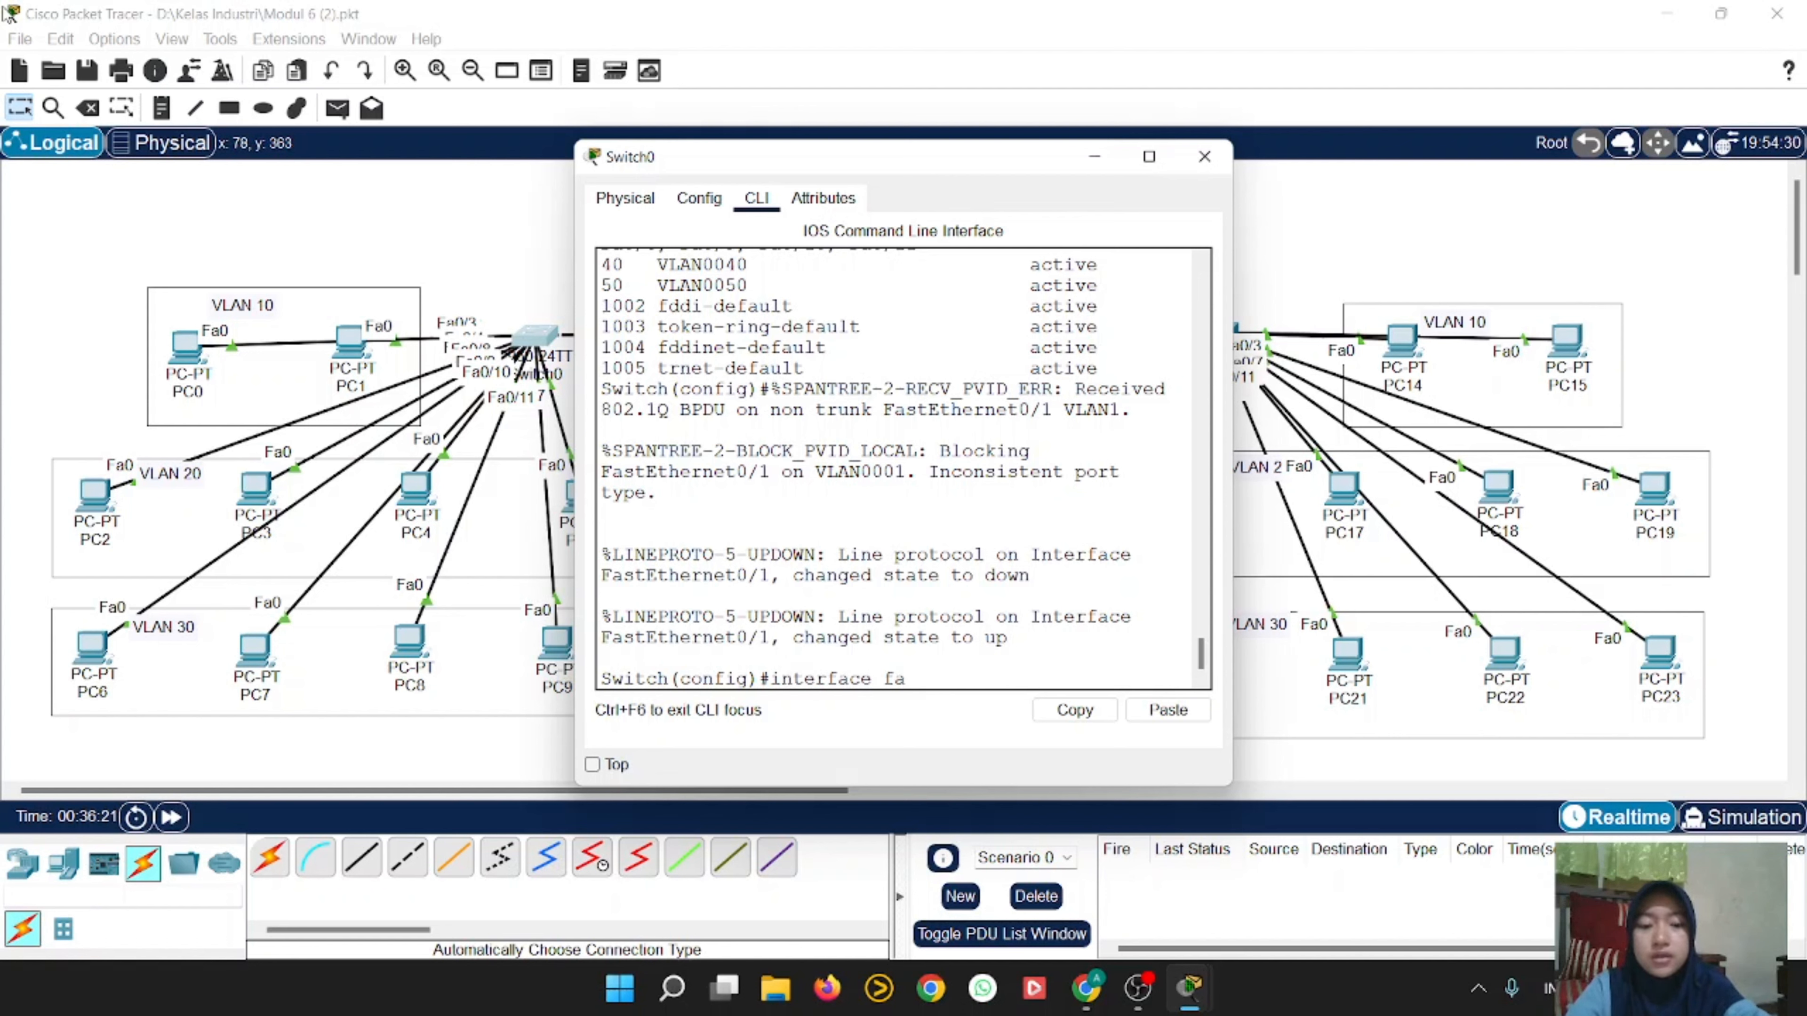
pyautogui.write('0')
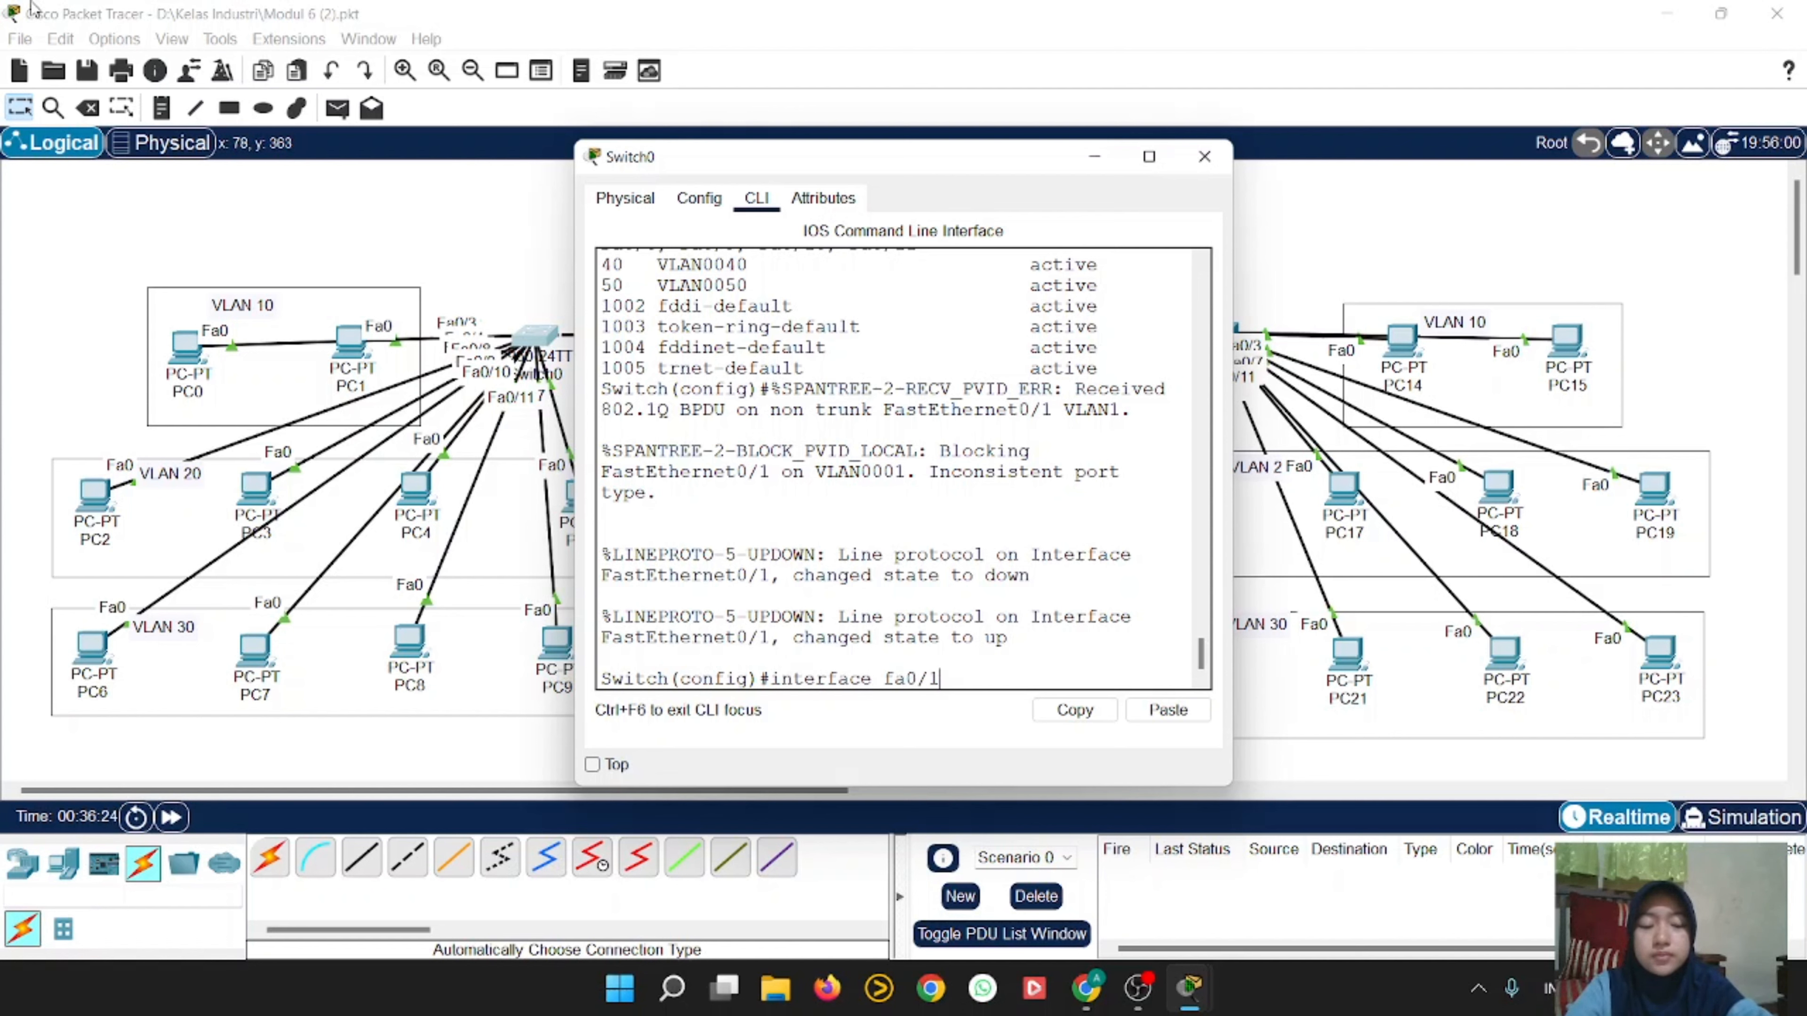
pyautogui.write('/1')
pyautogui.press('Return')
# Step: Set Switch0's fa0/1 port to trunk mode and return to global configuration mode
pyautogui.write('sw')
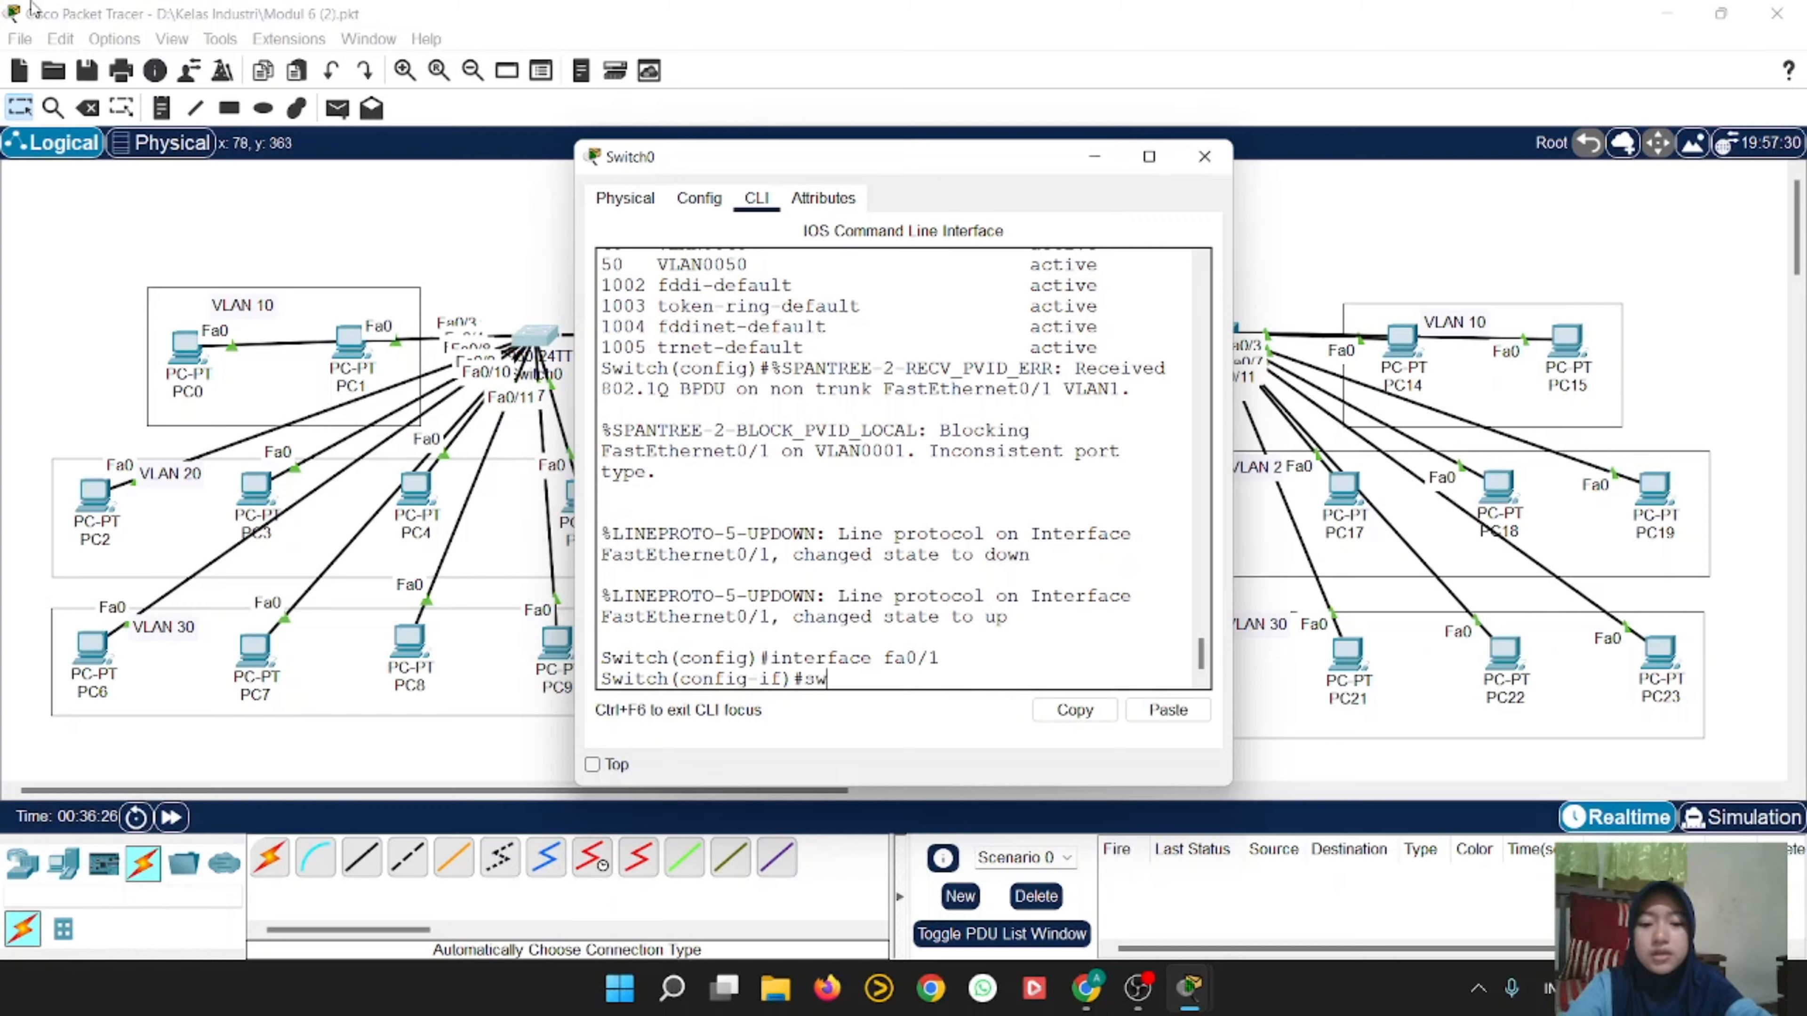
pyautogui.write('itchport')
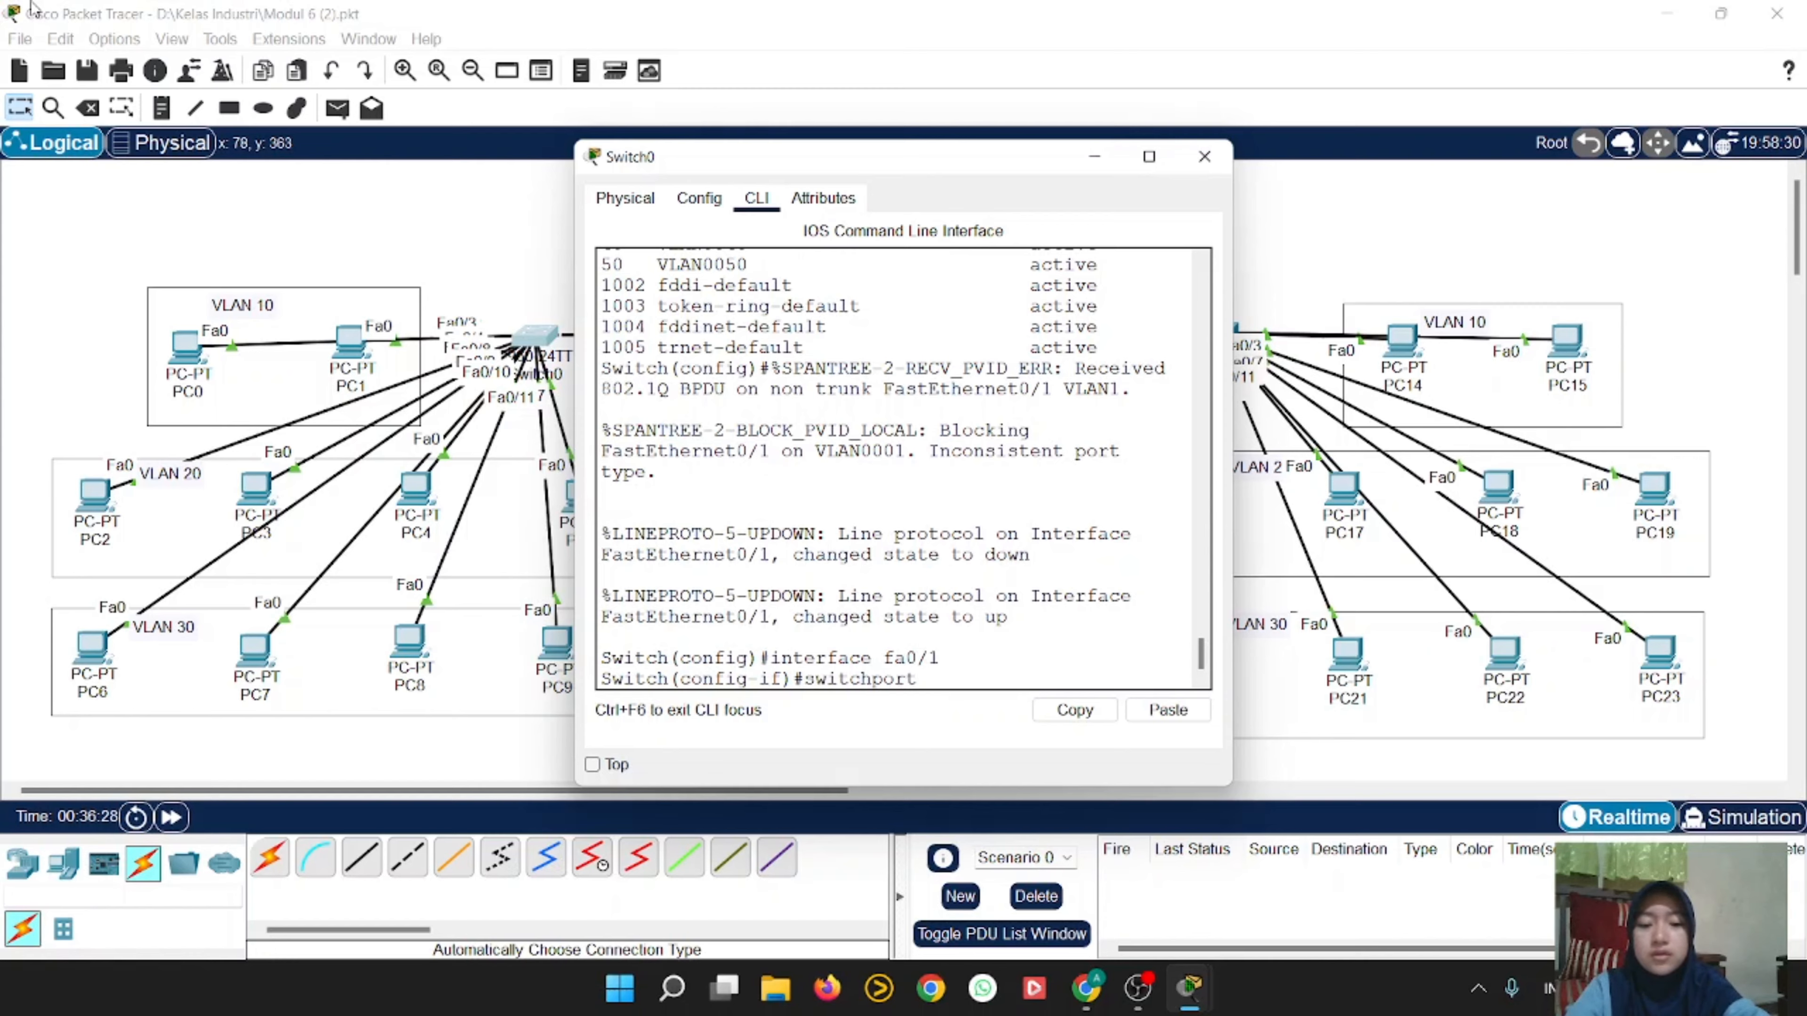
pyautogui.write(' mode trunk')
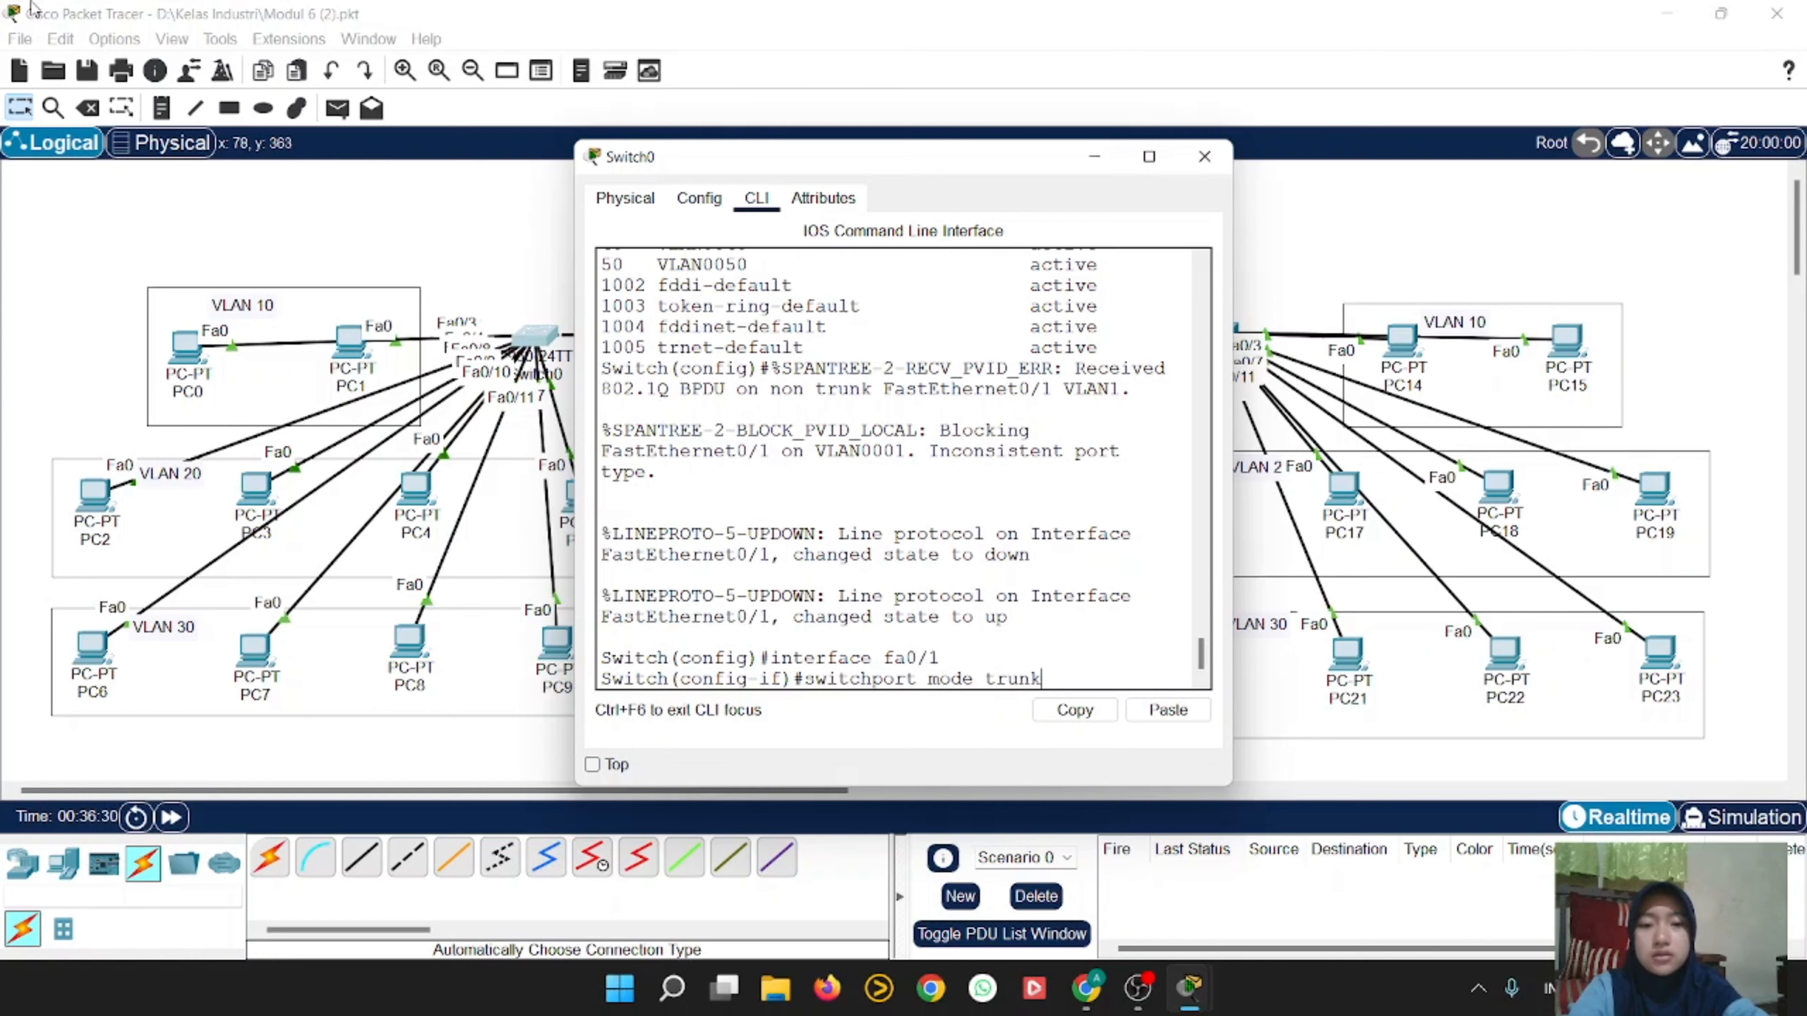
pyautogui.press('Return')
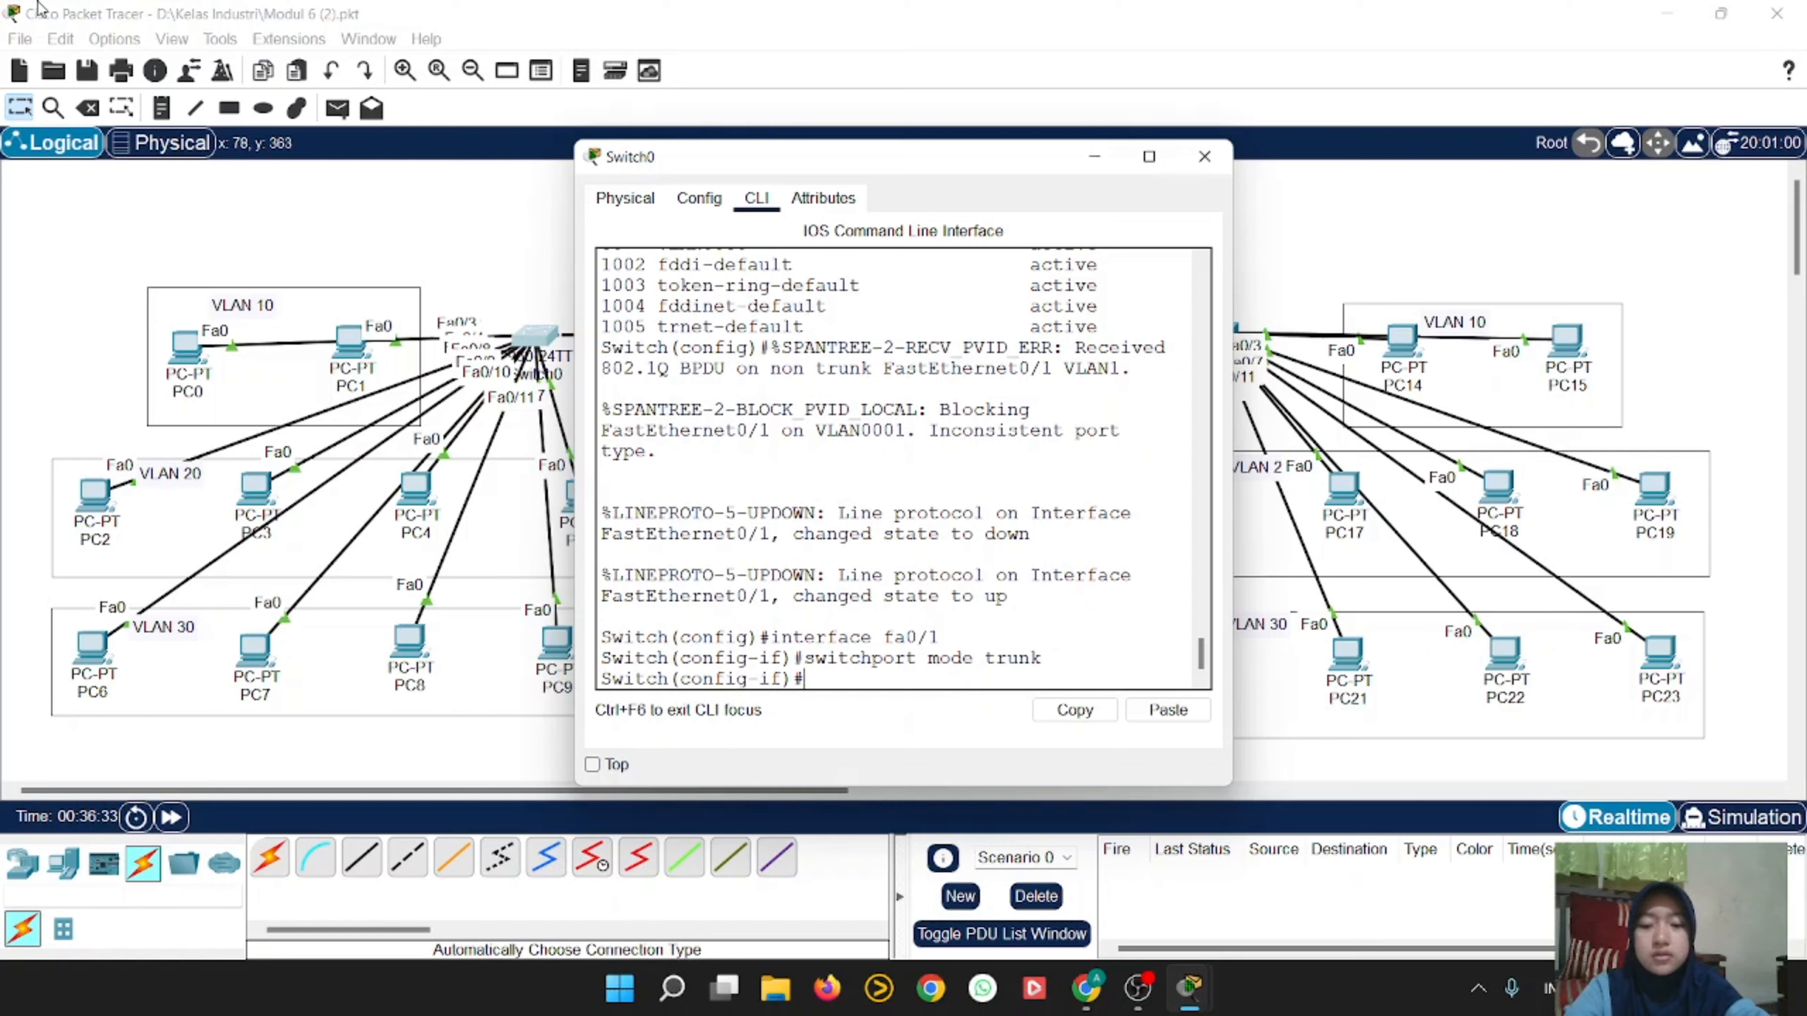
pyautogui.write('e')
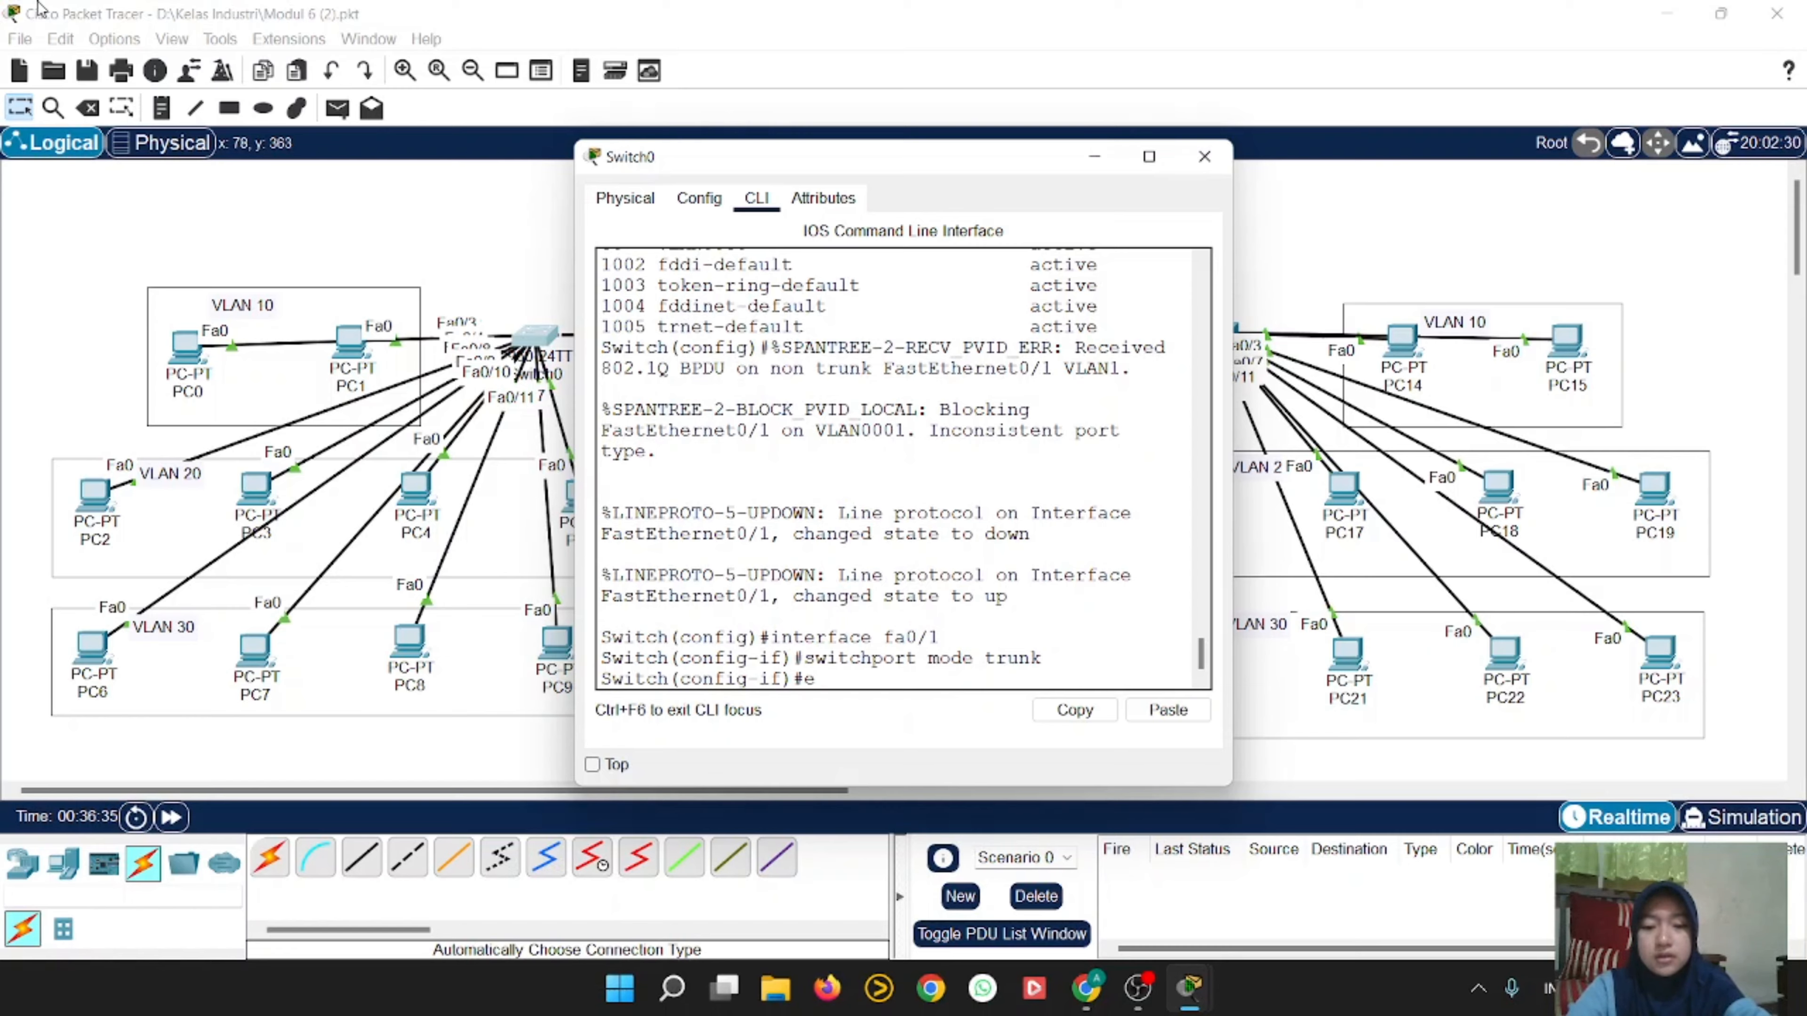
pyautogui.write('xit')
pyautogui.press('Return')
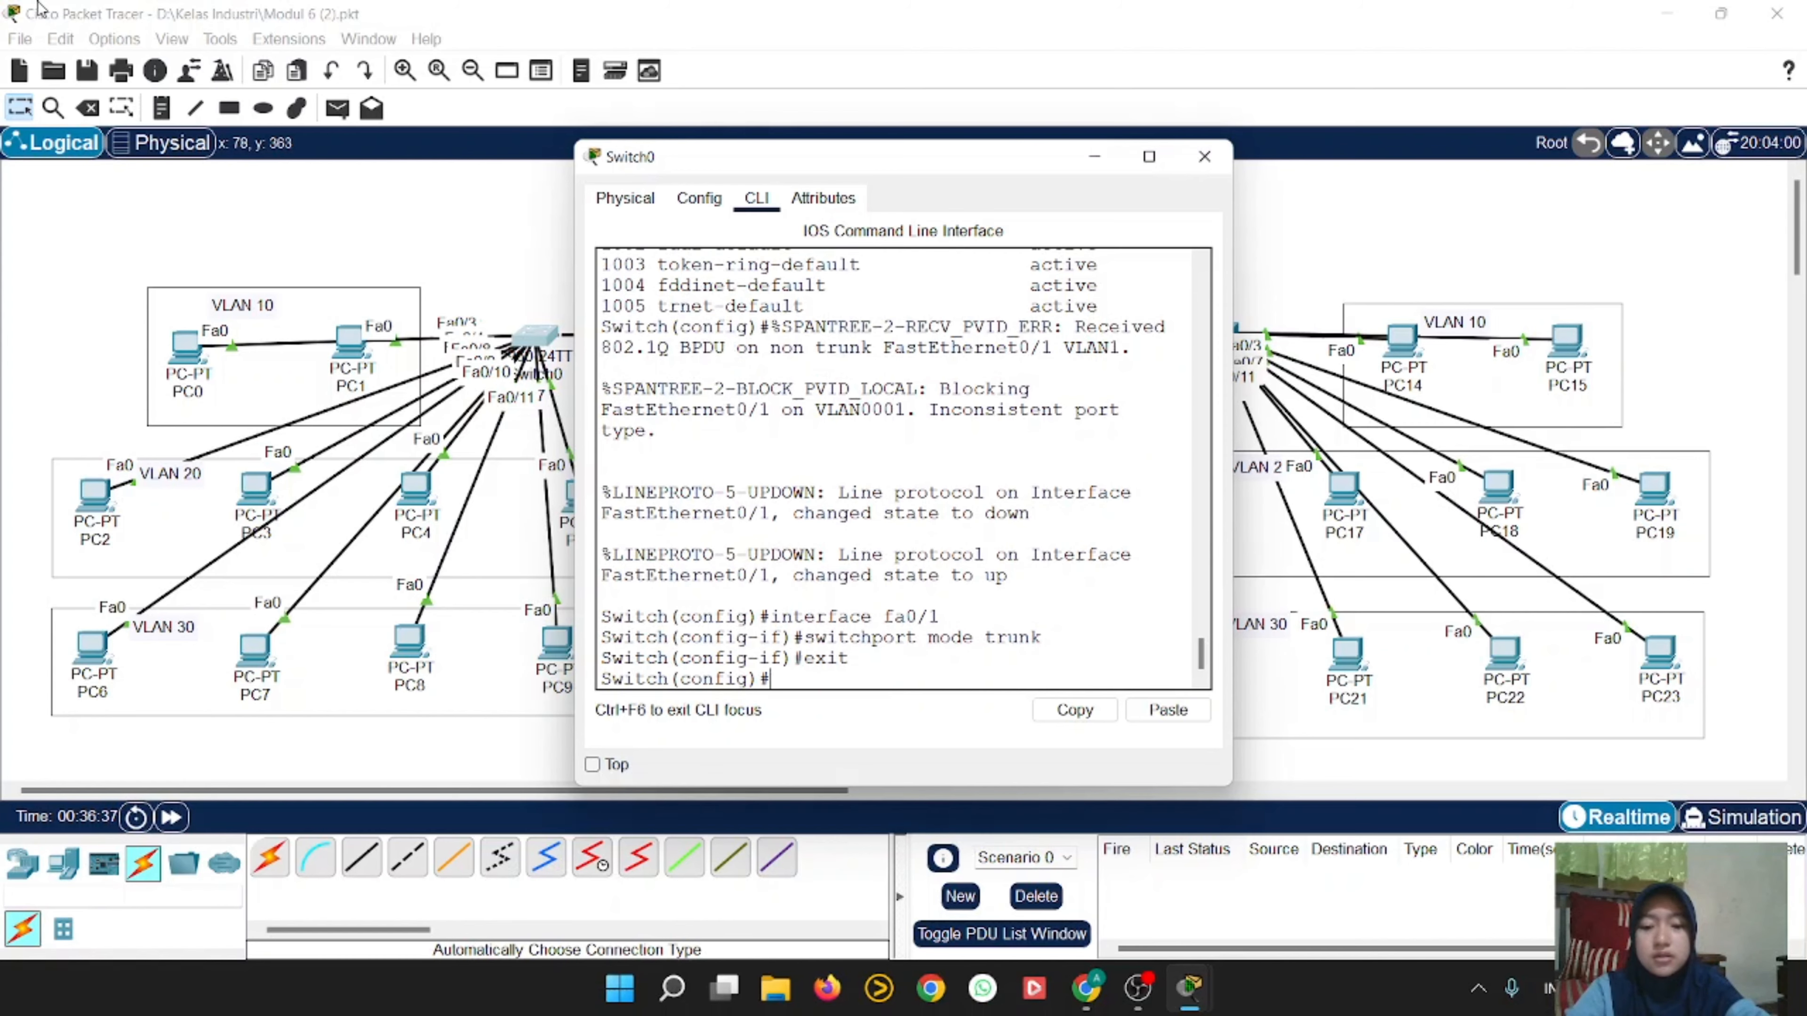
# Step: Display Switch0's trunk interfaces in a widened window and close the switch window
pyautogui.write('do show')
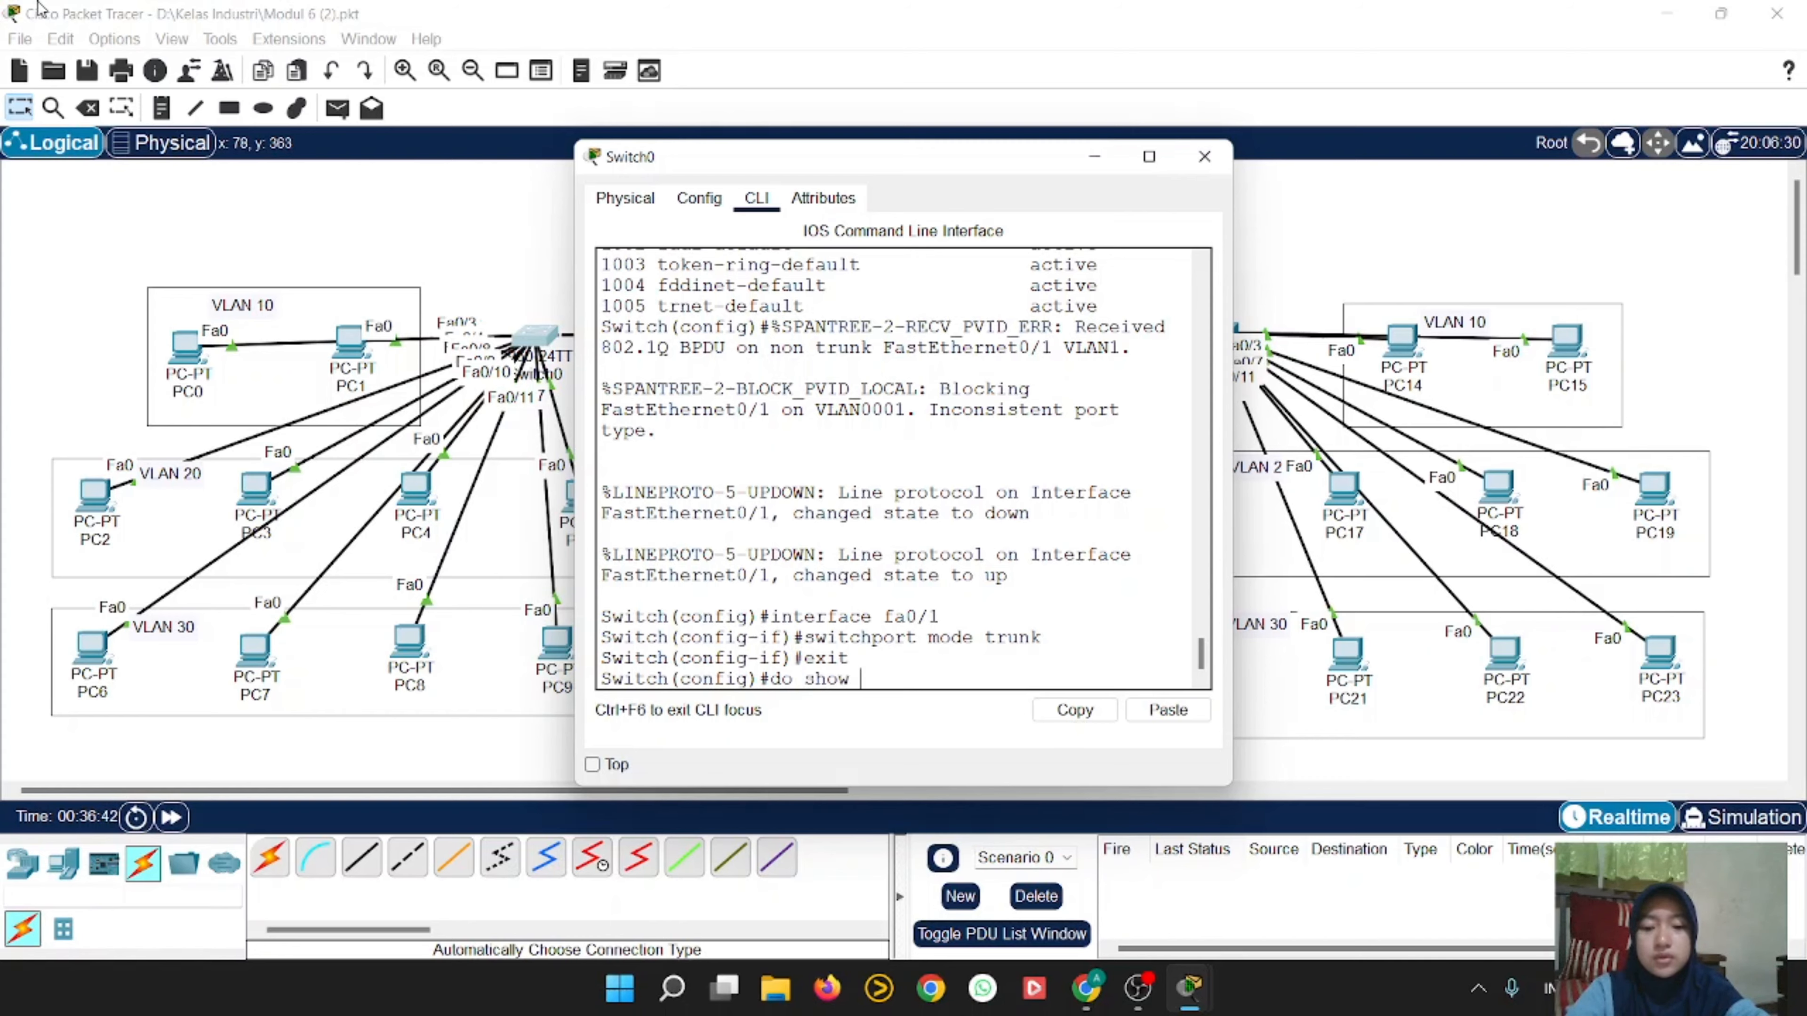
pyautogui.write(' int ')
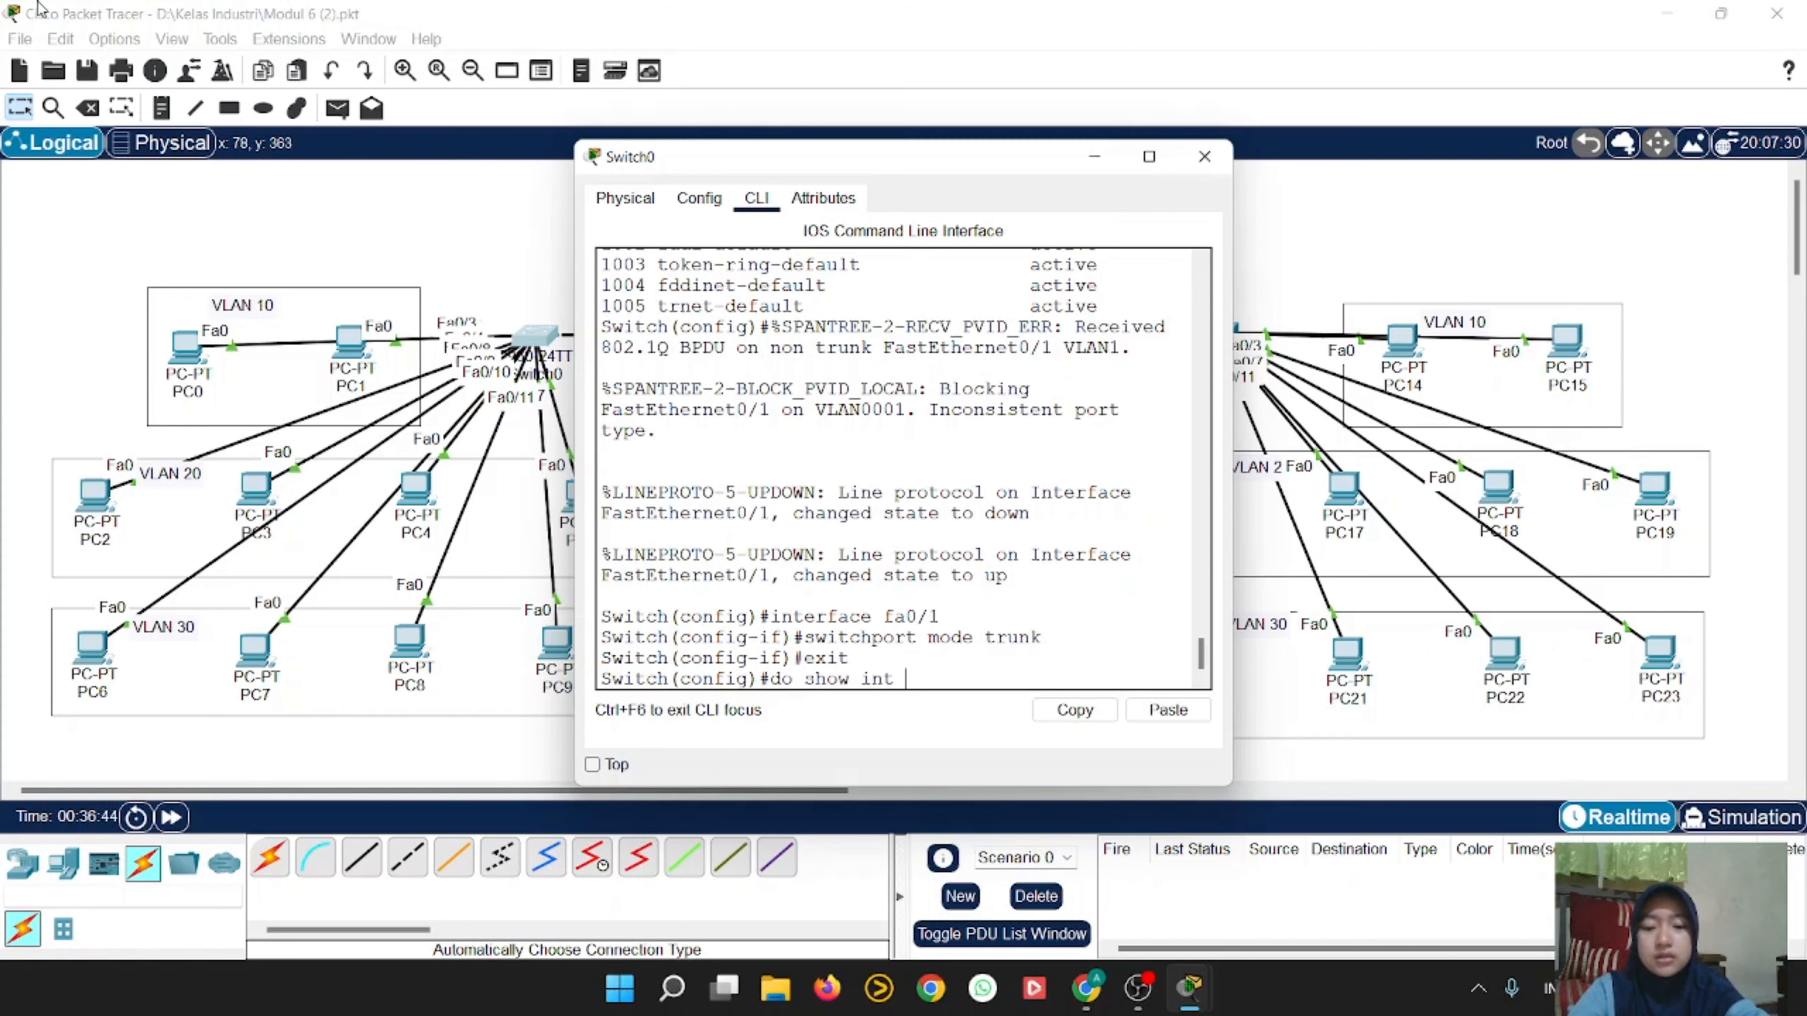
pyautogui.write('trunk')
pyautogui.press('Return')
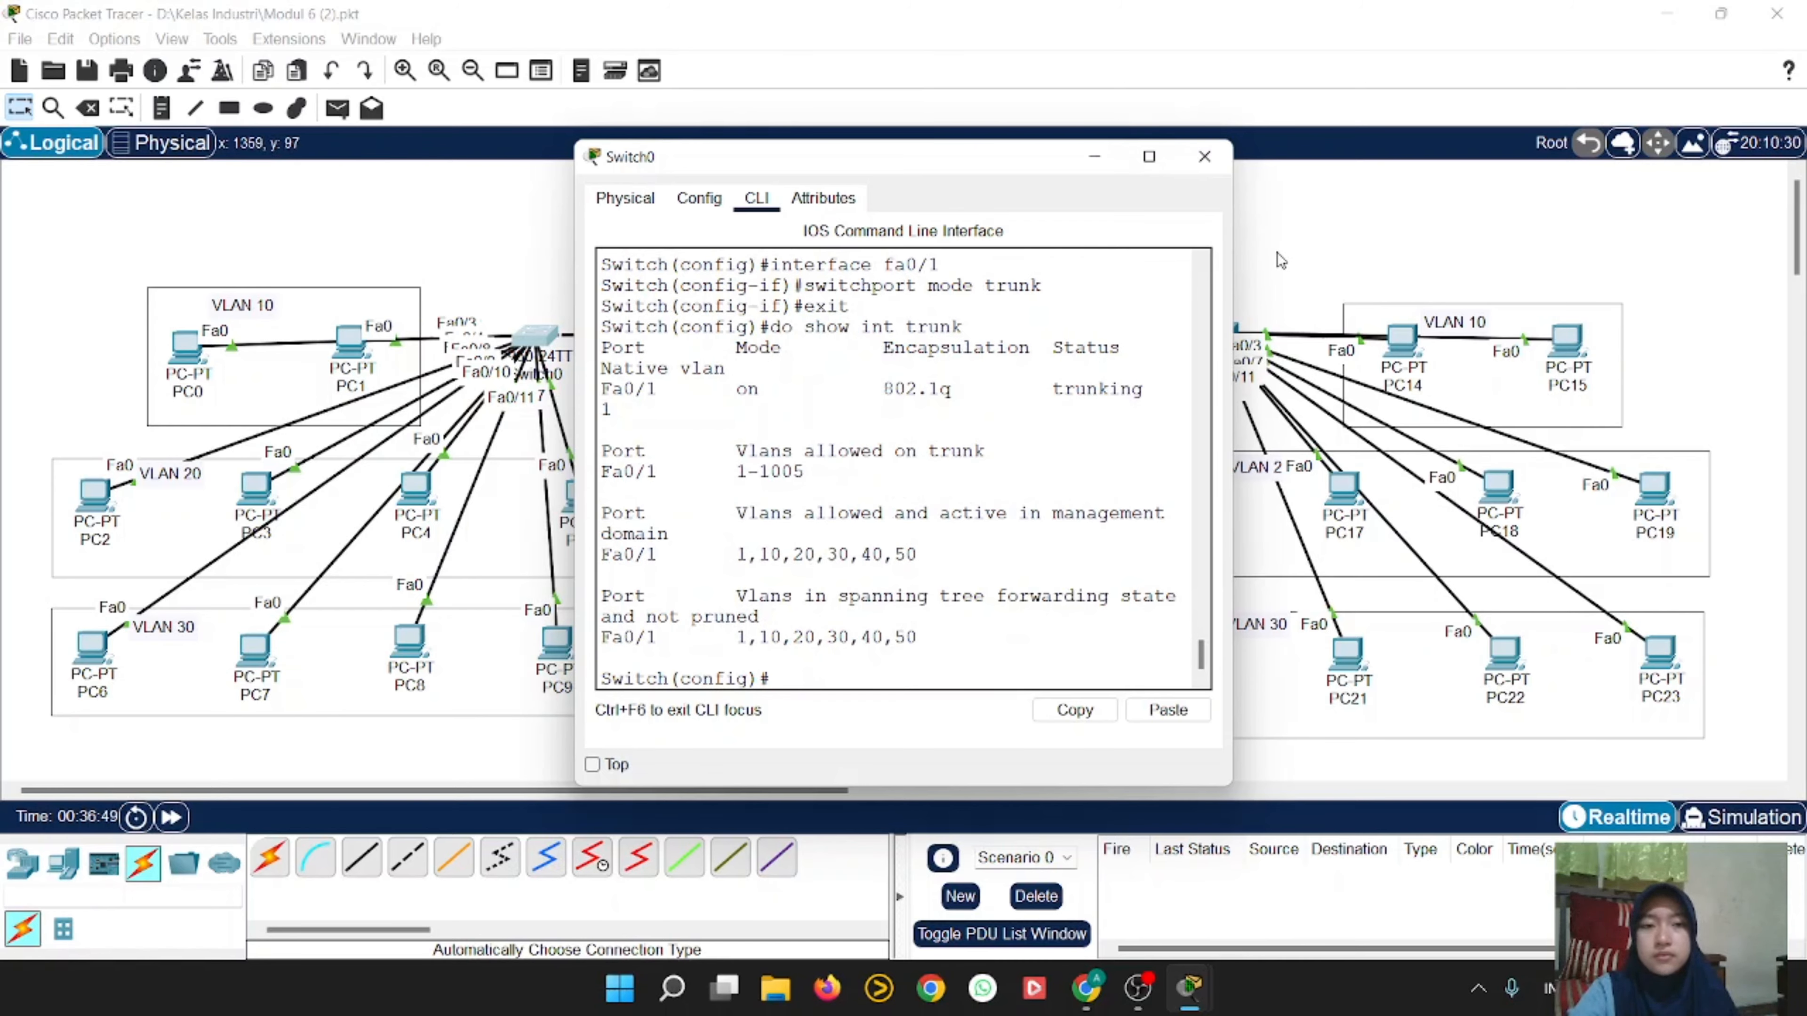
pyautogui.moveTo(1238, 260); pyautogui.dragTo(1522, 259)
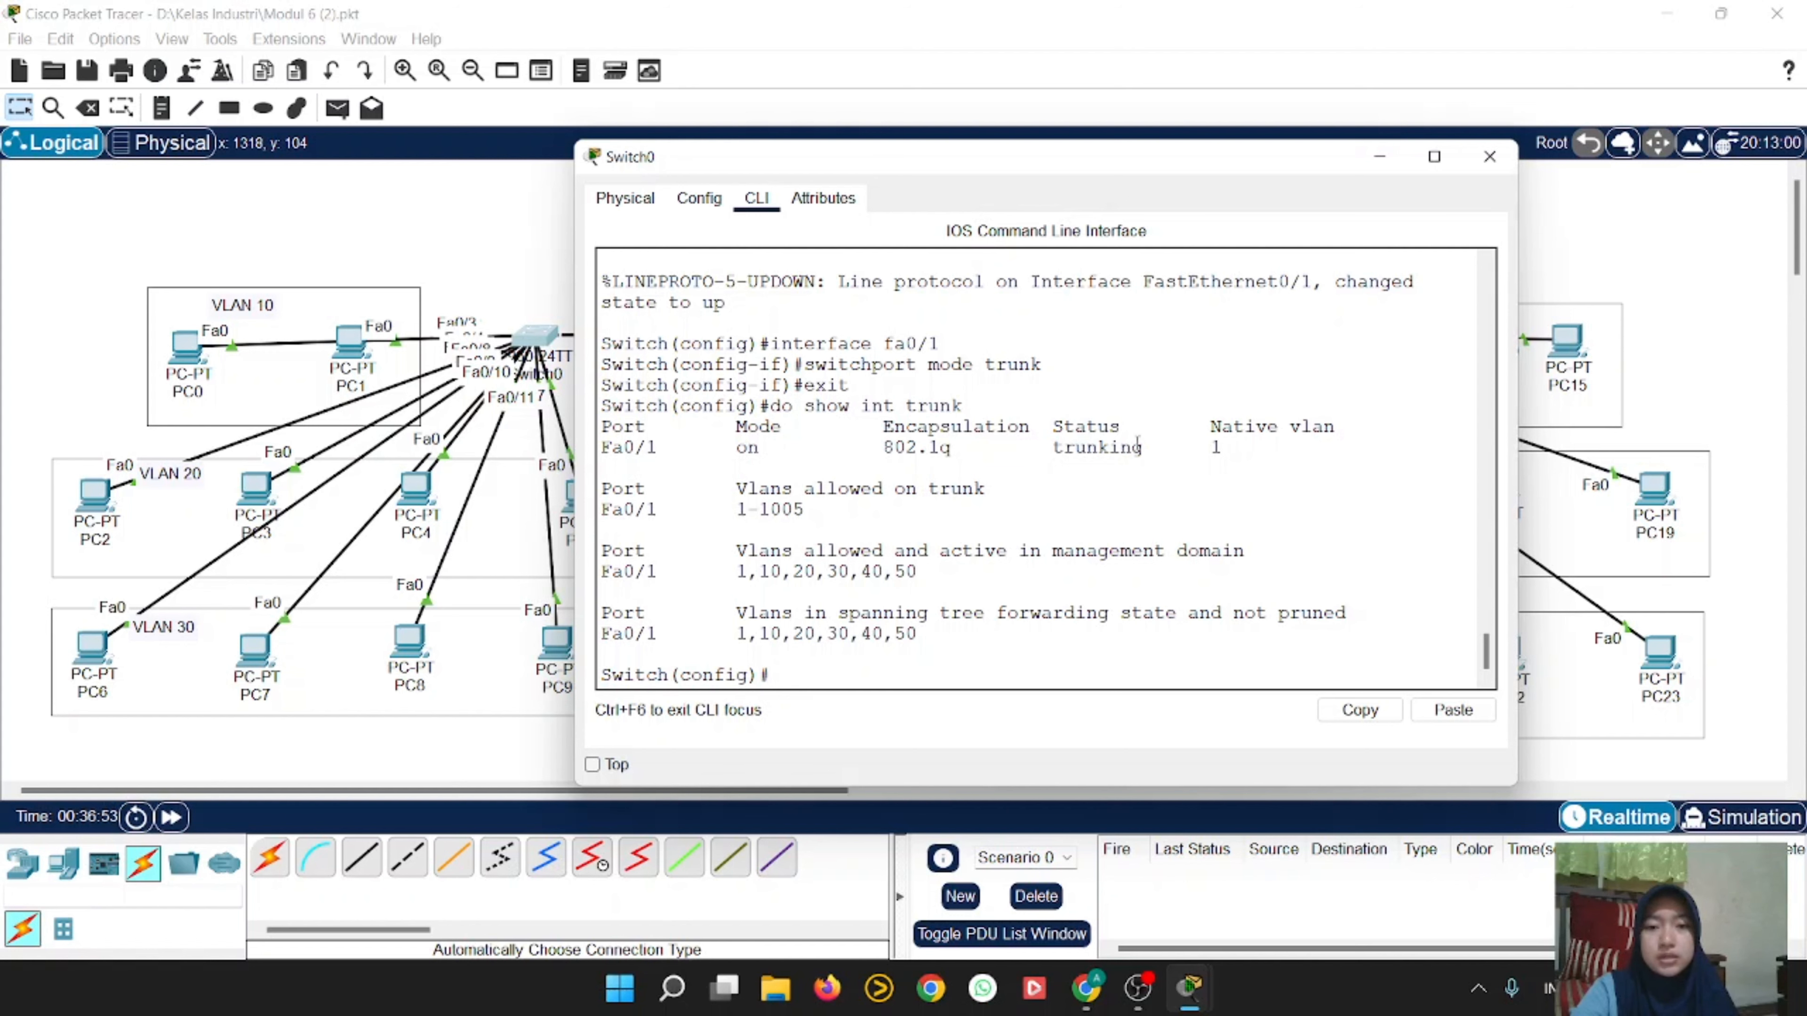
pyautogui.click(1489, 157)
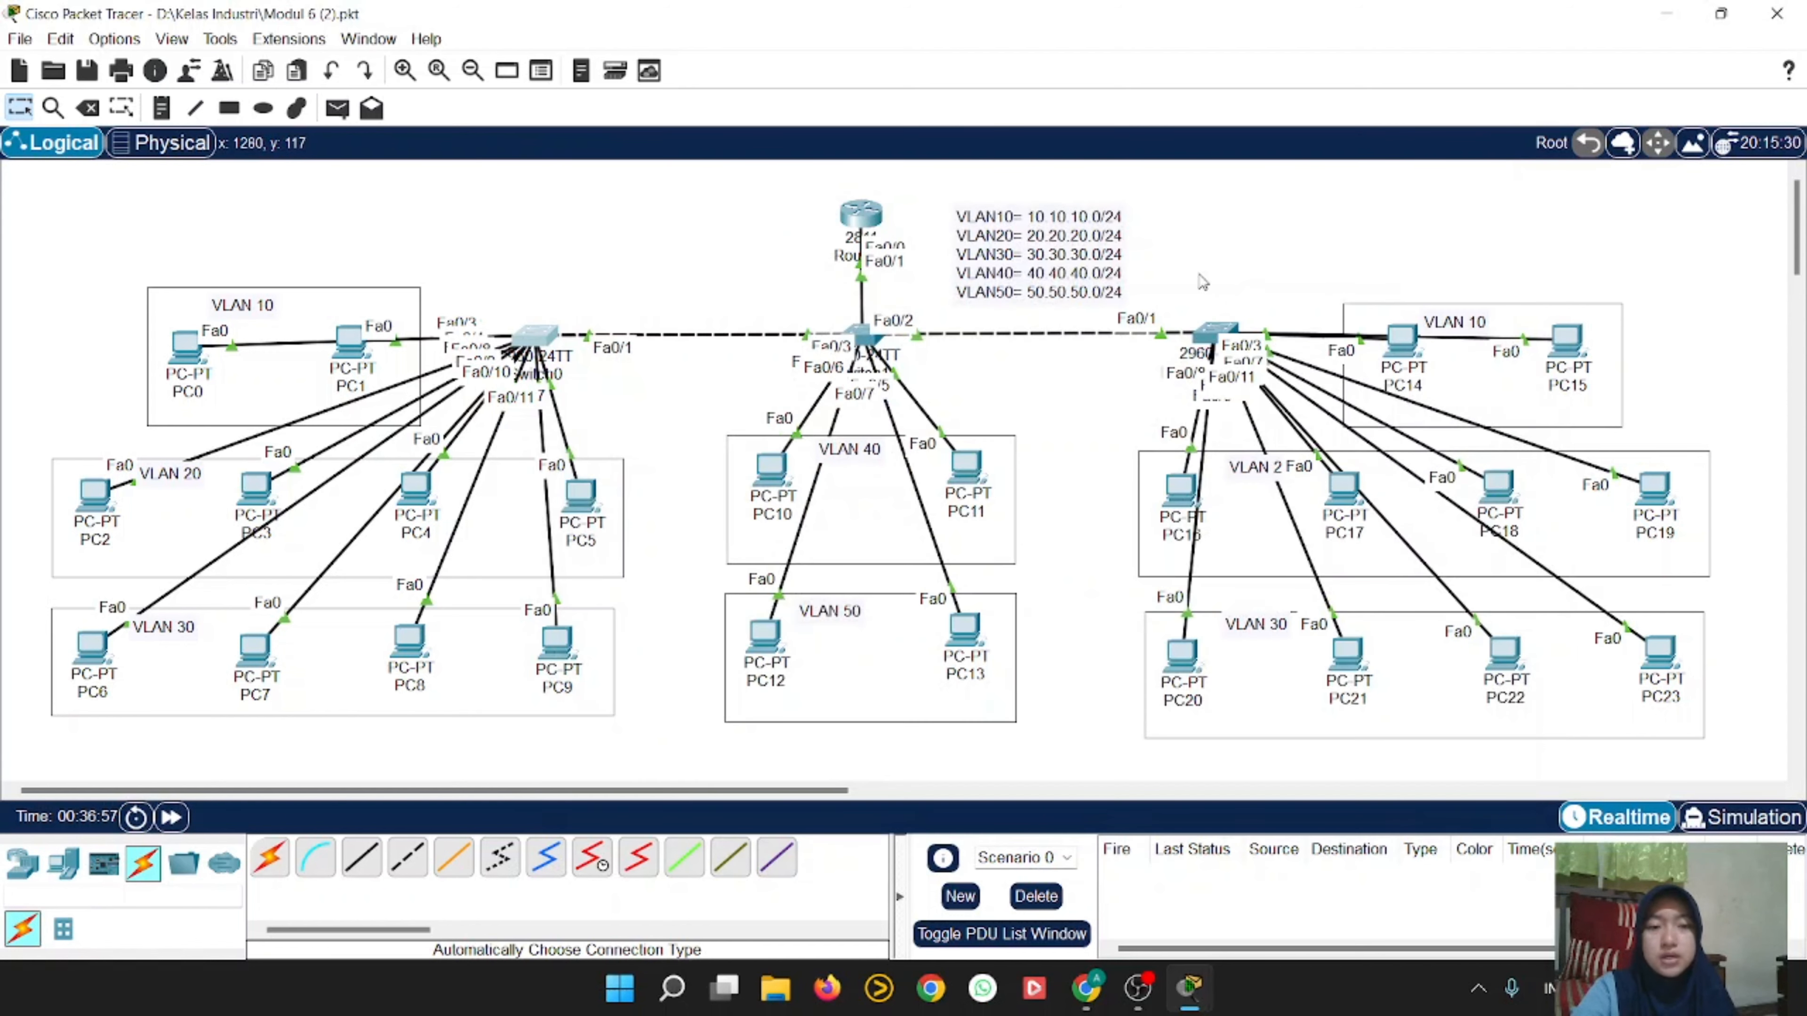
# Step: Set Switch2's fa0/1 port to trunk mode in its command line and return to global configuration mode
pyautogui.click(1217, 334)
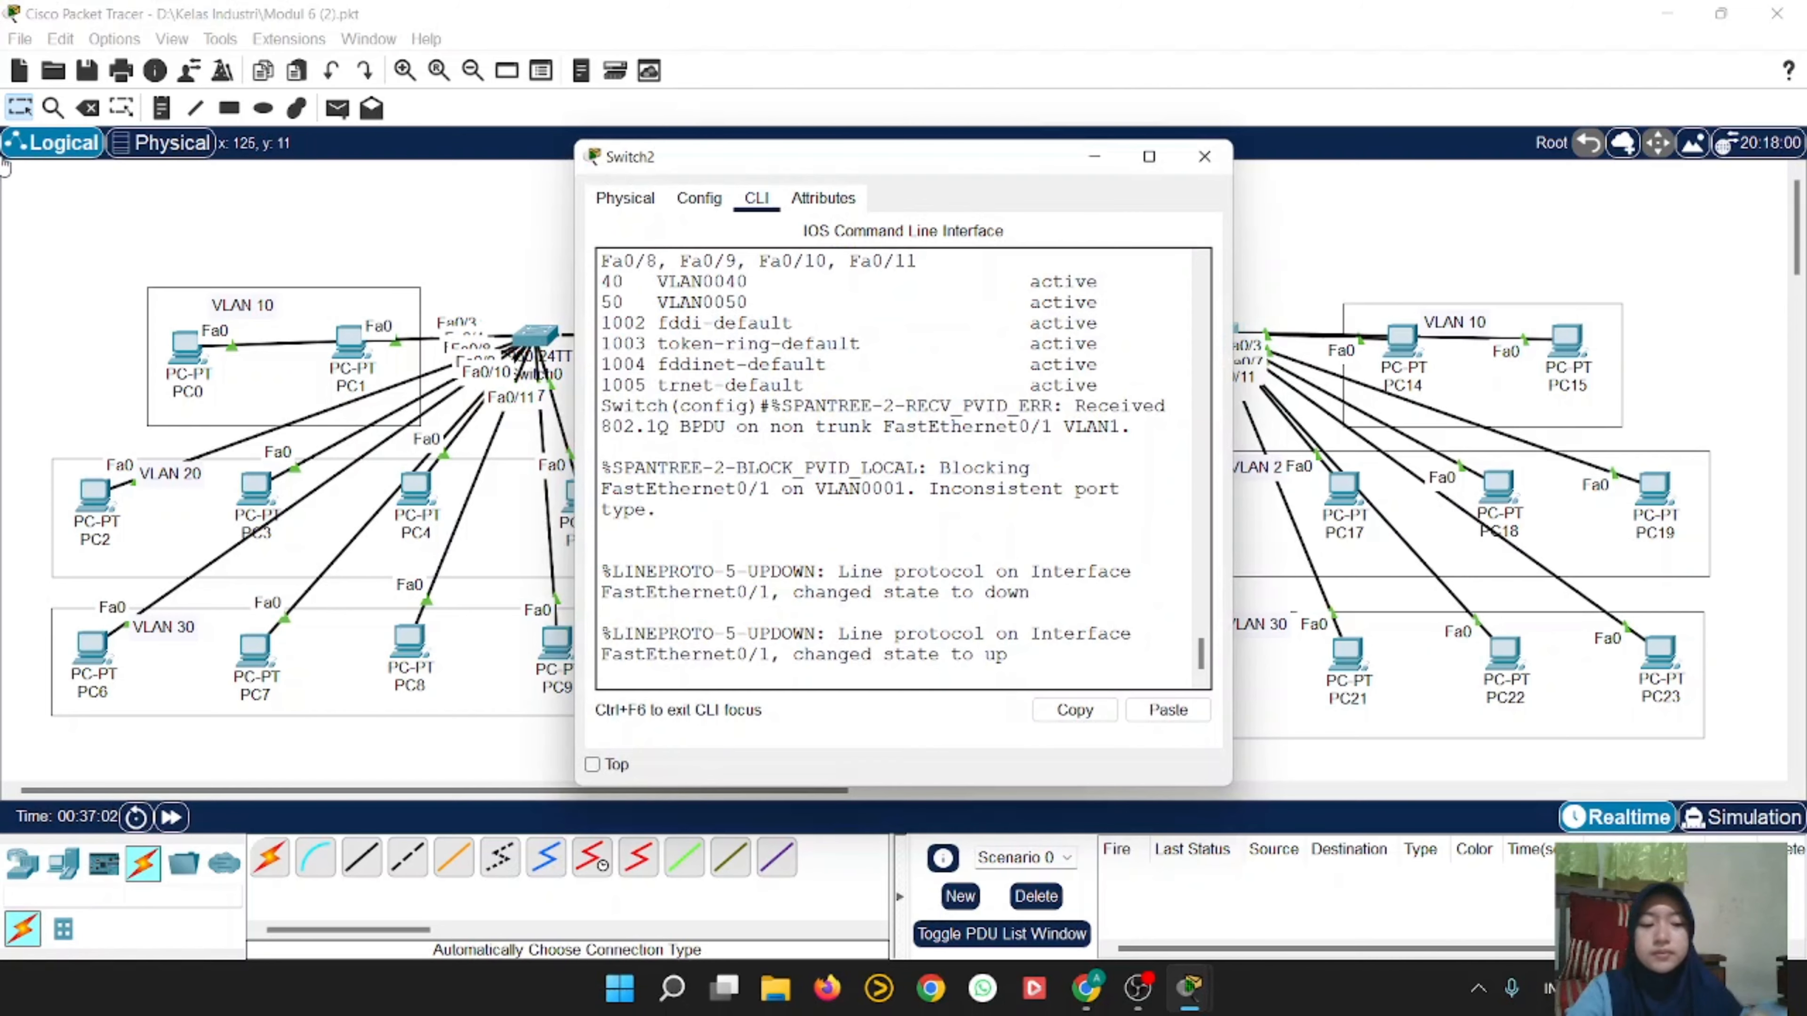
pyautogui.press('Return')
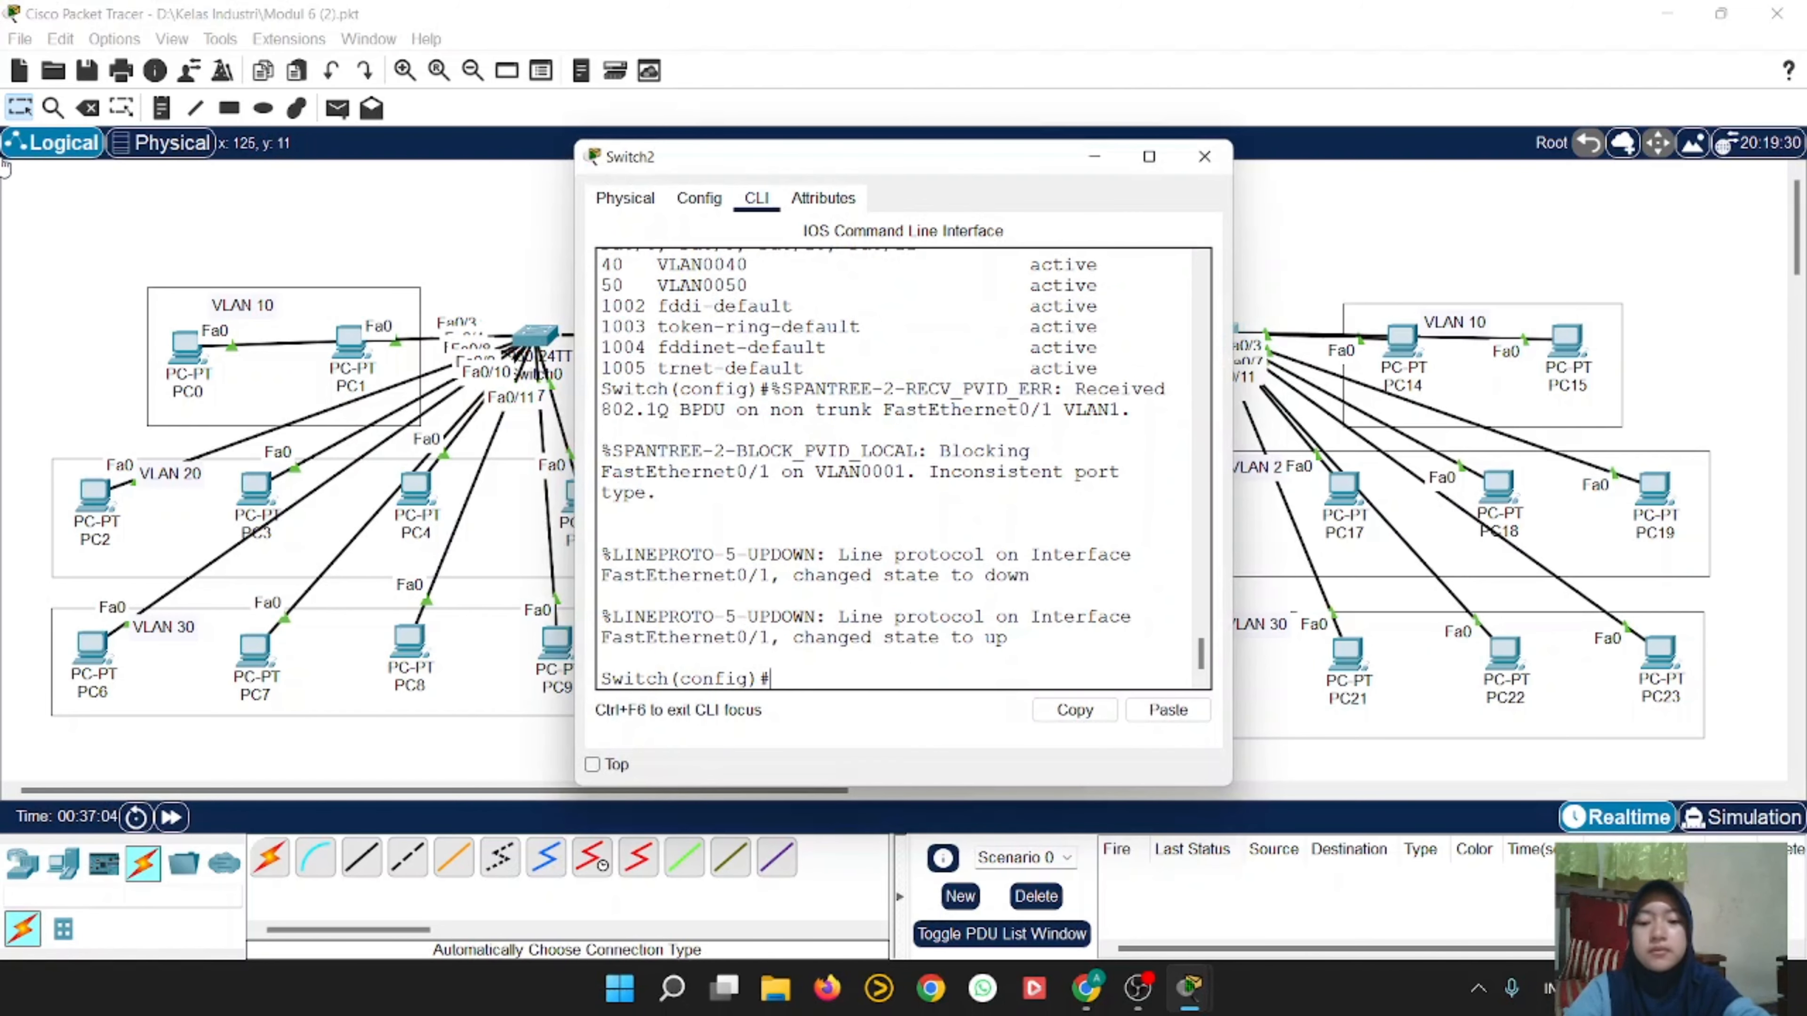
pyautogui.write('interface')
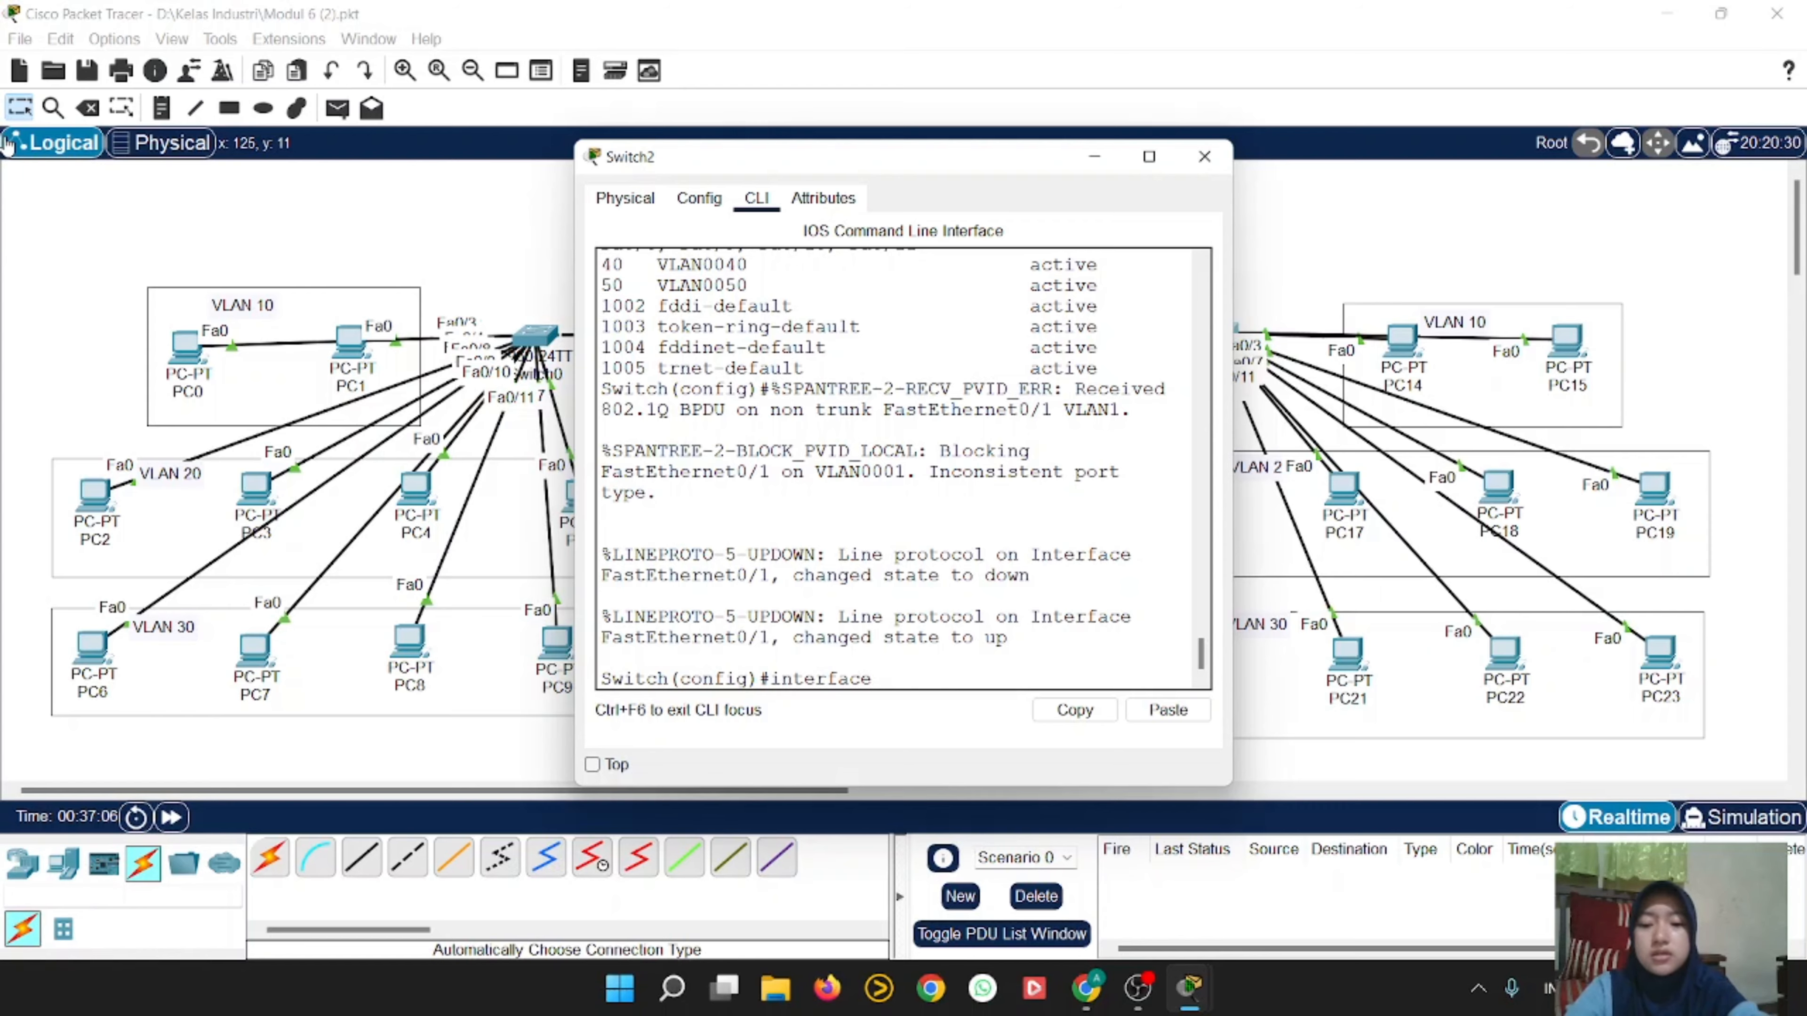
pyautogui.write(' fa0/1')
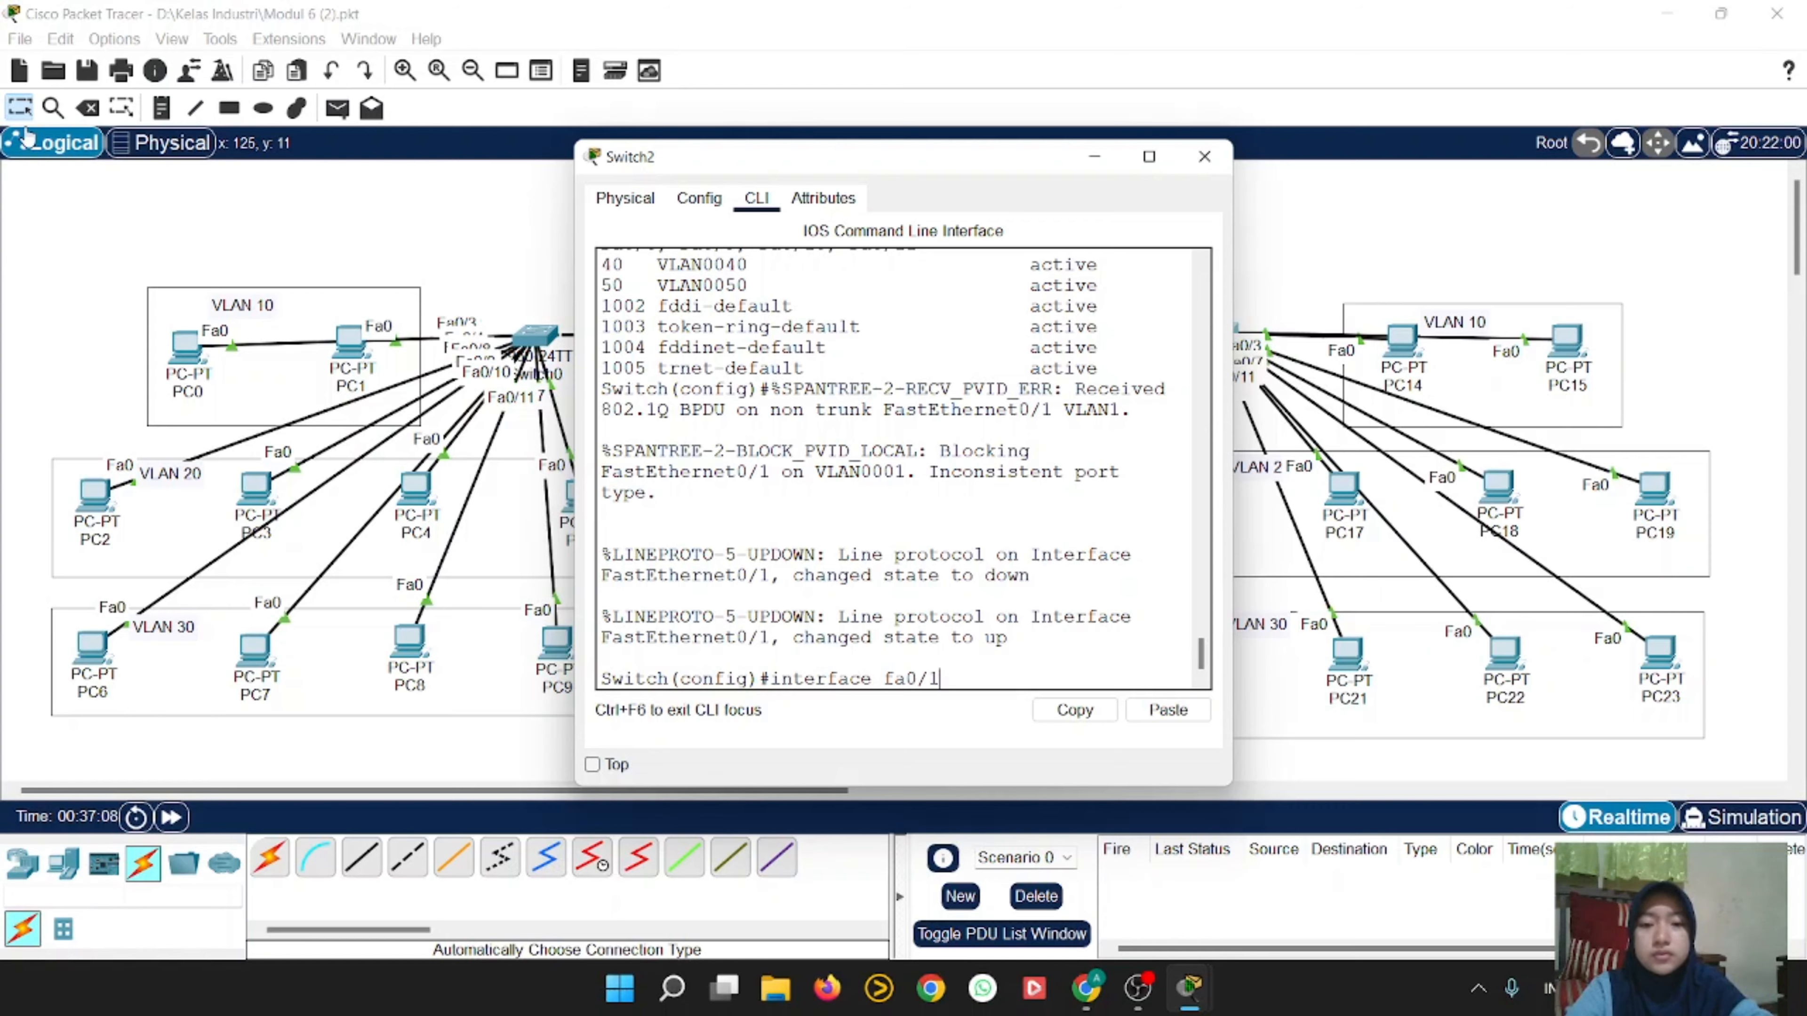
pyautogui.press('Return')
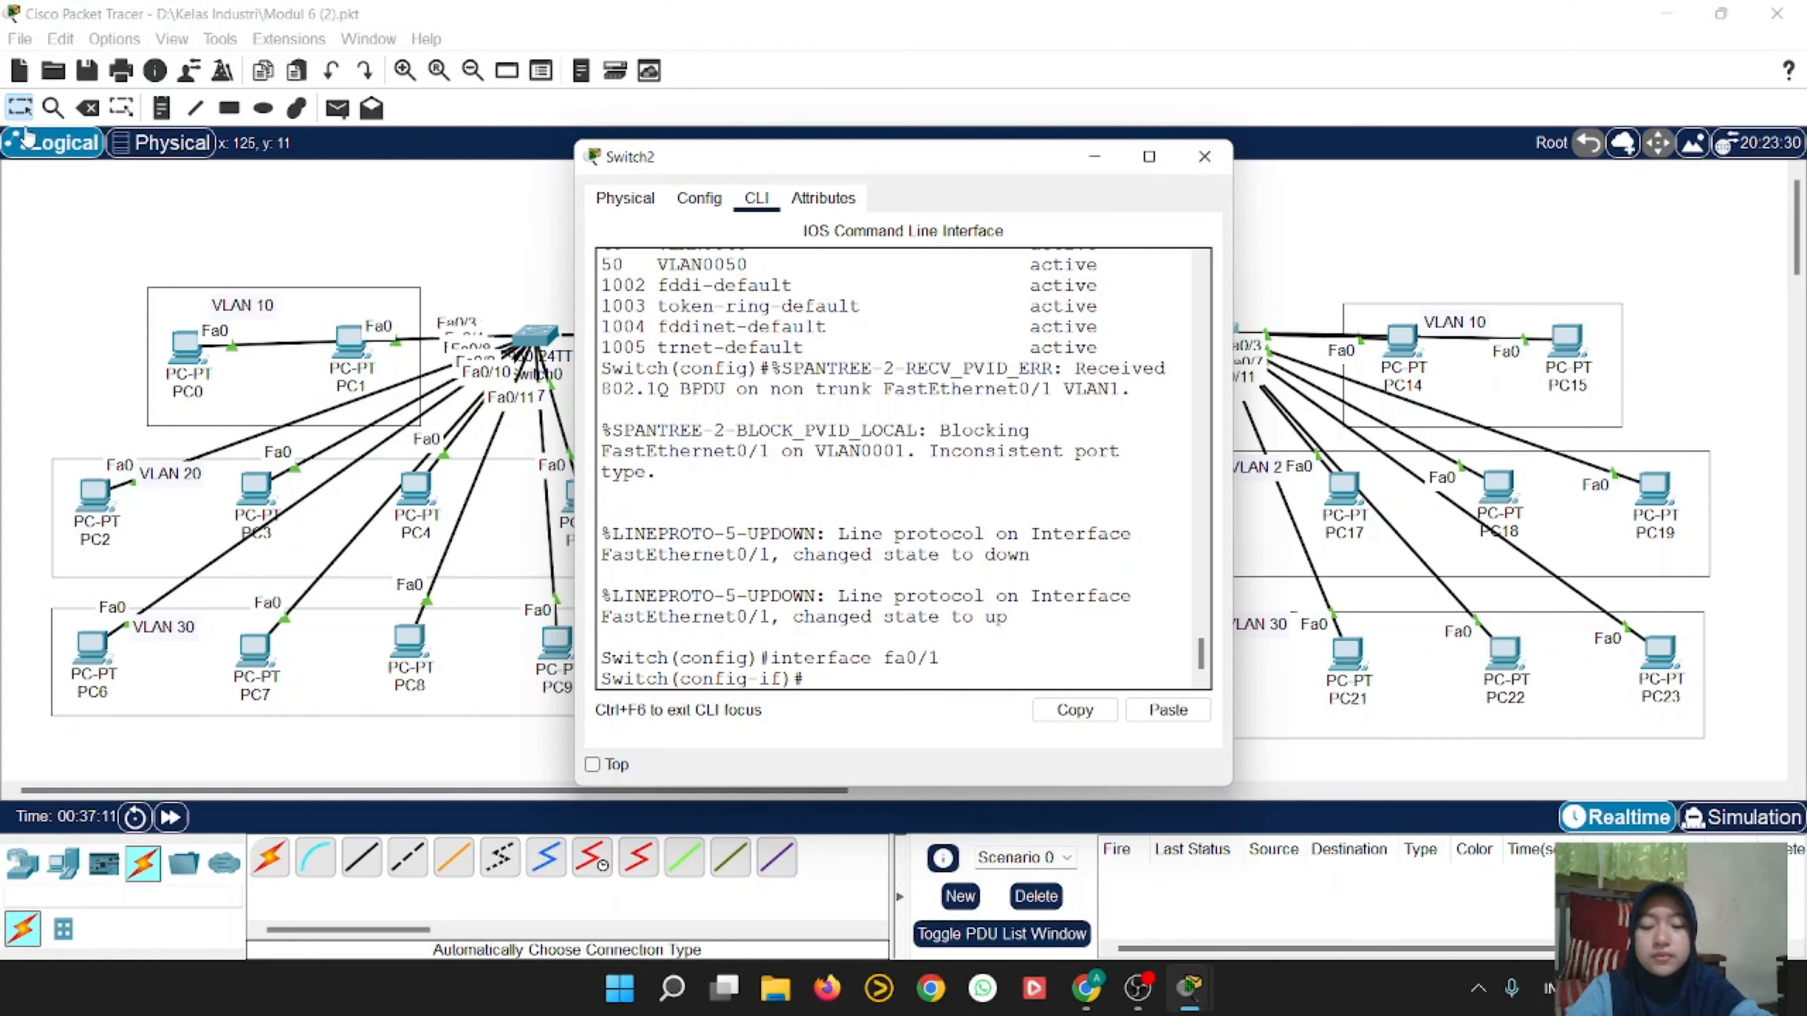
pyautogui.write('switchport mode')
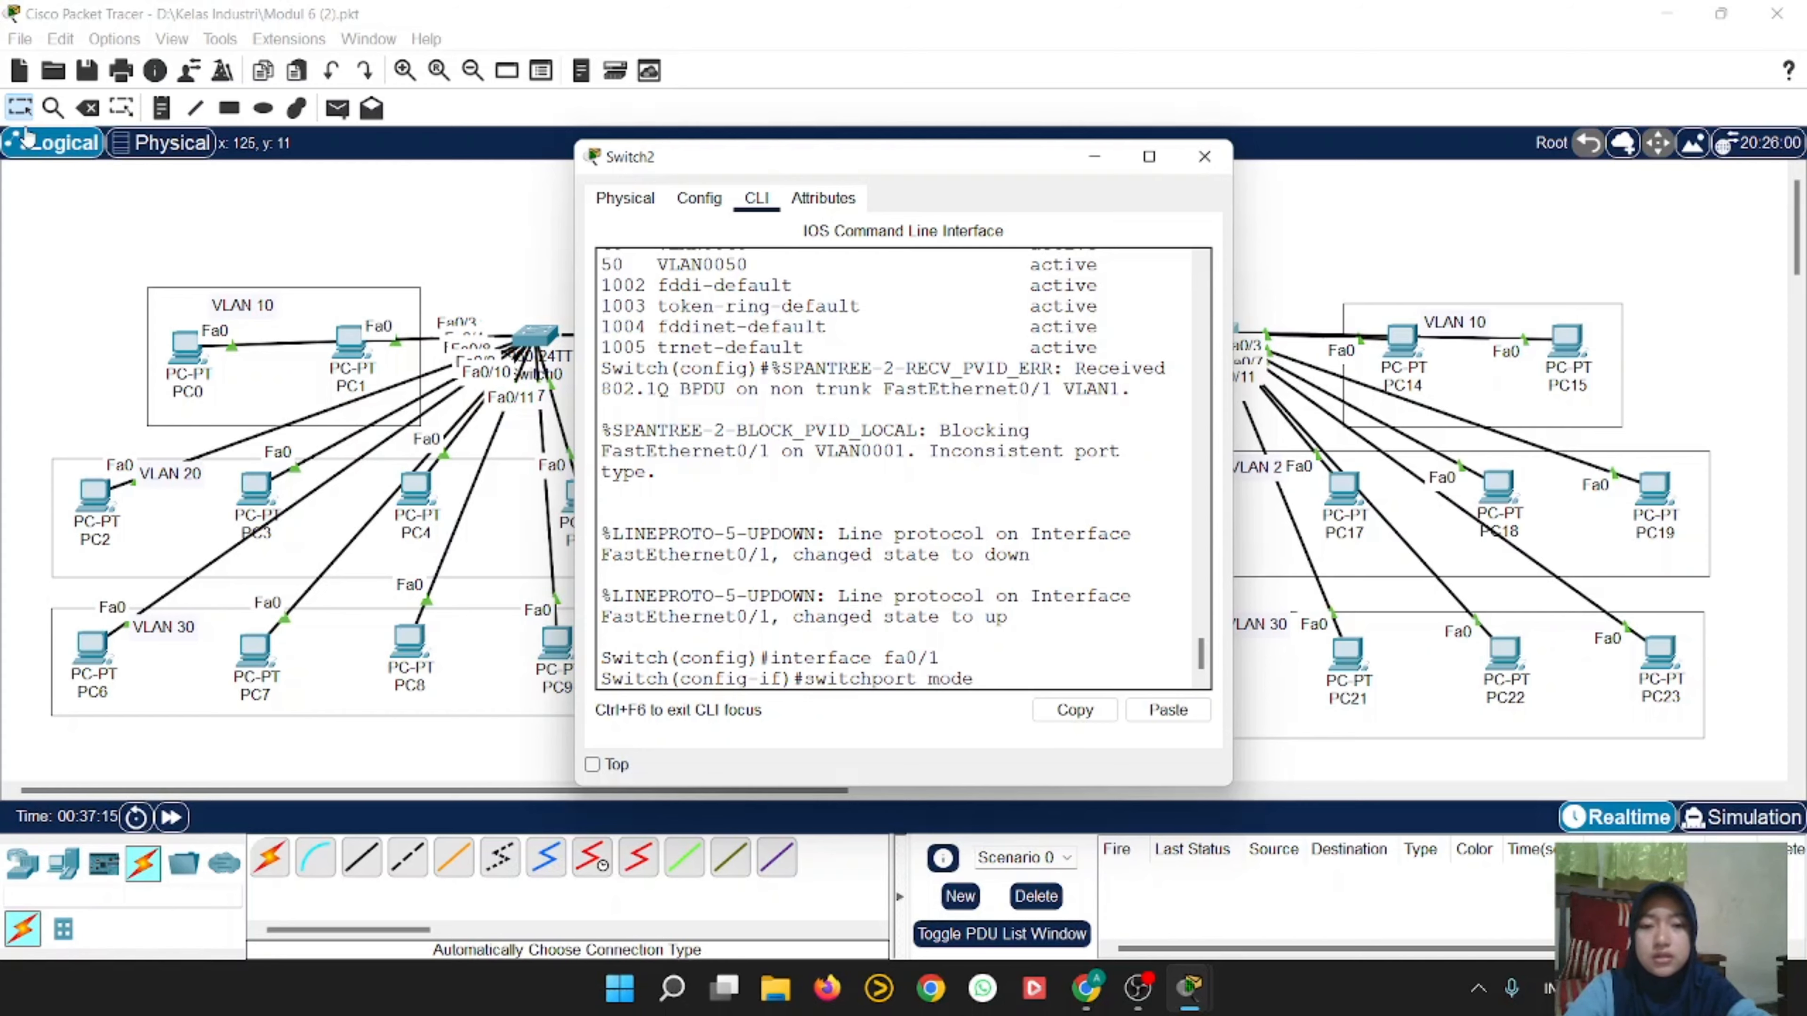
pyautogui.write(' trunk')
pyautogui.press('Return')
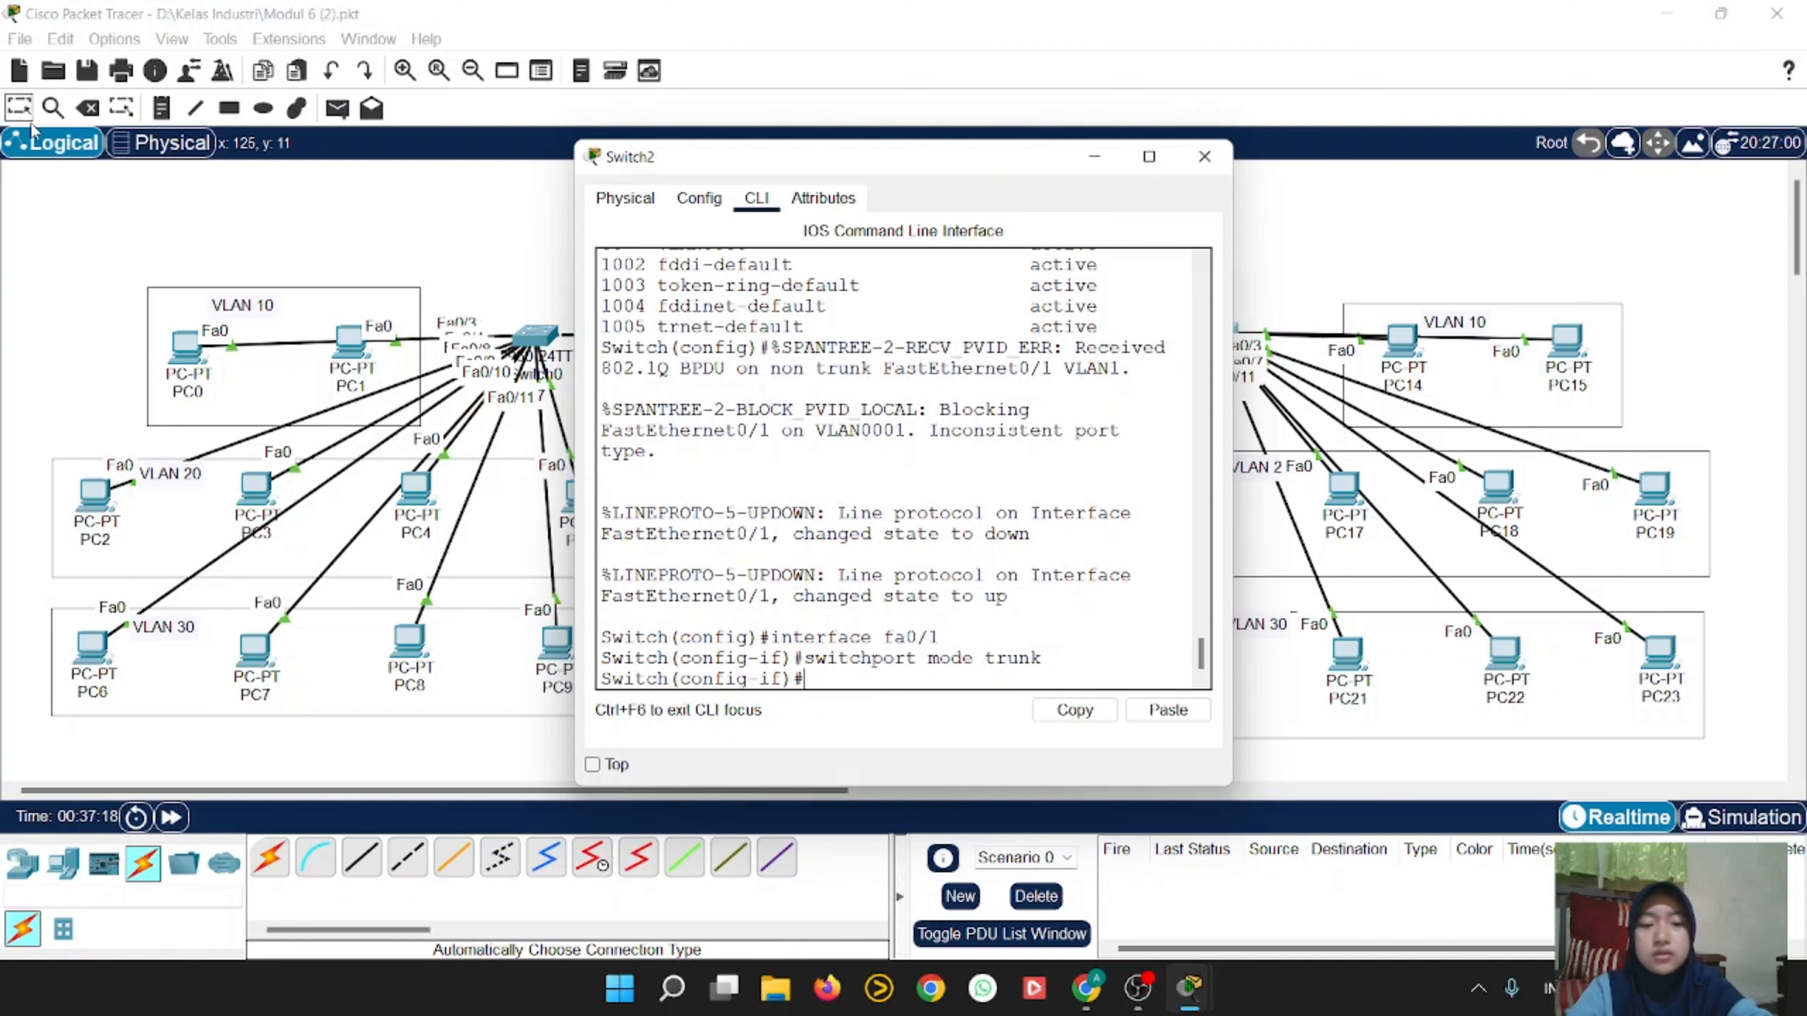
pyautogui.write('exit')
pyautogui.press('Return')
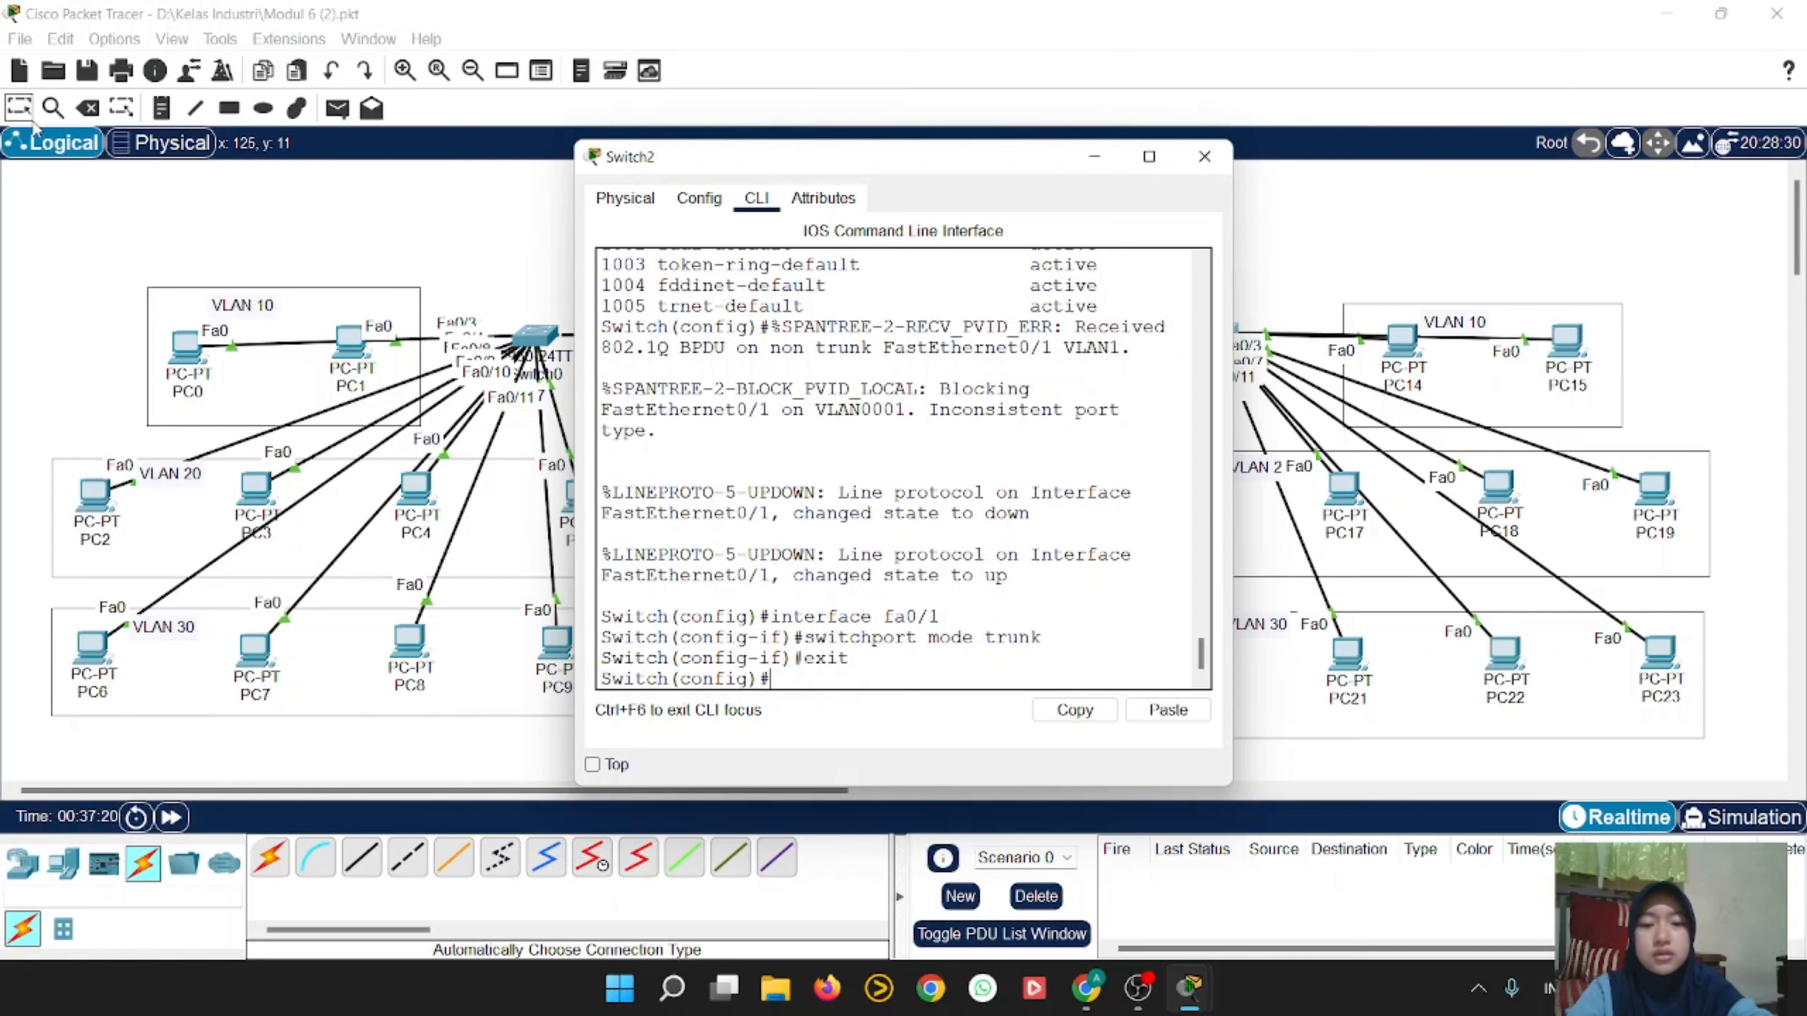
# Step: Display Switch2's trunk interfaces from configuration mode in a widened window and close the switch window
pyautogui.write('do')
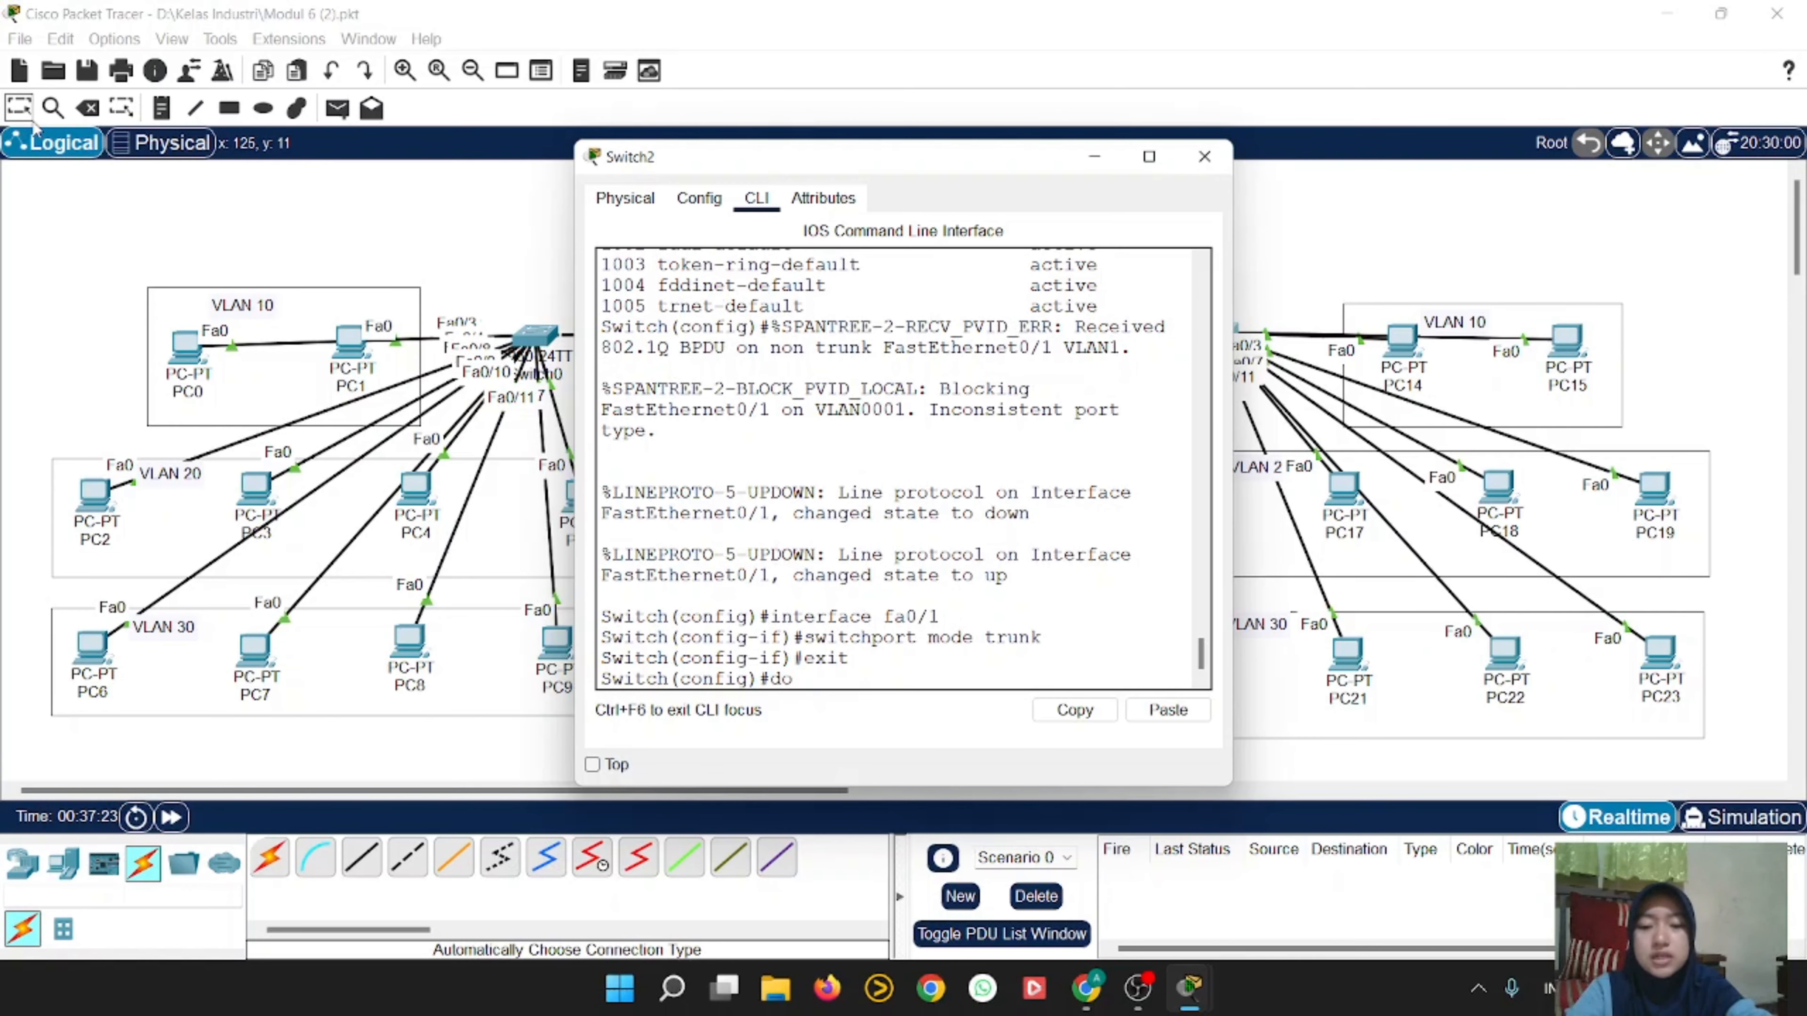
pyautogui.write(' show')
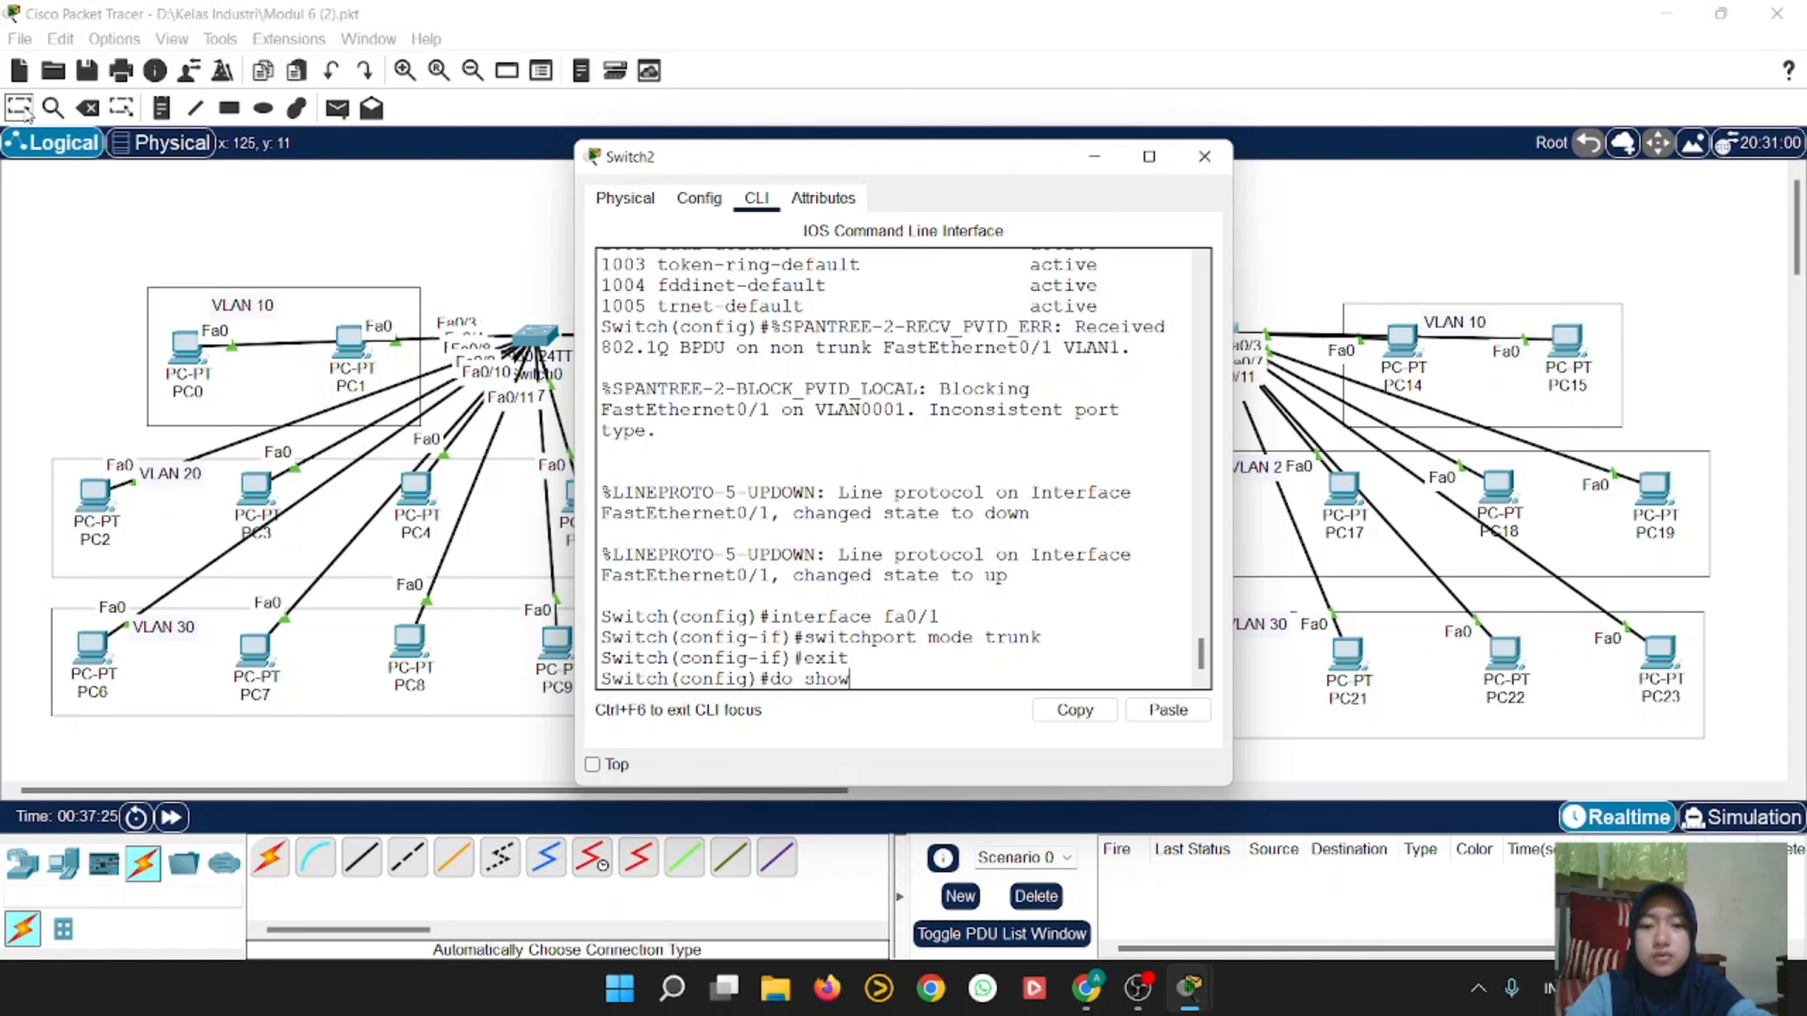
pyautogui.write(' int')
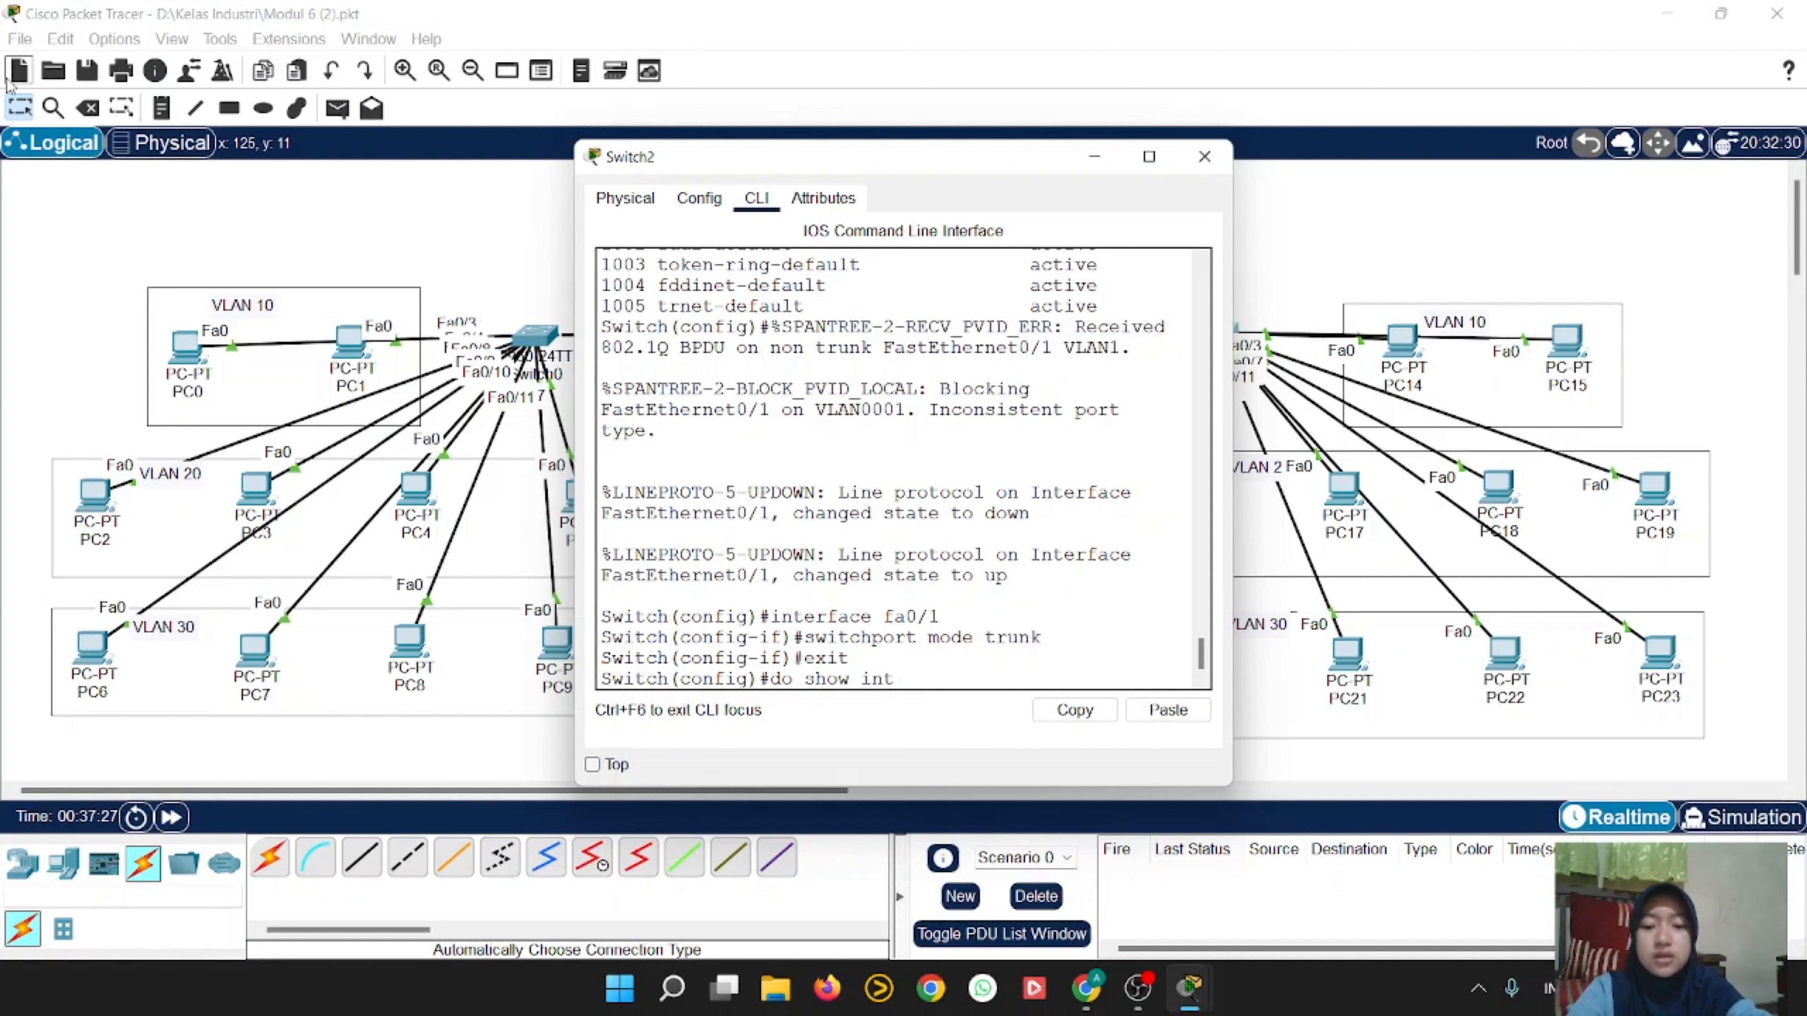
pyautogui.write(' trunk')
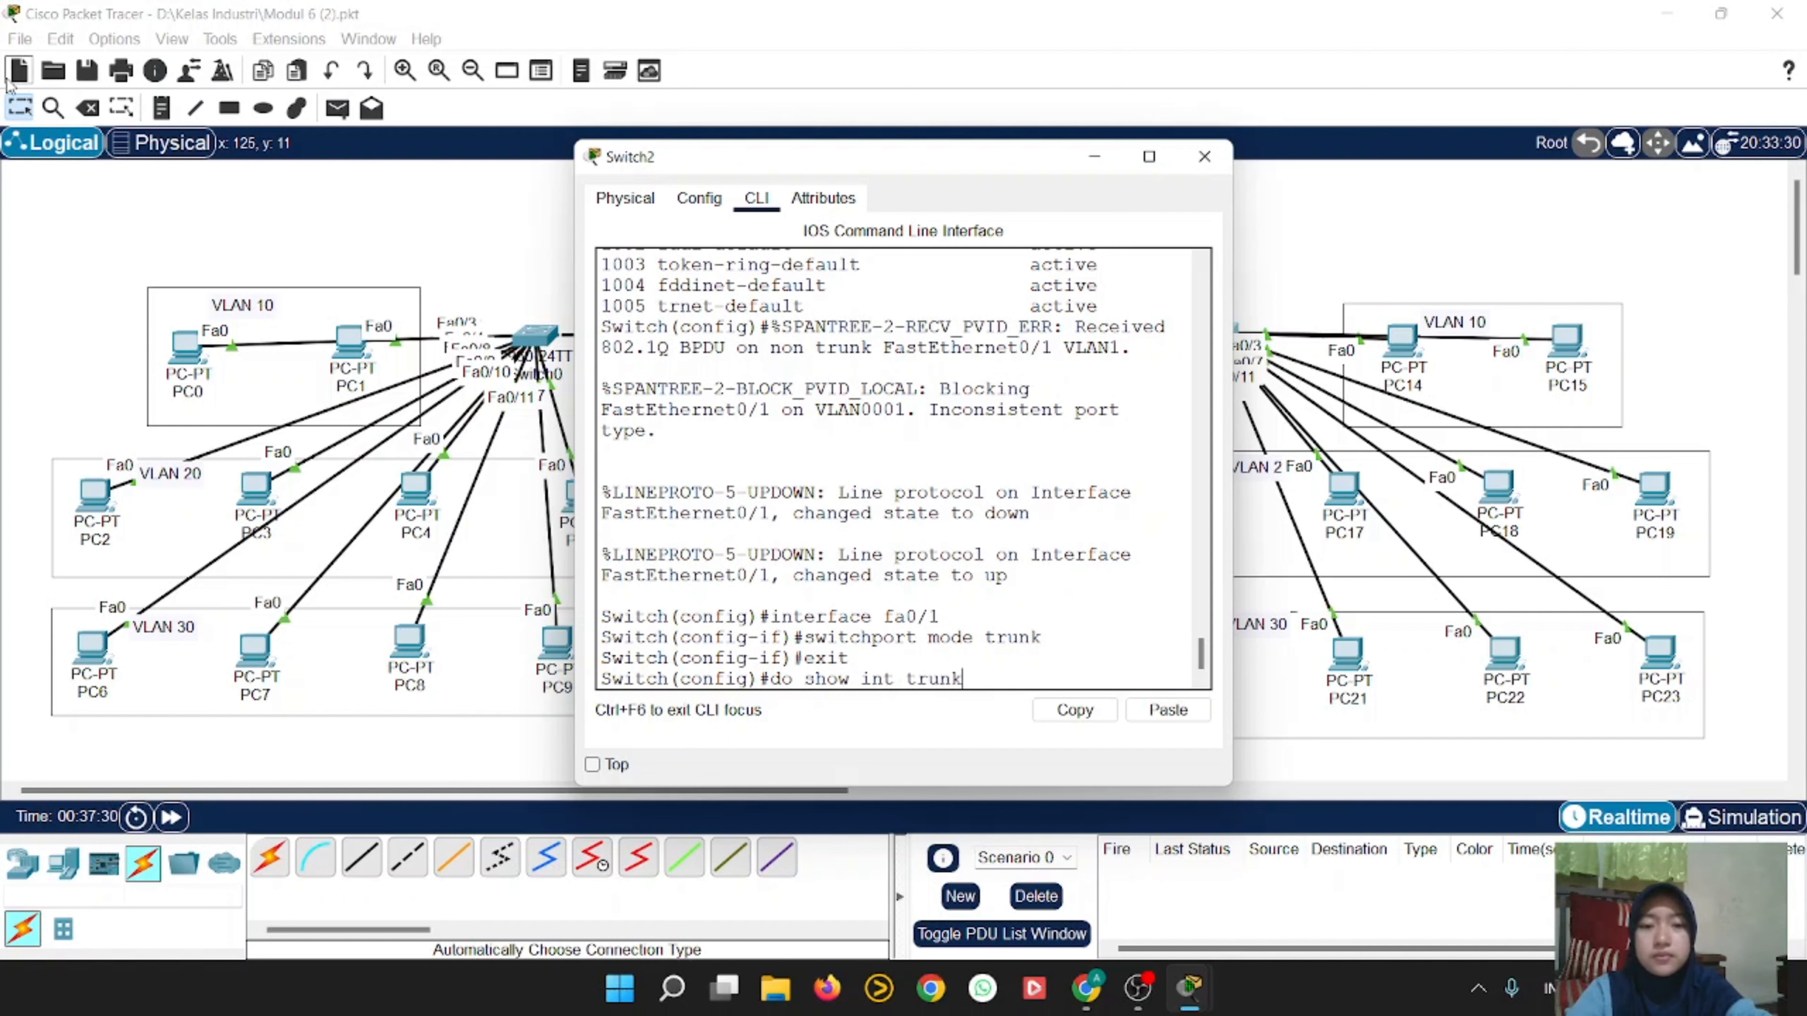
pyautogui.press('Return')
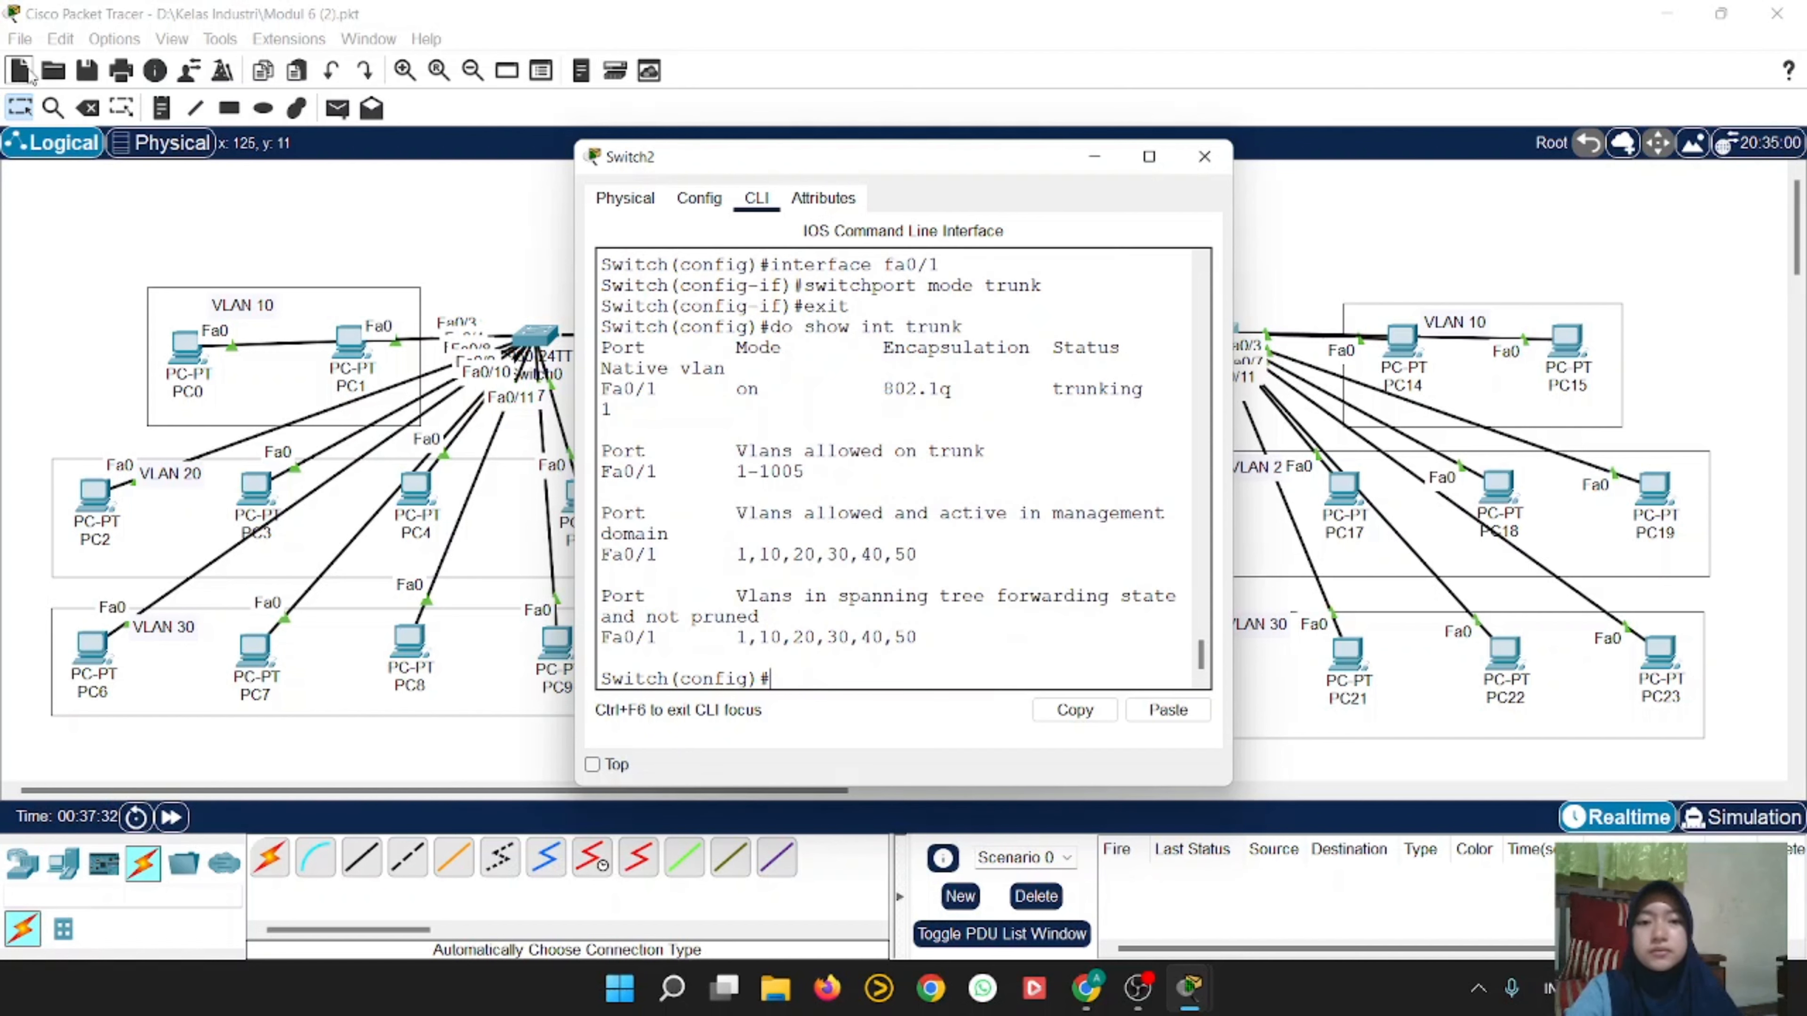
pyautogui.moveTo(1235, 349); pyautogui.dragTo(1541, 347)
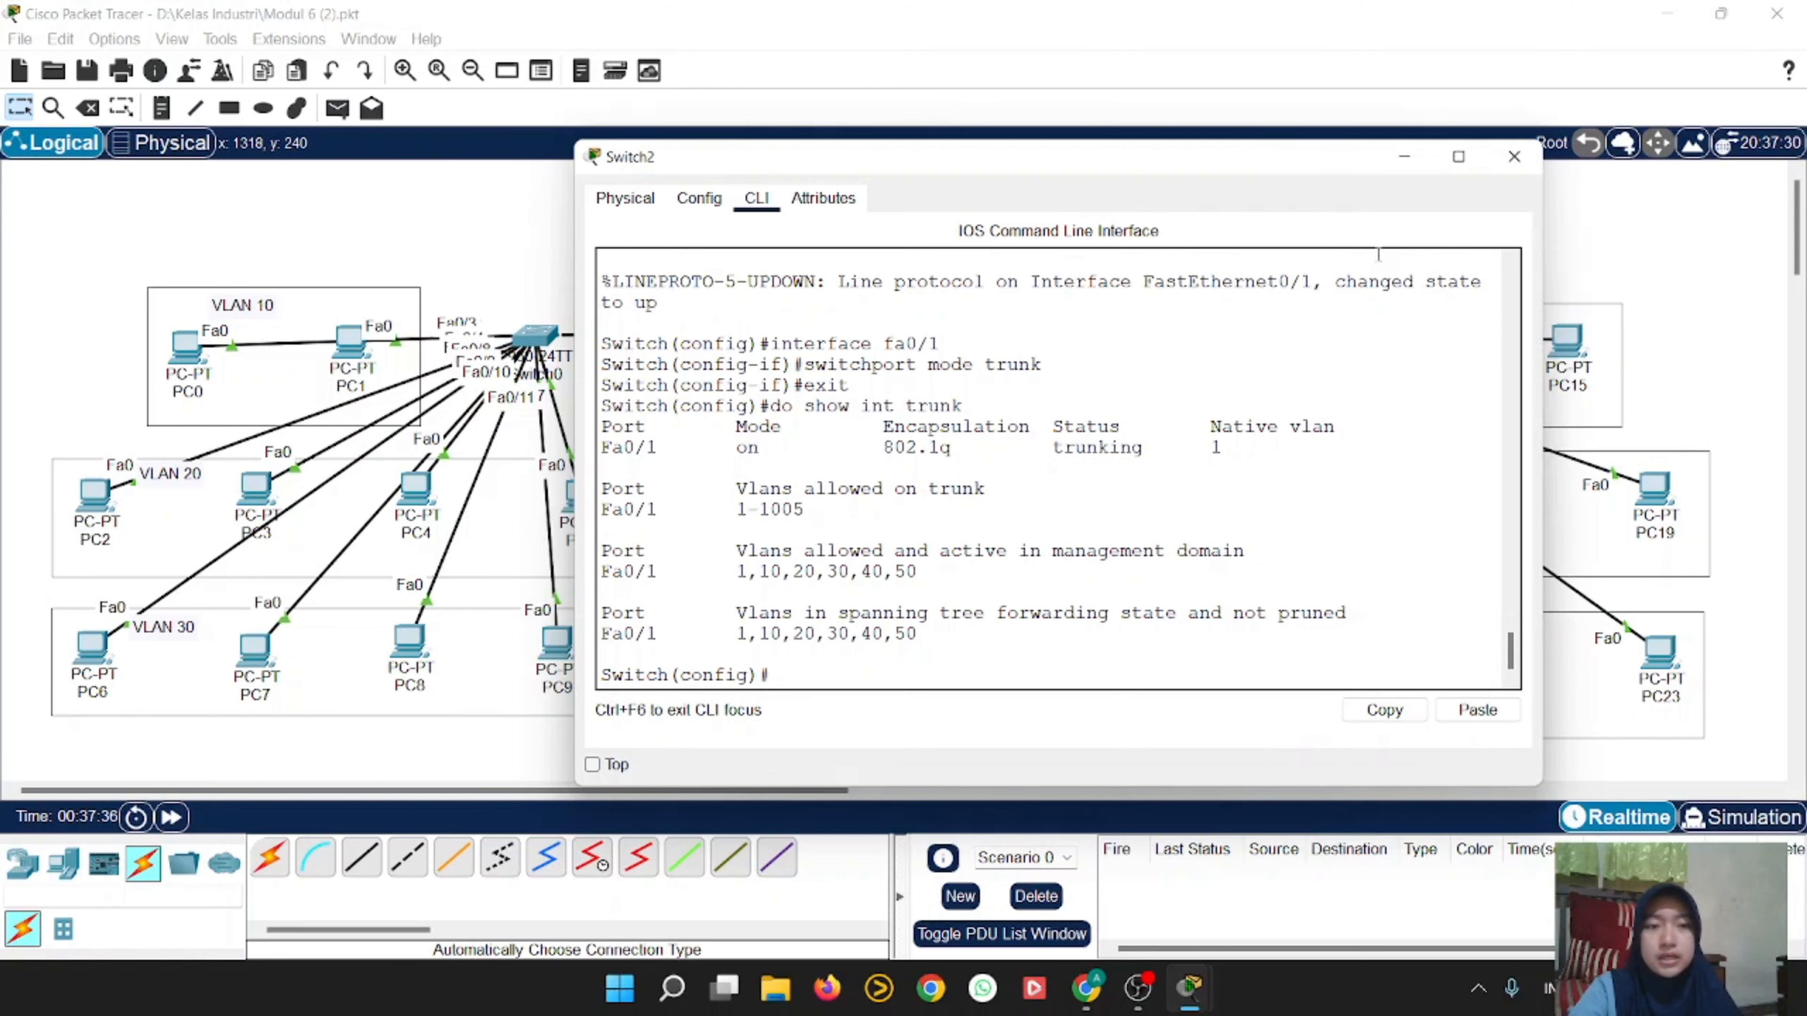
pyautogui.click(1514, 156)
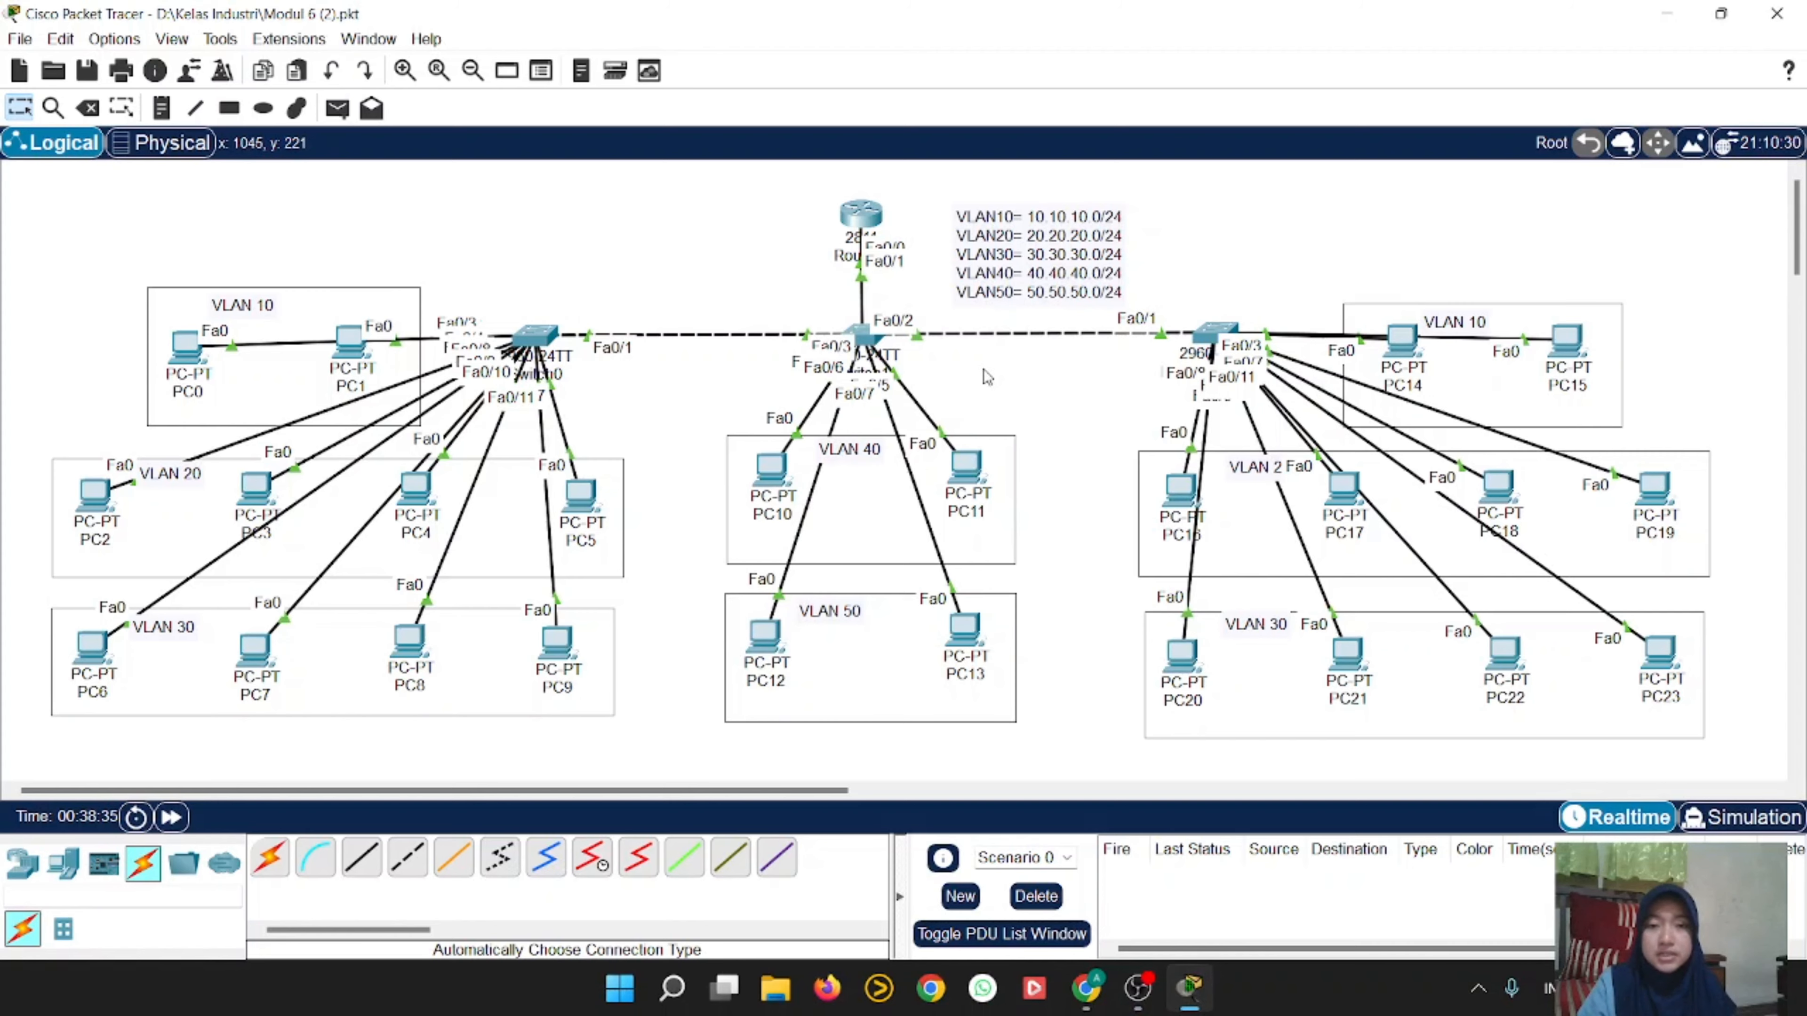
# Step: Switch PC10's IPv4 configuration in VLAN 40 to DHCP and close the PC's window
pyautogui.click(773, 473)
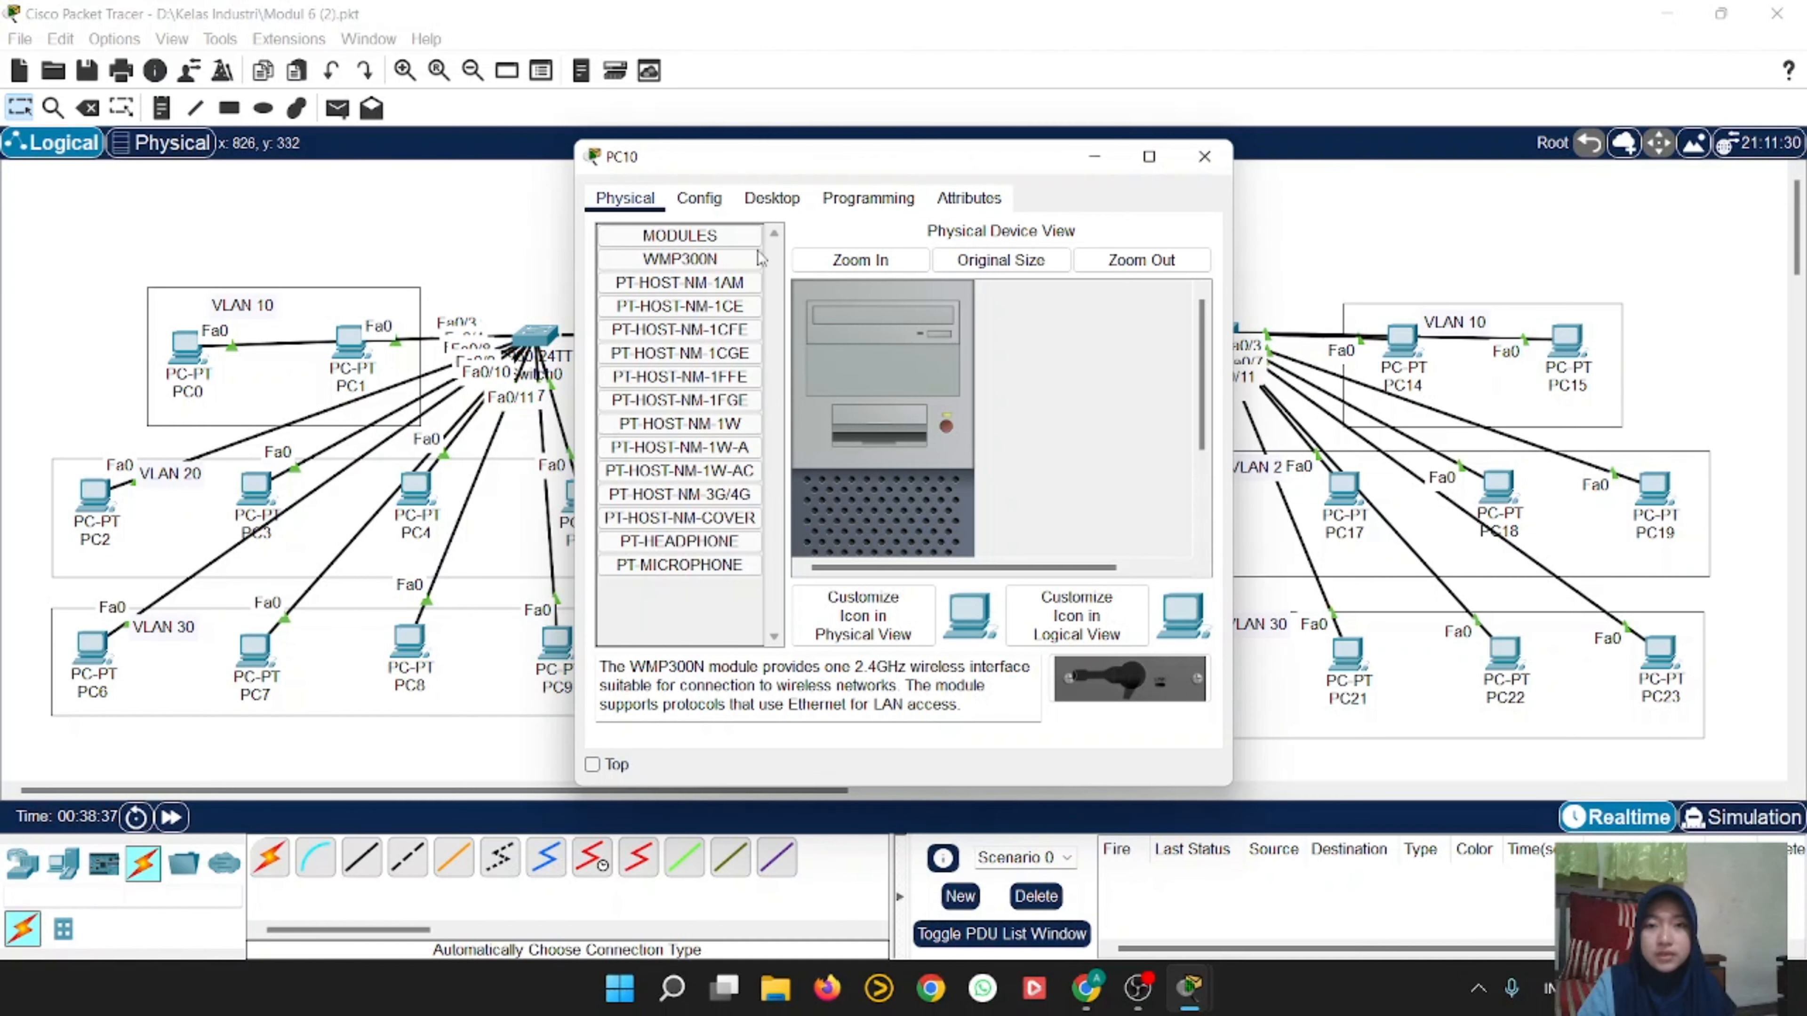
pyautogui.click(772, 200)
pyautogui.click(691, 297)
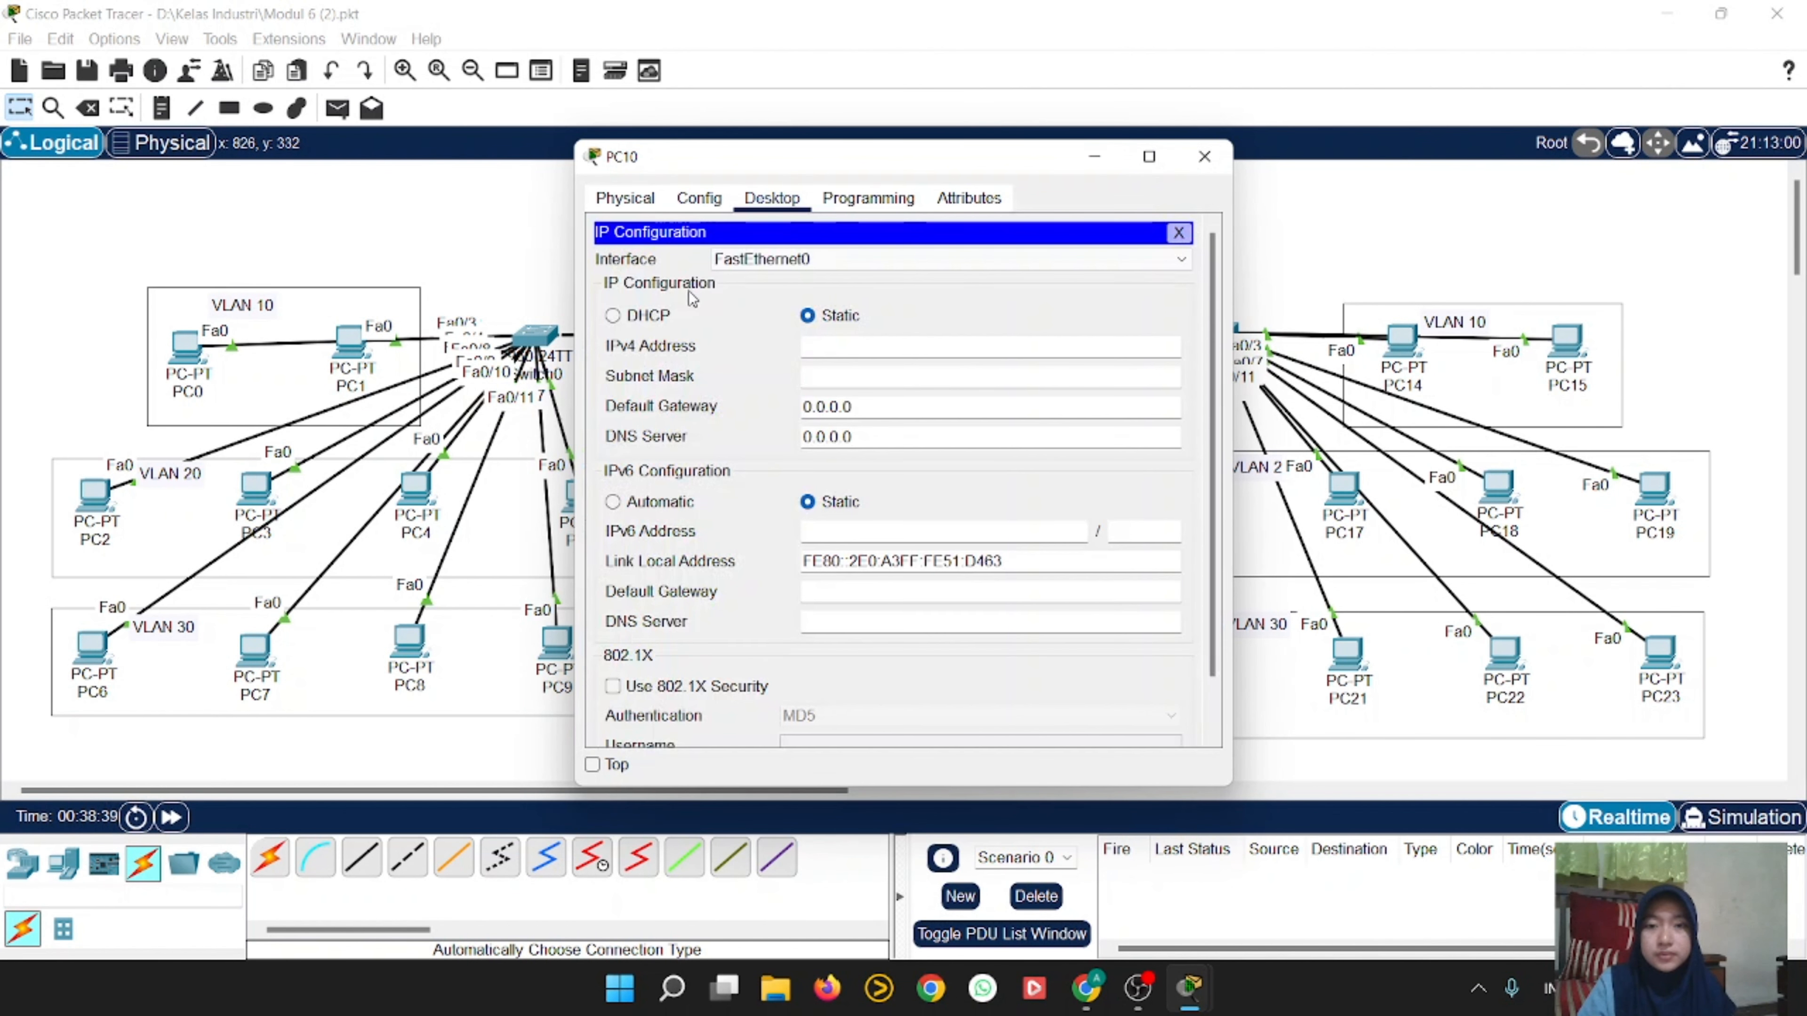
pyautogui.click(656, 315)
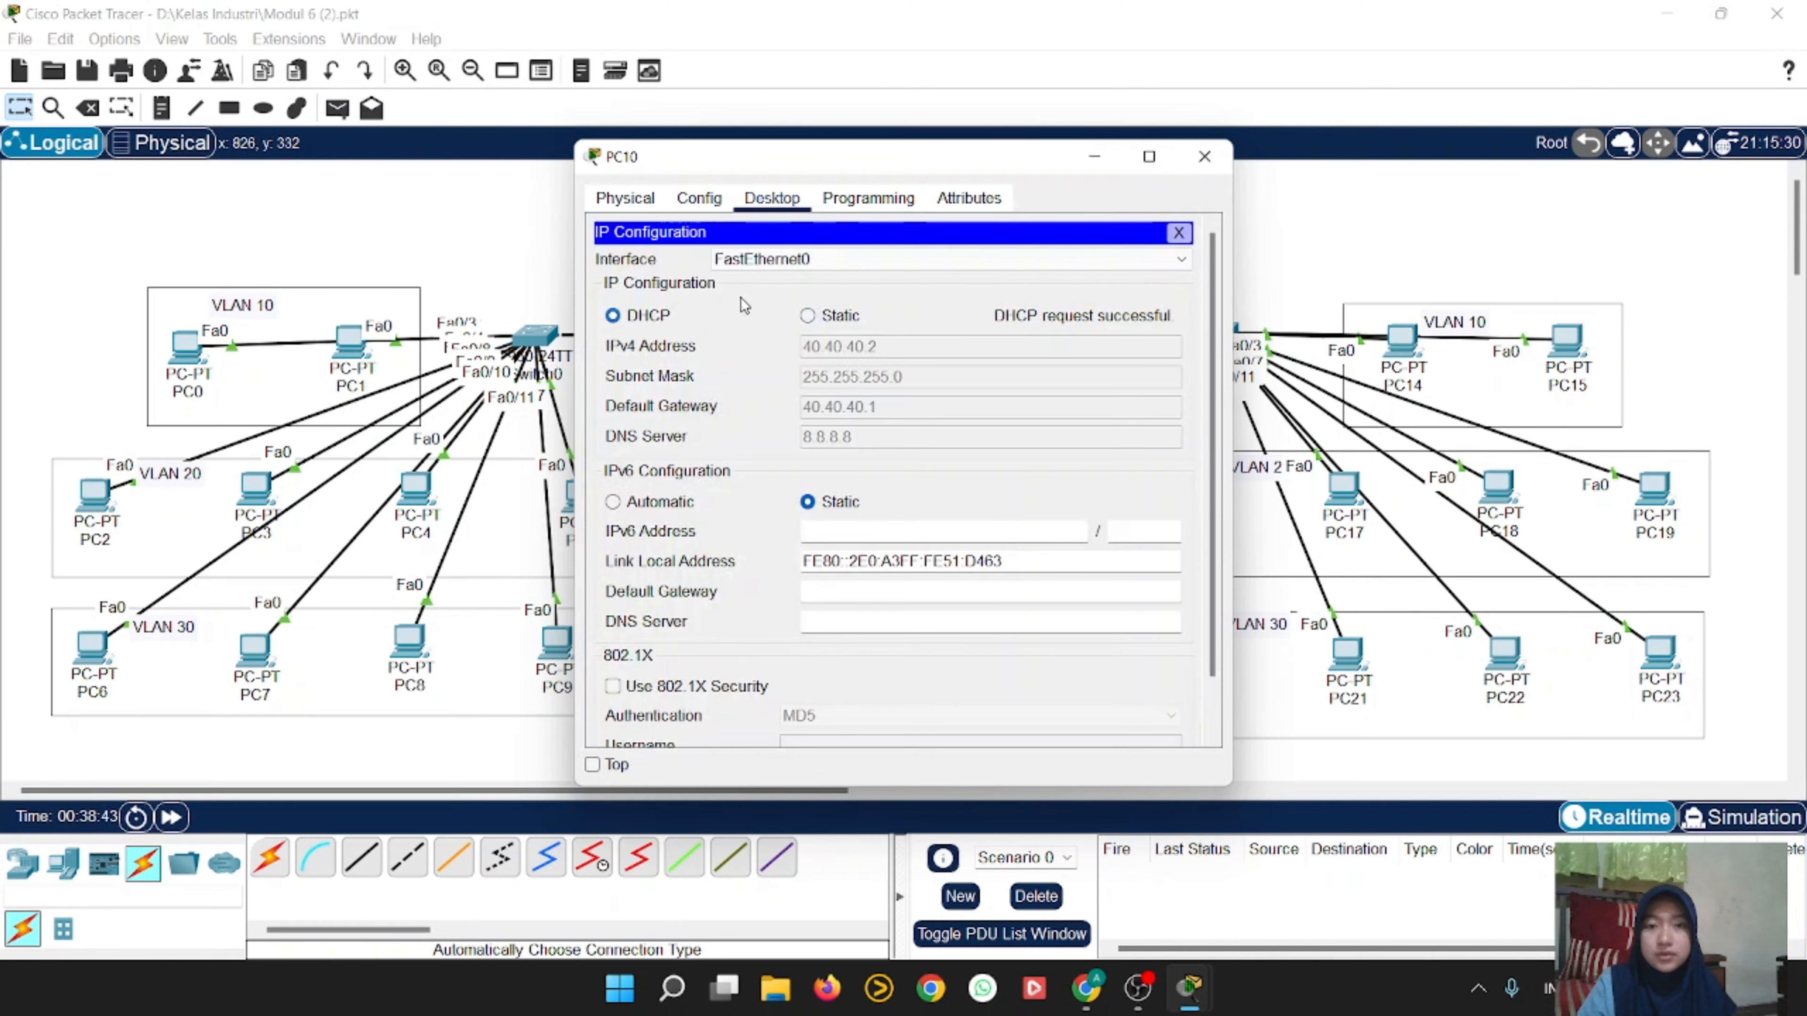
pyautogui.click(1204, 156)
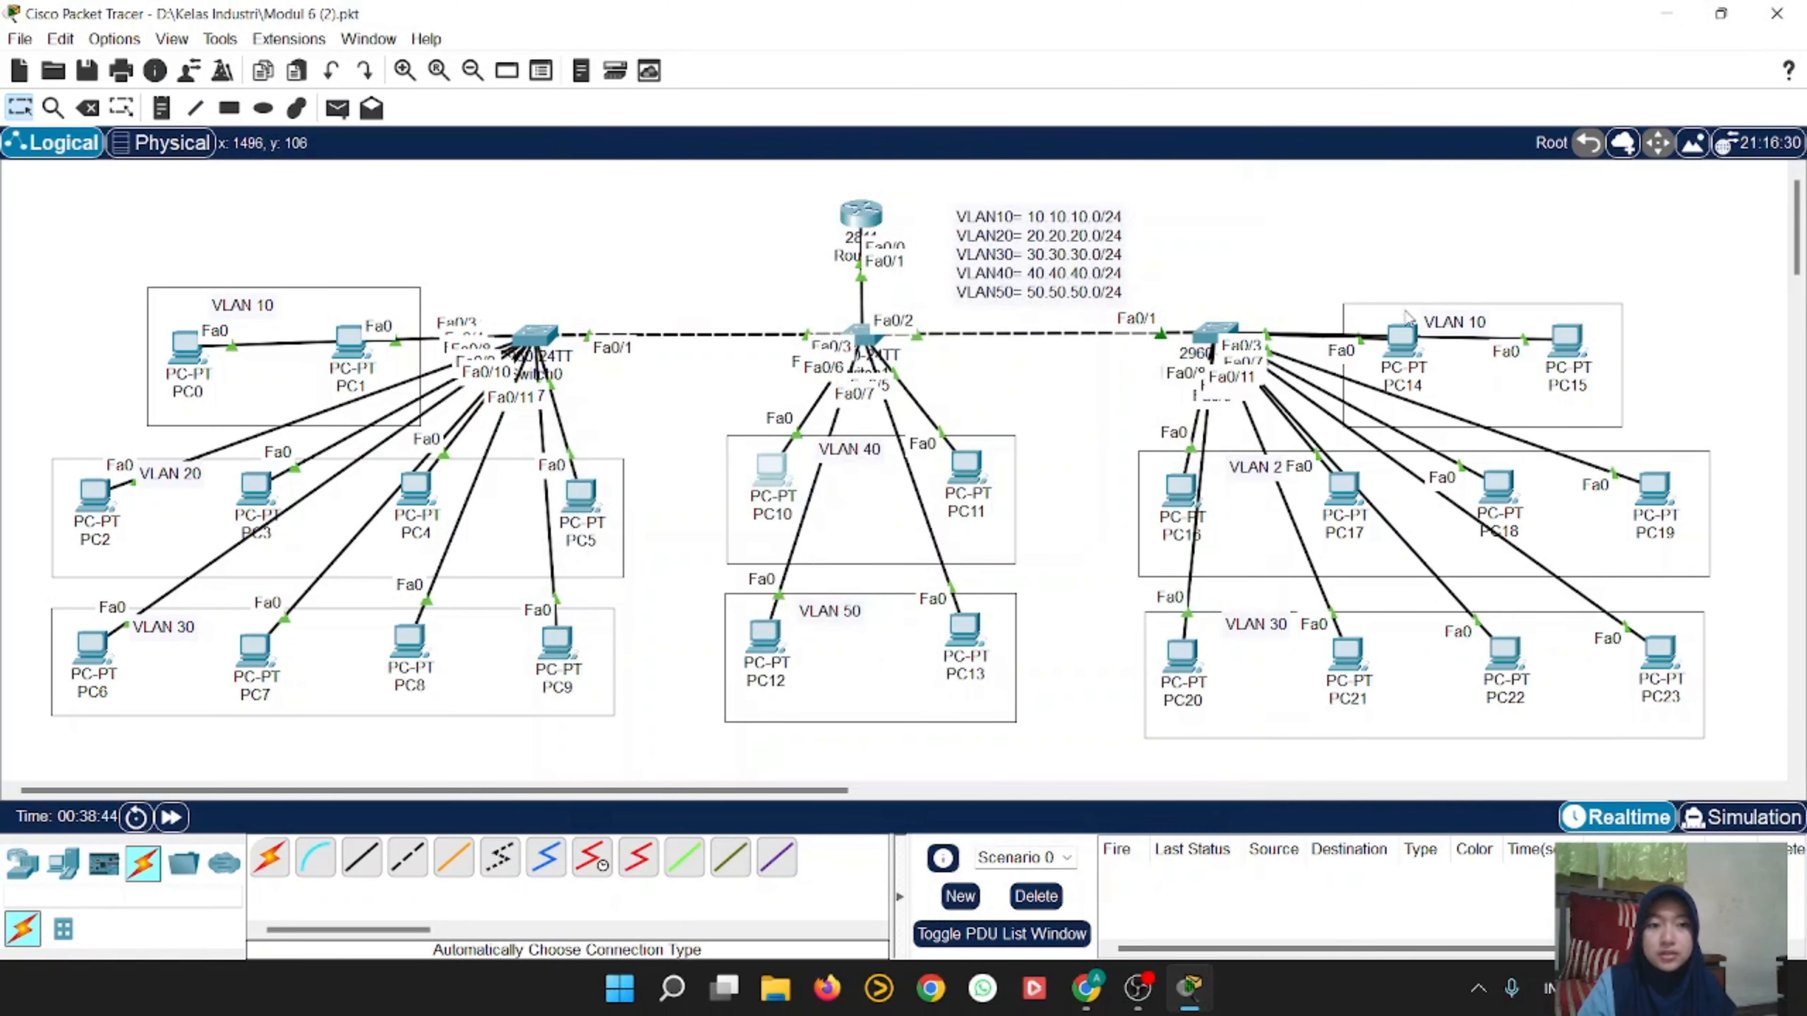
# Step: Switch PC14's IPv4 configuration in VLAN 10 to DHCP and close its window
pyautogui.click(1401, 349)
pyautogui.click(783, 195)
pyautogui.click(693, 264)
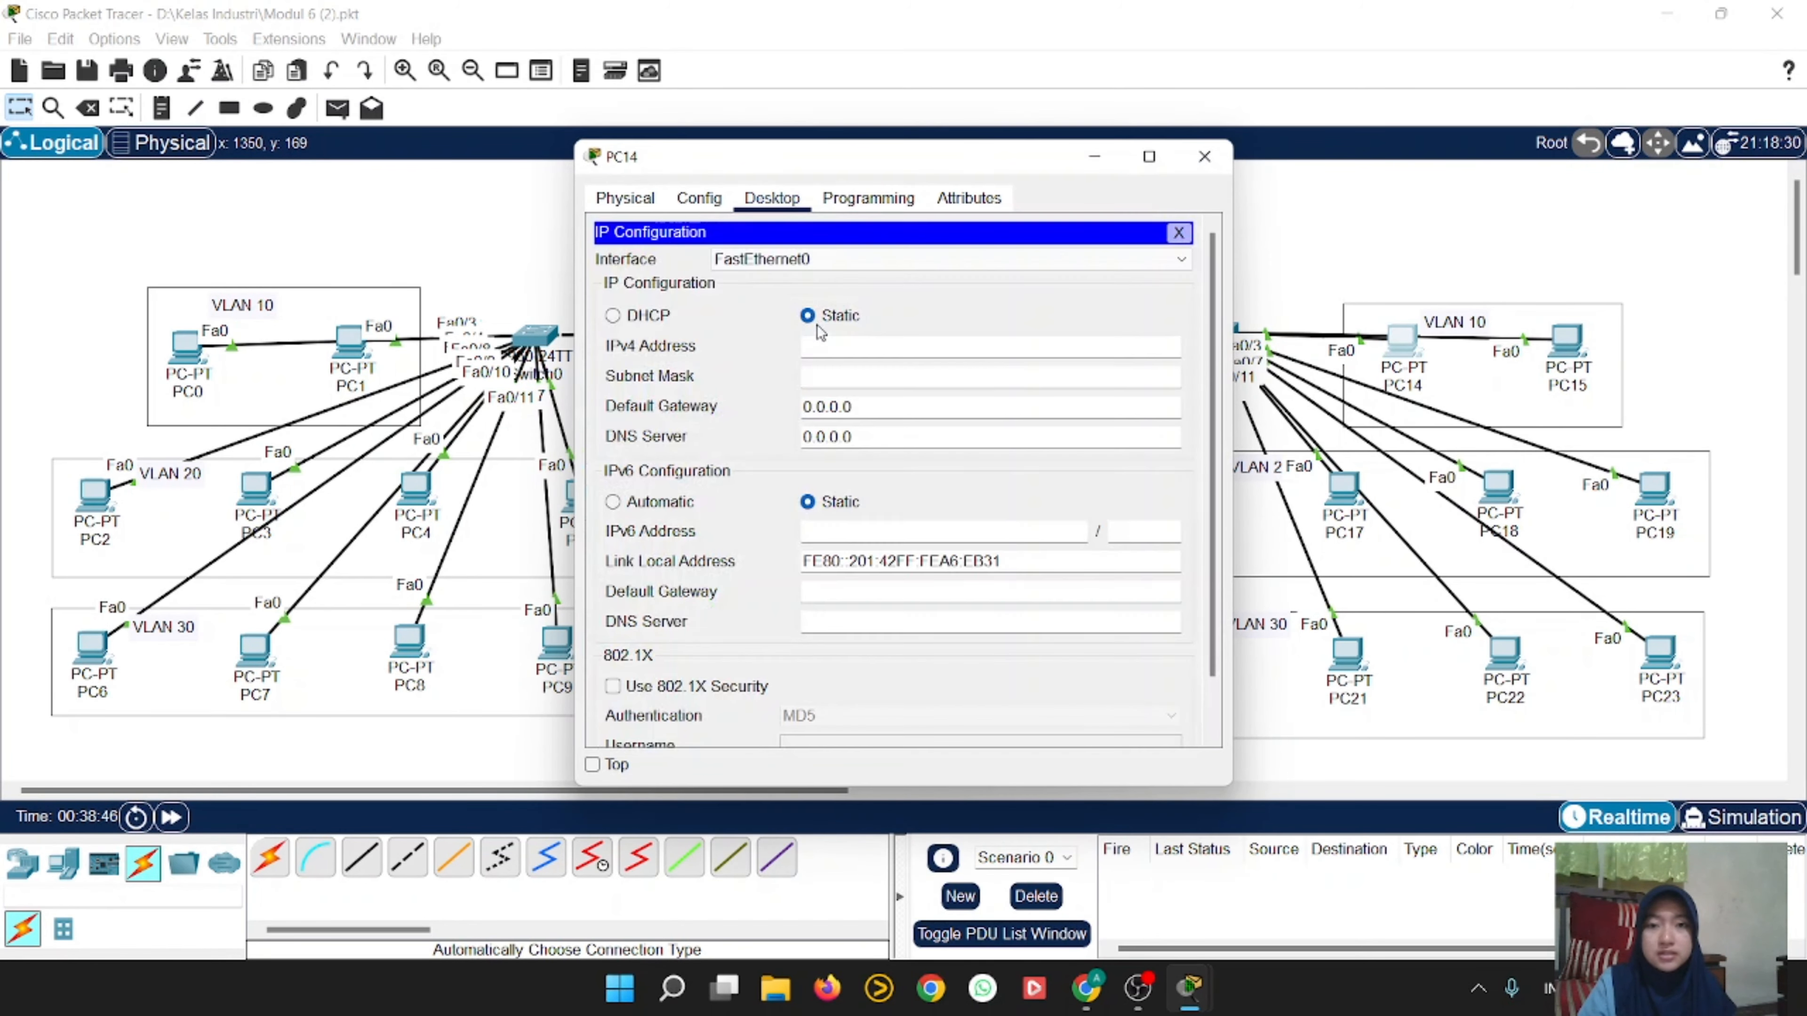
pyautogui.click(632, 318)
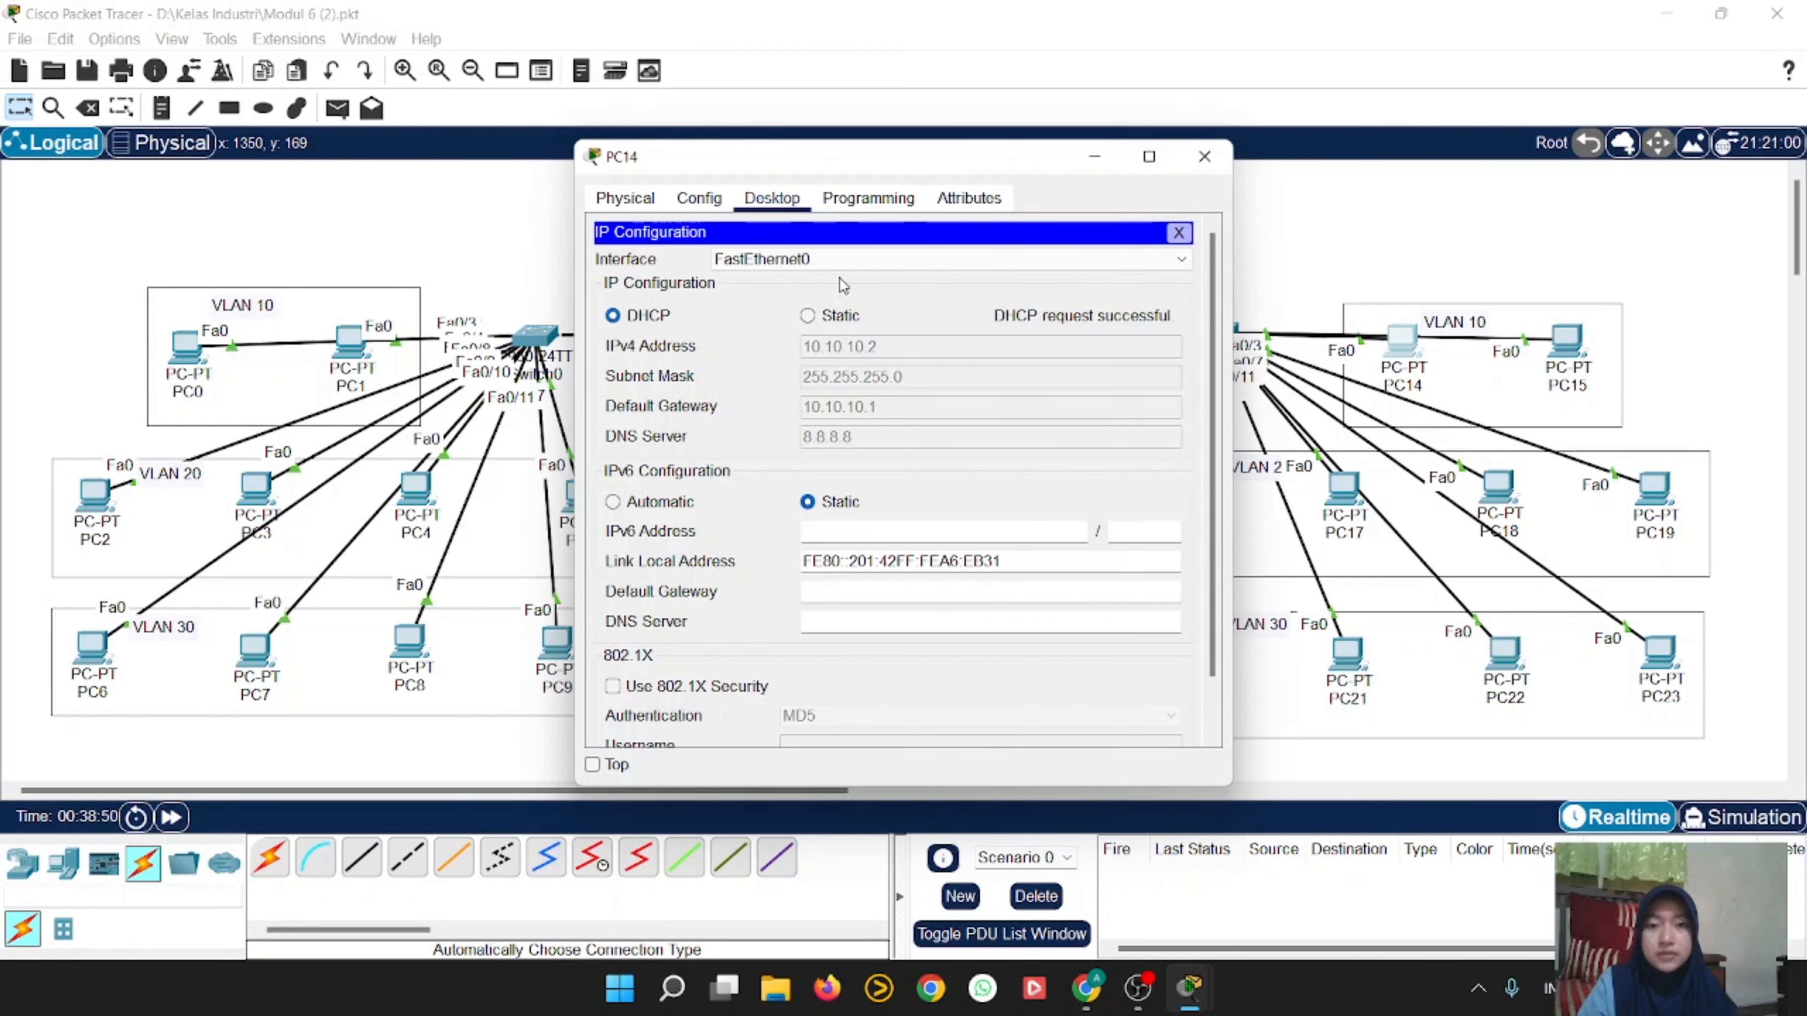
pyautogui.click(1204, 155)
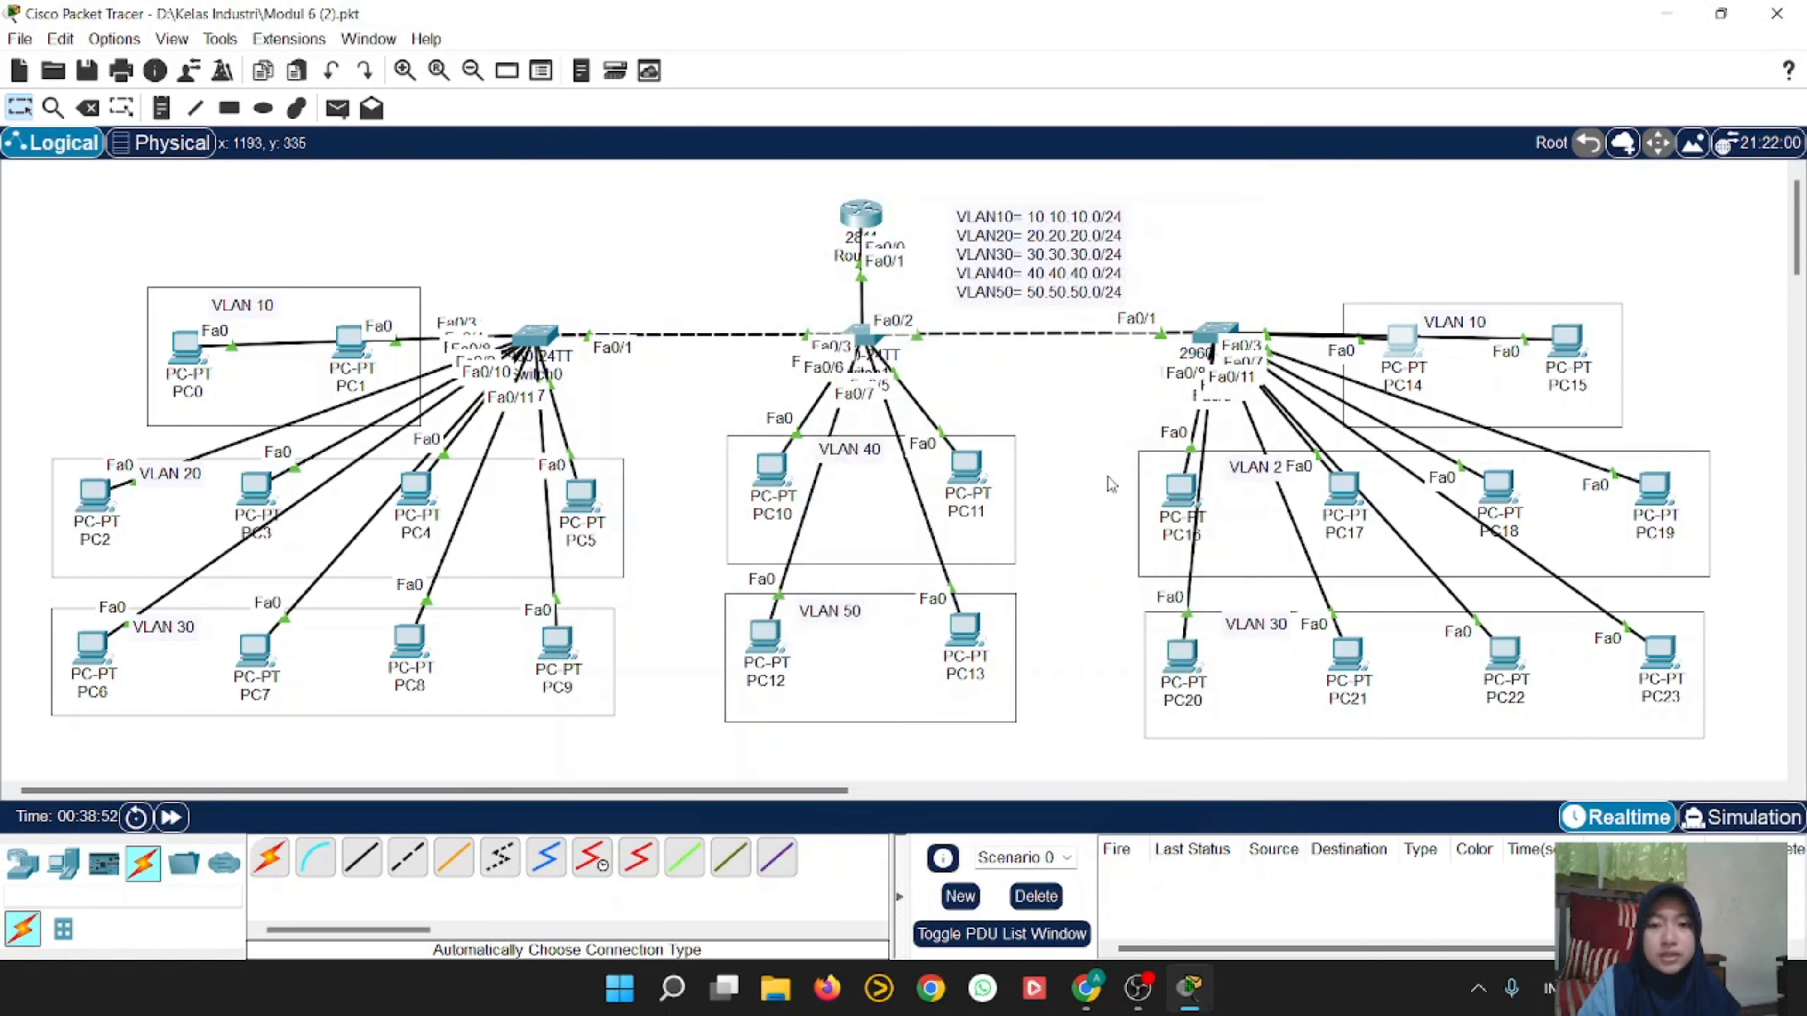
# Step: Request an IPv4 address by DHCP on PC4 in VLAN 20 and close its window
pyautogui.click(411, 492)
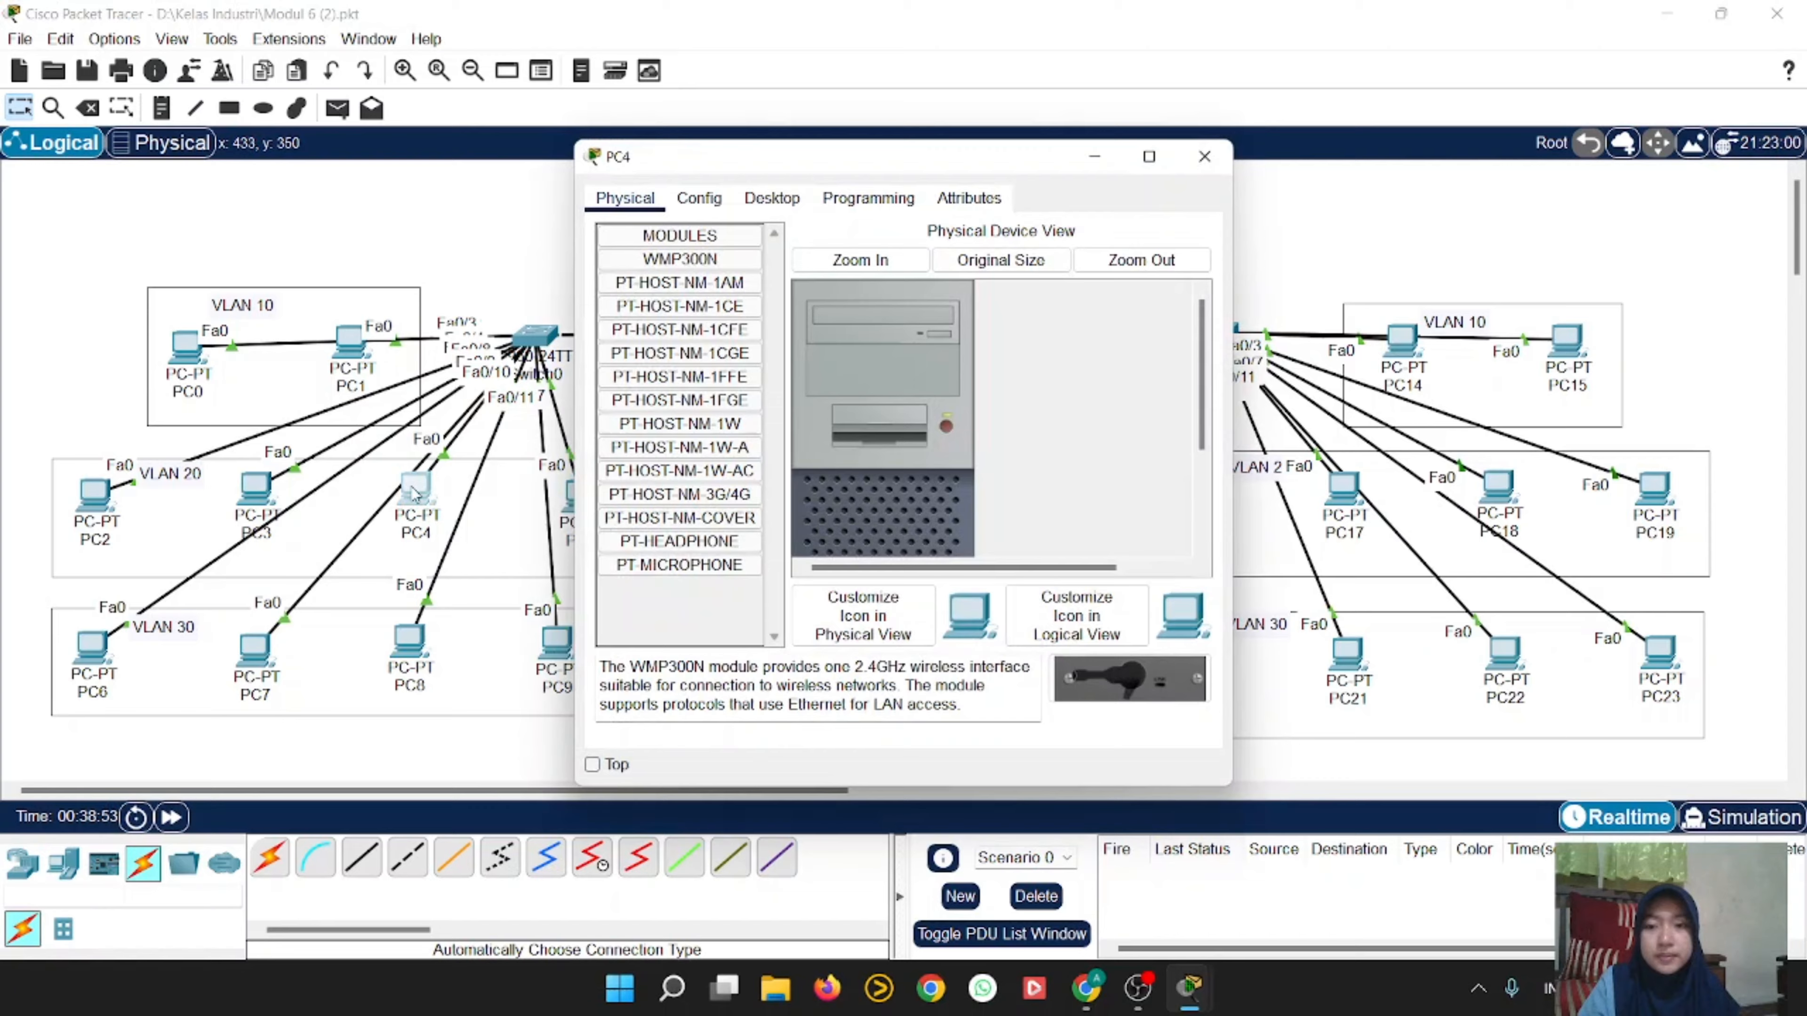
pyautogui.click(772, 196)
pyautogui.click(653, 269)
pyautogui.click(626, 315)
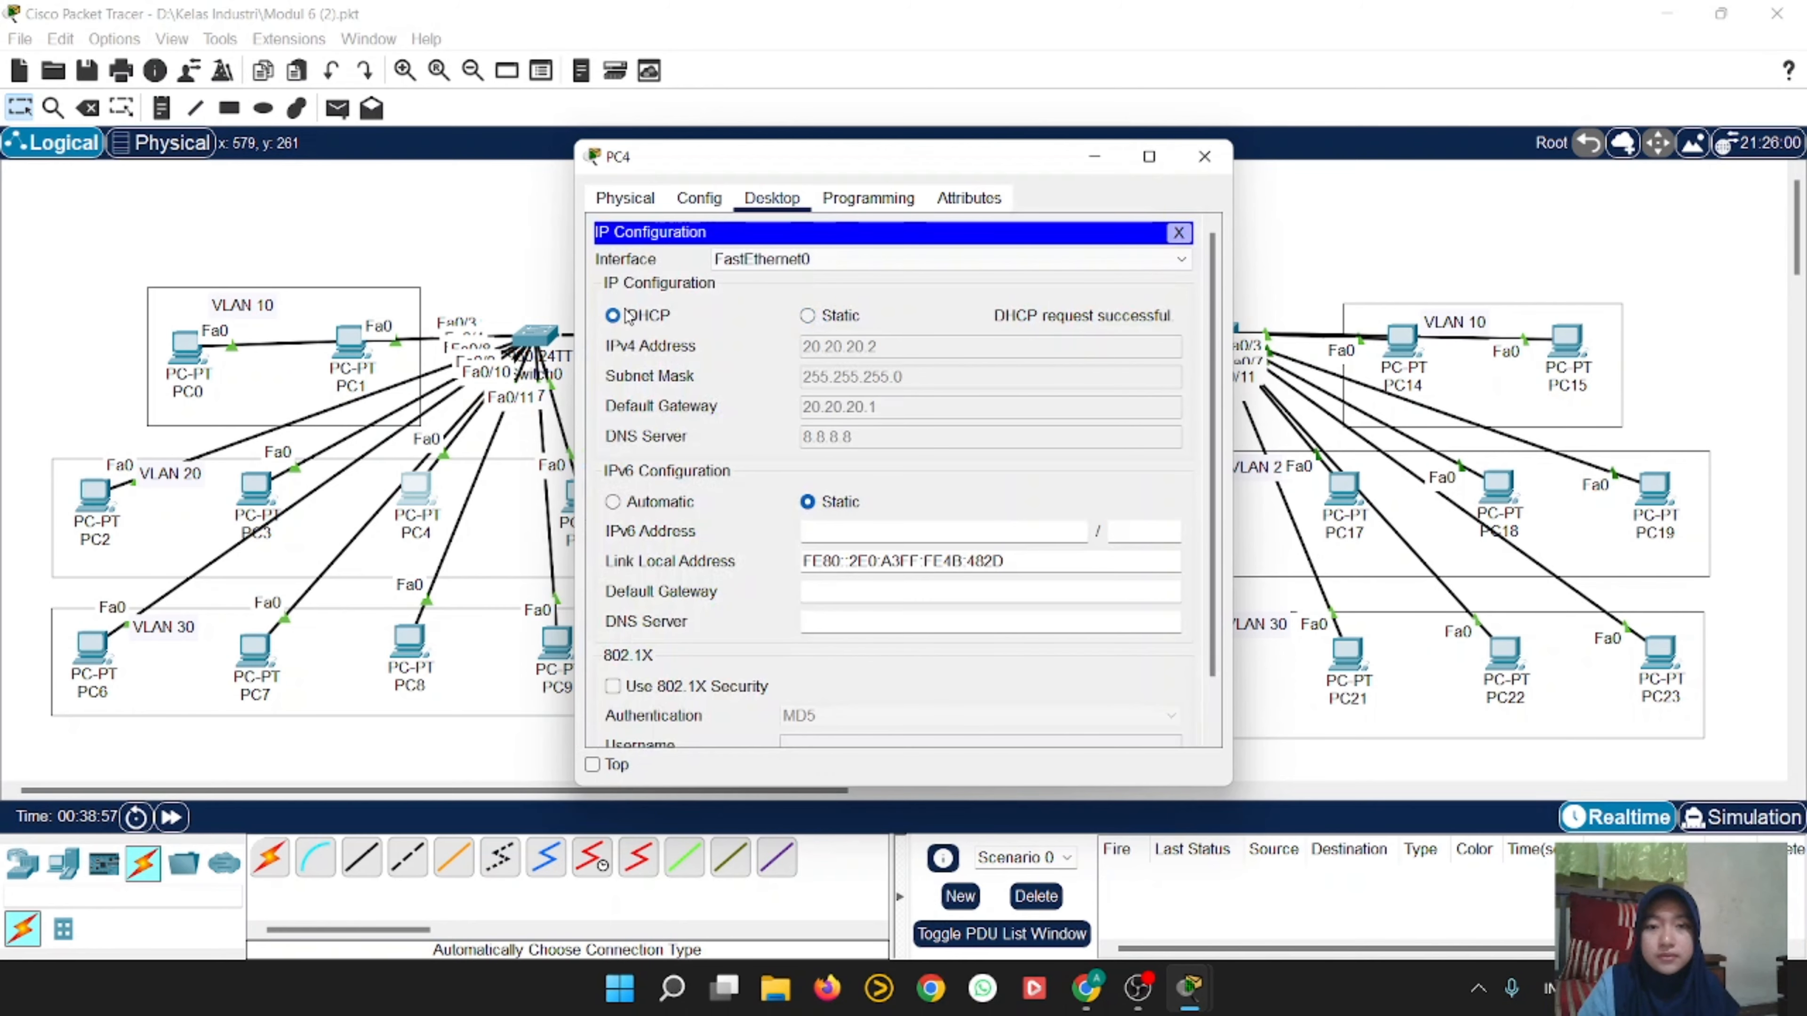
pyautogui.click(1204, 156)
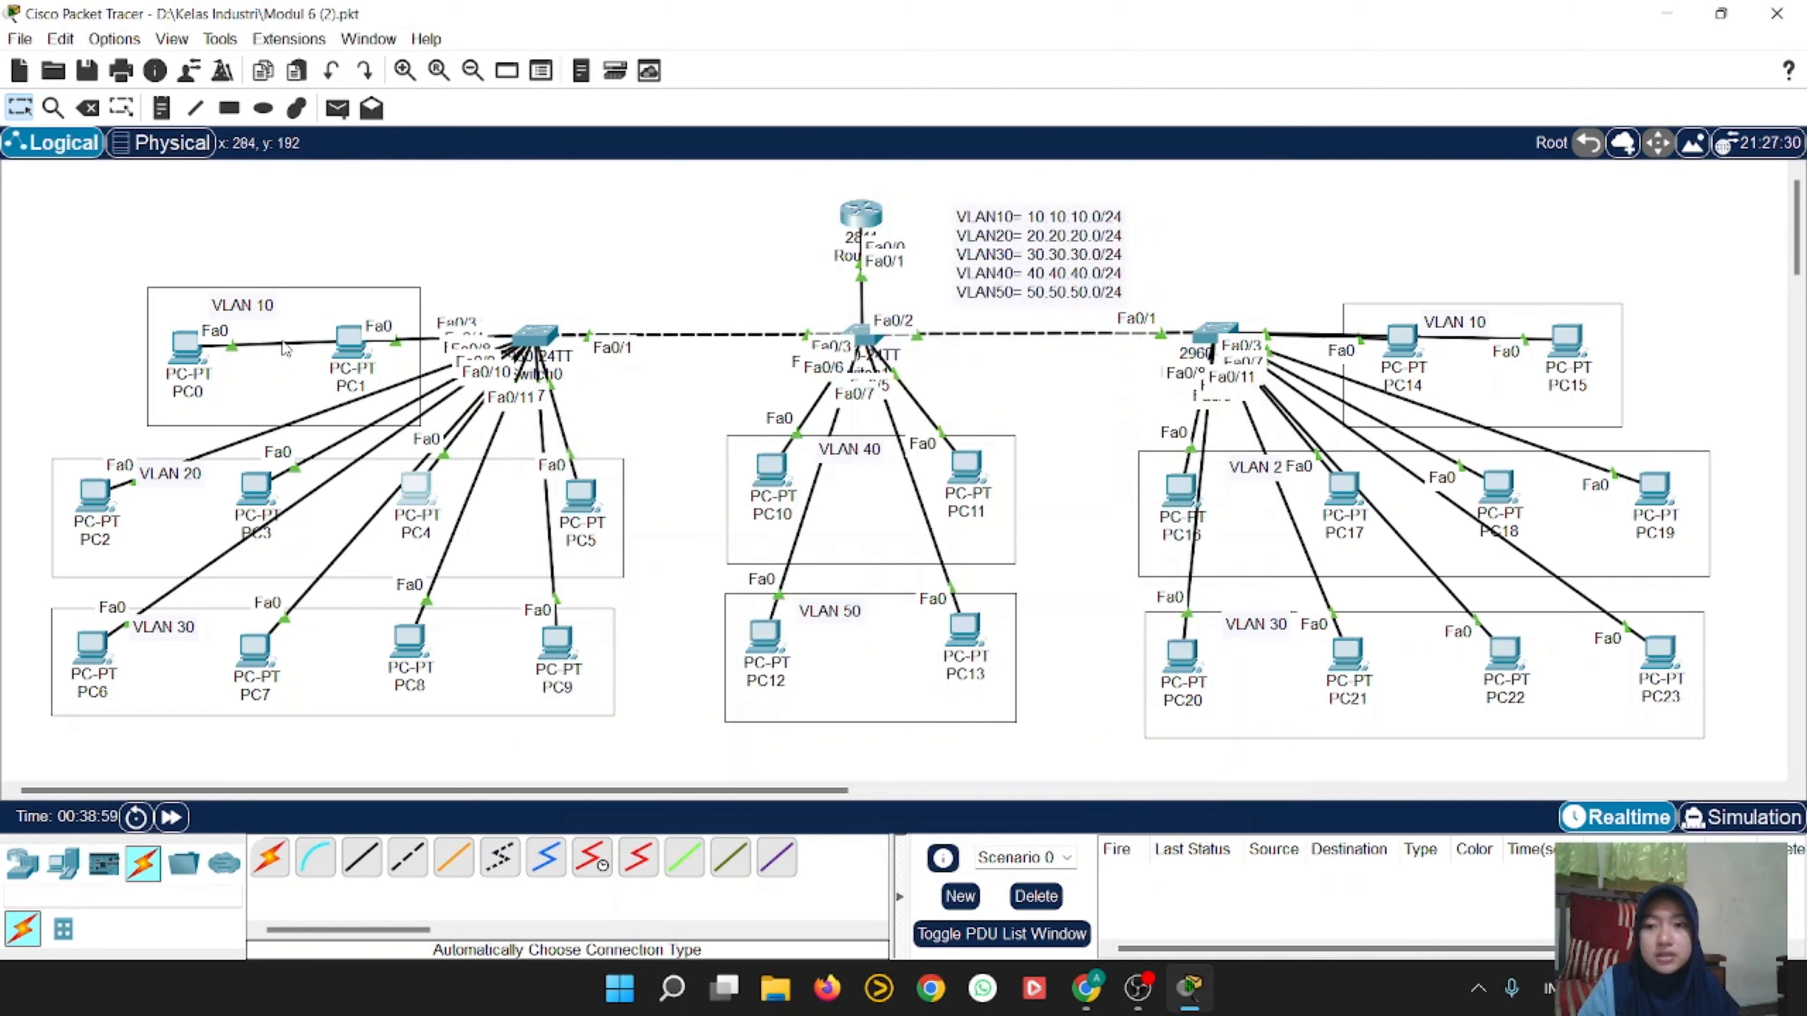
# Step: Set PC0 in VLAN 10 to obtain its IPv4 configuration through DHCP and close its window
pyautogui.click(187, 346)
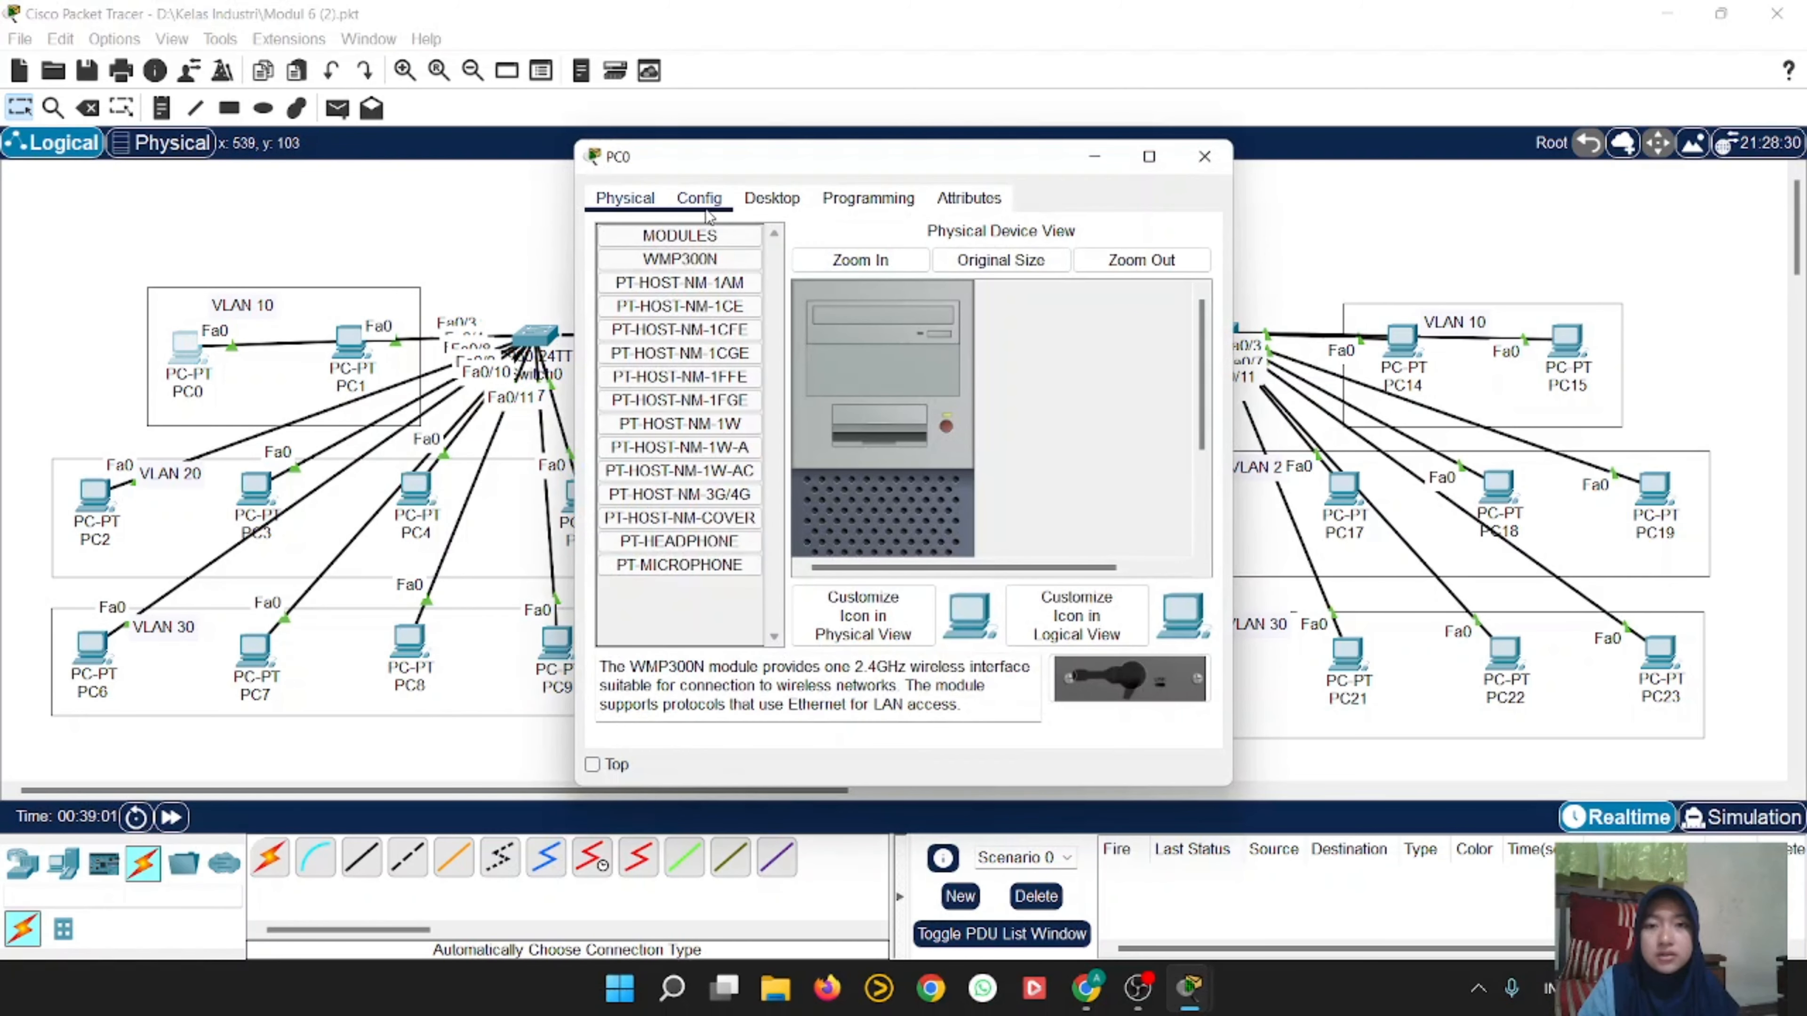
pyautogui.click(771, 199)
pyautogui.click(692, 268)
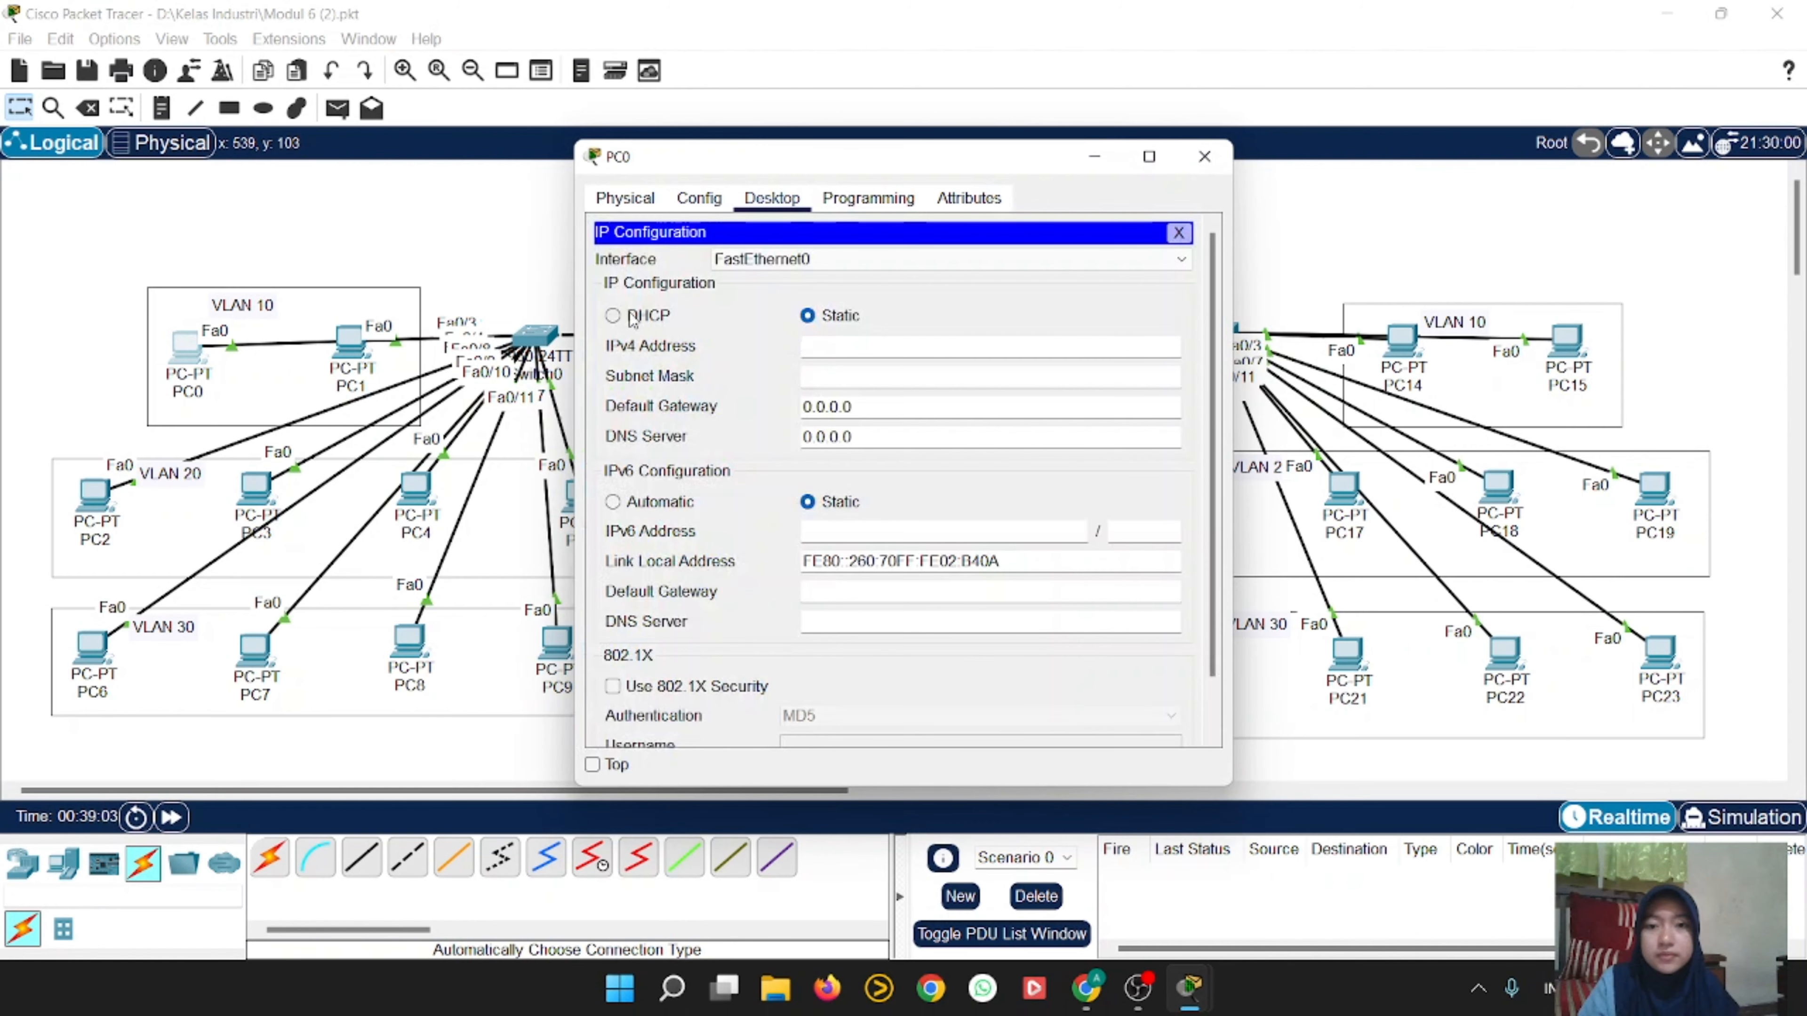
pyautogui.click(612, 315)
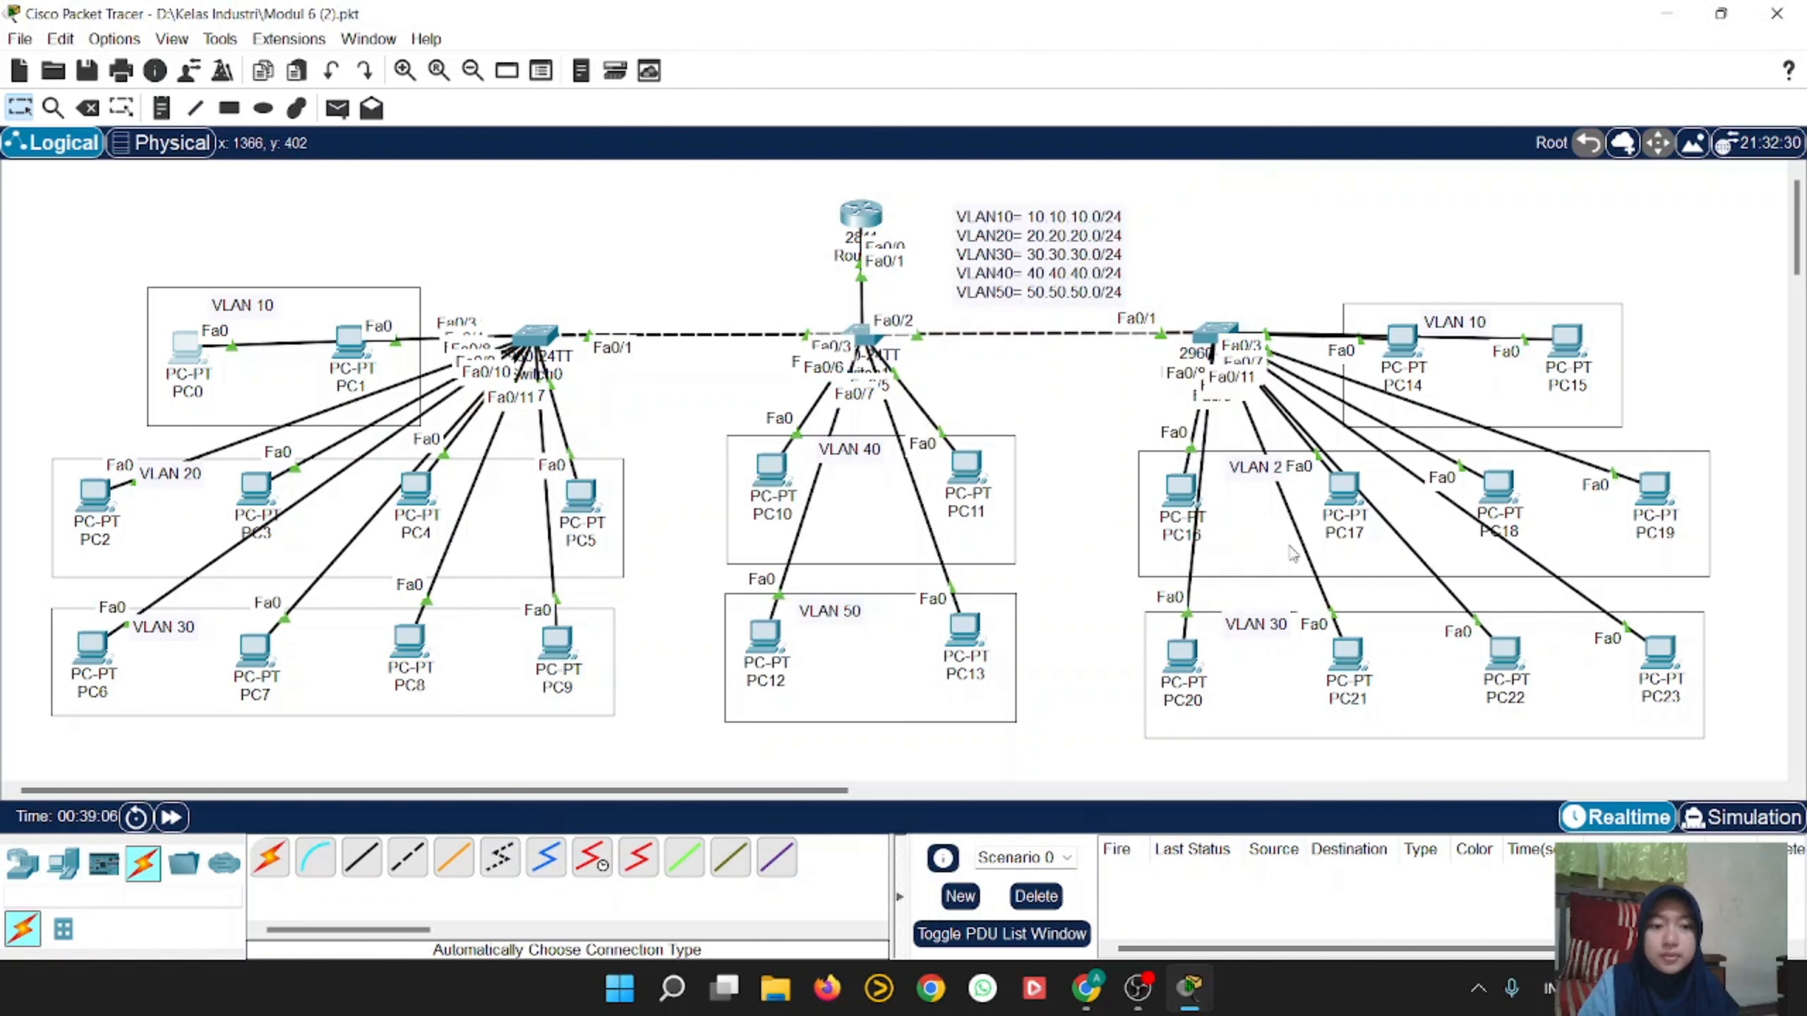
# Step: Set PC21 in VLAN 30 to obtain its IPv4 configuration through DHCP and close its window
pyautogui.click(1347, 651)
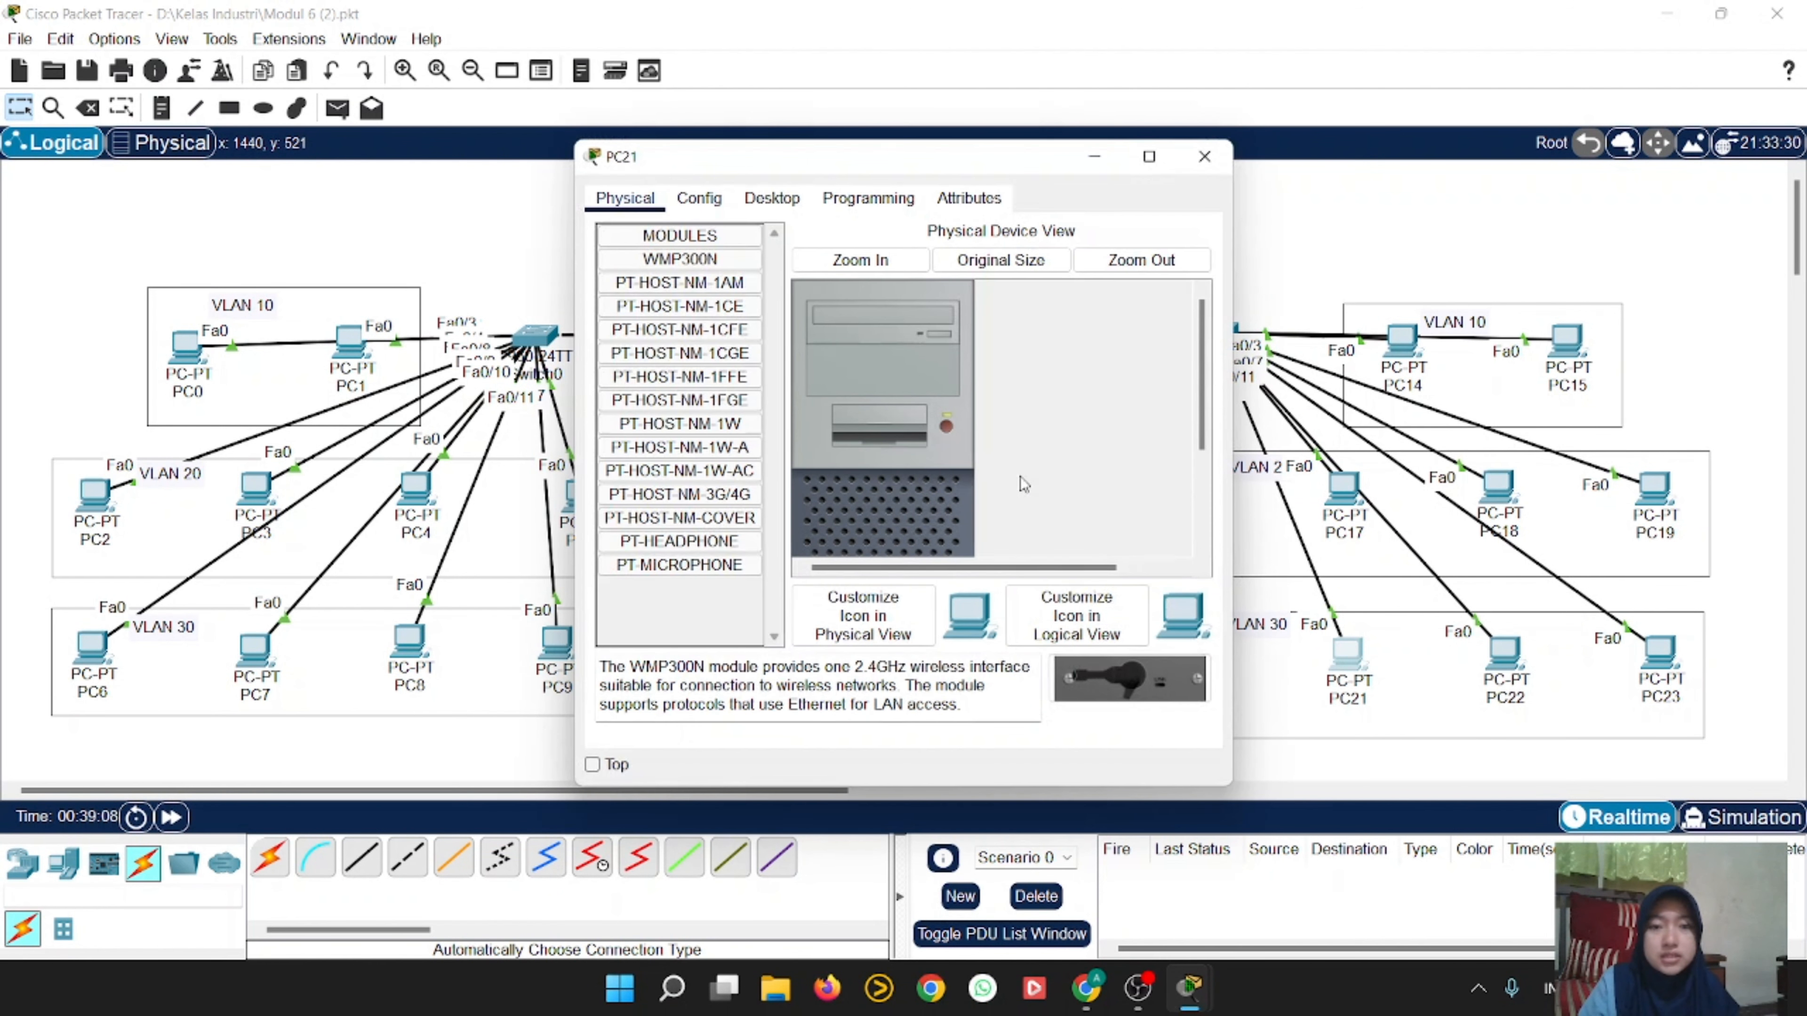
pyautogui.click(772, 199)
pyautogui.click(699, 283)
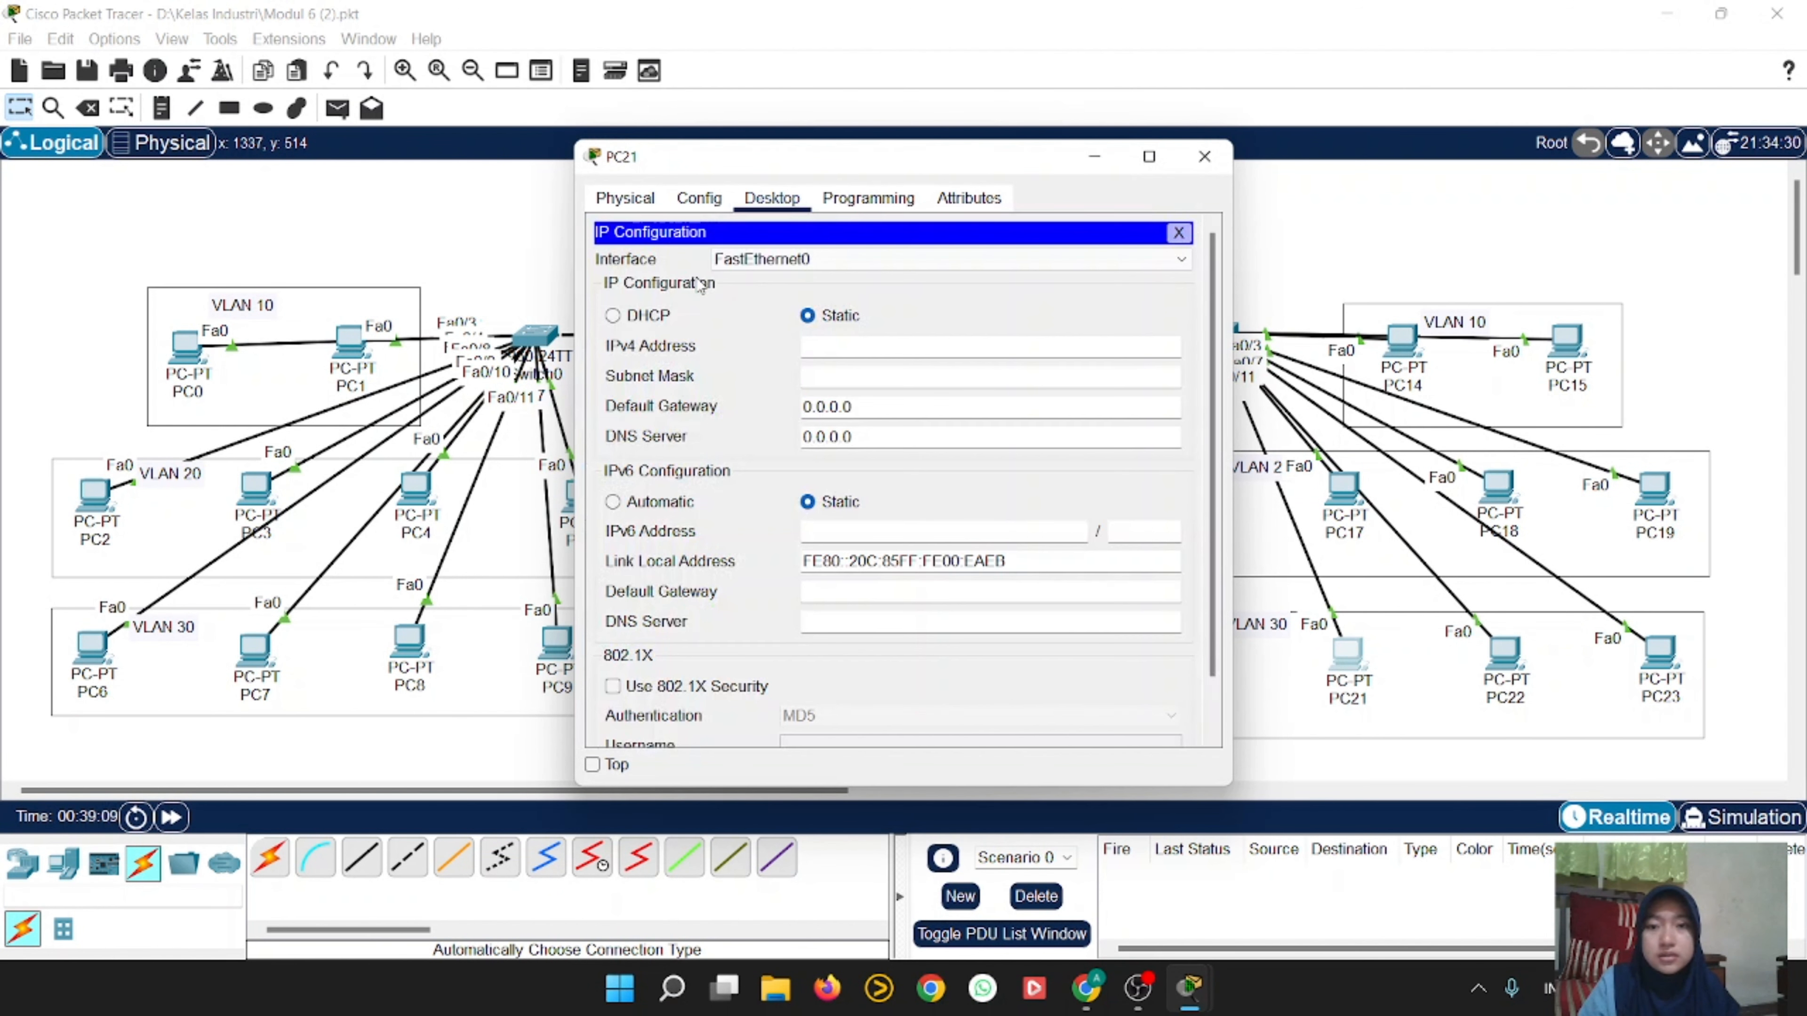
pyautogui.click(635, 318)
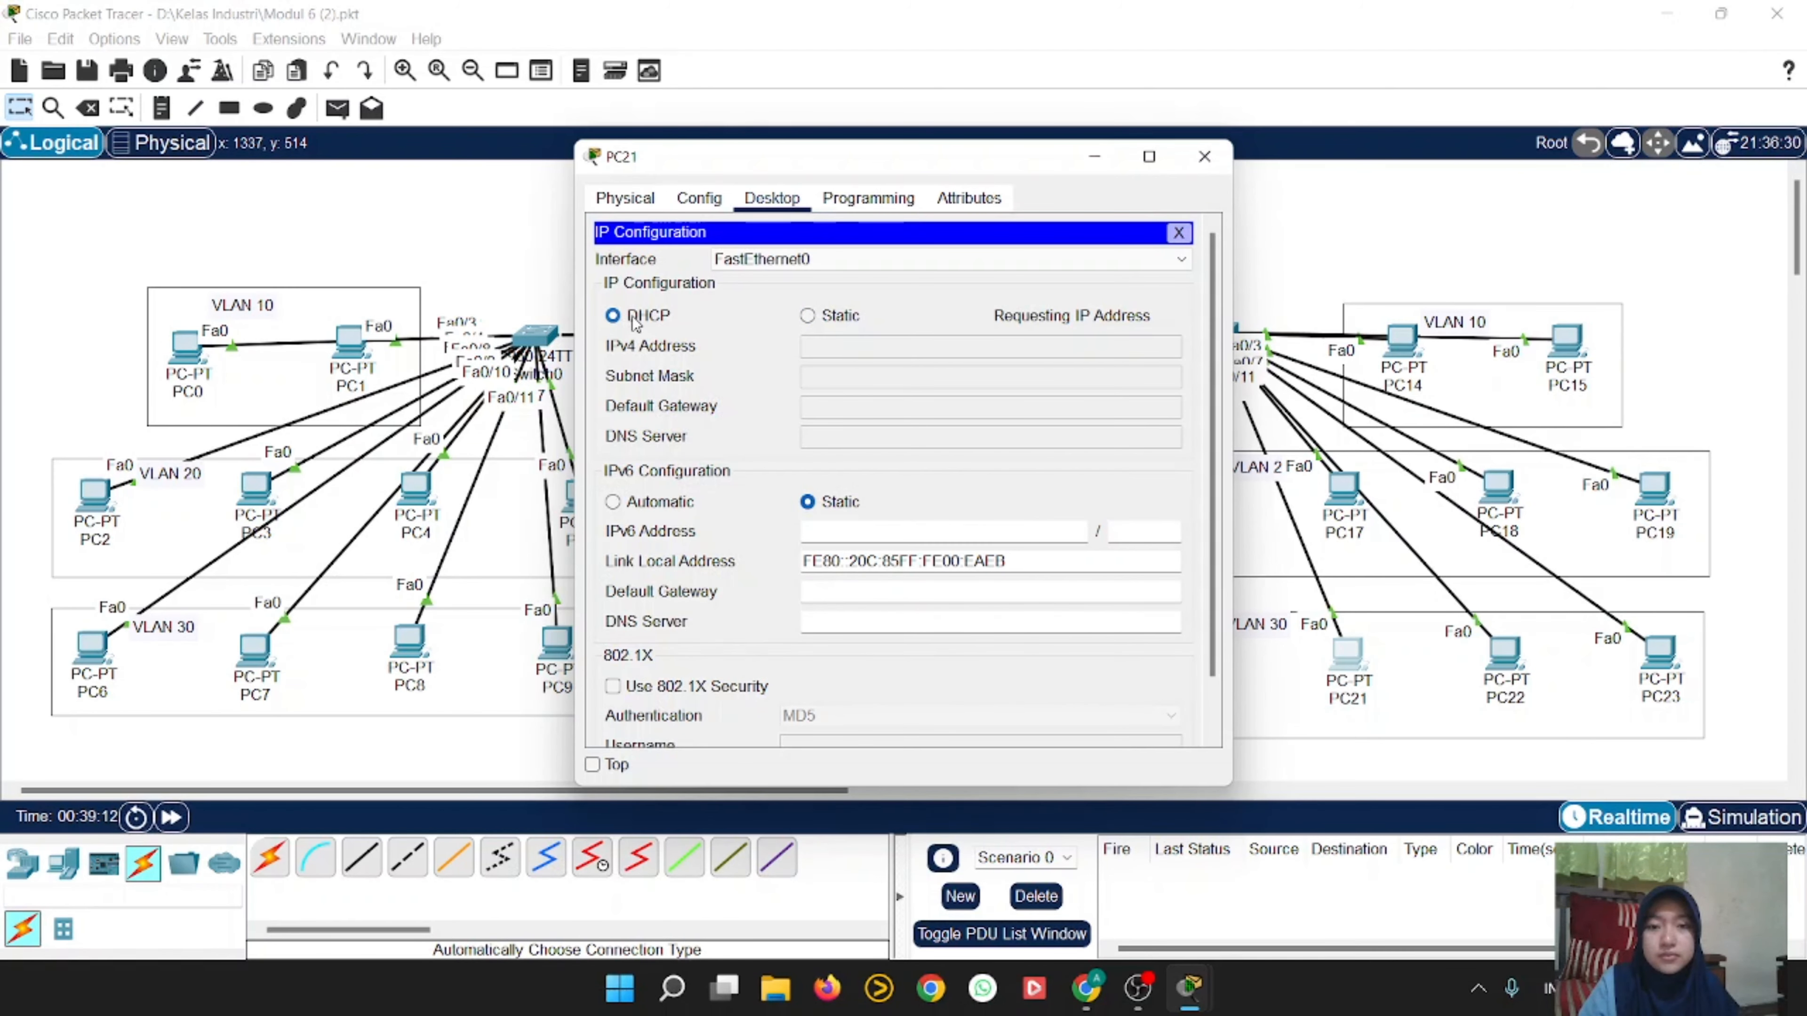
pyautogui.click(1204, 155)
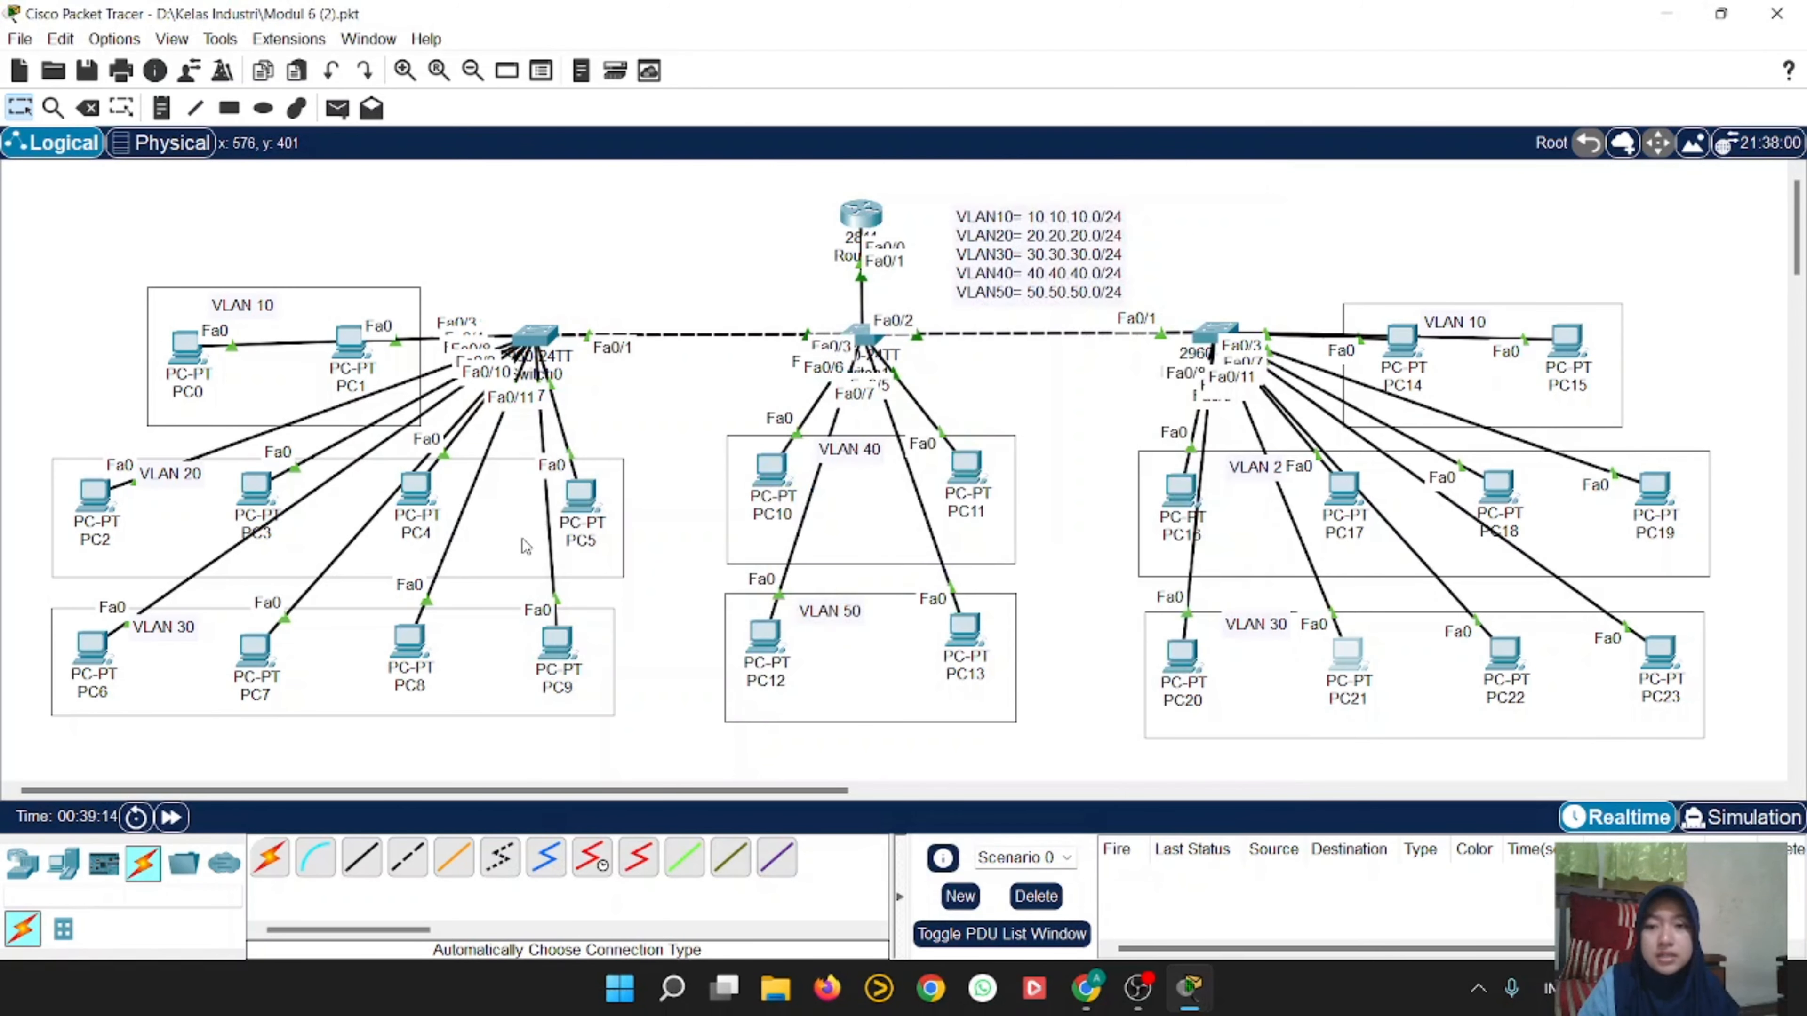
# Step: Open PC6's IP configuration in VLAN 30 and set its IPv4 addressing to DHCP
pyautogui.click(91, 646)
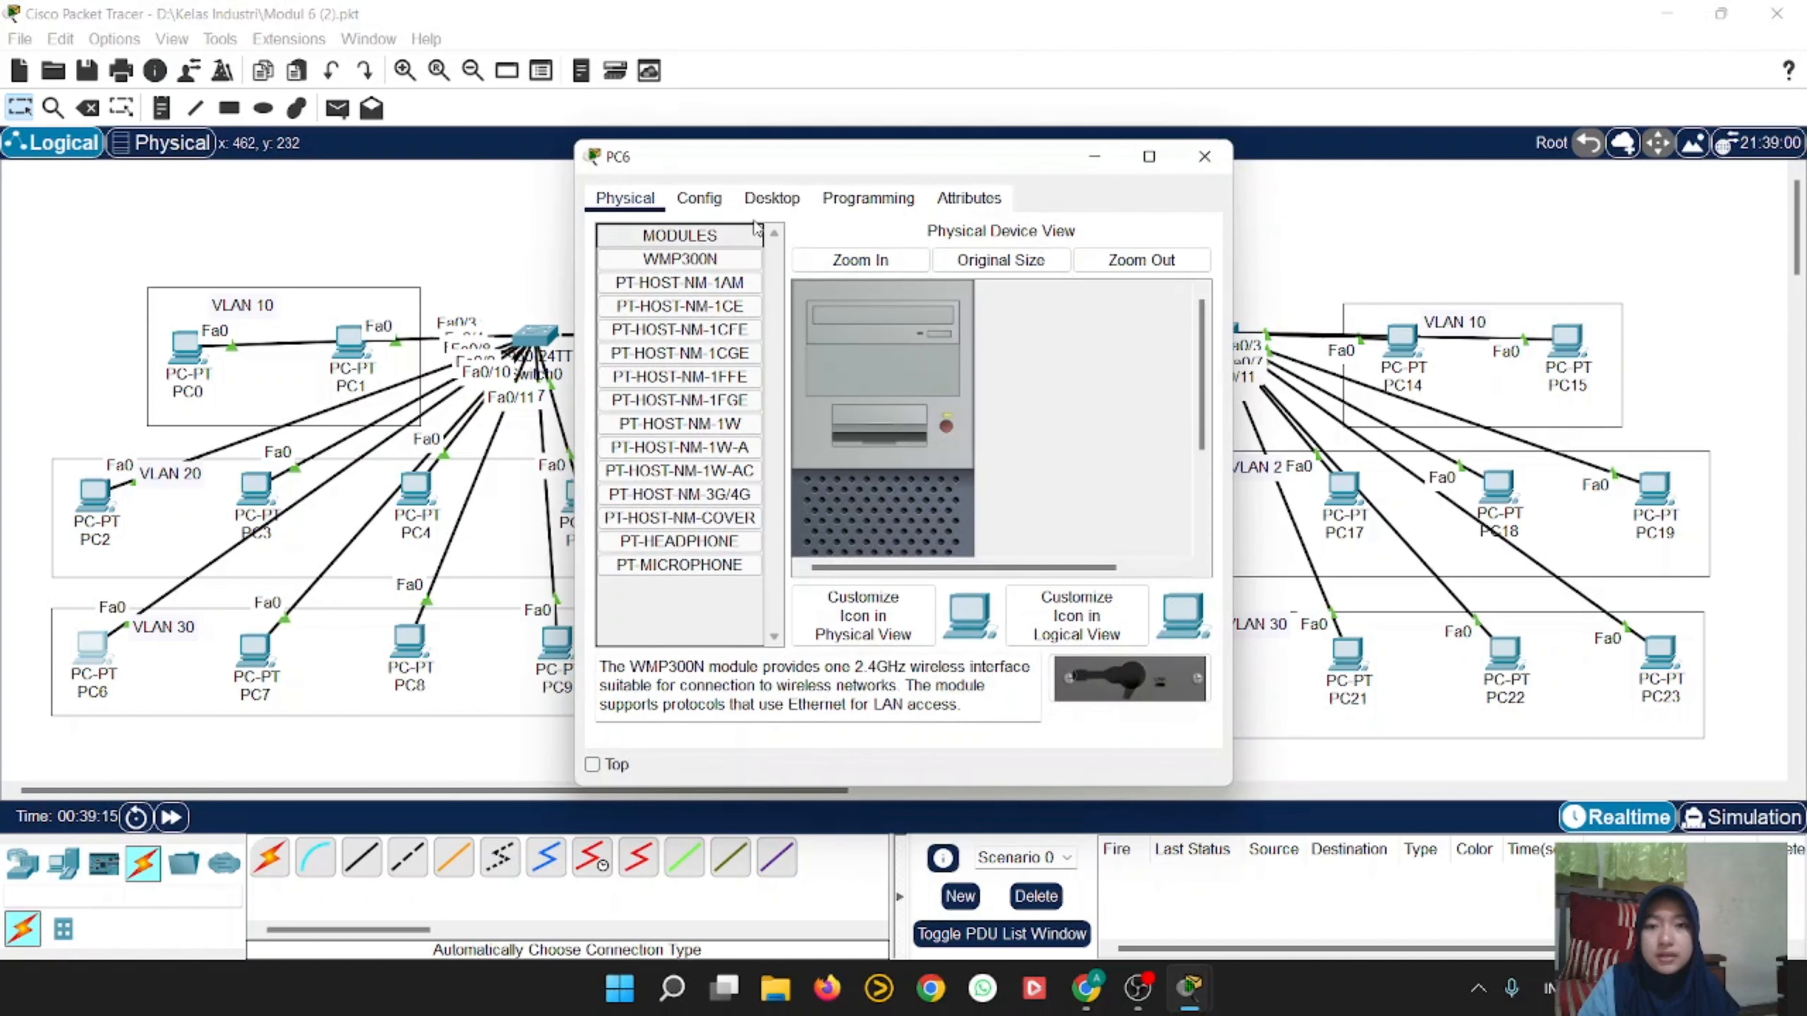
pyautogui.click(772, 198)
pyautogui.click(655, 276)
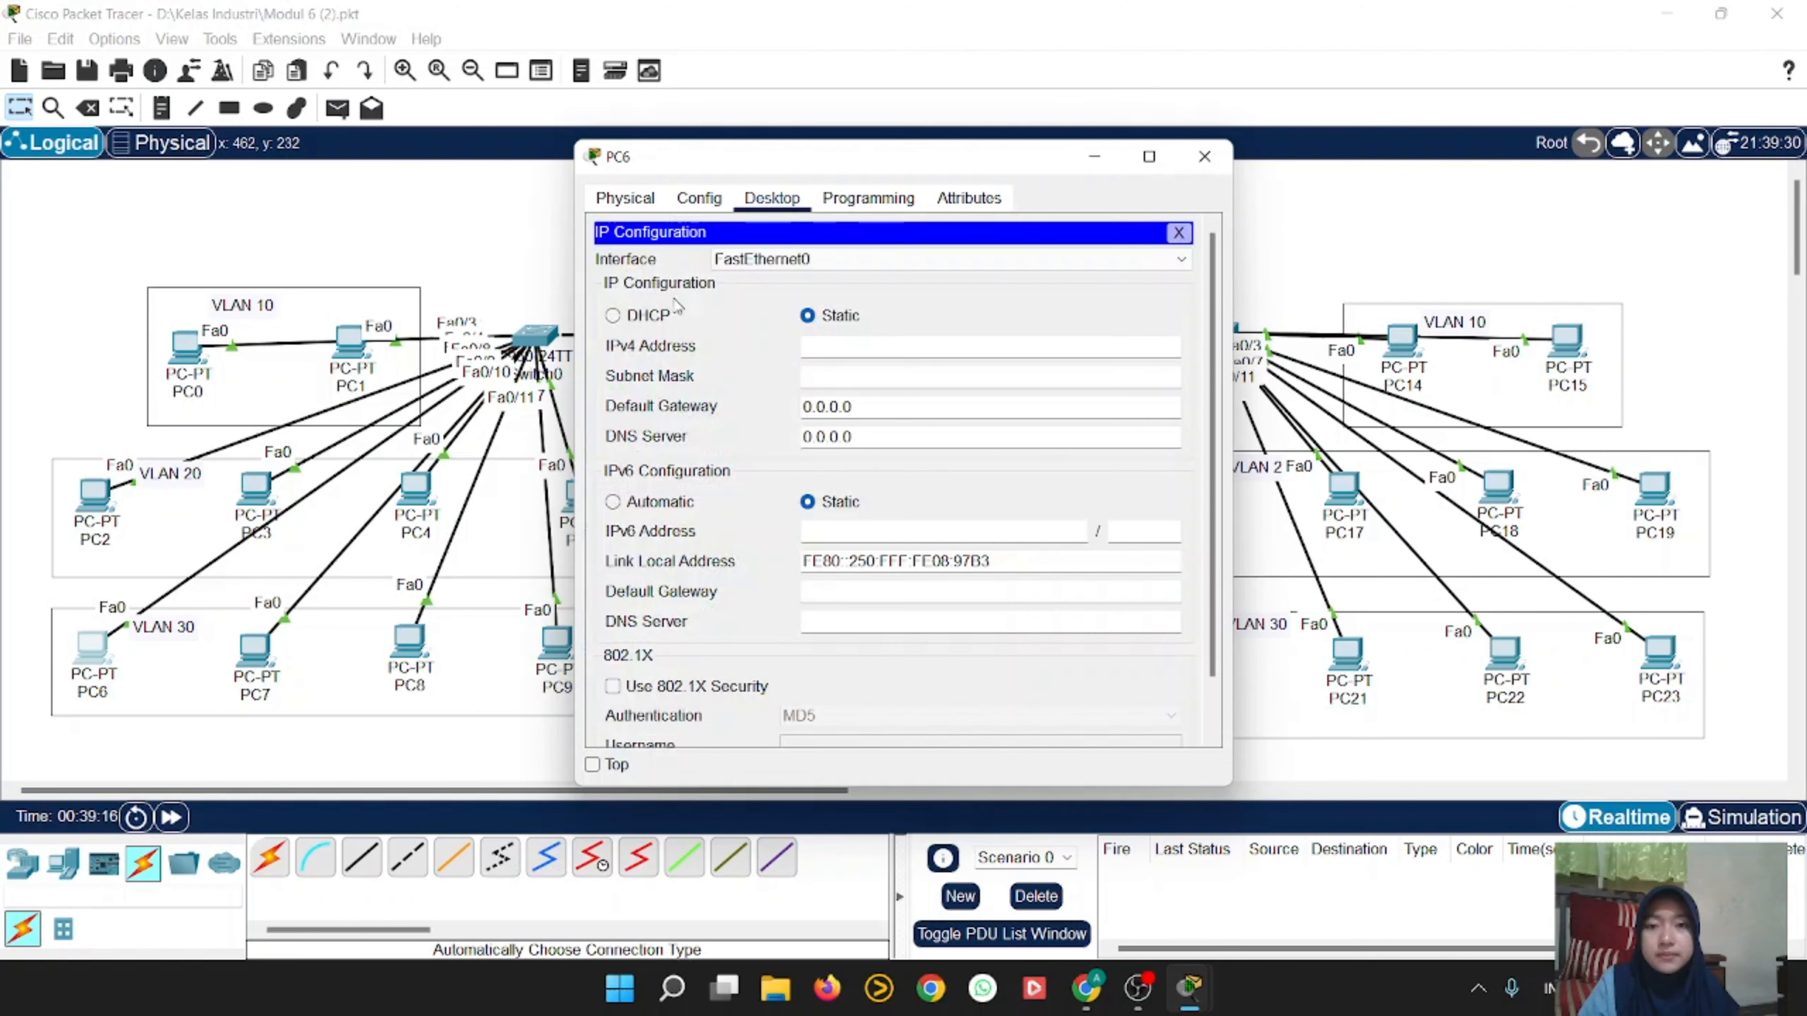
pyautogui.click(655, 323)
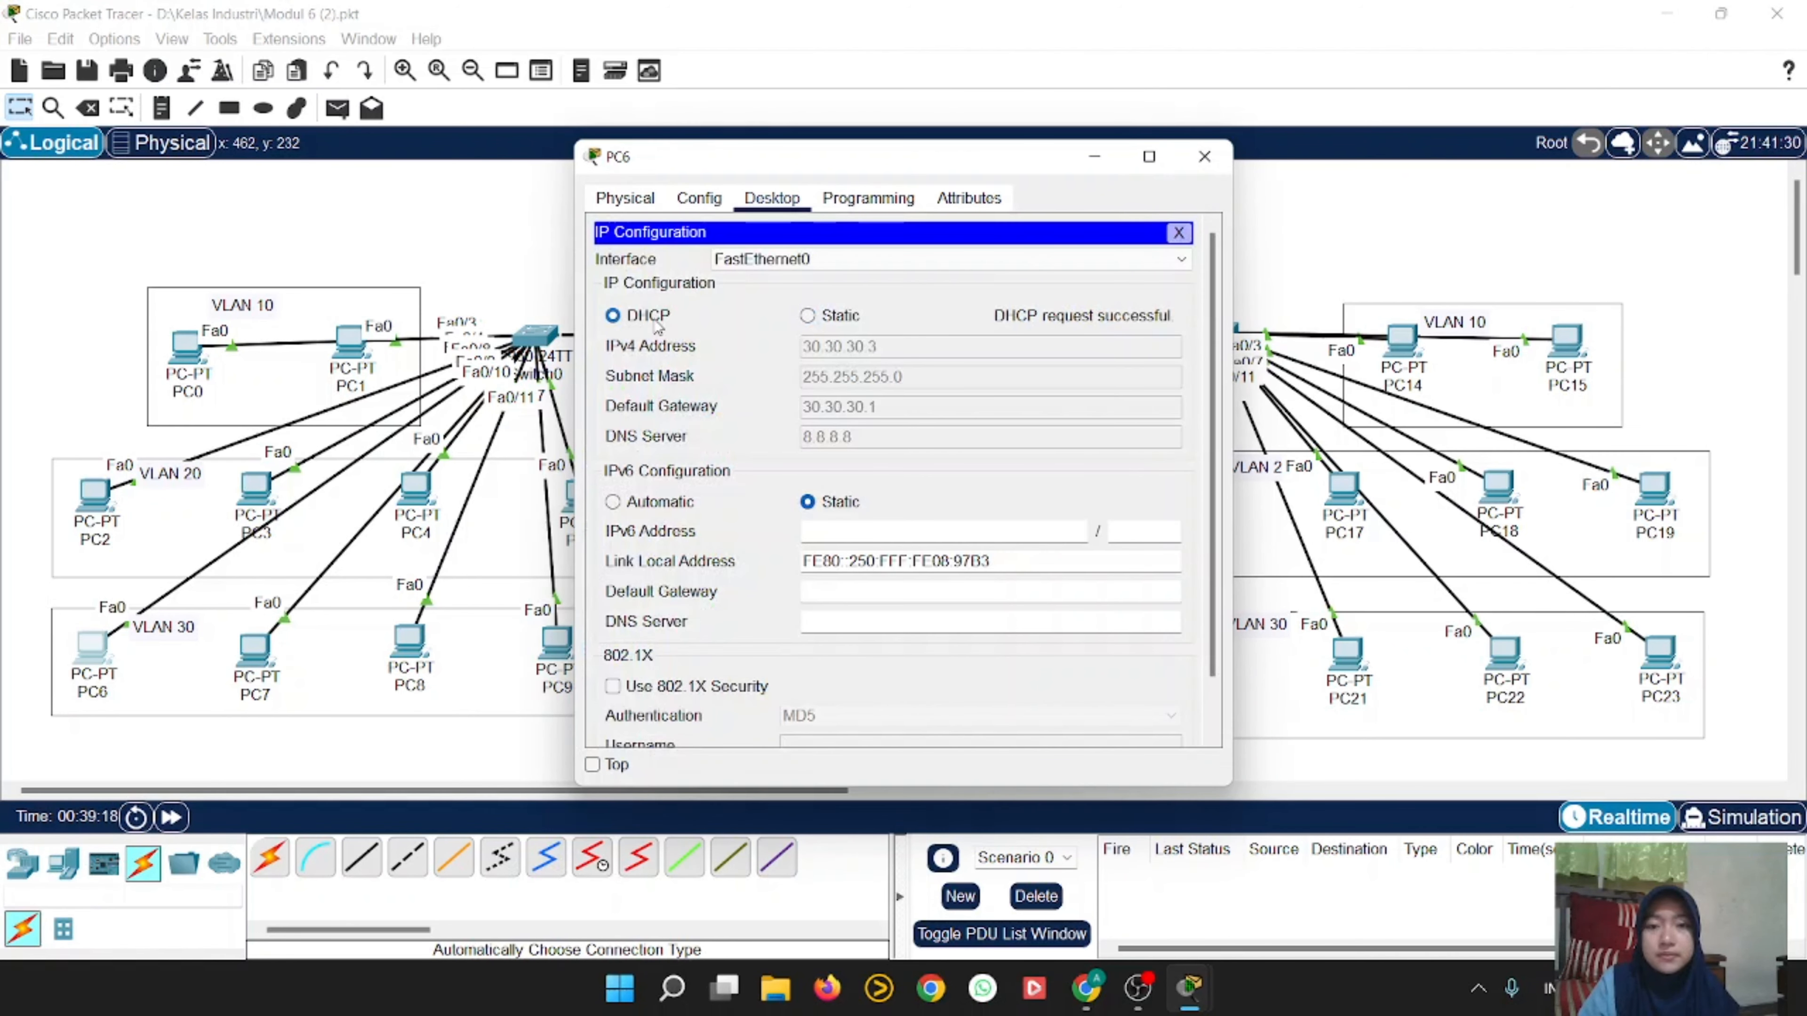
# Step: Close PC6's window and test connectivity by sending two simple PDUs from PC4 in VLAN 20 to PC10 in VLAN 40
pyautogui.click(1204, 157)
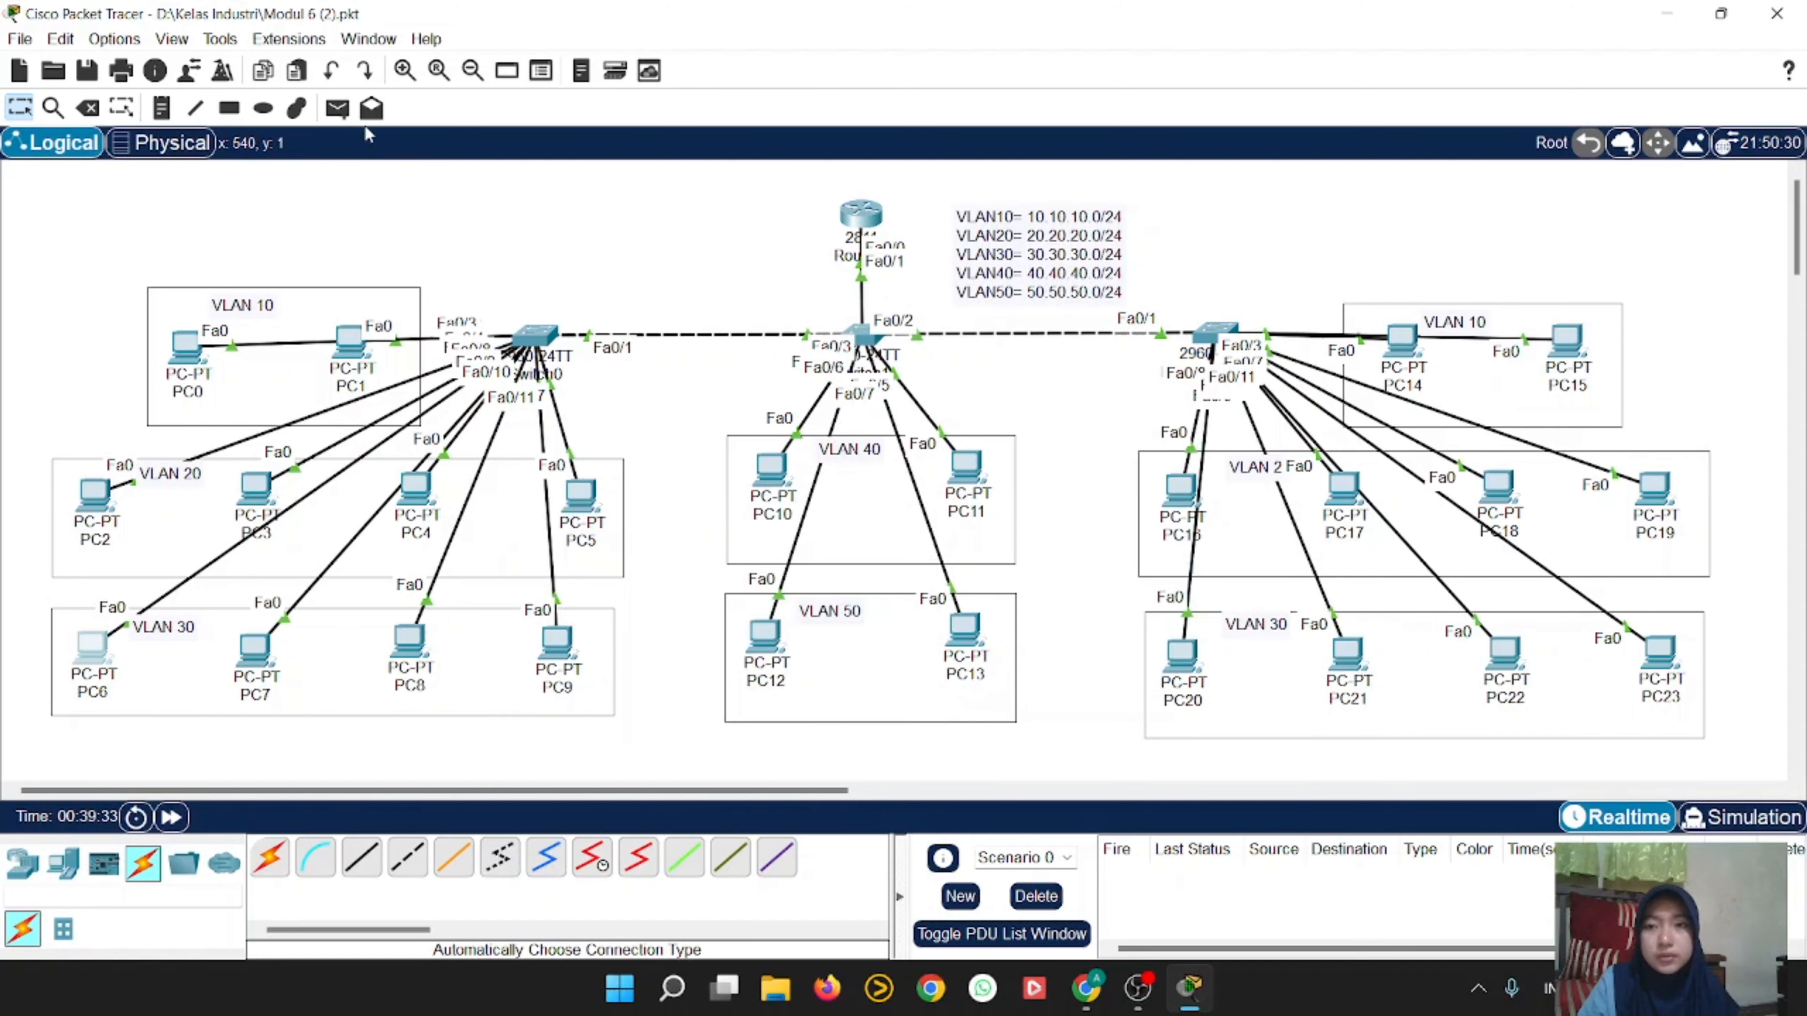
pyautogui.click(337, 108)
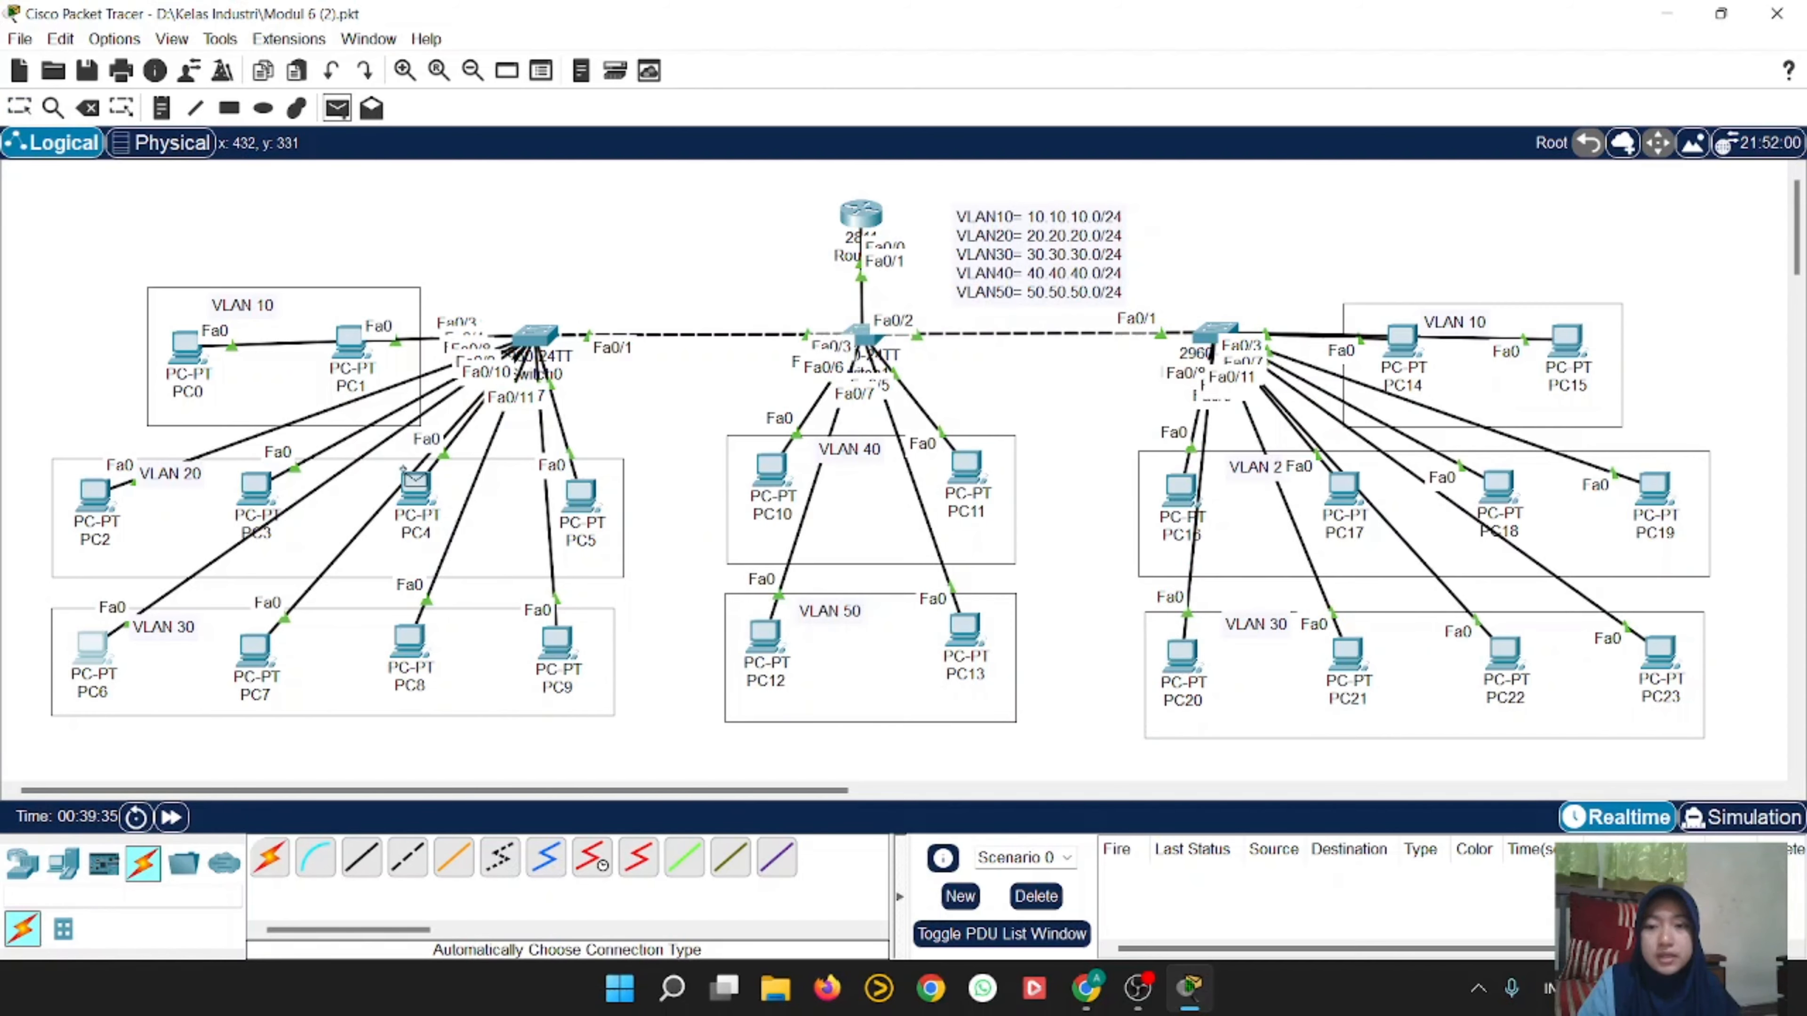
pyautogui.click(406, 478)
pyautogui.click(768, 462)
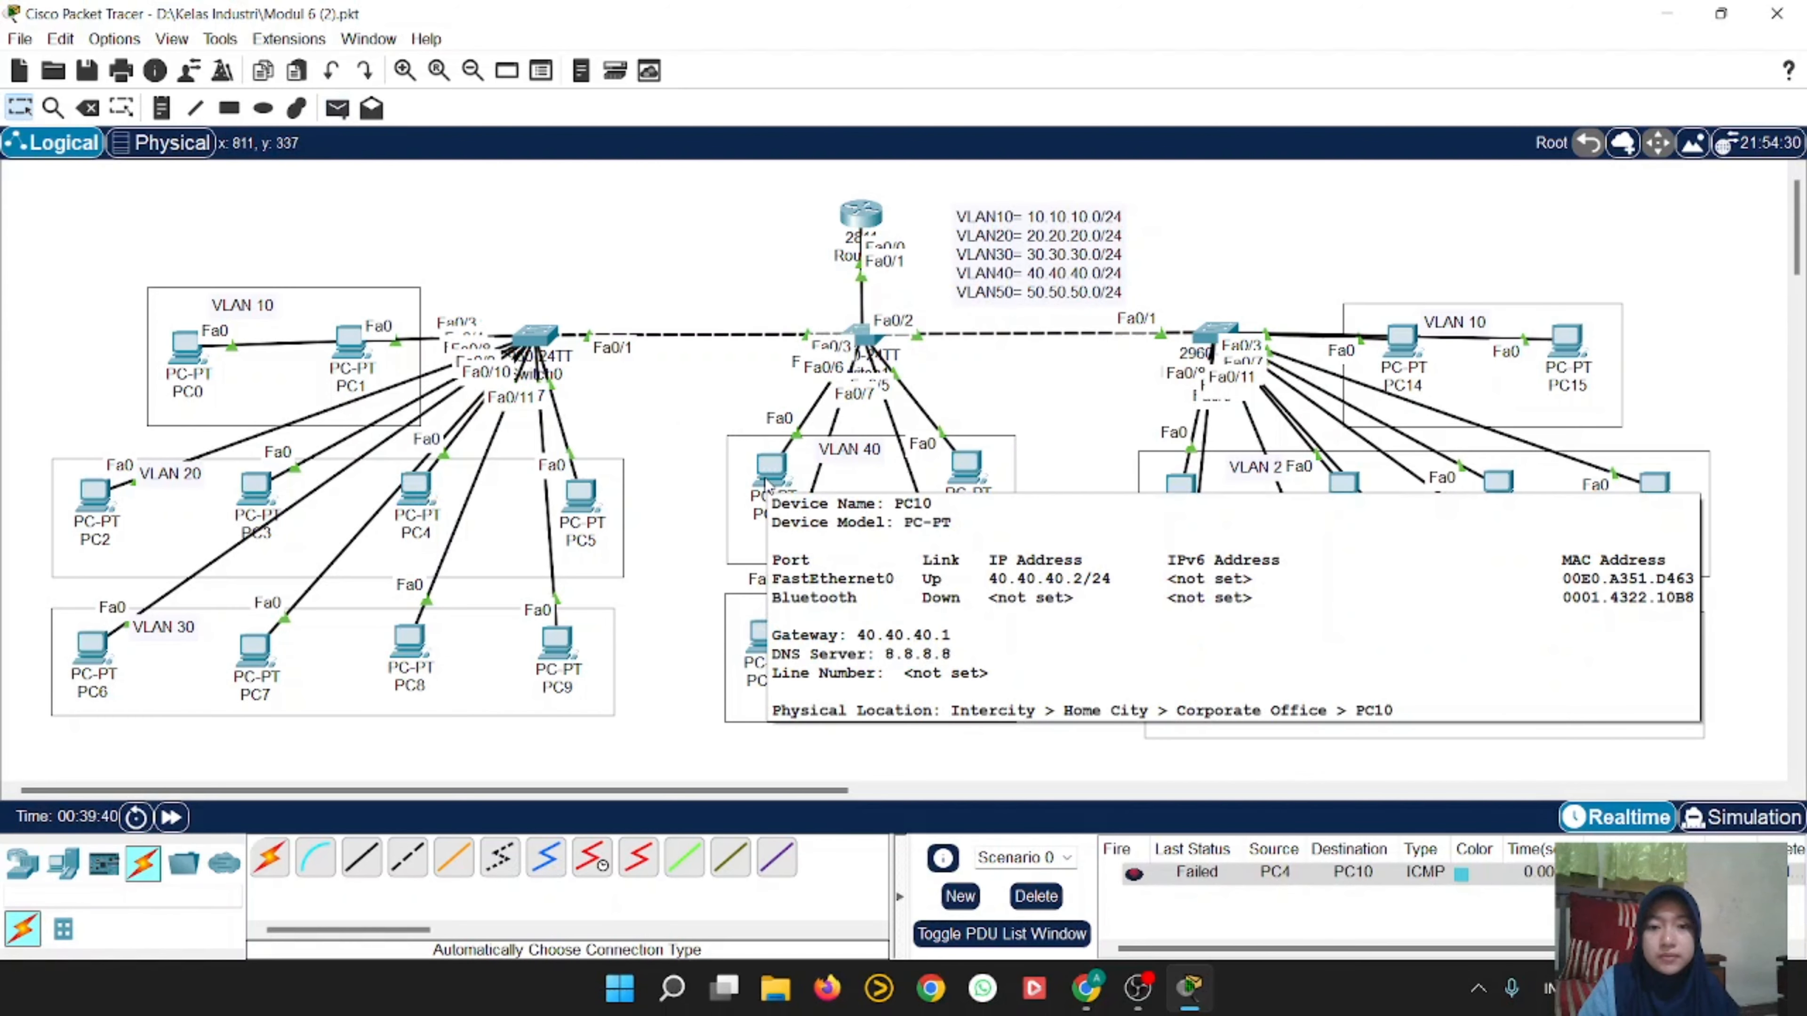
pyautogui.click(336, 108)
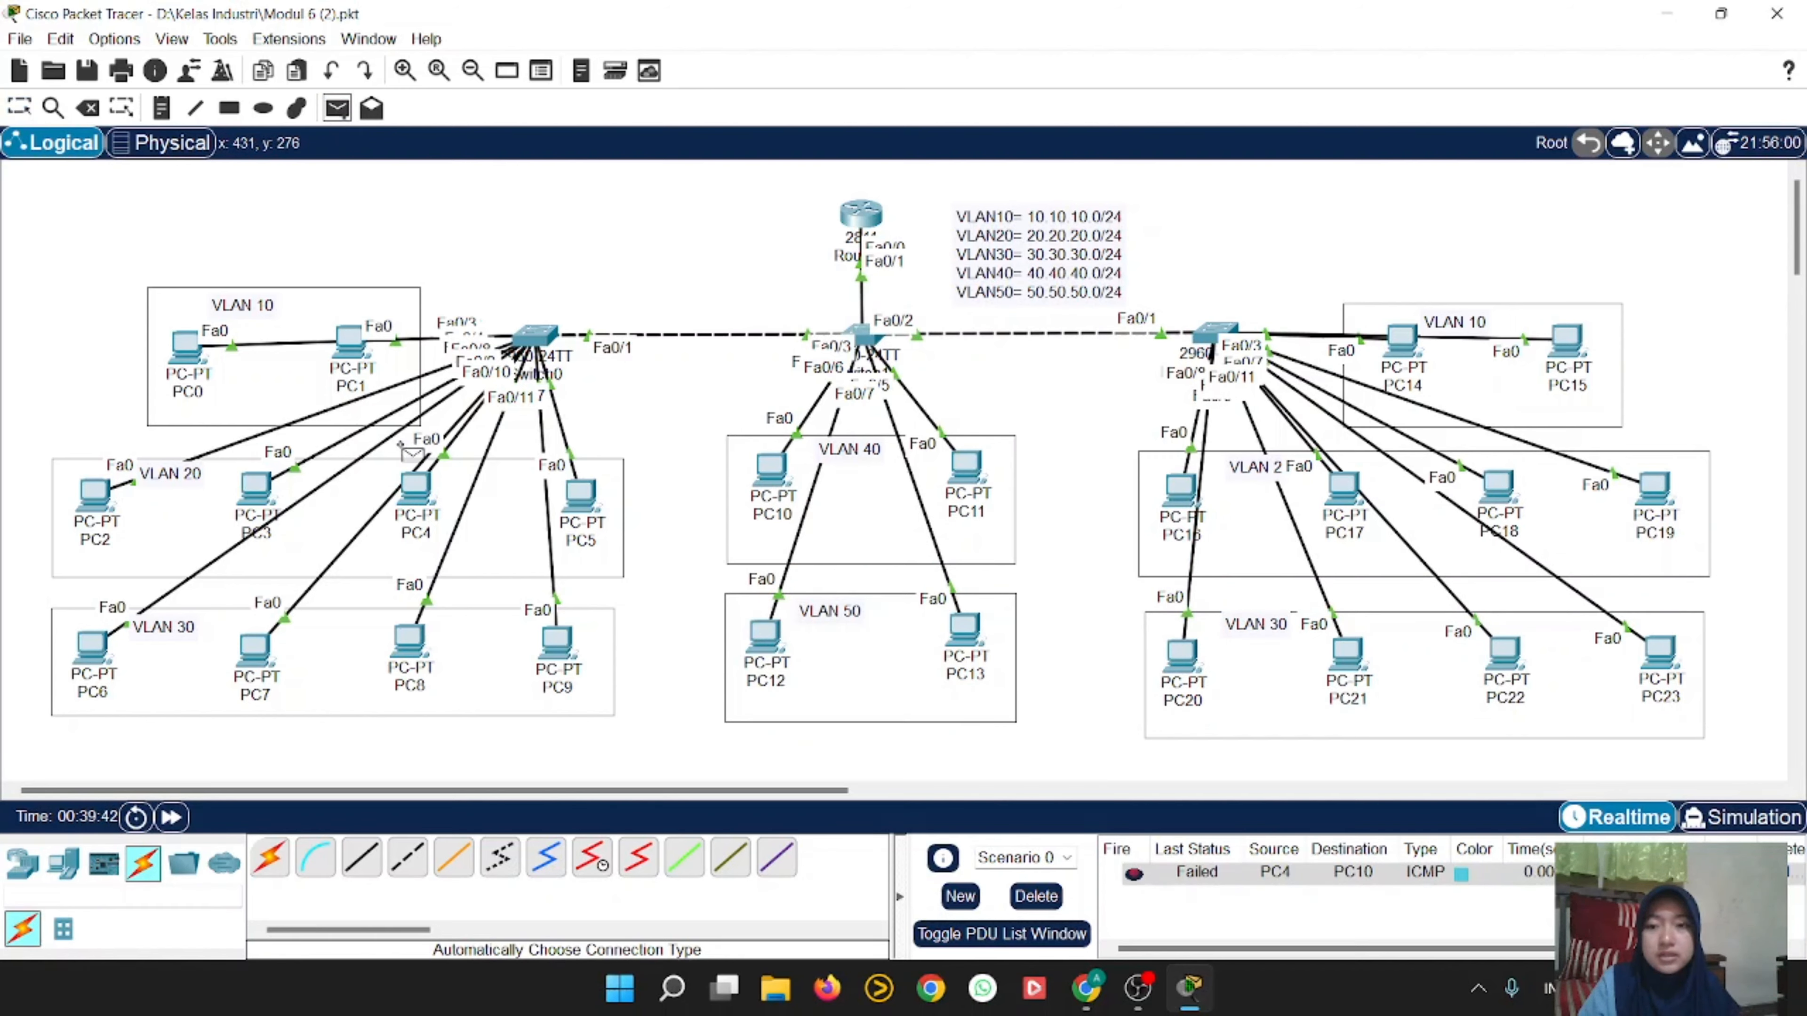
pyautogui.click(411, 483)
pyautogui.click(770, 464)
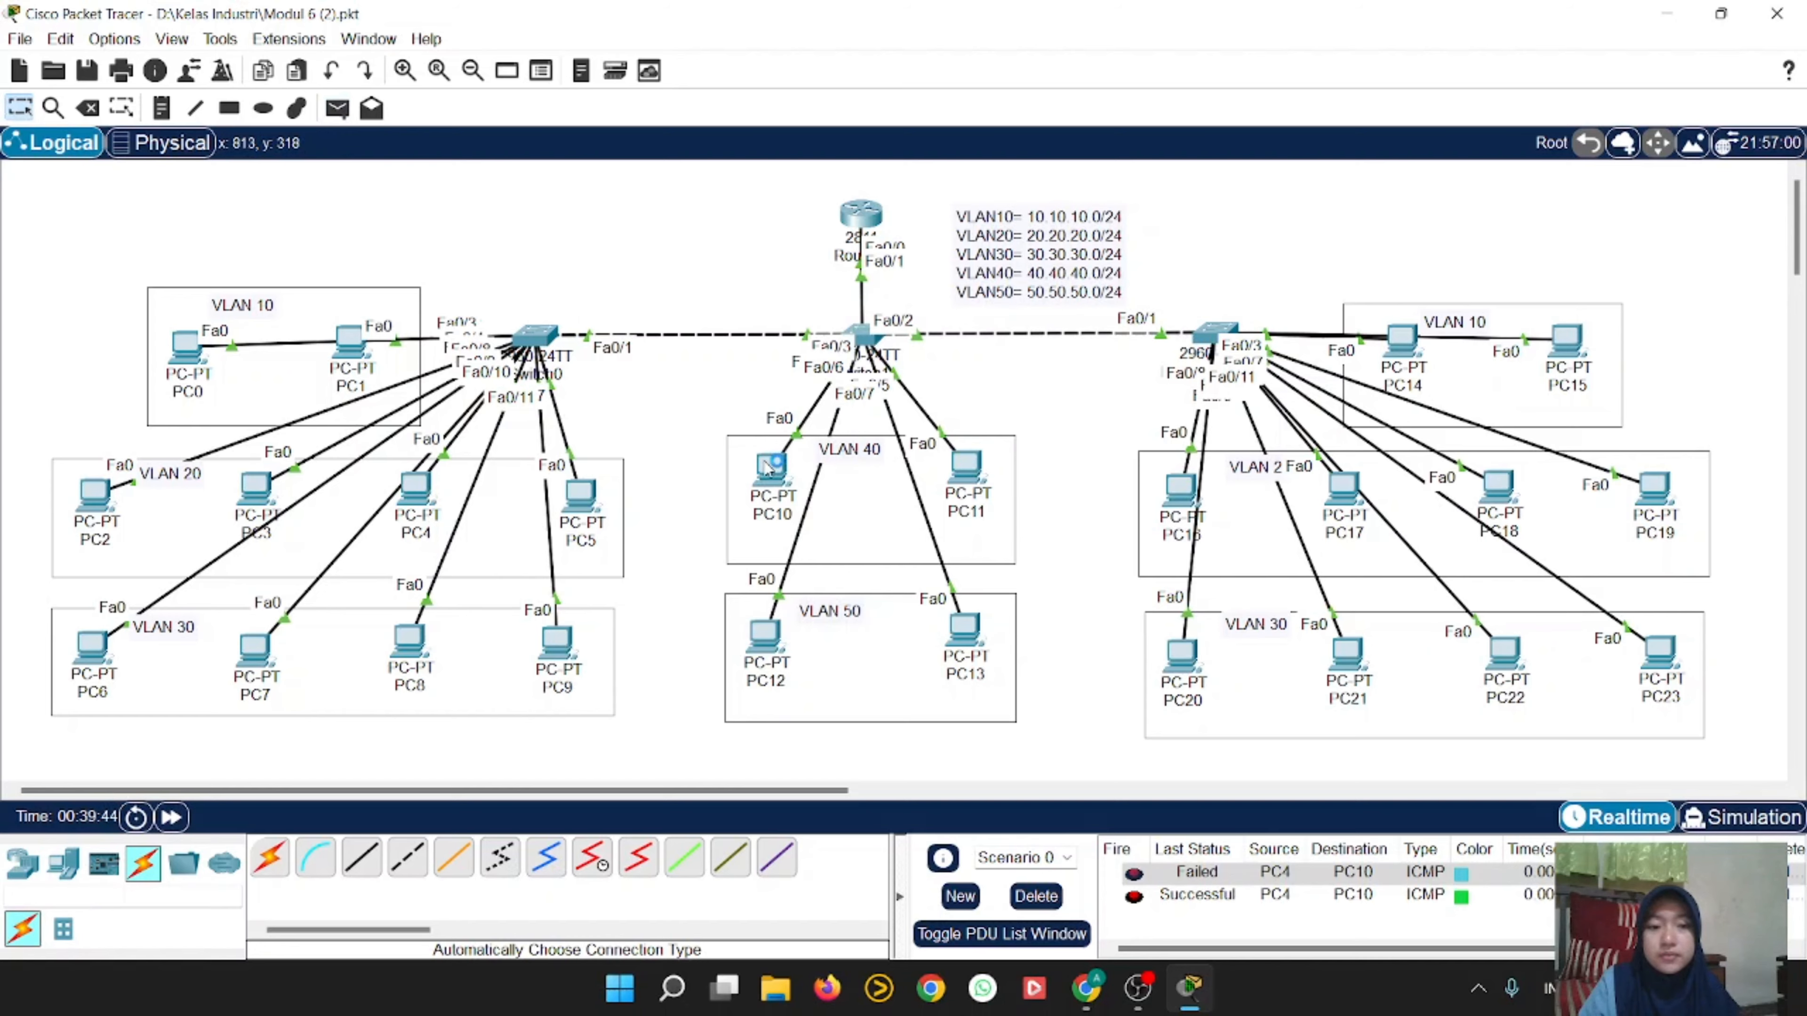
# Step: Send simple PDUs between the same-VLAN PCs, from PC0 to PC14 in VLAN 10 and from PC6 to PC21 in VLAN 30
pyautogui.click(336, 108)
pyautogui.click(186, 346)
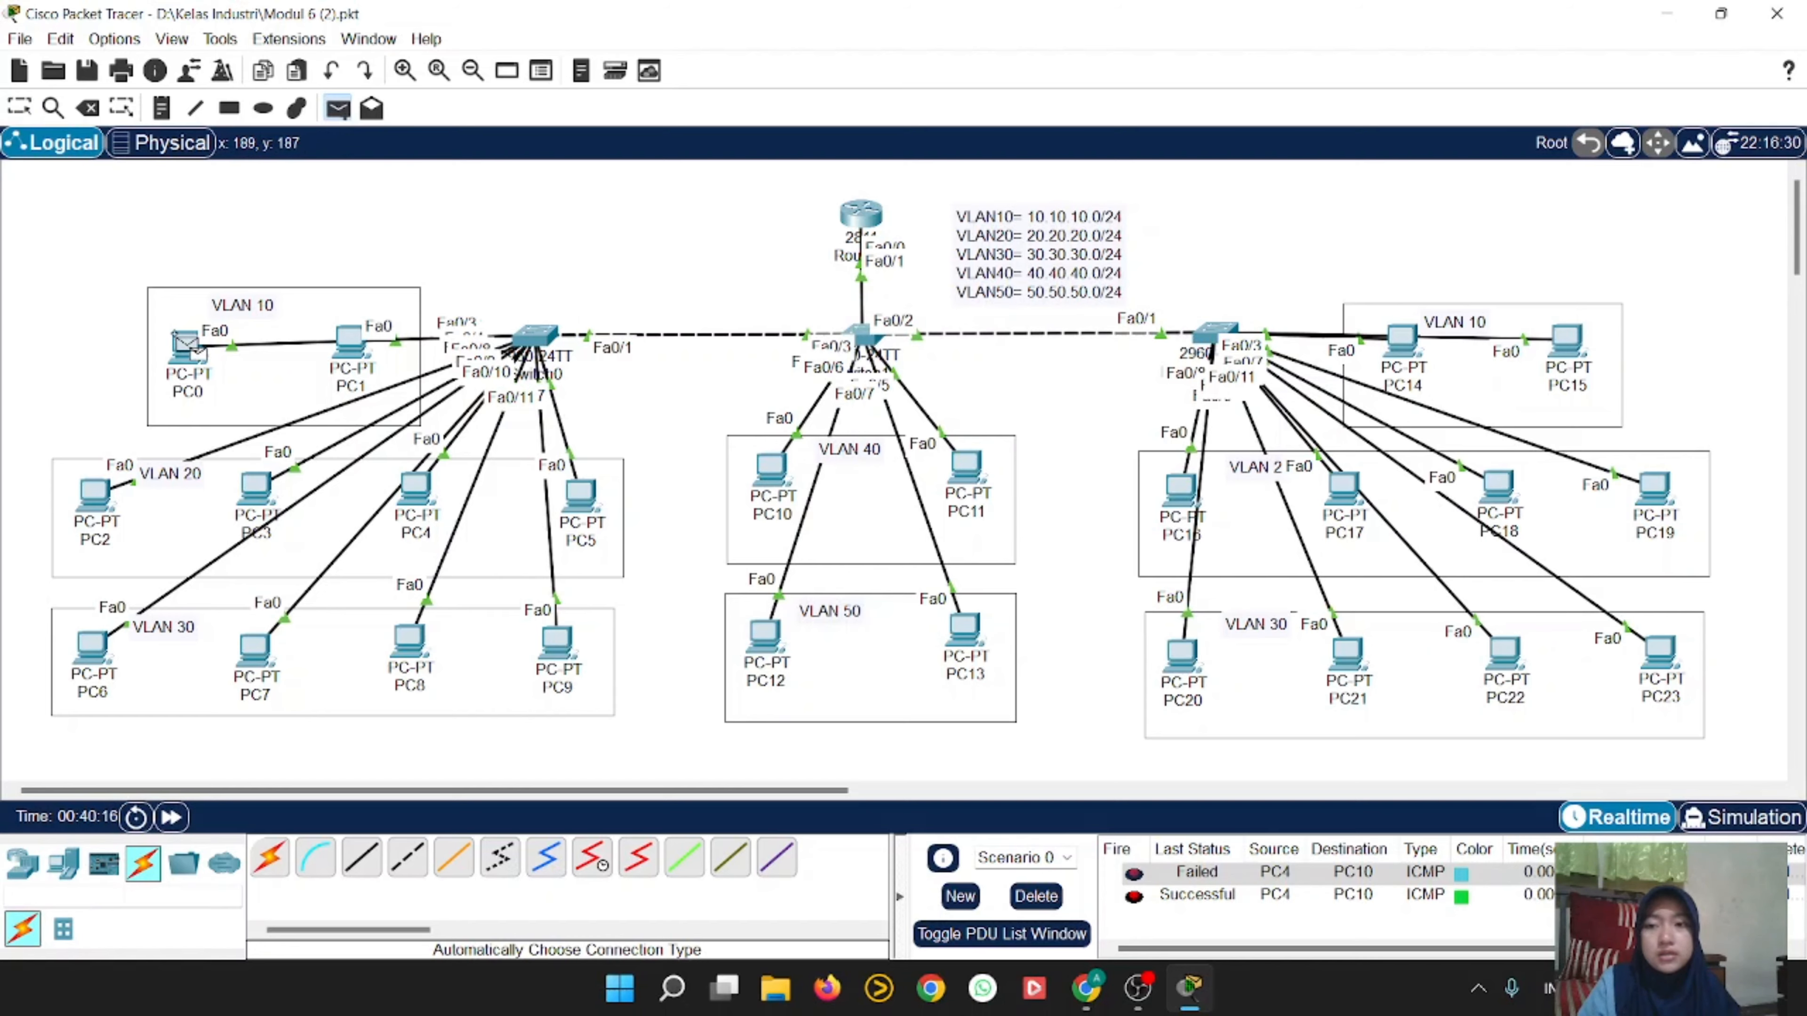
pyautogui.click(1396, 337)
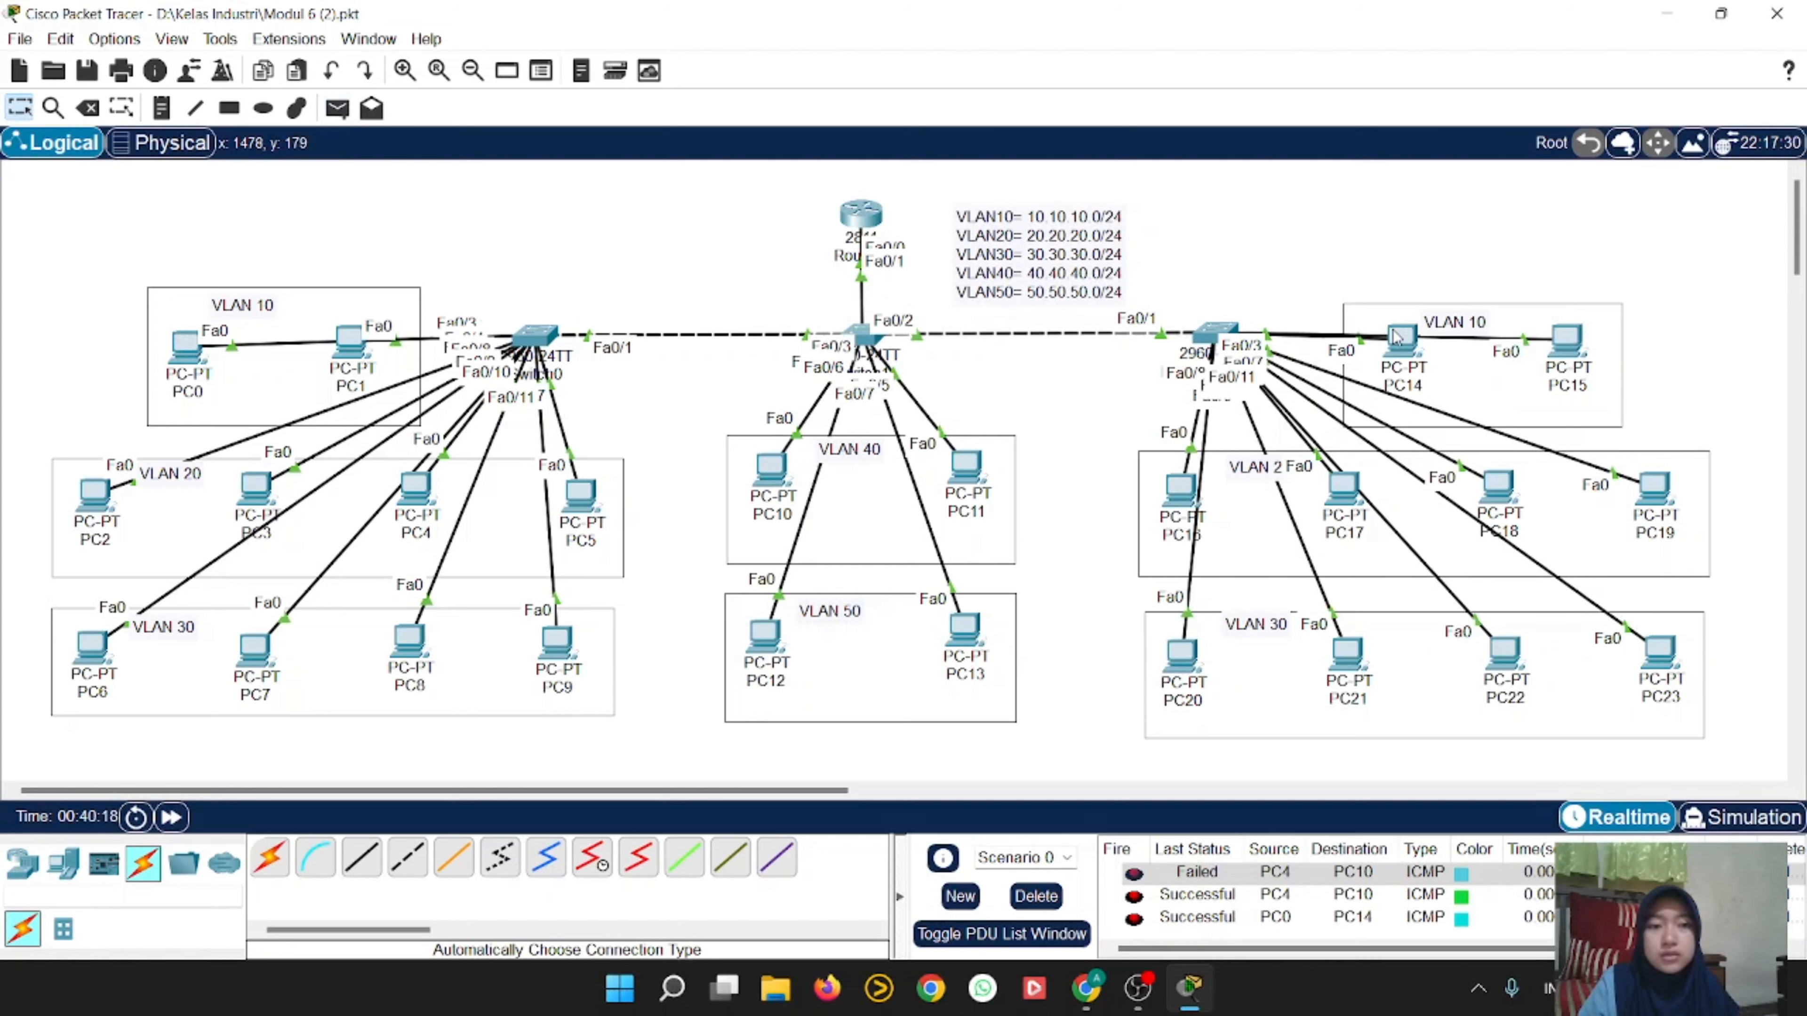
pyautogui.click(339, 109)
pyautogui.click(93, 644)
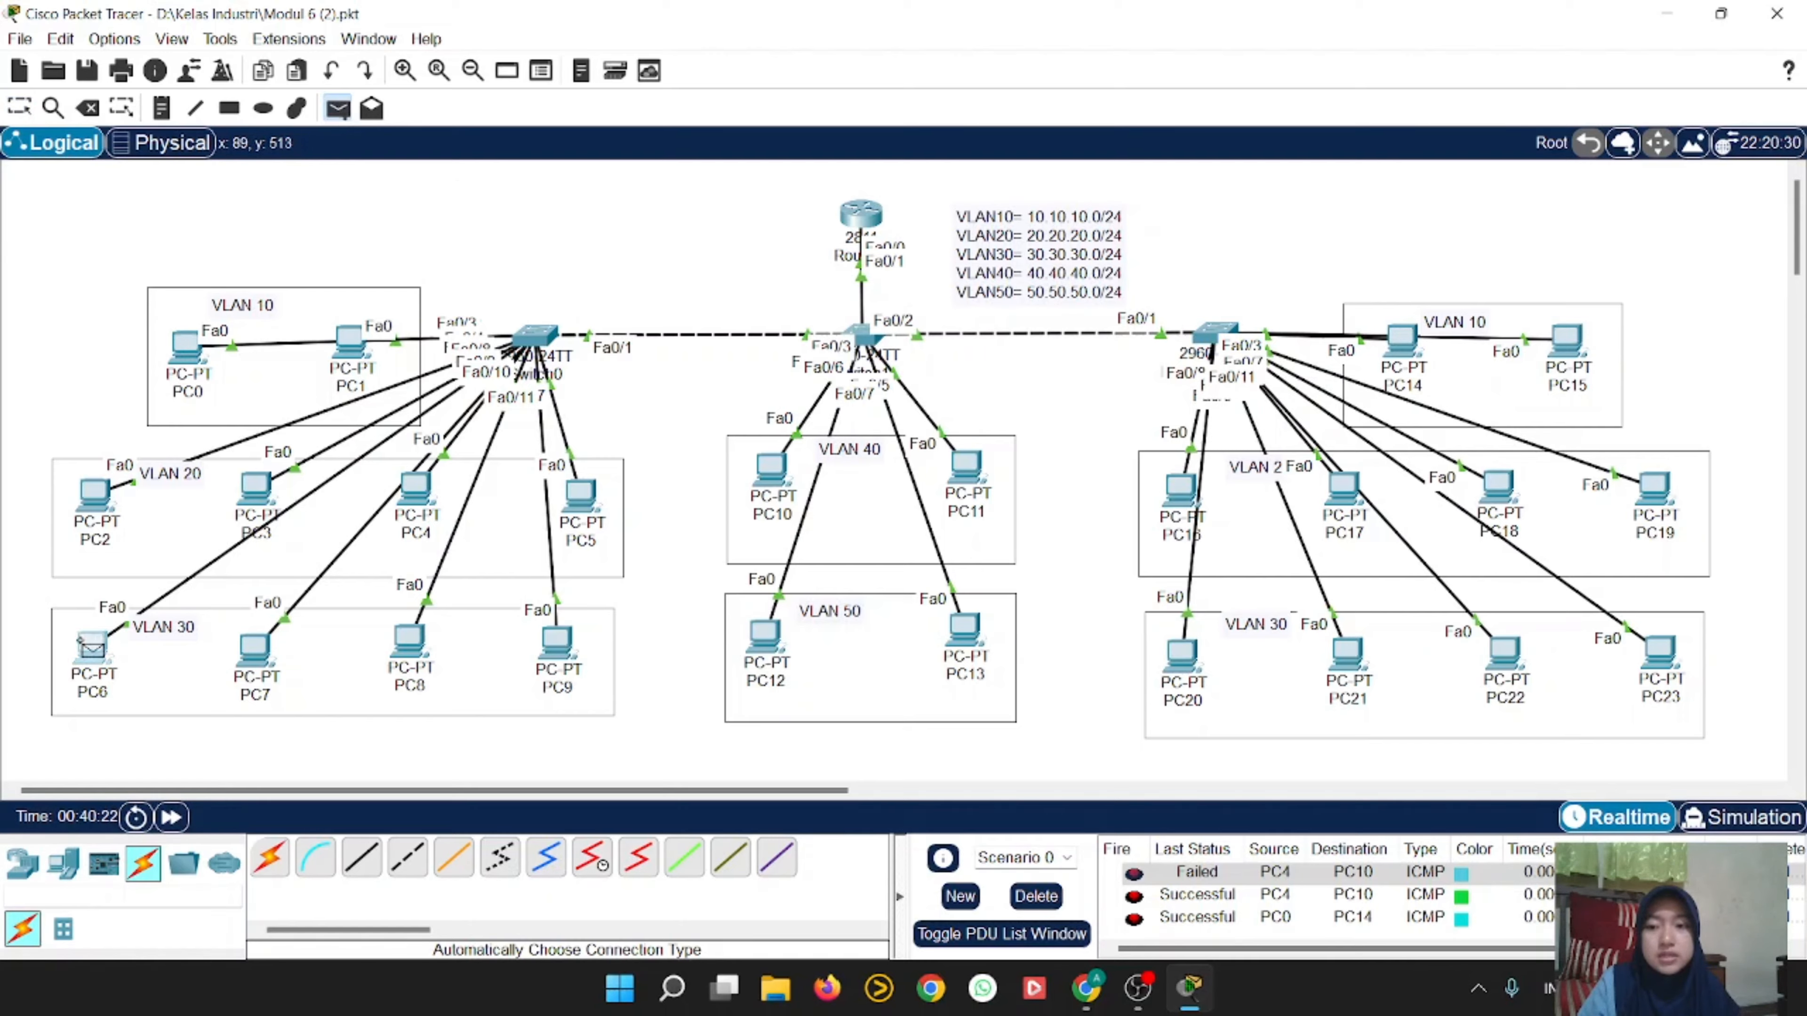
pyautogui.click(1345, 649)
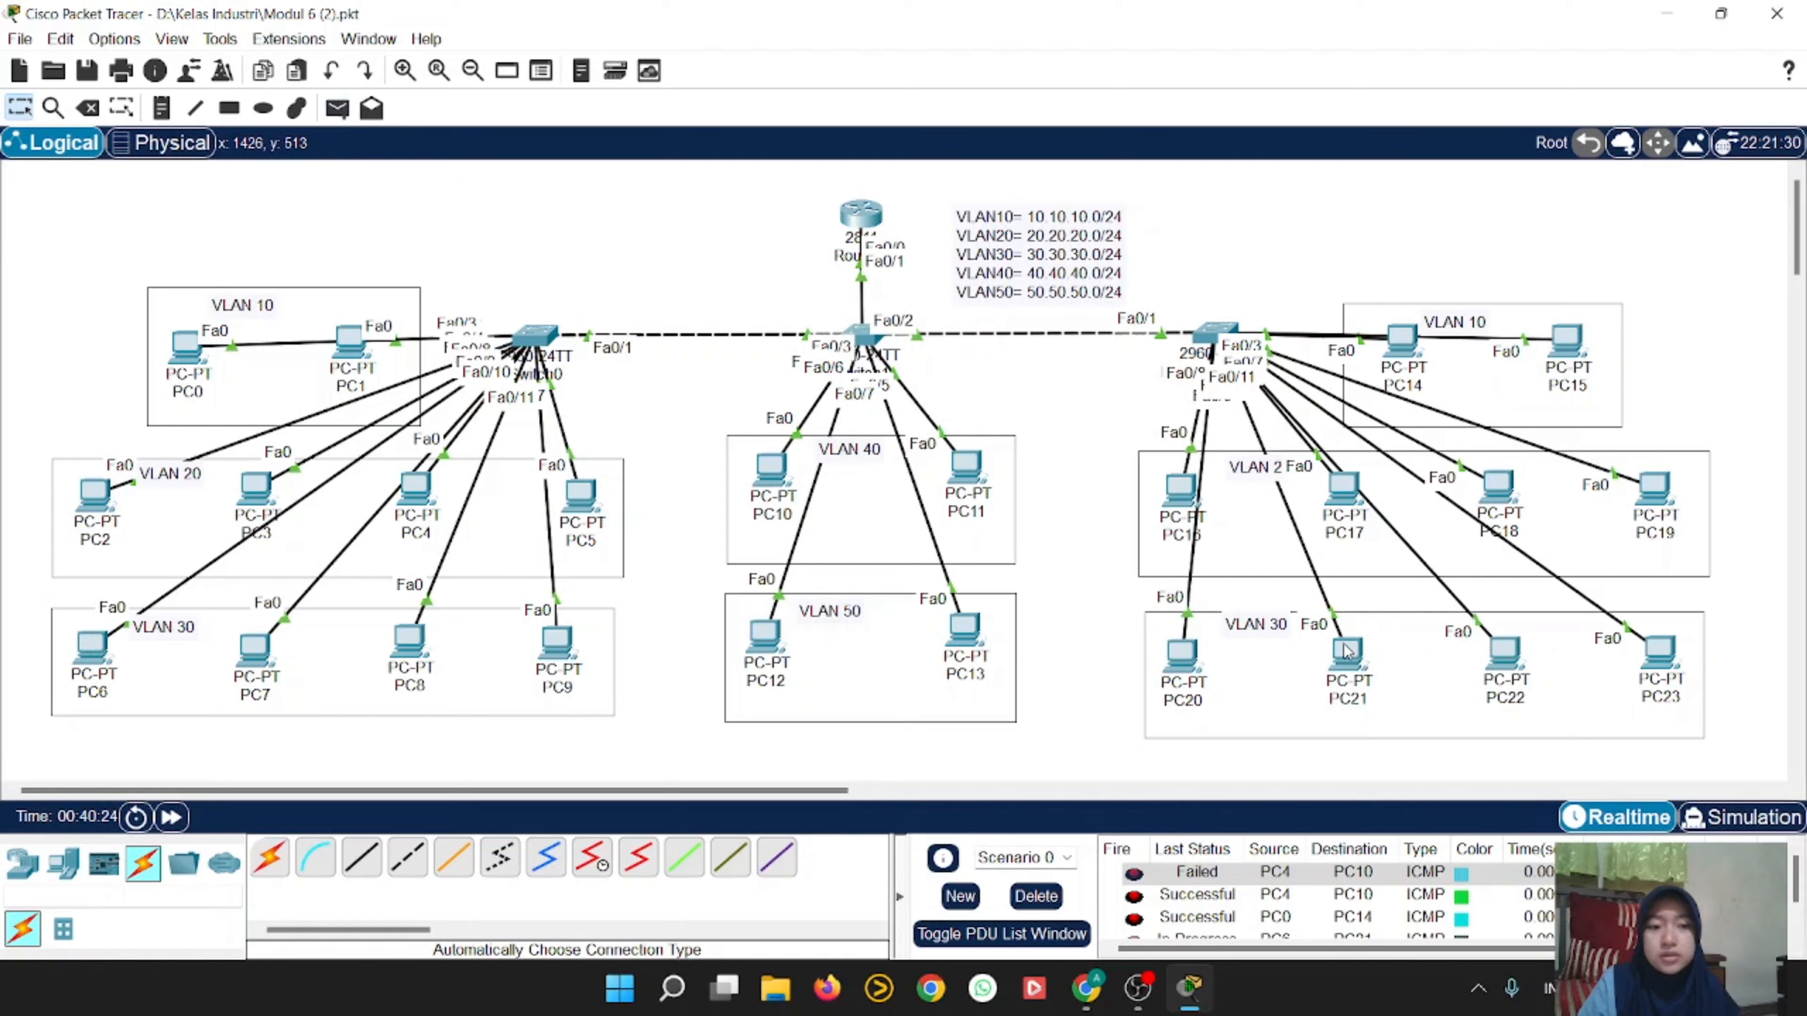
# Step: Delete the failed PC4-to-PC10 PDU entry and clear all remaining PDUs by deleting the scenario
pyautogui.click(1313, 873)
pyautogui.press('Delete')
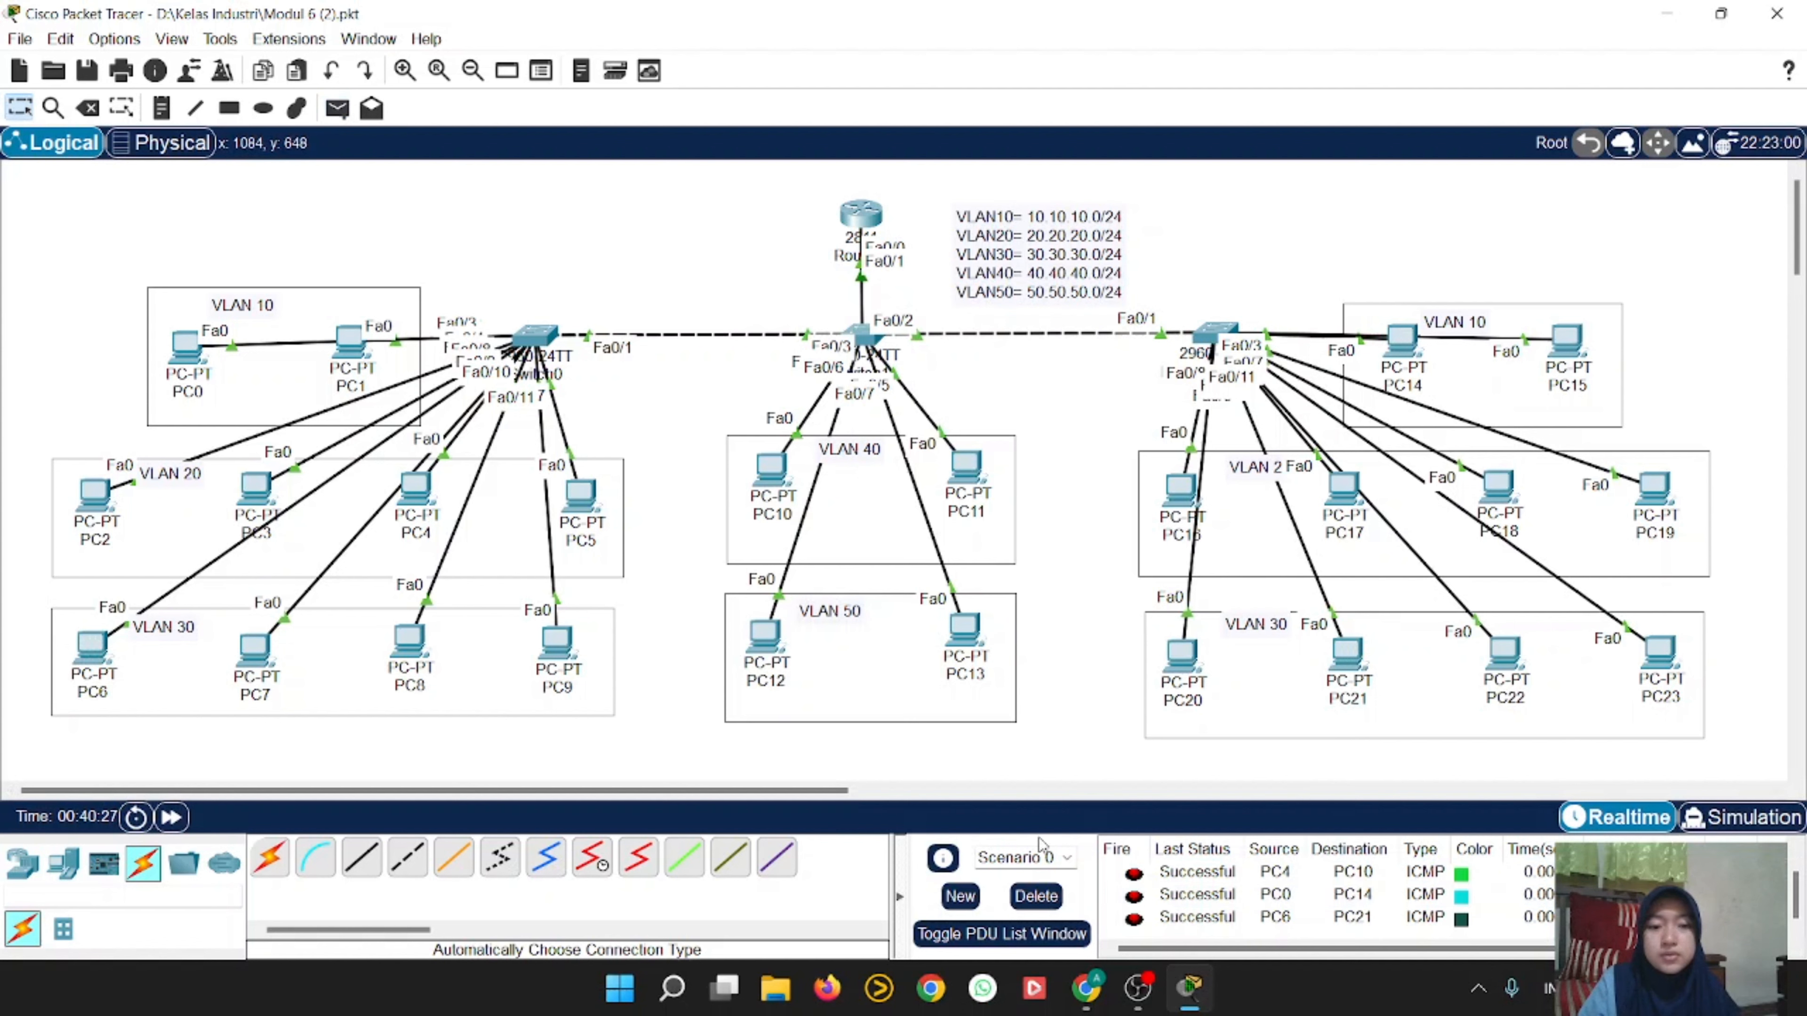
pyautogui.click(1036, 897)
# Step: Try to send a simple PDU from PC11 in VLAN 40 to PC13 in VLAN 50 and dismiss the warning
pyautogui.click(340, 109)
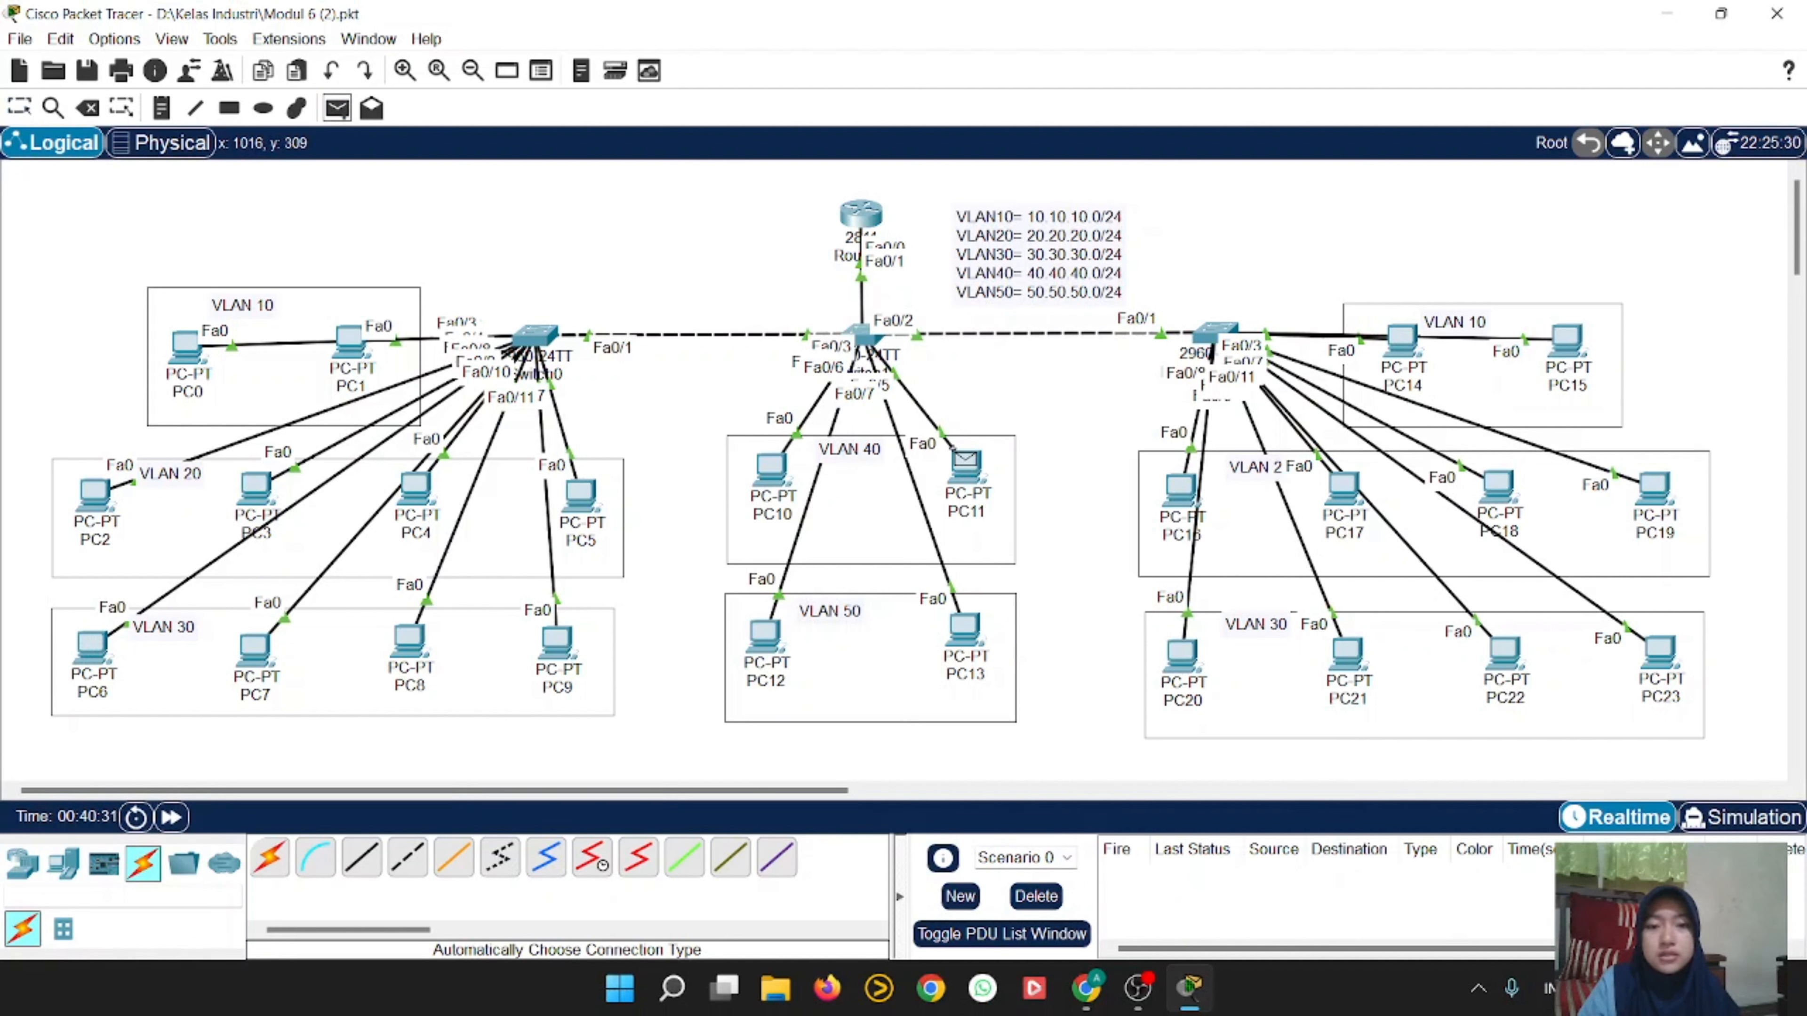
pyautogui.click(964, 628)
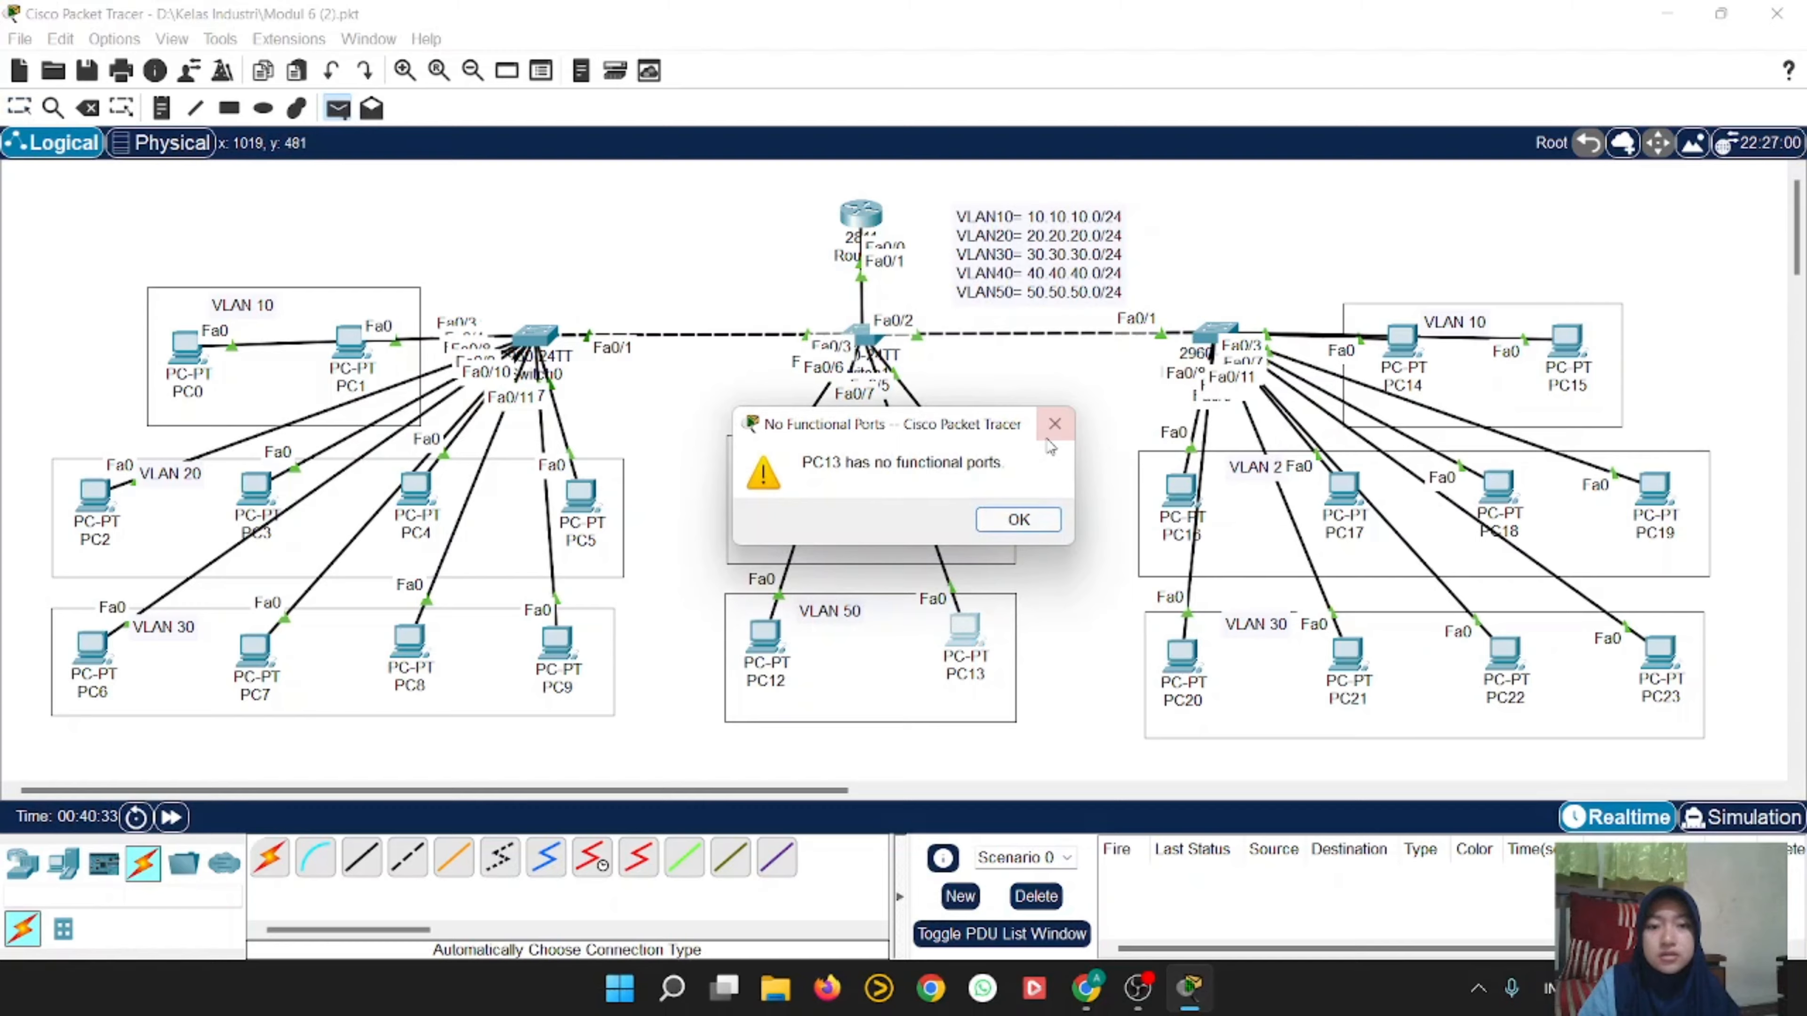
pyautogui.click(1055, 424)
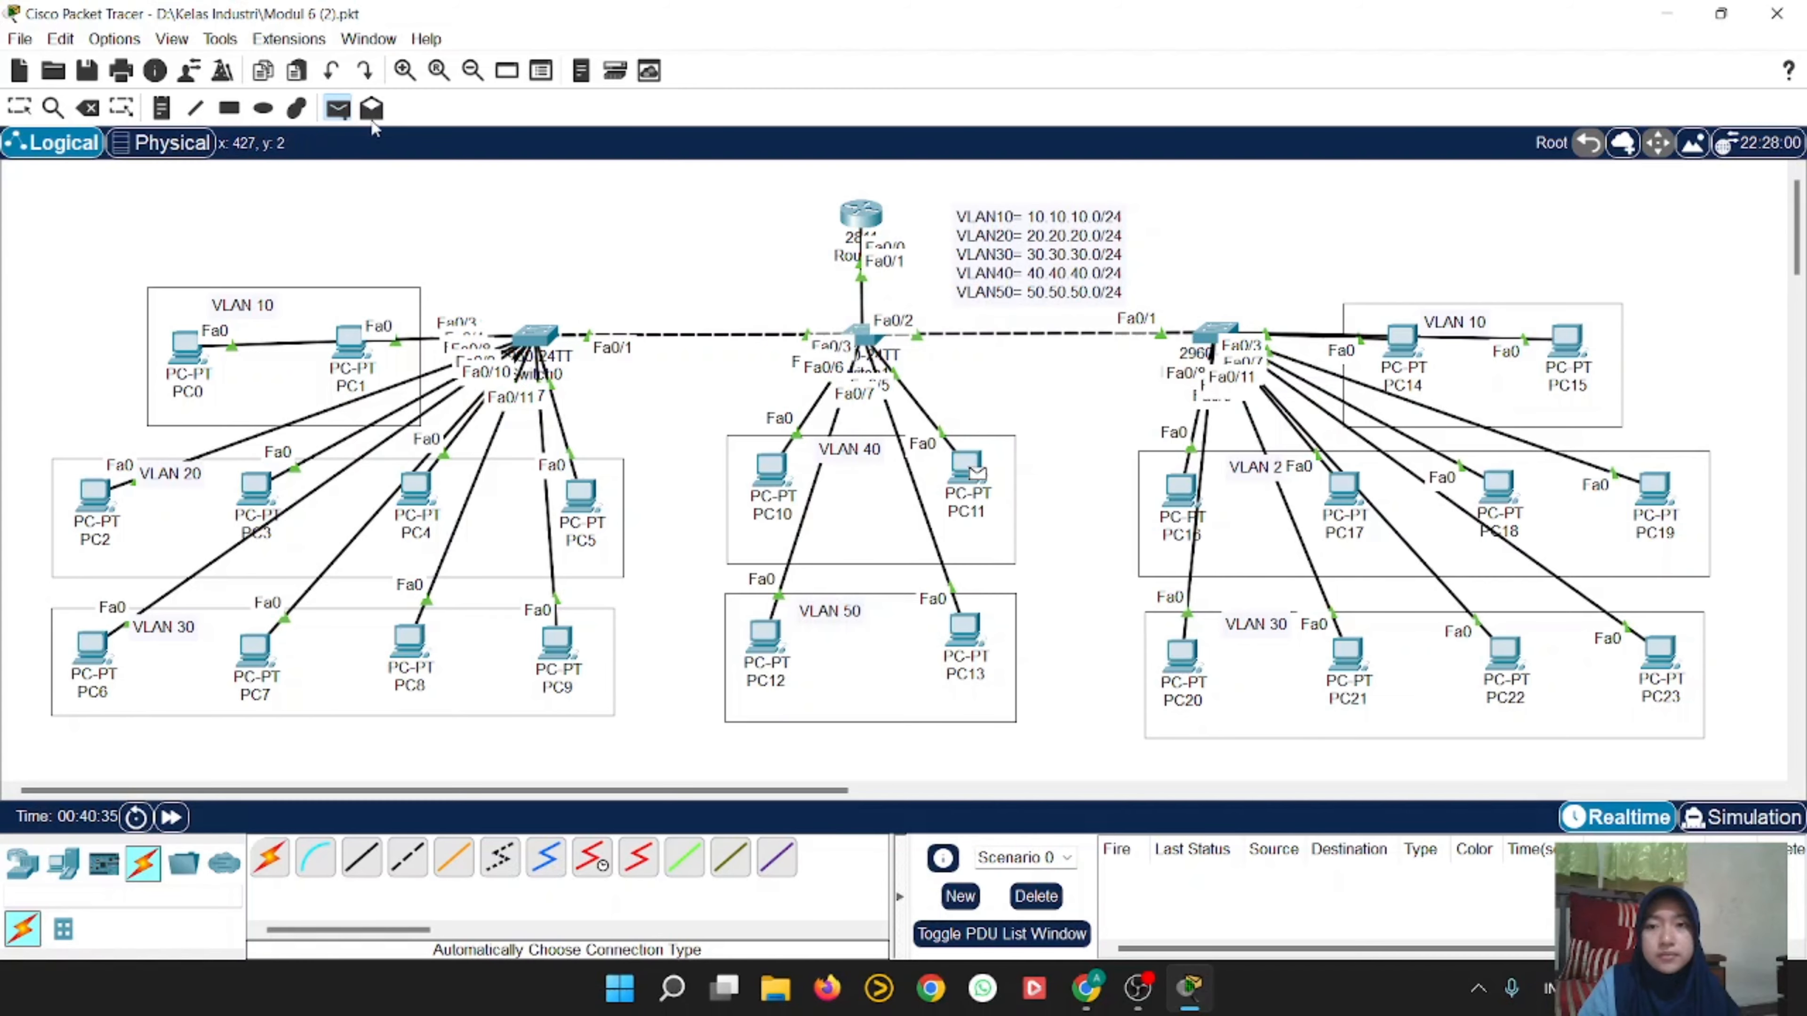
pyautogui.click(337, 105)
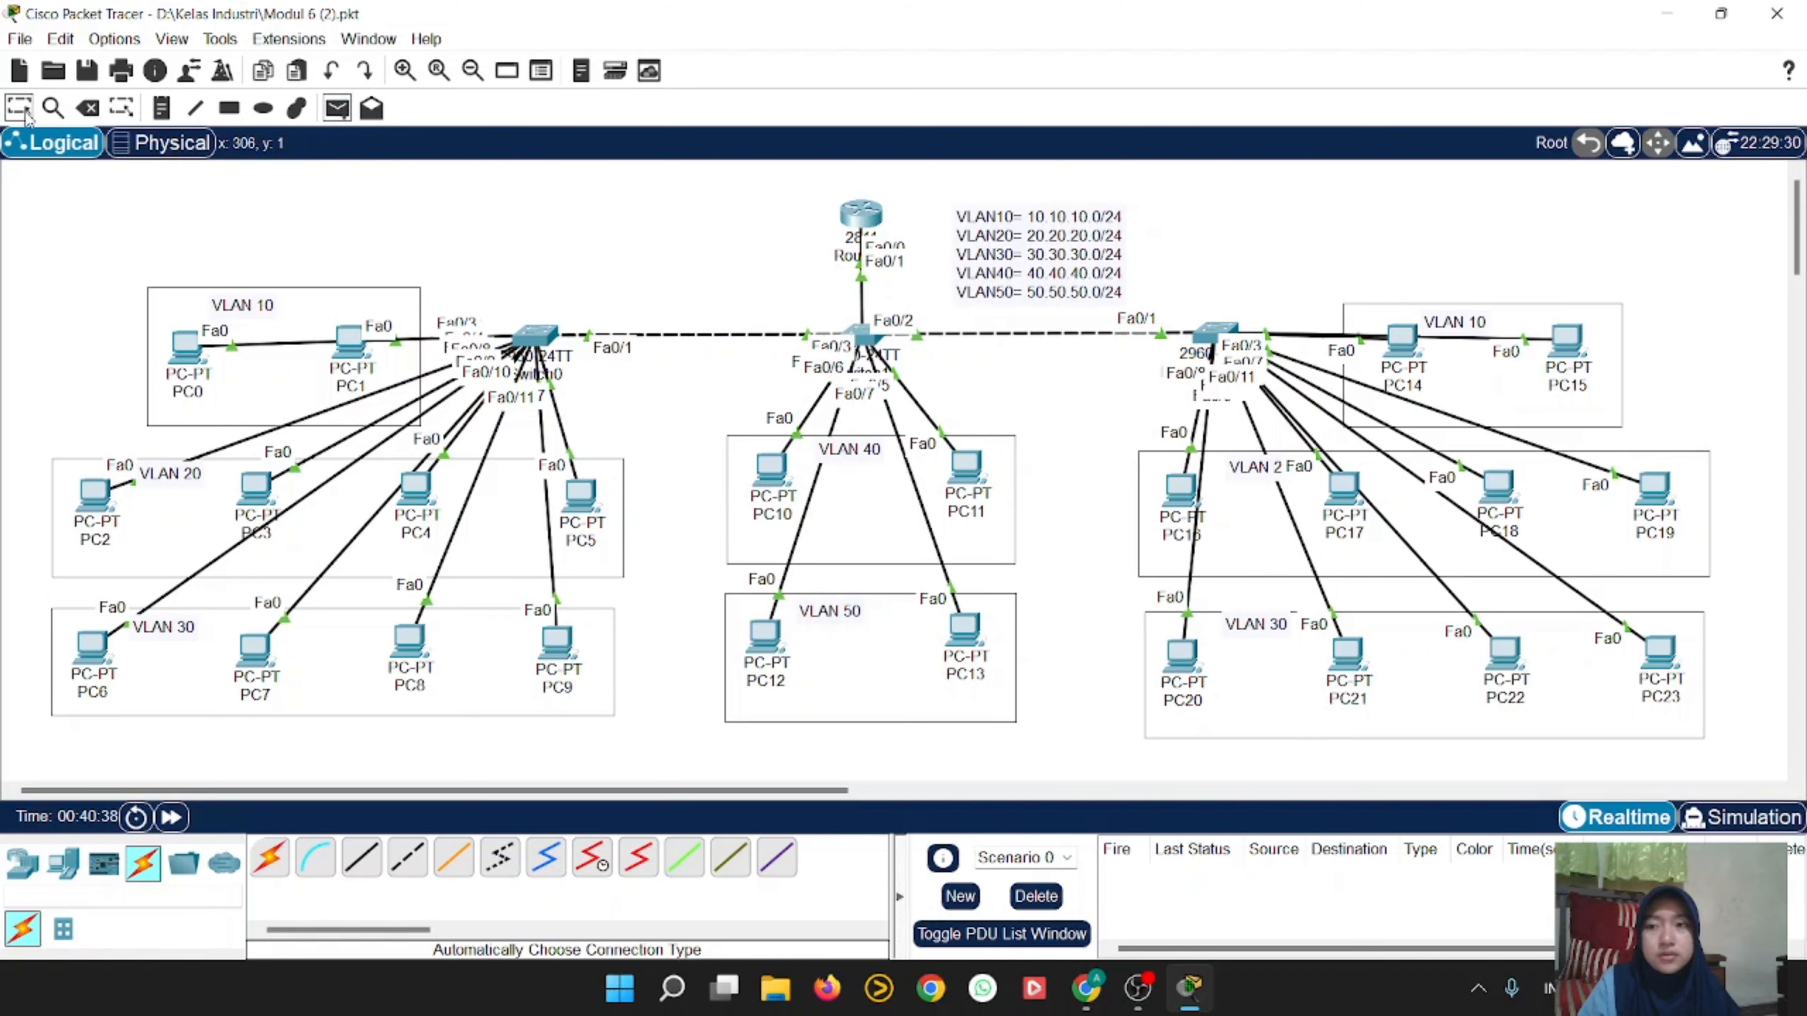
# Step: Set PC13 in VLAN 50 to obtain its IPv4 configuration through DHCP and close its window
pyautogui.click(965, 624)
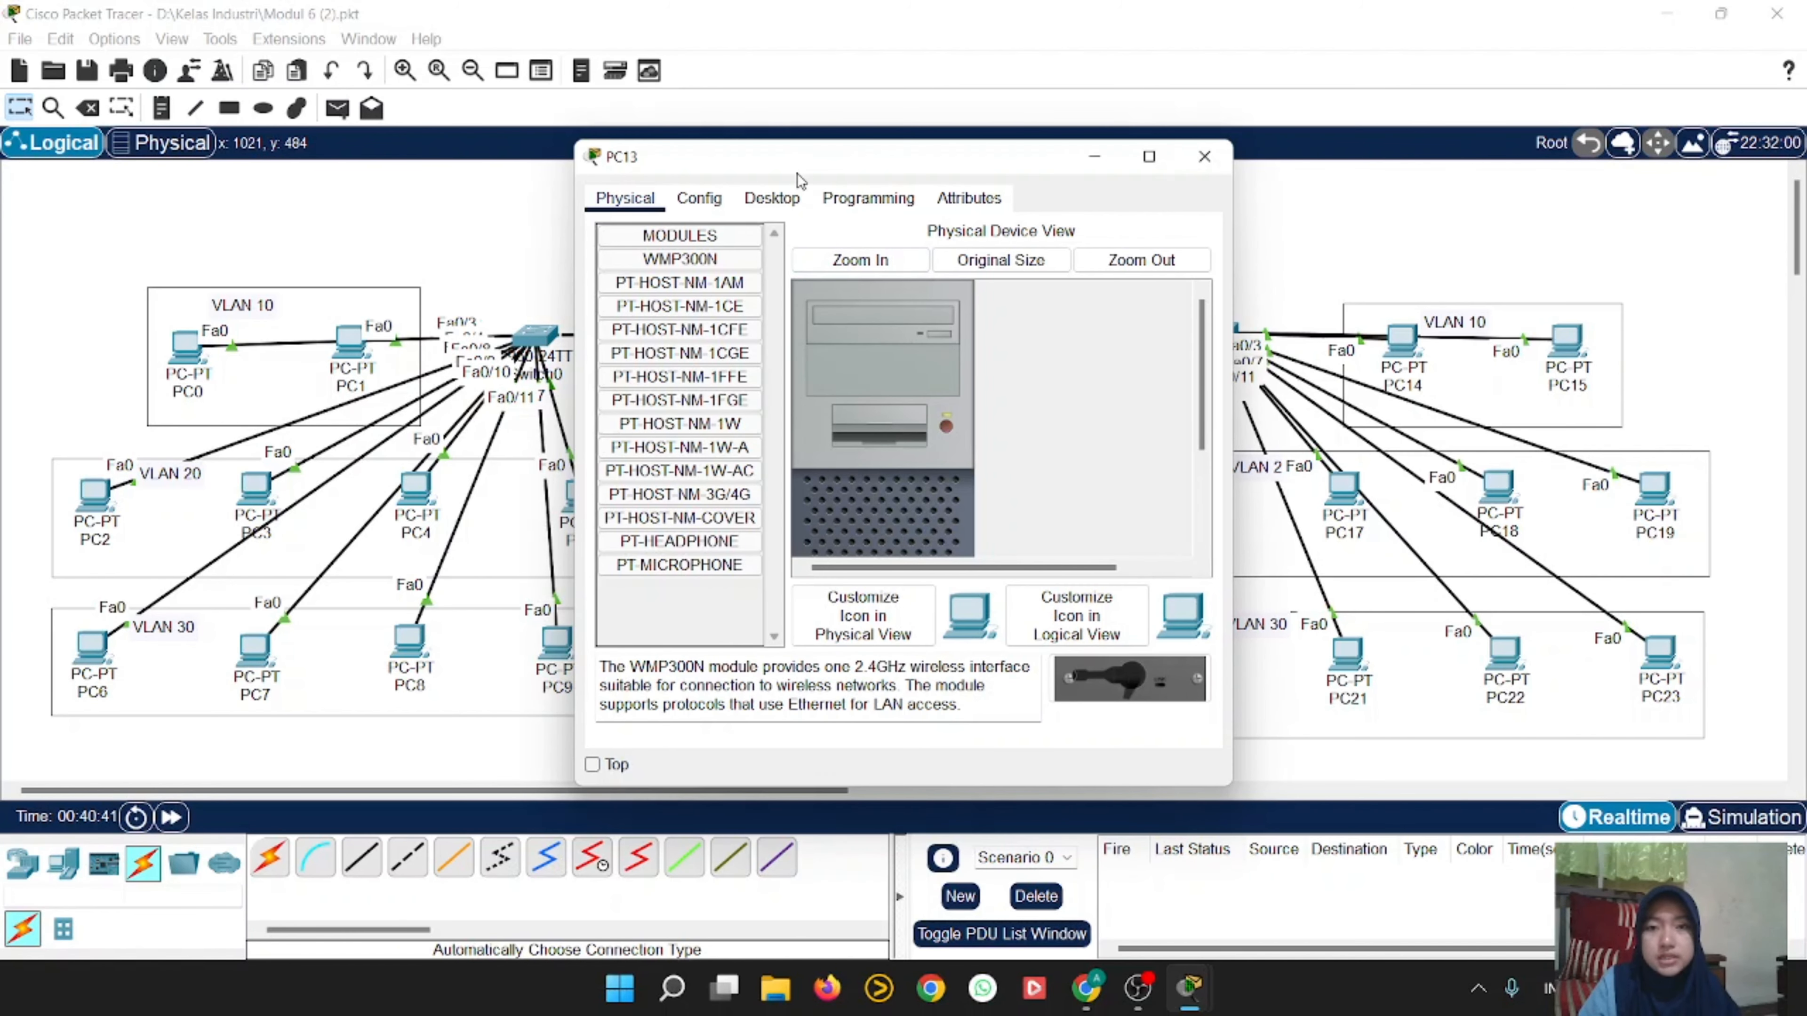
pyautogui.click(772, 198)
pyautogui.click(656, 274)
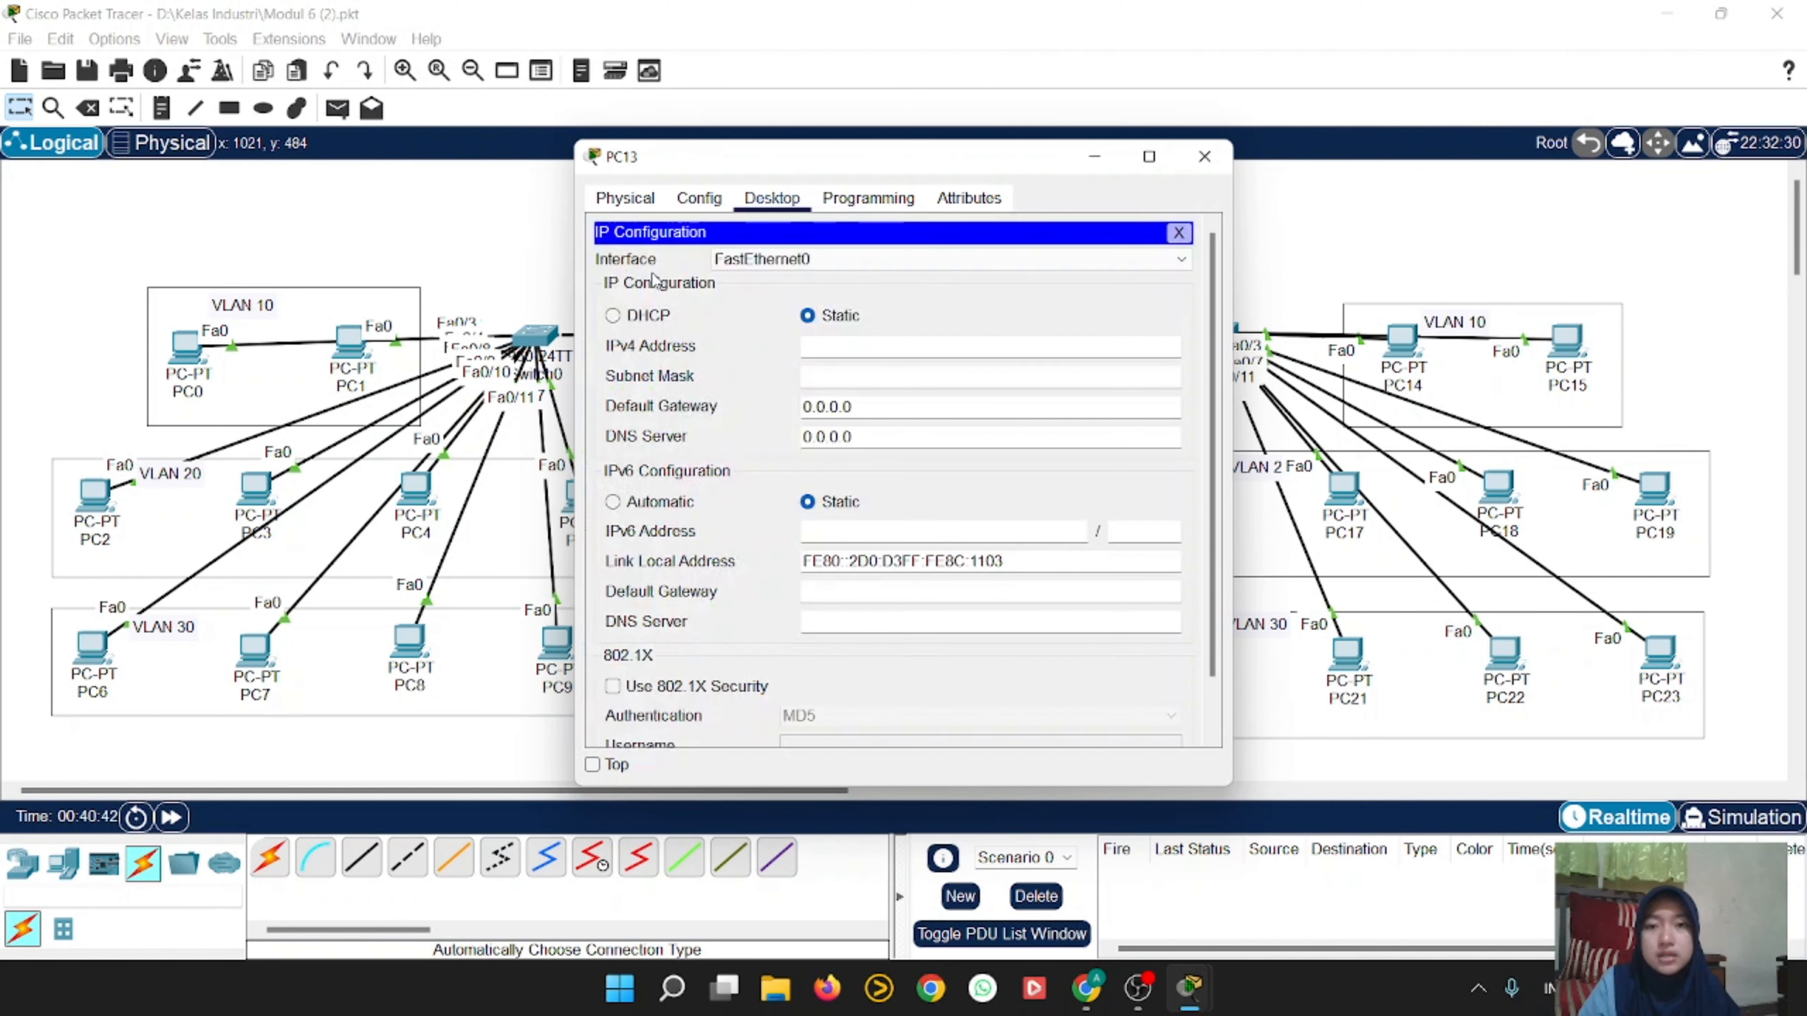
pyautogui.click(660, 321)
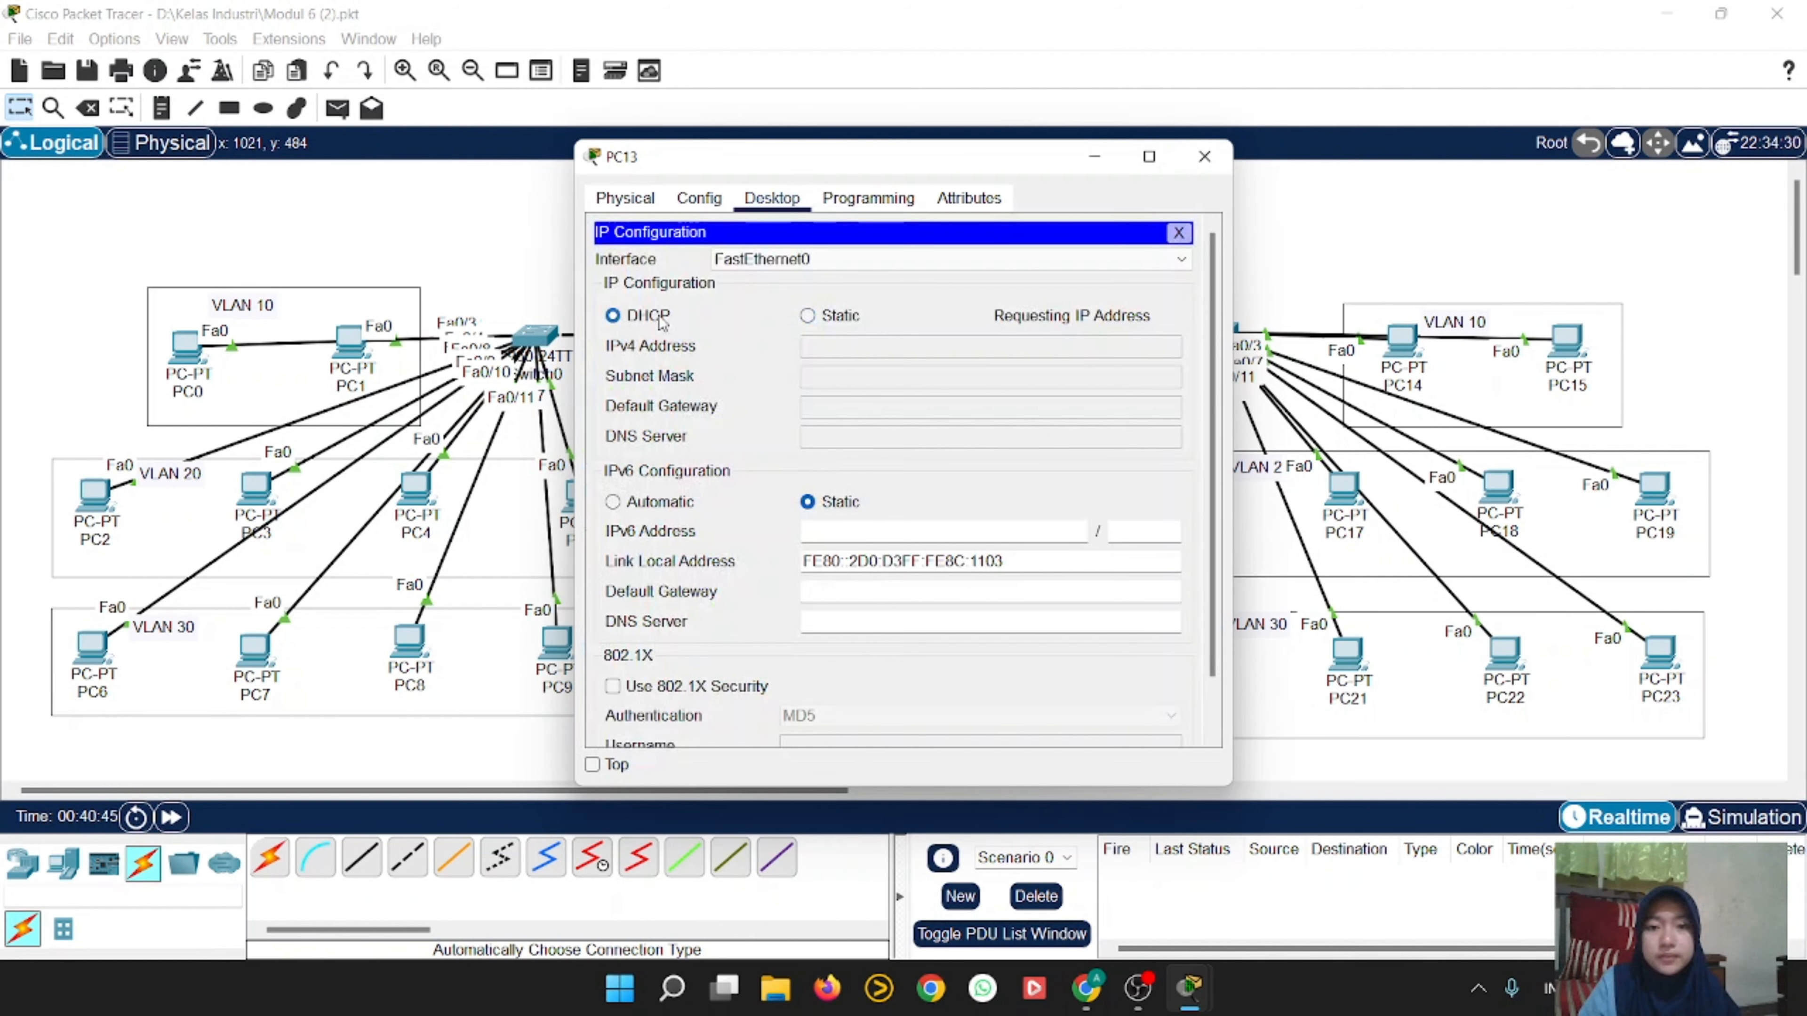
pyautogui.click(1209, 158)
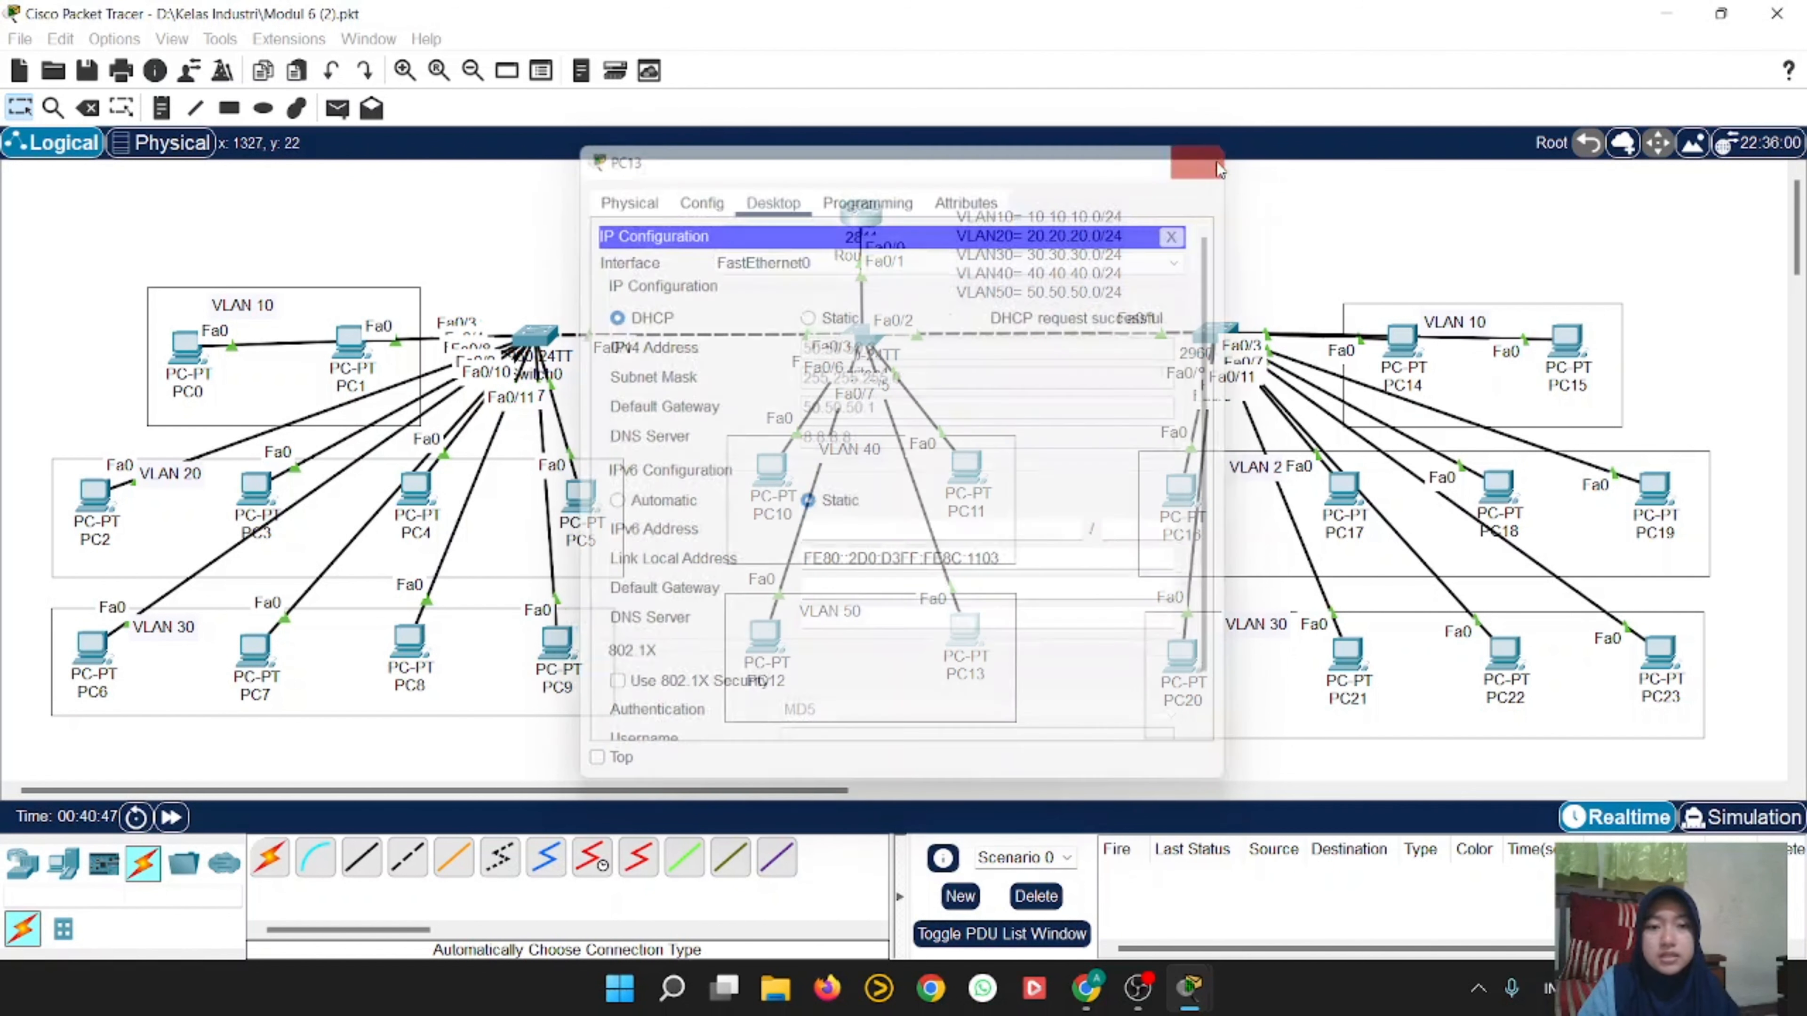
# Step: Test inter-VLAN connectivity by sending two simple PDUs from PC10 in VLAN 40 to PC13 in VLAN 50
pyautogui.moveTo(976, 459)
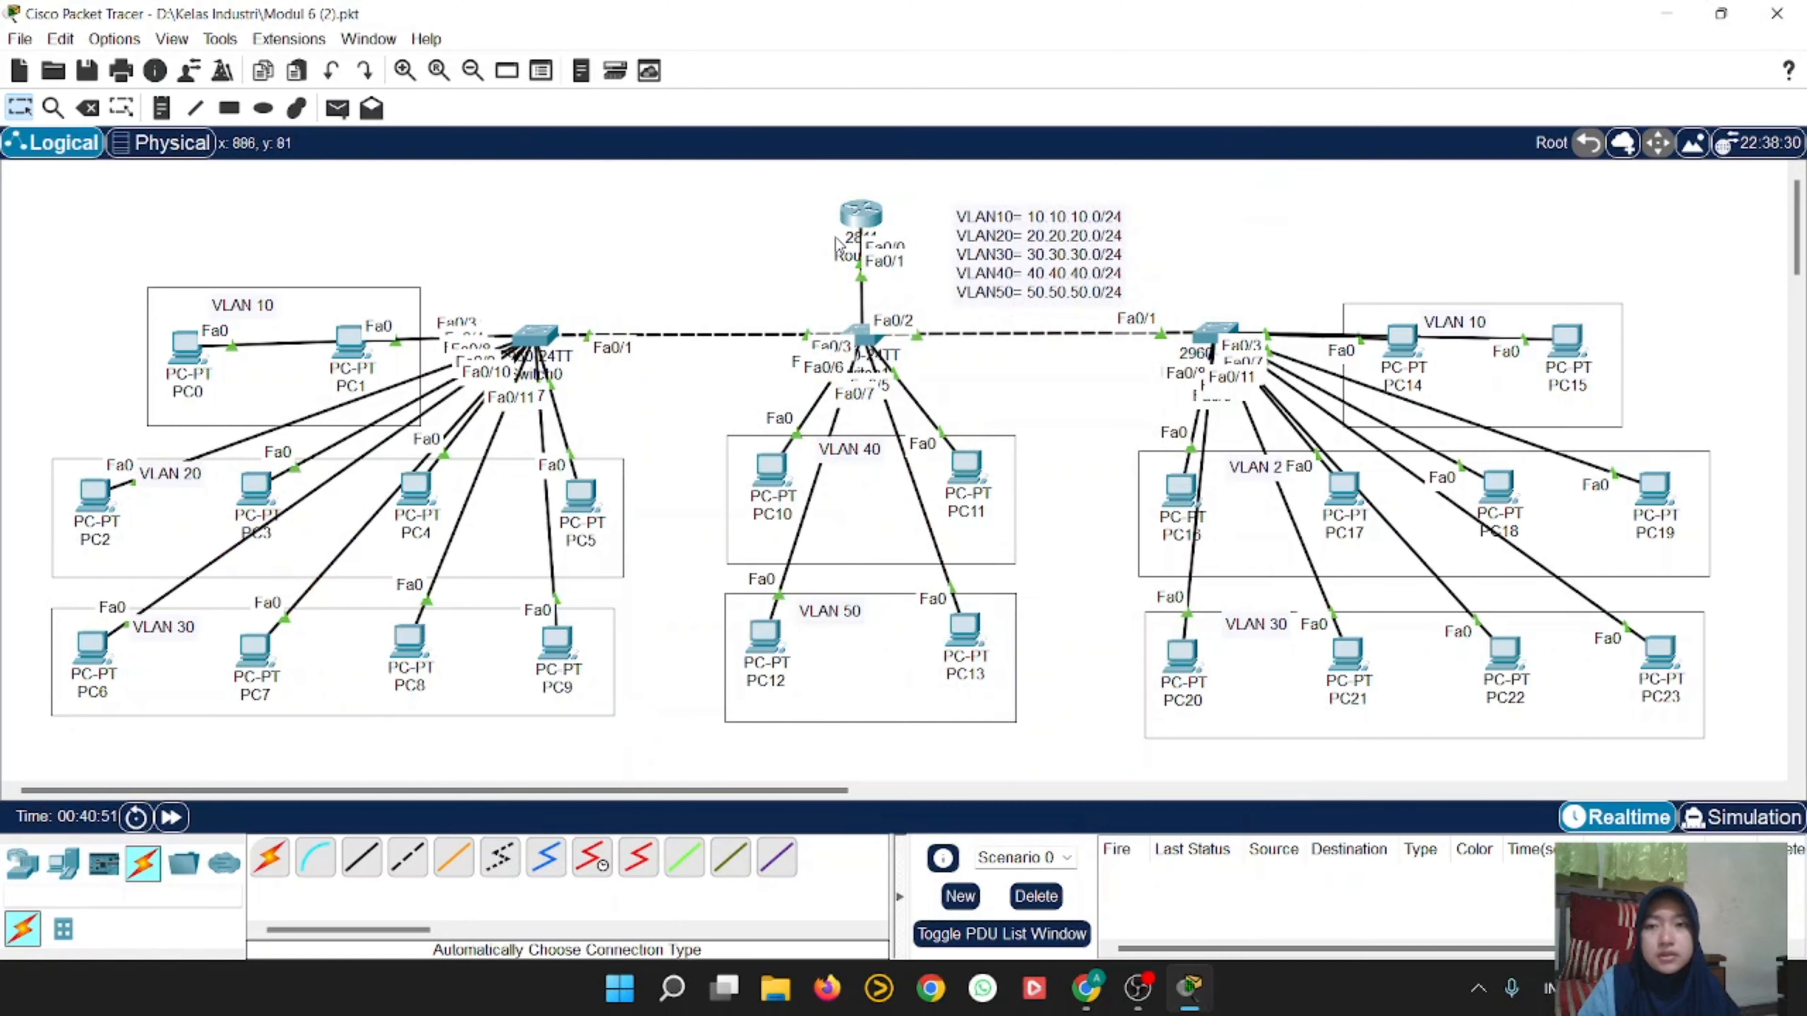
pyautogui.click(336, 110)
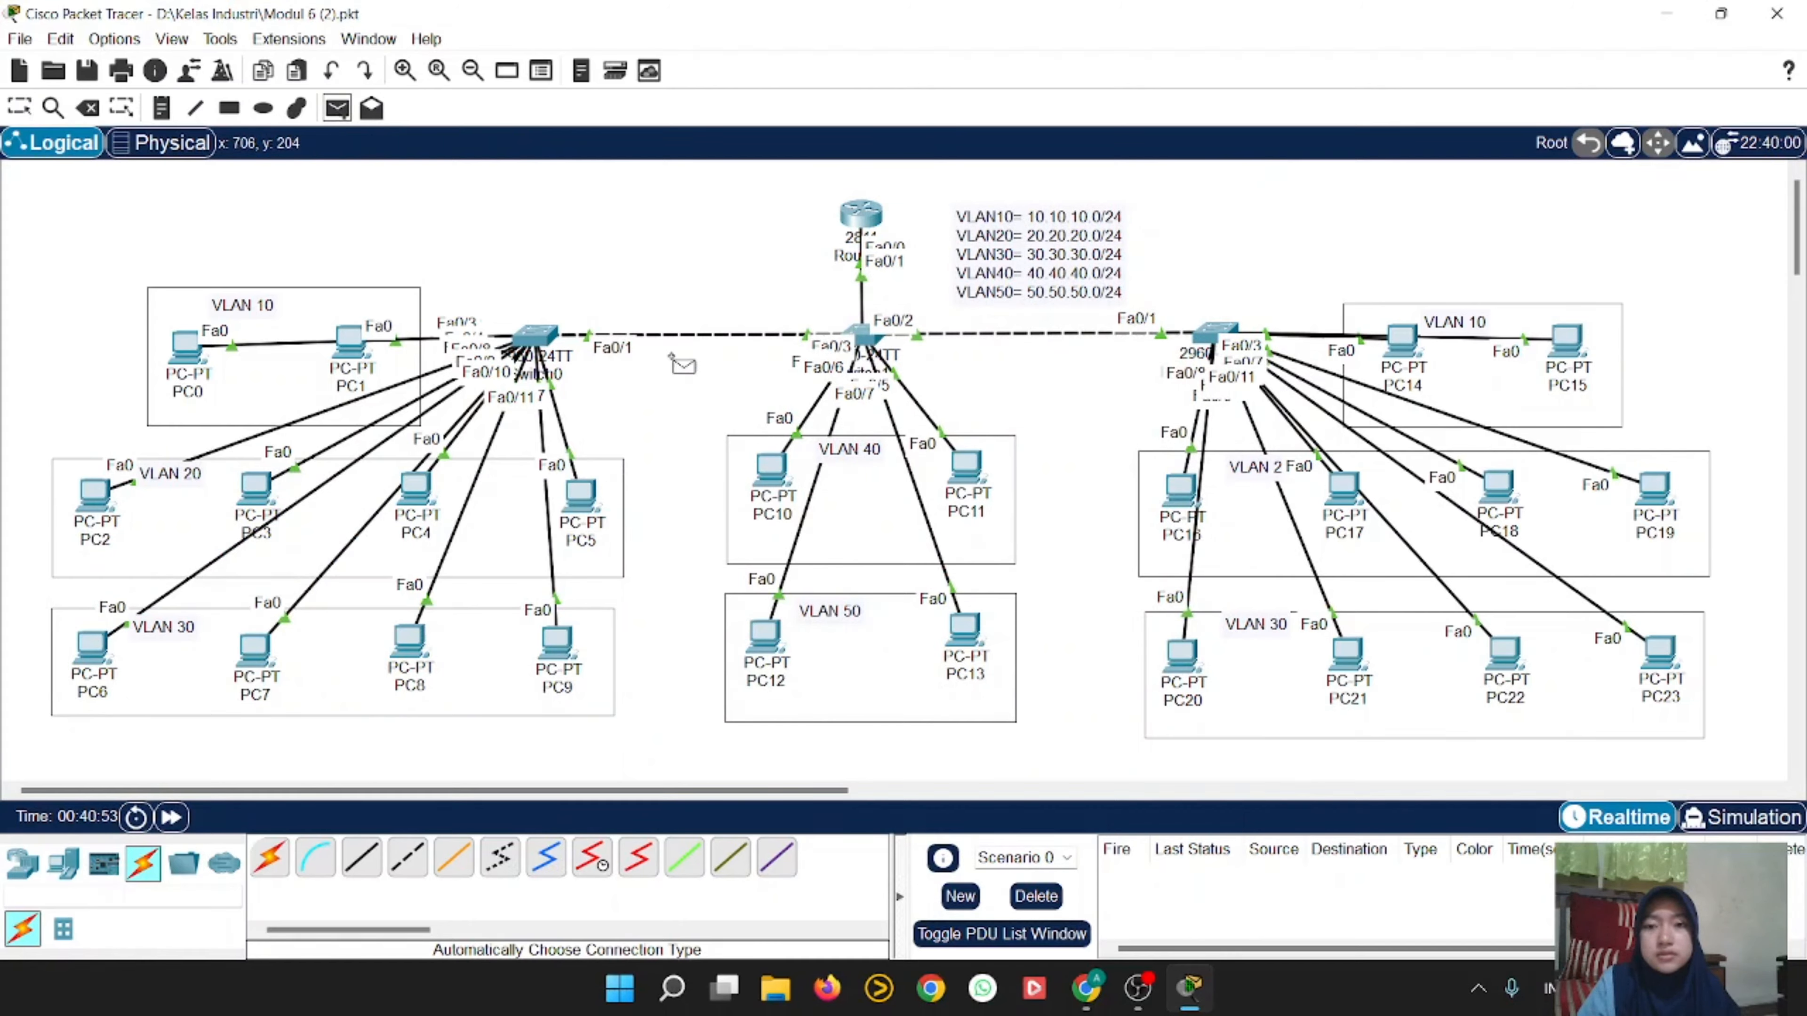
pyautogui.click(774, 470)
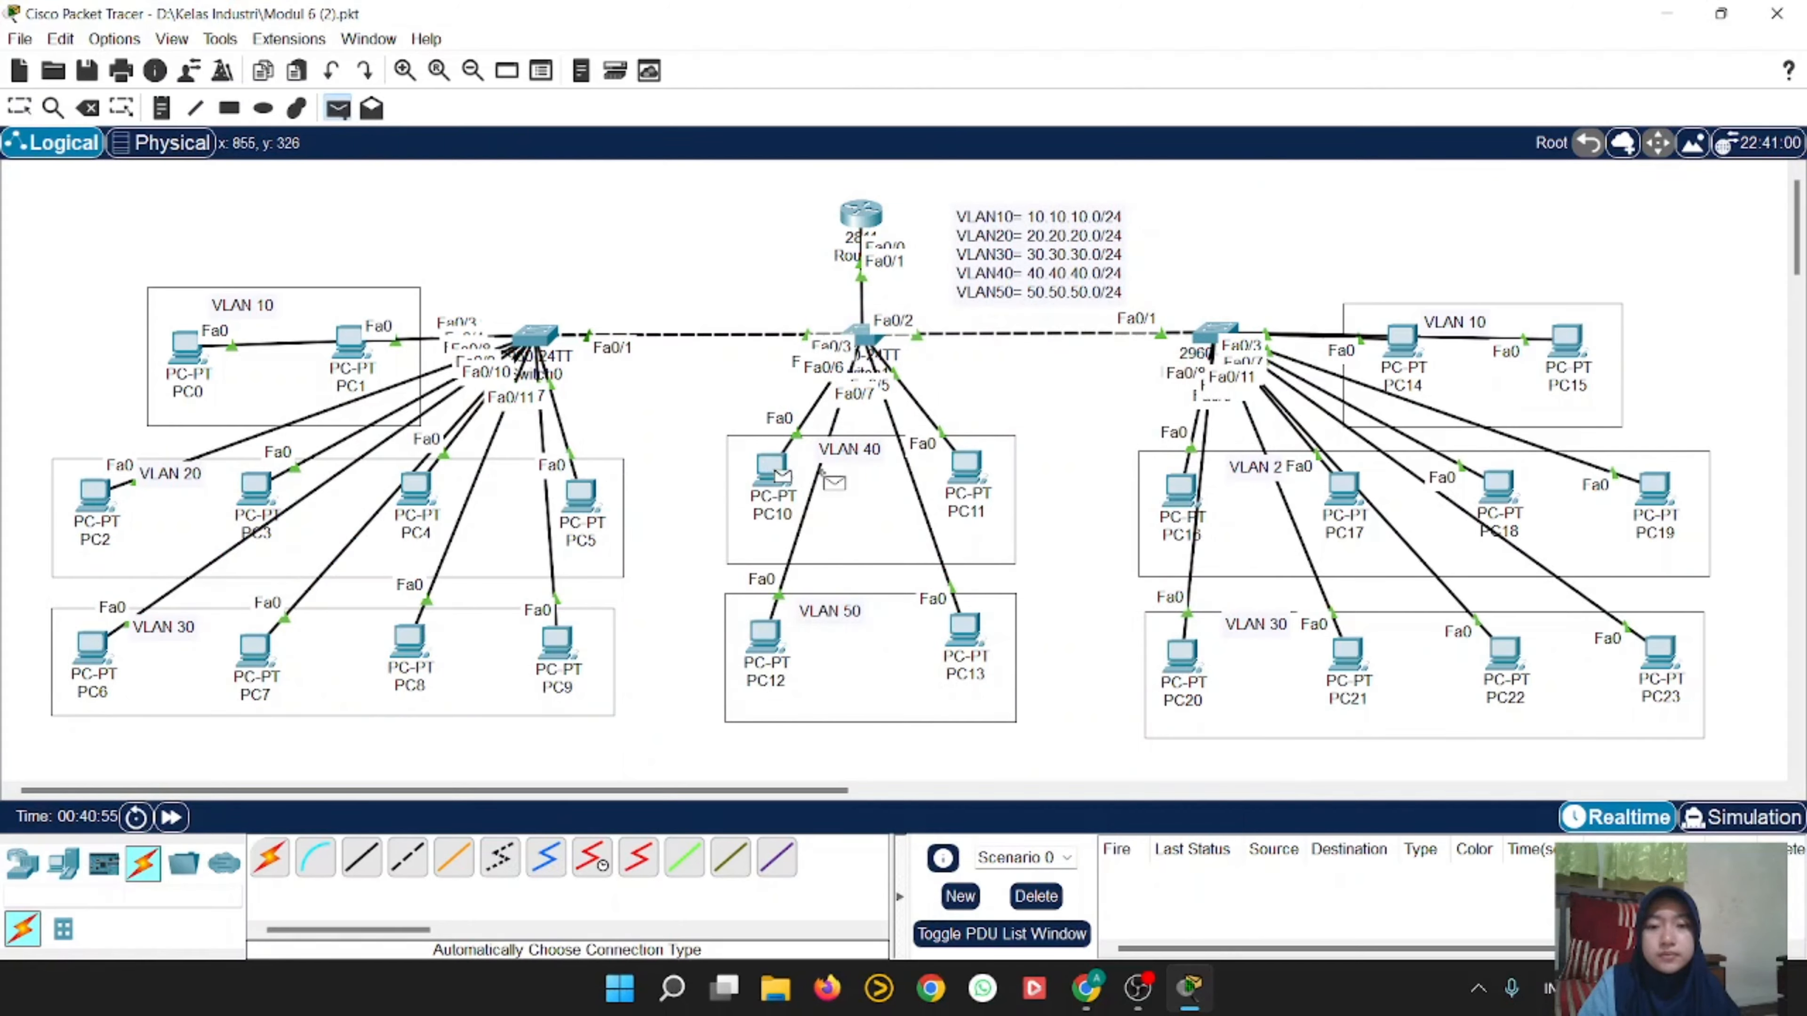
pyautogui.click(964, 626)
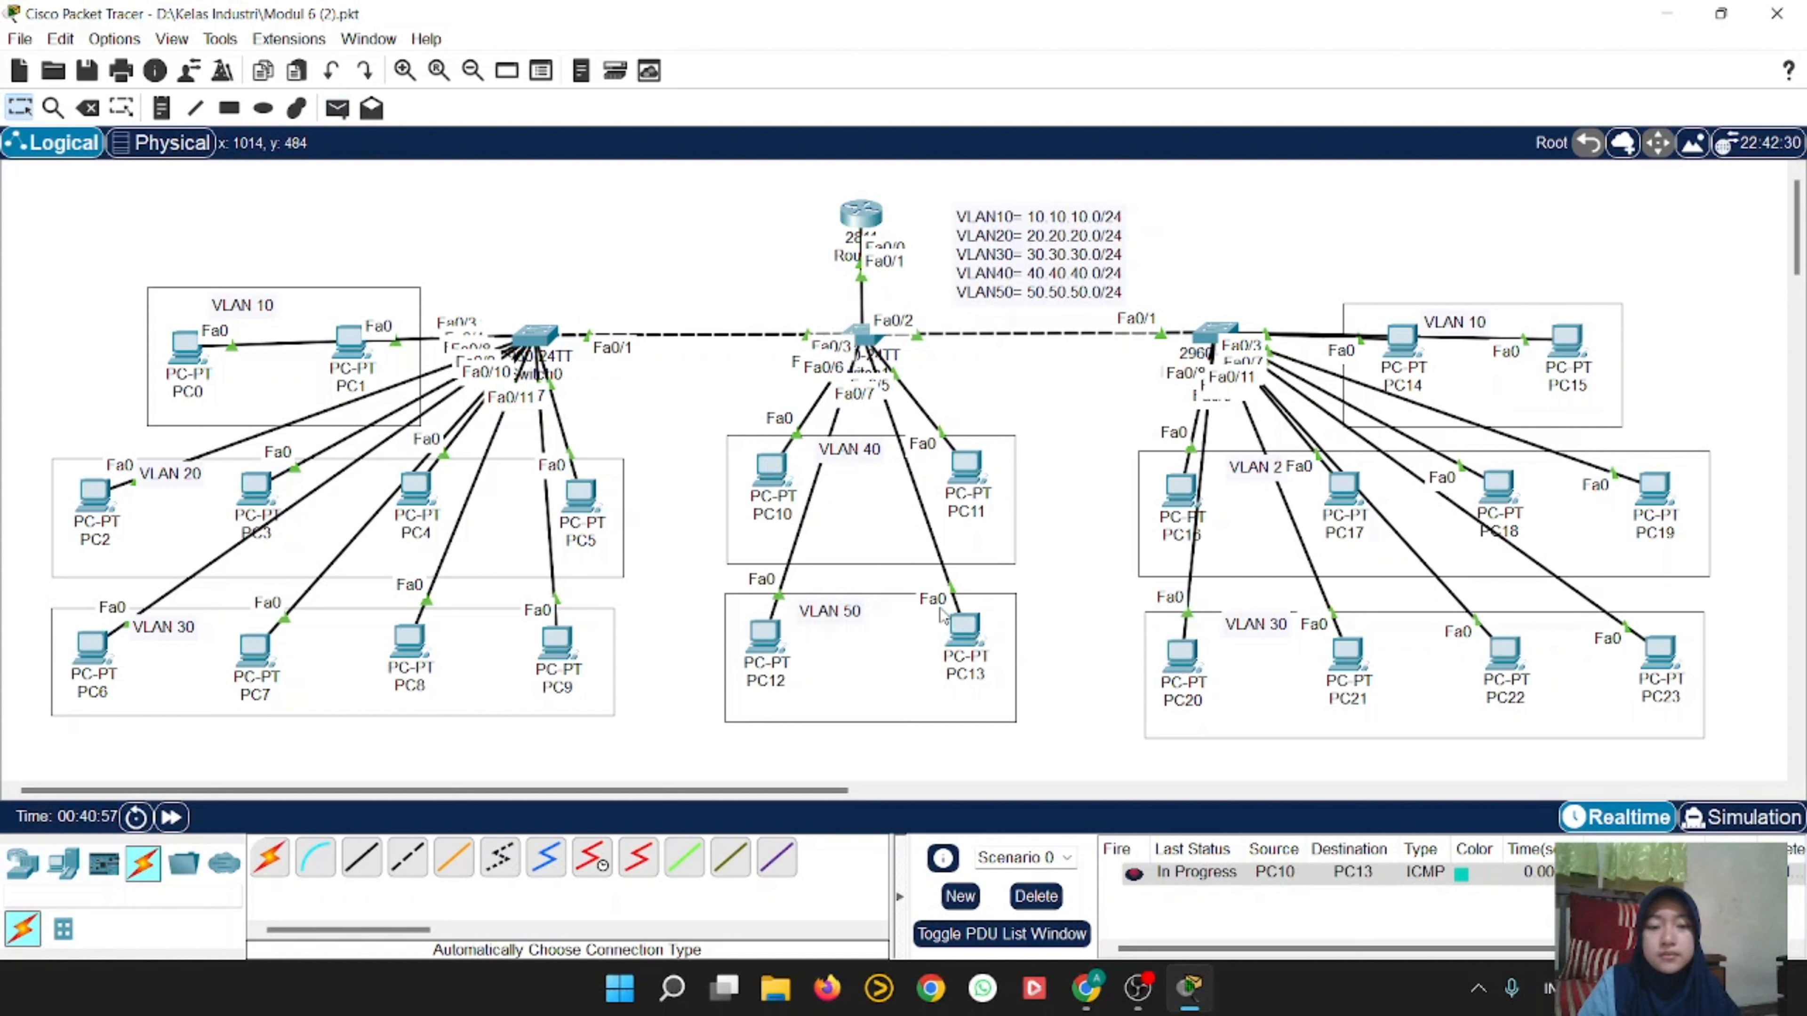
pyautogui.click(337, 108)
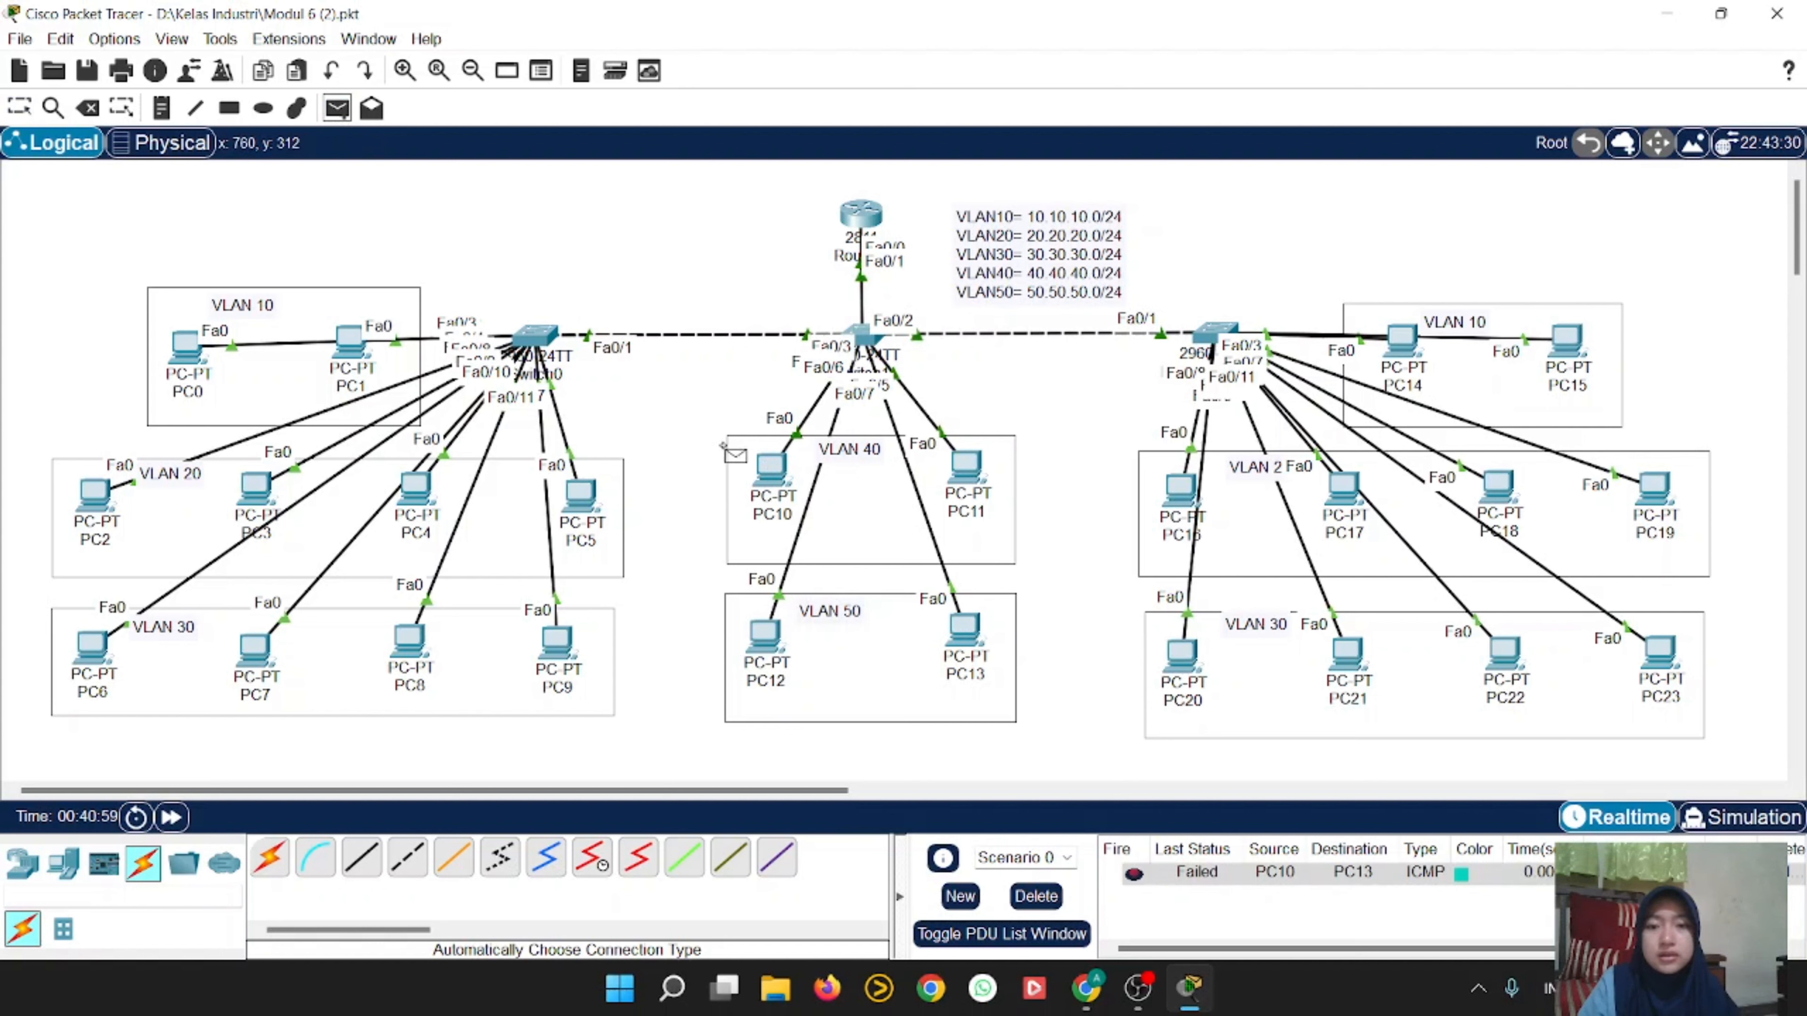
pyautogui.click(772, 470)
pyautogui.click(962, 627)
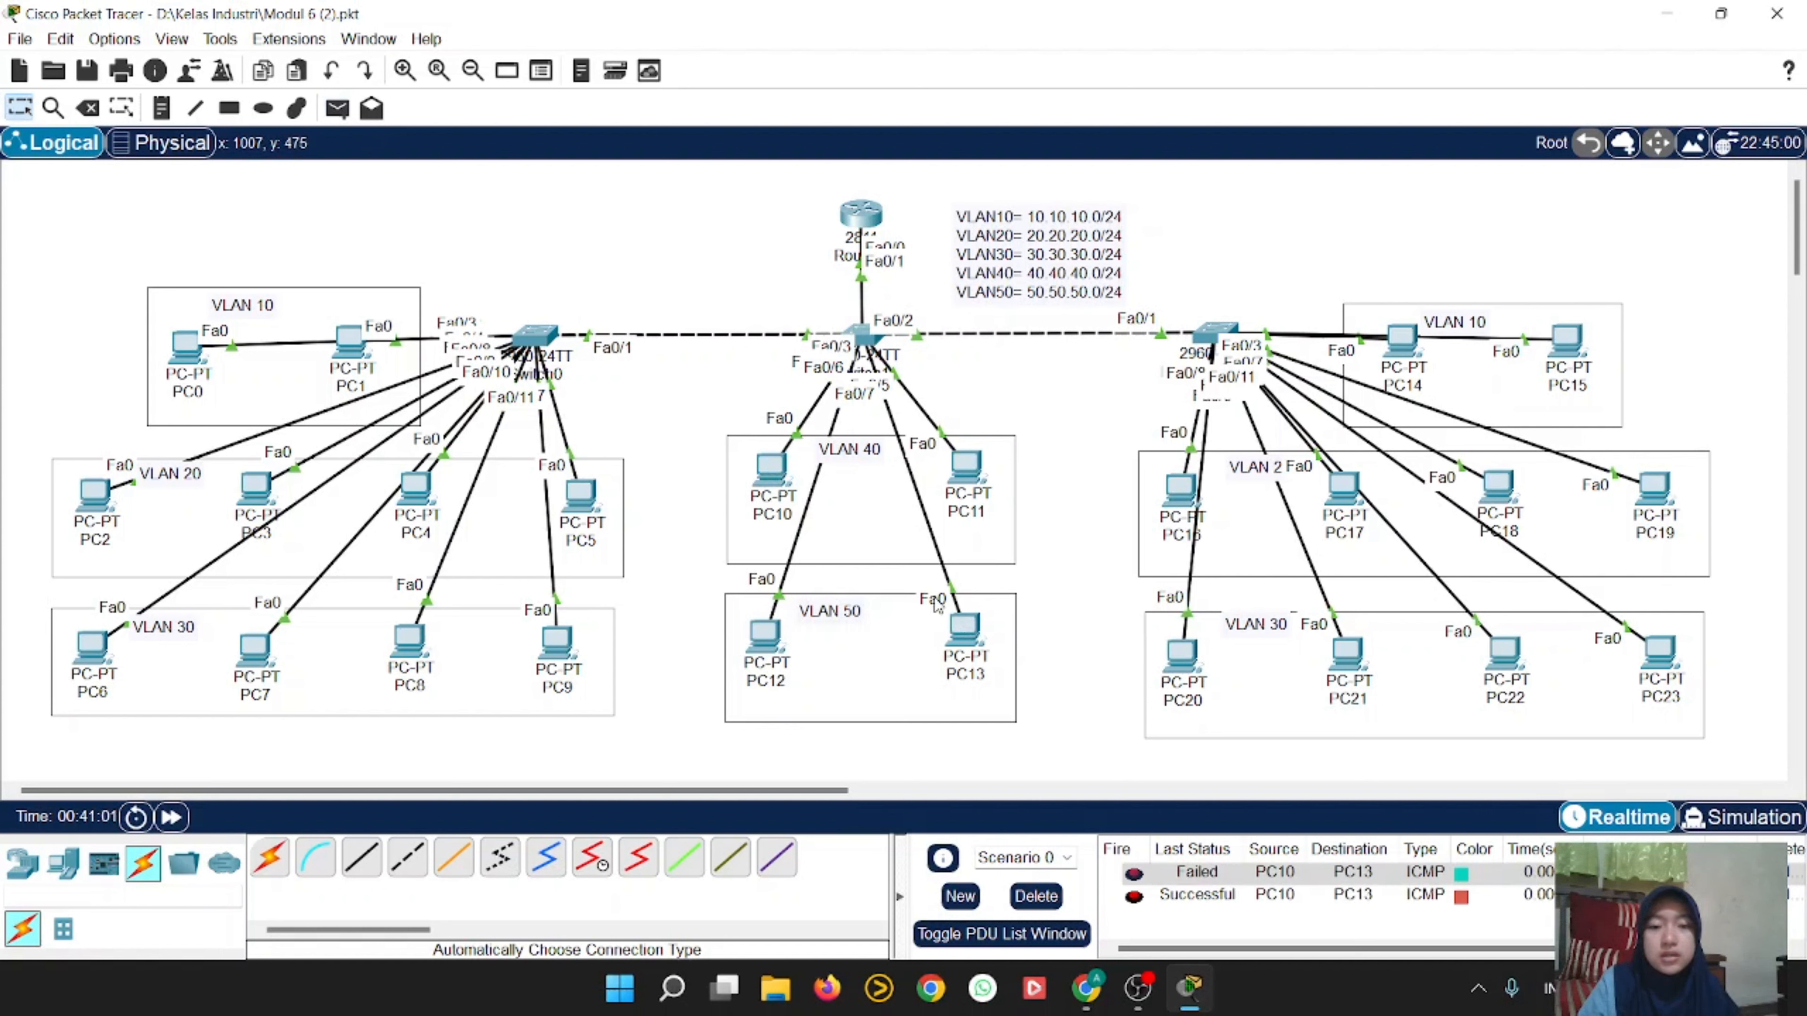